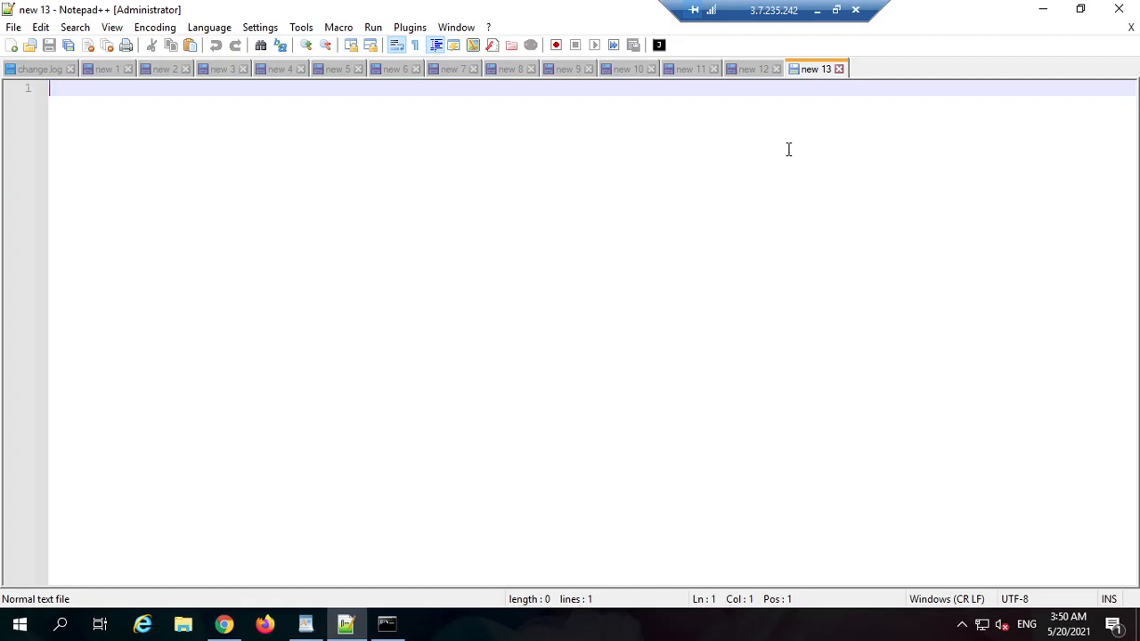
Step: Type the note heading 'scope to today's call'
{"action": "type", "text": "scope"}
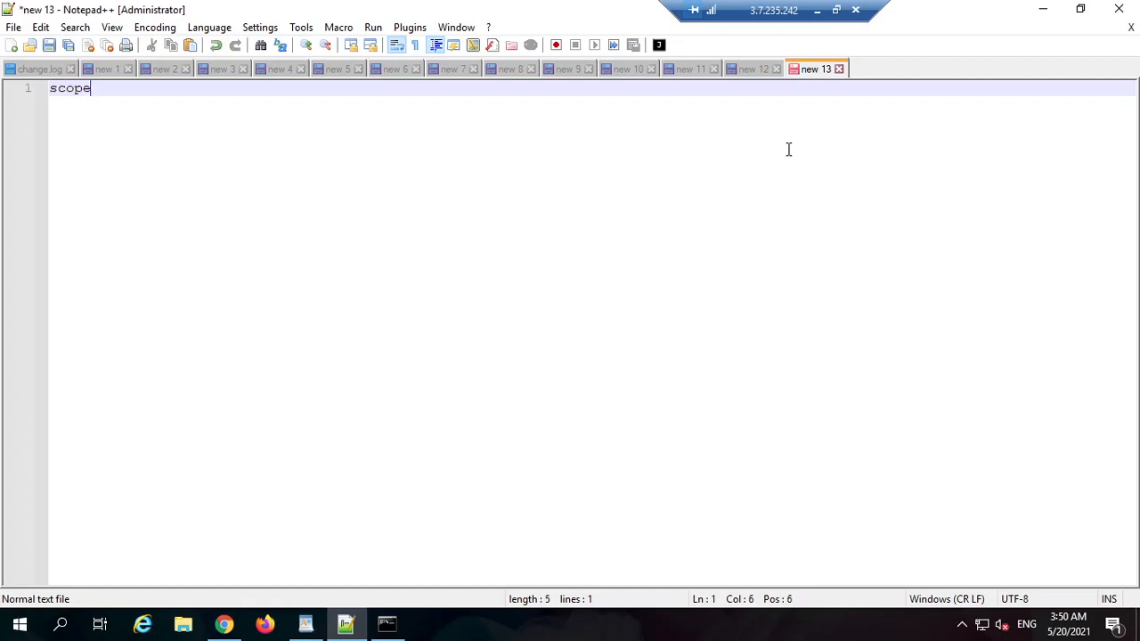
{"action": "type", "text": " to today"}
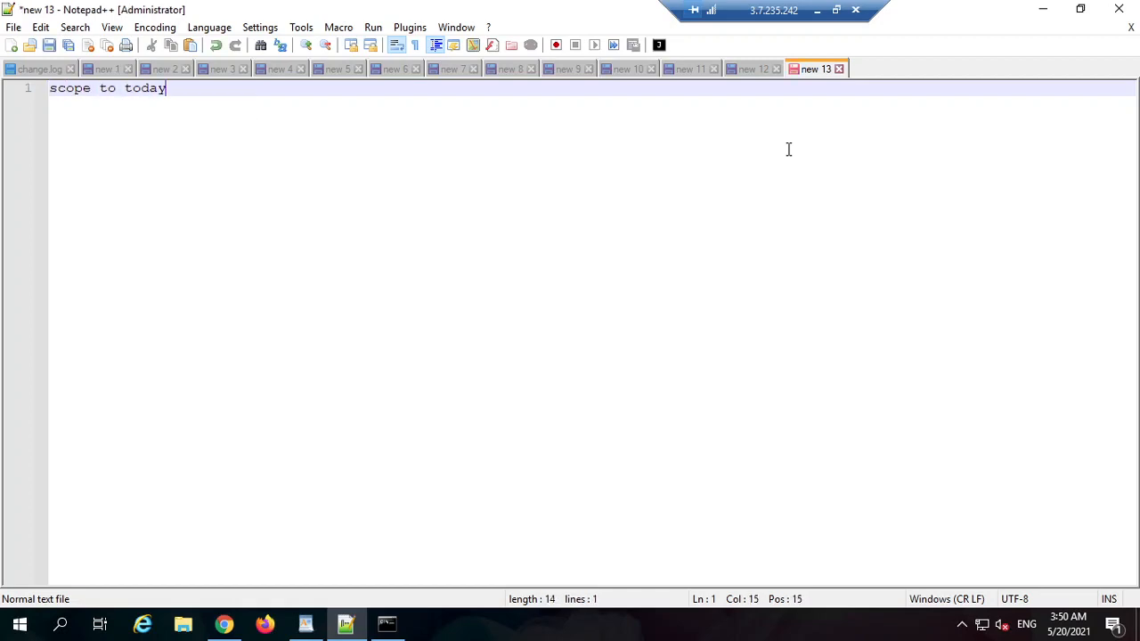
{"action": "type", "text": "'s call"}
{"action": "key", "text": "Return"}
{"action": "key", "text": "Return"}
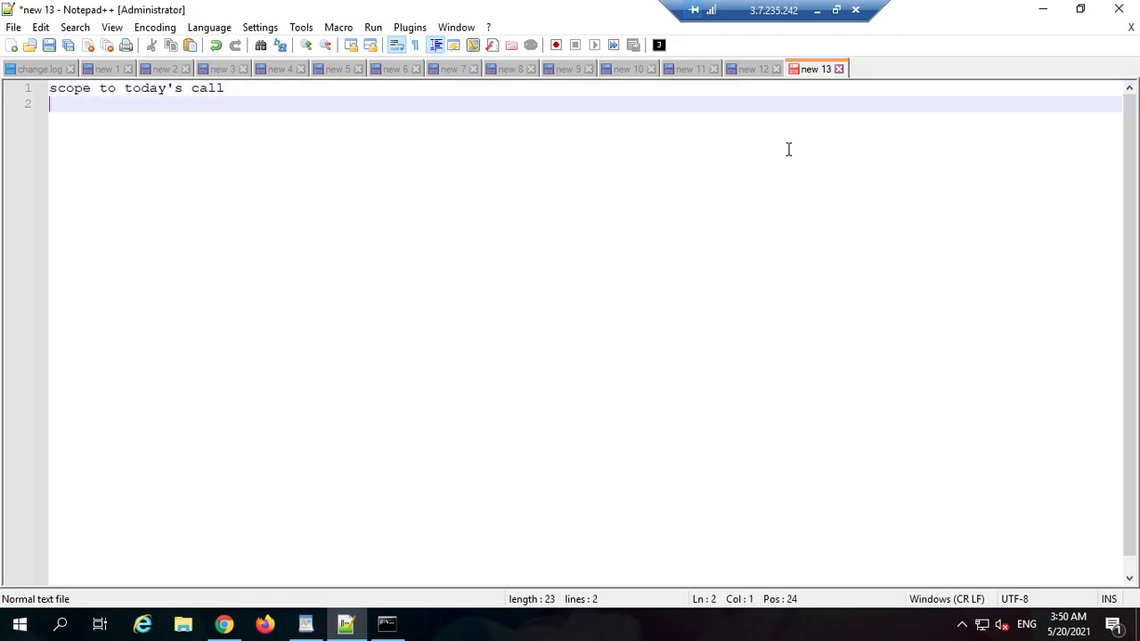
Step: Add '1. to go through the yesterday's topic' and begin item 2 on yesterday's assignment
{"action": "type", "text": "1. to o"}
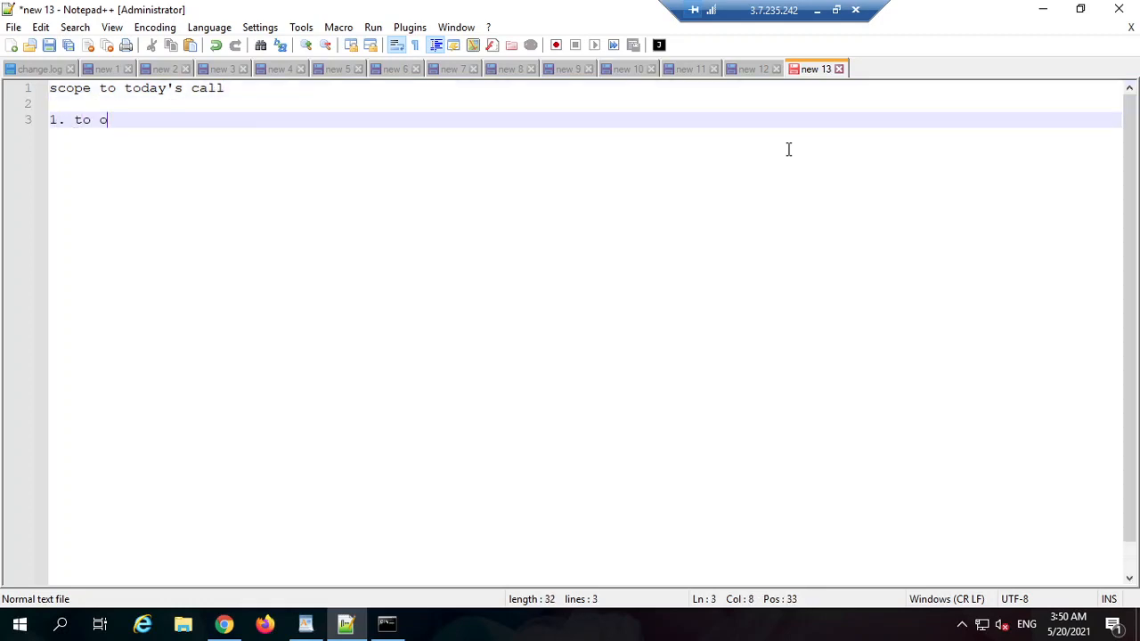
{"action": "key", "text": "BackSpace"}
{"action": "type", "text": "go the"}
{"action": "key", "text": "BackSpace"}
{"action": "type", "text": "rough the"}
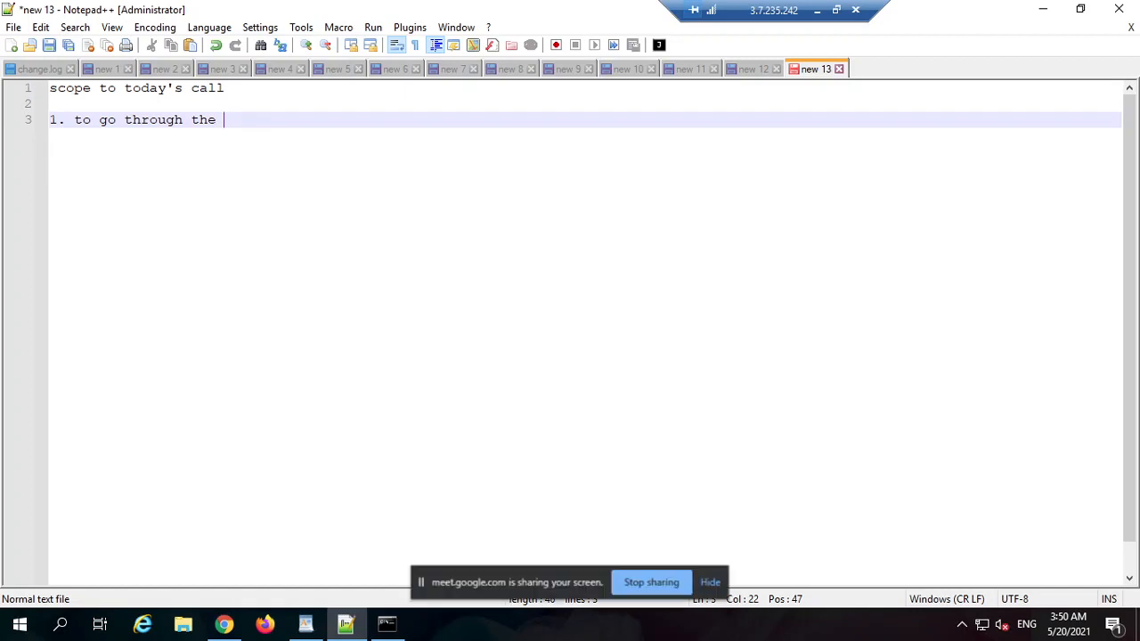
{"action": "left_click", "coordinate": [716, 582]}
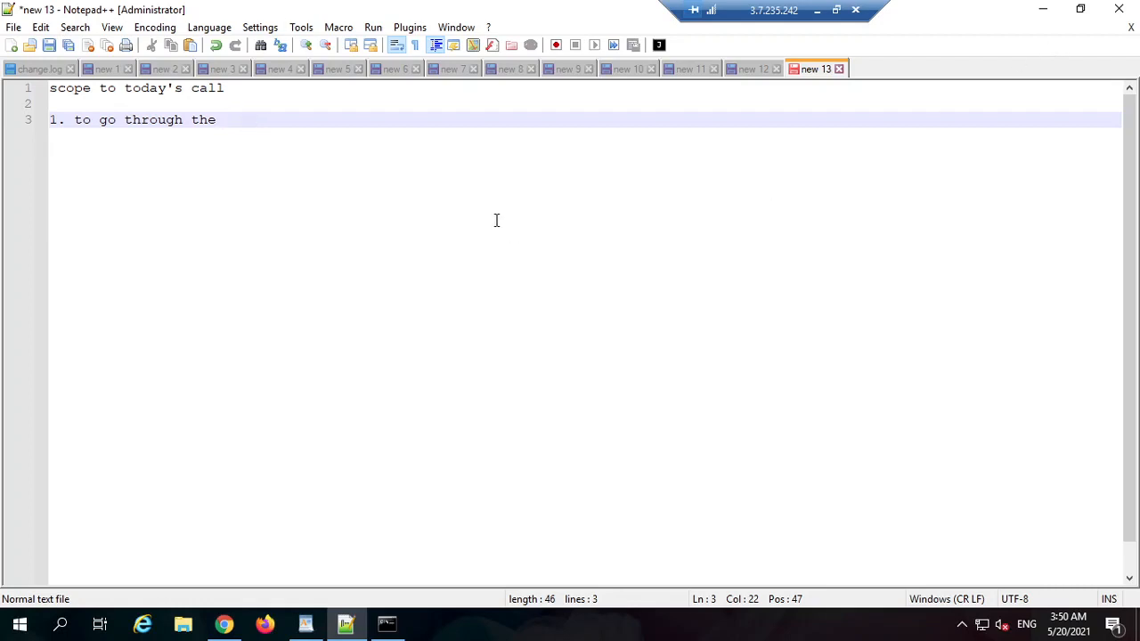
{"action": "type", "text": "yesterday's topic"}
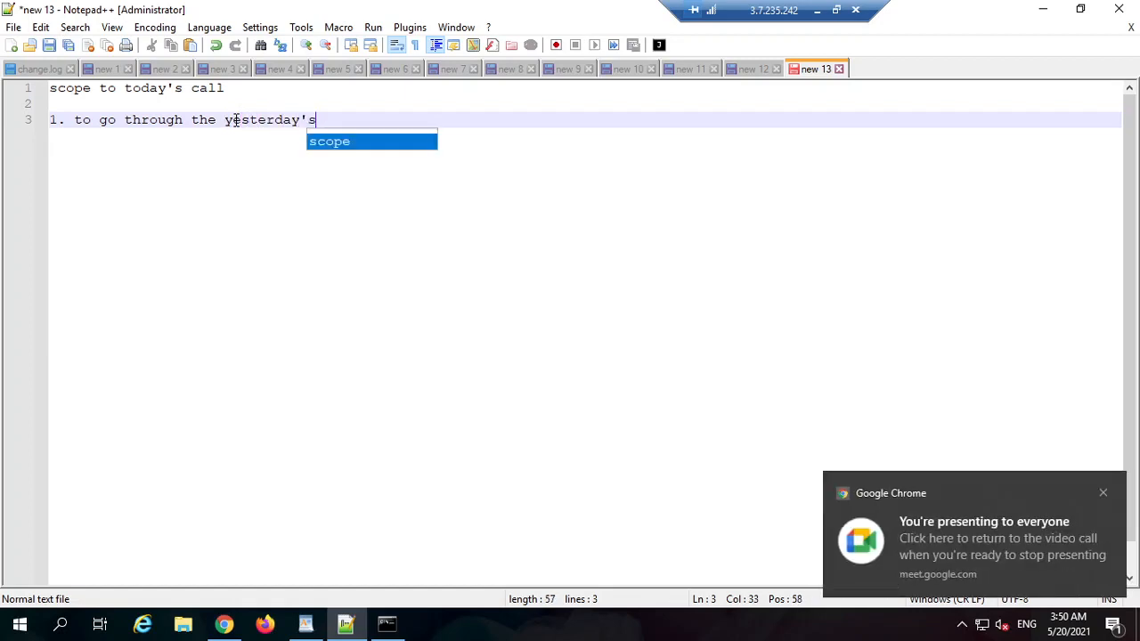
{"action": "key", "text": "Return"}
{"action": "key", "text": "Return"}
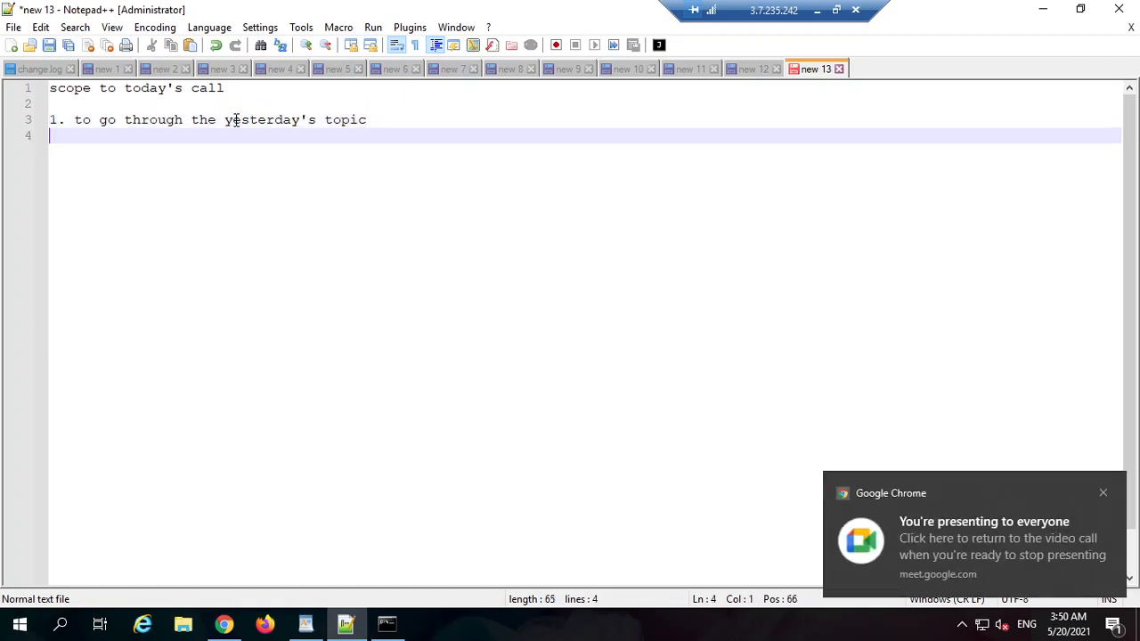
{"action": "type", "text": "2. we "}
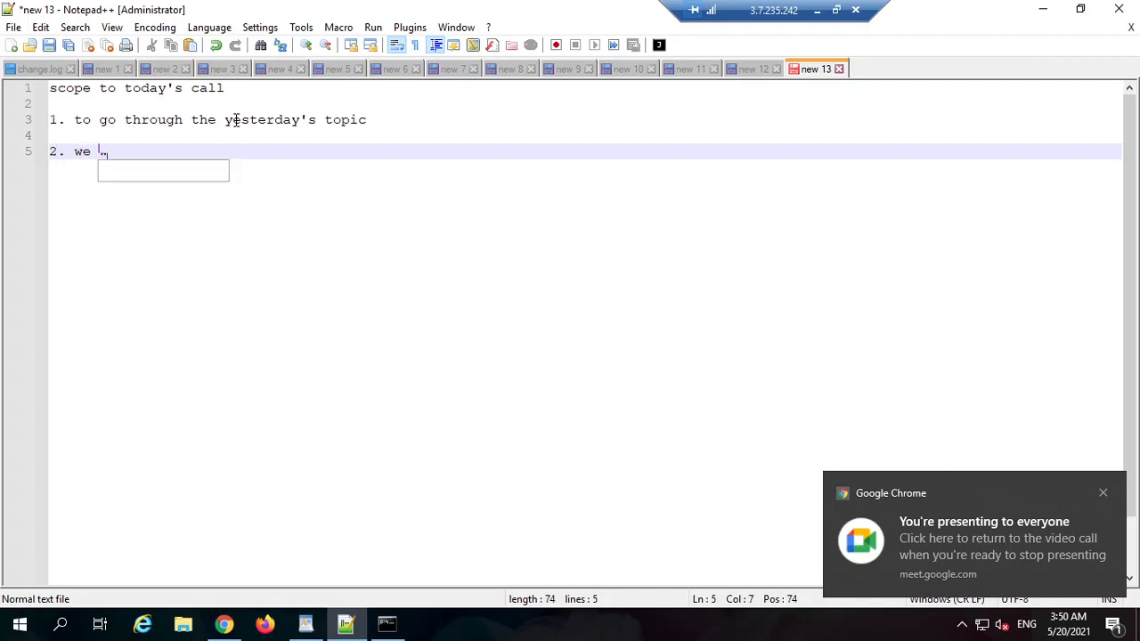
{"action": "type", "text": "would see "}
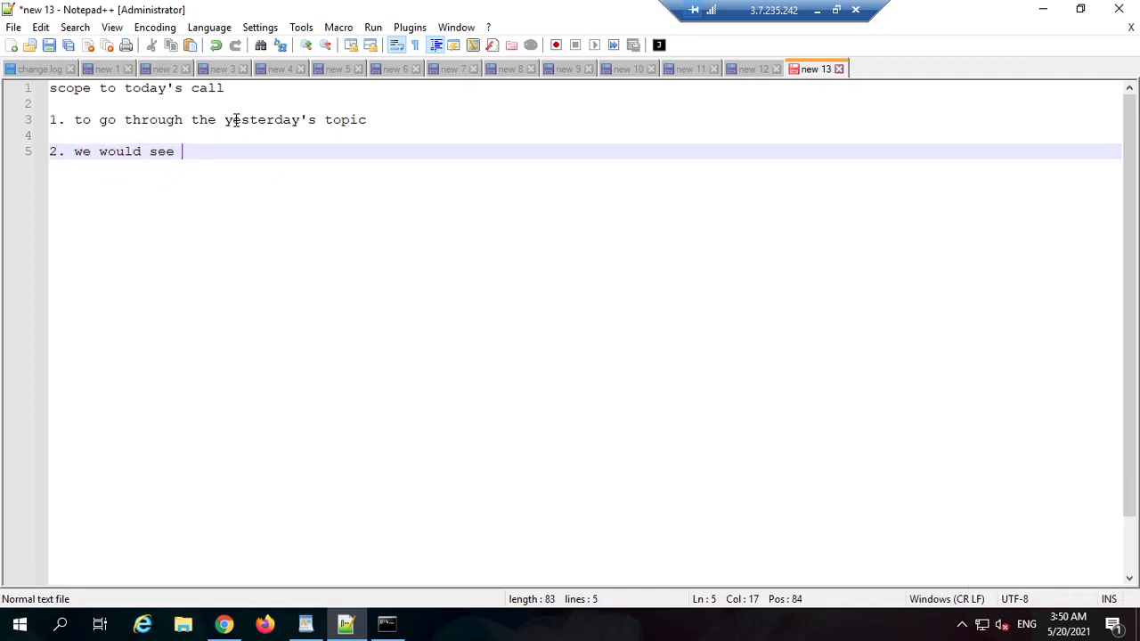
{"action": "type", "text": "the assignment"}
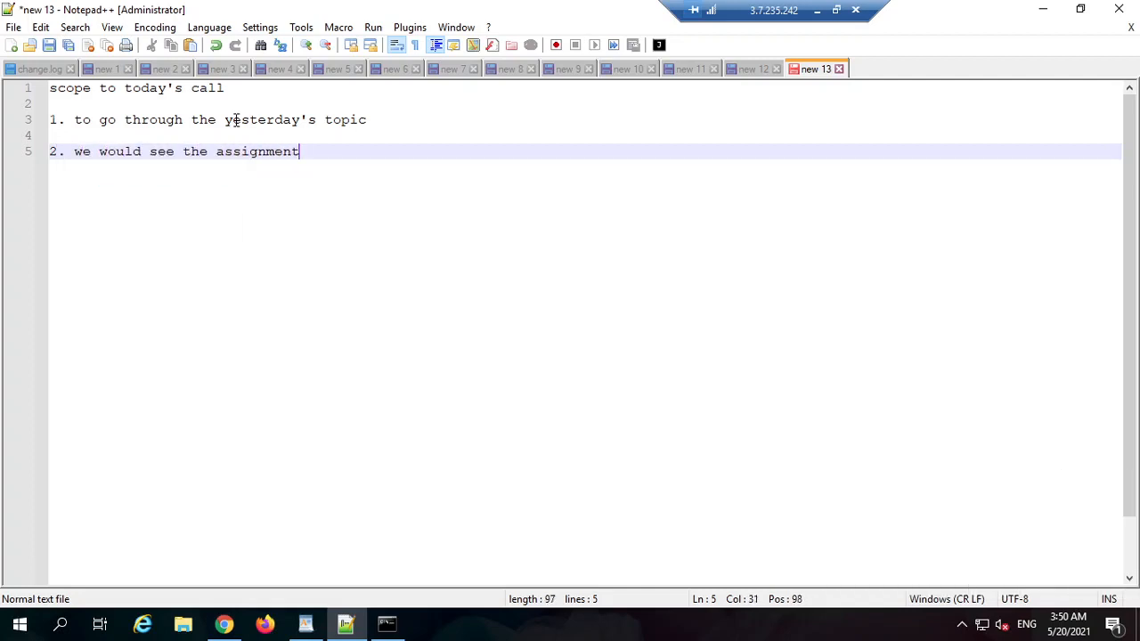
{"action": "type", "text": " part given ye"}
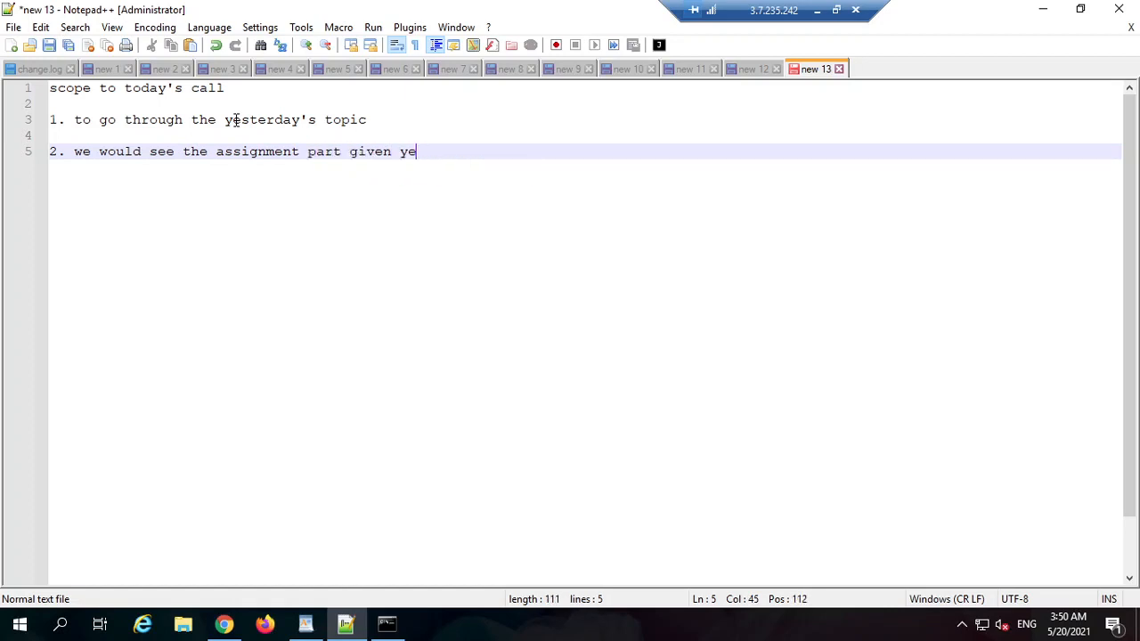
{"action": "type", "text": "sterday"}
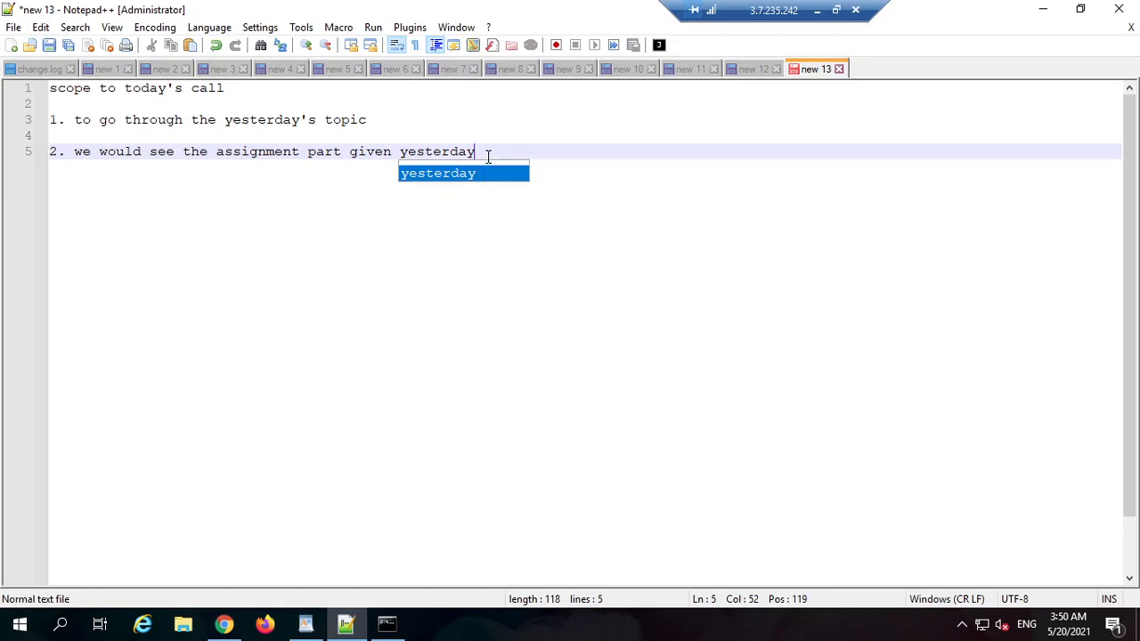
Step: Add item '3. how we can display tabular data or list structure in pega'
{"action": "left_click", "coordinate": [490, 153]}
{"action": "key", "text": "Return"}
{"action": "key", "text": "Return"}
{"action": "key", "text": "Return"}
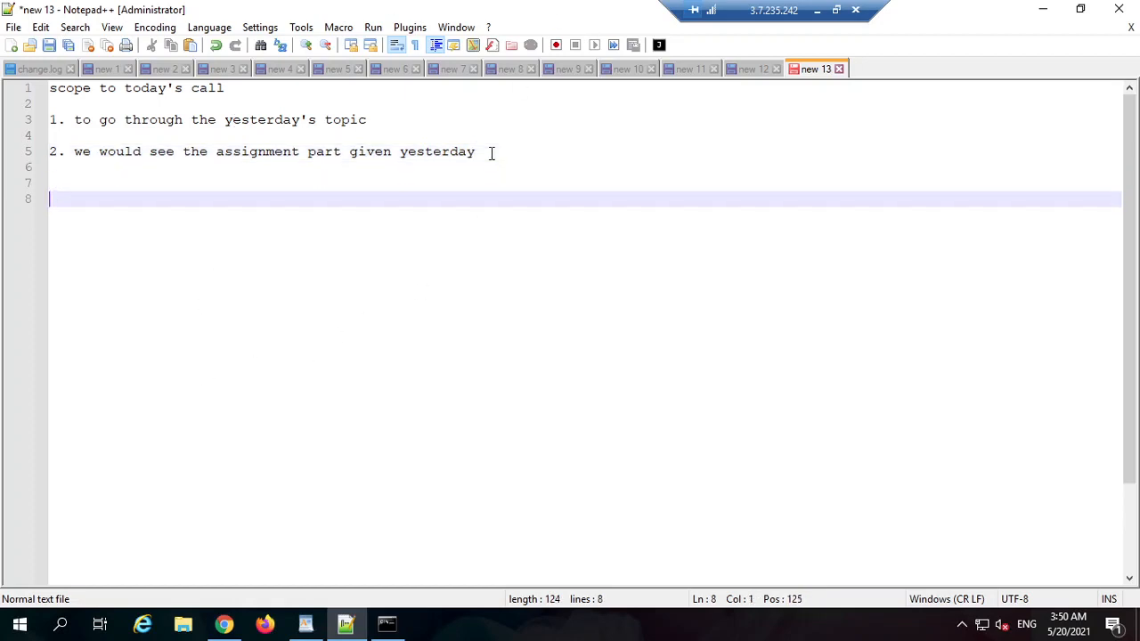
{"action": "key", "text": "BackSpace"}
{"action": "type", "text": "3. "}
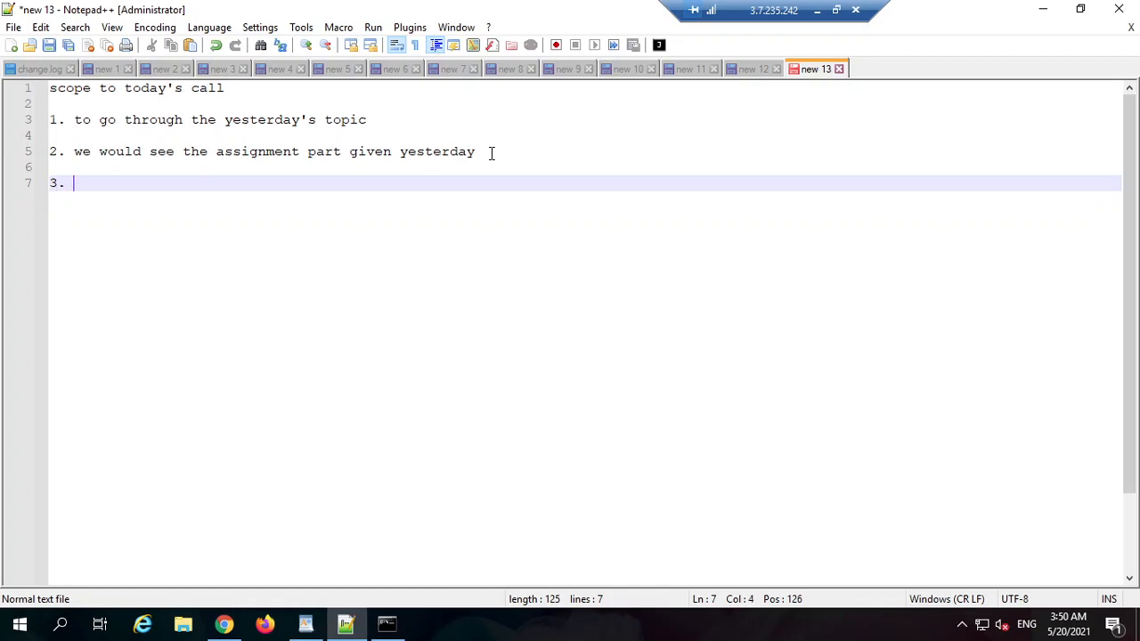
{"action": "type", "text": "how we can "}
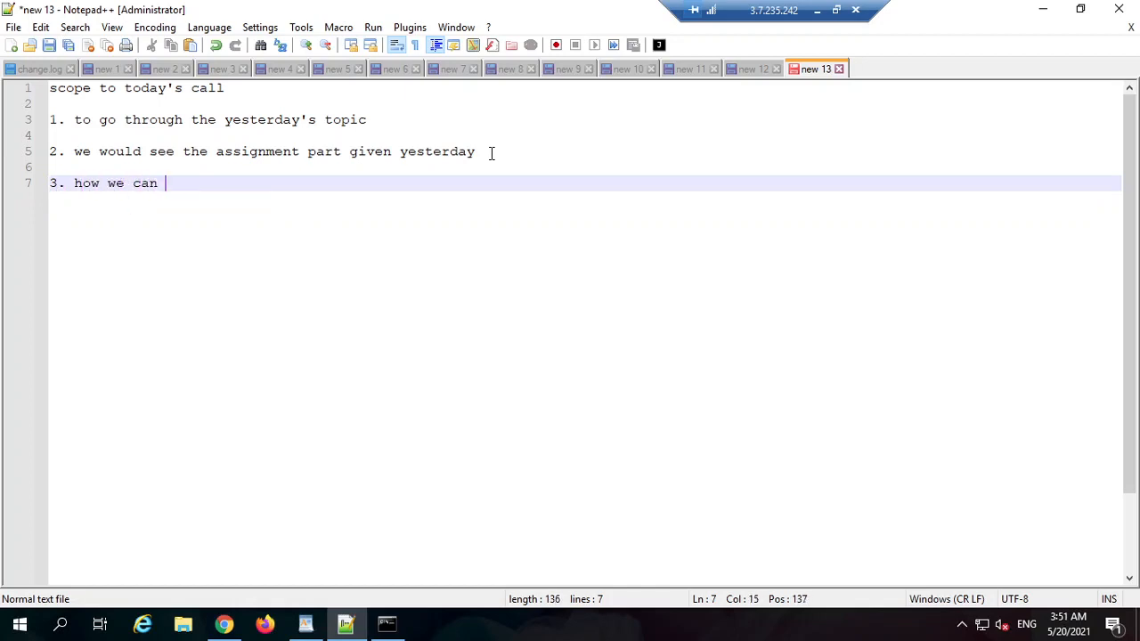
{"action": "type", "text": "display tabu"}
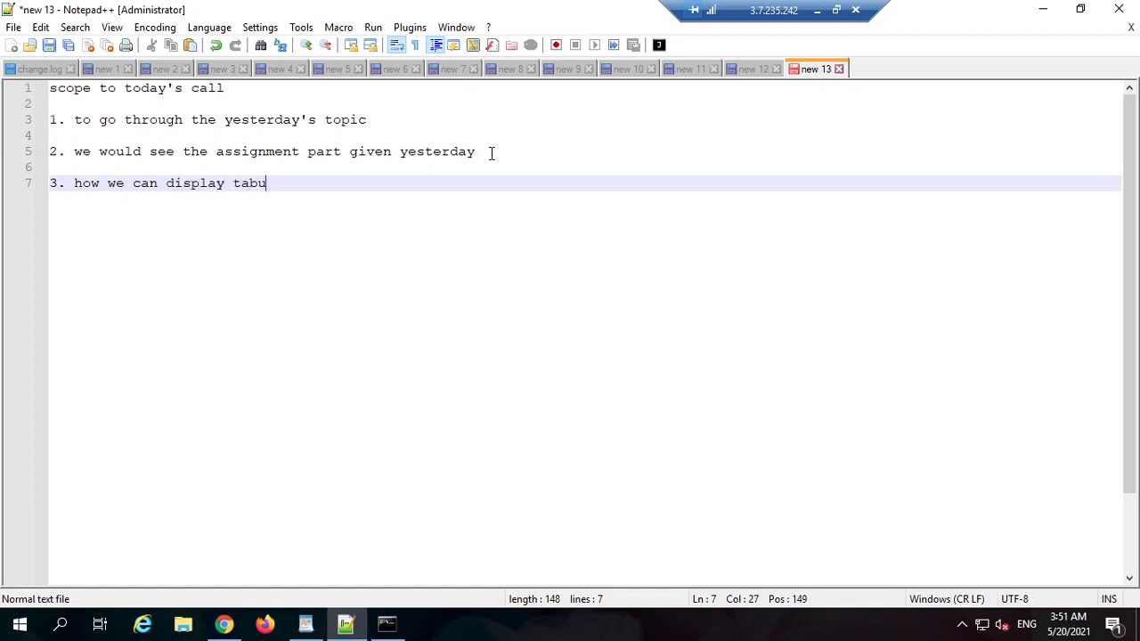
{"action": "type", "text": "lar data or list "}
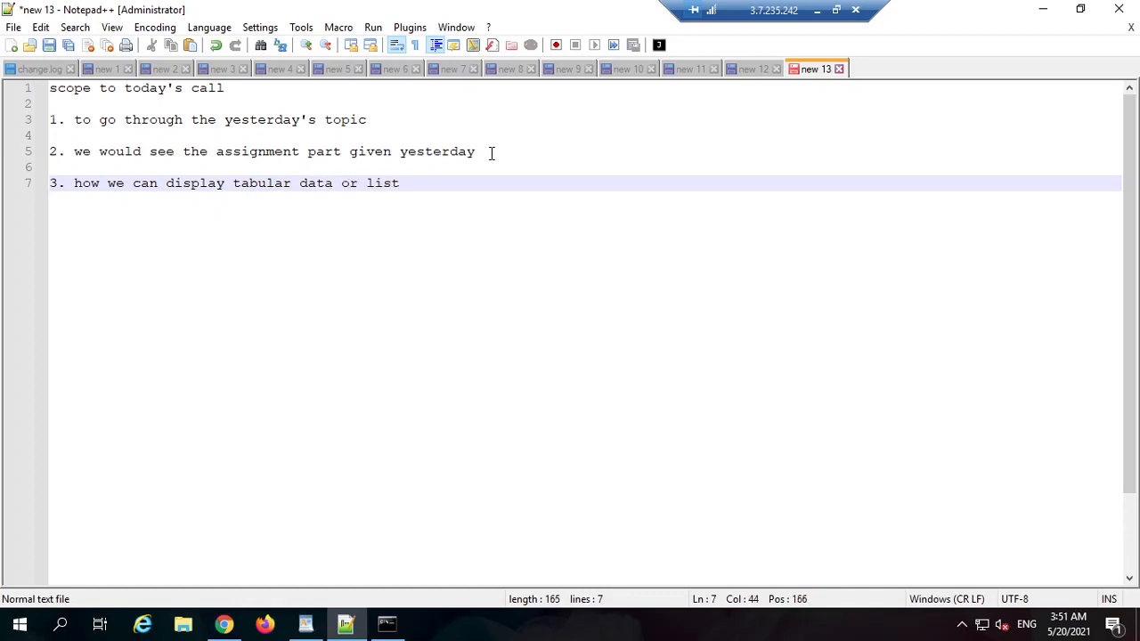
{"action": "type", "text": "s"}
{"action": "key", "text": "BackSpace"}
{"action": "key", "text": "BackSpace"}
{"action": "type", "text": "stu"}
{"action": "key", "text": "BackSpace"}
{"action": "type", "text": "ructure in pega"}
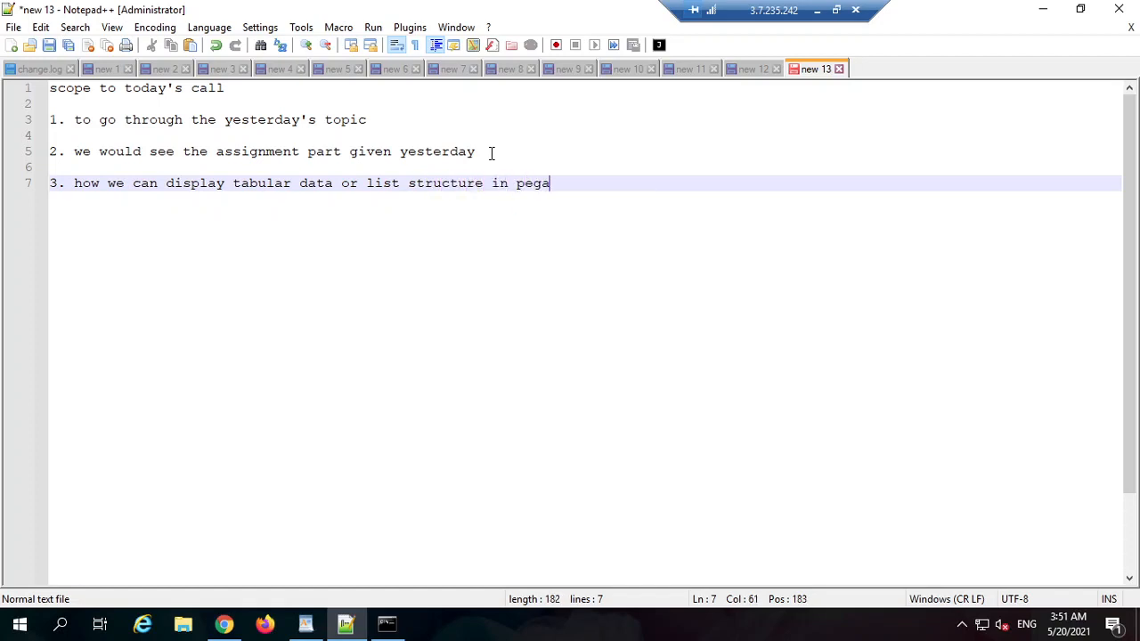
Step: Add item '4. what is simulation and how it can be done.'
{"action": "key", "text": "Return"}
{"action": "key", "text": "Return"}
{"action": "type", "text": "4. "}
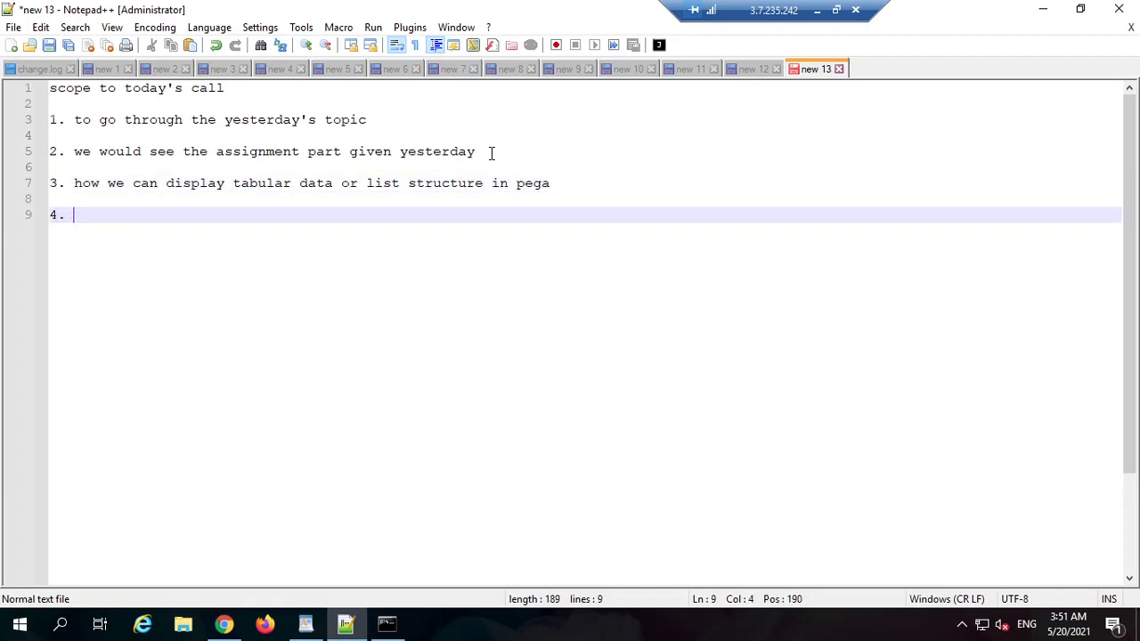
{"action": "type", "text": "what is "}
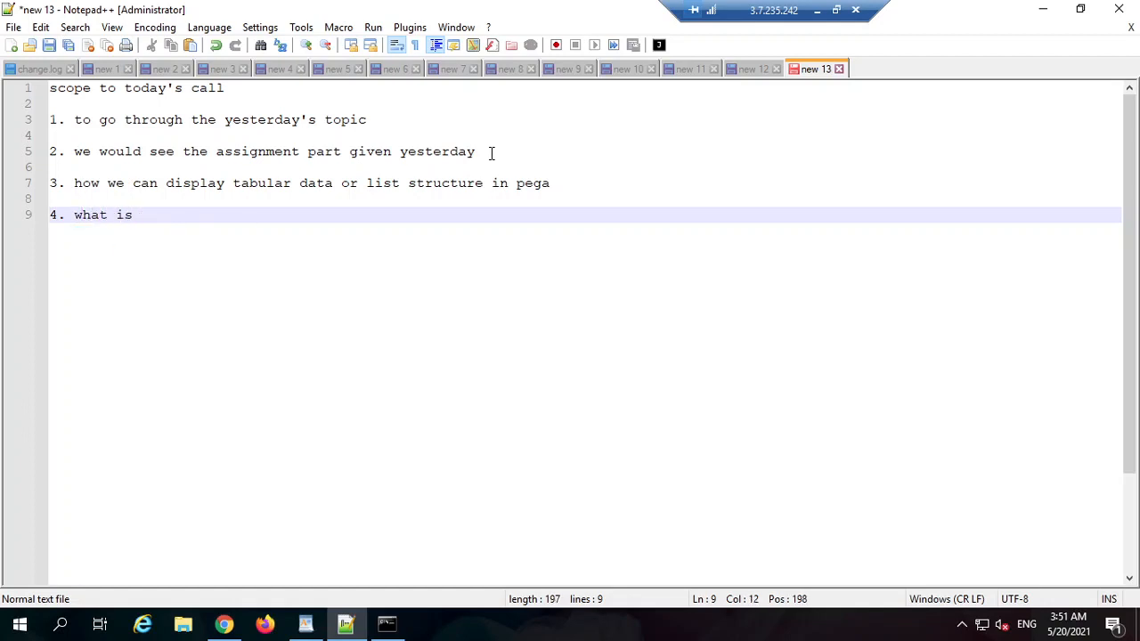
{"action": "type", "text": "simulation and how it"}
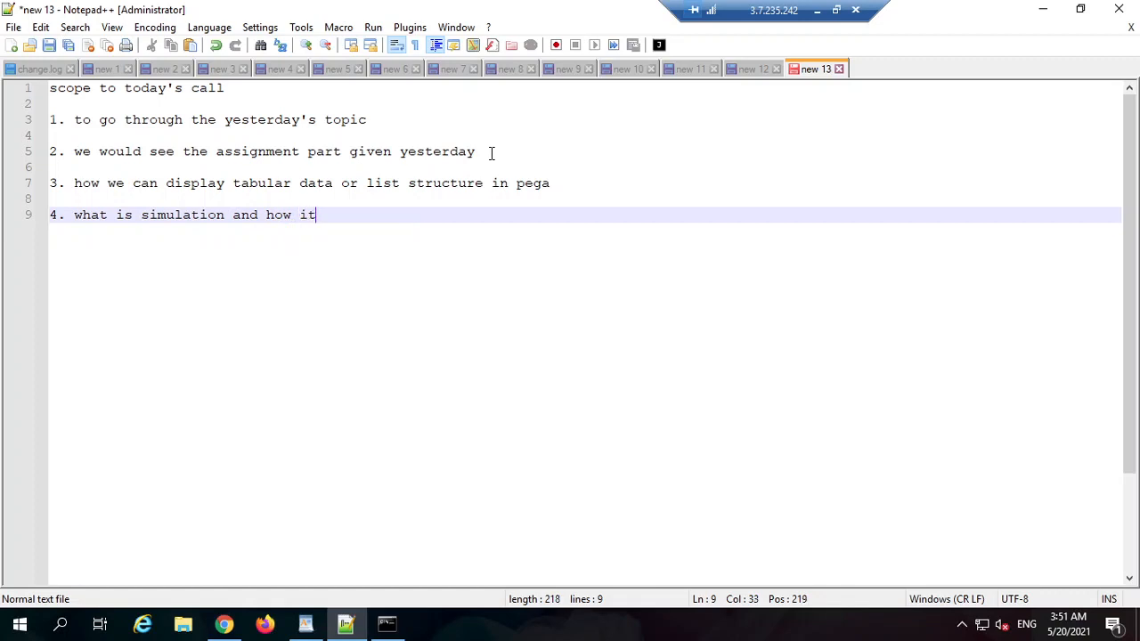
{"action": "type", "text": " can be done."}
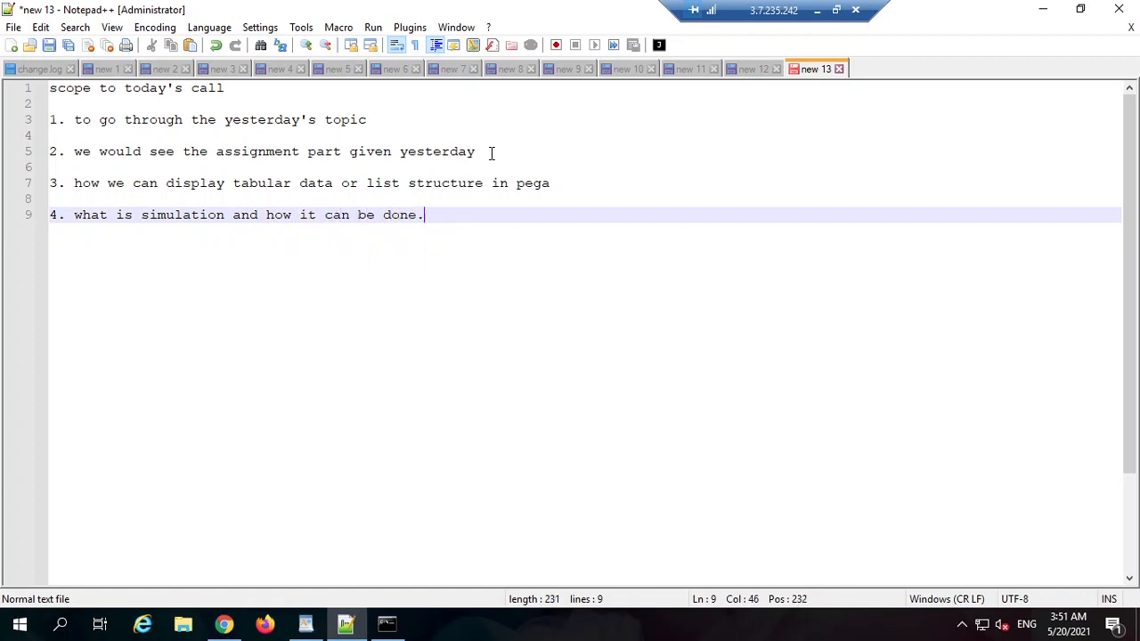
{"action": "left_click", "coordinate": [559, 183]}
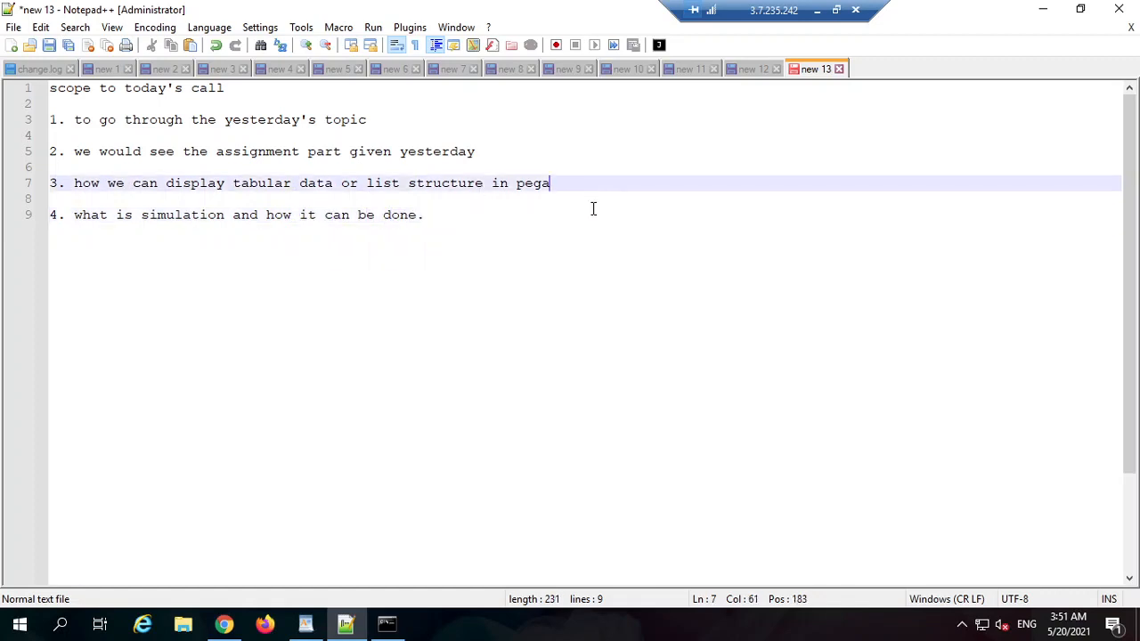
Step: End items 3, 2 and 1 with full stops
{"action": "type", "text": "."}
{"action": "left_click", "coordinate": [505, 151]}
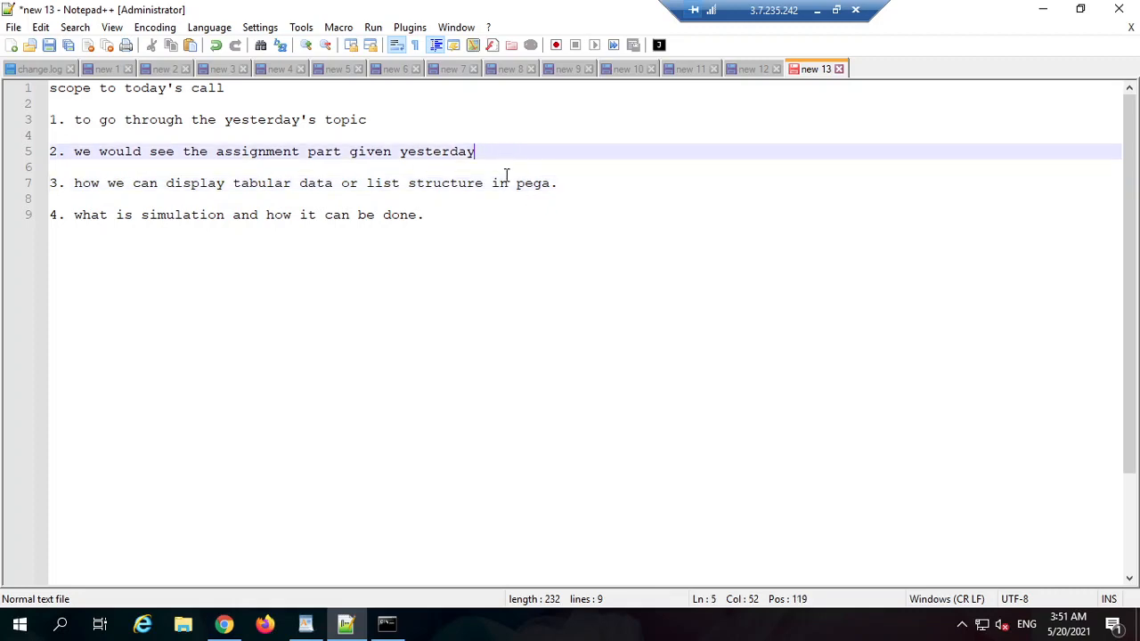
{"action": "type", "text": "."}
{"action": "left_click", "coordinate": [402, 118]}
{"action": "type", "text": "."}
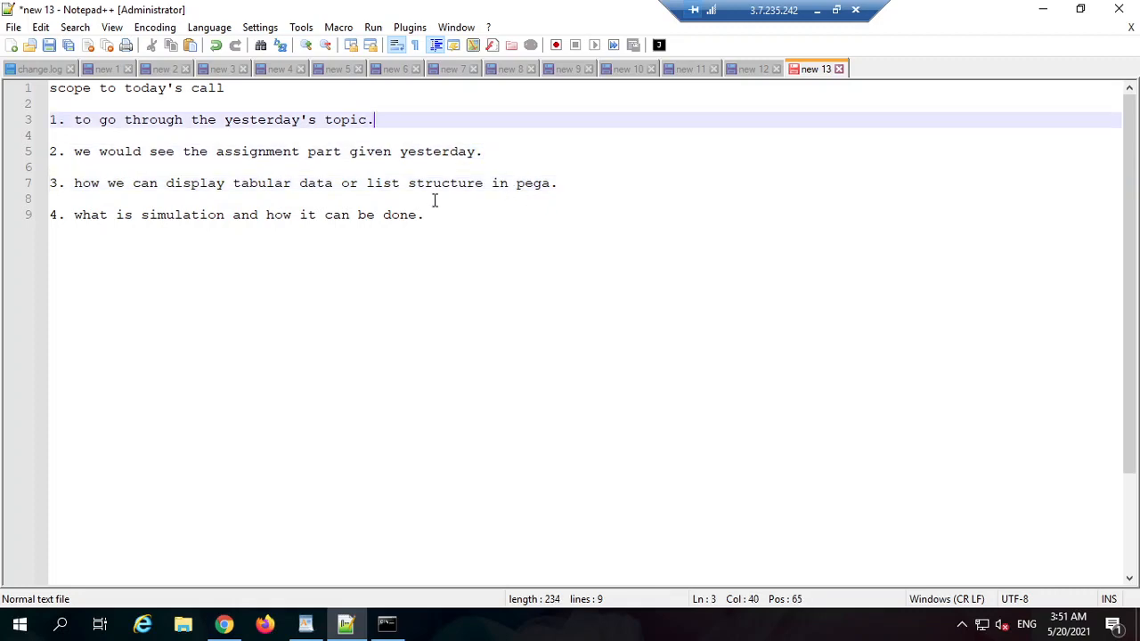
{"action": "left_click_drag", "start_coordinate": [576, 188], "coordinate": [35, 151]}
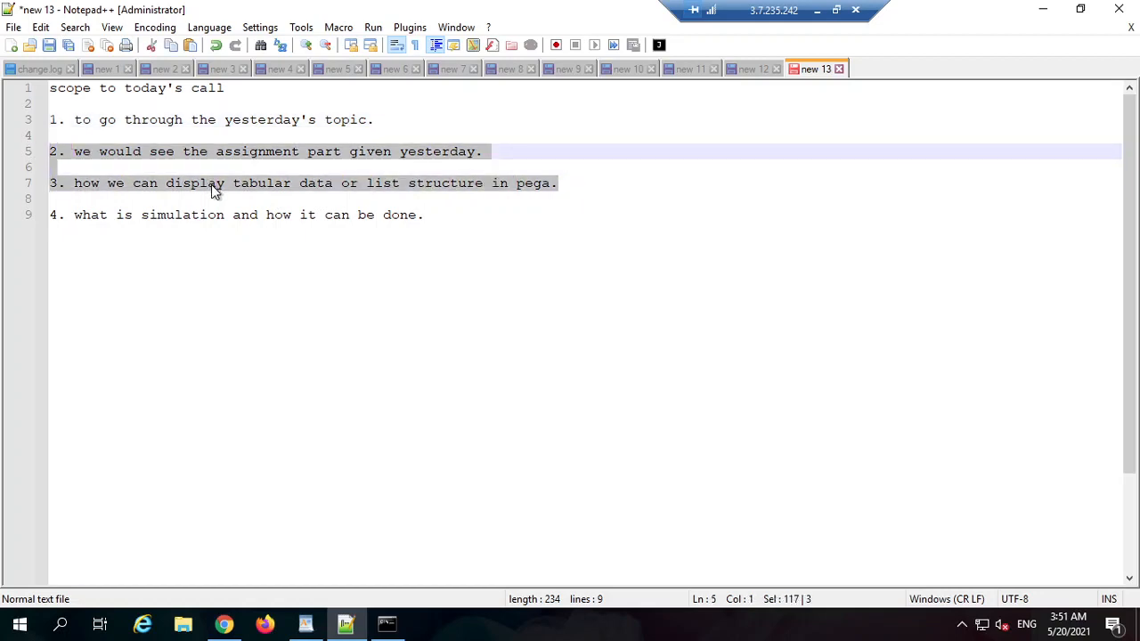
{"action": "left_click", "coordinate": [240, 189]}
{"action": "double_click", "coordinate": [241, 189]}
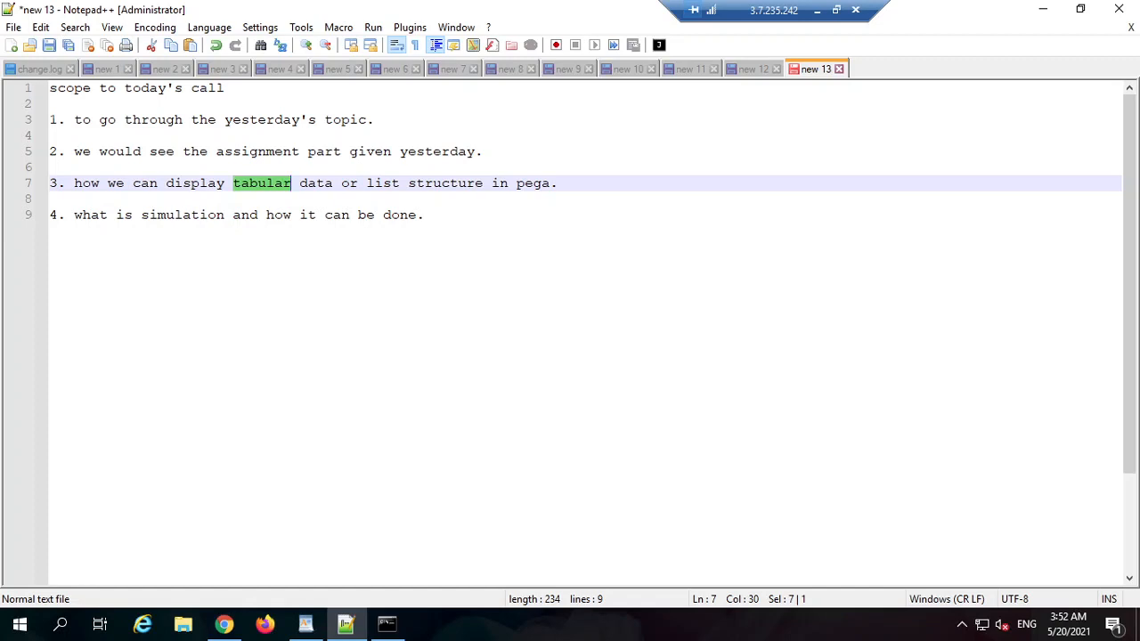
Step: Add an empty line after item 4
{"action": "left_click", "coordinate": [437, 117]}
{"action": "left_click", "coordinate": [540, 138]}
{"action": "left_click", "coordinate": [590, 182]}
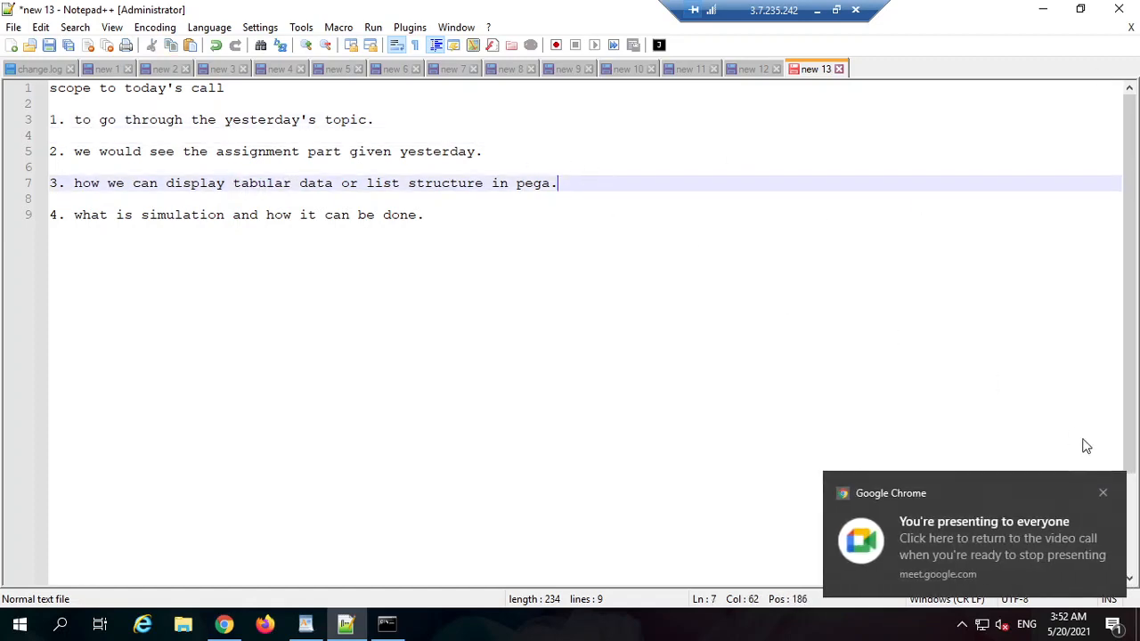
{"action": "left_click", "coordinate": [1102, 493]}
{"action": "left_click", "coordinate": [579, 229]}
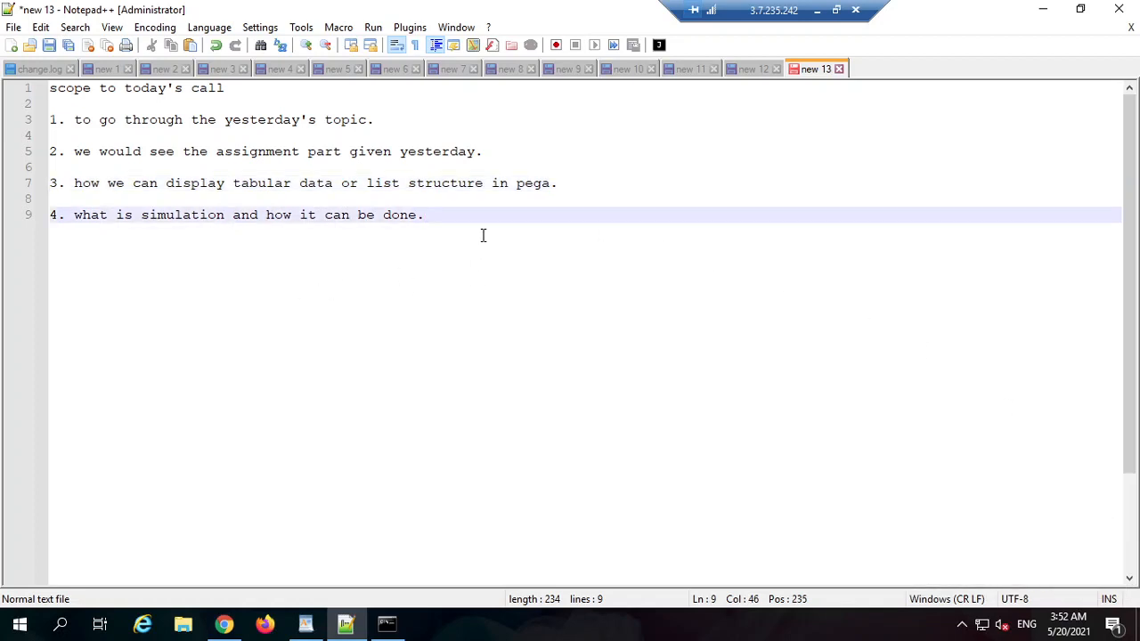
{"action": "key", "text": "Return"}
{"action": "key", "text": "Return"}
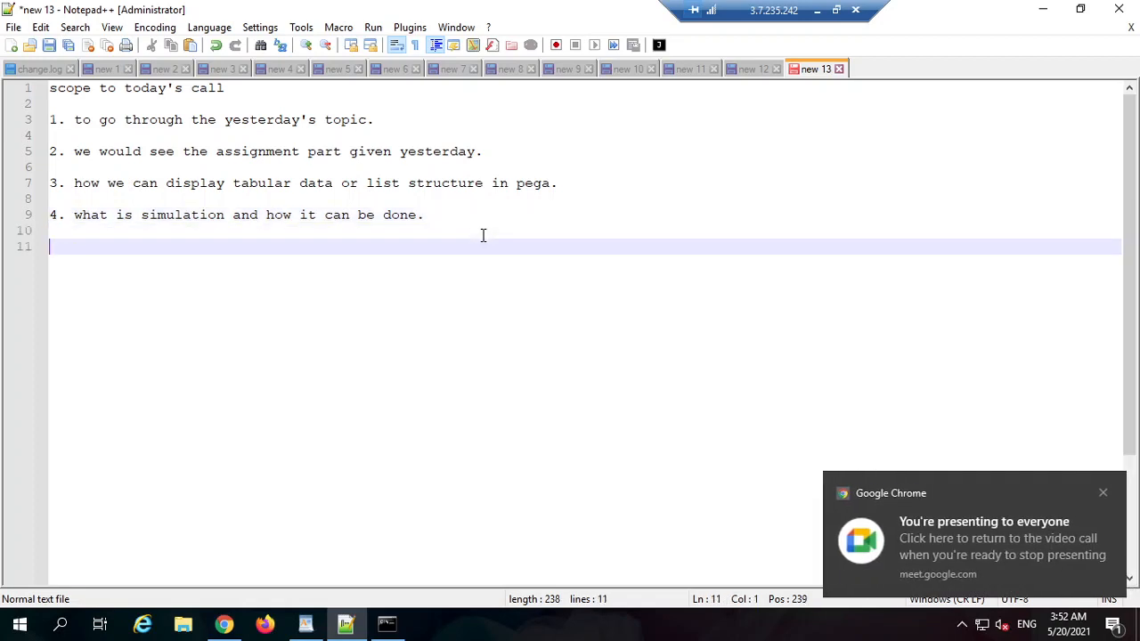
Step: Add a 'Data Page :' heading below the numbered topics
{"action": "left_click", "coordinate": [1104, 492]}
{"action": "key", "text": "Return"}
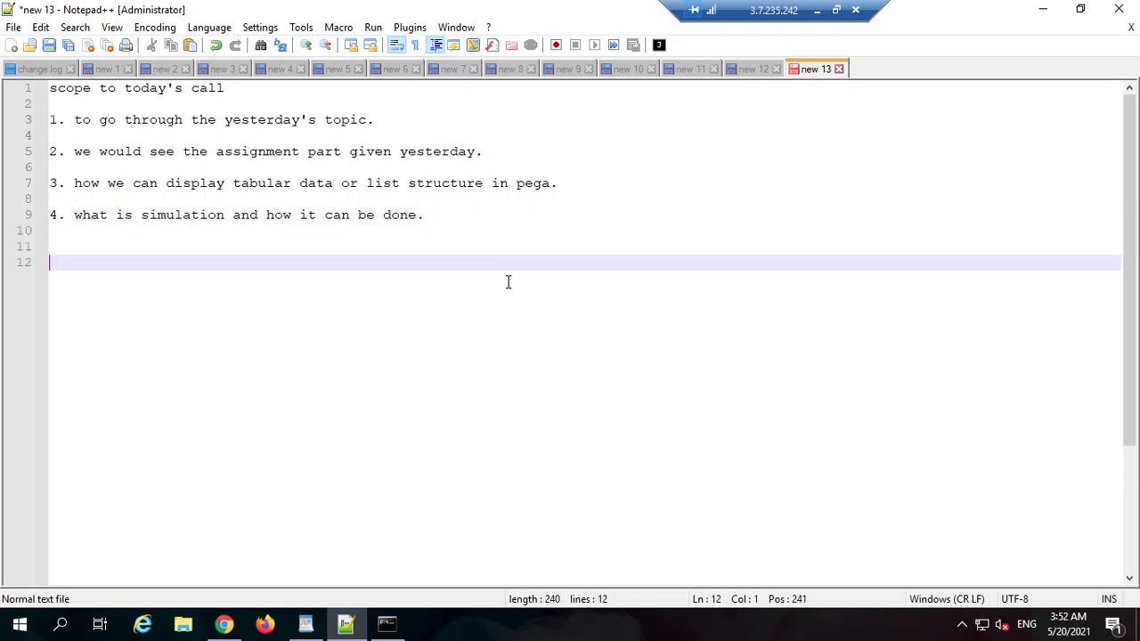
{"action": "type", "text": "Data Page "}
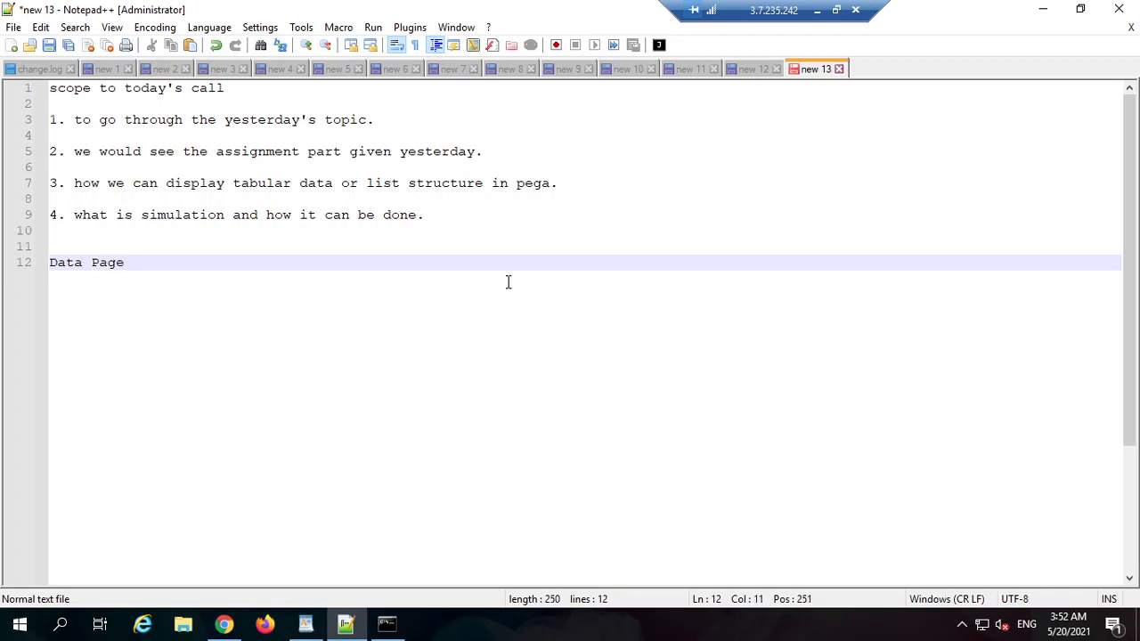
{"action": "type", "text": ":"}
Step: Write 'page - single page' under the Data Page heading, with a 'list' line below
{"action": "key", "text": "Return"}
{"action": "key", "text": "Return"}
{"action": "type", "text": "sing"}
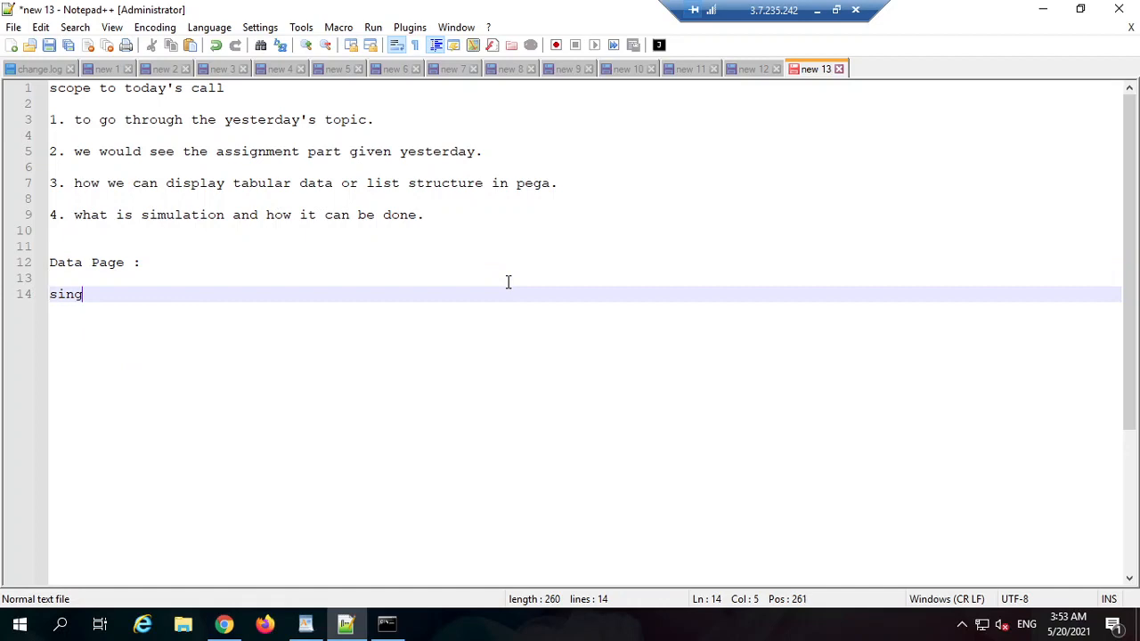
{"action": "type", "text": "le"}
{"action": "key", "text": "BackSpace"}
{"action": "key", "text": "BackSpace"}
{"action": "key", "text": "BackSpace"}
{"action": "key", "text": "BackSpace"}
{"action": "key", "text": "BackSpace"}
{"action": "key", "text": "BackSpace"}
{"action": "key", "text": "BackSpace"}
{"action": "type", "text": "page"}
{"action": "key", "text": "Return"}
{"action": "type", "text": "lis"}
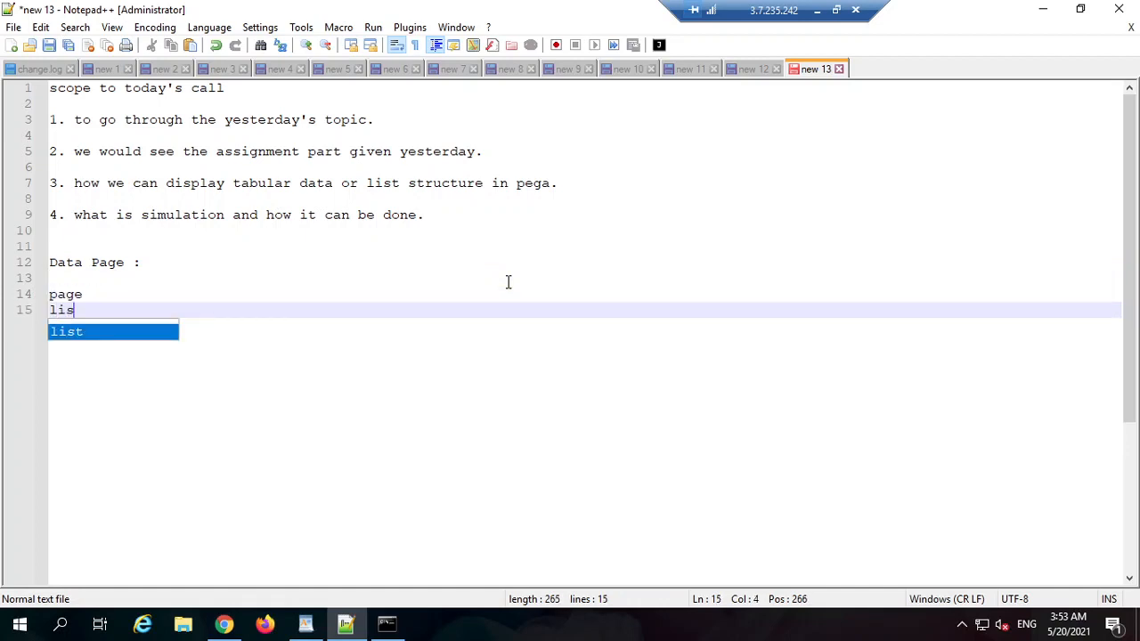
{"action": "type", "text": "t"}
{"action": "left_click", "coordinate": [162, 291]}
{"action": "type", "text": "single"}
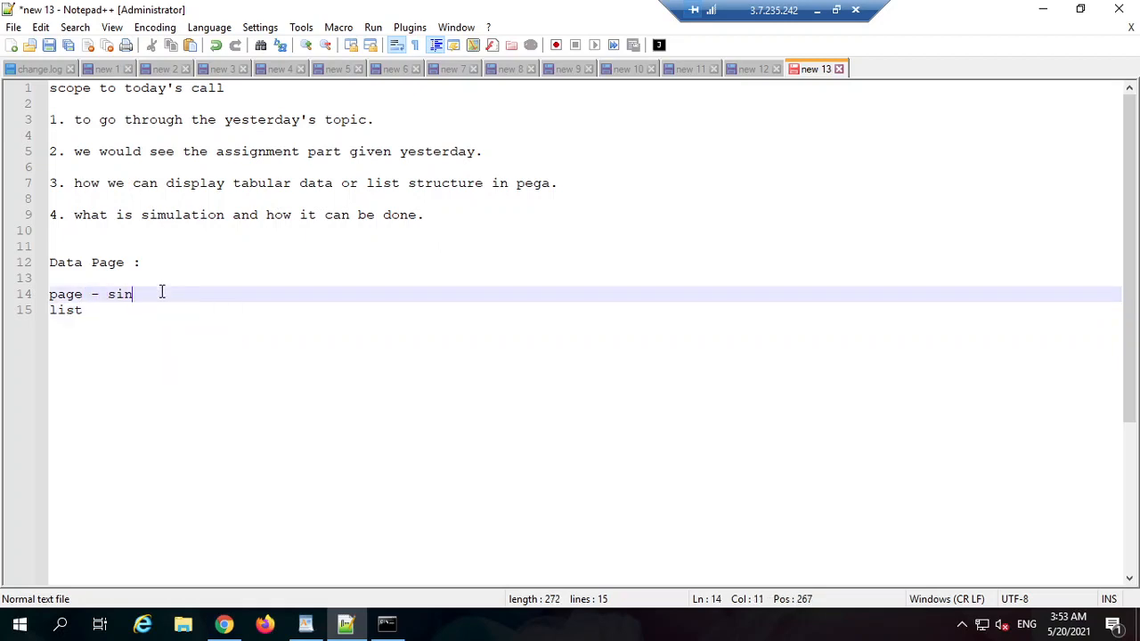
{"action": "key", "text": "BackSpace"}
{"action": "key", "text": "BackSpace"}
{"action": "key", "text": "BackSpace"}
{"action": "type", "text": "gle page"}
{"action": "key", "text": "Escape"}
{"action": "key", "text": "Return"}
{"action": "key", "text": "BackSpace"}
Step: Complete the line as 'list - pxResults' and highlight pxResults
{"action": "key", "text": "Down"}
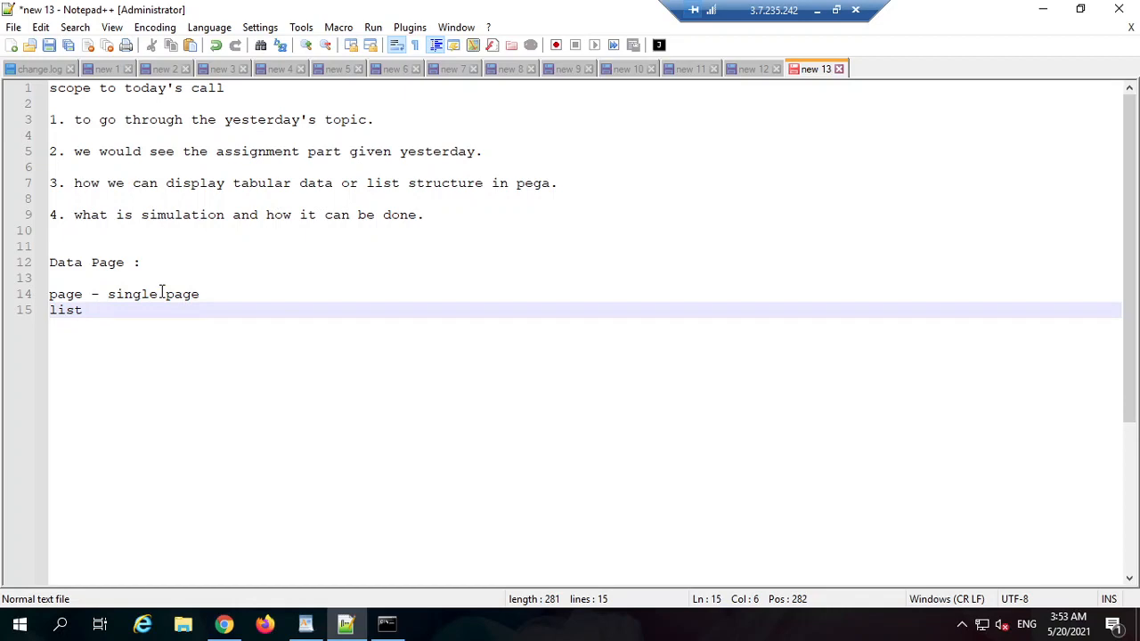
{"action": "type", "text": "- p"}
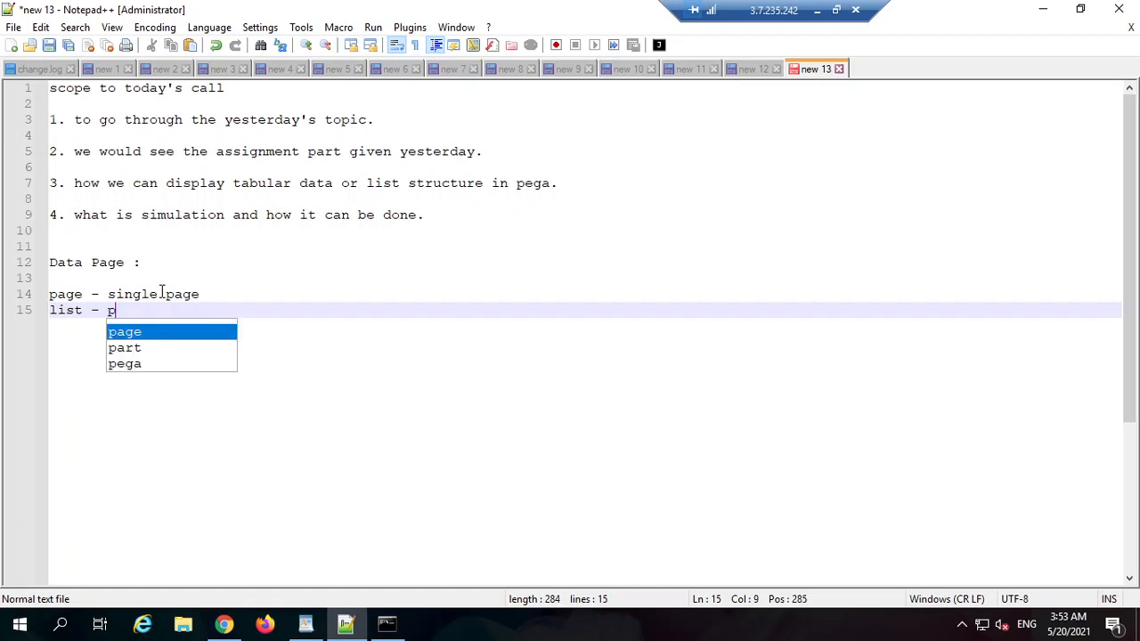
{"action": "type", "text": "xResu"}
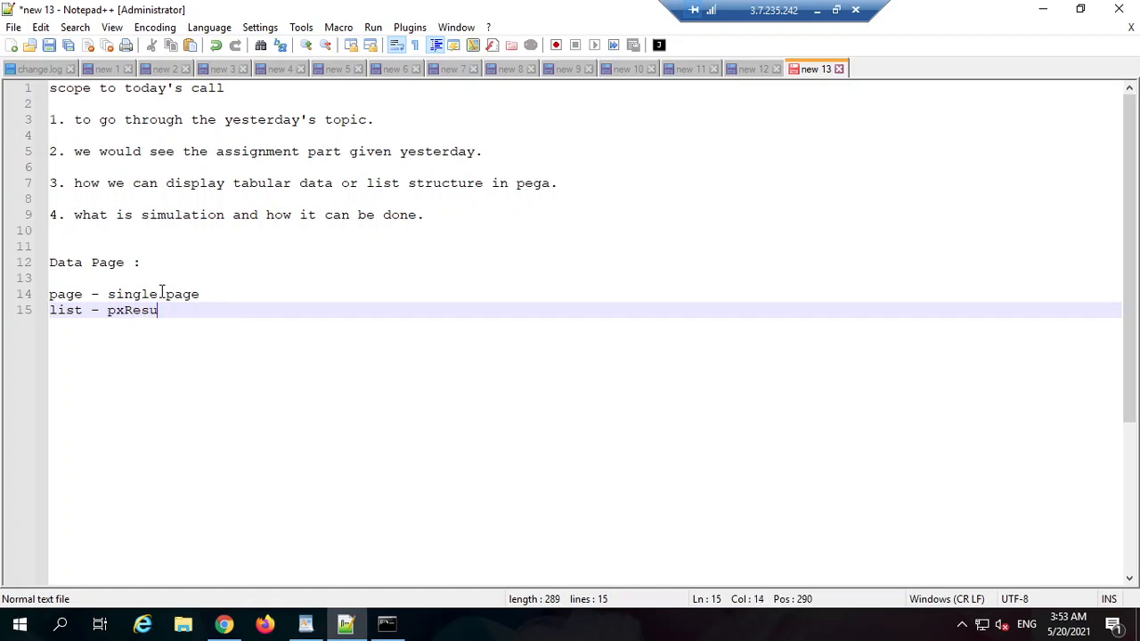
{"action": "type", "text": "lts(2)"}
{"action": "key", "text": "Left"}
{"action": "type", "text": "2"}
{"action": "key", "text": "Right"}
{"action": "key", "text": "BackSpace"}
{"action": "key", "text": "BackSpace"}
{"action": "key", "text": "BackSpace"}
{"action": "double_click", "coordinate": [148, 310]}
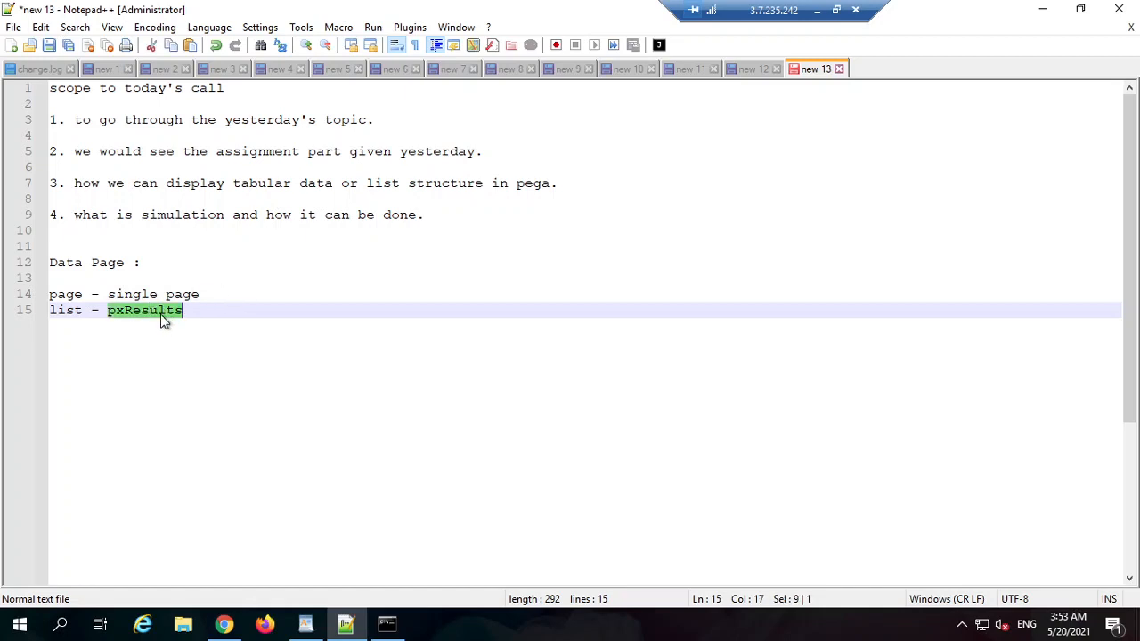
{"action": "left_click", "coordinate": [200, 309]}
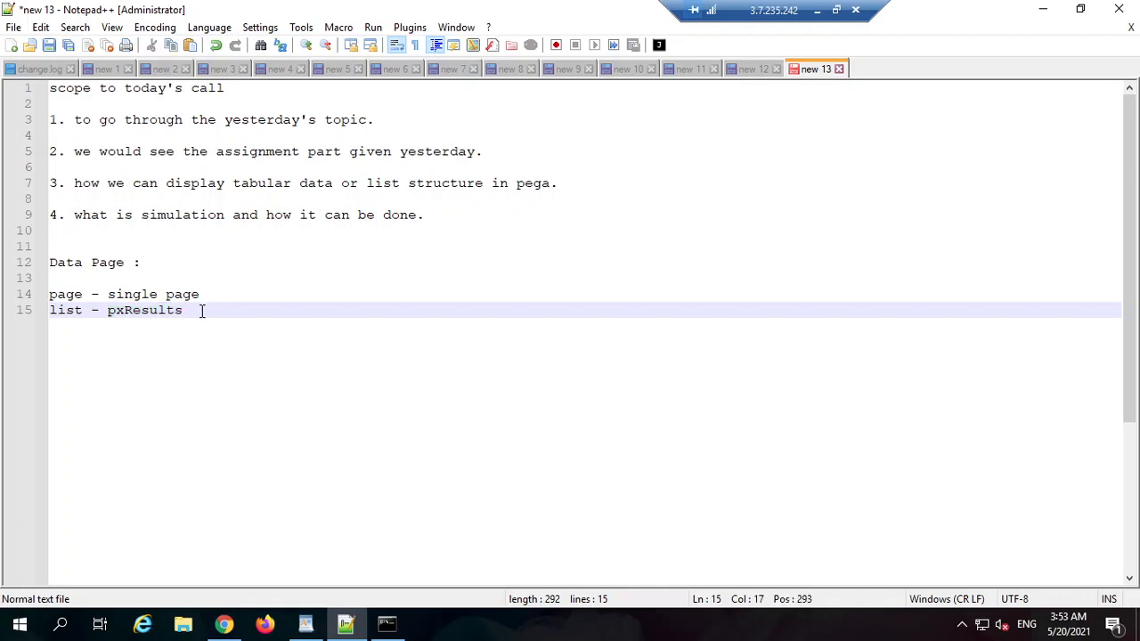
{"action": "double_click", "coordinate": [152, 310]}
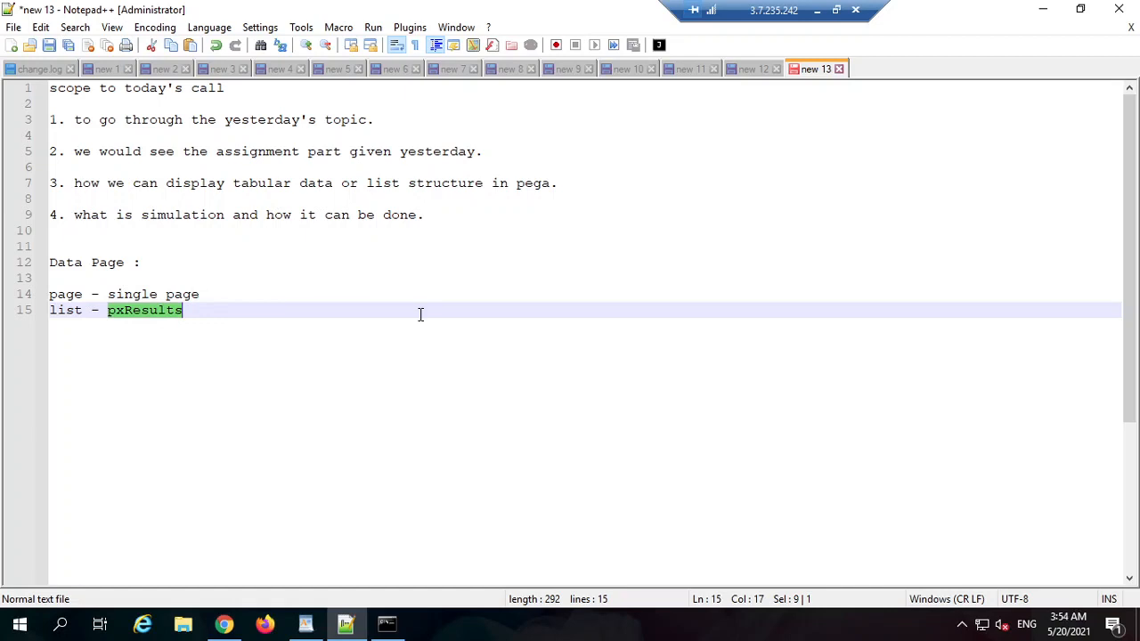
{"action": "left_click", "coordinate": [254, 308]}
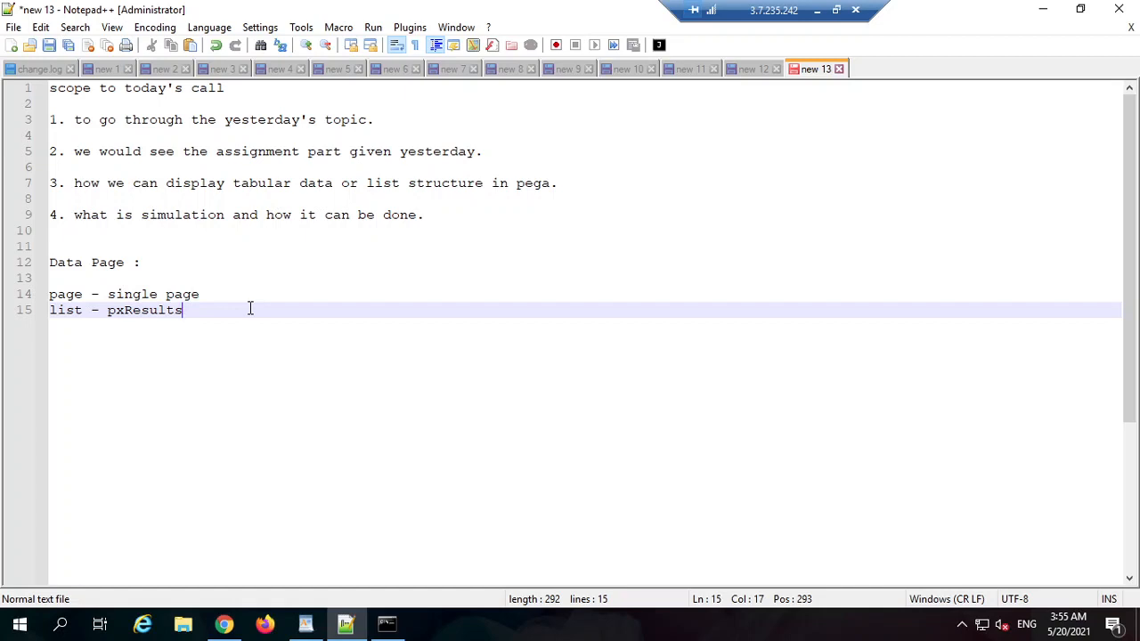
Step: Add an 'employee data' heading below the Data Page notes
{"action": "left_click_drag", "start_coordinate": [217, 311], "coordinate": [42, 253]}
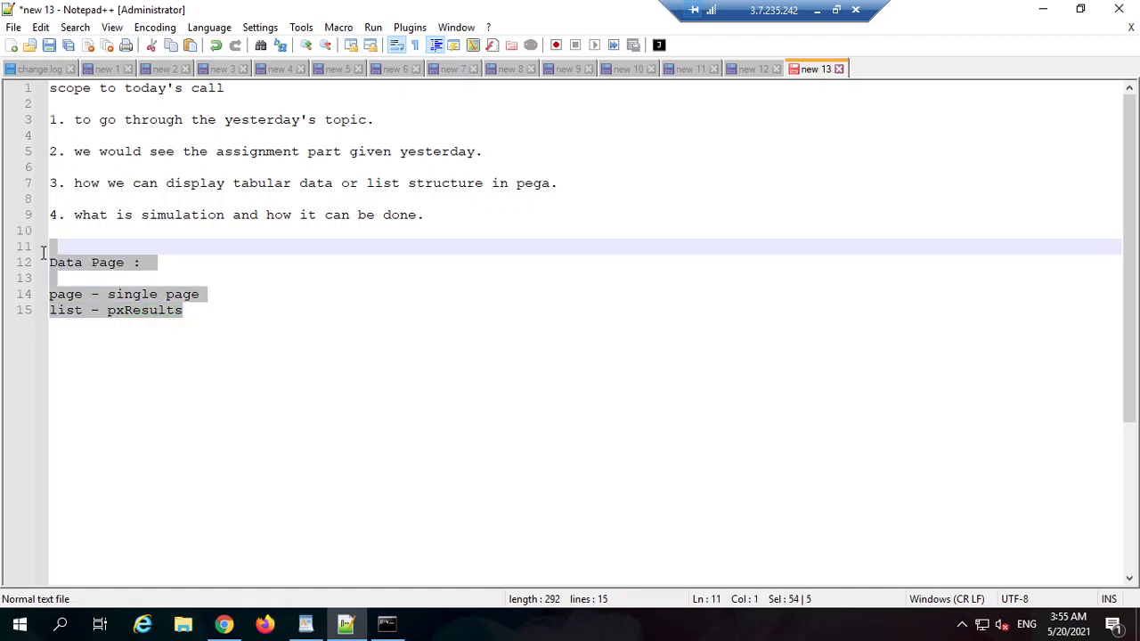
{"action": "left_click", "coordinate": [260, 294]}
{"action": "left_click", "coordinate": [257, 311]}
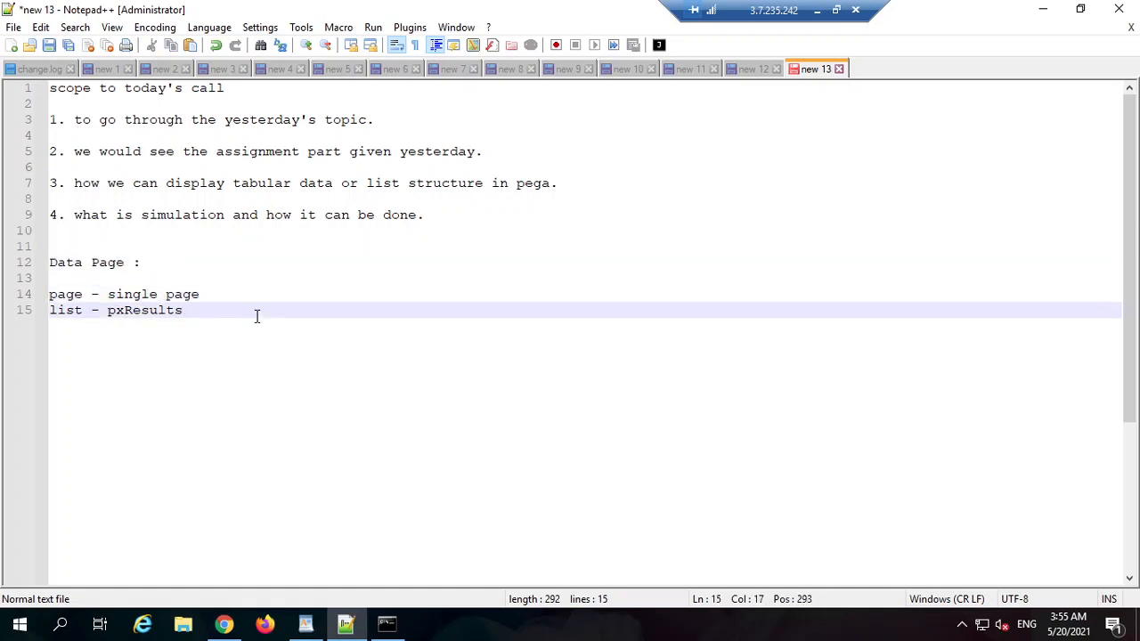
{"action": "key", "text": "Return"}
{"action": "key", "text": "Return"}
{"action": "key", "text": "Return"}
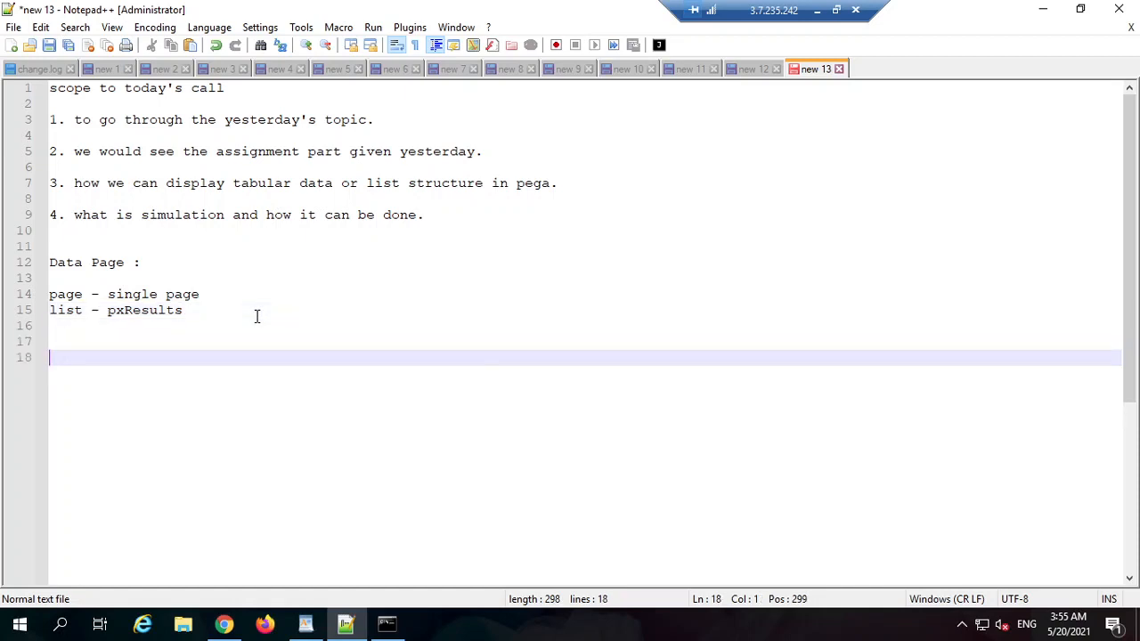
{"action": "type", "text": "cusot"}
{"action": "key", "text": "BackSpace"}
{"action": "key", "text": "BackSpace"}
{"action": "key", "text": "BackSpace"}
{"action": "key", "text": "BackSpace"}
{"action": "key", "text": "BackSpace"}
{"action": "type", "text": "employee data"}
{"action": "key", "text": "BackSpace"}
{"action": "key", "text": "BackSpace"}
{"action": "type", "text": "ata"}
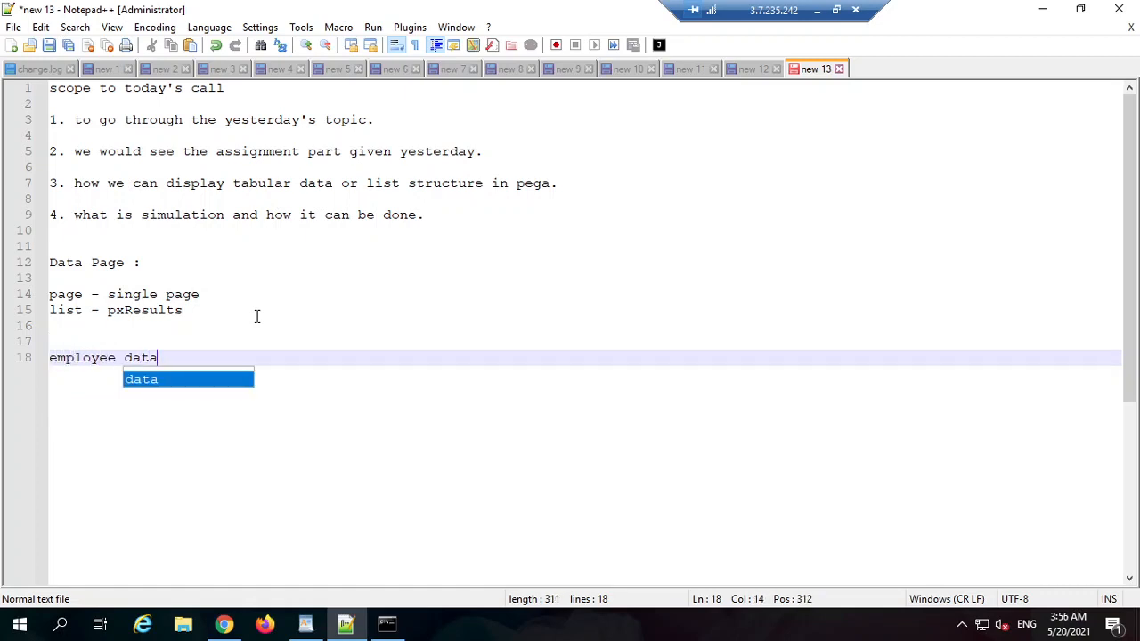
Step: List indented fields 'edmp id' with a sample id, 'emp name' and 'emp salay'
{"action": "key", "text": "Return"}
{"action": "key", "text": "Return"}
{"action": "key", "text": "Tab"}
{"action": "key", "text": "Tab"}
{"action": "type", "text": "edmp"}
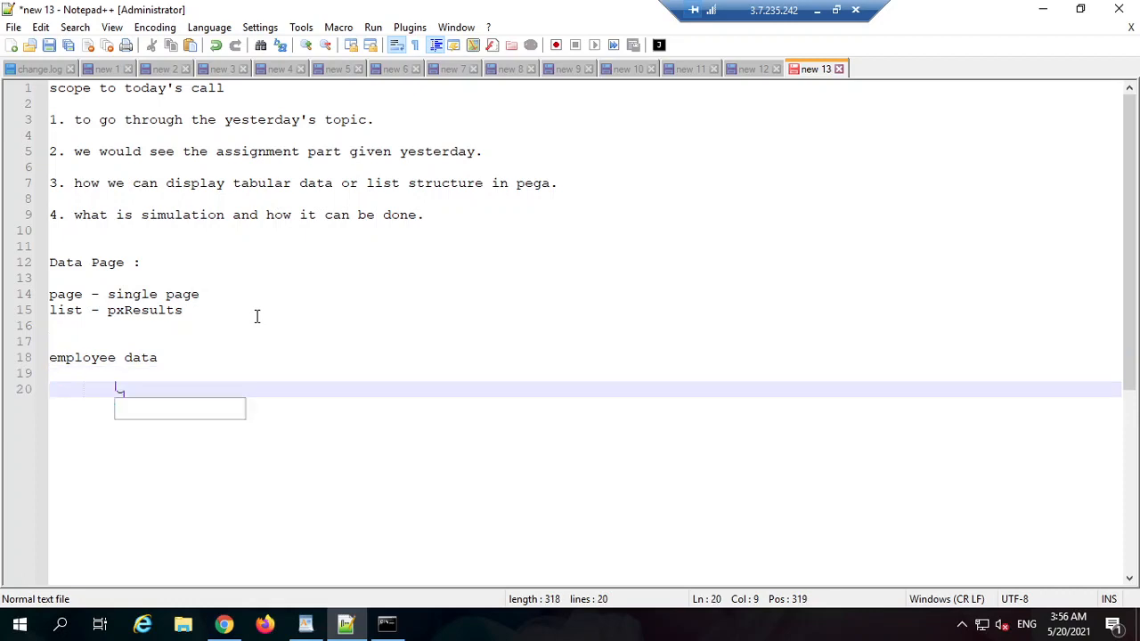
{"action": "type", "text": " id"}
{"action": "key", "text": "Return"}
{"action": "type", "text": "emp "}
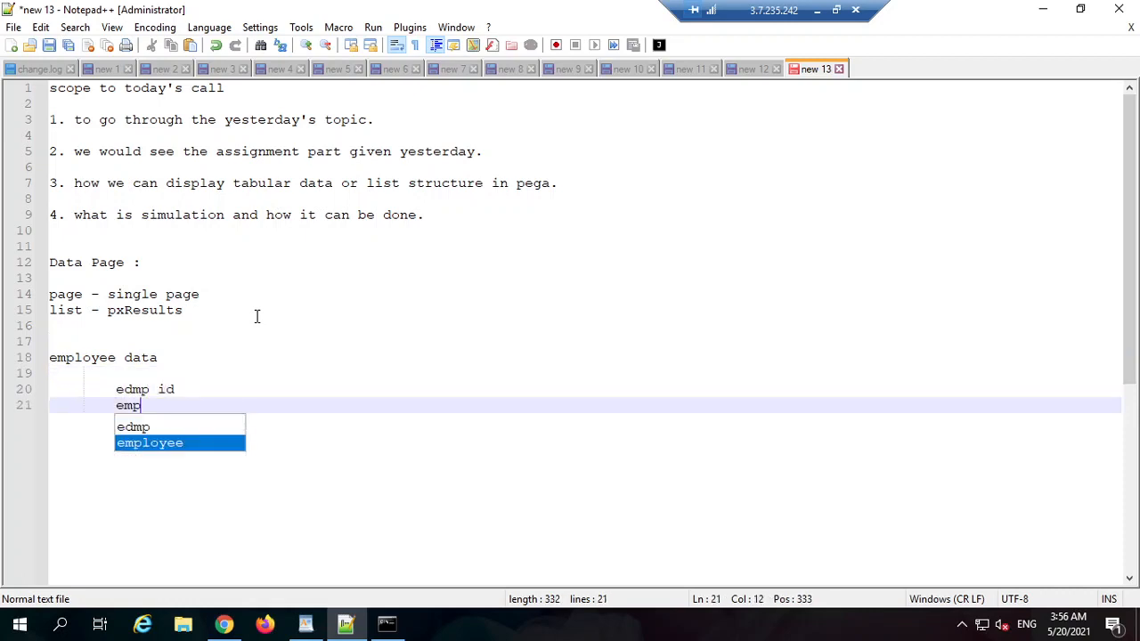
{"action": "type", "text": "name"}
{"action": "key", "text": "Return"}
{"action": "type", "text": "emp "}
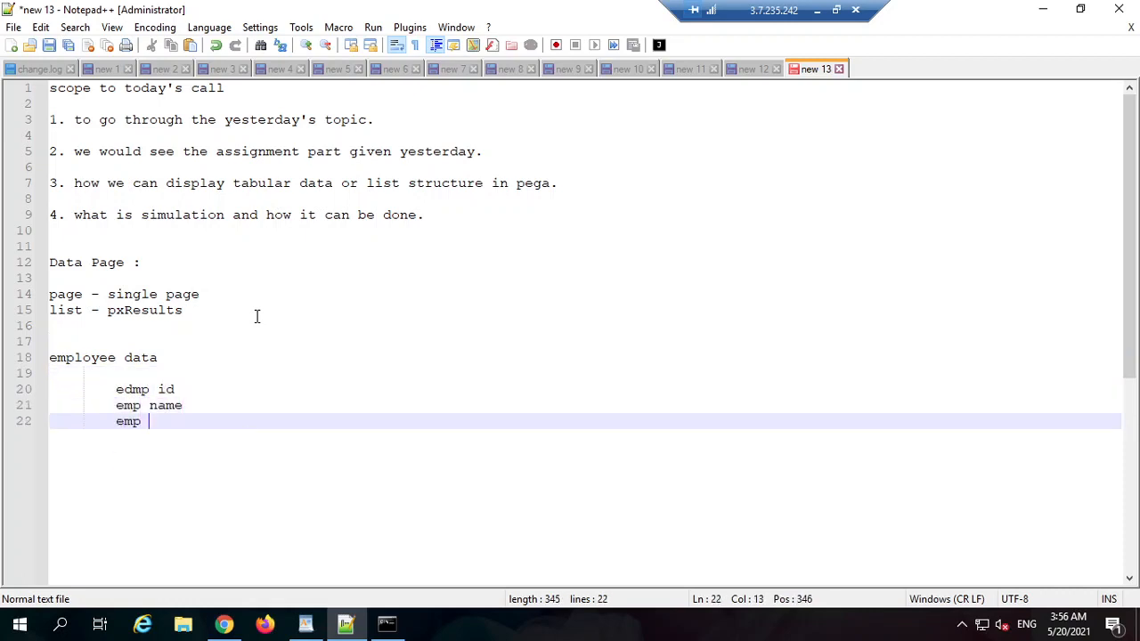
{"action": "type", "text": "salay"}
{"action": "key", "text": "Up"}
{"action": "key", "text": "Up"}
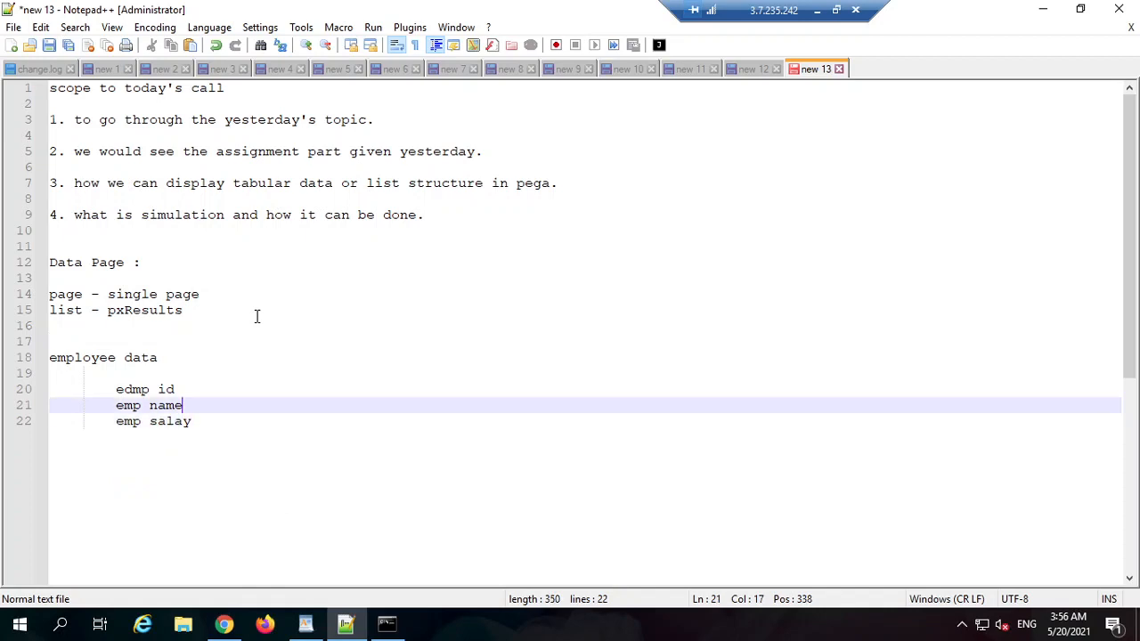
{"action": "type", "text": "- "}
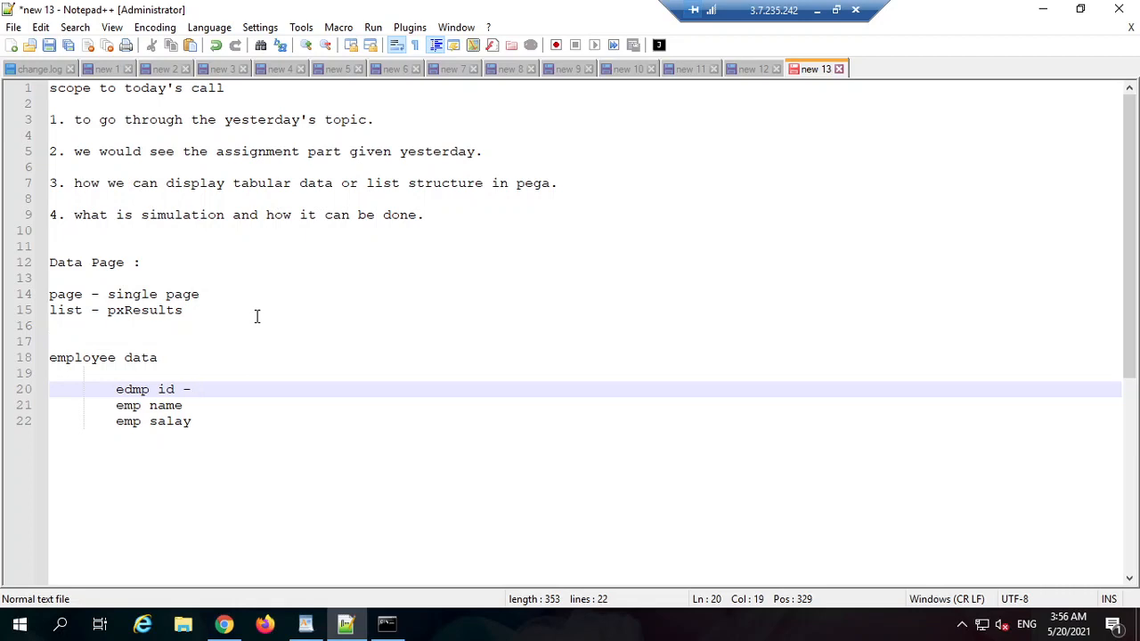
{"action": "type", "text": "salkjfsakf"}
{"action": "key", "text": "BackSpace"}
{"action": "key", "text": "BackSpace"}
{"action": "key", "text": "BackSpace"}
{"action": "key", "text": "BackSpace"}
{"action": "key", "text": "BackSpace"}
{"action": "key", "text": "BackSpace"}
{"action": "key", "text": "BackSpace"}
{"action": "key", "text": "BackSpace"}
{"action": "key", "text": "BackSpace"}
{"action": "key", "text": "BackSpace"}
{"action": "type", "text": "121212"}
{"action": "key", "text": "Return"}
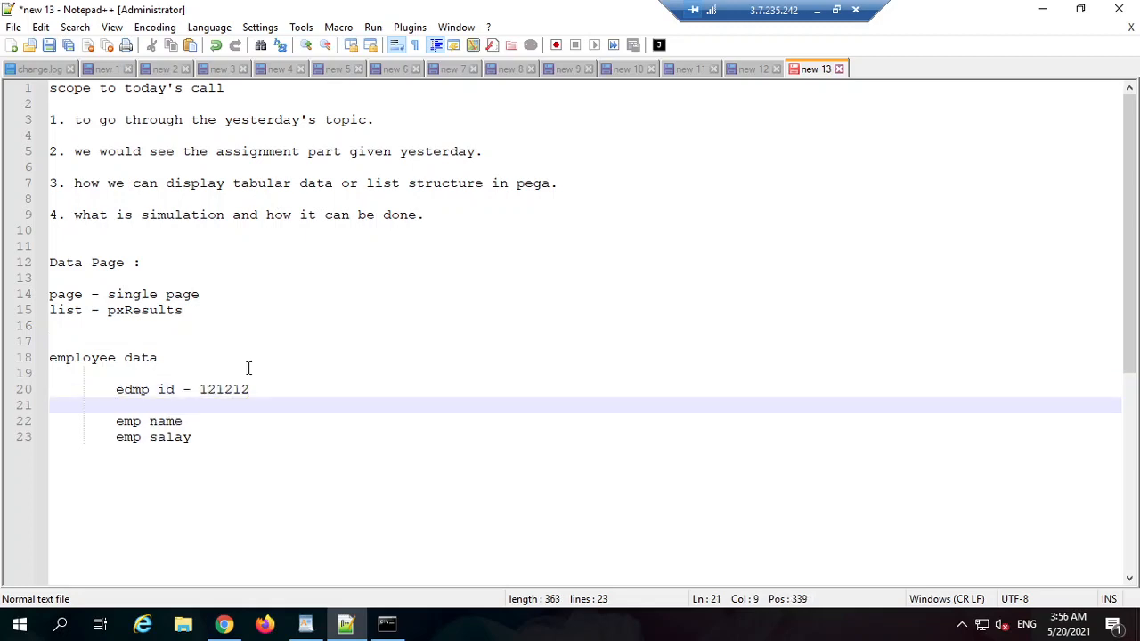
Step: Add further field lines 'emp dadd', 'emp sklkfdjlsf' and 'emp dlfsdkfj'
{"action": "left_click", "coordinate": [222, 438]}
{"action": "key", "text": "Return"}
{"action": "type", "text": "e"}
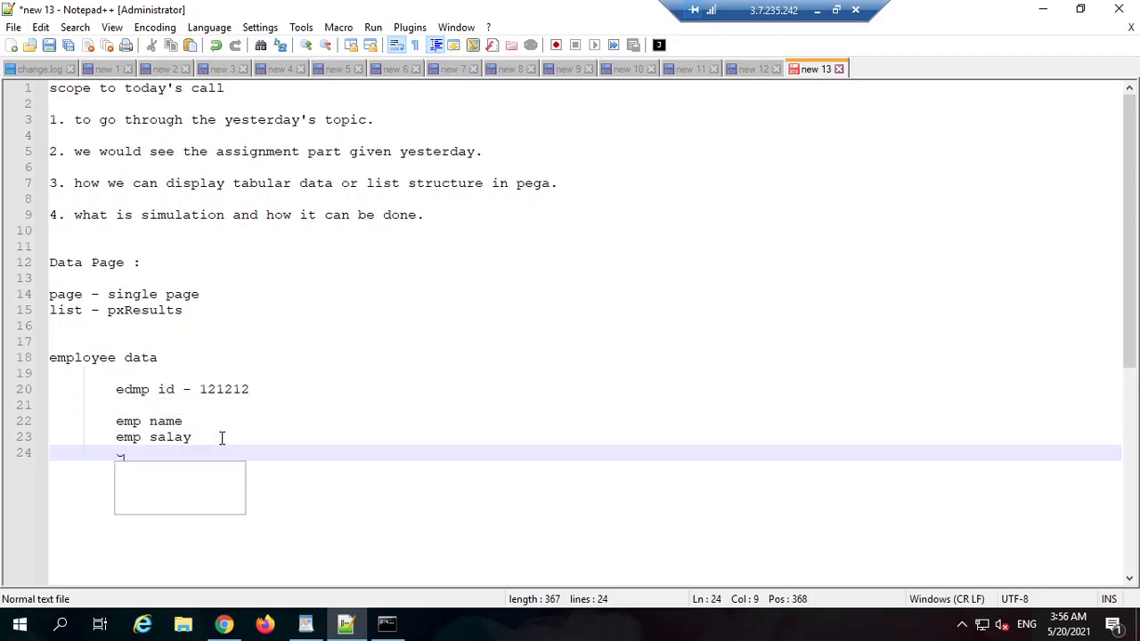
{"action": "type", "text": "mp dadd"}
{"action": "key", "text": "Return"}
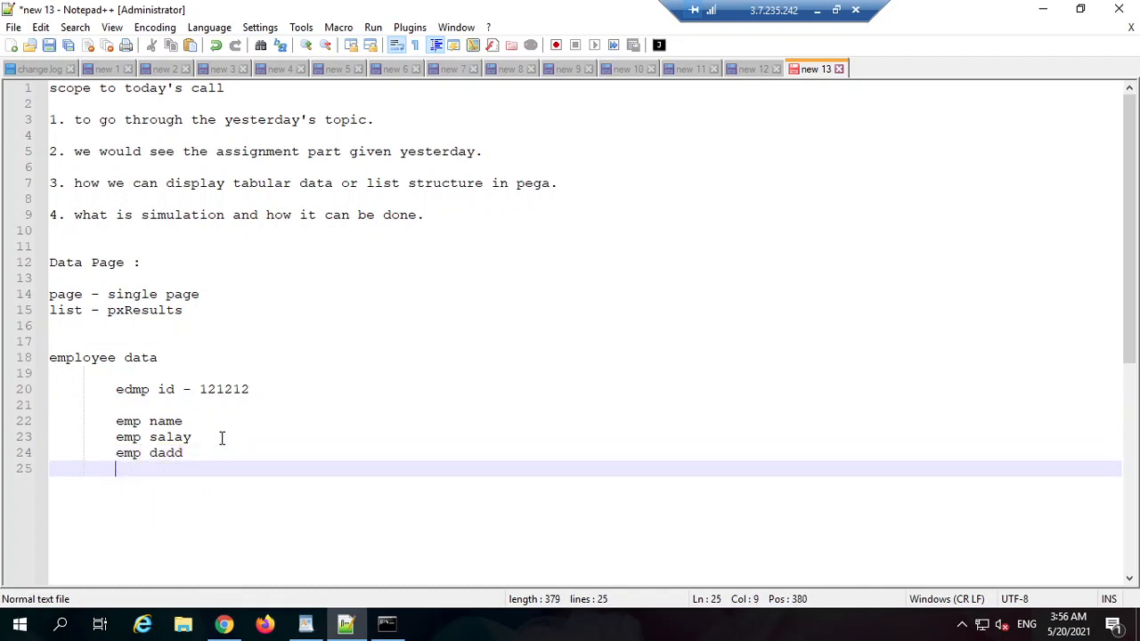
{"action": "type", "text": "emp sklkfdjlsf"}
{"action": "key", "text": "Return"}
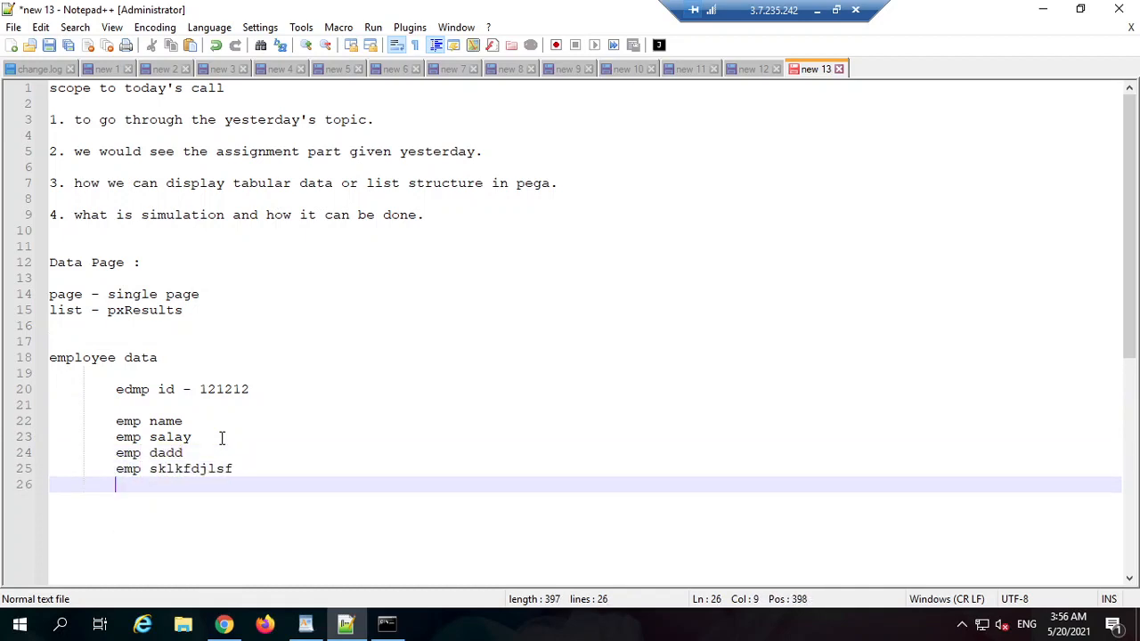
{"action": "type", "text": "emp dlfsdkfj"}
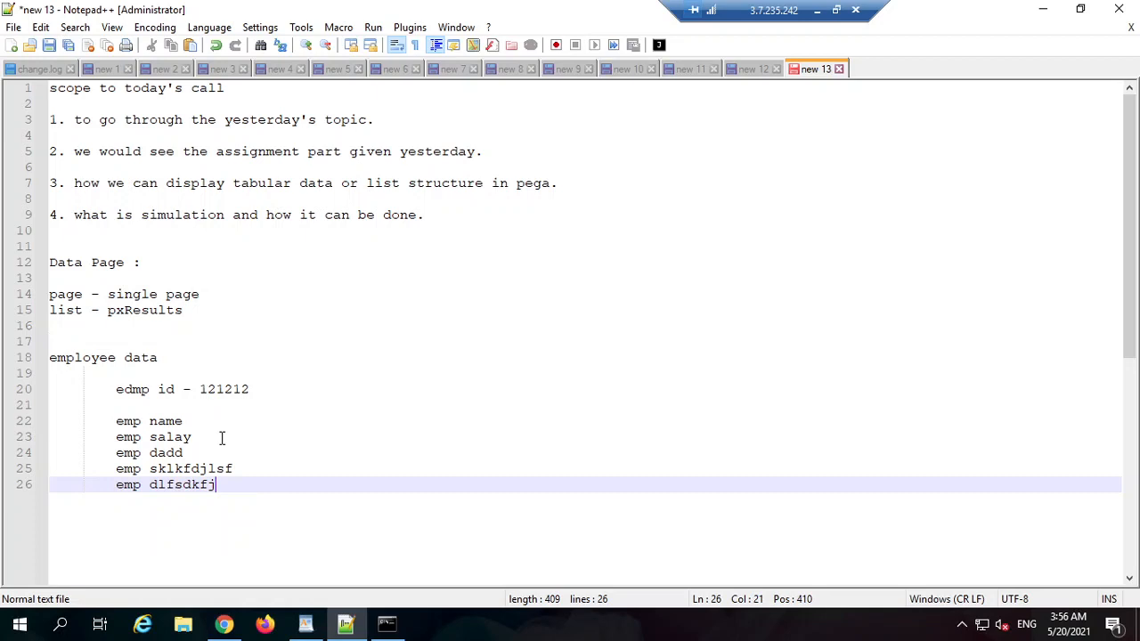
{"action": "left_click_drag", "start_coordinate": [235, 475], "coordinate": [85, 424]}
{"action": "left_click", "coordinate": [185, 490]}
{"action": "left_click_drag", "start_coordinate": [223, 490], "coordinate": [116, 421]}
{"action": "left_click", "coordinate": [174, 421]}
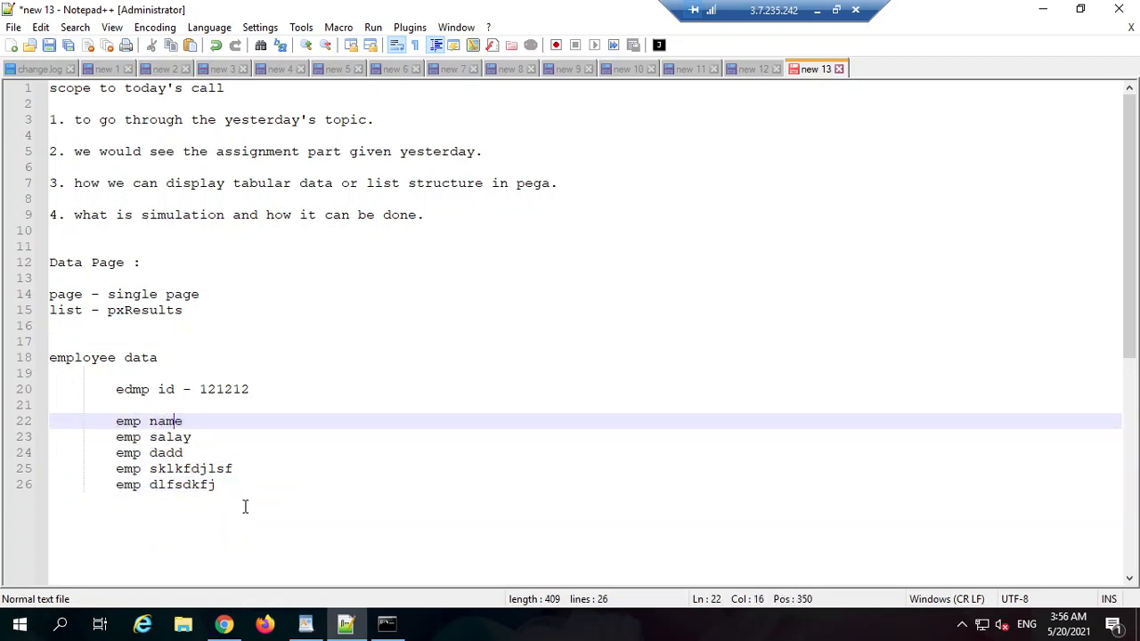
{"action": "left_click_drag", "start_coordinate": [245, 507], "coordinate": [115, 389]}
{"action": "left_click", "coordinate": [132, 389]}
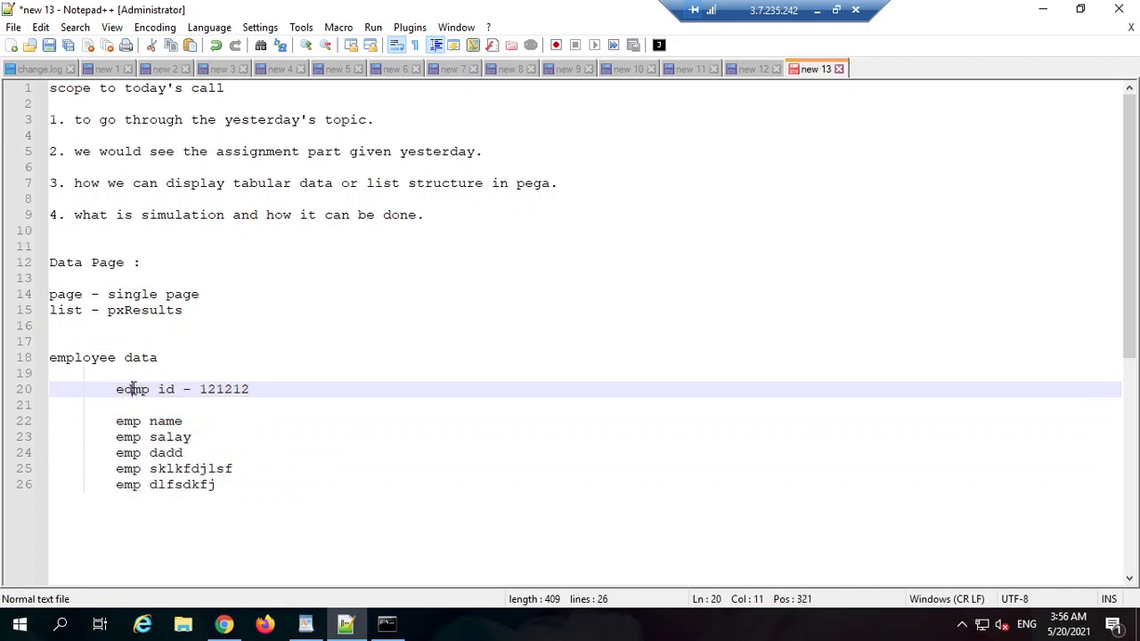
{"action": "triple_click", "coordinate": [132, 389]}
{"action": "left_click", "coordinate": [164, 357]}
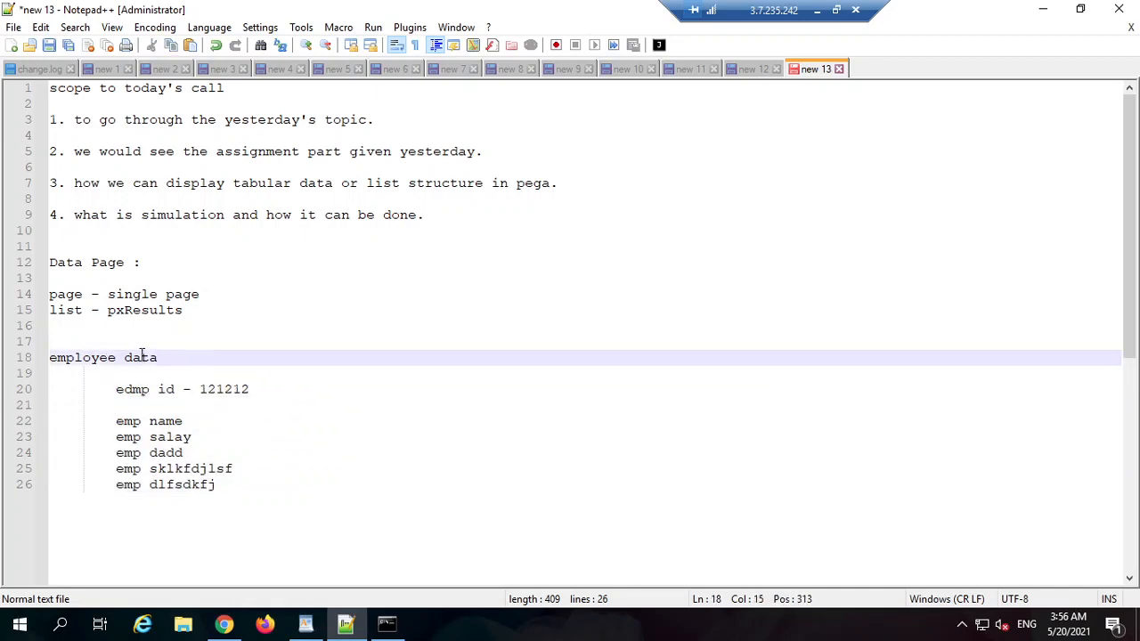
{"action": "triple_click", "coordinate": [142, 357]}
{"action": "left_click", "coordinate": [159, 370]}
{"action": "left_click_drag", "start_coordinate": [159, 357], "coordinate": [75, 346]}
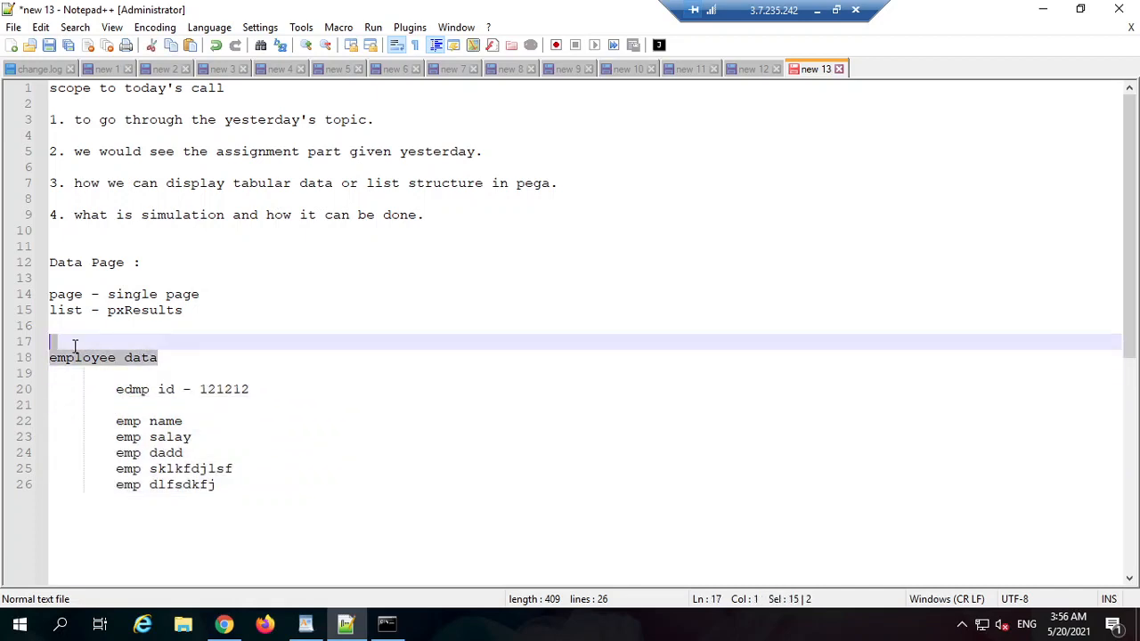
{"action": "double_click", "coordinate": [105, 358]}
{"action": "triple_click", "coordinate": [146, 357]}
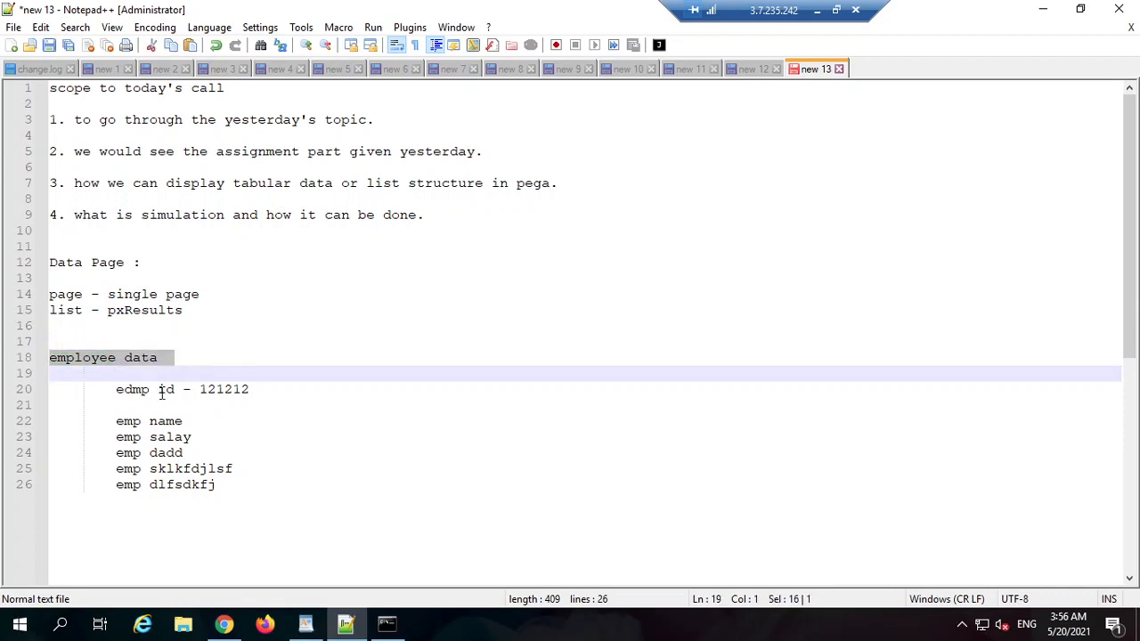
{"action": "left_click_drag", "start_coordinate": [235, 389], "coordinate": [149, 389]}
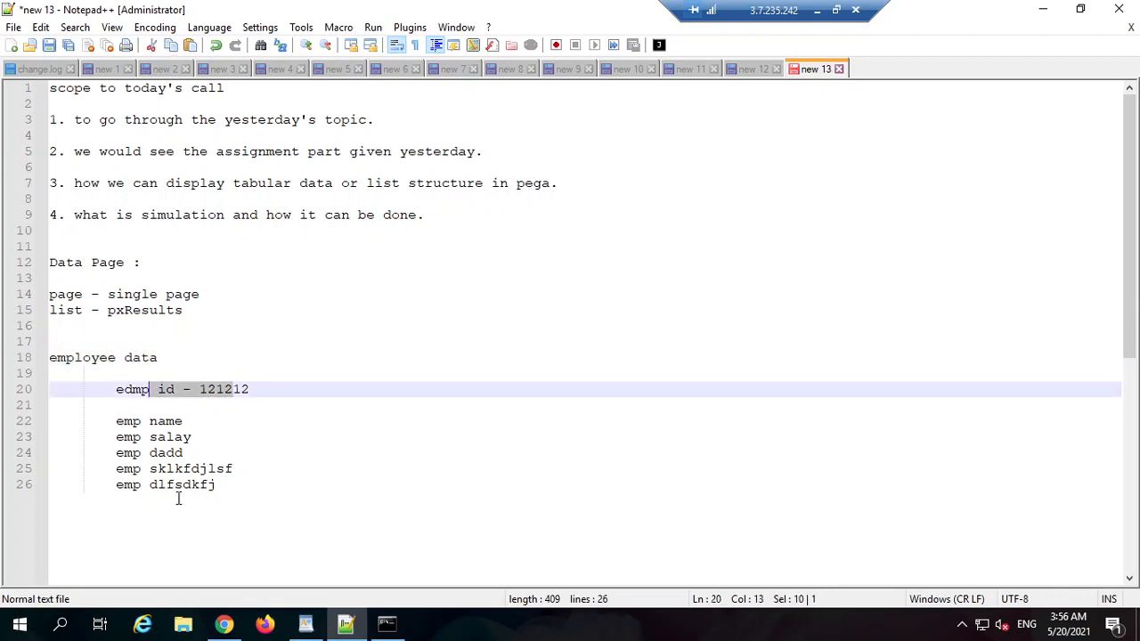
{"action": "left_click_drag", "start_coordinate": [244, 493], "coordinate": [83, 421]}
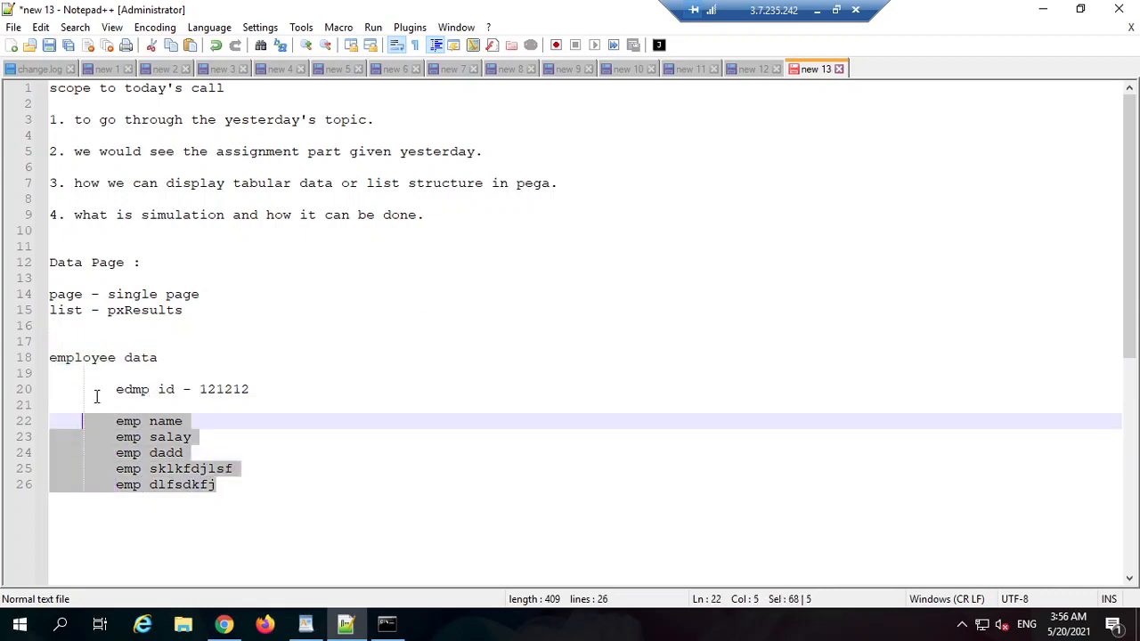
{"action": "left_click", "coordinate": [298, 434]}
{"action": "left_click", "coordinate": [204, 483]}
{"action": "left_click", "coordinate": [339, 420]}
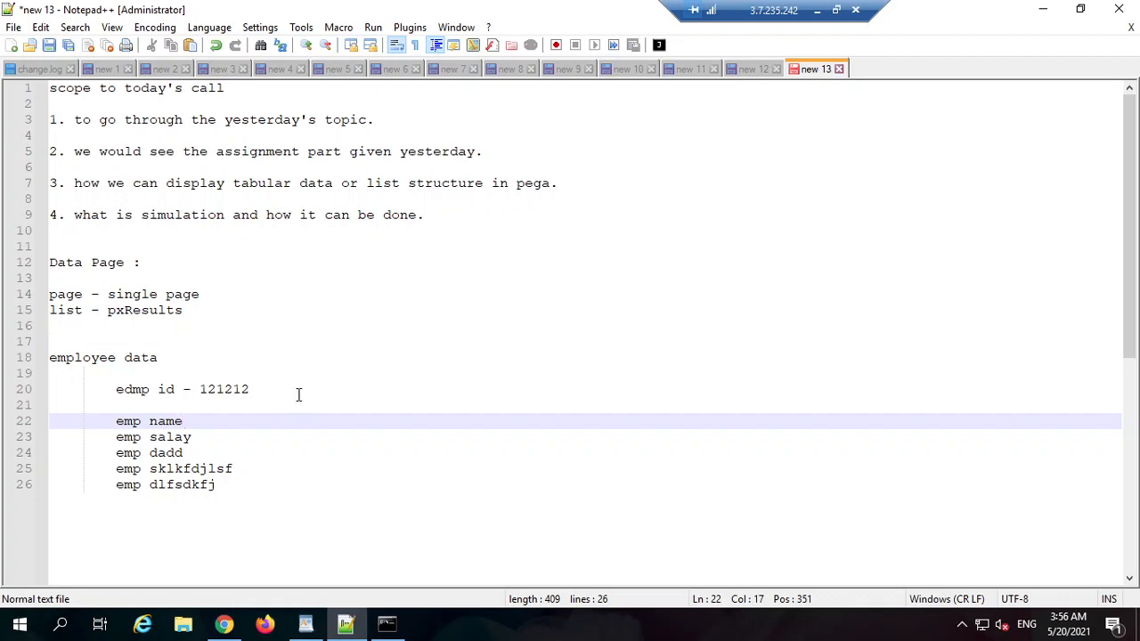
Step: Log in to Pega, switch to Dev Studio, and view the Case types and Data types
{"action": "left_click", "coordinate": [1042, 33]}
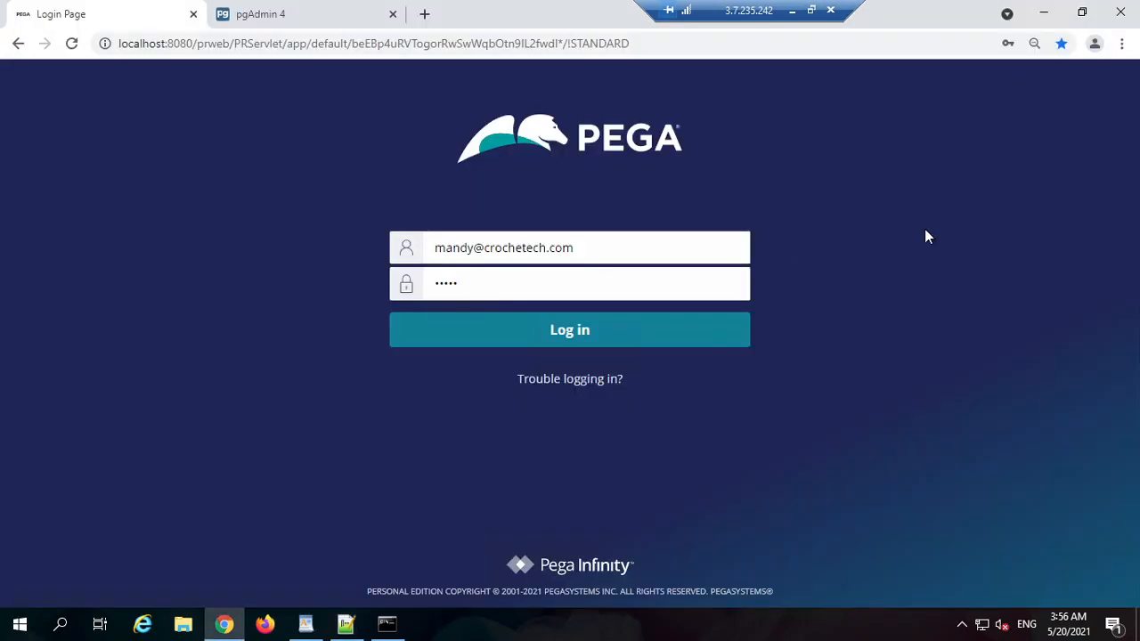
{"action": "left_click", "coordinate": [641, 340]}
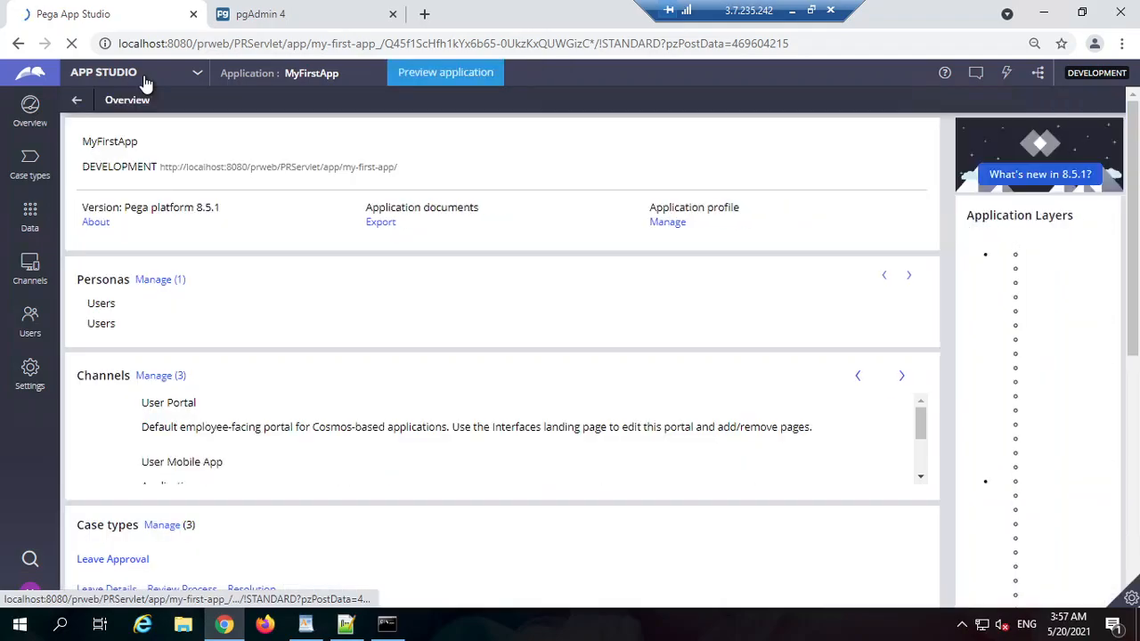
{"action": "left_click", "coordinate": [147, 76]}
{"action": "left_click", "coordinate": [134, 128]}
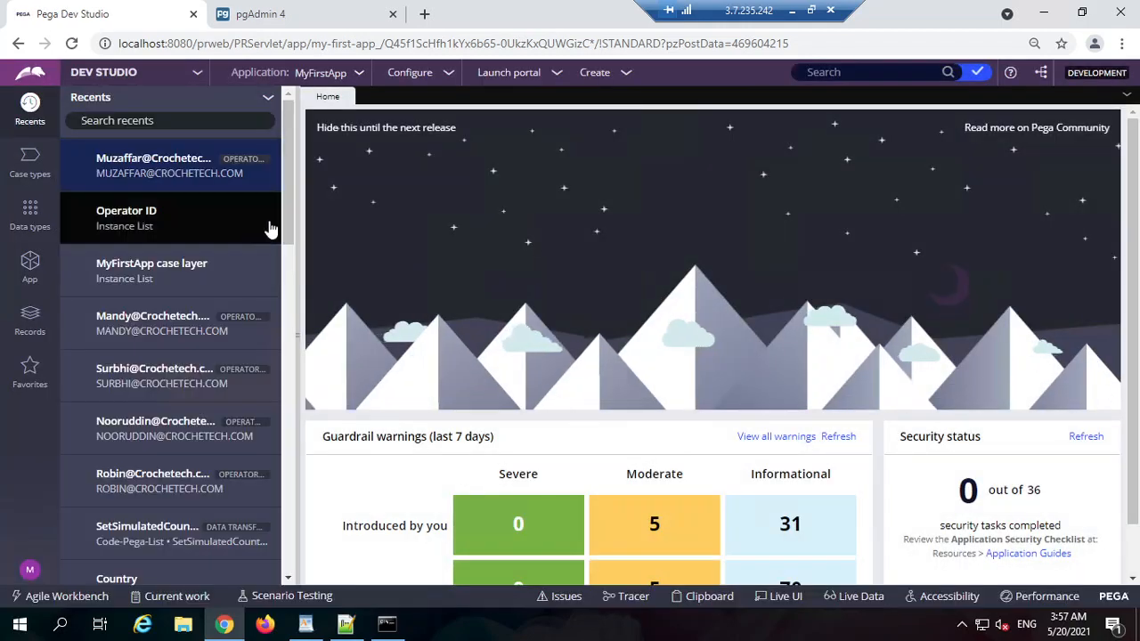
{"action": "left_click", "coordinate": [28, 159]}
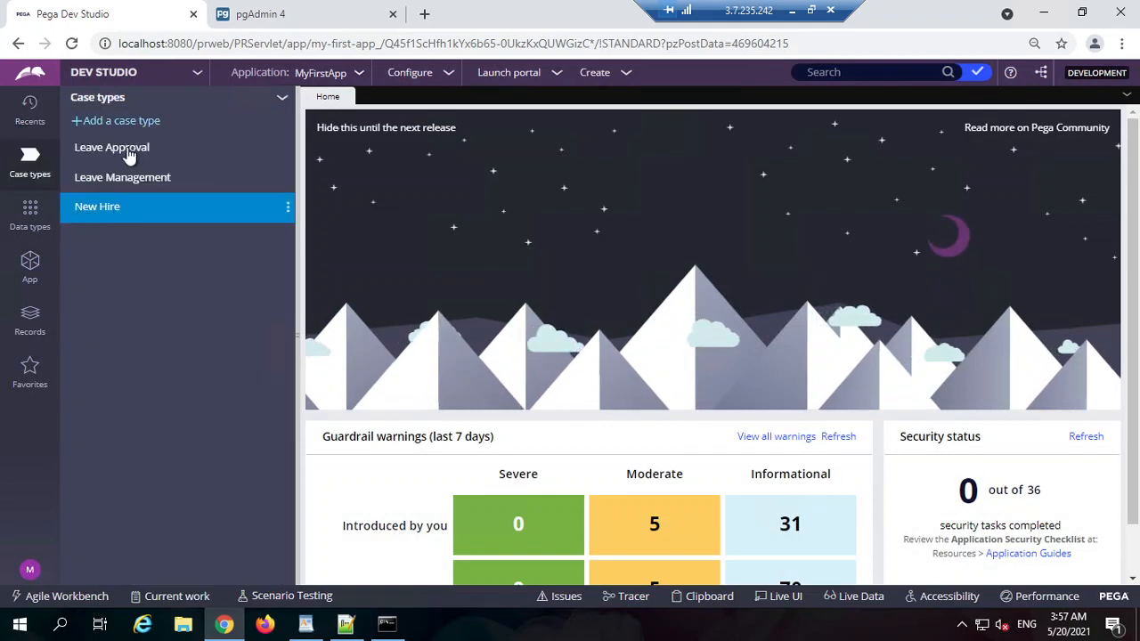
{"action": "left_click", "coordinate": [32, 218]}
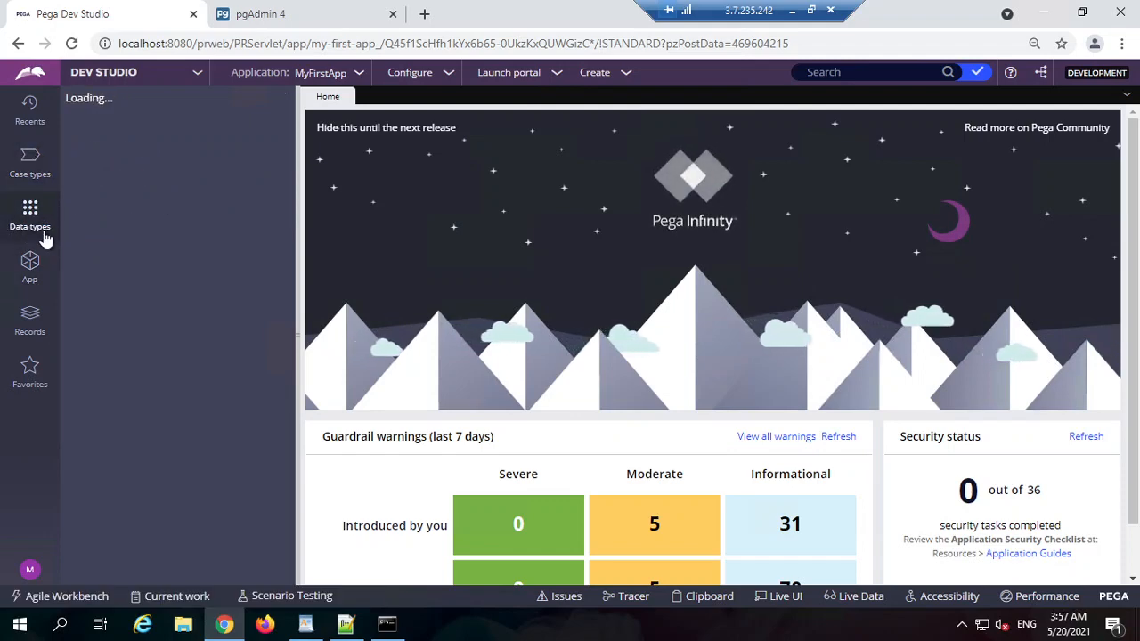
Step: Add a data type labelled Employee with its auto-filled description
{"action": "left_click", "coordinate": [282, 98]}
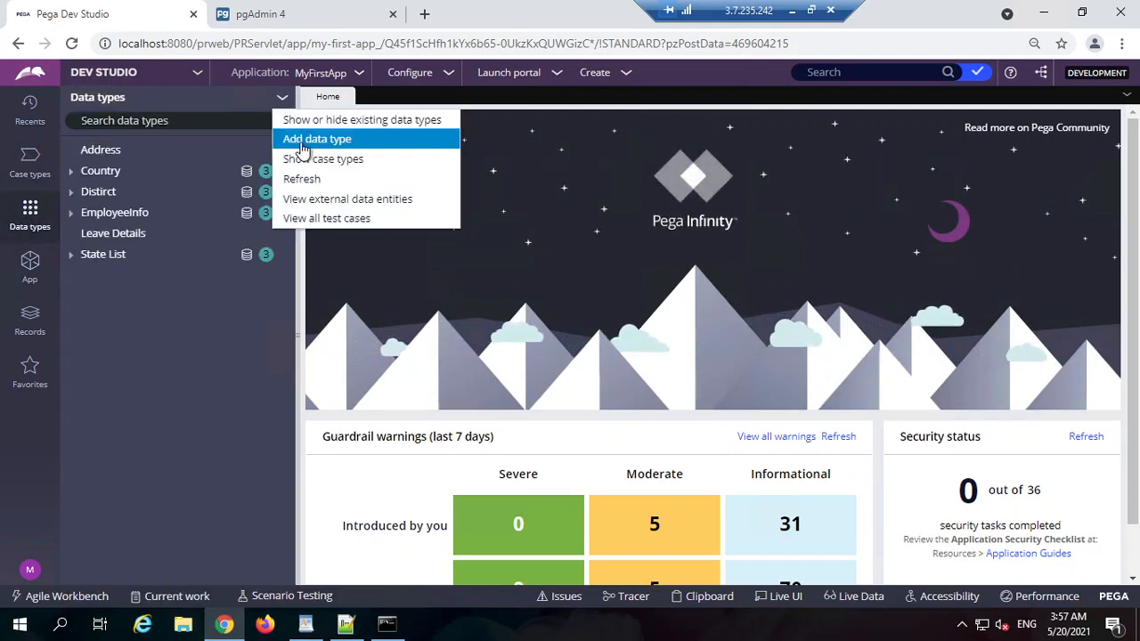
{"action": "left_click", "coordinate": [307, 140]}
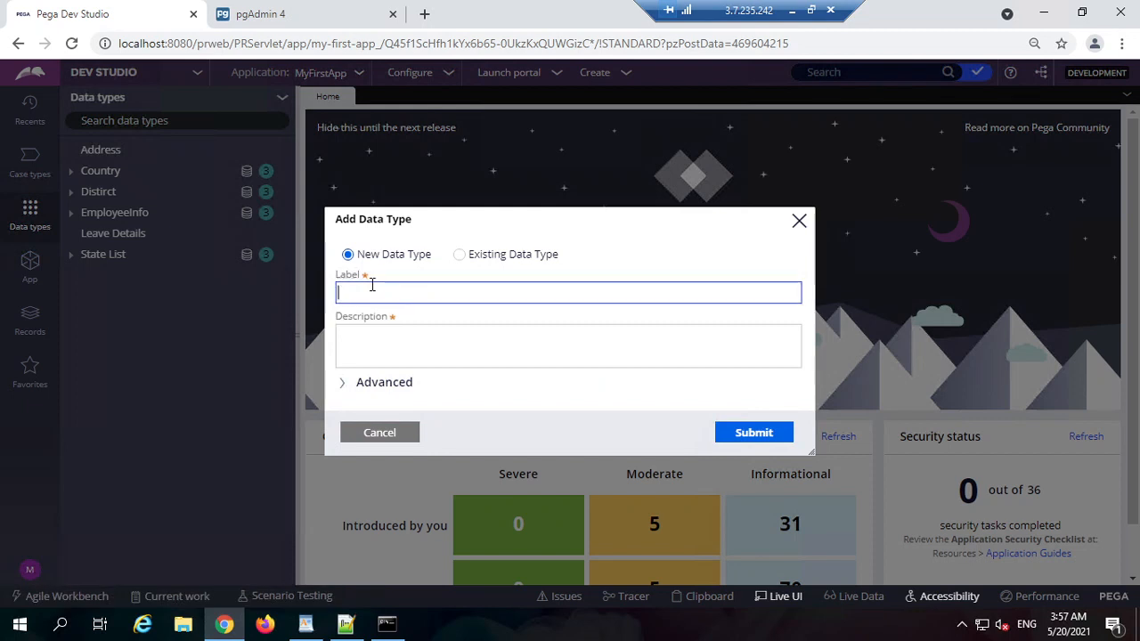
{"action": "type", "text": "Employee"}
{"action": "key", "text": "Tab"}
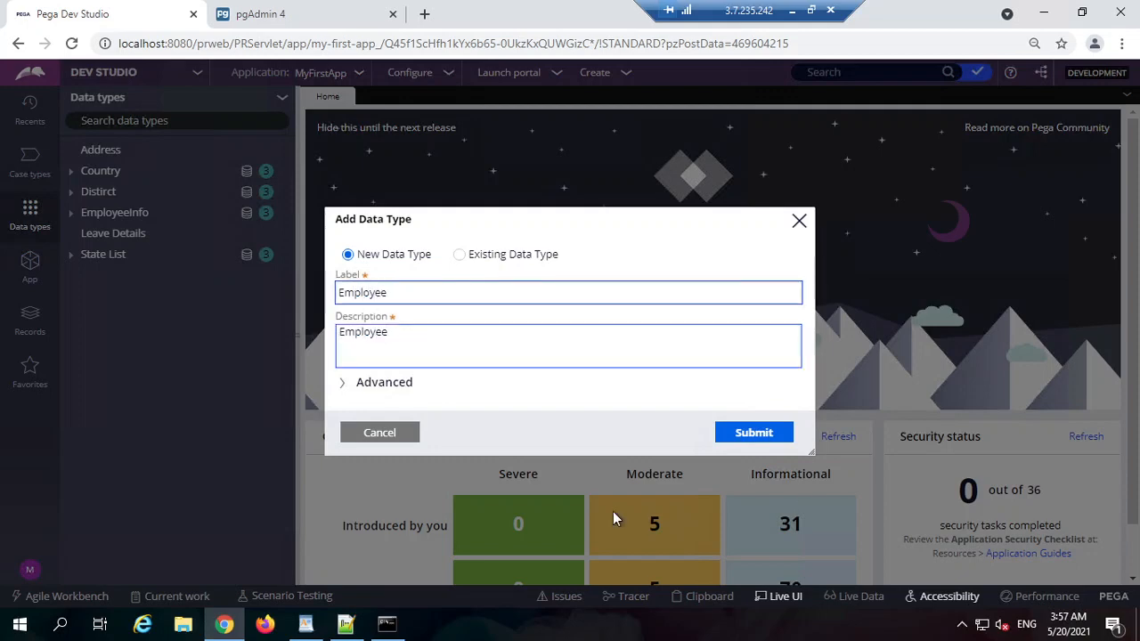
{"action": "left_click", "coordinate": [753, 432]}
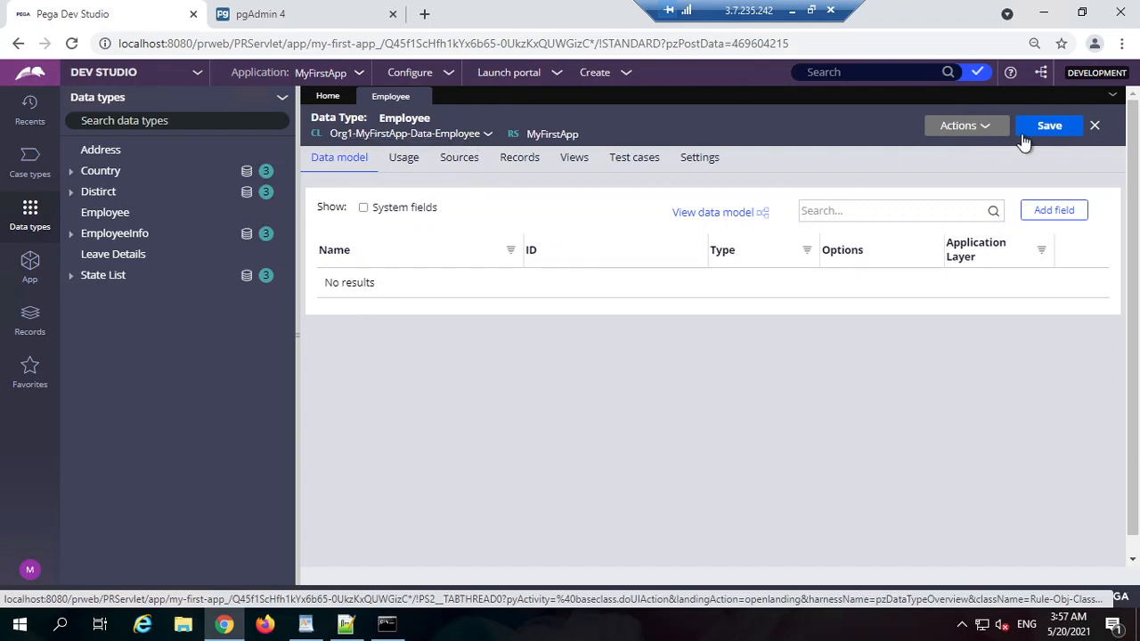
Step: Add a Name field to Employee and save the data type
{"action": "left_click", "coordinate": [1037, 213]}
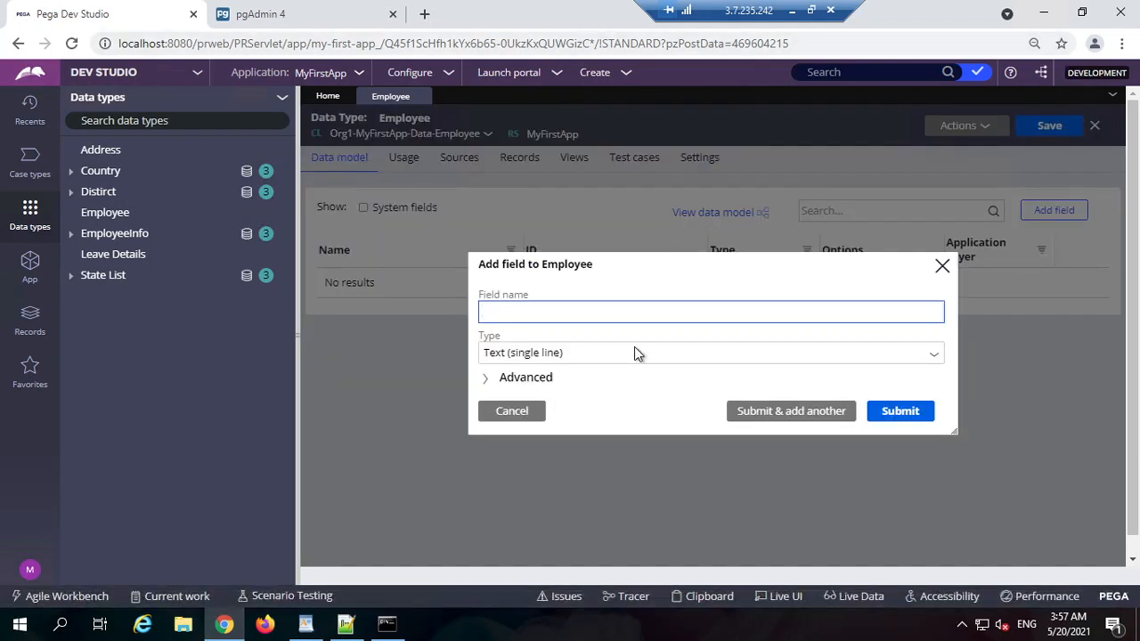
{"action": "type", "text": "Name"}
{"action": "double_click", "coordinate": [501, 319]}
{"action": "left_click", "coordinate": [900, 412]}
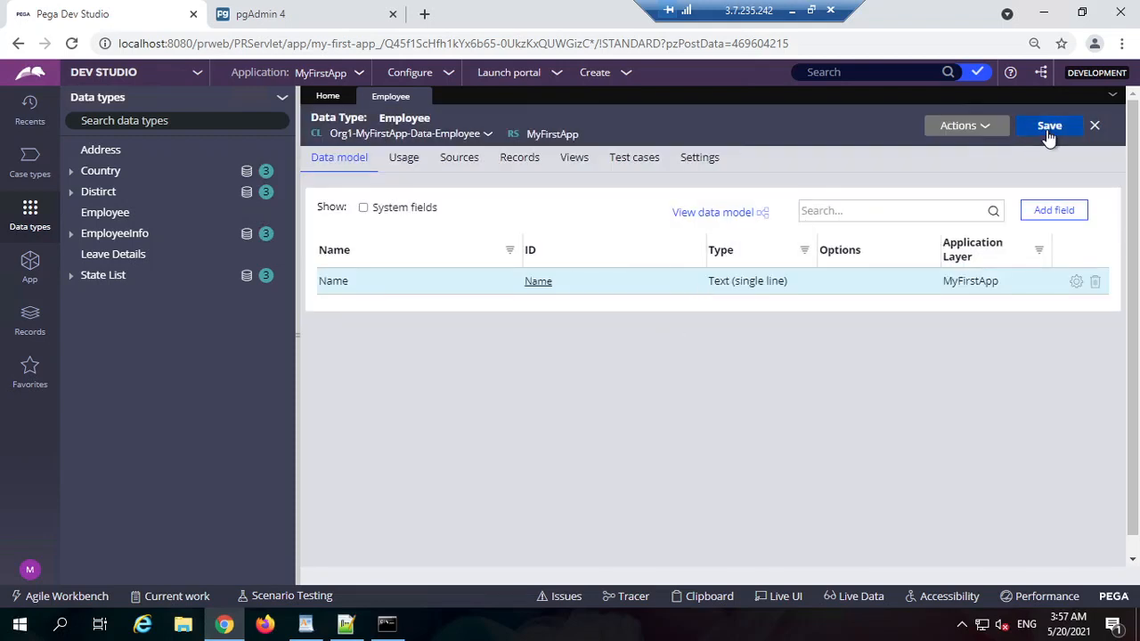
{"action": "left_click", "coordinate": [1049, 129]}
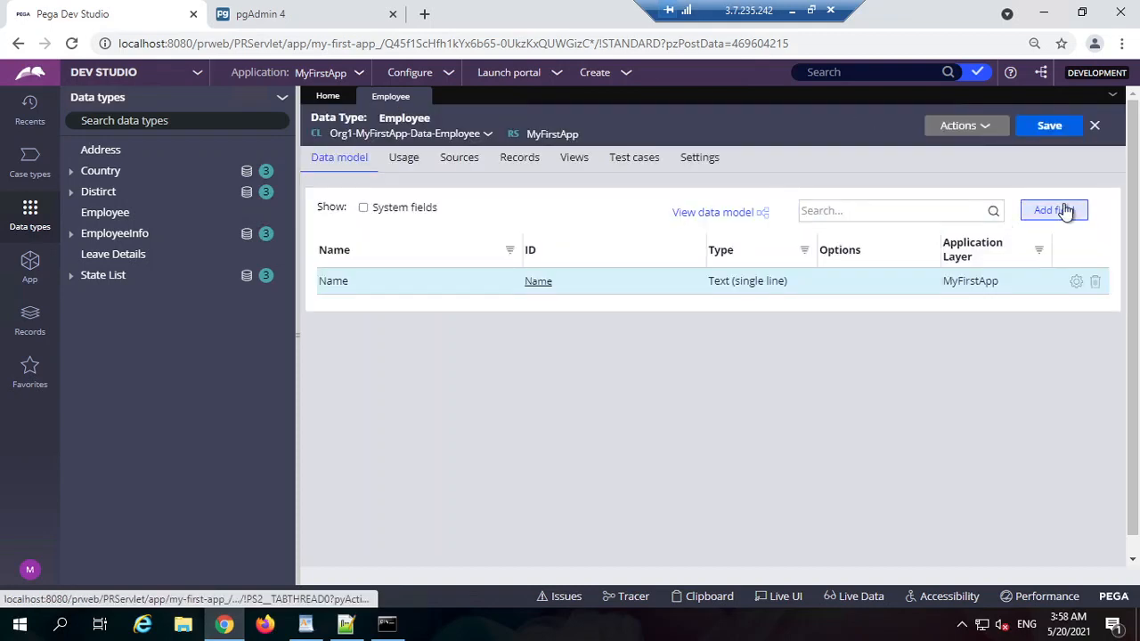
Step: Add an ID field of type Integer
{"action": "left_click", "coordinate": [1057, 210]}
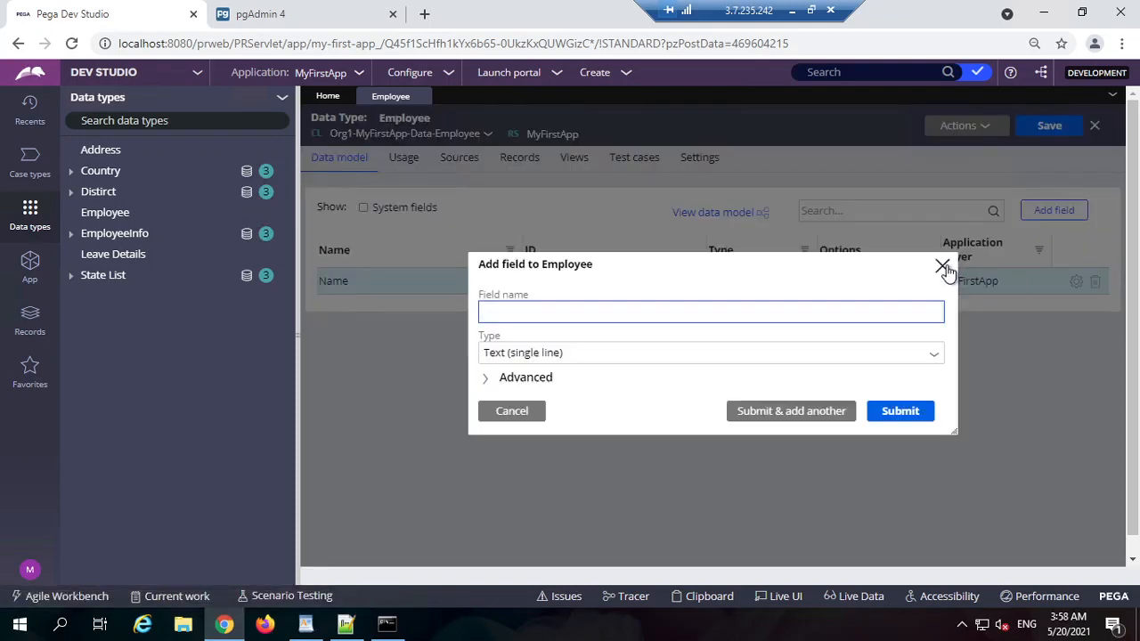
{"action": "left_click", "coordinate": [591, 357]}
{"action": "left_click", "coordinate": [594, 361]}
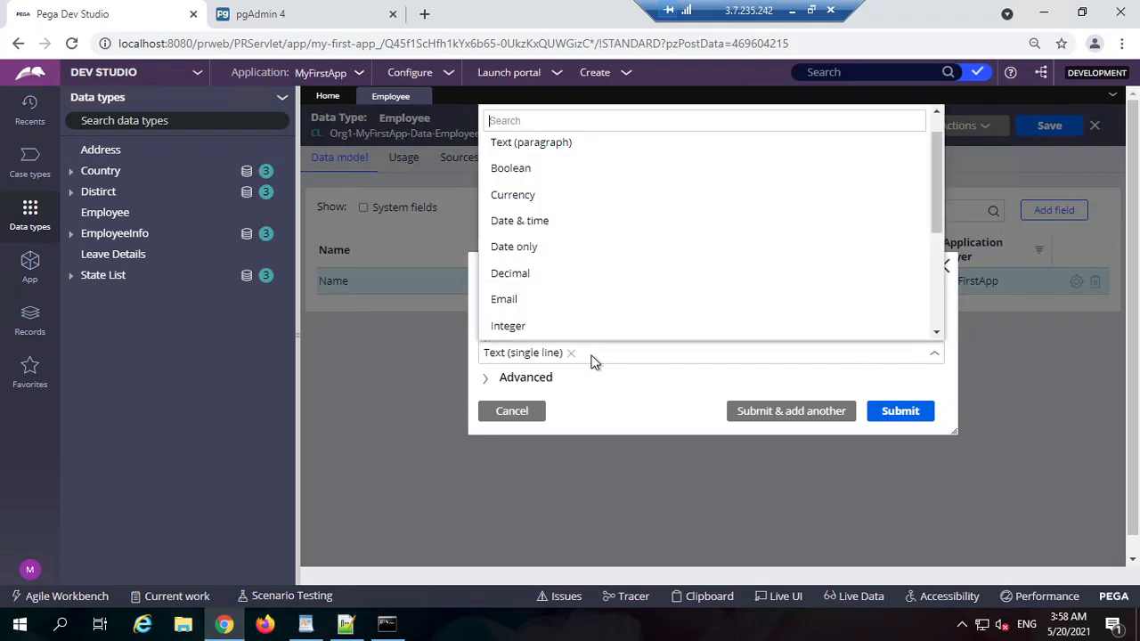
{"action": "type", "text": "in"}
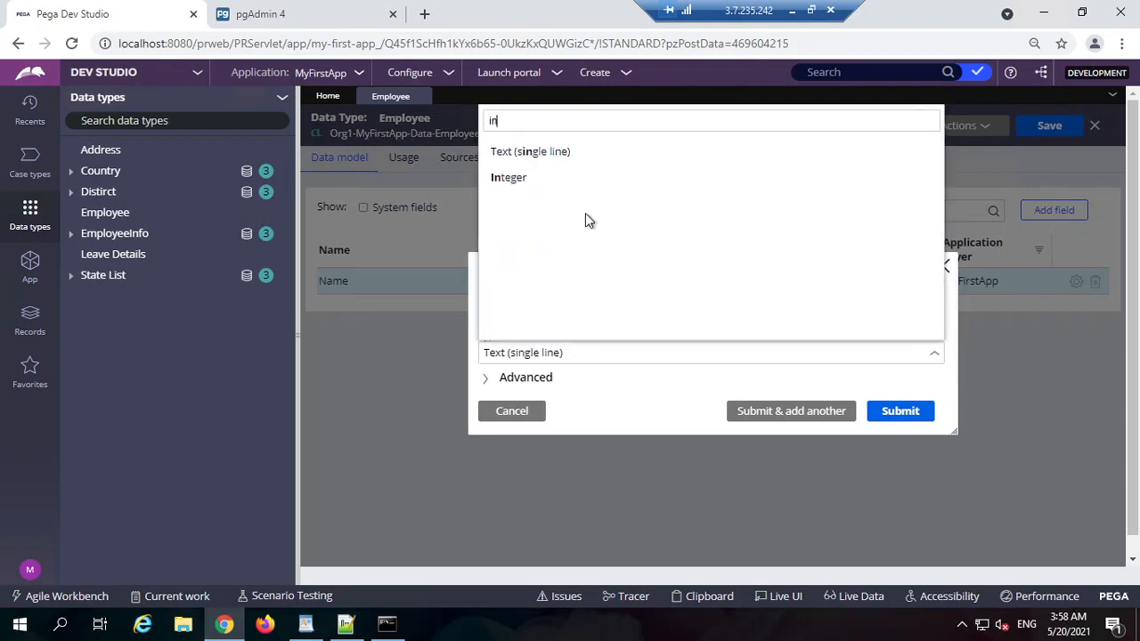
{"action": "left_click", "coordinate": [512, 177]}
{"action": "left_click", "coordinate": [900, 410]}
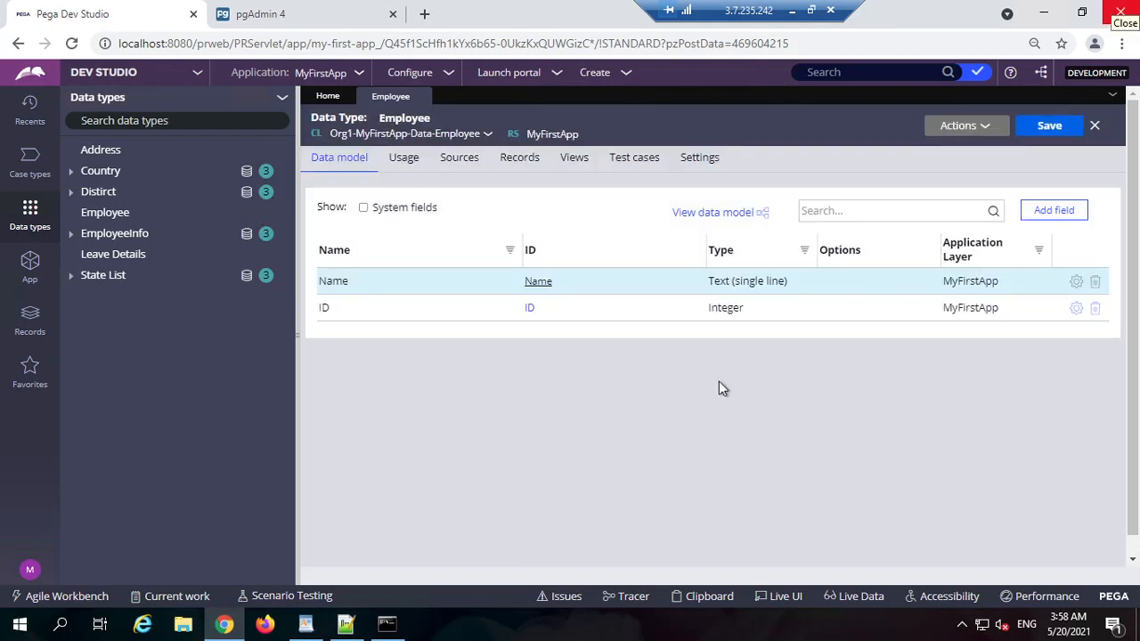
Step: Add a Salary field of type Decimal
{"action": "left_click", "coordinate": [1047, 215]}
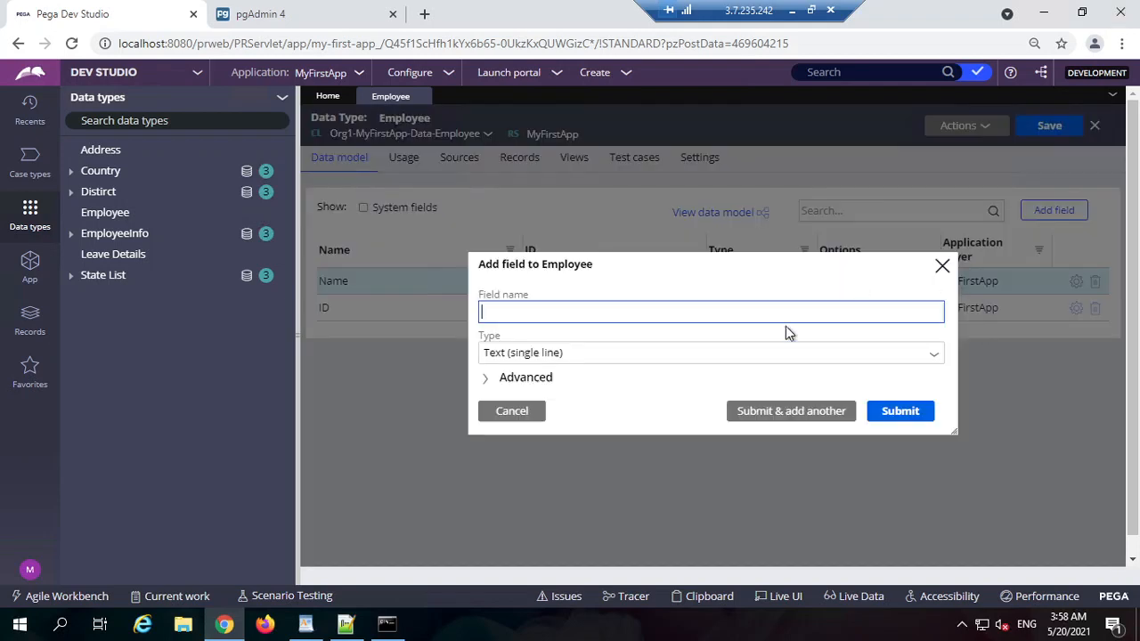
{"action": "type", "text": "S"}
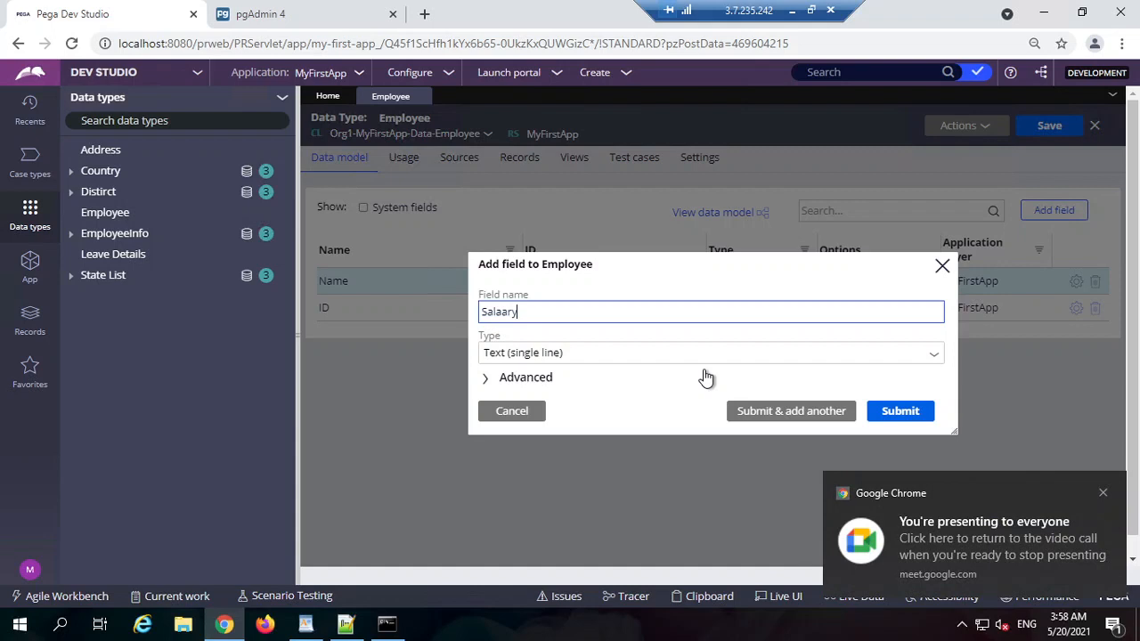
{"action": "type", "text": "alary"}
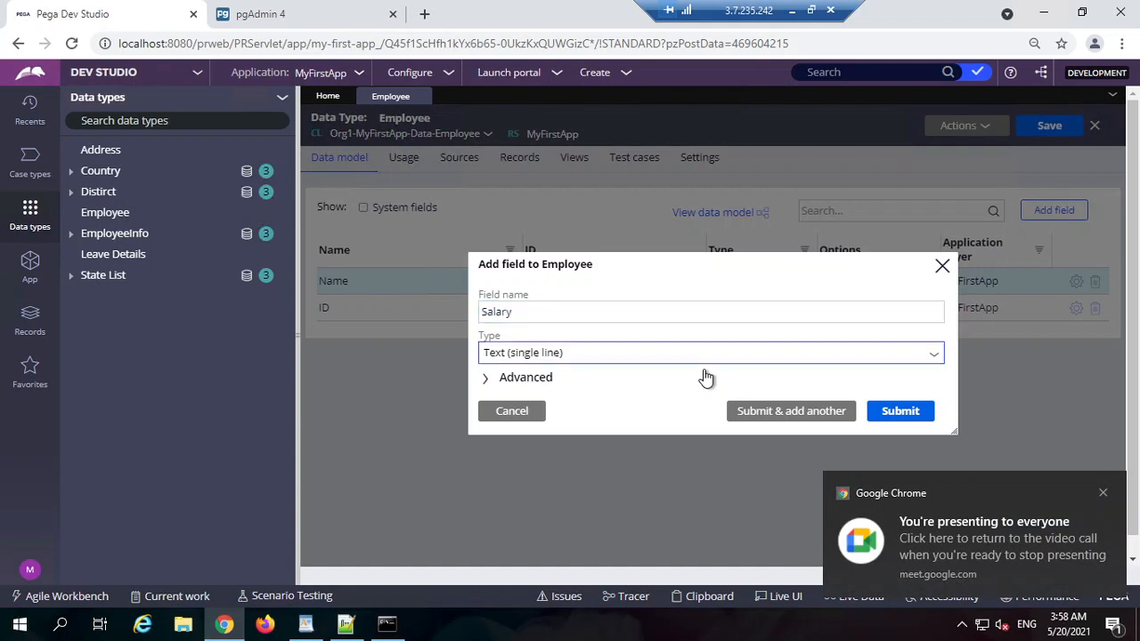
{"action": "left_click", "coordinate": [704, 354]}
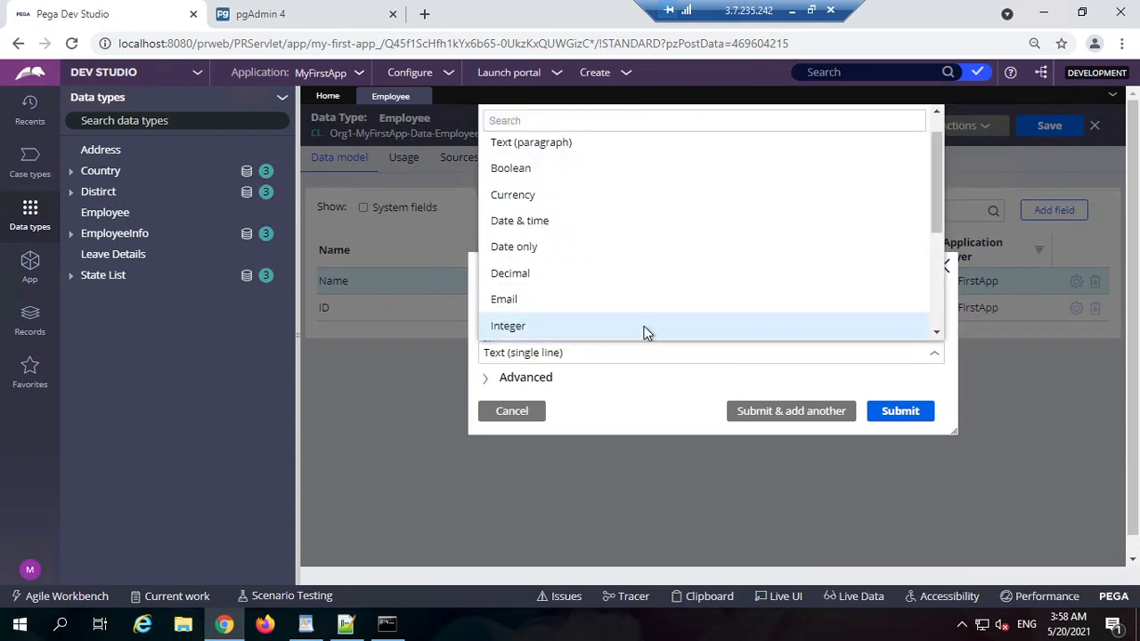
{"action": "type", "text": "dec"}
{"action": "left_click", "coordinate": [569, 160]}
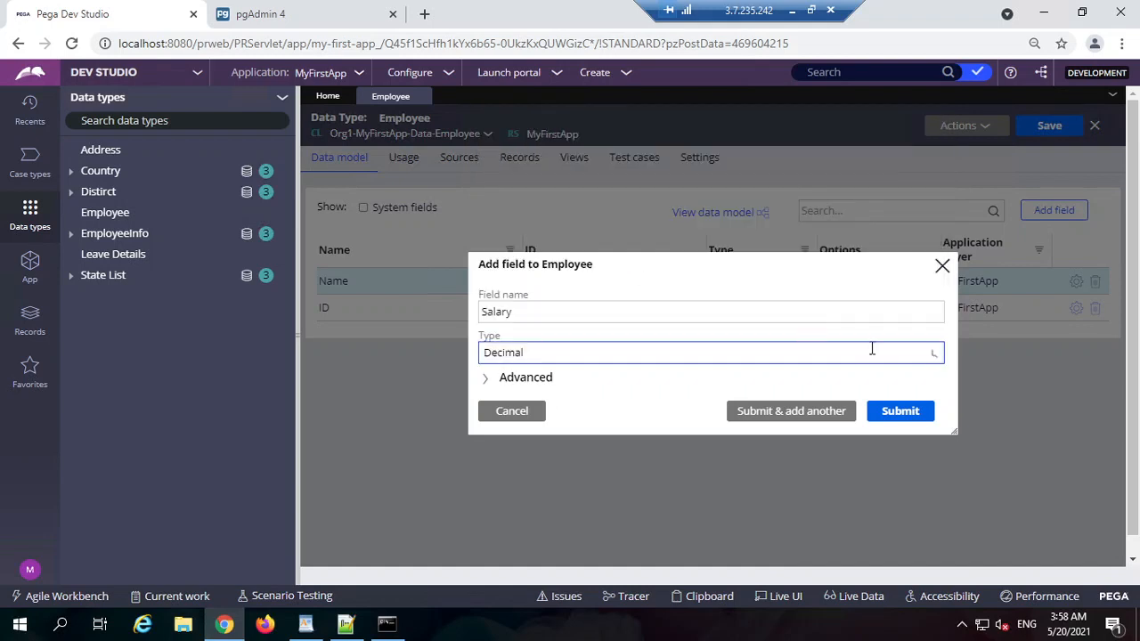
{"action": "left_click", "coordinate": [918, 421]}
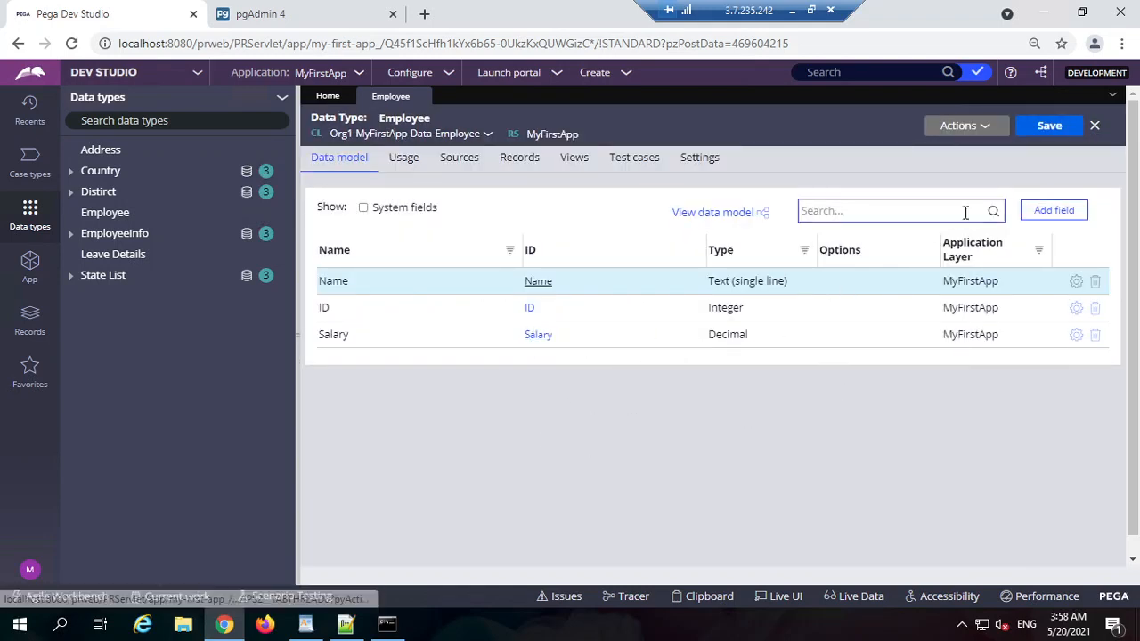
Step: Add a Designation field
{"action": "left_click", "coordinate": [1055, 213]}
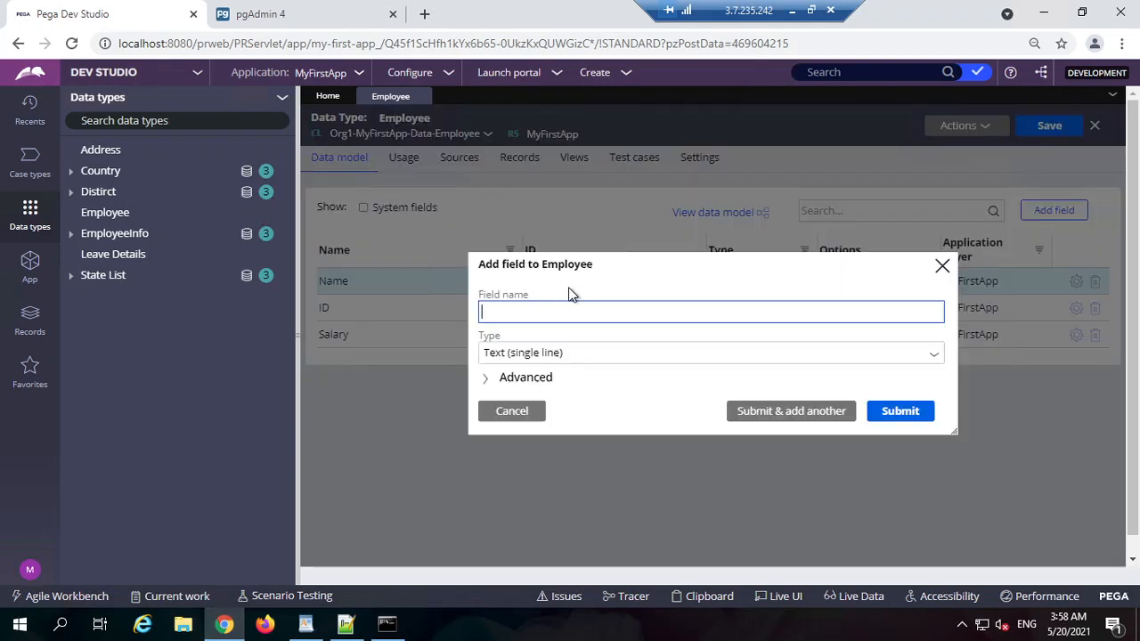
{"action": "type", "text": "Designation"}
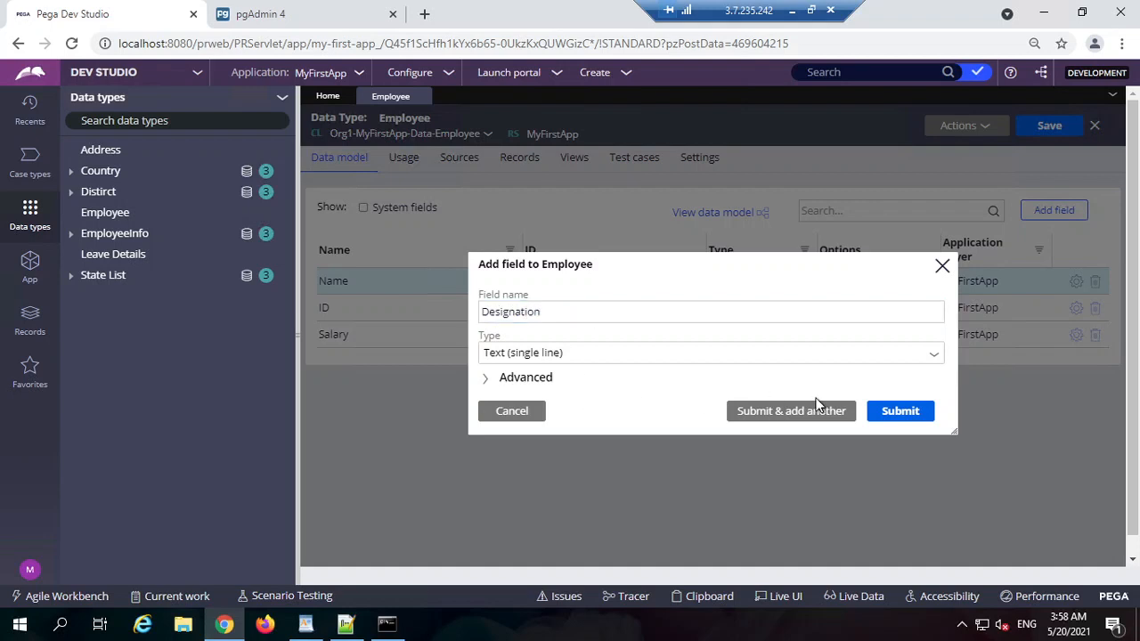
{"action": "left_click", "coordinate": [901, 401]}
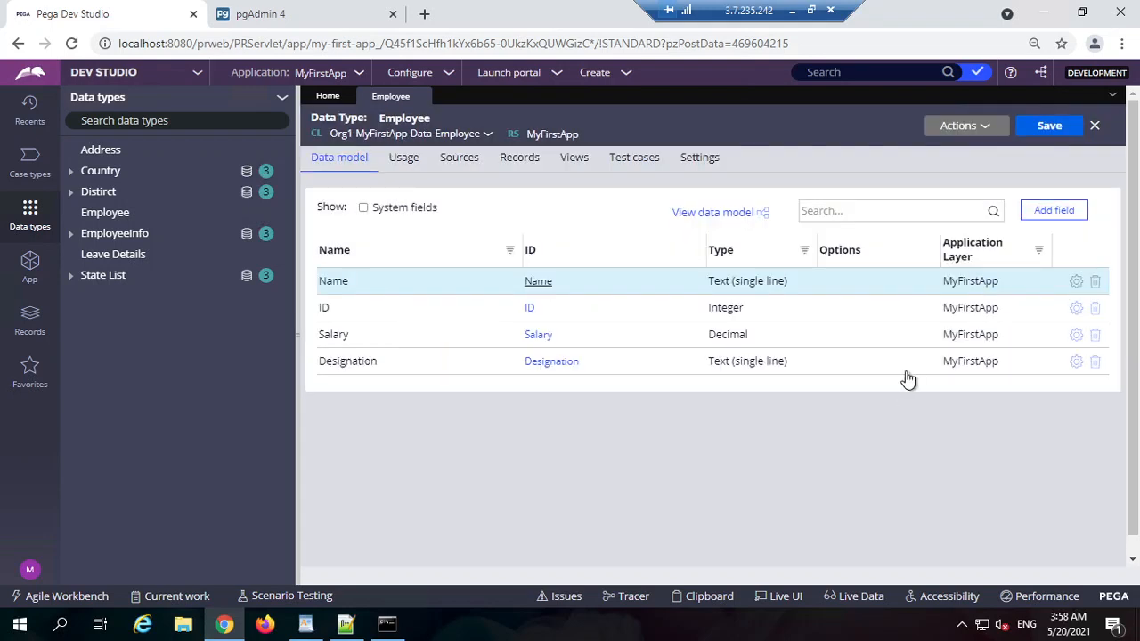
Step: Add an email field of type Email
{"action": "left_click", "coordinate": [1061, 211]}
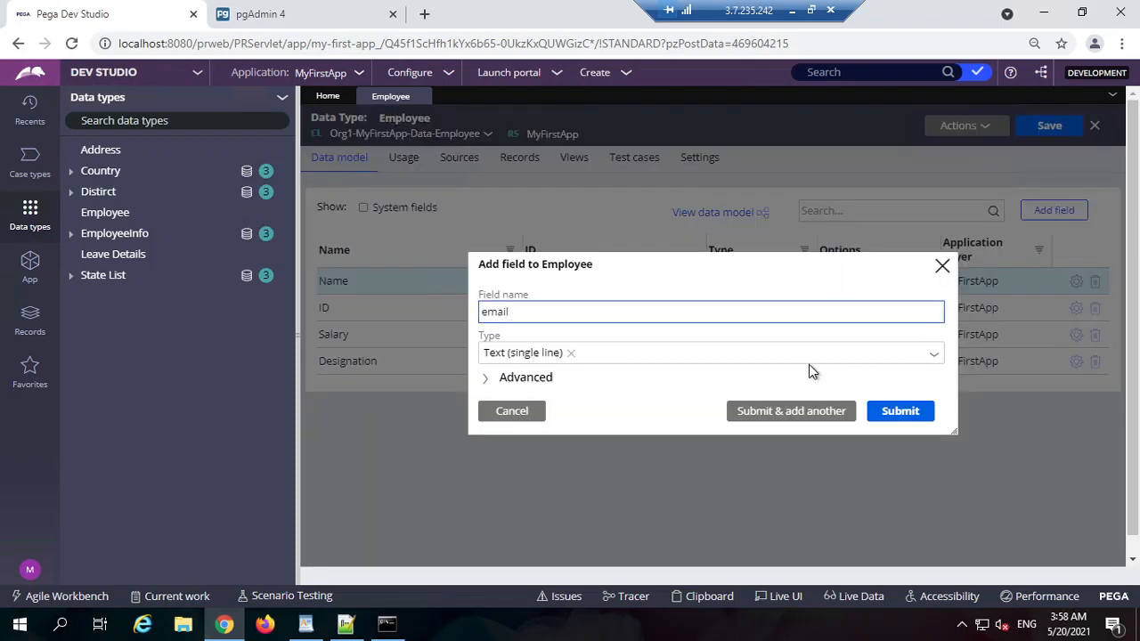
{"action": "key", "text": "Tab"}
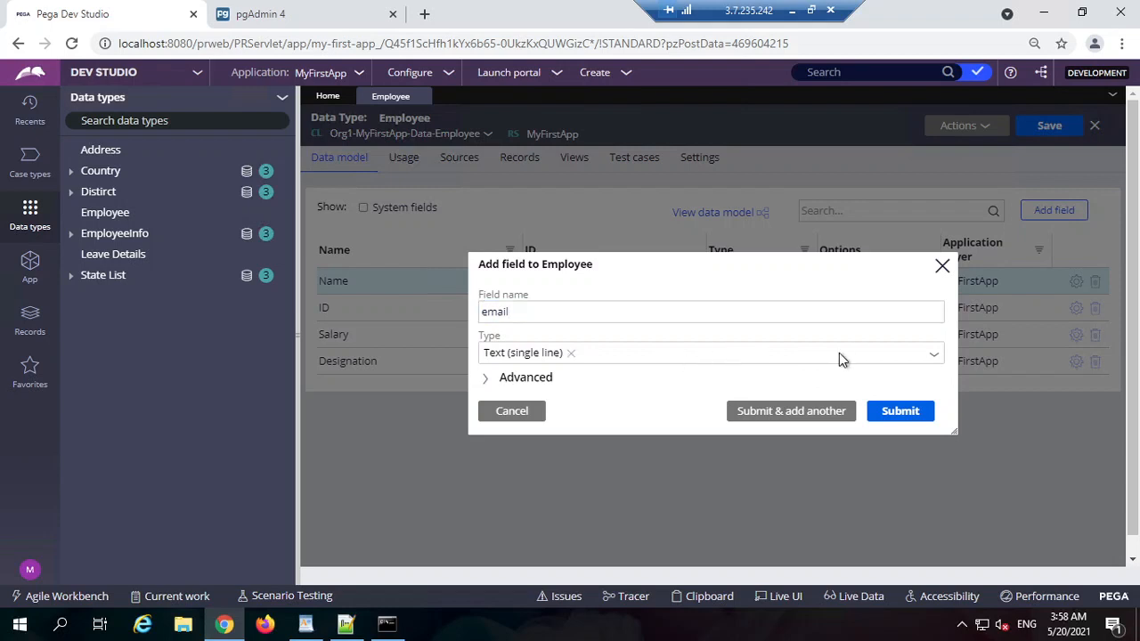
{"action": "left_click", "coordinate": [760, 353]}
{"action": "type", "text": "em"}
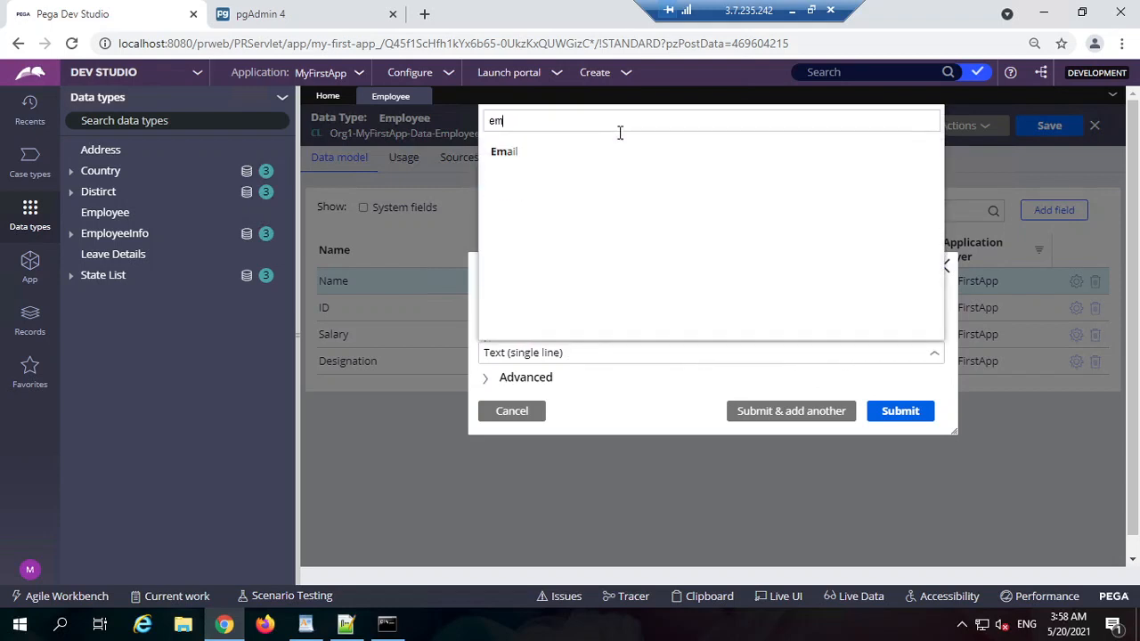
{"action": "type", "text": "ail"}
{"action": "left_click", "coordinate": [585, 151]}
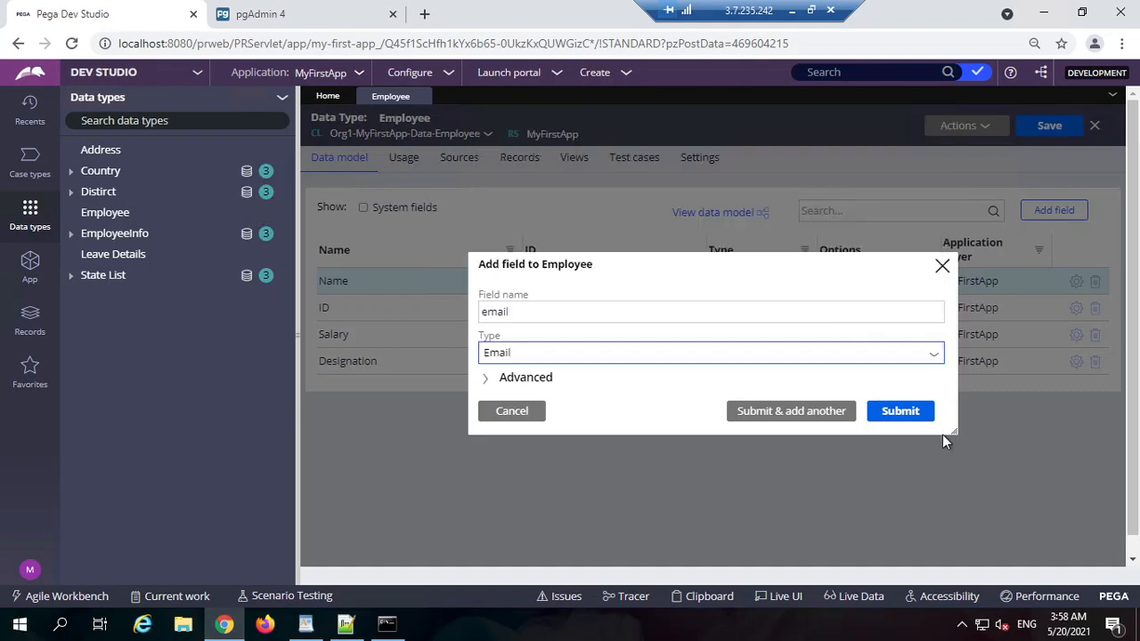
{"action": "left_click", "coordinate": [908, 417]}
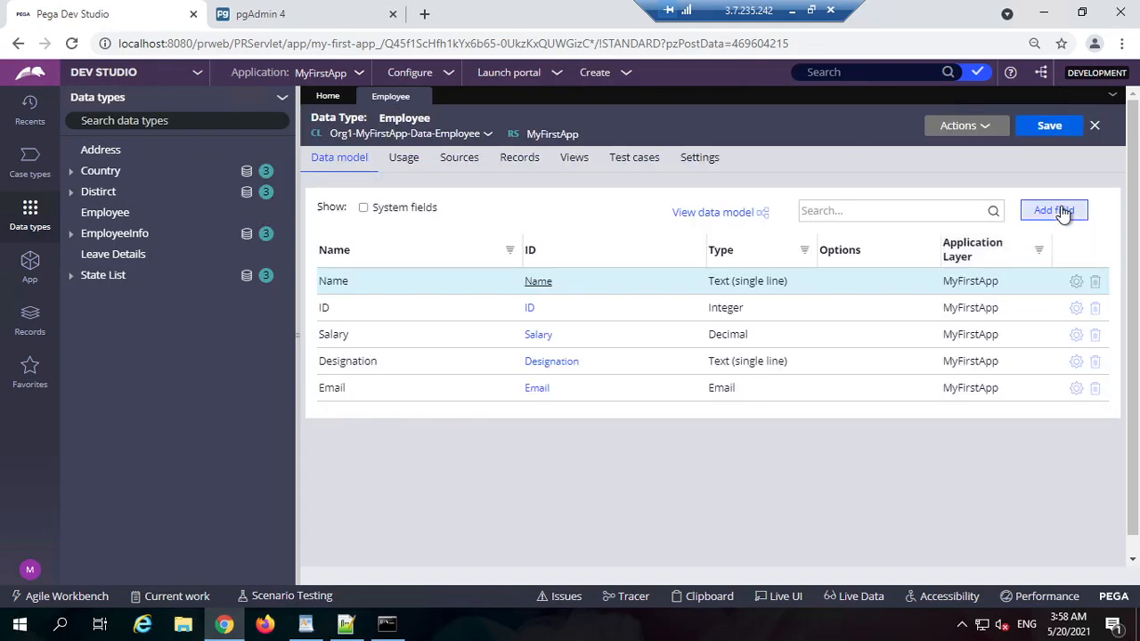
Step: Add a contact field of type Phone
{"action": "left_click", "coordinate": [1054, 211]}
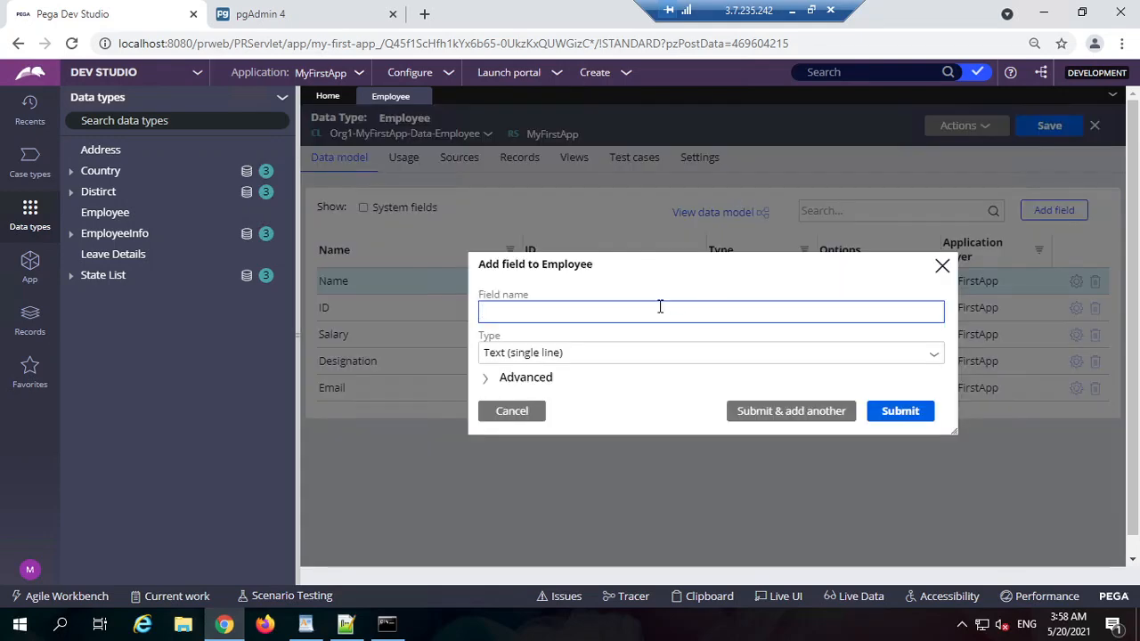
{"action": "type", "text": "contan"}
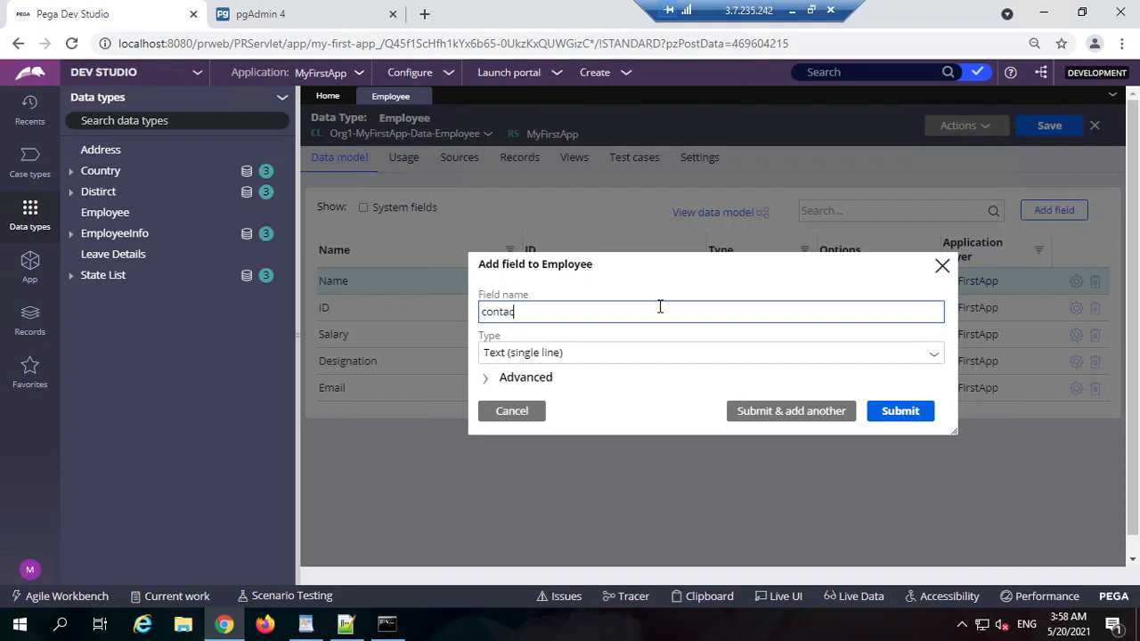
{"action": "left_click", "coordinate": [629, 357]}
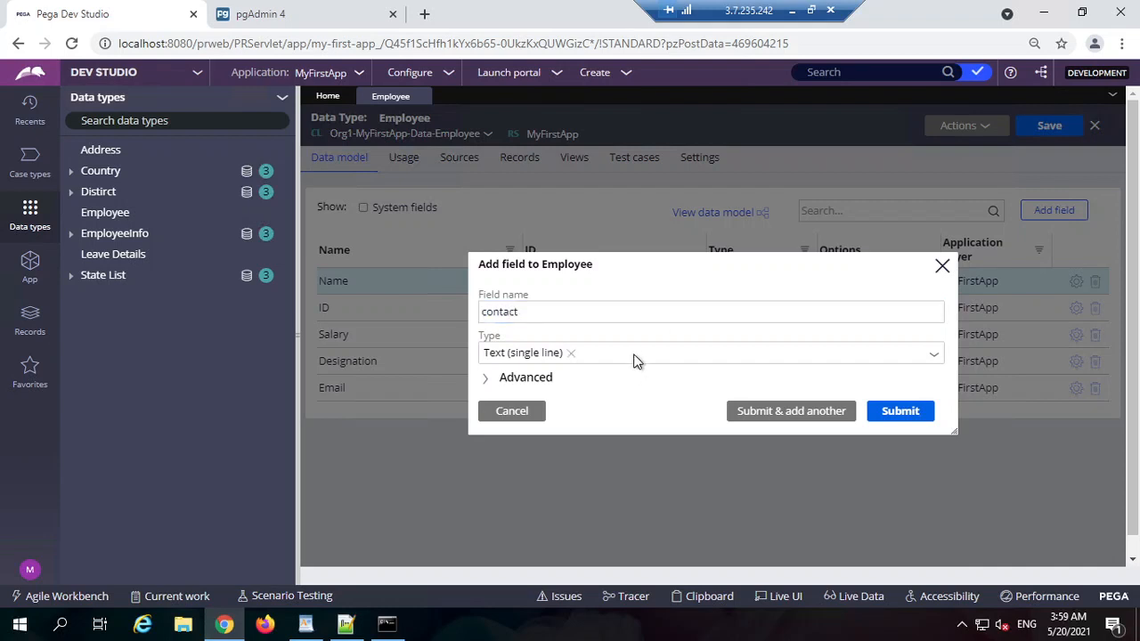
{"action": "left_click", "coordinate": [692, 353]}
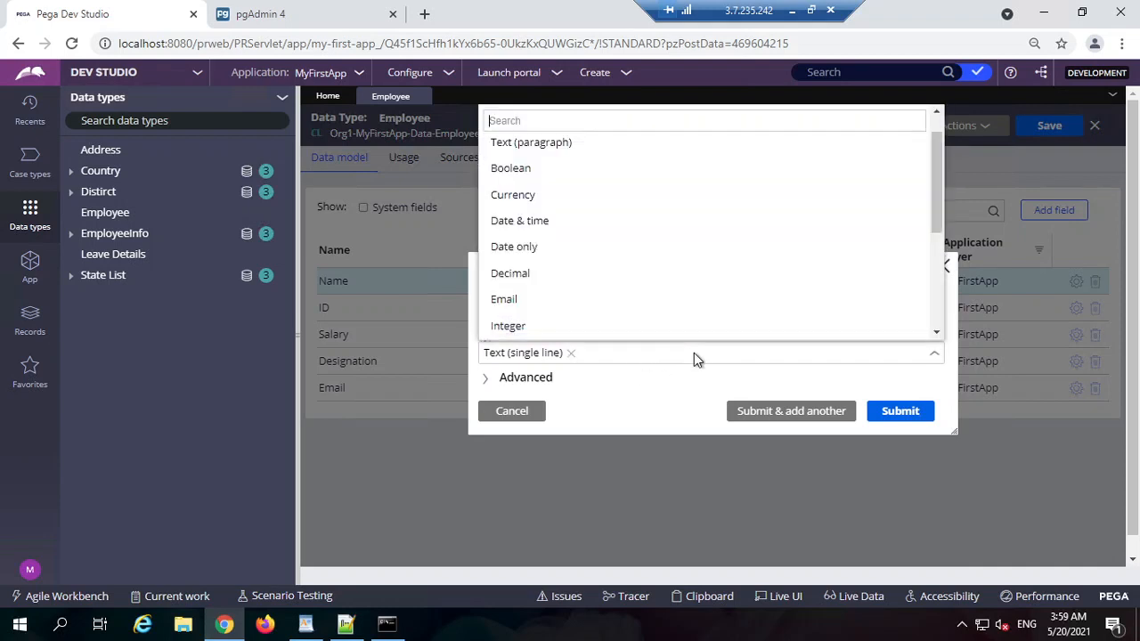
{"action": "type", "text": "phone"}
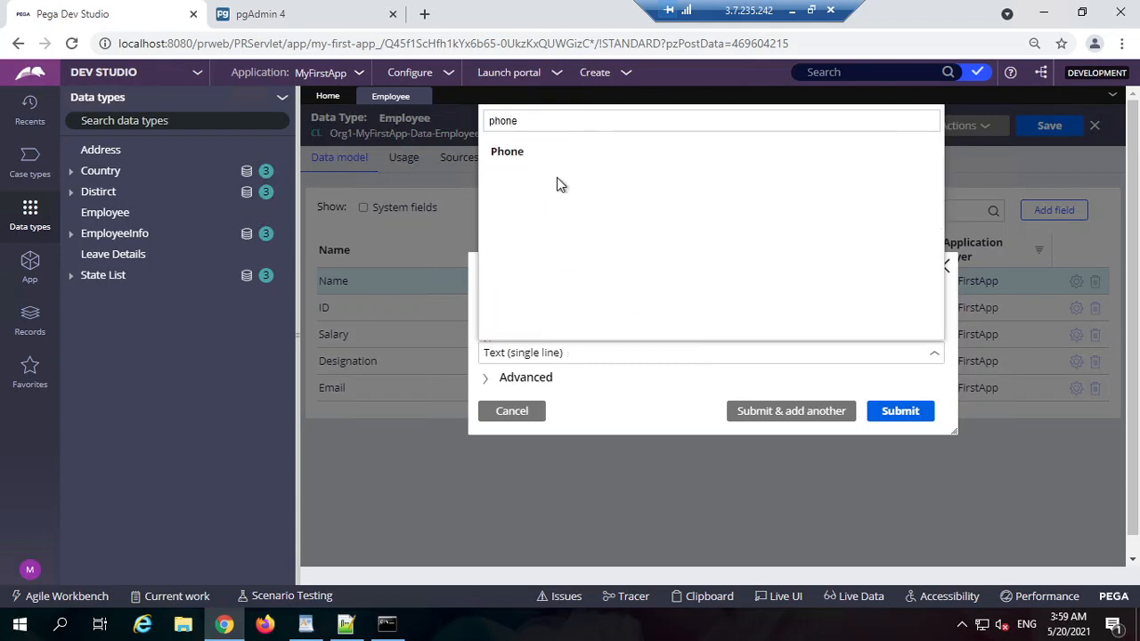
{"action": "left_click", "coordinate": [560, 151]}
{"action": "left_click", "coordinate": [927, 414]}
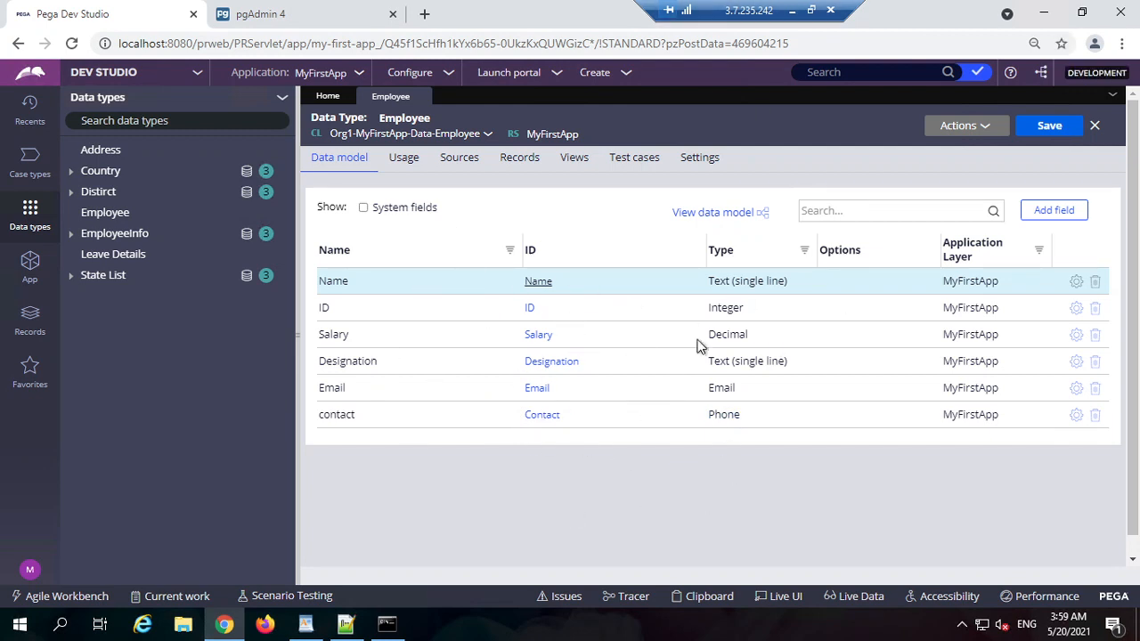
Step: Configure Employee's local data source for record editing with ID as the key field
{"action": "left_click", "coordinate": [529, 162]}
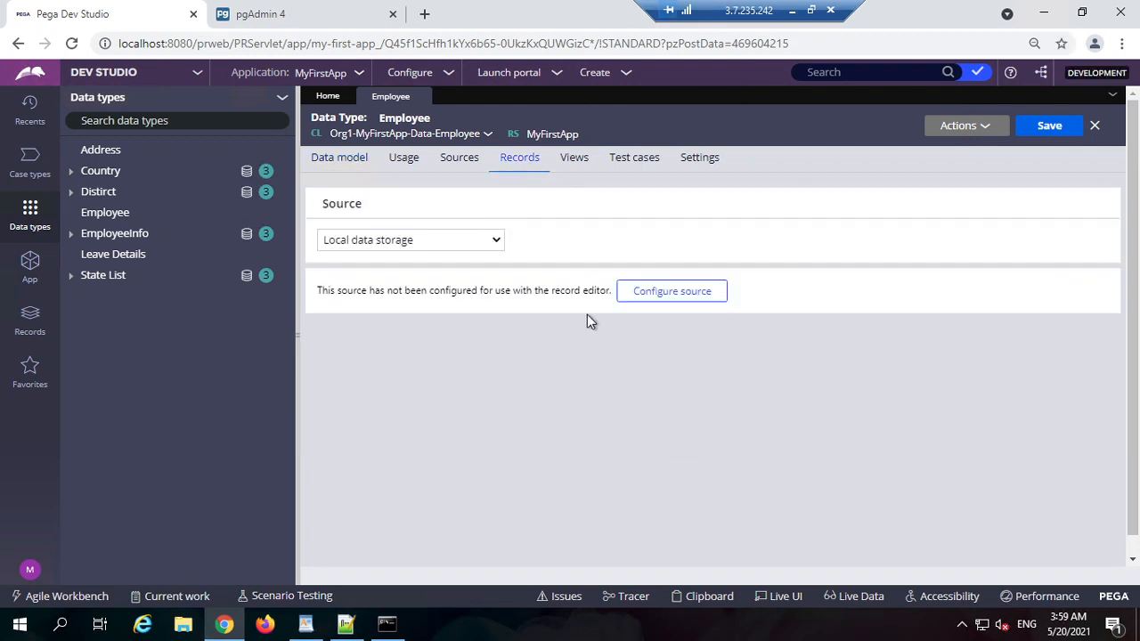
{"action": "left_click", "coordinate": [658, 294]}
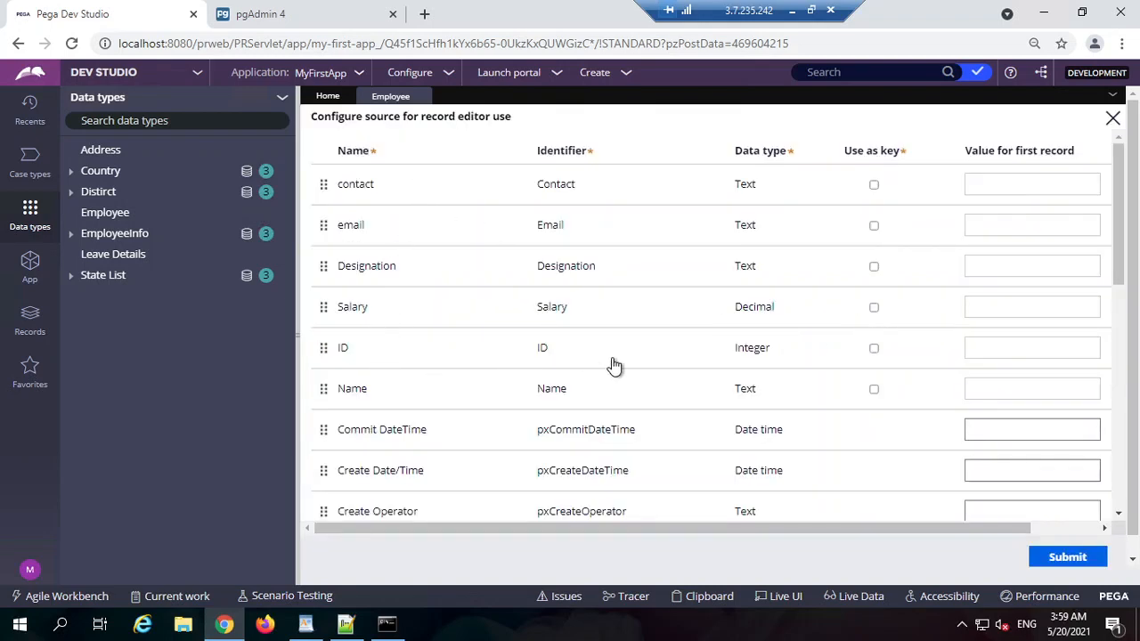
{"action": "left_click", "coordinate": [874, 349]}
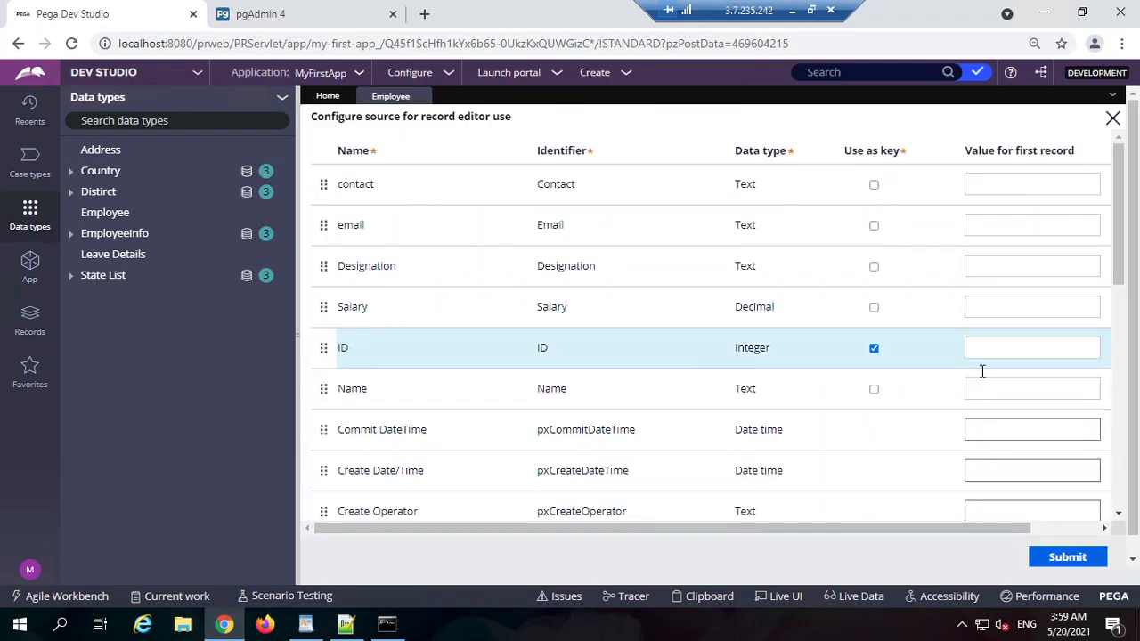
{"action": "left_click", "coordinate": [1060, 561]}
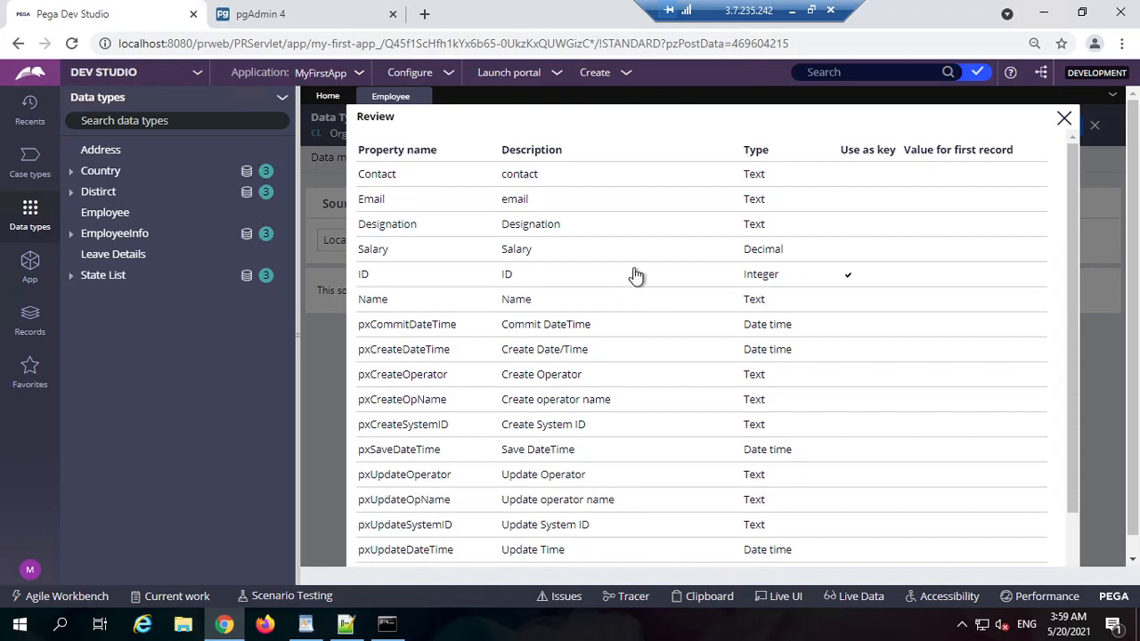
Step: Review the storage details, including the single instance data page, and close the review
{"action": "scroll", "coordinate": [588, 389], "scroll_direction": "down", "scroll_amount": 2}
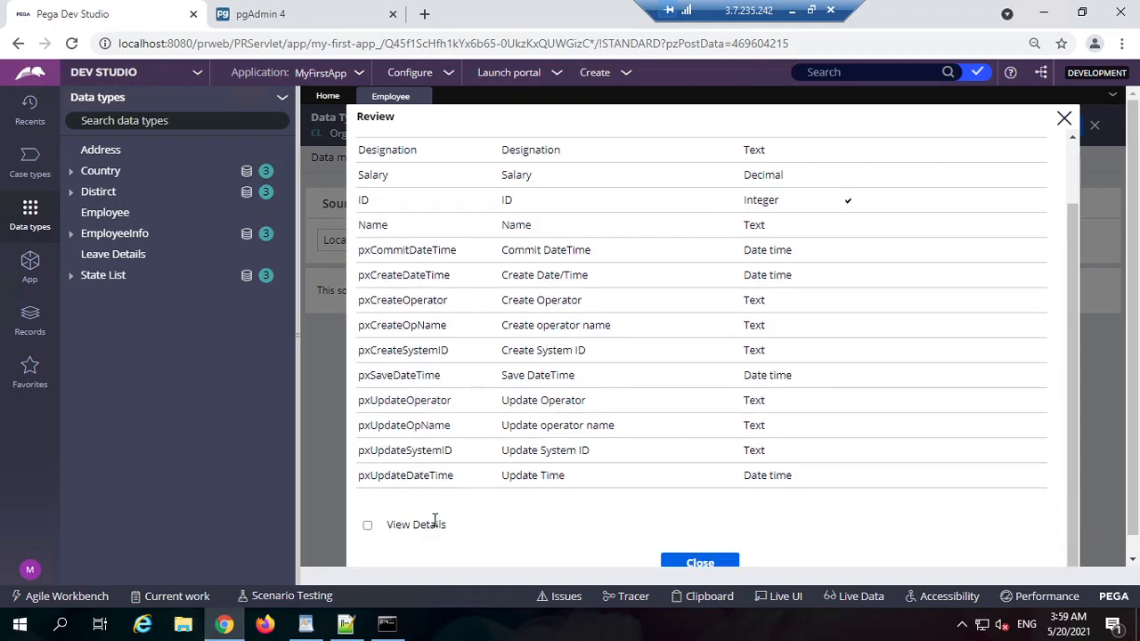
{"action": "left_click", "coordinate": [367, 526]}
{"action": "scroll", "coordinate": [570, 426], "scroll_direction": "down", "scroll_amount": 3}
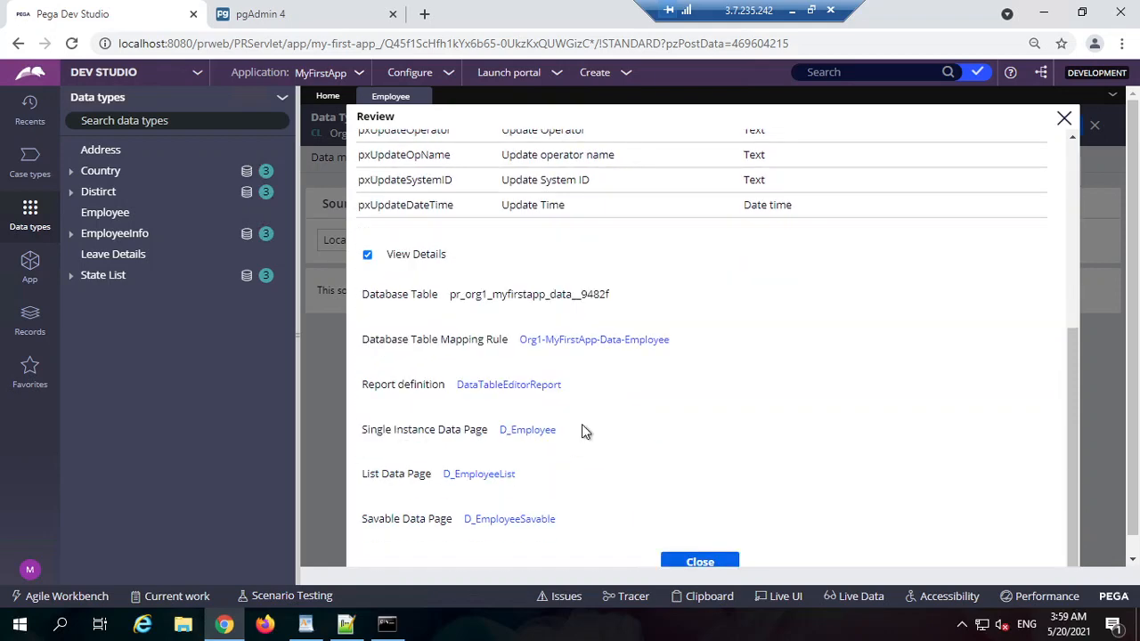
{"action": "scroll", "coordinate": [529, 347], "scroll_direction": "down", "scroll_amount": 1}
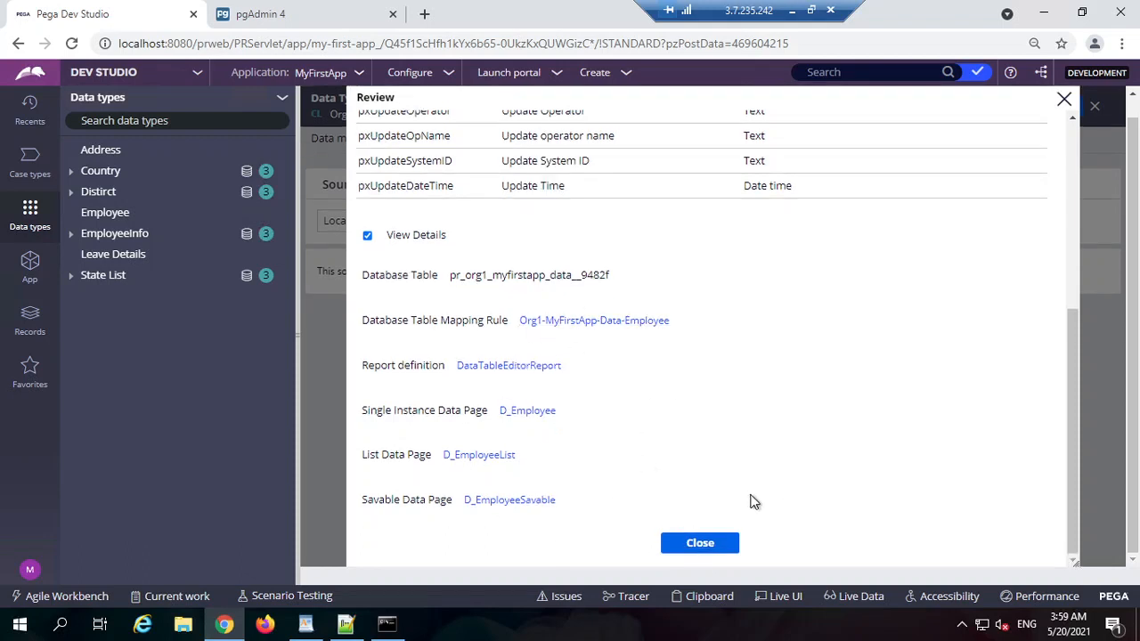
{"action": "left_click_drag", "start_coordinate": [386, 411], "coordinate": [462, 410]}
{"action": "left_click_drag", "start_coordinate": [377, 410], "coordinate": [464, 411]}
{"action": "double_click", "coordinate": [475, 411]}
{"action": "left_click", "coordinate": [700, 543]}
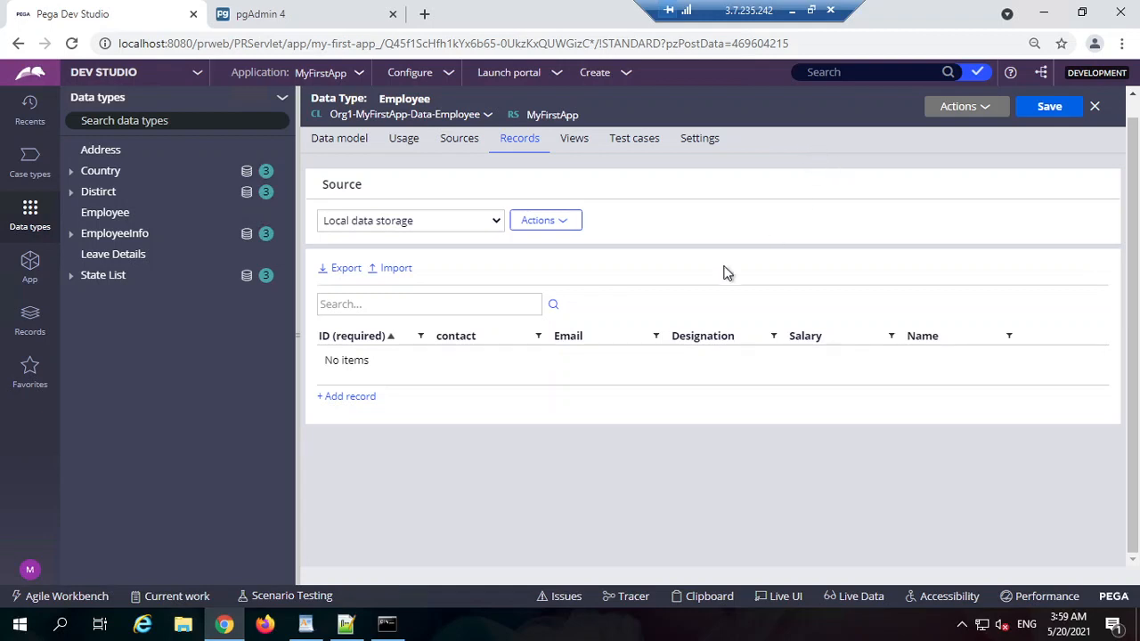
Step: Add Employee records ABC (ID 1, salary 1200) and XYZ (ID 2, salary 500)
{"action": "left_click", "coordinate": [354, 397]}
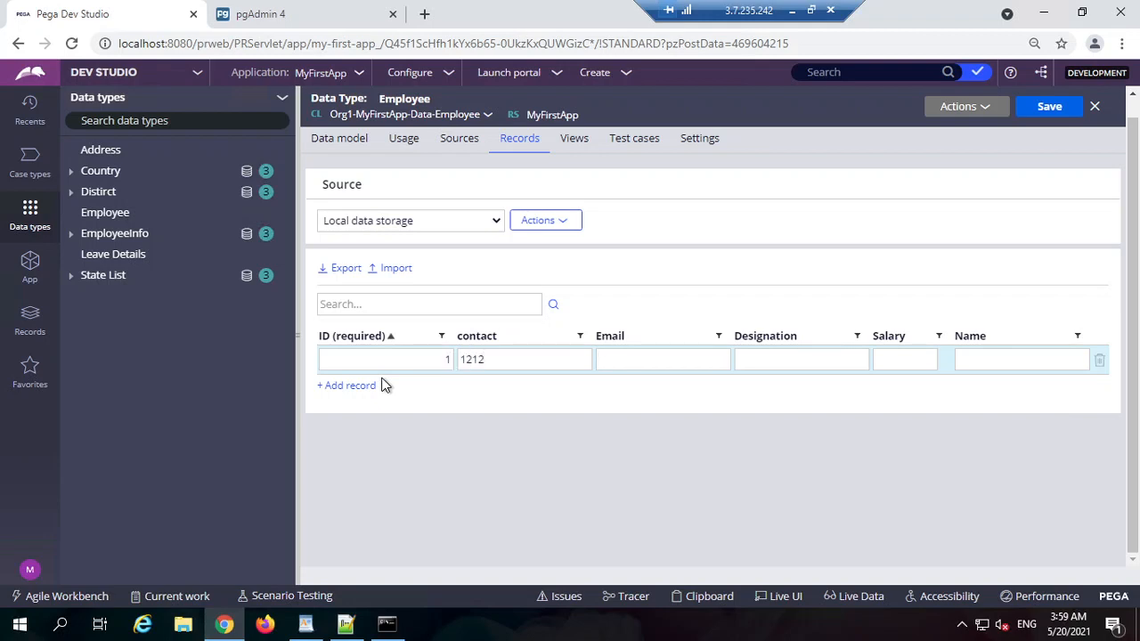
{"action": "type", "text": "sldfjl@test.com"}
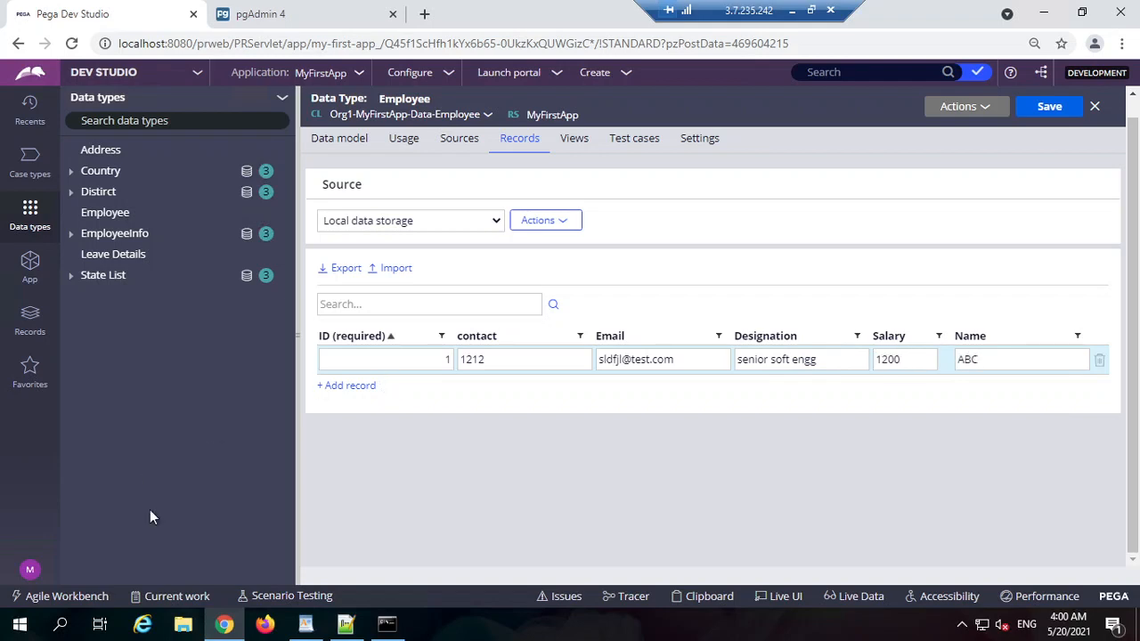
{"action": "left_click", "coordinate": [349, 386]}
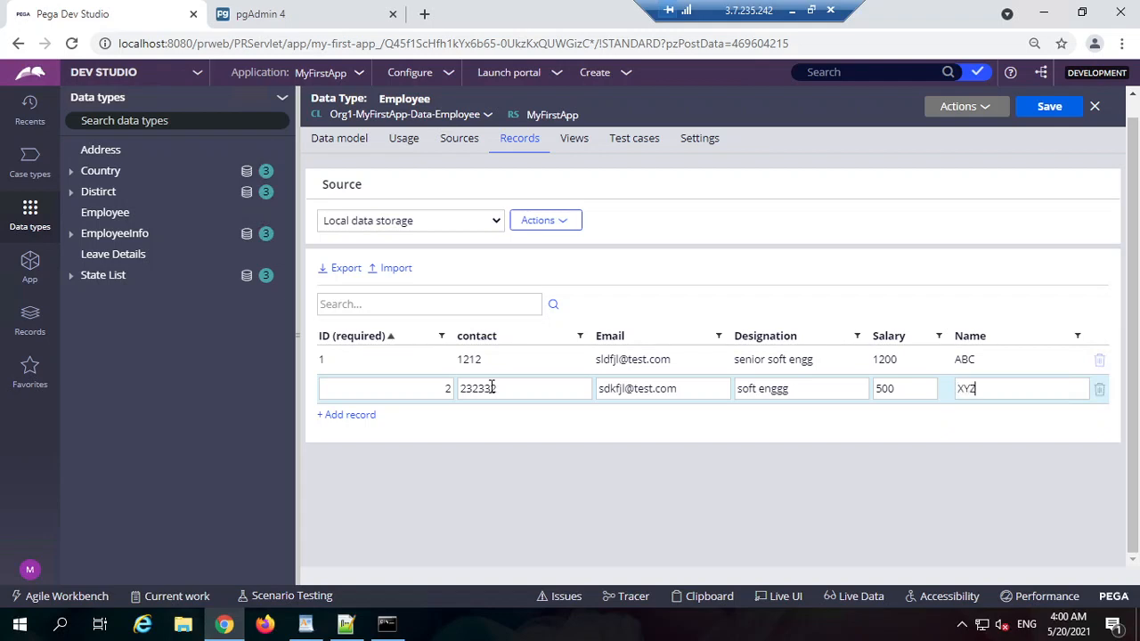
{"action": "left_click", "coordinate": [611, 531]}
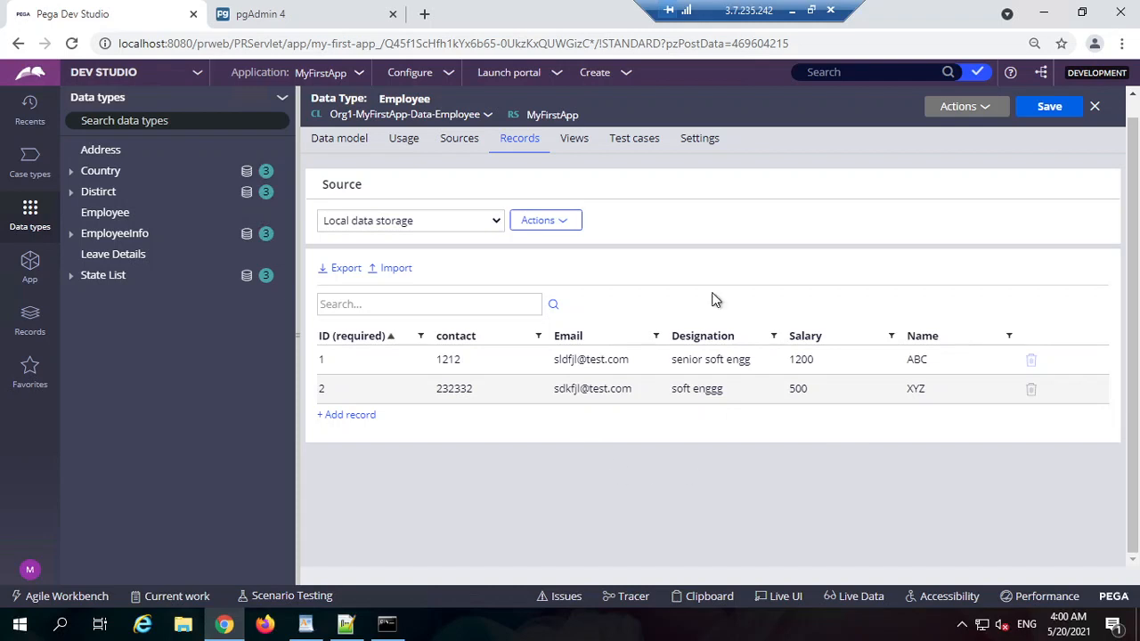
Step: Show Employee's CustomerData database information and select the table name pr_org1_myfirstapp_data__9482f
{"action": "left_click", "coordinate": [694, 141]}
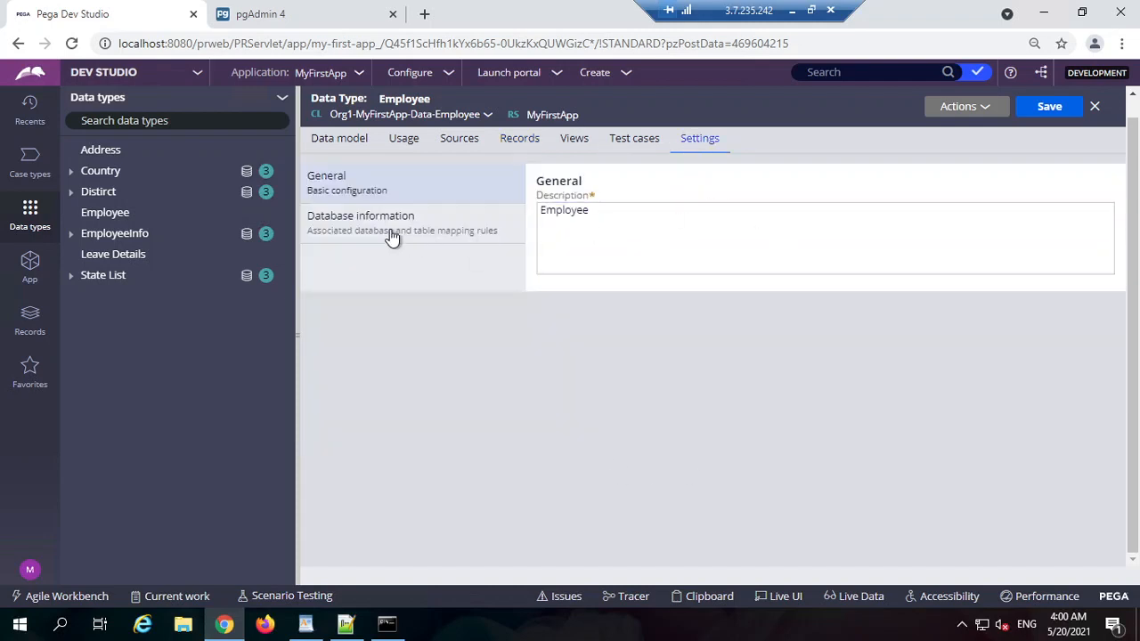
{"action": "left_click", "coordinate": [432, 246]}
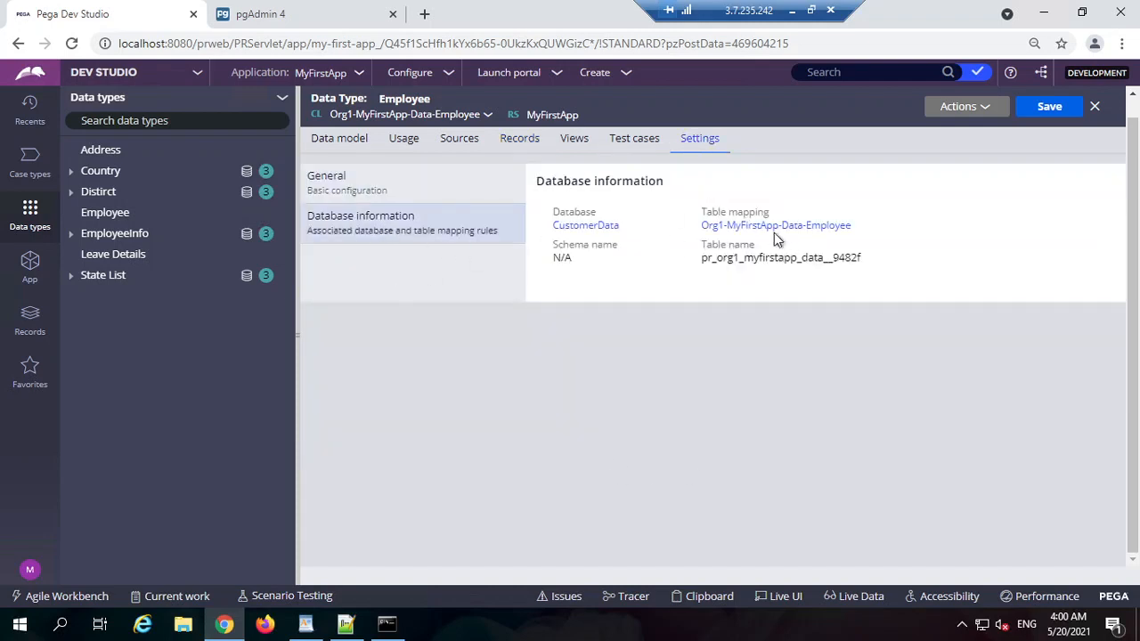
{"action": "double_click", "coordinate": [734, 259]}
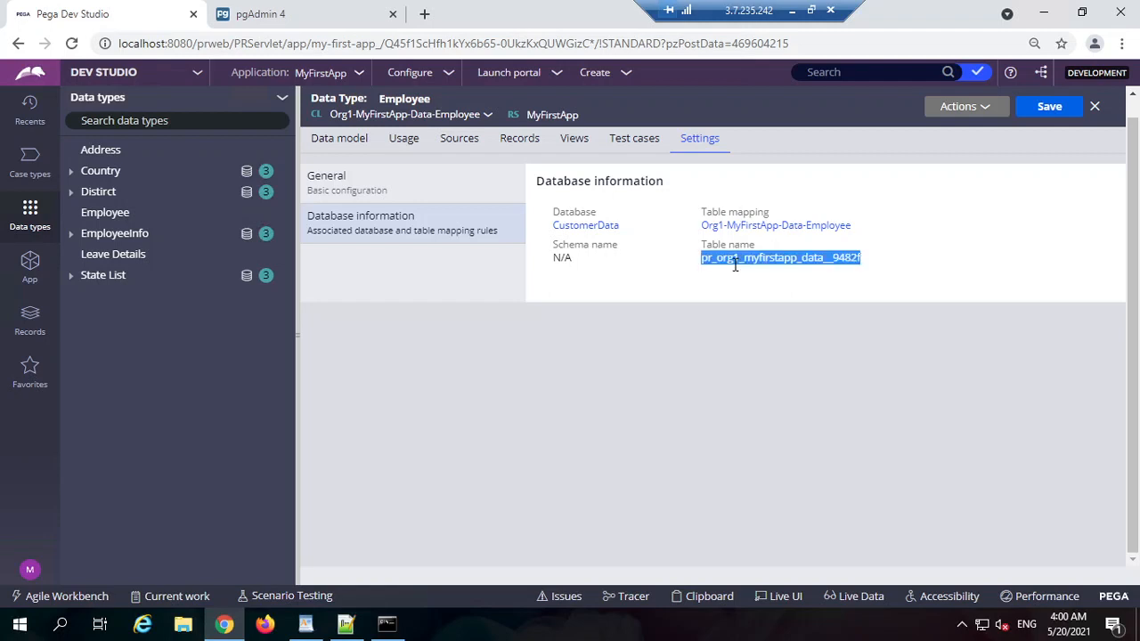
{"action": "left_click", "coordinate": [781, 258]}
{"action": "double_click", "coordinate": [781, 257]}
{"action": "left_click", "coordinate": [774, 332]}
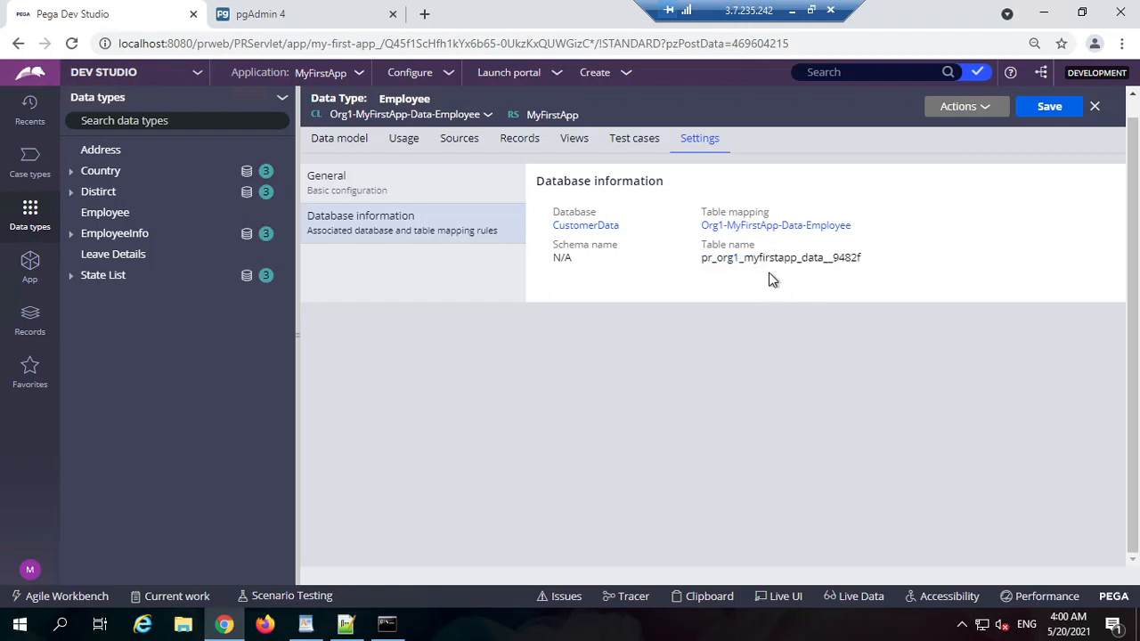
{"action": "double_click", "coordinate": [781, 257]}
{"action": "left_click", "coordinate": [746, 283]}
{"action": "double_click", "coordinate": [764, 260]}
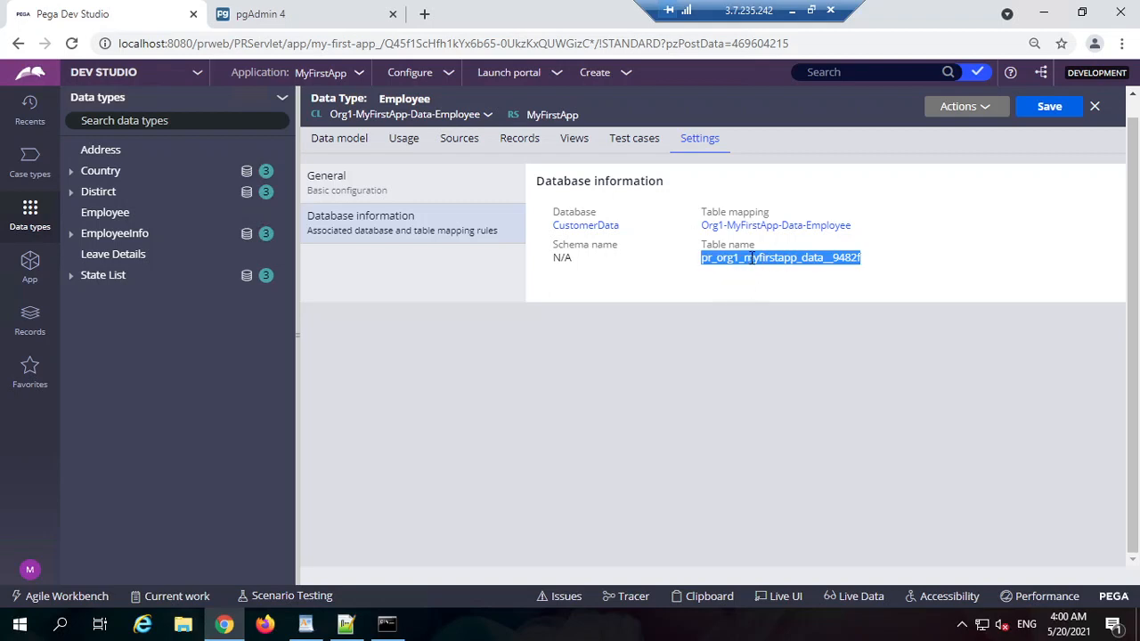
{"action": "double_click", "coordinate": [721, 248]}
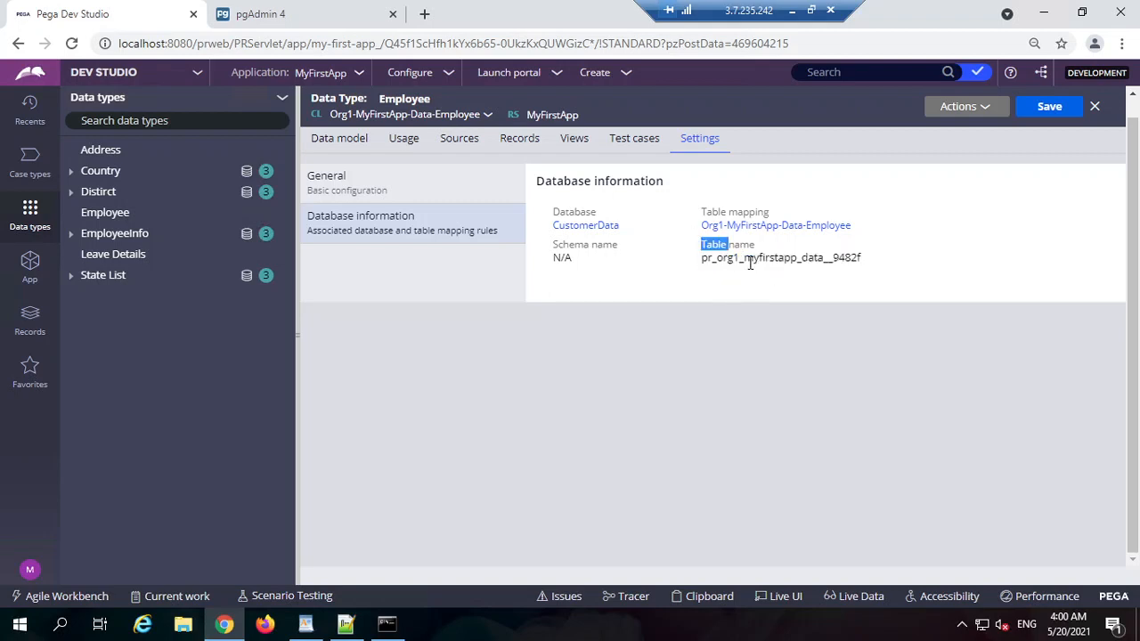
{"action": "double_click", "coordinate": [750, 259]}
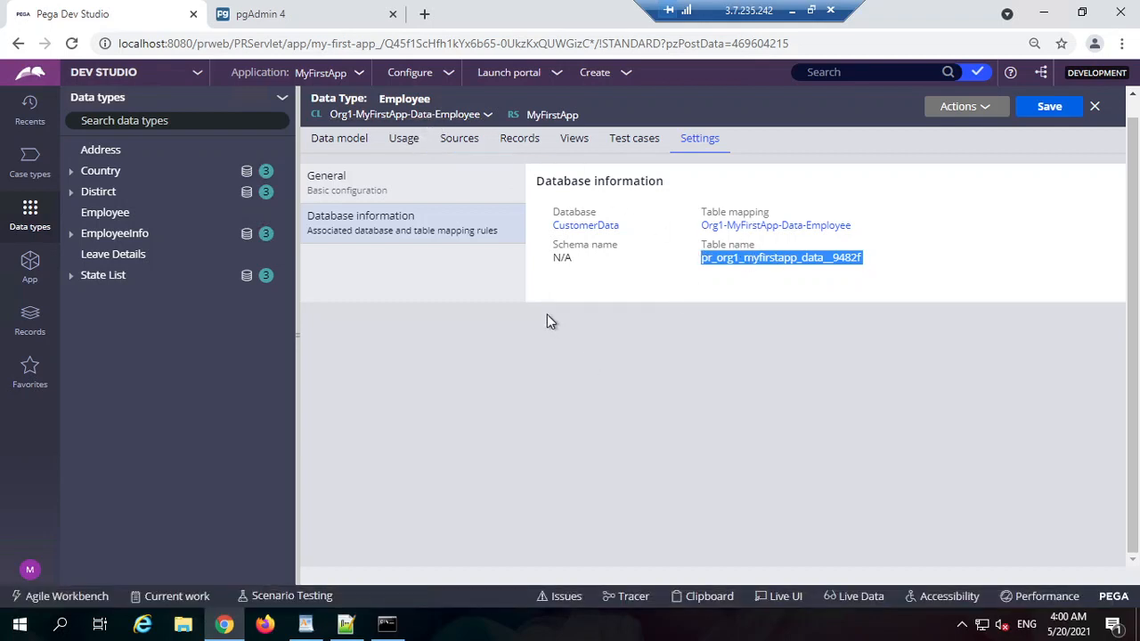
Step: Open the Employee class record and run its database connection test
{"action": "left_click", "coordinate": [436, 117]}
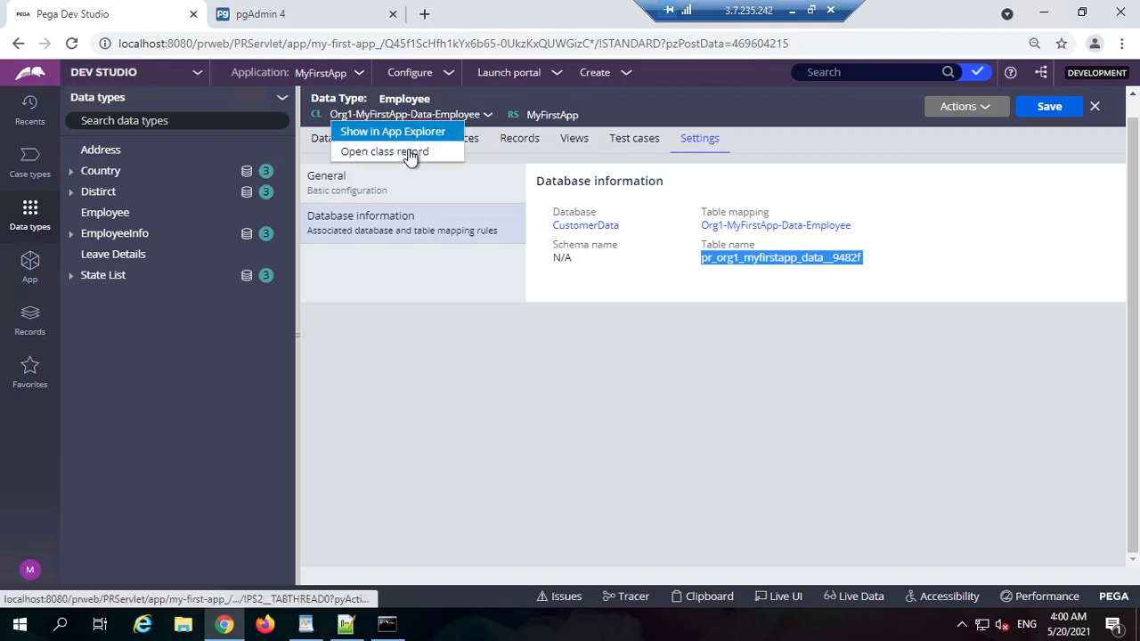
{"action": "left_click", "coordinate": [407, 153]}
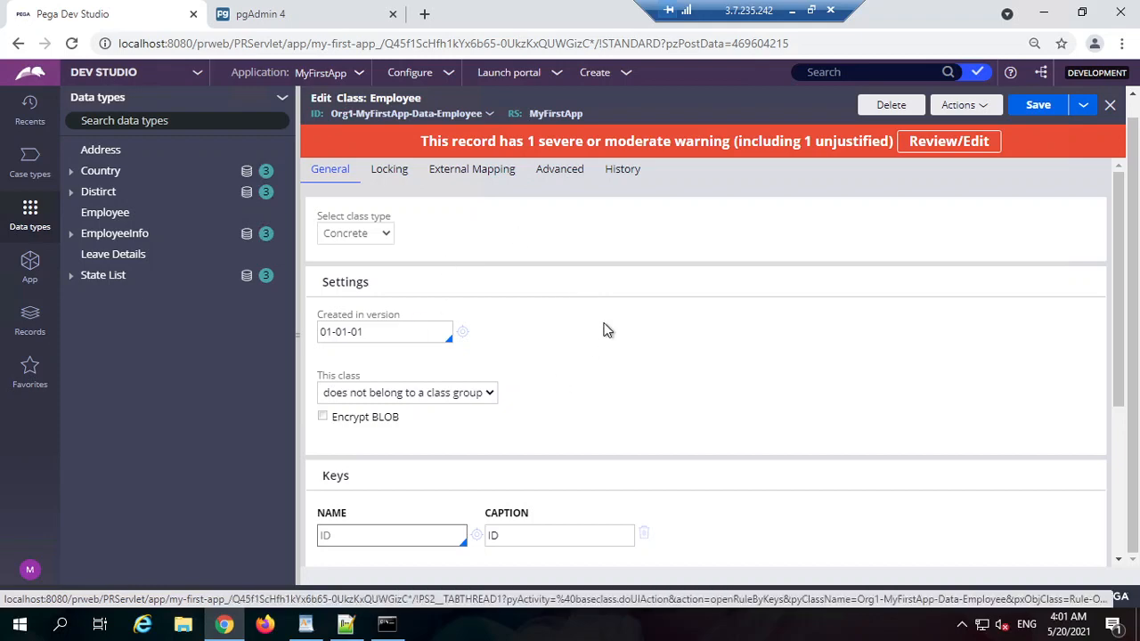
{"action": "scroll", "coordinate": [590, 330], "scroll_direction": "down", "scroll_amount": 3}
{"action": "left_click", "coordinate": [392, 535]}
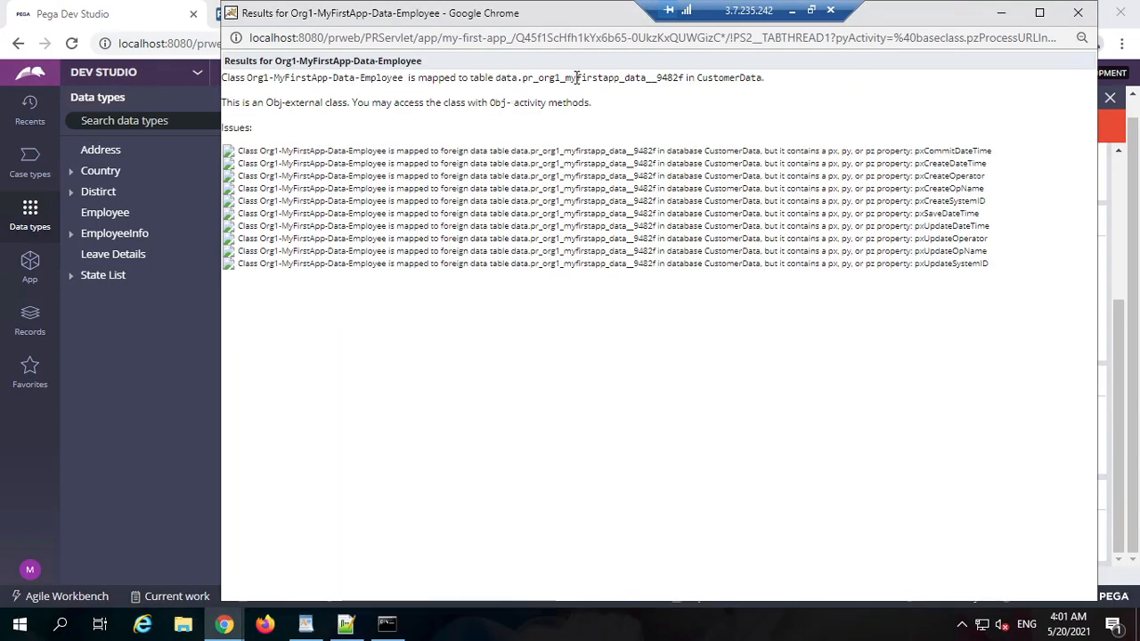
Step: Select the mapped table name pr_org1_myfirstapp_data__9482f in the test results
{"action": "double_click", "coordinate": [577, 78]}
{"action": "left_click", "coordinate": [653, 77]}
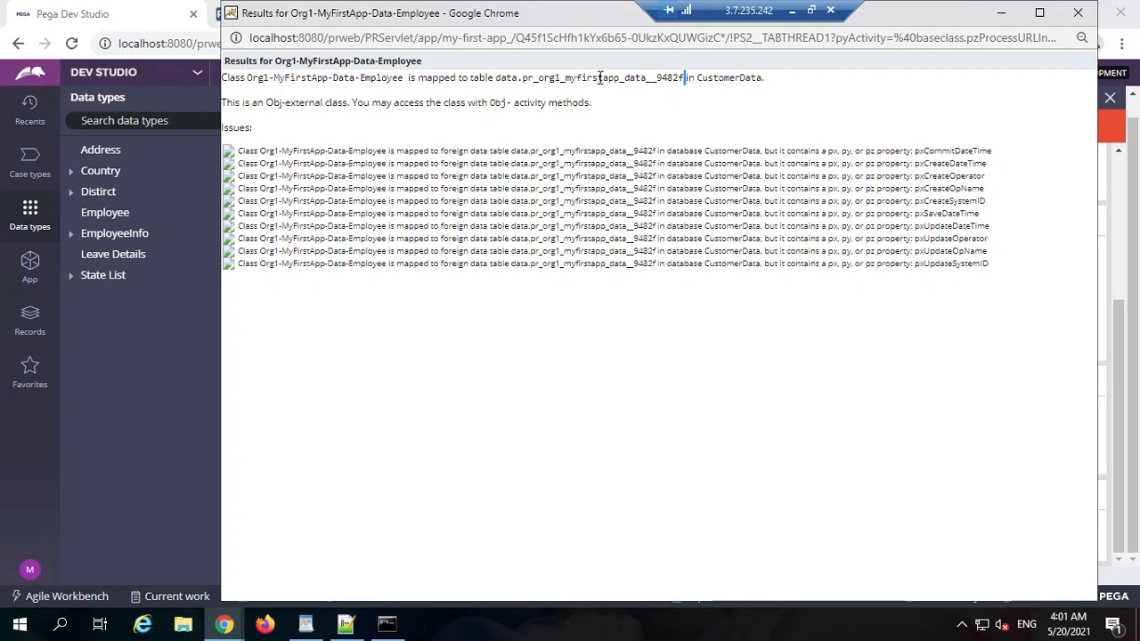
{"action": "left_click_drag", "start_coordinate": [599, 78], "coordinate": [506, 78]}
{"action": "left_click", "coordinate": [542, 78]}
{"action": "double_click", "coordinate": [542, 78]}
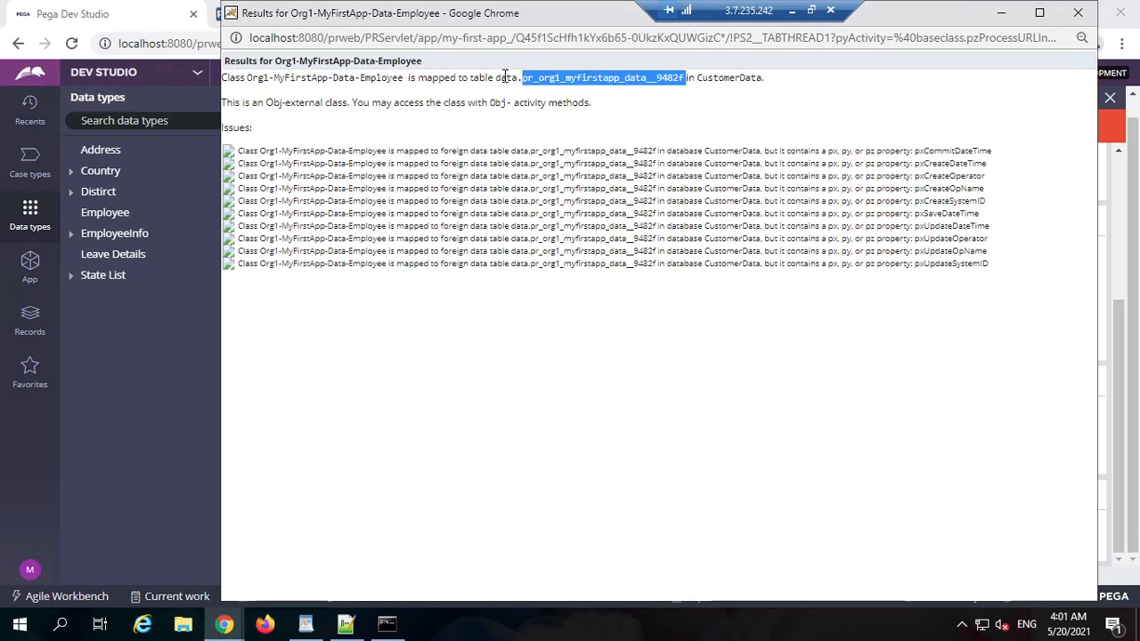
{"action": "double_click", "coordinate": [505, 78]}
{"action": "double_click", "coordinate": [541, 78]}
{"action": "key", "text": "ctrl+c"}
Step: Close the class test results and move to pgAdmin 4, dismissing its version notice
{"action": "left_click", "coordinate": [1078, 12]}
{"action": "left_click", "coordinate": [271, 14]}
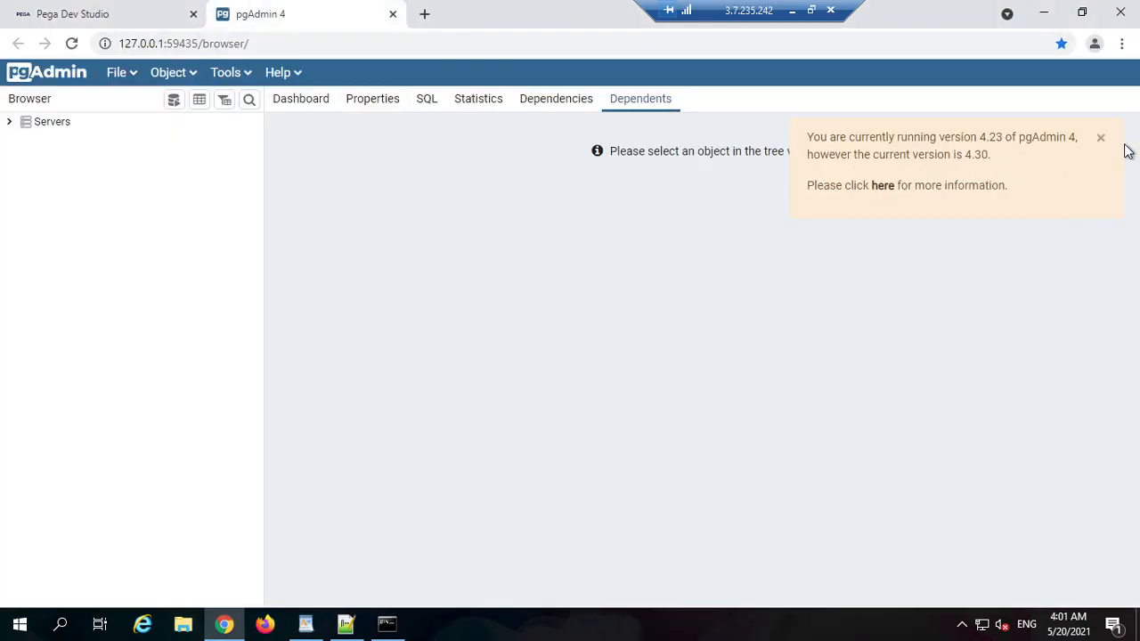
{"action": "left_click", "coordinate": [1101, 138]}
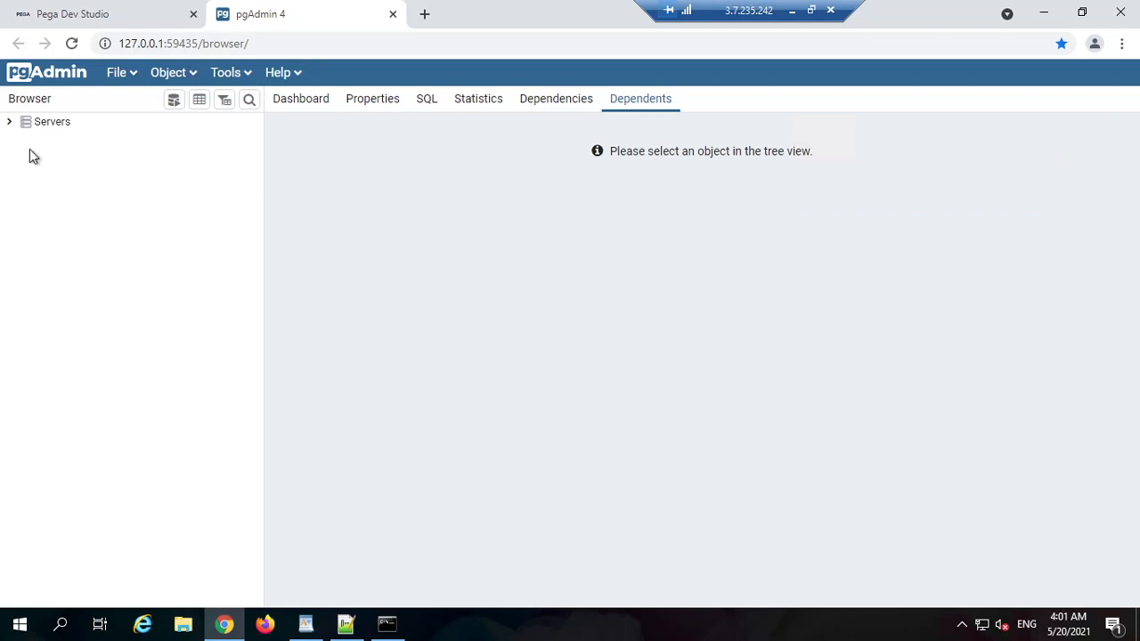
Step: Expand Servers down to postgres > Schemas > data > Tables and browse the 308 tables
{"action": "left_click", "coordinate": [9, 122]}
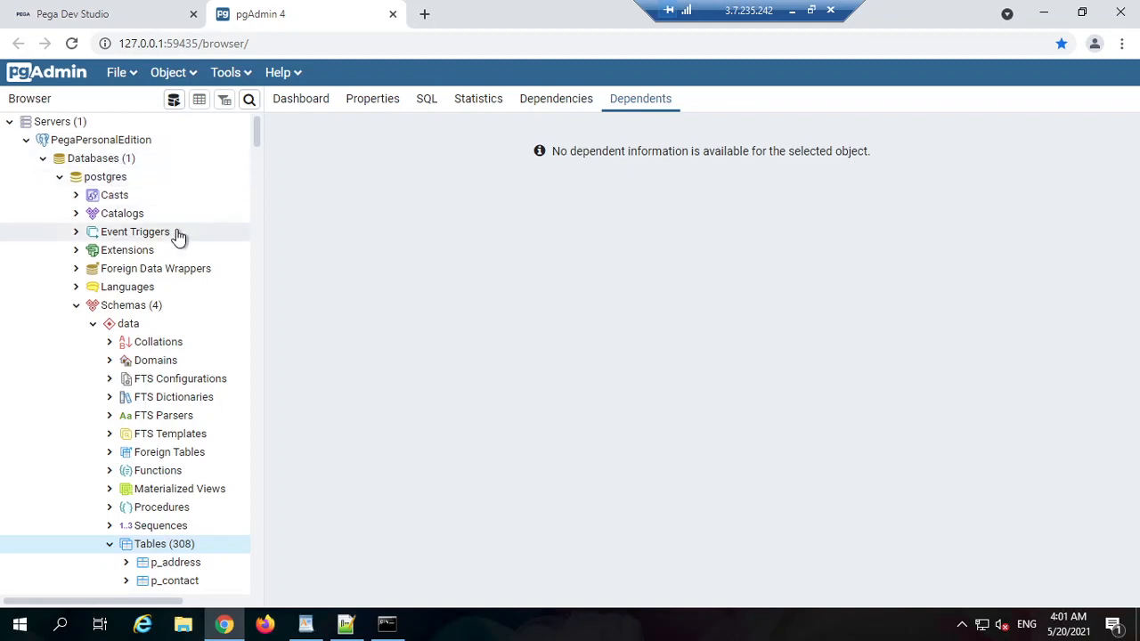
{"action": "scroll", "coordinate": [176, 267], "scroll_direction": "down", "scroll_amount": 1}
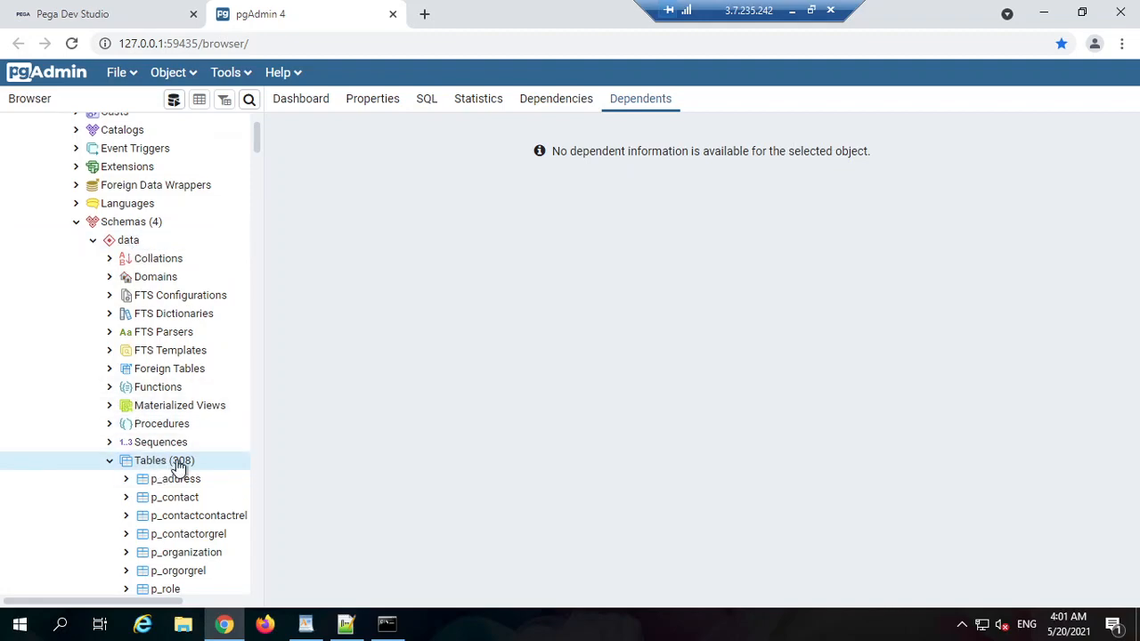
{"action": "scroll", "coordinate": [178, 465], "scroll_direction": "down", "scroll_amount": 5}
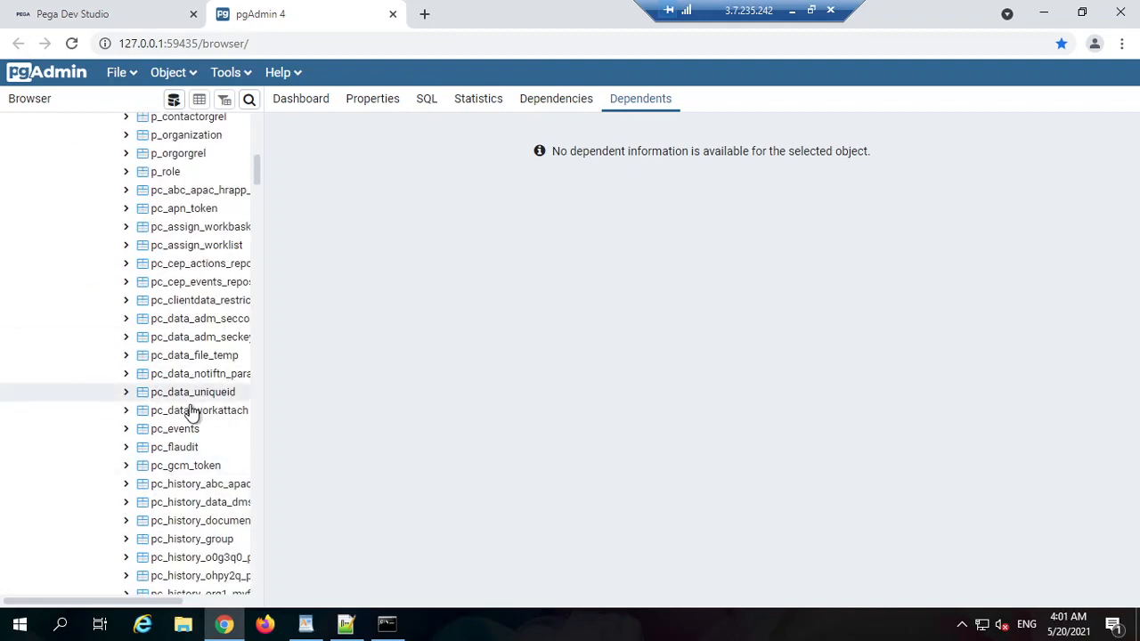
{"action": "scroll", "coordinate": [198, 398], "scroll_direction": "up", "scroll_amount": 5}
{"action": "scroll", "coordinate": [172, 410], "scroll_direction": "down", "scroll_amount": 15}
{"action": "scroll", "coordinate": [172, 410], "scroll_direction": "up", "scroll_amount": 11}
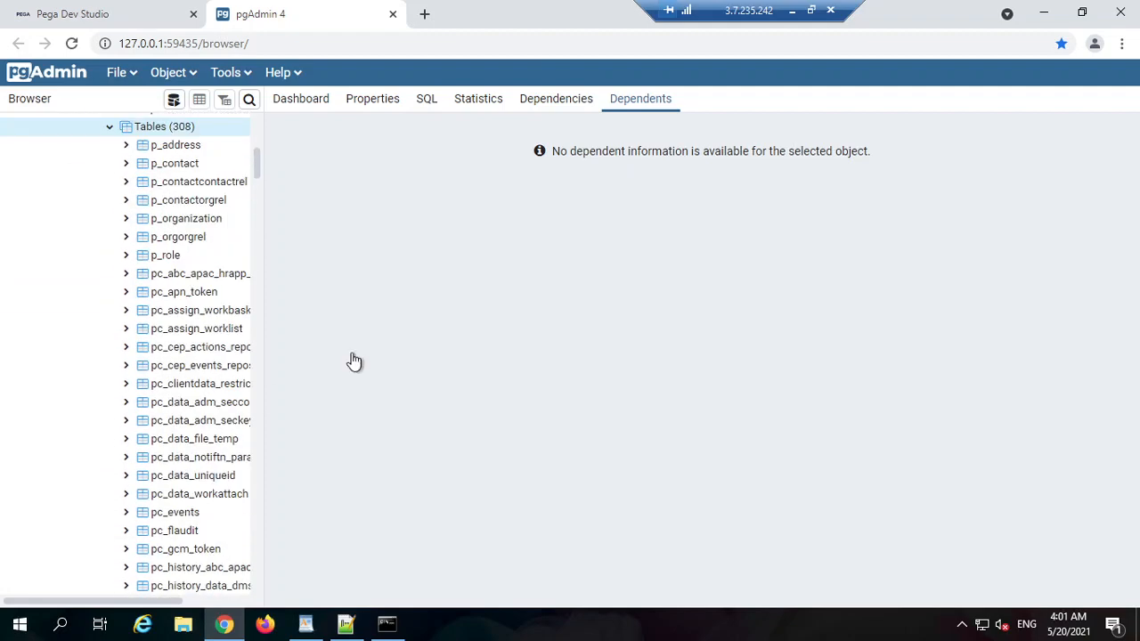
Step: Open a Query Tool editor on the postgres database
{"action": "left_click", "coordinate": [427, 100]}
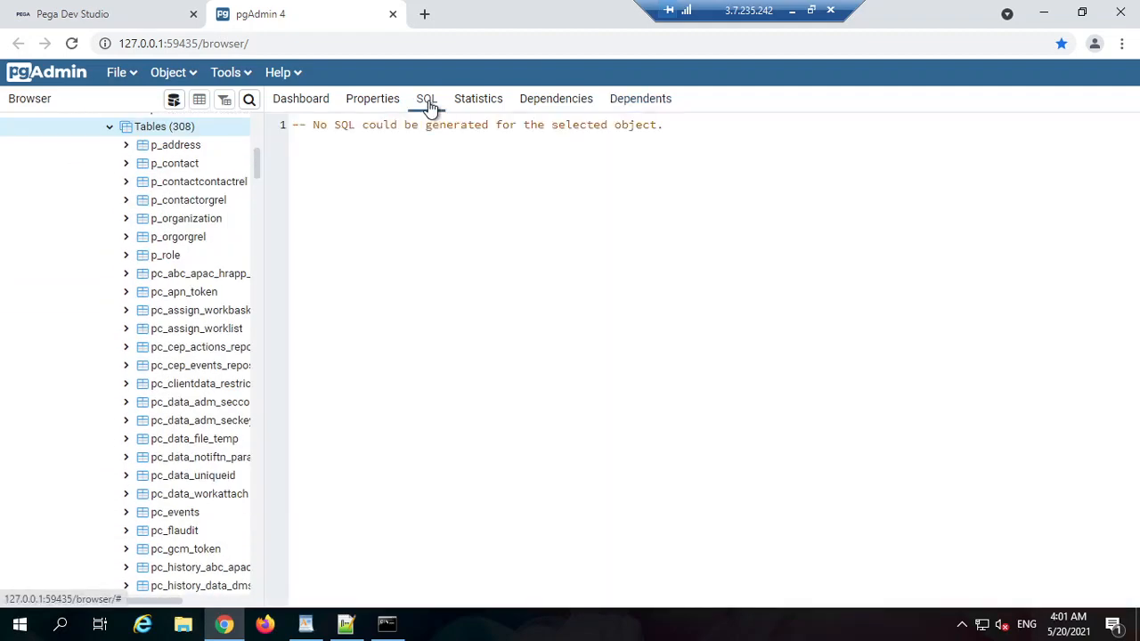
{"action": "left_click", "coordinate": [231, 73]}
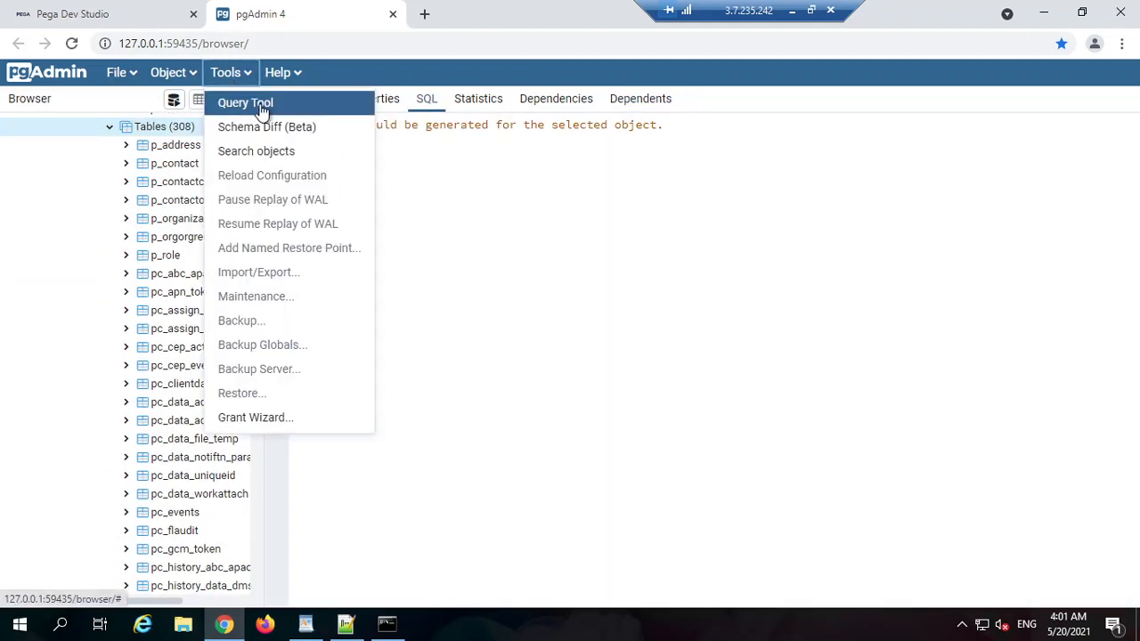
{"action": "left_click", "coordinate": [261, 107]}
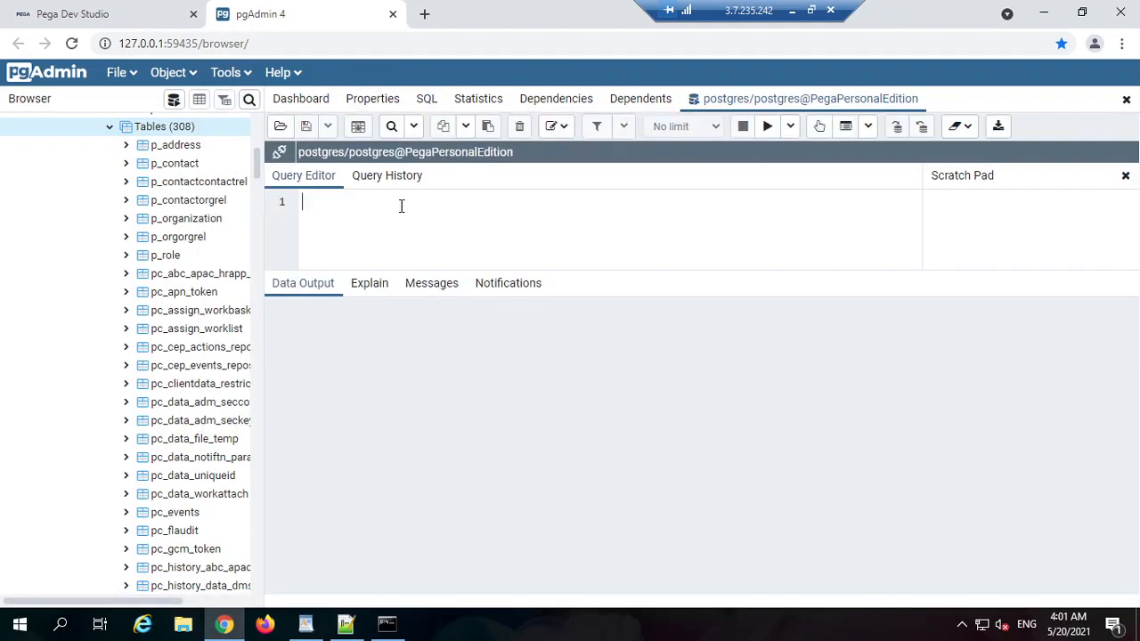
{"action": "left_click_drag", "start_coordinate": [593, 269], "coordinate": [565, 390]}
Step: Run 'select * from pr_org1_myfirstapp_data__9482f' and view the two returned employee rows
{"action": "left_click", "coordinate": [488, 241]}
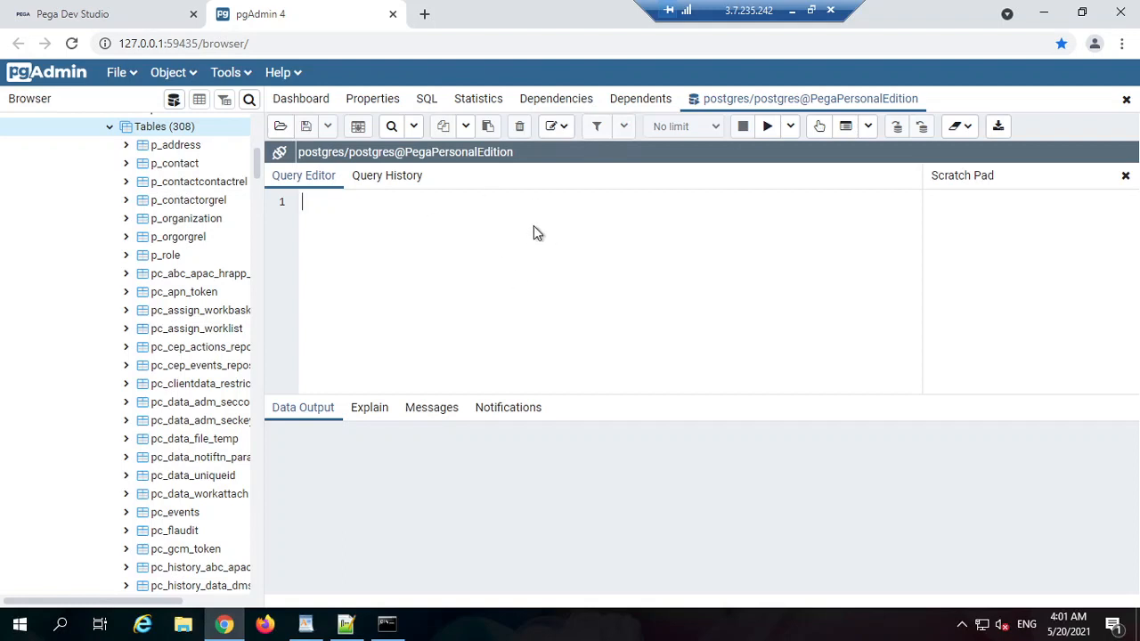
{"action": "type", "text": "select *"}
{"action": "key", "text": "ctrl+v"}
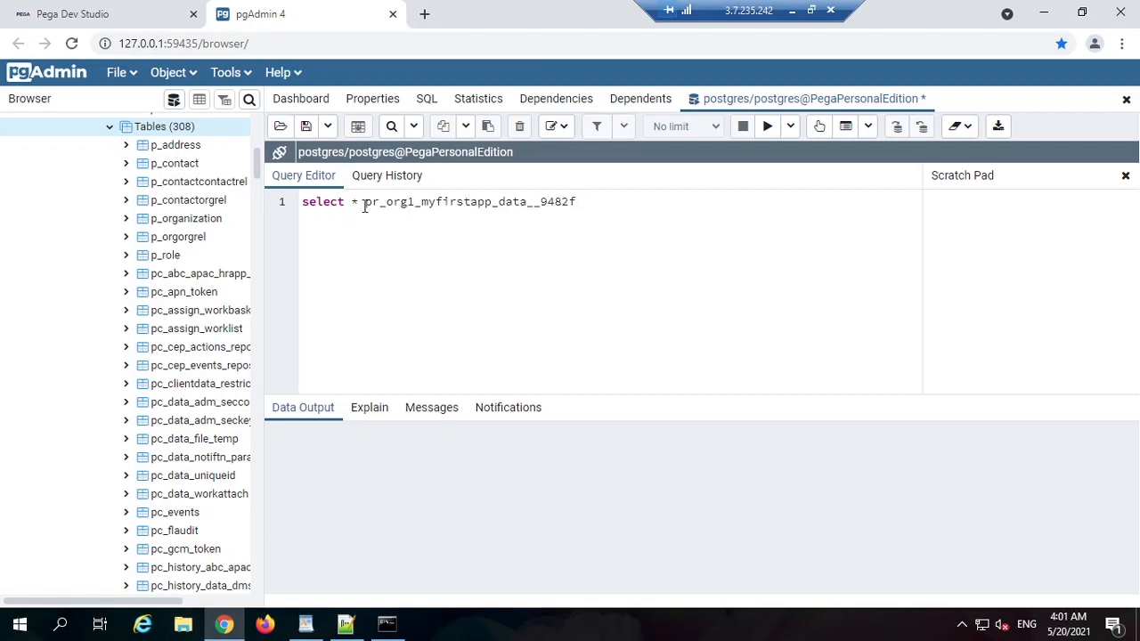
{"action": "type", "text": "from"}
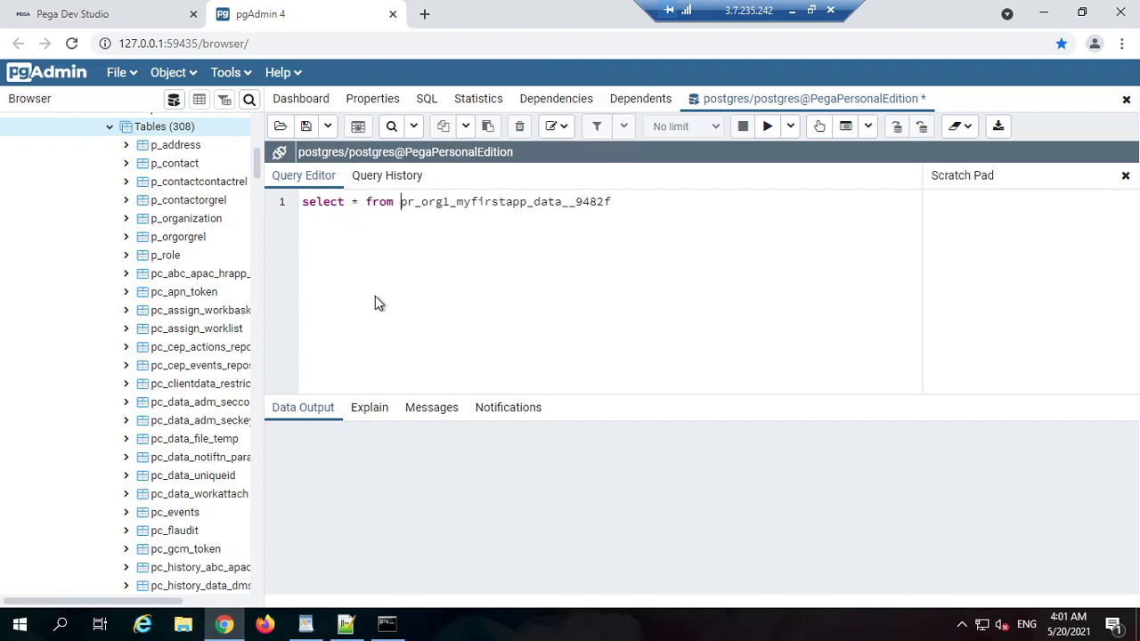
{"action": "key", "text": "End"}
{"action": "left_click", "coordinate": [771, 132]}
{"action": "left_click_drag", "start_coordinate": [582, 394], "coordinate": [478, 287]}
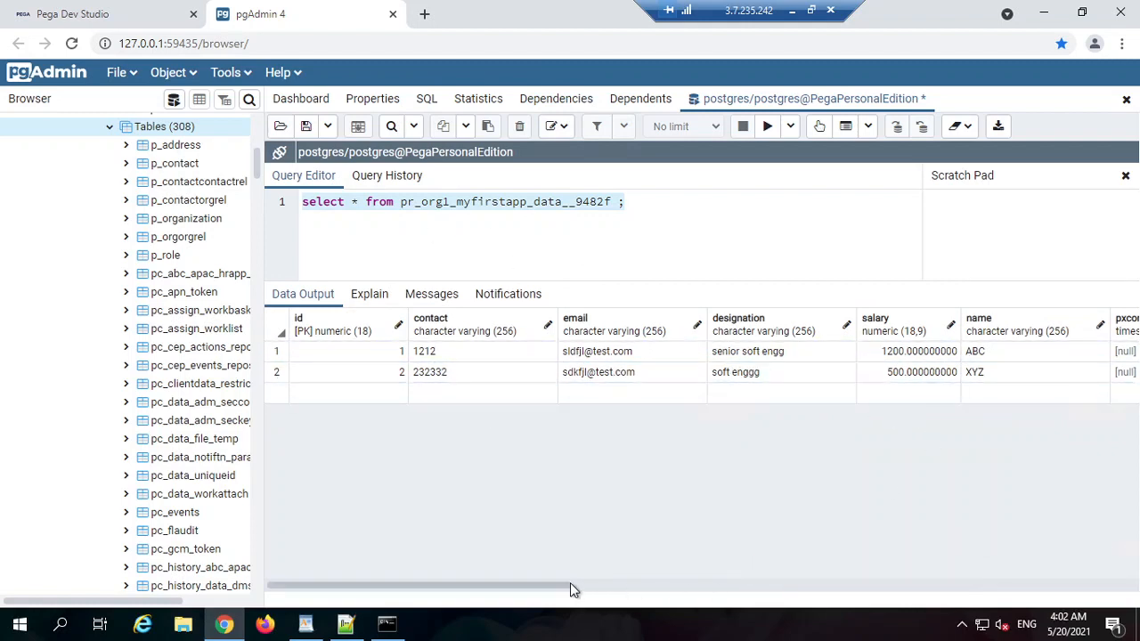
{"action": "left_click_drag", "start_coordinate": [572, 586], "coordinate": [534, 499]}
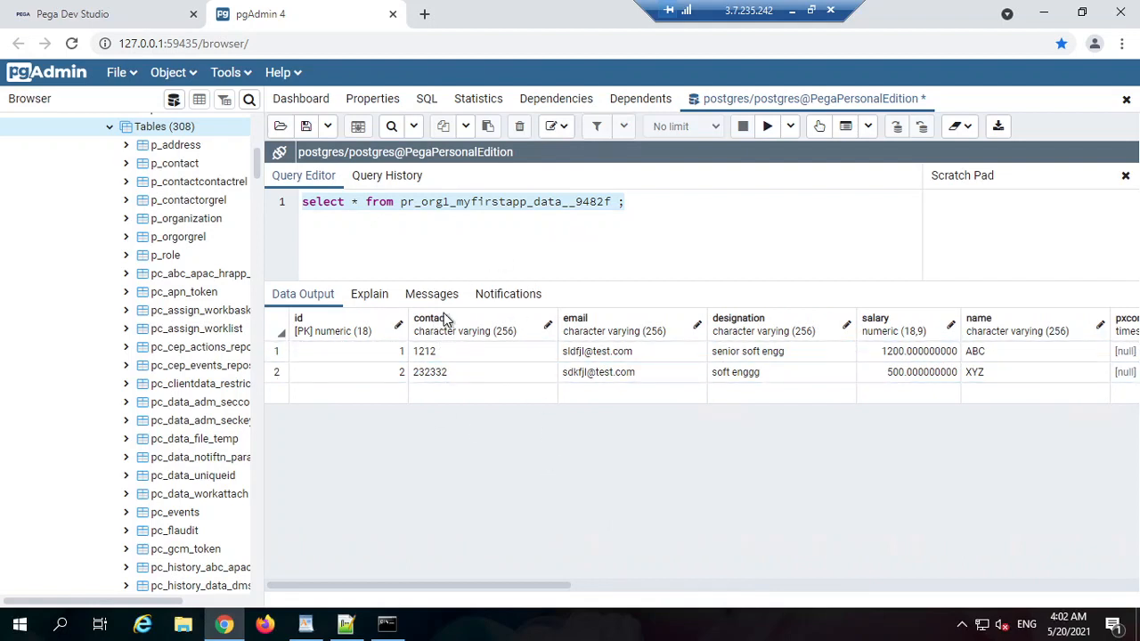
Step: Return to Dev Studio and open the Employee data type's settings page
{"action": "left_click", "coordinate": [101, 21]}
{"action": "scroll", "coordinate": [588, 249], "scroll_direction": "up", "scroll_amount": 4}
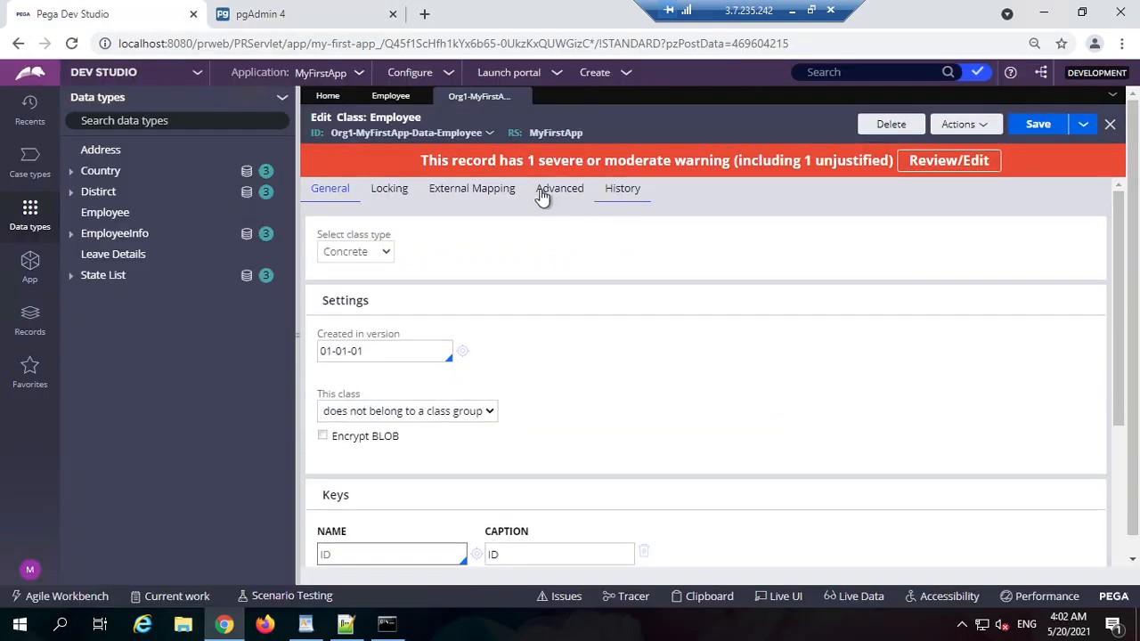
{"action": "left_click", "coordinate": [403, 104]}
{"action": "left_click", "coordinate": [280, 17]}
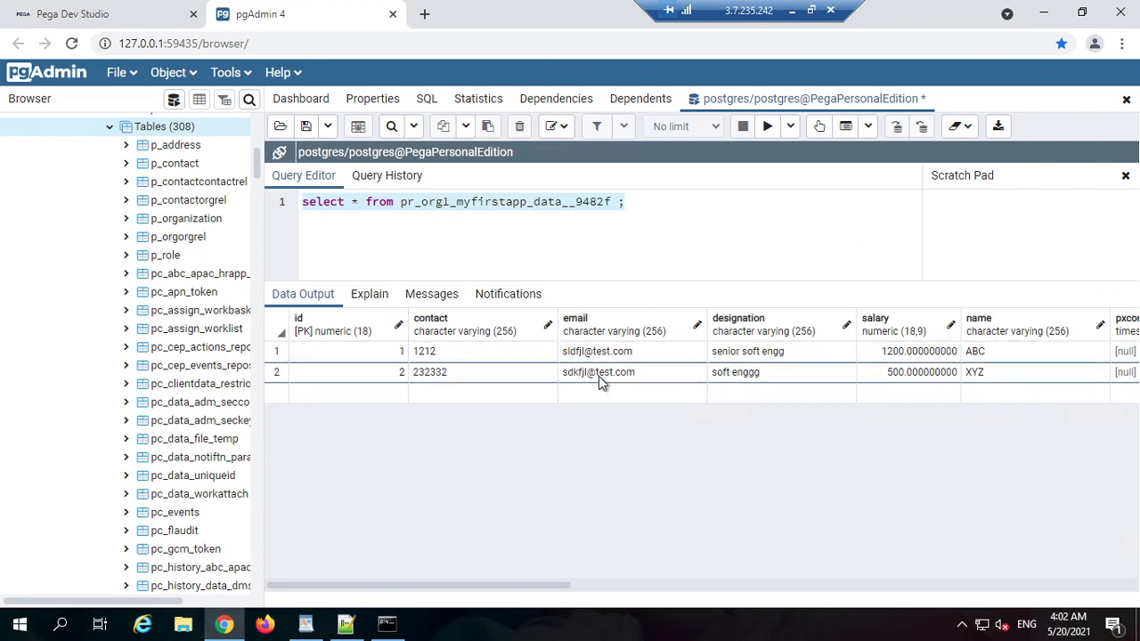
{"action": "left_click", "coordinate": [186, 11]}
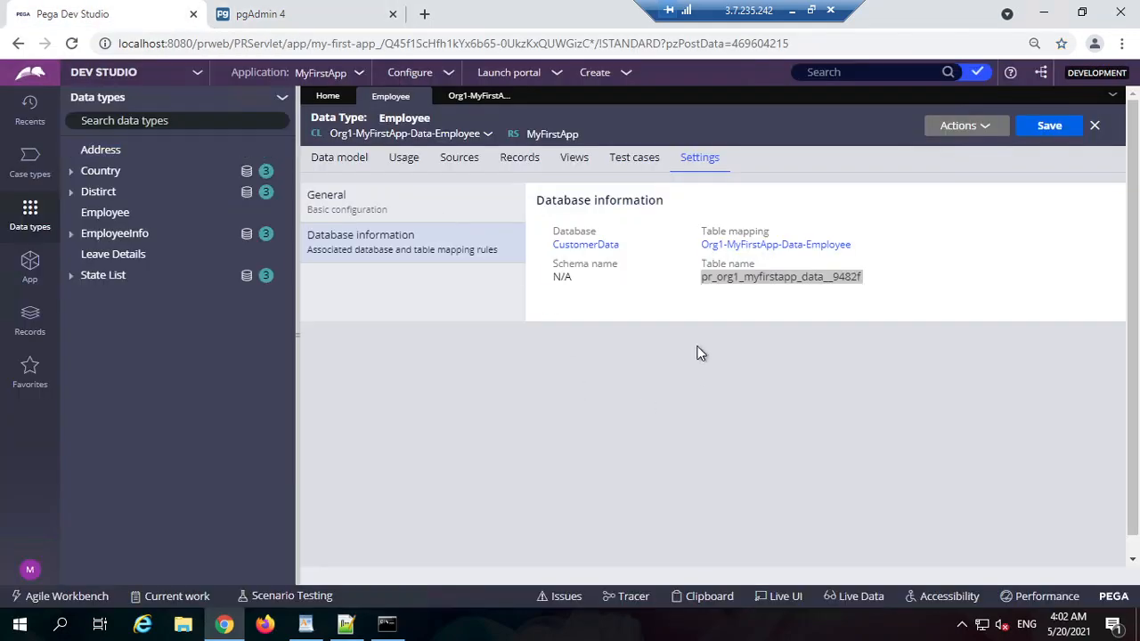
Step: View Employee's records ABC and XYZ, comparing them against the pgAdmin query results
{"action": "left_click", "coordinate": [458, 160]}
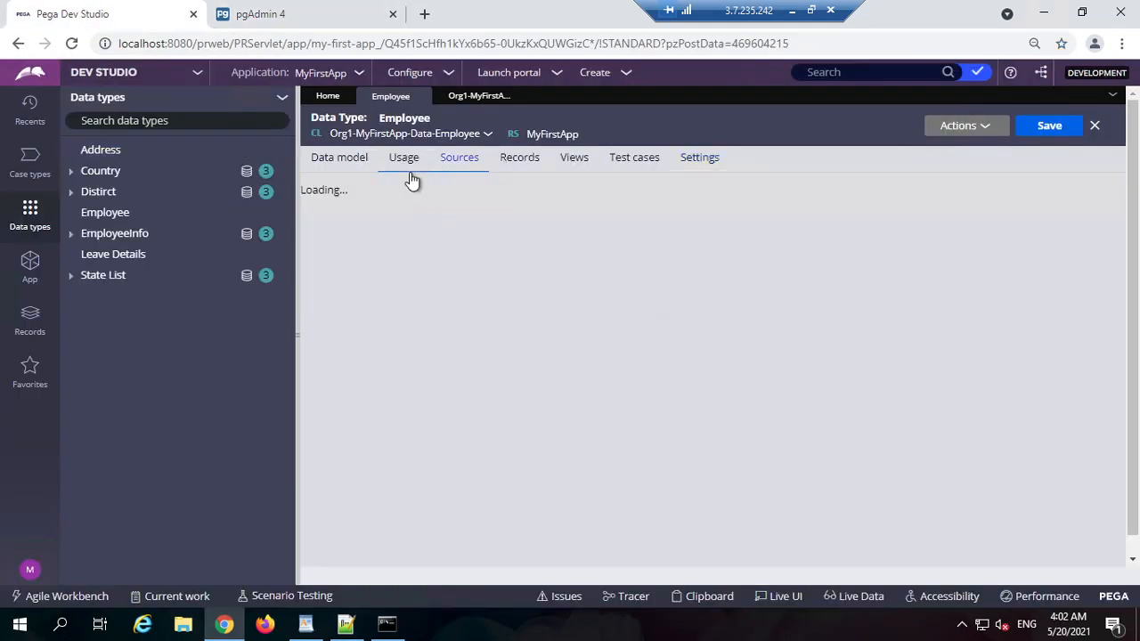
{"action": "left_click", "coordinate": [509, 169]}
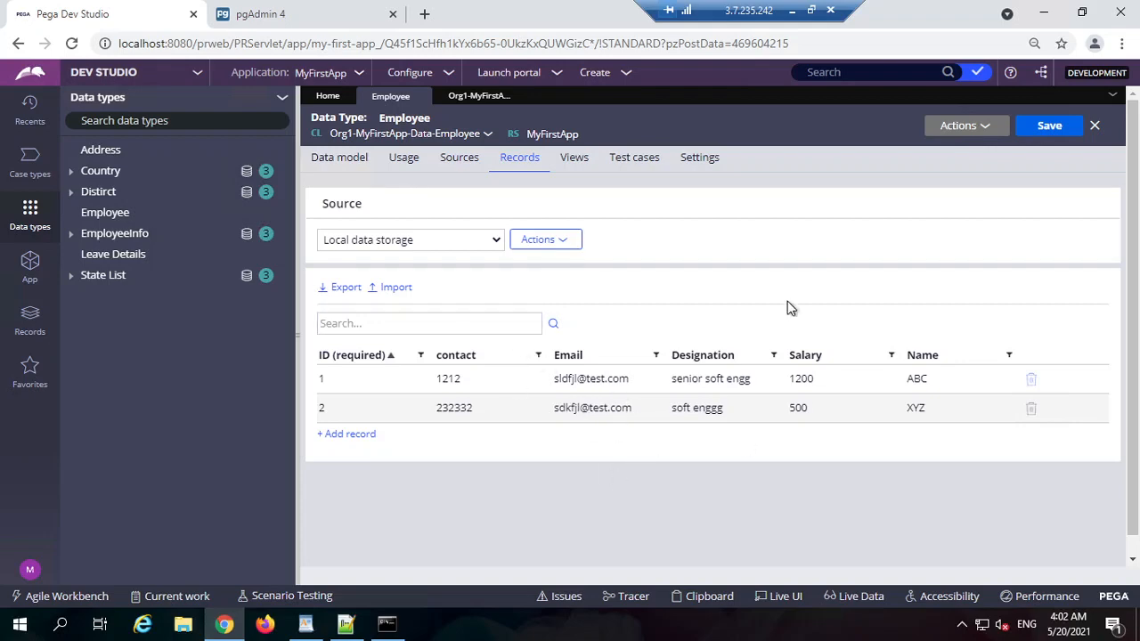
{"action": "left_click", "coordinate": [327, 11]}
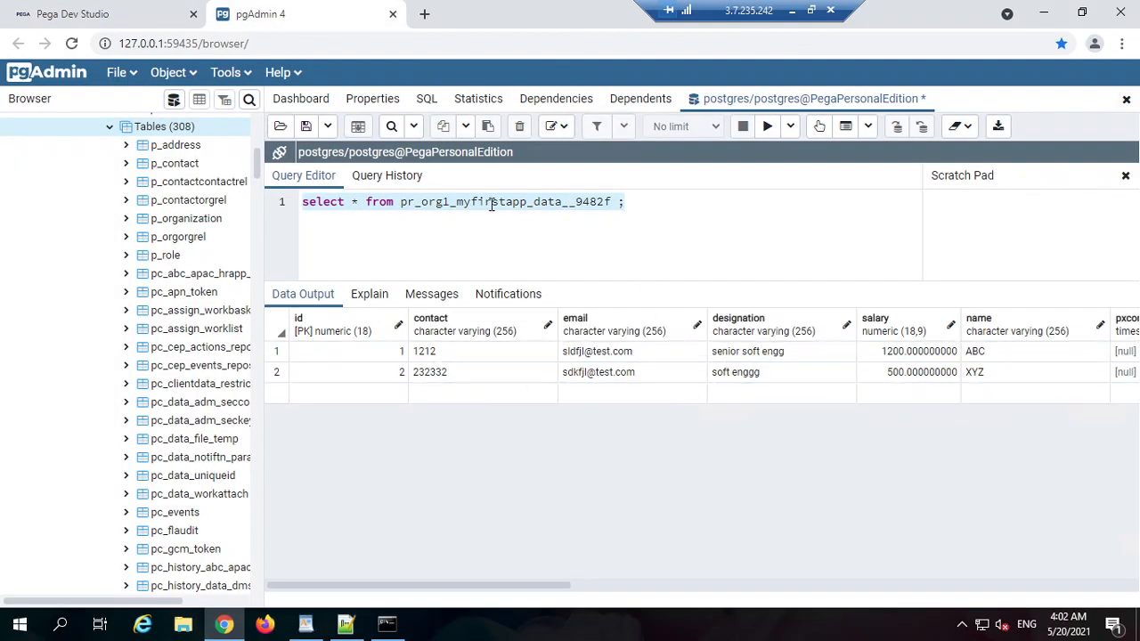
{"action": "left_click", "coordinate": [152, 10]}
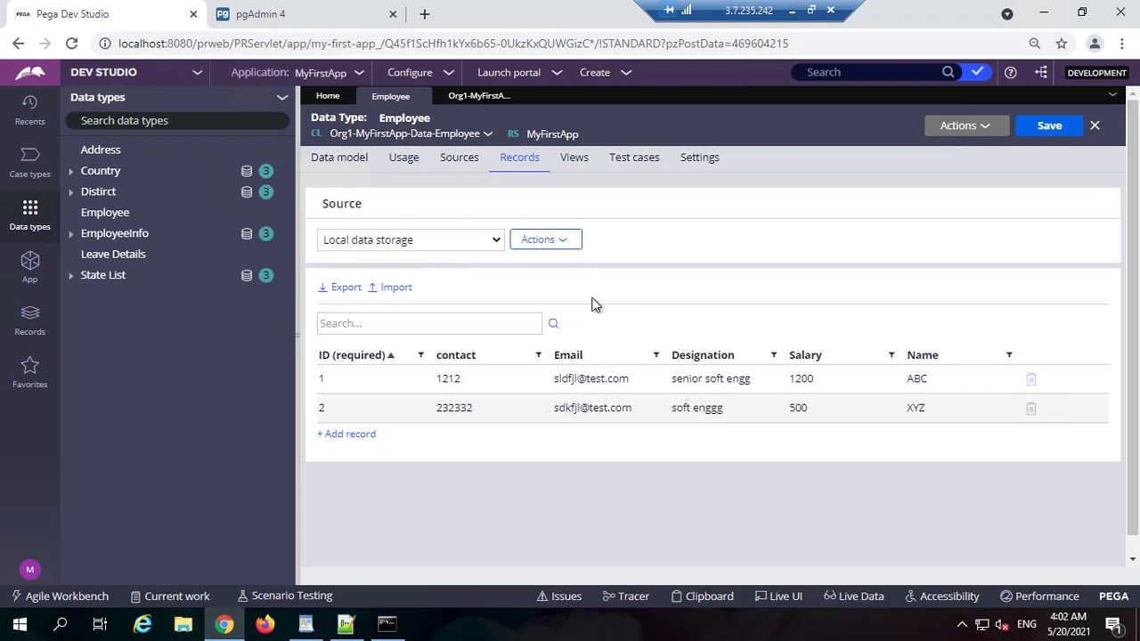
{"action": "left_click", "coordinate": [285, 13]}
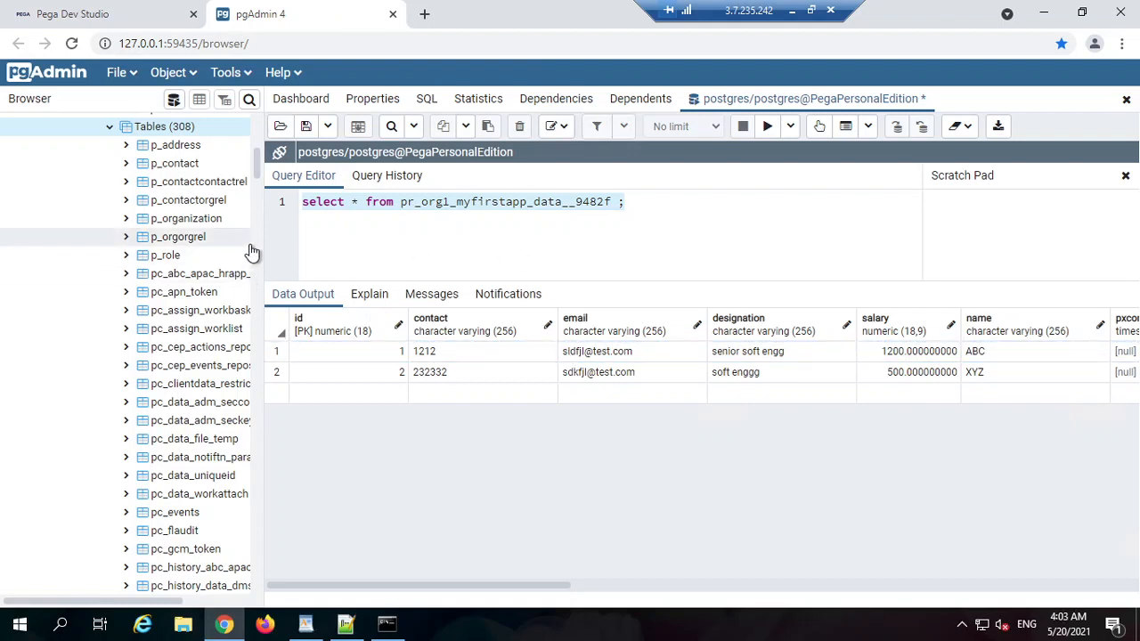
{"action": "left_click", "coordinate": [160, 16]}
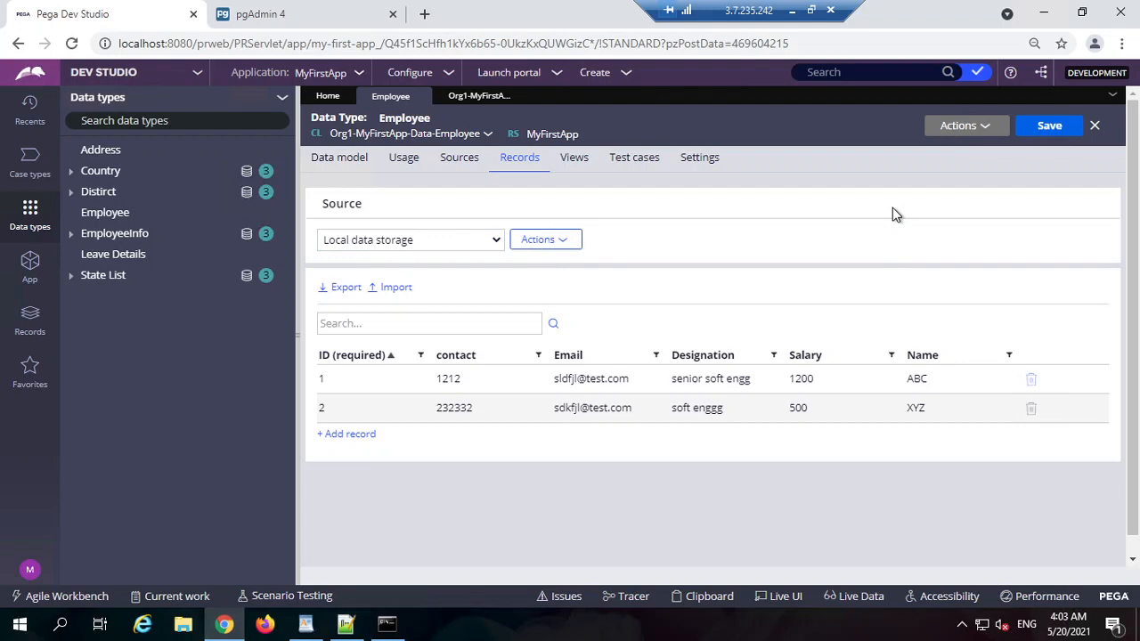
Step: Open the Employee data page definition from the data type's data sources
{"action": "left_click", "coordinate": [479, 166]}
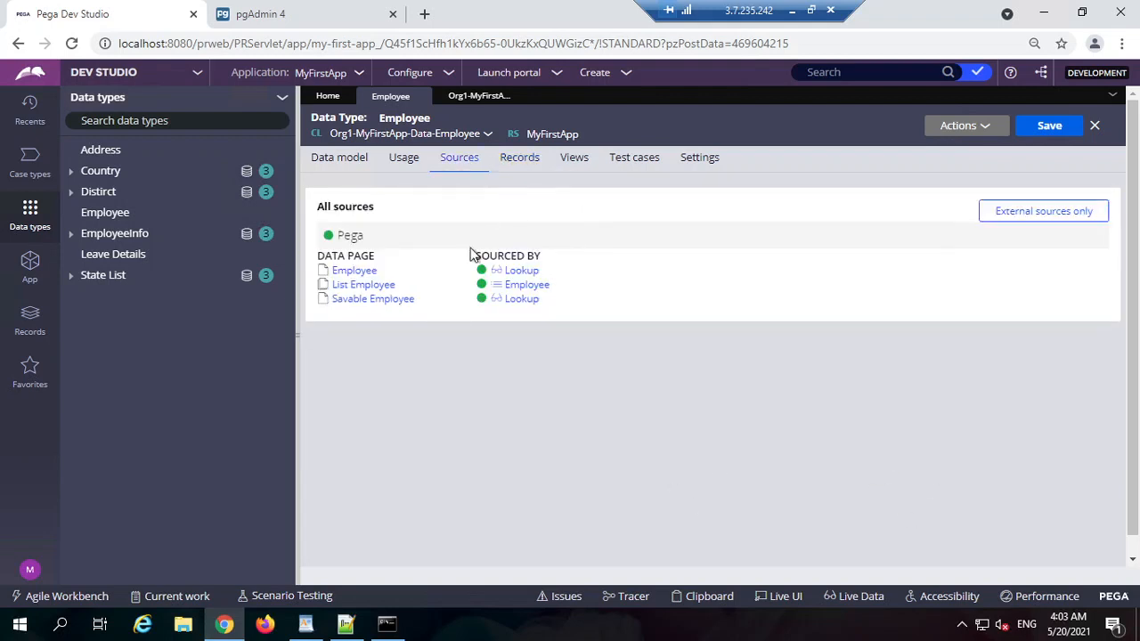
{"action": "left_click", "coordinate": [356, 272]}
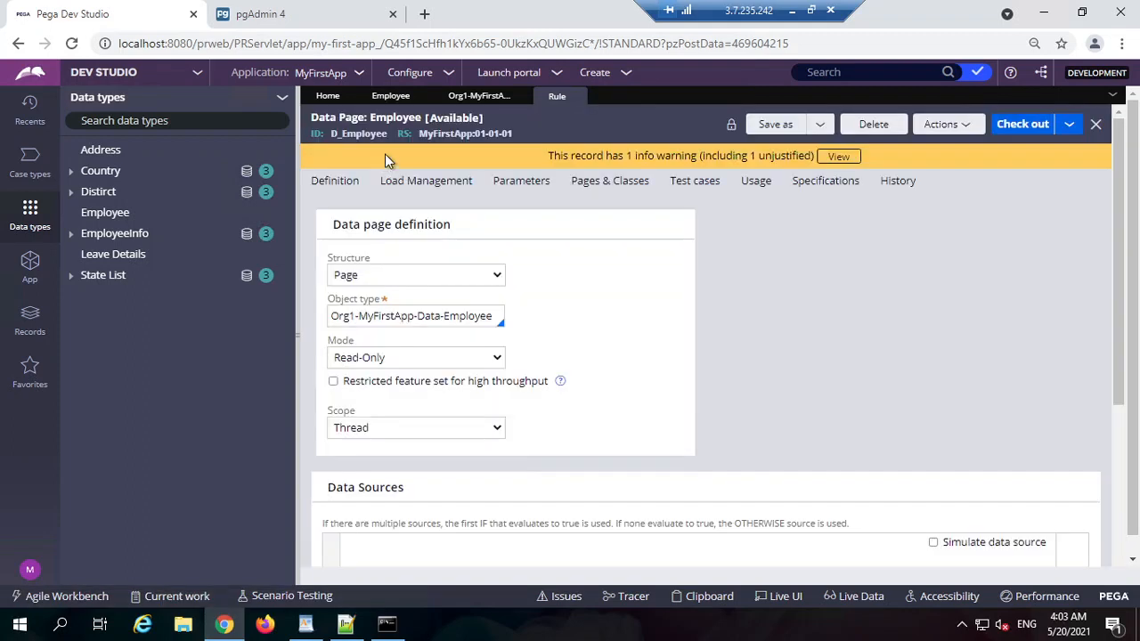
{"action": "double_click", "coordinate": [354, 122]}
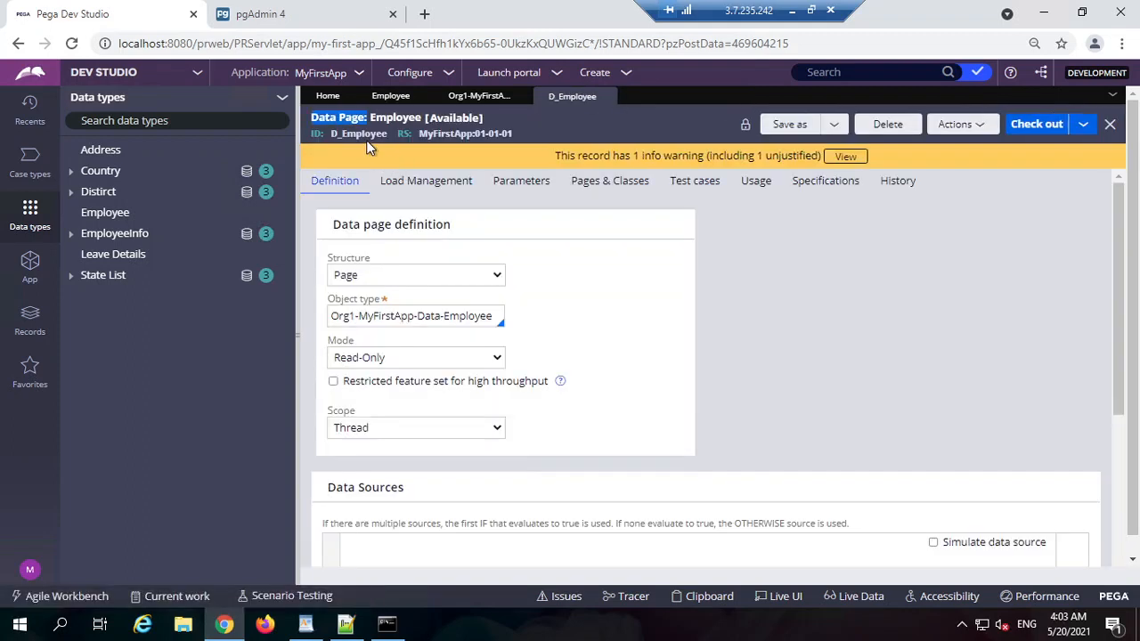
{"action": "double_click", "coordinate": [368, 142]}
{"action": "scroll", "coordinate": [621, 357], "scroll_direction": "down", "scroll_amount": 3}
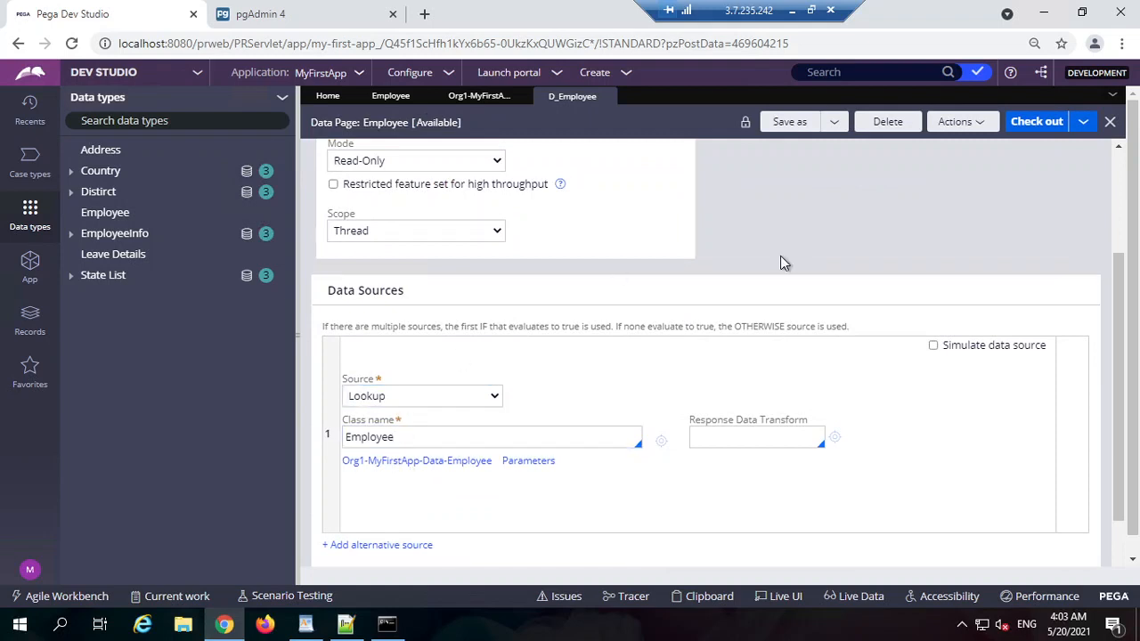
Step: Review the Employee class and records, then open the D_Employee data page's Lookup source
{"action": "left_click", "coordinate": [475, 103]}
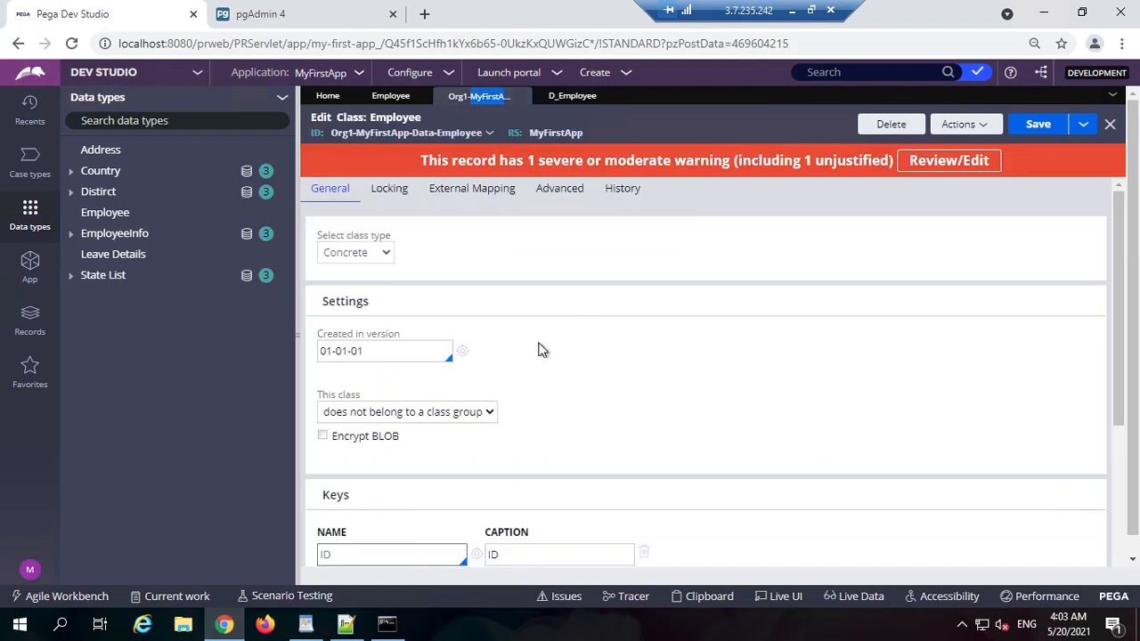
{"action": "left_click", "coordinate": [394, 98]}
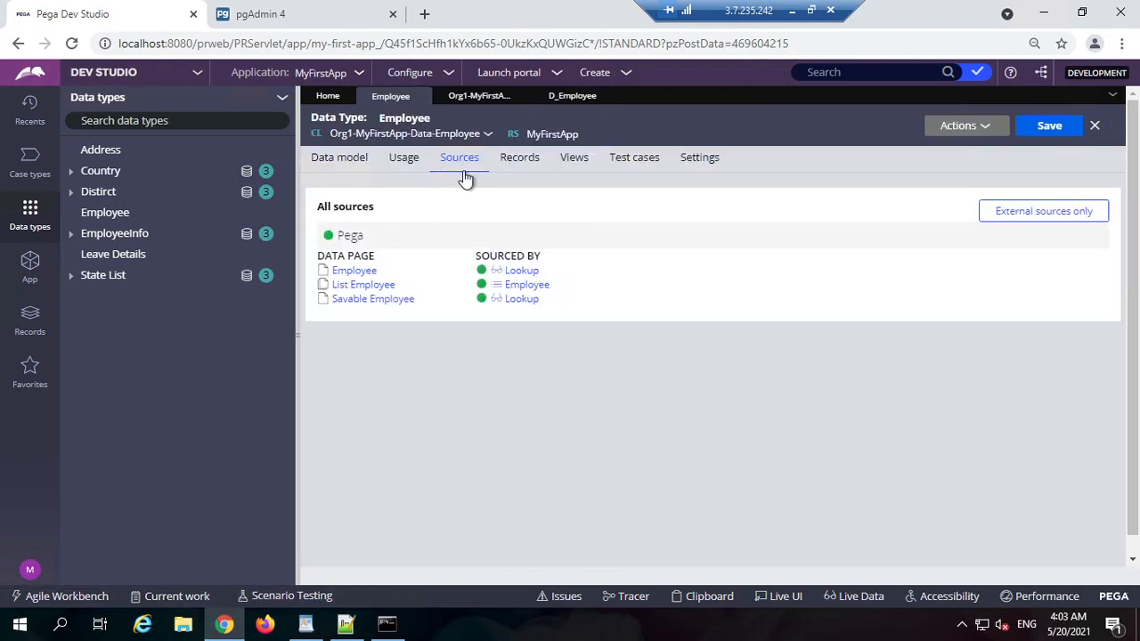
{"action": "left_click", "coordinate": [519, 159]}
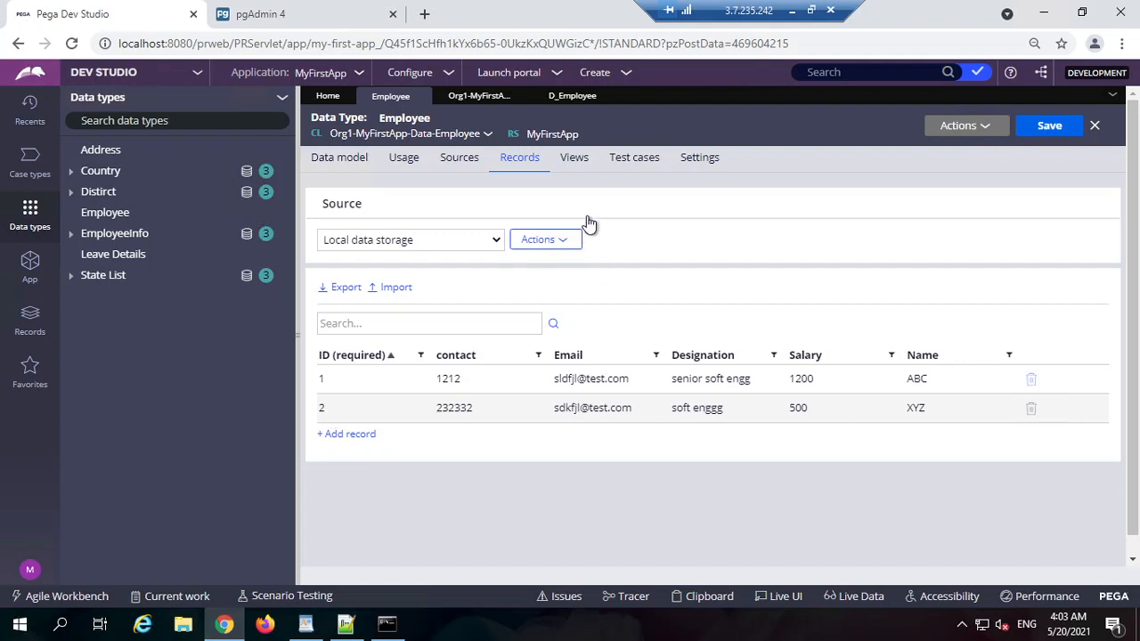
{"action": "left_click", "coordinate": [479, 97]}
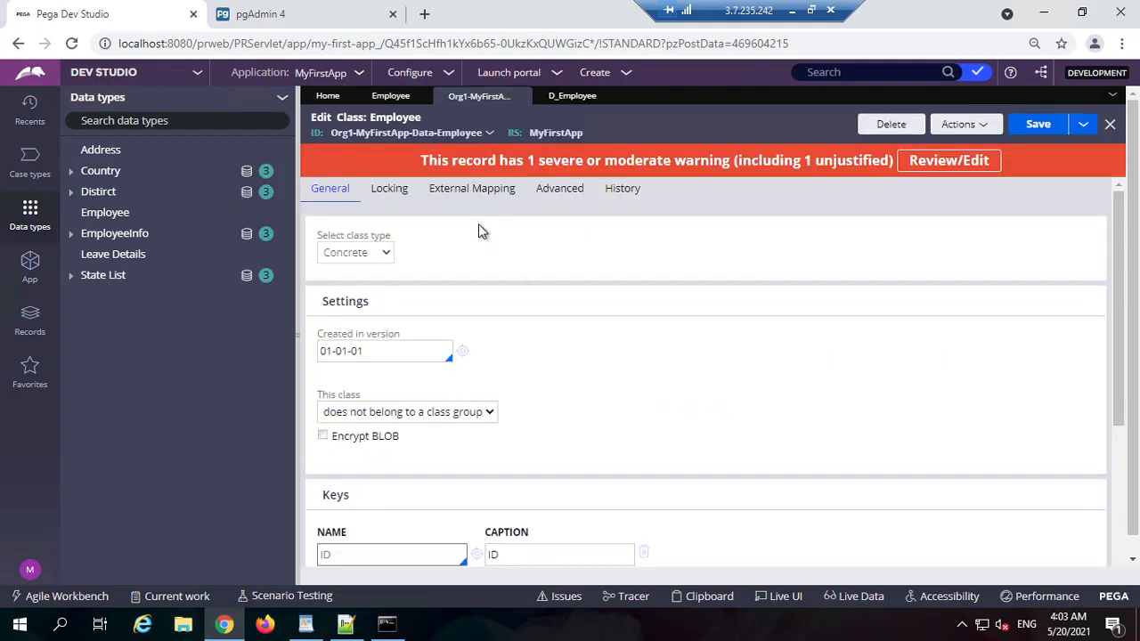
{"action": "left_click", "coordinate": [390, 96]}
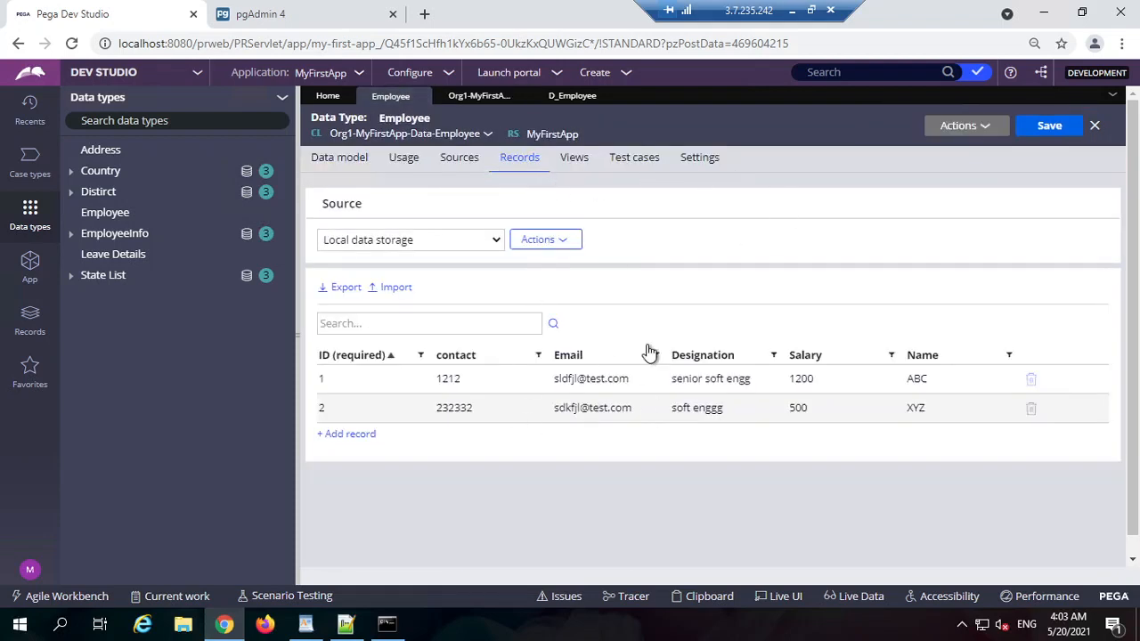
{"action": "left_click", "coordinate": [571, 96]}
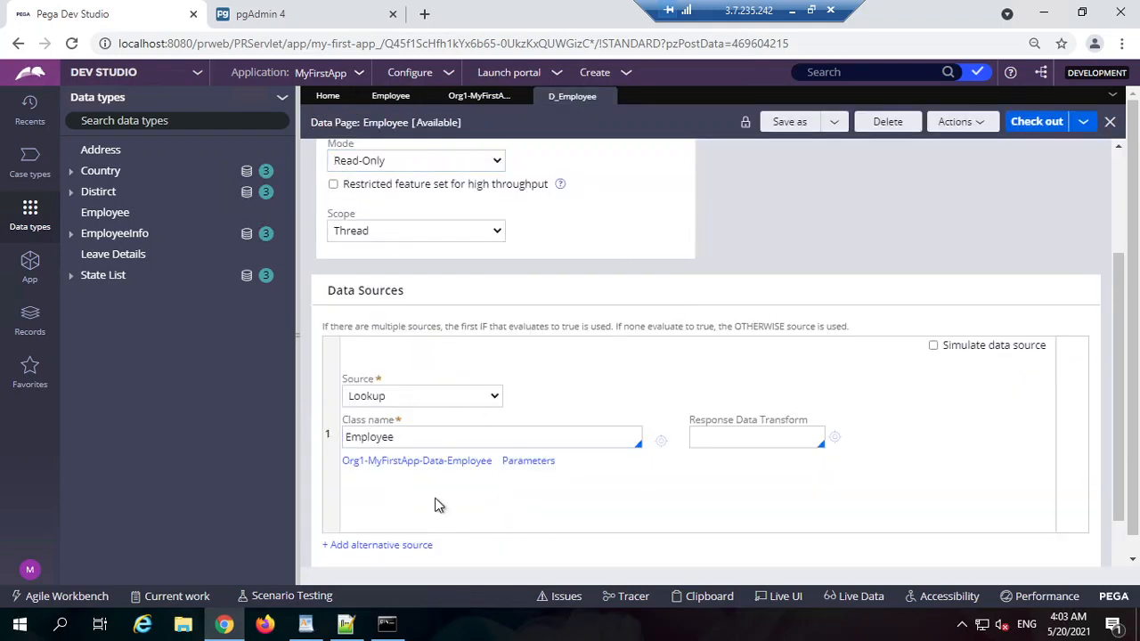
{"action": "left_click", "coordinate": [503, 82]}
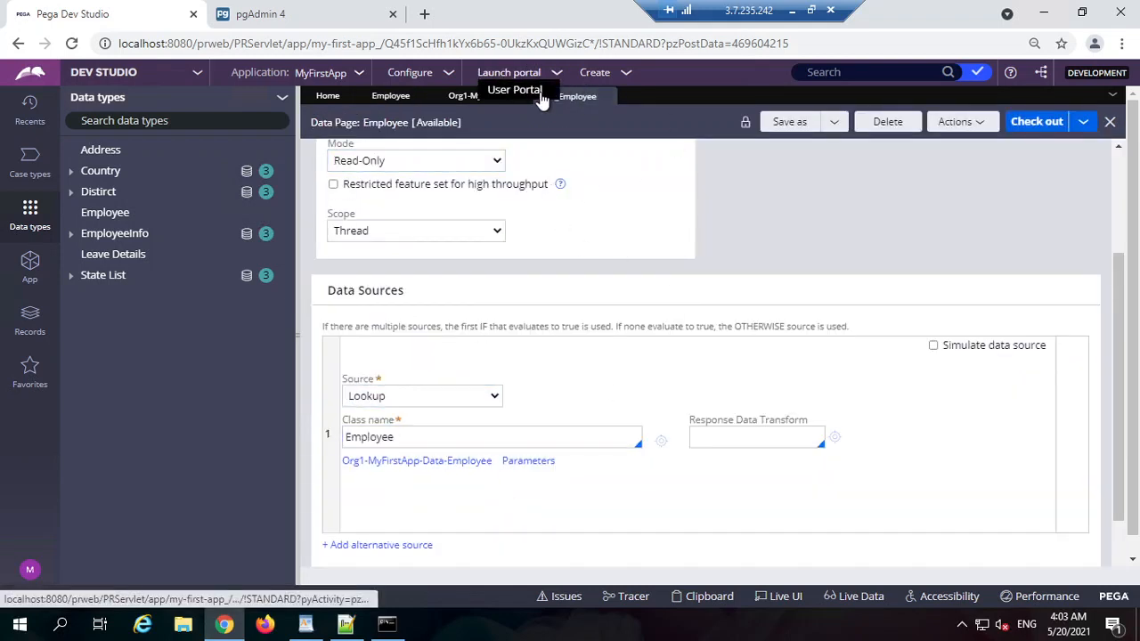
Step: Launch the User Portal and start a new Leave Approval case
{"action": "left_click", "coordinate": [519, 93]}
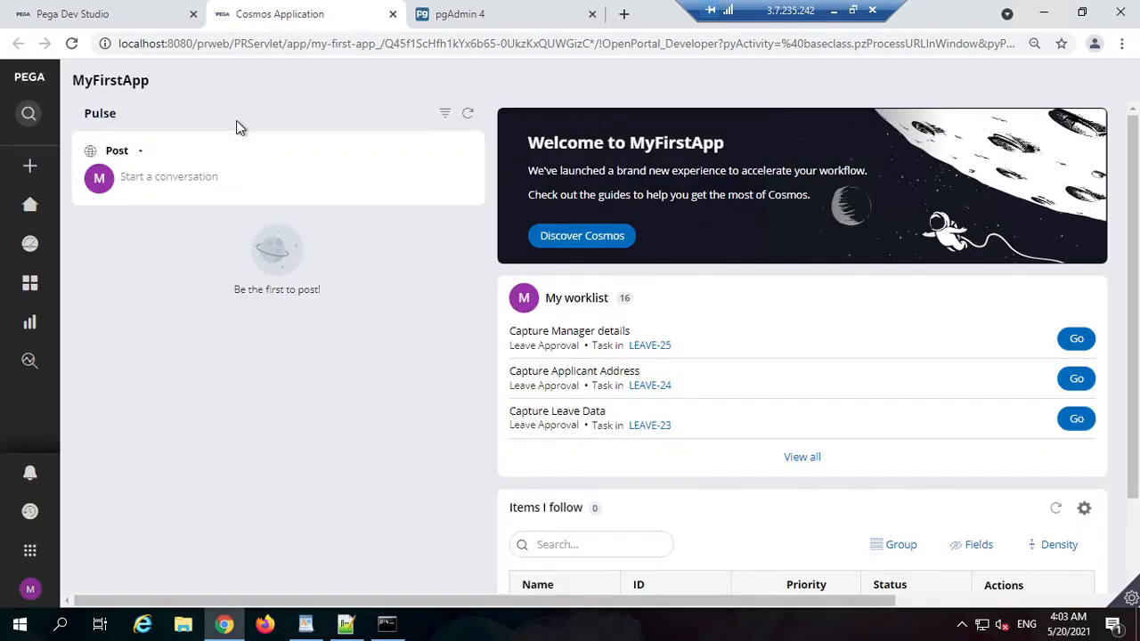
{"action": "left_click", "coordinate": [30, 166]}
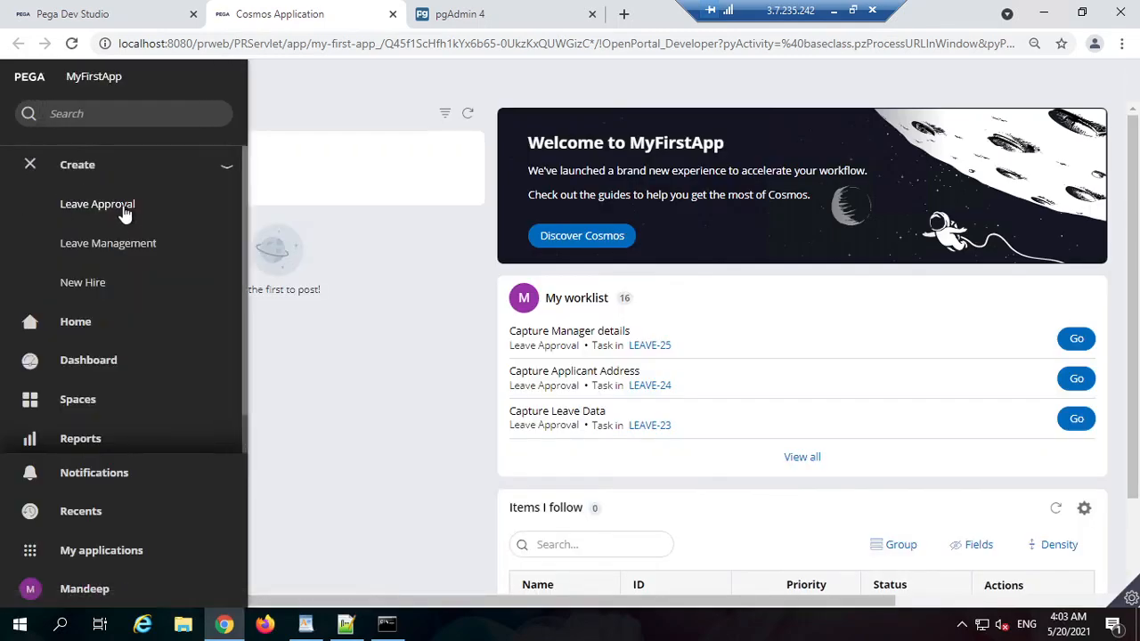
{"action": "left_click", "coordinate": [122, 207]}
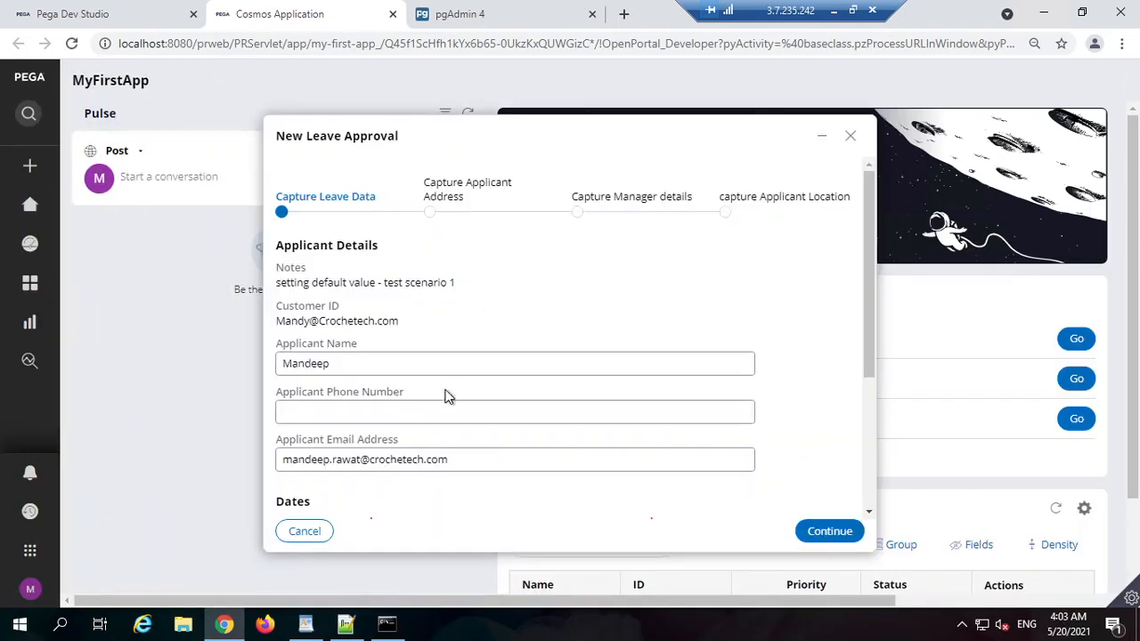
{"action": "scroll", "coordinate": [407, 298], "scroll_direction": "down", "scroll_amount": 2}
{"action": "scroll", "coordinate": [427, 352], "scroll_direction": "up", "scroll_amount": 2}
{"action": "scroll", "coordinate": [423, 312], "scroll_direction": "down", "scroll_amount": 1}
{"action": "scroll", "coordinate": [396, 276], "scroll_direction": "up", "scroll_amount": 1}
Step: Use Live UI on the Notes field to open the CaptureLeaveData section in Dev Studio
{"action": "mouse_move", "coordinate": [1131, 599]}
{"action": "left_click", "coordinate": [1008, 606]}
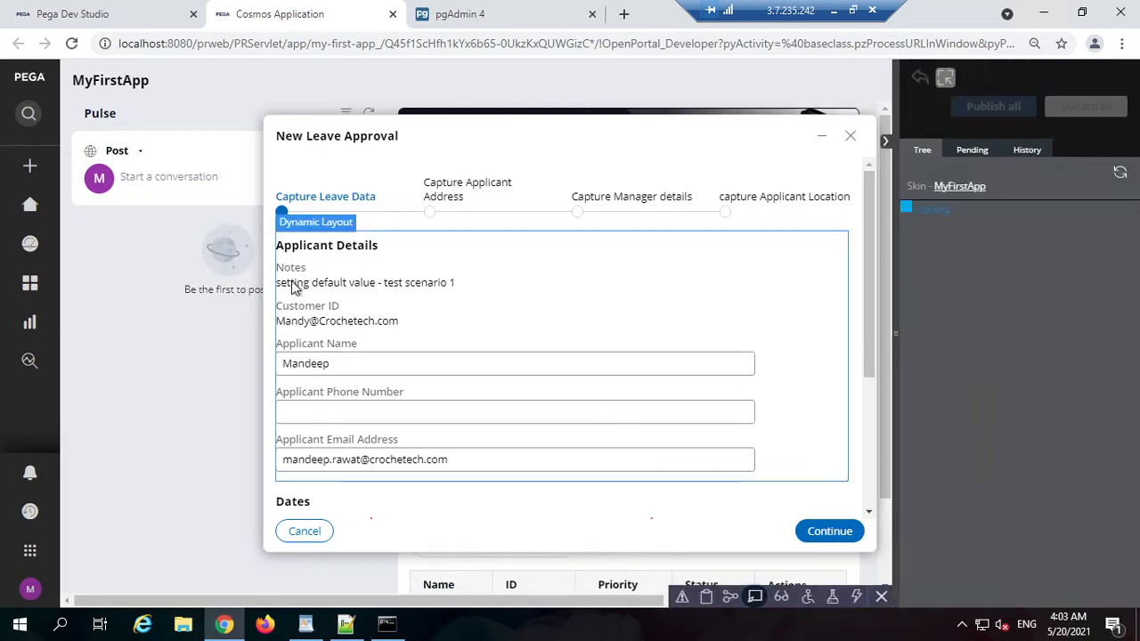
{"action": "left_click", "coordinate": [298, 283]}
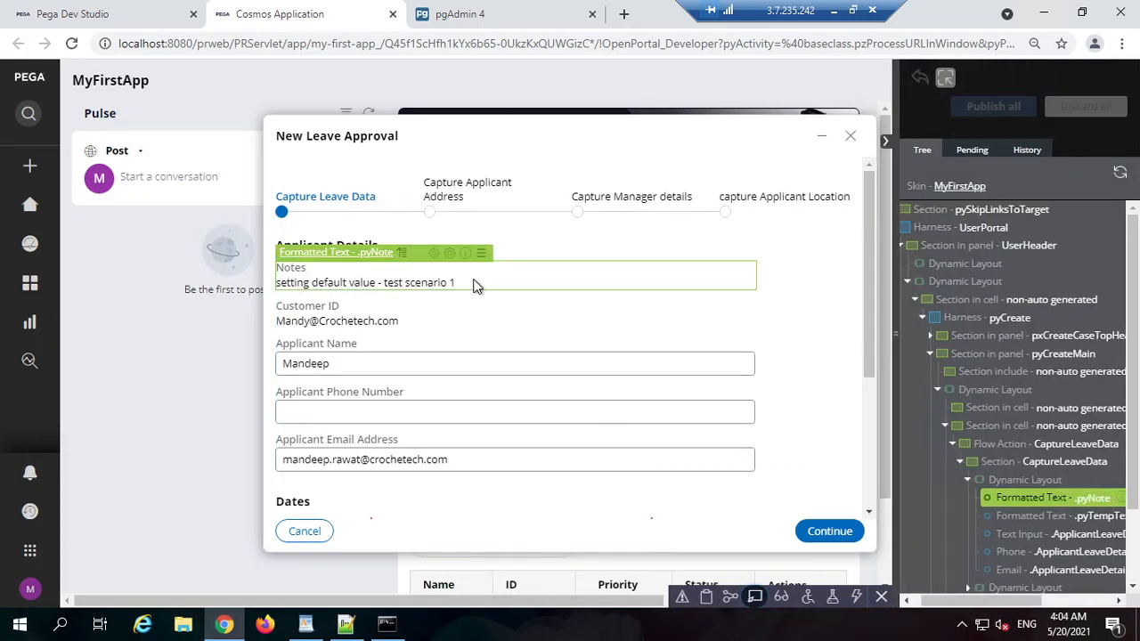
{"action": "left_click", "coordinate": [435, 258]}
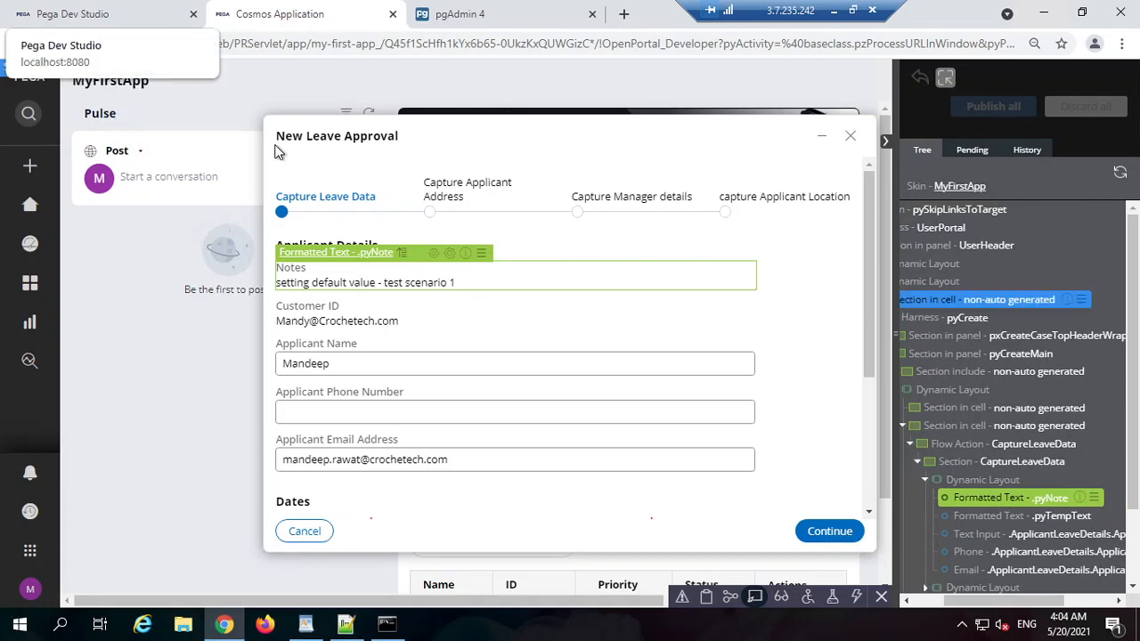
{"action": "left_click", "coordinate": [123, 16]}
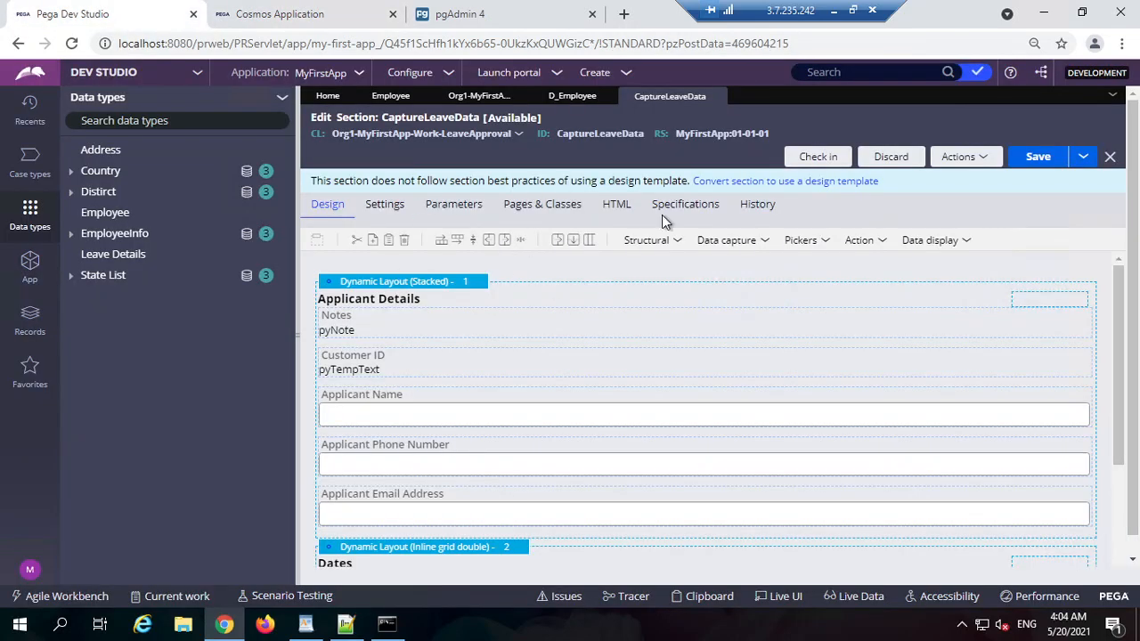
Step: Add an empty dynamic layout at the top of the CaptureLeaveData section
{"action": "left_click", "coordinate": [297, 338]}
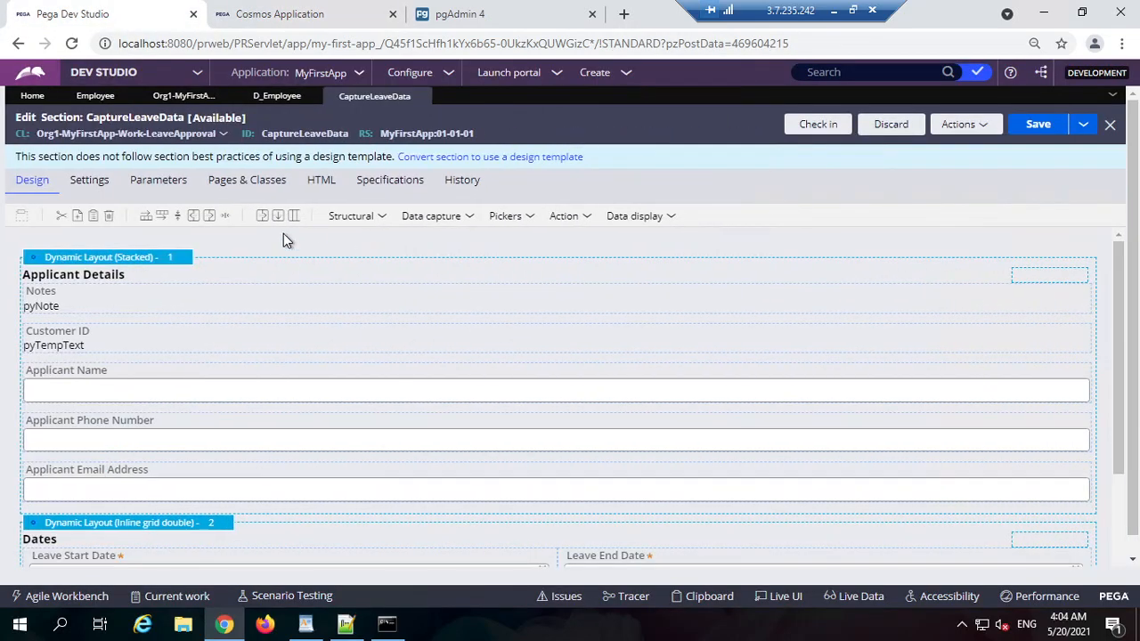
{"action": "left_click", "coordinate": [360, 219]}
{"action": "left_click_drag", "start_coordinate": [377, 242], "coordinate": [252, 254]}
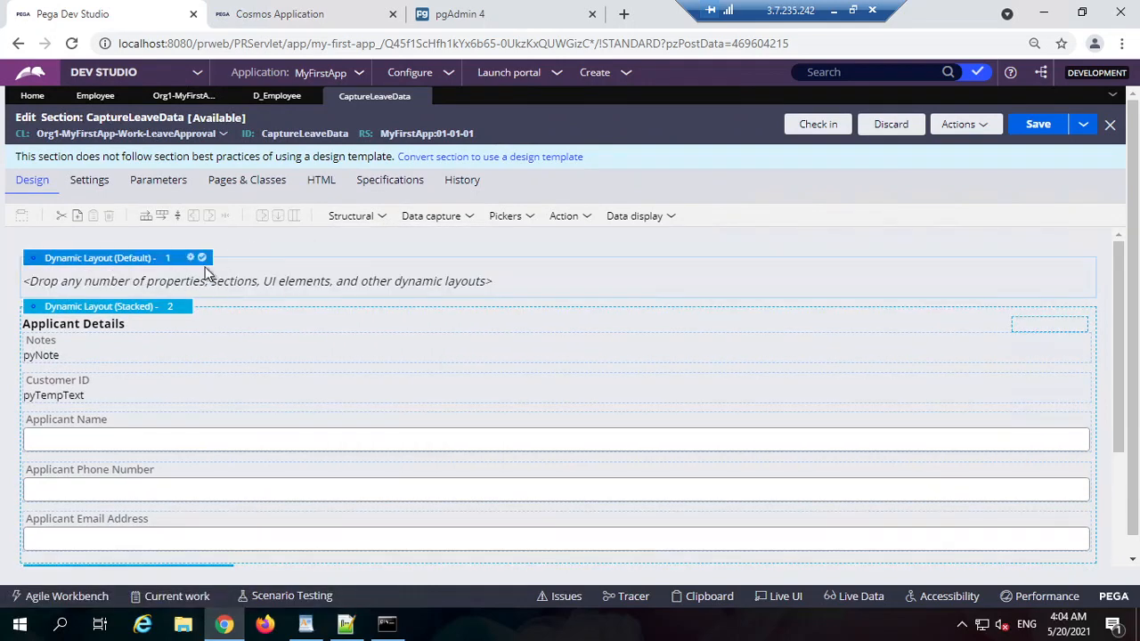
{"action": "left_click", "coordinate": [375, 218]}
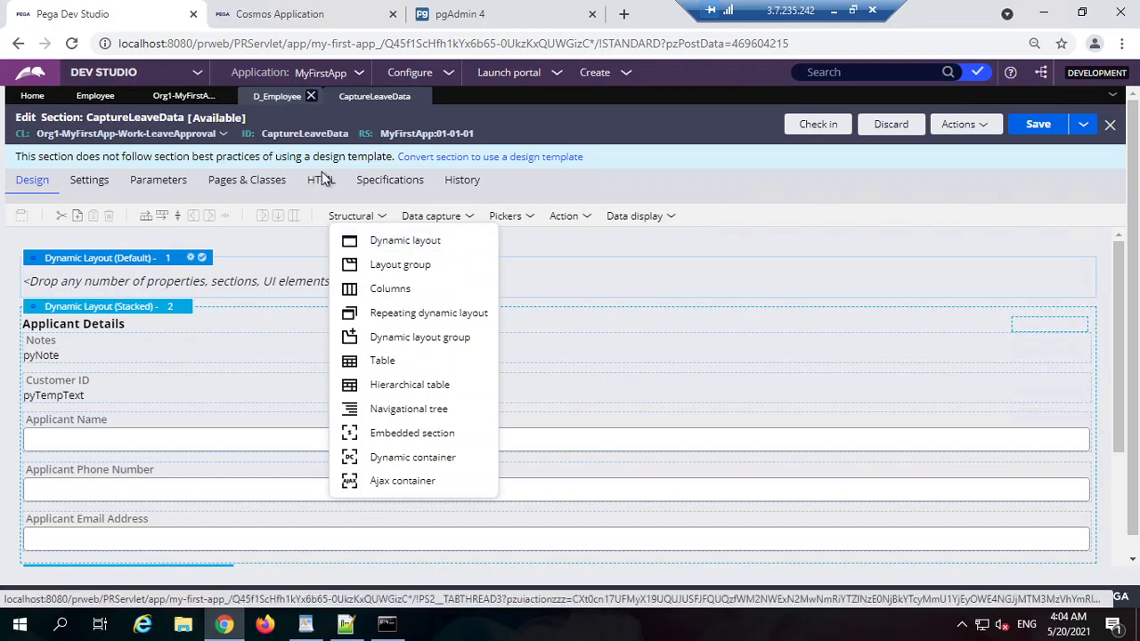
Step: Select the D_Employee data page ID, then bring up the employee notes in Notepad++
{"action": "left_click", "coordinate": [277, 96]}
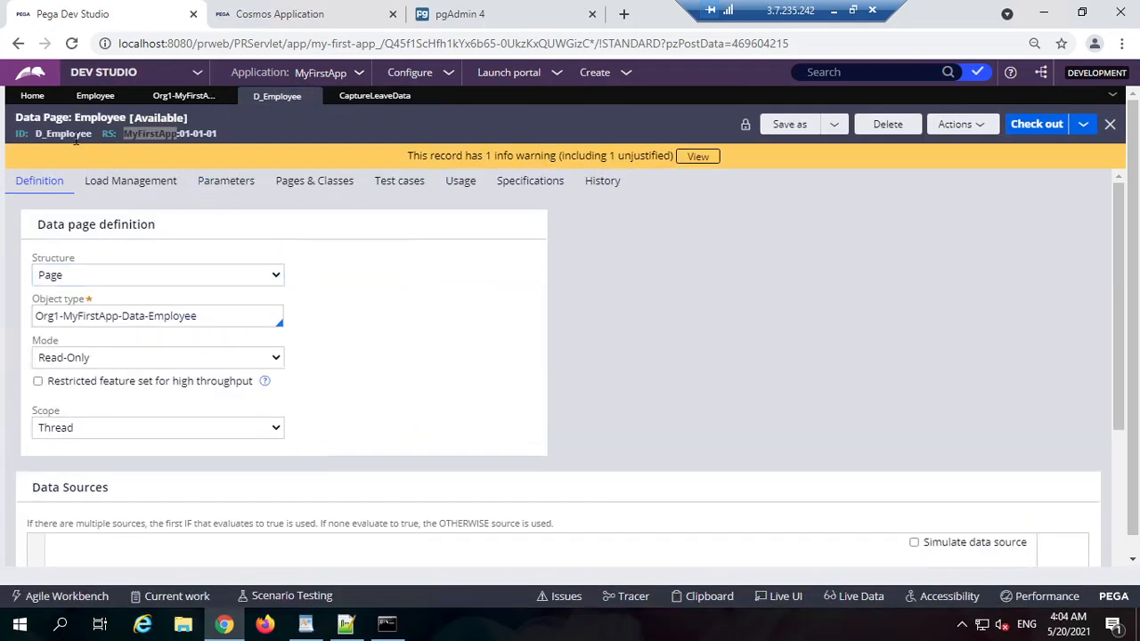
{"action": "double_click", "coordinate": [64, 134]}
{"action": "left_click", "coordinate": [621, 312]}
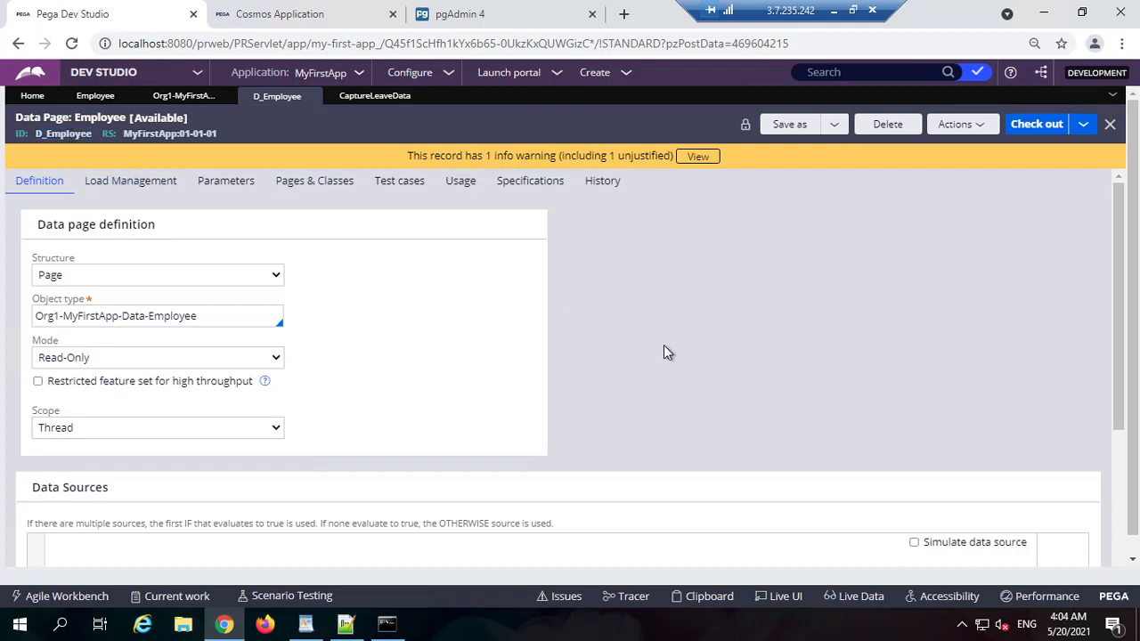
{"action": "left_click", "coordinate": [345, 623]}
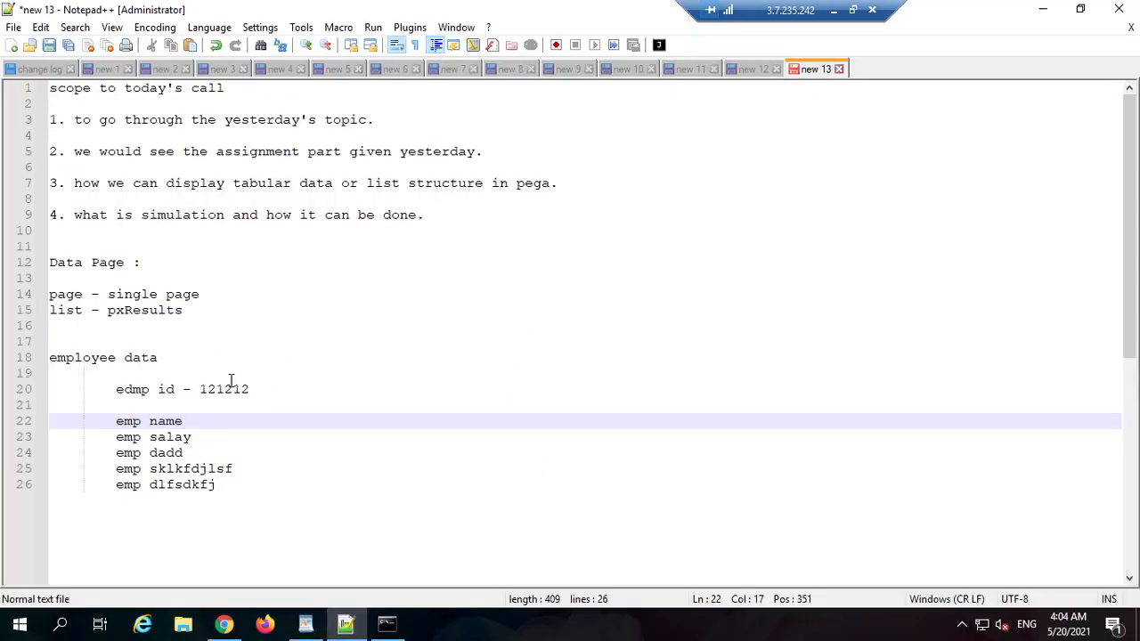
Step: Point out the emp id line, then add the note 'work level to store the emp id' below the employee fields
{"action": "left_click_drag", "start_coordinate": [179, 389], "coordinate": [116, 389]}
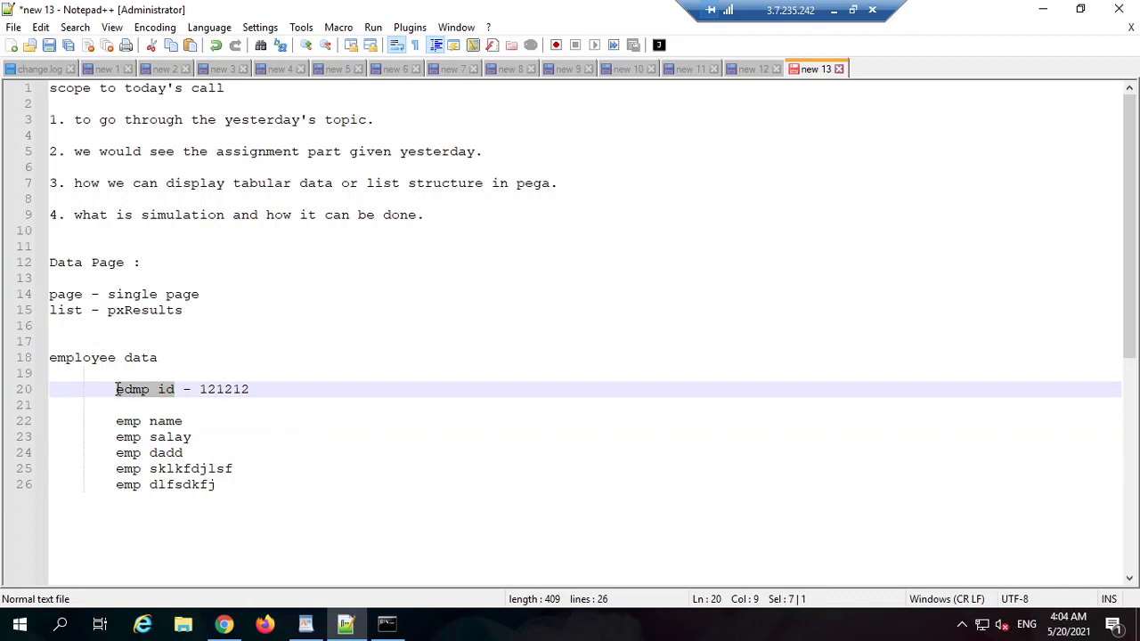
{"action": "left_click", "coordinate": [117, 392]}
{"action": "left_click_drag", "start_coordinate": [256, 388], "coordinate": [130, 377]}
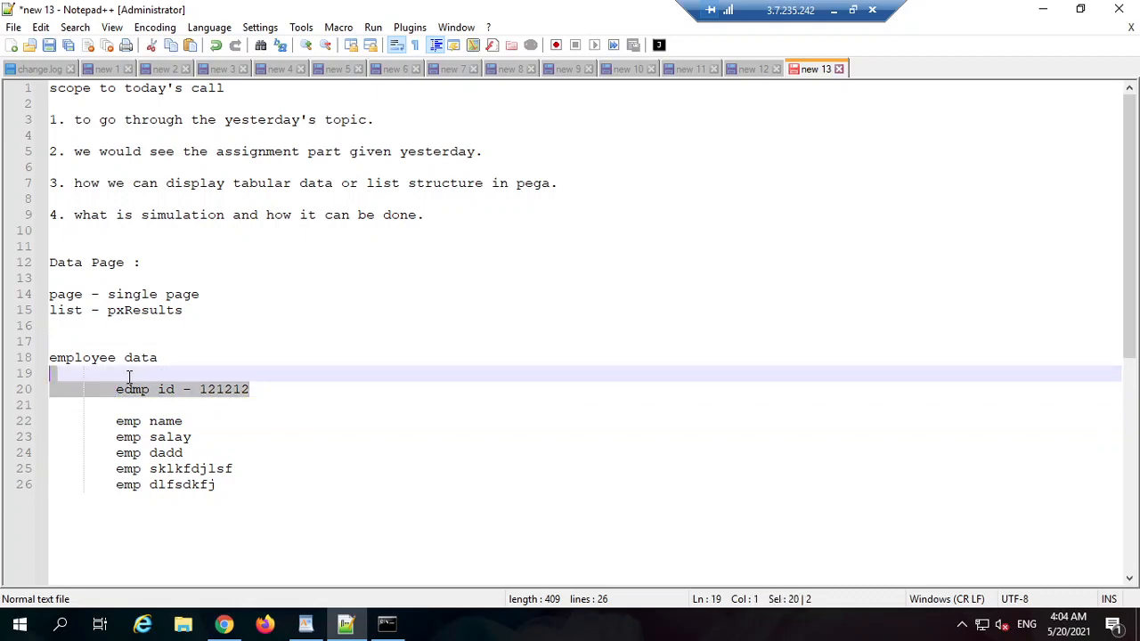
{"action": "left_click", "coordinate": [103, 394]}
{"action": "left_click", "coordinate": [310, 395]}
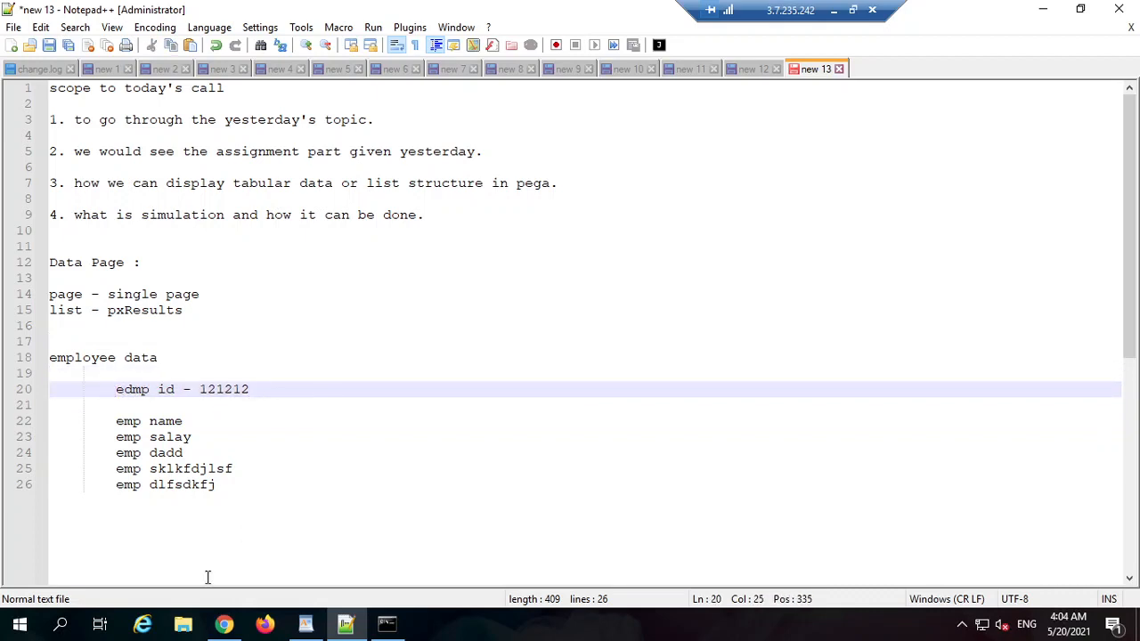
{"action": "left_click", "coordinate": [266, 496]}
{"action": "key", "text": "Return"}
{"action": "key", "text": "Return"}
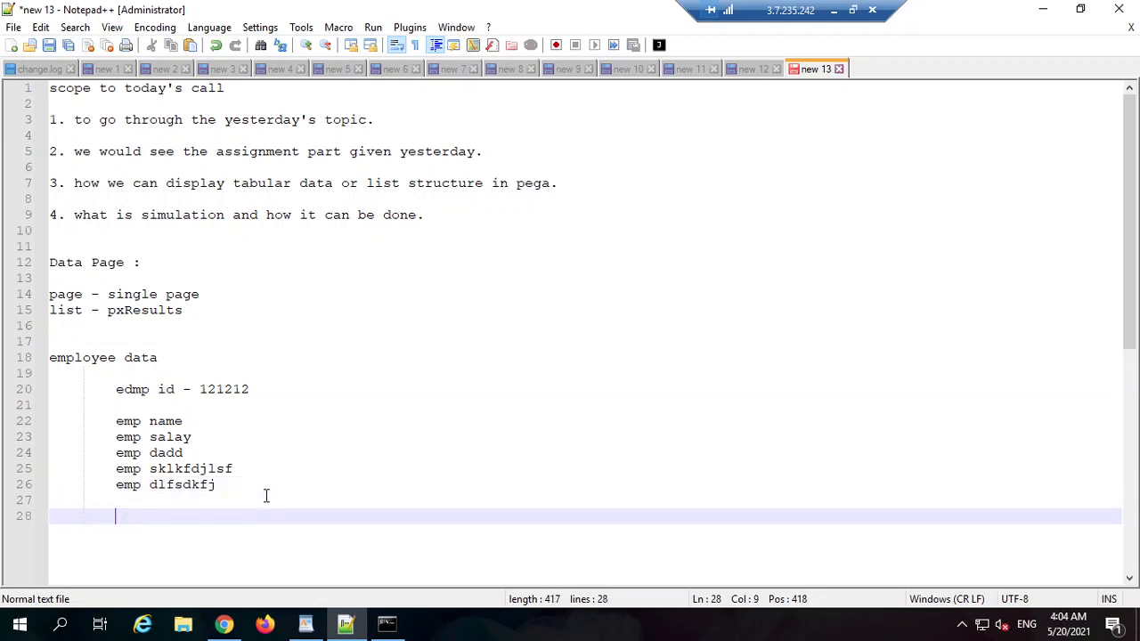
{"action": "type", "text": "work level"}
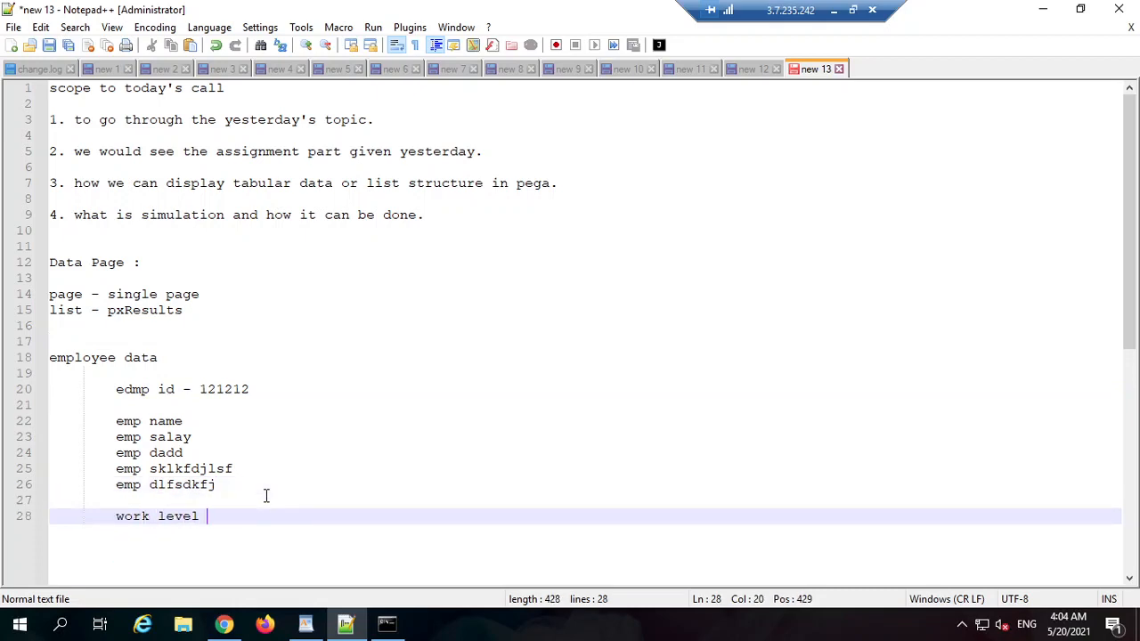
{"action": "type", "text": " to store the emp id -"}
Step: Add indented notes 'call one Data transfrom to get the app data' and 'refresh on the UI'
{"action": "double_click", "coordinate": [226, 390]}
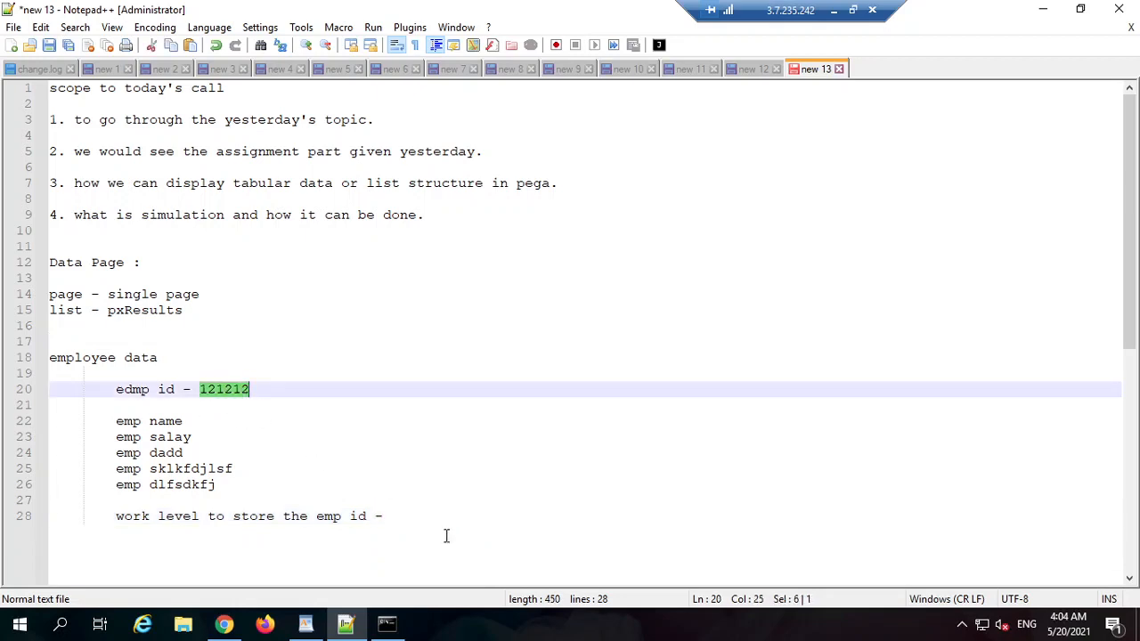
{"action": "left_click", "coordinate": [403, 513]}
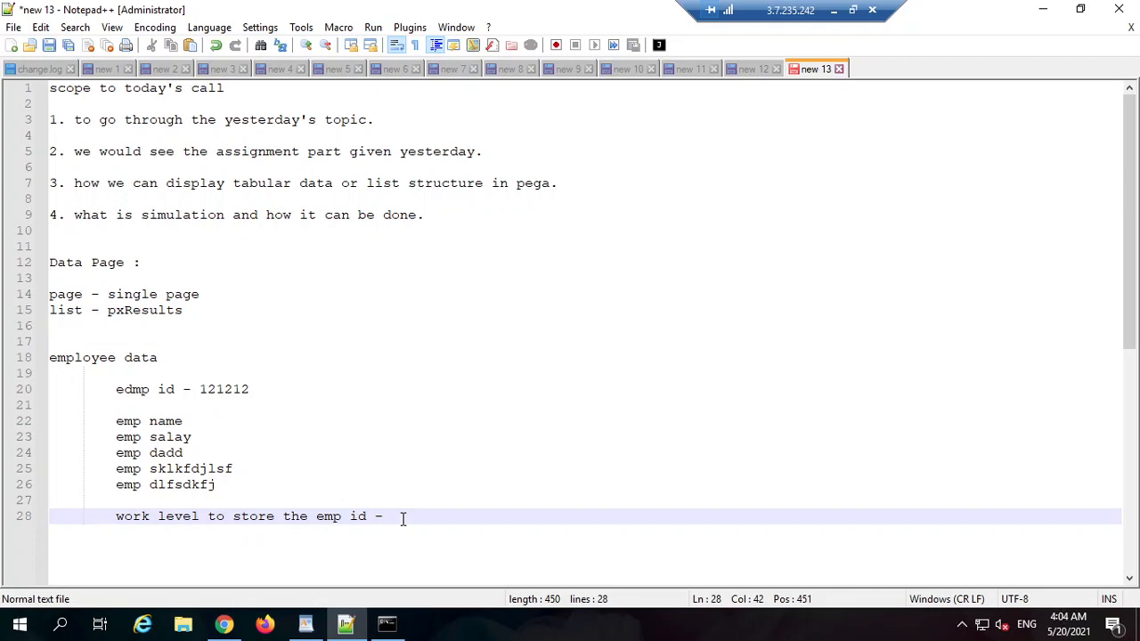
{"action": "key", "text": "Return"}
{"action": "key", "text": "Tab"}
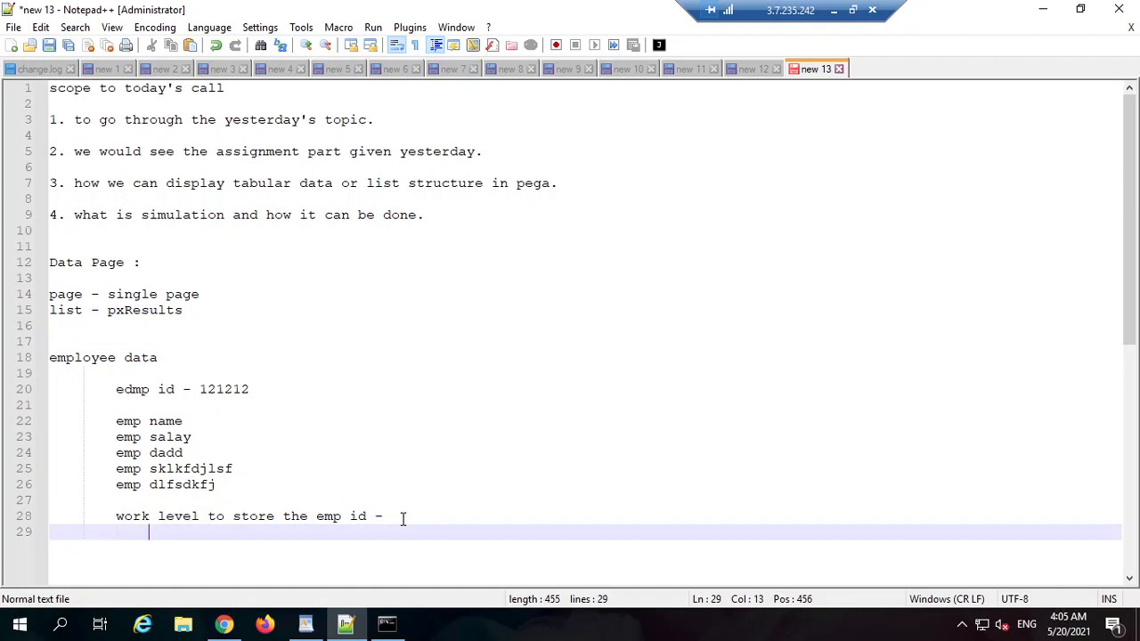
{"action": "type", "text": "call o"}
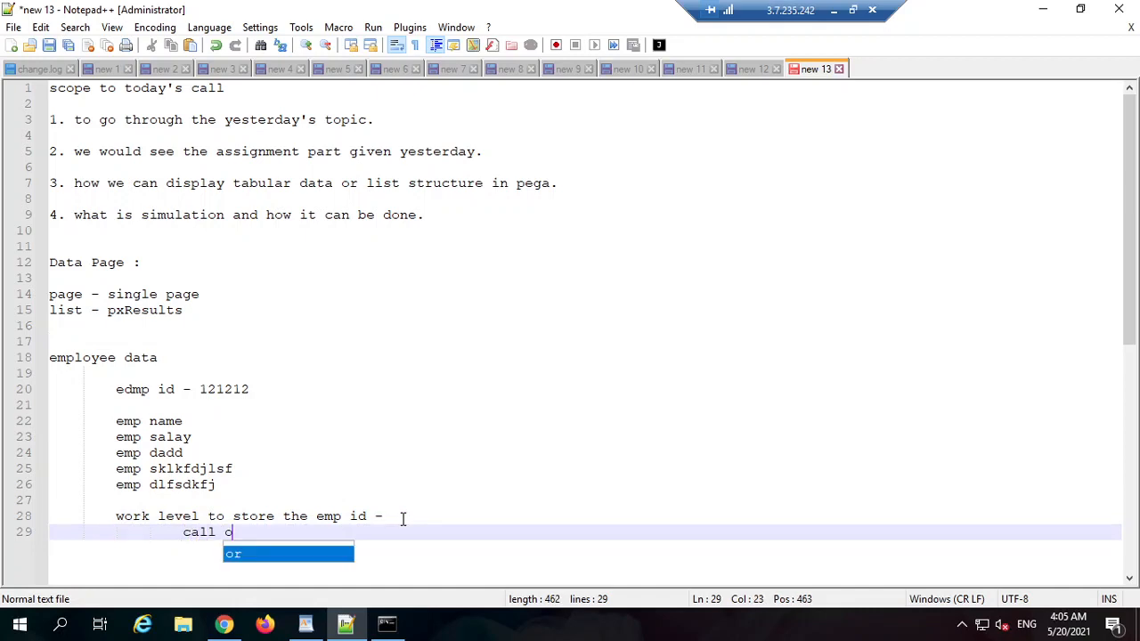
{"action": "type", "text": "ne Data tra"}
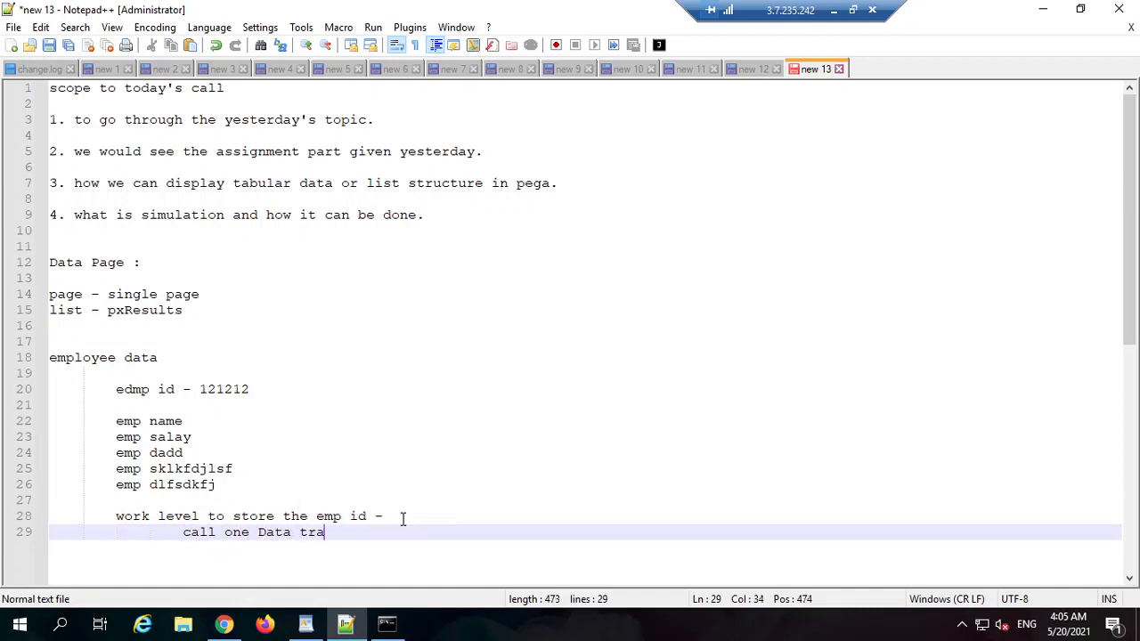
{"action": "type", "text": "nsfrom to get the app"}
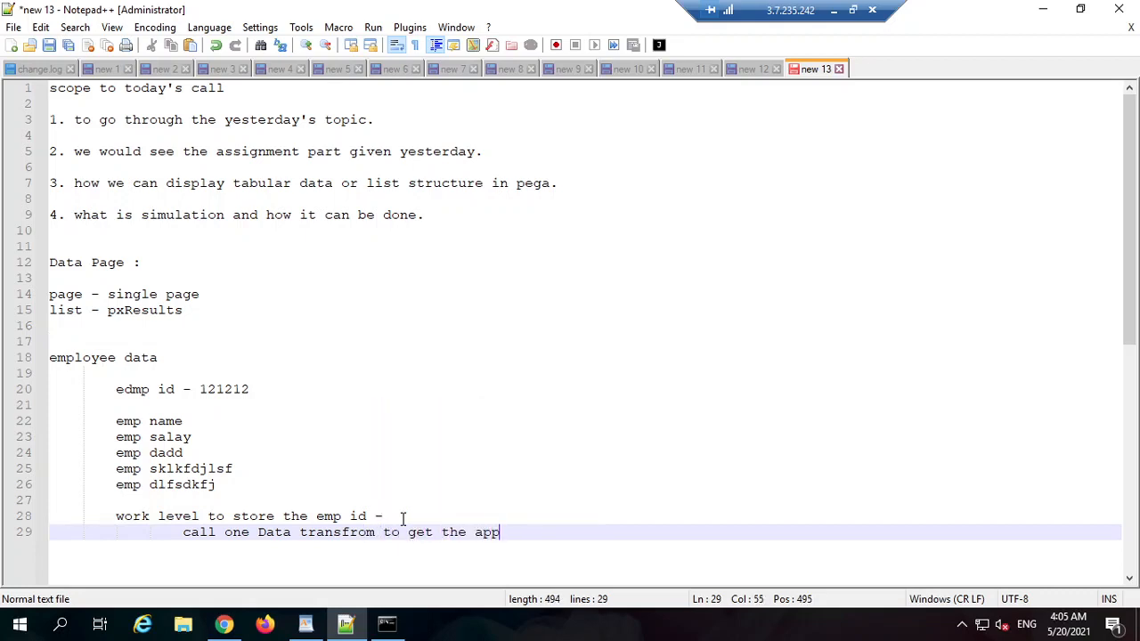
{"action": "type", "text": " data"}
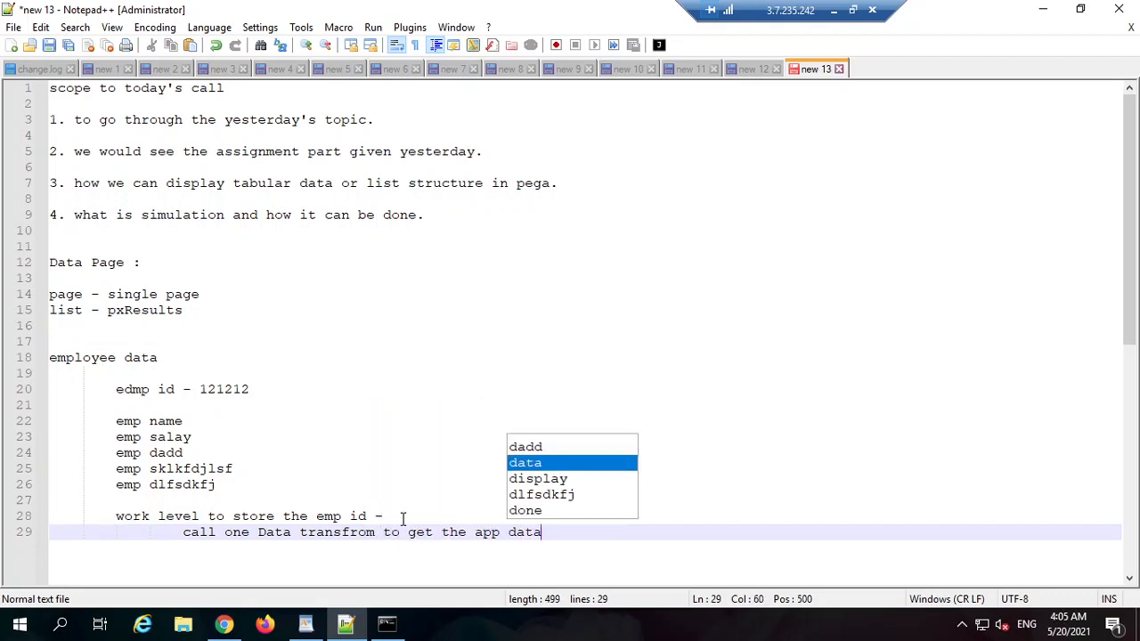
{"action": "key", "text": "Return"}
{"action": "key", "text": "Return"}
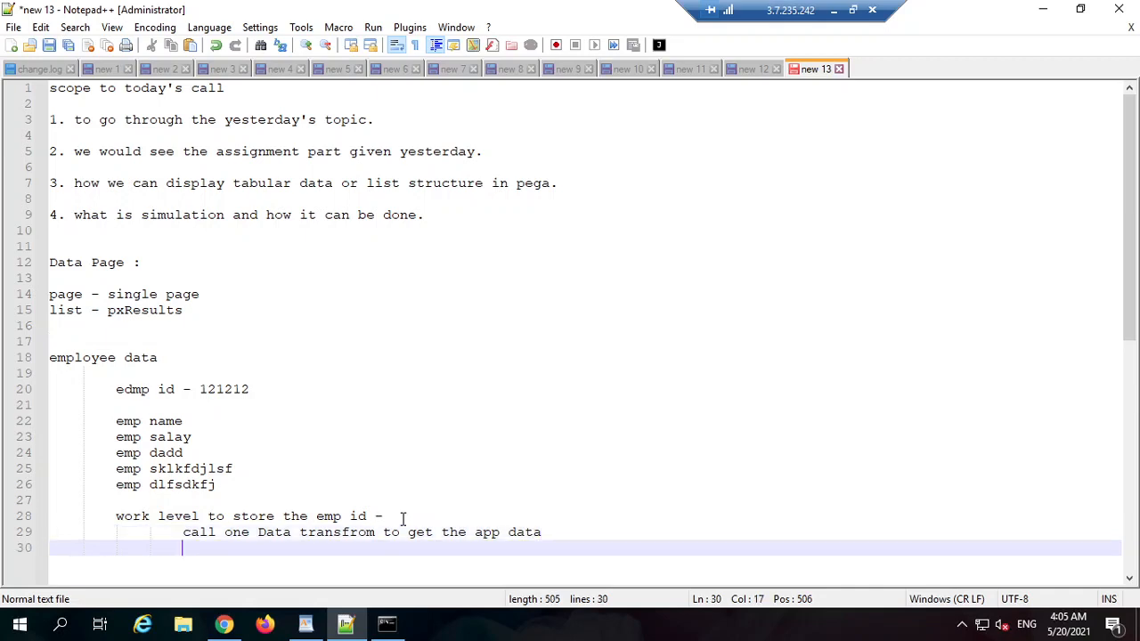
{"action": "type", "text": "refresh t"}
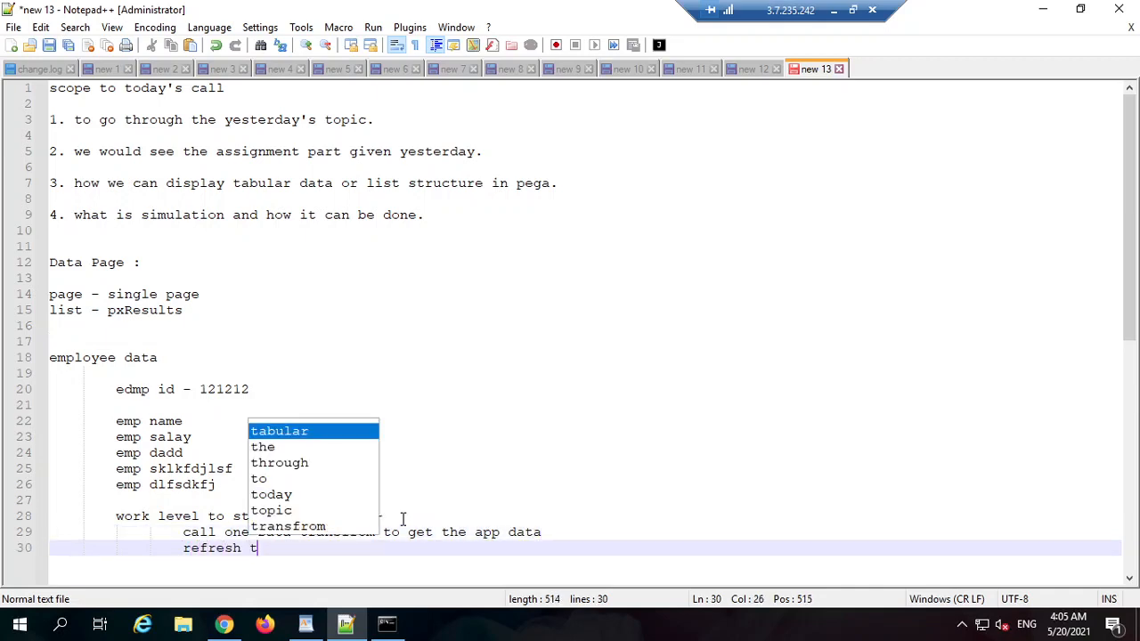
{"action": "key", "text": "BackSpace"}
{"action": "type", "text": "on the "}
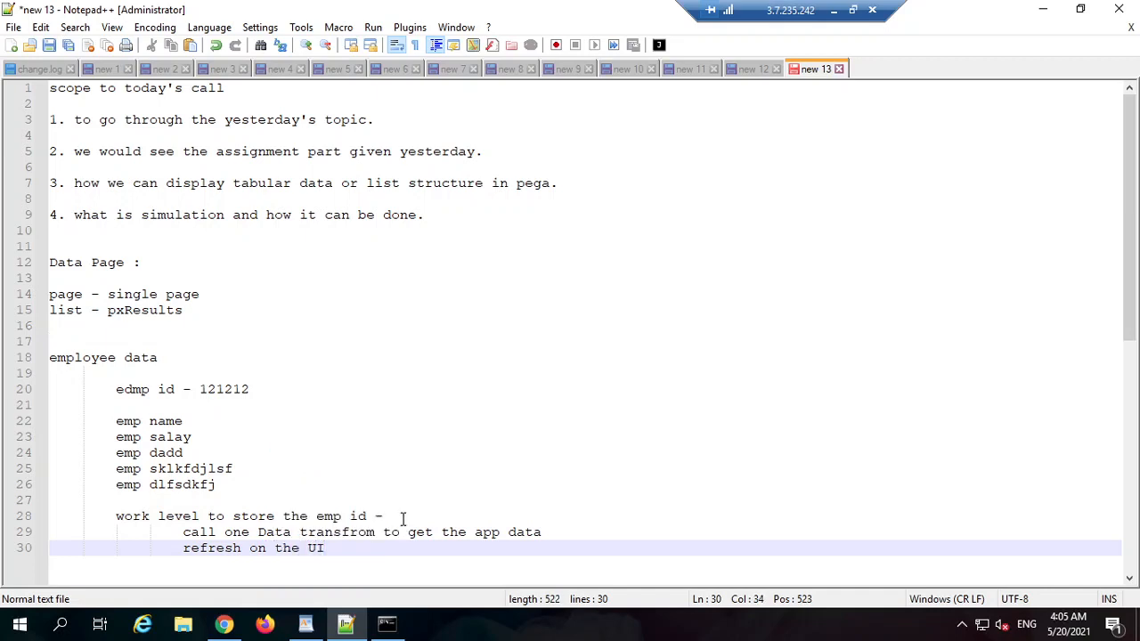
{"action": "type", "text": "UI"}
{"action": "key", "text": "Return"}
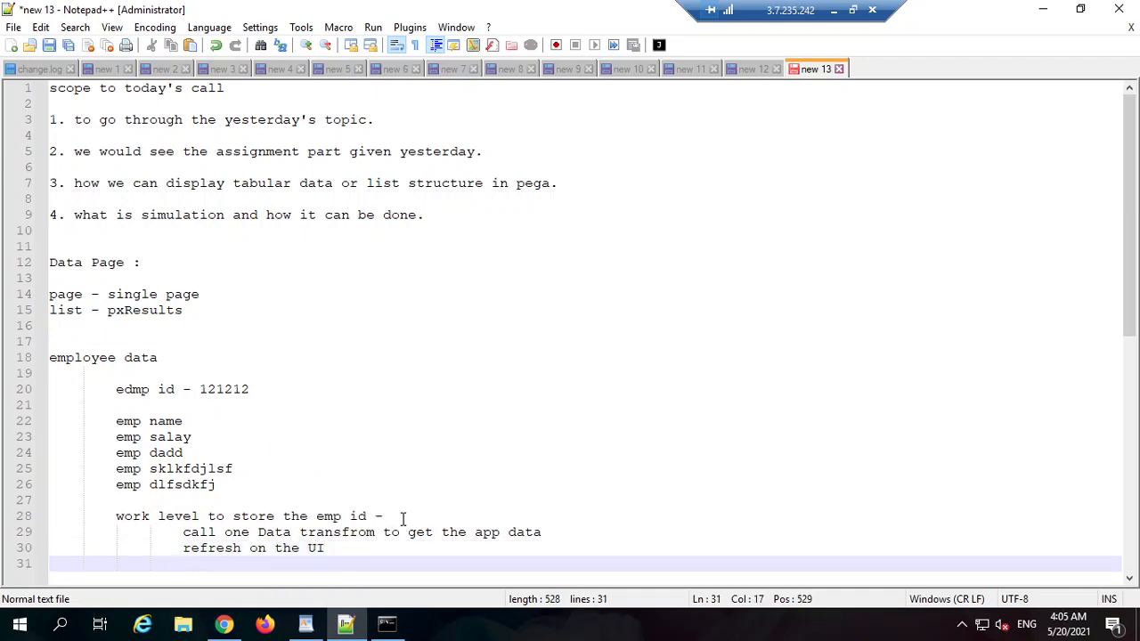
{"action": "key", "text": "alt+Tab"}
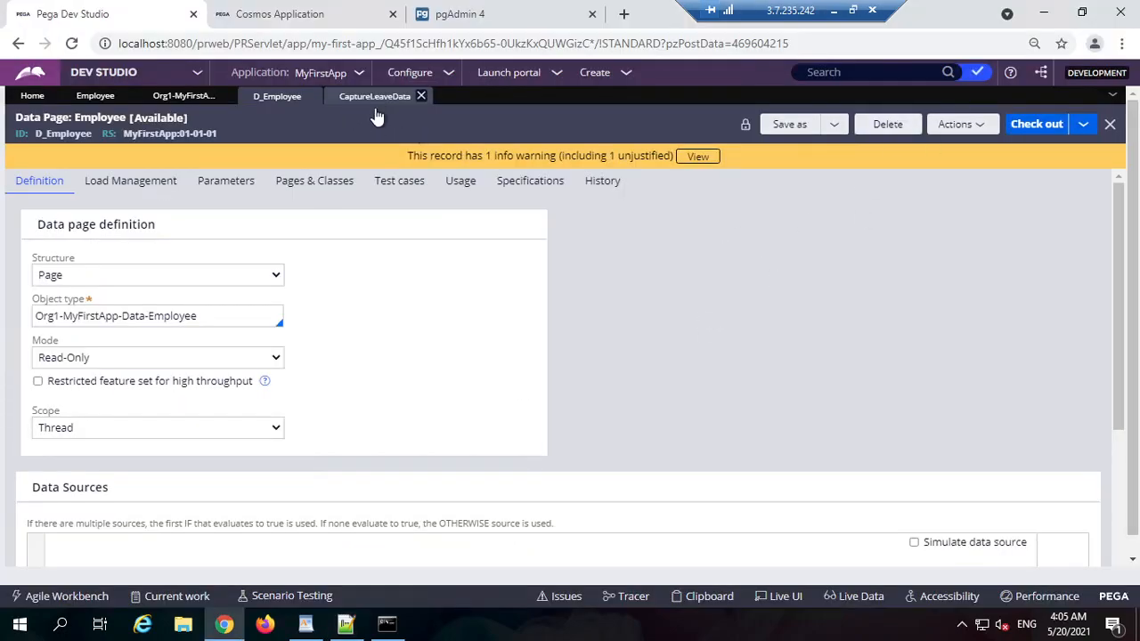
Step: Check the Employee class and data type records, then show the application's class tree
{"action": "left_click", "coordinate": [188, 98]}
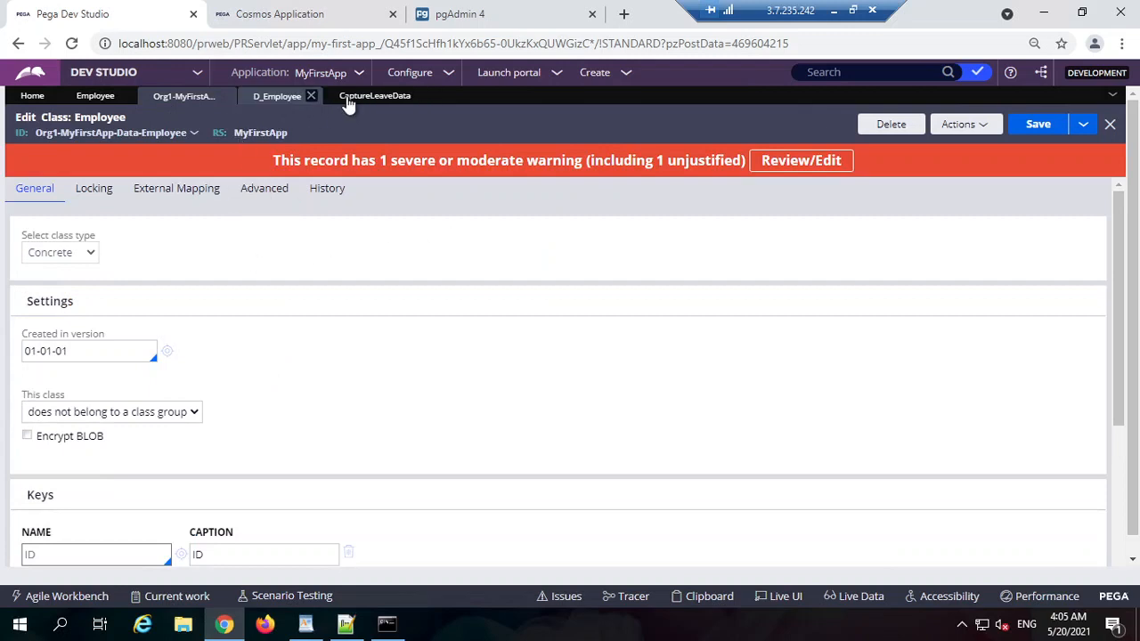
{"action": "left_click", "coordinate": [94, 97]}
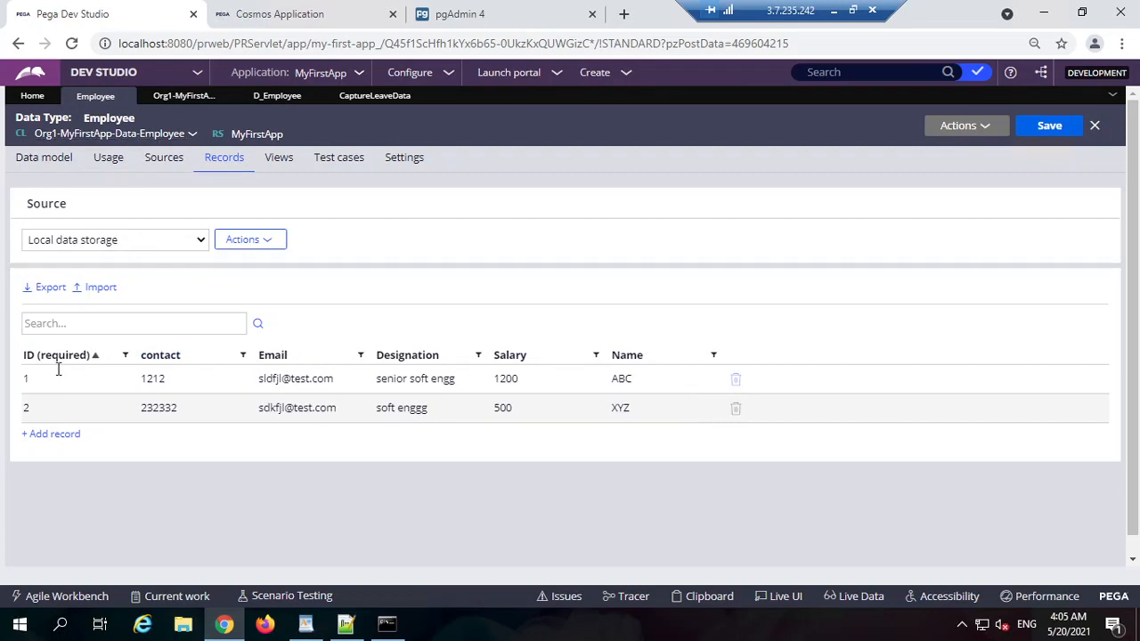
{"action": "left_click", "coordinate": [1080, 13]}
{"action": "left_click", "coordinate": [1017, 18]}
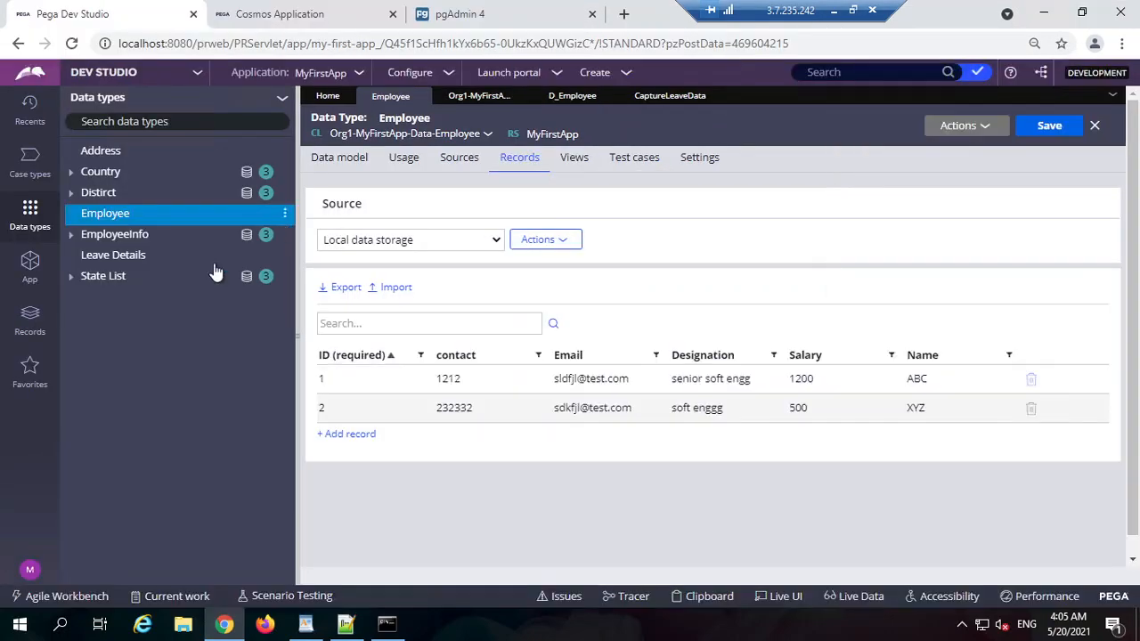
{"action": "left_click", "coordinate": [30, 262]}
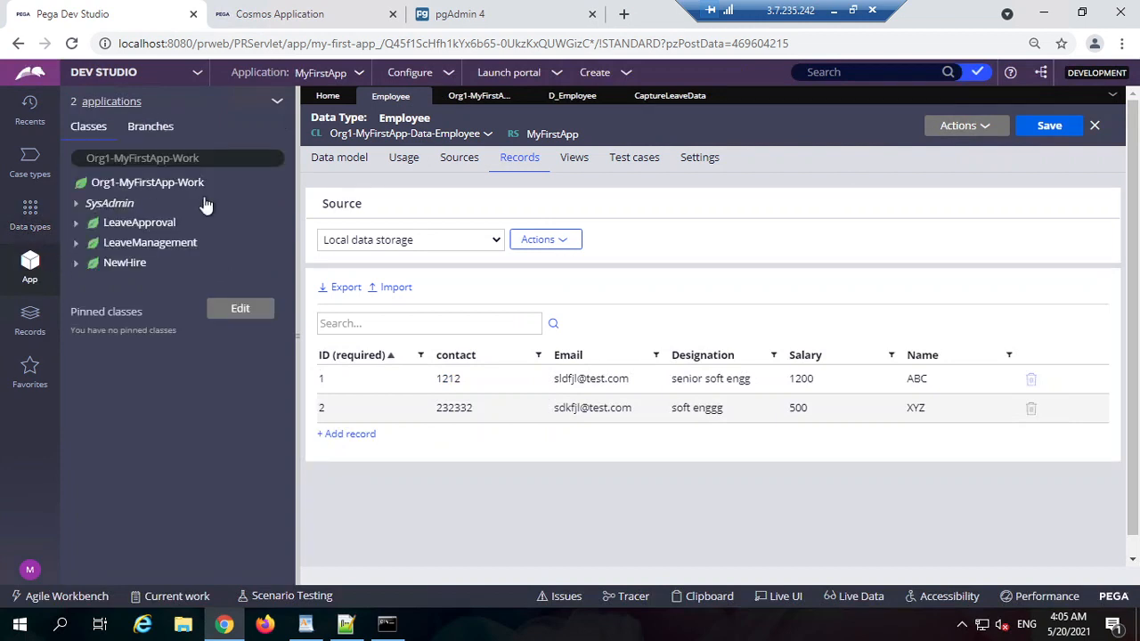
Step: Create the LeaveApproval property 'Emp Details' (EmpDetails) with [No branch] and open it
{"action": "right_click", "coordinate": [129, 231]}
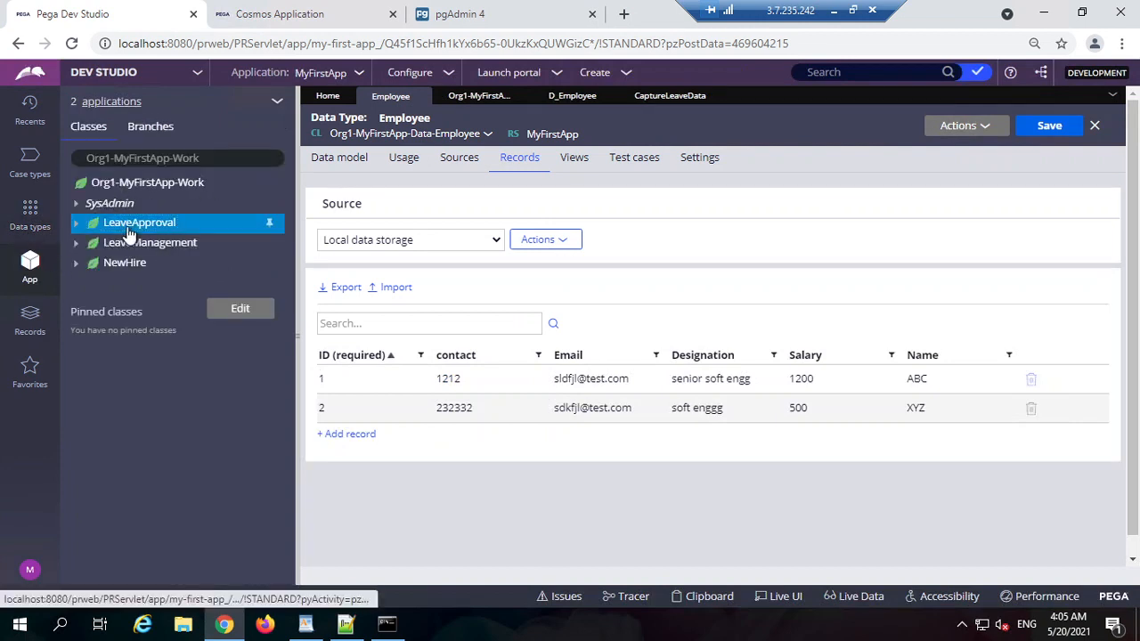
{"action": "mouse_move", "coordinate": [143, 247]}
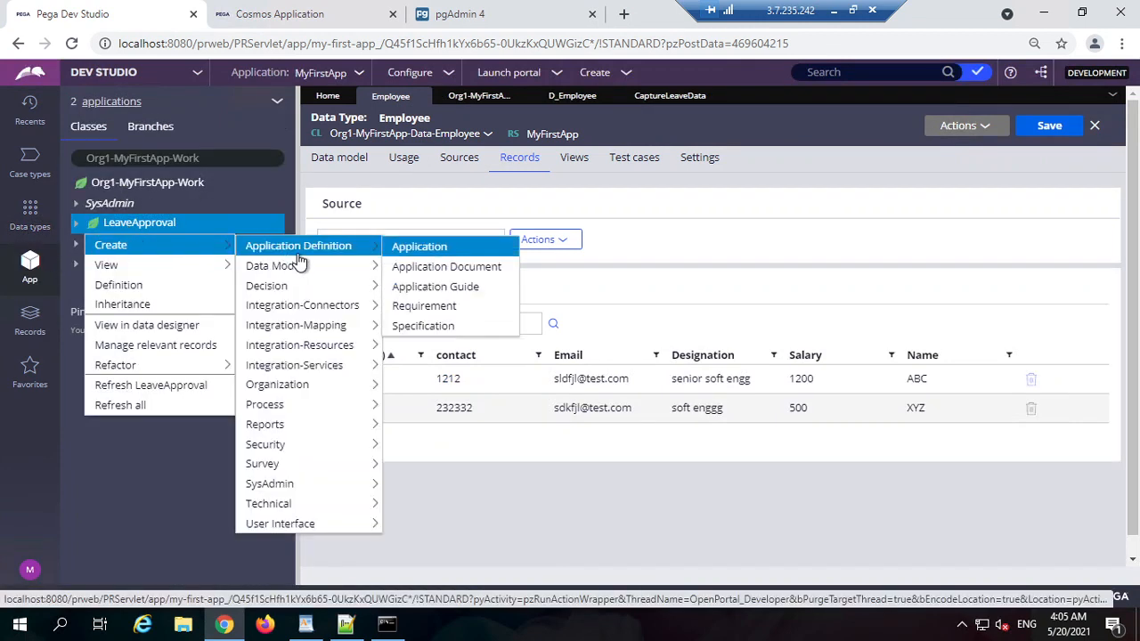
{"action": "mouse_move", "coordinate": [276, 265]}
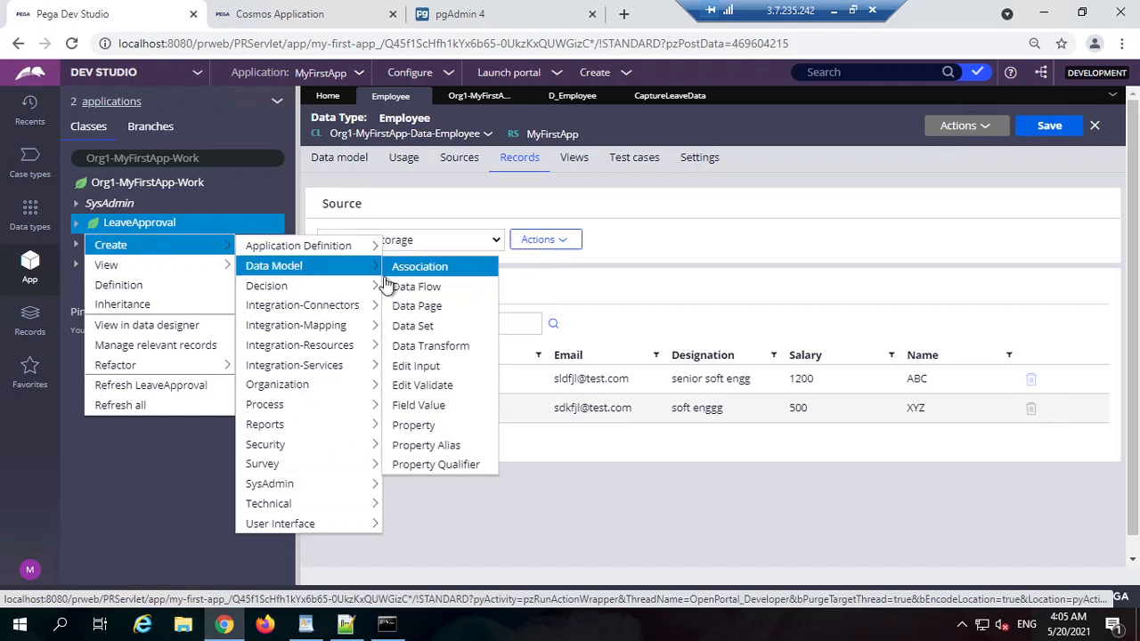
{"action": "left_click", "coordinate": [431, 427]}
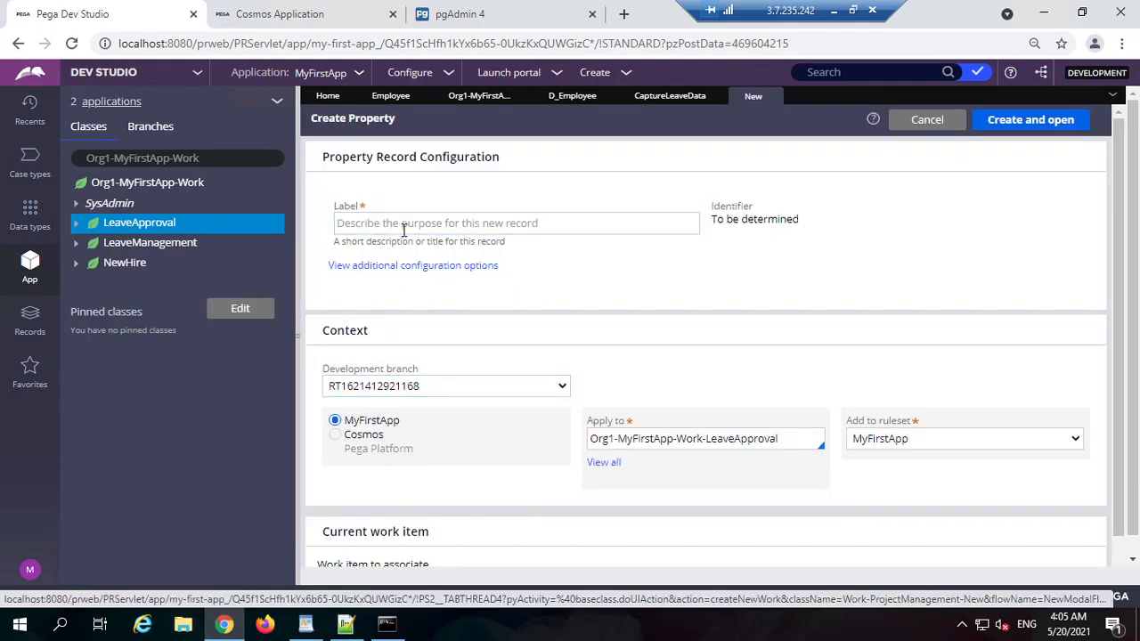
{"action": "left_click", "coordinate": [406, 227]}
{"action": "type", "text": "Emp Details"}
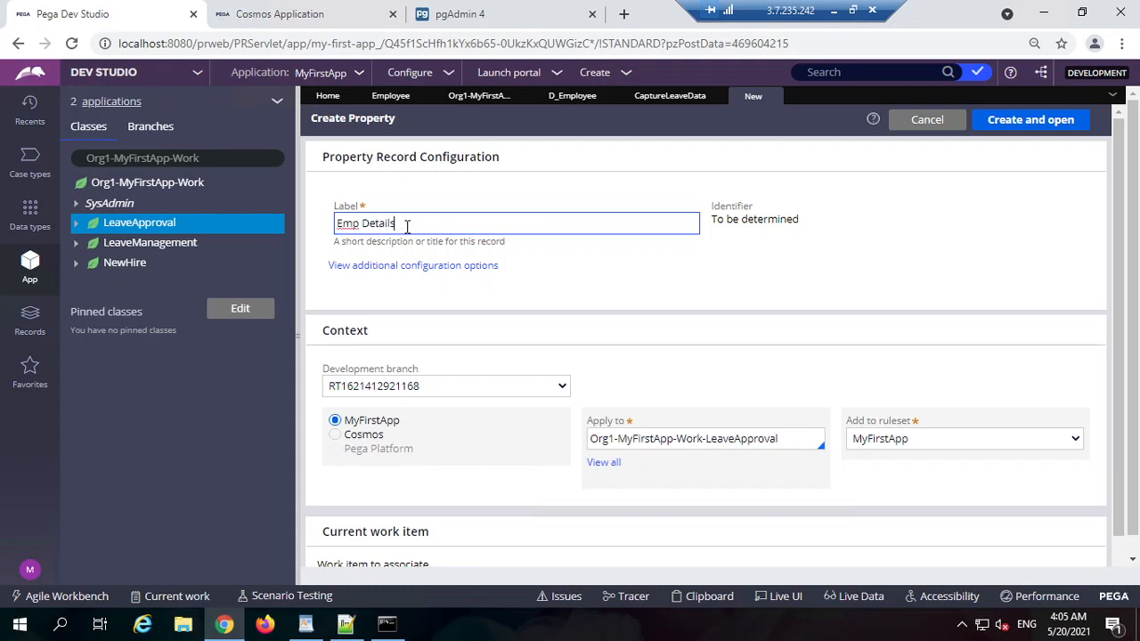
{"action": "key", "text": "Tab"}
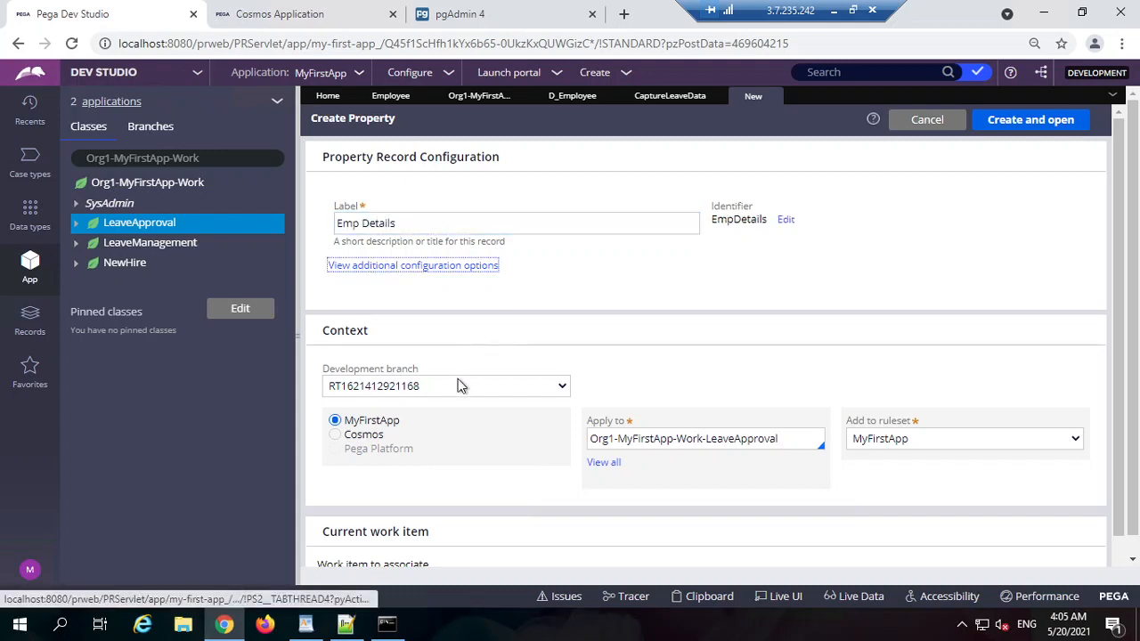
{"action": "left_click", "coordinate": [367, 388]}
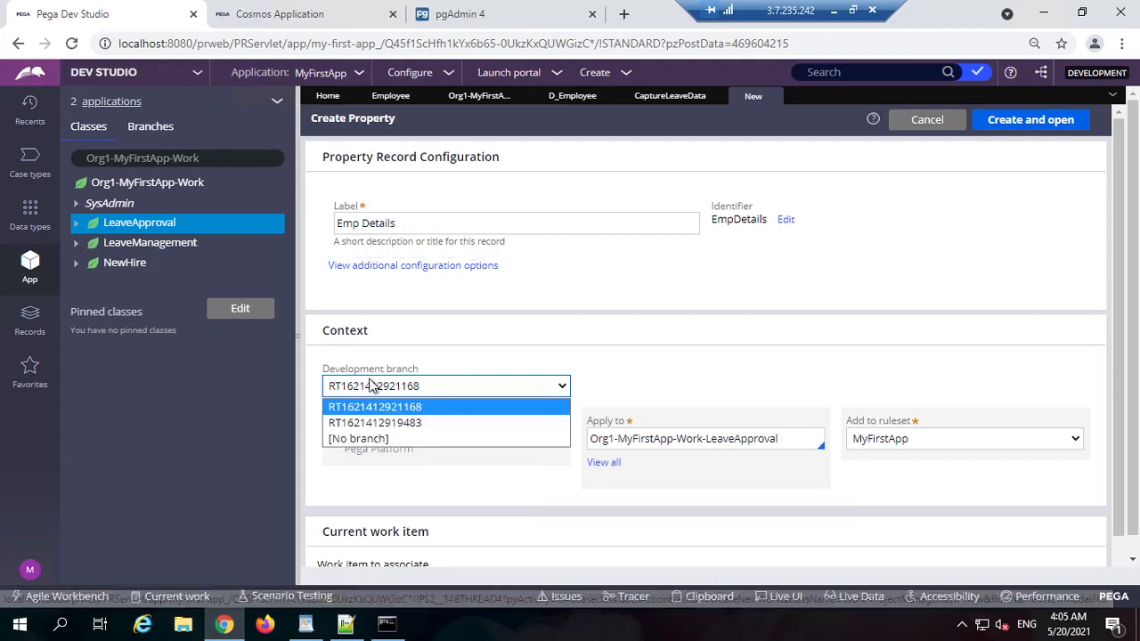
{"action": "left_click", "coordinate": [381, 438]}
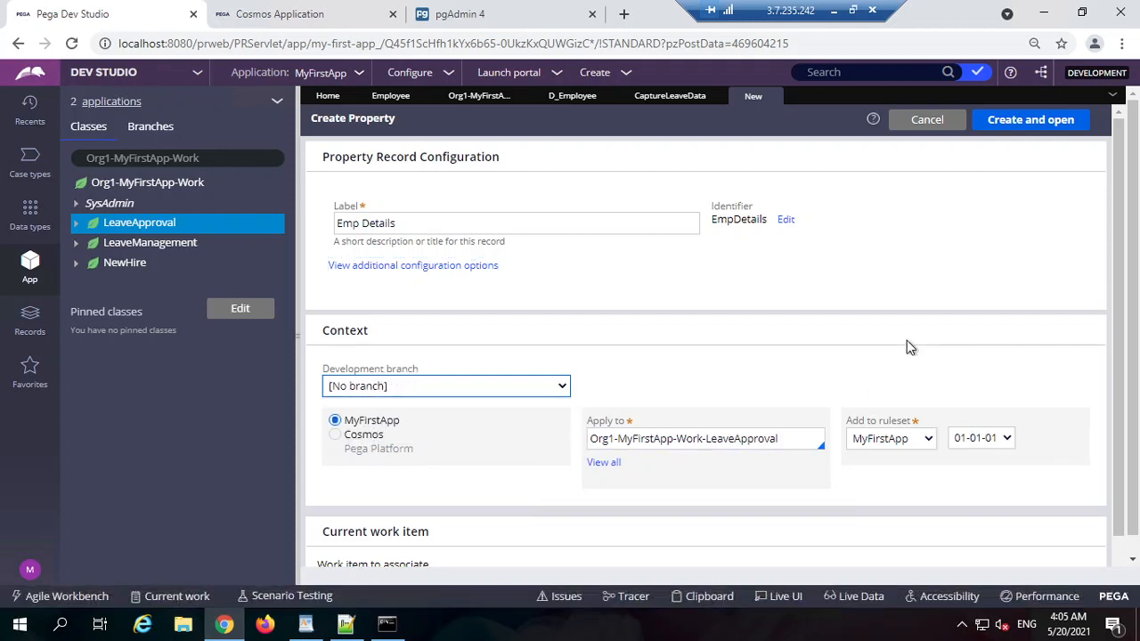
{"action": "left_click", "coordinate": [1030, 119]}
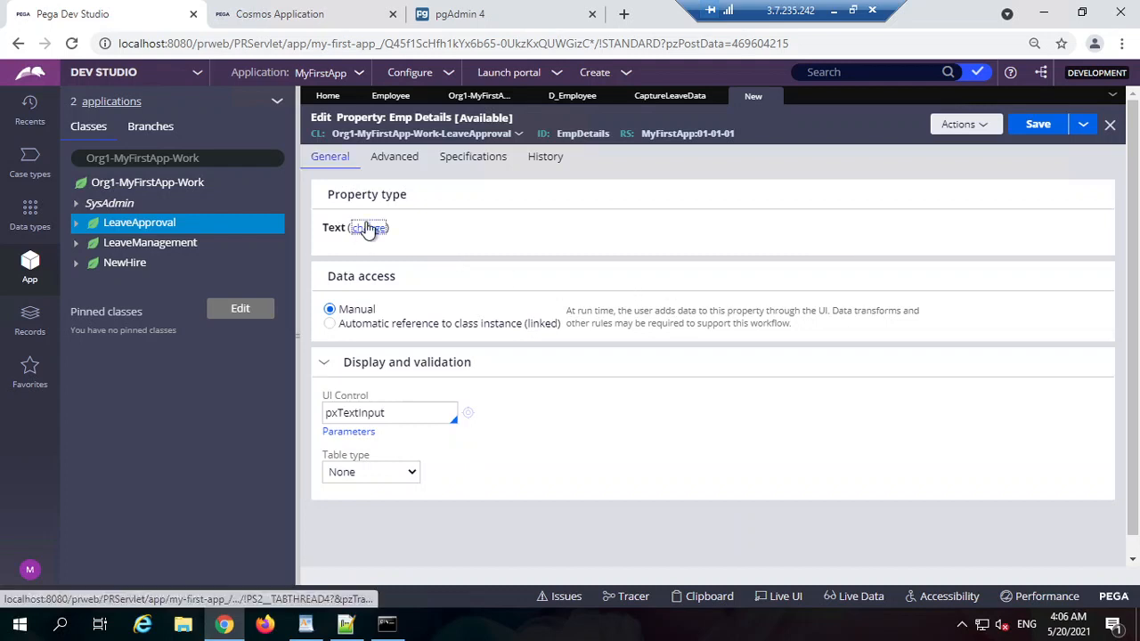
Step: Make Emp Details a Single Page with page definition Org1-MyFirstApp-Data-Employee and save it
{"action": "left_click", "coordinate": [368, 228]}
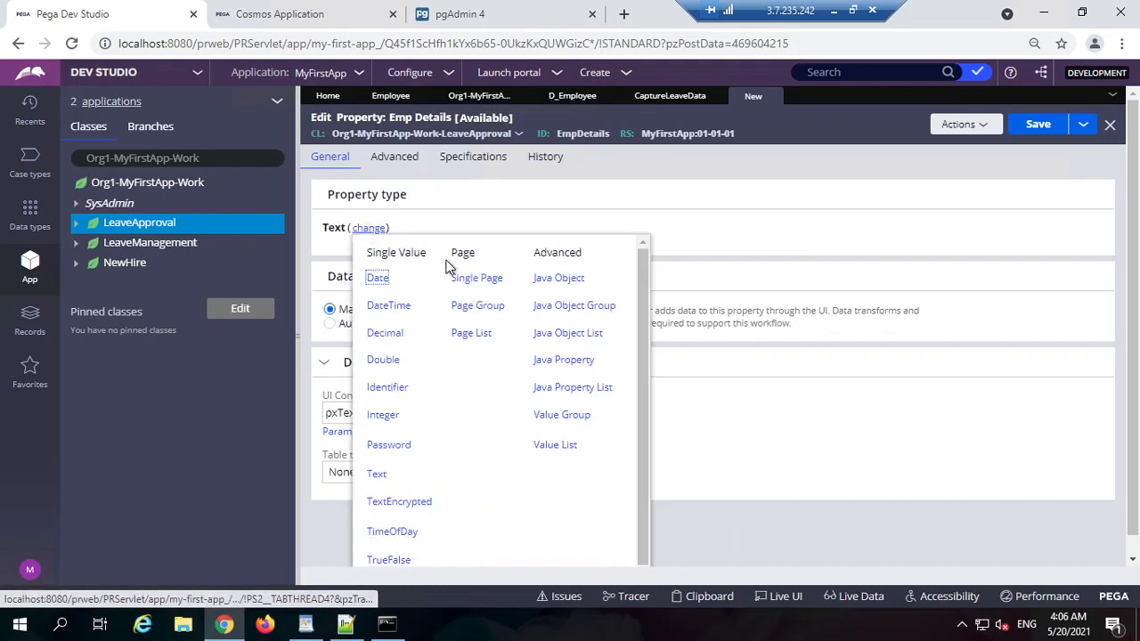
{"action": "left_click", "coordinate": [459, 278]}
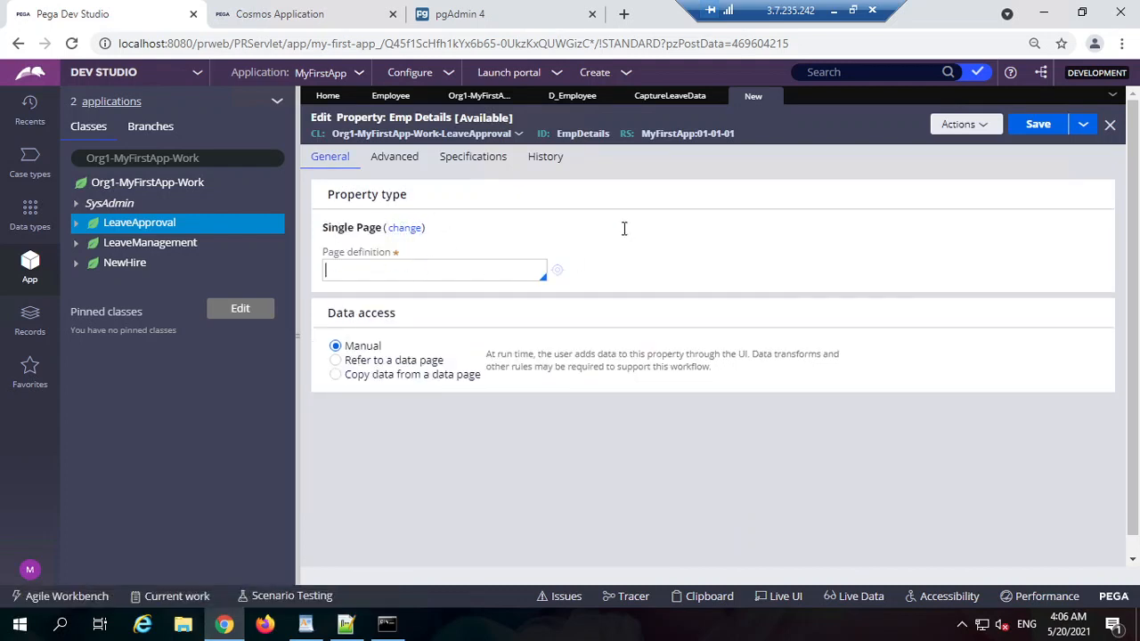
{"action": "left_click", "coordinate": [480, 98]}
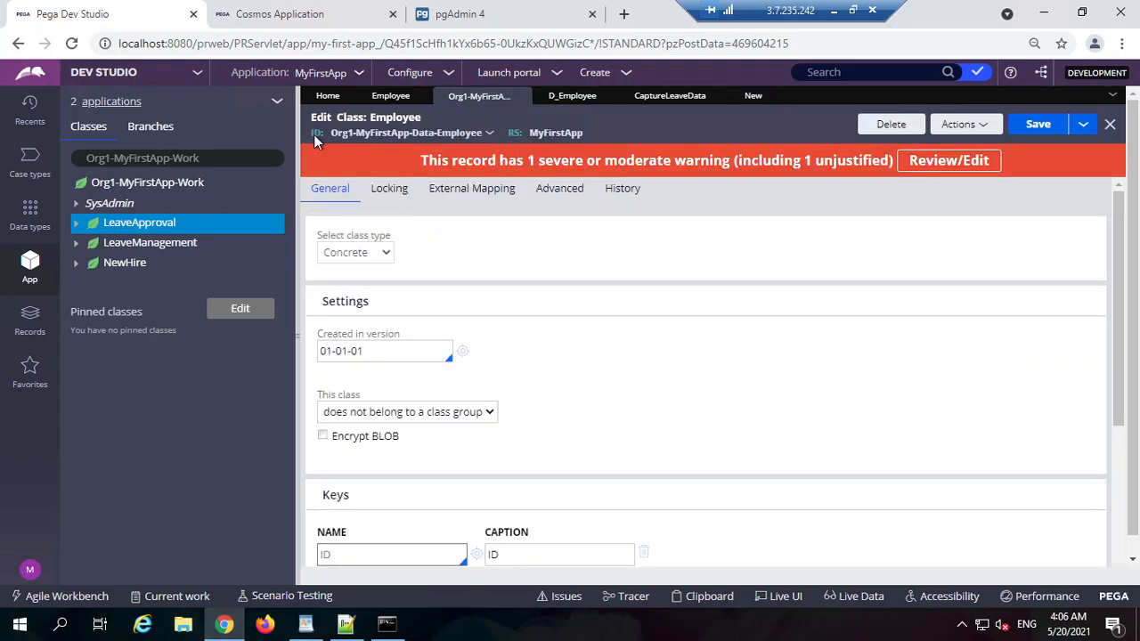
{"action": "left_click_drag", "start_coordinate": [330, 135], "coordinate": [486, 144]}
{"action": "key", "text": "ctrl+c"}
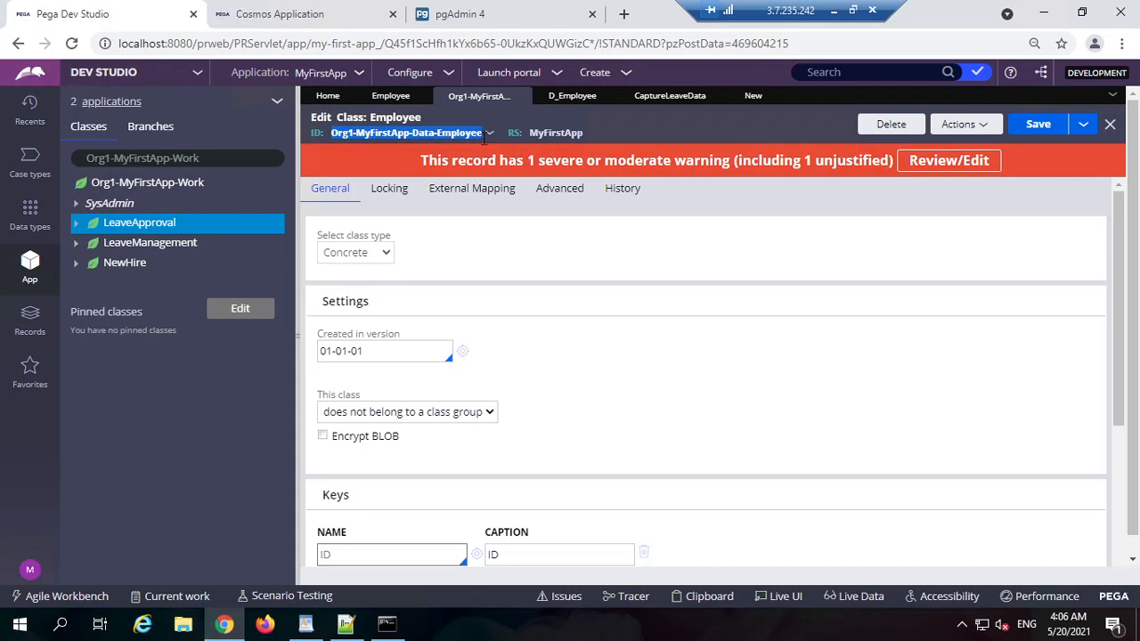
{"action": "left_click", "coordinate": [753, 96]}
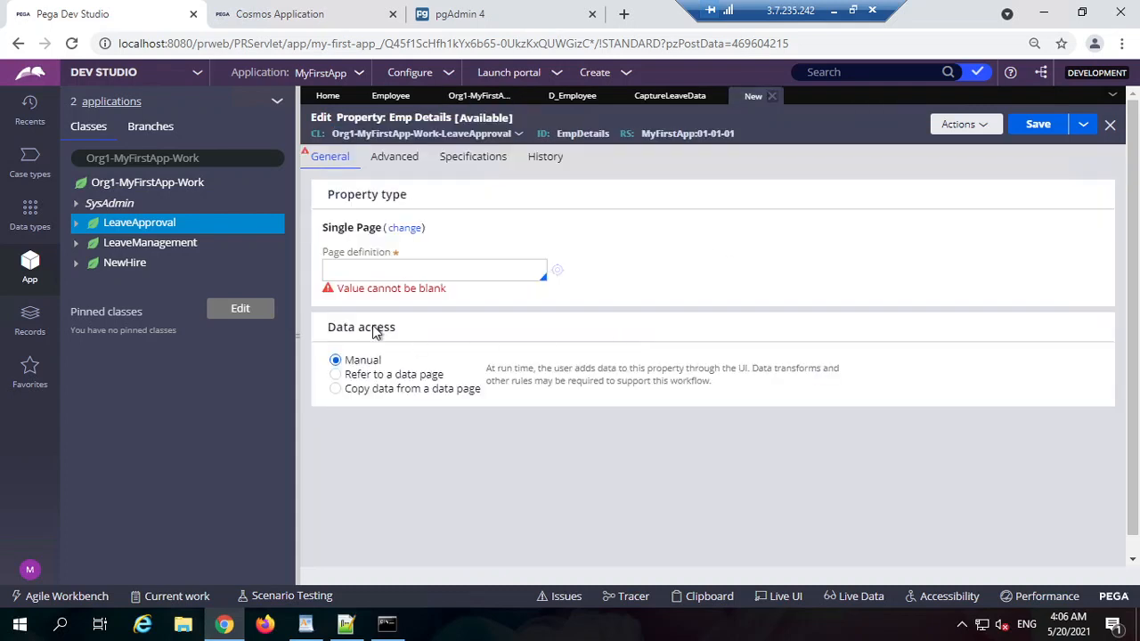
{"action": "left_click", "coordinate": [371, 268]}
{"action": "key", "text": "ctrl+v"}
{"action": "left_click", "coordinate": [405, 415]}
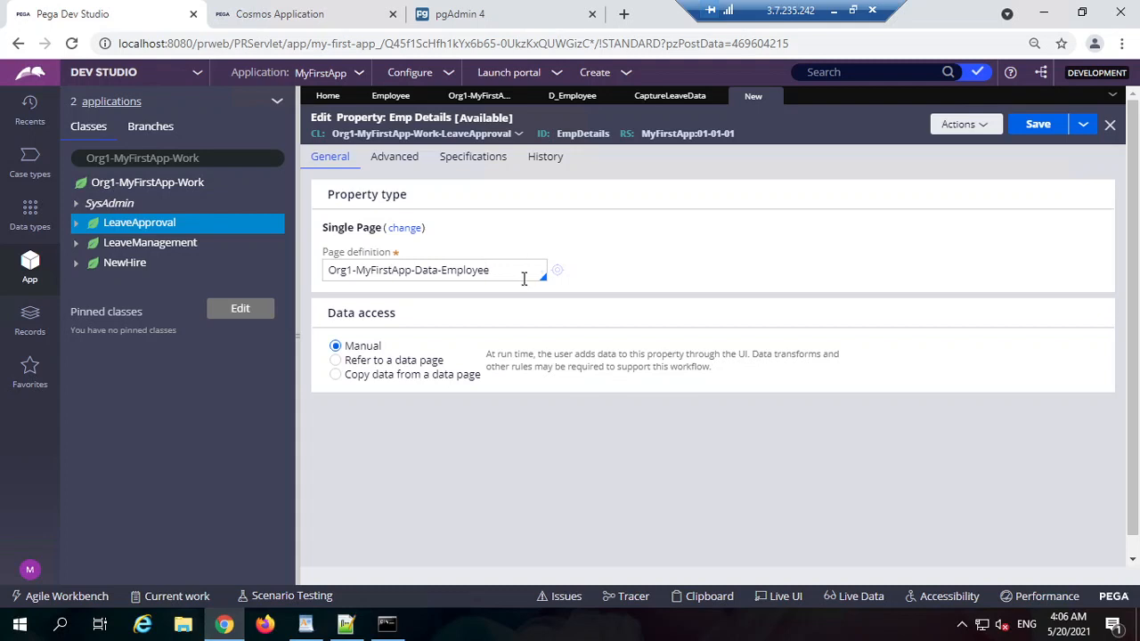
{"action": "left_click", "coordinate": [1031, 131]}
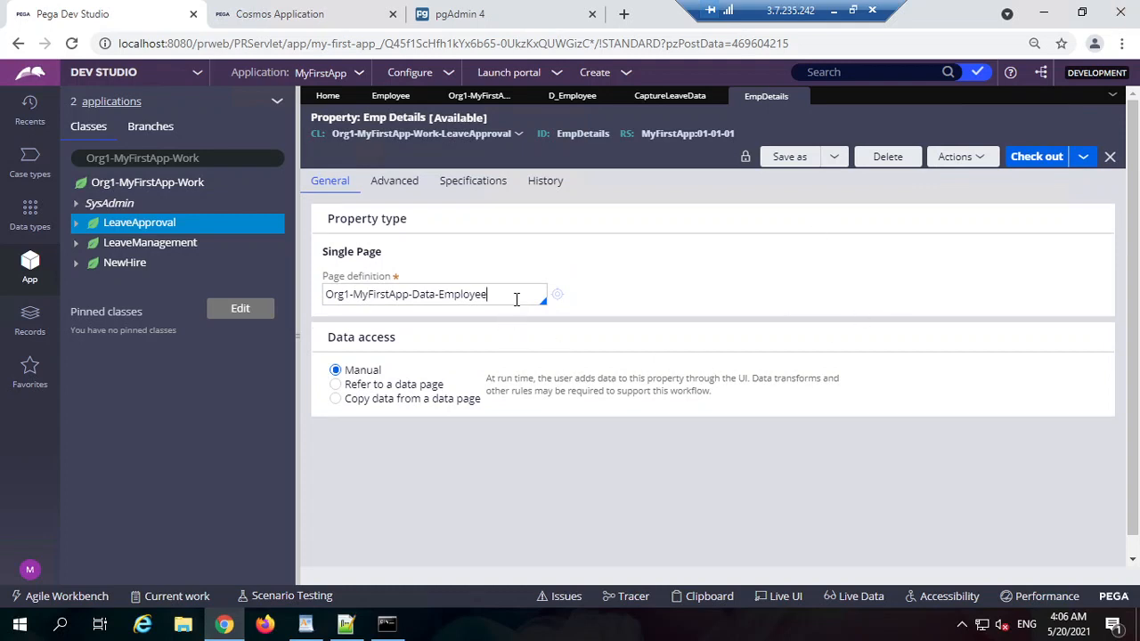
Step: Review the saved property's Employee class, EmpDetails identifier and Single Page type
{"action": "double_click", "coordinate": [516, 299]}
{"action": "double_click", "coordinate": [583, 134]}
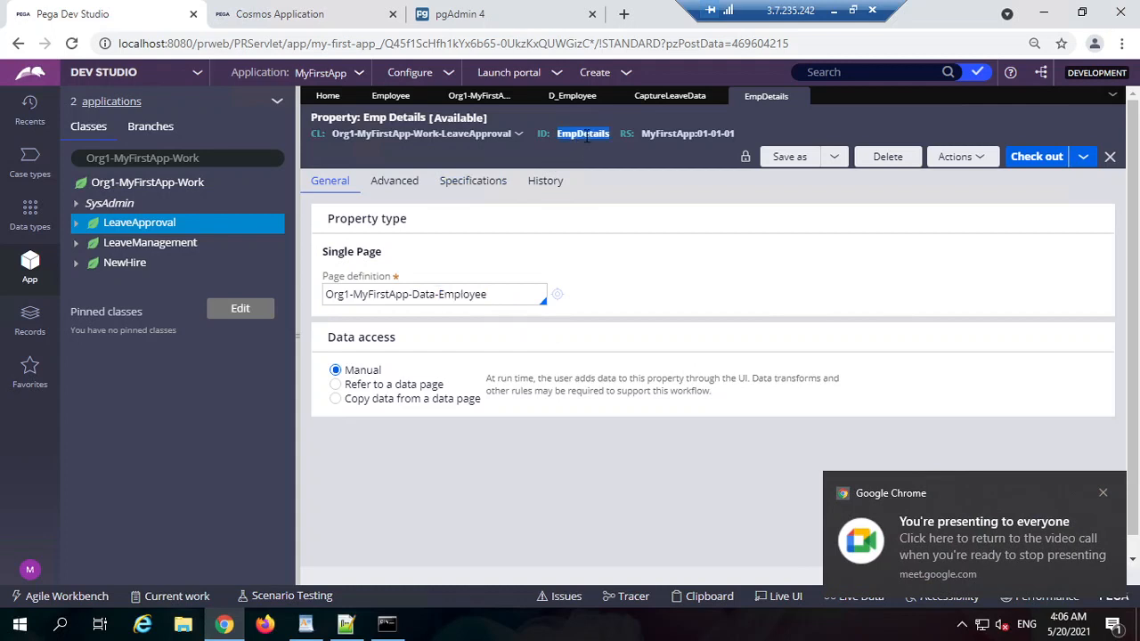
{"action": "double_click", "coordinate": [346, 251]}
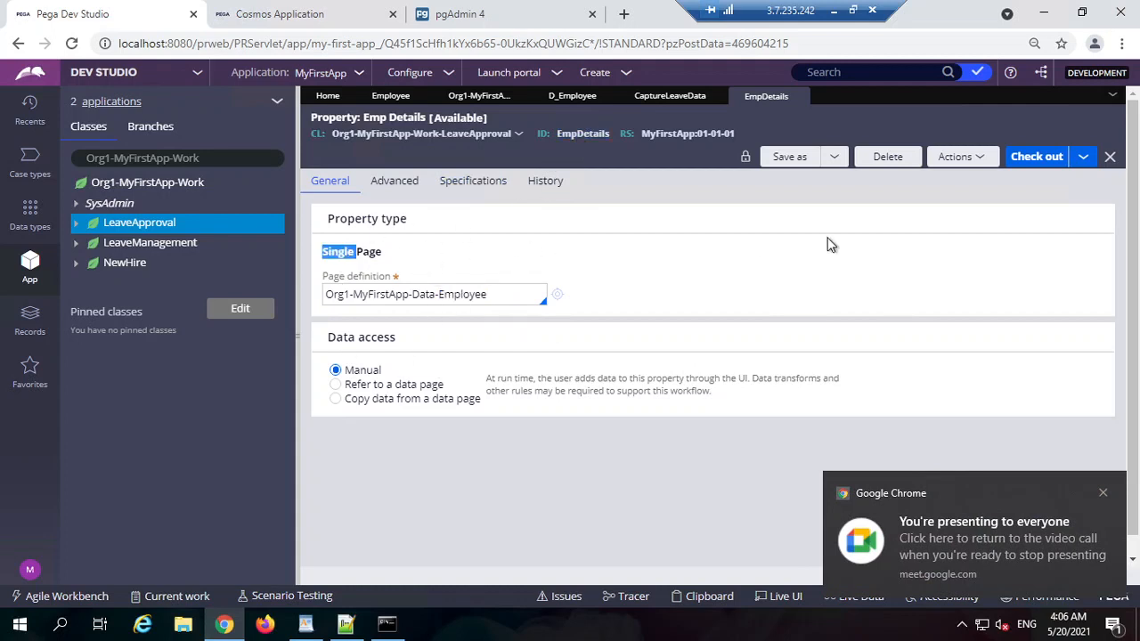
{"action": "left_click", "coordinate": [827, 244]}
Step: Add a Text Input to the top layout of the CaptureLeaveData section
{"action": "left_click", "coordinate": [669, 96]}
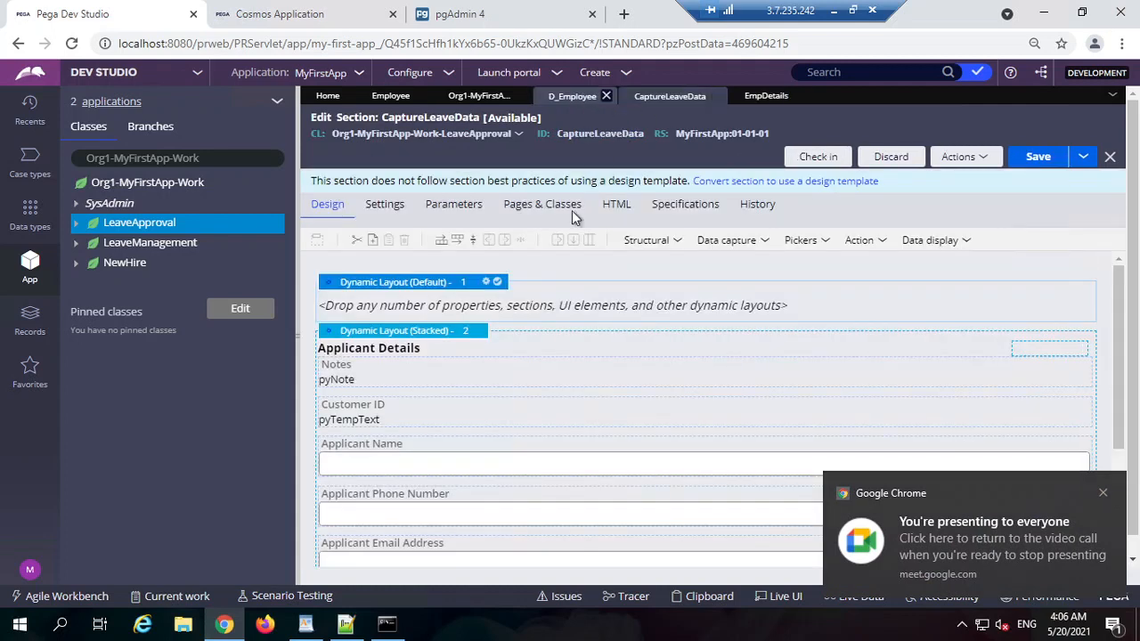
{"action": "left_click", "coordinate": [662, 245]}
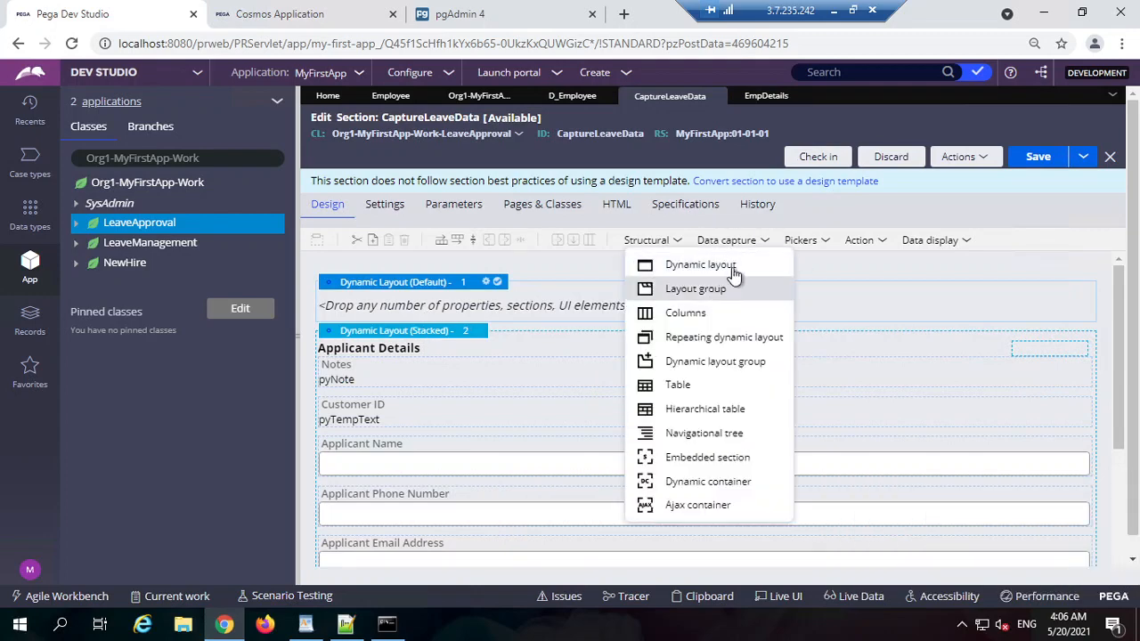
{"action": "left_click", "coordinate": [757, 247]}
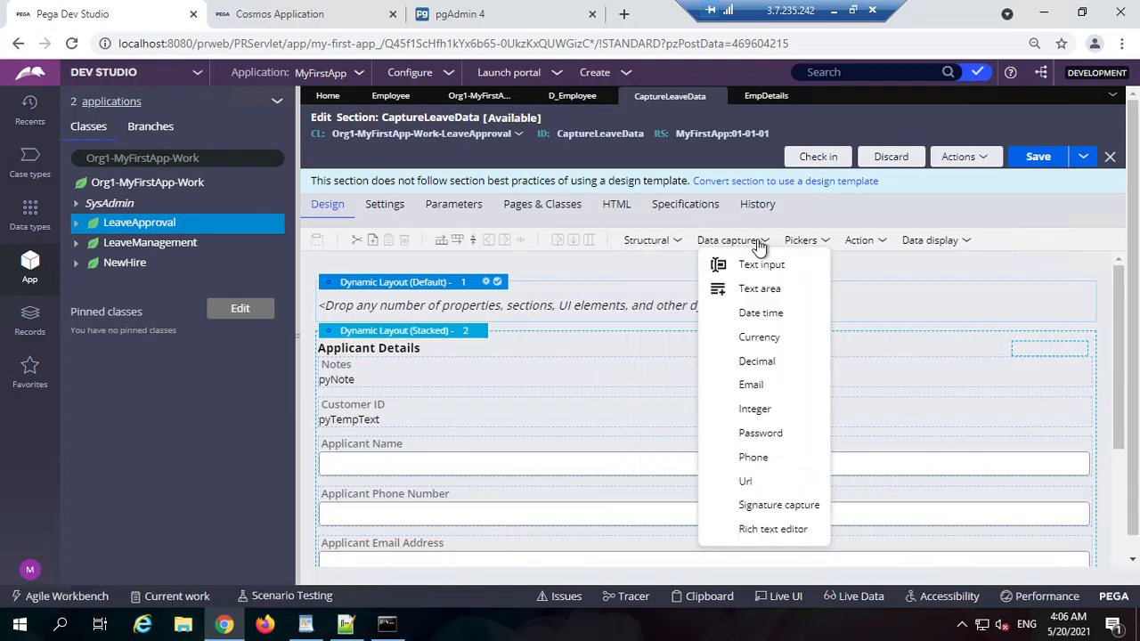
{"action": "left_click_drag", "start_coordinate": [746, 264], "coordinate": [558, 306]}
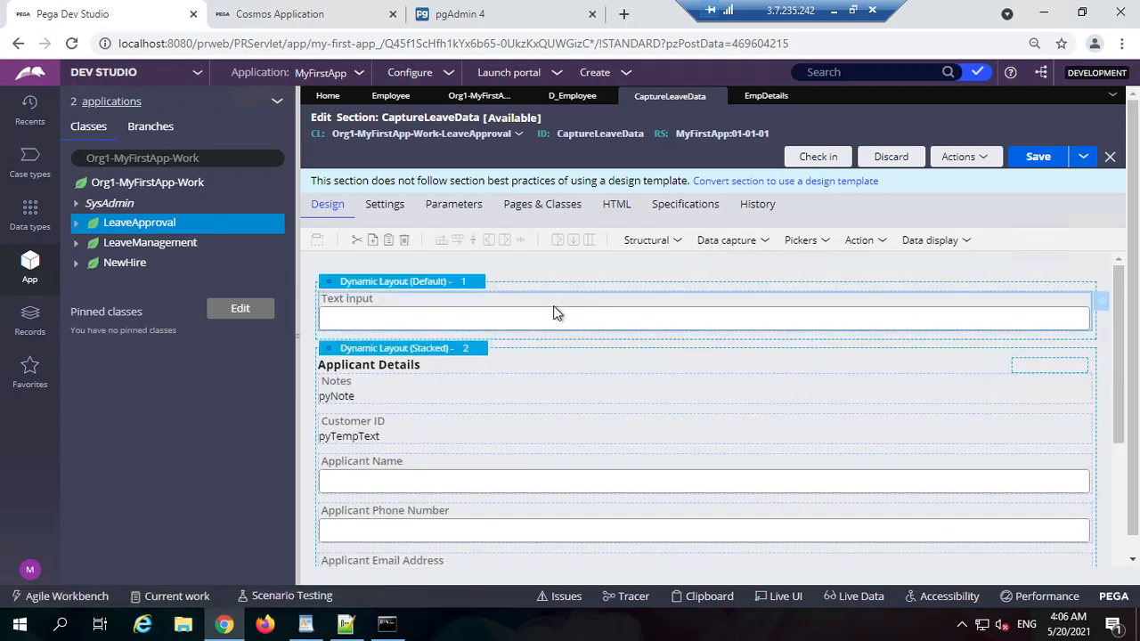
{"action": "double_click", "coordinate": [553, 312]}
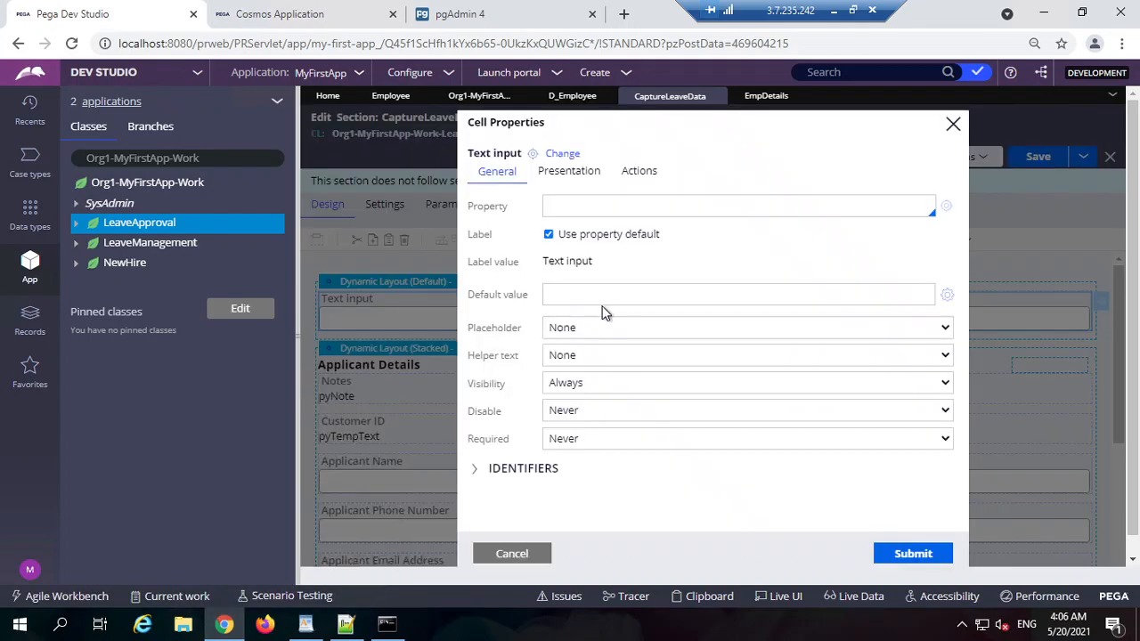
Step: Start the input's Property value and copy the name EmpDetails from its property rule
{"action": "left_click", "coordinate": [666, 210]}
{"action": "type", "text": ".Emp"}
{"action": "type", "text": "l"}
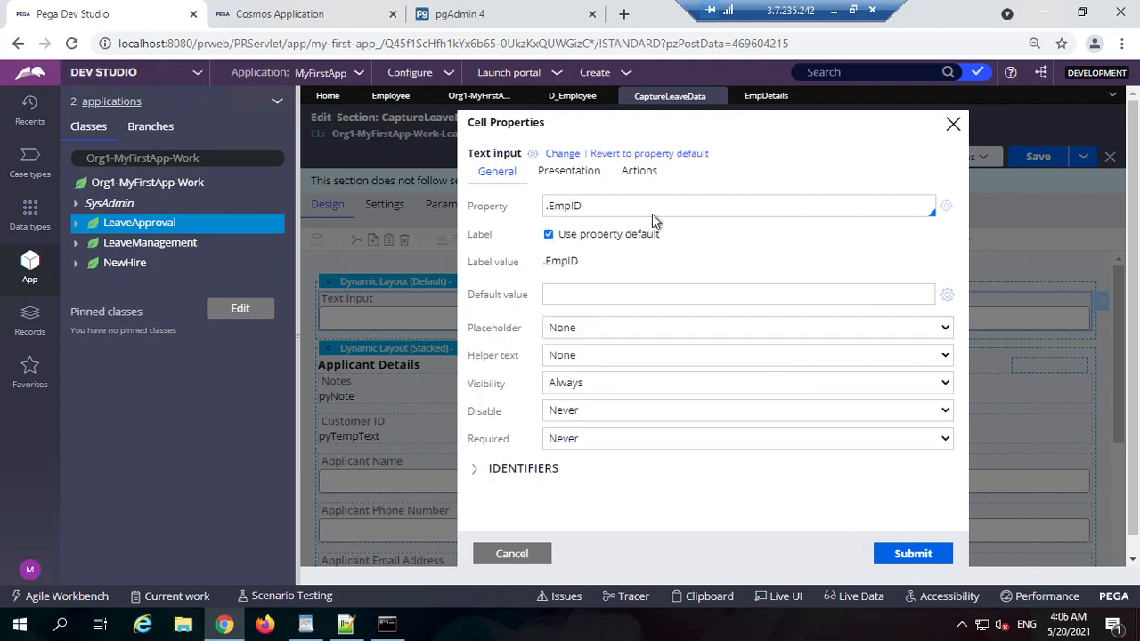
{"action": "double_click", "coordinate": [625, 207]}
{"action": "left_click", "coordinate": [635, 206]}
{"action": "left_click", "coordinate": [761, 96]}
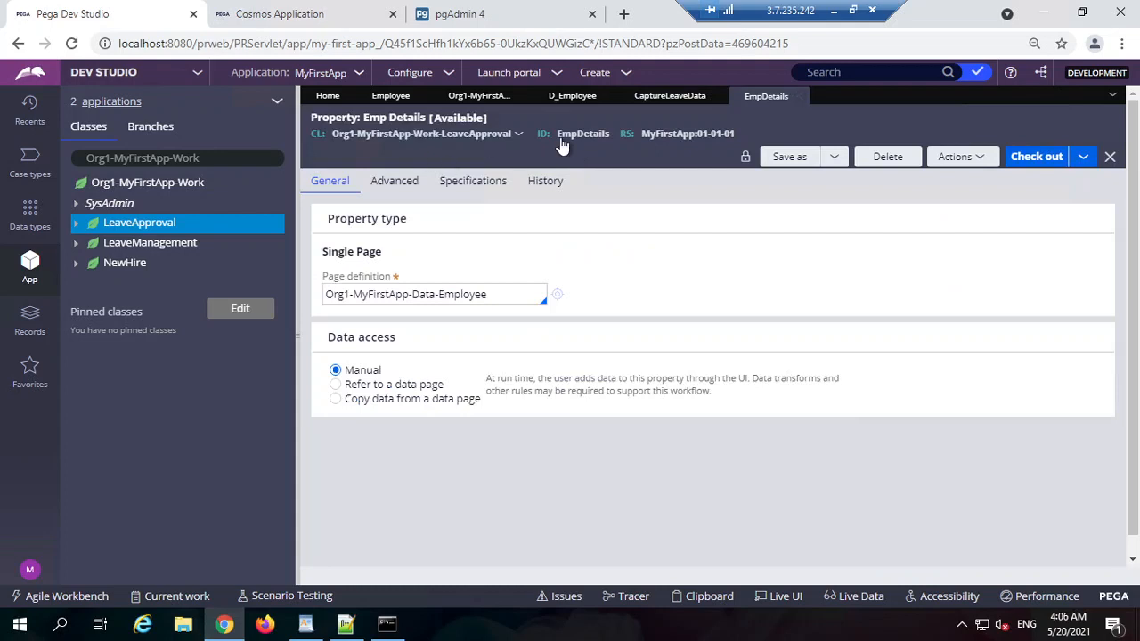
{"action": "double_click", "coordinate": [566, 136]}
{"action": "key", "text": "ctrl+c"}
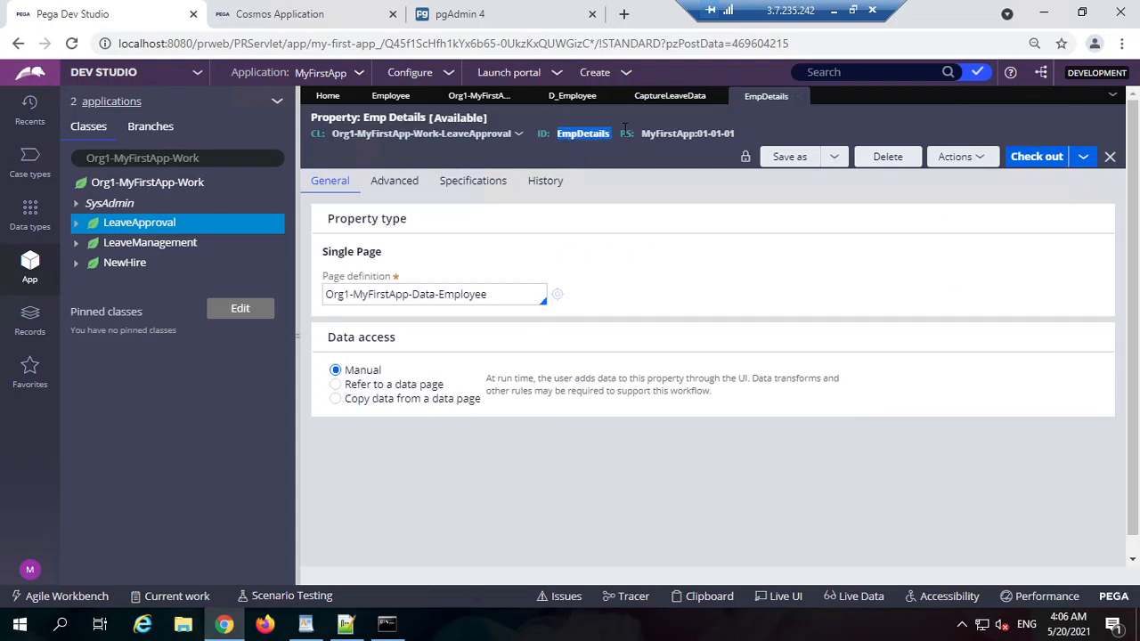
{"action": "left_click", "coordinate": [672, 95]}
Step: Set the Property to .EmpDetails.ID, correcting an accidental Email pick
{"action": "double_click", "coordinate": [570, 205]}
{"action": "key", "text": "ctrl+v"}
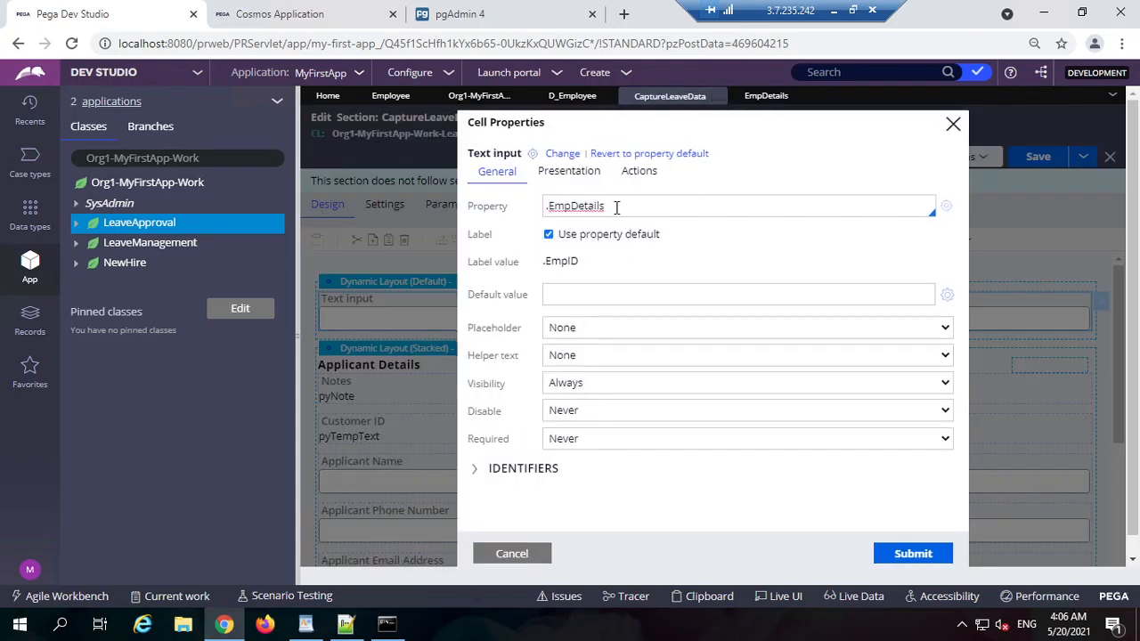
{"action": "type", "text": "."}
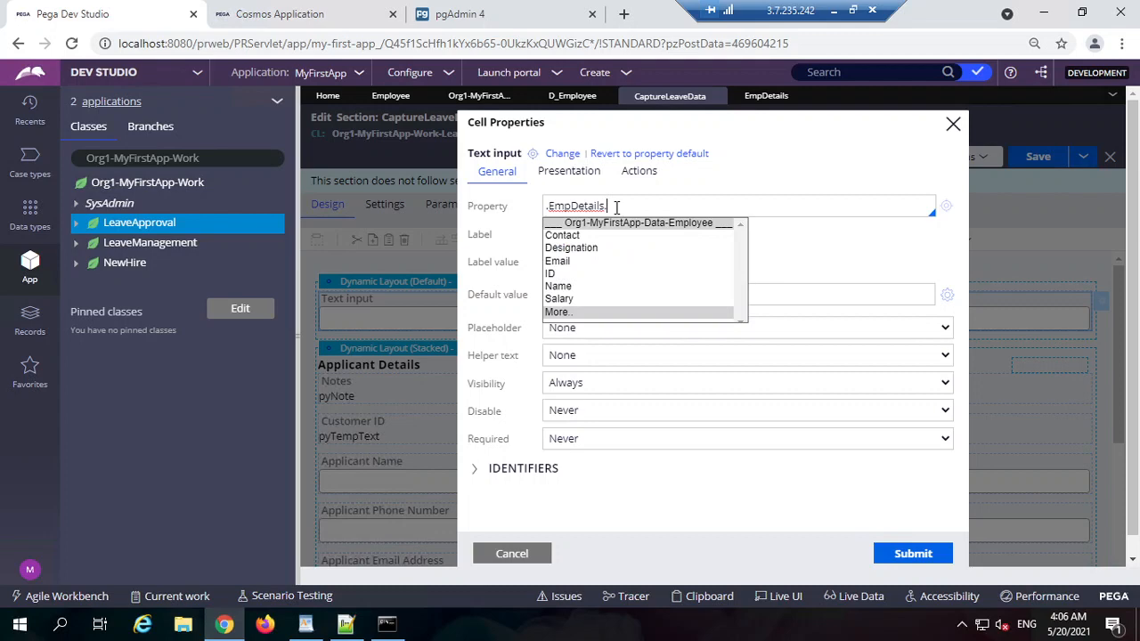
{"action": "left_click", "coordinate": [583, 264]}
{"action": "double_click", "coordinate": [658, 205]}
{"action": "key", "text": "BackSpace"}
{"action": "left_click", "coordinate": [564, 277]}
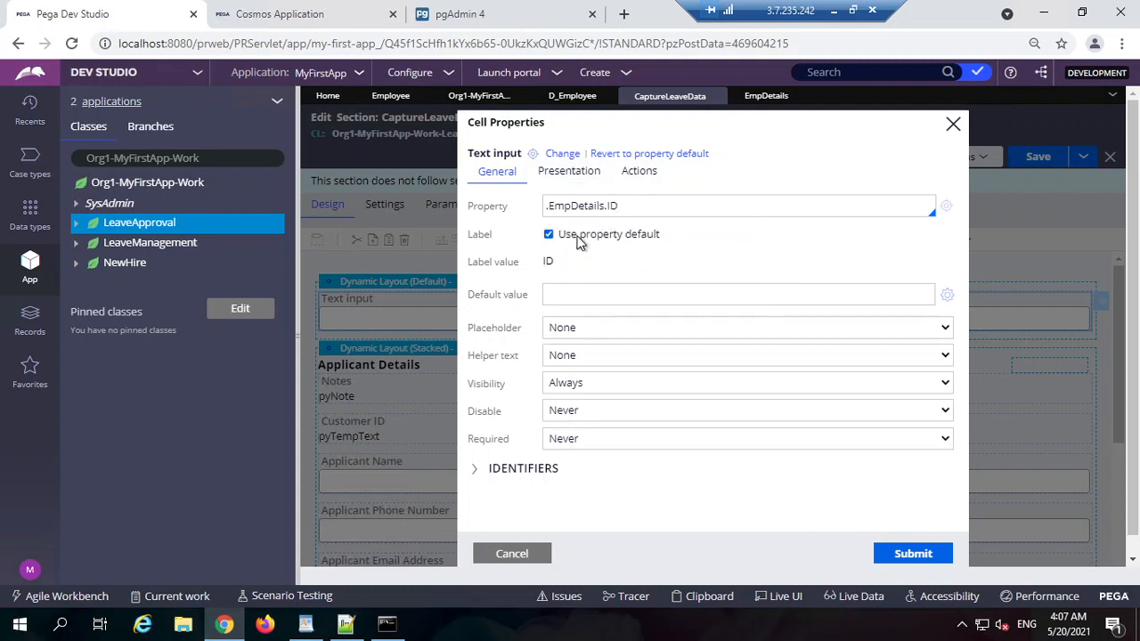
Step: Replace the default label with 'Please enter employee ID :', submit, and save CaptureLeaveData
{"action": "left_click", "coordinate": [578, 242]}
{"action": "triple_click", "coordinate": [618, 267]}
{"action": "type", "text": "Employee ID"}
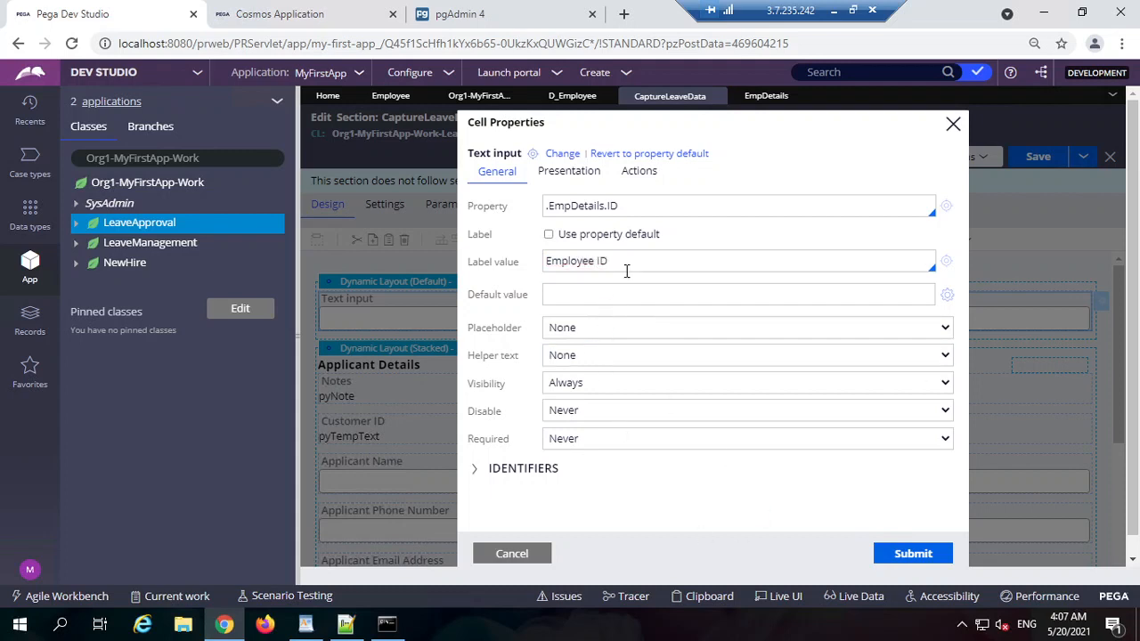
{"action": "type", "text": "Please enter"}
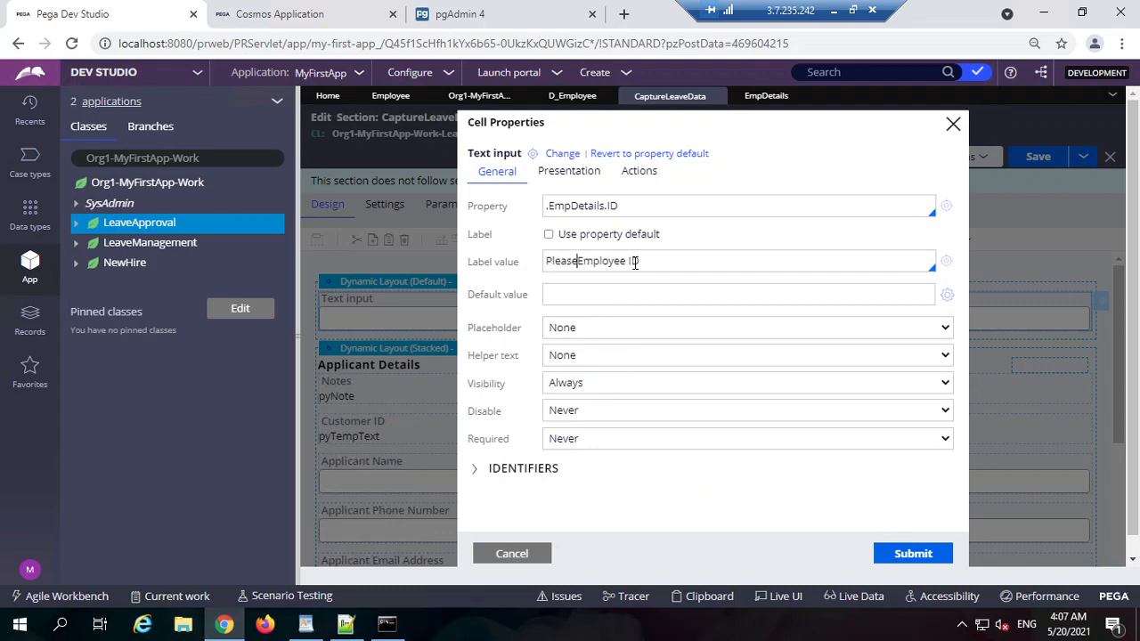
{"action": "key", "text": "BackSpace"}
{"action": "key", "text": "BackSpace"}
{"action": "type", "text": "er e"}
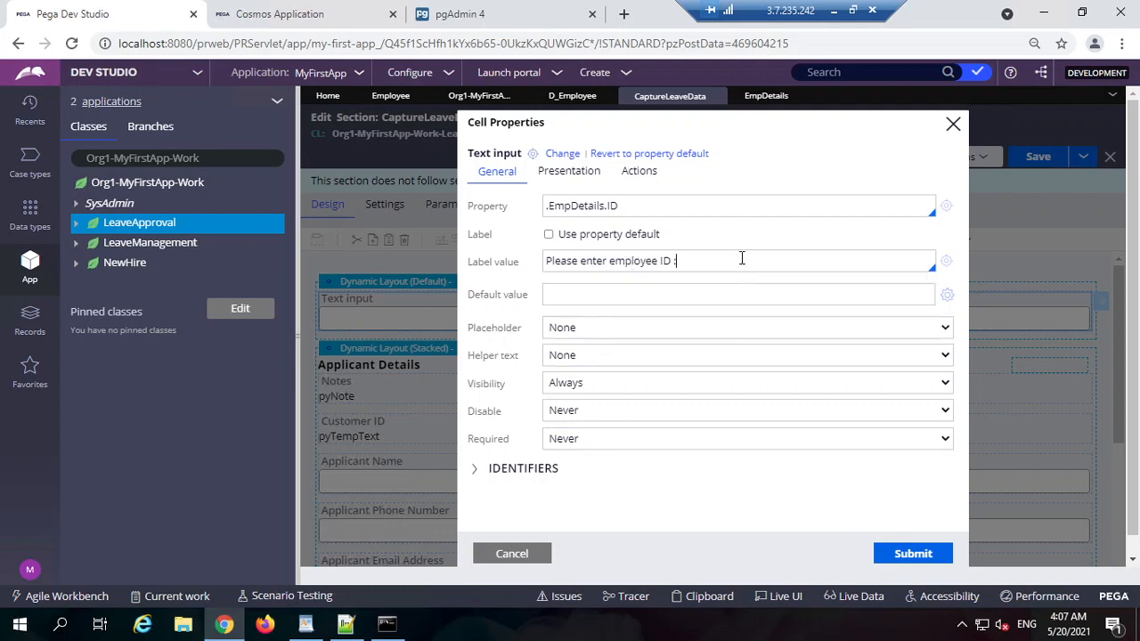
{"action": "left_click", "coordinate": [915, 554]}
{"action": "left_click", "coordinate": [1036, 160]}
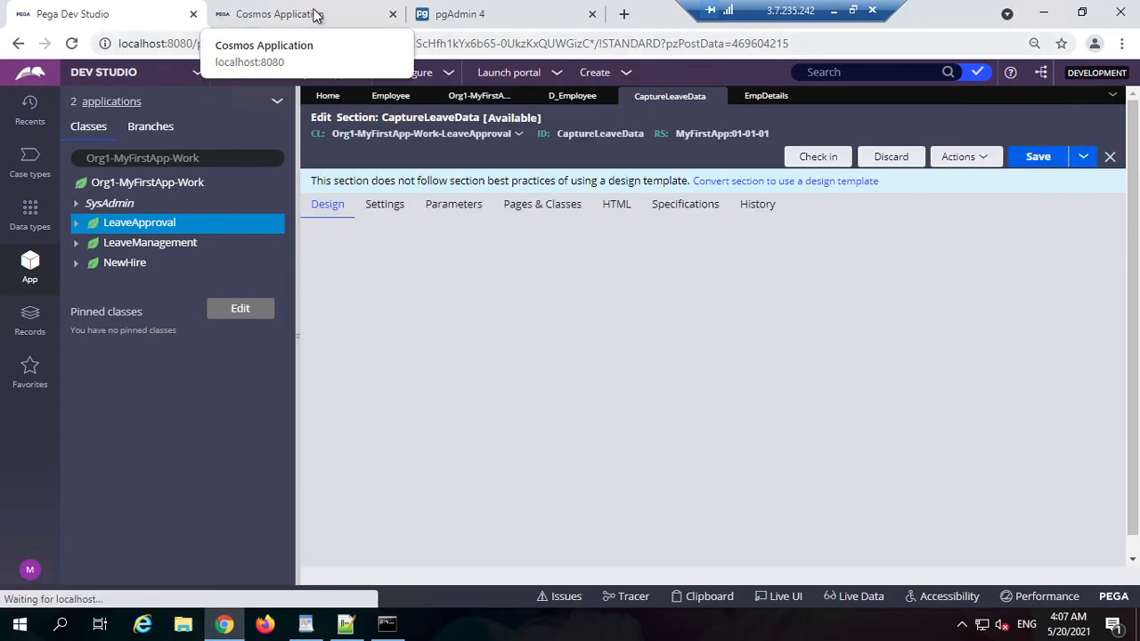
Step: On the Cosmos leave form, close Live UI and dismiss the flagged-fields alerts
{"action": "left_click", "coordinate": [307, 13]}
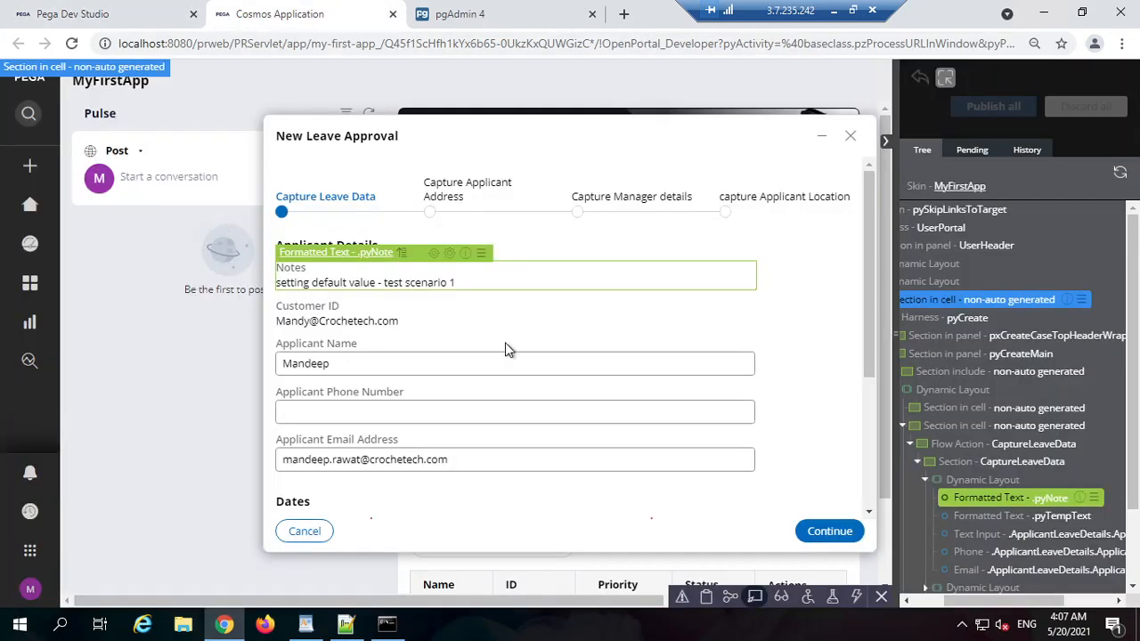
{"action": "left_click", "coordinate": [755, 597]}
{"action": "left_click", "coordinate": [832, 534]}
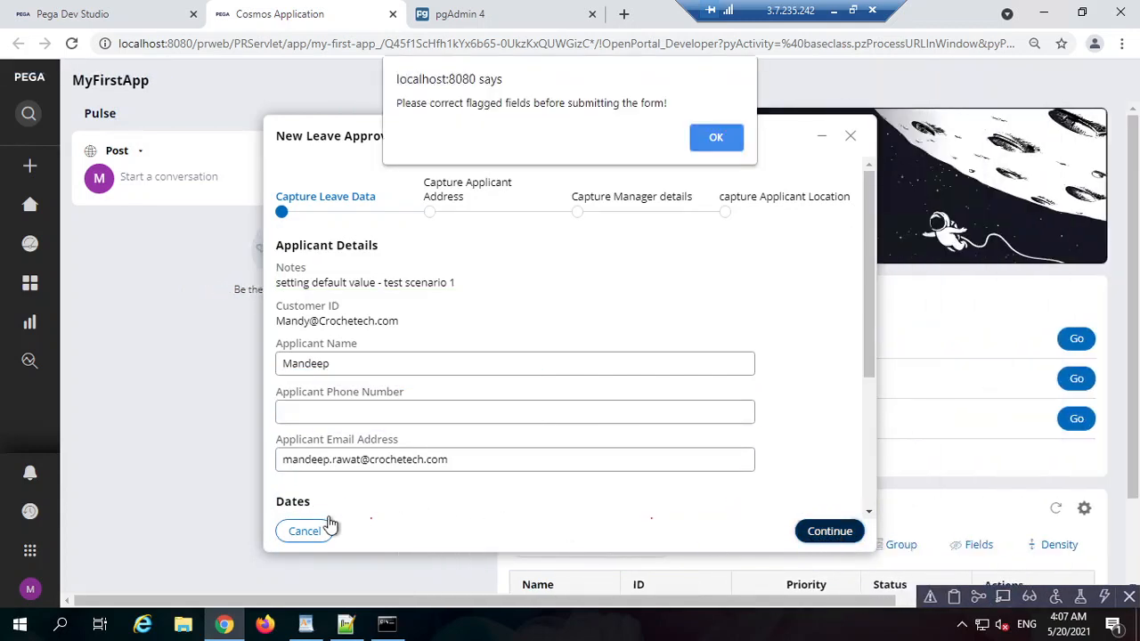
{"action": "left_click", "coordinate": [718, 142]}
{"action": "left_click", "coordinate": [825, 534]}
{"action": "left_click", "coordinate": [714, 142]}
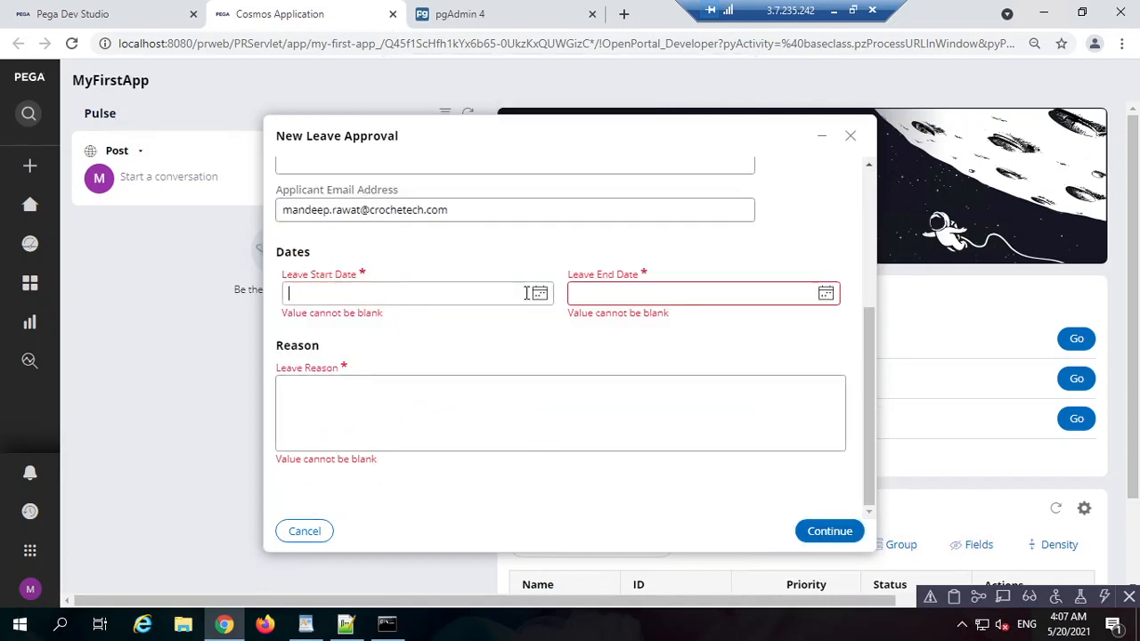
Step: Set Leave Start and End Dates to May 21, reason 'sfdsdf', and continue
{"action": "left_click", "coordinate": [445, 296]}
{"action": "left_click", "coordinate": [438, 430]}
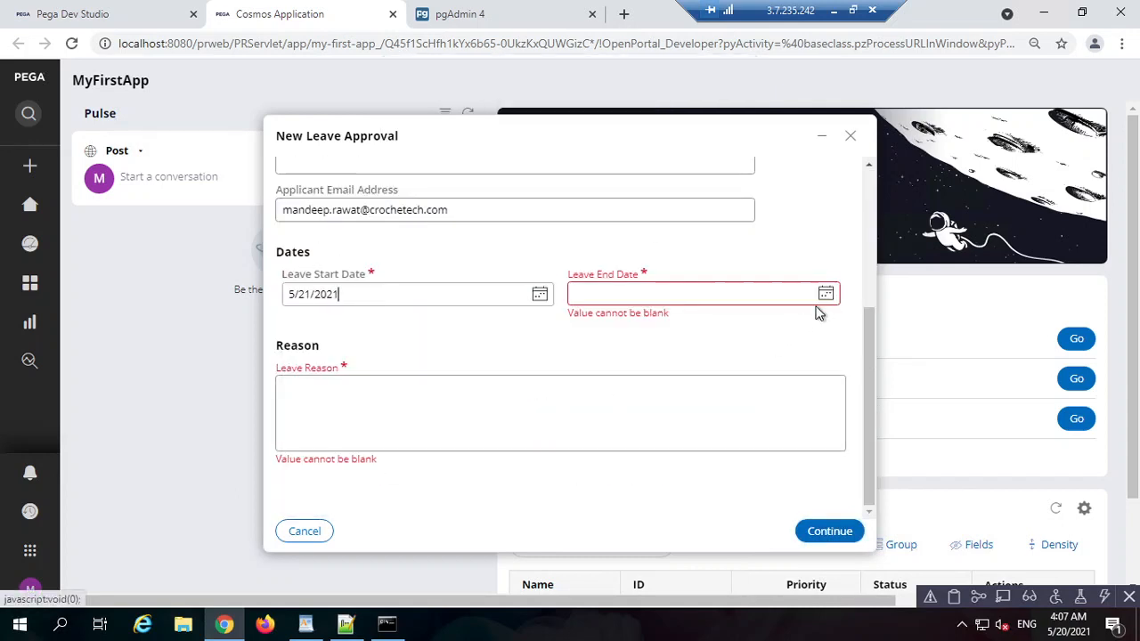
{"action": "left_click", "coordinate": [824, 295]}
{"action": "left_click", "coordinate": [720, 429]}
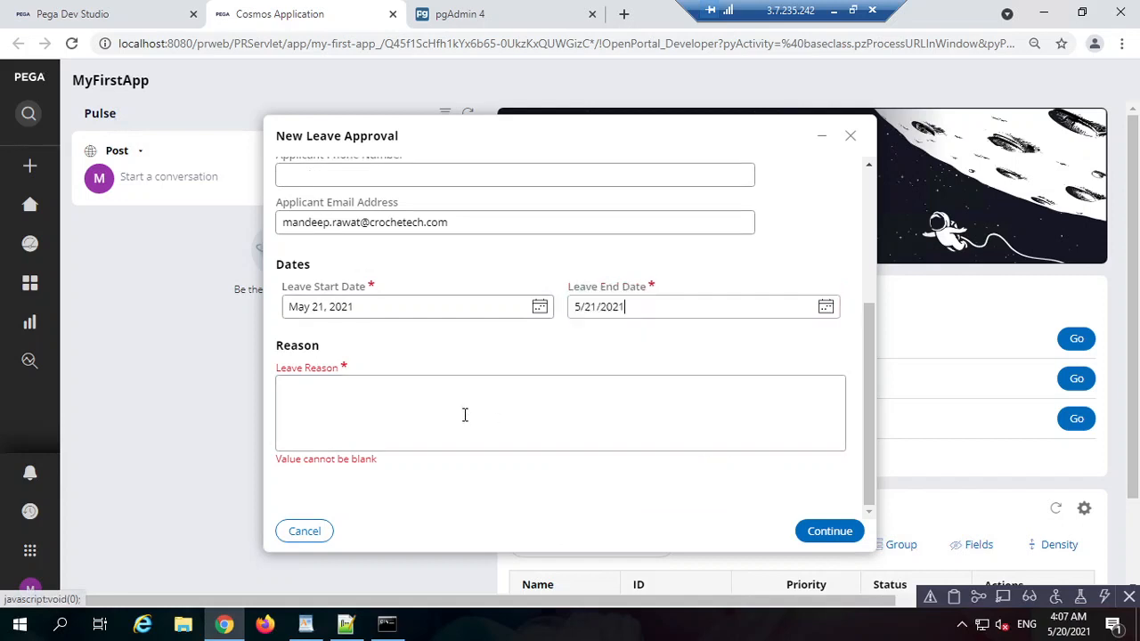
{"action": "left_click", "coordinate": [463, 415]}
{"action": "type", "text": "sfdsdf"}
{"action": "left_click", "coordinate": [807, 531]}
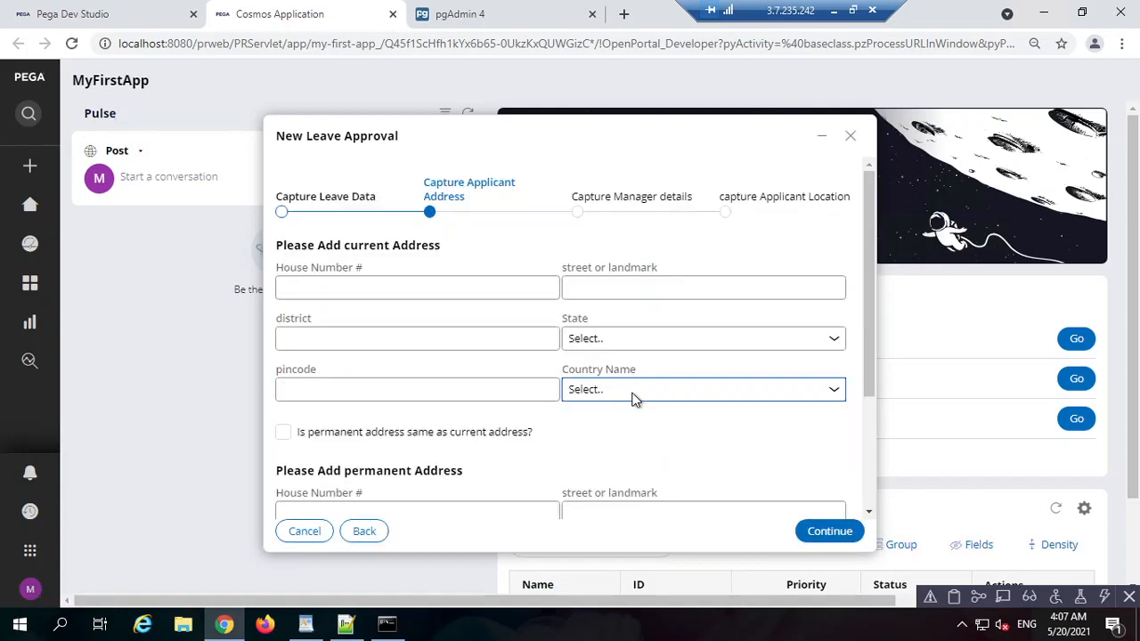
Step: Keep the unsubmitted case and go back to the Capture Leave Data step
{"action": "scroll", "coordinate": [712, 383], "scroll_direction": "down", "scroll_amount": 2}
{"action": "scroll", "coordinate": [676, 409], "scroll_direction": "up", "scroll_amount": 2}
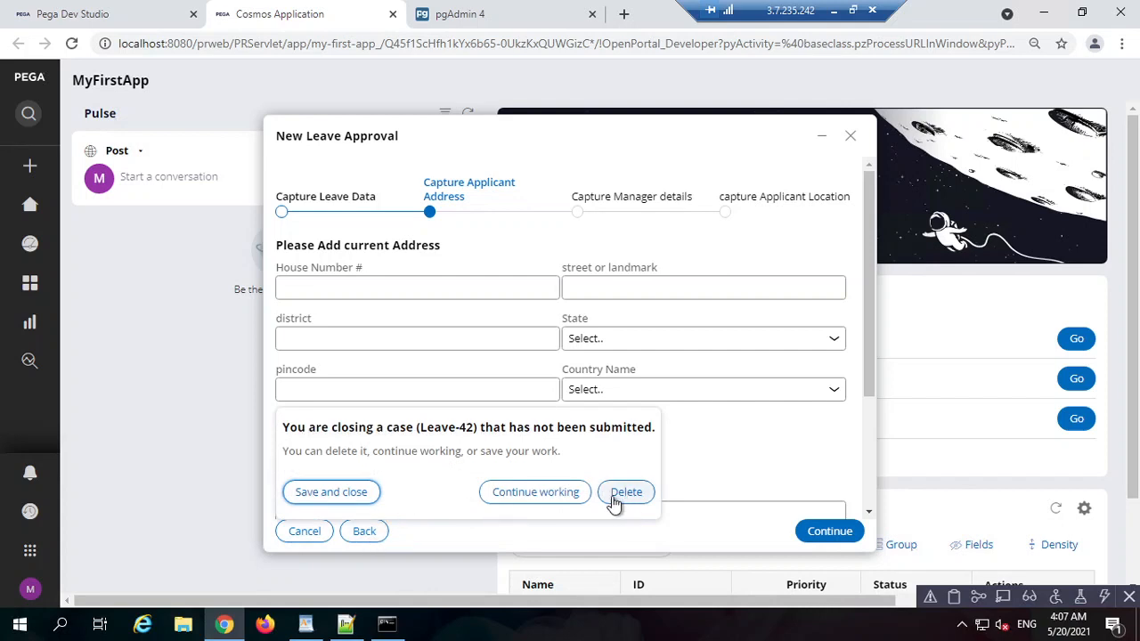
{"action": "left_click", "coordinate": [531, 501]}
{"action": "left_click", "coordinate": [364, 530]}
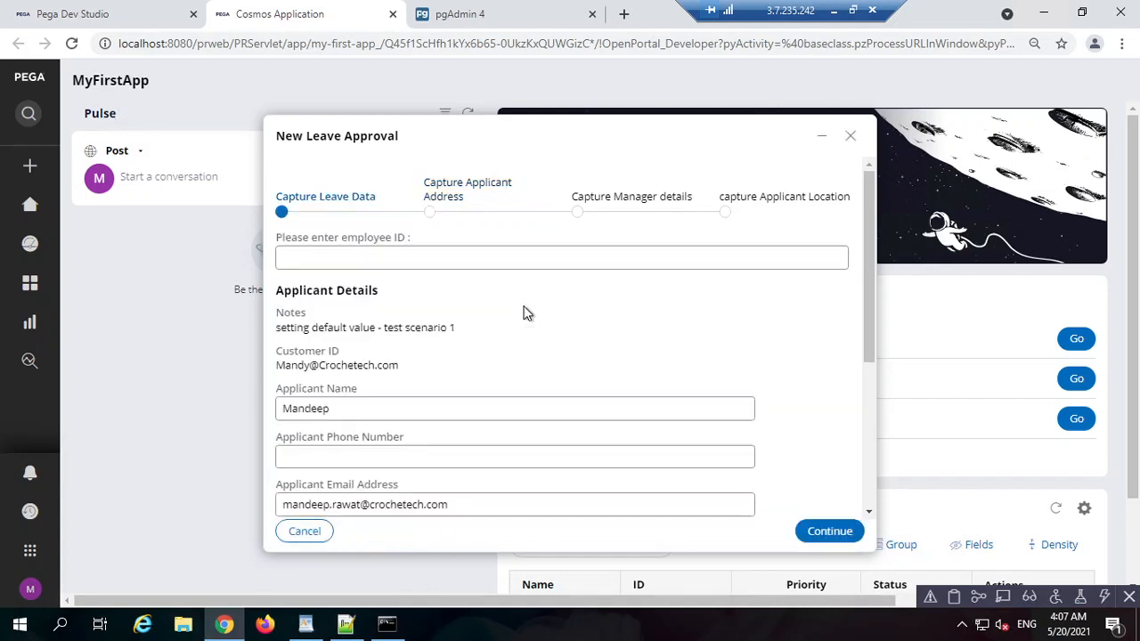
Step: Enter a test ID in the 'Please enter employee ID :' field, then return to Dev Studio
{"action": "left_click", "coordinate": [409, 256]}
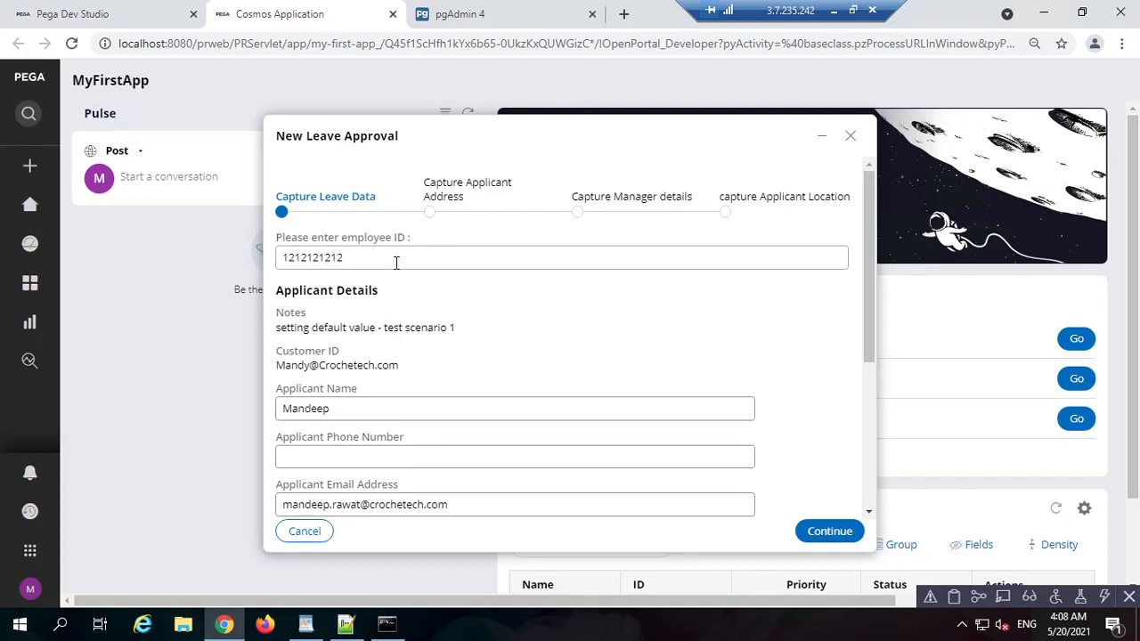
{"action": "double_click", "coordinate": [396, 262]}
{"action": "left_click", "coordinate": [147, 14]}
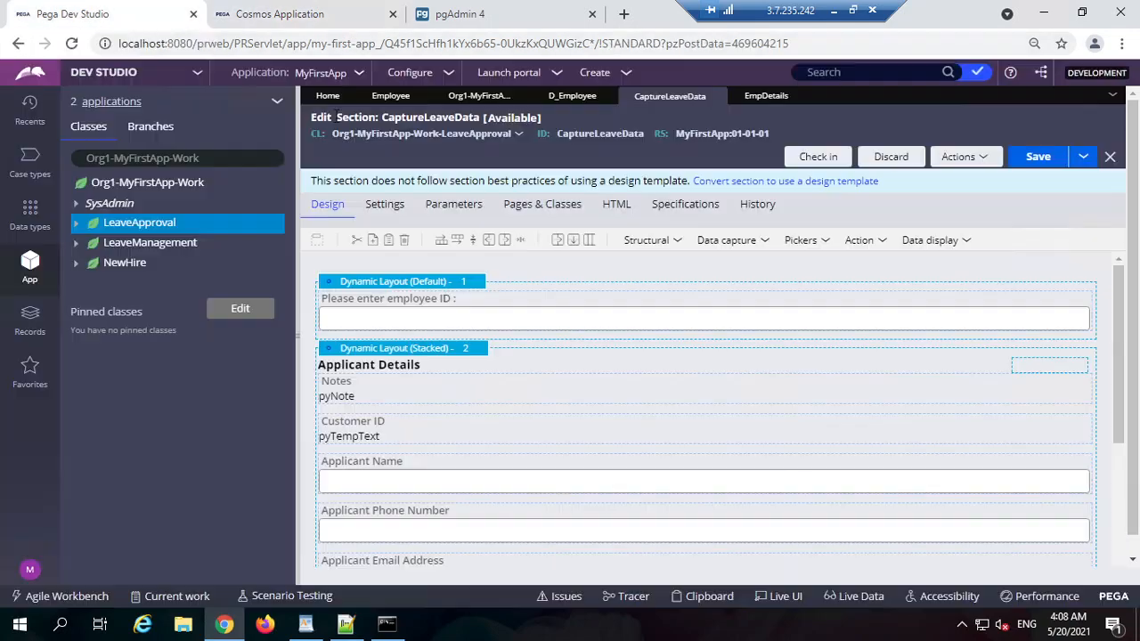
Step: Check the input's Cell Properties show .EmpDetails.ID against the Cosmos form, then cancel
{"action": "double_click", "coordinate": [547, 306]}
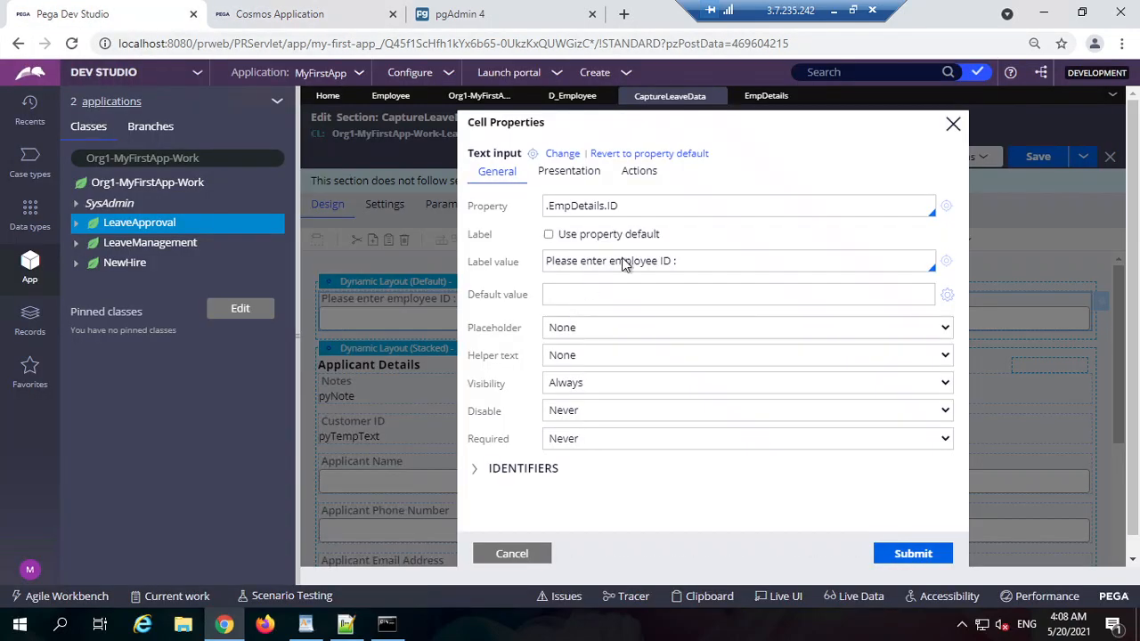
{"action": "triple_click", "coordinate": [637, 202]}
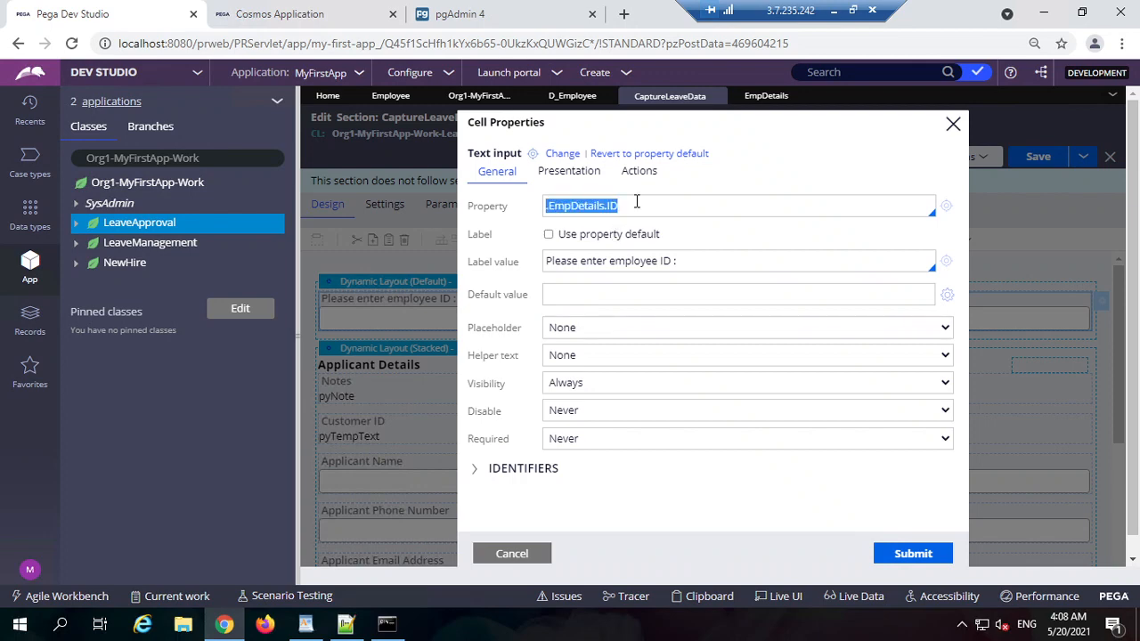
{"action": "left_click", "coordinate": [280, 13]}
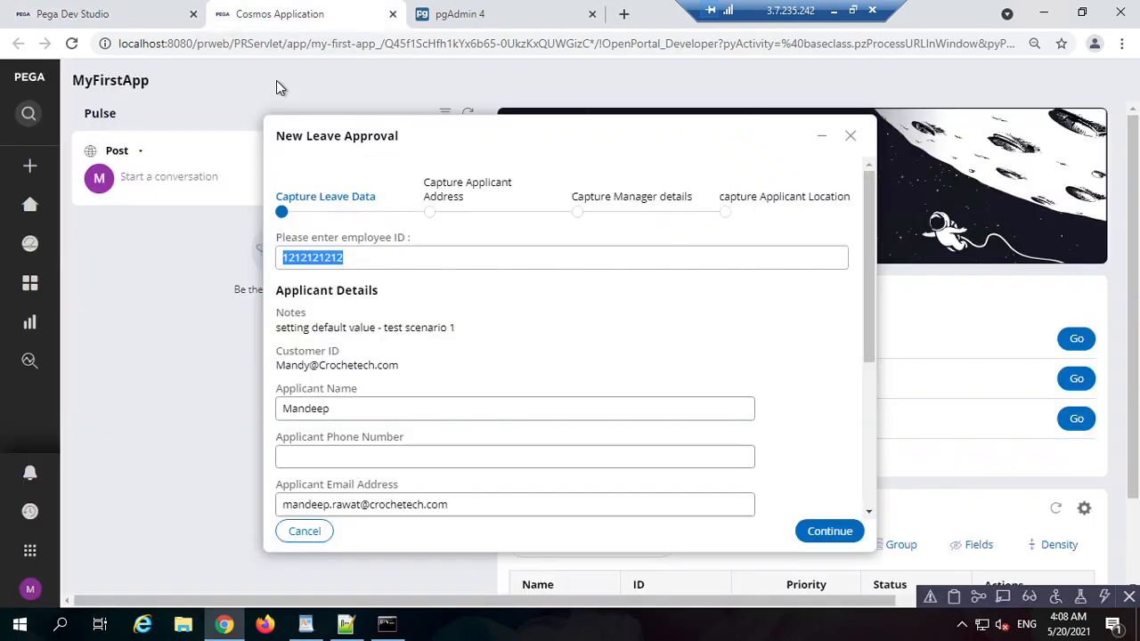
{"action": "left_click", "coordinate": [360, 261]}
{"action": "left_click", "coordinate": [116, 13]}
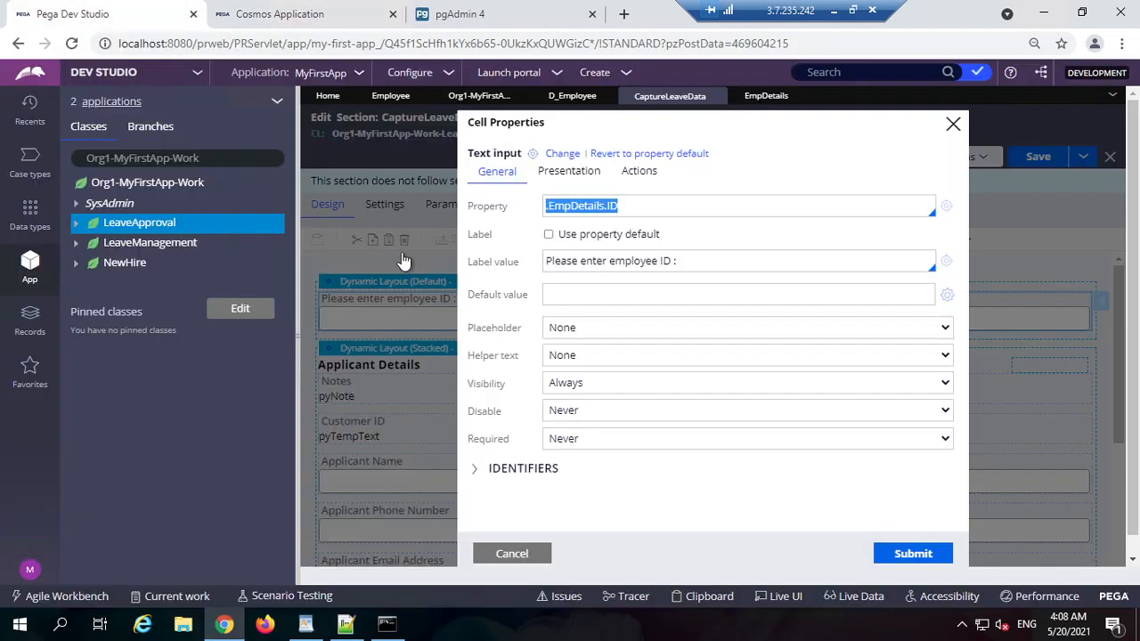
{"action": "left_click", "coordinate": [510, 551]}
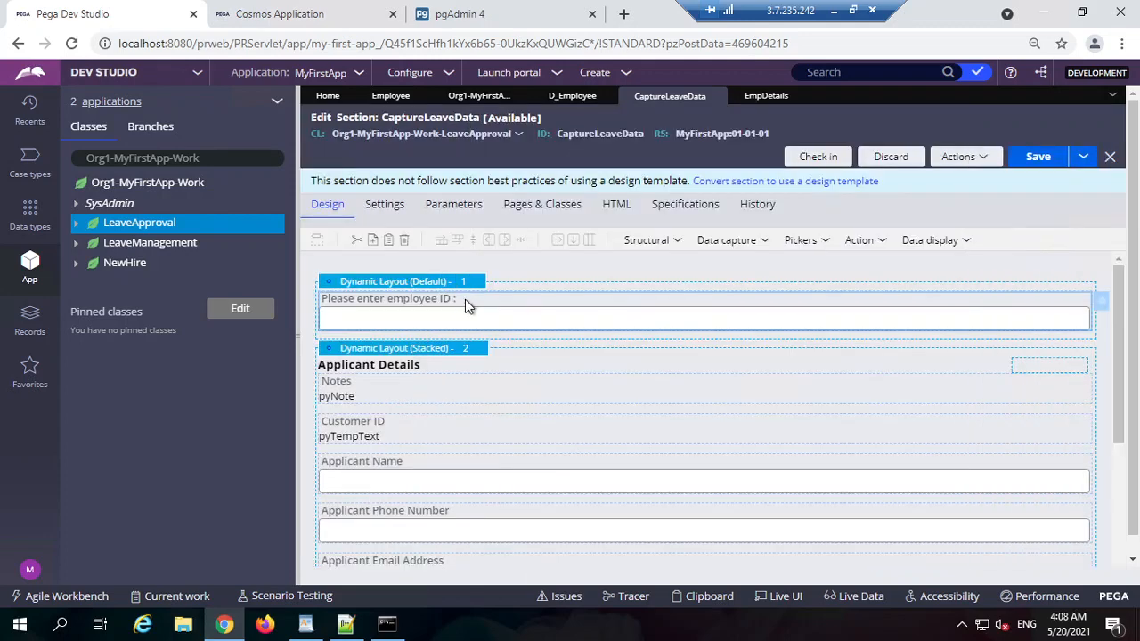
Step: Reopen the input's properties and compare with the test ID in the Cosmos form
{"action": "double_click", "coordinate": [505, 302]}
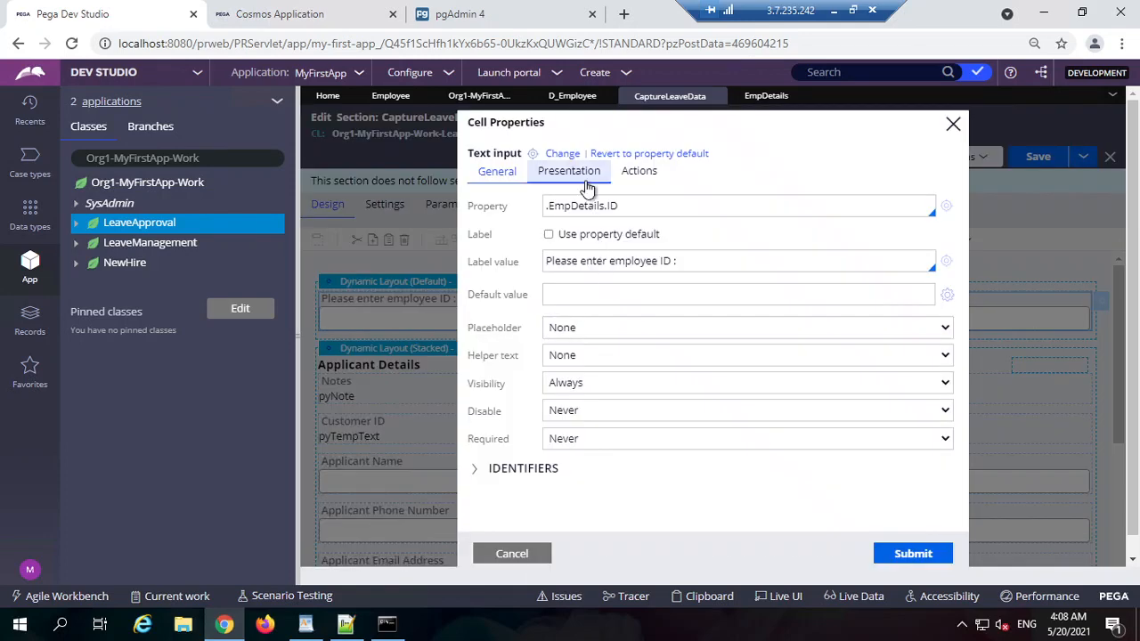
{"action": "left_click", "coordinate": [285, 13]}
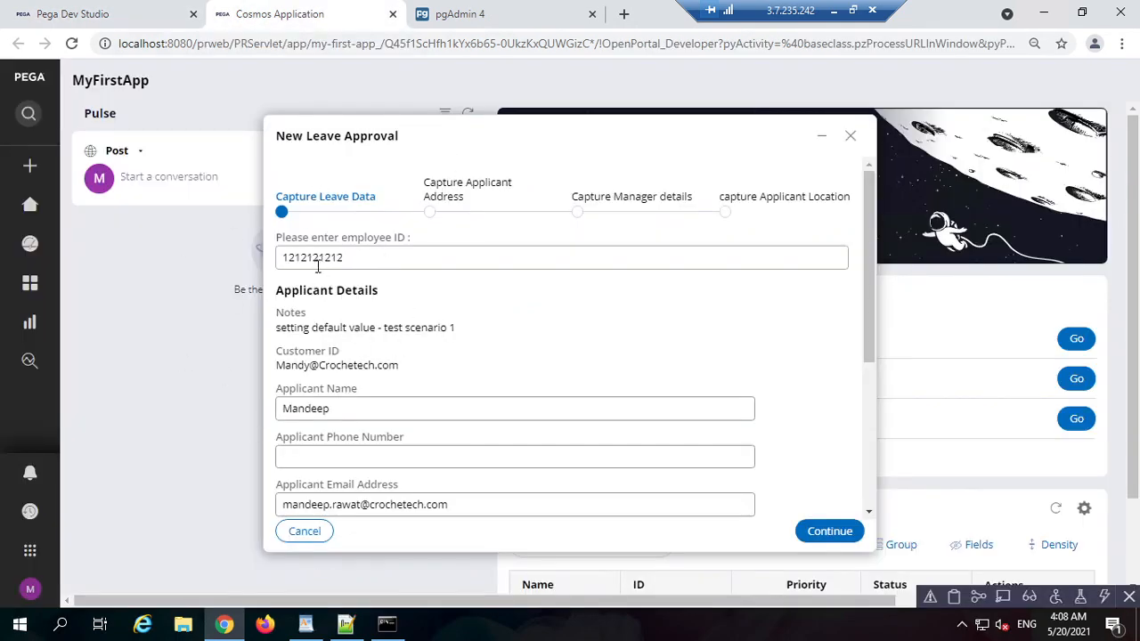
{"action": "double_click", "coordinate": [351, 257]}
{"action": "left_click", "coordinate": [485, 294]}
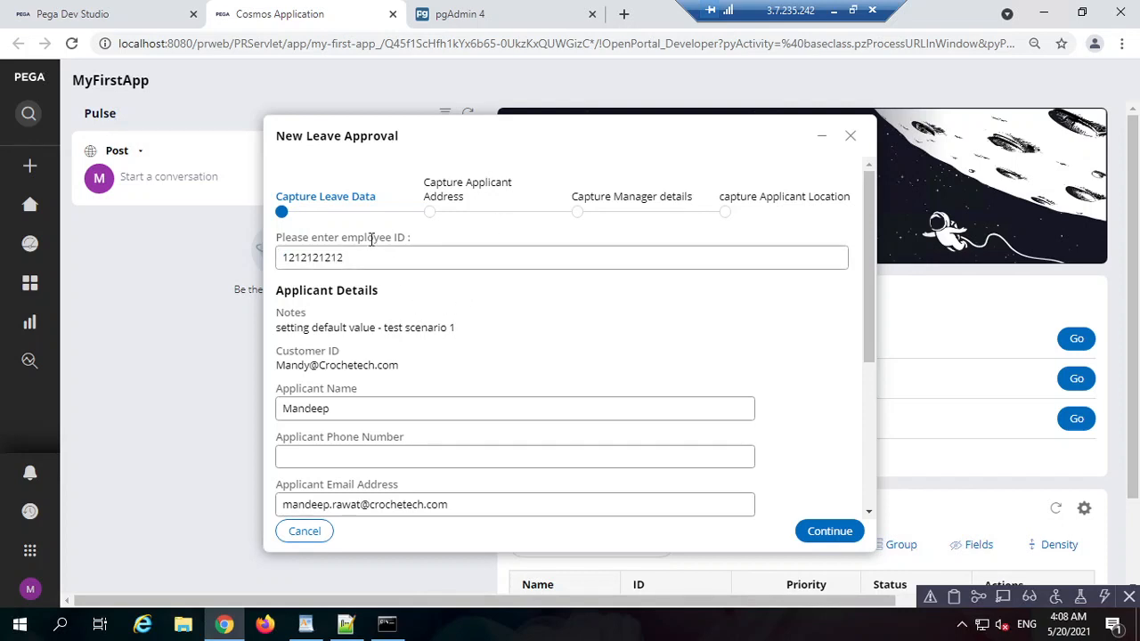
{"action": "double_click", "coordinate": [387, 266]}
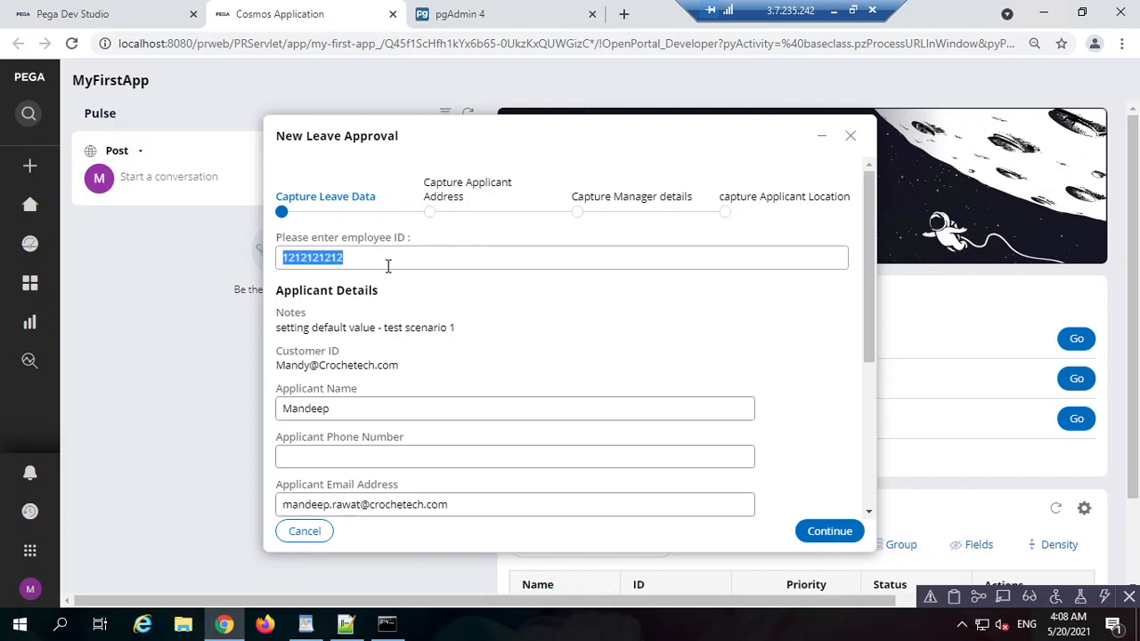
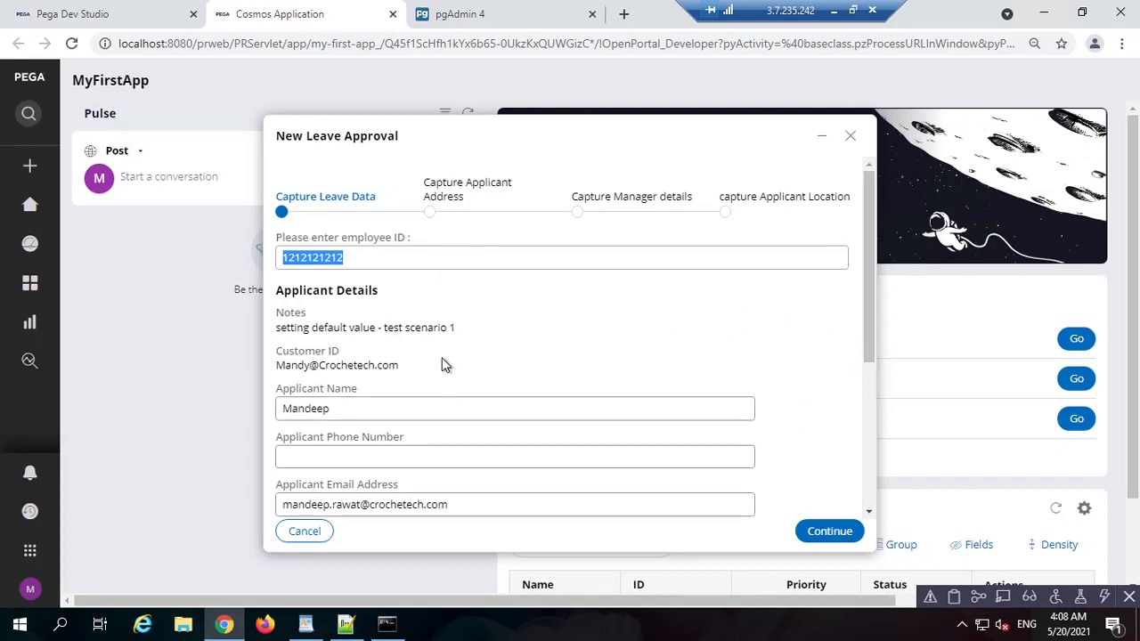
{"action": "left_click", "coordinate": [812, 388]}
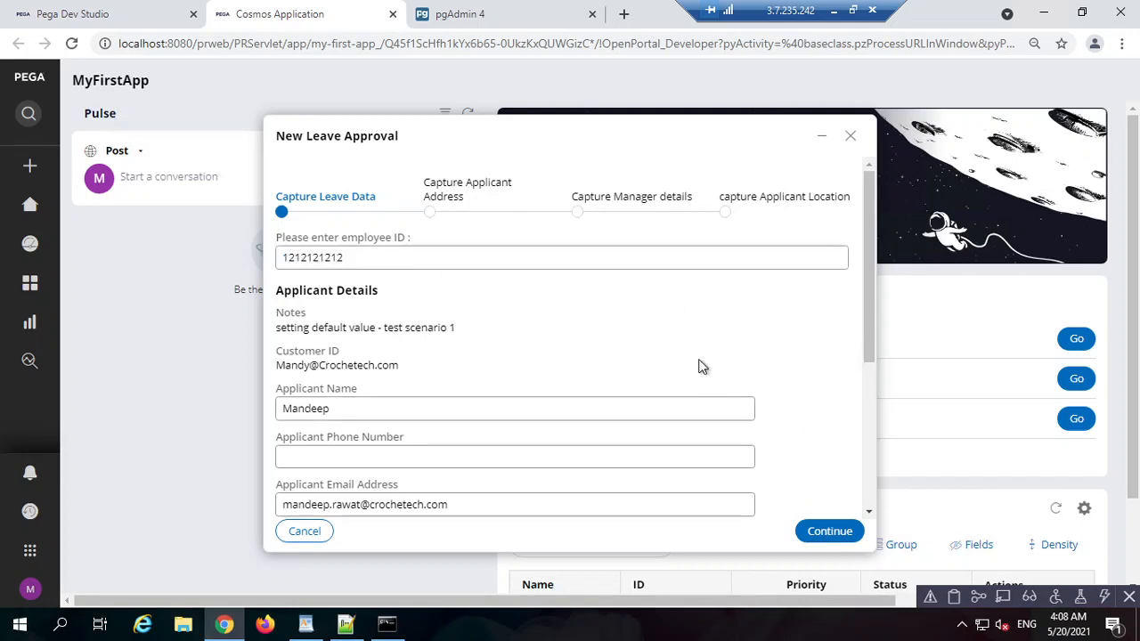
{"action": "double_click", "coordinate": [384, 258]}
{"action": "left_click", "coordinate": [370, 258]}
{"action": "double_click", "coordinate": [351, 258]}
{"action": "double_click", "coordinate": [351, 259]}
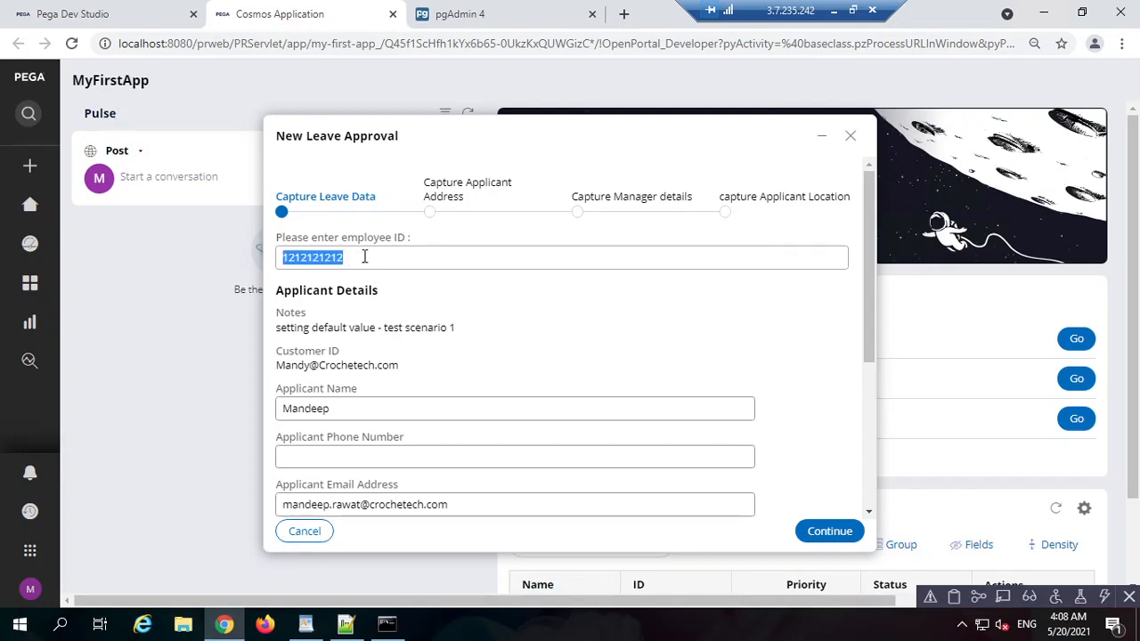
{"action": "left_click", "coordinate": [136, 24]}
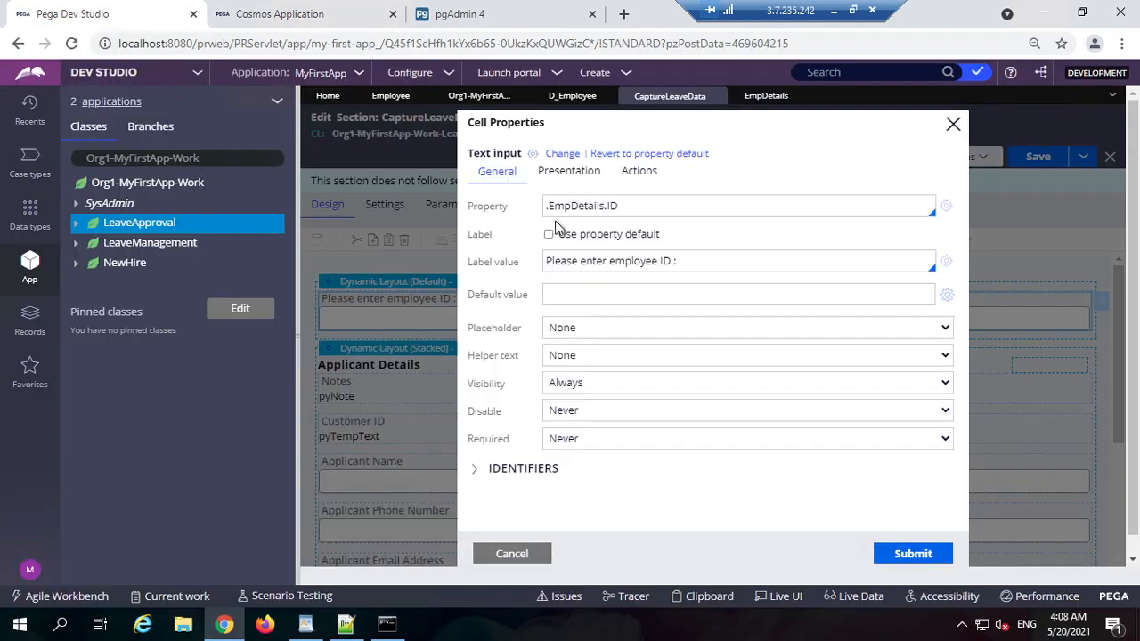
{"action": "triple_click", "coordinate": [660, 213]}
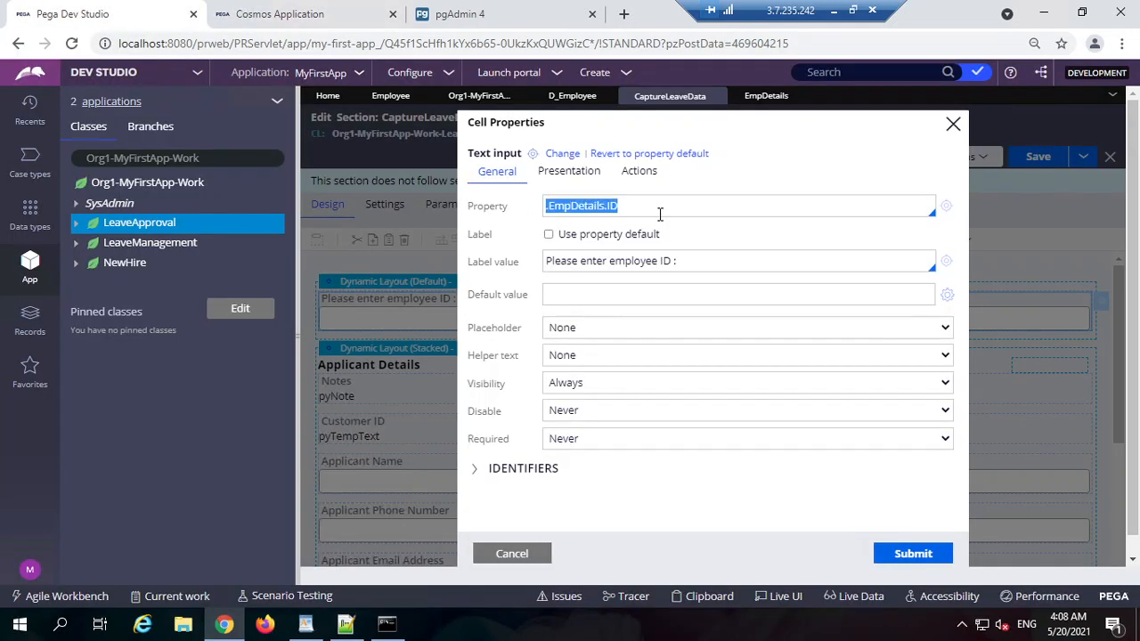
Step: Create an action set on the employee ID field triggered by Change with a Post value action
{"action": "left_click", "coordinate": [637, 171]}
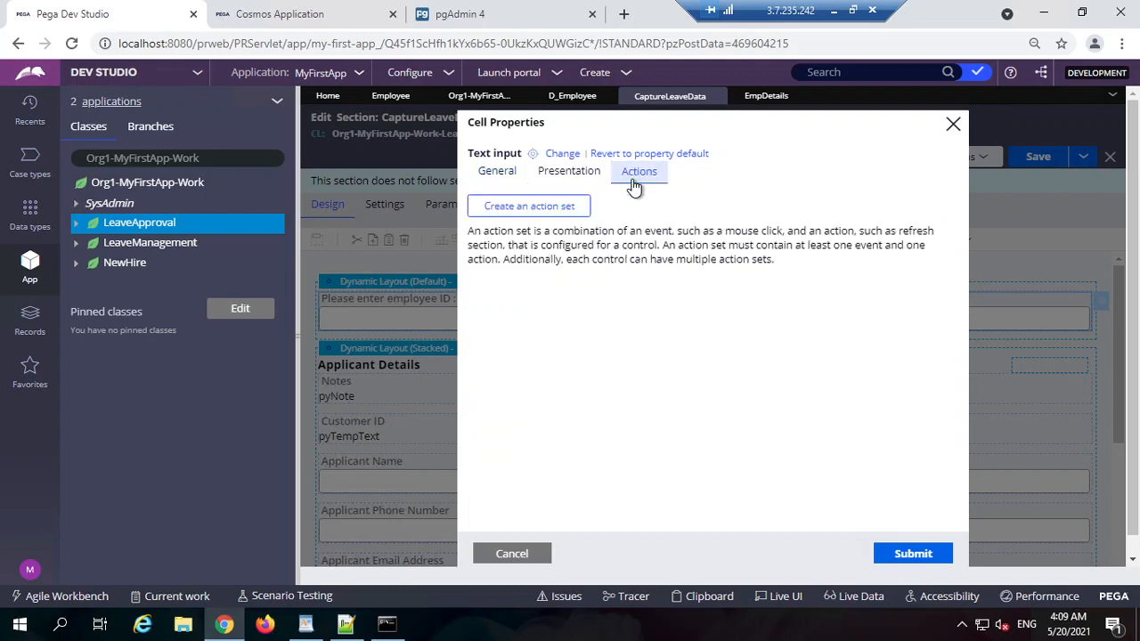
{"action": "left_click", "coordinate": [545, 208]}
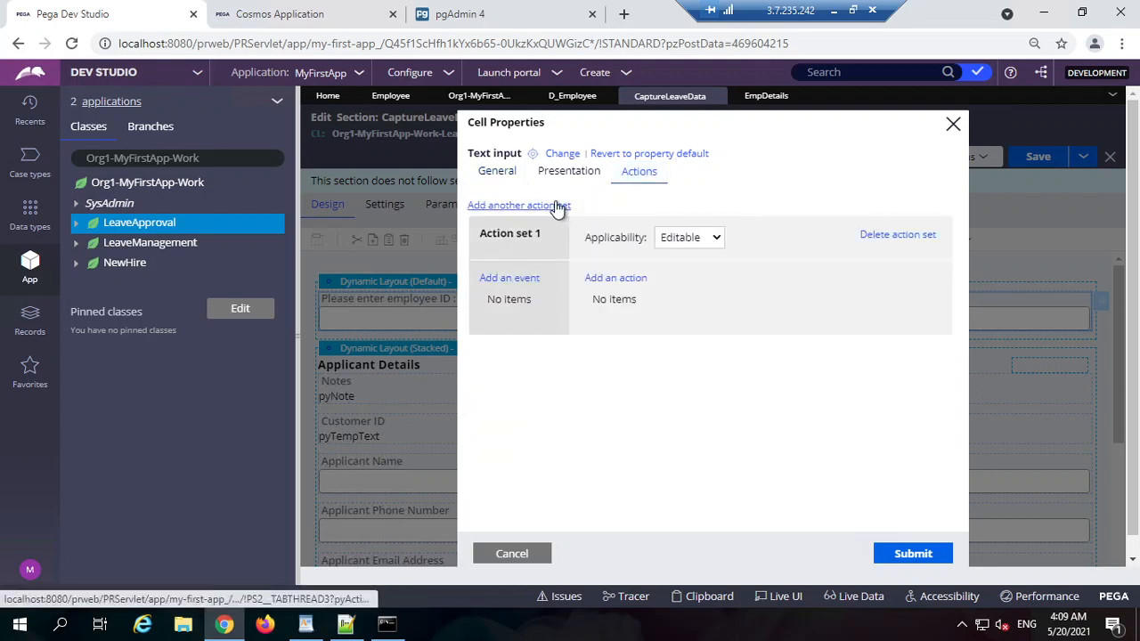
{"action": "left_click", "coordinate": [521, 279]}
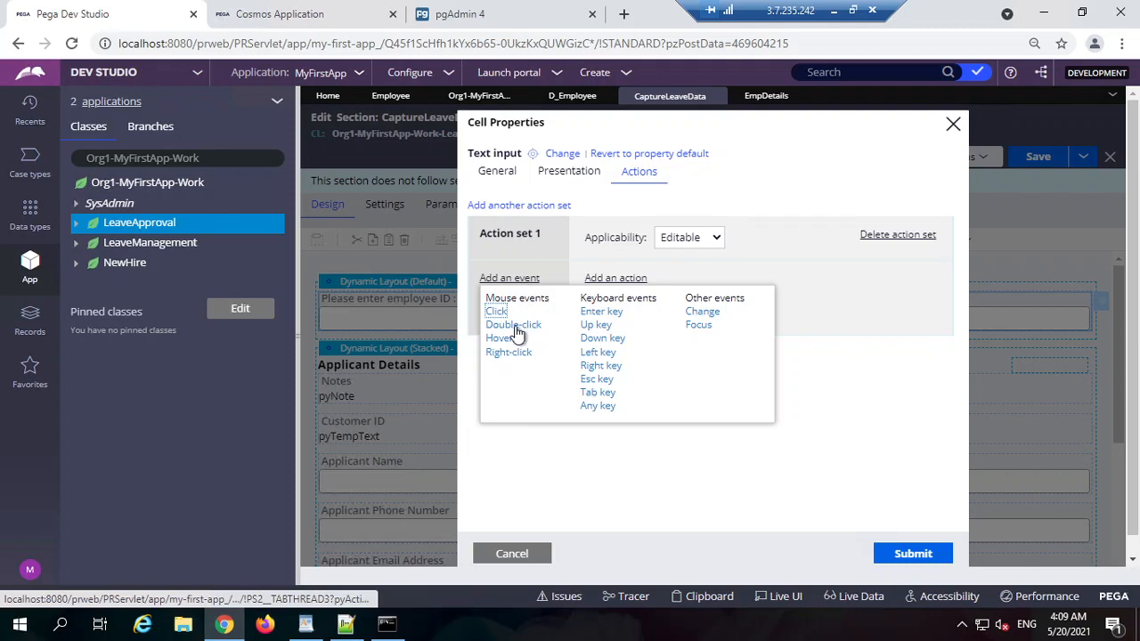
{"action": "left_click", "coordinate": [702, 312]}
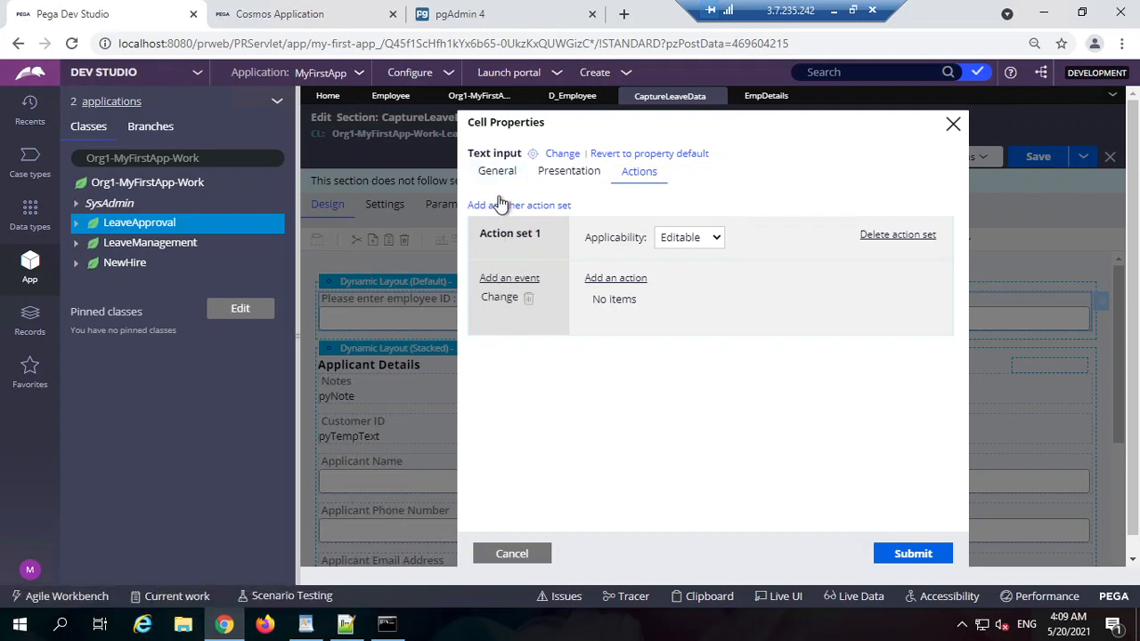
{"action": "left_click", "coordinate": [626, 281]}
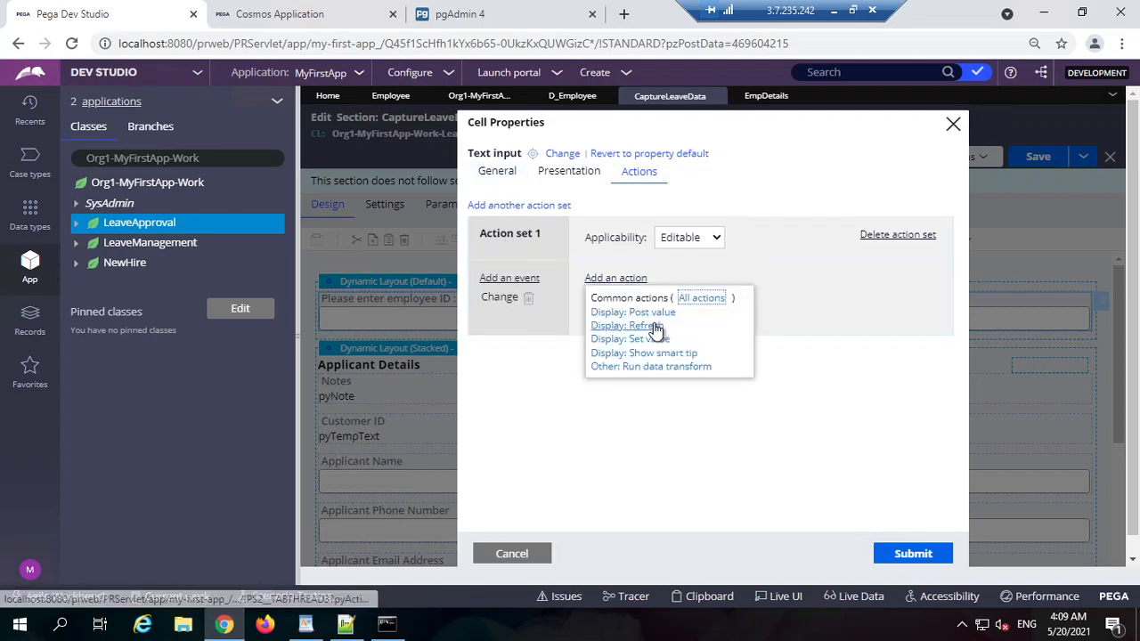
{"action": "left_click", "coordinate": [654, 313]}
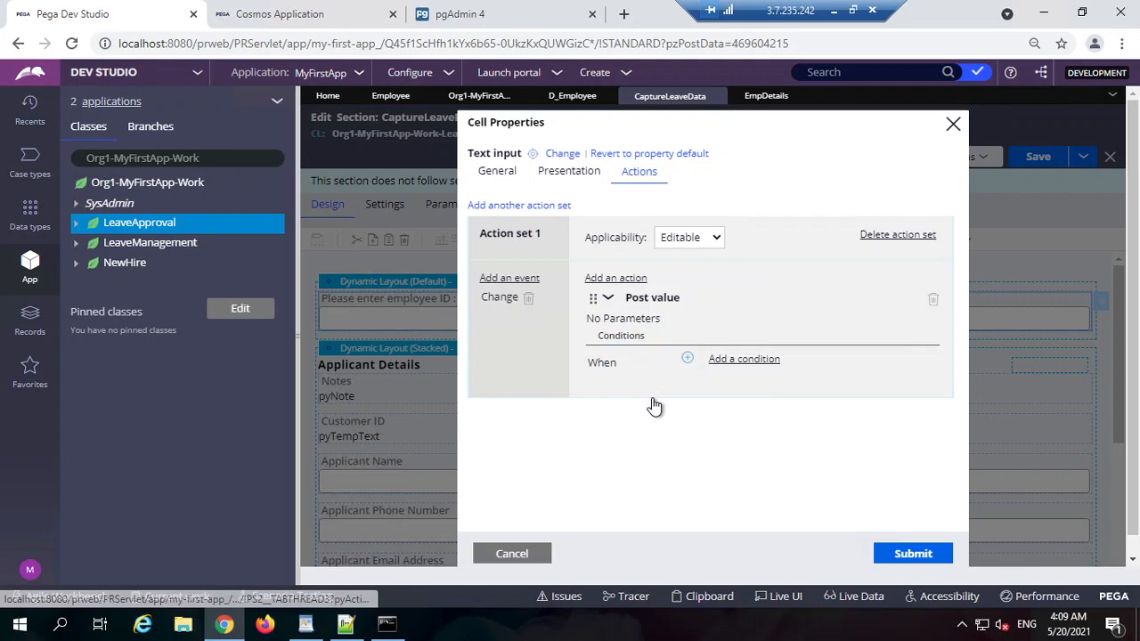
{"action": "left_click", "coordinate": [607, 298]}
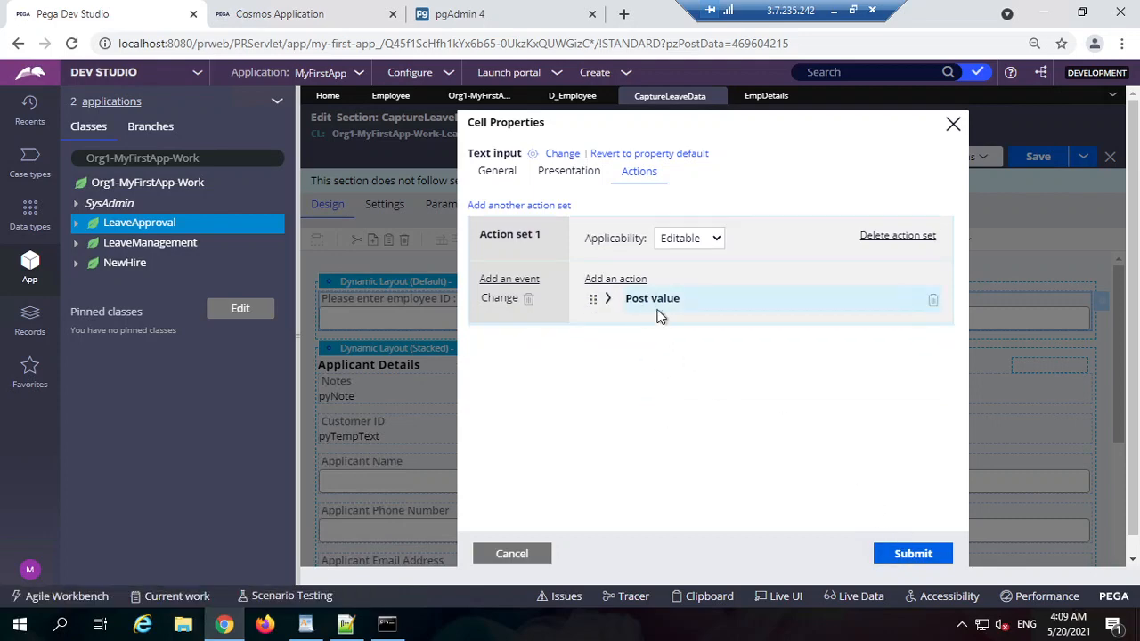
Step: Add and then remove a Refresh-This section action, apply, and save CaptureLeaveData
{"action": "left_click", "coordinate": [625, 281]}
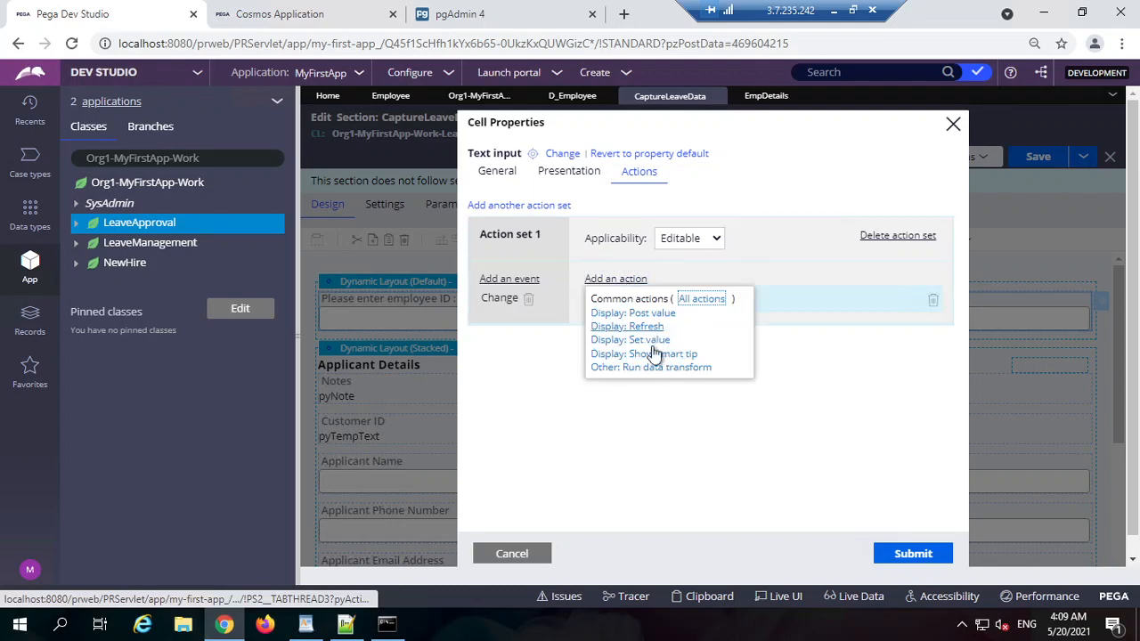
{"action": "left_click", "coordinate": [658, 327]}
{"action": "left_click", "coordinate": [613, 324]}
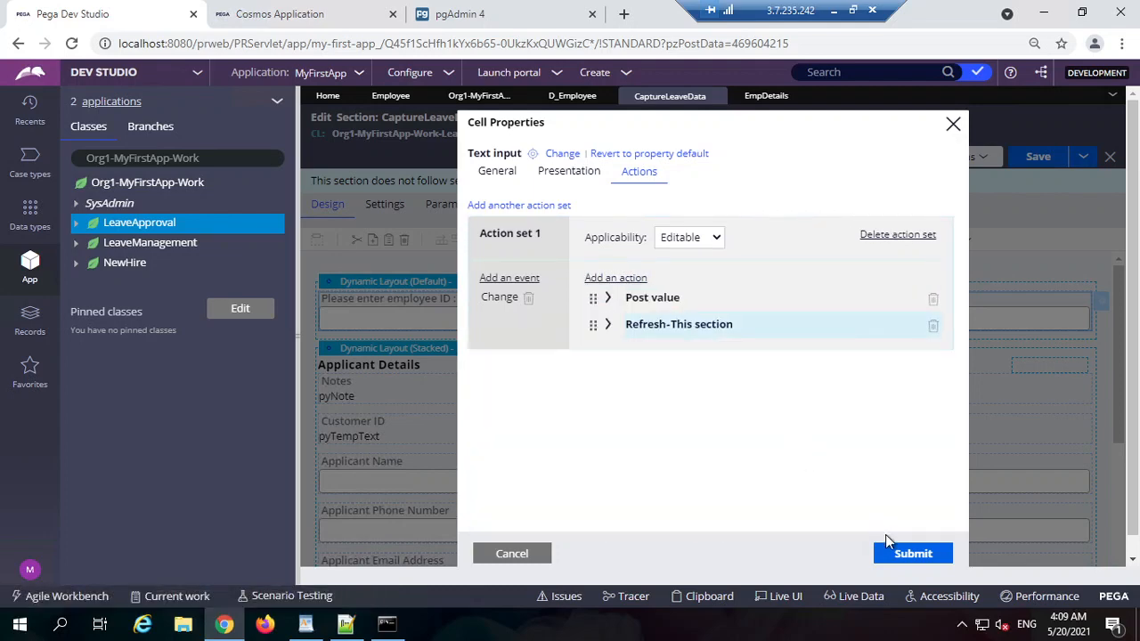
{"action": "left_click", "coordinate": [913, 553]}
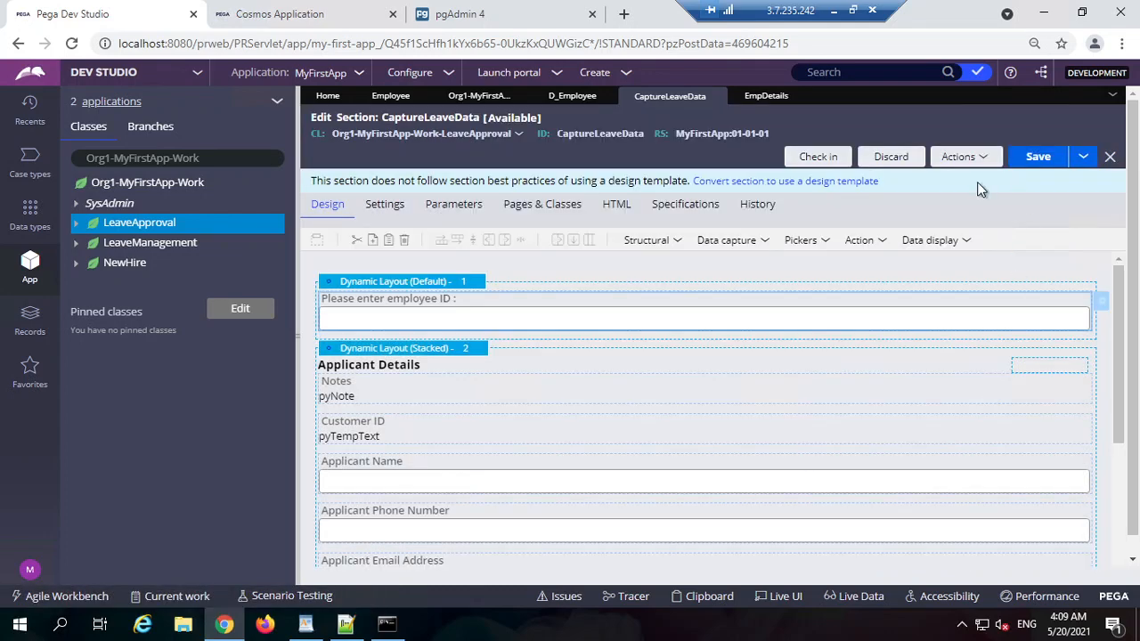
{"action": "double_click", "coordinate": [530, 317]}
{"action": "left_click", "coordinate": [639, 171]}
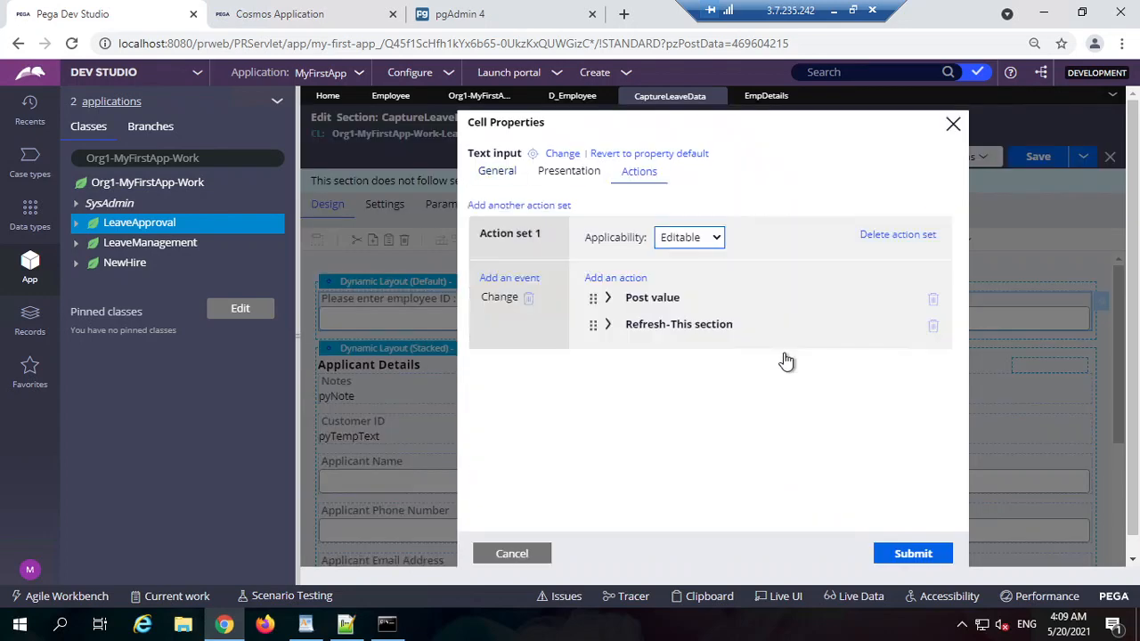
{"action": "left_click", "coordinate": [932, 326]}
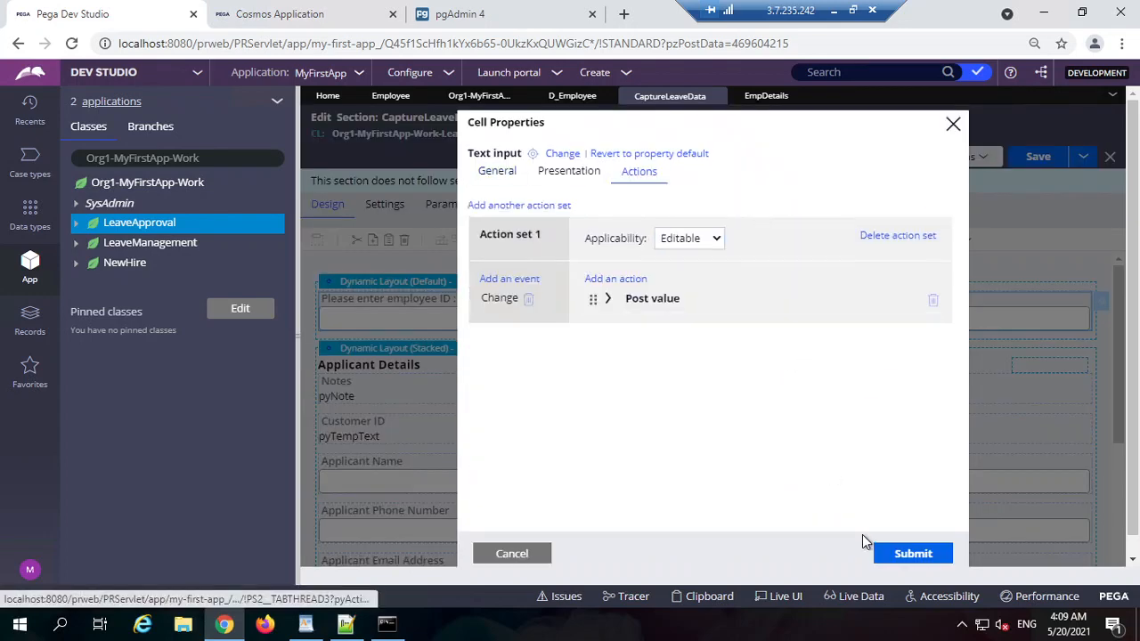
{"action": "left_click", "coordinate": [903, 554]}
{"action": "left_click", "coordinate": [1050, 157]}
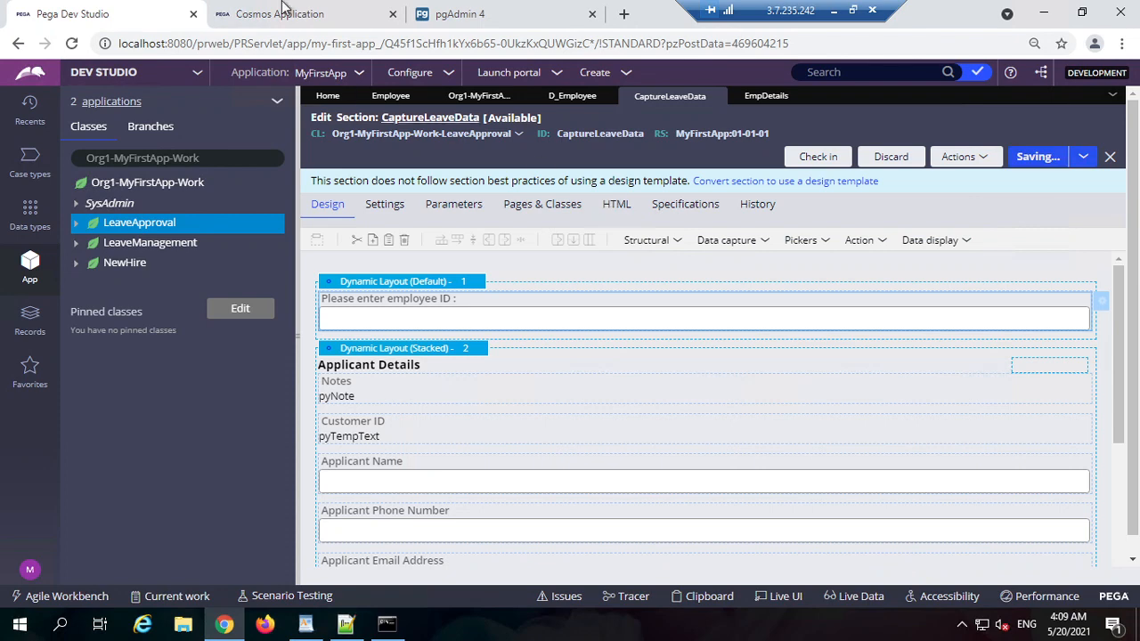
Step: Step the leave form to the address step and back, then list threads in the Clipboard Viewer
{"action": "left_click", "coordinate": [284, 10]}
{"action": "left_click", "coordinate": [819, 527]}
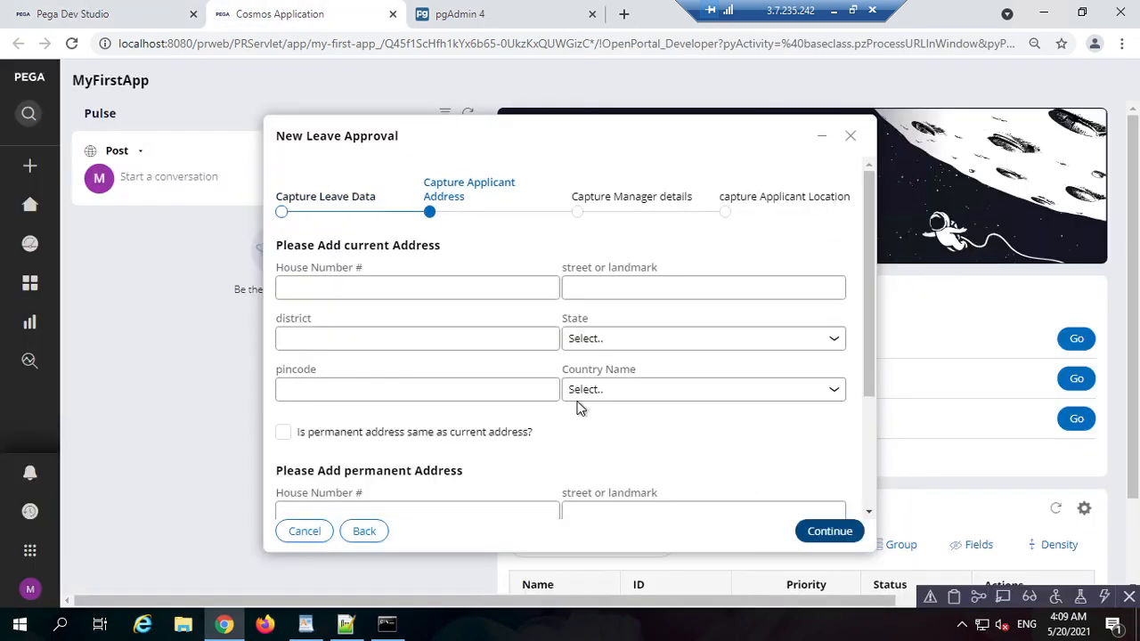
{"action": "left_click", "coordinate": [358, 534]}
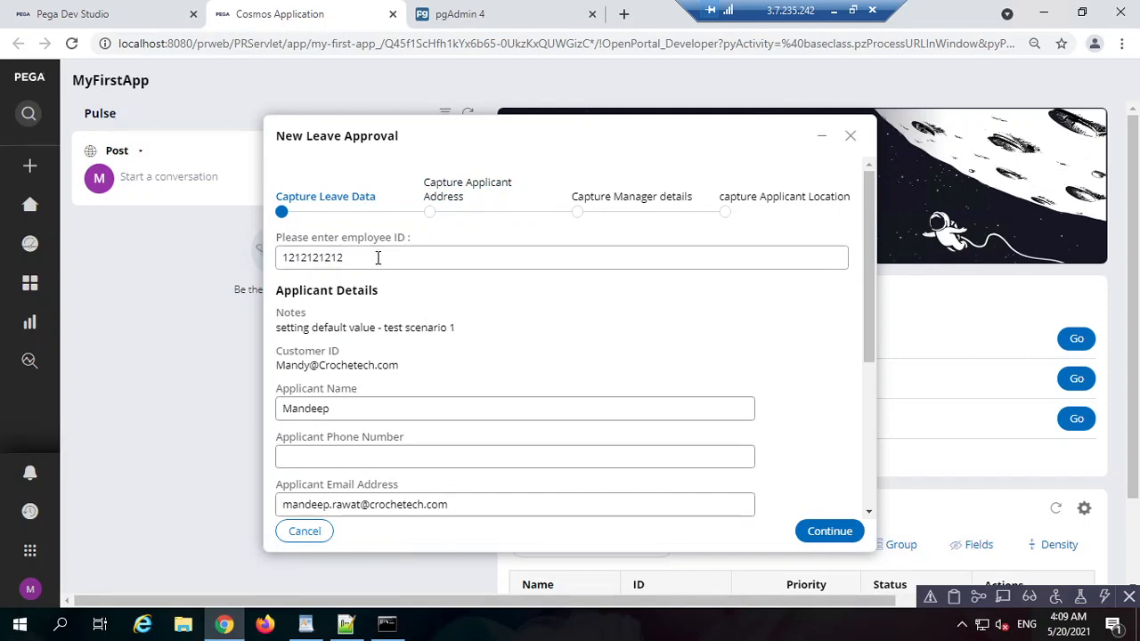
{"action": "left_click", "coordinate": [953, 597]}
{"action": "double_click", "coordinate": [579, 27]}
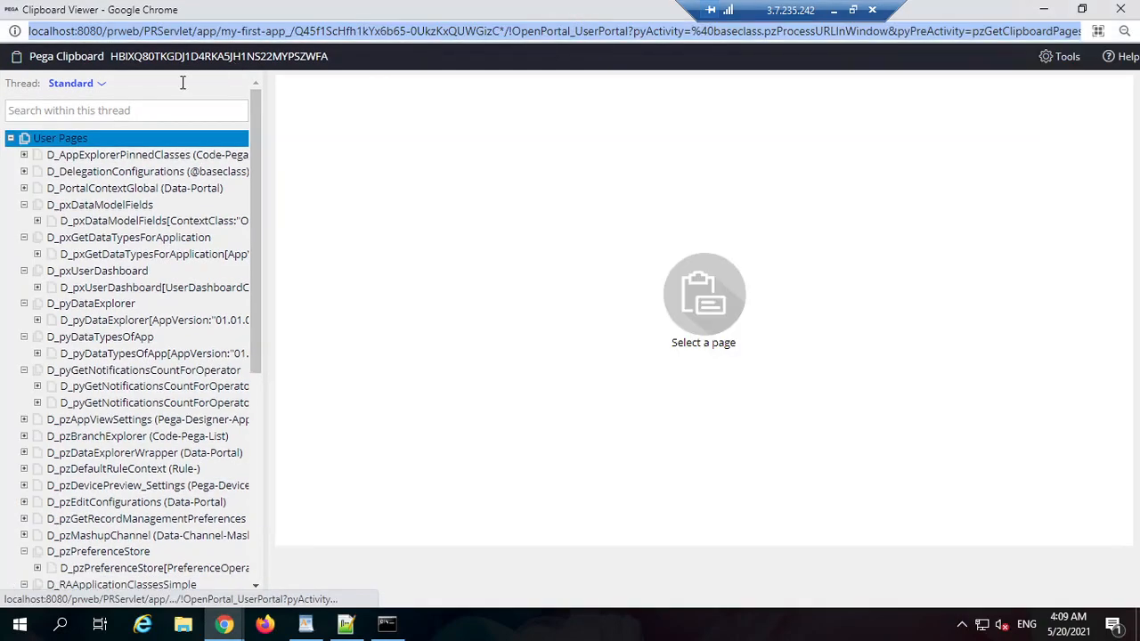
{"action": "left_click", "coordinate": [75, 83]}
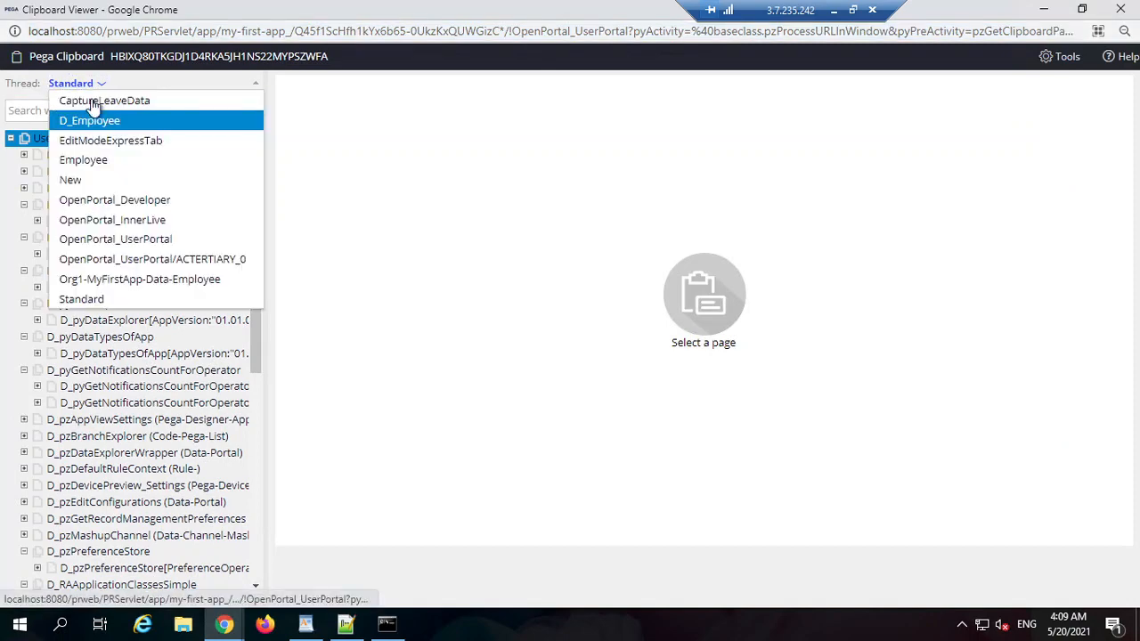
{"action": "left_click", "coordinate": [1119, 11]}
{"action": "left_click", "coordinate": [107, 14]}
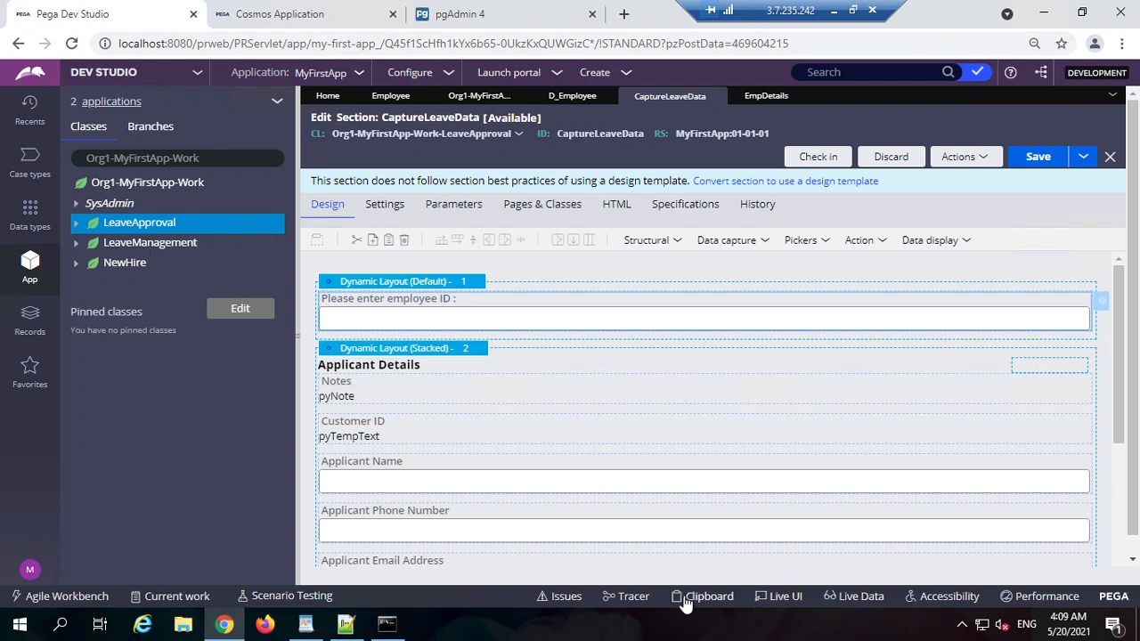
Step: Recheck the clipboard threads from Dev Studio, then close the Cosmos Application portal
{"action": "left_click", "coordinate": [686, 602]}
{"action": "double_click", "coordinate": [502, 25]}
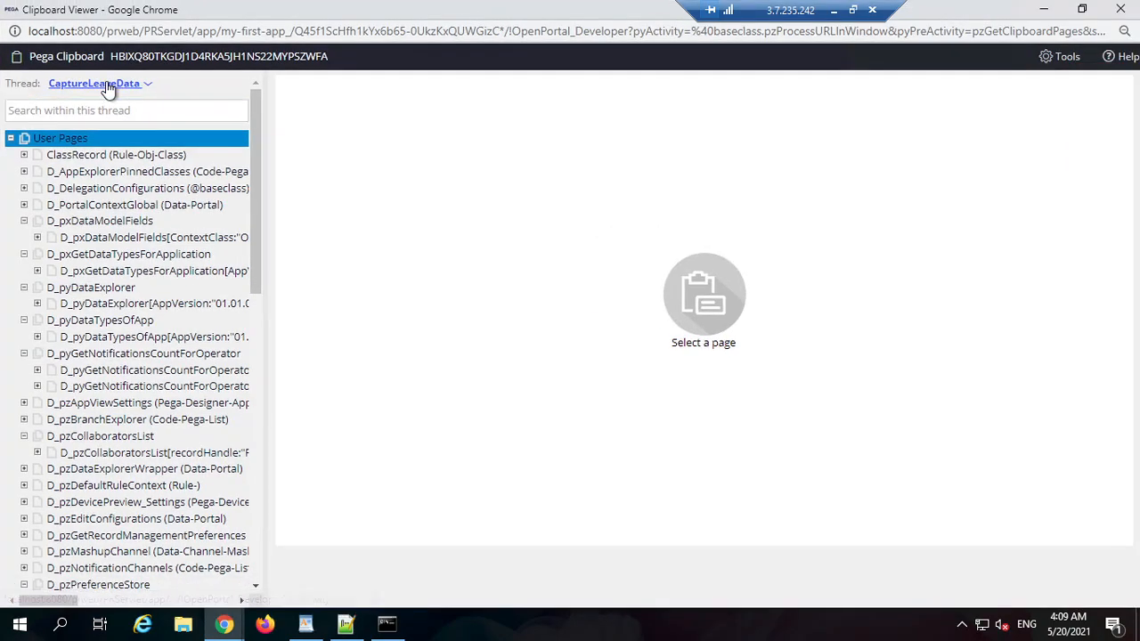
{"action": "left_click", "coordinate": [104, 84]}
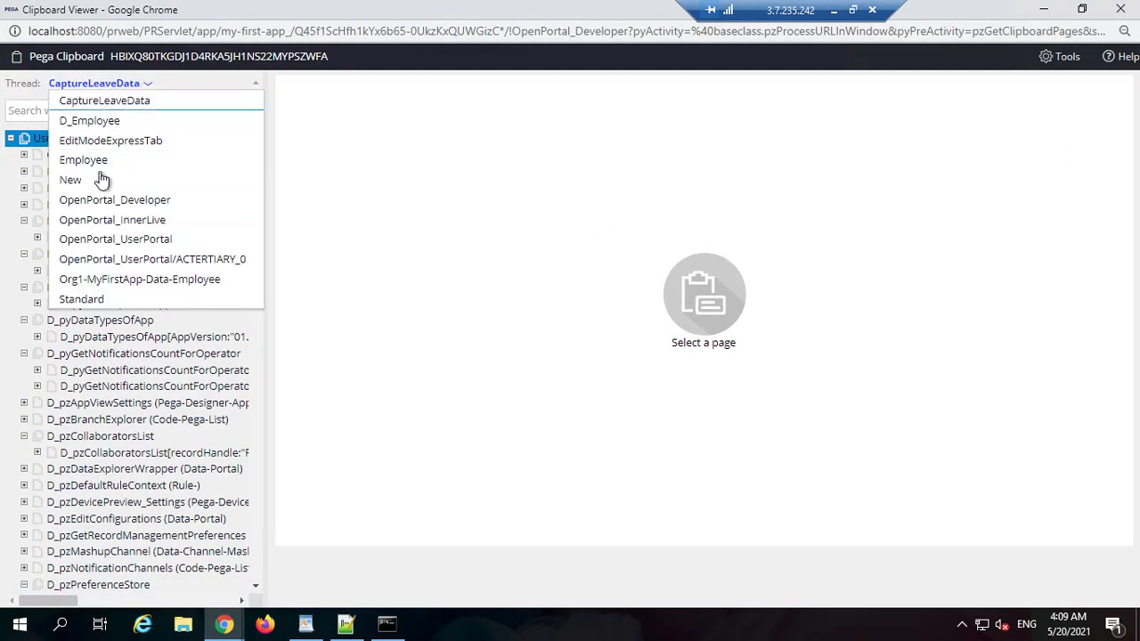
{"action": "left_click", "coordinate": [1119, 9]}
{"action": "left_click", "coordinate": [294, 14]}
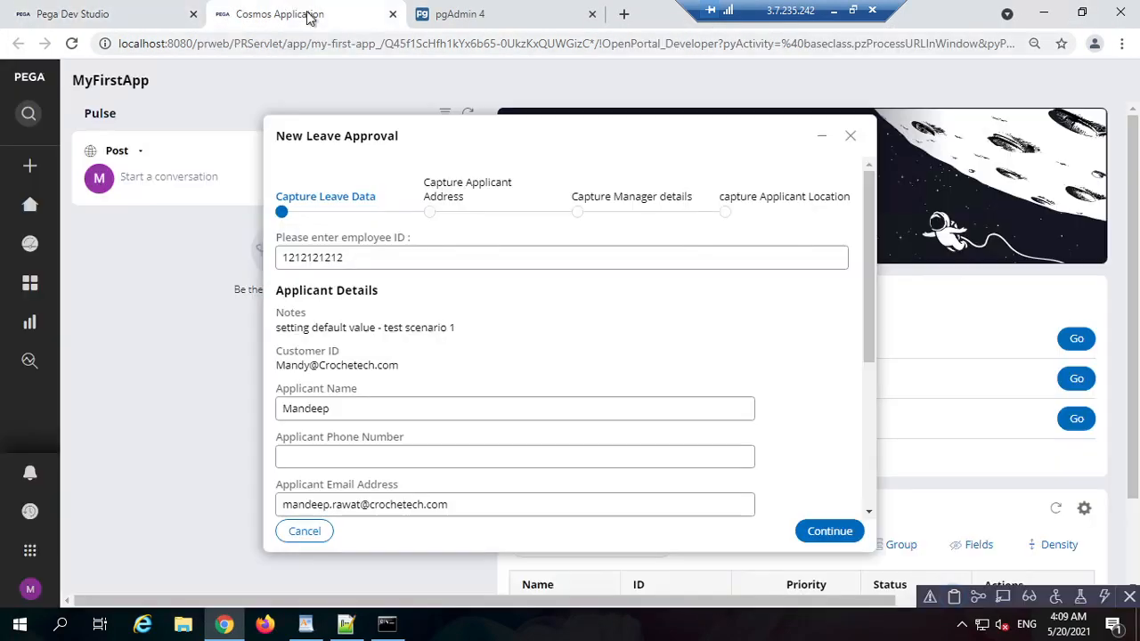
{"action": "left_click", "coordinate": [392, 14]}
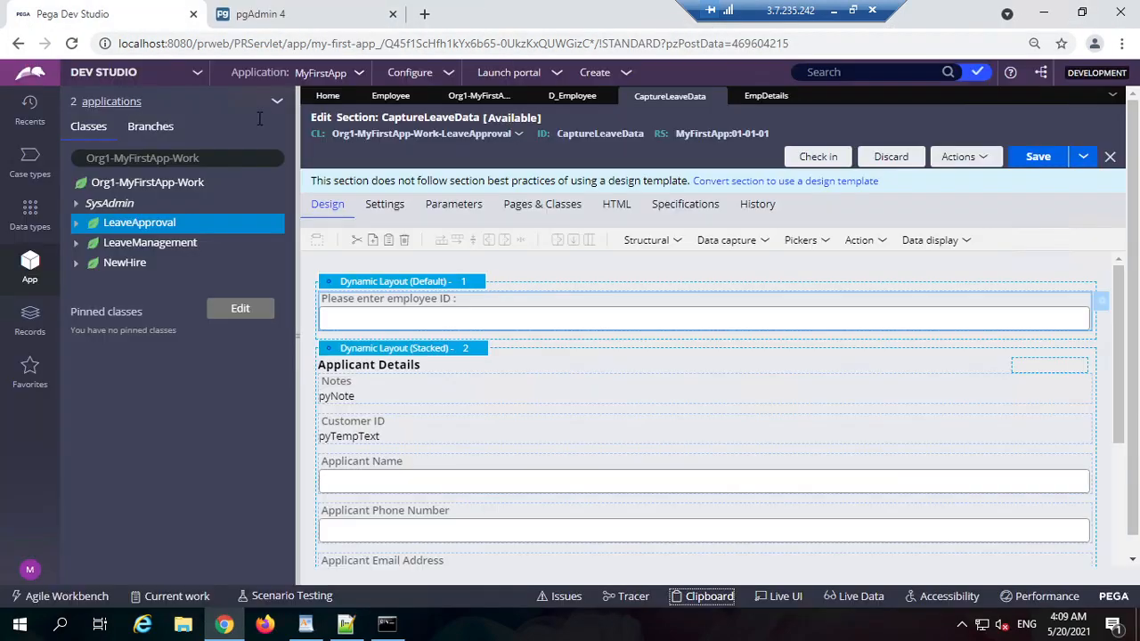
Step: Start a new Leave Approval case and open the Clipboard Viewer full screen
{"action": "left_click", "coordinate": [605, 72]}
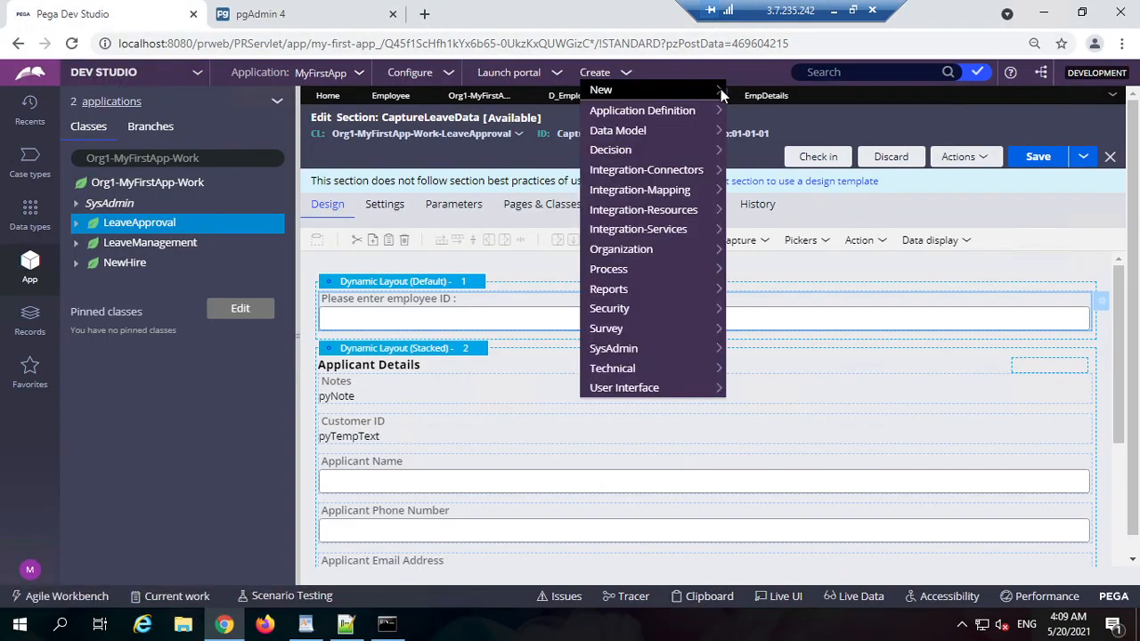
{"action": "left_click", "coordinate": [772, 90]}
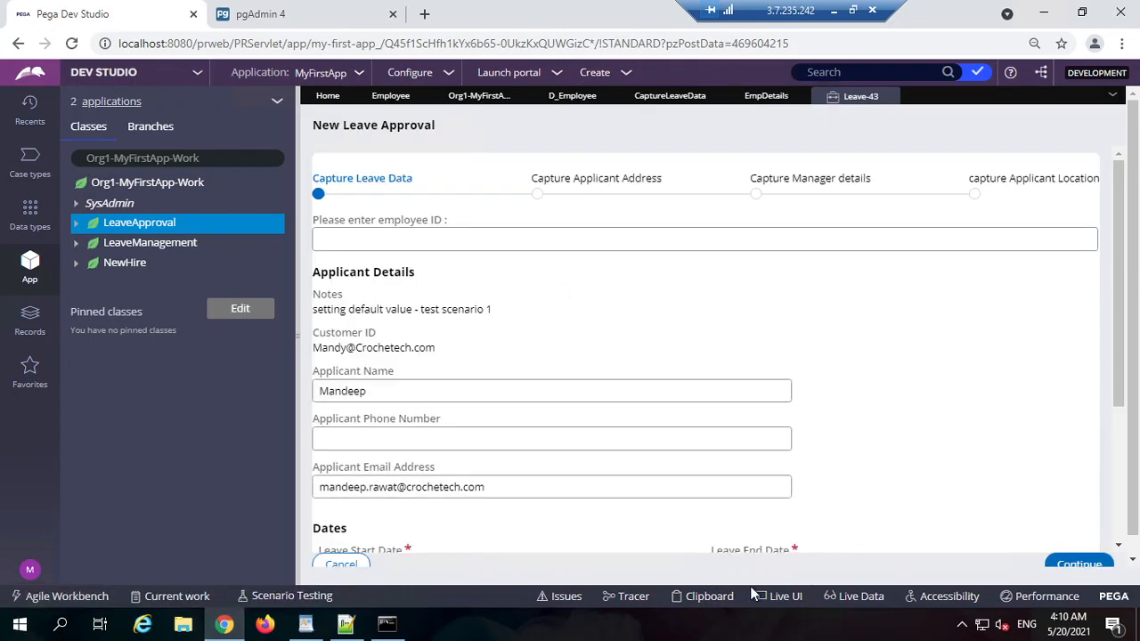
{"action": "left_click", "coordinate": [703, 596]}
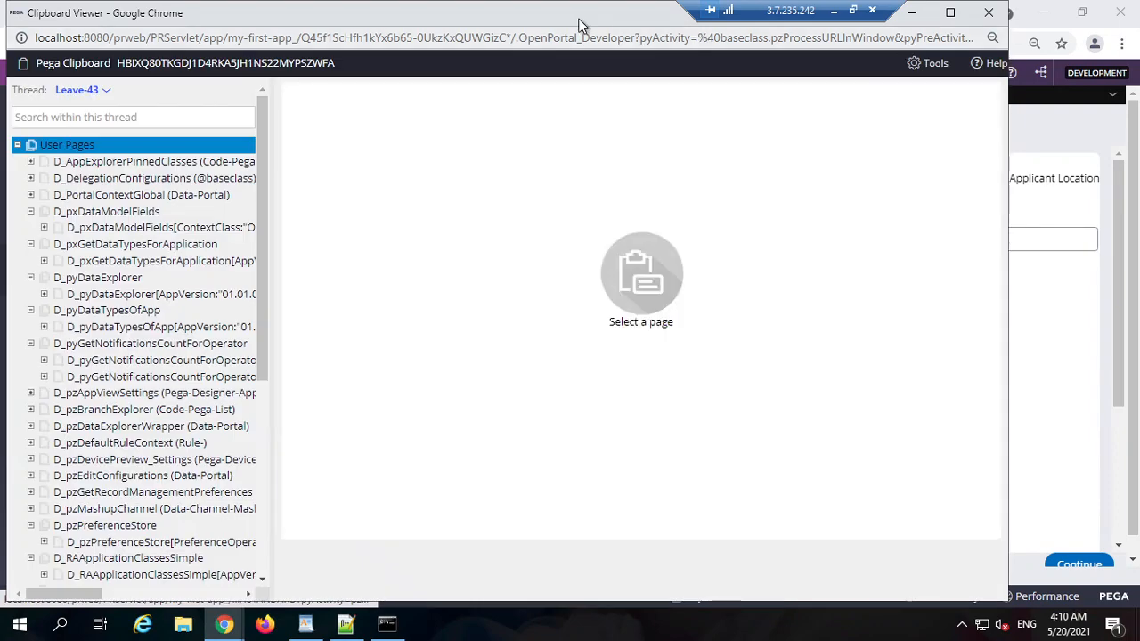
{"action": "left_click_drag", "start_coordinate": [501, 18], "coordinate": [563, 161]}
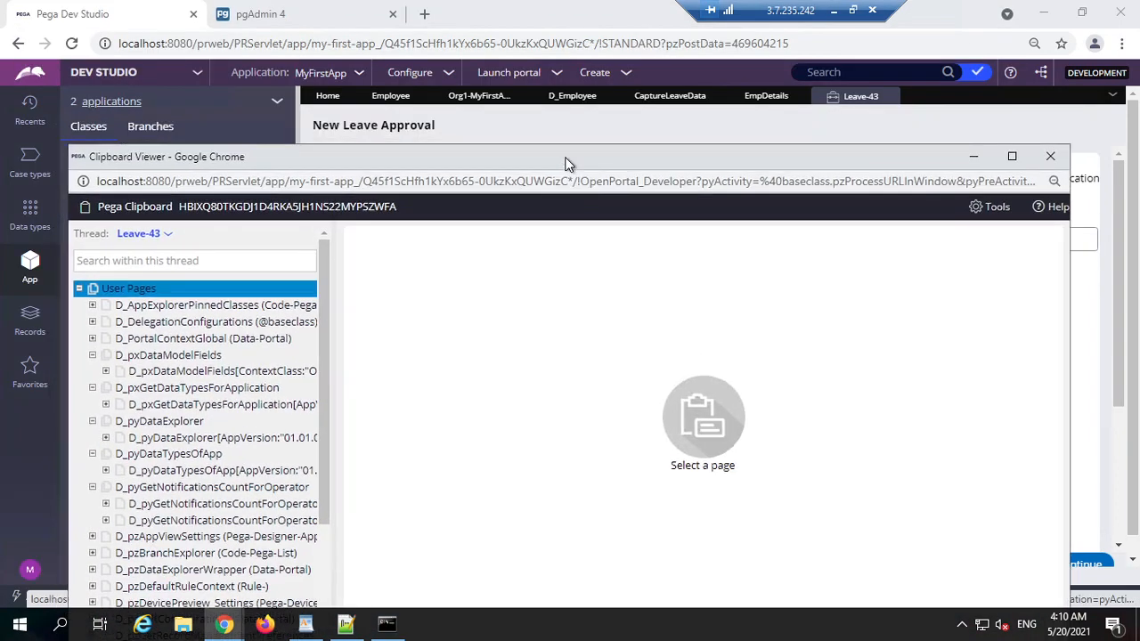
{"action": "left_click", "coordinate": [1011, 157]}
Step: Inspect pyWorkPage.EmpDetails, whose ID is empty, then focus the form's employee ID field
{"action": "scroll", "coordinate": [89, 499], "scroll_direction": "down", "scroll_amount": 3}
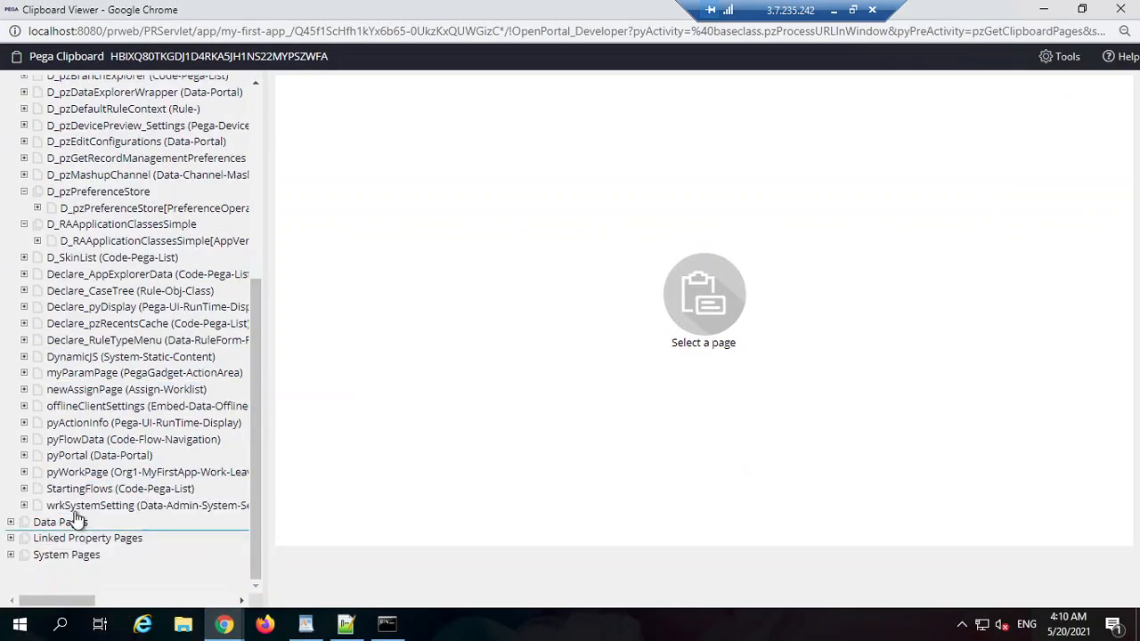
{"action": "left_click", "coordinate": [35, 489]}
{"action": "left_click", "coordinate": [25, 472]}
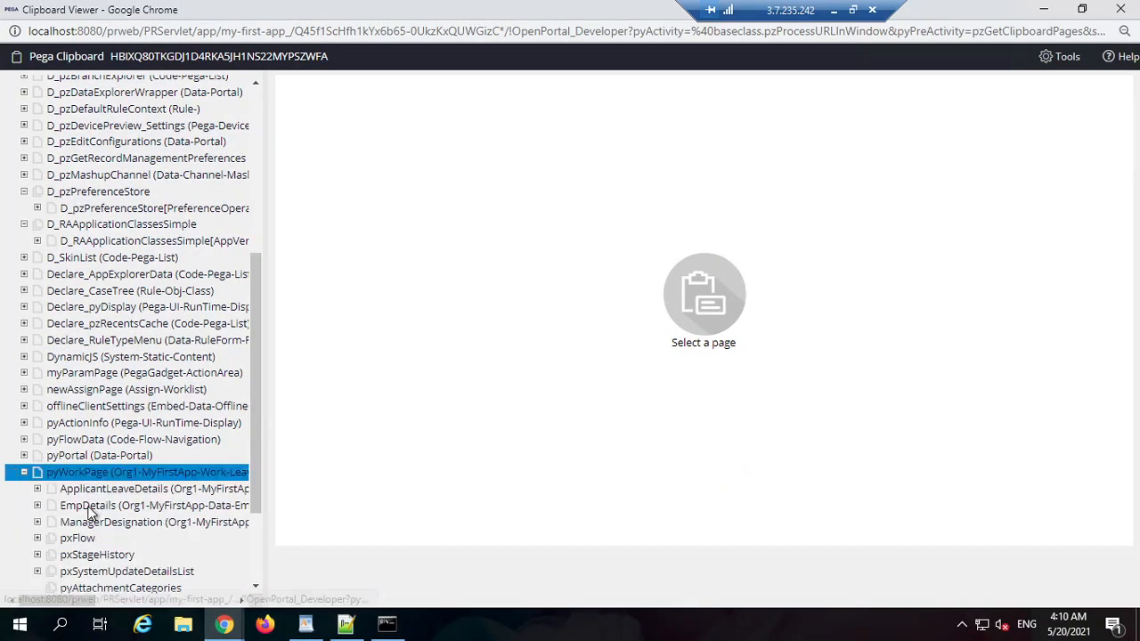
{"action": "left_click", "coordinate": [116, 422]}
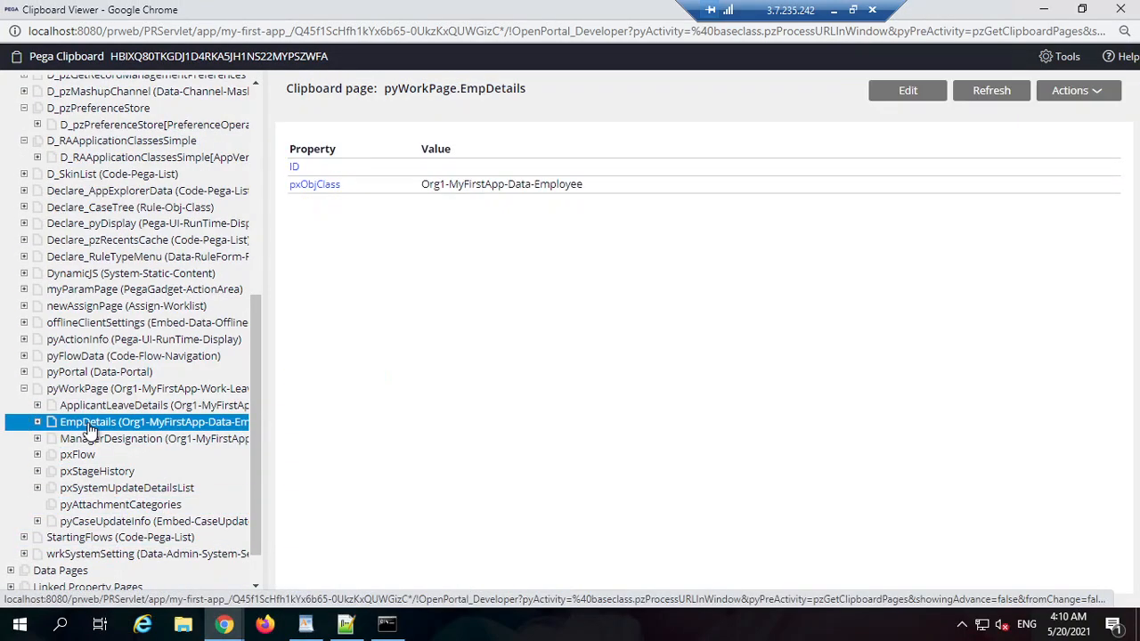
{"action": "left_click", "coordinate": [1043, 9]}
{"action": "left_click", "coordinate": [382, 234]}
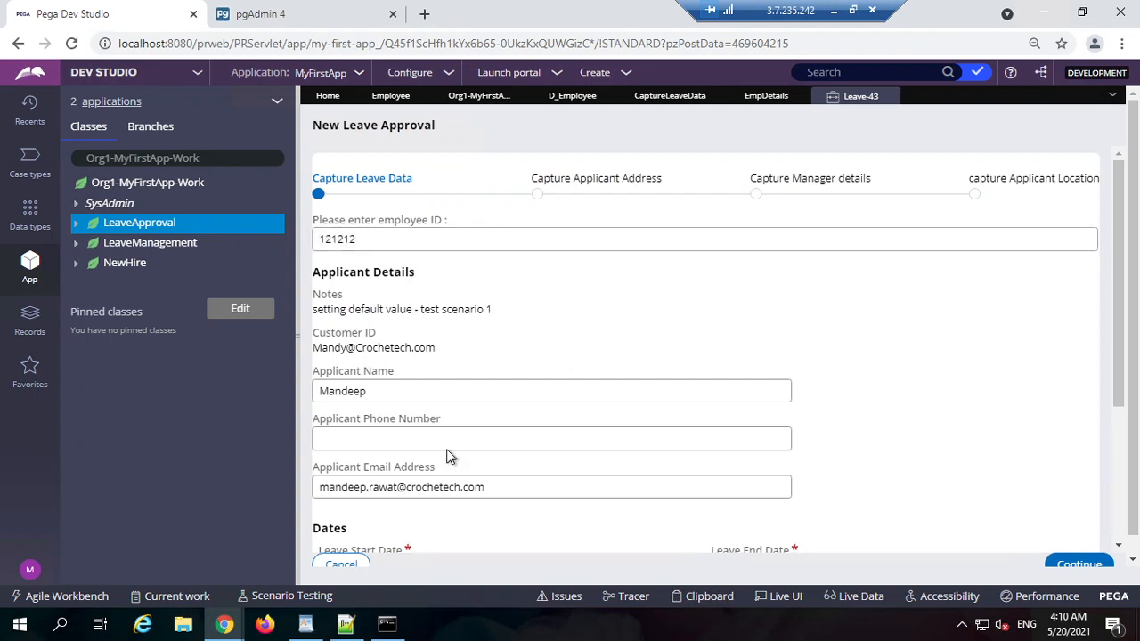
Step: Refresh pyWorkPage.EmpDetails in the Clipboard Viewer and confirm its ID reads 121212
{"action": "mouse_move", "coordinate": [224, 627]}
{"action": "left_click", "coordinate": [369, 584]}
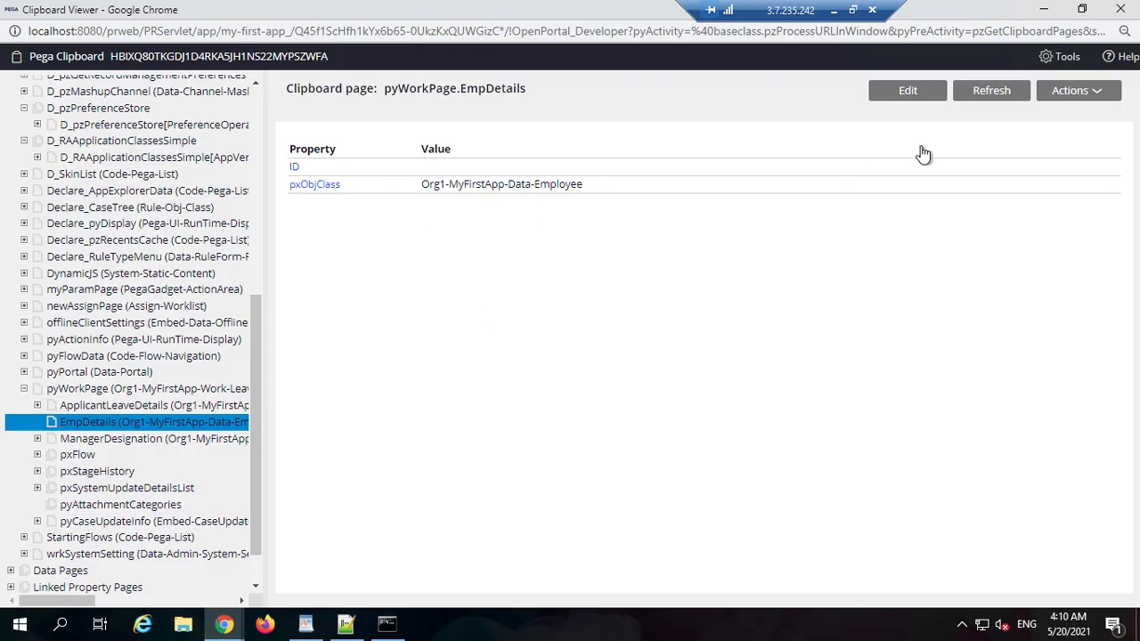
{"action": "left_click", "coordinate": [993, 93]}
{"action": "left_click", "coordinate": [1047, 11]}
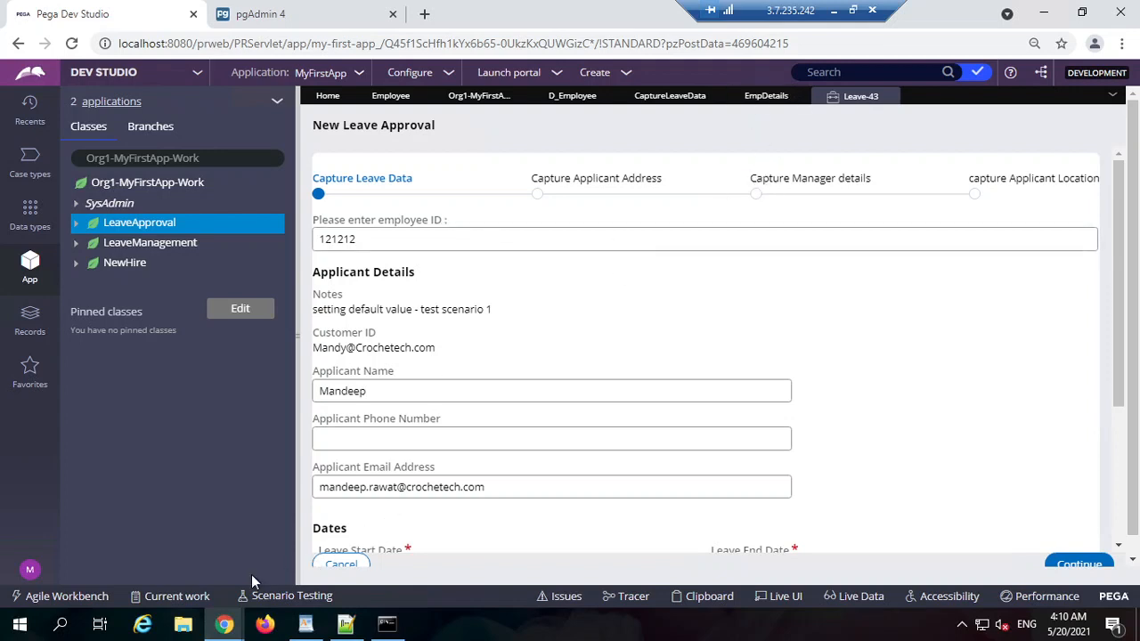
{"action": "mouse_move", "coordinate": [225, 623]}
{"action": "left_click", "coordinate": [356, 579]}
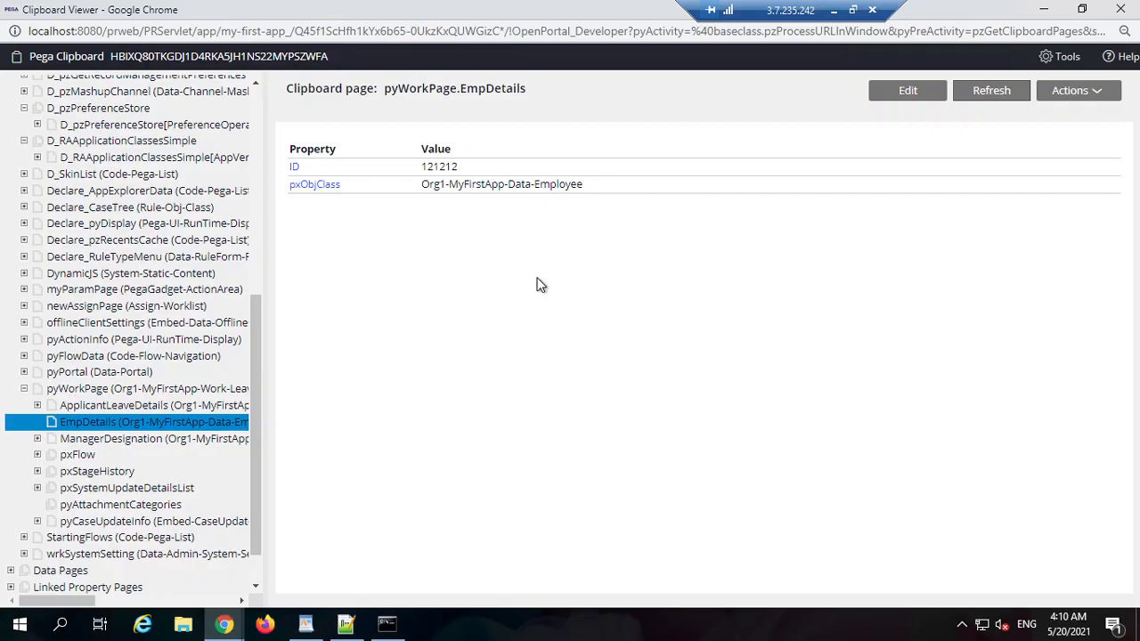
{"action": "double_click", "coordinate": [442, 167]}
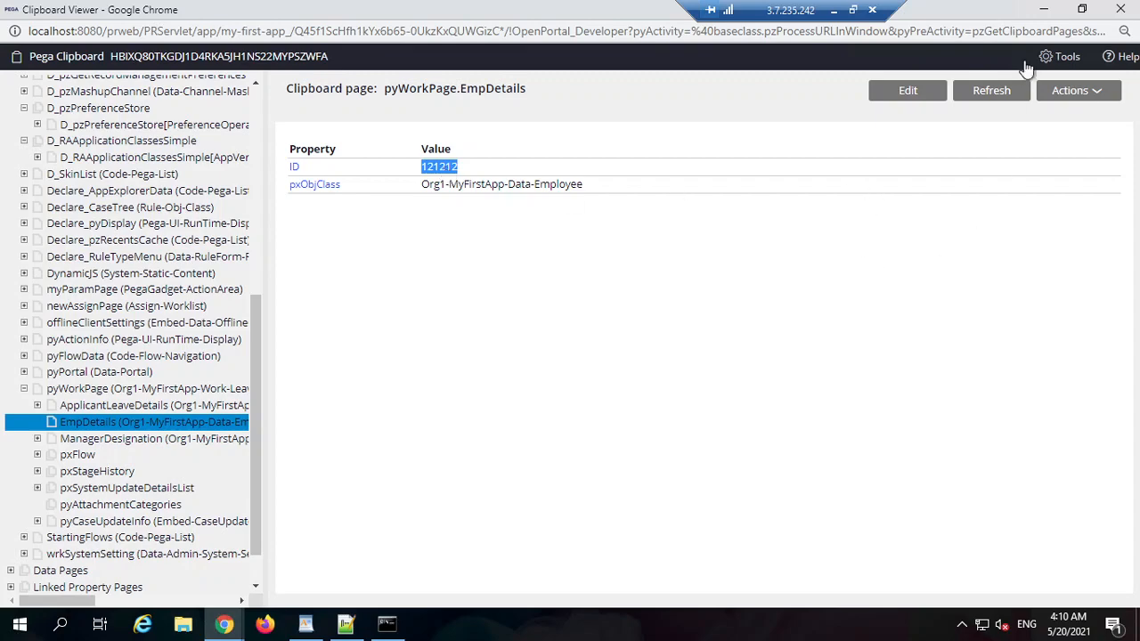
{"action": "left_click", "coordinate": [1044, 10]}
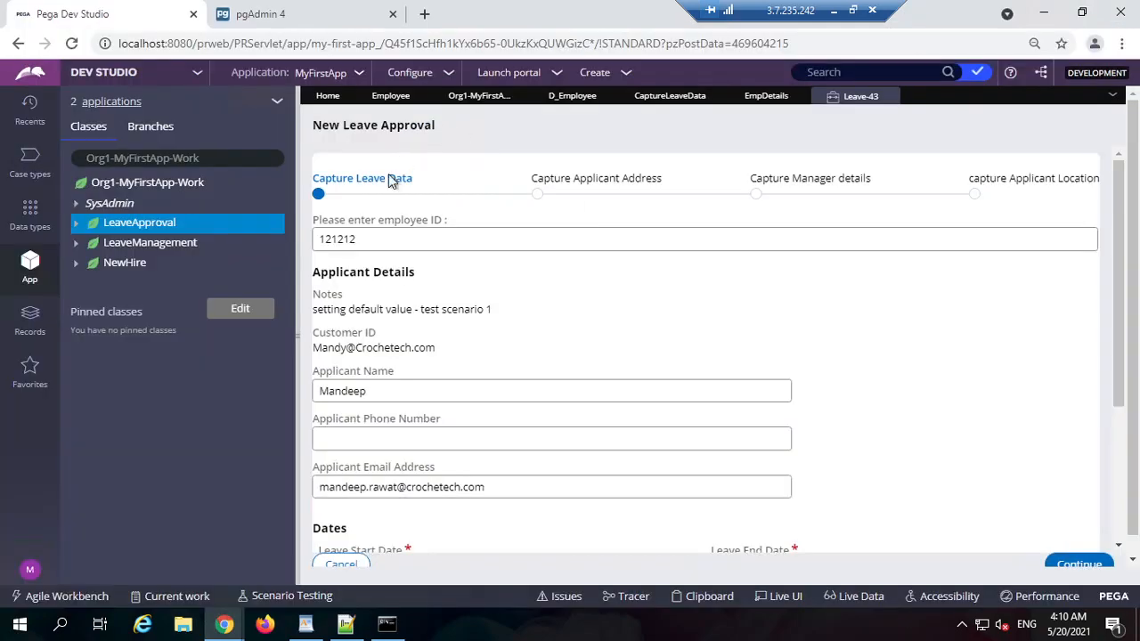
Step: Check the D_Employee data page's ID parameter and run the data page full screen
{"action": "left_click", "coordinate": [571, 96]}
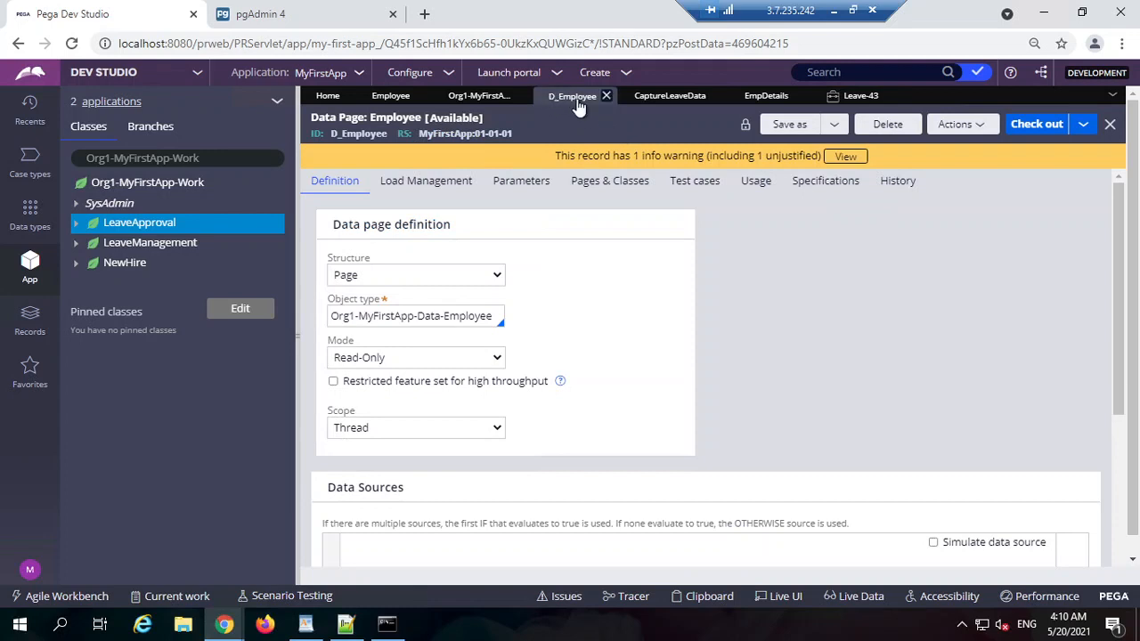
{"action": "left_click", "coordinate": [521, 184]}
{"action": "double_click", "coordinate": [376, 303]}
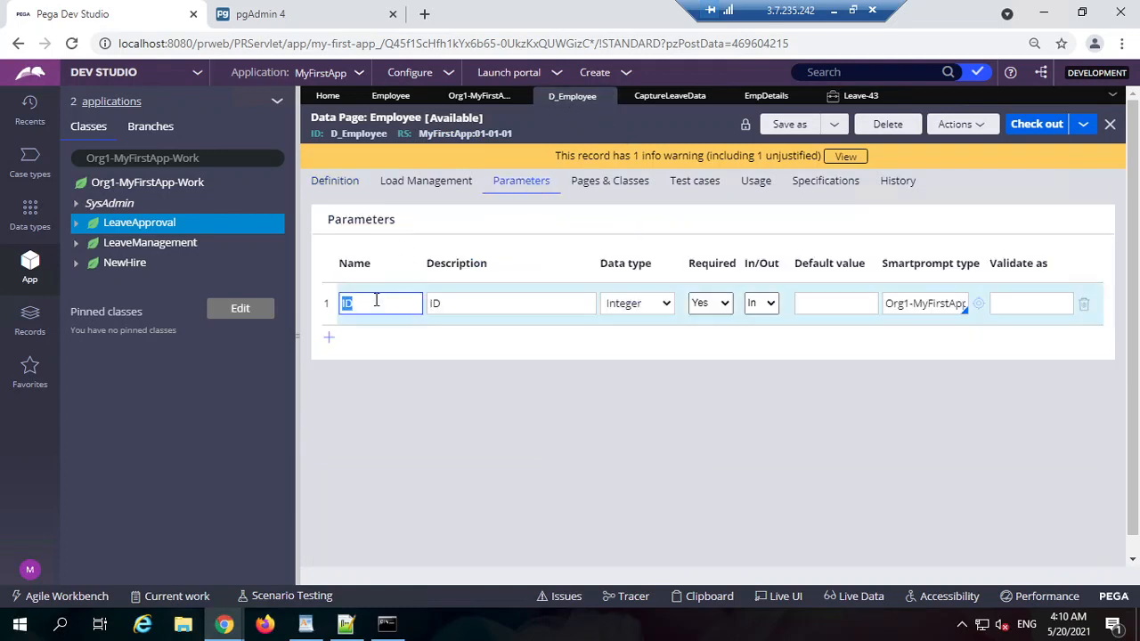
{"action": "left_click", "coordinate": [966, 129]}
{"action": "left_click", "coordinate": [939, 146]}
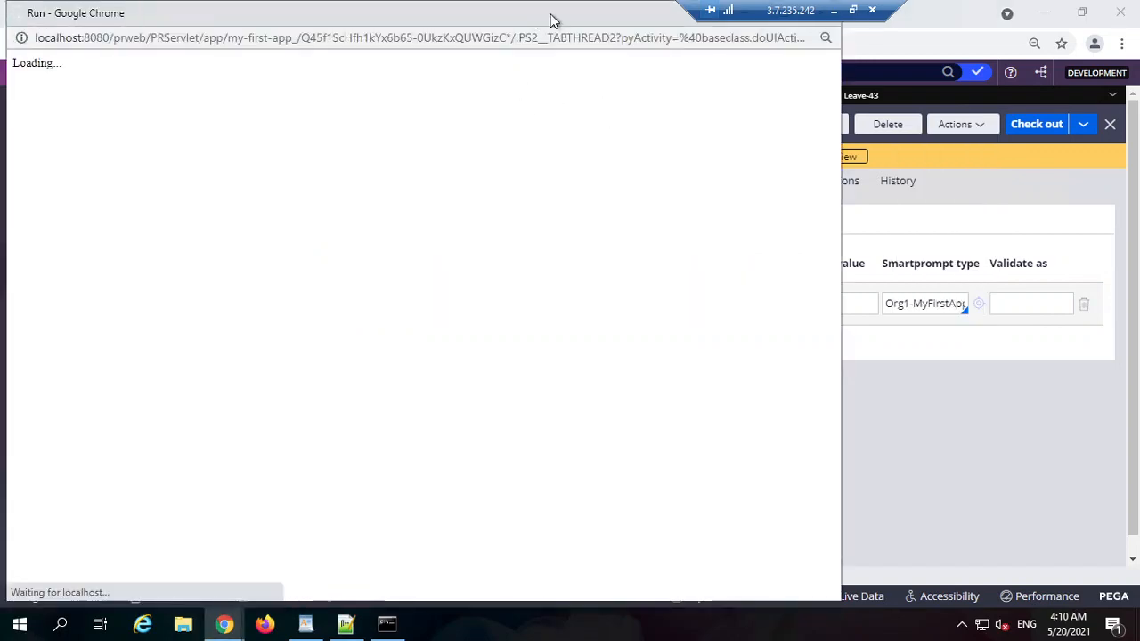
{"action": "double_click", "coordinate": [554, 20]}
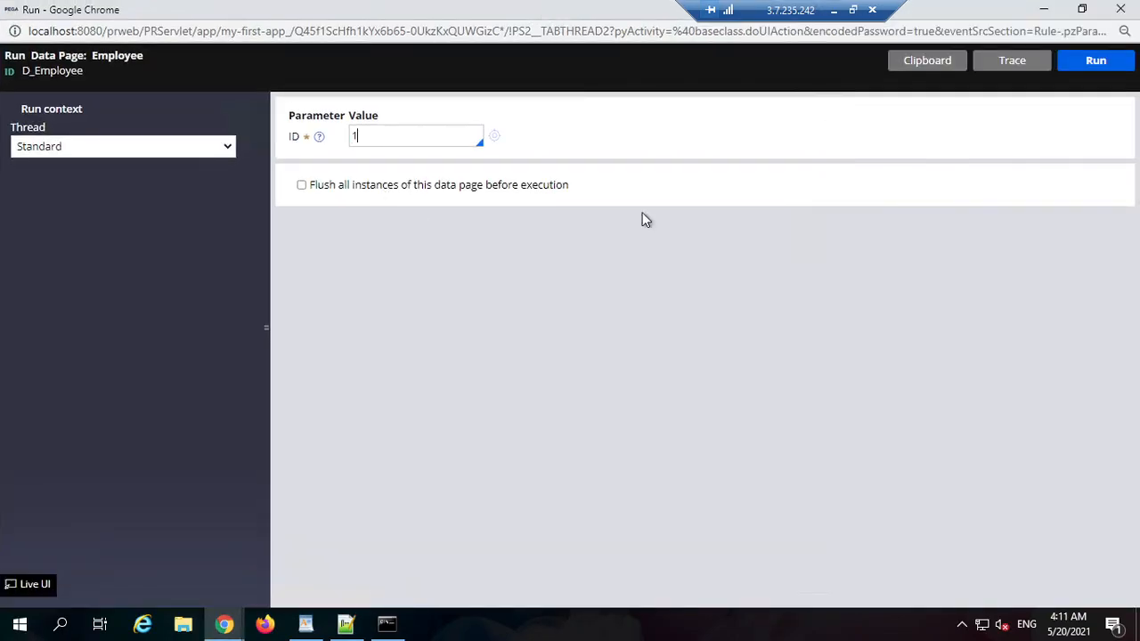
Step: Run D_Employee with IDs 1, 2 and 121212, then clear the ID parameter
{"action": "left_click", "coordinate": [1097, 62]}
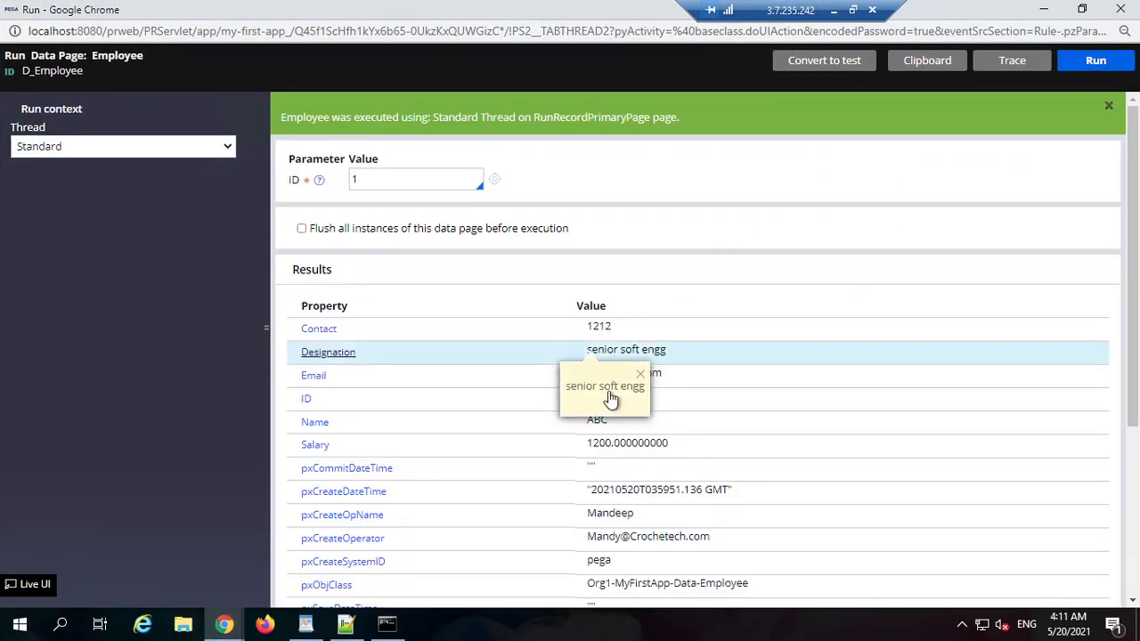
{"action": "scroll", "coordinate": [610, 398], "scroll_direction": "down", "scroll_amount": 3}
{"action": "scroll", "coordinate": [758, 321], "scroll_direction": "up", "scroll_amount": 3}
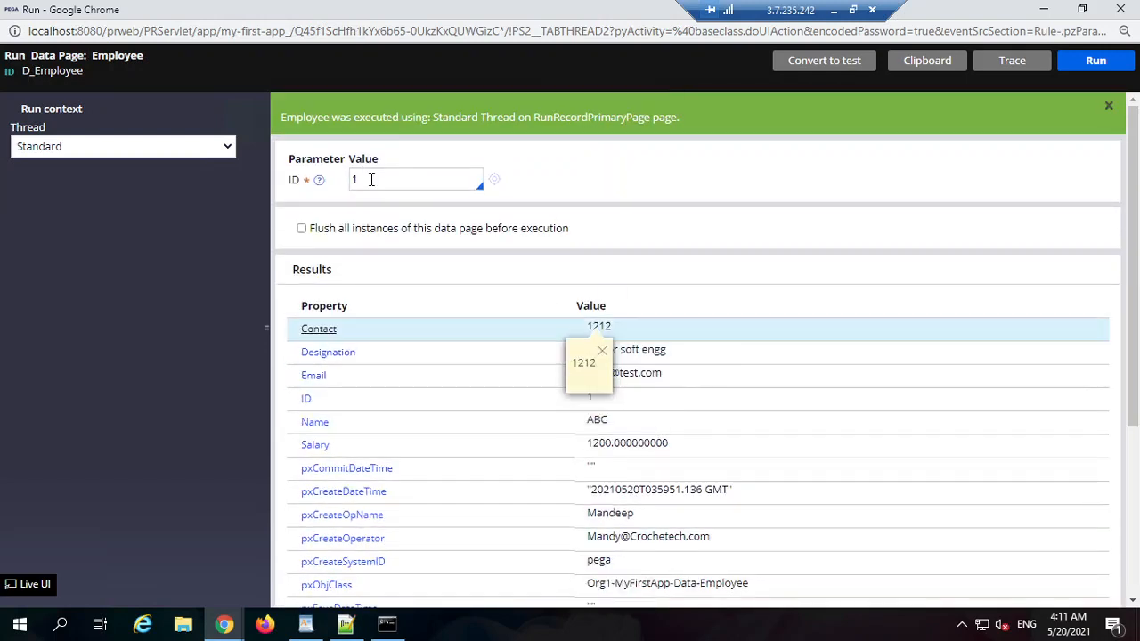
{"action": "key", "text": "Return"}
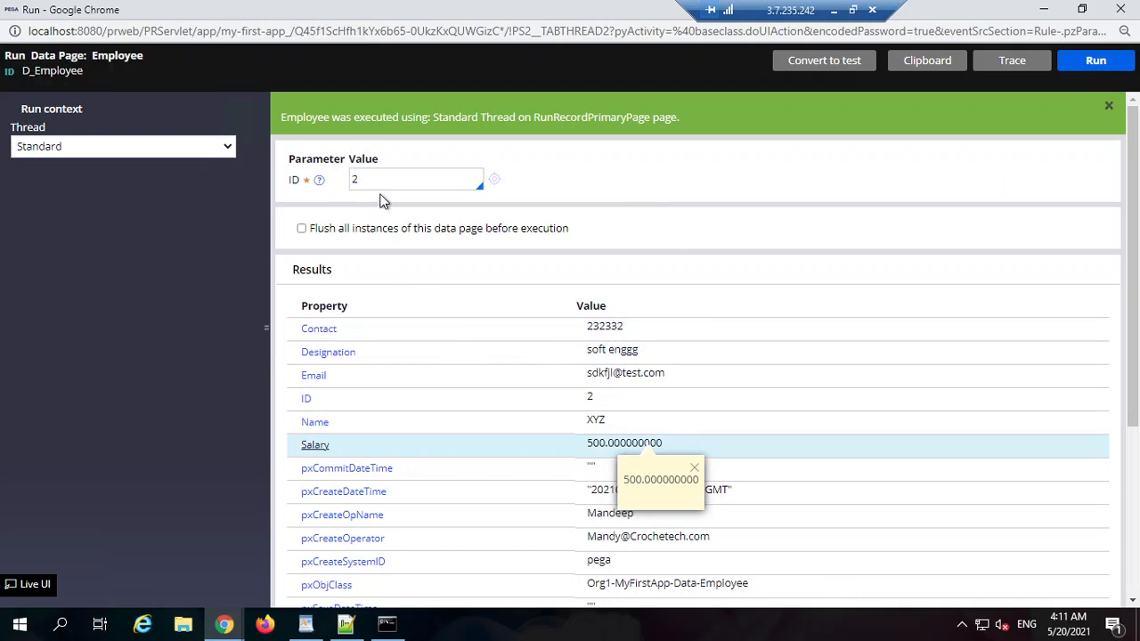
{"action": "left_click", "coordinate": [1097, 63]}
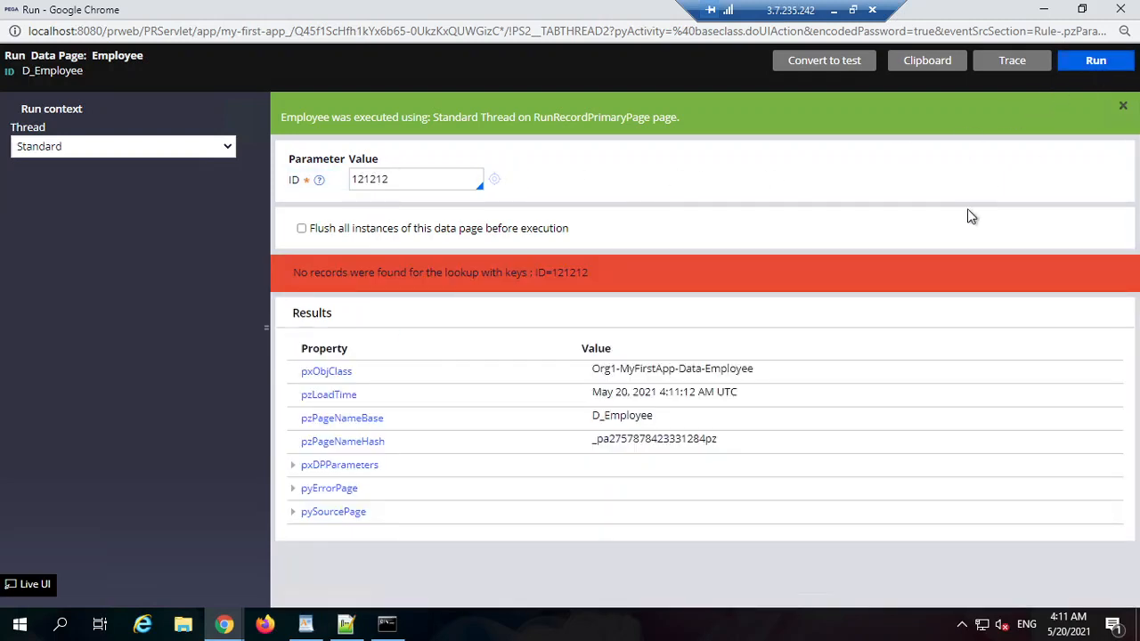
{"action": "double_click", "coordinate": [568, 276]}
{"action": "double_click", "coordinate": [427, 180]}
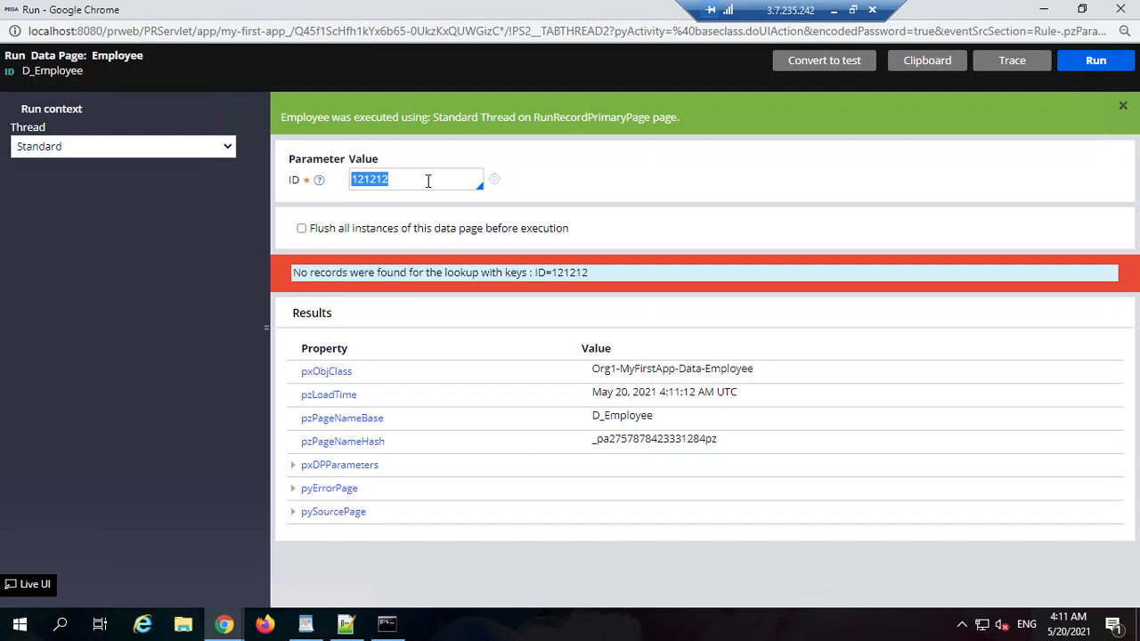
{"action": "key", "text": "BackSpace"}
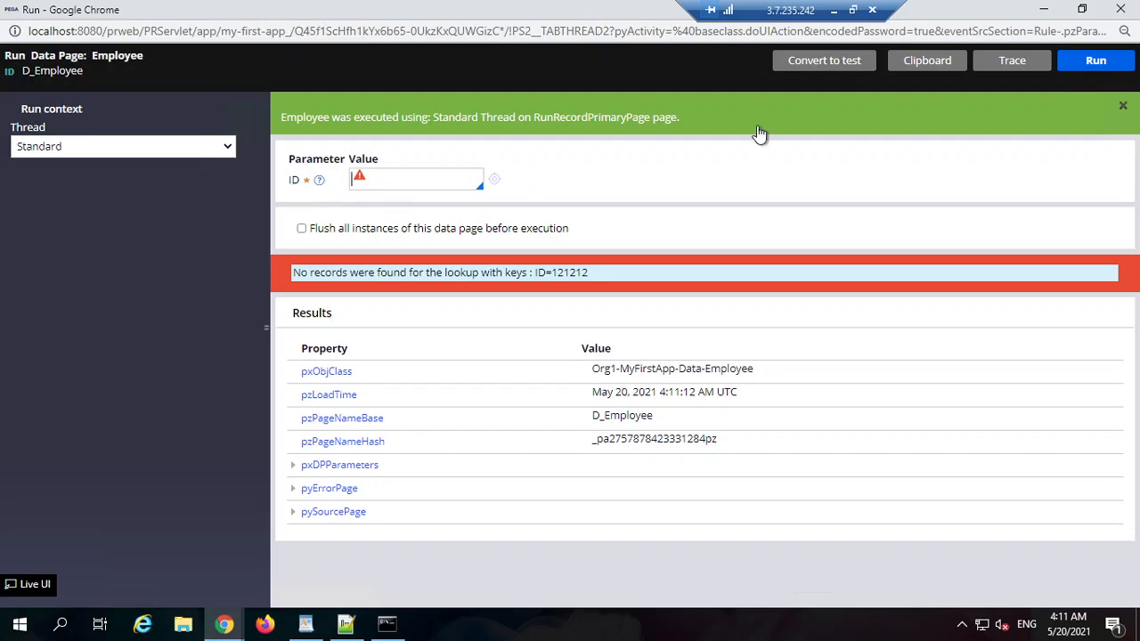
{"action": "left_click", "coordinate": [1044, 11]}
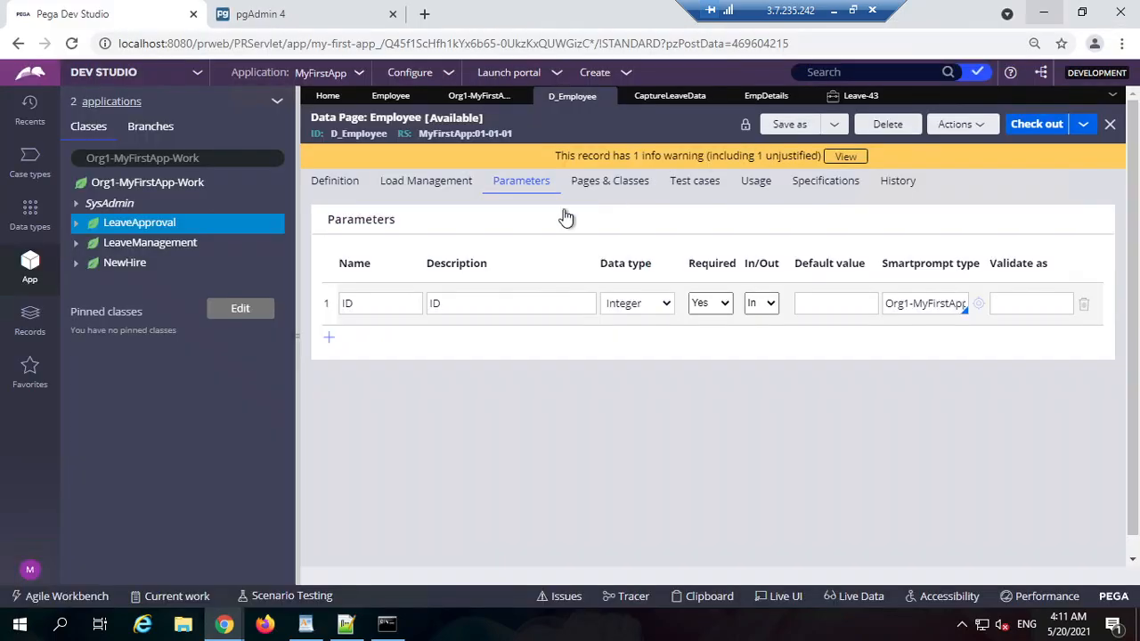
Step: Check ID 121212 on the Leave-43 form and the EmpDetails property, then open CaptureLeaveData
{"action": "left_click", "coordinate": [837, 99]}
{"action": "double_click", "coordinate": [377, 246]}
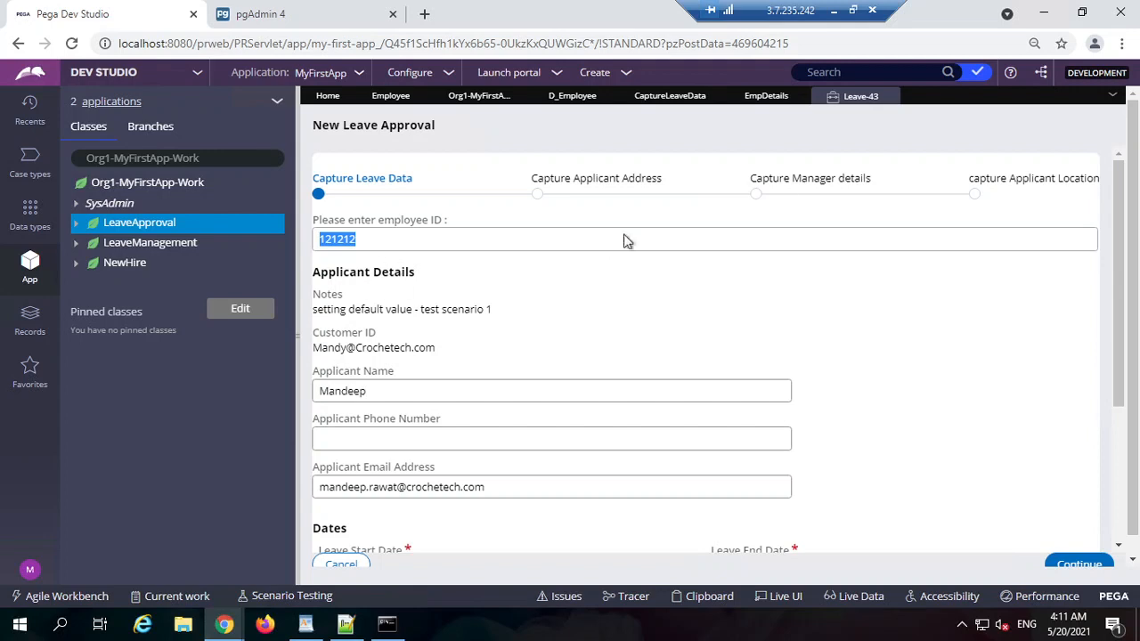
{"action": "left_click", "coordinate": [756, 98]}
{"action": "left_click", "coordinate": [674, 96]}
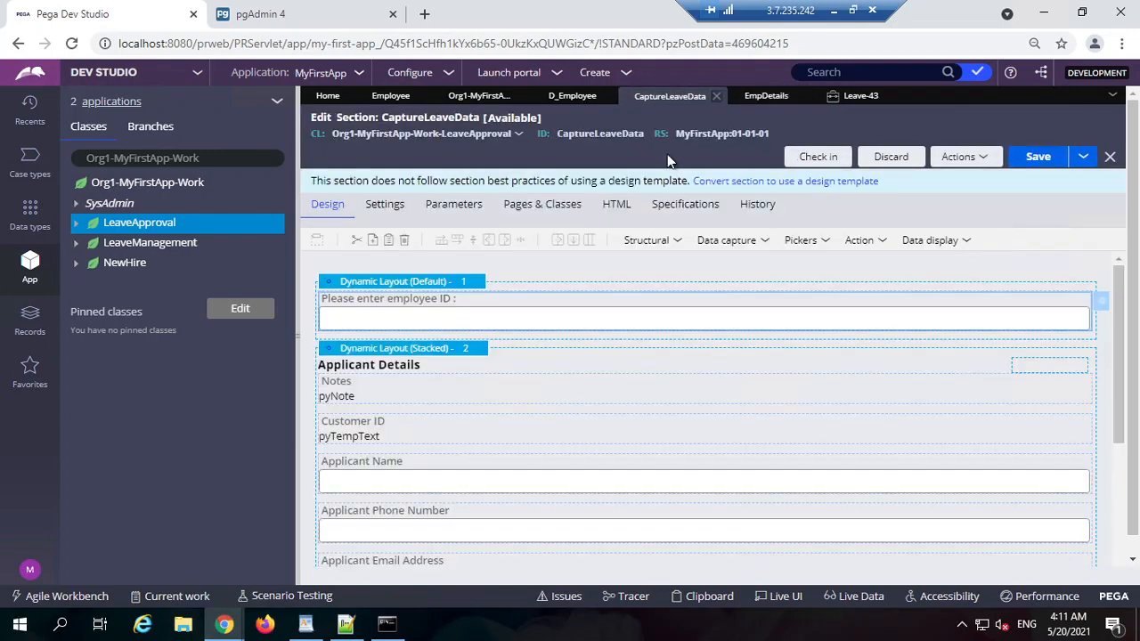
Step: Add a section refresh on the employee ID change that runs data transform GetEmployeeDetails
{"action": "left_click", "coordinate": [658, 249]}
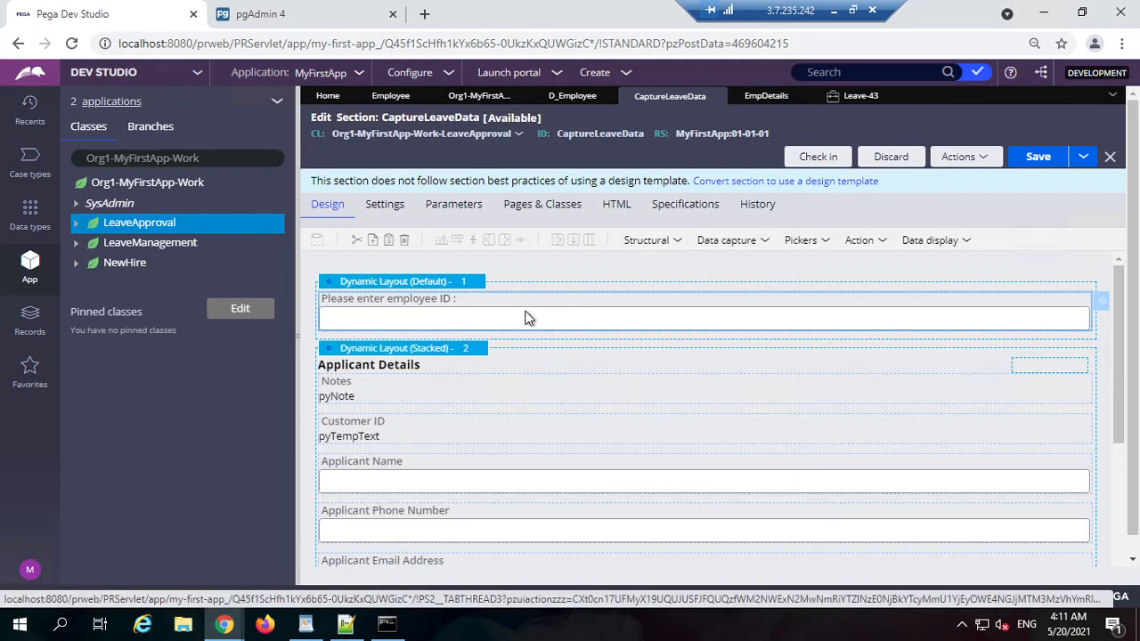
{"action": "double_click", "coordinate": [607, 317]}
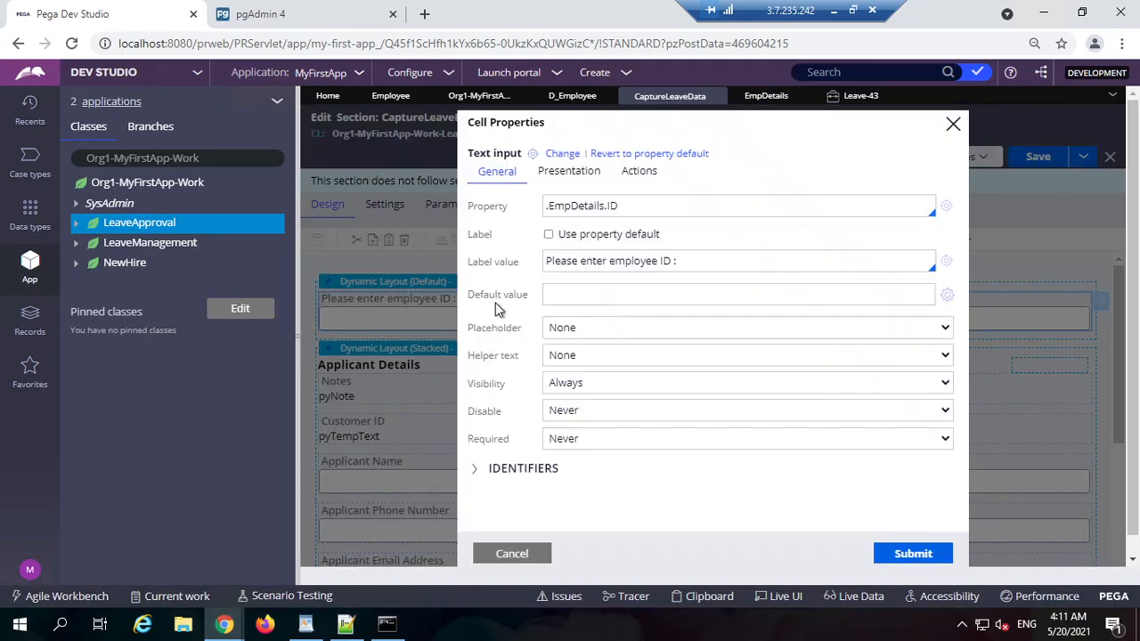
{"action": "left_click", "coordinate": [636, 181]}
{"action": "left_click", "coordinate": [628, 279]}
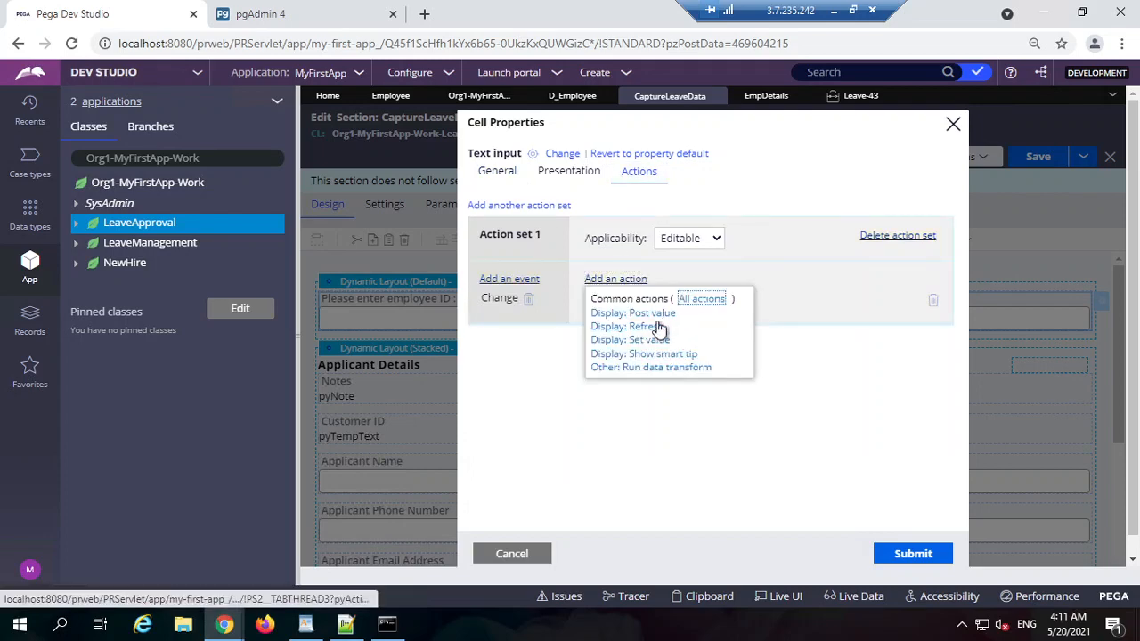
{"action": "left_click", "coordinate": [658, 328]}
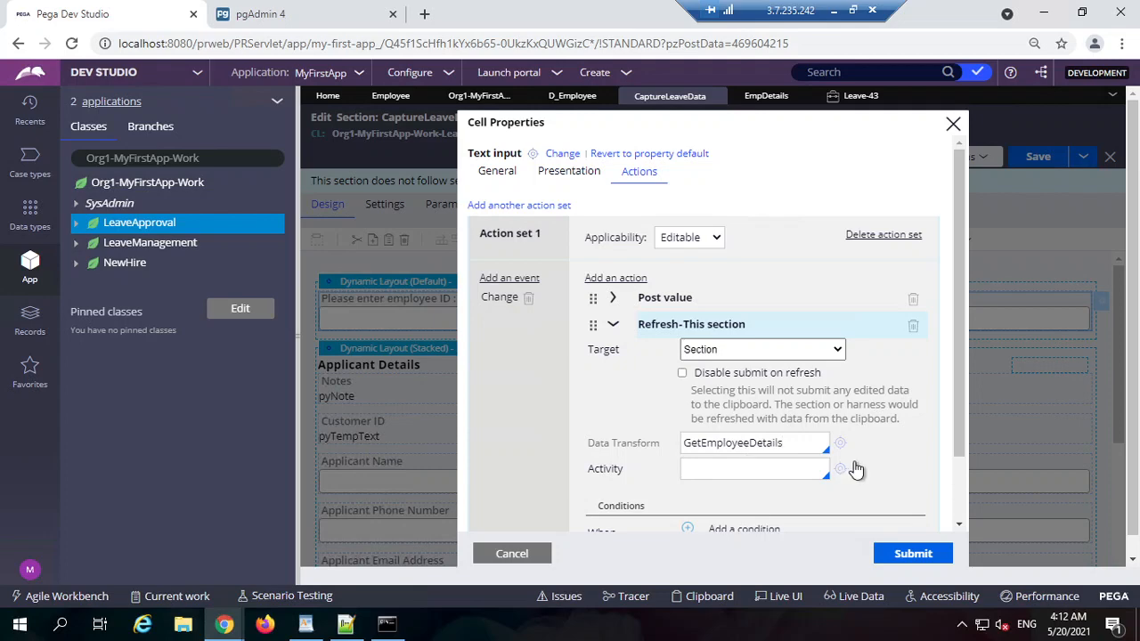
{"action": "left_click", "coordinate": [840, 445]}
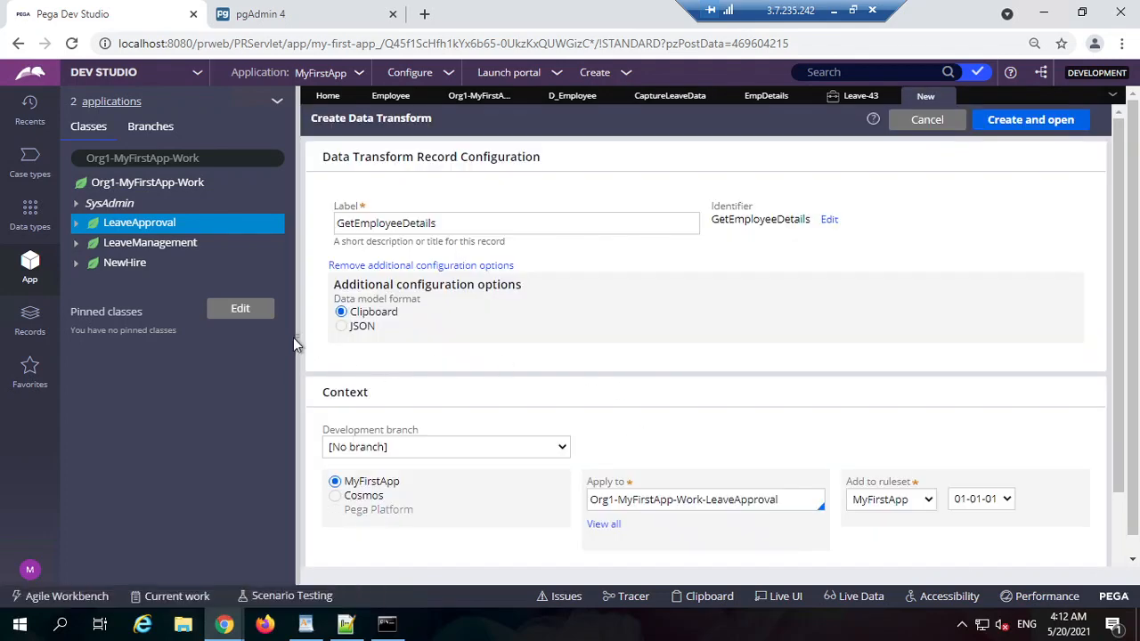
Step: Create GetEmployeeDetails on Org1-MyFirstApp-Work-LeaveApproval and view its empty Parameters list
{"action": "left_click", "coordinate": [298, 336]}
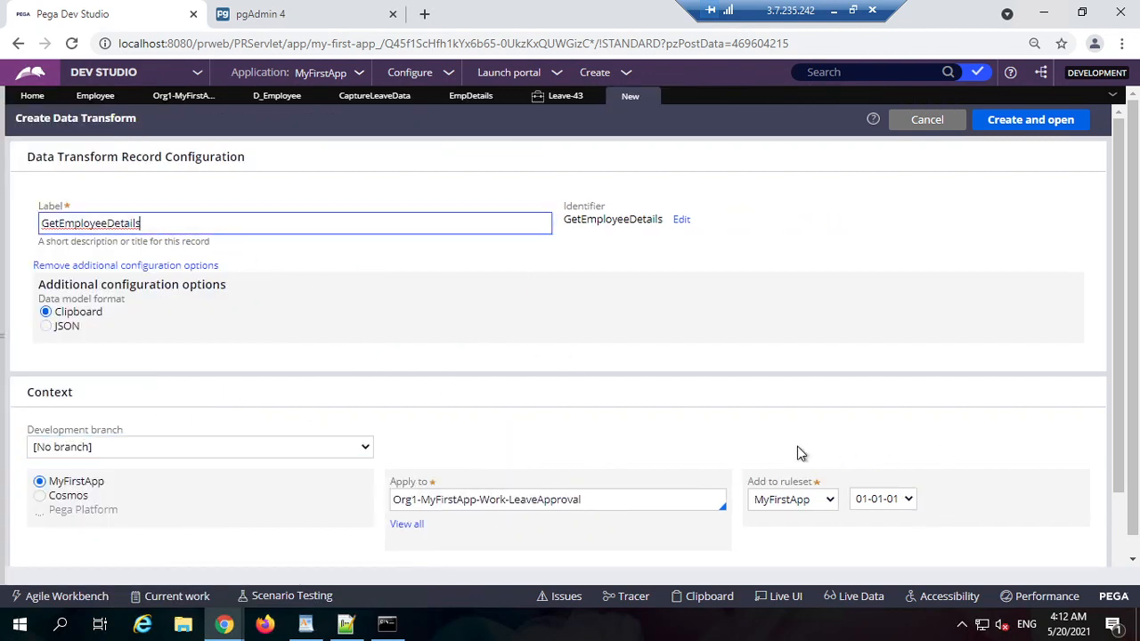
{"action": "left_click", "coordinate": [662, 500]}
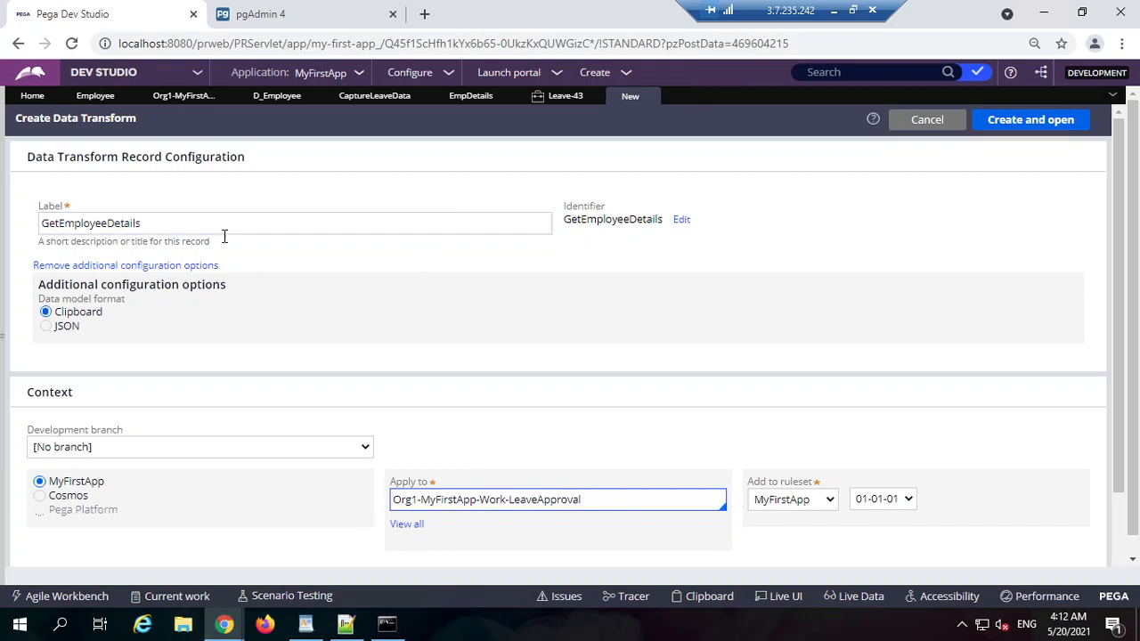
{"action": "left_click", "coordinate": [1037, 123]}
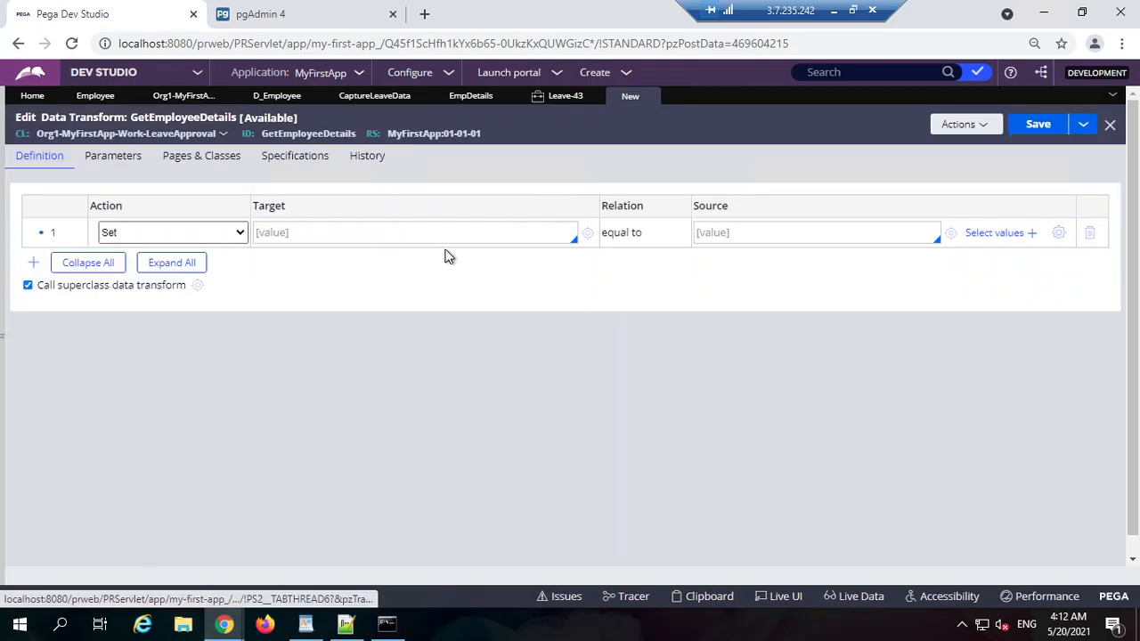
{"action": "left_click", "coordinate": [783, 233]}
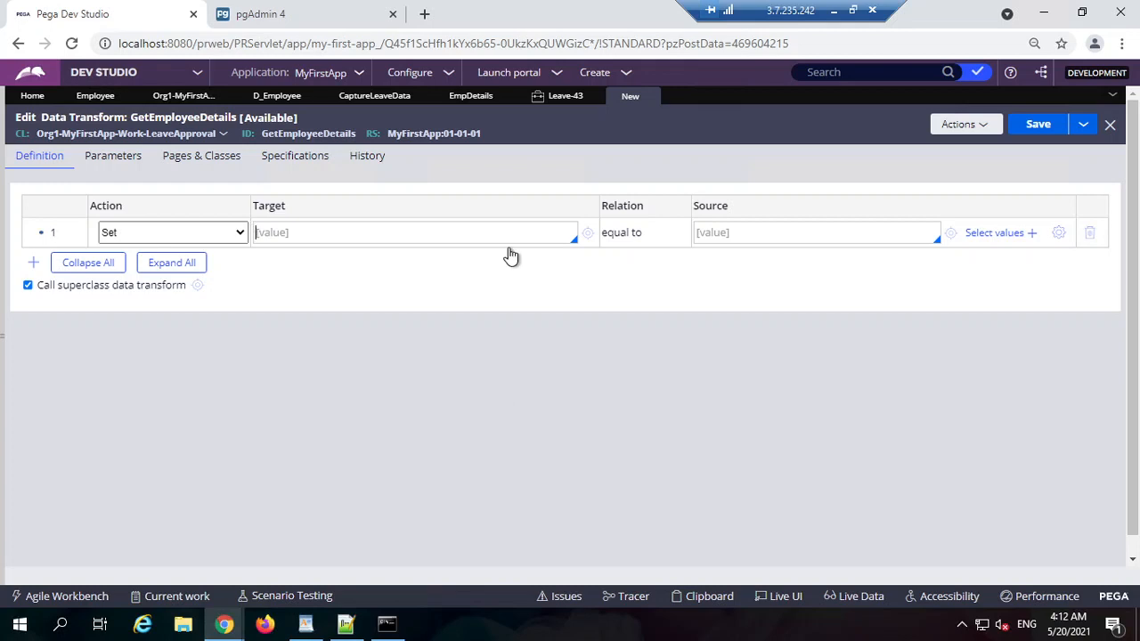
{"action": "left_click", "coordinate": [105, 155]}
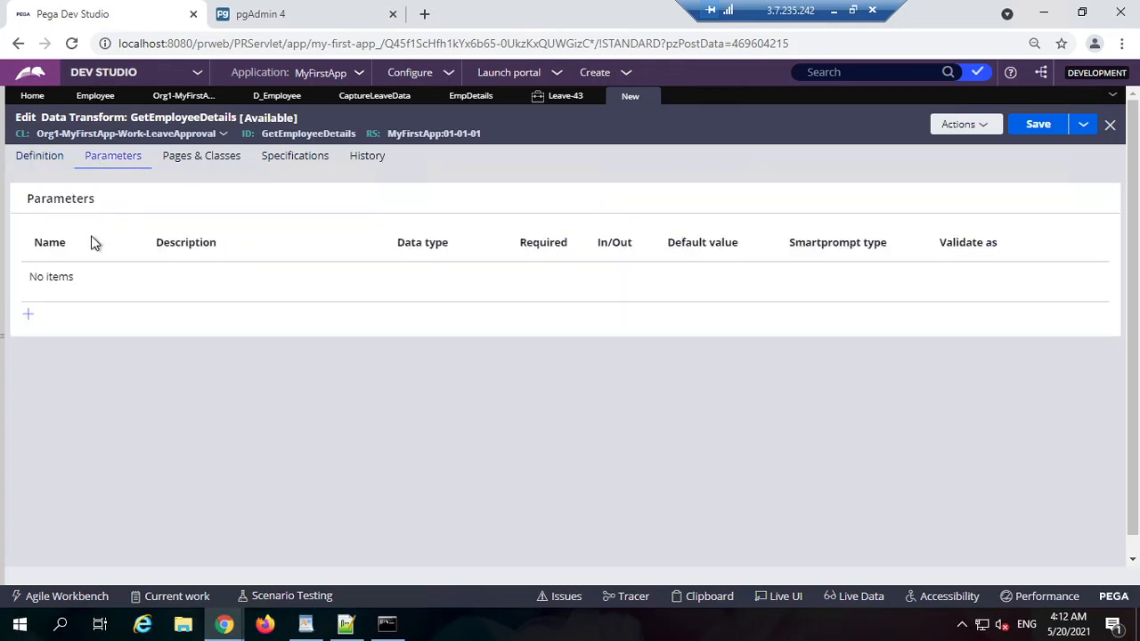
Step: Add an Integer parameter named ID to GetEmployeeDetails
{"action": "left_click", "coordinate": [561, 100]}
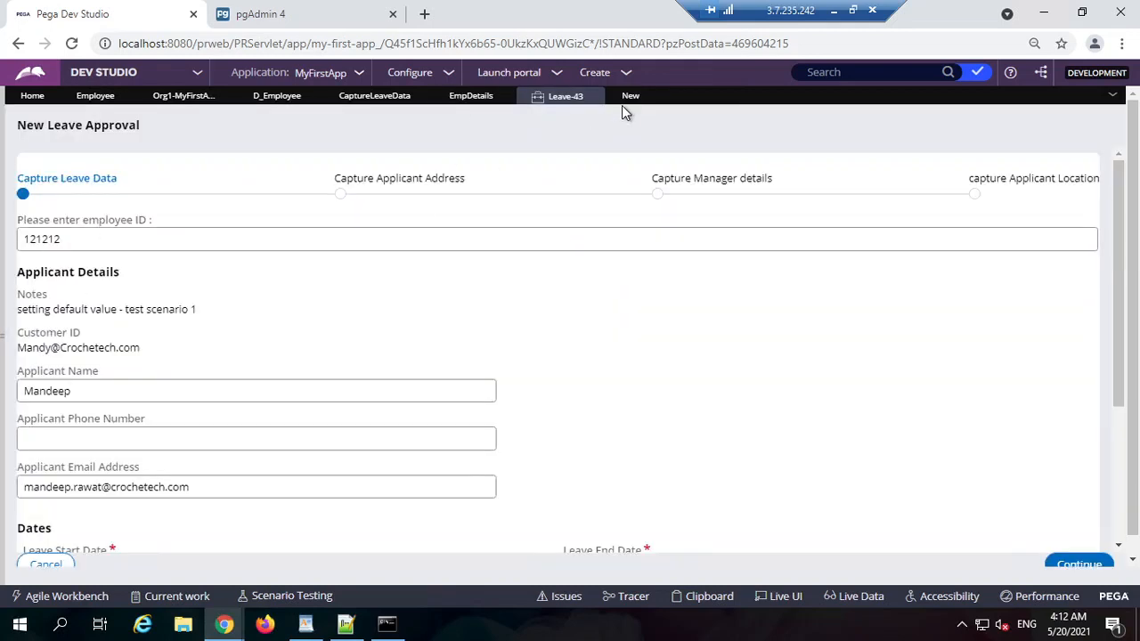
{"action": "left_click", "coordinate": [624, 100]}
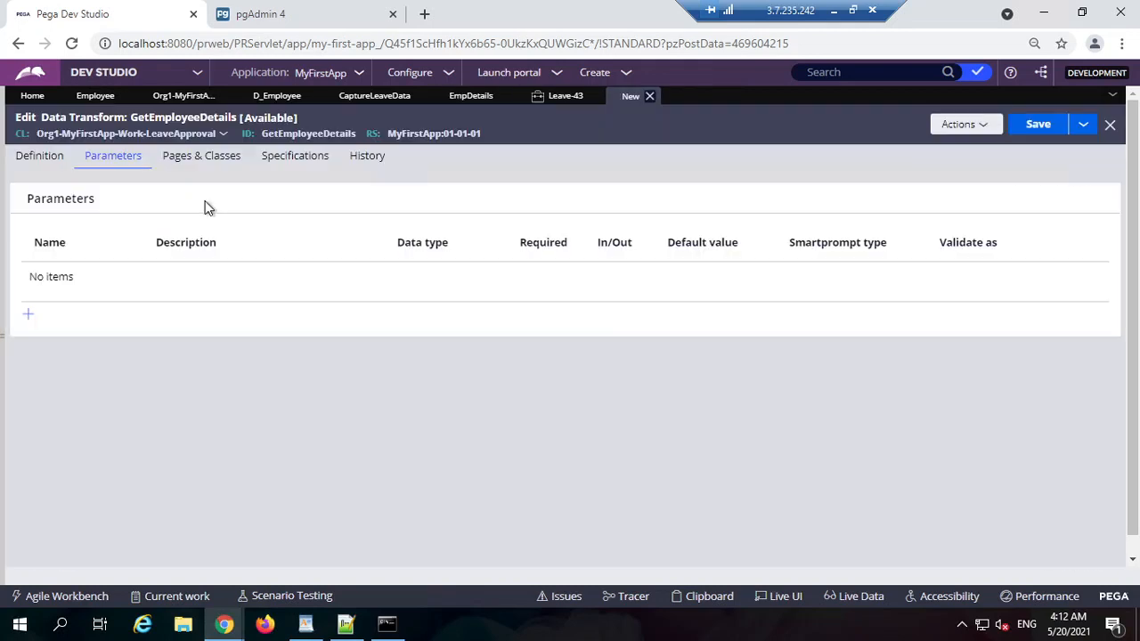
{"action": "left_click", "coordinate": [28, 316]}
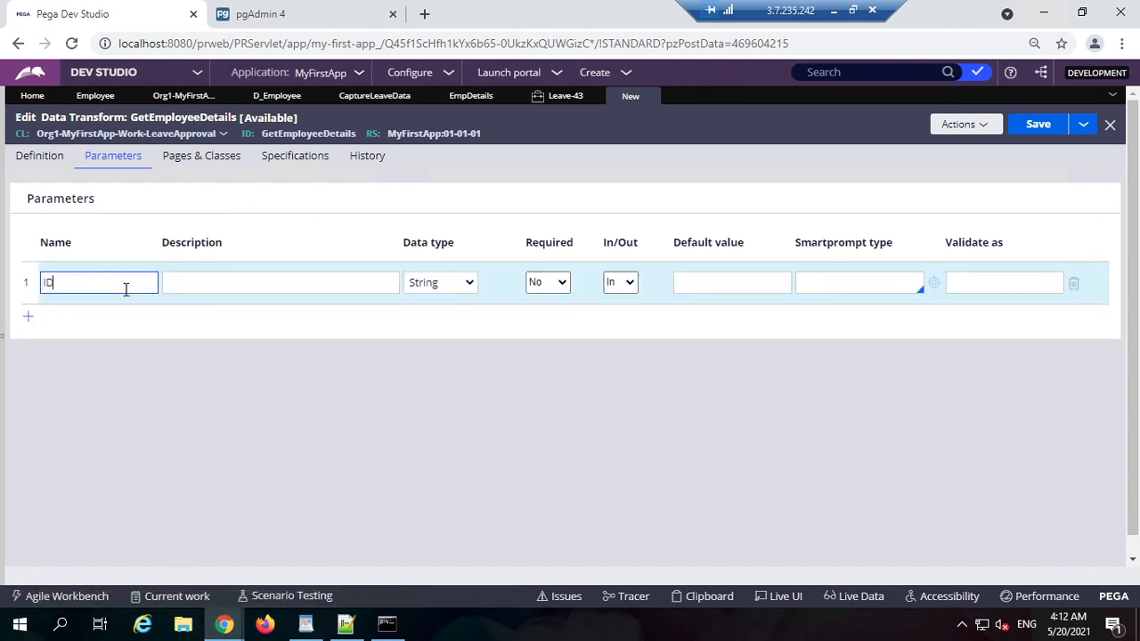
{"action": "left_click", "coordinate": [516, 349]}
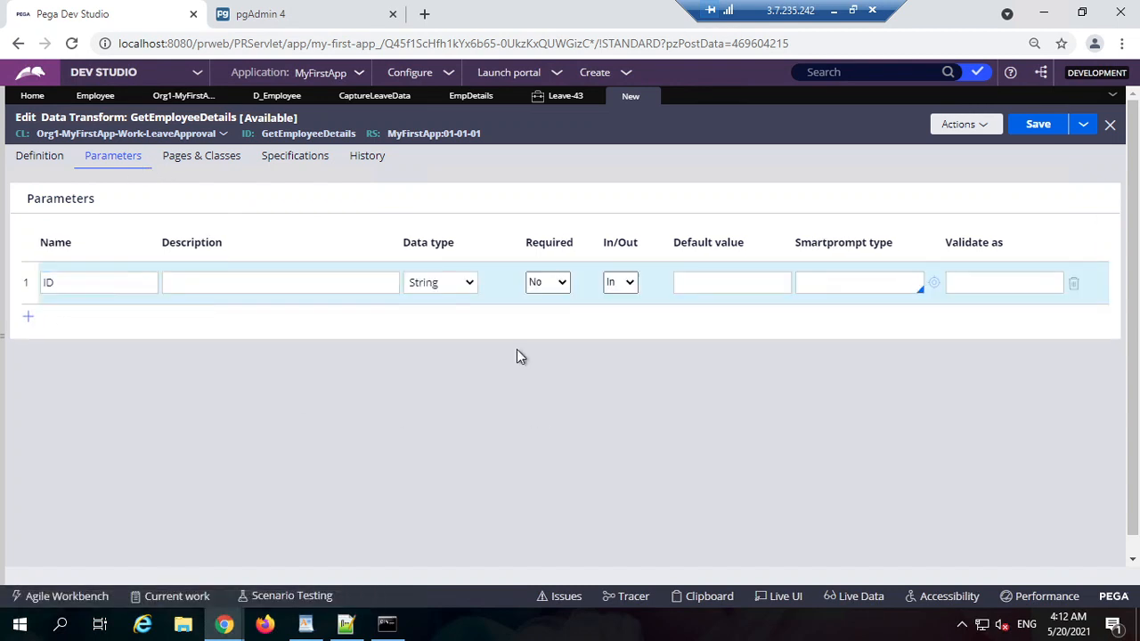
{"action": "left_click", "coordinate": [454, 285]}
{"action": "key", "text": "Up"}
{"action": "key", "text": "Up"}
{"action": "key", "text": "Return"}
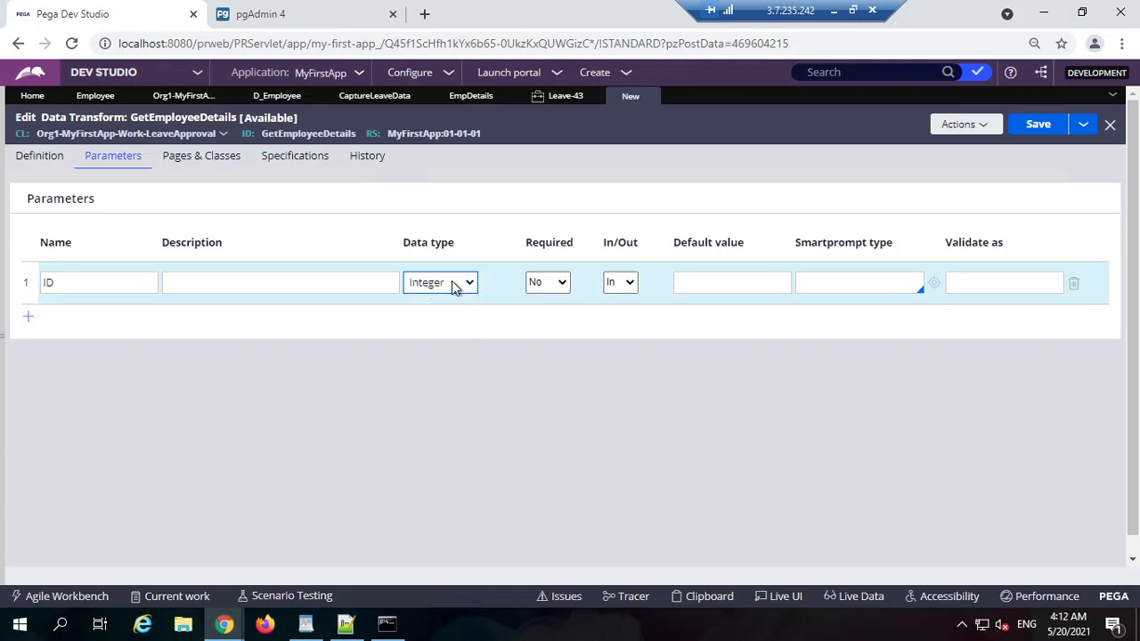
Step: Make the first step a Comment reading 'dummy' and save the data transform
{"action": "left_click", "coordinate": [206, 100]}
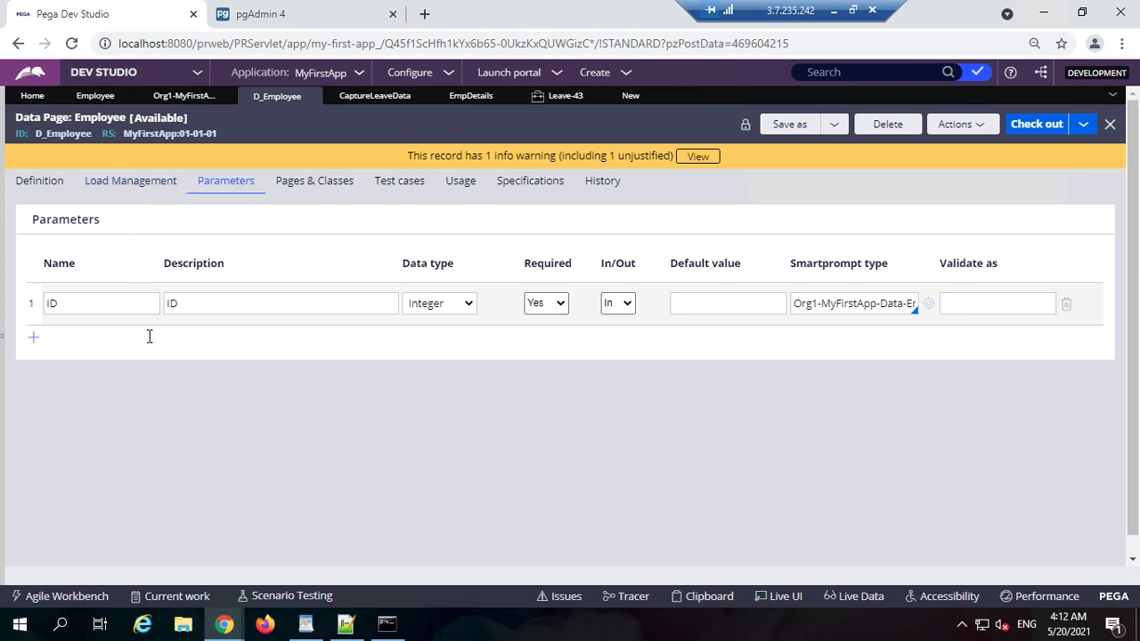
{"action": "left_click", "coordinate": [631, 95]}
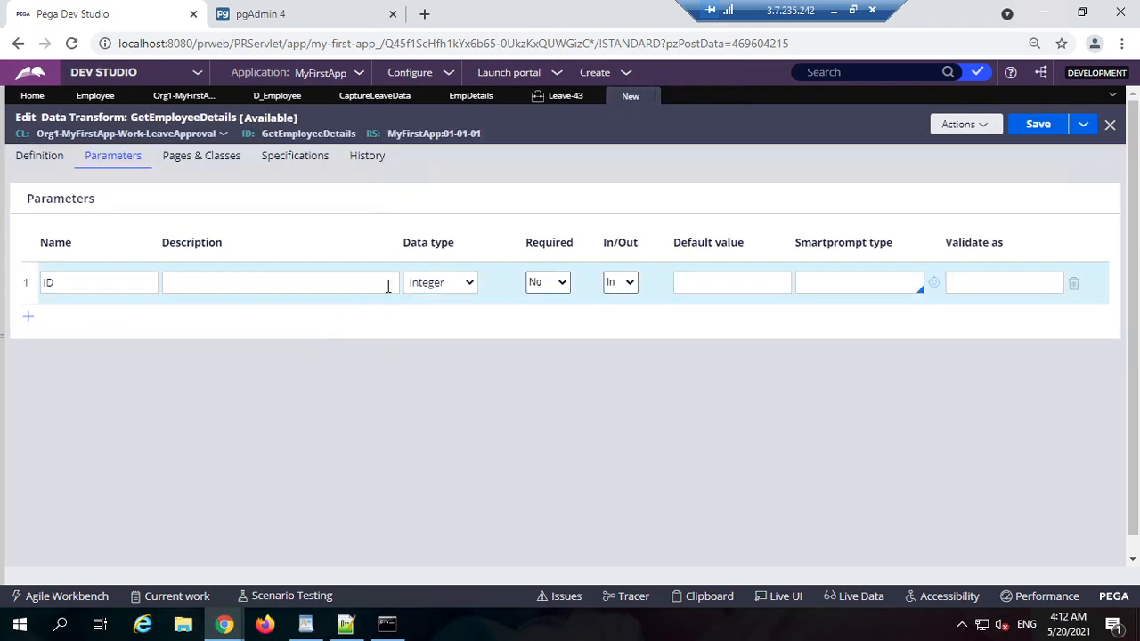
{"action": "double_click", "coordinate": [71, 282]}
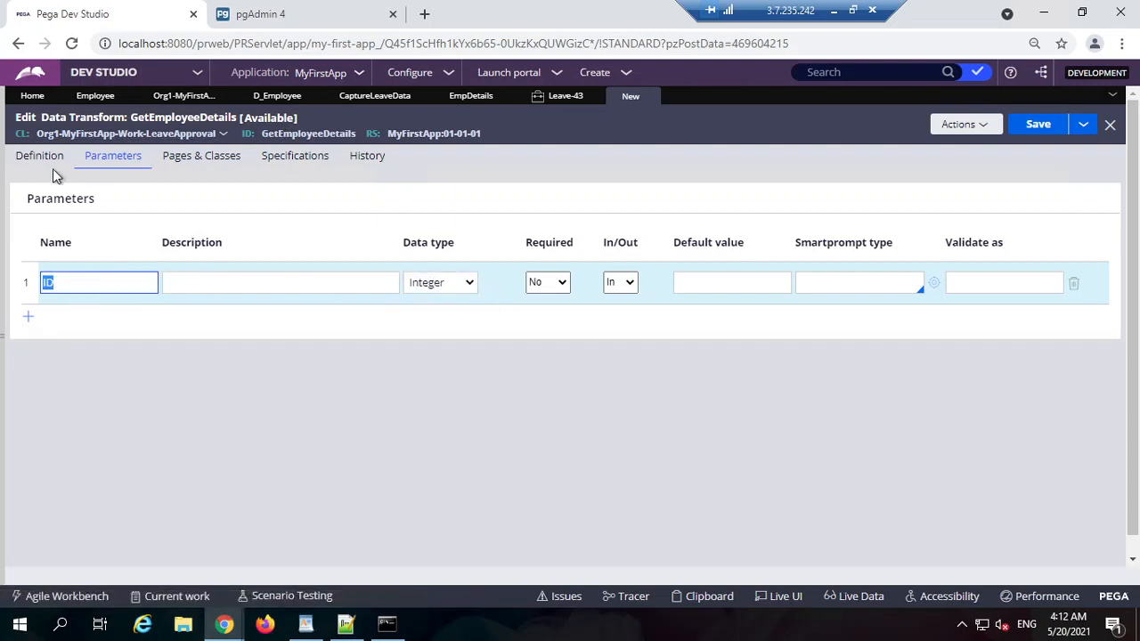
{"action": "left_click", "coordinate": [241, 233]}
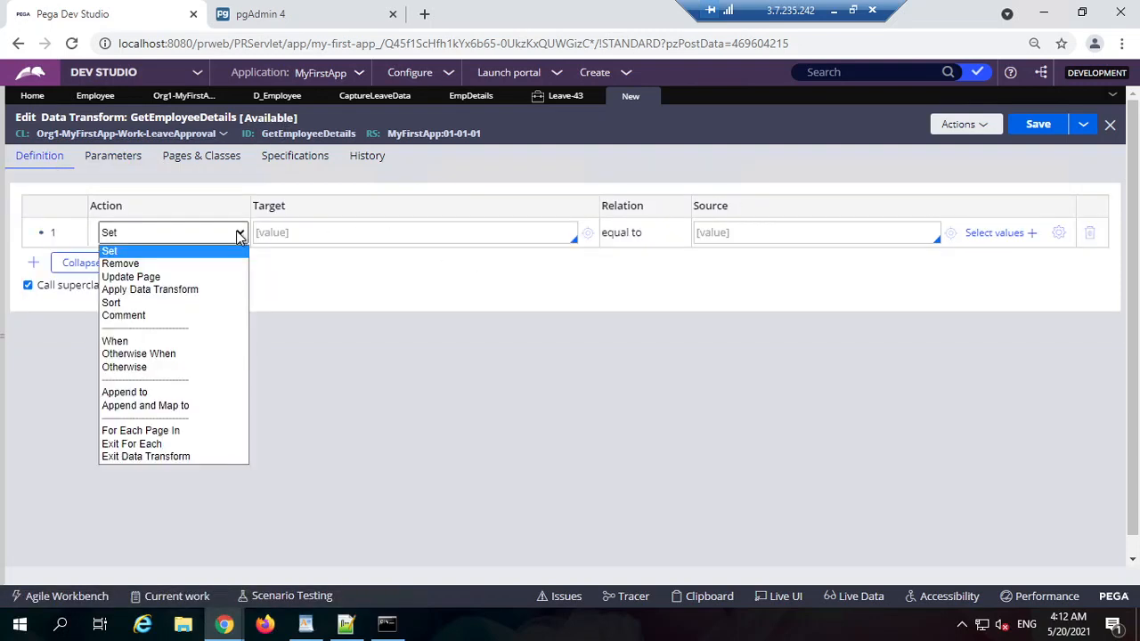
{"action": "left_click", "coordinate": [161, 315]}
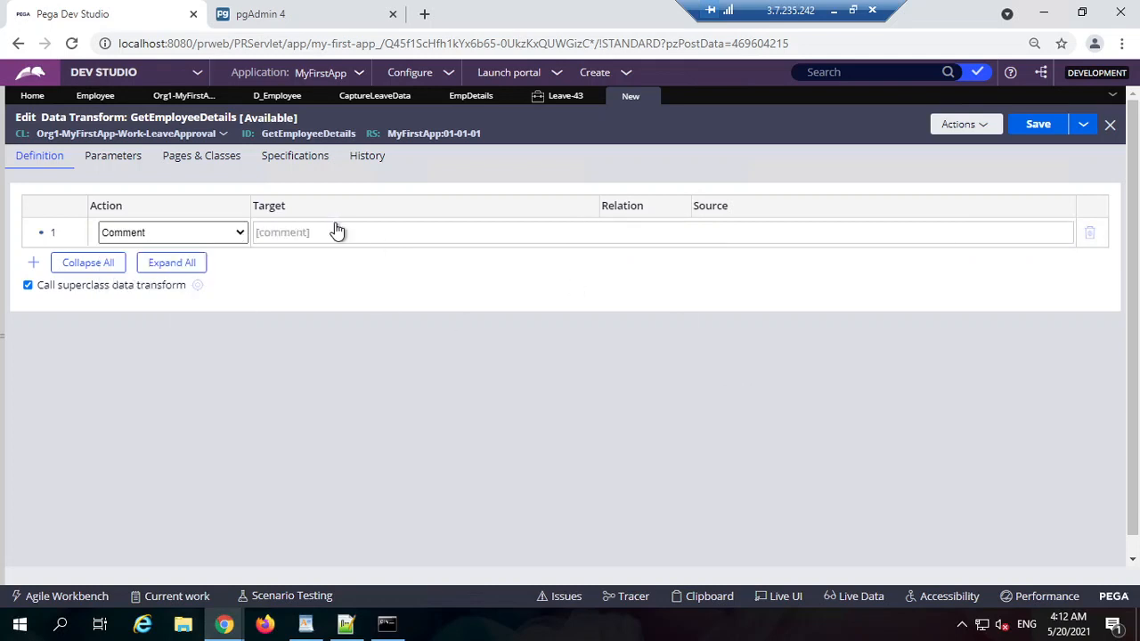
{"action": "type", "text": "du"}
{"action": "type", "text": "mmty"}
{"action": "key", "text": "BackSpace"}
{"action": "key", "text": "BackSpace"}
{"action": "type", "text": "y"}
{"action": "left_click", "coordinate": [1037, 124]}
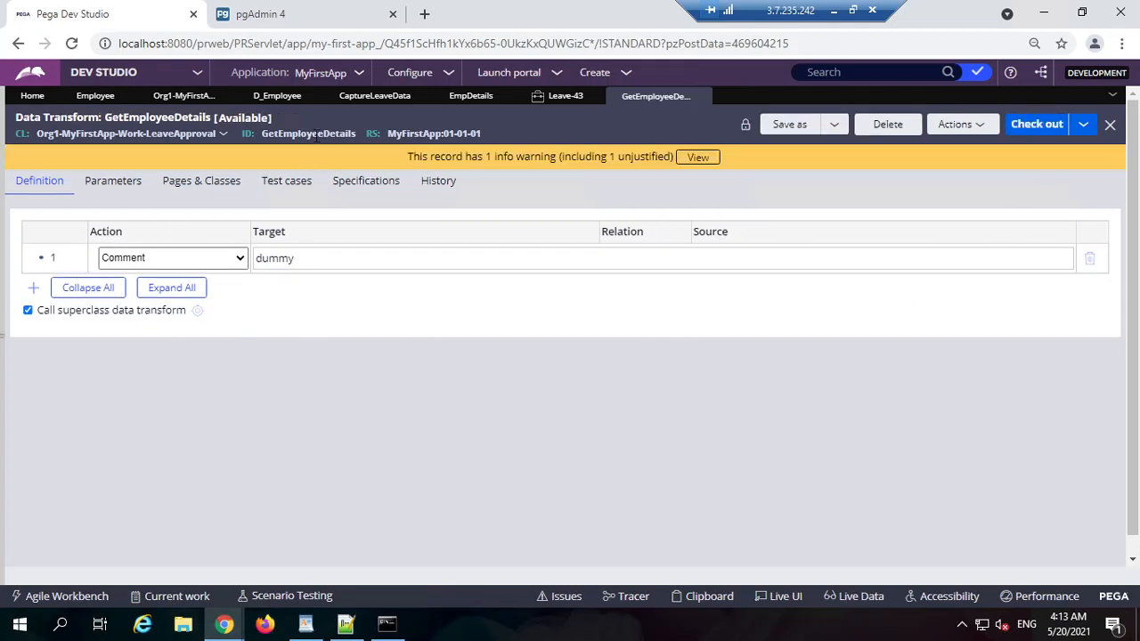
{"action": "double_click", "coordinate": [320, 133]}
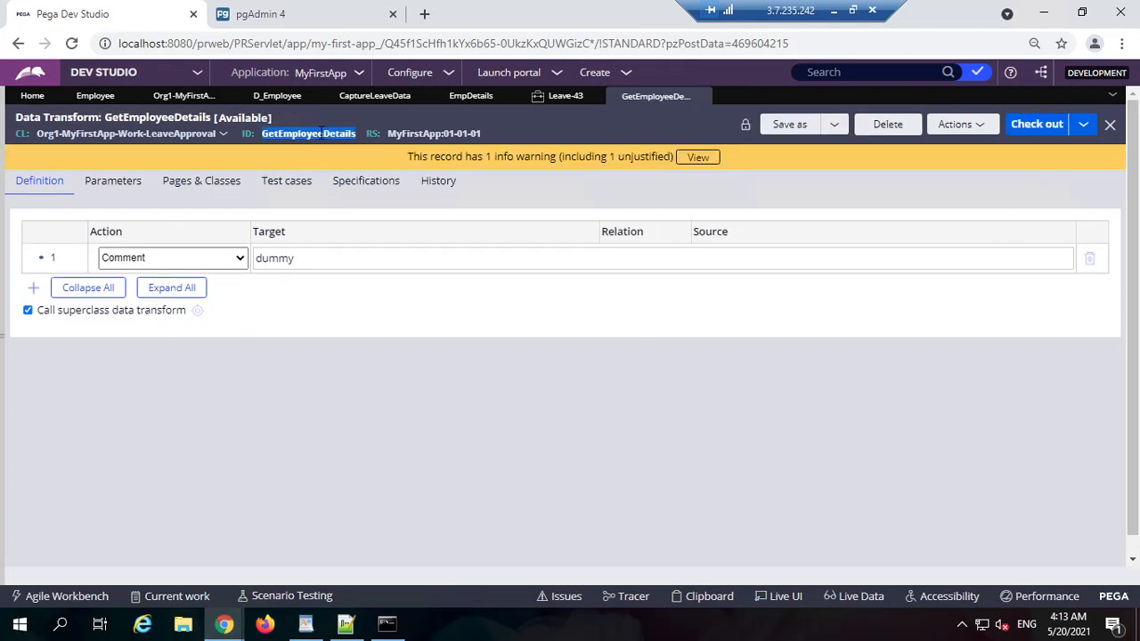
Step: Re-enter GetEmployeeDetails as the refresh action's data transform in CaptureLeaveData
{"action": "left_click", "coordinate": [392, 97]}
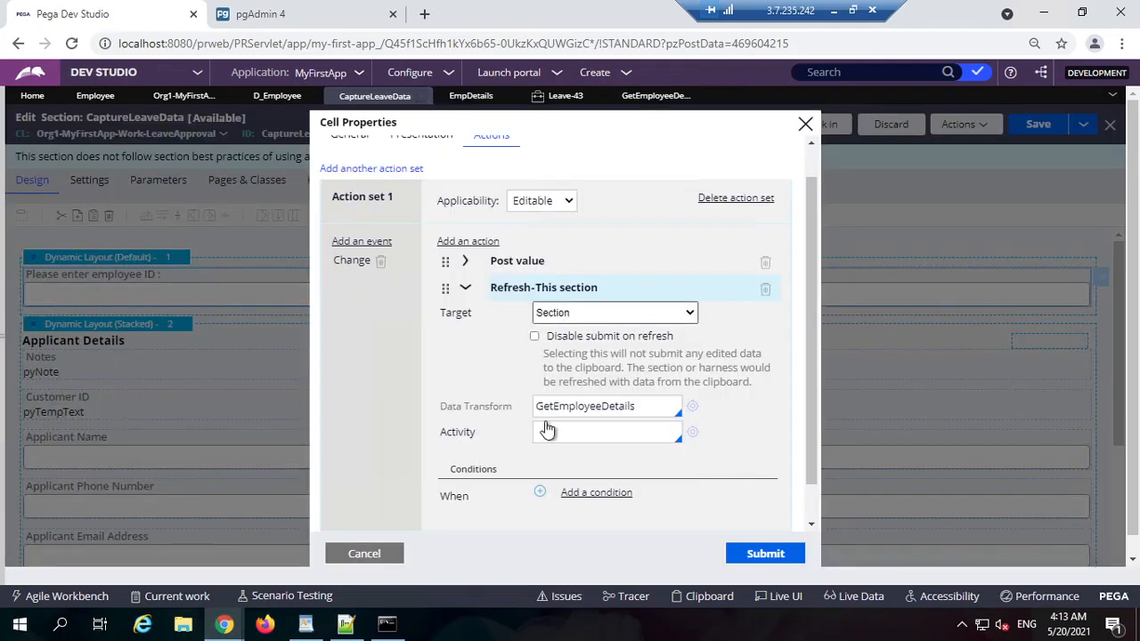
{"action": "double_click", "coordinate": [594, 407]}
{"action": "key", "text": "ctrl+c"}
{"action": "key", "text": "BackSpace"}
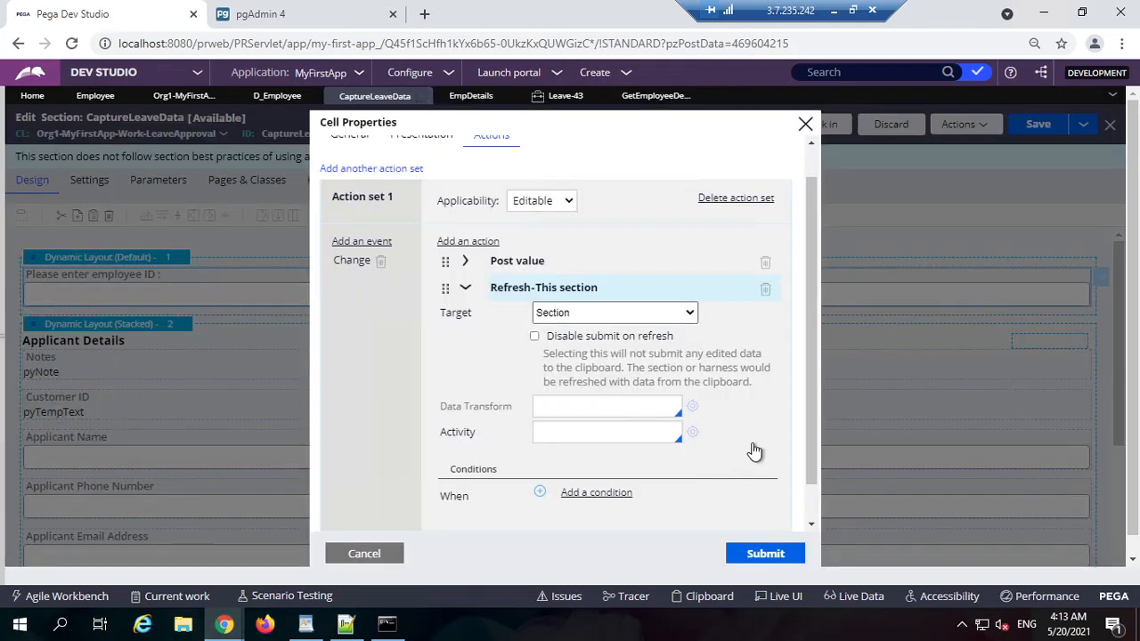
{"action": "key", "text": "ctrl+v"}
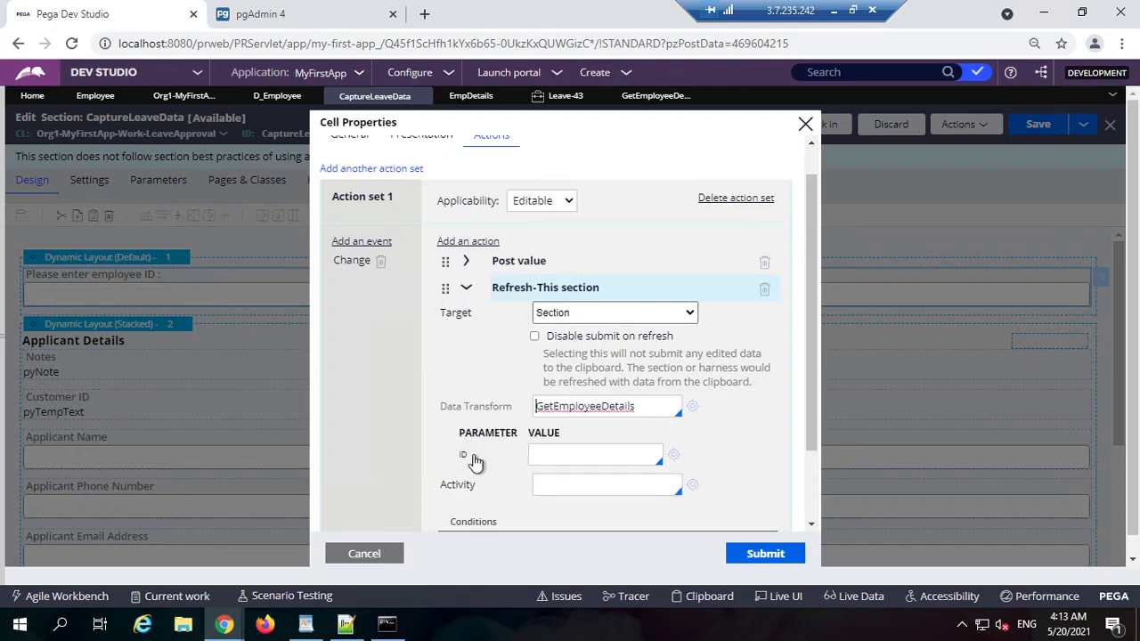
Step: Set the ID parameter value to .EmpDetails.ID, copied from the field's property
{"action": "left_click", "coordinate": [565, 449]}
{"action": "scroll", "coordinate": [397, 229], "scroll_direction": "up", "scroll_amount": 1}
{"action": "left_click", "coordinate": [353, 173]}
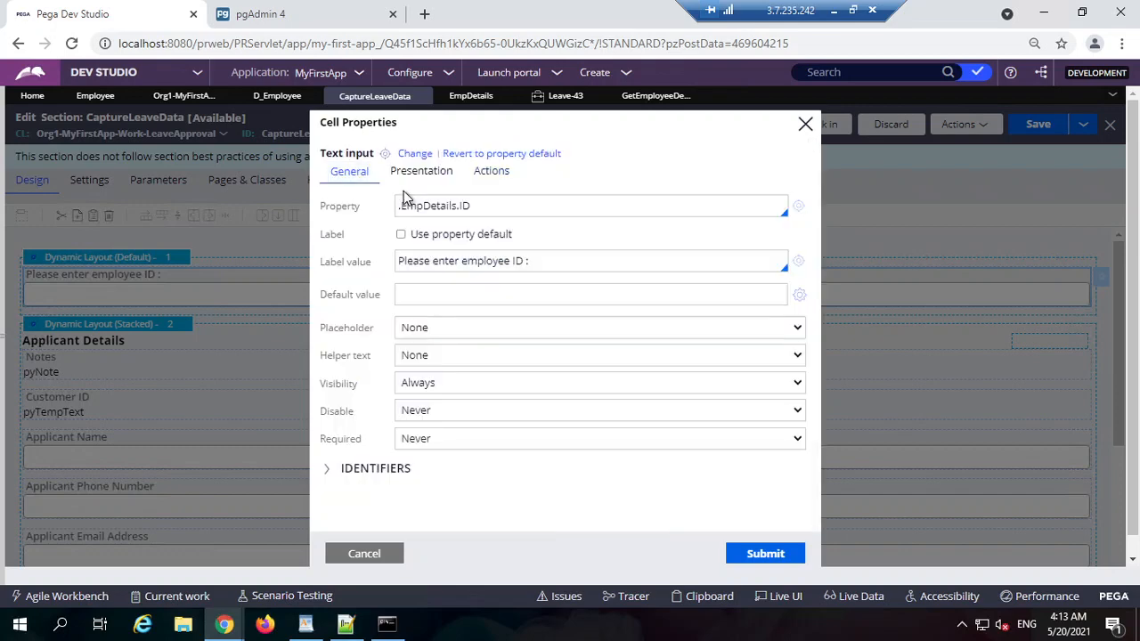
{"action": "triple_click", "coordinate": [505, 210]}
{"action": "key", "text": "ctrl+c"}
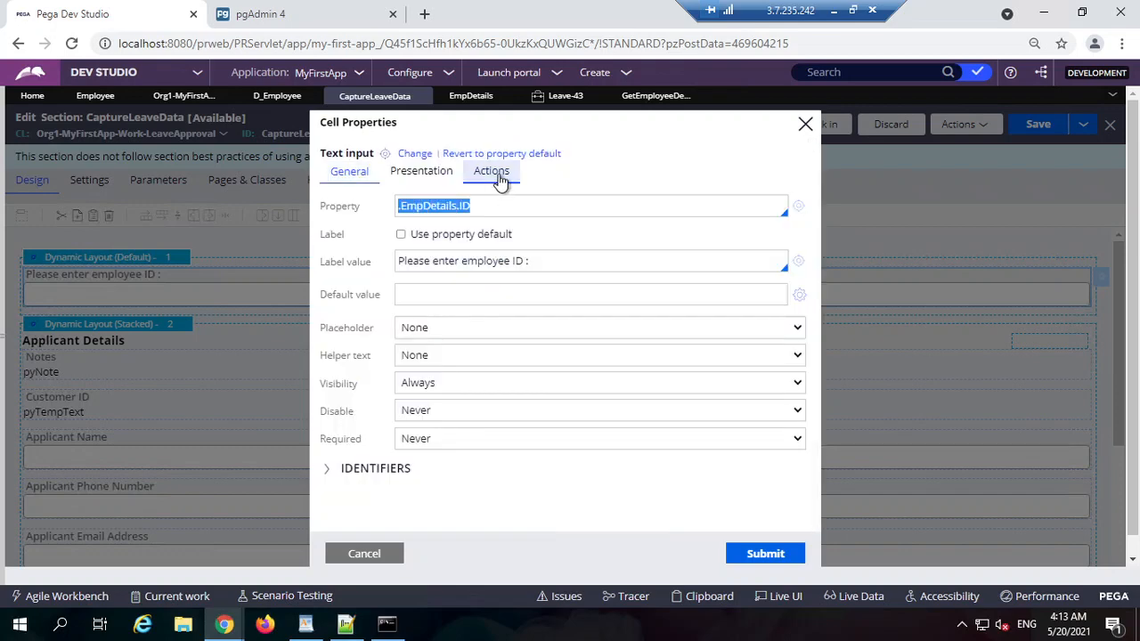
{"action": "left_click", "coordinate": [495, 173]}
{"action": "scroll", "coordinate": [534, 449], "scroll_direction": "down", "scroll_amount": 1}
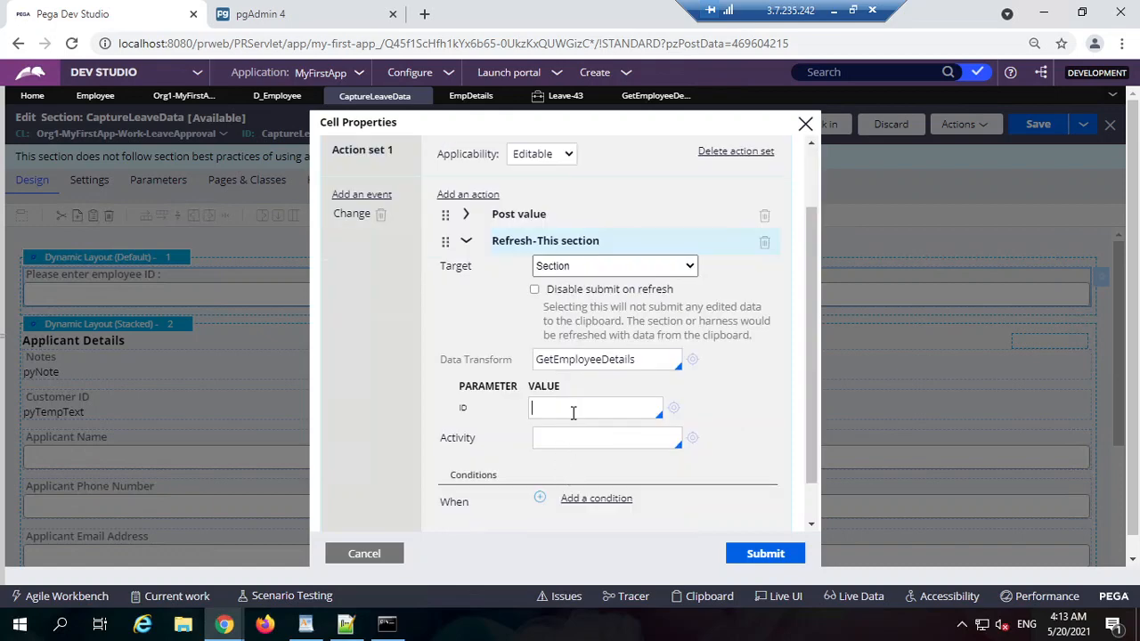
{"action": "key", "text": "ctrl+v"}
{"action": "triple_click", "coordinate": [585, 413]}
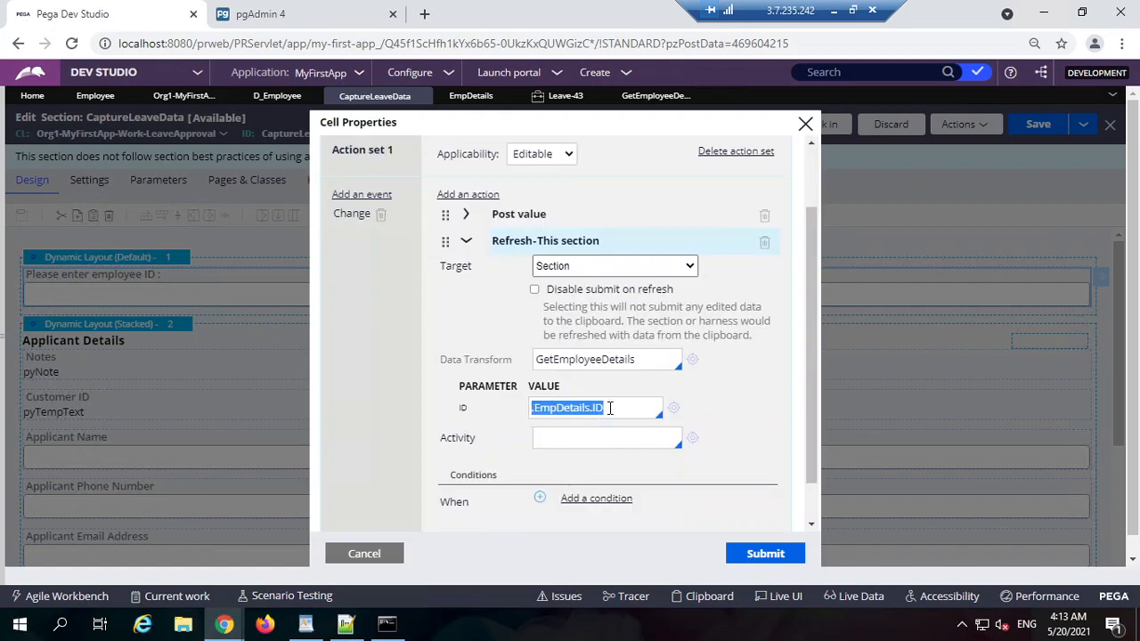
{"action": "triple_click", "coordinate": [610, 407]}
{"action": "left_click", "coordinate": [653, 96]}
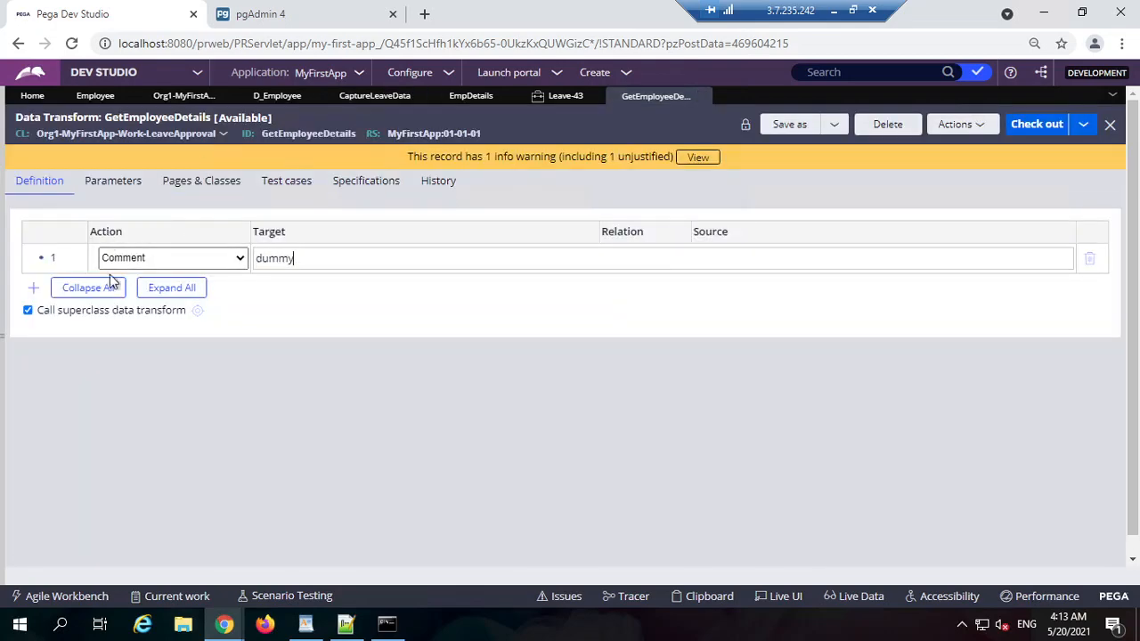
Step: Add a second step that sets Param.ID from a pasted Param.ID source
{"action": "left_click", "coordinate": [33, 288]}
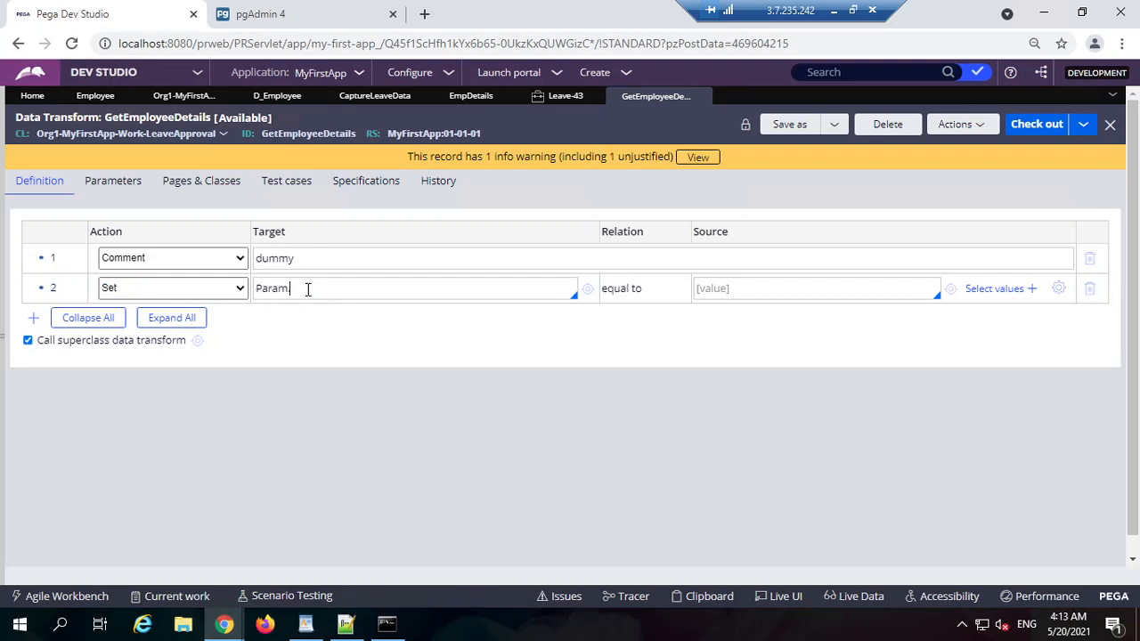
{"action": "left_click", "coordinate": [113, 184]}
{"action": "left_click", "coordinate": [123, 307]}
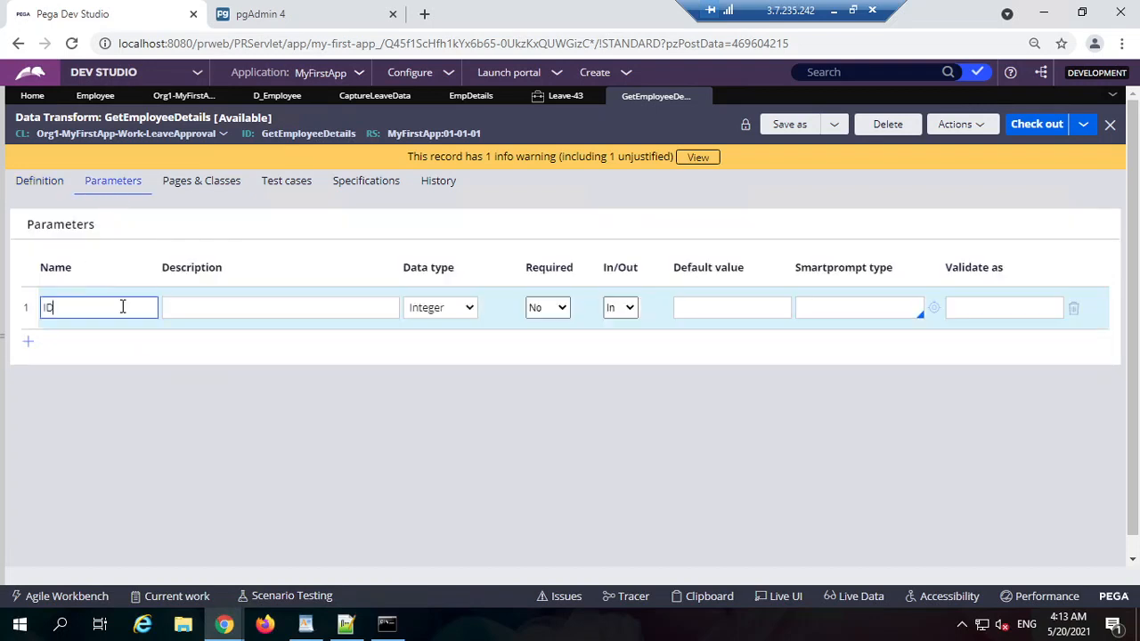
{"action": "left_click", "coordinate": [26, 187]}
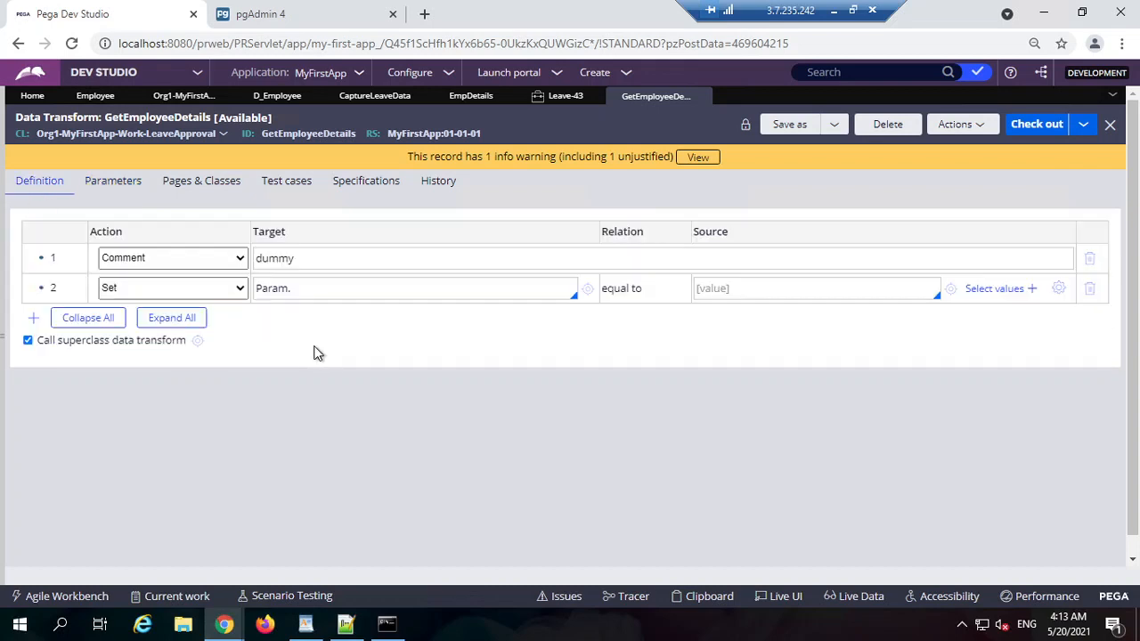
{"action": "triple_click", "coordinate": [341, 289]}
{"action": "key", "text": "ctrl+c"}
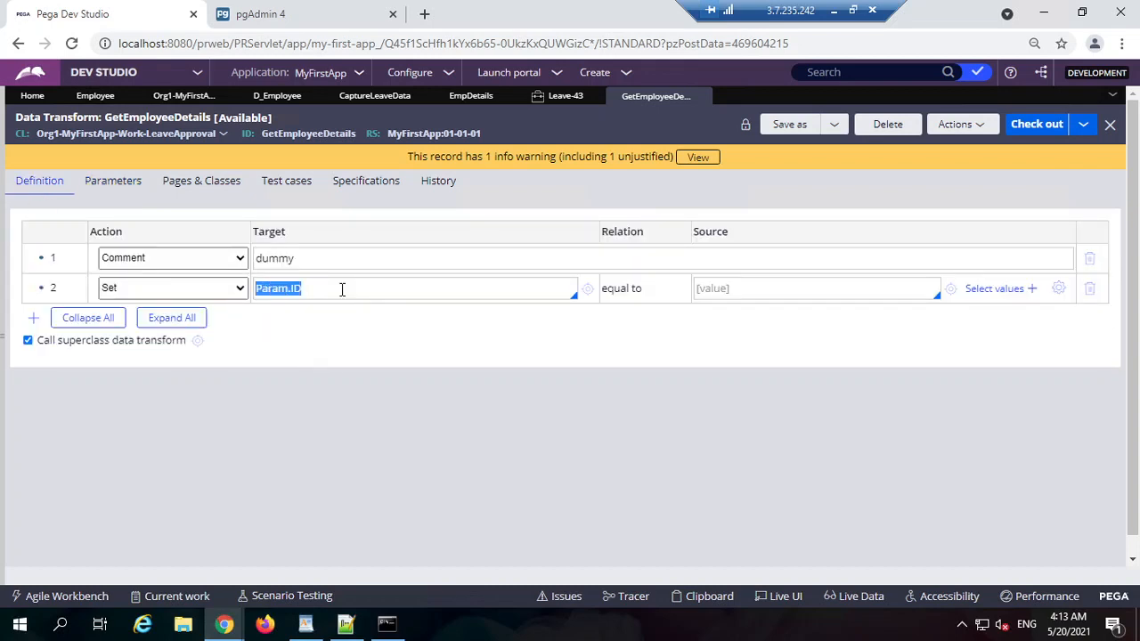
{"action": "left_click", "coordinate": [785, 297]}
{"action": "key", "text": "ctrl+v"}
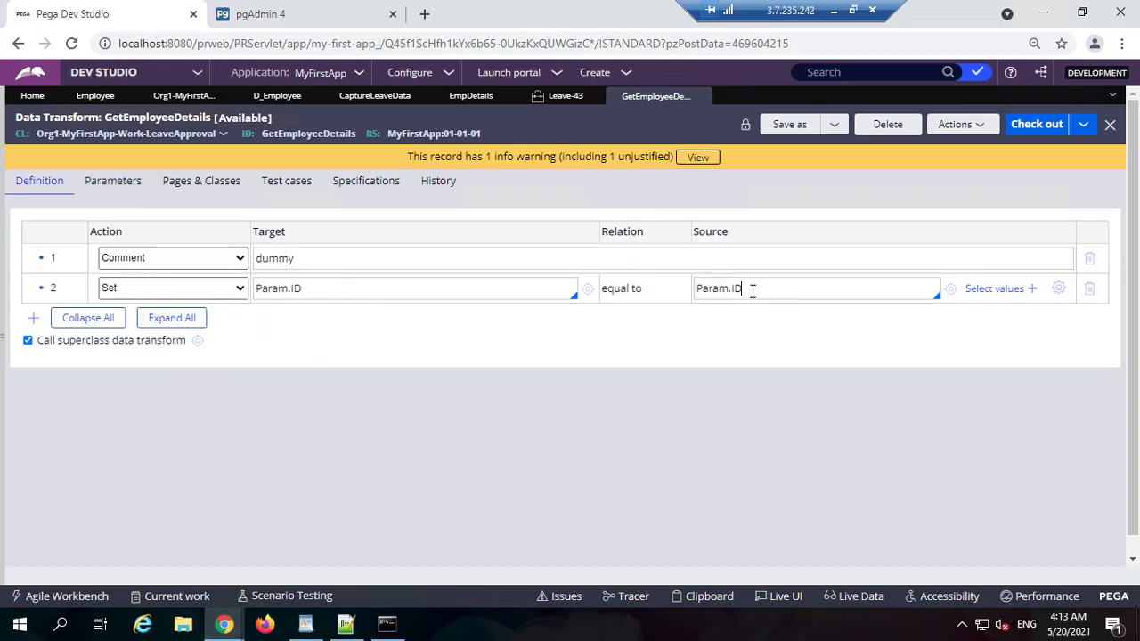
Step: Review the Param.ID values in the step's Target and Source fields
{"action": "double_click", "coordinate": [704, 288]}
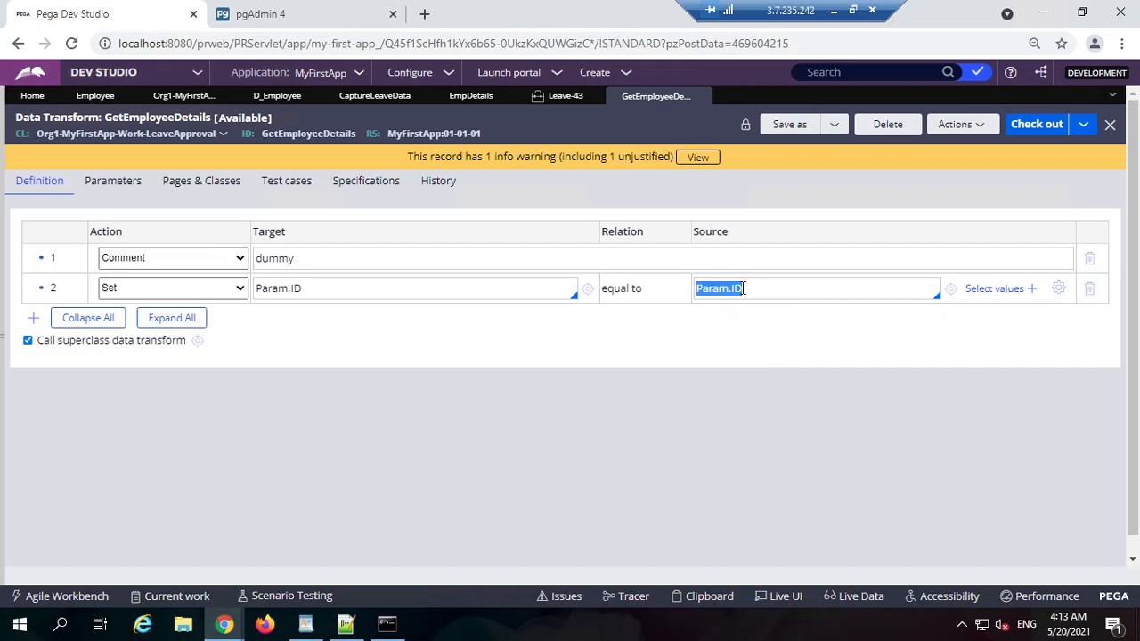
{"action": "left_click", "coordinate": [729, 290]}
{"action": "left_click_drag", "start_coordinate": [776, 285], "coordinate": [394, 297]}
{"action": "left_click", "coordinate": [270, 288]}
{"action": "double_click", "coordinate": [272, 289]}
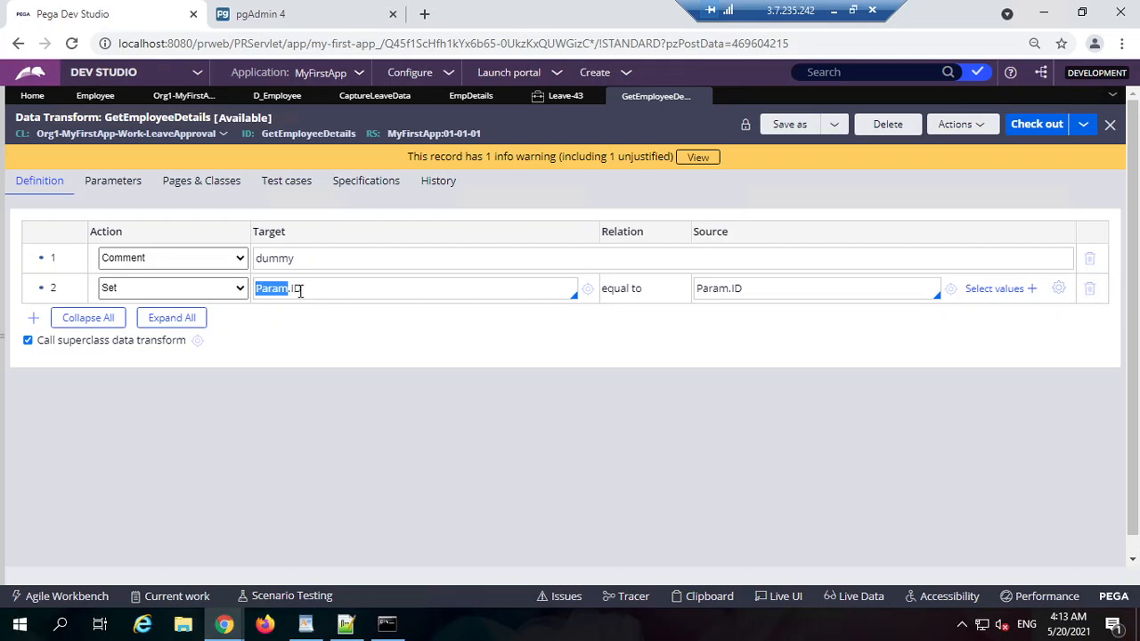
{"action": "left_click", "coordinate": [310, 288]}
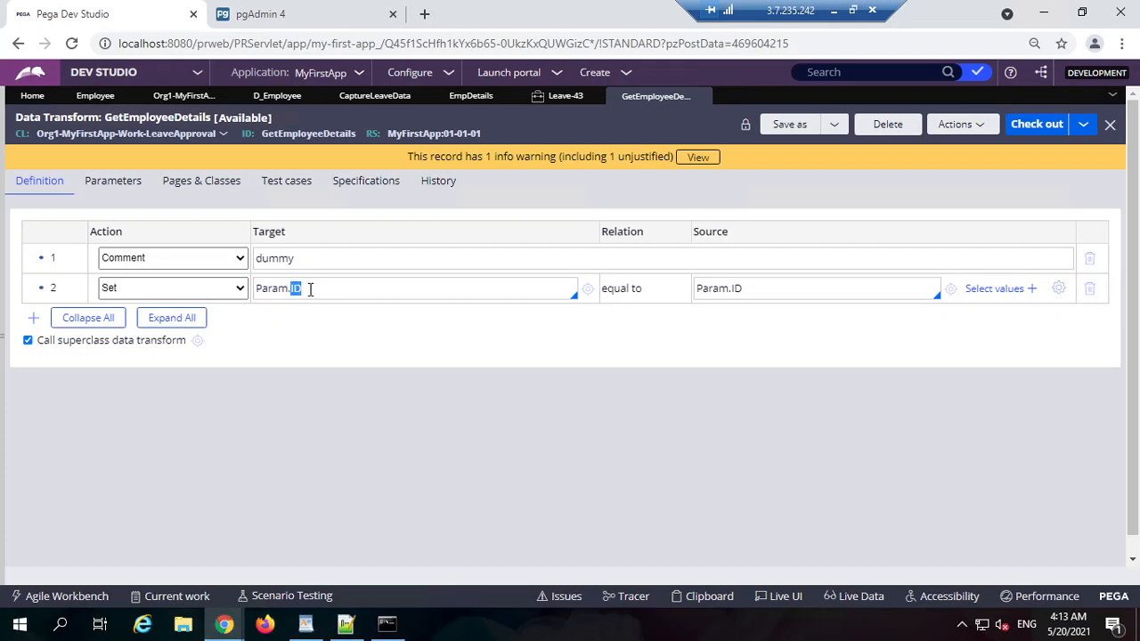
{"action": "double_click", "coordinate": [720, 288]}
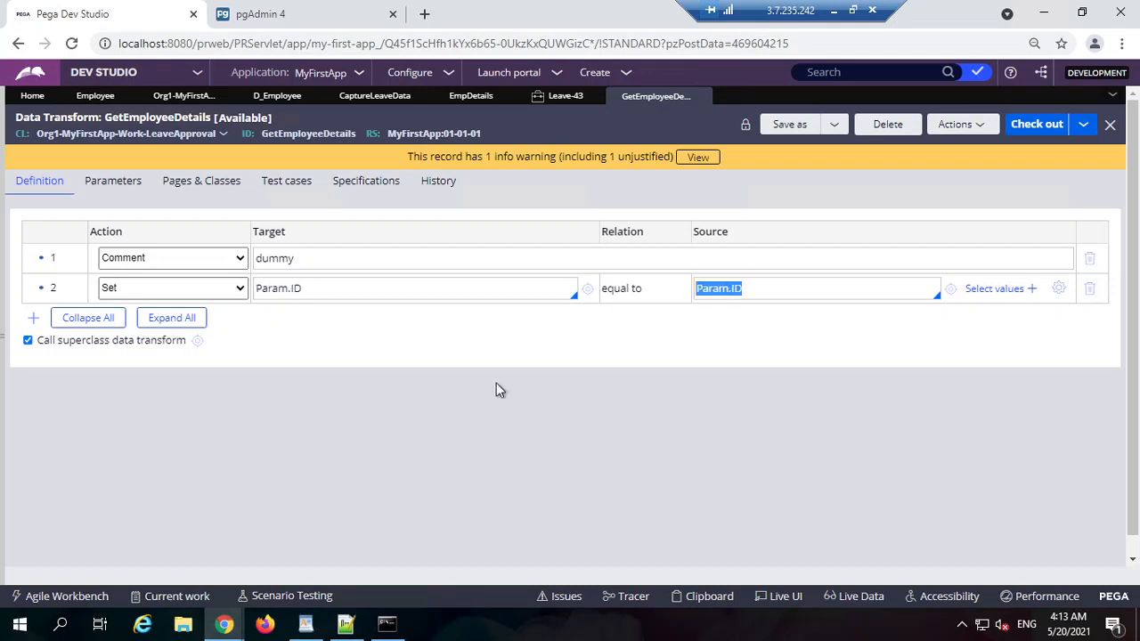
{"action": "left_click", "coordinate": [331, 280]}
{"action": "double_click", "coordinate": [355, 284]}
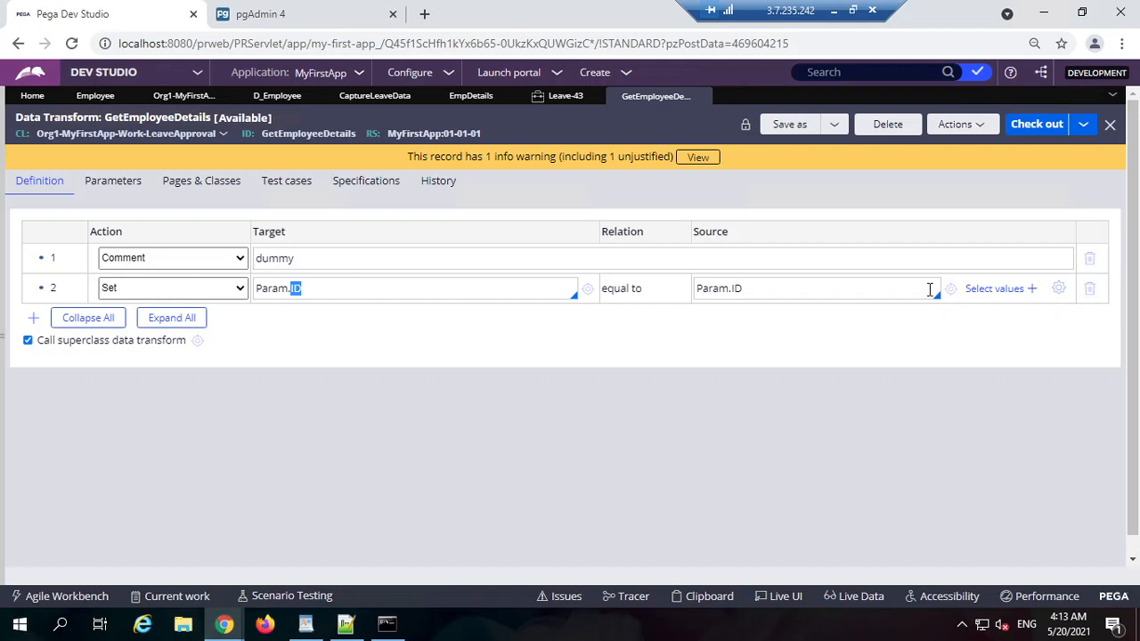
{"action": "triple_click", "coordinate": [826, 284]}
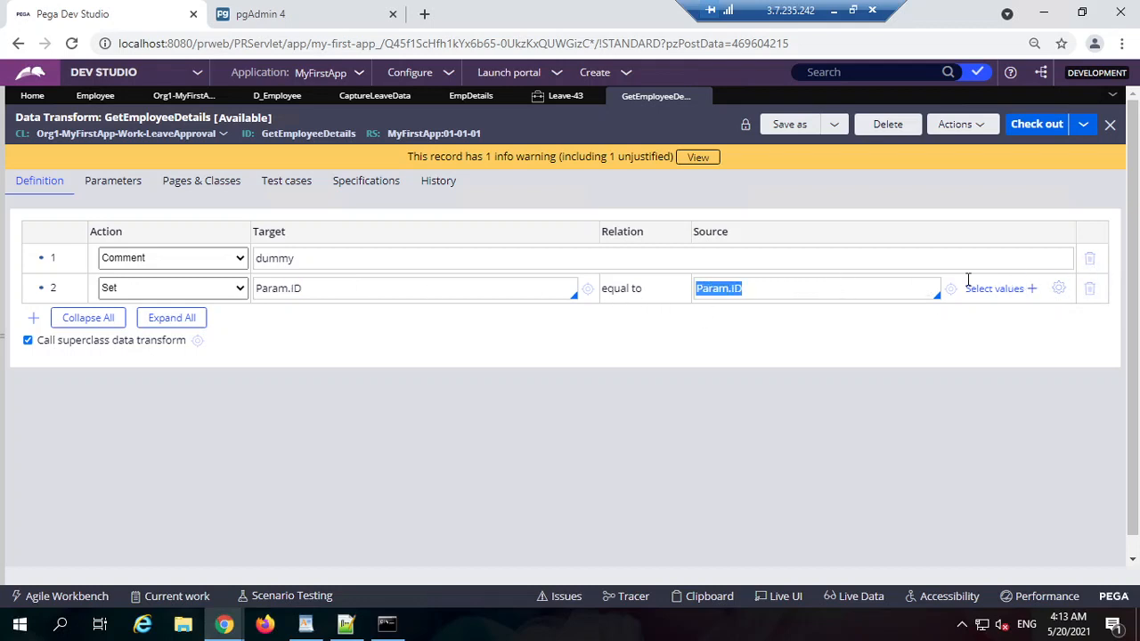
{"action": "left_click", "coordinate": [1090, 264]}
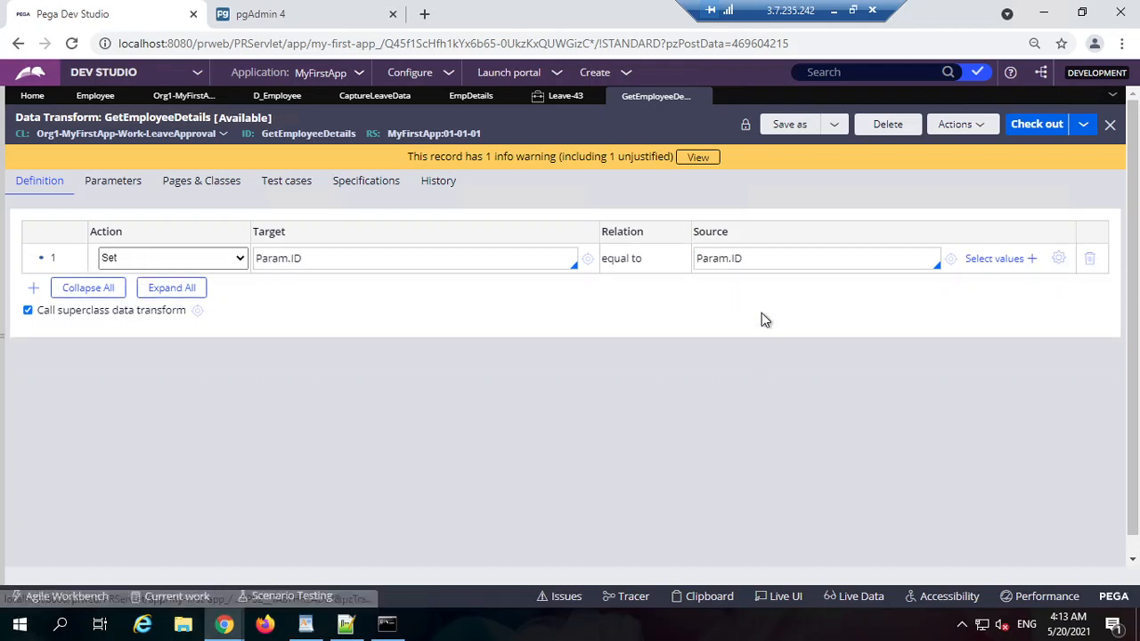
Step: Delete the dummy Comment step and save GetEmployeeDetails
{"action": "left_click", "coordinate": [1036, 124]}
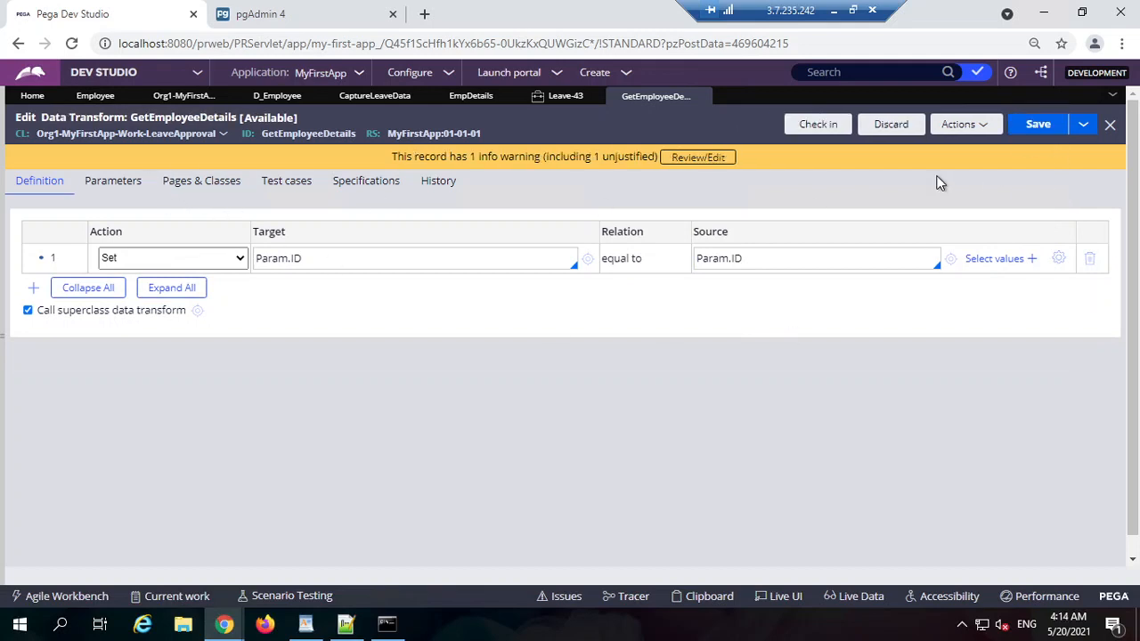
{"action": "triple_click", "coordinate": [781, 257]}
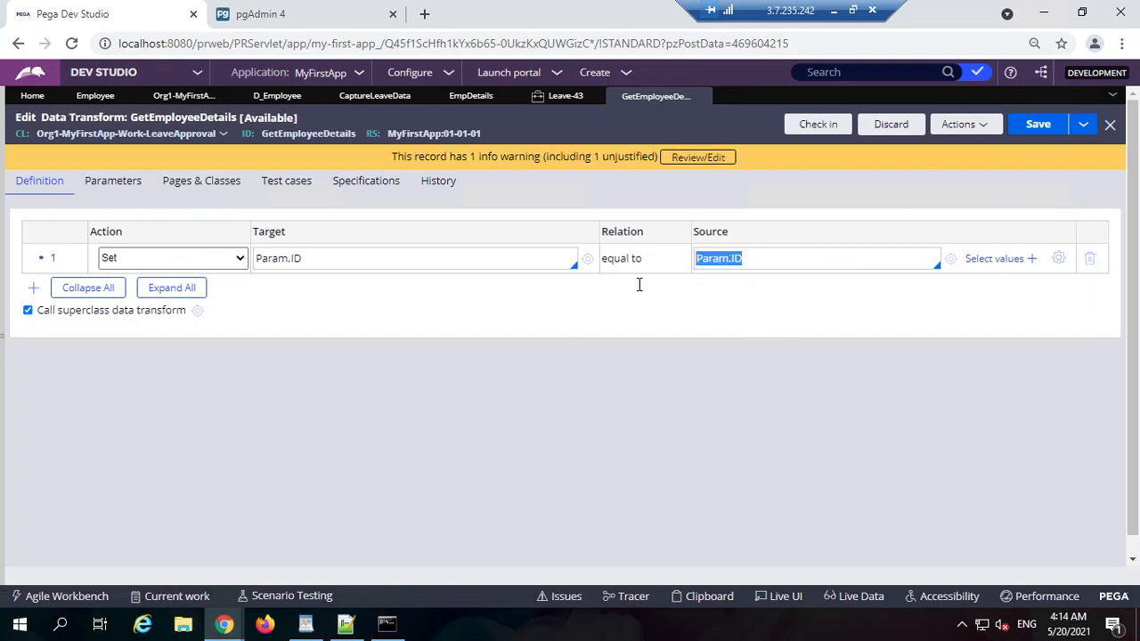
{"action": "triple_click", "coordinate": [363, 258]}
{"action": "left_click", "coordinate": [738, 258]}
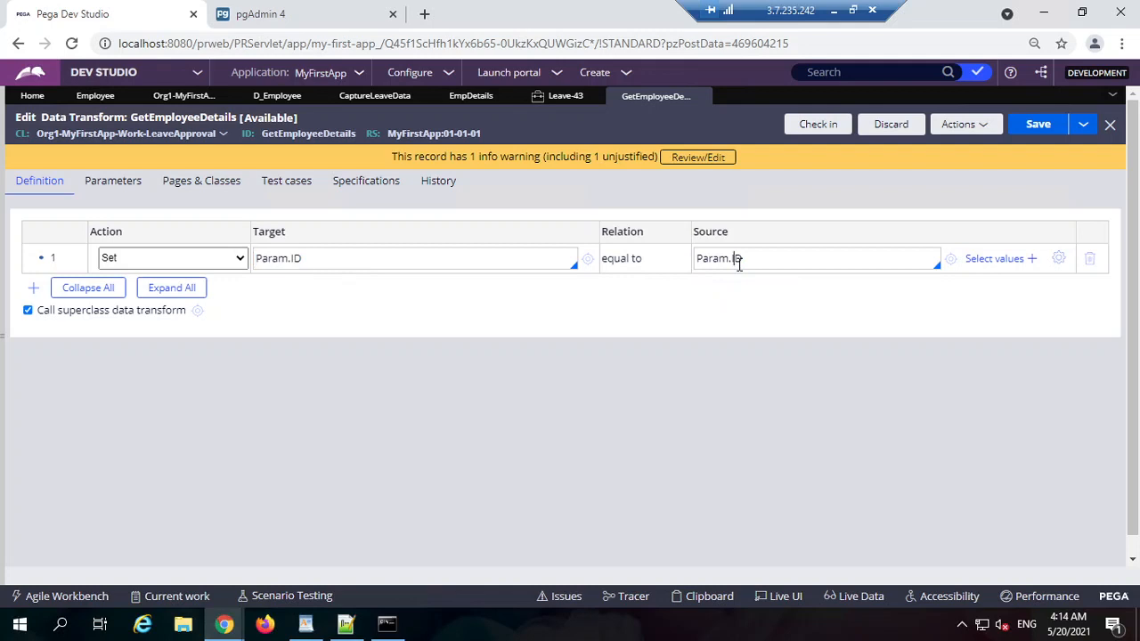
{"action": "double_click", "coordinate": [424, 259]}
{"action": "left_click", "coordinate": [1037, 128]}
{"action": "left_click", "coordinate": [962, 125]}
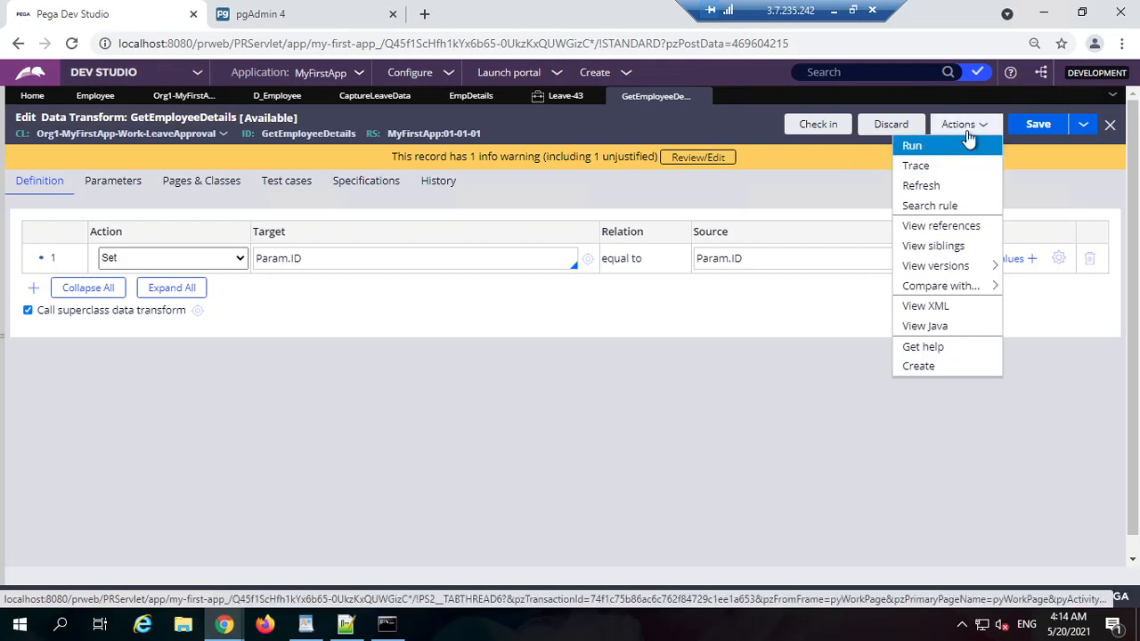
Step: Start a Tracer session on the GetEmployeeDetails data transform
{"action": "left_click", "coordinate": [938, 170]}
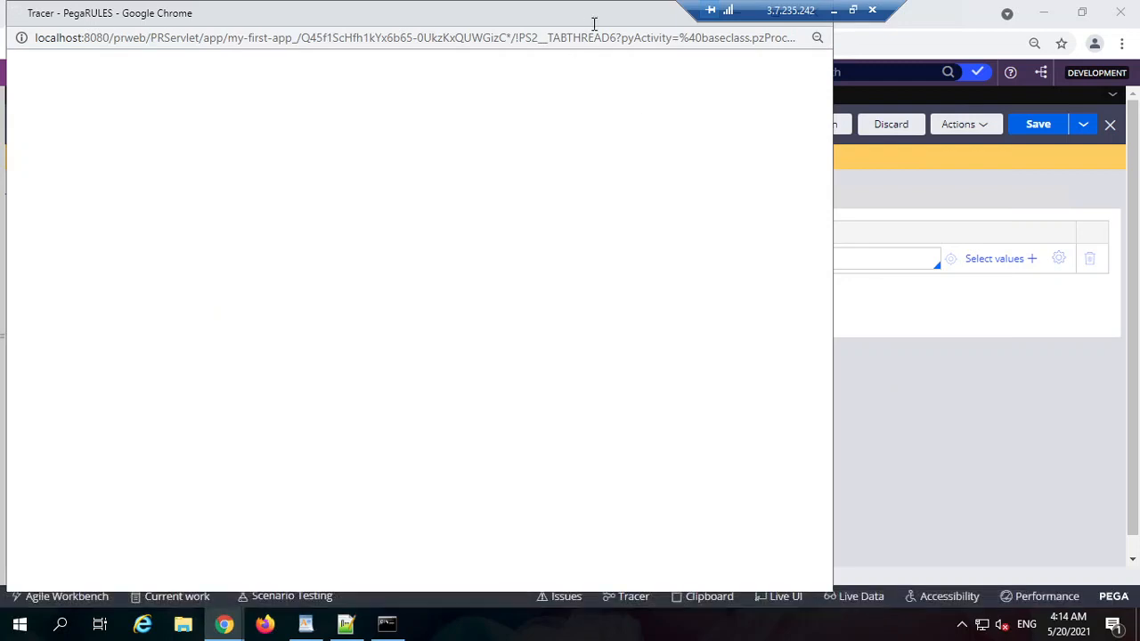
{"action": "double_click", "coordinate": [593, 24]}
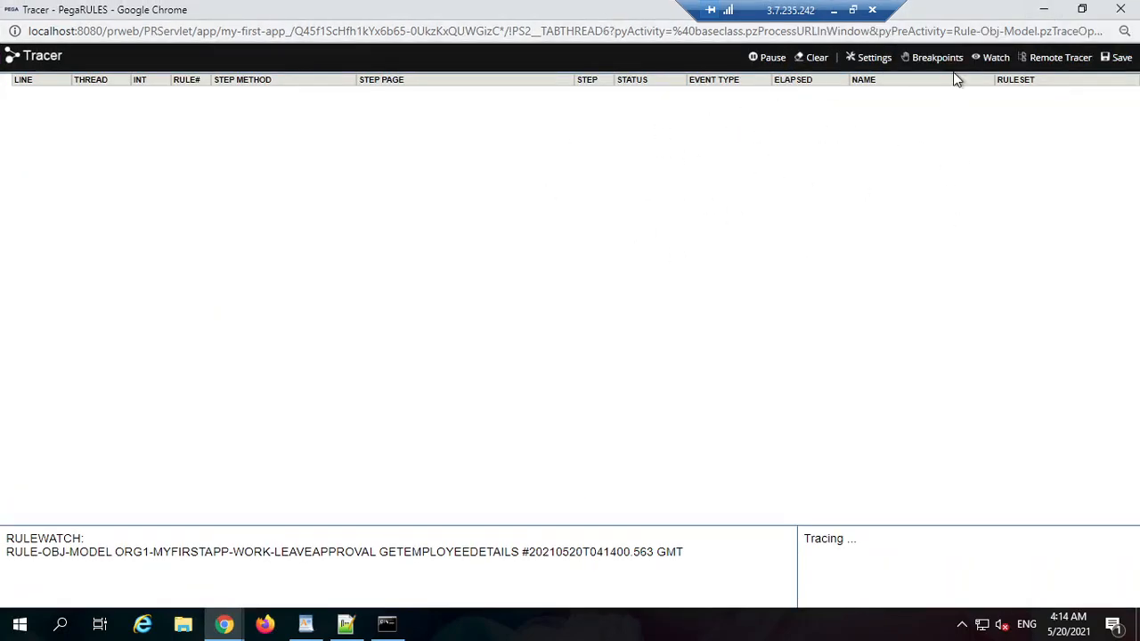
{"action": "left_click", "coordinate": [1043, 10]}
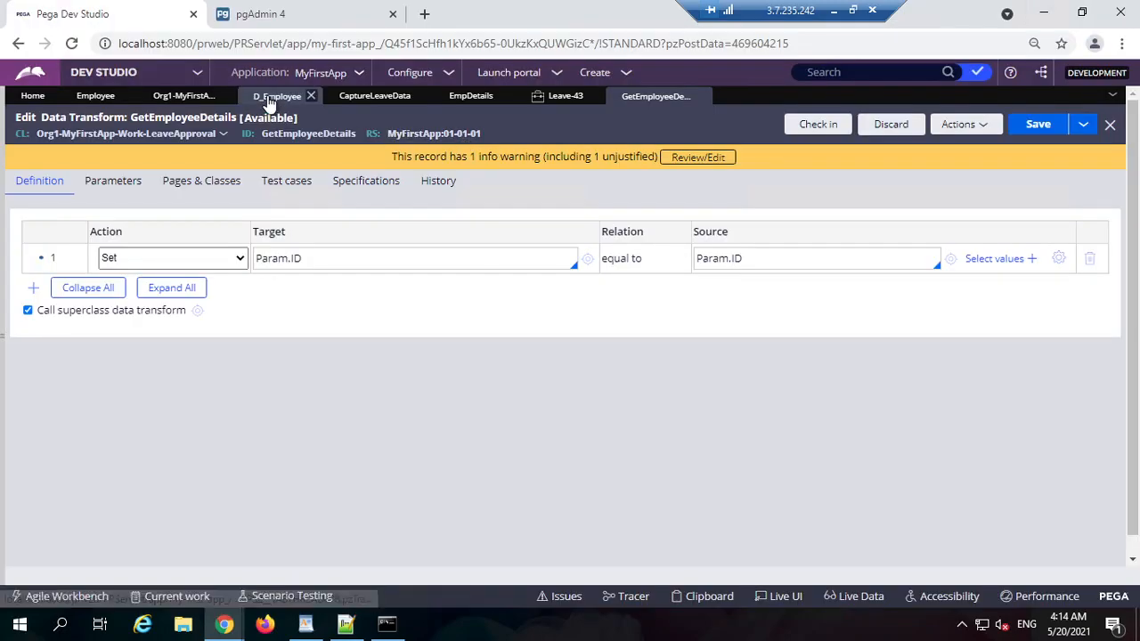
Step: Return to CaptureLeaveData, submit its cell properties, and move to the Leave-43 form
{"action": "left_click", "coordinate": [272, 97]}
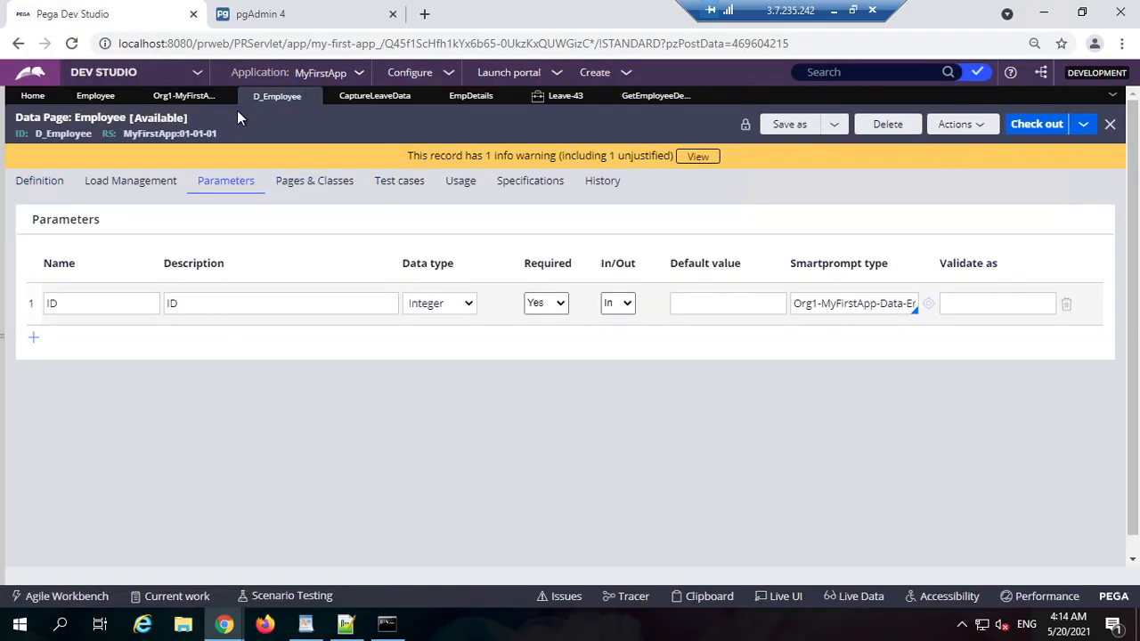
{"action": "left_click", "coordinate": [383, 100]}
{"action": "scroll", "coordinate": [772, 504], "scroll_direction": "down", "scroll_amount": 1}
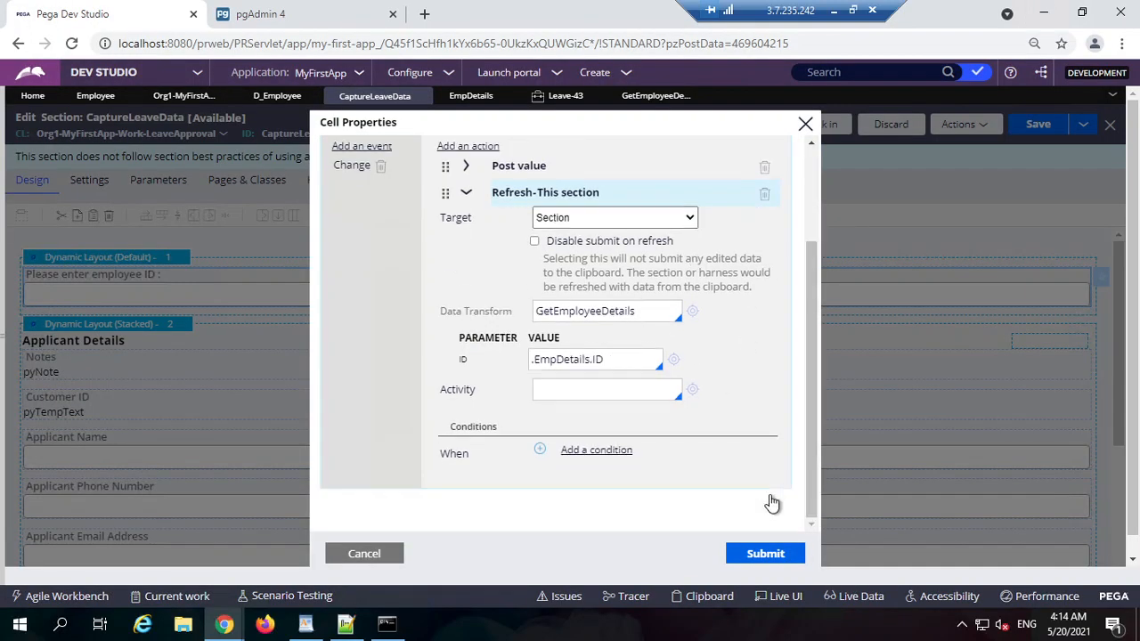
{"action": "left_click", "coordinate": [766, 553]}
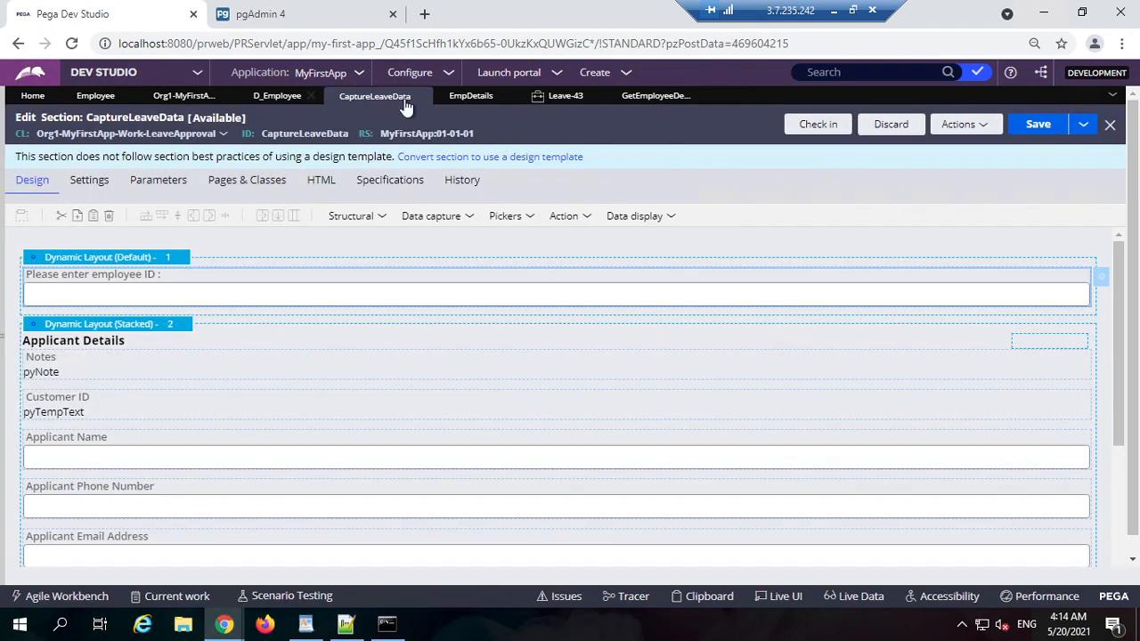
{"action": "left_click", "coordinate": [556, 96]}
Step: Set both Leave Start Date and Leave End Date to May 21 in Leave-43
{"action": "scroll", "coordinate": [975, 508], "scroll_direction": "down", "scroll_amount": 3}
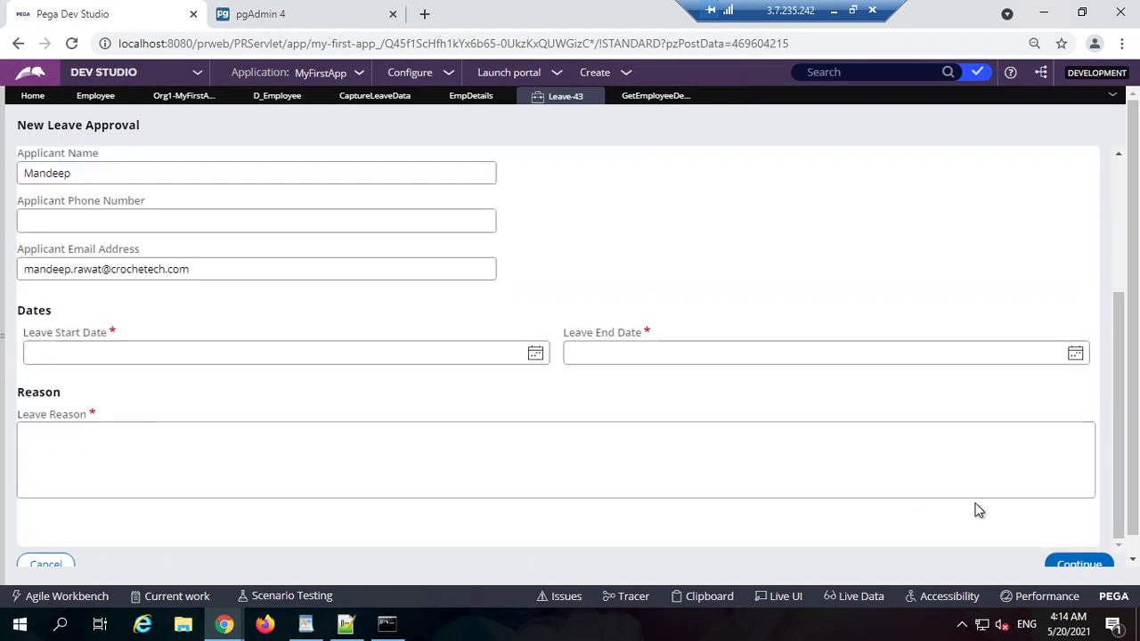
{"action": "left_click", "coordinate": [1078, 557]}
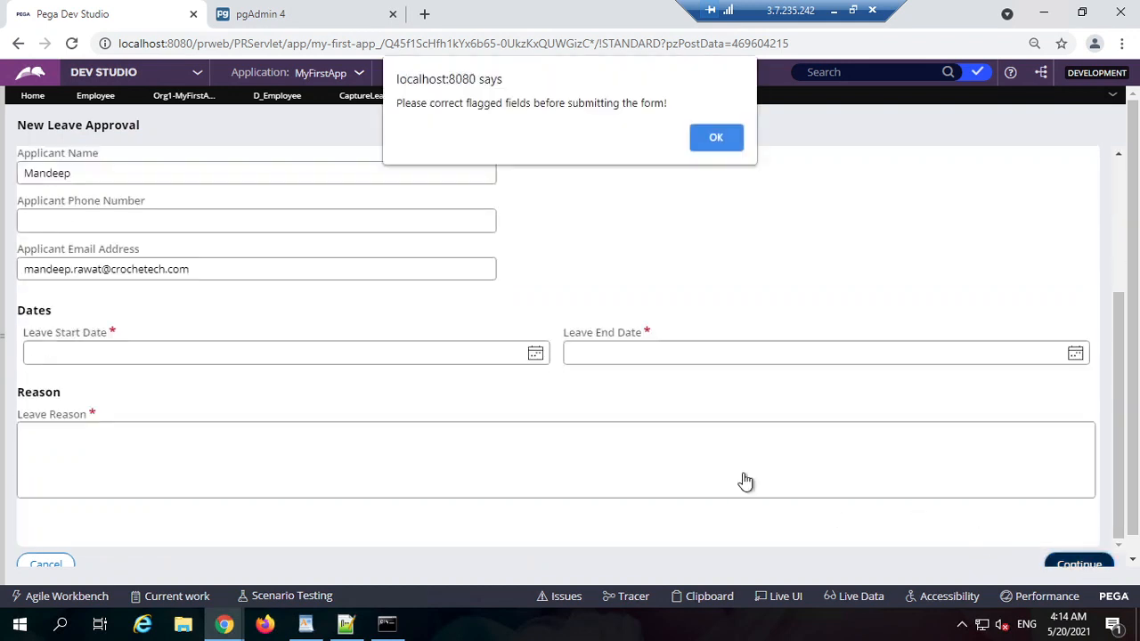
{"action": "left_click", "coordinate": [714, 140]}
{"action": "left_click", "coordinate": [535, 352]}
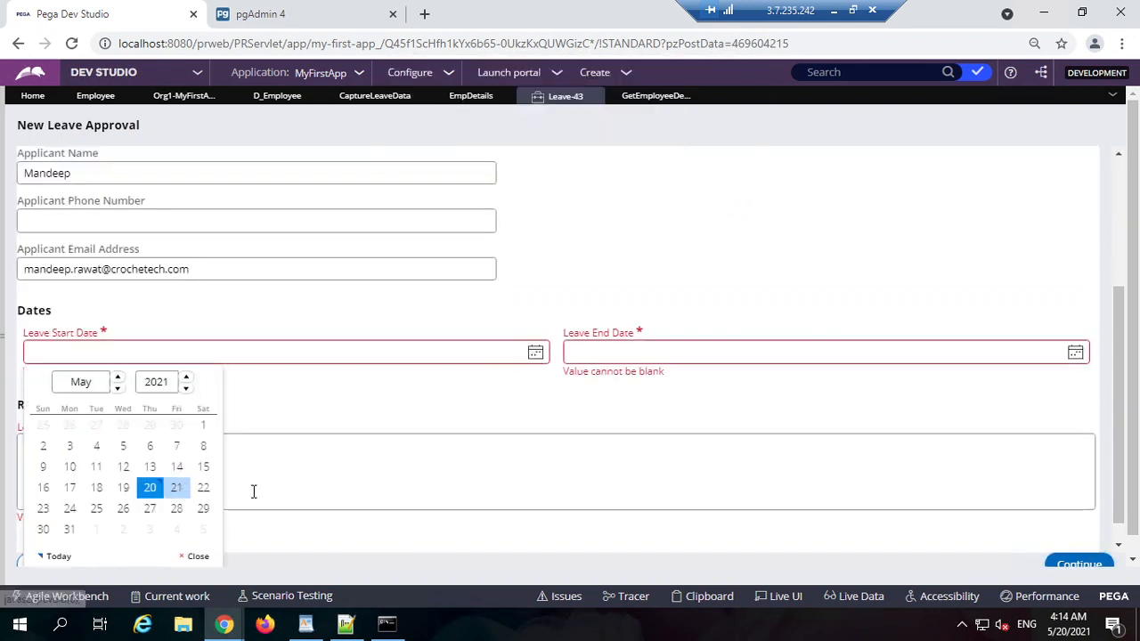
{"action": "left_click", "coordinate": [177, 487]}
{"action": "left_click", "coordinate": [1075, 353]}
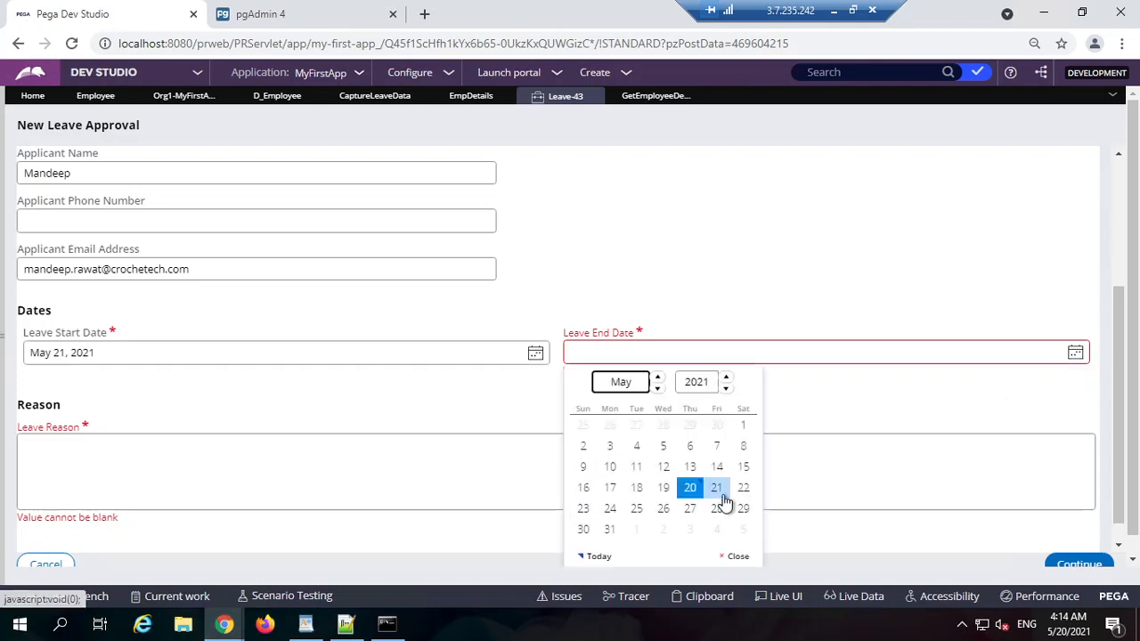
{"action": "left_click", "coordinate": [717, 488]}
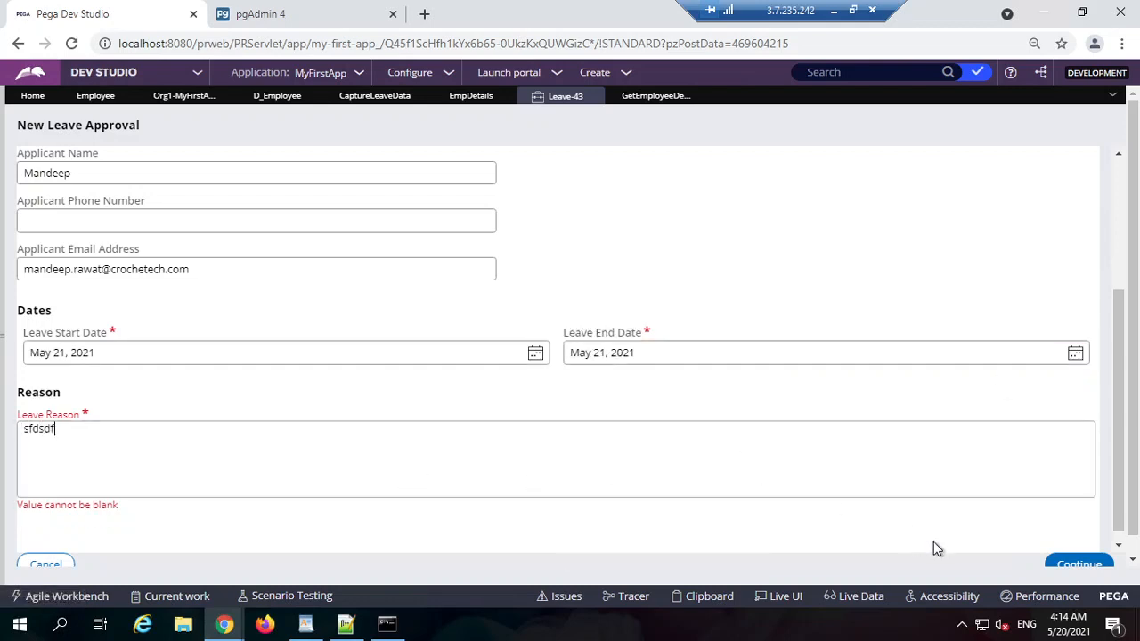
Step: Submit Capture Leave Data, go back, select employee ID 121212, and bring up the Tracer
{"action": "left_click", "coordinate": [1073, 564]}
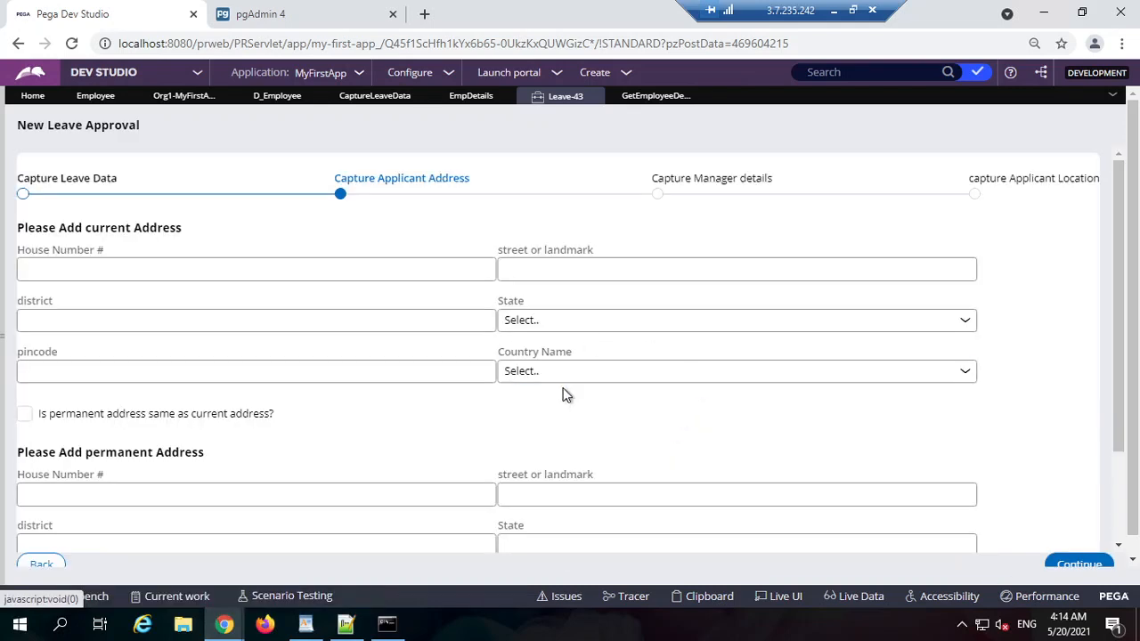
{"action": "scroll", "coordinate": [248, 489], "scroll_direction": "down", "scroll_amount": 3}
{"action": "left_click", "coordinate": [56, 547]}
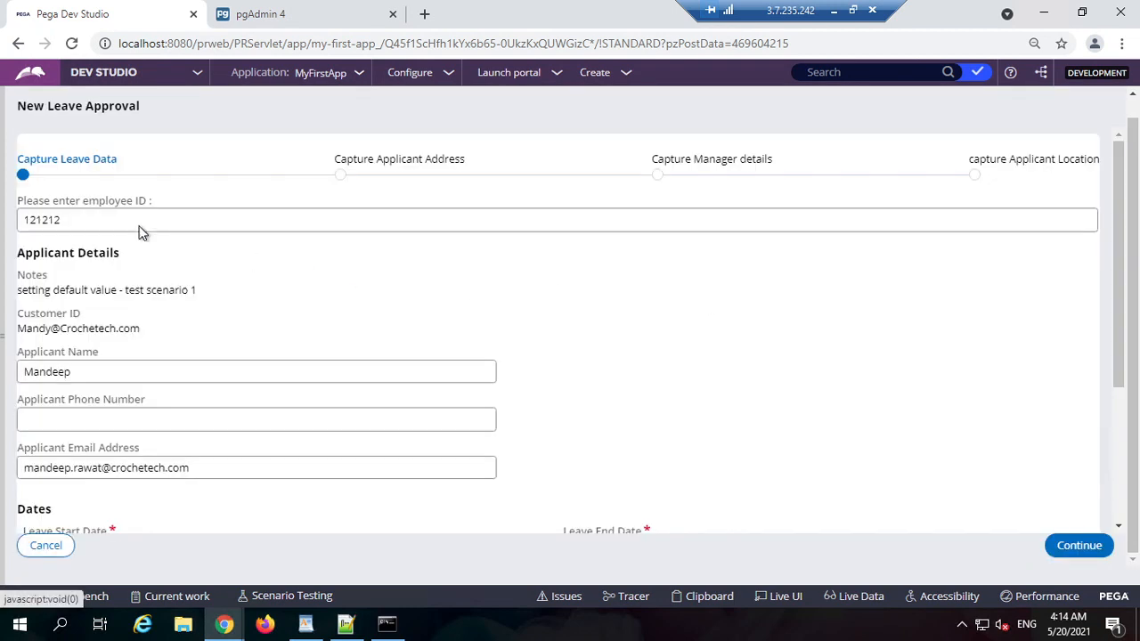
{"action": "left_click", "coordinate": [103, 219]}
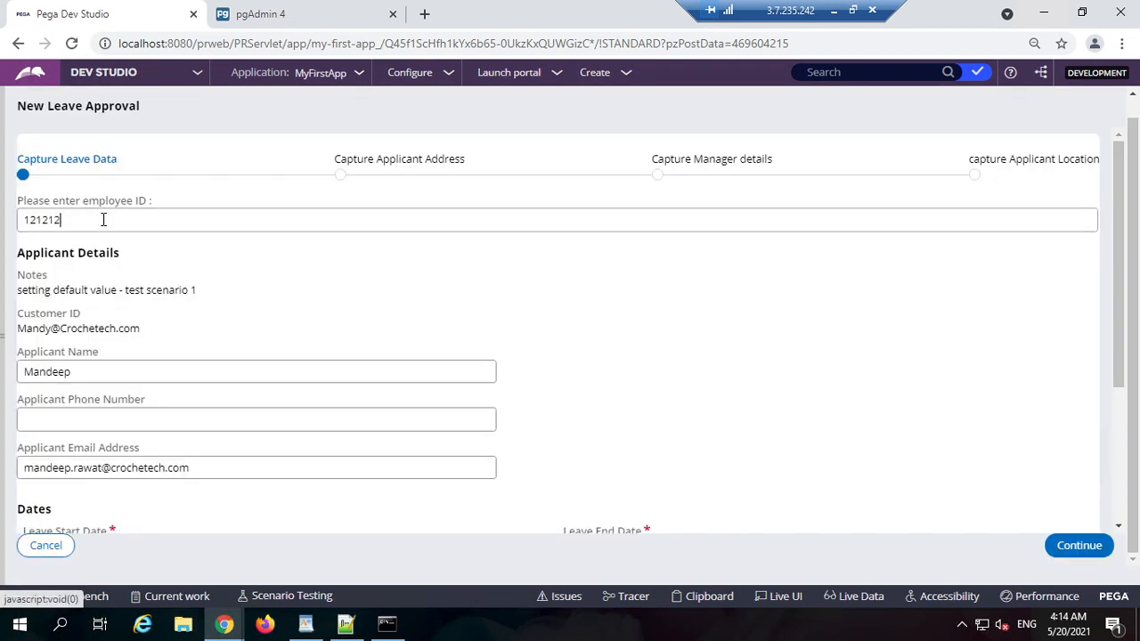
{"action": "double_click", "coordinate": [103, 219]}
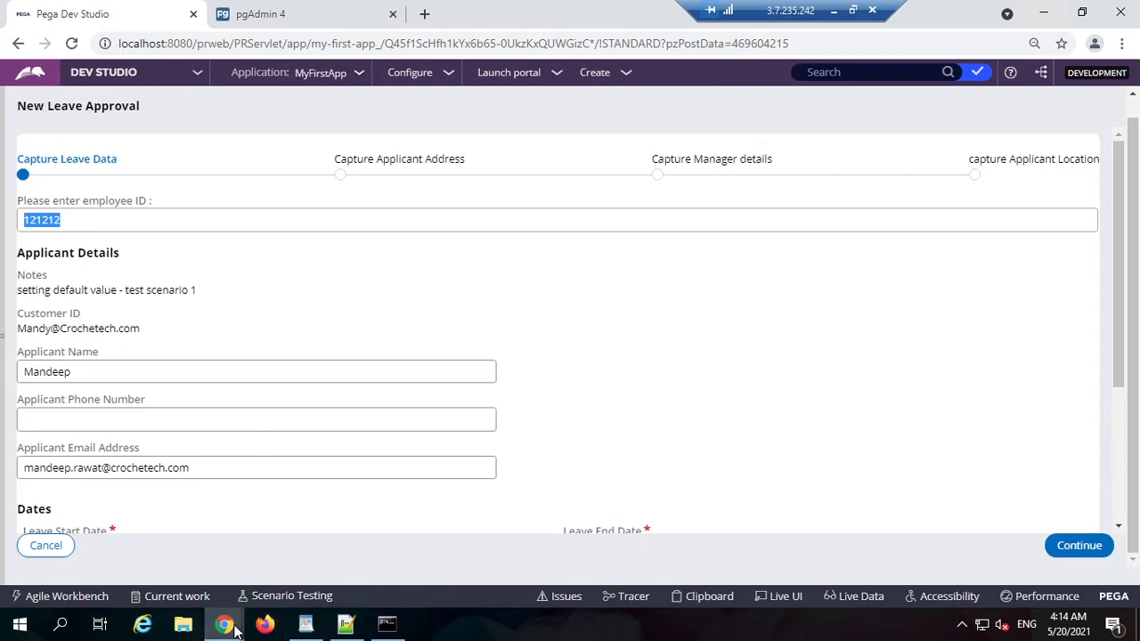
{"action": "mouse_move", "coordinate": [224, 623]}
{"action": "left_click", "coordinate": [587, 561]}
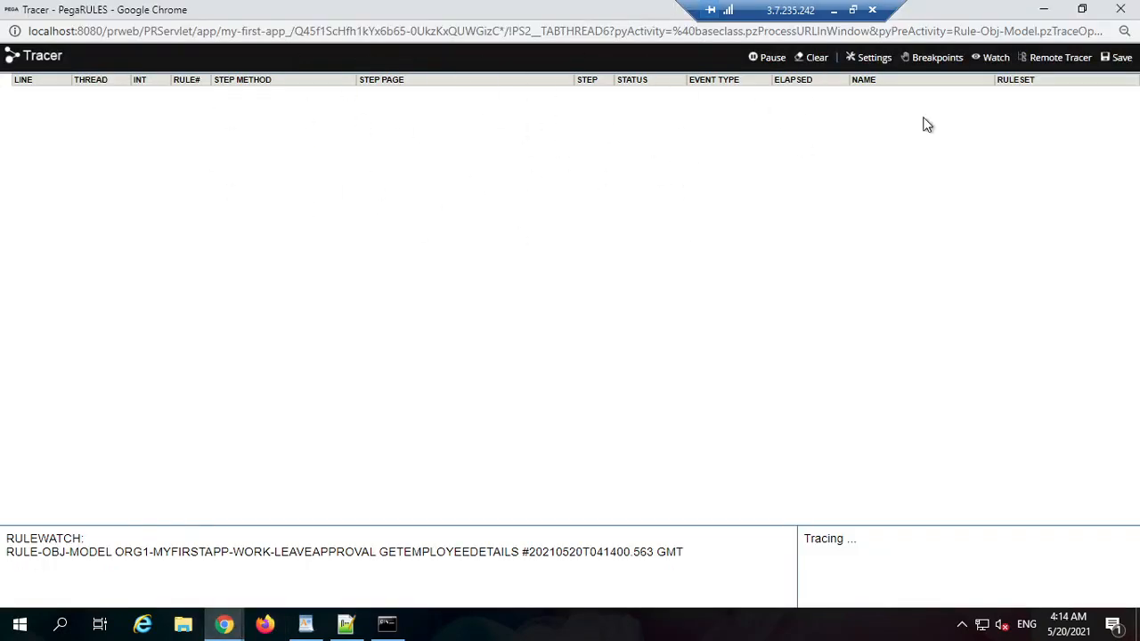
Step: Change the employee ID to 1 and check the Tracer for GetEmployeeDetails events
{"action": "left_click", "coordinate": [1044, 9]}
{"action": "type", "text": "1"}
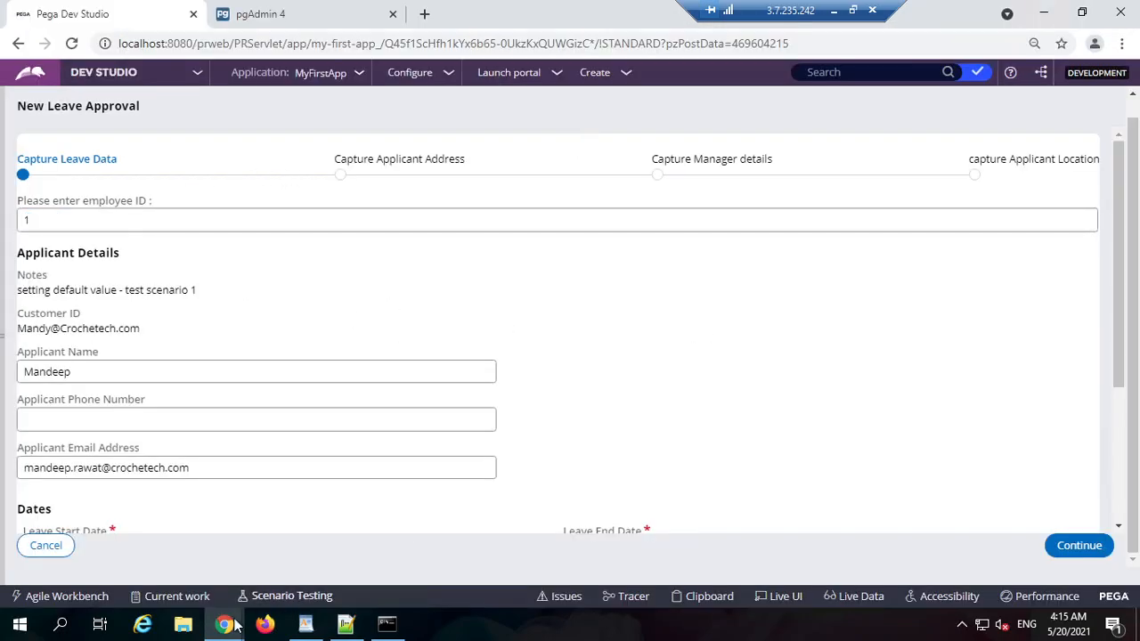
{"action": "mouse_move", "coordinate": [227, 623]}
{"action": "left_click", "coordinate": [627, 570]}
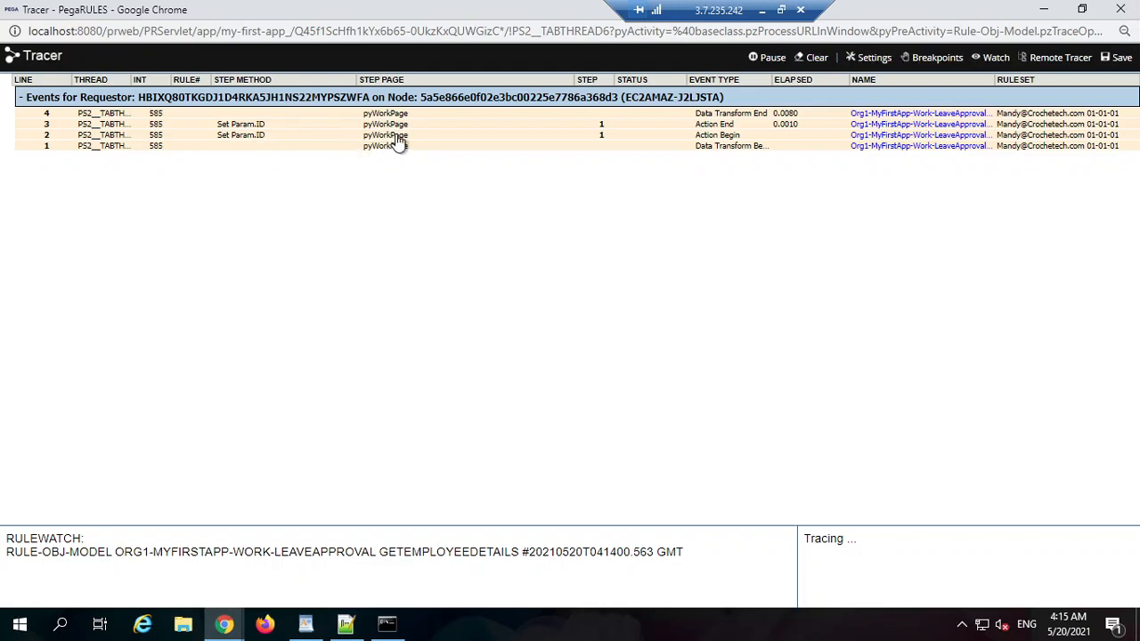
Step: Inspect Param.ID in GetEmployeeDetails, then return to the Tracer's Set Param.ID trace
{"action": "left_click", "coordinate": [1043, 9]}
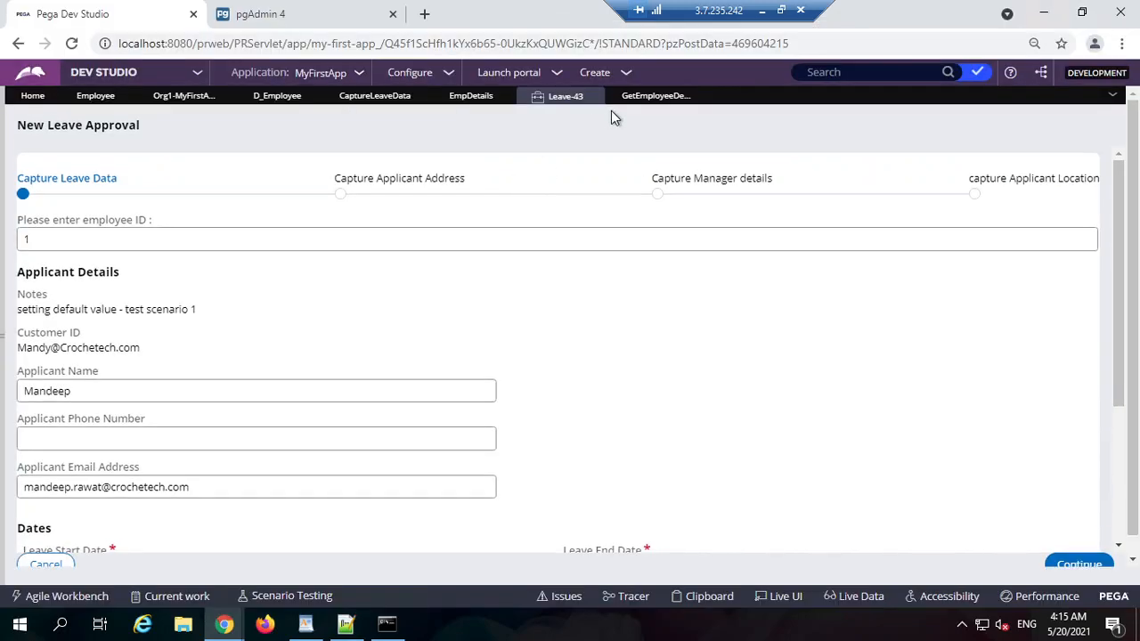
{"action": "left_click", "coordinate": [650, 100]}
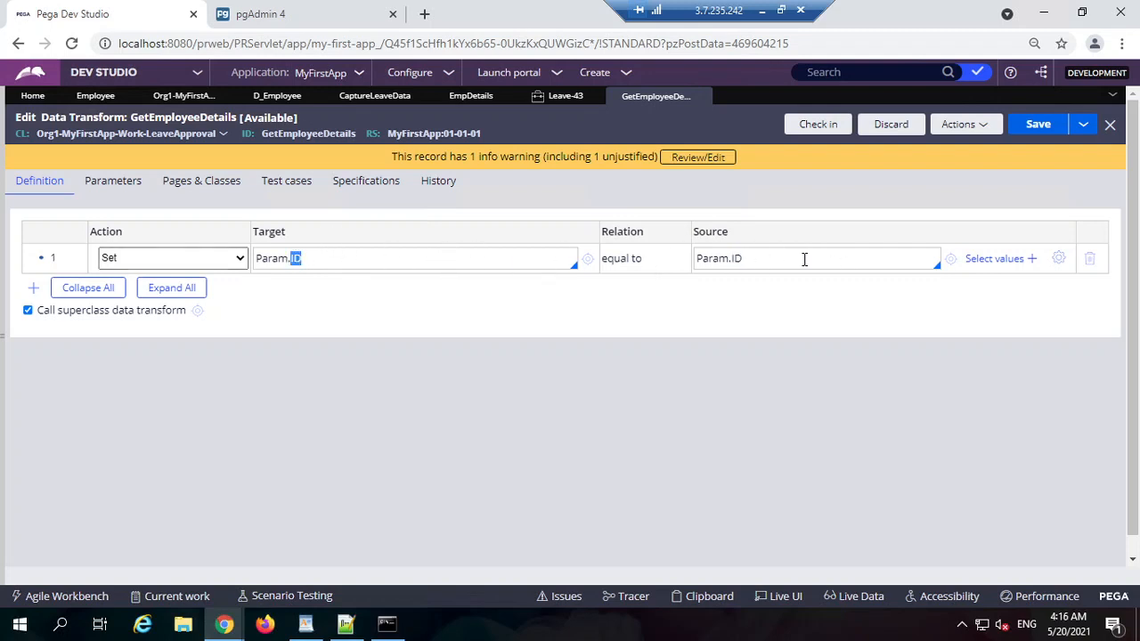
{"action": "double_click", "coordinate": [422, 258]}
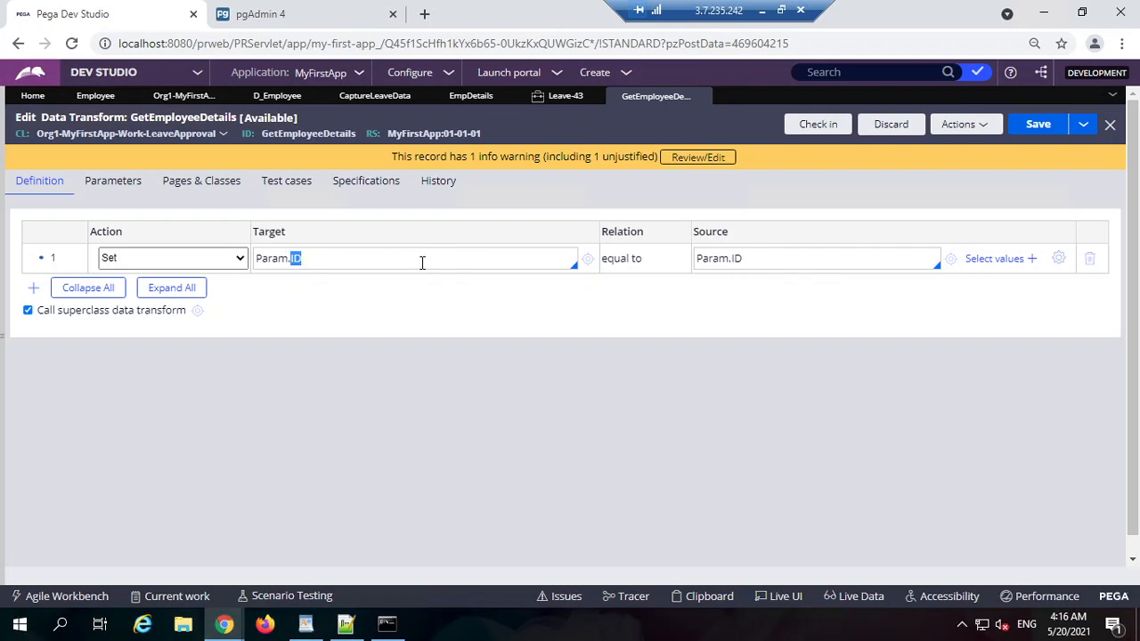
{"action": "double_click", "coordinate": [775, 259]}
{"action": "left_click", "coordinate": [224, 623]}
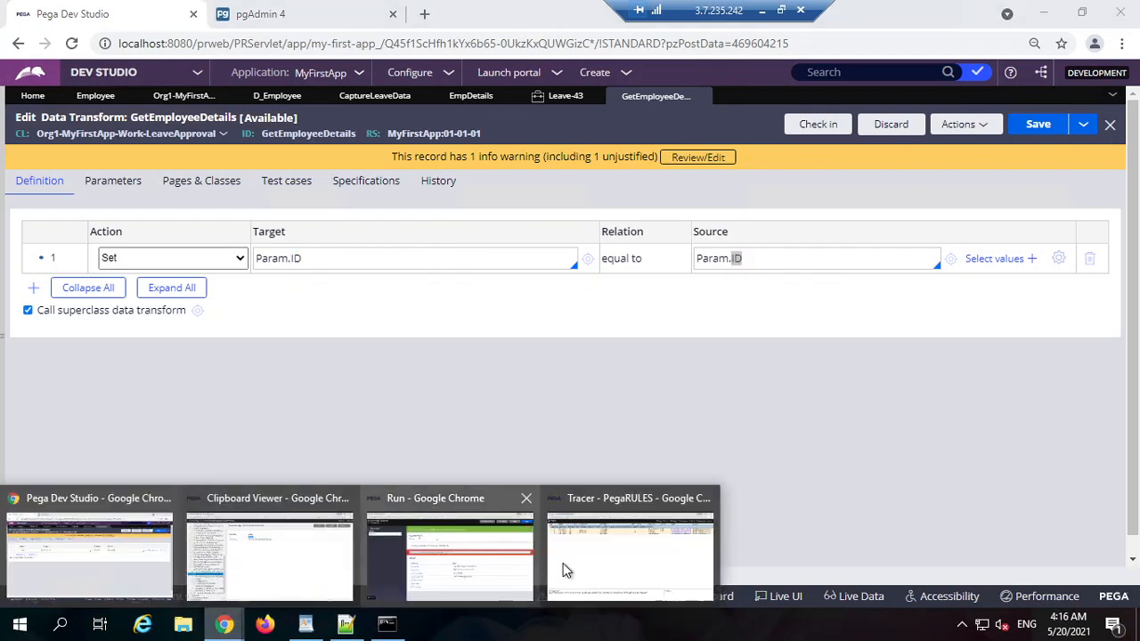
{"action": "left_click", "coordinate": [623, 555]}
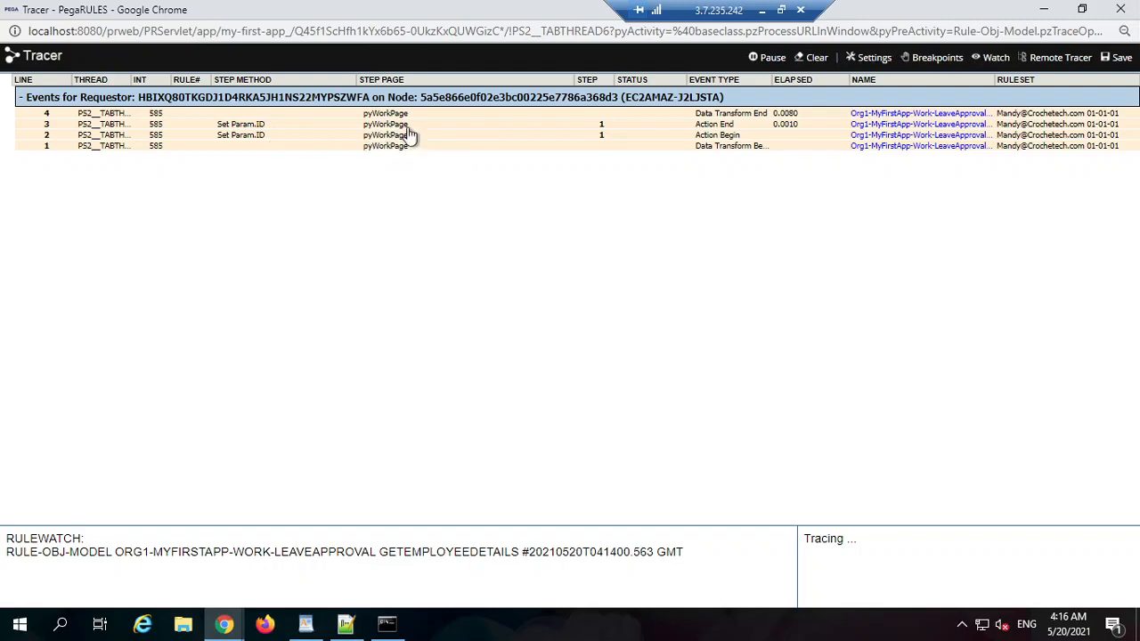
Step: Open pyWorkPage's property list from the trace and browse its properties
{"action": "left_click", "coordinate": [384, 145]}
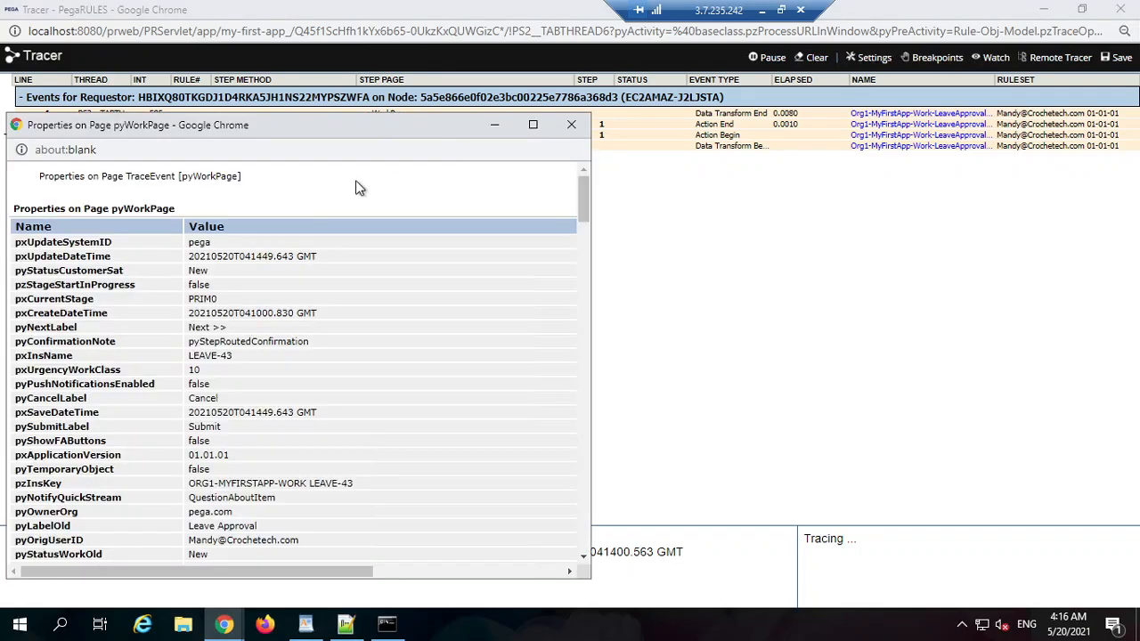
{"action": "scroll", "coordinate": [175, 313], "scroll_direction": "down", "scroll_amount": 20}
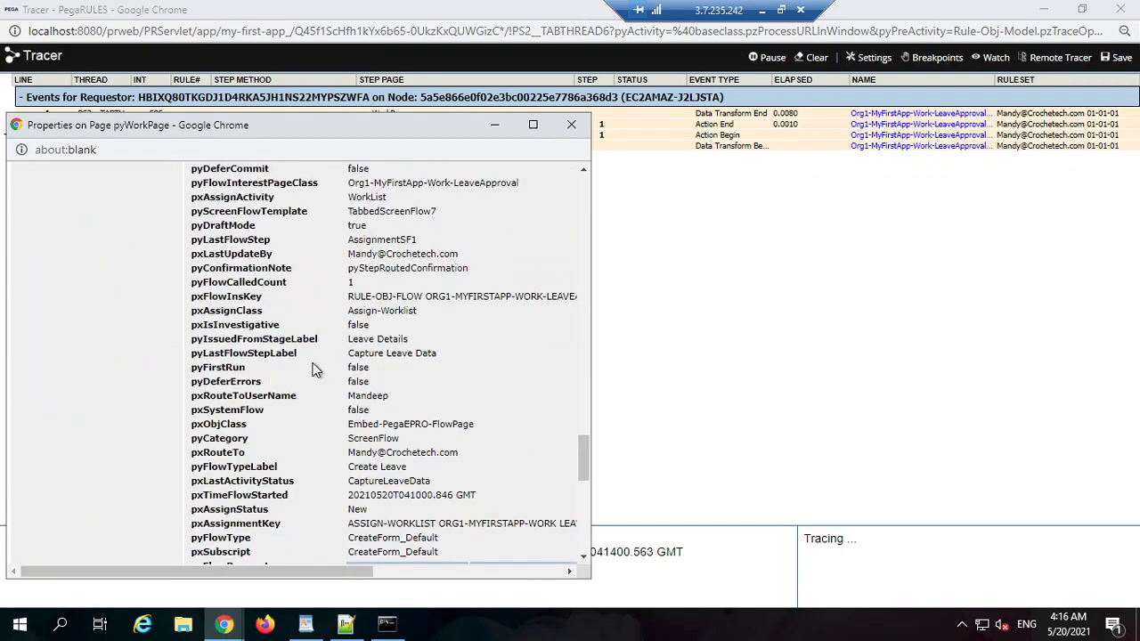
{"action": "scroll", "coordinate": [313, 370], "scroll_direction": "up", "scroll_amount": 20}
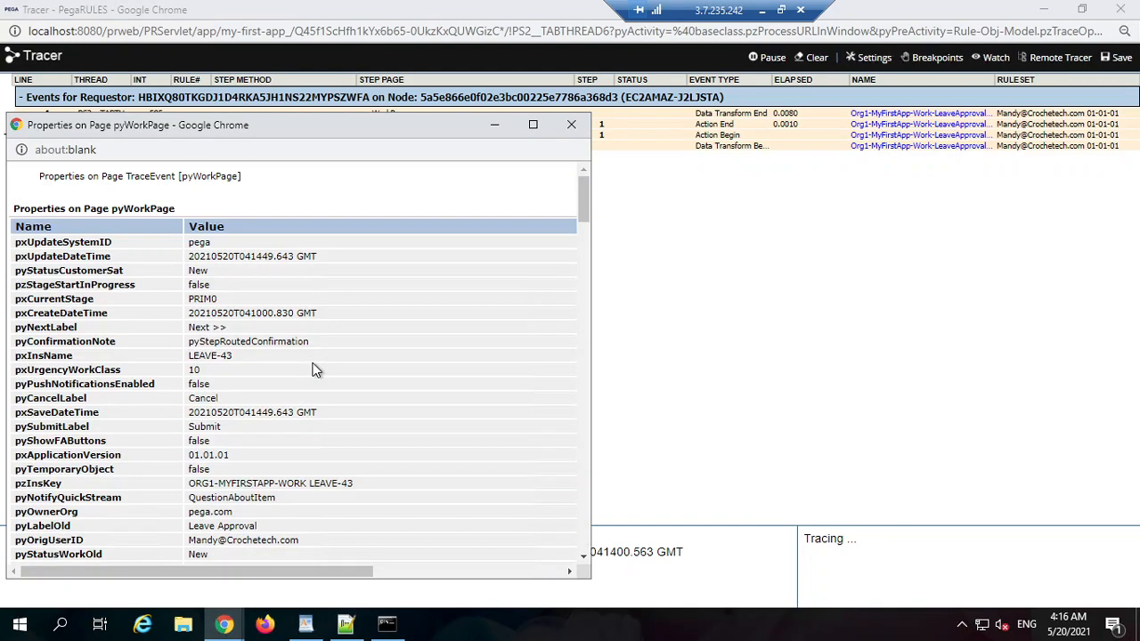
{"action": "double_click", "coordinate": [58, 400]}
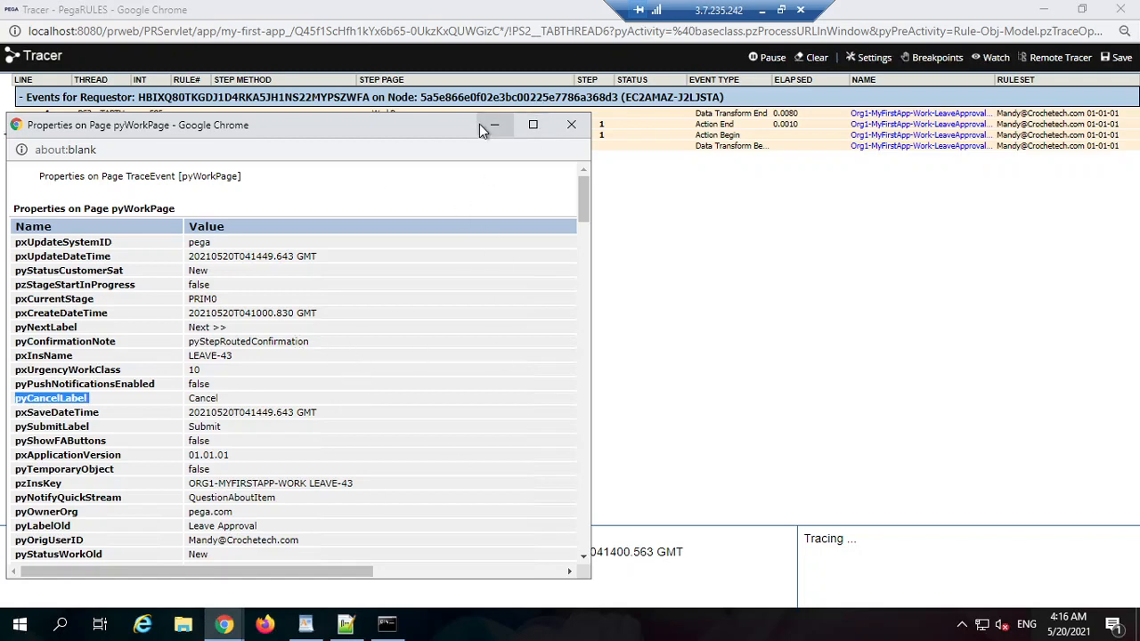
{"action": "left_click_drag", "start_coordinate": [443, 130], "coordinate": [504, 145]}
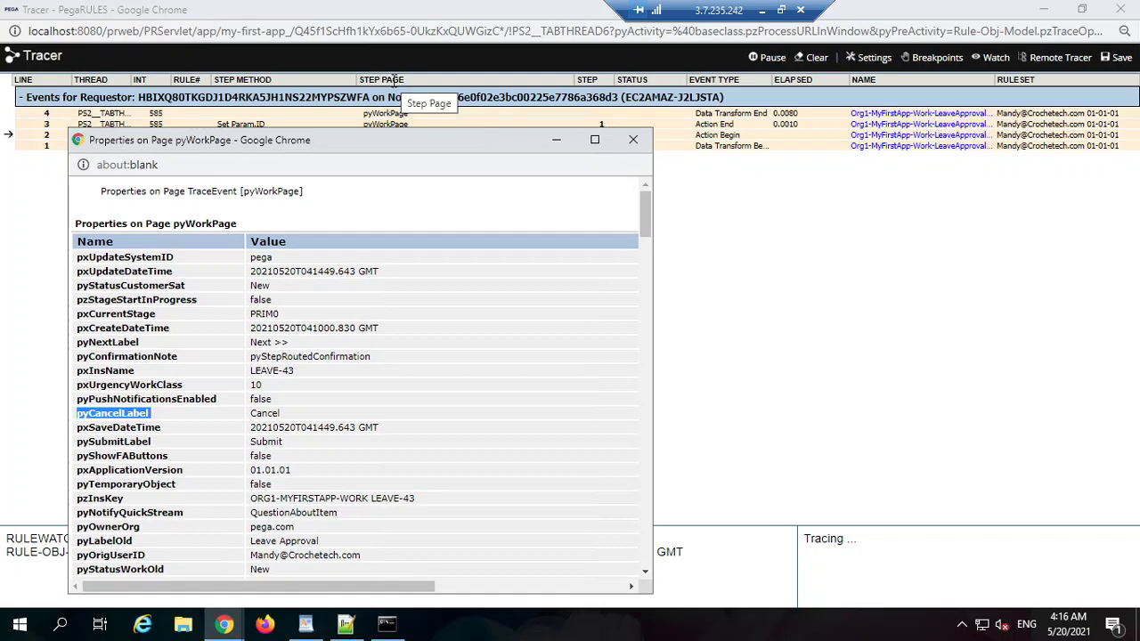
{"action": "left_click", "coordinate": [806, 95]}
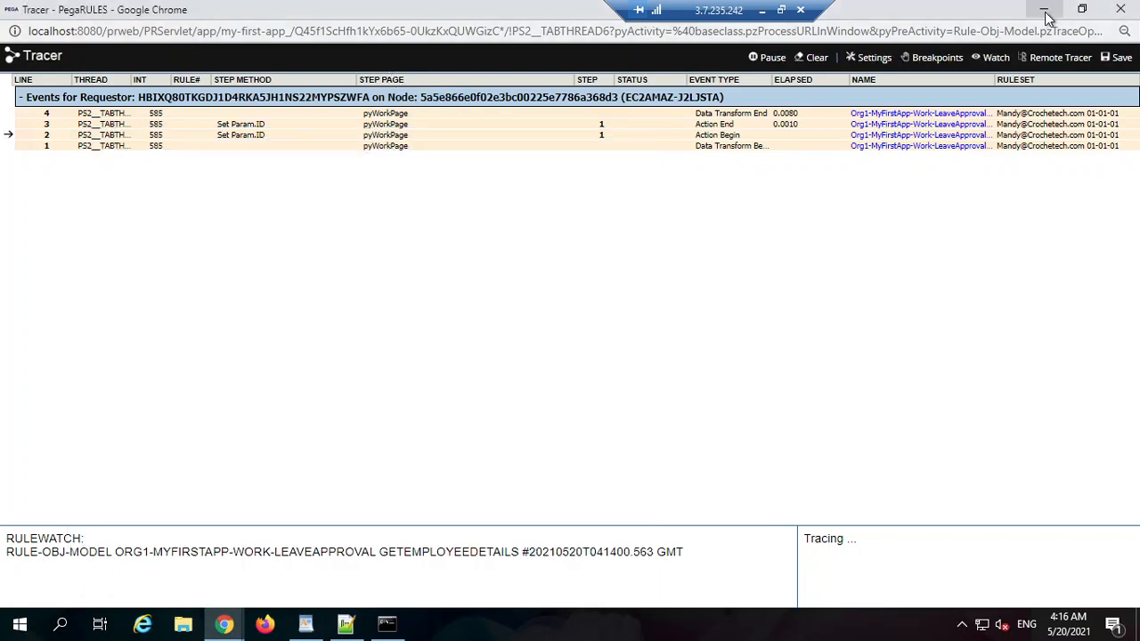
{"action": "left_click", "coordinate": [1043, 9]}
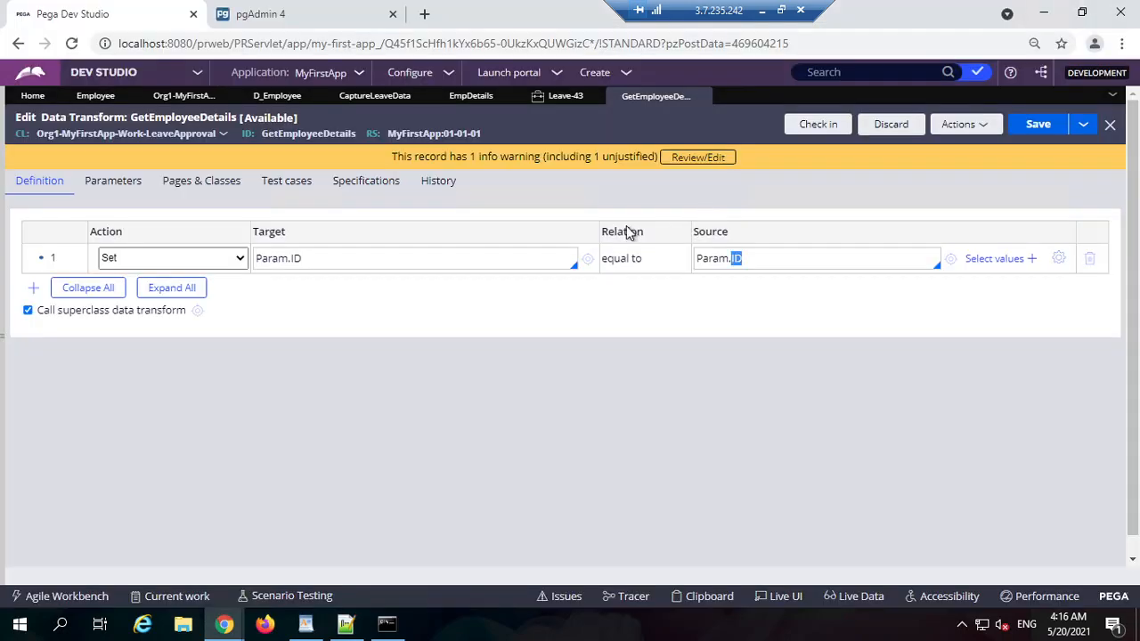
Step: Reopen the pyWorkPage property list and select the pyOrigUserID property
{"action": "left_click", "coordinate": [465, 261]}
{"action": "left_click", "coordinate": [783, 260]}
{"action": "mouse_move", "coordinate": [224, 623]}
{"action": "left_click", "coordinate": [665, 563]}
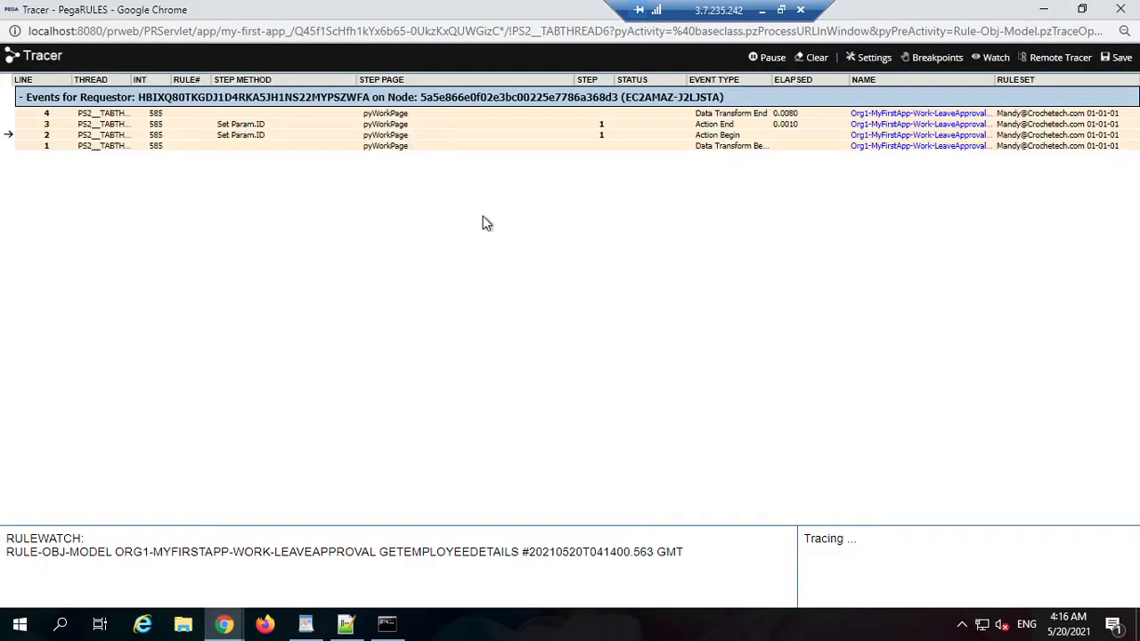
{"action": "left_click", "coordinate": [392, 146]}
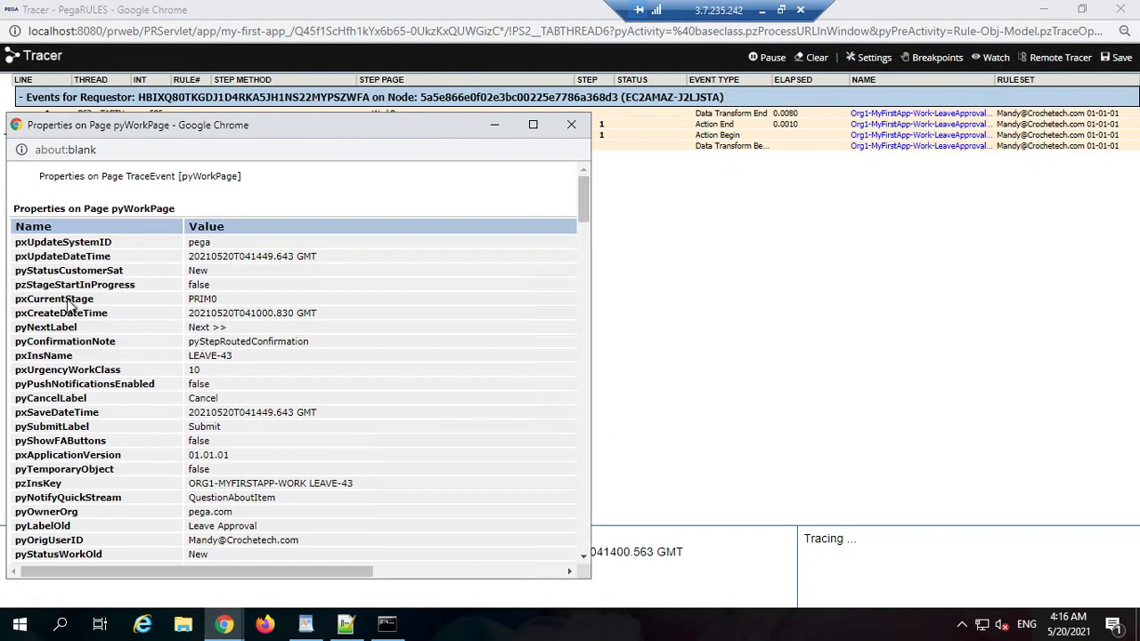
{"action": "scroll", "coordinate": [56, 387], "scroll_direction": "down", "scroll_amount": 2}
{"action": "double_click", "coordinate": [56, 373]}
{"action": "key", "text": "ctrl+c"}
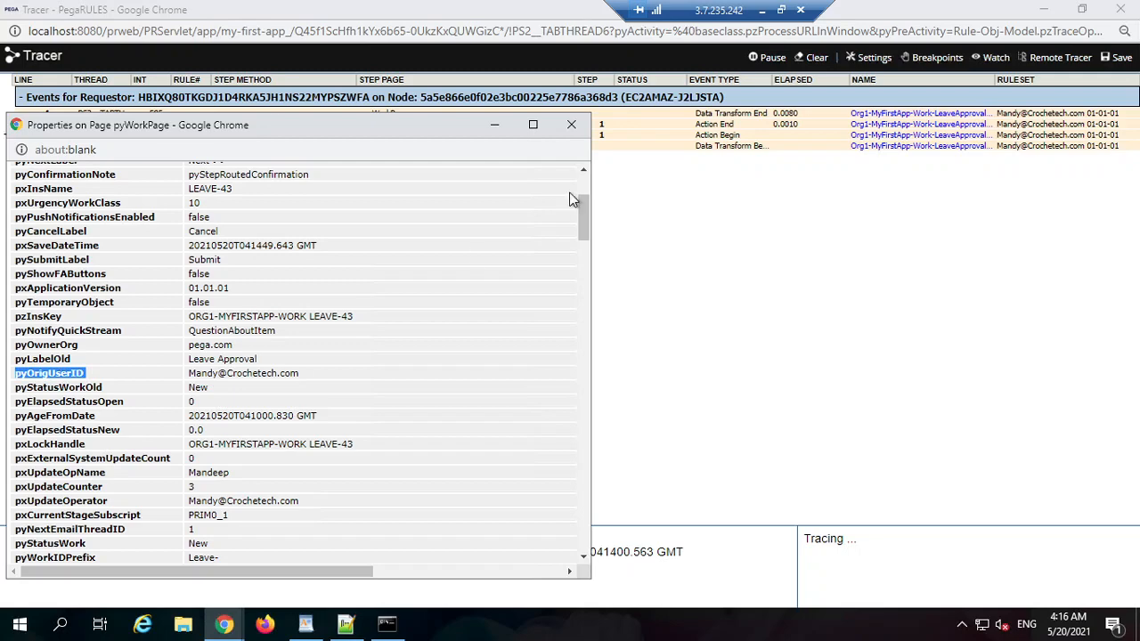
{"action": "left_click", "coordinate": [1043, 9]}
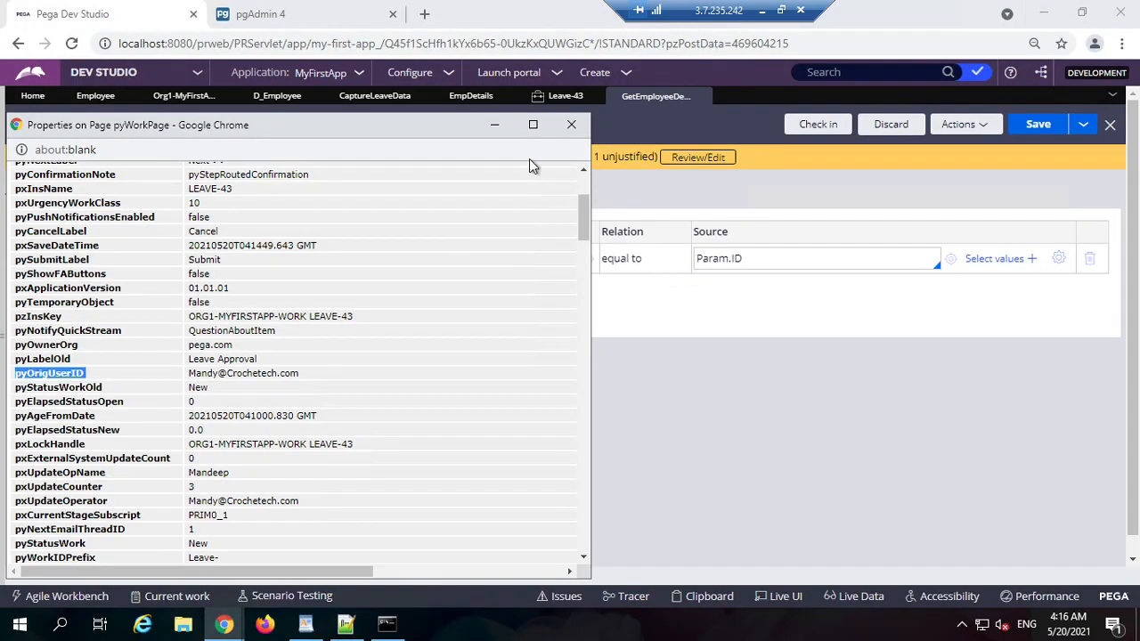
Step: Try .pyOrigUserID and pyWorkPage.pyOrigUserID as the Param.ID step's source
{"action": "left_click", "coordinate": [793, 259]}
{"action": "key", "text": "ctrl+a"}
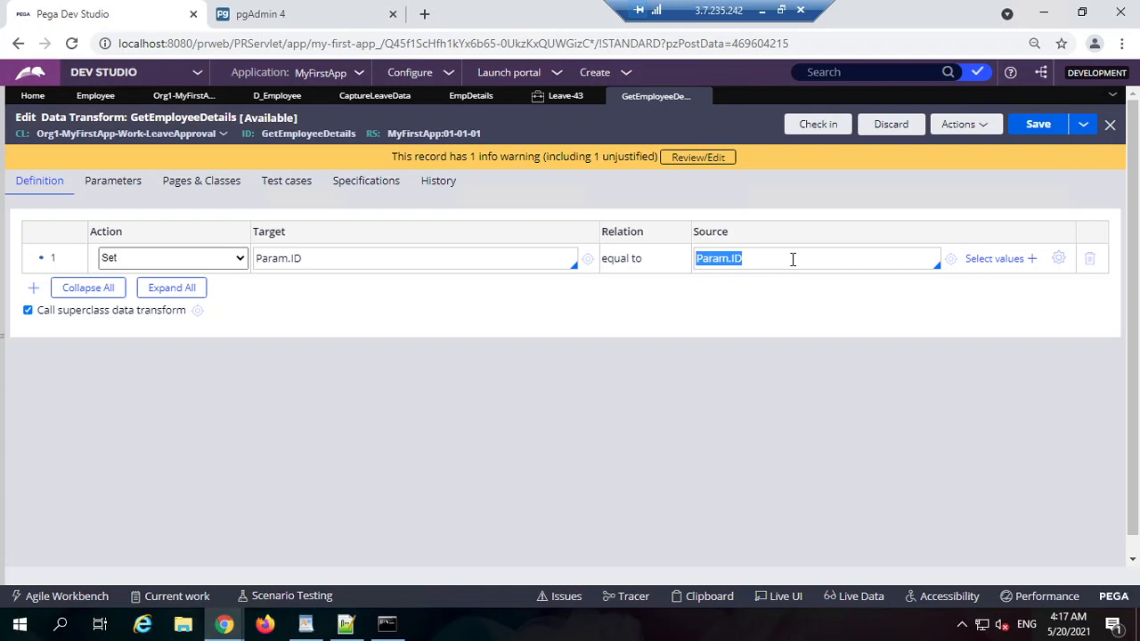
{"action": "type", "text": "."}
{"action": "key", "text": "ctrl+v"}
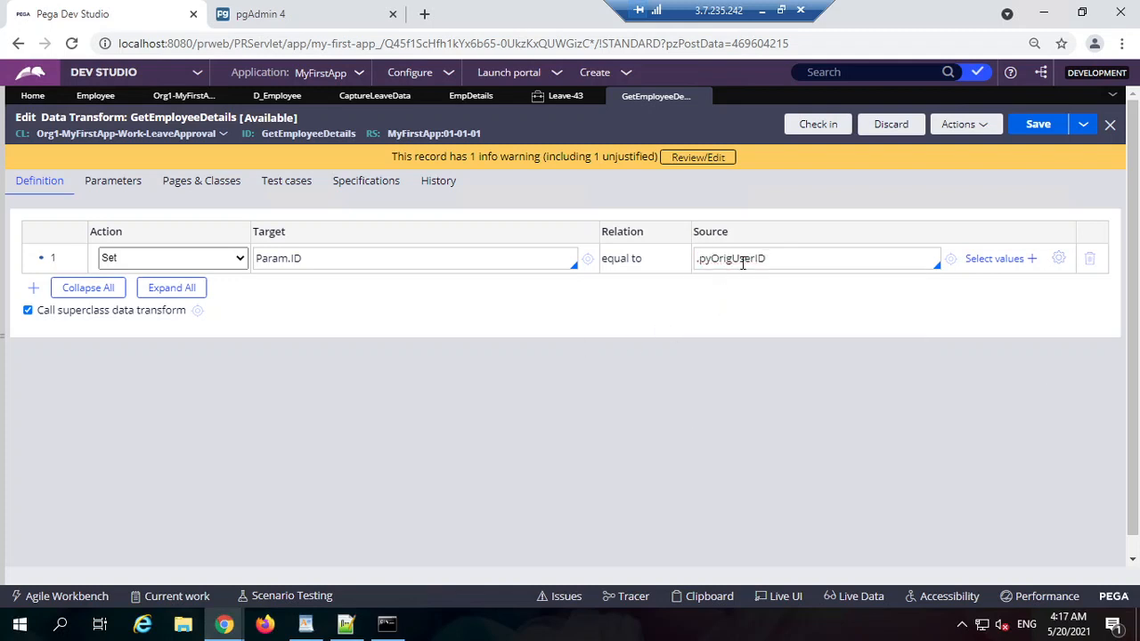
{"action": "double_click", "coordinate": [743, 263]}
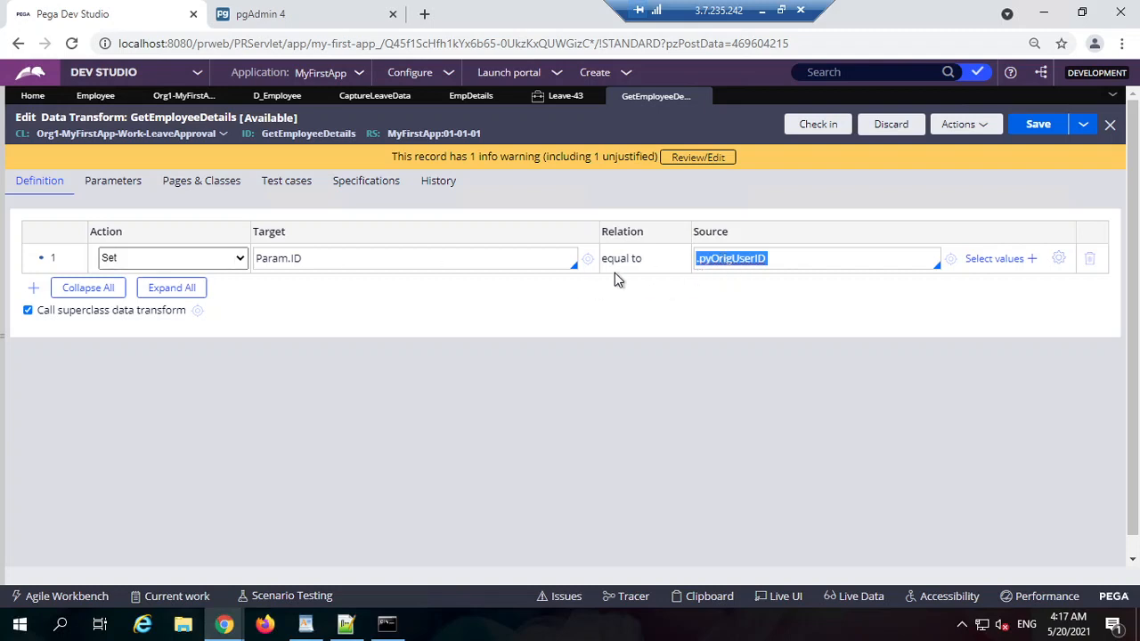
{"action": "left_click", "coordinate": [753, 261]}
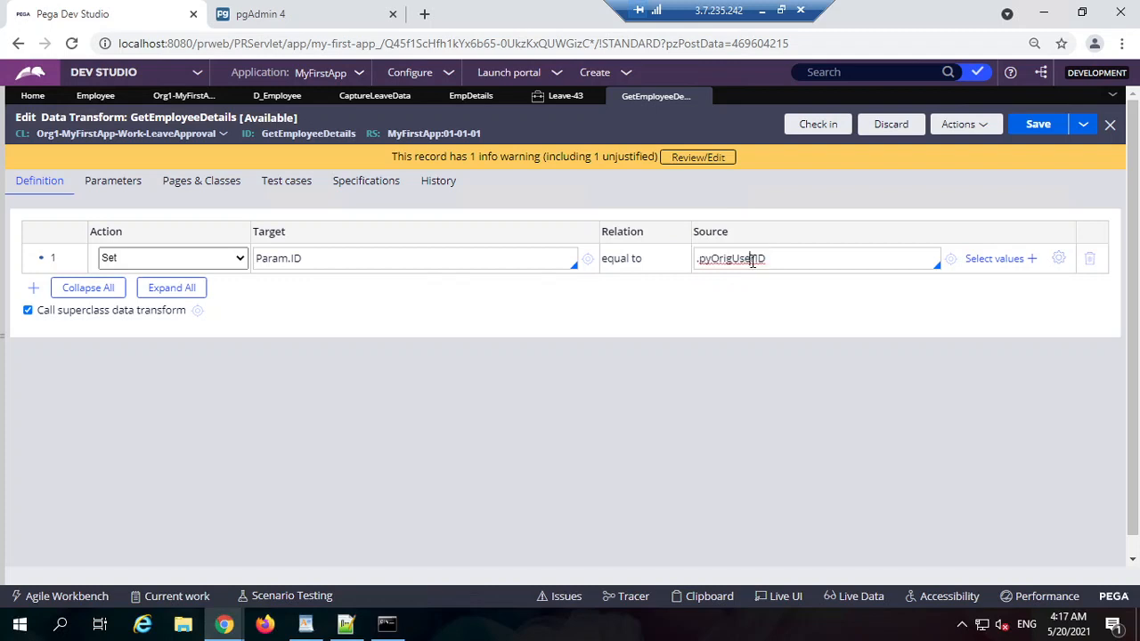
{"action": "double_click", "coordinate": [735, 262]}
{"action": "left_click", "coordinate": [720, 263]}
{"action": "type", "text": "pyw"}
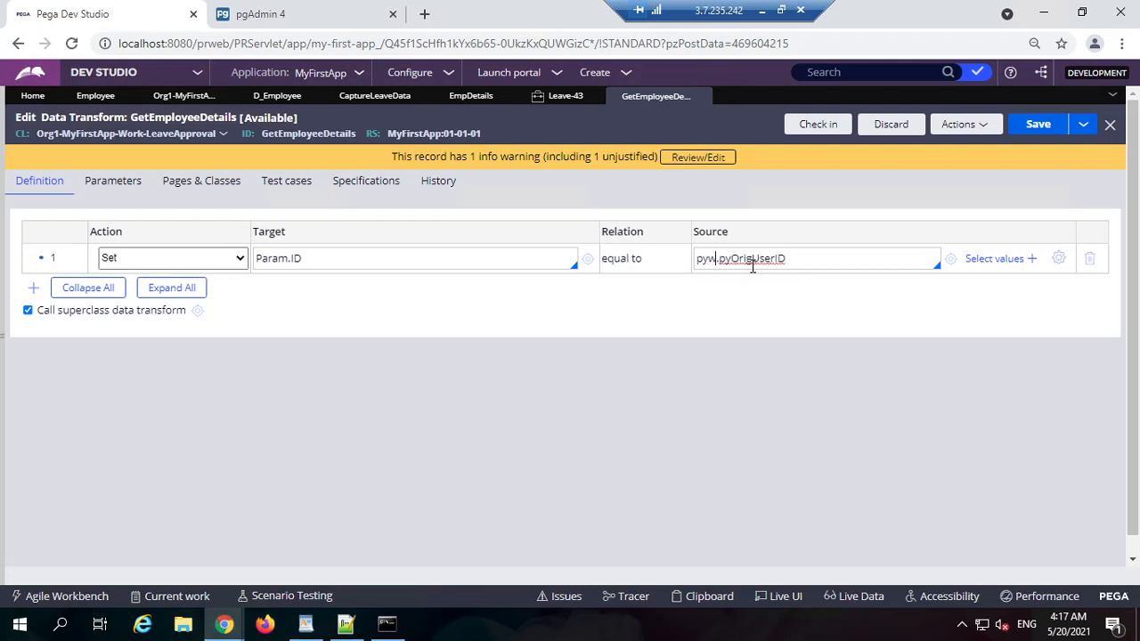
{"action": "type", "text": "orkPage"}
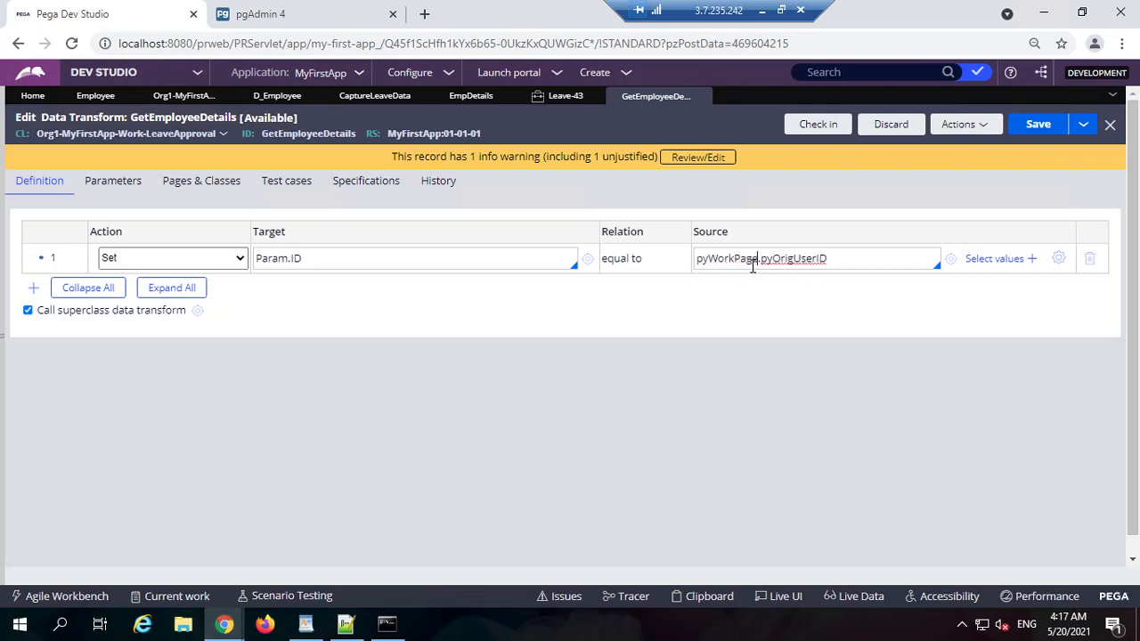
{"action": "double_click", "coordinate": [728, 260]}
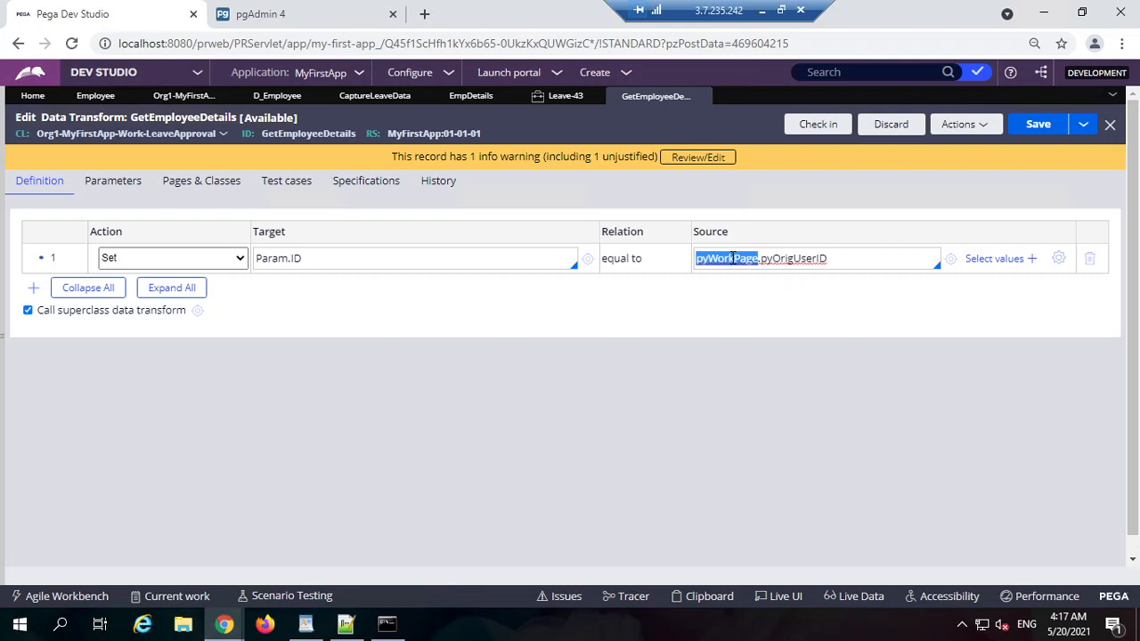
Step: Delete the entire Source value of the Param.ID step, leaving it empty
{"action": "double_click", "coordinate": [733, 258]}
{"action": "key", "text": "BackSpace"}
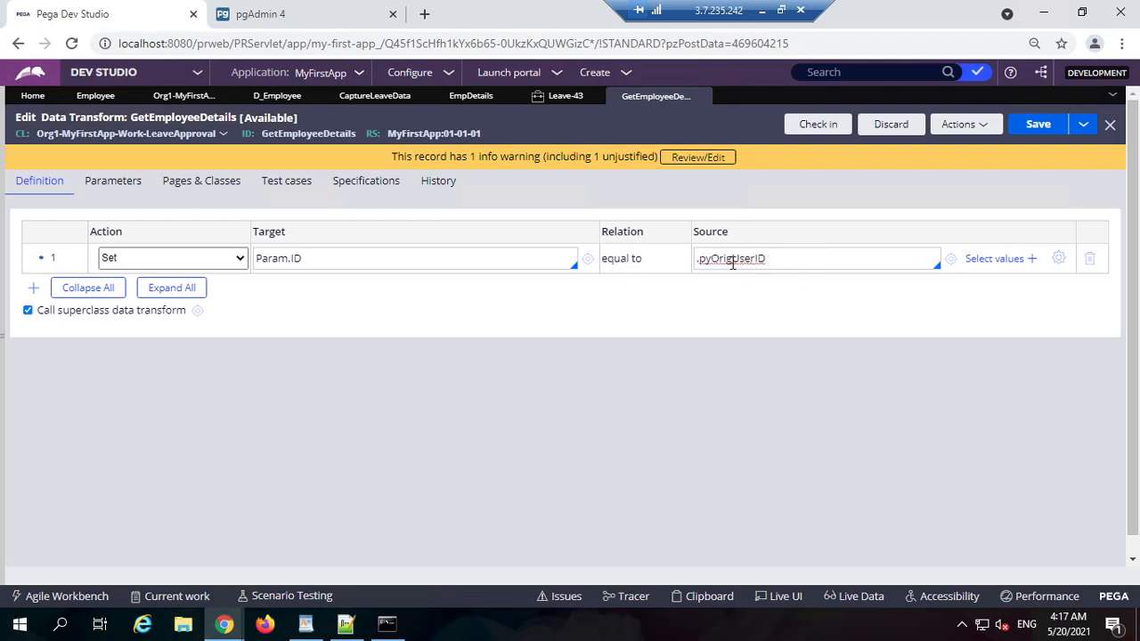
{"action": "triple_click", "coordinate": [746, 258]}
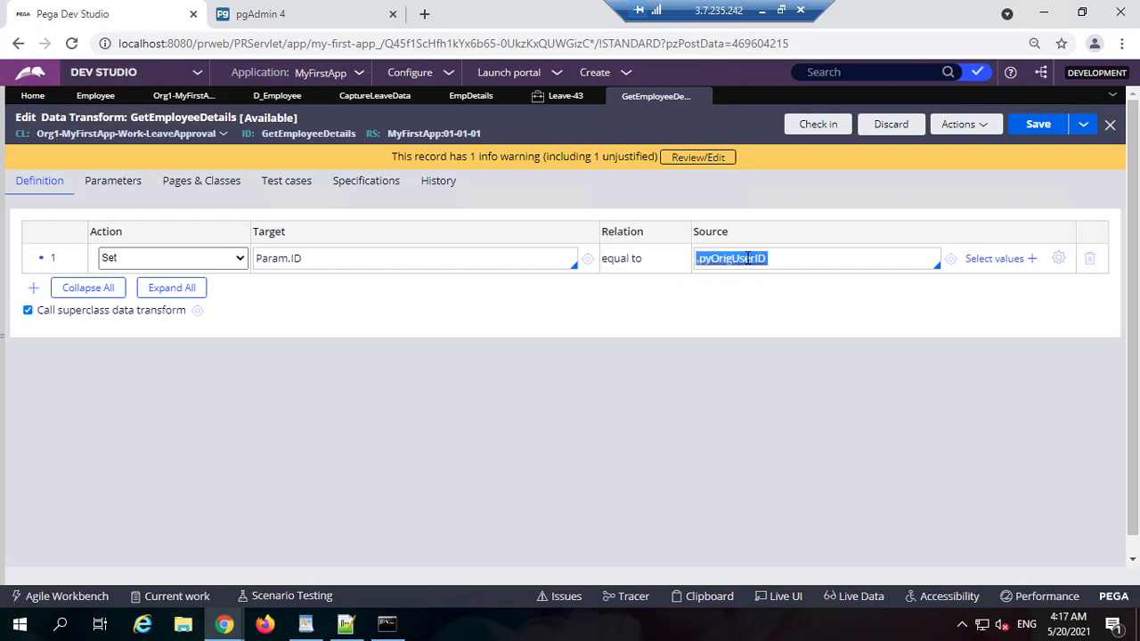
{"action": "key", "text": "BackSpace"}
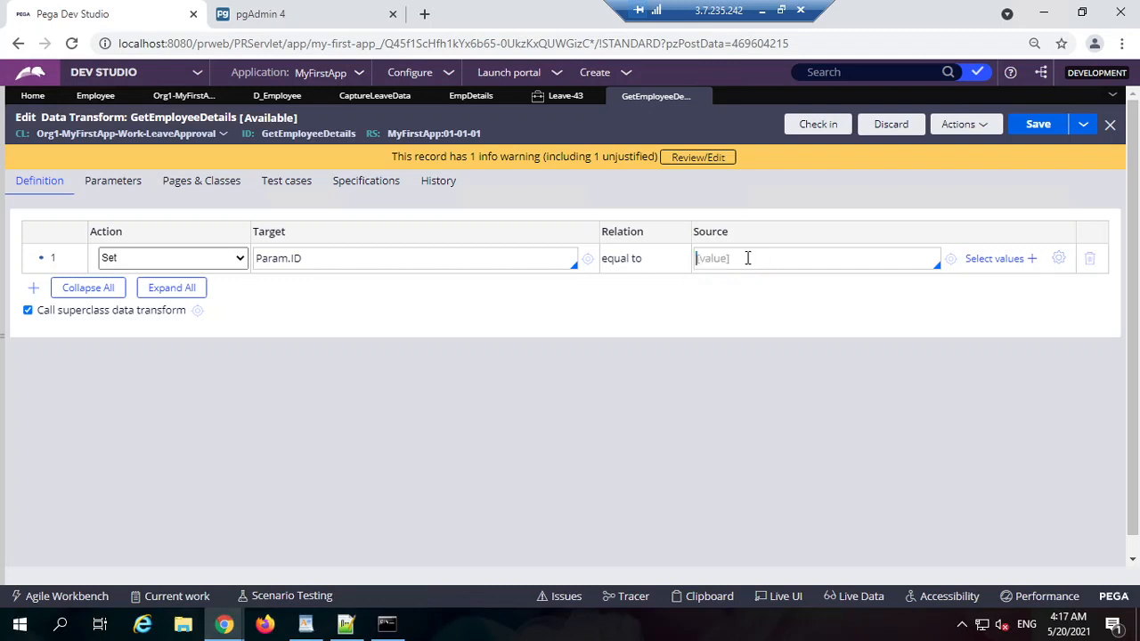
{"action": "double_click", "coordinate": [330, 267]}
{"action": "triple_click", "coordinate": [331, 267]}
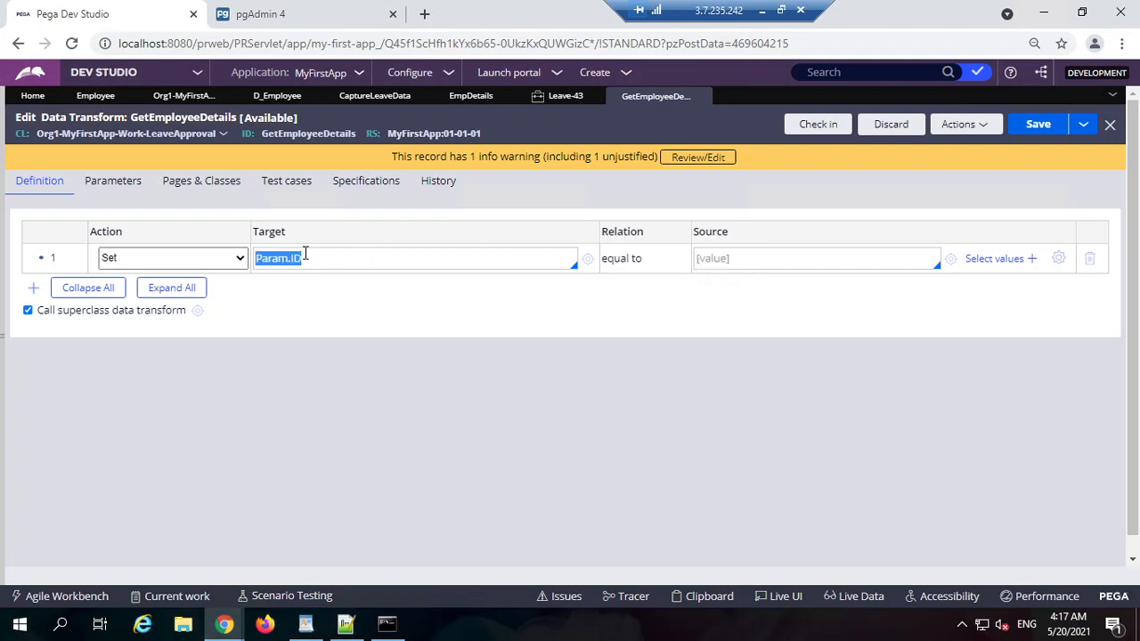
Step: Close the extra properties popup and review the Tracer
{"action": "left_click", "coordinate": [225, 625]}
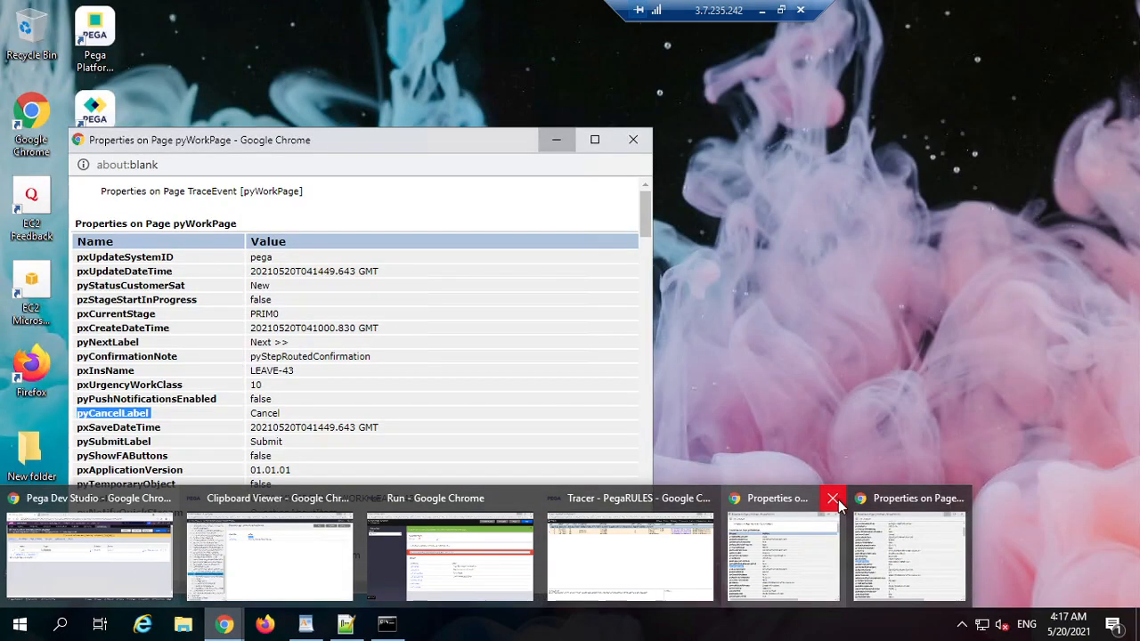
{"action": "left_click", "coordinate": [834, 499]}
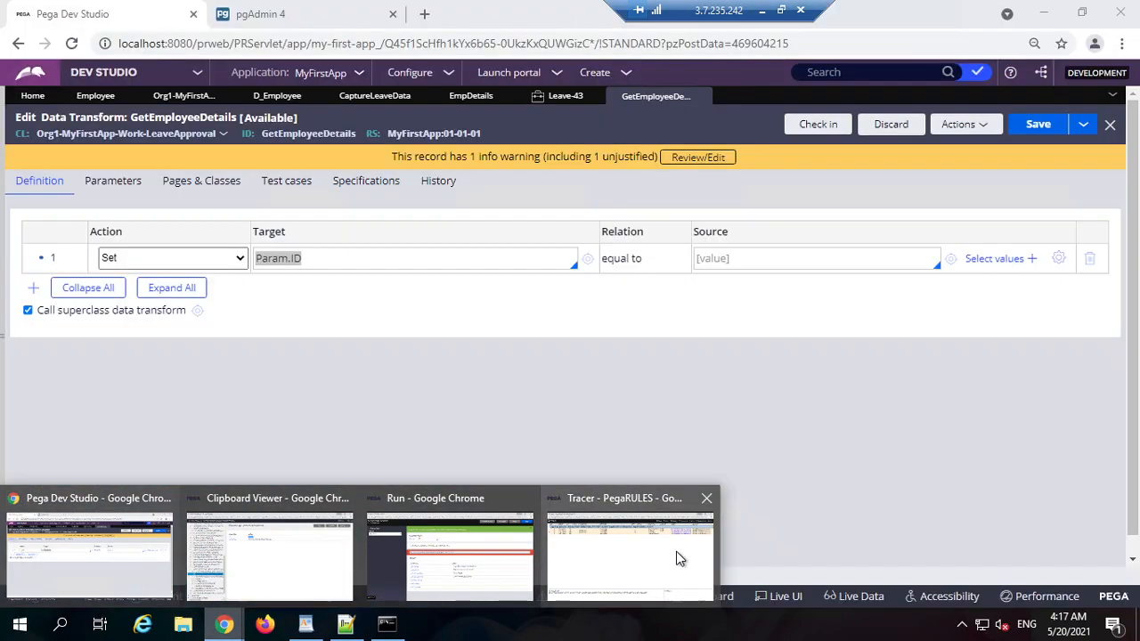
{"action": "left_click", "coordinate": [676, 551]}
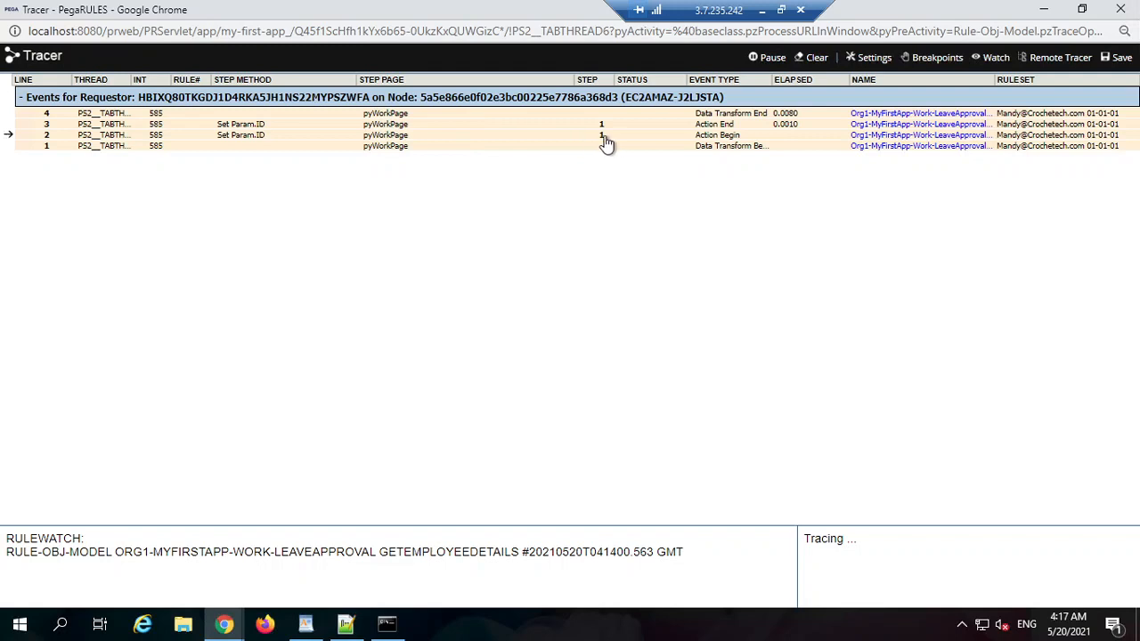
{"action": "double_click", "coordinate": [593, 80]}
{"action": "left_click", "coordinate": [1043, 9]}
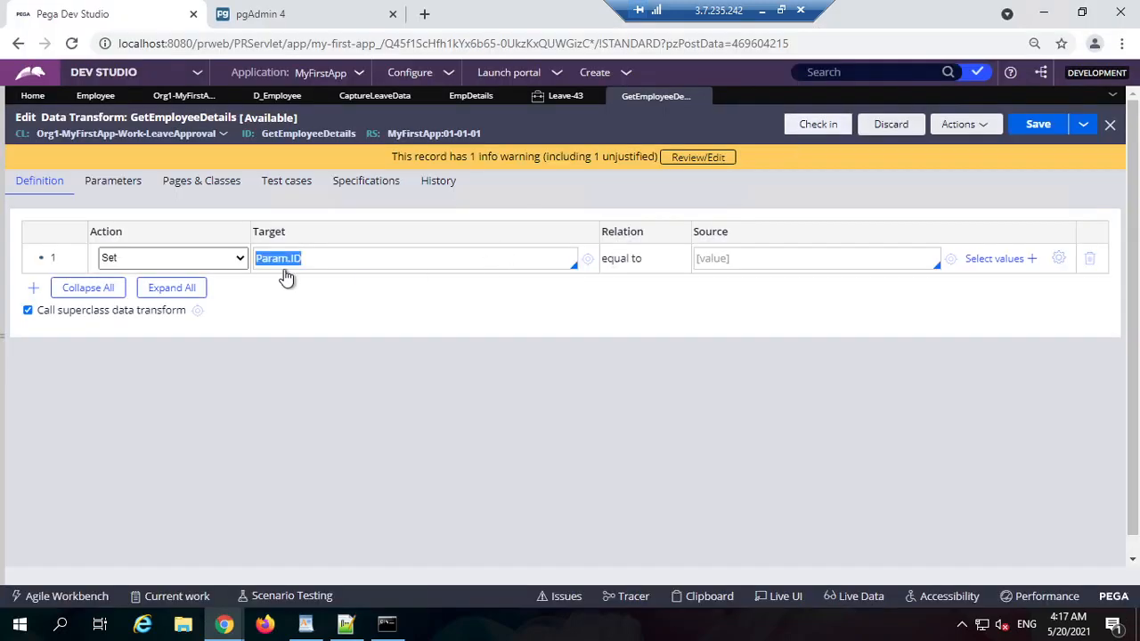
{"action": "left_click", "coordinate": [339, 259]}
Step: Add extra Set steps to GetEmployeeDetails and check the Tracer
{"action": "left_click", "coordinate": [31, 292]}
{"action": "left_click", "coordinate": [209, 297]}
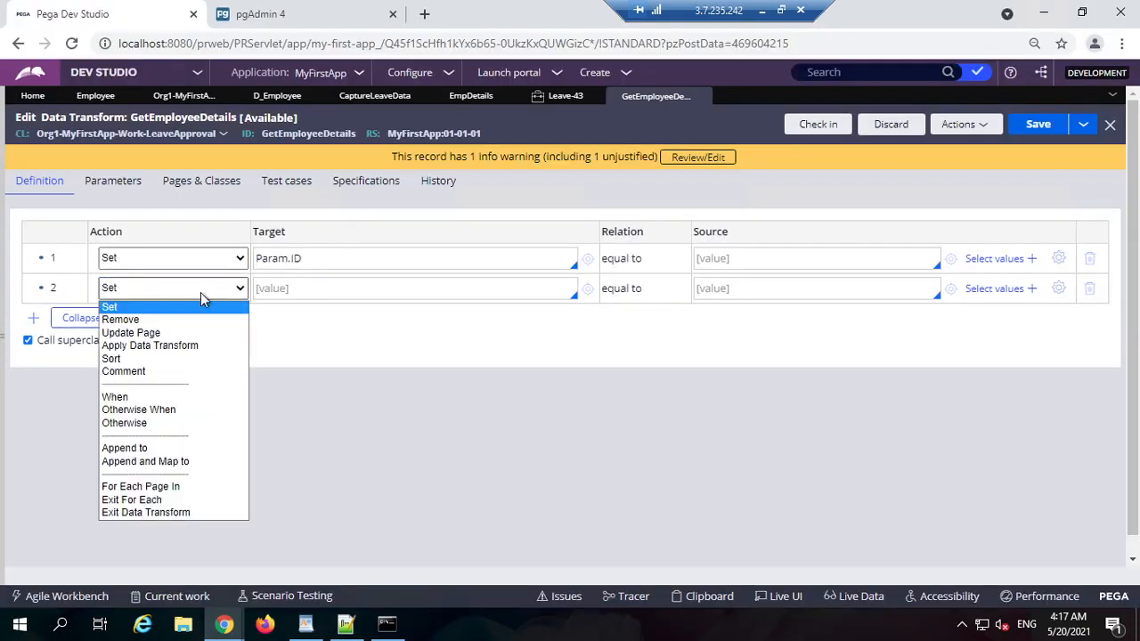
{"action": "left_click", "coordinate": [300, 293]}
{"action": "left_click", "coordinate": [33, 319]}
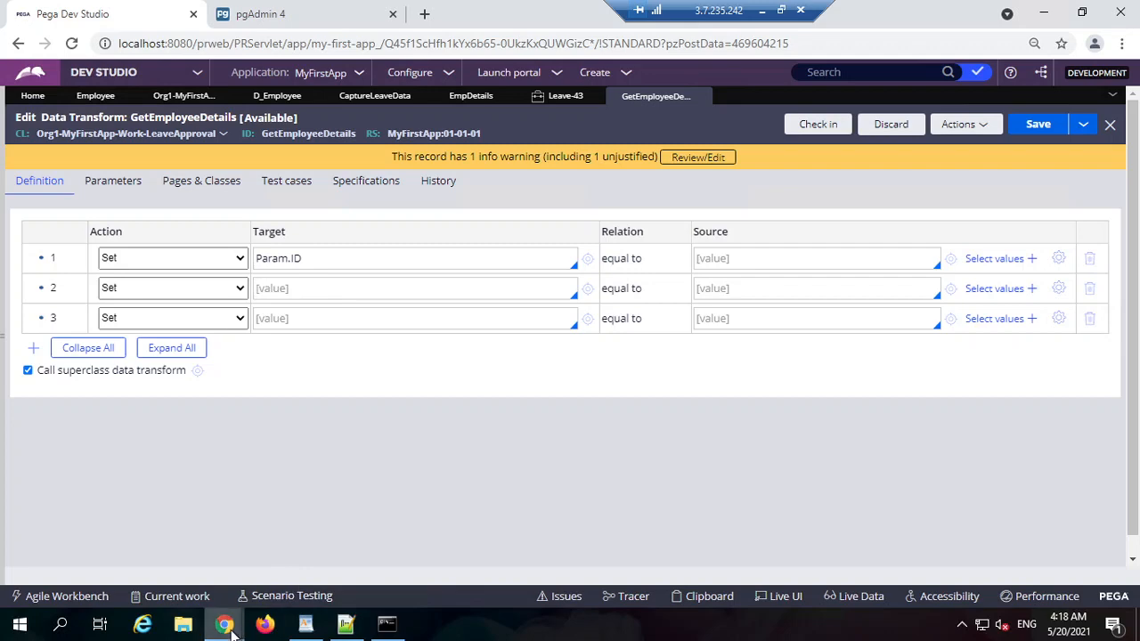
{"action": "mouse_move", "coordinate": [225, 623]}
{"action": "left_click", "coordinate": [634, 568]}
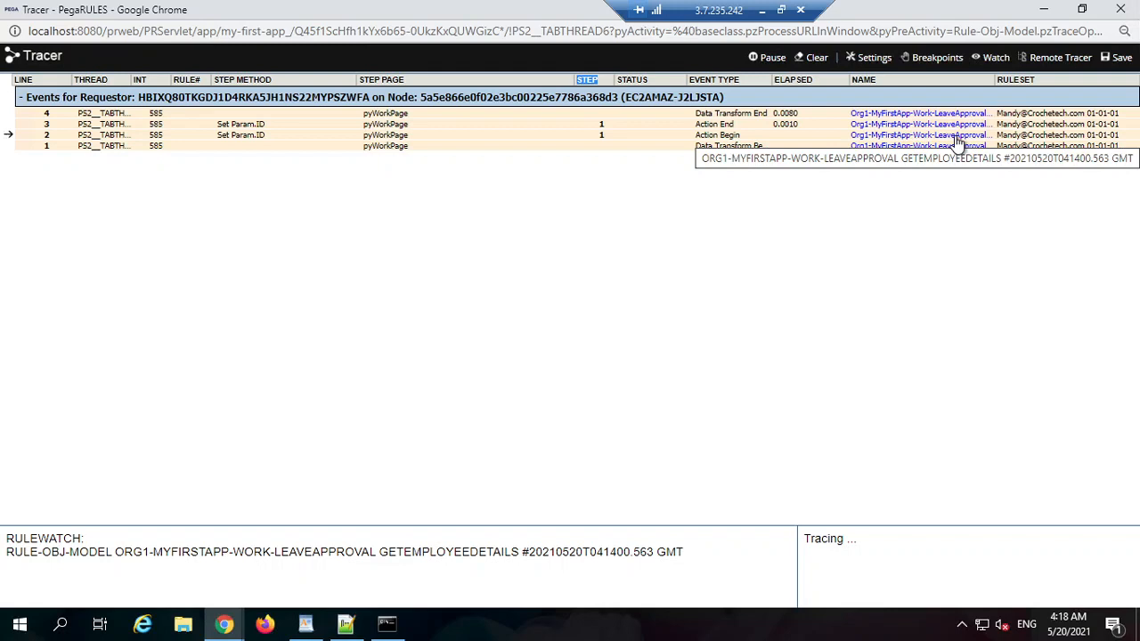
Step: Close GetEmployeeDetails, discarding the unsaved changes, and check the Tracer again
{"action": "left_click", "coordinate": [1043, 10]}
{"action": "left_click", "coordinate": [703, 96]}
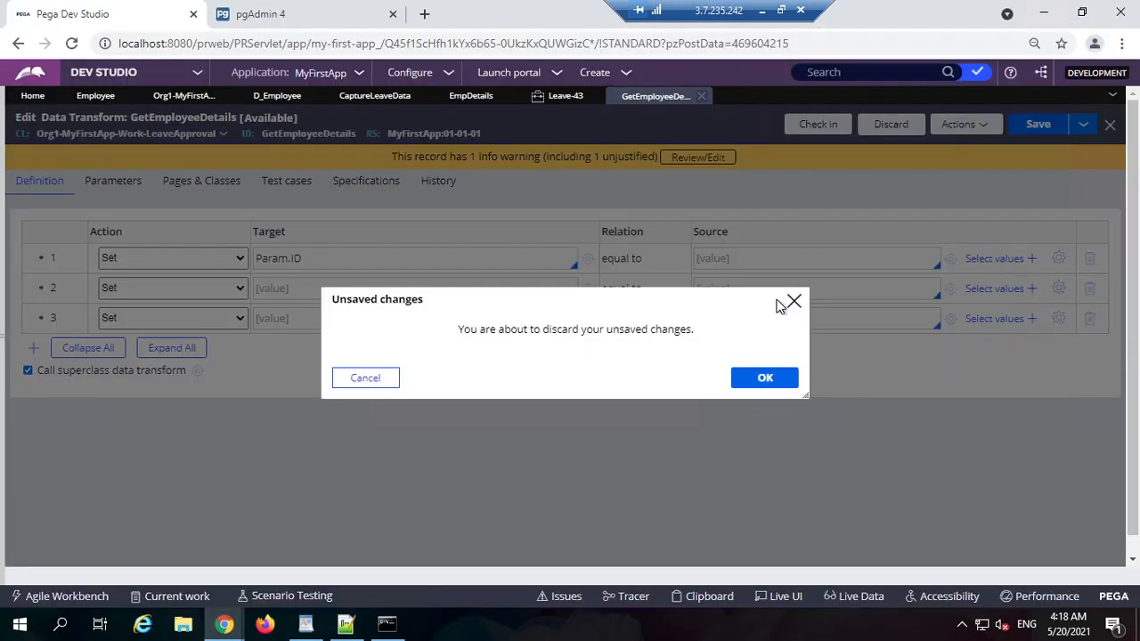
{"action": "left_click", "coordinate": [763, 378]}
{"action": "mouse_move", "coordinate": [224, 623]}
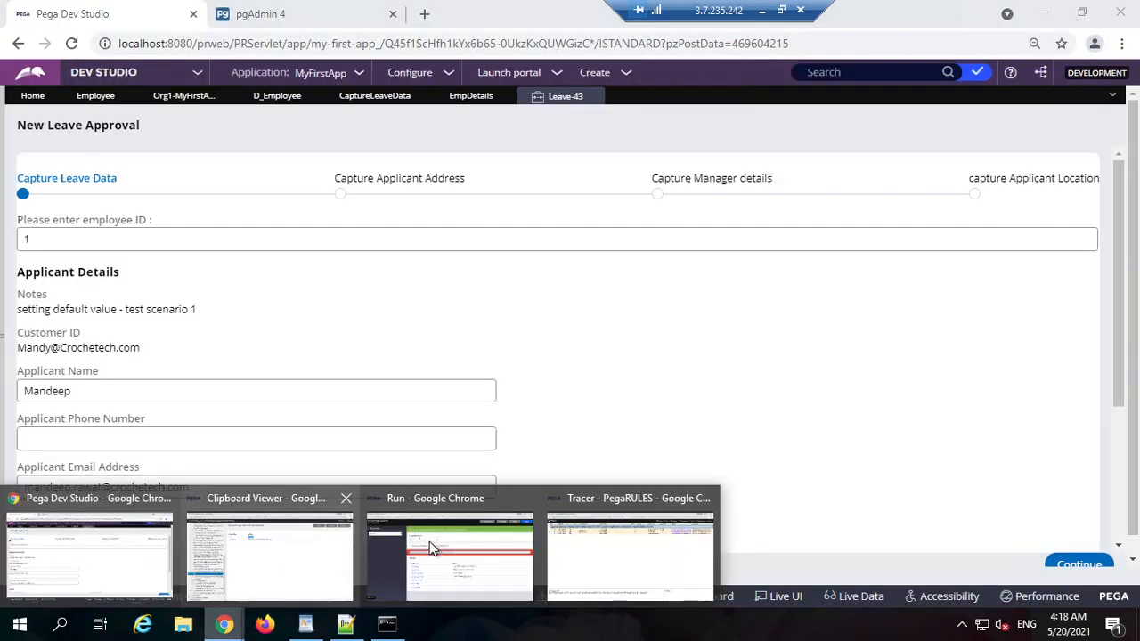
{"action": "left_click", "coordinate": [599, 540]}
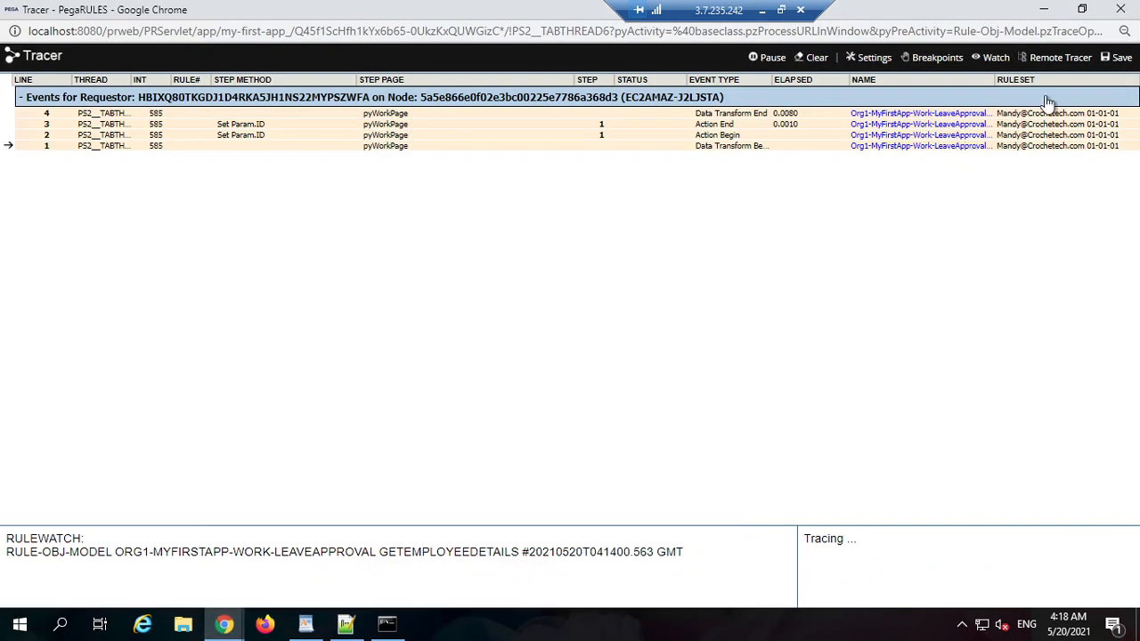
{"action": "left_click", "coordinate": [1043, 10]}
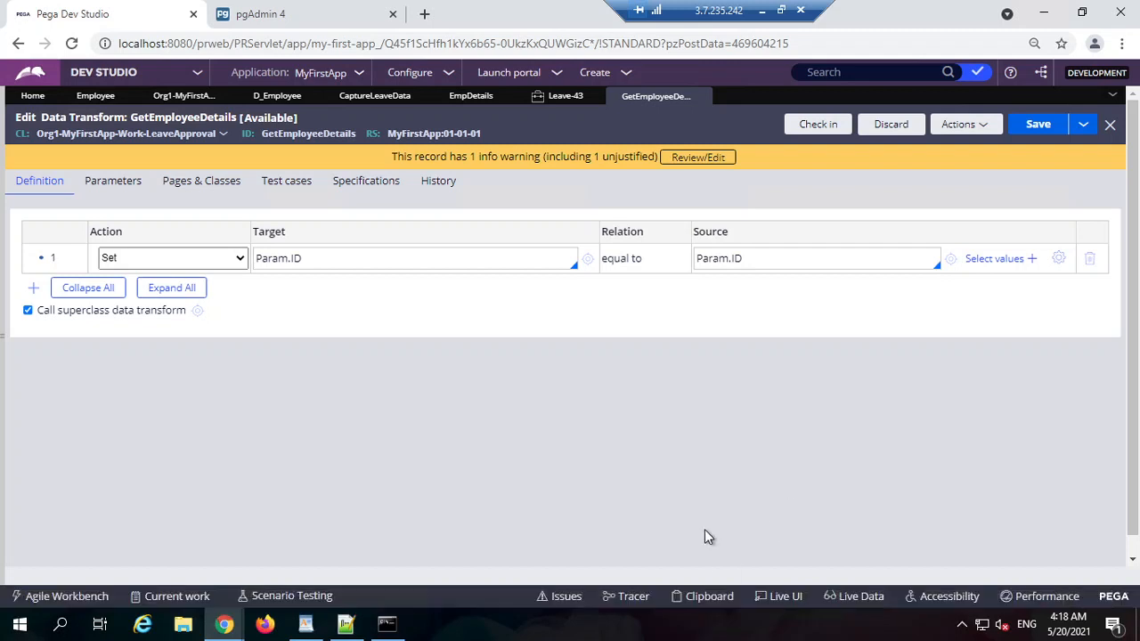
Step: Review the Param.ID Target and Source values, then return to the Tracer's GetEmployeeDetails events
{"action": "mouse_move", "coordinate": [224, 623]}
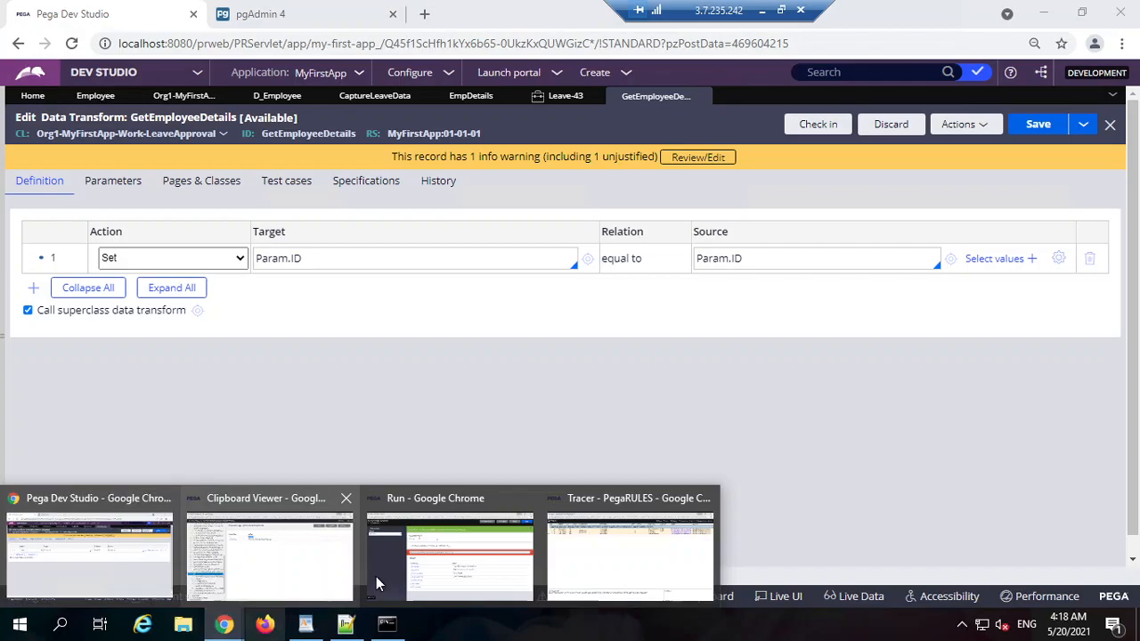
{"action": "left_click", "coordinate": [645, 565]}
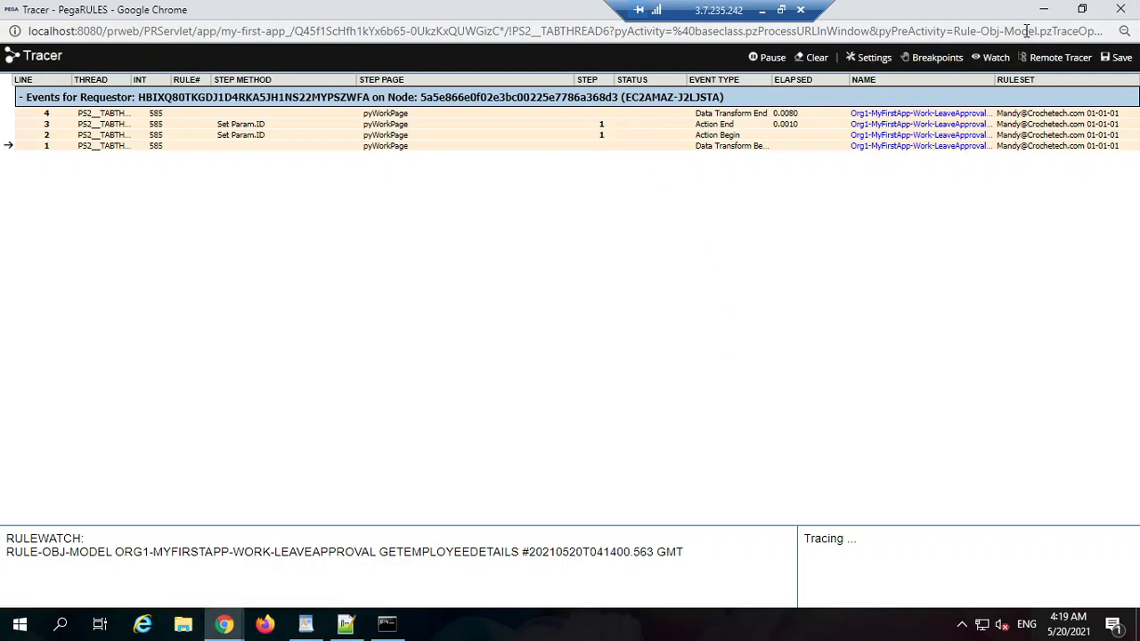
{"action": "left_click", "coordinate": [1044, 9]}
{"action": "triple_click", "coordinate": [763, 259]}
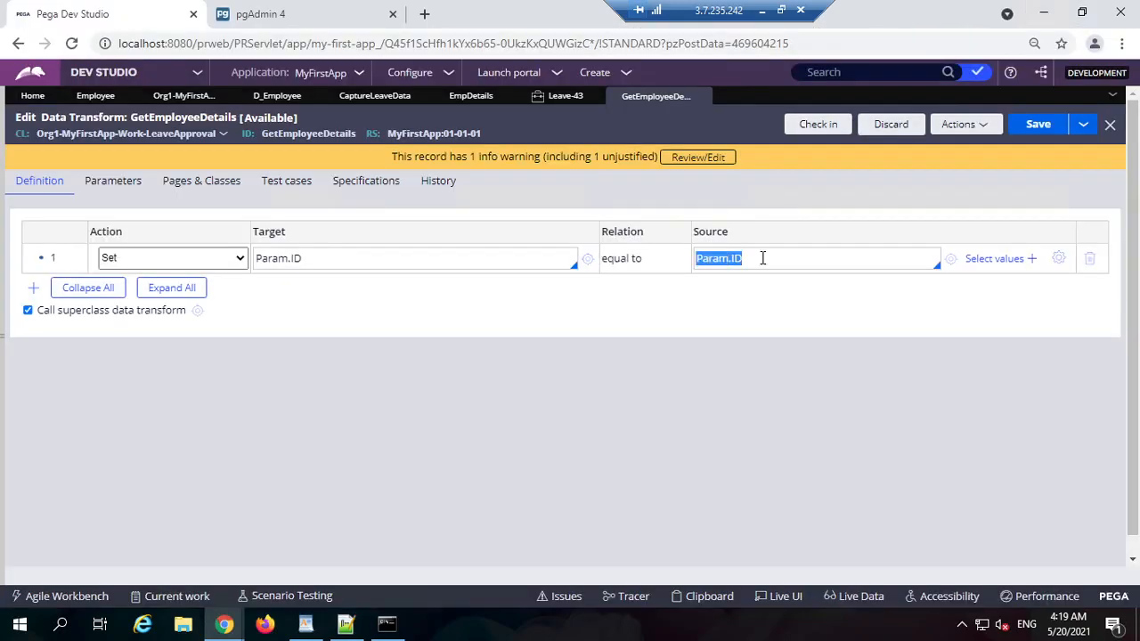
{"action": "triple_click", "coordinate": [756, 260]}
{"action": "left_click", "coordinate": [364, 259]}
{"action": "triple_click", "coordinate": [364, 259]}
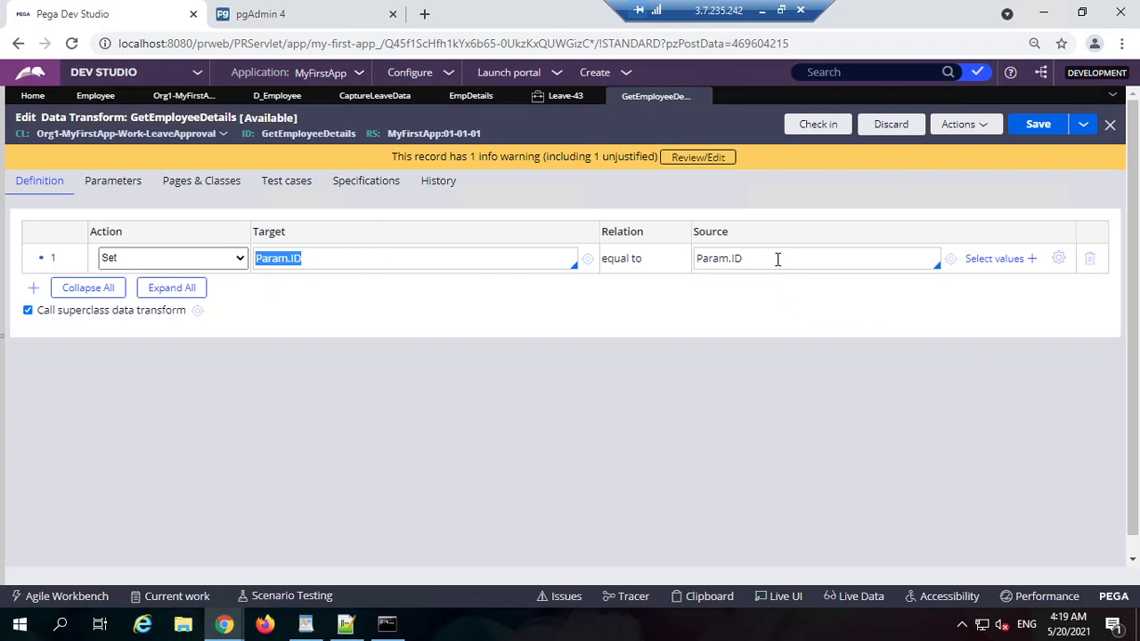
{"action": "left_click_drag", "start_coordinate": [778, 258], "coordinate": [701, 259]}
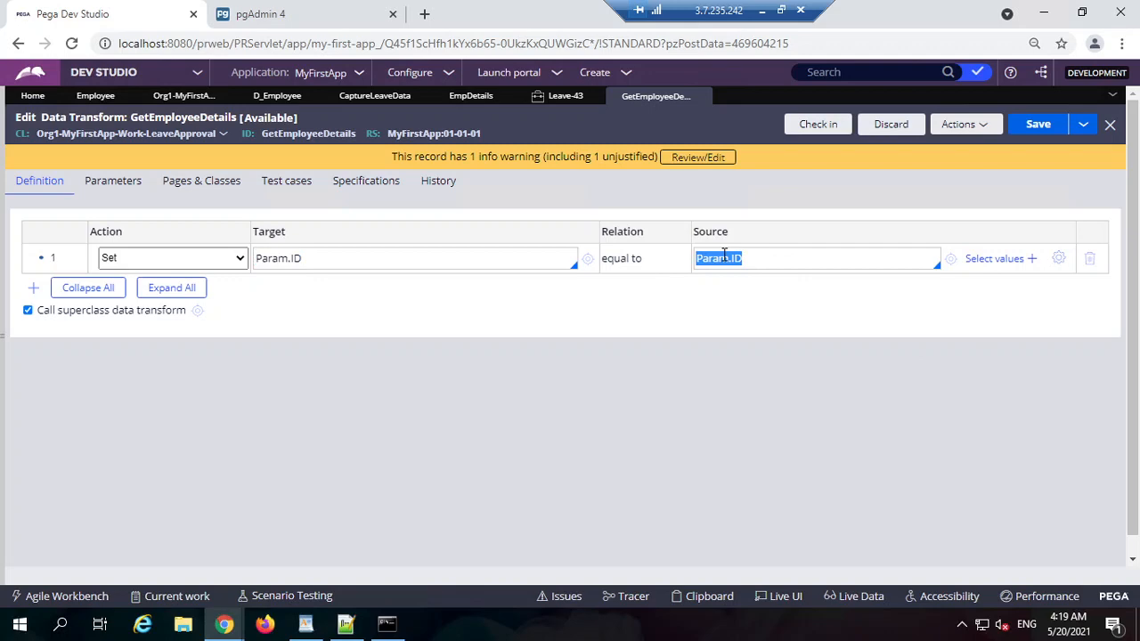
{"action": "left_click", "coordinate": [224, 624]}
{"action": "left_click", "coordinate": [622, 546]}
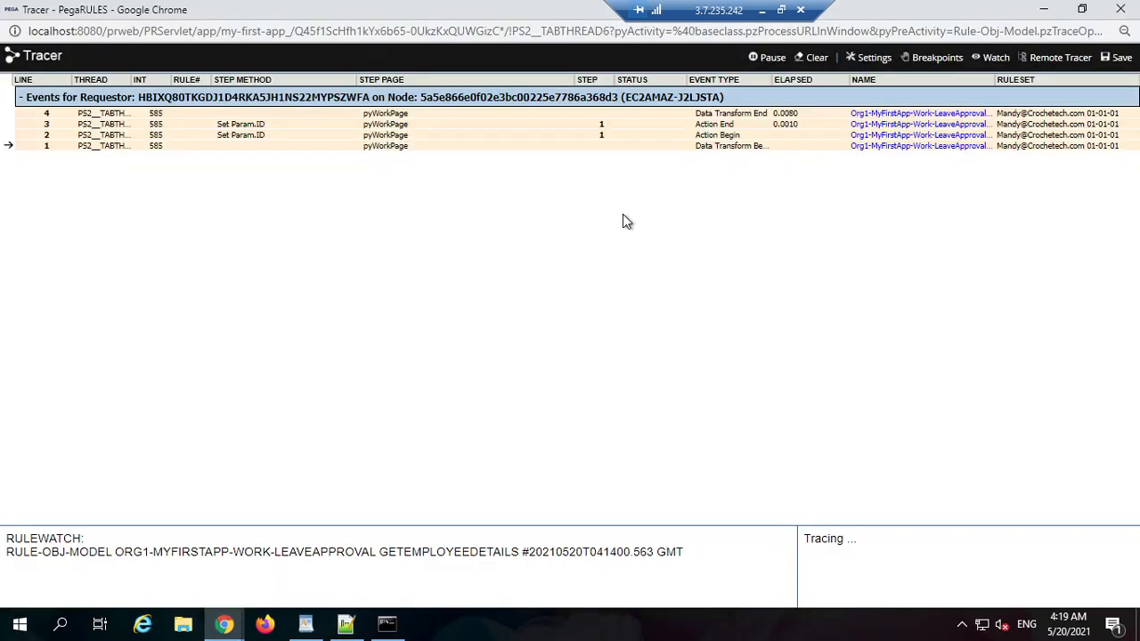
{"action": "left_click", "coordinate": [602, 124]}
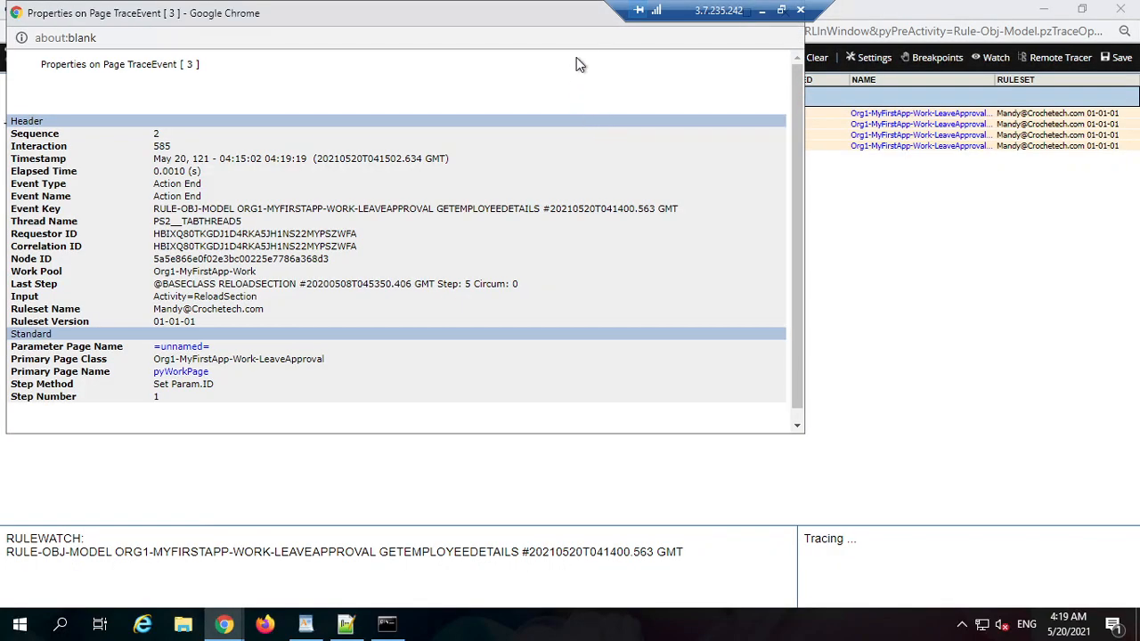
{"action": "double_click", "coordinate": [586, 21]}
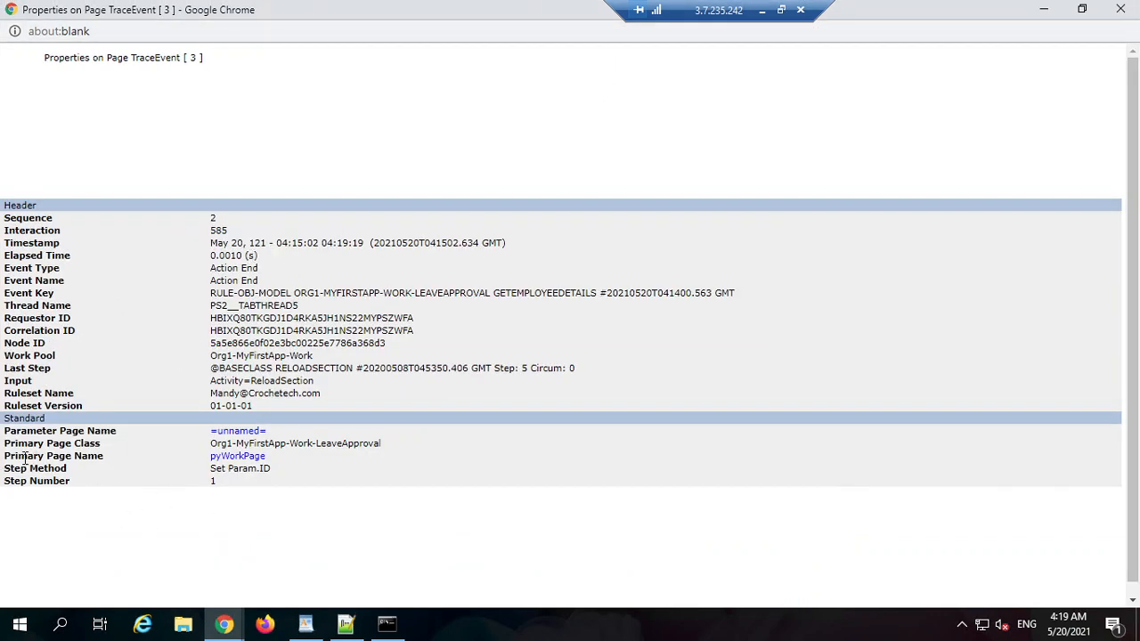
{"action": "left_click_drag", "start_coordinate": [27, 456], "coordinate": [96, 457]}
{"action": "triple_click", "coordinate": [98, 456]}
{"action": "triple_click", "coordinate": [68, 456]}
{"action": "left_click", "coordinate": [170, 453]}
{"action": "double_click", "coordinate": [91, 454]}
{"action": "triple_click", "coordinate": [92, 455]}
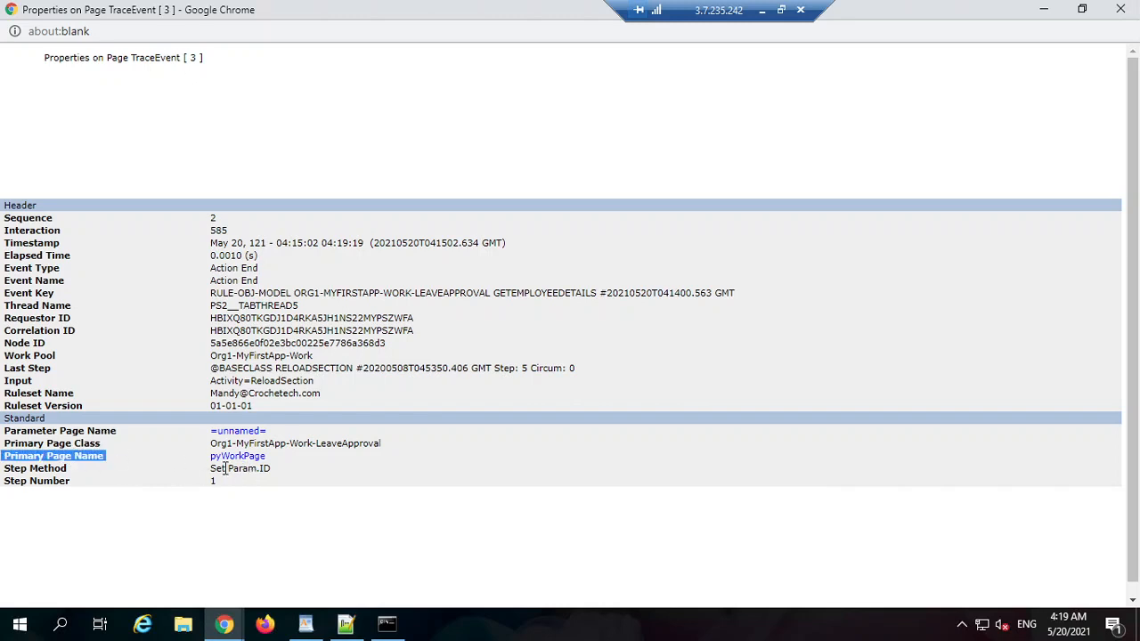
{"action": "left_click", "coordinate": [249, 458]}
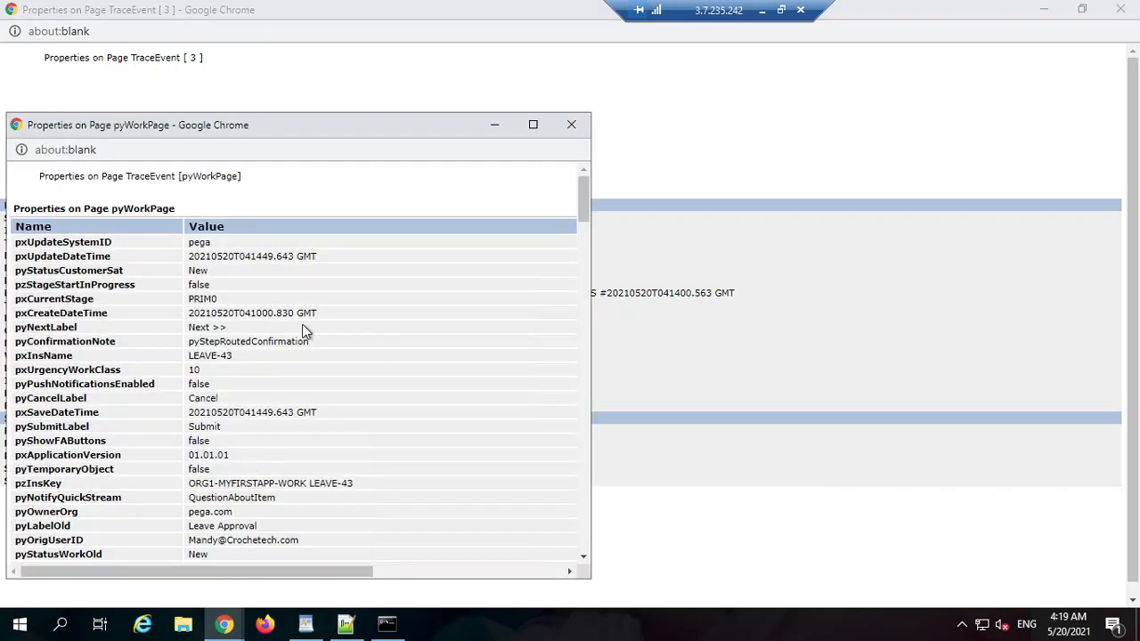
{"action": "scroll", "coordinate": [313, 347], "scroll_direction": "down", "scroll_amount": 15}
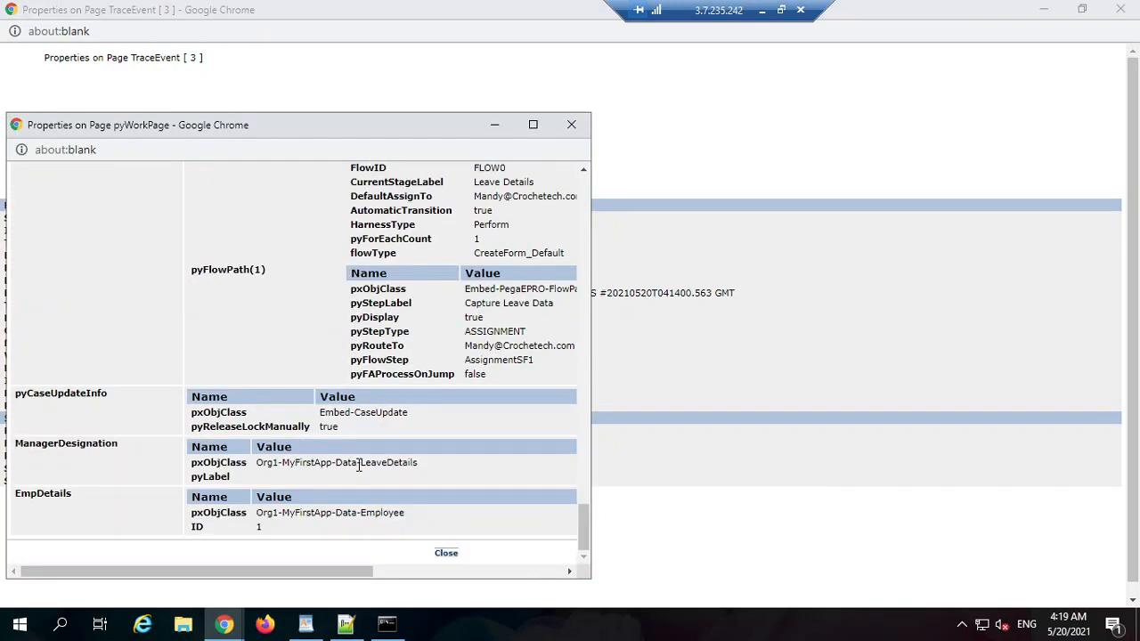
{"action": "scroll", "coordinate": [371, 415], "scroll_direction": "up", "scroll_amount": 15}
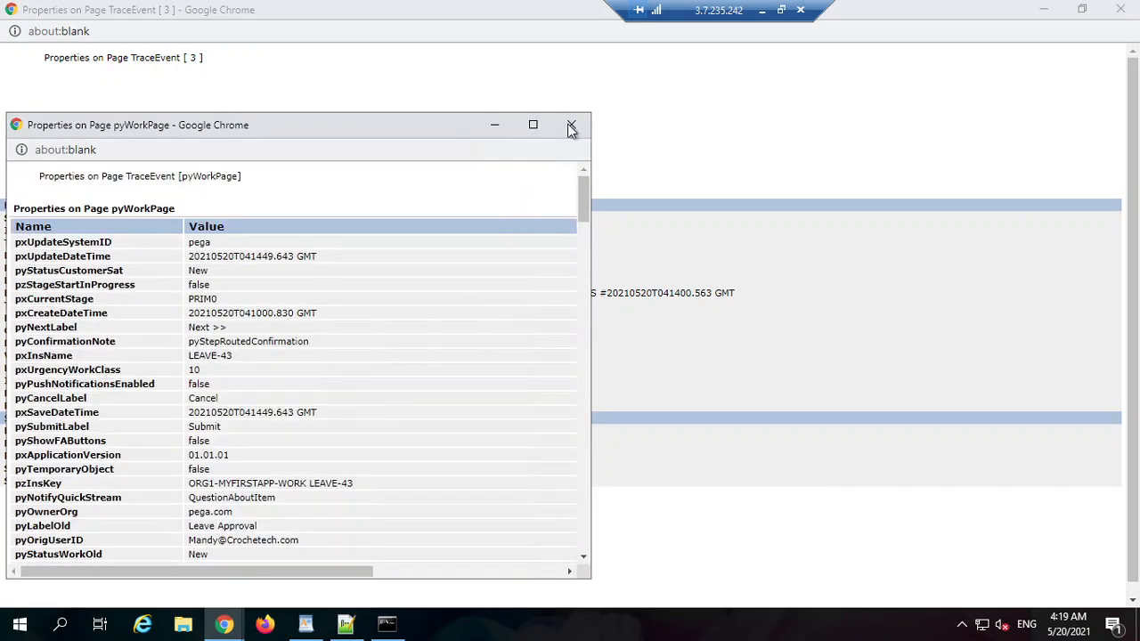
{"action": "left_click", "coordinate": [573, 126]}
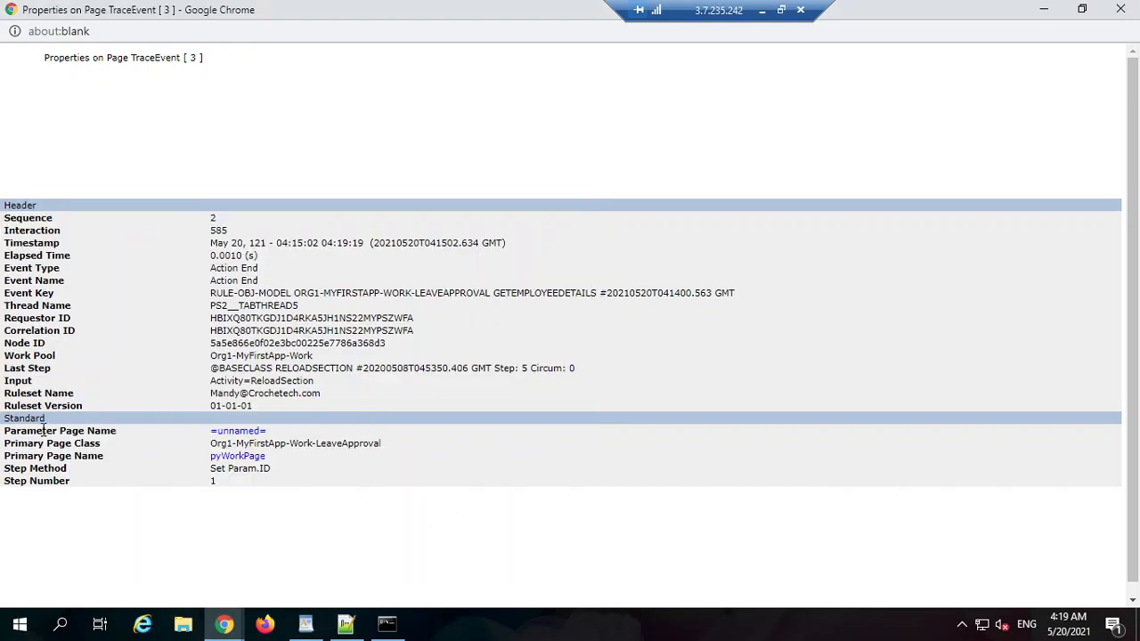
{"action": "left_click_drag", "start_coordinate": [19, 431], "coordinate": [153, 435]}
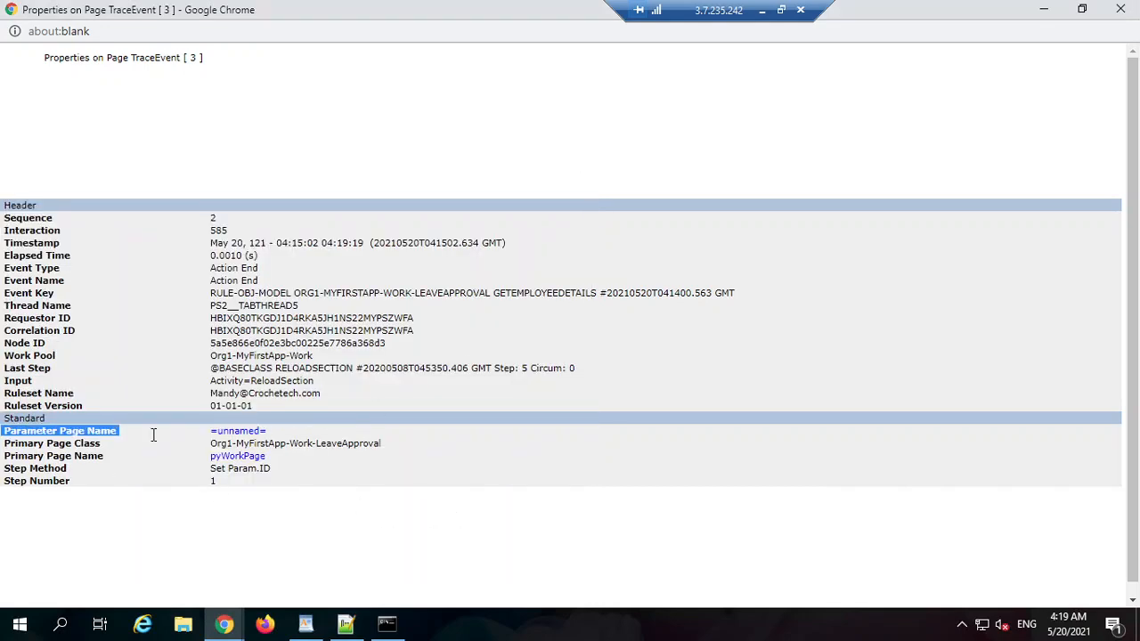
{"action": "triple_click", "coordinate": [88, 435]}
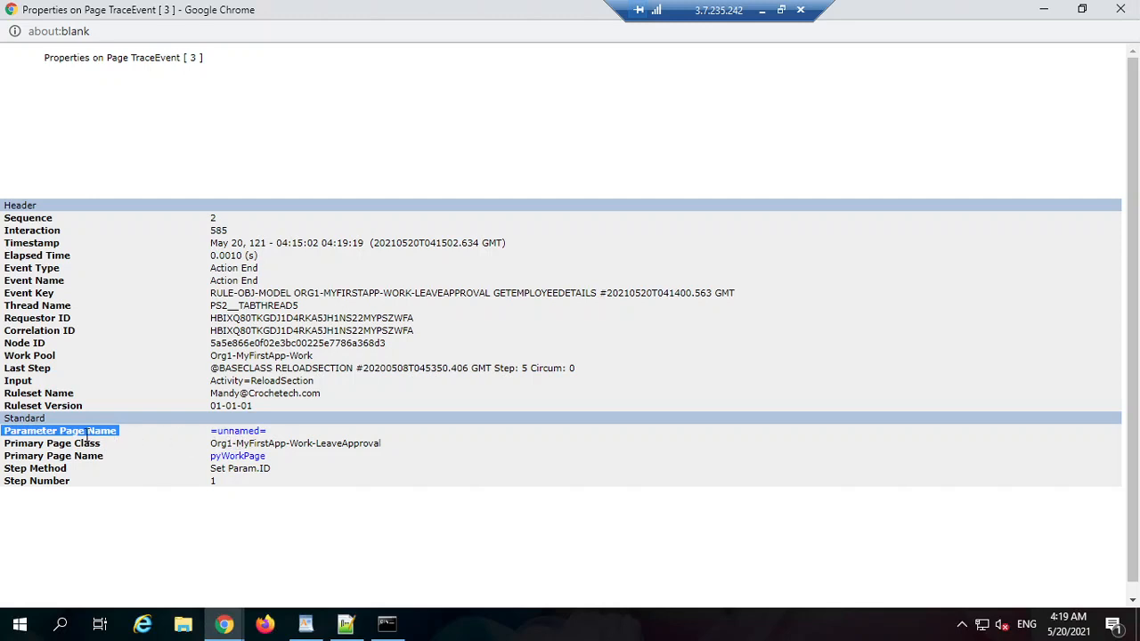
{"action": "left_click", "coordinate": [229, 433]}
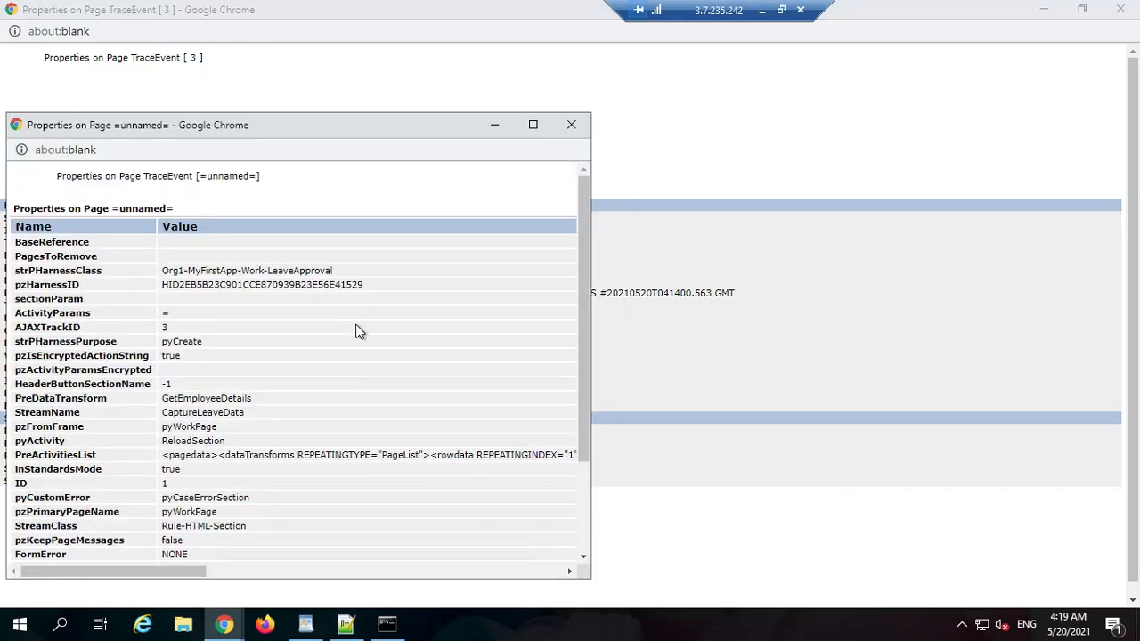
{"action": "left_click", "coordinate": [533, 124]}
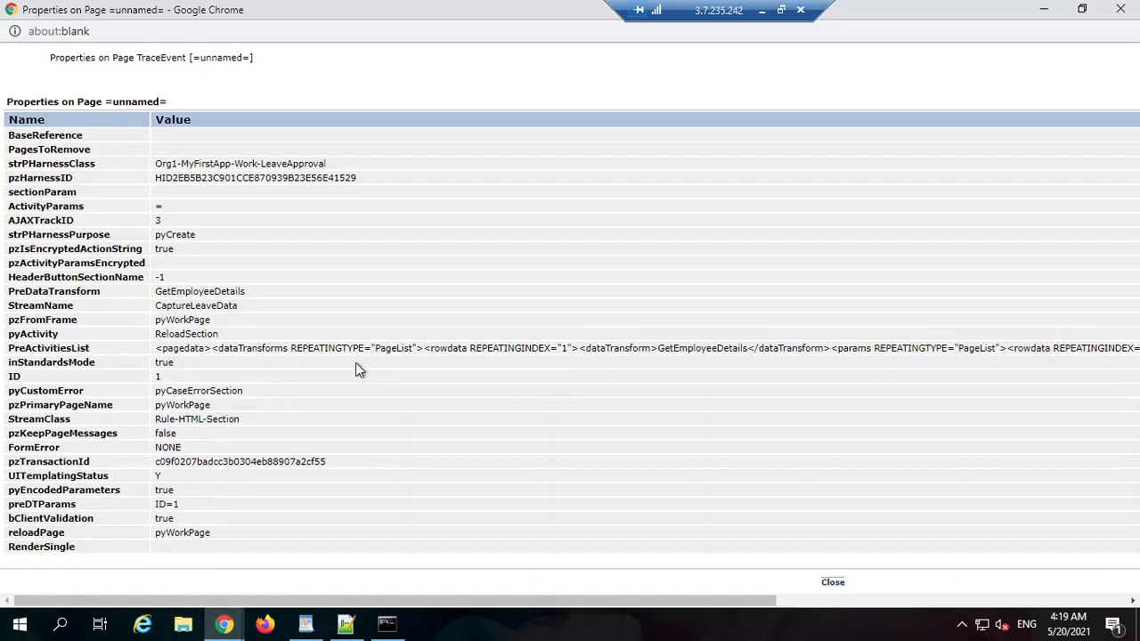
{"action": "left_click_drag", "start_coordinate": [230, 504], "coordinate": [120, 322]}
{"action": "left_click", "coordinate": [555, 448]}
{"action": "key", "text": "ctrl+f"}
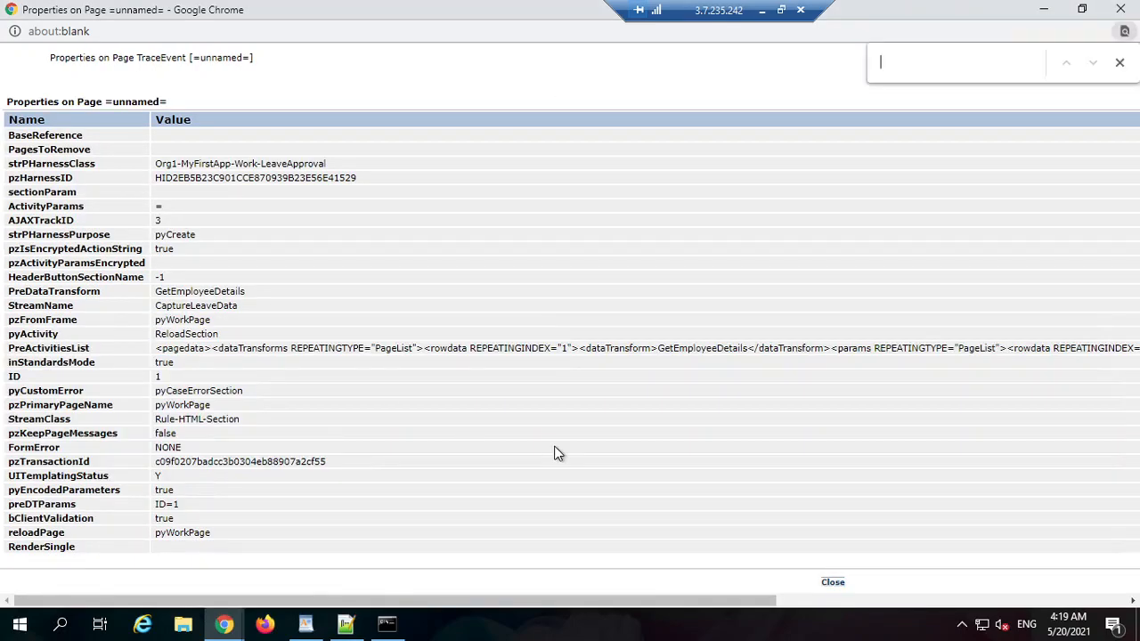
{"action": "type", "text": "id"}
{"action": "double_click", "coordinate": [161, 377]}
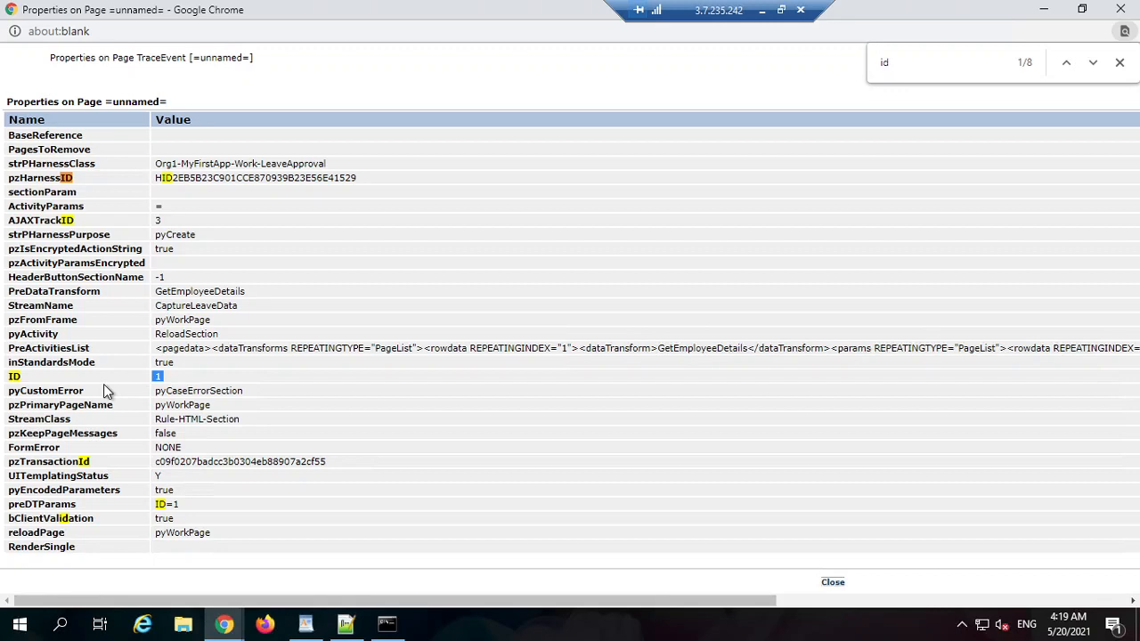
{"action": "double_click", "coordinate": [15, 377]}
{"action": "double_click", "coordinate": [159, 376]}
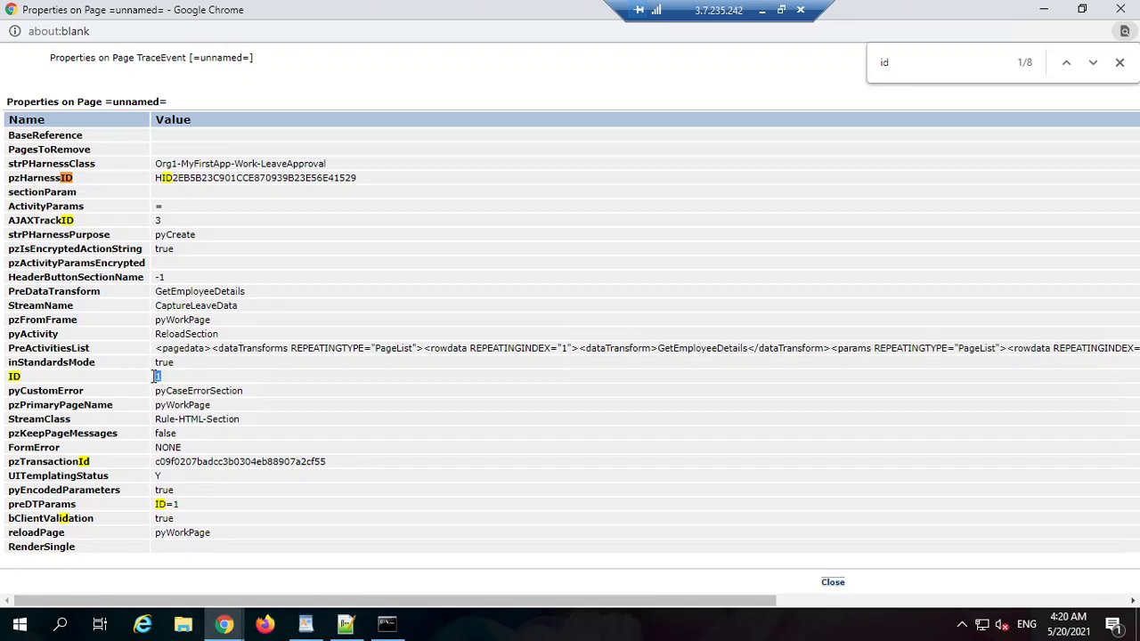
{"action": "double_click", "coordinate": [14, 377]}
{"action": "double_click", "coordinate": [167, 383]}
{"action": "double_click", "coordinate": [10, 378]}
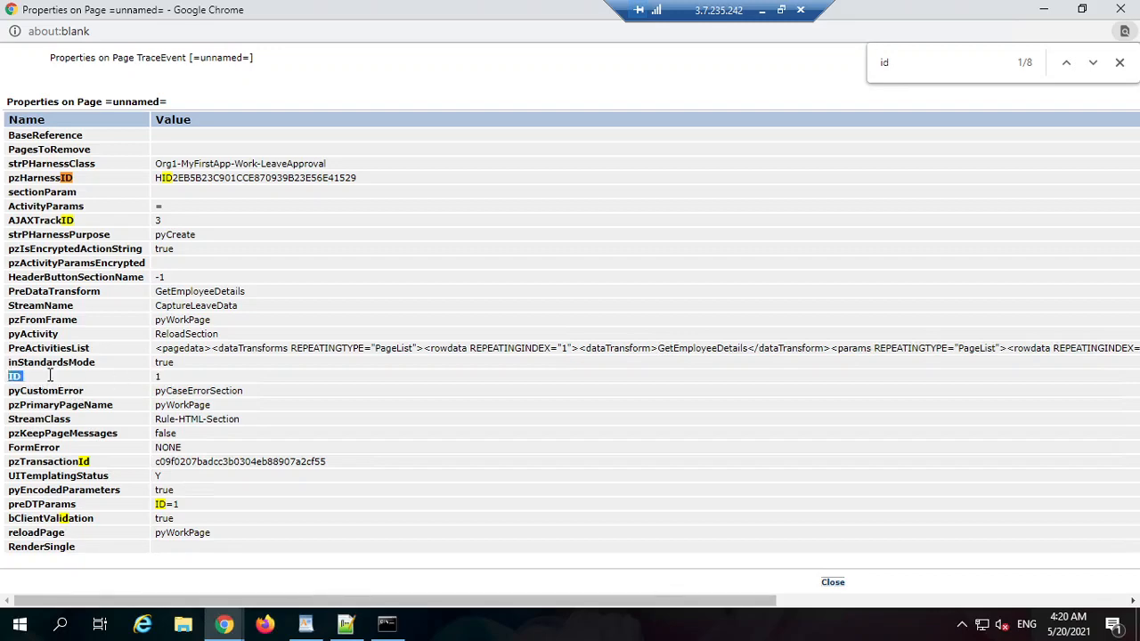
{"action": "double_click", "coordinate": [160, 380]}
{"action": "double_click", "coordinate": [11, 376]}
{"action": "left_click", "coordinate": [1120, 9]}
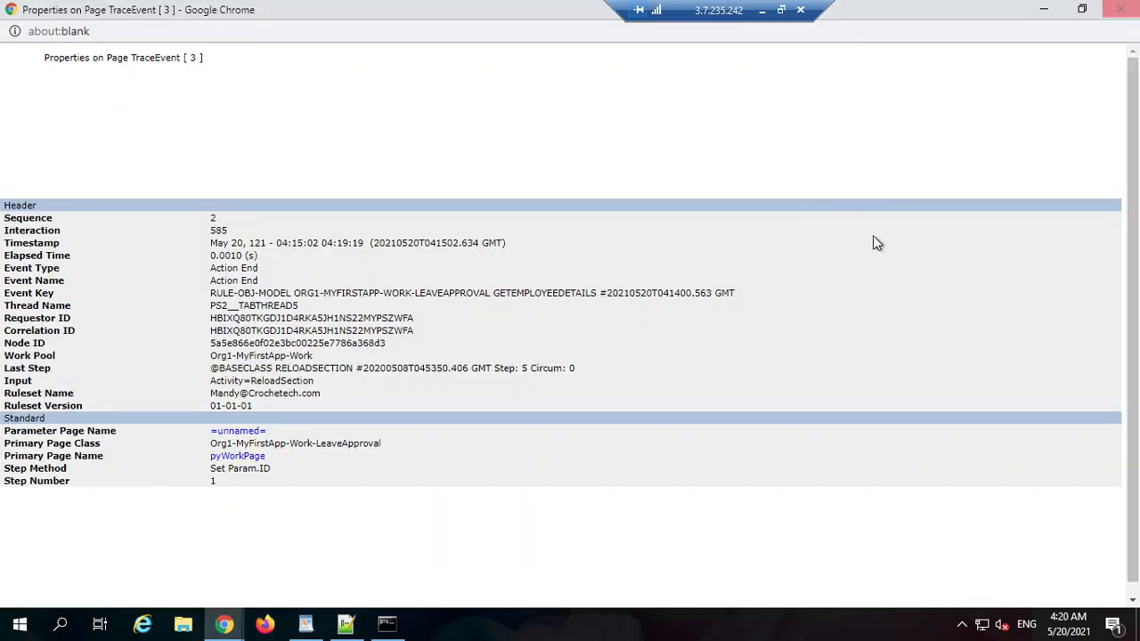
{"action": "left_click", "coordinate": [1120, 9]}
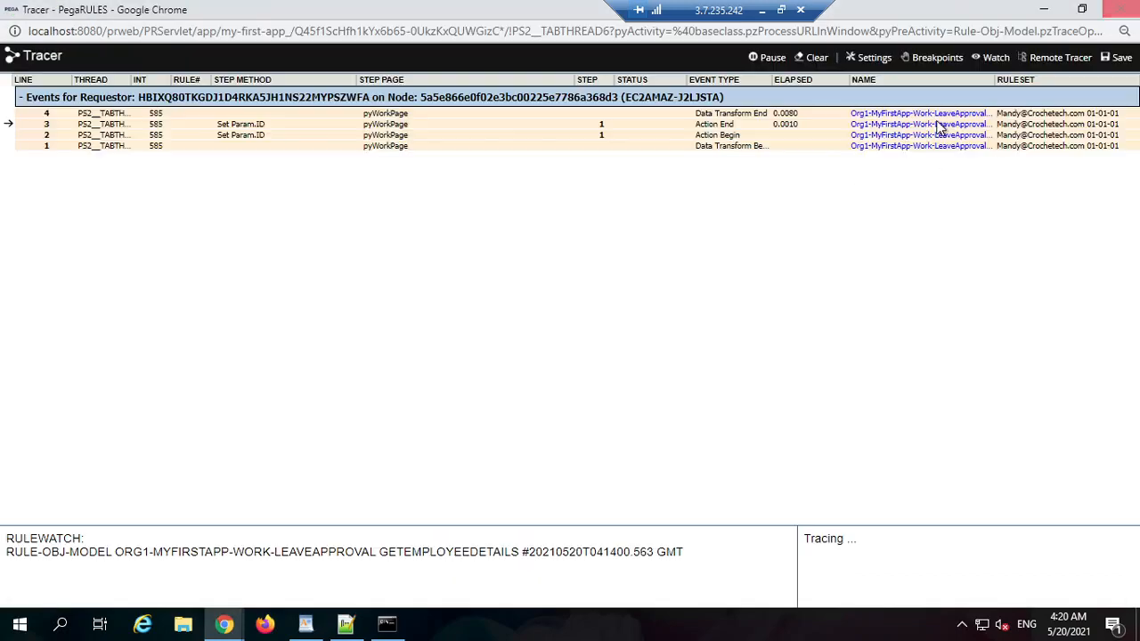
Step: Clear the Param.ID Target and Source values and save the data transform
{"action": "left_click", "coordinate": [1047, 12]}
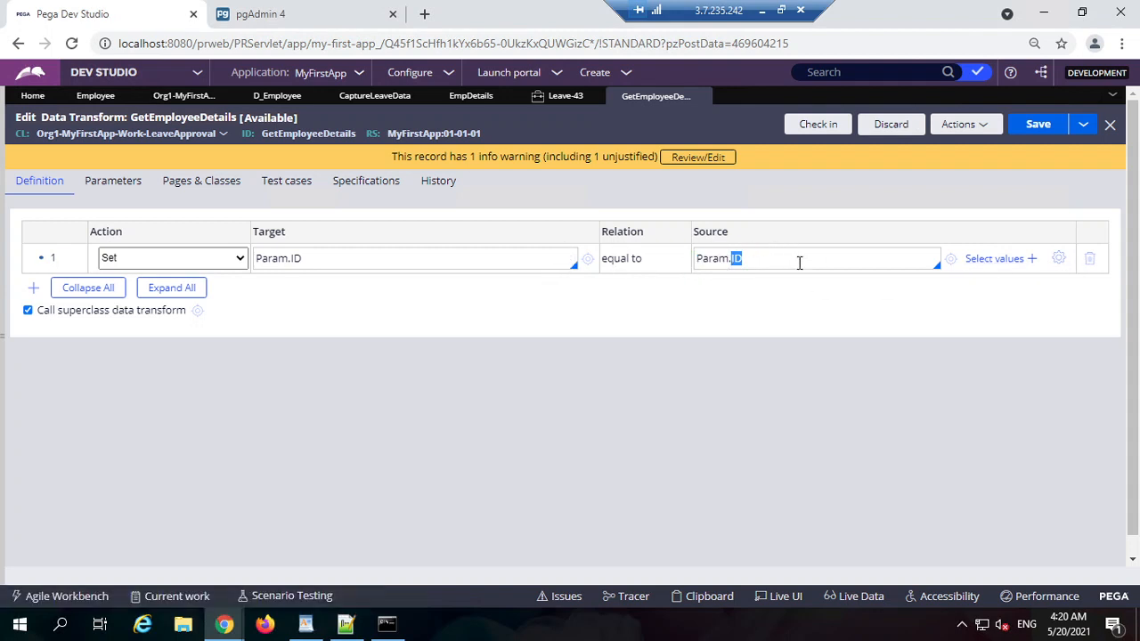
{"action": "key", "text": "ctrl+a"}
{"action": "key", "text": "BackSpace"}
{"action": "key", "text": "ctrl+a"}
{"action": "key", "text": "BackSpace"}
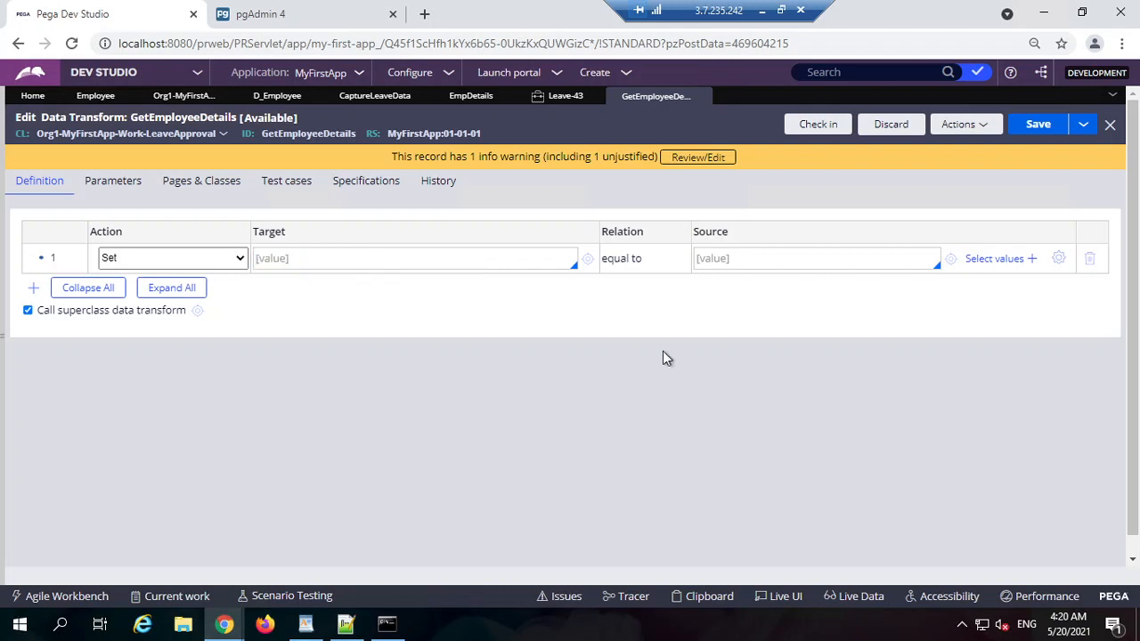
{"action": "left_click", "coordinate": [1033, 125]}
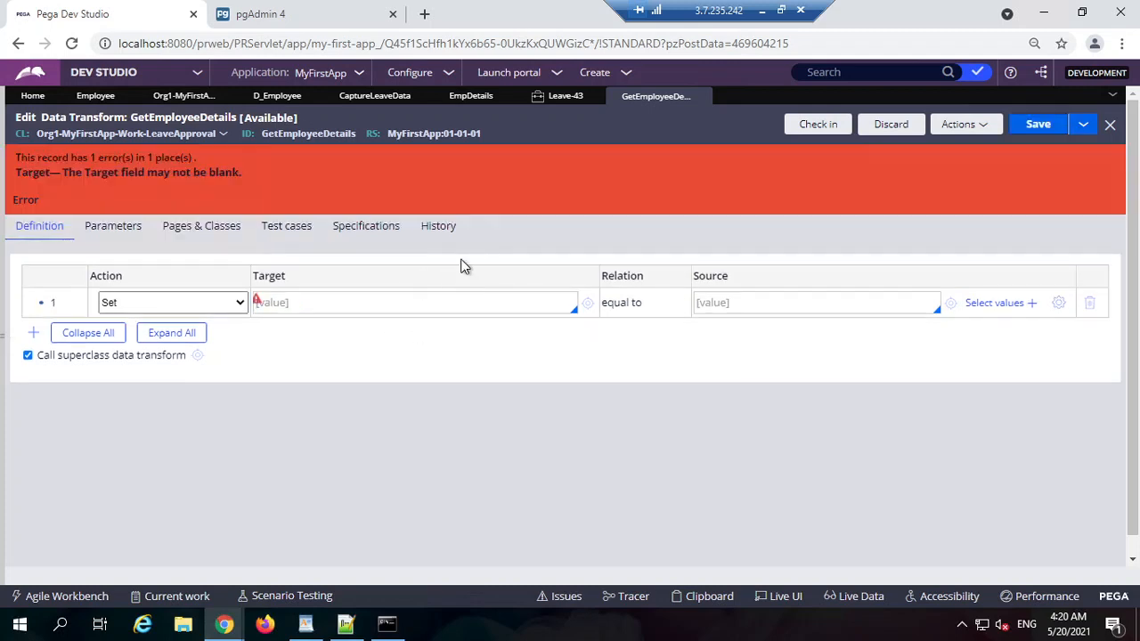
Step: Change step 1 to a Comment reading 'get the employee records'
{"action": "left_click", "coordinate": [227, 305]}
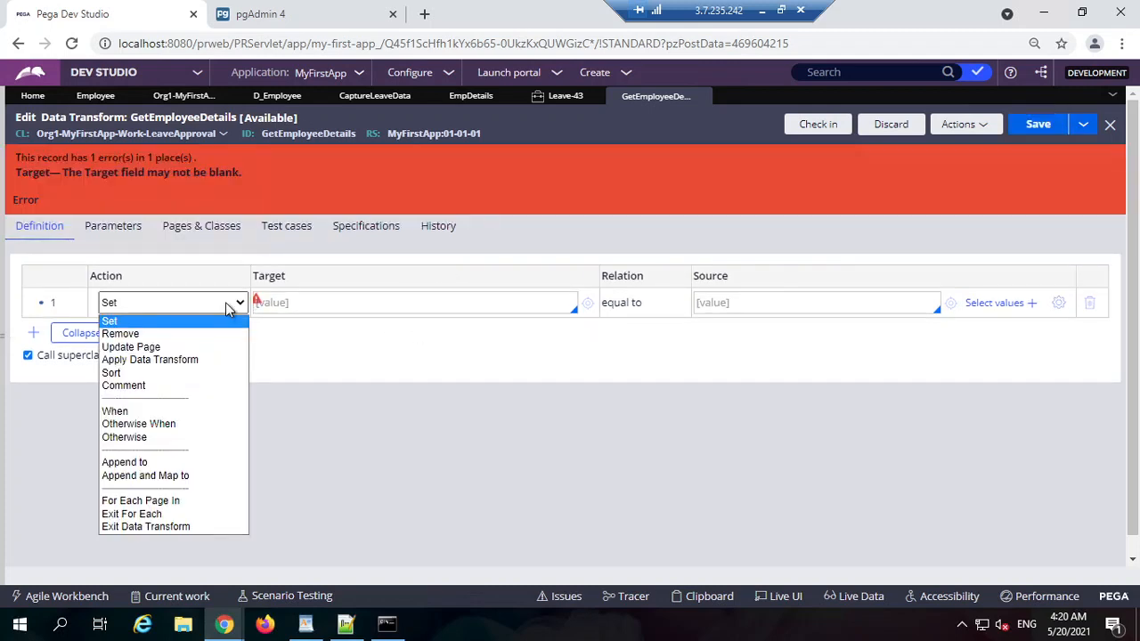
{"action": "key", "text": "c"}
{"action": "key", "text": "Return"}
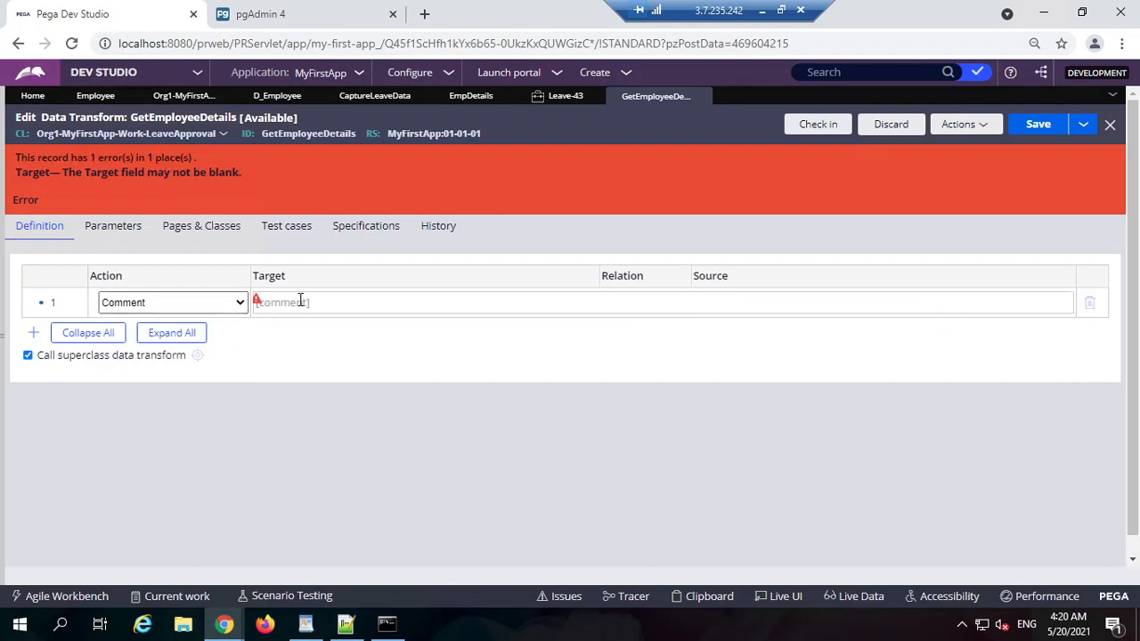
{"action": "type", "text": "Get the employee records"}
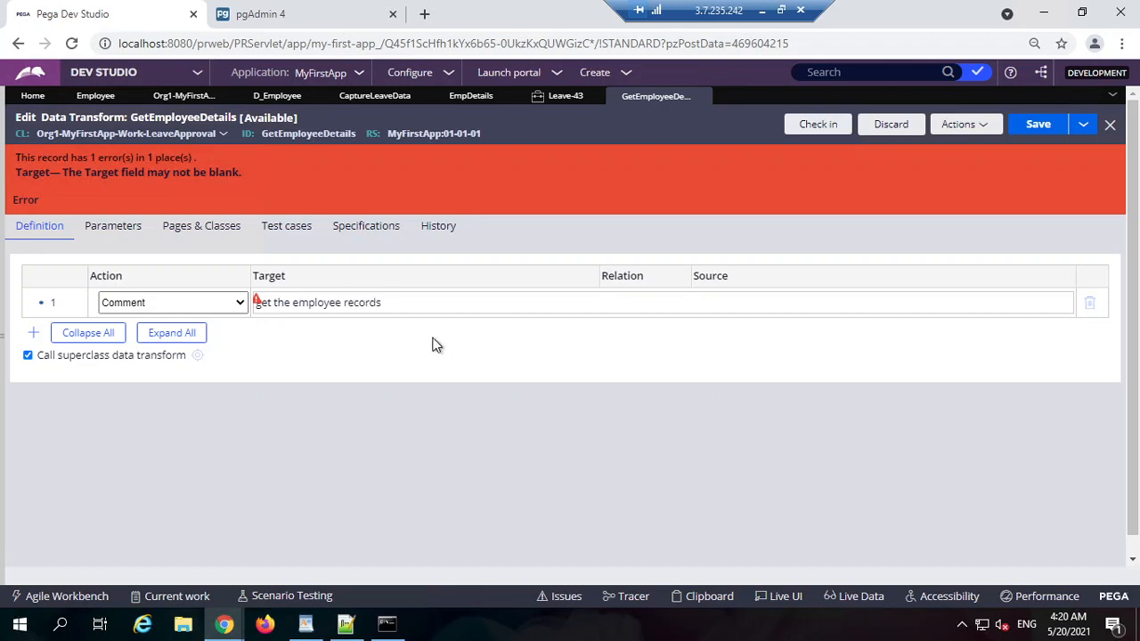
Step: Add step 2 as Update Page on .EmpDetails with relation 'with values from'
{"action": "left_click", "coordinate": [33, 332]}
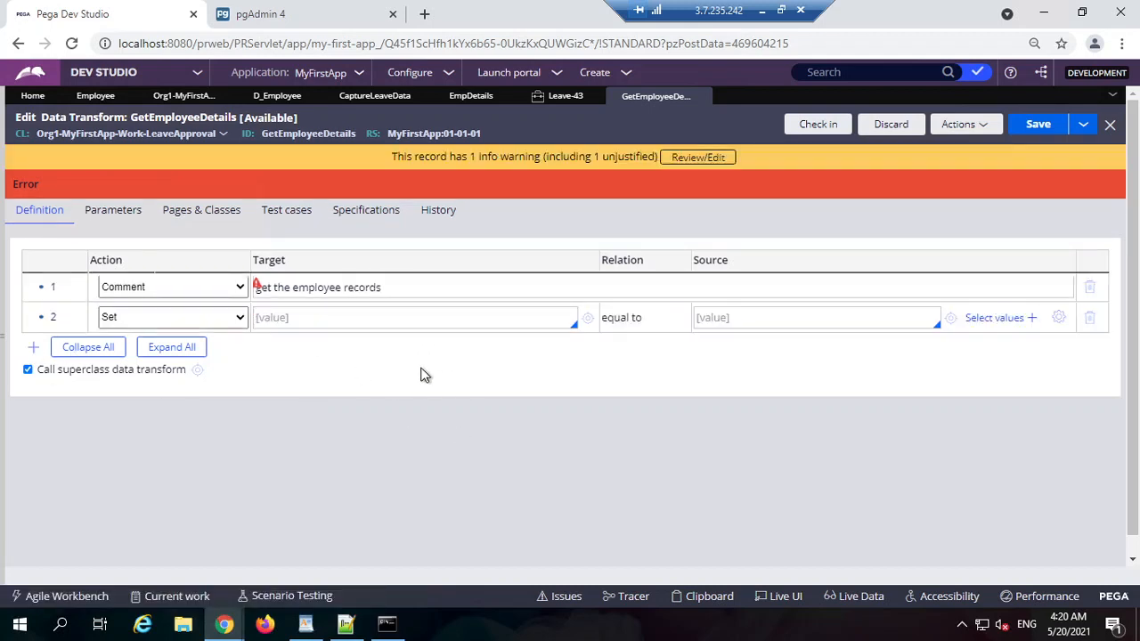
{"action": "left_click", "coordinate": [188, 318]}
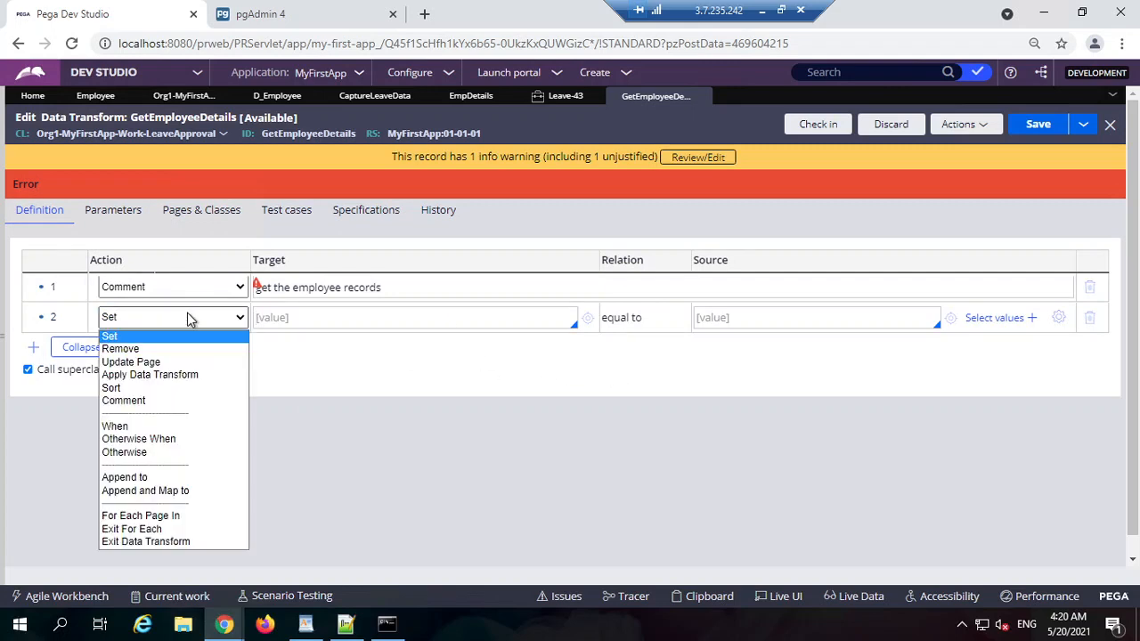
{"action": "key", "text": "Down"}
{"action": "key", "text": "Down"}
{"action": "key", "text": "Return"}
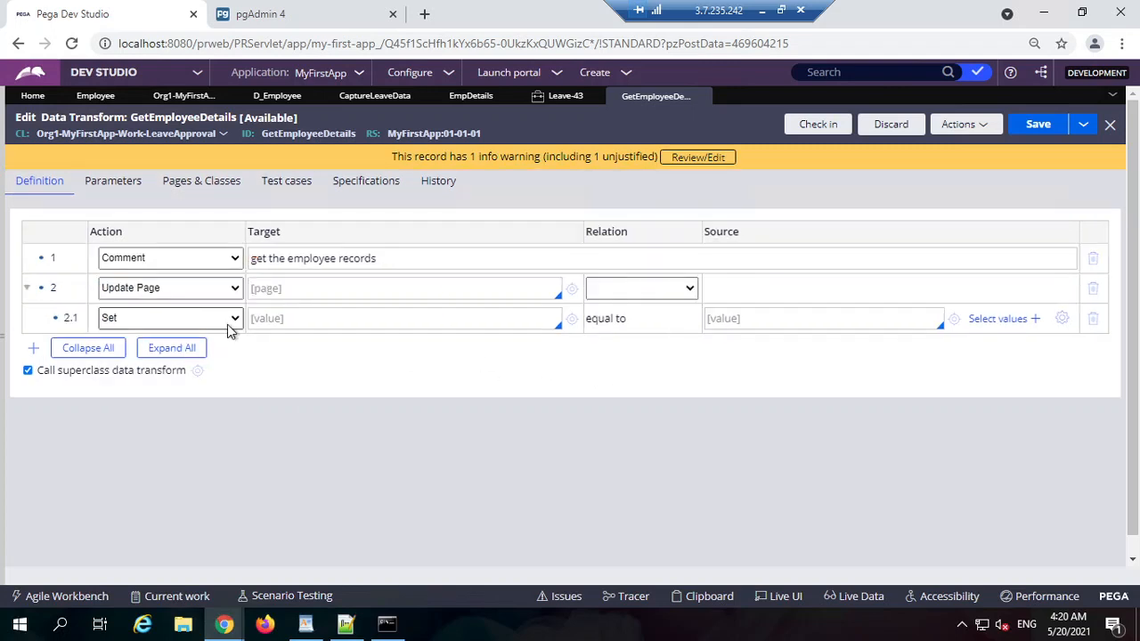
{"action": "left_click", "coordinate": [336, 295]}
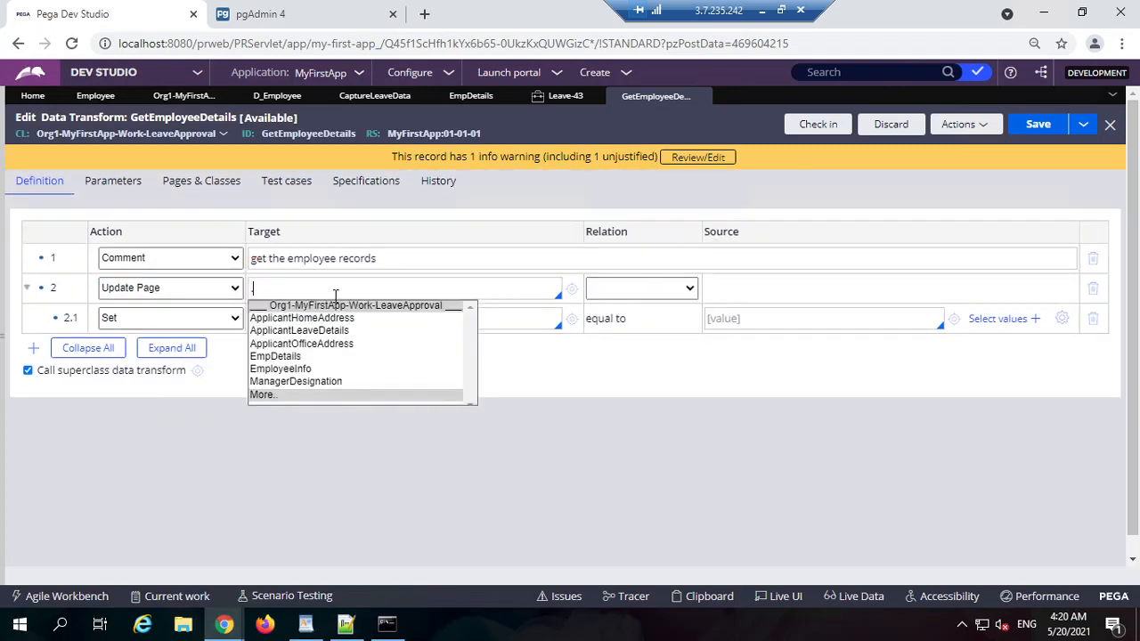
{"action": "left_click", "coordinate": [320, 357]}
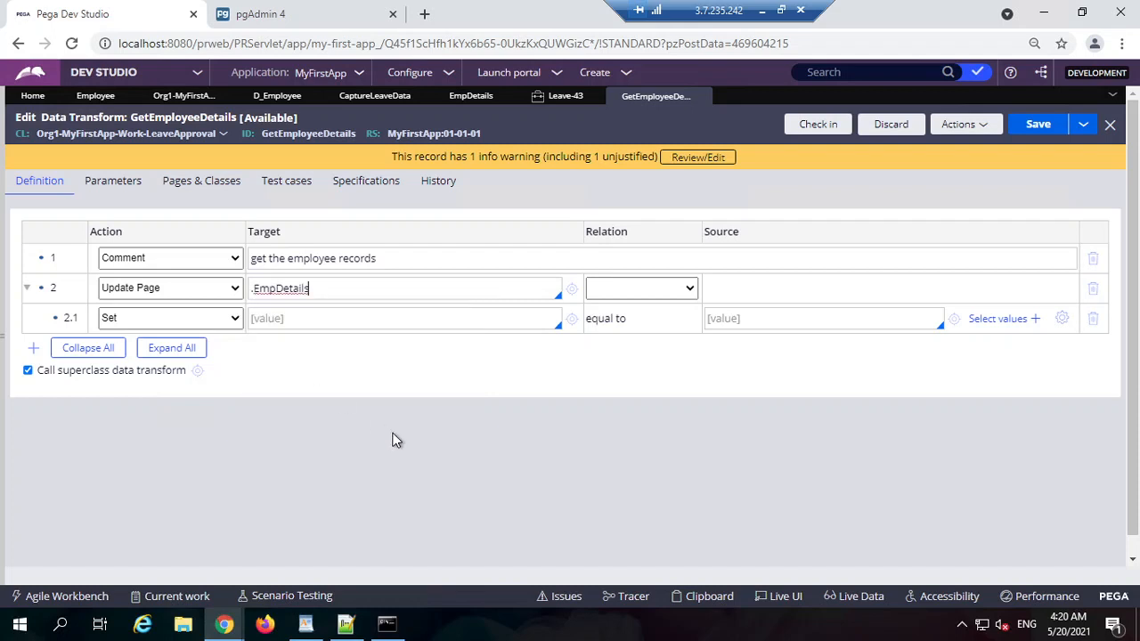
{"action": "left_click", "coordinate": [614, 294]}
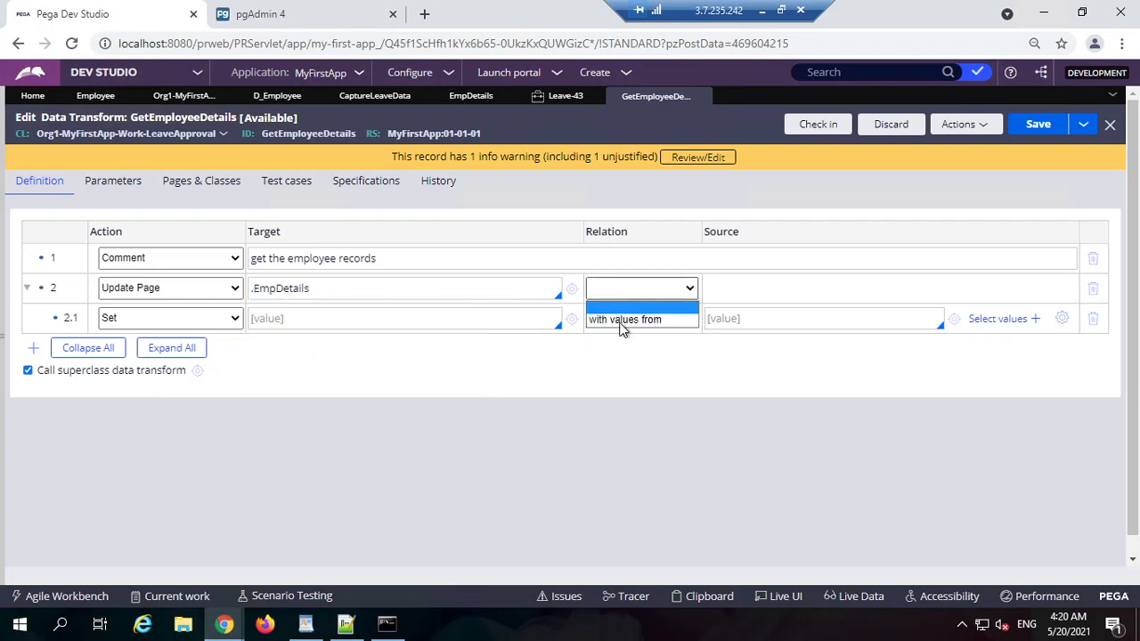
{"action": "left_click", "coordinate": [626, 329]}
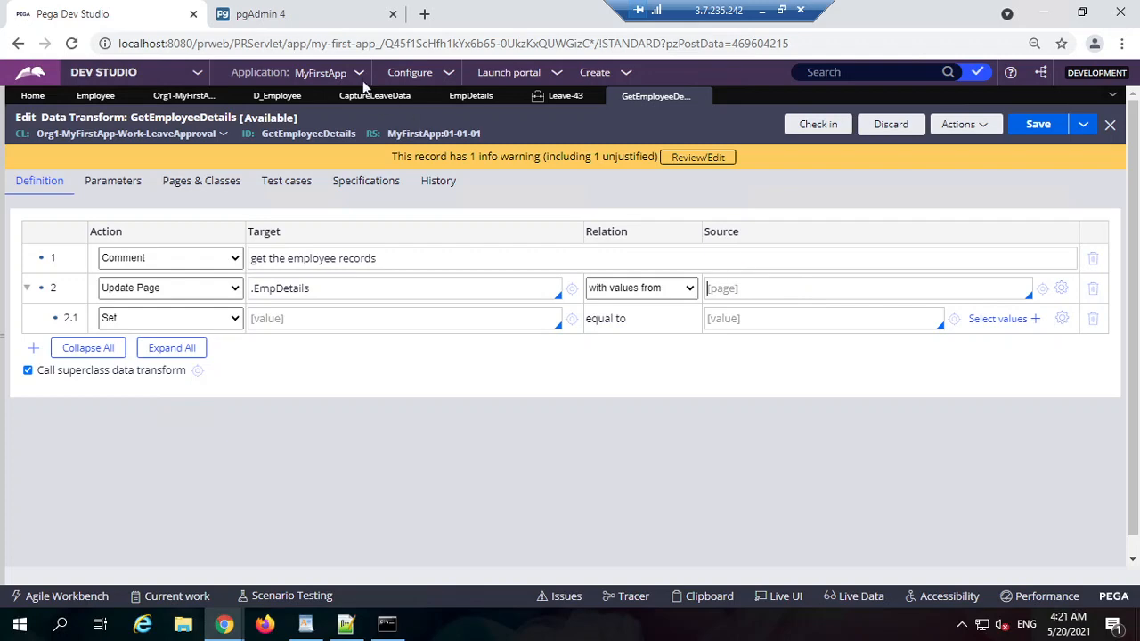
Step: Load pdn.pega.com in a new Chrome tab
{"action": "left_click", "coordinate": [425, 16]}
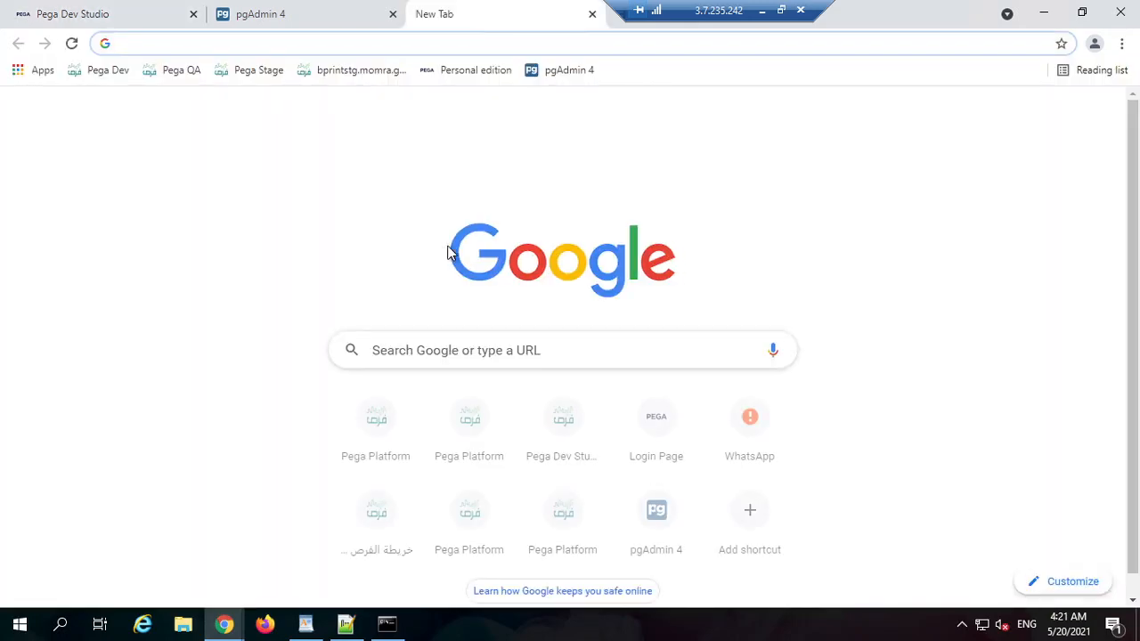
{"action": "type", "text": "ho"}
{"action": "key", "text": "BackSpace"}
{"action": "key", "text": "BackSpace"}
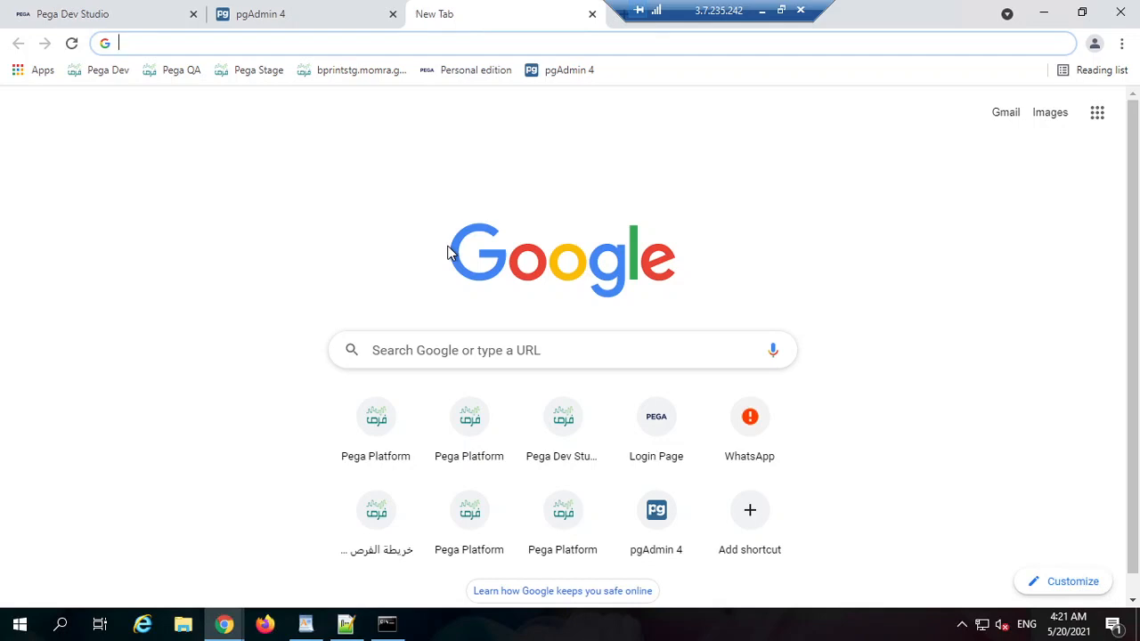
{"action": "type", "text": "pd"}
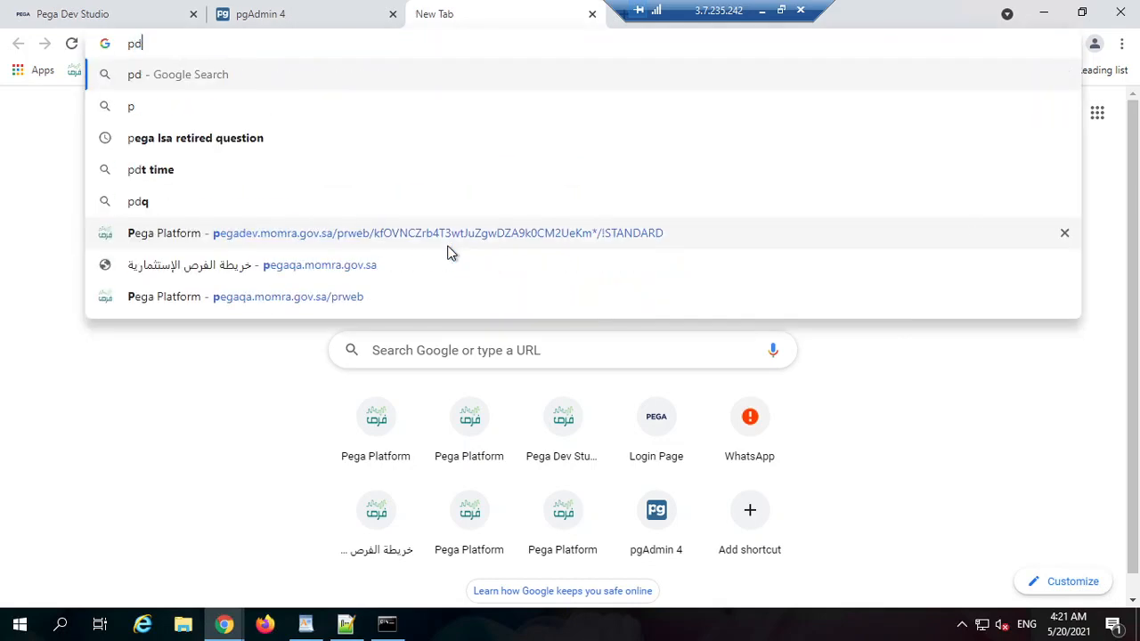
{"action": "type", "text": "n.pega.com"}
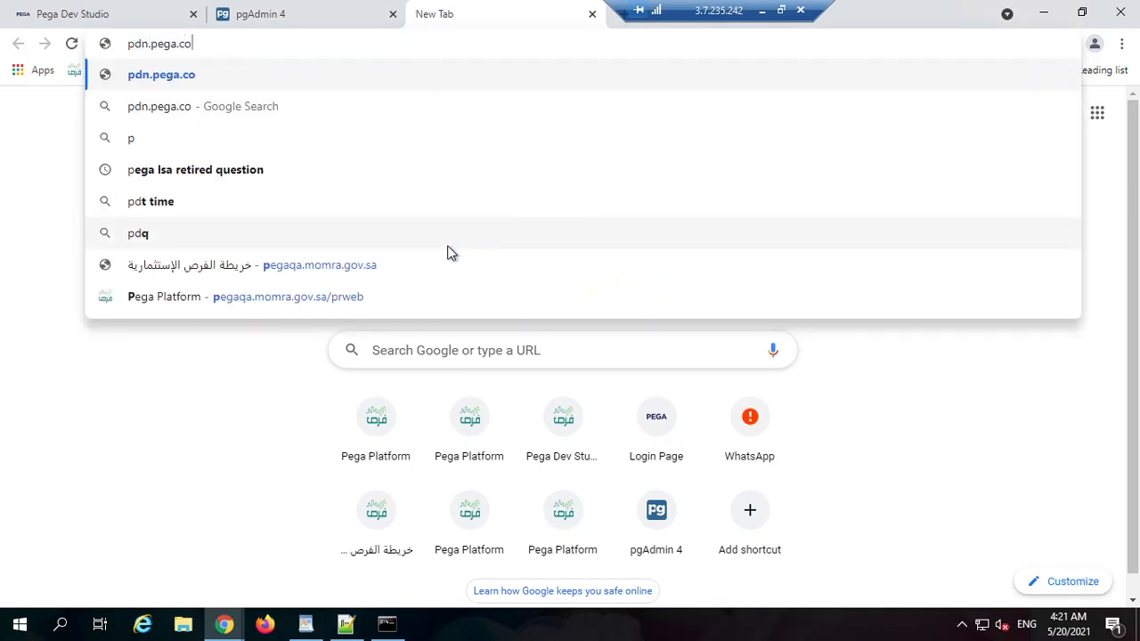
{"action": "key", "text": "Return"}
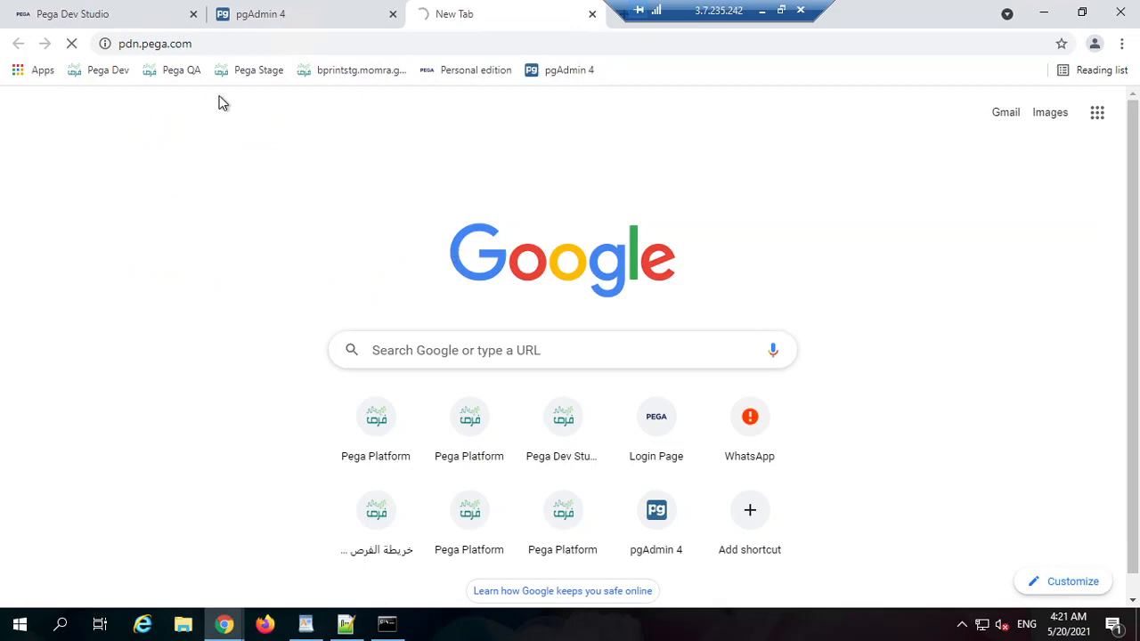
{"action": "double_click", "coordinate": [231, 43]}
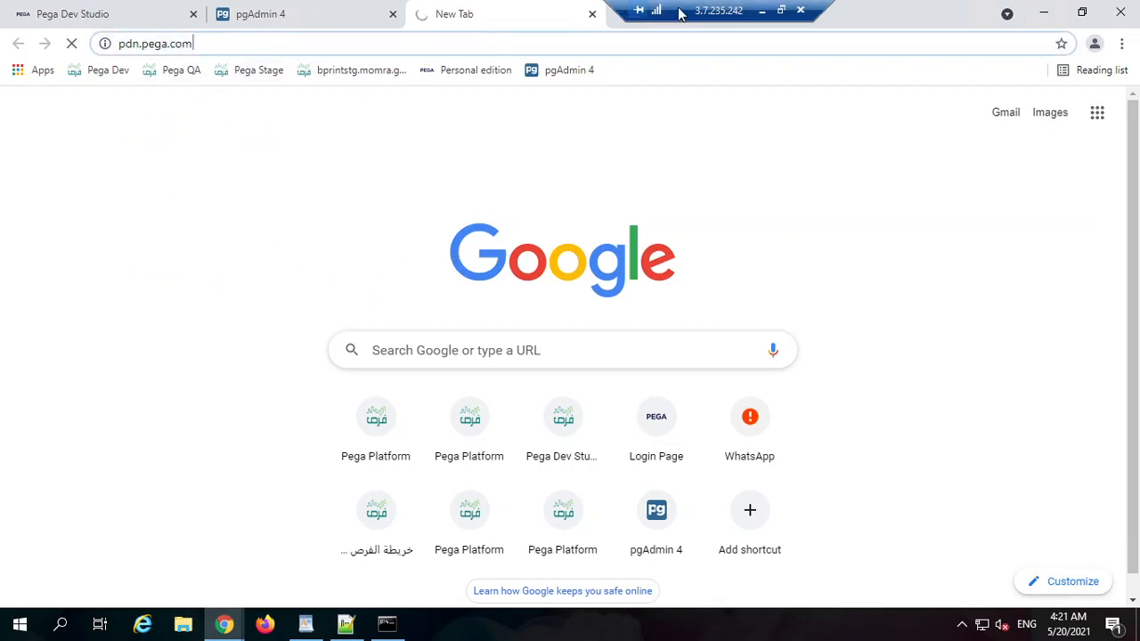
Step: In another new tab, search Google for 'using parameteric data page pega'
{"action": "left_click", "coordinate": [625, 16]}
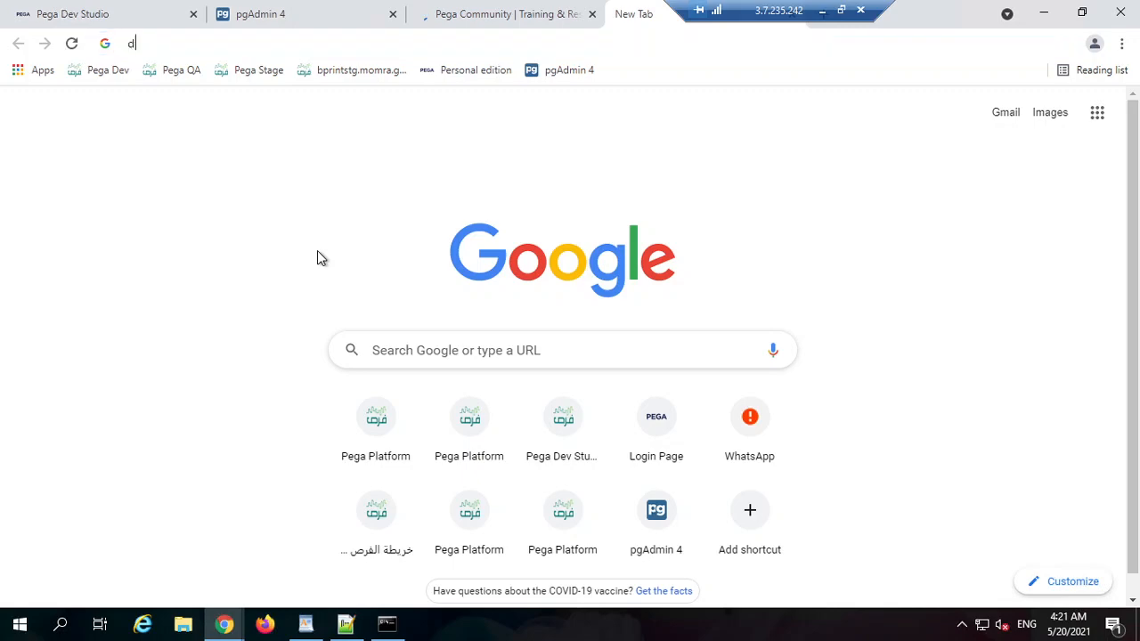
{"action": "type", "text": "data"}
{"action": "key", "text": "BackSpace"}
{"action": "key", "text": "BackSpace"}
{"action": "key", "text": "BackSpace"}
{"action": "key", "text": "BackSpace"}
{"action": "type", "text": "usi"}
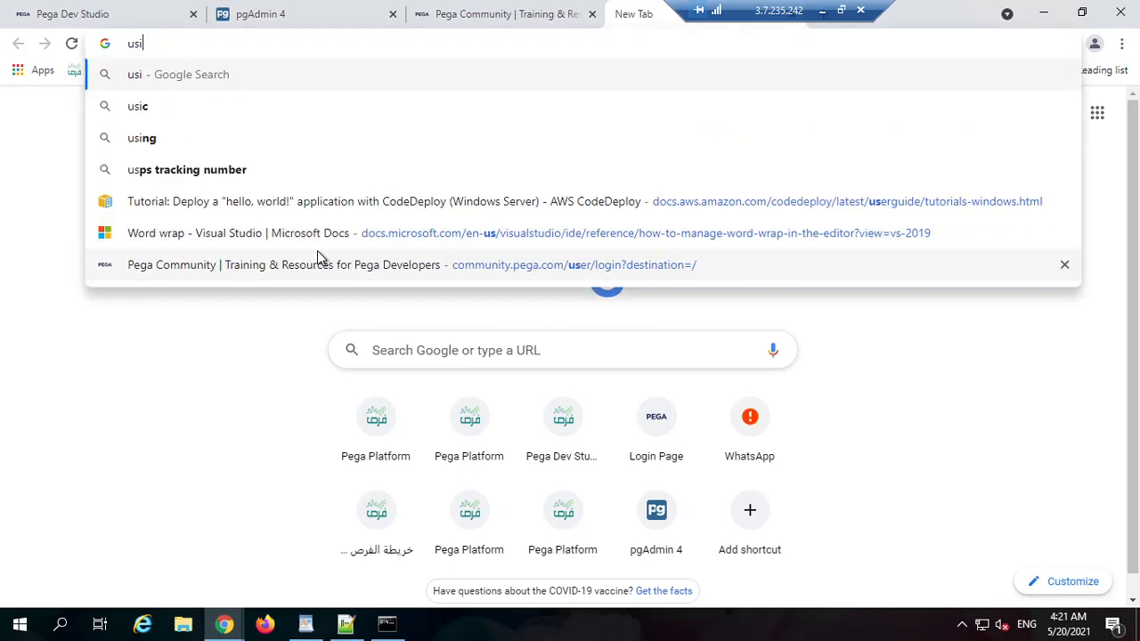
{"action": "type", "text": "ng param"}
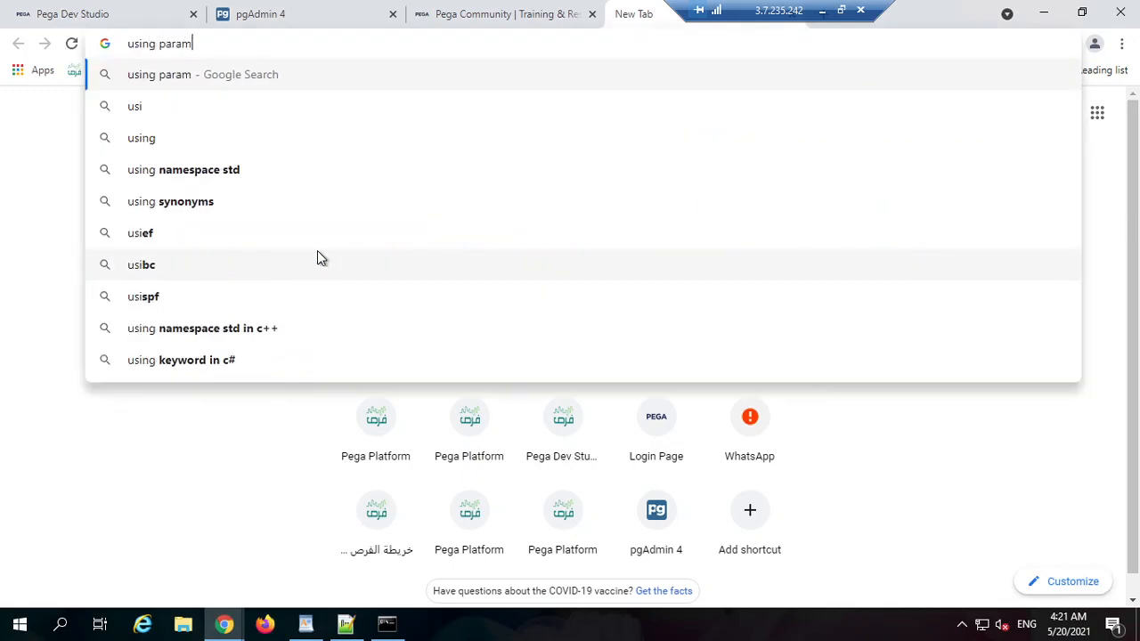
{"action": "type", "text": "eteric data page pega"}
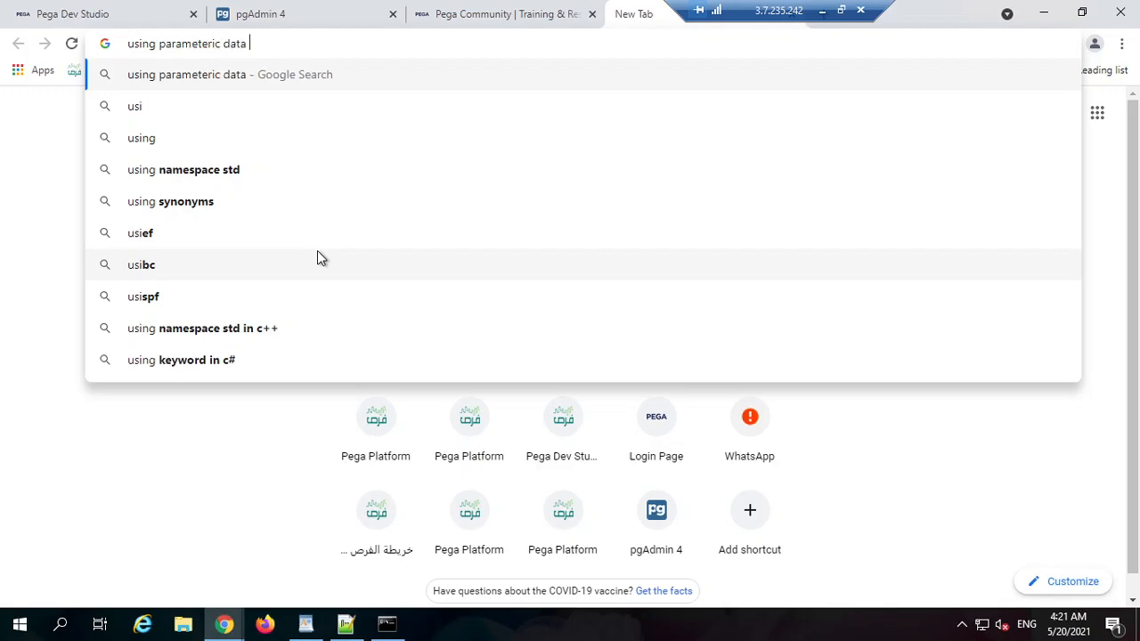
{"action": "key", "text": "Return"}
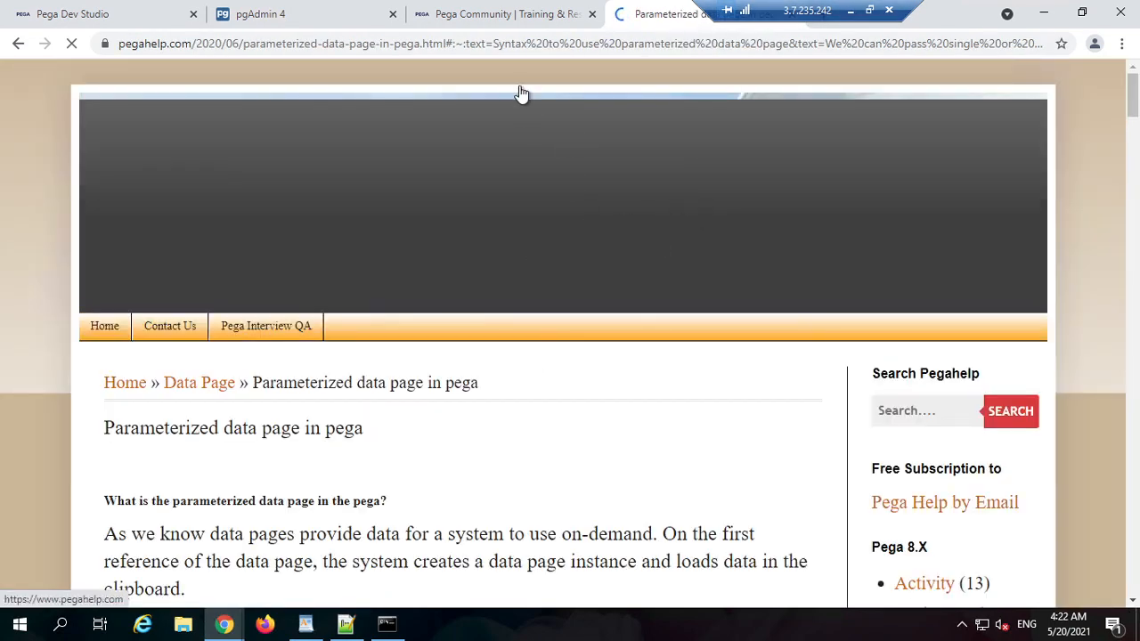
Step: Return to the Google results and open the pegahelp article in a background tab
{"action": "left_click", "coordinate": [547, 21]}
{"action": "left_click", "coordinate": [631, 25]}
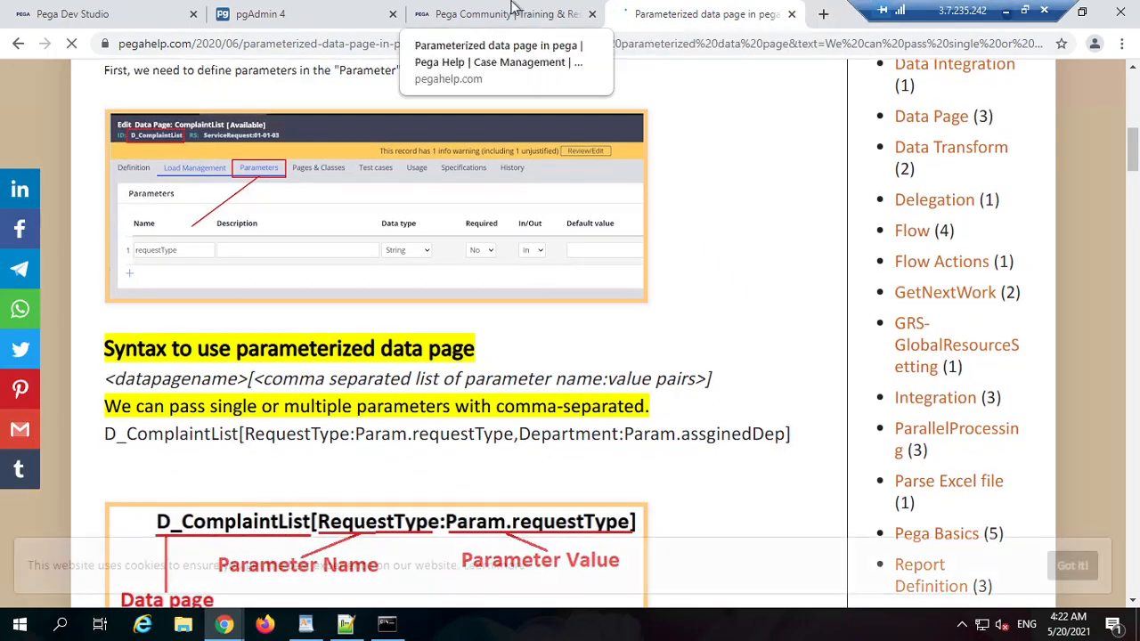
{"action": "left_click", "coordinate": [547, 18]}
{"action": "left_click", "coordinate": [631, 18]}
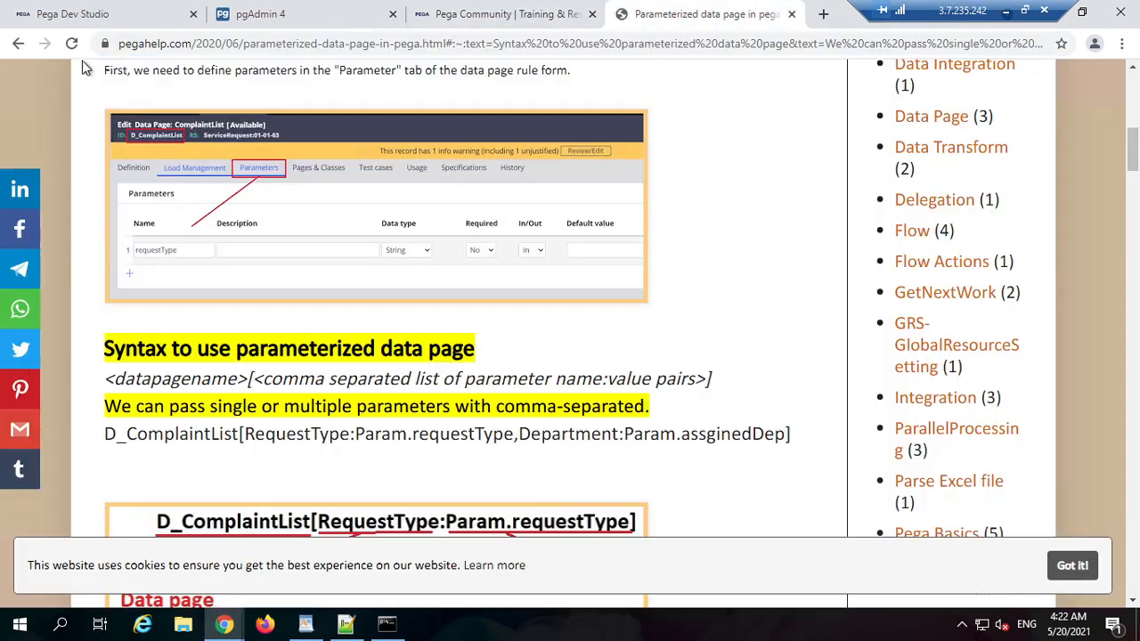
{"action": "left_click", "coordinate": [19, 44]}
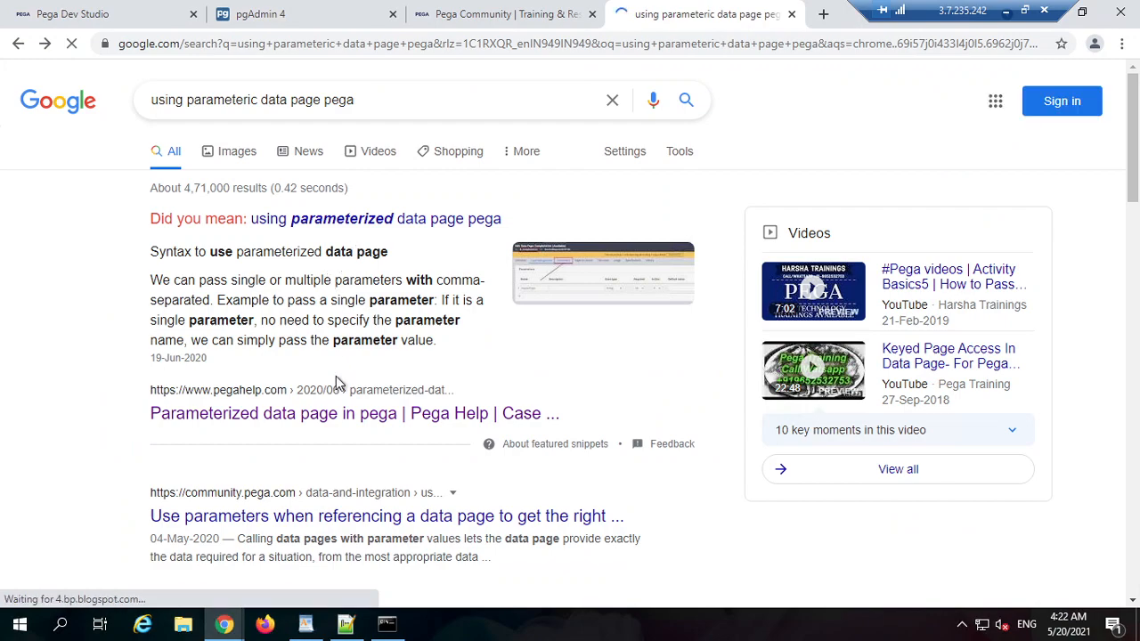
{"action": "middle_click", "coordinate": [367, 415]}
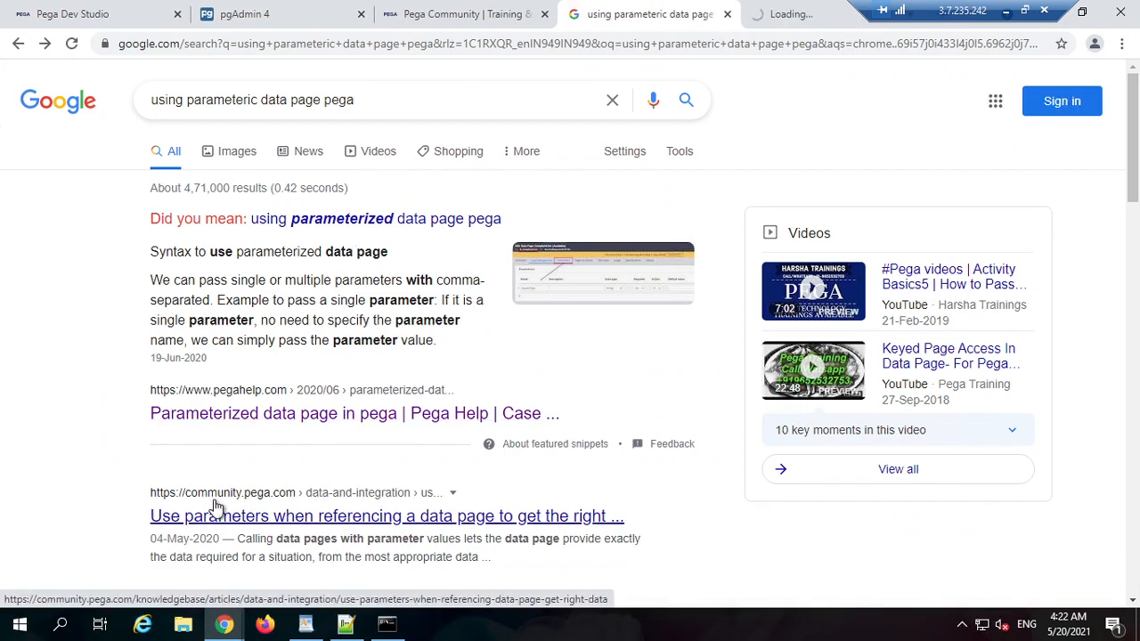
Step: Open the Pega Community article on using parameters with data pages from the results
{"action": "scroll", "coordinate": [267, 498], "scroll_direction": "down", "scroll_amount": 2}
{"action": "scroll", "coordinate": [252, 343], "scroll_direction": "down", "scroll_amount": 7}
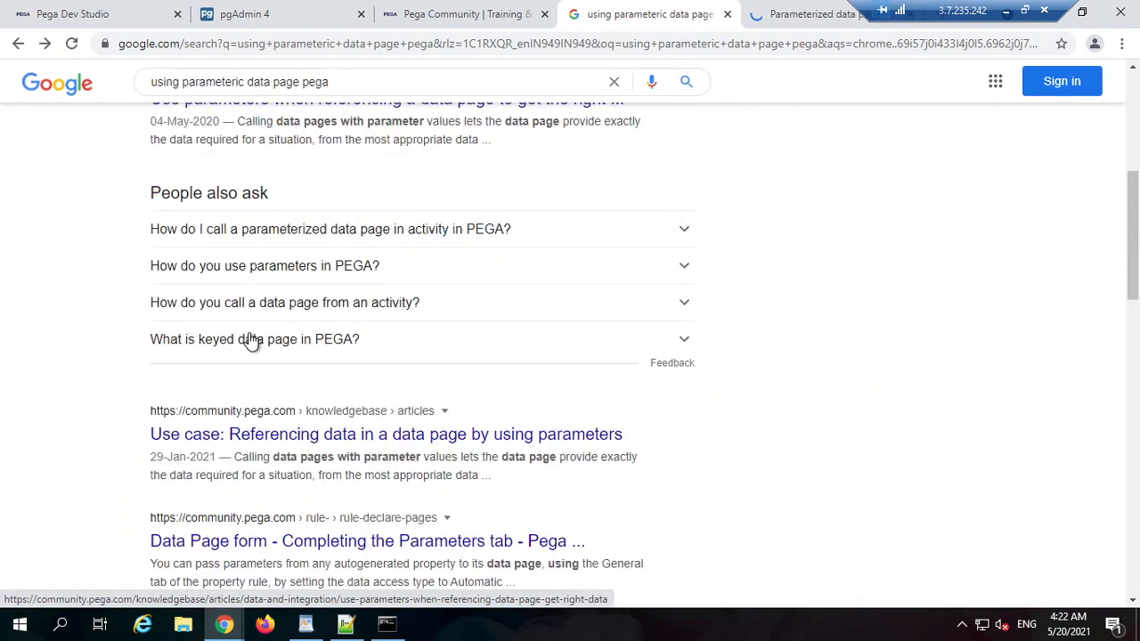
{"action": "scroll", "coordinate": [267, 299], "scroll_direction": "up", "scroll_amount": 3}
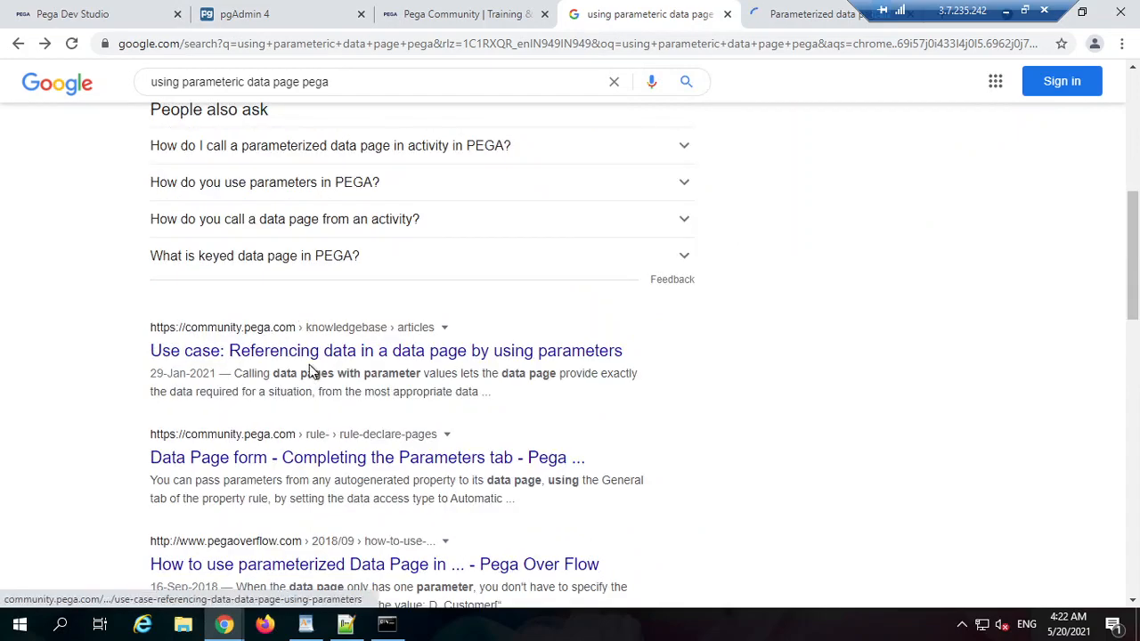
{"action": "scroll", "coordinate": [314, 356], "scroll_direction": "up", "scroll_amount": 3}
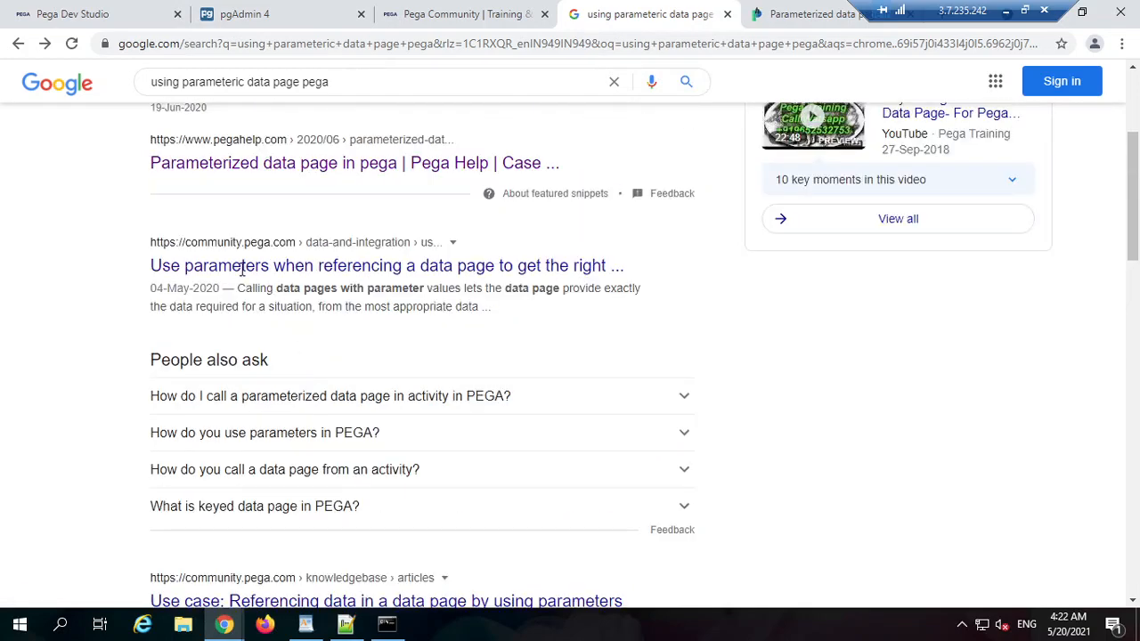
{"action": "scroll", "coordinate": [315, 294], "scroll_direction": "up", "scroll_amount": 2}
{"action": "left_click", "coordinate": [316, 434]}
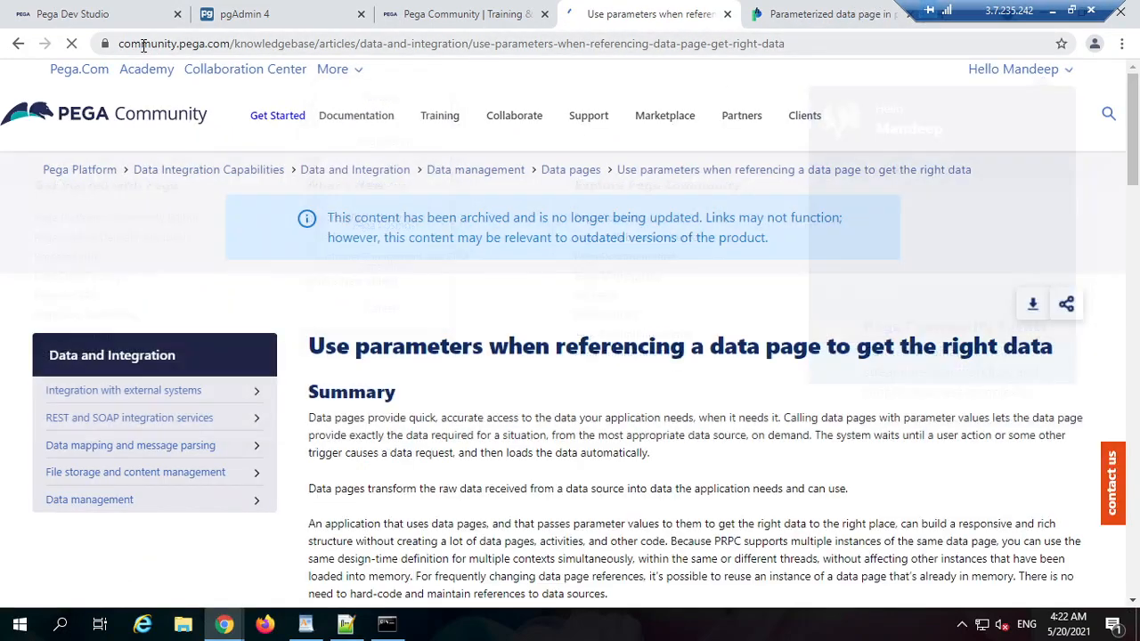
Step: Highlight the Pega Community address and the 'Use parameters when referencing a data page' heading
{"action": "double_click", "coordinate": [142, 45]}
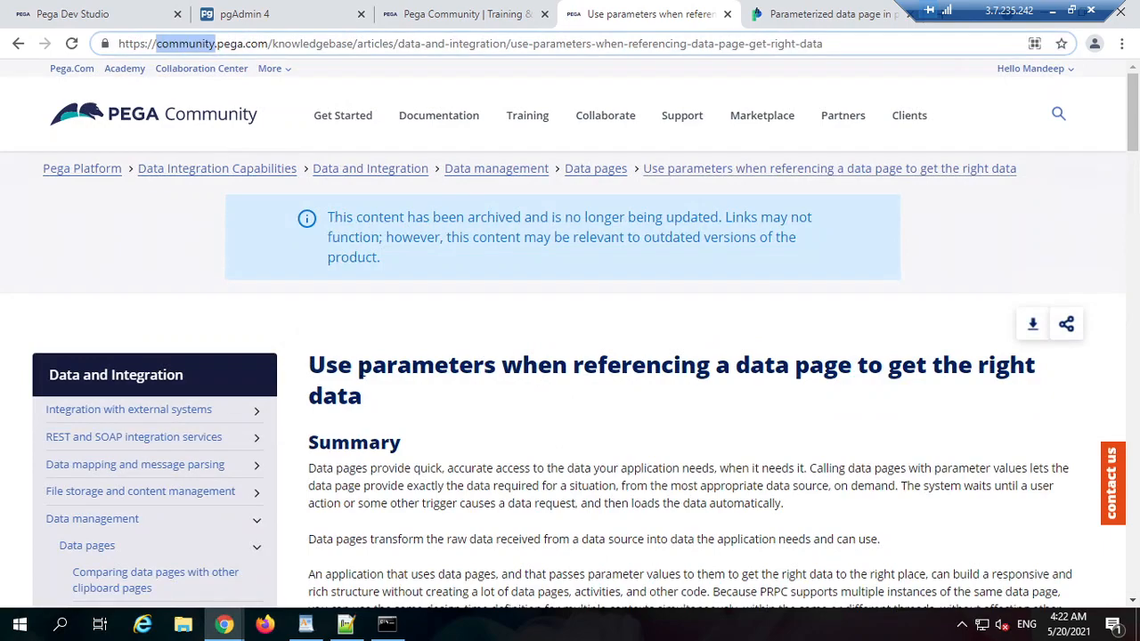
{"action": "left_click_drag", "start_coordinate": [361, 368], "coordinate": [1036, 366]}
{"action": "double_click", "coordinate": [1009, 366]}
{"action": "left_click_drag", "start_coordinate": [365, 407], "coordinate": [325, 366]}
{"action": "left_click", "coordinate": [514, 428]}
Step: Scroll down to the parameters sections, then back up to the property General tab example
{"action": "scroll", "coordinate": [509, 433], "scroll_direction": "down", "scroll_amount": 3}
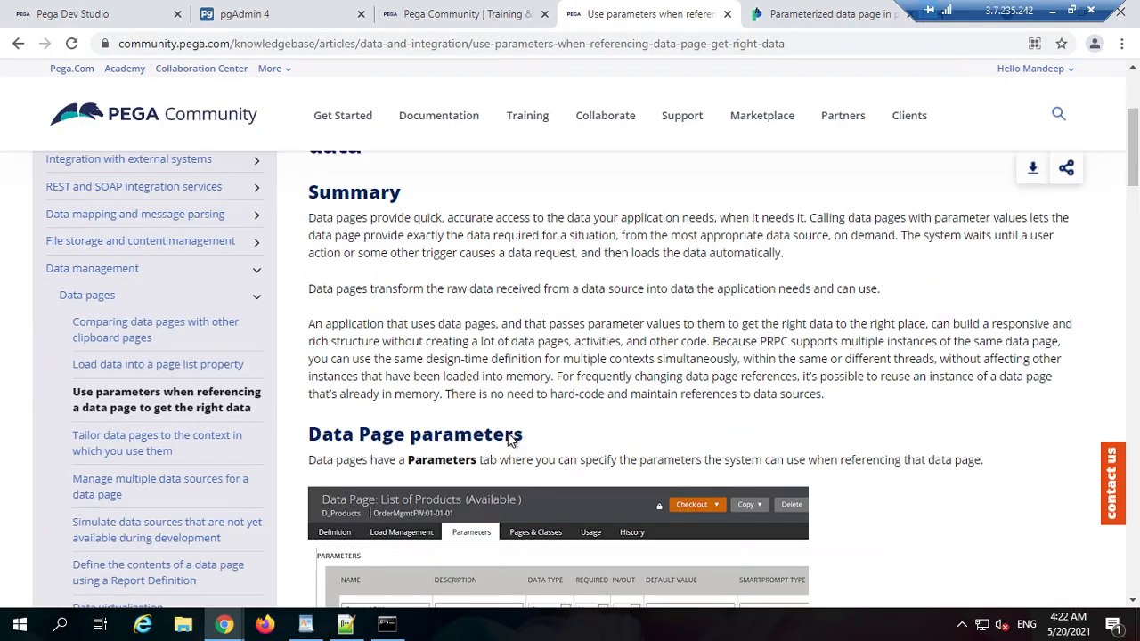
{"action": "scroll", "coordinate": [510, 439], "scroll_direction": "down", "scroll_amount": 5}
{"action": "scroll", "coordinate": [672, 457], "scroll_direction": "down", "scroll_amount": 4}
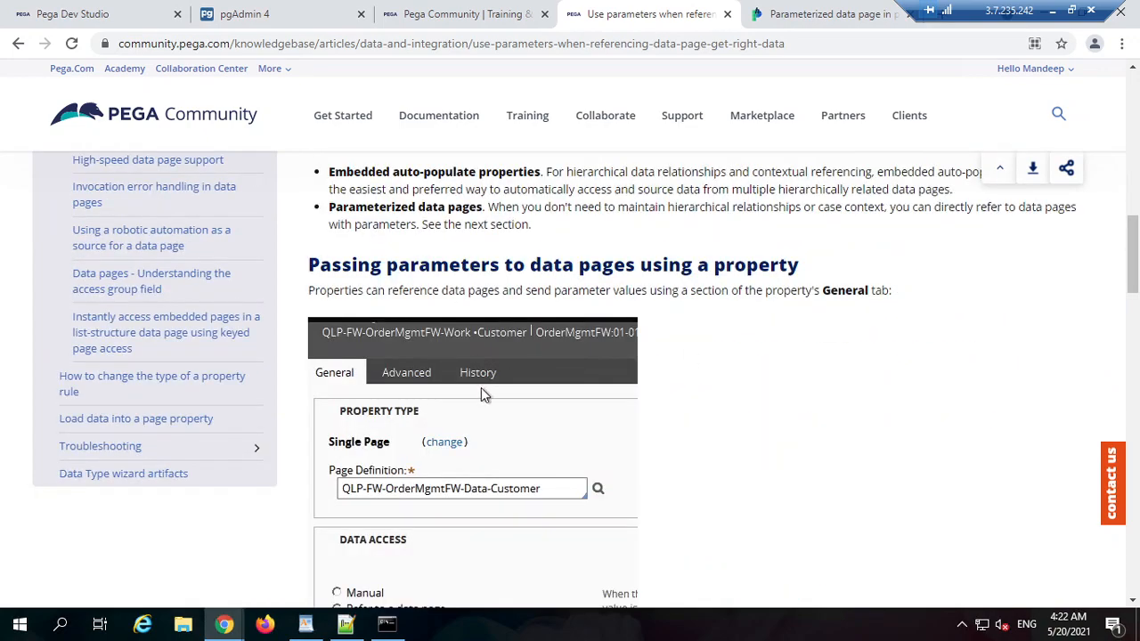
{"action": "scroll", "coordinate": [483, 395], "scroll_direction": "down", "scroll_amount": 1}
{"action": "scroll", "coordinate": [457, 336], "scroll_direction": "down", "scroll_amount": 3}
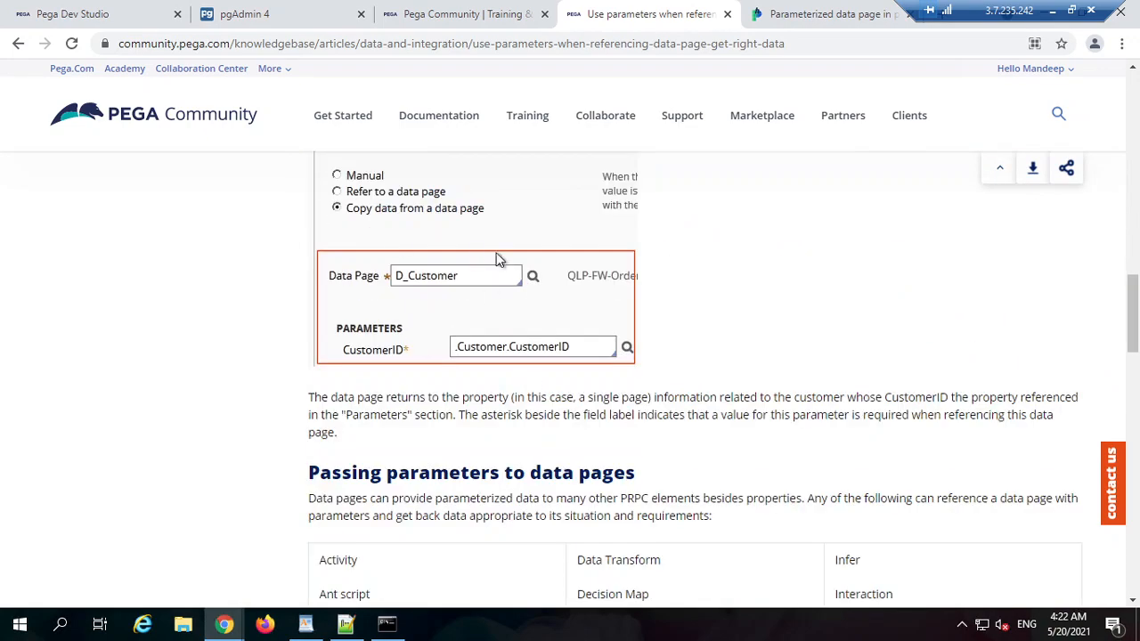
{"action": "scroll", "coordinate": [511, 338], "scroll_direction": "down", "scroll_amount": 2}
{"action": "scroll", "coordinate": [492, 245], "scroll_direction": "up", "scroll_amount": 2}
{"action": "scroll", "coordinate": [468, 341], "scroll_direction": "up", "scroll_amount": 3}
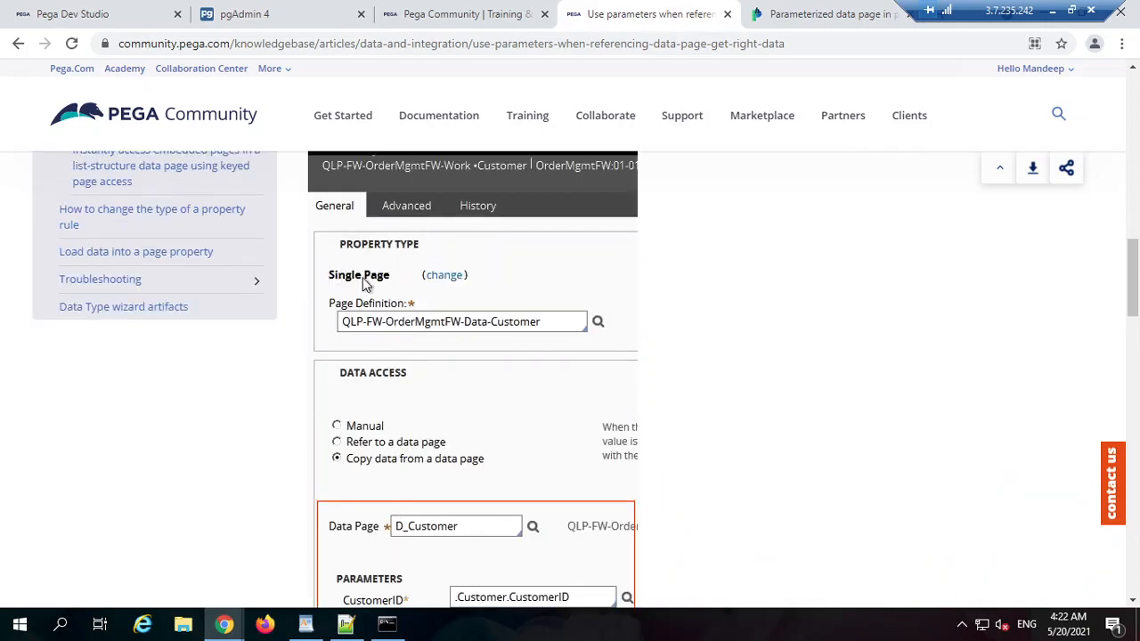
Step: Check out the EmpDetails property and set it to Refer to a data page
{"action": "left_click", "coordinate": [122, 10]}
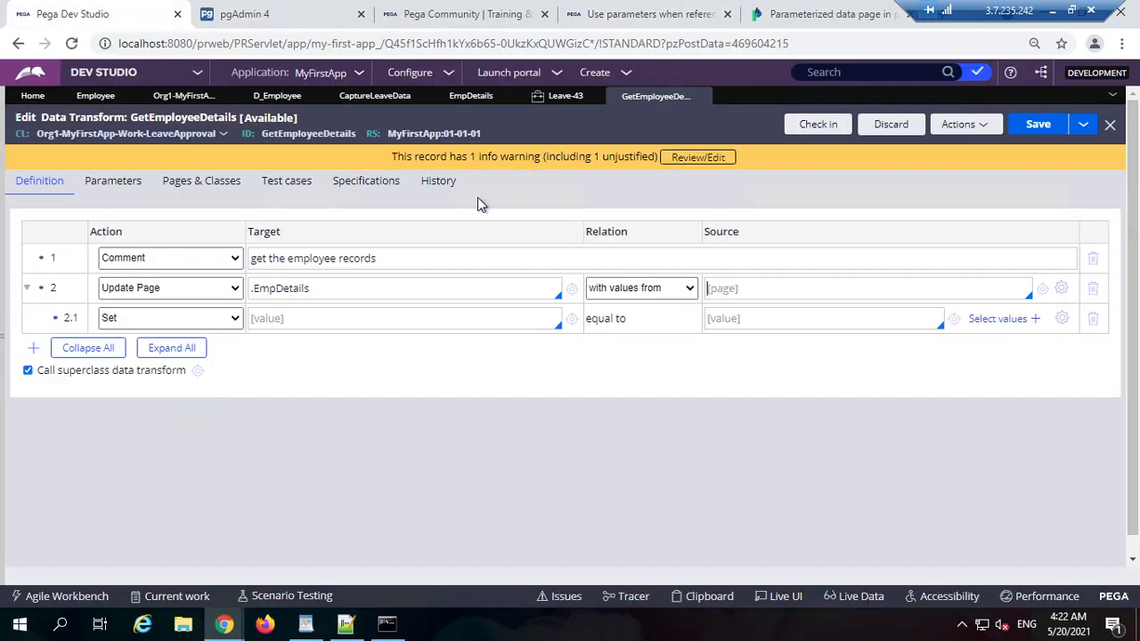
{"action": "left_click", "coordinate": [461, 98]}
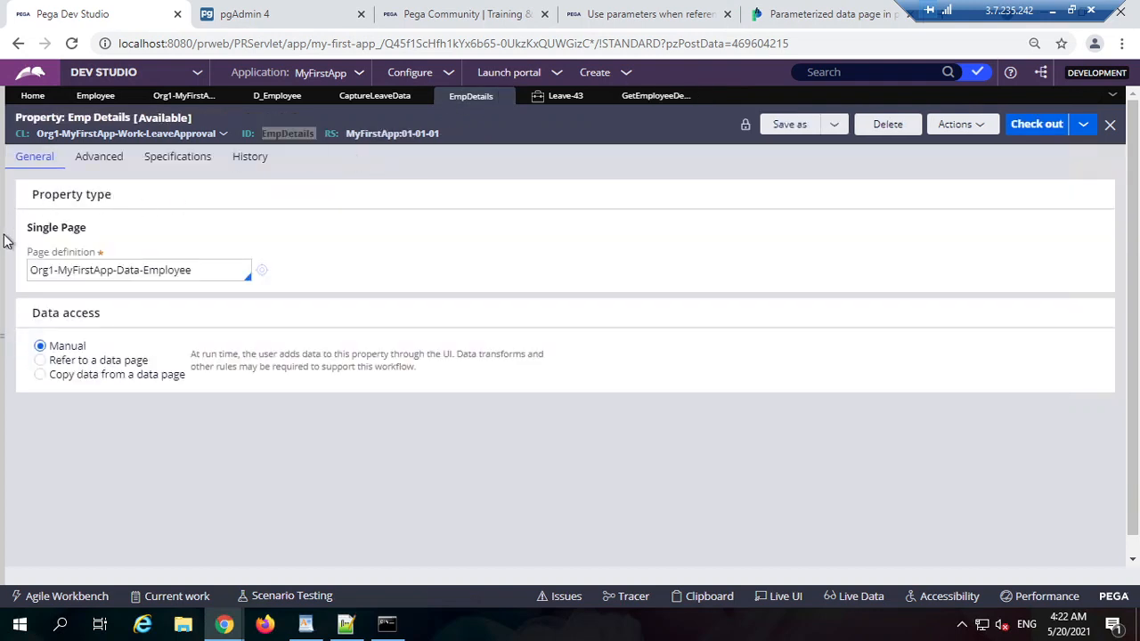
{"action": "triple_click", "coordinate": [67, 225]}
{"action": "triple_click", "coordinate": [67, 228]}
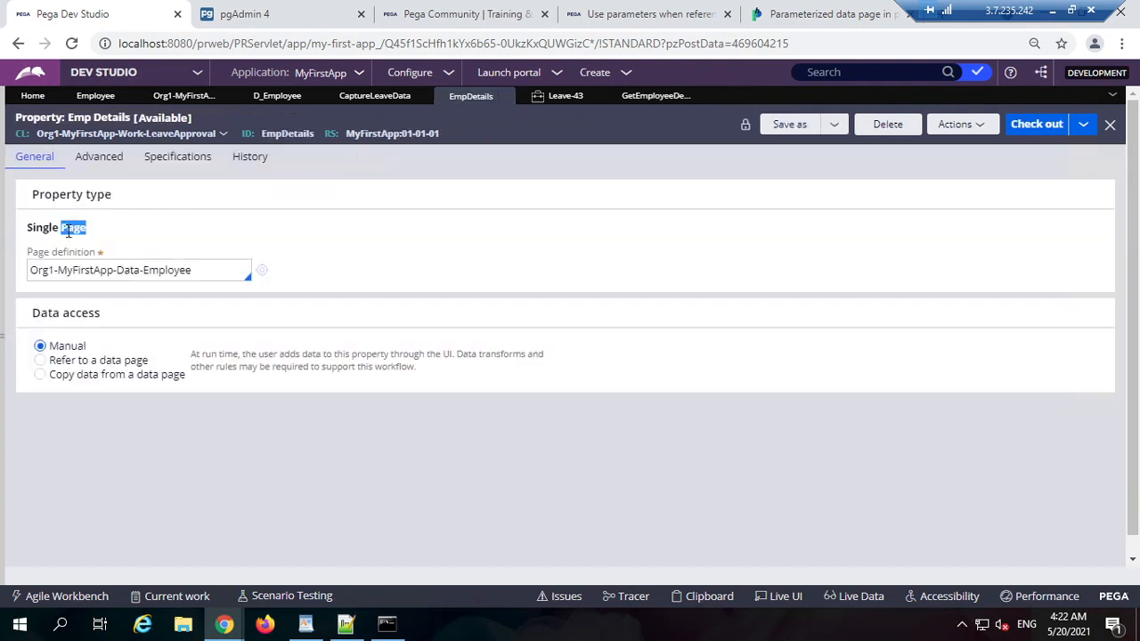
{"action": "double_click", "coordinate": [287, 134]}
{"action": "left_click", "coordinate": [86, 394]}
{"action": "left_click", "coordinate": [1028, 130]}
{"action": "left_click", "coordinate": [136, 361]}
{"action": "left_click", "coordinate": [112, 431]}
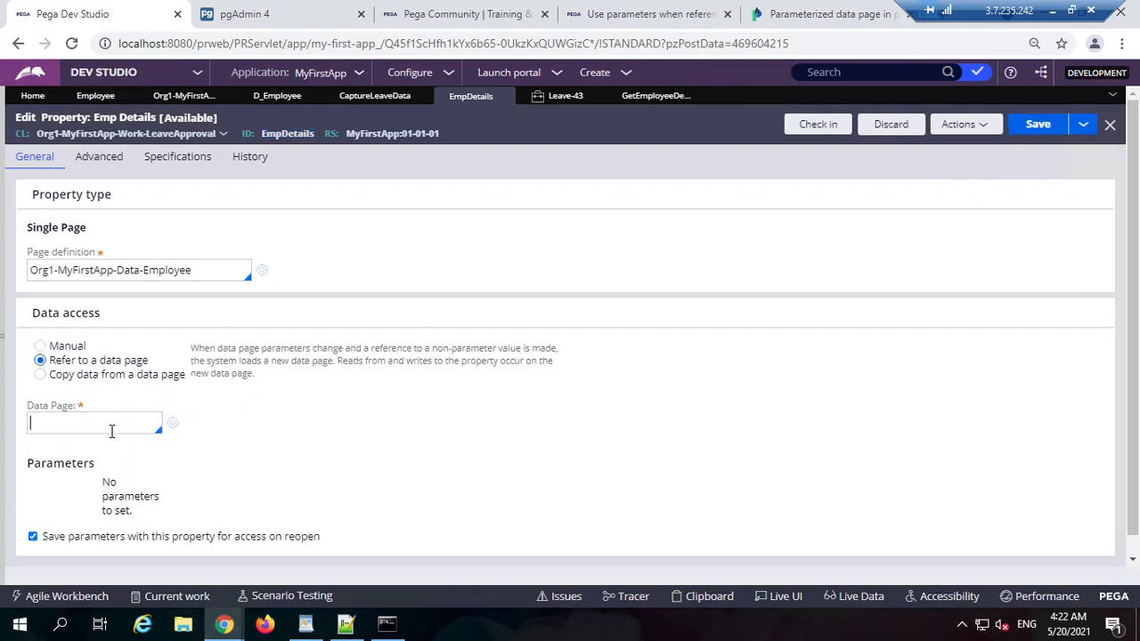
Step: Copy the D_Employee data page name and return to EmpDetails' empty Data Page field
{"action": "left_click", "coordinate": [650, 96]}
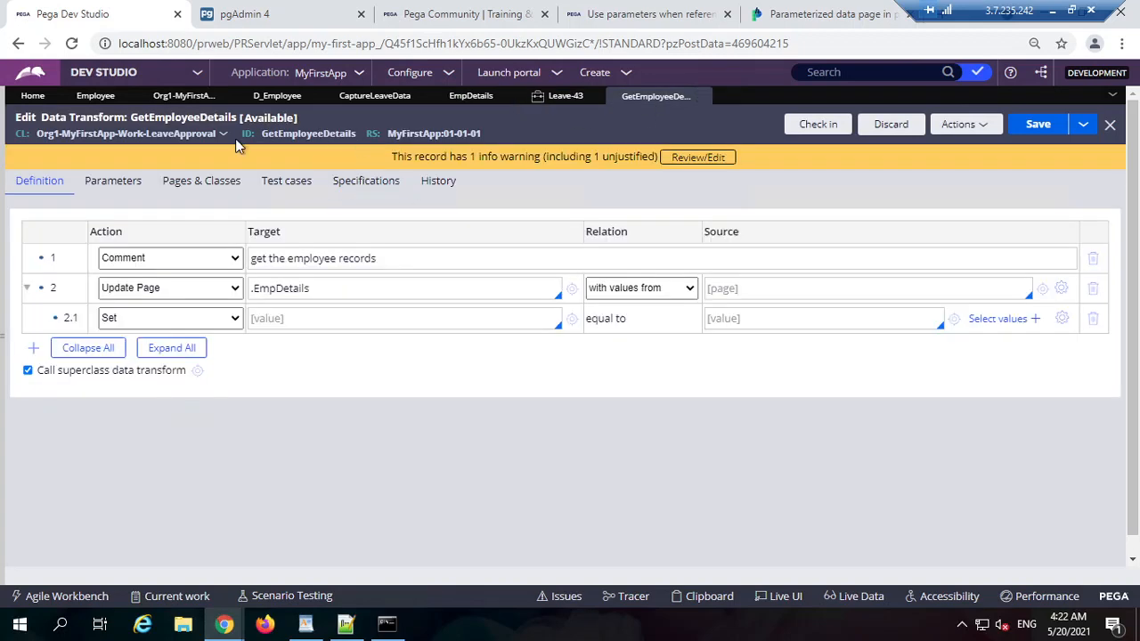
{"action": "left_click", "coordinate": [382, 96]}
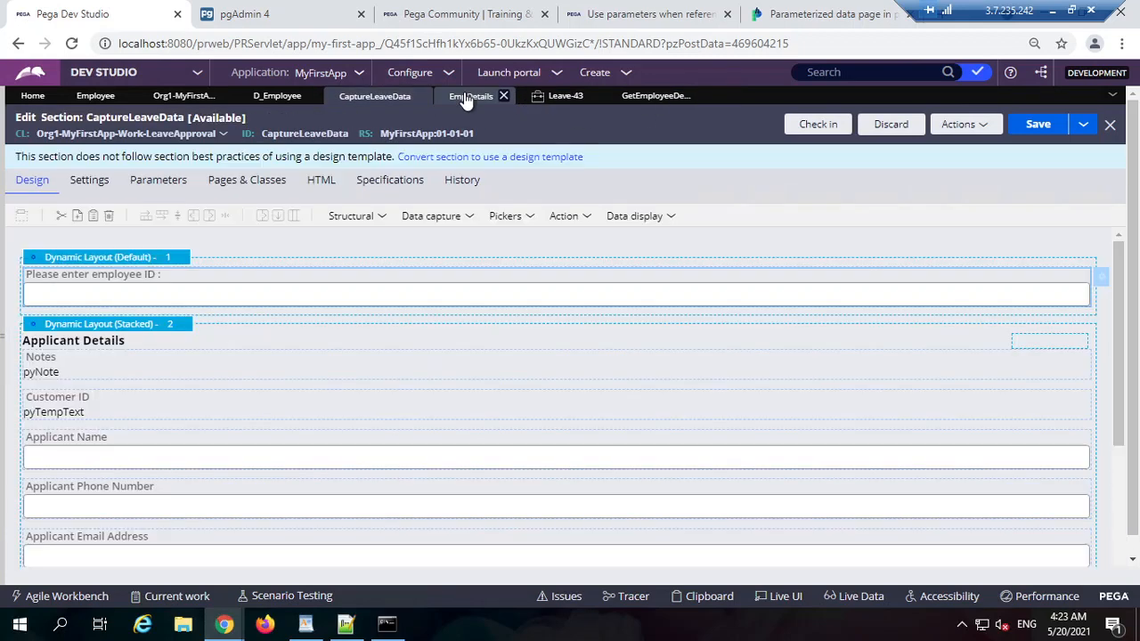
{"action": "left_click", "coordinate": [465, 96]}
{"action": "left_click", "coordinate": [272, 98]}
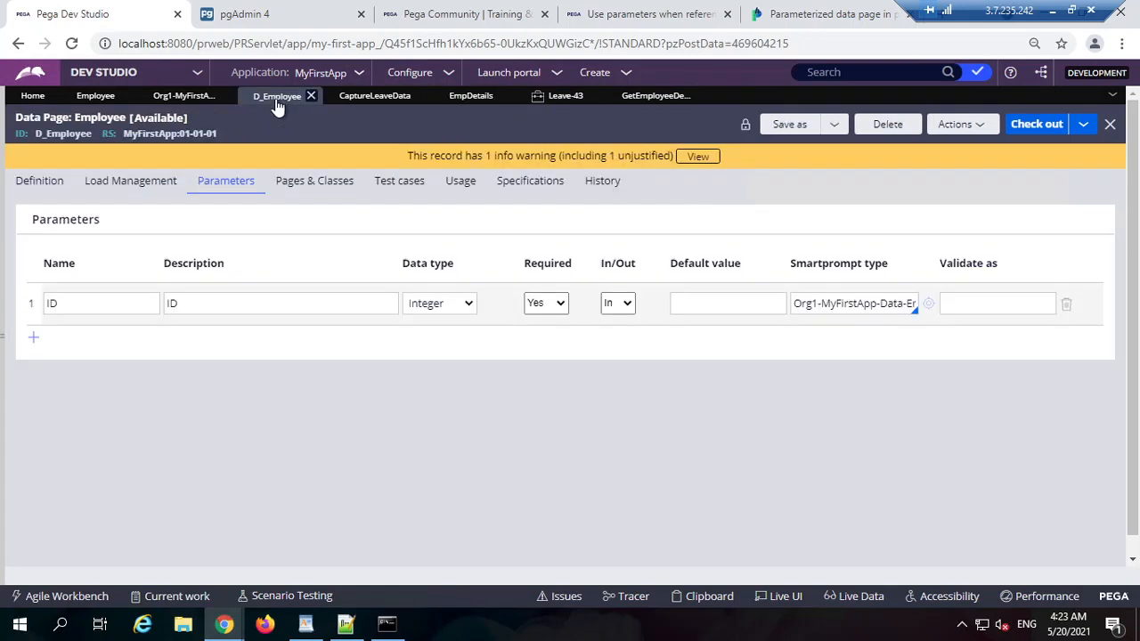
{"action": "double_click", "coordinate": [64, 134]}
{"action": "key", "text": "ctrl+c"}
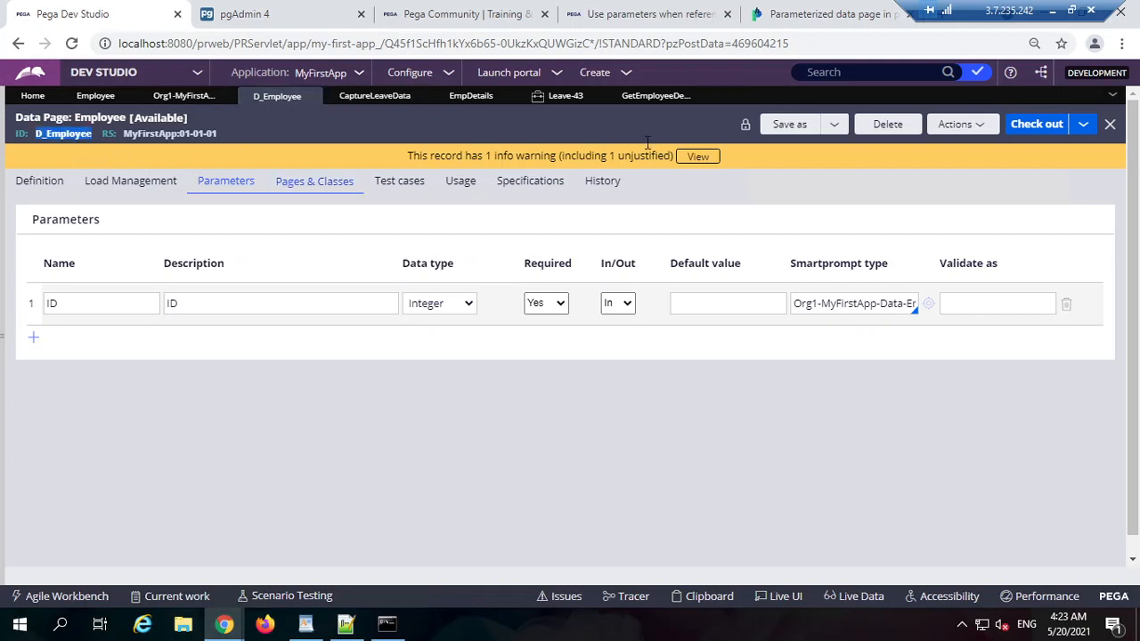
{"action": "left_click", "coordinate": [656, 97]}
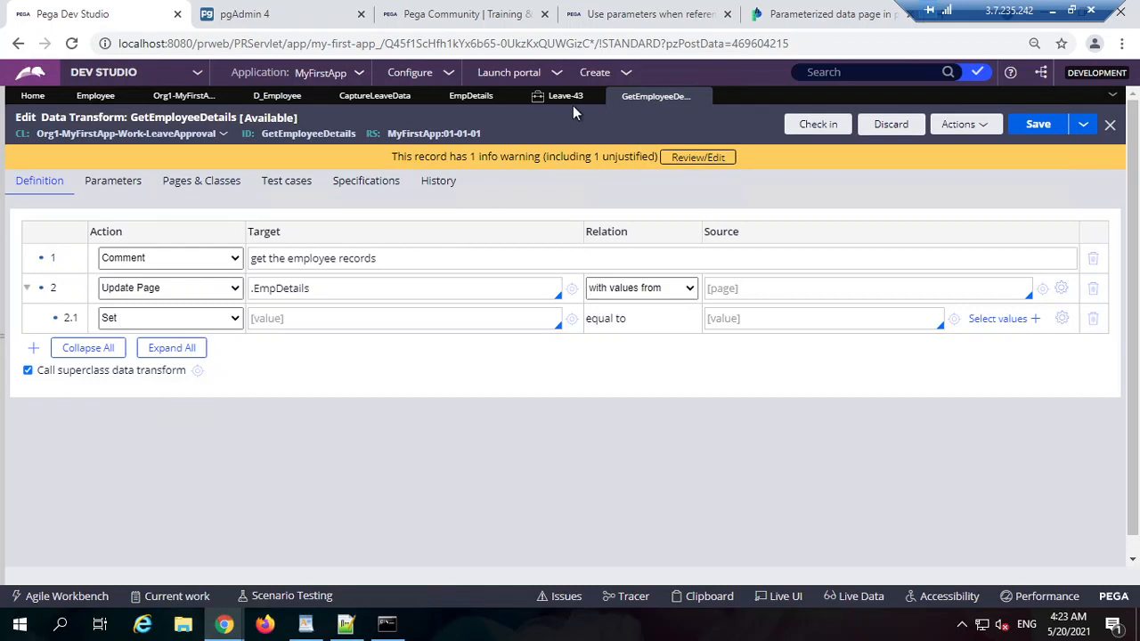
{"action": "left_click", "coordinate": [471, 98]}
{"action": "left_click", "coordinate": [117, 425]}
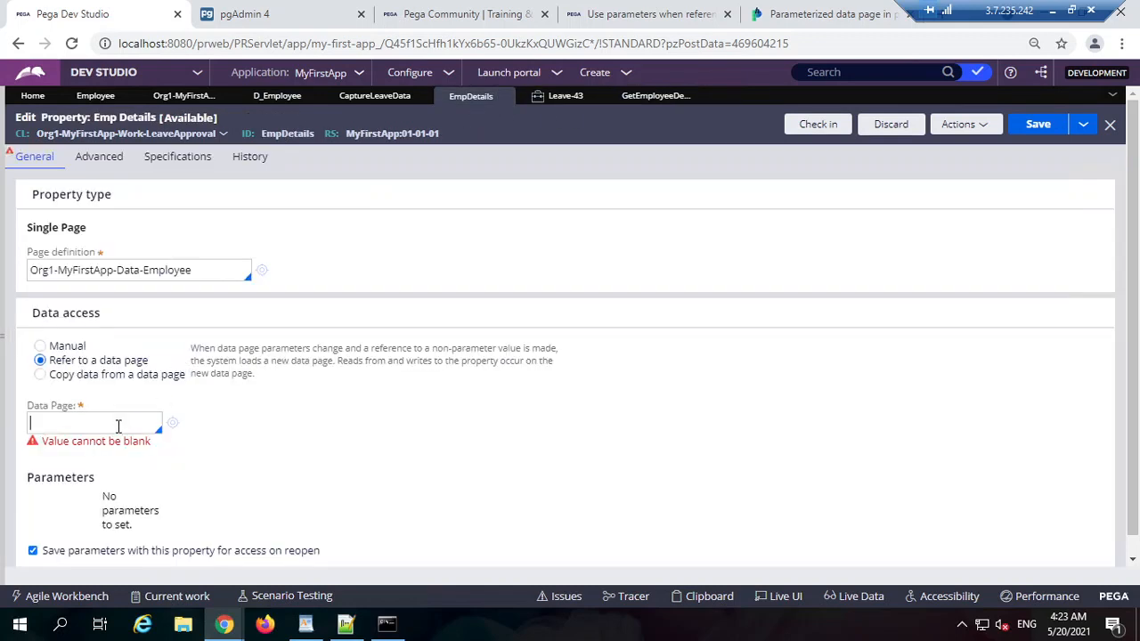
Step: Set the Data Page to D_Employee with ID parameter .EmpoyeeID
{"action": "key", "text": "ctrl+v"}
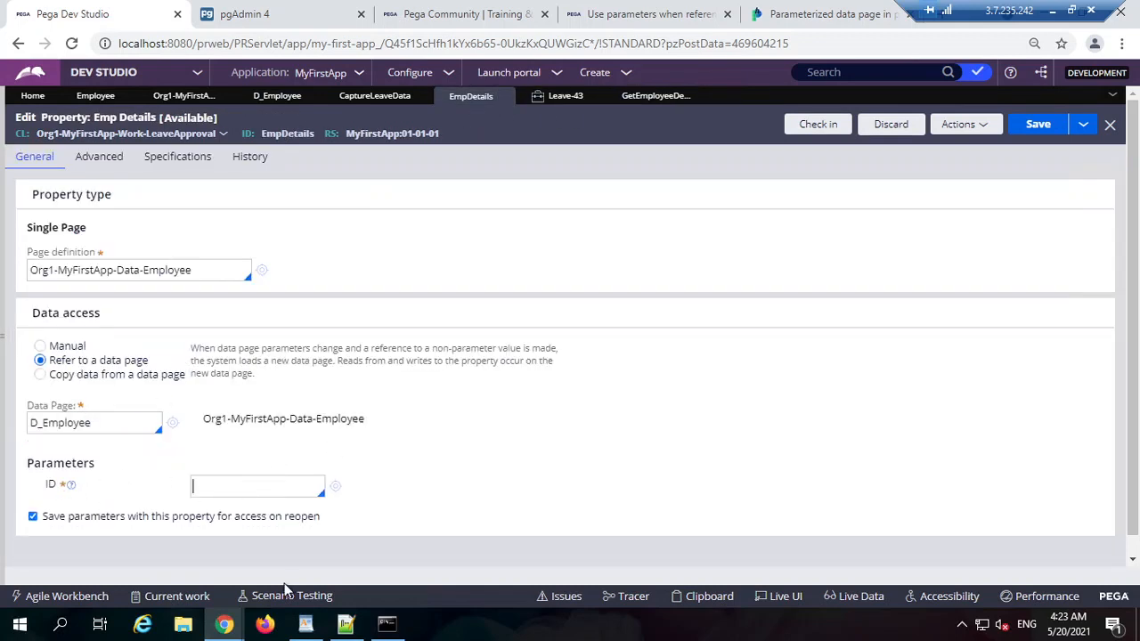
{"action": "type", "text": ".empID"}
{"action": "double_click", "coordinate": [247, 490]}
{"action": "type", "text": "M"}
{"action": "type", "text": "eeID"}
Step: Open the record behind the ID value, then abandon the new Employee form
{"action": "left_click", "coordinate": [336, 488]}
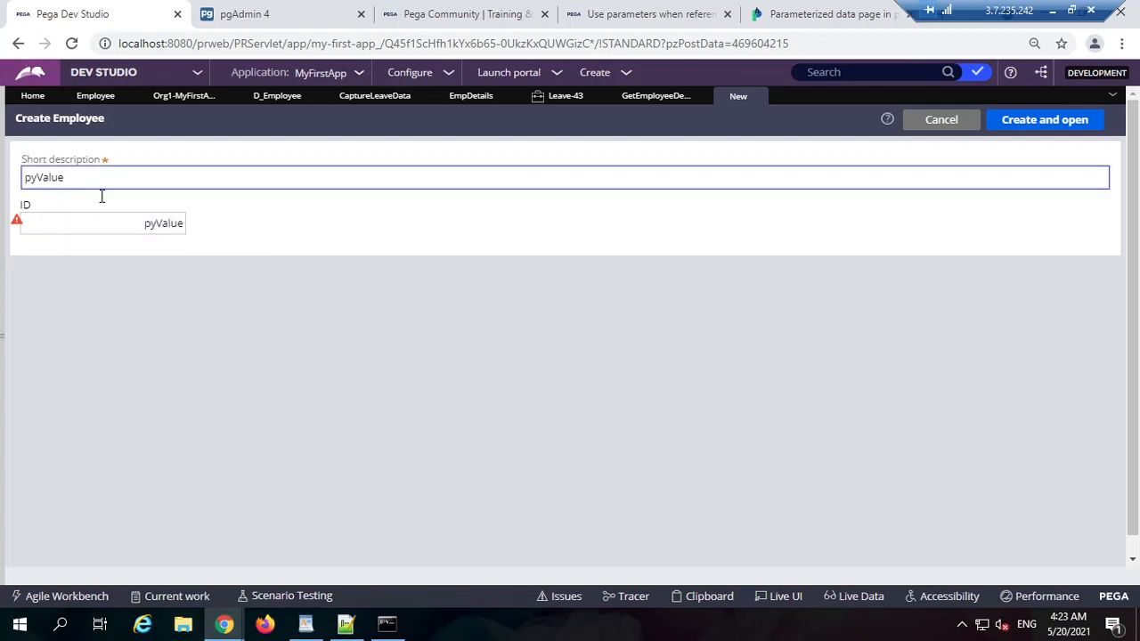
{"action": "left_click", "coordinate": [990, 119]}
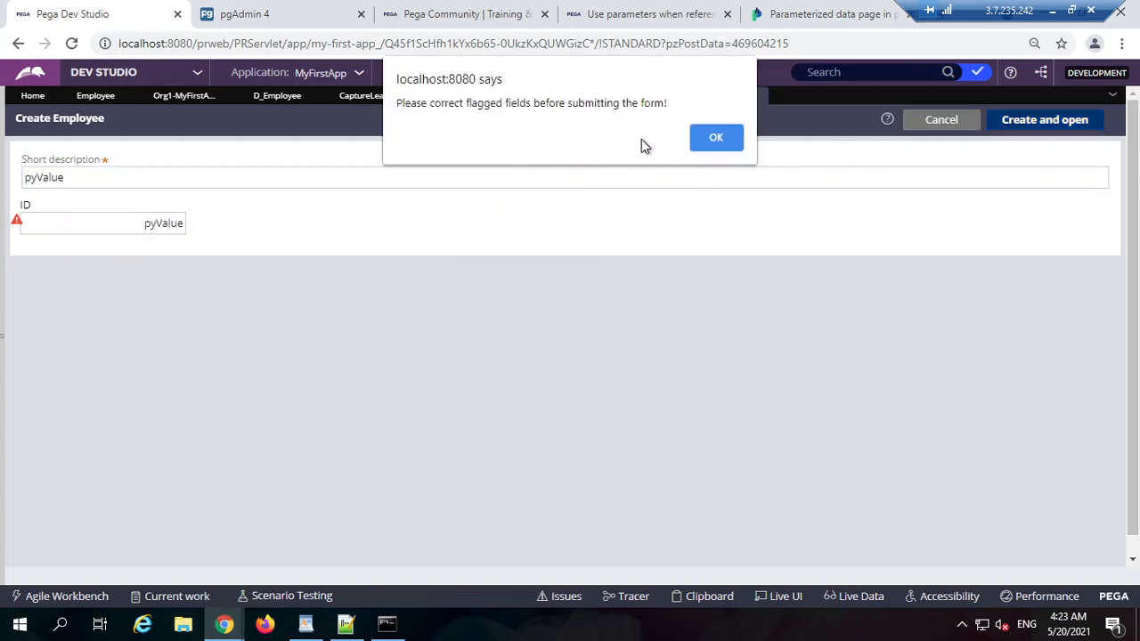
{"action": "key", "text": "Return"}
{"action": "double_click", "coordinate": [148, 221]}
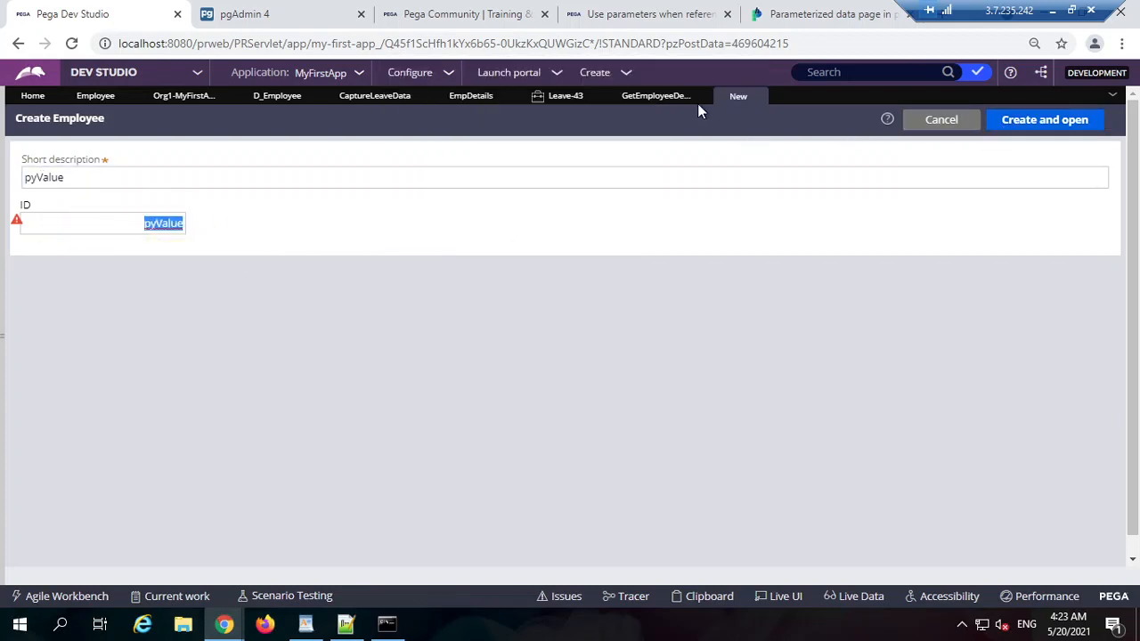
{"action": "left_click", "coordinate": [757, 96]}
Step: Remove the leading dot from the EmpoyeeID parameter value
{"action": "double_click", "coordinate": [275, 486]}
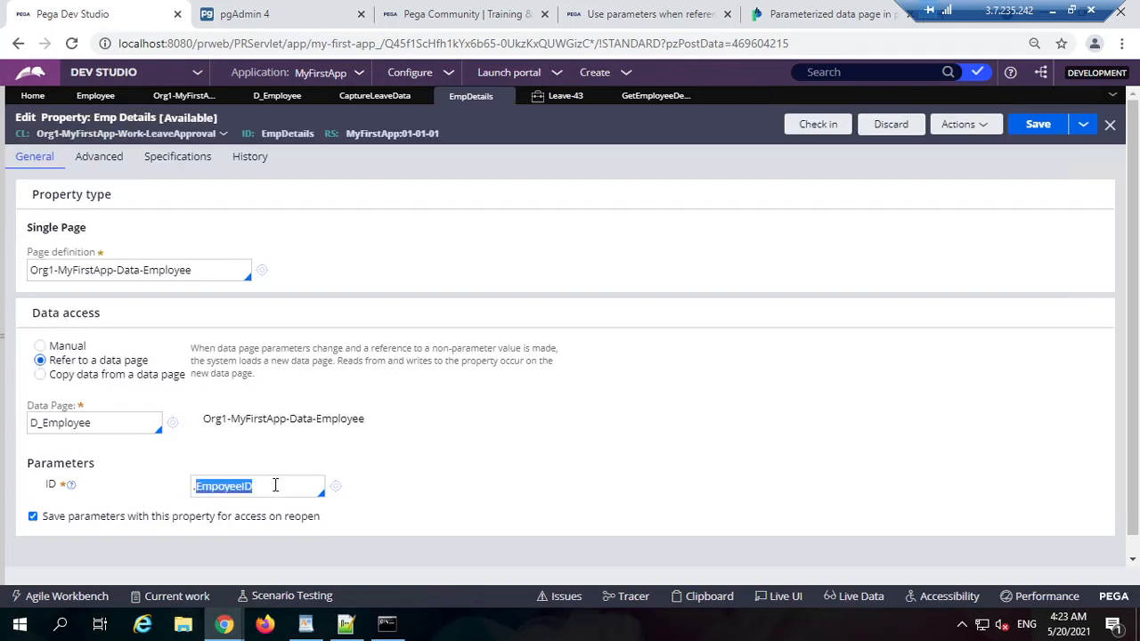
{"action": "left_click", "coordinate": [555, 427]}
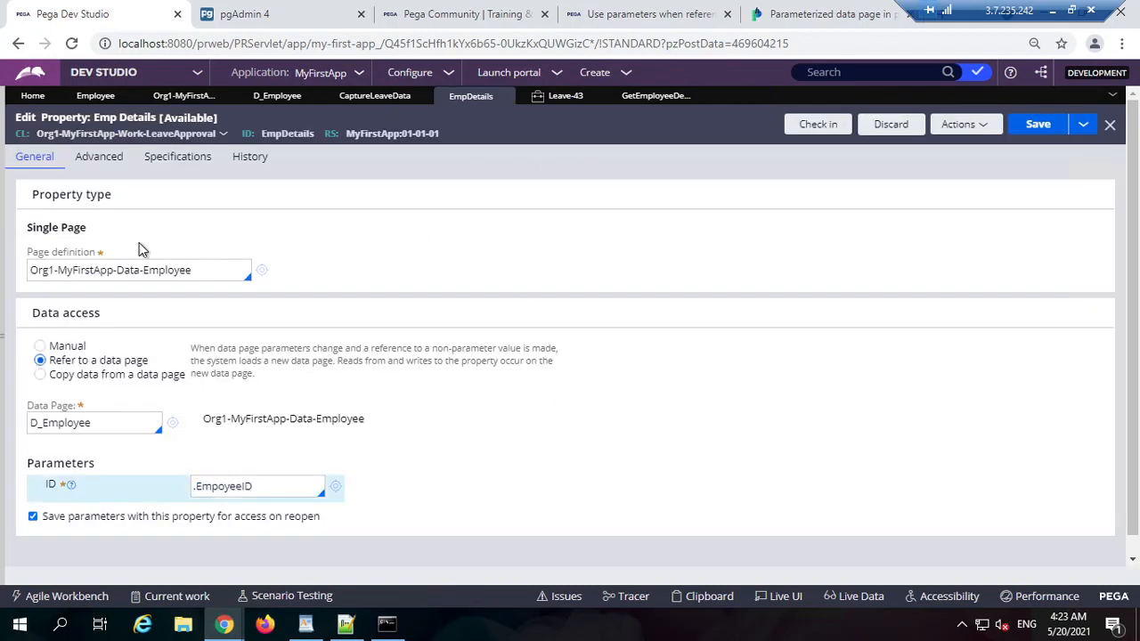
{"action": "left_click", "coordinate": [197, 486]}
{"action": "key", "text": "BackSpace"}
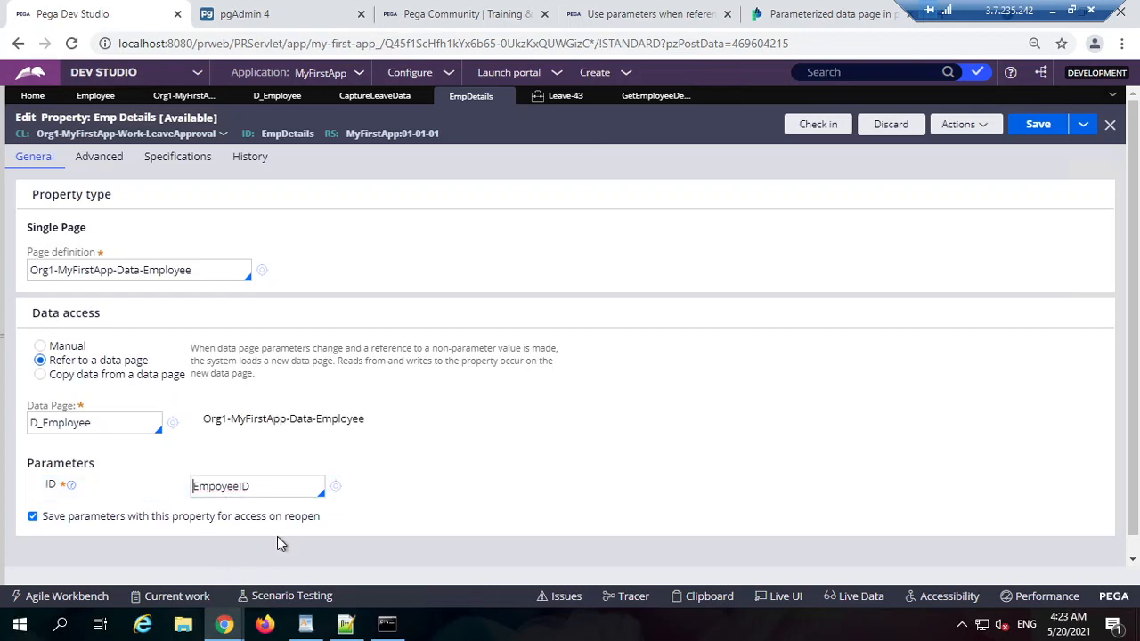
{"action": "double_click", "coordinate": [291, 491]}
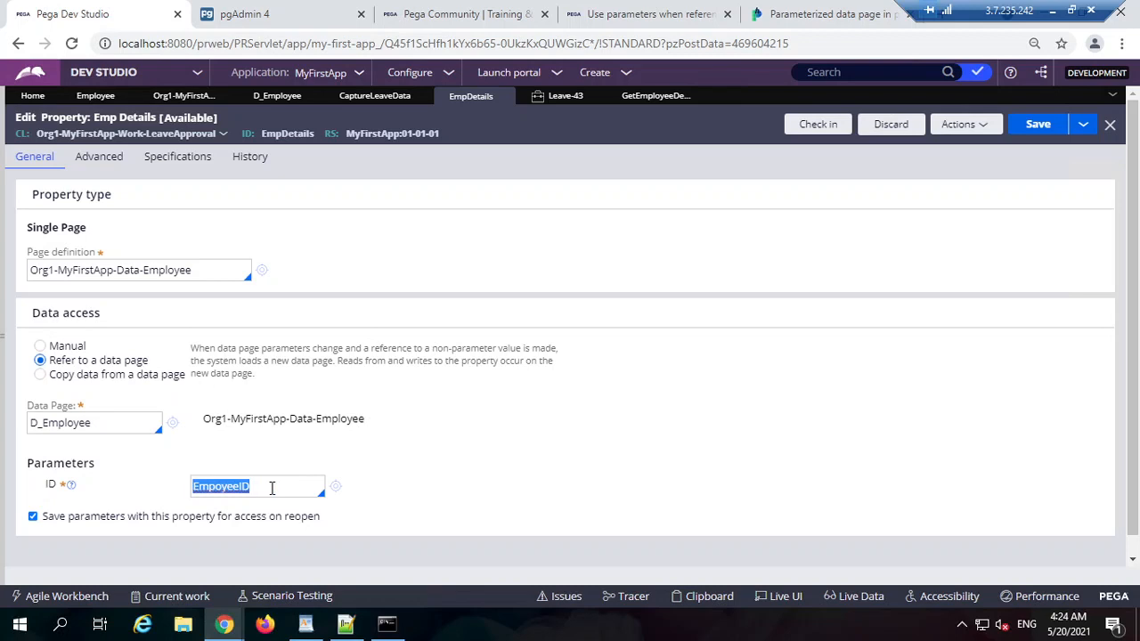
Step: Delete the EmpoyeeID value from the ID parameter, browse its suggestions, and leave it blank
{"action": "key", "text": "BackSpace"}
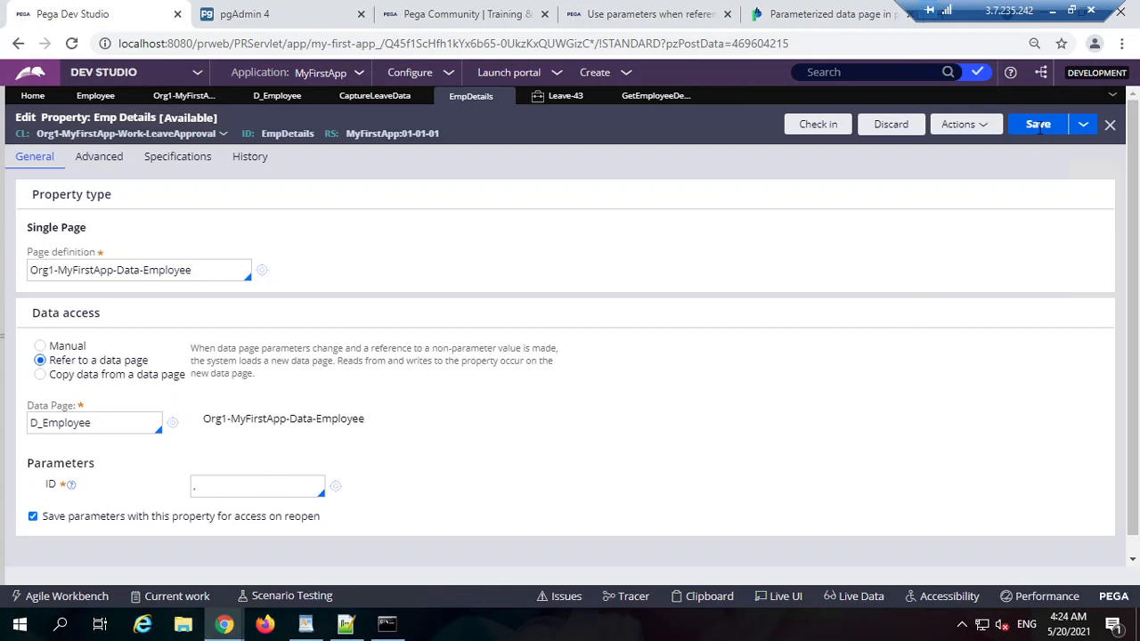
{"action": "key", "text": "BackSpace"}
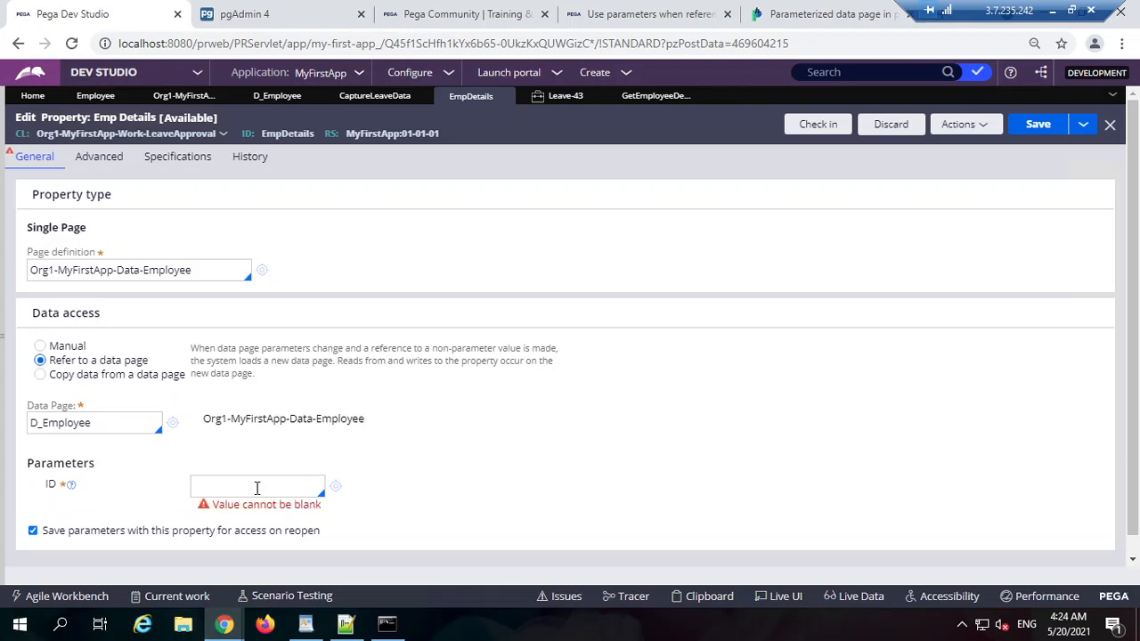
{"action": "left_click", "coordinate": [256, 488]}
{"action": "key", "text": "Down"}
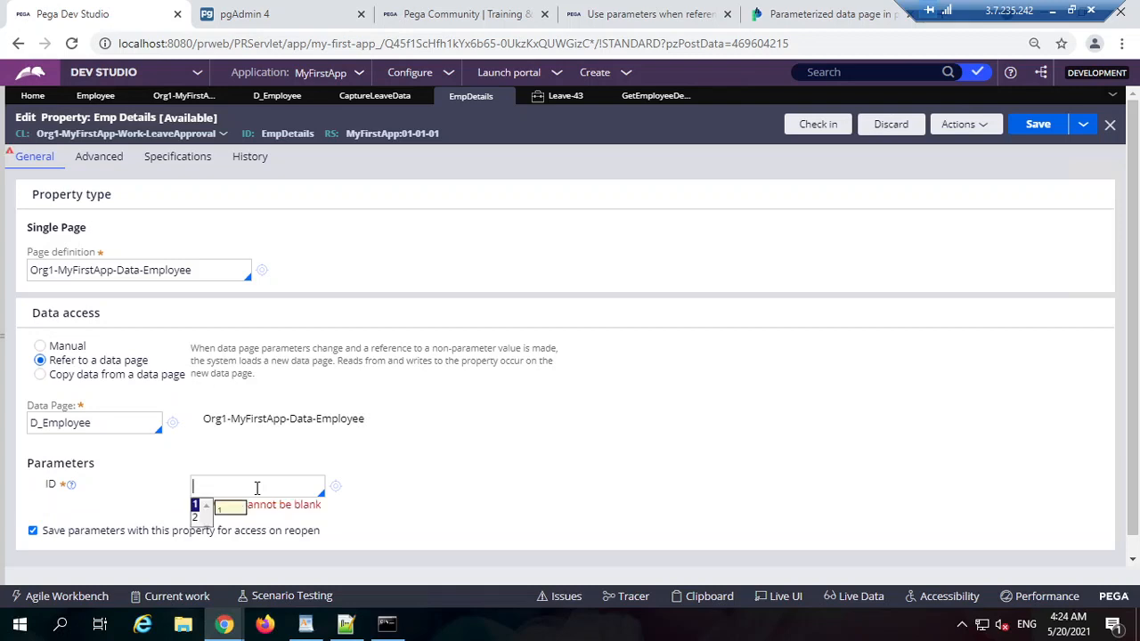
{"action": "key", "text": "Down"}
{"action": "key", "text": "Up"}
{"action": "key", "text": "Down"}
{"action": "key", "text": "Up"}
{"action": "key", "text": "Down"}
{"action": "key", "text": "Up"}
{"action": "key", "text": "Down"}
{"action": "key", "text": "Up"}
{"action": "key", "text": "Down"}
{"action": "key", "text": "Up"}
{"action": "key", "text": "Down"}
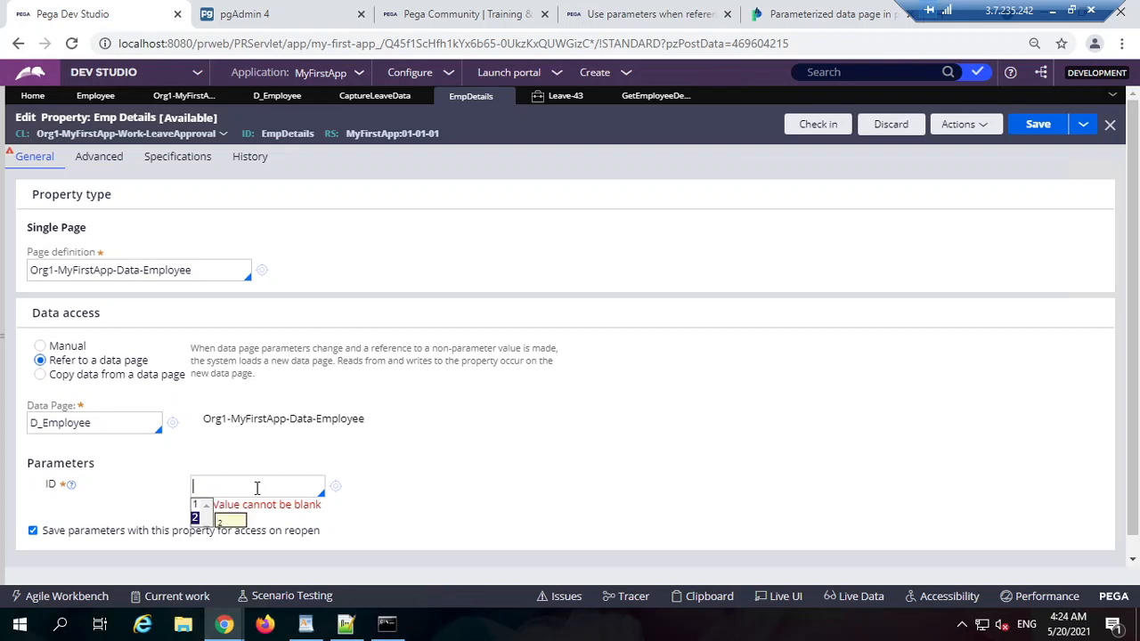
{"action": "key", "text": "Escape"}
{"action": "key", "text": "Down"}
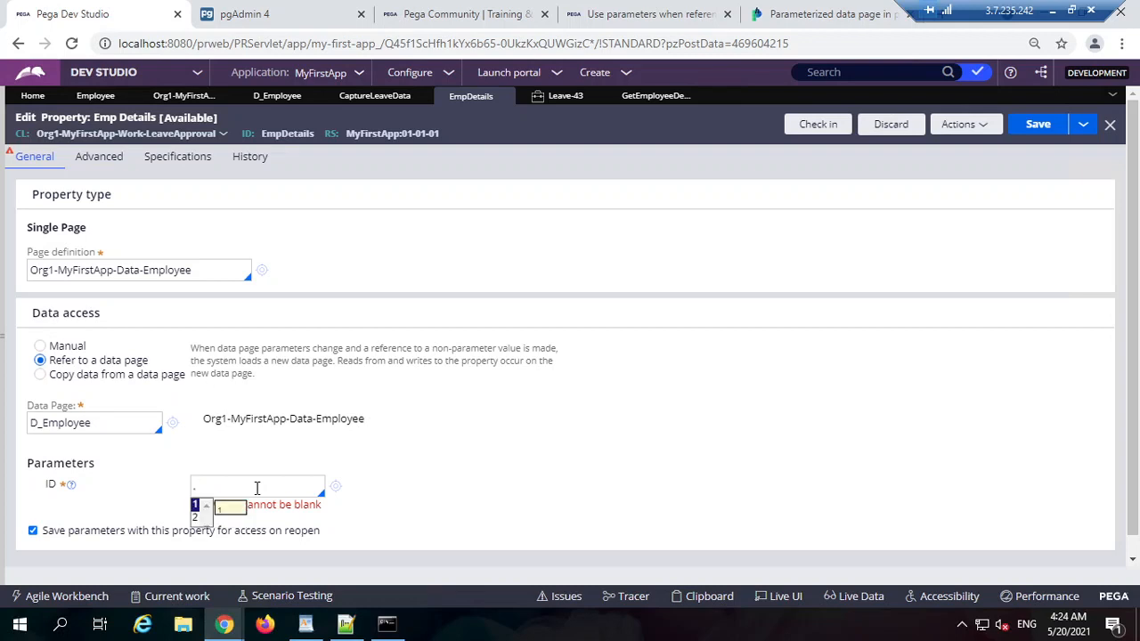
{"action": "key", "text": "Down"}
{"action": "key", "text": "Up"}
{"action": "key", "text": "Down"}
{"action": "key", "text": "Up"}
{"action": "key", "text": "Down"}
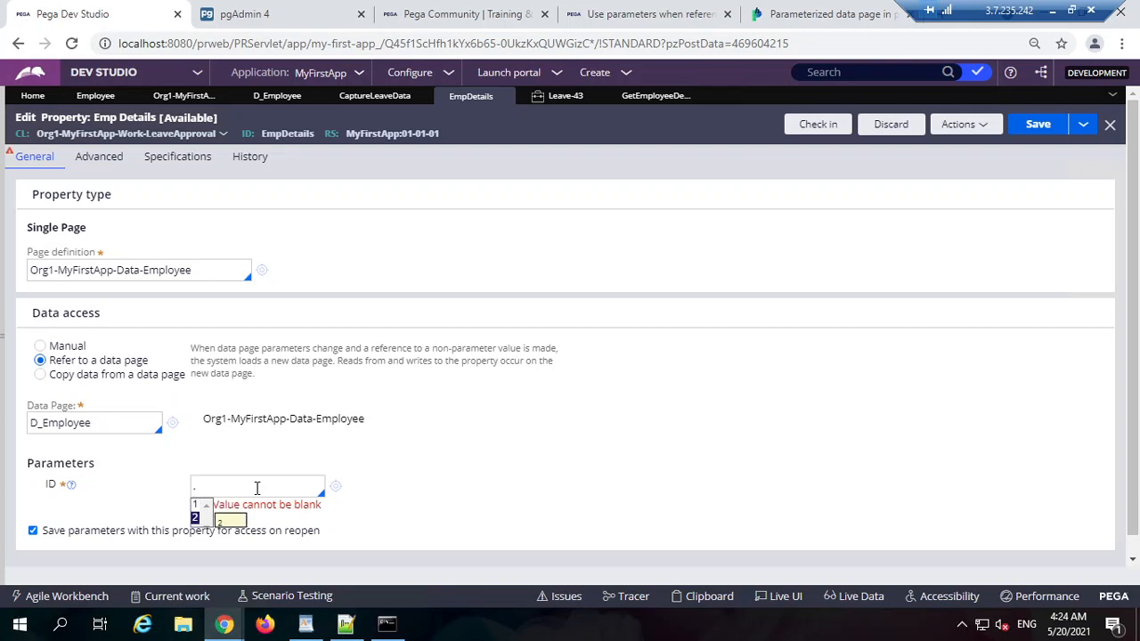
{"action": "key", "text": "Up"}
{"action": "key", "text": "Down"}
{"action": "key", "text": "Up"}
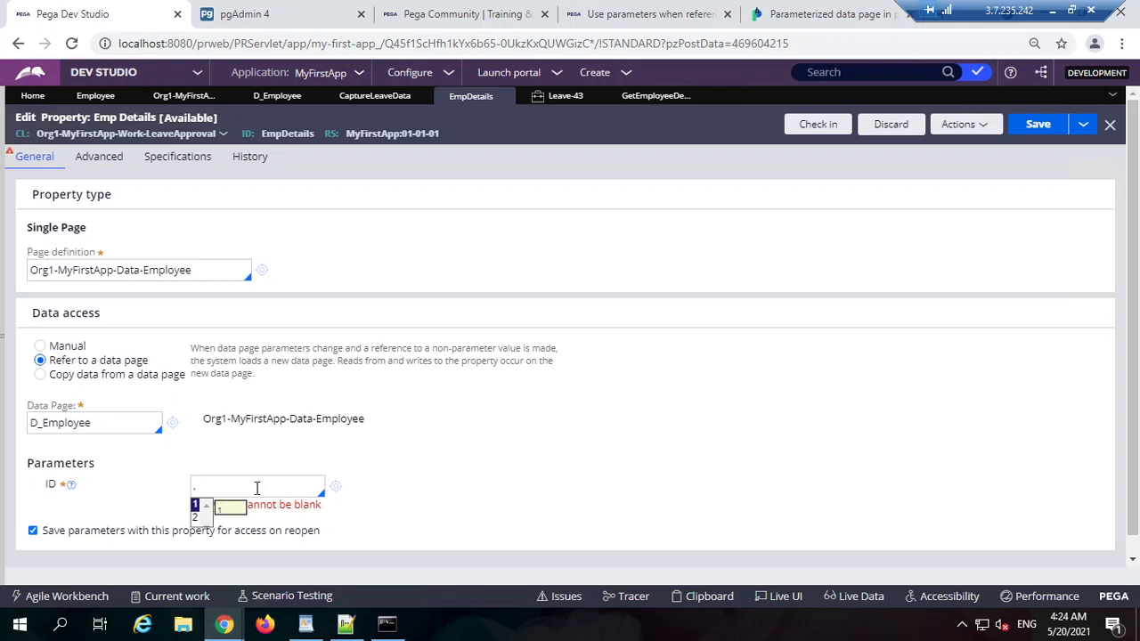
{"action": "key", "text": "BackSpace"}
{"action": "left_click", "coordinate": [748, 445]}
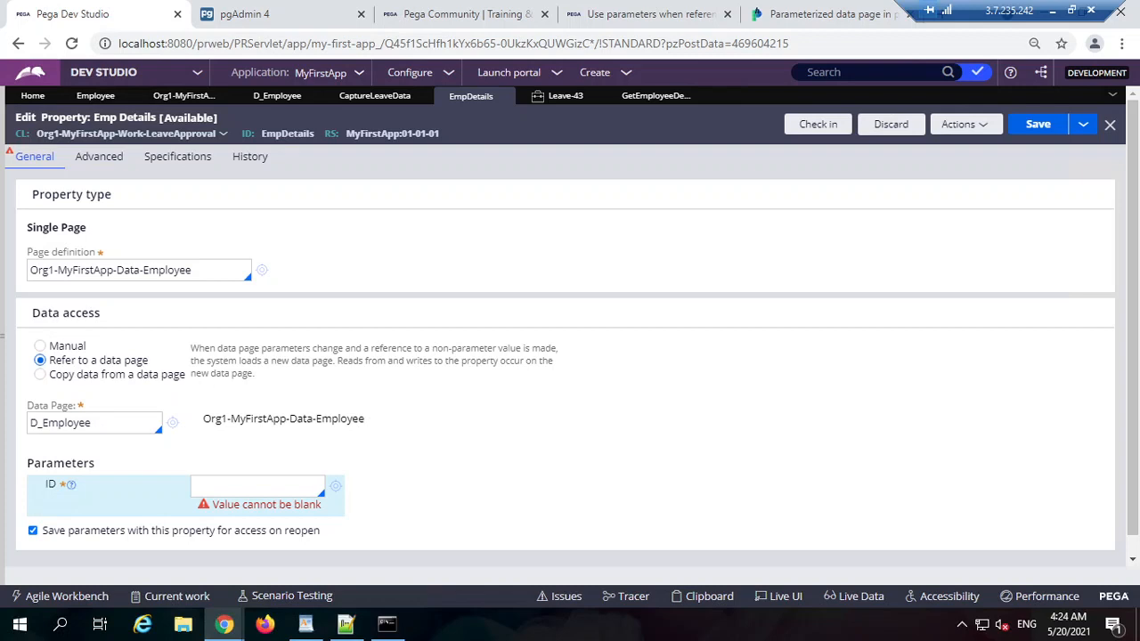
Step: Expand the App Explorer to show the application class tree
{"action": "left_click", "coordinate": [279, 484]}
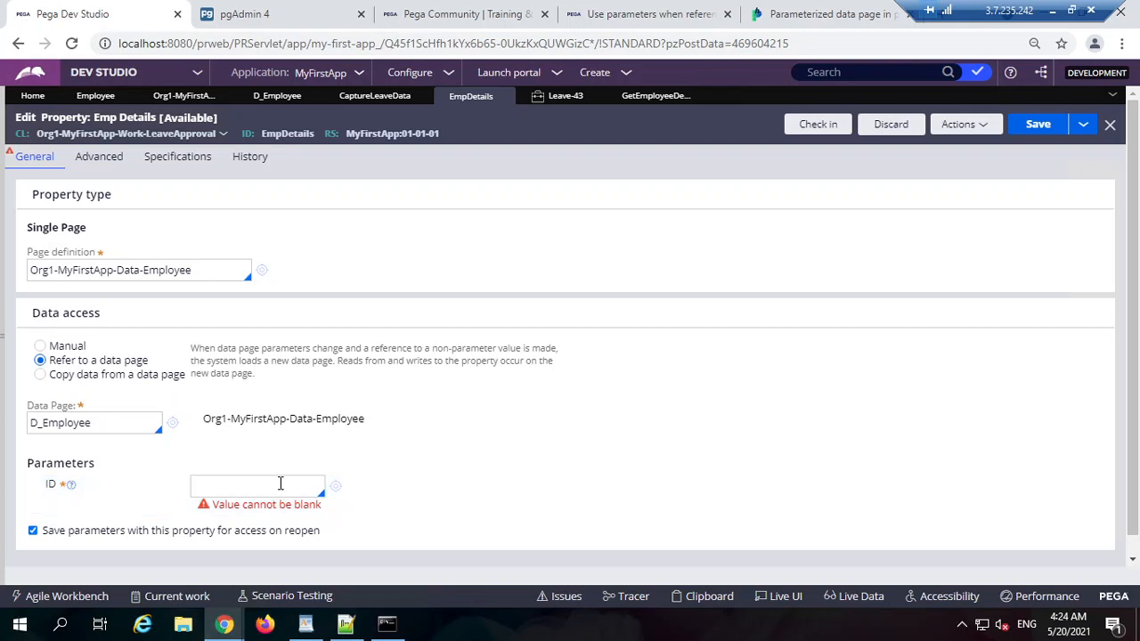
{"action": "left_click", "coordinate": [1103, 492]}
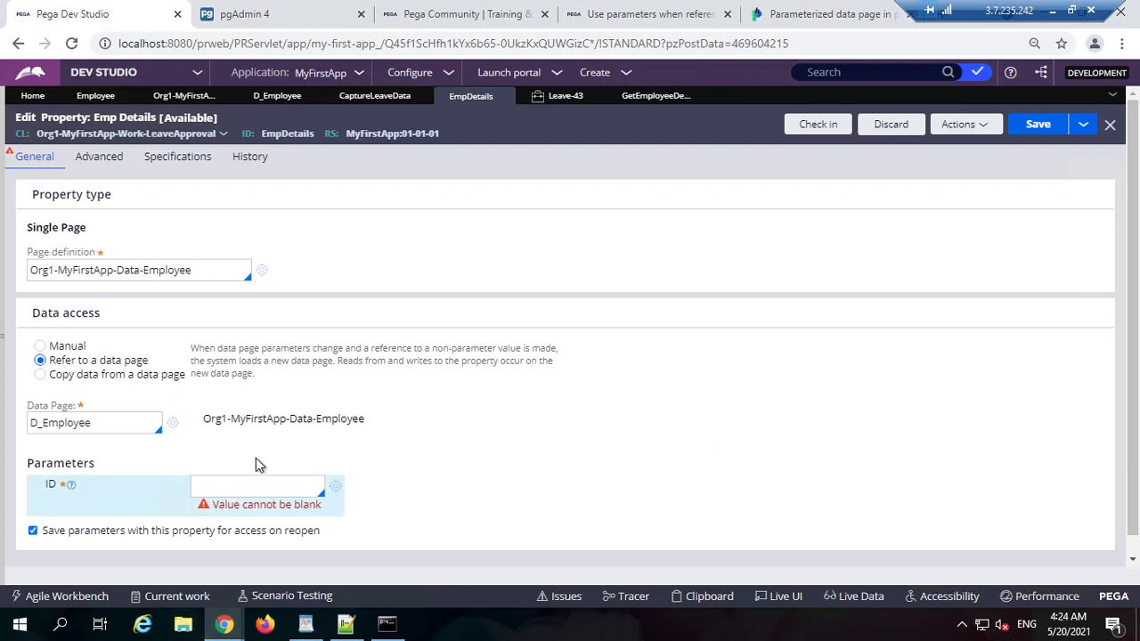
{"action": "left_click", "coordinate": [3, 336]}
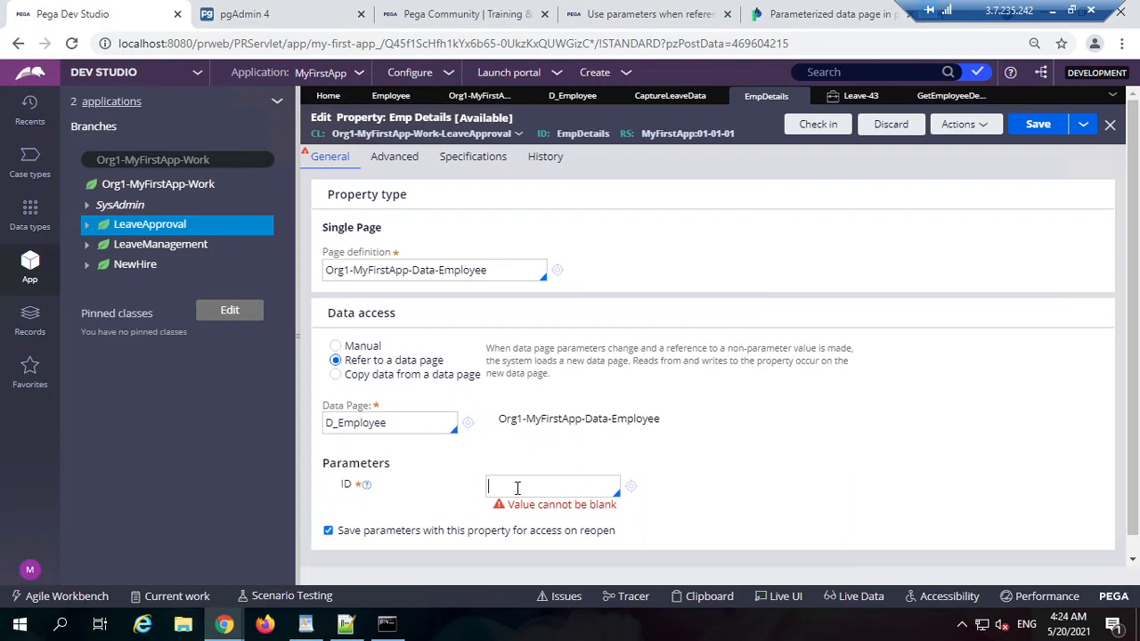
Step: Start a new Data Model property in LeaveApproval labelled 'employee ID'
{"action": "right_click", "coordinate": [174, 227]}
{"action": "mouse_move", "coordinate": [171, 249]}
{"action": "mouse_move", "coordinate": [311, 270]}
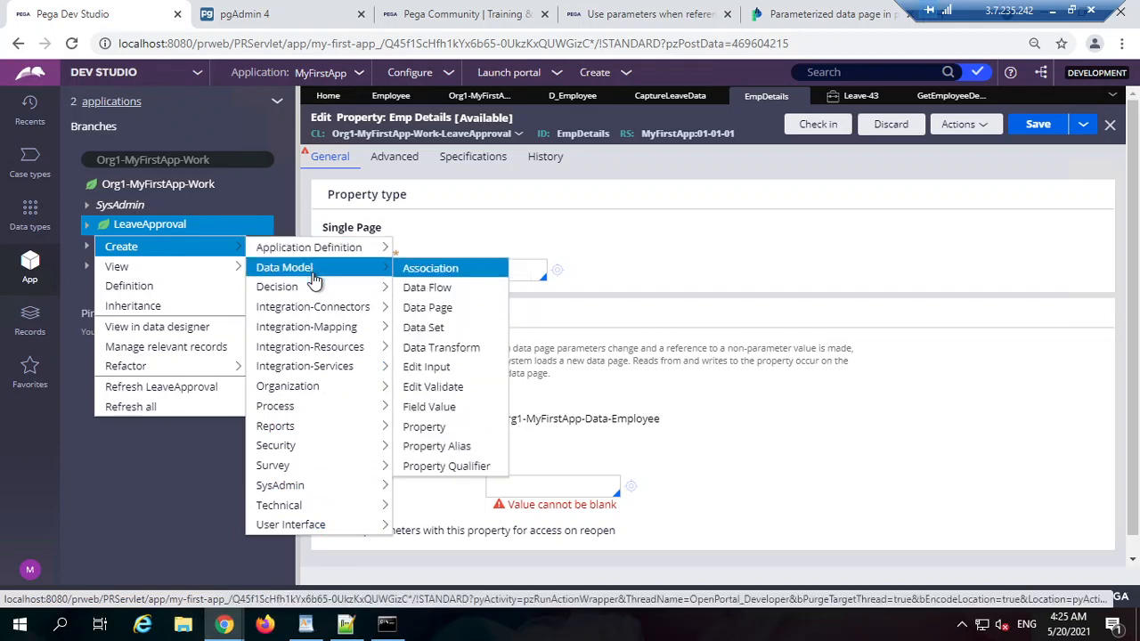
{"action": "left_click", "coordinate": [424, 428]}
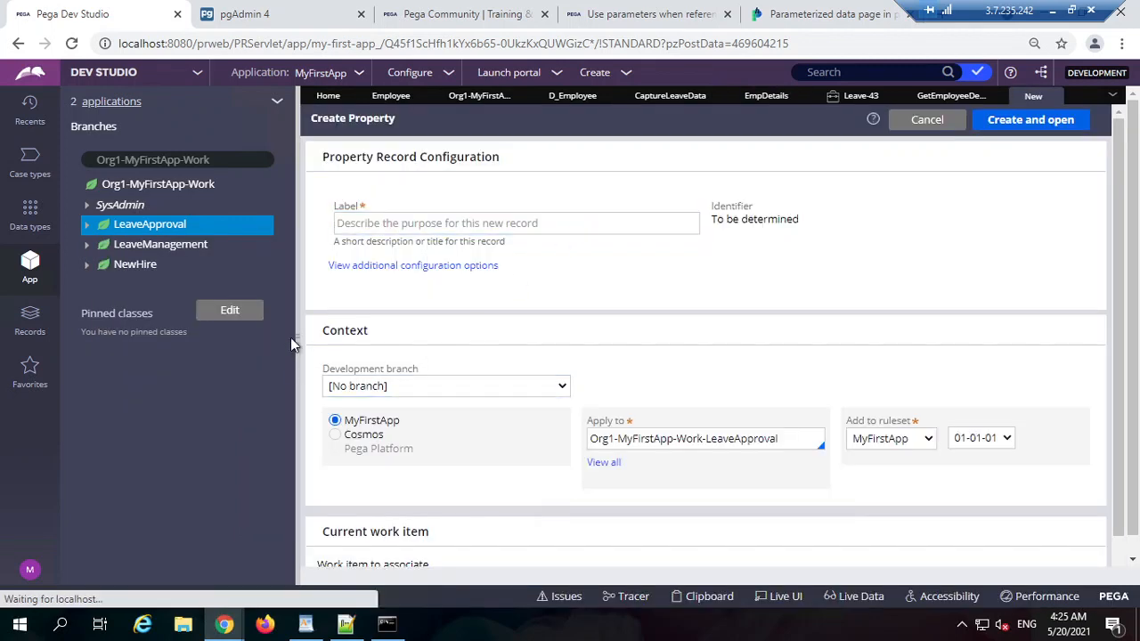
{"action": "type", "text": "emp"}
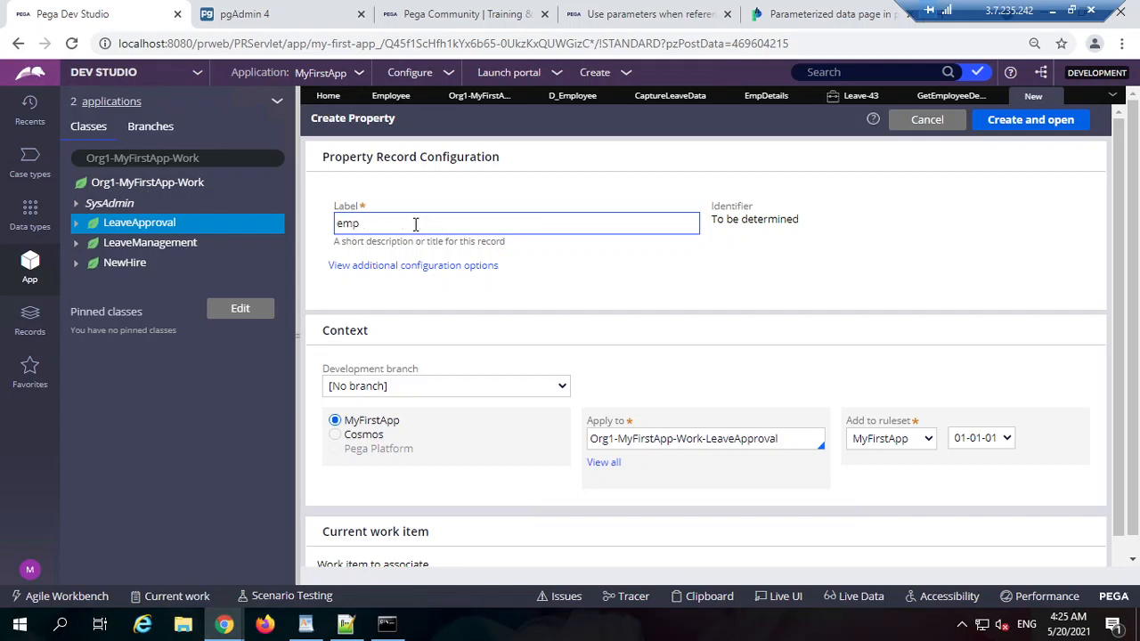
{"action": "type", "text": "loyee id"}
{"action": "key", "text": "Tab"}
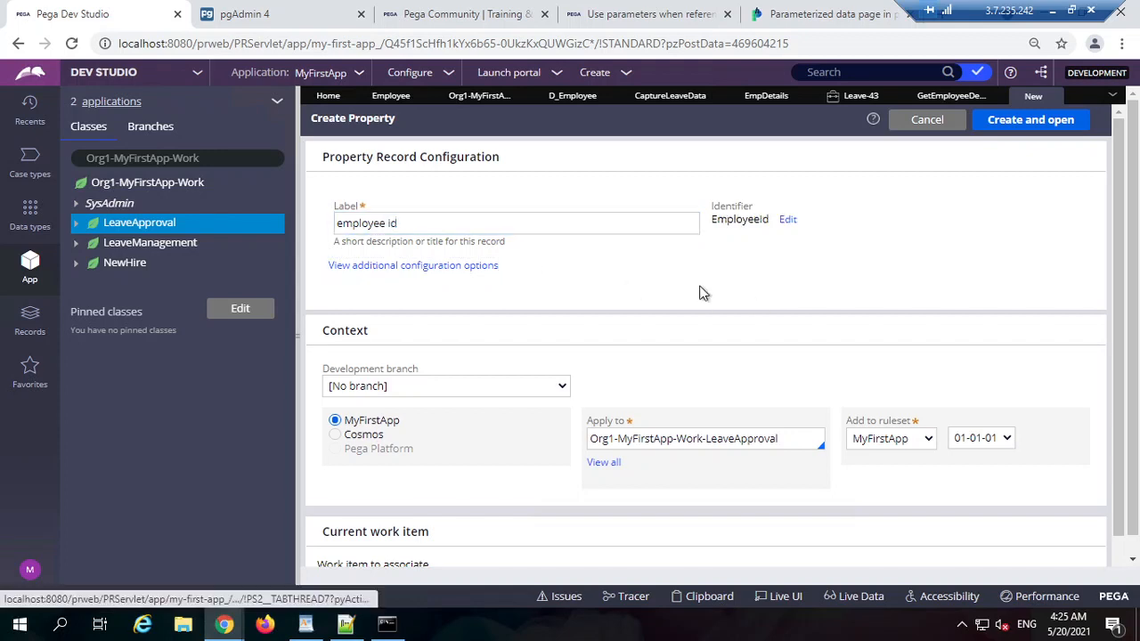
{"action": "double_click", "coordinate": [405, 224]}
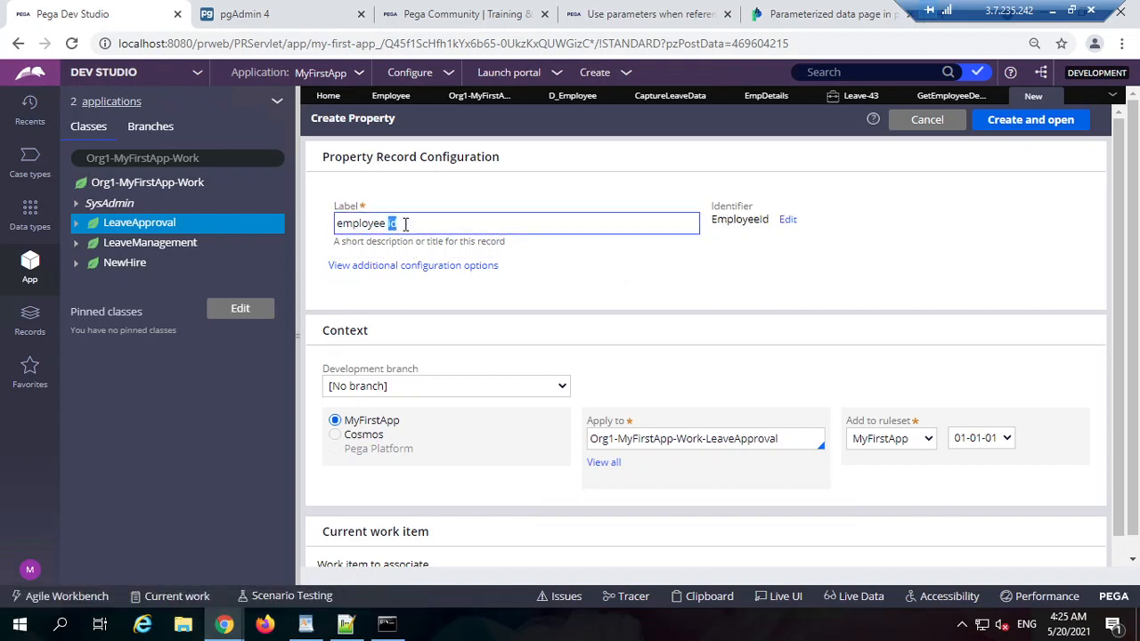
{"action": "left_click", "coordinate": [744, 340]}
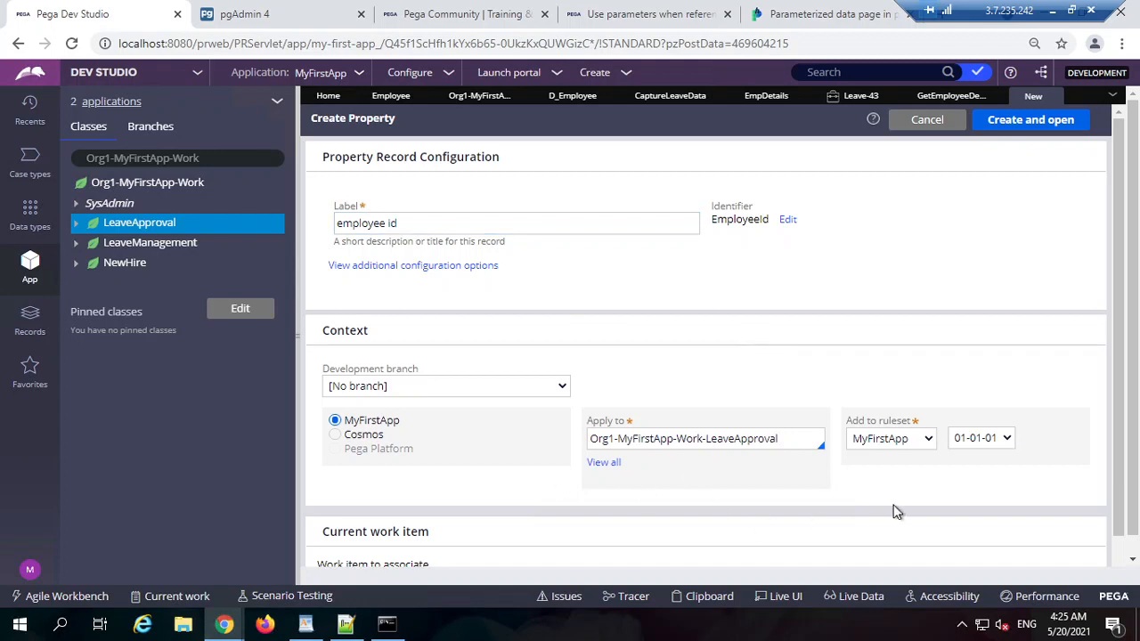
{"action": "left_click", "coordinate": [442, 226]}
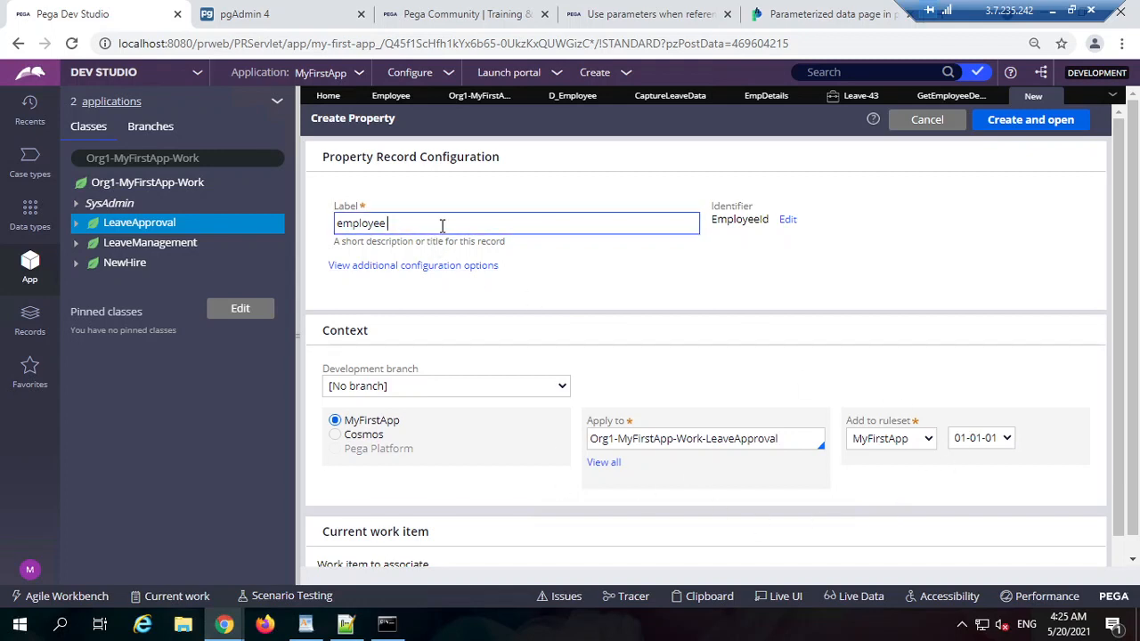
{"action": "type", "text": "ID"}
{"action": "key", "text": "Tab"}
Step: Create the EmployeeID property, change its type to Integer, and save it
{"action": "left_click", "coordinate": [1030, 119]}
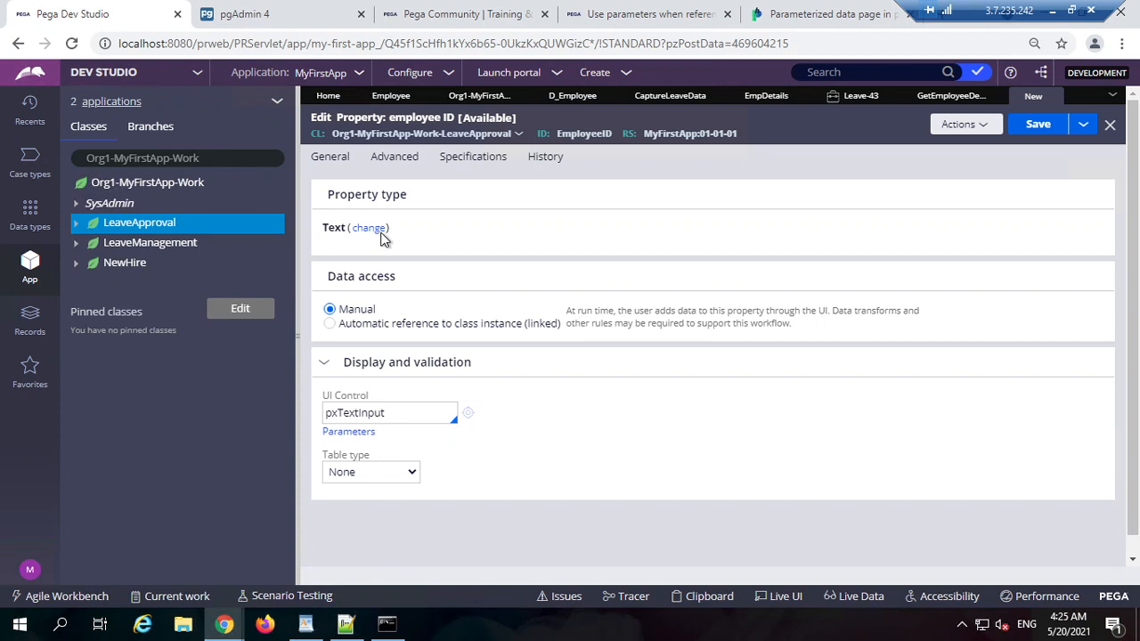
{"action": "left_click", "coordinate": [379, 230]}
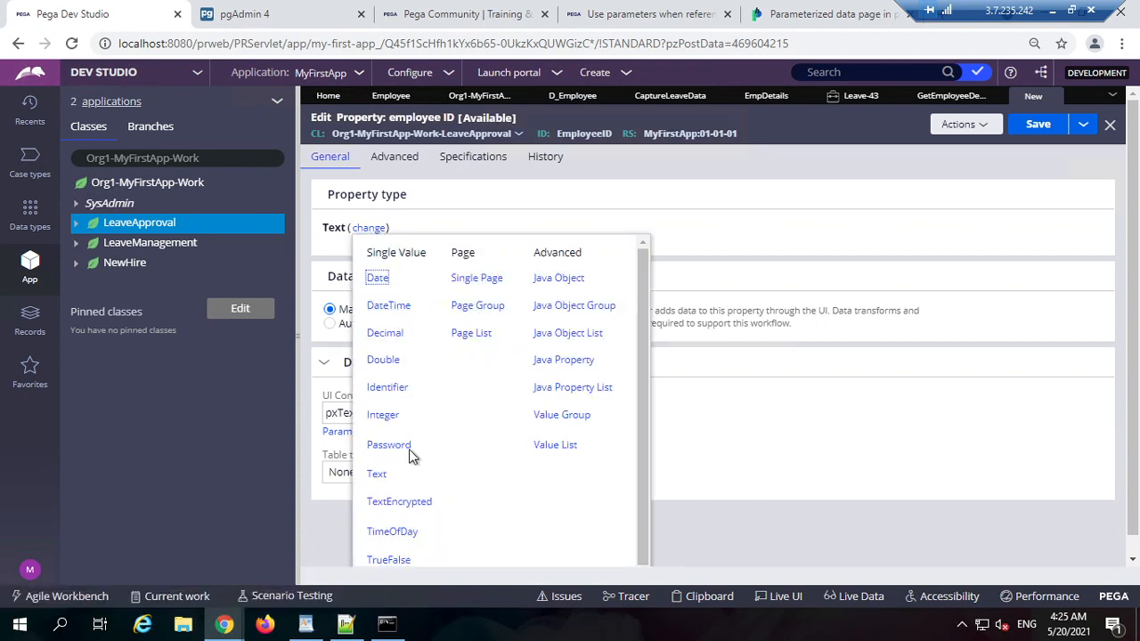
{"action": "left_click", "coordinate": [390, 415]}
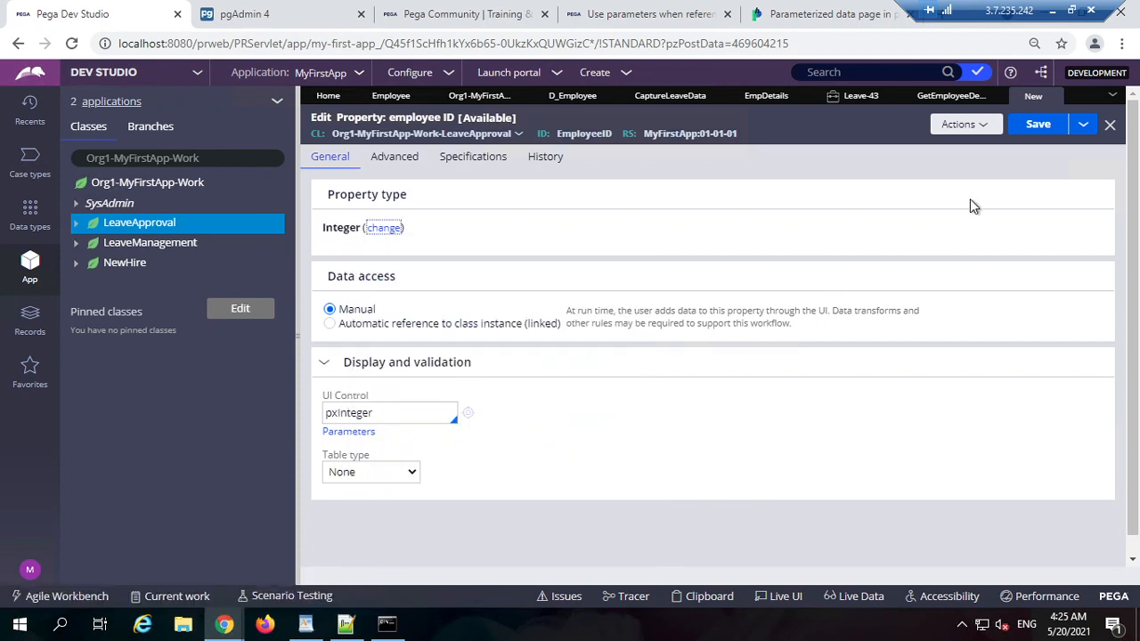
{"action": "left_click", "coordinate": [1038, 125]}
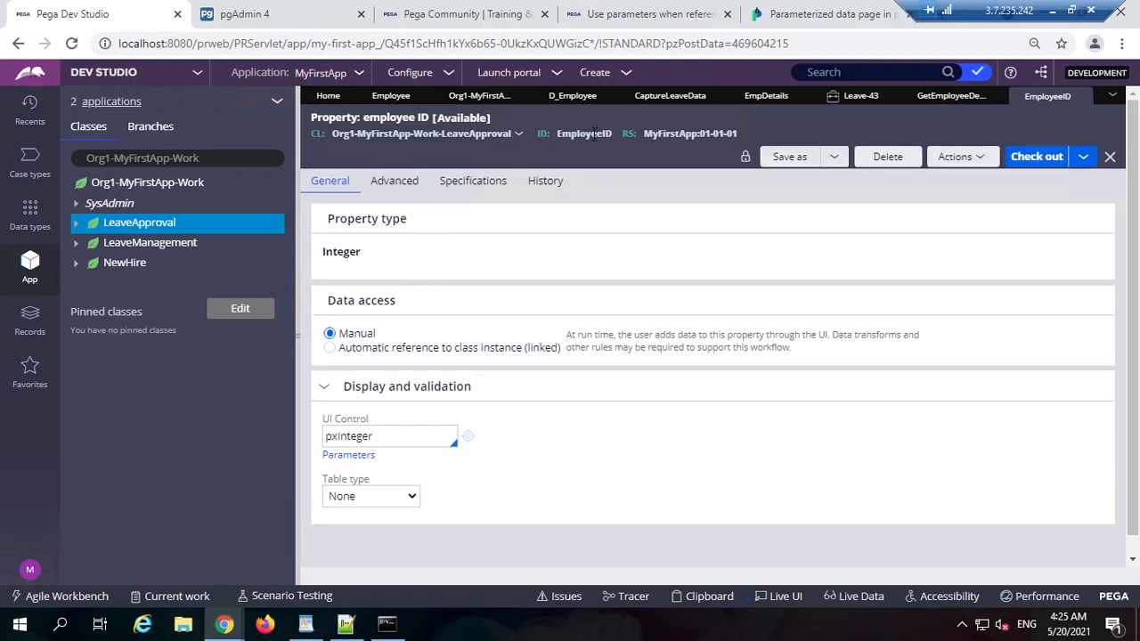
{"action": "double_click", "coordinate": [593, 133]}
{"action": "key", "text": "ctrl+c"}
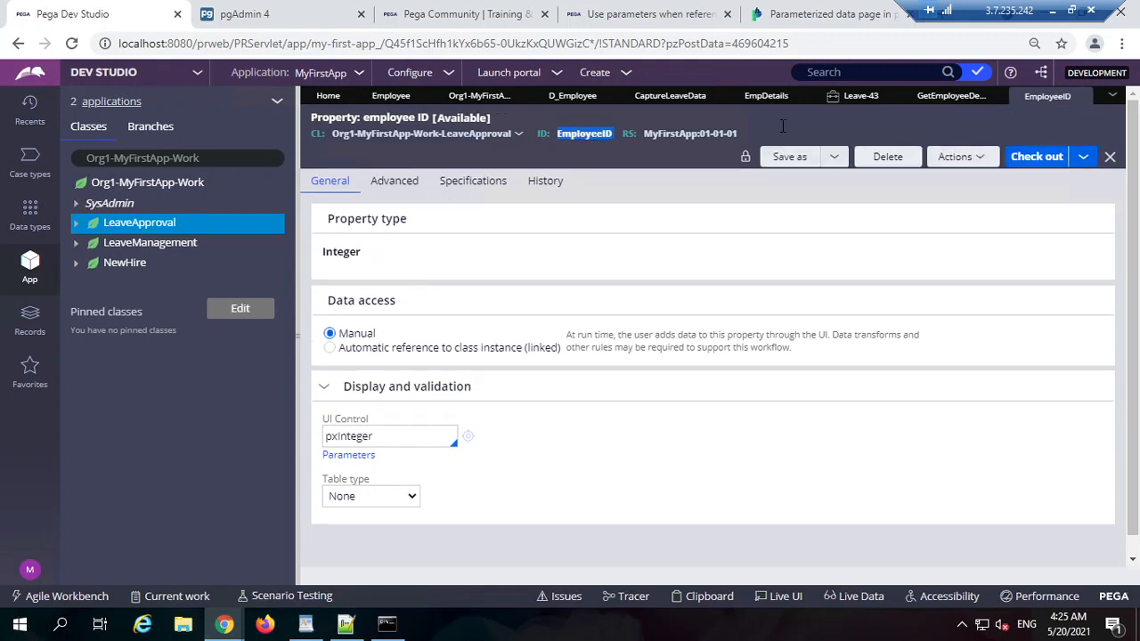
Step: Set the Emp Details ID parameter to .EmployeeID
{"action": "left_click", "coordinate": [933, 96]}
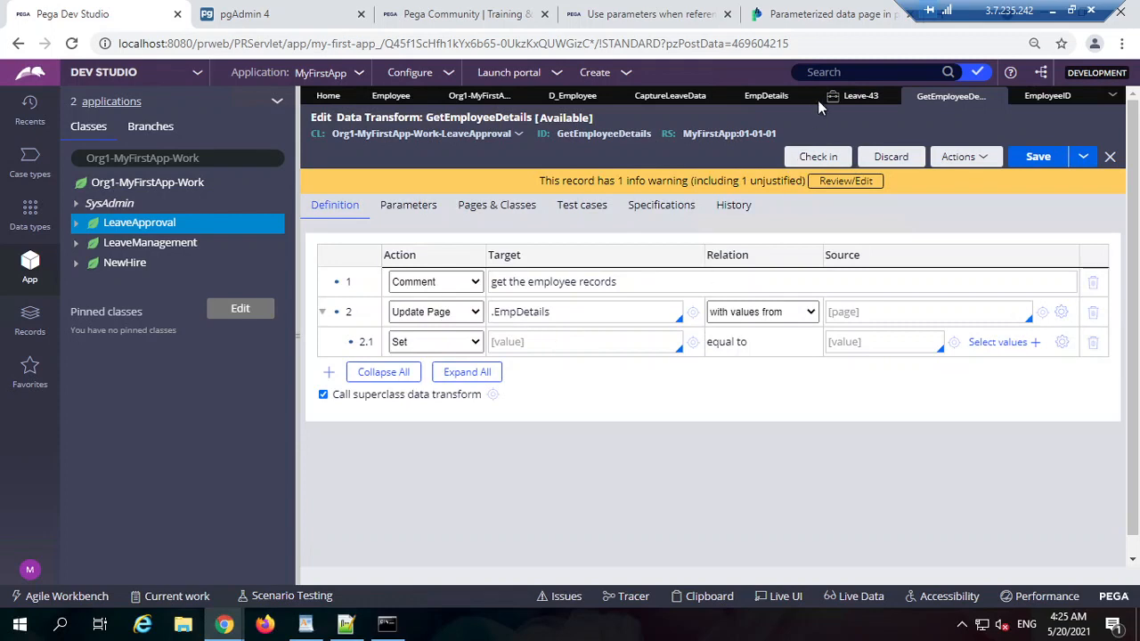
{"action": "left_click", "coordinate": [761, 96]}
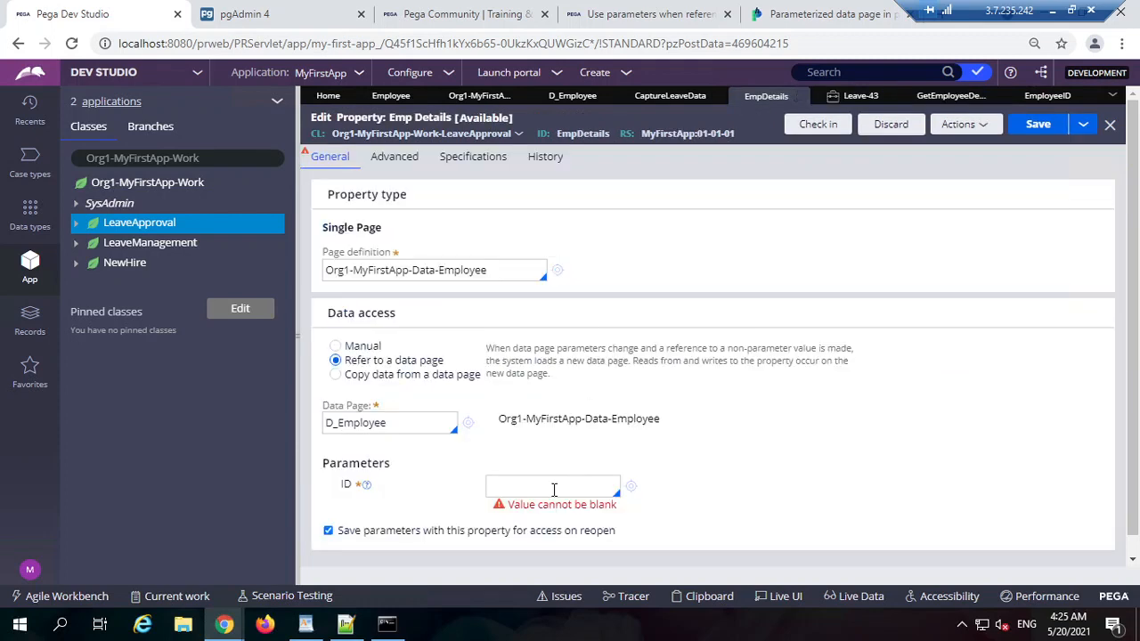
{"action": "key", "text": "ctrl+v"}
{"action": "key", "text": "Home"}
{"action": "type", "text": "."}
{"action": "double_click", "coordinate": [554, 488]}
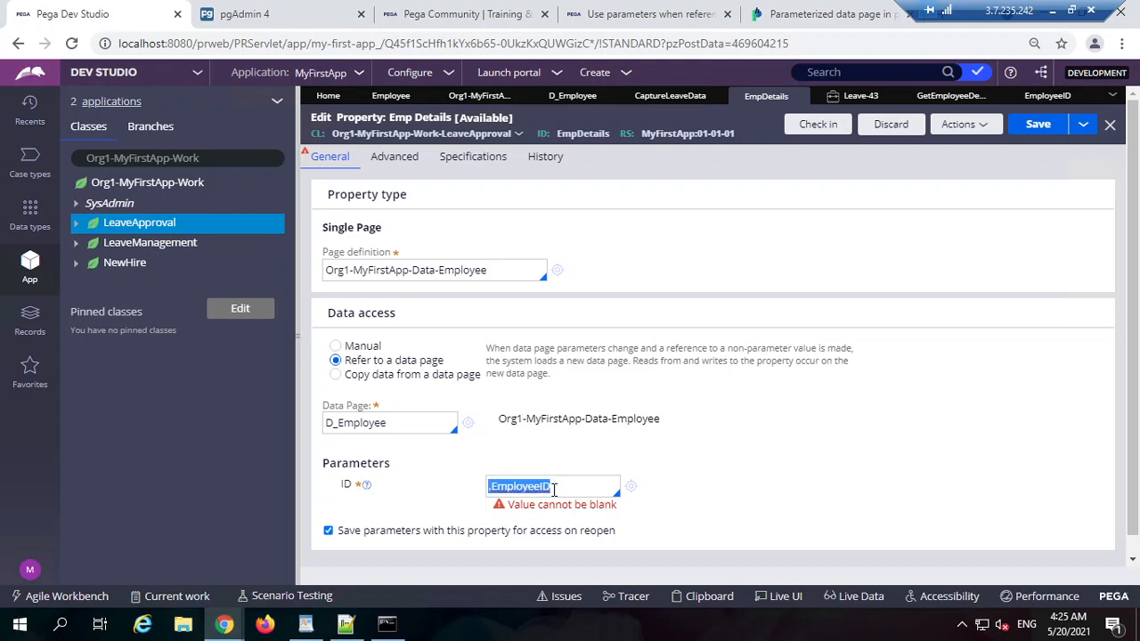
{"action": "left_click", "coordinate": [573, 98]}
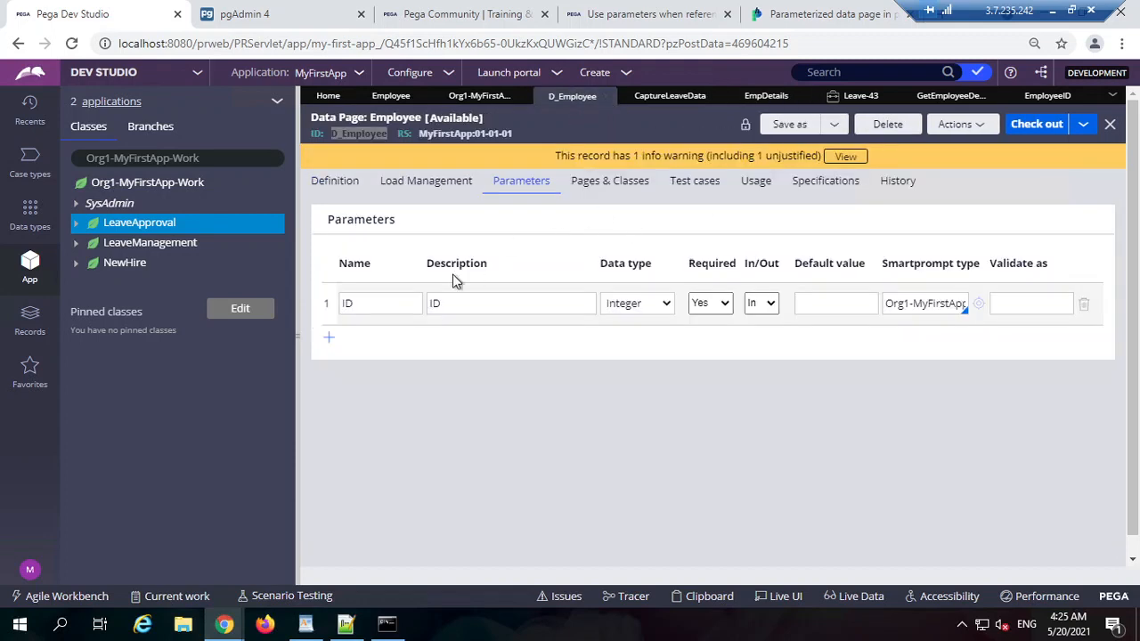
{"action": "left_click", "coordinate": [479, 95]}
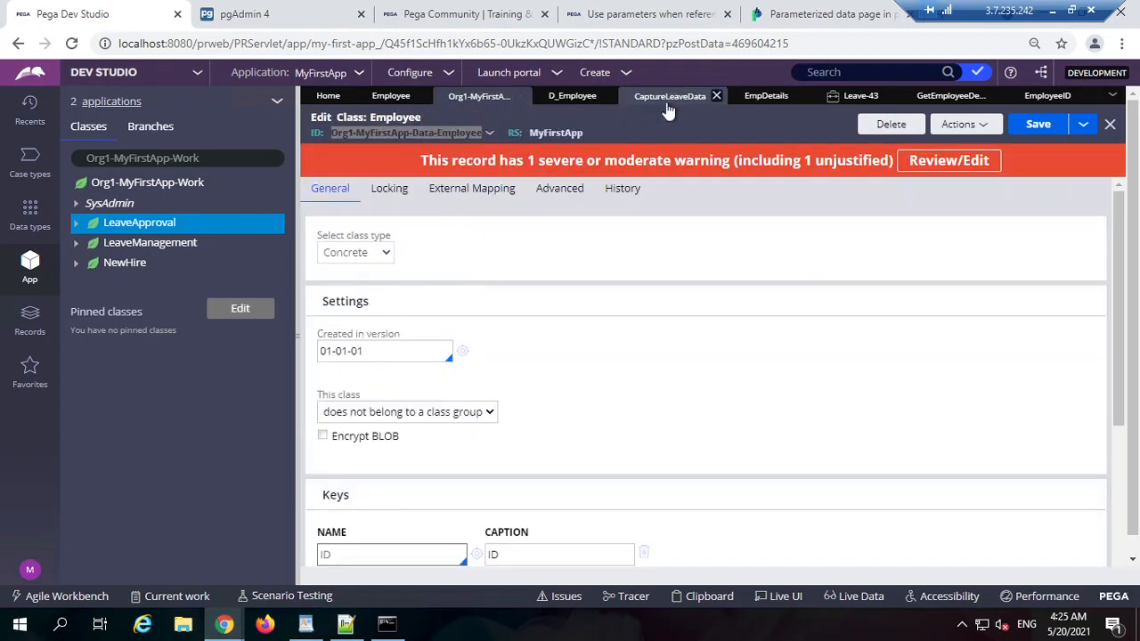
Step: Bind the CaptureLeaveData employee ID input to .EmployeeID and save the section
{"action": "left_click", "coordinate": [667, 104]}
{"action": "double_click", "coordinate": [491, 315]}
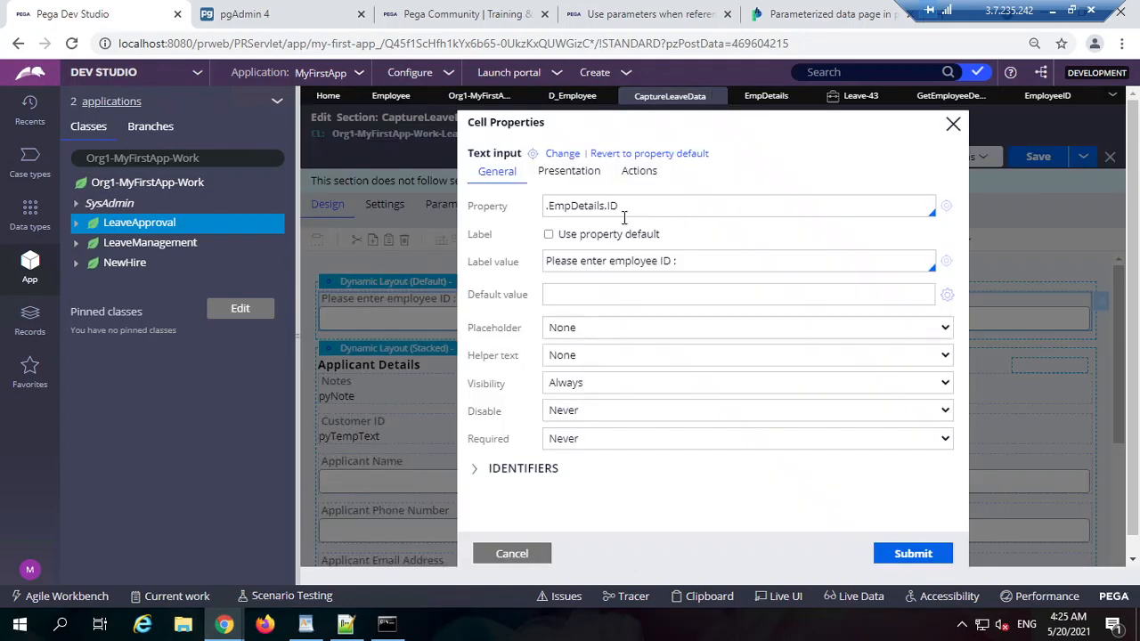
{"action": "triple_click", "coordinate": [686, 207]}
{"action": "type", "text": ".EmployeeID"}
{"action": "left_click", "coordinate": [910, 553]}
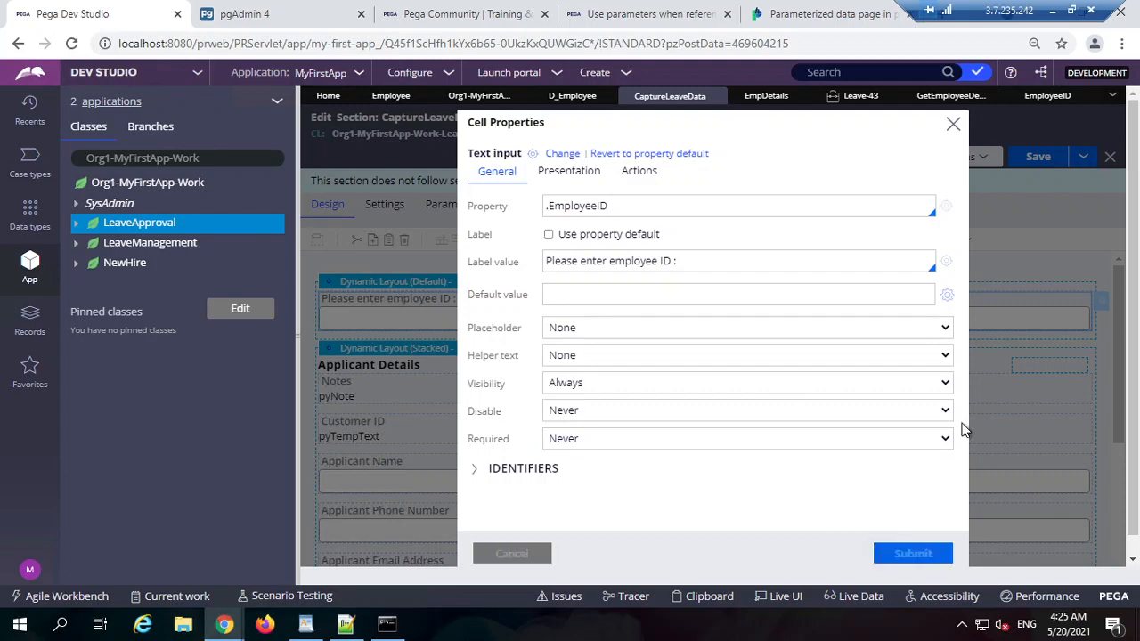
{"action": "left_click", "coordinate": [1029, 166]}
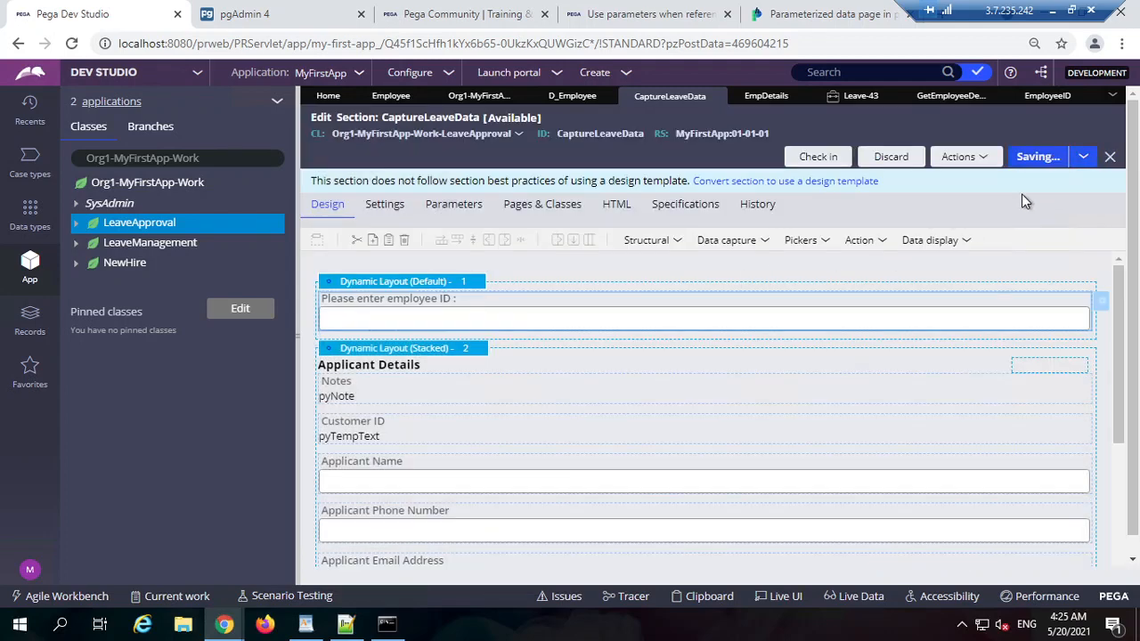
Step: Add a layout below the employee ID field with a text cell bound to .EmpDetails.ID
{"action": "left_click", "coordinate": [666, 241]}
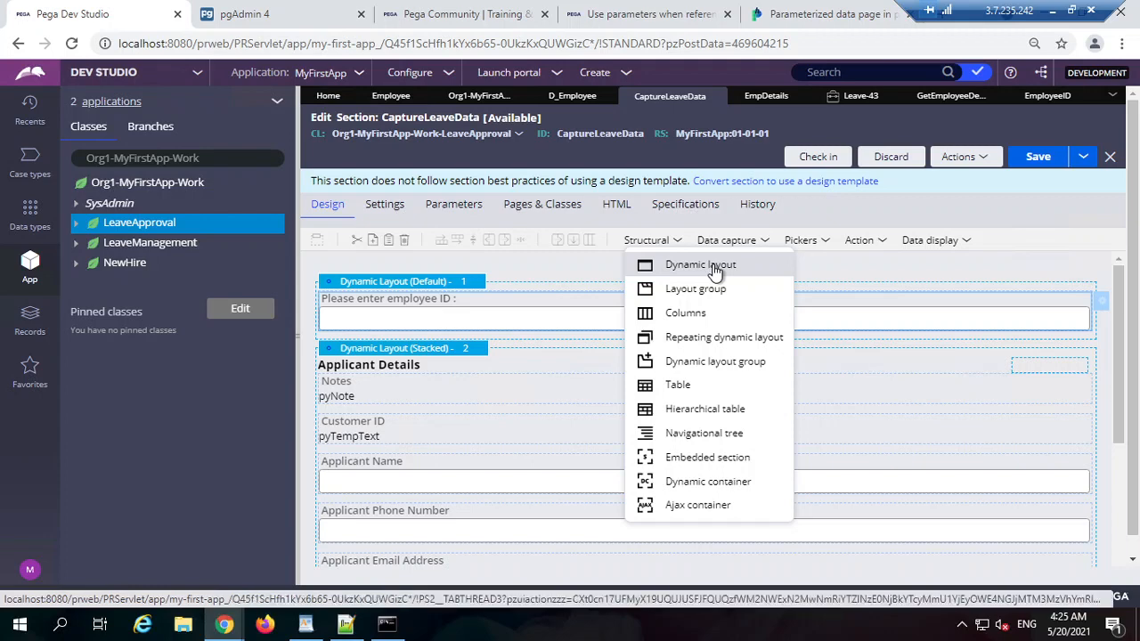
{"action": "left_click_drag", "start_coordinate": [715, 272], "coordinate": [466, 339]}
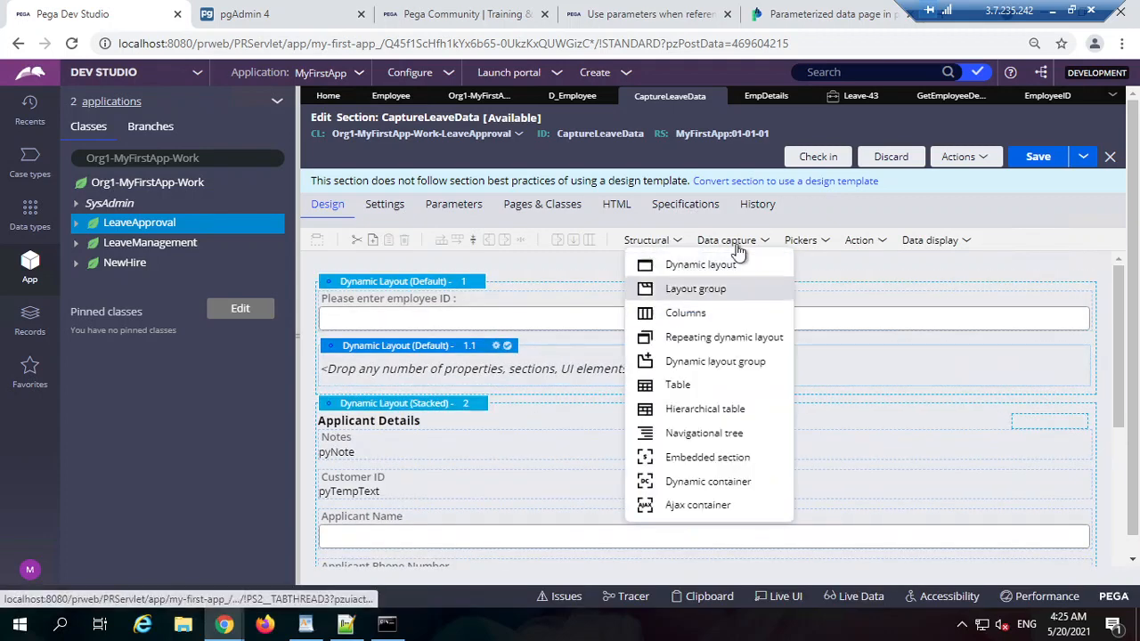
{"action": "mouse_move", "coordinate": [746, 241]}
{"action": "left_click_drag", "start_coordinate": [763, 274], "coordinate": [508, 368]}
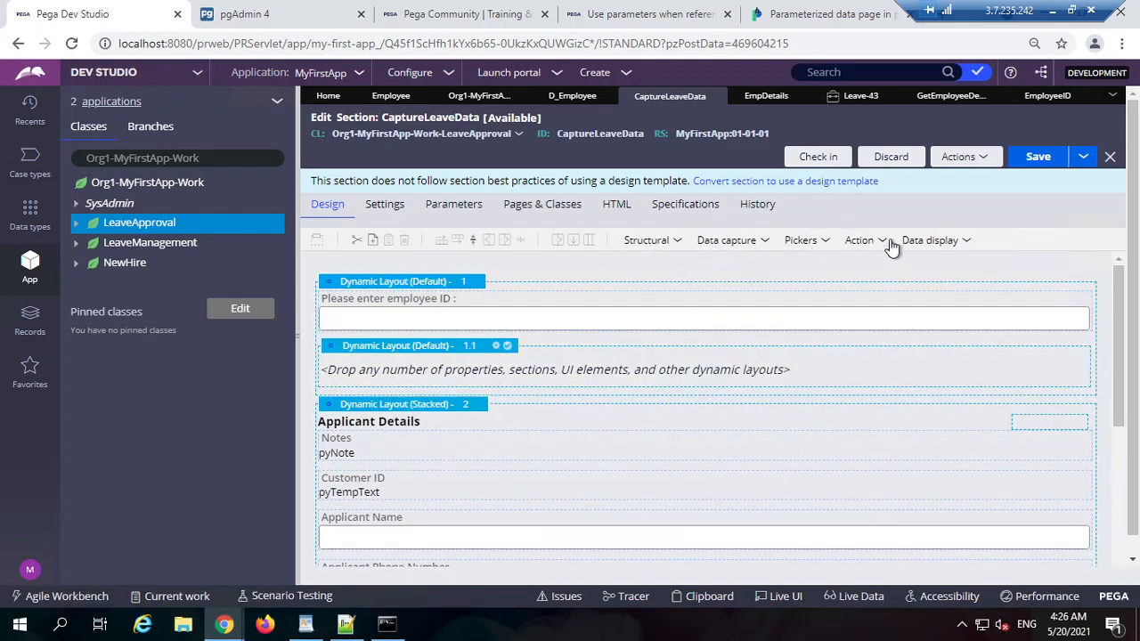
{"action": "mouse_move", "coordinate": [935, 250]}
{"action": "left_click_drag", "start_coordinate": [949, 262], "coordinate": [512, 363]}
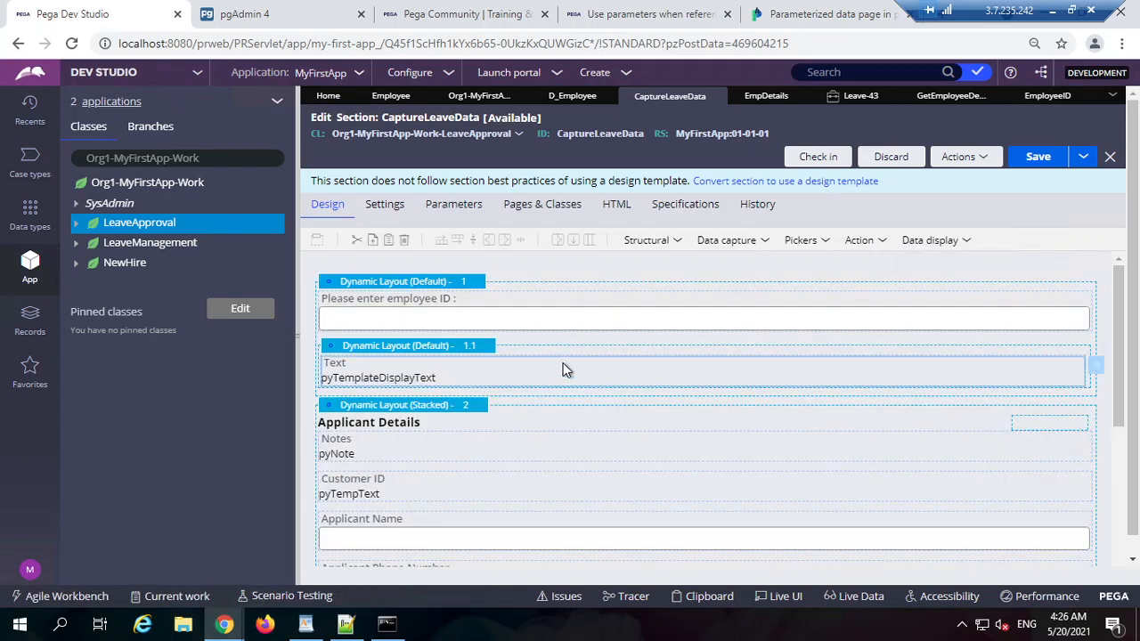
{"action": "double_click", "coordinate": [562, 362]}
{"action": "type", "text": ".EmpDetails"}
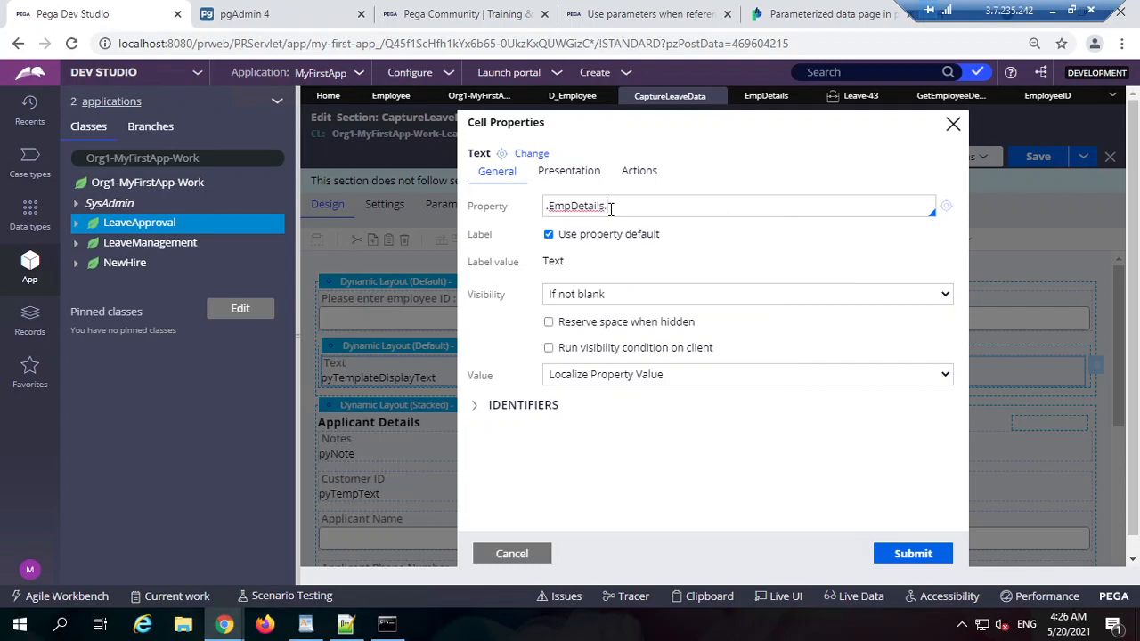
{"action": "type", "text": "."}
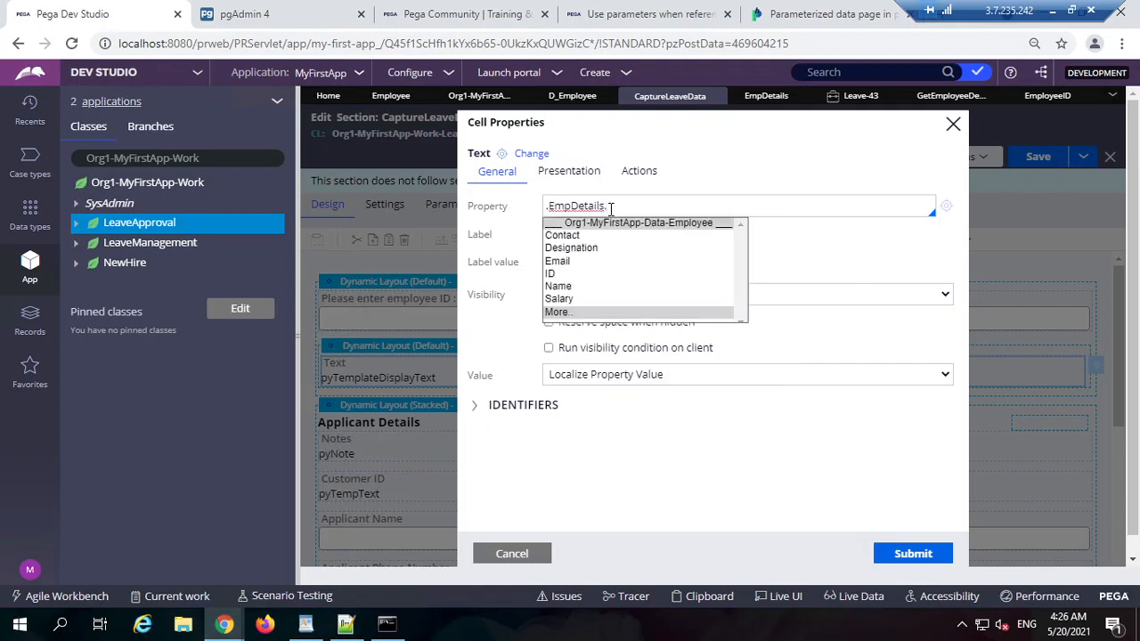
{"action": "left_click", "coordinate": [575, 275]}
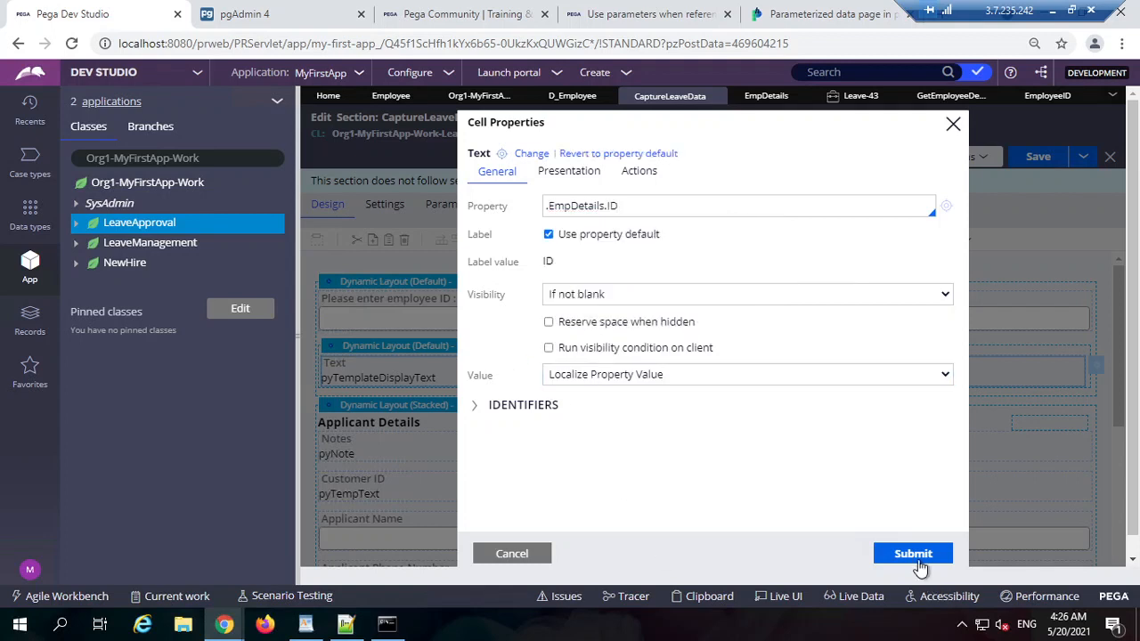
{"action": "left_click", "coordinate": [917, 555]}
Step: Duplicate the ID cell twice and rebind the second copy to .EmpDetails.Name
{"action": "right_click", "coordinate": [429, 371]}
{"action": "left_click", "coordinate": [462, 405]}
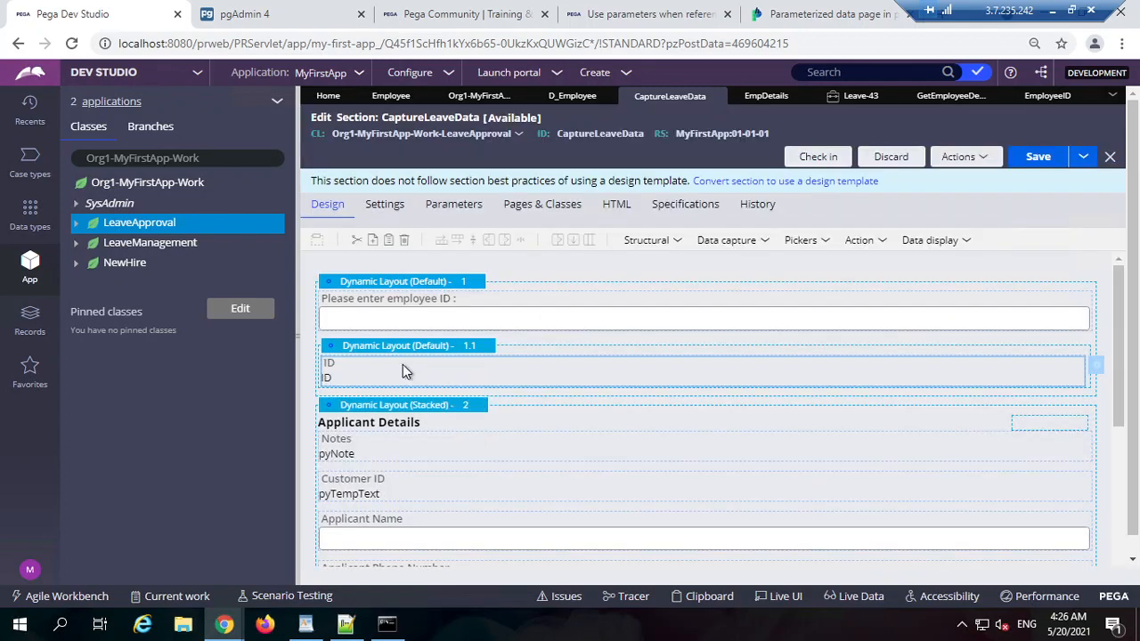
{"action": "right_click", "coordinate": [403, 364]}
{"action": "left_click", "coordinate": [428, 413]}
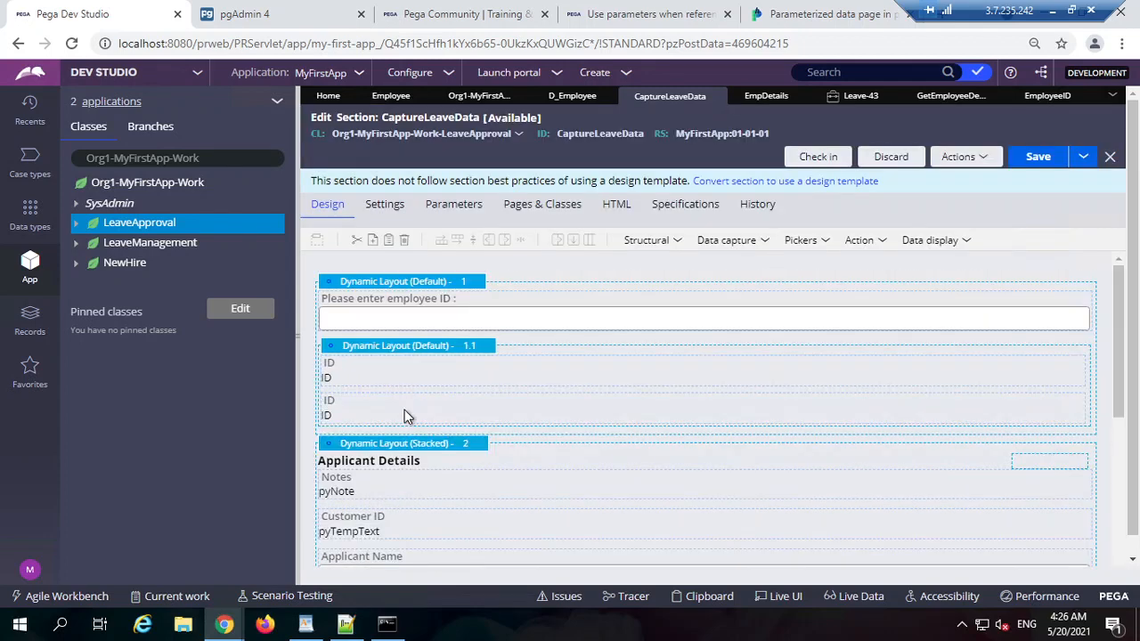
{"action": "right_click", "coordinate": [404, 410]}
{"action": "left_click", "coordinate": [428, 456]}
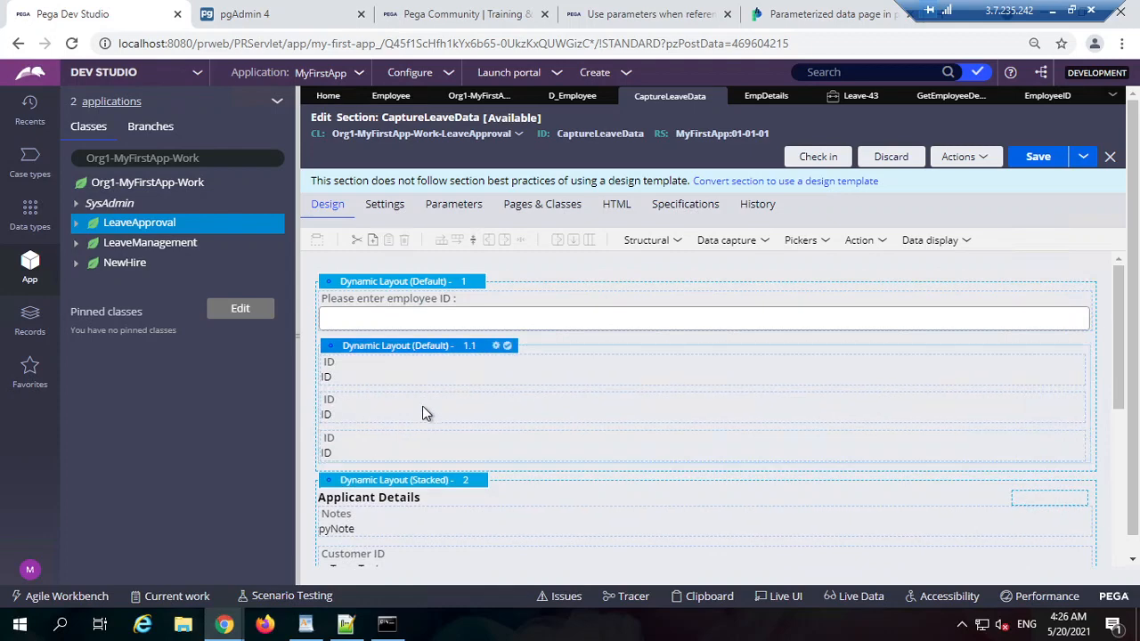
{"action": "double_click", "coordinate": [425, 412]}
{"action": "double_click", "coordinate": [660, 209]}
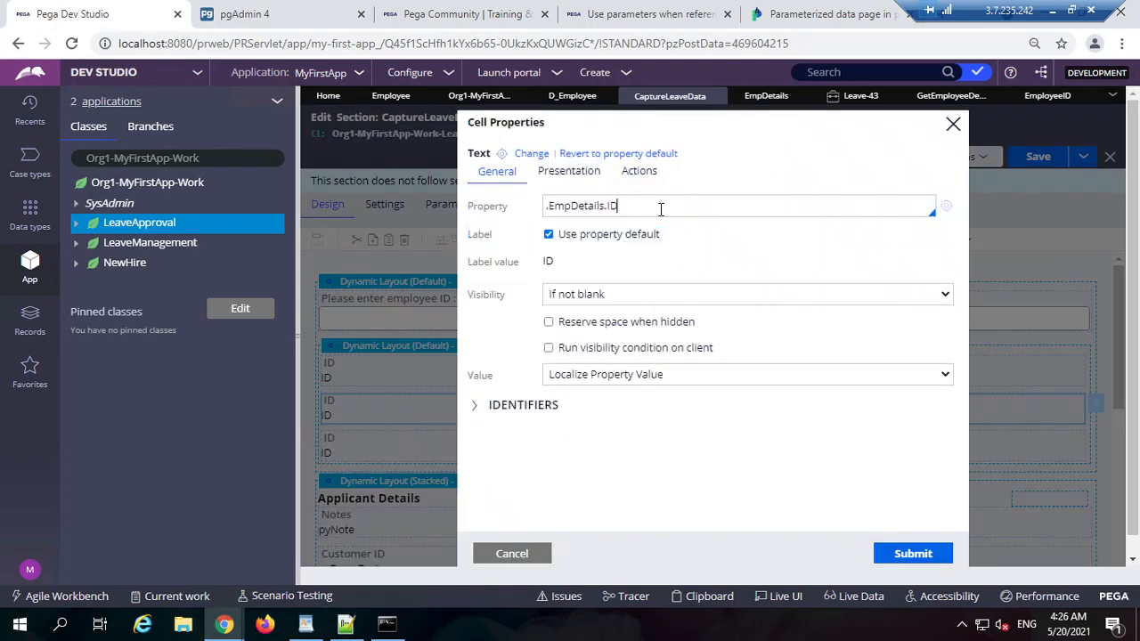
{"action": "key", "text": "BackSpace"}
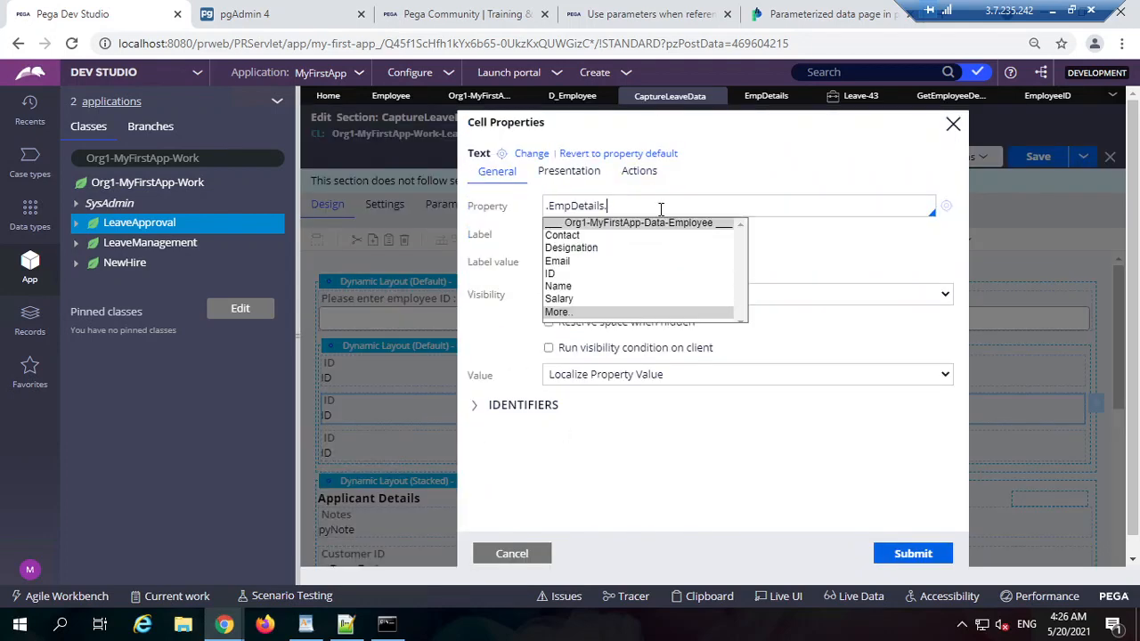
{"action": "key", "text": "Down"}
{"action": "key", "text": "Down"}
{"action": "key", "text": "Down"}
{"action": "key", "text": "Down"}
{"action": "key", "text": "Down"}
{"action": "key", "text": "Return"}
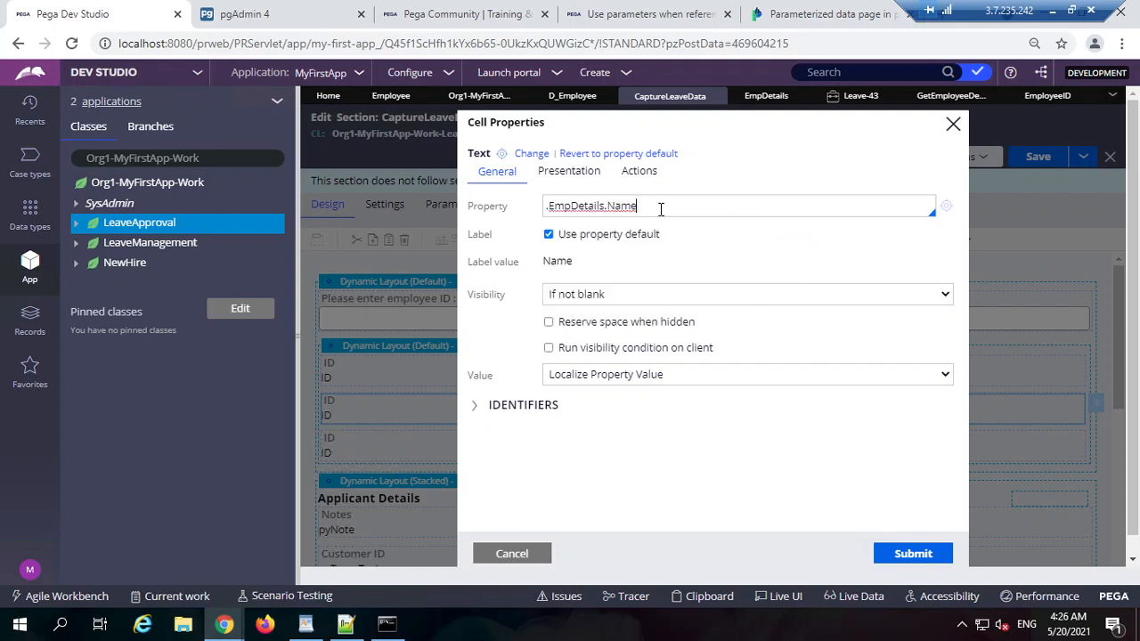
{"action": "left_click", "coordinate": [933, 553]}
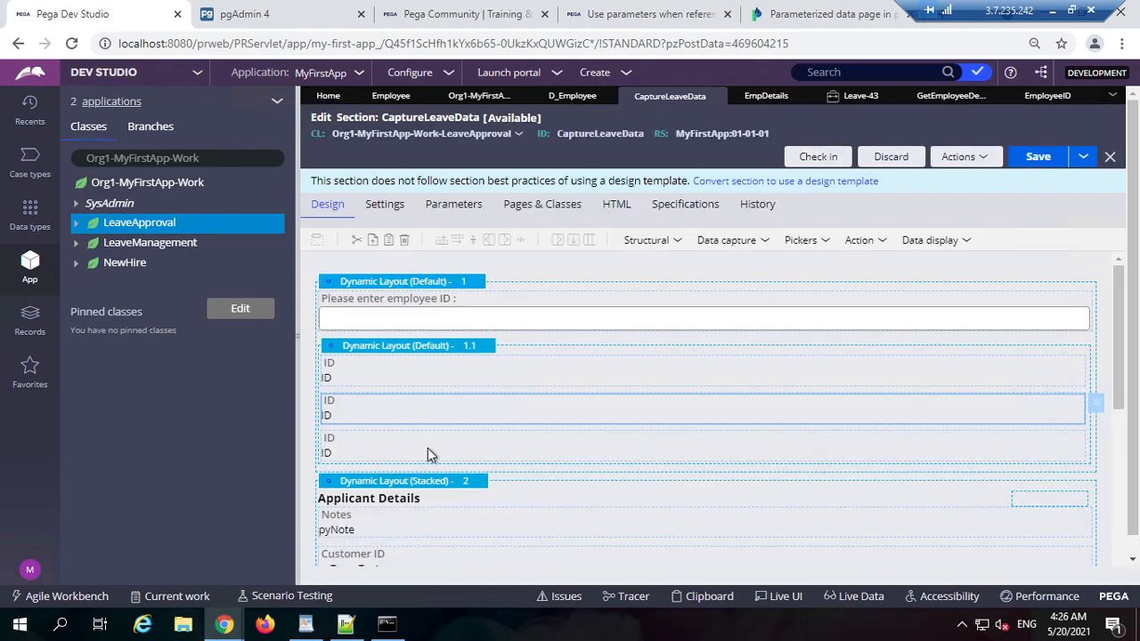
Step: Bind the third cell to Salary and add a fourth cell bound to Designation
{"action": "double_click", "coordinate": [449, 455]}
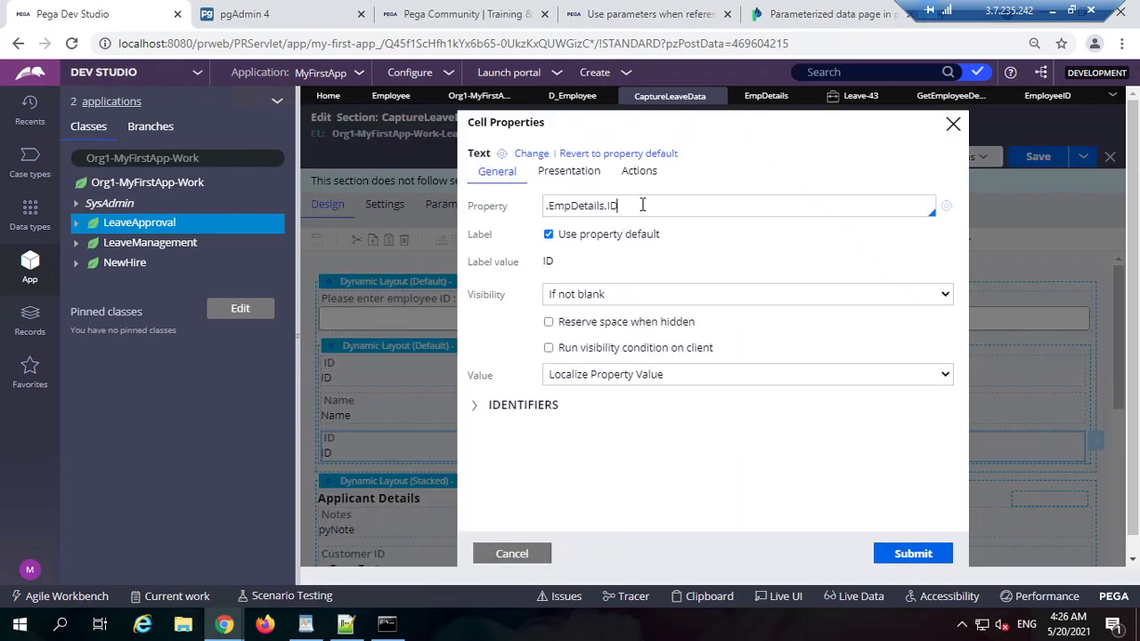
{"action": "double_click", "coordinate": [642, 205]}
{"action": "key", "text": "BackSpace"}
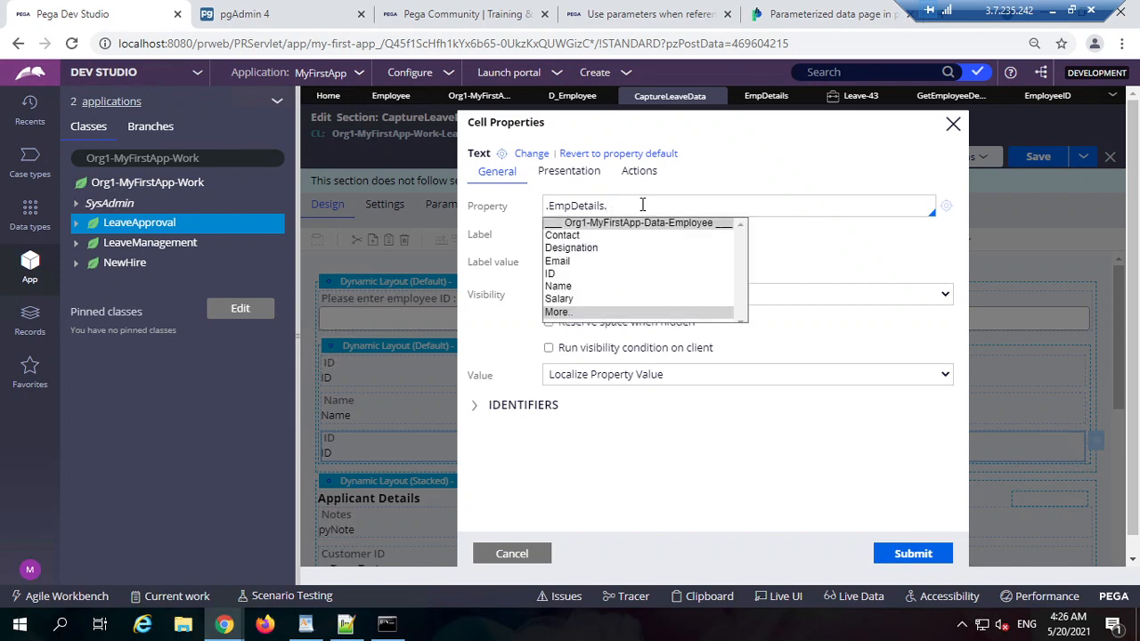
{"action": "key", "text": "Down"}
{"action": "key", "text": "Down"}
{"action": "key", "text": "Down"}
{"action": "key", "text": "Down"}
{"action": "key", "text": "Down"}
{"action": "key", "text": "Down"}
{"action": "key", "text": "Return"}
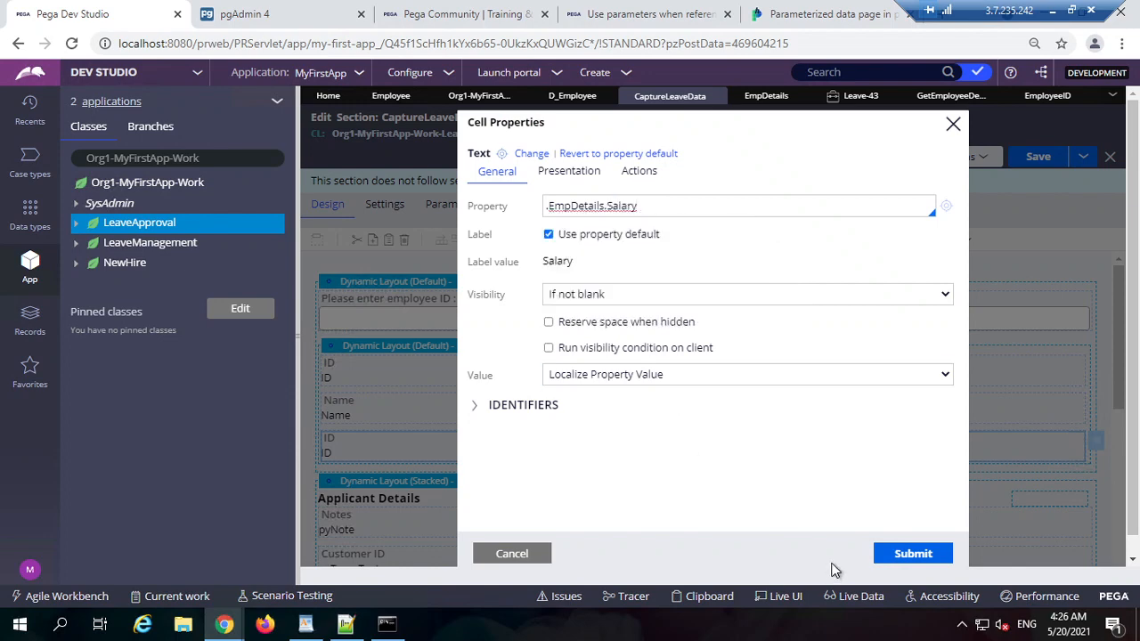
{"action": "left_click", "coordinate": [913, 553]}
{"action": "right_click", "coordinate": [416, 435]}
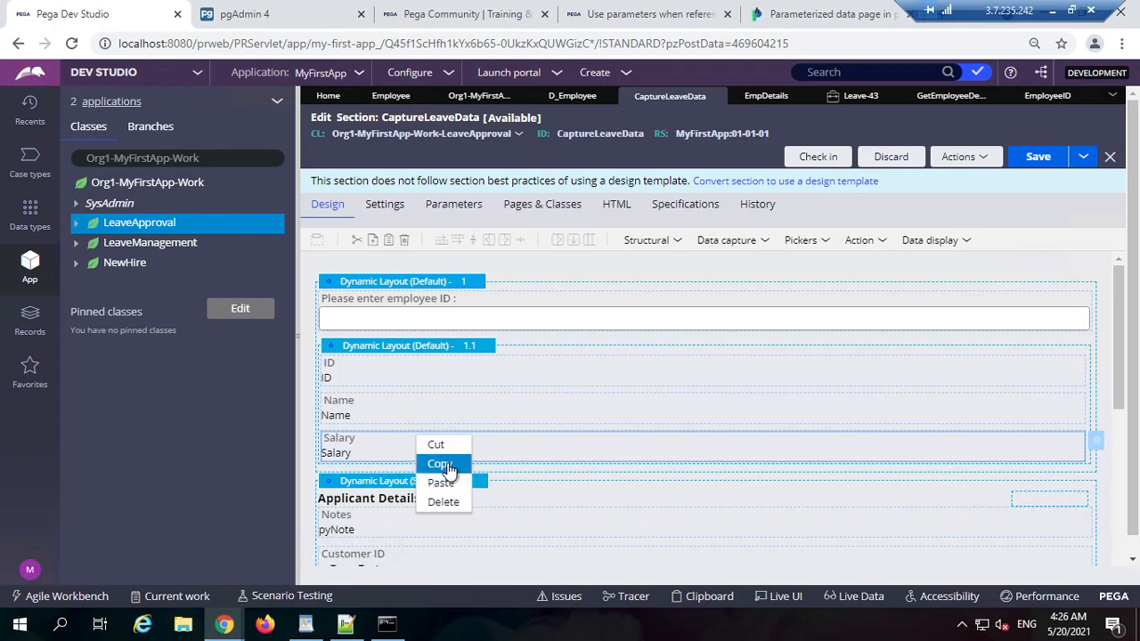
{"action": "left_click", "coordinate": [441, 464]}
{"action": "right_click", "coordinate": [415, 441]}
{"action": "left_click", "coordinate": [443, 490]}
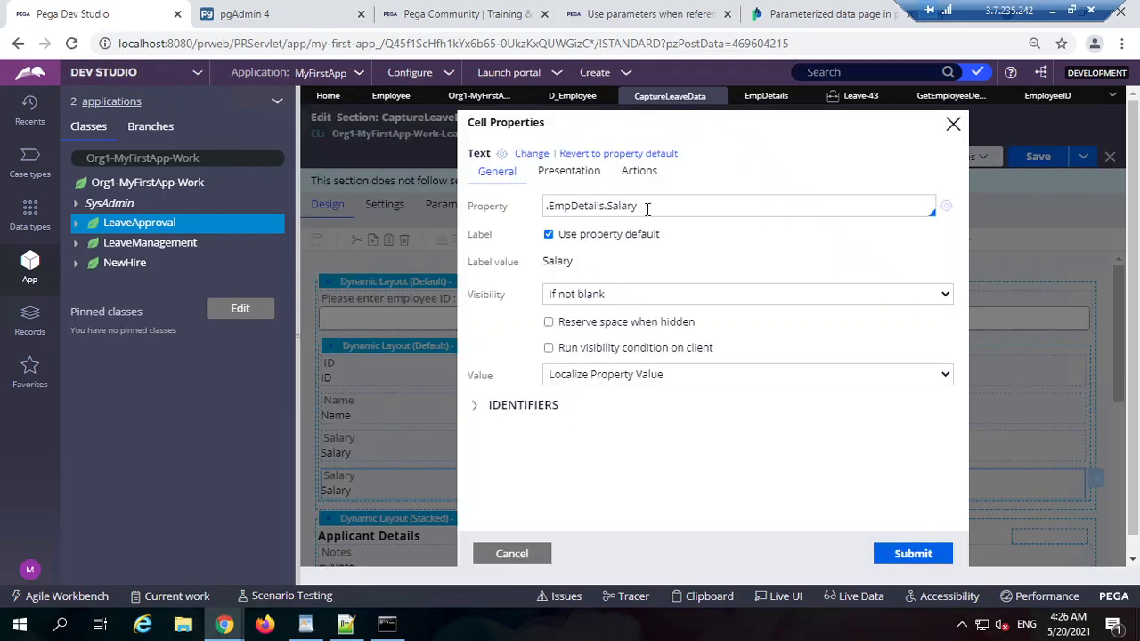
{"action": "double_click", "coordinate": [649, 208]}
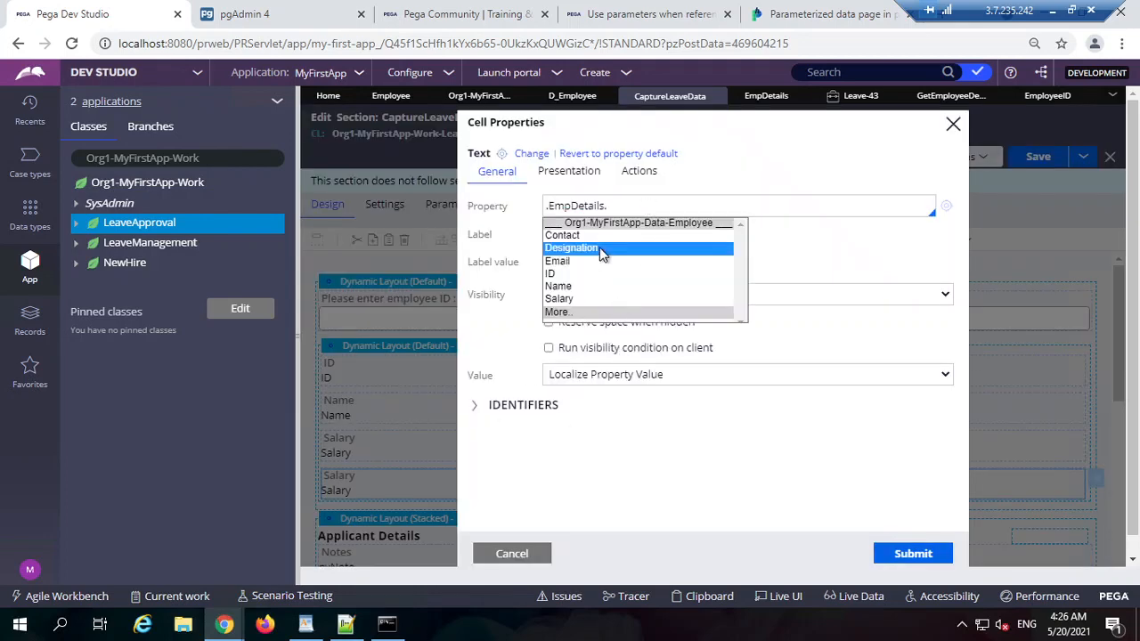
{"action": "left_click", "coordinate": [601, 248]}
{"action": "left_click", "coordinate": [912, 553]}
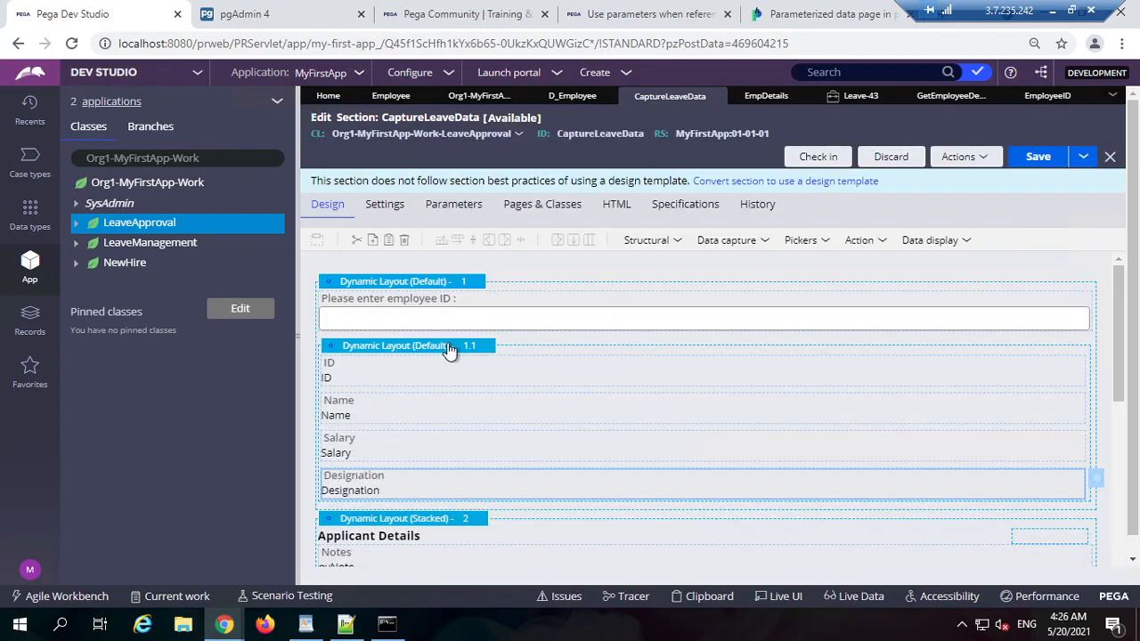
Step: Set the nested layout format to Inline grid double and save the section
{"action": "double_click", "coordinate": [450, 349]}
{"action": "left_click", "coordinate": [516, 354]}
{"action": "left_click", "coordinate": [623, 193]}
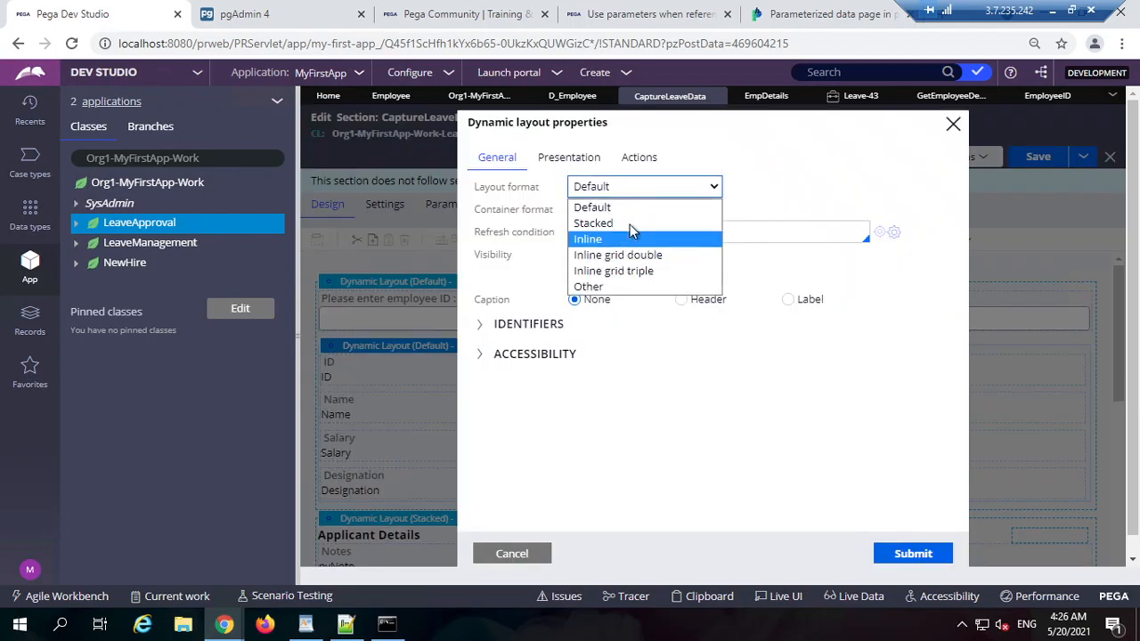
{"action": "left_click", "coordinate": [624, 255]}
{"action": "left_click", "coordinate": [912, 553]}
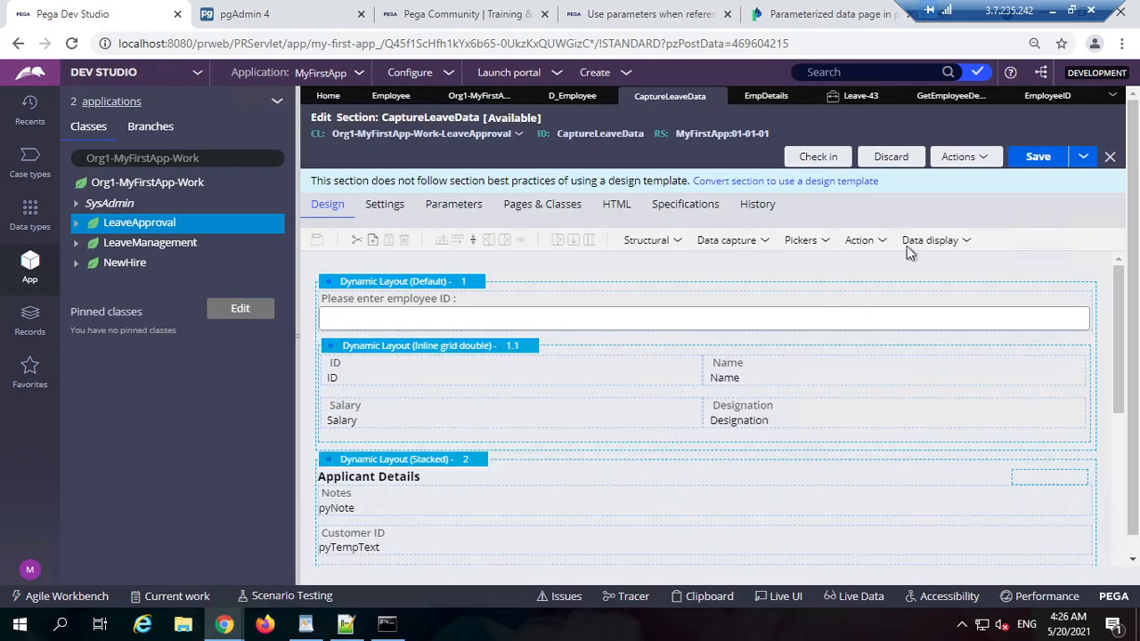
{"action": "left_click", "coordinate": [1035, 164]}
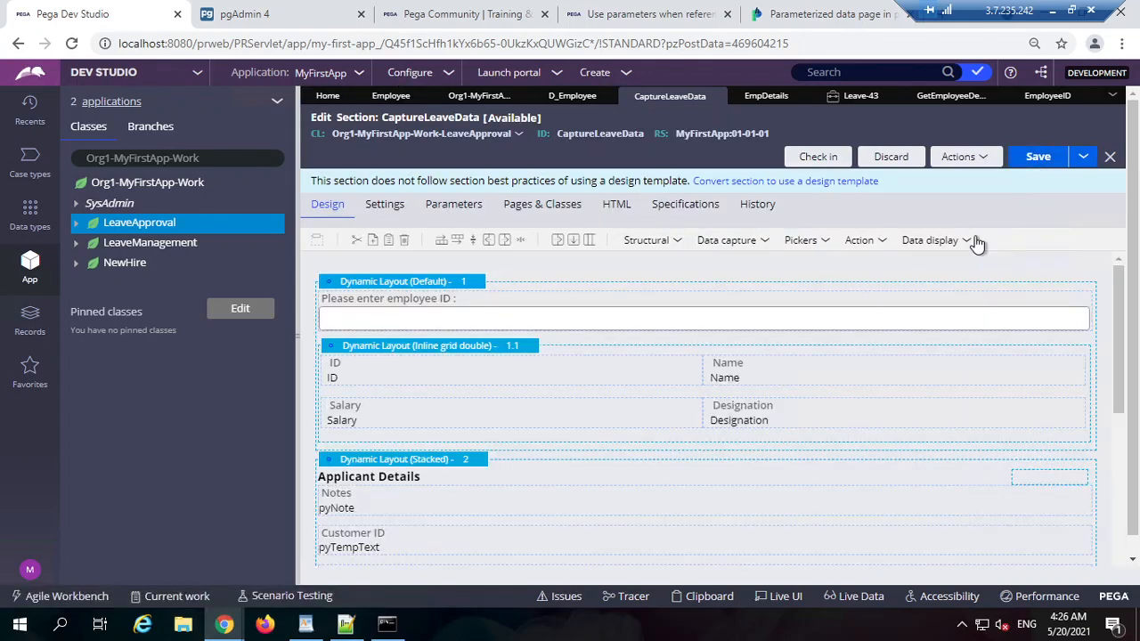
{"action": "left_click", "coordinate": [297, 335]}
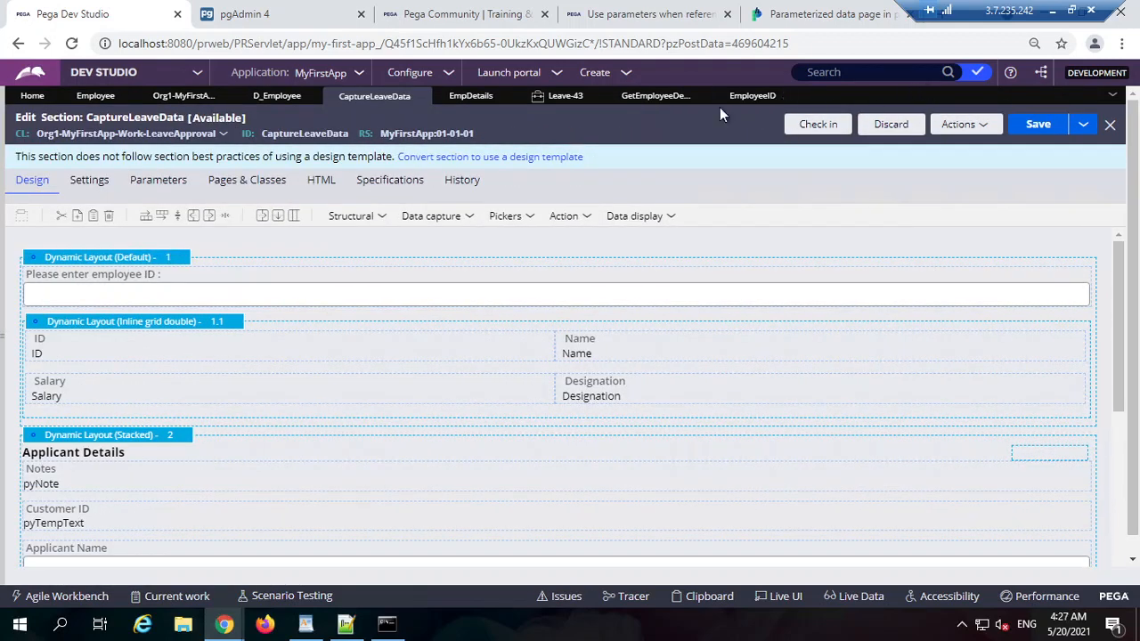
Step: Disable the Update Page .EmpDetails step in GetEmployeeDetails and save the data transform
{"action": "left_click", "coordinate": [753, 96]}
{"action": "left_click", "coordinate": [655, 96]}
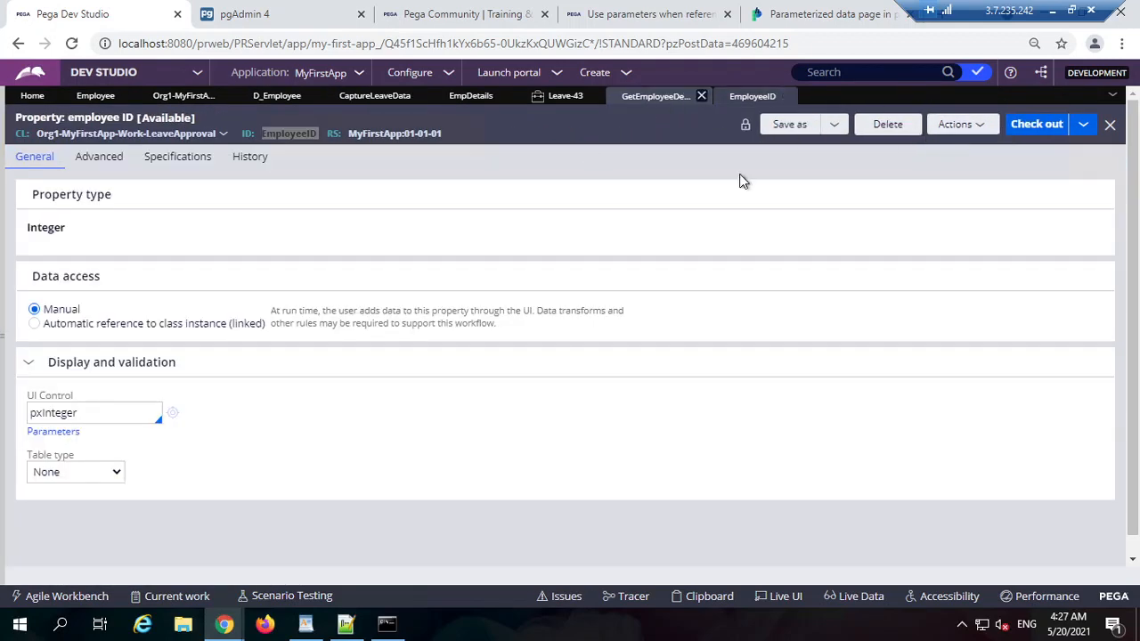
{"action": "left_click", "coordinate": [1033, 129]}
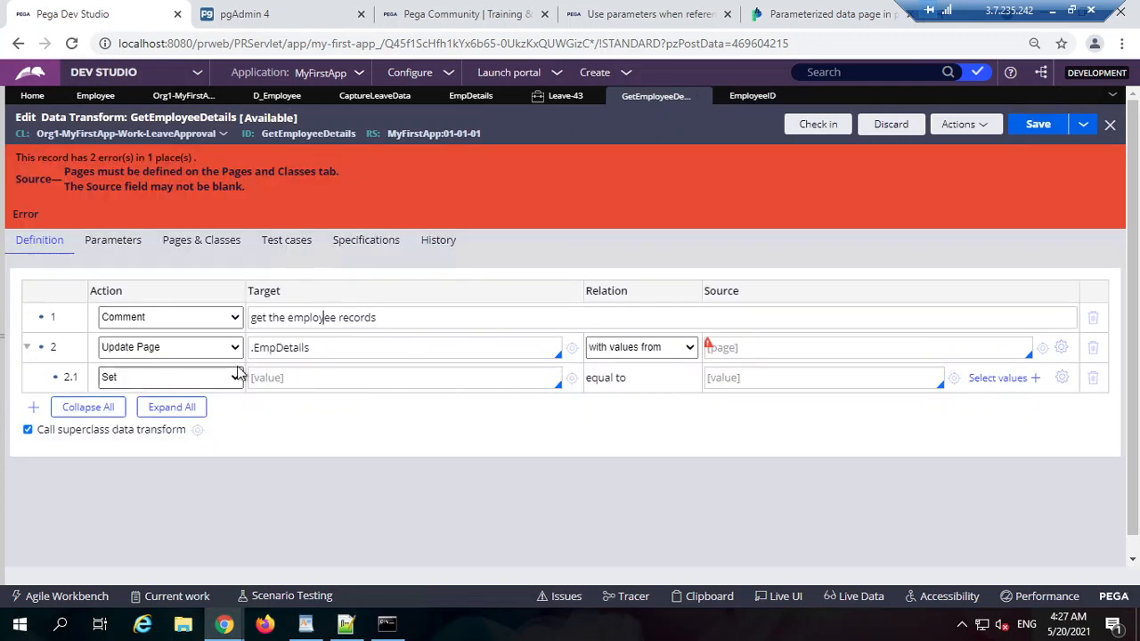
{"action": "right_click", "coordinate": [200, 353]}
{"action": "scroll", "coordinate": [149, 472], "scroll_direction": "down", "scroll_amount": 1}
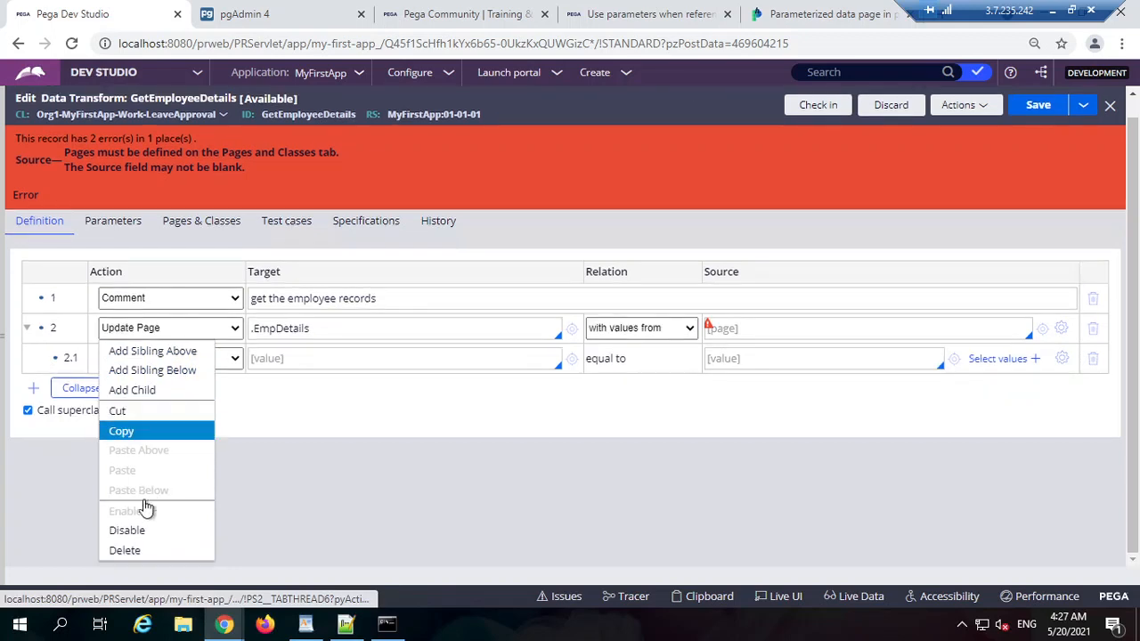
{"action": "left_click", "coordinate": [143, 530]}
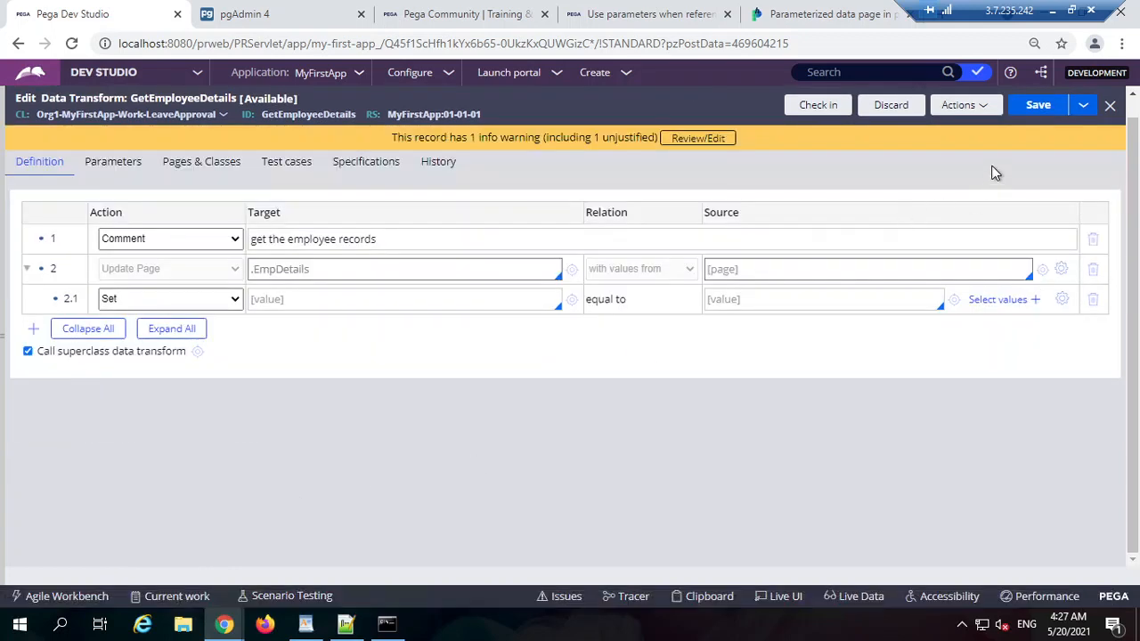
{"action": "scroll", "coordinate": [840, 222], "scroll_direction": "up", "scroll_amount": 1}
{"action": "left_click", "coordinate": [1033, 125]}
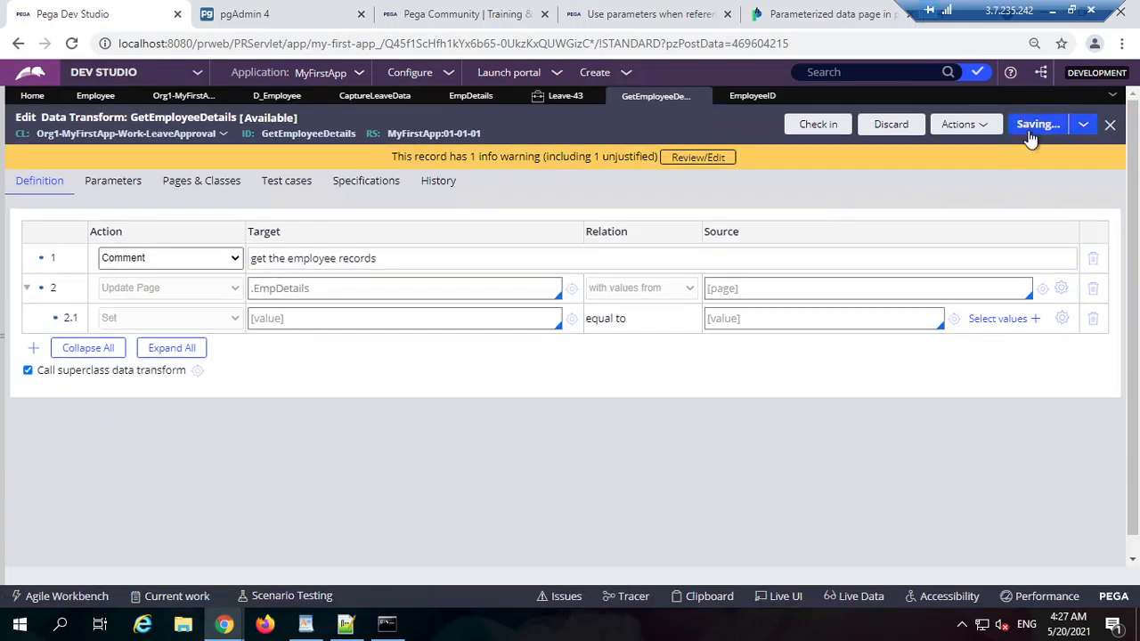
Step: Check the Leave-43 case, then bring up the EmpDetails property record
{"action": "left_click", "coordinate": [563, 96]}
{"action": "left_click", "coordinate": [654, 97]}
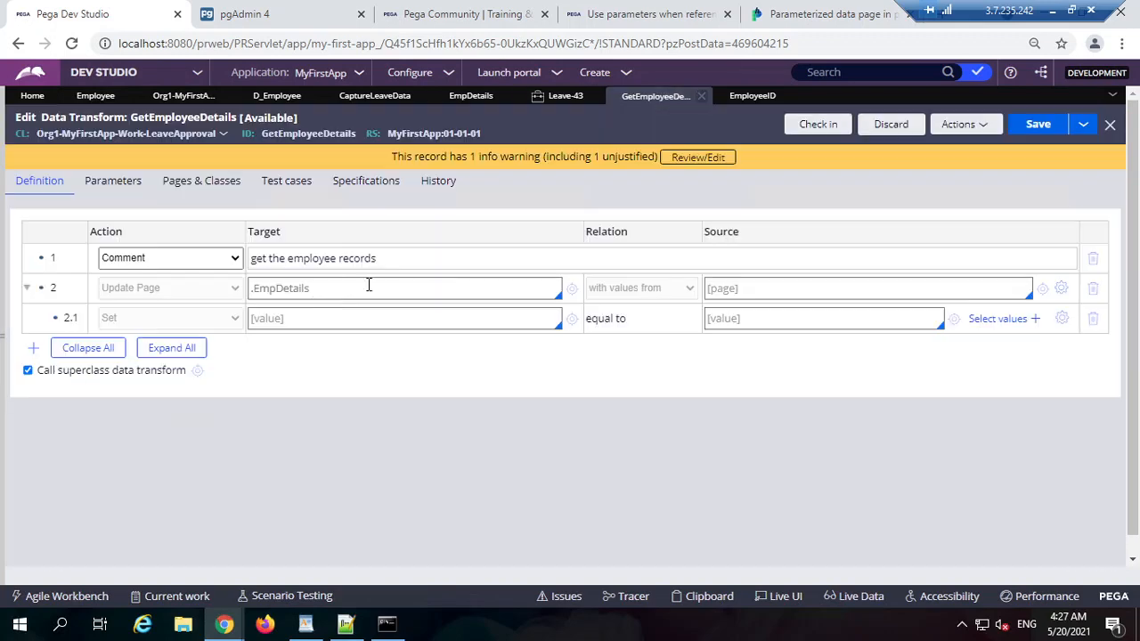
{"action": "left_click", "coordinate": [562, 96]}
{"action": "left_click", "coordinate": [470, 95]}
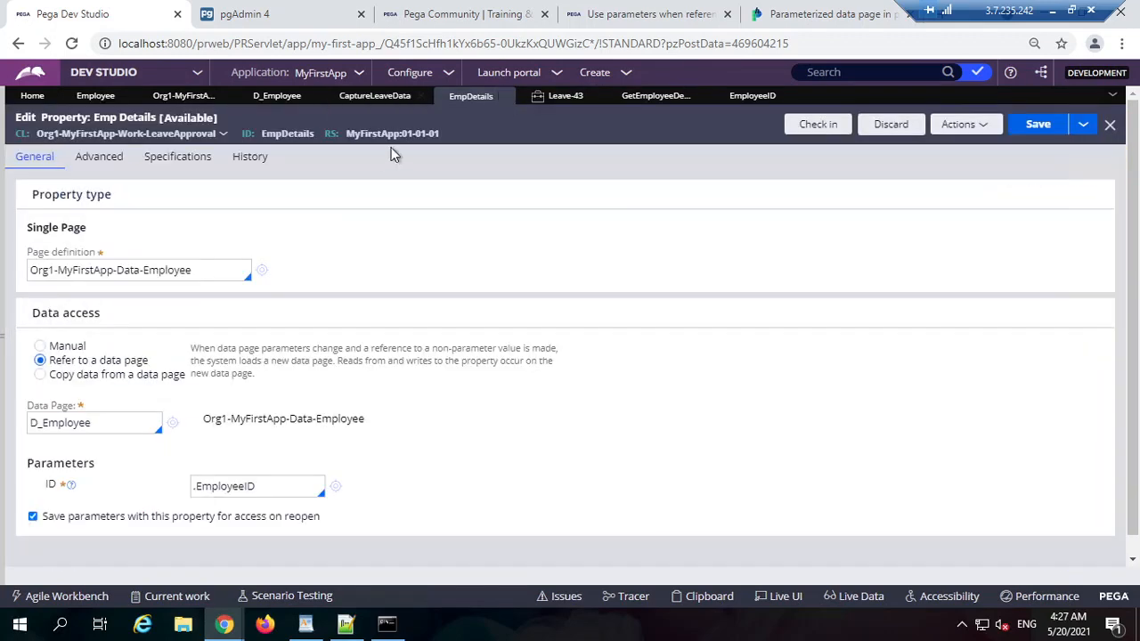
Step: On Leave-43, advance to the address step and return to Capture Leave Data showing ID 1
{"action": "left_click", "coordinate": [561, 98]}
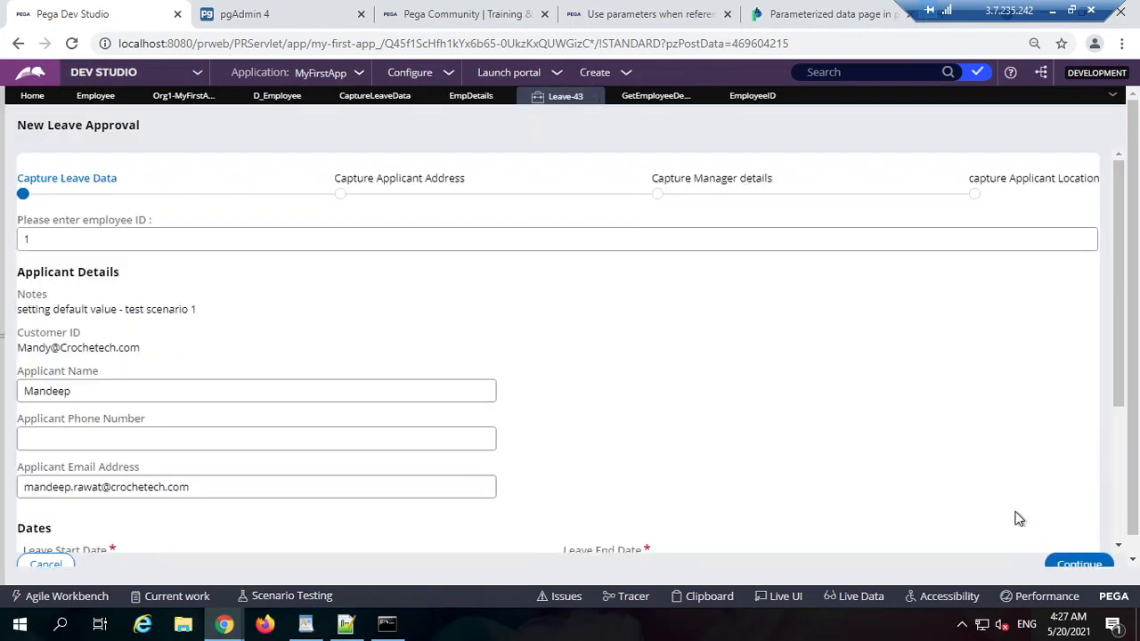
{"action": "scroll", "coordinate": [1071, 514], "scroll_direction": "down", "scroll_amount": 5}
{"action": "left_click", "coordinate": [1078, 565]}
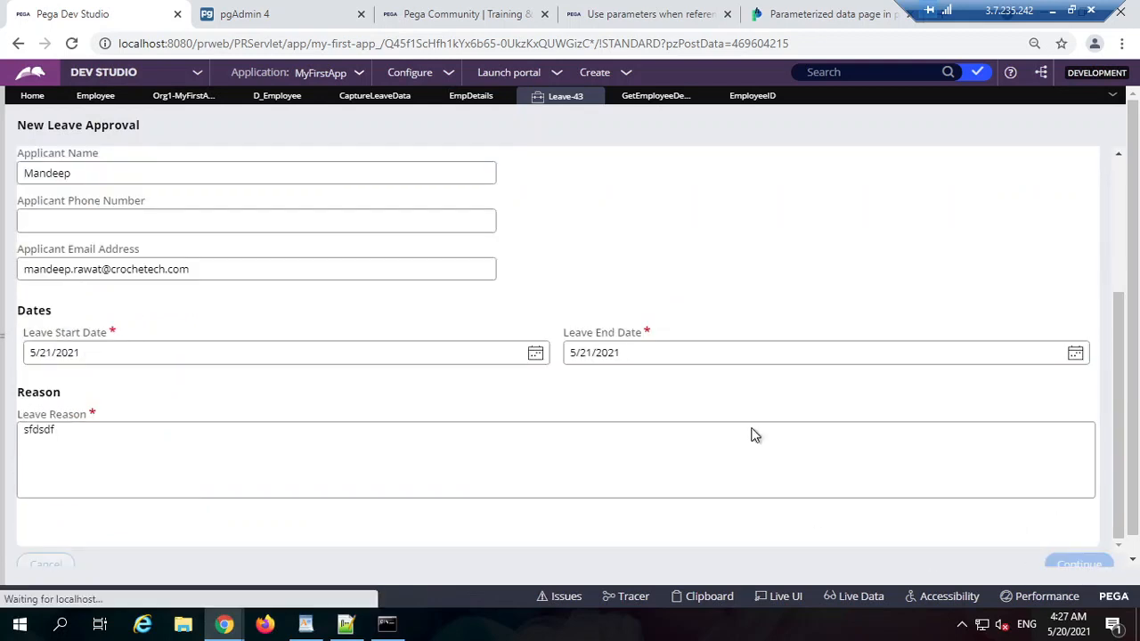
{"action": "scroll", "coordinate": [325, 372], "scroll_direction": "down", "scroll_amount": 2}
{"action": "left_click", "coordinate": [62, 573]}
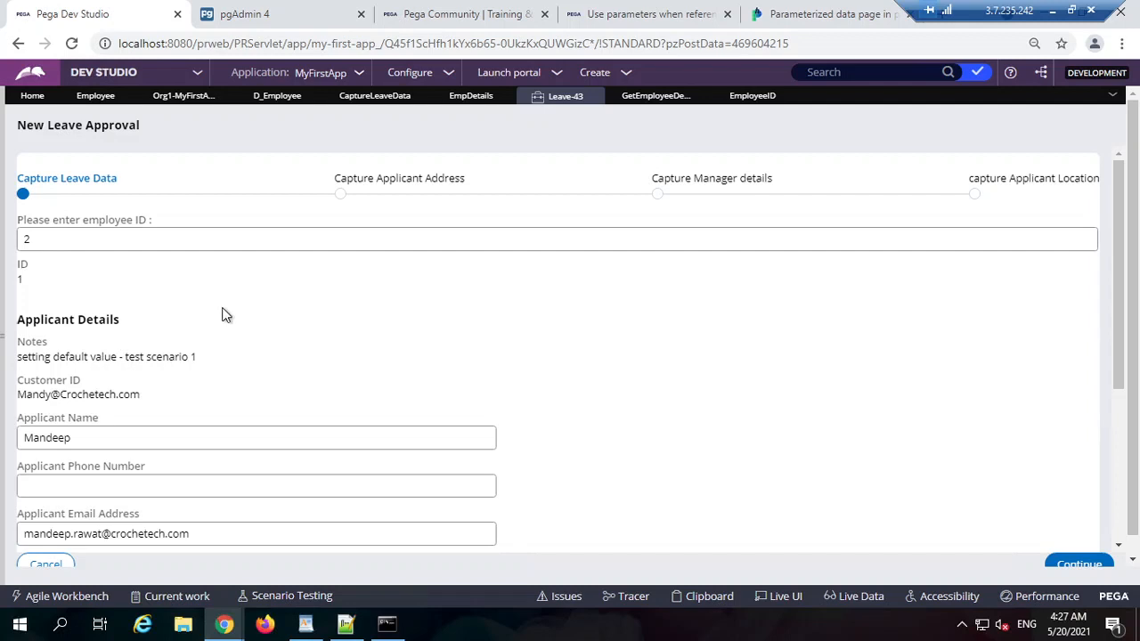
{"action": "scroll", "coordinate": [225, 315], "scroll_direction": "down", "scroll_amount": 2}
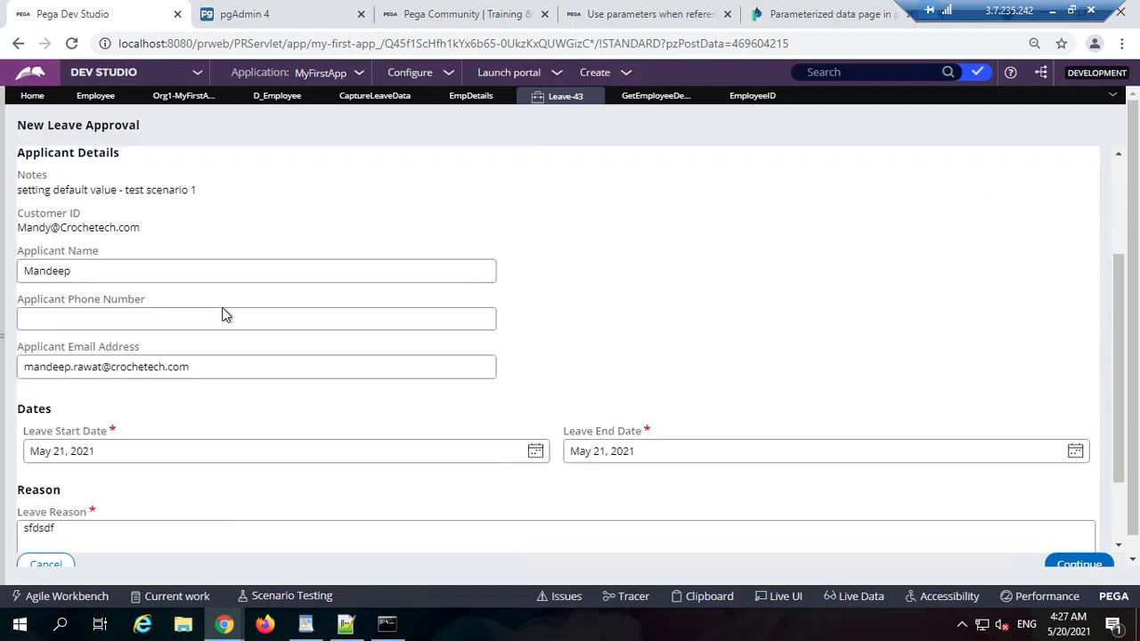
{"action": "scroll", "coordinate": [225, 314], "scroll_direction": "up", "scroll_amount": 2}
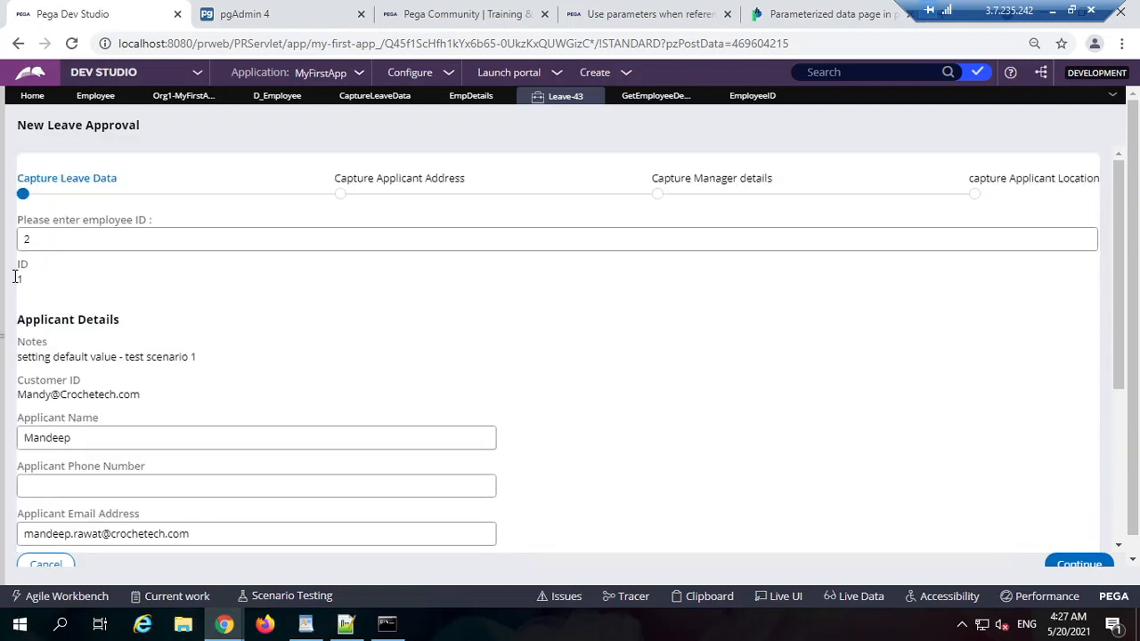
{"action": "left_click_drag", "start_coordinate": [26, 283], "coordinate": [23, 269]}
Step: Review the EmployeeID, GetEmployeeDetails and EmpDetails rules, then check in CaptureLeaveData with comment 'wip'
{"action": "left_click", "coordinate": [748, 96]}
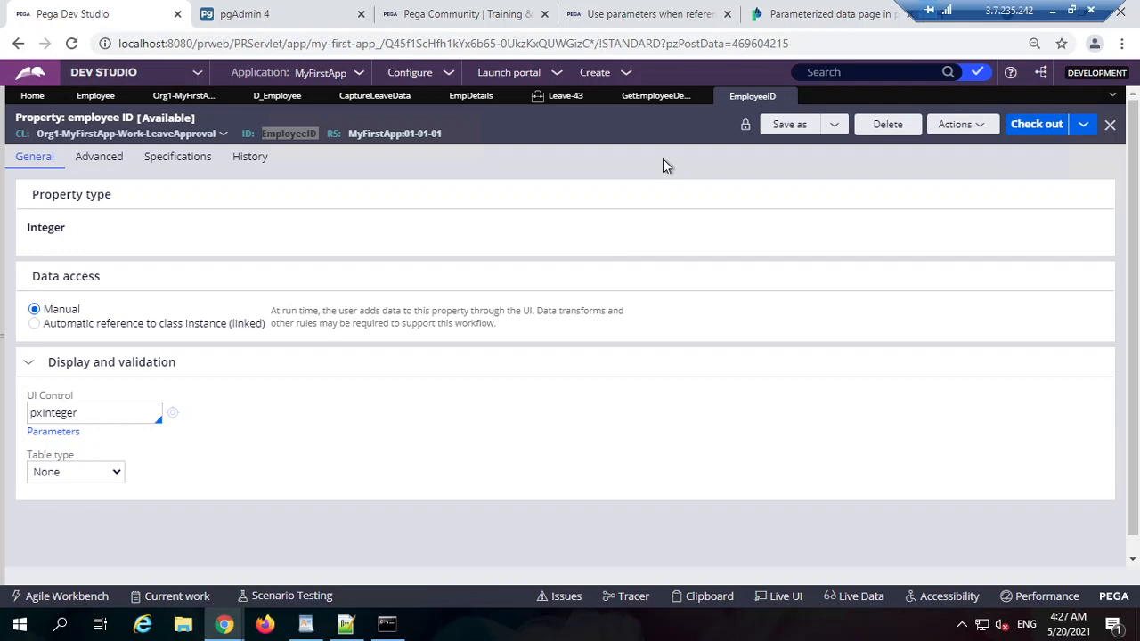
{"action": "left_click", "coordinate": [656, 95]}
{"action": "left_click", "coordinate": [475, 98]}
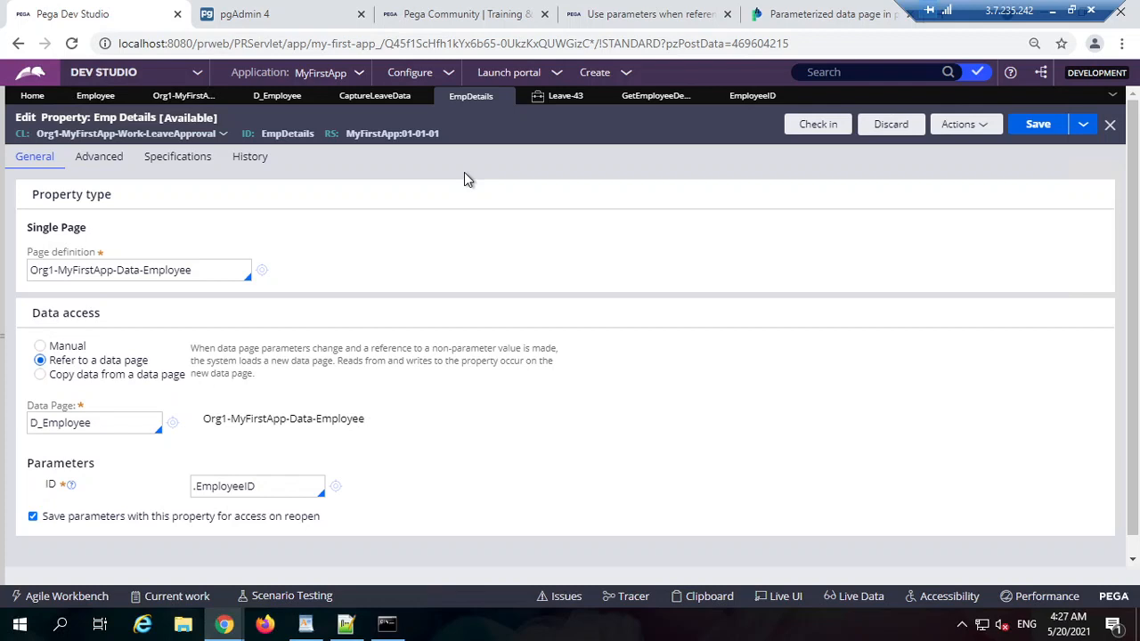
{"action": "left_click", "coordinate": [374, 95]}
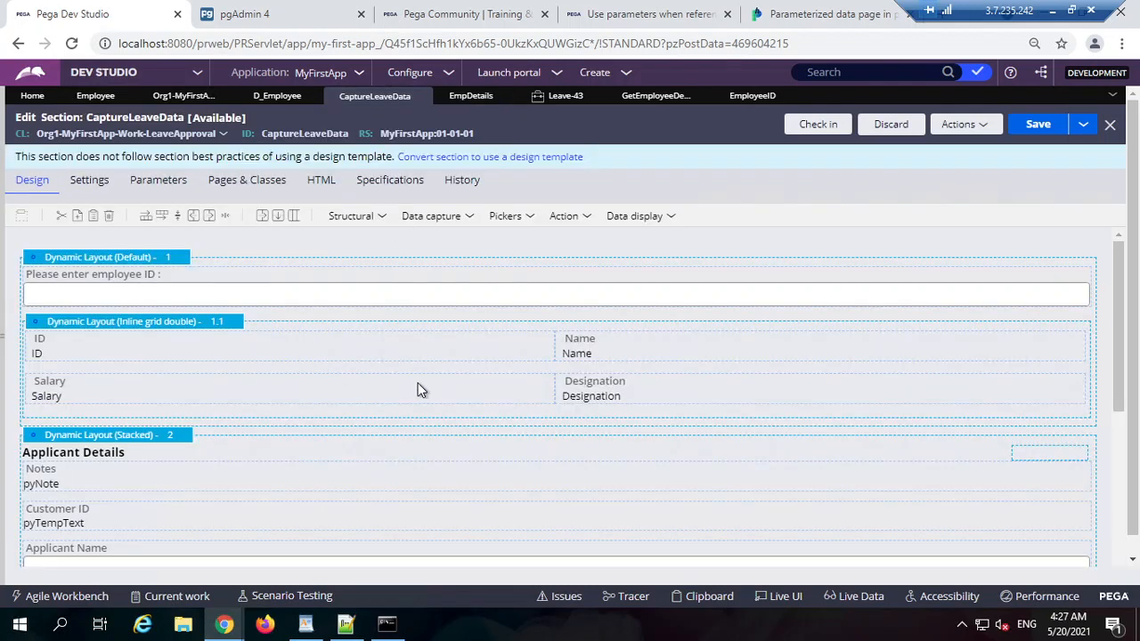
{"action": "left_click", "coordinate": [1035, 140]}
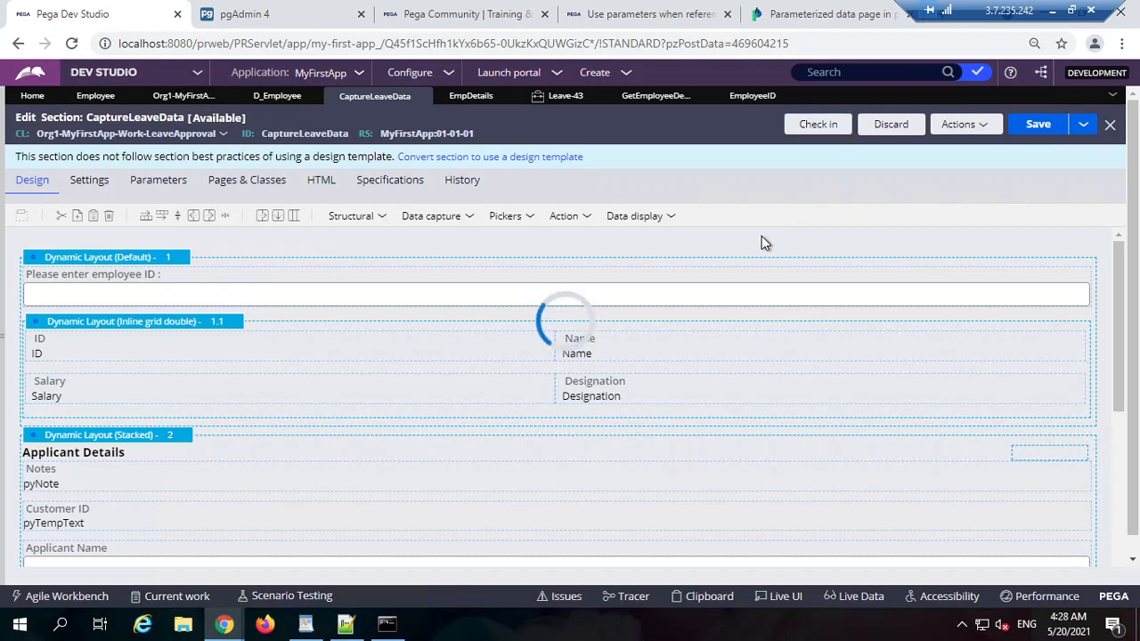
{"action": "type", "text": "wip"}
{"action": "key", "text": "Return"}
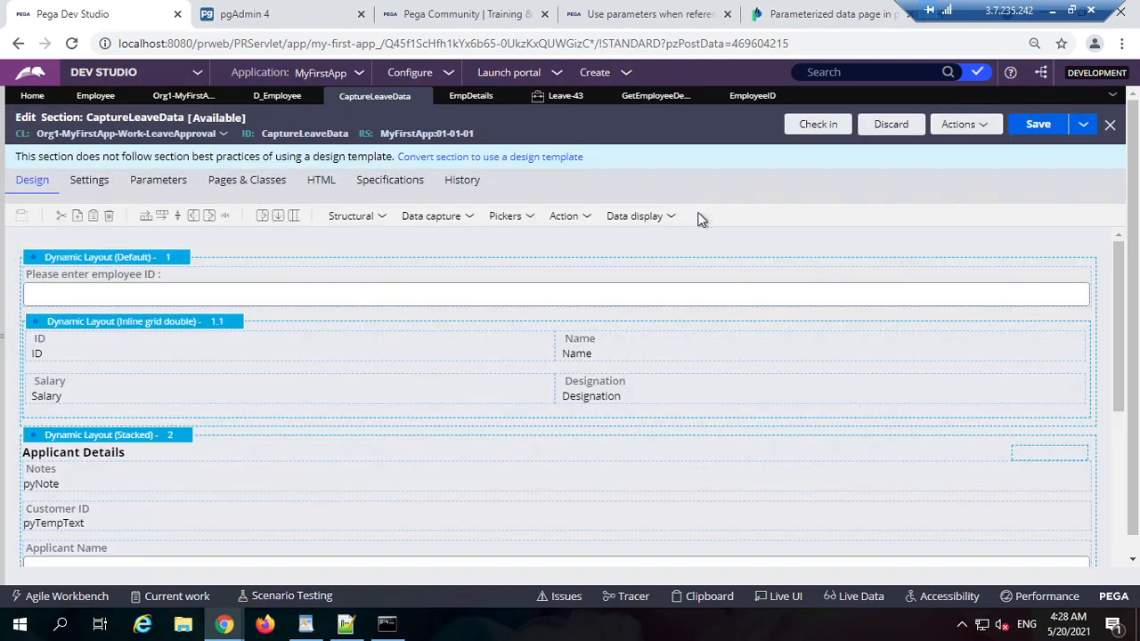
{"action": "left_click", "coordinate": [594, 72]}
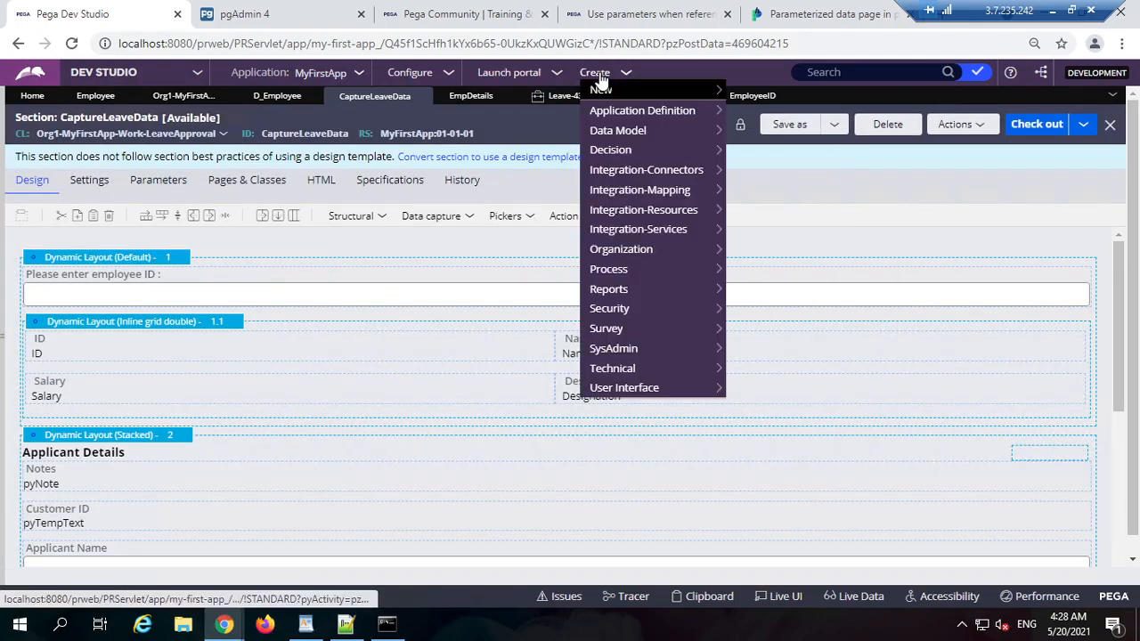
Step: Create a new Leave Approval case, Leave-44, and inspect its form
{"action": "mouse_move", "coordinate": [606, 90]}
{"action": "left_click", "coordinate": [764, 94]}
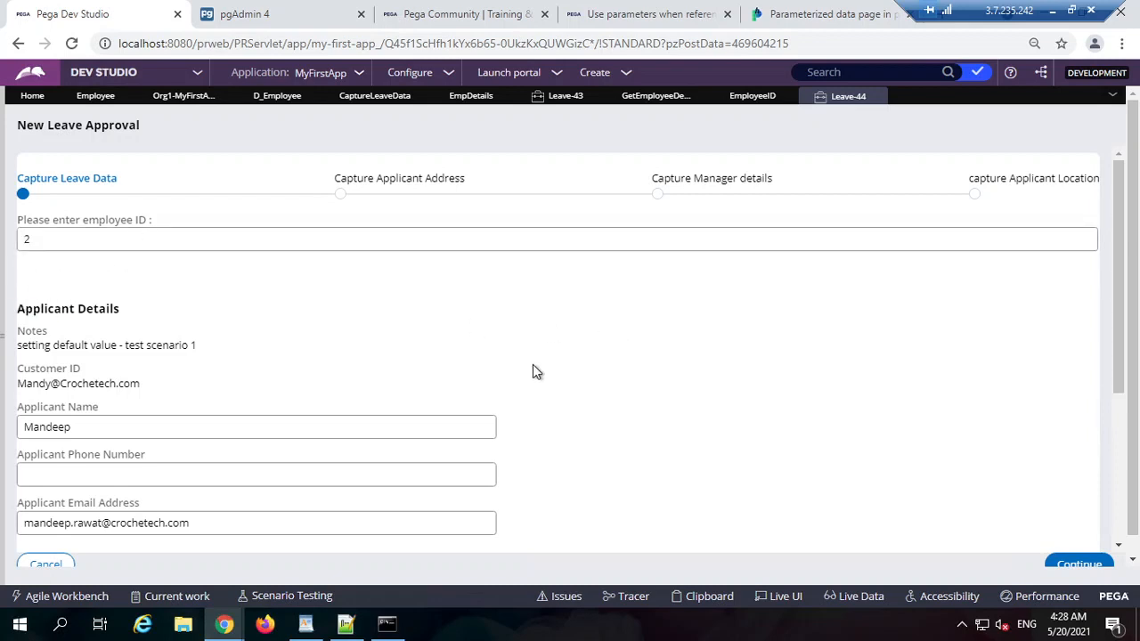
{"action": "triple_click", "coordinate": [709, 349]}
{"action": "left_click", "coordinate": [708, 344]}
Step: Cycle through the EmployeeID, GetEmployeeDetails, Leave-43 and Emp Details tabs back to CaptureLeaveData's employee ID input settings
{"action": "left_click", "coordinate": [745, 96]}
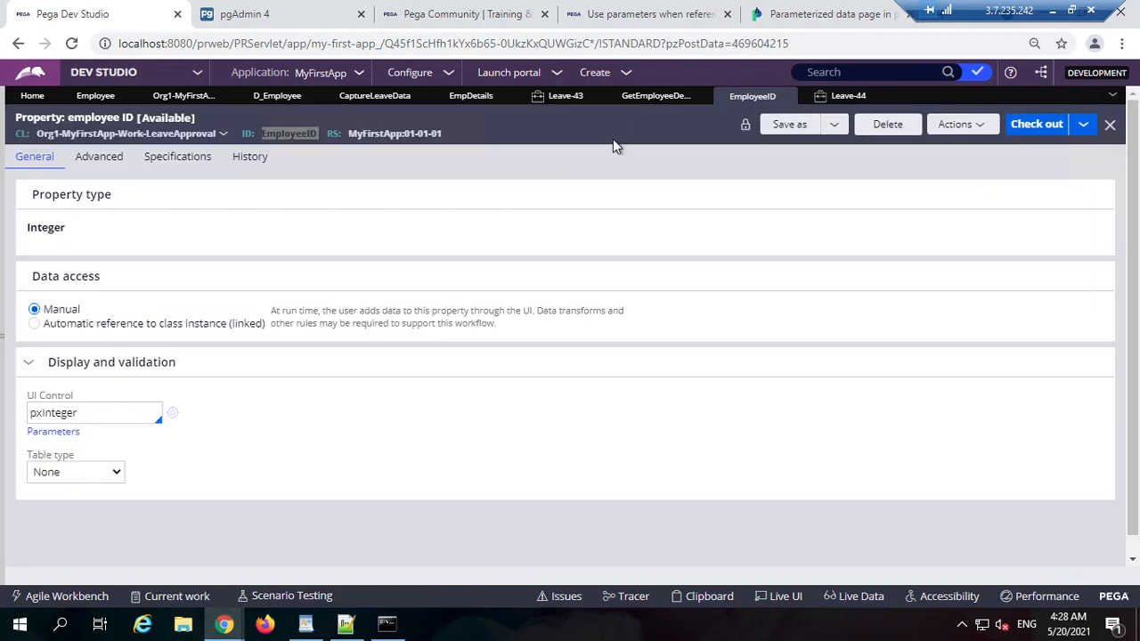
{"action": "left_click", "coordinate": [662, 102]}
{"action": "left_click", "coordinate": [561, 96]}
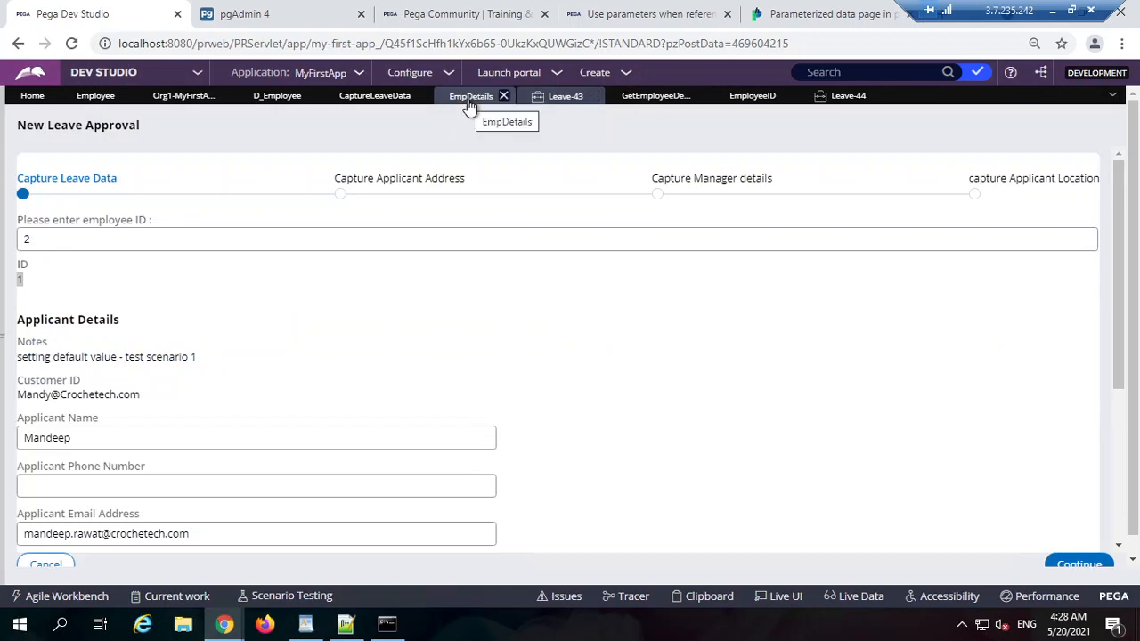
{"action": "left_click", "coordinate": [470, 98]}
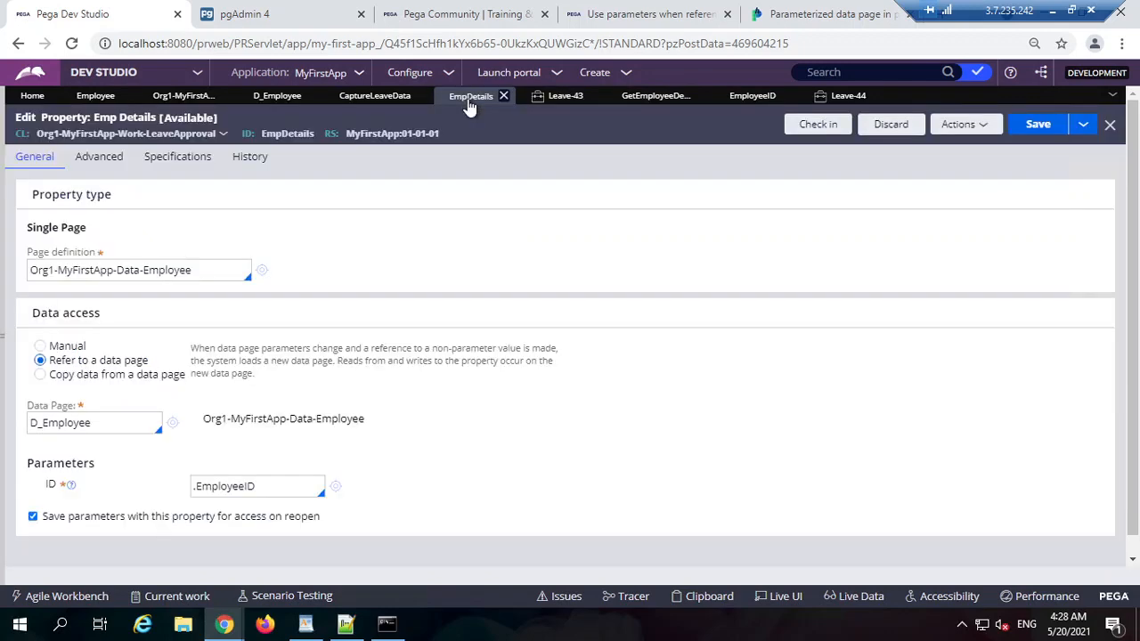
{"action": "left_click", "coordinate": [375, 98]}
{"action": "double_click", "coordinate": [337, 284]}
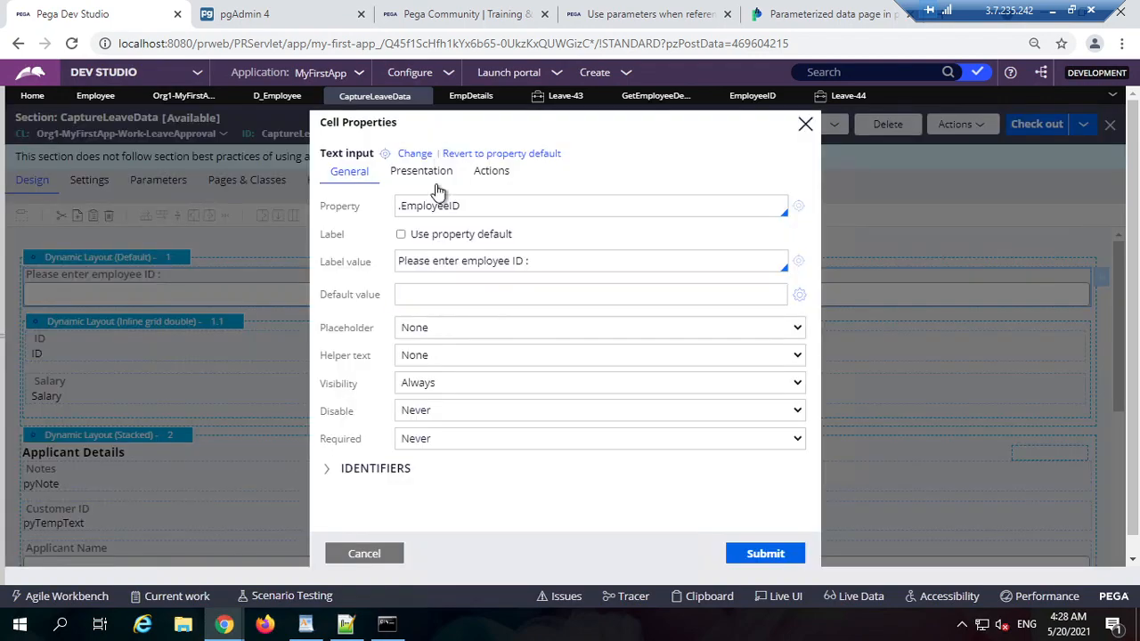
Step: Clear GetEmployeeDetails from the employee ID input's Refresh-This section action and submit
{"action": "left_click", "coordinate": [435, 175]}
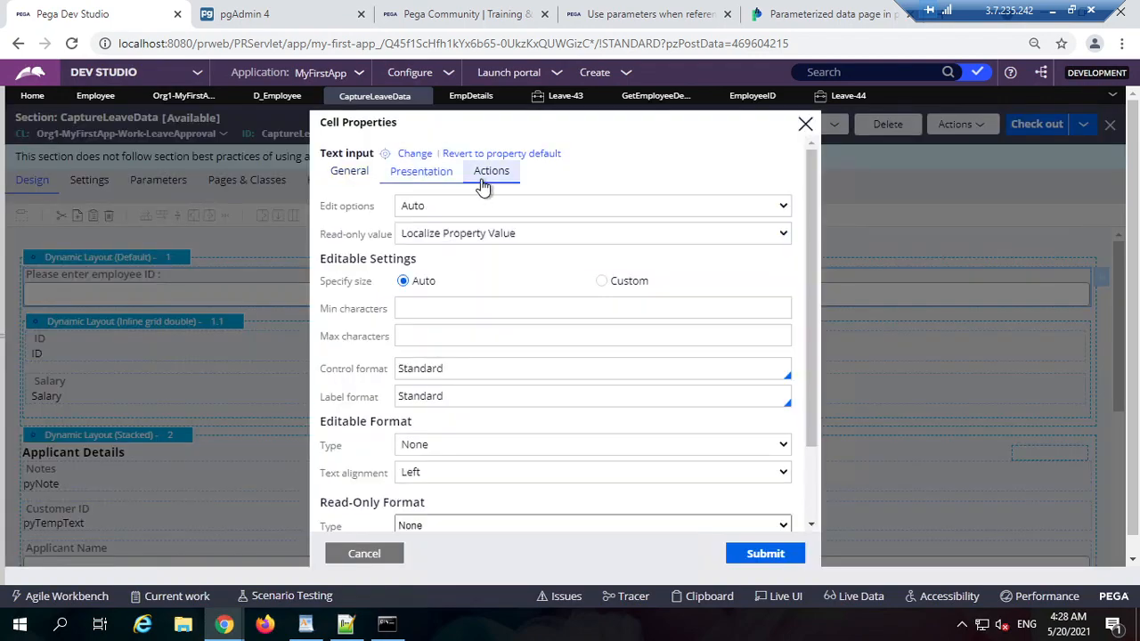
{"action": "left_click", "coordinate": [488, 173]}
{"action": "left_click", "coordinate": [465, 326]}
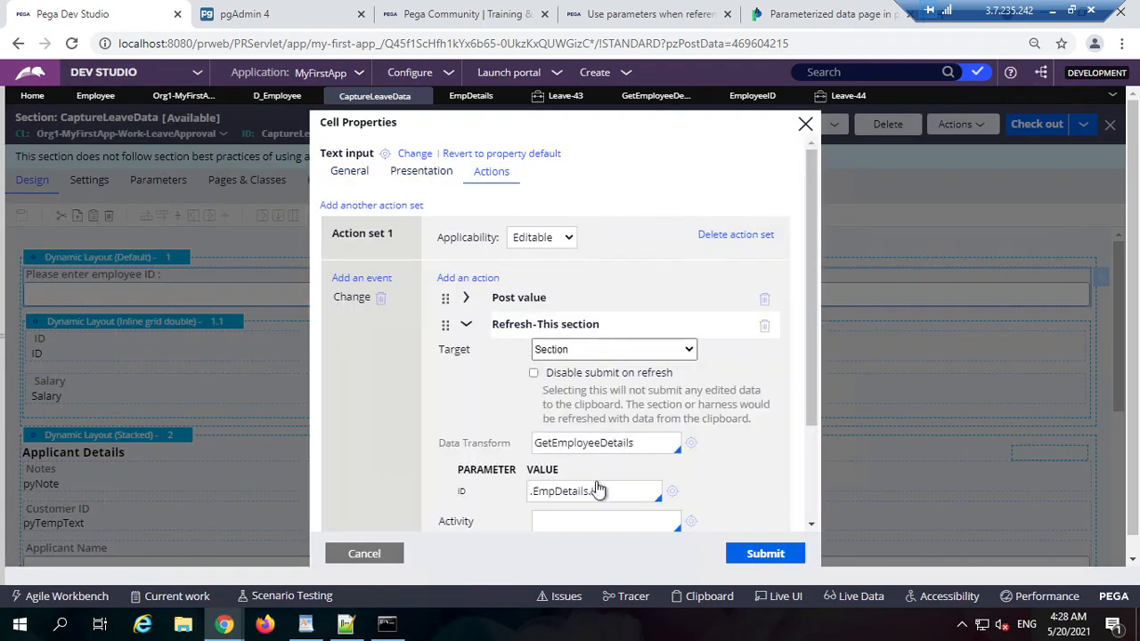
{"action": "double_click", "coordinate": [622, 450]}
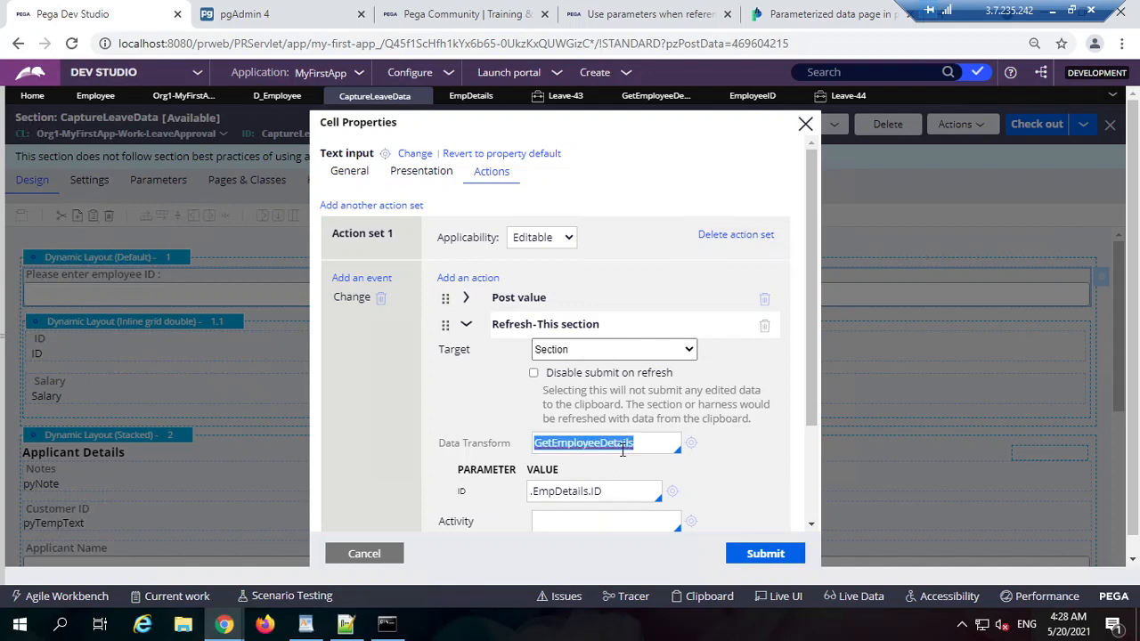
{"action": "key", "text": "BackSpace"}
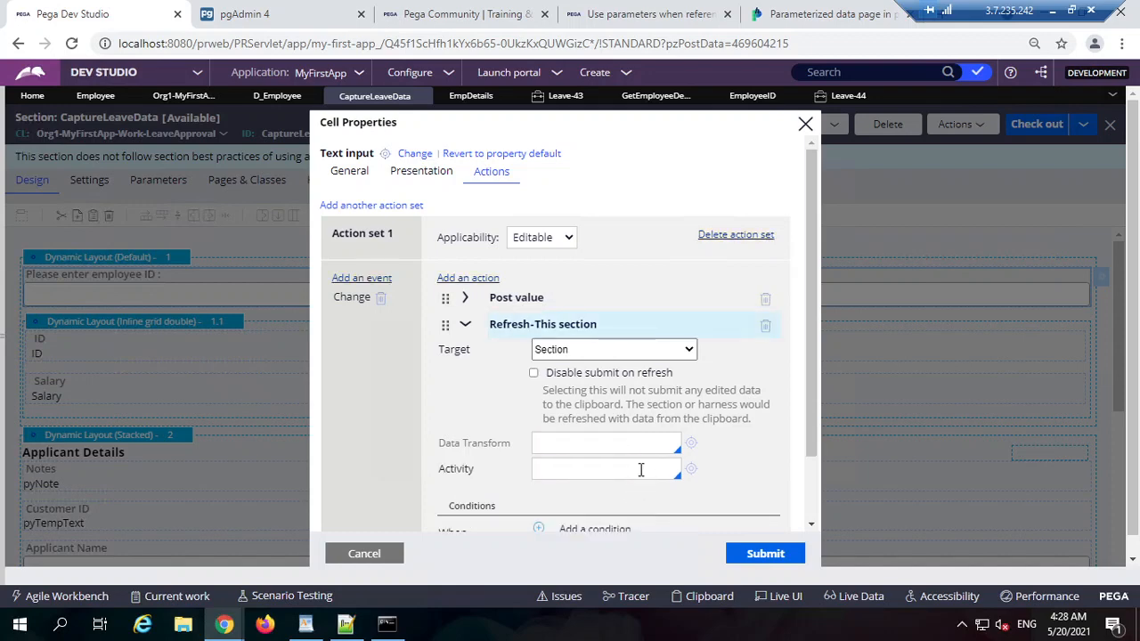
{"action": "scroll", "coordinate": [640, 469], "scroll_direction": "down", "scroll_amount": 1}
{"action": "left_click", "coordinate": [464, 242]}
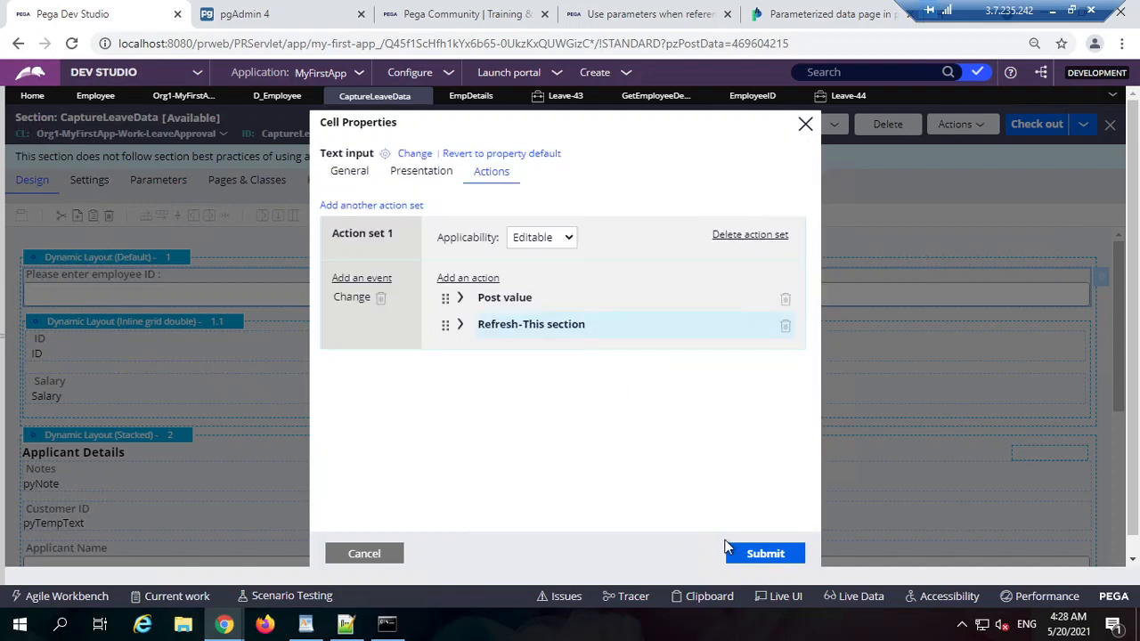
{"action": "left_click", "coordinate": [754, 552]}
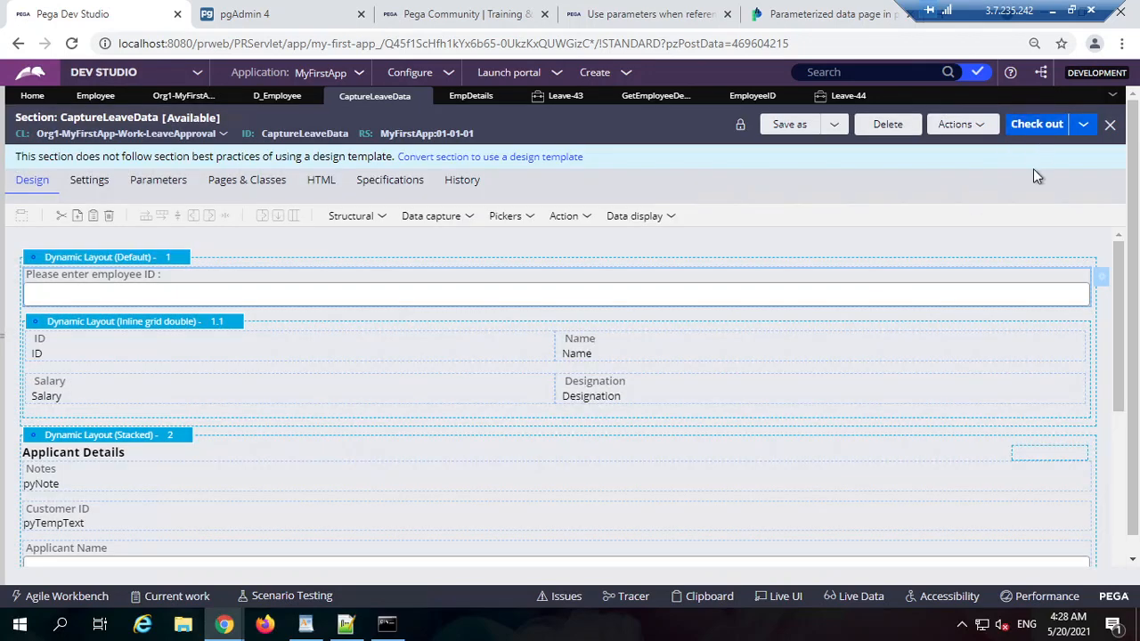
Step: Check out and save the CaptureLeaveData section
{"action": "left_click", "coordinate": [1025, 134]}
{"action": "left_click", "coordinate": [1030, 133]}
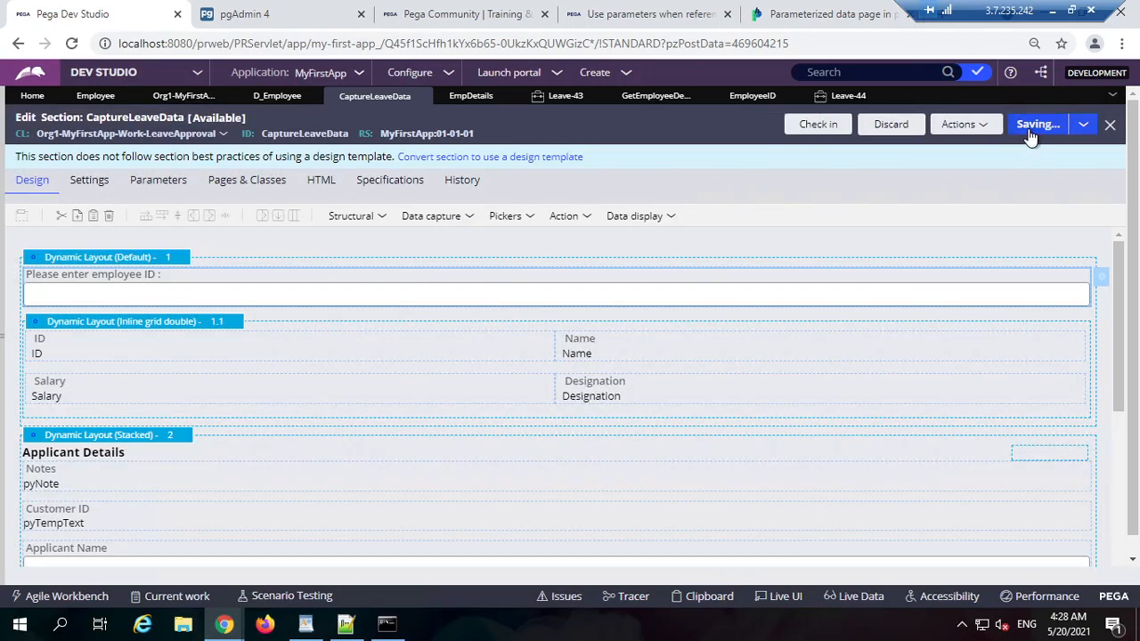
{"action": "left_click", "coordinate": [1038, 134]}
Step: Add a dynamic layout below the employee ID field and drop an embedded section into it
{"action": "left_click", "coordinate": [354, 219]}
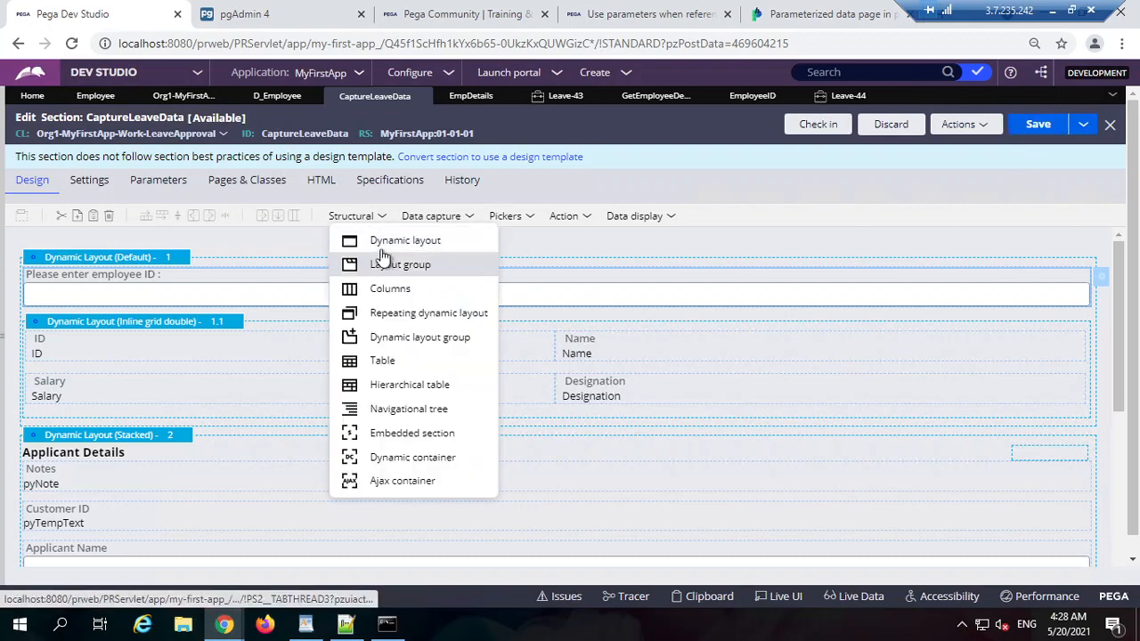
{"action": "left_click_drag", "start_coordinate": [421, 245], "coordinate": [204, 320]}
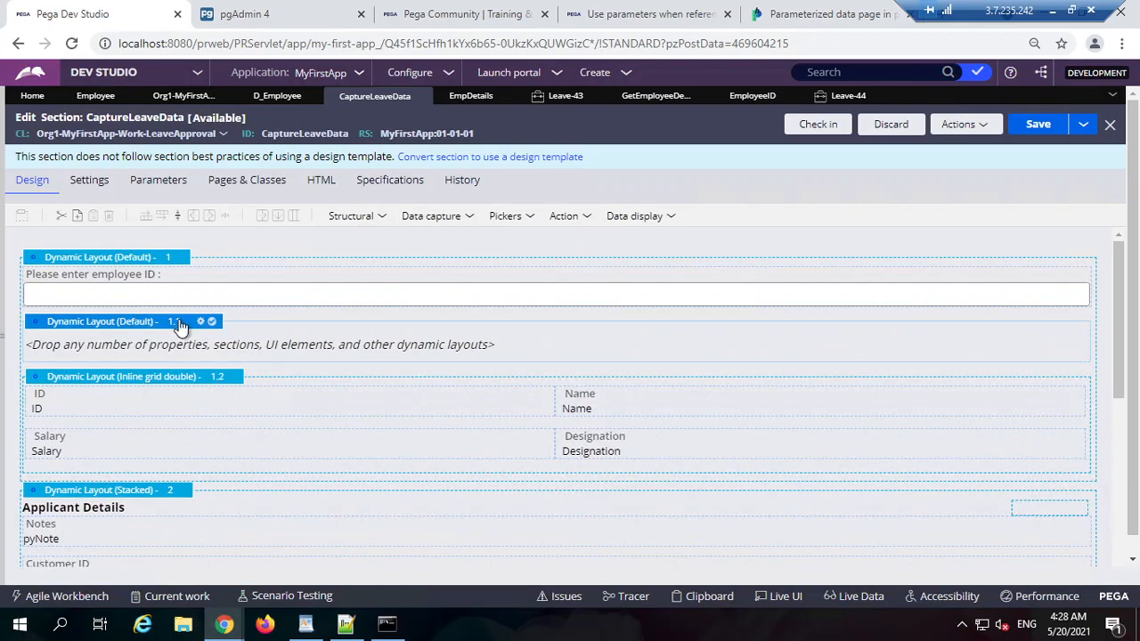
{"action": "left_click", "coordinate": [362, 216]}
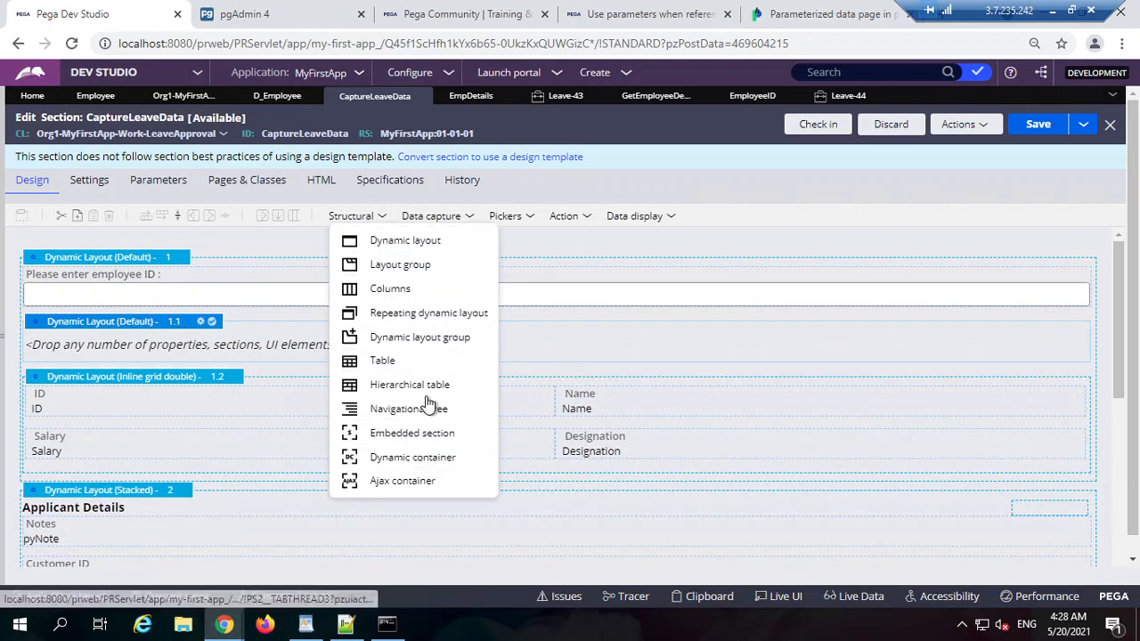
{"action": "left_click_drag", "start_coordinate": [423, 446], "coordinate": [189, 344]}
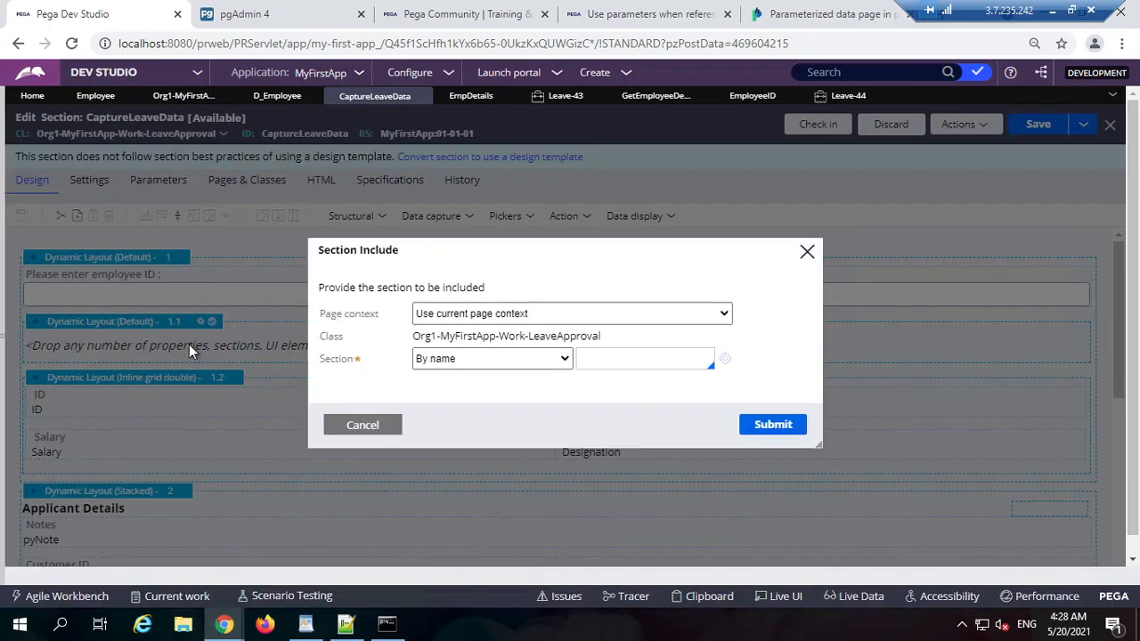
Step: Base the embedded section on a data page of class Org1-MyFirstApp-Data-Employee
{"action": "left_click", "coordinate": [549, 314]}
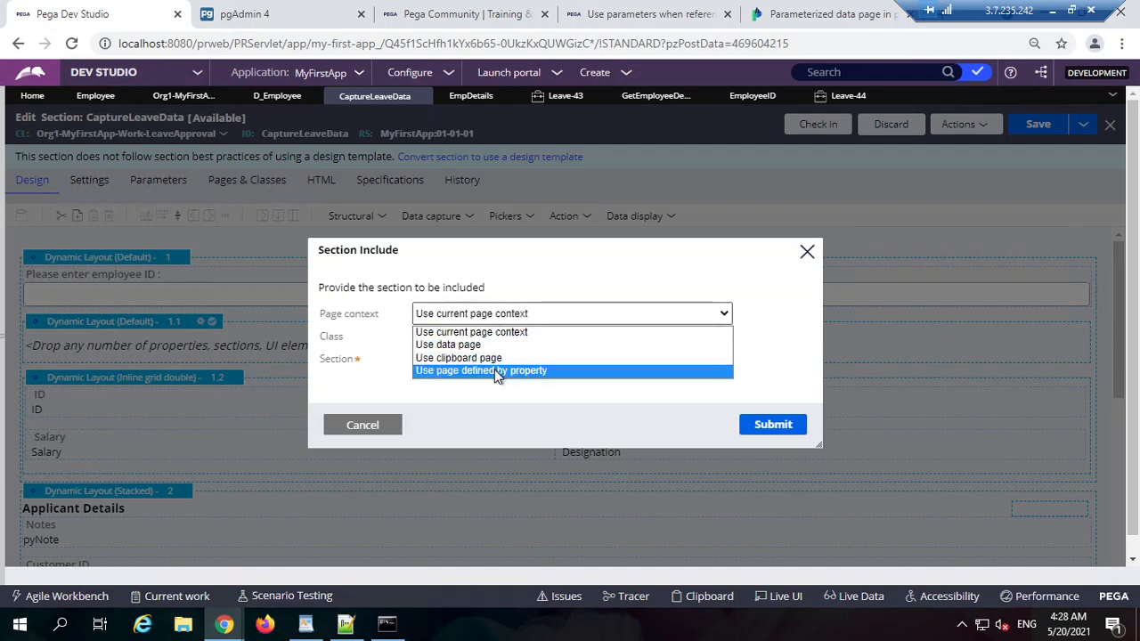
{"action": "left_click", "coordinate": [492, 347]}
{"action": "double_click", "coordinate": [554, 324]}
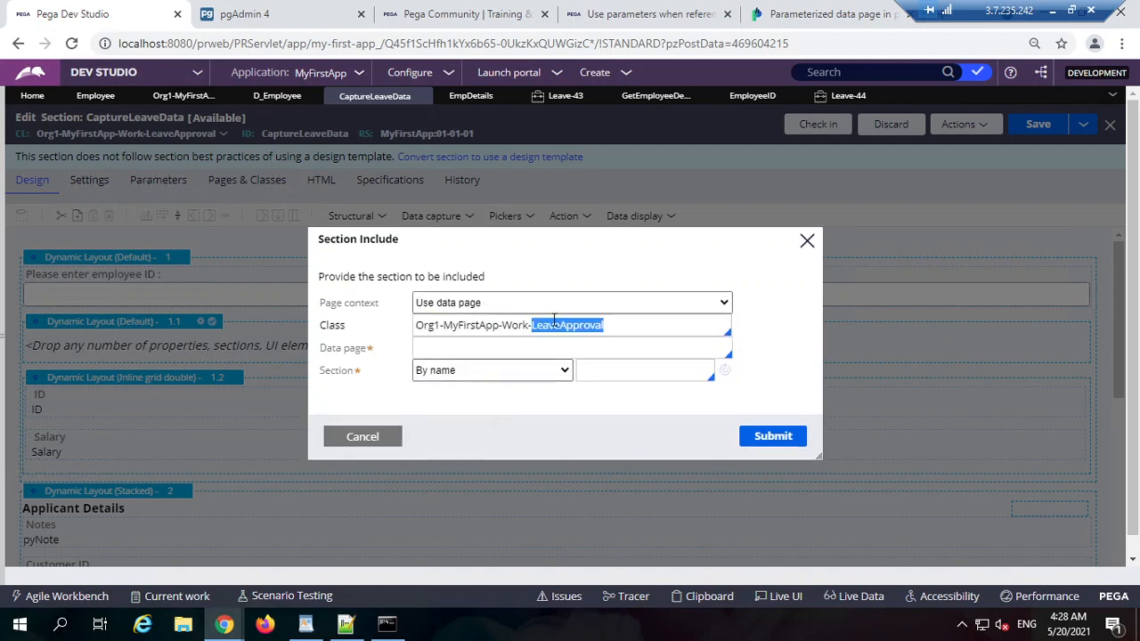
{"action": "left_click", "coordinate": [156, 98]}
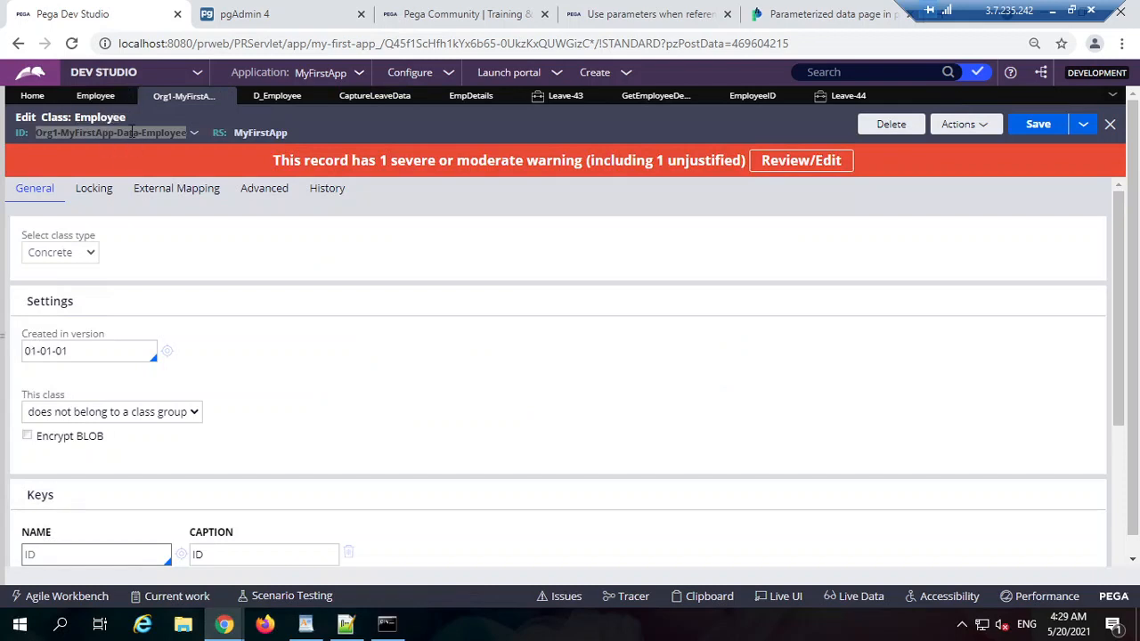
{"action": "left_click", "coordinate": [129, 132]}
{"action": "right_click", "coordinate": [131, 132]}
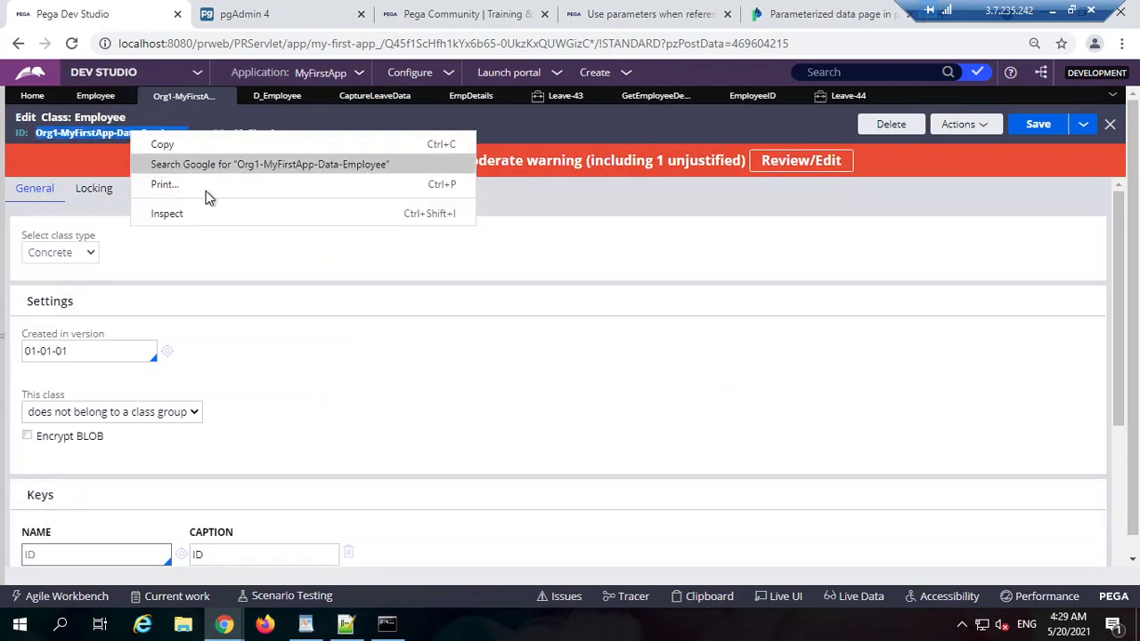
{"action": "left_click", "coordinate": [181, 145]}
{"action": "left_click", "coordinate": [663, 96]}
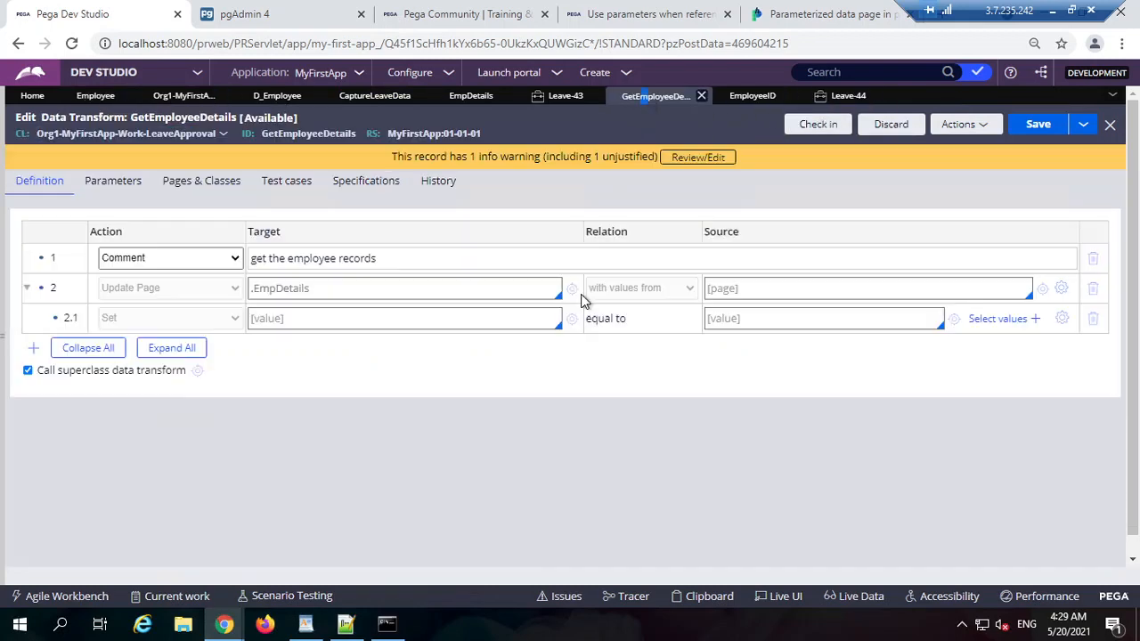
{"action": "left_click", "coordinate": [559, 97]}
{"action": "left_click", "coordinate": [463, 96]}
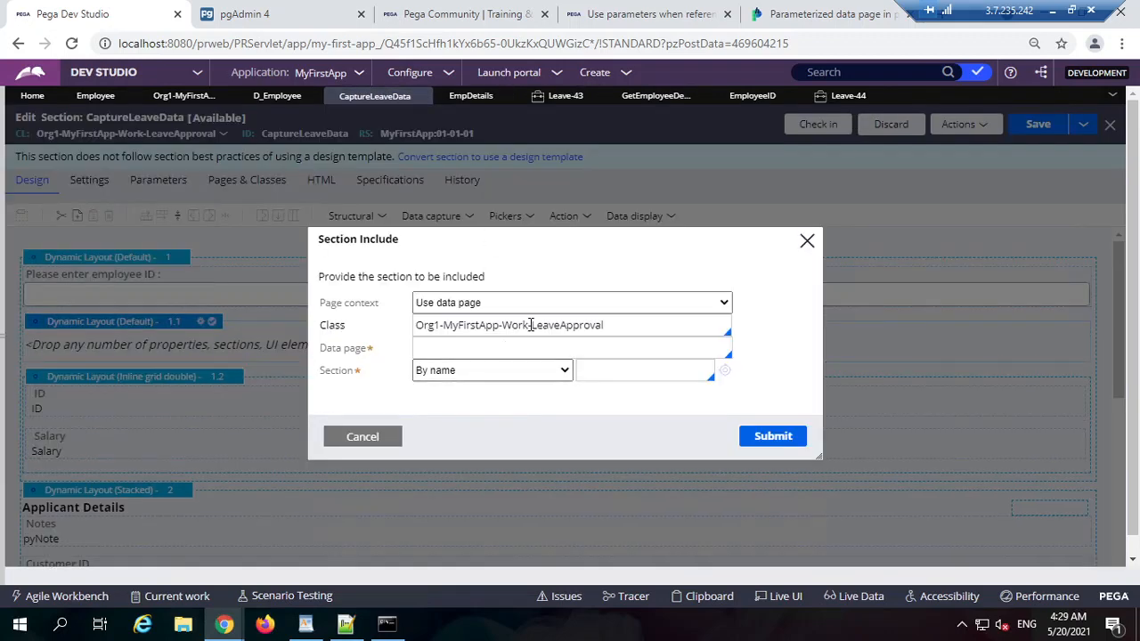
{"action": "triple_click", "coordinate": [530, 325]}
{"action": "key", "text": "ctrl+v"}
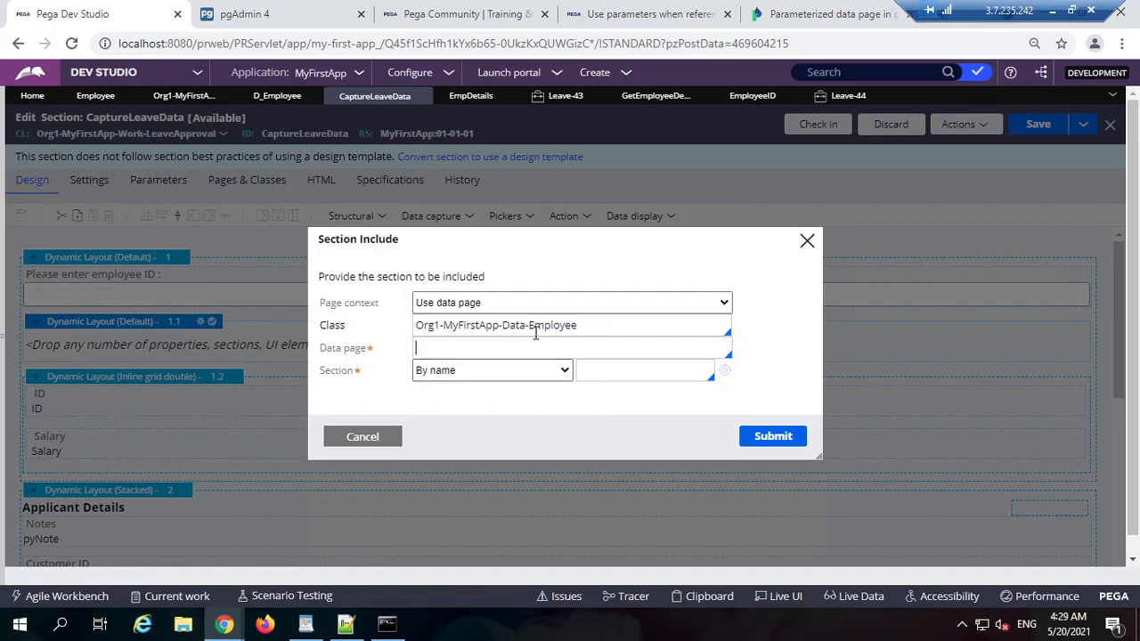
Step: Choose D_Employee as the data page, passing .EmployeeID as the ID parameter
{"action": "left_click", "coordinate": [446, 364]}
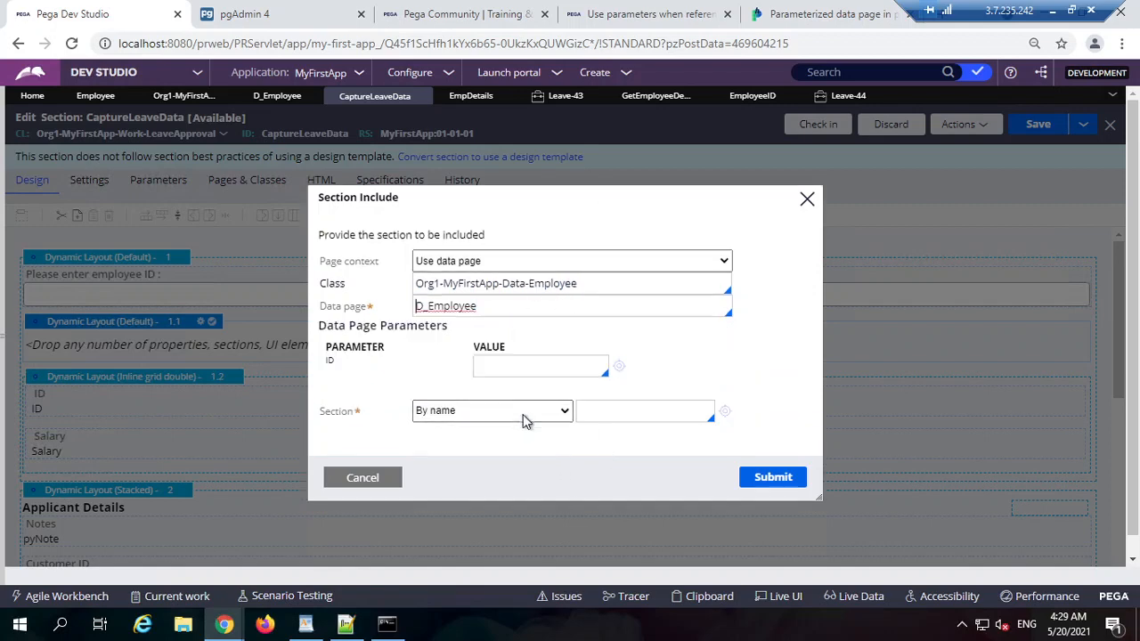
{"action": "type", "text": "."}
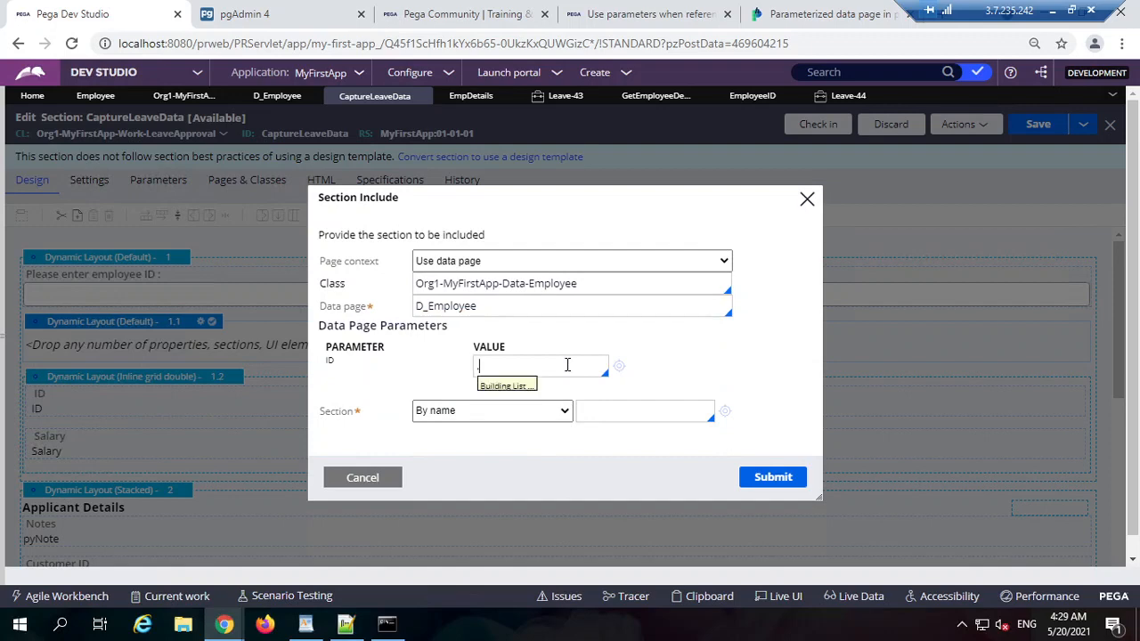
{"action": "type", "text": "e"}
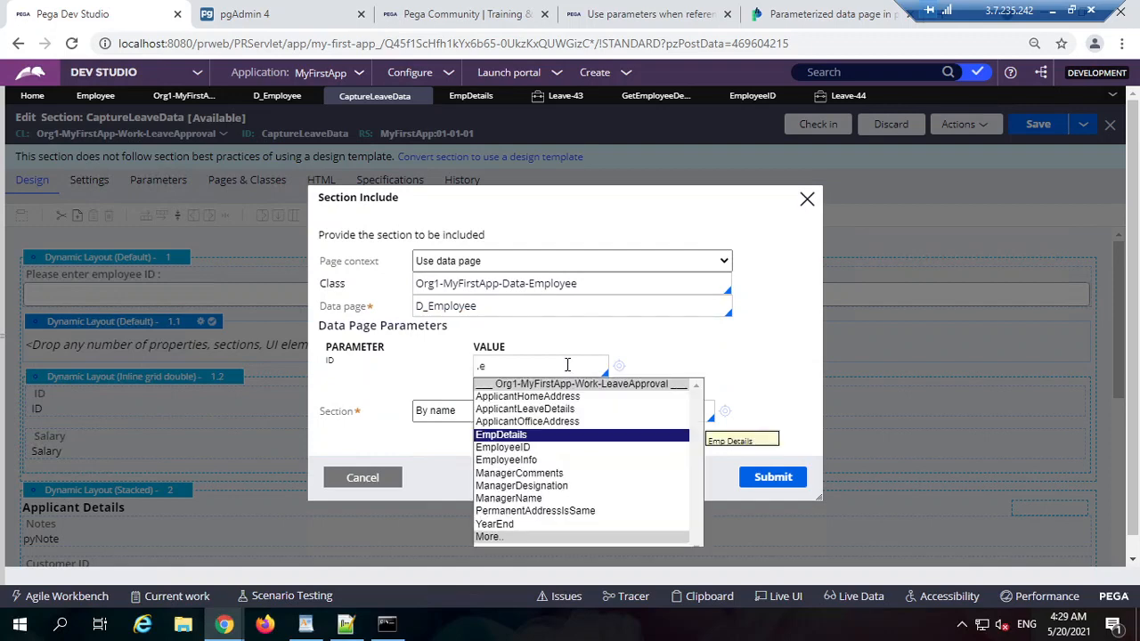
{"action": "key", "text": "Down"}
{"action": "key", "text": "Return"}
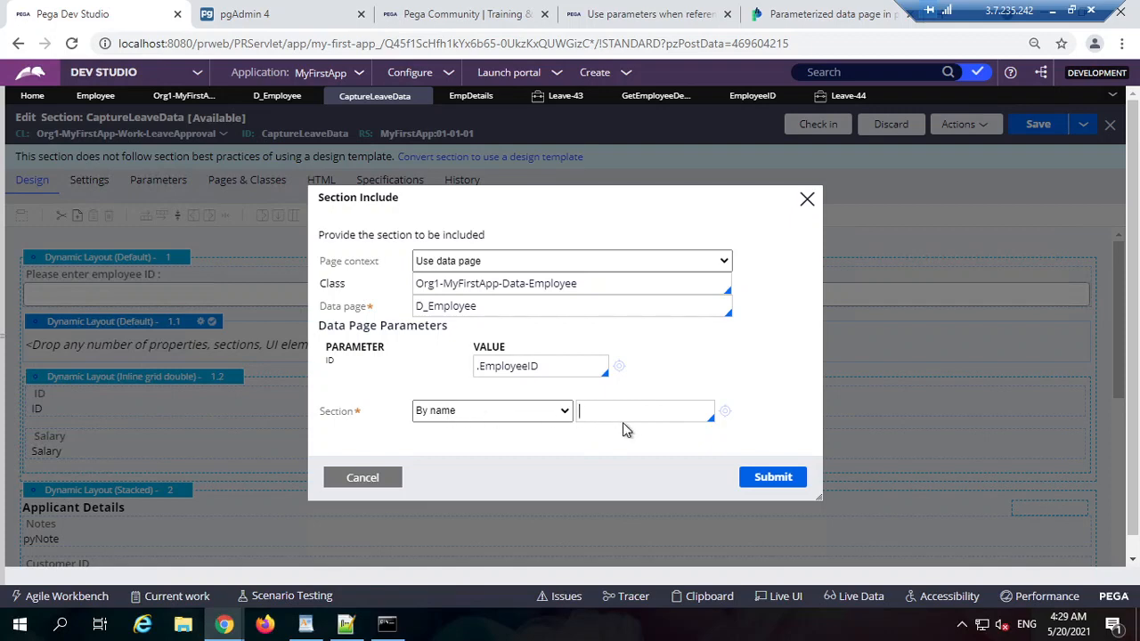
Step: Create and open a new section named ShowEmployeeDetails
{"action": "type", "text": "ShowEmployeeDetails"}
{"action": "left_click", "coordinate": [725, 412]}
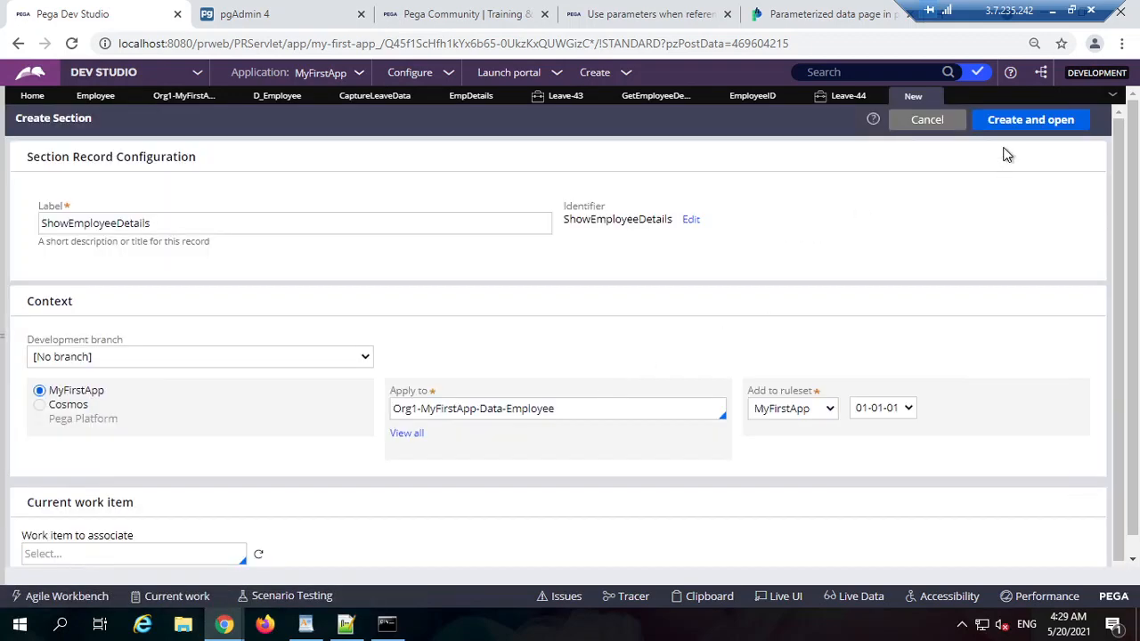
{"action": "left_click", "coordinate": [1026, 124]}
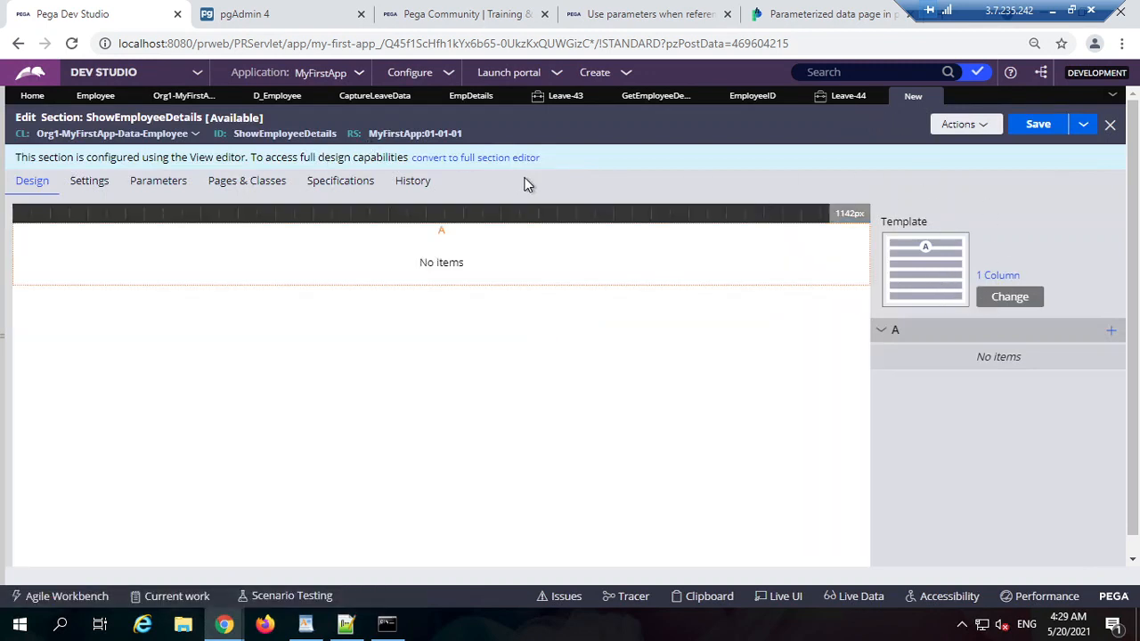
Step: Convert ShowEmployeeDetails to the full section editor, then save and check it out
{"action": "left_click", "coordinate": [513, 159]}
{"action": "left_click", "coordinate": [766, 407]}
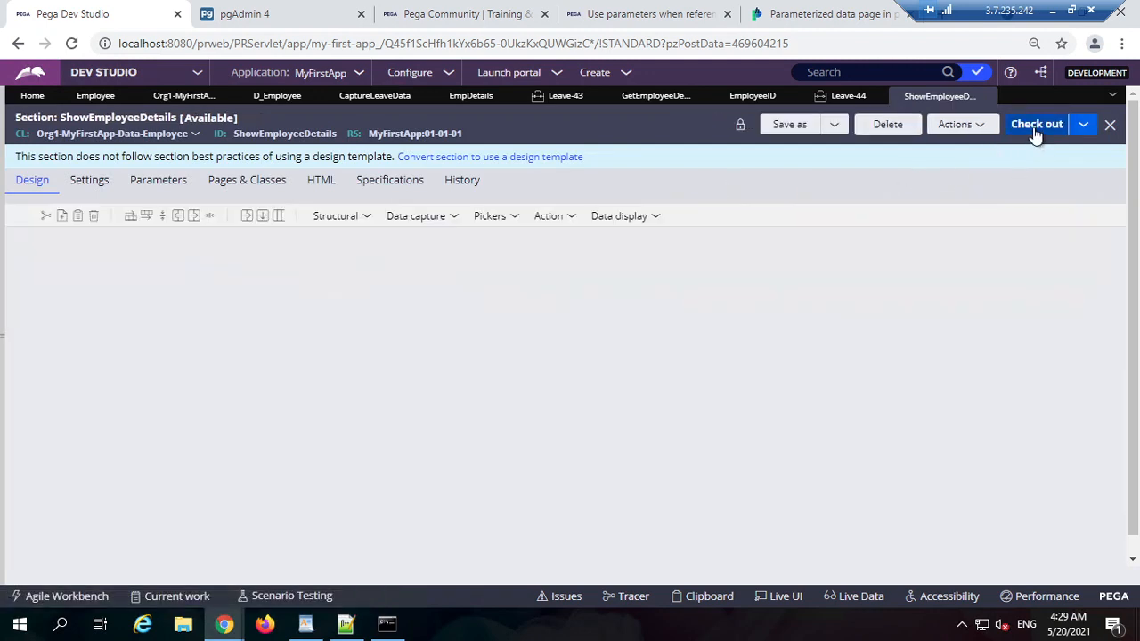
{"action": "left_click", "coordinate": [1035, 128]}
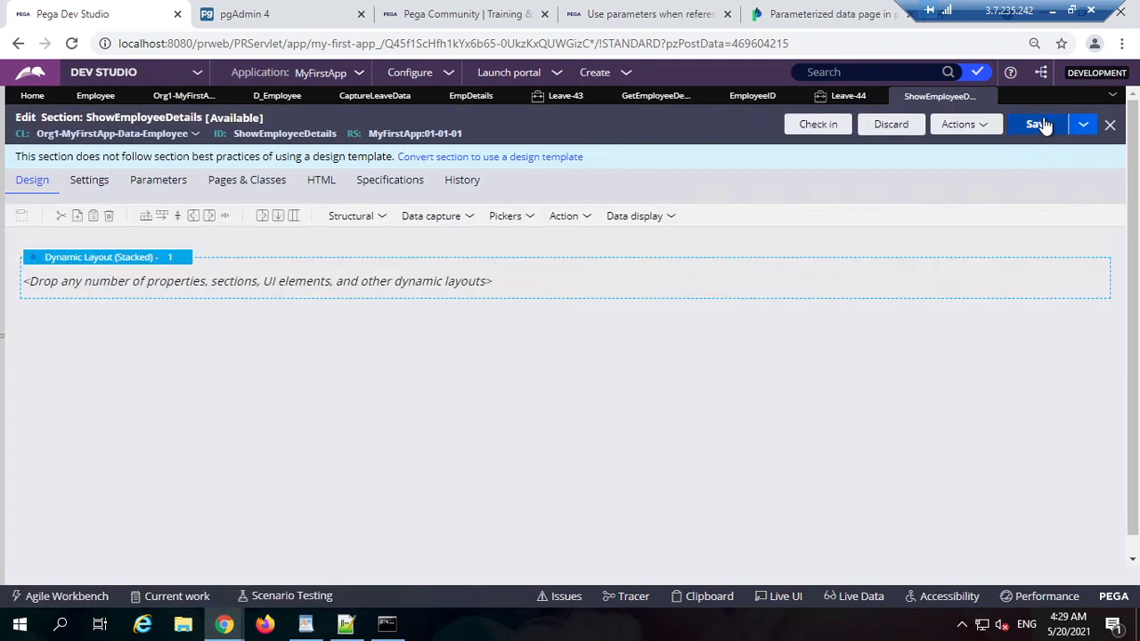
Step: Add a Data capture Text input control into the layout
{"action": "left_click", "coordinate": [377, 216]}
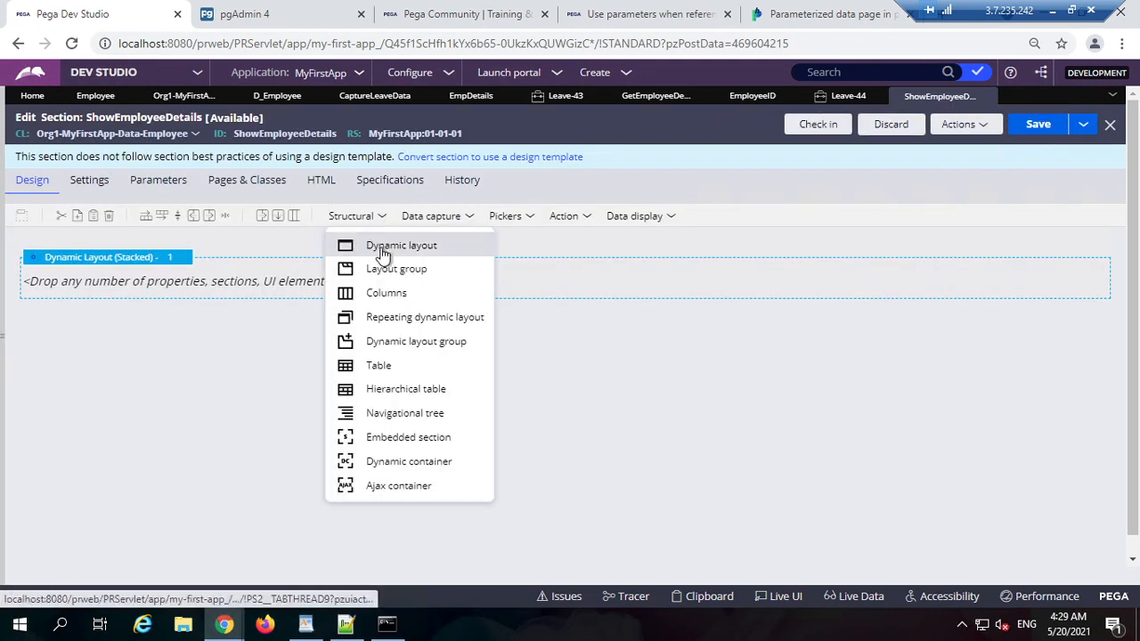
{"action": "left_click", "coordinate": [439, 222]}
{"action": "left_click", "coordinate": [632, 218]}
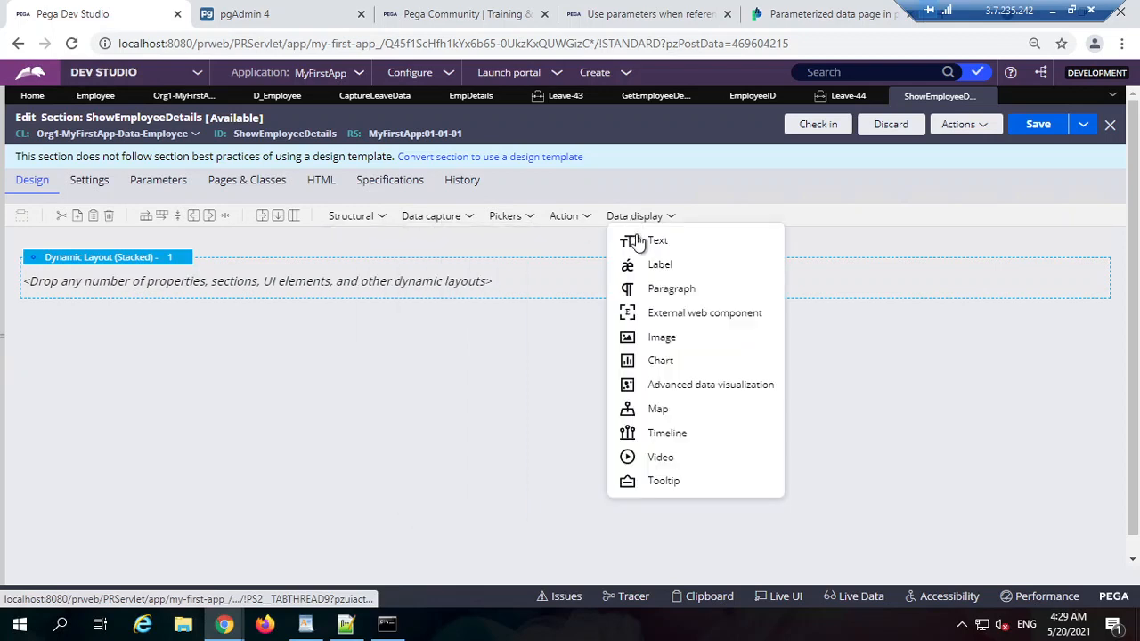
{"action": "left_click", "coordinate": [451, 219]}
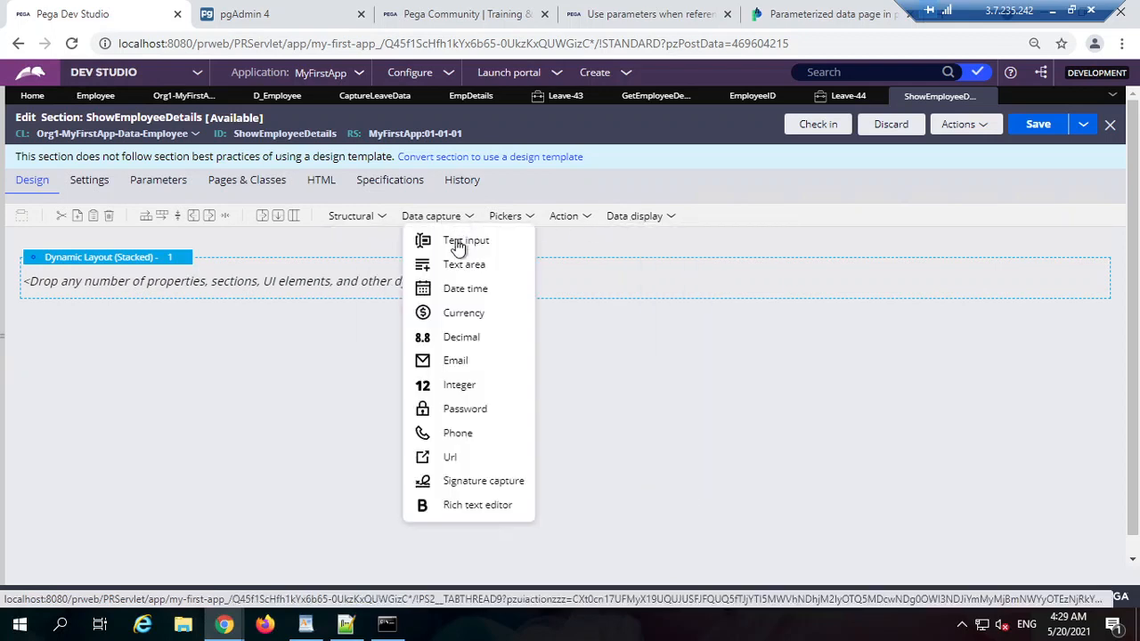
{"action": "left_click_drag", "start_coordinate": [457, 245], "coordinate": [276, 285]}
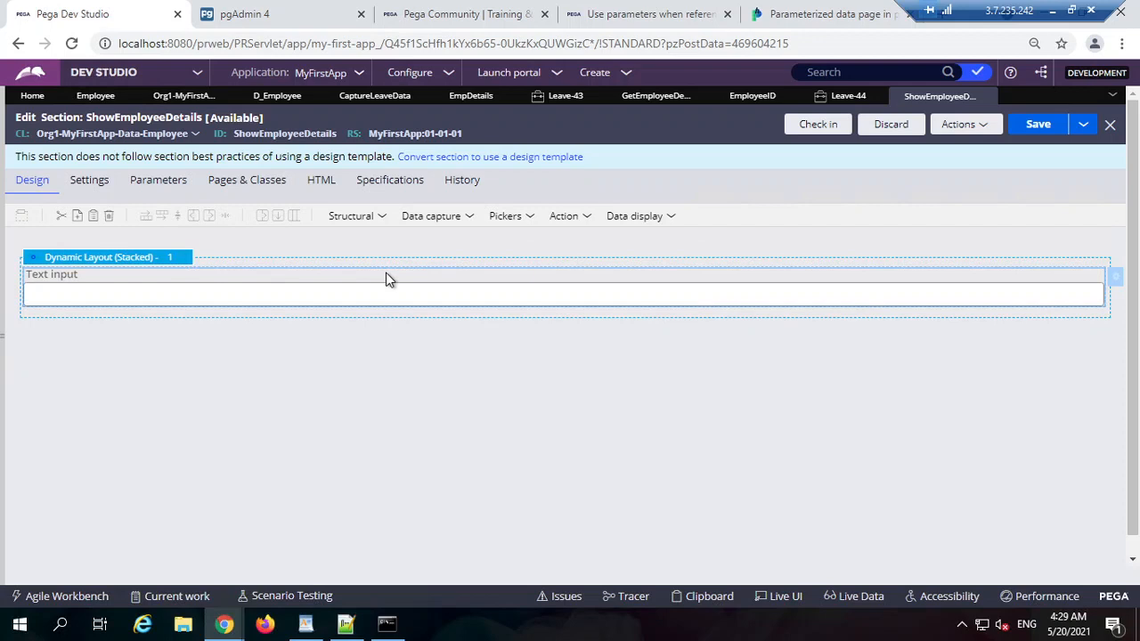
Step: Copy the text input and paste it three more times into the layout
{"action": "left_click", "coordinate": [368, 221]}
{"action": "right_click", "coordinate": [227, 277]}
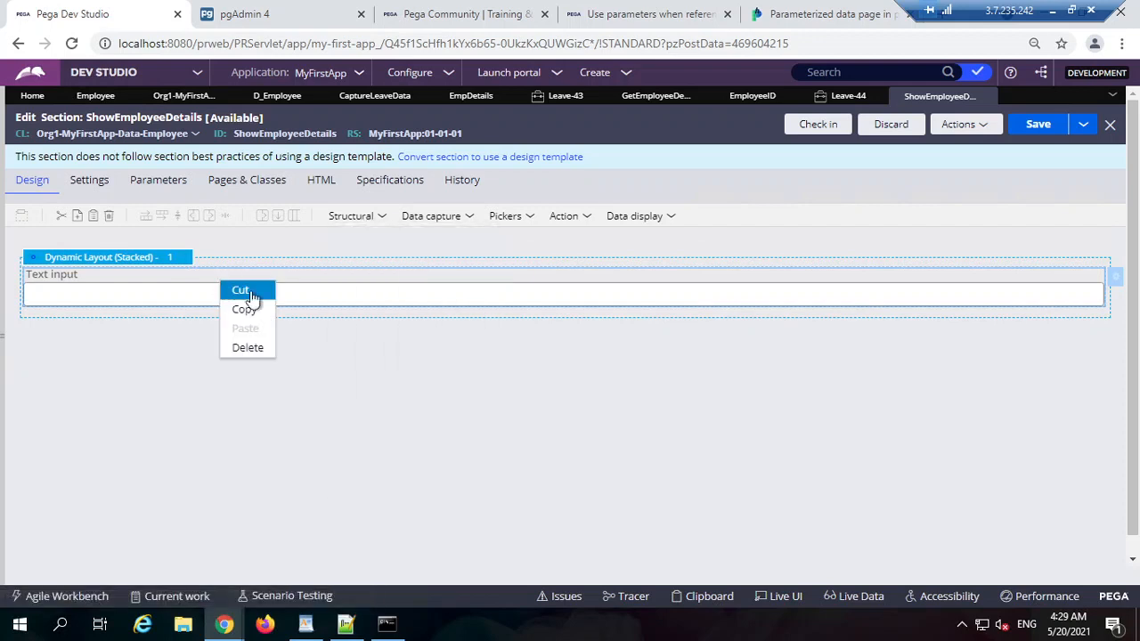
{"action": "left_click", "coordinate": [257, 311]}
{"action": "left_click", "coordinate": [239, 335]}
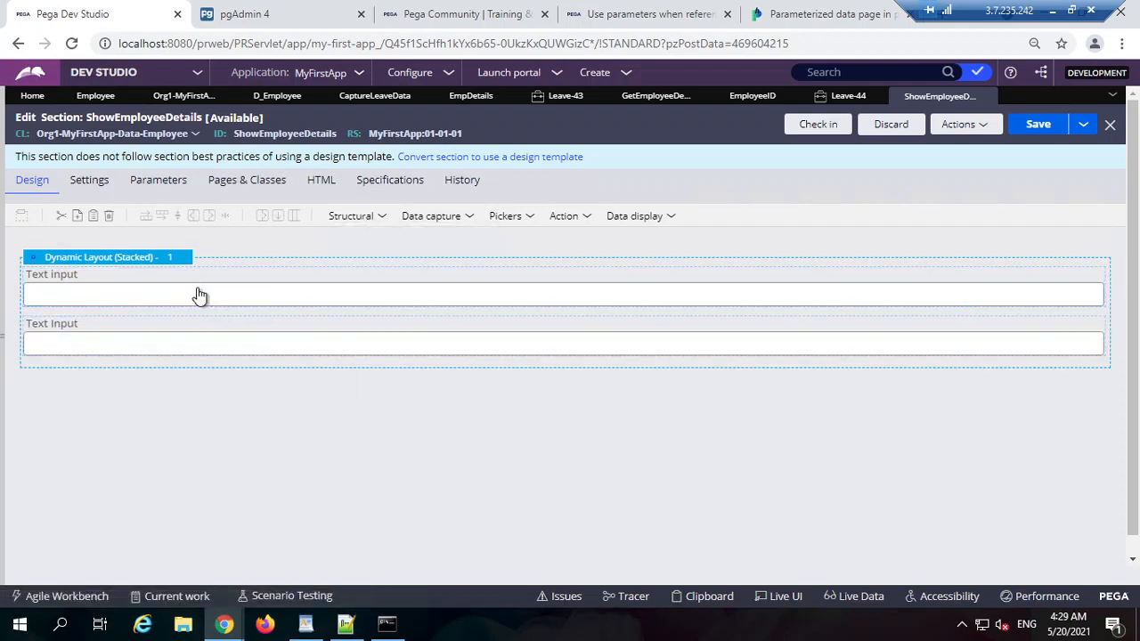
{"action": "right_click", "coordinate": [200, 295]}
{"action": "left_click", "coordinate": [223, 335]}
{"action": "right_click", "coordinate": [176, 294]}
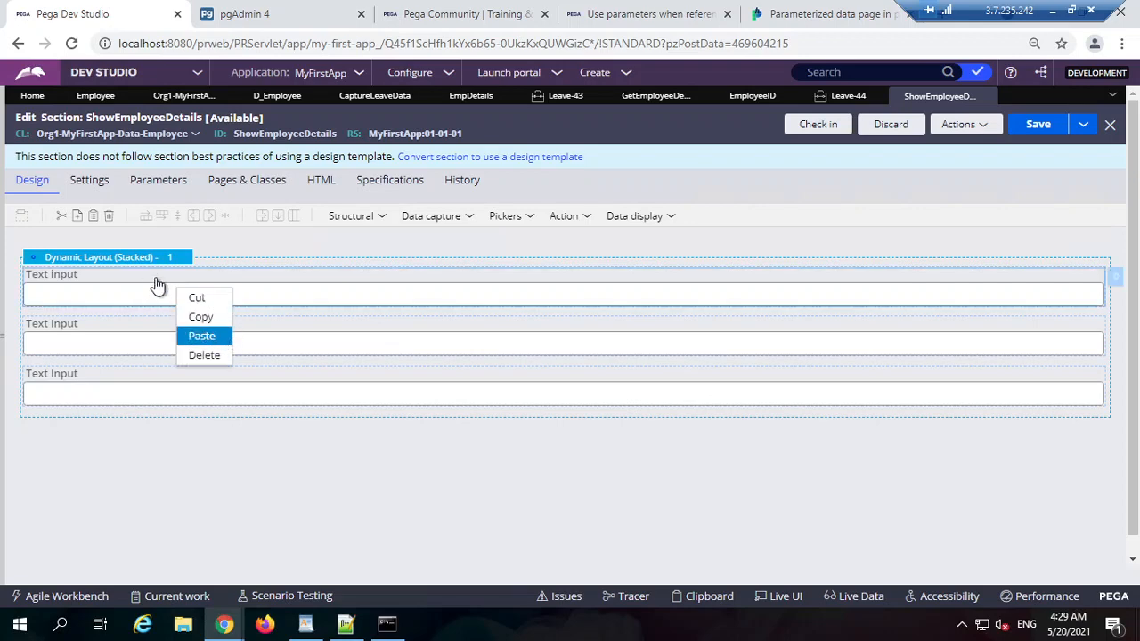
{"action": "left_click", "coordinate": [201, 336]}
Step: Bind the first two fields to .ID and .Contact
{"action": "double_click", "coordinate": [196, 283]}
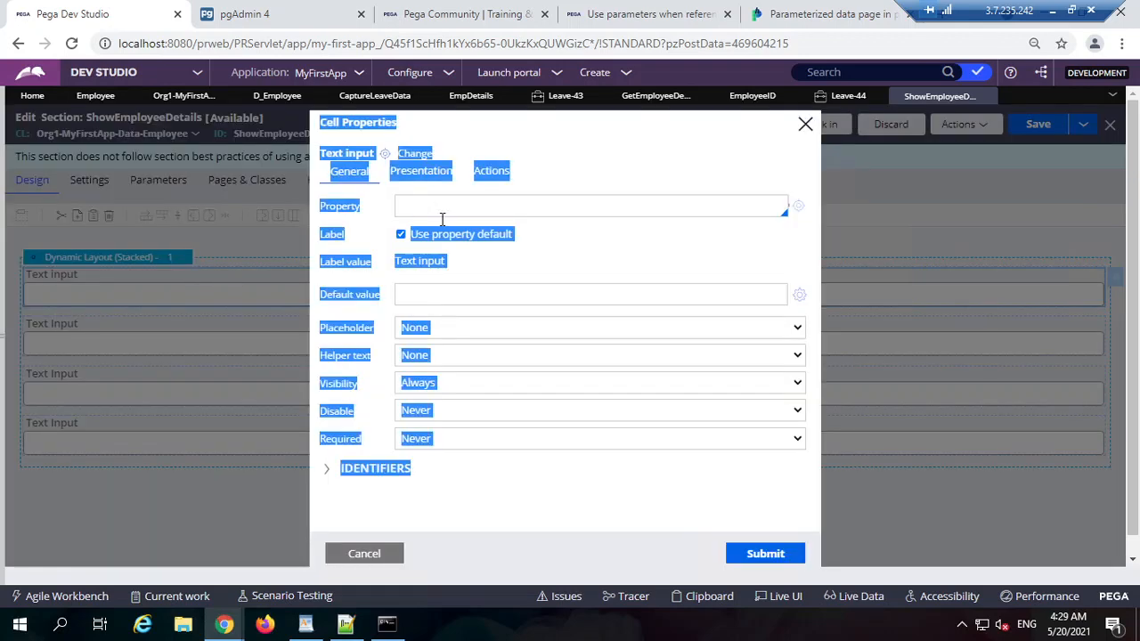
{"action": "left_click", "coordinate": [441, 212]}
{"action": "type", "text": "."}
{"action": "key", "text": "Down"}
{"action": "key", "text": "Down"}
{"action": "key", "text": "Down"}
{"action": "key", "text": "Down"}
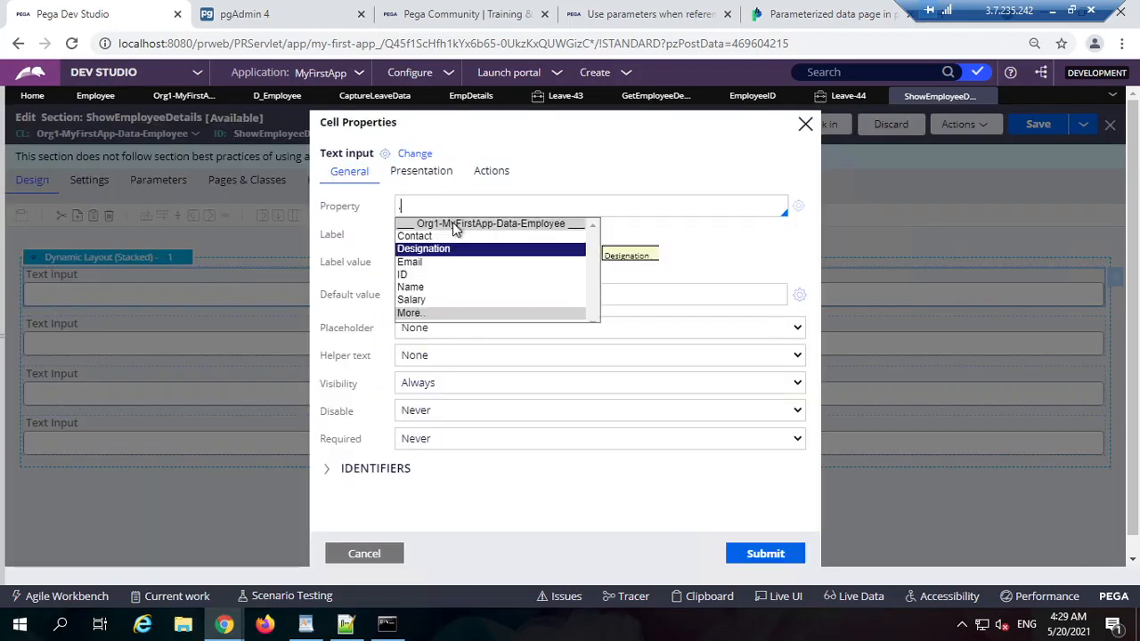
{"action": "key", "text": "Return"}
{"action": "left_click", "coordinate": [754, 555]}
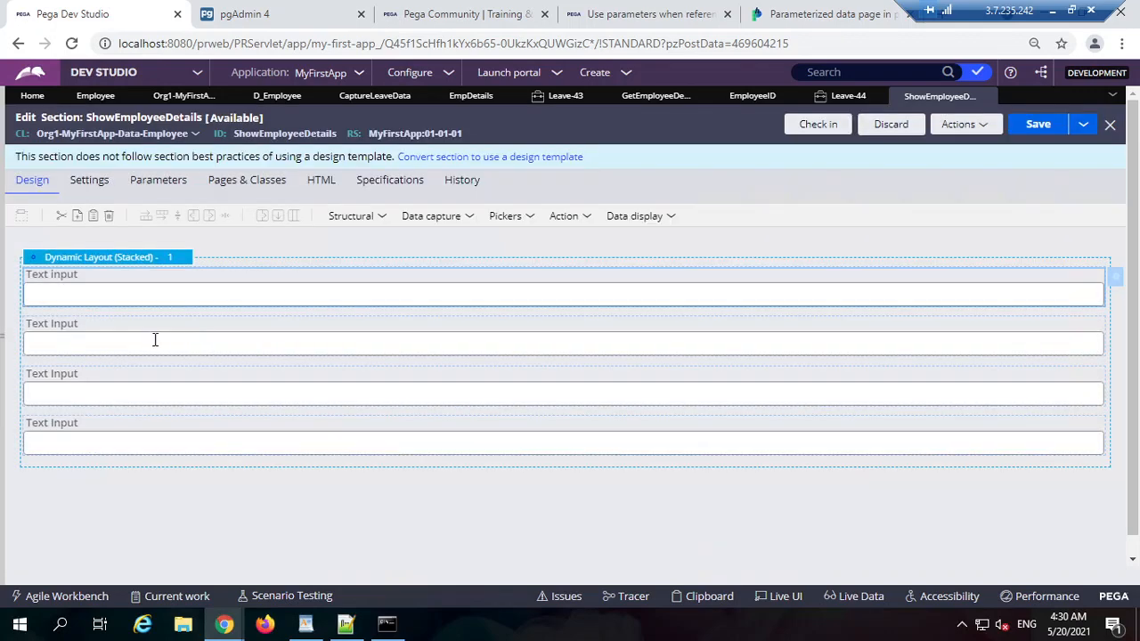
{"action": "left_click", "coordinate": [147, 338]}
{"action": "double_click", "coordinate": [148, 338]}
{"action": "left_click", "coordinate": [472, 207]}
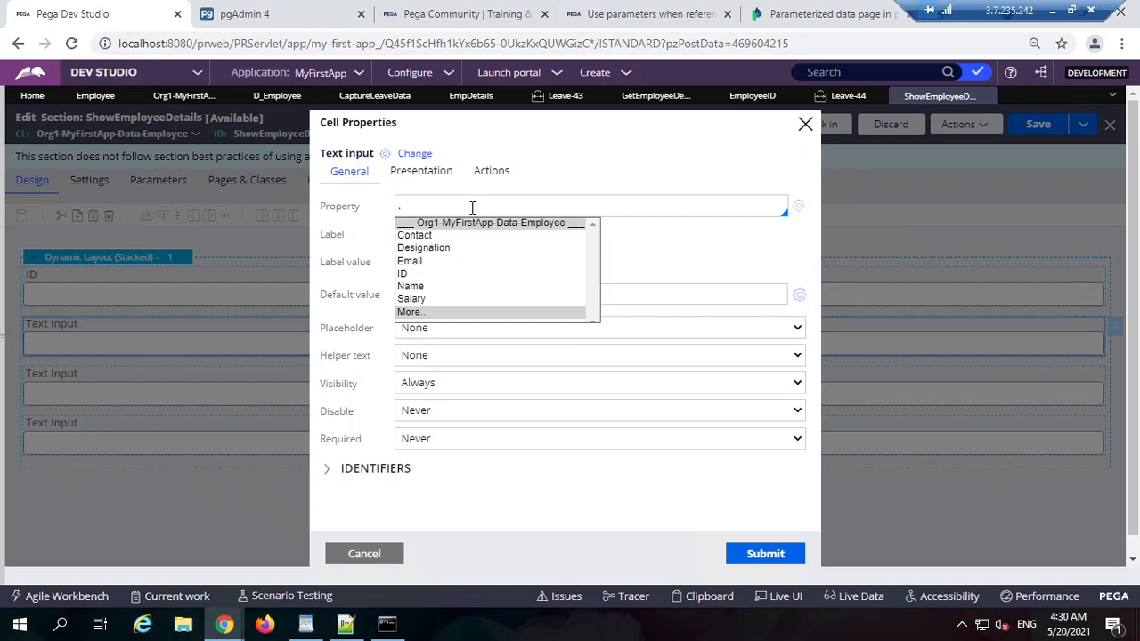
{"action": "key", "text": "Down"}
{"action": "key", "text": "Return"}
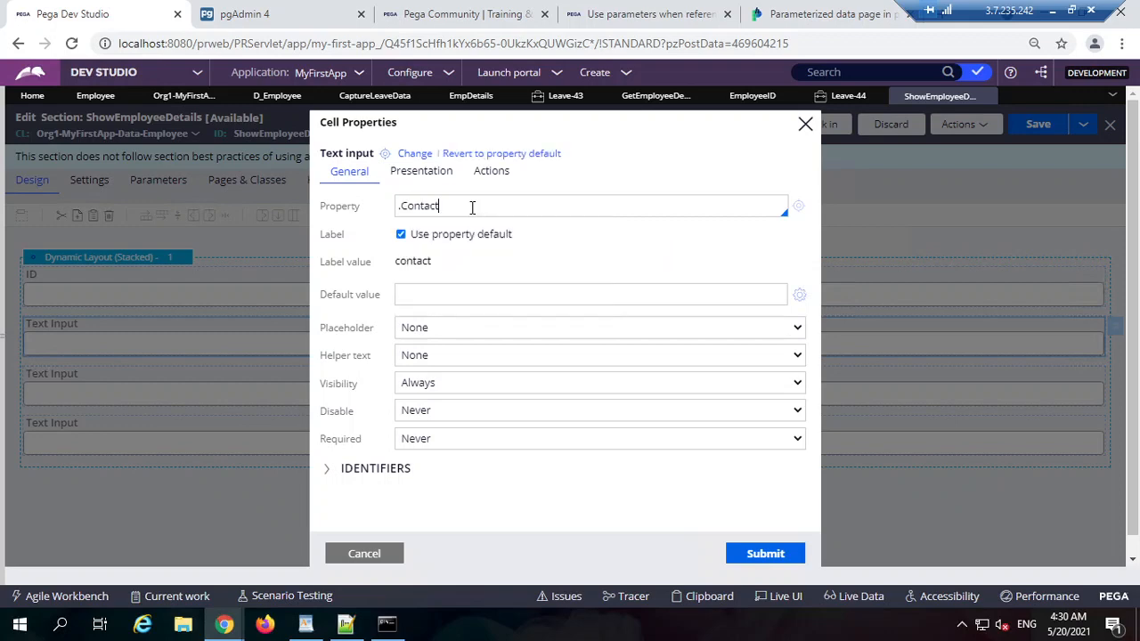
{"action": "left_click", "coordinate": [765, 554]}
Step: Bind the third and fourth fields to .Email and .Salary, then save the section
{"action": "double_click", "coordinate": [178, 387]}
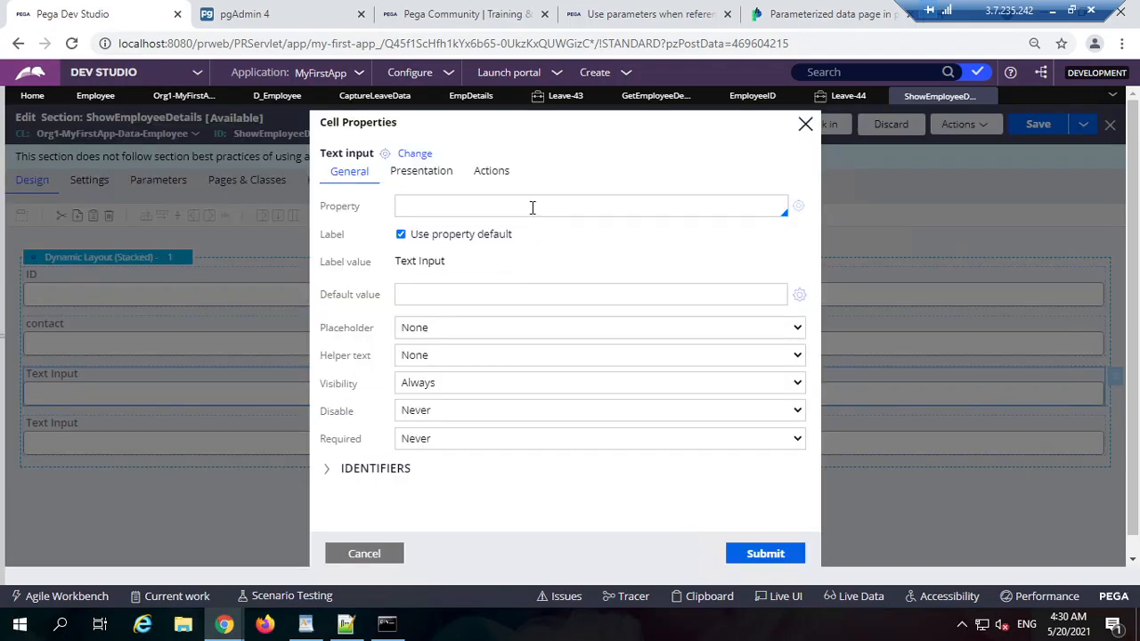
{"action": "type", "text": ".e"}
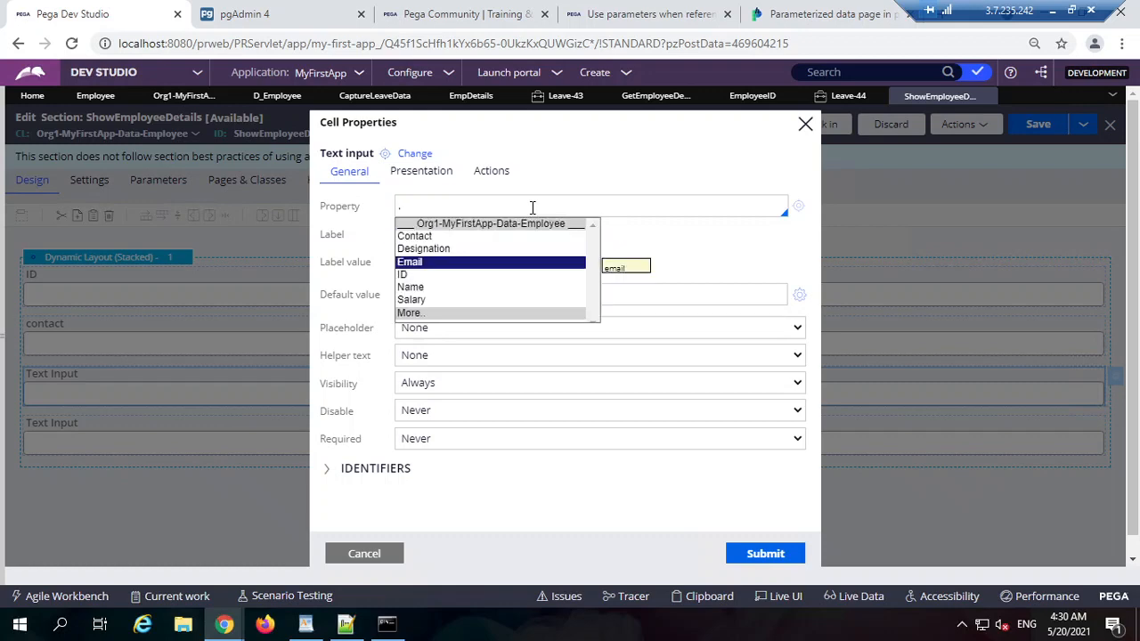
{"action": "key", "text": "Return"}
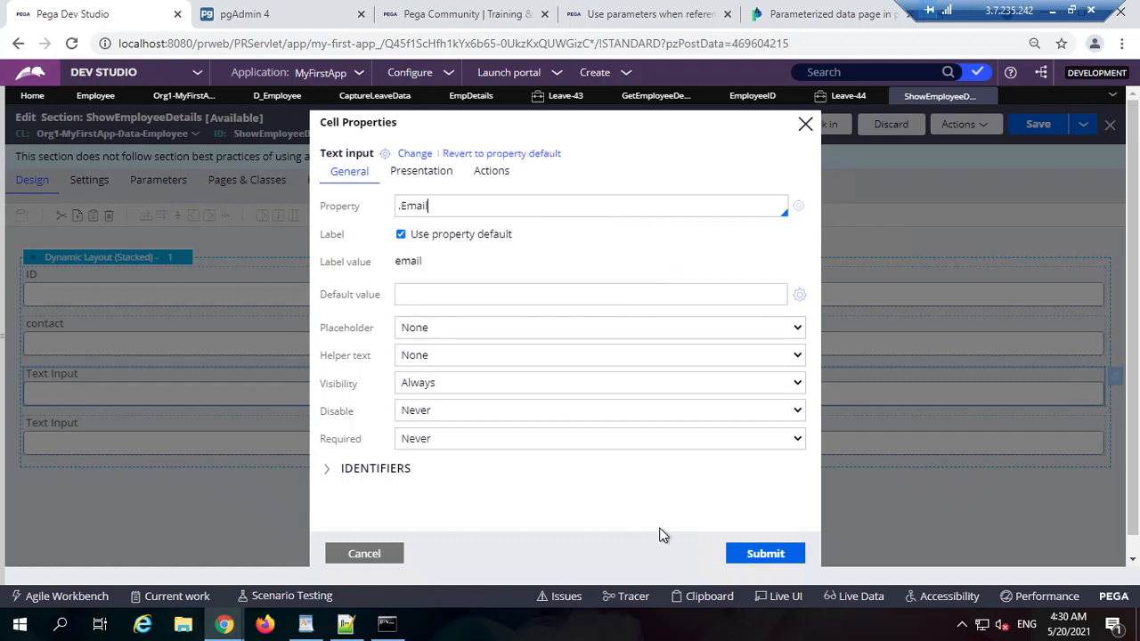
{"action": "left_click", "coordinate": [753, 557]}
{"action": "left_click", "coordinate": [244, 441]}
{"action": "double_click", "coordinate": [242, 435]}
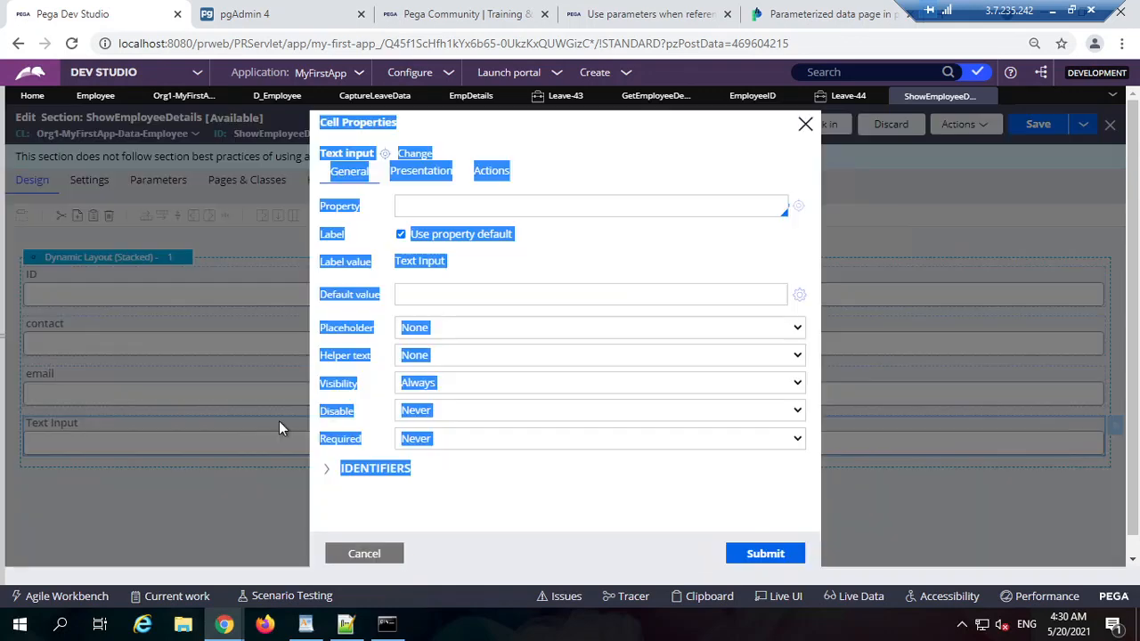
{"action": "type", "text": "."}
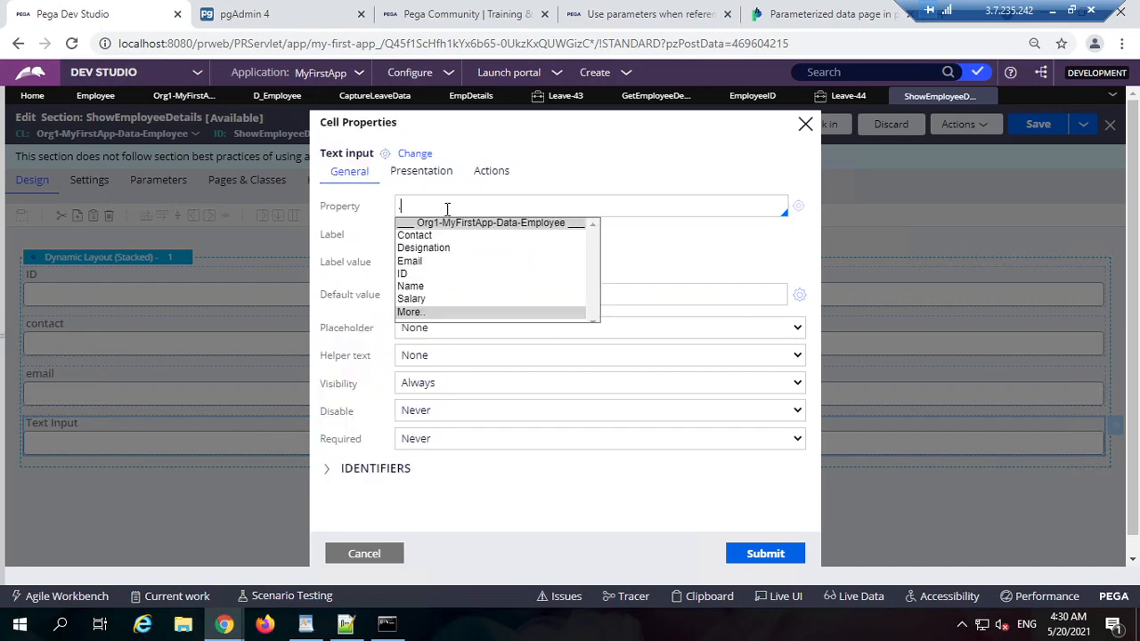
{"action": "key", "text": "Return"}
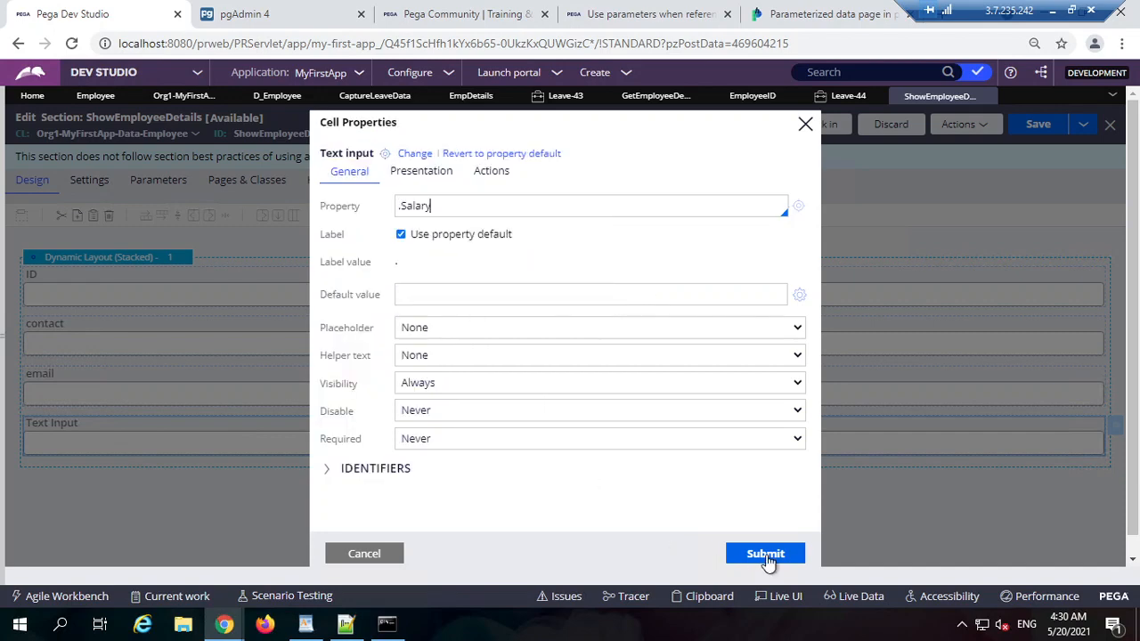
{"action": "left_click", "coordinate": [765, 554]}
{"action": "left_click", "coordinate": [1032, 126]}
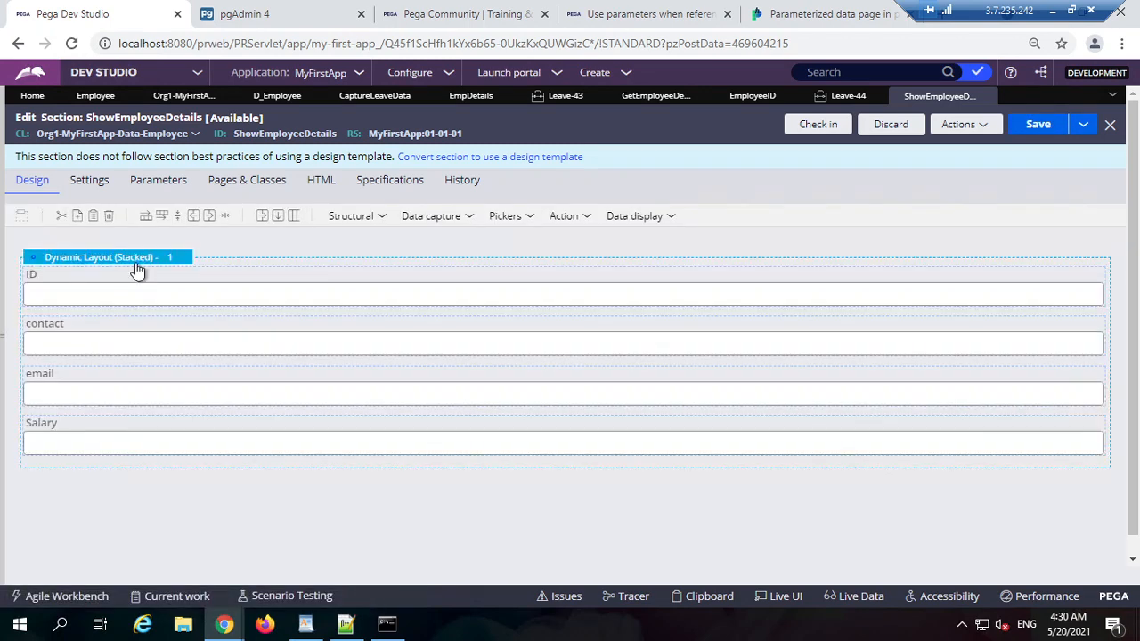
Step: Set the layout format to Inline grid double, save, and view the GetEmployeeDetails data transform
{"action": "left_click", "coordinate": [192, 258]}
{"action": "left_click", "coordinate": [498, 188]}
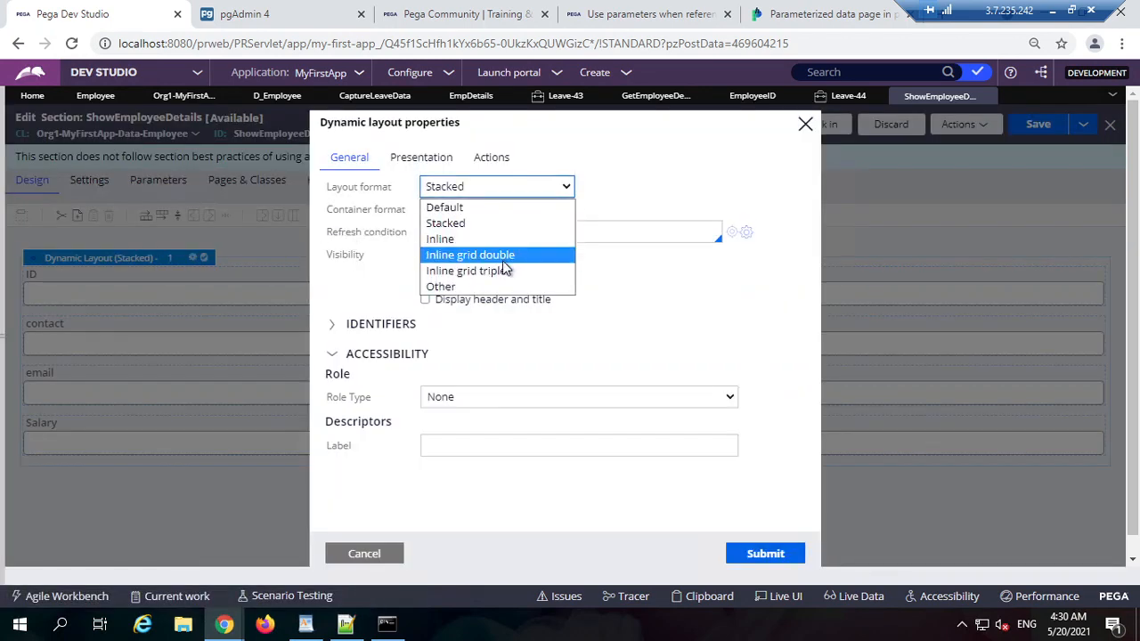
{"action": "left_click", "coordinate": [501, 257]}
{"action": "left_click", "coordinate": [759, 556]}
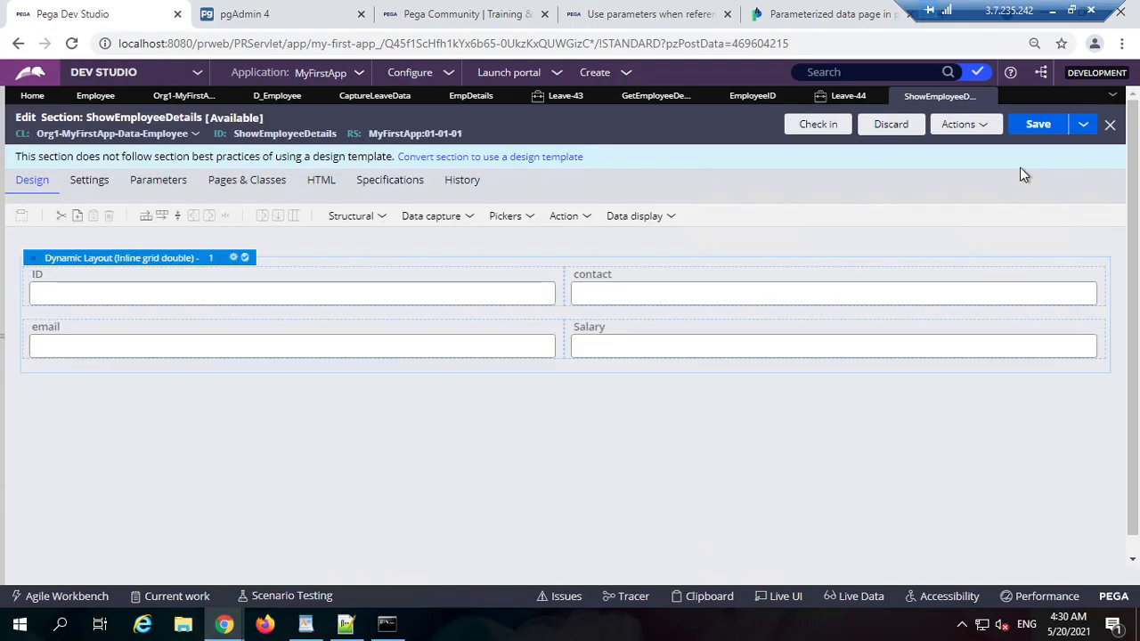
{"action": "left_click", "coordinate": [1035, 124]}
{"action": "left_click", "coordinate": [653, 95]}
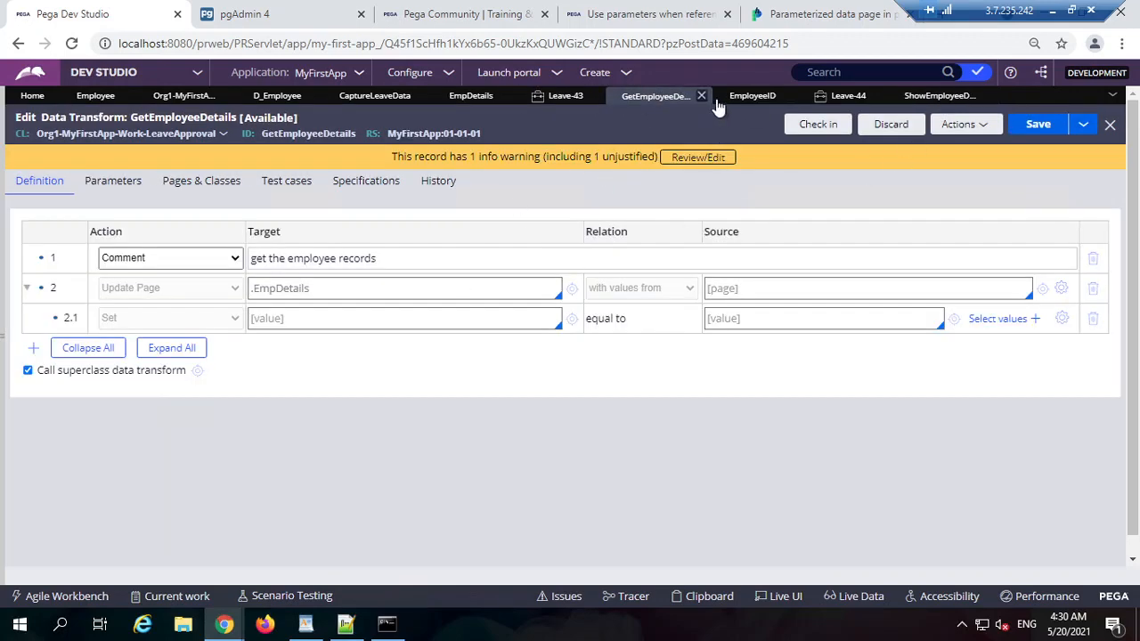
{"action": "left_click", "coordinate": [752, 95]}
Step: Return to CaptureLeaveData, confirm the ShowEmployeeDetails include, and save the section
{"action": "left_click", "coordinate": [480, 105]}
{"action": "left_click", "coordinate": [365, 97]}
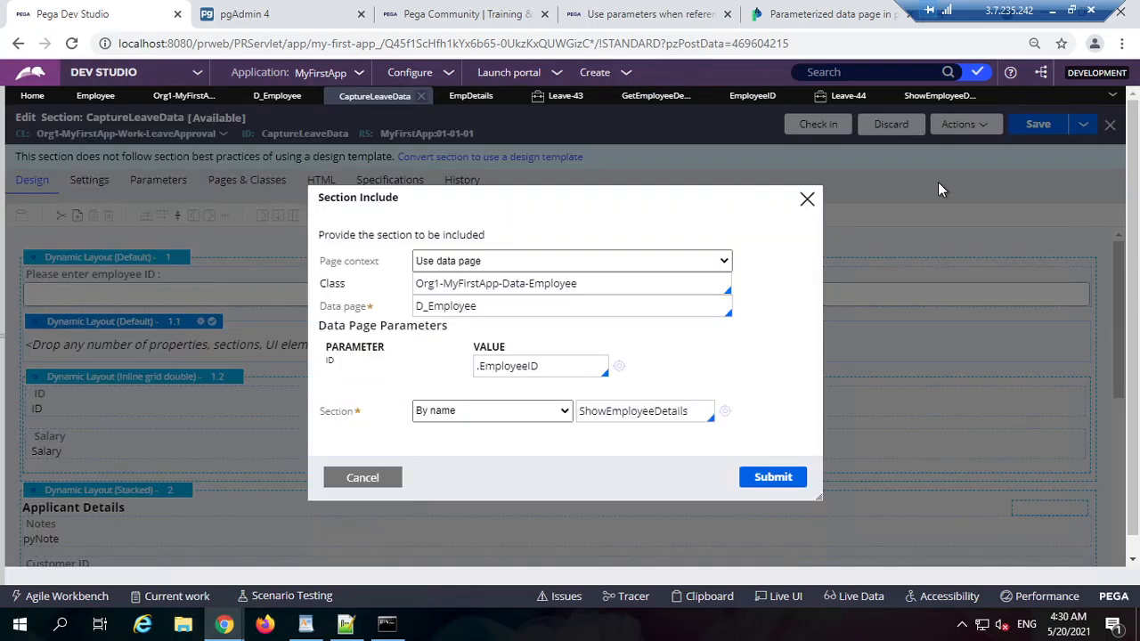
{"action": "left_click", "coordinate": [769, 478]}
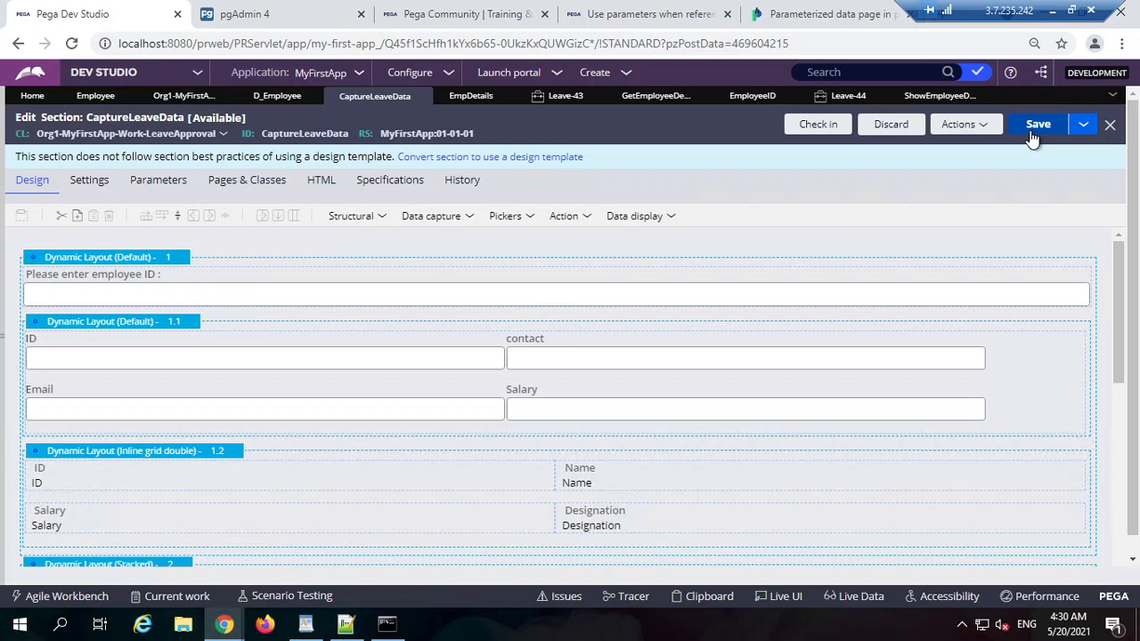
{"action": "left_click", "coordinate": [1033, 129]}
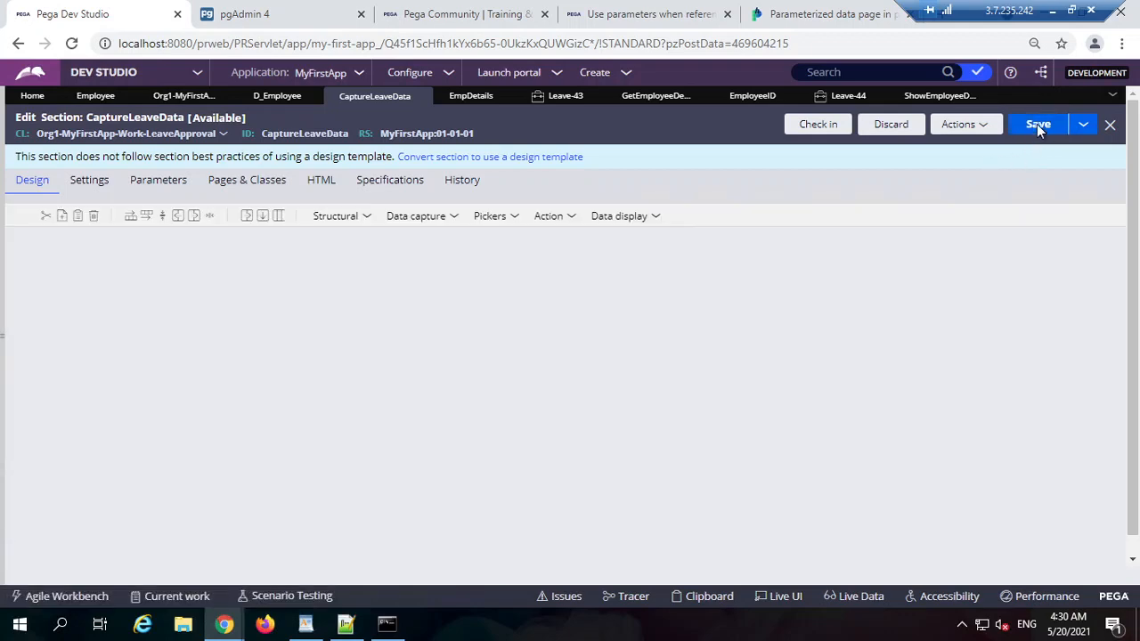
{"action": "left_click", "coordinate": [1033, 128]}
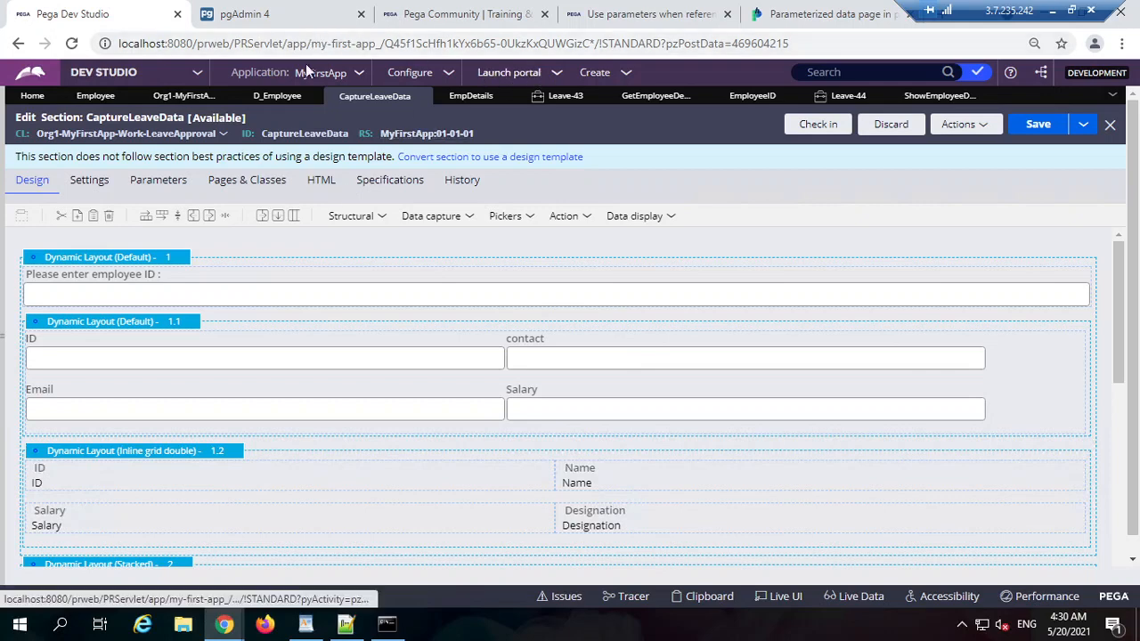
Step: Start a new Leave Approval case
{"action": "left_click", "coordinate": [595, 73]}
{"action": "mouse_move", "coordinate": [623, 98]}
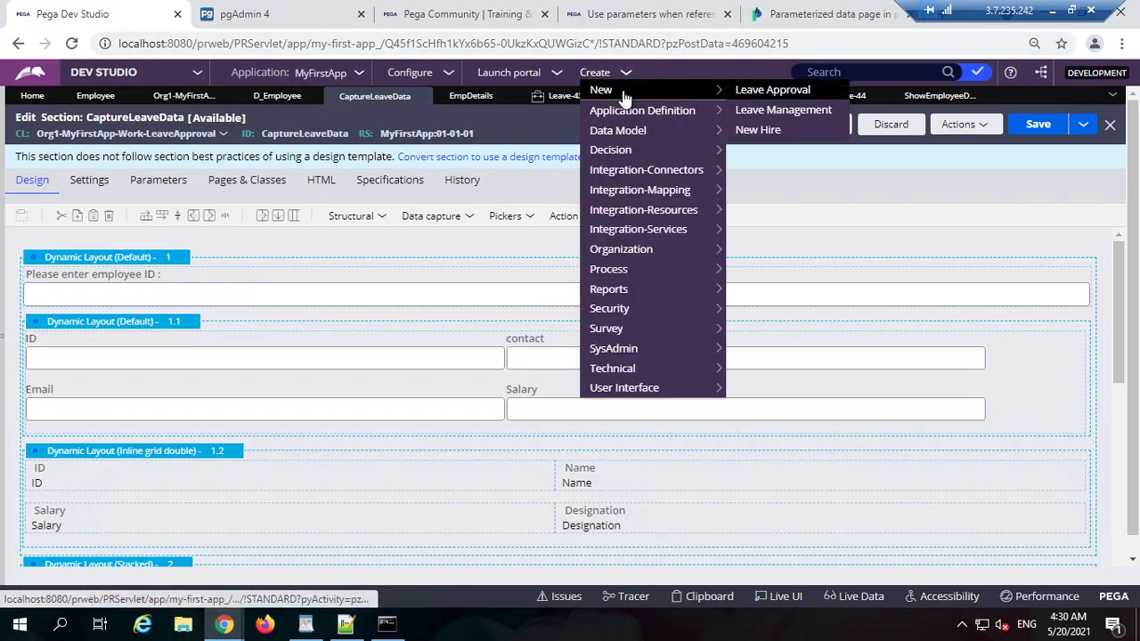
{"action": "left_click", "coordinate": [771, 90]}
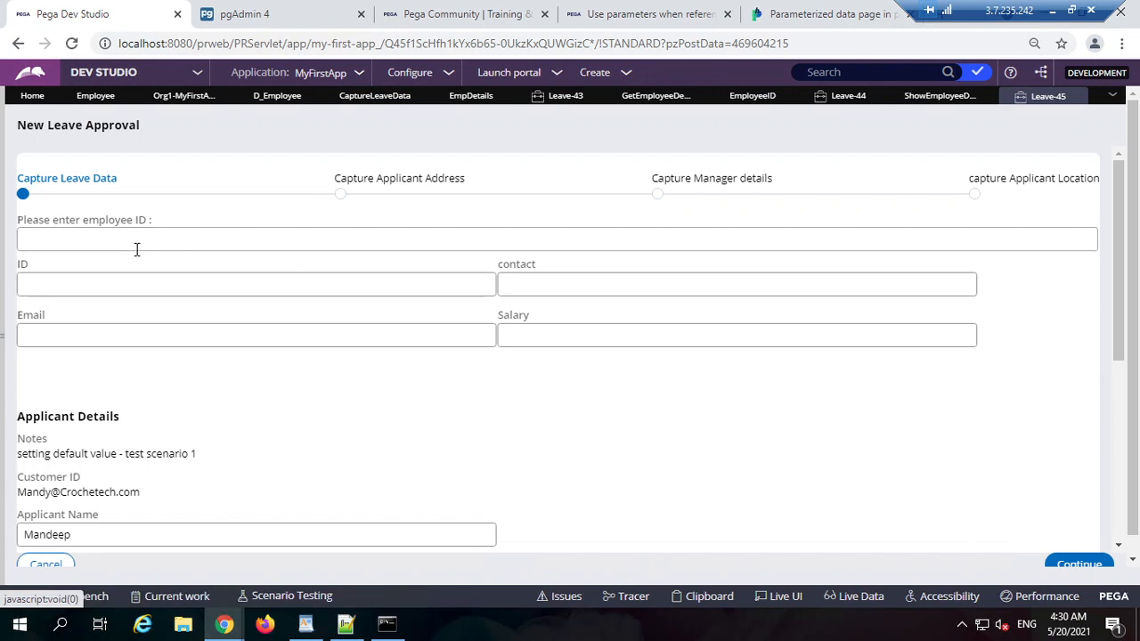
Step: Enter employee IDs 1, 2, 2323 and 1 to check the employee details load
{"action": "left_click", "coordinate": [228, 241]}
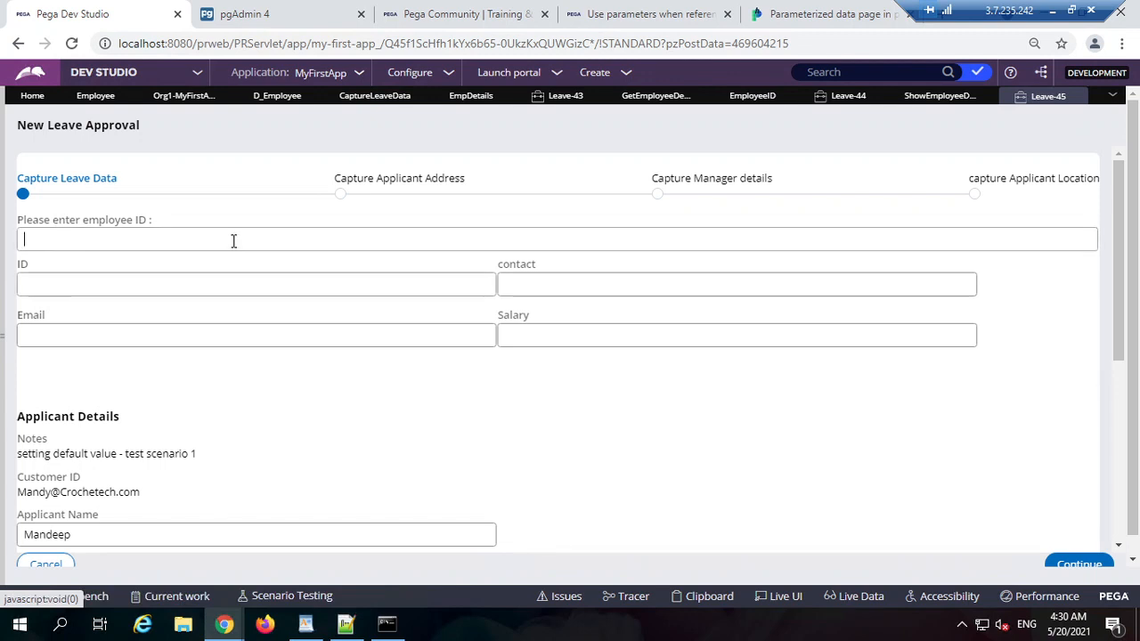
{"action": "type", "text": "1"}
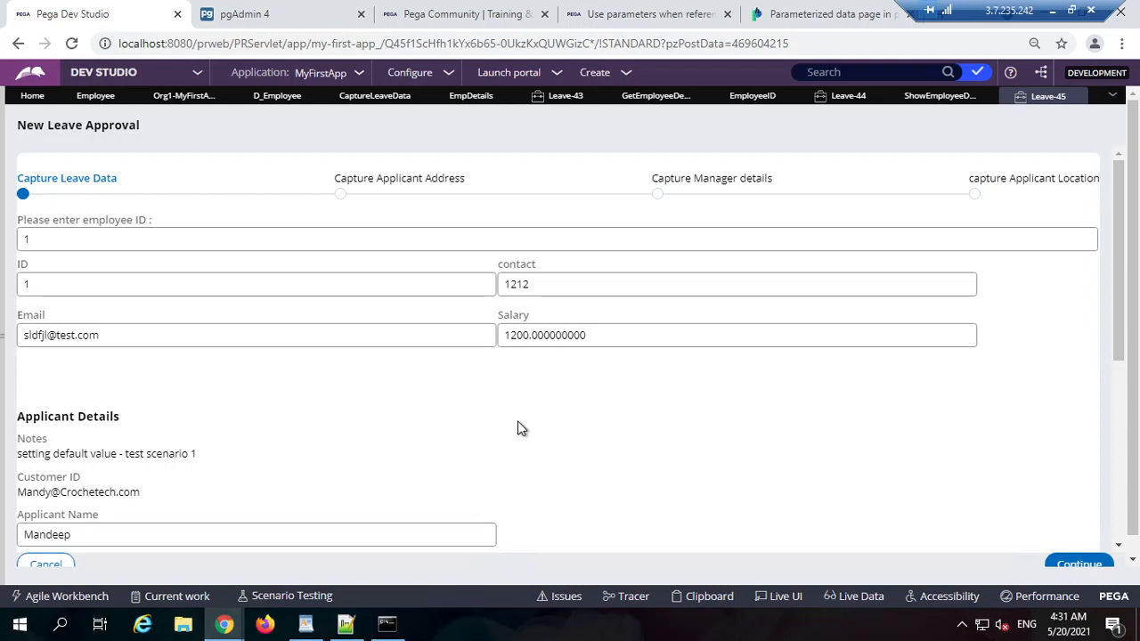
{"action": "left_click", "coordinate": [207, 231]}
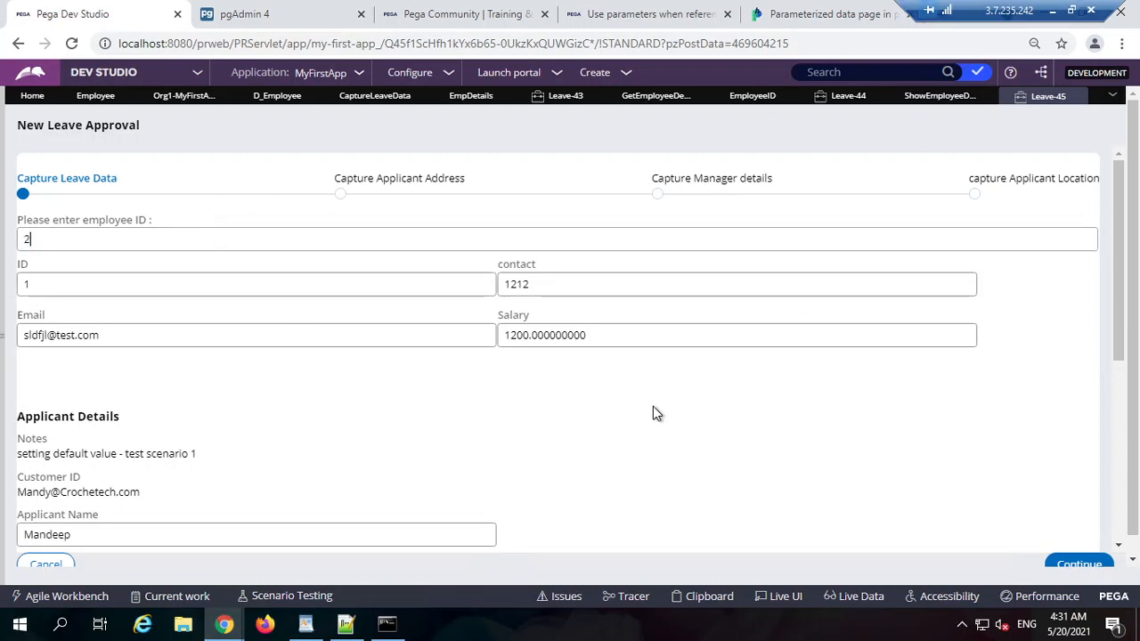
{"action": "left_click", "coordinate": [409, 443]}
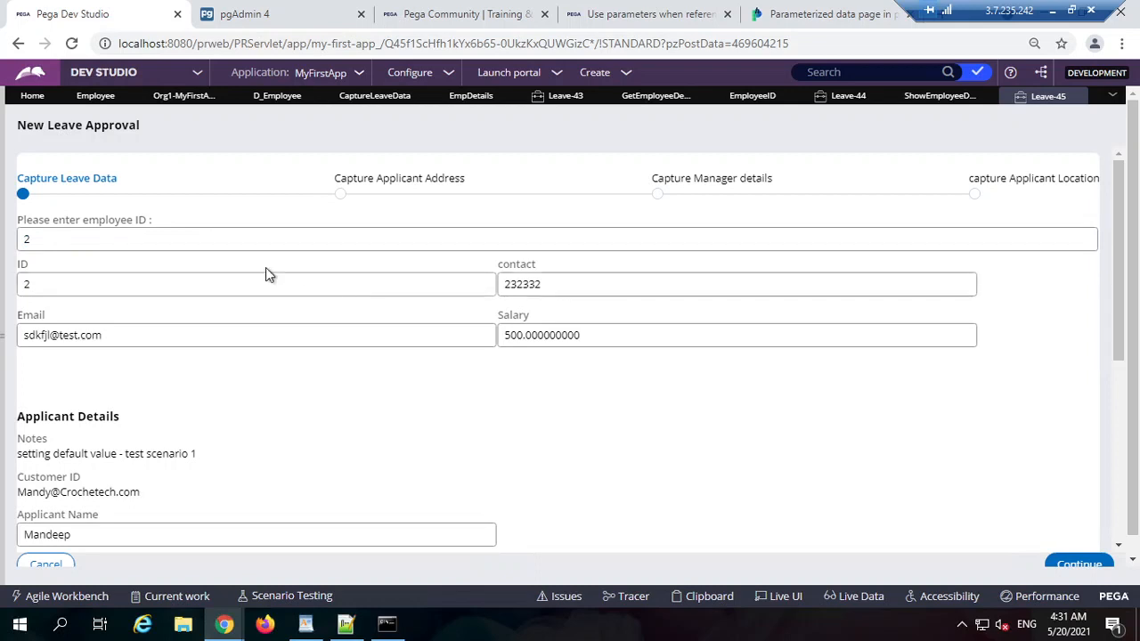
{"action": "left_click", "coordinate": [296, 231]}
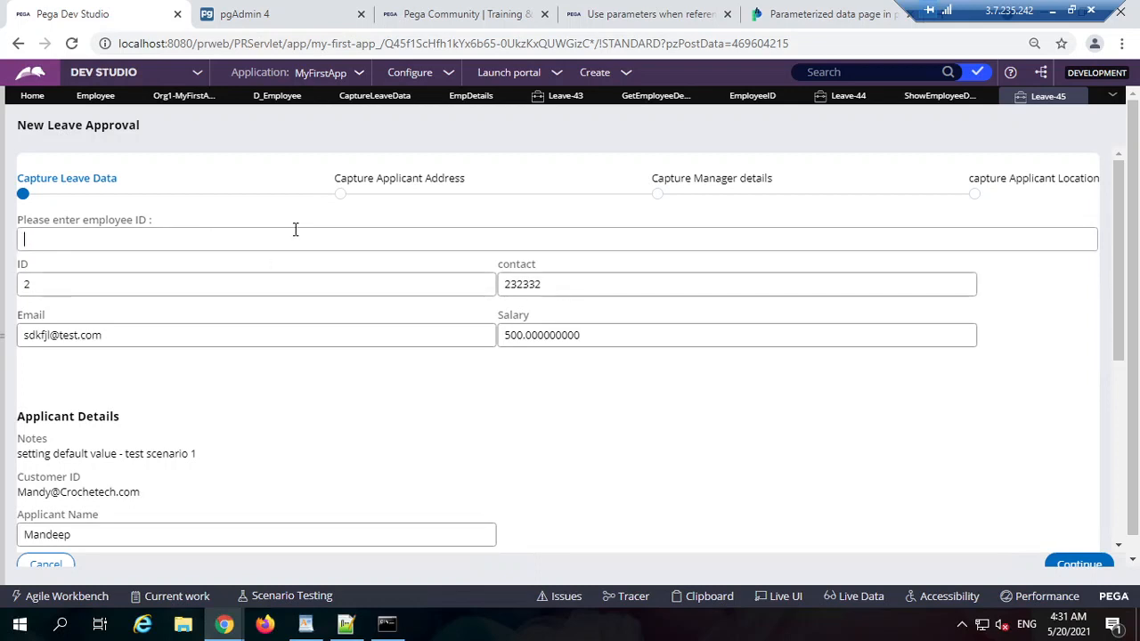
{"action": "type", "text": "2323"}
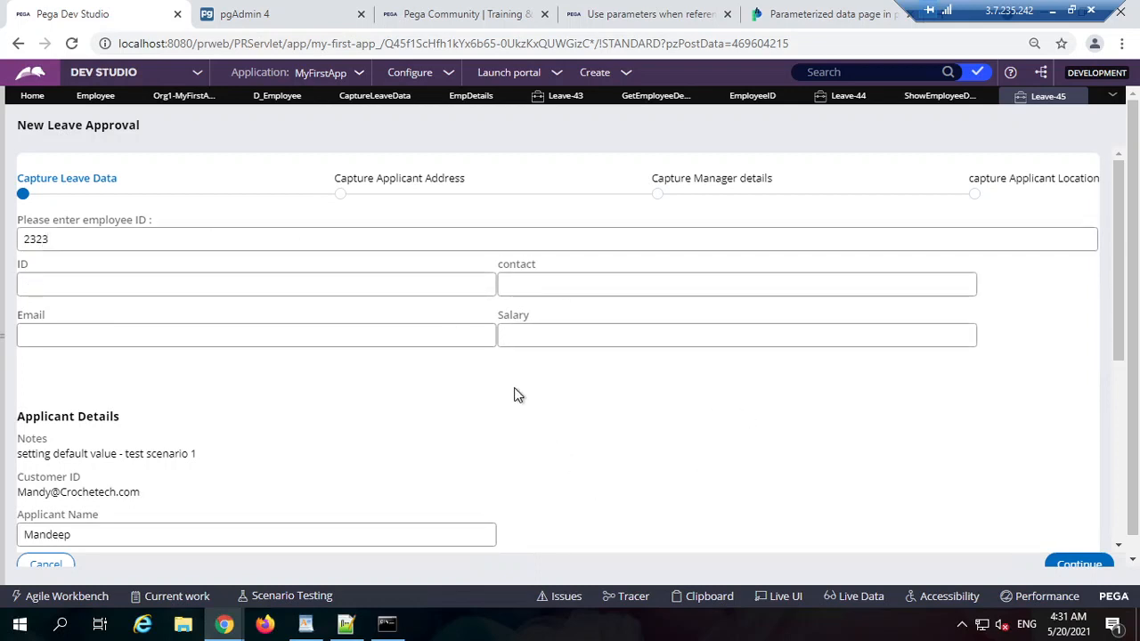
{"action": "double_click", "coordinate": [134, 239]}
{"action": "type", "text": "1"}
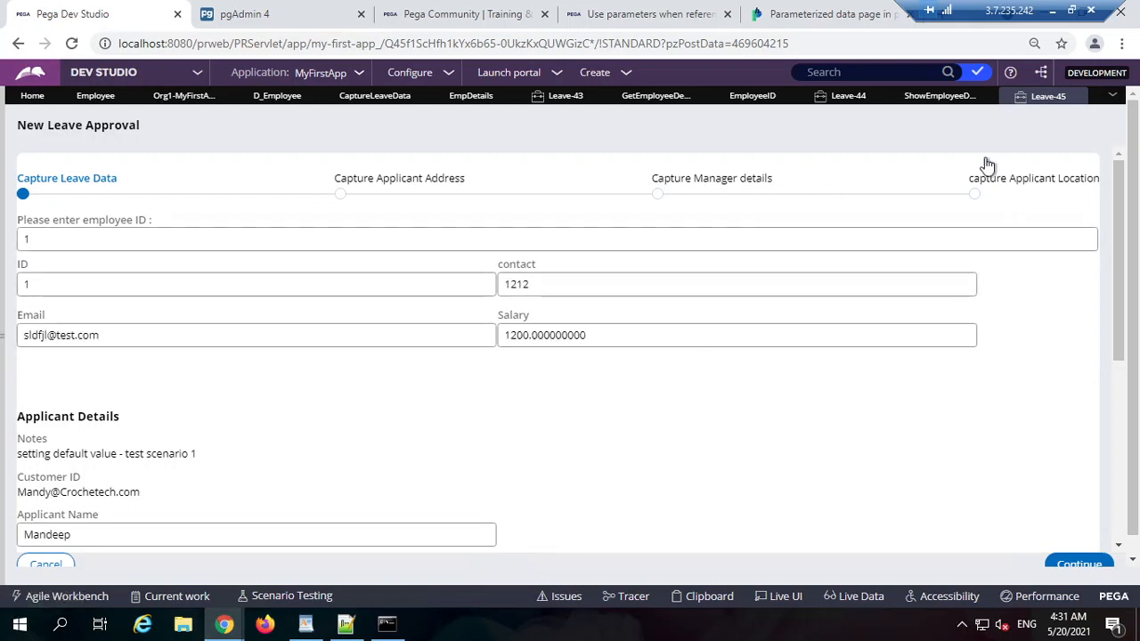
{"action": "left_click", "coordinate": [940, 96]}
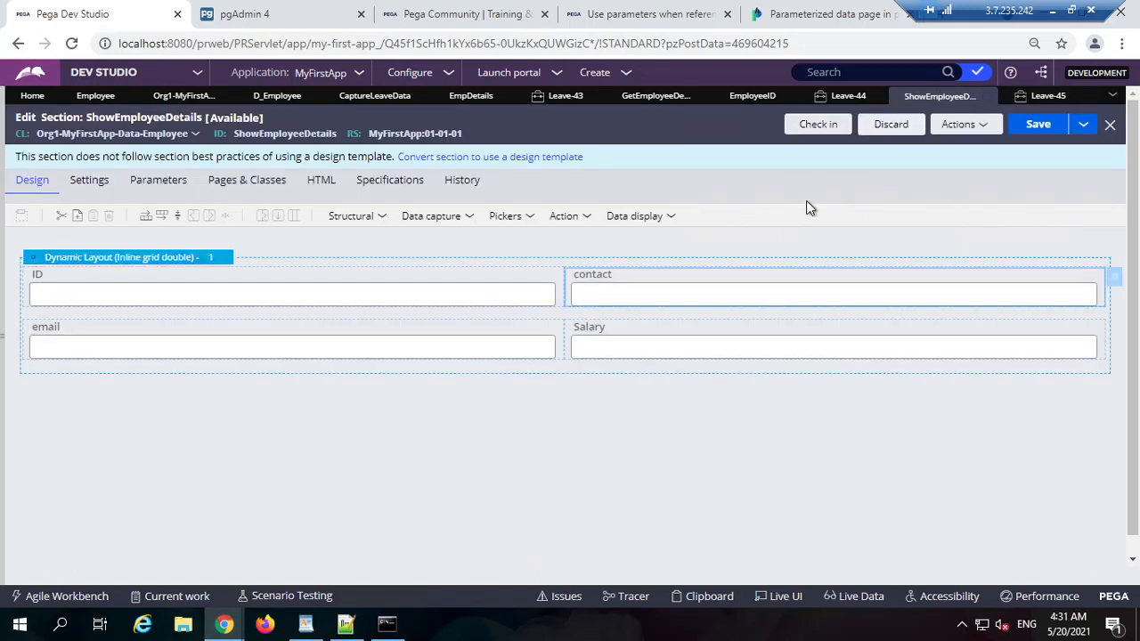
Step: Review the open rule tabs and inspect CaptureLeaveData's ID cell settings without changes
{"action": "left_click", "coordinate": [846, 95]}
{"action": "left_click", "coordinate": [752, 96]}
{"action": "left_click", "coordinate": [659, 96]}
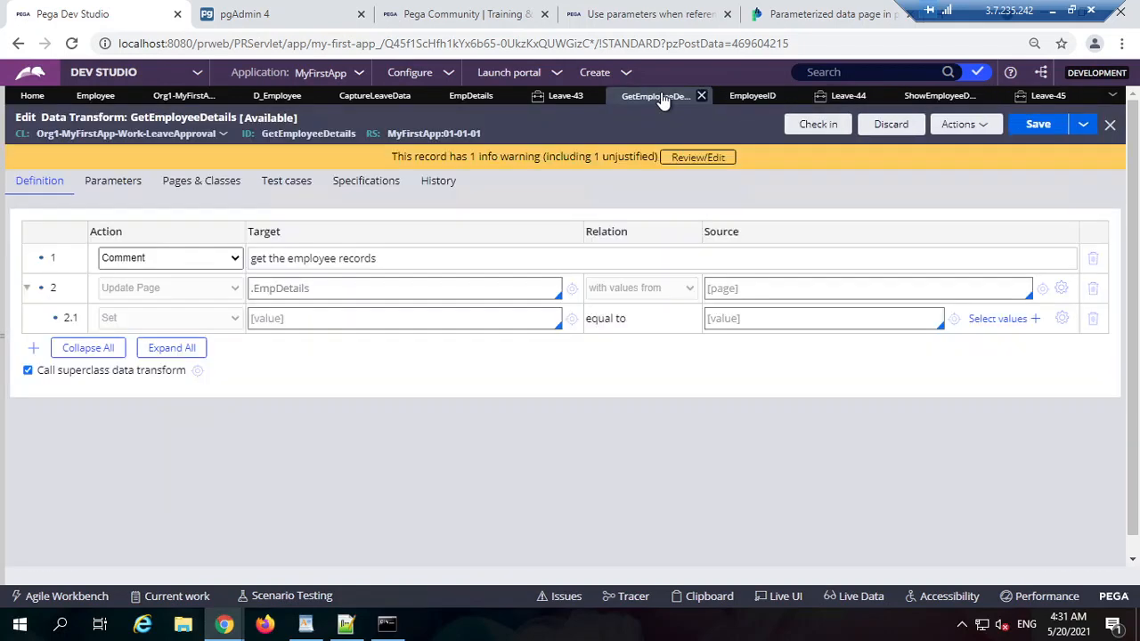
{"action": "left_click", "coordinate": [565, 95]}
{"action": "left_click", "coordinate": [471, 95]}
{"action": "left_click", "coordinate": [338, 96]}
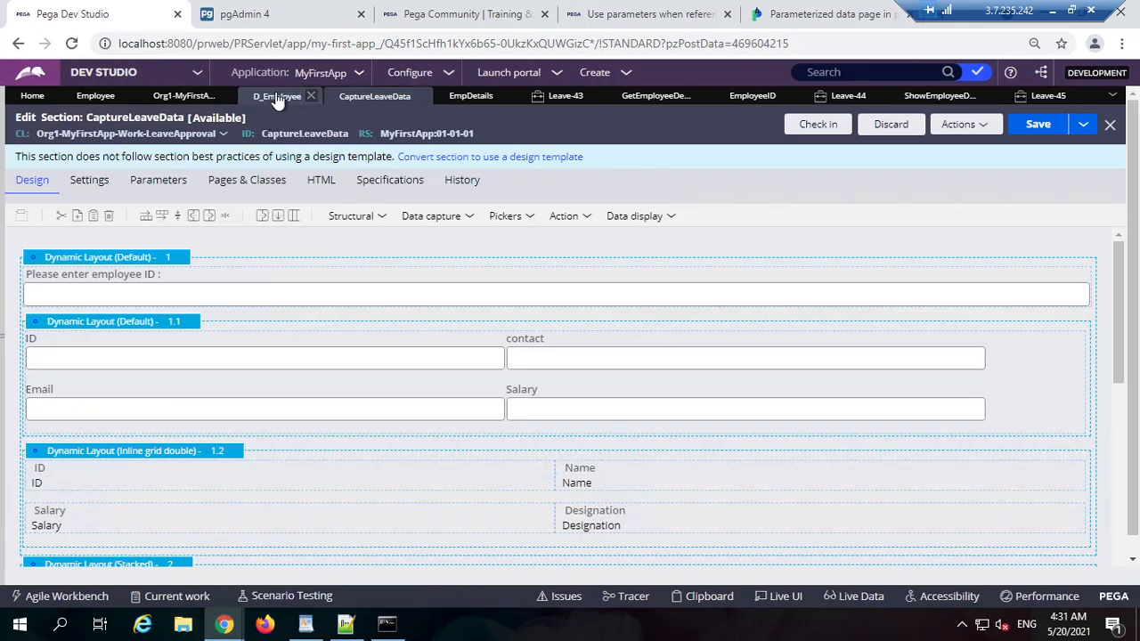
{"action": "left_click", "coordinate": [277, 95]}
{"action": "left_click", "coordinate": [352, 96]}
{"action": "double_click", "coordinate": [261, 484]}
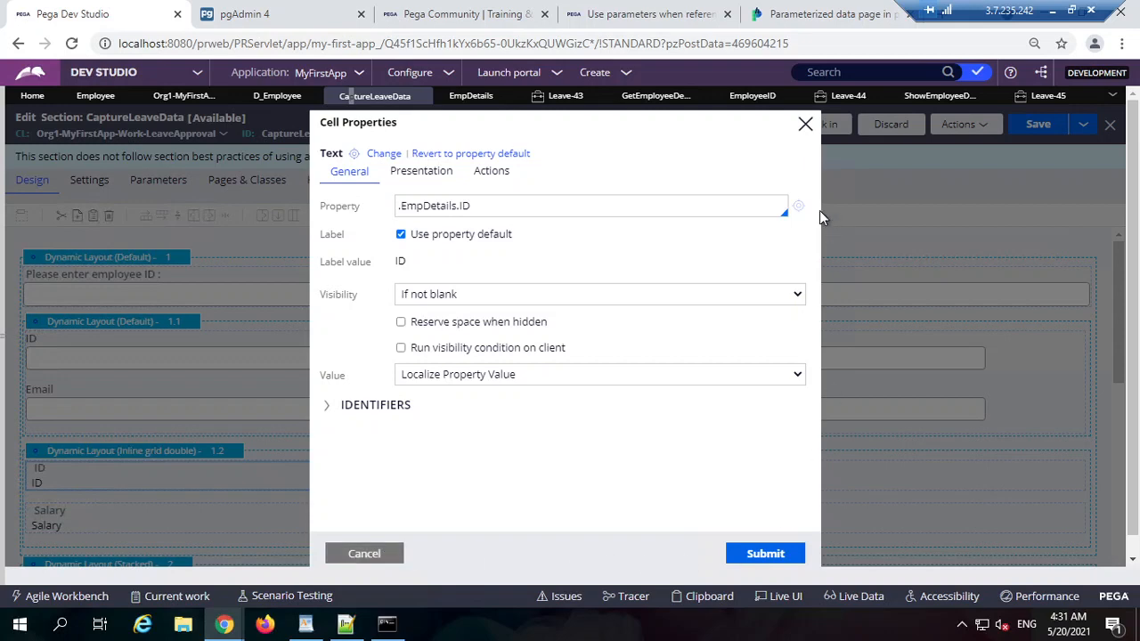
{"action": "left_click", "coordinate": [806, 124]}
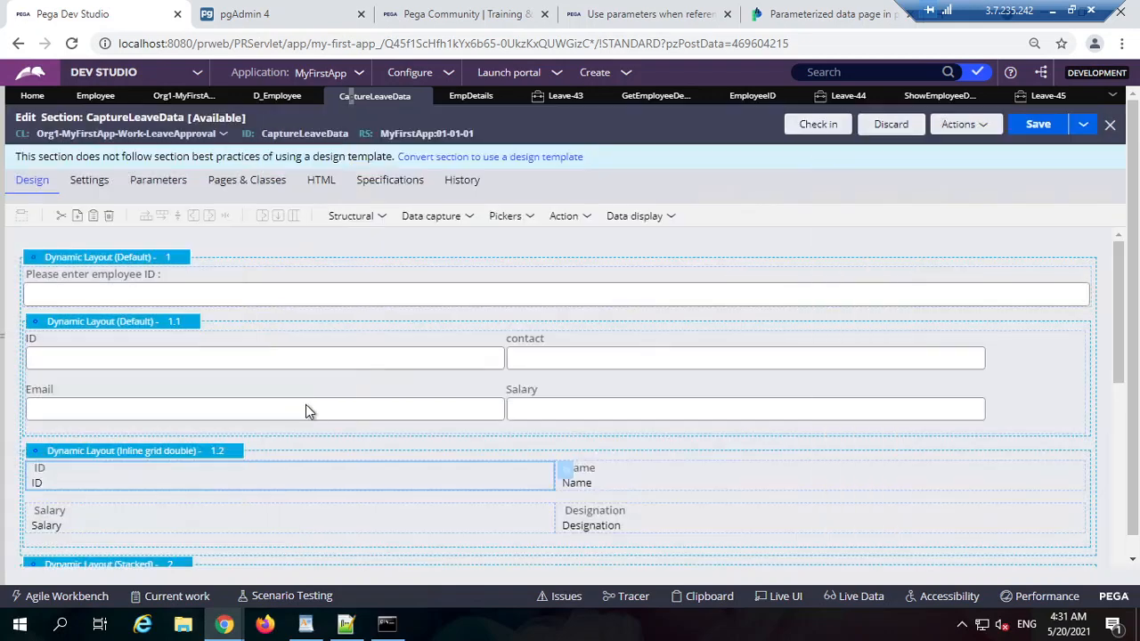
Step: Delete the inline grid layout and paste a copy of layout 1.1 below it
{"action": "right_click", "coordinate": [220, 461]}
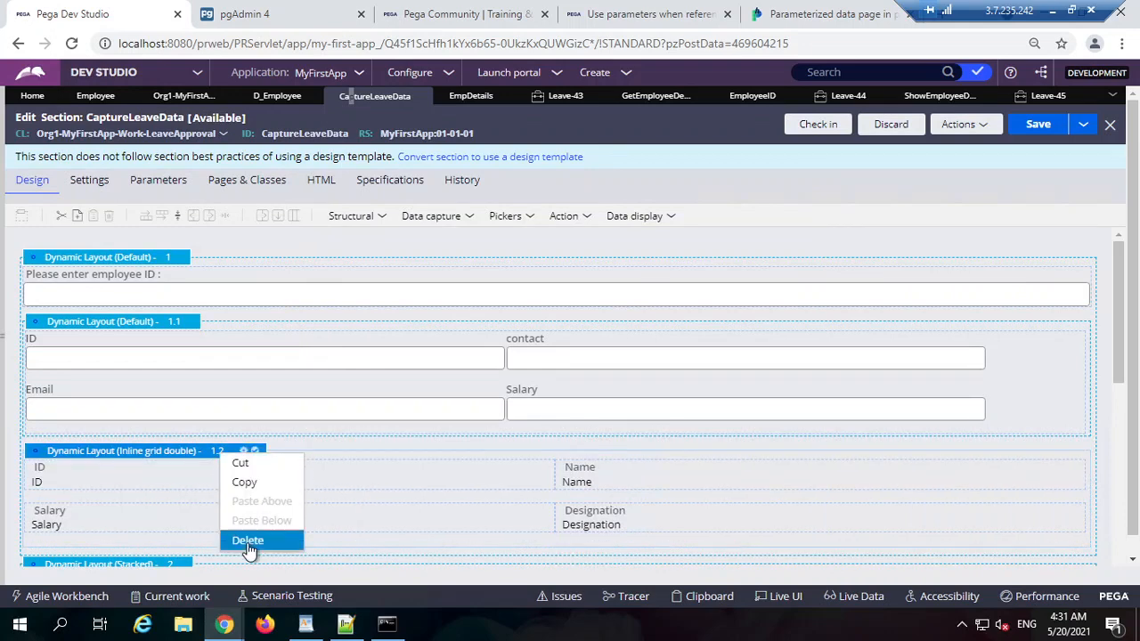
{"action": "left_click", "coordinate": [248, 543]}
{"action": "right_click", "coordinate": [140, 326]}
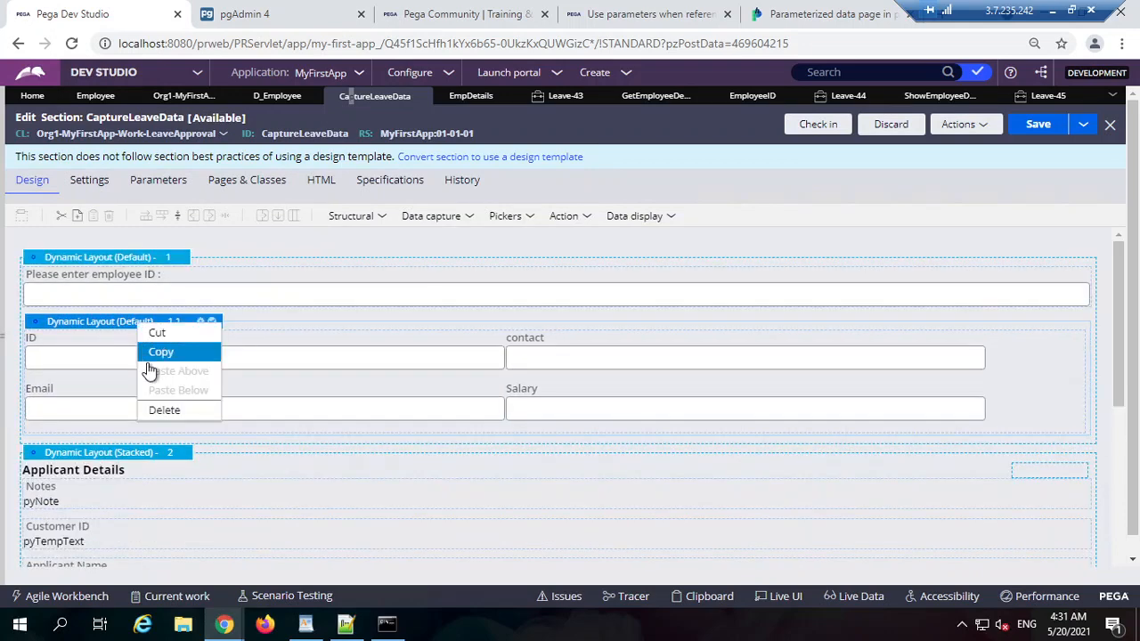
{"action": "left_click", "coordinate": [153, 353]}
{"action": "right_click", "coordinate": [147, 323]}
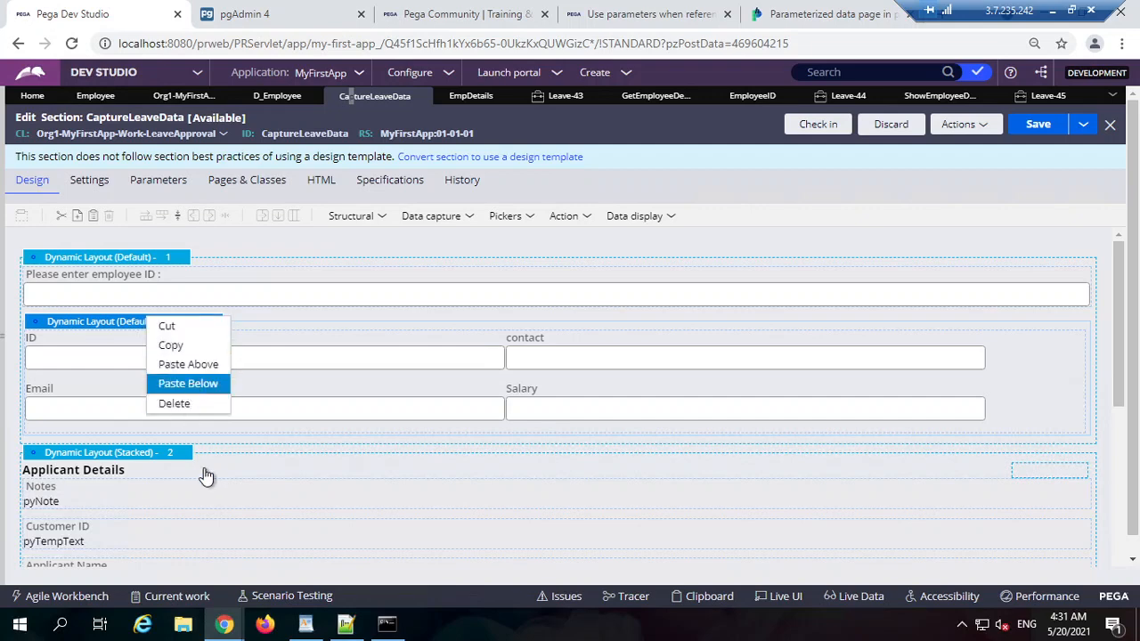
{"action": "left_click", "coordinate": [188, 383]}
{"action": "double_click", "coordinate": [394, 463]}
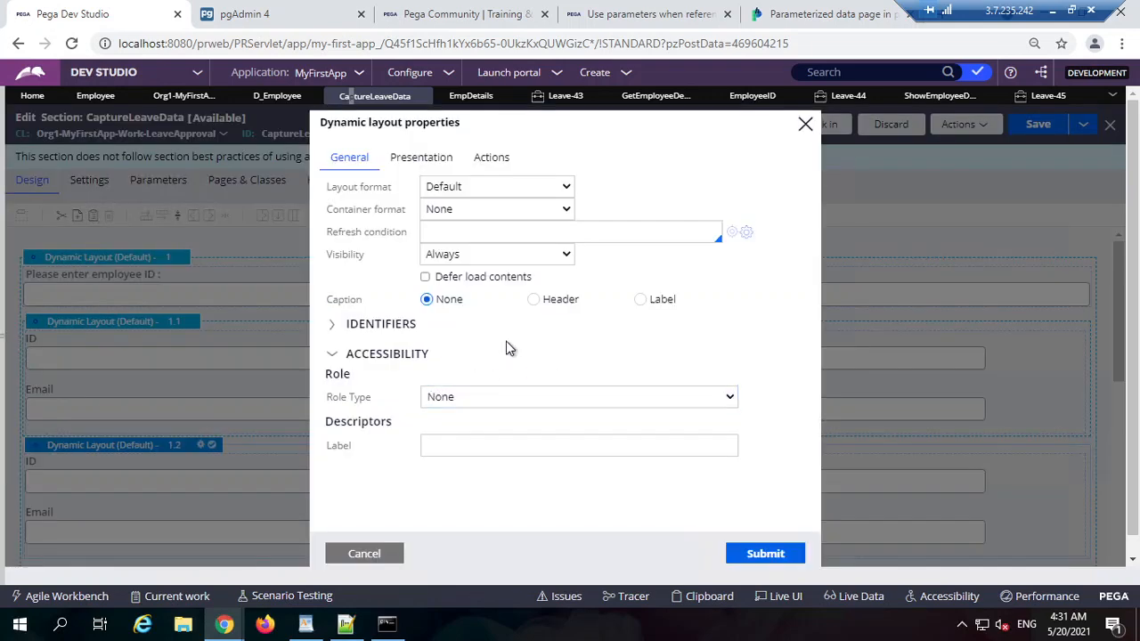
{"action": "left_click", "coordinate": [368, 553]}
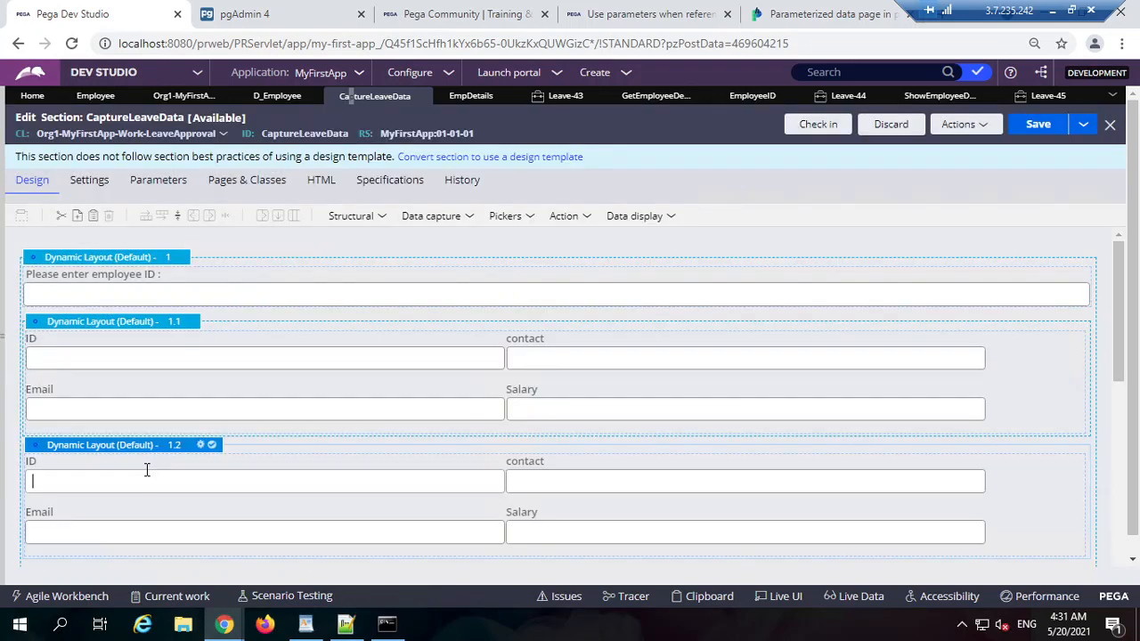
Step: Set the embedded section's page context to Use page defined by property .EmpDetails and submit
{"action": "double_click", "coordinate": [610, 481]}
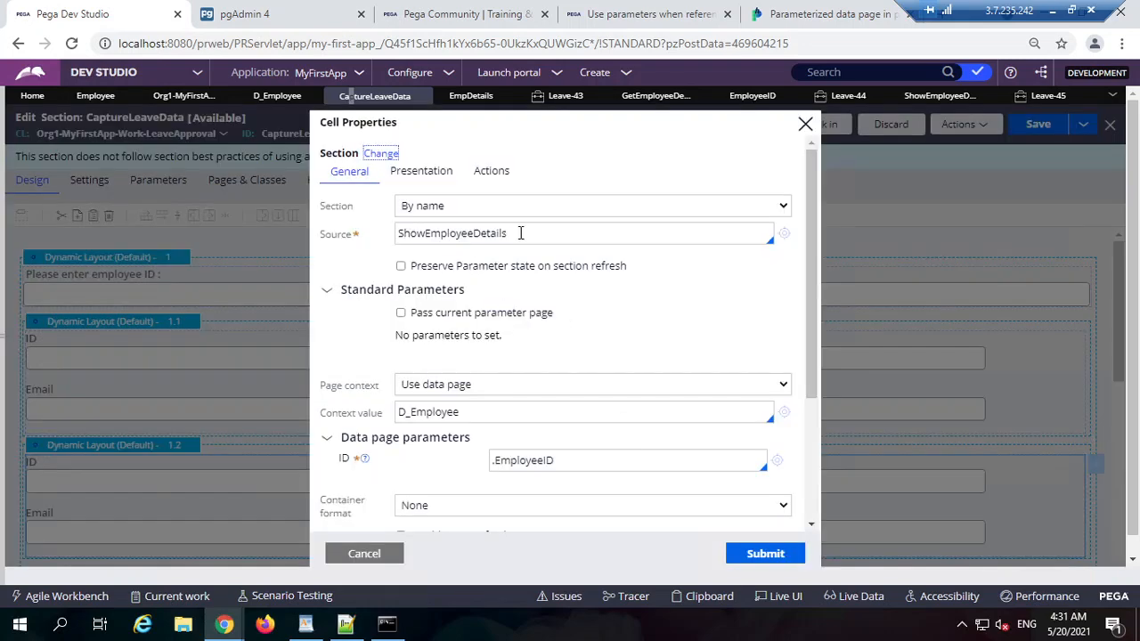
{"action": "left_click", "coordinate": [463, 385]}
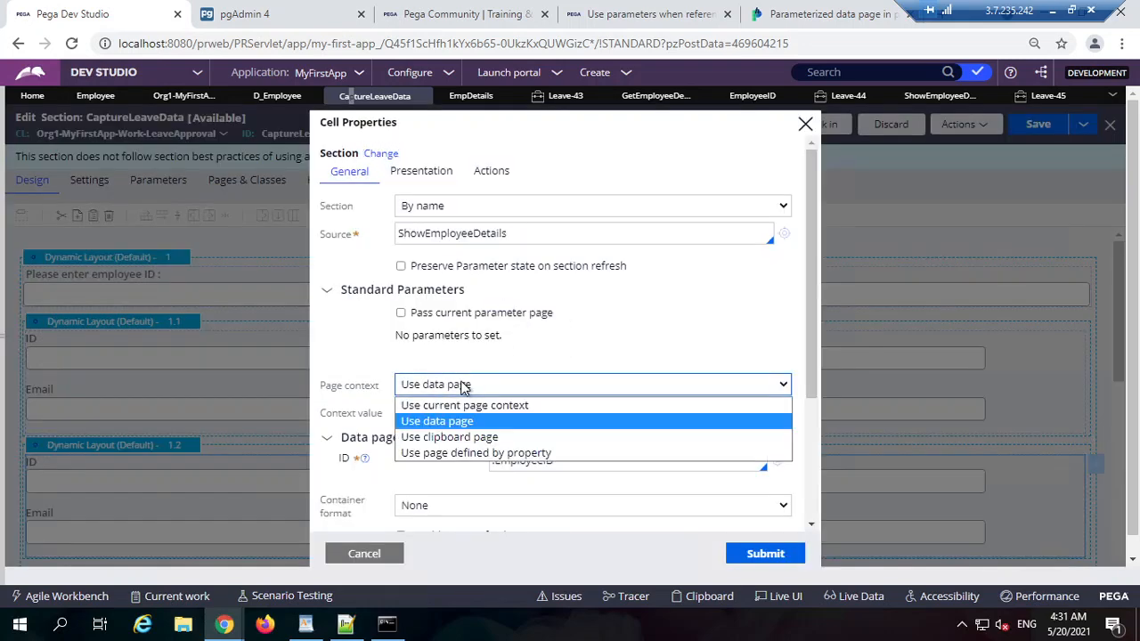
{"action": "left_click", "coordinate": [470, 436]}
{"action": "left_click", "coordinate": [502, 413]}
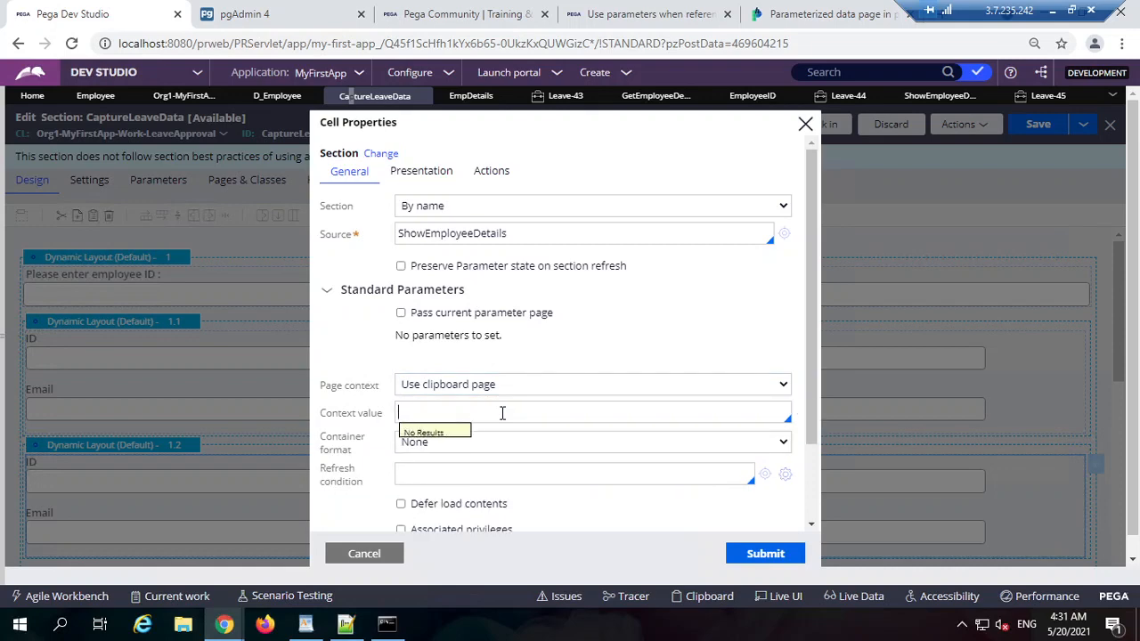
{"action": "left_click", "coordinate": [580, 392]}
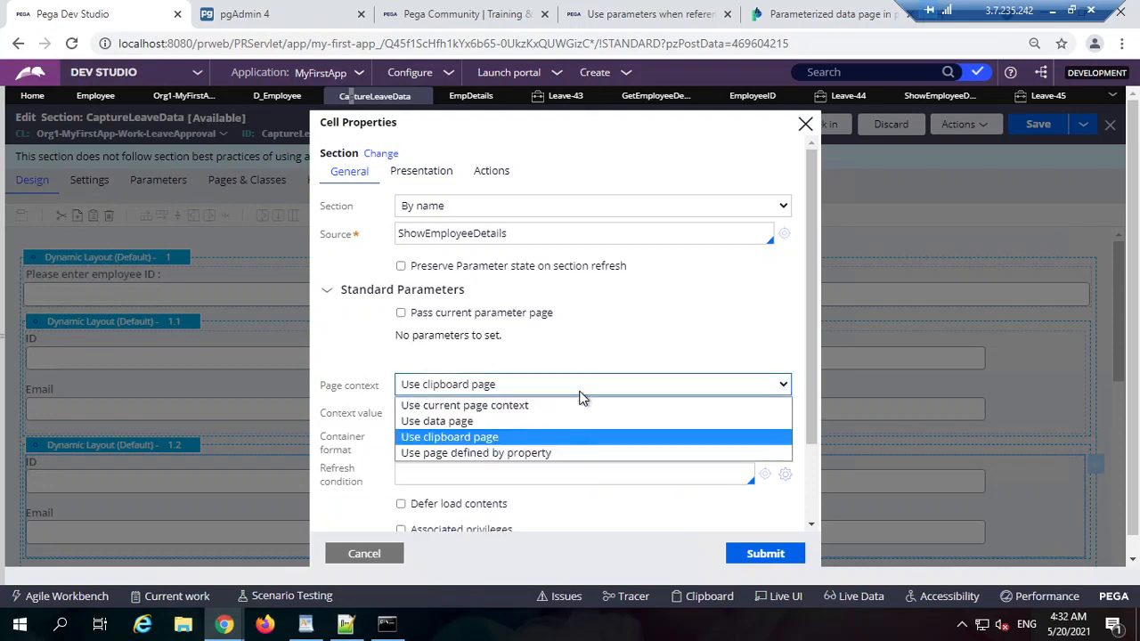
{"action": "key", "text": "Down"}
{"action": "key", "text": "Return"}
{"action": "left_click", "coordinate": [531, 410]}
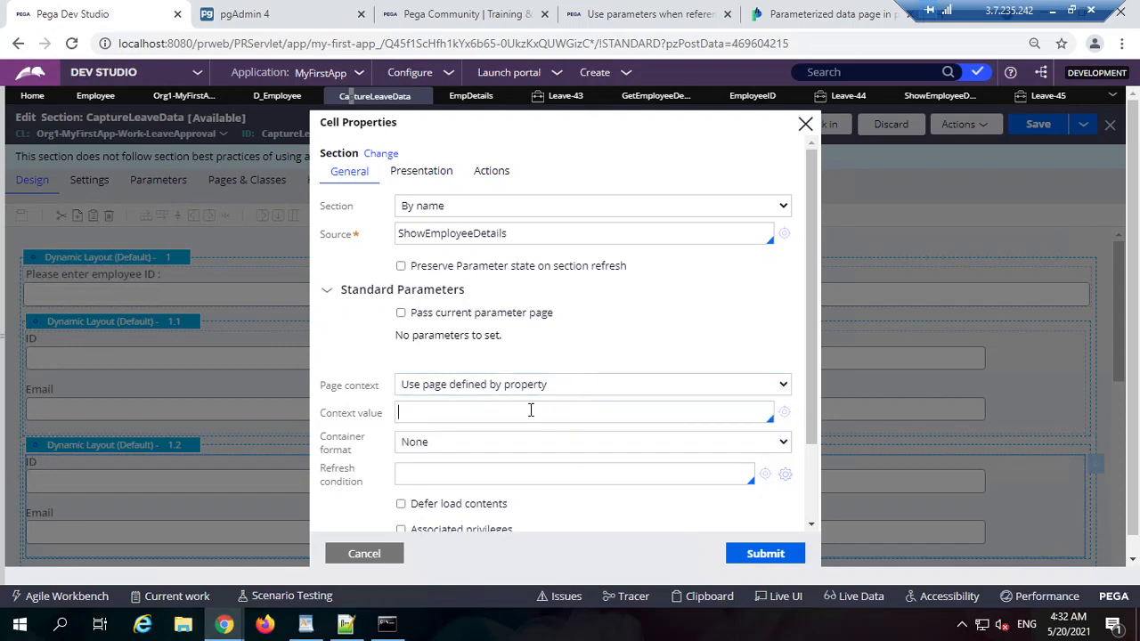
{"action": "type", "text": ".E"}
{"action": "key", "text": "Return"}
{"action": "left_click", "coordinate": [626, 521]}
{"action": "scroll", "coordinate": [386, 341], "scroll_direction": "down", "scroll_amount": 3}
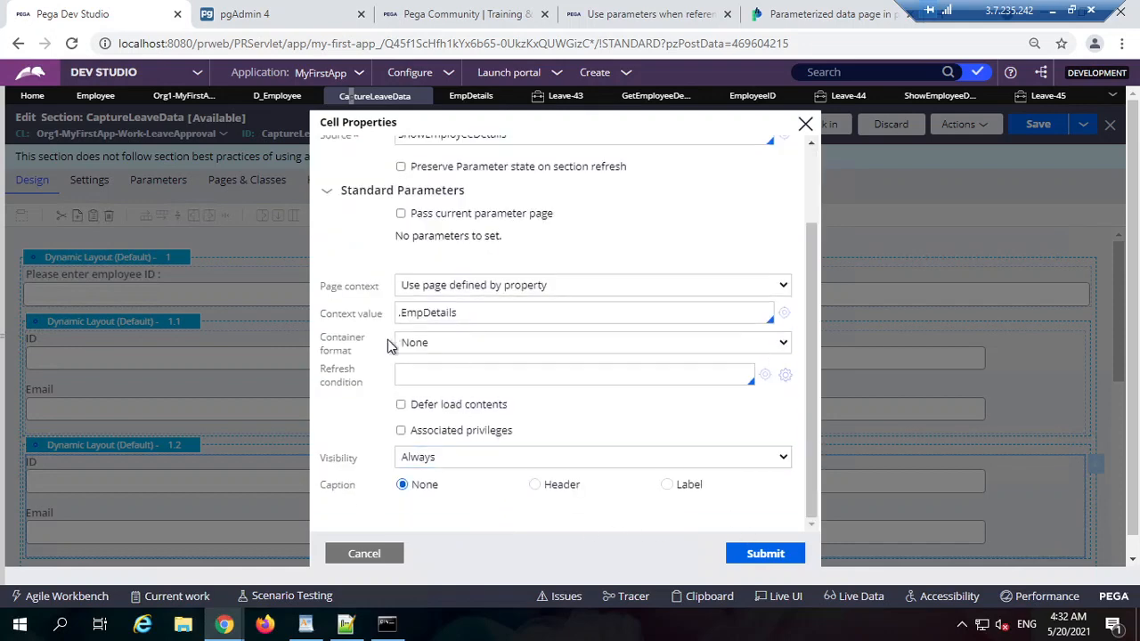
{"action": "scroll", "coordinate": [603, 354], "scroll_direction": "up", "scroll_amount": 3}
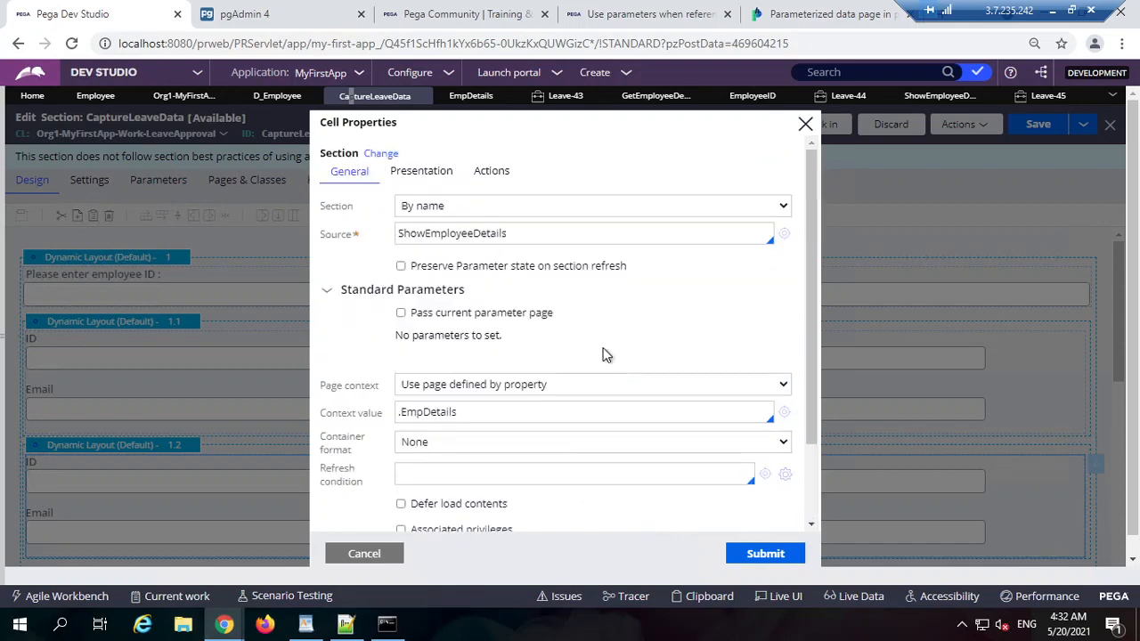
{"action": "left_click", "coordinate": [753, 552]}
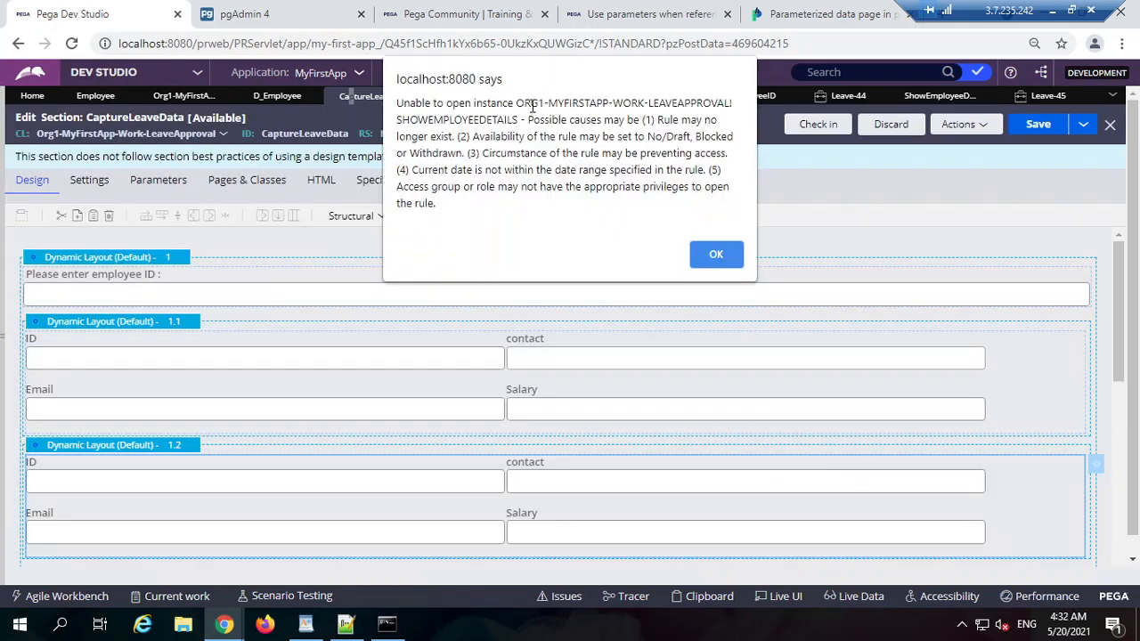
Step: Dismiss the error alert and reopen the embedded section's cell properties
{"action": "left_click_drag", "start_coordinate": [496, 103], "coordinate": [671, 211]}
{"action": "left_click", "coordinate": [716, 255]}
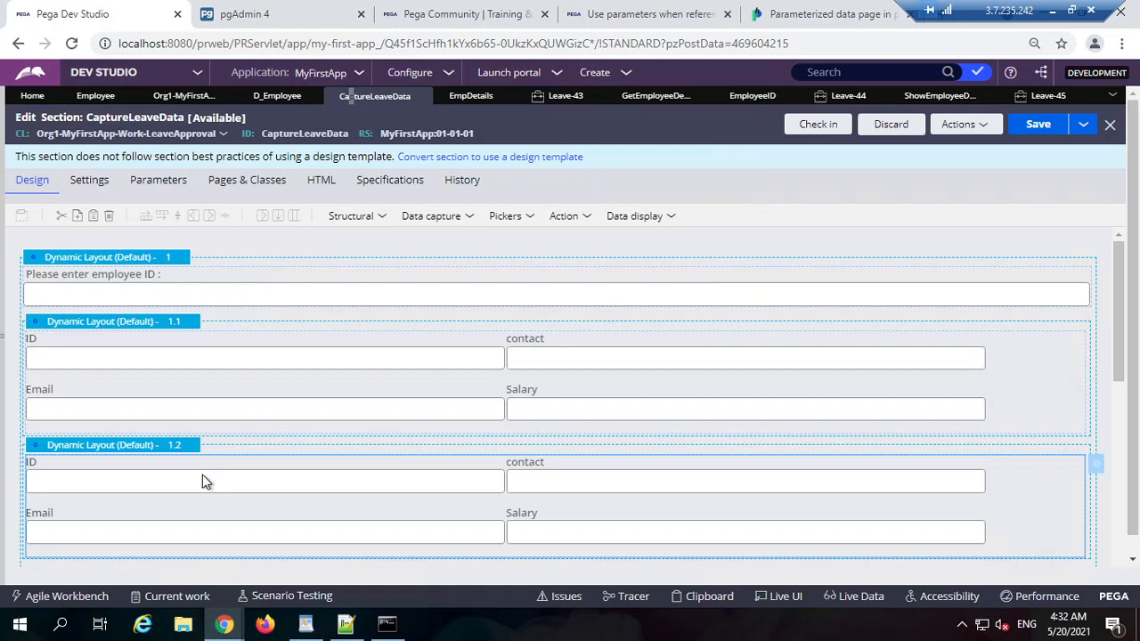
{"action": "double_click", "coordinate": [602, 461]}
{"action": "scroll", "coordinate": [532, 468], "scroll_direction": "down", "scroll_amount": 3}
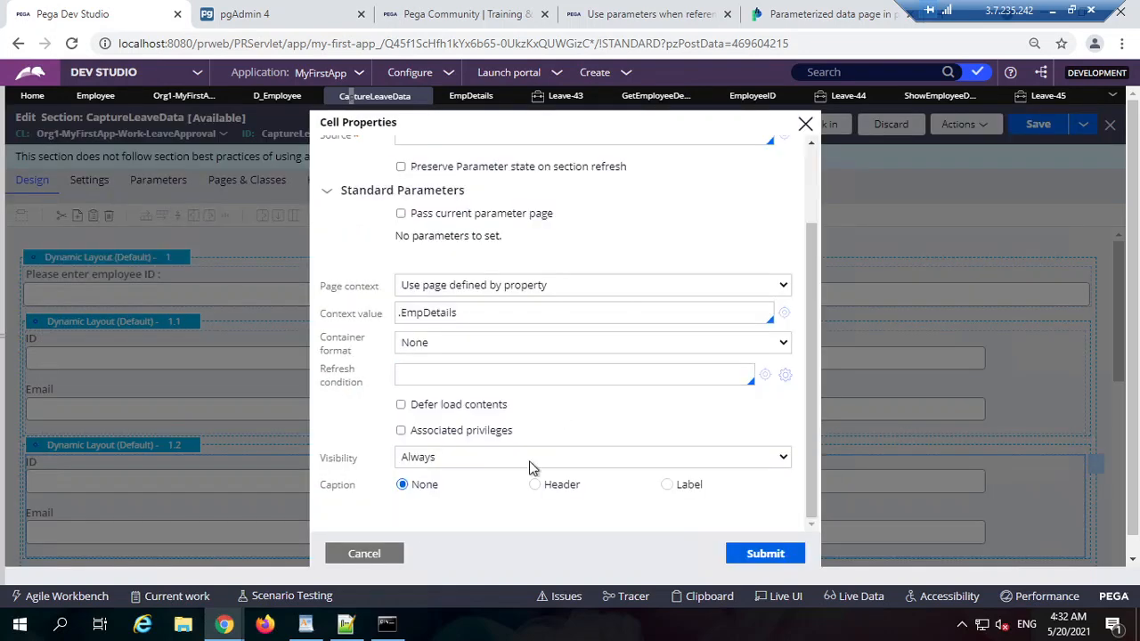
{"action": "scroll", "coordinate": [516, 321], "scroll_direction": "up", "scroll_amount": 2}
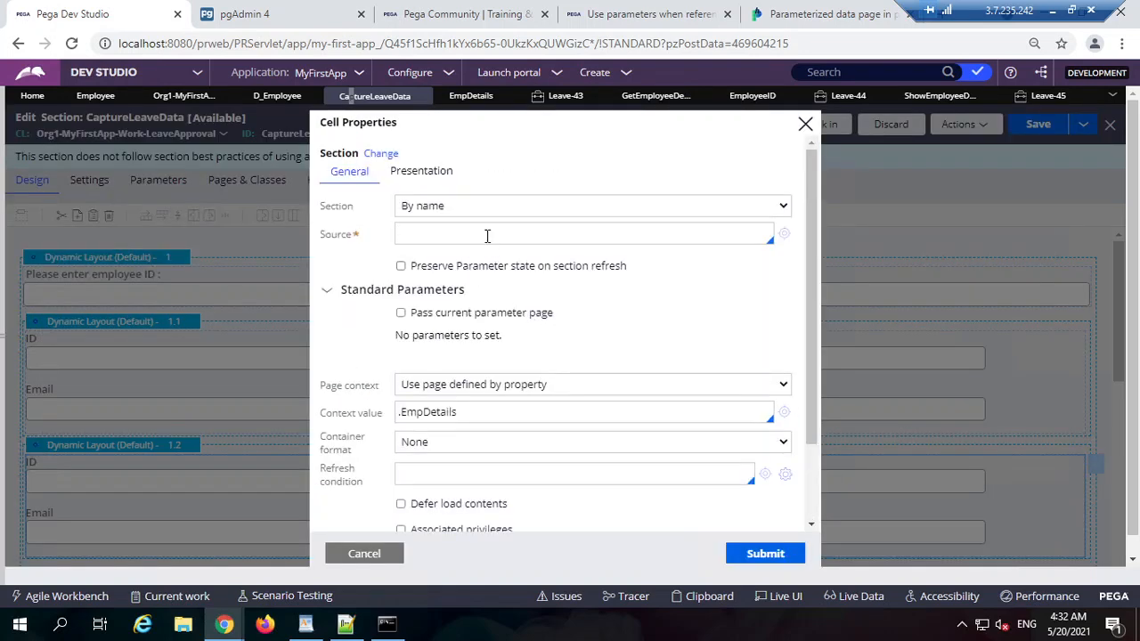
Step: Set the embedded section's source to captureEmployeeDetails_2 and start creating that section
{"action": "left_click", "coordinate": [487, 236]}
{"action": "type", "text": "ca"}
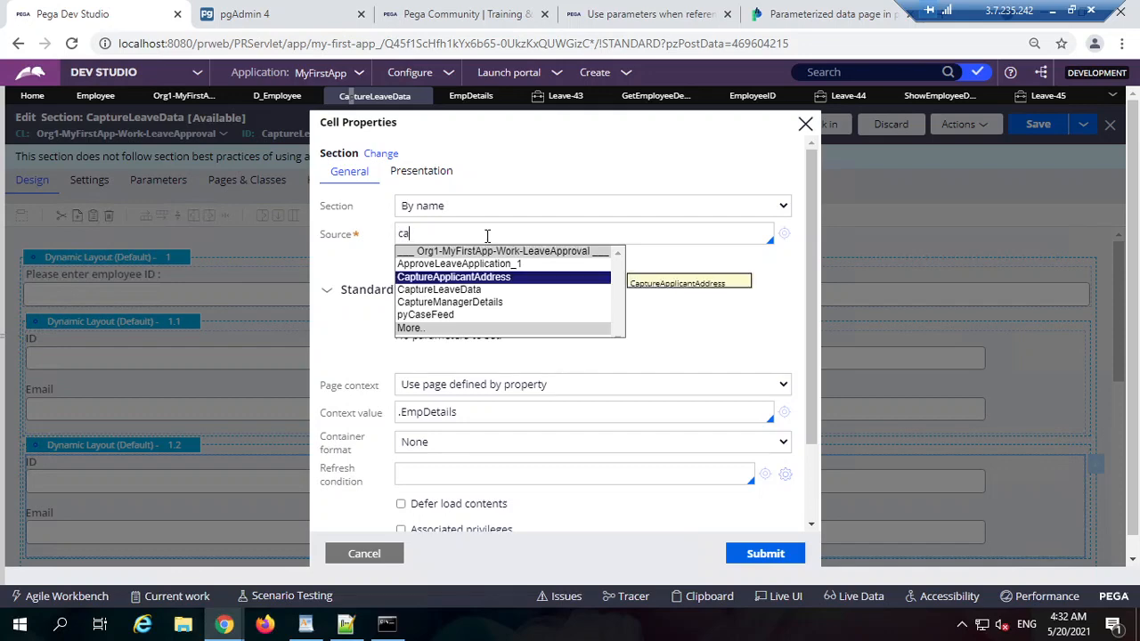
{"action": "key", "text": "BackSpace"}
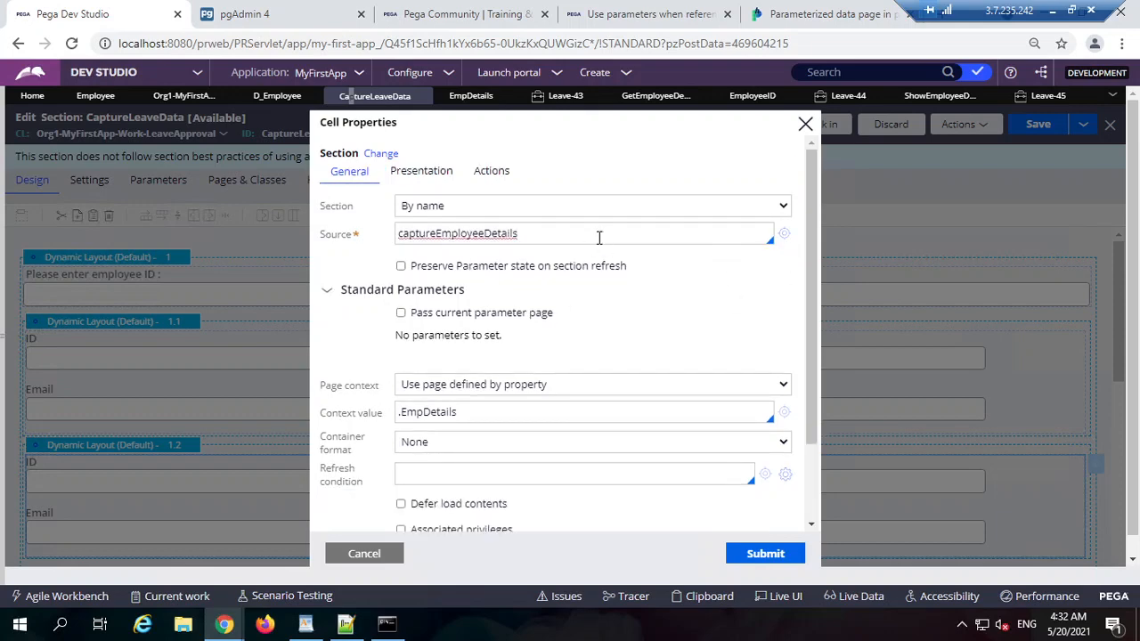
{"action": "type", "text": "_2"}
{"action": "left_click", "coordinate": [784, 234]}
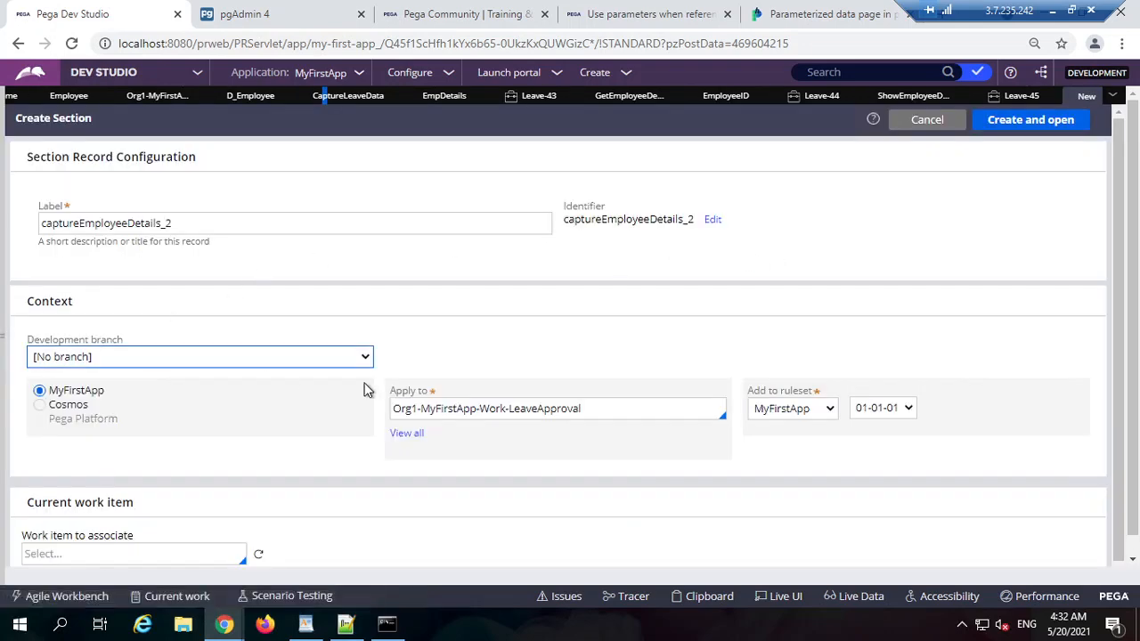
Step: Create the captureEmployeeDetails_2 section, convert it to a normal section, and save it
{"action": "left_click", "coordinate": [1026, 125]}
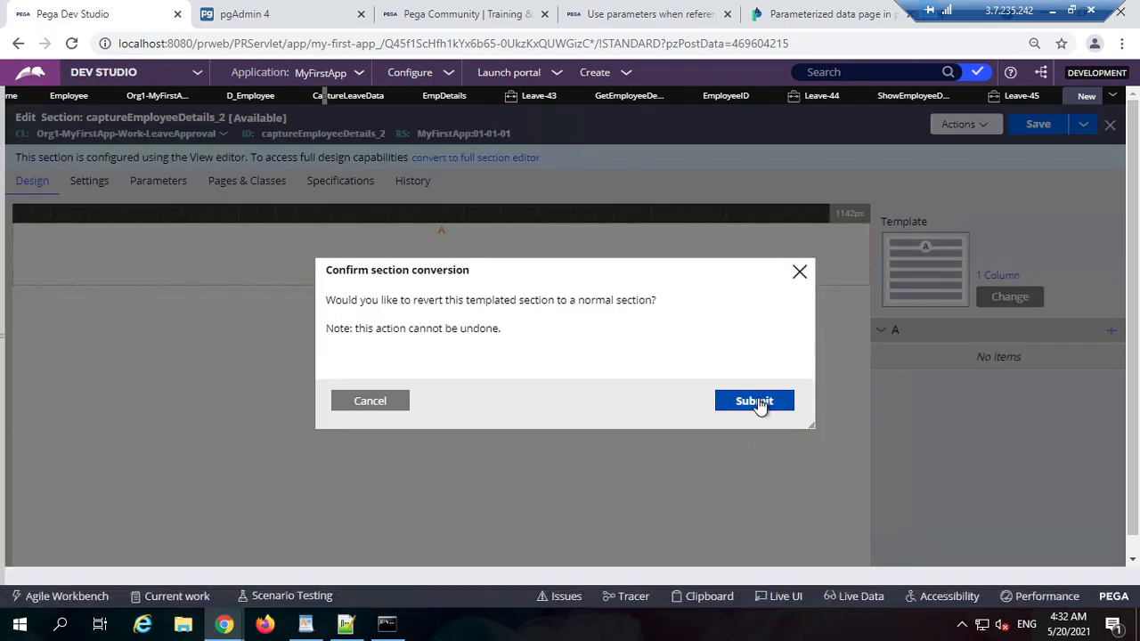
{"action": "left_click", "coordinate": [756, 403]}
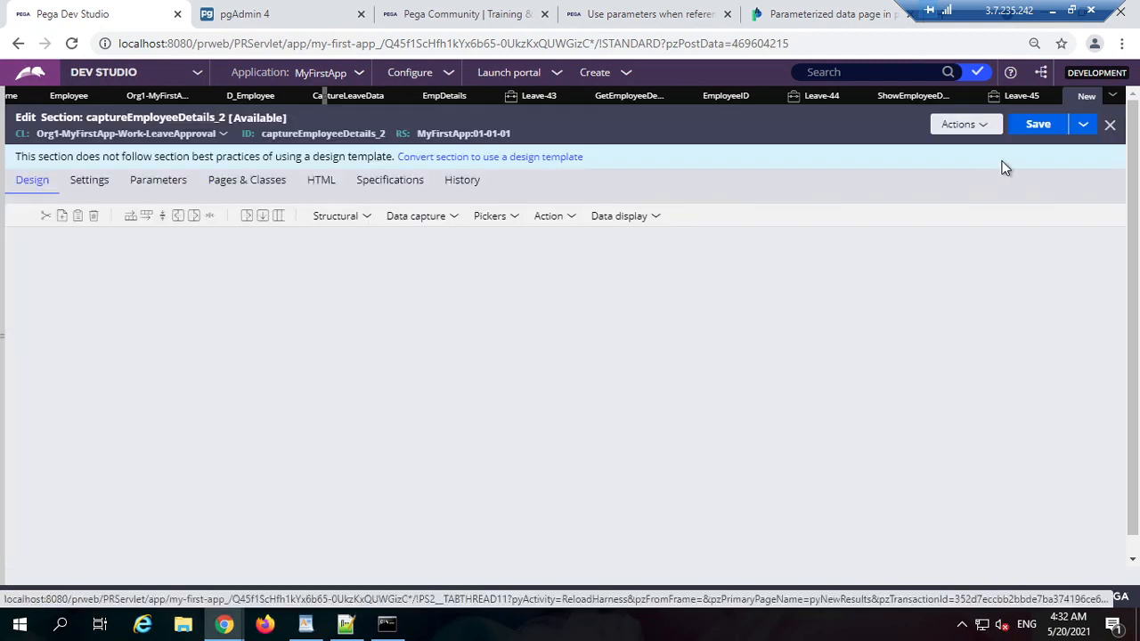
{"action": "left_click", "coordinate": [1025, 127]}
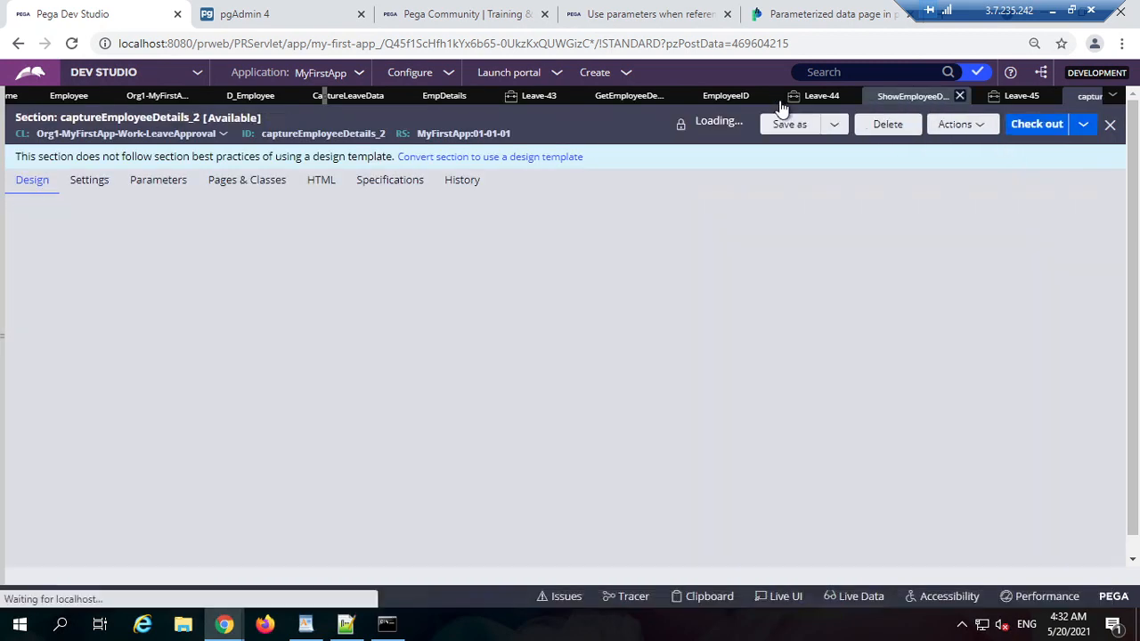
Step: Set the EmpDetails property to copy data from the D_Employee data page
{"action": "left_click", "coordinate": [725, 98]}
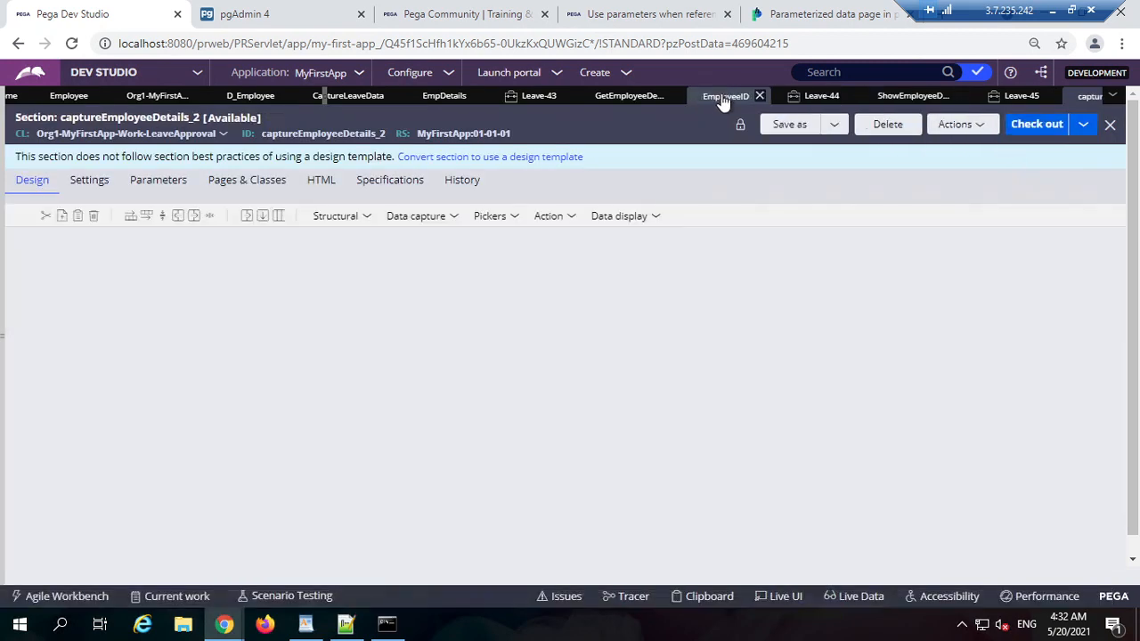
{"action": "left_click", "coordinate": [621, 98]}
{"action": "left_click", "coordinate": [445, 95]}
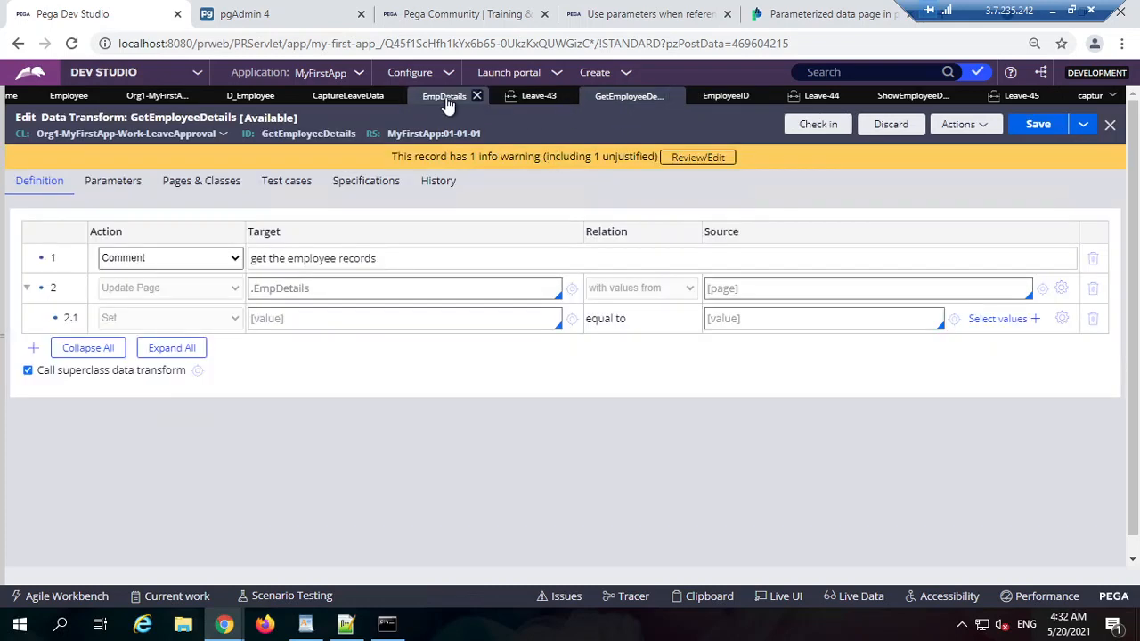
{"action": "triple_click", "coordinate": [216, 269]}
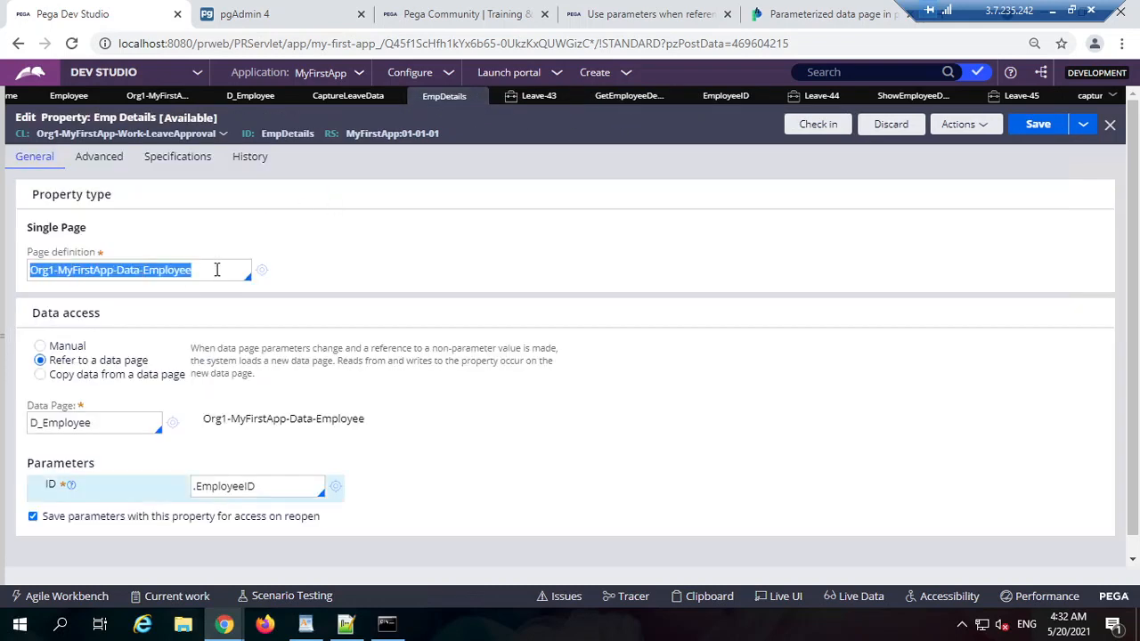
{"action": "left_click", "coordinate": [120, 375]}
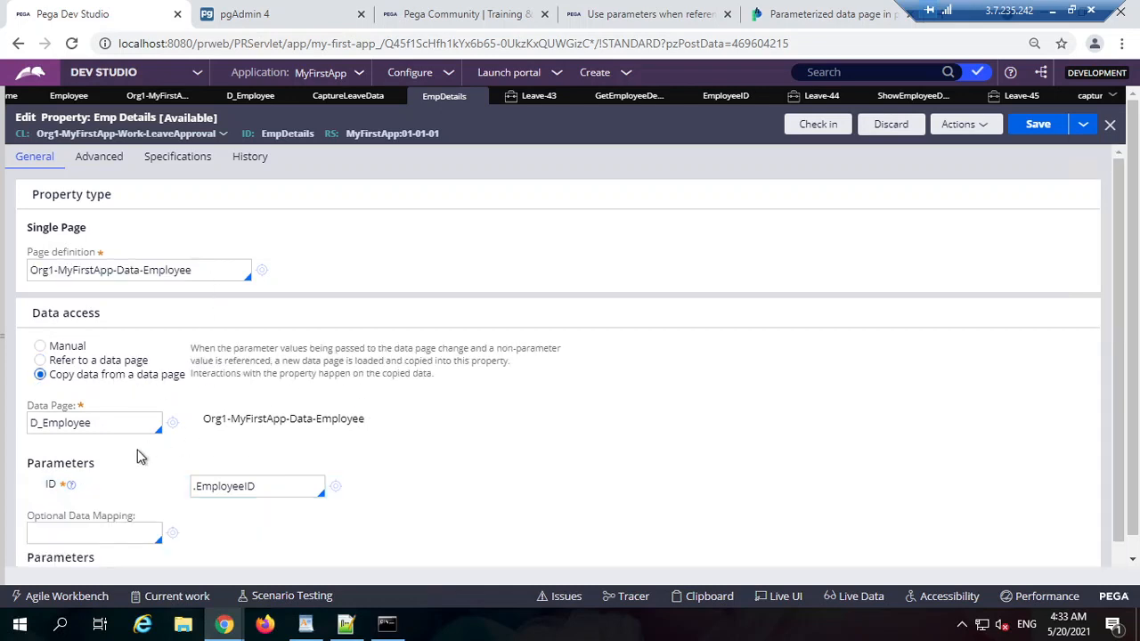
{"action": "scroll", "coordinate": [365, 486], "scroll_direction": "down", "scroll_amount": 1}
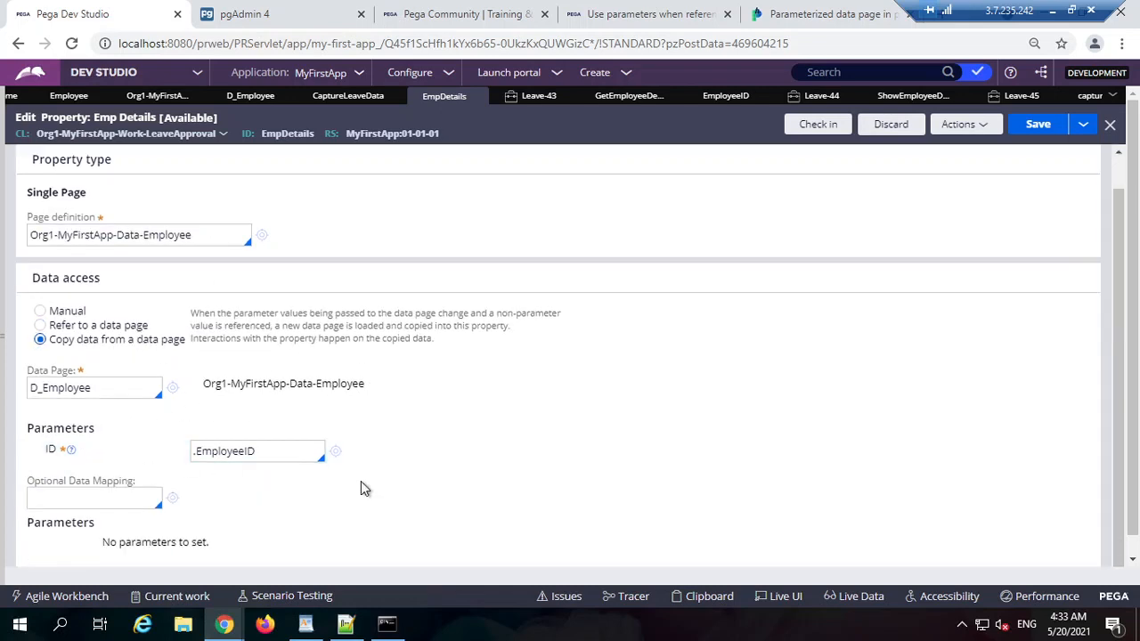
Step: Save the EmpDetails property and check it in with the comment 'wip'
{"action": "left_click", "coordinate": [1037, 105]}
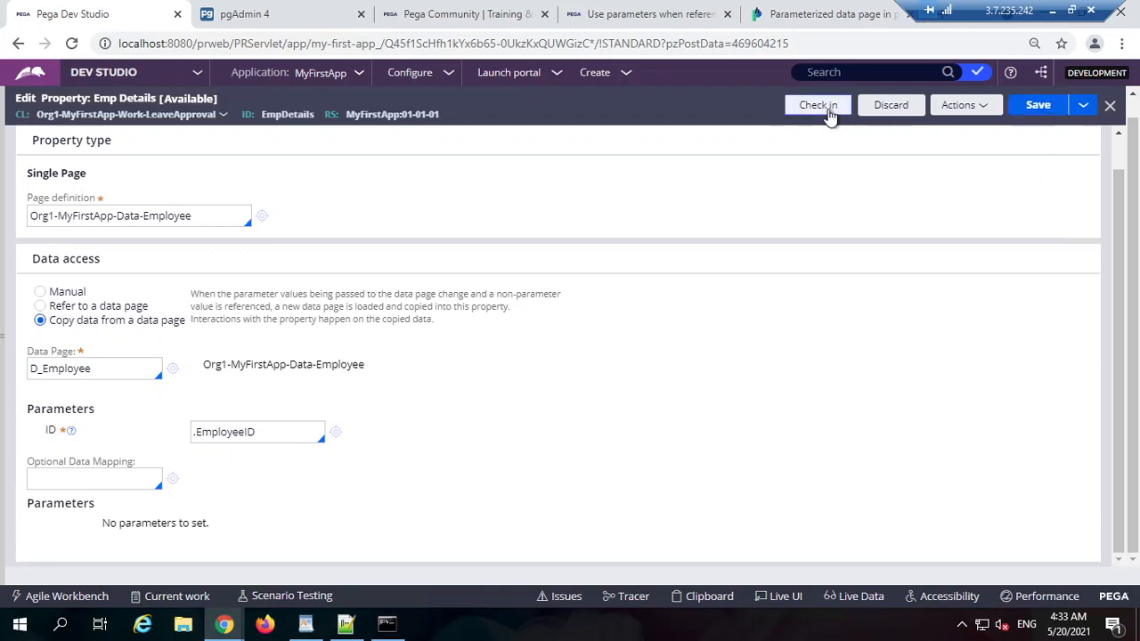
{"action": "left_click", "coordinate": [818, 105]}
{"action": "type", "text": "wip"}
{"action": "key", "text": "Return"}
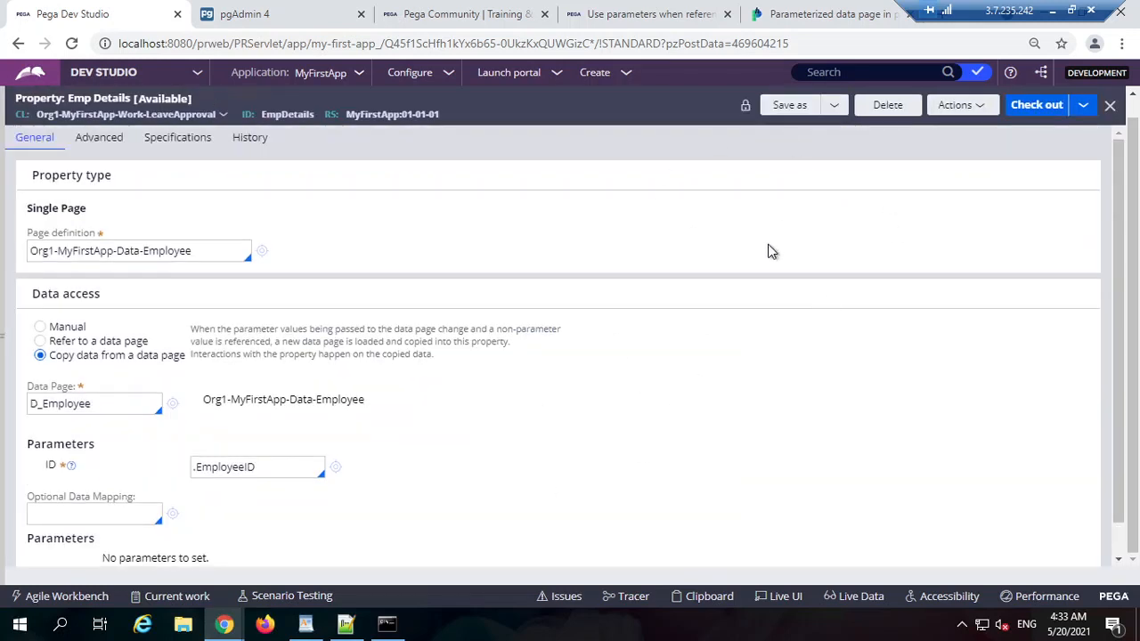
Step: Add two Text inputs from Data capture into the captureEmployeeDetails_2 layout
{"action": "left_click", "coordinate": [1086, 98]}
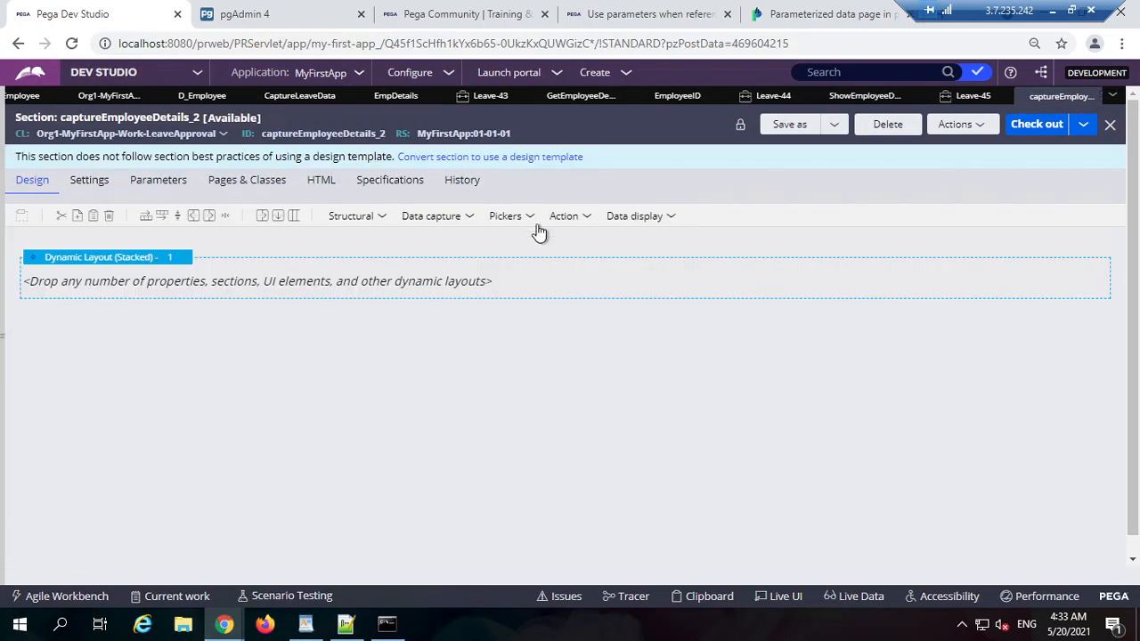
{"action": "left_click", "coordinate": [452, 221]}
{"action": "left_click_drag", "start_coordinate": [475, 243], "coordinate": [318, 294]}
{"action": "left_click", "coordinate": [459, 222]}
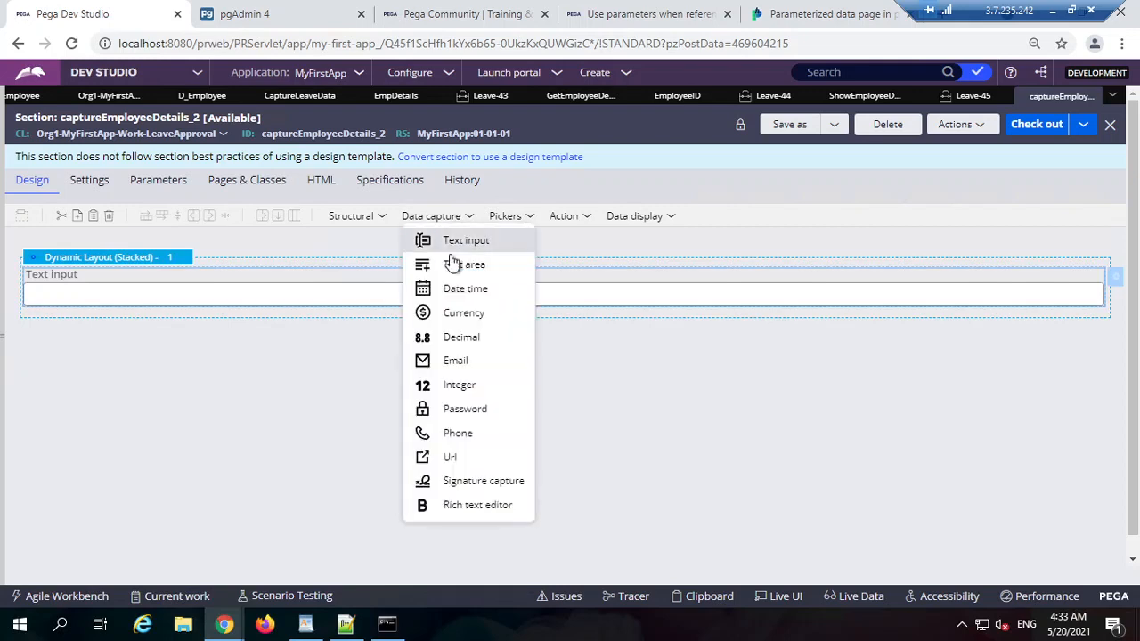
{"action": "left_click_drag", "start_coordinate": [463, 242], "coordinate": [316, 294]}
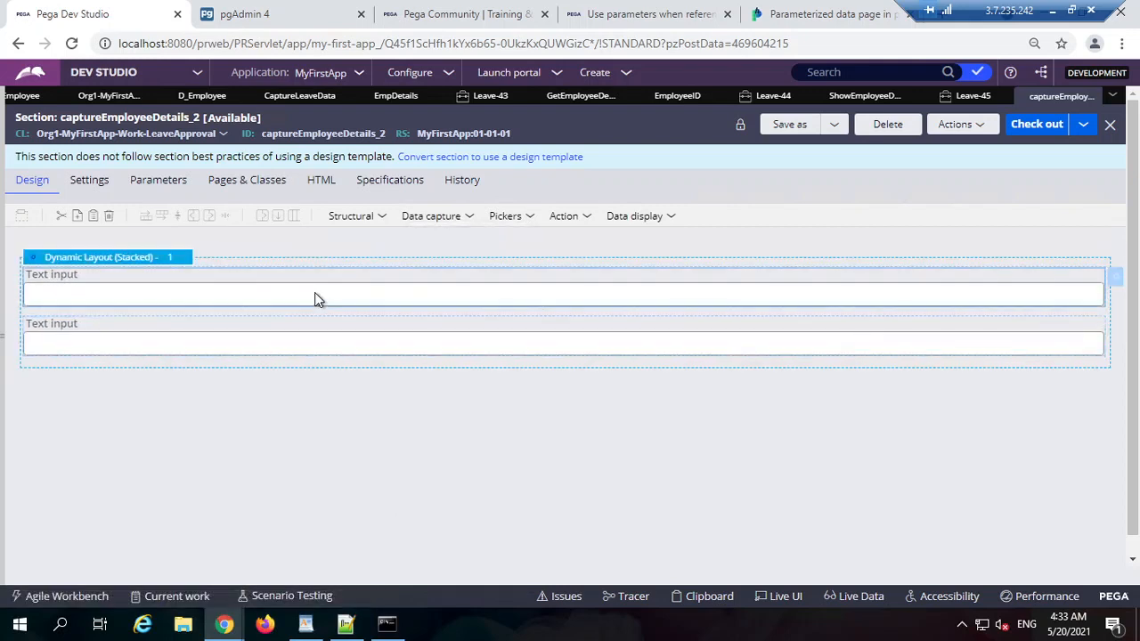
Step: Bind the first text input to .EmpDetails.Email
{"action": "double_click", "coordinate": [478, 281]}
{"action": "left_click", "coordinate": [484, 213]}
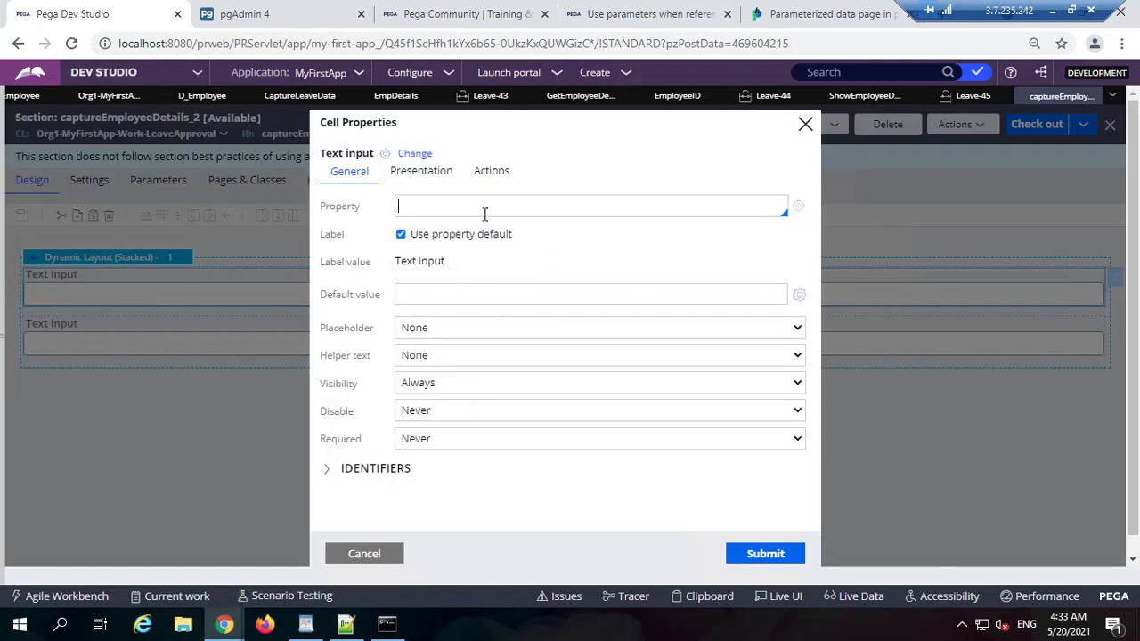
{"action": "type", "text": "."}
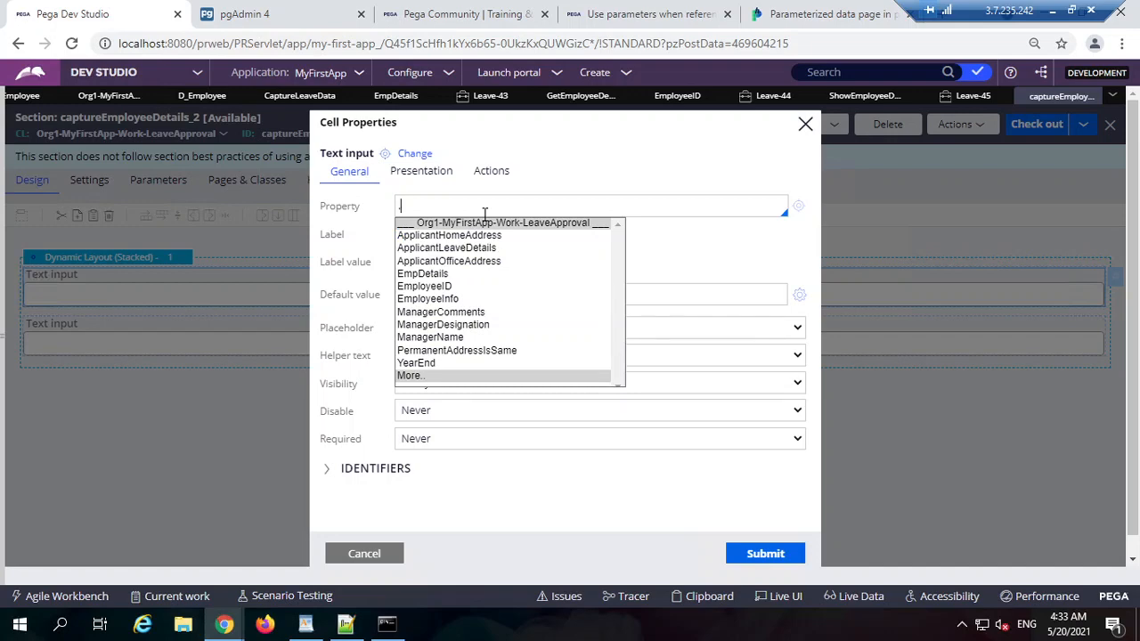
{"action": "left_click", "coordinate": [467, 274]}
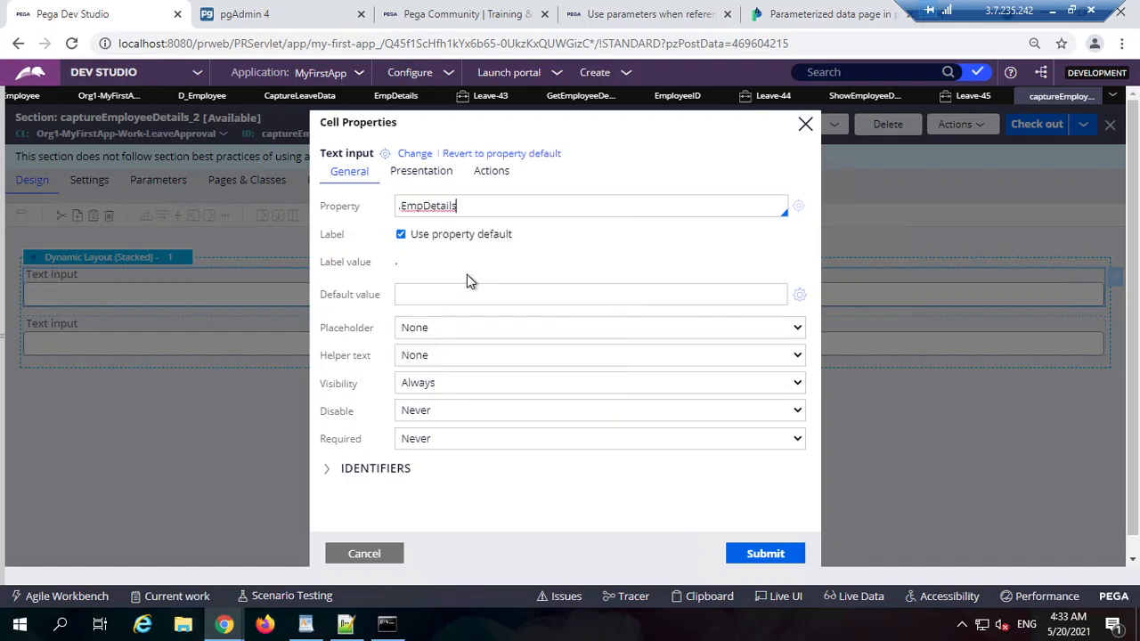
{"action": "type", "text": "."}
{"action": "left_click", "coordinate": [470, 263]}
{"action": "left_click", "coordinate": [763, 552]}
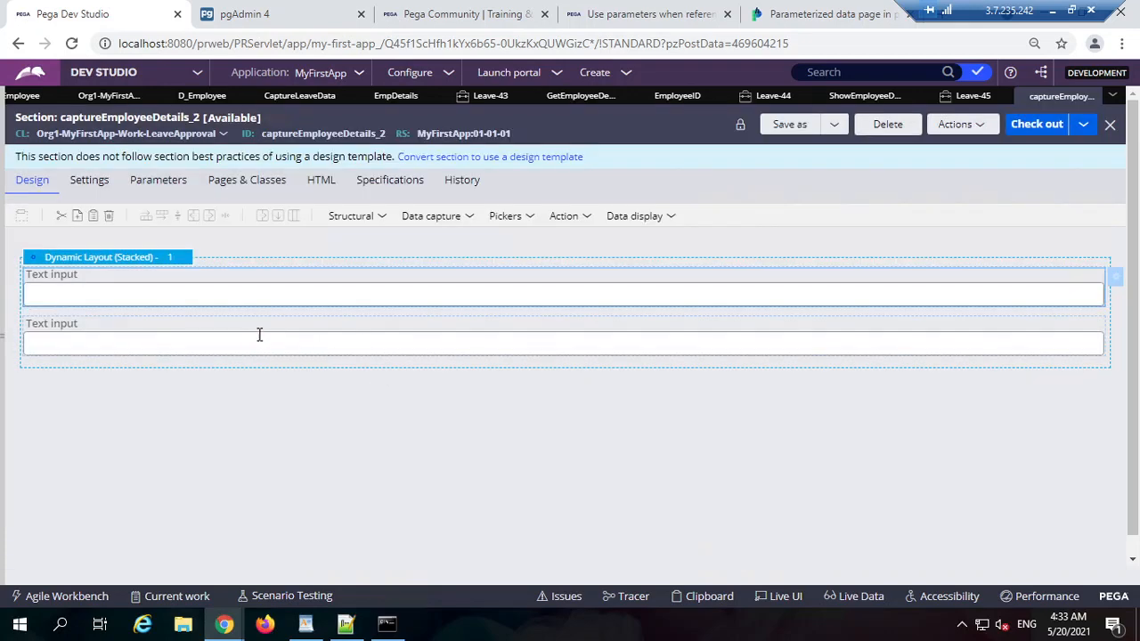
Step: Bind the second text input to .EmpDetails.Salary
{"action": "left_click", "coordinate": [273, 336]}
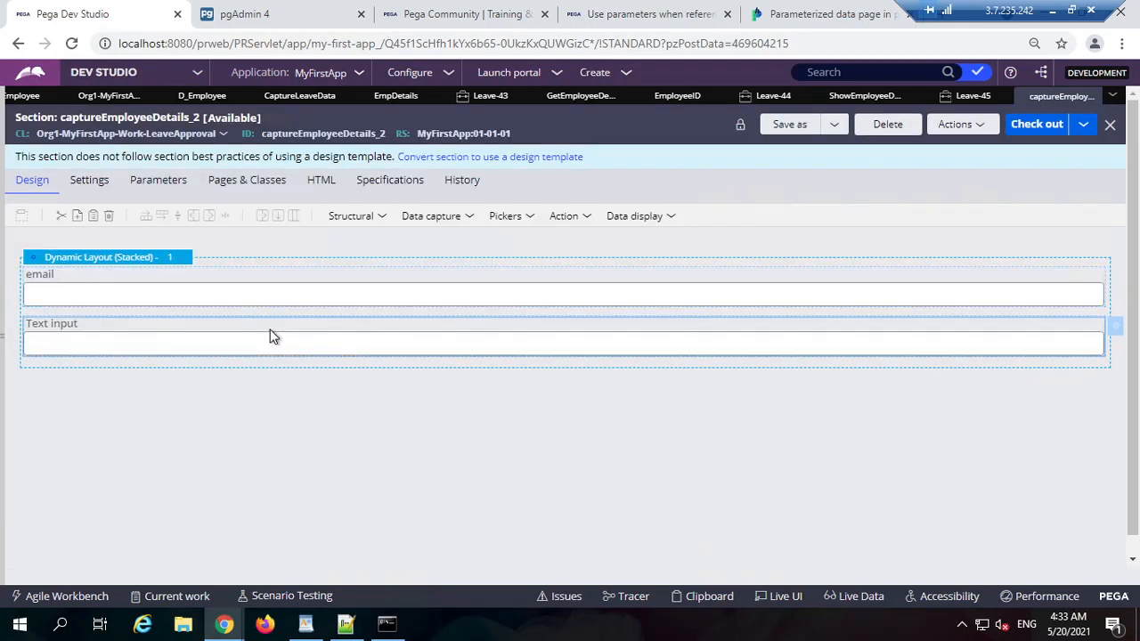
{"action": "double_click", "coordinate": [417, 330]}
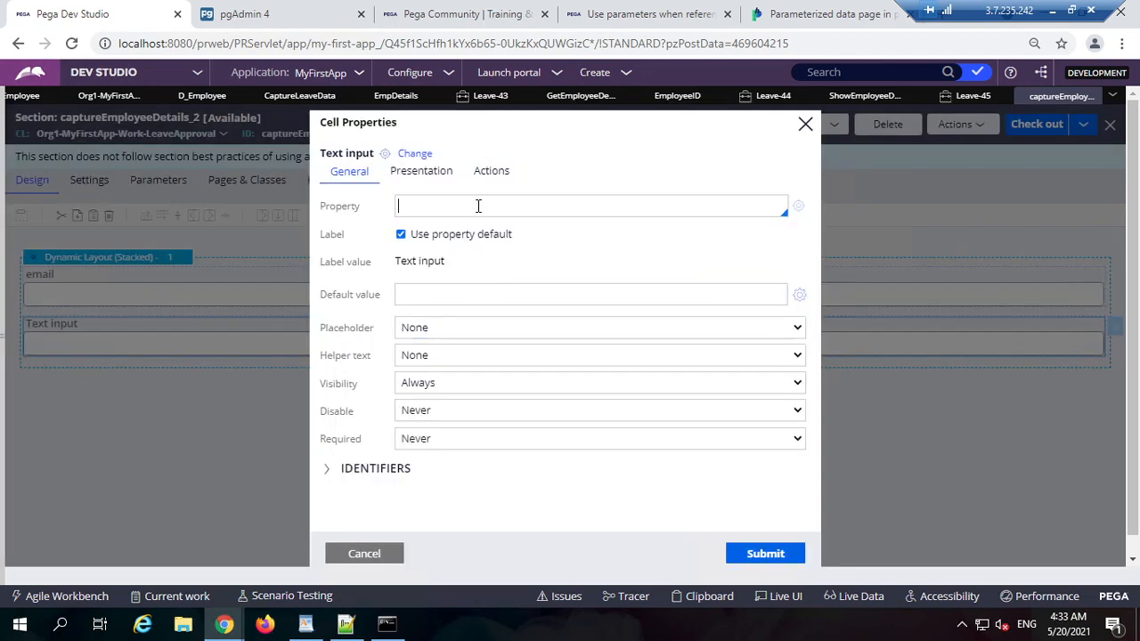
{"action": "type", "text": ".em"}
{"action": "key", "text": "Return"}
{"action": "type", "text": ".EmpDetails."}
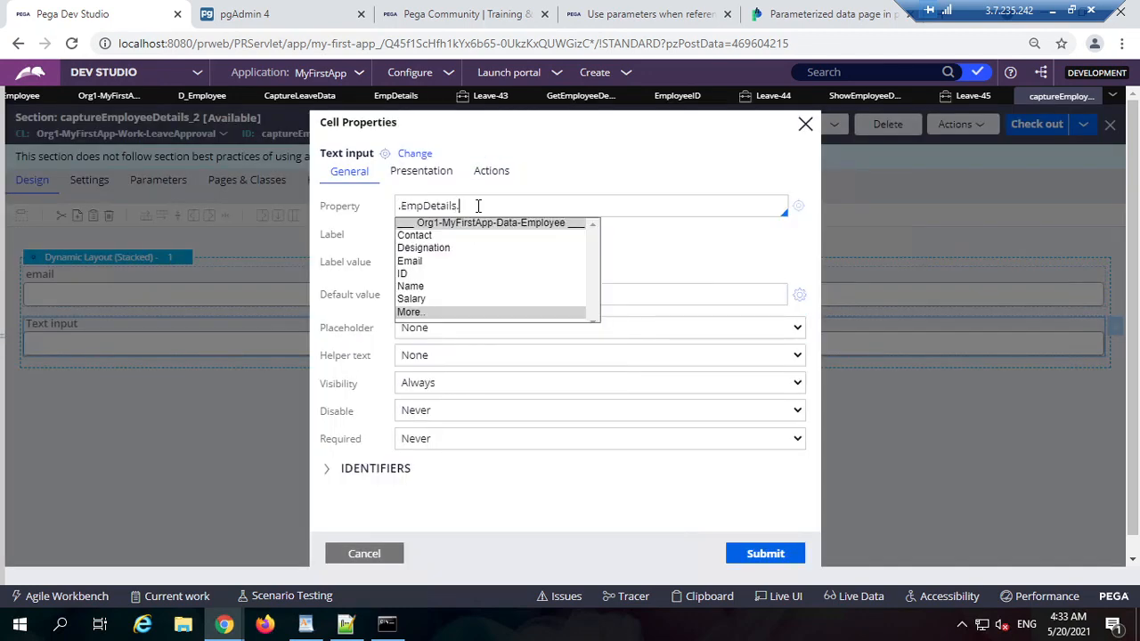
{"action": "left_click", "coordinate": [471, 299]}
{"action": "left_click", "coordinate": [763, 552]}
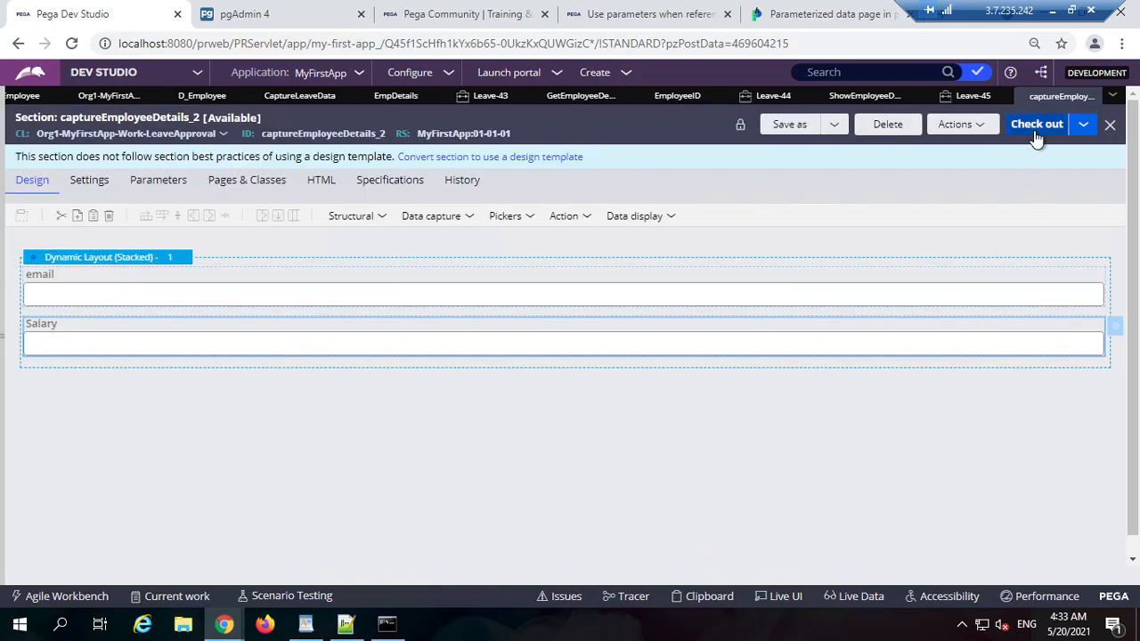
Step: Check out the captureEmployeeDetails_2 section and save it with both fields
{"action": "left_click", "coordinate": [1036, 130]}
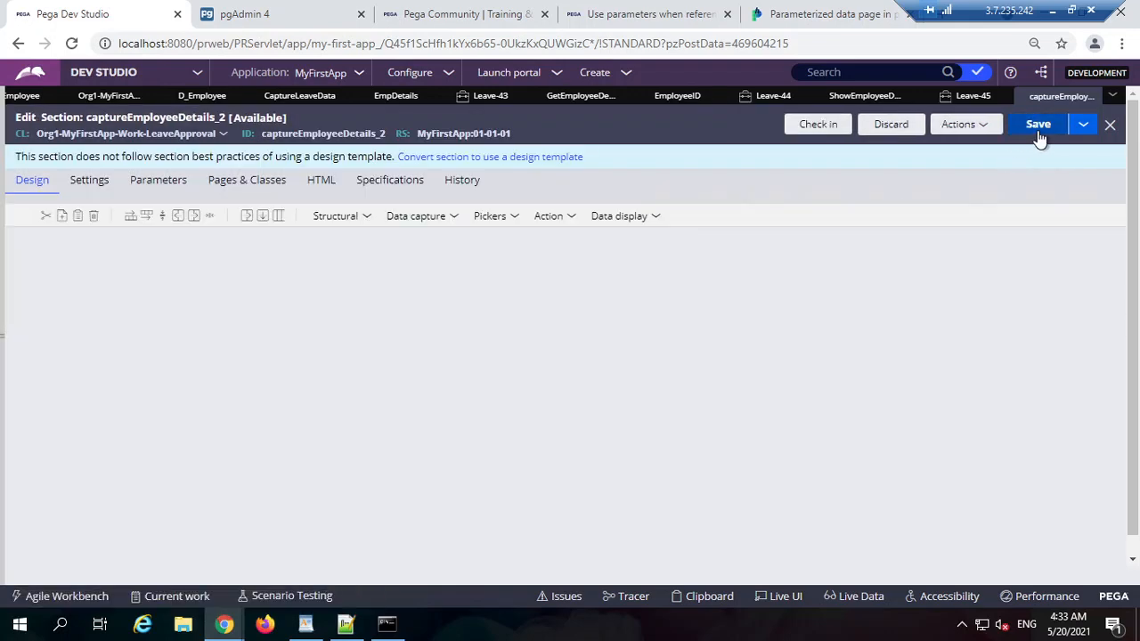
{"action": "left_click", "coordinate": [1037, 132]}
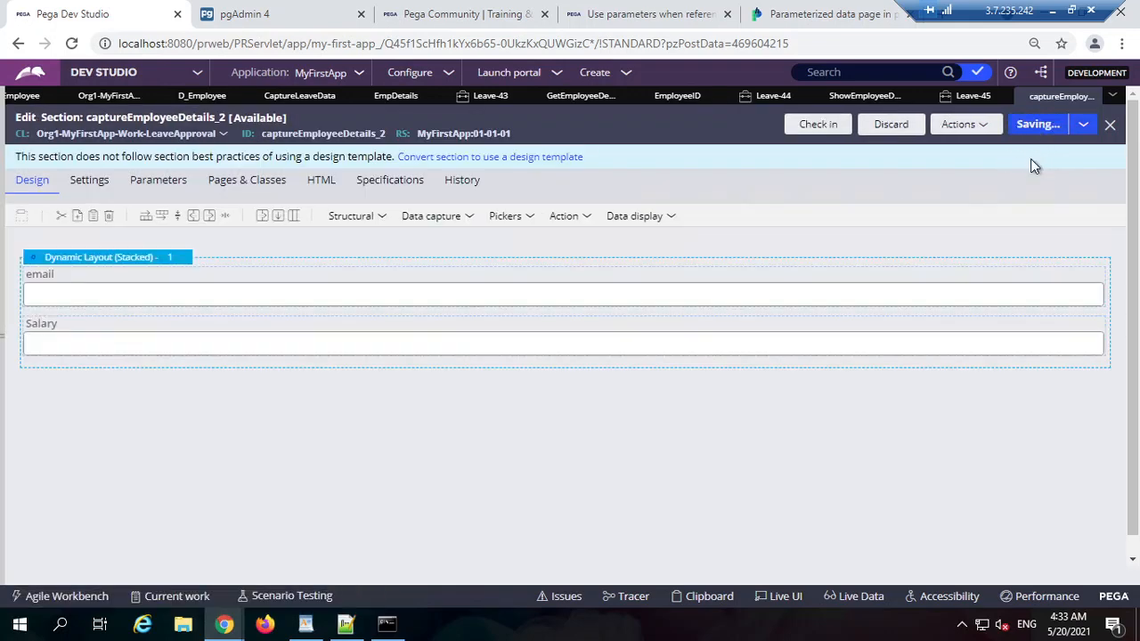
{"action": "left_click", "coordinate": [564, 98]}
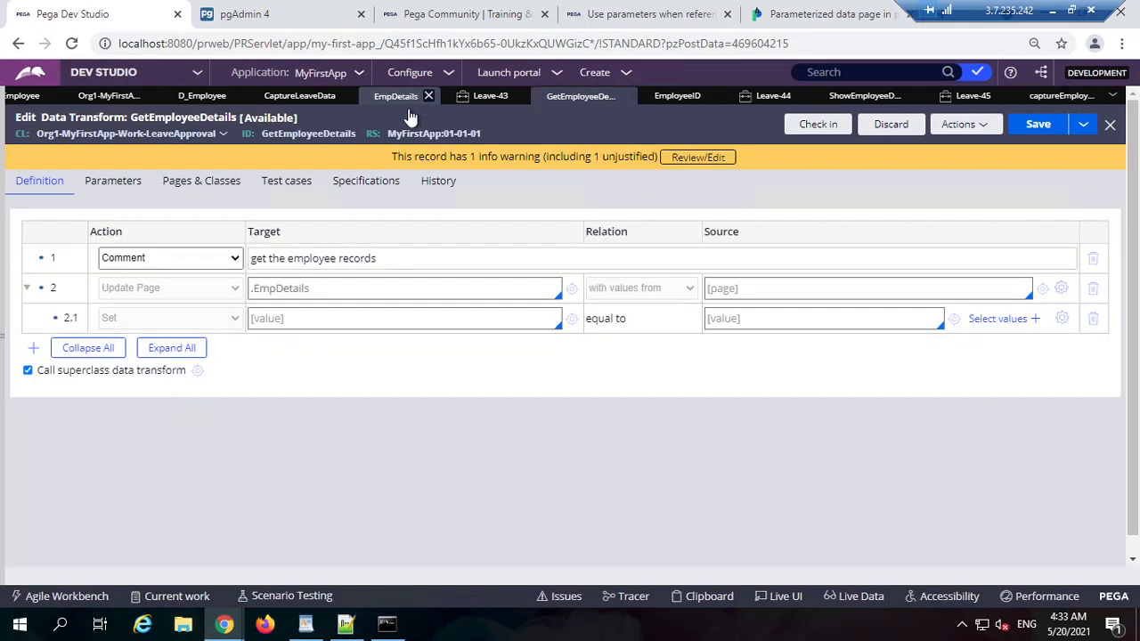
Step: Submit the embedded section's cell properties in CaptureLeaveData and save the section
{"action": "left_click", "coordinate": [401, 98]}
{"action": "left_click", "coordinate": [556, 98]}
{"action": "left_click", "coordinate": [400, 98]}
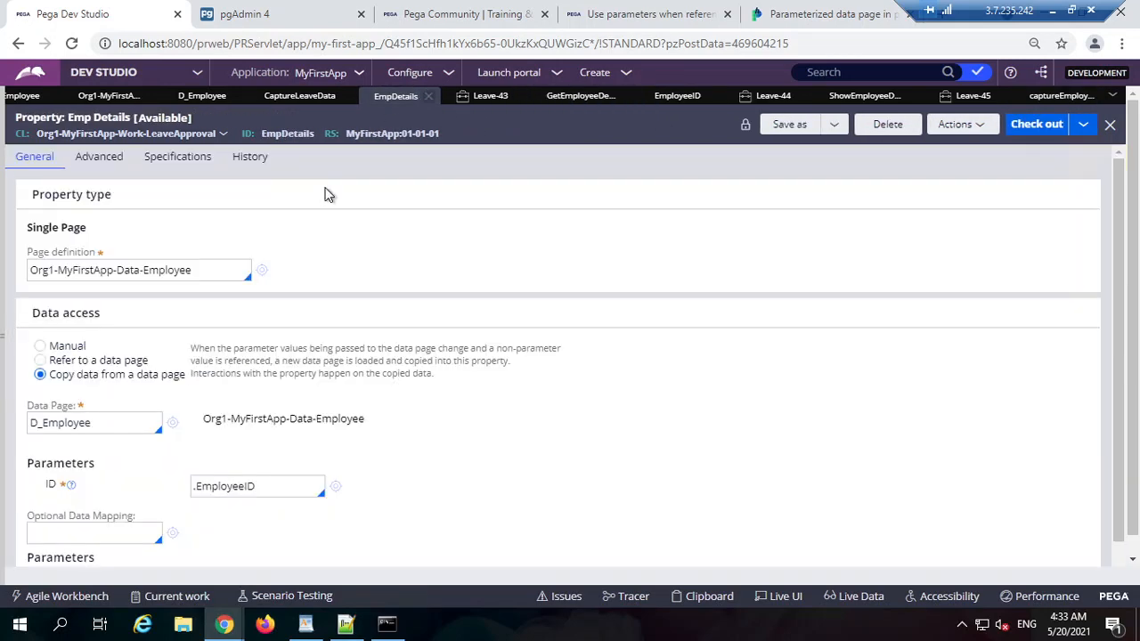
{"action": "left_click", "coordinate": [299, 96]}
{"action": "left_click", "coordinate": [784, 555]}
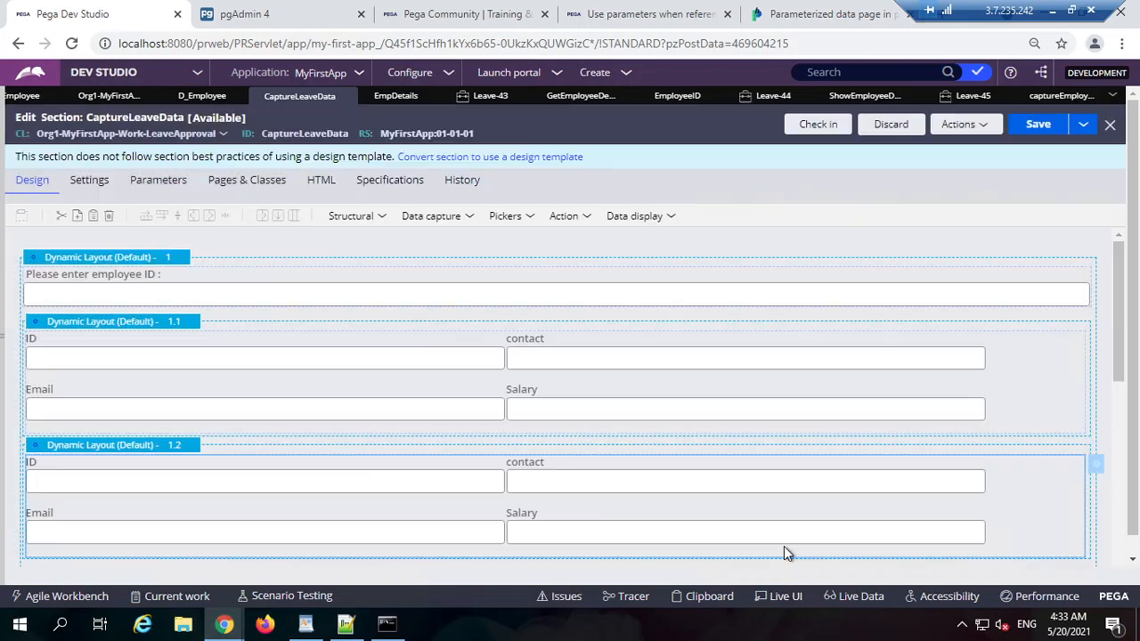
{"action": "left_click", "coordinate": [1042, 126]}
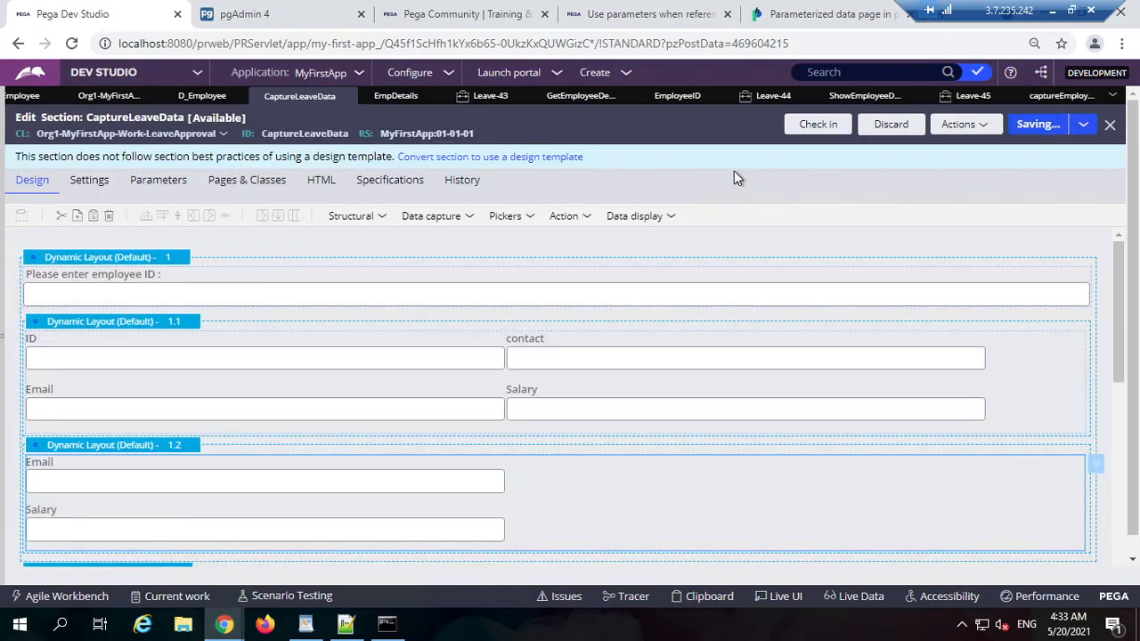
Step: Return to the Pega Dev Studio browser tab and open the leave case
{"action": "left_click", "coordinate": [260, 14]}
{"action": "left_click", "coordinate": [514, 16]}
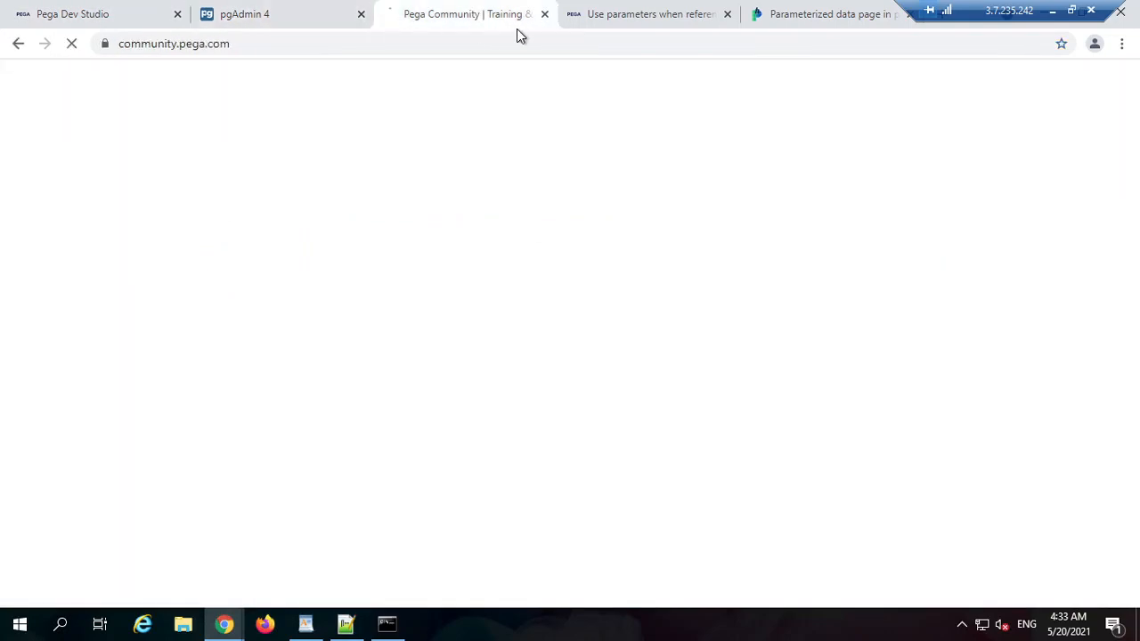
{"action": "left_click", "coordinate": [76, 9]}
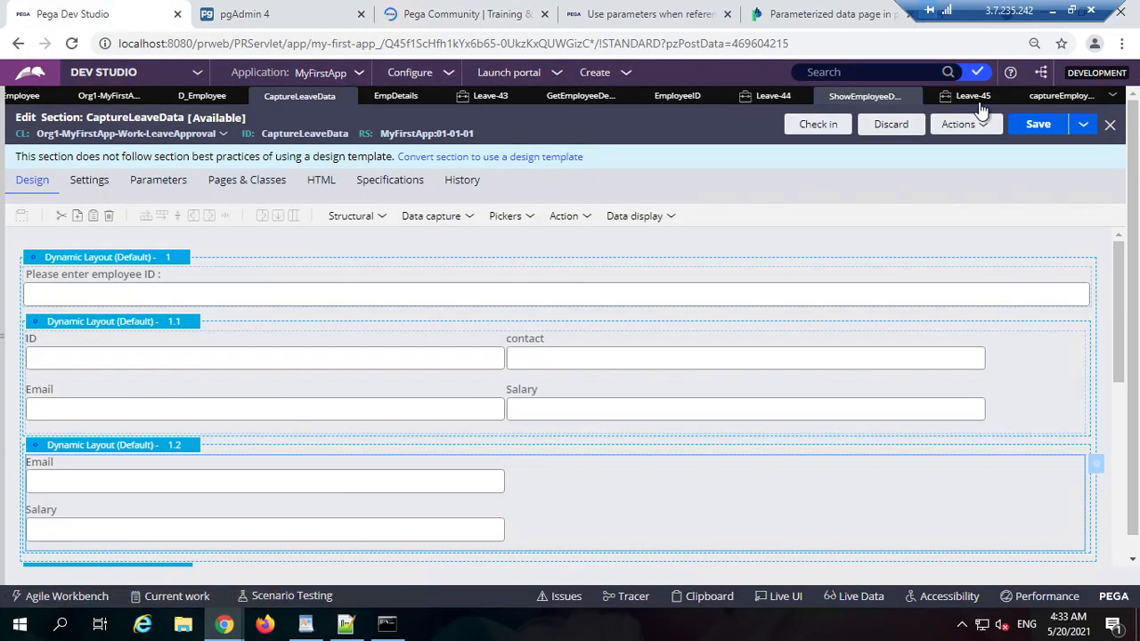
{"action": "left_click", "coordinate": [761, 100]}
Step: Fill the Leave-45 form with May 21, 2021 start and end dates and reason 'sdfdsf', then continue
{"action": "left_click", "coordinate": [973, 98]}
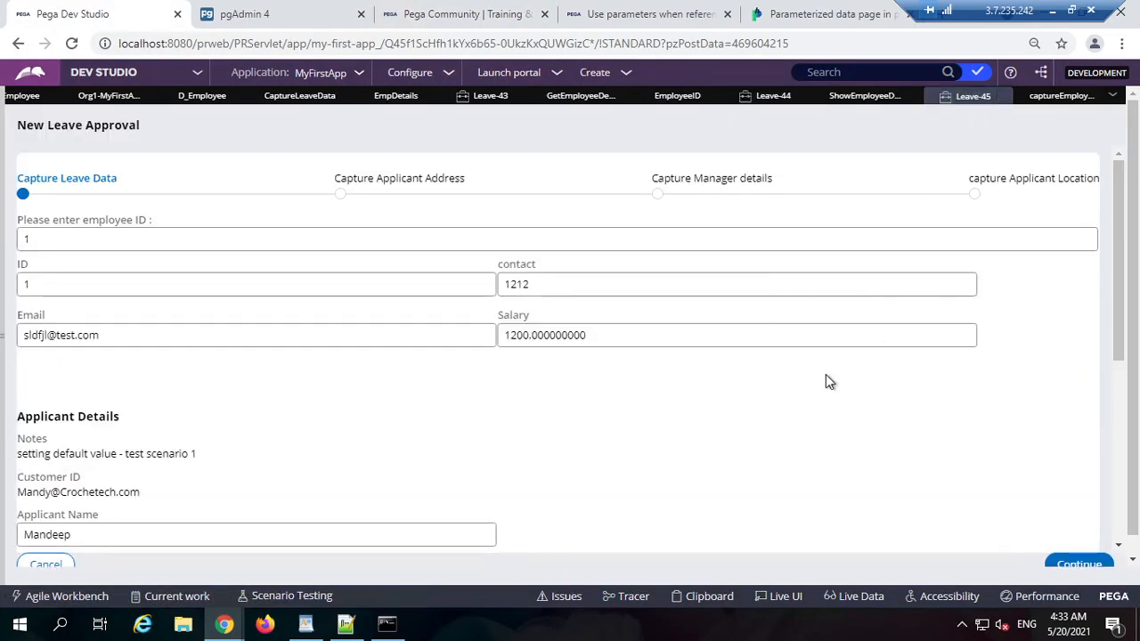
{"action": "scroll", "coordinate": [1000, 528], "scroll_direction": "down", "scroll_amount": 5}
{"action": "left_click", "coordinate": [535, 381]}
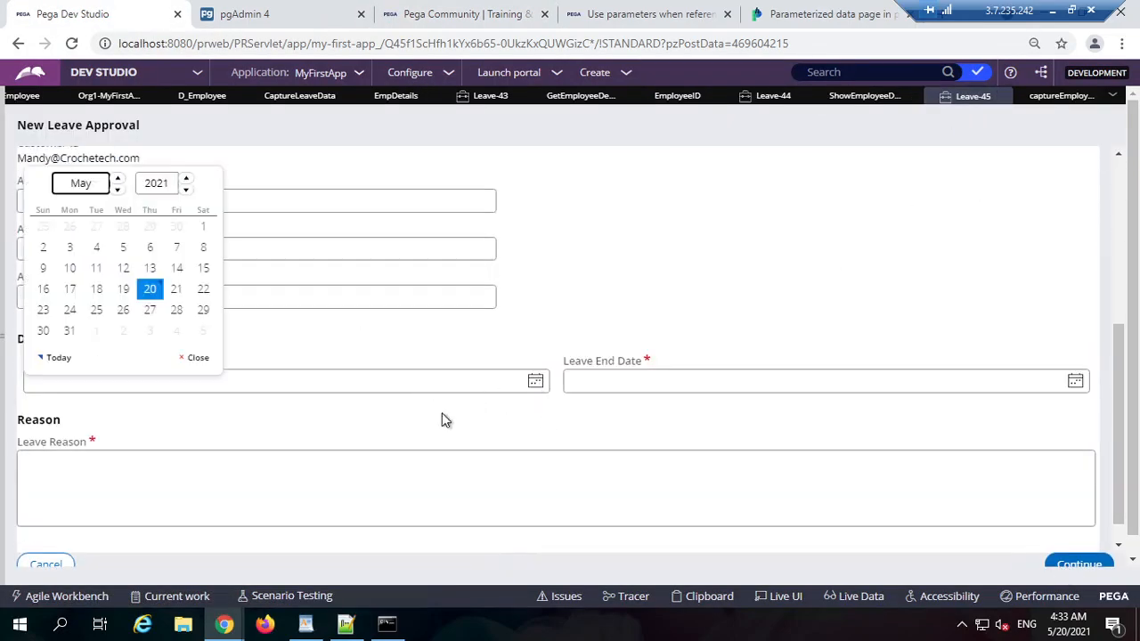
{"action": "left_click", "coordinate": [176, 288]}
{"action": "left_click", "coordinate": [1074, 382]}
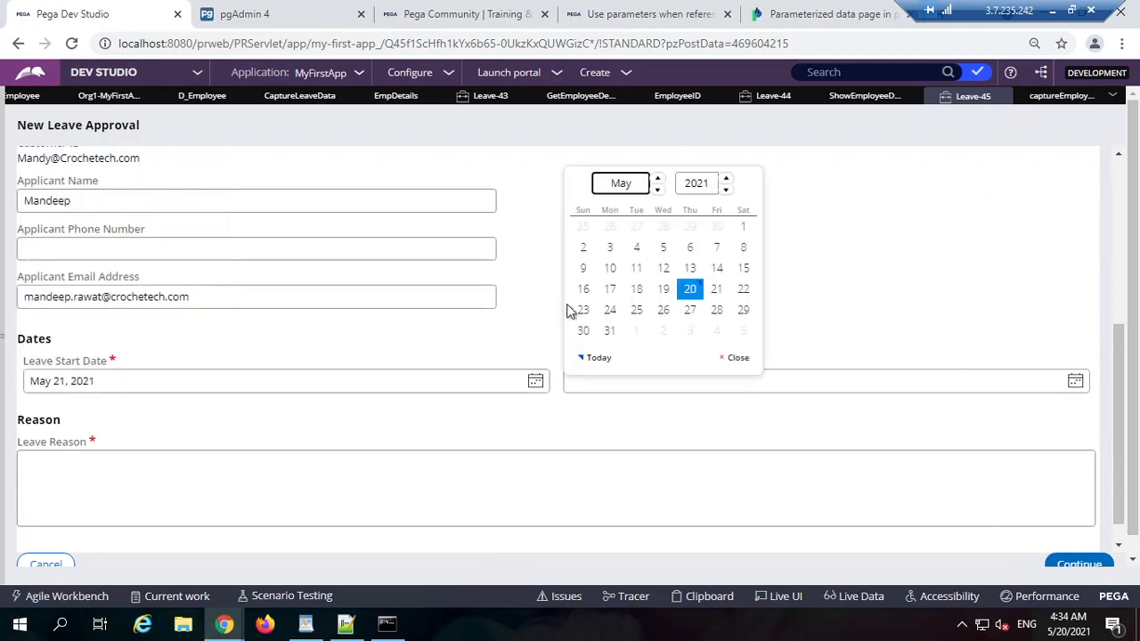
{"action": "left_click", "coordinate": [712, 289]}
{"action": "left_click", "coordinate": [684, 460]}
{"action": "type", "text": "sdfdsf"}
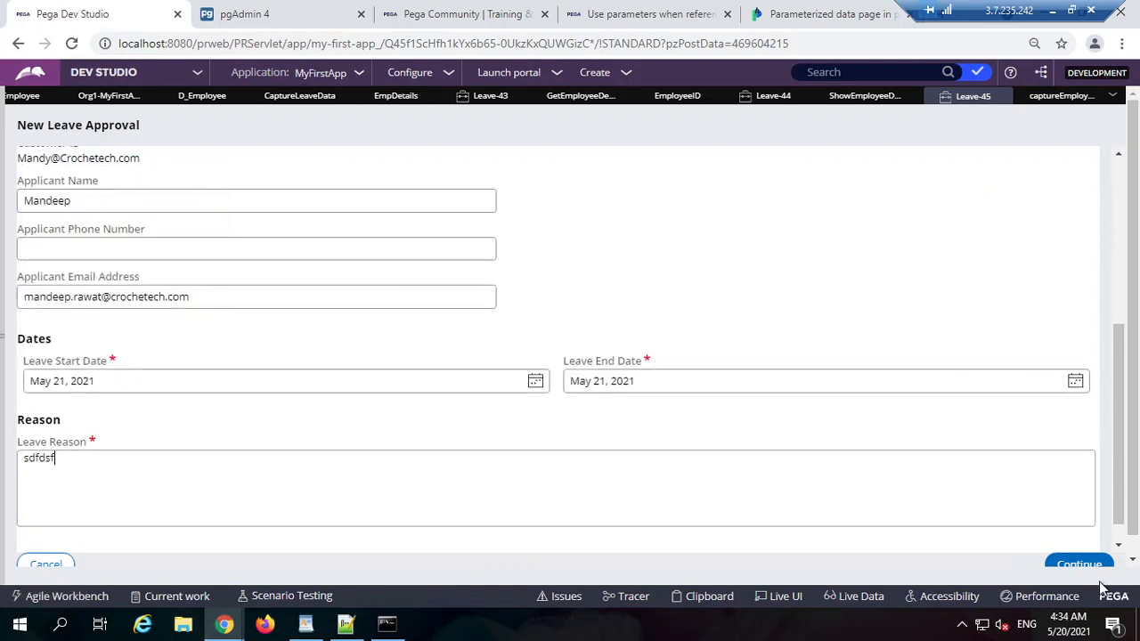
{"action": "left_click", "coordinate": [1077, 565]}
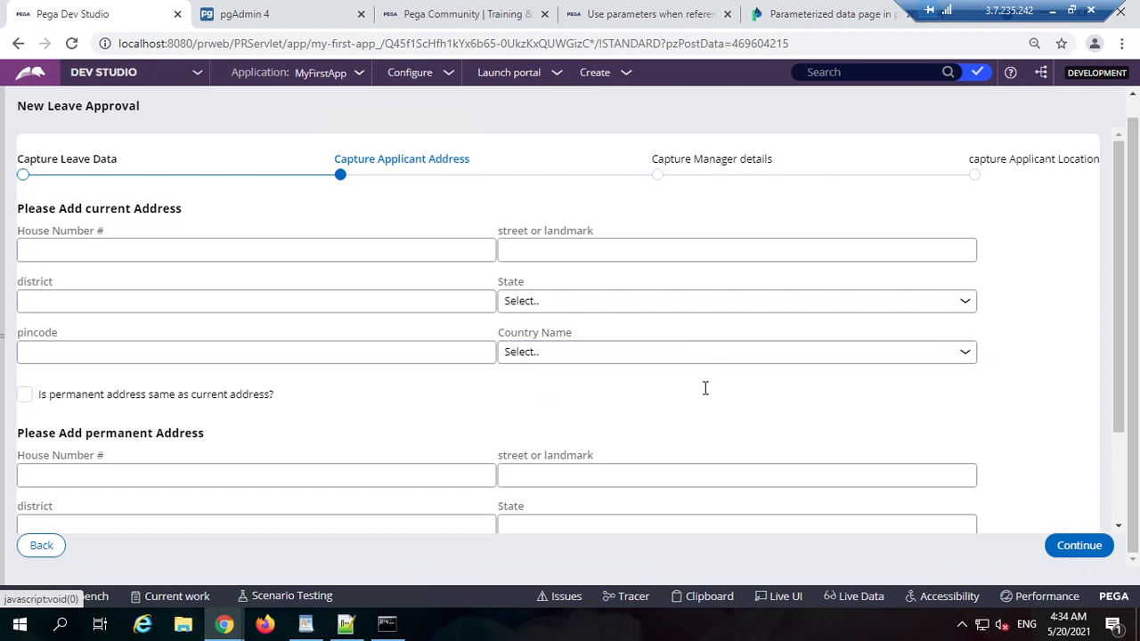
Step: Go back and re-enter the employee ID so employee 1's details (contact 1212, Salary 1200) refresh
{"action": "scroll", "coordinate": [236, 354], "scroll_direction": "down", "scroll_amount": 2}
{"action": "scroll", "coordinate": [236, 353], "scroll_direction": "up", "scroll_amount": 3}
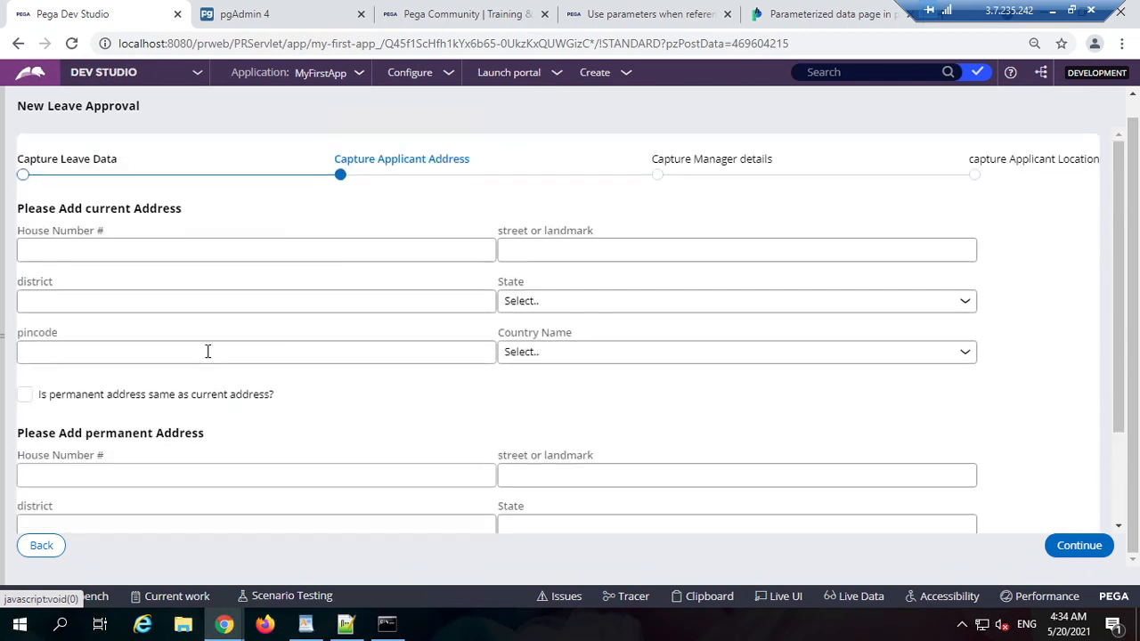
{"action": "left_click", "coordinate": [36, 545]}
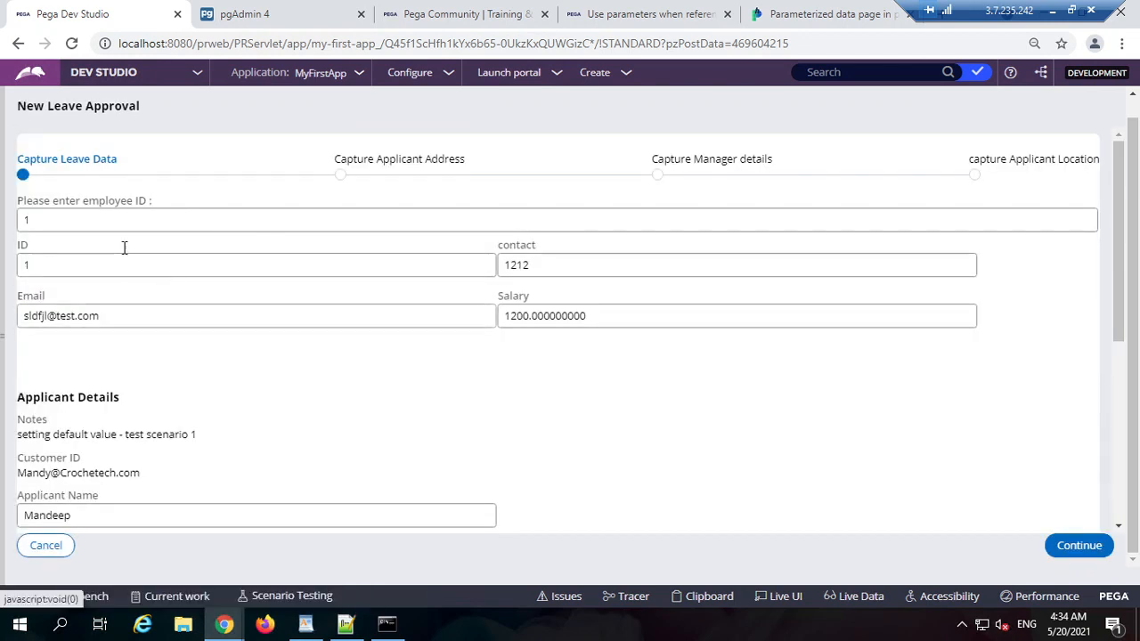
{"action": "double_click", "coordinate": [84, 219]}
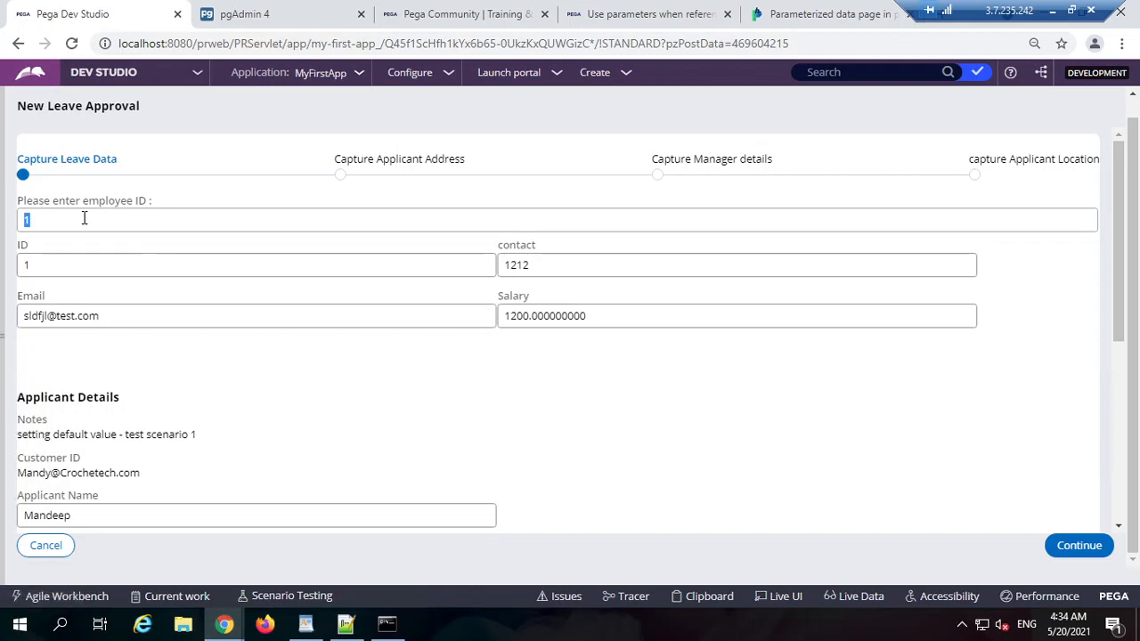
{"action": "left_click", "coordinate": [83, 218]}
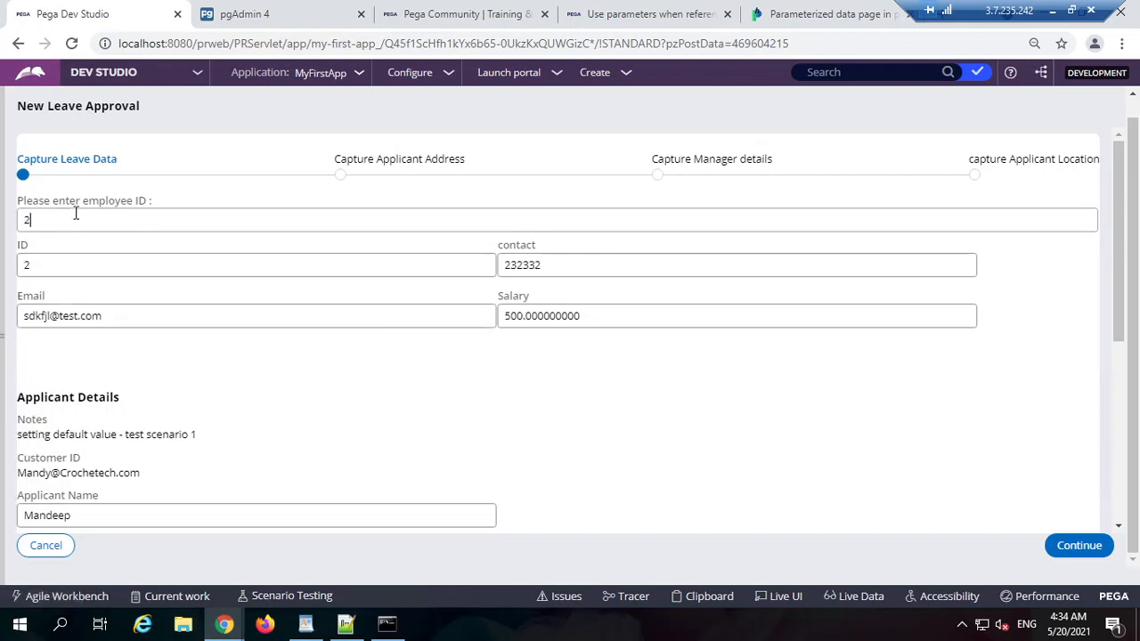
{"action": "left_click", "coordinate": [606, 390]}
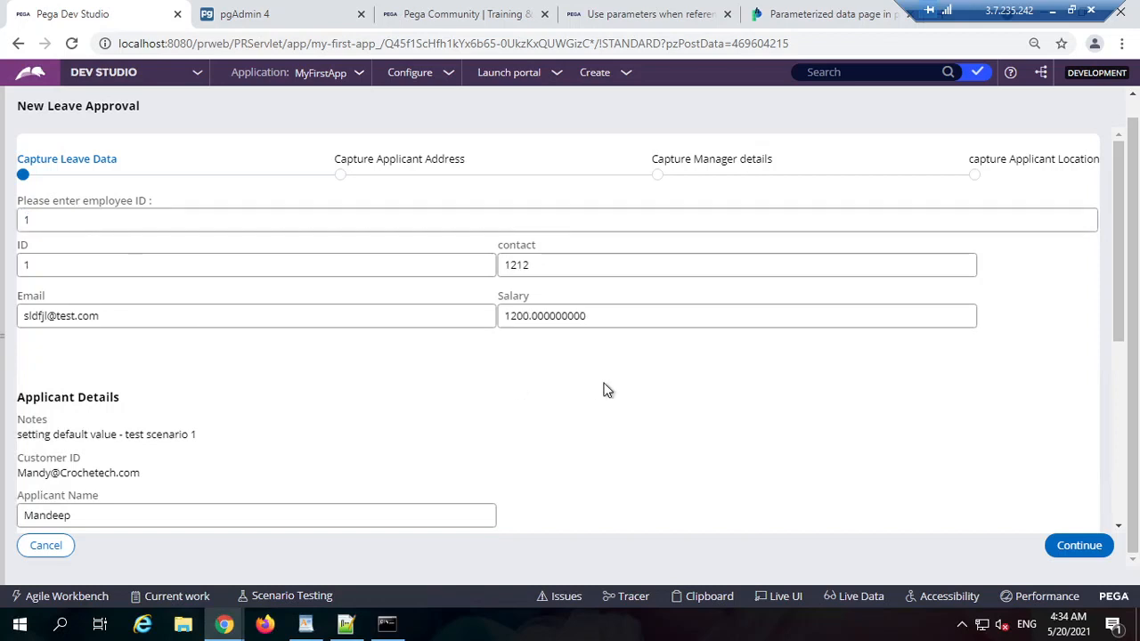
{"action": "scroll", "coordinate": [606, 390], "scroll_direction": "down", "scroll_amount": 3}
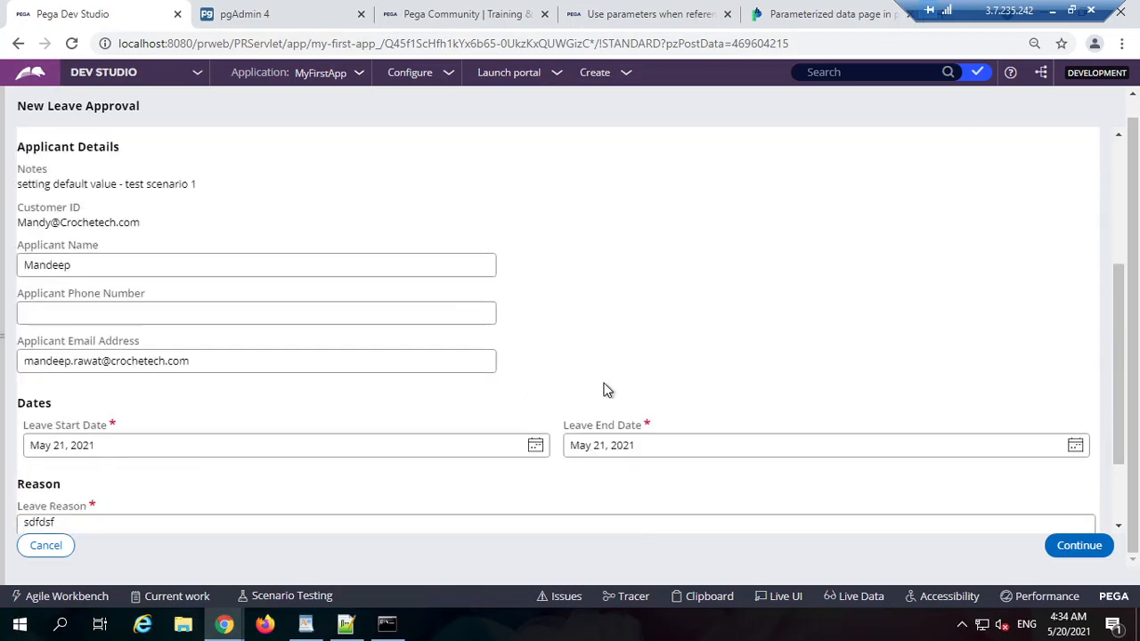
{"action": "scroll", "coordinate": [606, 390], "scroll_direction": "up", "scroll_amount": 3}
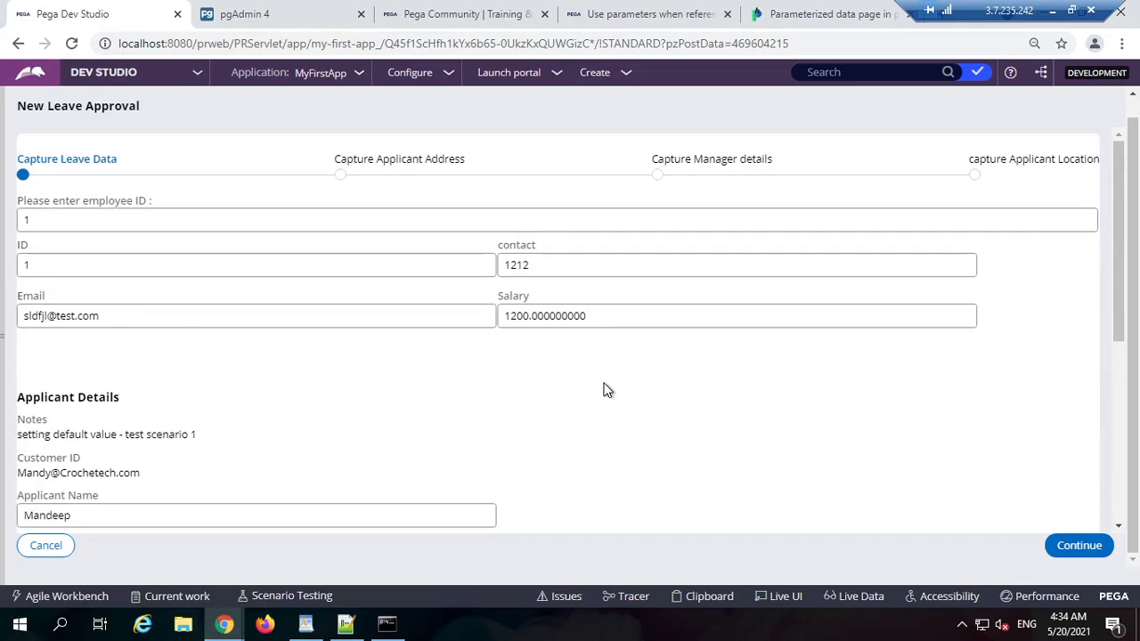
{"action": "scroll", "coordinate": [606, 390], "scroll_direction": "up", "scroll_amount": 1}
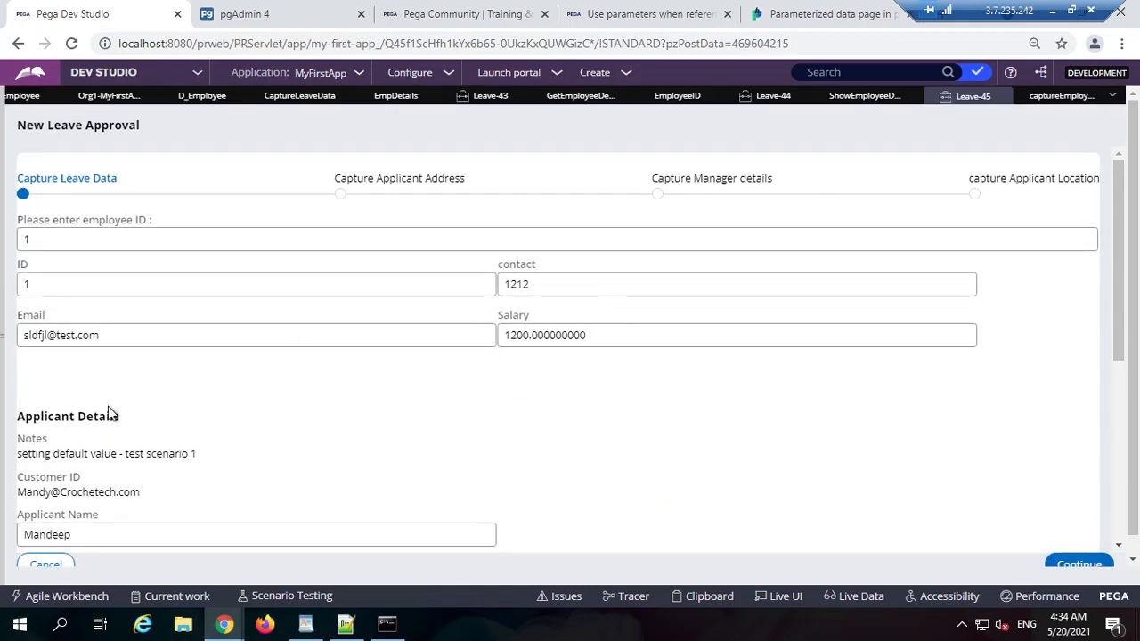
Step: Close all open rule tabs, discard Leave-45's unsaved changes, and keep Leave-44 open
{"action": "left_click", "coordinate": [1113, 98]}
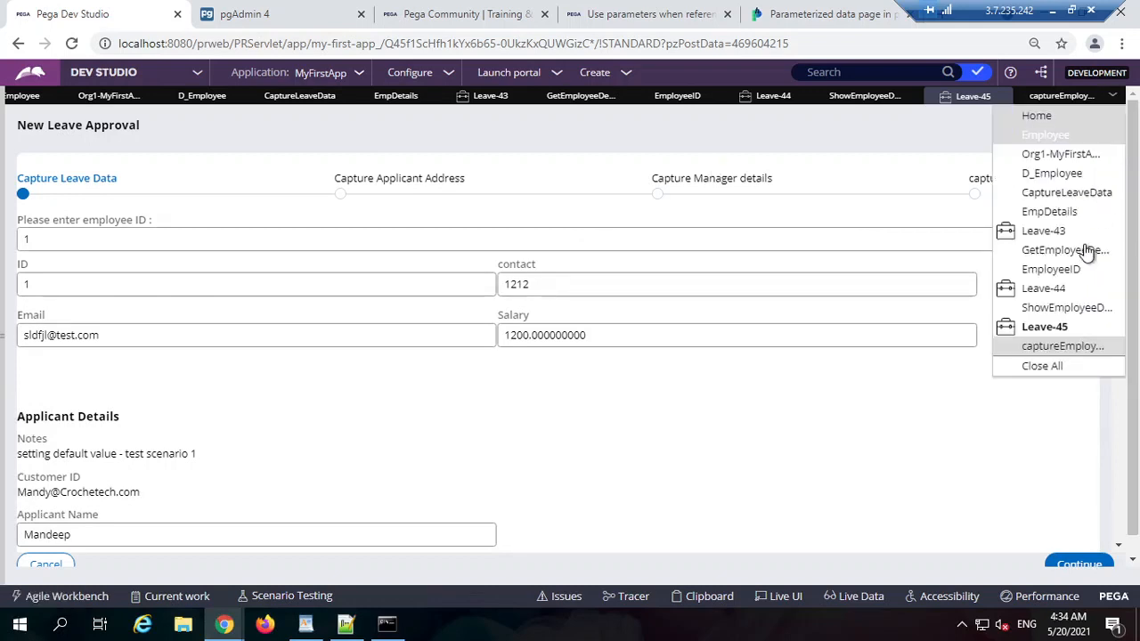
{"action": "left_click", "coordinate": [1071, 380]}
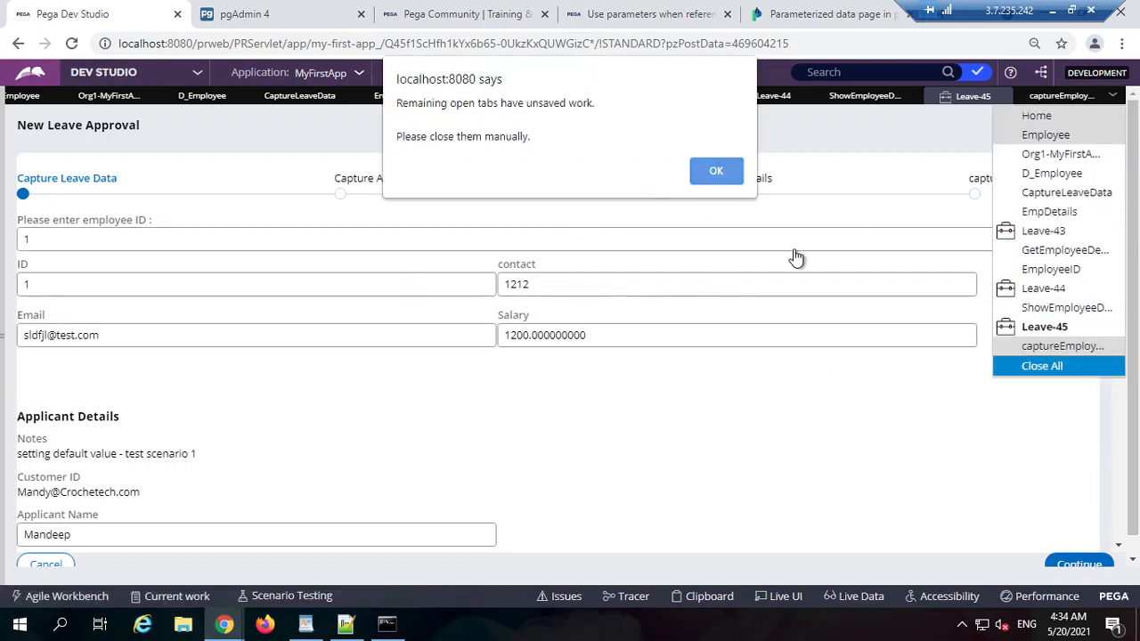
{"action": "left_click", "coordinate": [717, 170]}
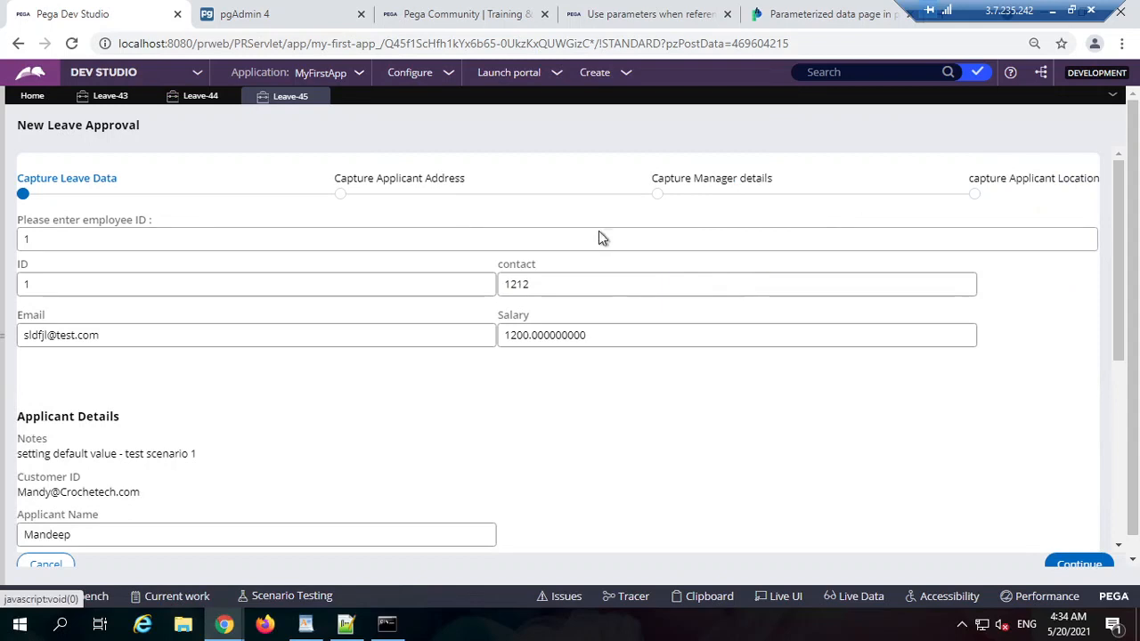
{"action": "left_click", "coordinate": [319, 95]}
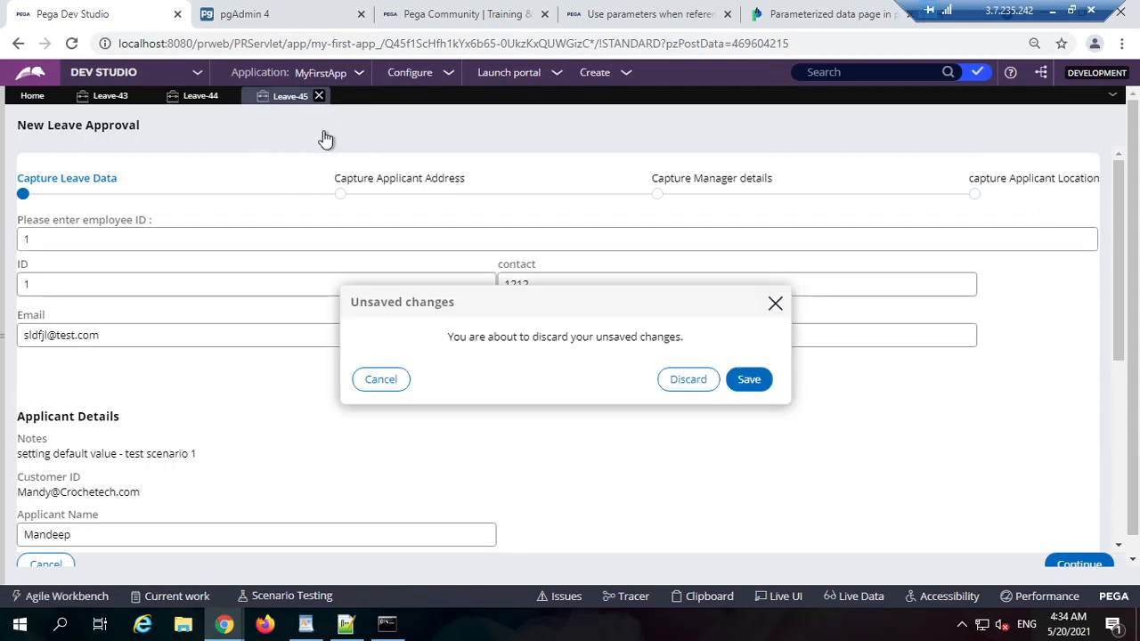
{"action": "left_click", "coordinate": [703, 380]}
{"action": "left_click", "coordinate": [228, 96]}
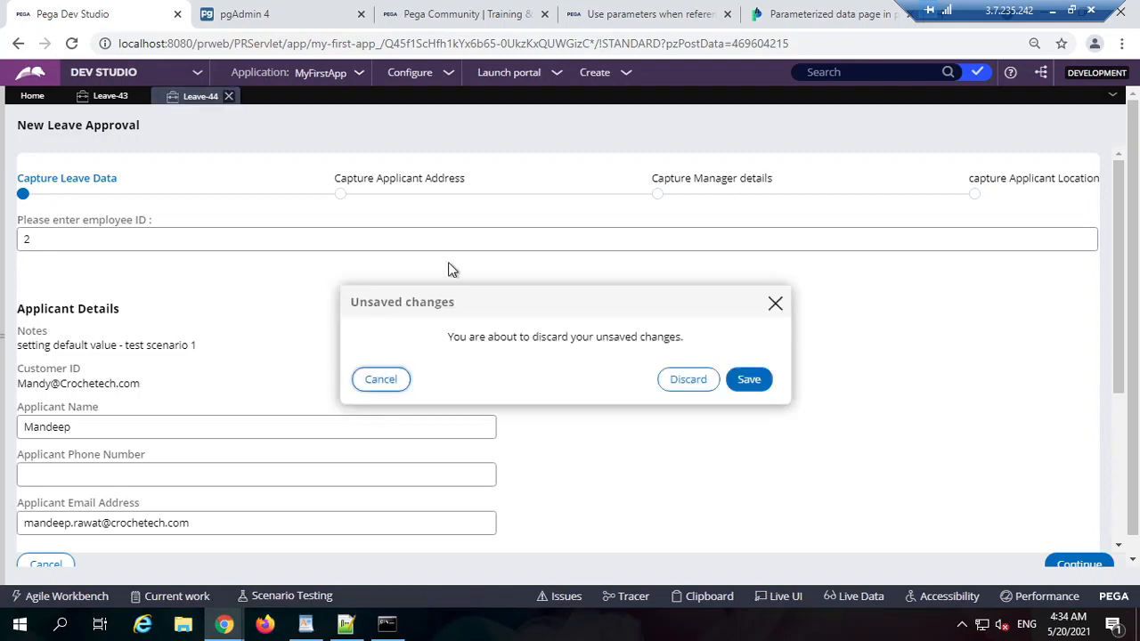
{"action": "left_click", "coordinate": [775, 304]}
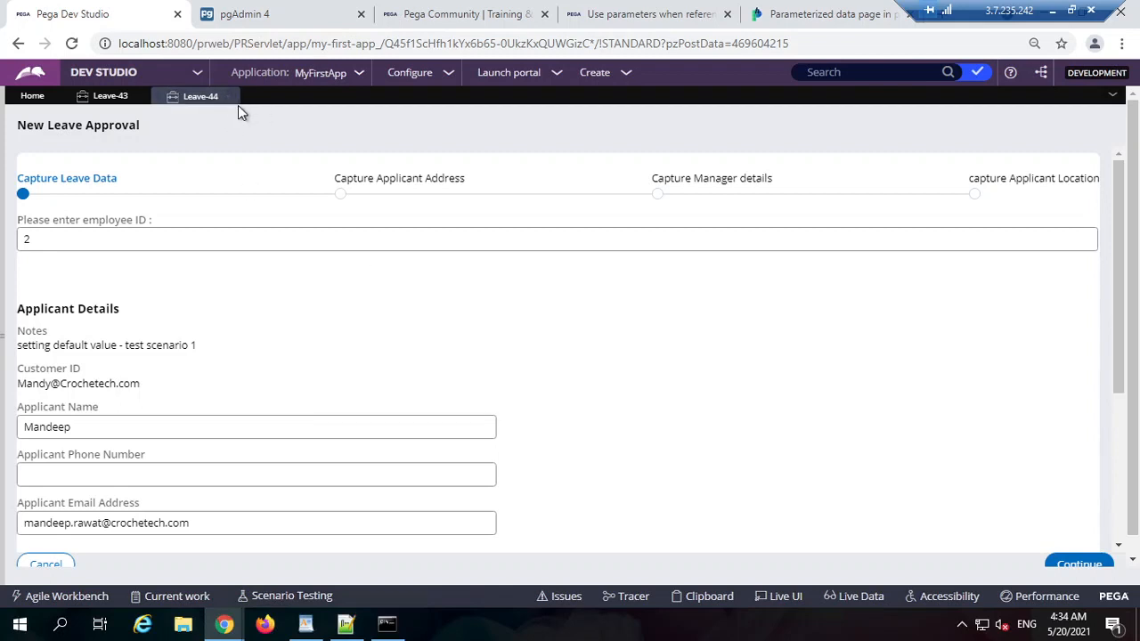
Step: Start new leave case Leave-46 and use Live UI to select the employee ID input's section
{"action": "left_click", "coordinate": [596, 73]}
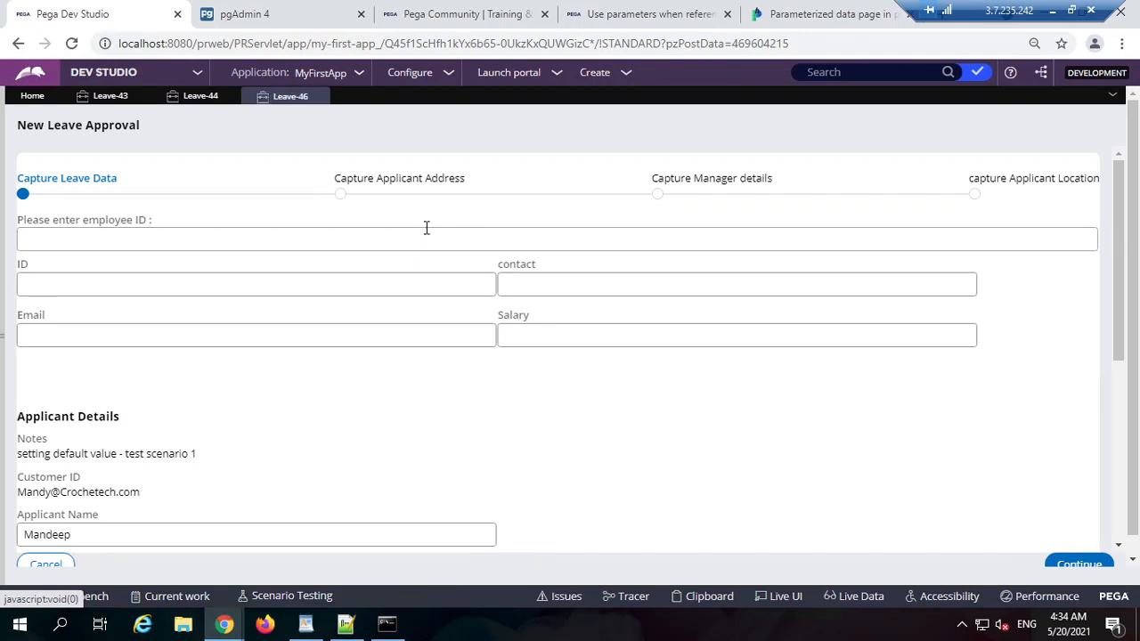
{"action": "left_click", "coordinate": [785, 595]}
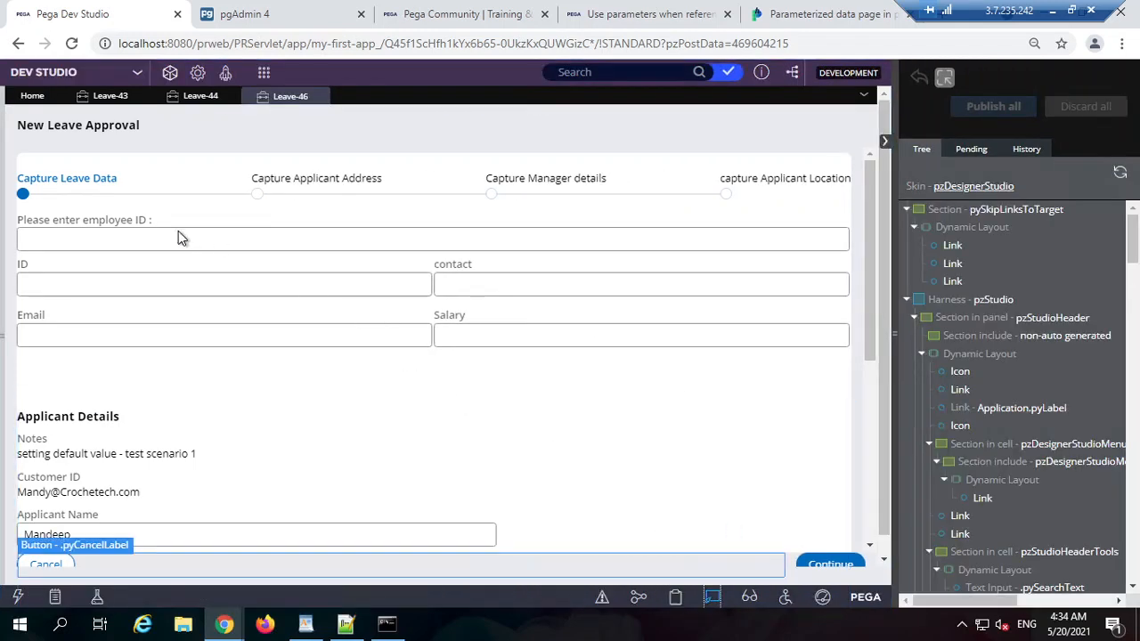
{"action": "left_click", "coordinate": [179, 232]}
{"action": "left_click", "coordinate": [173, 207]}
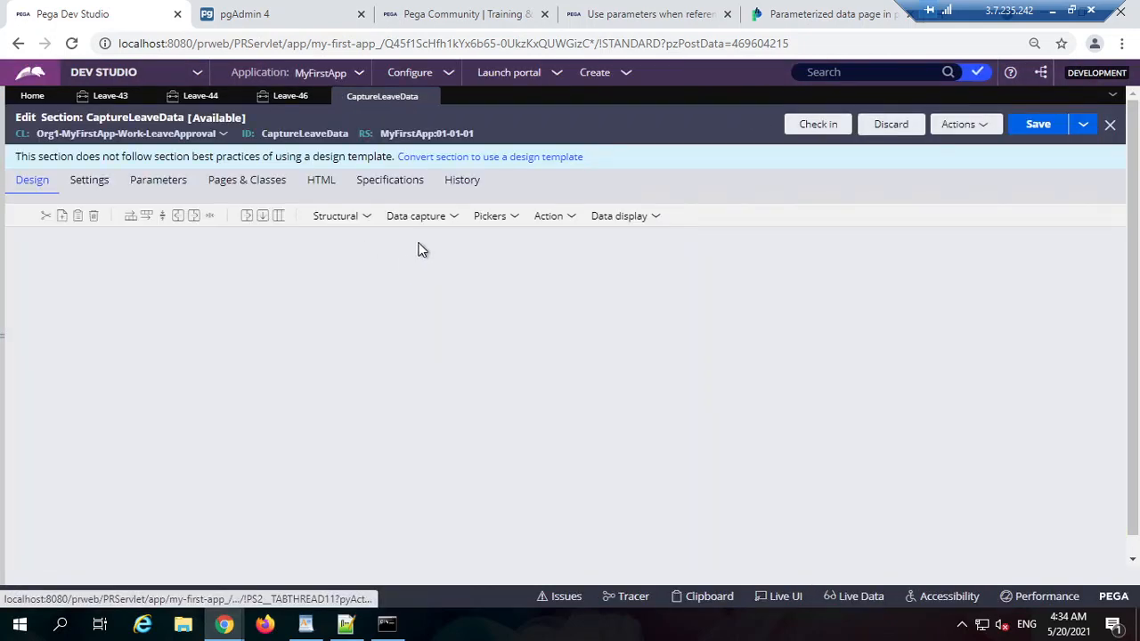
Step: Review the employee ID cell's .EmployeeID binding and confirm the EmployeeID property is an Integer
{"action": "double_click", "coordinate": [274, 297]}
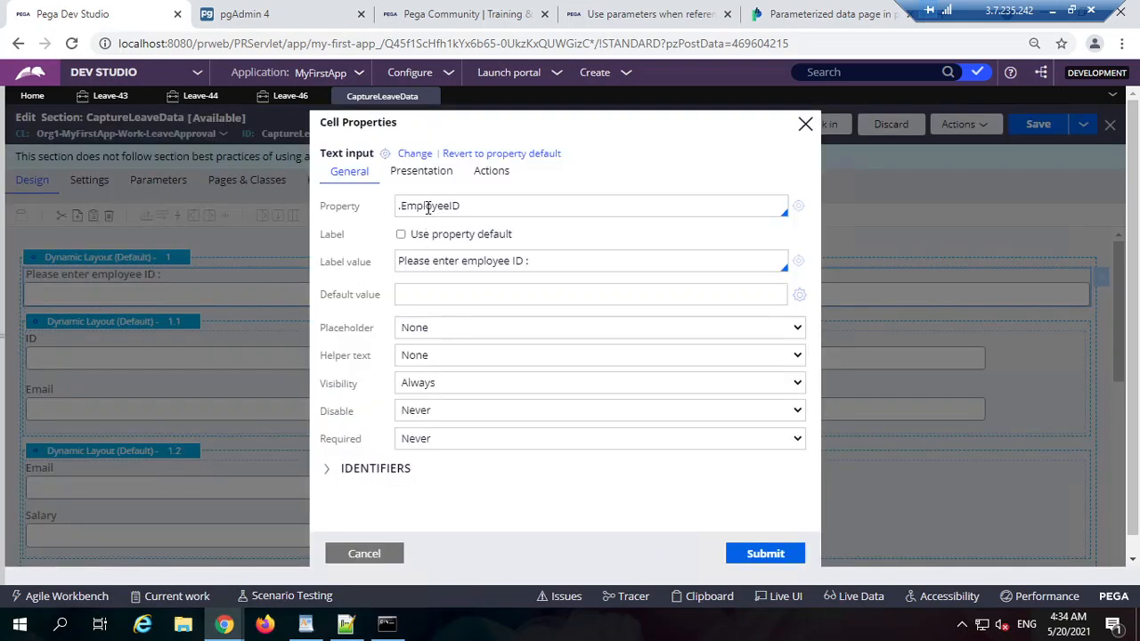
{"action": "double_click", "coordinate": [428, 208]}
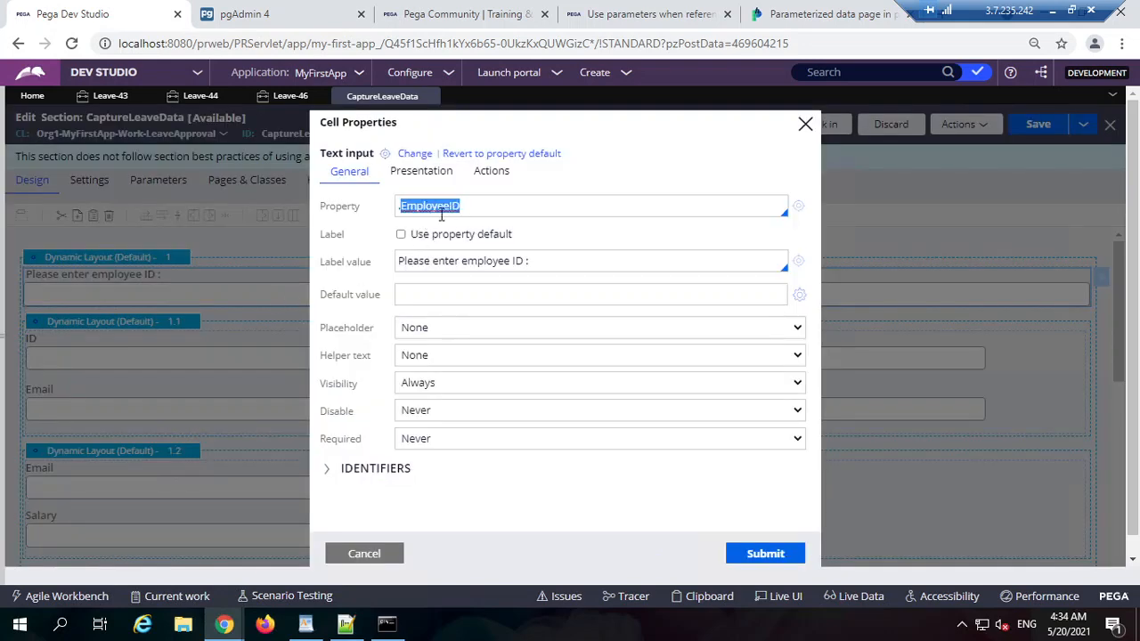
{"action": "left_click", "coordinate": [797, 207]}
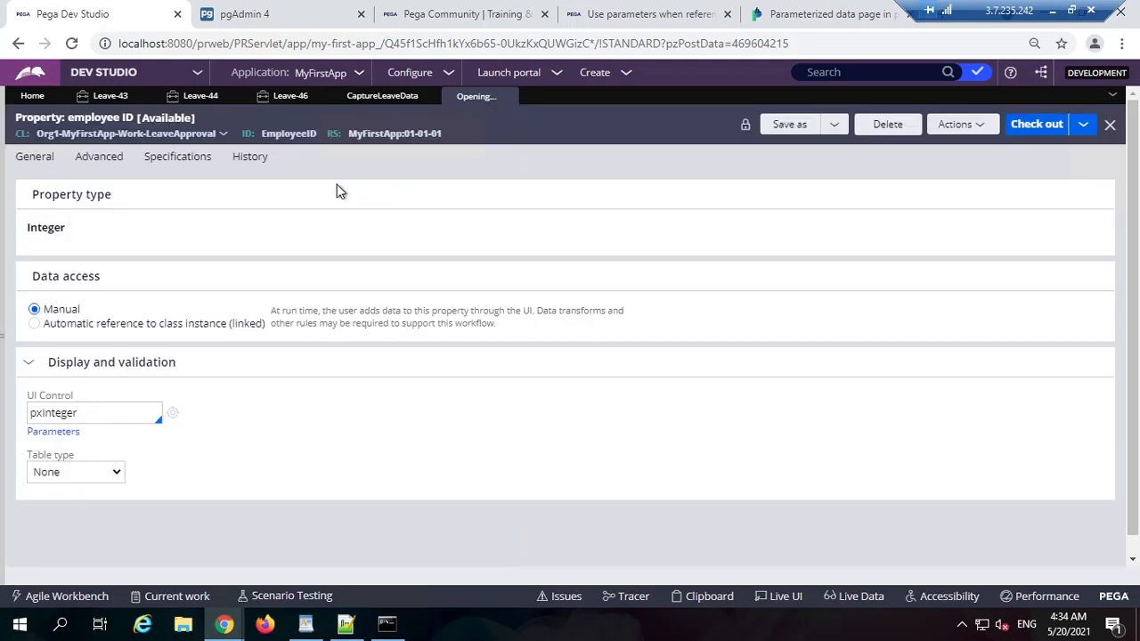
{"action": "double_click", "coordinate": [288, 132]}
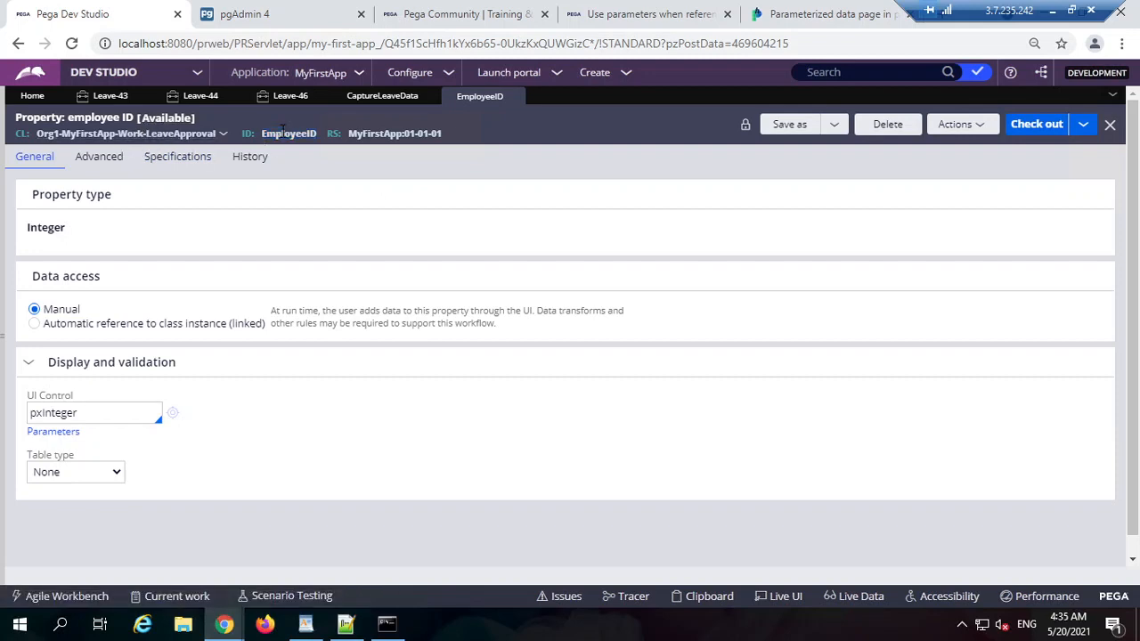
{"action": "double_click", "coordinate": [45, 227]}
{"action": "left_click", "coordinate": [398, 98]}
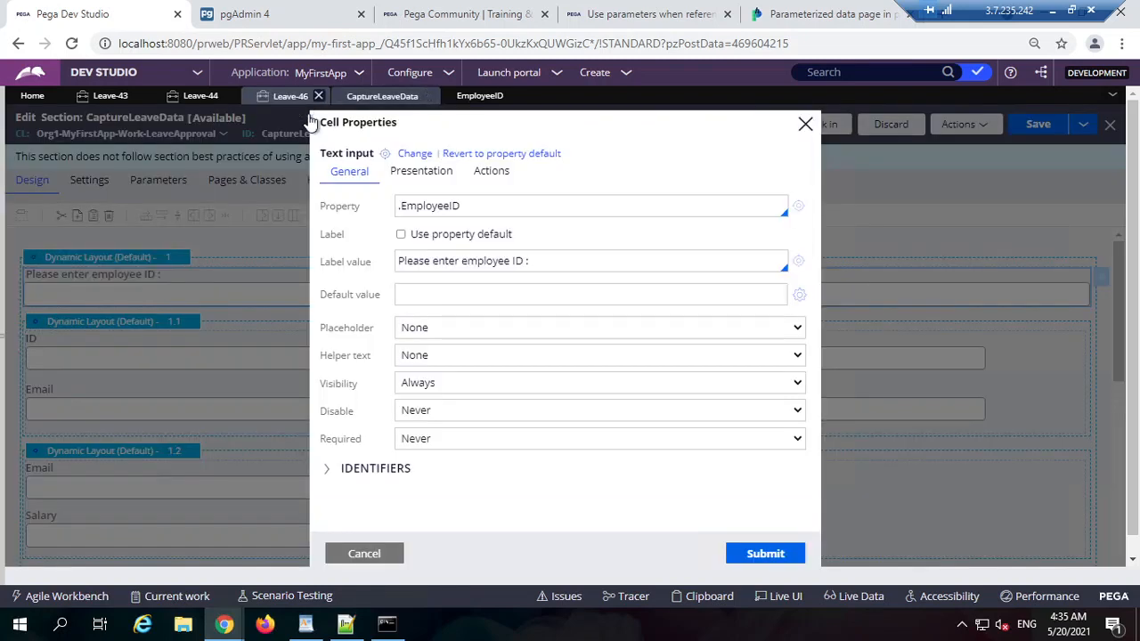
{"action": "double_click", "coordinate": [469, 203]}
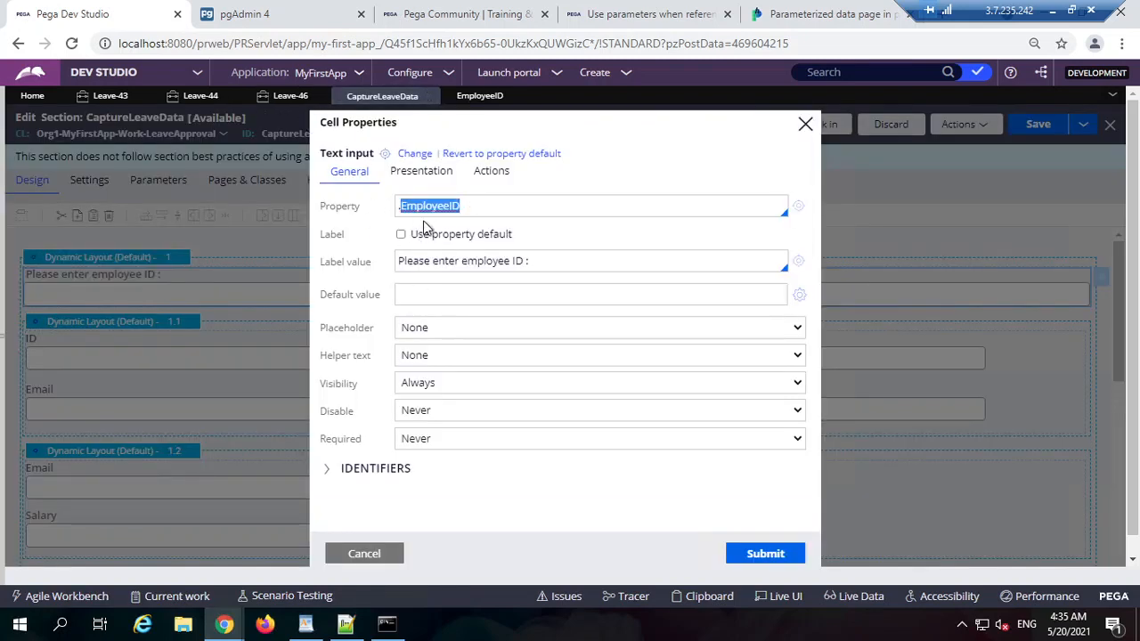
{"action": "scroll", "coordinate": [448, 438], "scroll_direction": "down", "scroll_amount": 1}
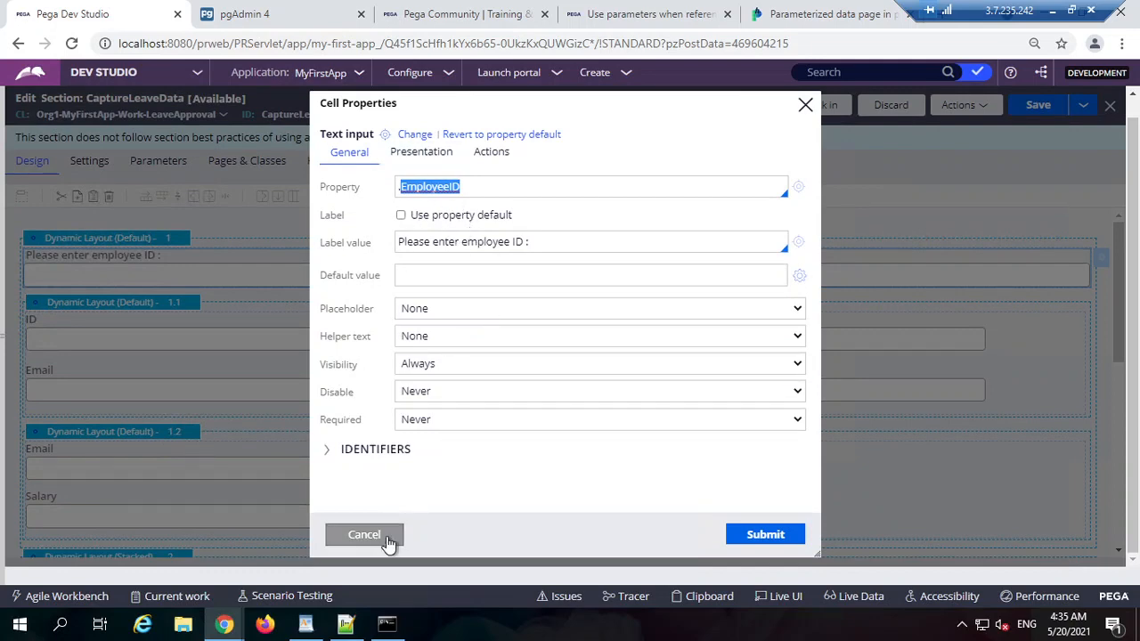
Step: Check the employee ID input's change actions, including Refresh-This section, without changing them
{"action": "left_click", "coordinate": [487, 151]}
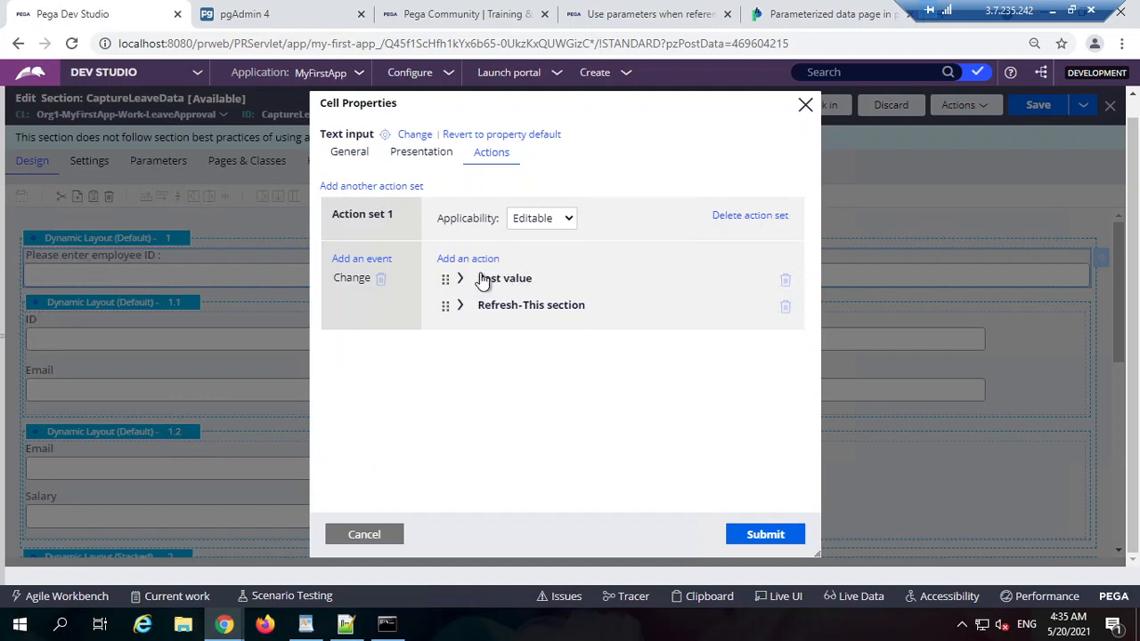
{"action": "left_click", "coordinate": [460, 306]}
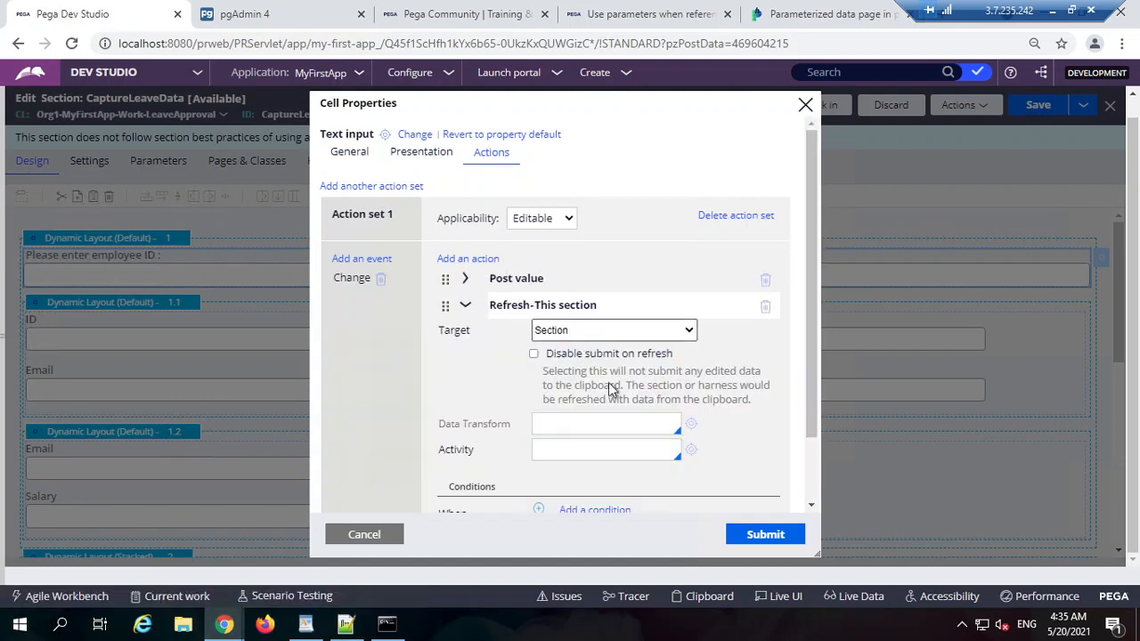
{"action": "left_click", "coordinate": [463, 306]}
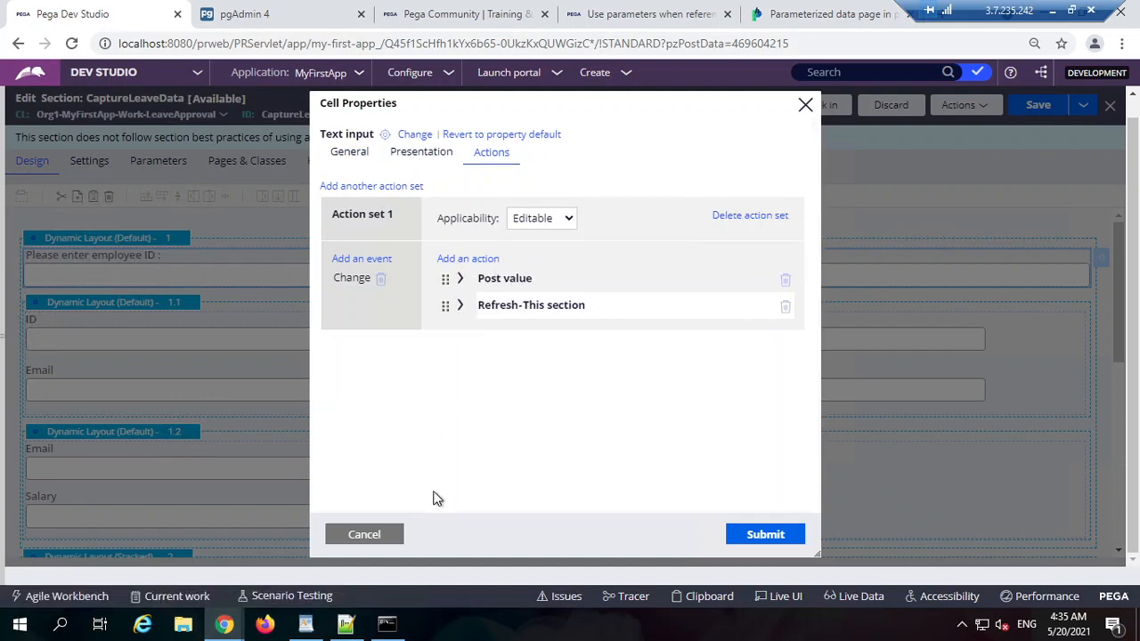
{"action": "left_click", "coordinate": [389, 540]}
Step: Inspect the ShowEmployeeDetails embedded section's properties, then bring up the Structural layout choices
{"action": "left_click", "coordinate": [221, 339]}
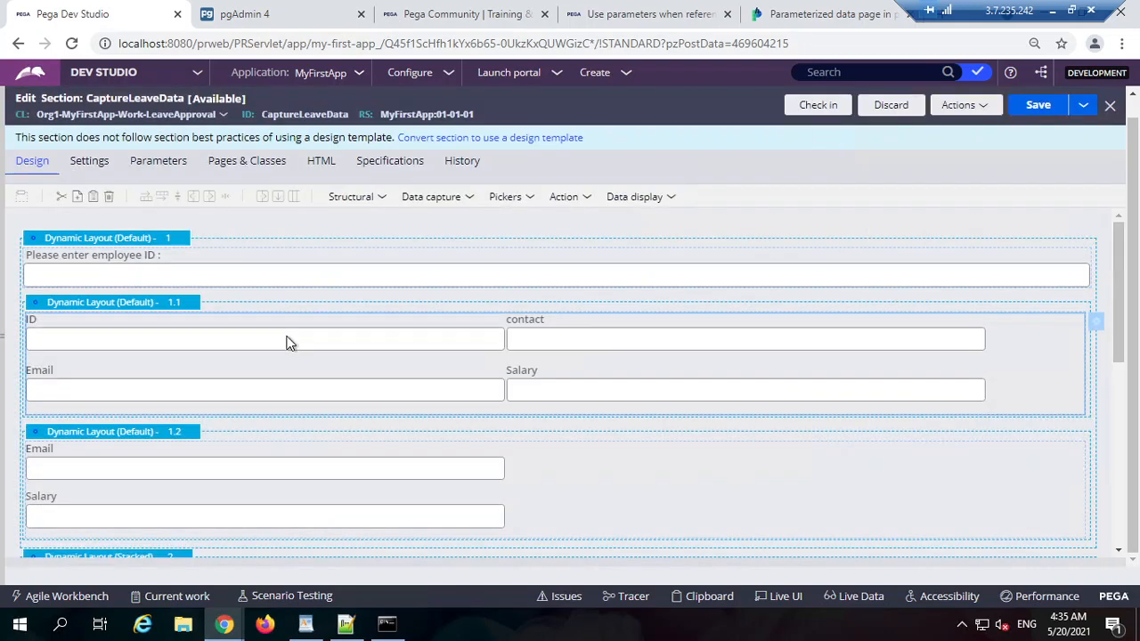
{"action": "double_click", "coordinate": [543, 356]}
{"action": "left_click", "coordinate": [369, 543]}
{"action": "left_click", "coordinate": [349, 203]}
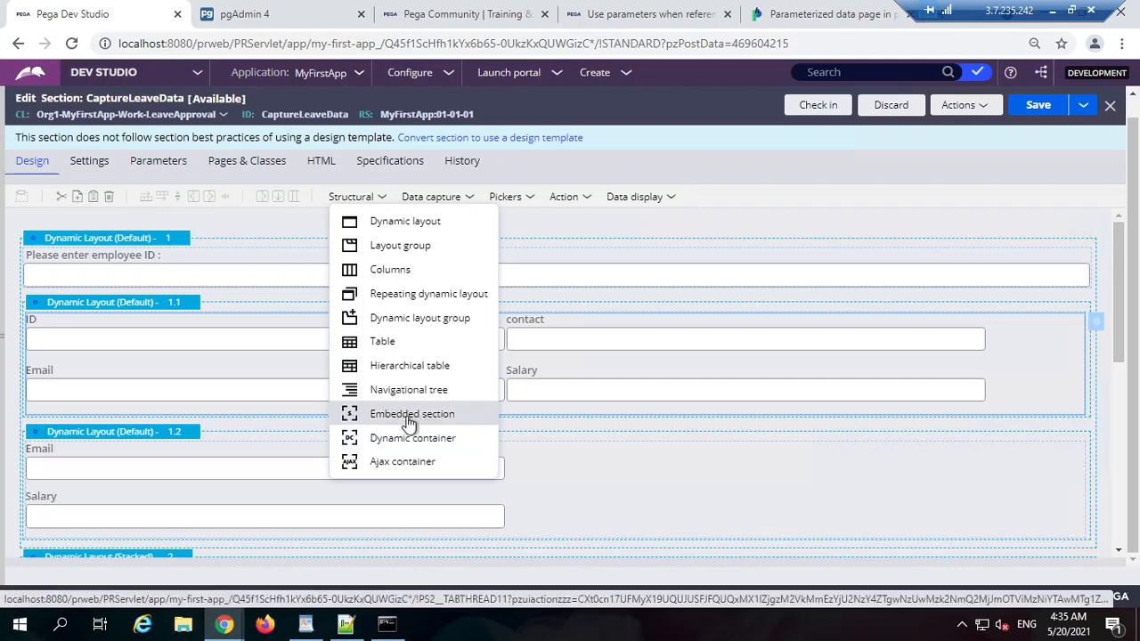
{"action": "double_click", "coordinate": [214, 342]}
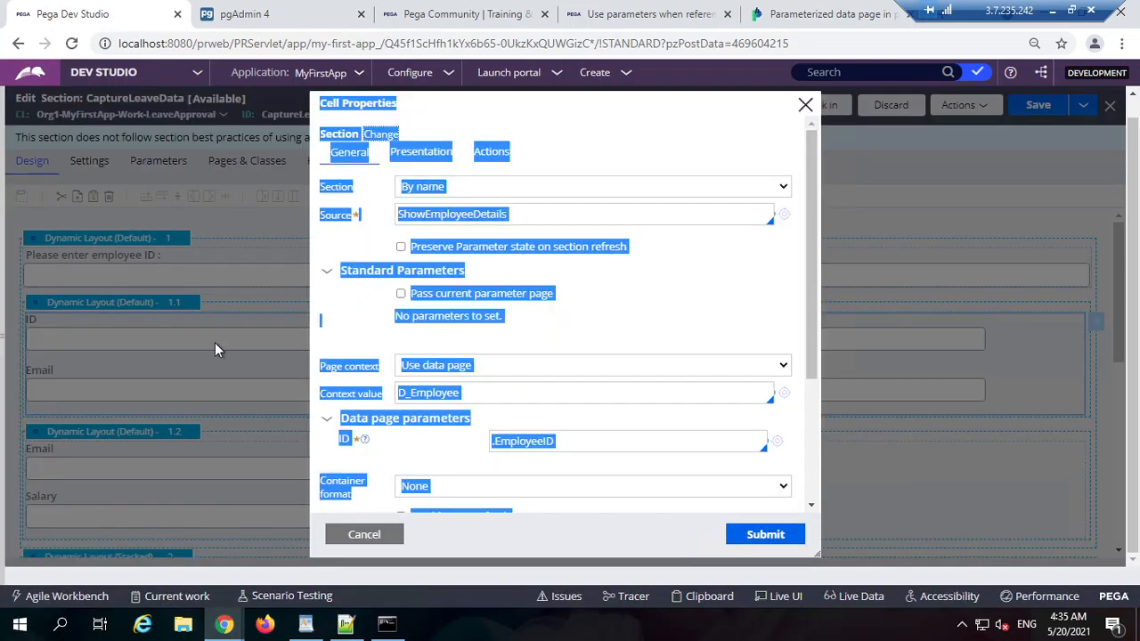
{"action": "left_click", "coordinate": [736, 261]}
{"action": "scroll", "coordinate": [539, 373], "scroll_direction": "down", "scroll_amount": 1}
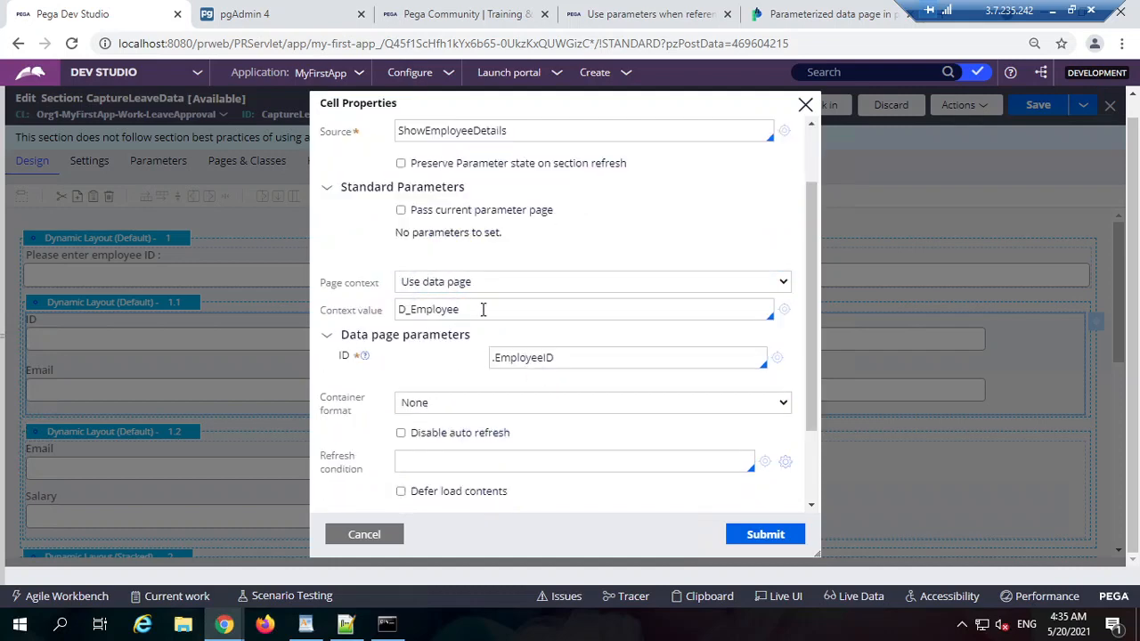
{"action": "double_click", "coordinate": [482, 309]}
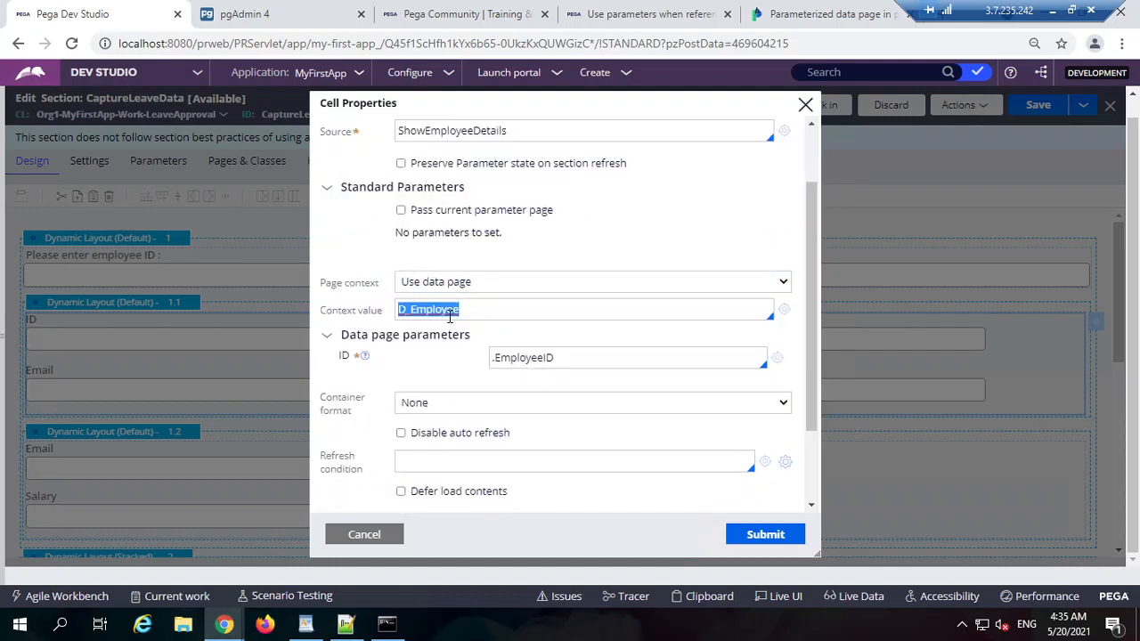
{"action": "double_click", "coordinate": [536, 359]}
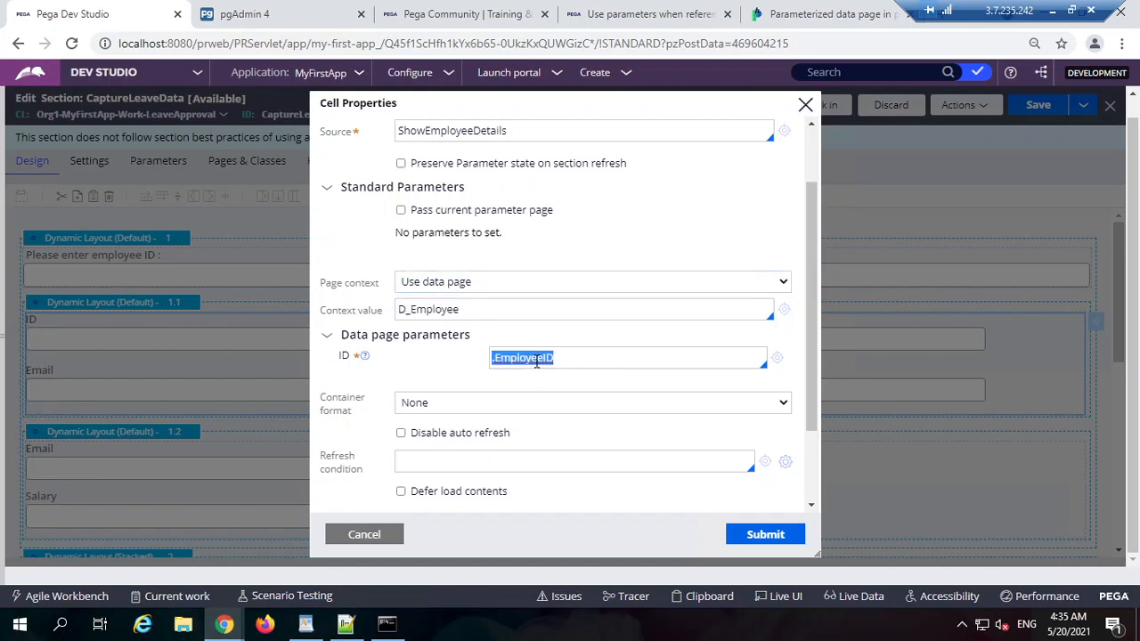
{"action": "scroll", "coordinate": [509, 433], "scroll_direction": "up", "scroll_amount": 2}
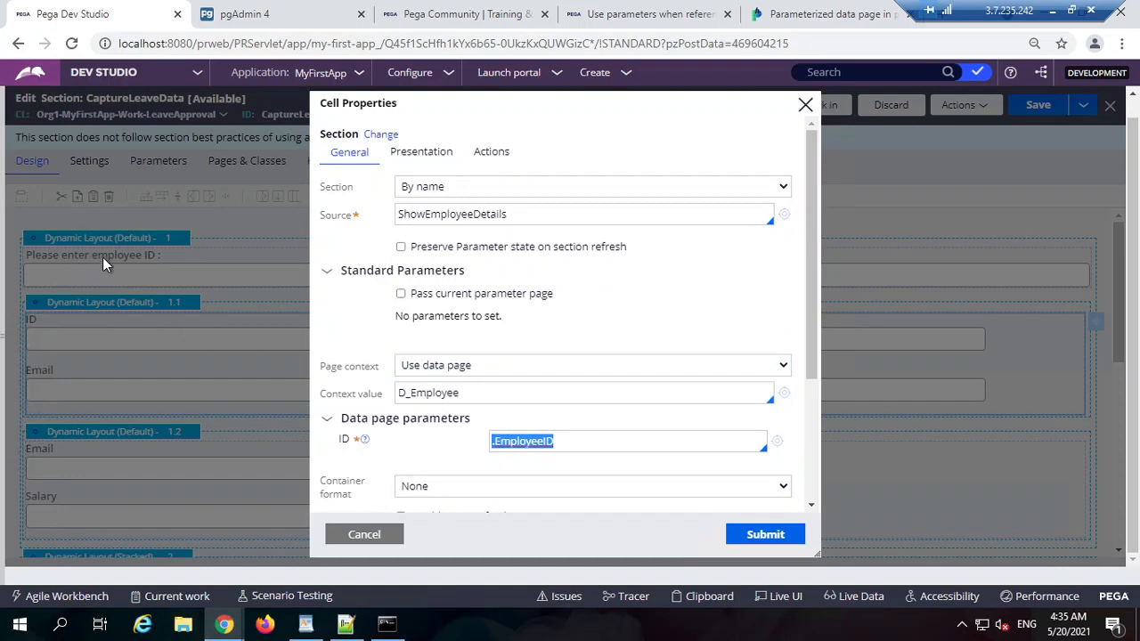
{"action": "left_click", "coordinate": [365, 535]}
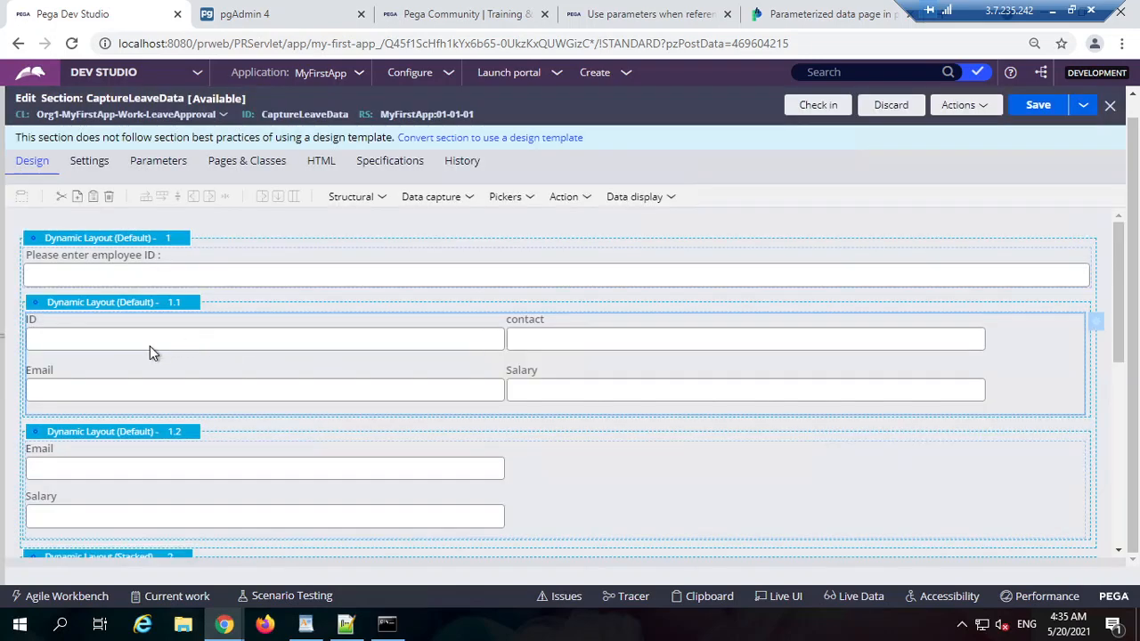
{"action": "double_click", "coordinate": [150, 346]}
{"action": "left_click", "coordinate": [427, 398]}
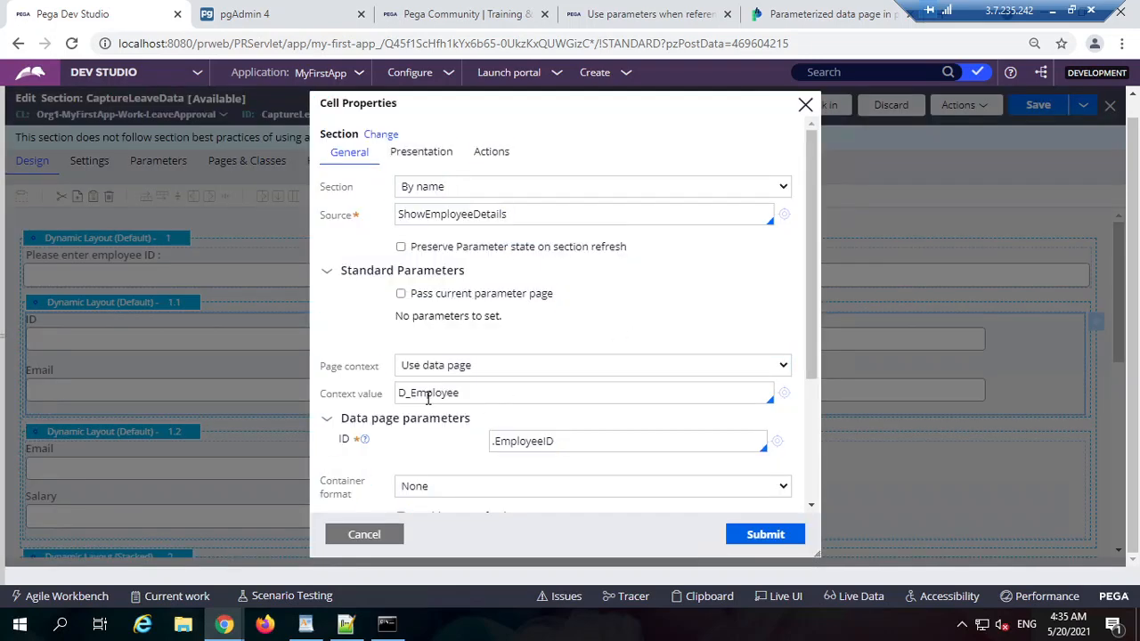
{"action": "double_click", "coordinate": [451, 221]}
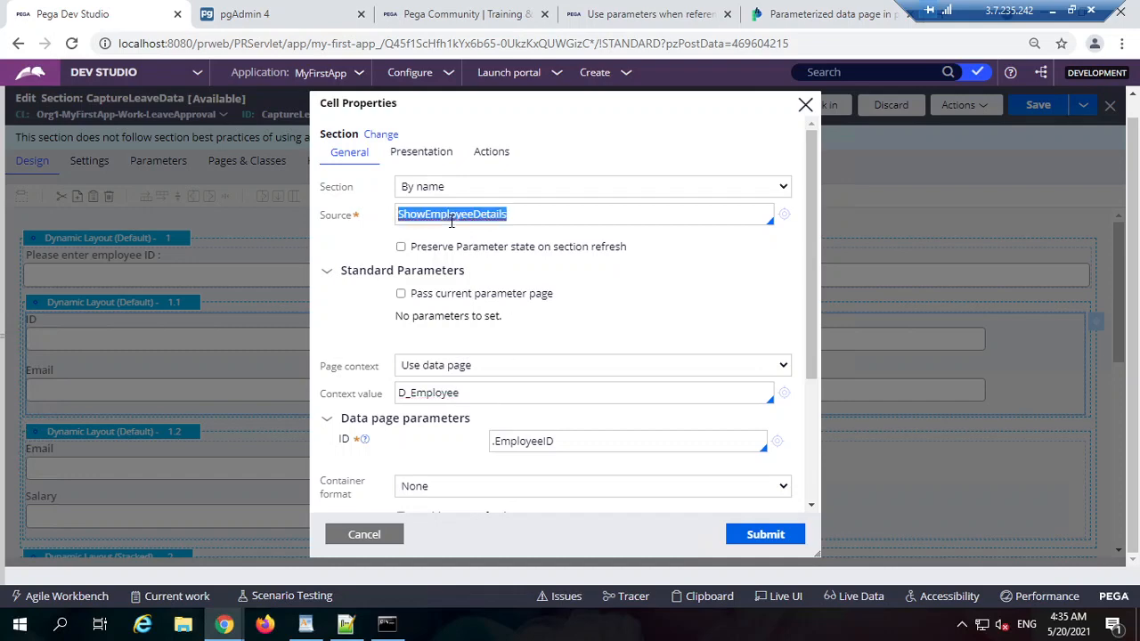
{"action": "double_click", "coordinate": [460, 210]}
Step: Open the ShowEmployeeDetails section and verify its ID text input is bound to .ID
{"action": "left_click", "coordinate": [784, 215]}
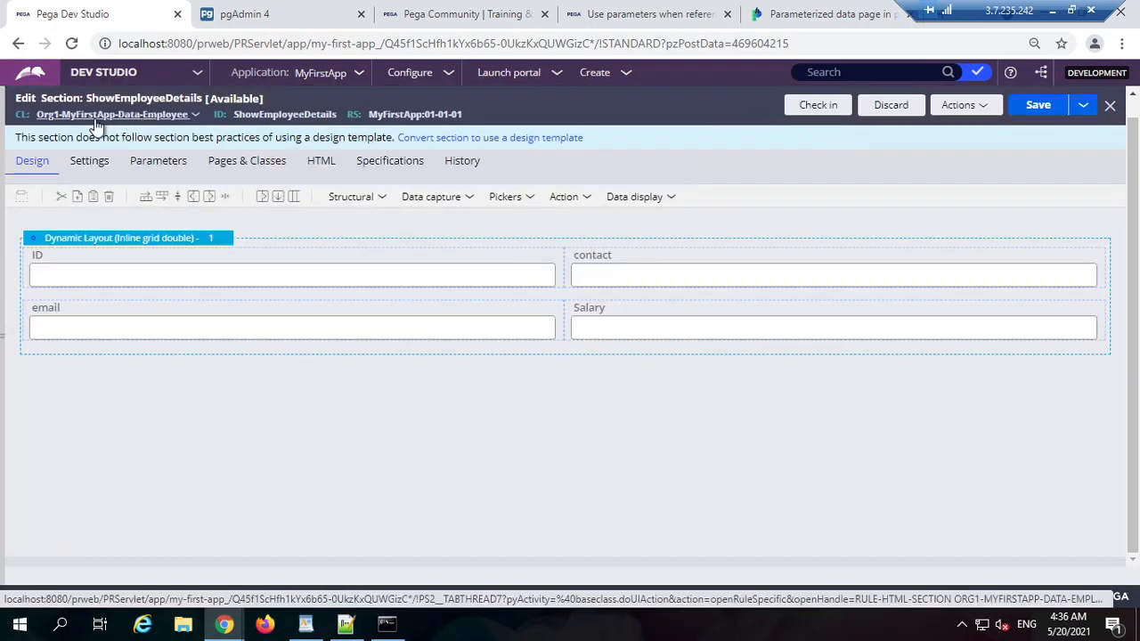
{"action": "double_click", "coordinate": [267, 114]}
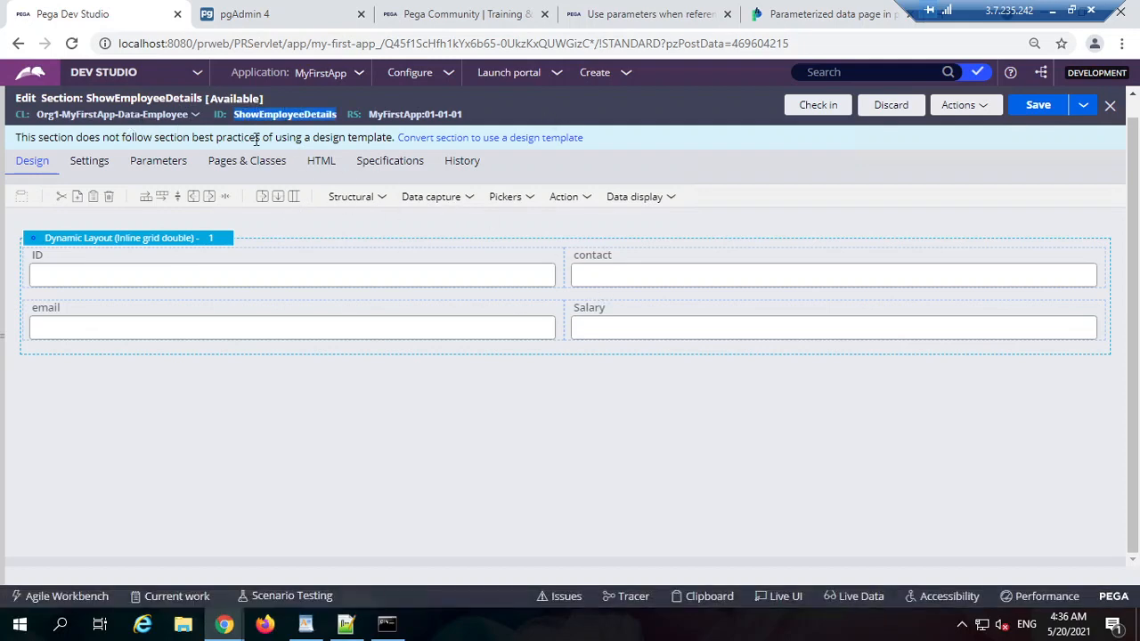
{"action": "left_click", "coordinate": [384, 276]}
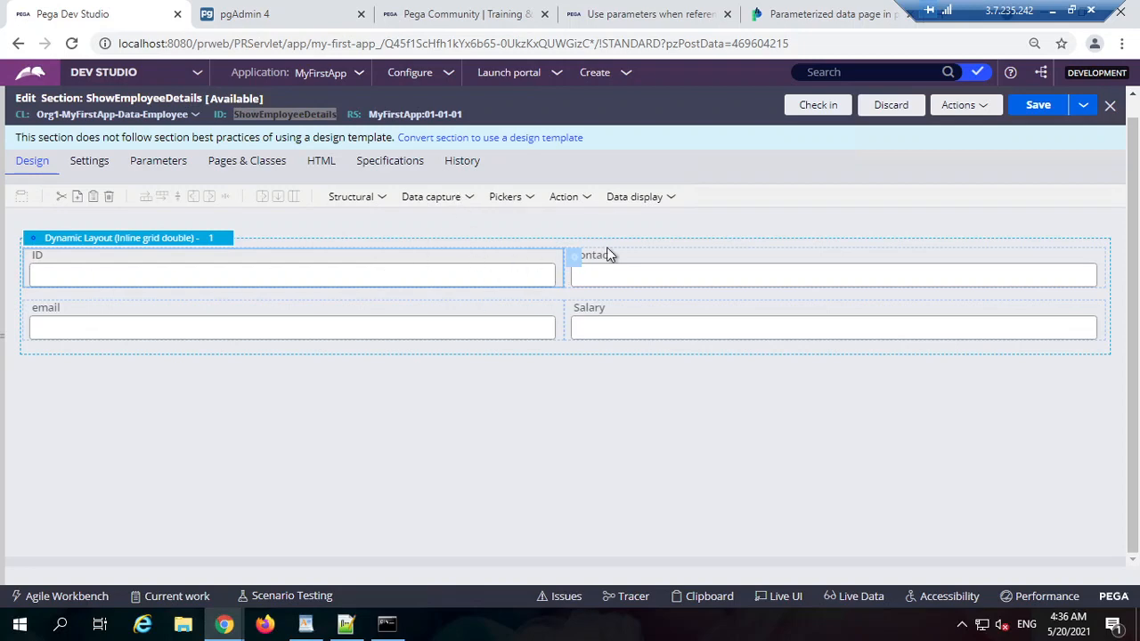
{"action": "double_click", "coordinate": [451, 262]}
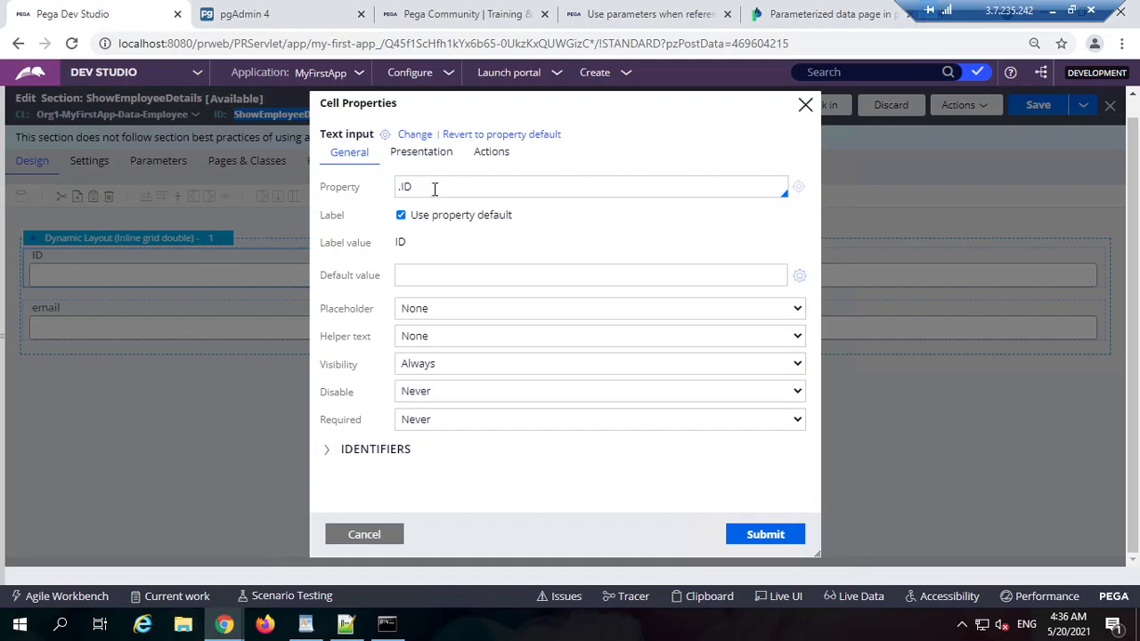
{"action": "double_click", "coordinate": [450, 189]}
{"action": "left_click", "coordinate": [439, 189]}
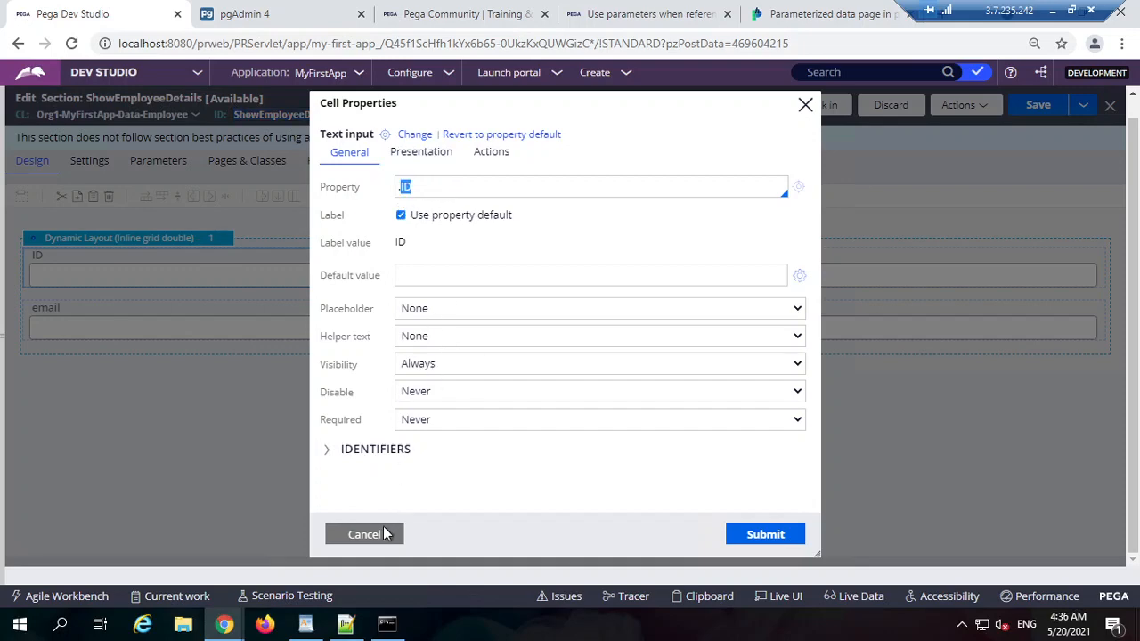
{"action": "left_click", "coordinate": [385, 533]}
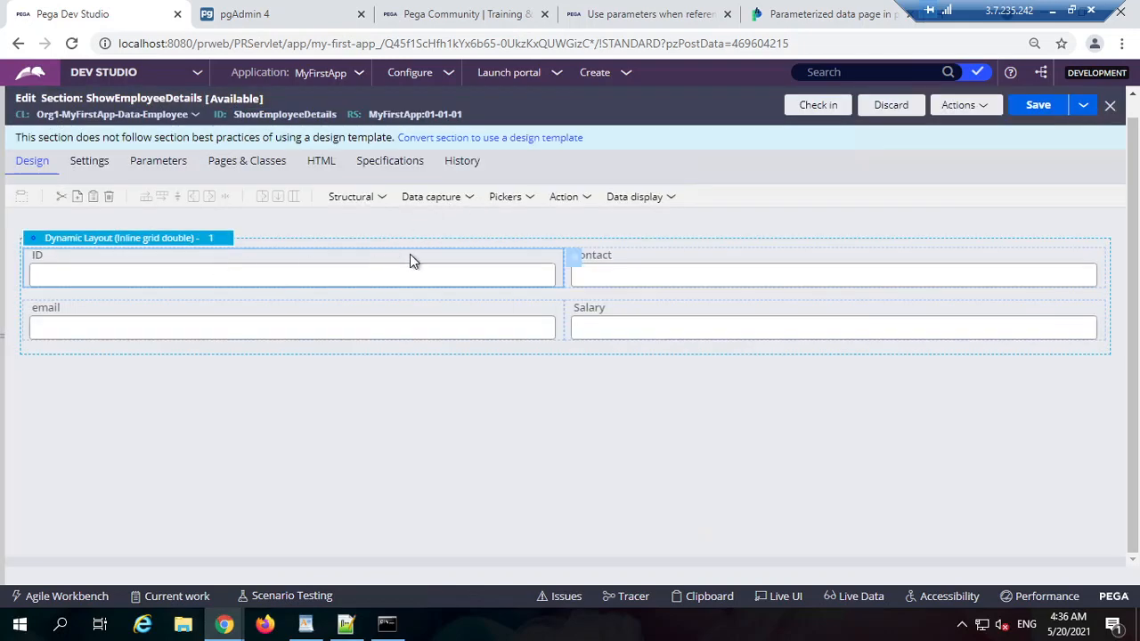
{"action": "left_click", "coordinate": [430, 205]}
Step: Switch back to the CaptureLeaveData section and dismiss the open embedded section properties
{"action": "mouse_move", "coordinate": [406, 113]}
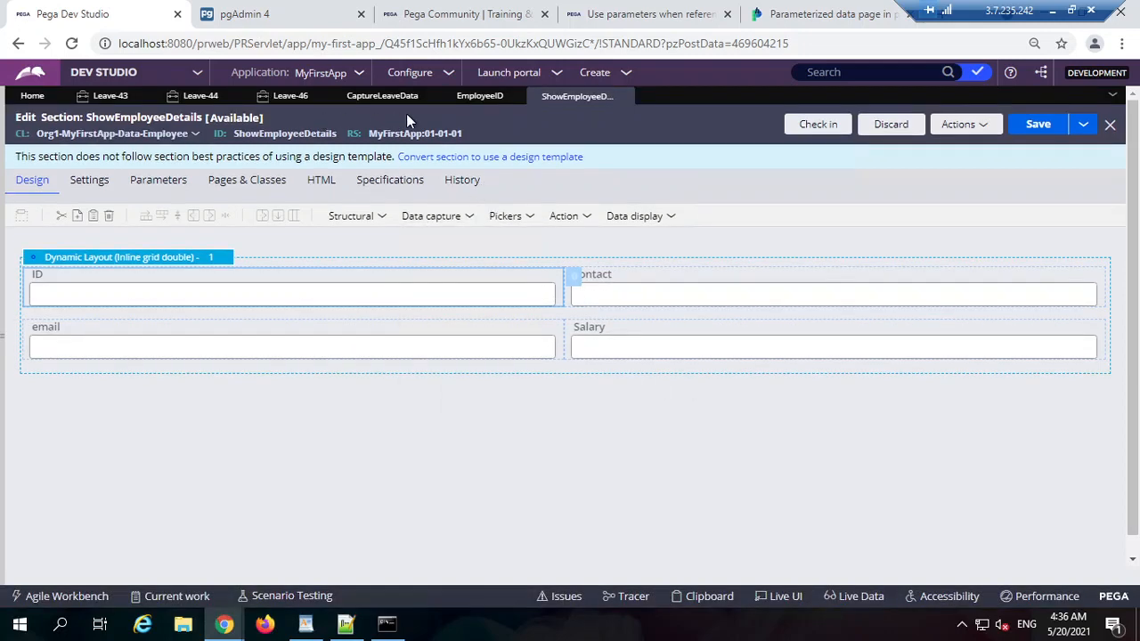
{"action": "left_click", "coordinate": [480, 95]}
{"action": "left_click", "coordinate": [336, 102]}
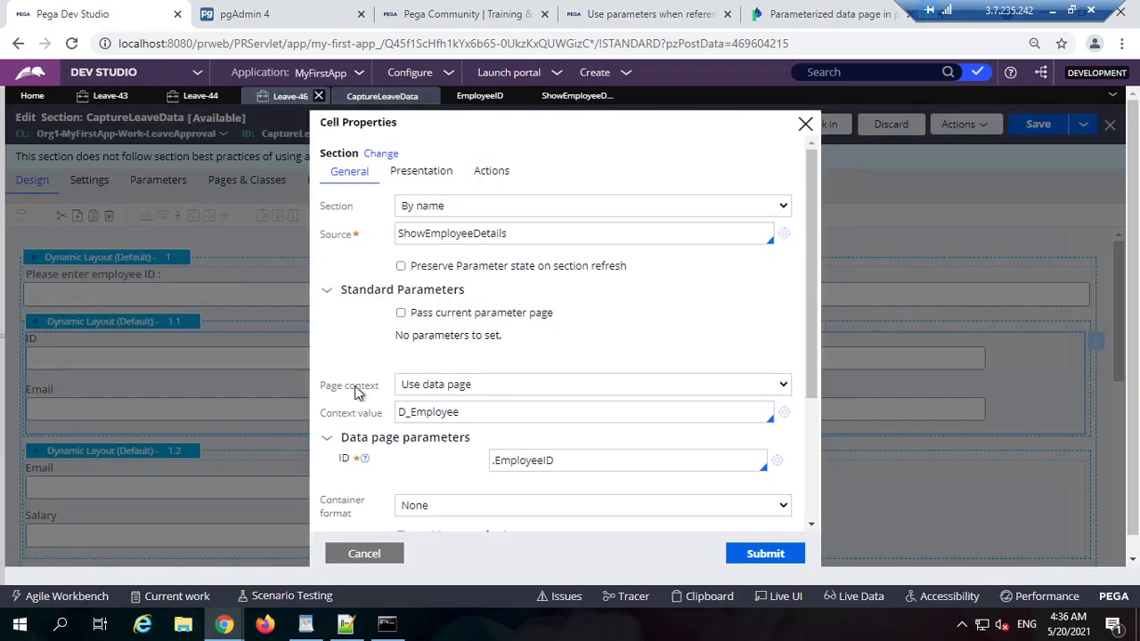
{"action": "left_click", "coordinate": [365, 553]}
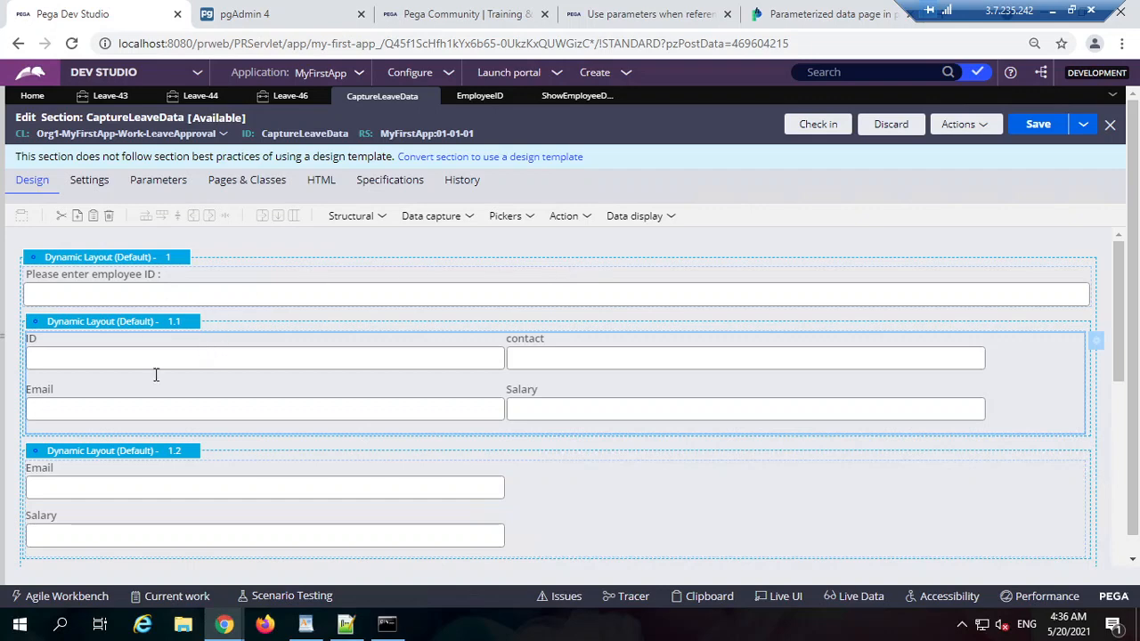
{"action": "left_click", "coordinate": [375, 216]}
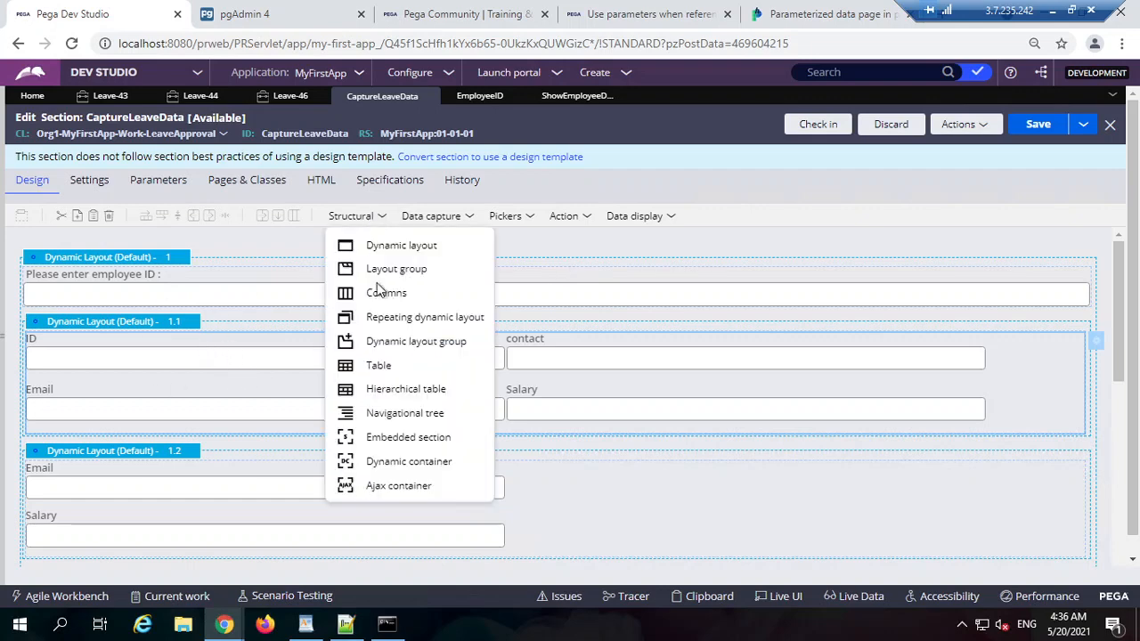
Step: Confirm the embedded ShowEmployeeDetails section uses data page D_Employee with parameter .EmployeeID
{"action": "double_click", "coordinate": [217, 356]}
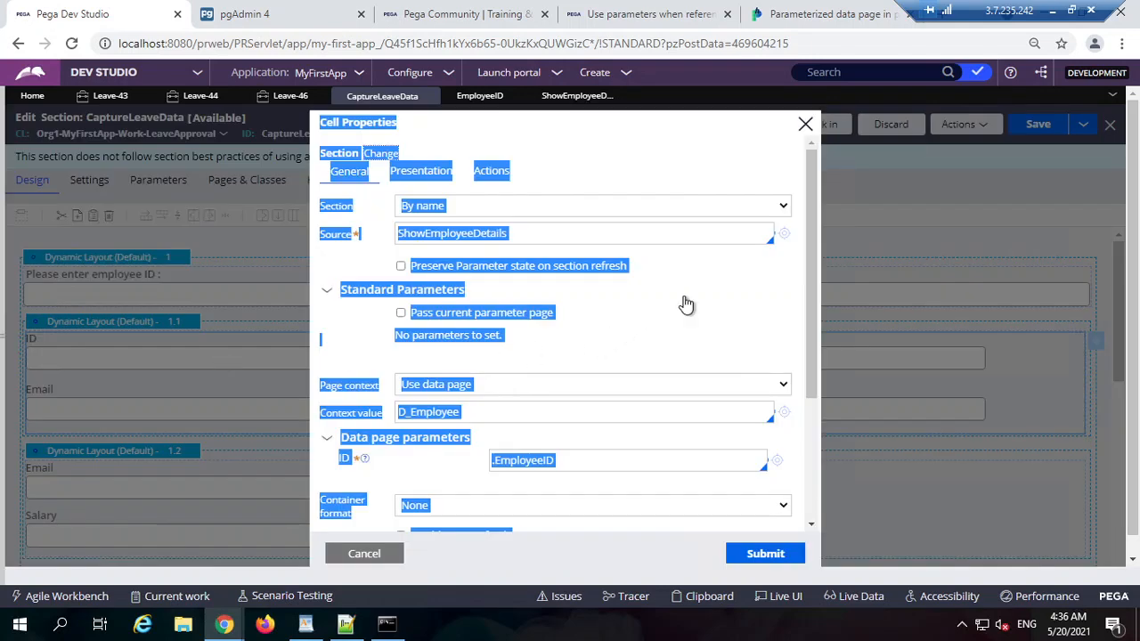
{"action": "left_click", "coordinate": [449, 291]}
{"action": "double_click", "coordinate": [521, 235]}
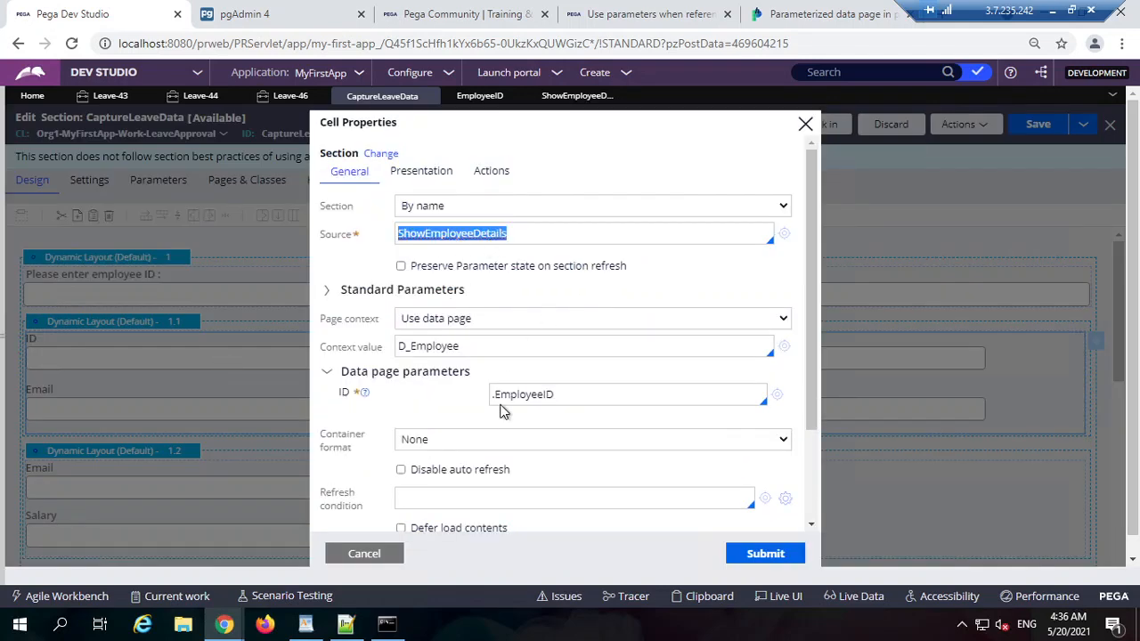
{"action": "double_click", "coordinate": [451, 347]}
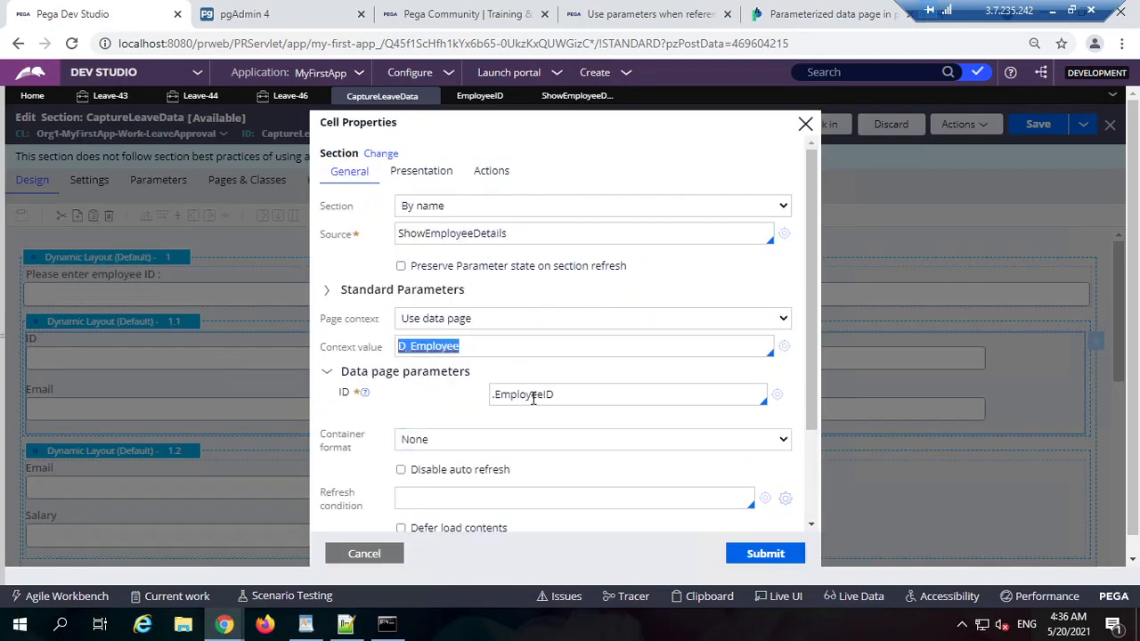
{"action": "double_click", "coordinate": [532, 398]}
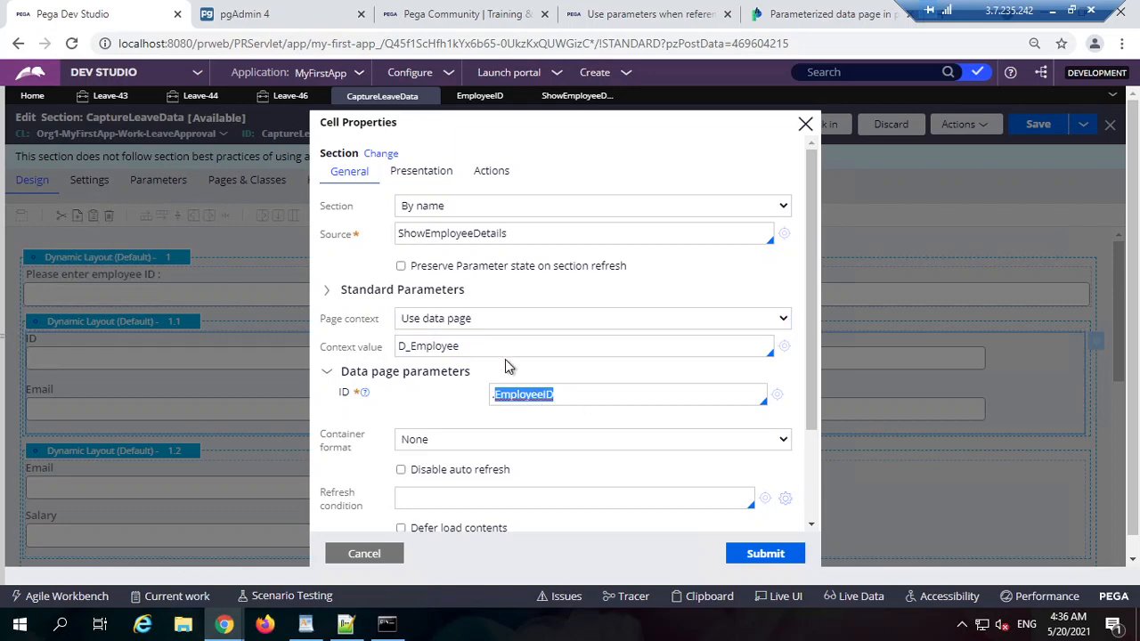
{"action": "left_click", "coordinate": [366, 553]}
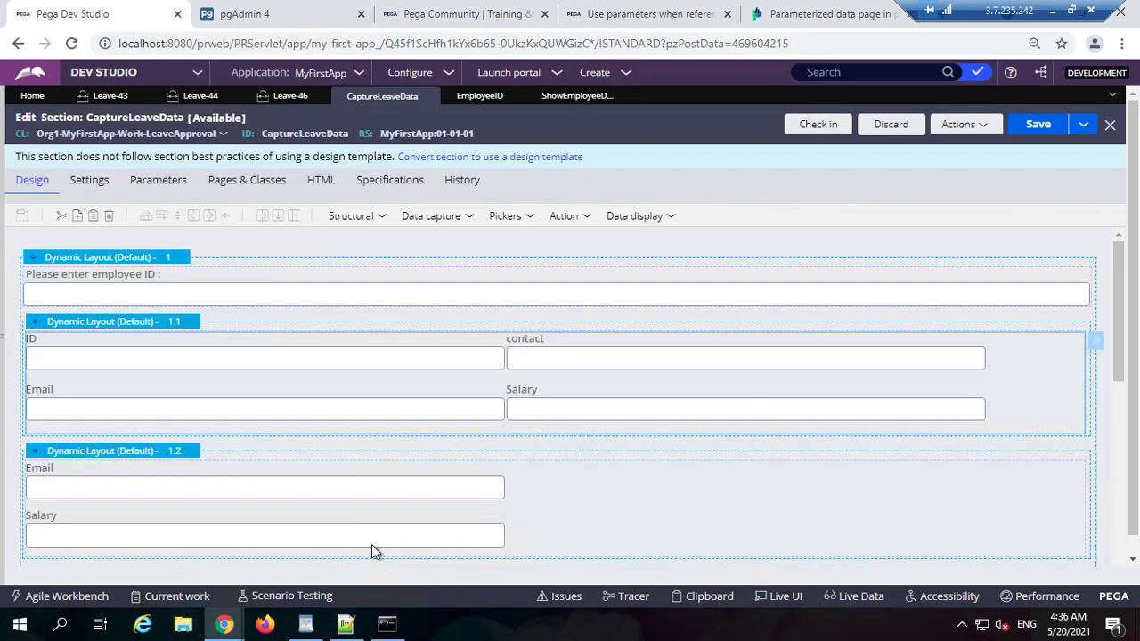
Step: Confirm the employee ID input's change actions are Post value and Refresh-This section
{"action": "double_click", "coordinate": [306, 296]}
{"action": "left_click", "coordinate": [491, 173]}
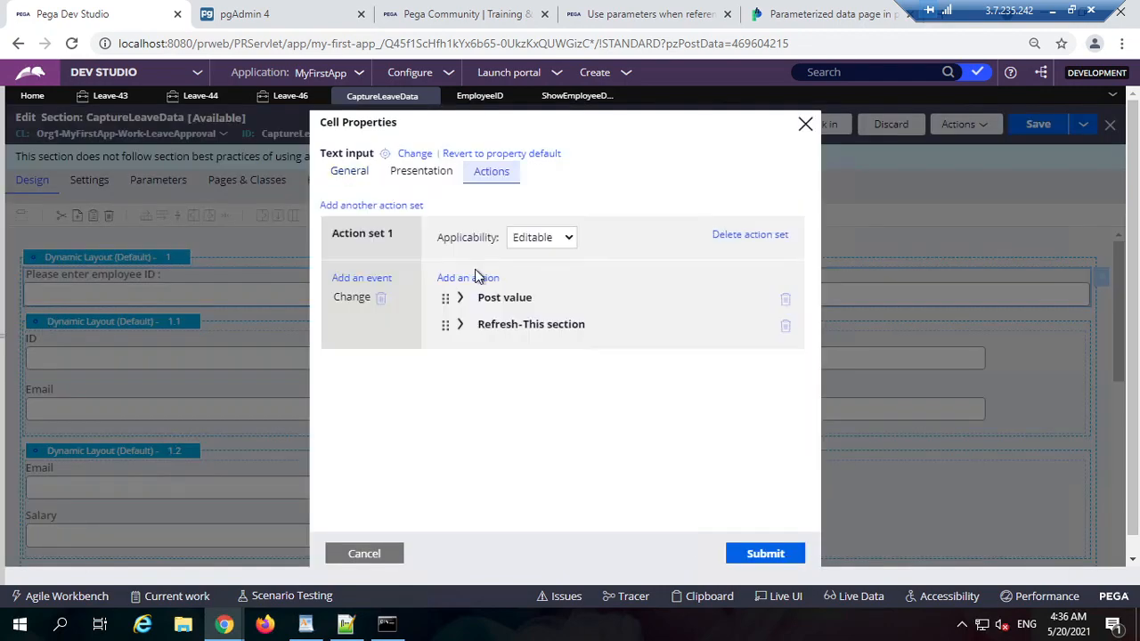
{"action": "left_click", "coordinate": [525, 324]}
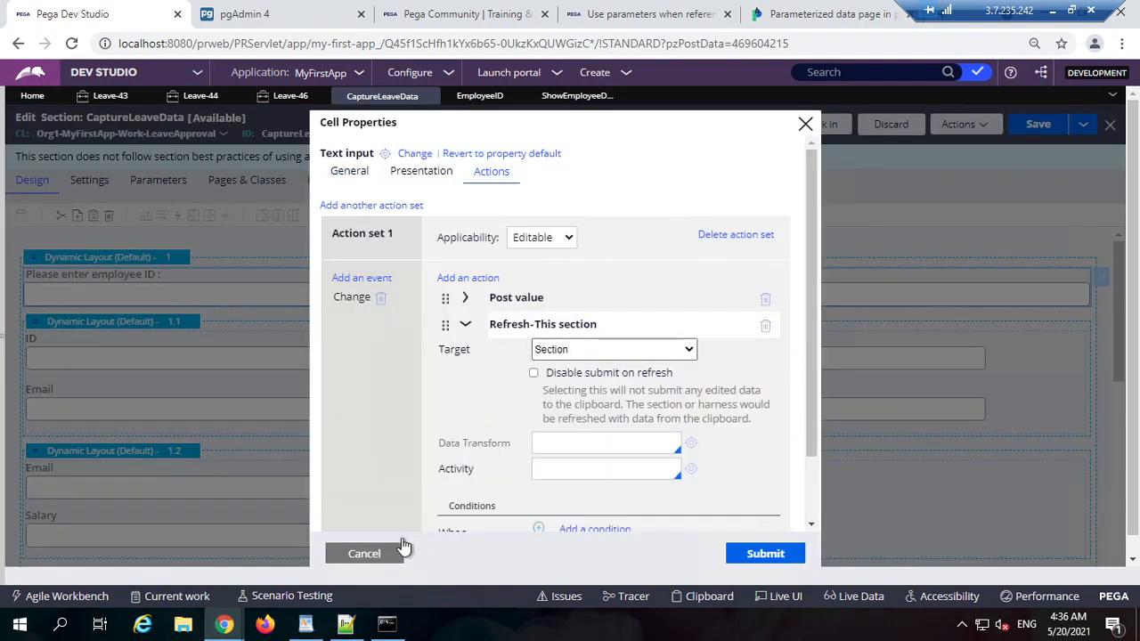
{"action": "left_click", "coordinate": [397, 549]}
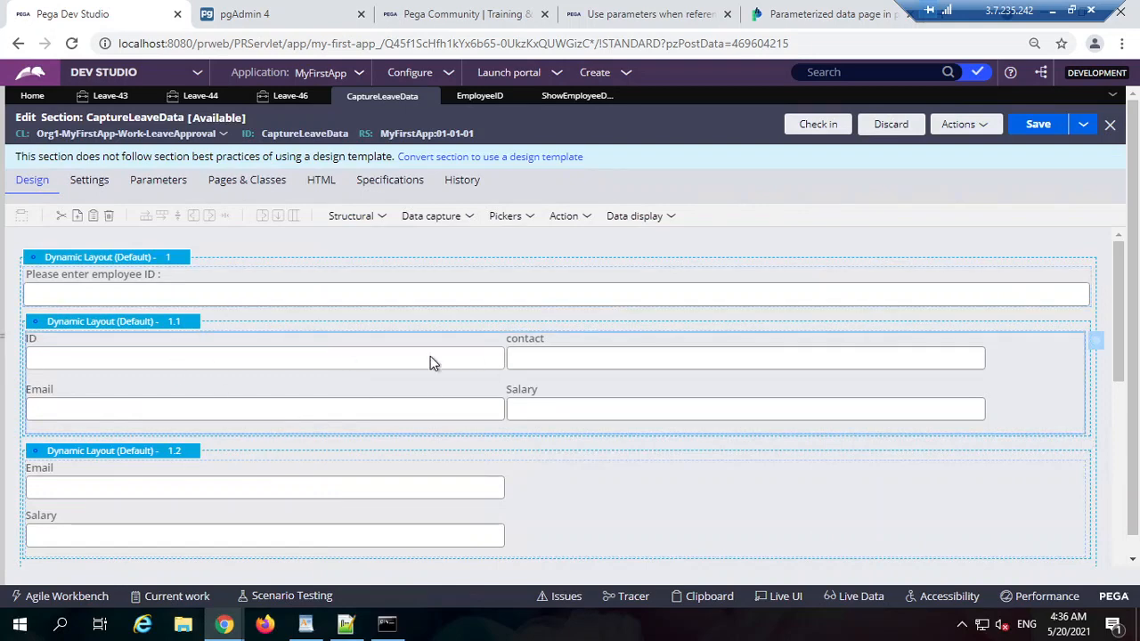
{"action": "left_click", "coordinate": [501, 358]}
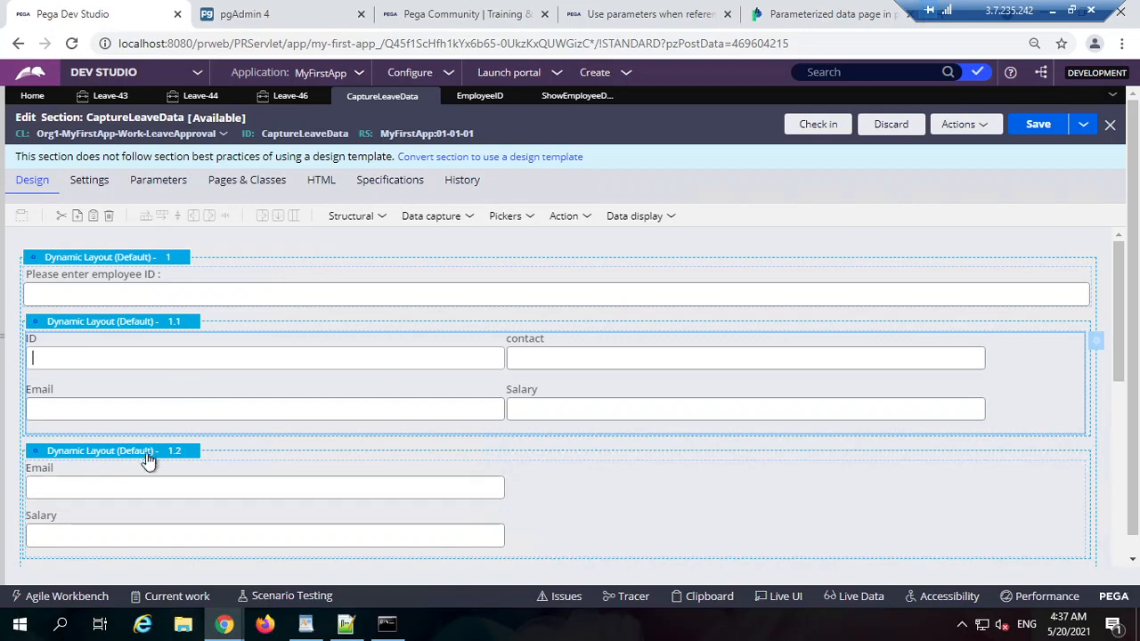
Step: Open the EmpDetails property rule from the embedded section's .EmpDetails context value
{"action": "left_click", "coordinate": [144, 483]}
{"action": "double_click", "coordinate": [219, 486]}
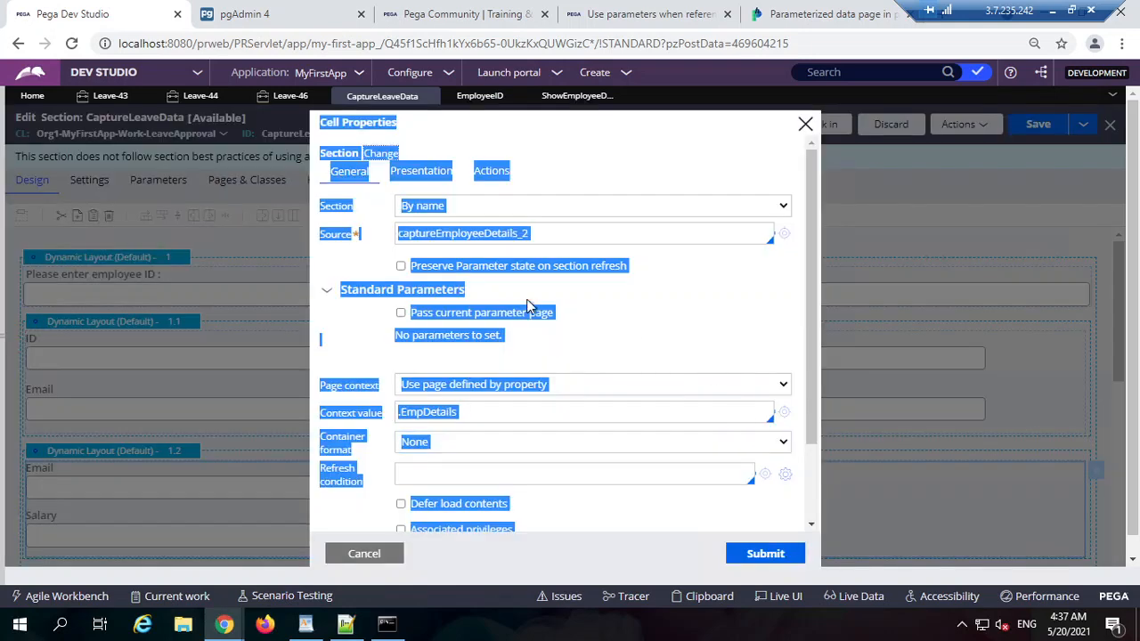
{"action": "left_click", "coordinate": [580, 238]}
{"action": "left_click", "coordinate": [505, 414]}
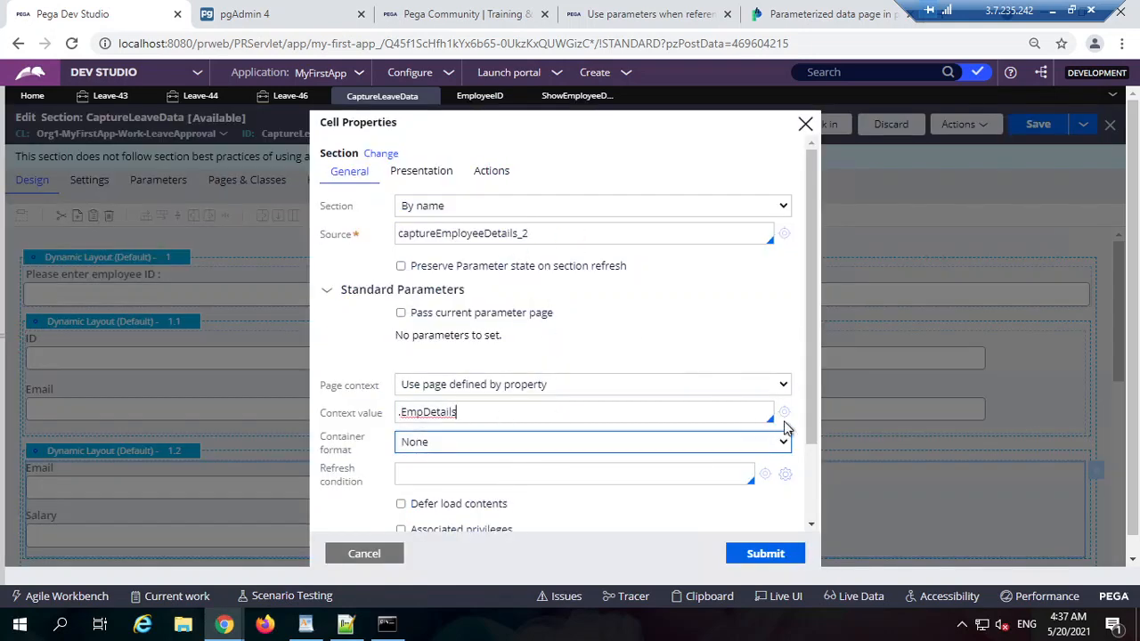
{"action": "left_click", "coordinate": [785, 412]}
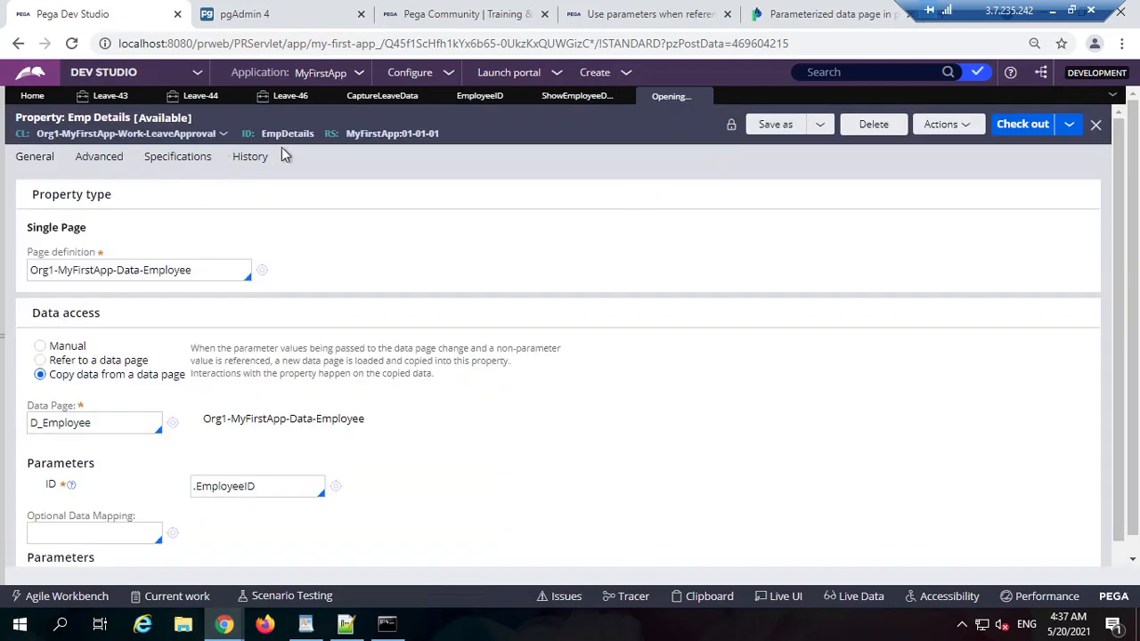
Step: Review EmpDetails as a single Employee page copied from D_Employee with parameter .EmployeeID, then return to Leave-44
{"action": "double_click", "coordinate": [287, 133]}
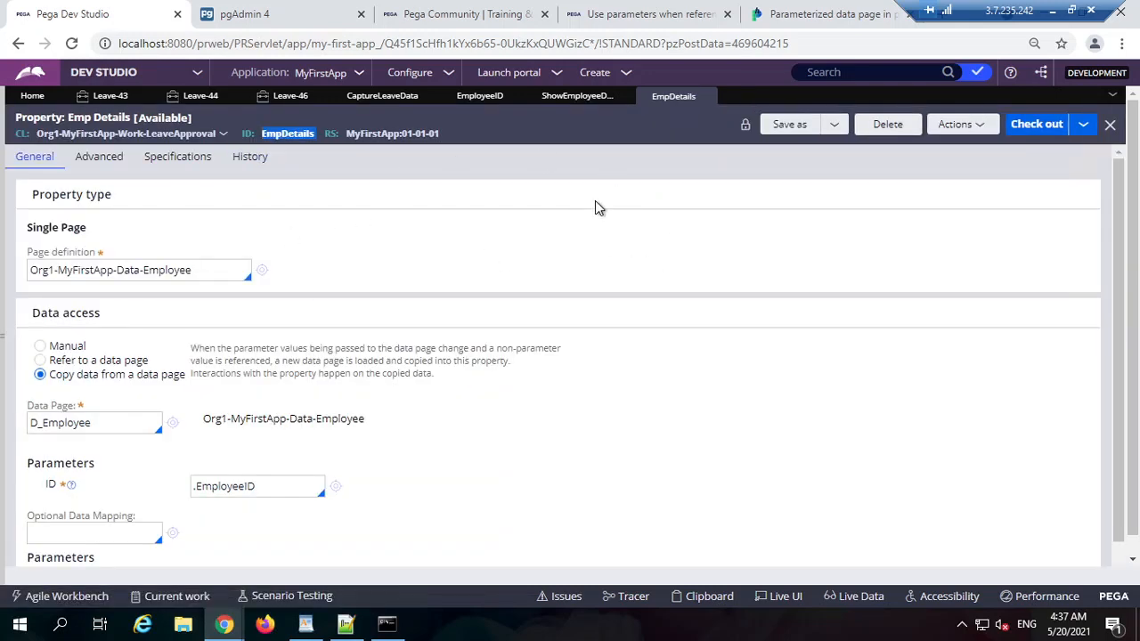
{"action": "double_click", "coordinate": [229, 272]}
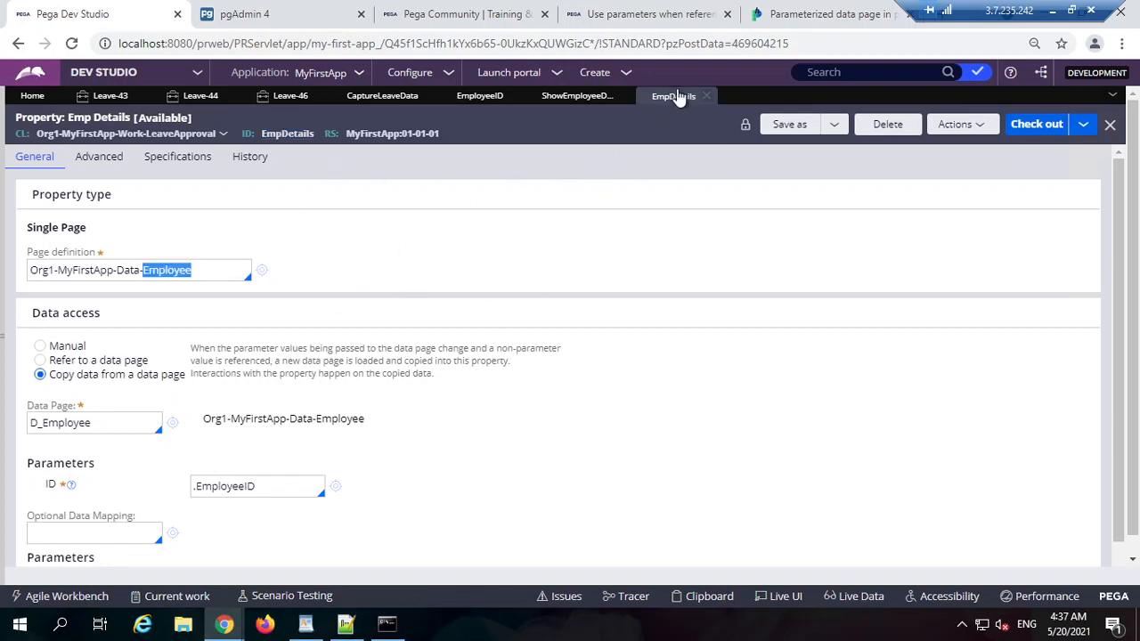
{"action": "double_click", "coordinate": [374, 133]}
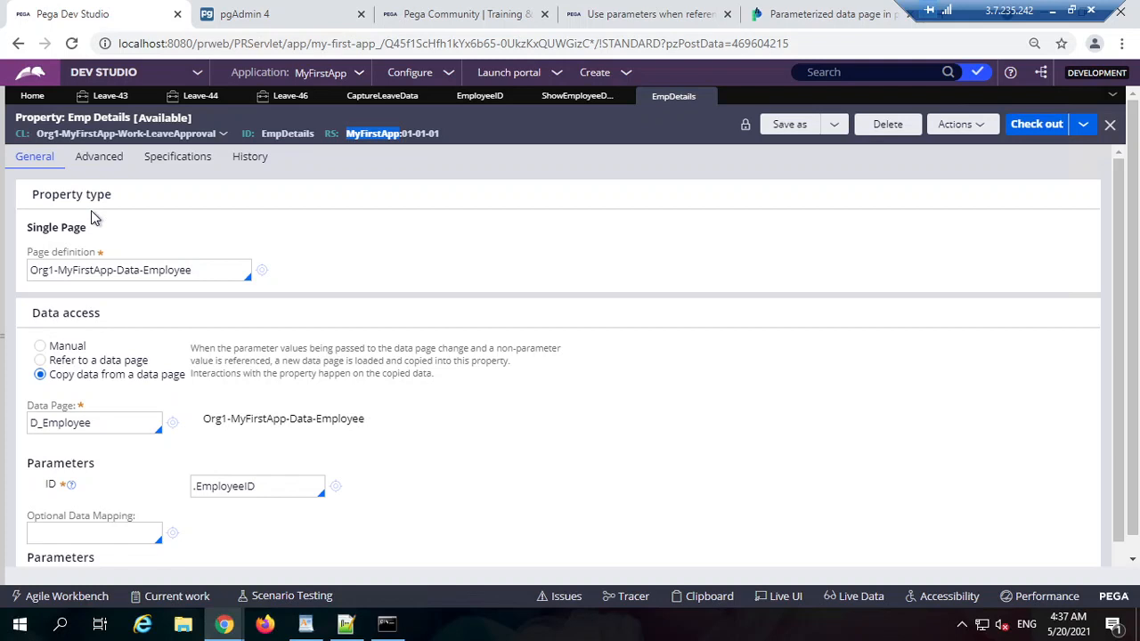
{"action": "triple_click", "coordinate": [51, 235]}
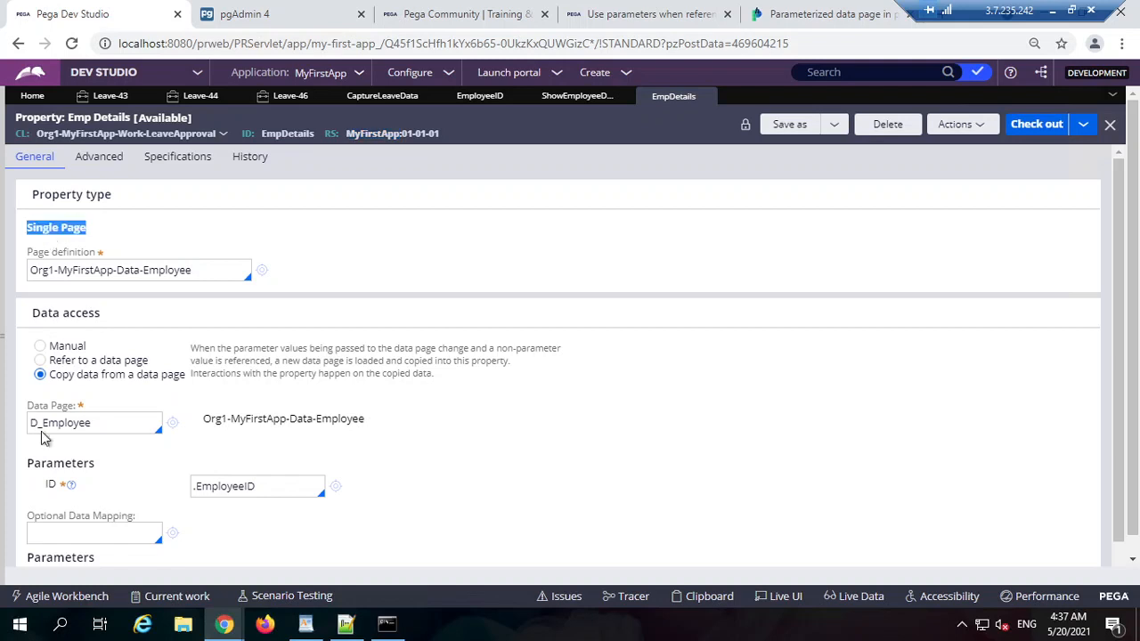
{"action": "triple_click", "coordinate": [247, 485]}
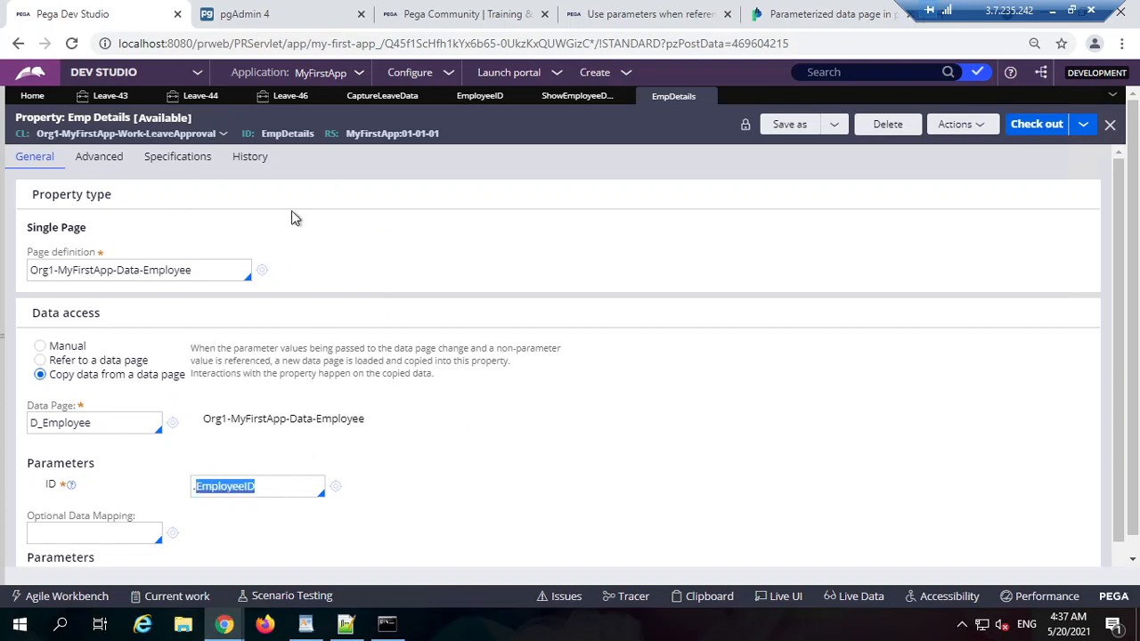
{"action": "double_click", "coordinate": [292, 133]}
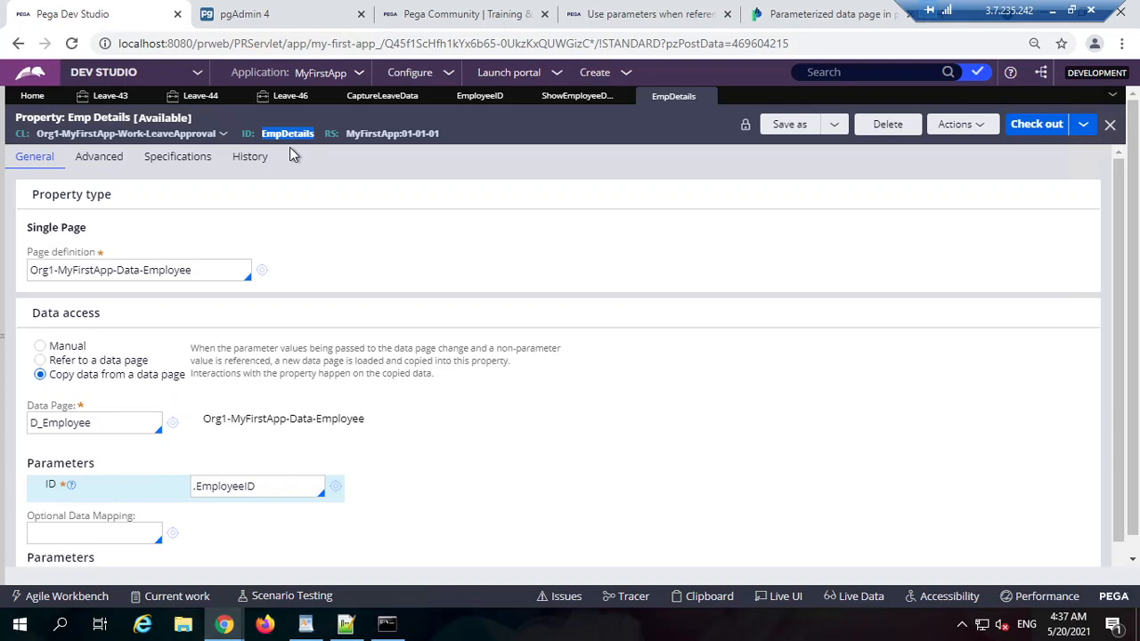
{"action": "double_click", "coordinate": [269, 492]}
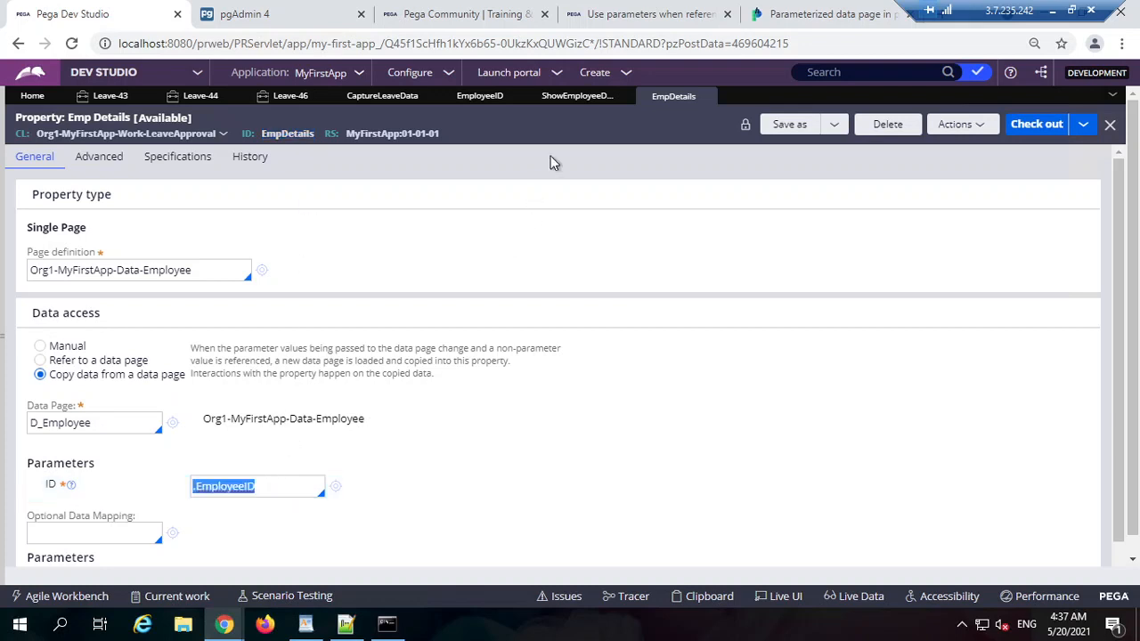
{"action": "left_click", "coordinate": [227, 98]}
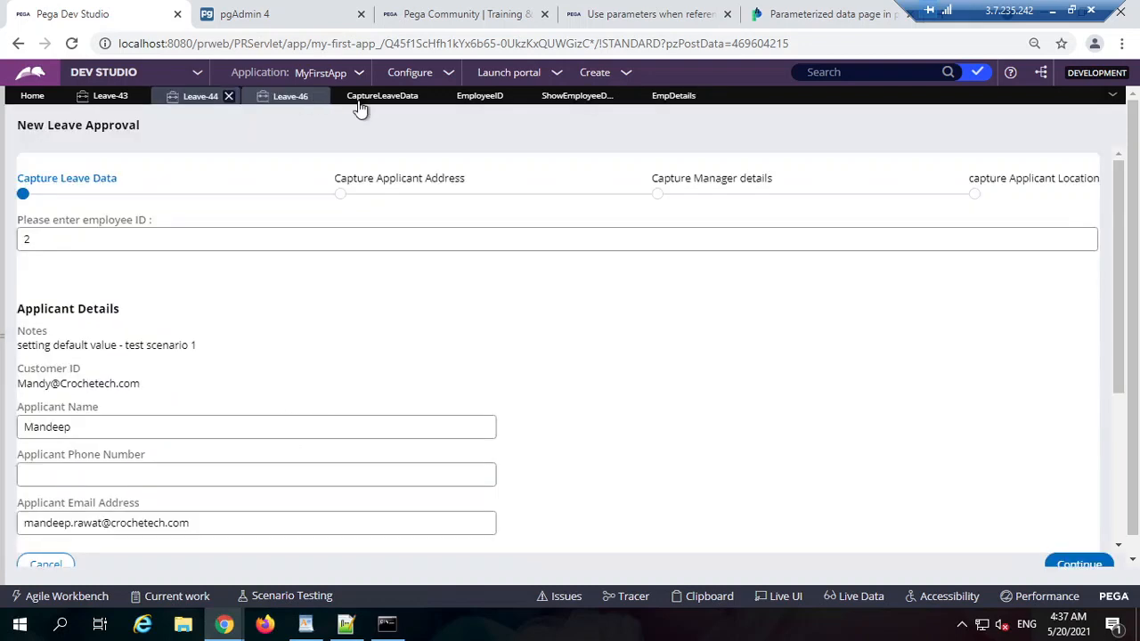
Step: In CaptureLeaveData, expand the employee ID field's Refresh-This section action
{"action": "left_click", "coordinate": [387, 98]}
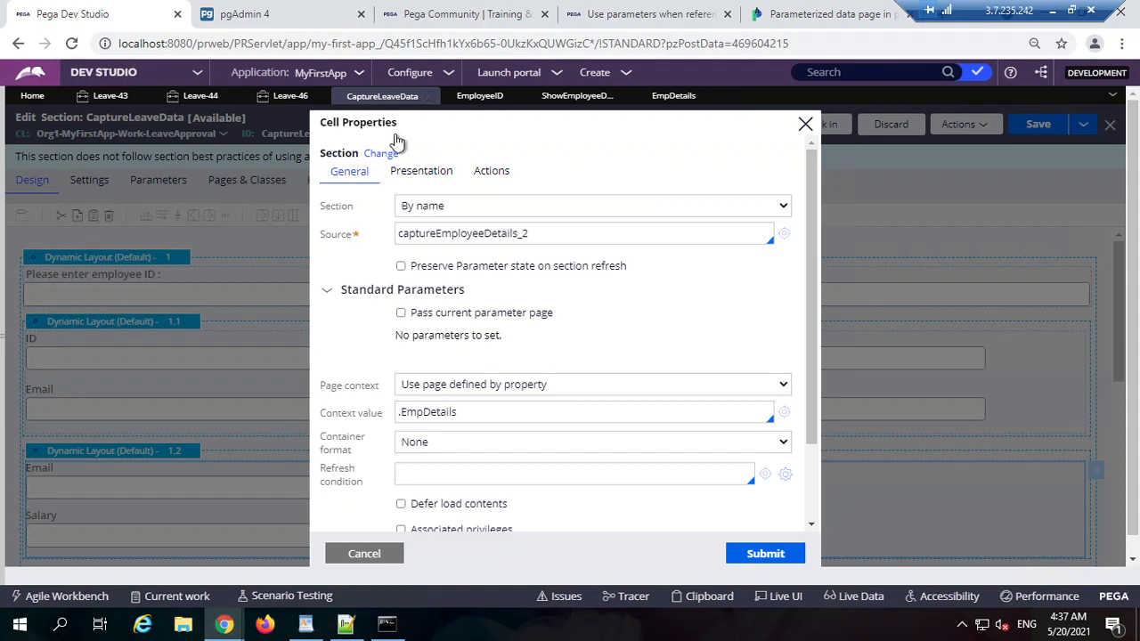
{"action": "left_click", "coordinate": [372, 554]}
{"action": "double_click", "coordinate": [326, 297]}
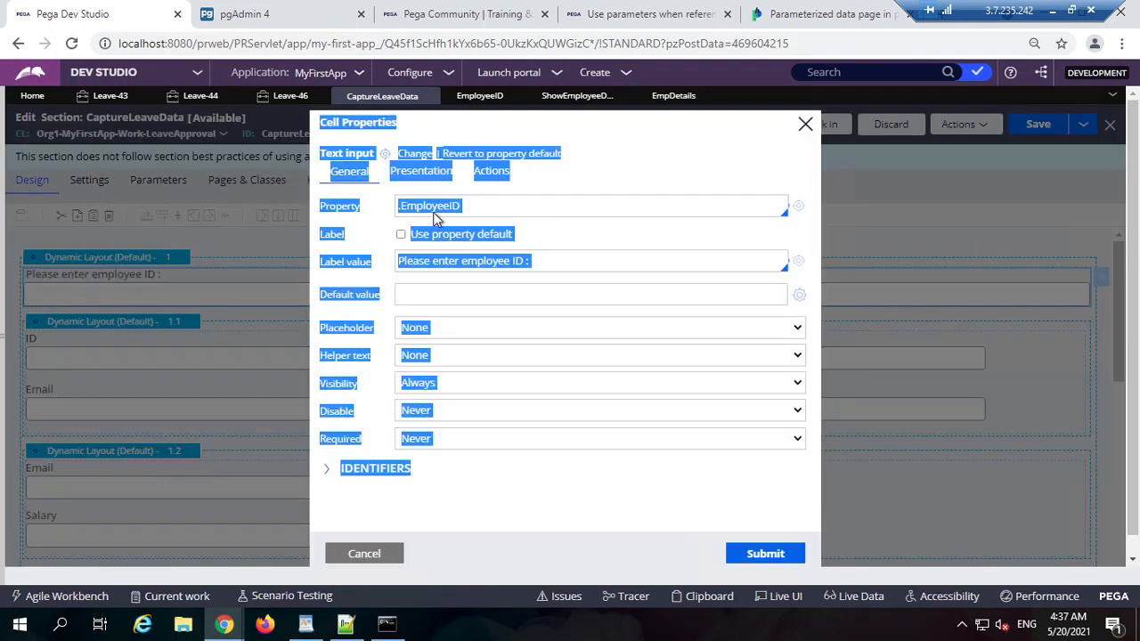
{"action": "left_click", "coordinate": [486, 175]}
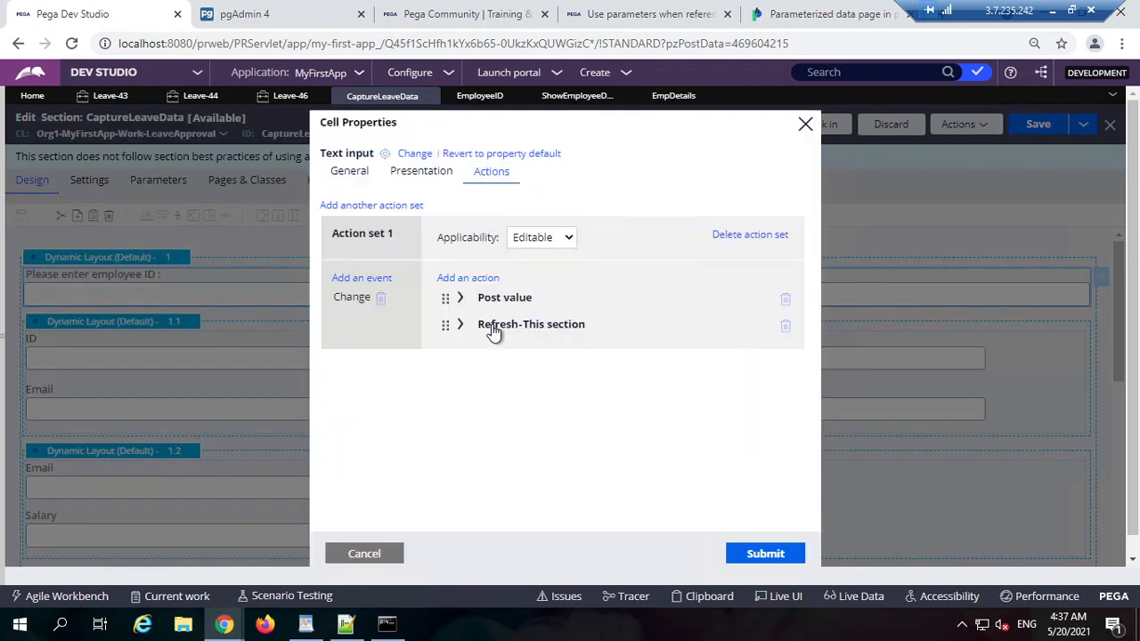
{"action": "left_click", "coordinate": [460, 325]}
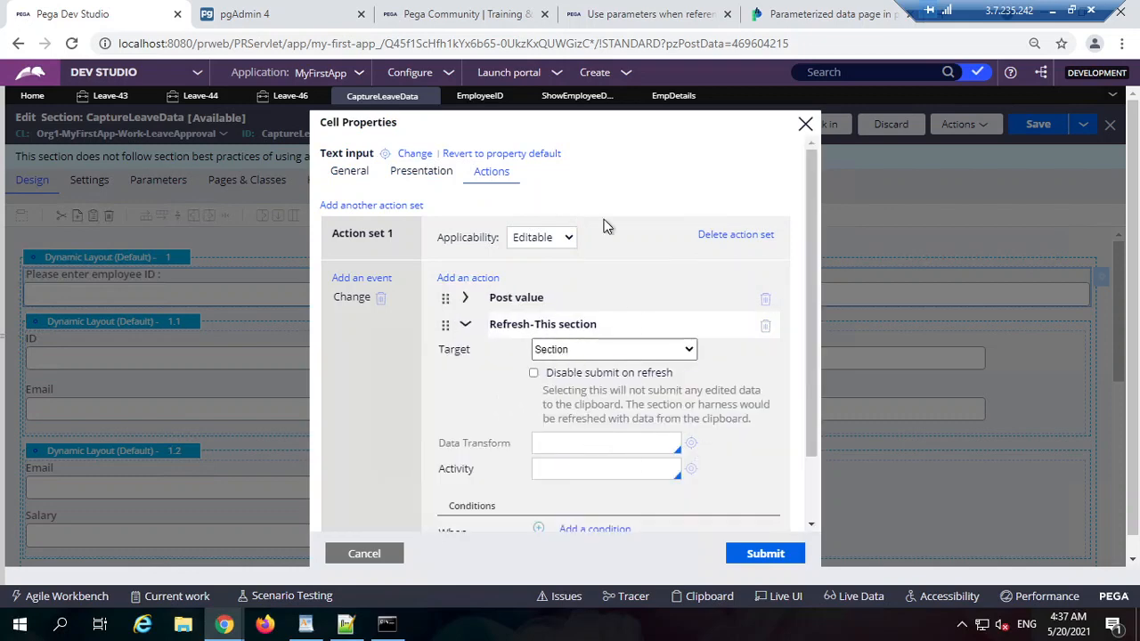
Step: Make the refresh run data transform GetEmployeeDetails with ID .EmployeeID, and save the section
{"action": "left_click", "coordinate": [621, 447]}
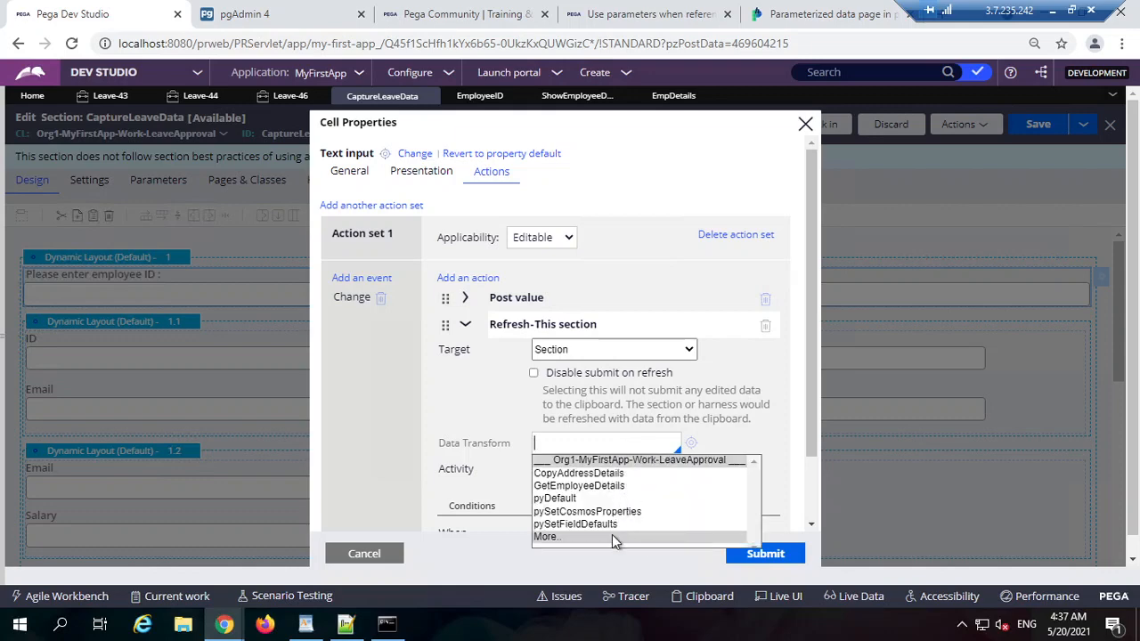
{"action": "left_click", "coordinate": [626, 487]}
{"action": "scroll", "coordinate": [686, 452], "scroll_direction": "down", "scroll_amount": 1}
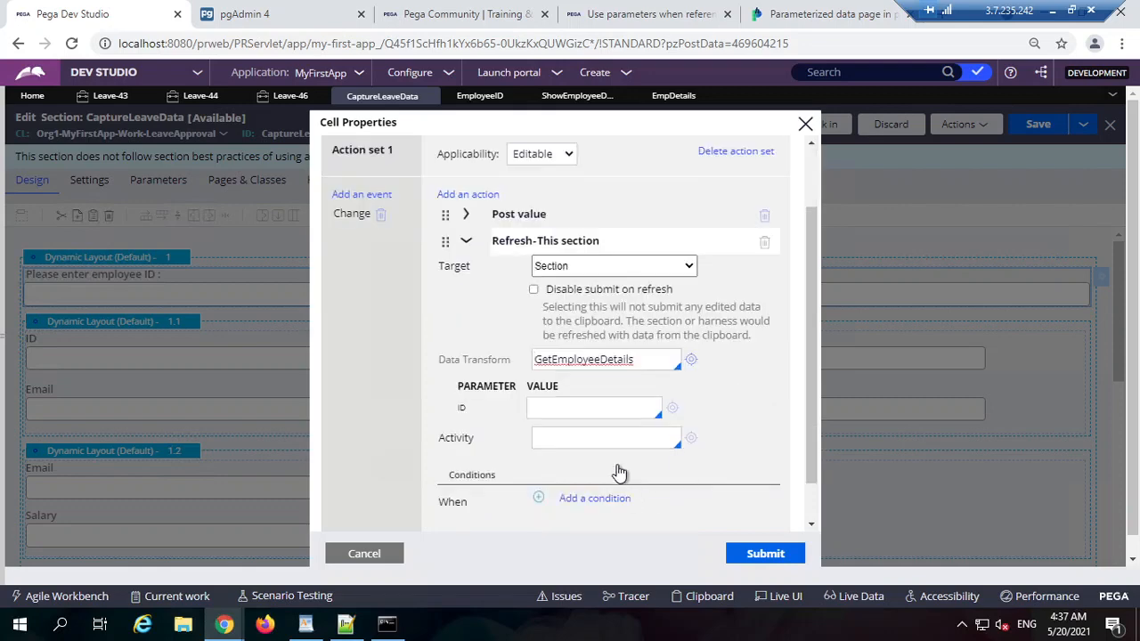
{"action": "left_click", "coordinate": [603, 410]}
{"action": "type", "text": "."}
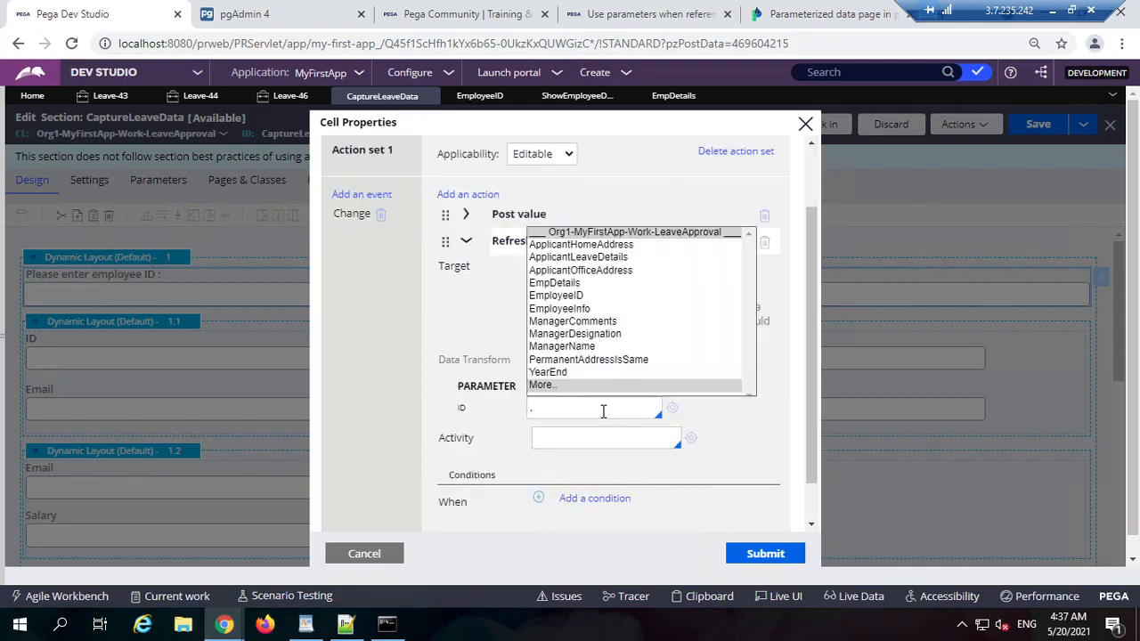
{"action": "type", "text": "emp"}
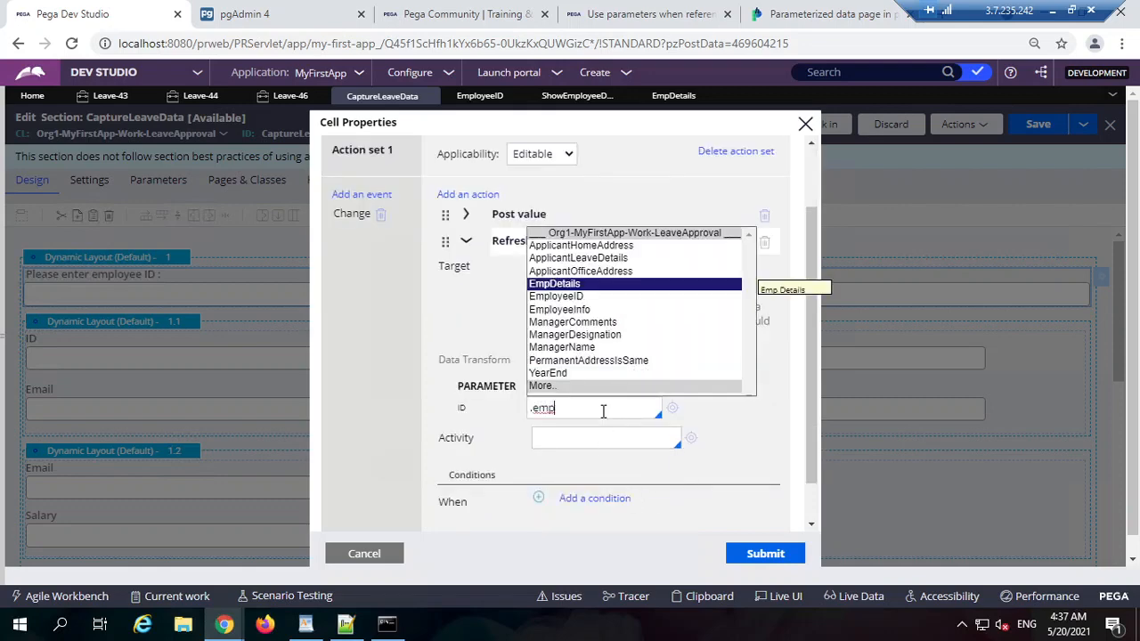
{"action": "key", "text": "Down"}
{"action": "key", "text": "Return"}
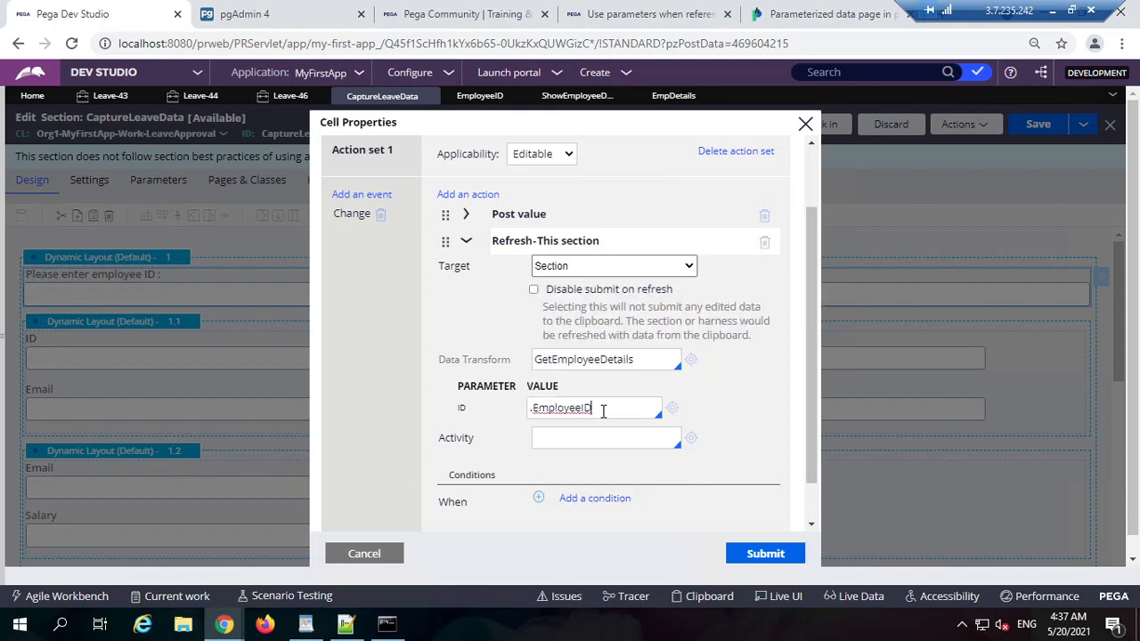
{"action": "left_click", "coordinate": [763, 547]}
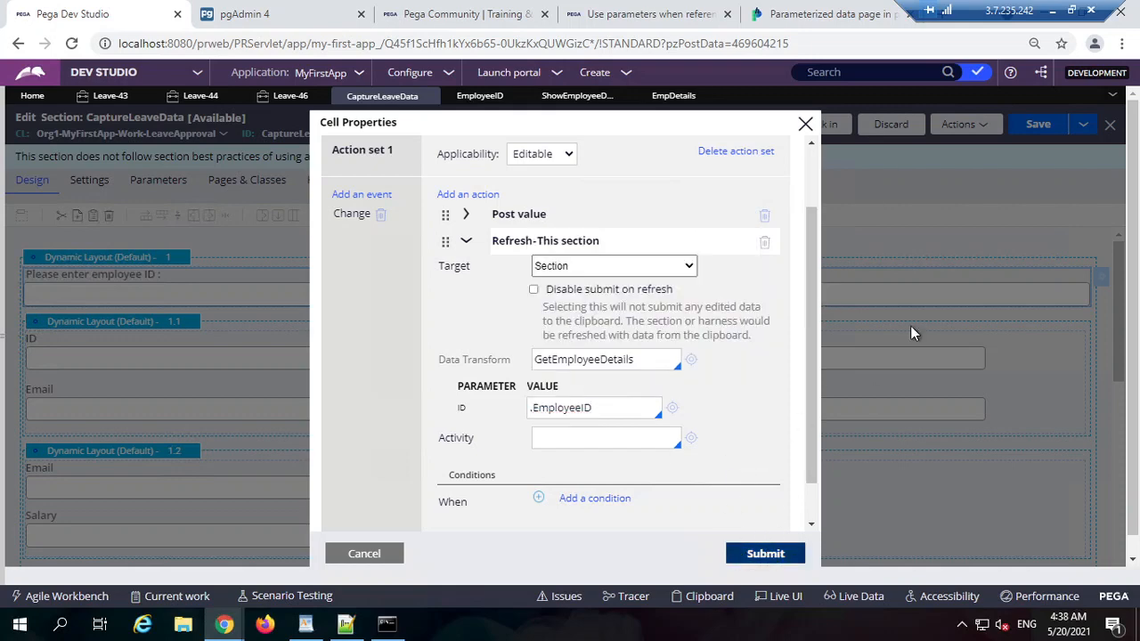
{"action": "left_click", "coordinate": [1038, 123]}
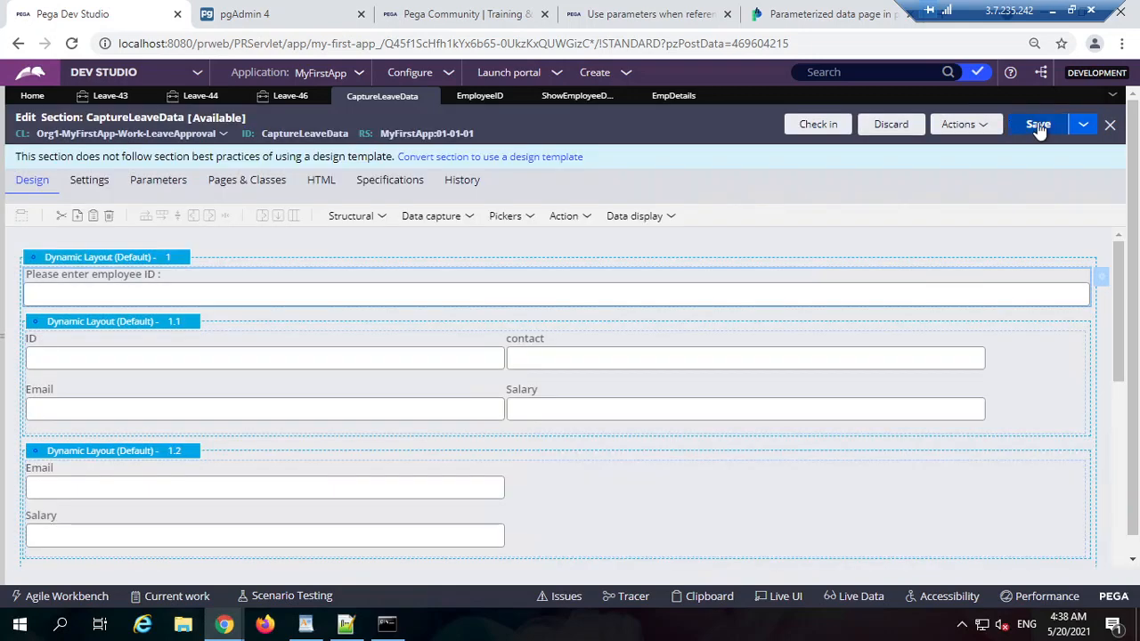
Step: Reopen the employee ID field's refresh action to verify the GetEmployeeDetails settings
{"action": "double_click", "coordinate": [706, 291]}
{"action": "left_click", "coordinate": [492, 171]}
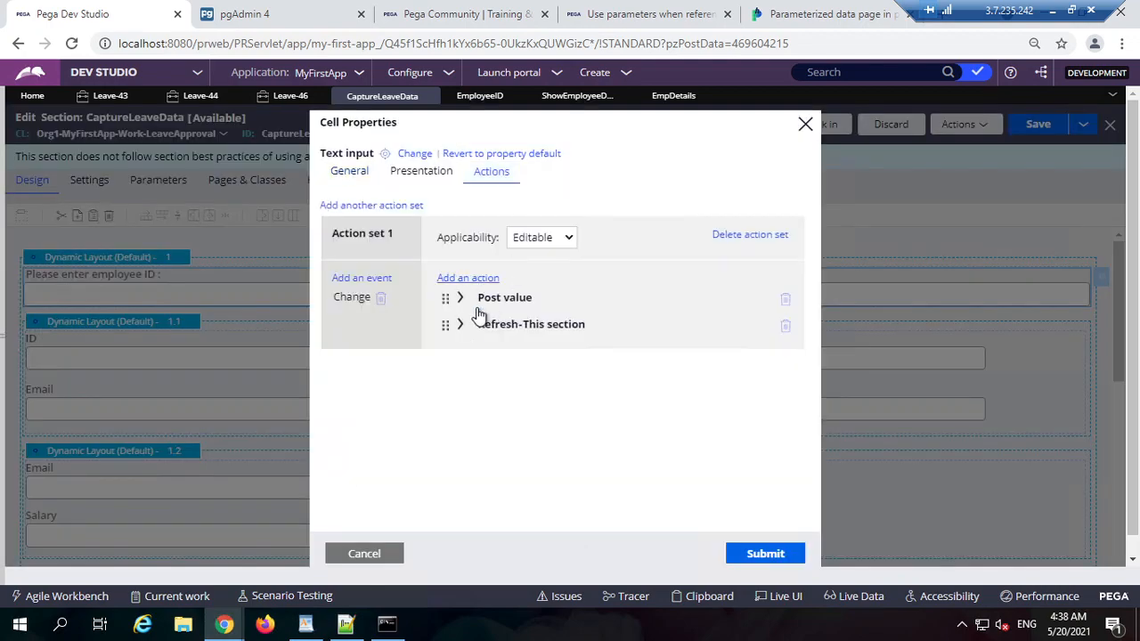
{"action": "left_click", "coordinate": [463, 325]}
{"action": "scroll", "coordinate": [643, 466], "scroll_direction": "down", "scroll_amount": 2}
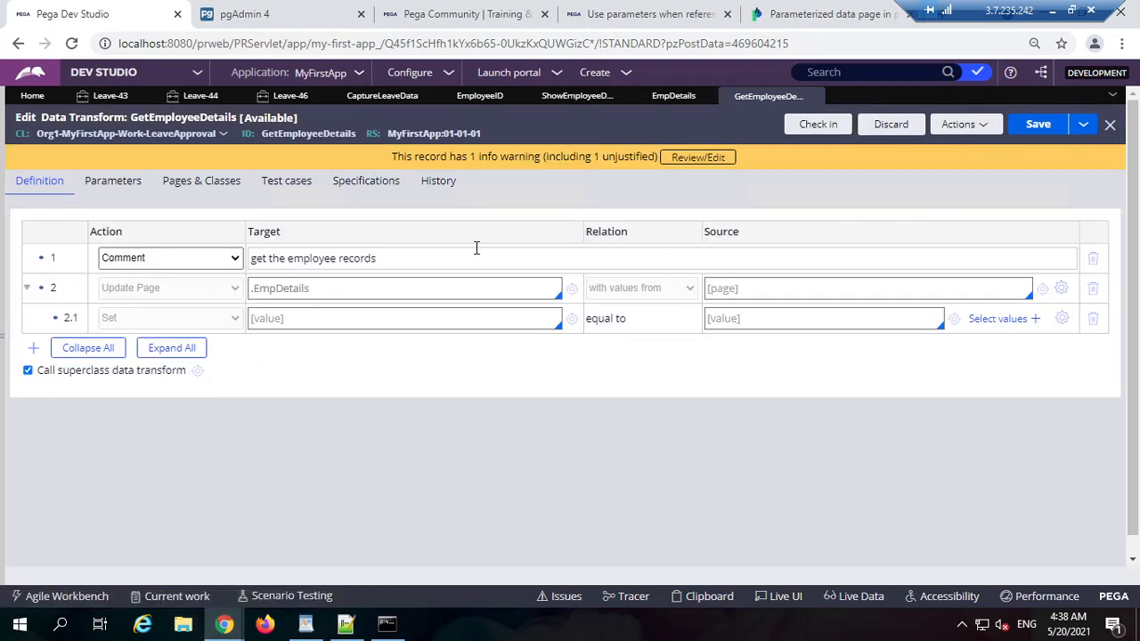
Step: Enable the disabled Update Page step in row 2 of GetEmployeeDetails
{"action": "right_click", "coordinate": [180, 285]}
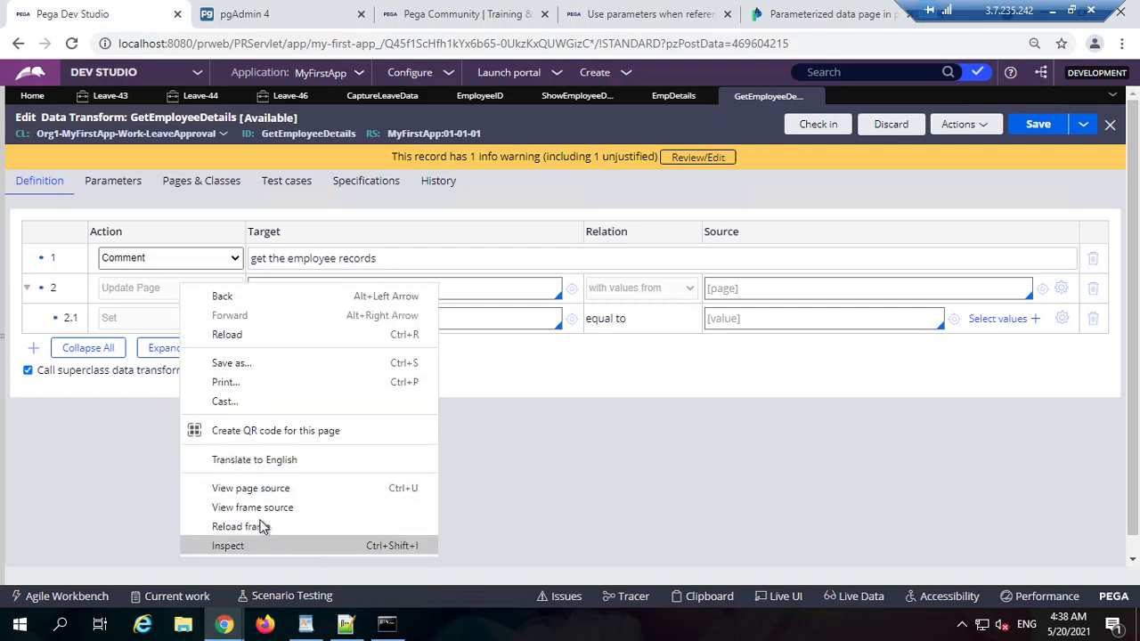
{"action": "left_click", "coordinate": [118, 303]}
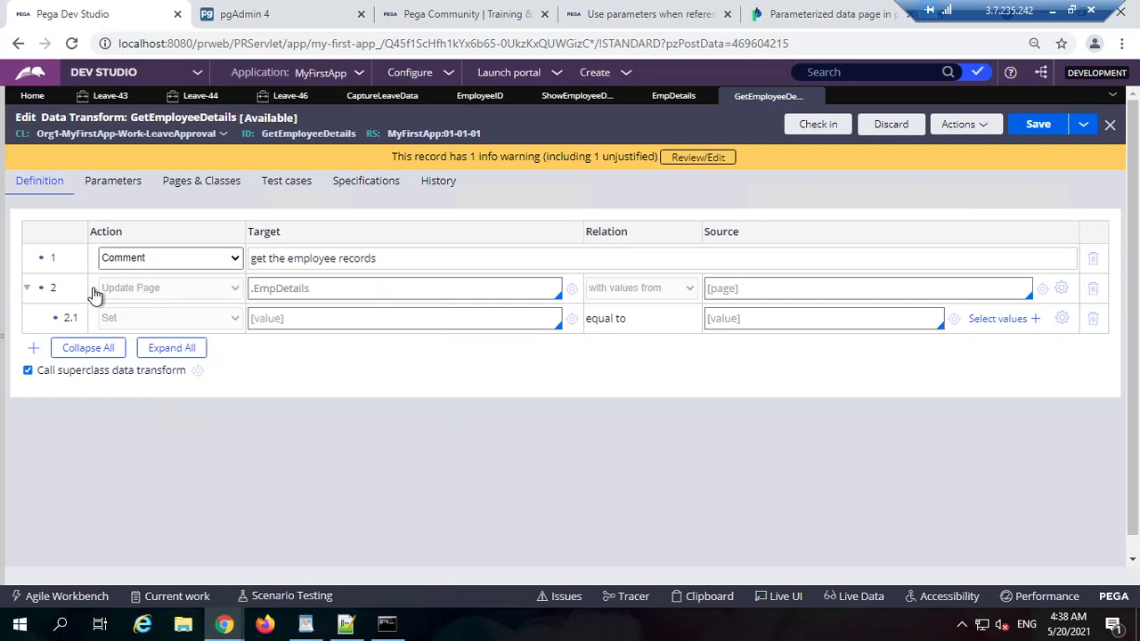
{"action": "right_click", "coordinate": [92, 294]}
{"action": "left_click", "coordinate": [134, 473]}
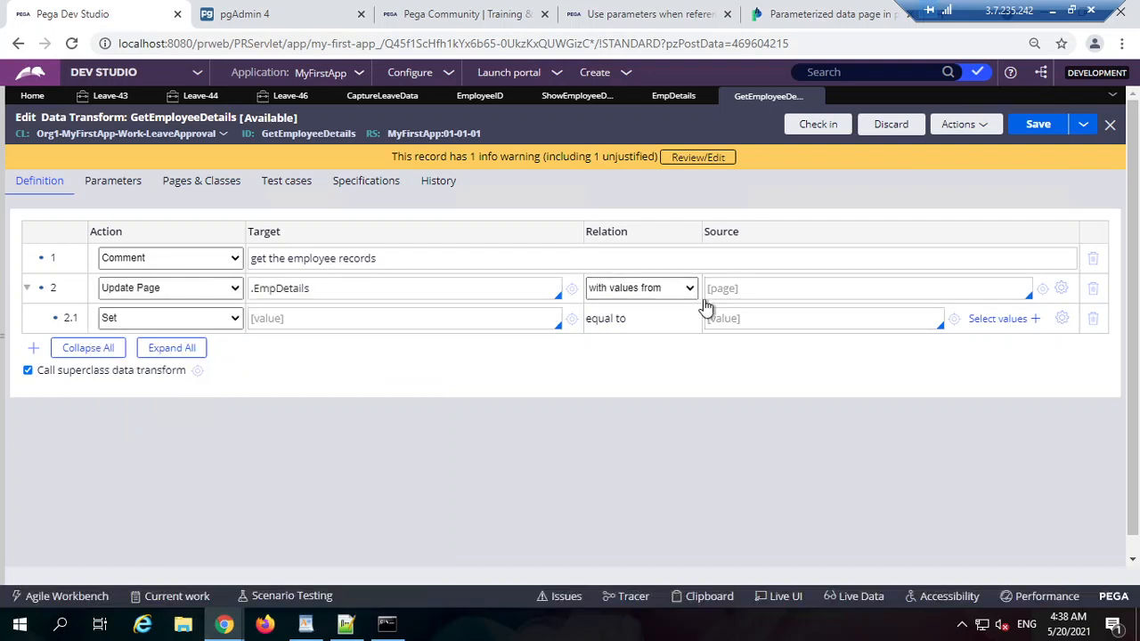
{"action": "left_click", "coordinate": [770, 287]}
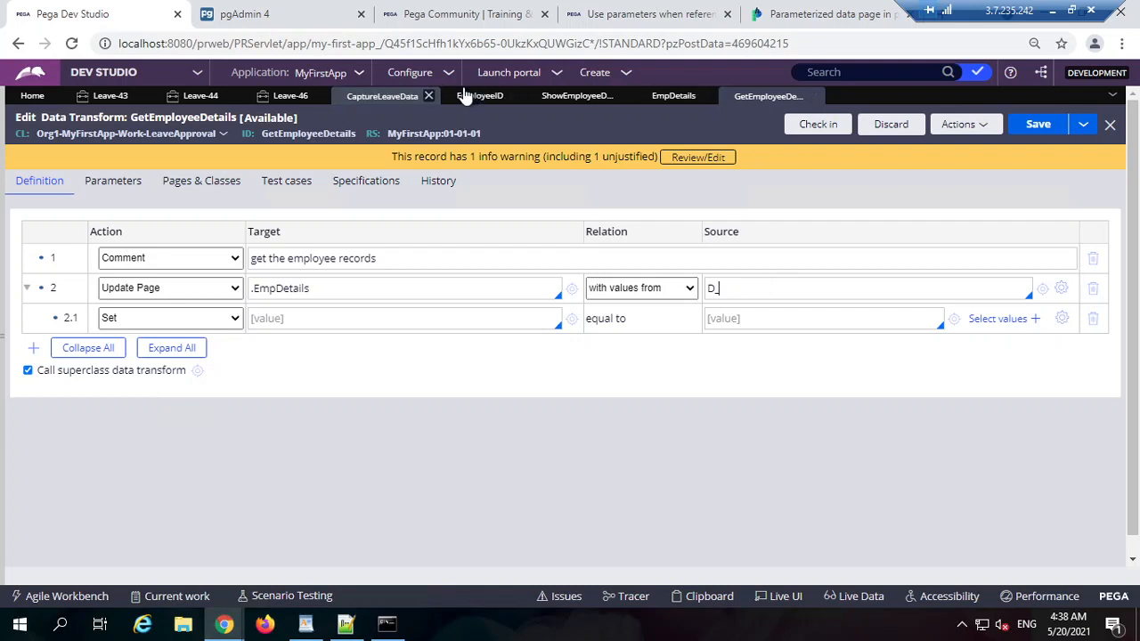
Step: Copy the D_Employee name from EmpDetails and paste it into row 2's Source
{"action": "left_click", "coordinate": [644, 99]}
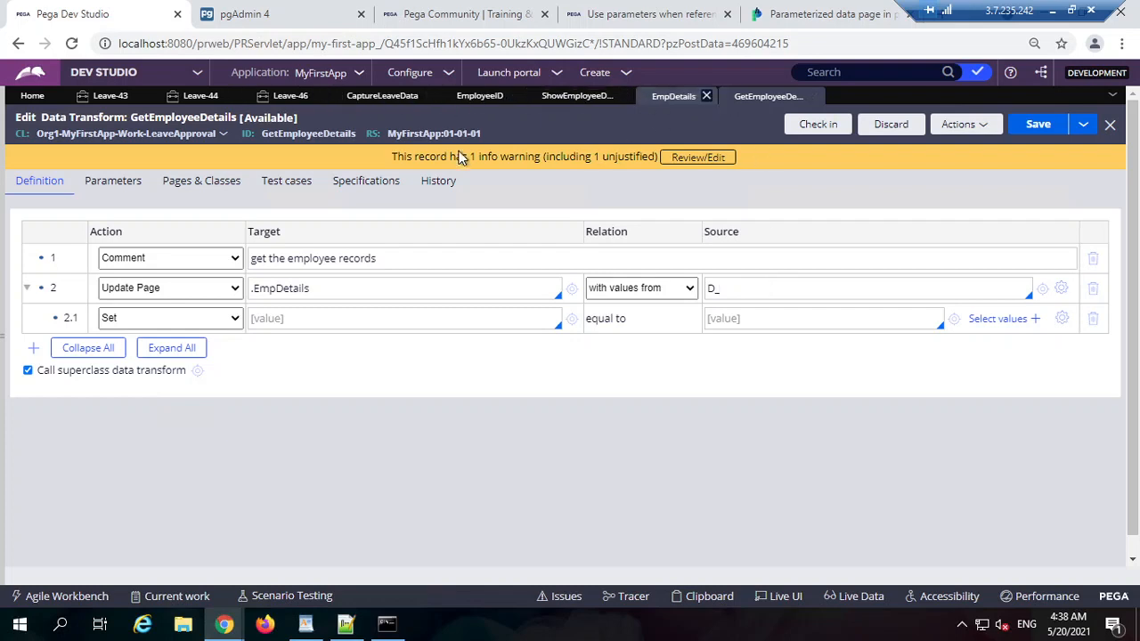
{"action": "double_click", "coordinate": [294, 134]}
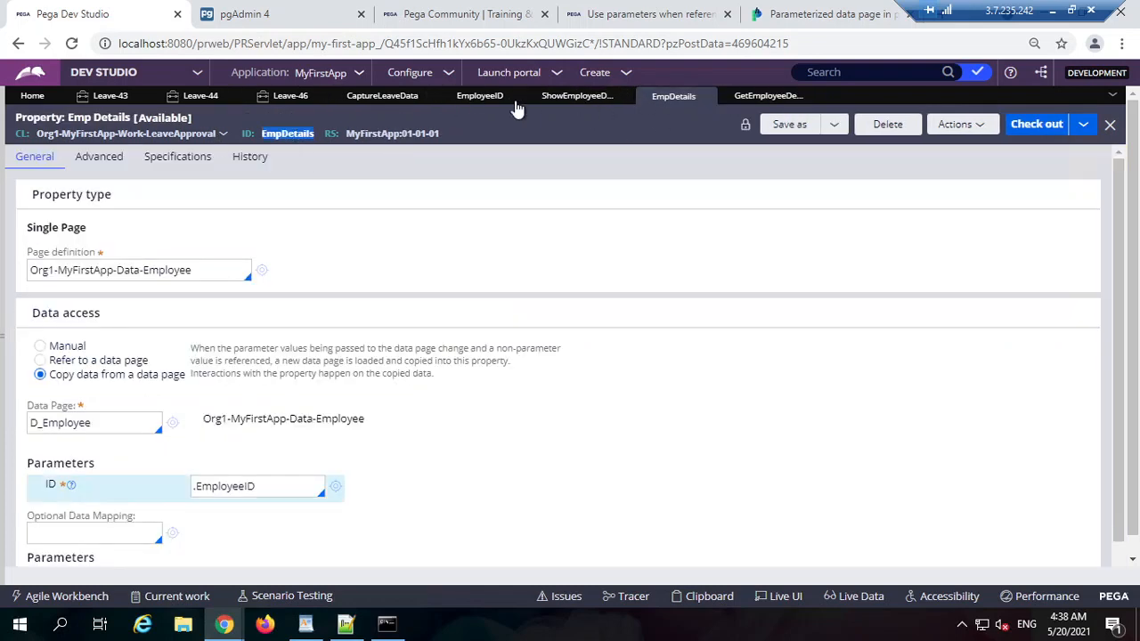
{"action": "double_click", "coordinate": [110, 426]}
{"action": "key", "text": "ctrl+c"}
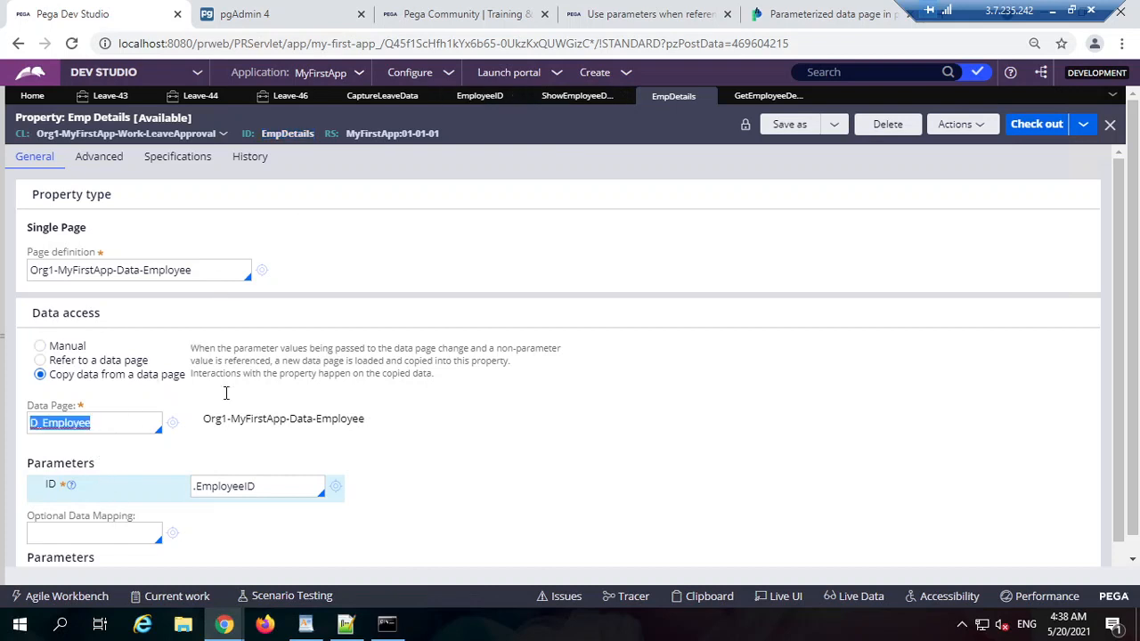
{"action": "left_click", "coordinate": [764, 96]}
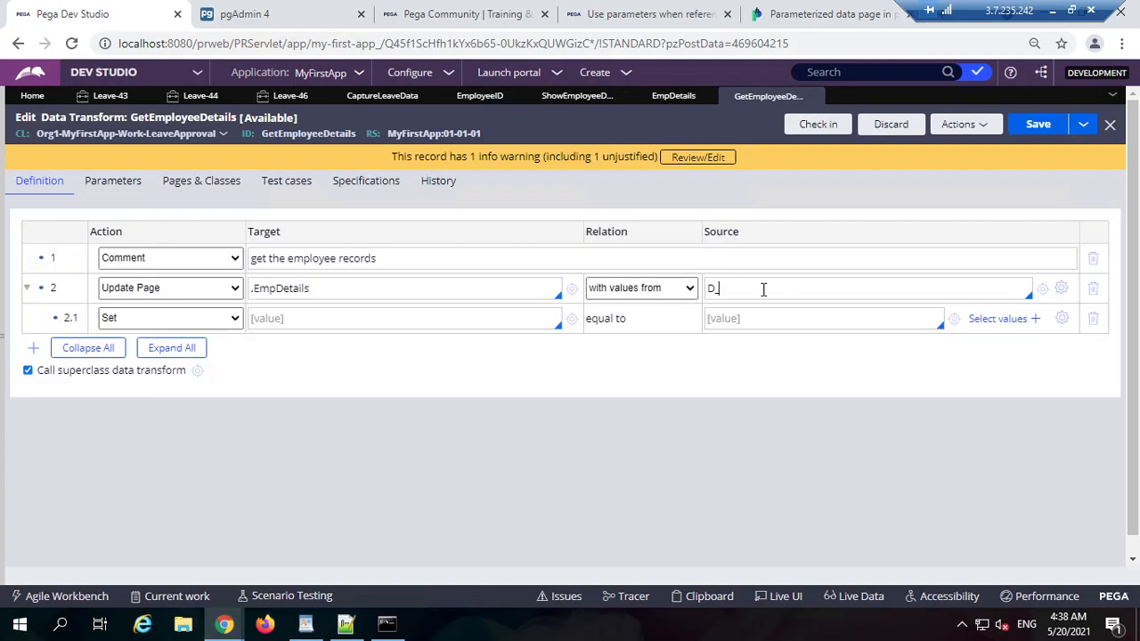
{"action": "key", "text": "ctrl+v"}
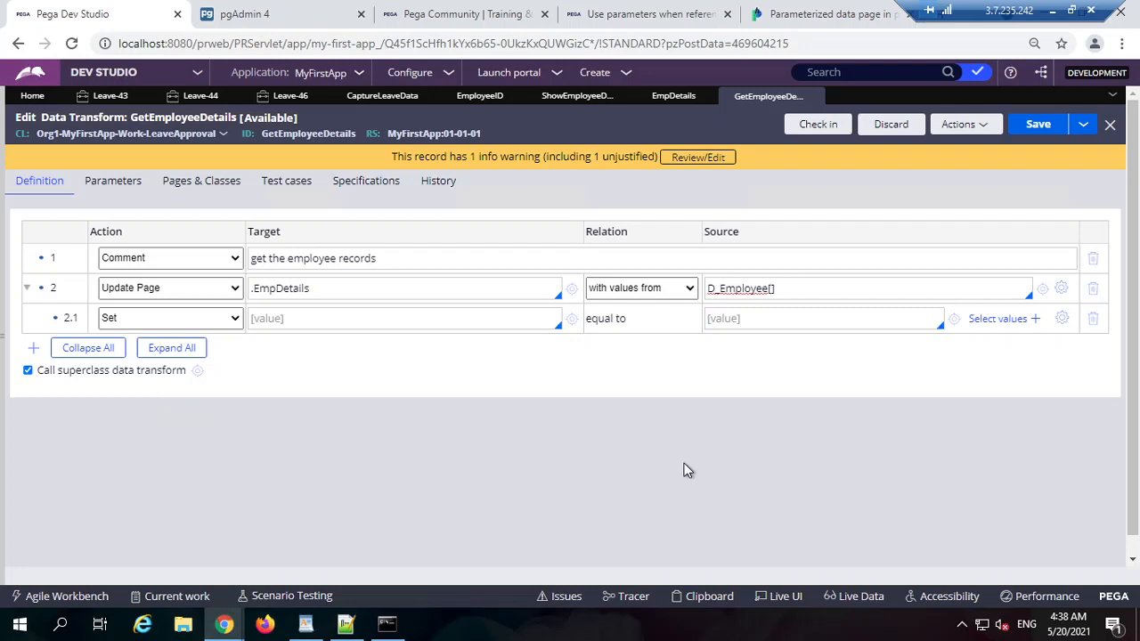
Step: Find the D_Employee data page and check its ID parameter
{"action": "double_click", "coordinate": [726, 287]}
{"action": "key", "text": "ctrl+c"}
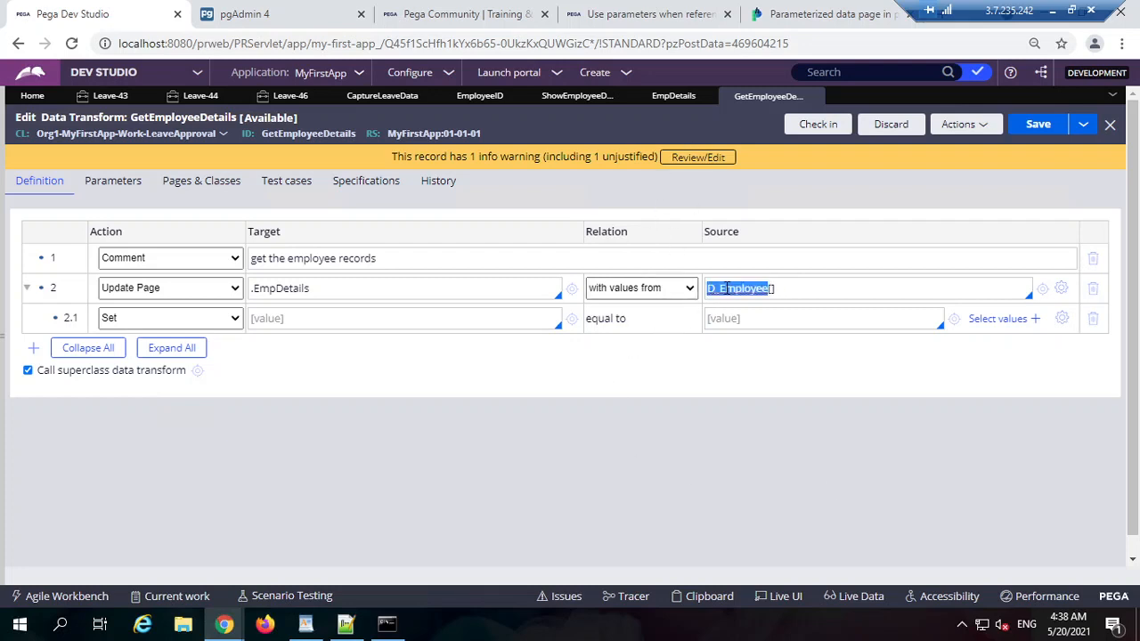
{"action": "left_click", "coordinate": [921, 75]}
{"action": "key", "text": "ctrl+v"}
{"action": "key", "text": "Return"}
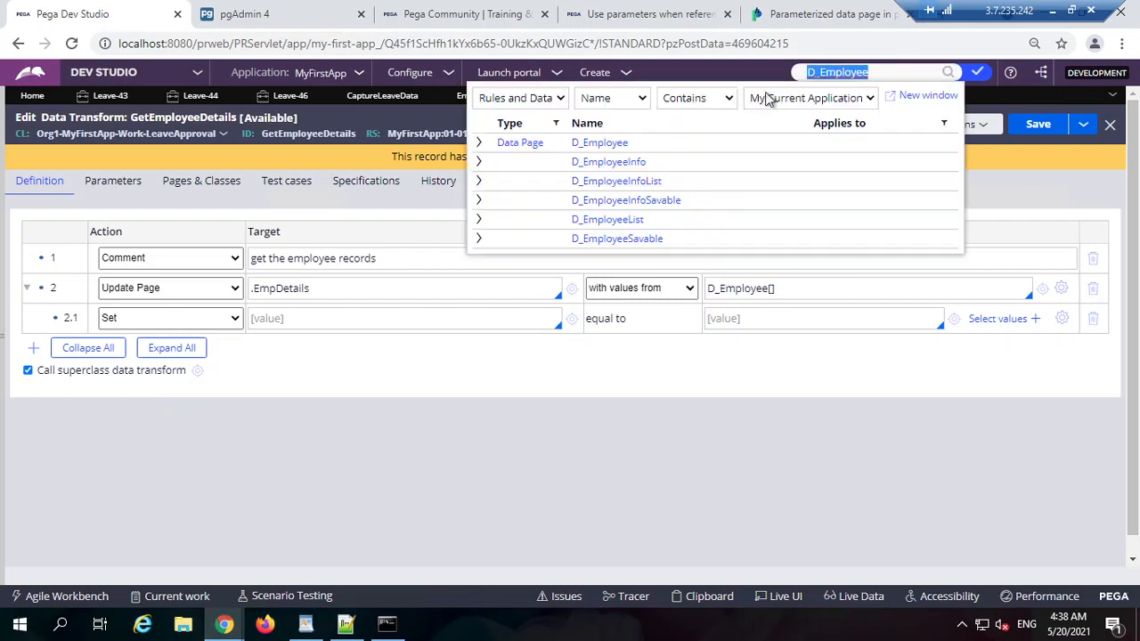
{"action": "left_click", "coordinate": [608, 144]}
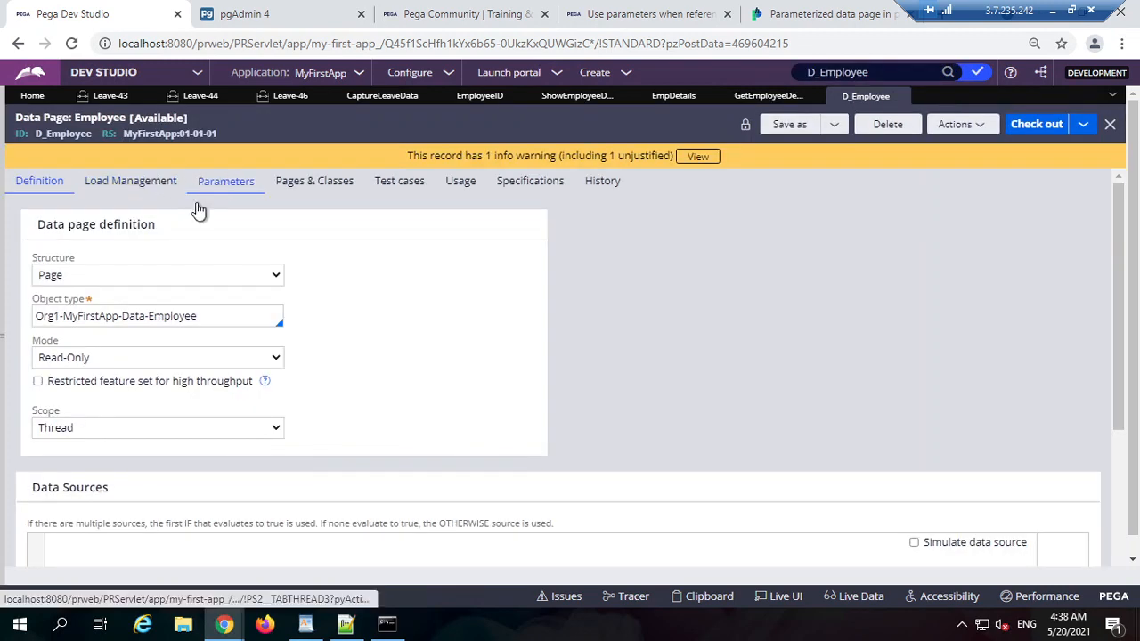
{"action": "left_click", "coordinate": [225, 181]}
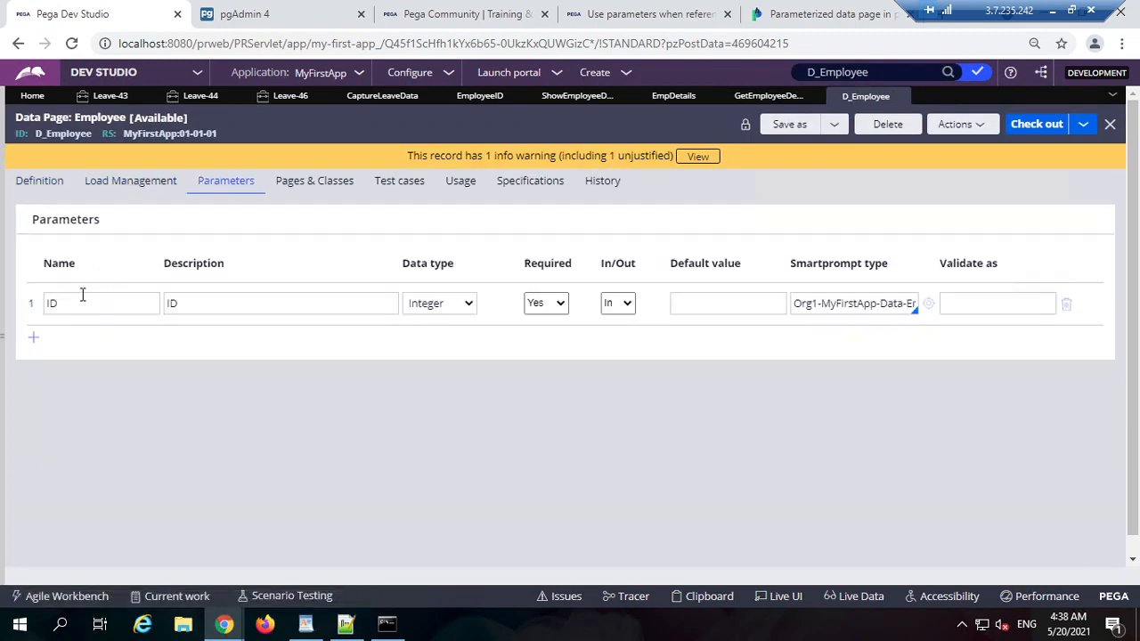
{"action": "double_click", "coordinate": [82, 295]}
Step: Check the transform's ID parameter and complete row 2's Source as D_Employee[ID:Param.ID]
{"action": "left_click", "coordinate": [768, 96]}
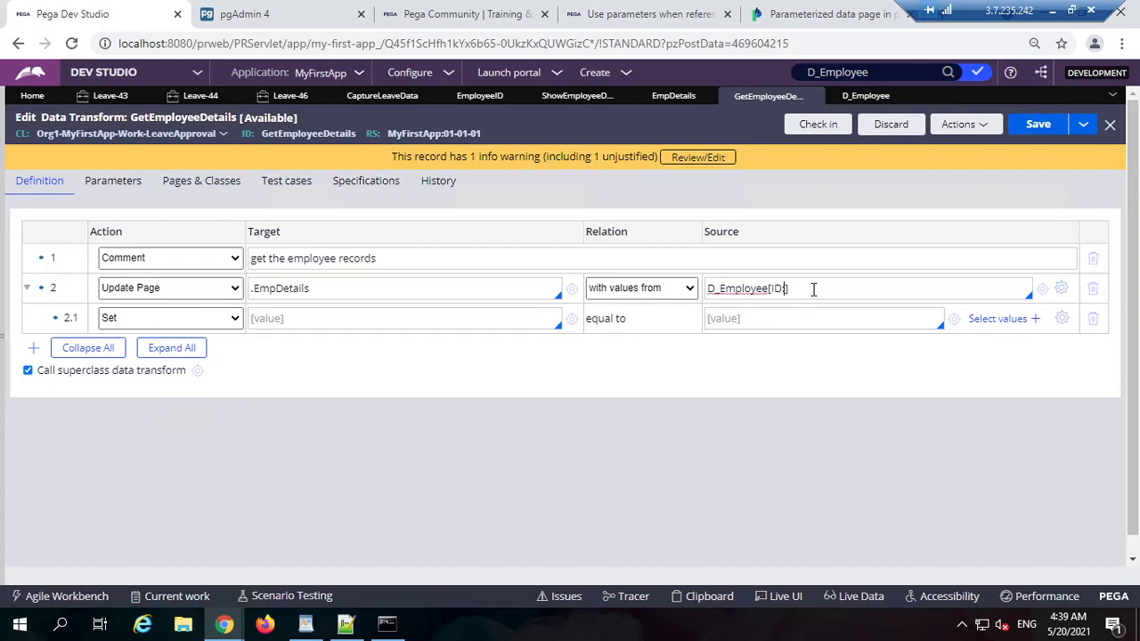
{"action": "left_click", "coordinate": [114, 183]}
{"action": "double_click", "coordinate": [114, 313]}
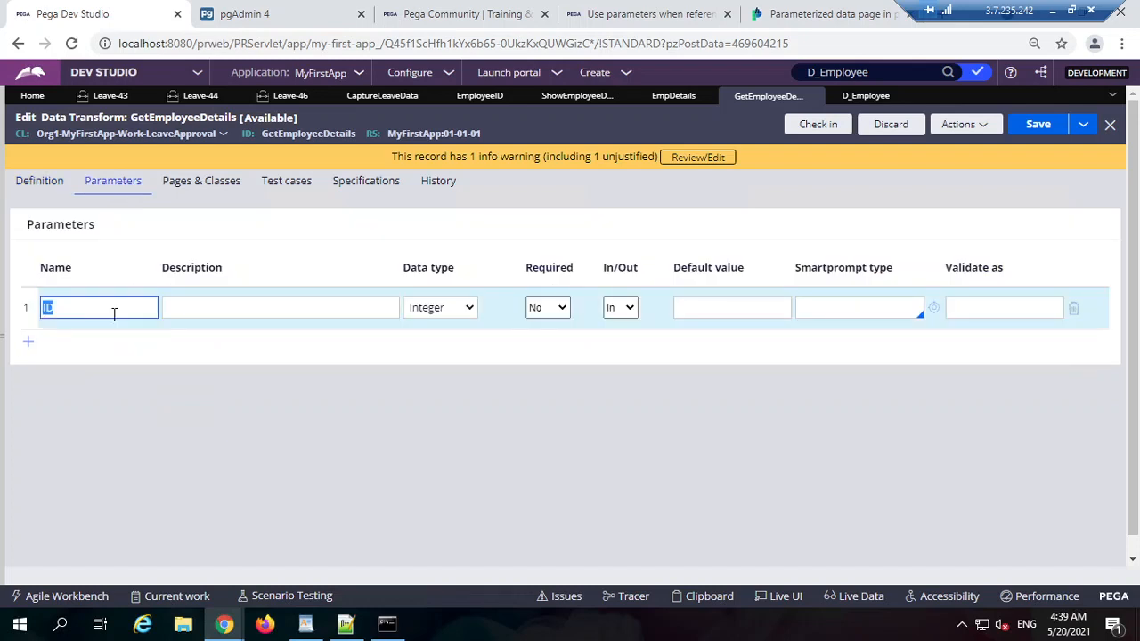
{"action": "left_click", "coordinate": [39, 182]}
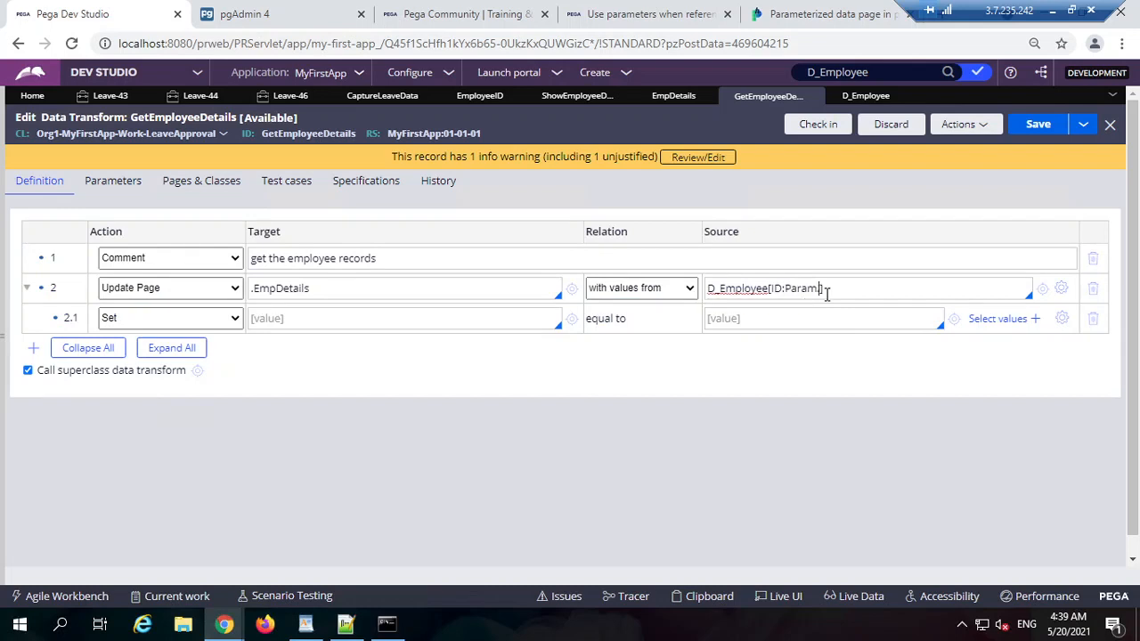
{"action": "type", "text": "ID"}
{"action": "left_click", "coordinate": [887, 358]}
Step: Review the D_Employee[ID:Param.ID] source parts against the transform's ID parameter
{"action": "double_click", "coordinate": [738, 286]}
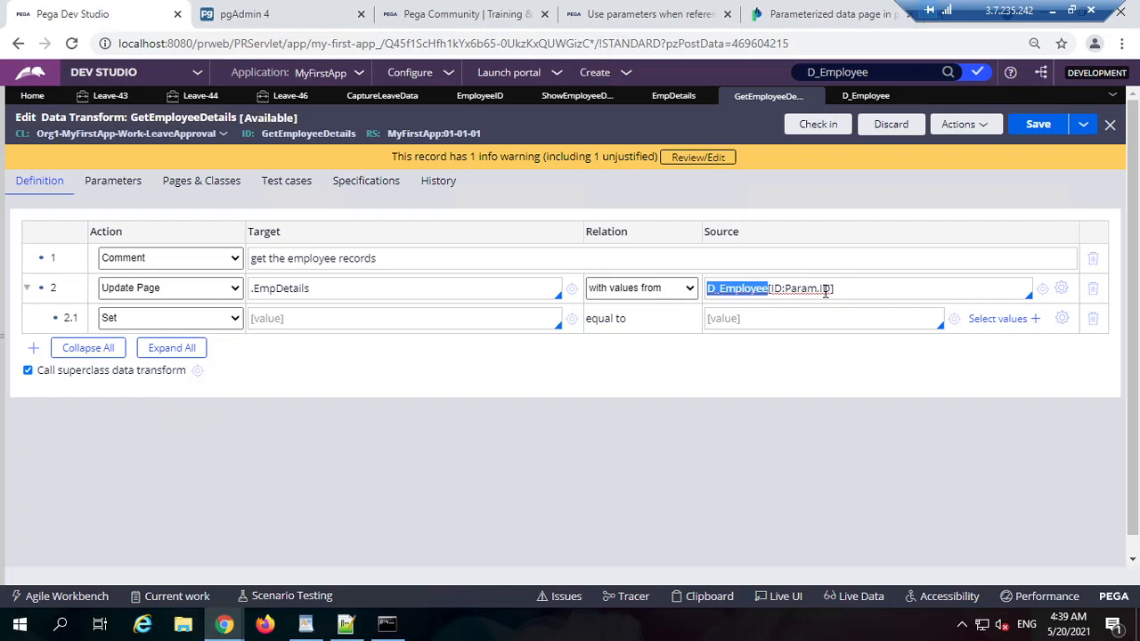
{"action": "double_click", "coordinate": [776, 288]}
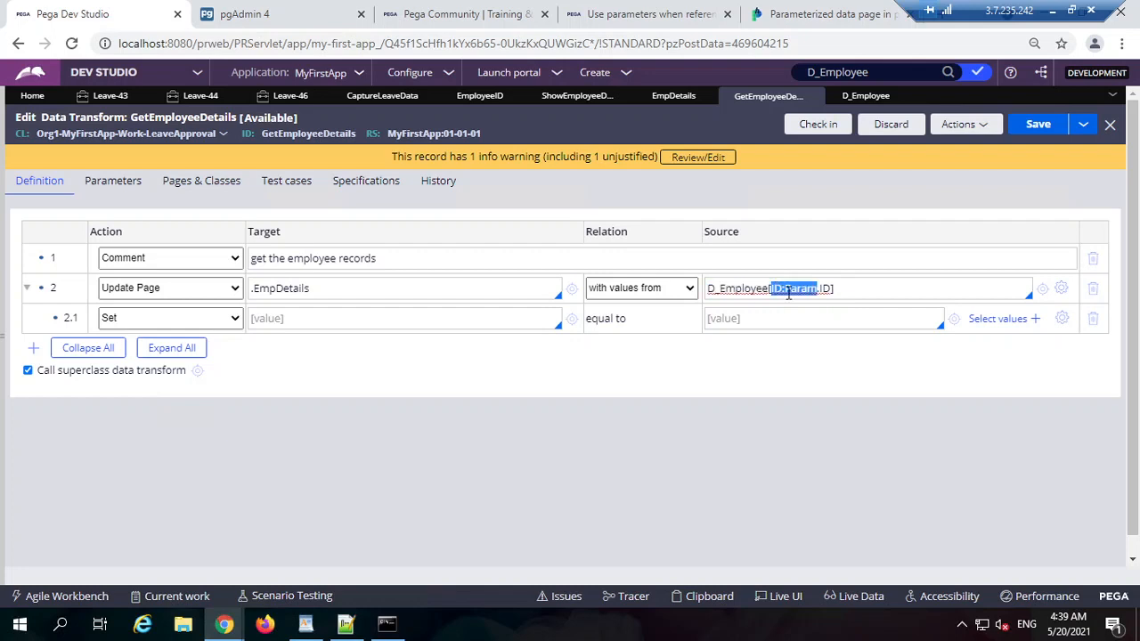
{"action": "double_click", "coordinate": [774, 289]}
{"action": "left_click", "coordinate": [821, 287]}
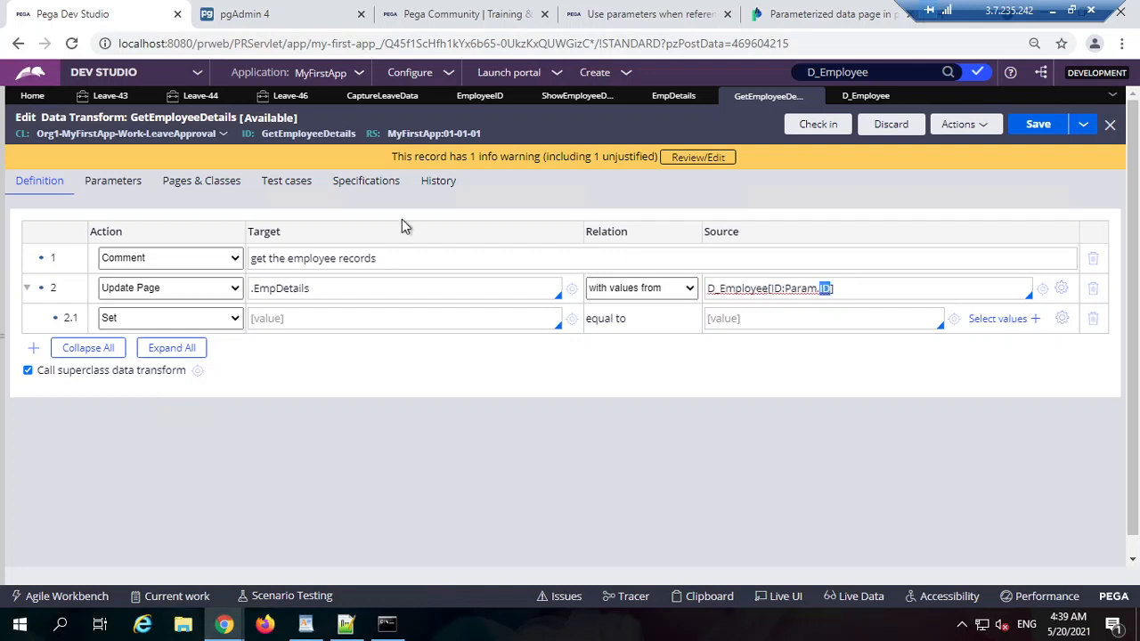
{"action": "left_click", "coordinate": [135, 183]}
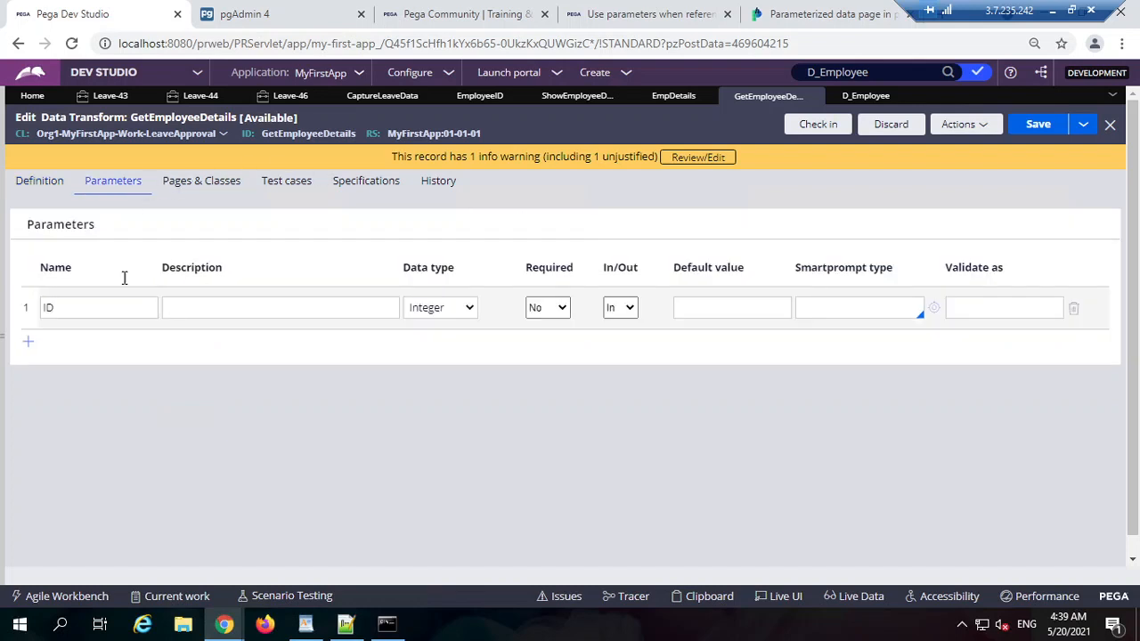
{"action": "left_click", "coordinate": [40, 181]}
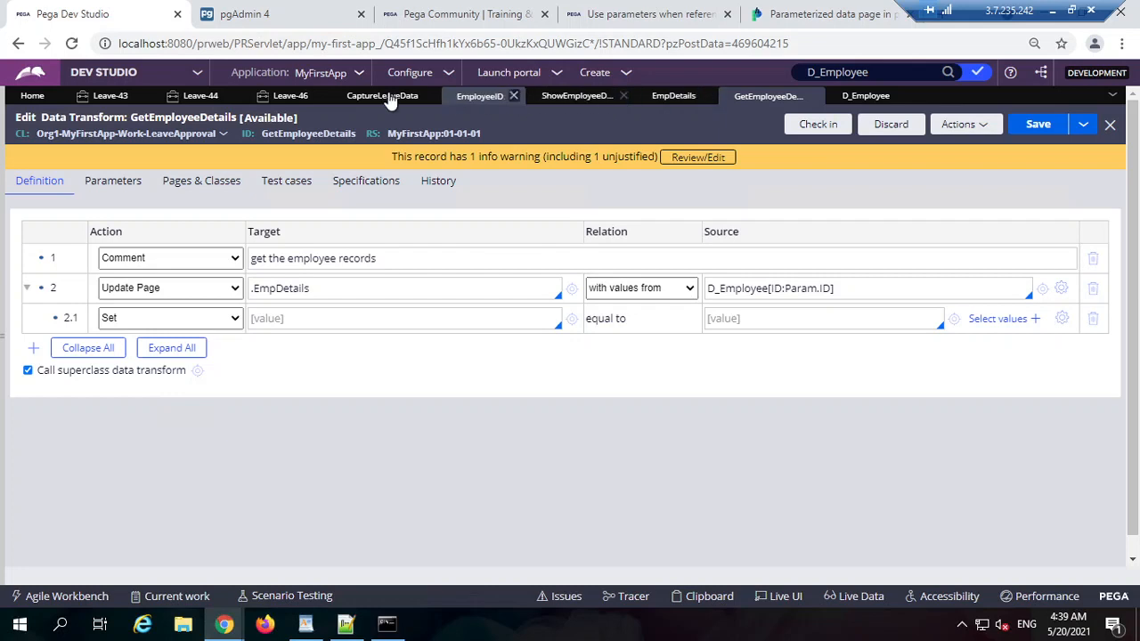
Step: Compare with CaptureLeaveData's refresh passing .EmployeeID as ID to GetEmployeeDetails
{"action": "left_click", "coordinate": [355, 98]}
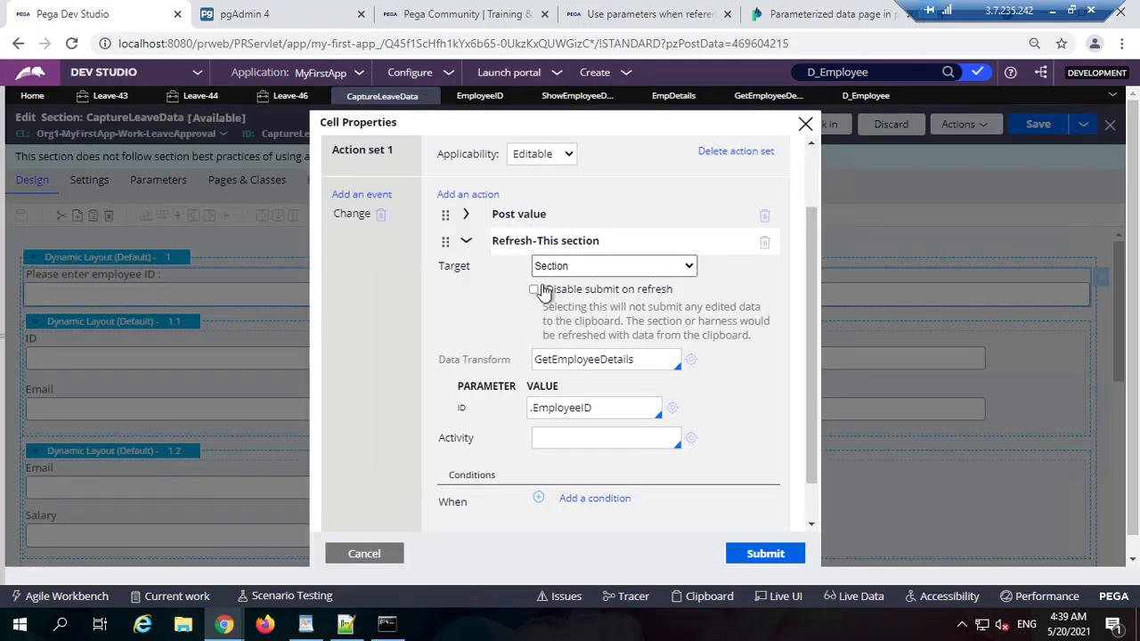
{"action": "double_click", "coordinate": [595, 358]}
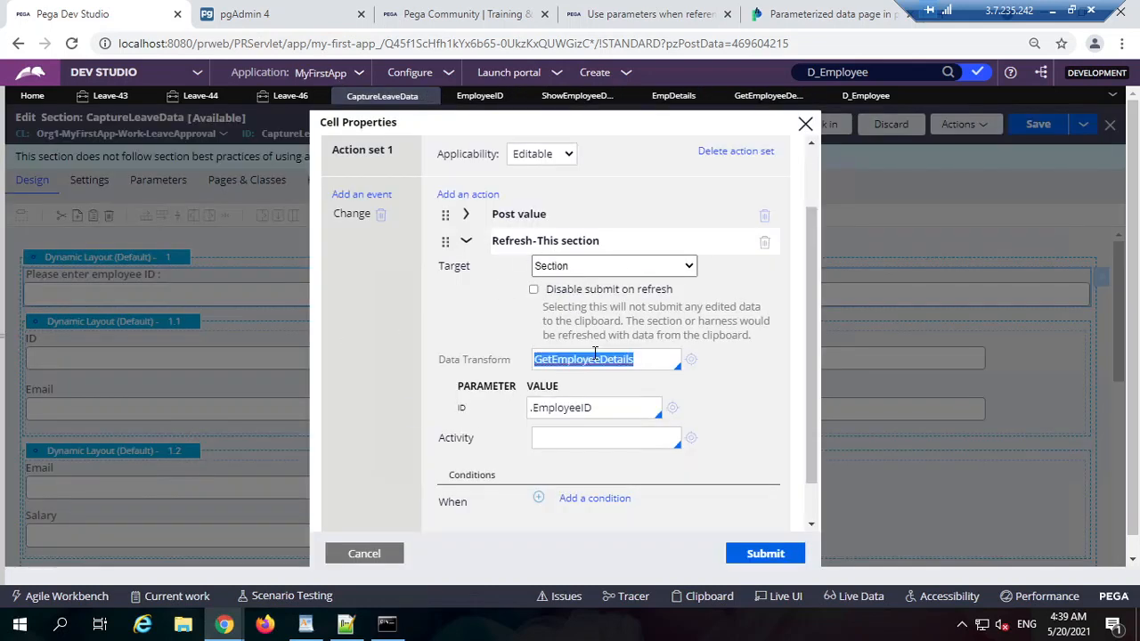
{"action": "double_click", "coordinate": [571, 408]}
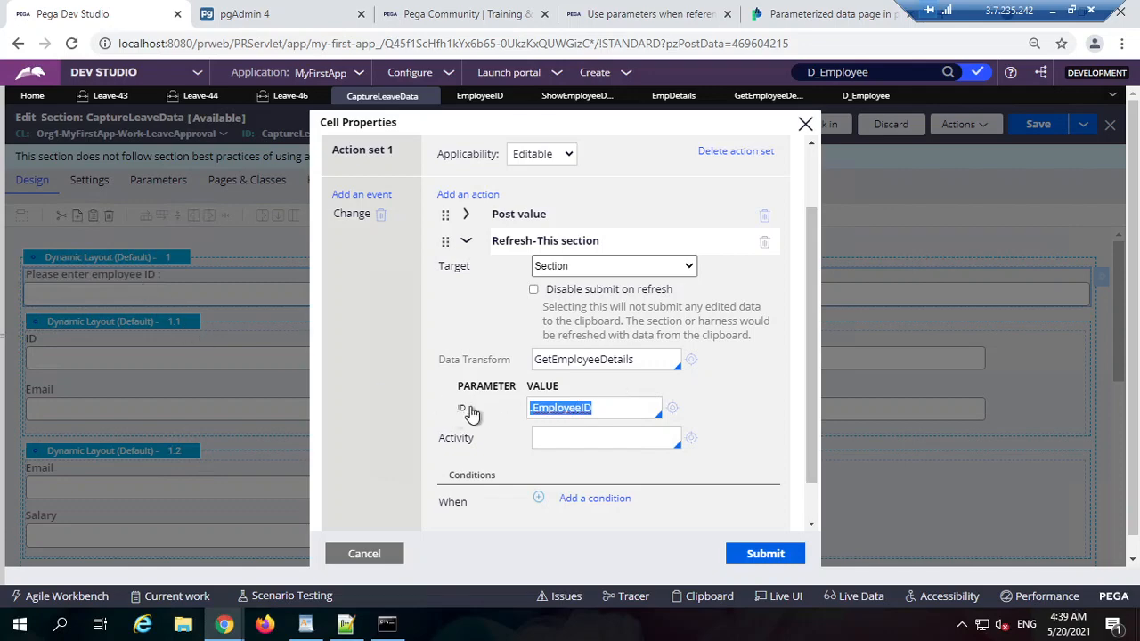
{"action": "left_click", "coordinate": [753, 98]}
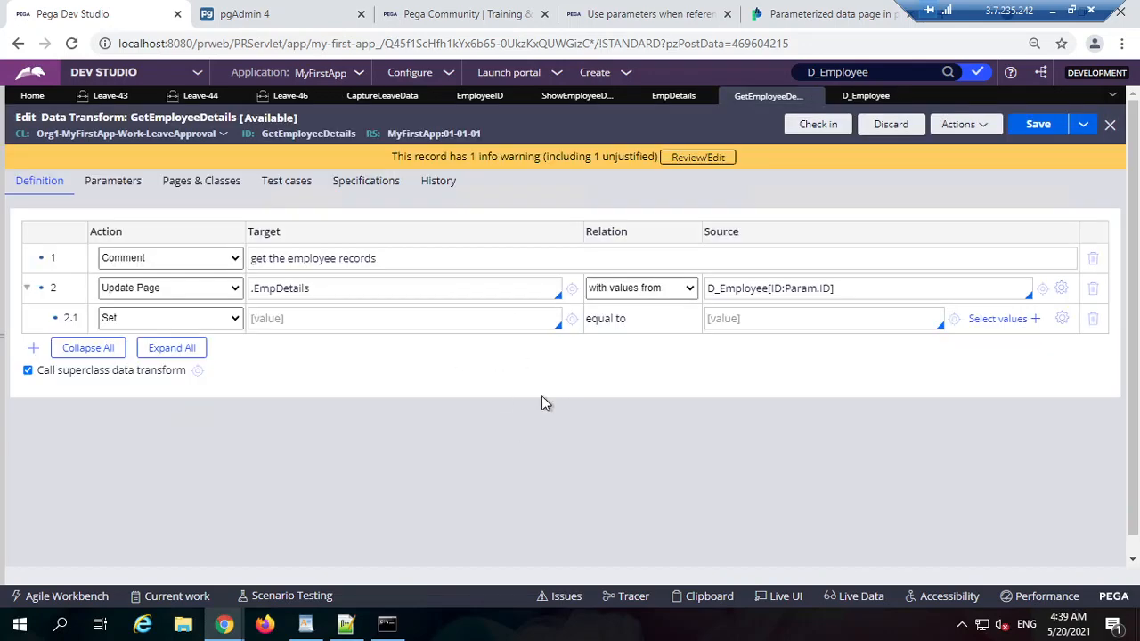
Step: Set row 2.1 to map .Name from .Name and add row 2.2
{"action": "double_click", "coordinate": [782, 287]}
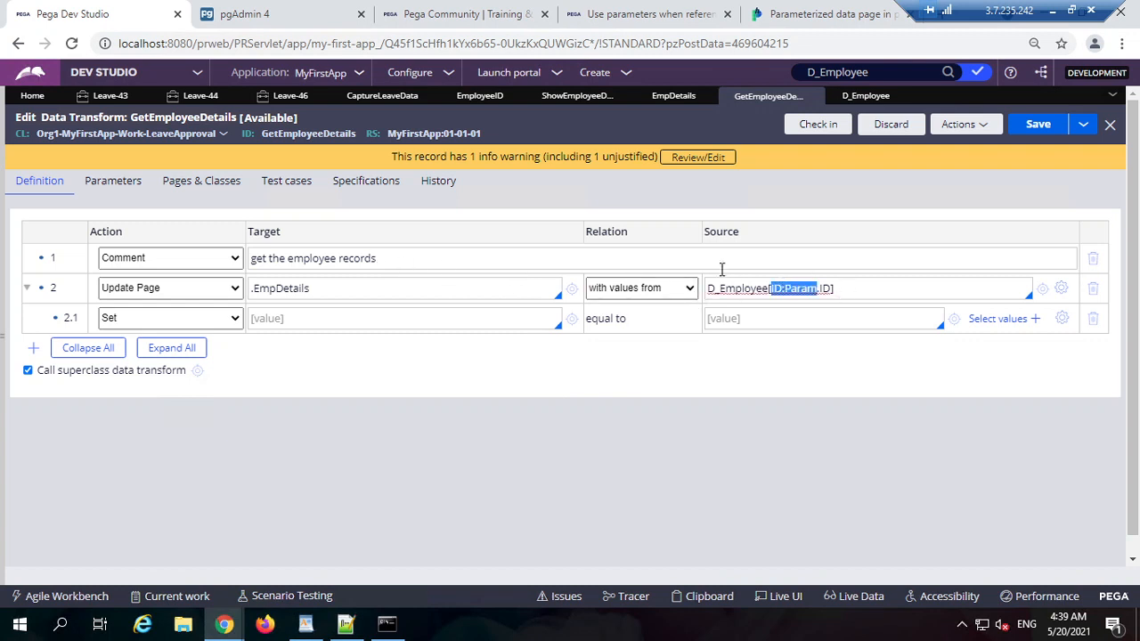
{"action": "double_click", "coordinate": [753, 293]}
{"action": "left_click", "coordinate": [299, 308]}
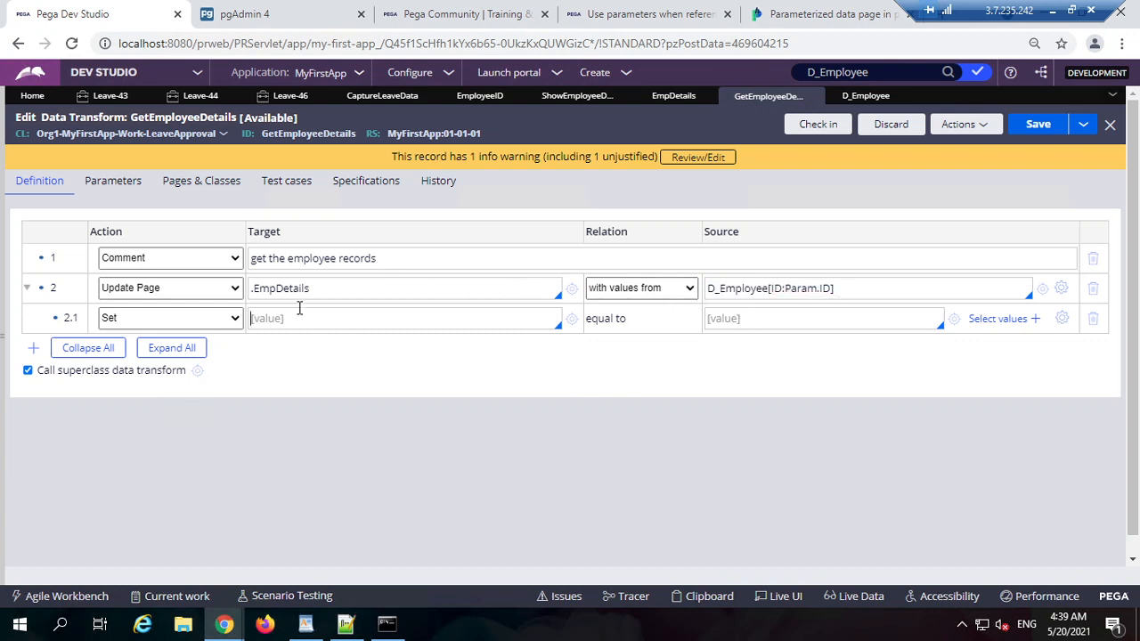
{"action": "type", "text": "."}
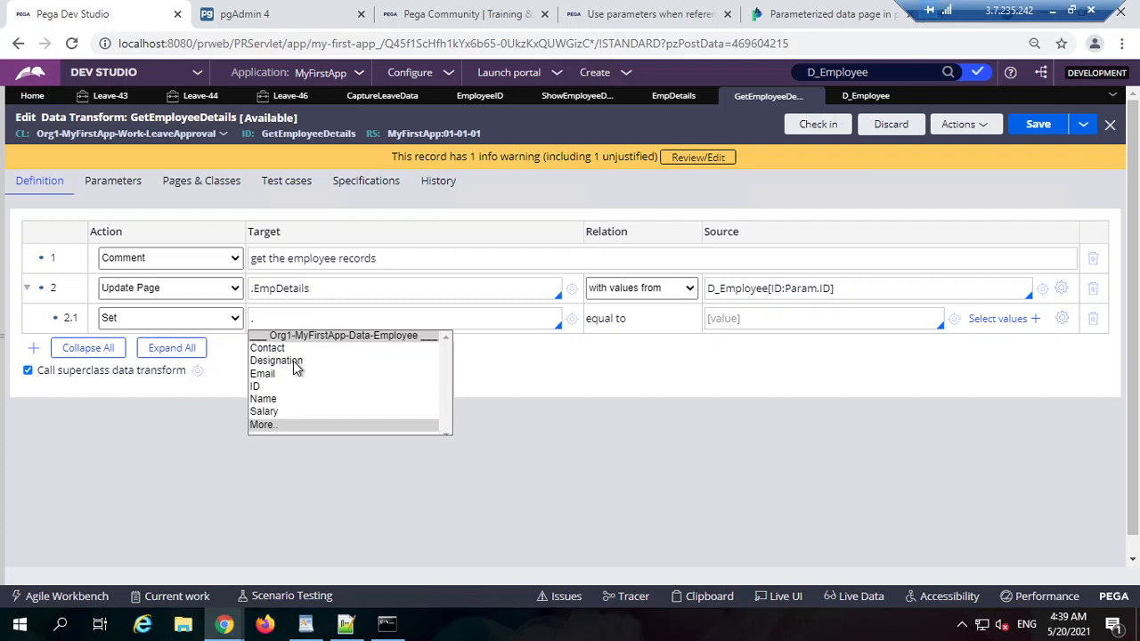
{"action": "type", "text": "Name"}
{"action": "key", "text": "Return"}
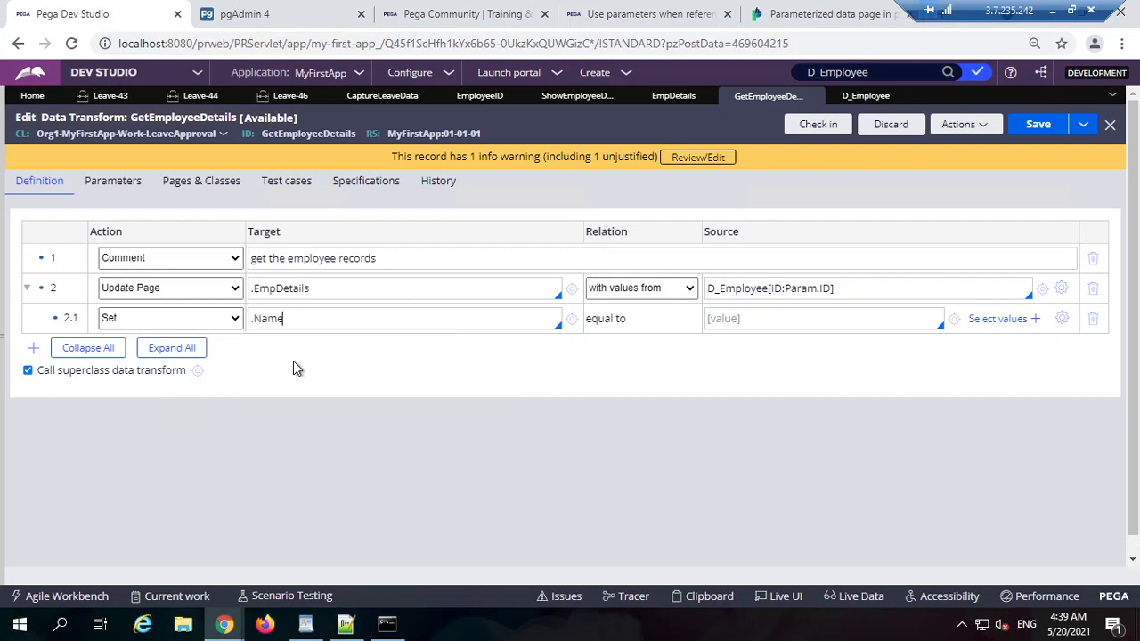
{"action": "left_click", "coordinate": [714, 317]}
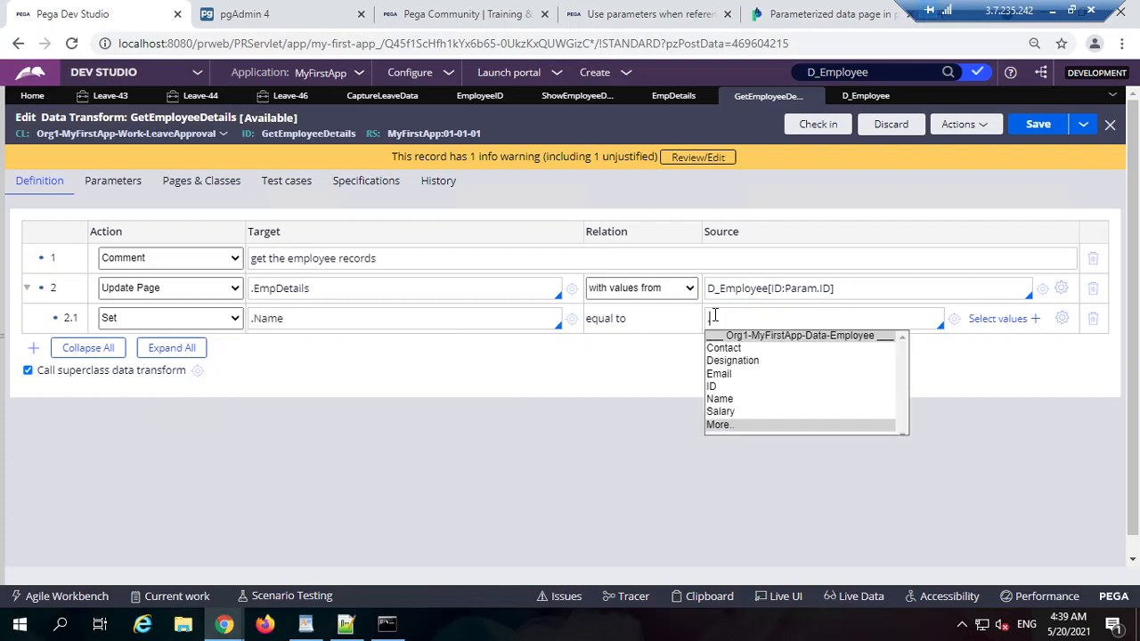
{"action": "type", "text": "."}
{"action": "left_click", "coordinate": [747, 399]}
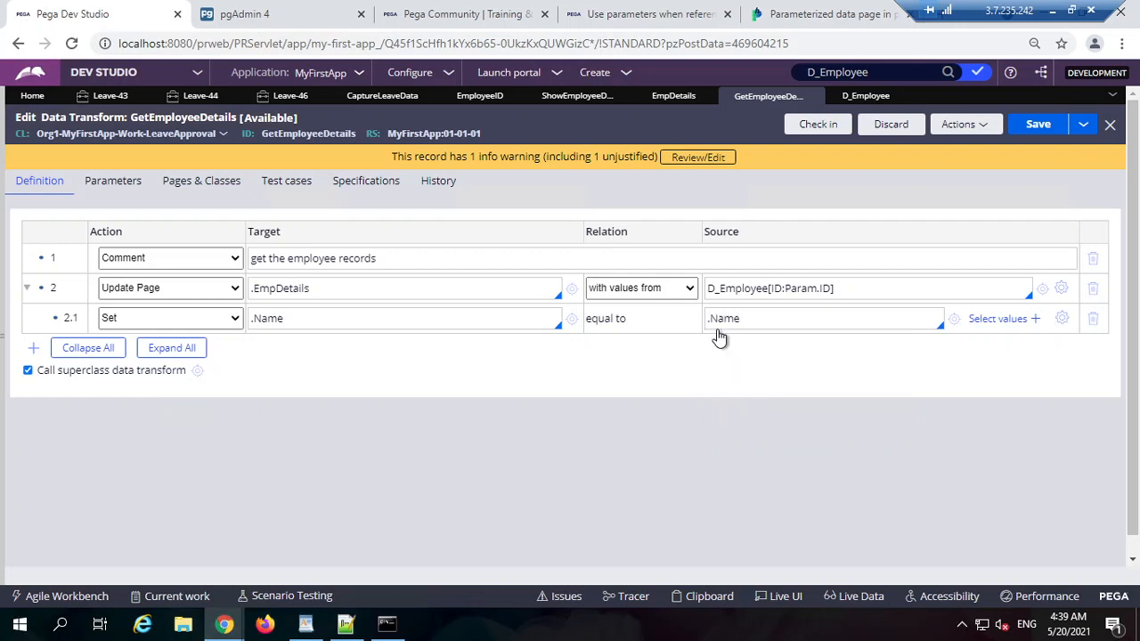
{"action": "left_click", "coordinate": [337, 325]}
{"action": "left_click", "coordinate": [33, 348]}
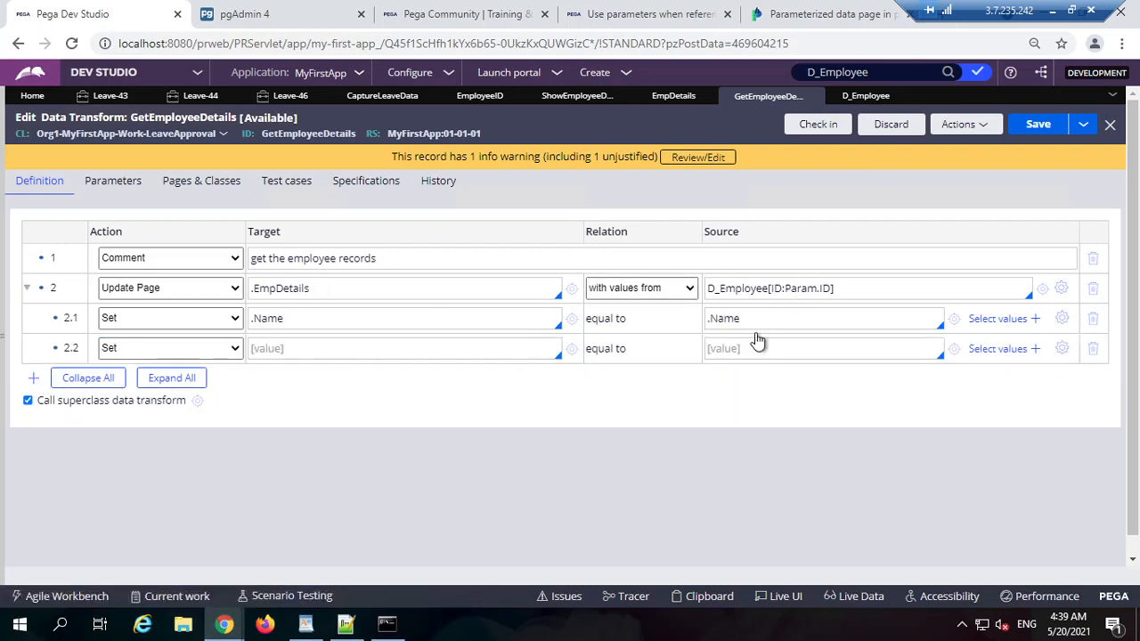
Step: Set row 2.2 to map .ID from .ID and save the data transform
{"action": "triple_click", "coordinate": [727, 321]}
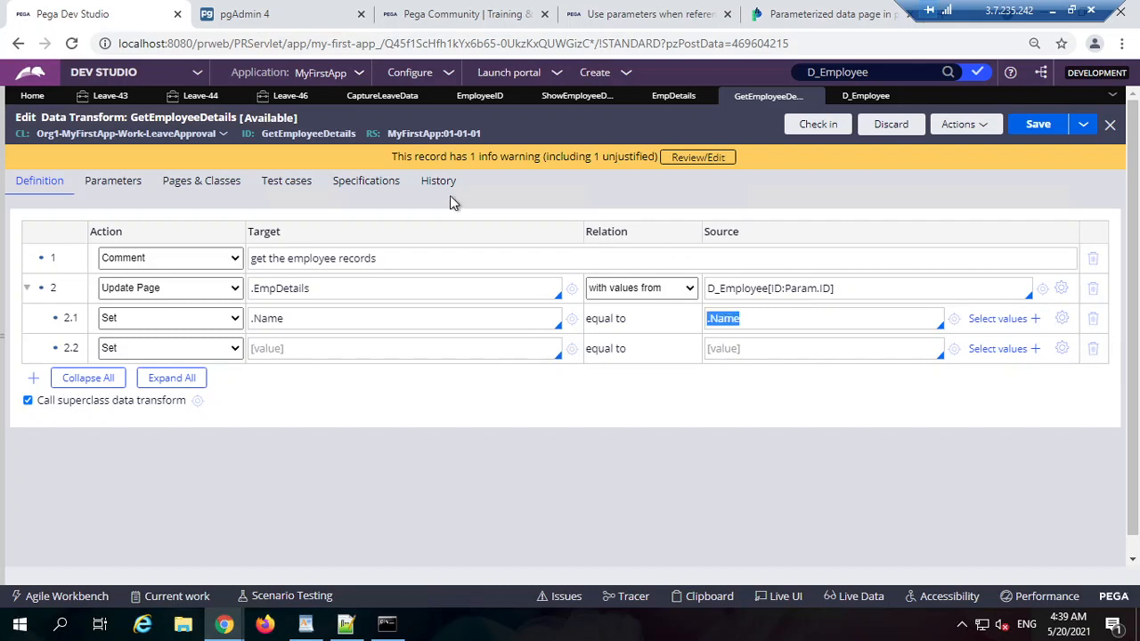
{"action": "triple_click", "coordinate": [268, 326]}
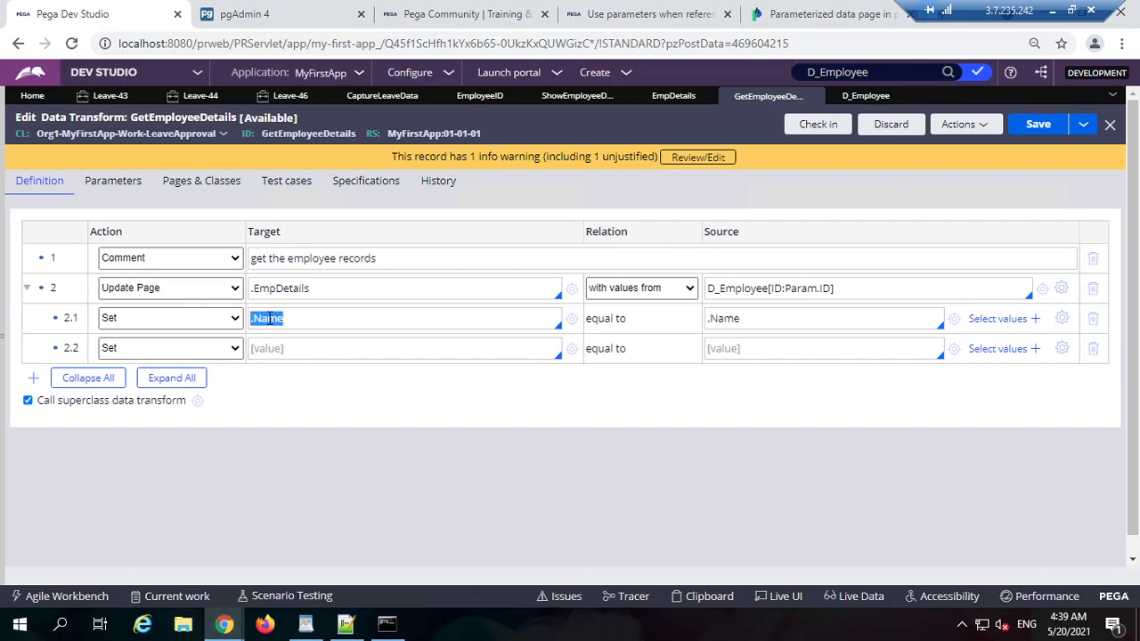
{"action": "left_click", "coordinate": [289, 347]}
{"action": "type", "text": "."}
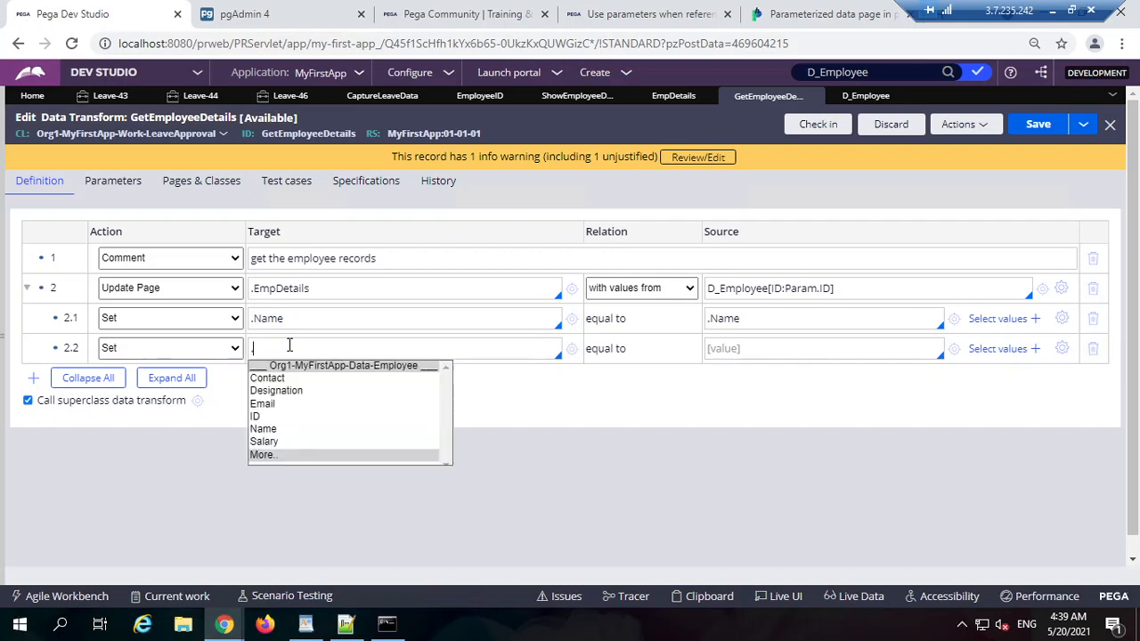
{"action": "key", "text": "Down"}
{"action": "key", "text": "Down"}
{"action": "key", "text": "Down"}
{"action": "key", "text": "Return"}
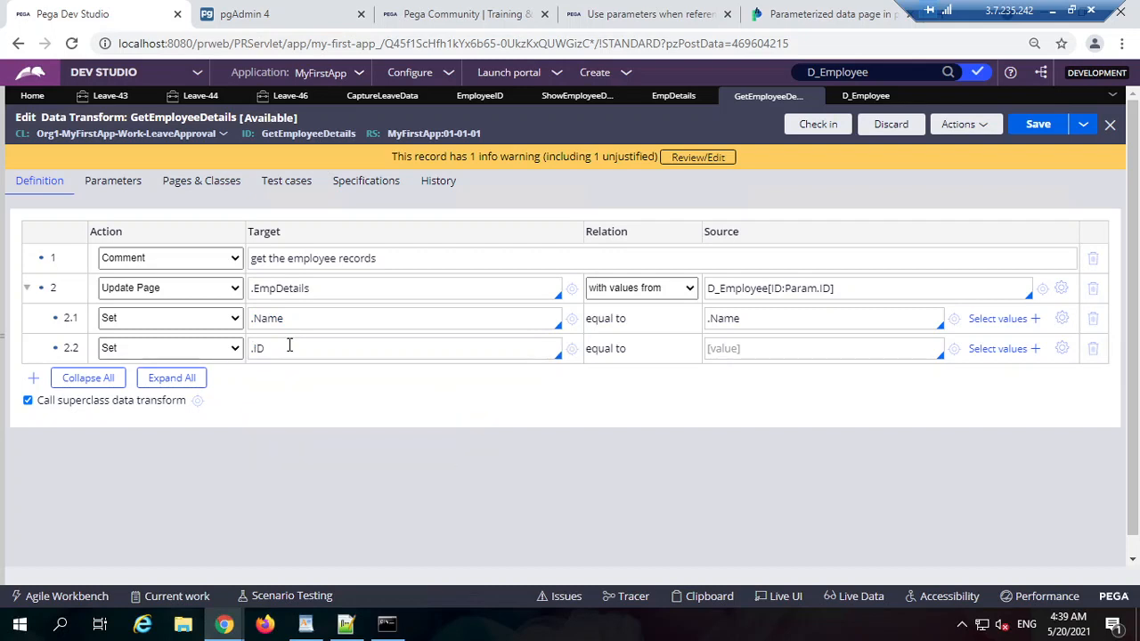
{"action": "left_click", "coordinate": [728, 347]}
{"action": "type", "text": ".id"}
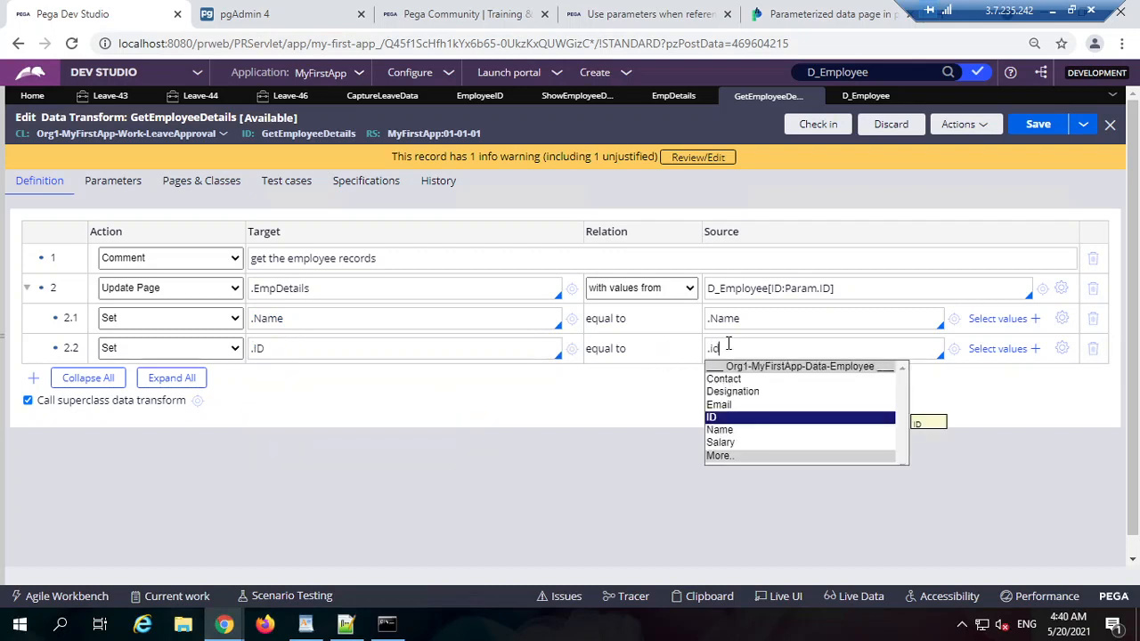
{"action": "left_click", "coordinate": [735, 418]}
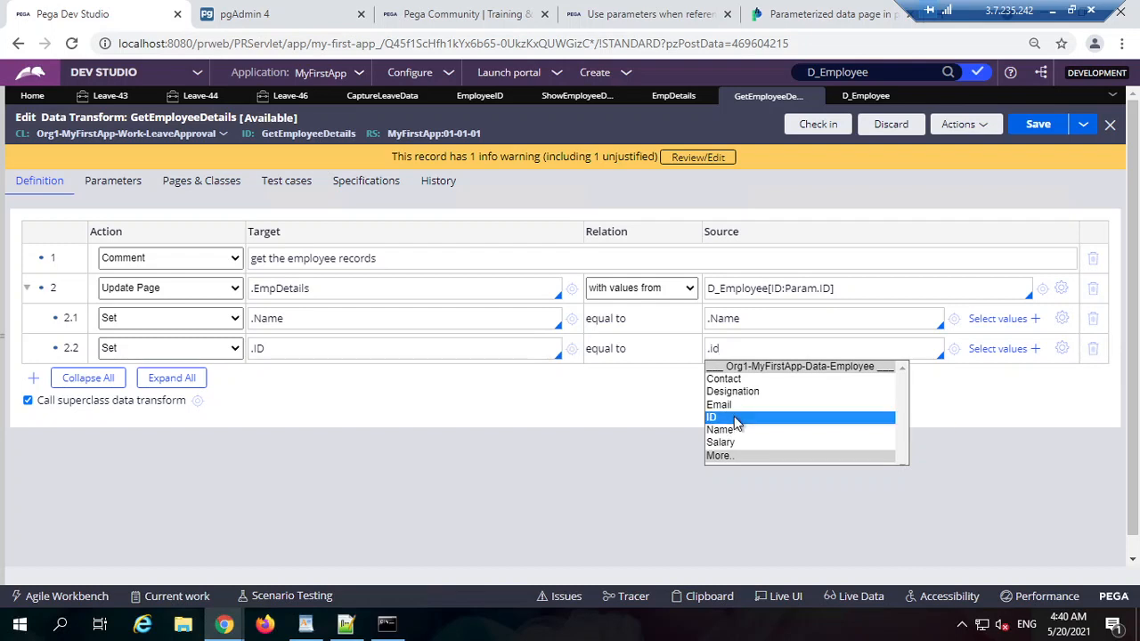
{"action": "left_click", "coordinate": [1040, 126]}
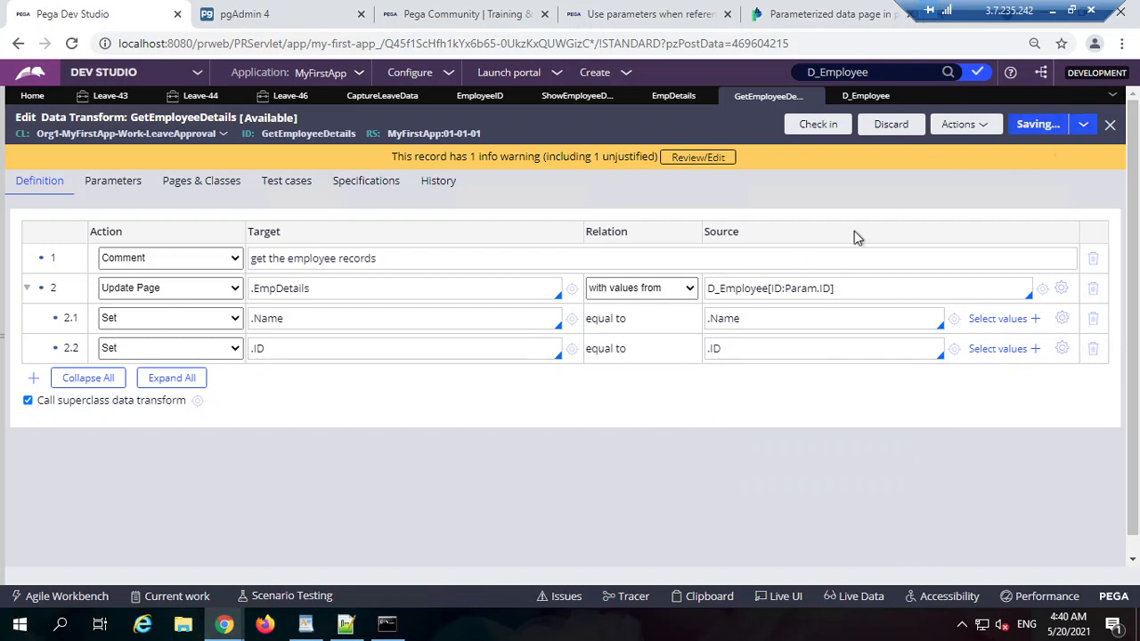
{"action": "left_click_drag", "start_coordinate": [247, 292], "coordinate": [330, 293]}
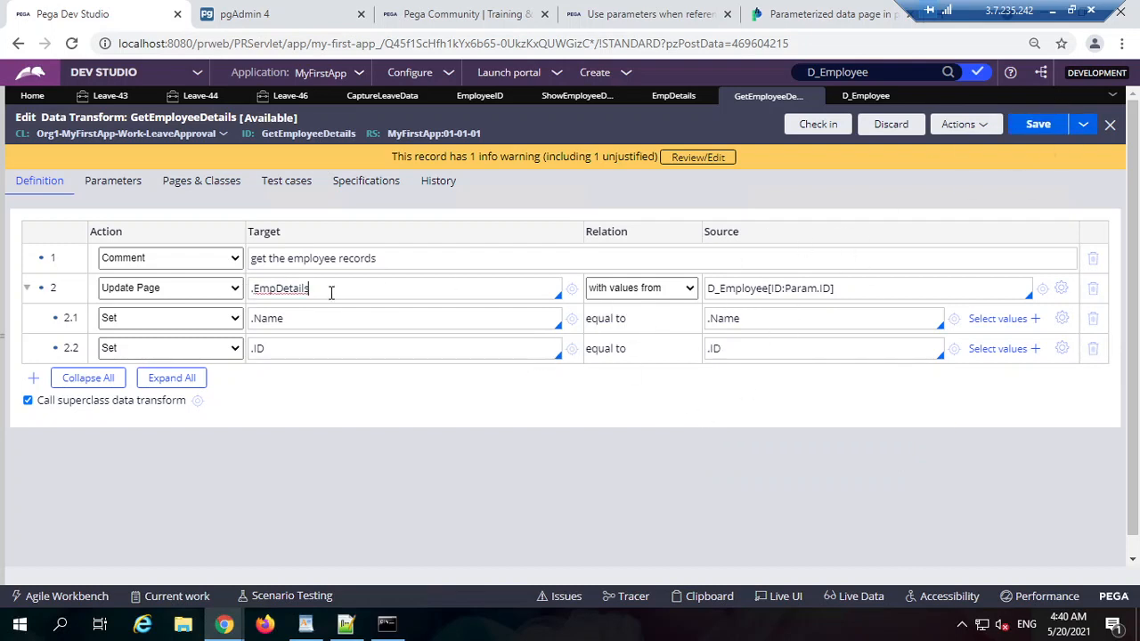
Step: Set EmpDetails data access to Manual, then check it out and back in
{"action": "left_click", "coordinate": [512, 348]}
{"action": "left_click", "coordinate": [674, 96]}
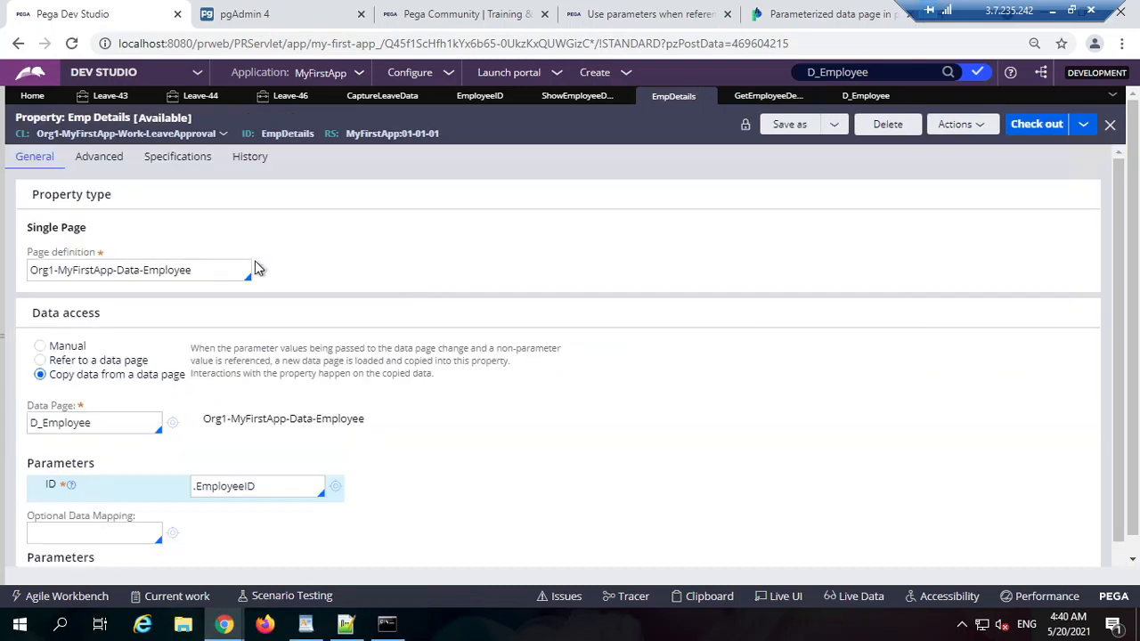
{"action": "left_click", "coordinate": [67, 348]}
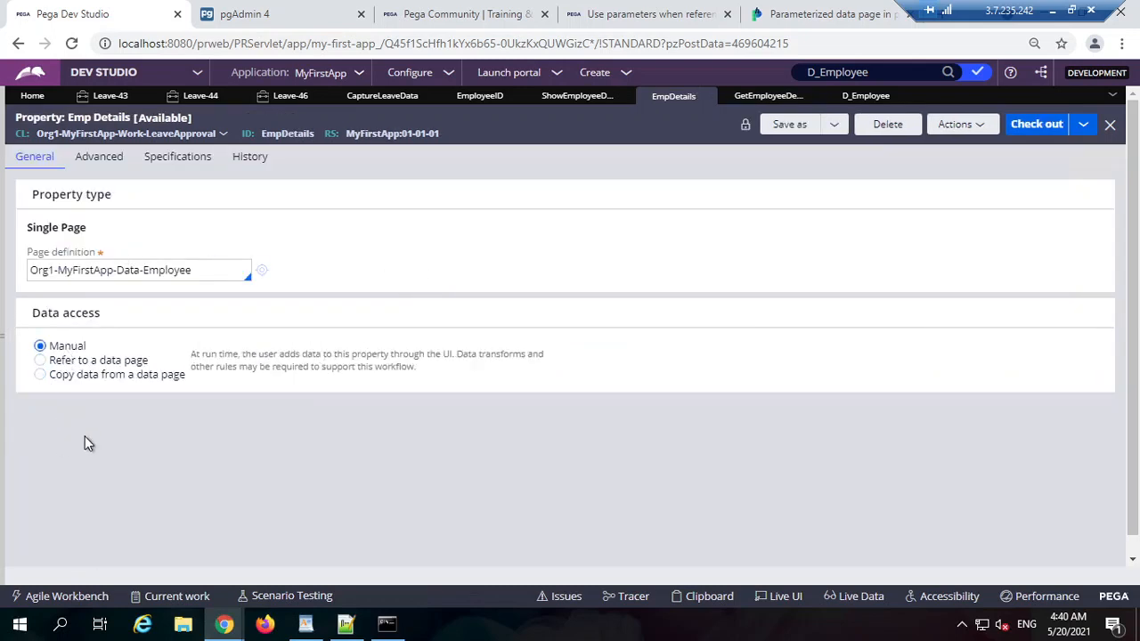
{"action": "left_click", "coordinate": [1033, 134]}
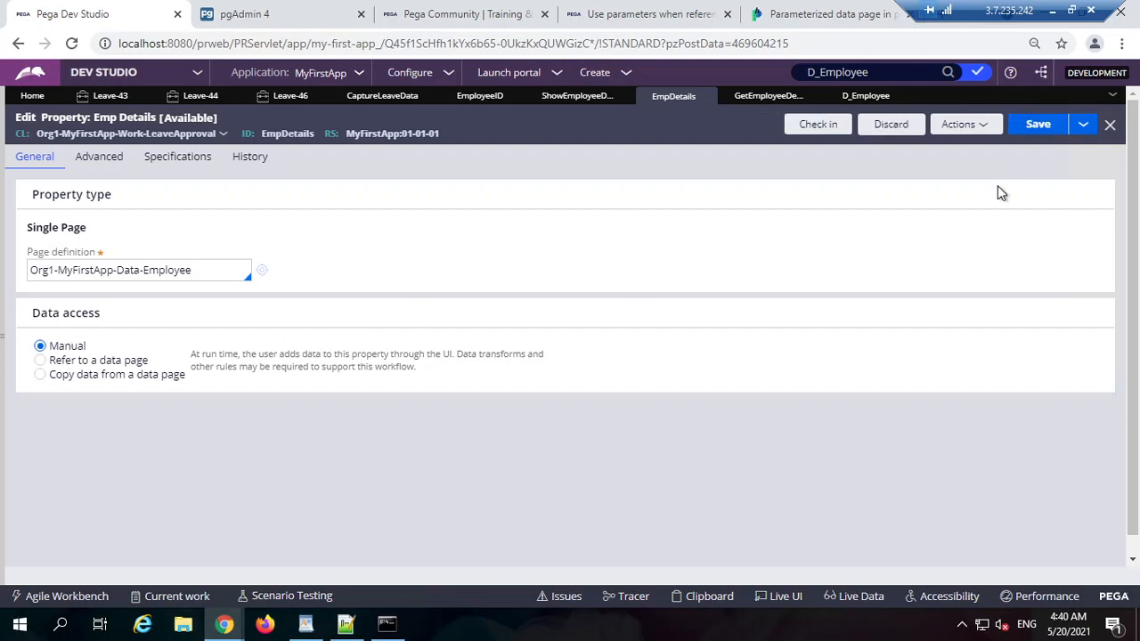
{"action": "left_click", "coordinate": [820, 130]}
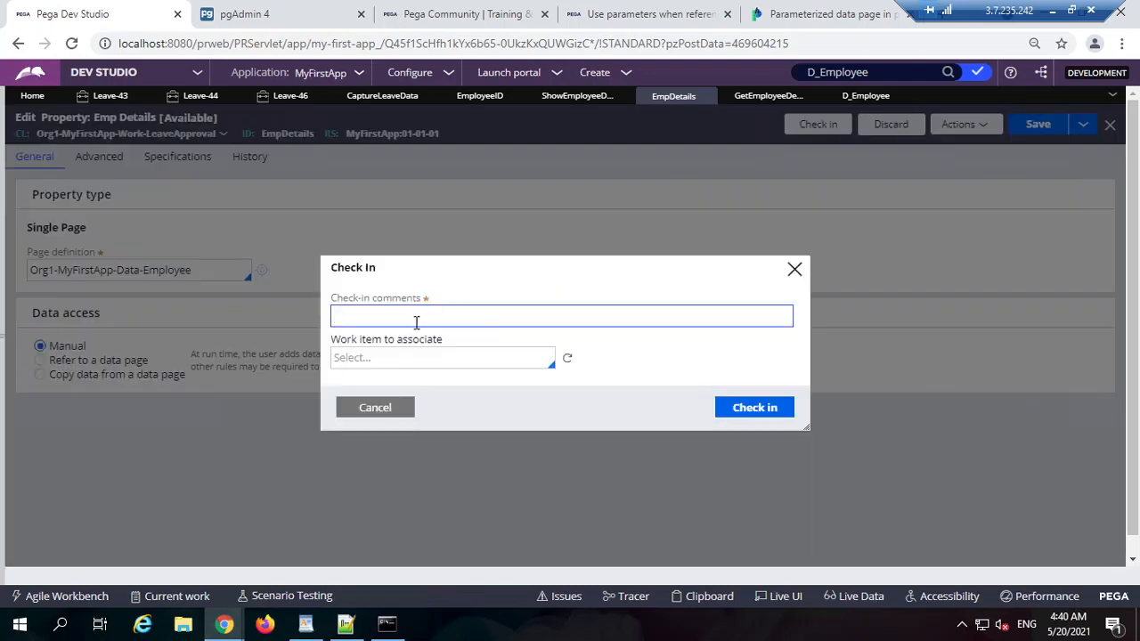
{"action": "key", "text": "Return"}
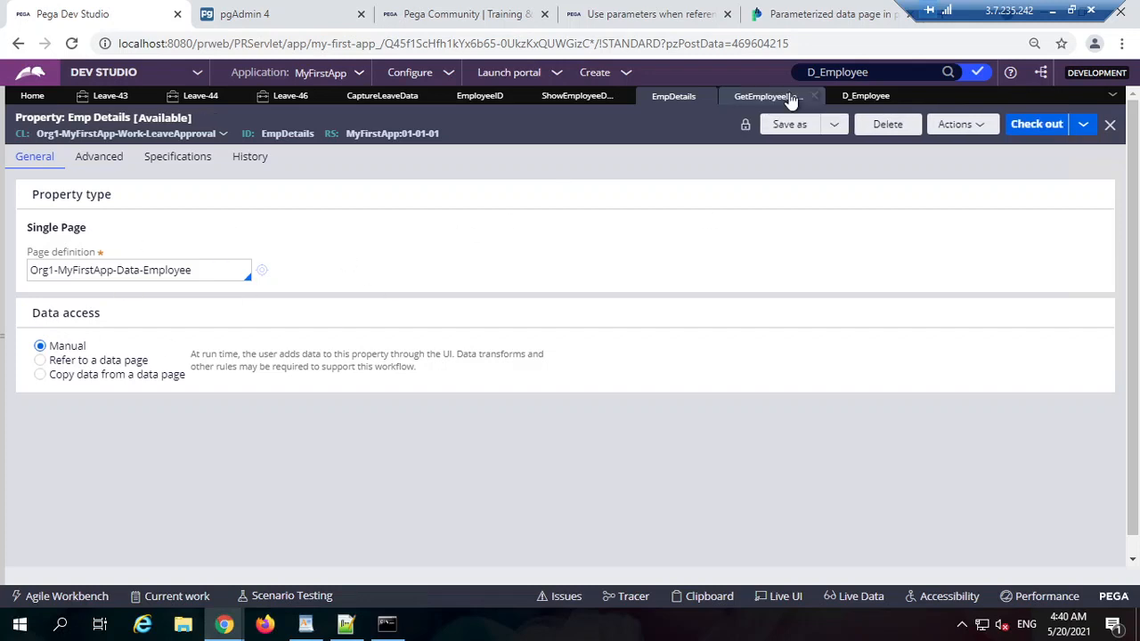
Step: Save GetEmployeeDetails and check it in with comment 'wip'
{"action": "left_click", "coordinate": [856, 97]}
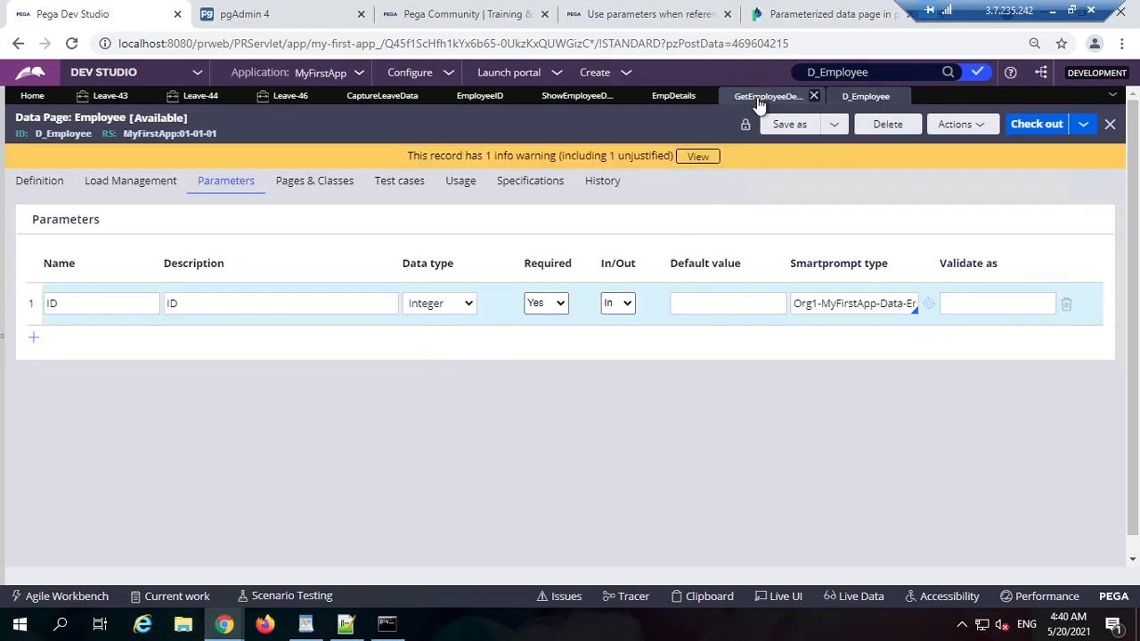
{"action": "left_click", "coordinate": [764, 96]}
{"action": "left_click", "coordinate": [1034, 130]}
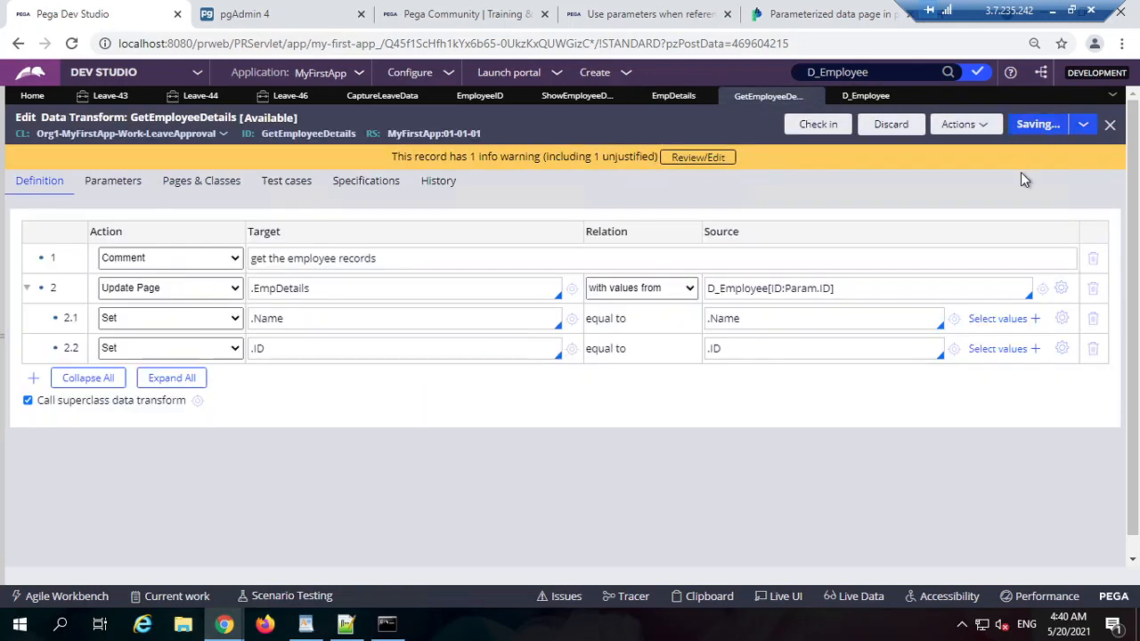
{"action": "left_click", "coordinate": [828, 129]}
{"action": "type", "text": "wip"}
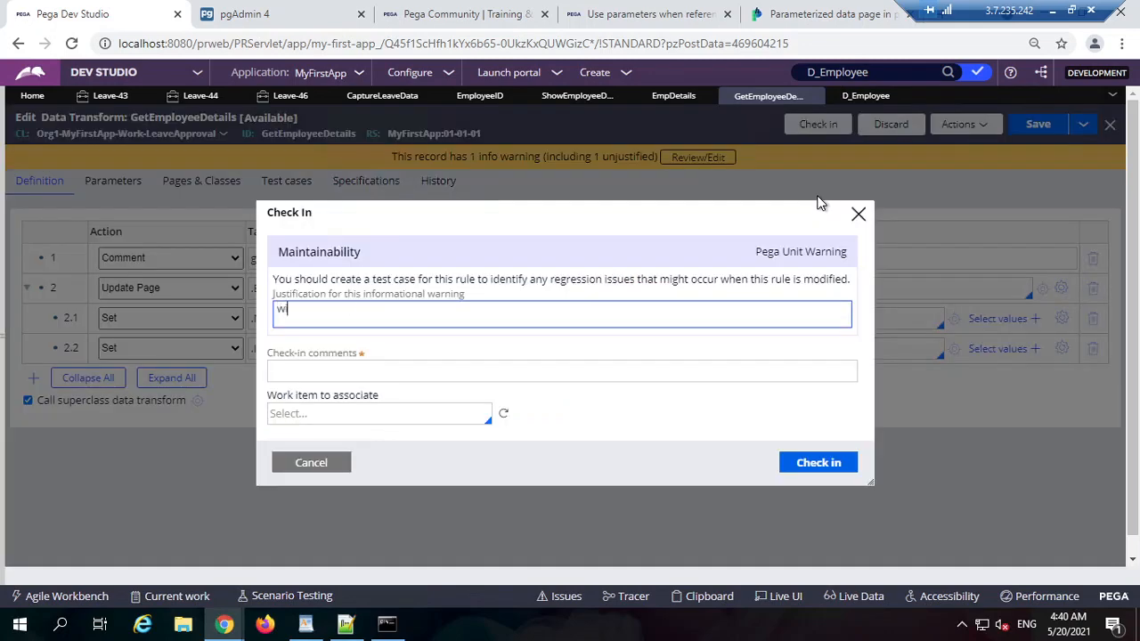
{"action": "key", "text": "Tab"}
{"action": "left_click", "coordinate": [815, 462]}
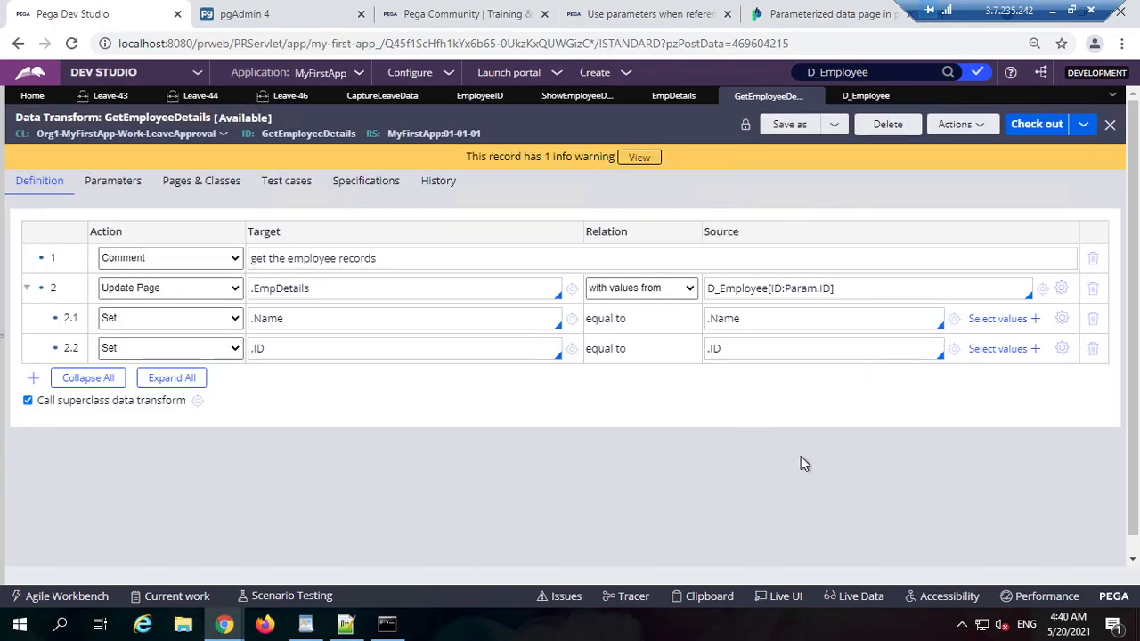
Step: Go back to the CaptureLeaveData section via the EmpDetails and ShowEmployeeDetails tabs
{"action": "left_click", "coordinate": [678, 97]}
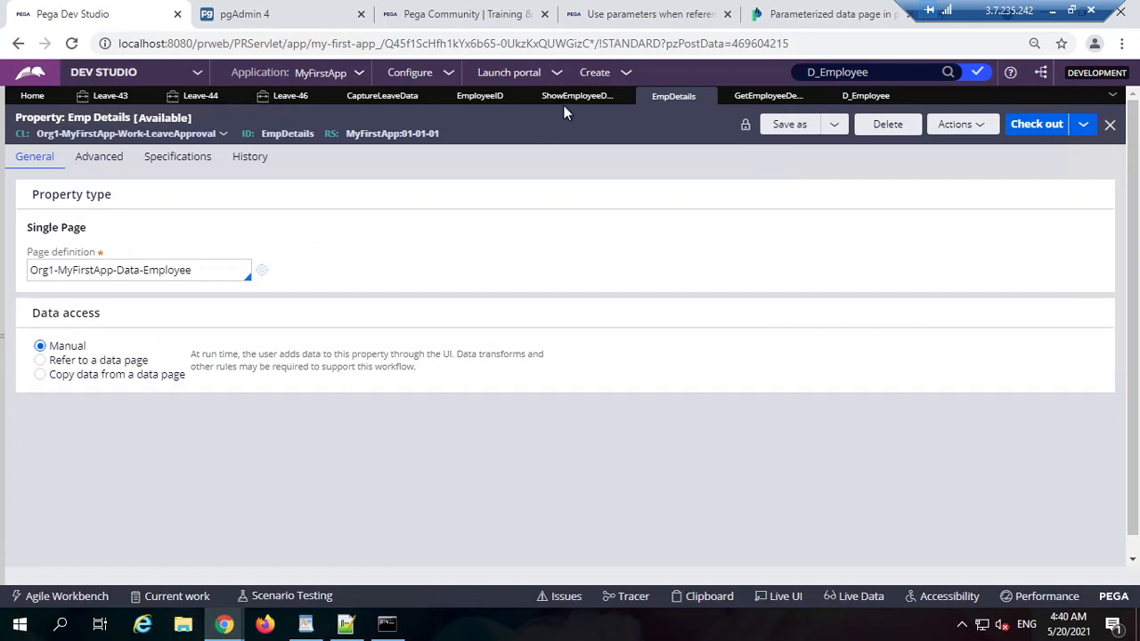
{"action": "left_click", "coordinate": [574, 96]}
{"action": "left_click", "coordinate": [382, 97]}
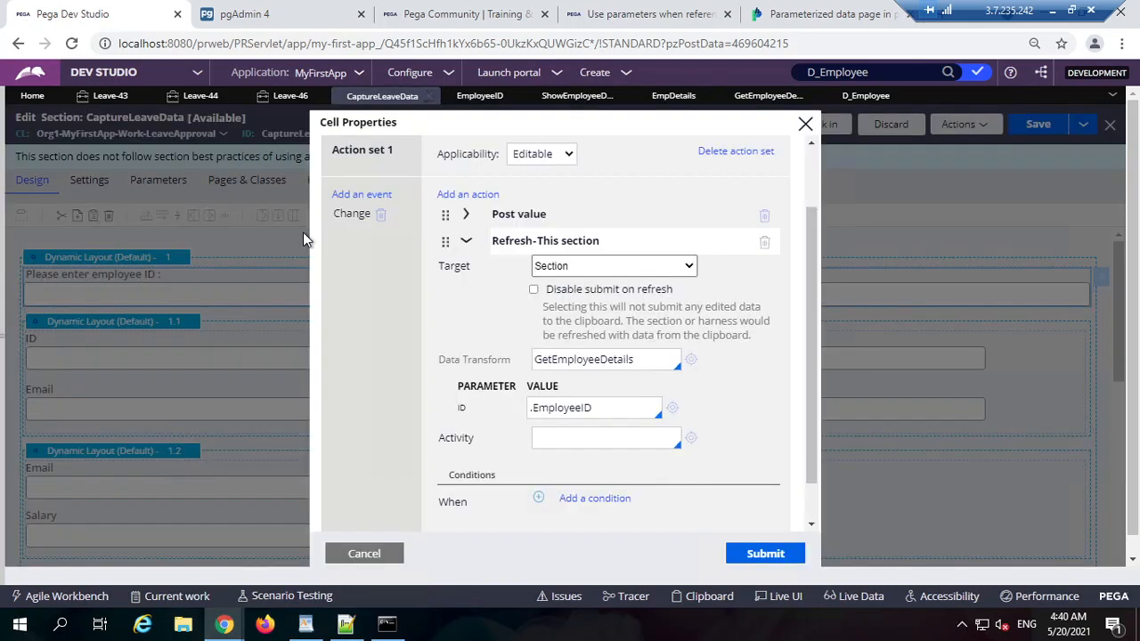
Step: Delete the Email and Salary layout 1.2 and save the section
{"action": "left_click", "coordinate": [369, 556]}
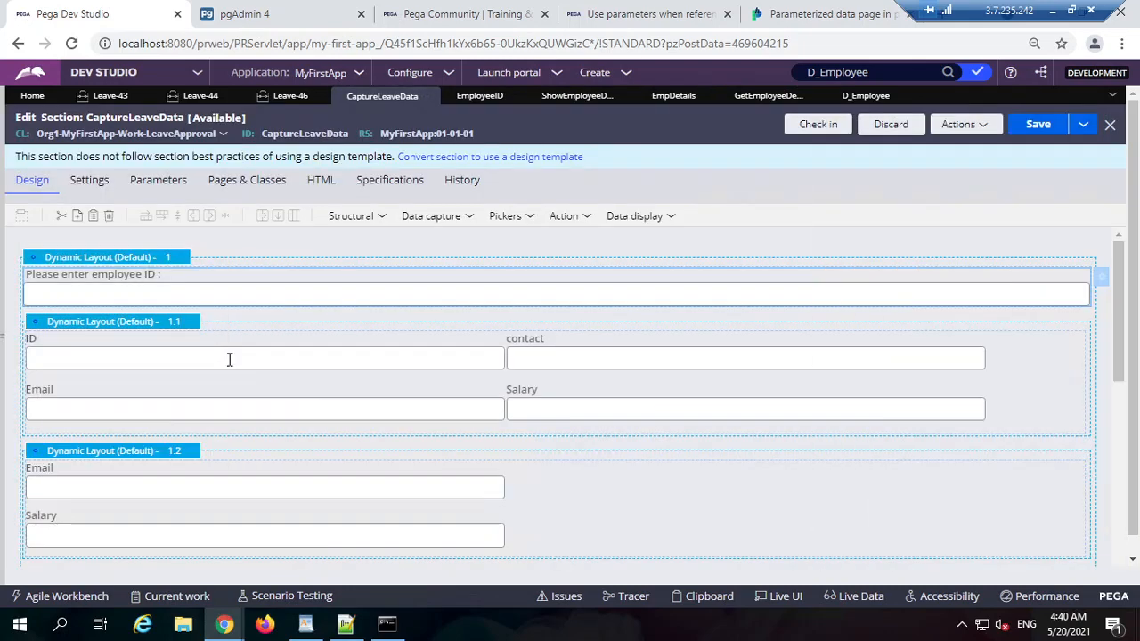
{"action": "scroll", "coordinate": [229, 359], "scroll_direction": "down", "scroll_amount": 2}
{"action": "right_click", "coordinate": [173, 283]}
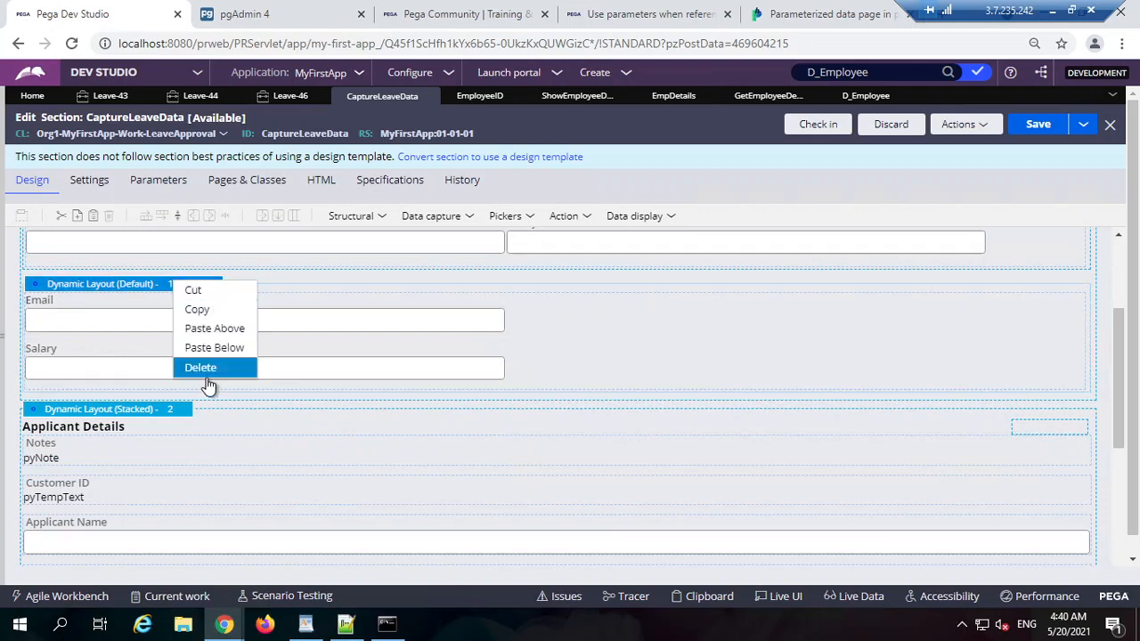
{"action": "left_click", "coordinate": [208, 367]}
{"action": "left_click", "coordinate": [1038, 124]}
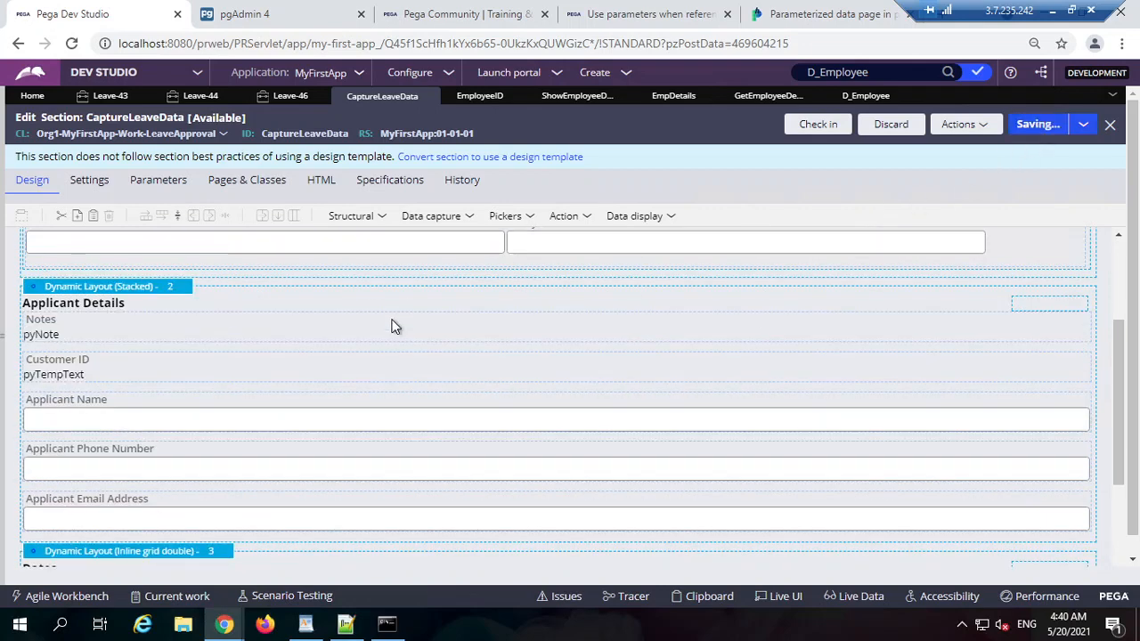
Step: Add a new dynamic layout containing two text inputs below the employee fields
{"action": "left_click", "coordinate": [380, 220]}
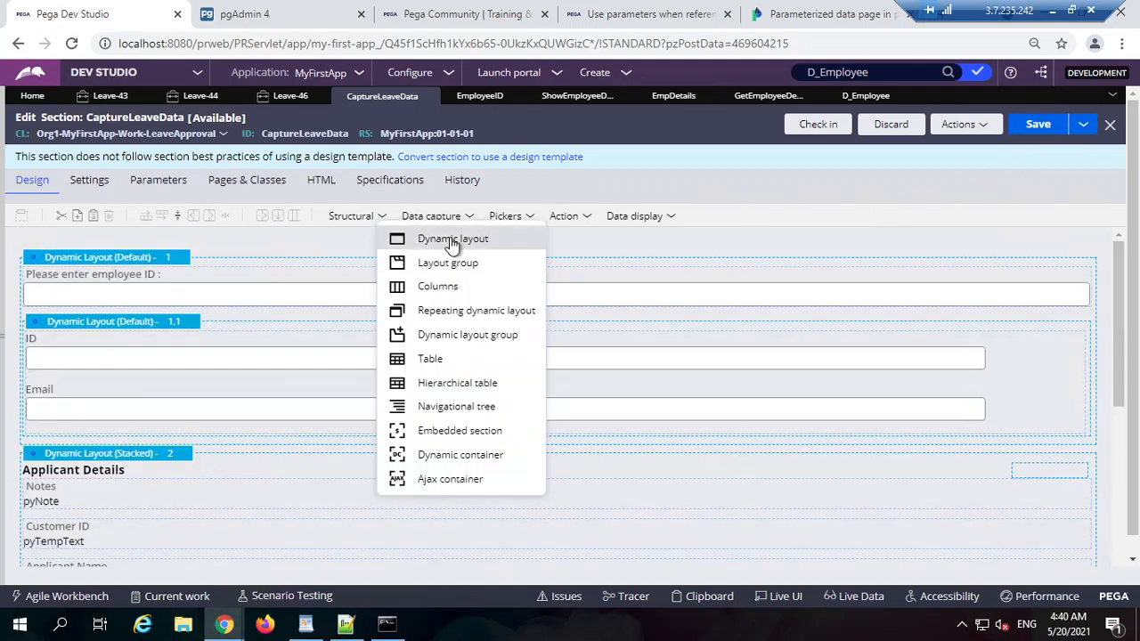
{"action": "left_click_drag", "start_coordinate": [452, 242], "coordinate": [164, 446]}
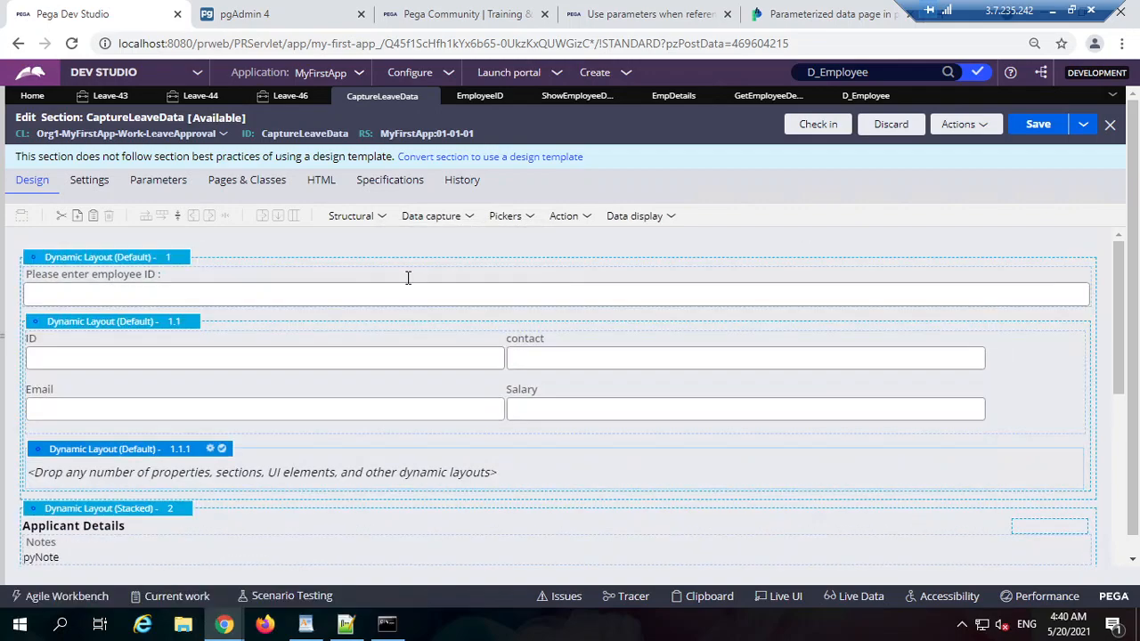
{"action": "left_click", "coordinate": [431, 216]}
{"action": "left_click_drag", "start_coordinate": [454, 235], "coordinate": [255, 486]}
{"action": "left_click", "coordinate": [365, 216]}
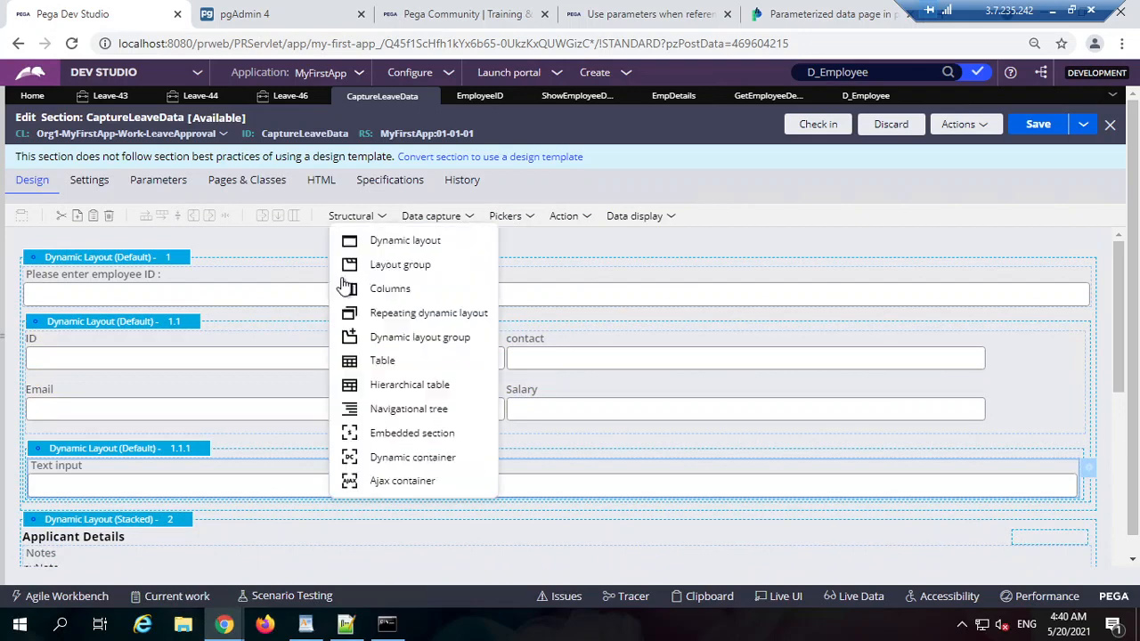
{"action": "left_click", "coordinate": [431, 217]}
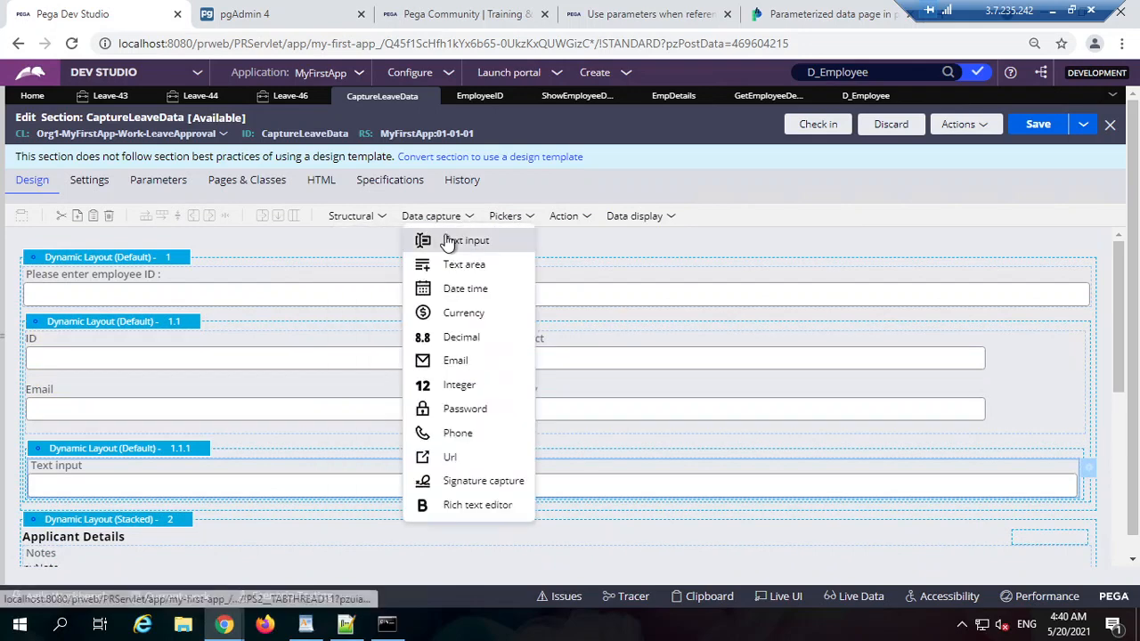
{"action": "left_click_drag", "start_coordinate": [448, 242], "coordinate": [236, 485]}
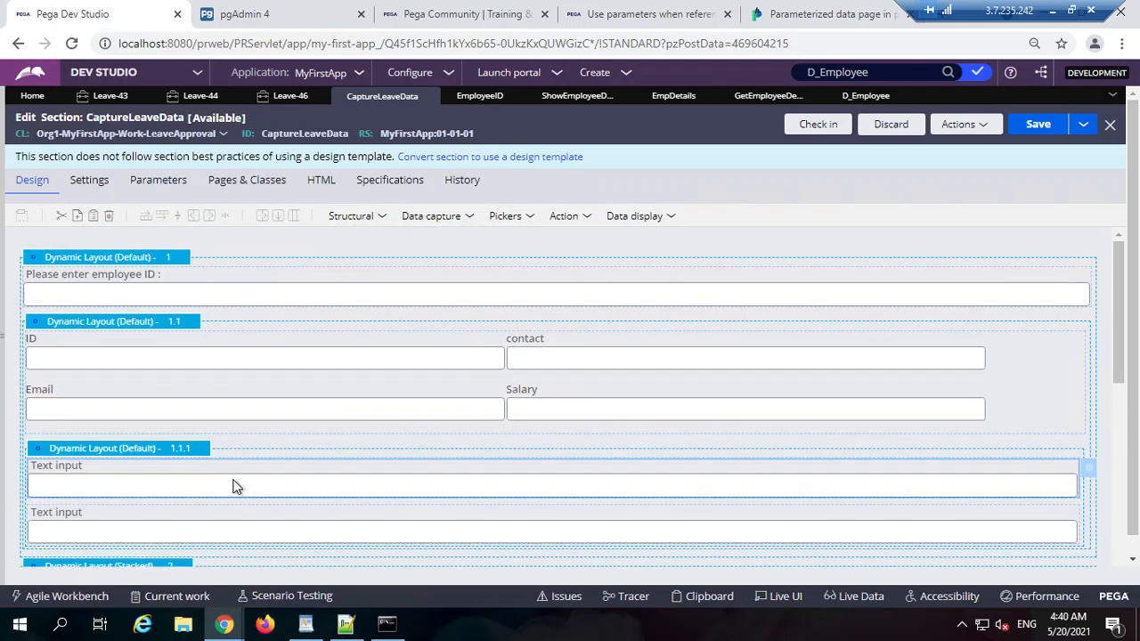
Step: Bind the first new text input to .EmpDetails.ID
{"action": "double_click", "coordinate": [224, 486]}
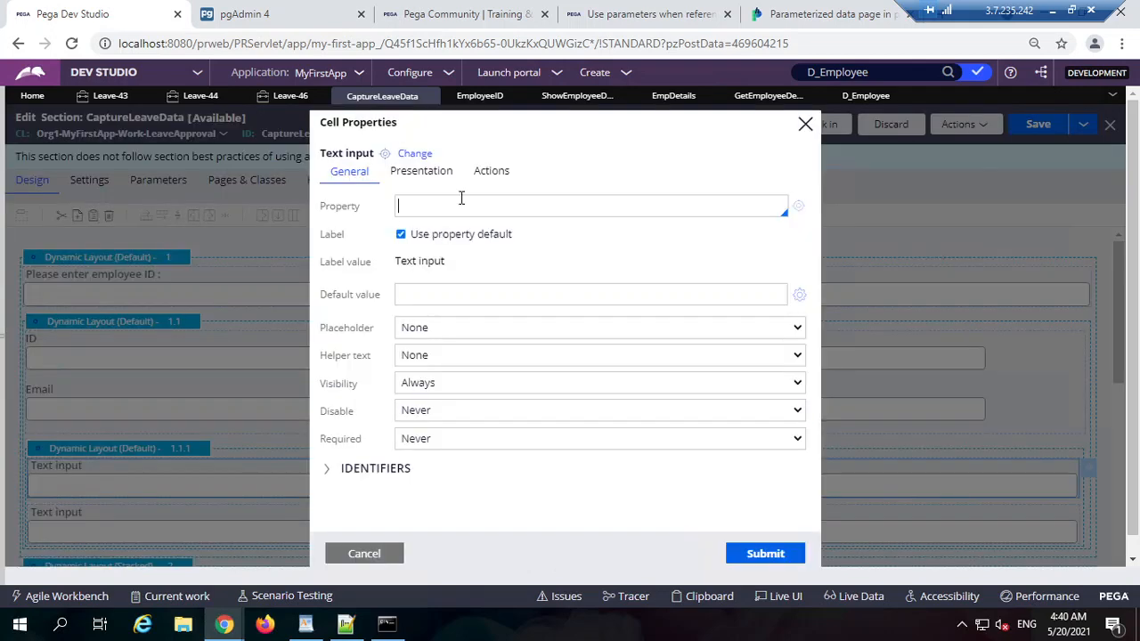
{"action": "type", "text": ".e"}
{"action": "key", "text": "Return"}
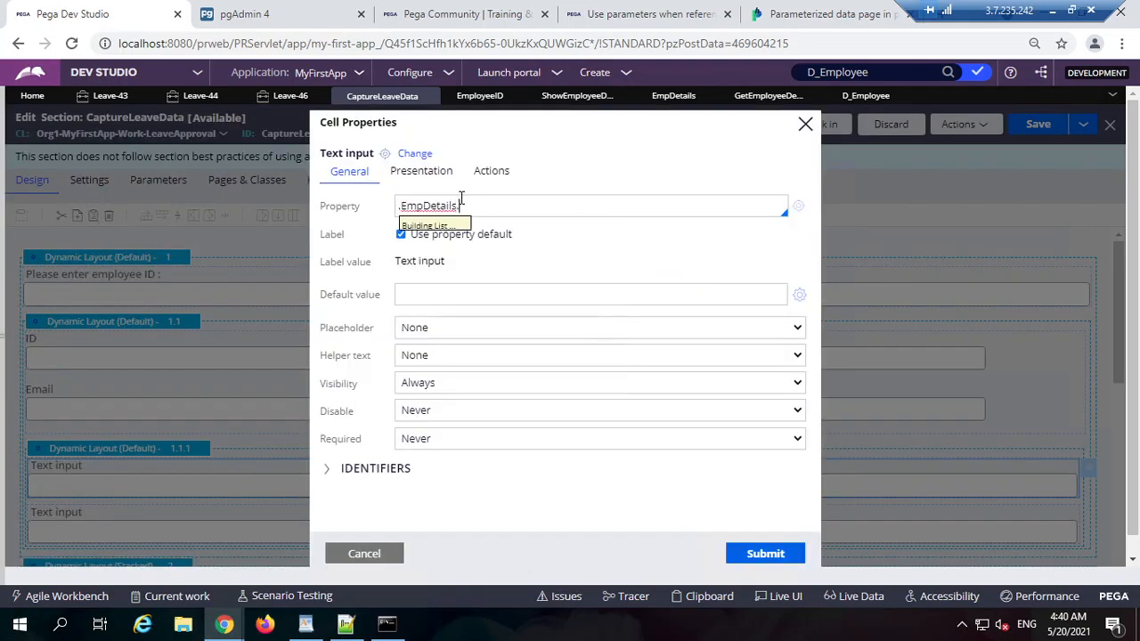
{"action": "type", "text": ".ID"}
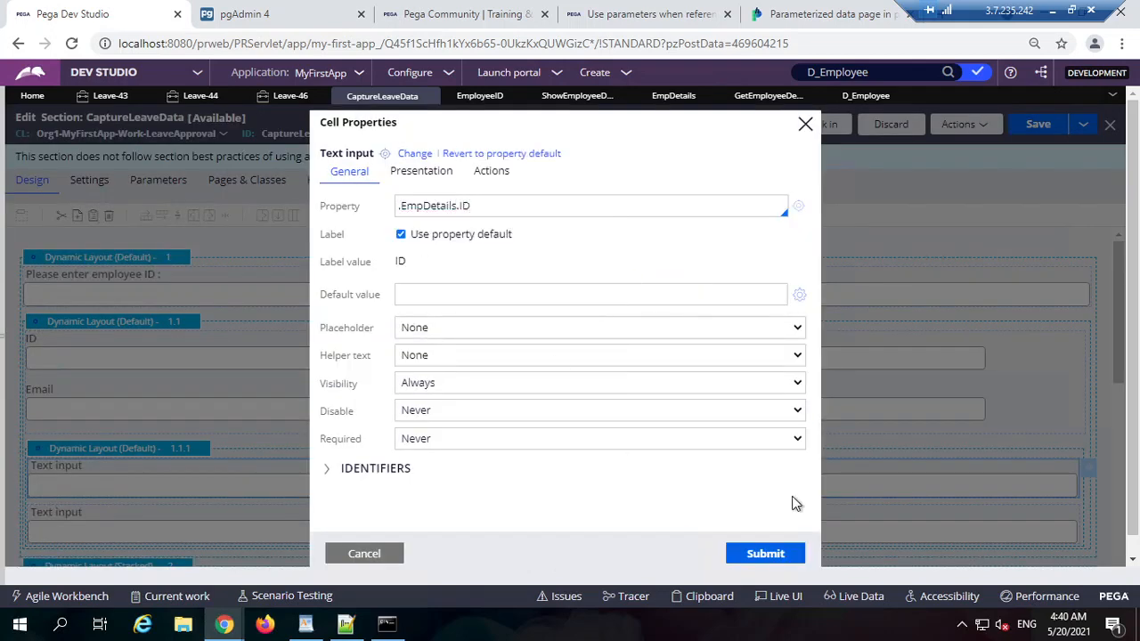
{"action": "left_click", "coordinate": [761, 555]}
Step: Bind the second text input to .EmpDetails.Name after checking the transform mapping
{"action": "left_click", "coordinate": [140, 534]}
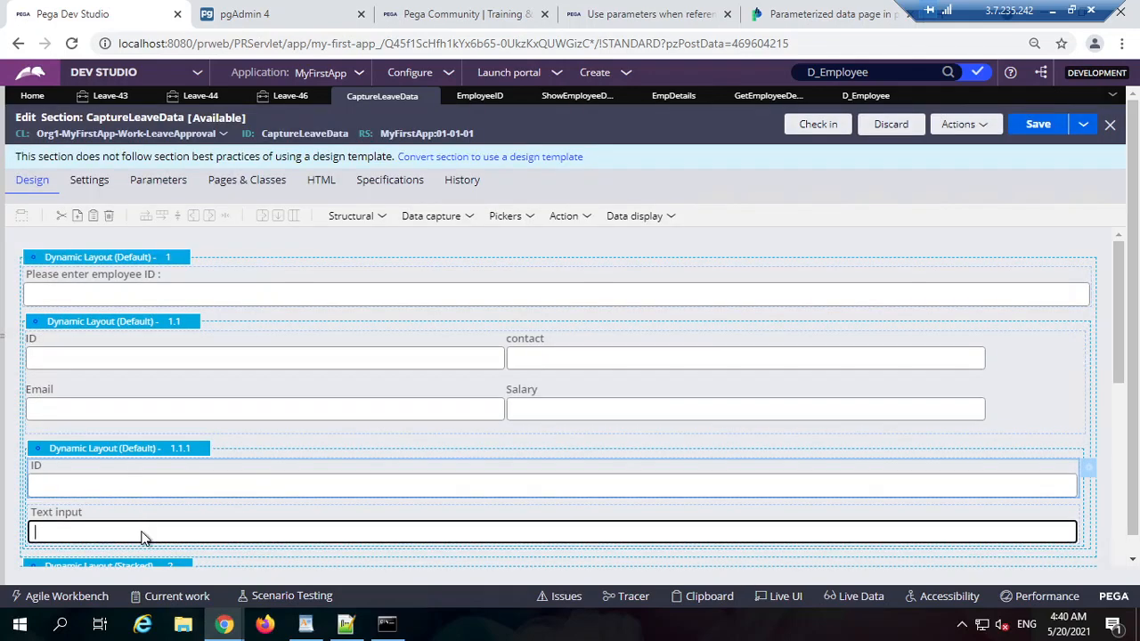
{"action": "double_click", "coordinate": [140, 537]}
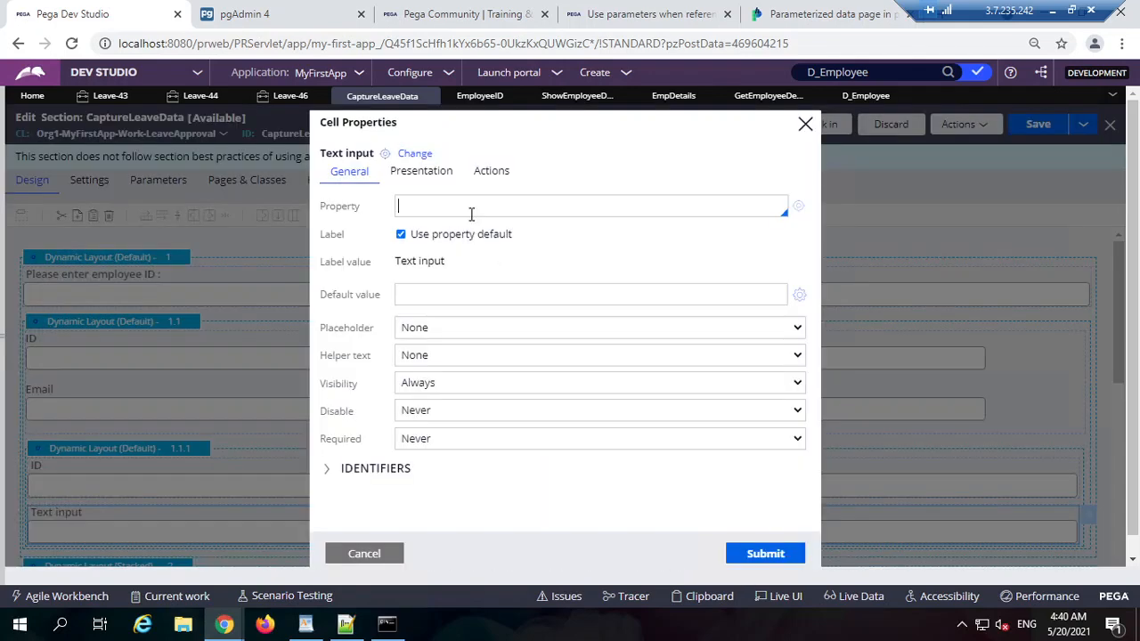
{"action": "type", "text": ".EmpDetails."}
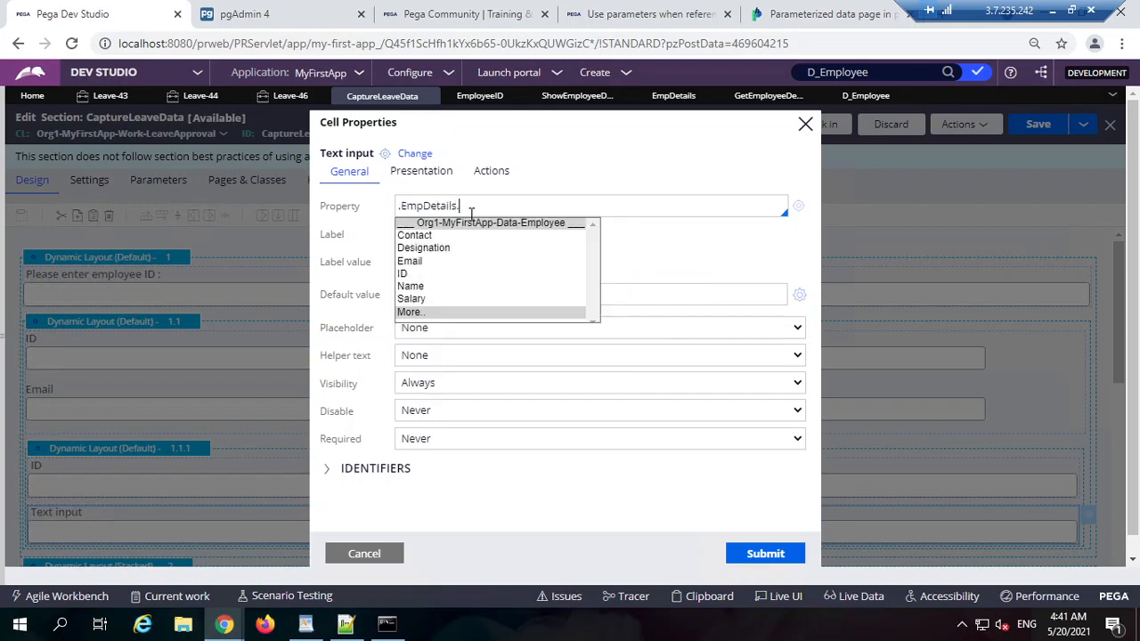
{"action": "left_click", "coordinate": [754, 105]}
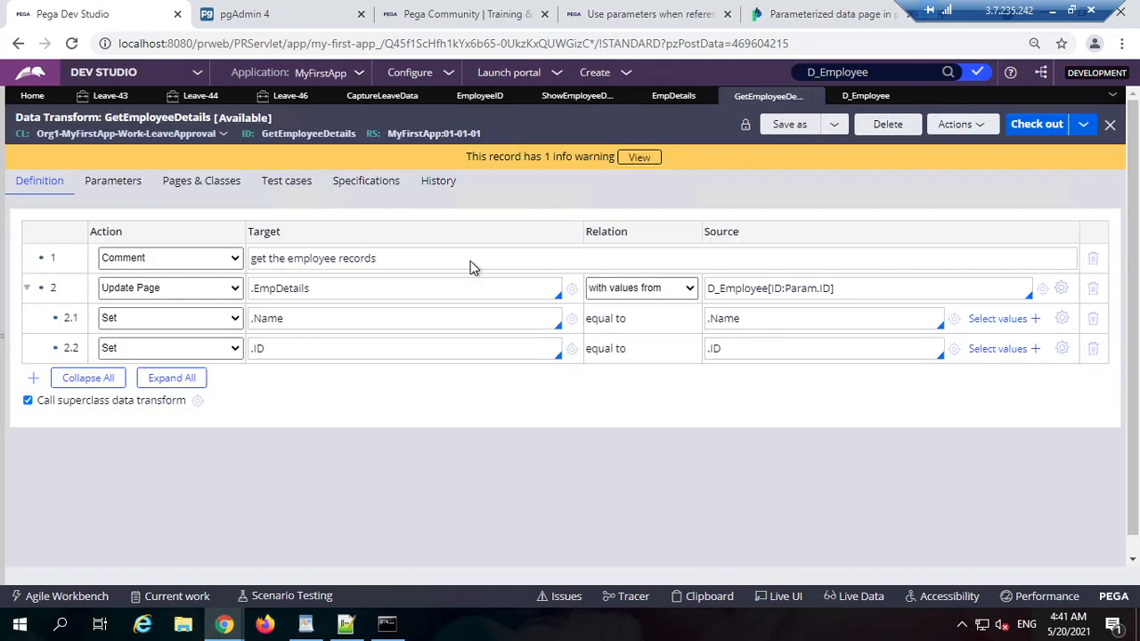
{"action": "left_click", "coordinate": [332, 322]}
{"action": "left_click", "coordinate": [659, 101]}
{"action": "left_click", "coordinate": [561, 99]}
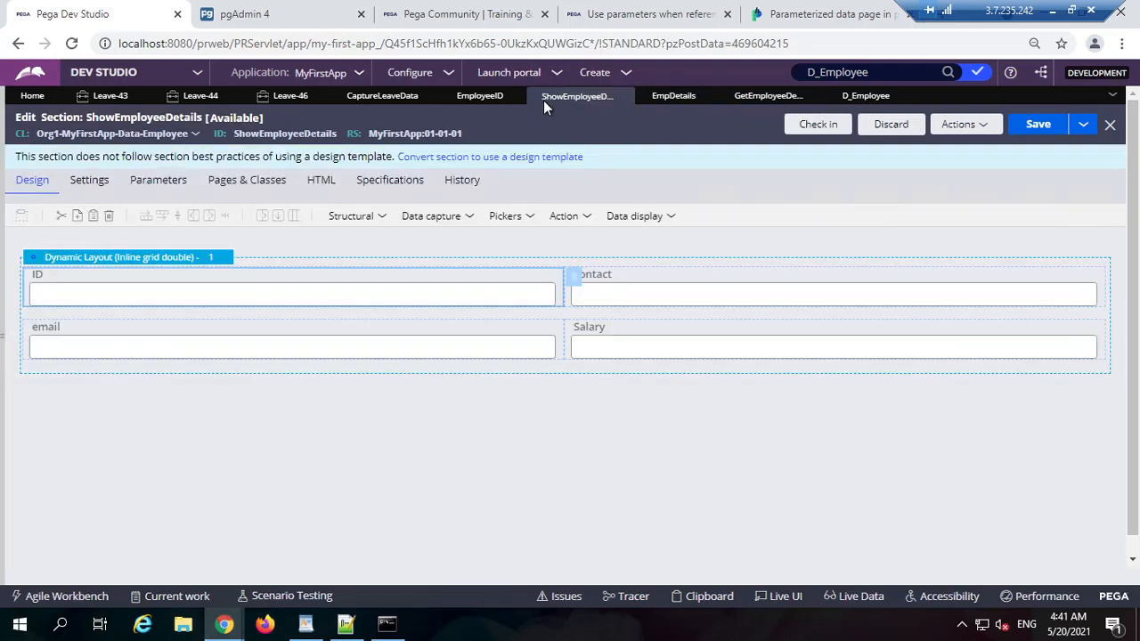
{"action": "left_click", "coordinate": [382, 96]}
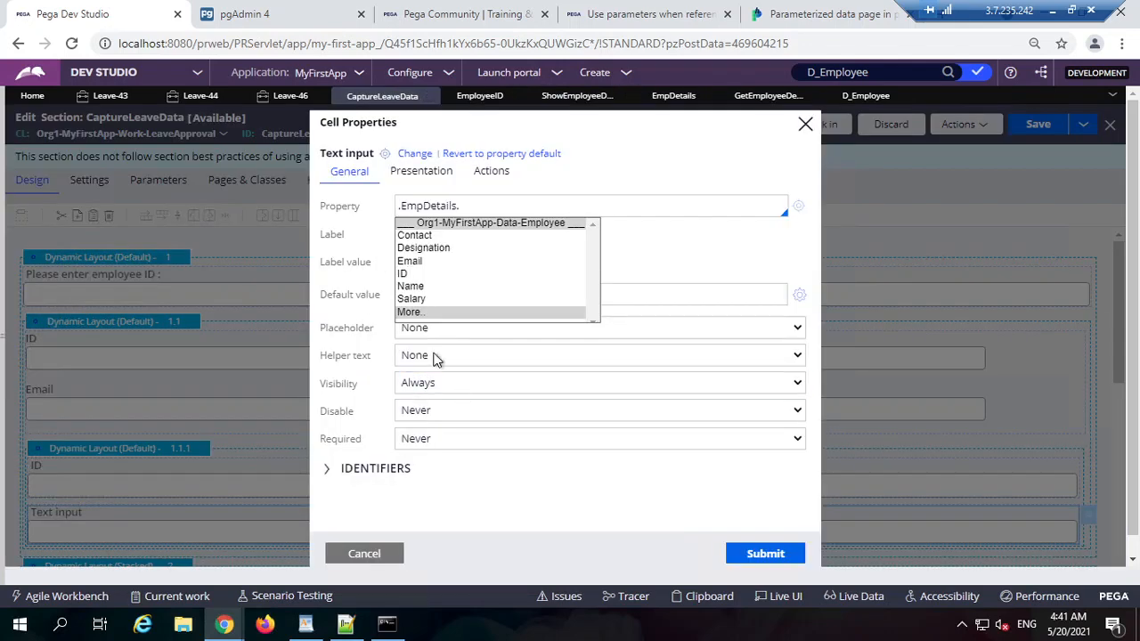
{"action": "type", "text": "Name"}
{"action": "key", "text": "Tab"}
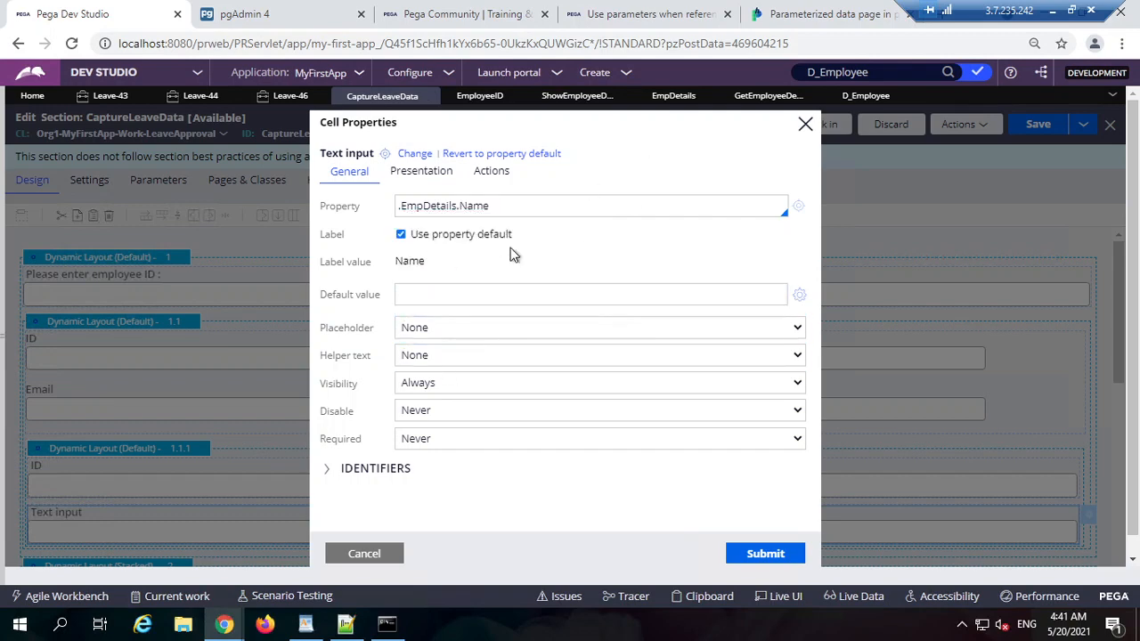
{"action": "left_click", "coordinate": [763, 551]}
{"action": "left_click", "coordinate": [1026, 131]}
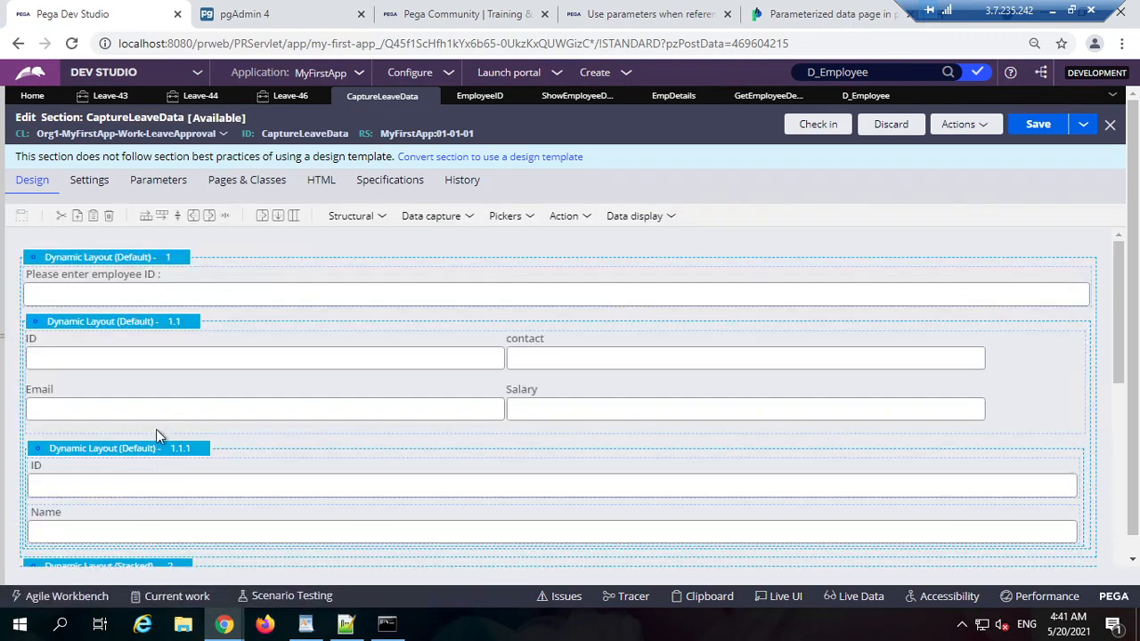
Step: Give layout 1.1.1 the header 'data using the data transform'
{"action": "left_click", "coordinate": [211, 448]}
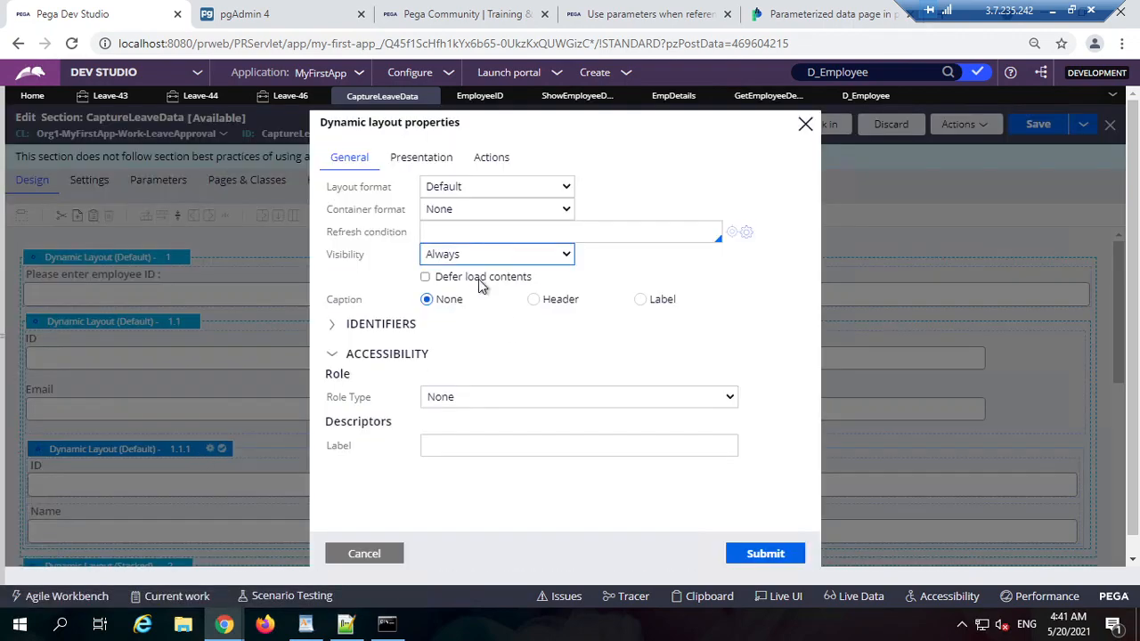
{"action": "left_click", "coordinate": [556, 302]}
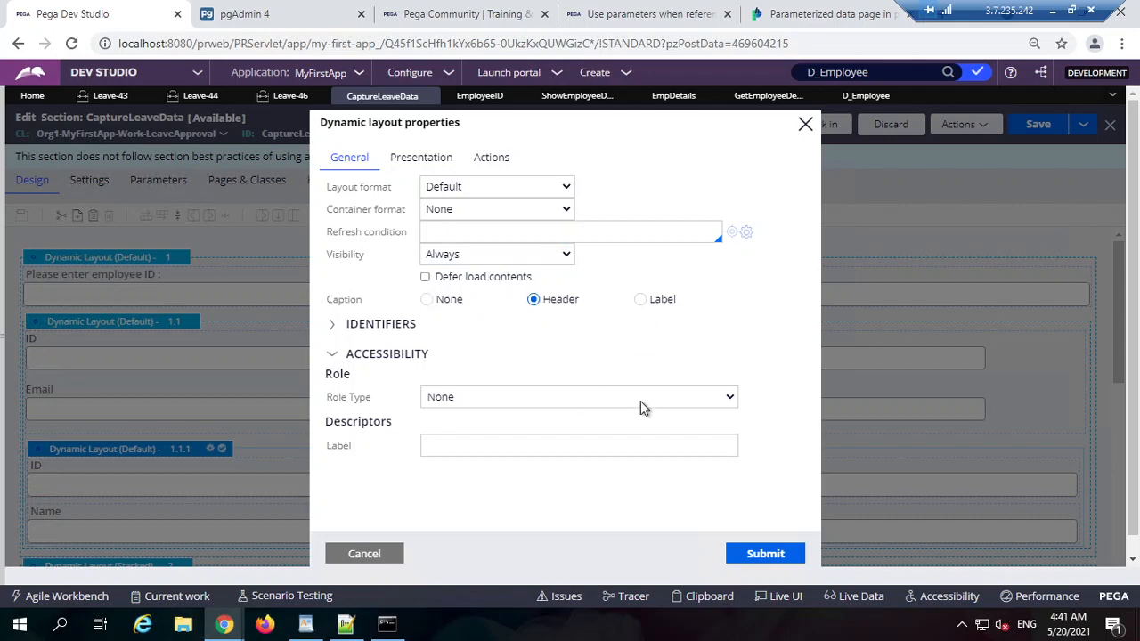
{"action": "left_click", "coordinate": [644, 345]}
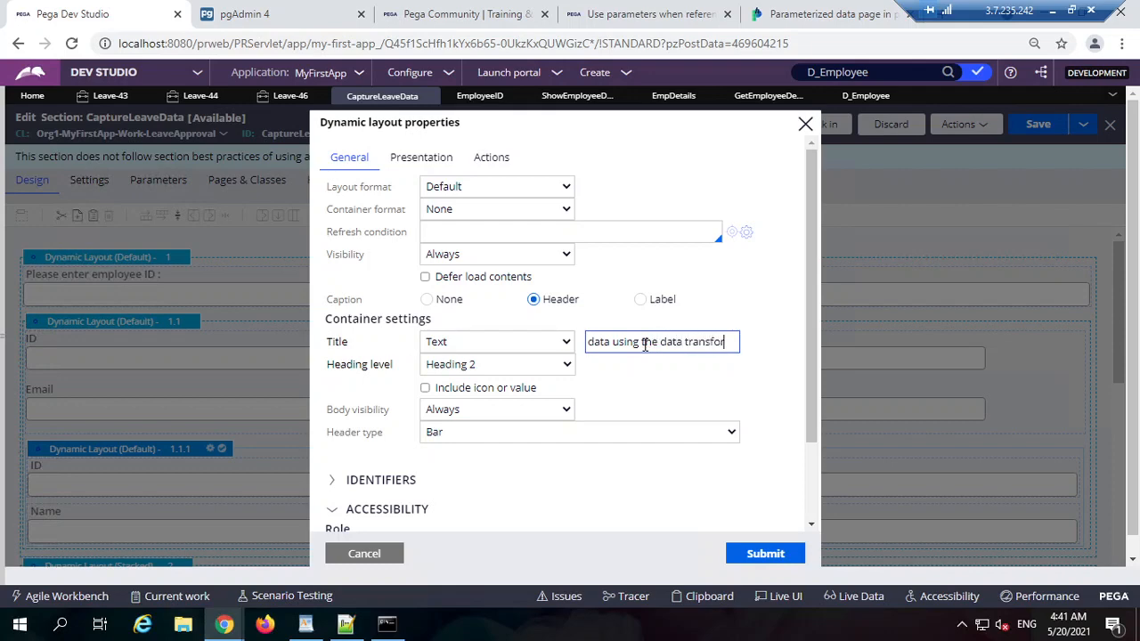
{"action": "left_click", "coordinate": [771, 559]}
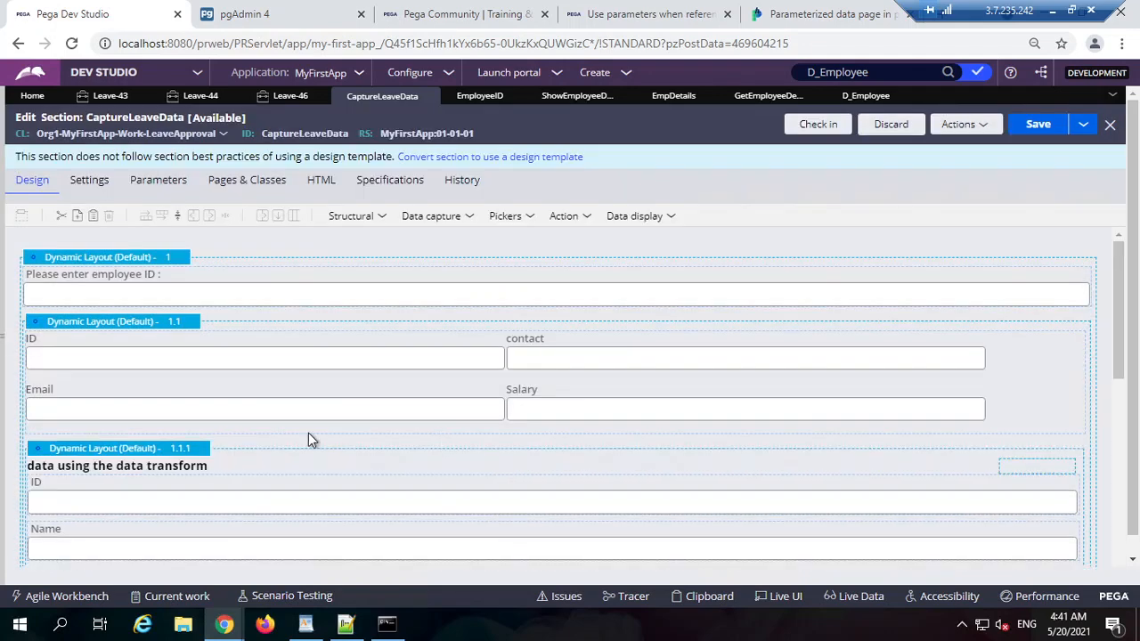
Step: Give layout 1.1 the header 'embed section using data page' and save the section
{"action": "left_click", "coordinate": [123, 331]}
{"action": "left_click", "coordinate": [200, 321]}
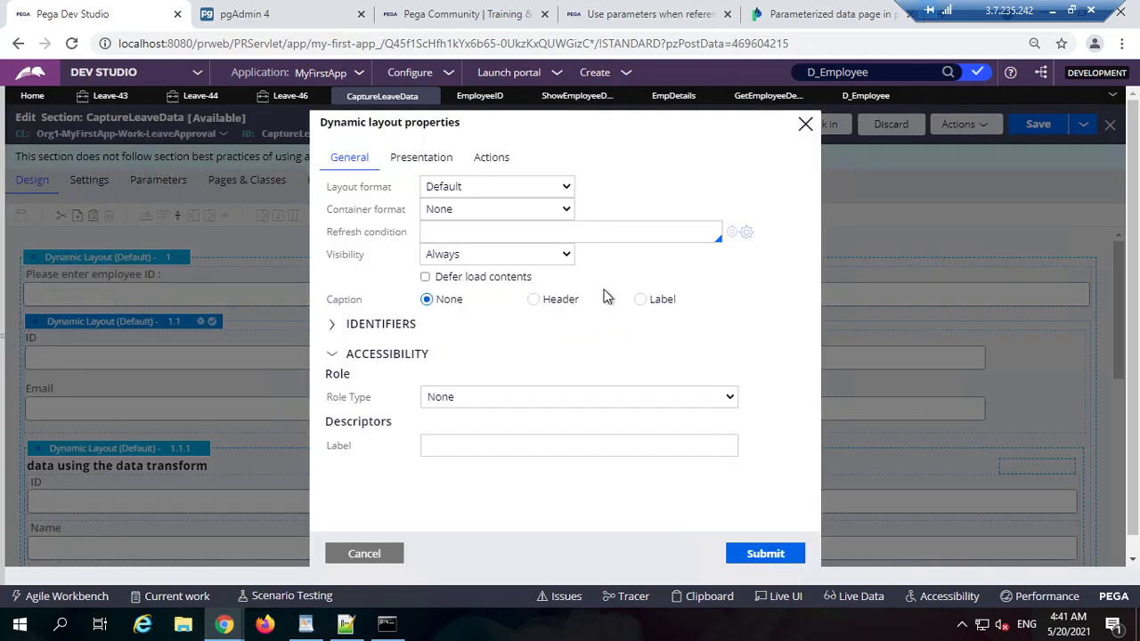
{"action": "left_click", "coordinate": [569, 302]}
{"action": "left_click", "coordinate": [621, 347]}
{"action": "type", "text": "embed section using da"}
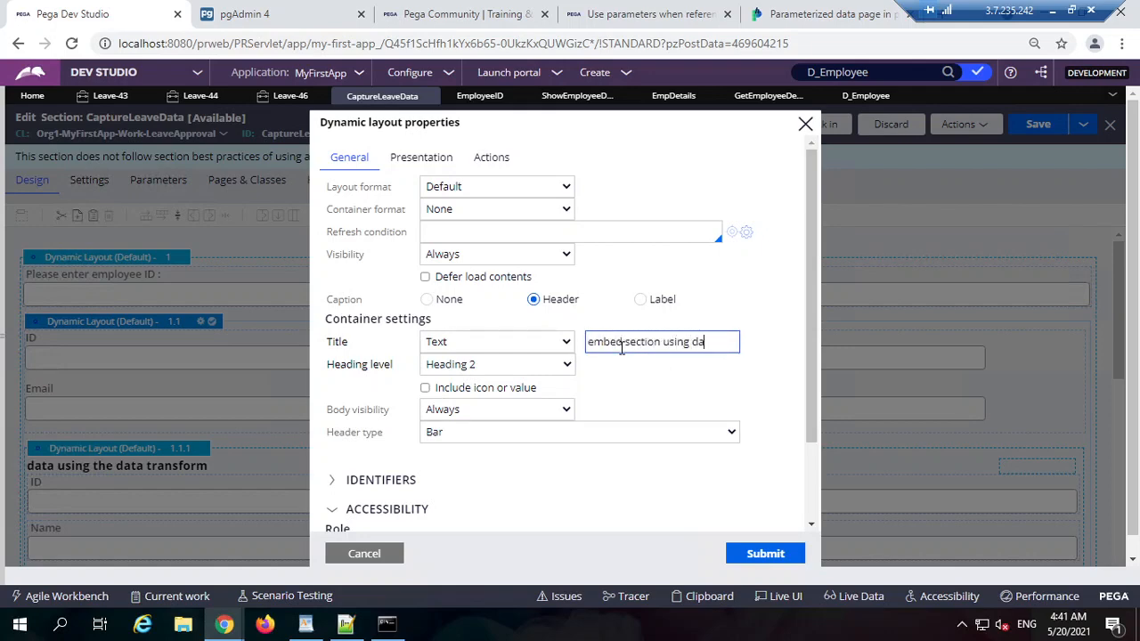
{"action": "type", "text": "ta page"}
{"action": "left_click", "coordinate": [765, 553]}
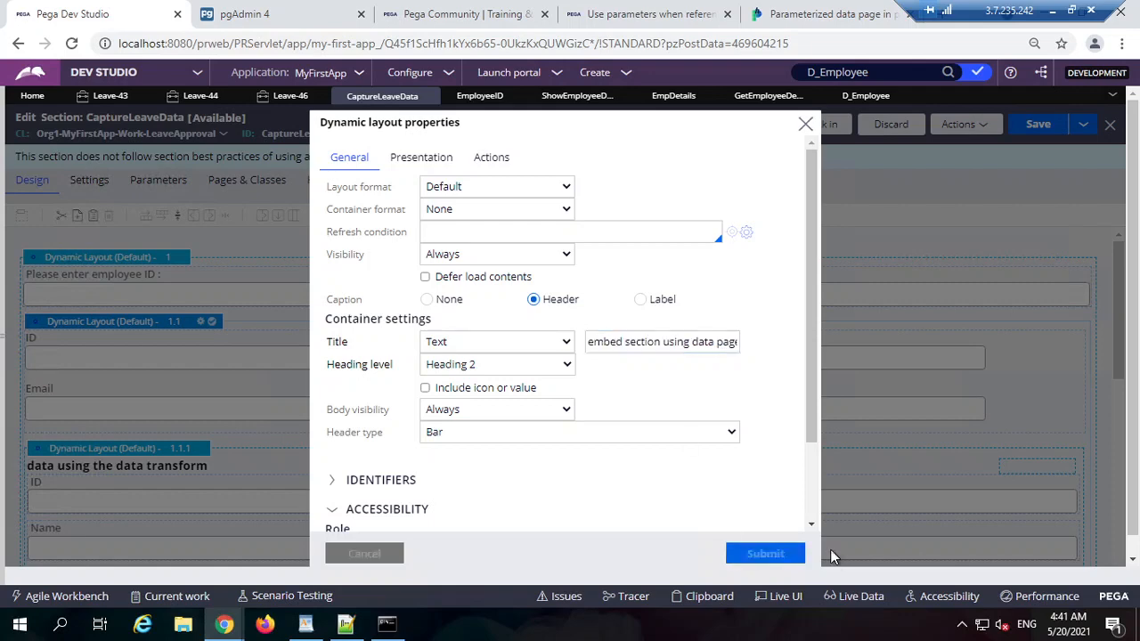
{"action": "left_click", "coordinate": [1037, 130]}
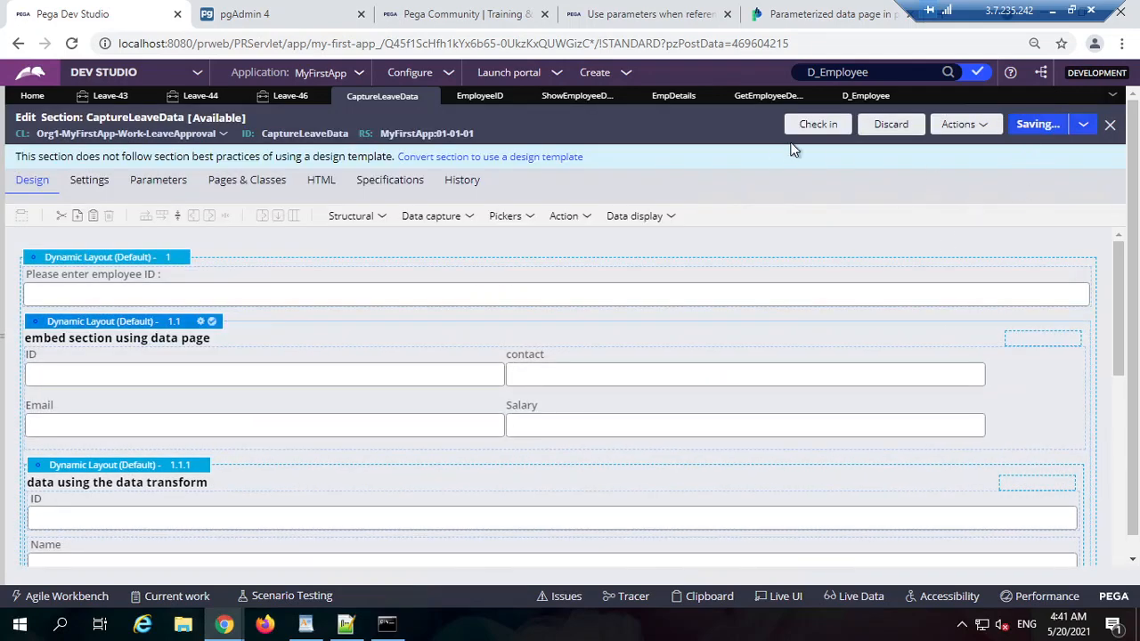
Step: Reload the Leave-46 case form and dismiss the Chrome screen-sharing notification
{"action": "left_click", "coordinate": [294, 96]}
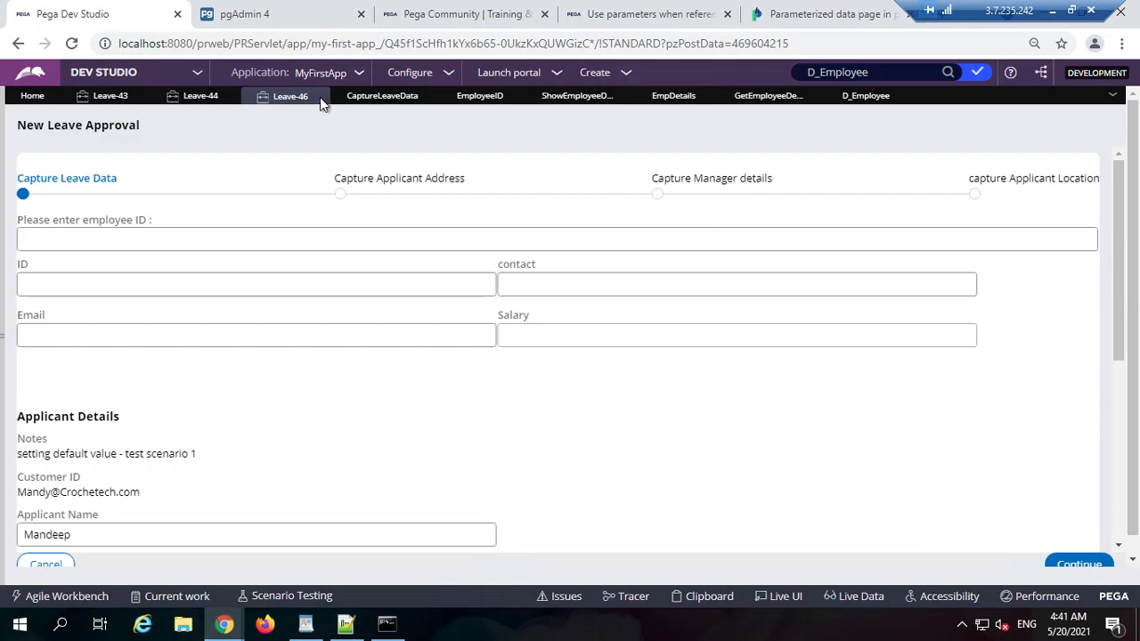
{"action": "left_click", "coordinate": [71, 43]}
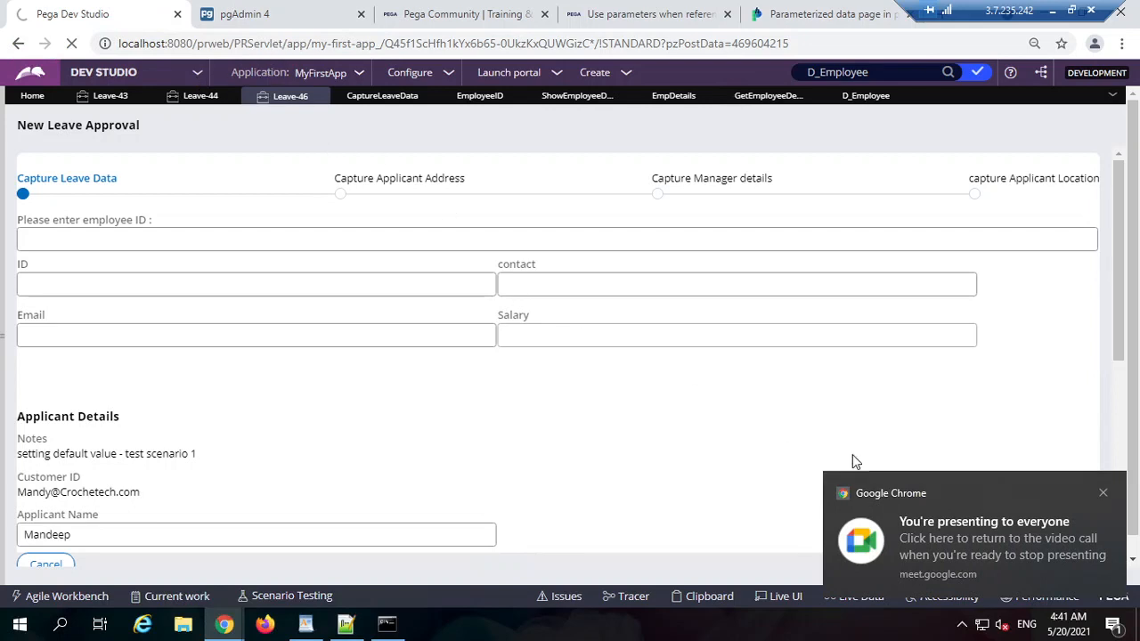
{"action": "left_click", "coordinate": [1102, 492]}
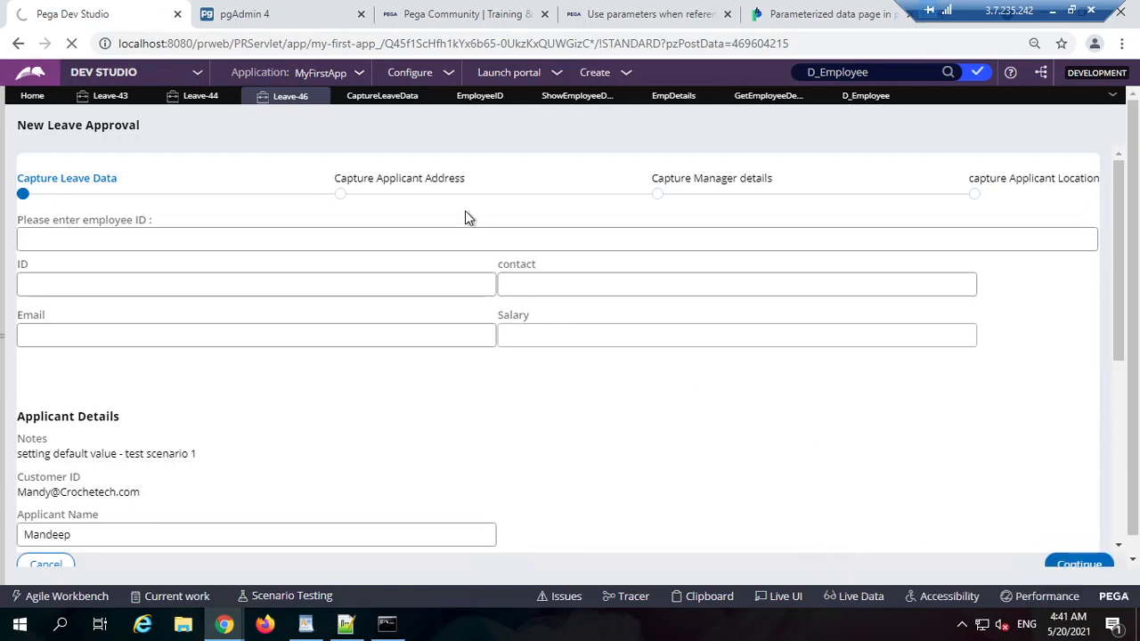
{"action": "left_click", "coordinate": [267, 16]}
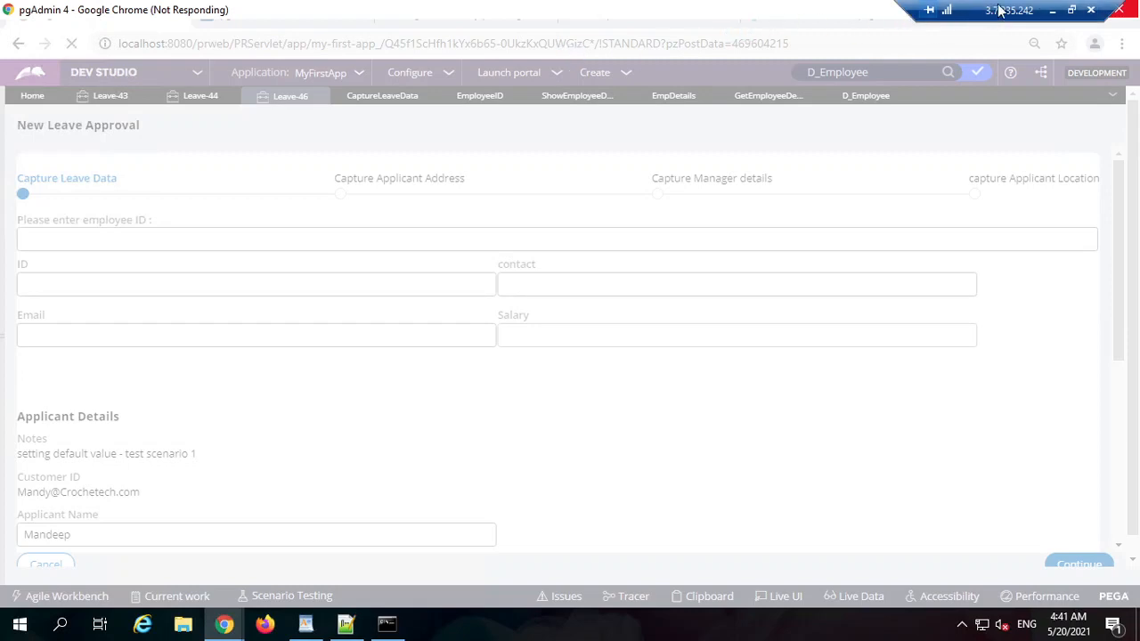
Step: Restore the remote desktop to full screen, minimize the Tracer window, and focus Firefox's address bar
{"action": "left_click", "coordinate": [1072, 10]}
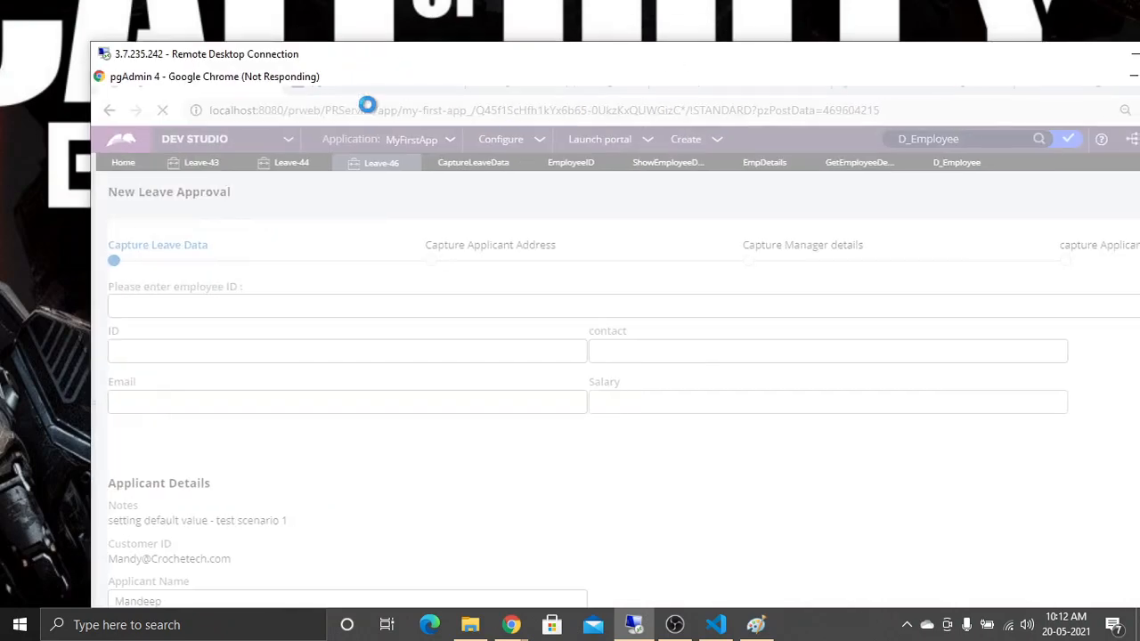
{"action": "double_click", "coordinate": [490, 61]}
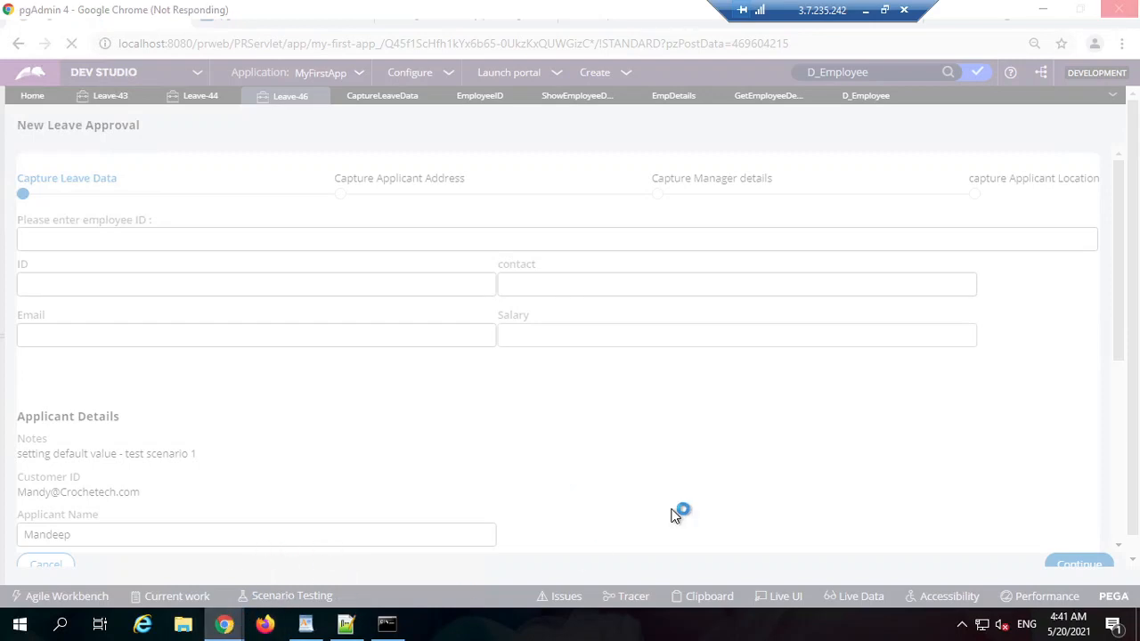
{"action": "left_click_drag", "start_coordinate": [821, 16], "coordinate": [754, 16]}
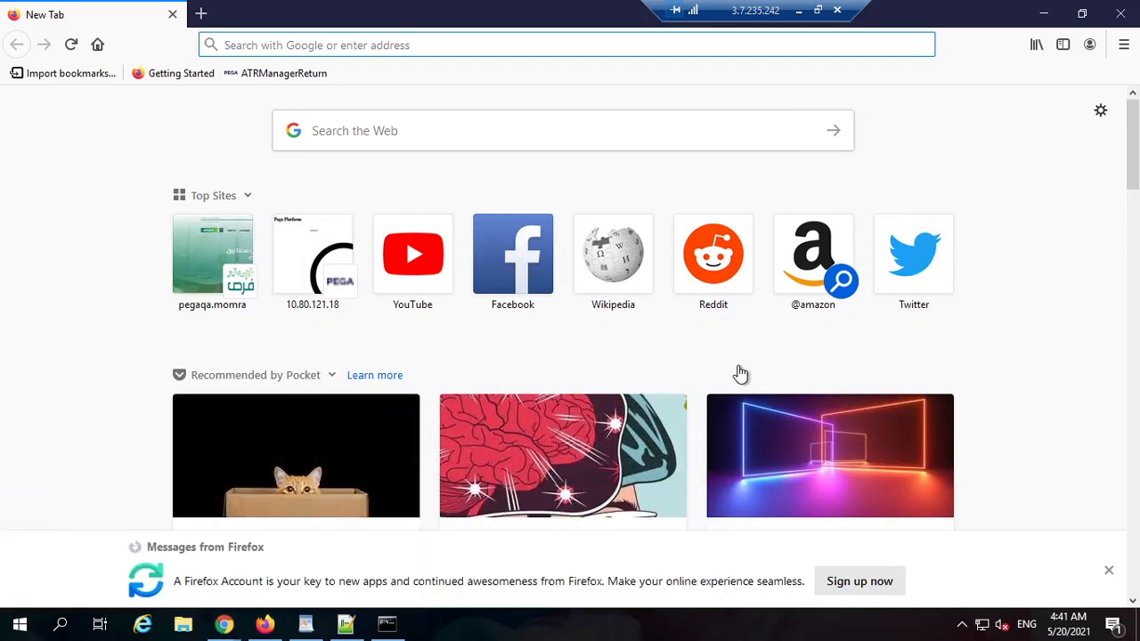
{"action": "mouse_move", "coordinate": [224, 623]}
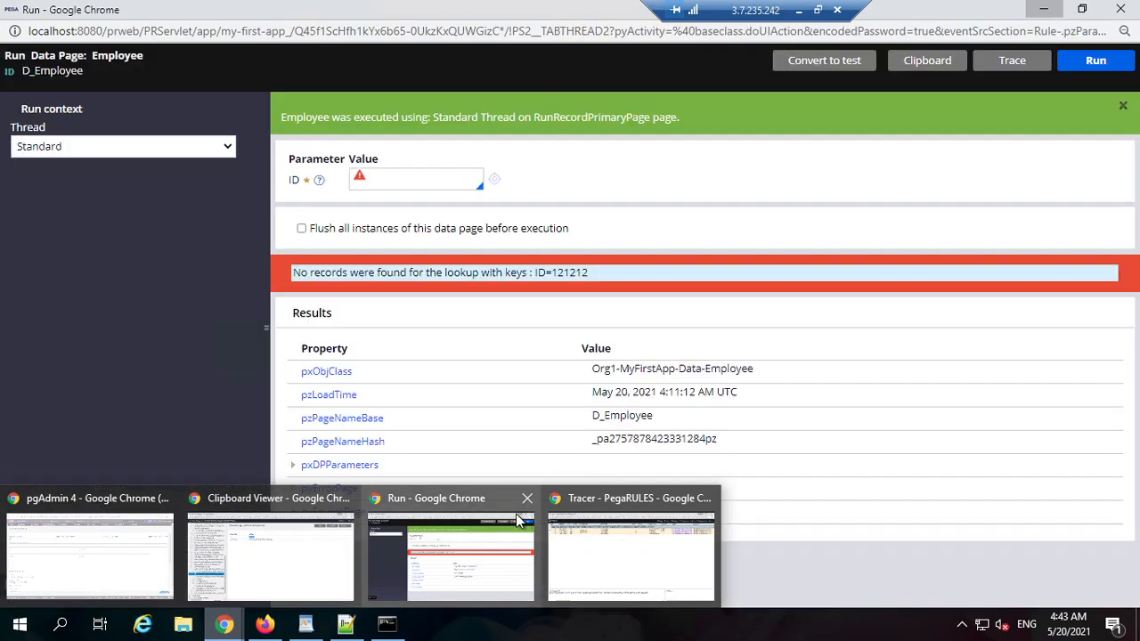
{"action": "left_click", "coordinate": [608, 524]}
{"action": "left_click", "coordinate": [1043, 10]}
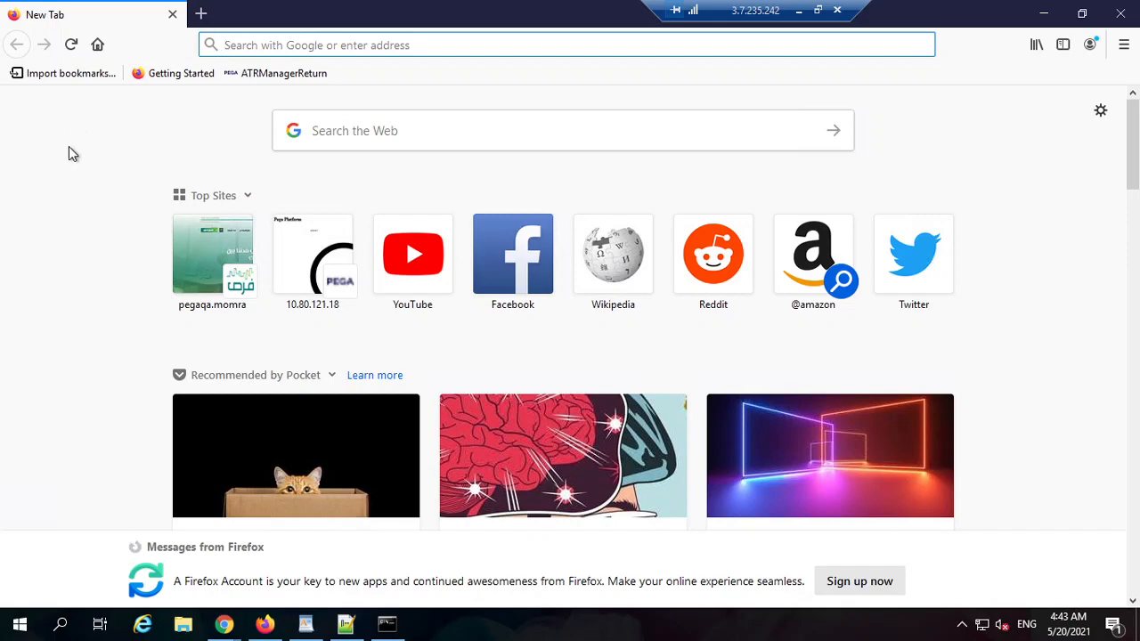
{"action": "left_click", "coordinate": [245, 44]}
Step: Load the local Pega login page at localhost:8080/prweb
{"action": "type", "text": "localhost"}
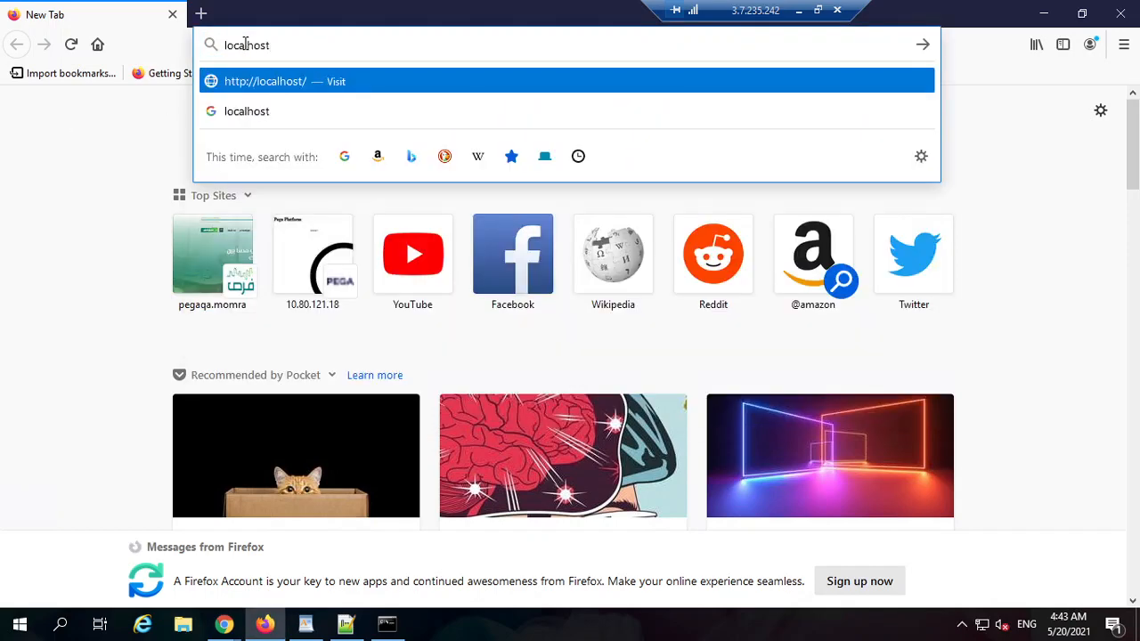
{"action": "key", "text": "alt+Tab"}
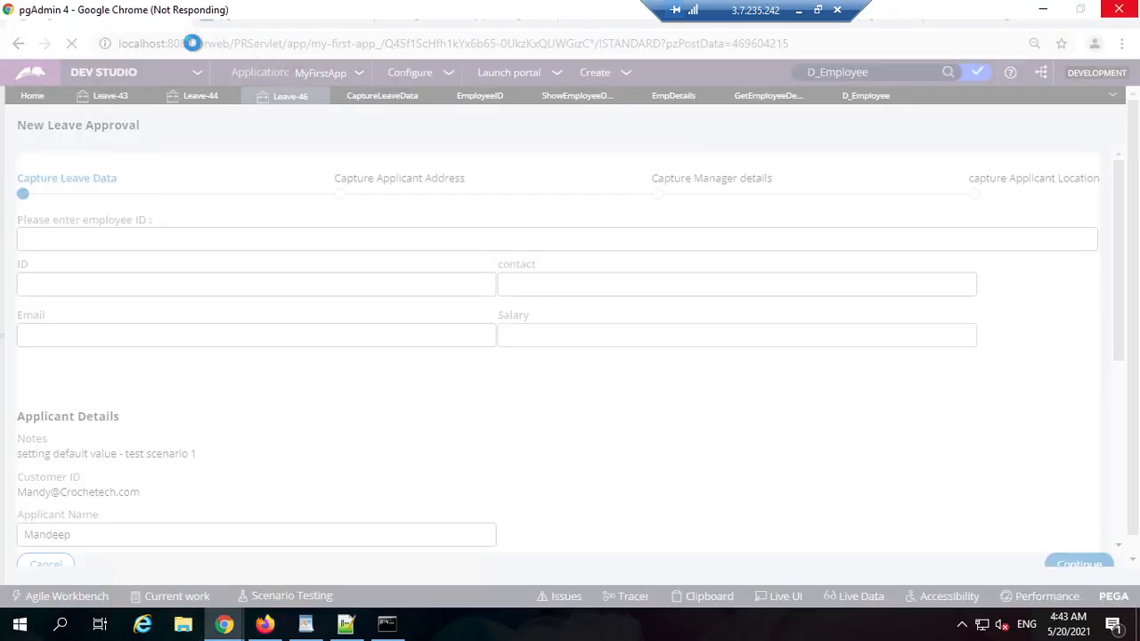
{"action": "key", "text": "alt+Tab"}
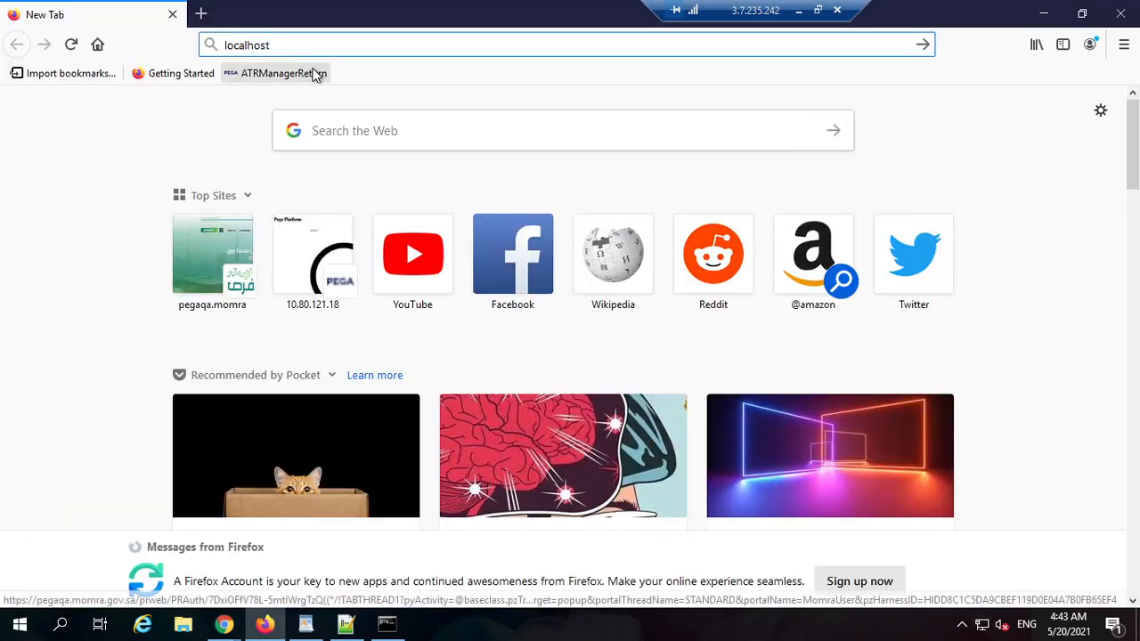
{"action": "type", "text": ":"}
{"action": "type", "text": "80/prwe"}
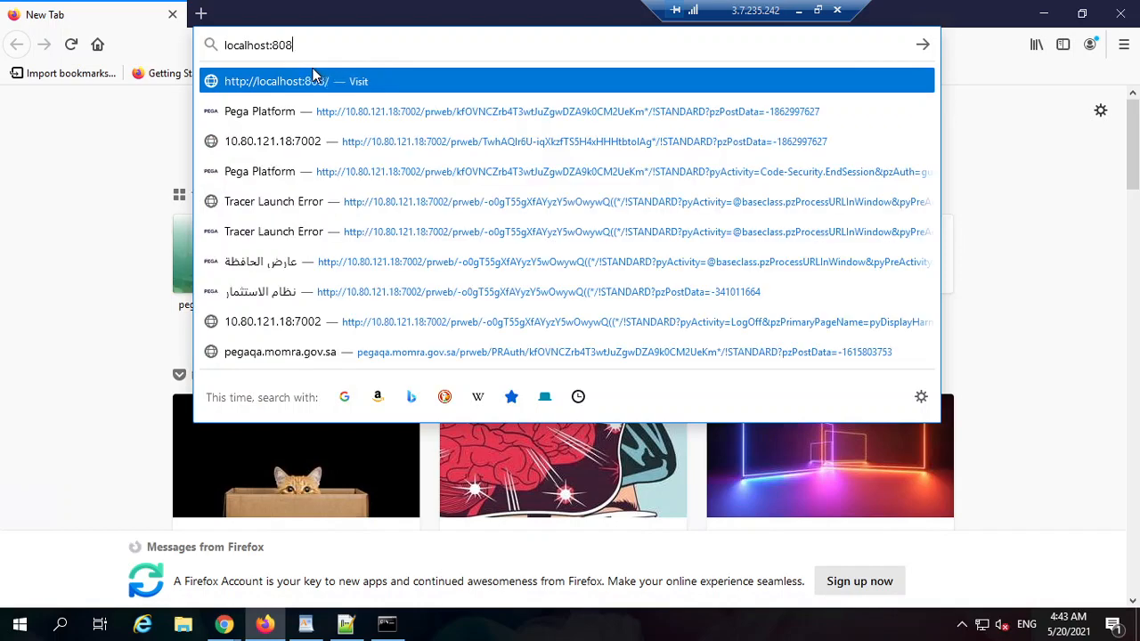
{"action": "type", "text": "b"}
{"action": "key", "text": "Return"}
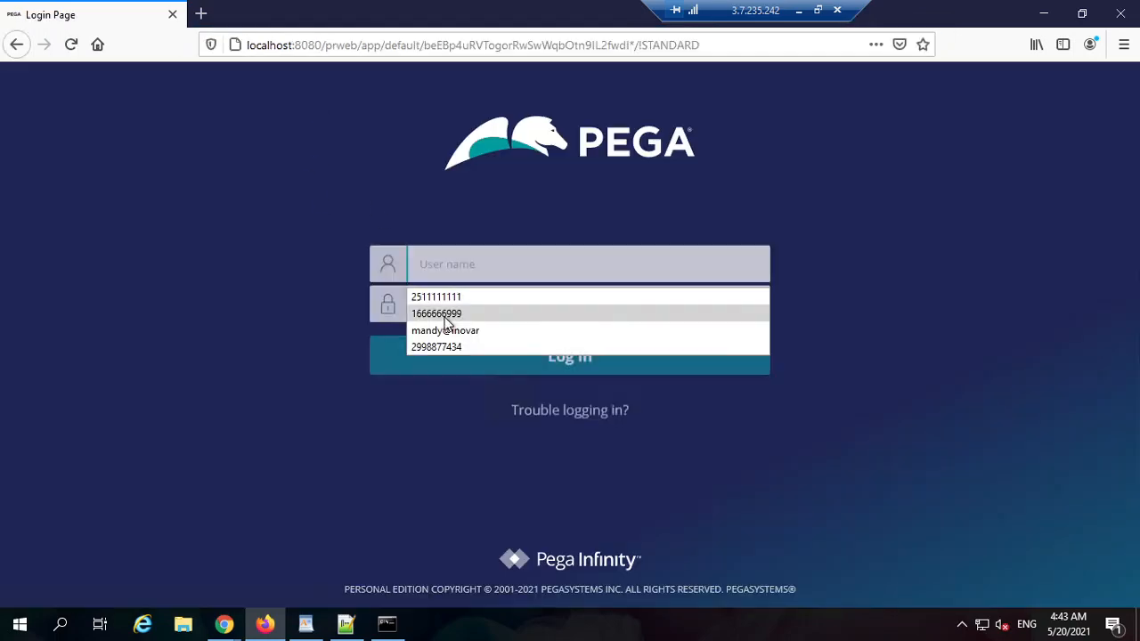
Step: Sign in with the saved user name, corrected to the right domain, and the account password
{"action": "type", "text": "man"}
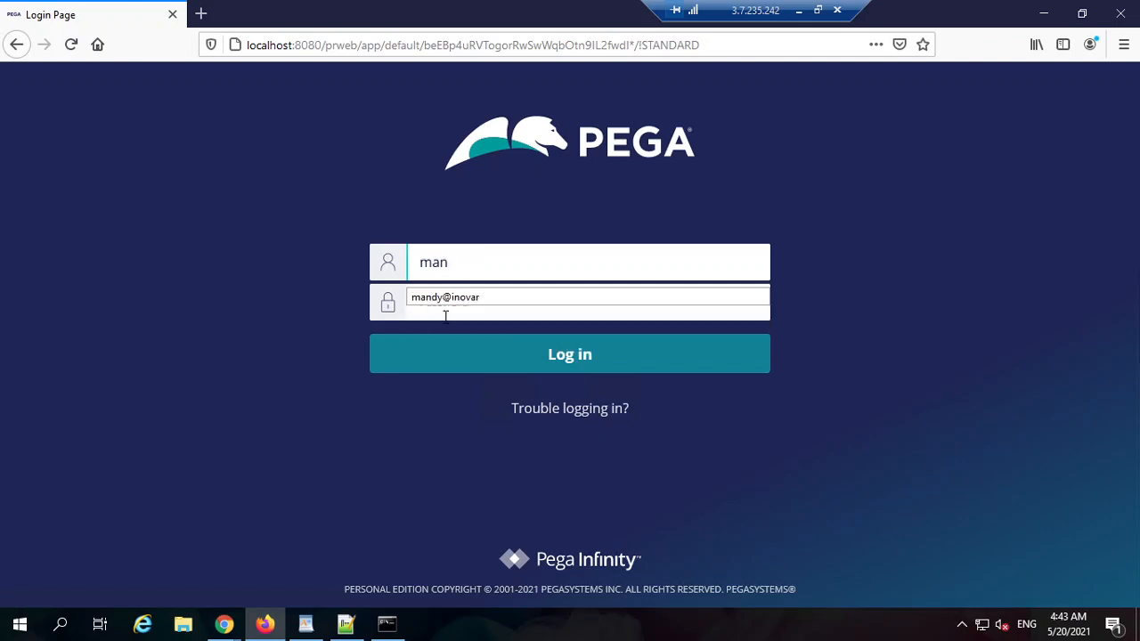
{"action": "key", "text": "Down"}
{"action": "key", "text": "Return"}
{"action": "key", "text": "Tab"}
{"action": "left_click", "coordinate": [576, 253]}
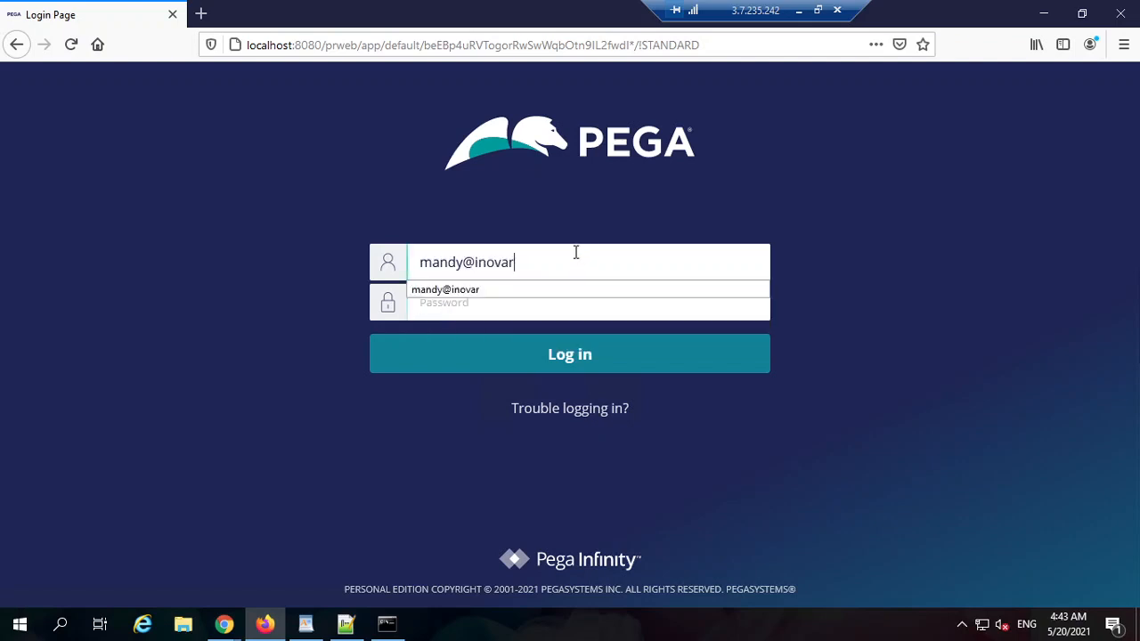
{"action": "key", "text": "ctrl+shift+Left"}
{"action": "key", "text": "BackSpace"}
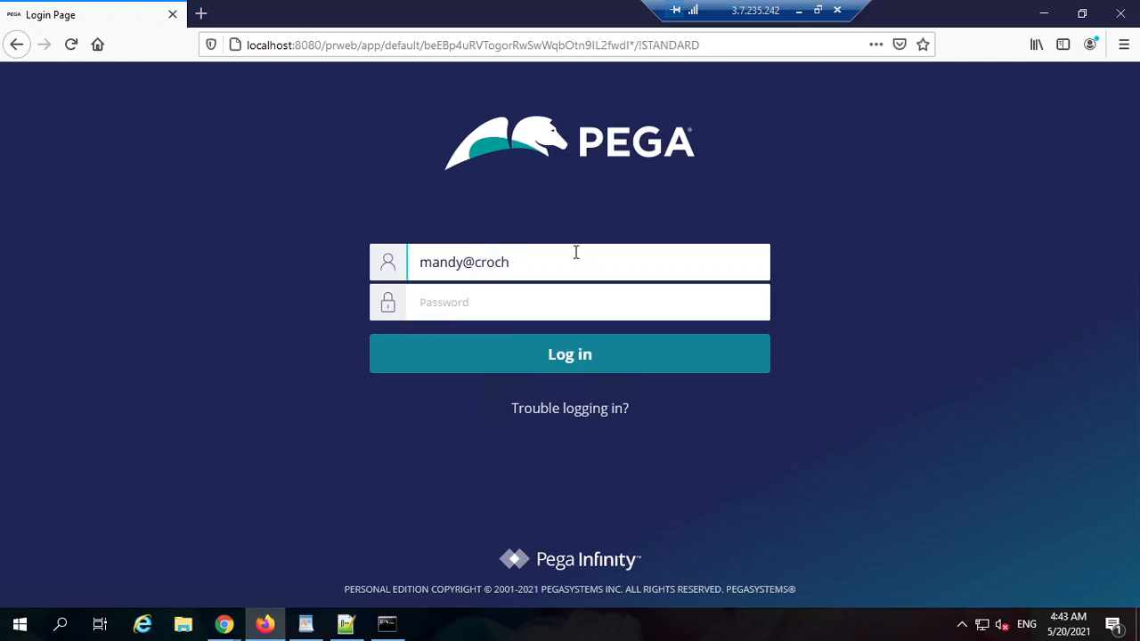
{"action": "key", "text": "Tab"}
{"action": "key", "text": "Return"}
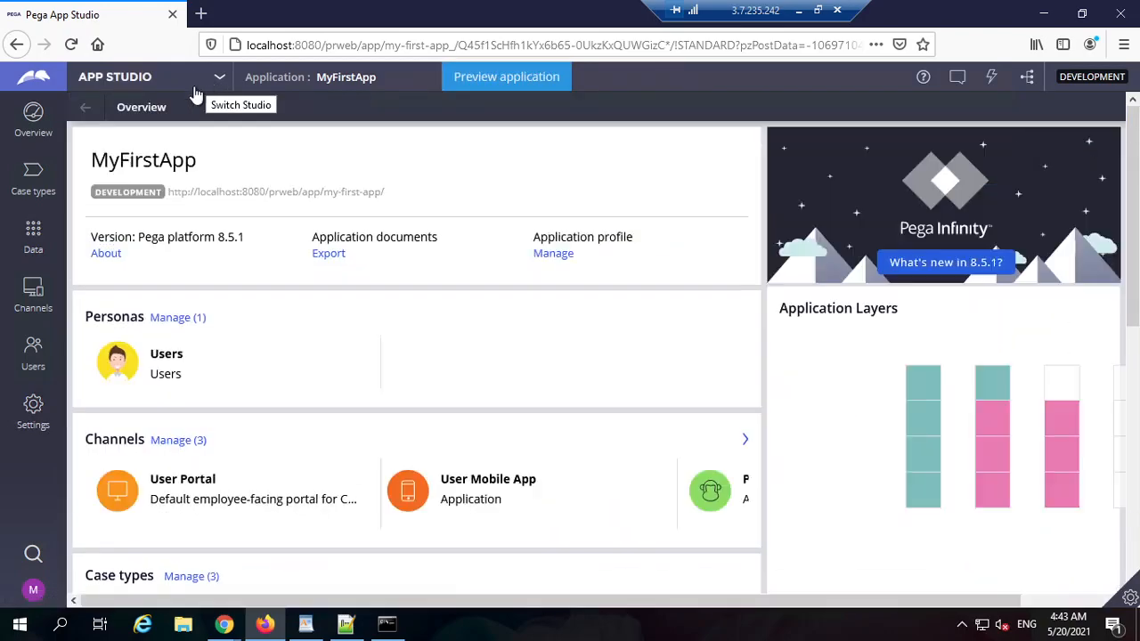
Step: Switch Firefox to Dev Studio, then return to the Dev Studio window in Chrome
{"action": "left_click", "coordinate": [210, 80]}
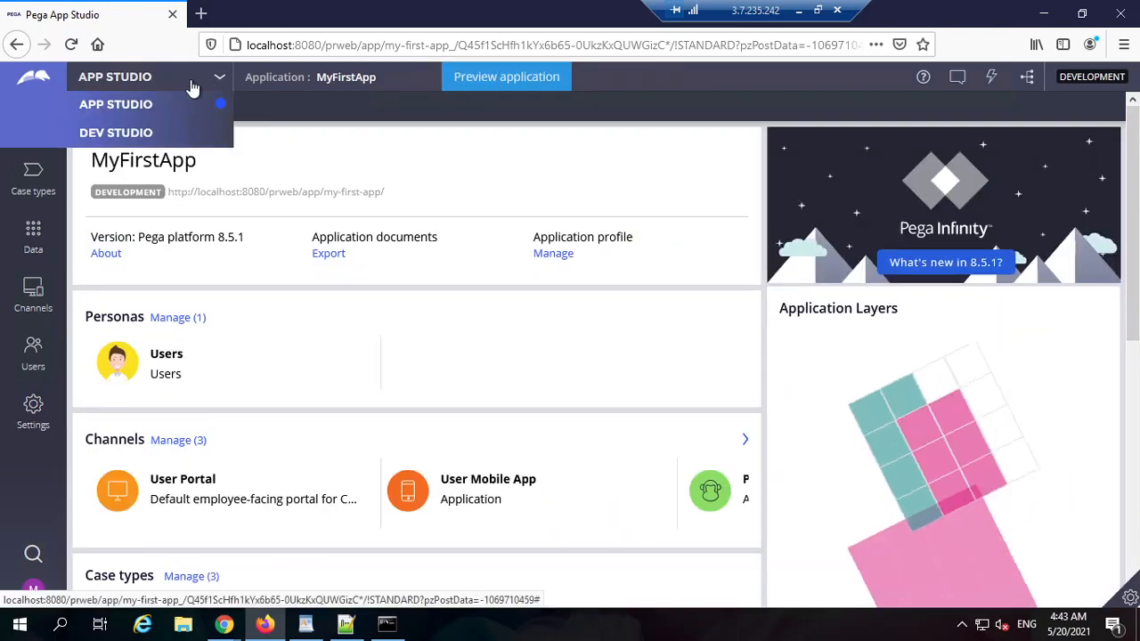
{"action": "left_click", "coordinate": [140, 133]}
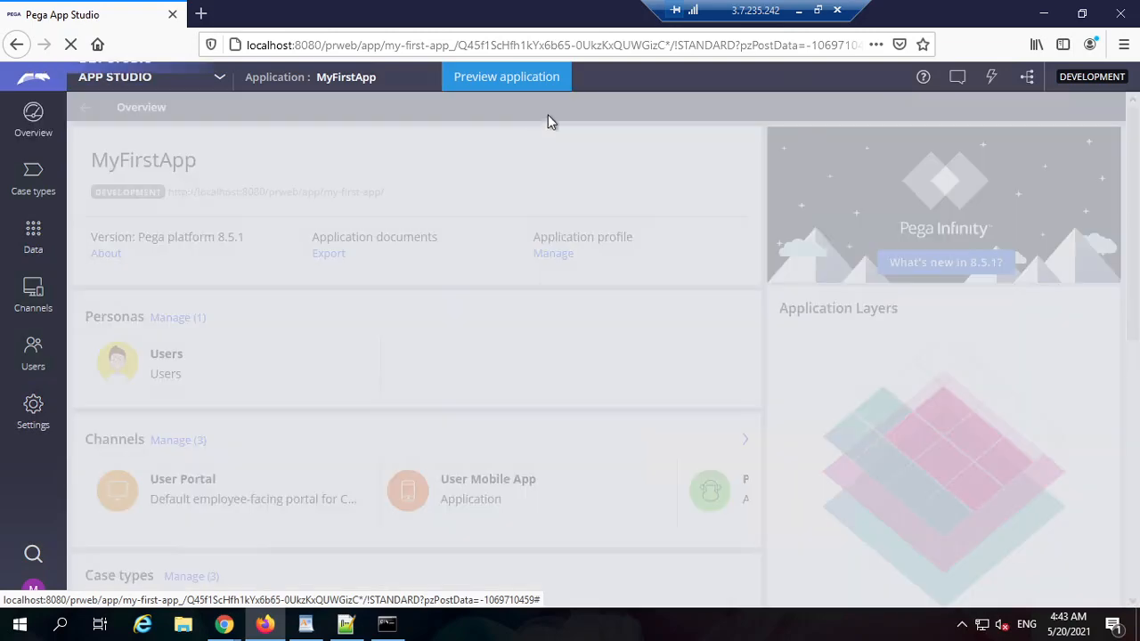
{"action": "left_click", "coordinate": [1043, 14]}
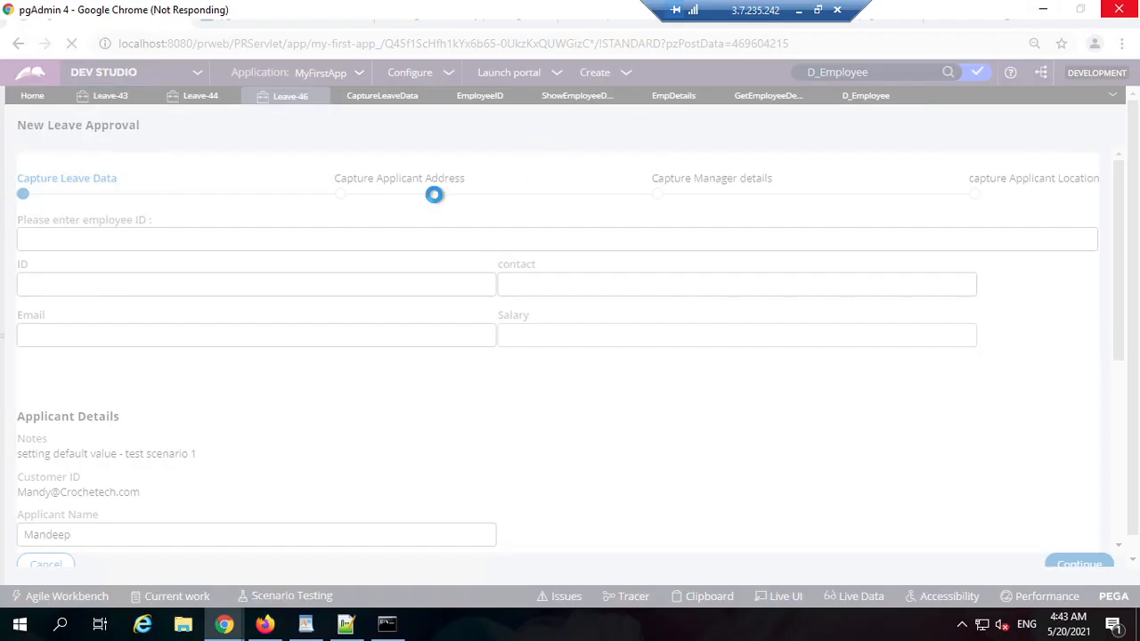
{"action": "mouse_move", "coordinate": [226, 625]}
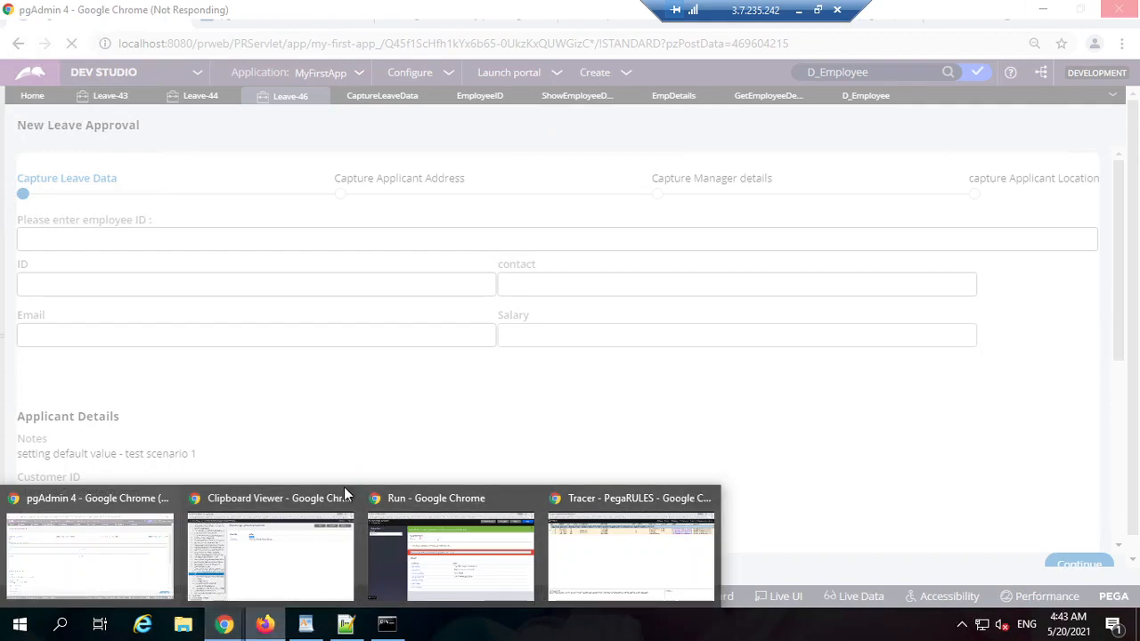
{"action": "left_click", "coordinate": [264, 624]}
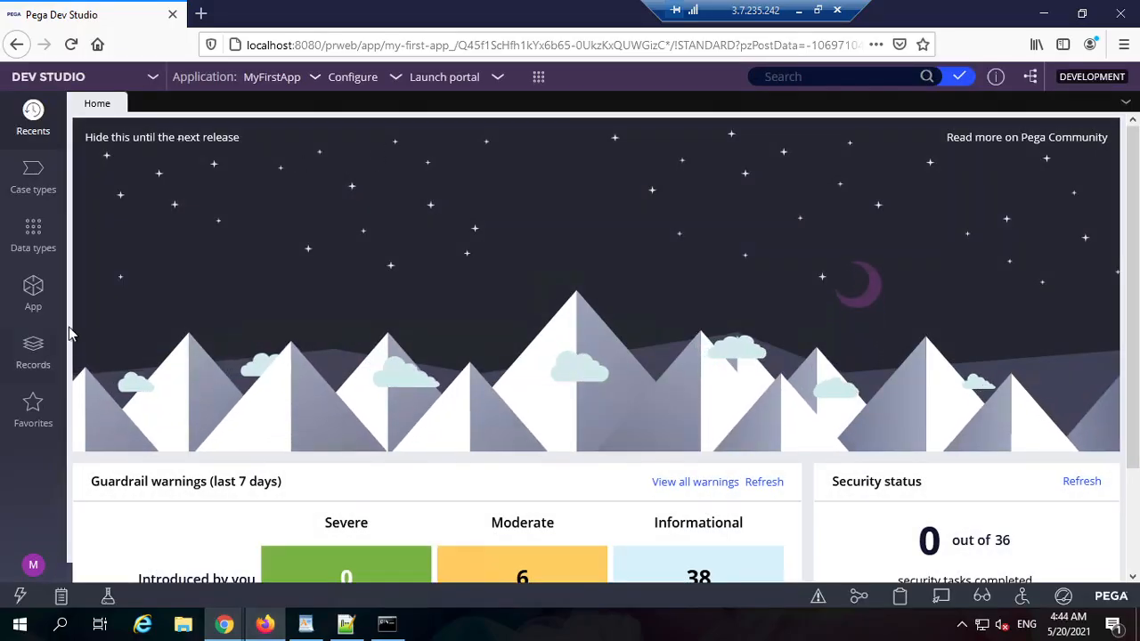
Step: Show the application explorer, zoom the browser to 90%, and open the Create menu
{"action": "left_click", "coordinate": [33, 292]}
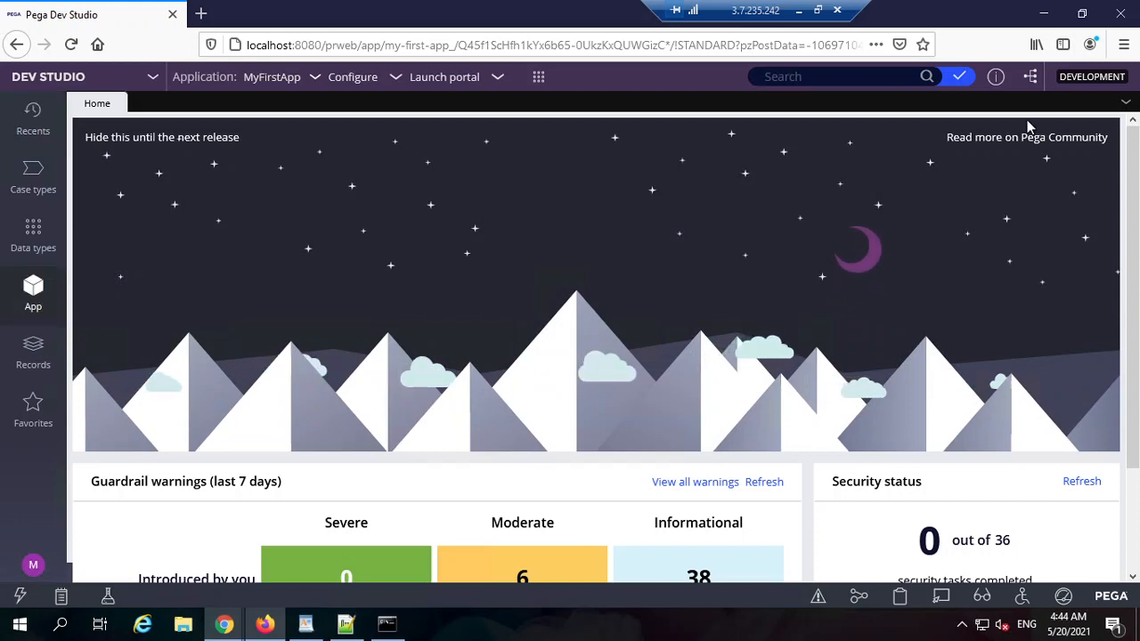
{"action": "left_click", "coordinate": [1124, 45]}
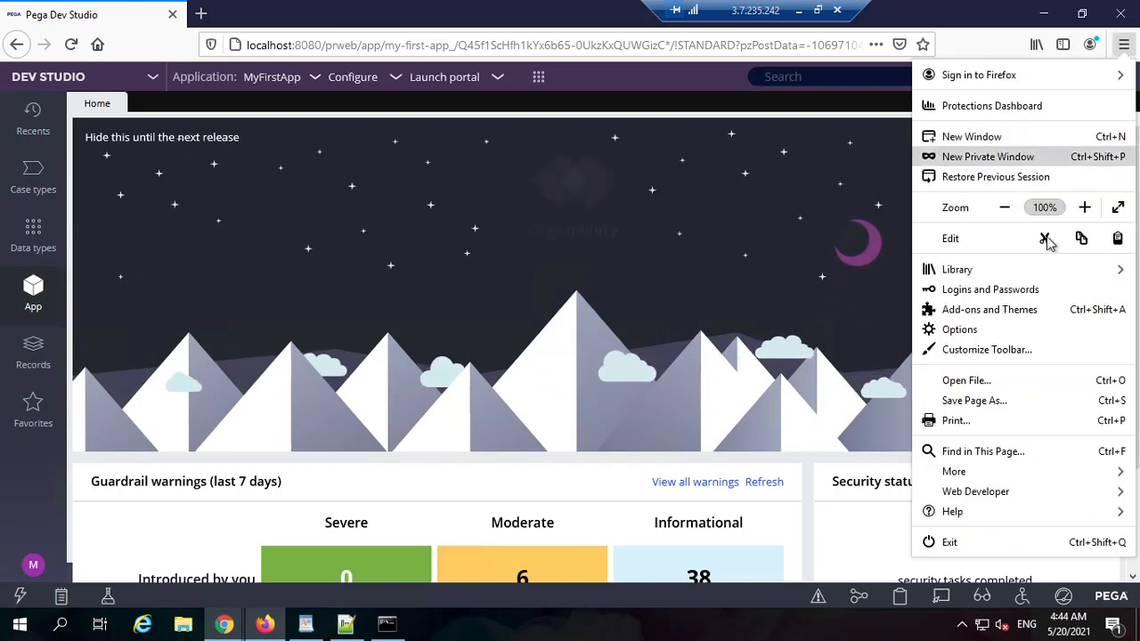
{"action": "left_click", "coordinate": [1004, 207]}
{"action": "left_click", "coordinate": [874, 236]}
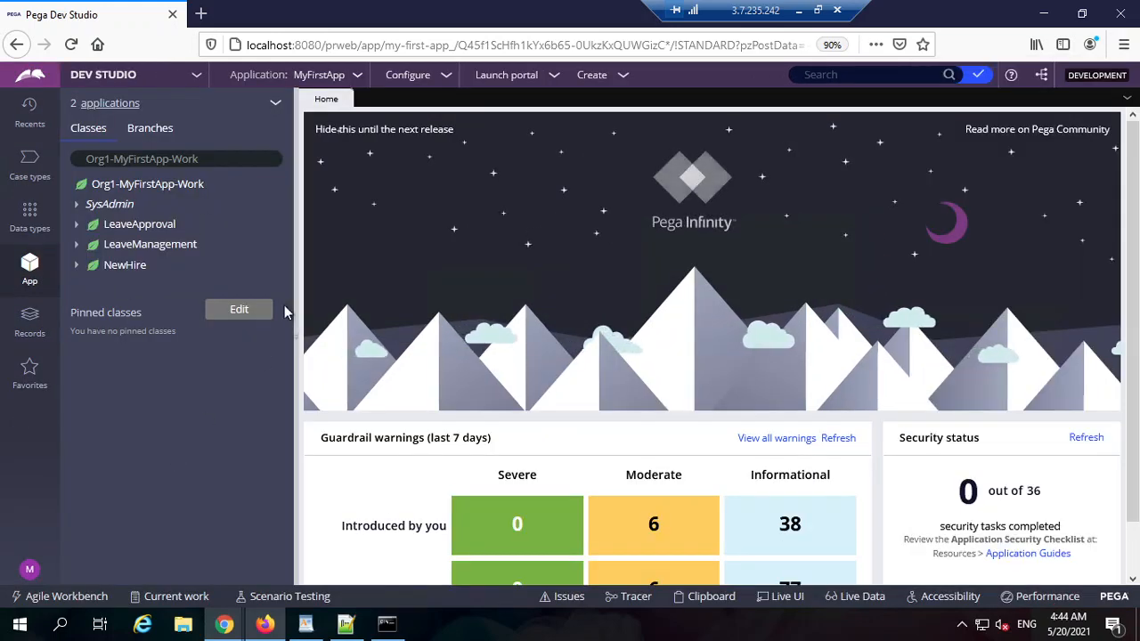
{"action": "left_click", "coordinate": [616, 78]}
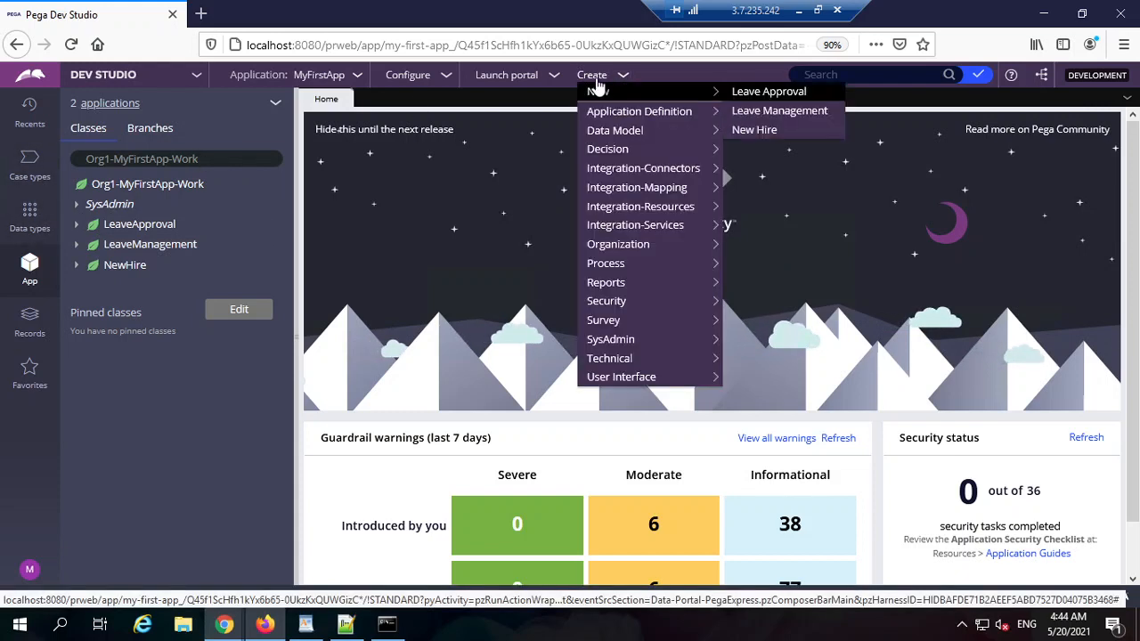
Step: Create a Leave Approval case, enter employee ID 1 to auto-fill contact 1212, salary 1200, Name ABC, and inspect it in Live UI
{"action": "left_click", "coordinate": [743, 109]}
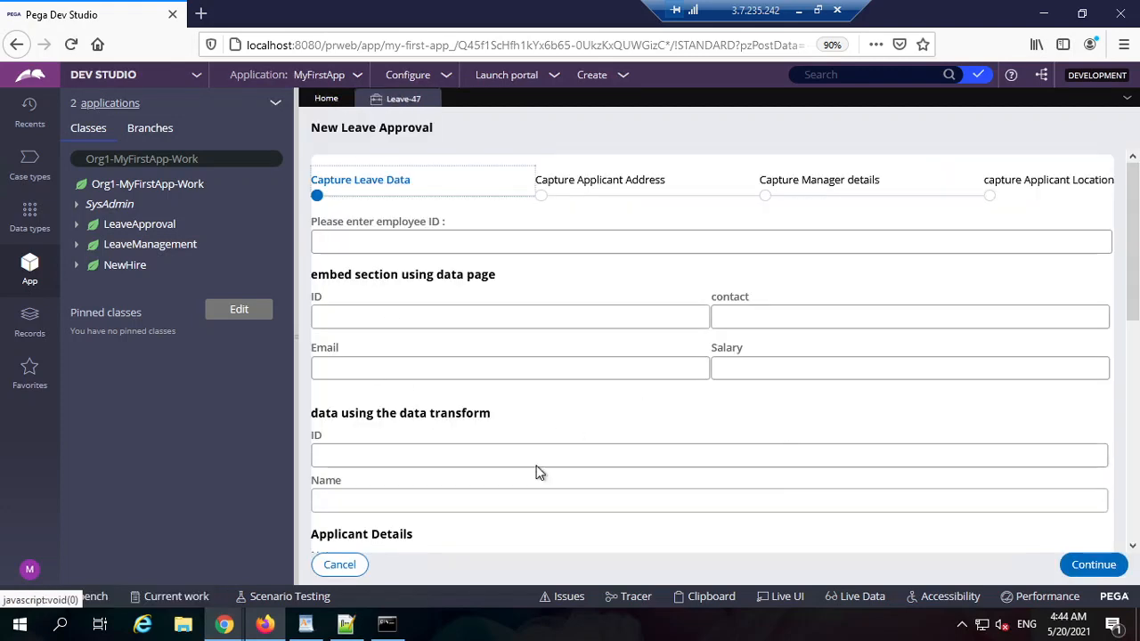
{"action": "left_click", "coordinate": [489, 246]}
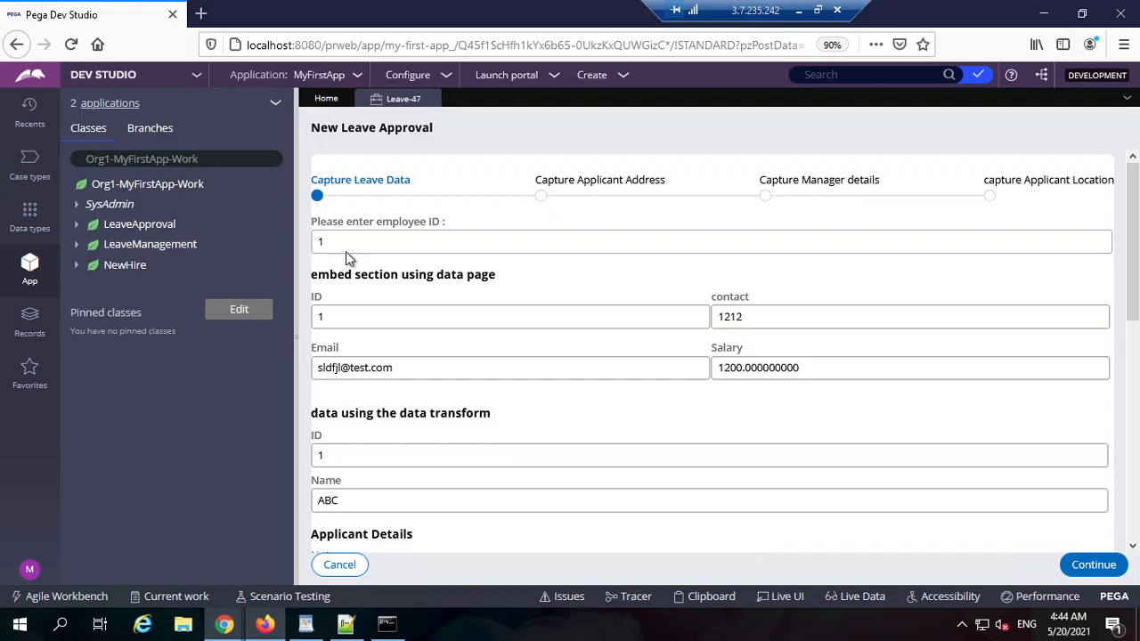
{"action": "left_click", "coordinate": [784, 597]}
{"action": "left_click", "coordinate": [411, 233]}
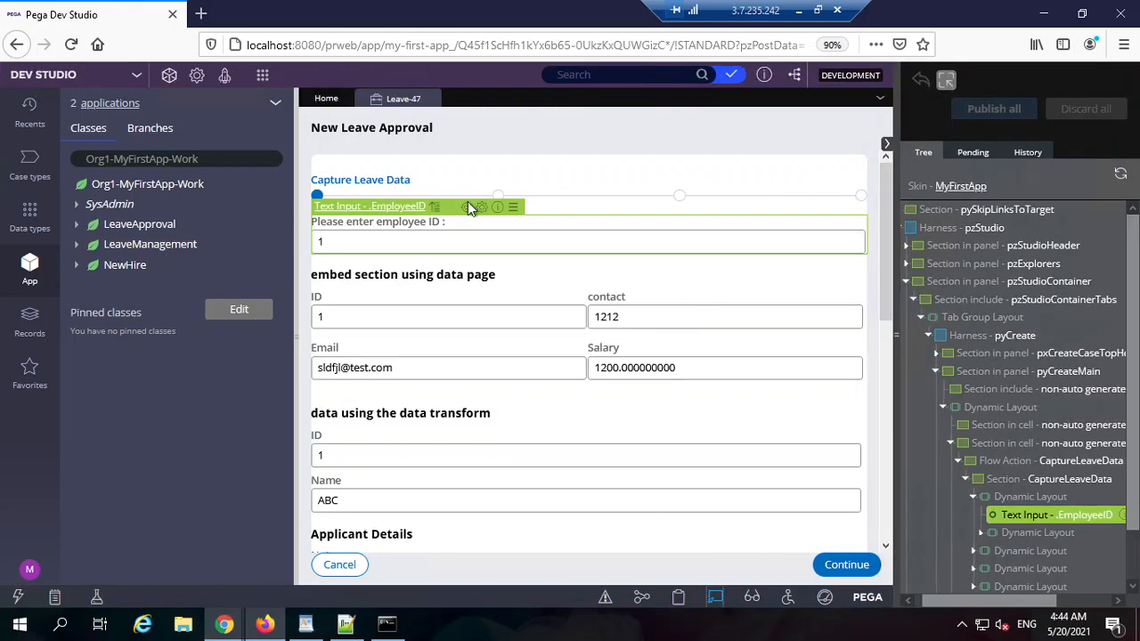
Step: Open the CaptureLeaveData section and the .EmployeeID field's cell properties
{"action": "left_click", "coordinate": [470, 207]}
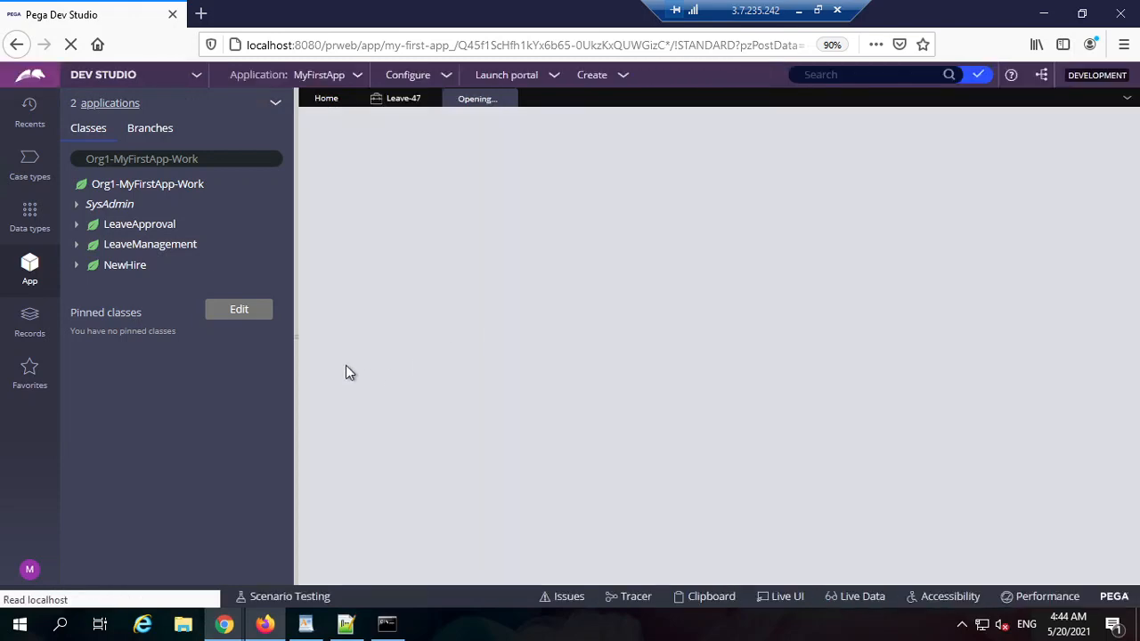
{"action": "left_click", "coordinate": [295, 339]}
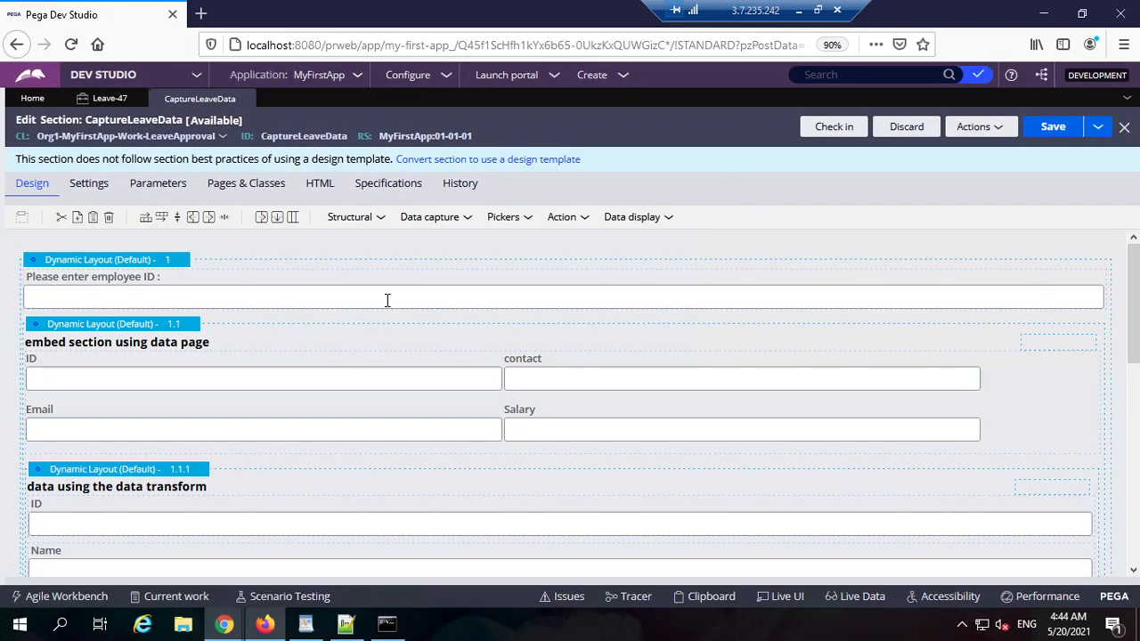
{"action": "double_click", "coordinate": [386, 300]}
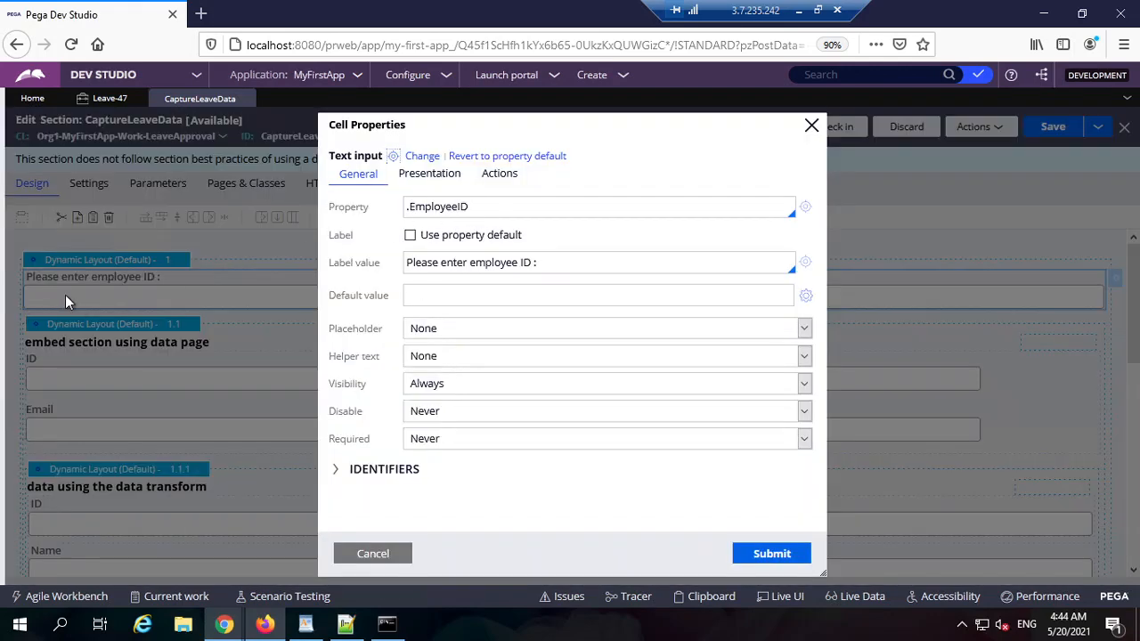
{"action": "left_click", "coordinate": [433, 210]}
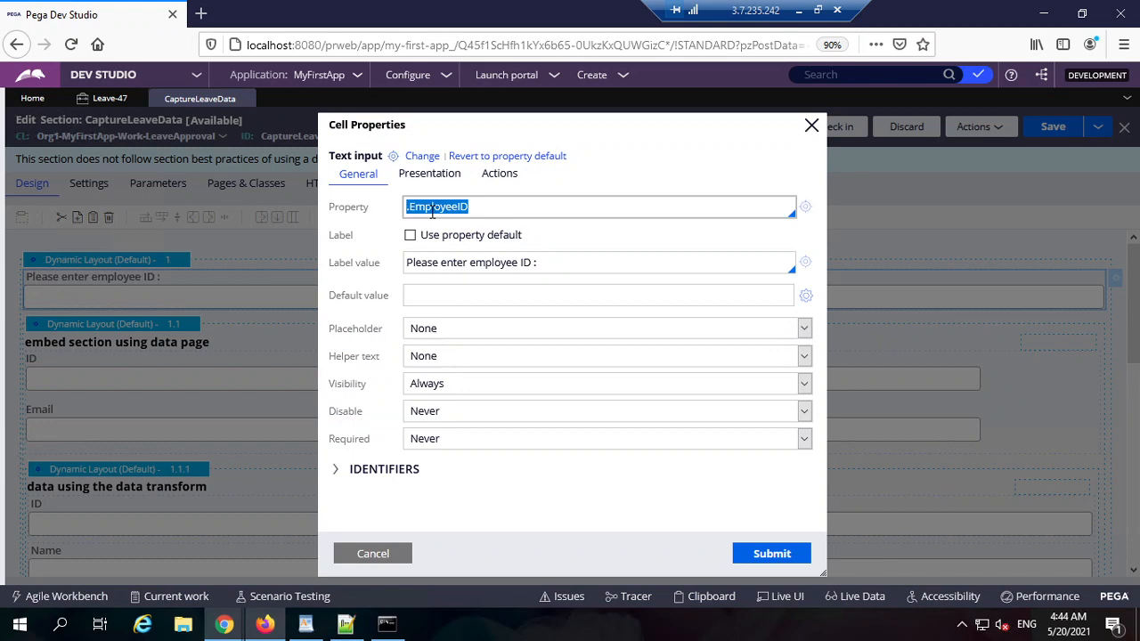
{"action": "left_click", "coordinate": [499, 175]}
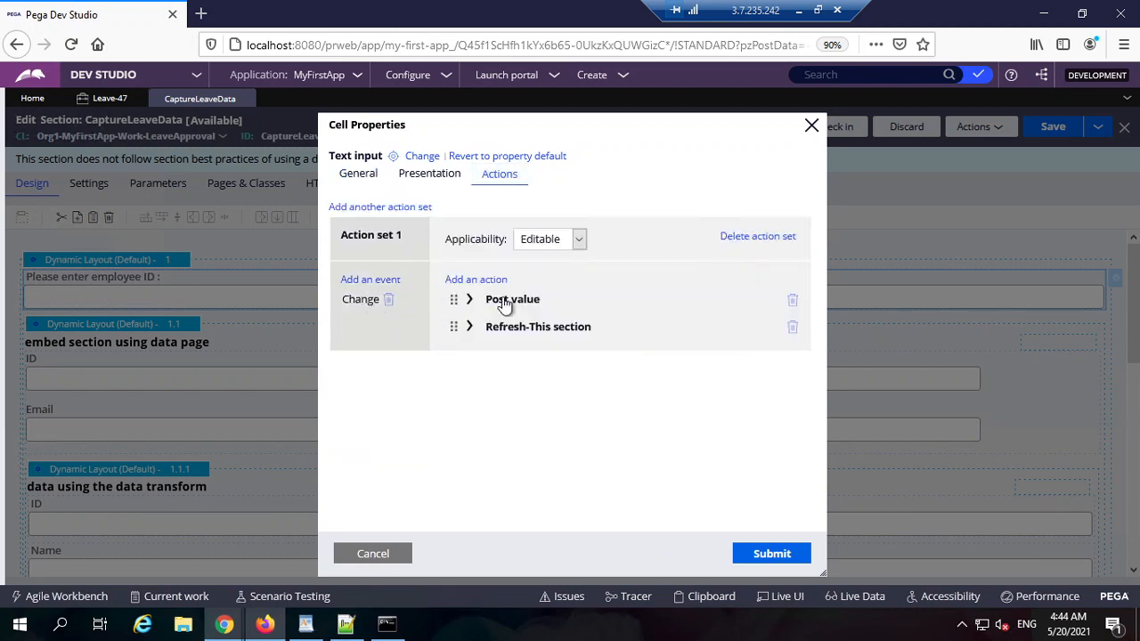
Step: Expand the field's Refresh-This section action, which runs the GetEmployeeDetails data transform
{"action": "left_click", "coordinate": [358, 174]}
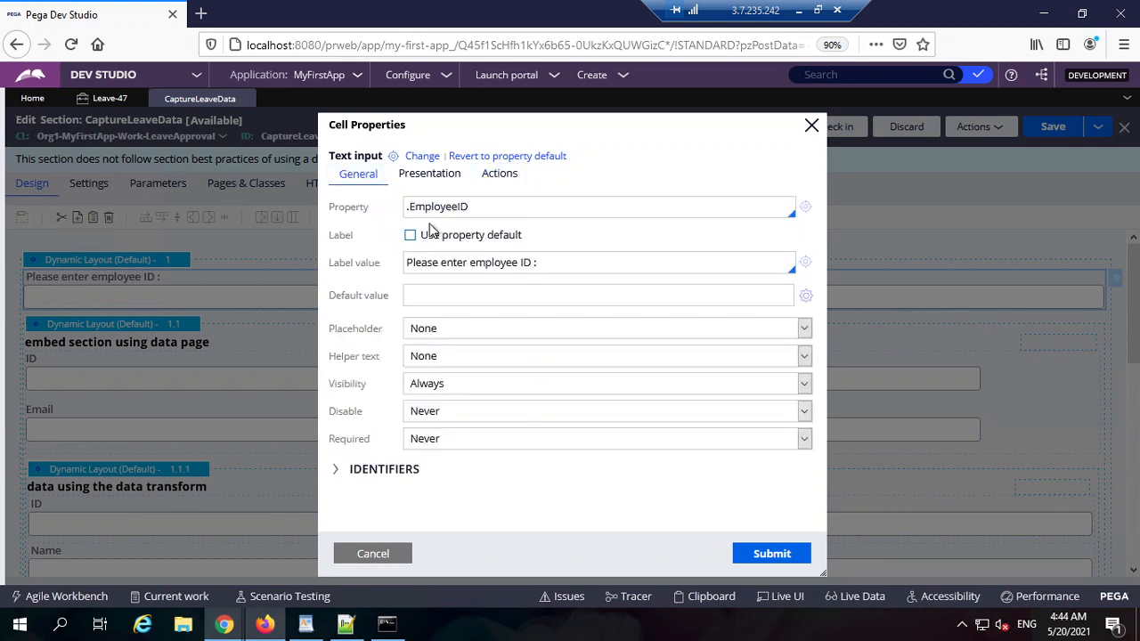
{"action": "left_click", "coordinate": [490, 203]}
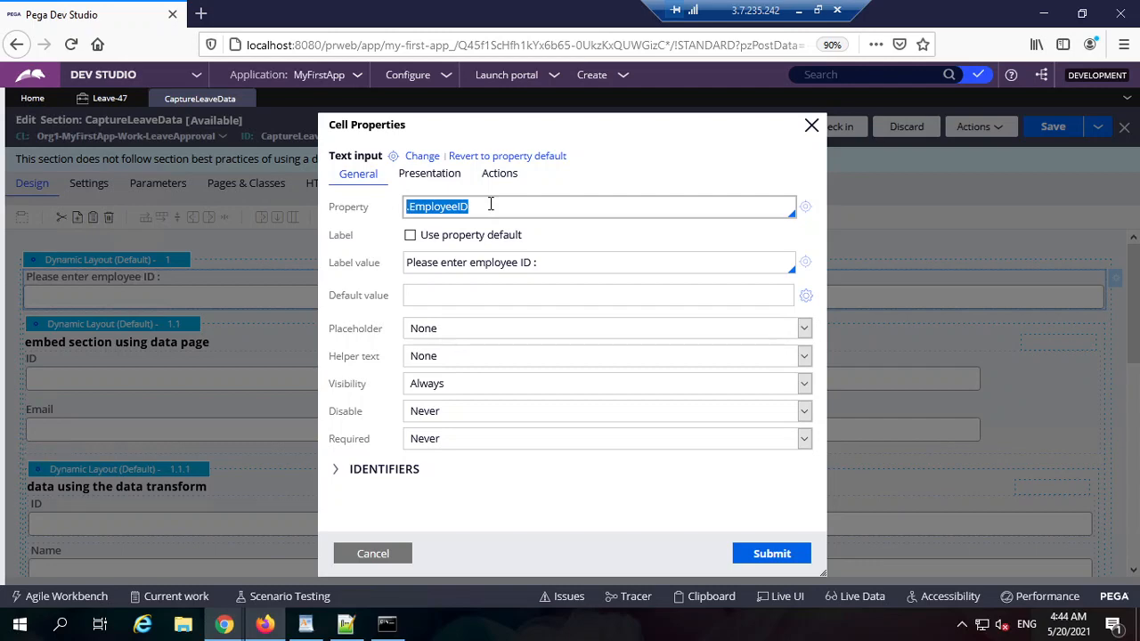
{"action": "left_click", "coordinate": [496, 178]}
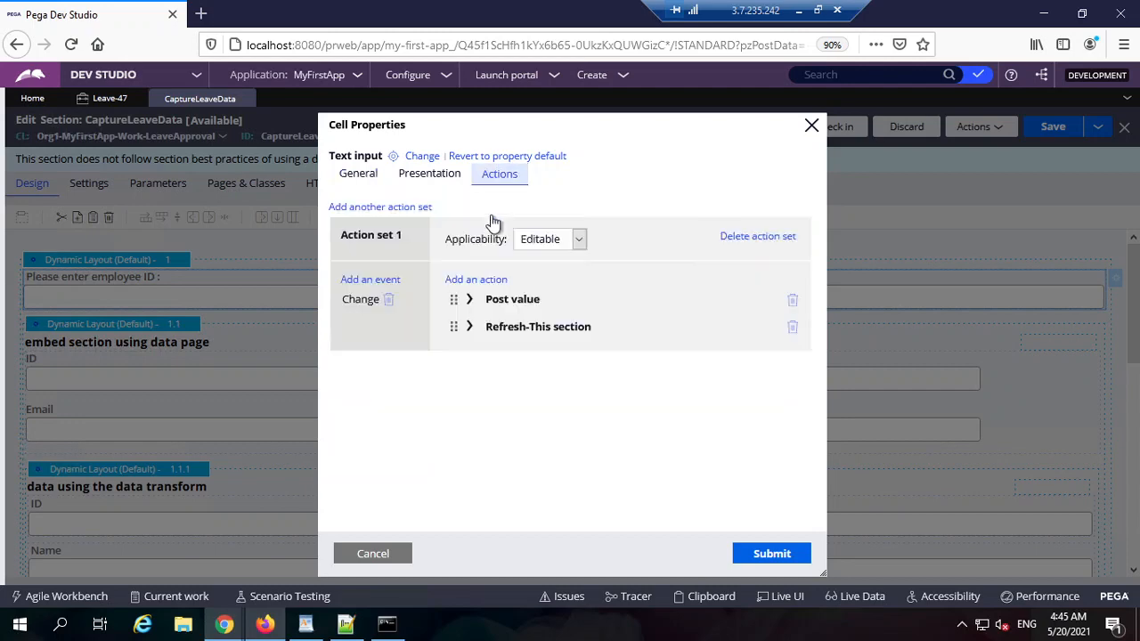
{"action": "left_click", "coordinate": [534, 332]}
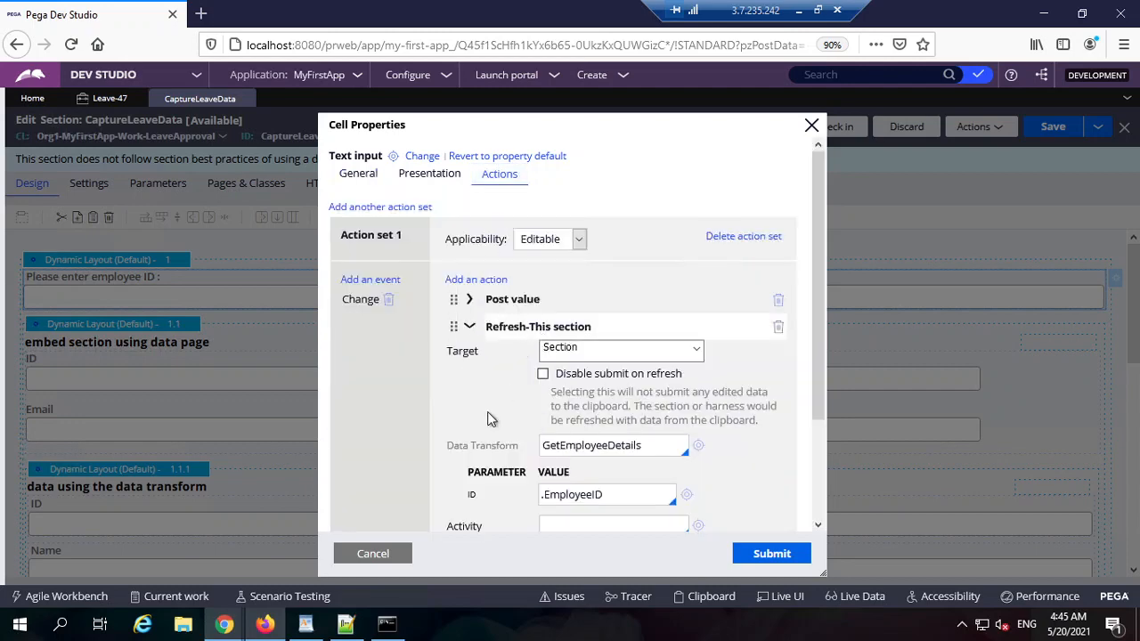
{"action": "left_click", "coordinate": [110, 98]}
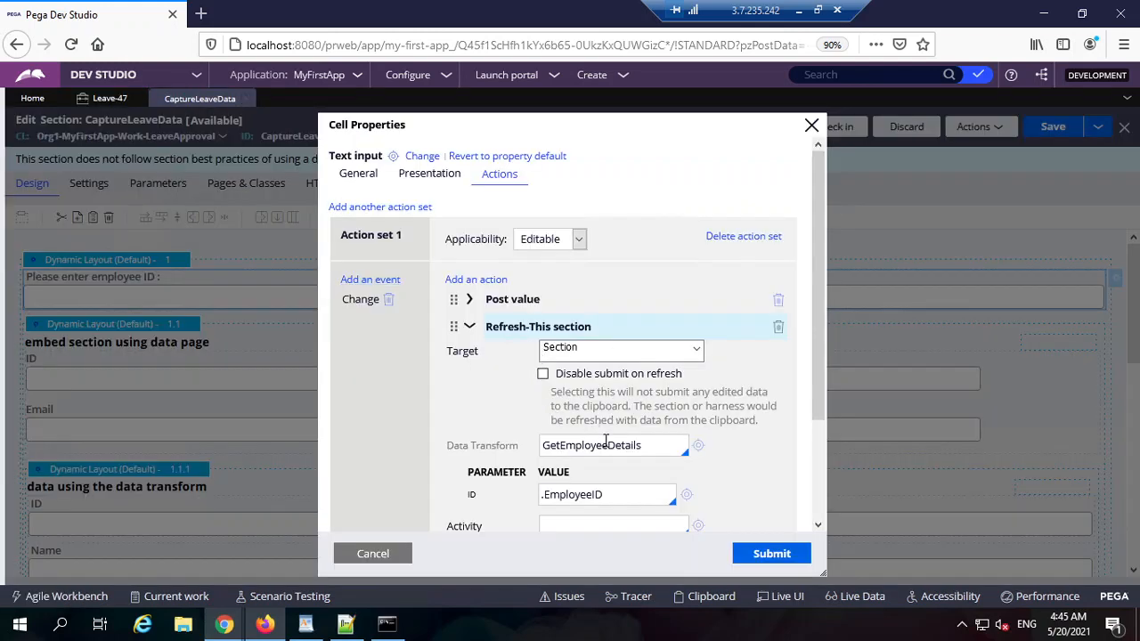
{"action": "double_click", "coordinate": [612, 447]}
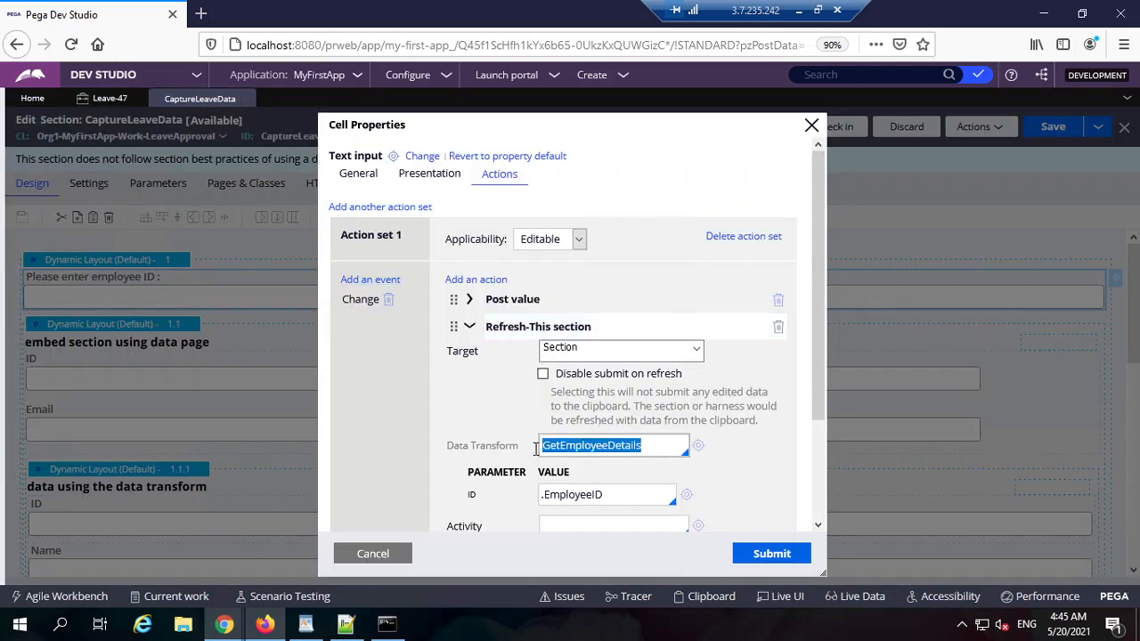
Step: Open the GetEmployeeDetails data transform and review its ID parameter
{"action": "left_click", "coordinate": [702, 449]}
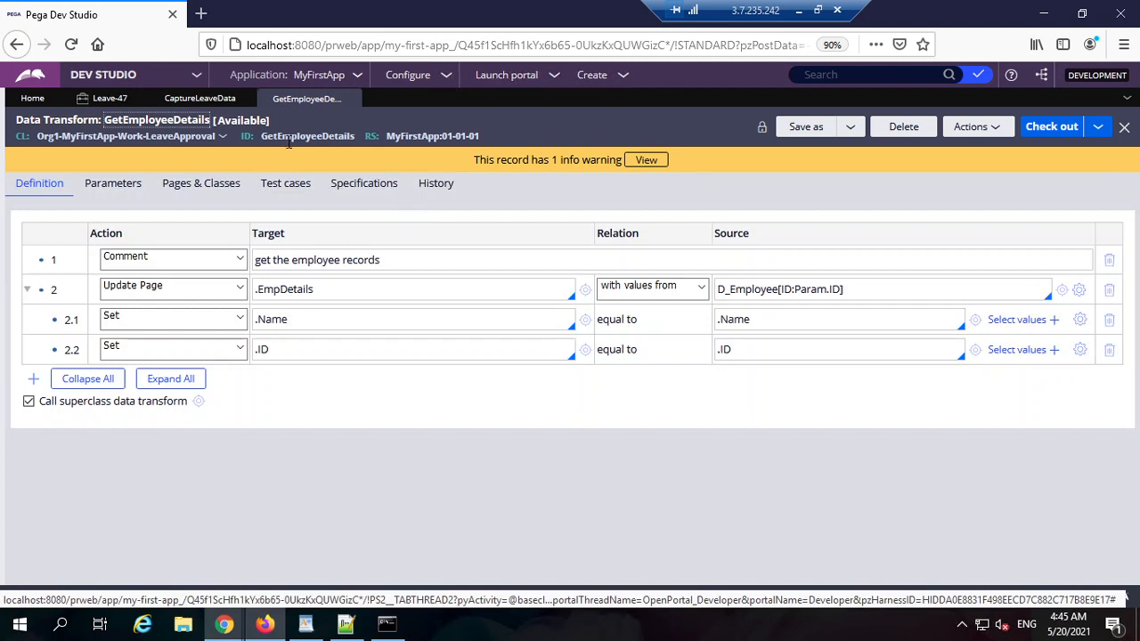
{"action": "double_click", "coordinate": [299, 136]}
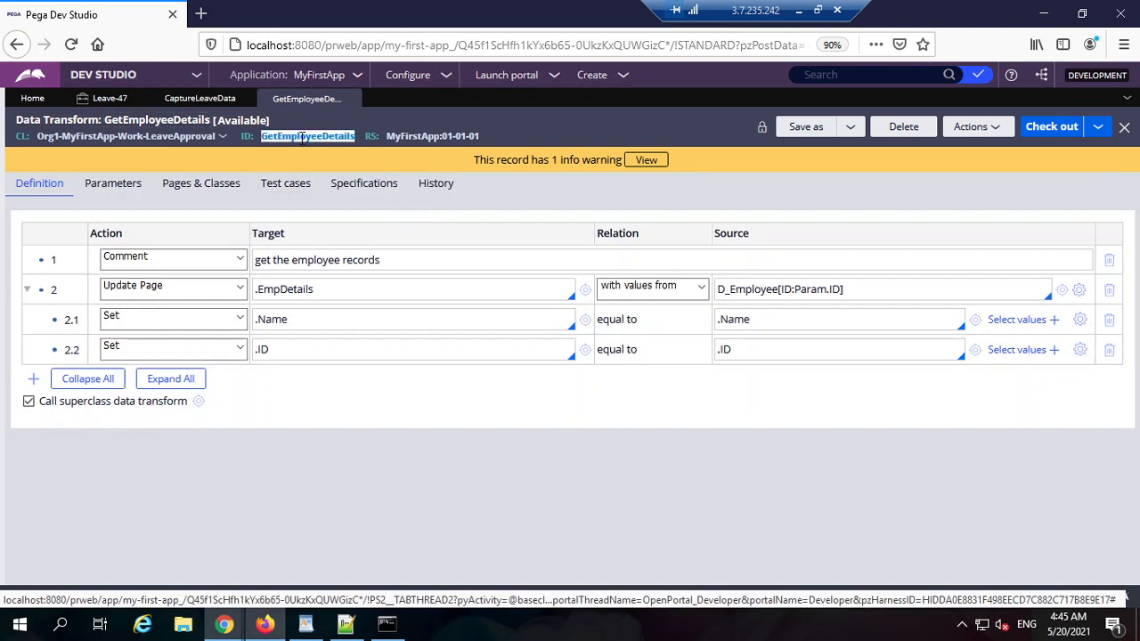
{"action": "double_click", "coordinate": [395, 260]}
{"action": "left_click", "coordinate": [149, 187]}
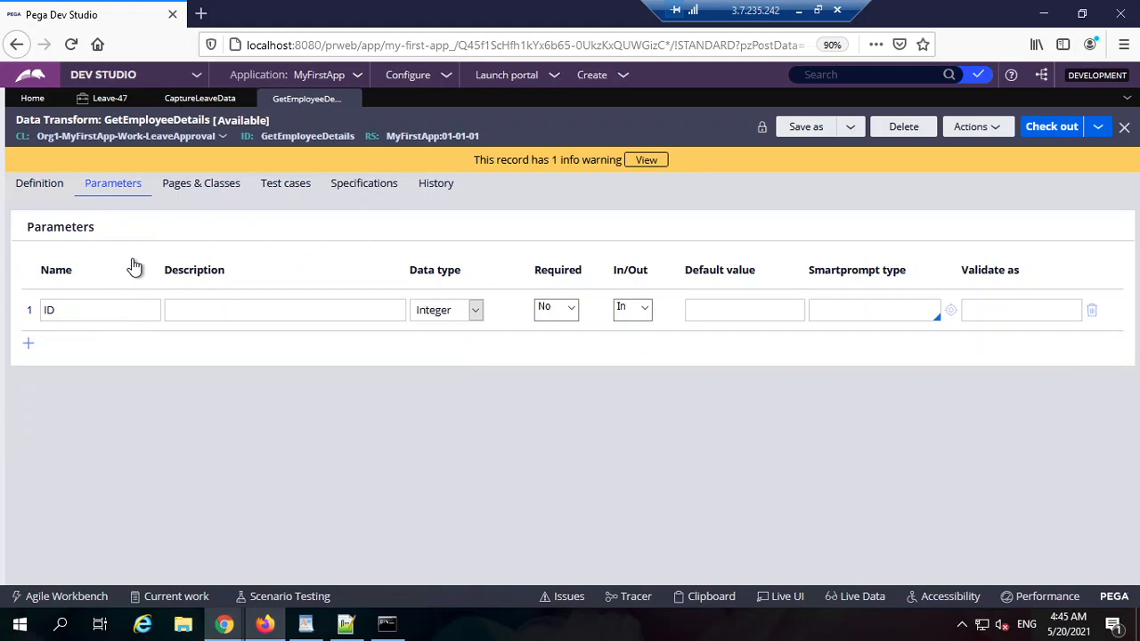
{"action": "double_click", "coordinate": [102, 312]}
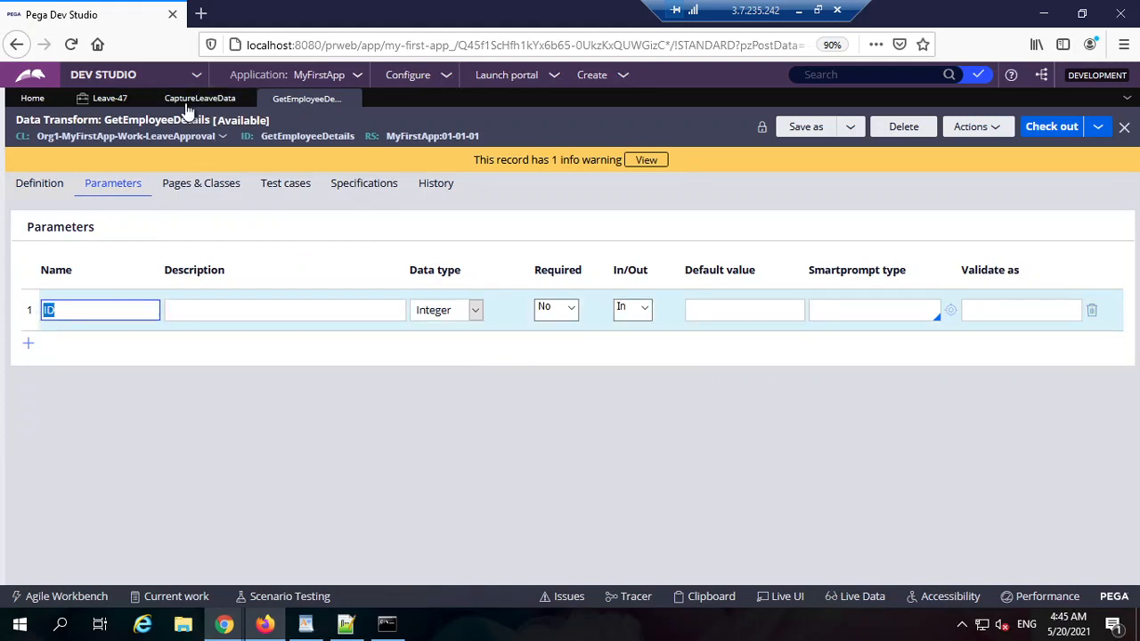
{"action": "left_click", "coordinate": [256, 221]}
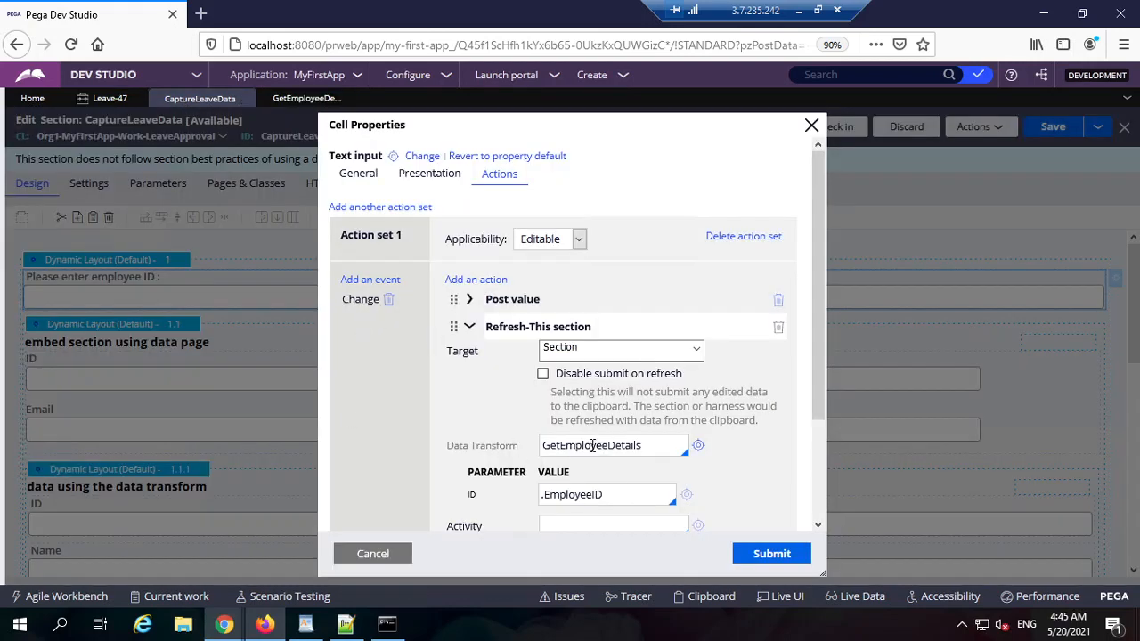
Step: Confirm the field's refresh action passes .EmployeeID as the ID parameter
{"action": "double_click", "coordinate": [595, 445]}
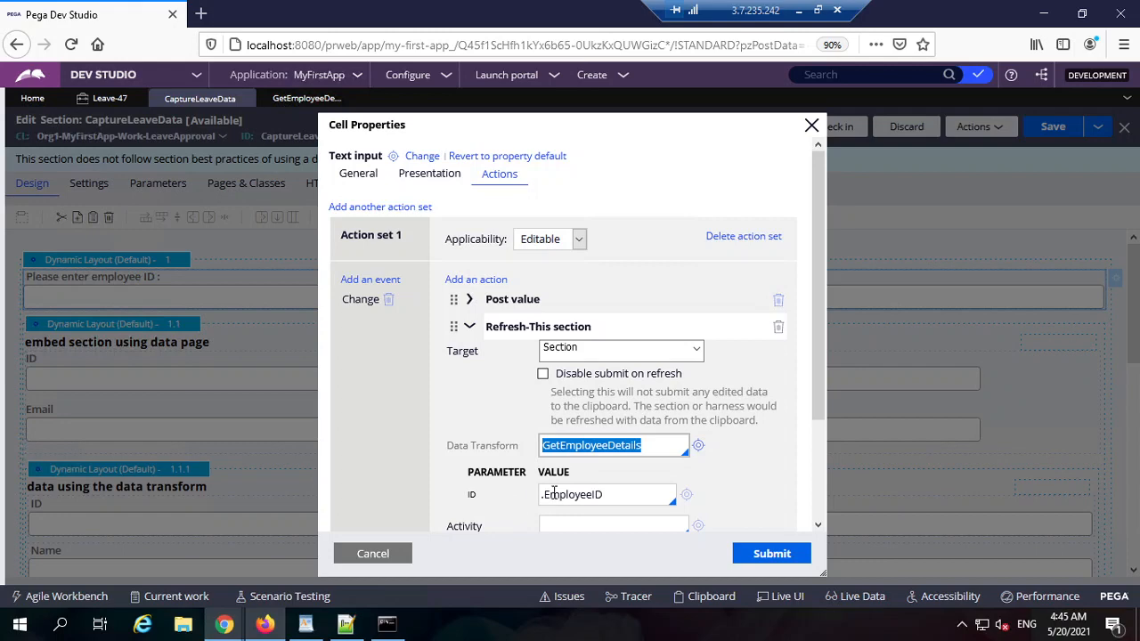
{"action": "left_click", "coordinate": [357, 174]}
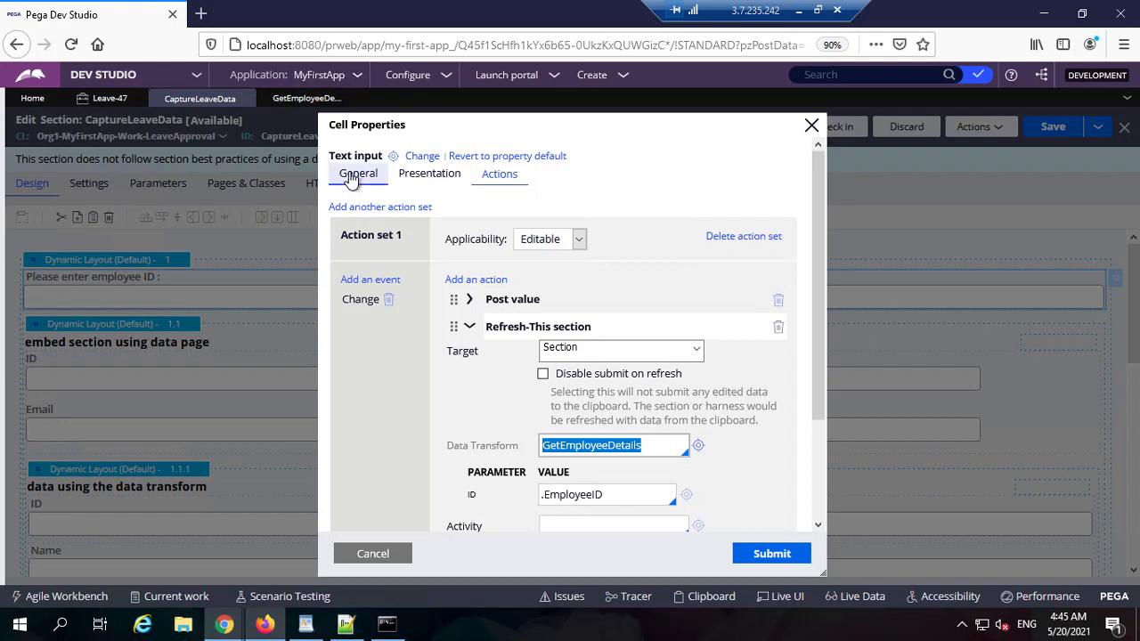
{"action": "left_click", "coordinate": [442, 205]}
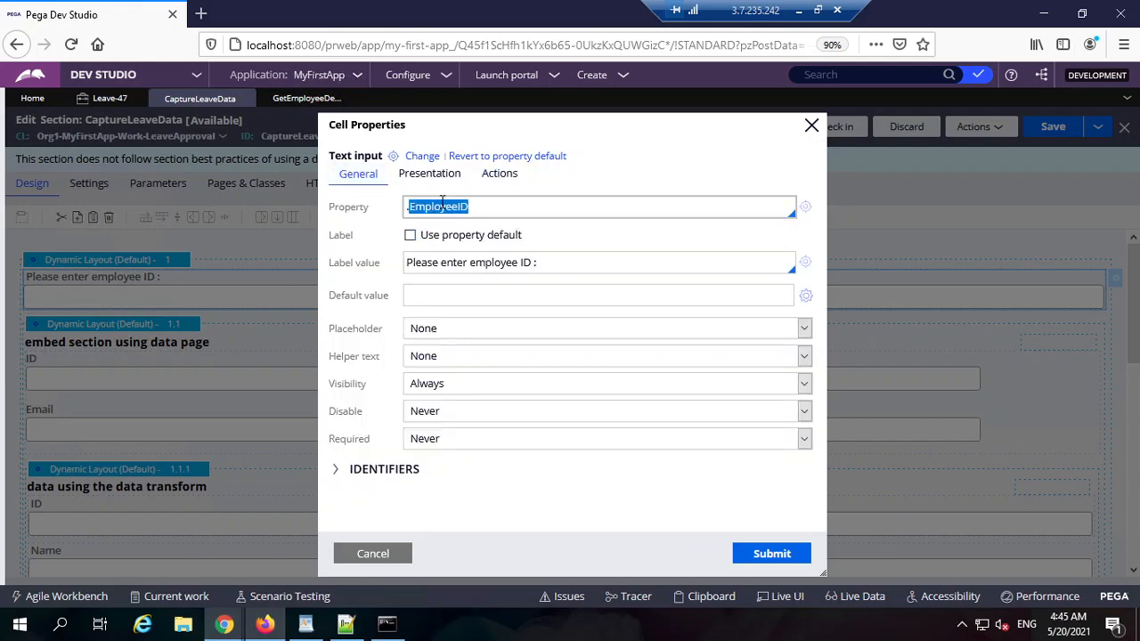
{"action": "left_click", "coordinate": [496, 175]}
{"action": "left_click", "coordinate": [564, 499]}
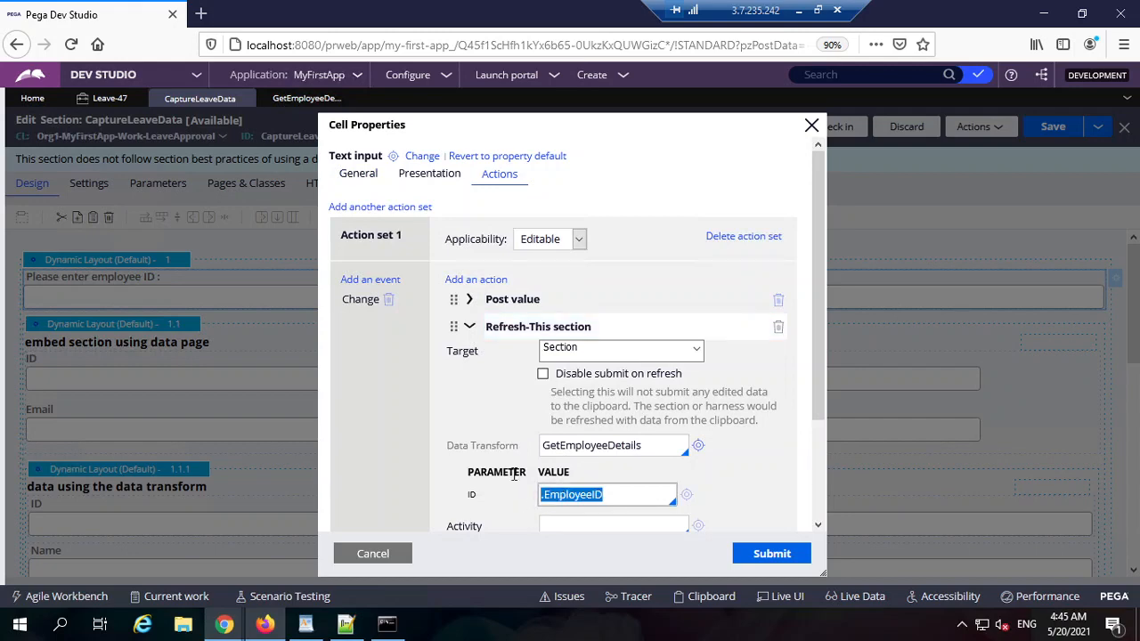
Step: Review the data transform's steps targeting the .EmpDetails page
{"action": "left_click", "coordinate": [303, 98]}
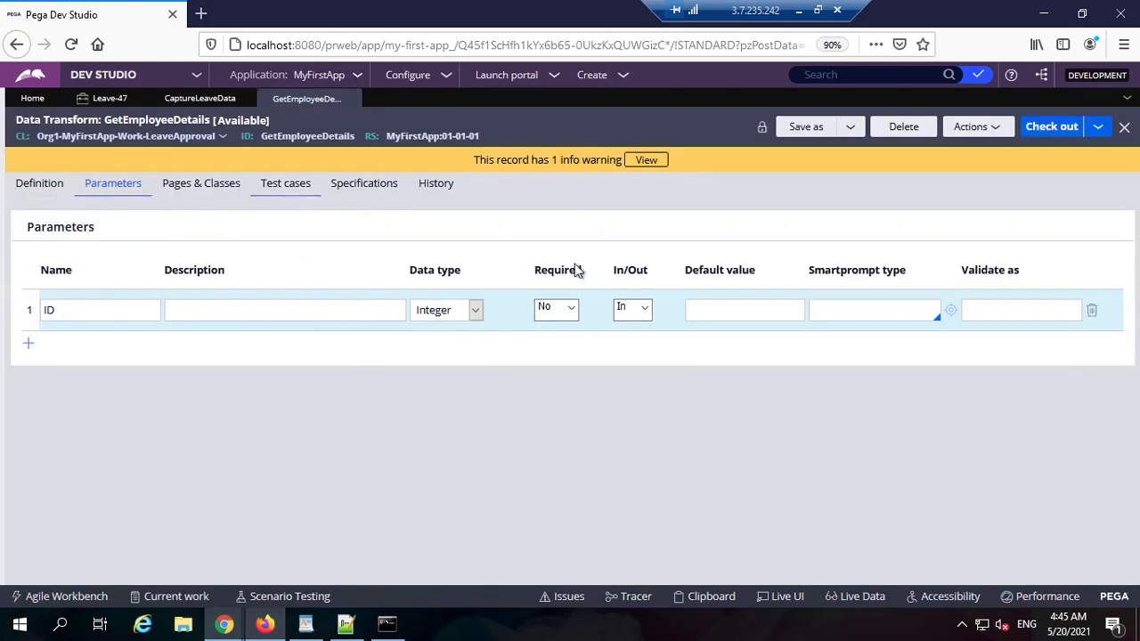
{"action": "left_click", "coordinate": [44, 184]}
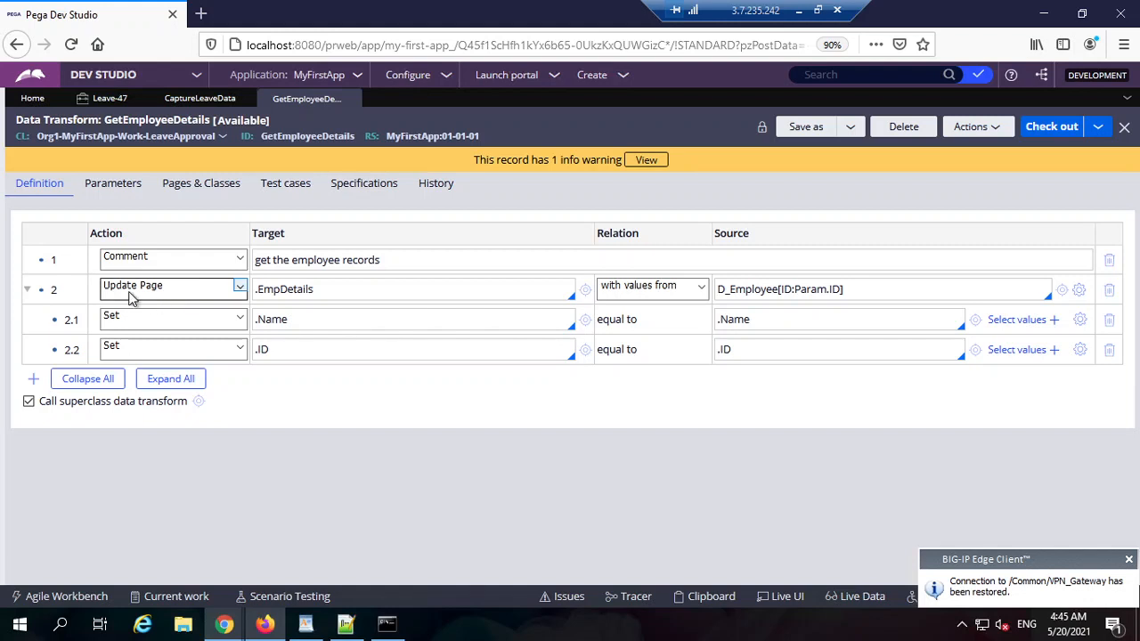
{"action": "left_click", "coordinate": [295, 298]}
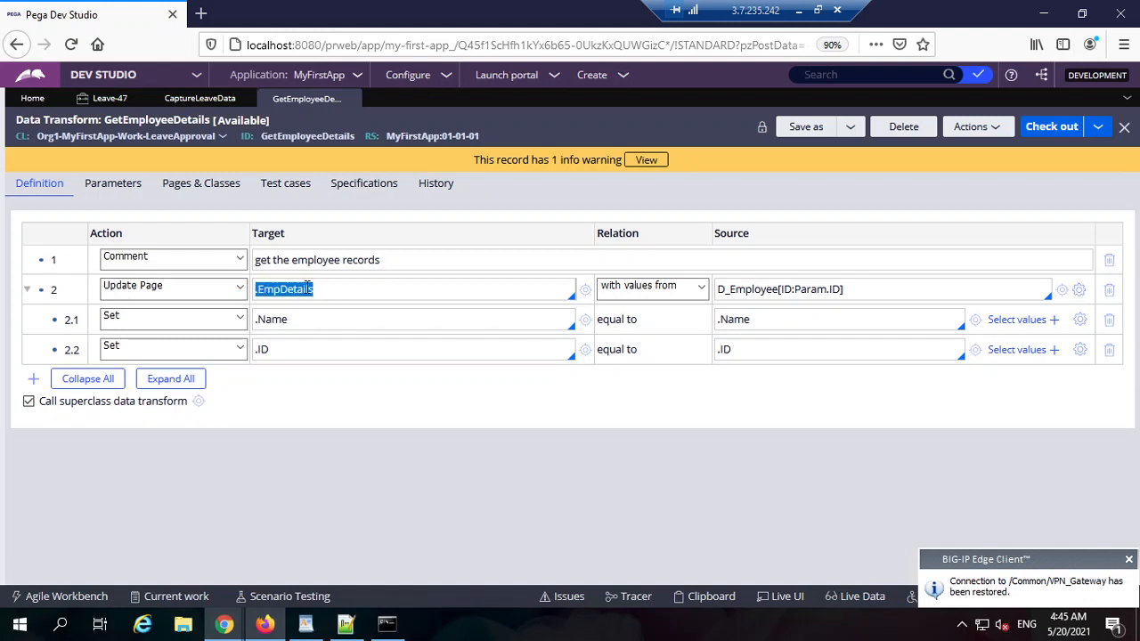
Step: Open the EmpDetails property and select its Page definition class
{"action": "left_click", "coordinate": [584, 291]}
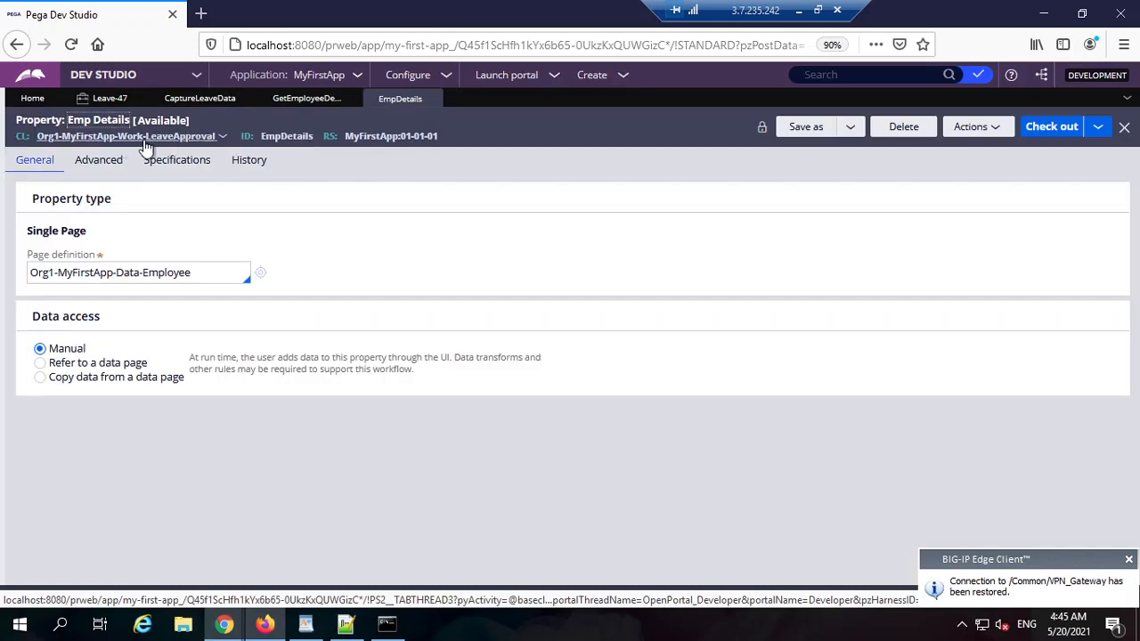
{"action": "double_click", "coordinate": [287, 137]}
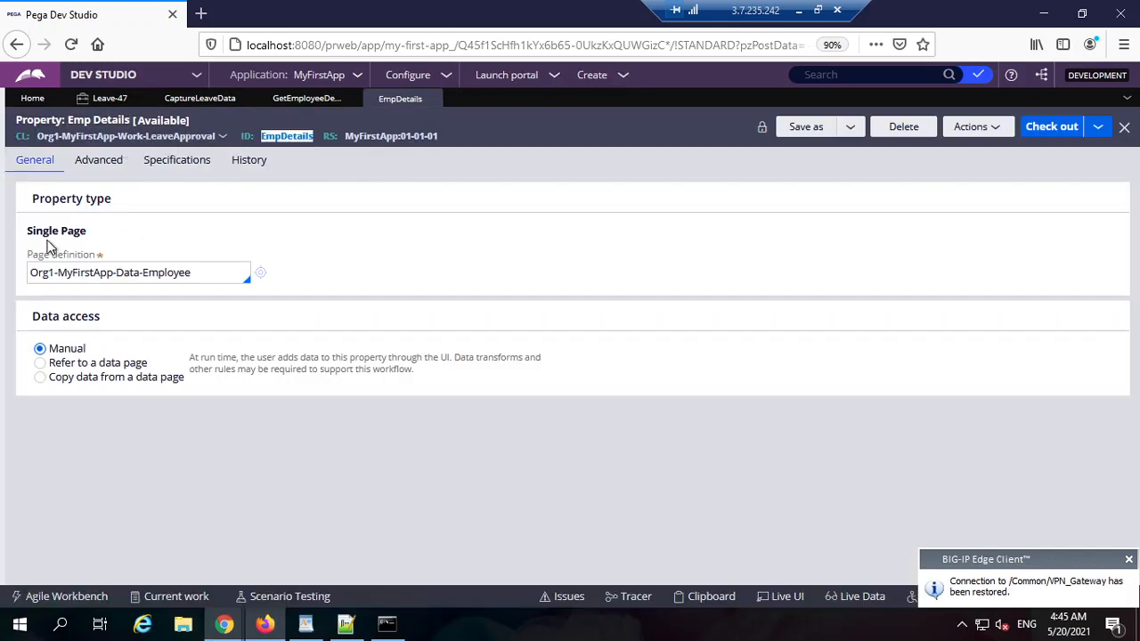
{"action": "left_click", "coordinate": [117, 279]}
{"action": "key", "text": "ctrl+a"}
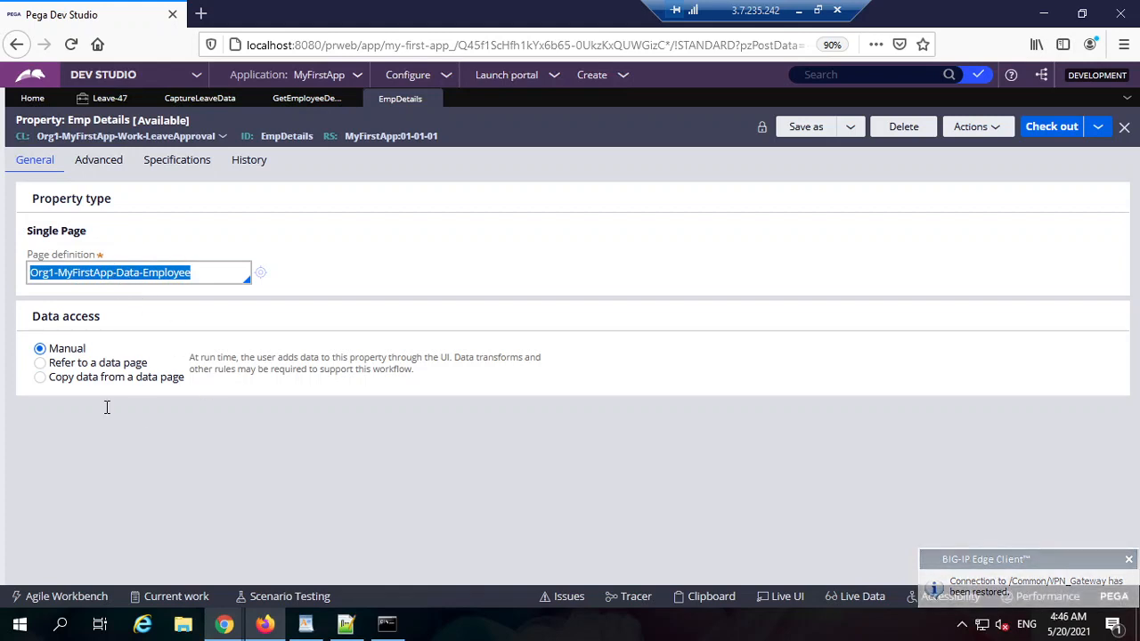
{"action": "left_click", "coordinate": [150, 268]}
{"action": "key", "text": "ctrl+a"}
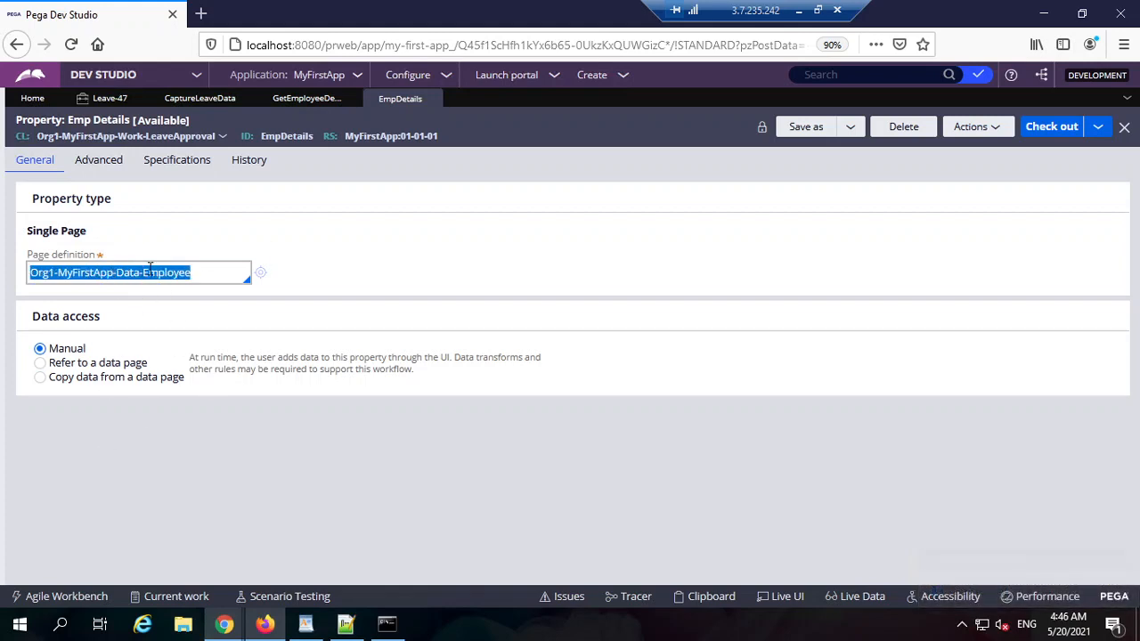
{"action": "left_click", "coordinate": [141, 273]}
{"action": "key", "text": "ctrl+a"}
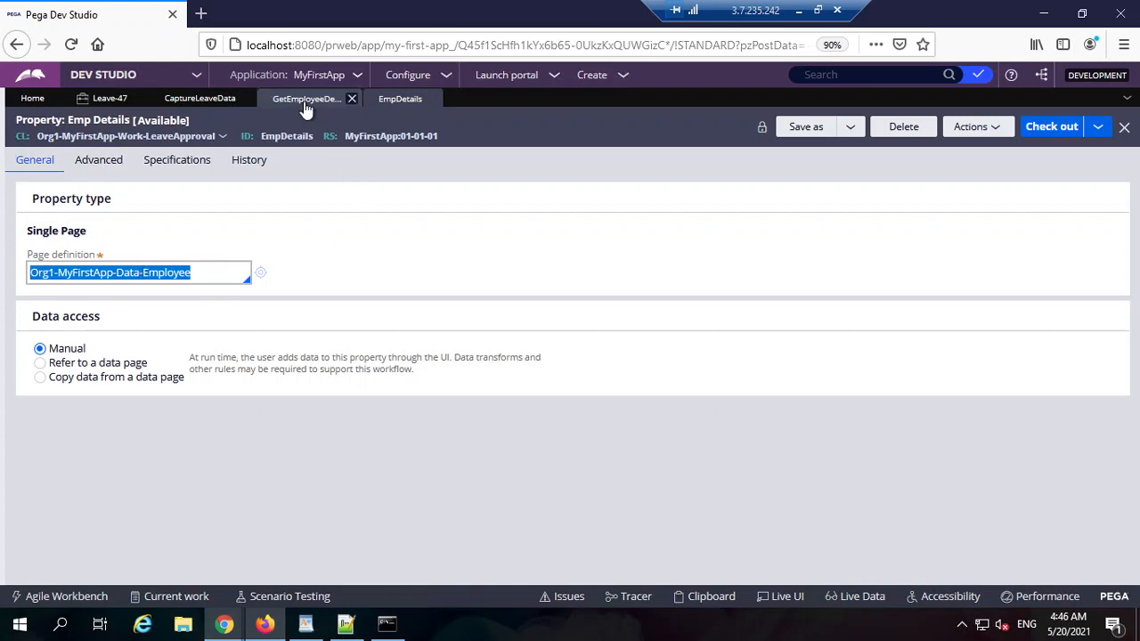
Step: In GetEmployeeDetails, select the row 2 target EmpDetails and its source D_Employee
{"action": "left_click", "coordinate": [345, 98]}
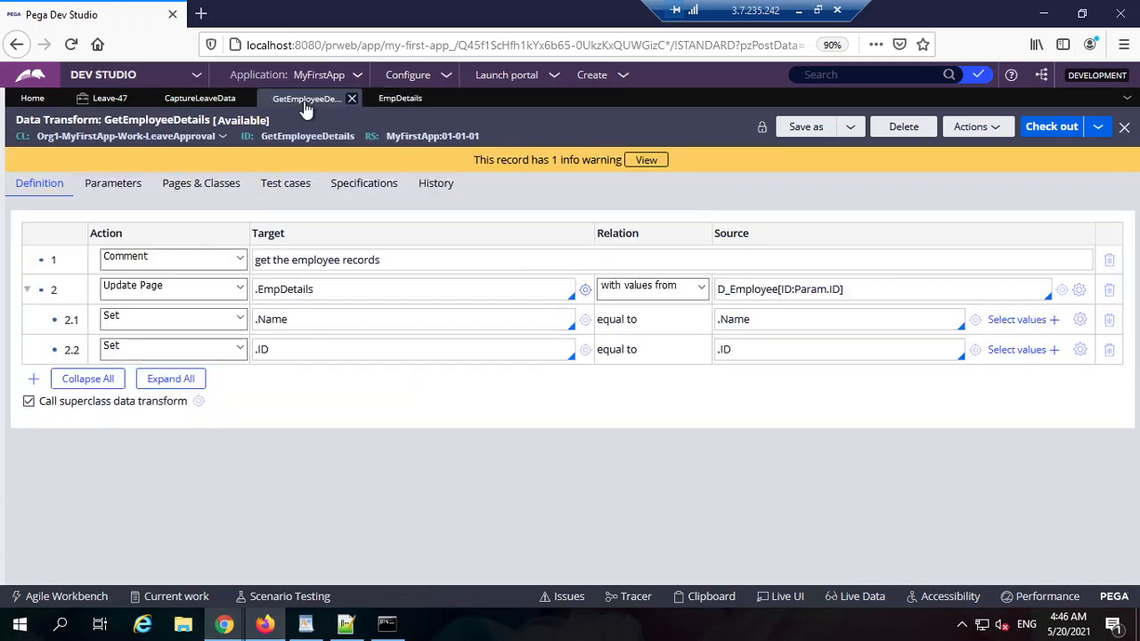
{"action": "left_click", "coordinate": [200, 286]}
{"action": "left_click", "coordinate": [330, 288]}
{"action": "double_click", "coordinate": [329, 289]}
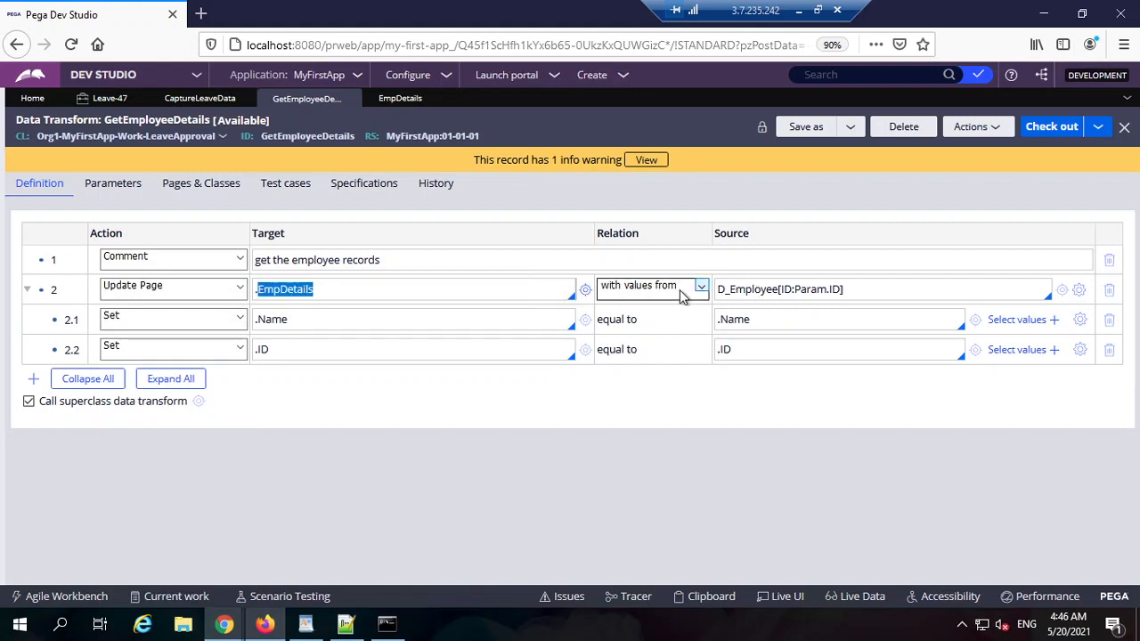
{"action": "double_click", "coordinate": [762, 291]}
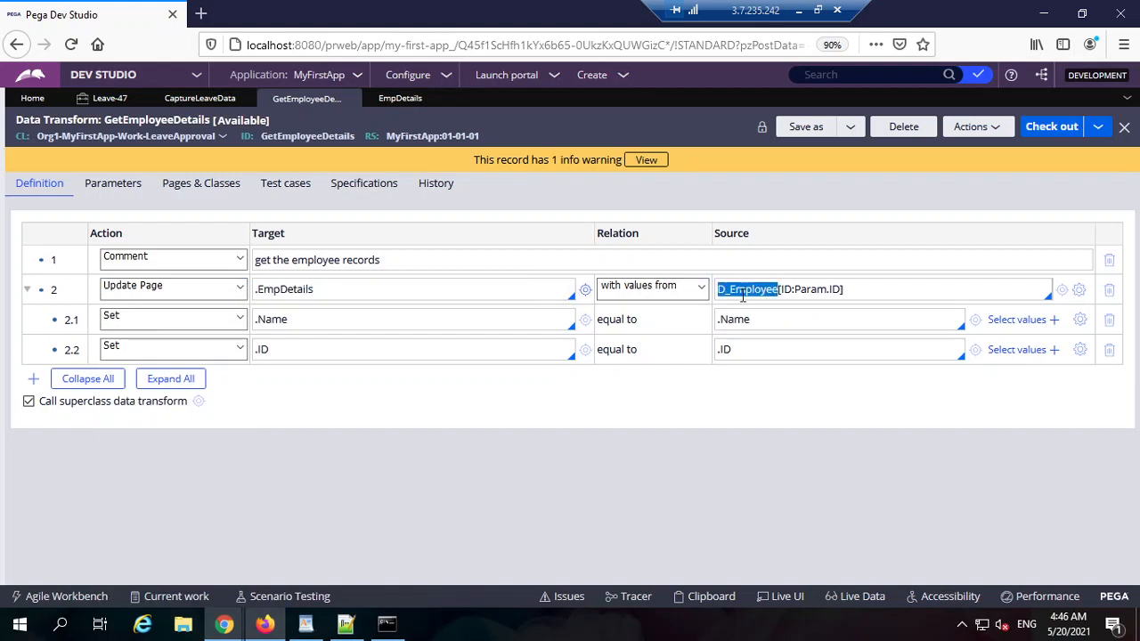
{"action": "double_click", "coordinate": [742, 295]}
{"action": "key", "text": "ctrl+c"}
Step: Find and open the D_Employee data page and review its ID parameter
{"action": "left_click", "coordinate": [821, 74]}
{"action": "key", "text": "ctrl+v"}
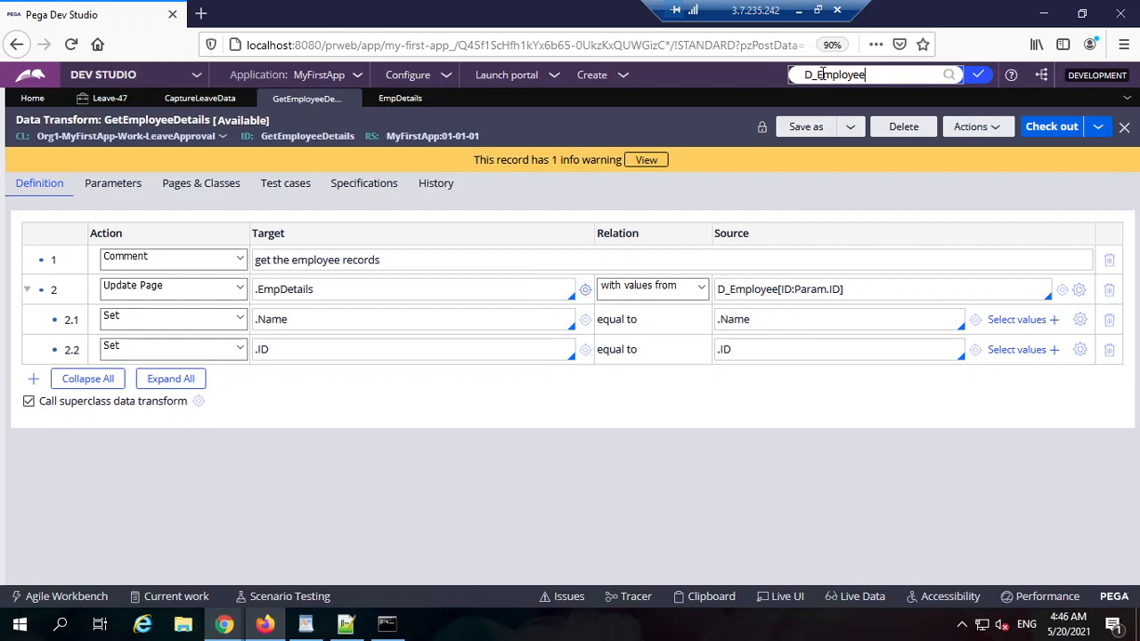
{"action": "key", "text": "Return"}
{"action": "left_click", "coordinate": [584, 148]}
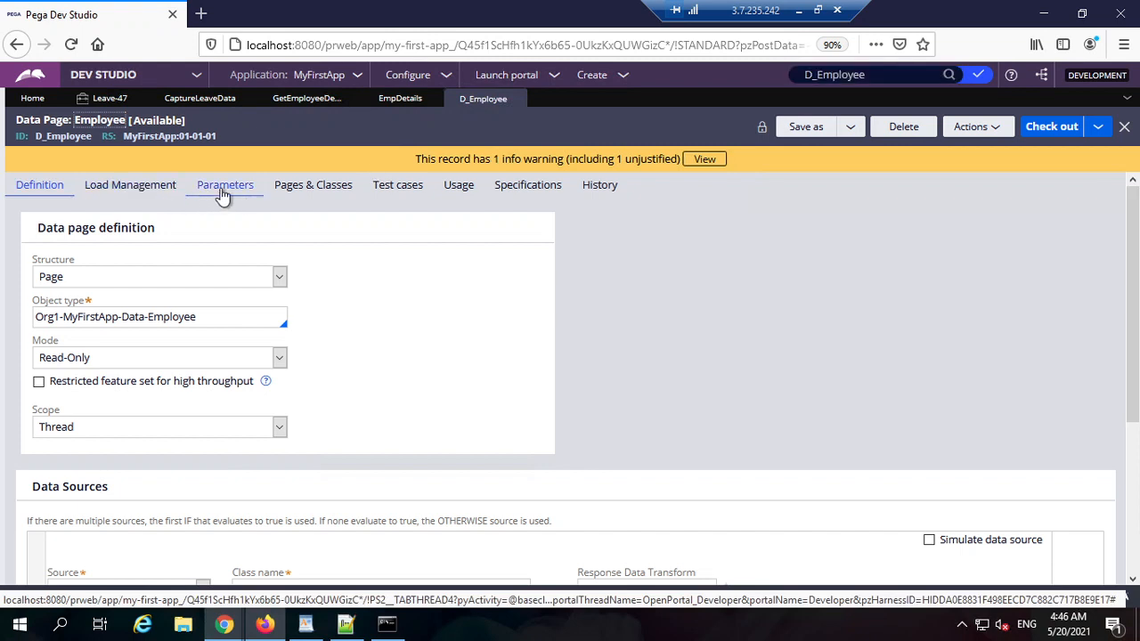
{"action": "left_click", "coordinate": [223, 187]}
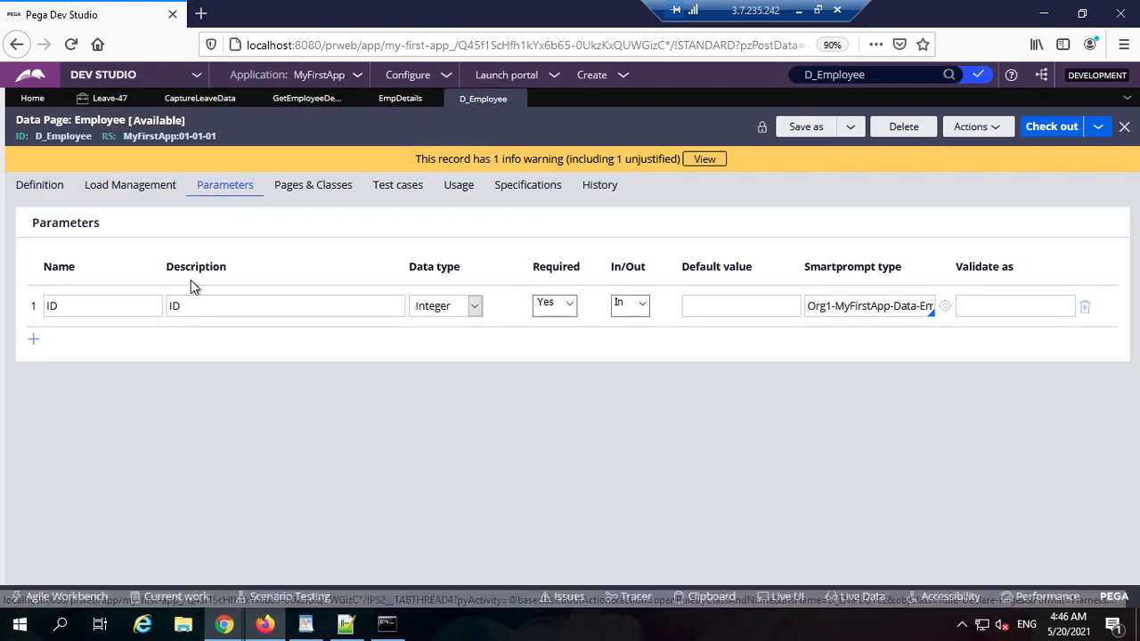
{"action": "left_click", "coordinate": [71, 311]}
{"action": "double_click", "coordinate": [71, 311]}
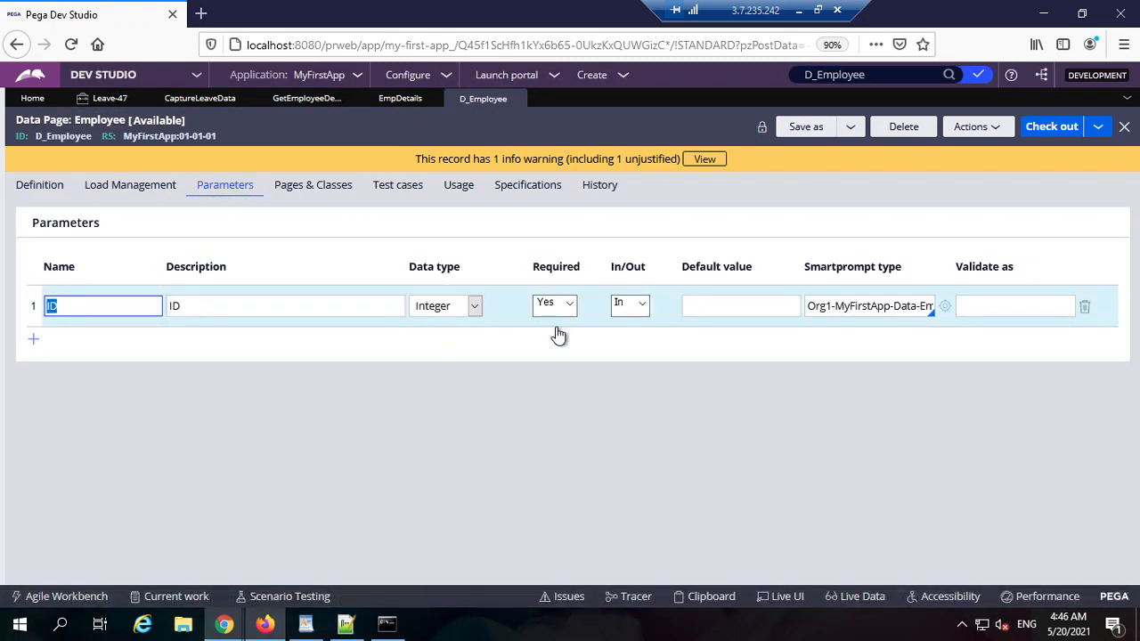
Step: Test-run D_Employee, which errors without an ID, then run it with ID 1
{"action": "left_click", "coordinate": [975, 129]}
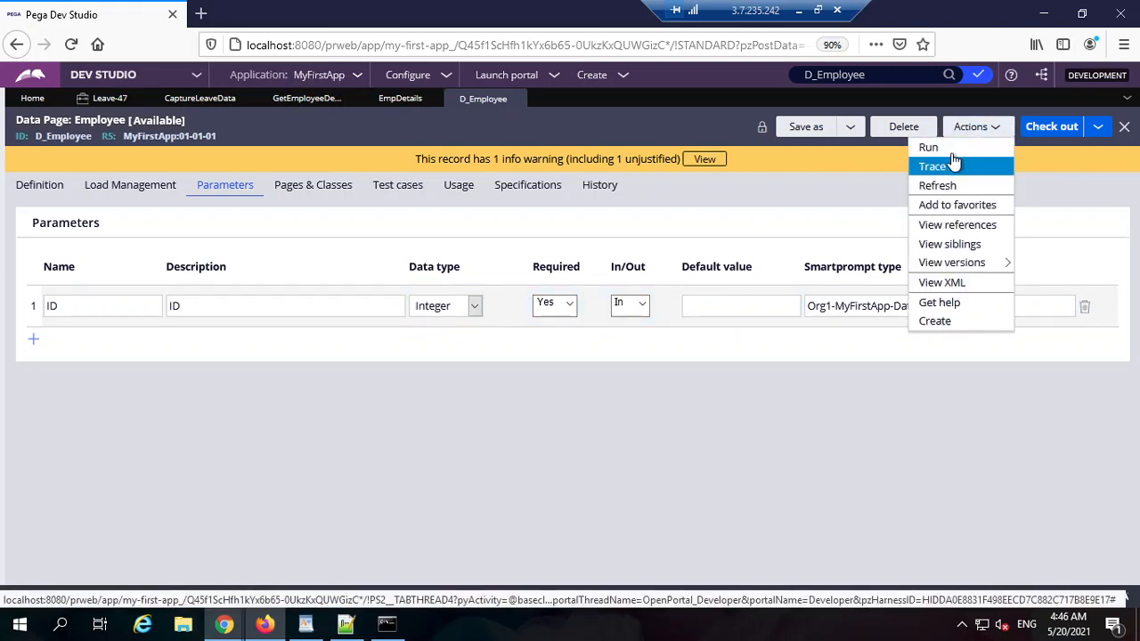
{"action": "left_click", "coordinate": [928, 148]}
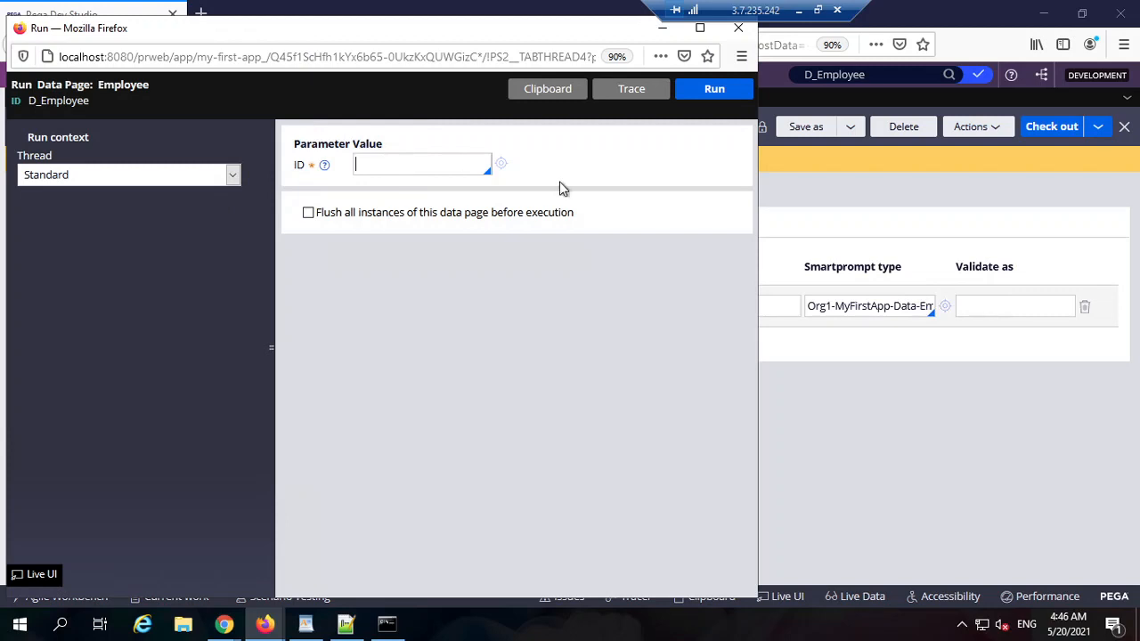
{"action": "left_click", "coordinate": [716, 90]}
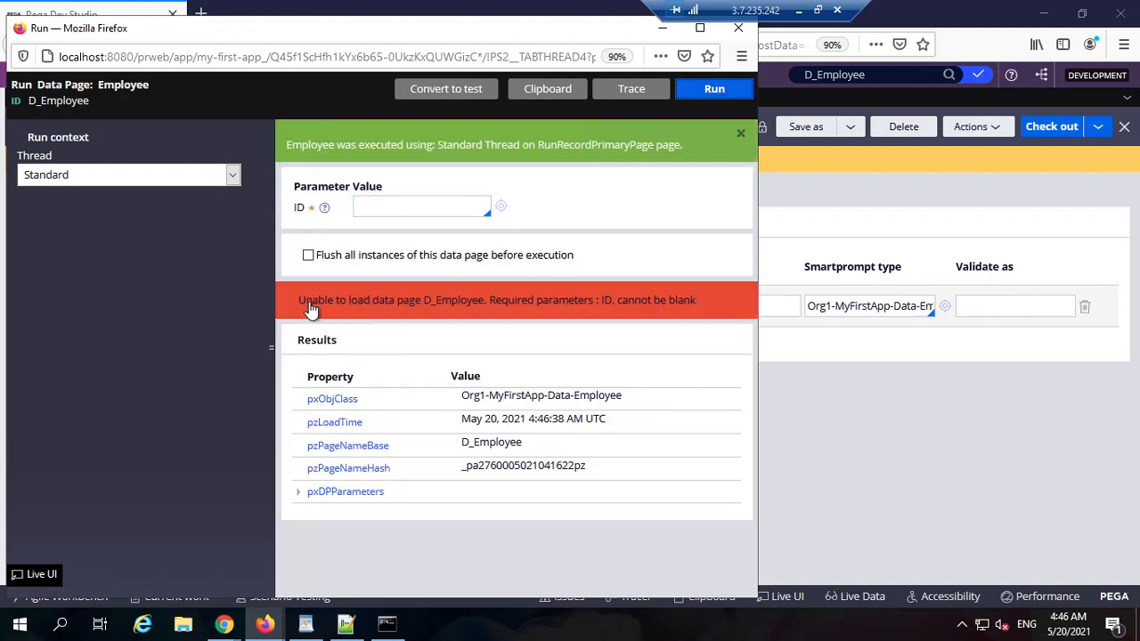
{"action": "left_click_drag", "start_coordinate": [308, 304], "coordinate": [655, 303]}
{"action": "left_click", "coordinate": [665, 303]}
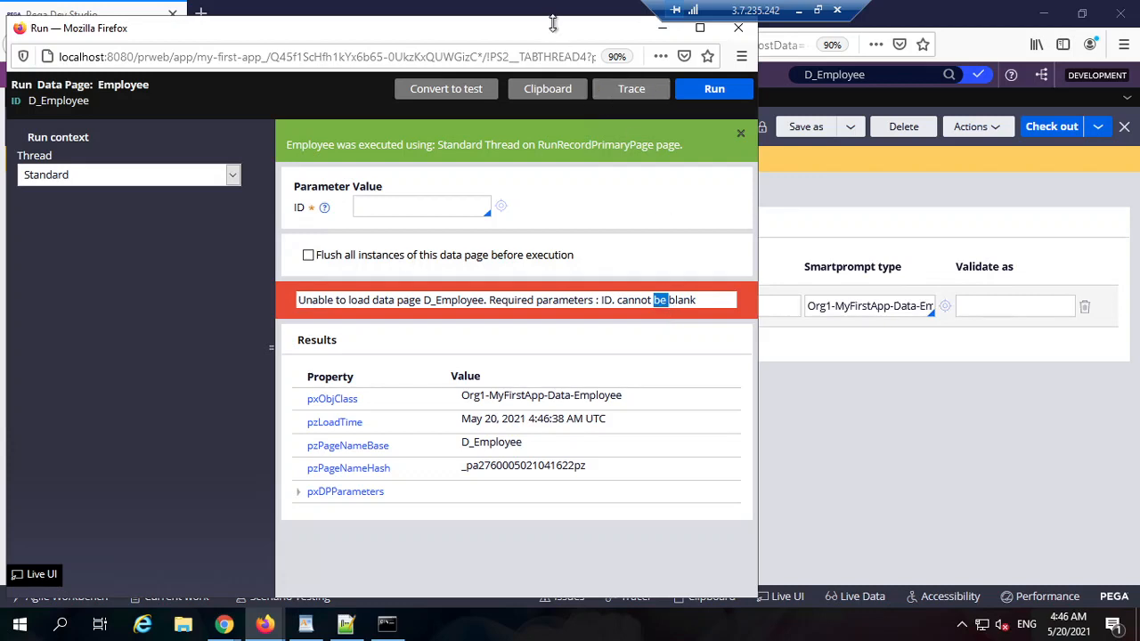
{"action": "left_click_drag", "start_coordinate": [554, 27], "coordinate": [567, 53]}
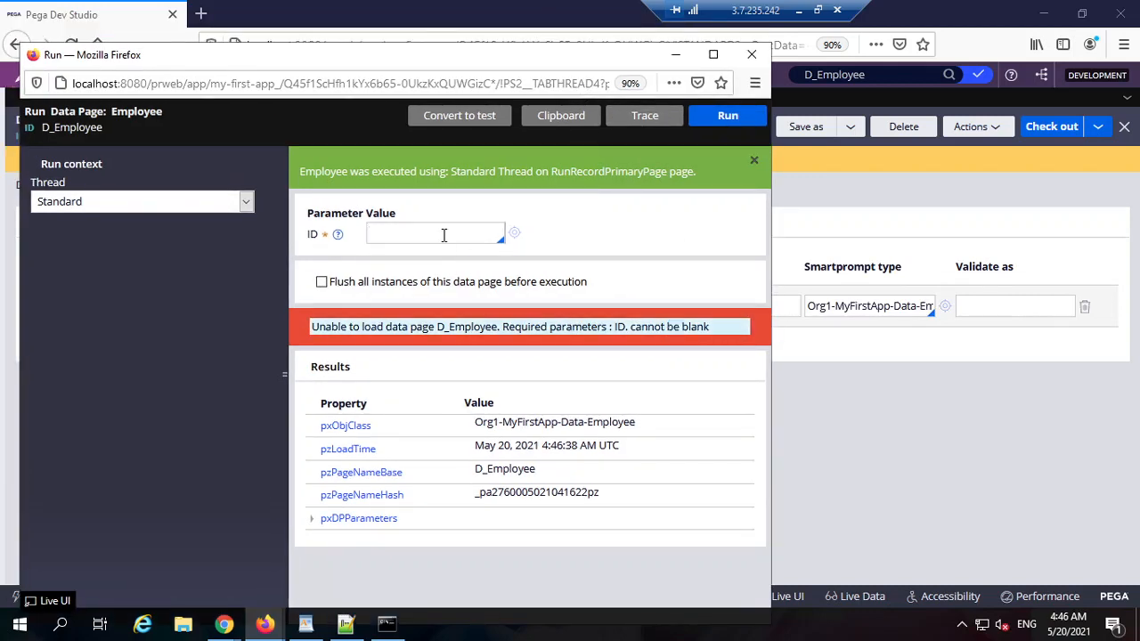
{"action": "type", "text": "1"}
{"action": "left_click", "coordinate": [712, 117]}
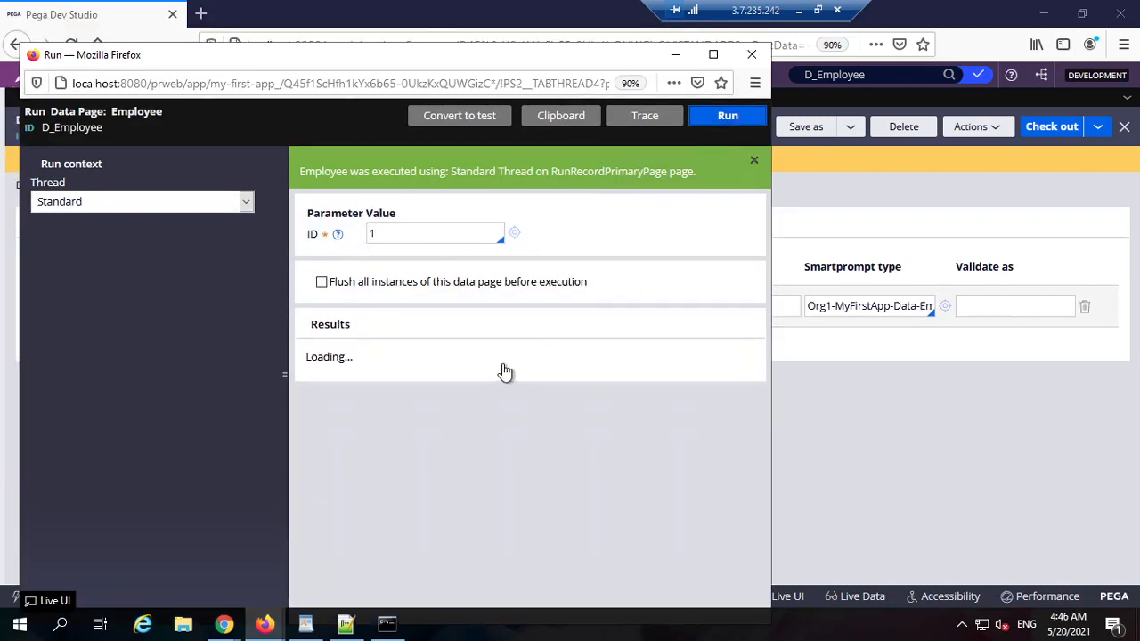
{"action": "left_click", "coordinate": [752, 54]}
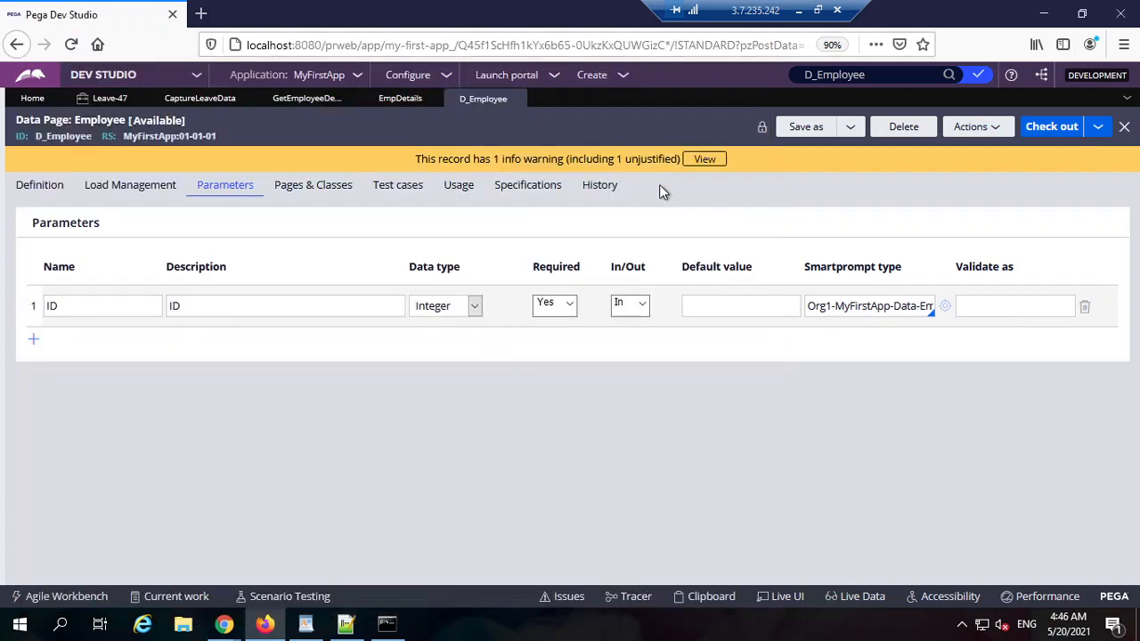
Step: Return to GetEmployeeDetails and select row 2's source D_Employee[ID:Param.ID]
{"action": "left_click", "coordinate": [398, 101]}
{"action": "left_click", "coordinate": [306, 99]}
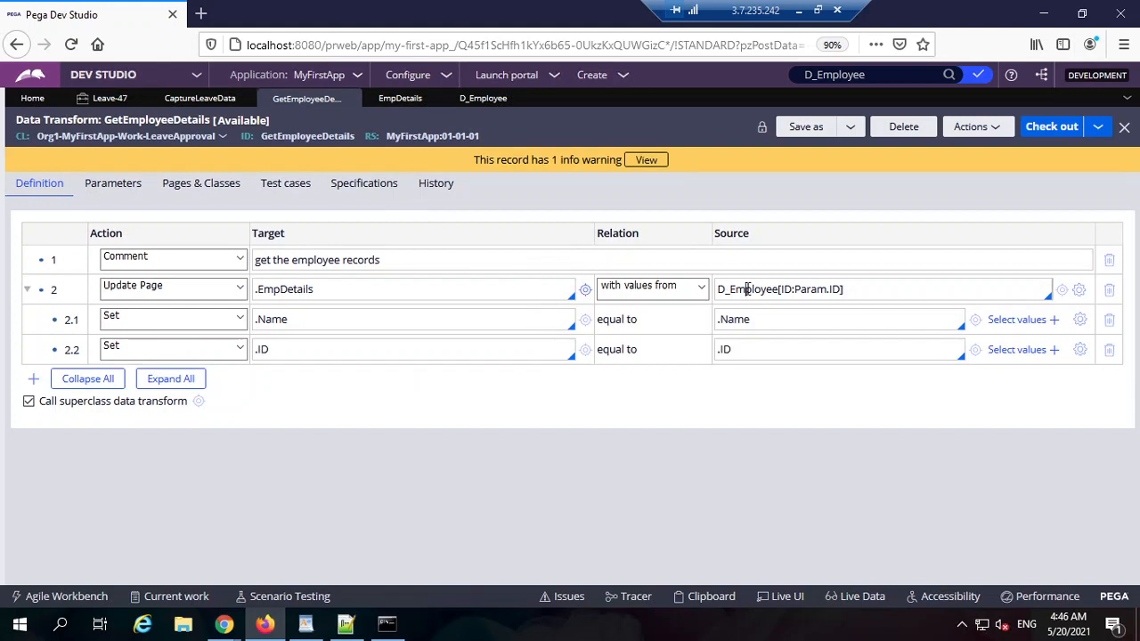
{"action": "double_click", "coordinate": [746, 288]}
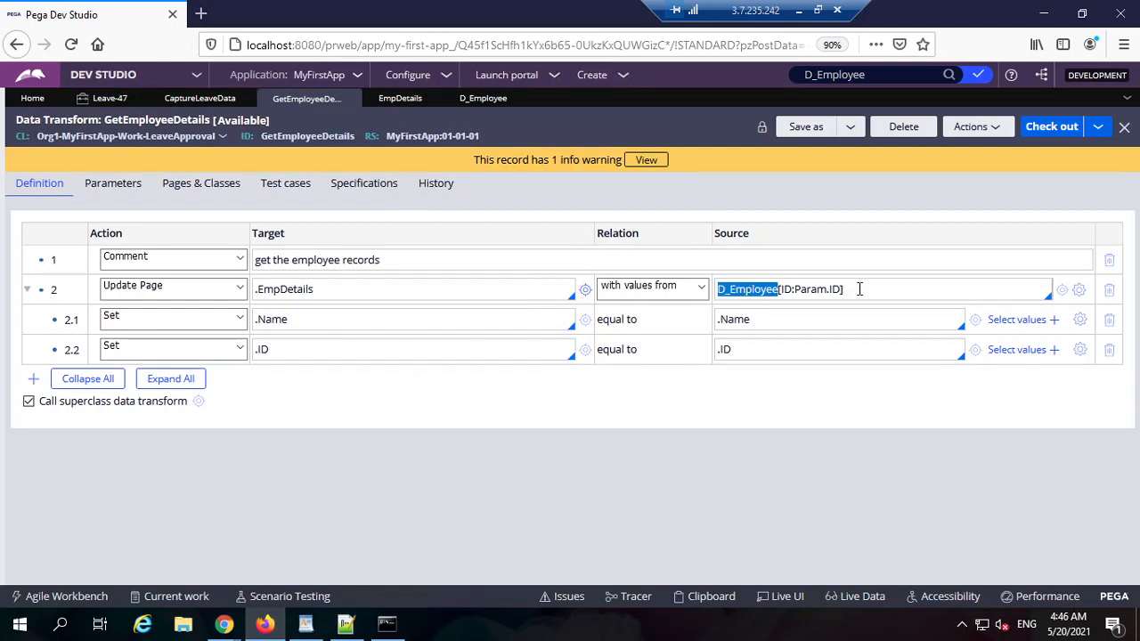
{"action": "triple_click", "coordinate": [859, 288]}
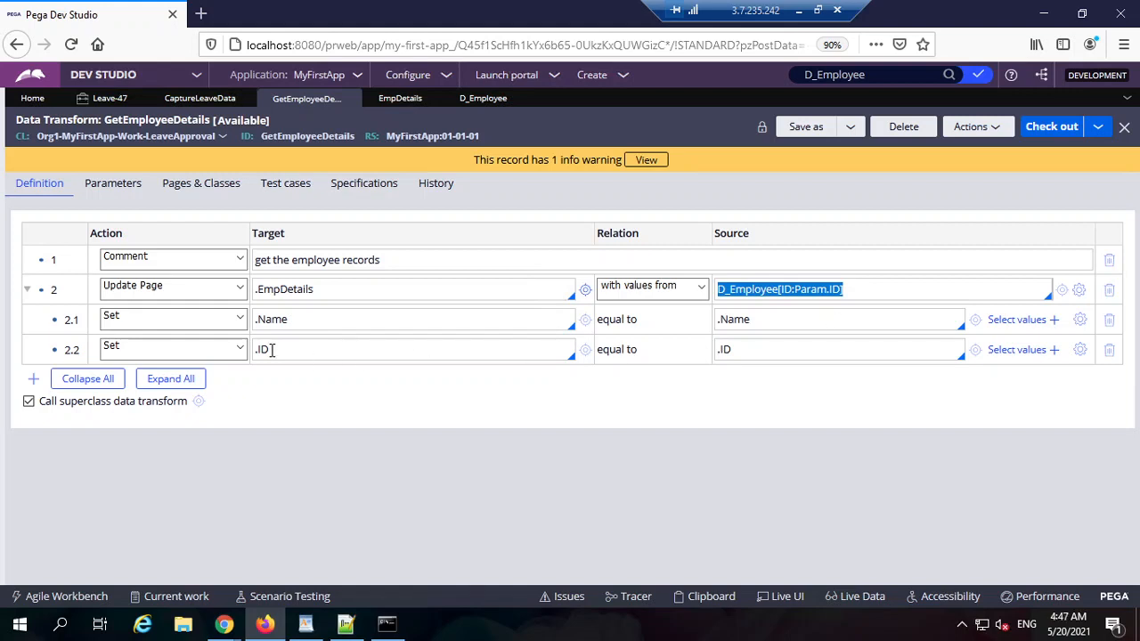
Step: Add child row 2.3 under Update Page setting target .Email from source .Email
{"action": "left_click", "coordinate": [33, 379]}
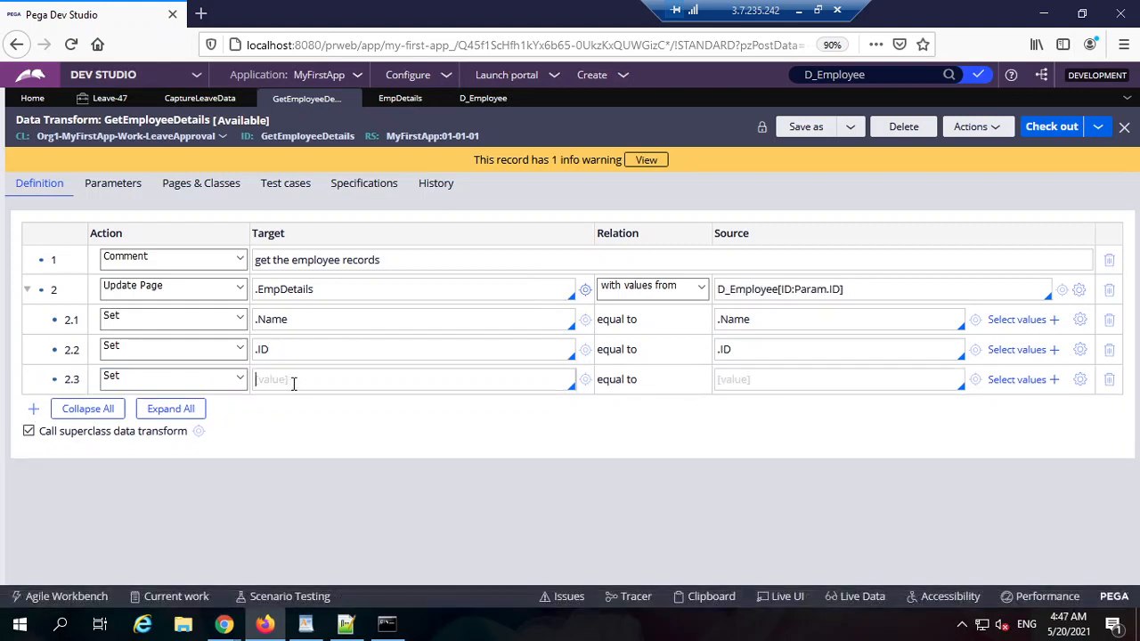
{"action": "left_click", "coordinate": [293, 379]}
{"action": "type", "text": "."}
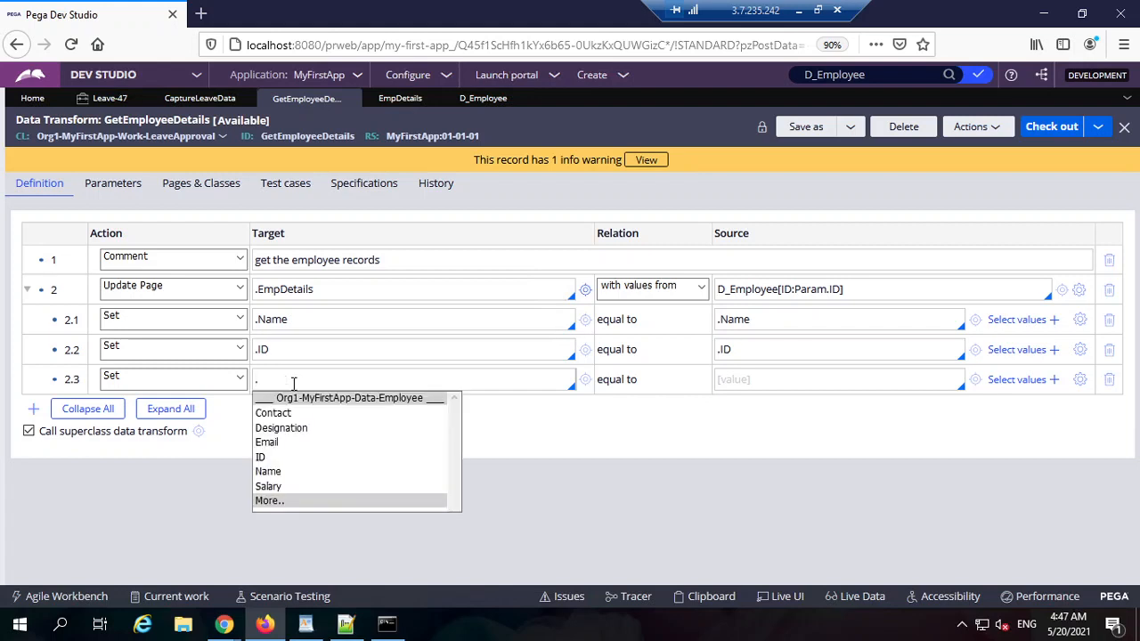
{"action": "left_click", "coordinate": [276, 442]}
{"action": "left_click", "coordinate": [745, 381]}
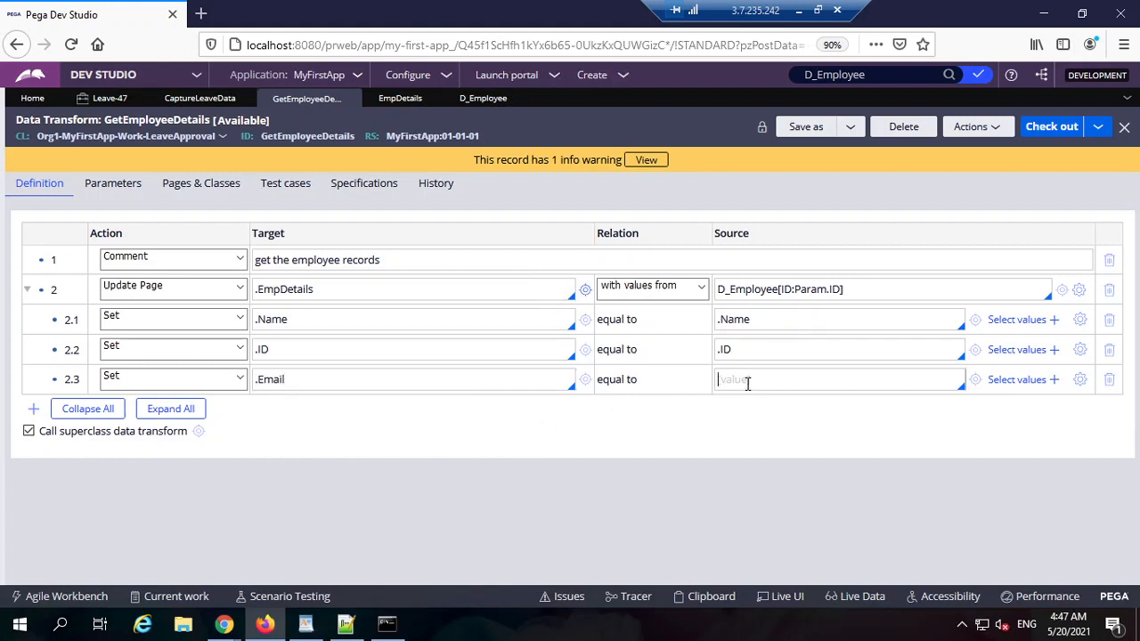
{"action": "type", "text": "."}
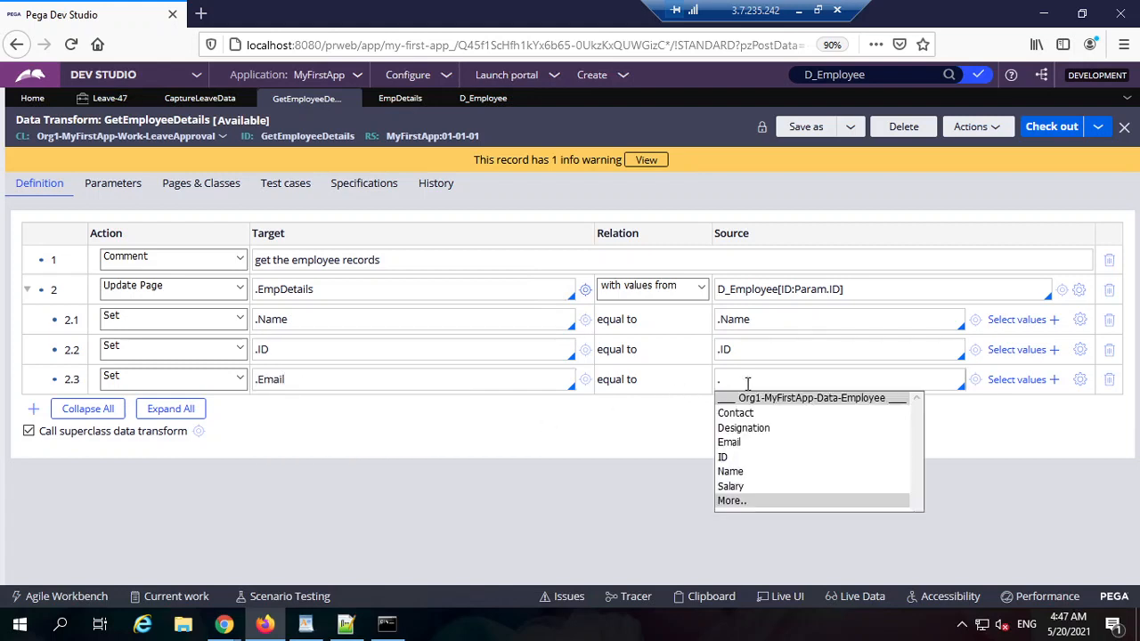
{"action": "left_click", "coordinate": [742, 442]}
Step: Check out and save the GetEmployeeDetails data transform, then start checking it in
{"action": "left_click", "coordinate": [1056, 129]}
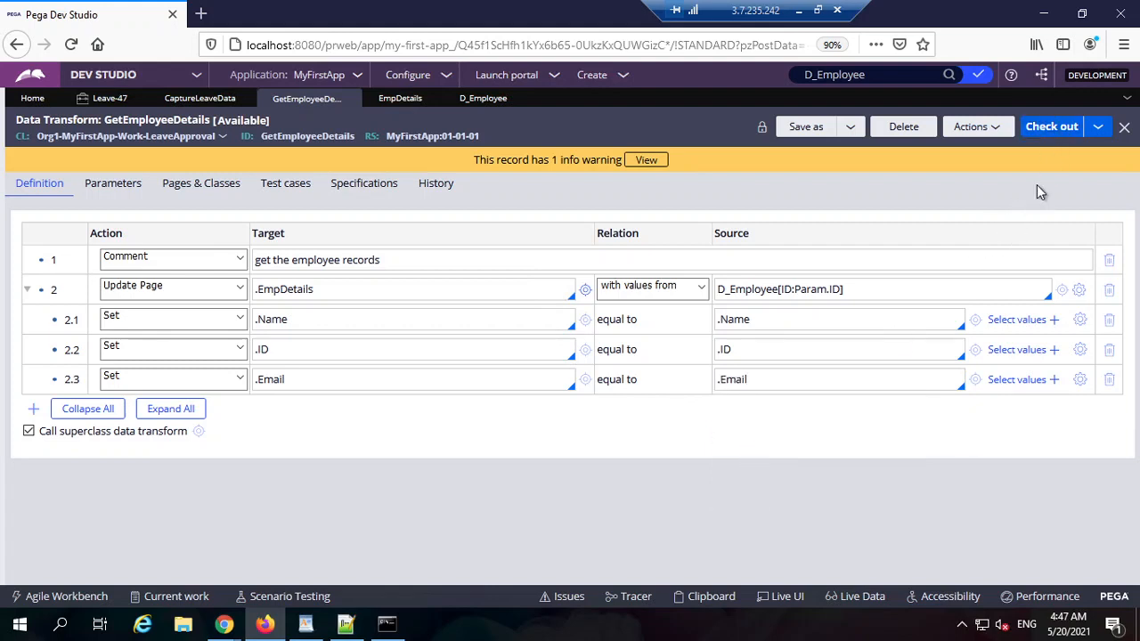
{"action": "left_click", "coordinate": [1051, 127]}
{"action": "left_click", "coordinate": [834, 129]}
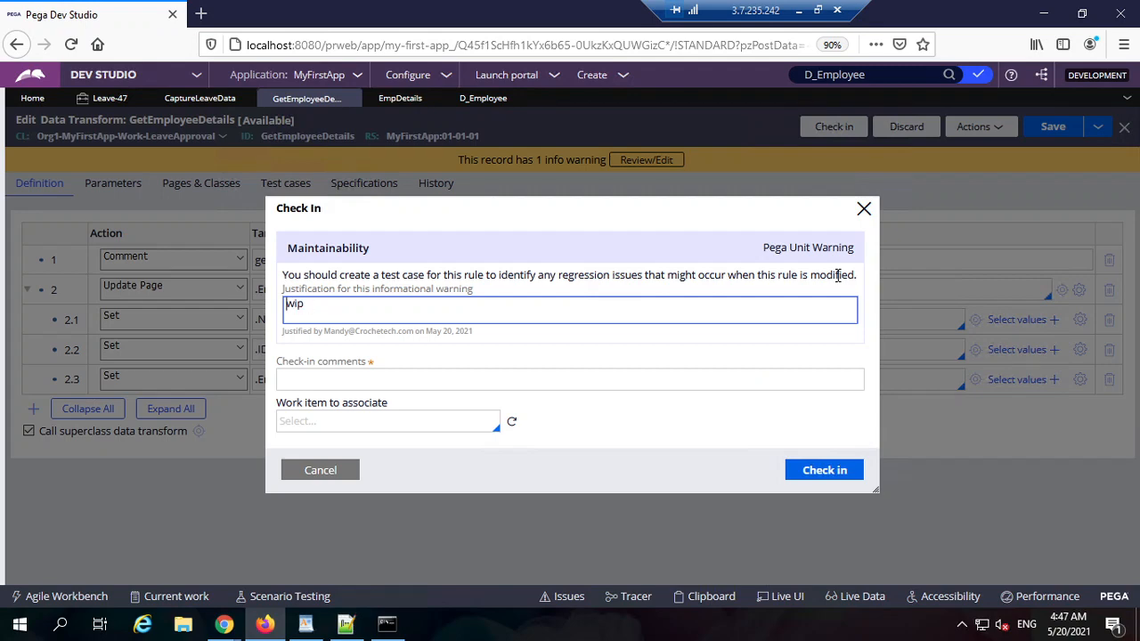
Step: Check in GetEmployeeDetails with justification 'wip', then review row 2.2's .ID target and source
{"action": "key", "text": "Tab"}
{"action": "key", "text": "Return"}
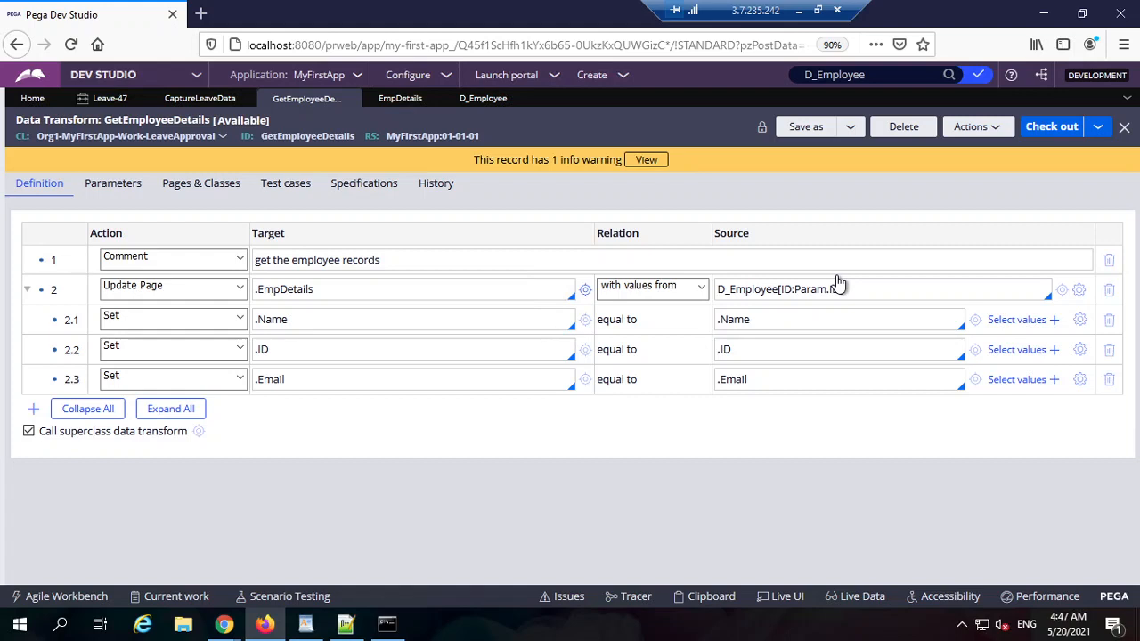
{"action": "left_click", "coordinate": [309, 349]}
{"action": "left_click", "coordinate": [750, 347]}
Step: On CaptureLeaveData, open the employee ID field's properties and view its configured actions
{"action": "left_click", "coordinate": [314, 380]}
{"action": "left_click", "coordinate": [330, 349]}
{"action": "left_click", "coordinate": [200, 98]}
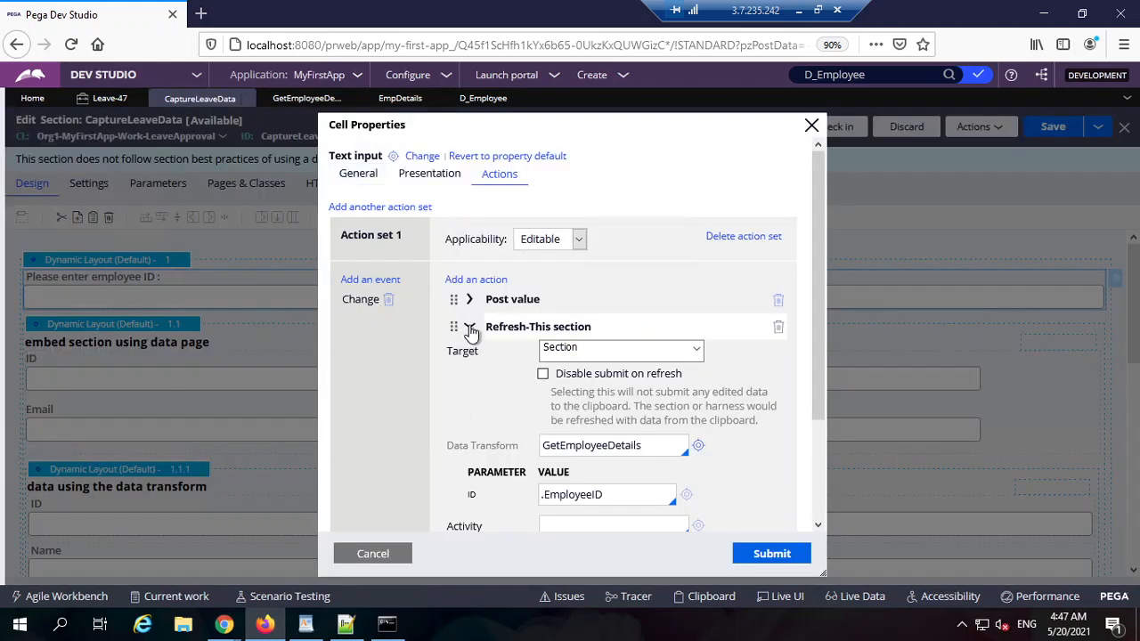
{"action": "left_click", "coordinate": [471, 329]}
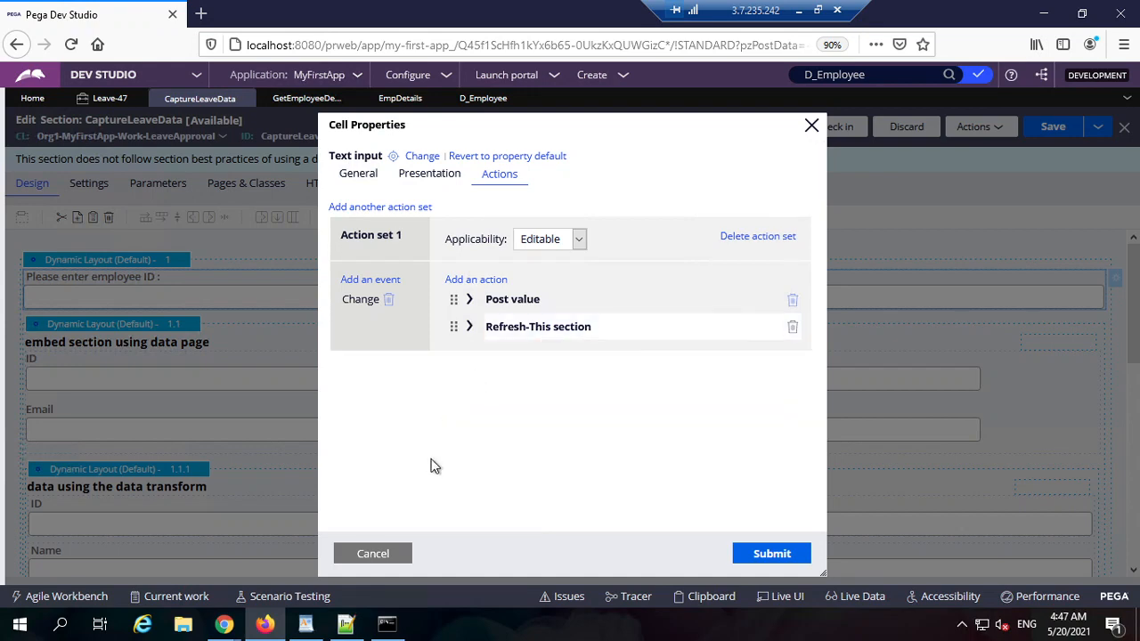
{"action": "left_click", "coordinate": [392, 554]}
{"action": "scroll", "coordinate": [262, 425], "scroll_direction": "down", "scroll_amount": 2}
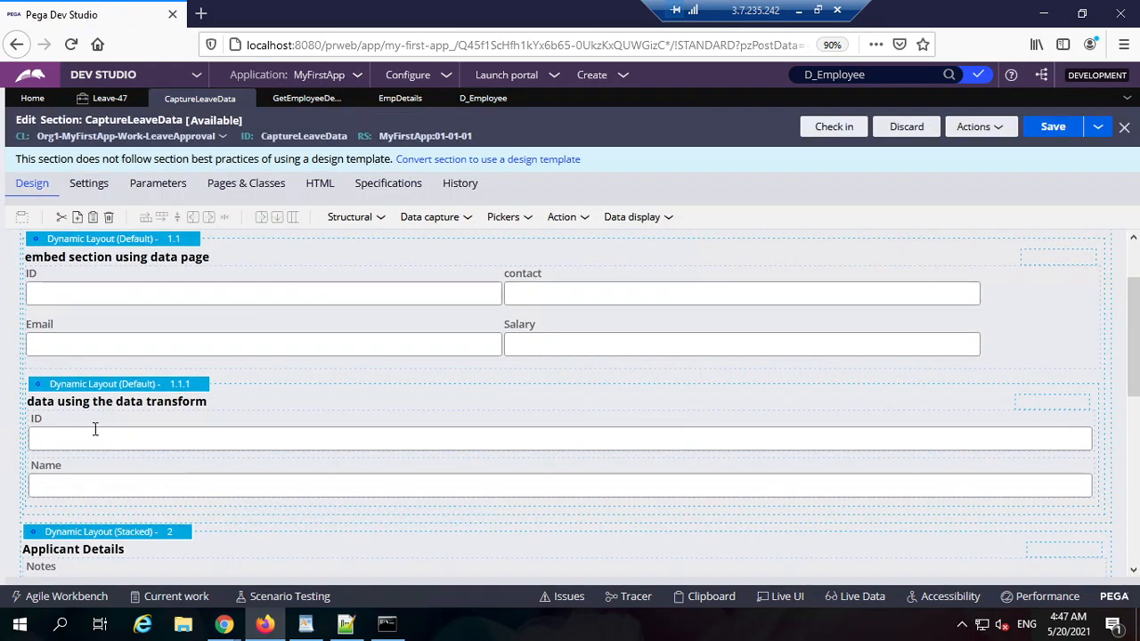
{"action": "scroll", "coordinate": [191, 374], "scroll_direction": "up", "scroll_amount": 2}
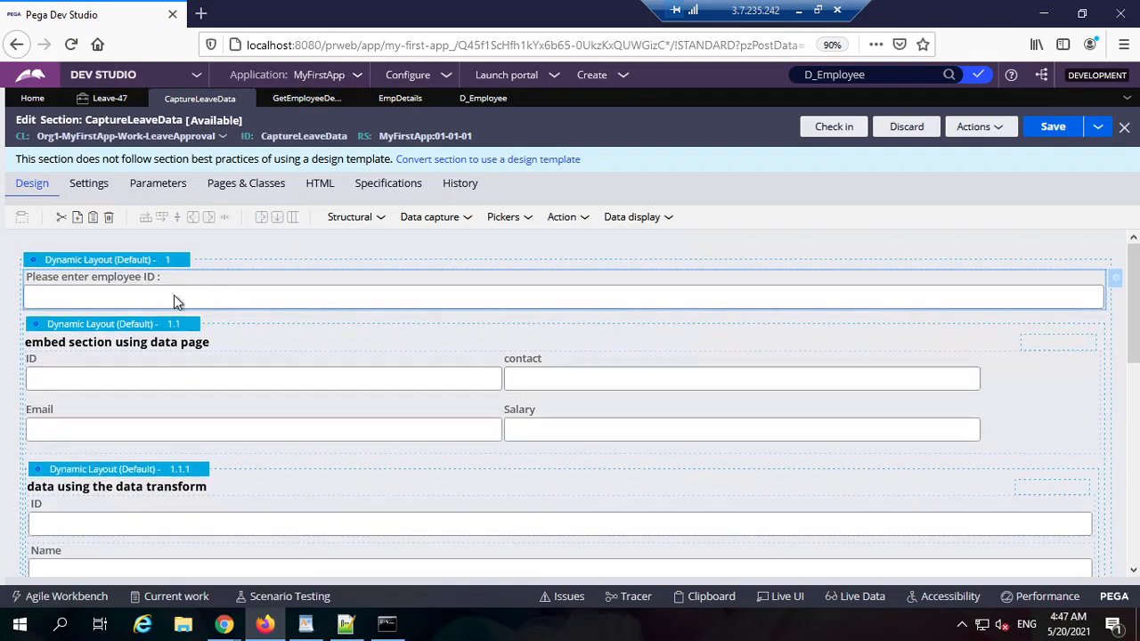
{"action": "double_click", "coordinate": [202, 296]}
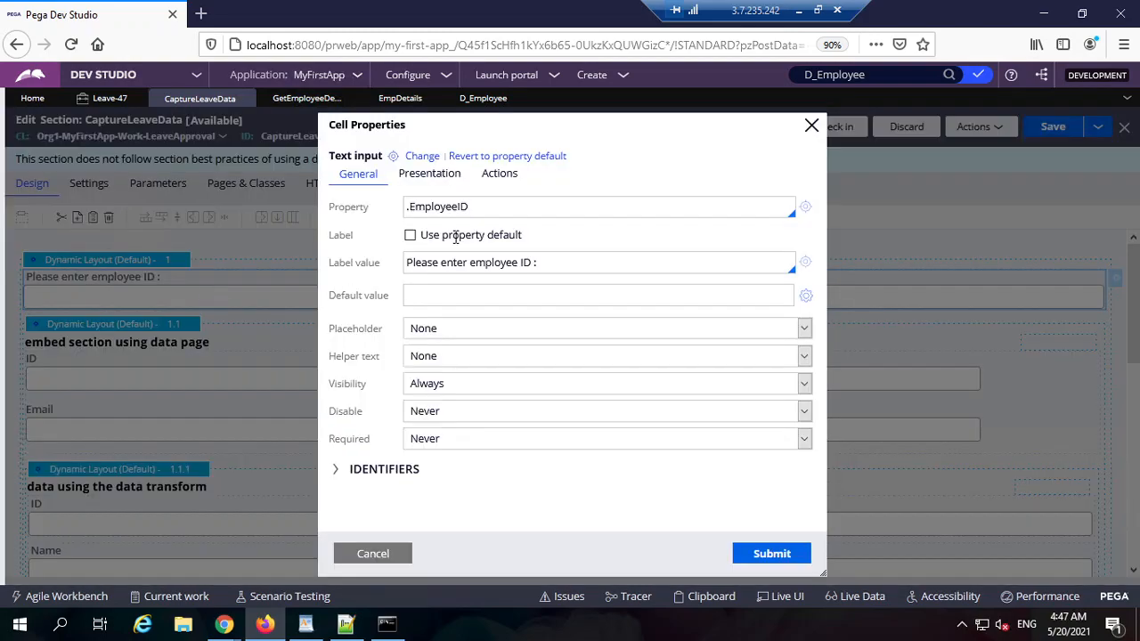
{"action": "left_click", "coordinate": [497, 175]}
Step: Review the D_Employee data page definition and the EmpDetails property record
{"action": "left_click", "coordinate": [483, 98]}
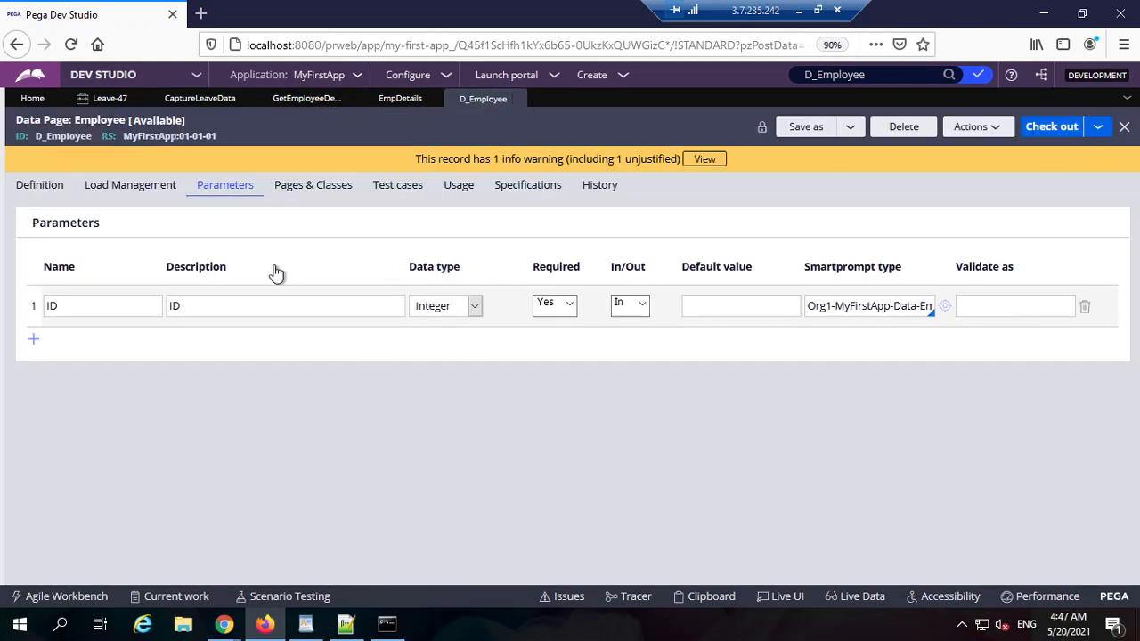
{"action": "left_click", "coordinate": [53, 191]}
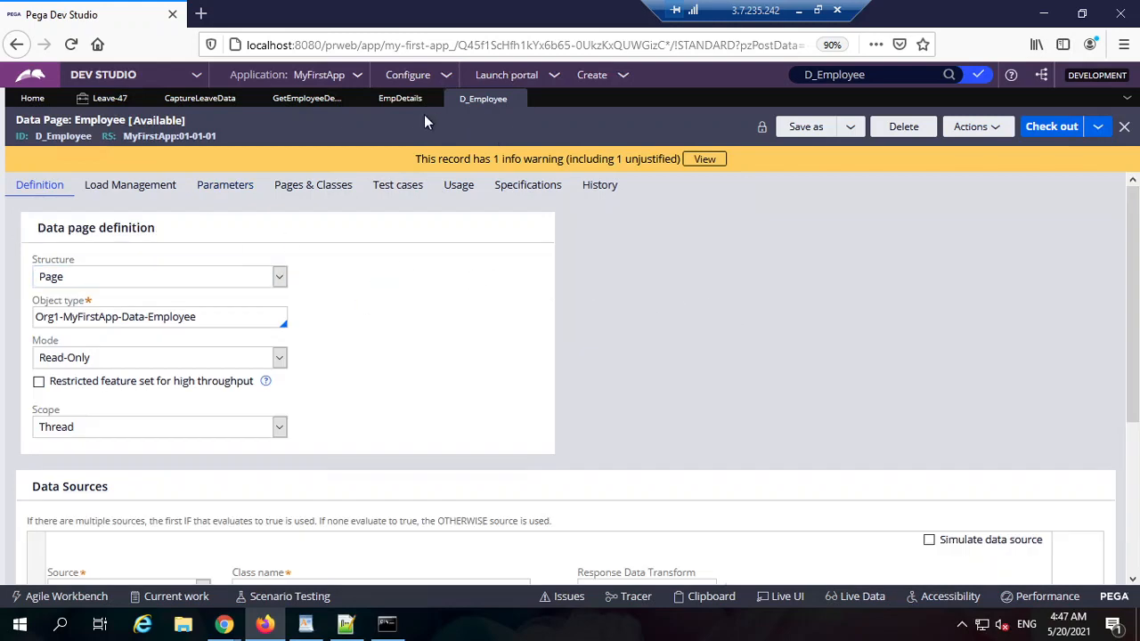
{"action": "left_click", "coordinate": [385, 103]}
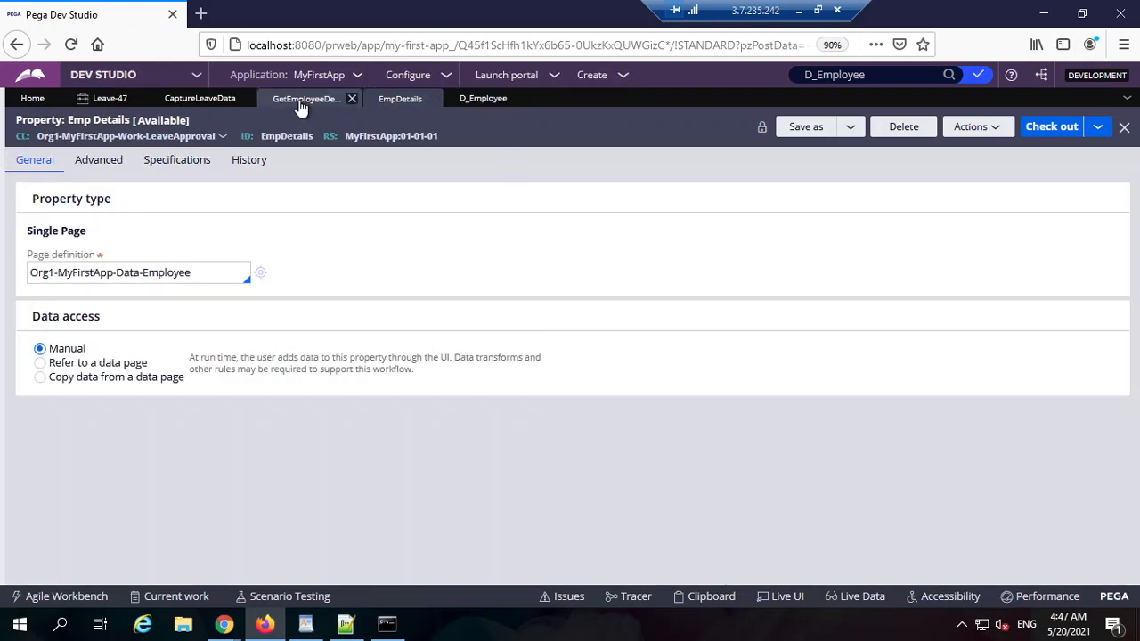
{"action": "left_click", "coordinate": [303, 100]}
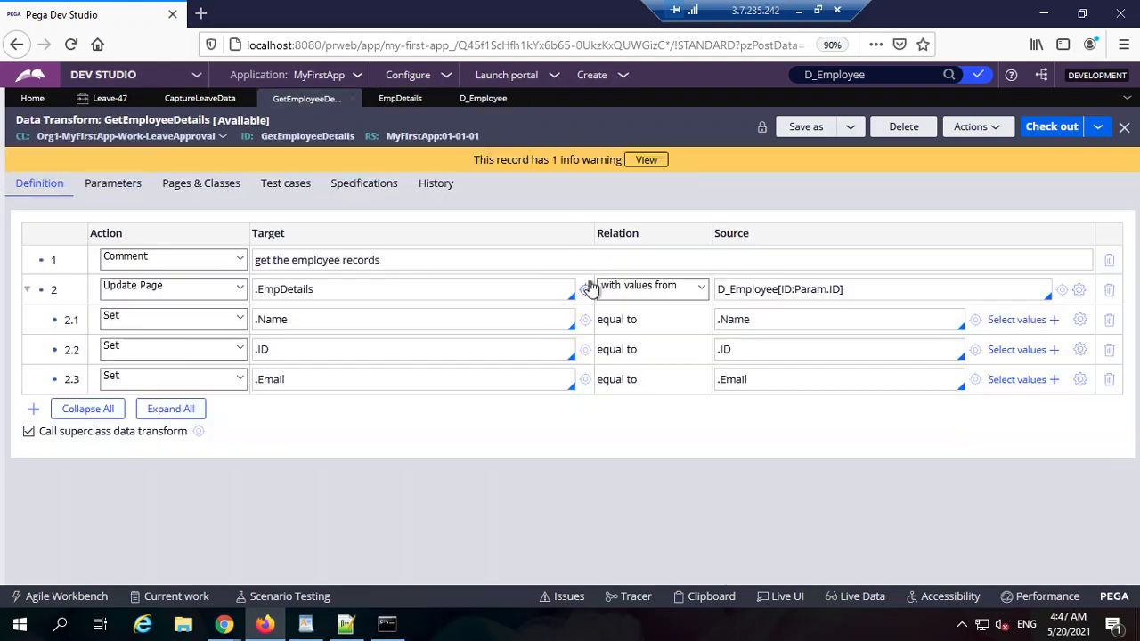
Step: Review the .Name, .ID and .Email rows copying D_Employee[ID:Param.ID] into .EmpDetails
{"action": "left_click", "coordinate": [758, 290]}
{"action": "double_click", "coordinate": [728, 322]}
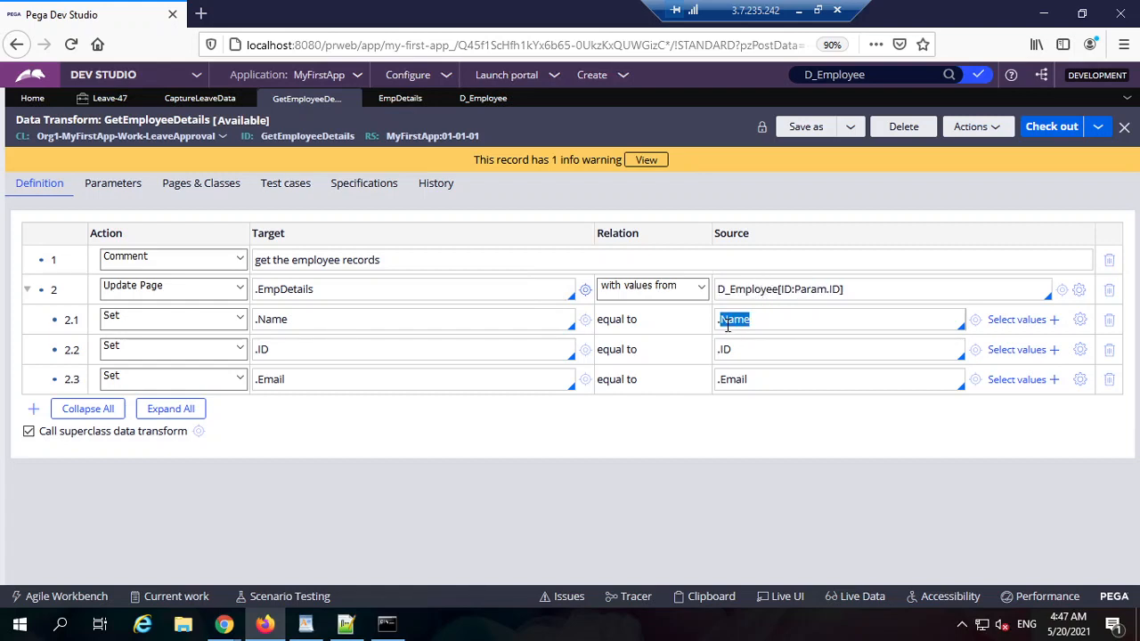
{"action": "double_click", "coordinate": [282, 324]}
{"action": "double_click", "coordinate": [747, 322]}
{"action": "double_click", "coordinate": [758, 290]}
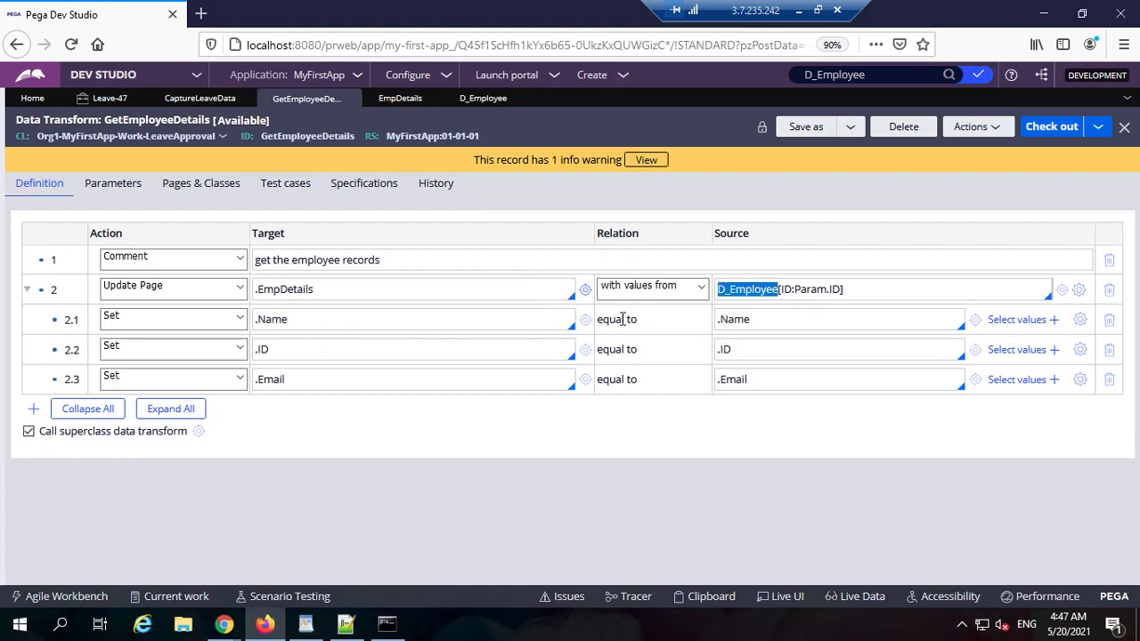
{"action": "double_click", "coordinate": [273, 320]}
{"action": "double_click", "coordinate": [290, 290]}
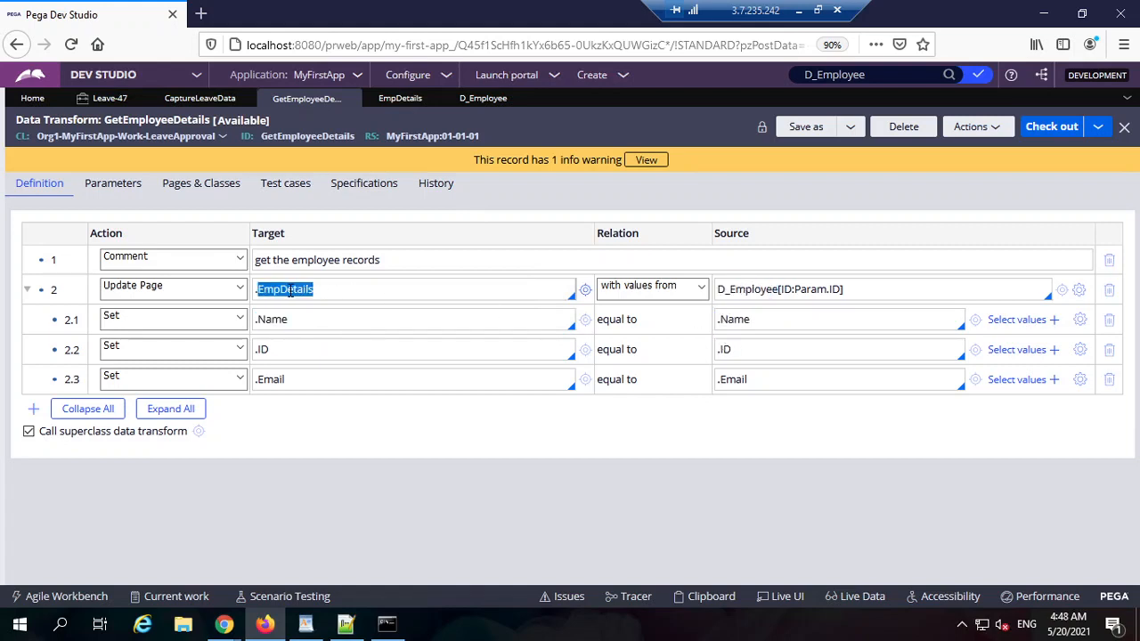
{"action": "double_click", "coordinate": [283, 321]}
{"action": "double_click", "coordinate": [263, 350]}
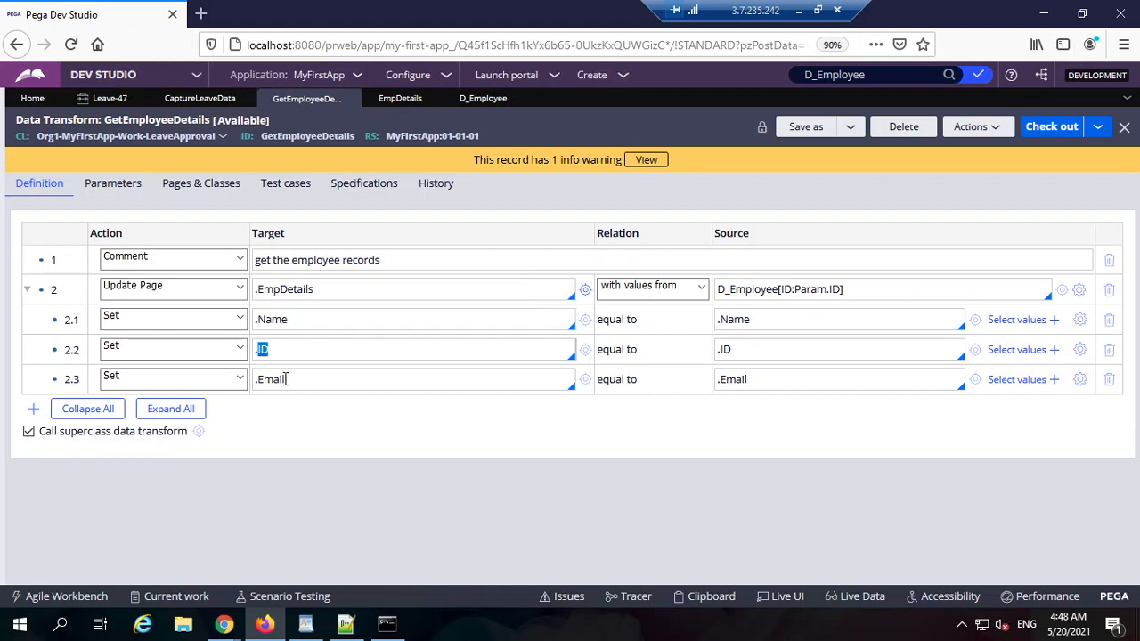
{"action": "left_click", "coordinate": [285, 379]}
Step: Confirm the employee ID field's Refresh-This section action runs GetEmployeeDetails, then cancel Cell Properties
{"action": "left_click", "coordinate": [185, 99]}
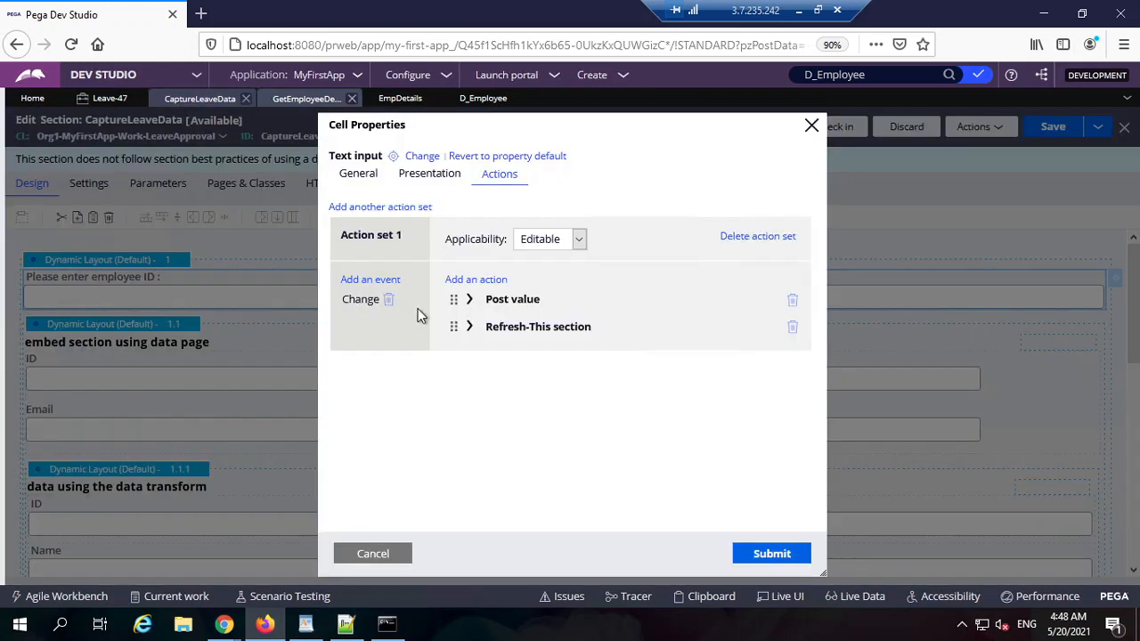
{"action": "left_click", "coordinate": [468, 327]}
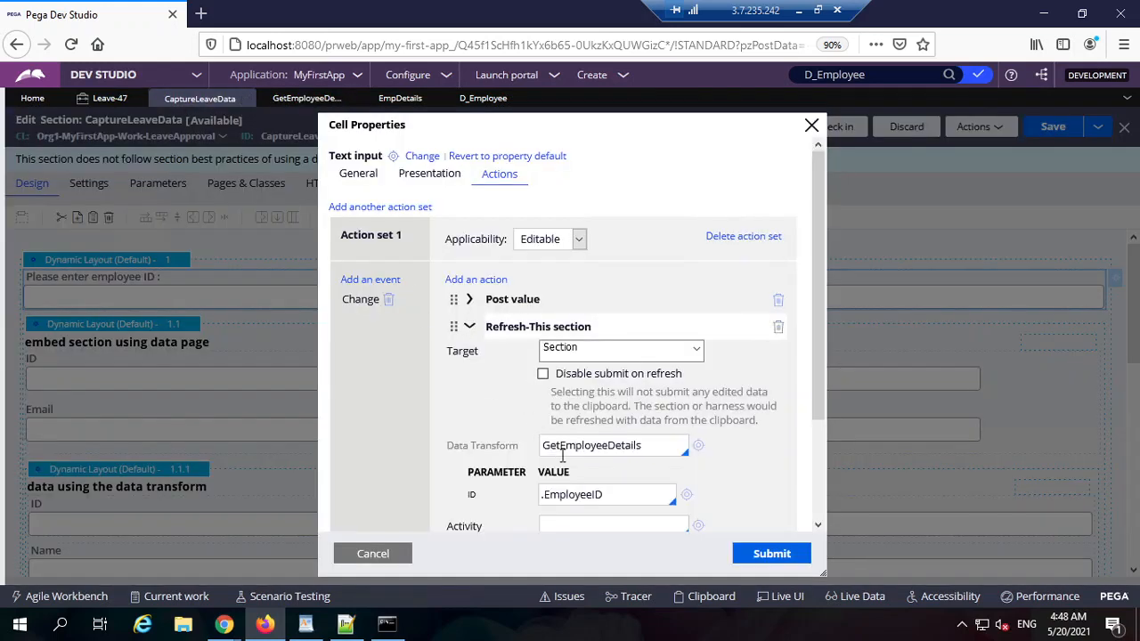
{"action": "double_click", "coordinate": [585, 447]}
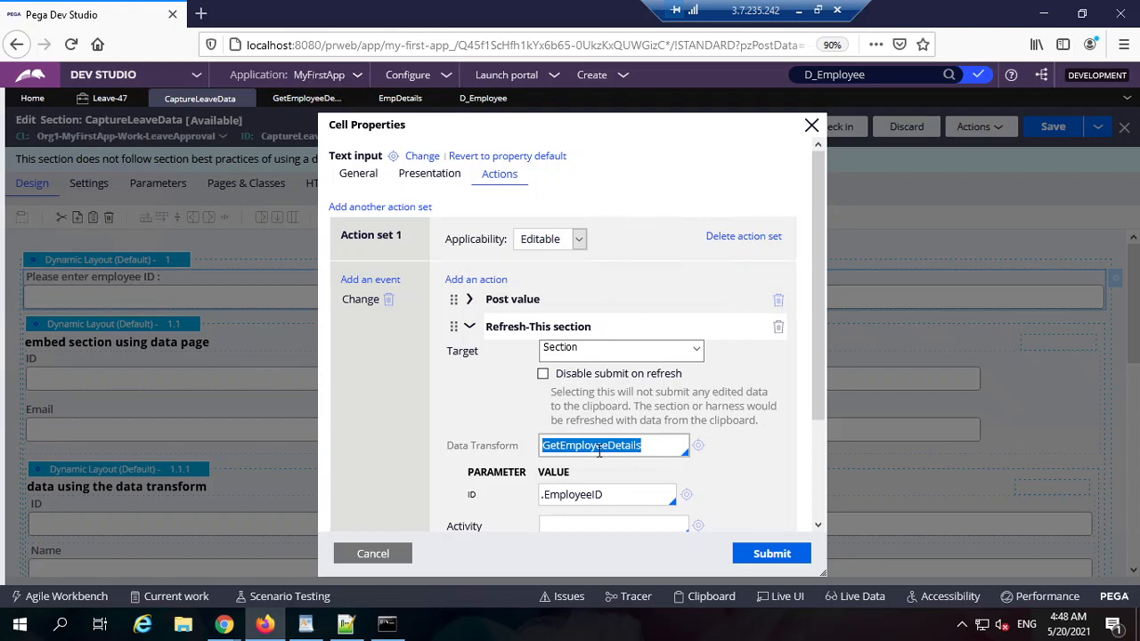
{"action": "left_click", "coordinate": [469, 326]}
{"action": "left_click", "coordinate": [107, 104]}
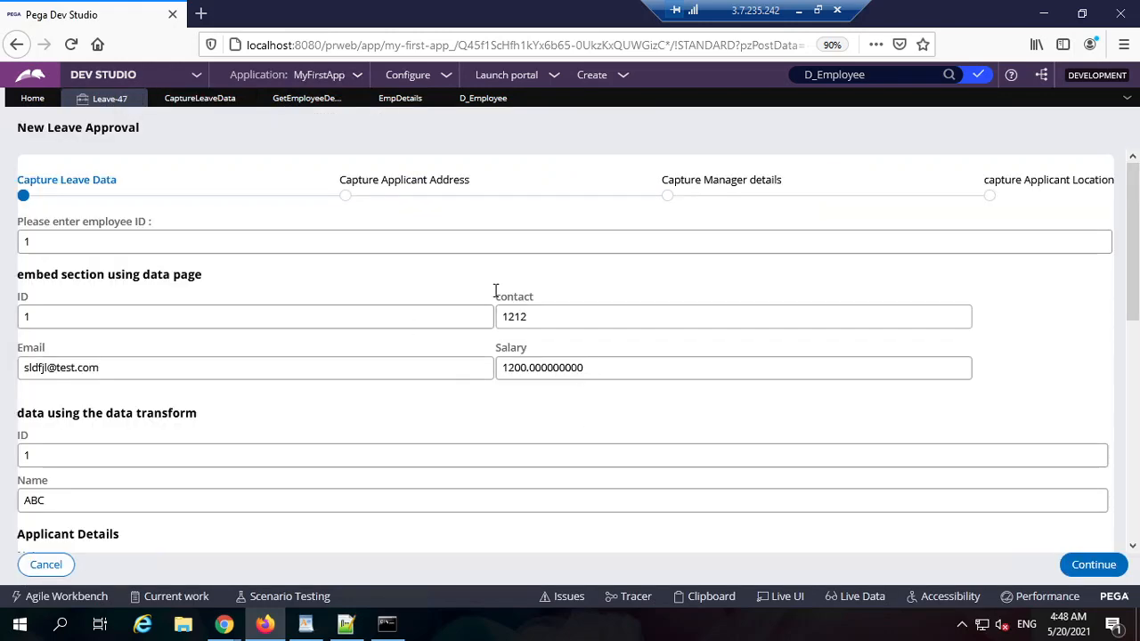
{"action": "left_click", "coordinate": [285, 99]}
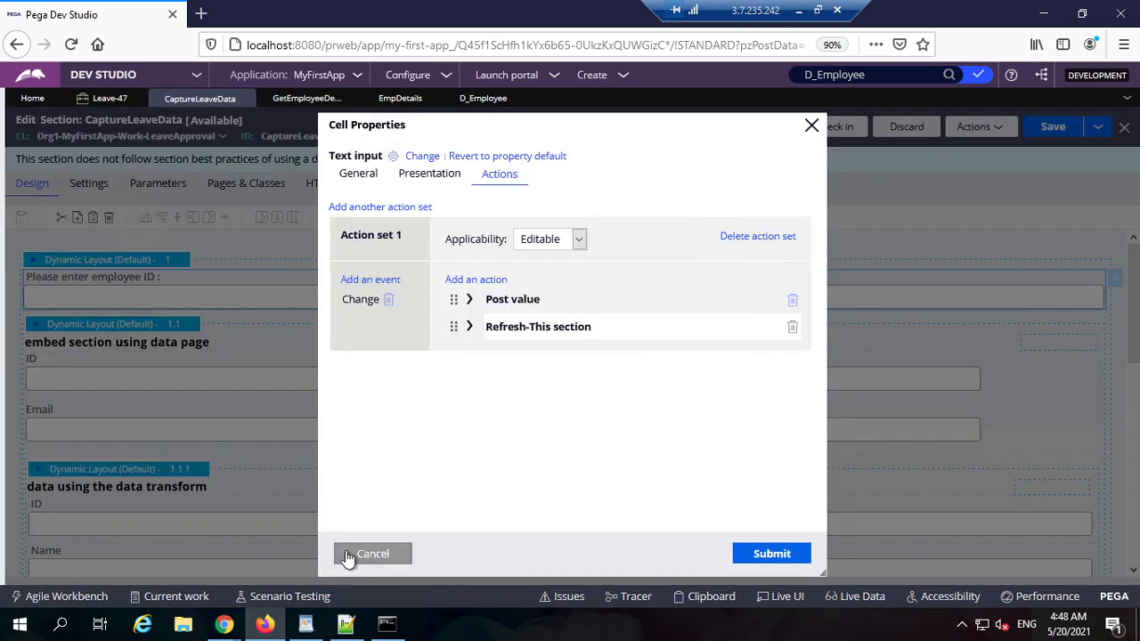
{"action": "left_click", "coordinate": [352, 556]}
{"action": "scroll", "coordinate": [62, 436], "scroll_direction": "down", "scroll_amount": 2}
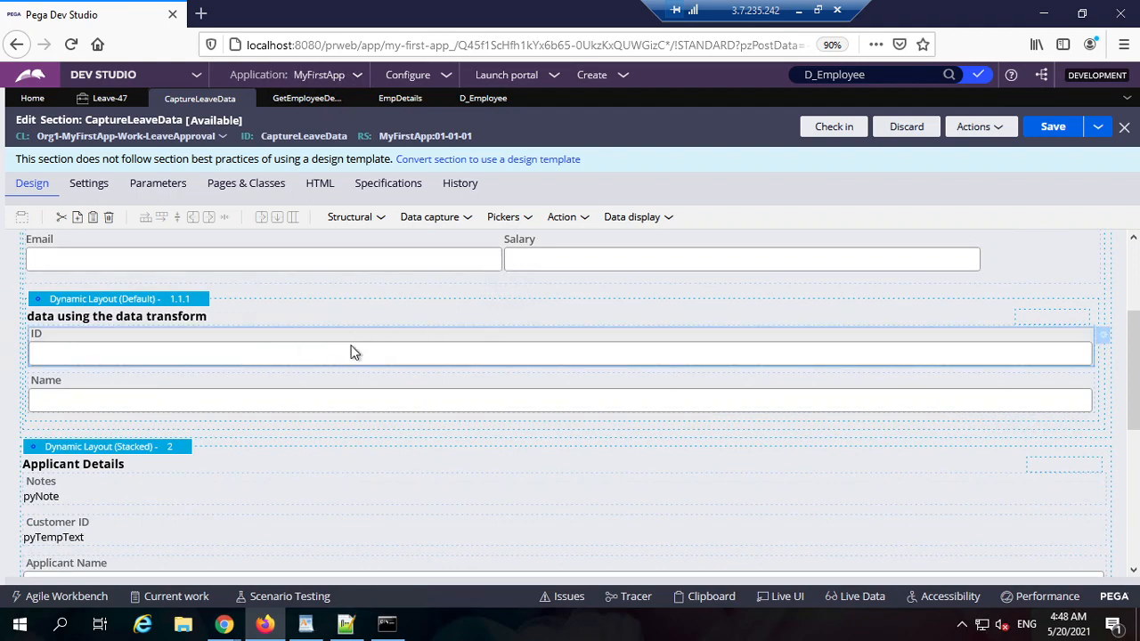
Step: Inspect the layout's ID and Name fields, bound to .EmpDetails.ID and .EmpDetails.Name
{"action": "double_click", "coordinate": [410, 345]}
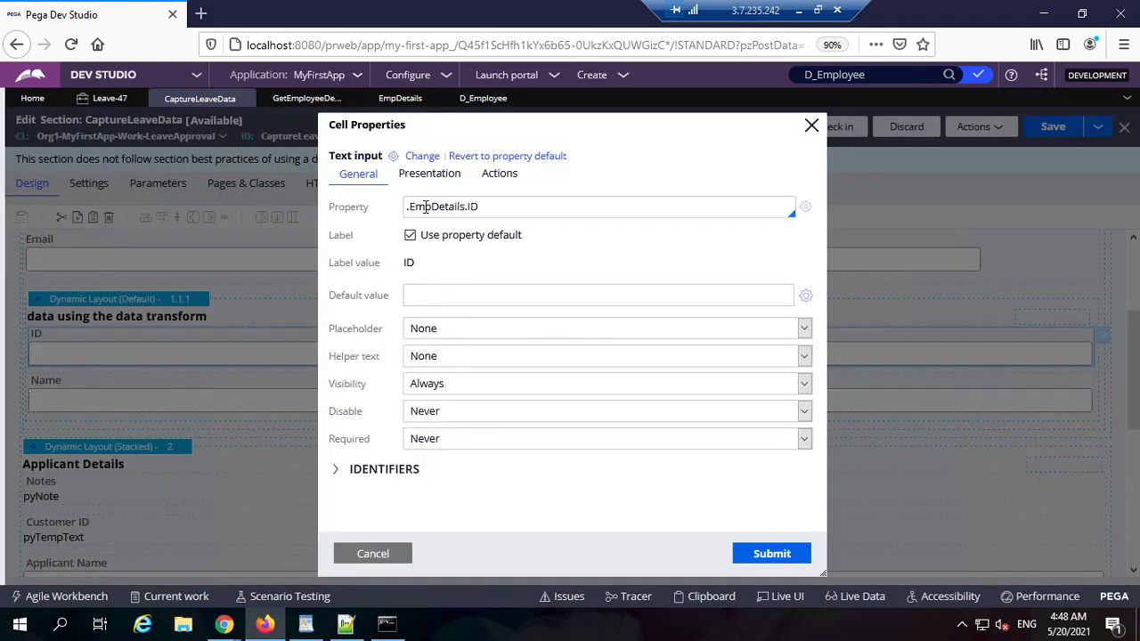
{"action": "double_click", "coordinate": [430, 206]}
{"action": "double_click", "coordinate": [502, 208]}
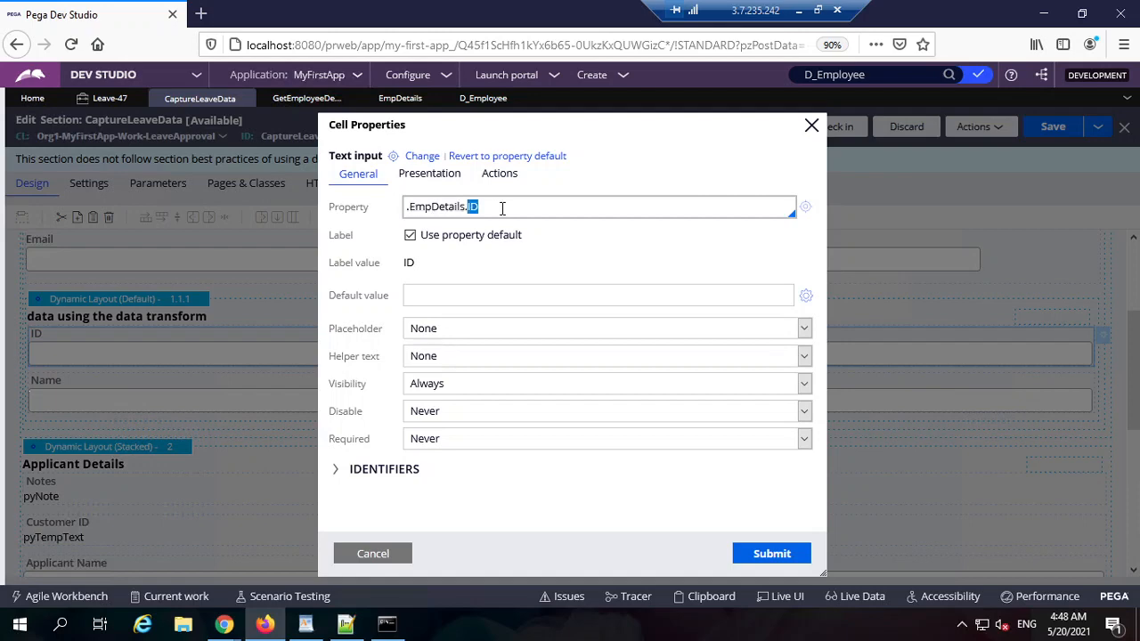
{"action": "left_click", "coordinate": [399, 547]}
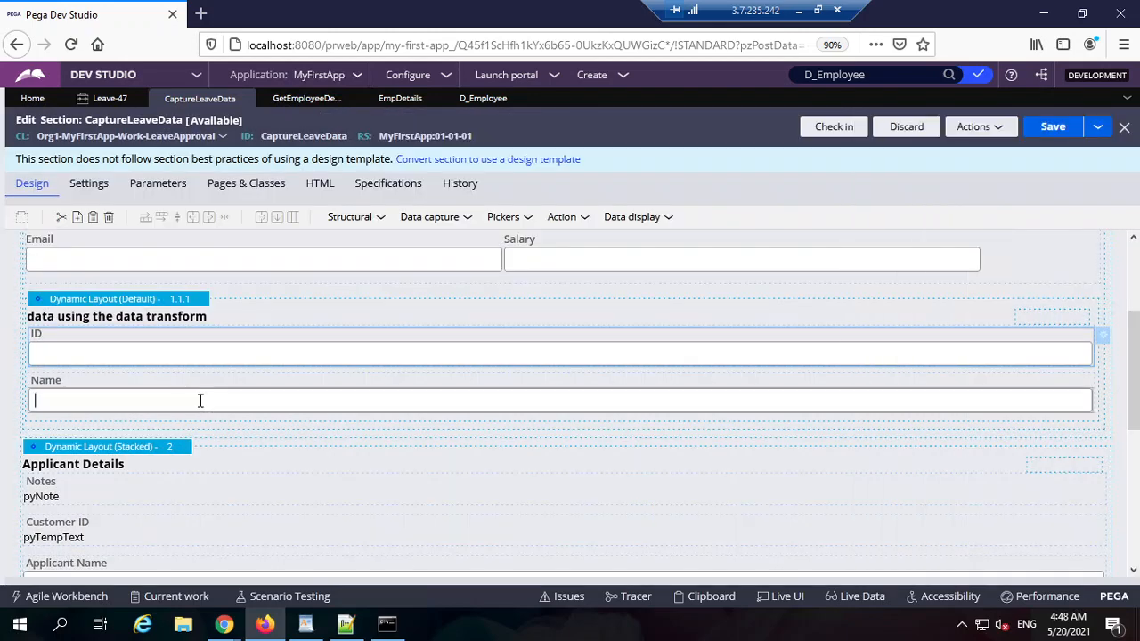
{"action": "double_click", "coordinate": [199, 399]}
{"action": "double_click", "coordinate": [437, 209]}
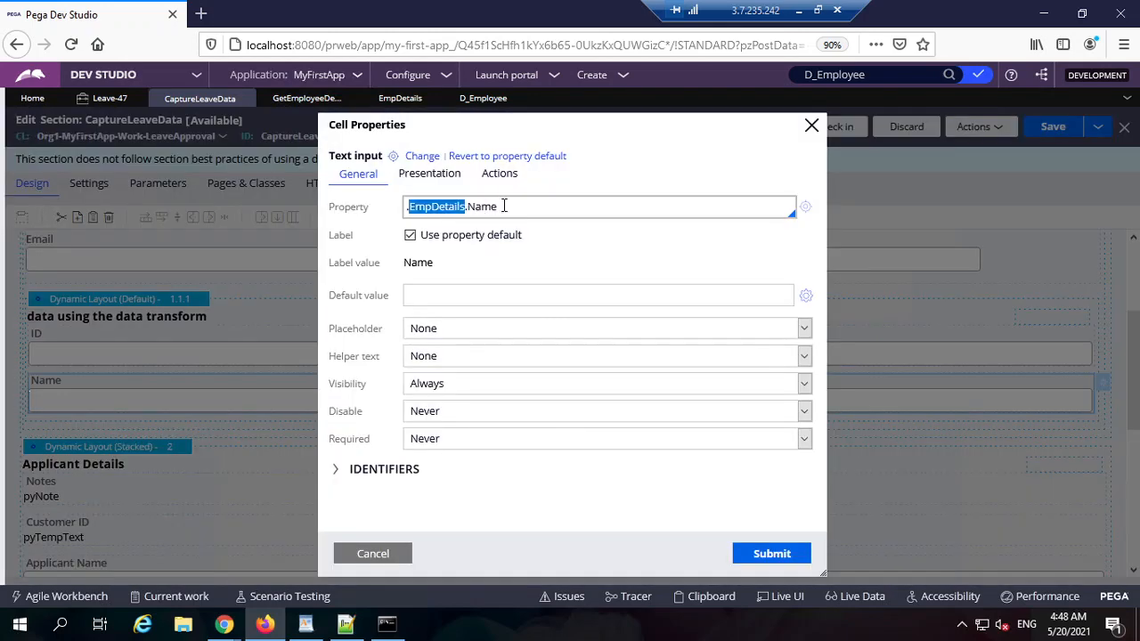
{"action": "triple_click", "coordinate": [503, 205]}
{"action": "double_click", "coordinate": [540, 208]}
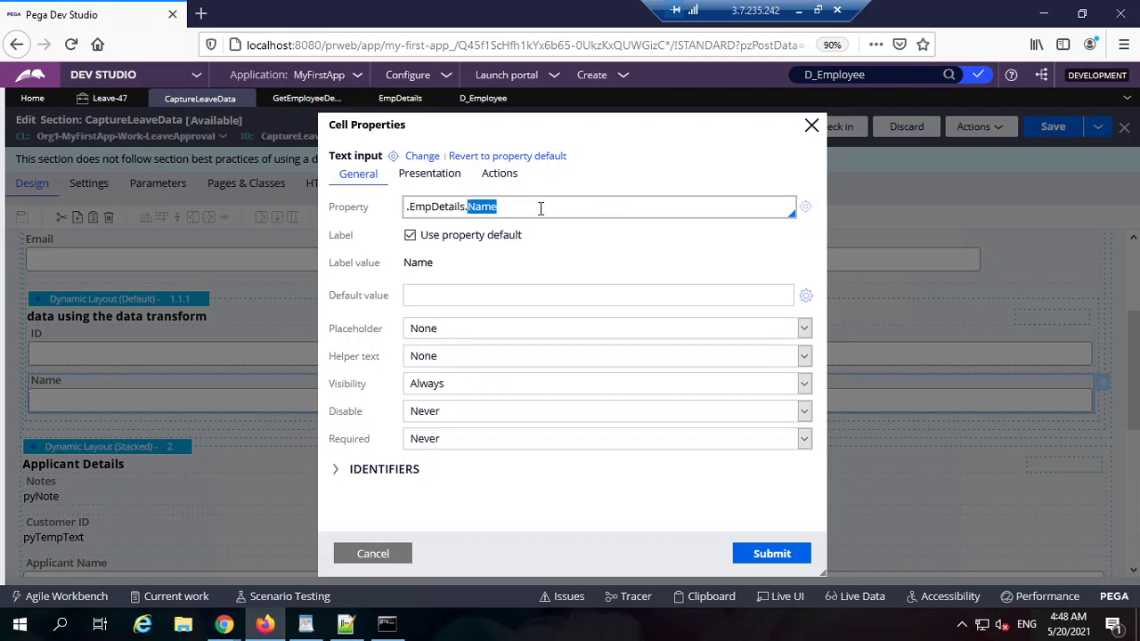
{"action": "left_click", "coordinate": [396, 556]}
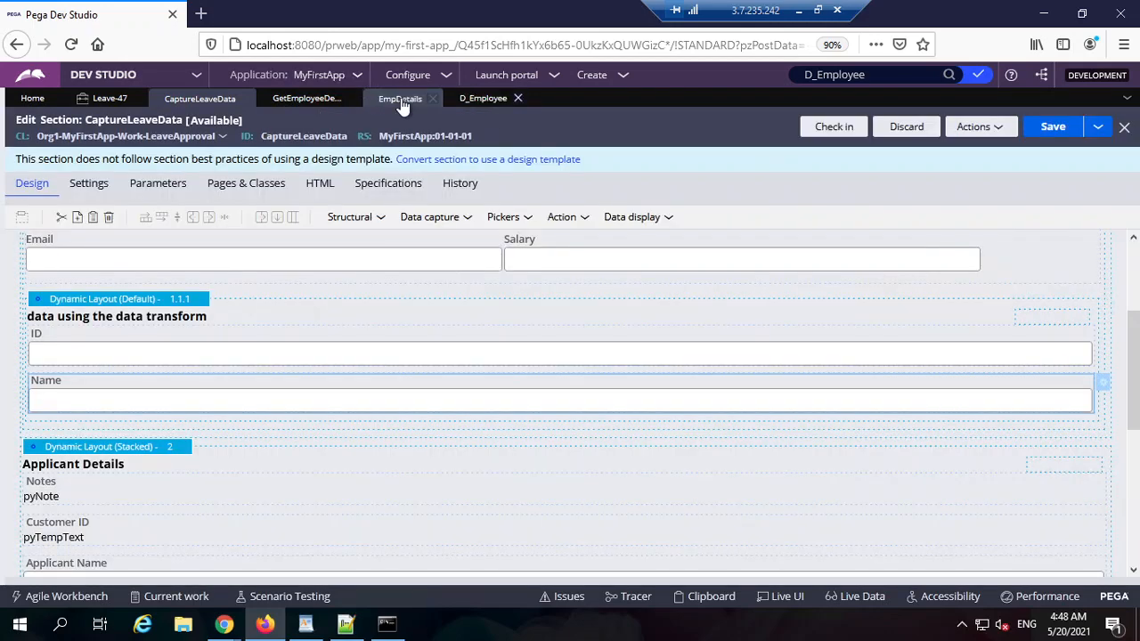
Step: Delete the ID field from the data-transform layout and save the CaptureLeaveData section
{"action": "left_click", "coordinate": [305, 100]}
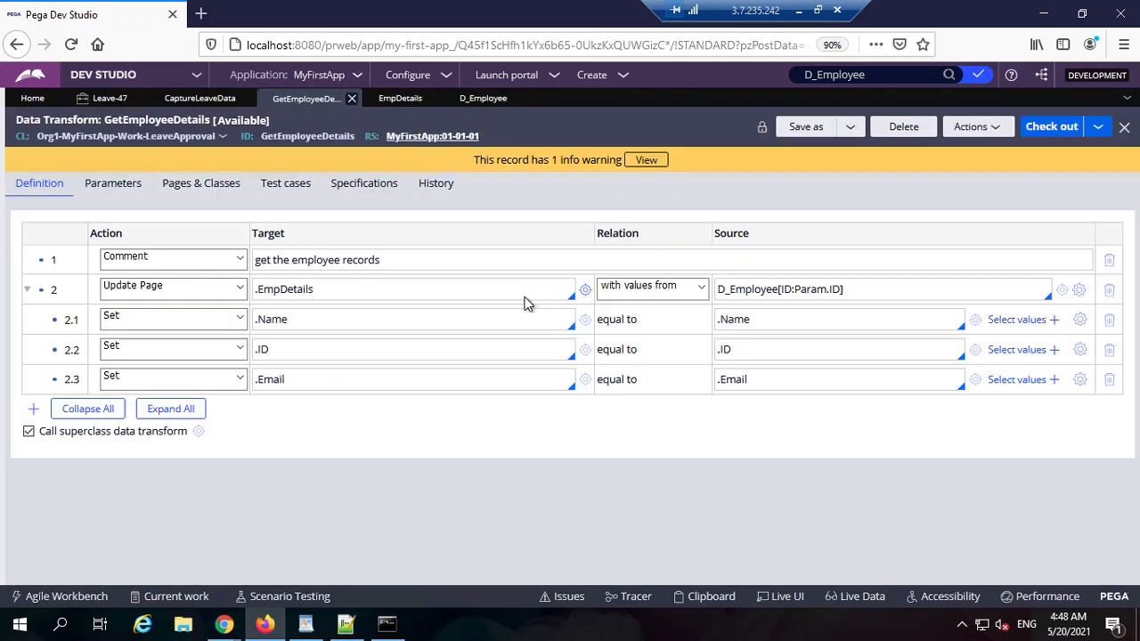
{"action": "left_click", "coordinate": [209, 99]}
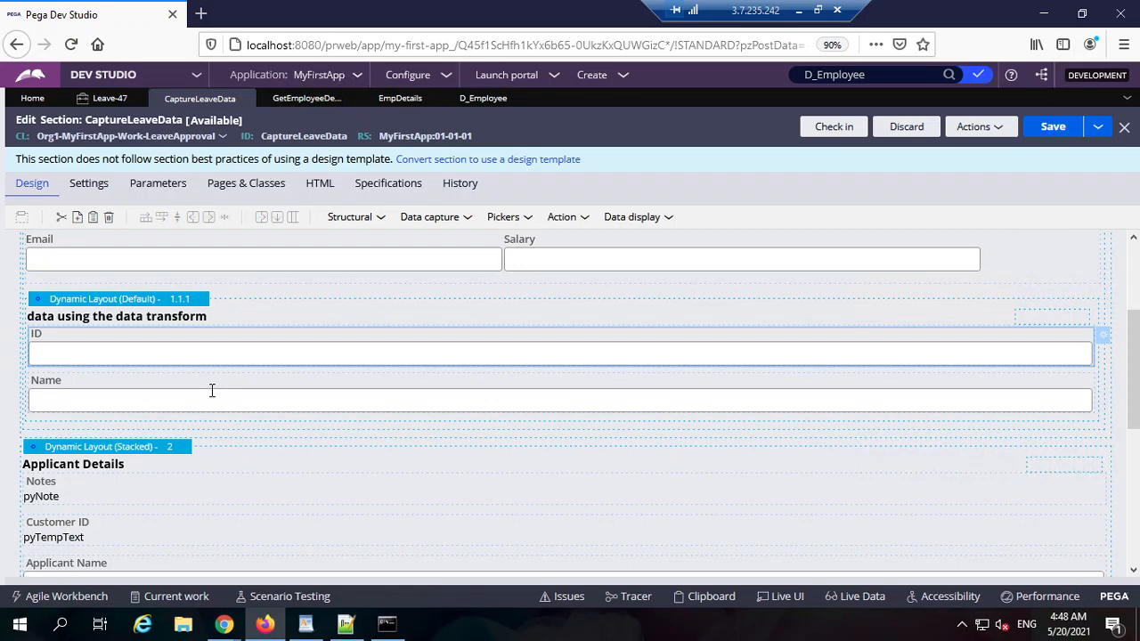
{"action": "right_click", "coordinate": [222, 347]}
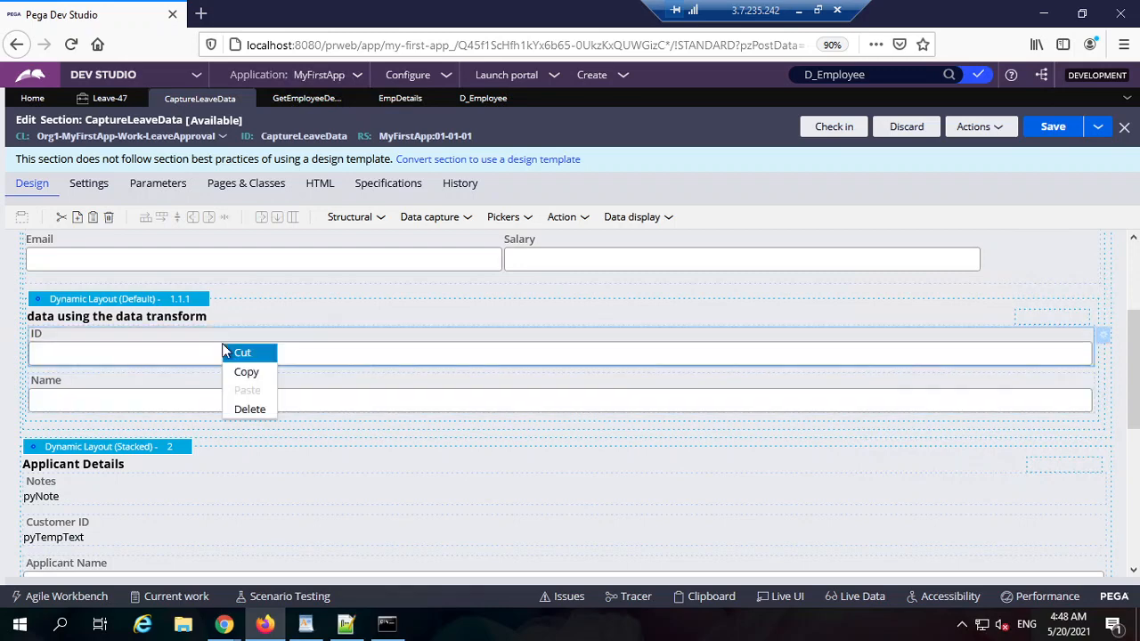
{"action": "left_click", "coordinate": [250, 410]}
{"action": "key", "text": "ctrl+s"}
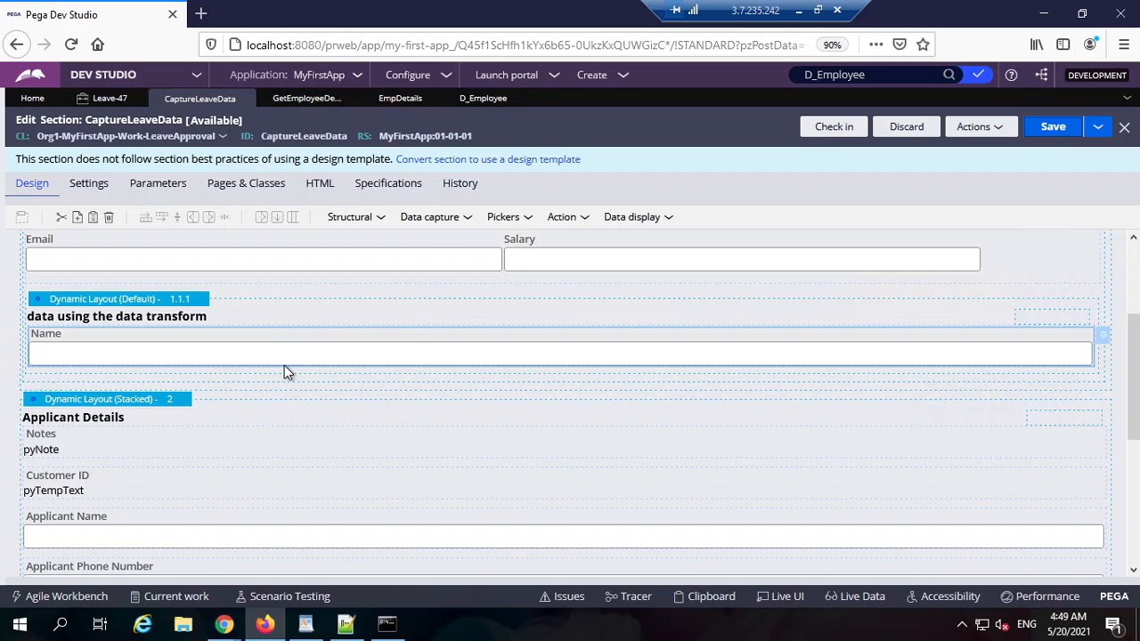
{"action": "left_click", "coordinate": [306, 98]}
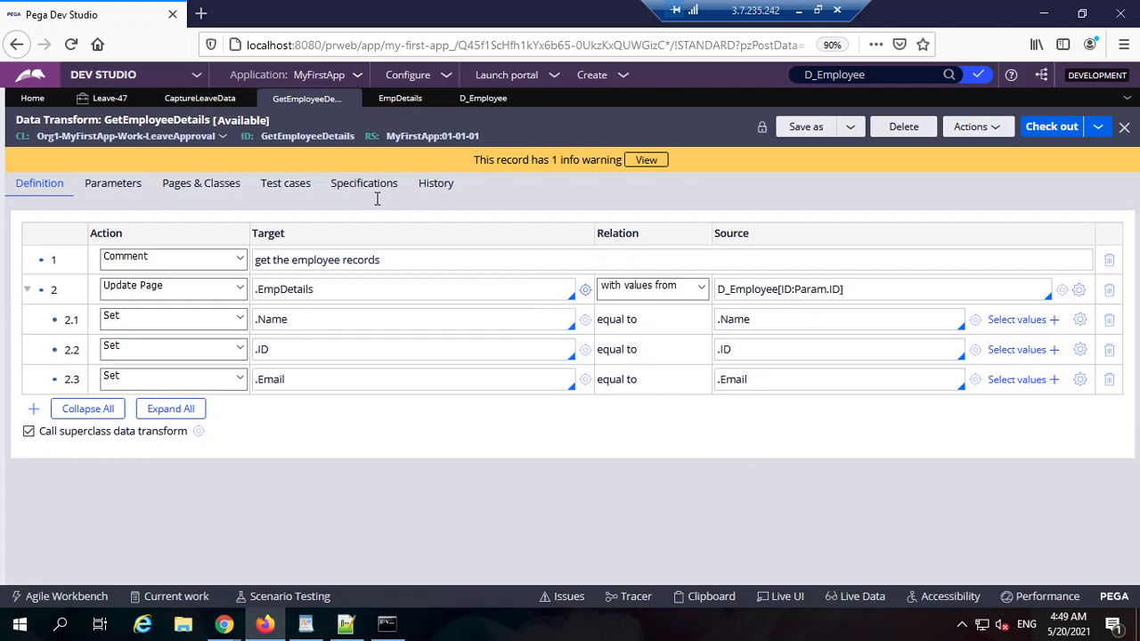
Step: Check the embedded section's D_Employee context and its ID parameter in CaptureLeaveData
{"action": "left_click", "coordinate": [207, 99]}
{"action": "double_click", "coordinate": [771, 292]}
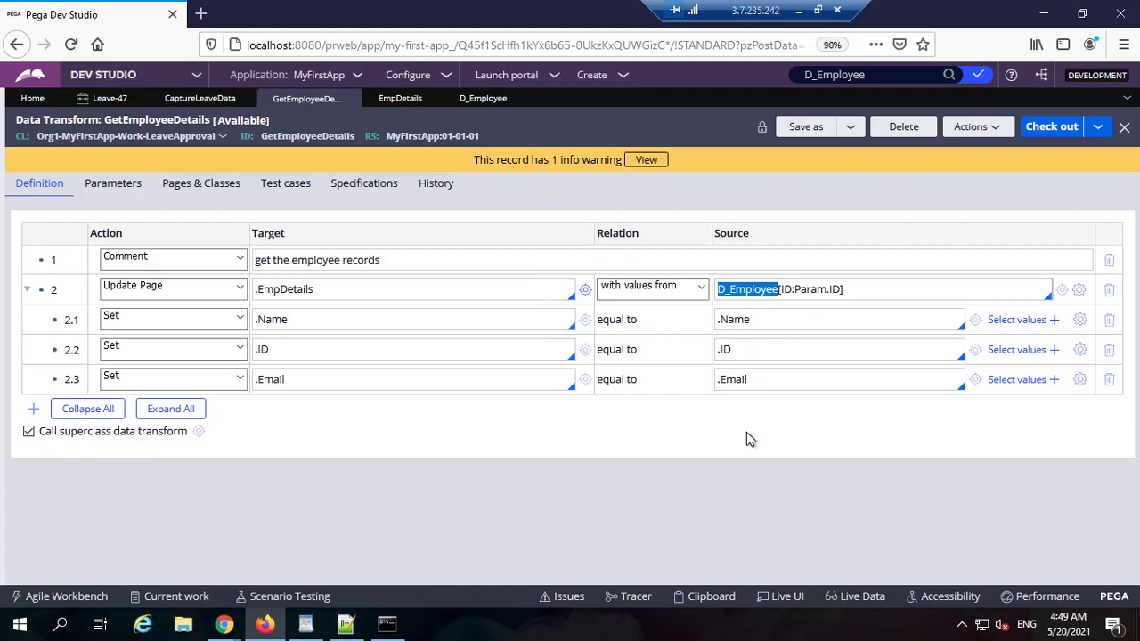
{"action": "left_click", "coordinate": [199, 99]}
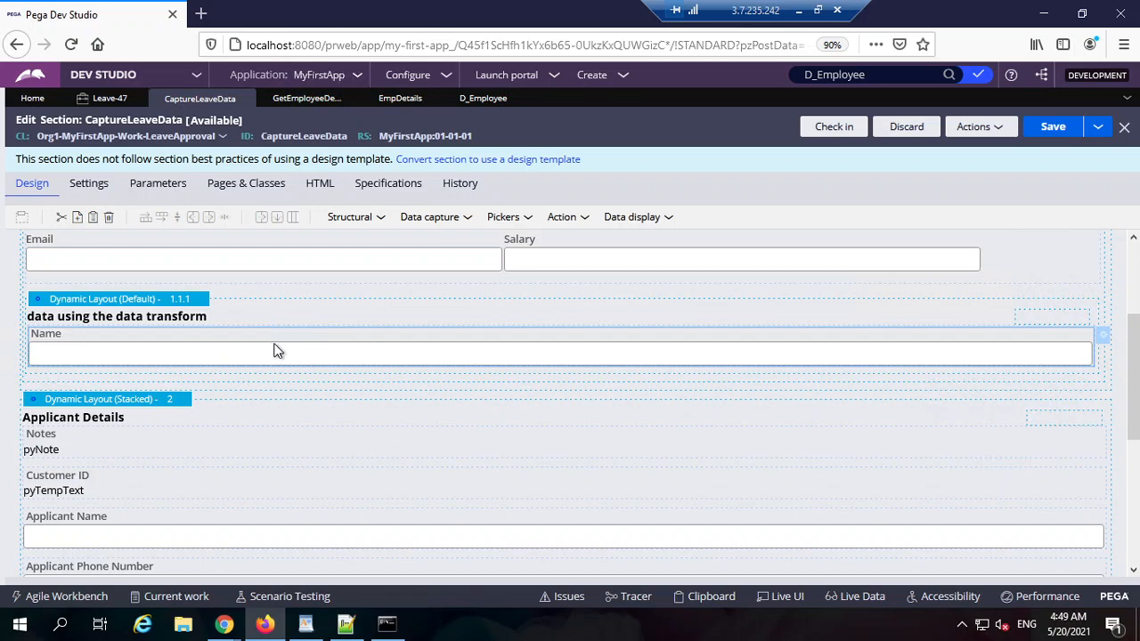
{"action": "scroll", "coordinate": [258, 351], "scroll_direction": "up", "scroll_amount": 2}
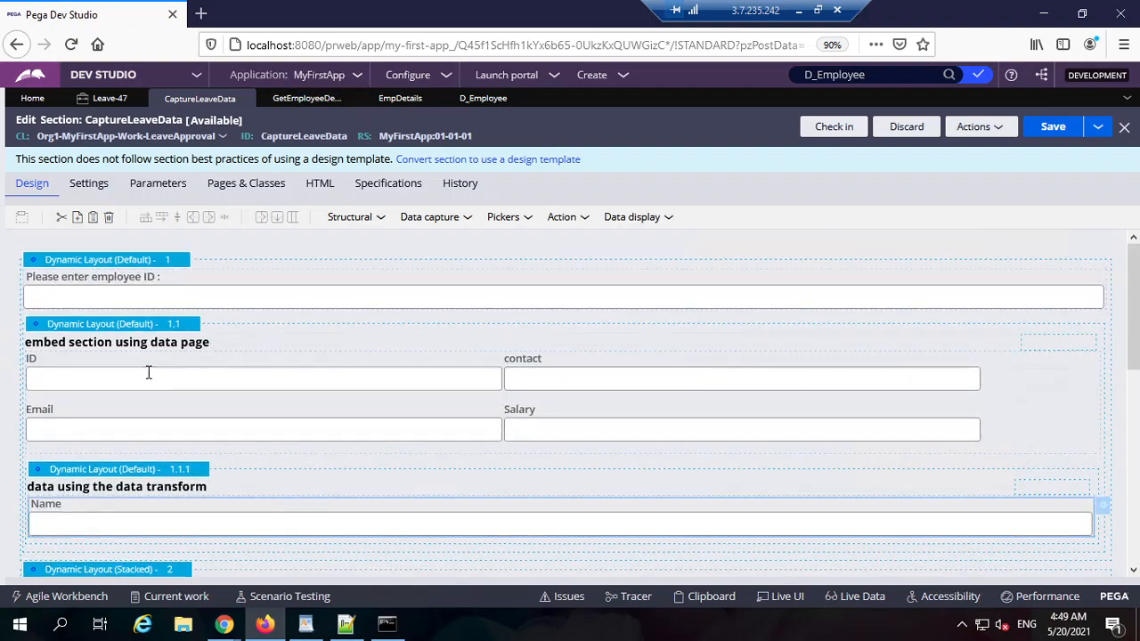
{"action": "double_click", "coordinate": [264, 376]}
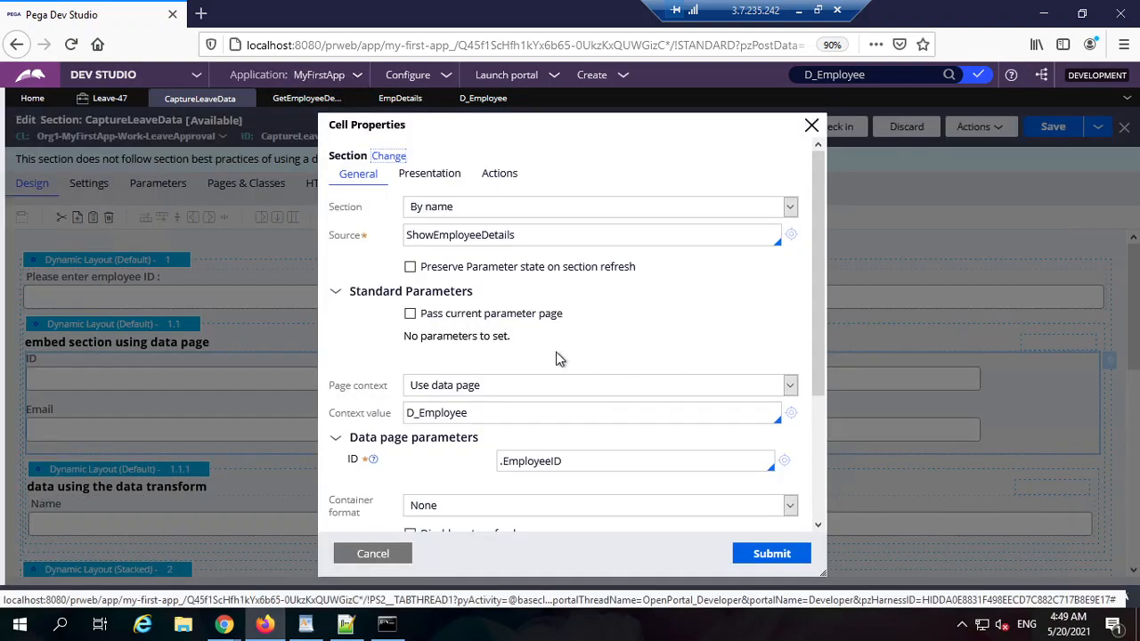
{"action": "left_click", "coordinate": [460, 419]}
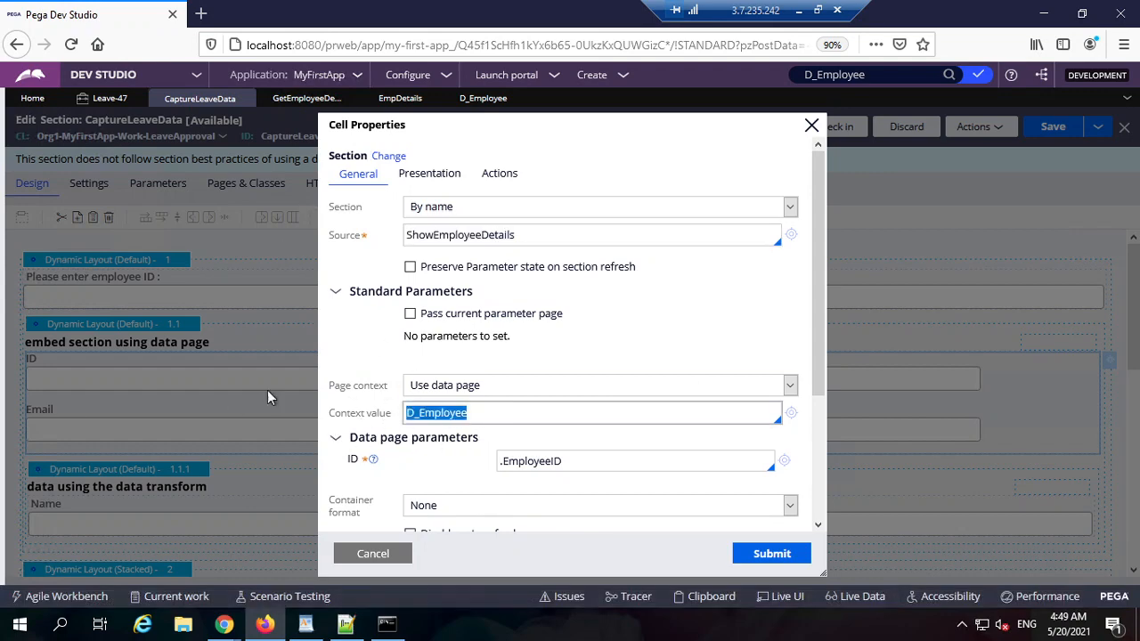
{"action": "left_click", "coordinate": [565, 463]}
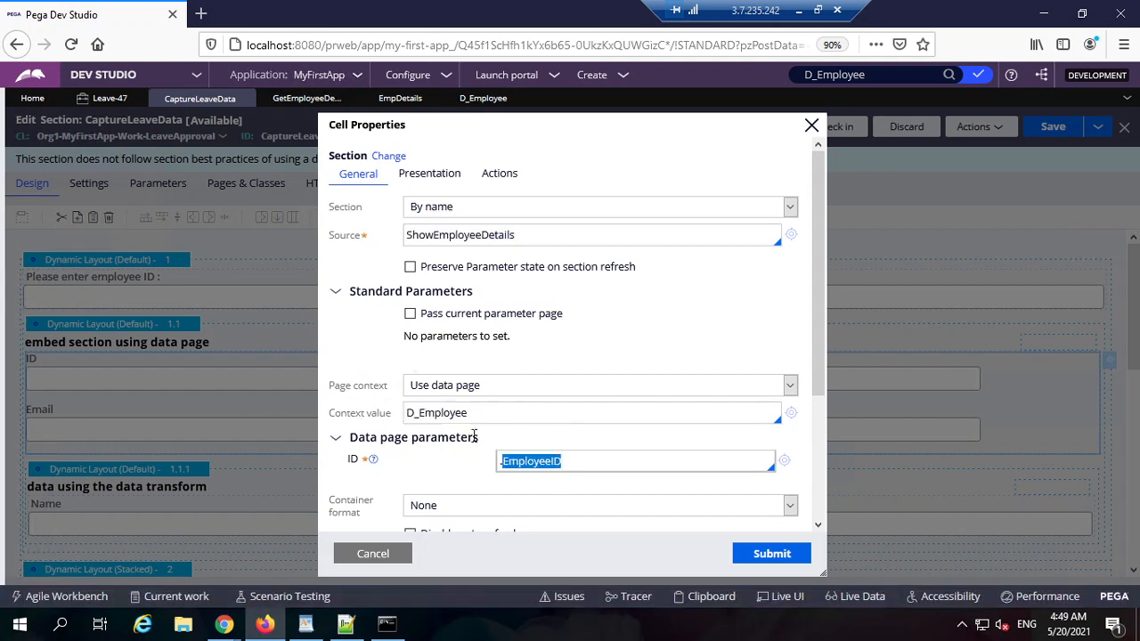
{"action": "left_click", "coordinate": [382, 554]}
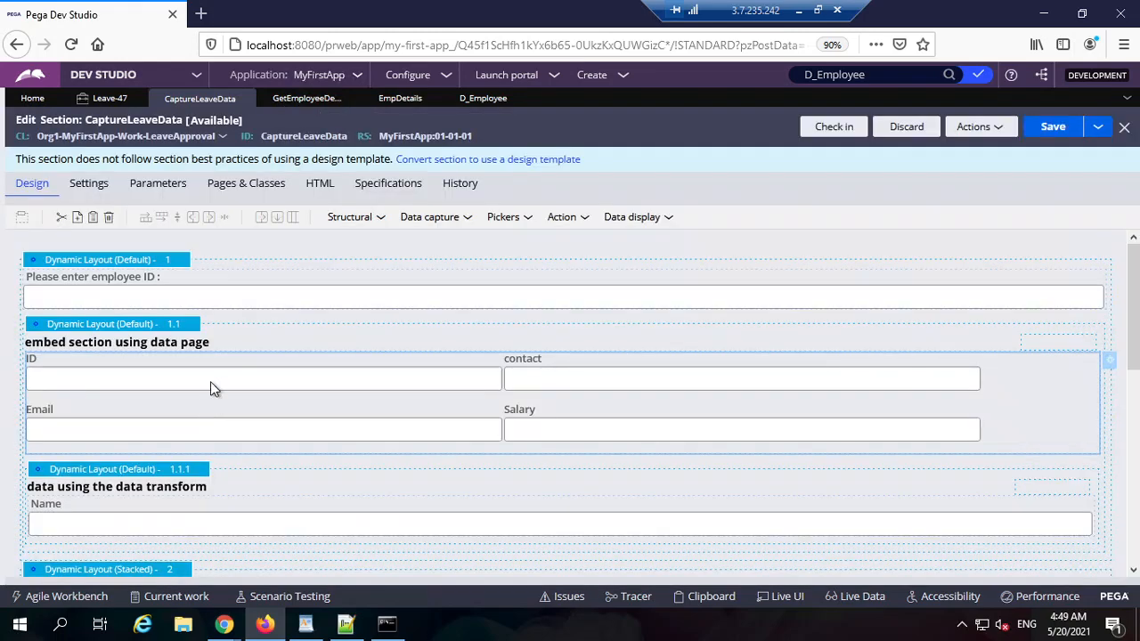
Step: Open ShowEmployeeDetails and inspect its ID field's property reference
{"action": "double_click", "coordinate": [424, 377]}
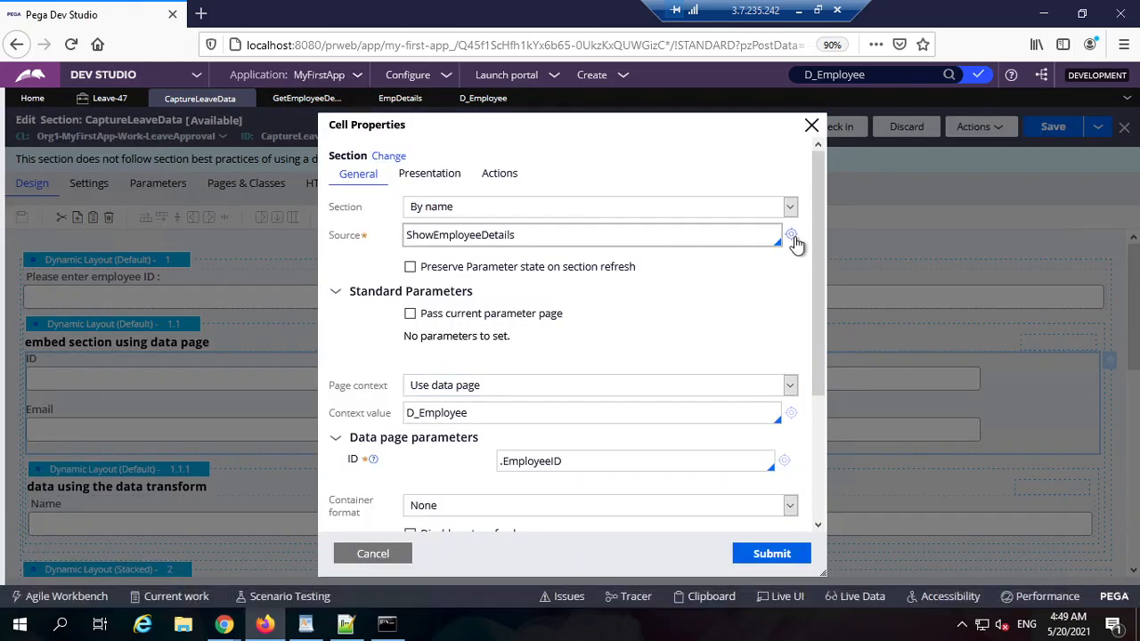
{"action": "left_click", "coordinate": [790, 235]}
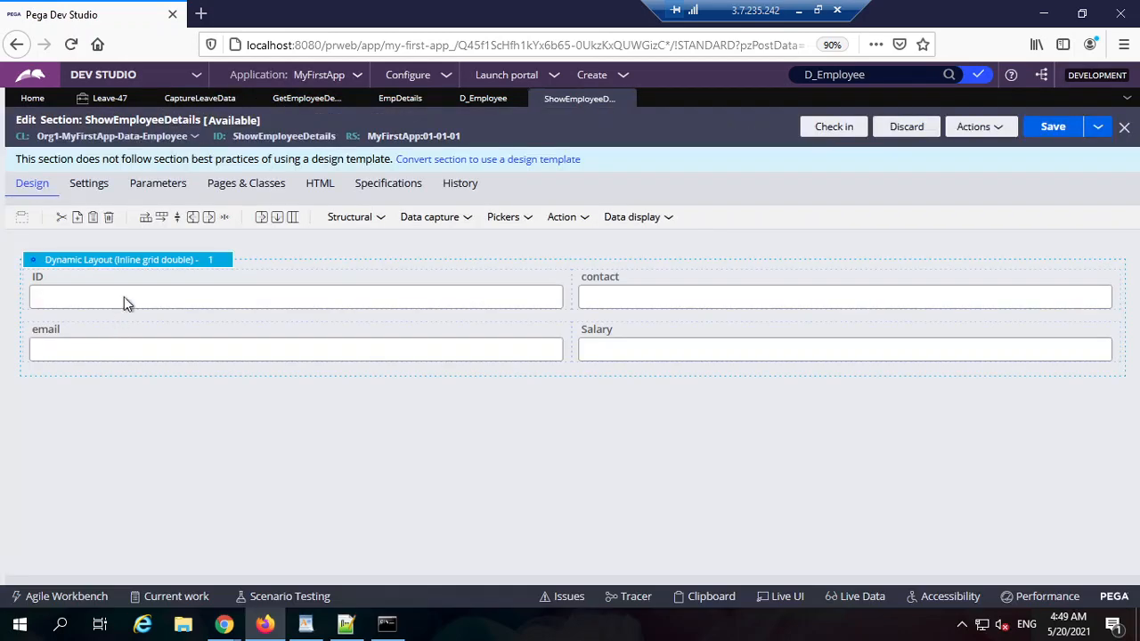
{"action": "double_click", "coordinate": [145, 288]}
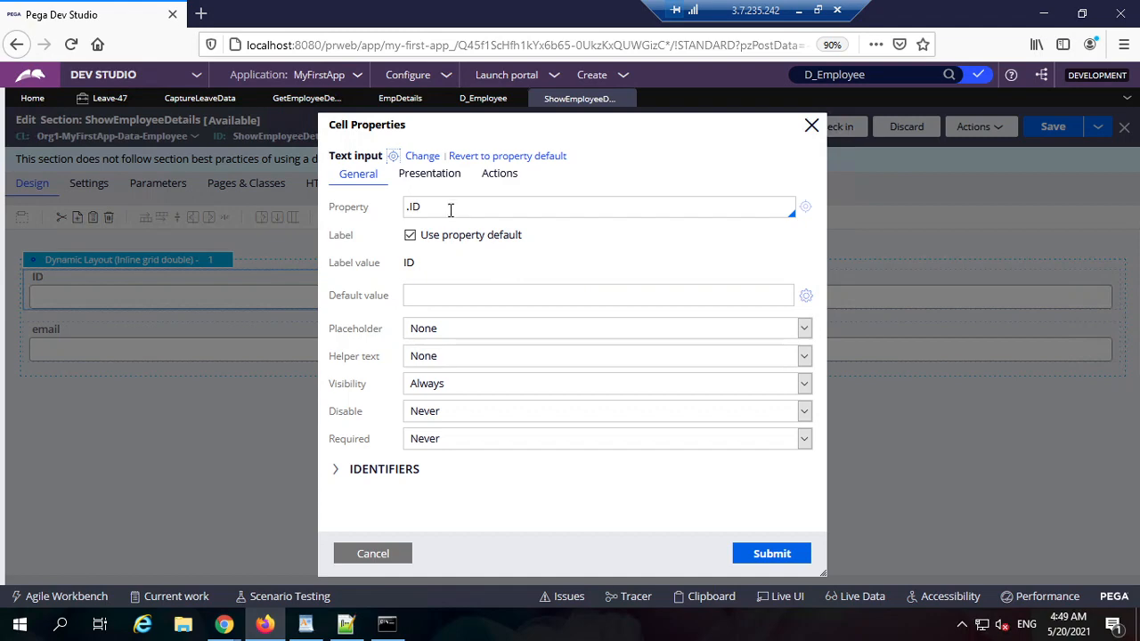
{"action": "left_click", "coordinate": [451, 210]}
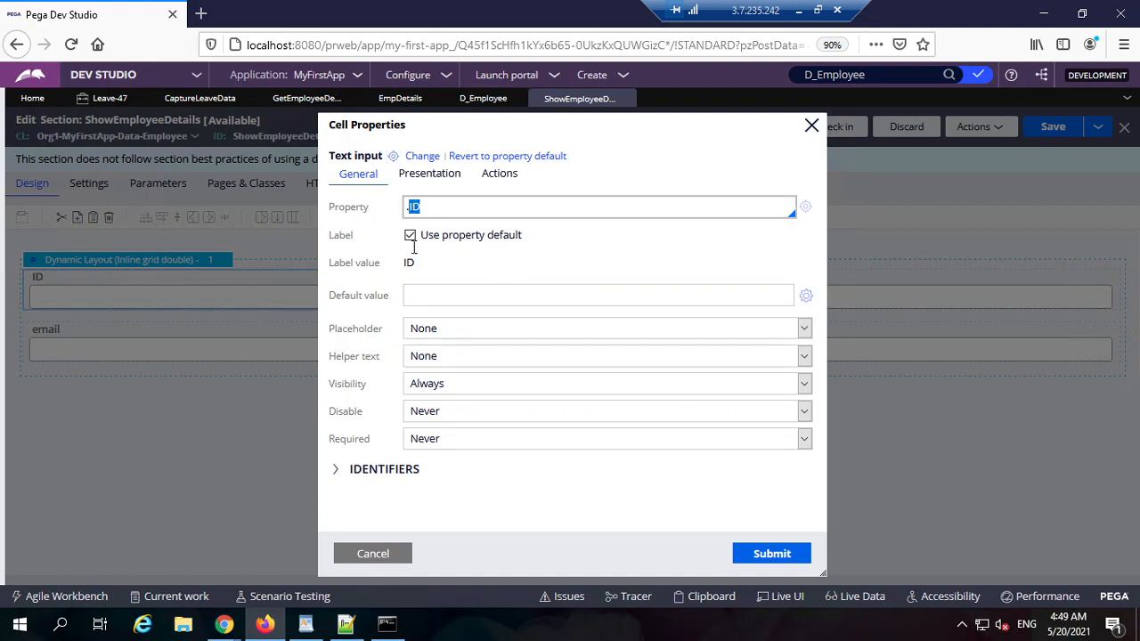
{"action": "left_click", "coordinate": [389, 549]}
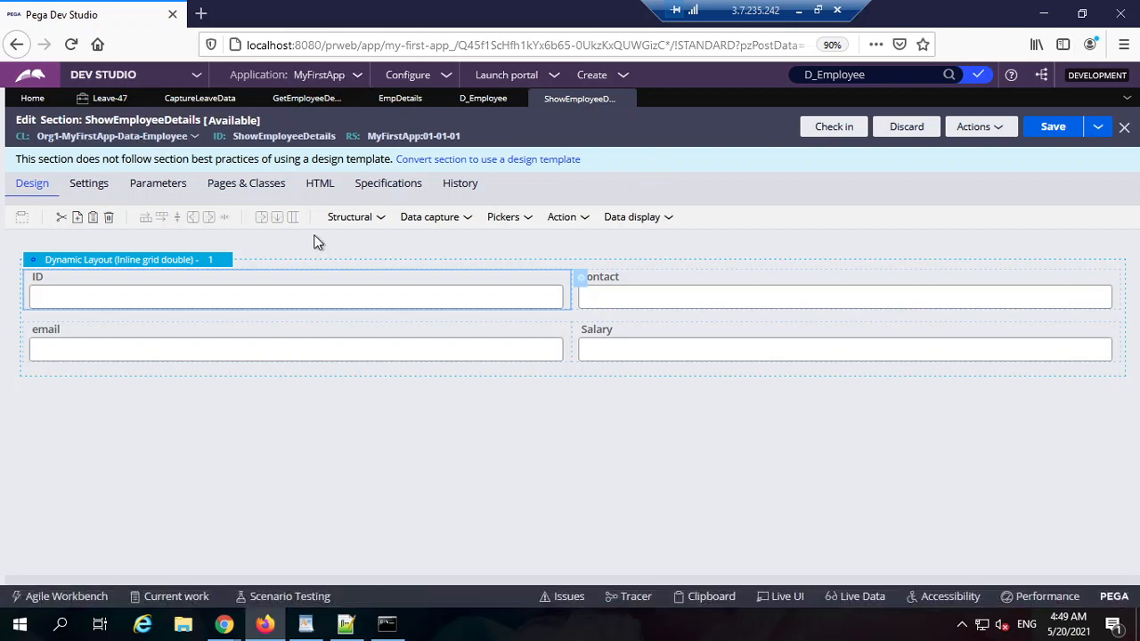
Step: Return to the Leave-47 form showing employee ID 1 and Name ABC
{"action": "left_click", "coordinate": [188, 99]}
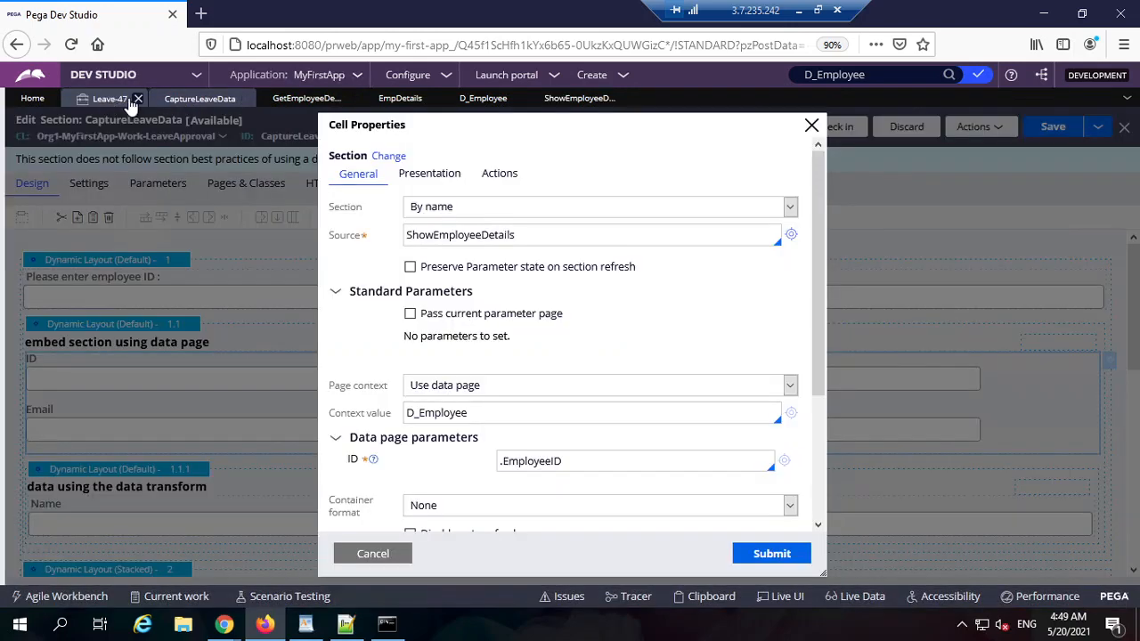
{"action": "left_click", "coordinate": [131, 104]}
{"action": "left_click", "coordinate": [203, 102]}
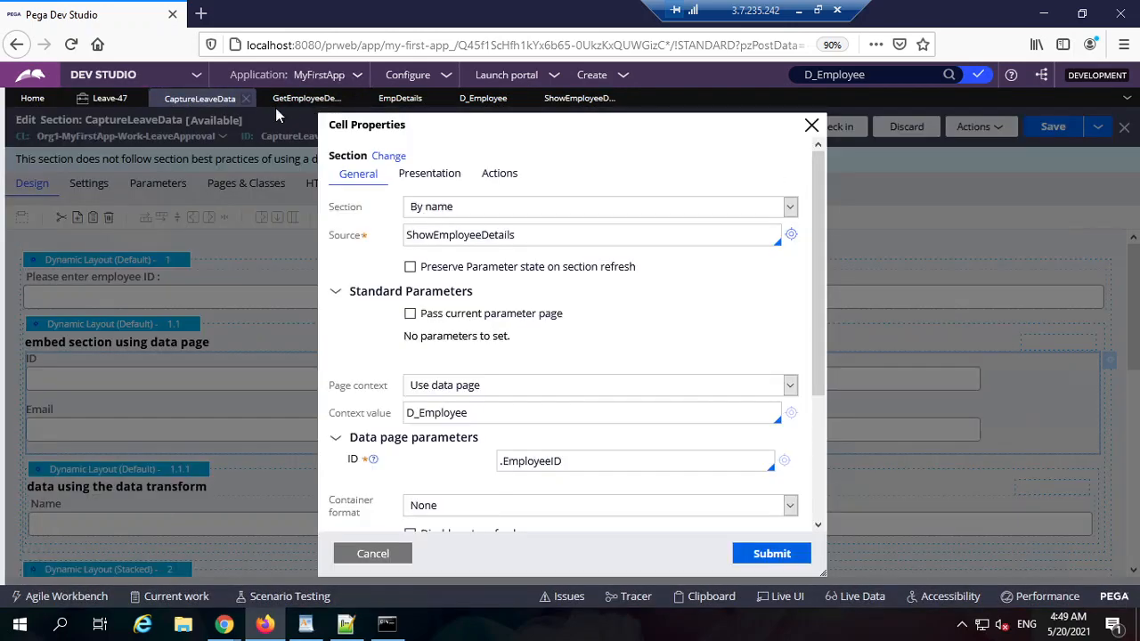
{"action": "left_click", "coordinate": [373, 553]}
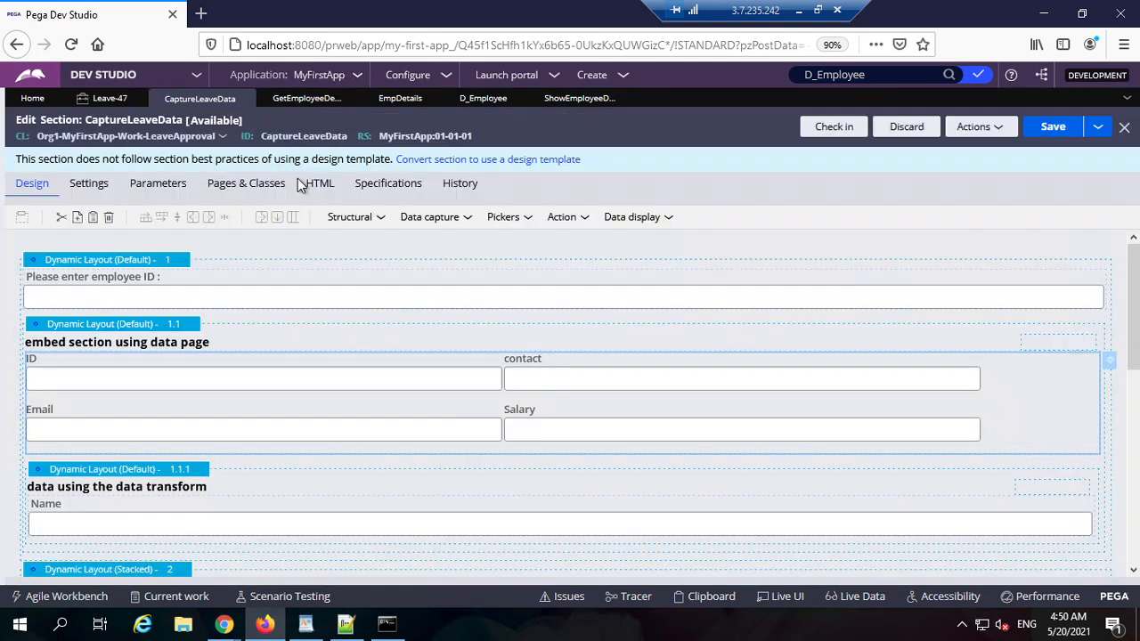
{"action": "left_click", "coordinate": [105, 98]}
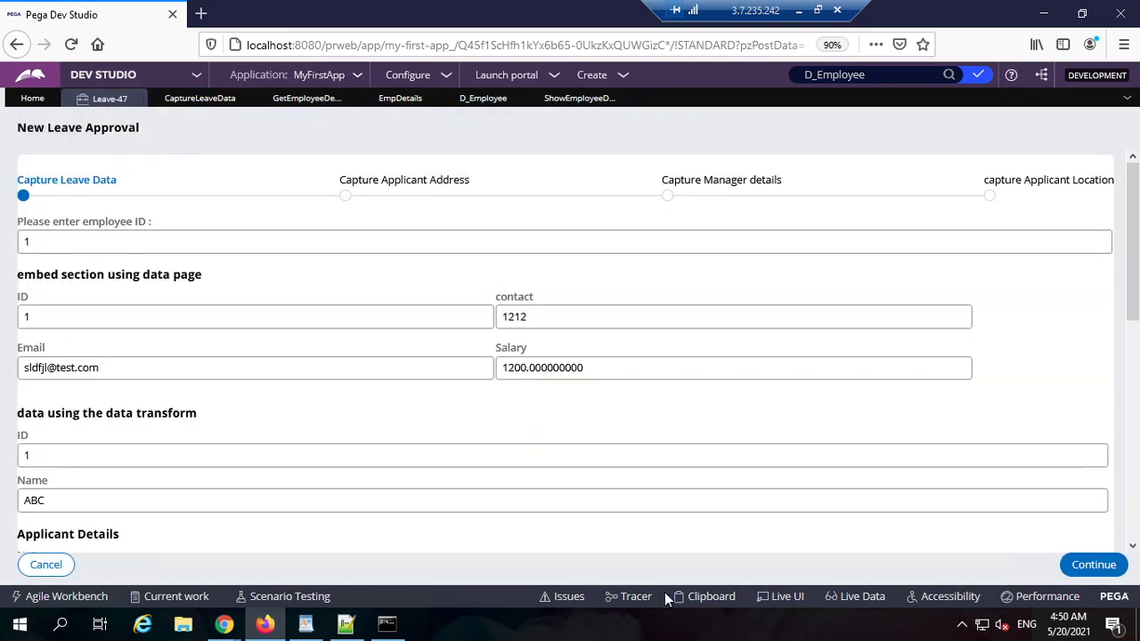
Step: In the maximized Clipboard, view the D_Employee data page for ID 1 under Data Pages > Thread
{"action": "left_click", "coordinate": [711, 596]}
{"action": "double_click", "coordinate": [606, 28]}
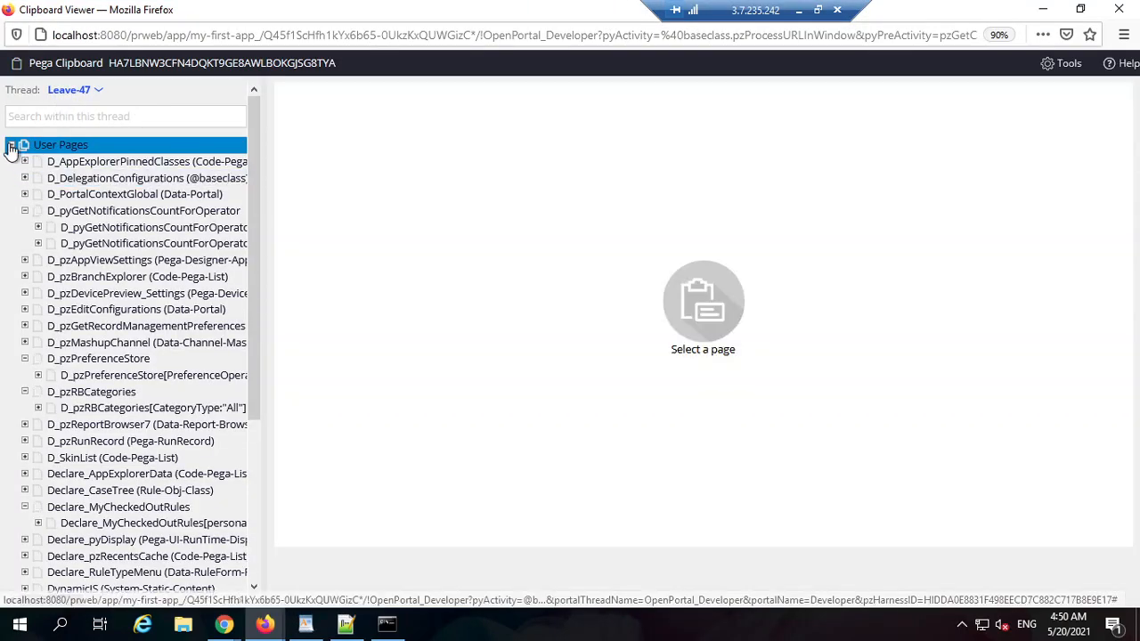
{"action": "left_click", "coordinate": [11, 146]}
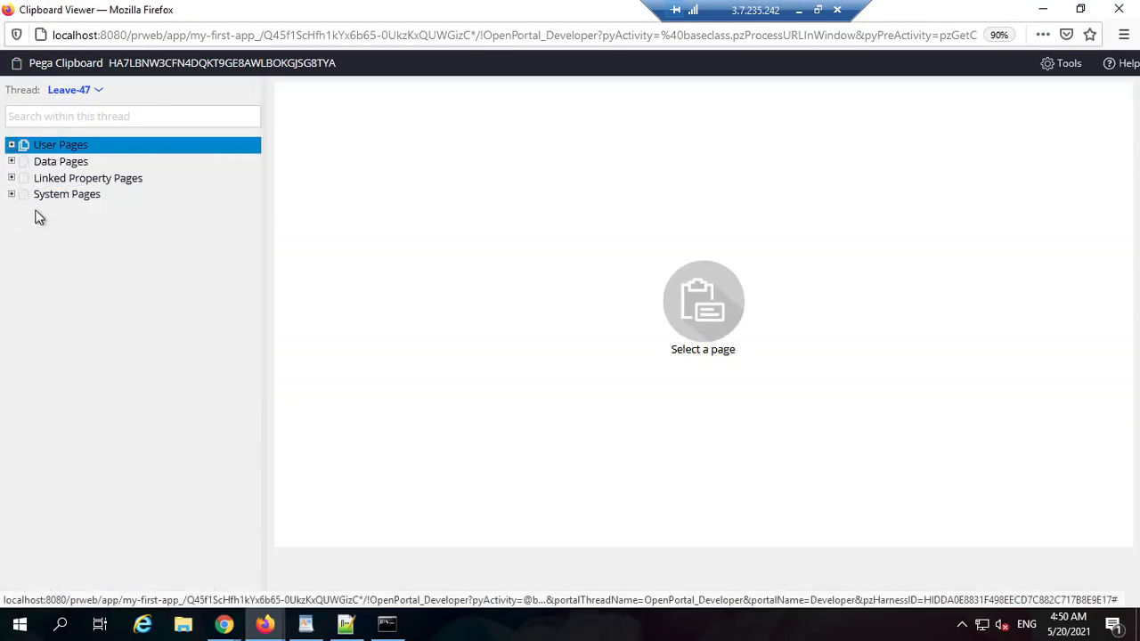
{"action": "left_click", "coordinate": [10, 162]}
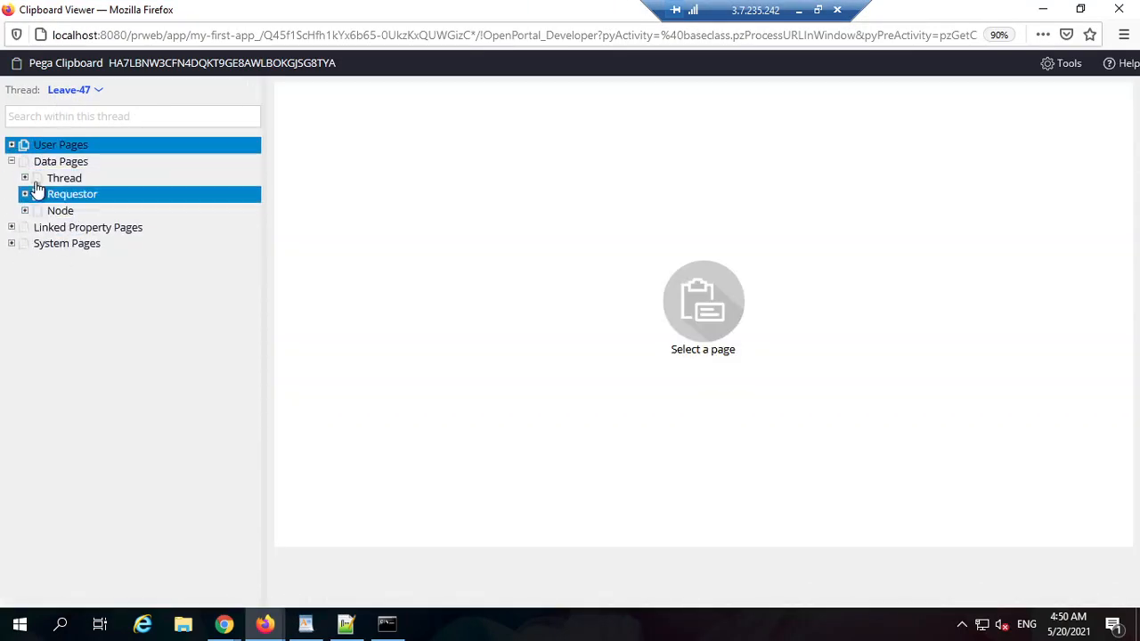
{"action": "left_click", "coordinate": [25, 178]}
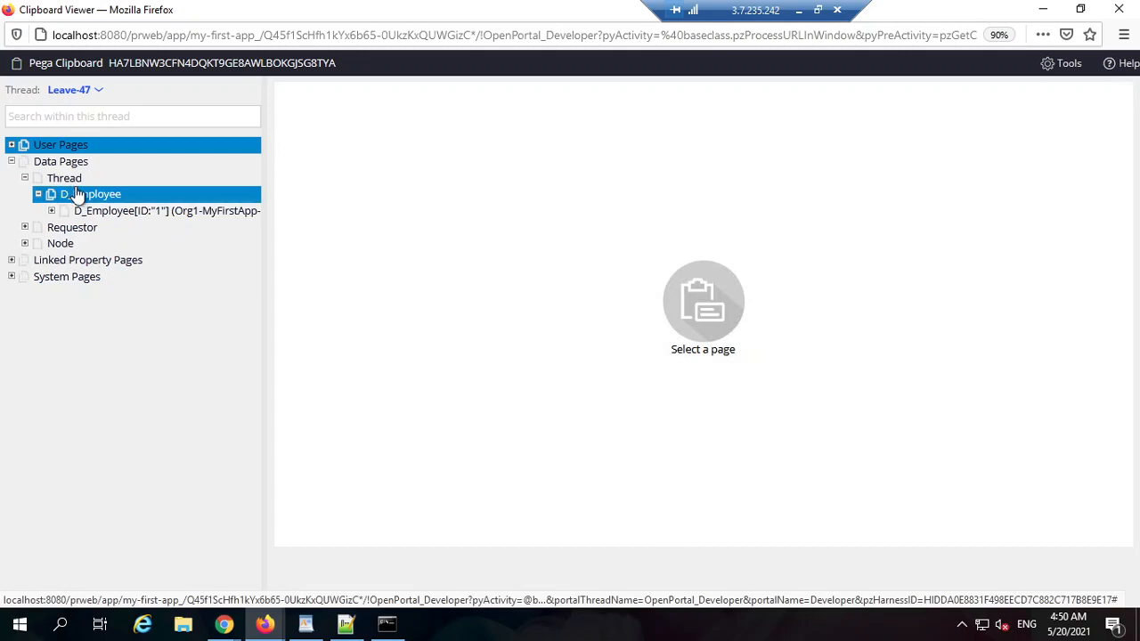
{"action": "left_click", "coordinate": [160, 218]}
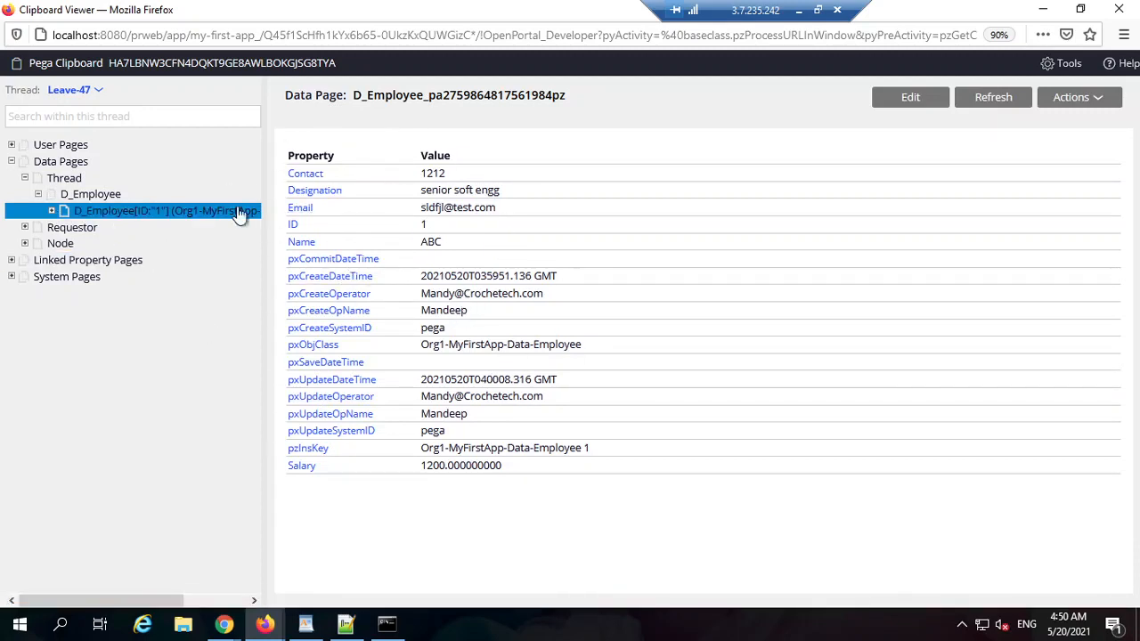
Step: View pyWorkPage.EmpDetails under User Pages, holding ID 1 and Name ABC
{"action": "left_click", "coordinate": [1042, 11]}
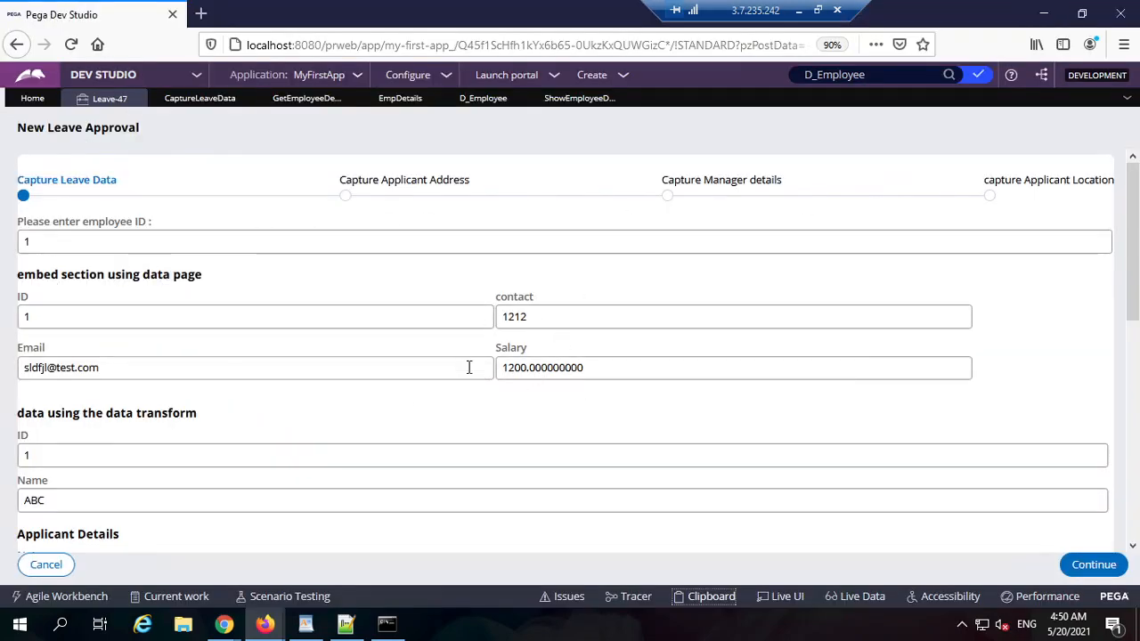
{"action": "left_click", "coordinate": [223, 624]}
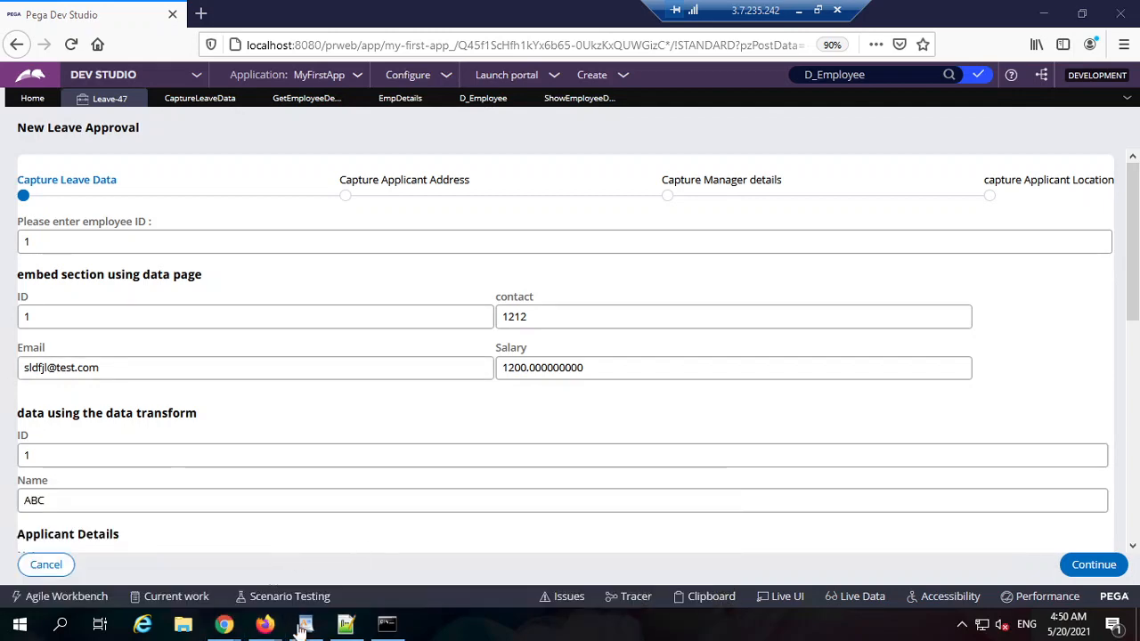
{"action": "mouse_move", "coordinate": [265, 624]}
{"action": "left_click", "coordinate": [365, 547]}
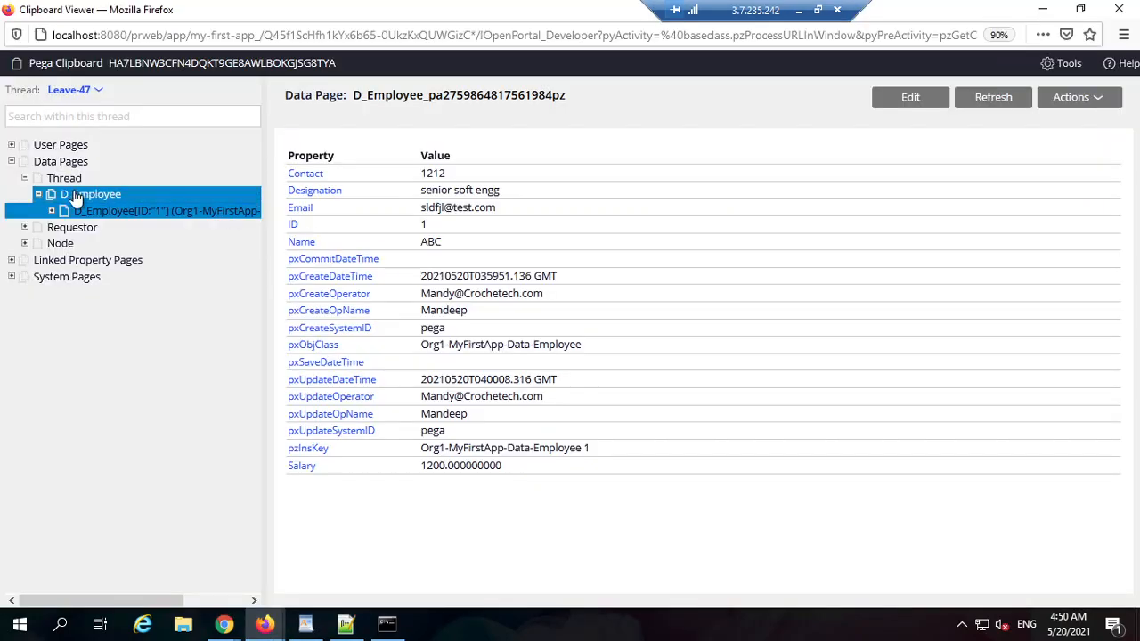
{"action": "left_click", "coordinate": [11, 161]}
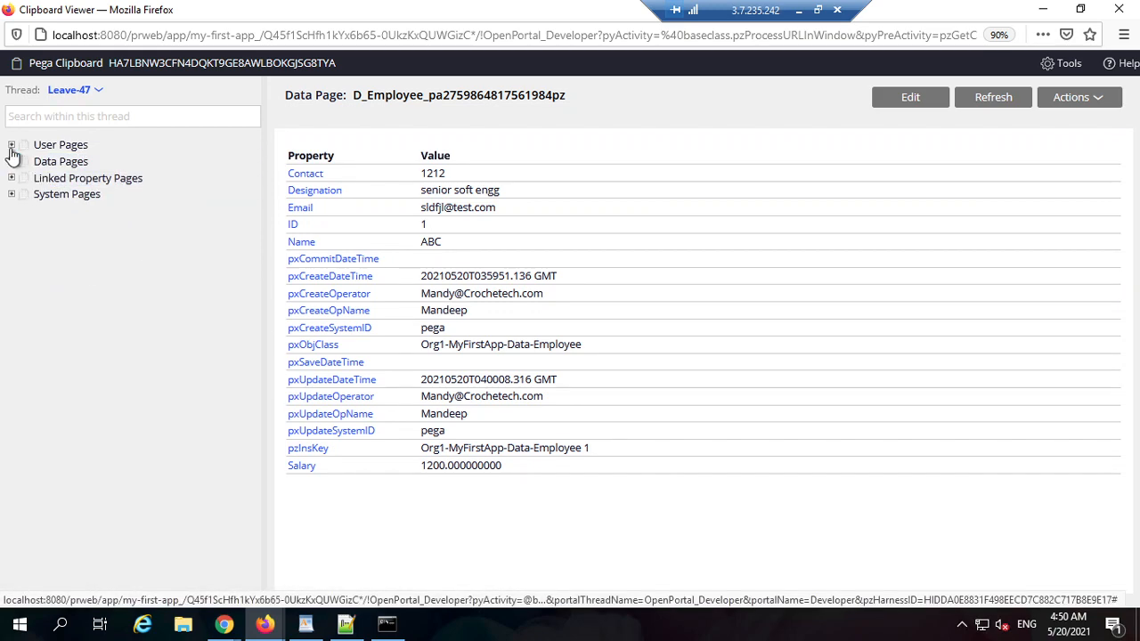
{"action": "left_click", "coordinate": [11, 145]}
{"action": "scroll", "coordinate": [77, 415], "scroll_direction": "down", "scroll_amount": 5}
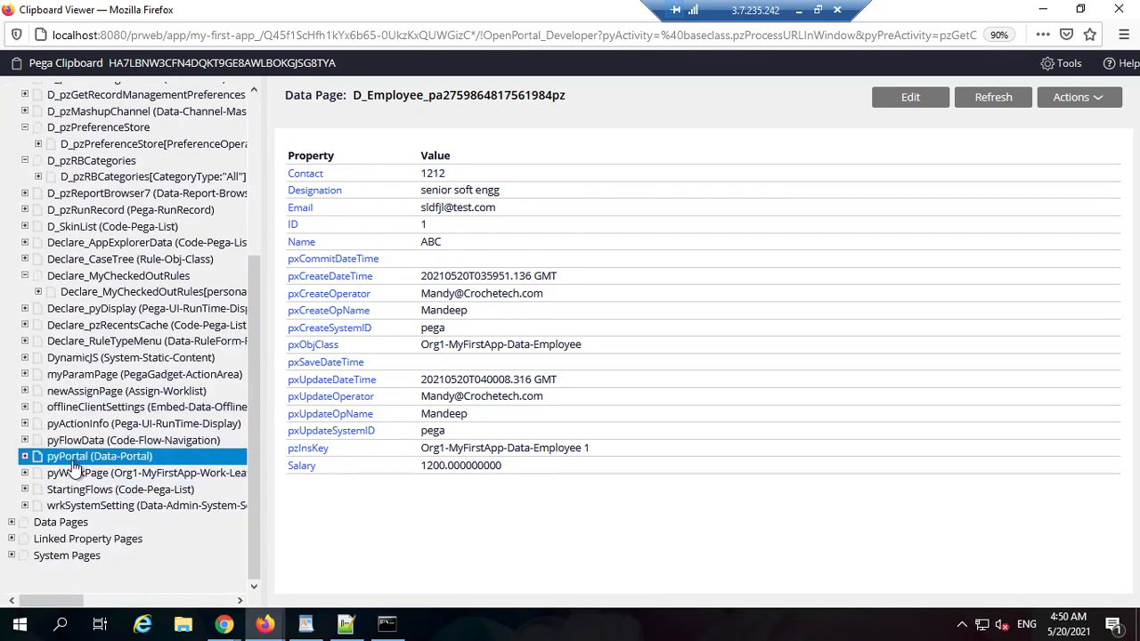
{"action": "left_click", "coordinate": [25, 472]}
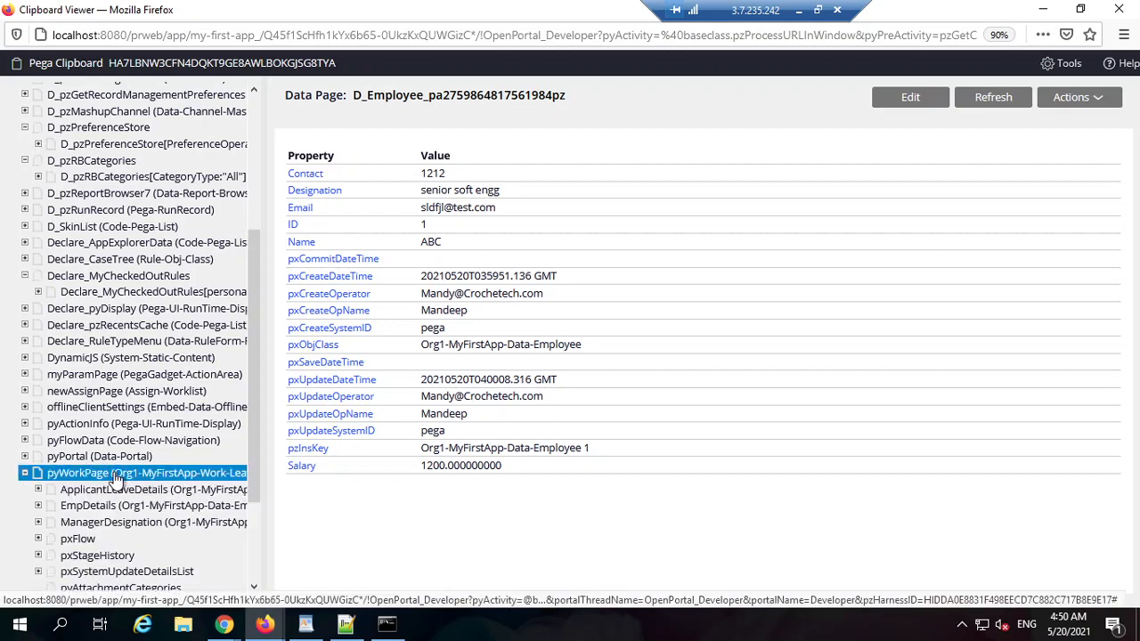
{"action": "scroll", "coordinate": [98, 540], "scroll_direction": "down", "scroll_amount": 3}
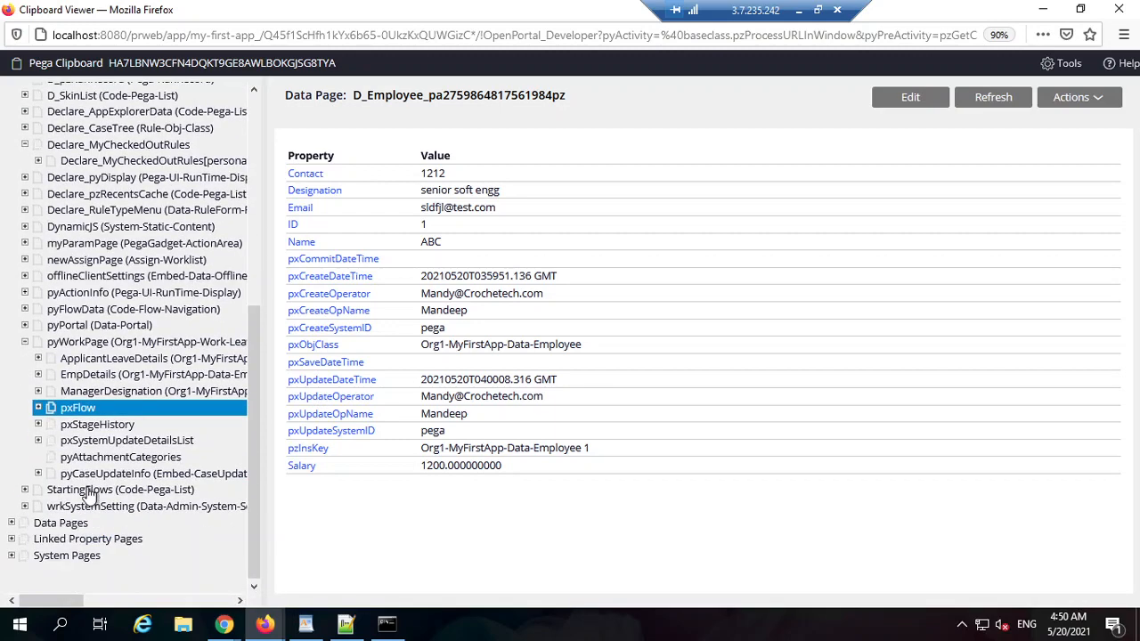
{"action": "left_click", "coordinate": [98, 381]}
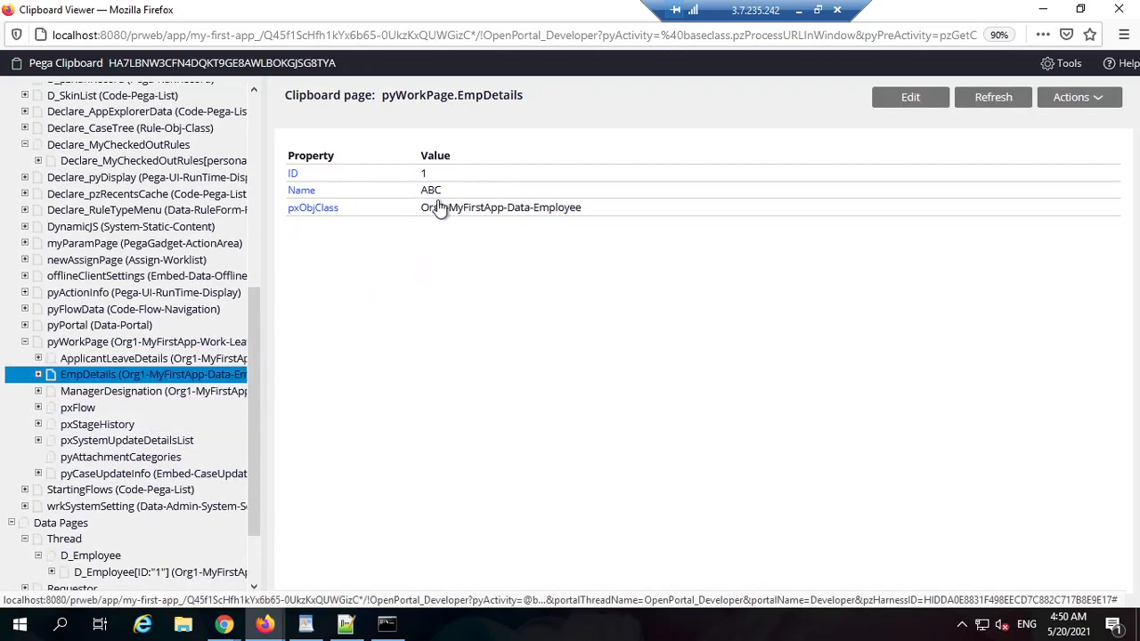
{"action": "left_click", "coordinate": [1043, 9]}
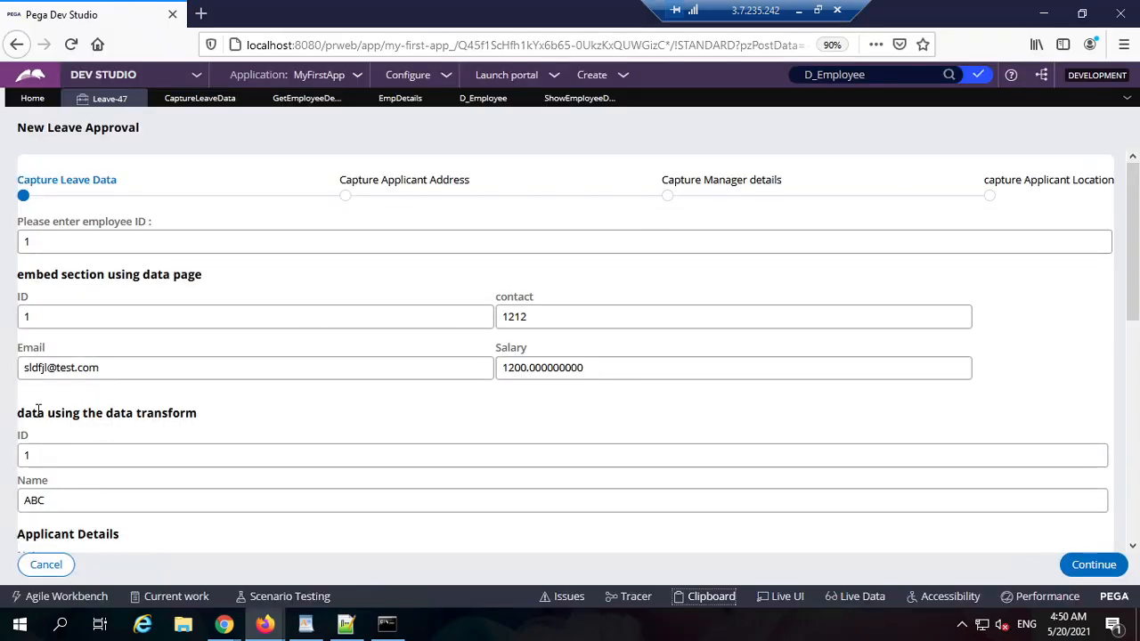
Step: Review the D_Employee[ID:"1"] data page's properties in the Clipboard, then minimize it
{"action": "left_click_drag", "start_coordinate": [111, 414], "coordinate": [201, 413]}
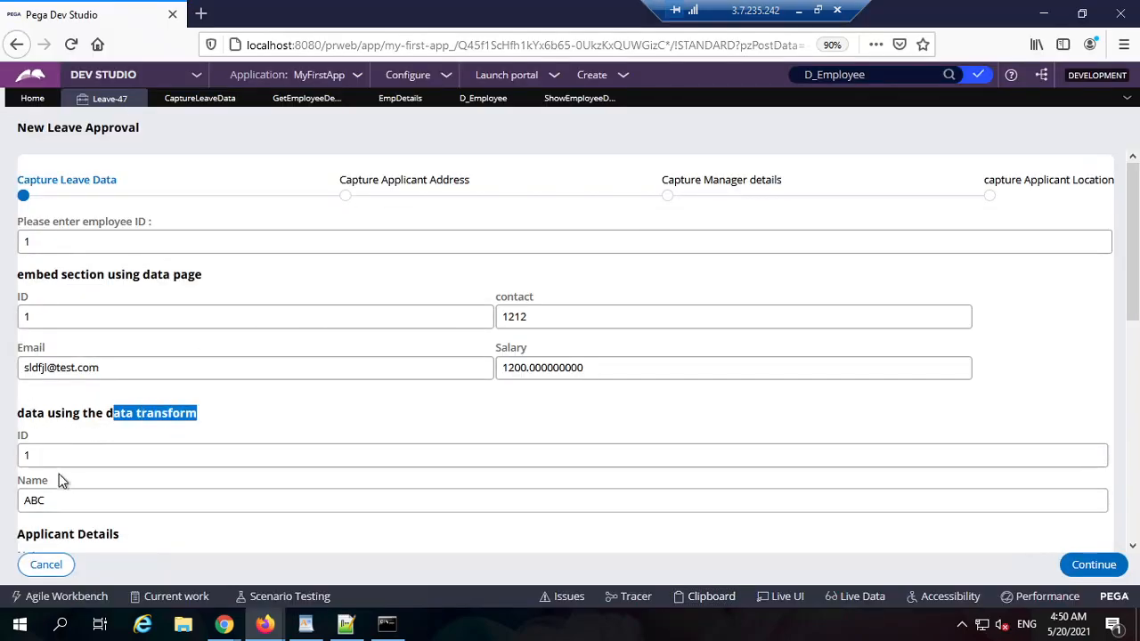
{"action": "left_click", "coordinate": [264, 623]}
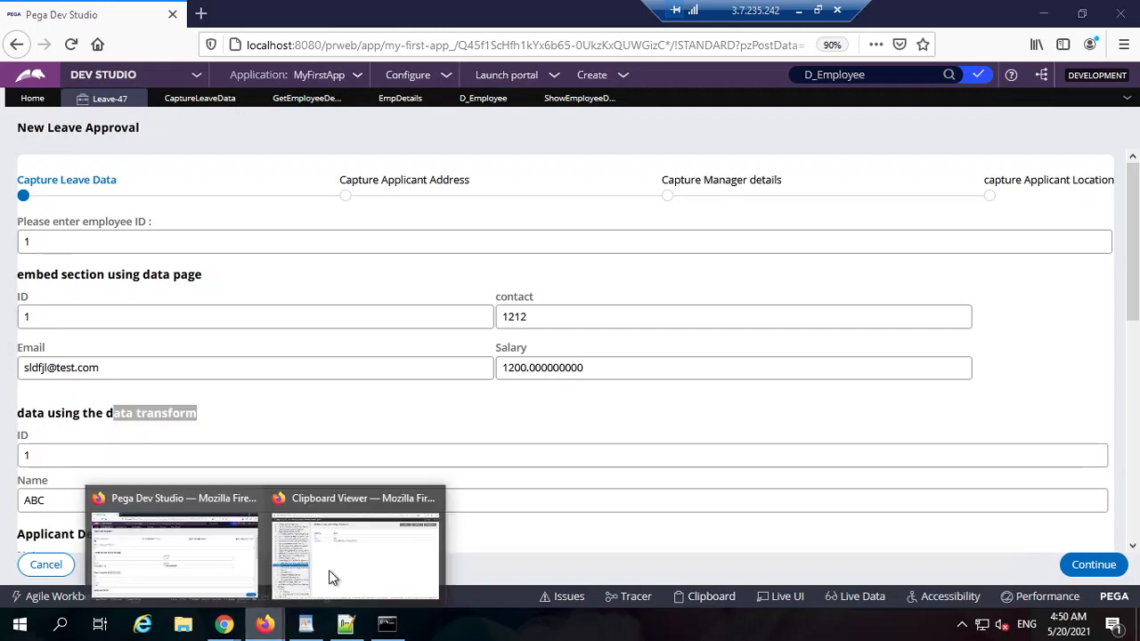
{"action": "left_click", "coordinate": [372, 560]}
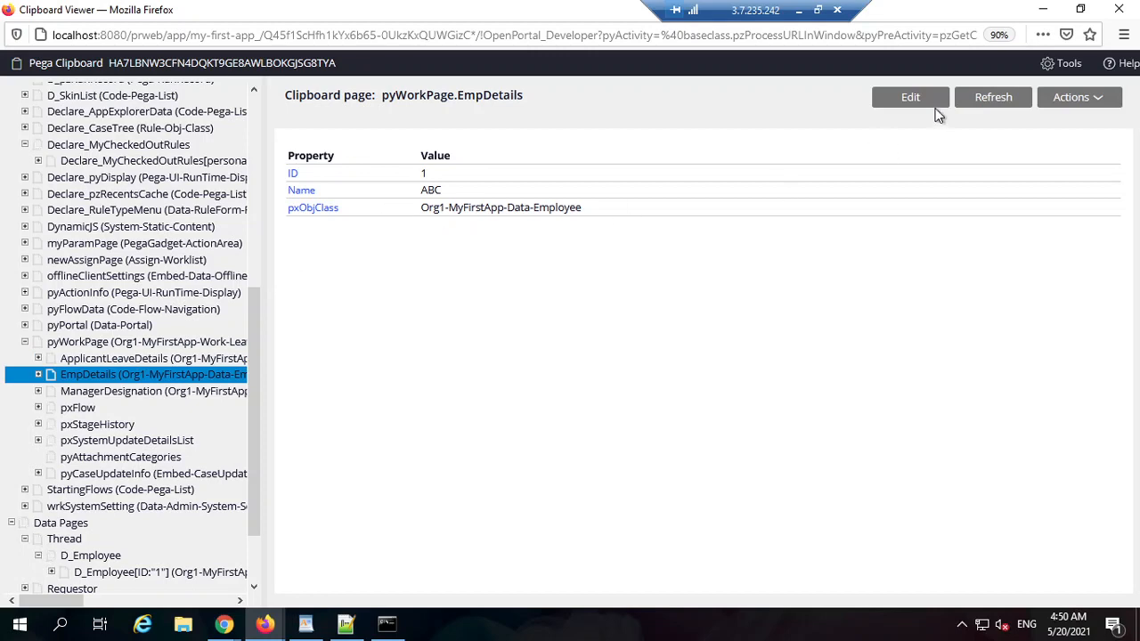
{"action": "key", "text": "alt+Tab"}
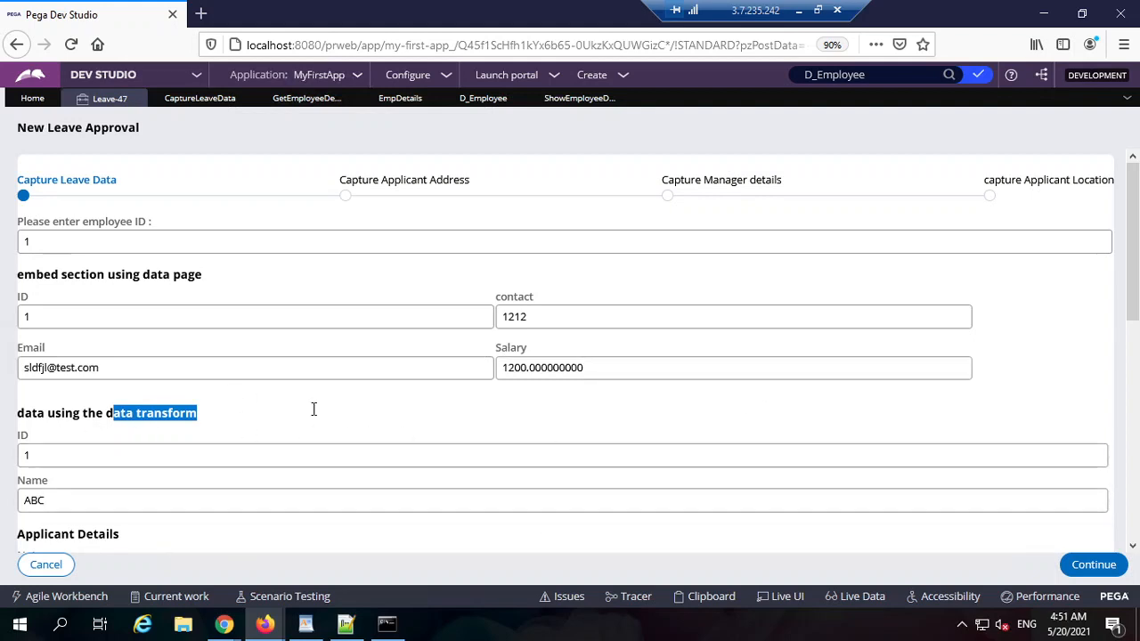
{"action": "left_click", "coordinate": [265, 623]}
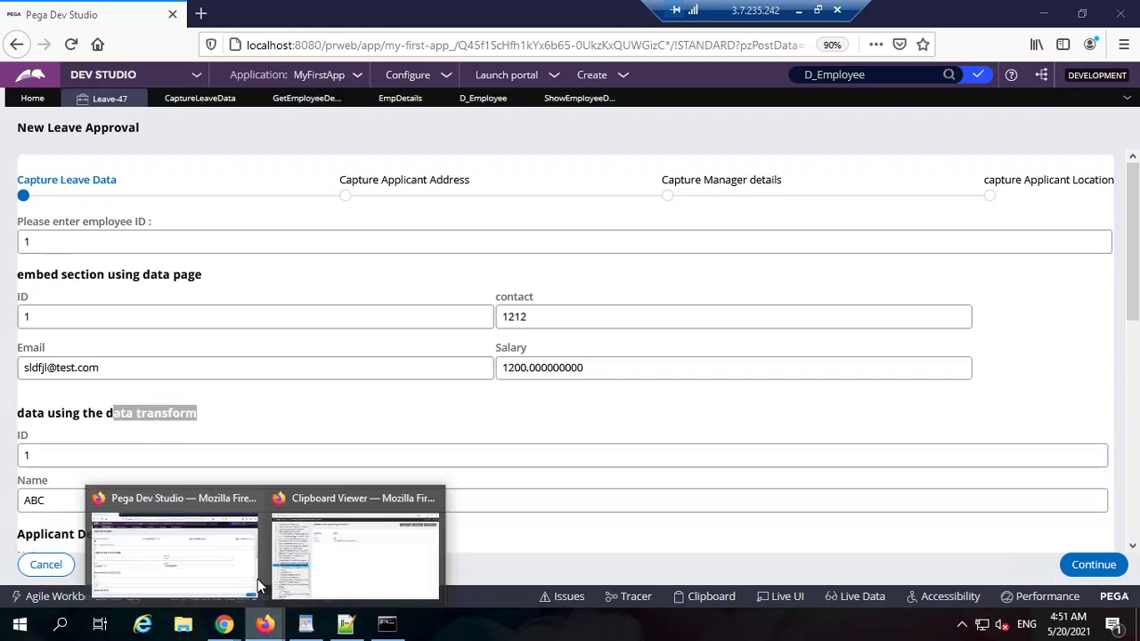
{"action": "left_click", "coordinate": [355, 550]}
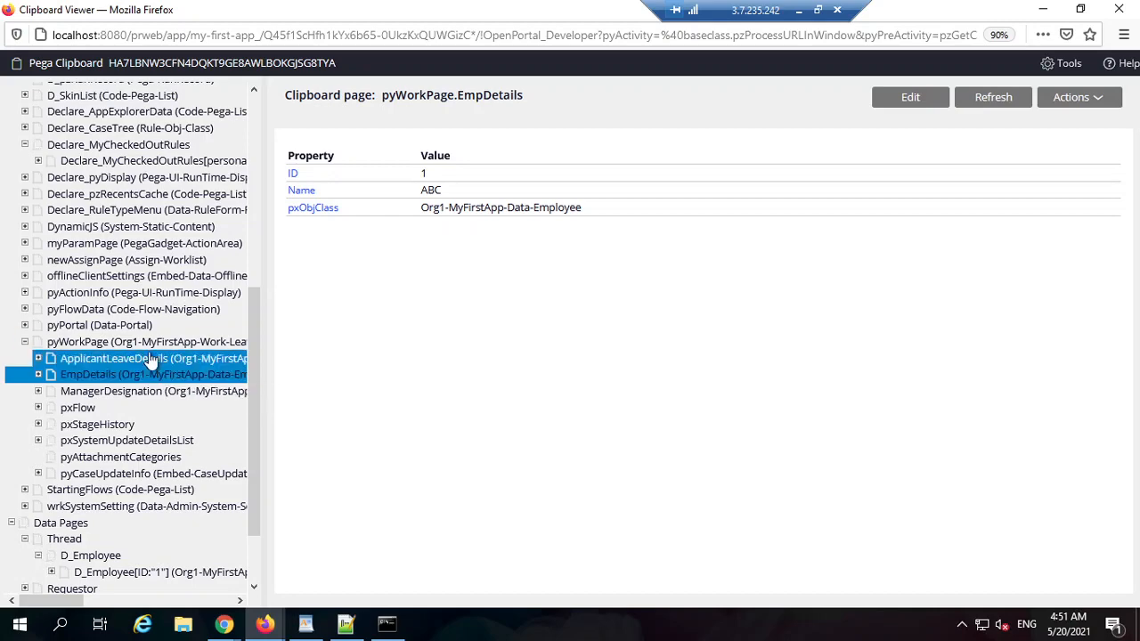
{"action": "scroll", "coordinate": [129, 400], "scroll_direction": "down", "scroll_amount": 2}
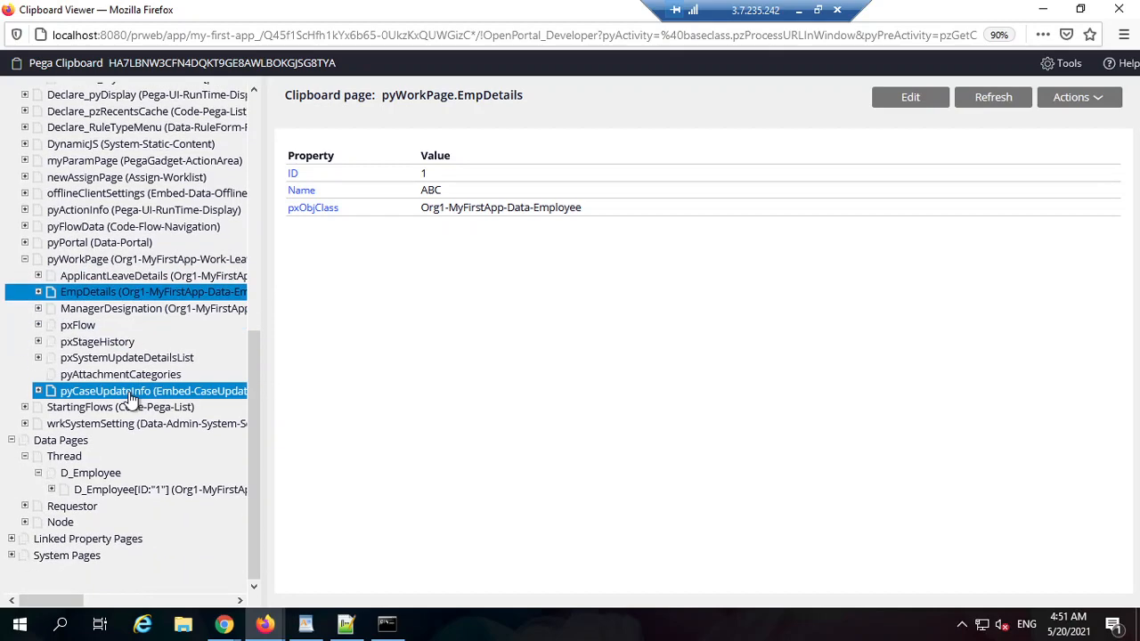
{"action": "left_click", "coordinate": [94, 491]}
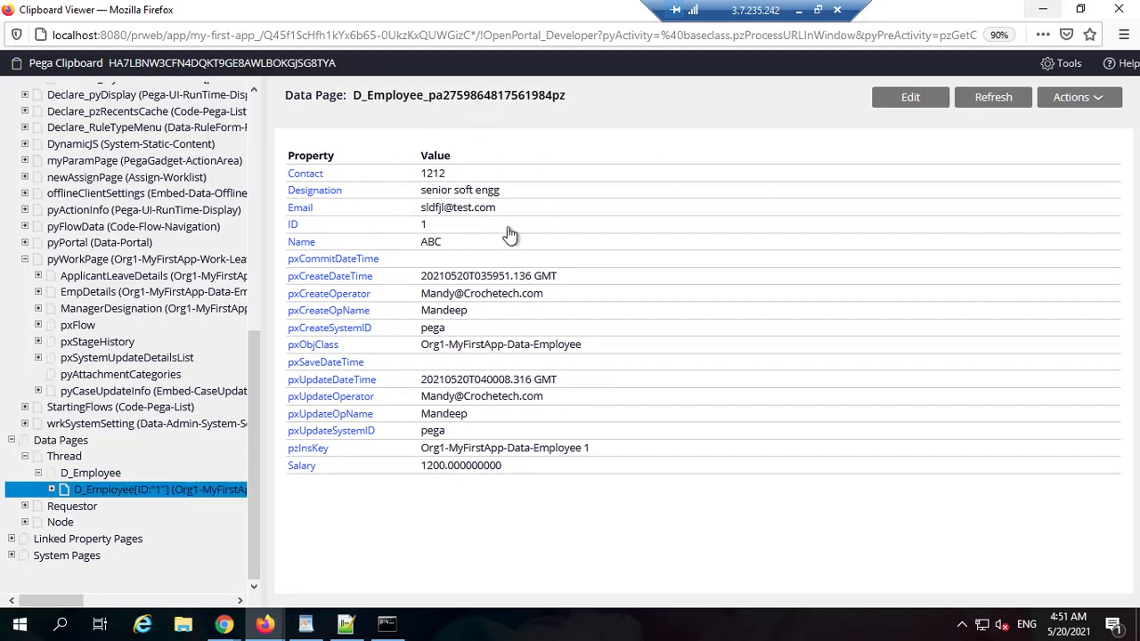
{"action": "left_click", "coordinate": [1043, 10]}
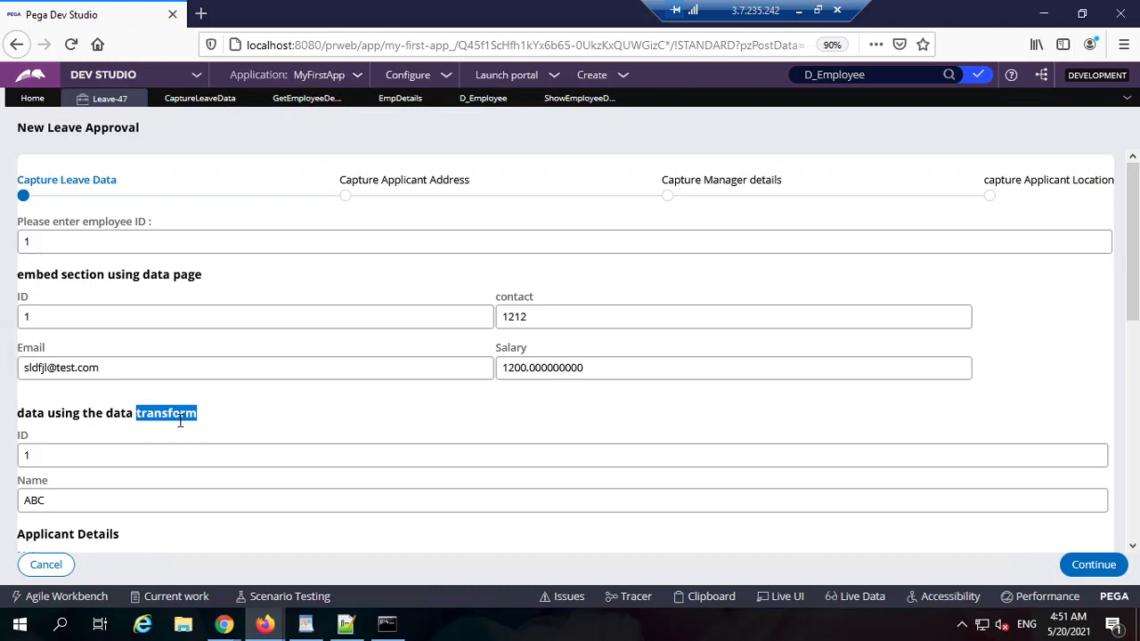
Step: Highlight the form's 'embed section using data page' heading and switch to the call notes
{"action": "left_click", "coordinate": [180, 421]}
{"action": "triple_click", "coordinate": [190, 274]}
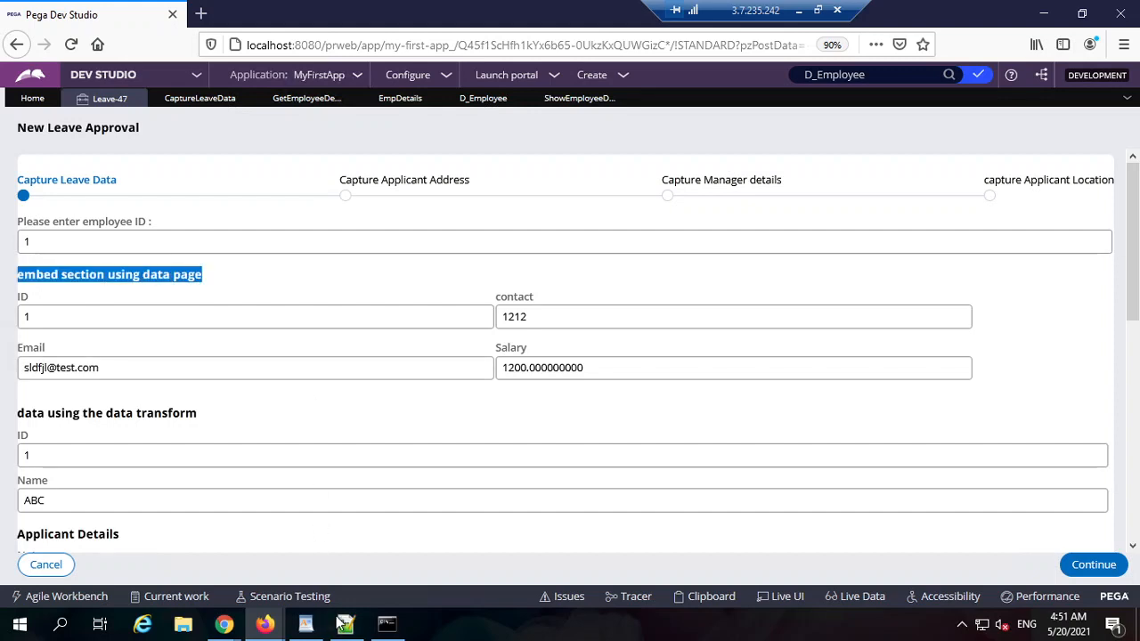
{"action": "left_click", "coordinate": [345, 623]}
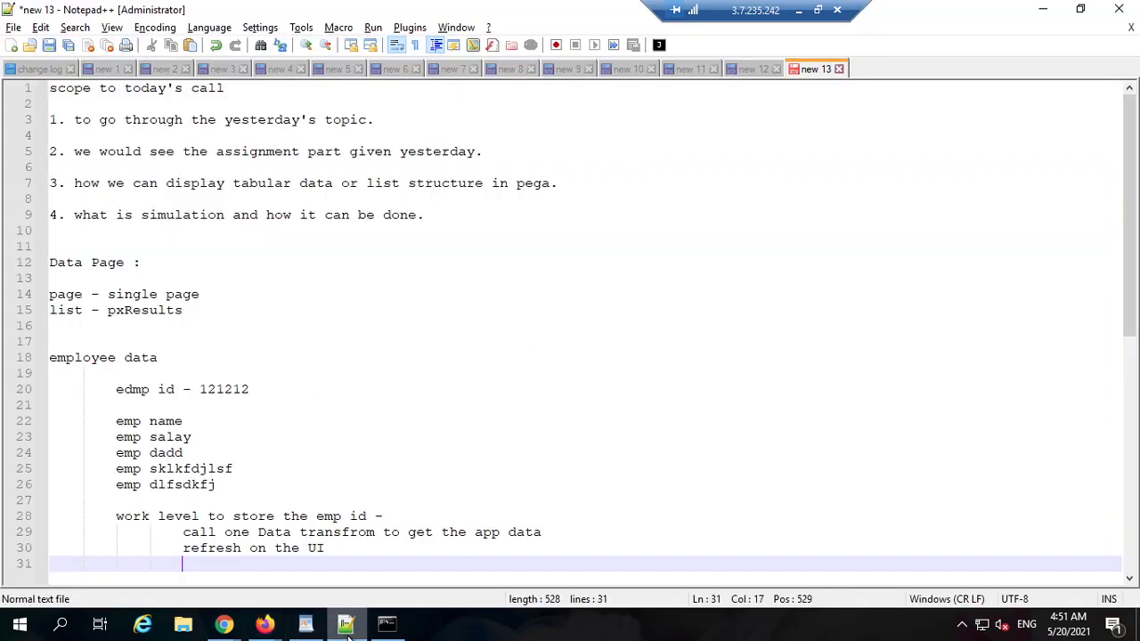
Step: Append '-> done' to agenda items 1 and 2 in the call notes
{"action": "left_click", "coordinate": [368, 120]}
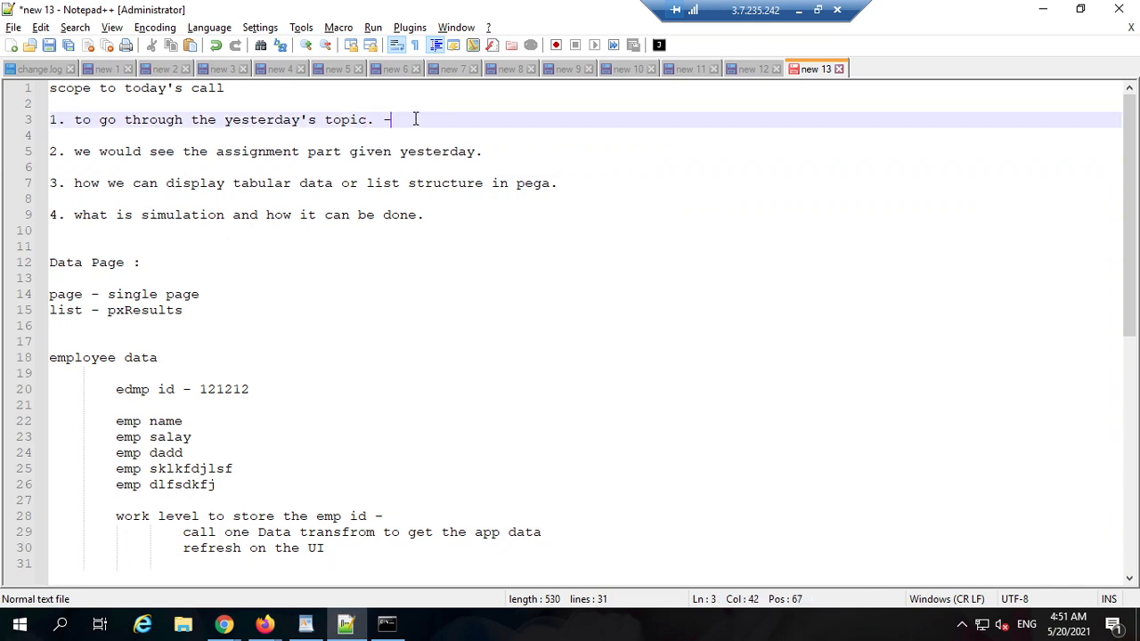
{"action": "type", "text": "-> done"}
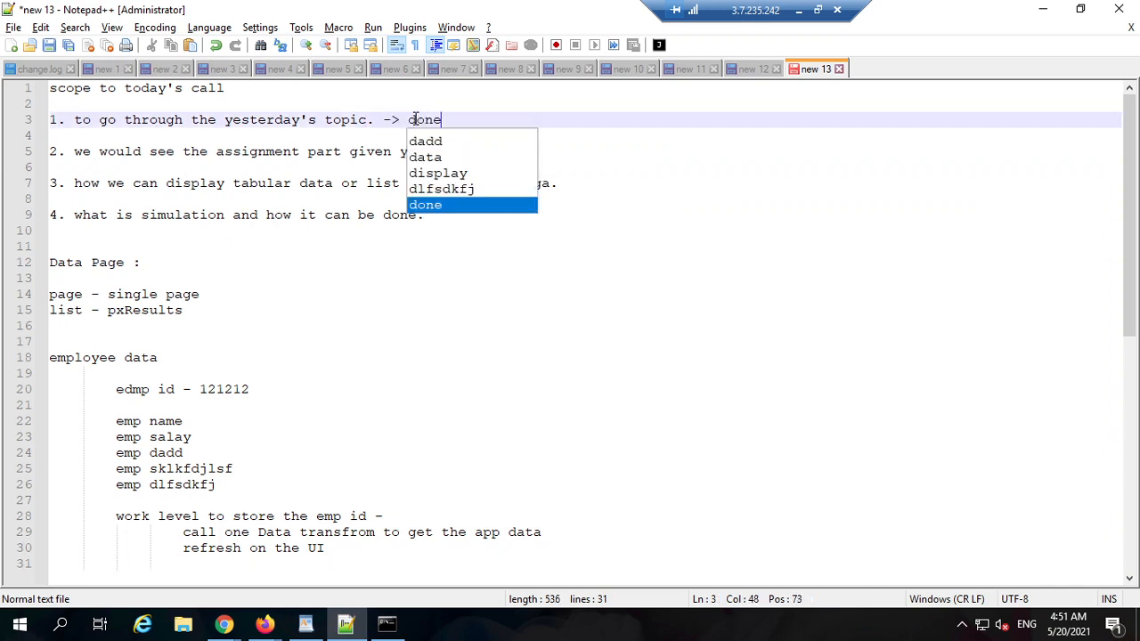
{"action": "left_click", "coordinate": [603, 153]}
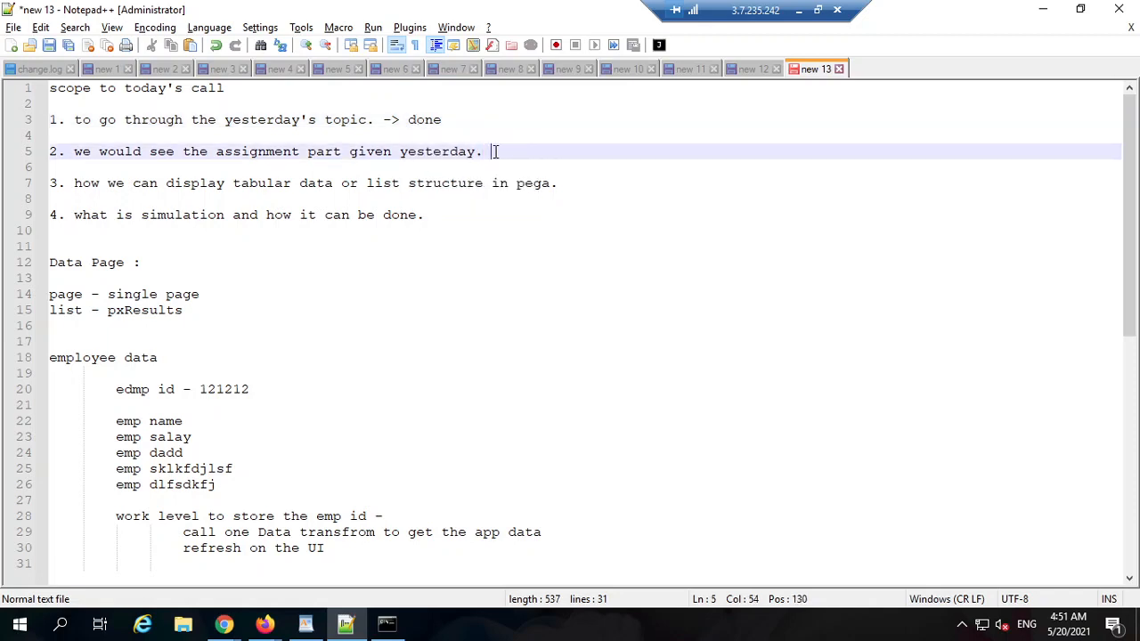
{"action": "type", "text": "-> done"}
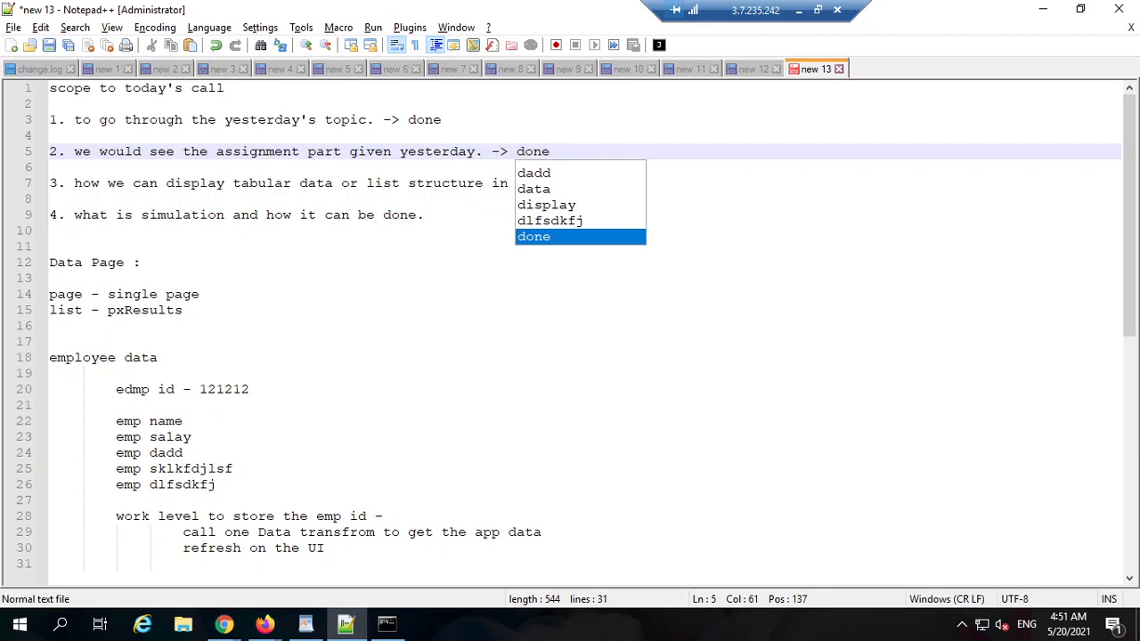
{"action": "left_click", "coordinate": [782, 201]}
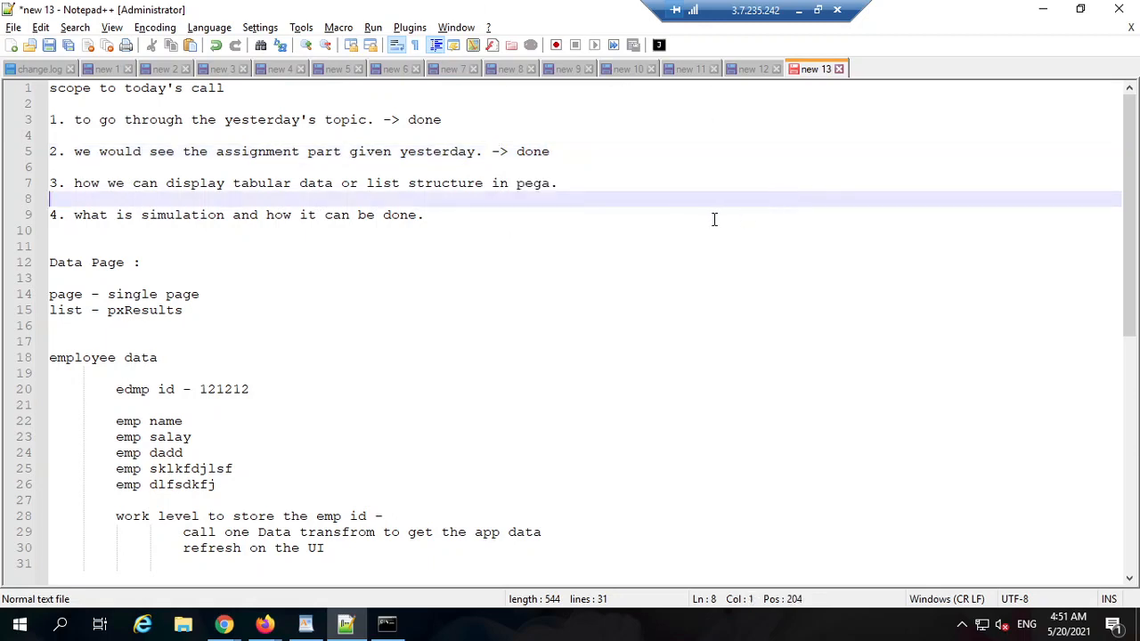
Step: Highlight phrases in agenda items 2 and 3, like 'tabular data', then minimize Notepad++
{"action": "double_click", "coordinate": [539, 158]}
{"action": "left_click", "coordinate": [451, 153]}
{"action": "left_click_drag", "start_coordinate": [500, 152], "coordinate": [172, 138]}
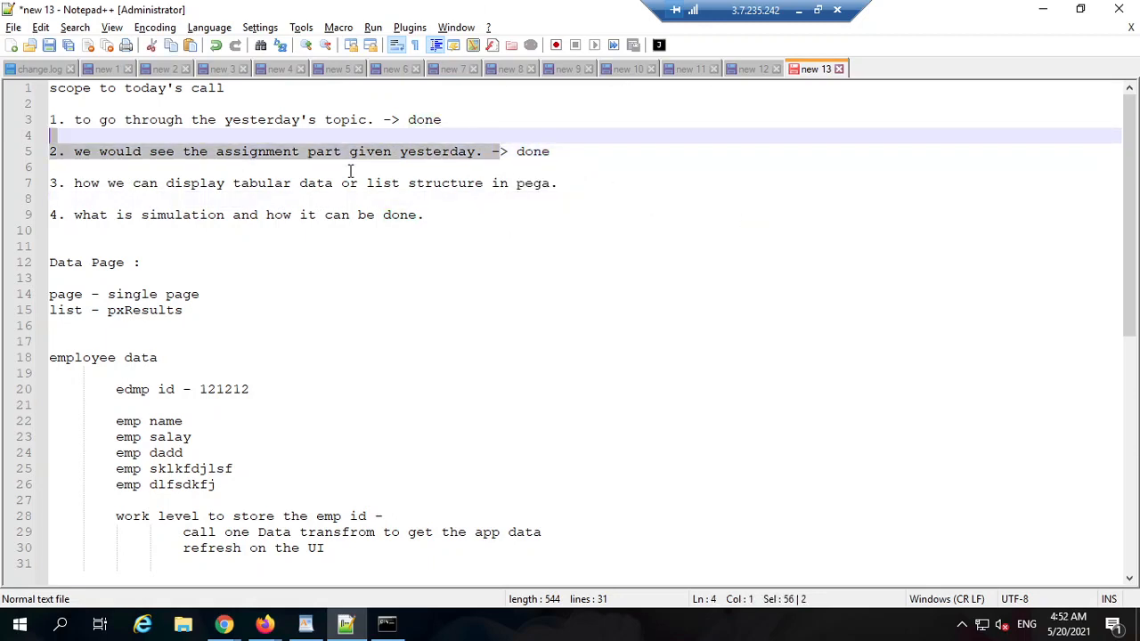
{"action": "left_click", "coordinate": [373, 169]}
{"action": "left_click_drag", "start_coordinate": [392, 153], "coordinate": [399, 153]}
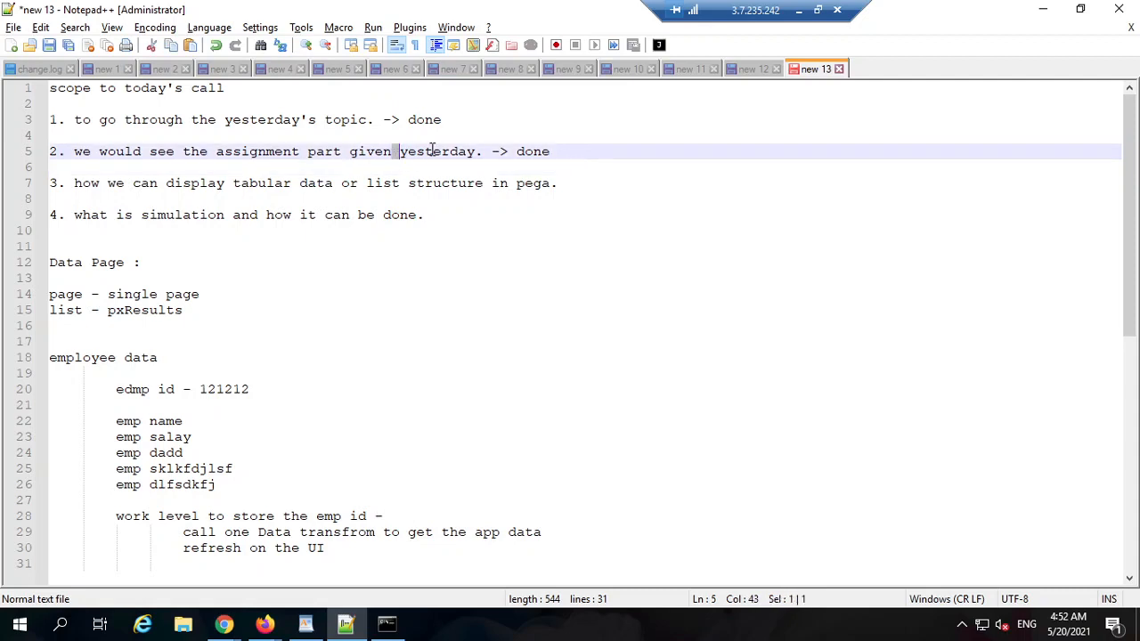
{"action": "left_click", "coordinate": [557, 185]}
{"action": "left_click", "coordinate": [294, 184], "text": "shift"}
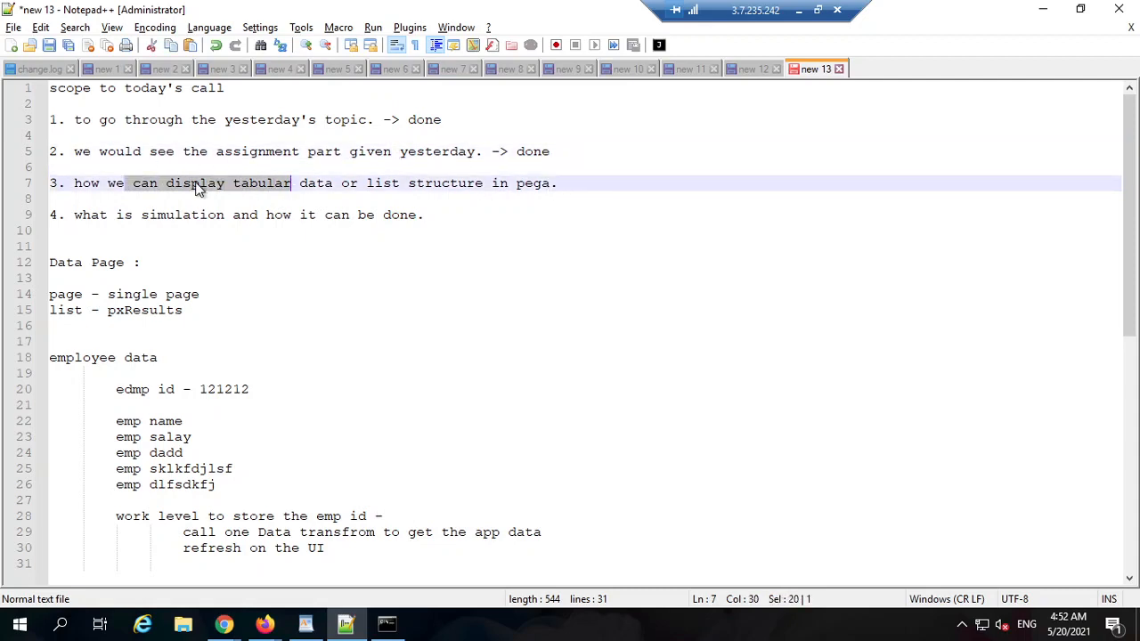
{"action": "double_click", "coordinate": [194, 184]}
{"action": "left_click", "coordinate": [349, 184]}
{"action": "left_click_drag", "start_coordinate": [300, 183], "coordinate": [432, 184]}
{"action": "triple_click", "coordinate": [450, 185]}
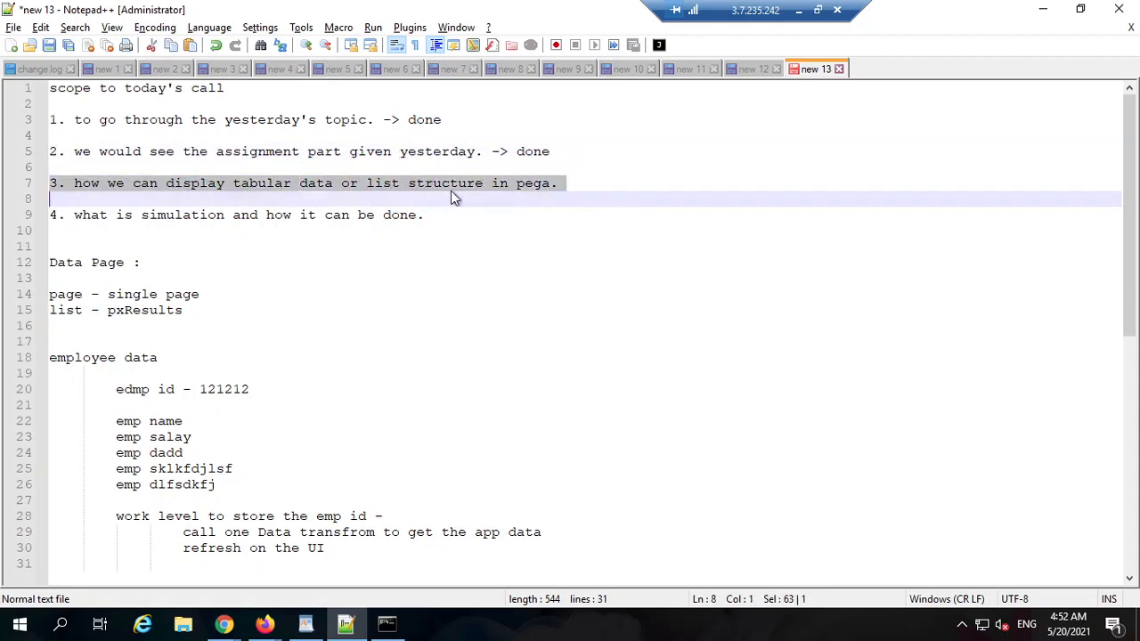
{"action": "left_click", "coordinate": [522, 184]}
{"action": "double_click", "coordinate": [533, 184]}
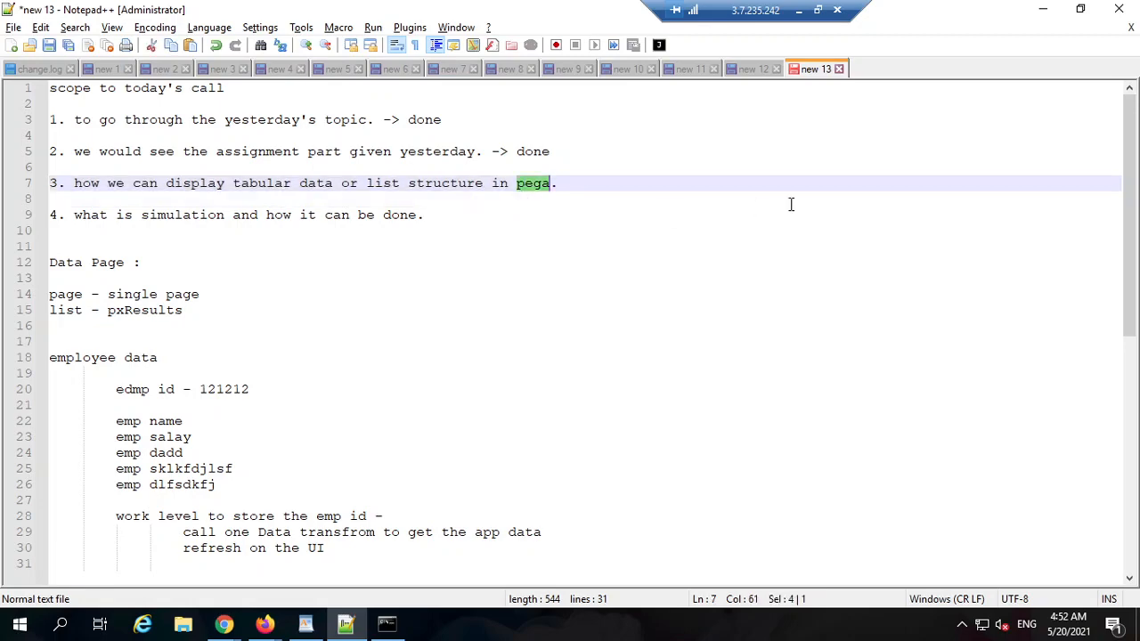
{"action": "left_click", "coordinate": [1044, 13]}
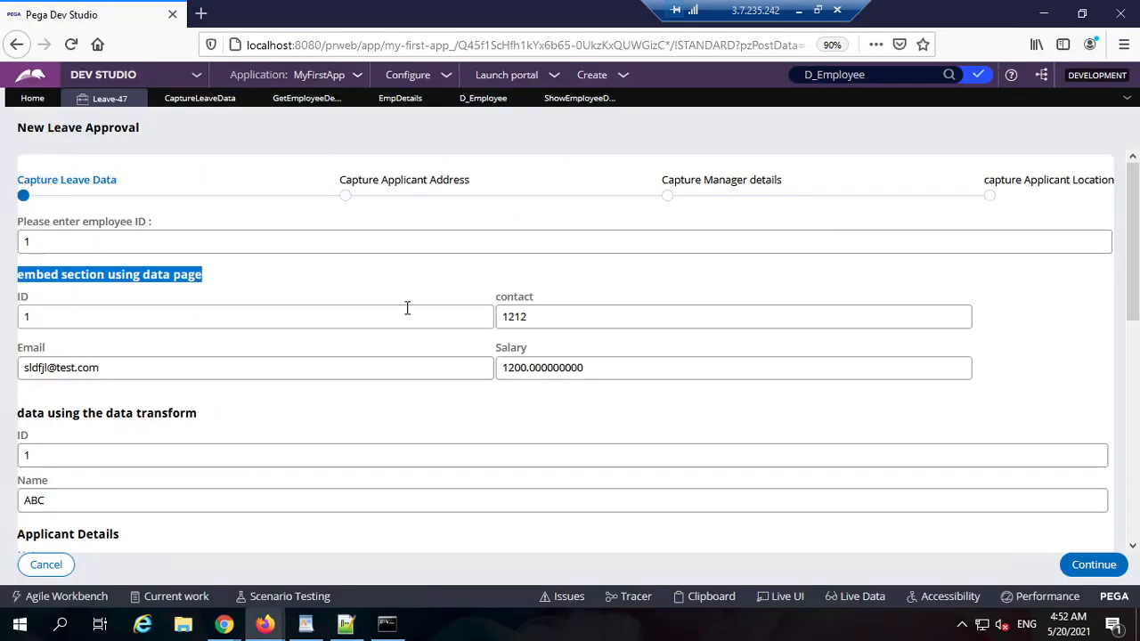
Step: Close ShowEmployeeDetails, reopen CaptureLeaveData, and open Data types > Employee in the explorer
{"action": "left_click", "coordinate": [574, 99]}
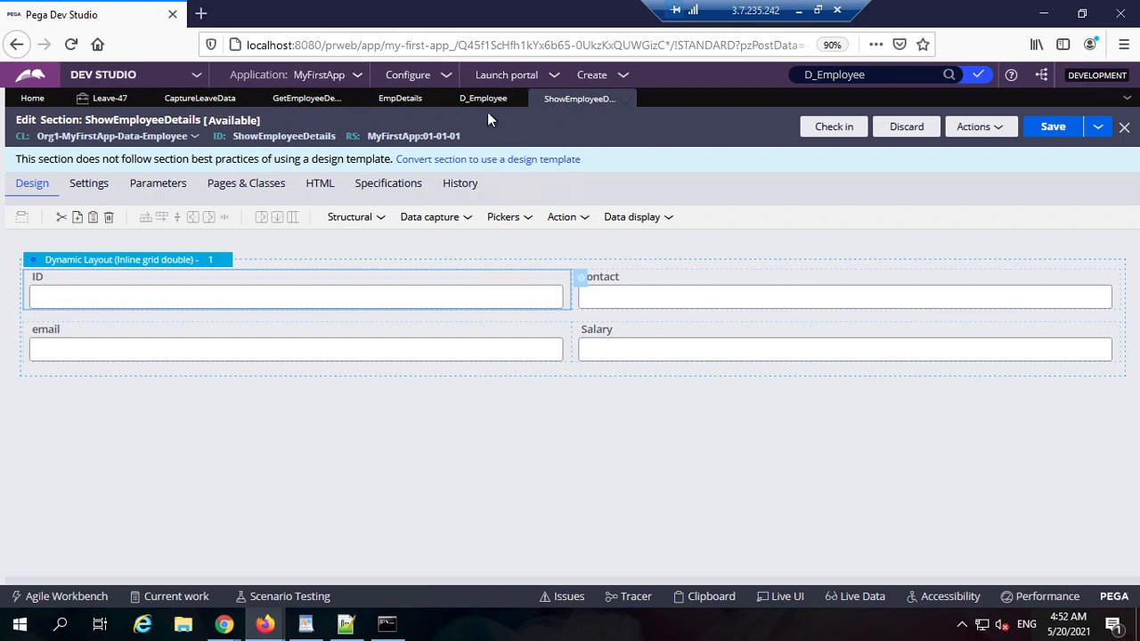
{"action": "left_click", "coordinate": [626, 99]}
{"action": "left_click", "coordinate": [202, 100]}
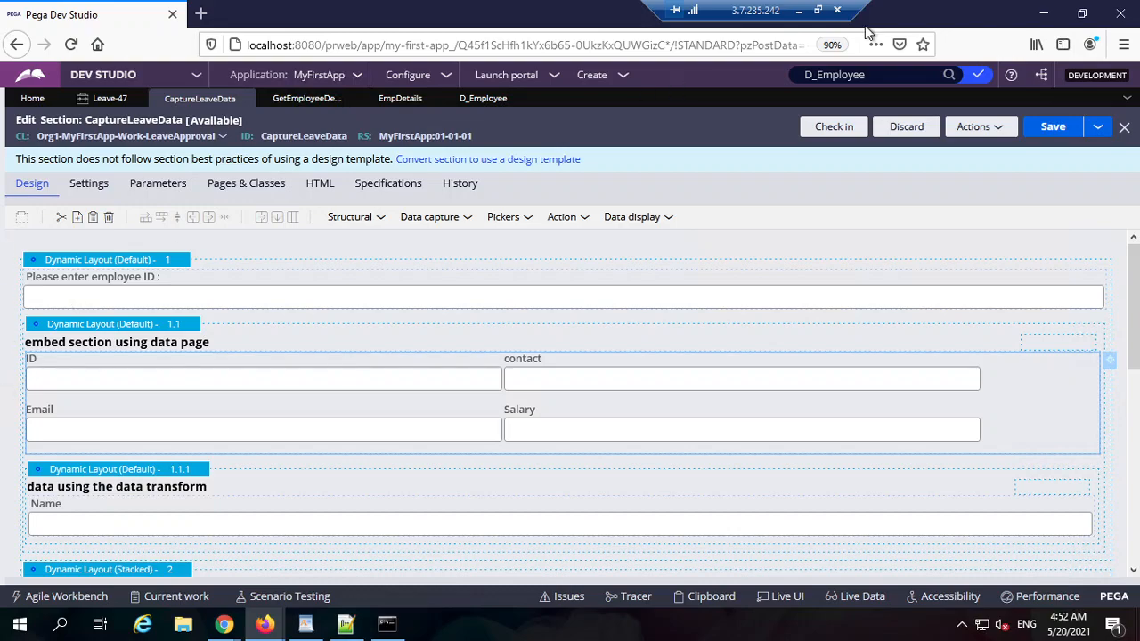
{"action": "left_click", "coordinate": [1082, 14]}
{"action": "left_click", "coordinate": [976, 36]}
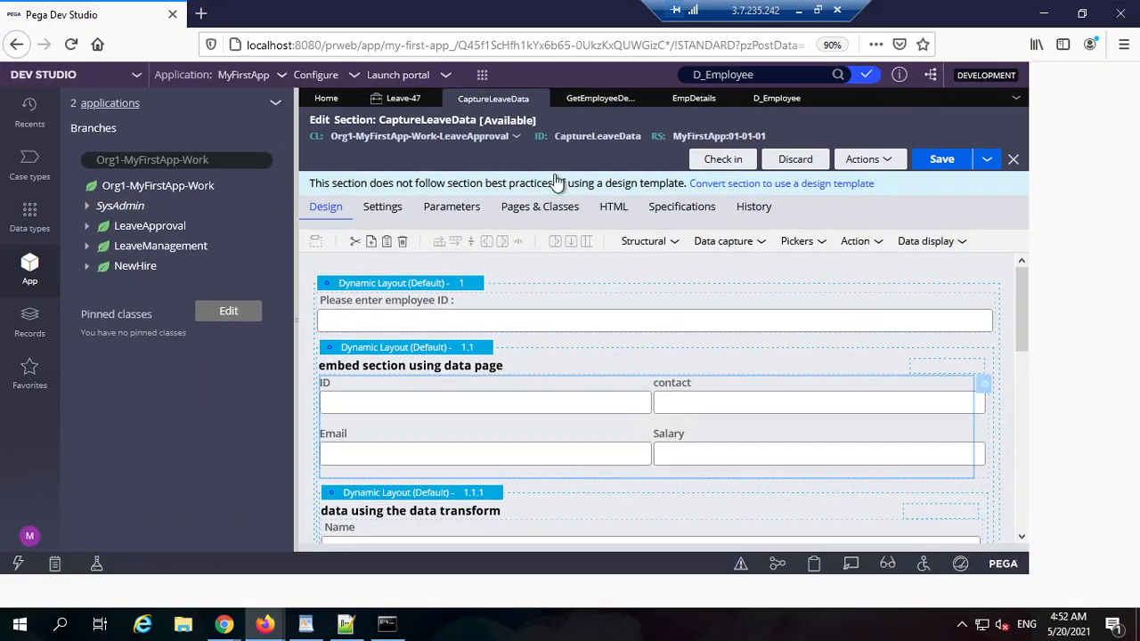
{"action": "left_click", "coordinate": [28, 230]}
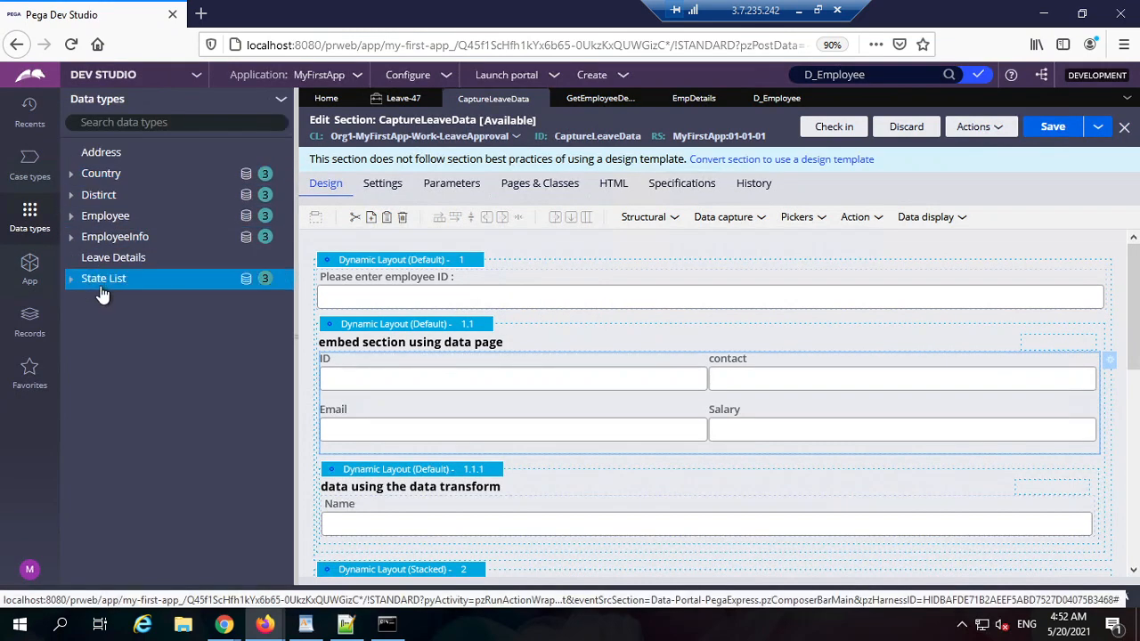
{"action": "left_click", "coordinate": [105, 216]}
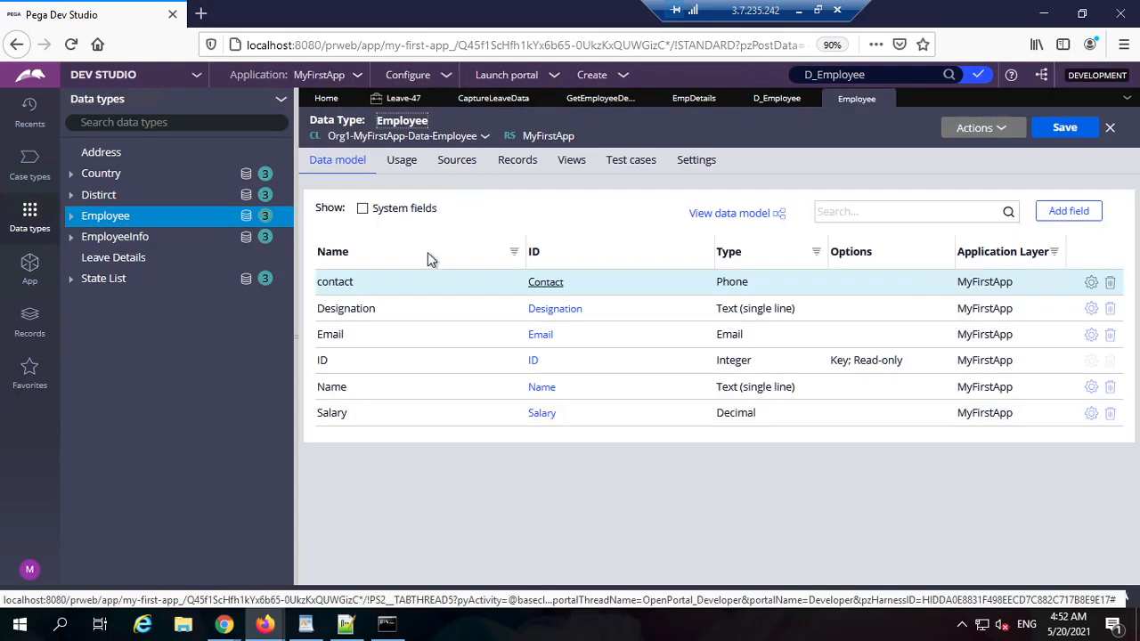
Step: In the Employee data type's Records, add a new row with ID 3
{"action": "left_click", "coordinate": [463, 163]}
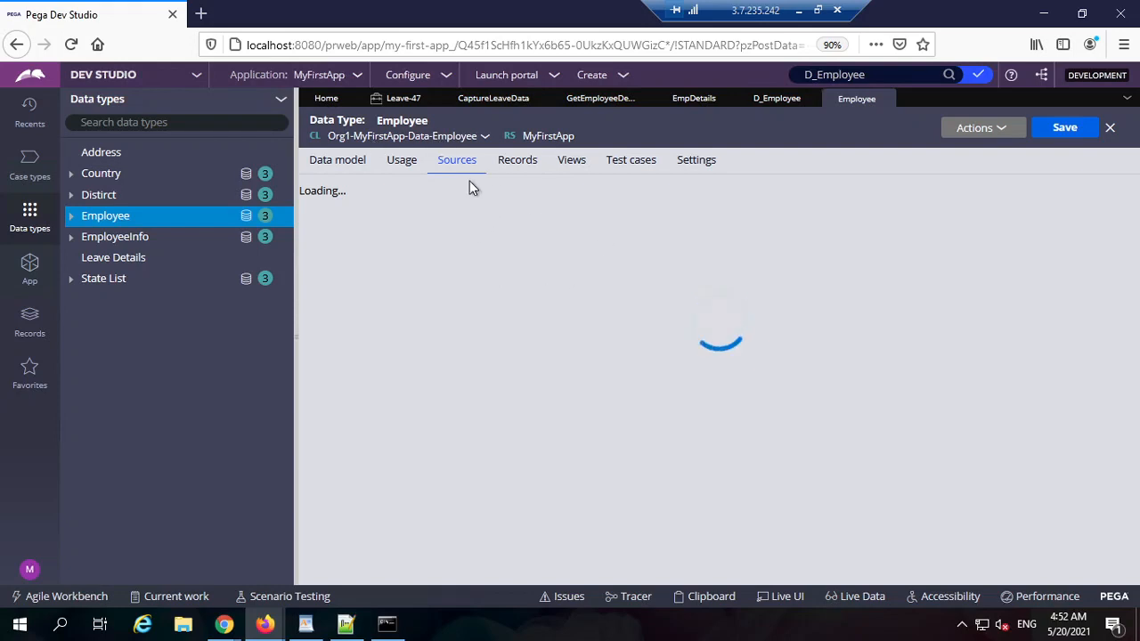
{"action": "left_click", "coordinate": [526, 166]}
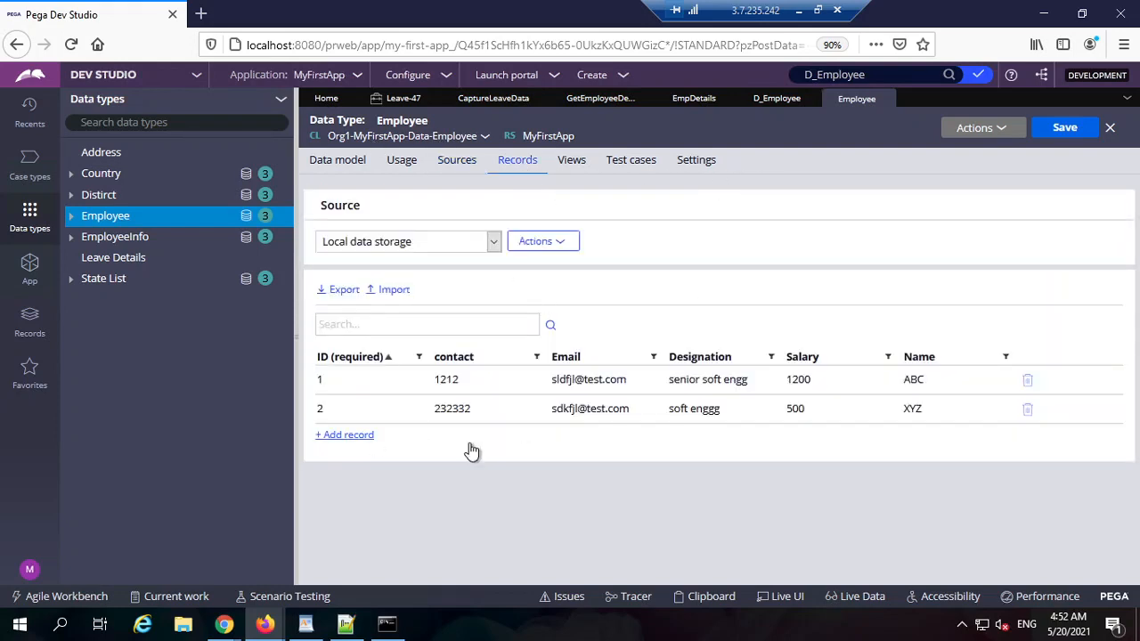
{"action": "left_click", "coordinate": [347, 434]}
{"action": "type", "text": "3"}
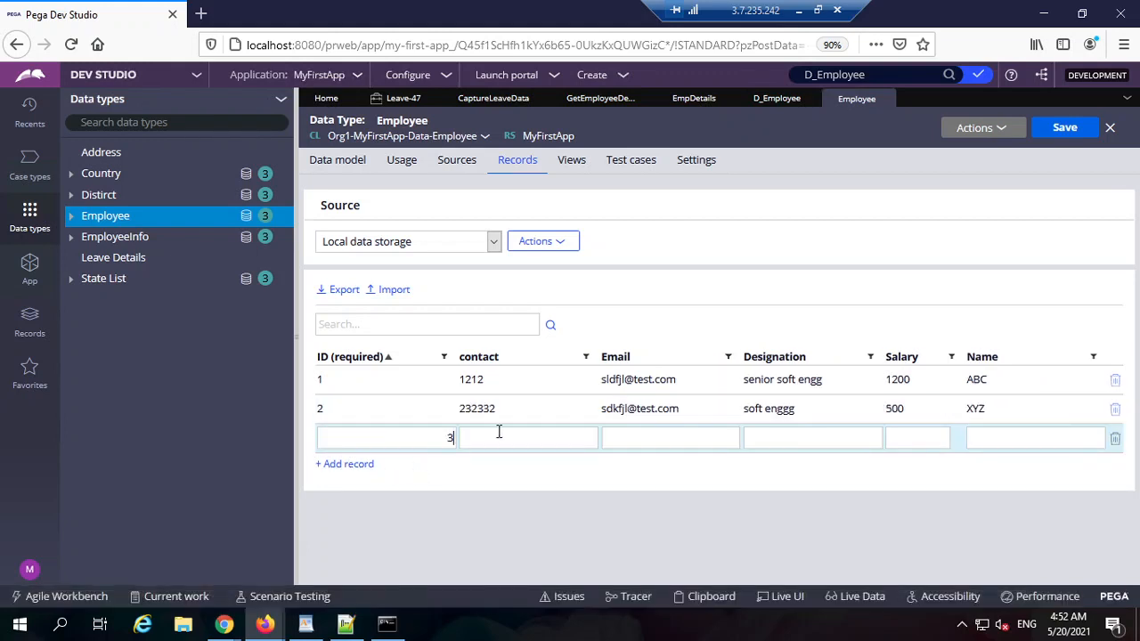
Step: Fill in the contact number, e-mail, designation ceo, salary 1000000 and employee name, and commit the record
{"action": "left_click", "coordinate": [516, 436]}
{"action": "type", "text": "1212"}
{"action": "left_click", "coordinate": [656, 439]}
{"action": "type", "text": "sad@dsfsdf"}
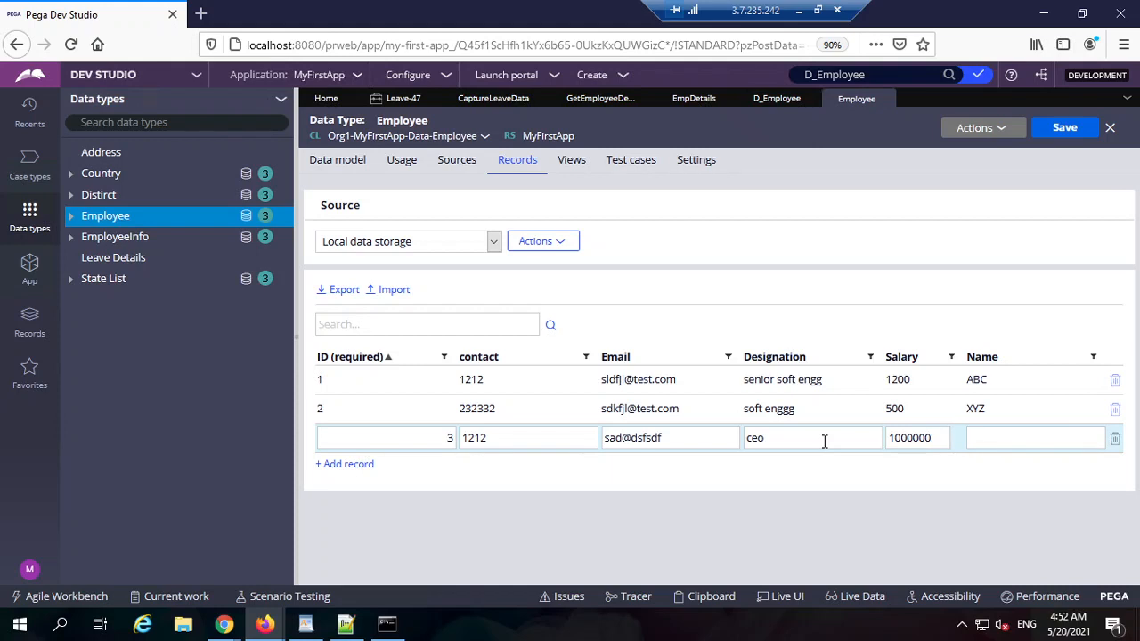
{"action": "key", "text": "Tab"}
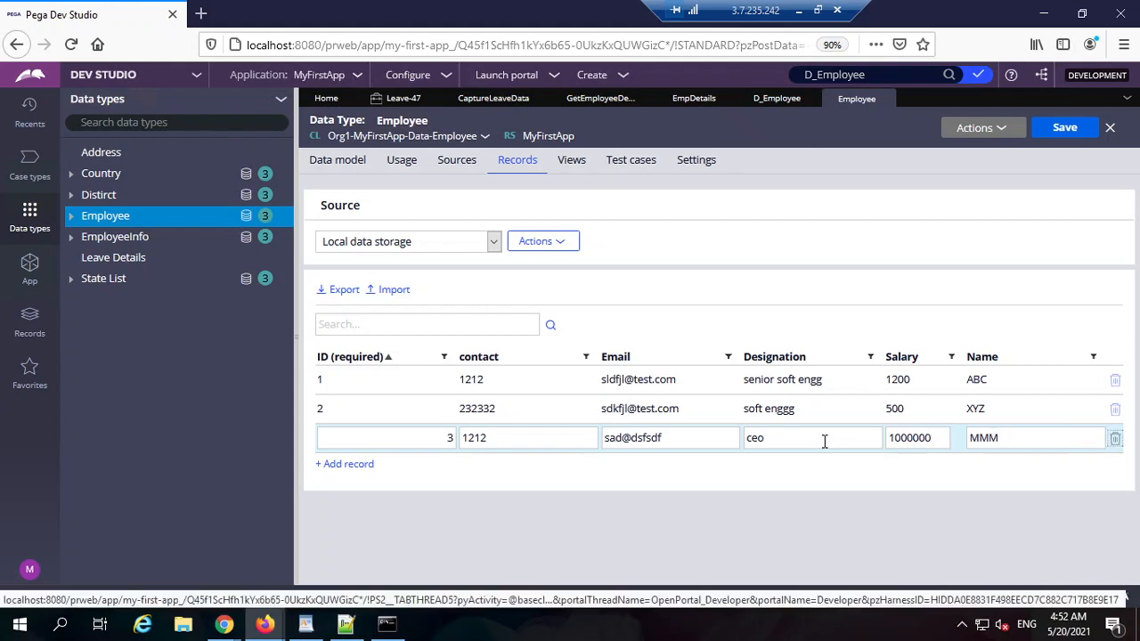
{"action": "left_click", "coordinate": [727, 529]}
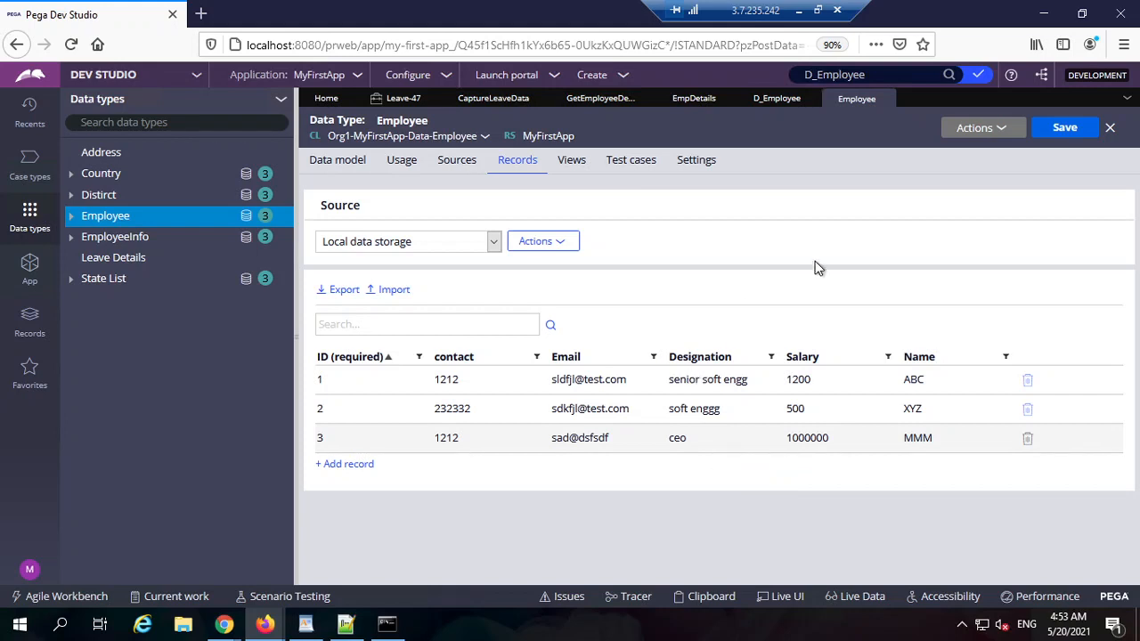
Step: Go via D_Employee back to the CaptureLeaveData section and collapse the Data types panel
{"action": "left_click", "coordinate": [777, 100]}
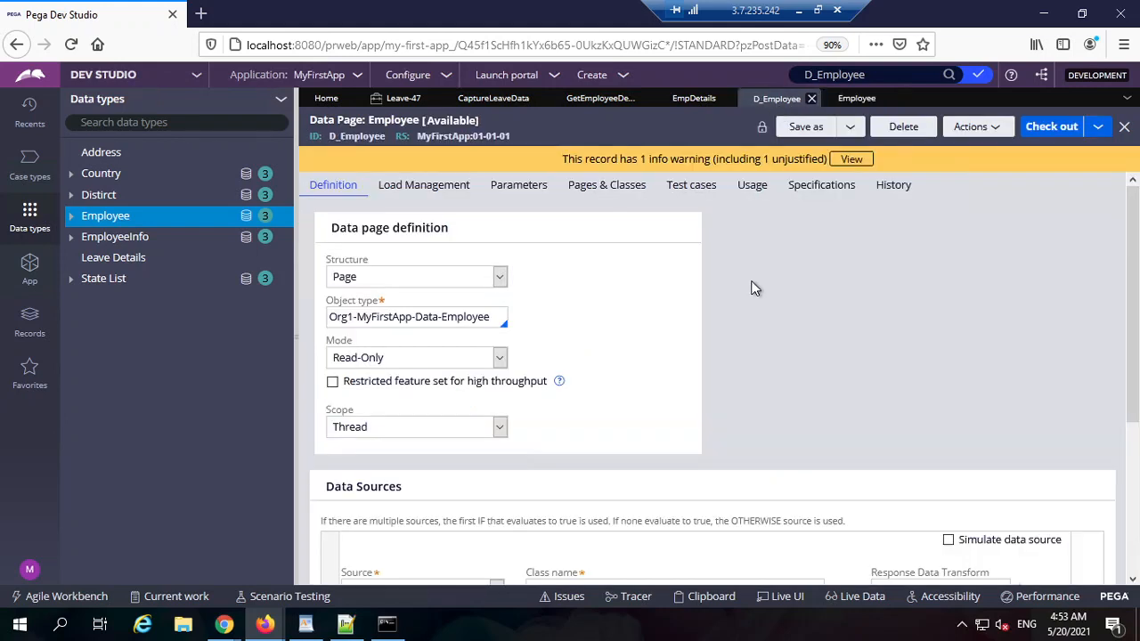
{"action": "left_click", "coordinate": [497, 101]}
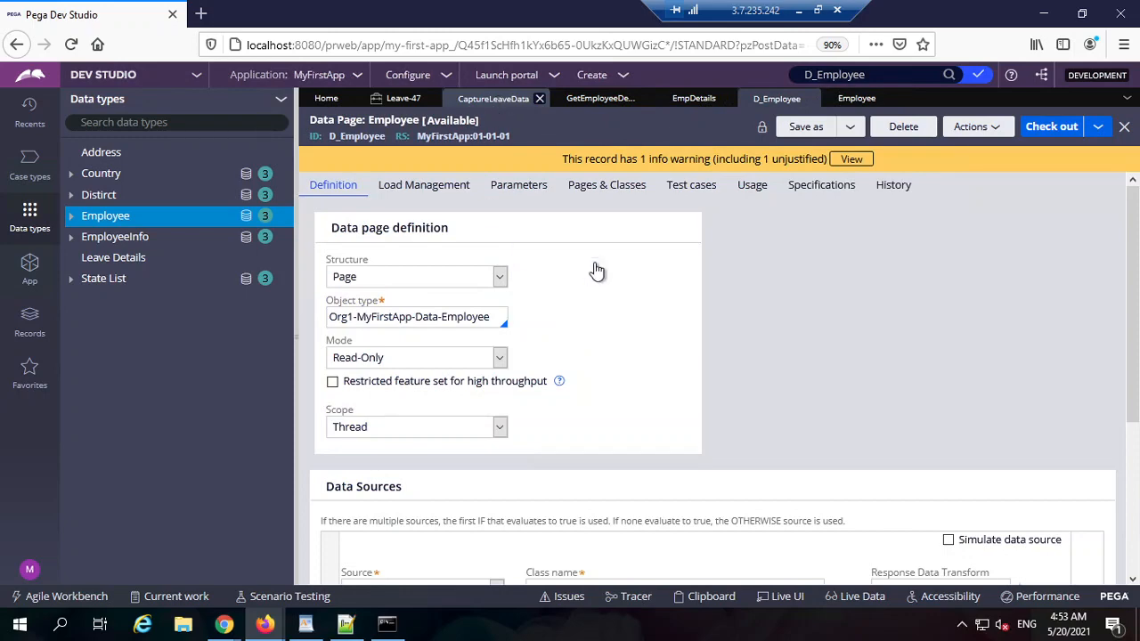
{"action": "left_click", "coordinate": [296, 350]}
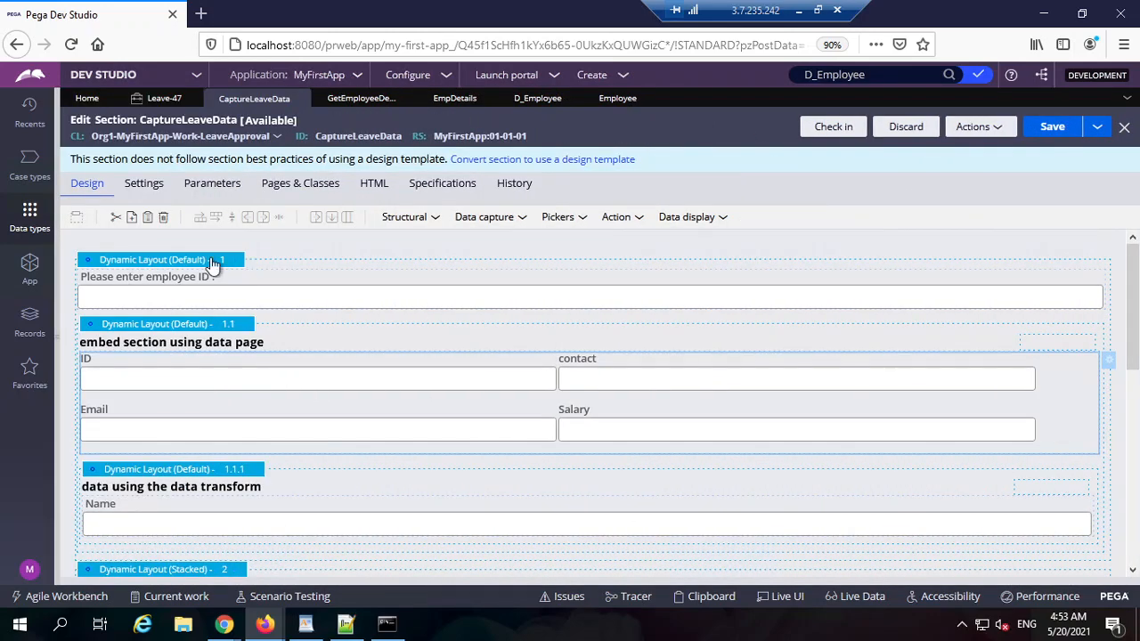
Step: Drop a dynamic layout at the section top and give it the header title 'Display employee's list'
{"action": "left_click", "coordinate": [407, 222]}
{"action": "left_click_drag", "start_coordinate": [450, 242], "coordinate": [196, 258]}
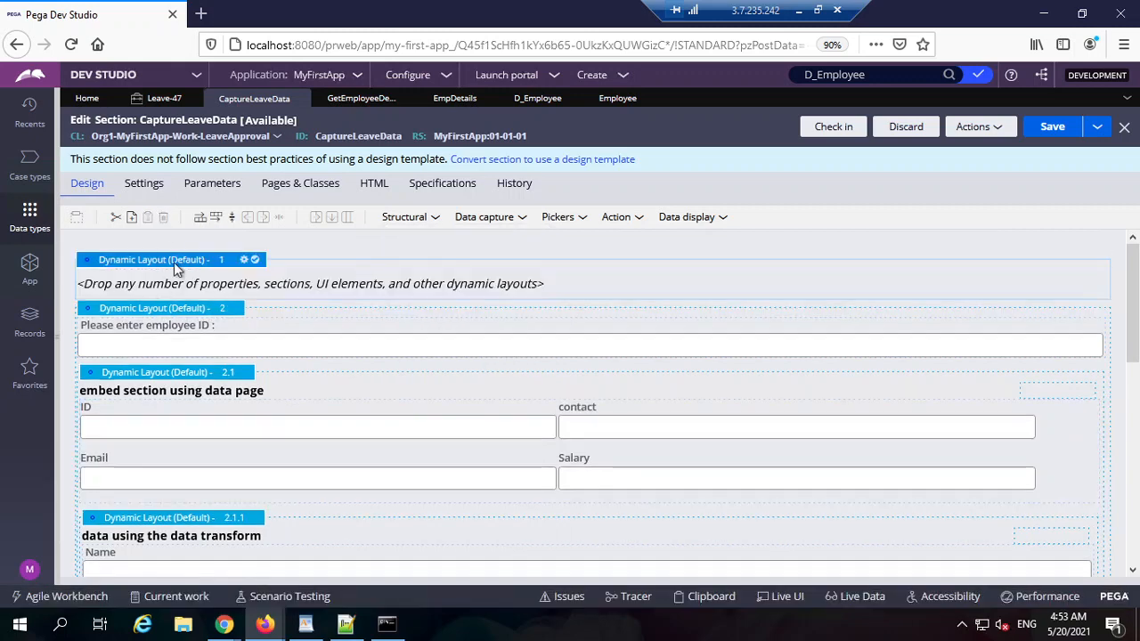
{"action": "left_click", "coordinate": [242, 259]}
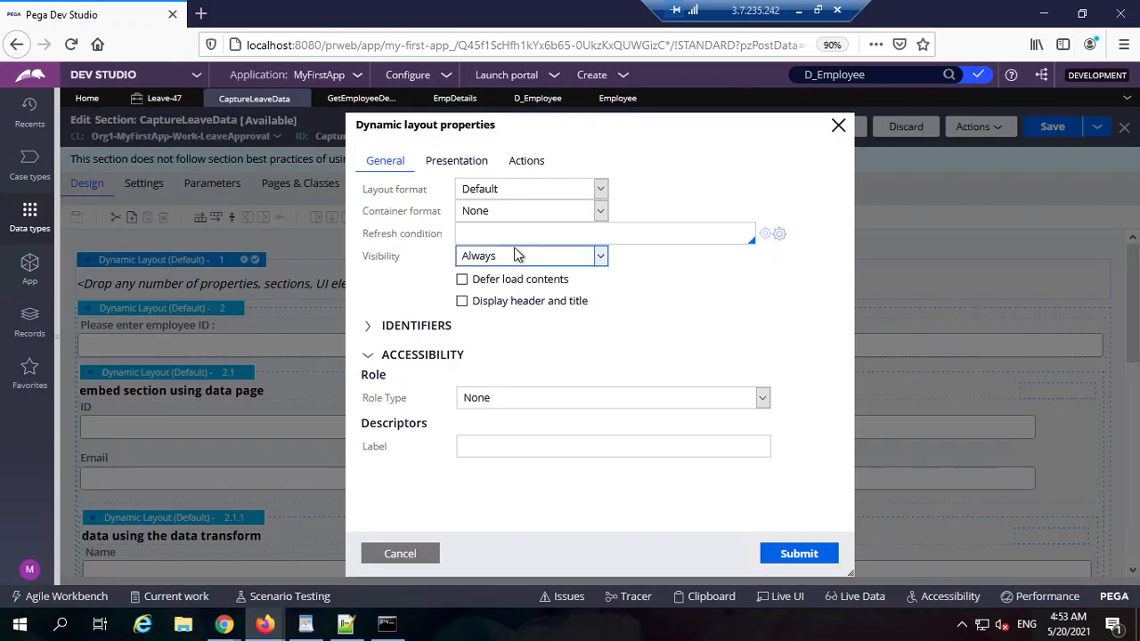
{"action": "left_click", "coordinate": [546, 304]}
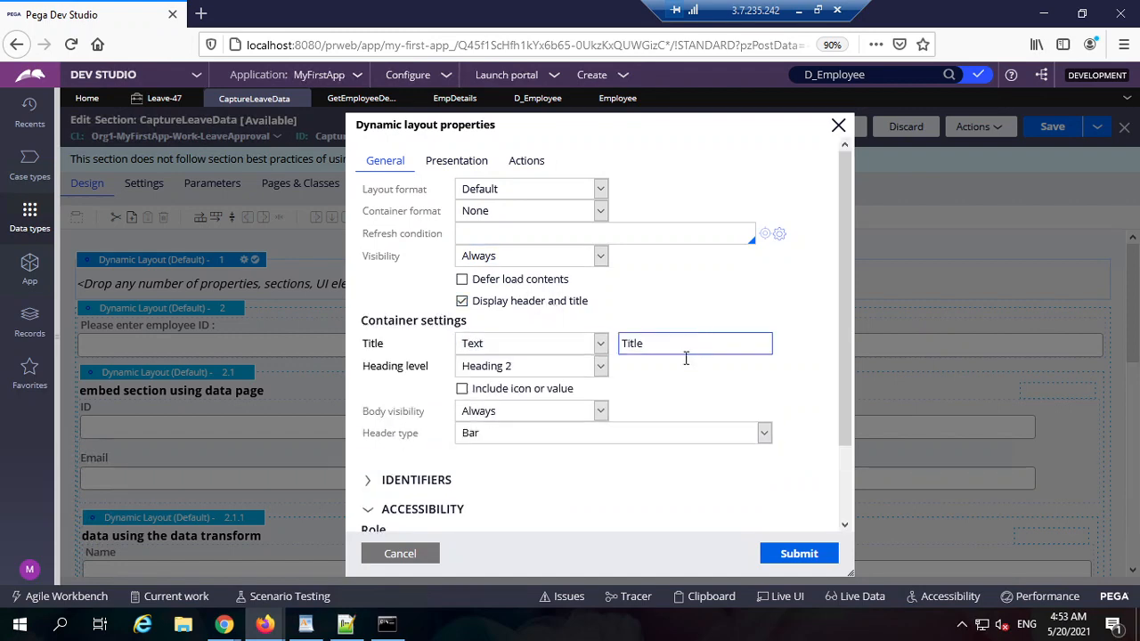
{"action": "left_click", "coordinate": [724, 348]}
{"action": "type", "text": "Display employee's list"}
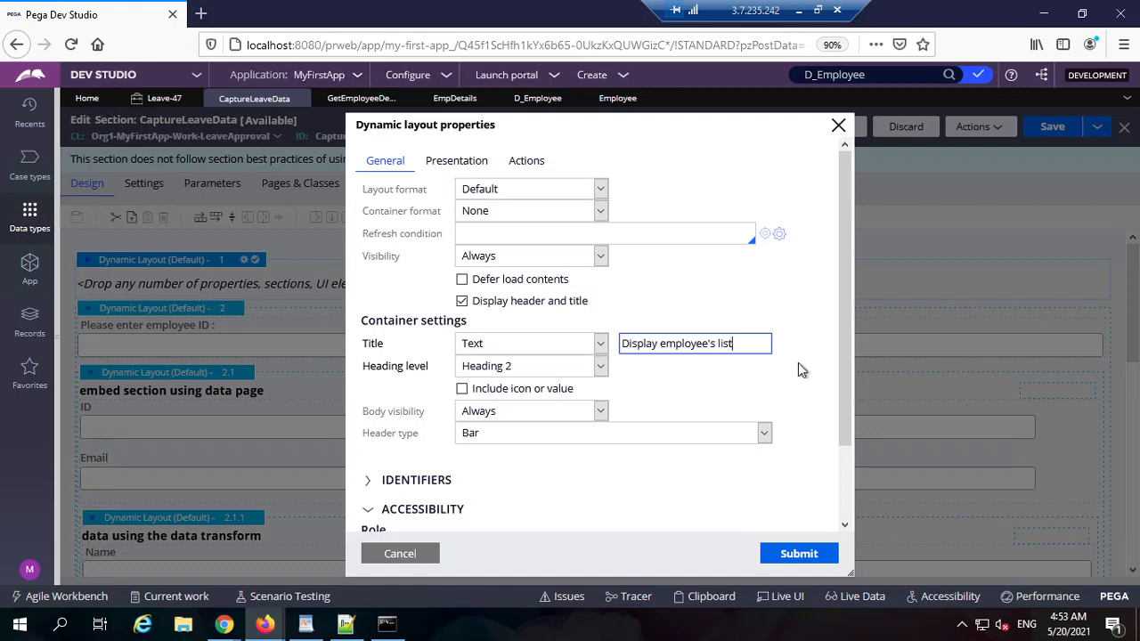
{"action": "left_click", "coordinate": [806, 555]}
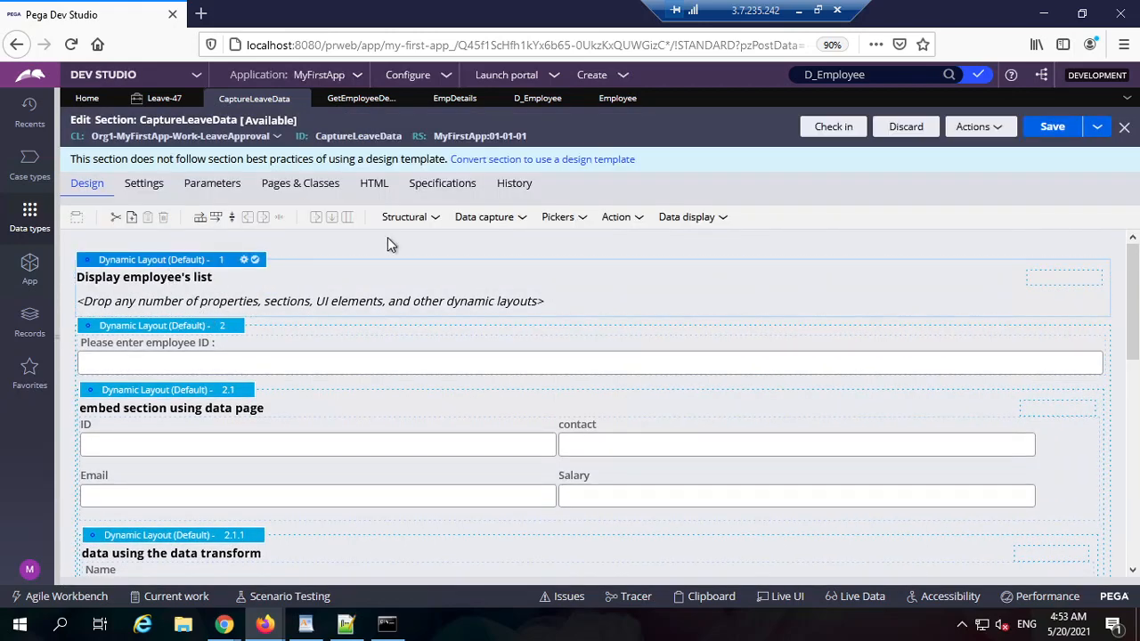
{"action": "left_click", "coordinate": [417, 218]}
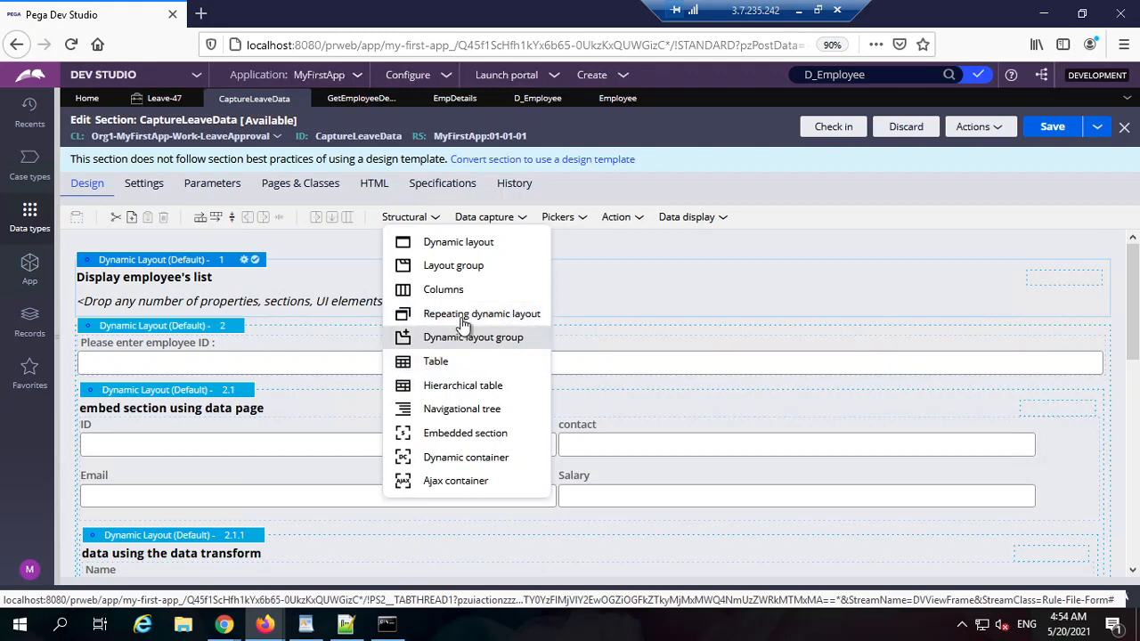
Step: Place a table inside the new top dynamic layout and open its properties
{"action": "left_click", "coordinate": [450, 365]}
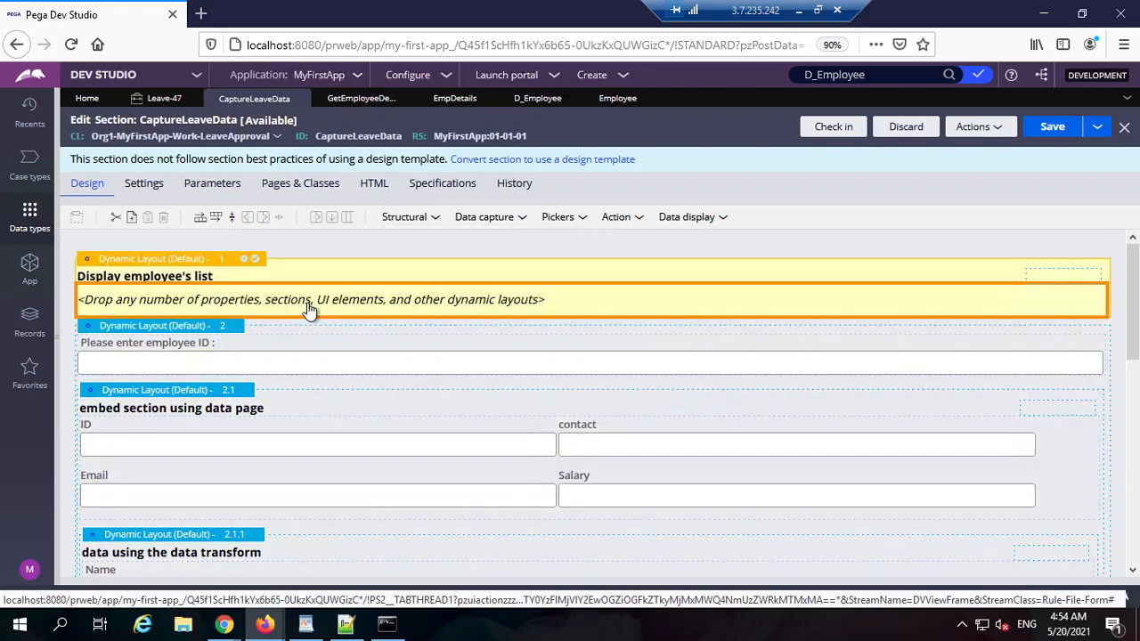
{"action": "left_click", "coordinate": [309, 309]}
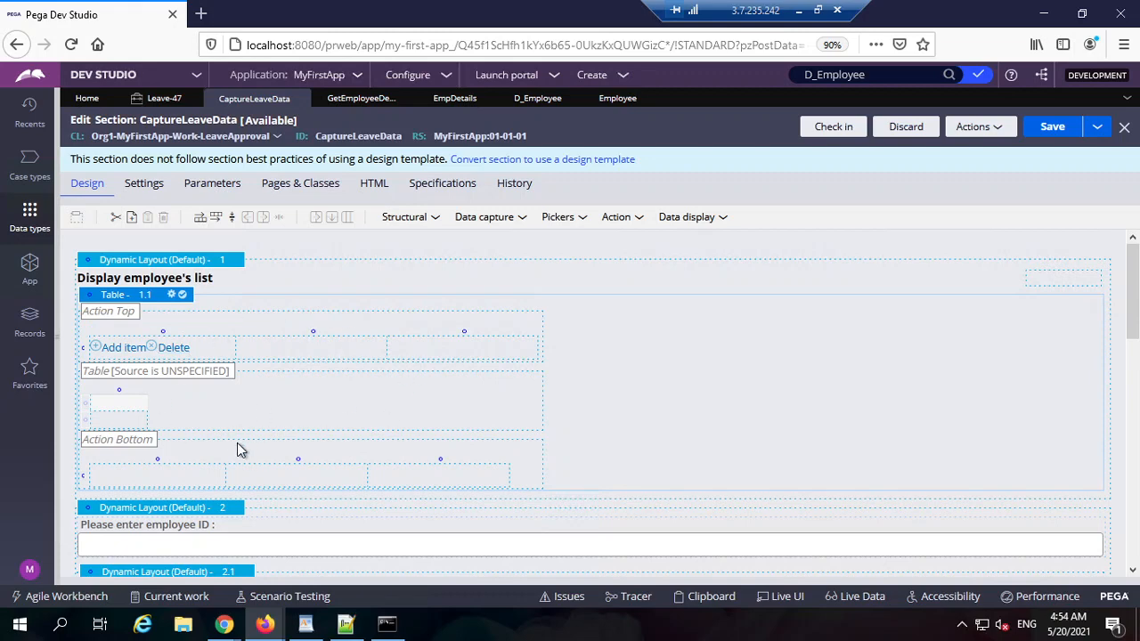
{"action": "left_click", "coordinate": [172, 296]}
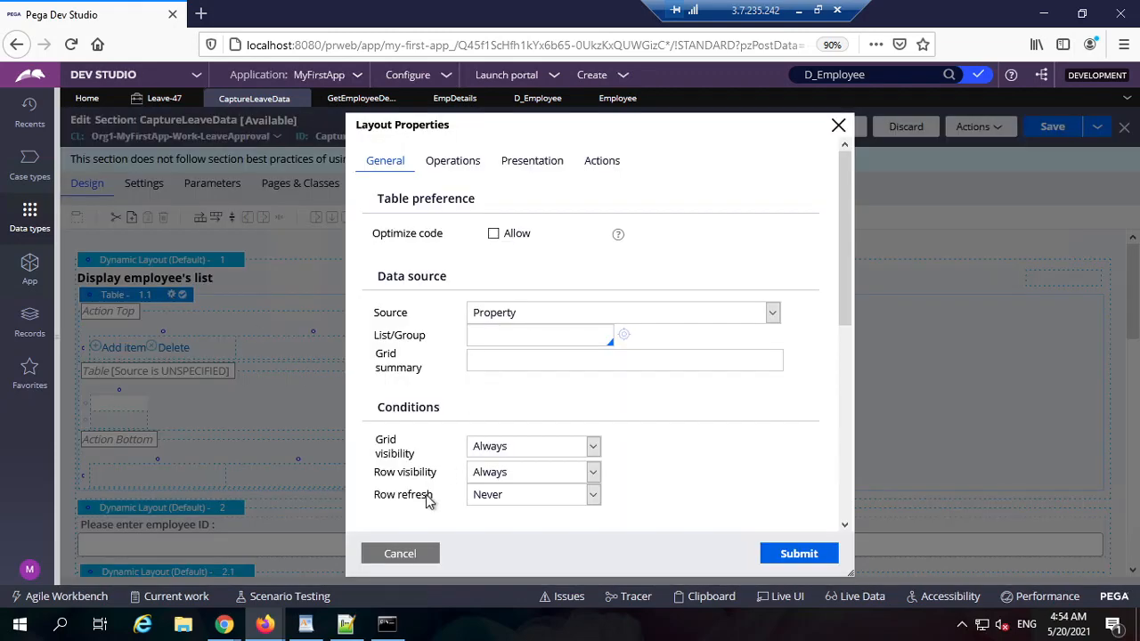
{"action": "double_click", "coordinate": [397, 320]}
{"action": "left_click", "coordinate": [398, 319]}
{"action": "double_click", "coordinate": [397, 319]}
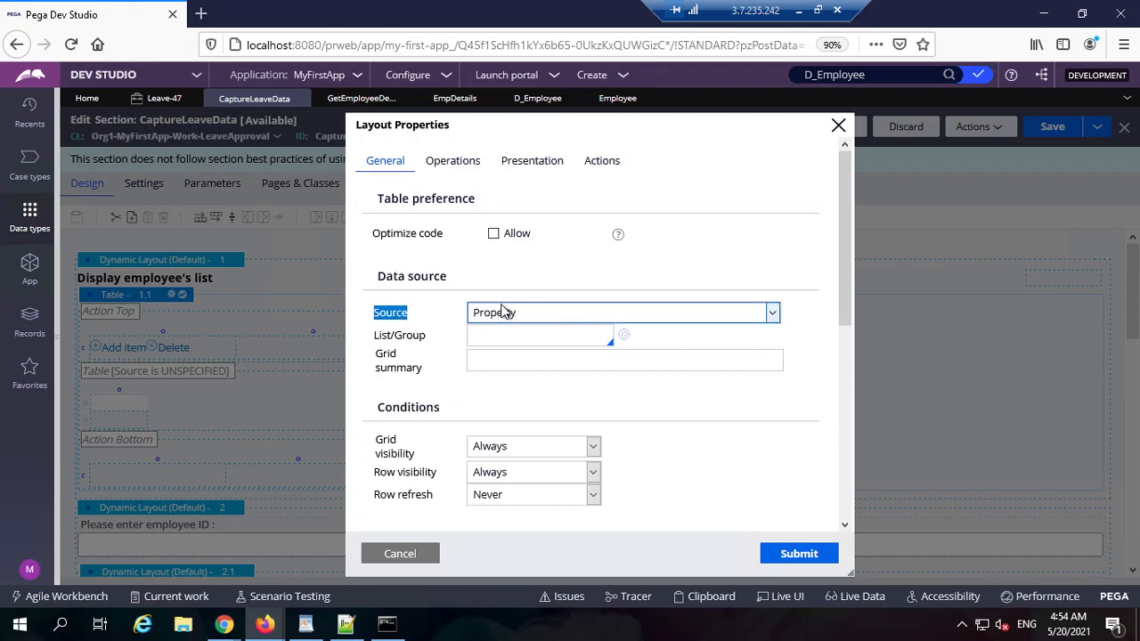
Step: Check that the EmpDetails property is a Single Page type, then close it
{"action": "left_click", "coordinate": [456, 98]}
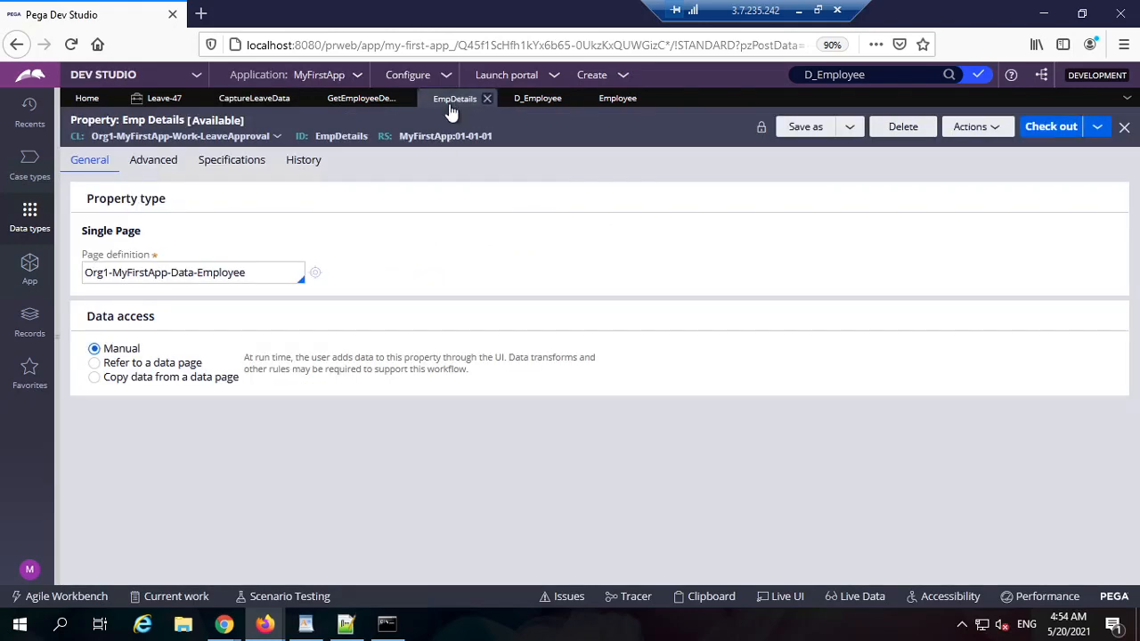
{"action": "double_click", "coordinate": [104, 231]}
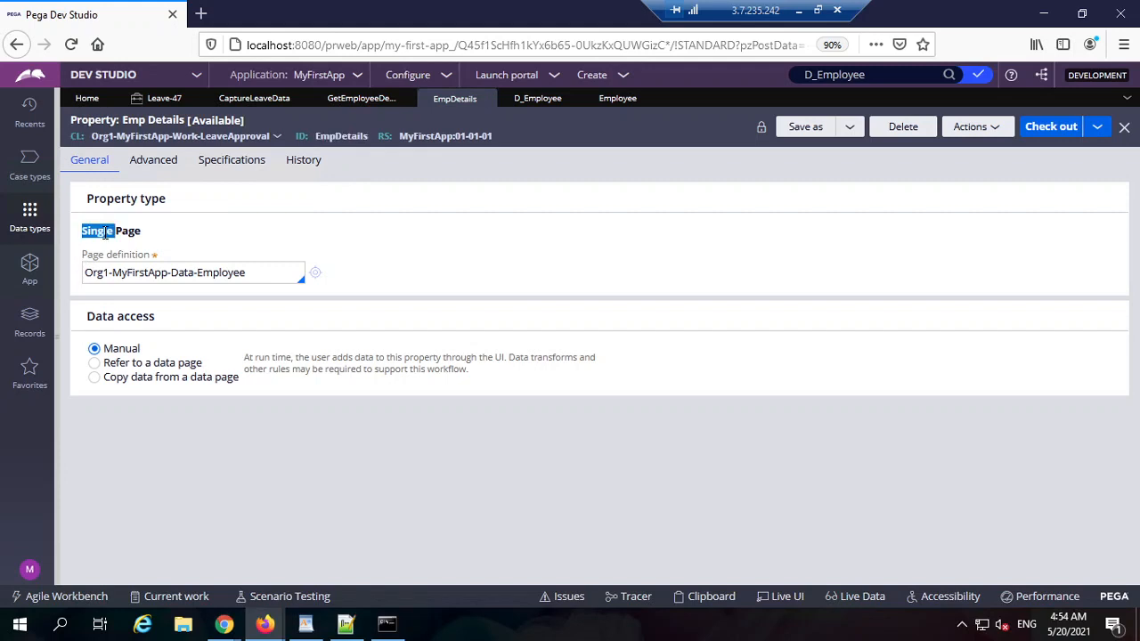
{"action": "triple_click", "coordinate": [104, 231]}
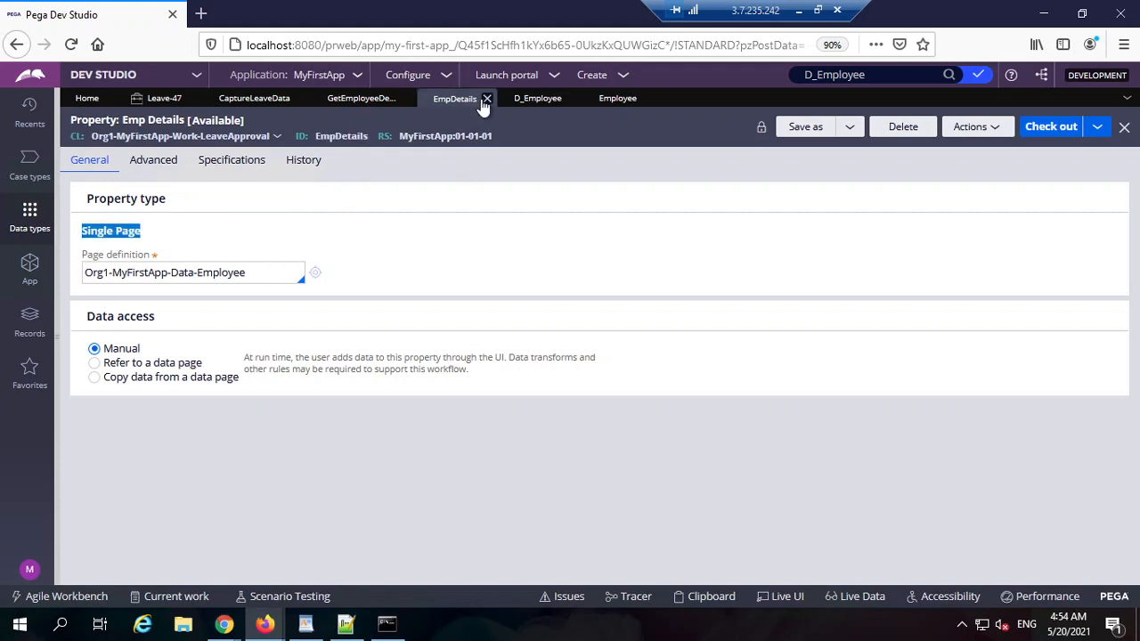
{"action": "left_click", "coordinate": [487, 99]}
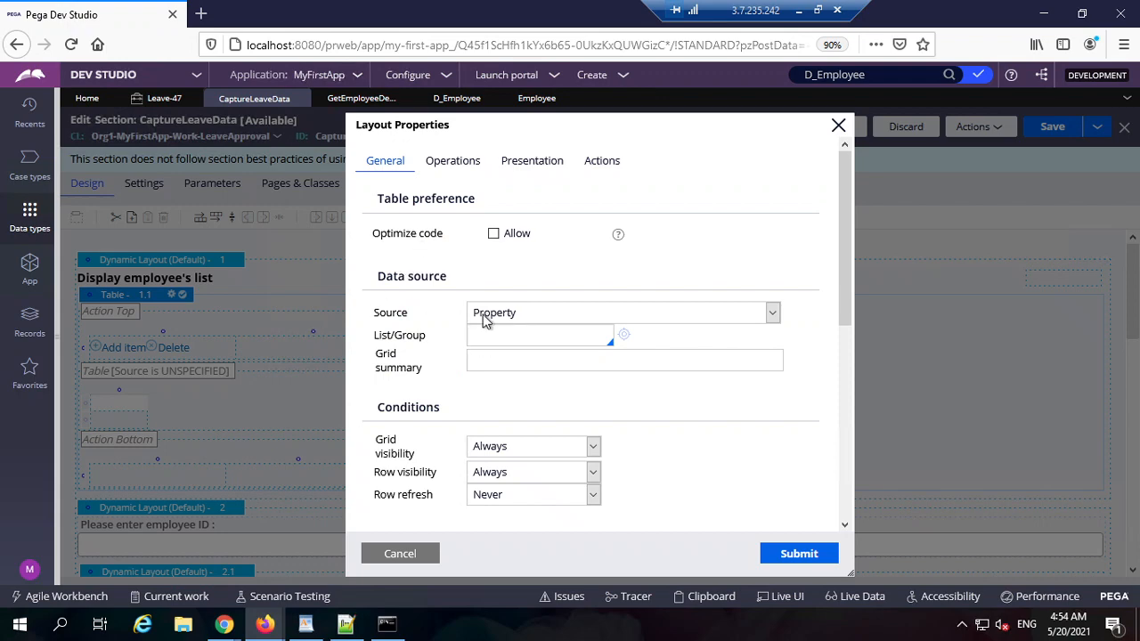
Step: Set the table's source to Data Page and review the GetEmployeeDetails data transform
{"action": "left_click", "coordinate": [536, 311]}
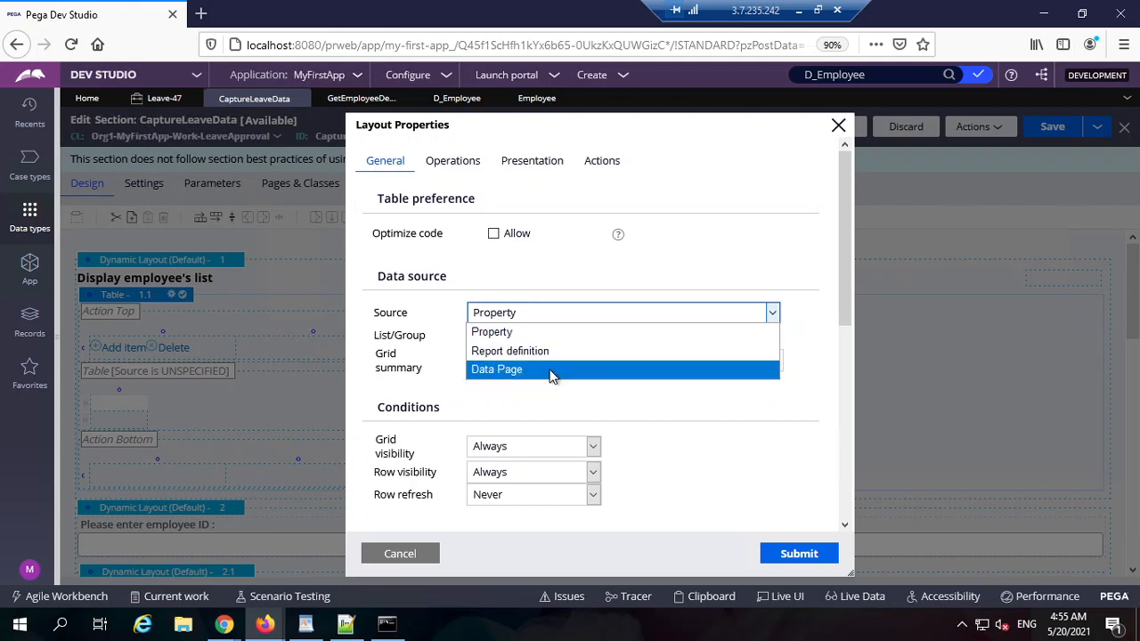
{"action": "left_click", "coordinate": [549, 370]}
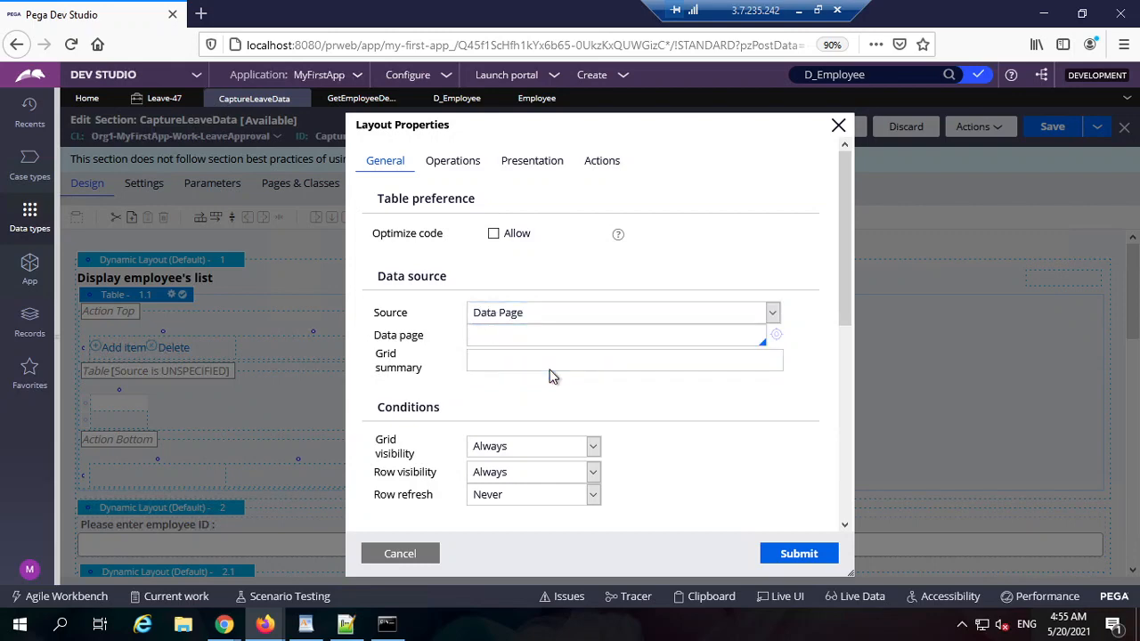
{"action": "left_click", "coordinate": [562, 336]}
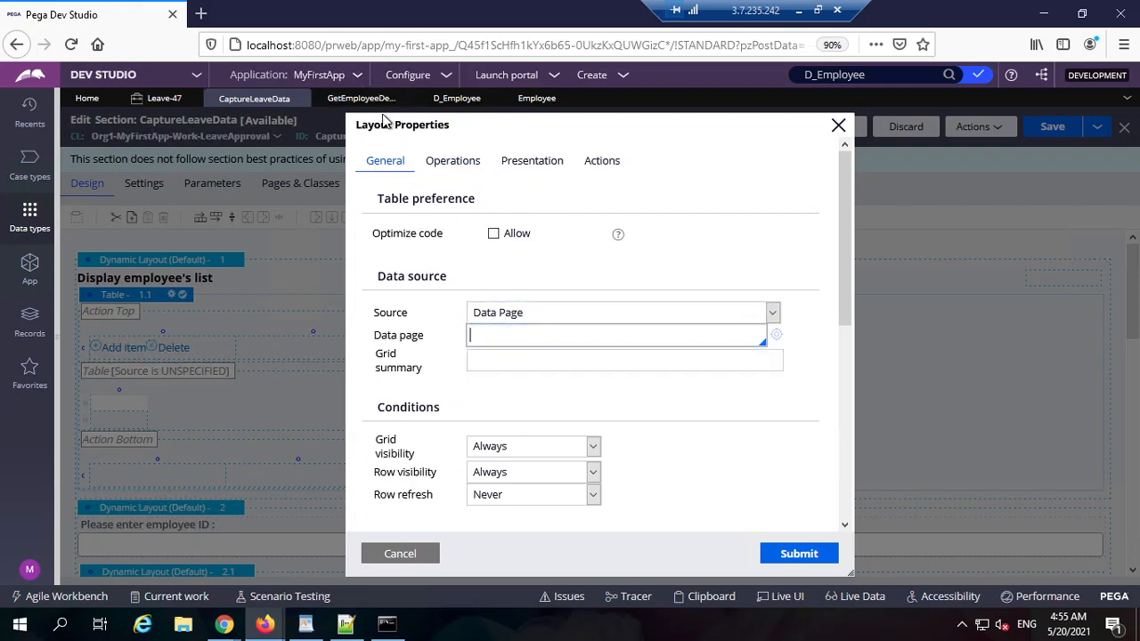
{"action": "left_click", "coordinate": [360, 98]}
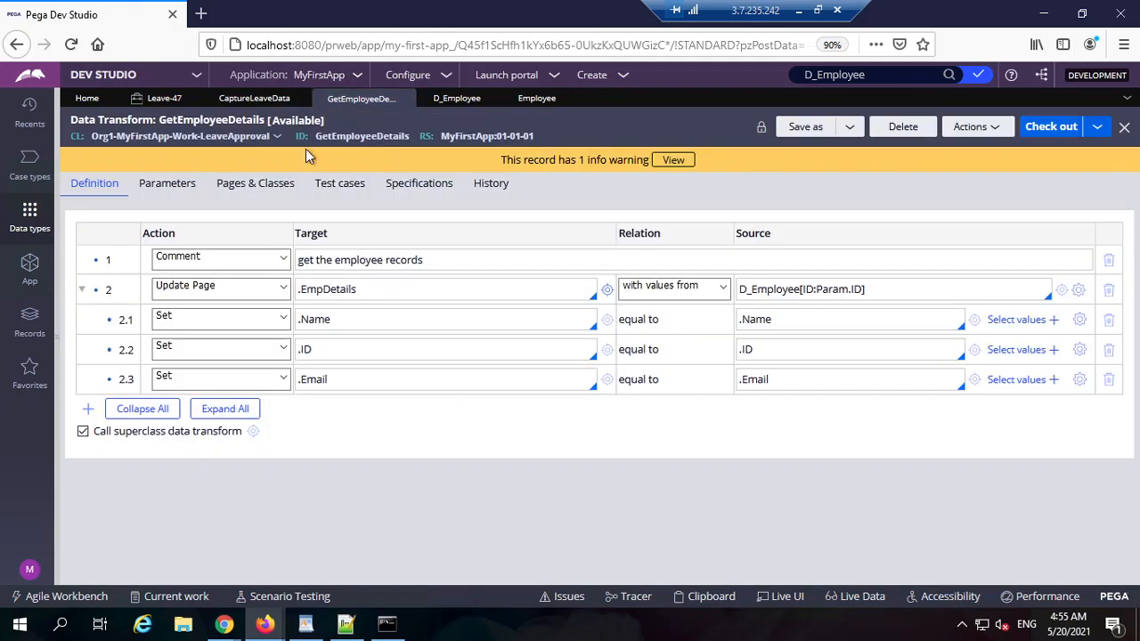
Step: Copy D_EmployeeList from Employee's List Employee data page and paste it as the table's data page
{"action": "left_click", "coordinate": [531, 100]}
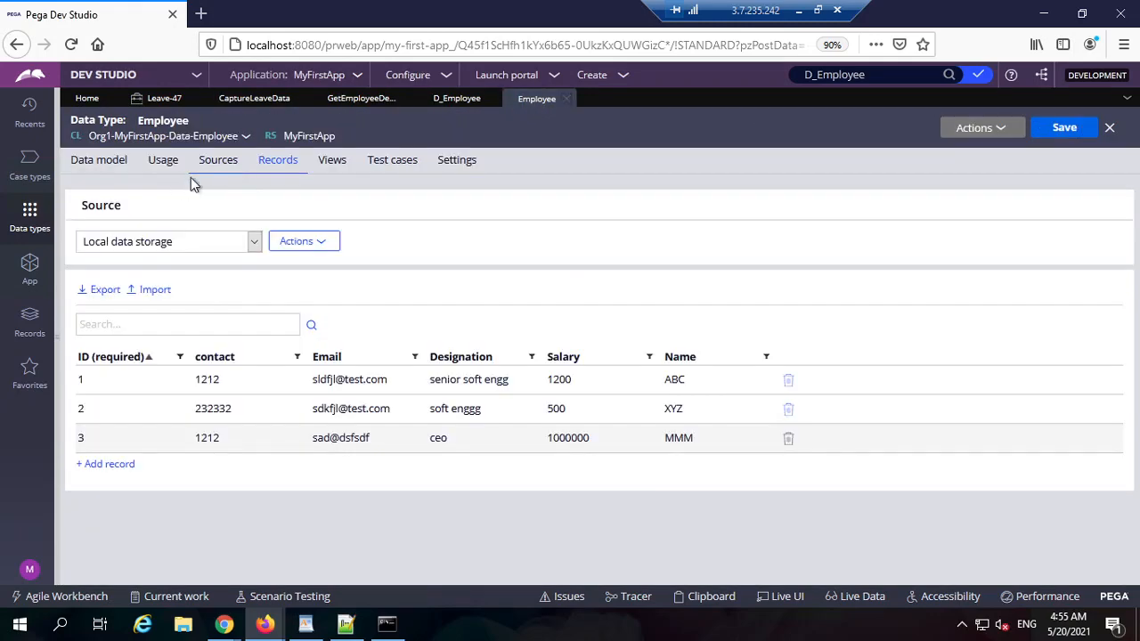
{"action": "left_click", "coordinate": [218, 160]}
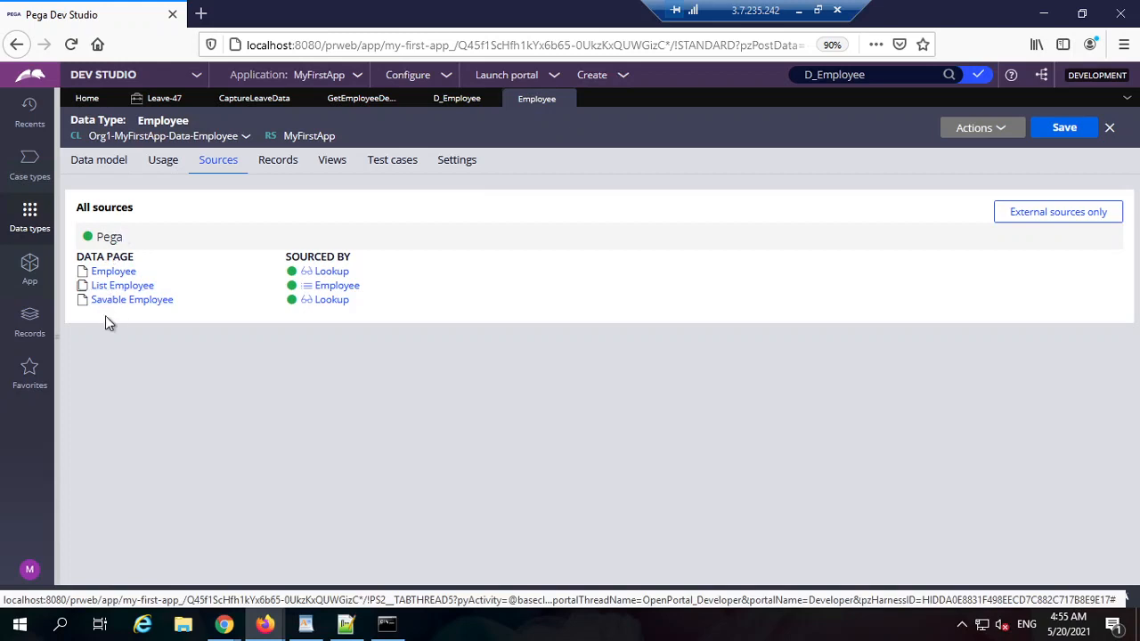
{"action": "left_click", "coordinate": [121, 287]}
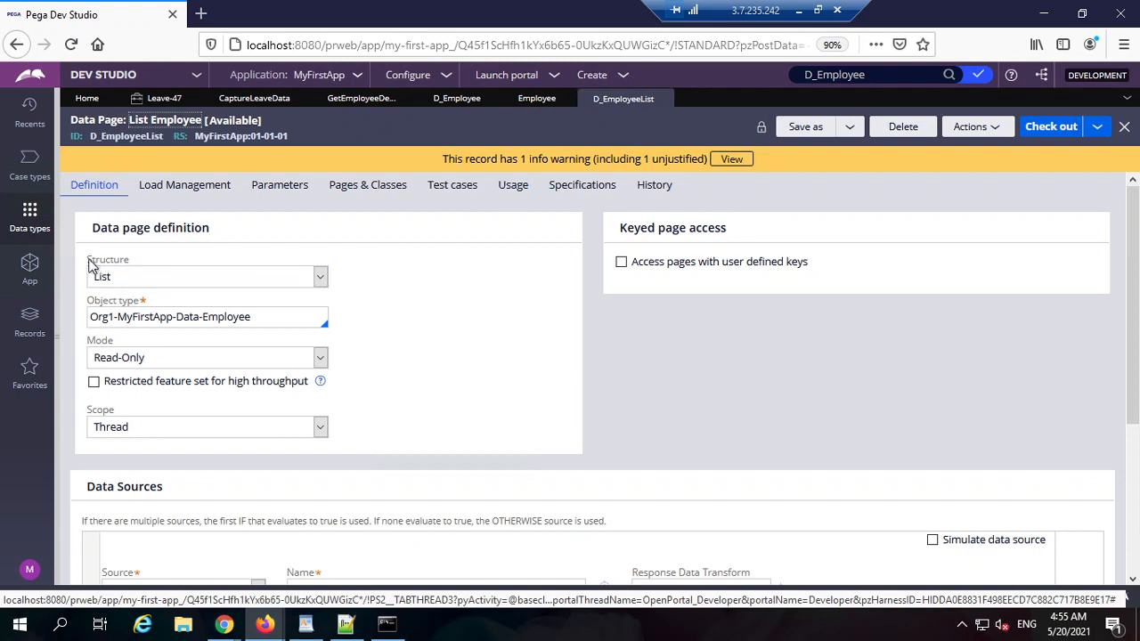
{"action": "double_click", "coordinate": [129, 137]}
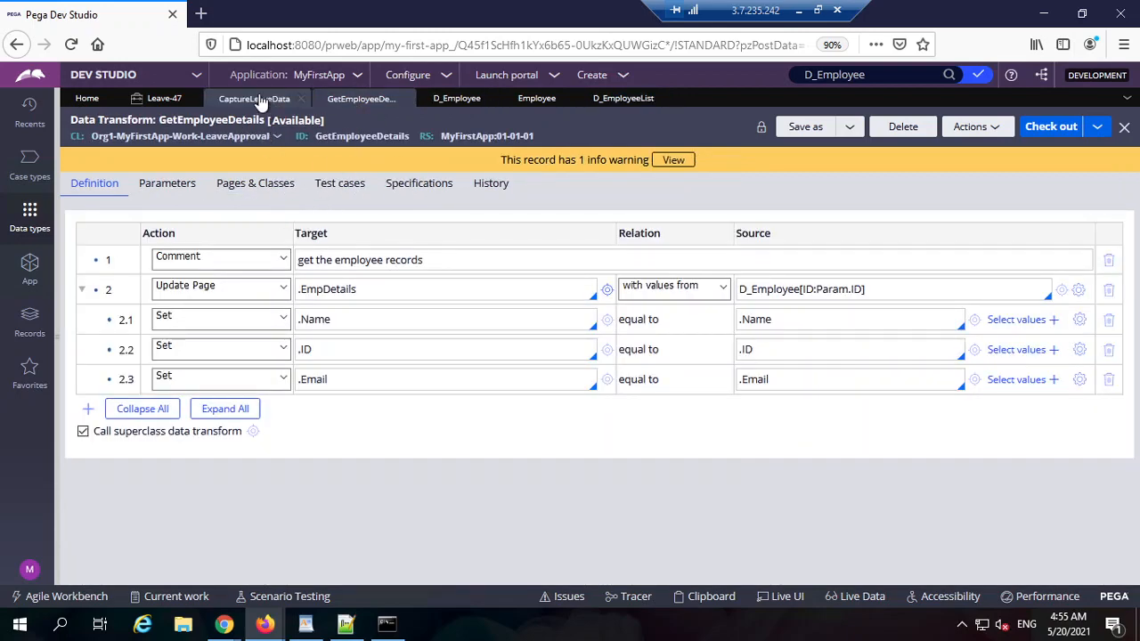
{"action": "left_click", "coordinate": [254, 98]}
{"action": "left_click", "coordinate": [529, 334]}
{"action": "key", "text": "ctrl+v"}
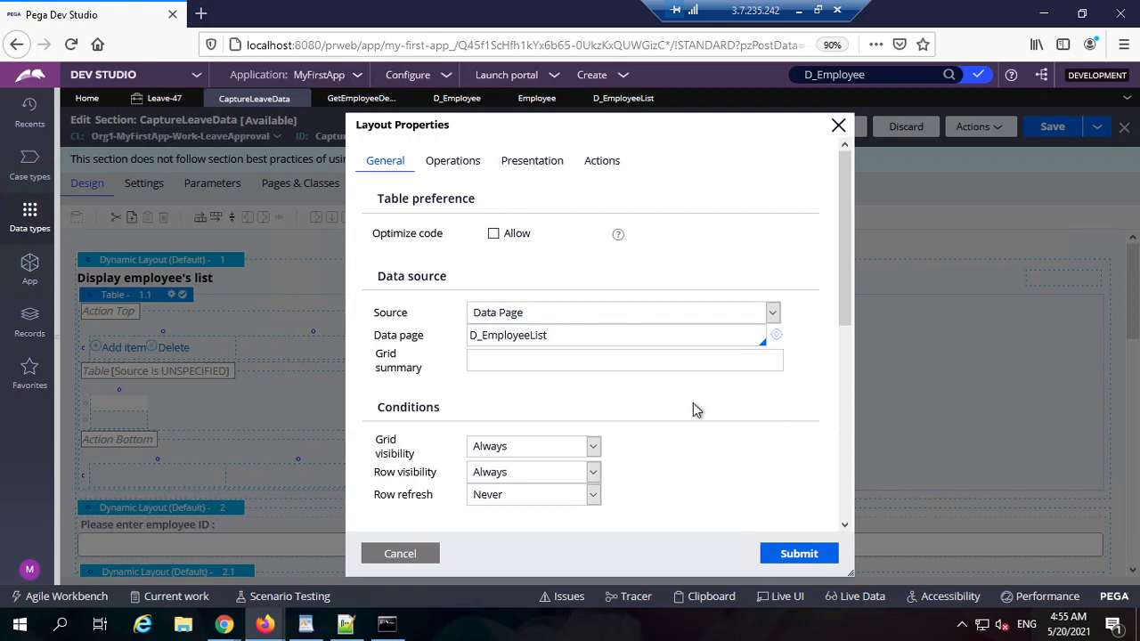
Step: Set the table's grid summary to Employee's Details
{"action": "left_click", "coordinate": [561, 358]}
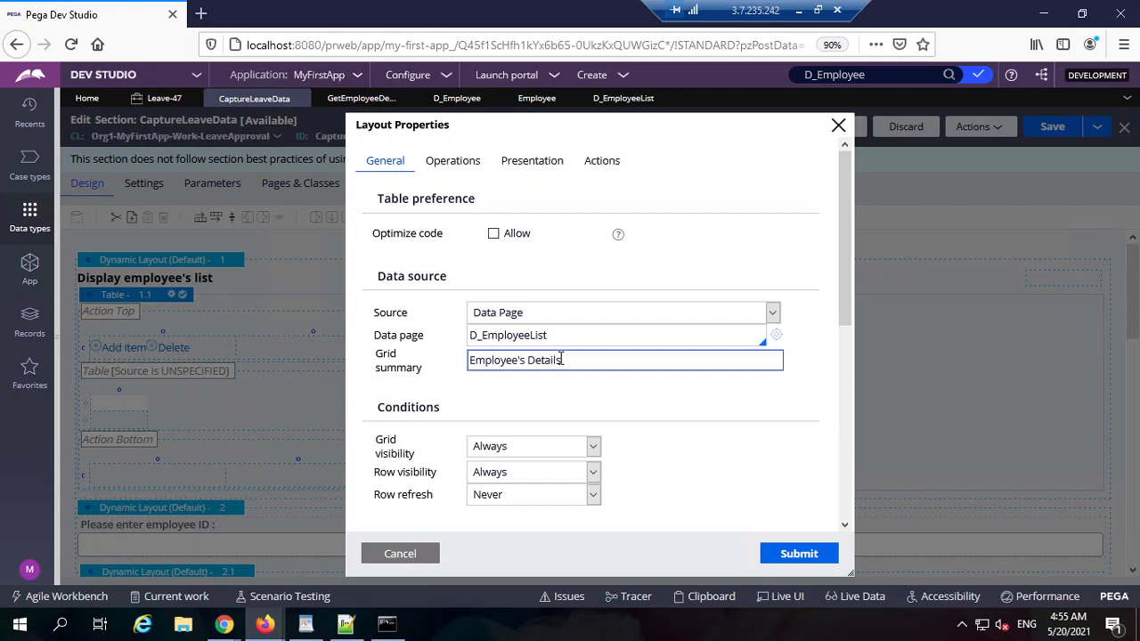
{"action": "left_click", "coordinate": [746, 422]}
{"action": "scroll", "coordinate": [739, 423], "scroll_direction": "down", "scroll_amount": 2}
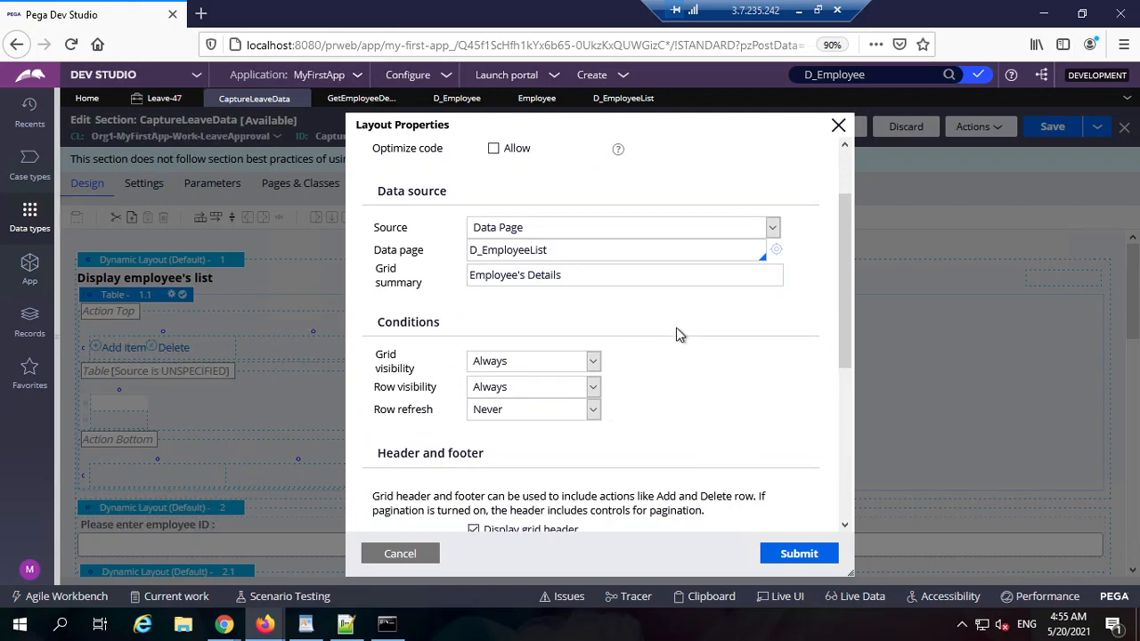
{"action": "scroll", "coordinate": [678, 328], "scroll_direction": "up", "scroll_amount": 2}
{"action": "scroll", "coordinate": [689, 444], "scroll_direction": "down", "scroll_amount": 2}
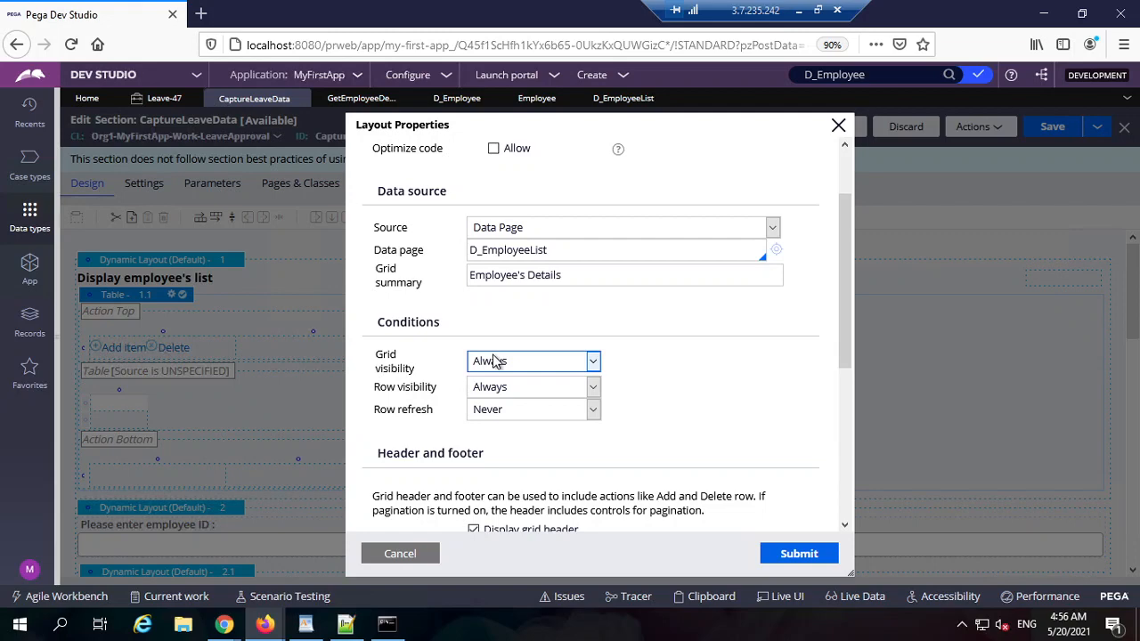
Step: Set the grid visibility to Always
{"action": "left_click", "coordinate": [584, 362]}
{"action": "left_click", "coordinate": [545, 420]}
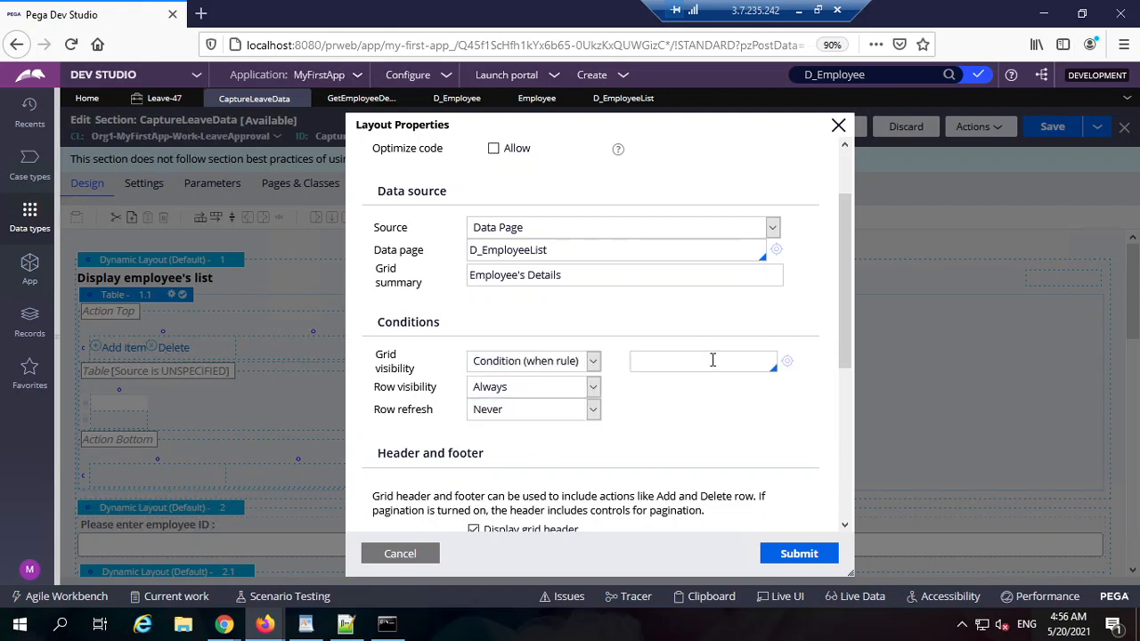
{"action": "left_click", "coordinate": [713, 360]}
{"action": "left_click", "coordinate": [592, 363]}
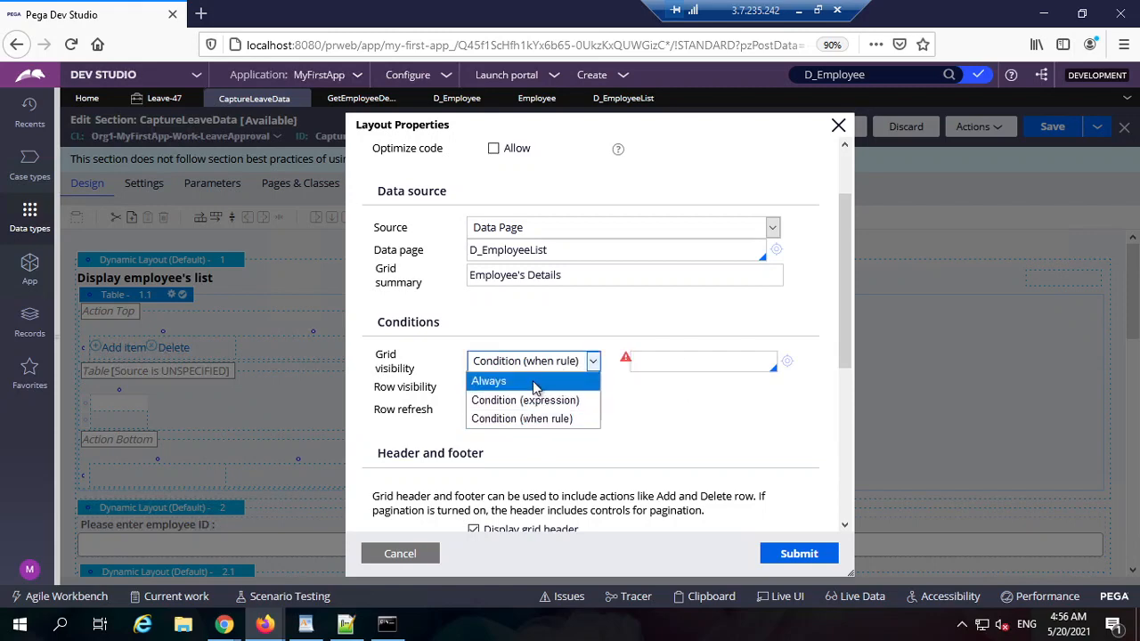
{"action": "left_click", "coordinate": [526, 379]}
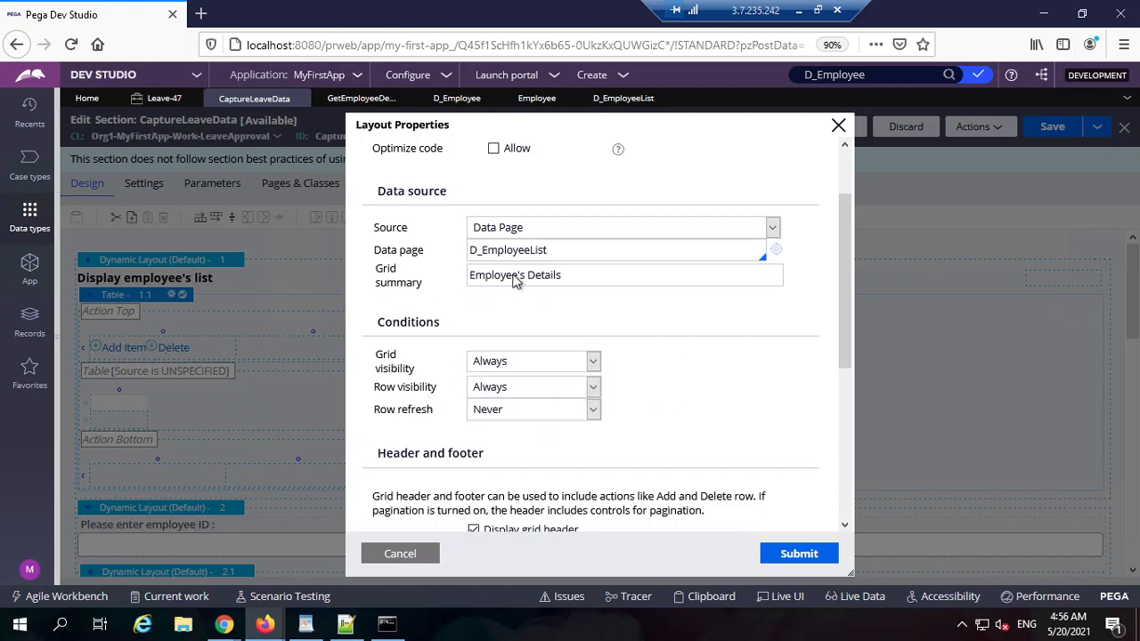
Step: Glance at GetEmployeeDetails, then bring up the Employee data type's sources
{"action": "left_click", "coordinate": [365, 102]}
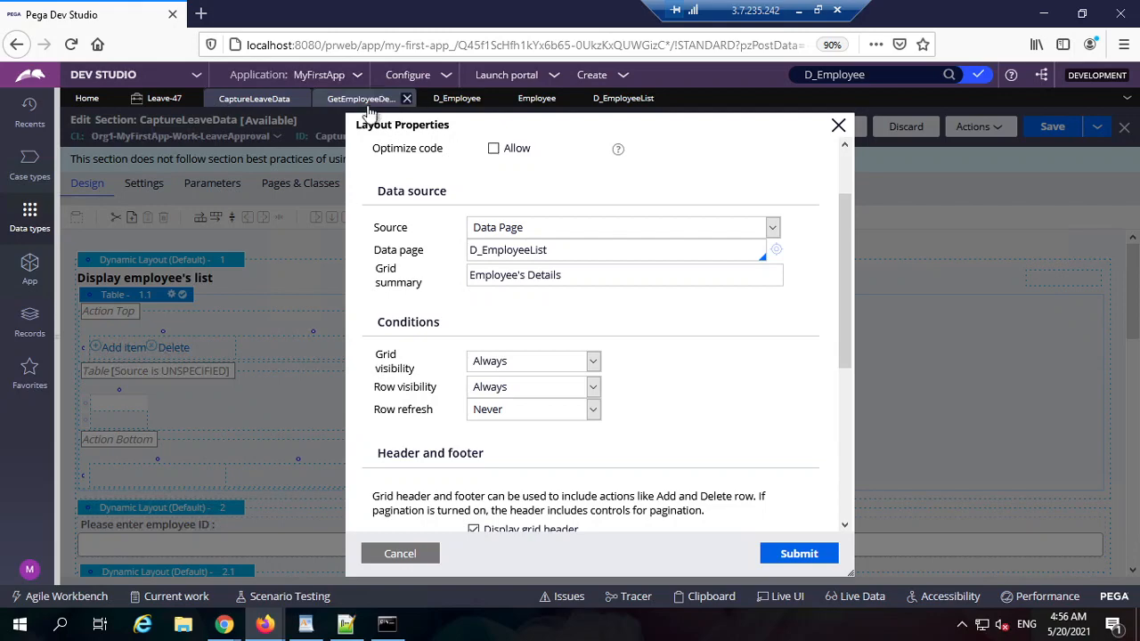
{"action": "left_click", "coordinate": [253, 98]}
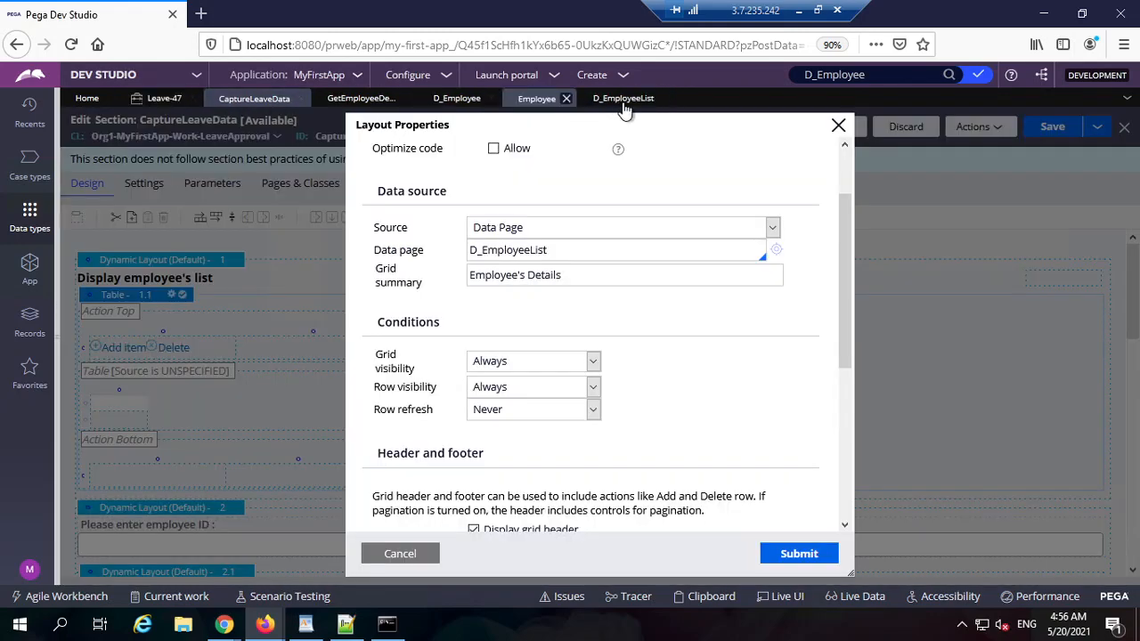
{"action": "left_click", "coordinate": [537, 98]}
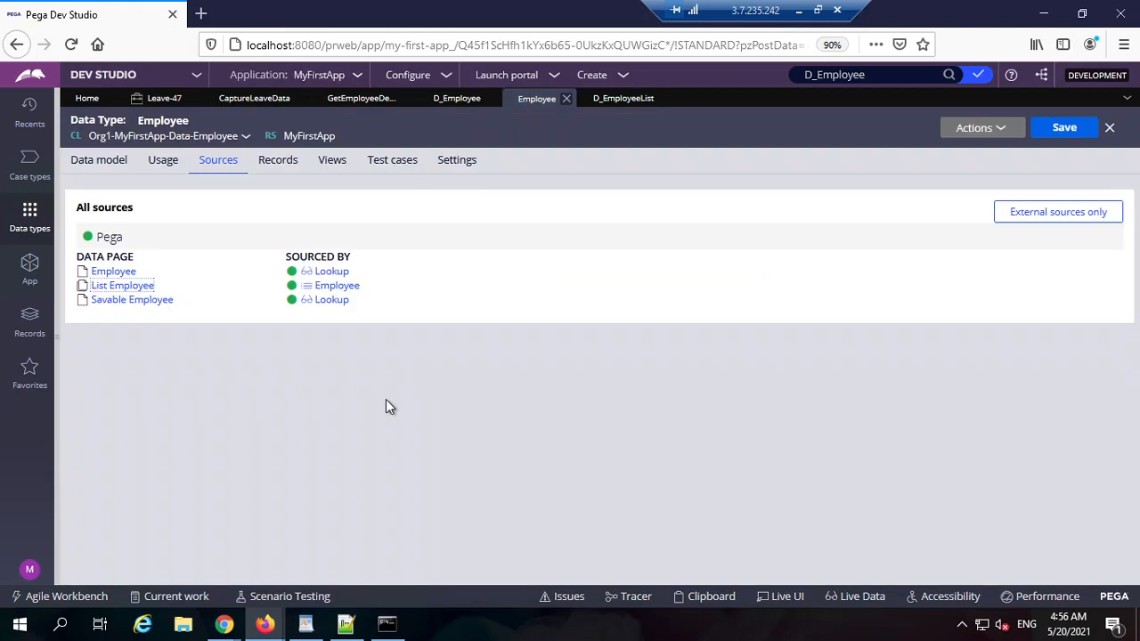
Step: Review the stored Employee records, then keep the table's row visibility at Always
{"action": "left_click", "coordinate": [274, 160]}
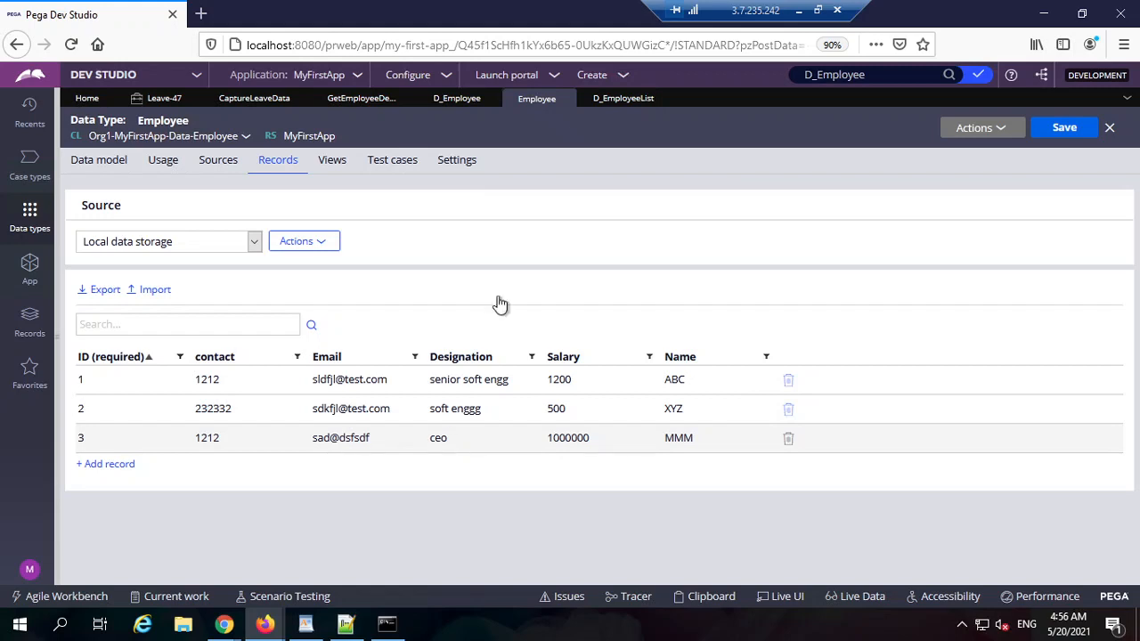
{"action": "left_click", "coordinate": [269, 100]}
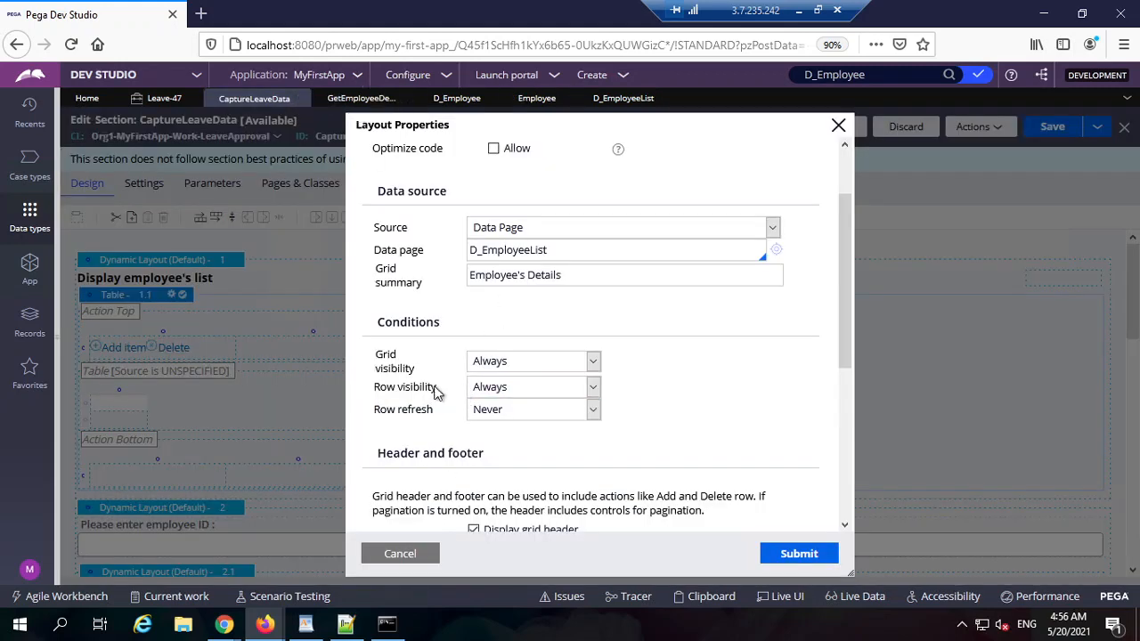
{"action": "left_click", "coordinate": [488, 388]}
{"action": "left_click", "coordinate": [499, 442]}
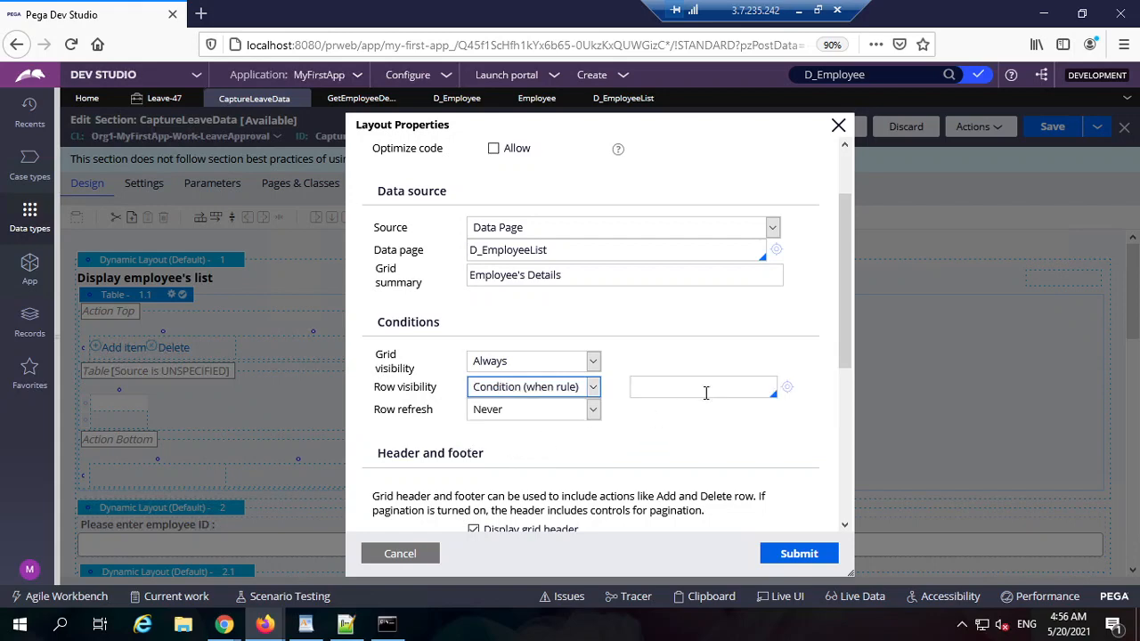
{"action": "left_click", "coordinate": [706, 392]}
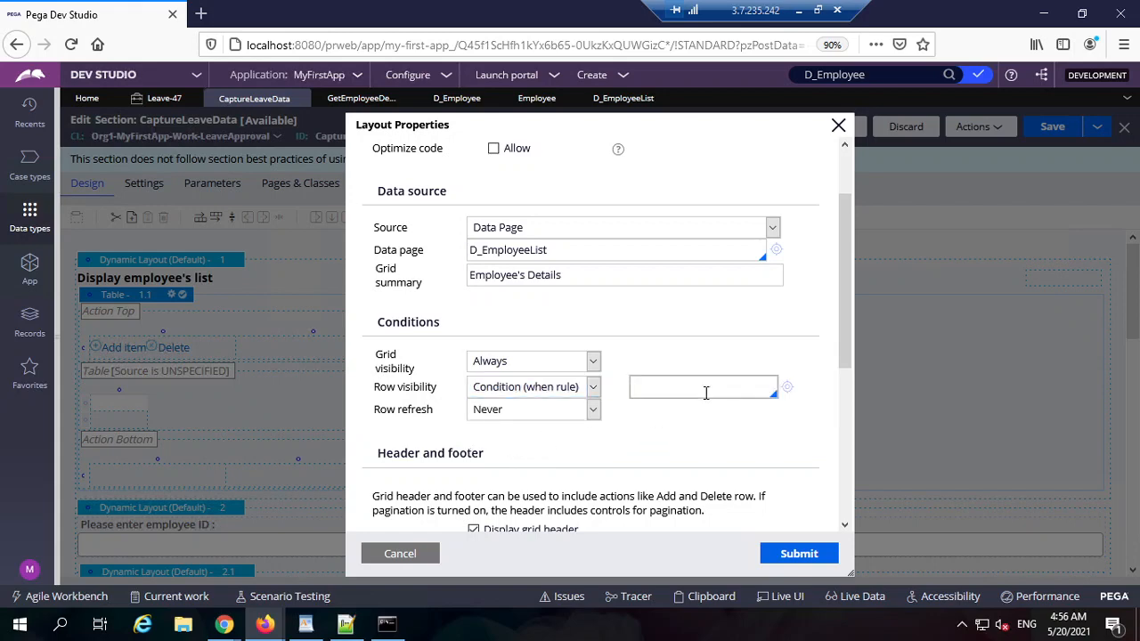
{"action": "left_click", "coordinate": [580, 391]}
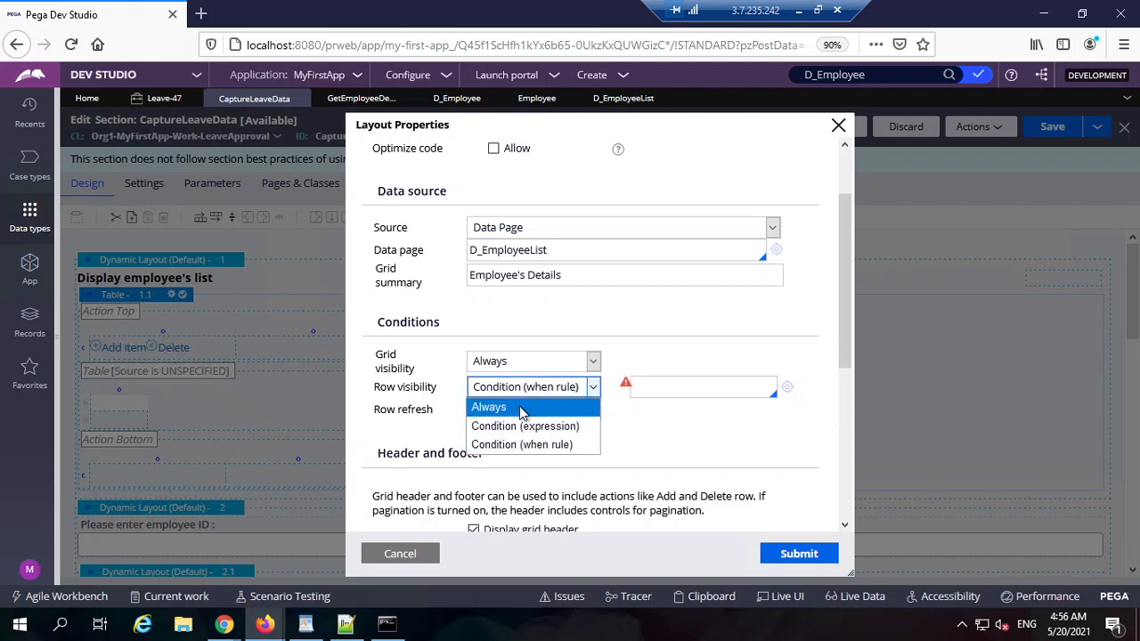
{"action": "left_click", "coordinate": [543, 412]}
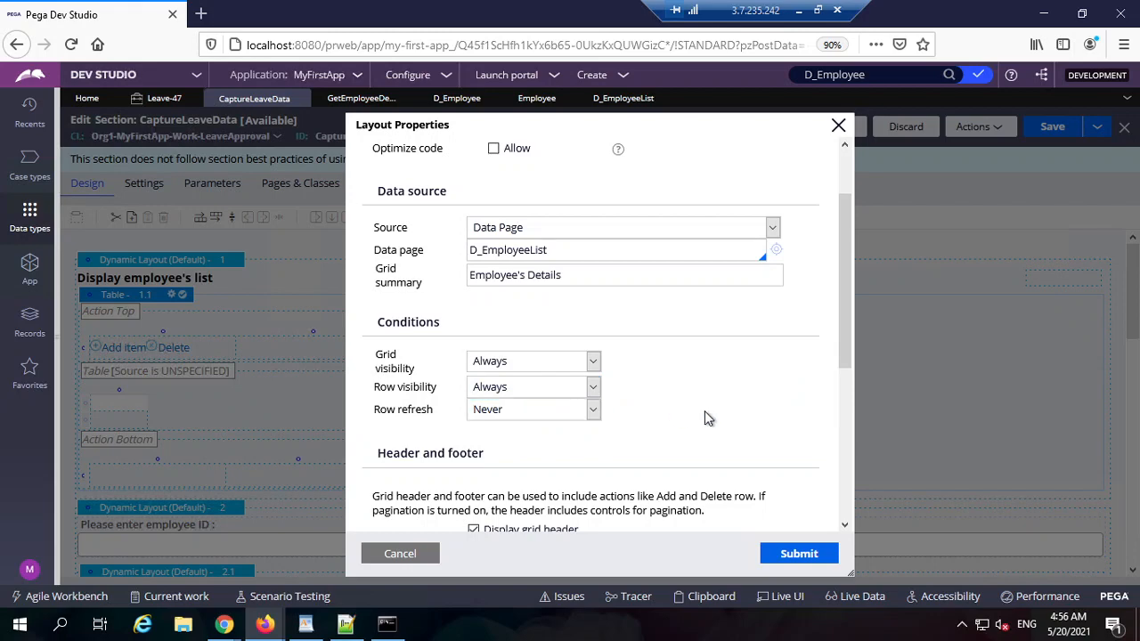
Step: Set the table's pagination format to Page 1 of X
{"action": "scroll", "coordinate": [739, 406], "scroll_direction": "down", "scroll_amount": 2}
{"action": "scroll", "coordinate": [739, 406], "scroll_direction": "down", "scroll_amount": 3}
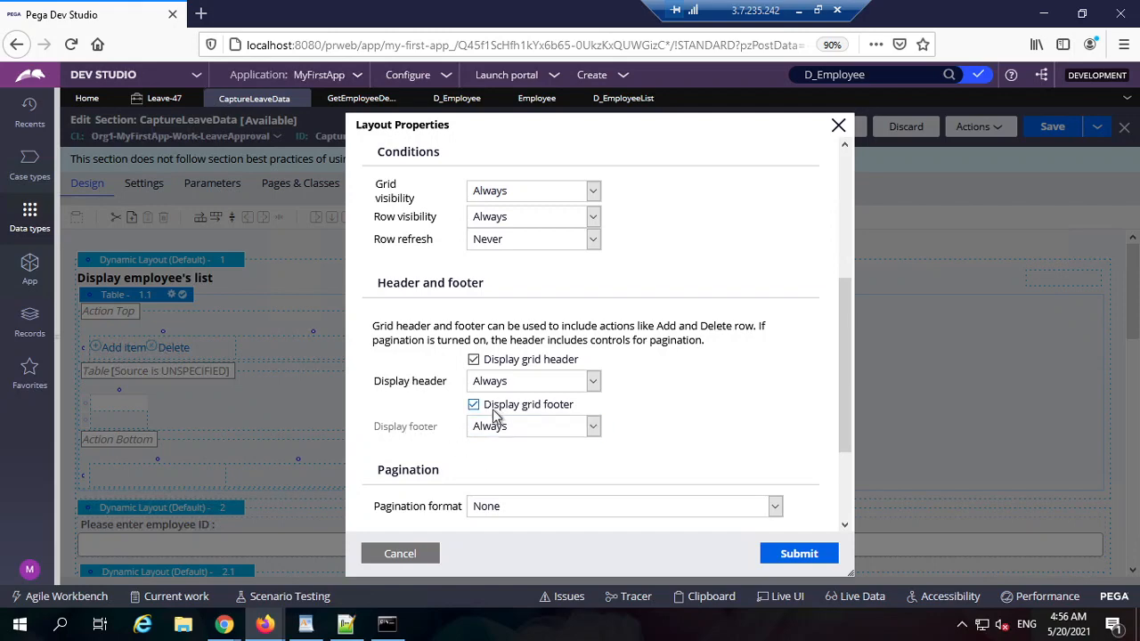
{"action": "scroll", "coordinate": [535, 431], "scroll_direction": "down", "scroll_amount": 2}
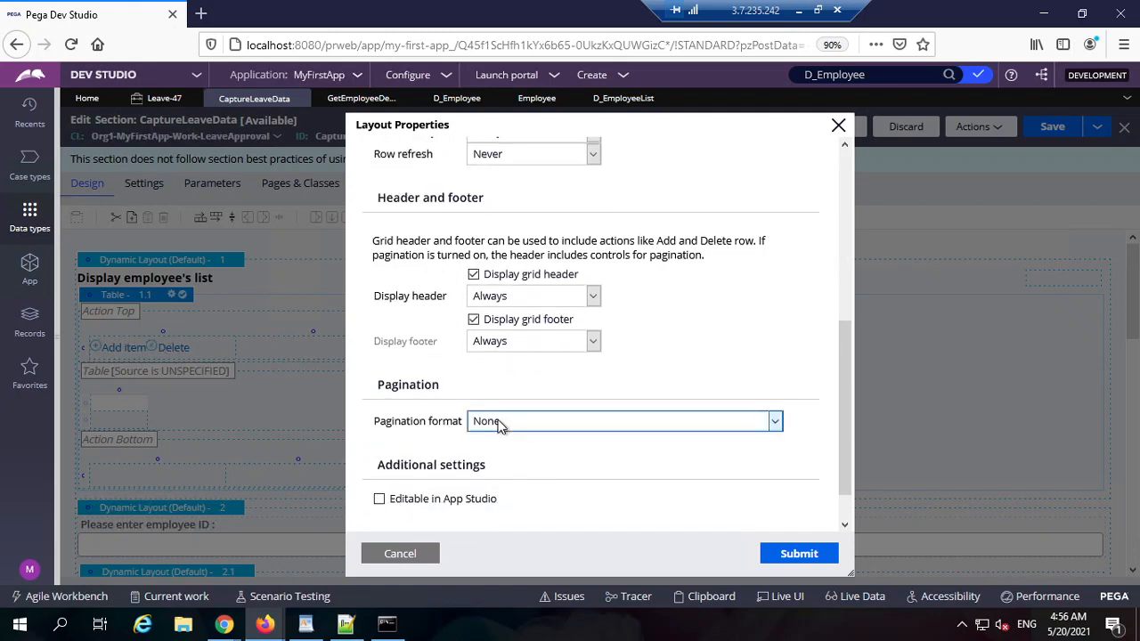
{"action": "left_click_drag", "start_coordinate": [395, 393], "coordinate": [453, 421]}
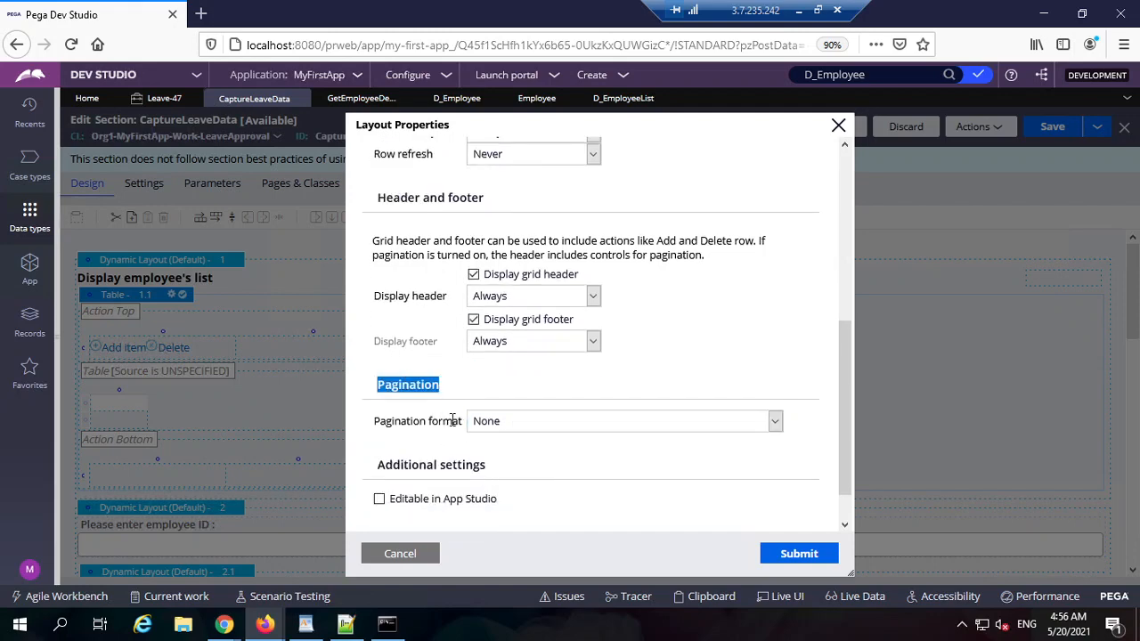
{"action": "left_click", "coordinate": [563, 428]}
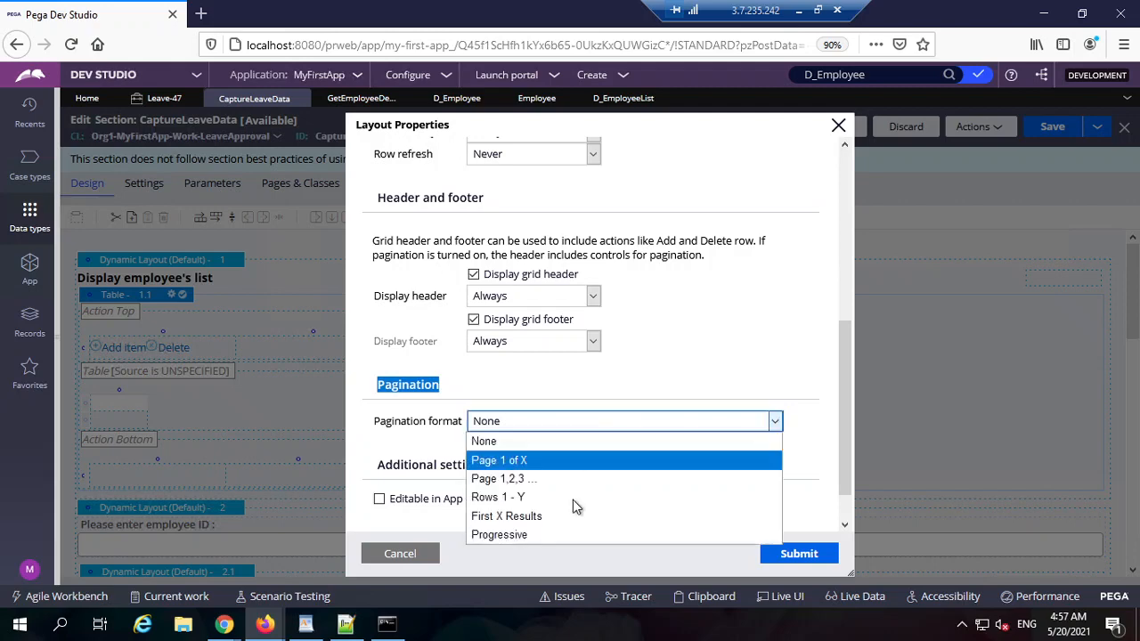
{"action": "left_click", "coordinate": [593, 474]}
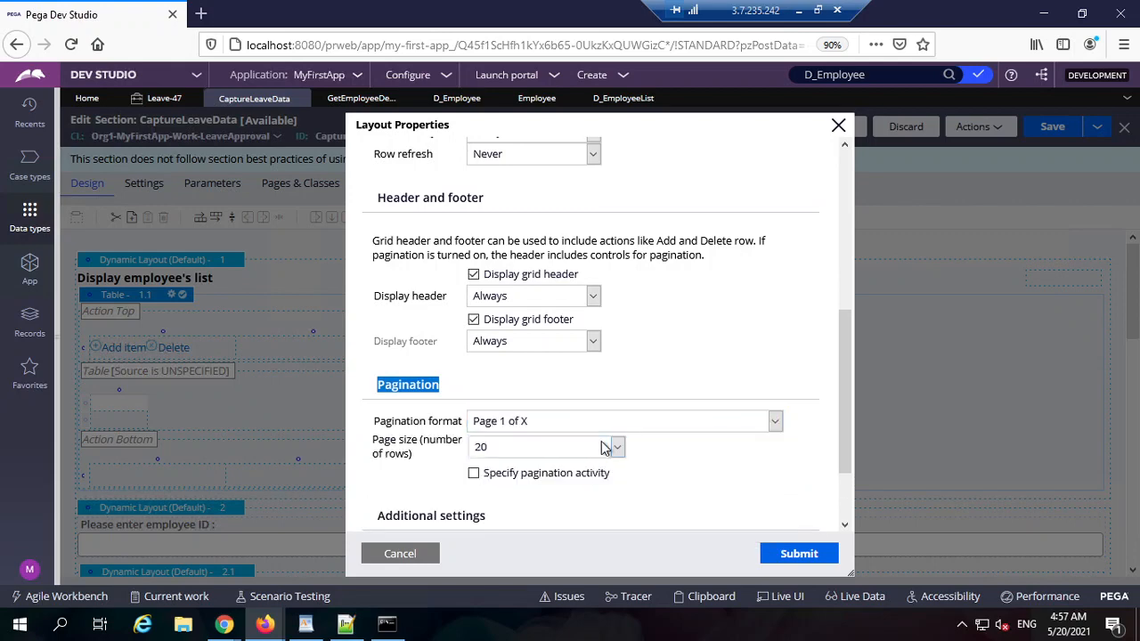
{"action": "left_click", "coordinate": [525, 447]}
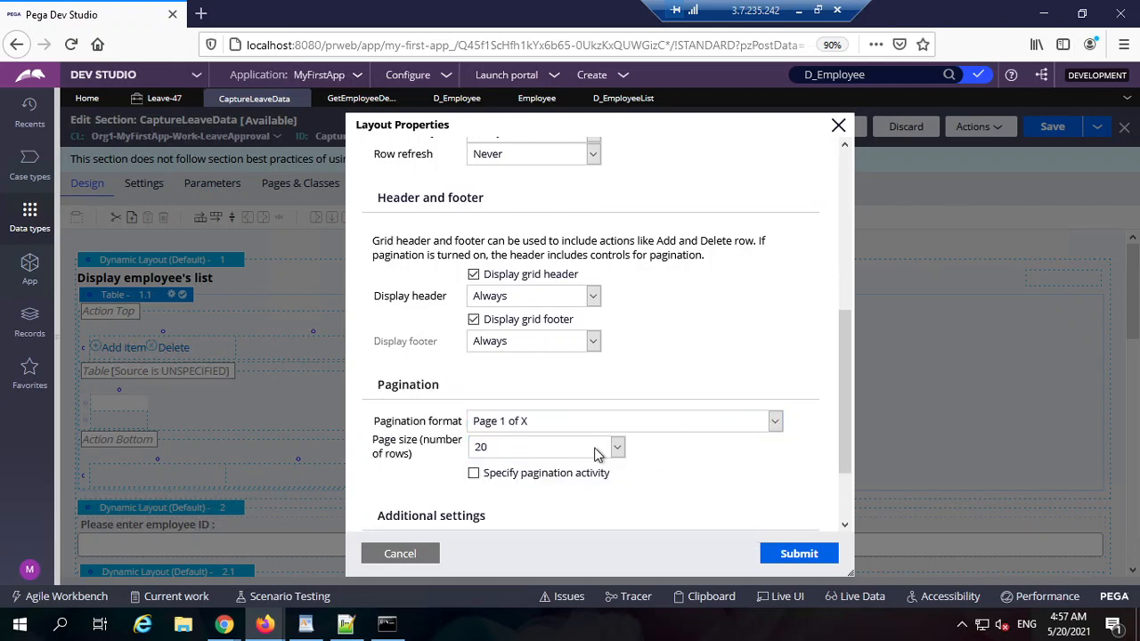
Step: Try a custom page size, entering 12 in place of 1200
{"action": "left_click", "coordinate": [591, 451]}
{"action": "left_click", "coordinate": [587, 452]}
{"action": "left_click", "coordinate": [588, 448]}
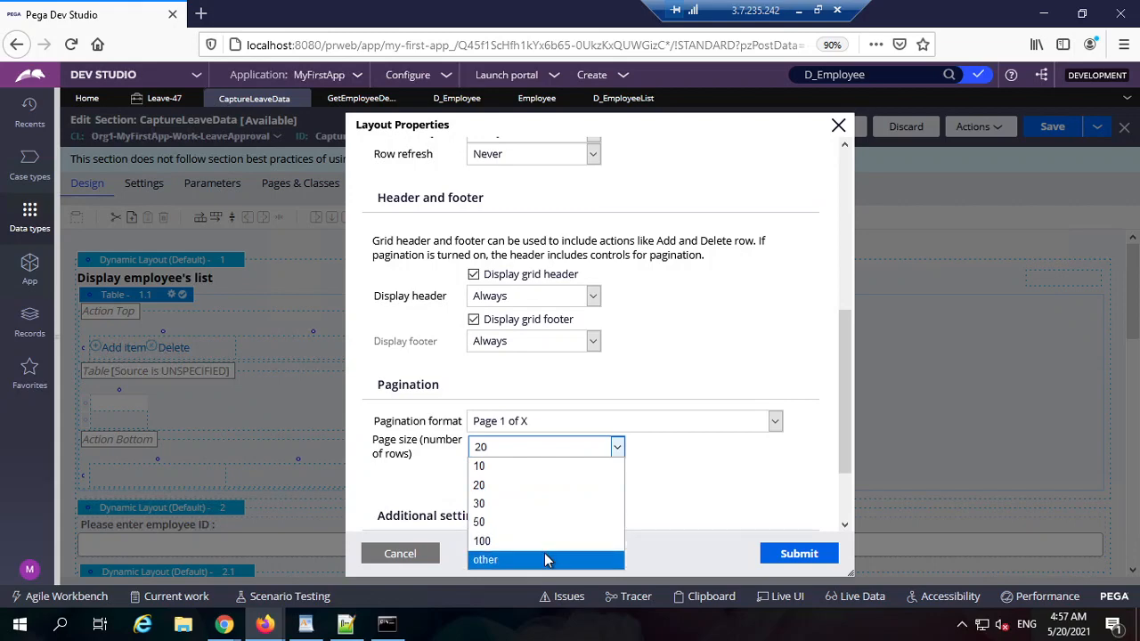
{"action": "left_click", "coordinate": [544, 556]}
{"action": "left_click", "coordinate": [541, 451]}
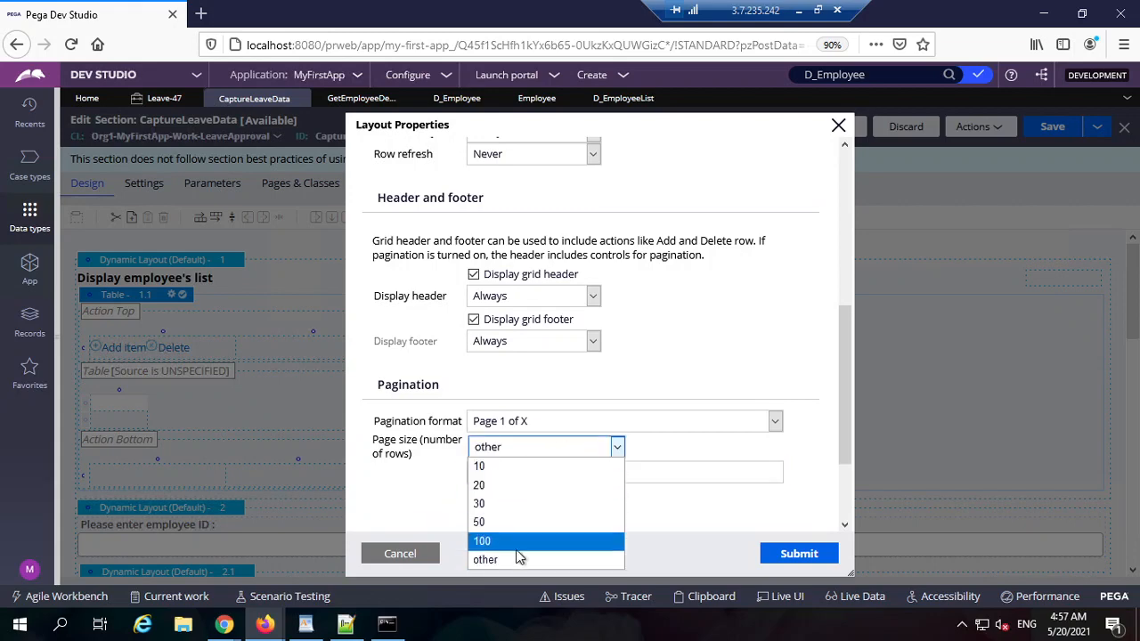
{"action": "left_click", "coordinate": [516, 557]}
{"action": "left_click", "coordinate": [534, 474]}
{"action": "left_click", "coordinate": [535, 478]}
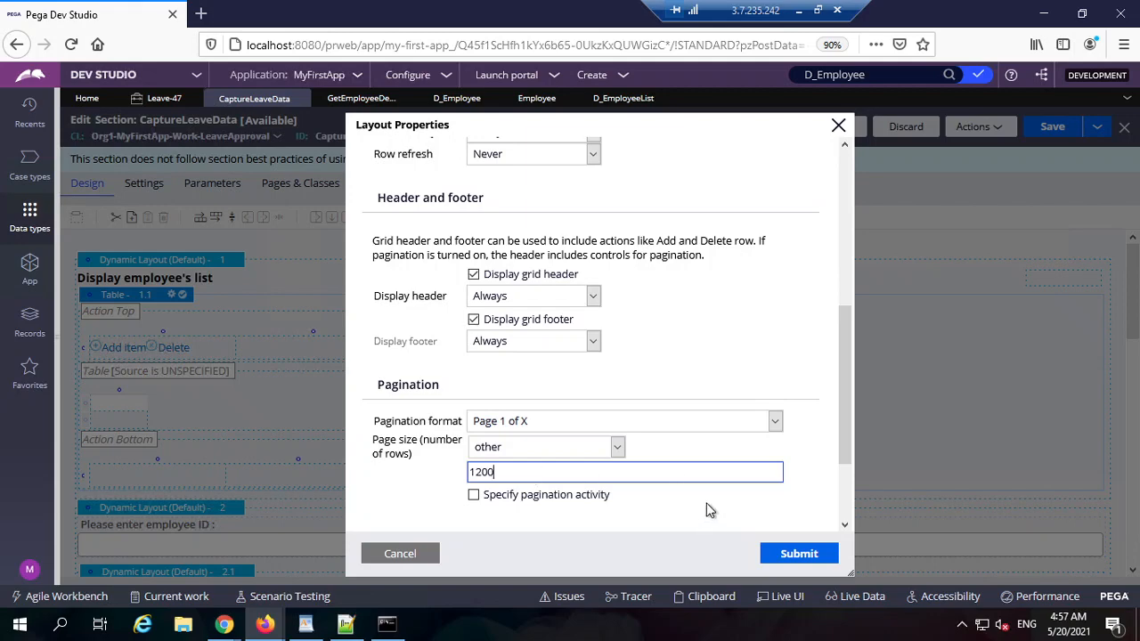
{"action": "double_click", "coordinate": [542, 470]}
{"action": "type", "text": "12"}
Step: Set the page size to 10 rows and submit the table settings
{"action": "left_click_drag", "start_coordinate": [500, 472], "coordinate": [469, 471]}
{"action": "left_click", "coordinate": [545, 449]}
{"action": "left_click", "coordinate": [510, 467]}
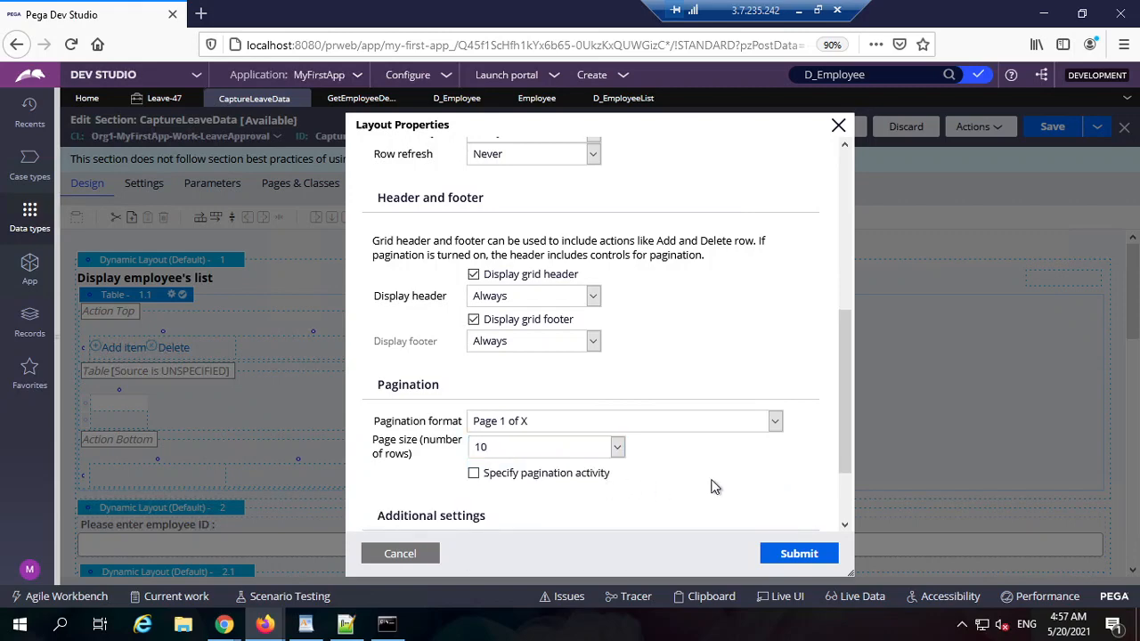
{"action": "scroll", "coordinate": [648, 496], "scroll_direction": "down", "scroll_amount": 3}
{"action": "scroll", "coordinate": [508, 511], "scroll_direction": "up", "scroll_amount": 10}
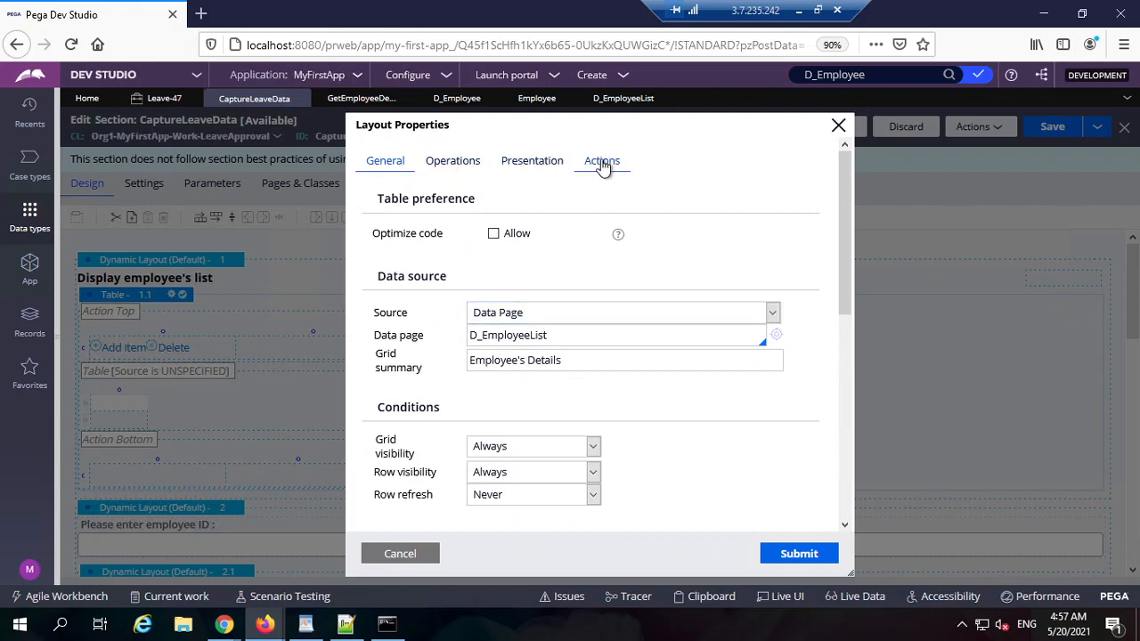
{"action": "left_click", "coordinate": [799, 553]}
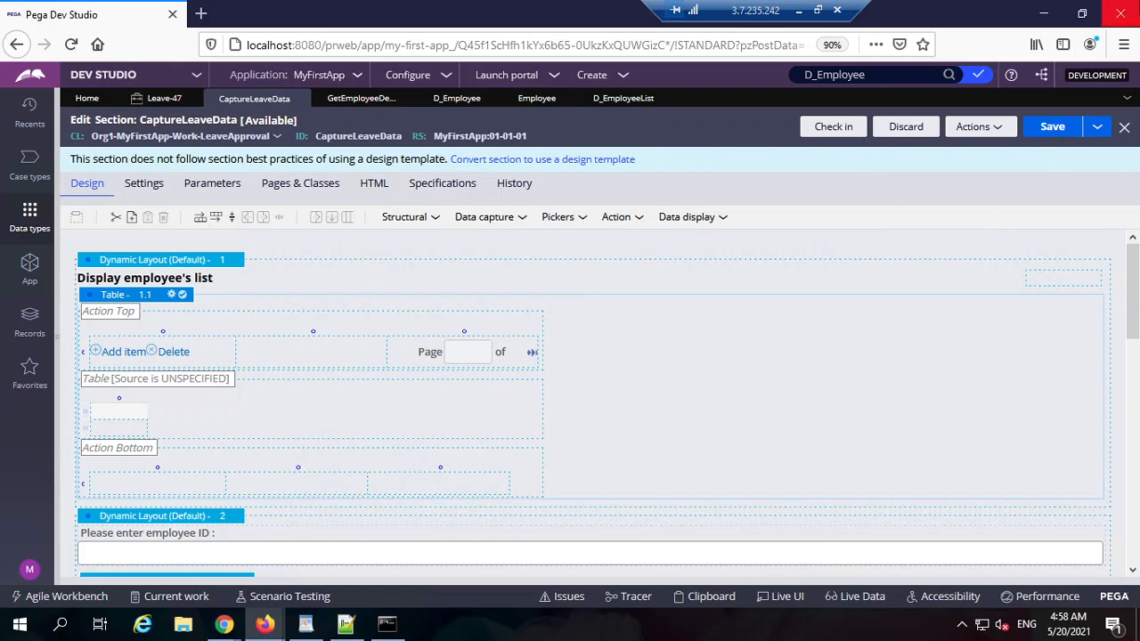
{"action": "left_click", "coordinate": [358, 48]}
{"action": "left_click", "coordinate": [1022, 184]}
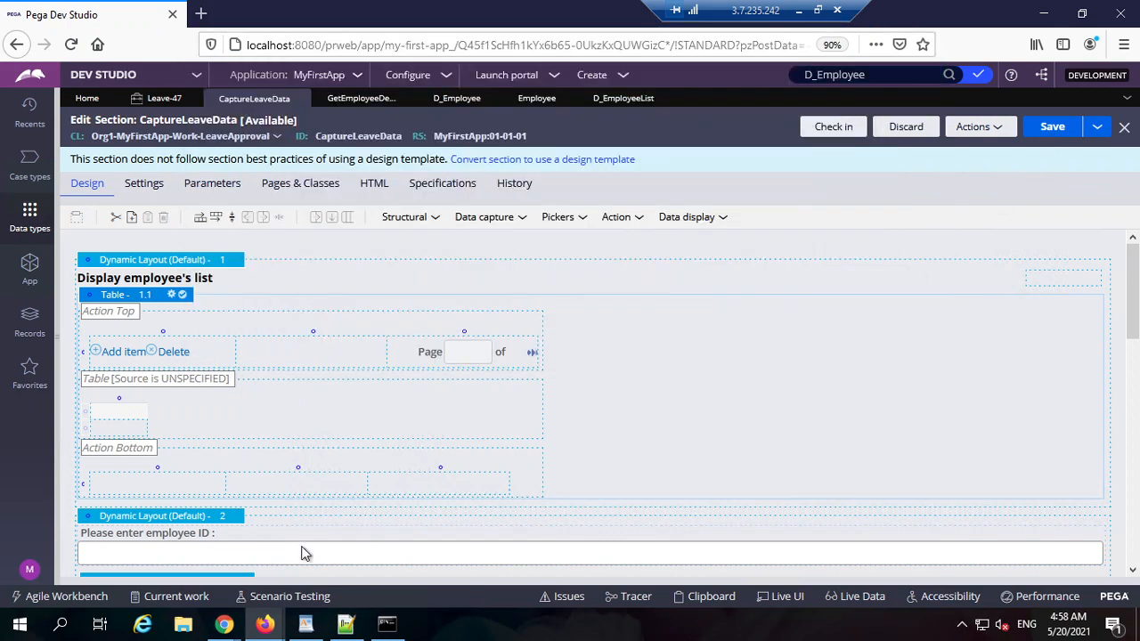
{"action": "mouse_move", "coordinate": [223, 623]}
{"action": "left_click", "coordinate": [143, 545]}
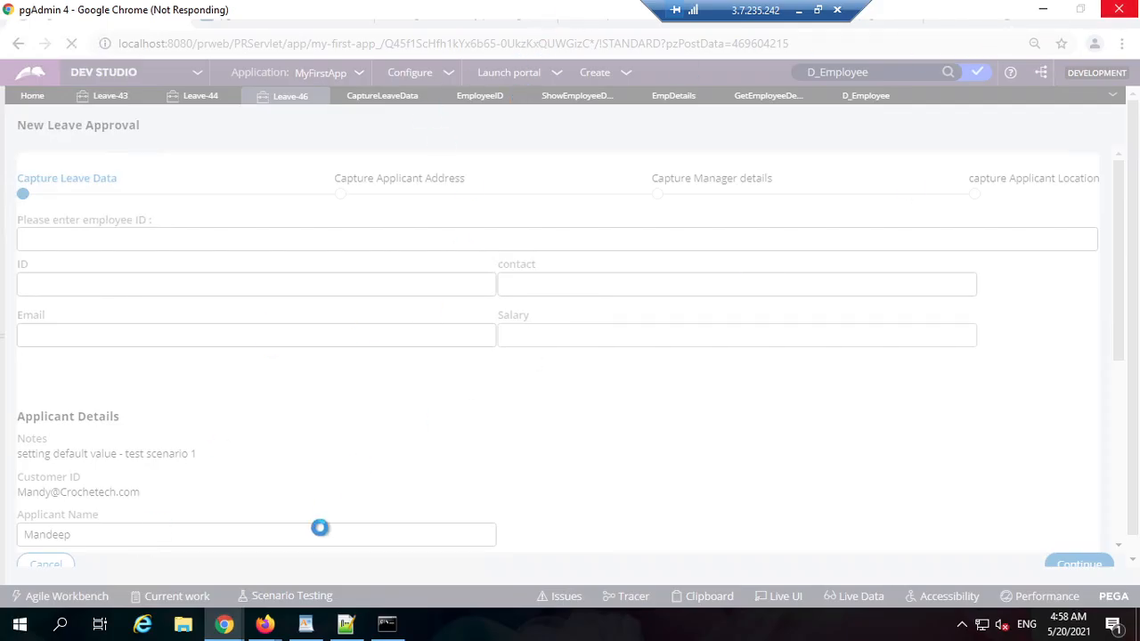
{"action": "right_click", "coordinate": [559, 620]}
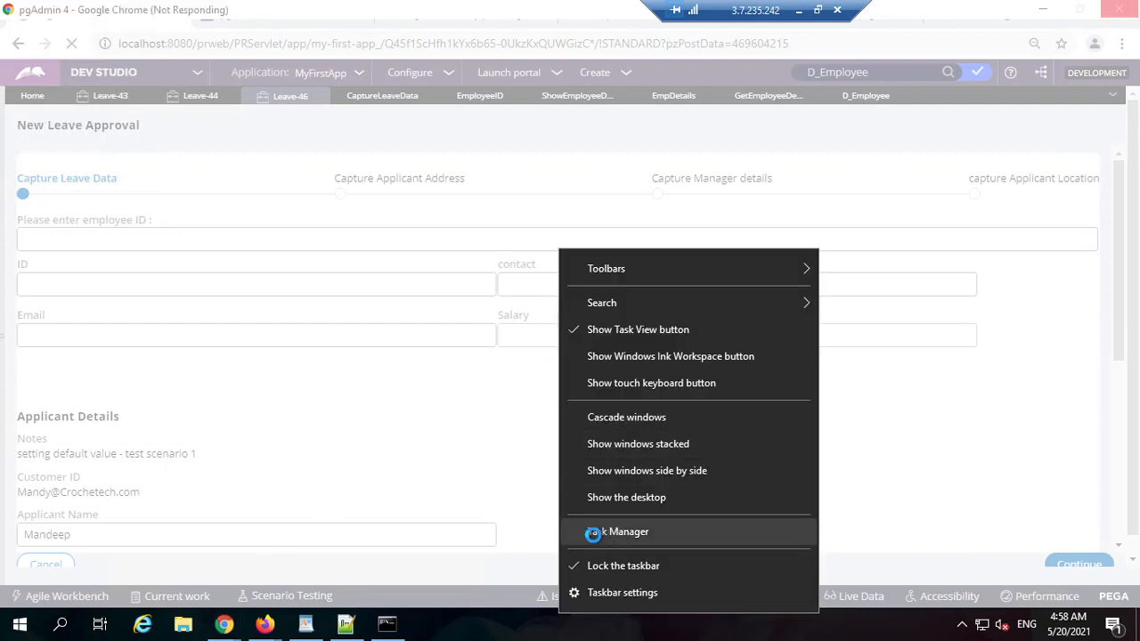
{"action": "left_click", "coordinate": [614, 530]}
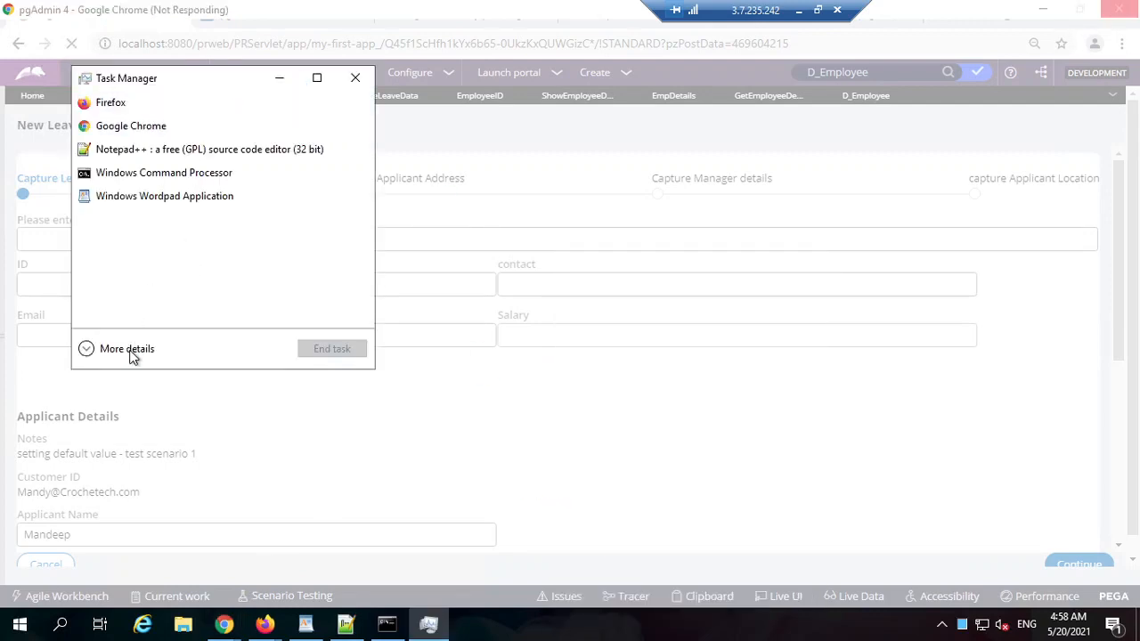
{"action": "left_click", "coordinate": [131, 126]}
{"action": "left_click", "coordinate": [323, 355]}
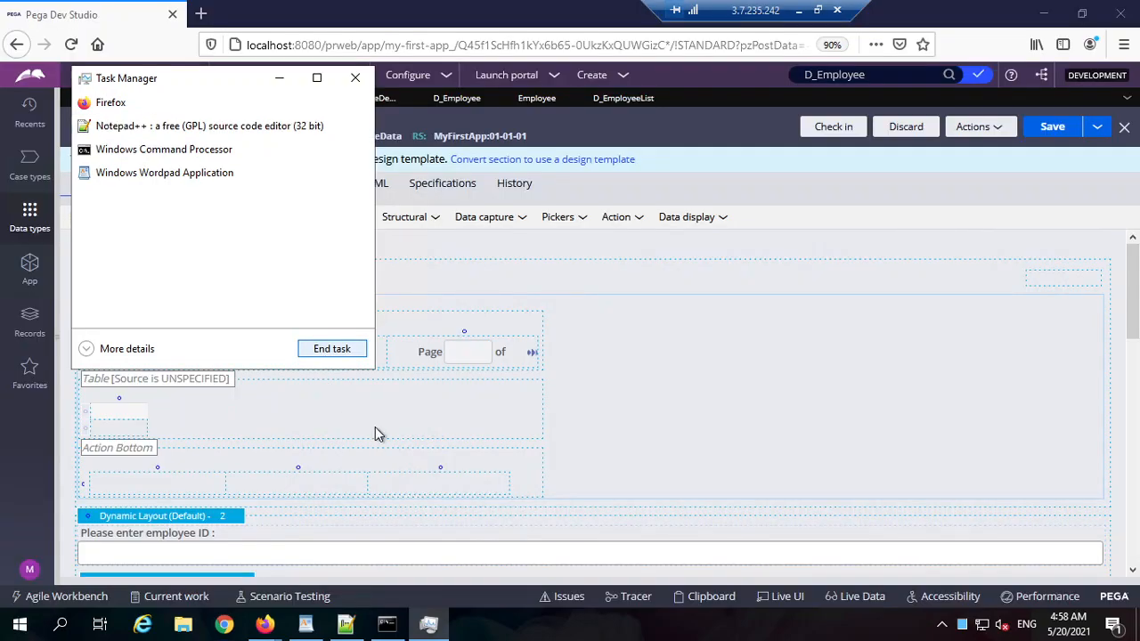
{"action": "left_click", "coordinate": [279, 77]}
{"action": "left_click", "coordinate": [271, 45]}
{"action": "left_click", "coordinate": [957, 308]}
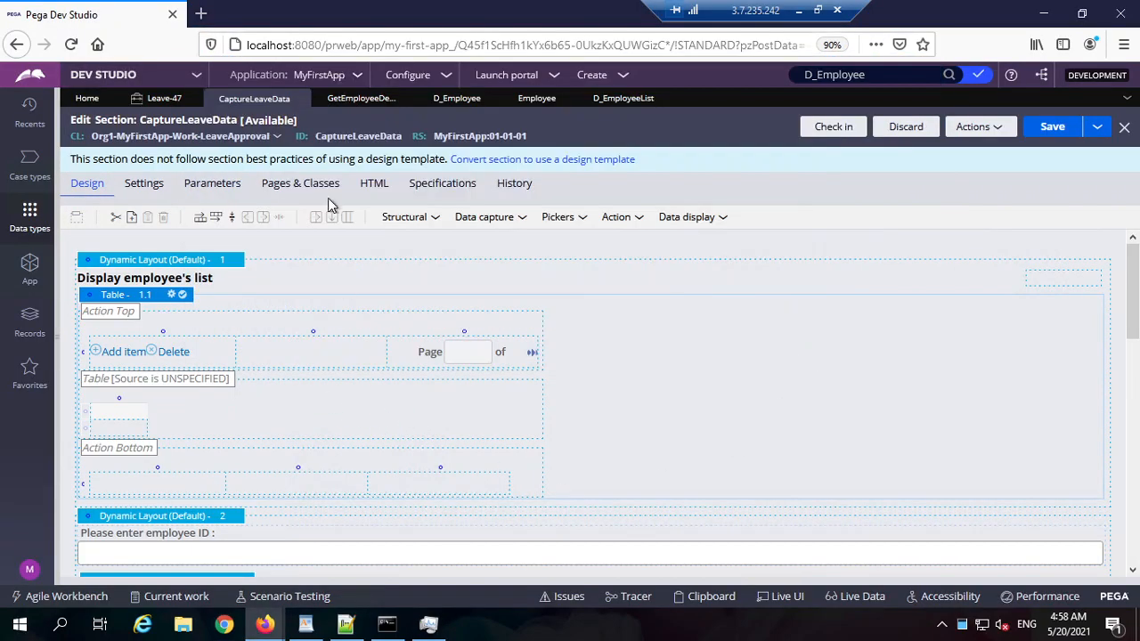
{"action": "left_click", "coordinate": [262, 43]}
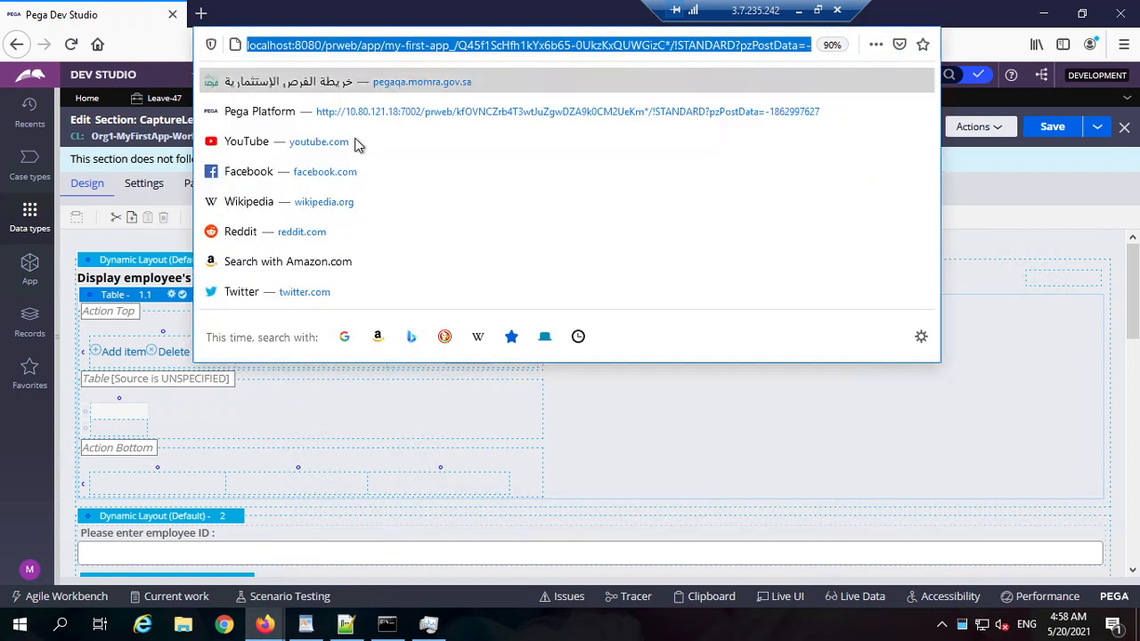
{"action": "key", "text": "Escape"}
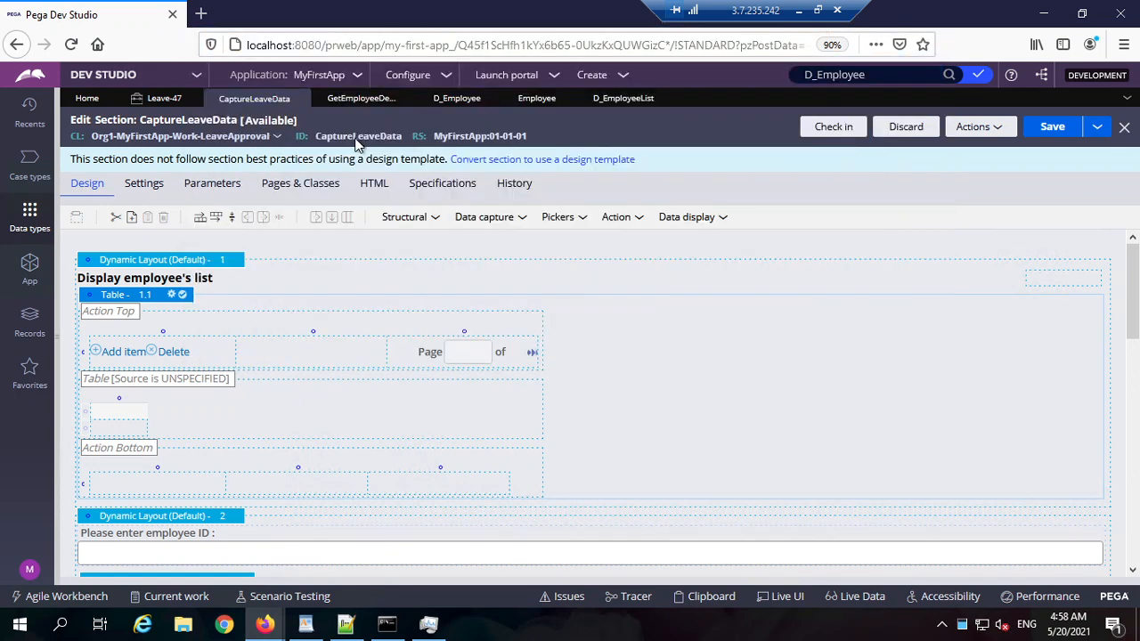
{"action": "left_click", "coordinate": [337, 45]}
{"action": "double_click", "coordinate": [339, 44]}
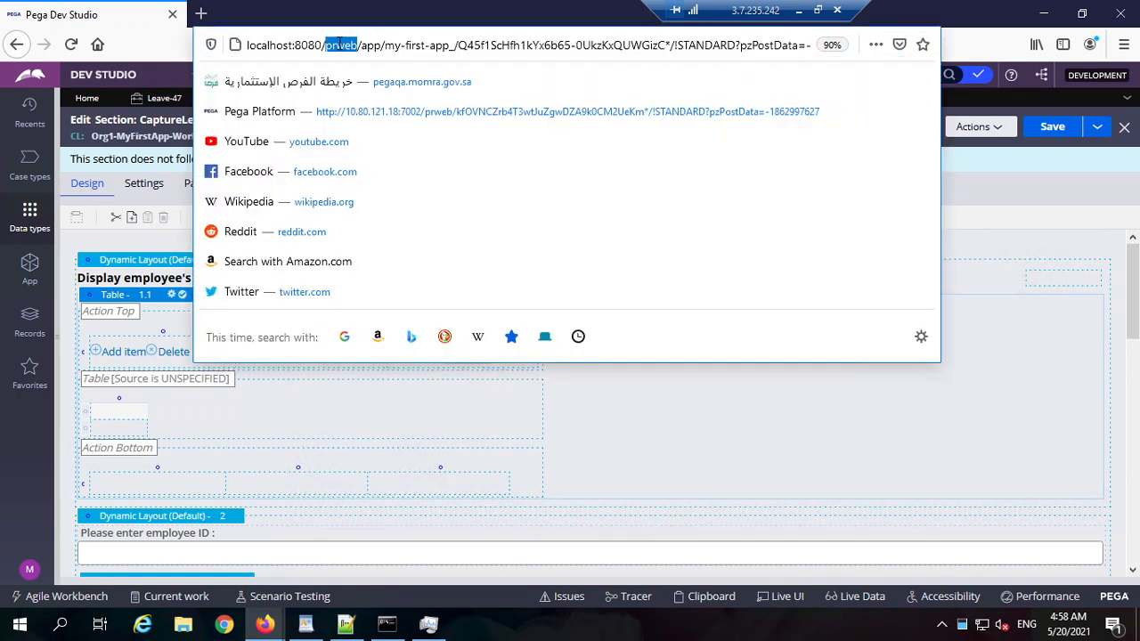
{"action": "key", "text": "Escape"}
{"action": "right_click", "coordinate": [571, 628]}
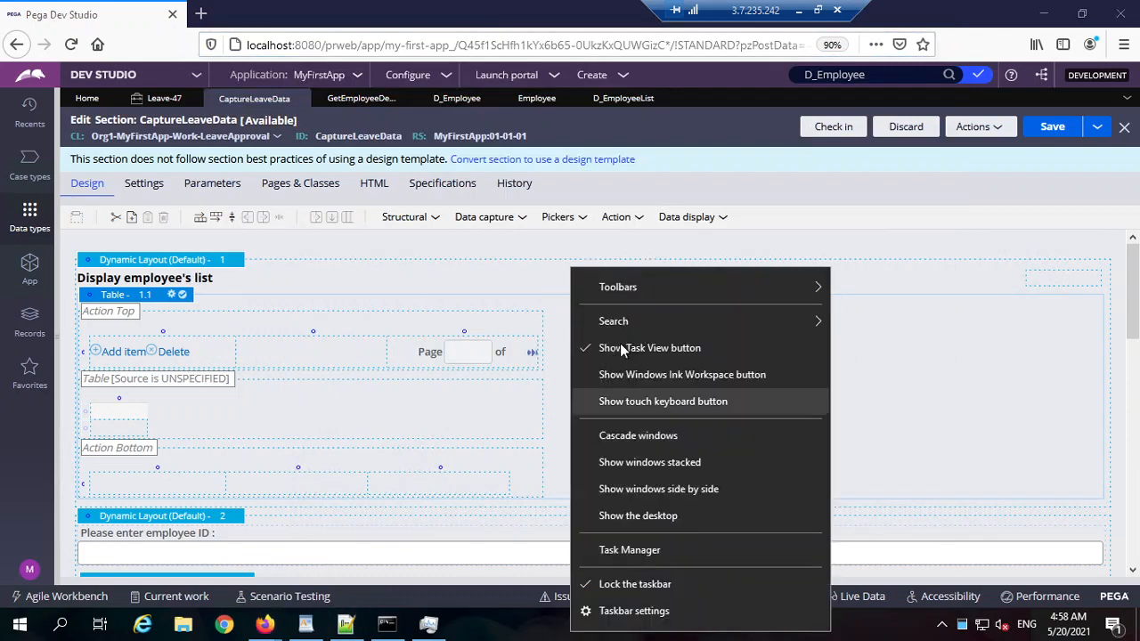
{"action": "left_click", "coordinate": [634, 550]}
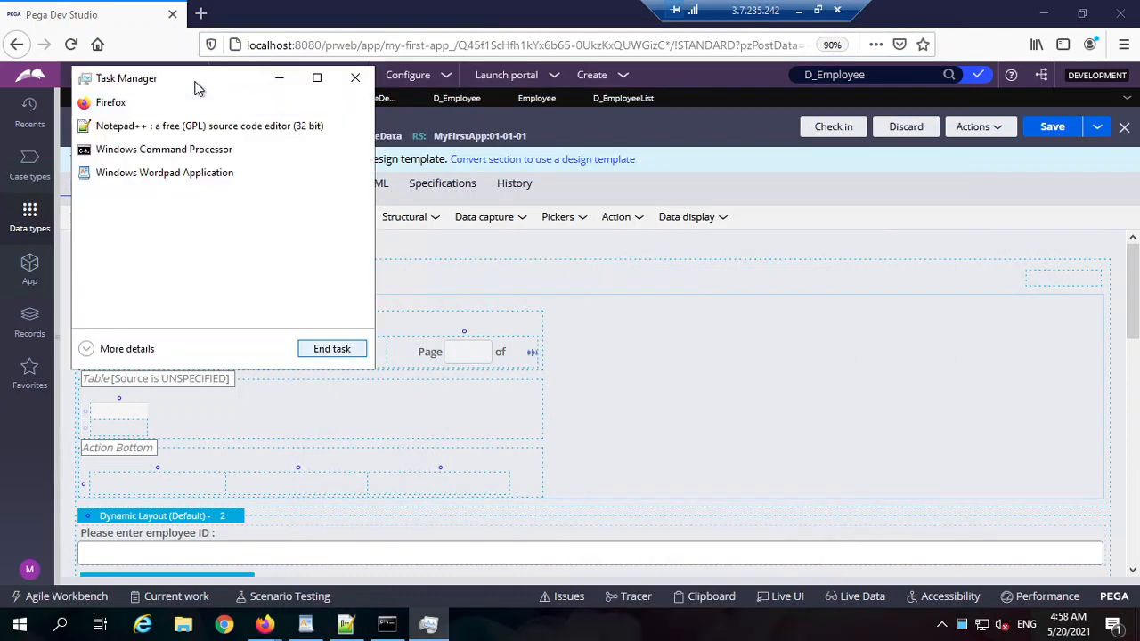
{"action": "double_click", "coordinate": [198, 79]}
{"action": "left_click", "coordinate": [63, 588]}
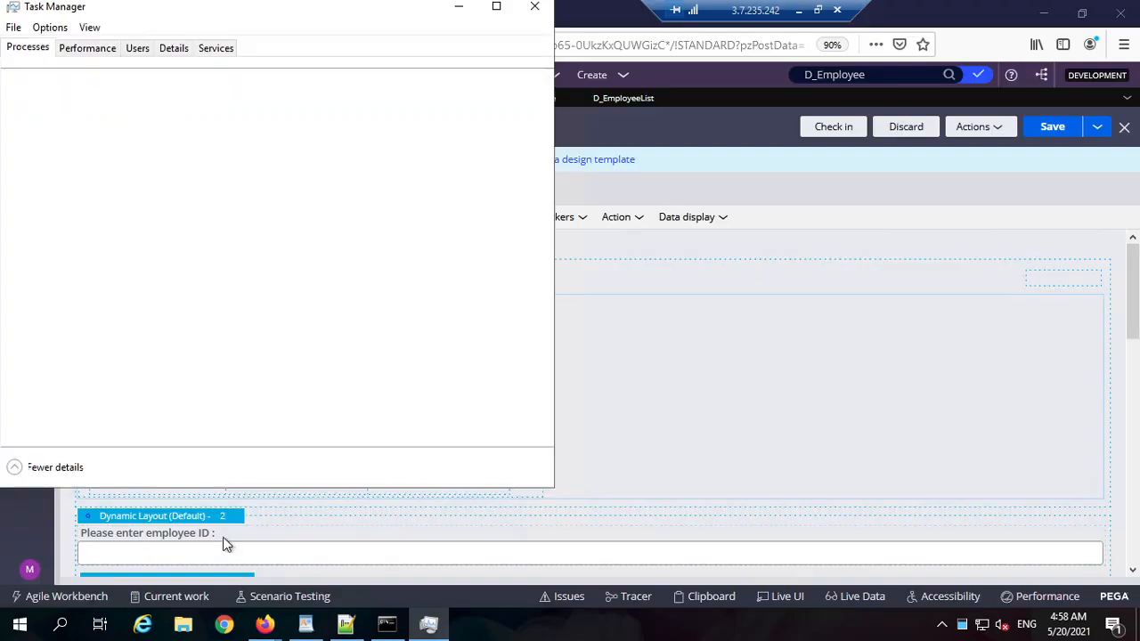
{"action": "left_click", "coordinate": [87, 48]}
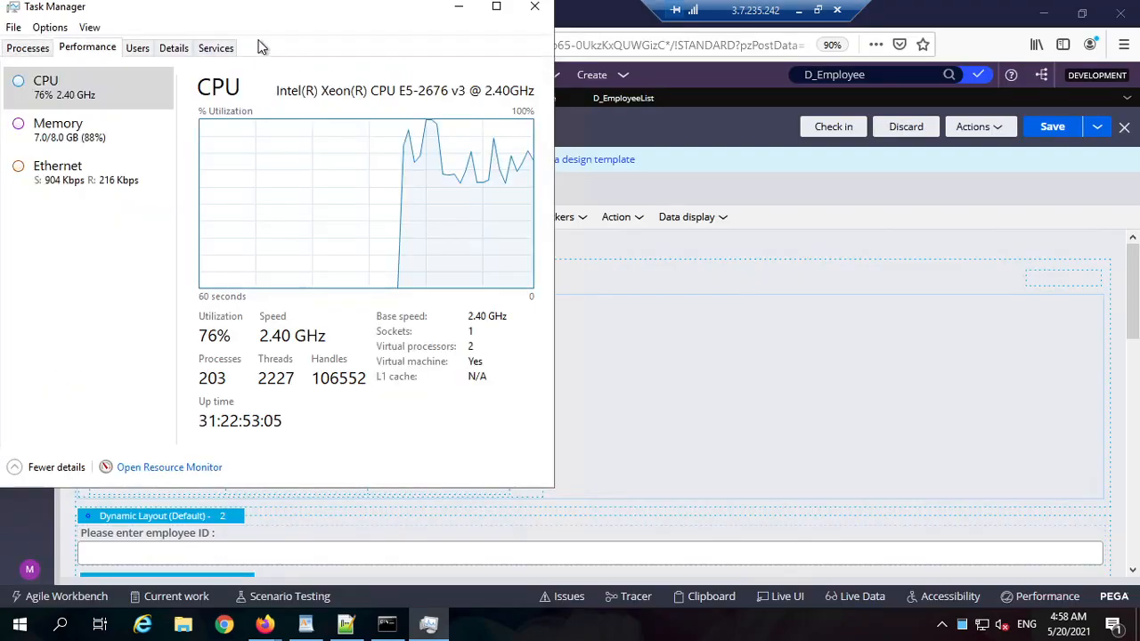
{"action": "double_click", "coordinate": [323, 16]}
{"action": "left_click", "coordinate": [58, 129]}
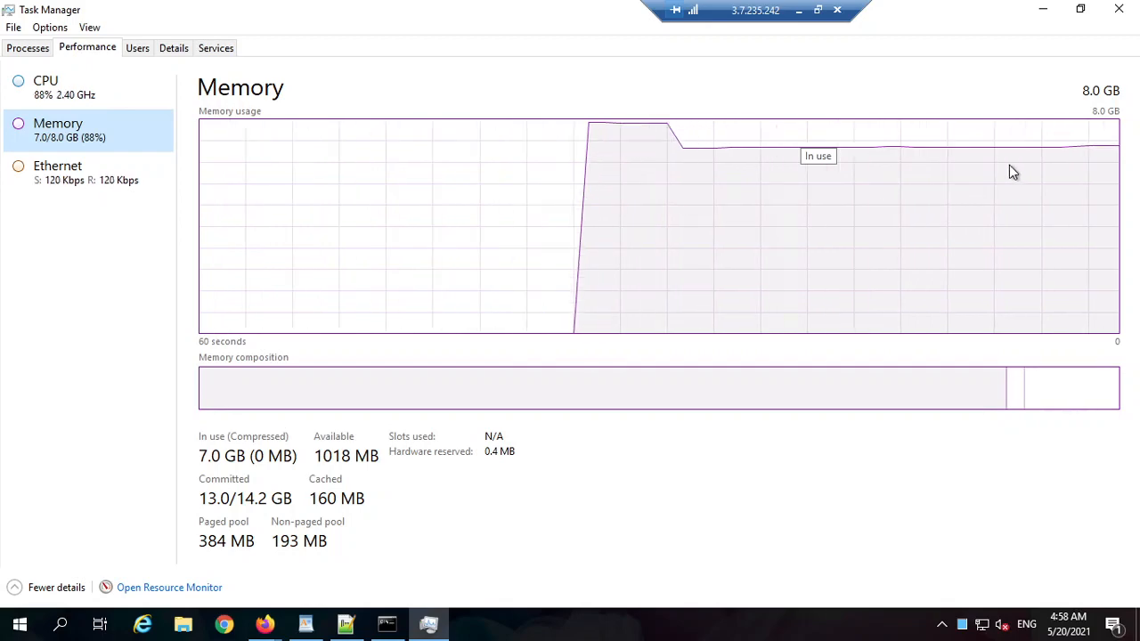
{"action": "double_click", "coordinate": [1102, 101]}
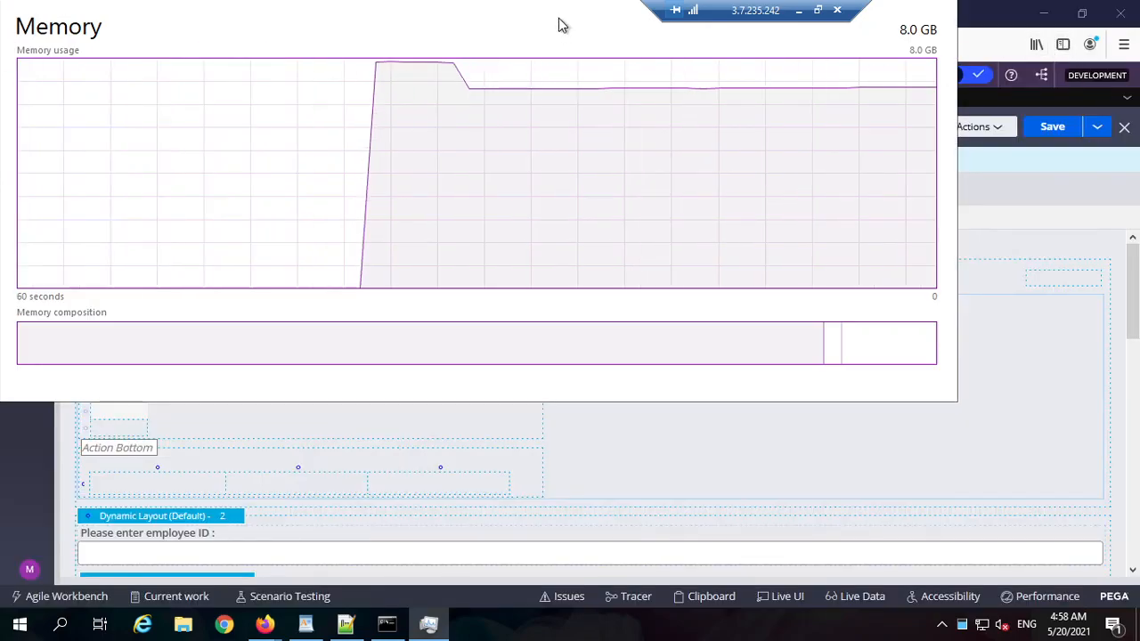
{"action": "left_click_drag", "start_coordinate": [562, 25], "coordinate": [692, 93]}
{"action": "double_click", "coordinate": [919, 94]}
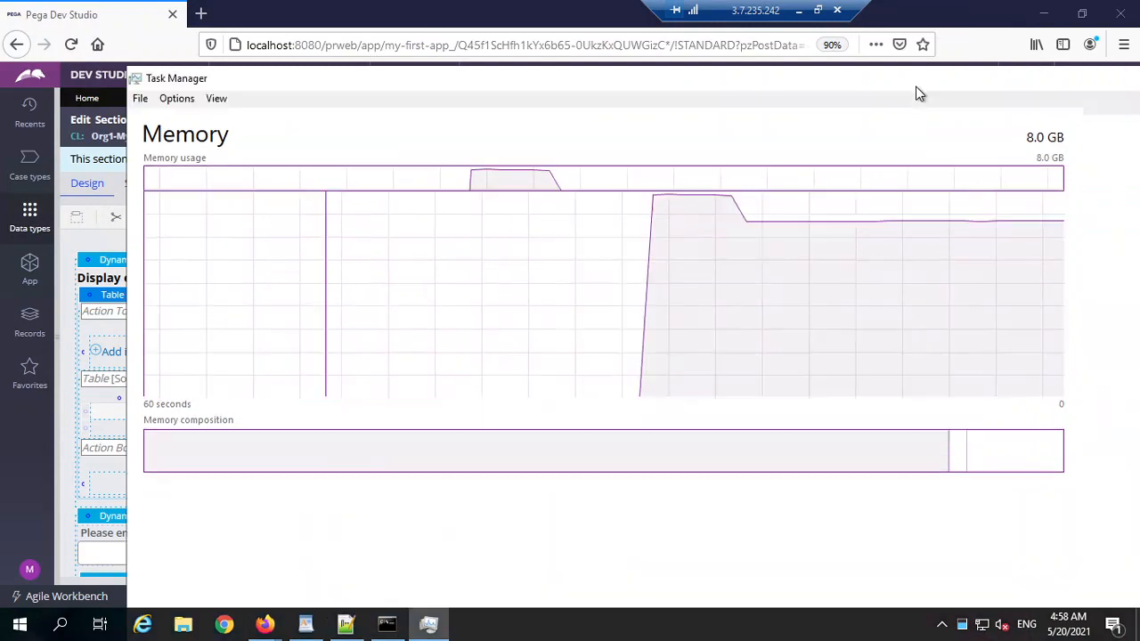
{"action": "left_click", "coordinate": [1115, 14]}
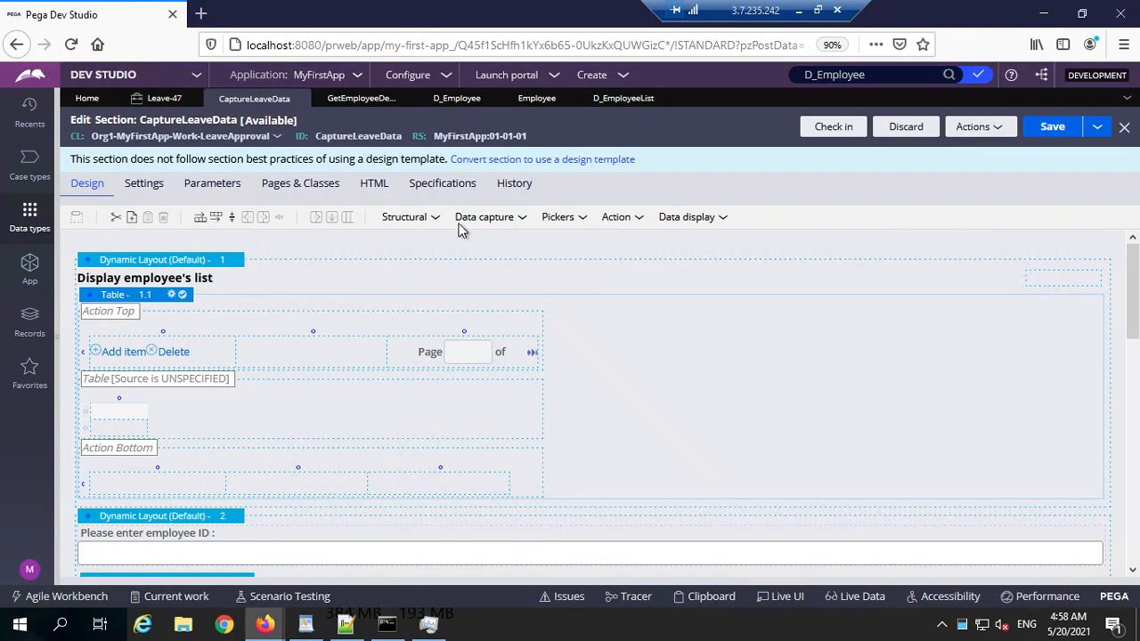
Step: Close Task Manager and the Clipboard Viewer, then relaunch Firefox from the taskbar
{"action": "left_click", "coordinate": [322, 626]}
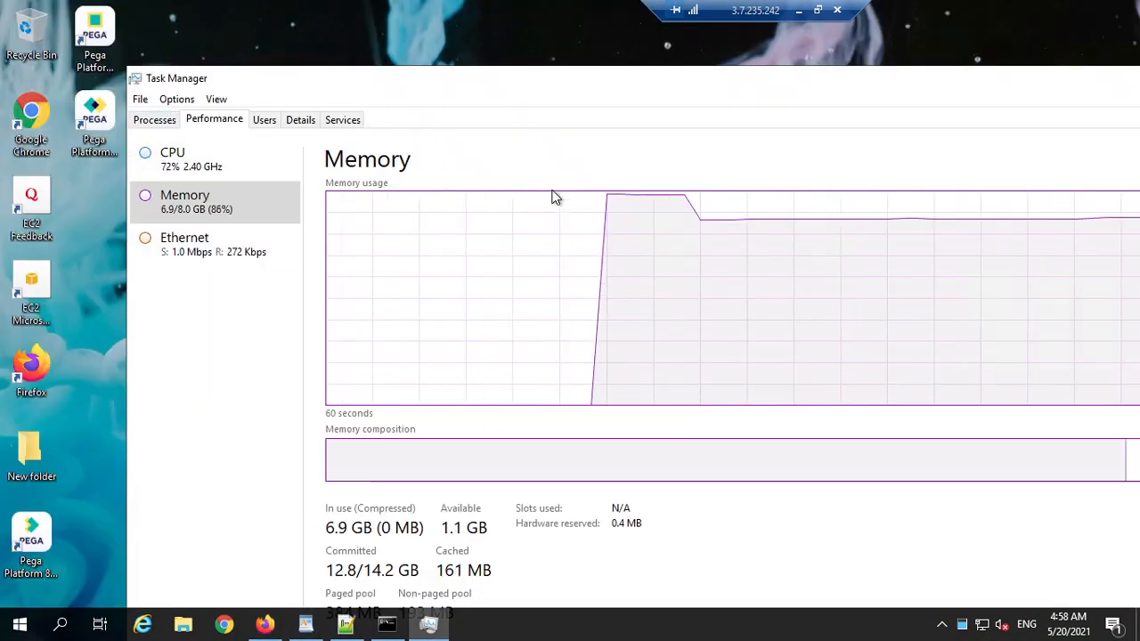
{"action": "double_click", "coordinate": [653, 81]}
{"action": "left_click", "coordinate": [536, 8]}
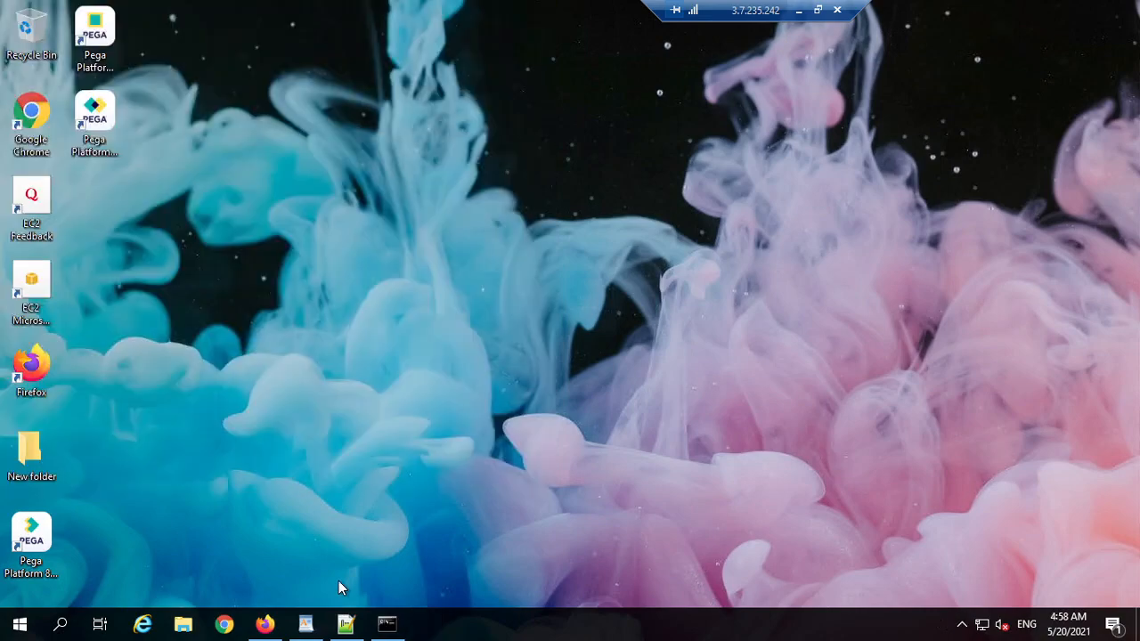
{"action": "left_click", "coordinate": [264, 624]}
{"action": "left_click", "coordinate": [1119, 11]}
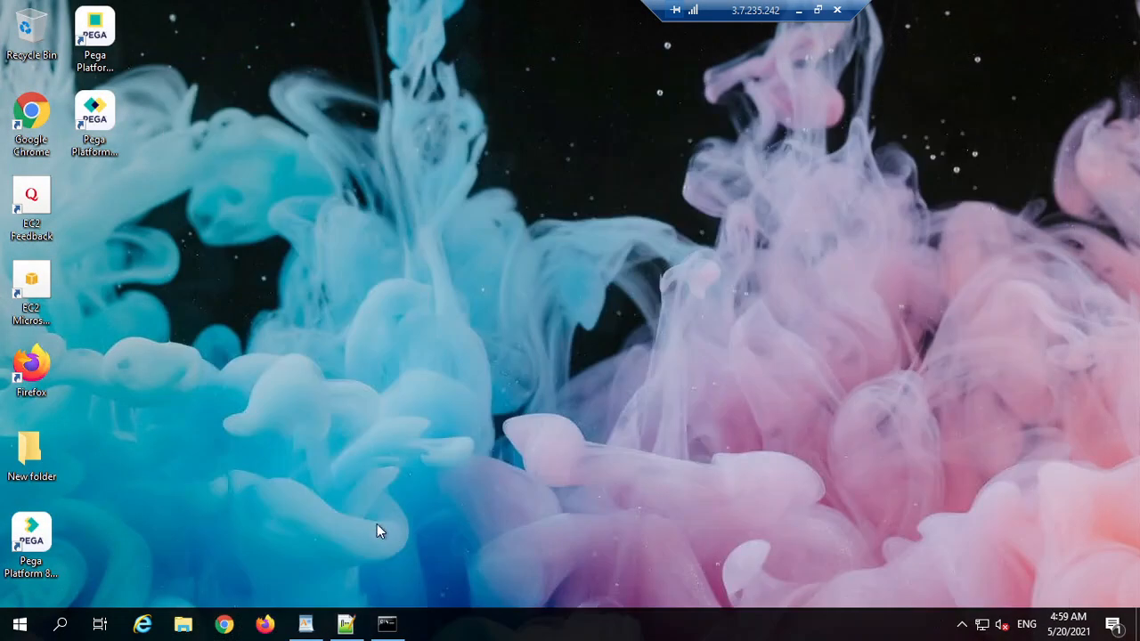
{"action": "left_click", "coordinate": [268, 621]}
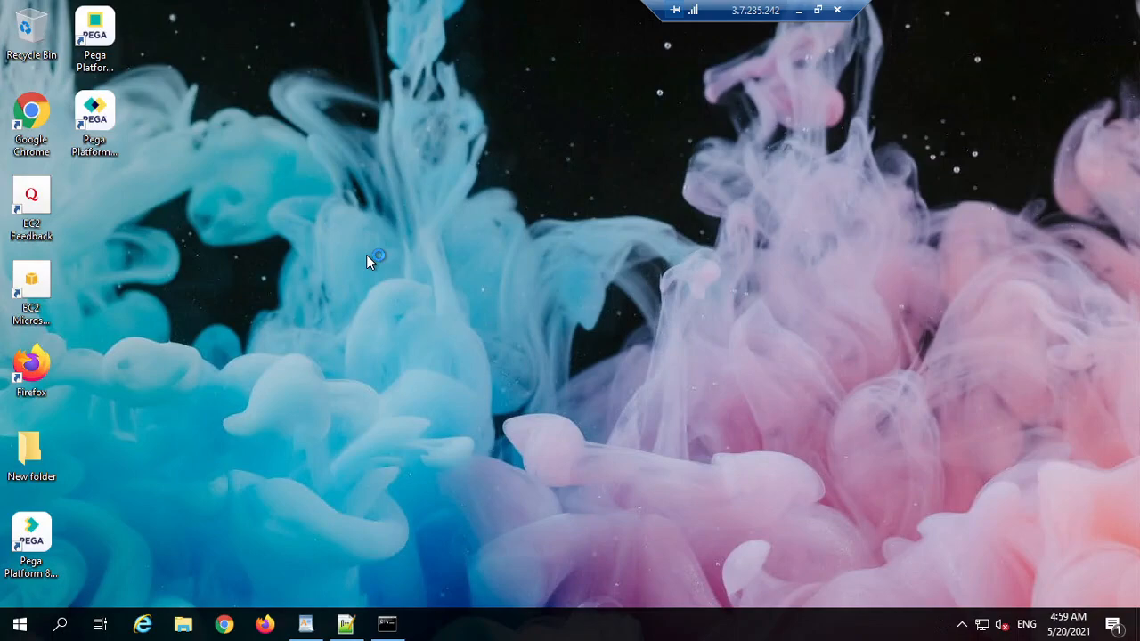
Step: Check memory in Task Manager, then close the unresponsive Firefox process
{"action": "right_click", "coordinate": [534, 629]}
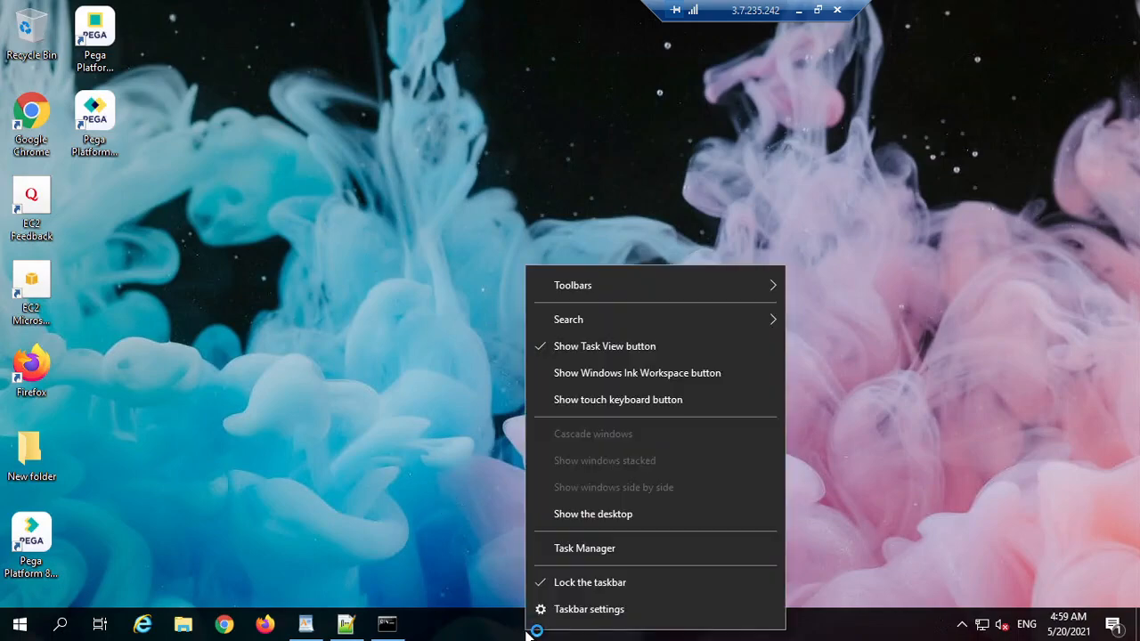
{"action": "left_click", "coordinate": [605, 549]}
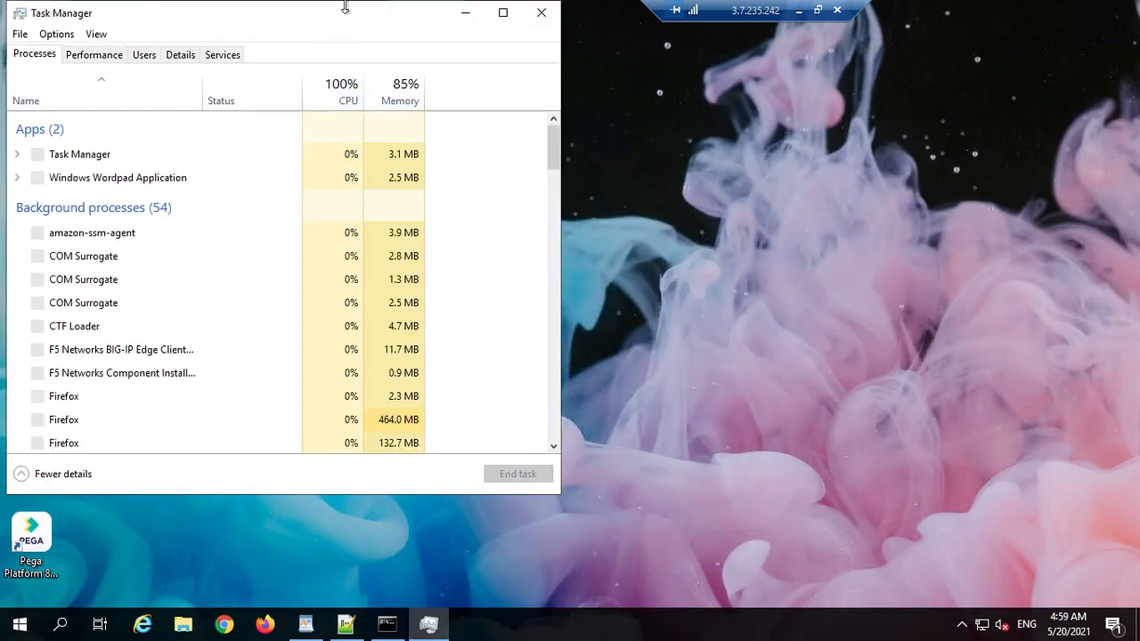
{"action": "left_click", "coordinate": [121, 57]}
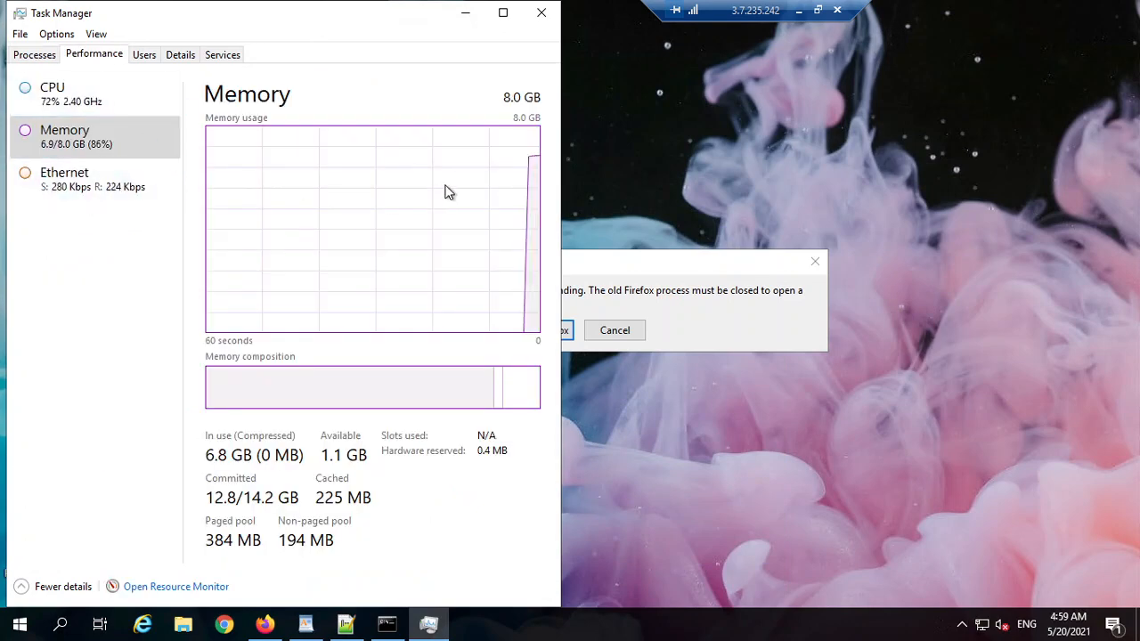
{"action": "left_click", "coordinate": [503, 13]}
{"action": "mouse_move", "coordinate": [738, 415]}
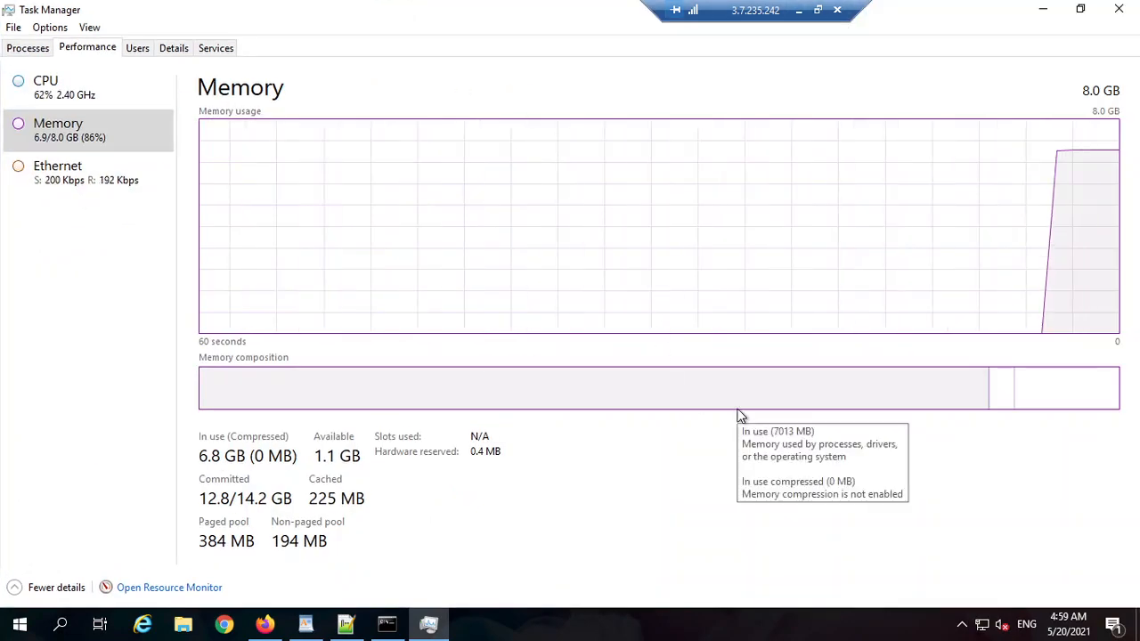
{"action": "left_click", "coordinate": [1042, 11]}
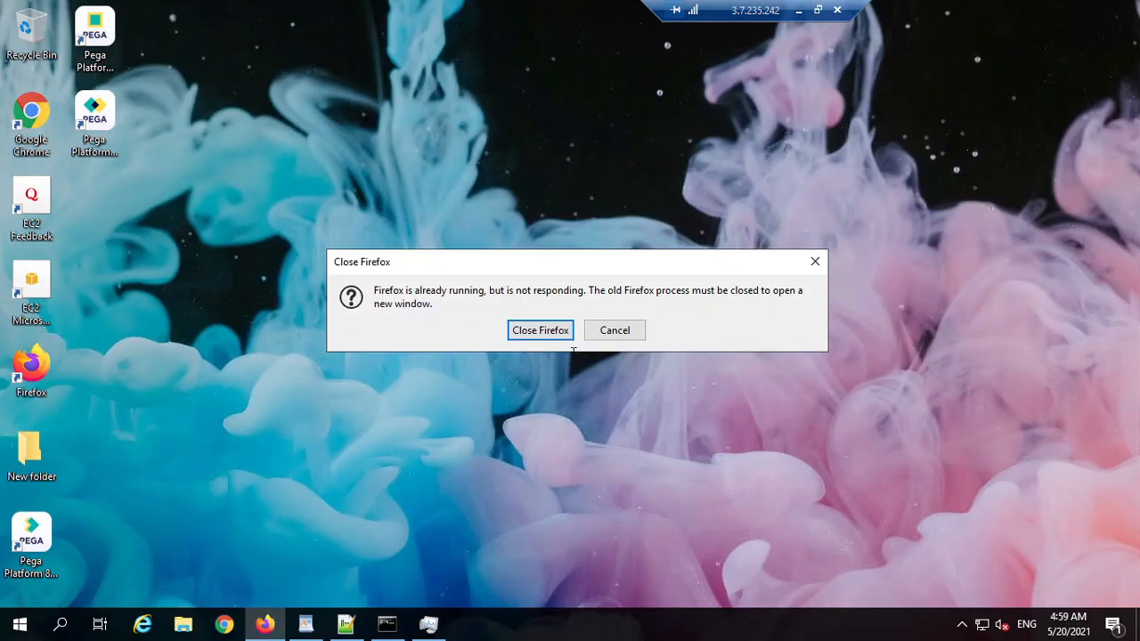
{"action": "left_click", "coordinate": [552, 335]}
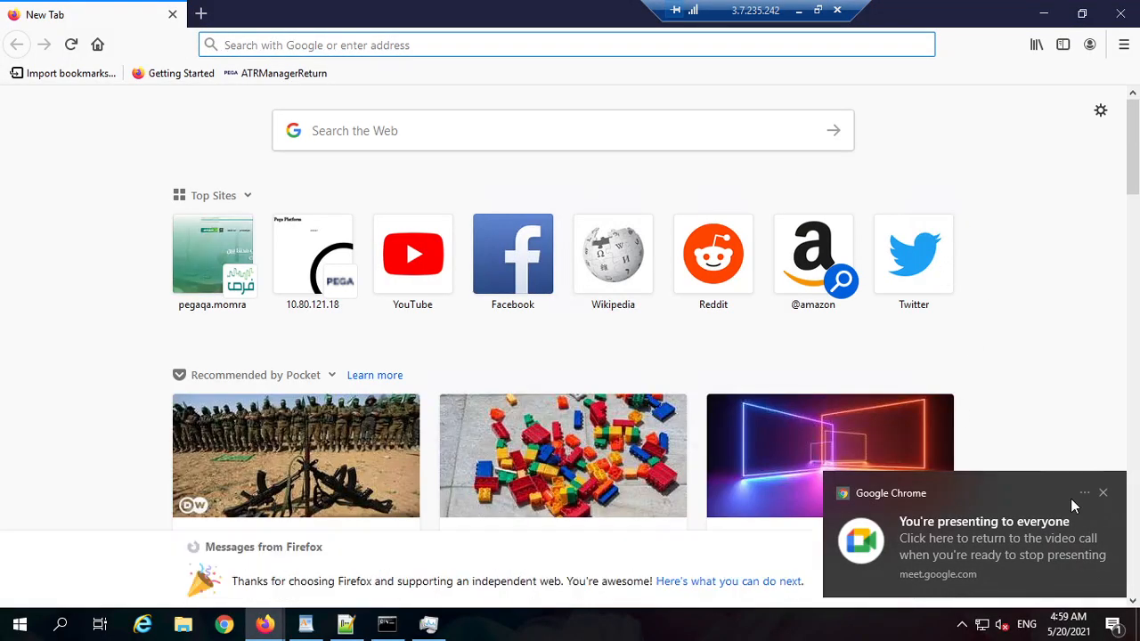
Step: Load localhost:8080/prweb in Firefox and log in to Pega
{"action": "left_click", "coordinate": [1104, 495]}
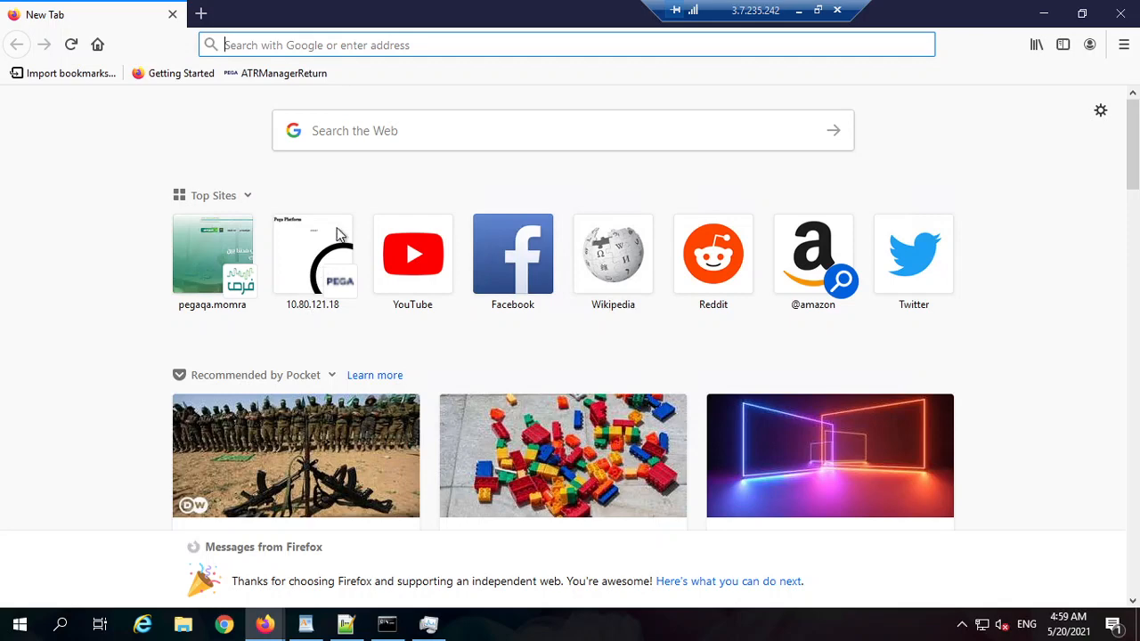
{"action": "left_click", "coordinate": [317, 45]}
{"action": "type", "text": "local"}
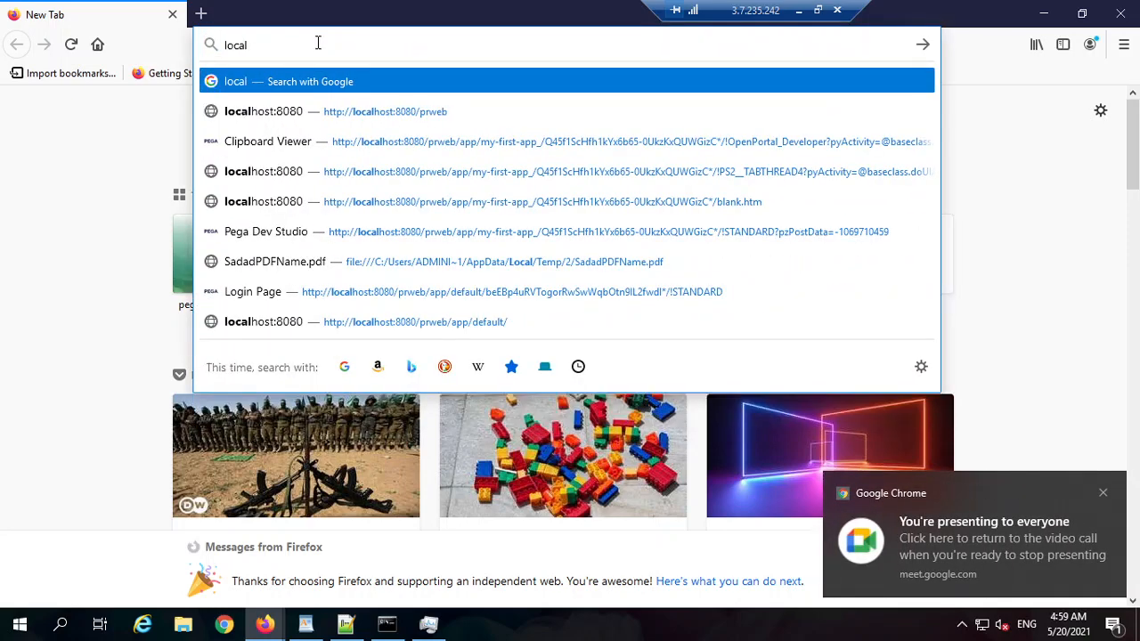
{"action": "key", "text": "Down"}
{"action": "key", "text": "Return"}
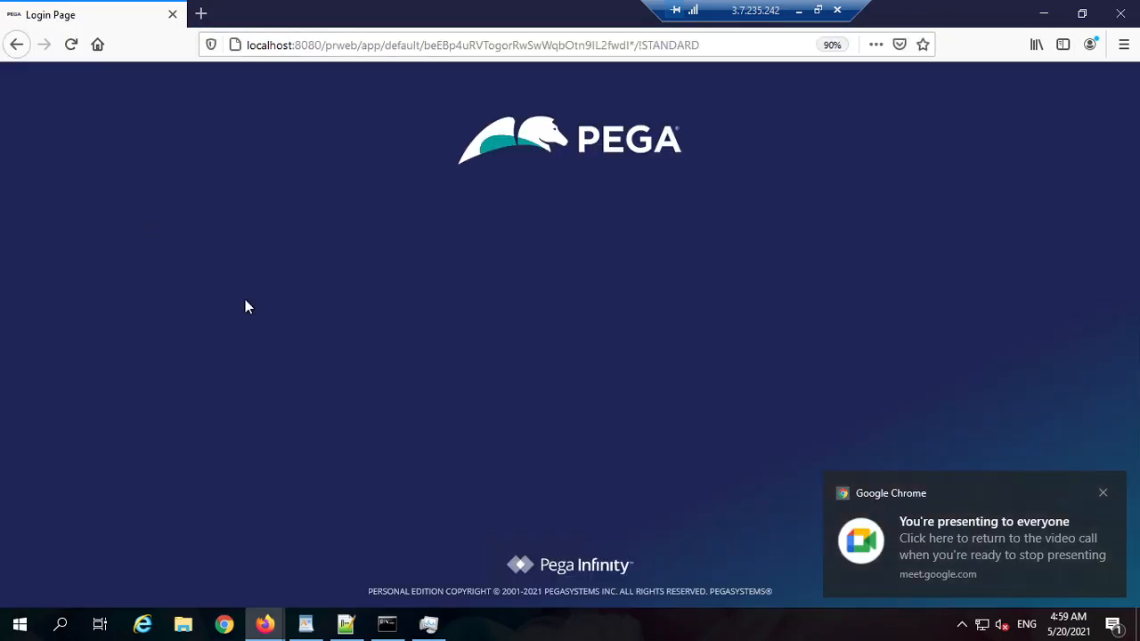
{"action": "left_click", "coordinate": [598, 343]}
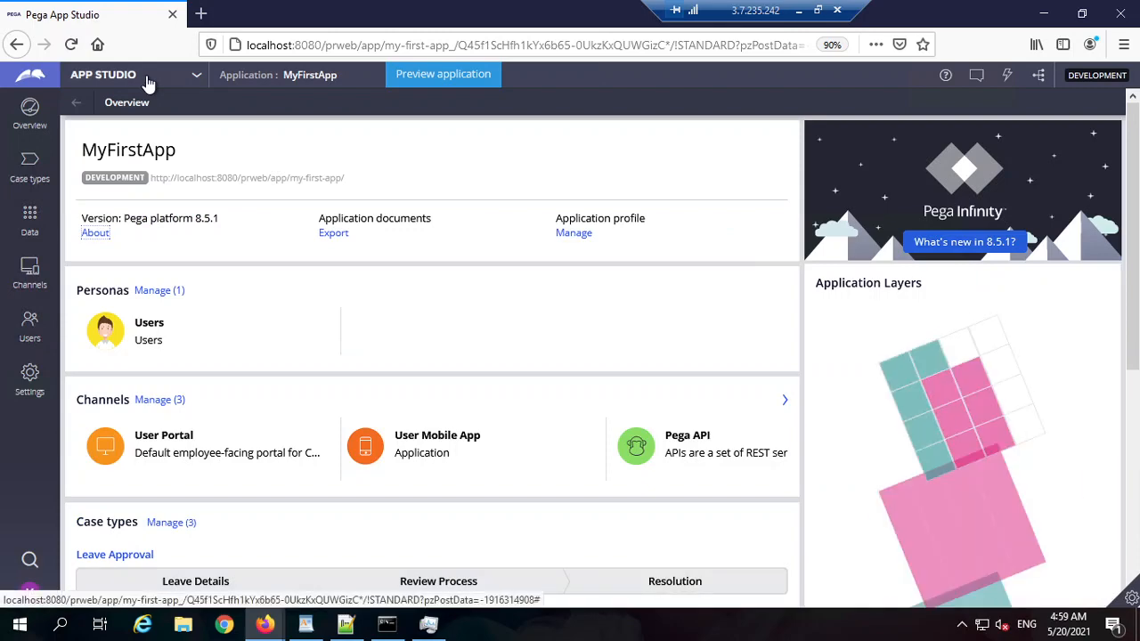
{"action": "left_click", "coordinate": [149, 85]}
Step: Switch to Dev Studio and add a top dynamic layout containing a table to CaptureLeaveData
{"action": "left_click", "coordinate": [134, 124]}
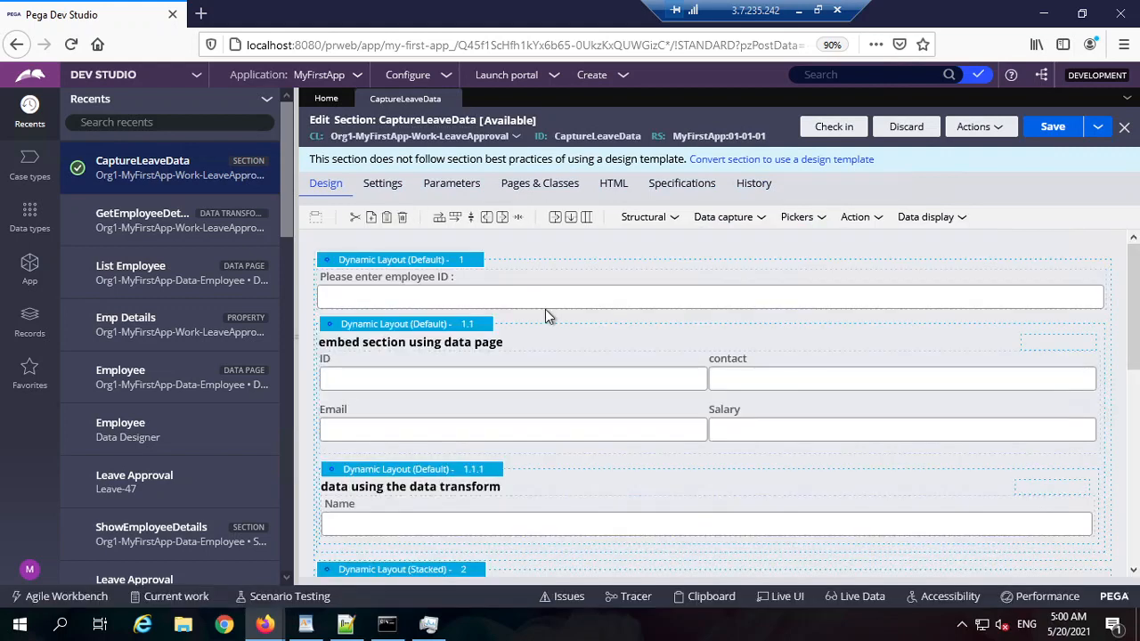
{"action": "left_click", "coordinate": [649, 218]}
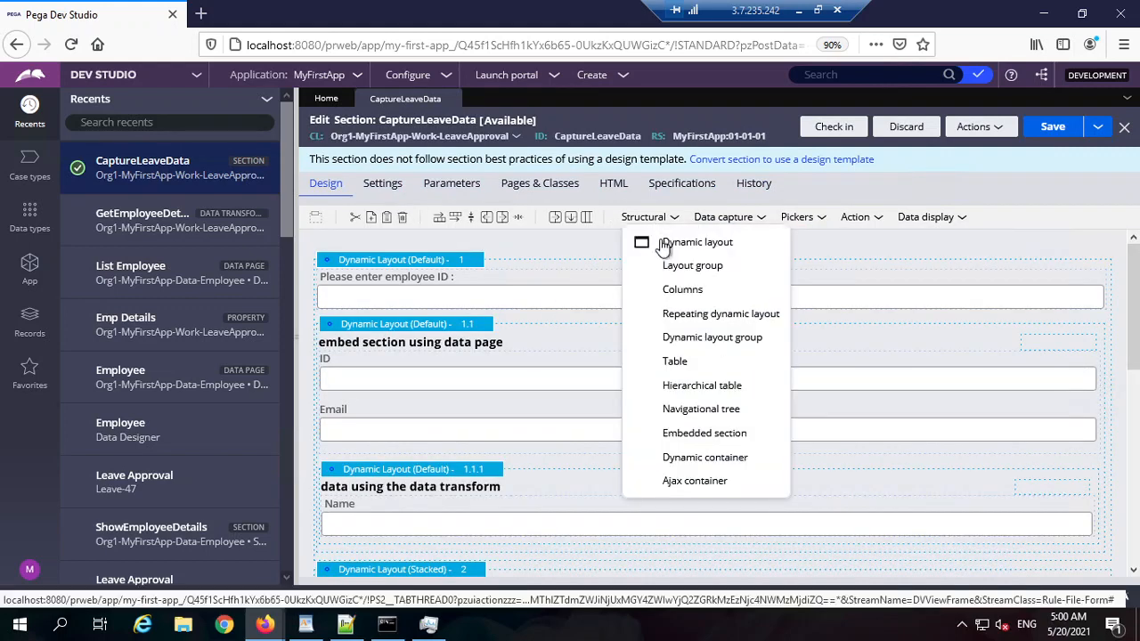
{"action": "left_click_drag", "start_coordinate": [685, 241], "coordinate": [454, 258]}
{"action": "left_click", "coordinate": [656, 221]}
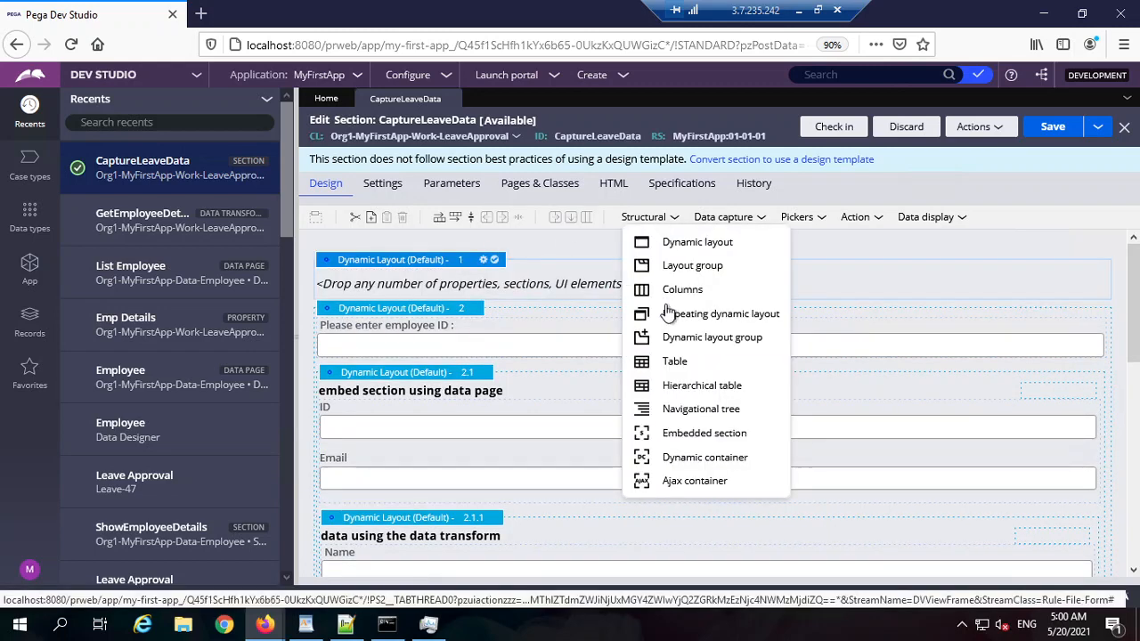
{"action": "left_click_drag", "start_coordinate": [589, 362], "coordinate": [483, 253]}
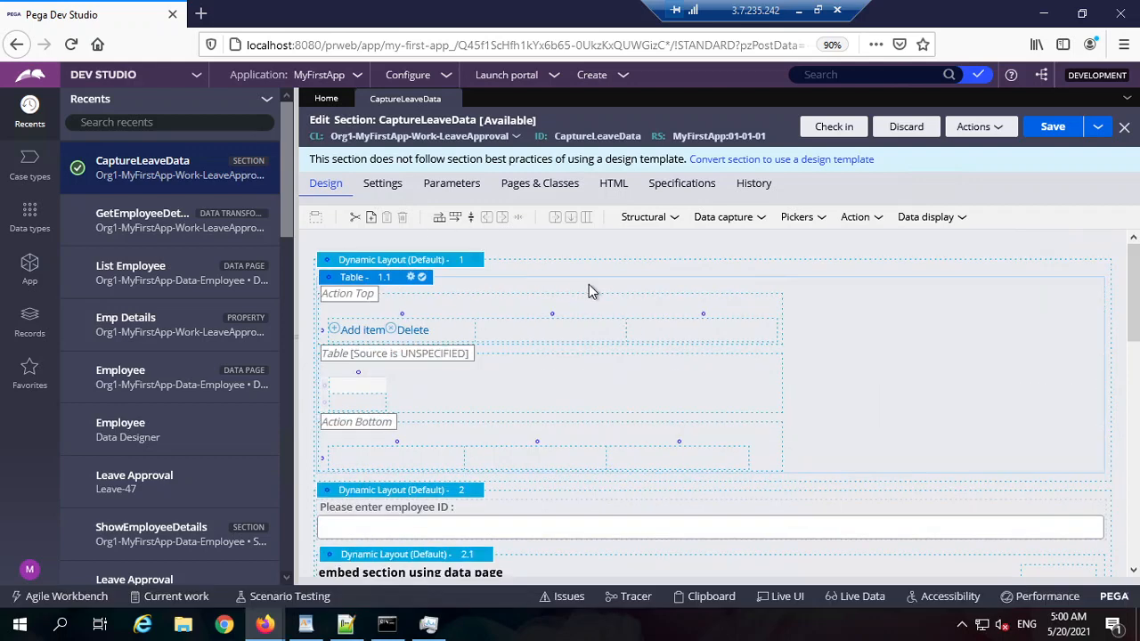
Step: Source the table from the D_EmployeeList data page
{"action": "left_click", "coordinate": [421, 277]}
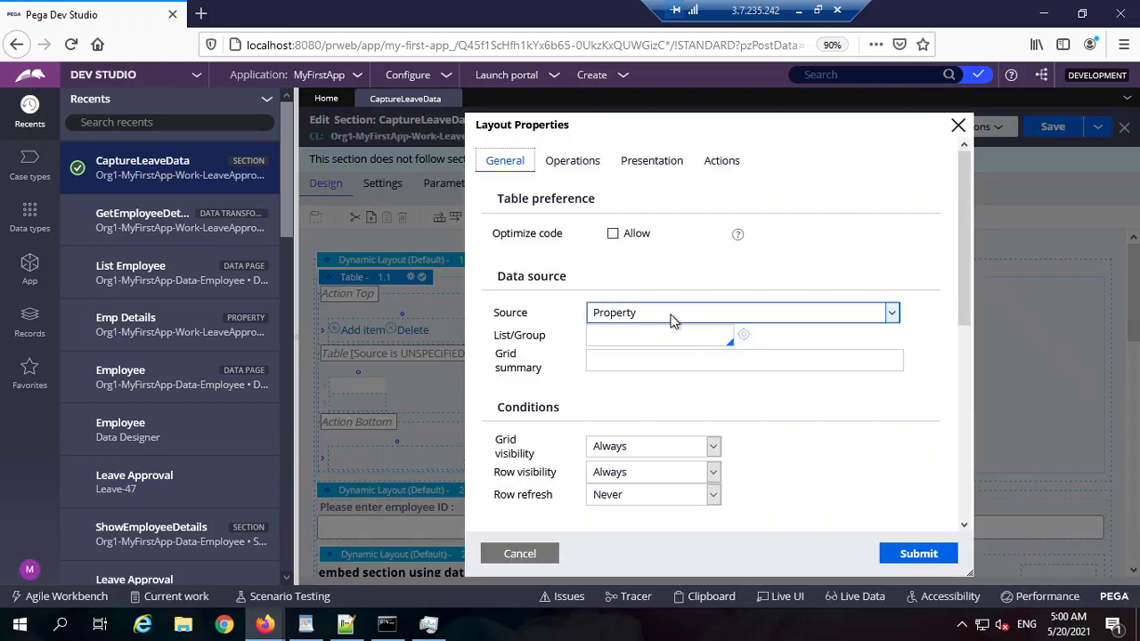
{"action": "left_click", "coordinate": [671, 313]}
{"action": "left_click", "coordinate": [638, 369]}
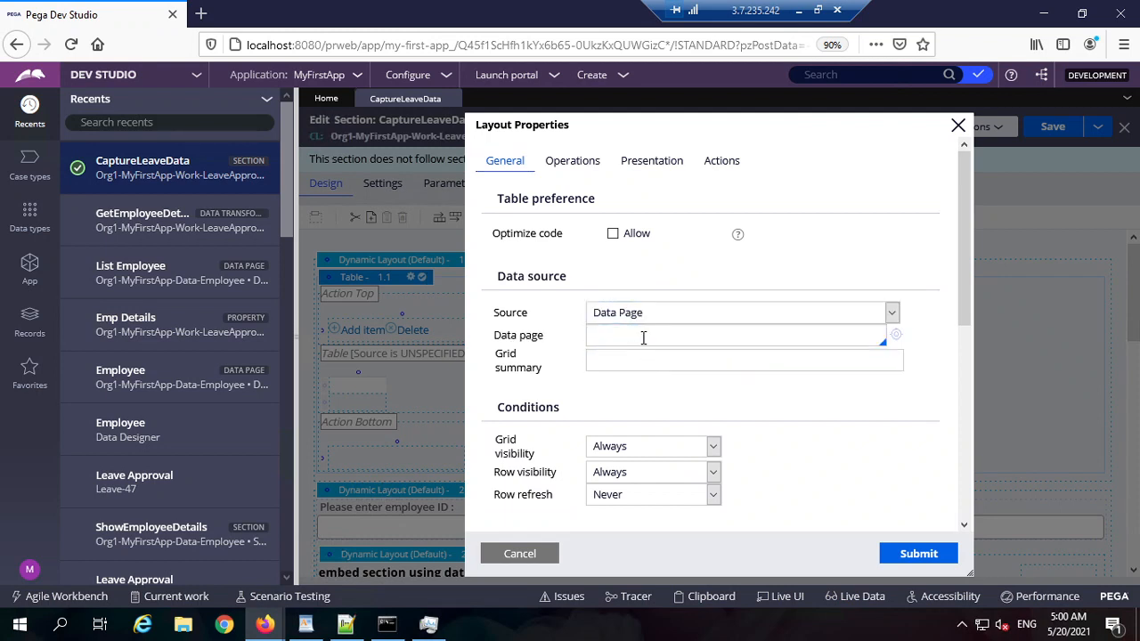
{"action": "left_click", "coordinate": [643, 335]}
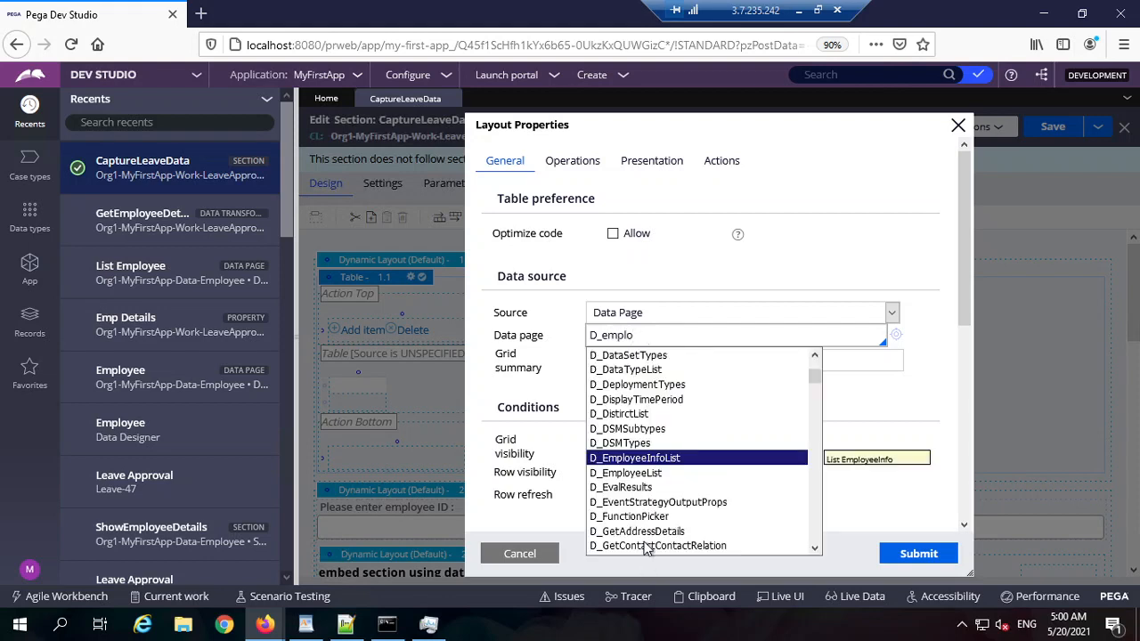
{"action": "left_click", "coordinate": [683, 474]}
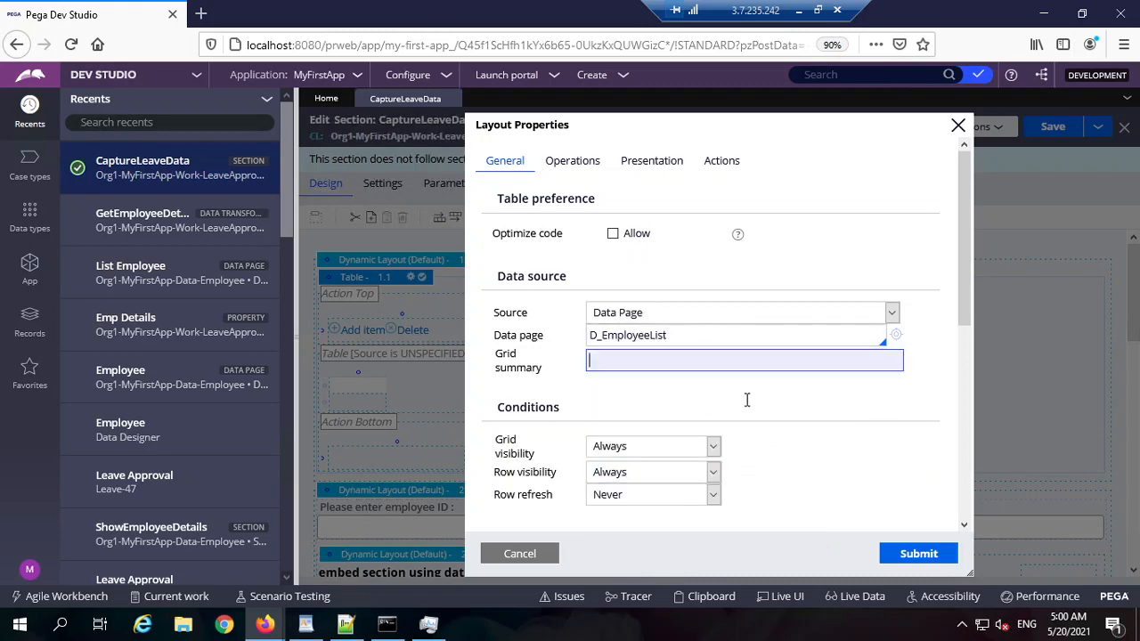
Step: Paginate the table as Page 1 of X with 10 rows per page and save the section
{"action": "scroll", "coordinate": [746, 400], "scroll_direction": "down", "scroll_amount": 5}
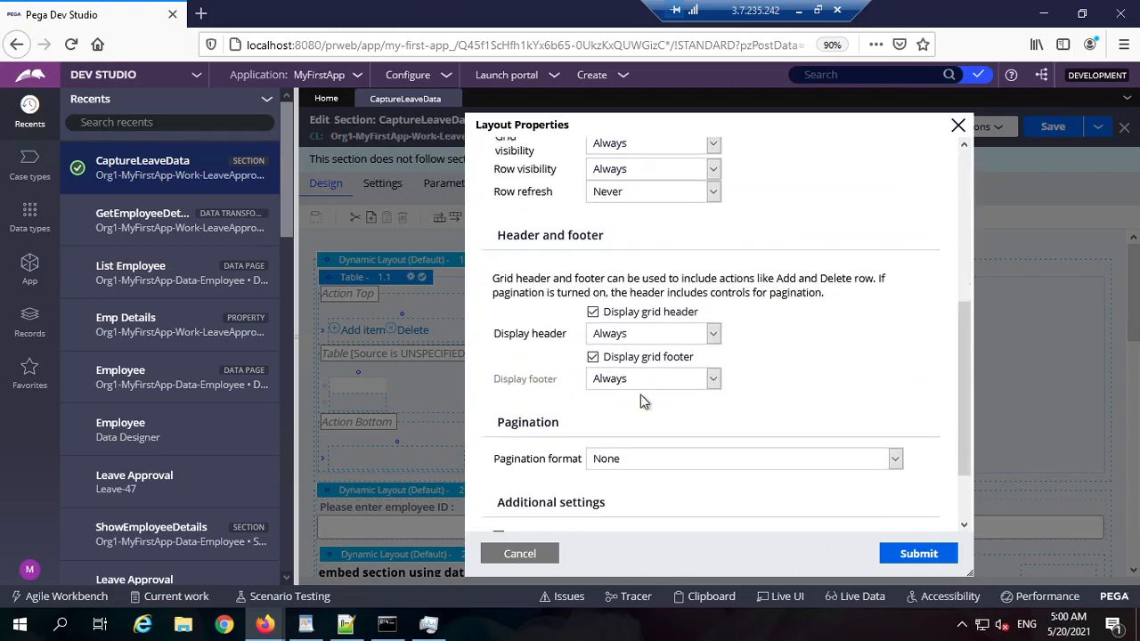
{"action": "scroll", "coordinate": [645, 383], "scroll_direction": "down", "scroll_amount": 1}
{"action": "left_click", "coordinate": [661, 375]}
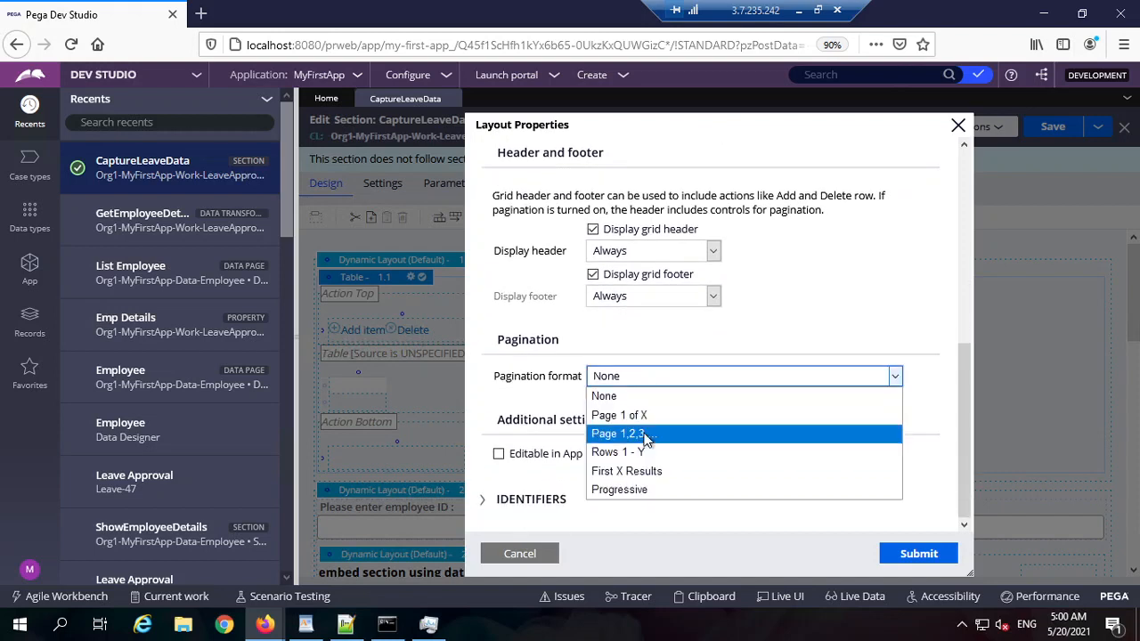
{"action": "left_click", "coordinate": [663, 416]}
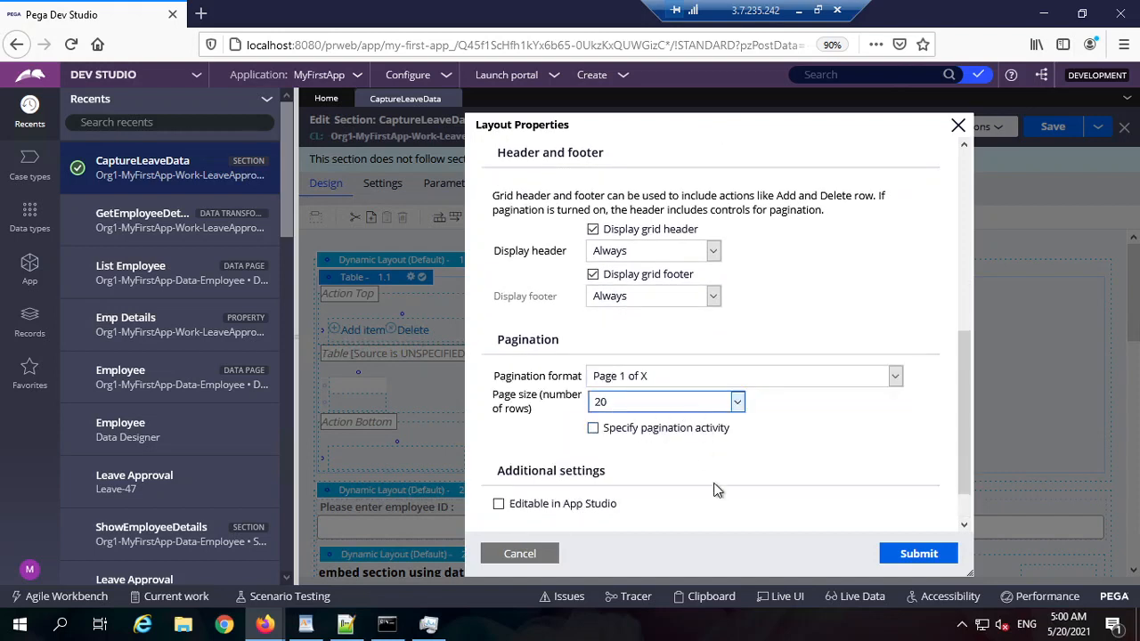
{"action": "left_click", "coordinate": [686, 402]}
{"action": "left_click", "coordinate": [627, 421]}
{"action": "left_click", "coordinate": [919, 554]}
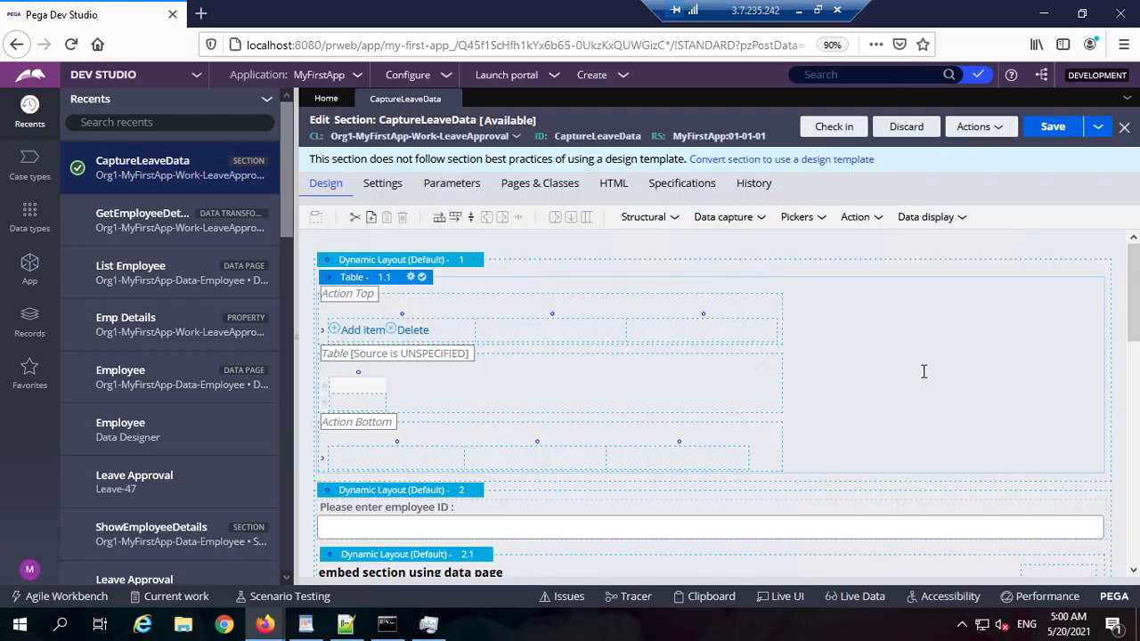
{"action": "left_click", "coordinate": [1053, 127]}
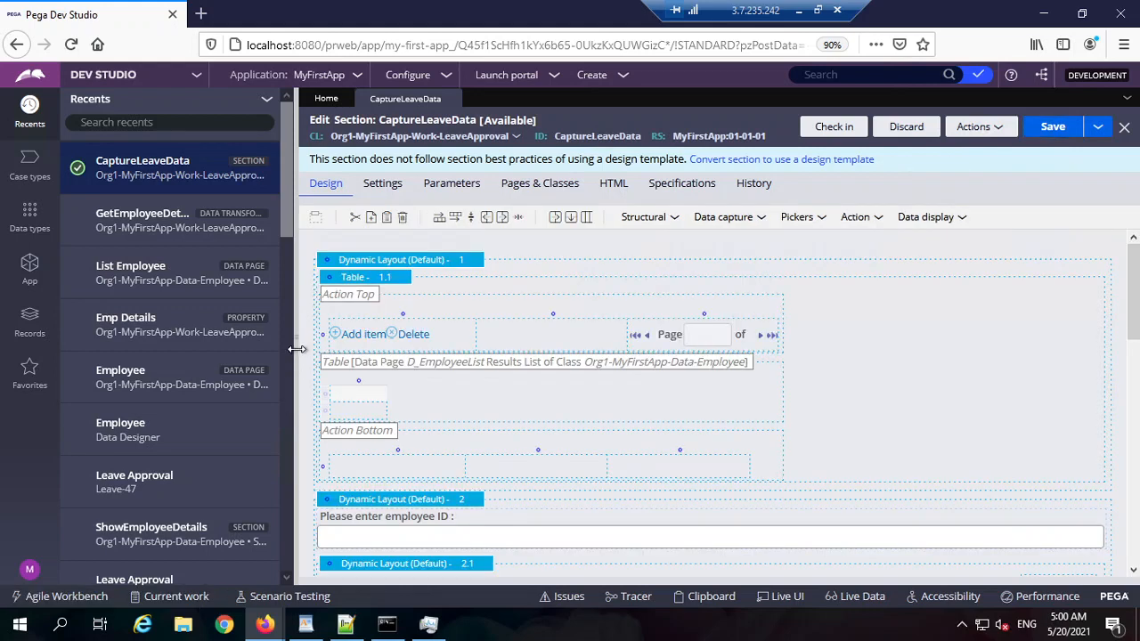
Step: Label the table's first header cell Name
{"action": "left_click", "coordinate": [374, 400]}
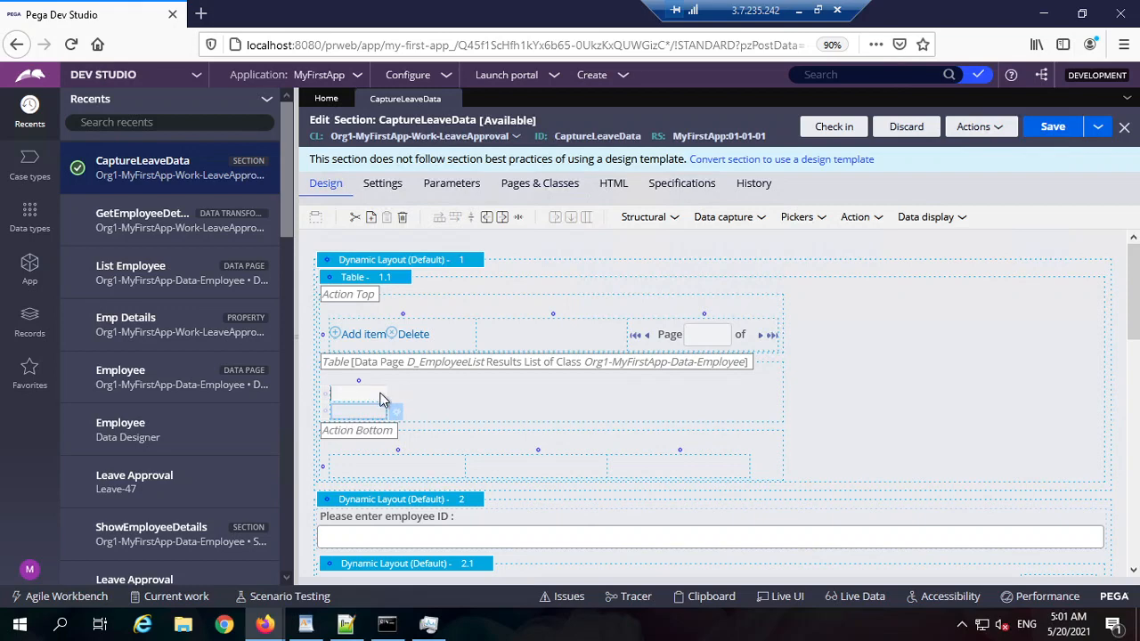
{"action": "left_click", "coordinate": [395, 408]}
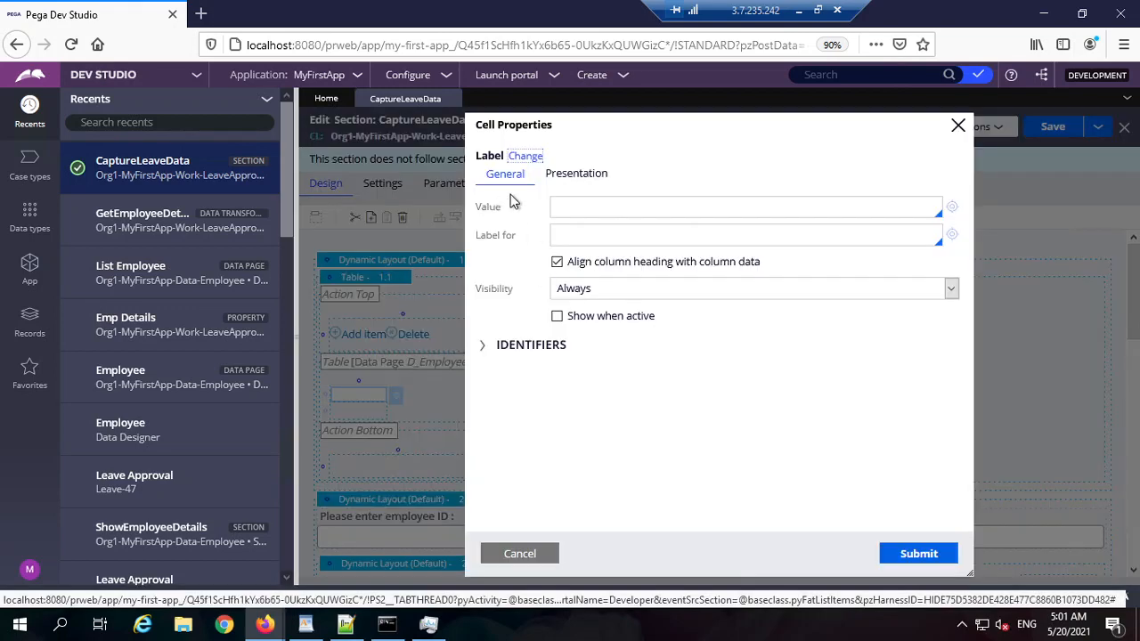
{"action": "left_click", "coordinate": [590, 211]}
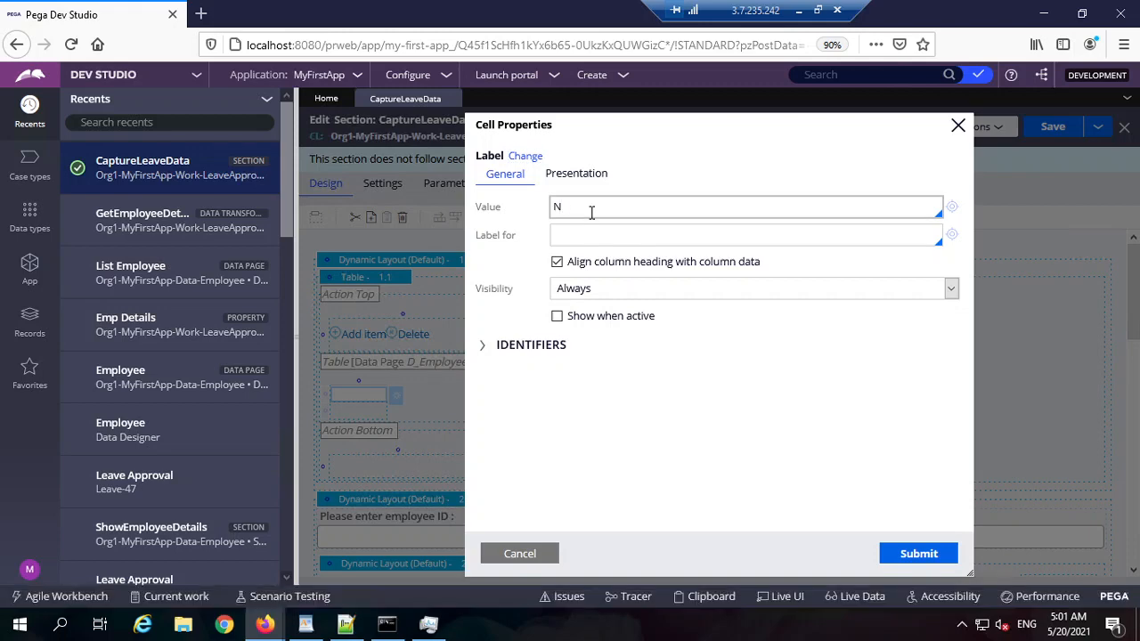
{"action": "left_click", "coordinate": [873, 512]}
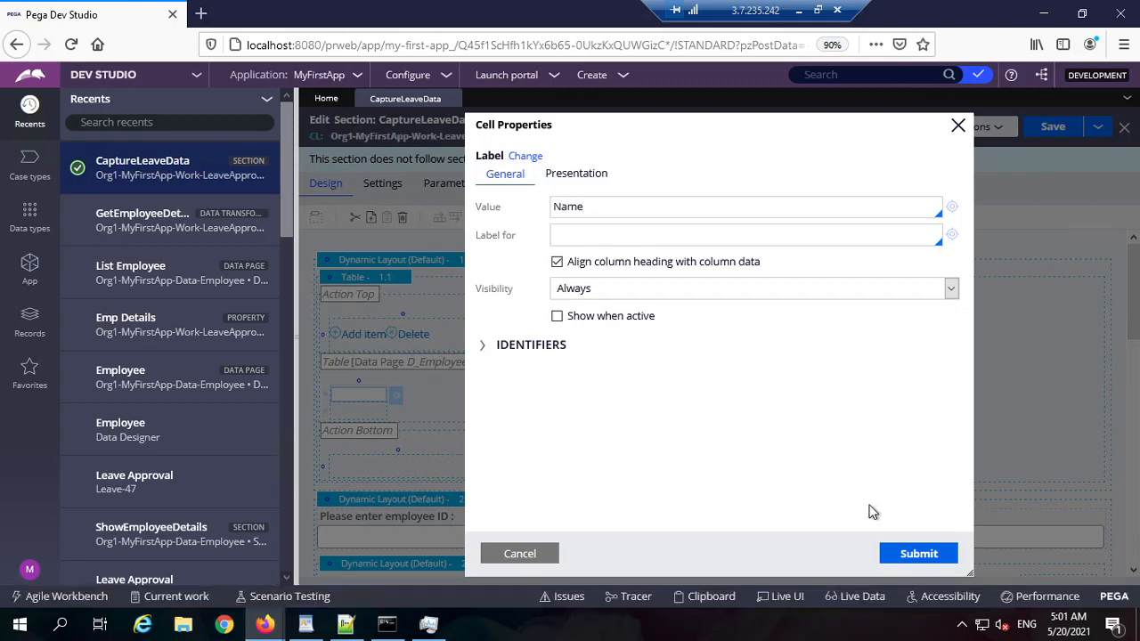
{"action": "left_click", "coordinate": [931, 553]}
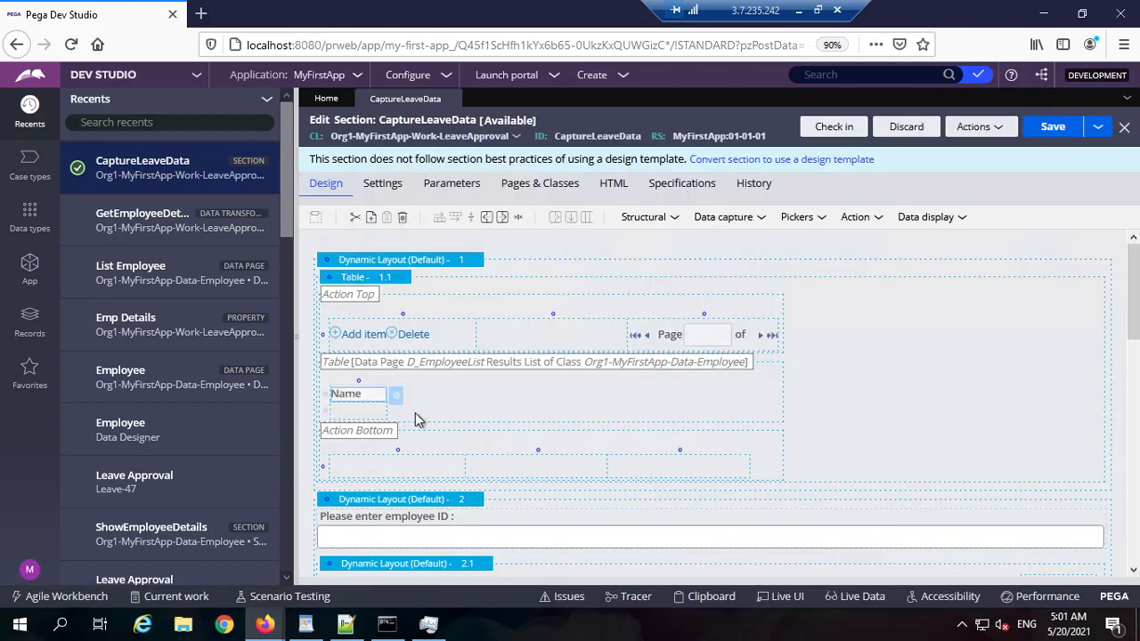
Step: Insert two columns after Name and head them Designation and Salary
{"action": "left_click", "coordinate": [501, 220]}
{"action": "left_click", "coordinate": [501, 223]}
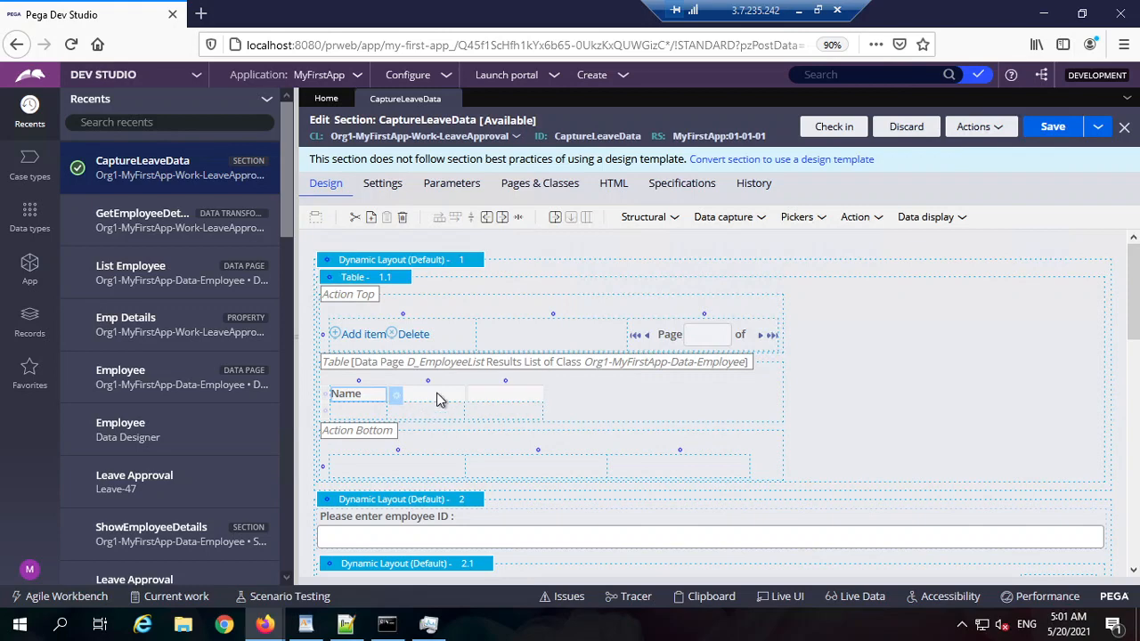
{"action": "double_click", "coordinate": [509, 403]}
{"action": "left_click", "coordinate": [597, 212]}
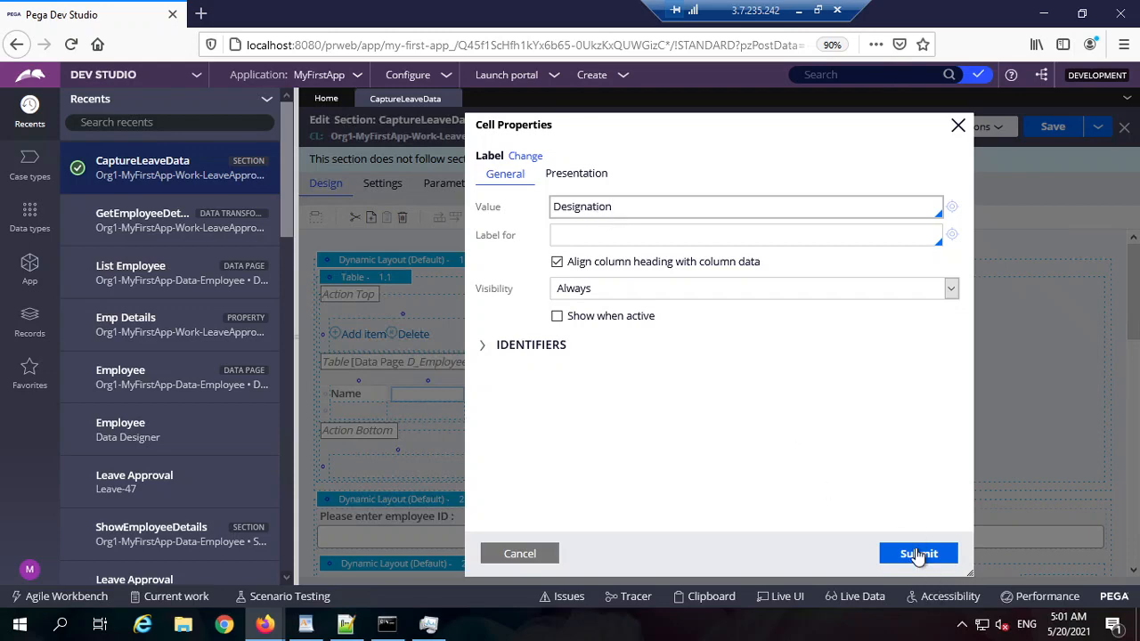
{"action": "left_click", "coordinate": [918, 554]}
{"action": "double_click", "coordinate": [523, 400]}
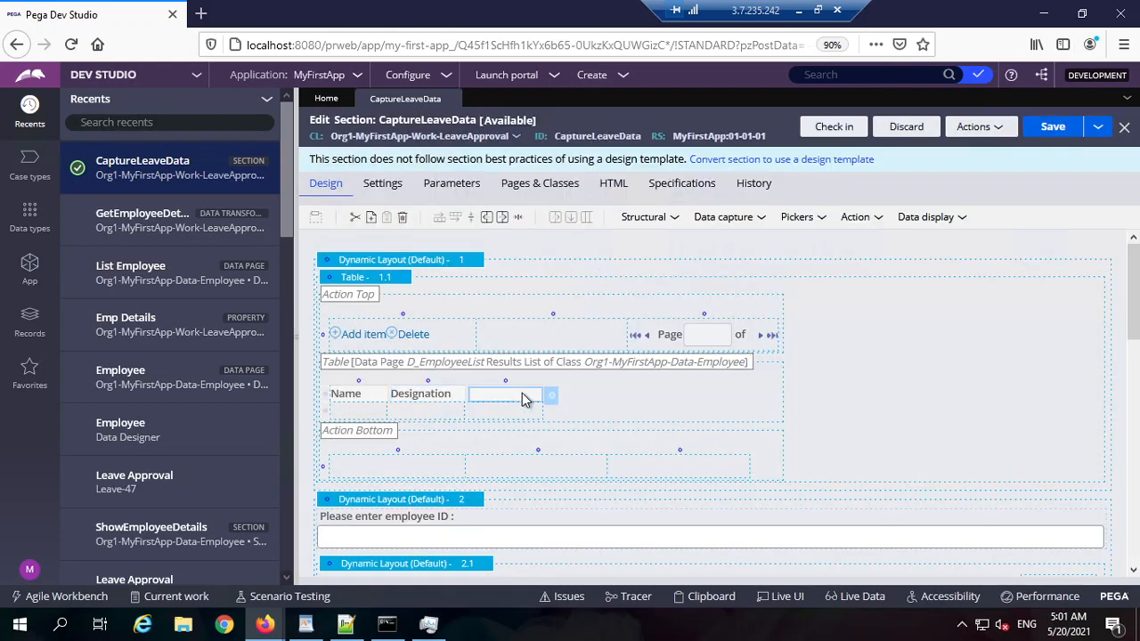
{"action": "left_click", "coordinate": [616, 202]}
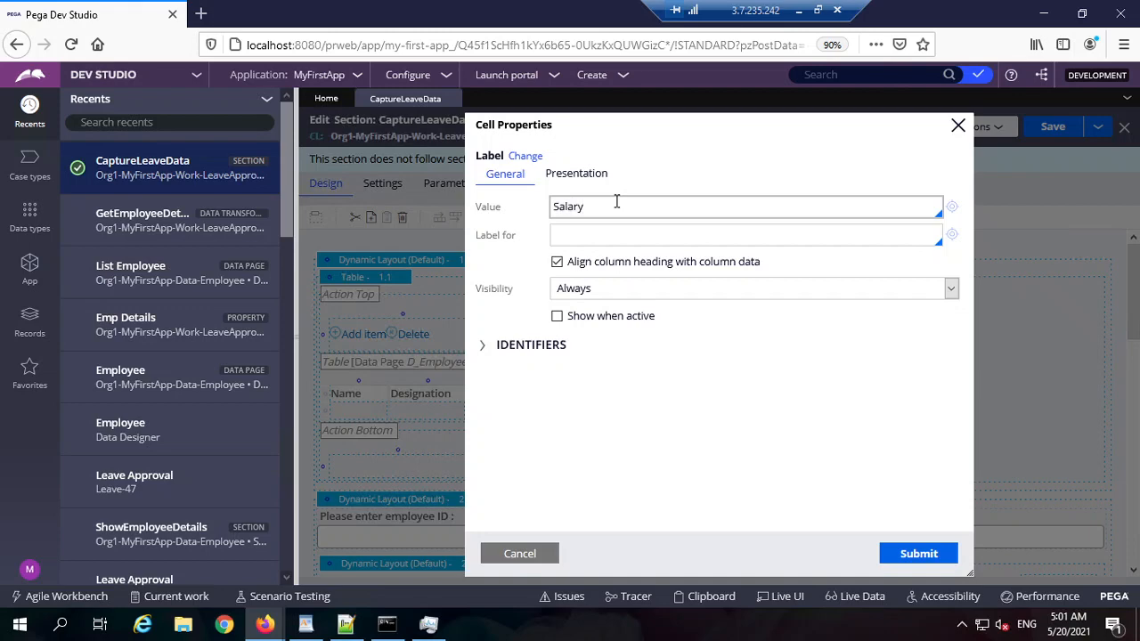
{"action": "left_click", "coordinate": [919, 558]}
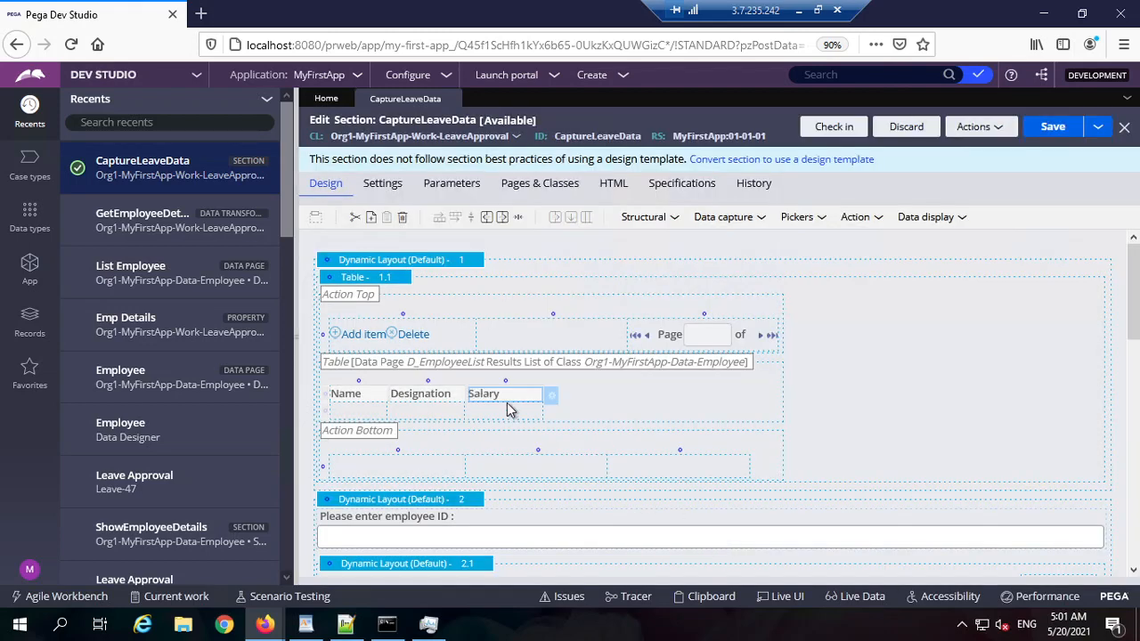
{"action": "left_click", "coordinate": [380, 416]}
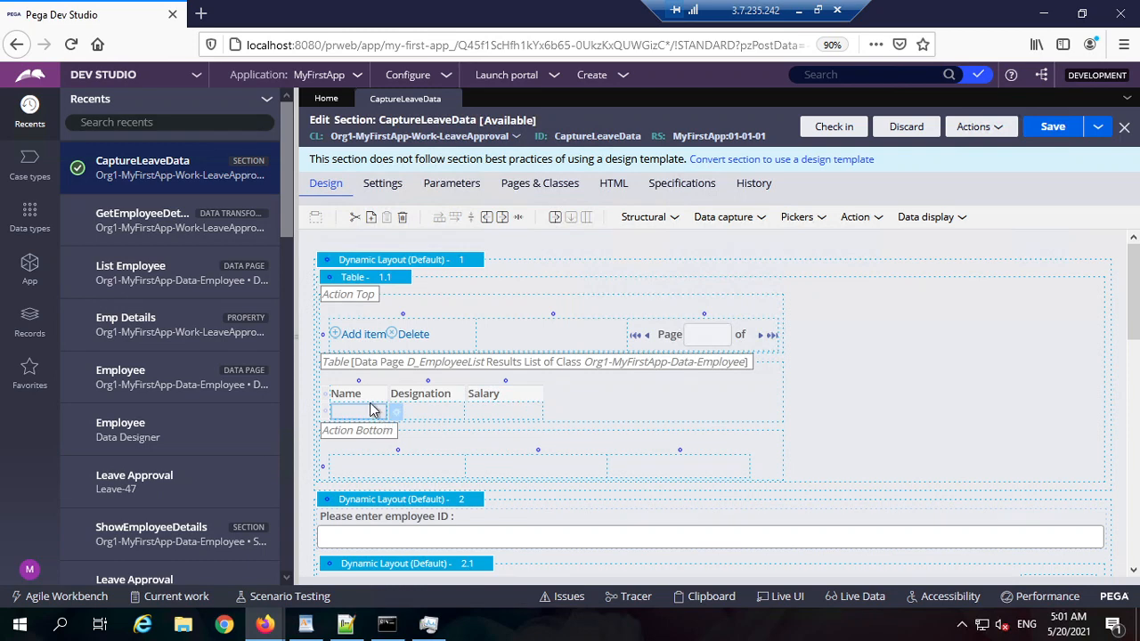
{"action": "left_click", "coordinate": [374, 422]}
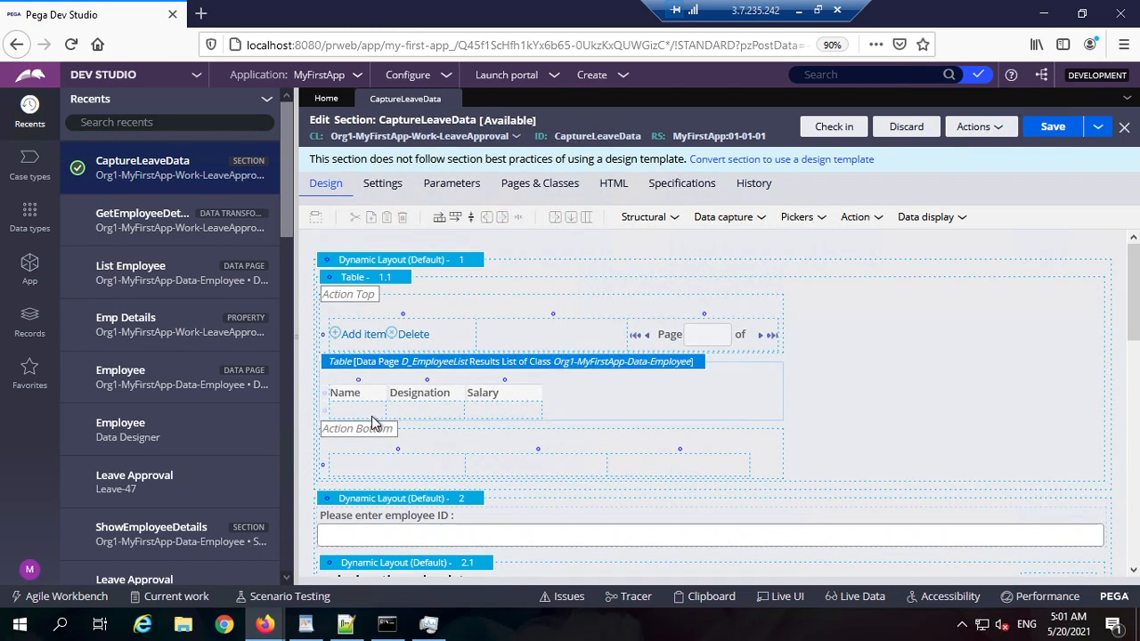
Step: Bind the three data cells to the .Name, .Designation and .Salary properties
{"action": "double_click", "coordinate": [374, 419]}
{"action": "left_click", "coordinate": [581, 208]}
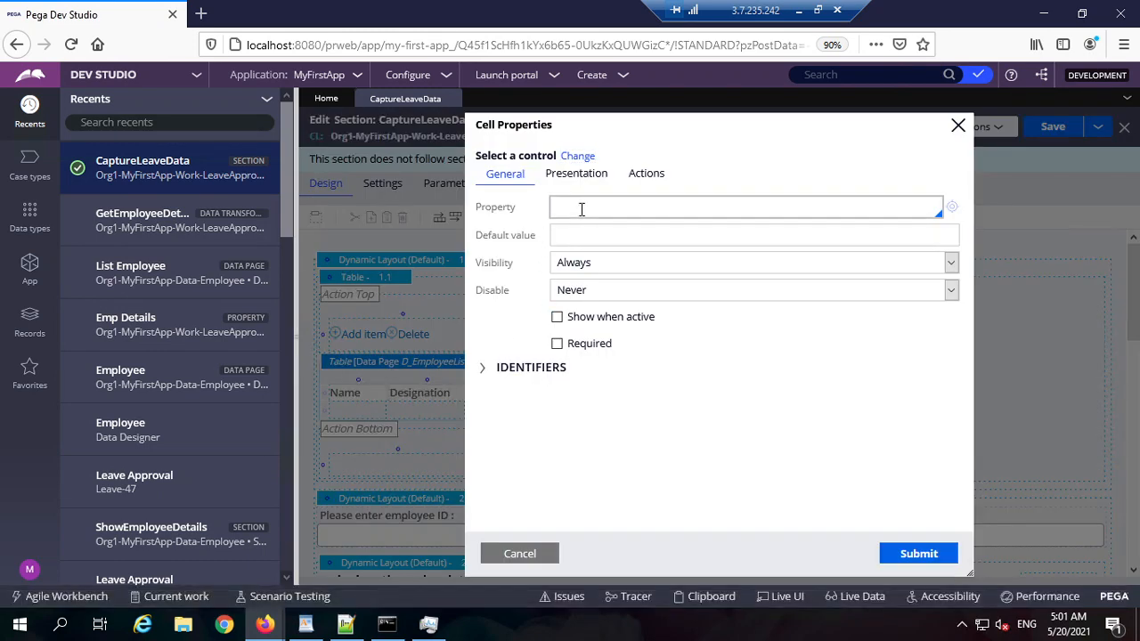
{"action": "type", "text": ".name"}
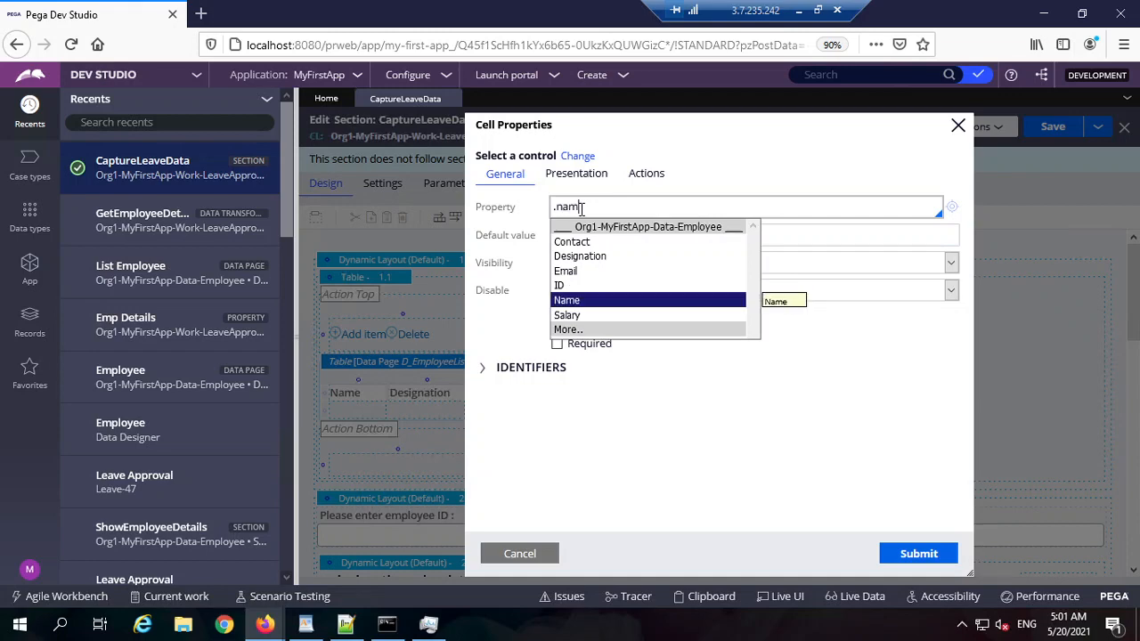
{"action": "key", "text": "Return"}
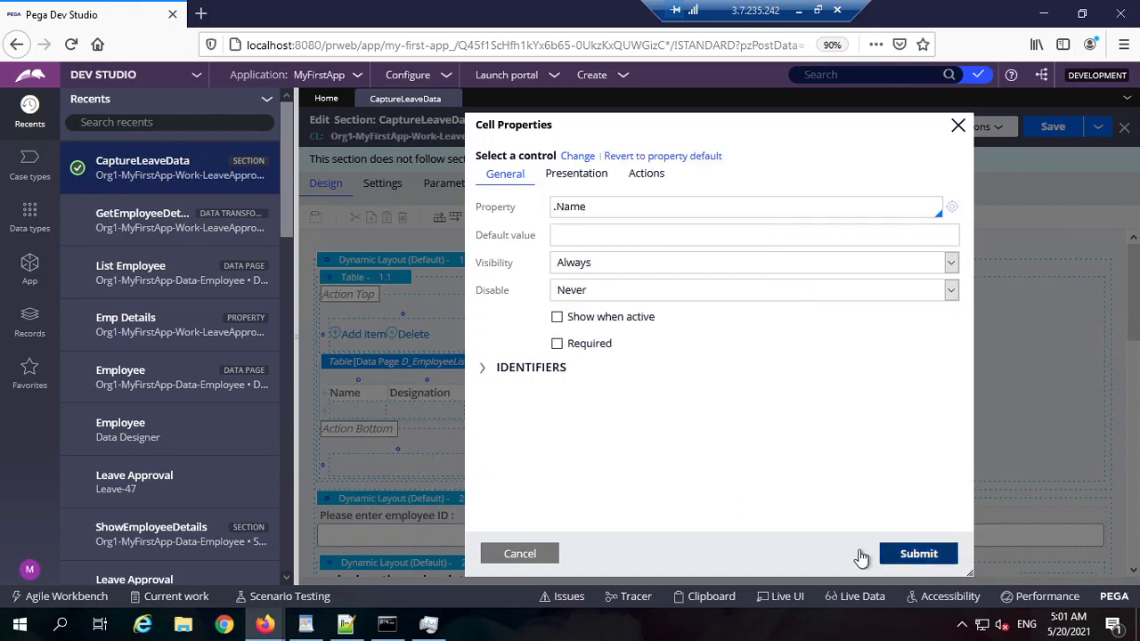
{"action": "left_click", "coordinate": [890, 553]}
{"action": "double_click", "coordinate": [433, 412]}
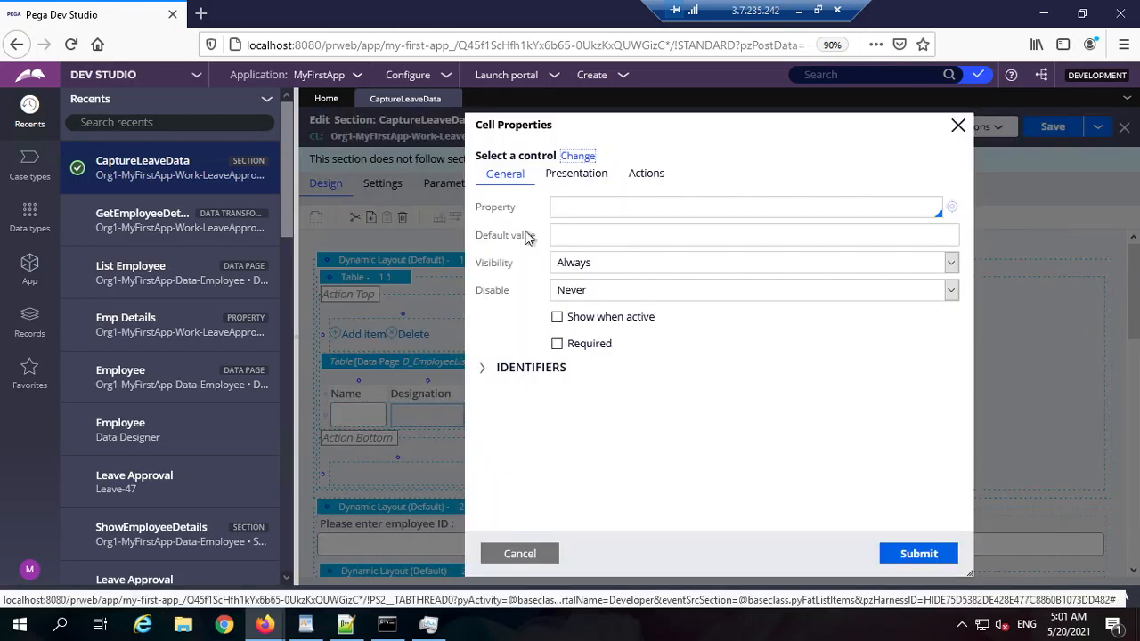
{"action": "left_click", "coordinate": [581, 205]}
{"action": "type", "text": "."}
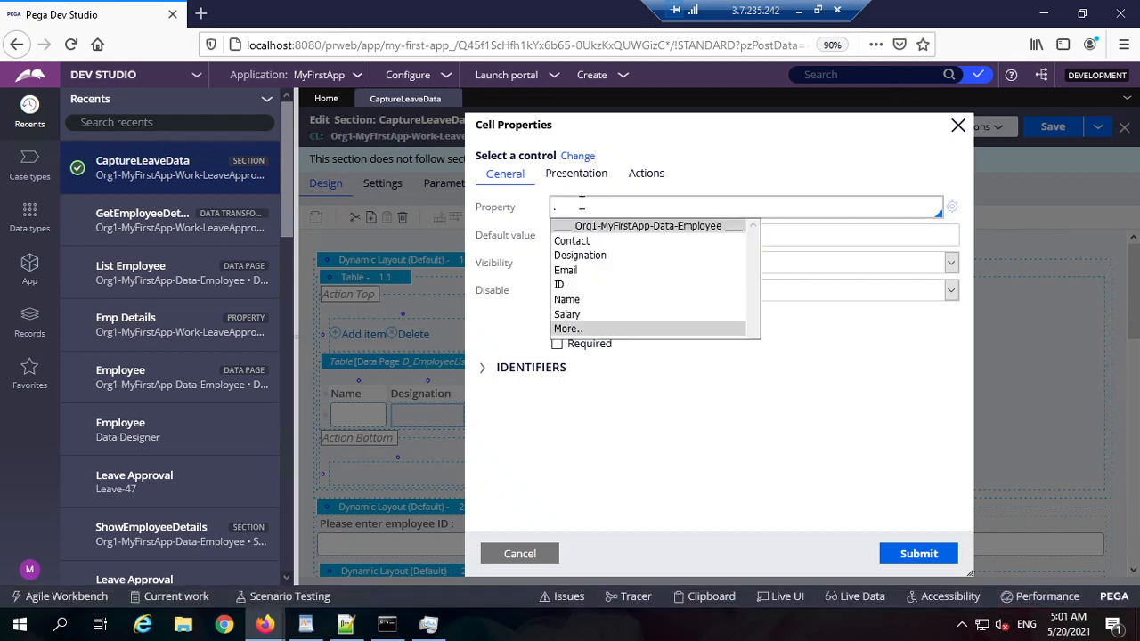
{"action": "type", "text": "d"}
{"action": "key", "text": "Return"}
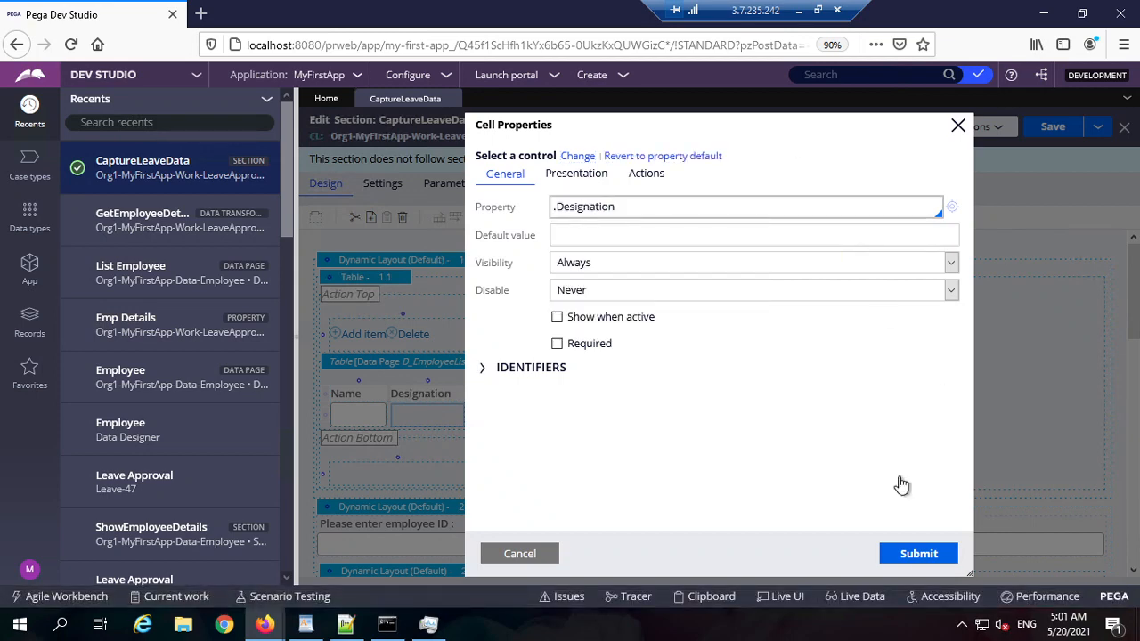
{"action": "left_click", "coordinate": [925, 557]}
{"action": "double_click", "coordinate": [514, 421]}
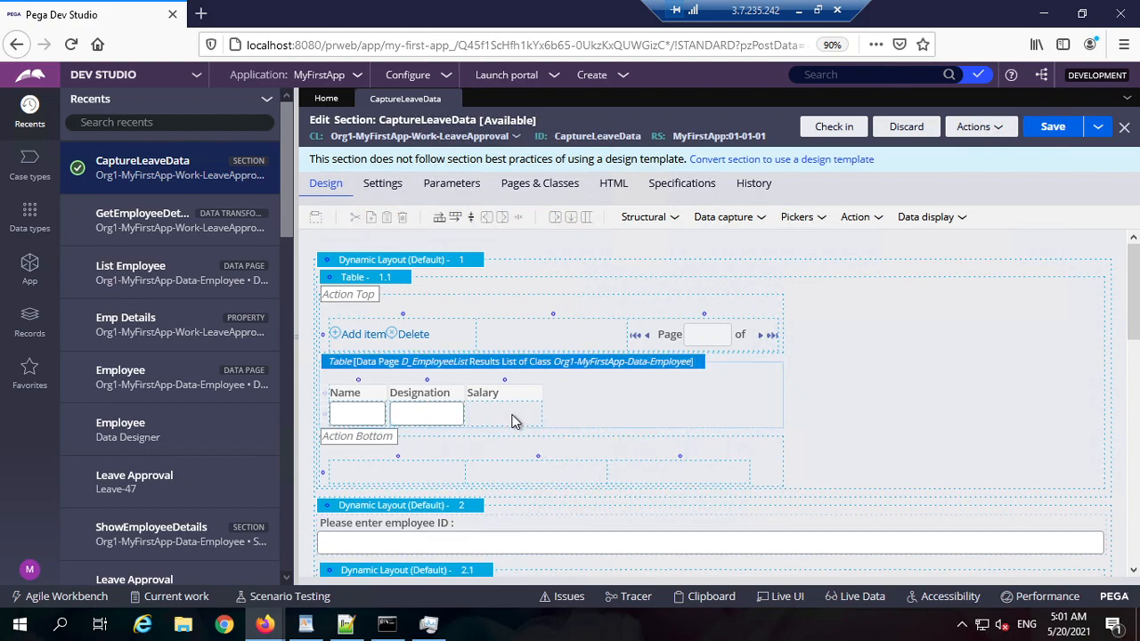
{"action": "left_click", "coordinate": [612, 212]}
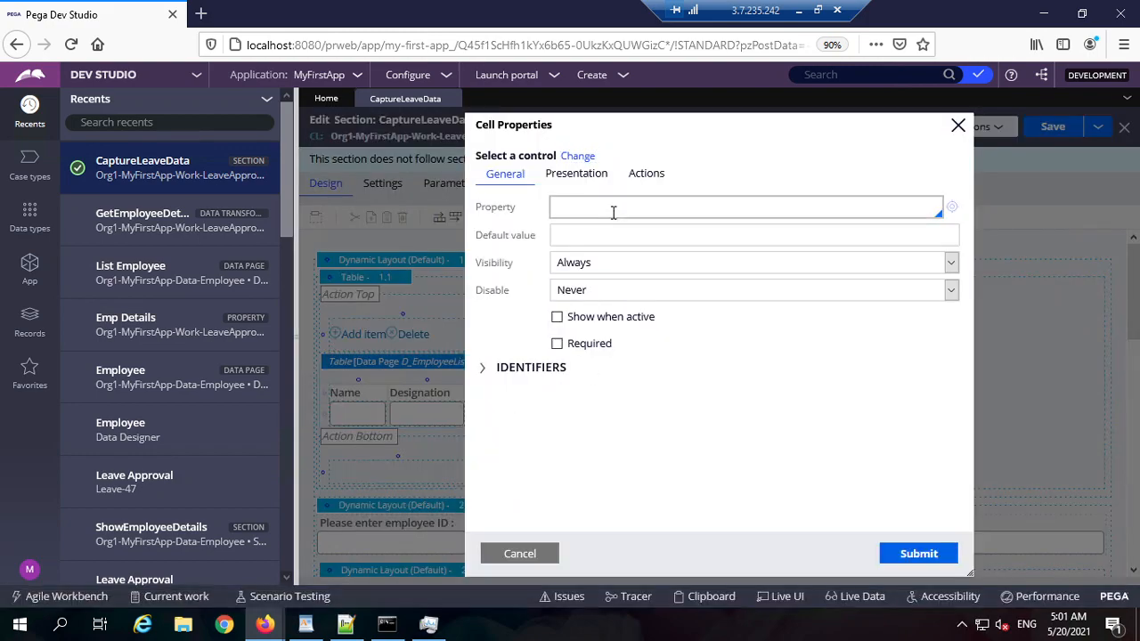
{"action": "type", "text": ".s"}
{"action": "key", "text": "Return"}
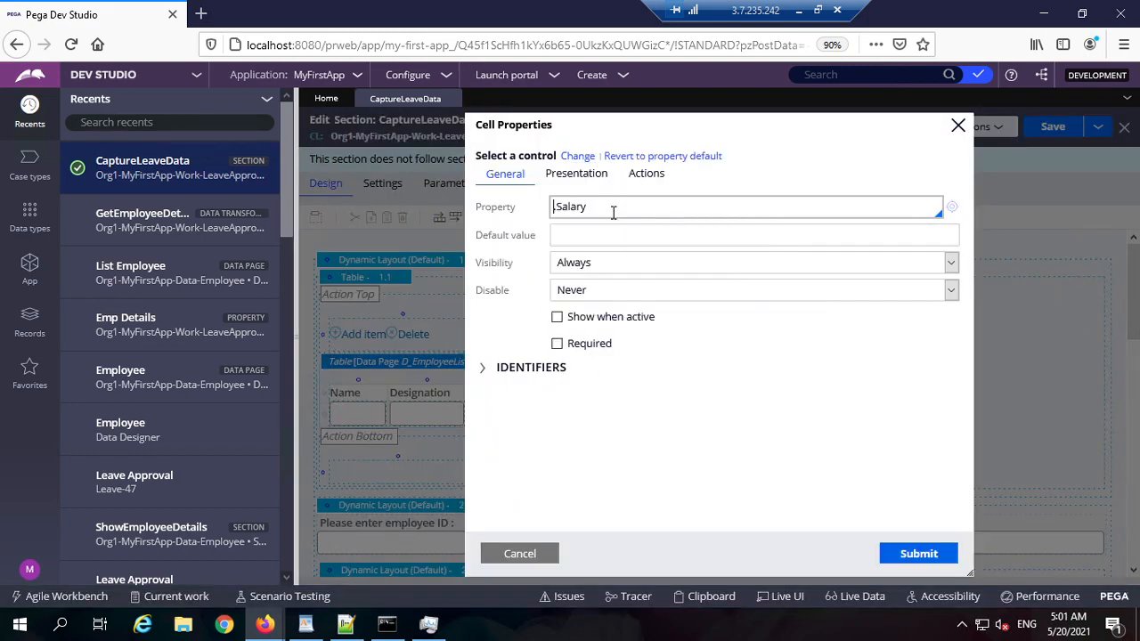
{"action": "left_click", "coordinate": [881, 561]}
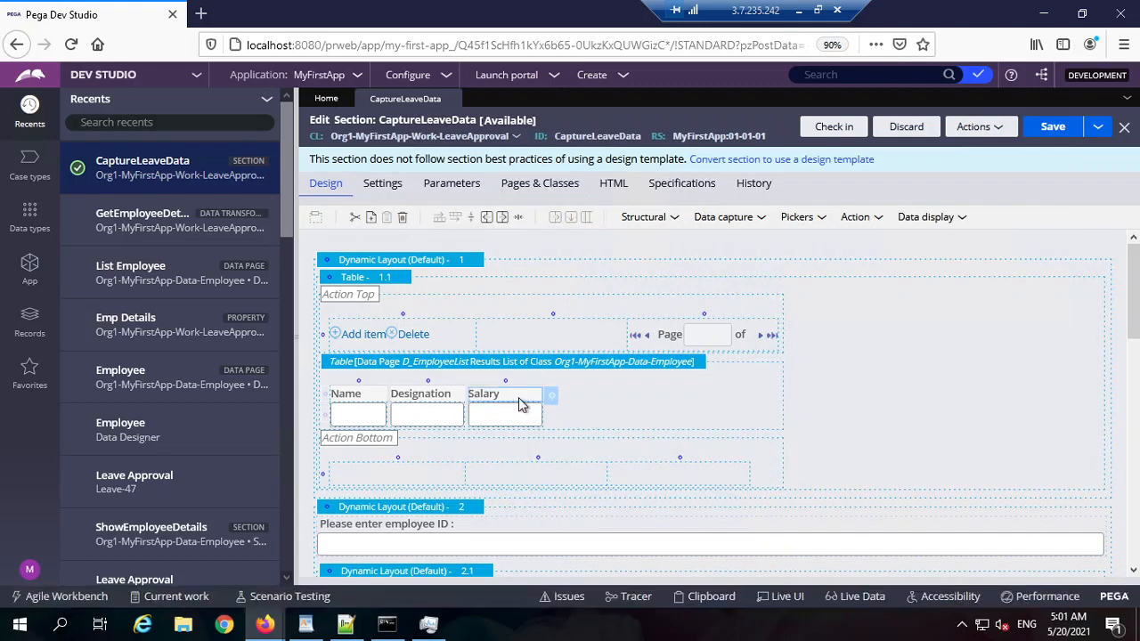
Step: Retitle the headings Employee Salary and Employee Designation, then save the section
{"action": "double_click", "coordinate": [520, 405]}
{"action": "left_click", "coordinate": [635, 206]}
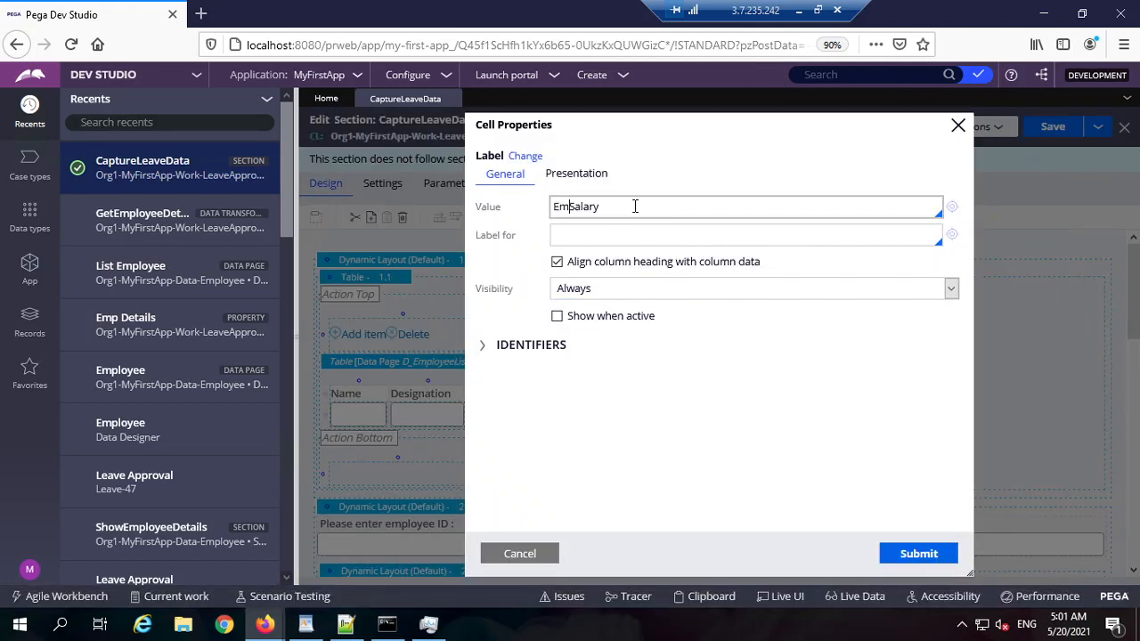
{"action": "type", "text": "Employee"}
{"action": "left_click", "coordinate": [917, 553]}
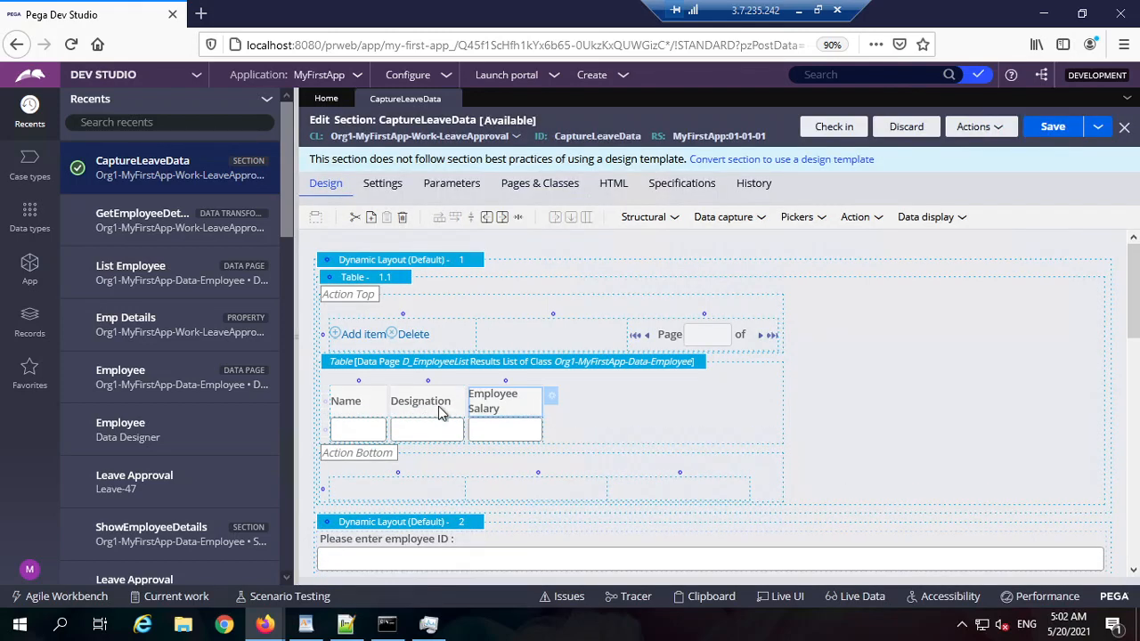
{"action": "double_click", "coordinate": [432, 407]}
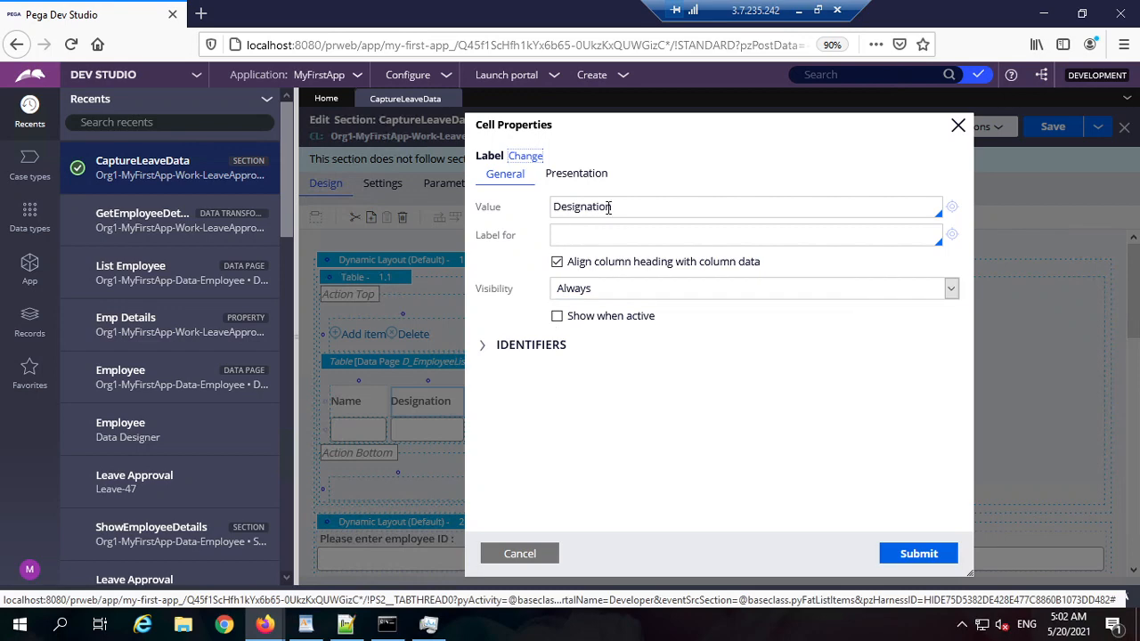
{"action": "left_click", "coordinate": [608, 207]}
{"action": "type", "text": "Employee"}
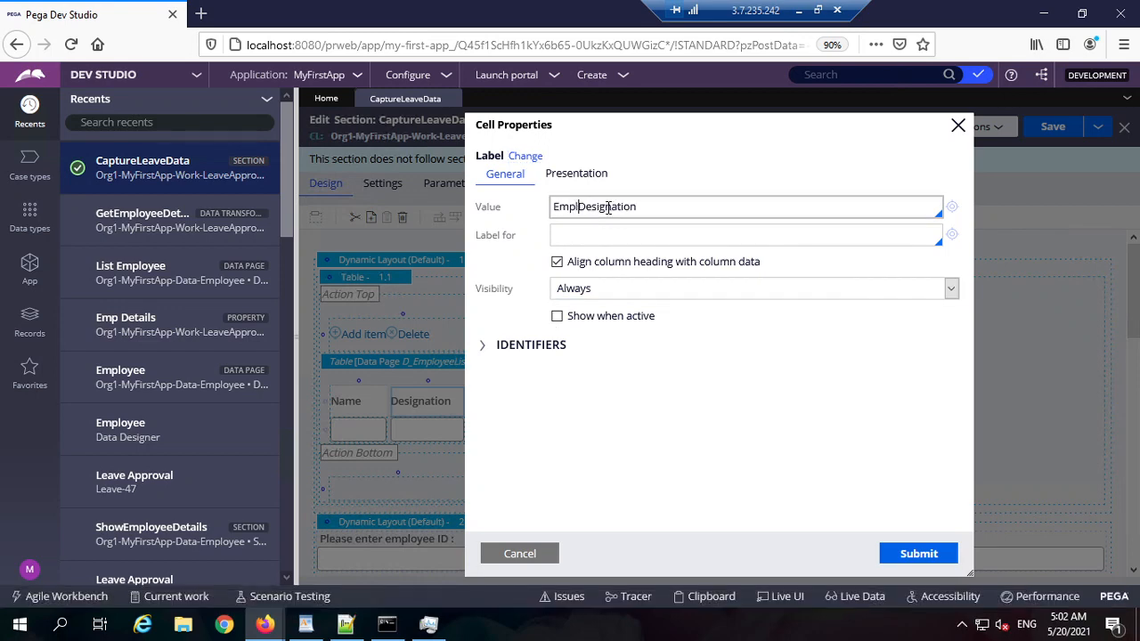
{"action": "left_click", "coordinate": [904, 547]}
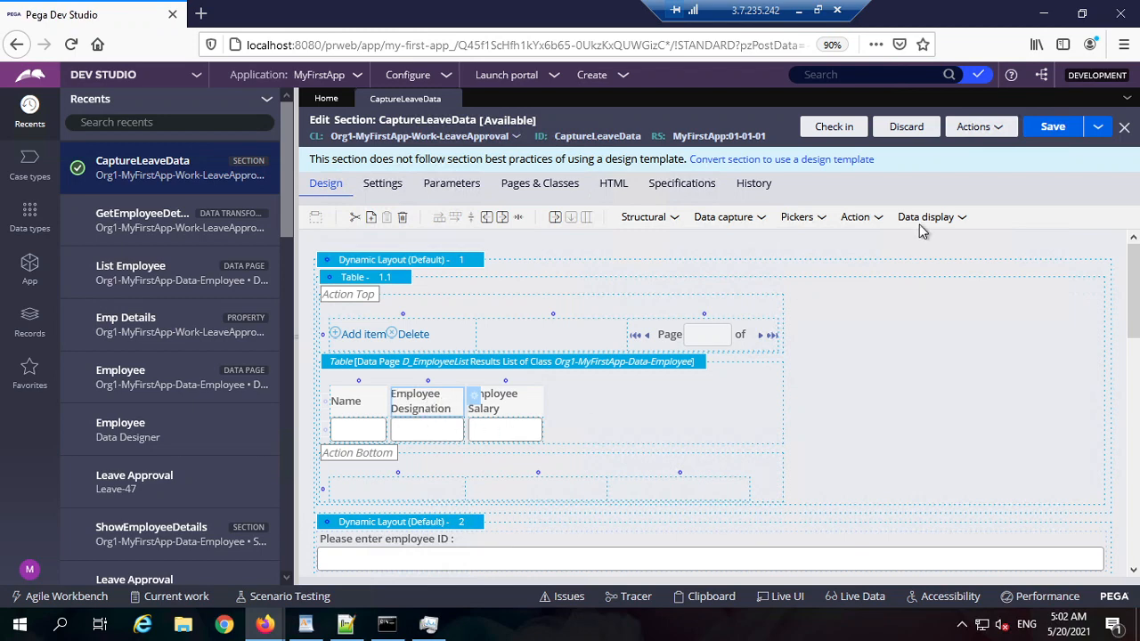
{"action": "left_click", "coordinate": [1049, 126]}
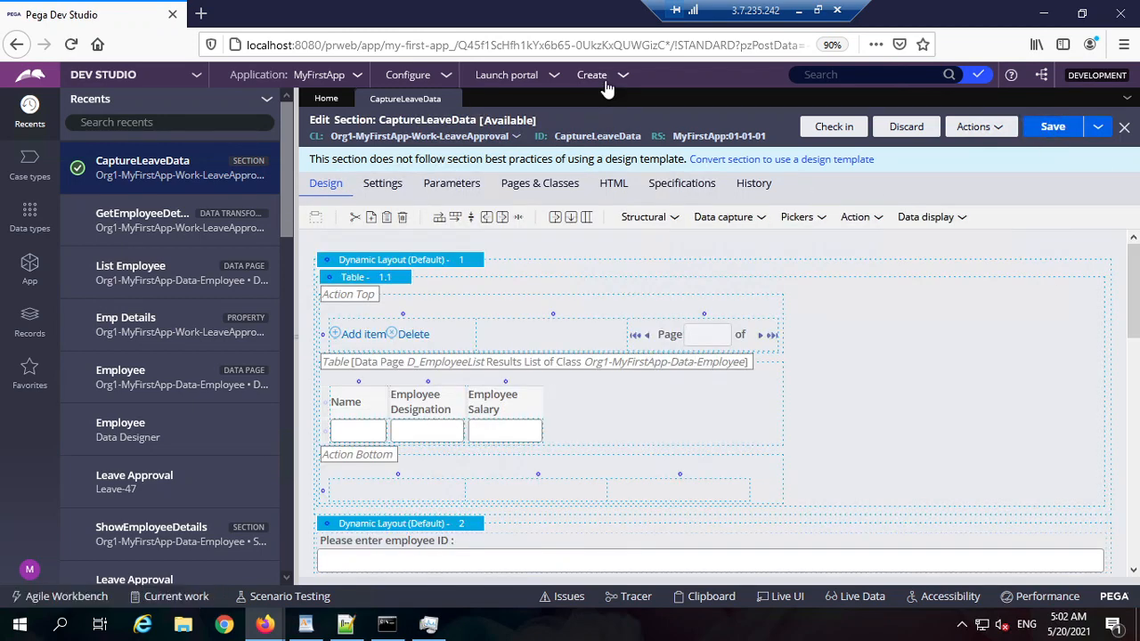
{"action": "left_click", "coordinate": [602, 78]}
{"action": "mouse_move", "coordinate": [626, 101]}
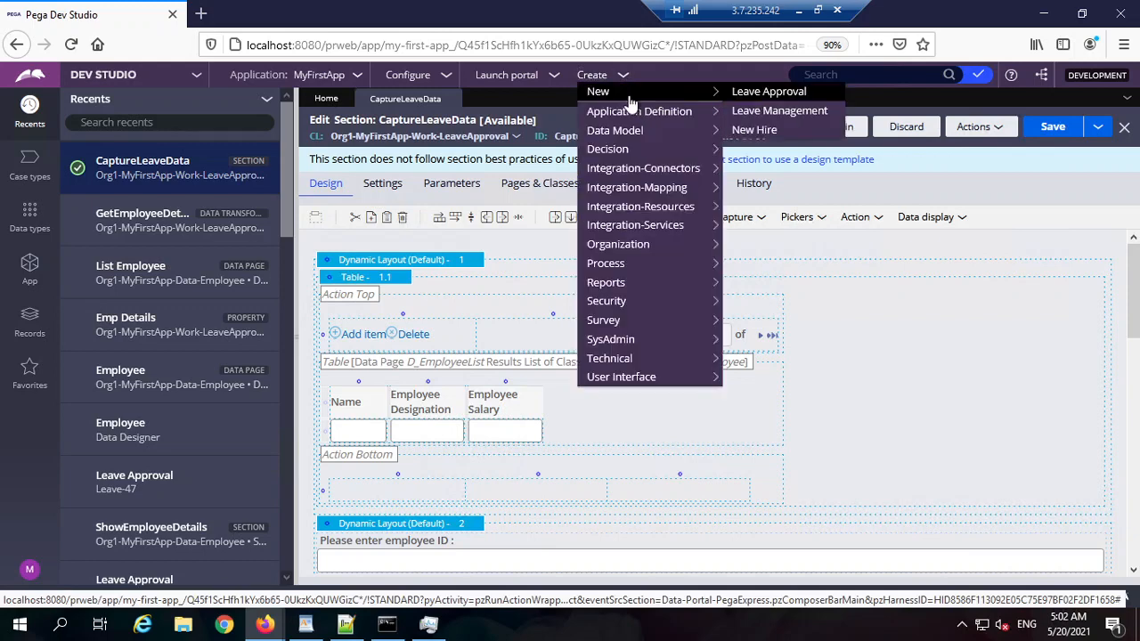
{"action": "left_click", "coordinate": [759, 94]}
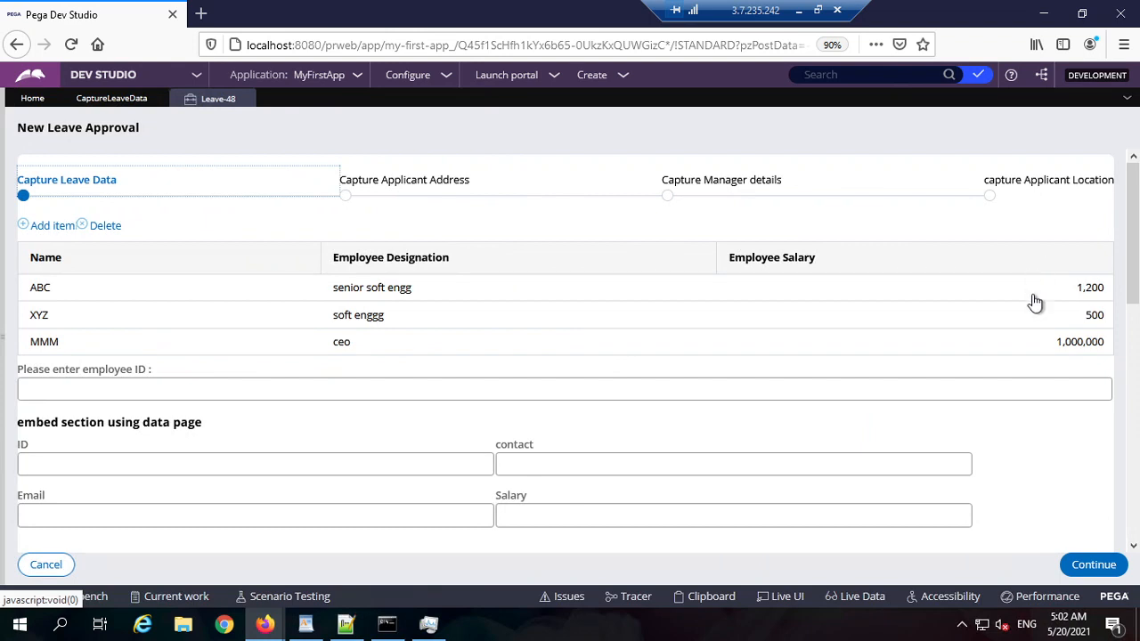
{"action": "left_click", "coordinate": [692, 297]}
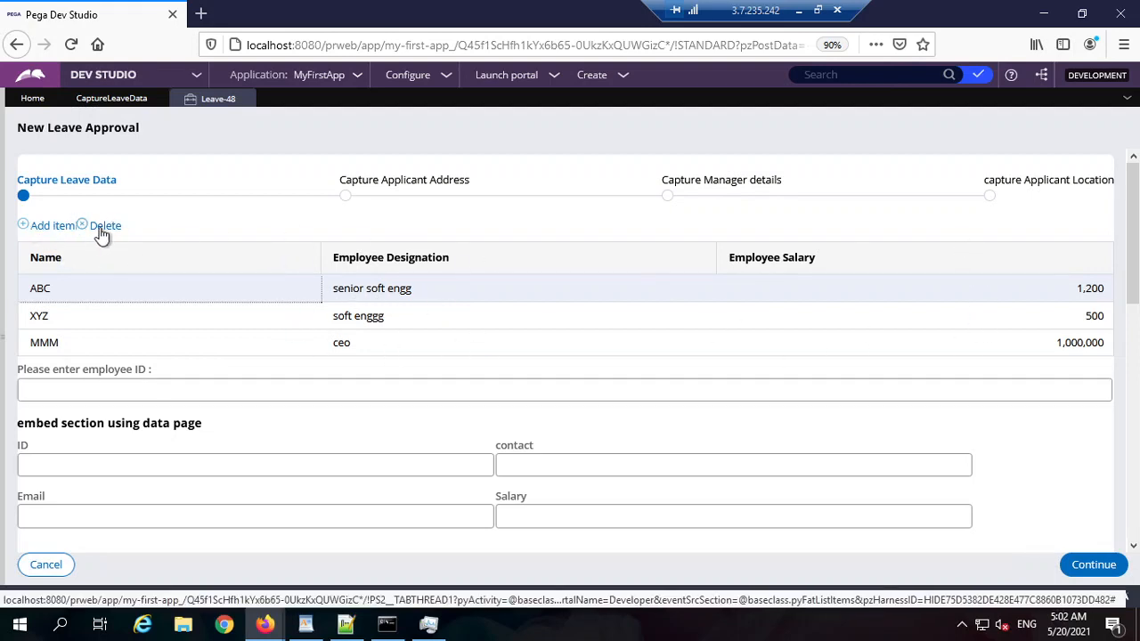
{"action": "left_click", "coordinate": [61, 227]}
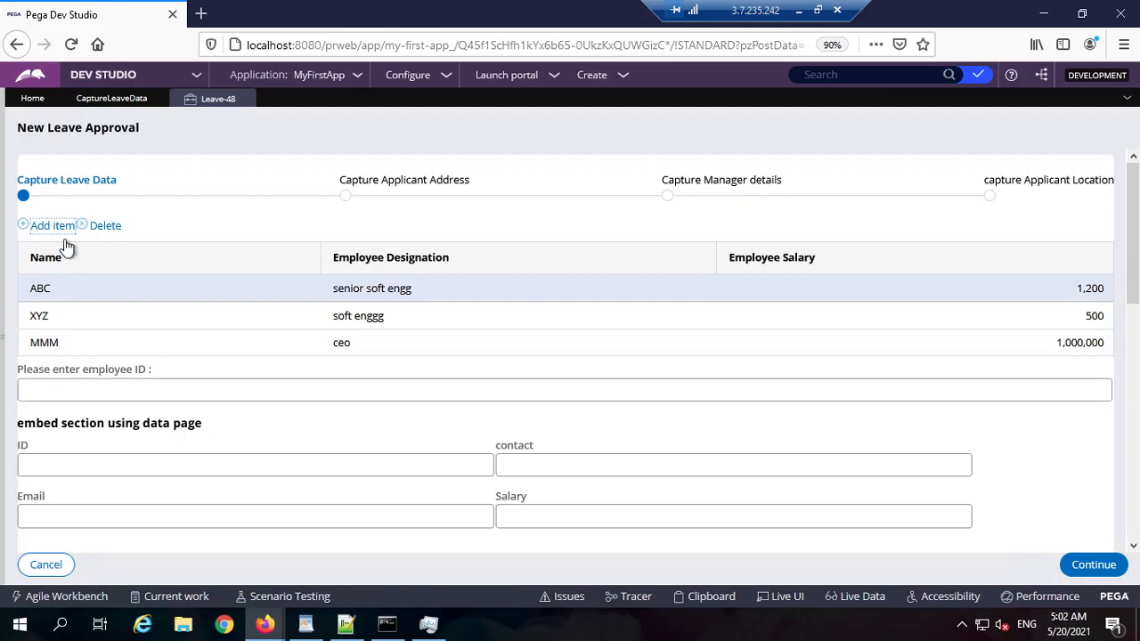
{"action": "left_click", "coordinate": [100, 226]}
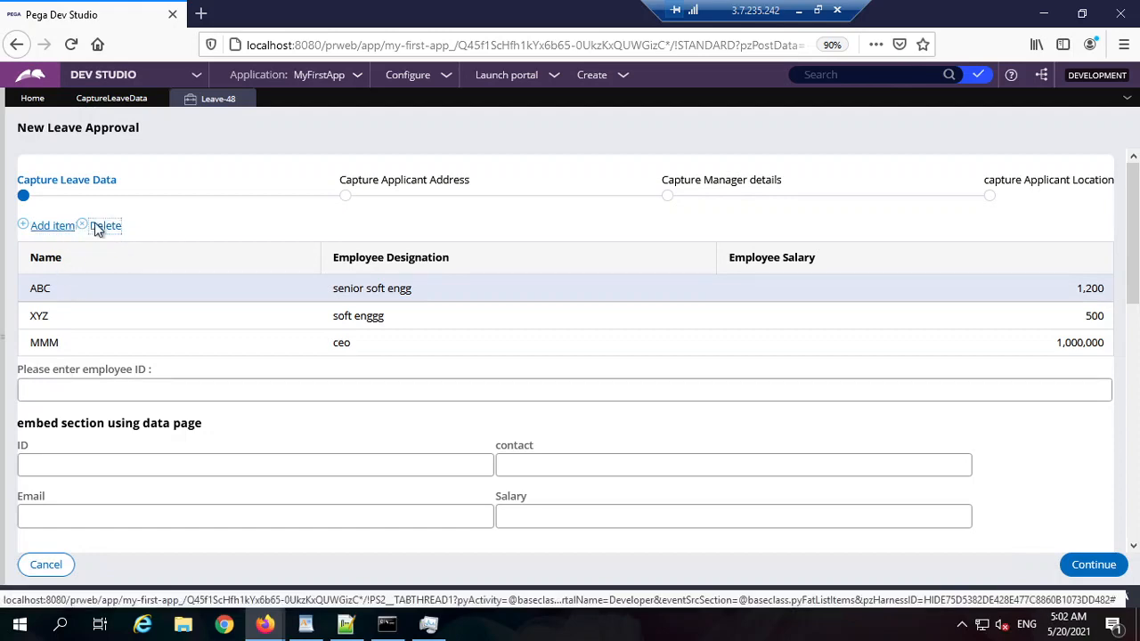
Step: Turn off the employee table's grid header and footer and save CaptureLeaveData
{"action": "left_click", "coordinate": [137, 104]}
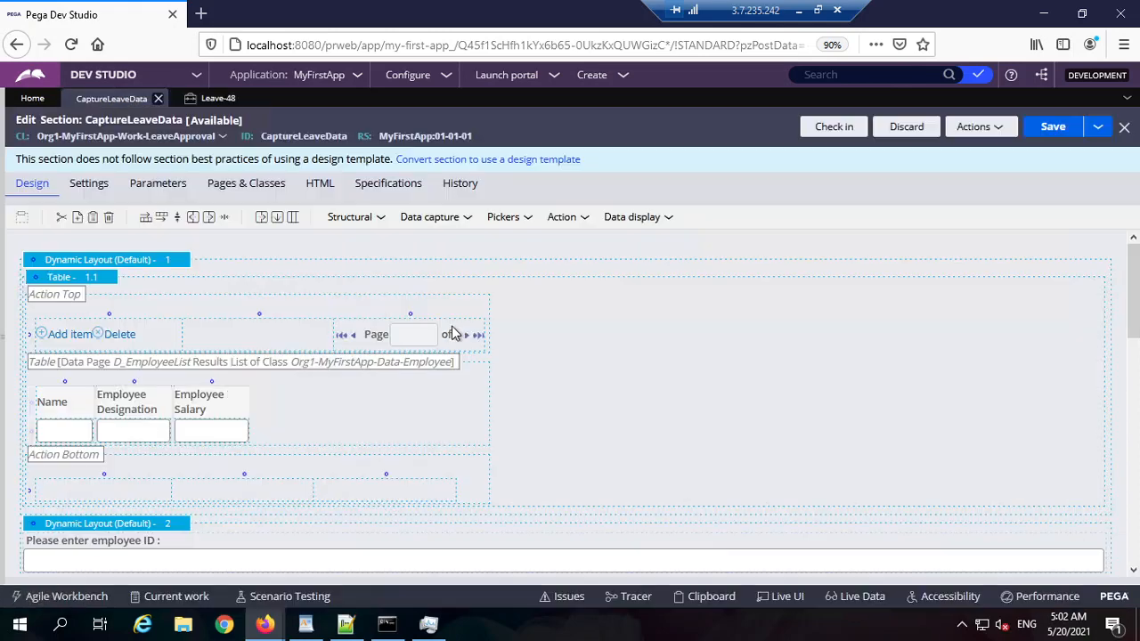
{"action": "left_click", "coordinate": [109, 285]}
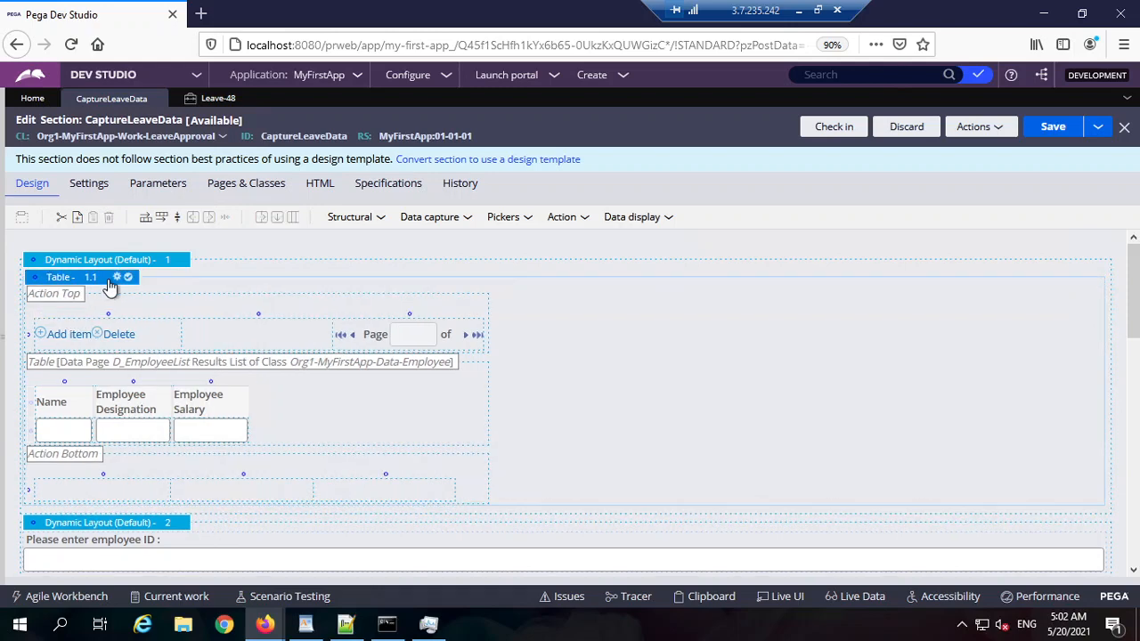
{"action": "left_click", "coordinate": [118, 278]}
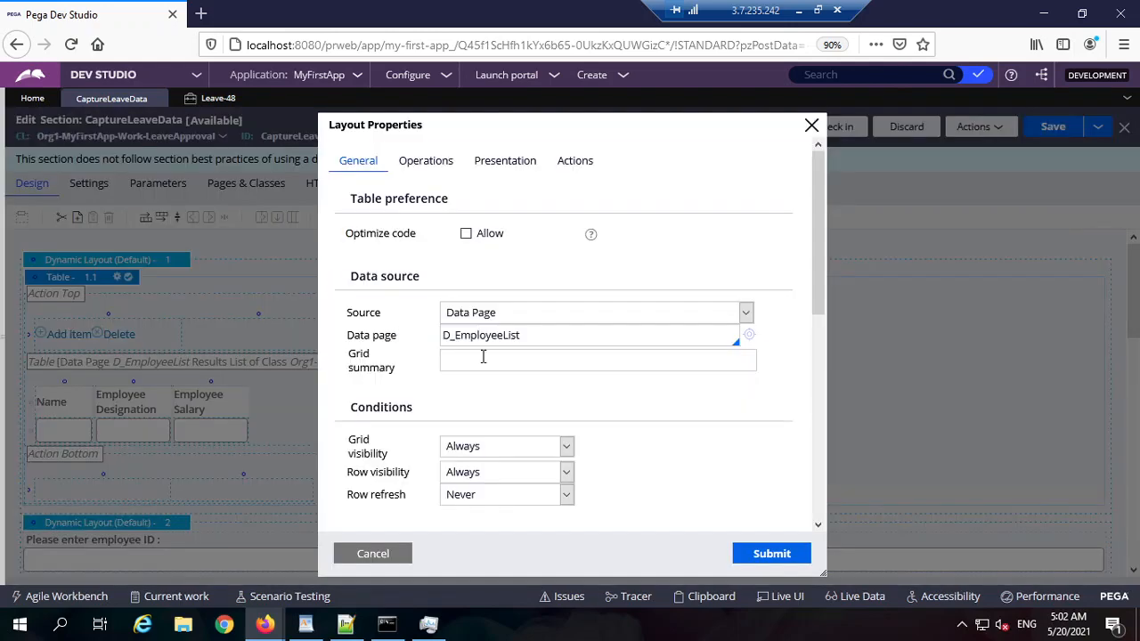
{"action": "scroll", "coordinate": [483, 357], "scroll_direction": "down", "scroll_amount": 3}
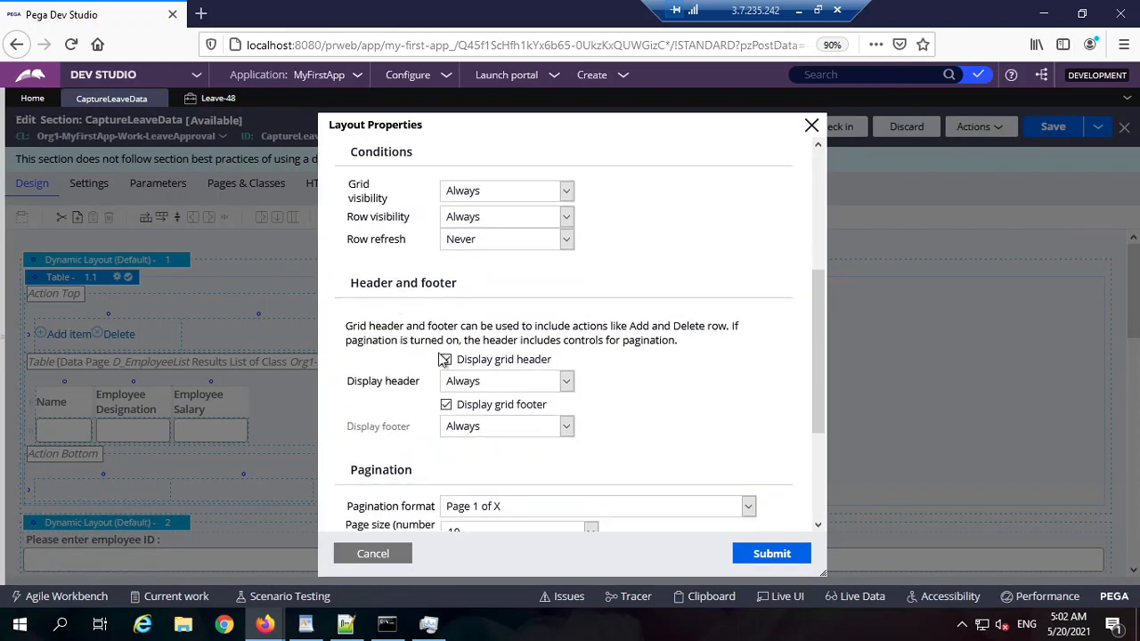
{"action": "left_click", "coordinate": [446, 360]}
{"action": "left_click", "coordinate": [446, 382]}
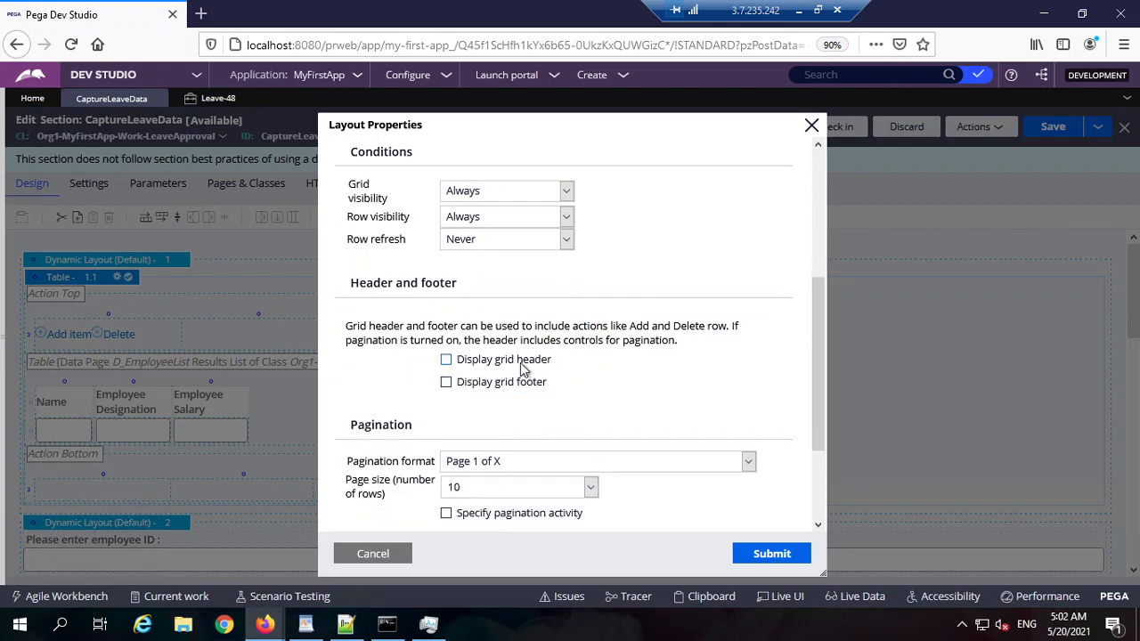
{"action": "left_click", "coordinate": [788, 554]}
{"action": "left_click", "coordinate": [1060, 134]}
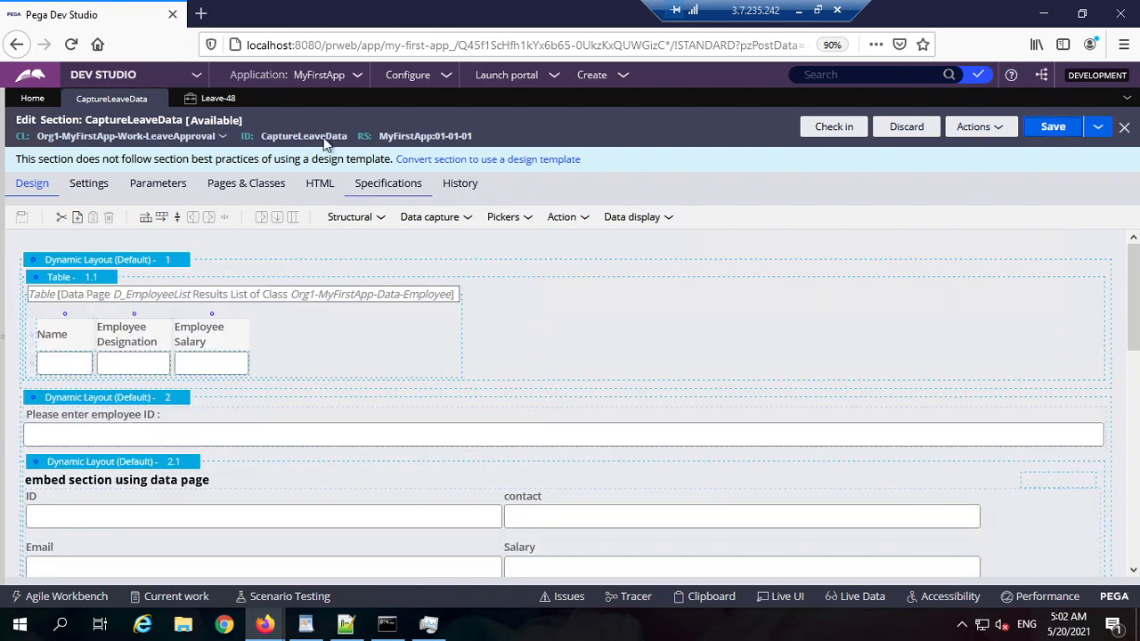
{"action": "left_click", "coordinate": [219, 99]}
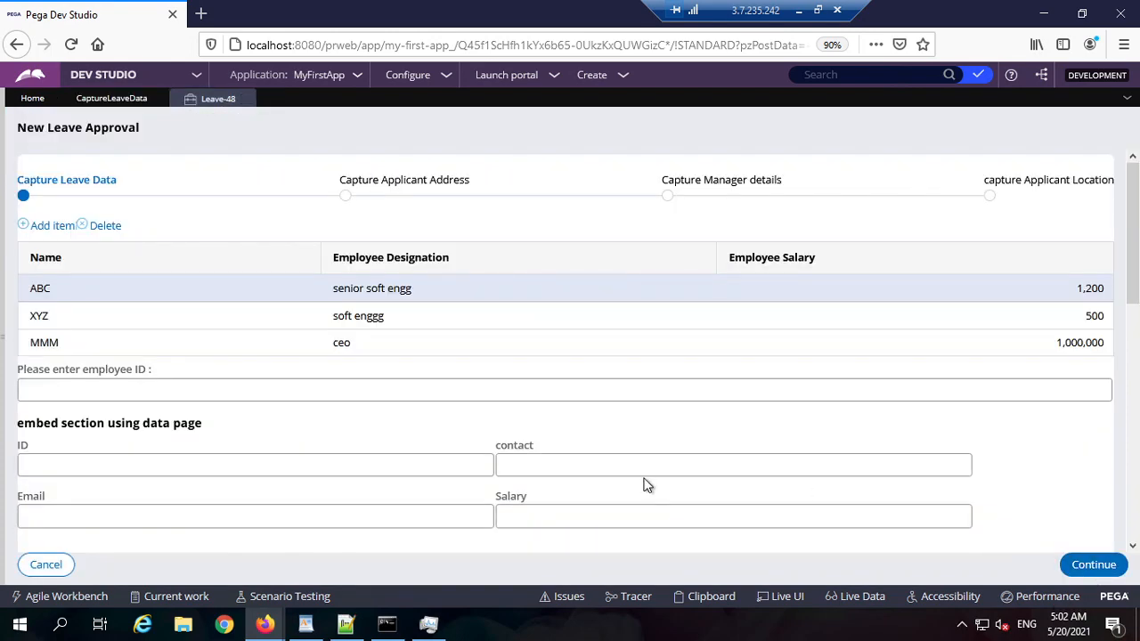
Step: Set both leave start and end dates to May 21 and submit the step
{"action": "scroll", "coordinate": [285, 496], "scroll_direction": "down", "scroll_amount": 7}
{"action": "left_click", "coordinate": [478, 345]}
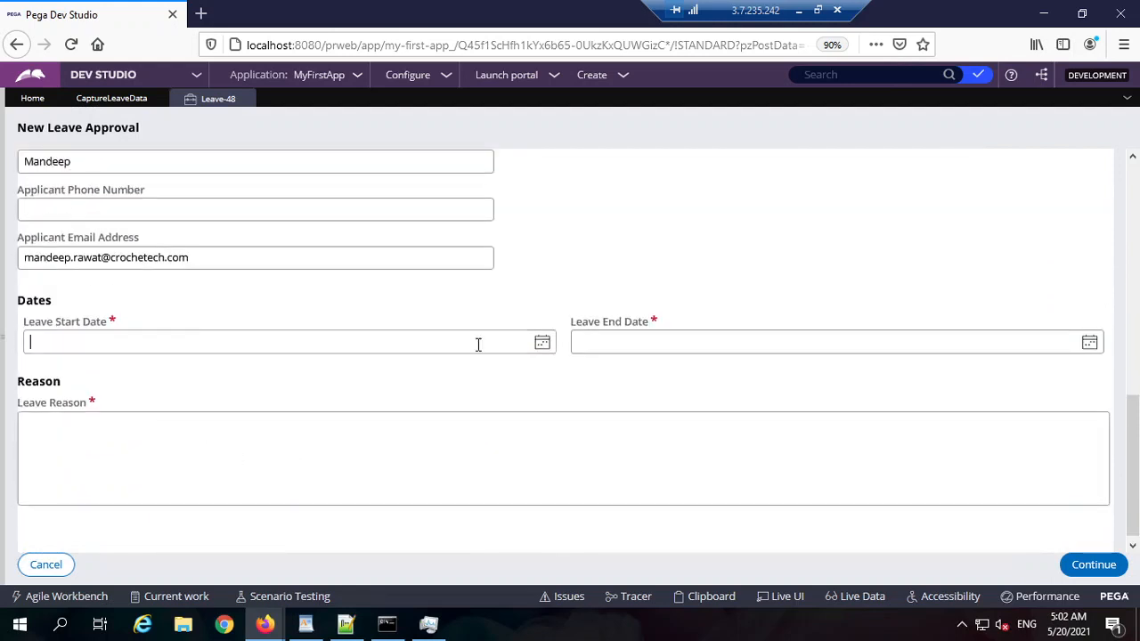
{"action": "left_click", "coordinate": [543, 345]}
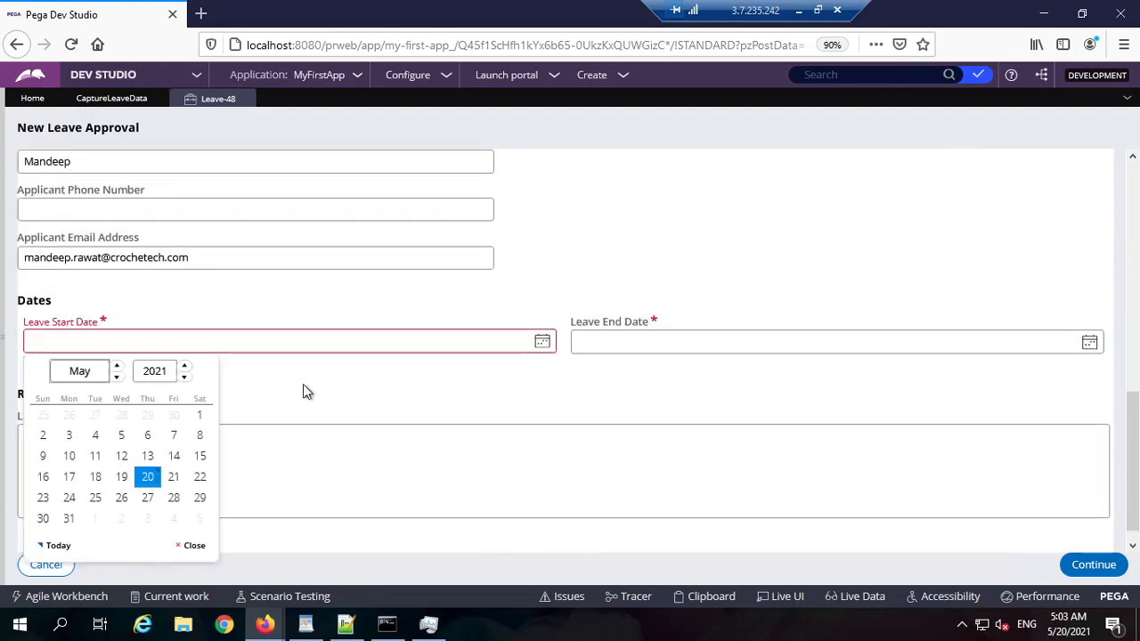
{"action": "left_click", "coordinate": [174, 476]}
{"action": "left_click", "coordinate": [1089, 343]}
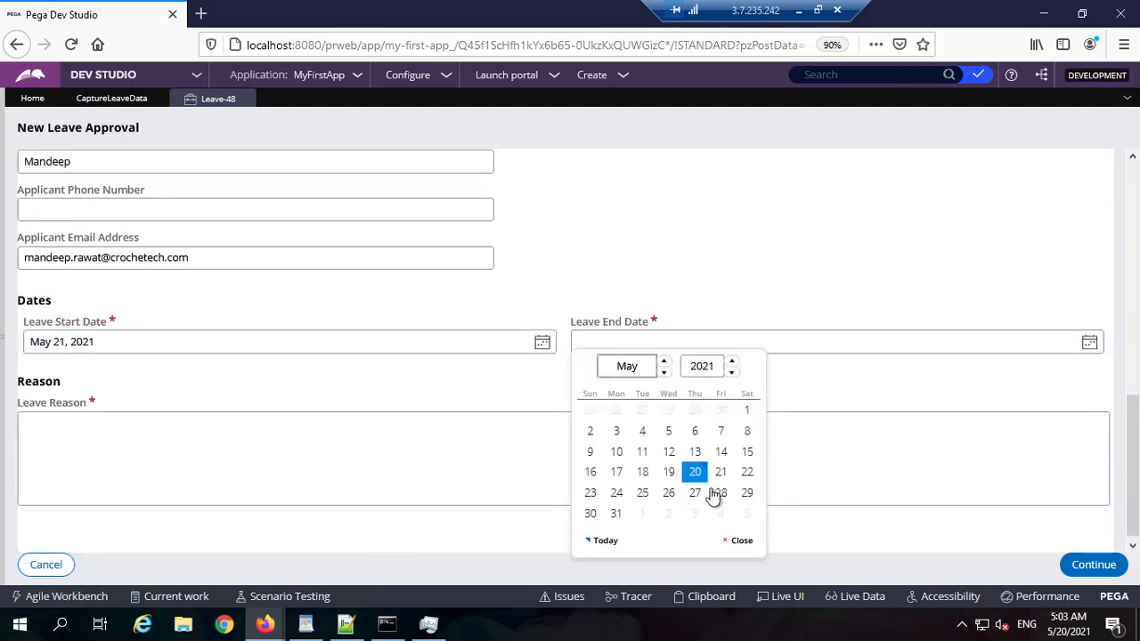
{"action": "left_click", "coordinate": [721, 472]}
{"action": "left_click", "coordinate": [1093, 565]}
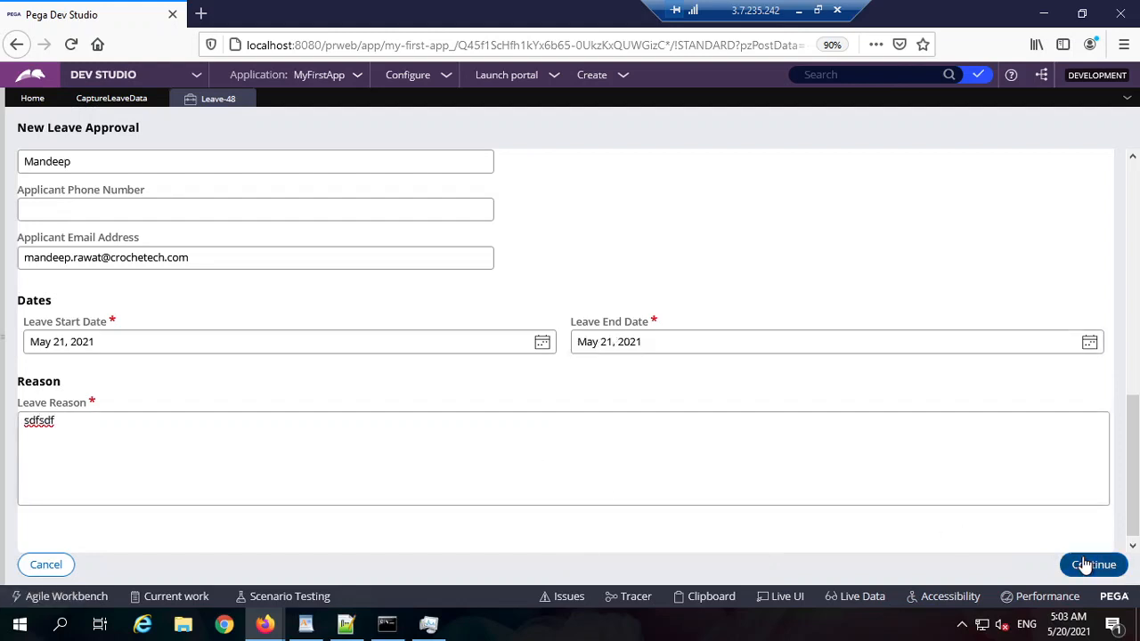
Step: Go back to Capture Leave Data and test selecting and editing the ABC, XYZ, MMM rows
{"action": "scroll", "coordinate": [170, 454], "scroll_direction": "down", "scroll_amount": 3}
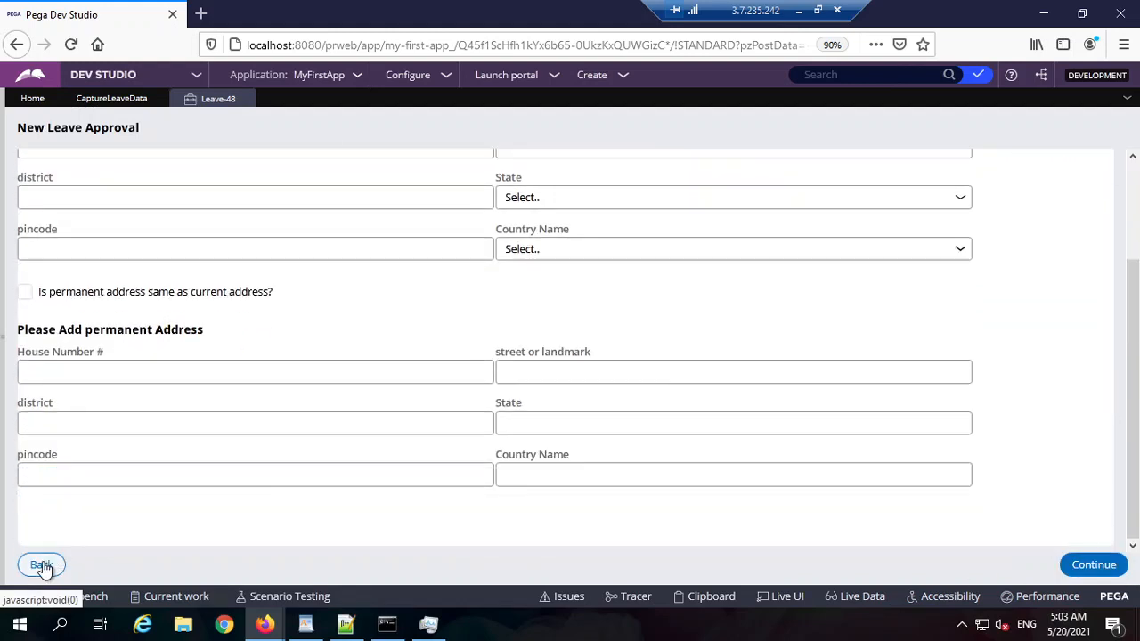
{"action": "left_click", "coordinate": [41, 565]}
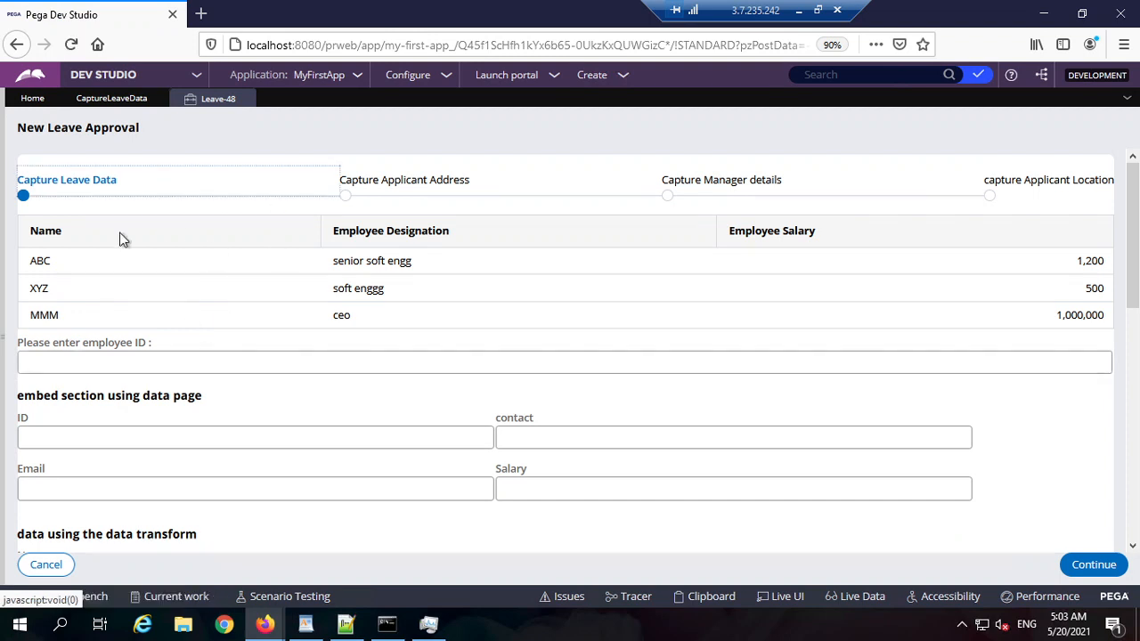
{"action": "left_click", "coordinate": [98, 207]}
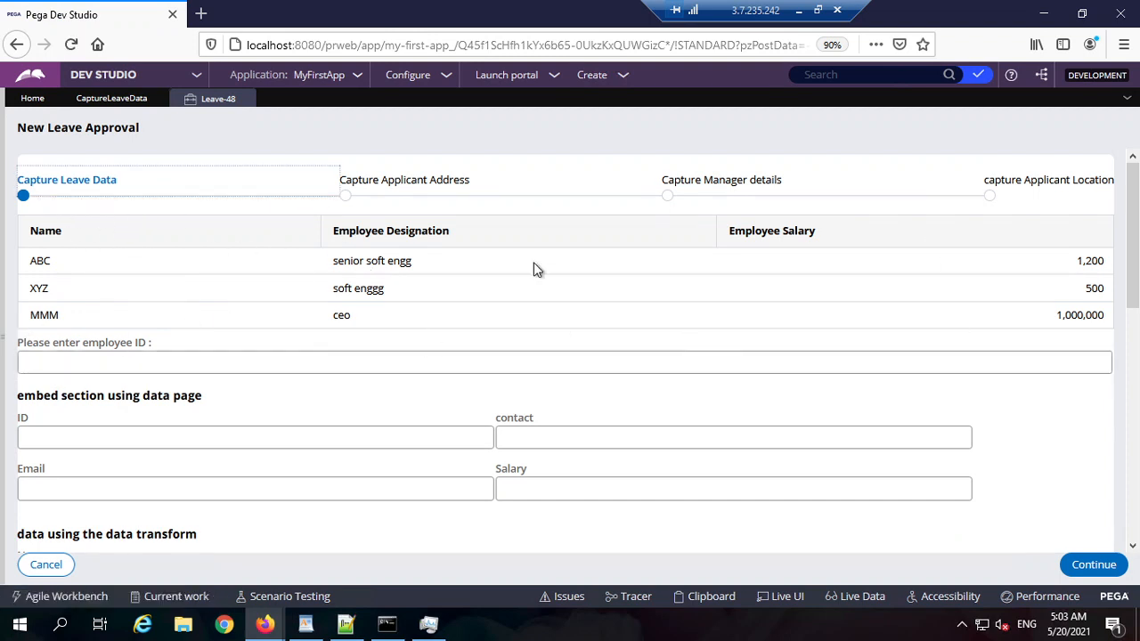
{"action": "left_click", "coordinate": [1069, 321]}
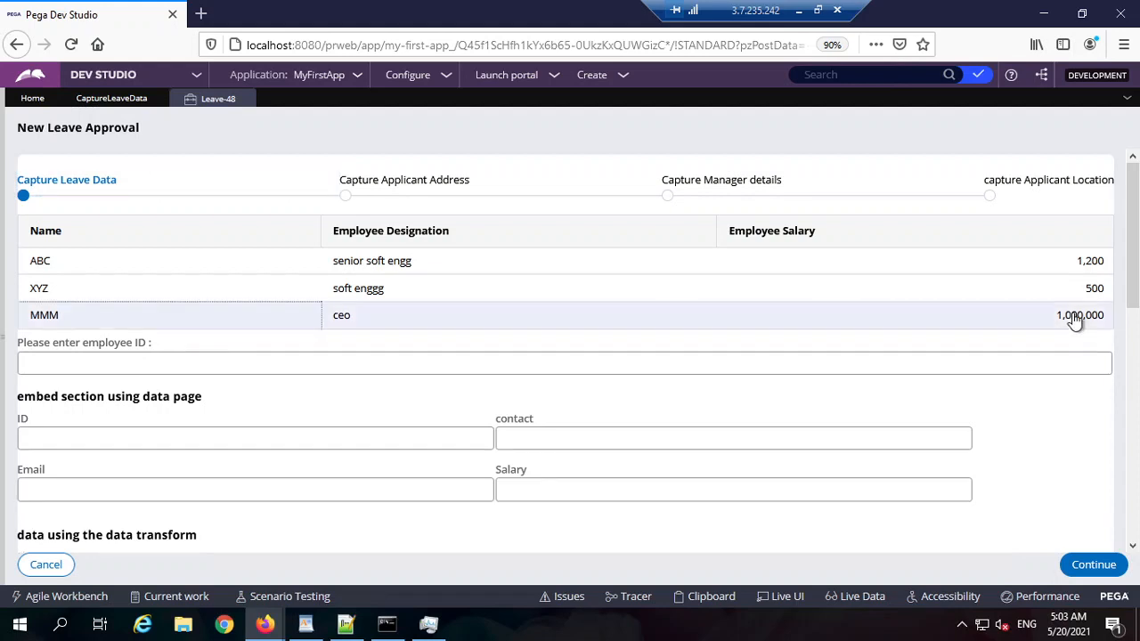
{"action": "left_click", "coordinate": [394, 294]}
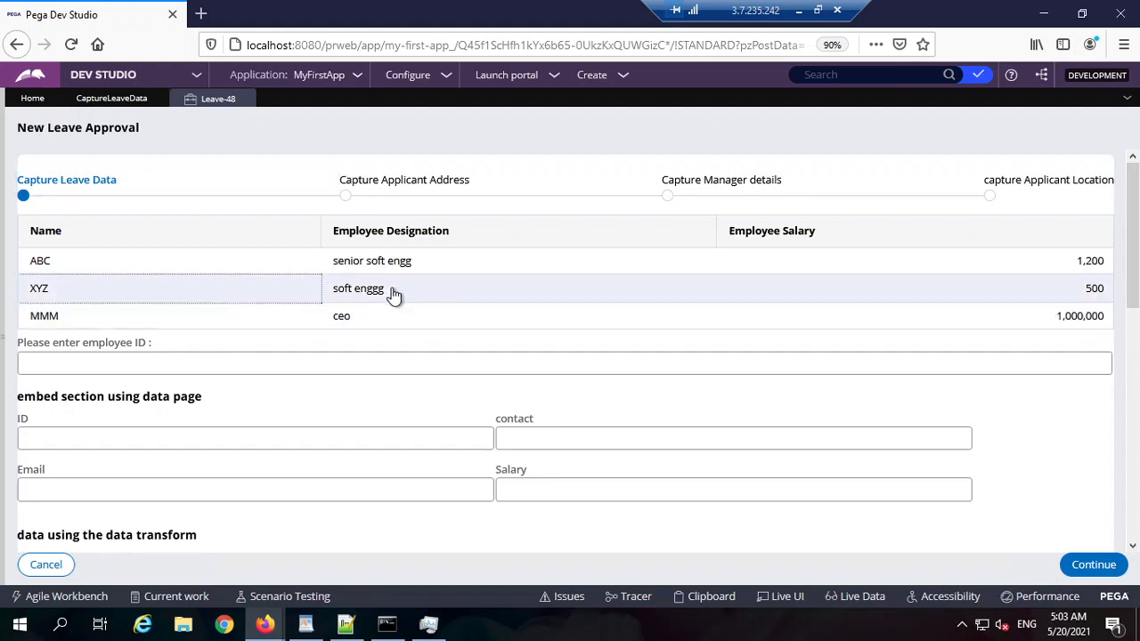
{"action": "left_click", "coordinate": [422, 264]}
{"action": "double_click", "coordinate": [112, 268]}
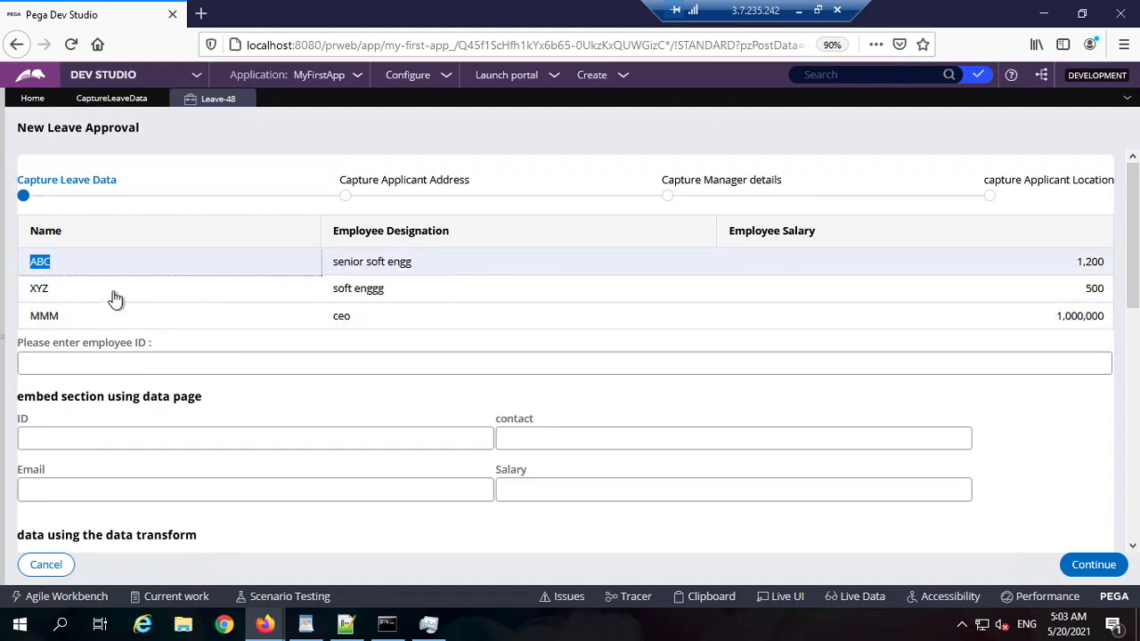
{"action": "double_click", "coordinate": [112, 292]}
{"action": "left_click", "coordinate": [107, 318]}
{"action": "double_click", "coordinate": [343, 317]}
{"action": "double_click", "coordinate": [378, 291]}
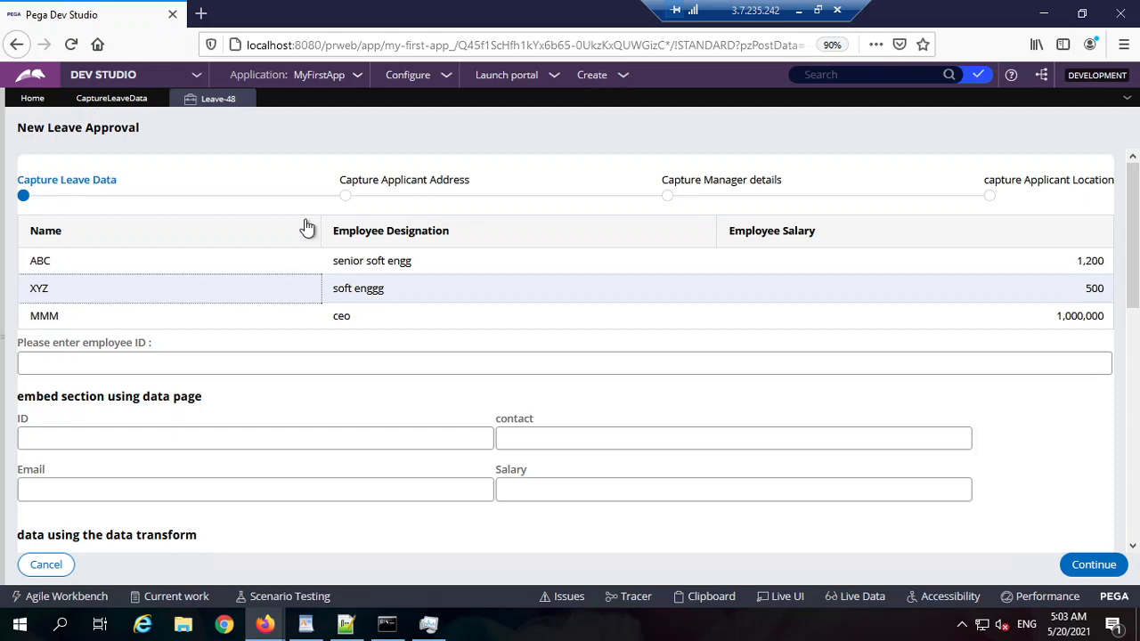
{"action": "left_click", "coordinate": [114, 100]}
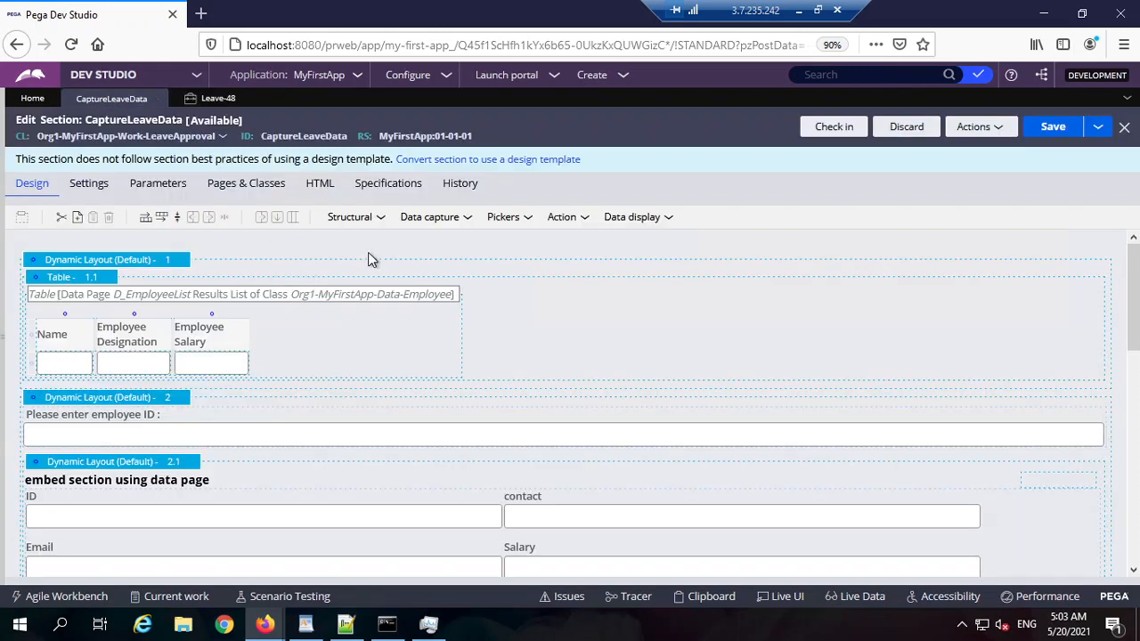
Step: Insert a dynamic layout at the section top and drop a new table into it
{"action": "left_click", "coordinate": [362, 219]}
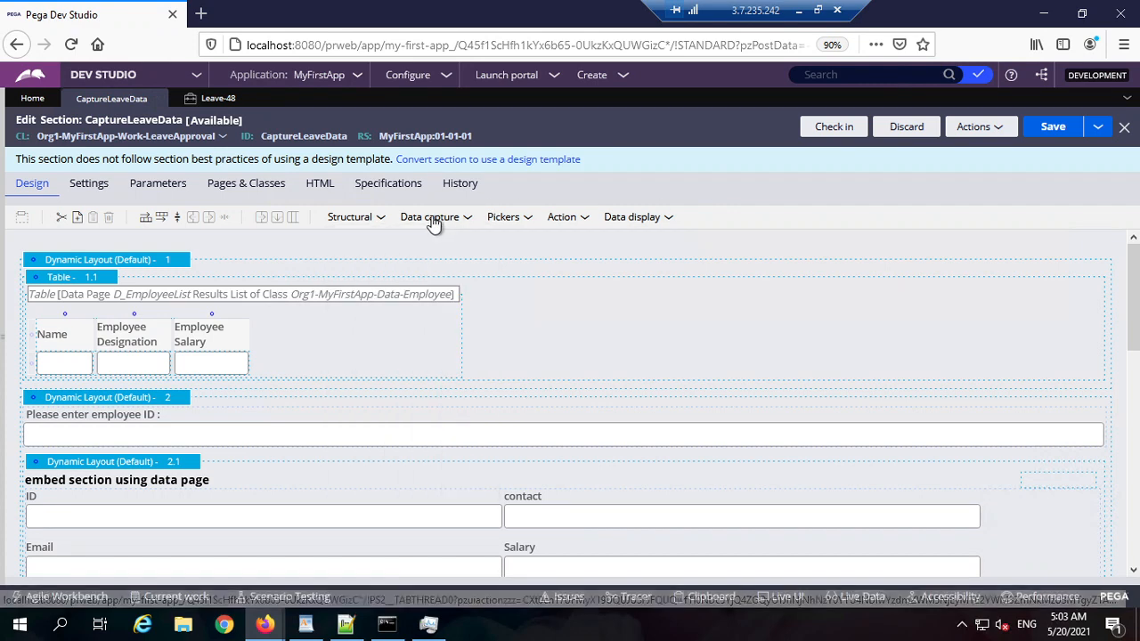
{"action": "left_click", "coordinate": [374, 220]}
{"action": "left_click_drag", "start_coordinate": [407, 242], "coordinate": [155, 267]}
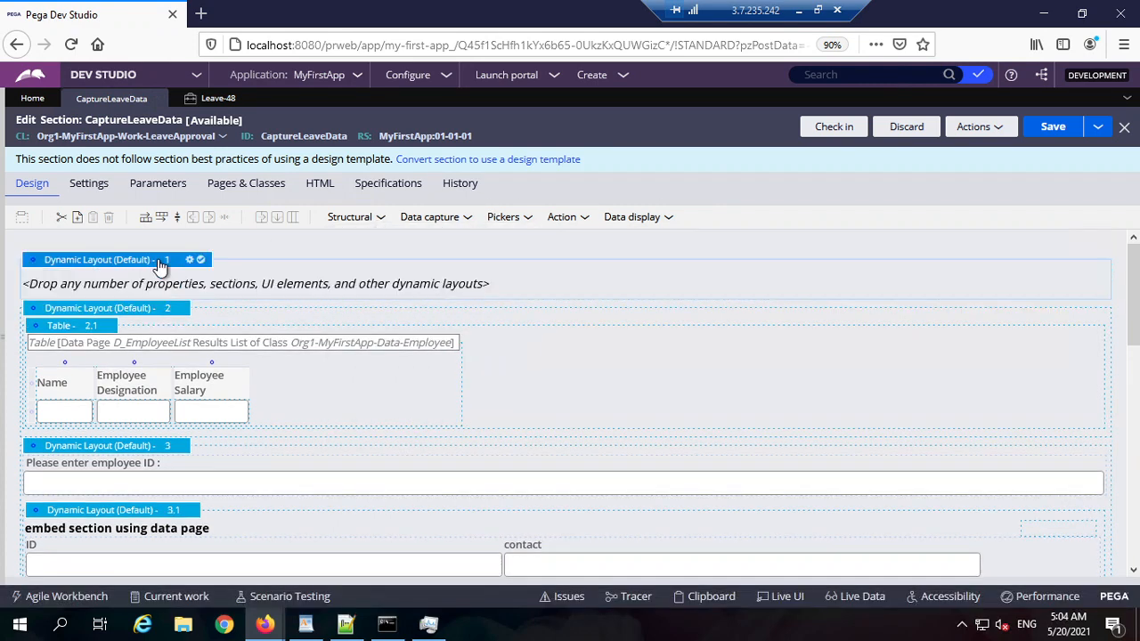
{"action": "left_click", "coordinate": [377, 219]}
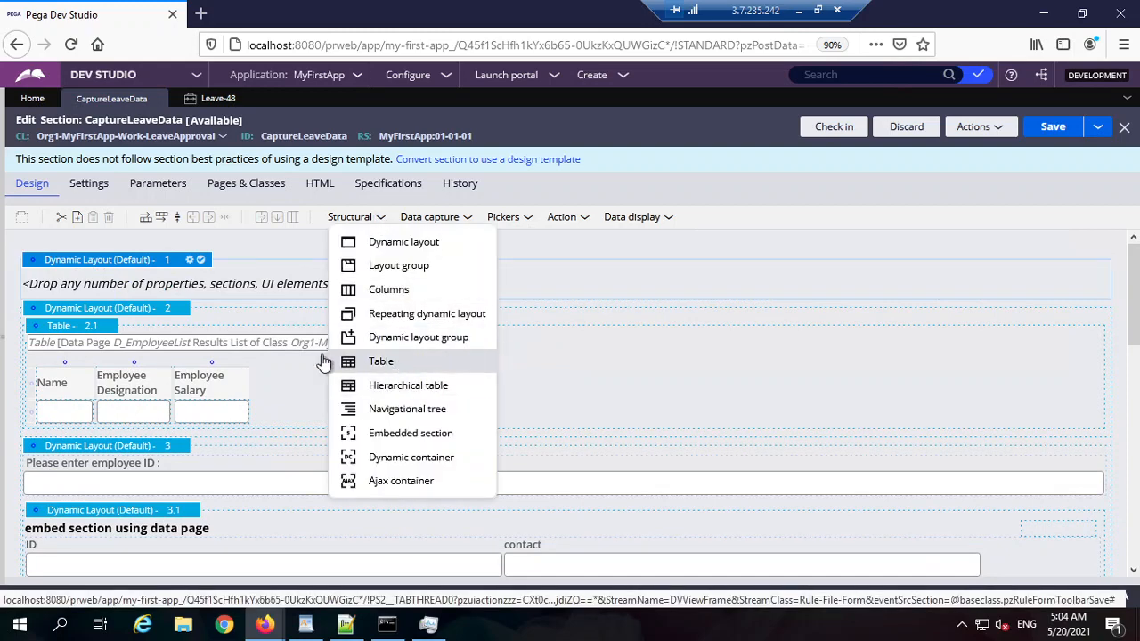
{"action": "left_click_drag", "start_coordinate": [381, 360], "coordinate": [221, 292]}
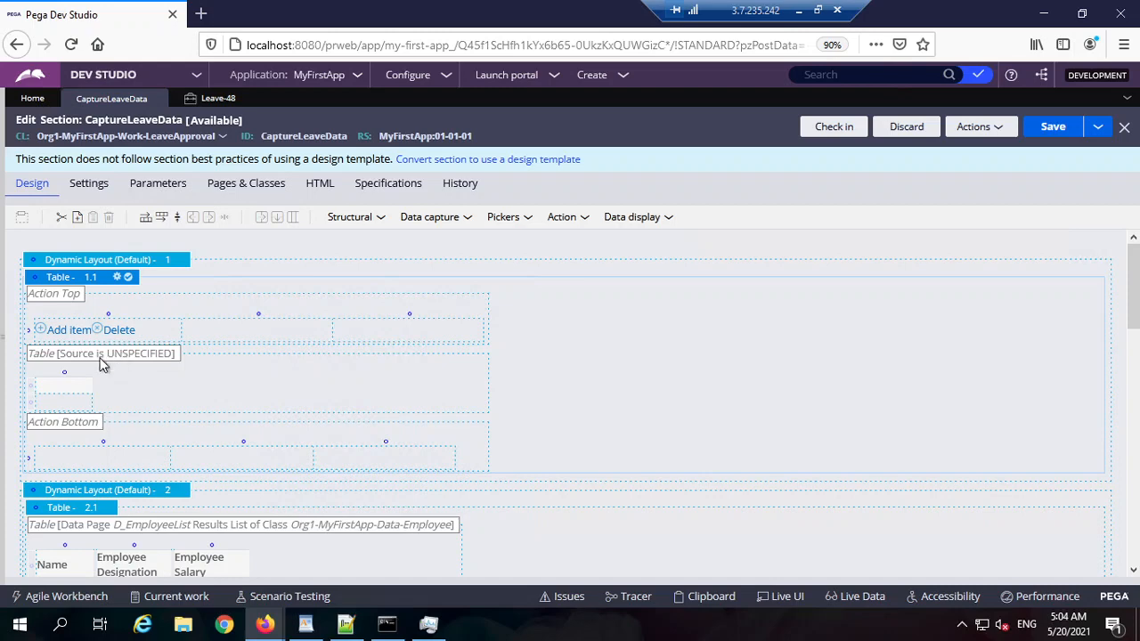
Step: Set the new table's List/Group to .EmpDetails and open that property rule
{"action": "double_click", "coordinate": [382, 295]}
{"action": "left_click", "coordinate": [479, 333]}
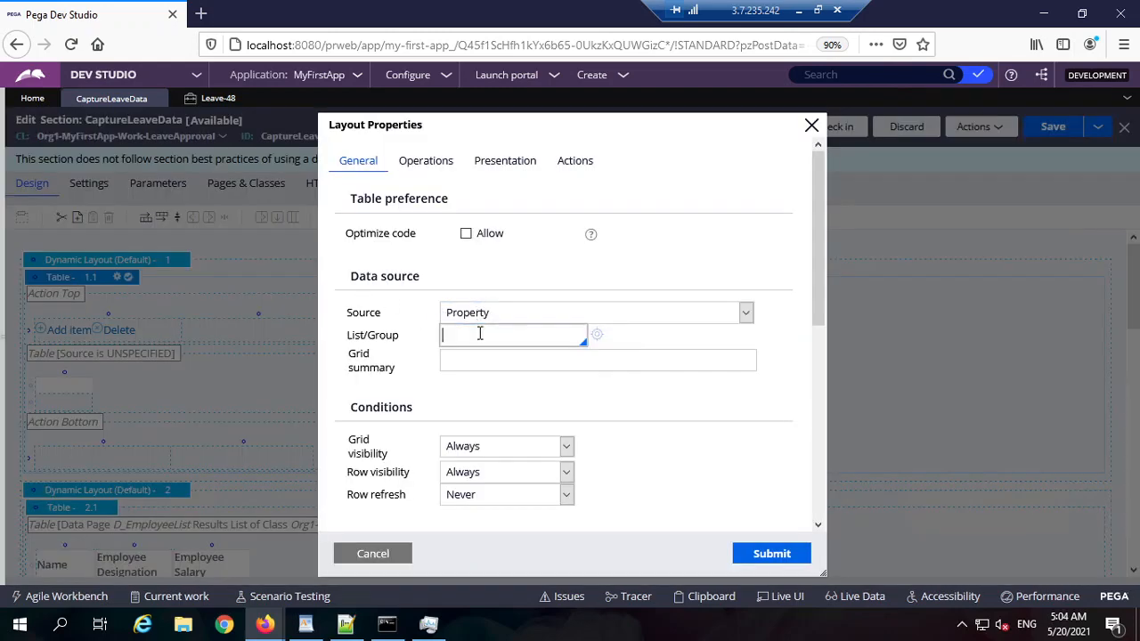
{"action": "type", "text": ".emp"}
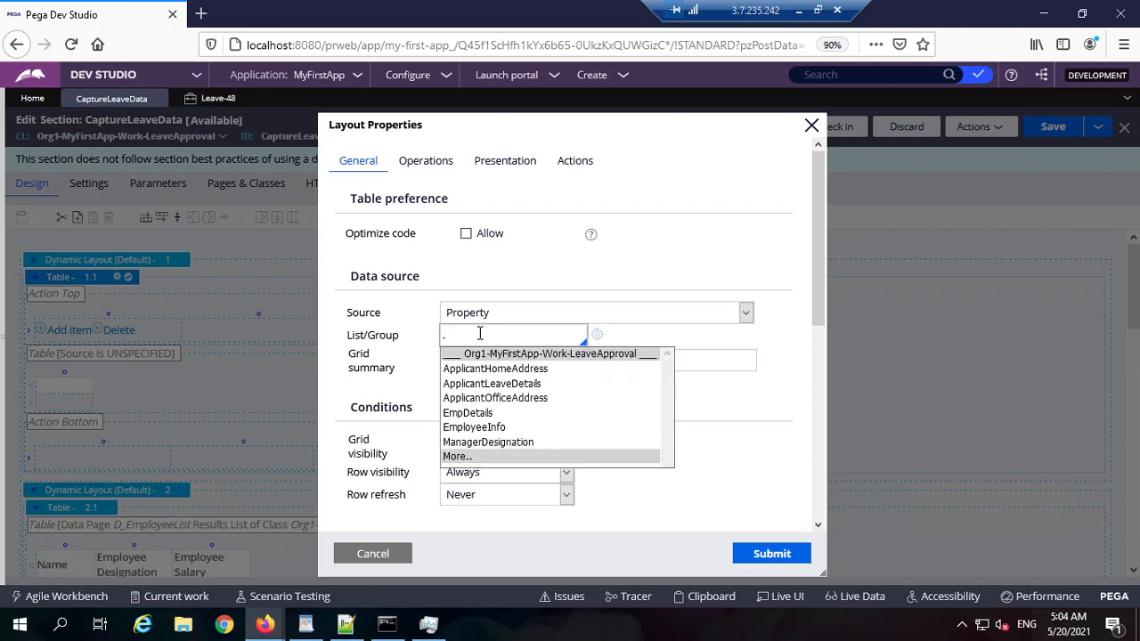
{"action": "key", "text": "Return"}
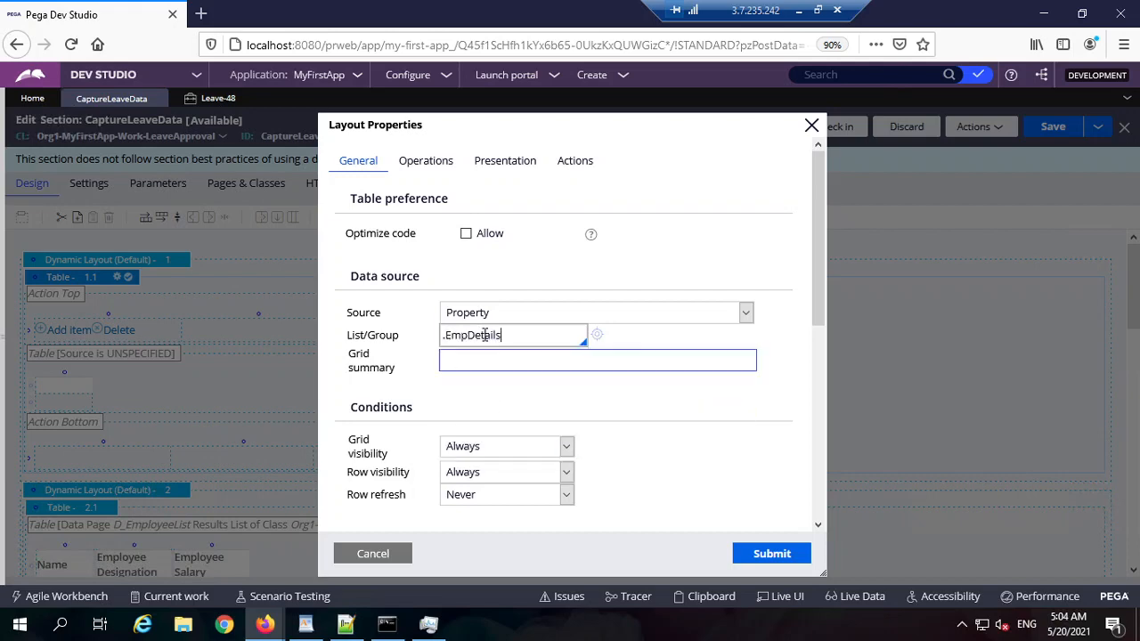
{"action": "key", "text": "ctrl+a"}
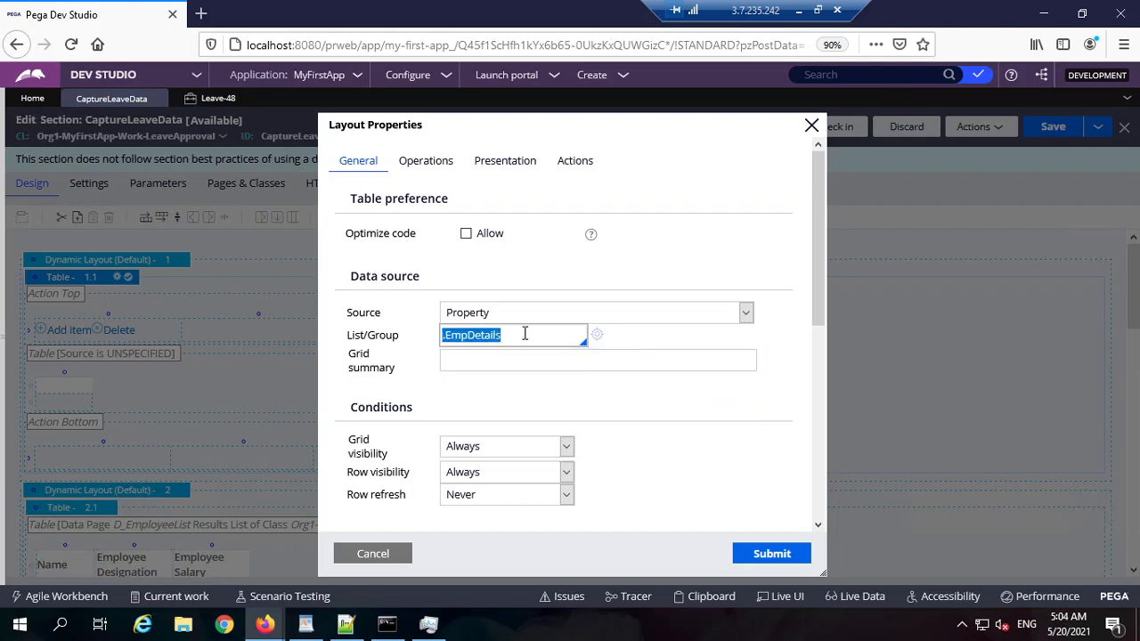
{"action": "left_click", "coordinate": [525, 333]}
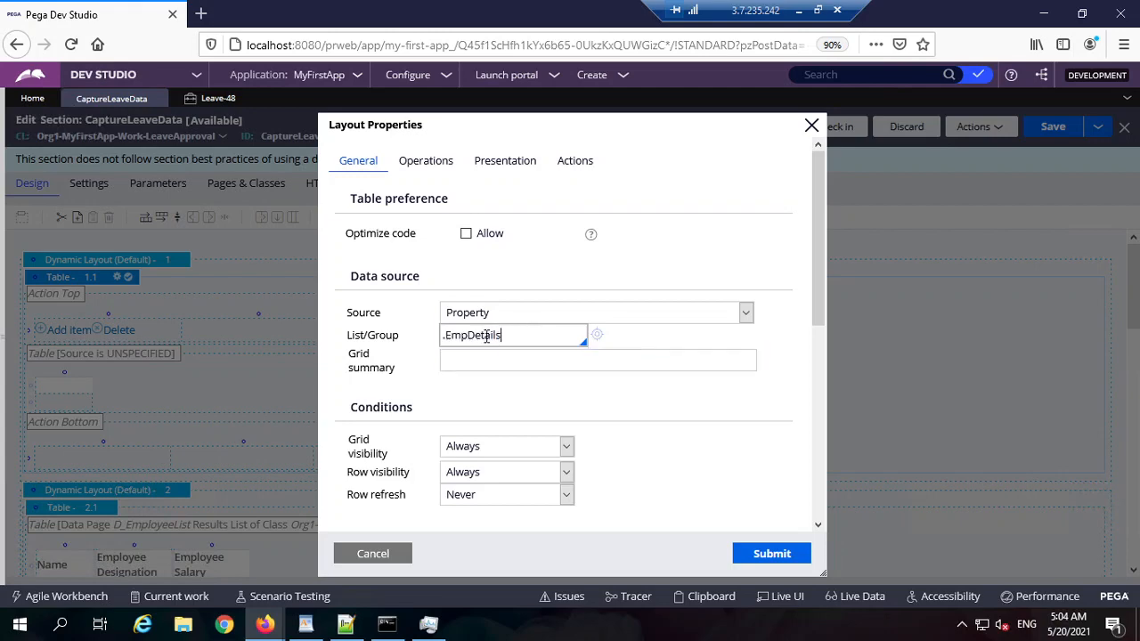
{"action": "double_click", "coordinate": [511, 335]}
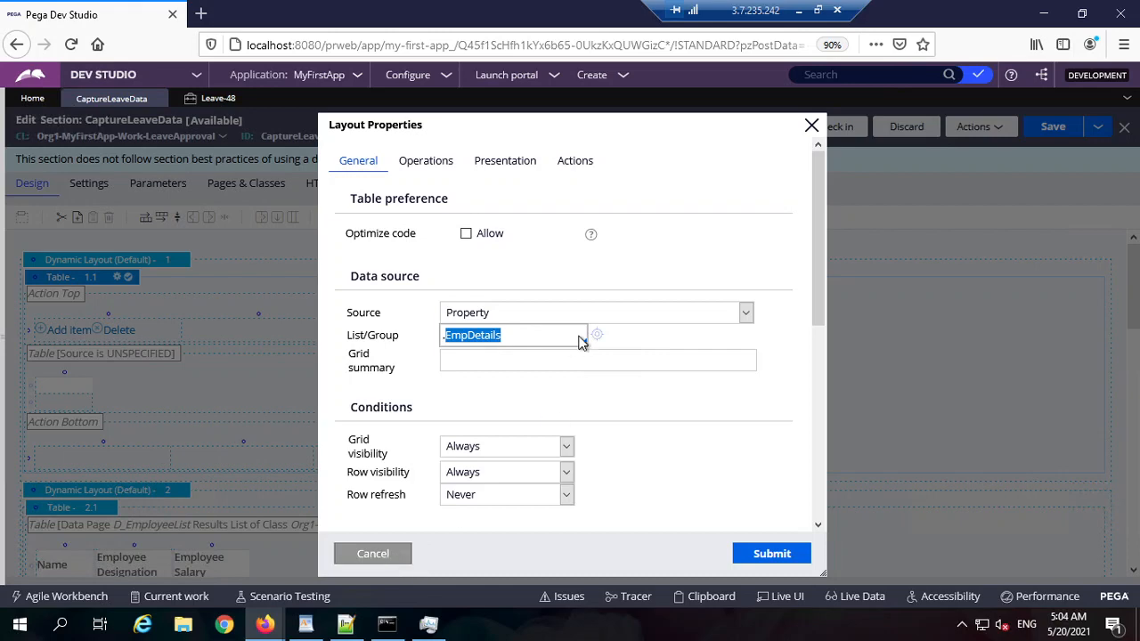
{"action": "left_click", "coordinate": [536, 337]}
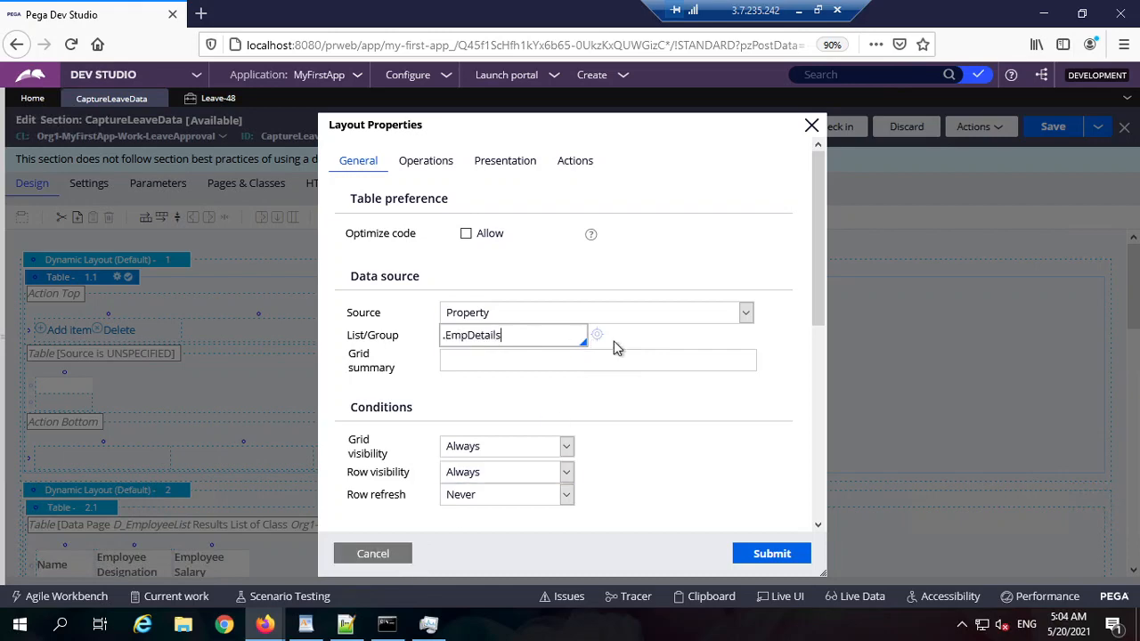
{"action": "left_click", "coordinate": [598, 336]}
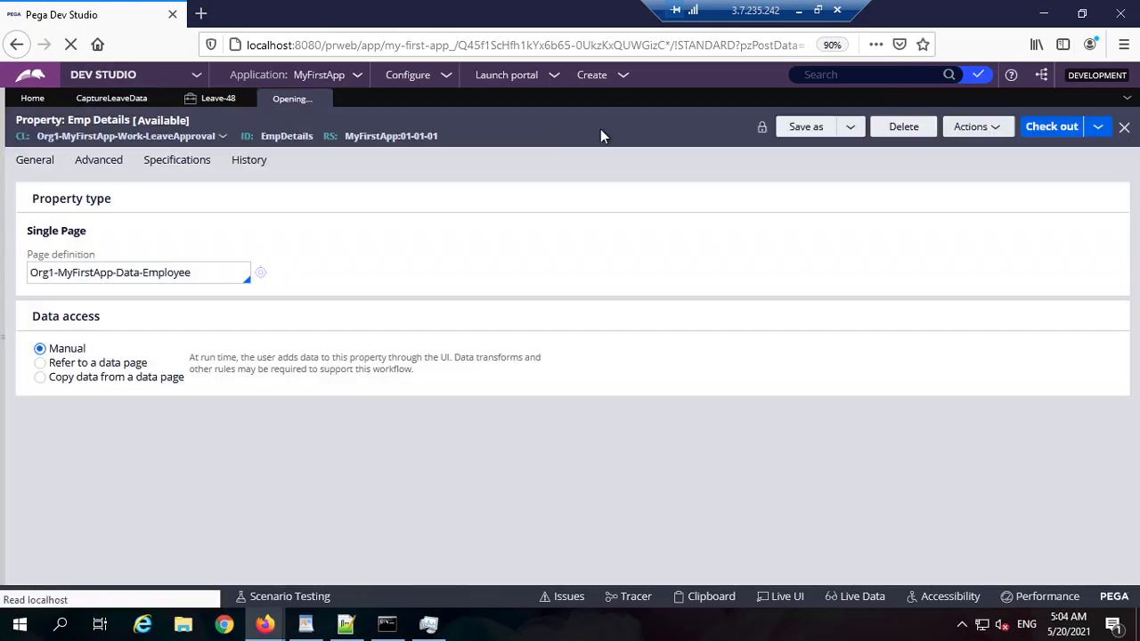
Step: Save EmpDetails as a new property labelled Capture Employees Details, with no development branch
{"action": "left_click", "coordinate": [805, 128]}
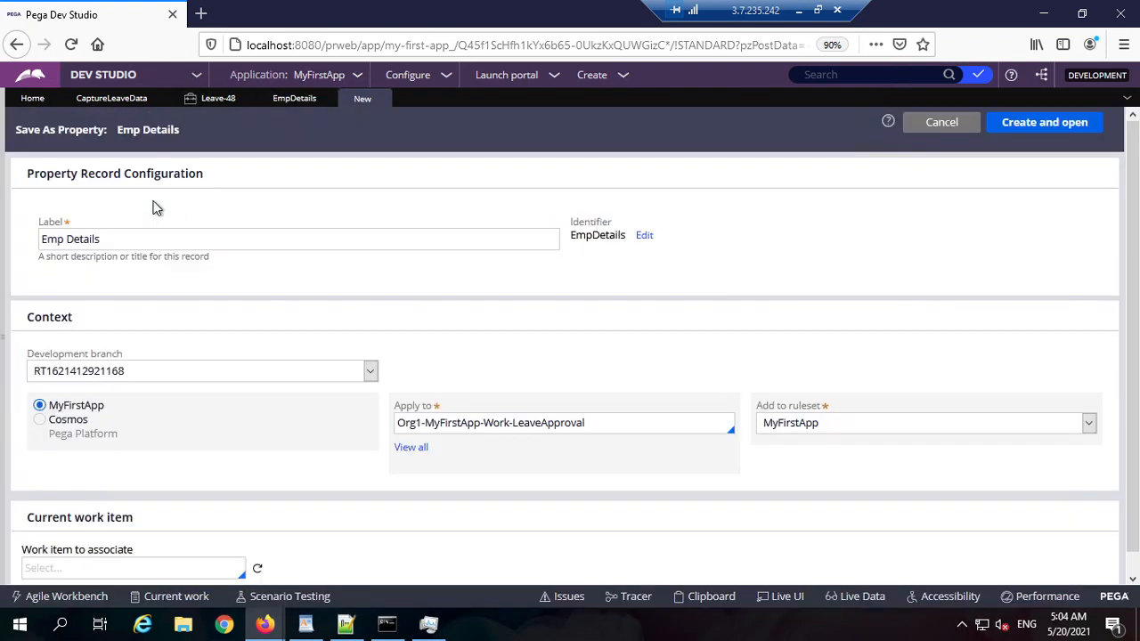
{"action": "left_click", "coordinate": [161, 235]}
{"action": "triple_click", "coordinate": [167, 237]}
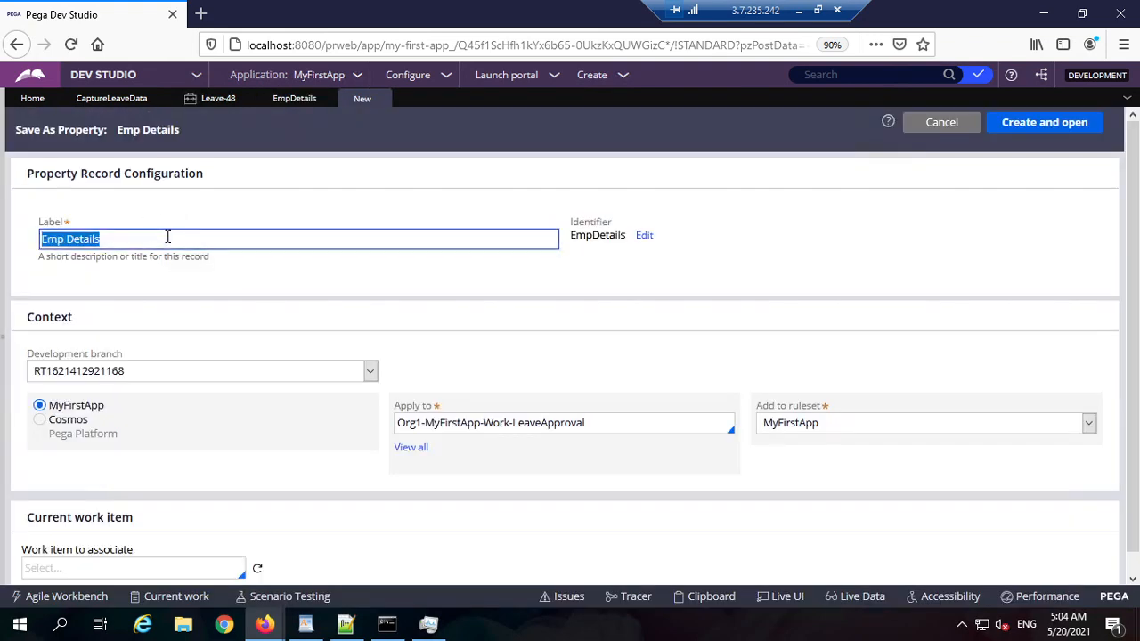
{"action": "left_click", "coordinate": [168, 237]}
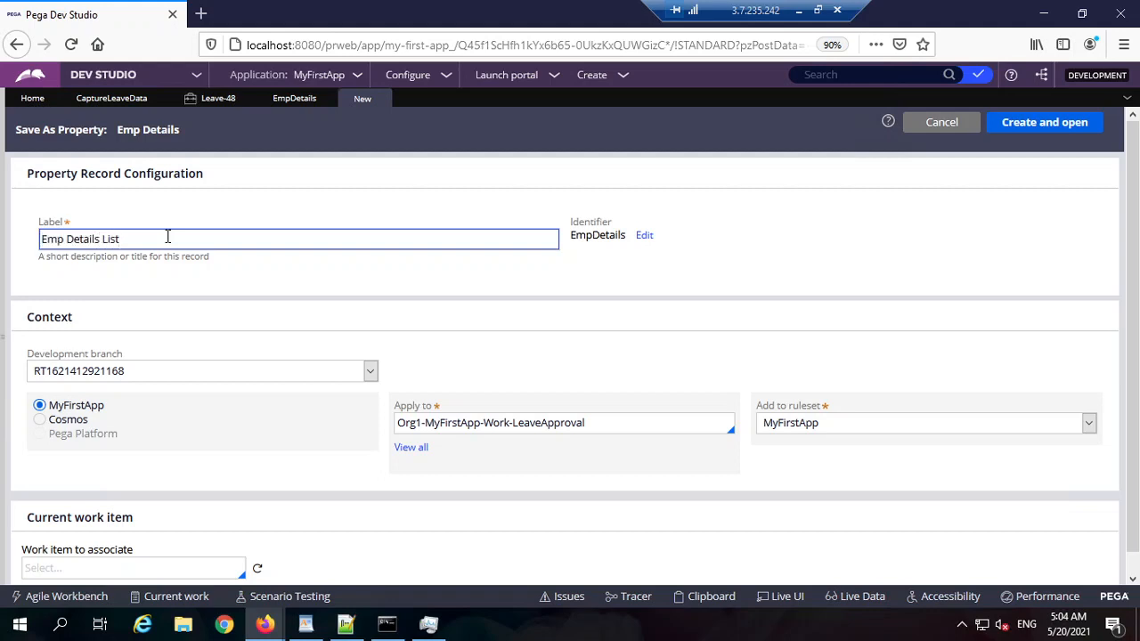
{"action": "type", "text": "List"}
{"action": "triple_click", "coordinate": [168, 237]}
{"action": "type", "text": "Capture"}
{"action": "left_click", "coordinate": [122, 343]}
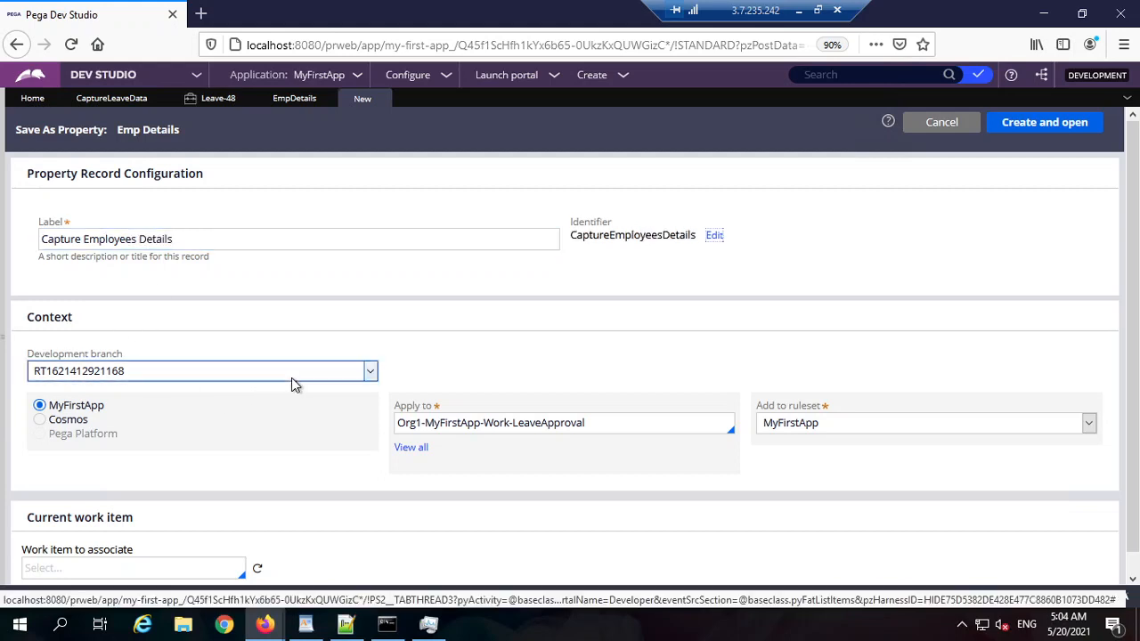
{"action": "left_click", "coordinate": [123, 375]}
{"action": "left_click", "coordinate": [101, 427]}
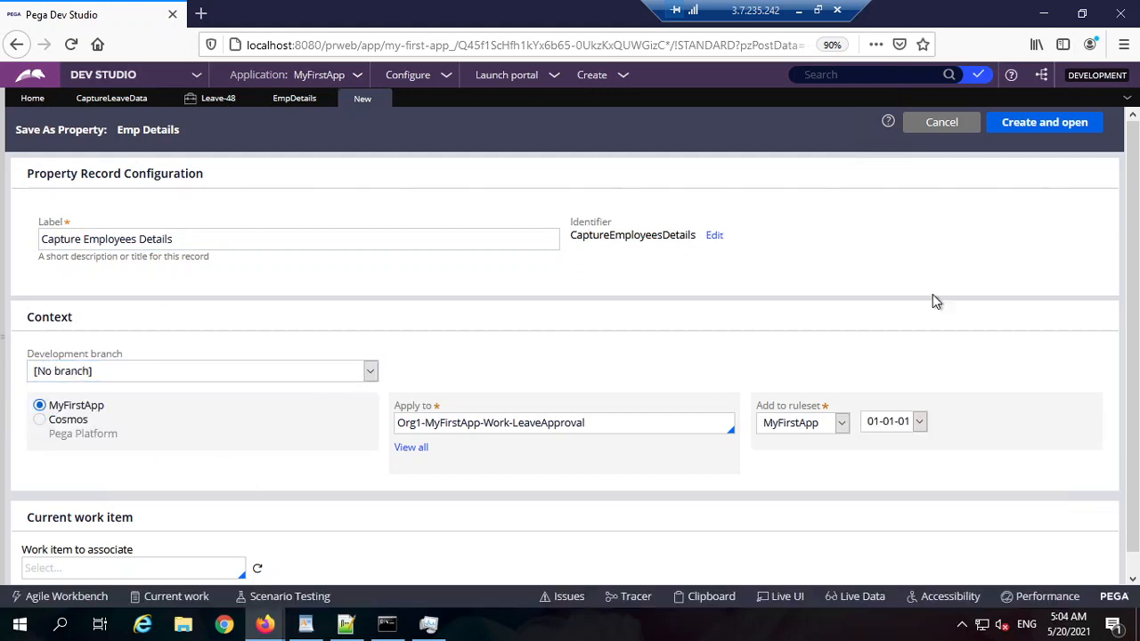
{"action": "left_click", "coordinate": [1030, 130]}
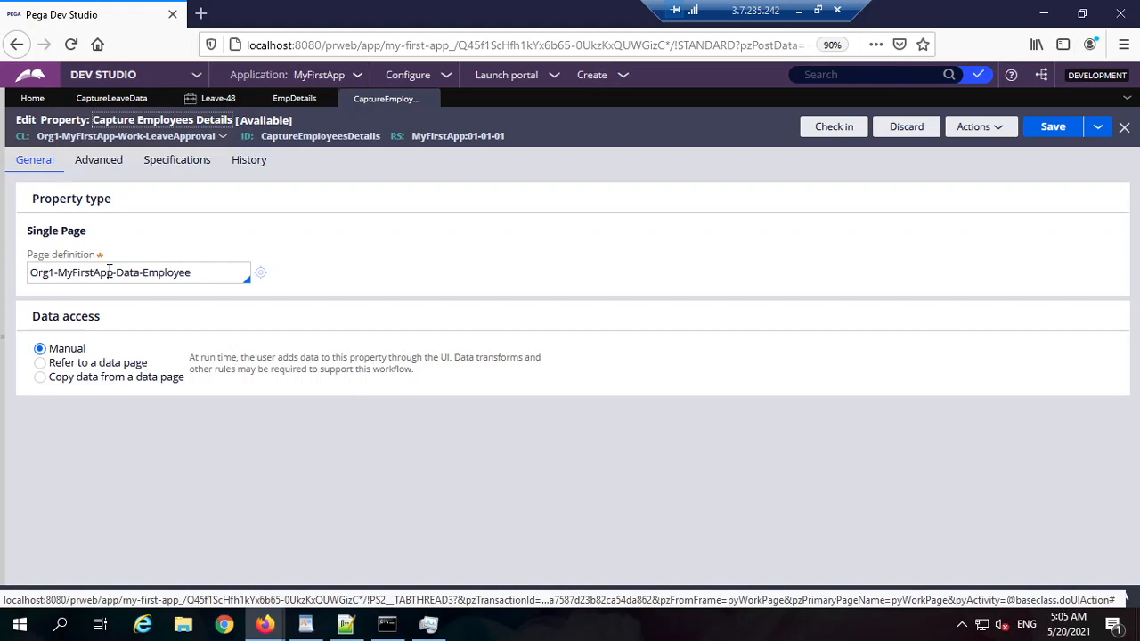
Step: Check in the new property with the comment 'wip'
{"action": "double_click", "coordinate": [107, 271]}
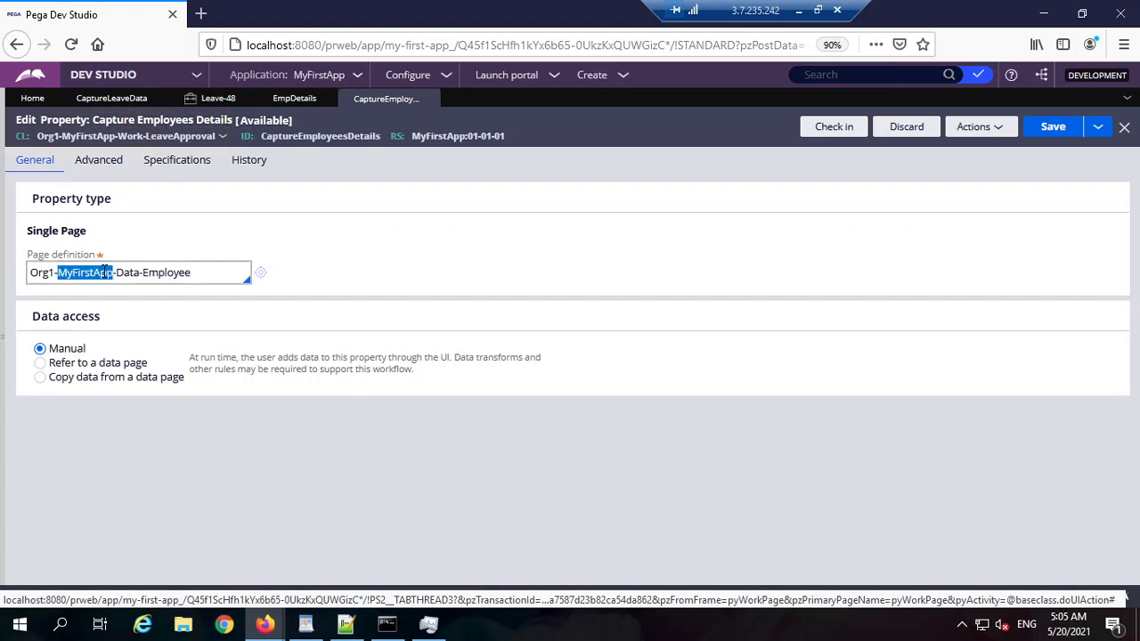
{"action": "triple_click", "coordinate": [61, 233]}
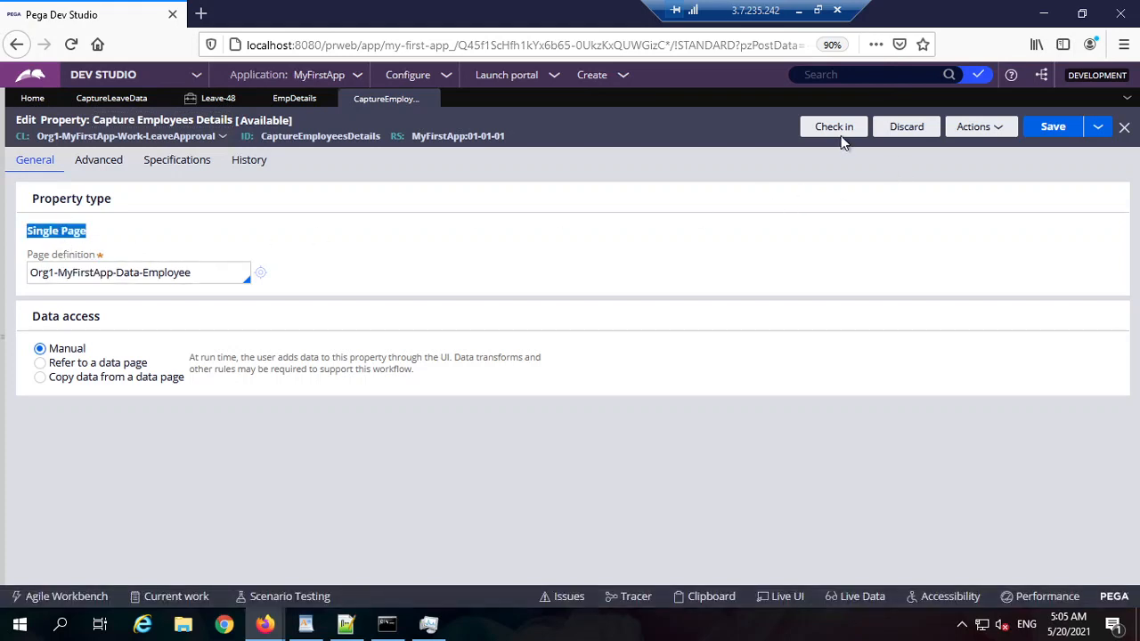
{"action": "left_click", "coordinate": [837, 131]}
{"action": "type", "text": "wip"}
{"action": "key", "text": "Return"}
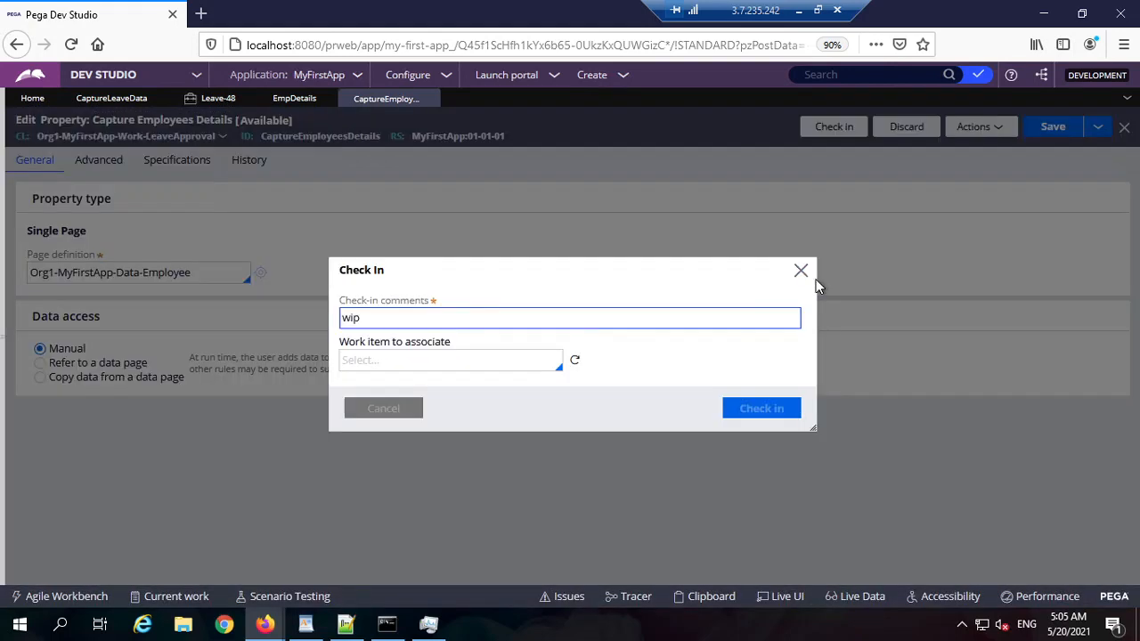
Step: Delete the property giving the reason 'not req'
{"action": "left_click", "coordinate": [916, 133]}
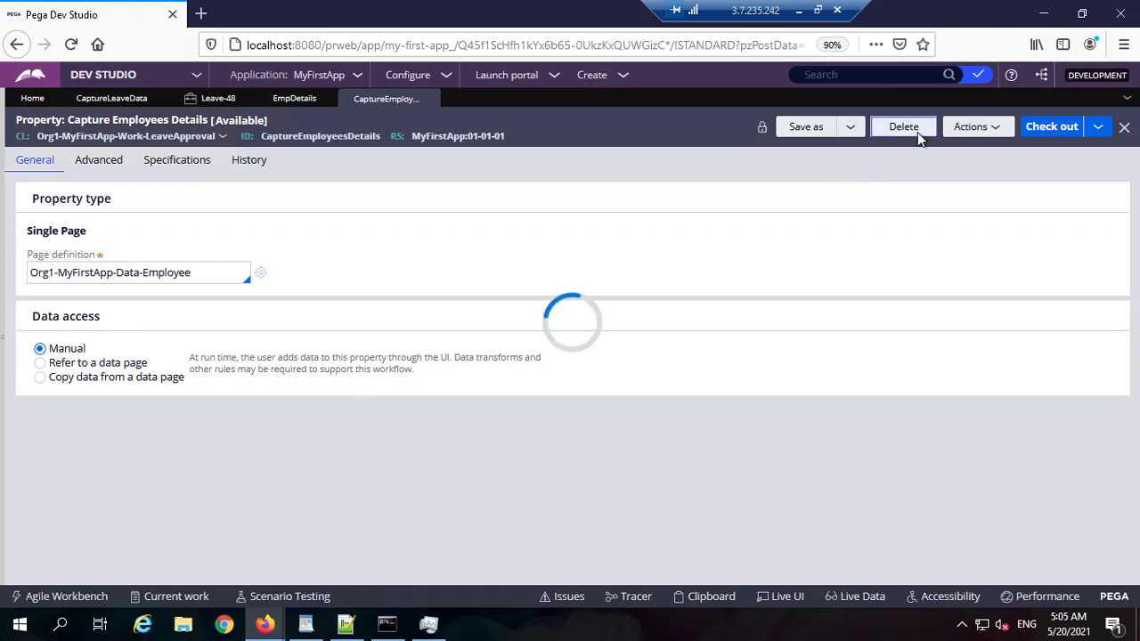
{"action": "type", "text": "not "}
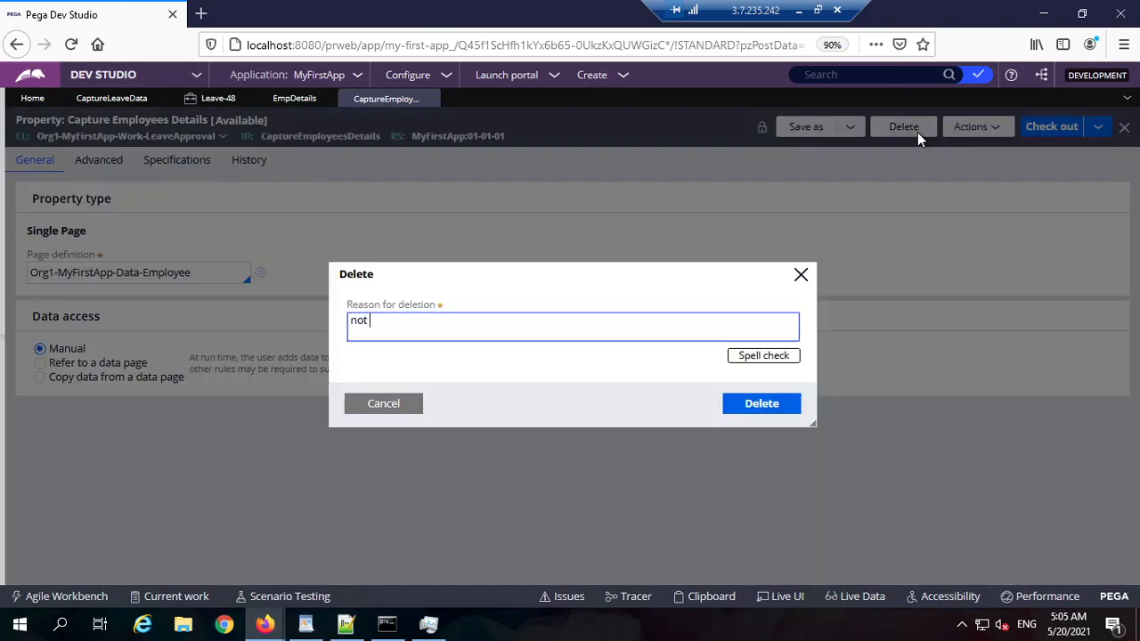
{"action": "type", "text": "req"}
{"action": "key", "text": "Return"}
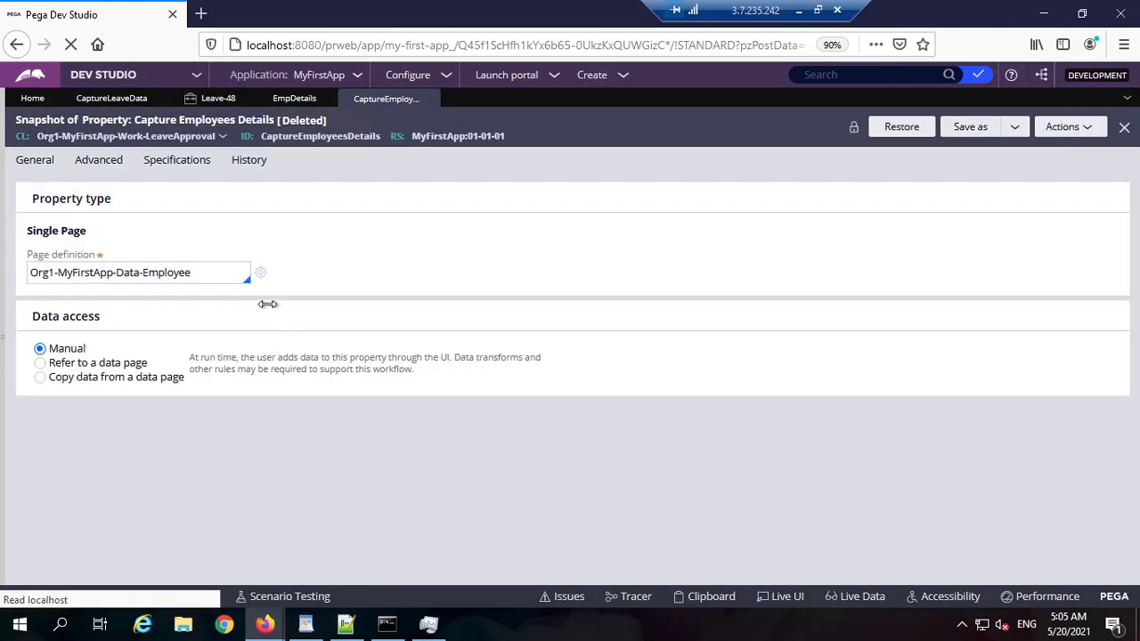
{"action": "left_click", "coordinate": [30, 267]}
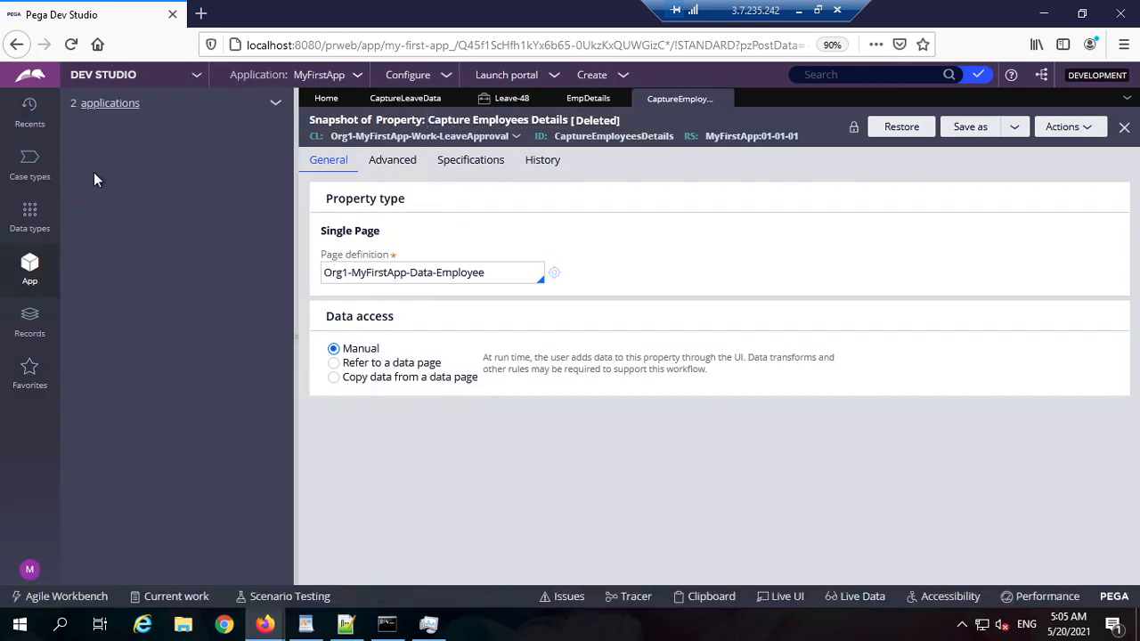
Step: Create a new property named CaptureEmployeesDetails in the Org1-MyFirstApp-Work class, outside any branch
{"action": "right_click", "coordinate": [154, 189]}
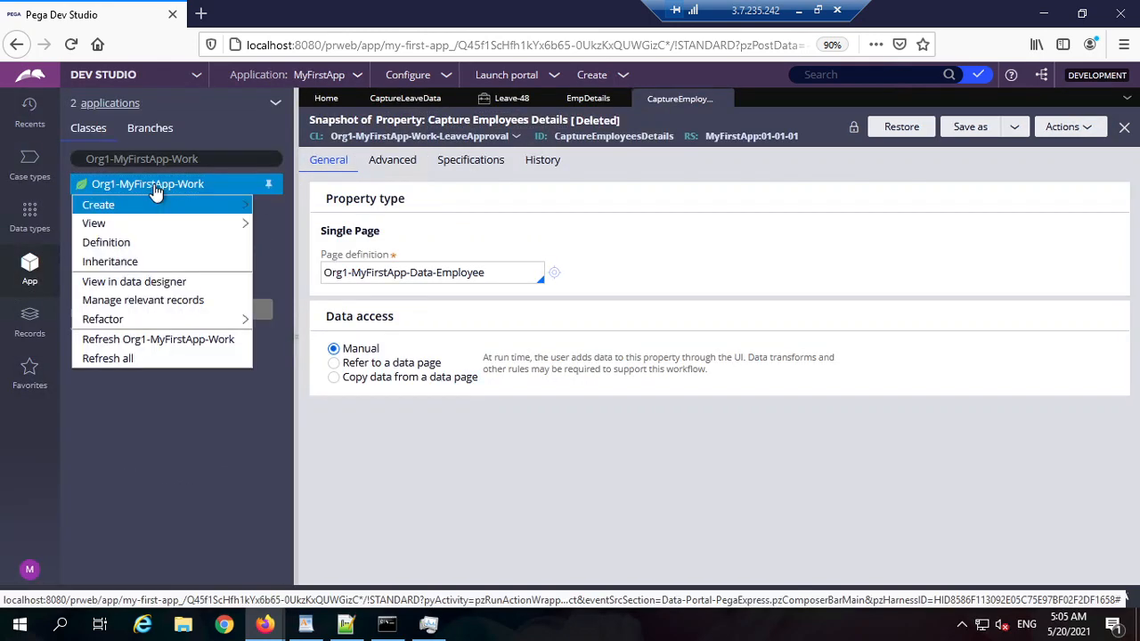
{"action": "mouse_move", "coordinate": [142, 206]}
{"action": "mouse_move", "coordinate": [278, 225]}
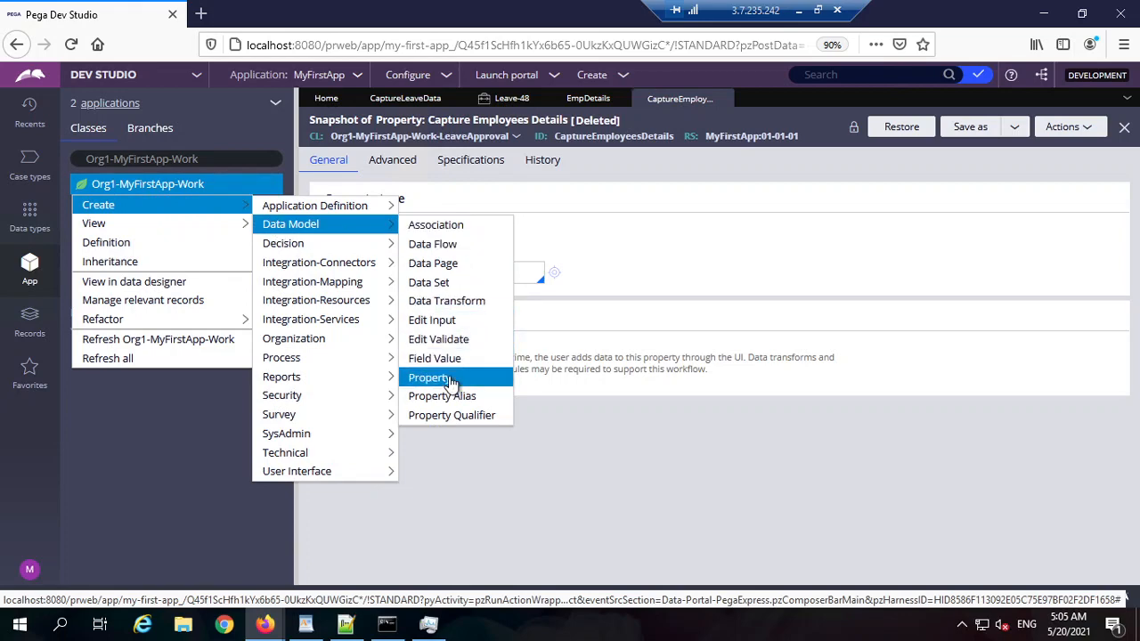
{"action": "left_click", "coordinate": [450, 379]}
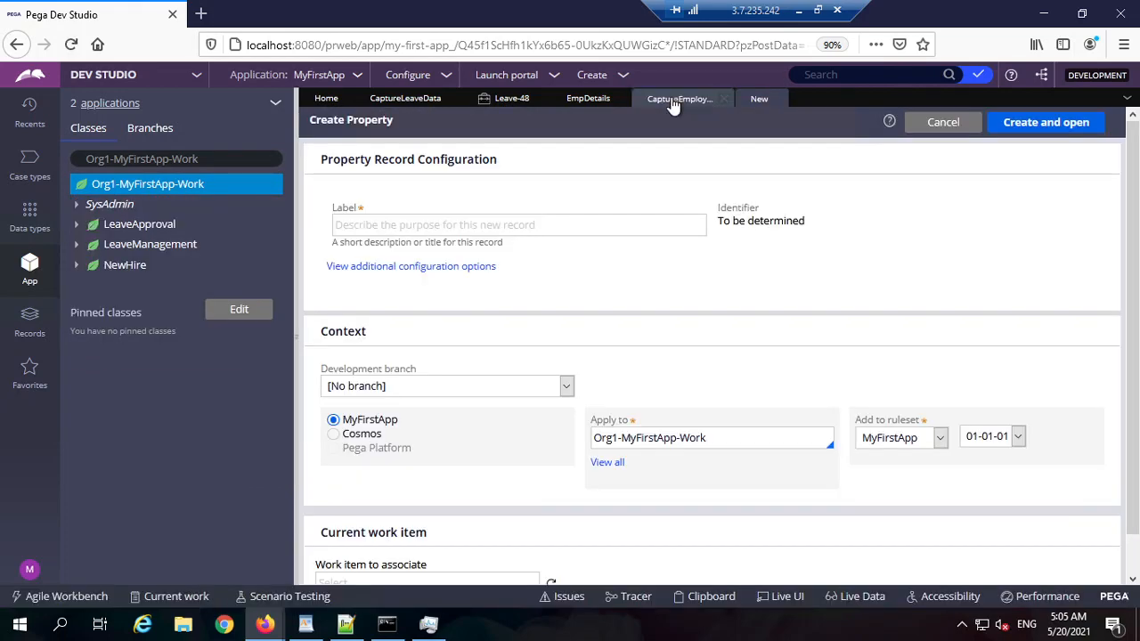
{"action": "left_click", "coordinate": [677, 99]}
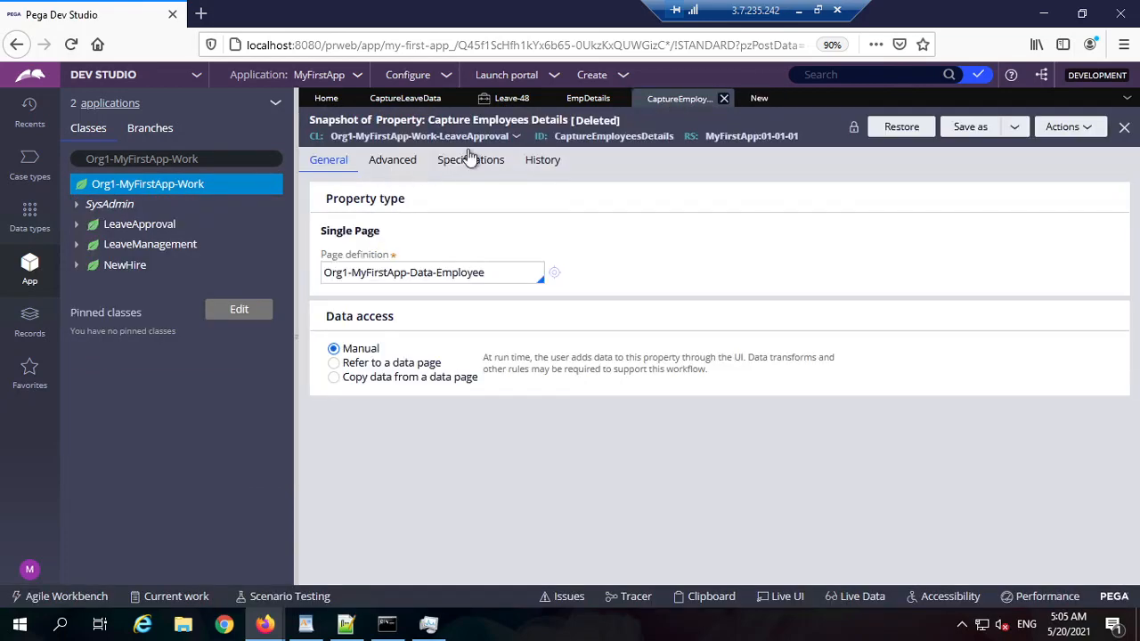
{"action": "double_click", "coordinate": [595, 138]}
{"action": "key", "text": "ctrl+c"}
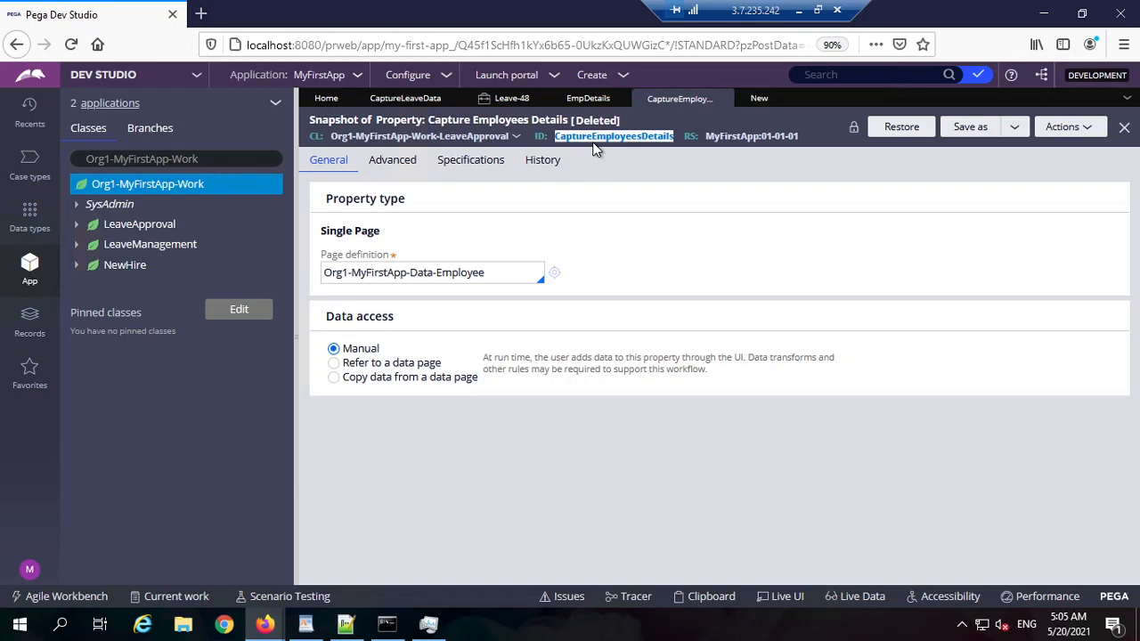
{"action": "left_click", "coordinate": [755, 103]}
{"action": "key", "text": "ctrl+v"}
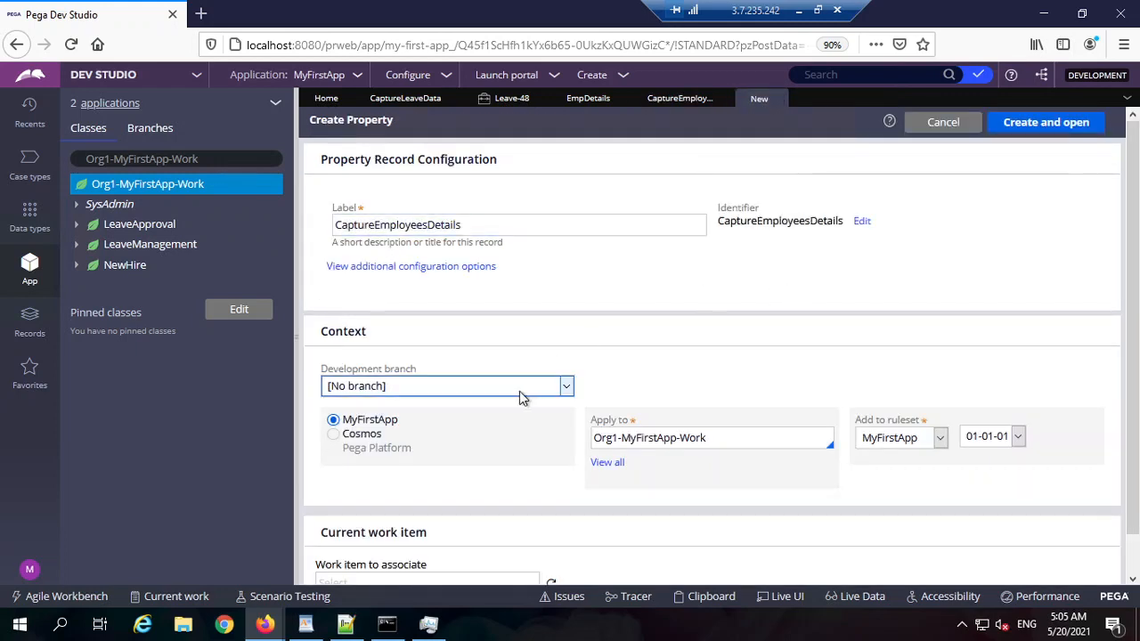
{"action": "left_click", "coordinate": [519, 391]}
{"action": "left_click", "coordinate": [612, 386]}
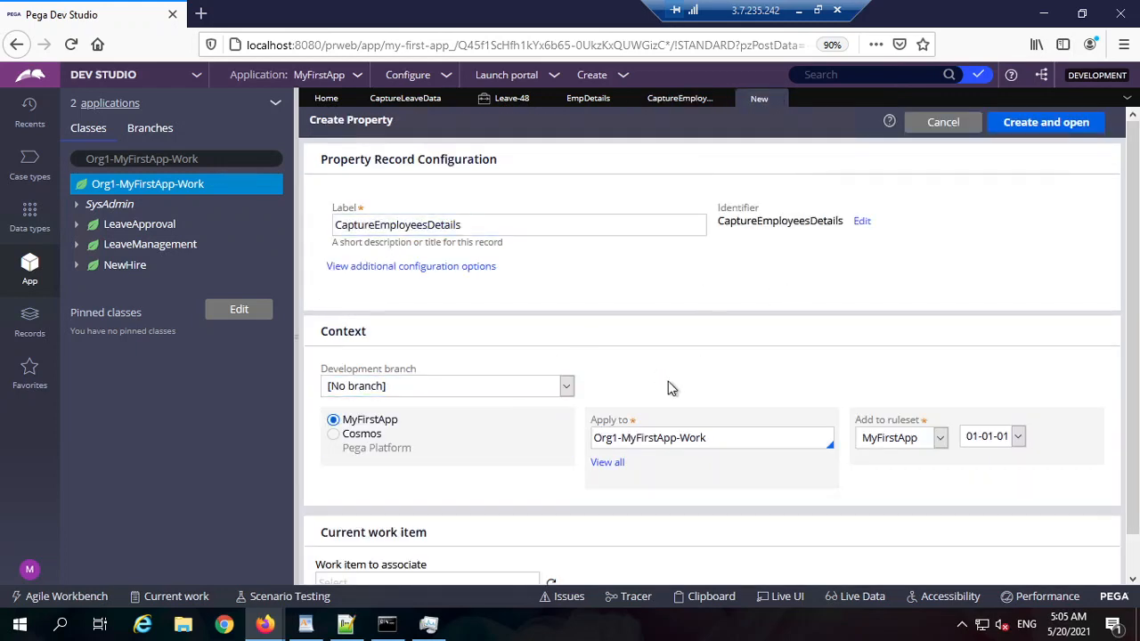
{"action": "left_click", "coordinate": [1024, 122]}
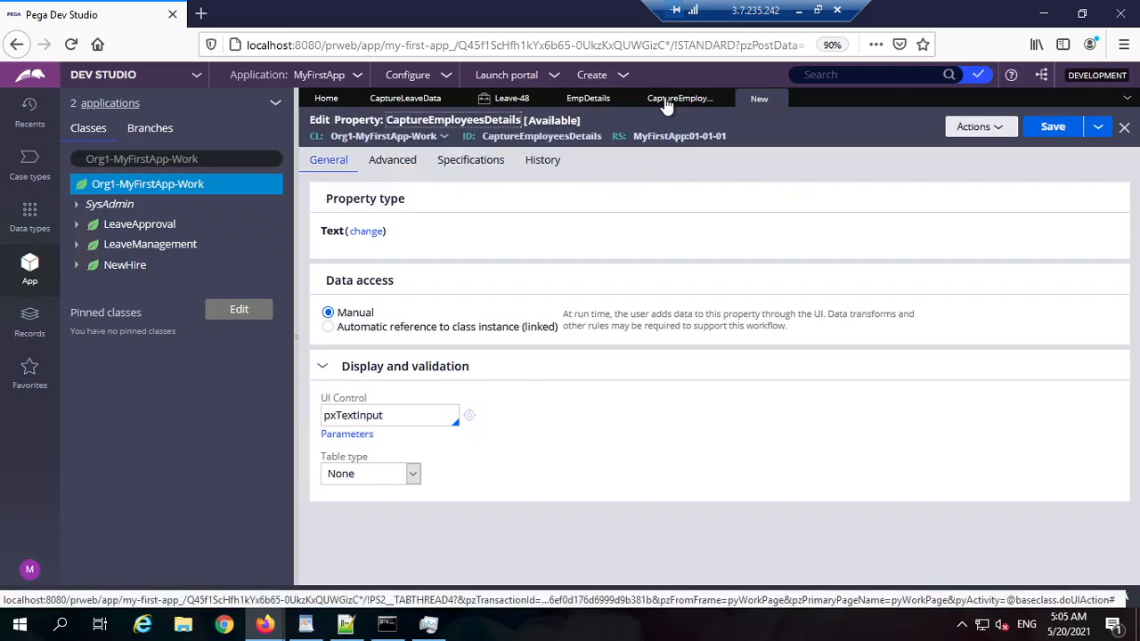
Step: Make CaptureEmployeesDetails a Page List of Org1-MyFirstApp-Data-Employee and save it
{"action": "left_click", "coordinate": [666, 104]}
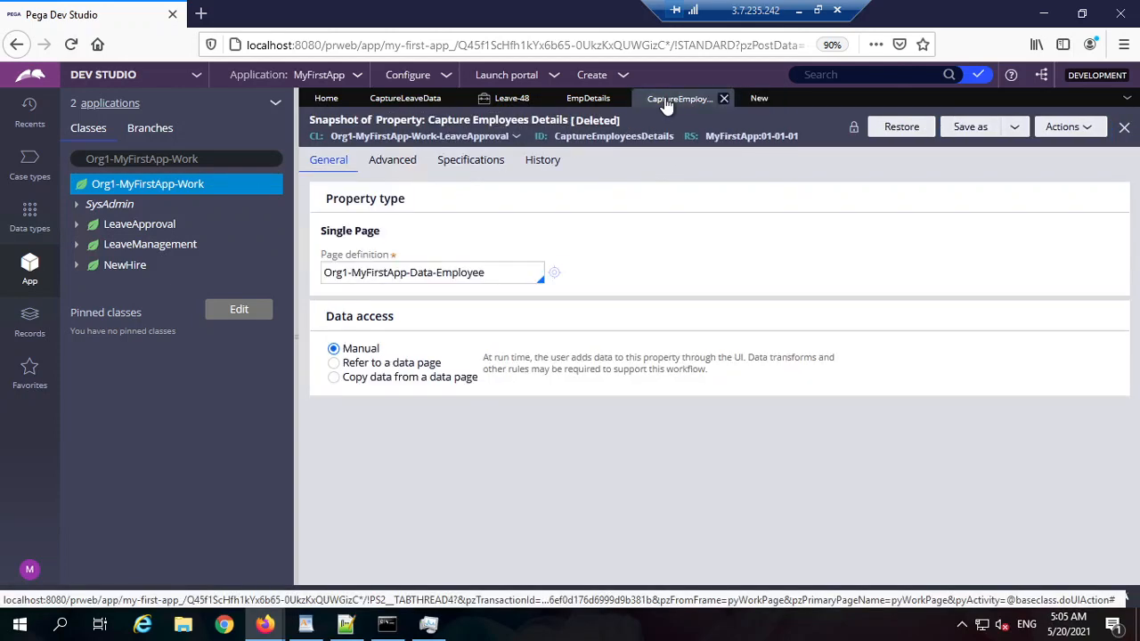
{"action": "left_click", "coordinate": [758, 100]}
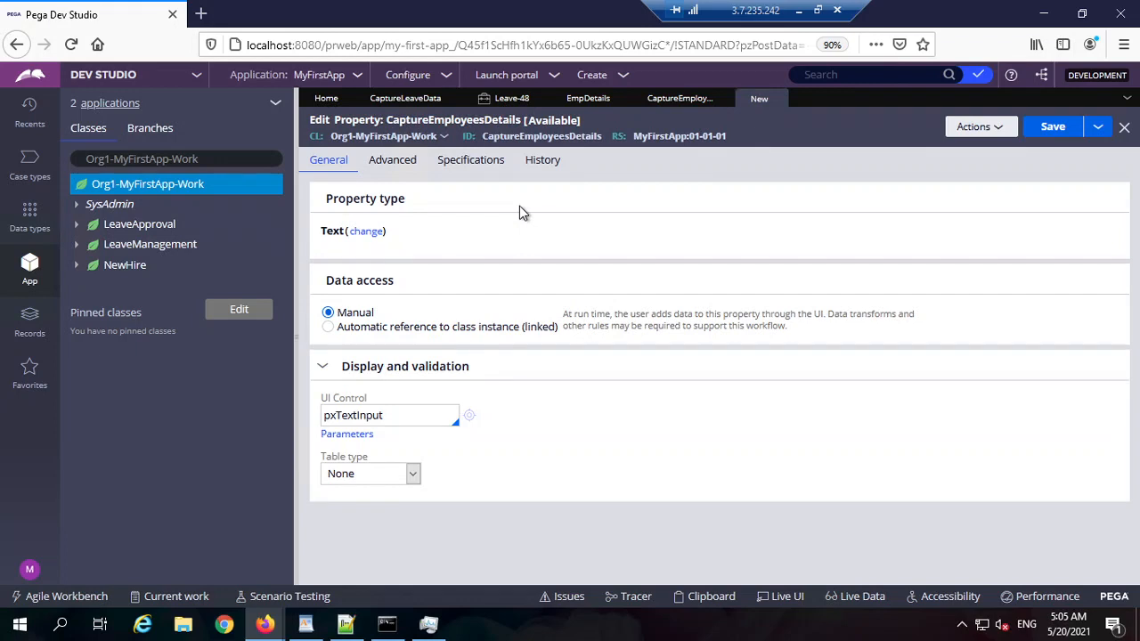
{"action": "left_click", "coordinate": [366, 231]}
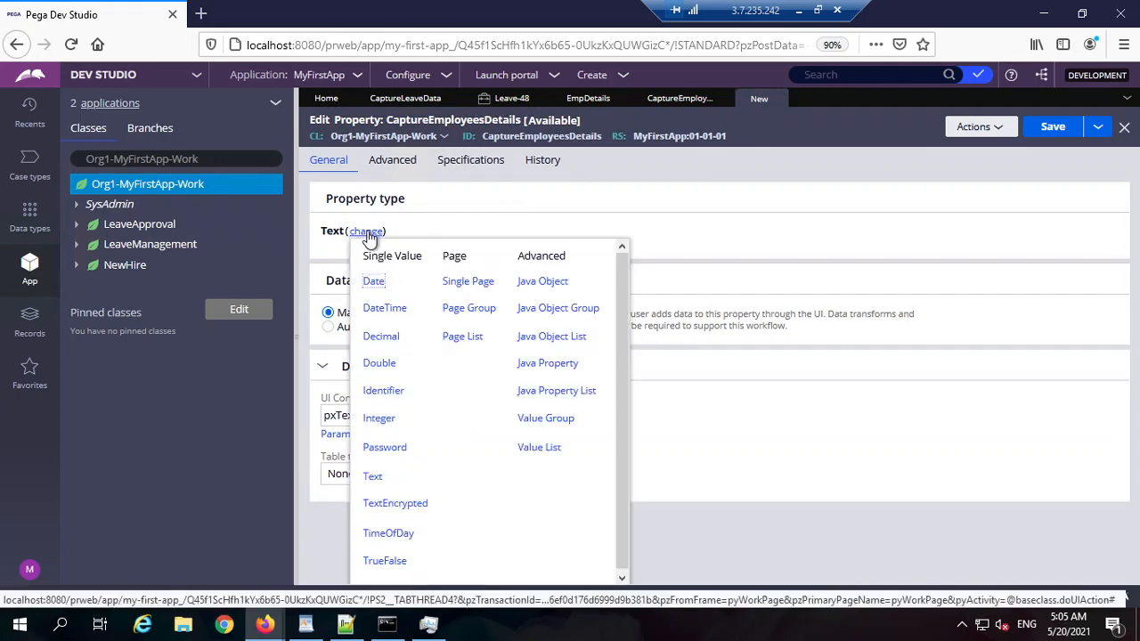
{"action": "left_click", "coordinate": [464, 337]}
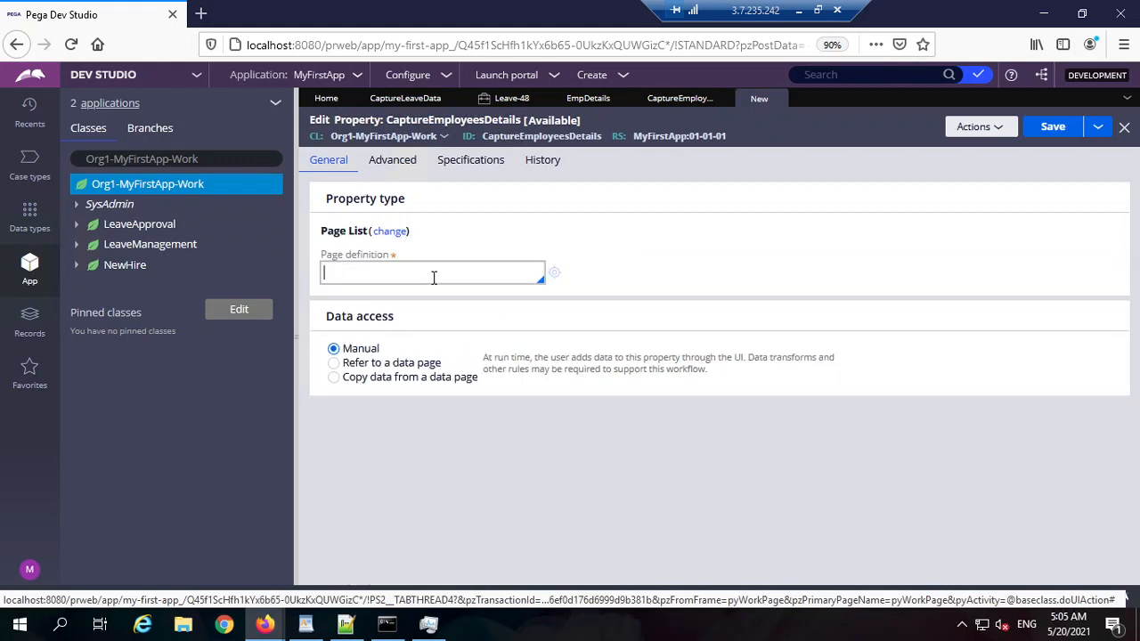
{"action": "left_click", "coordinate": [680, 103]}
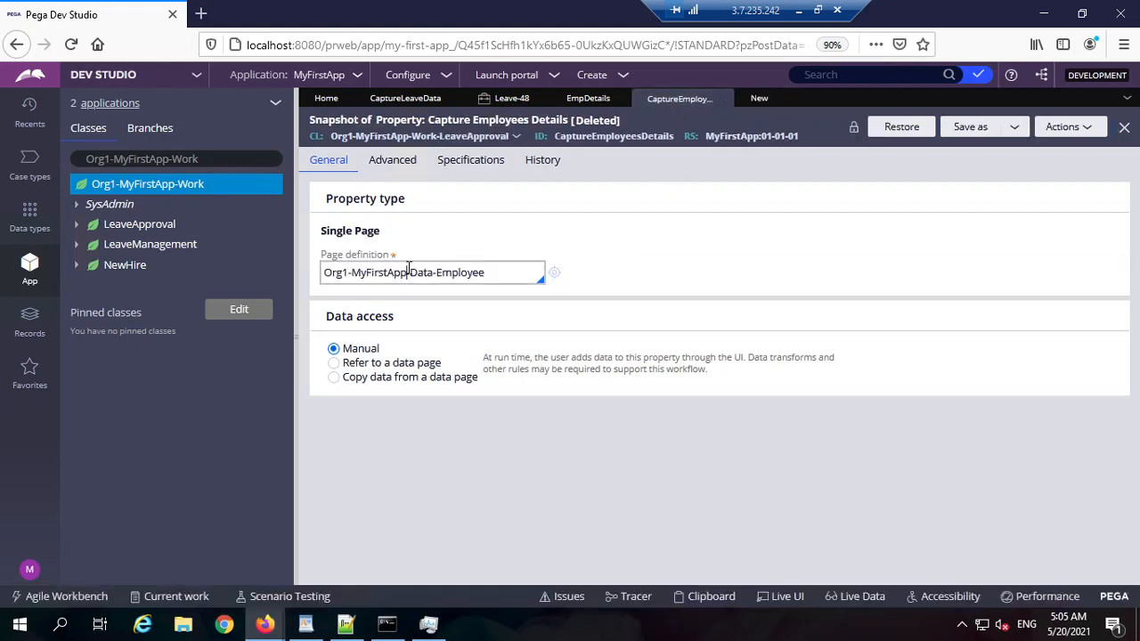
{"action": "triple_click", "coordinate": [408, 272]}
{"action": "key", "text": "ctrl+c"}
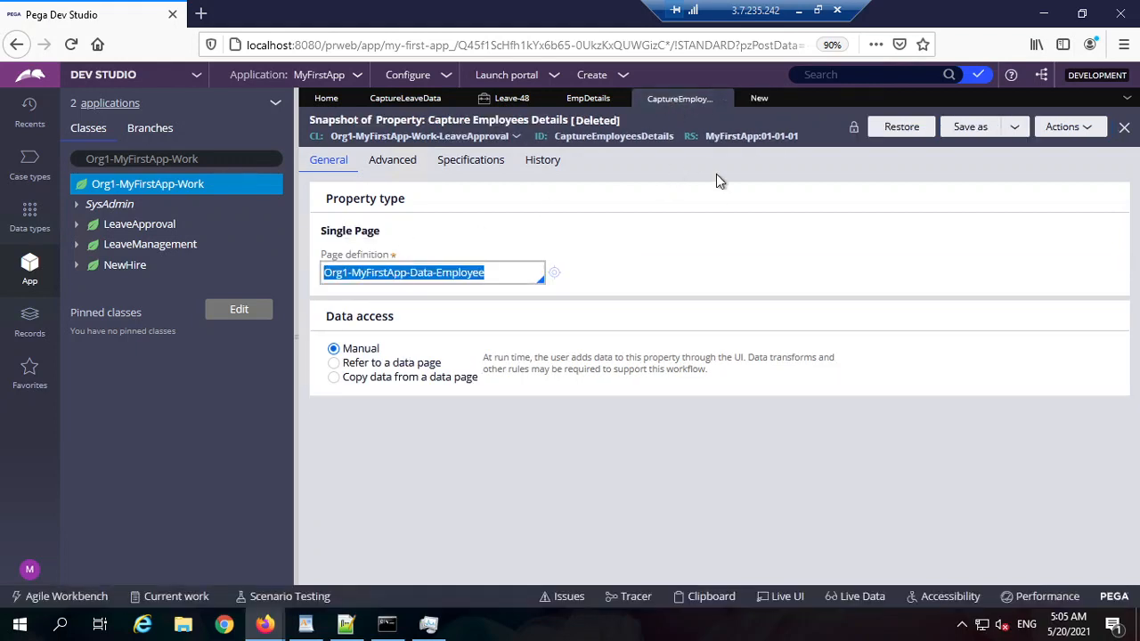
{"action": "left_click", "coordinate": [755, 102]}
{"action": "left_click", "coordinate": [373, 274]}
{"action": "key", "text": "ctrl+v"}
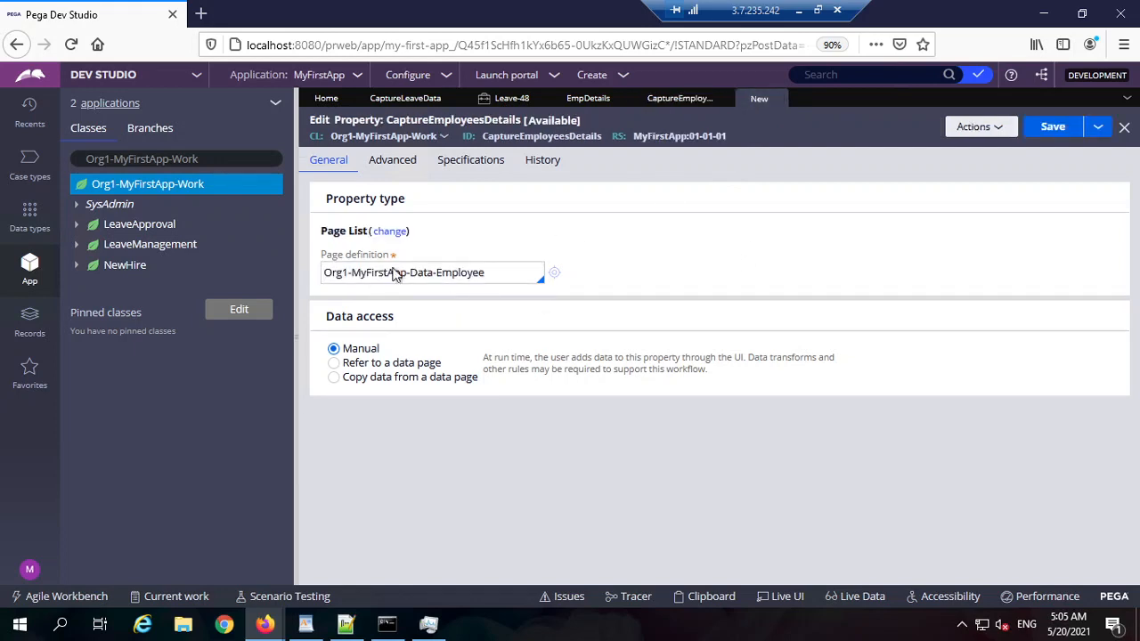
{"action": "triple_click", "coordinate": [403, 272]}
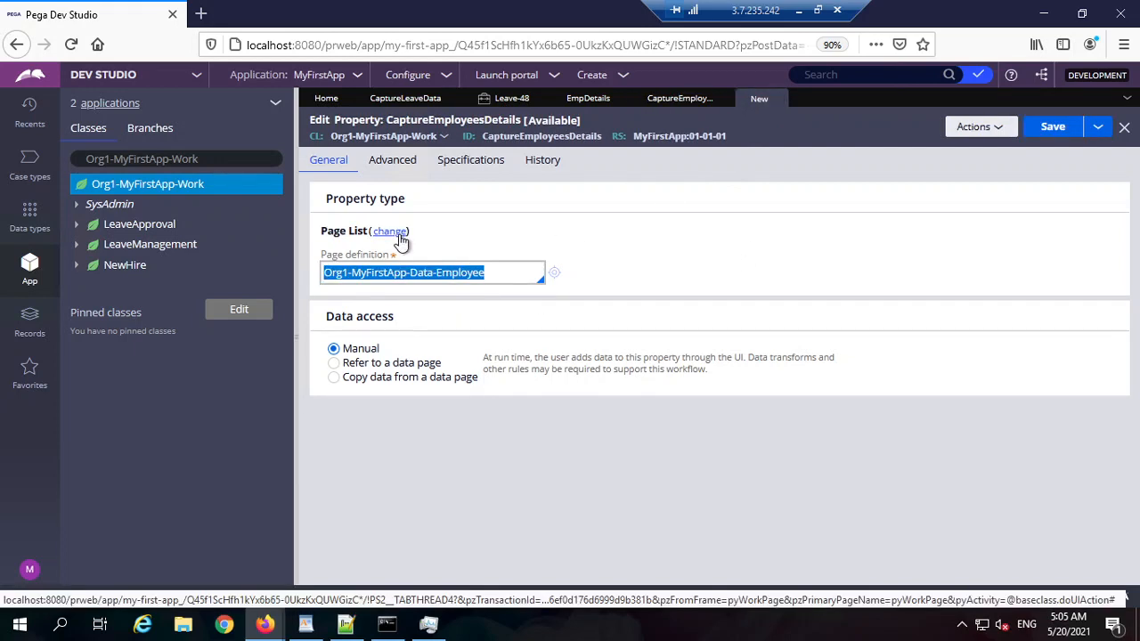
{"action": "triple_click", "coordinate": [449, 274]}
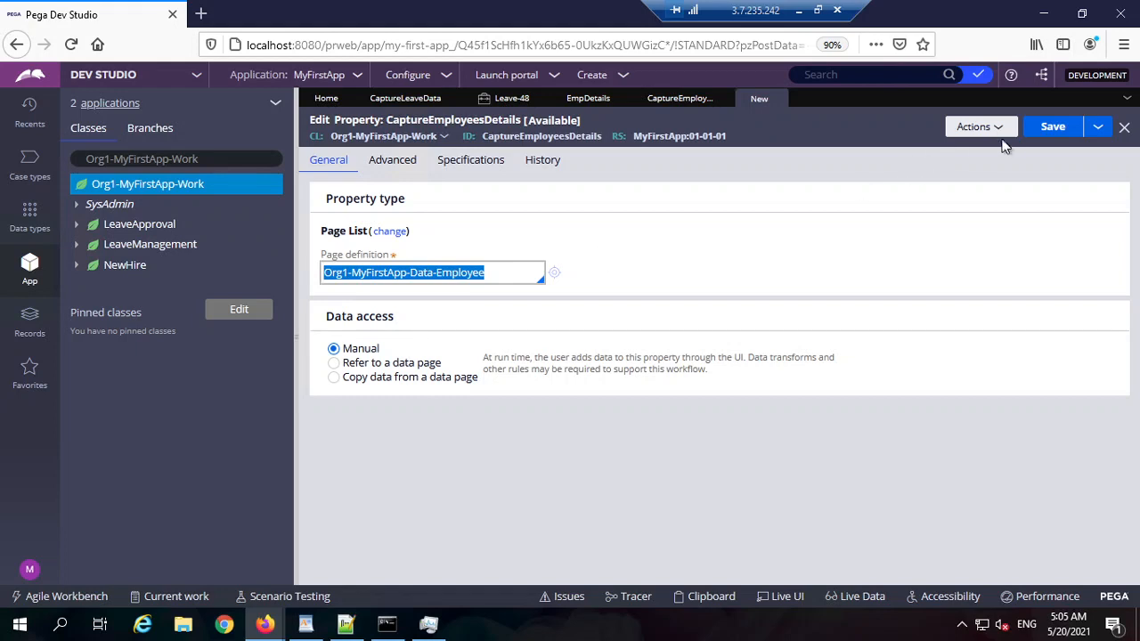
{"action": "left_click", "coordinate": [1051, 127]}
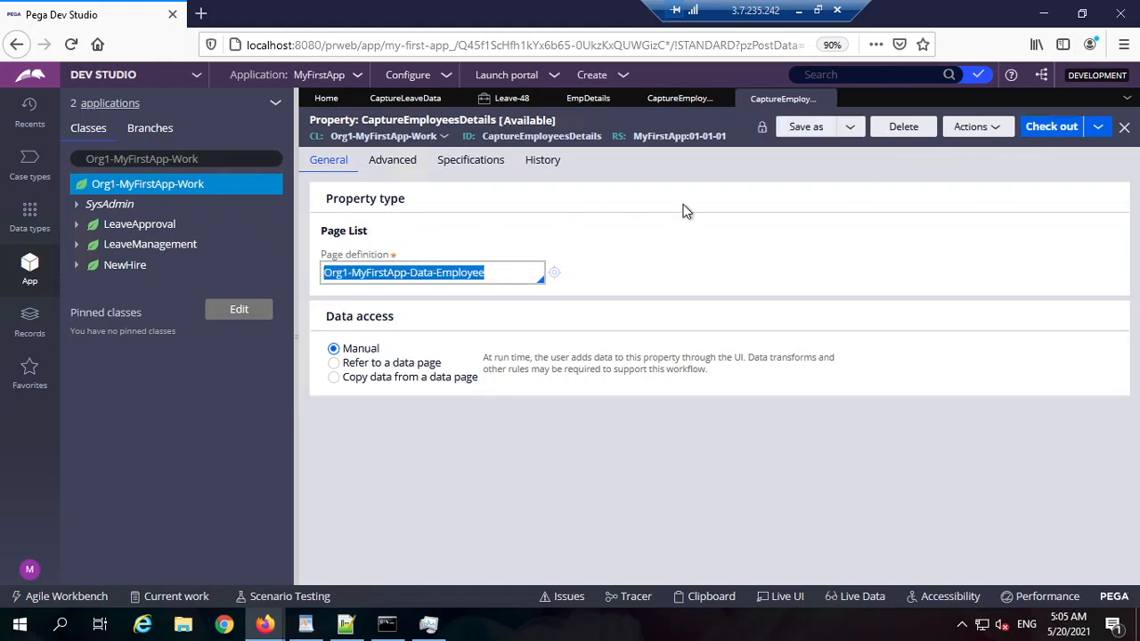
Step: Review the saved property's name and page definition class, then return to the CaptureLeaveData table settings
{"action": "left_click", "coordinate": [660, 217]}
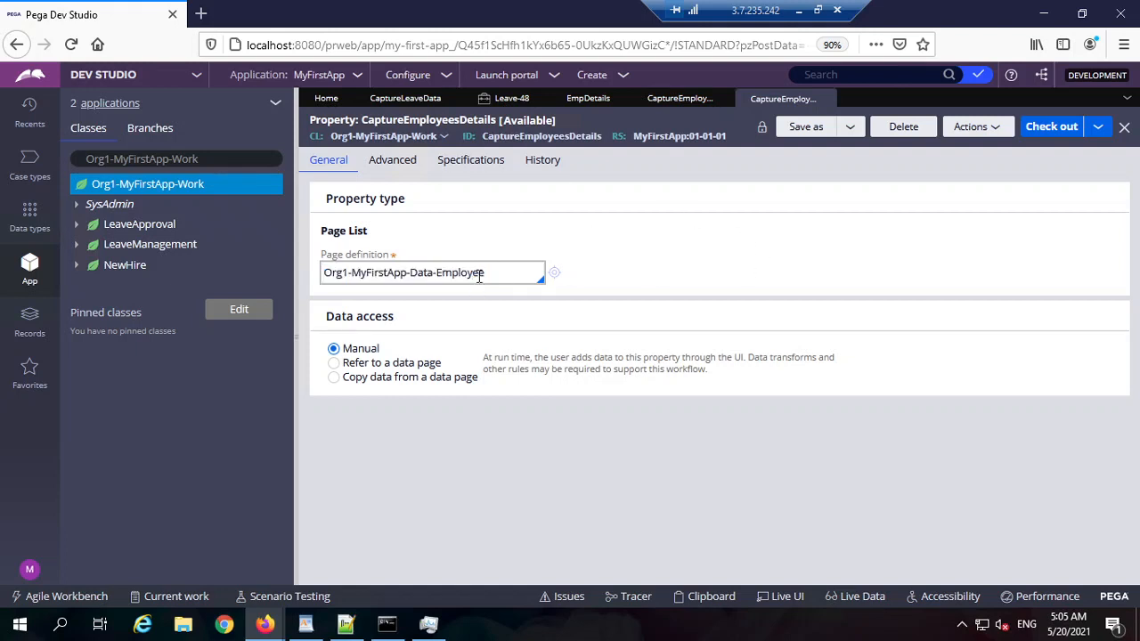
{"action": "double_click", "coordinate": [572, 144]}
{"action": "left_click", "coordinate": [442, 274]}
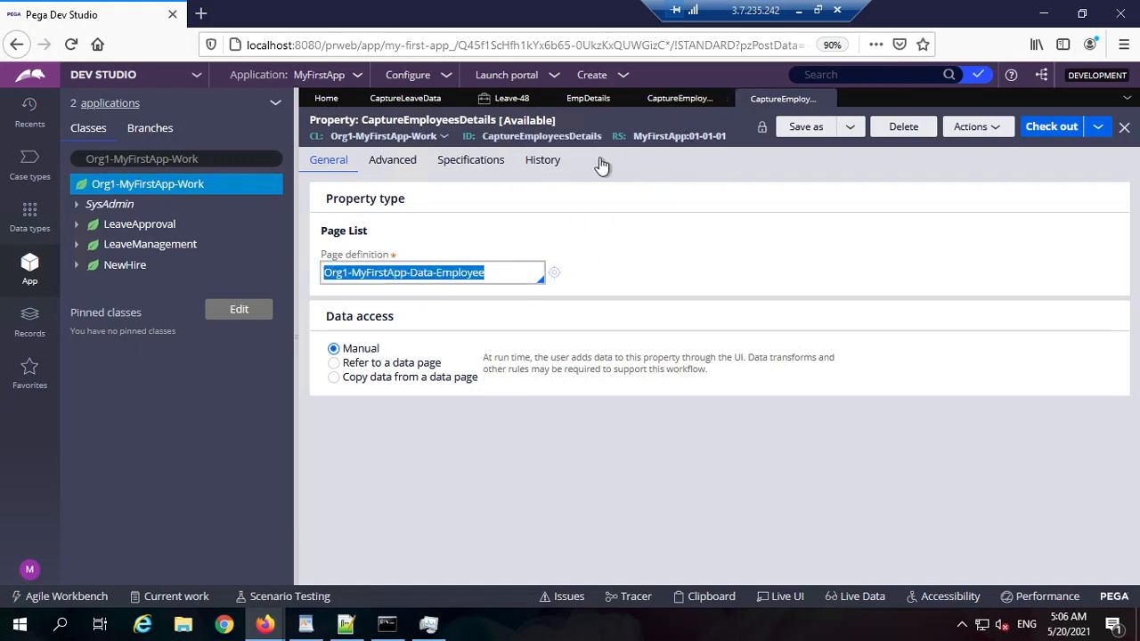
{"action": "double_click", "coordinate": [550, 140]}
{"action": "key", "text": "ctrl+c"}
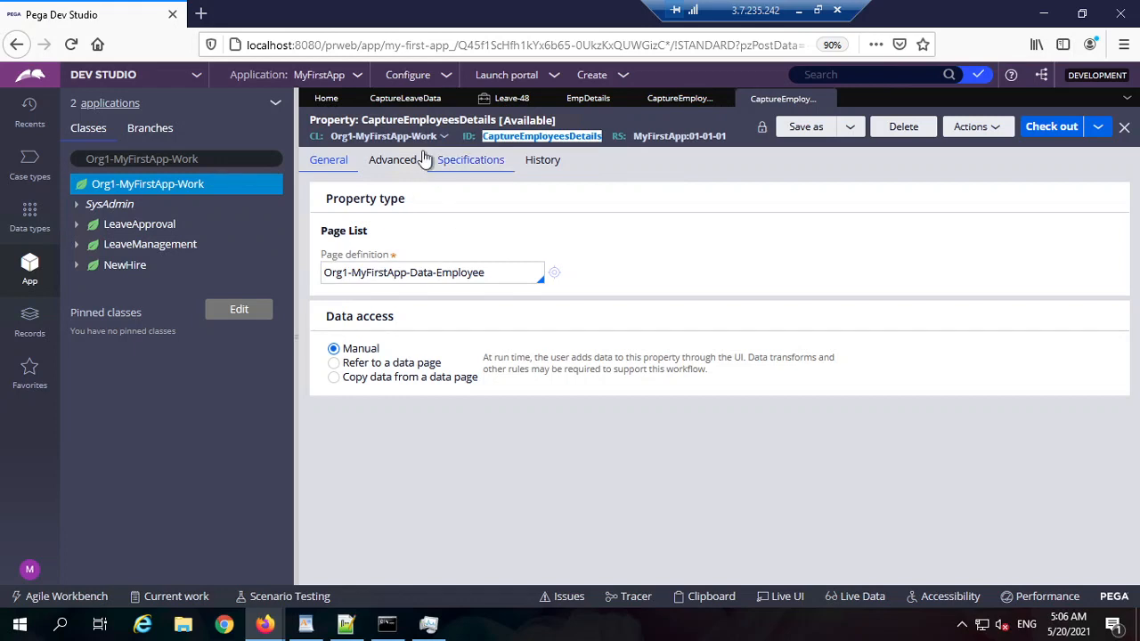
{"action": "triple_click", "coordinate": [465, 278]}
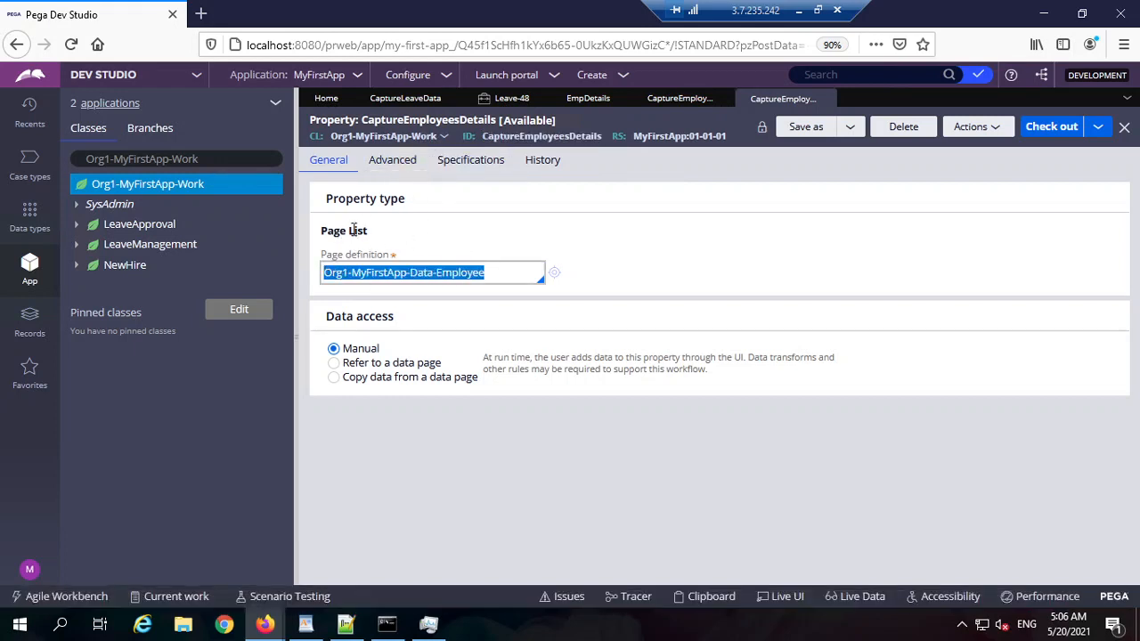
{"action": "left_click", "coordinate": [588, 98]}
{"action": "left_click", "coordinate": [405, 98]}
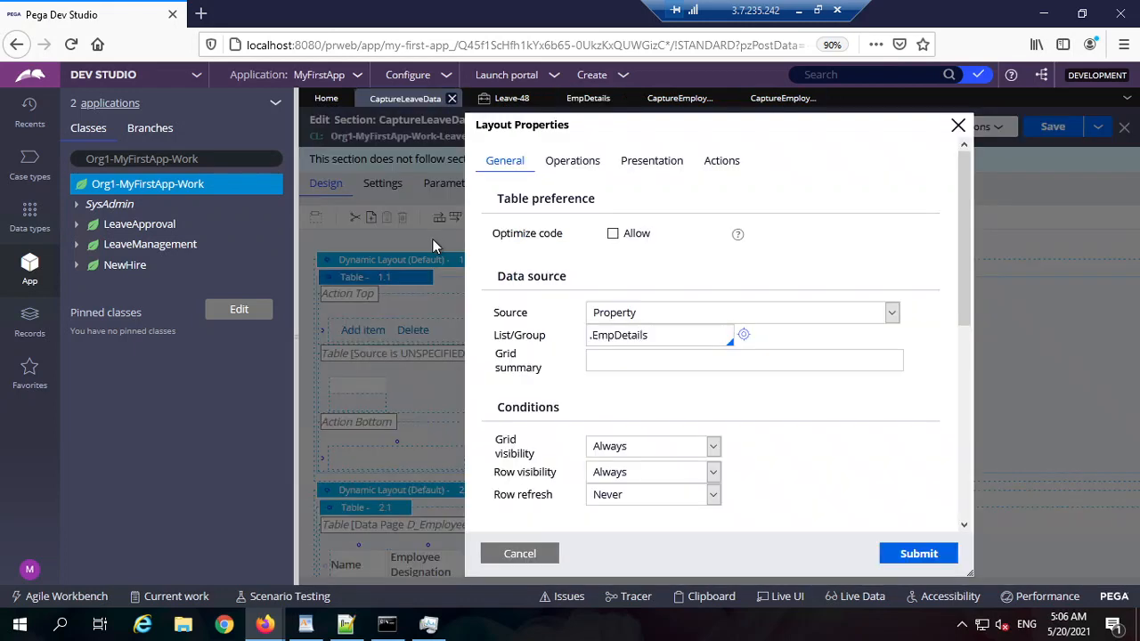
Step: Set the table's List/Group source to .CaptureEmployeesDetails
{"action": "left_click", "coordinate": [671, 333]}
{"action": "double_click", "coordinate": [671, 333]}
{"action": "key", "text": "ctrl+v"}
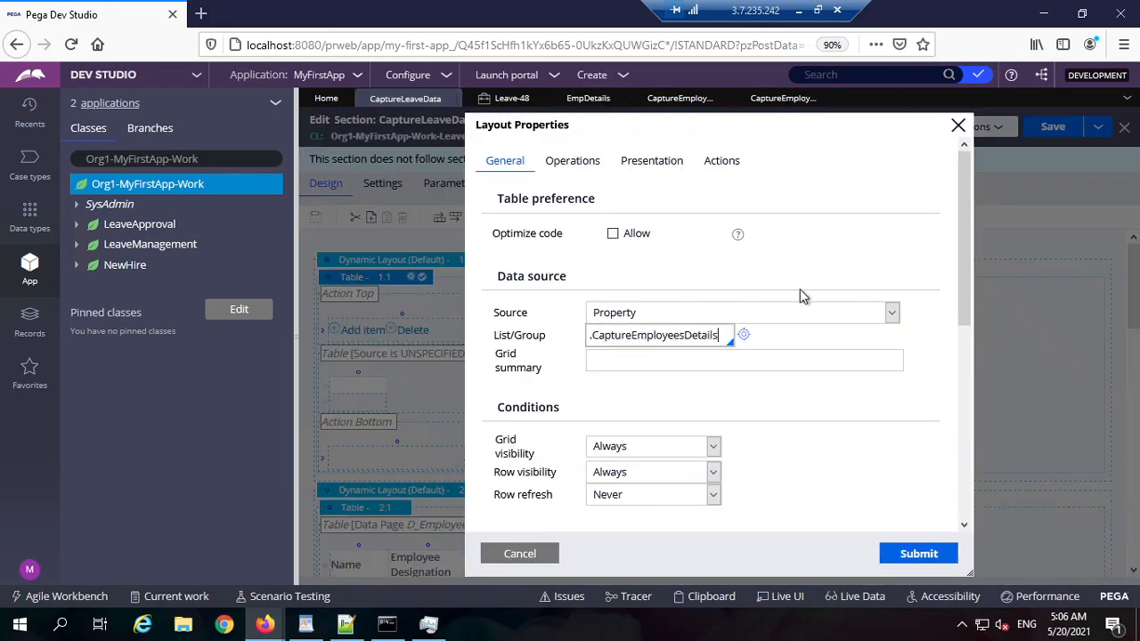
{"action": "double_click", "coordinate": [688, 334]}
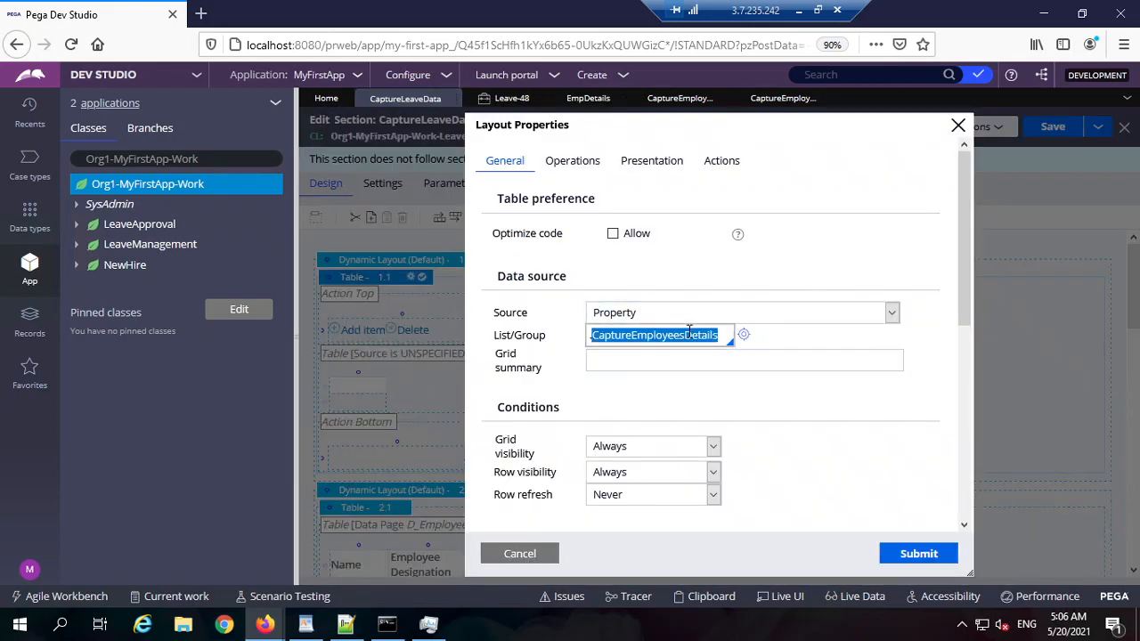
{"action": "key", "text": "BackSpace"}
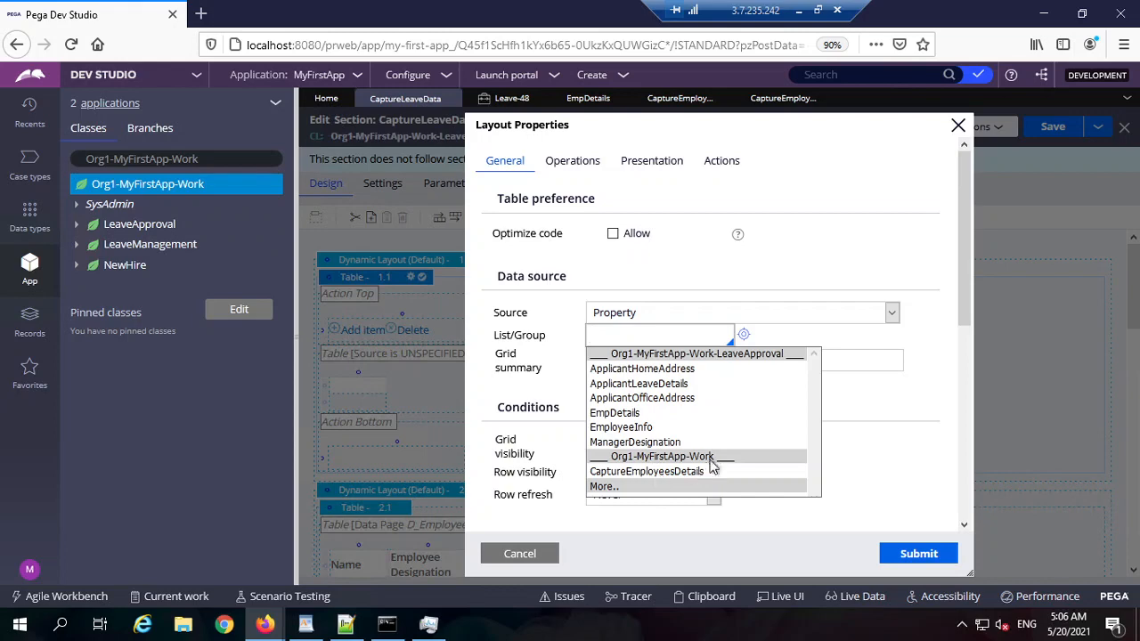
{"action": "left_click", "coordinate": [677, 472]}
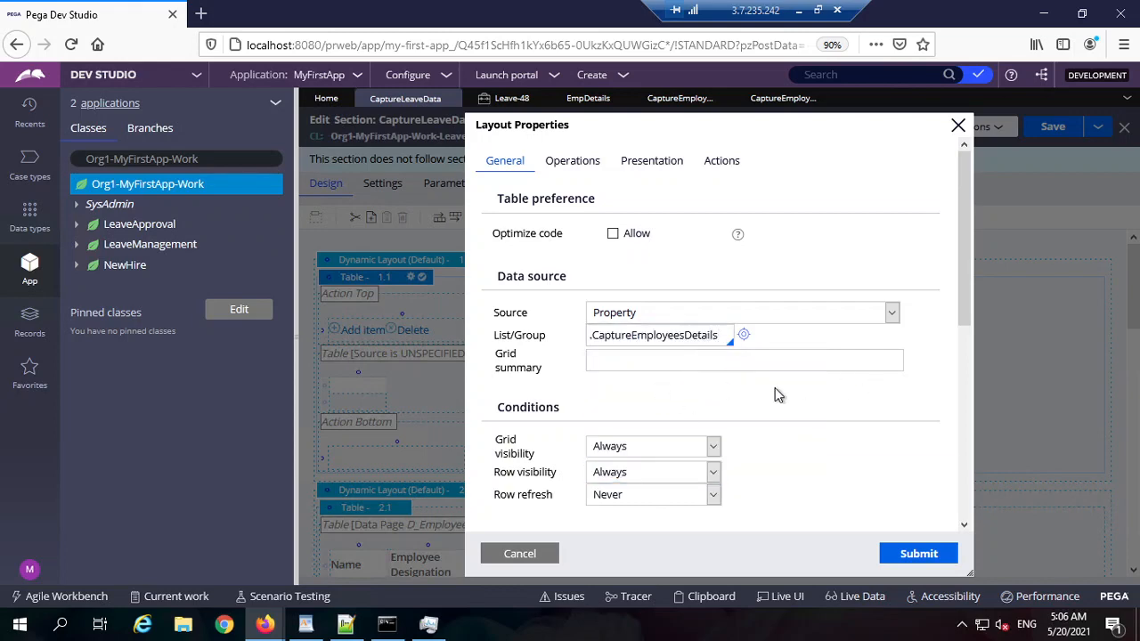
{"action": "triple_click", "coordinate": [682, 338]}
Step: Make the table's rows editable Inline, with rows always editable
{"action": "scroll", "coordinate": [813, 389], "scroll_direction": "down", "scroll_amount": 3}
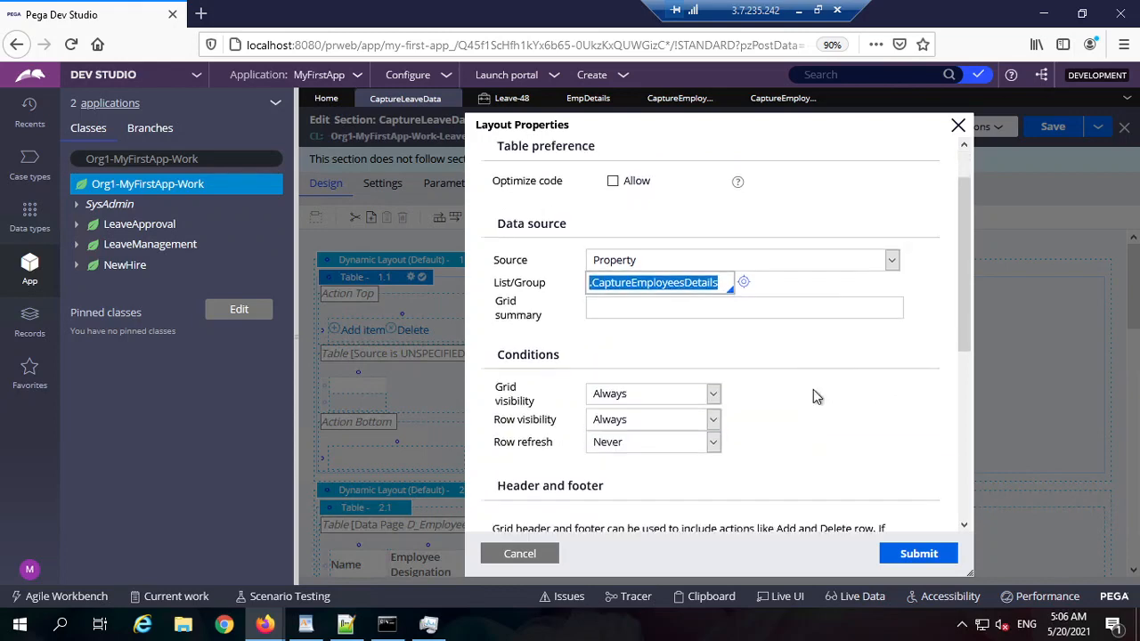
{"action": "scroll", "coordinate": [865, 452], "scroll_direction": "down", "scroll_amount": 2}
{"action": "scroll", "coordinate": [819, 425], "scroll_direction": "up", "scroll_amount": 5}
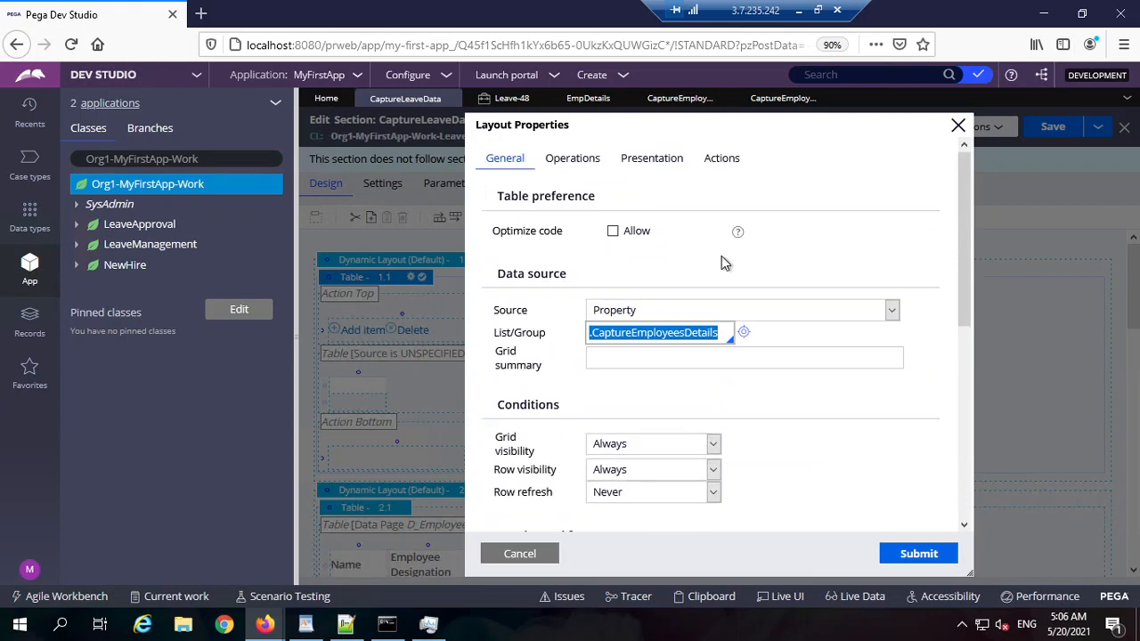
{"action": "left_click", "coordinate": [588, 169]}
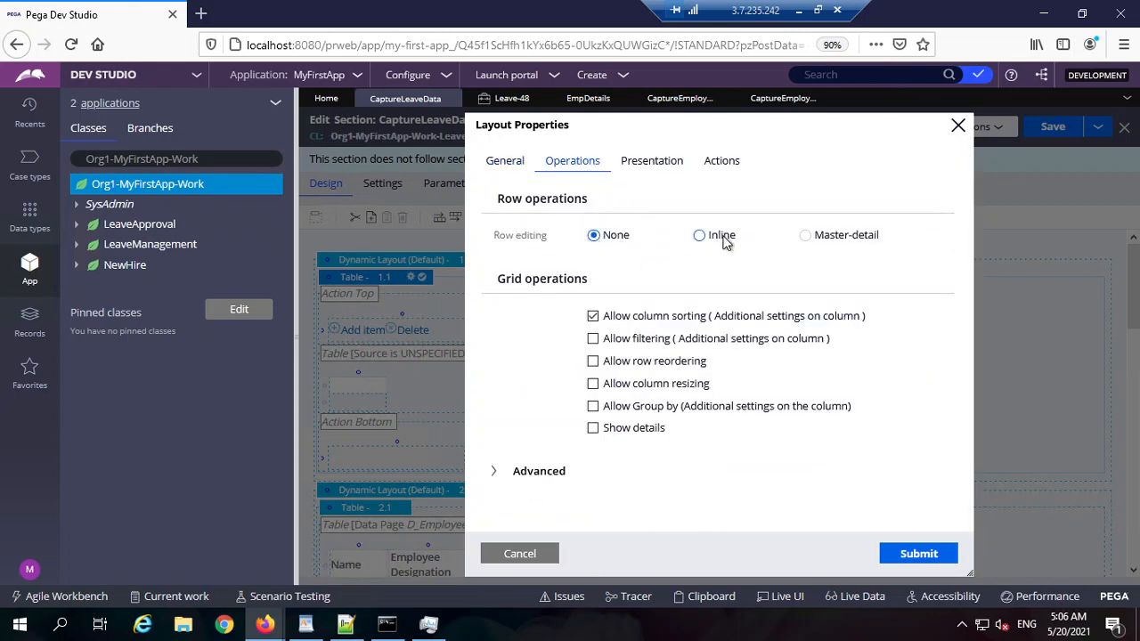
{"action": "left_click", "coordinate": [718, 238]}
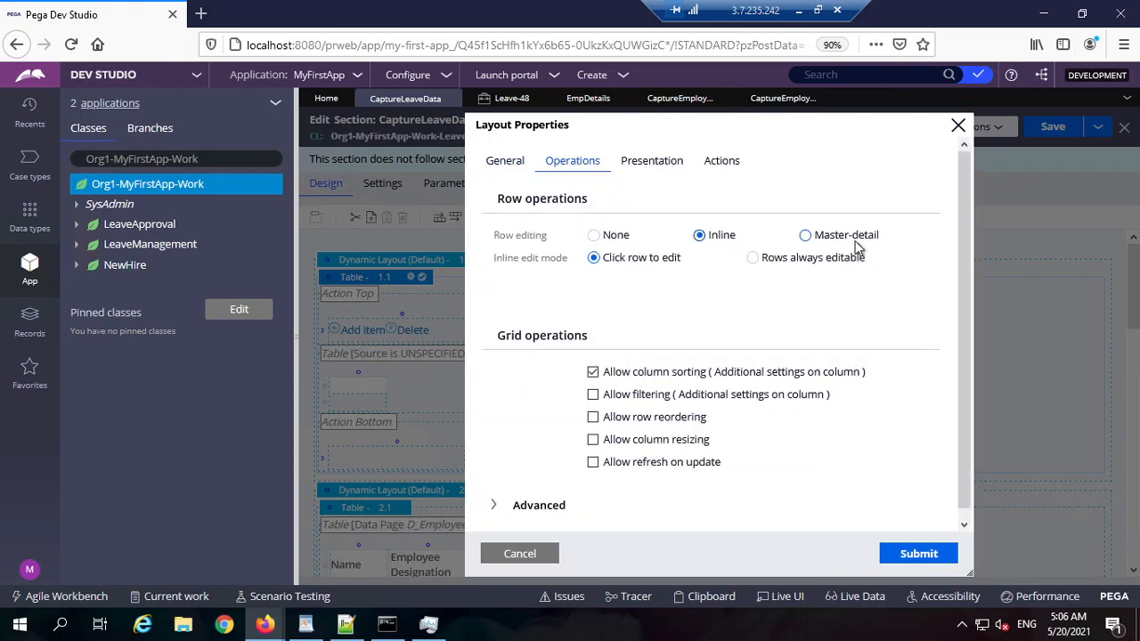
{"action": "left_click", "coordinate": [810, 257]}
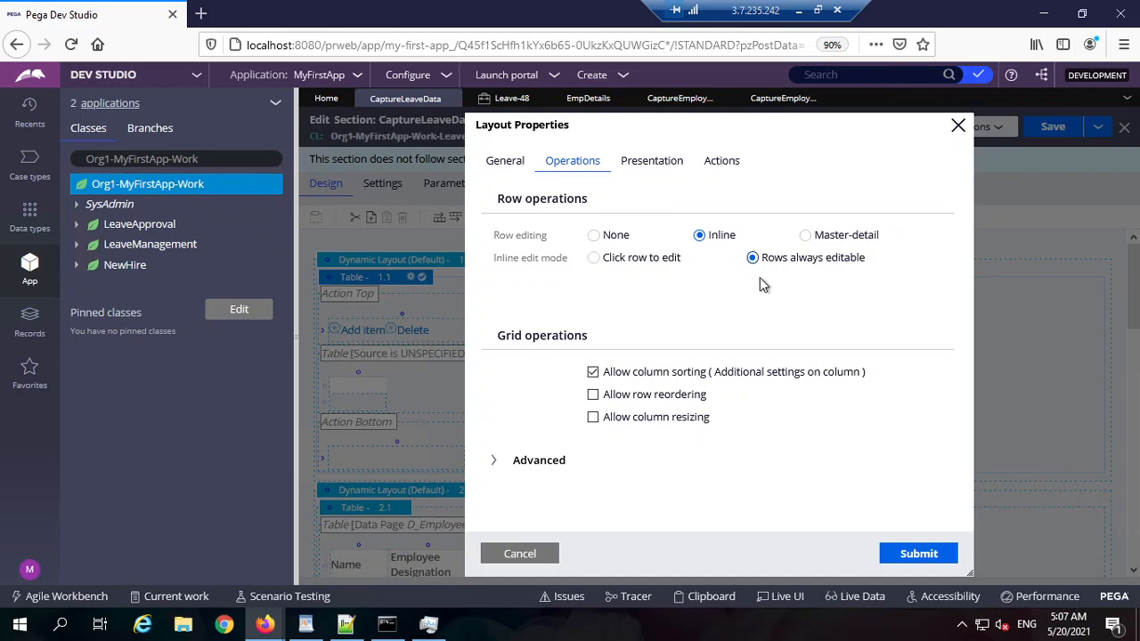
Step: Submit the table layout changes
{"action": "left_click", "coordinate": [498, 162]}
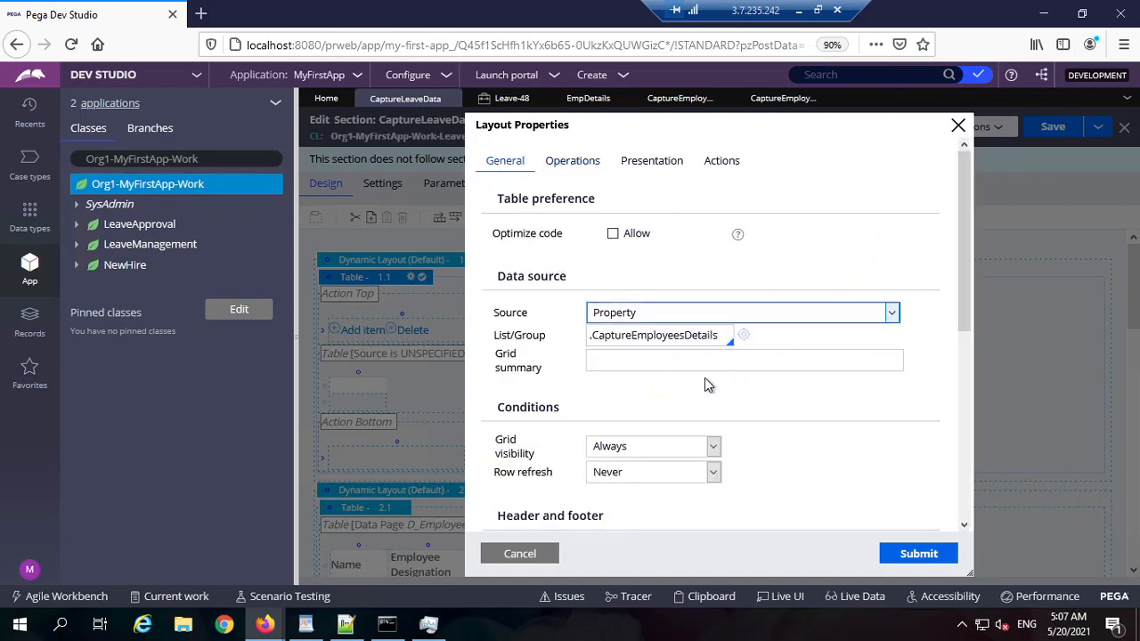
{"action": "scroll", "coordinate": [707, 379], "scroll_direction": "down", "scroll_amount": 3}
{"action": "scroll", "coordinate": [726, 393], "scroll_direction": "down", "scroll_amount": 3}
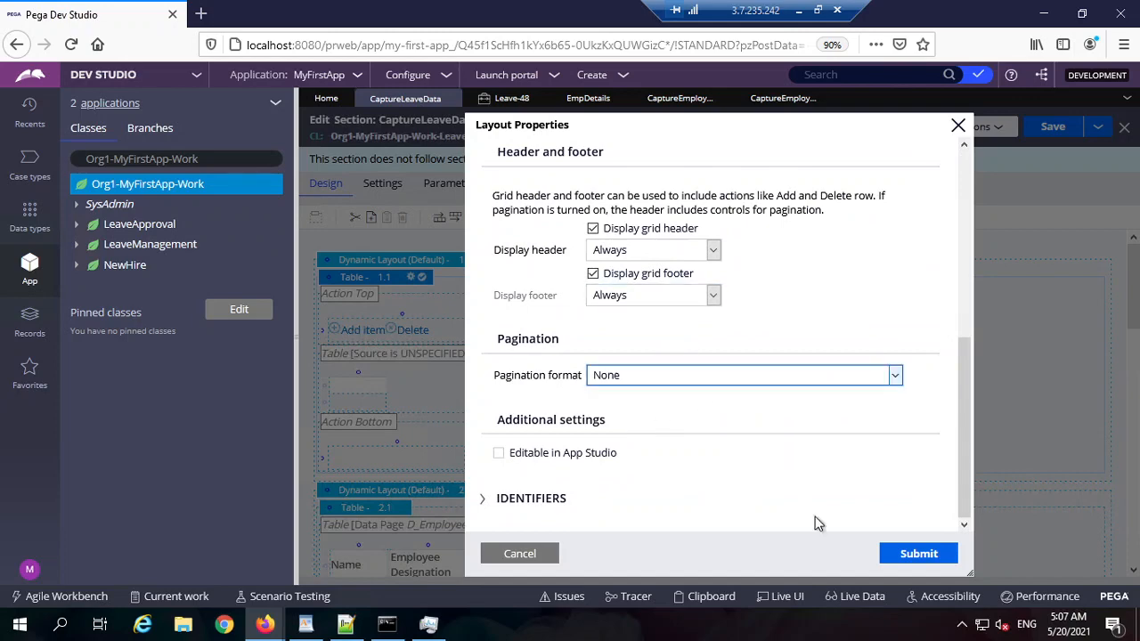
{"action": "left_click", "coordinate": [919, 554]}
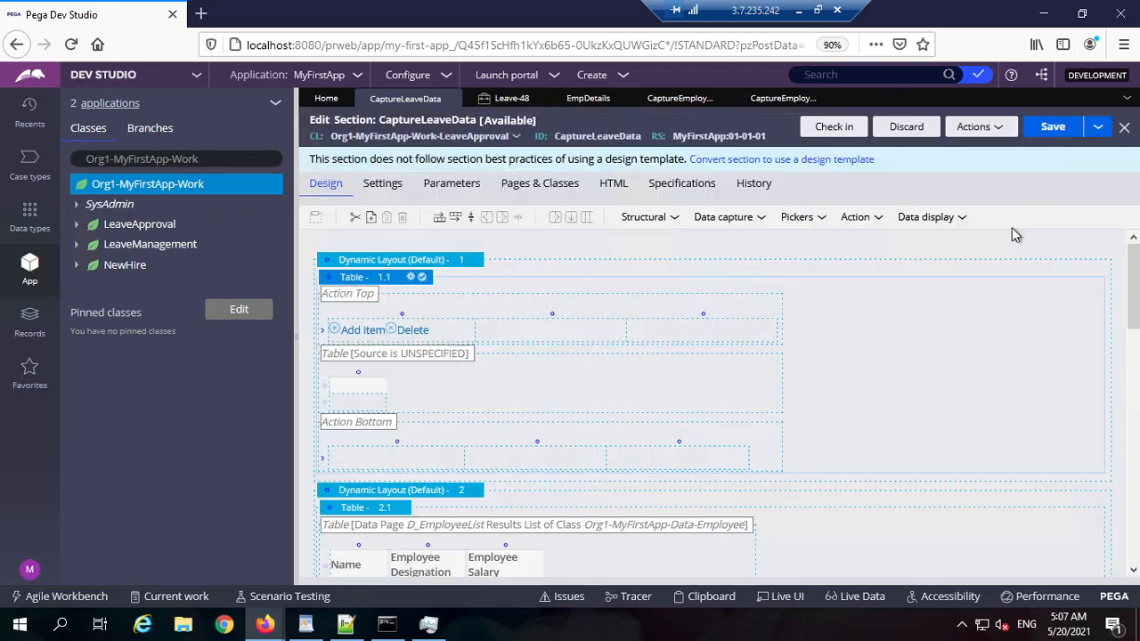
Step: Save CaptureLeaveData, refresh Leave-48 to see the empty table, then reopen CaptureEmployeesDetails
{"action": "left_click", "coordinate": [1048, 130]}
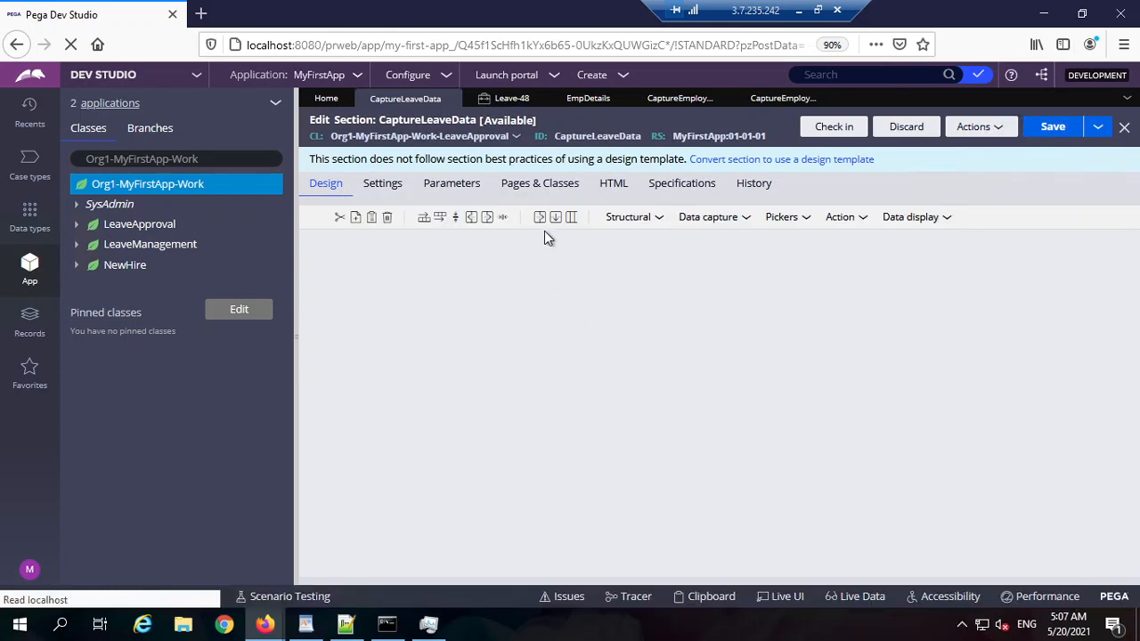
{"action": "left_click", "coordinate": [511, 98]}
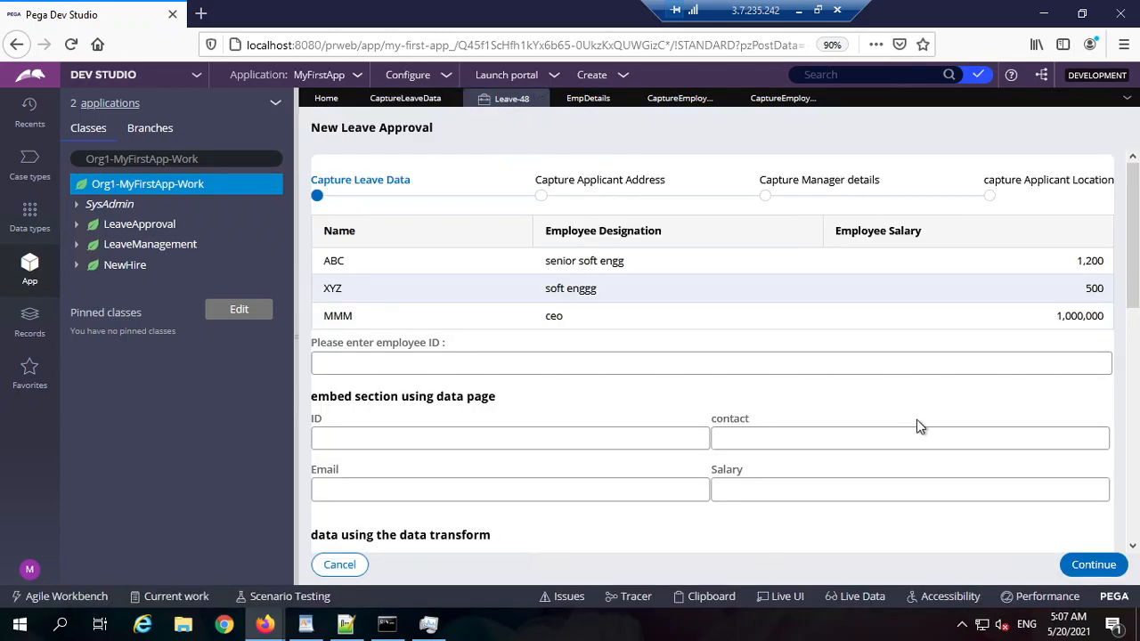
{"action": "left_click", "coordinate": [1082, 566]}
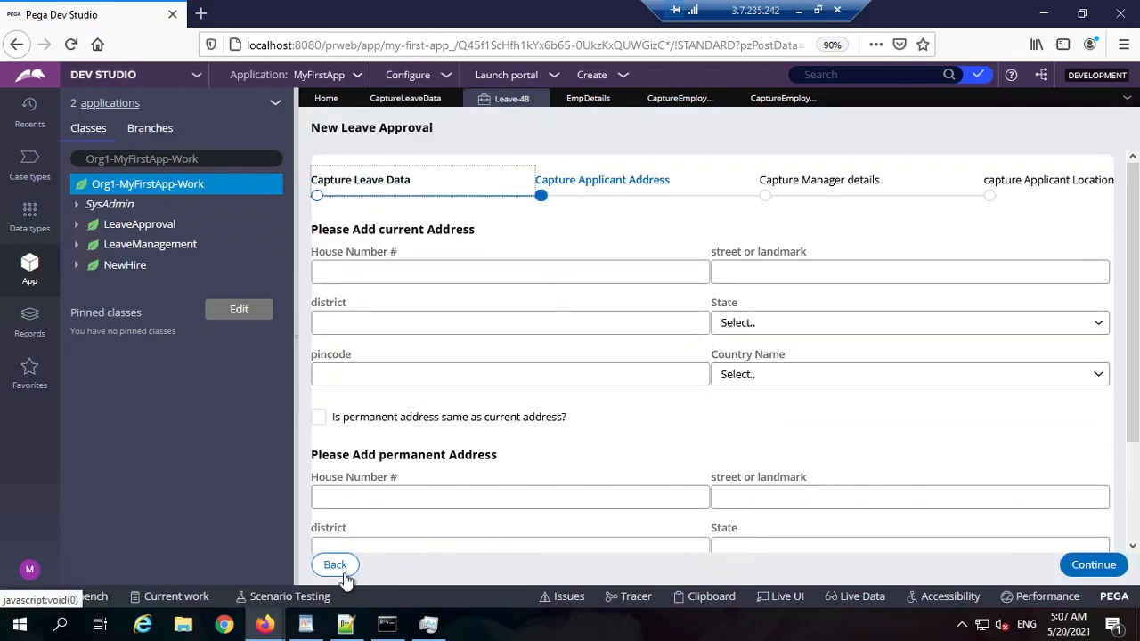
{"action": "left_click", "coordinate": [344, 575]}
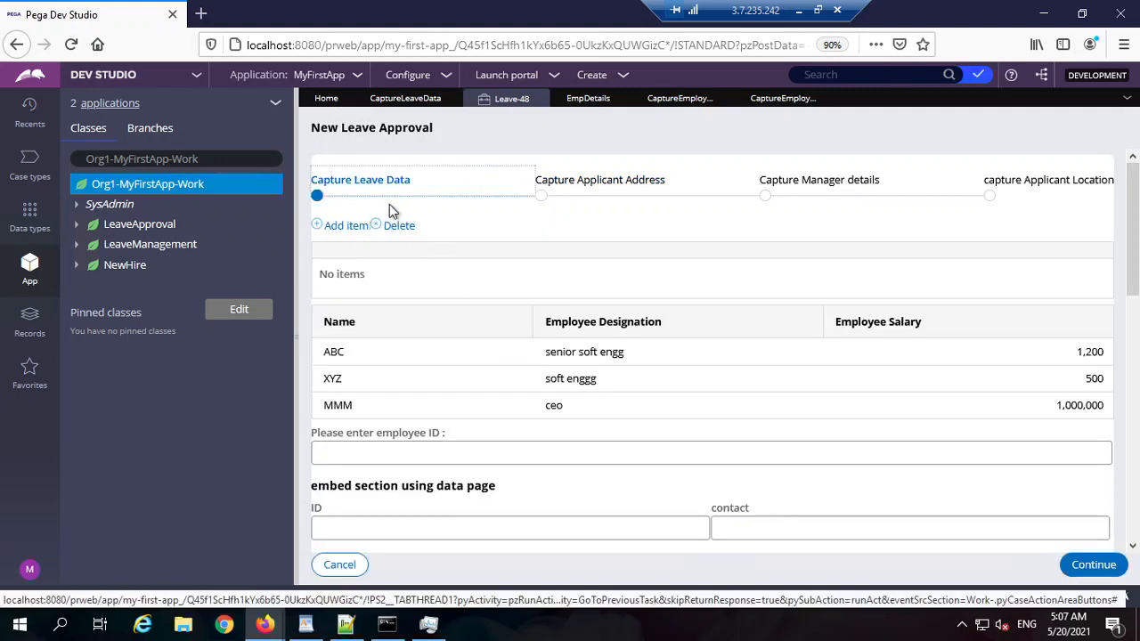
{"action": "left_click", "coordinate": [788, 99]}
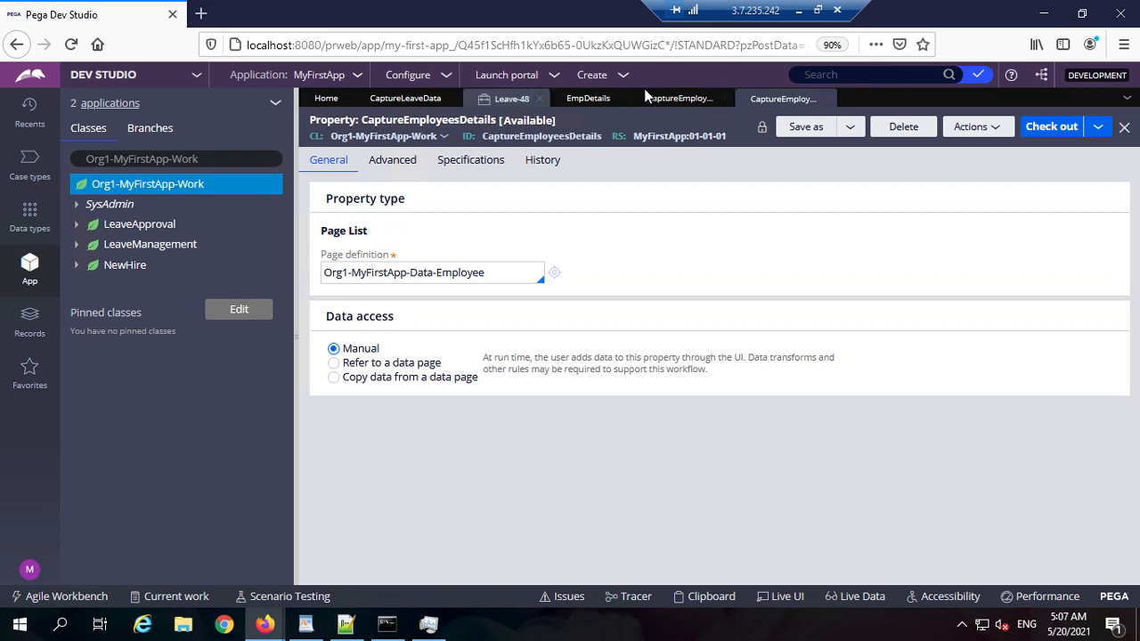
Step: Open the layout properties of the first table (Table 1.1) in the CaptureLeaveData section
{"action": "left_click", "coordinate": [588, 98]}
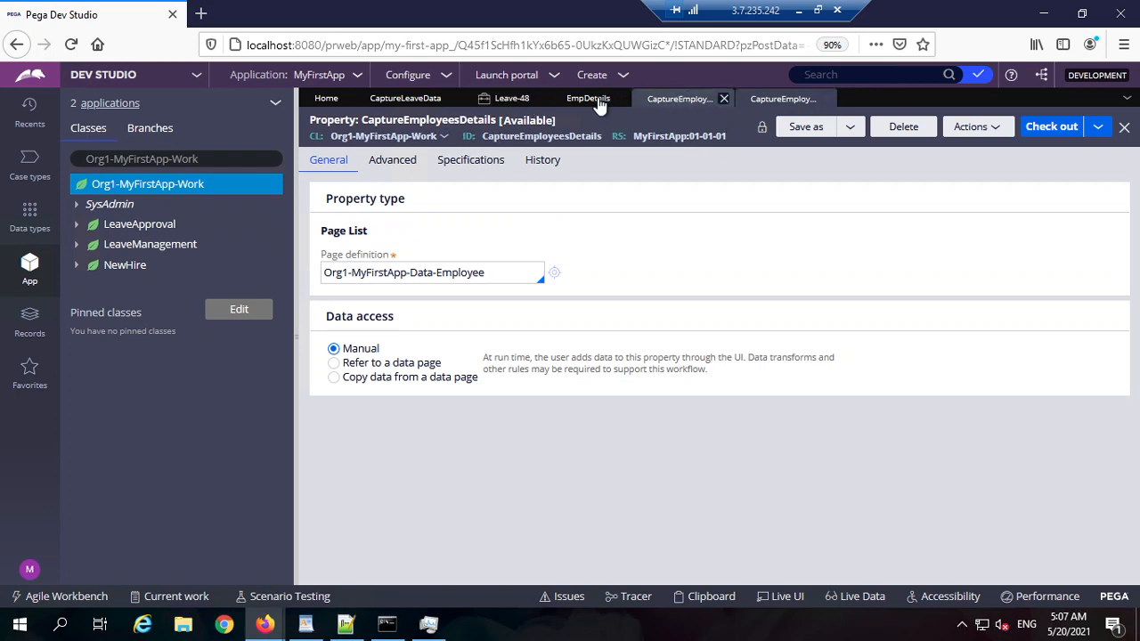
{"action": "left_click", "coordinate": [431, 99]}
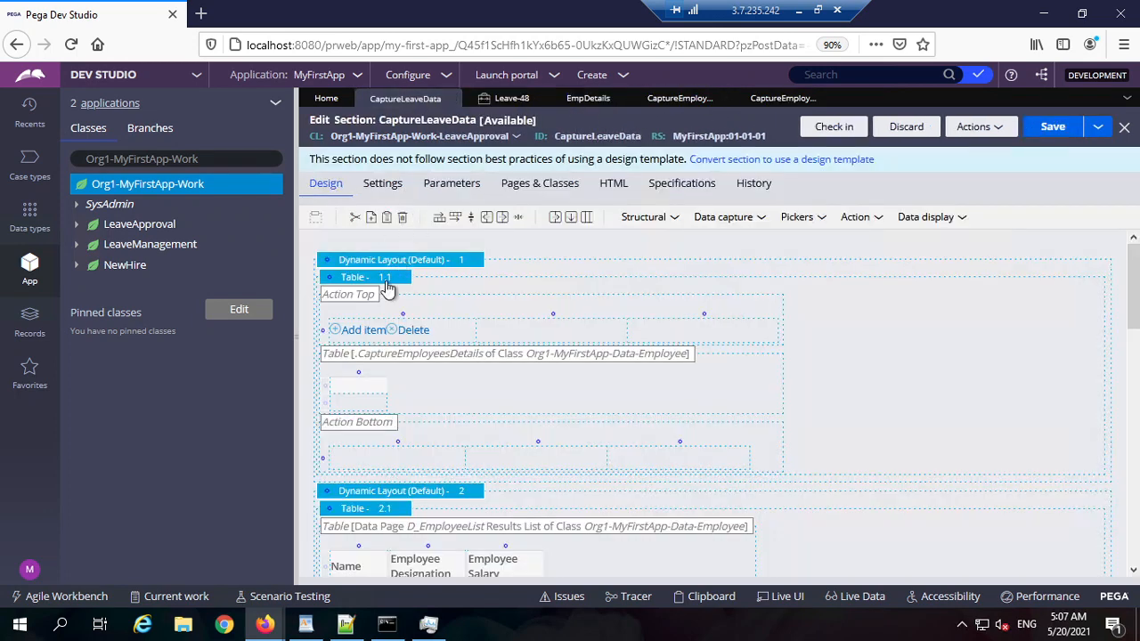
{"action": "double_click", "coordinate": [381, 280]}
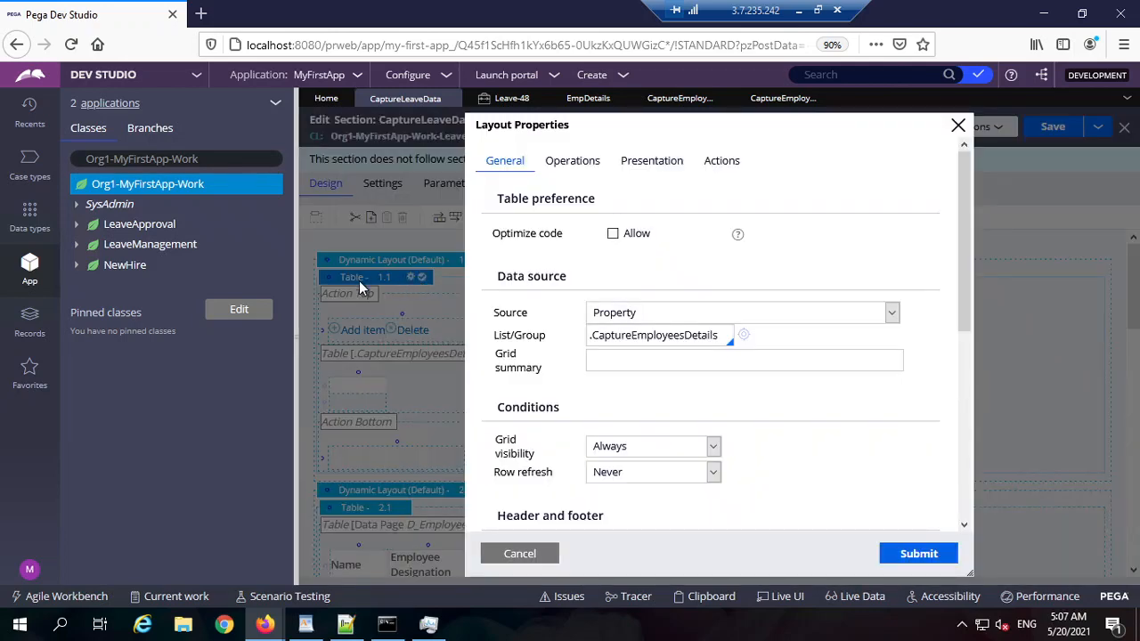
{"action": "left_click", "coordinate": [498, 547]}
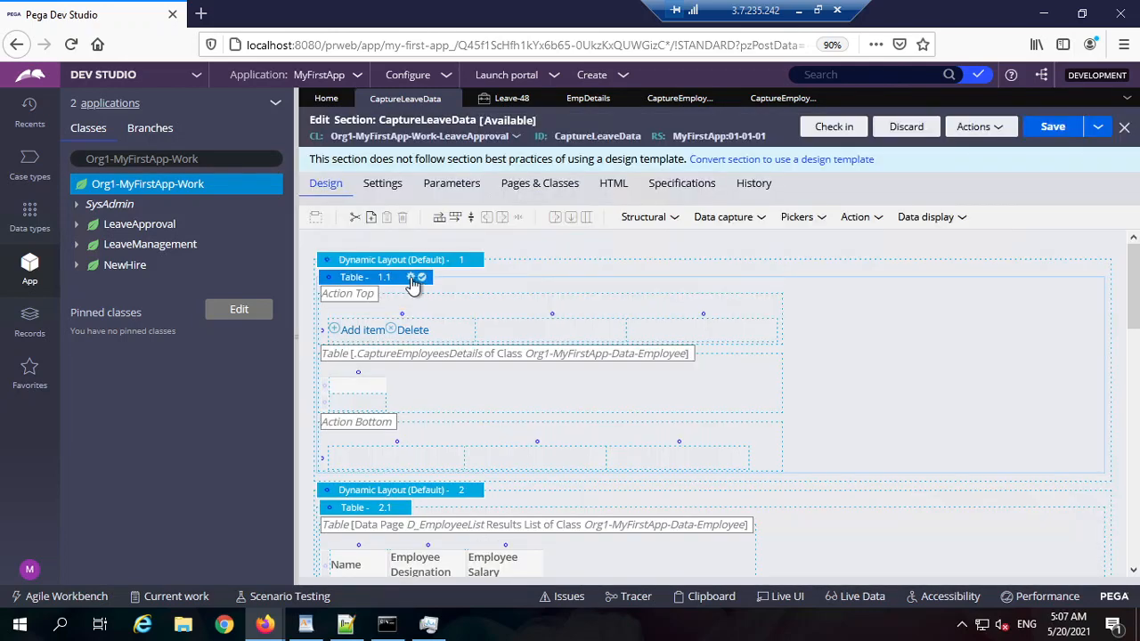
{"action": "double_click", "coordinate": [347, 285]}
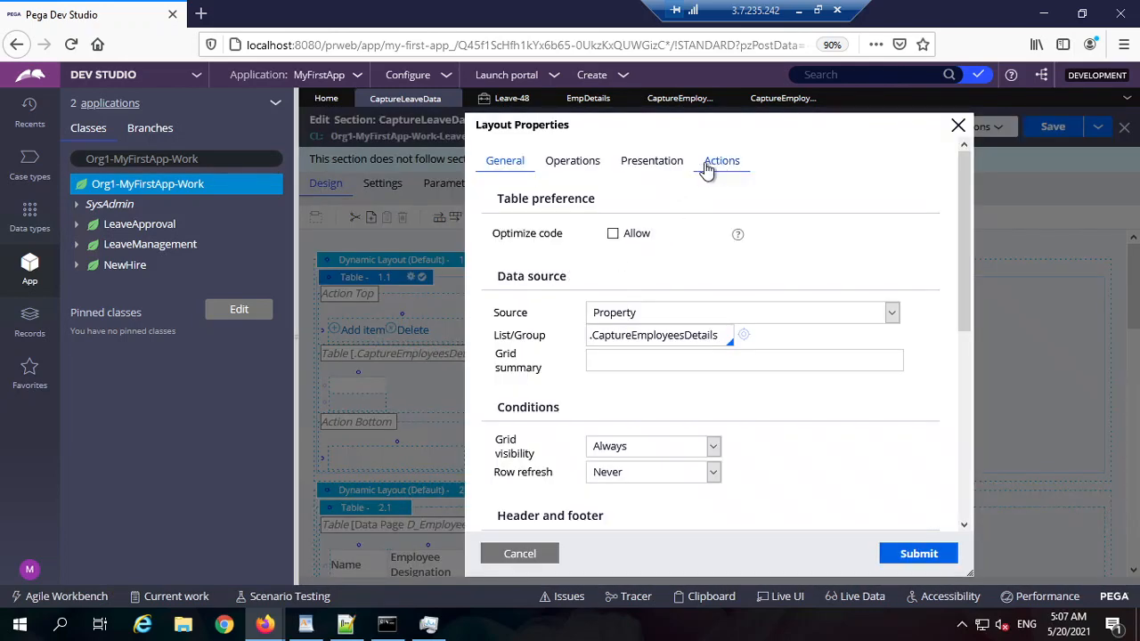
Step: Turn on the container header and title, and start typing the header title 'C'
{"action": "left_click", "coordinate": [651, 160]}
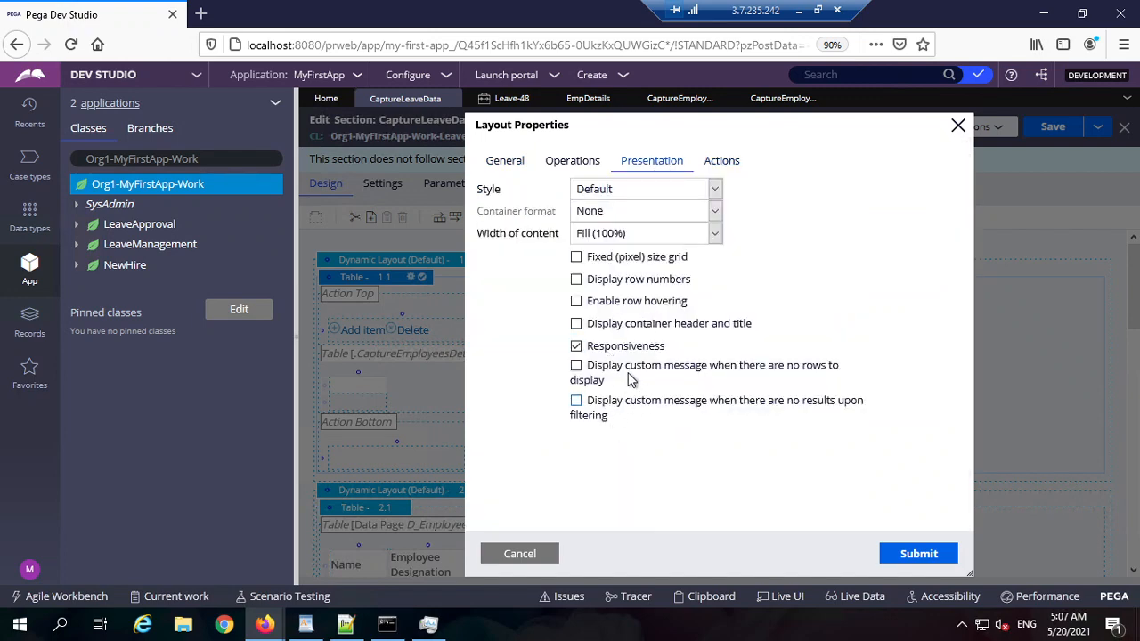
{"action": "left_click", "coordinate": [672, 325]}
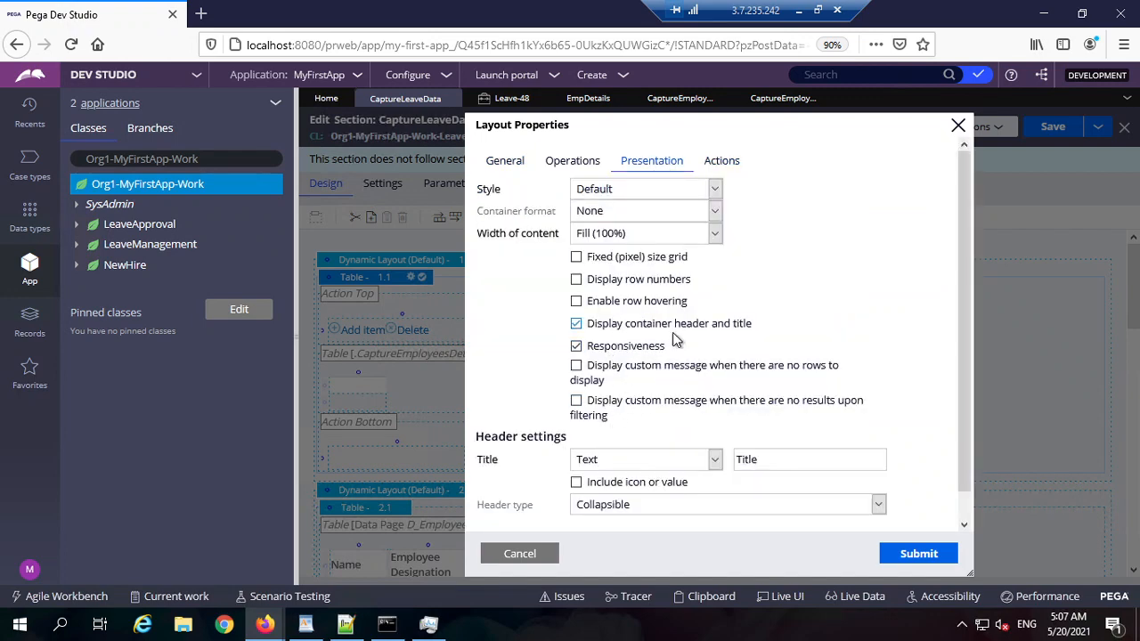
{"action": "left_click", "coordinate": [781, 461]}
{"action": "double_click", "coordinate": [782, 459]}
{"action": "type", "text": "C"}
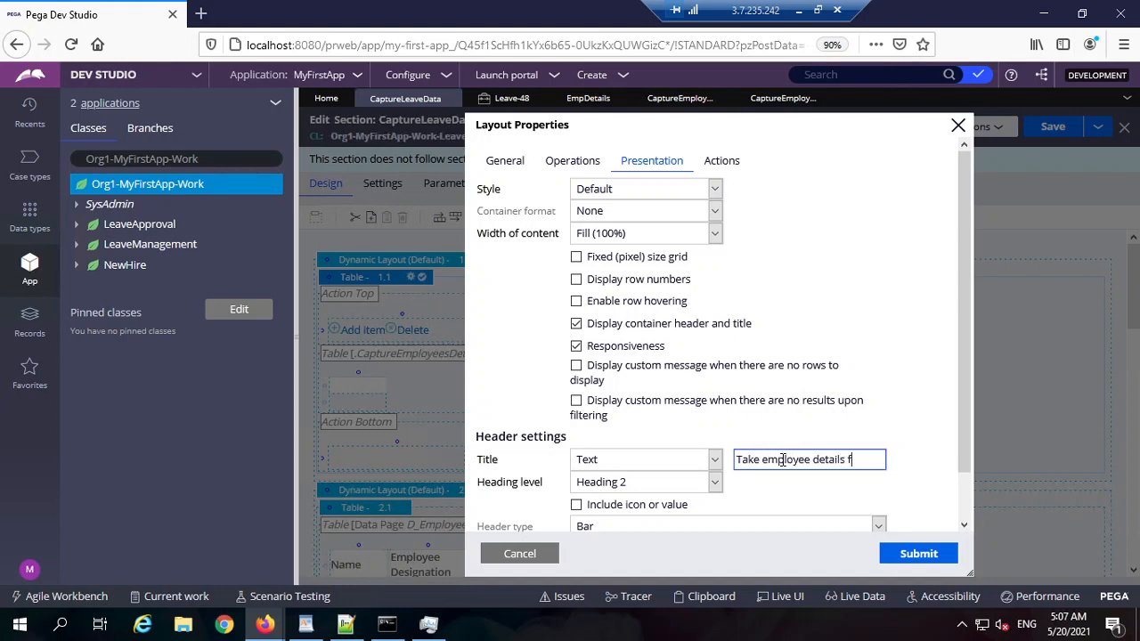
Step: Finish the first table's title 'Take employee details from applicant' and apply it
{"action": "type", "text": "applicant"}
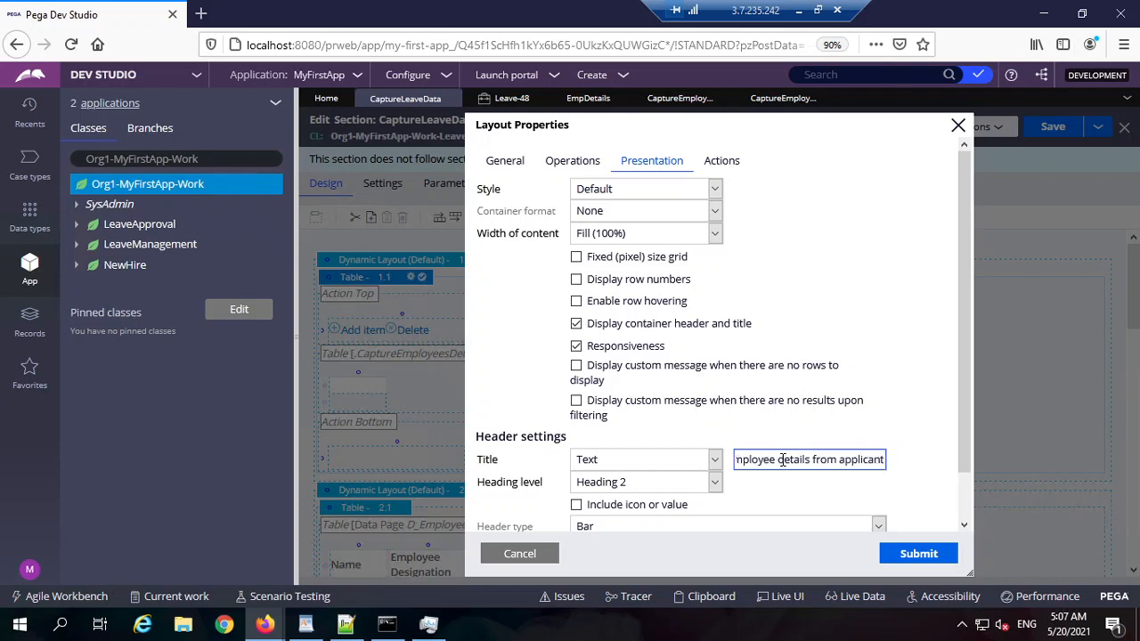
{"action": "right_click", "coordinate": [782, 459]}
{"action": "left_click", "coordinate": [901, 504]}
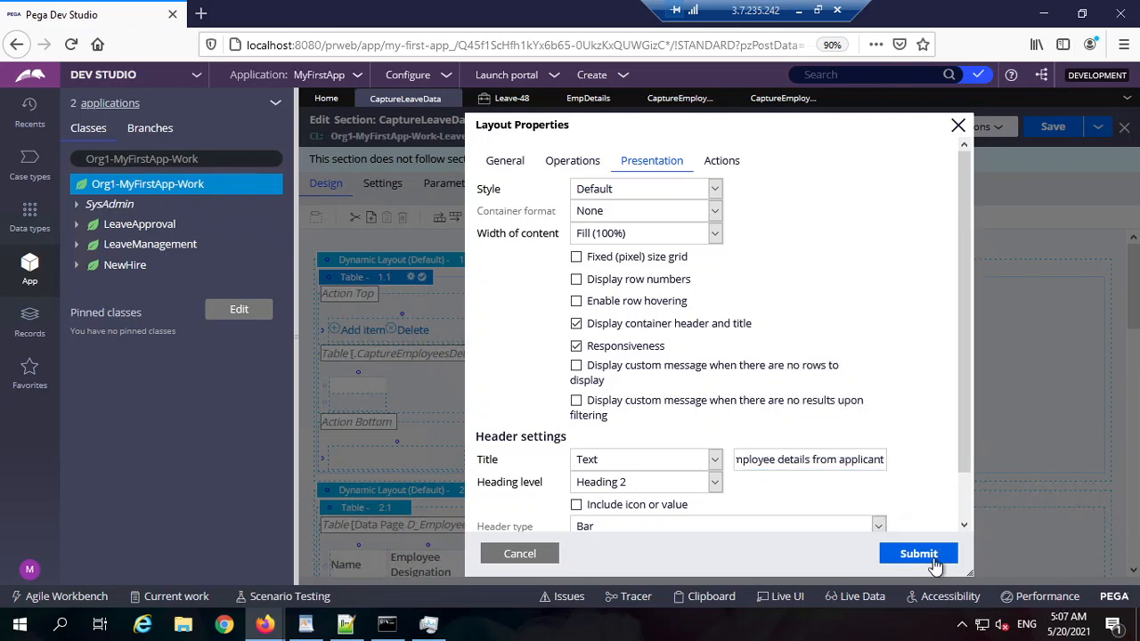
{"action": "left_click", "coordinate": [918, 553]}
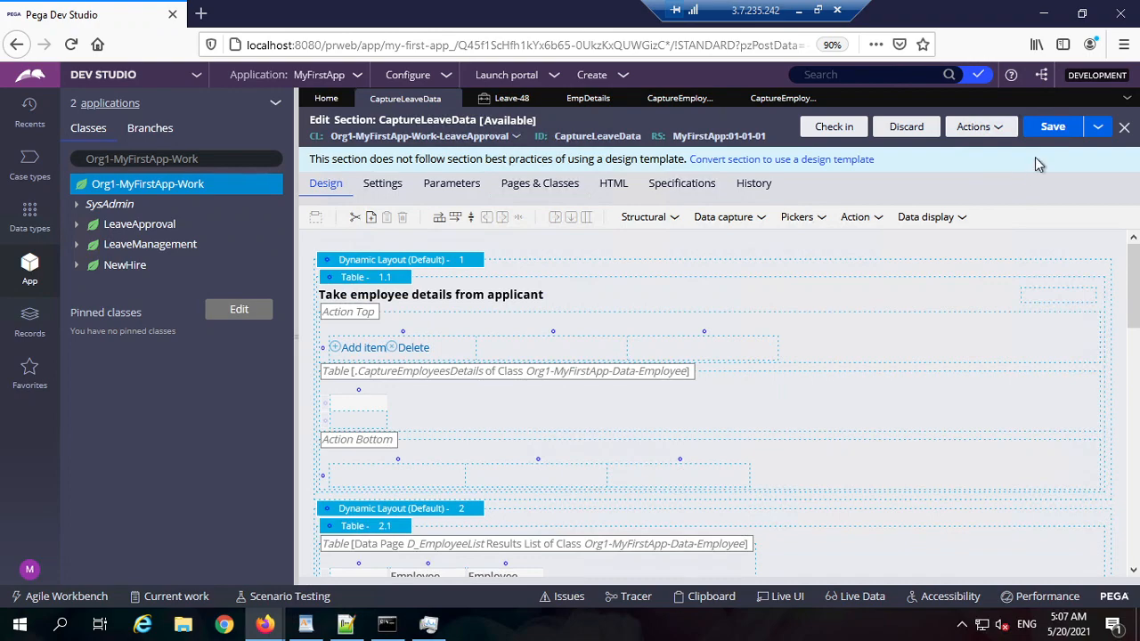
Step: Give Dynamic Layout 2 the header title 'readonly employee details' and save the section
{"action": "scroll", "coordinate": [656, 471], "scroll_direction": "down", "scroll_amount": 3}
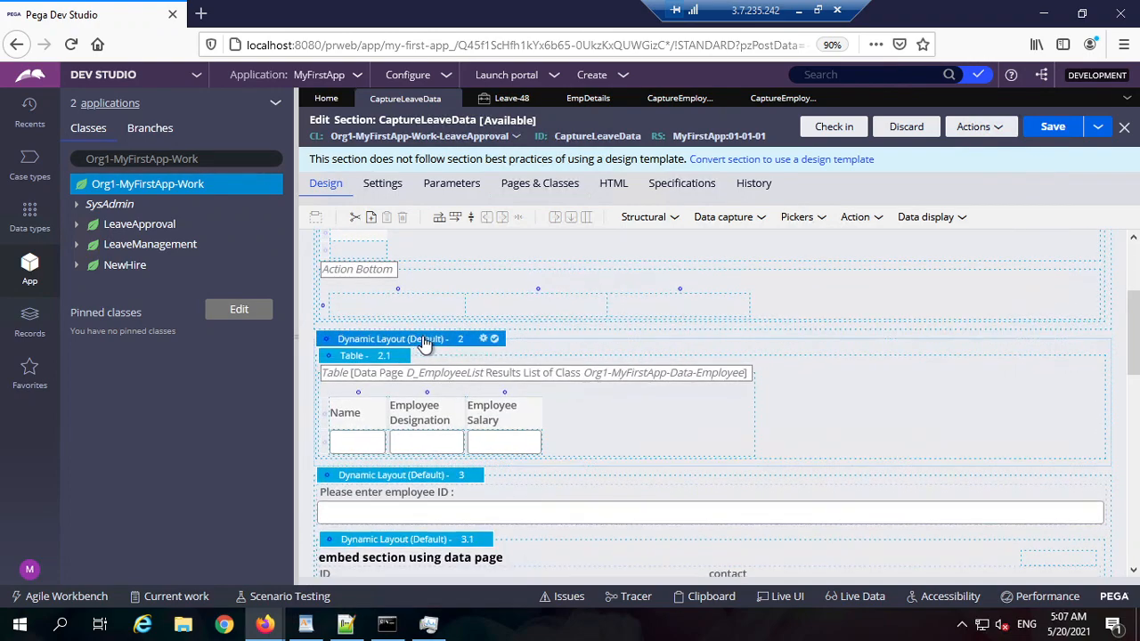
{"action": "left_click", "coordinate": [483, 339]}
{"action": "left_click", "coordinate": [659, 301]}
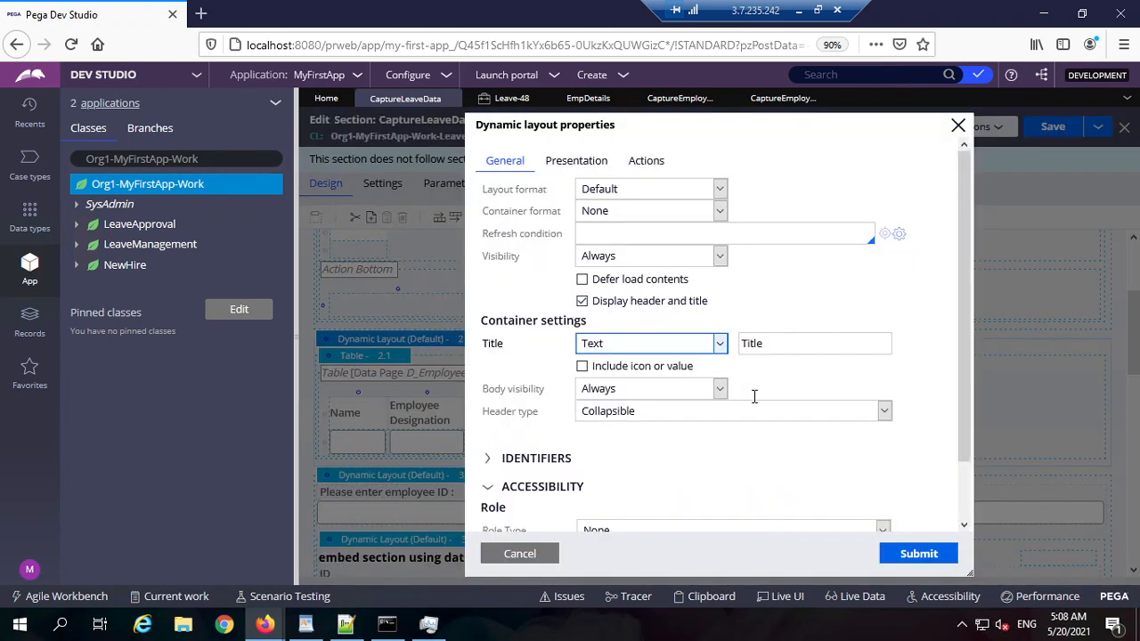
{"action": "double_click", "coordinate": [826, 344]}
{"action": "type", "text": "ra"}
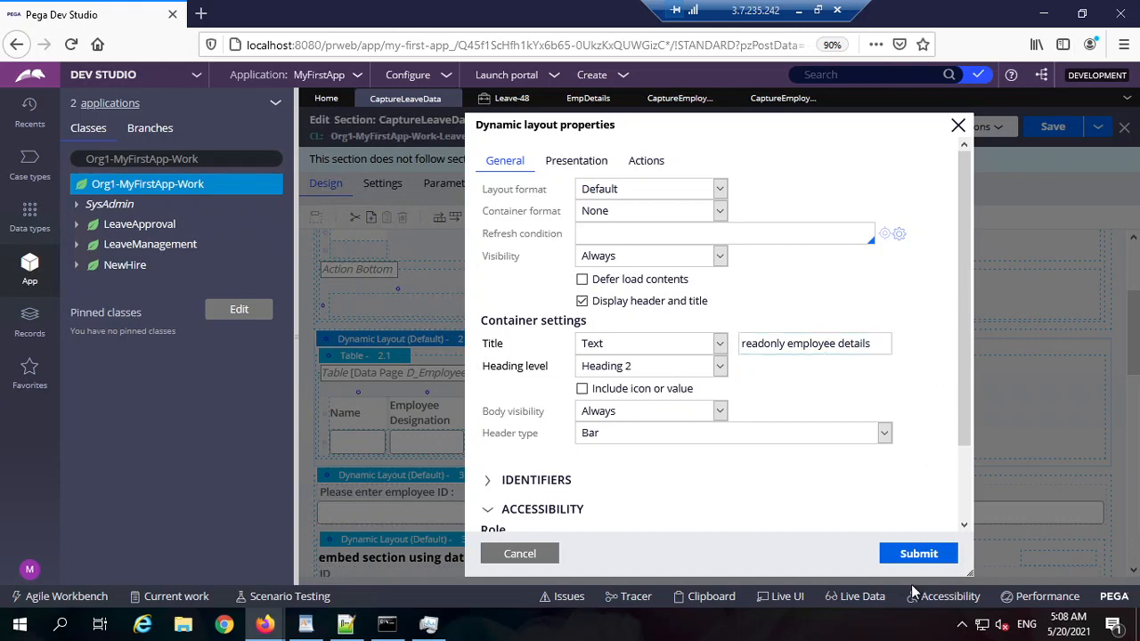
{"action": "left_click", "coordinate": [918, 553]}
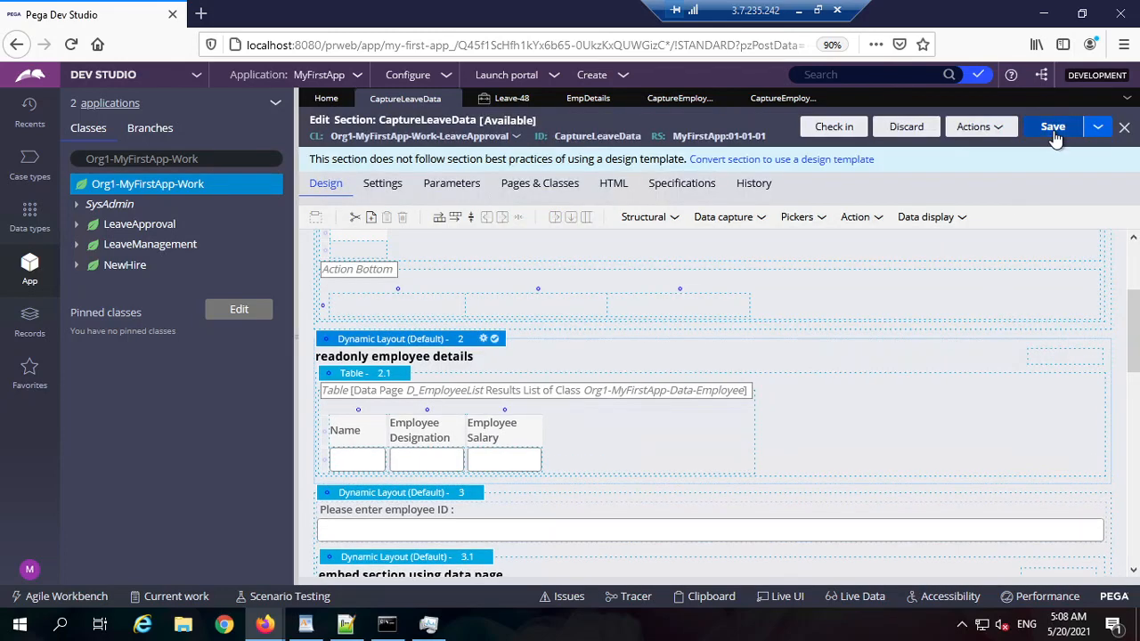
{"action": "left_click", "coordinate": [1052, 127]}
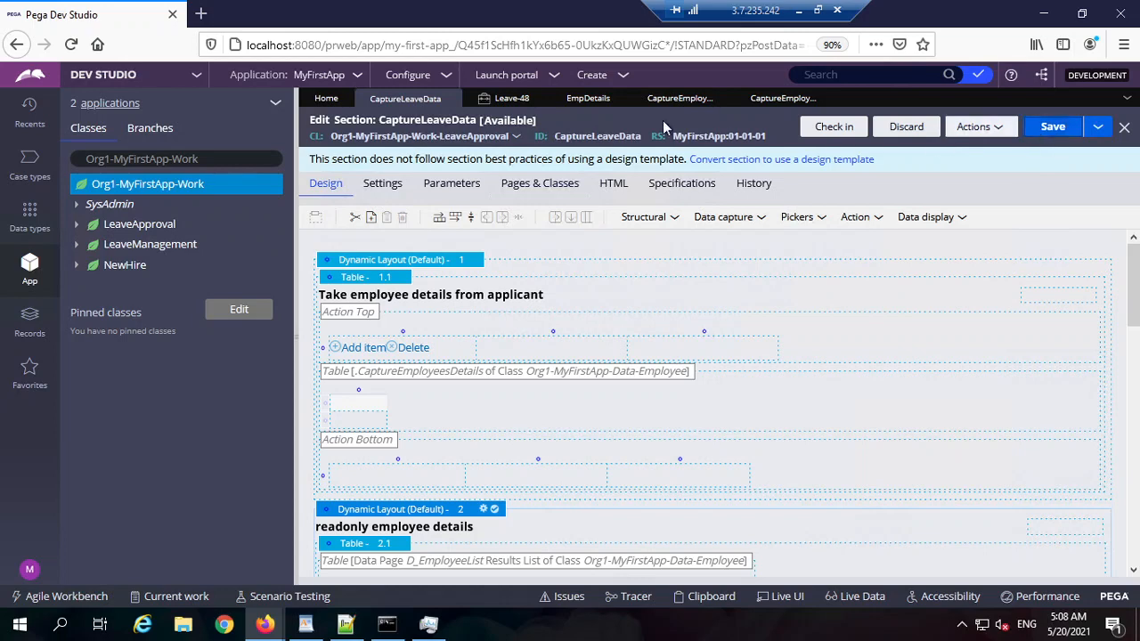
Step: In the Leave-48 case, continue to the address step and come back to Capture Leave Data
{"action": "left_click", "coordinate": [511, 98]}
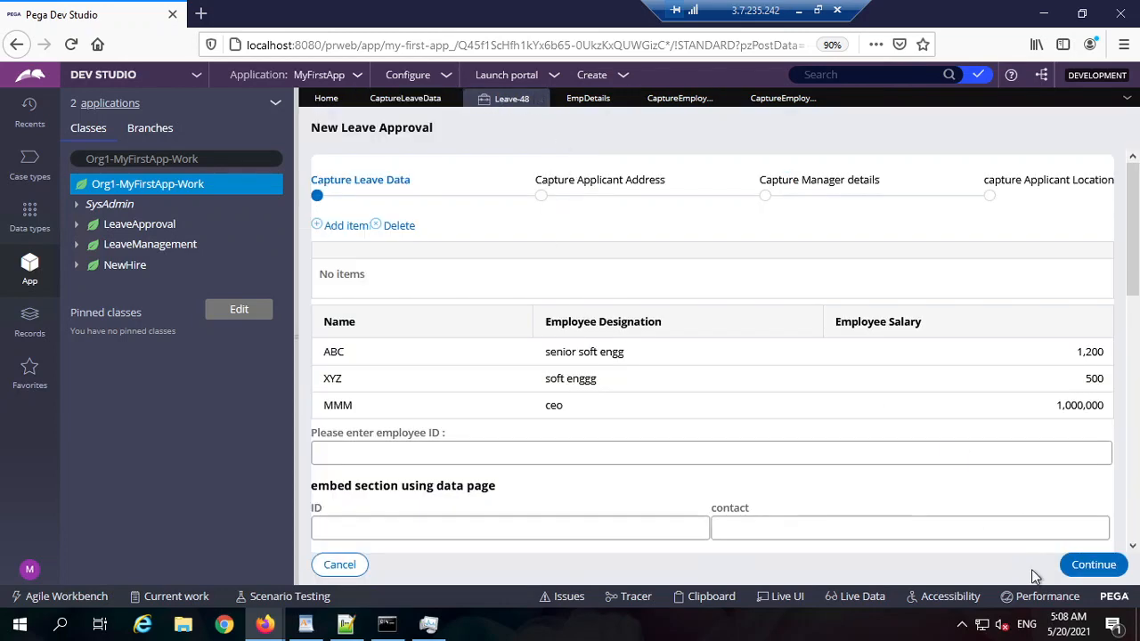
{"action": "left_click", "coordinate": [1091, 568]}
{"action": "left_click", "coordinate": [353, 570]}
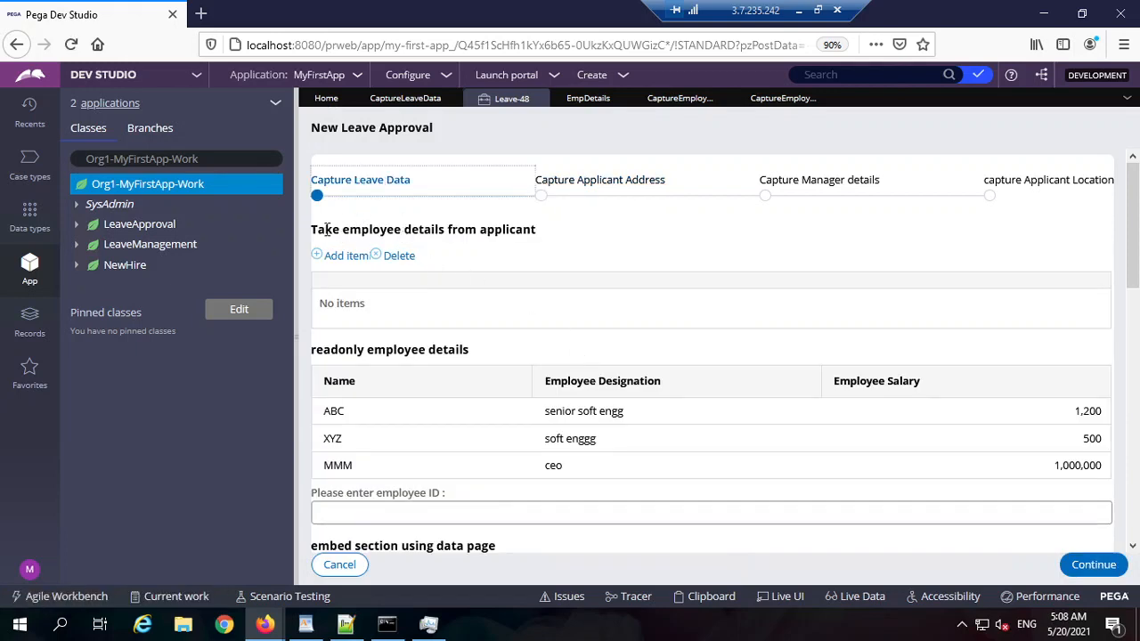
Step: Check both new headings, then add an empty row to the applicant grid
{"action": "left_click_drag", "start_coordinate": [327, 230], "coordinate": [530, 232]}
{"action": "double_click", "coordinate": [512, 232]}
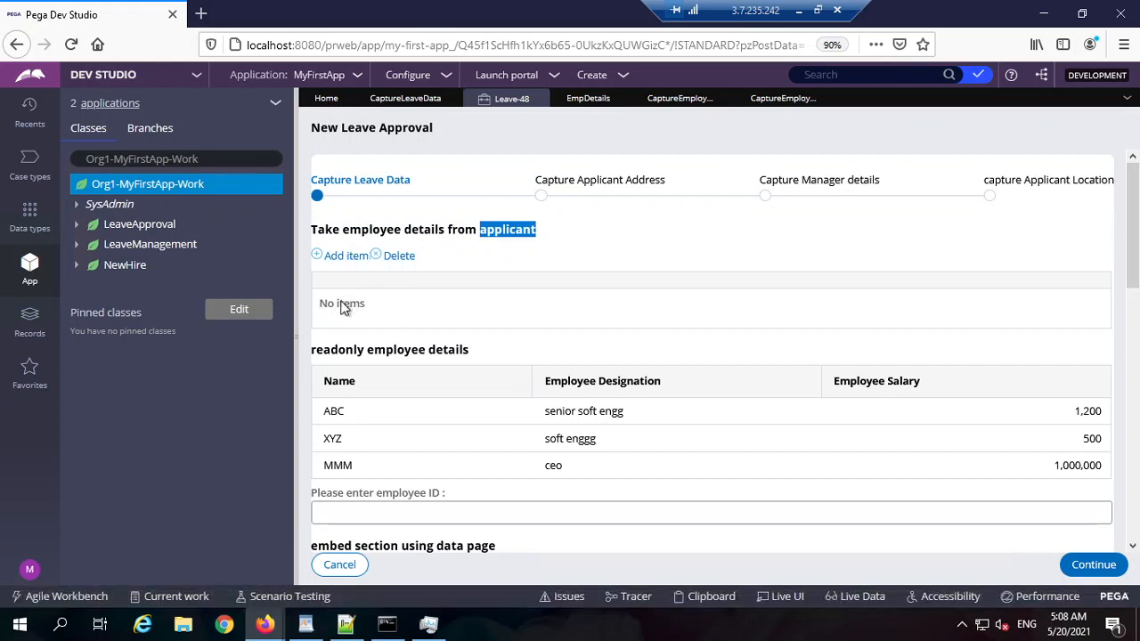
{"action": "left_click_drag", "start_coordinate": [348, 355], "coordinate": [488, 360]}
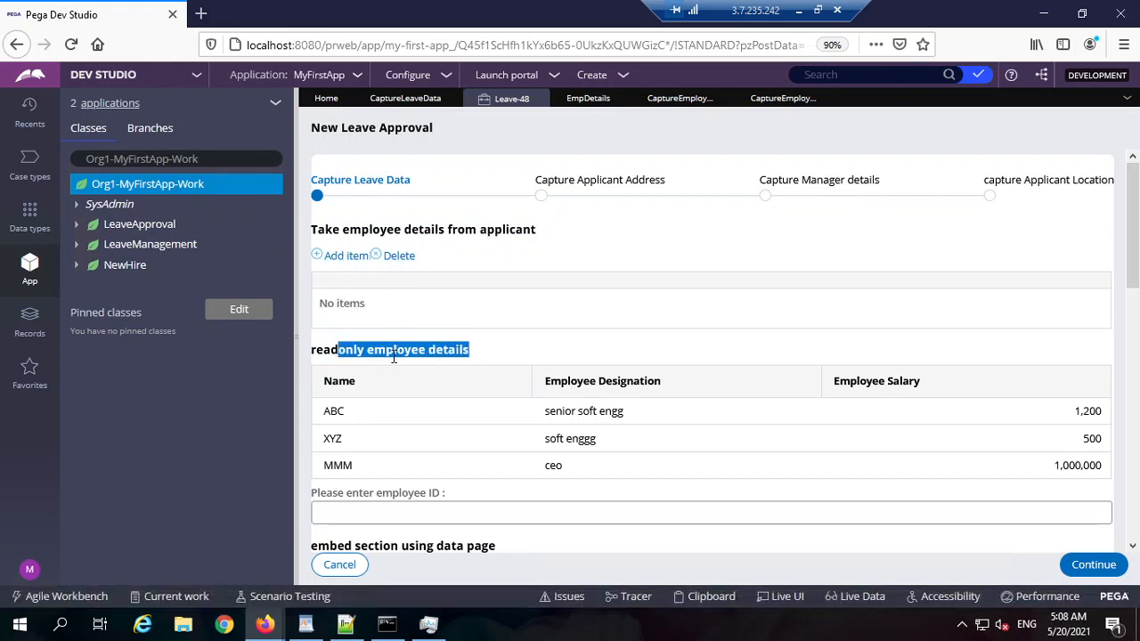
{"action": "left_click", "coordinate": [919, 424]}
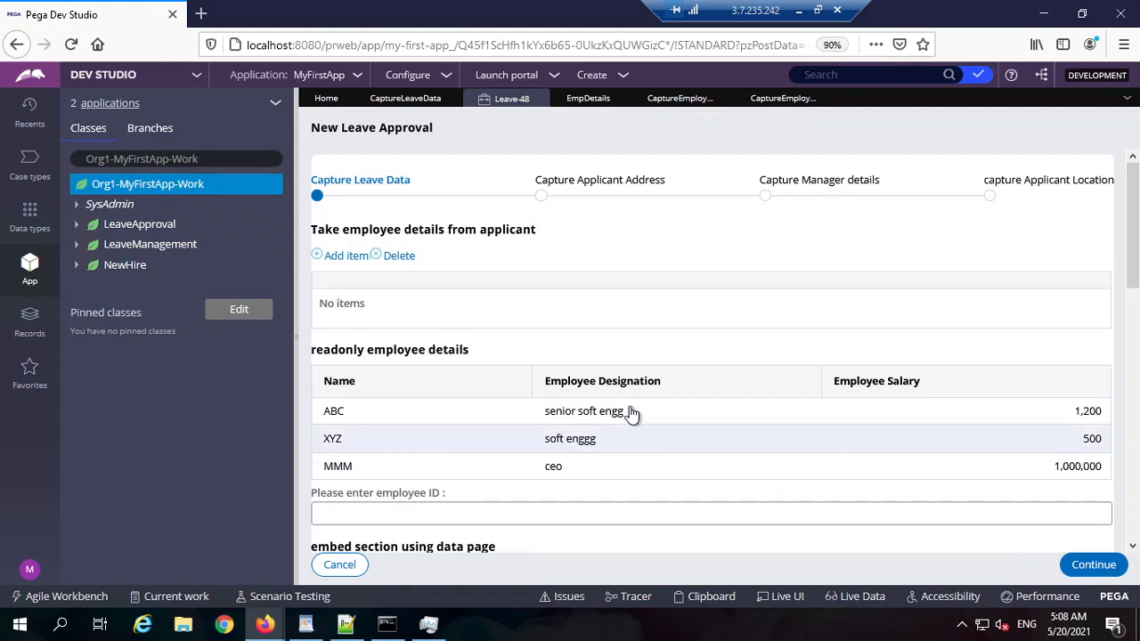
{"action": "left_click", "coordinate": [349, 257]}
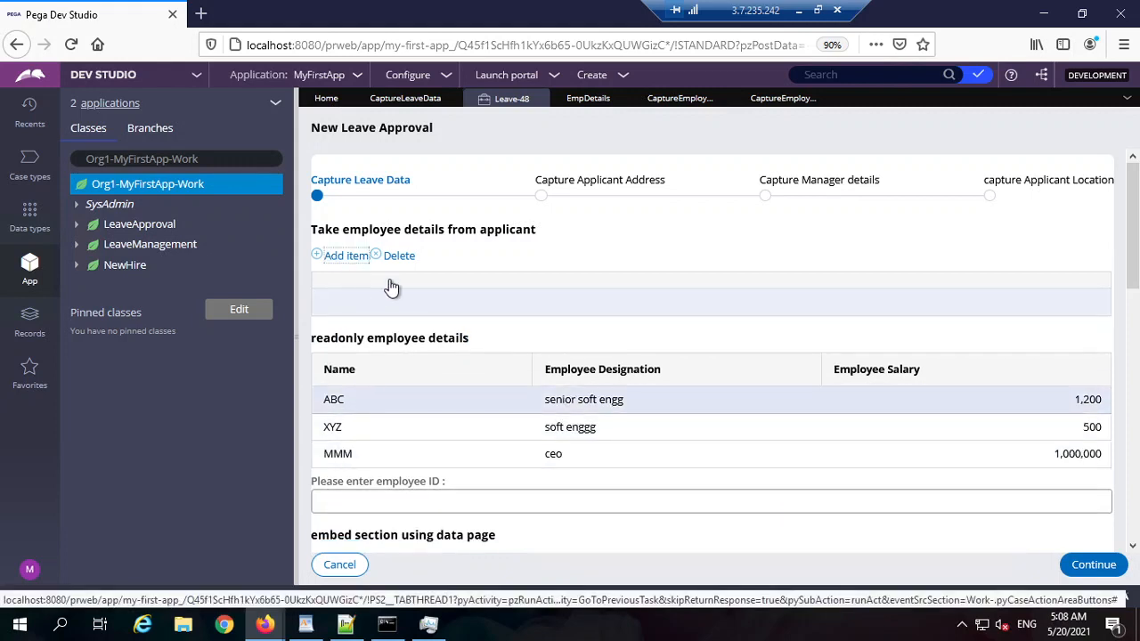
Step: Label the new table's header cells Name and Salary
{"action": "left_click", "coordinate": [783, 99]}
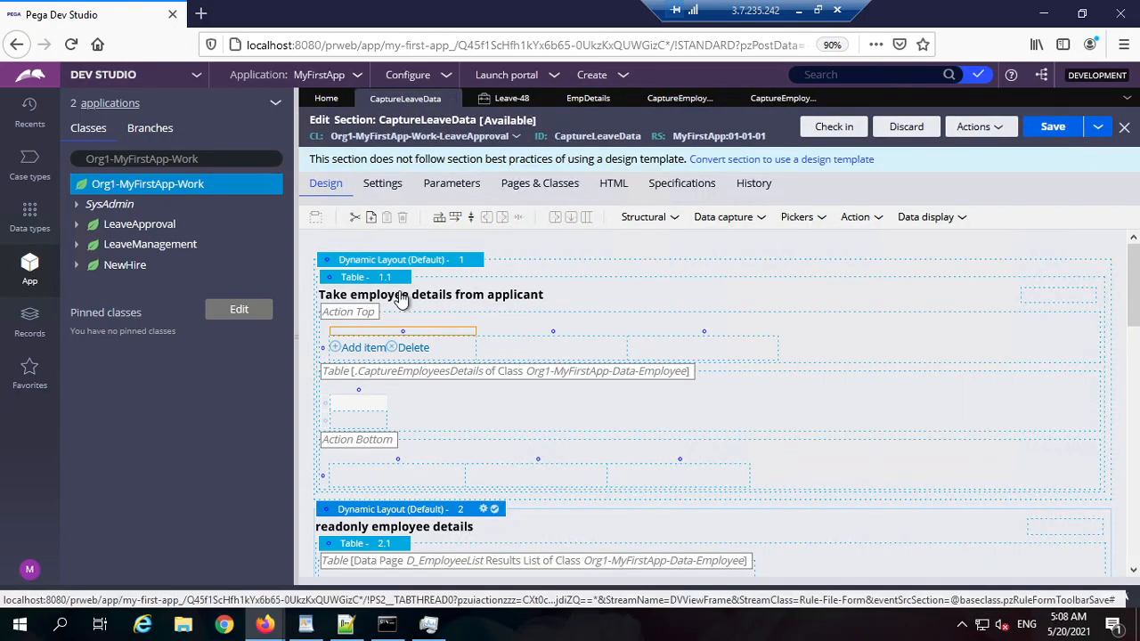
{"action": "double_click", "coordinate": [438, 412]}
{"action": "left_click", "coordinate": [626, 205]}
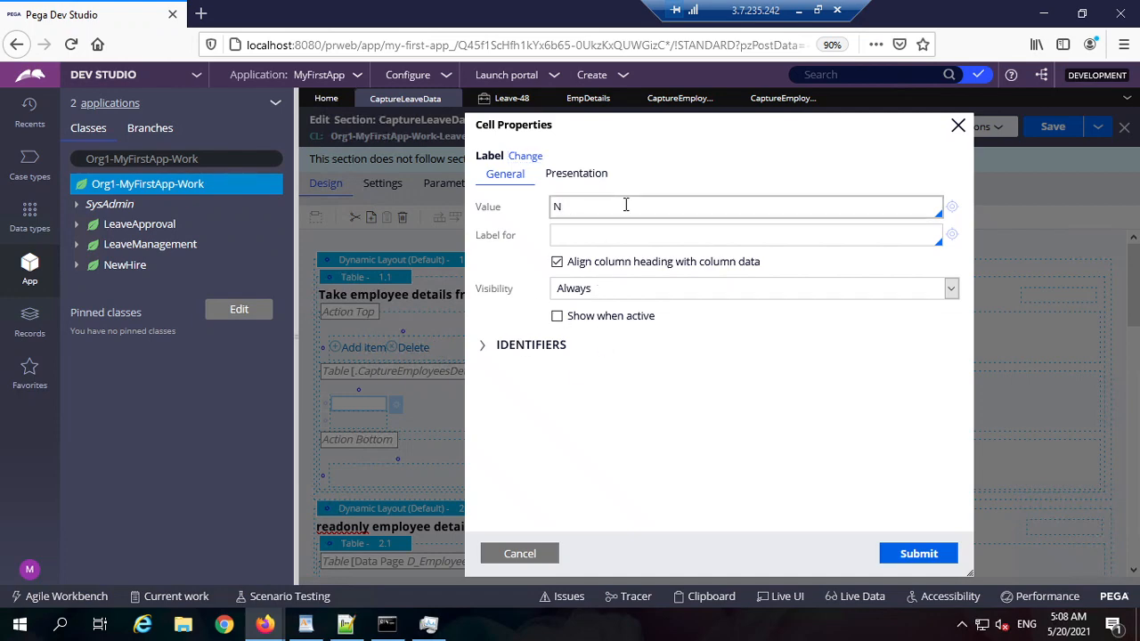
{"action": "type", "text": "Name"}
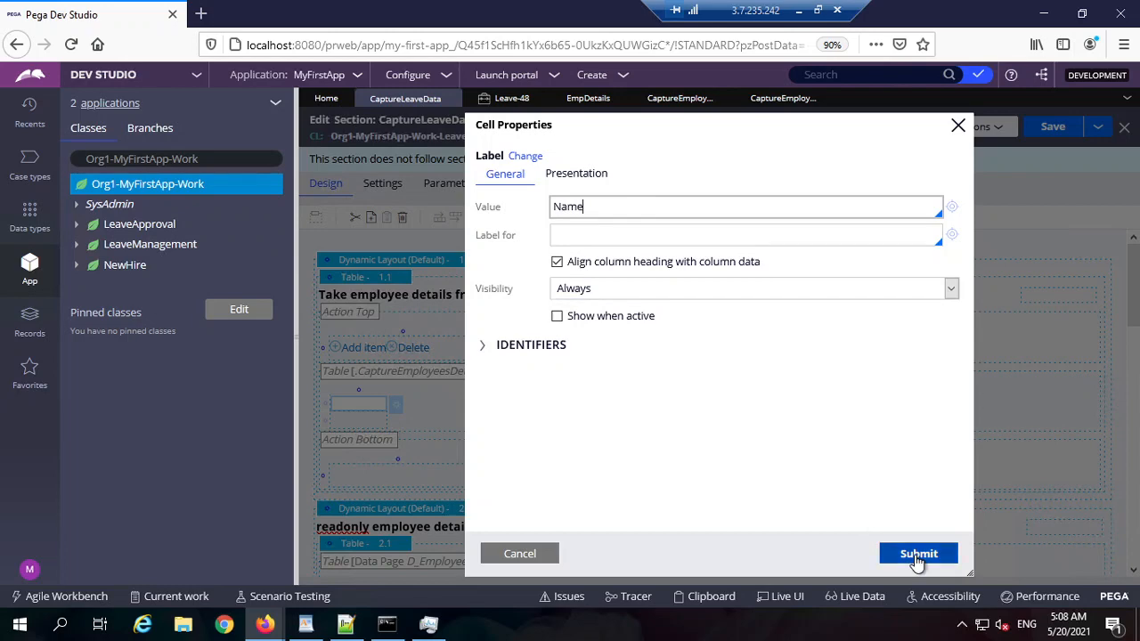
{"action": "left_click", "coordinate": [918, 553]}
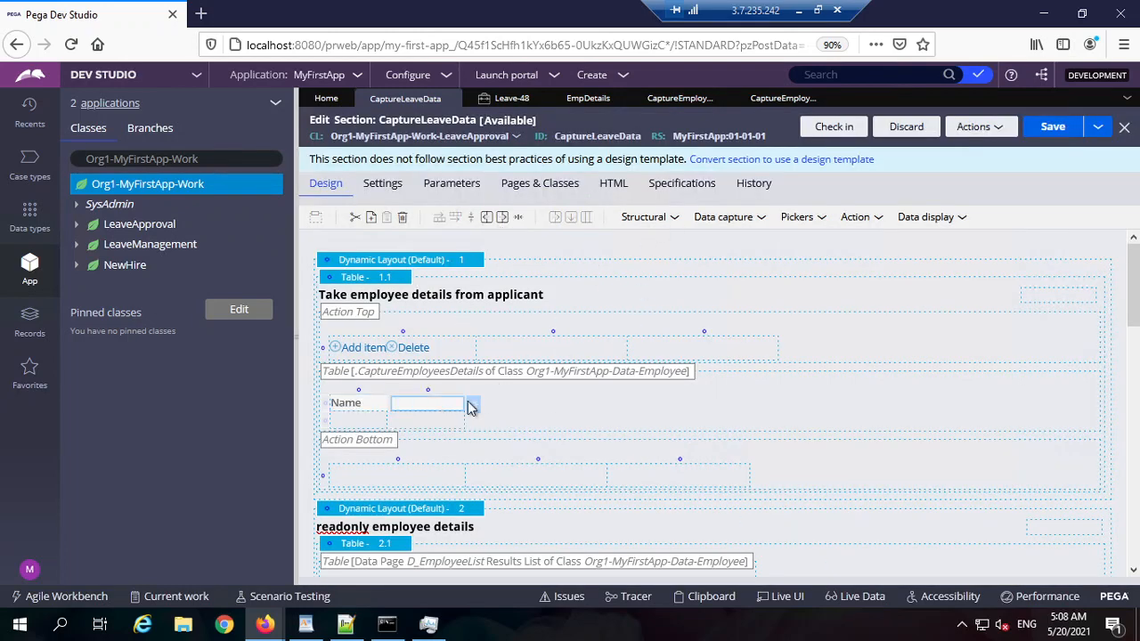
{"action": "double_click", "coordinate": [437, 408]}
{"action": "left_click", "coordinate": [655, 208]}
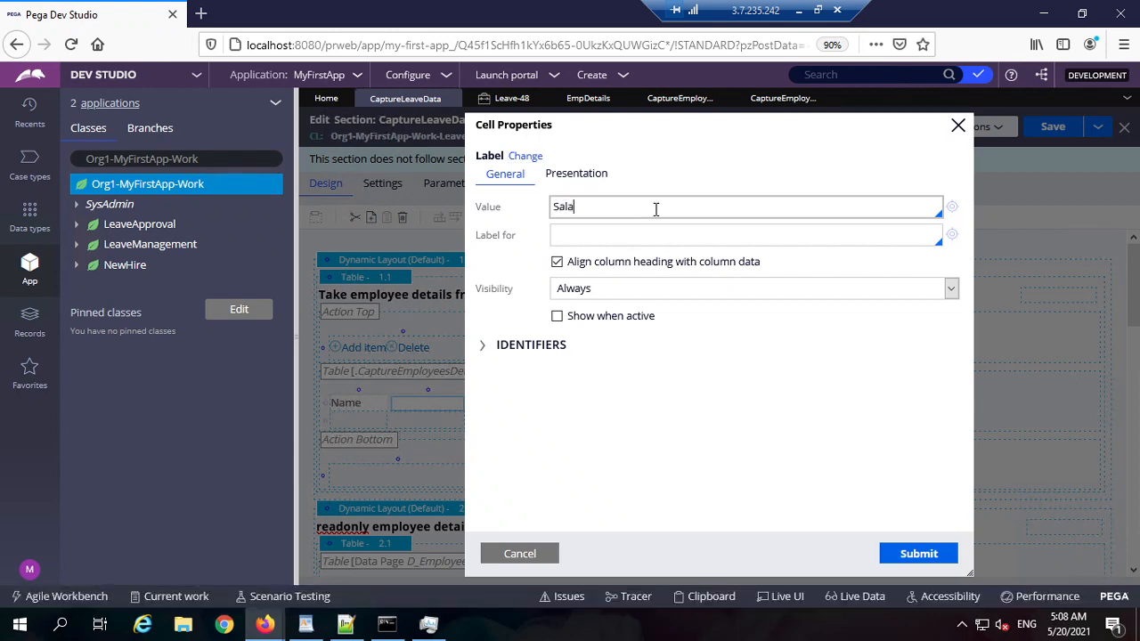
{"action": "left_click", "coordinate": [917, 554]}
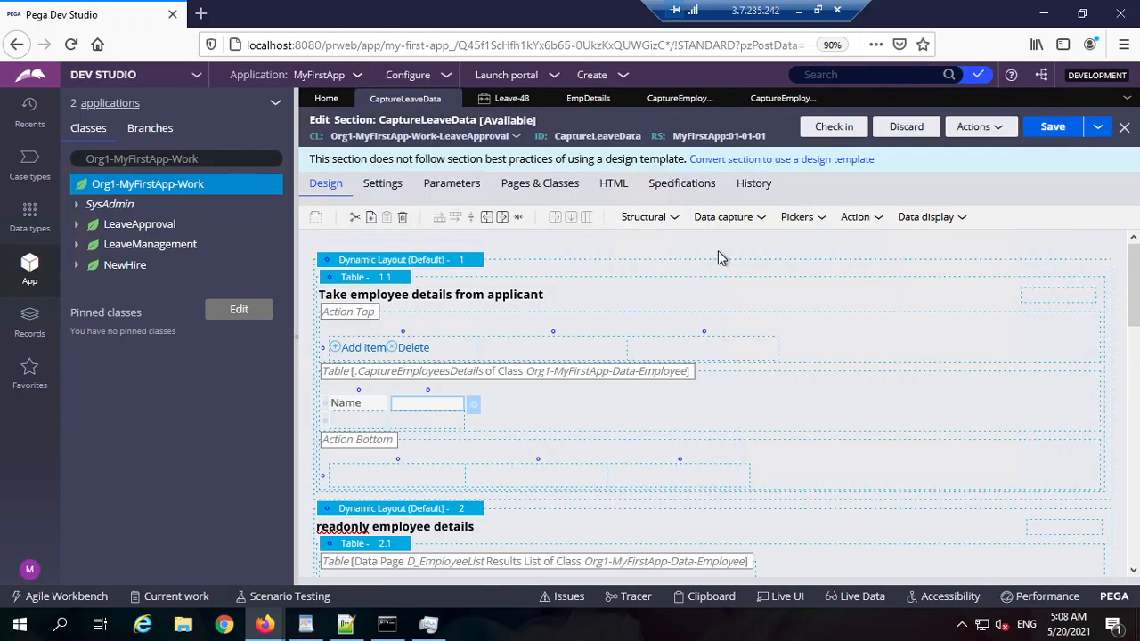
Step: Bind the cells below the headers to .Name and .Salary and save the section
{"action": "double_click", "coordinate": [384, 419]}
{"action": "left_click", "coordinate": [595, 208]}
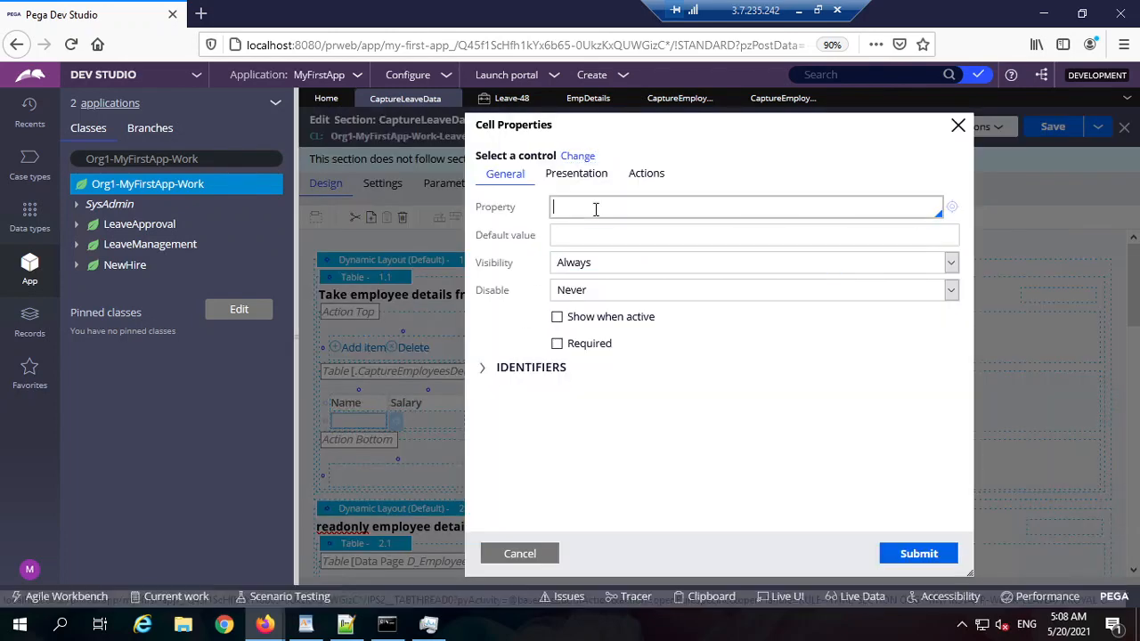
{"action": "type", "text": "."}
{"action": "key", "text": "Down"}
{"action": "key", "text": "Down"}
{"action": "key", "text": "Down"}
{"action": "key", "text": "Down"}
{"action": "key", "text": "Down"}
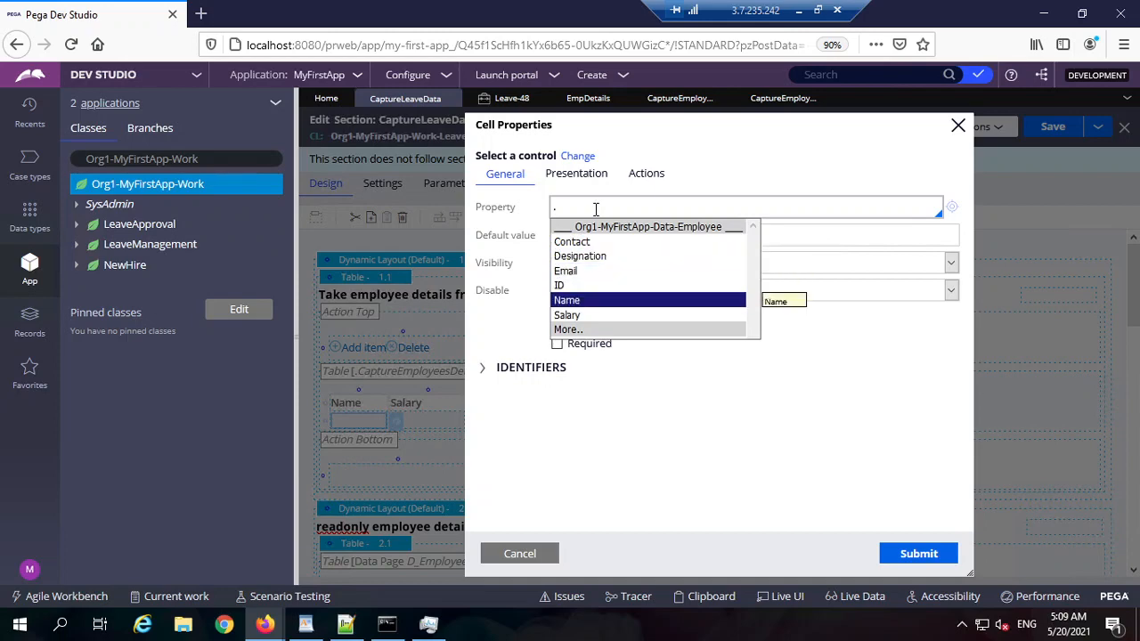
{"action": "key", "text": "Return"}
{"action": "left_click", "coordinate": [918, 553]}
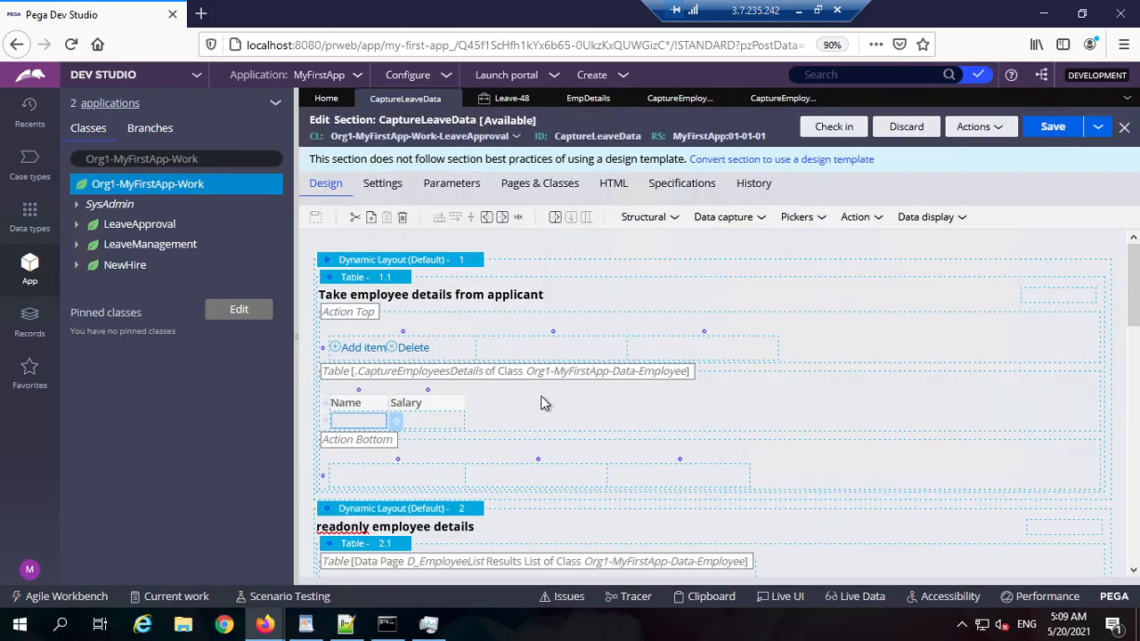
{"action": "double_click", "coordinate": [448, 427]}
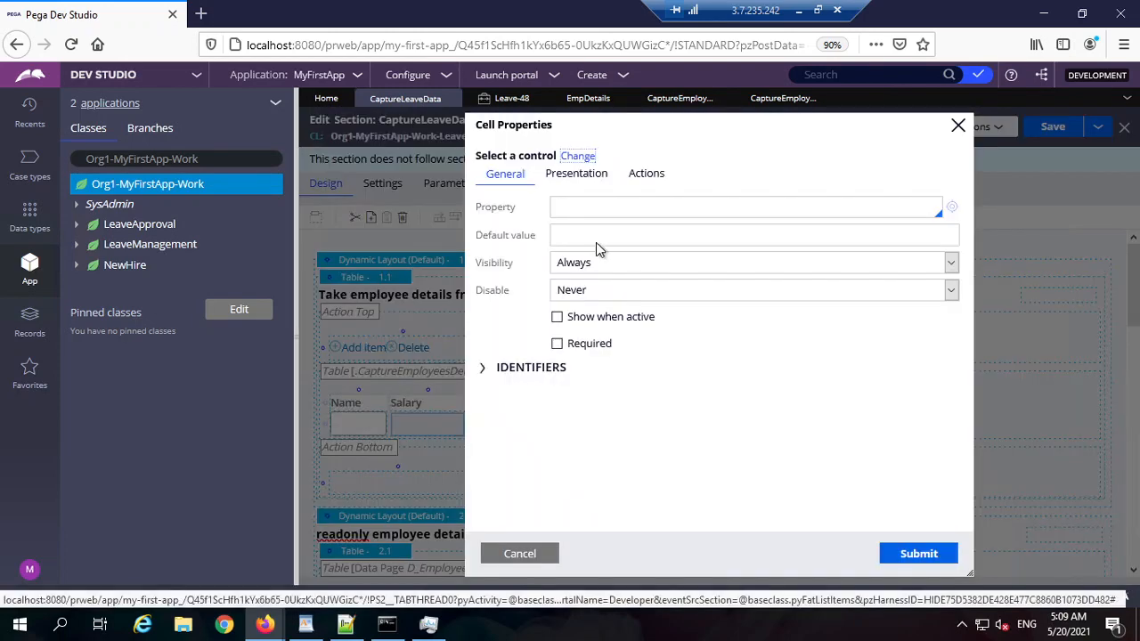
{"action": "left_click", "coordinate": [634, 205]}
{"action": "type", "text": ".sa"}
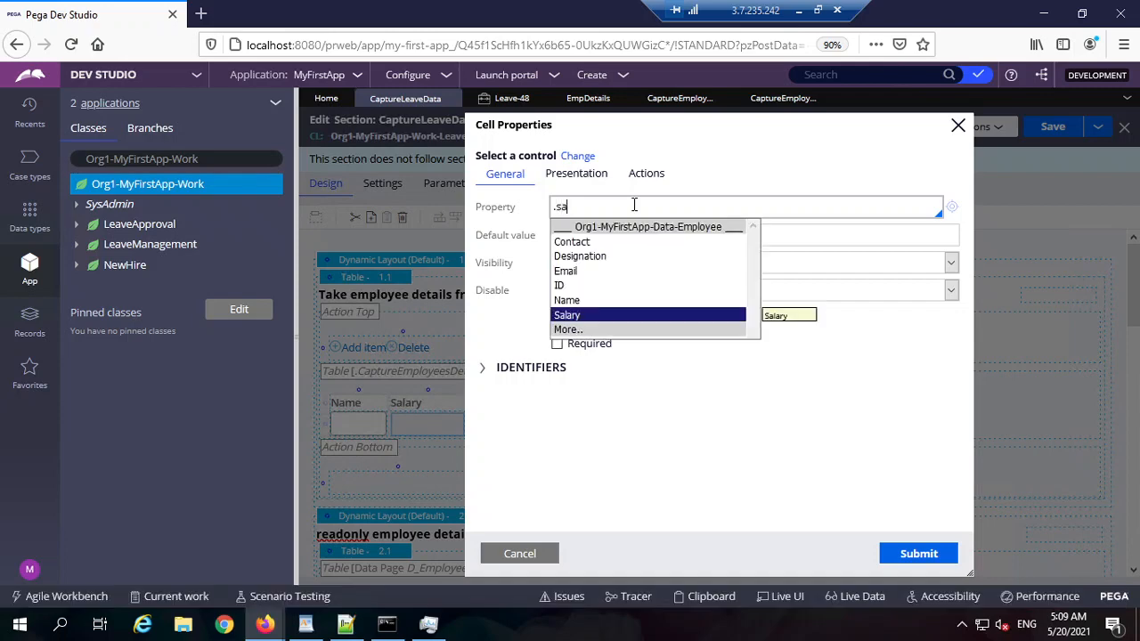
{"action": "key", "text": "Return"}
{"action": "left_click", "coordinate": [918, 553]}
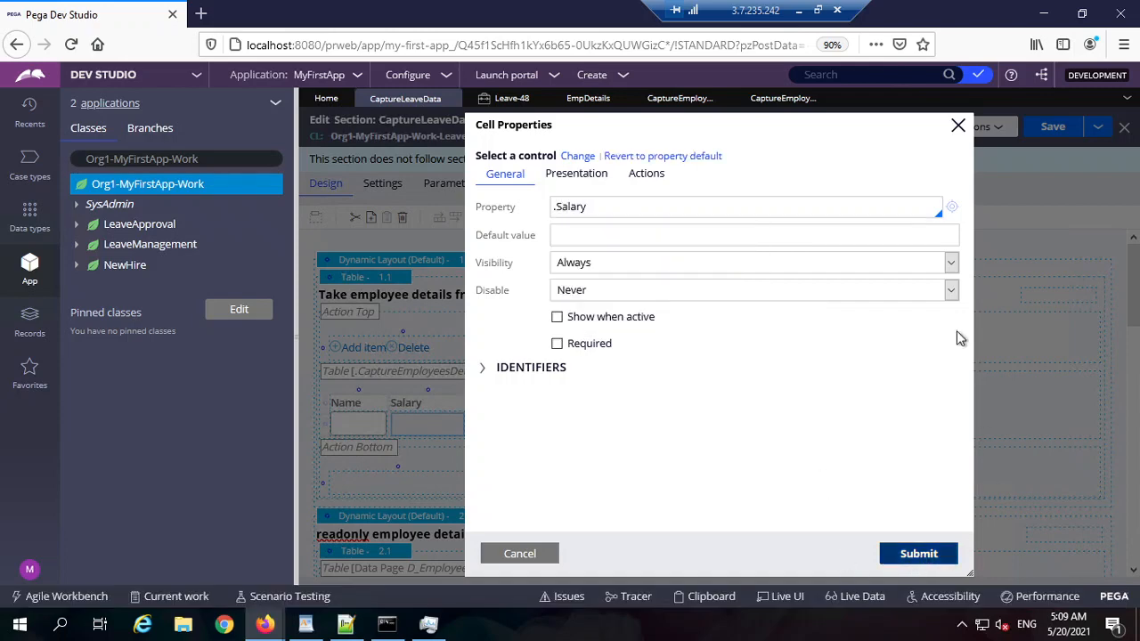
{"action": "left_click", "coordinate": [1051, 127]}
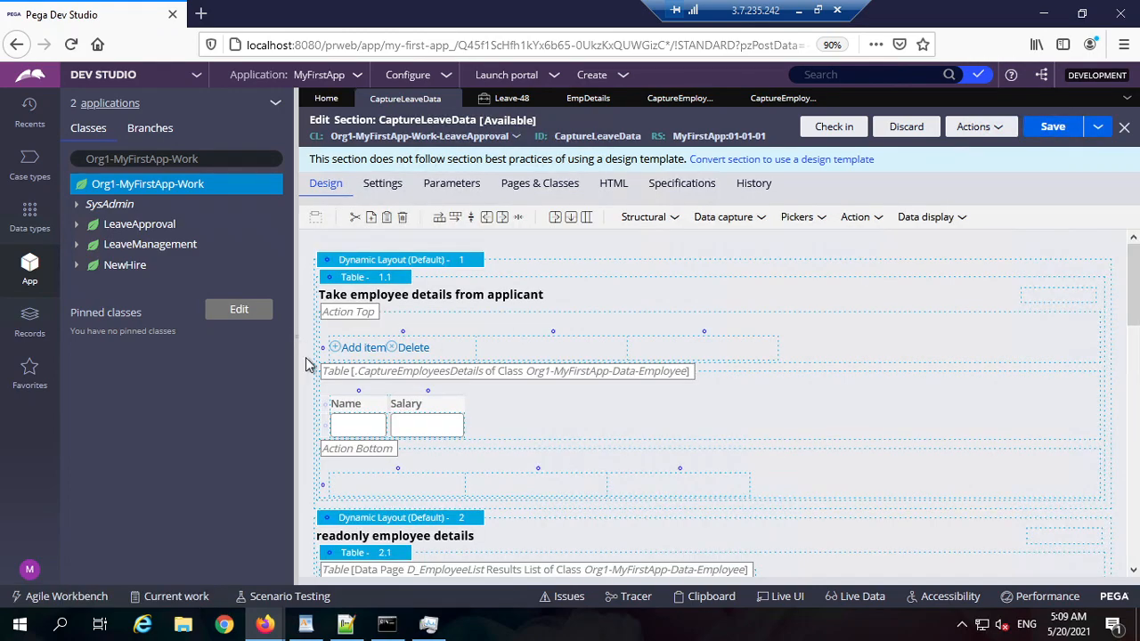
Step: Review the first table's source and the Name and Salary cell properties, then advance the Leave-48 form
{"action": "left_click", "coordinate": [294, 338]}
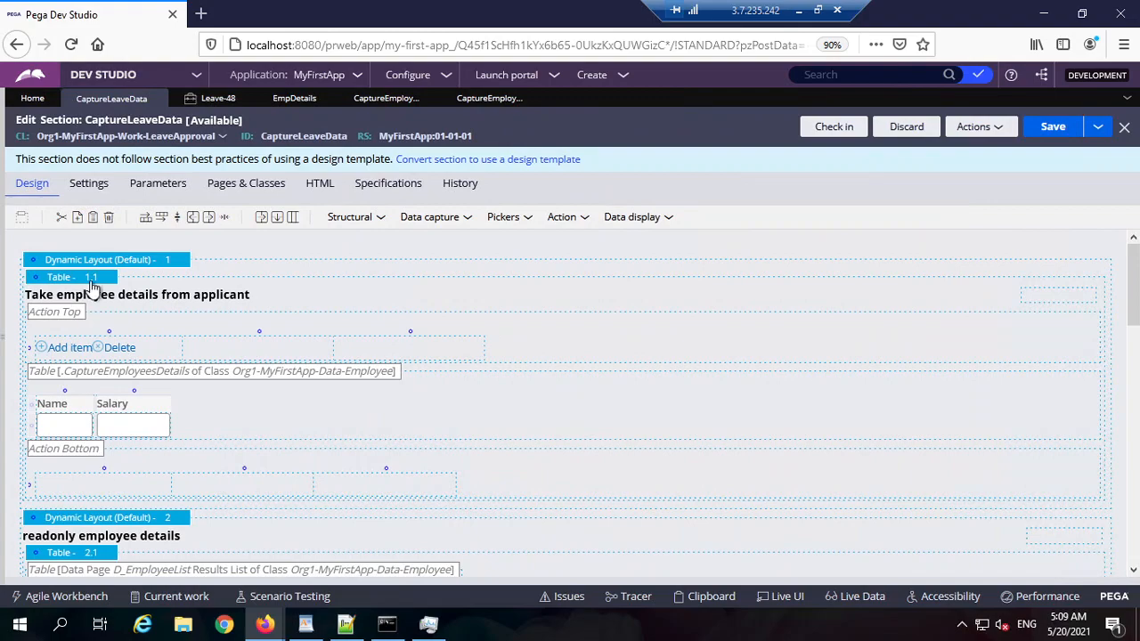
{"action": "double_click", "coordinate": [160, 291]}
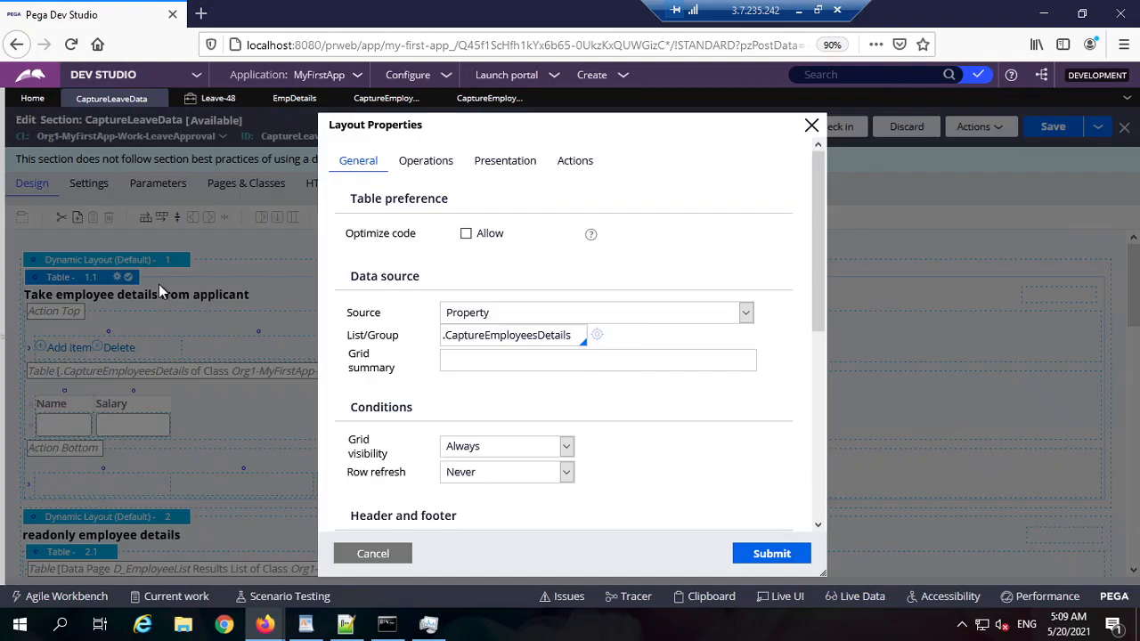
{"action": "double_click", "coordinate": [486, 335]}
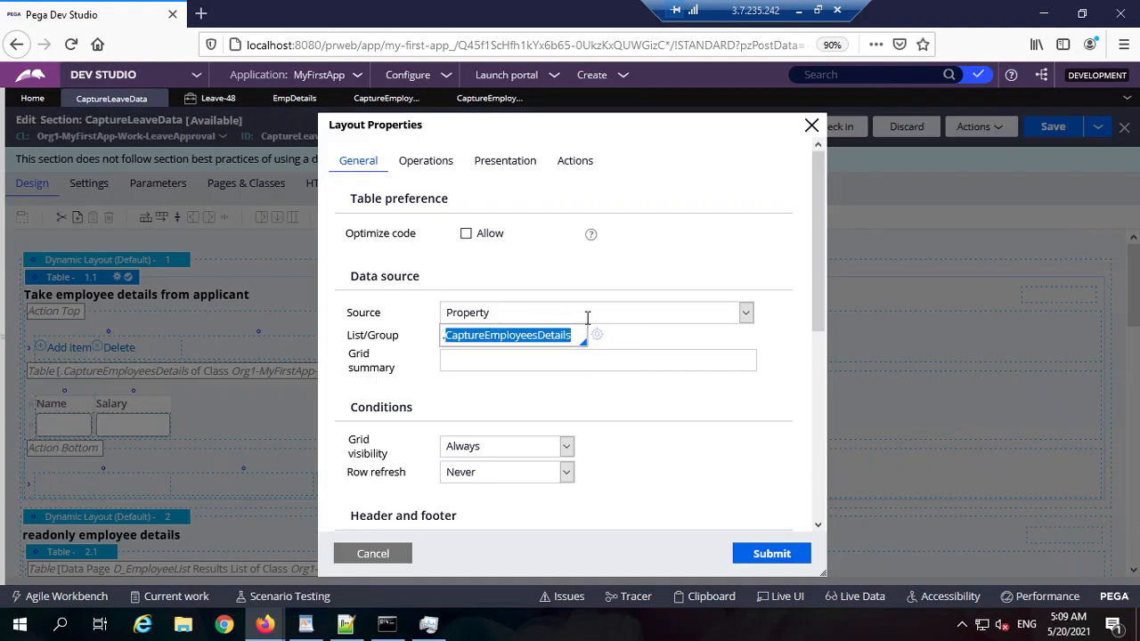
{"action": "left_click", "coordinate": [373, 554]}
{"action": "left_click", "coordinate": [68, 427]}
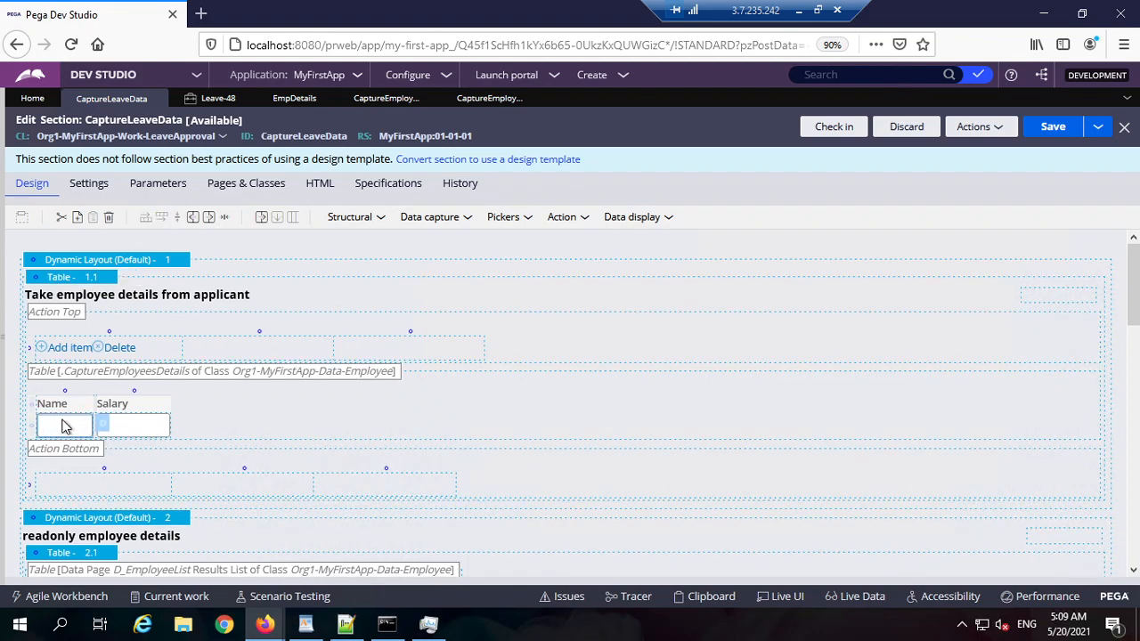
{"action": "double_click", "coordinate": [65, 427]}
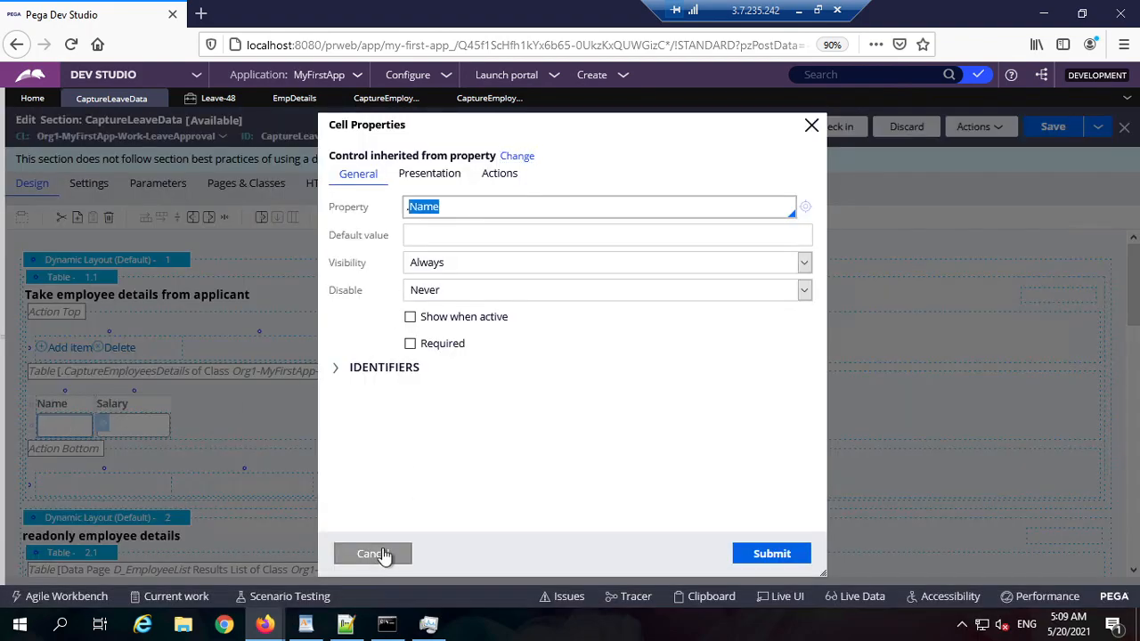
{"action": "left_click", "coordinate": [372, 554]}
{"action": "double_click", "coordinate": [140, 430]}
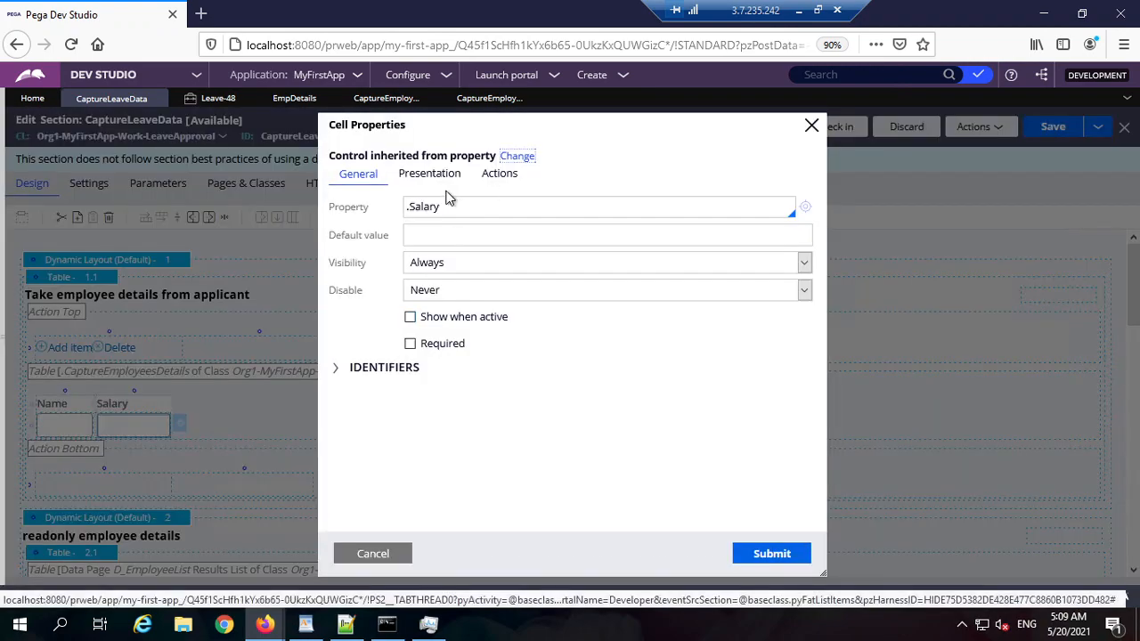
{"action": "left_click", "coordinate": [392, 554]}
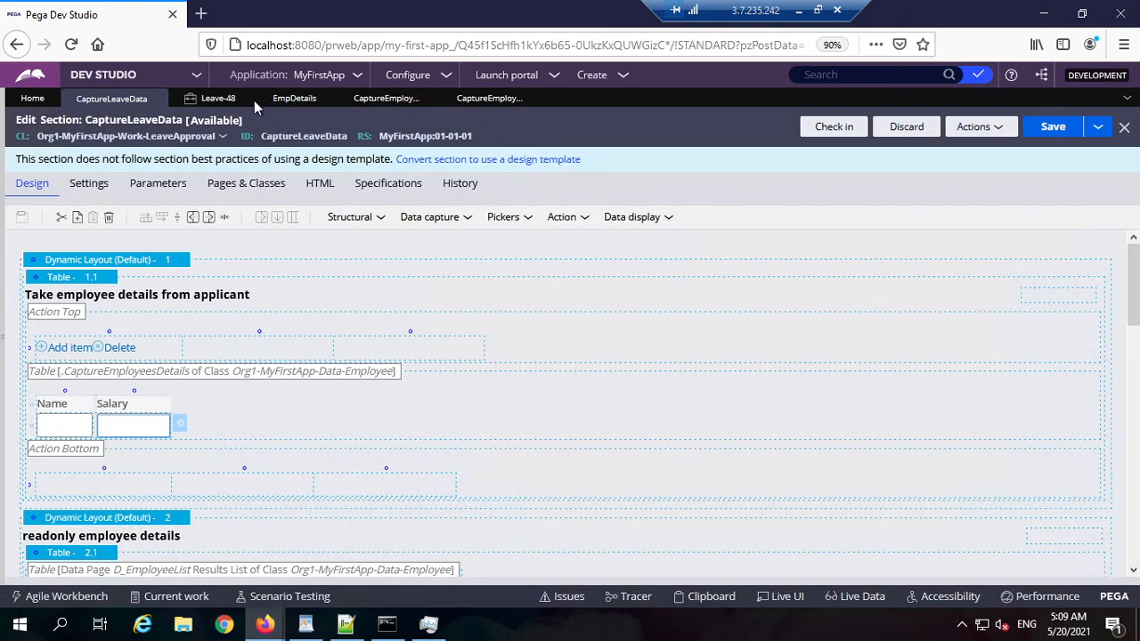
{"action": "left_click", "coordinate": [240, 105]}
{"action": "left_click", "coordinate": [1092, 566]}
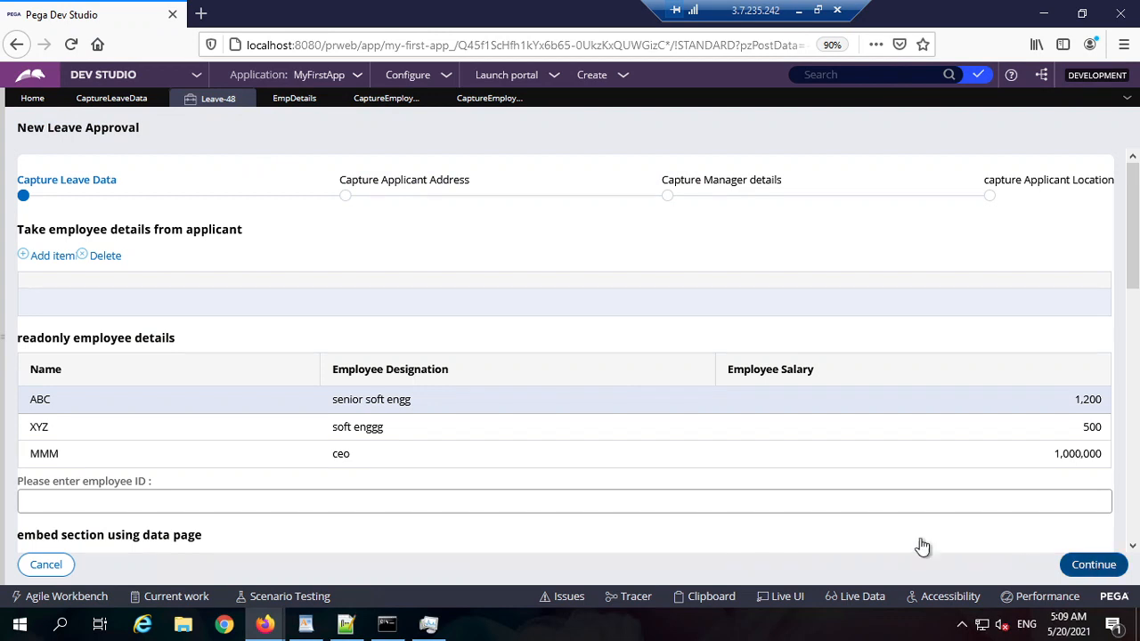
Step: Back on Capture Leave Data, enter the first employee's name in the applicant table
{"action": "left_click", "coordinate": [45, 568]}
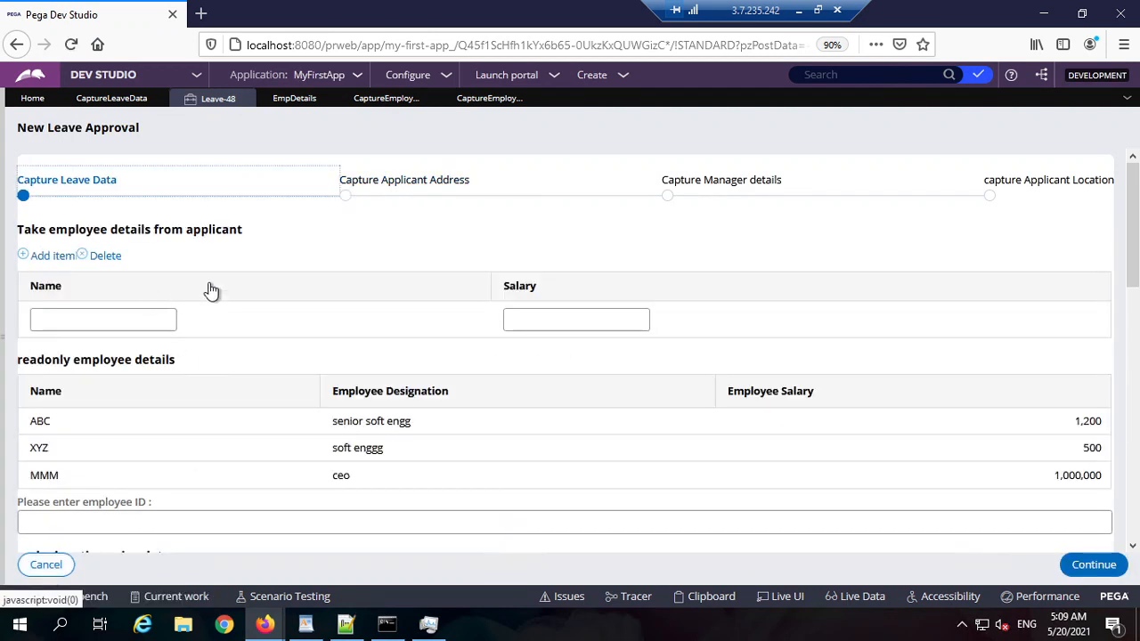
{"action": "left_click", "coordinate": [98, 326]}
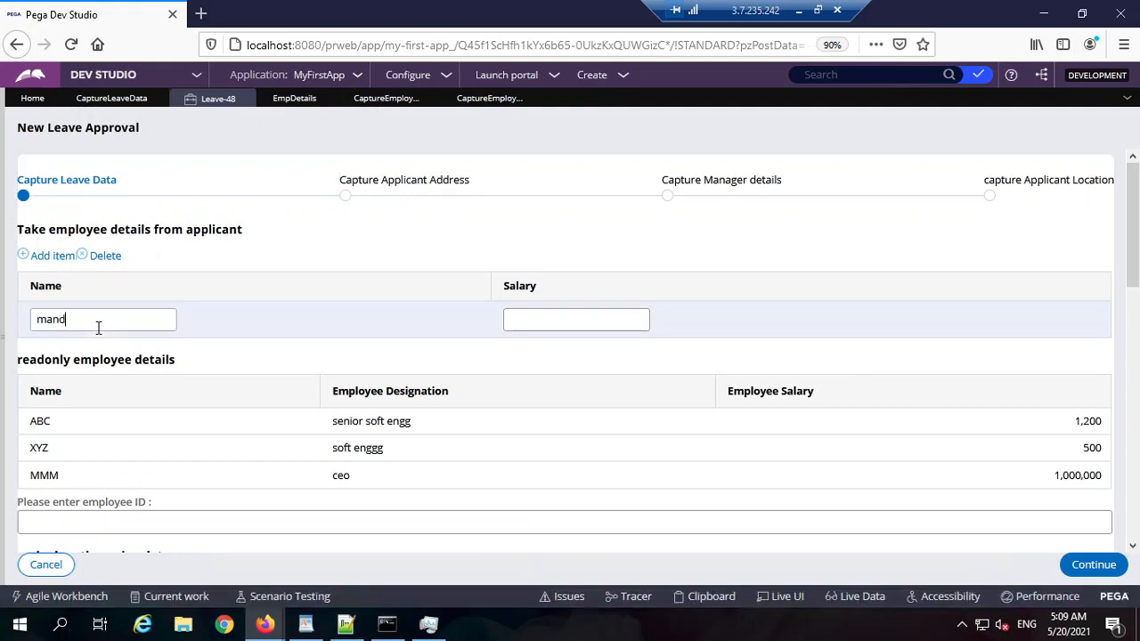
{"action": "type", "text": "mandeep"}
{"action": "key", "text": "Tab"}
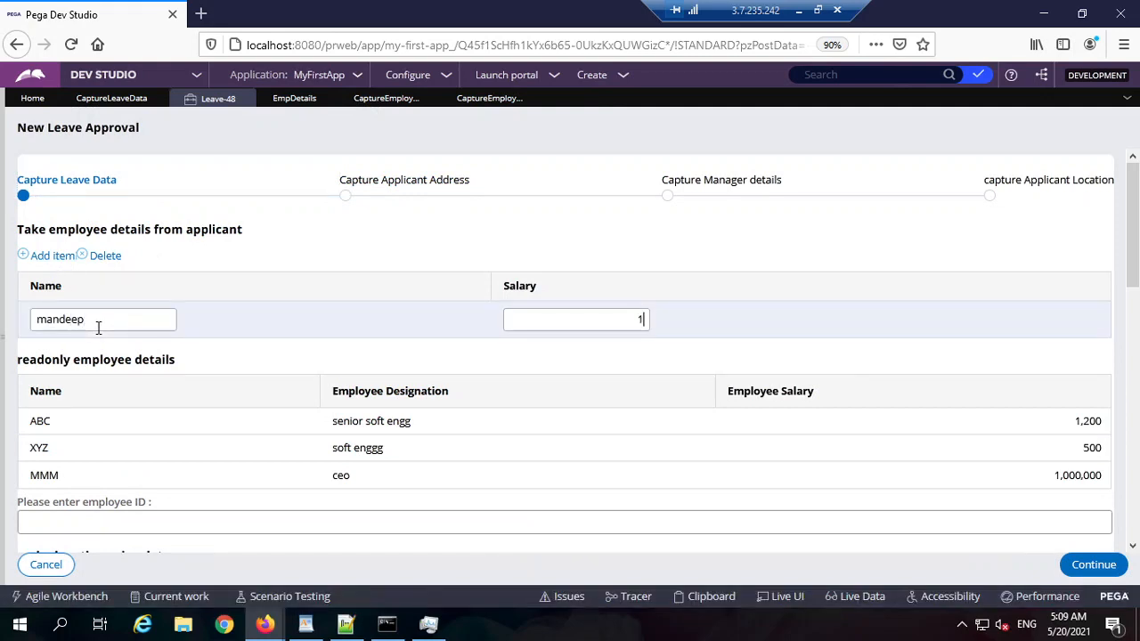
{"action": "left_click", "coordinate": [67, 255]}
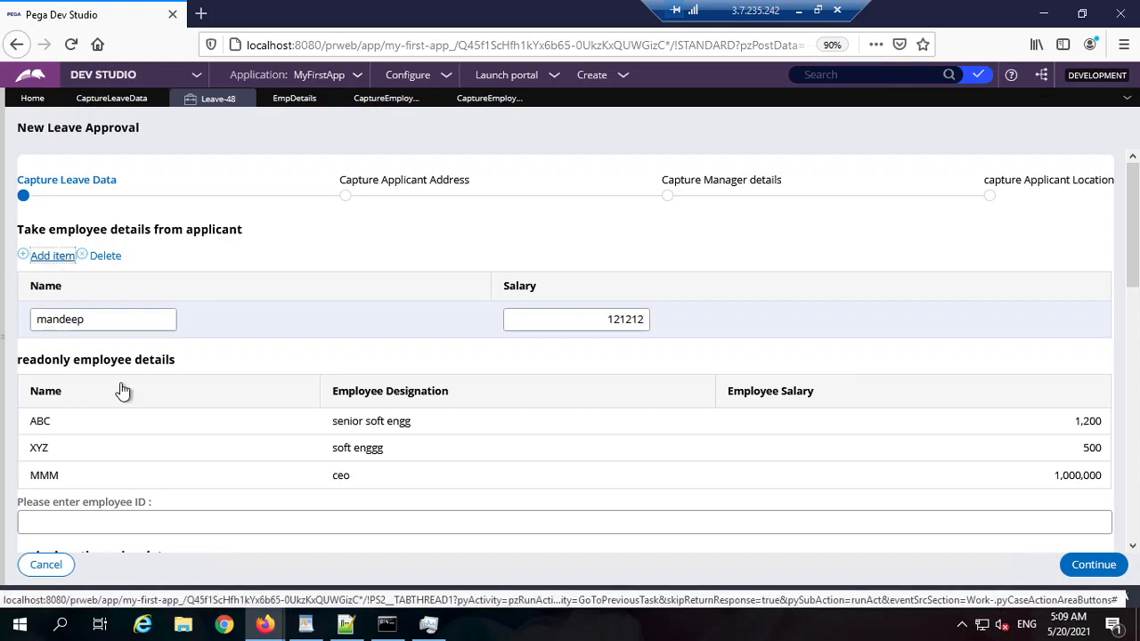
{"action": "type", "text": "ro"}
{"action": "key", "text": "BackSpace"}
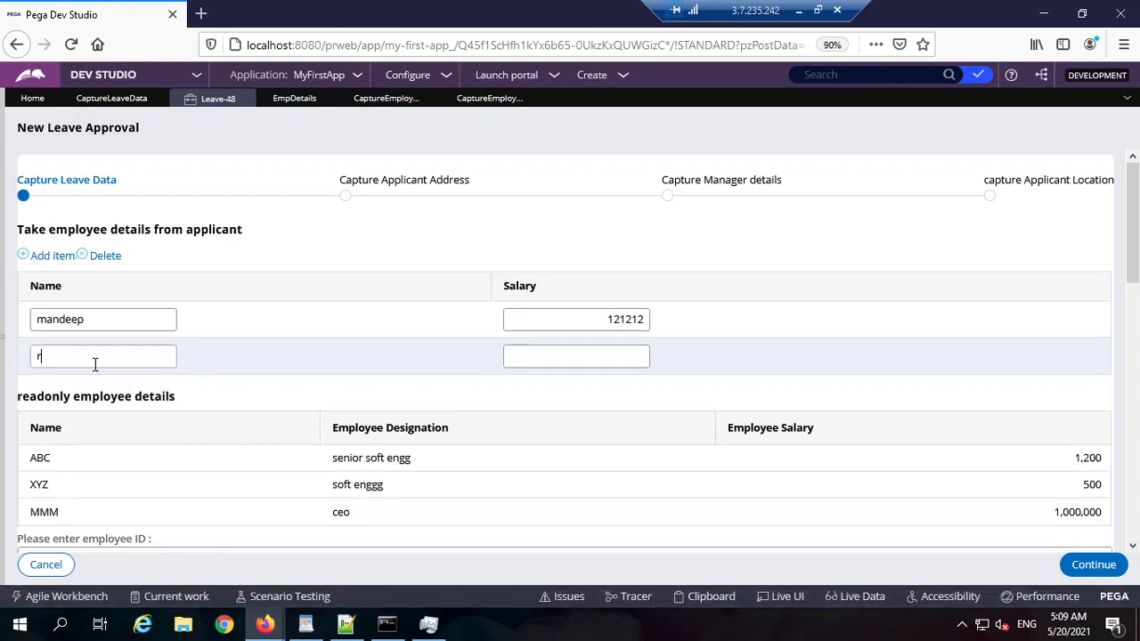
{"action": "type", "text": "obin"}
{"action": "key", "text": "Tab"}
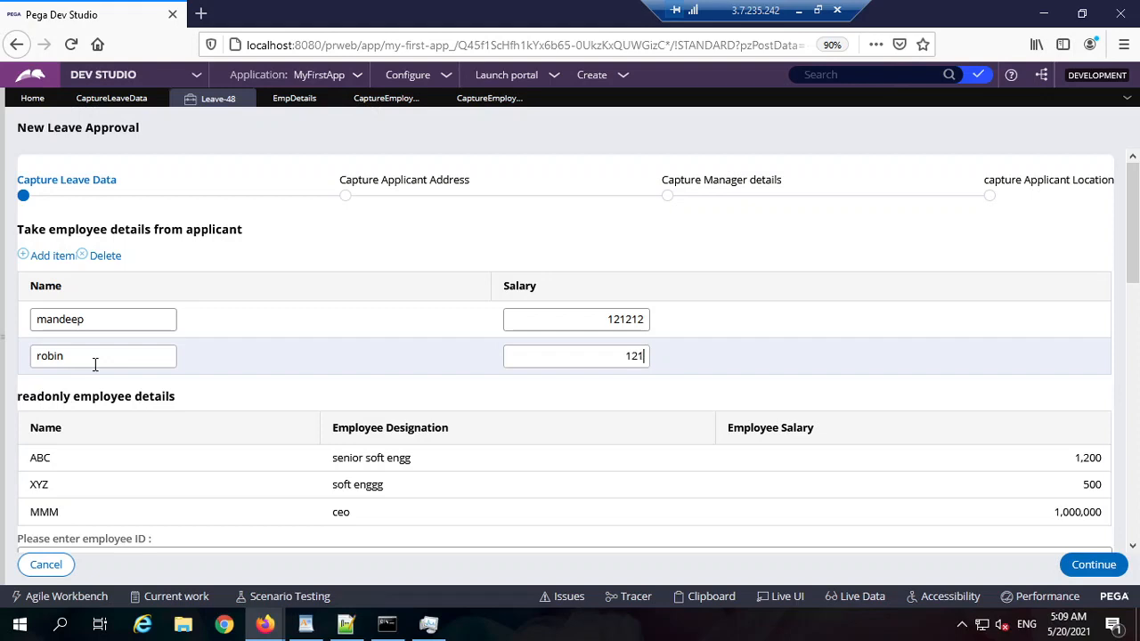
{"action": "type", "text": "1212121212121212"}
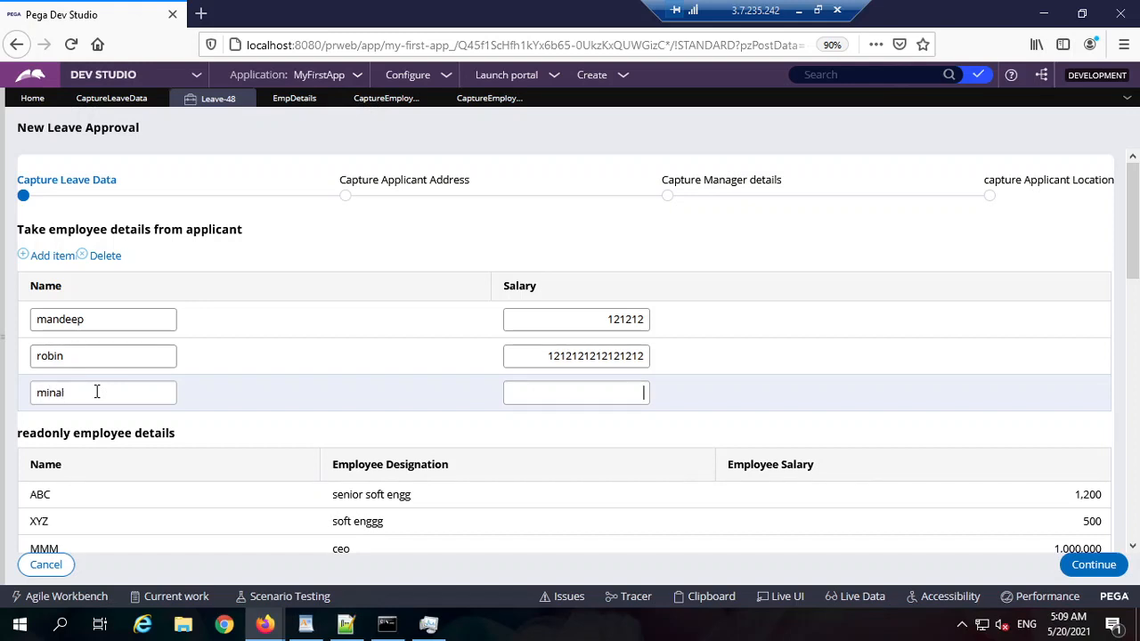
Step: Set the third row's salary to 112121212, then return to Capture Leave Data
{"action": "double_click", "coordinate": [580, 356]}
{"action": "key", "text": "ctrl+c"}
{"action": "left_click", "coordinate": [605, 393]}
{"action": "key", "text": "ctrl+v"}
{"action": "type", "text": "2"}
{"action": "left_click", "coordinate": [625, 393]}
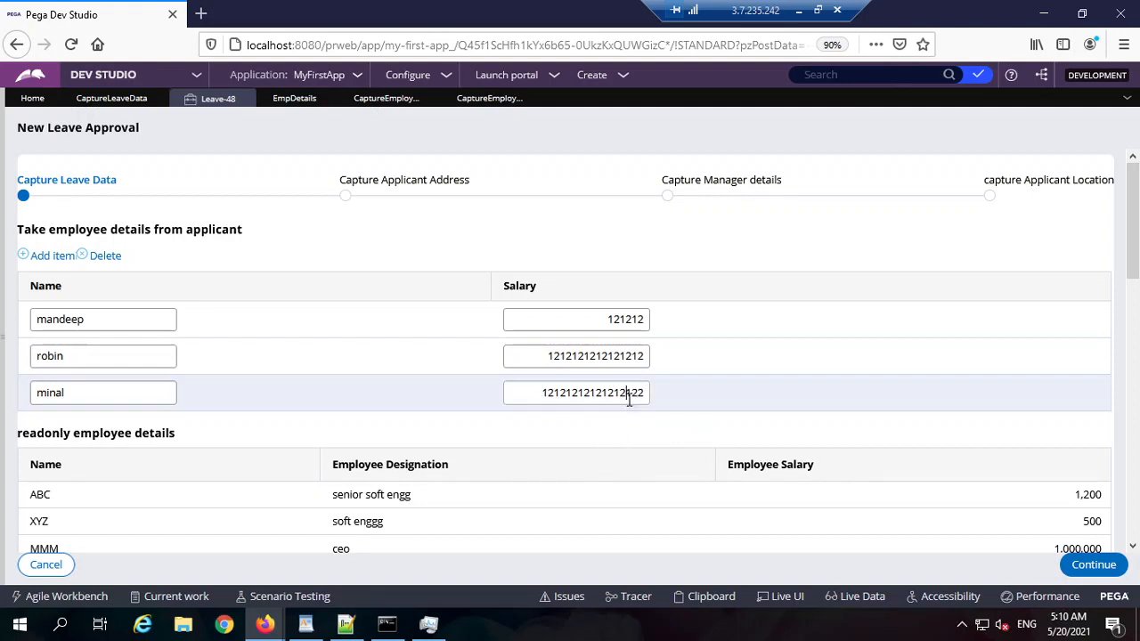
{"action": "type", "text": "ddd"}
{"action": "double_click", "coordinate": [613, 392]}
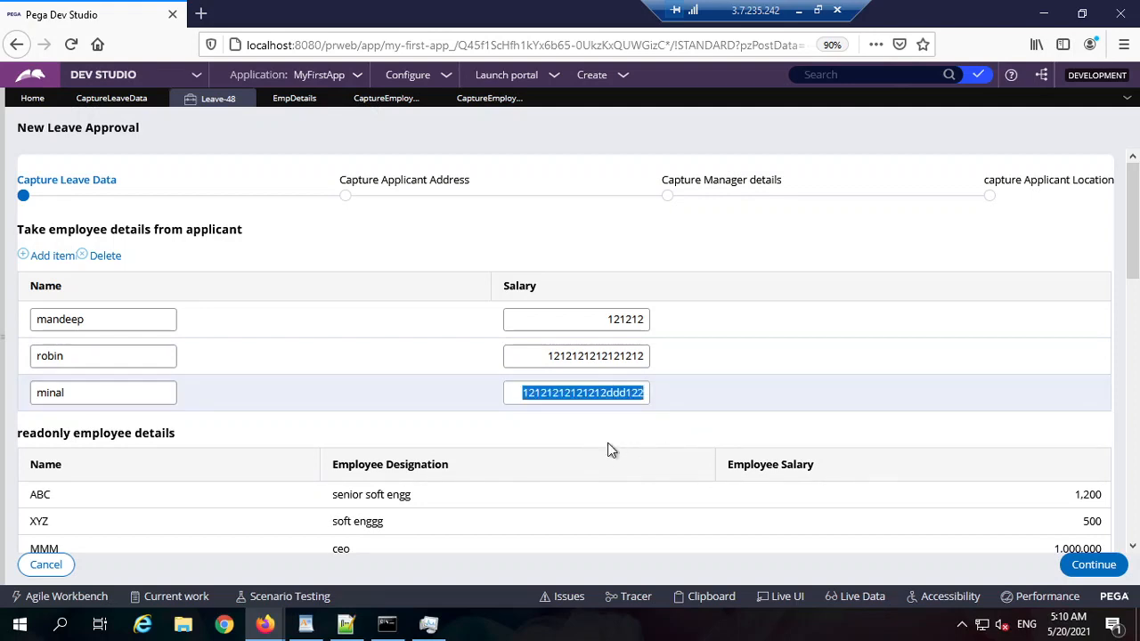
{"action": "type", "text": "112121"}
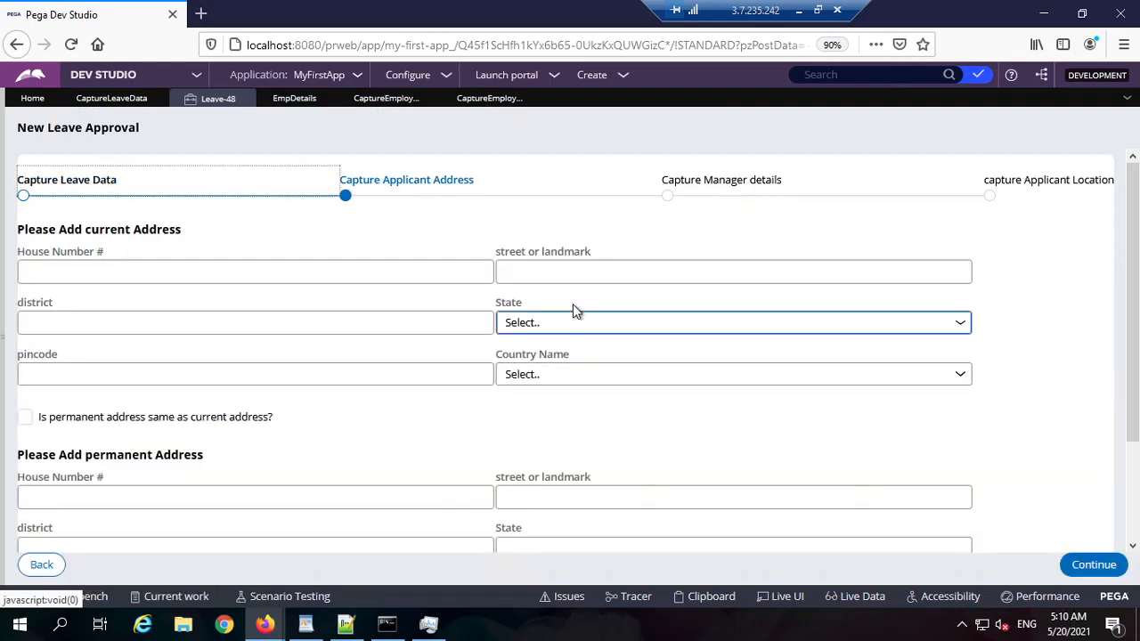
{"action": "left_click", "coordinate": [40, 565]}
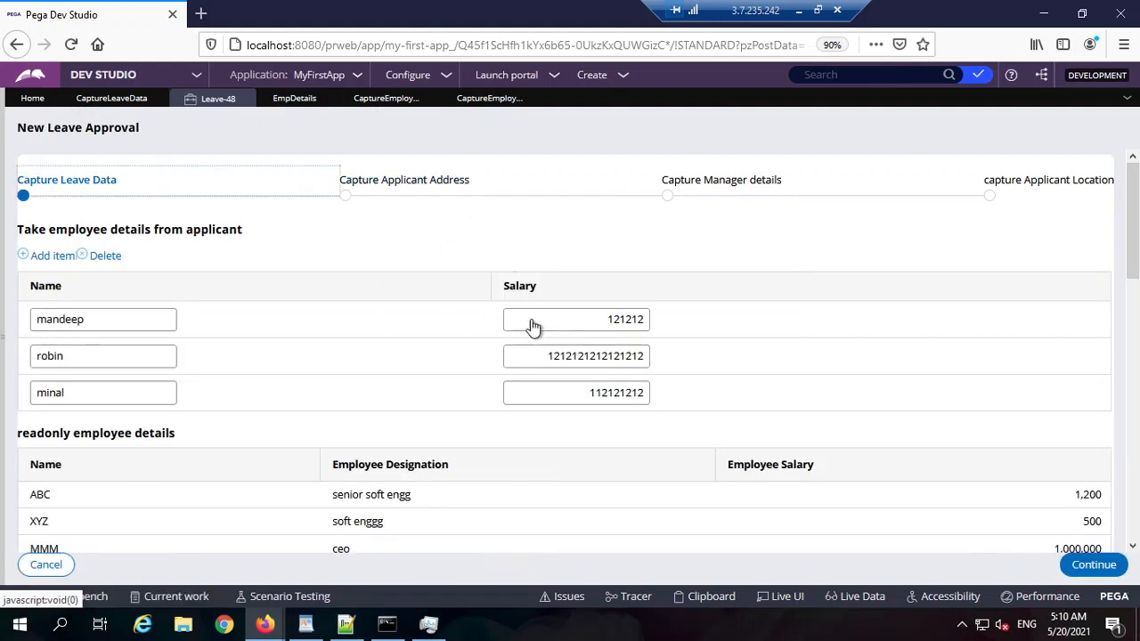
{"action": "left_click", "coordinate": [709, 595]}
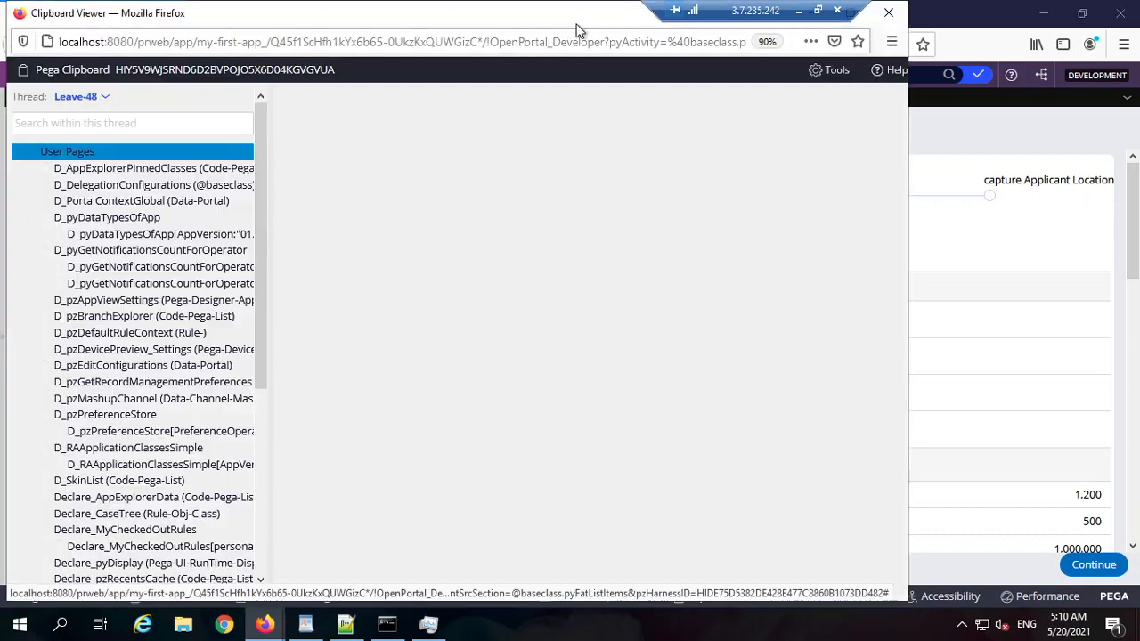
{"action": "double_click", "coordinate": [579, 12]}
{"action": "scroll", "coordinate": [72, 436], "scroll_direction": "down", "scroll_amount": 5}
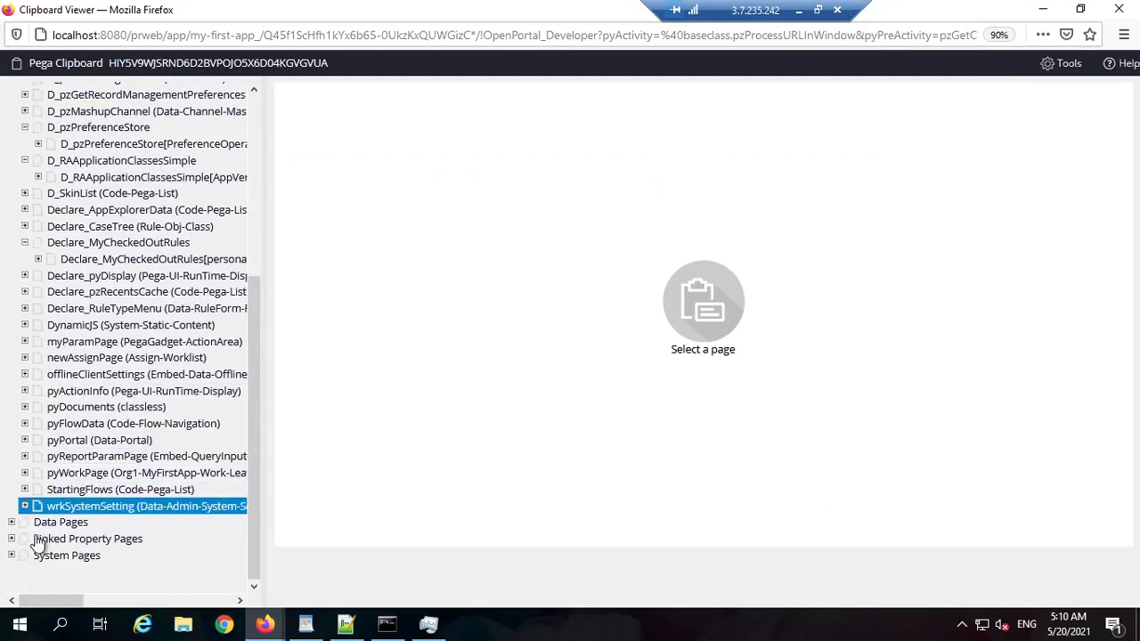
{"action": "left_click", "coordinate": [25, 473]}
{"action": "scroll", "coordinate": [103, 486], "scroll_direction": "down", "scroll_amount": 3}
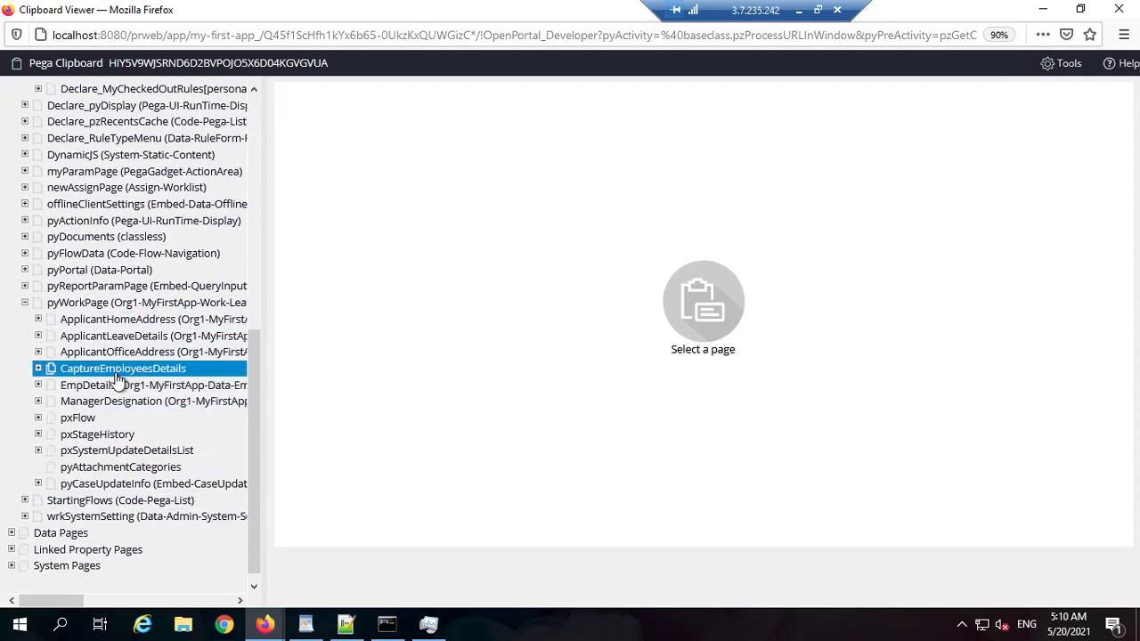
{"action": "left_click", "coordinate": [38, 369]}
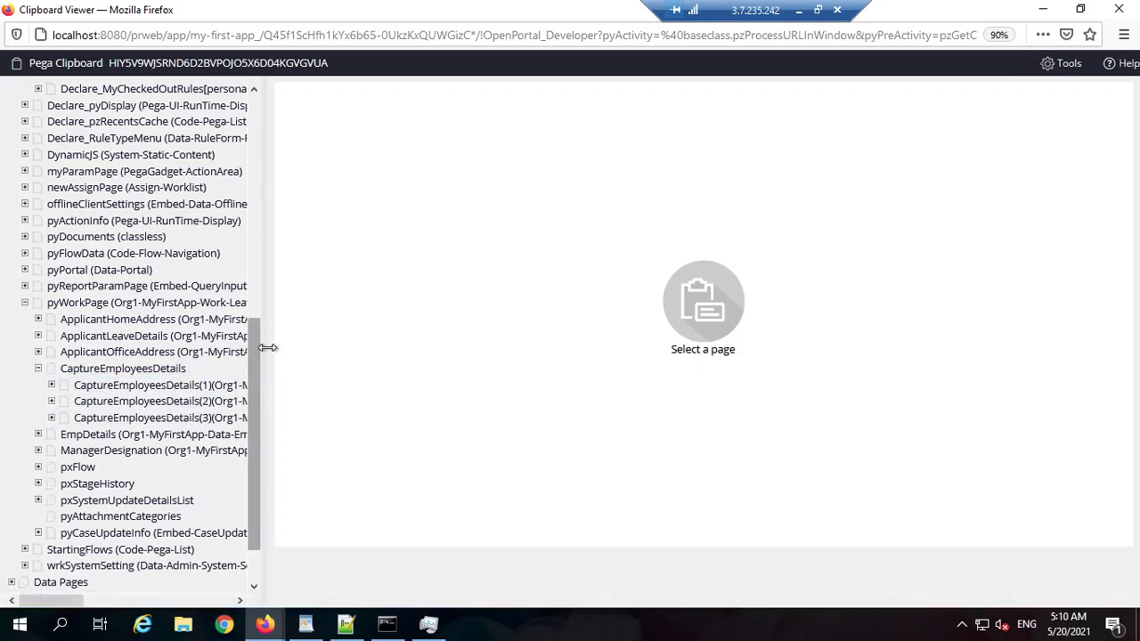
{"action": "left_click_drag", "start_coordinate": [265, 338], "coordinate": [437, 336]}
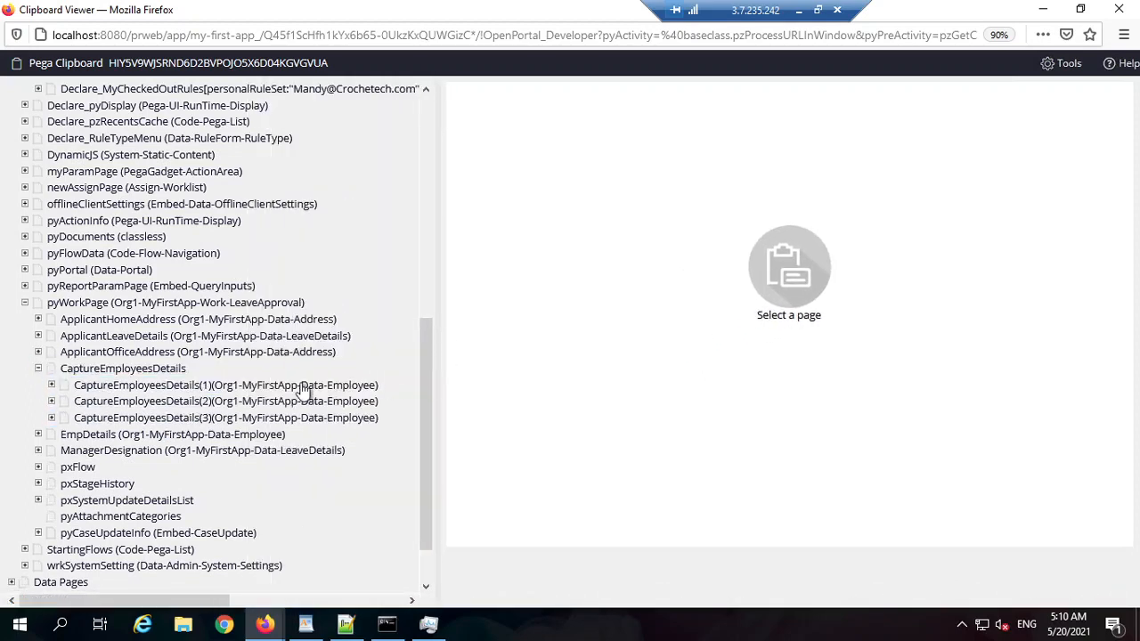
{"action": "left_click", "coordinate": [285, 386]}
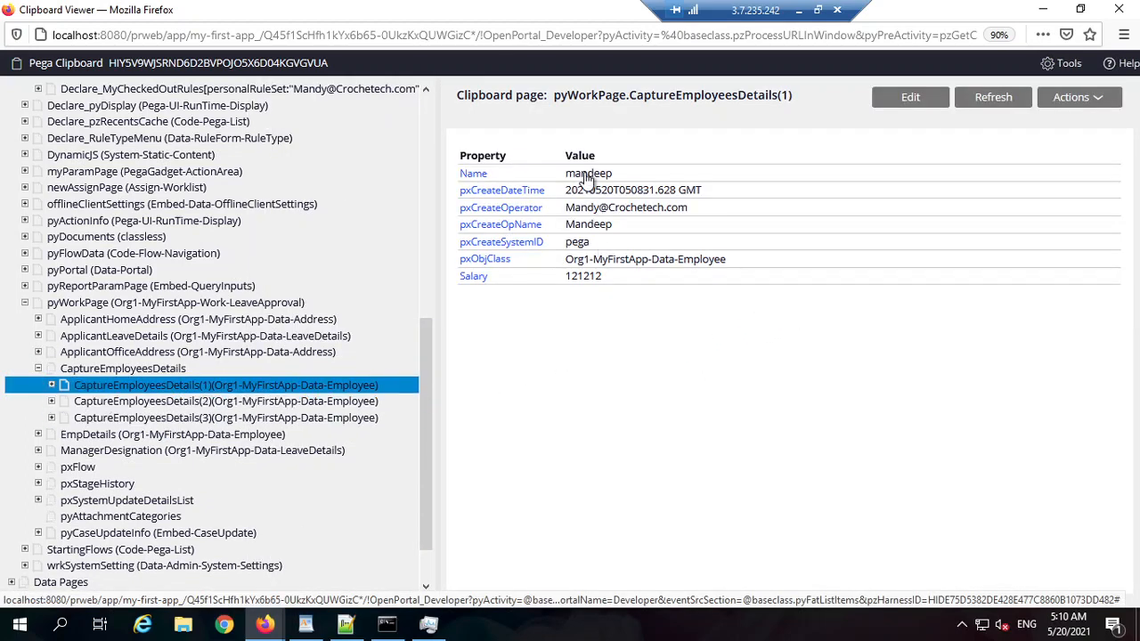
{"action": "double_click", "coordinate": [580, 176]}
{"action": "double_click", "coordinate": [583, 278]}
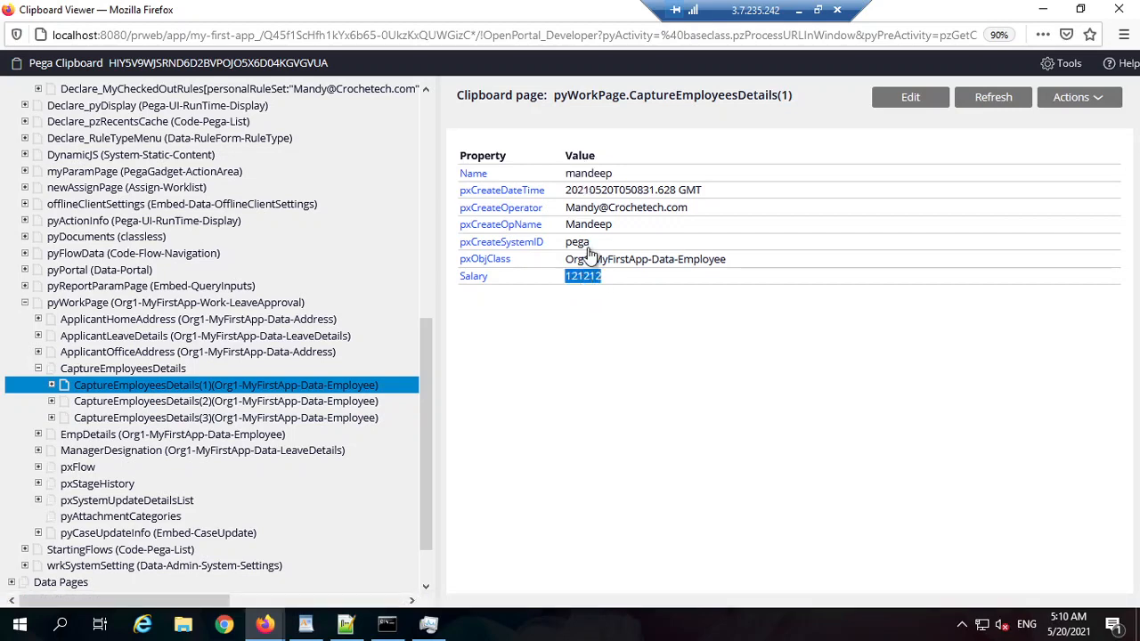
{"action": "double_click", "coordinate": [588, 175]}
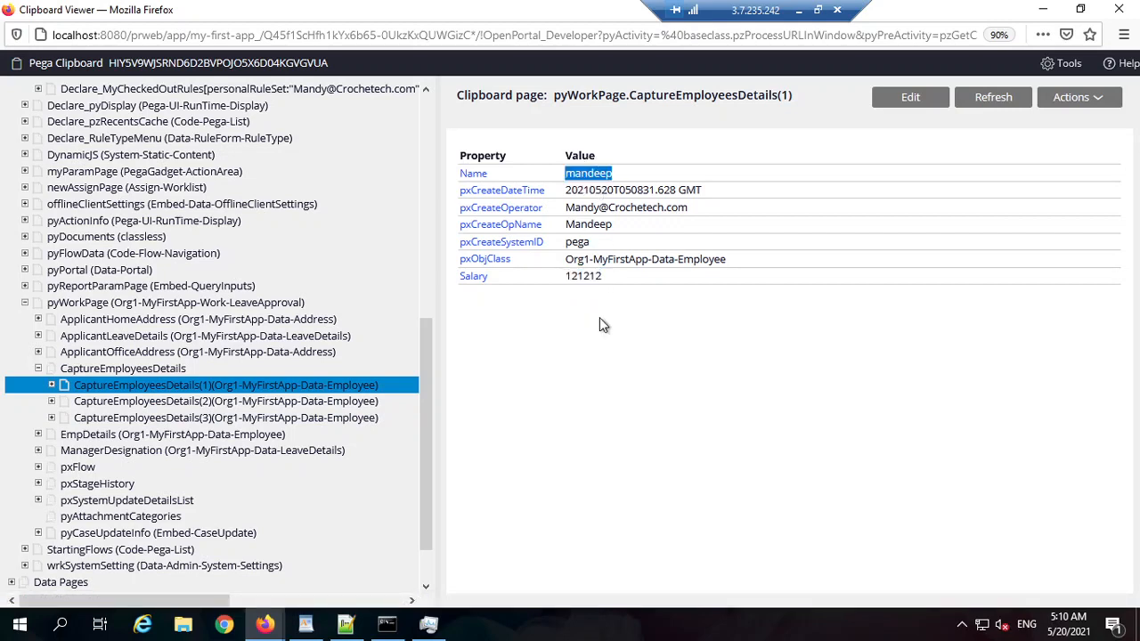
{"action": "left_click", "coordinate": [630, 273]}
{"action": "double_click", "coordinate": [628, 260]}
{"action": "triple_click", "coordinate": [695, 260]}
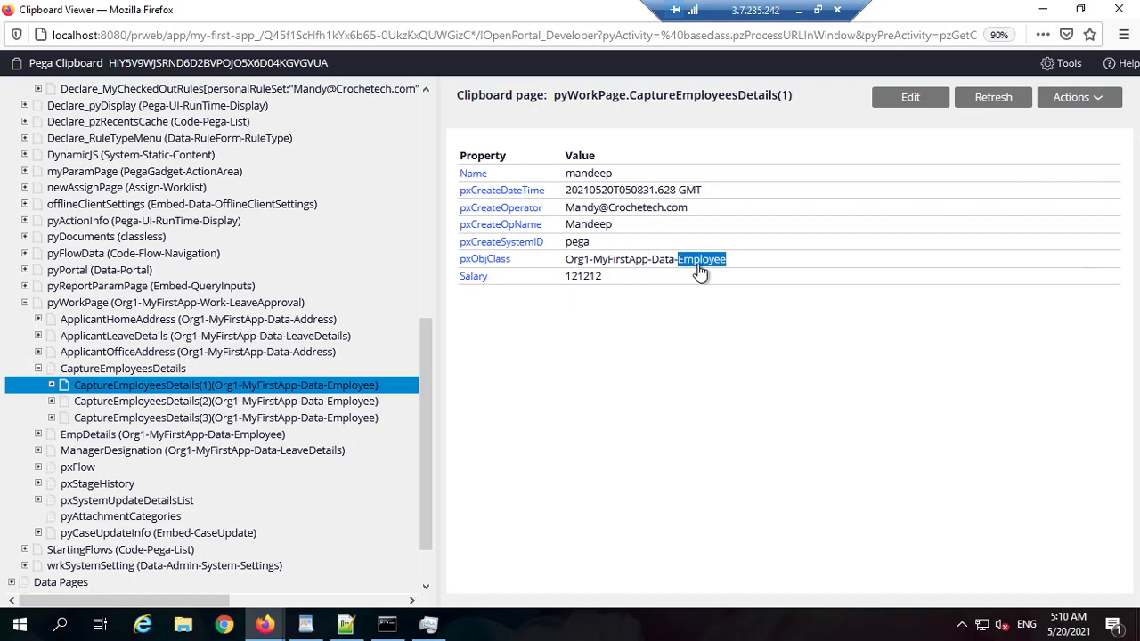
{"action": "left_click", "coordinate": [297, 403]}
{"action": "double_click", "coordinate": [577, 173]}
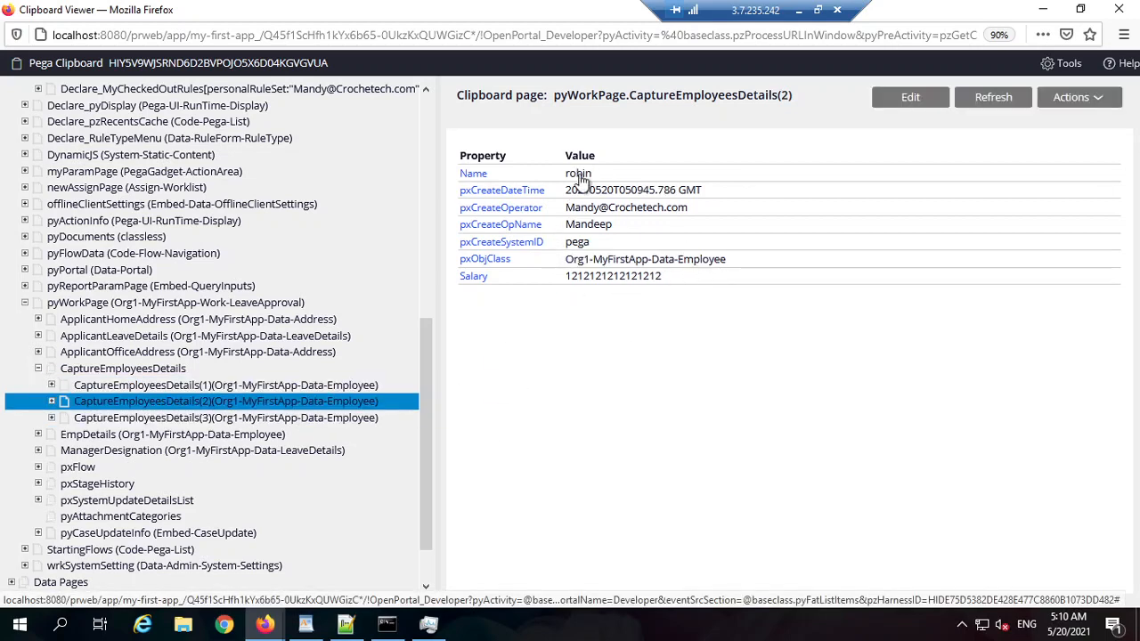
{"action": "double_click", "coordinate": [631, 276]}
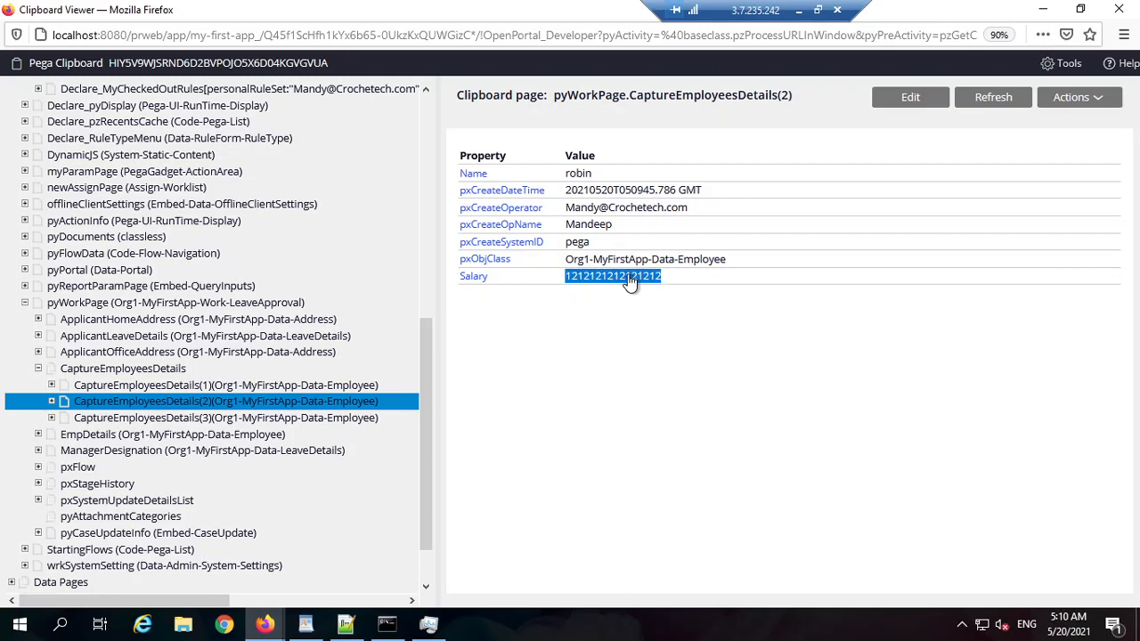
{"action": "left_click", "coordinate": [268, 418]}
{"action": "double_click", "coordinate": [577, 175]}
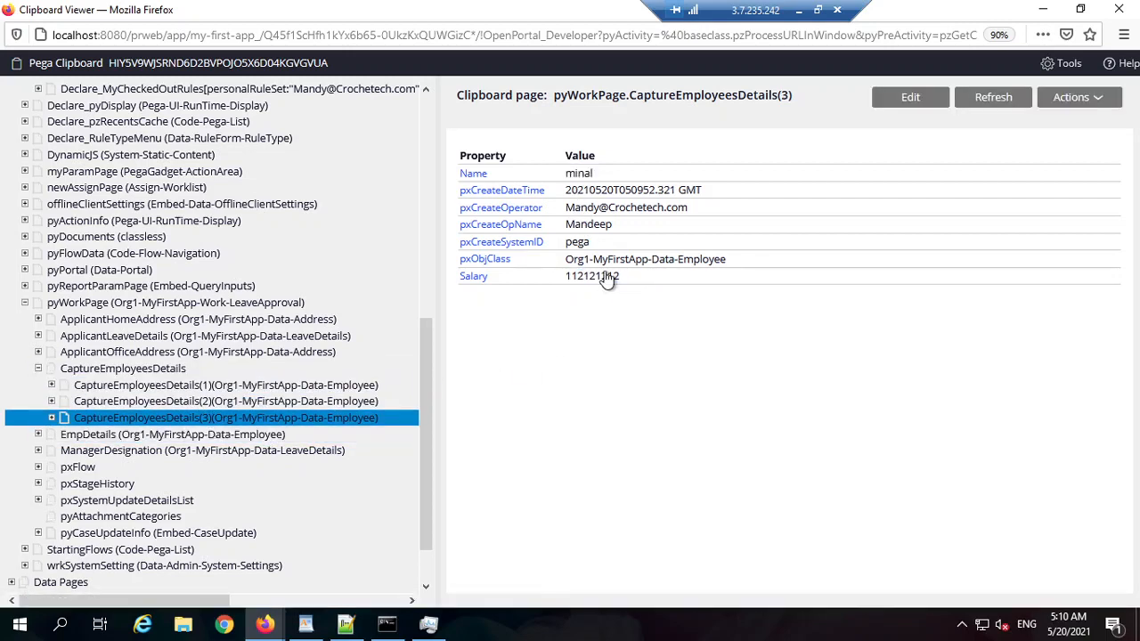
{"action": "double_click", "coordinate": [606, 276]}
{"action": "left_click", "coordinate": [625, 356]}
{"action": "left_click", "coordinate": [1119, 9]}
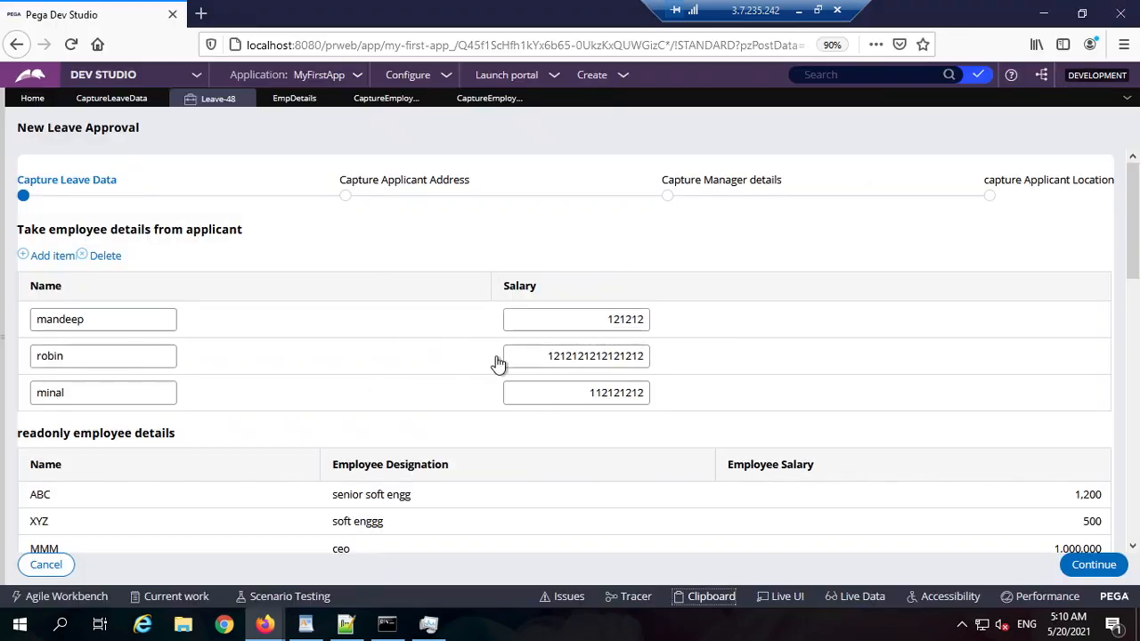
Step: Append '-> readonly data from the db + how to take tabular input from the user' to item 3
{"action": "left_click", "coordinate": [344, 626]}
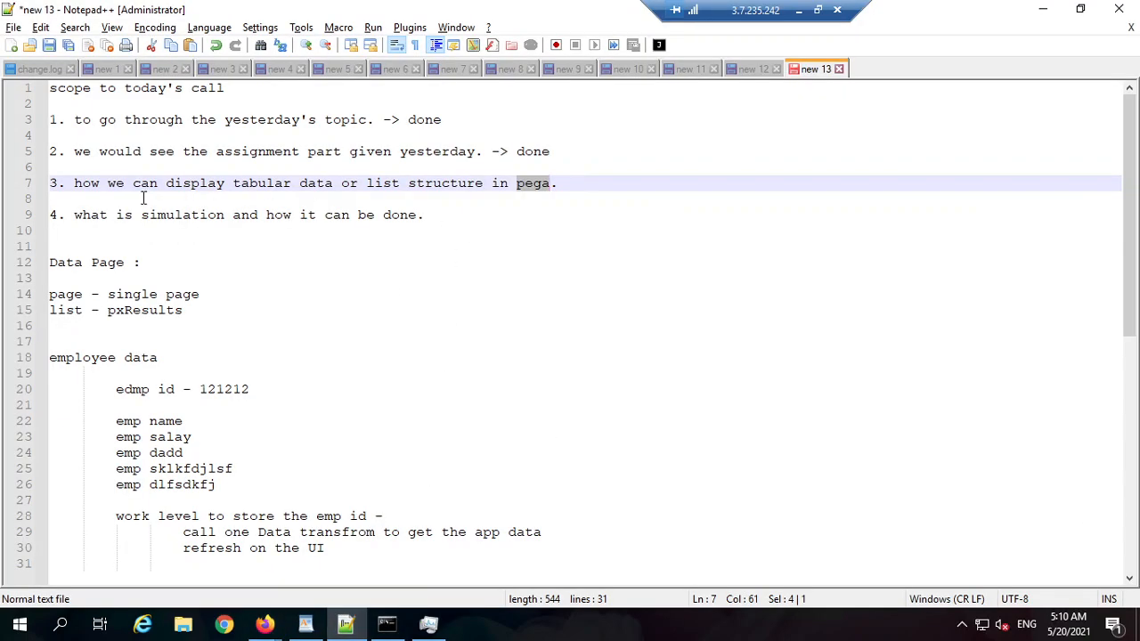
{"action": "left_click_drag", "start_coordinate": [98, 183], "coordinate": [252, 183]}
{"action": "left_click", "coordinate": [367, 185]}
{"action": "left_click", "coordinate": [613, 184]}
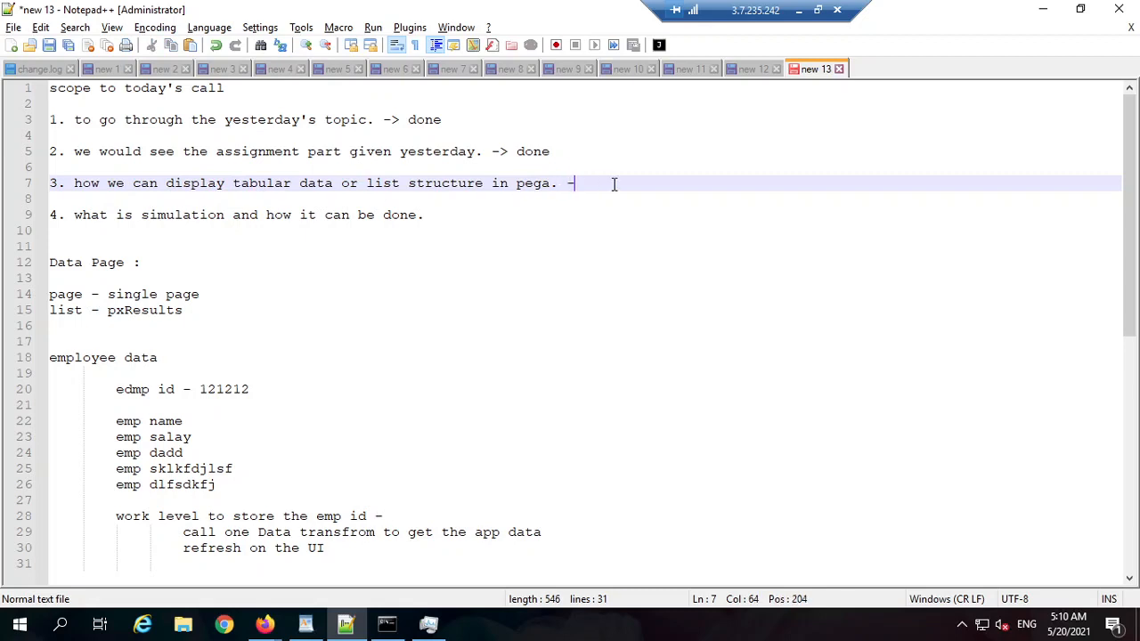
{"action": "type", "text": "-> readonly dat"}
{"action": "type", "text": "at"}
{"action": "type", "text": "fro"}
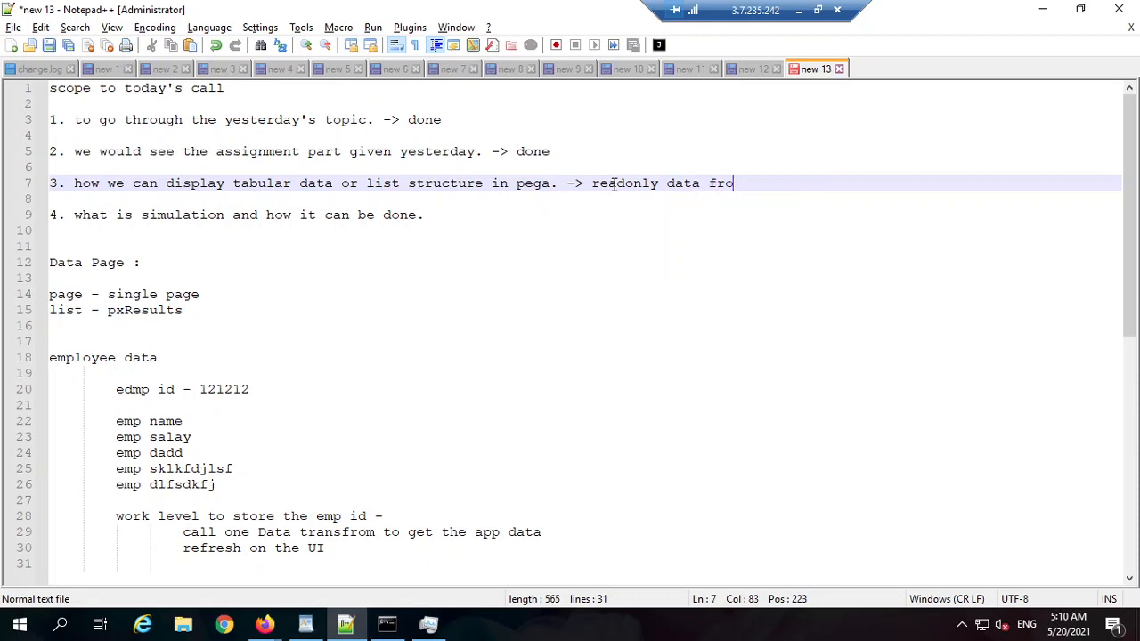
{"action": "type", "text": "m the db a"}
{"action": "key", "text": "BackSpace"}
{"action": "type", "text": "+ how"}
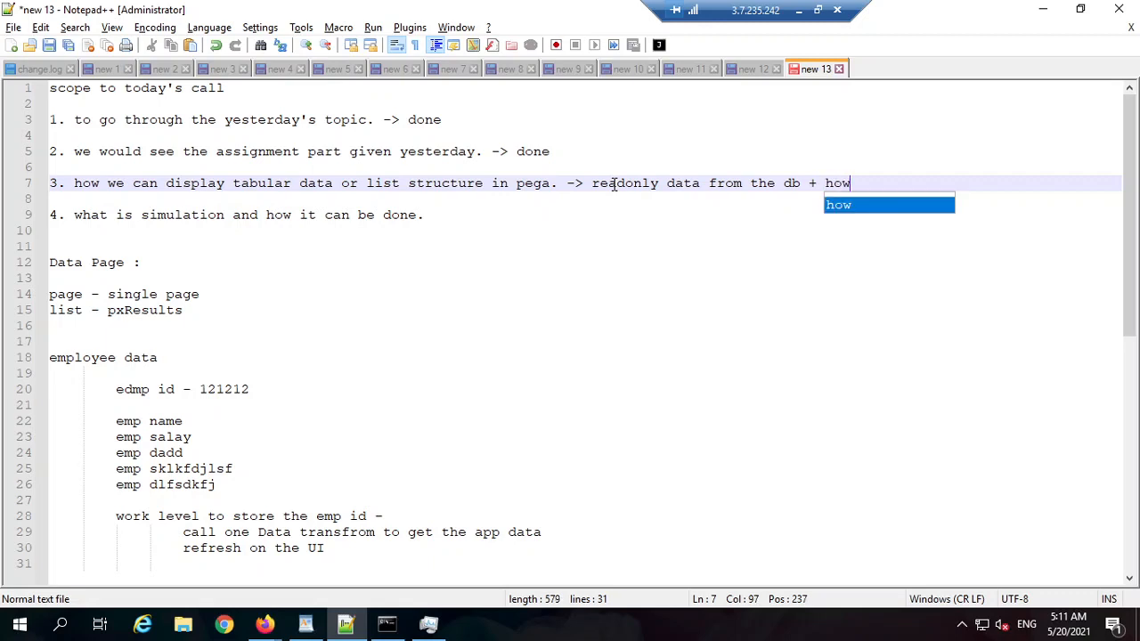
{"action": "type", "text": " to take tabl"}
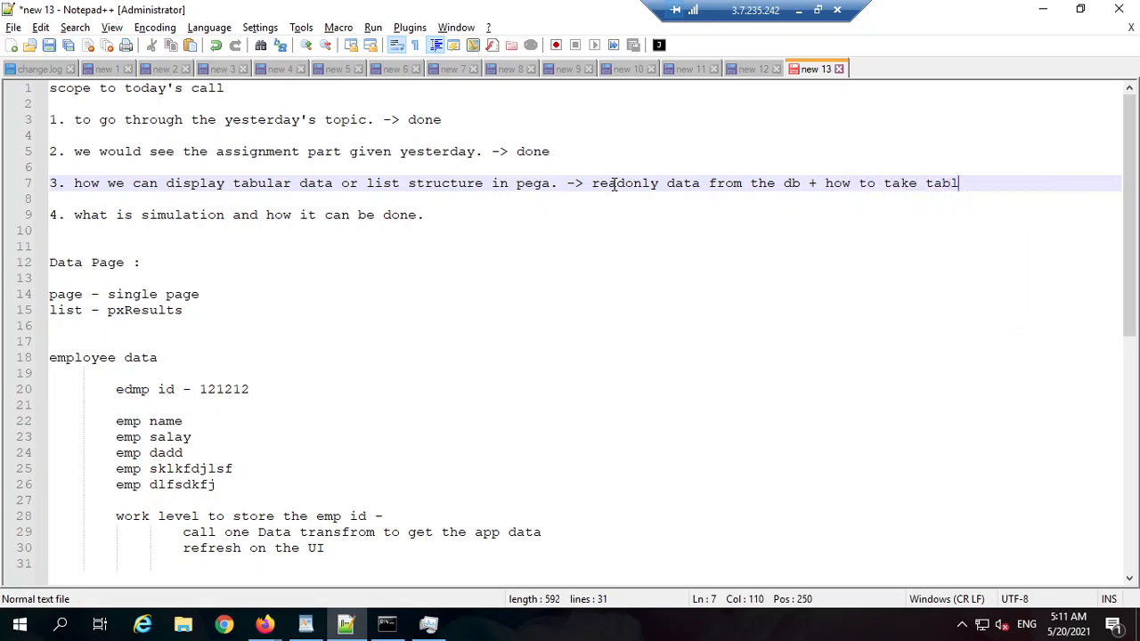
{"action": "type", "text": "u"}
{"action": "key", "text": "BackSpace"}
{"action": "key", "text": "BackSpace"}
{"action": "type", "text": "ular in"}
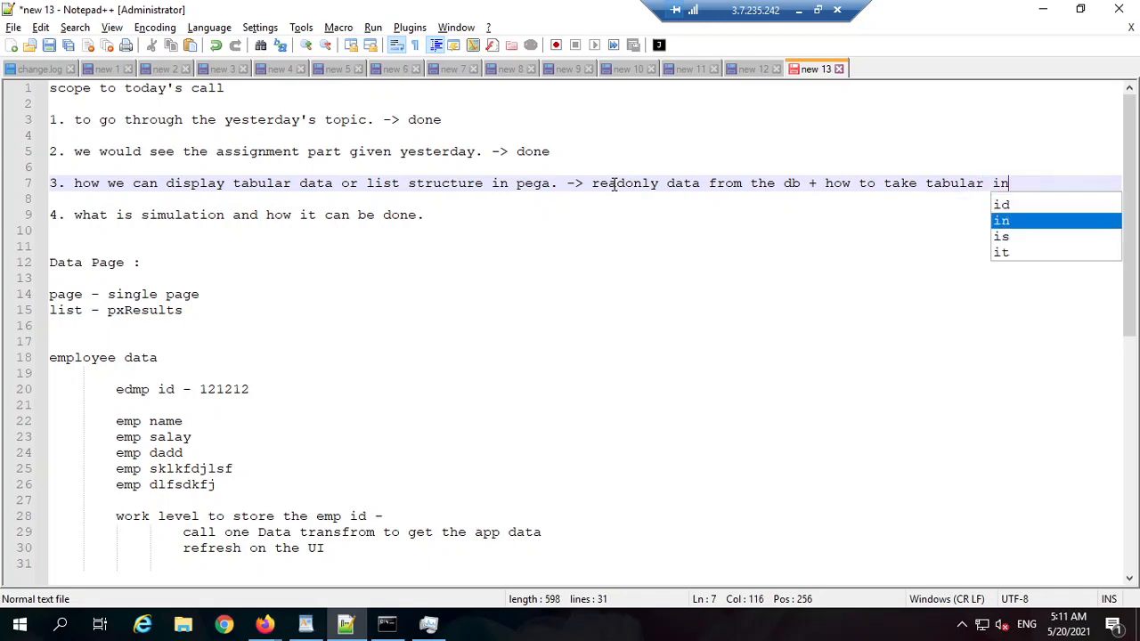
{"action": "type", "text": "put fro"}
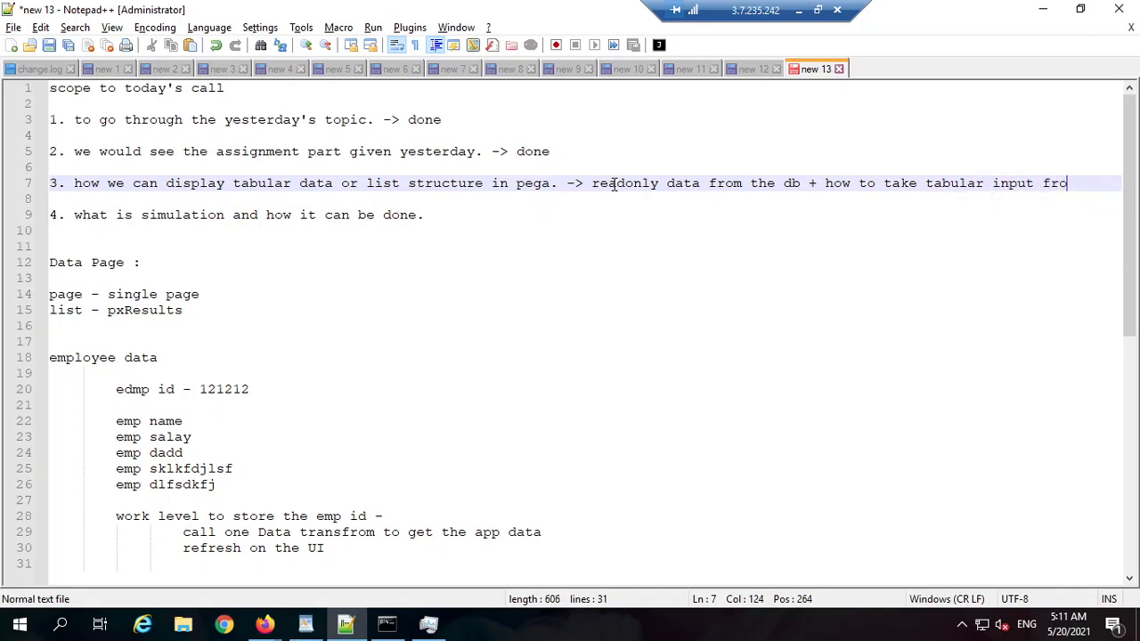
{"action": "type", "text": "mt m the user"}
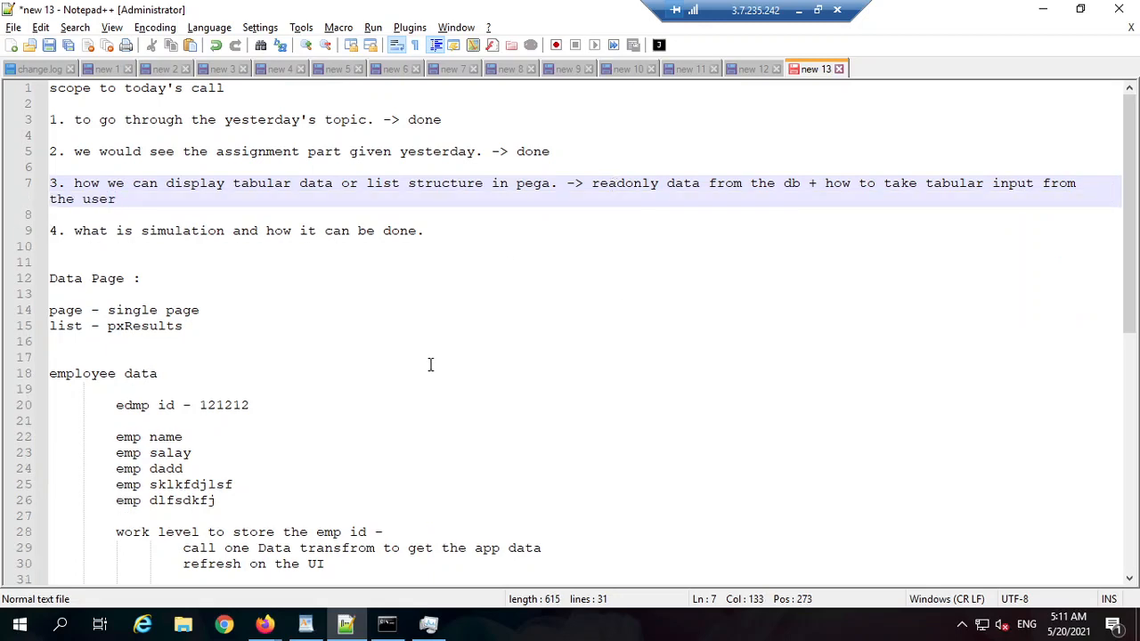
Step: Look over item 4 and the note's first seven lines, then minimize Notepad++
{"action": "double_click", "coordinate": [399, 231]}
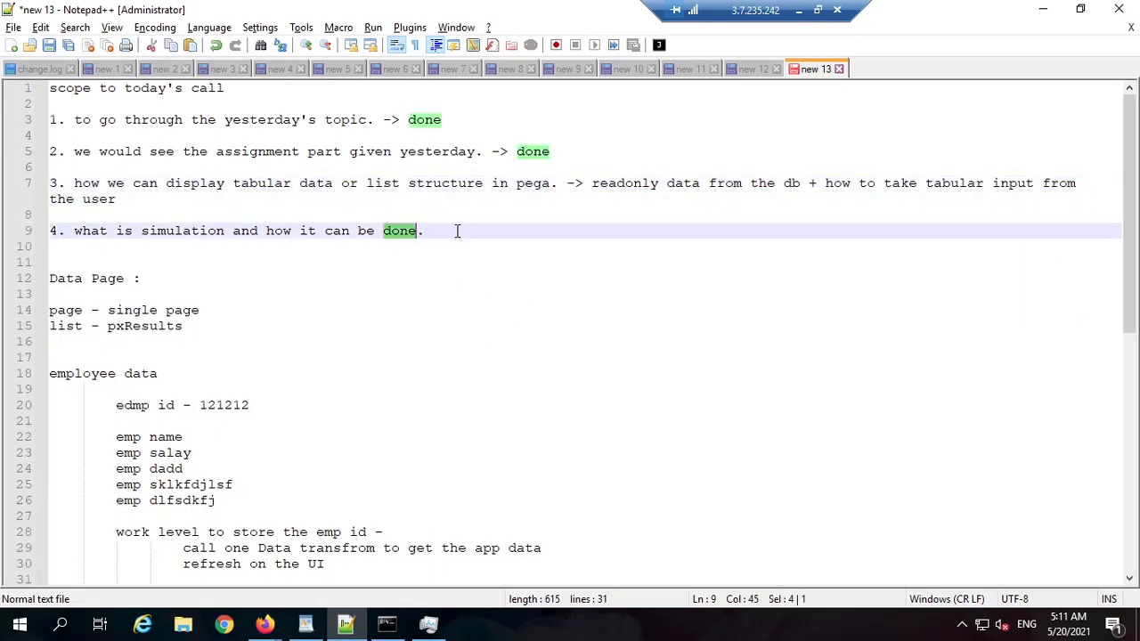
{"action": "left_click", "coordinate": [456, 230]}
{"action": "left_click_drag", "start_coordinate": [425, 231], "coordinate": [176, 231]}
{"action": "left_click", "coordinate": [176, 230]}
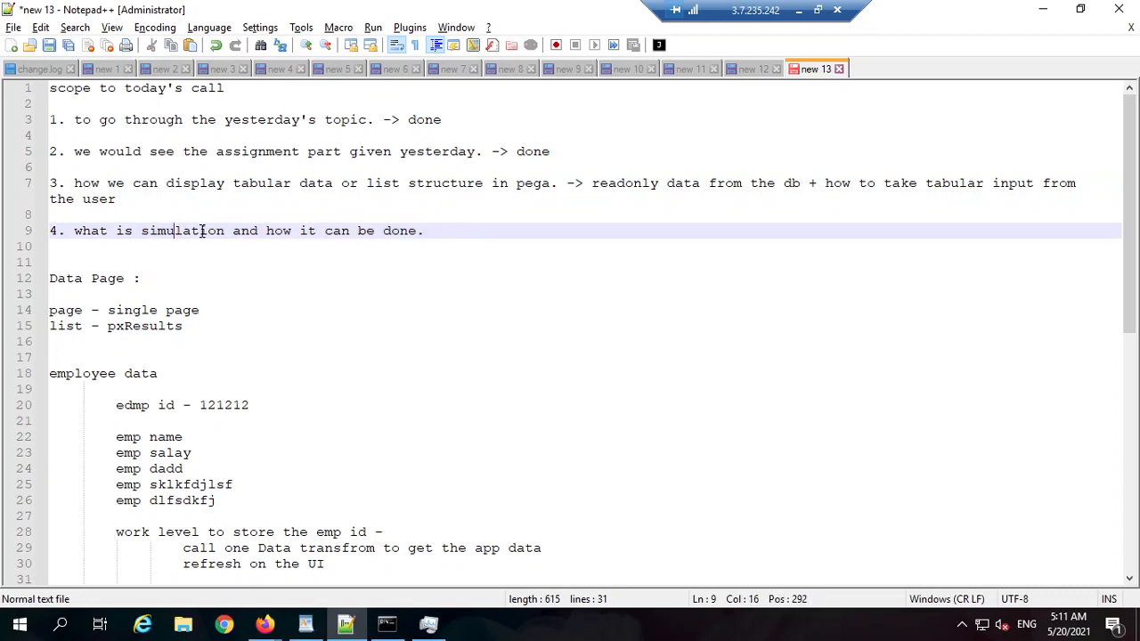
{"action": "triple_click", "coordinate": [200, 231]}
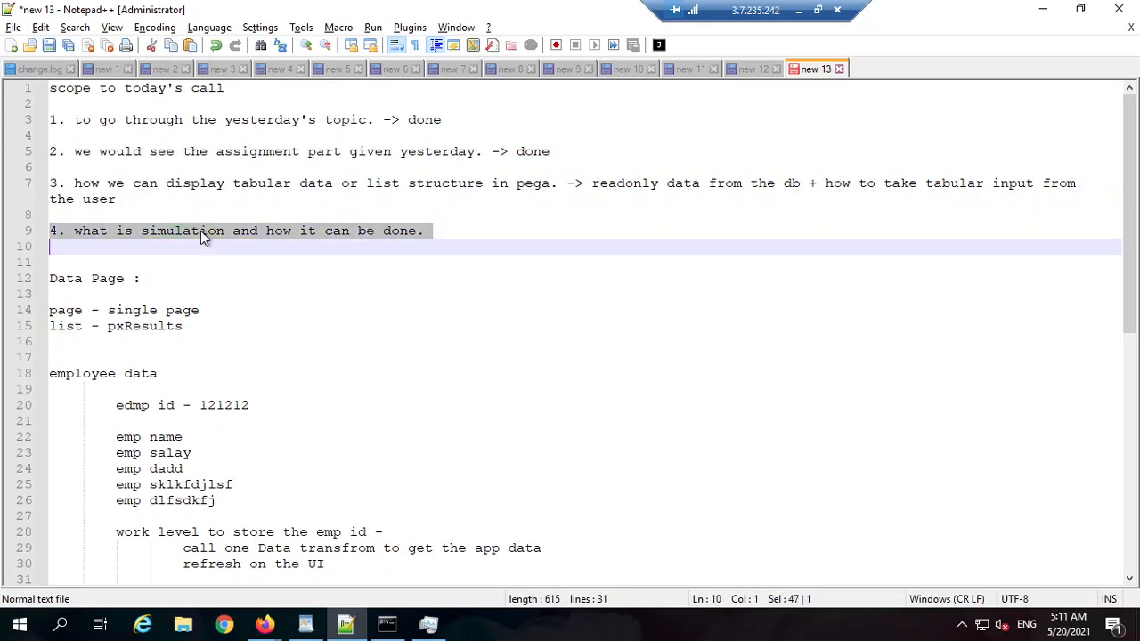
{"action": "left_click", "coordinate": [433, 231]}
{"action": "double_click", "coordinate": [431, 231]}
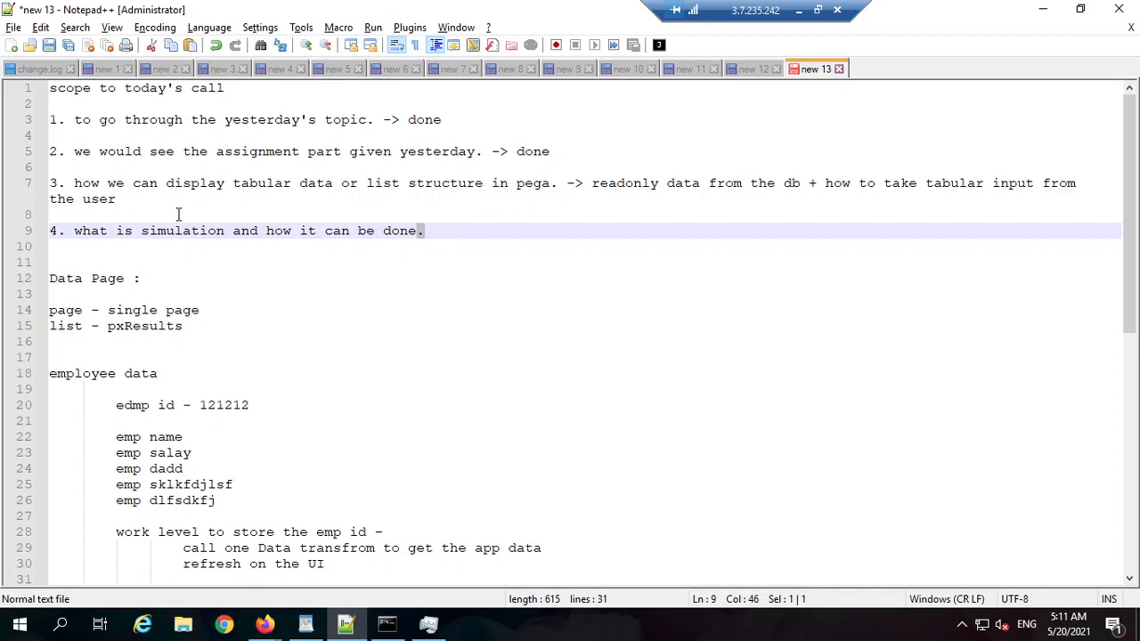
{"action": "left_click_drag", "start_coordinate": [178, 214], "coordinate": [30, 88]}
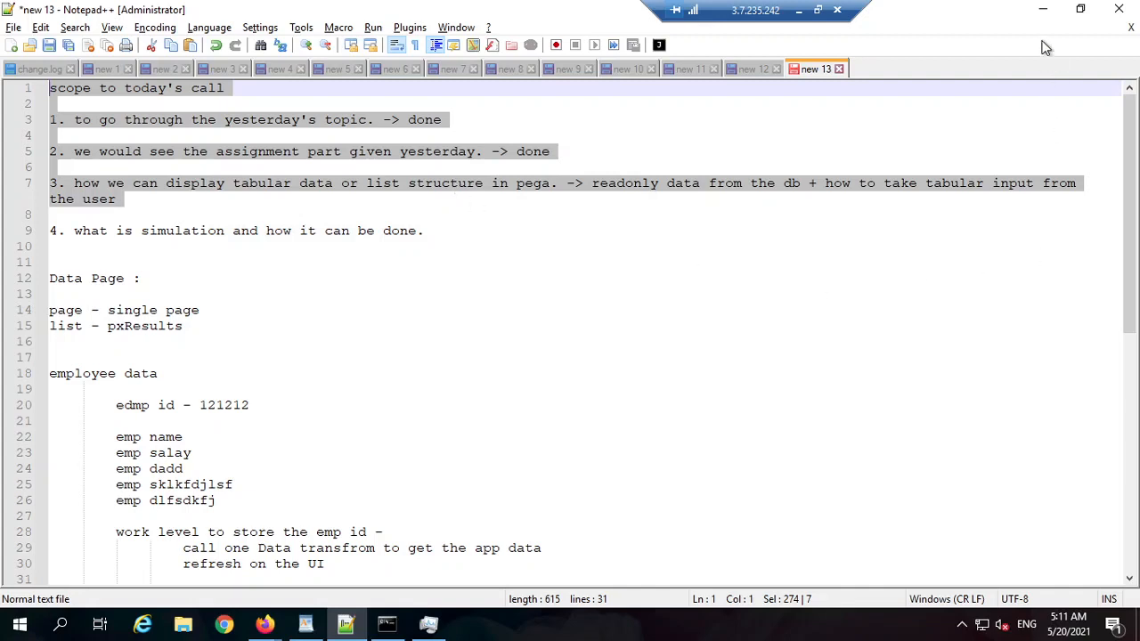
{"action": "left_click", "coordinate": [1044, 9]}
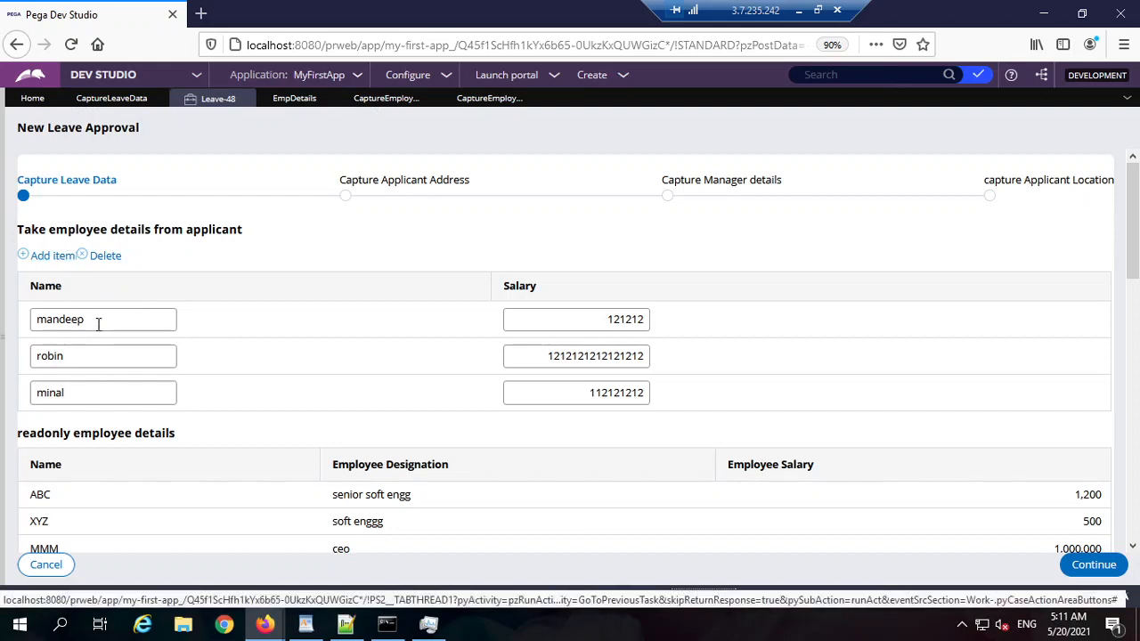
Step: Scroll through the Leave Approval form, then bring up the CaptureEmployeesDetails property snapshot
{"action": "scroll", "coordinate": [98, 365], "scroll_direction": "down", "scroll_amount": 2}
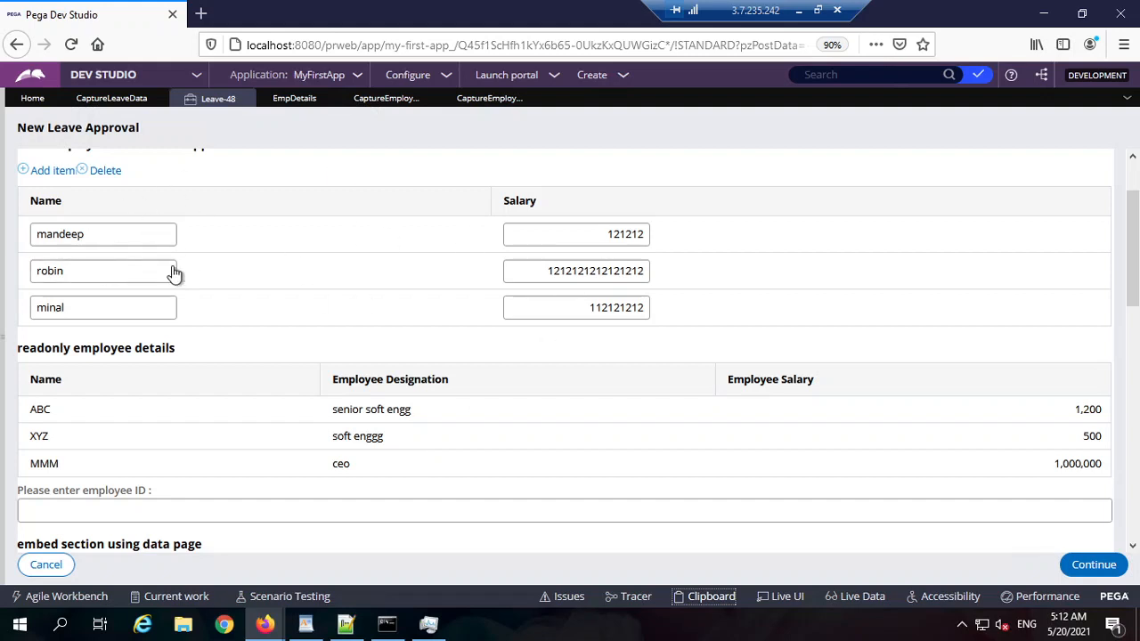
{"action": "scroll", "coordinate": [116, 267], "scroll_direction": "up", "scroll_amount": 2}
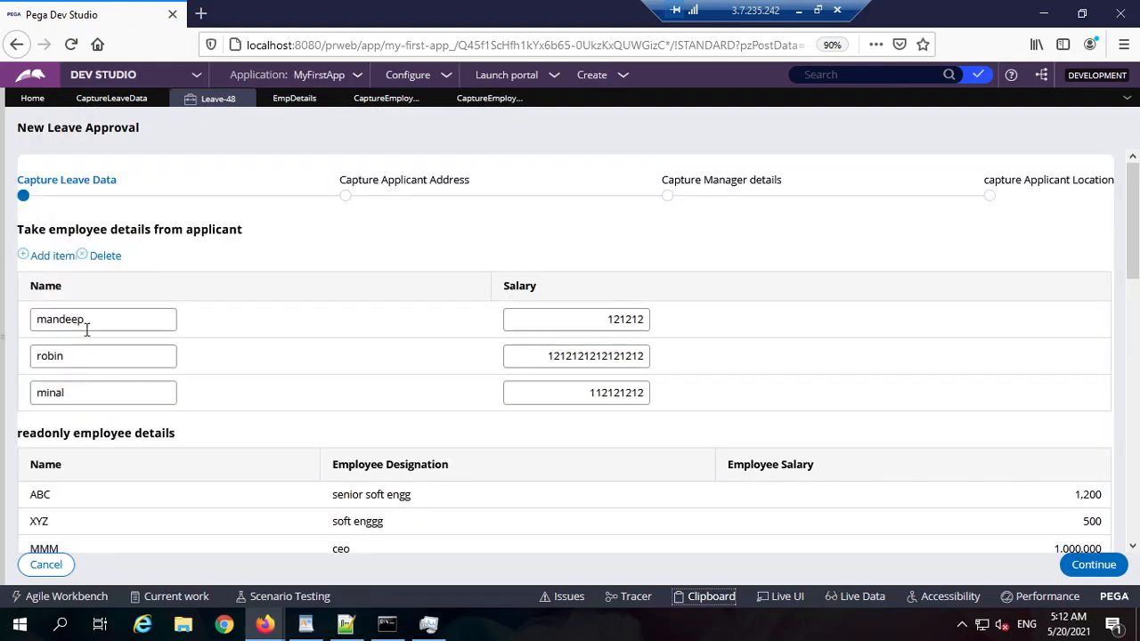
{"action": "left_click", "coordinate": [381, 99]}
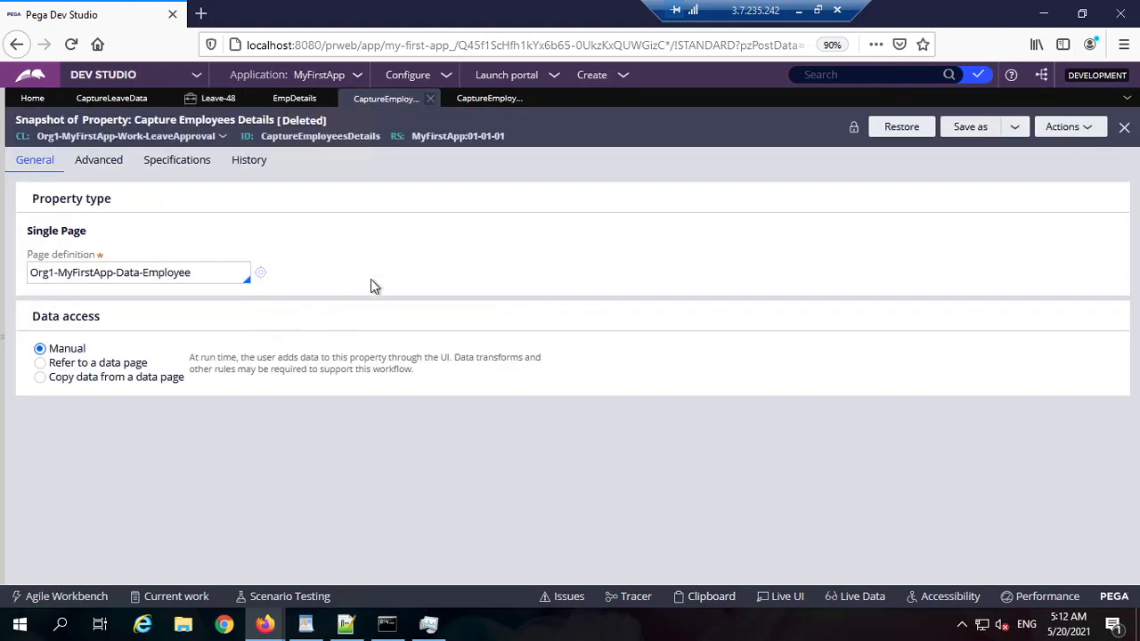
Step: Drop a new Structural Table above Dynamic Layout 1 in the CaptureLeaveData section
{"action": "left_click", "coordinate": [299, 100]}
{"action": "left_click", "coordinate": [490, 99]}
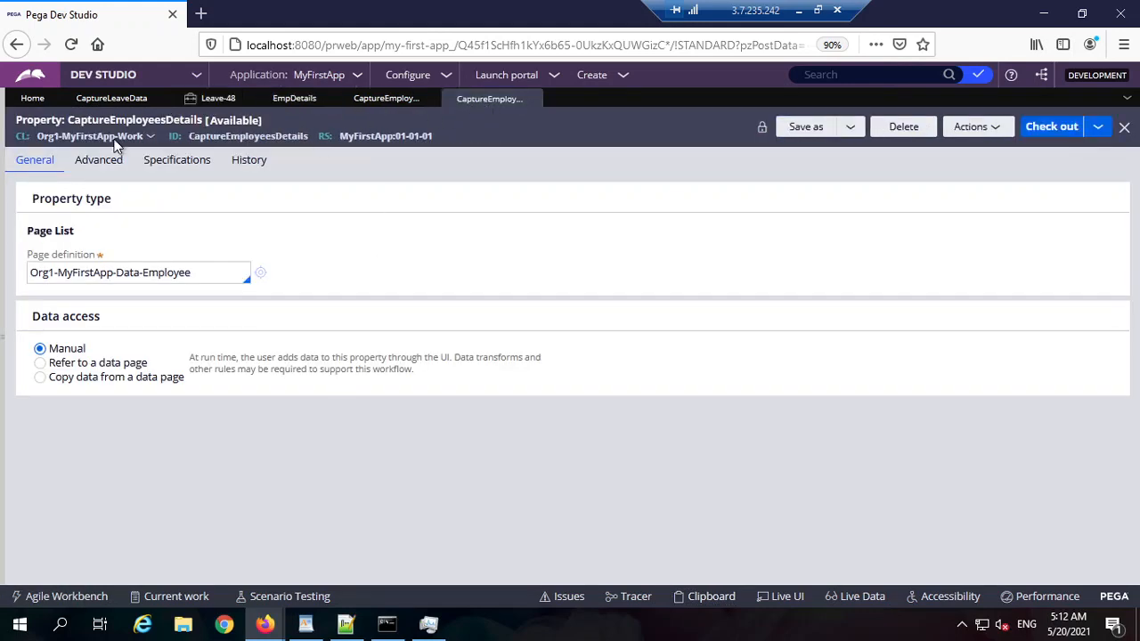
{"action": "left_click", "coordinate": [129, 98]}
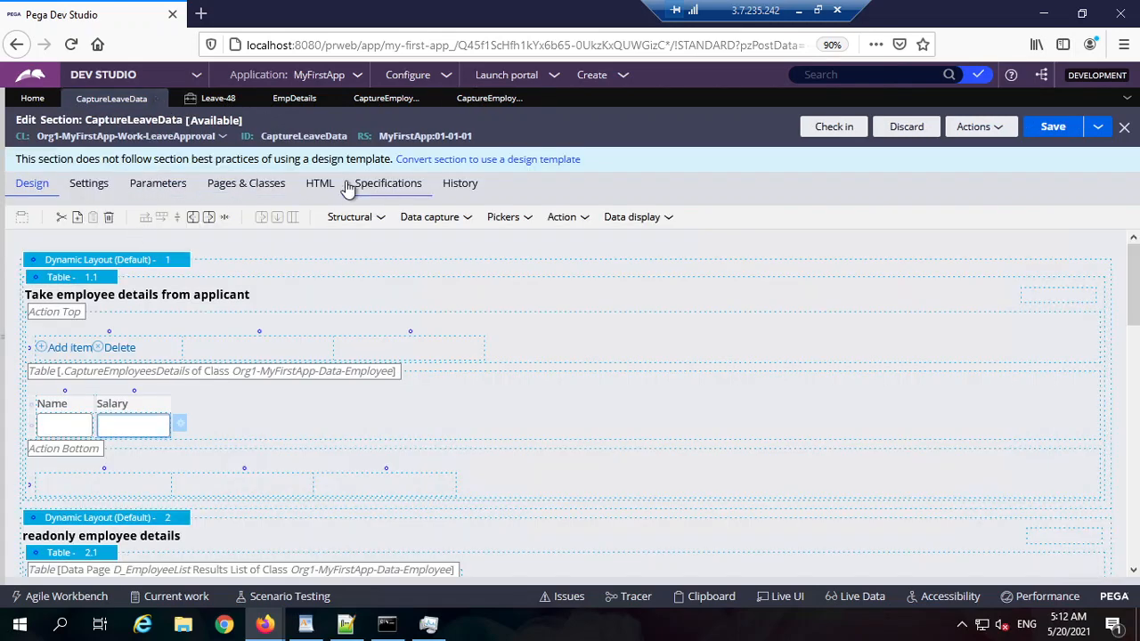
{"action": "double_click", "coordinate": [69, 116]}
{"action": "left_click", "coordinate": [369, 220]}
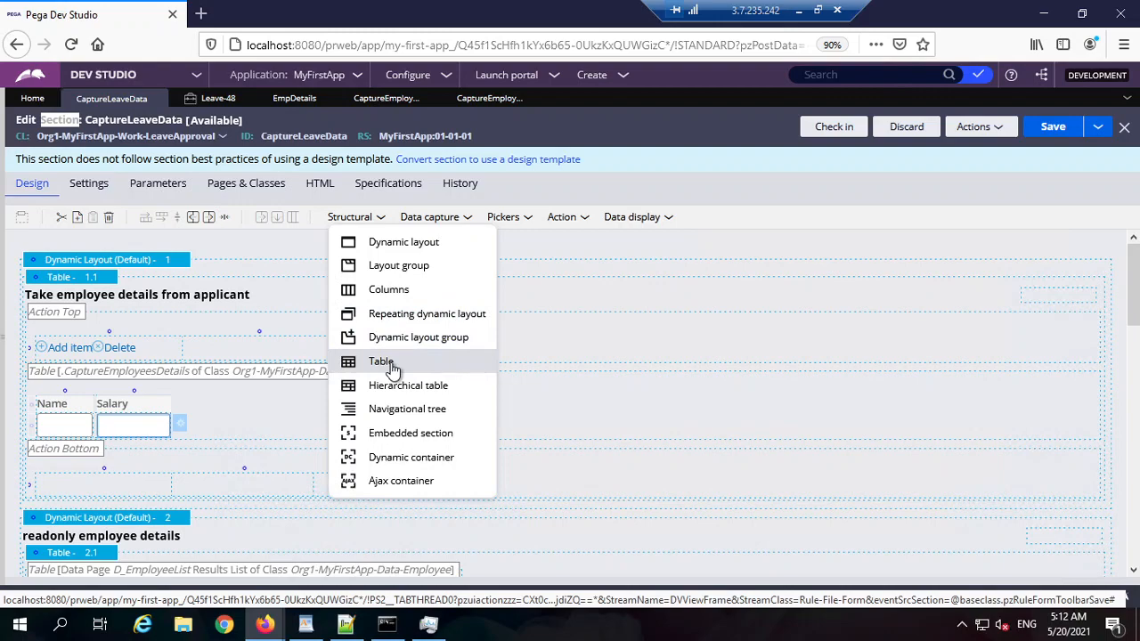
{"action": "left_click_drag", "start_coordinate": [393, 368], "coordinate": [151, 263]}
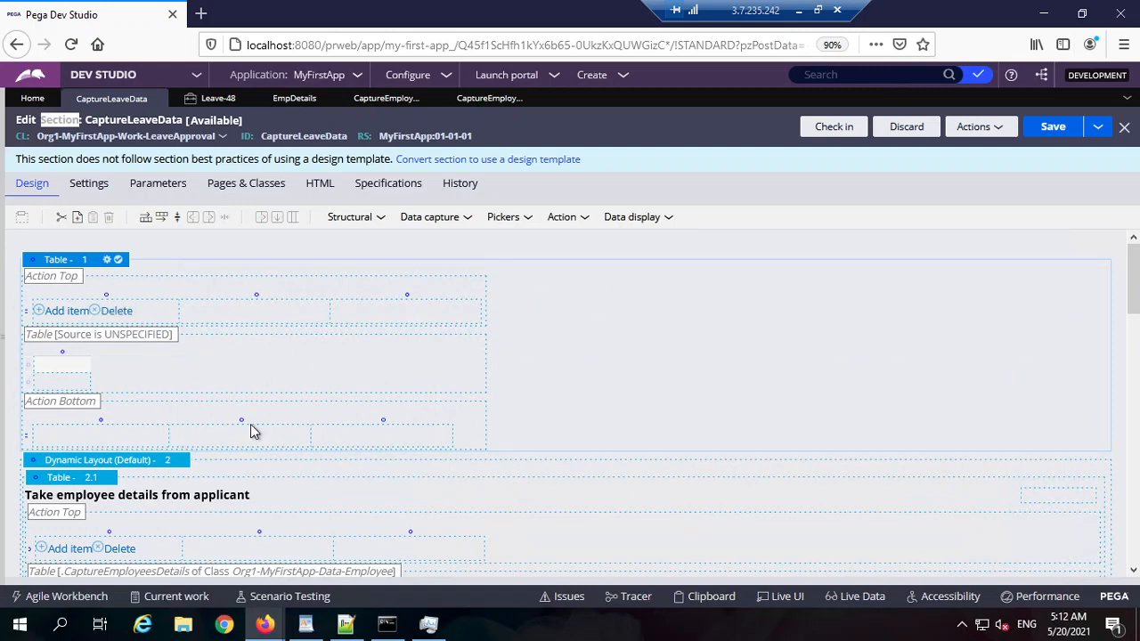
{"action": "left_click", "coordinate": [4, 346]}
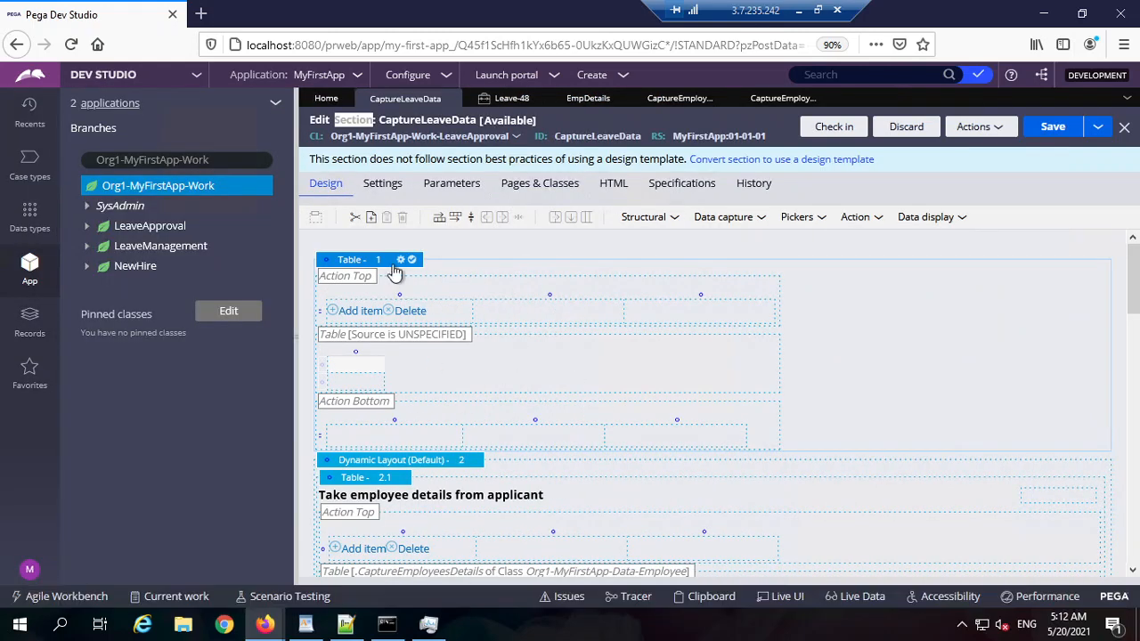
Step: Inspect the new table's data source type options, then cancel without changes
{"action": "left_click", "coordinate": [401, 261]}
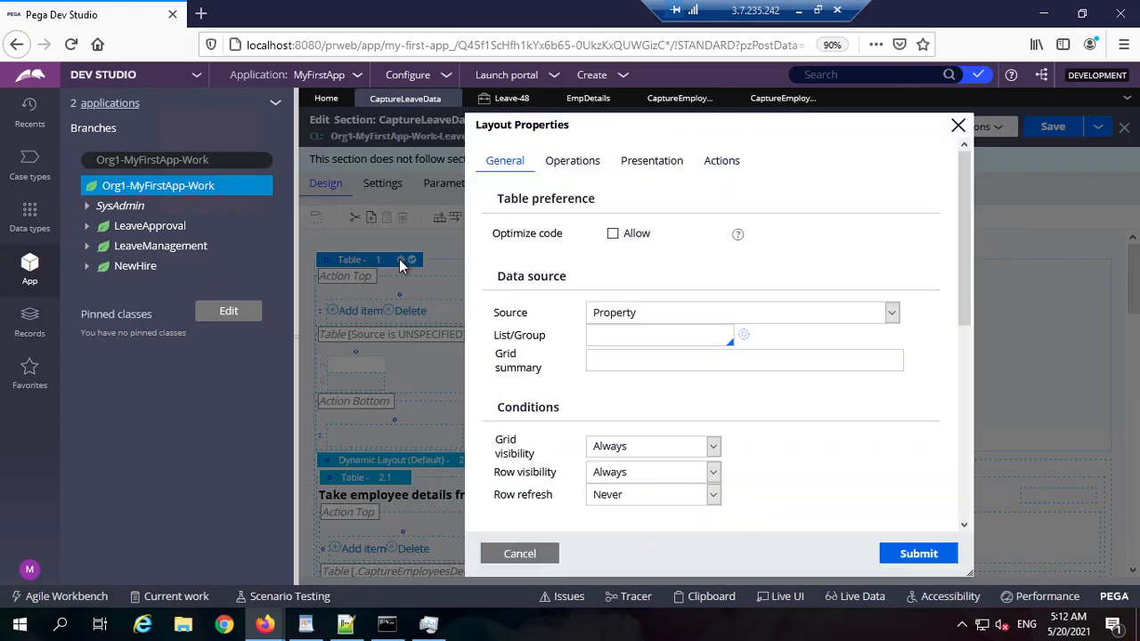
{"action": "left_click", "coordinate": [719, 311]}
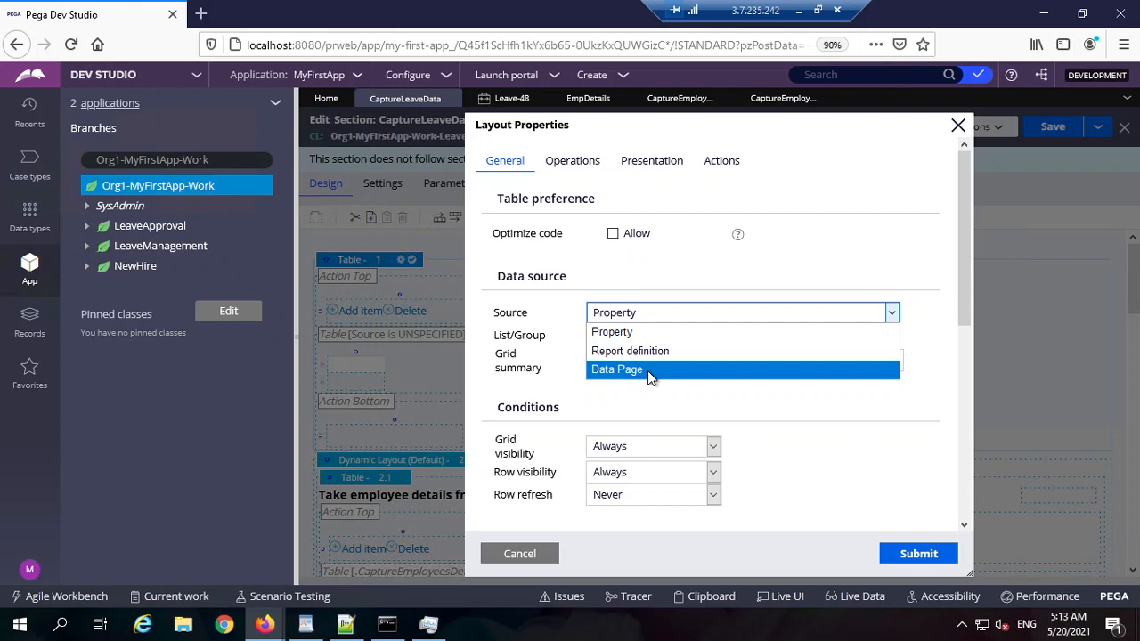
{"action": "left_click", "coordinate": [522, 554]}
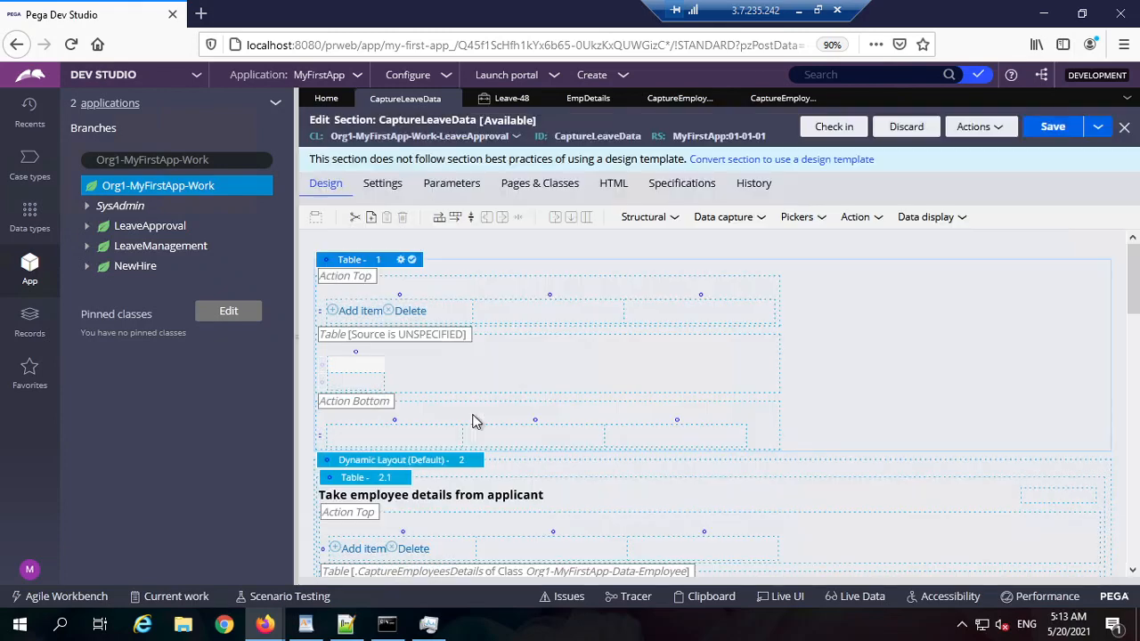
Step: Bring up the cell properties of the applicant table's Name cell
{"action": "scroll", "coordinate": [473, 421], "scroll_direction": "down", "scroll_amount": 3}
{"action": "scroll", "coordinate": [401, 463], "scroll_direction": "down", "scroll_amount": 1}
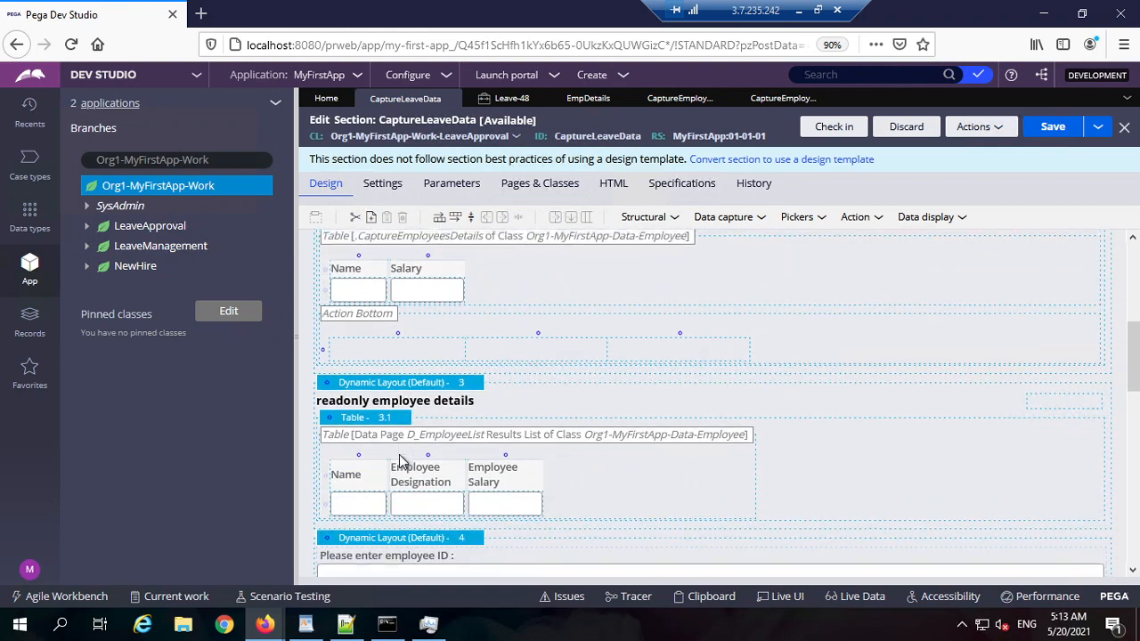
{"action": "scroll", "coordinate": [400, 458], "scroll_direction": "up", "scroll_amount": 2}
{"action": "double_click", "coordinate": [375, 467]}
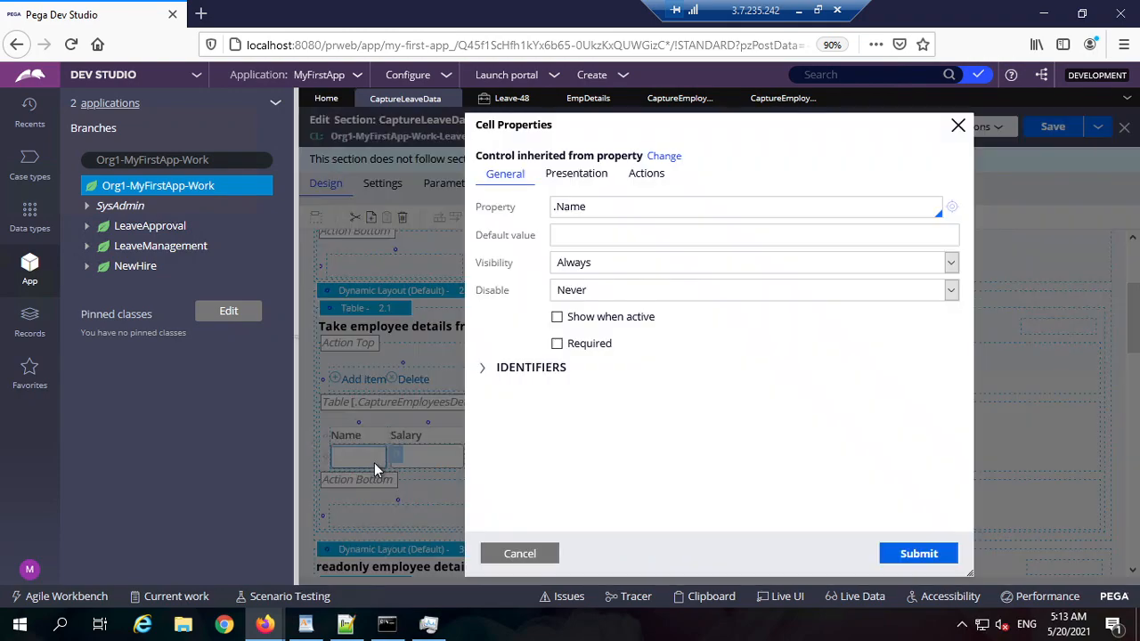
Step: Check the Name, Salary and Employee Designation cells' bound properties, closing each dialog
{"action": "double_click", "coordinate": [598, 211]}
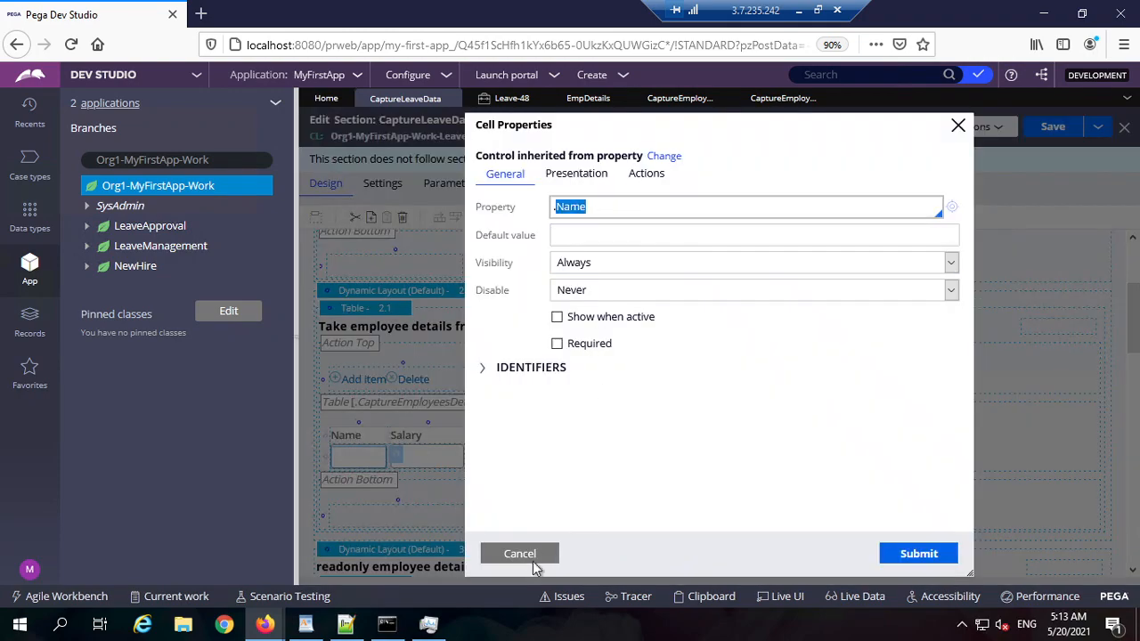
{"action": "left_click", "coordinate": [533, 559]}
{"action": "double_click", "coordinate": [449, 457]}
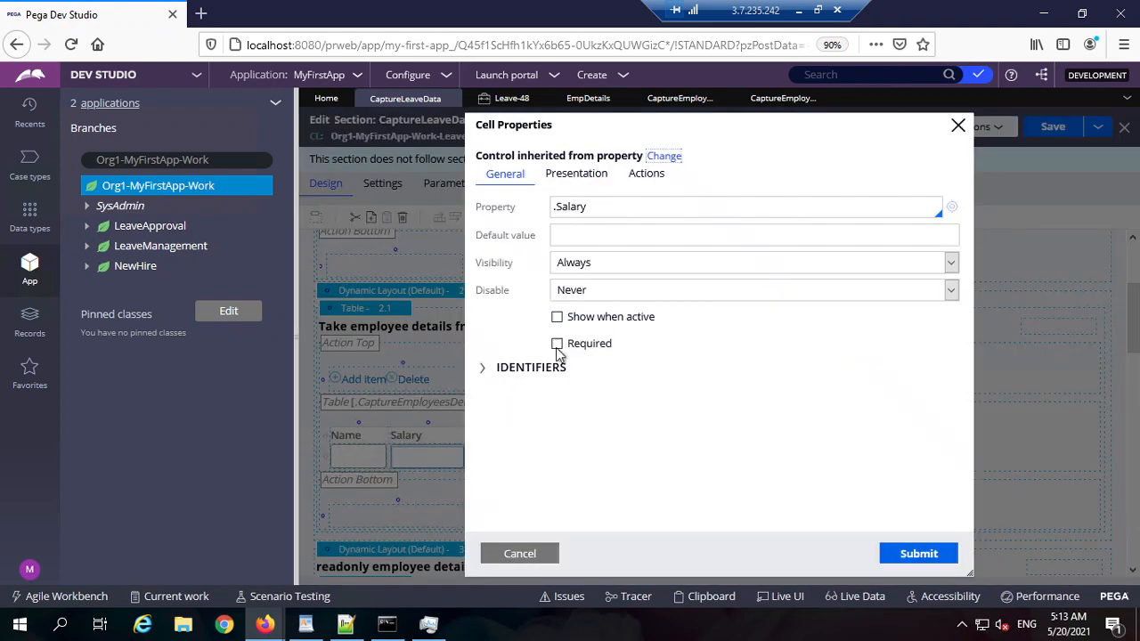
{"action": "double_click", "coordinate": [600, 212]}
{"action": "scroll", "coordinate": [396, 495], "scroll_direction": "down", "scroll_amount": 3}
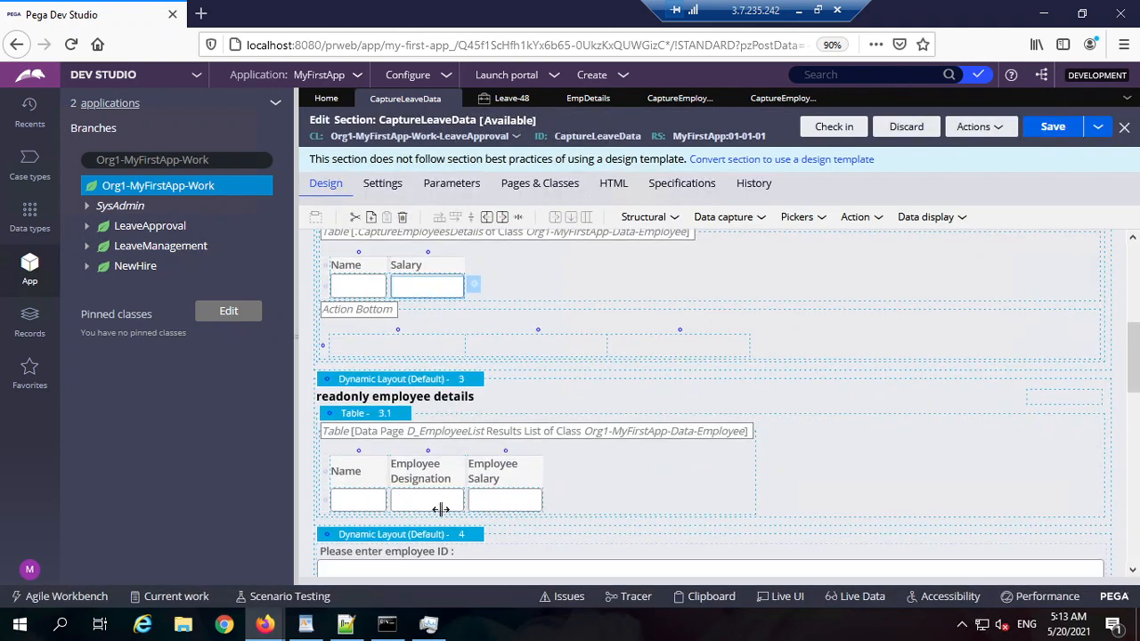
{"action": "double_click", "coordinate": [445, 503]}
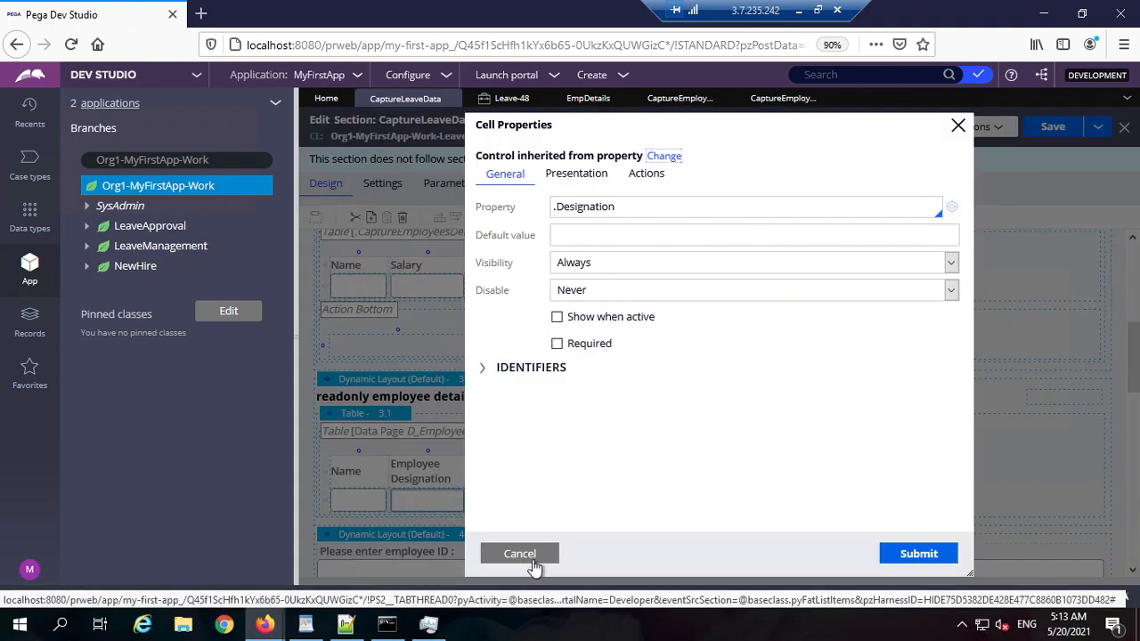
{"action": "left_click", "coordinate": [535, 555]}
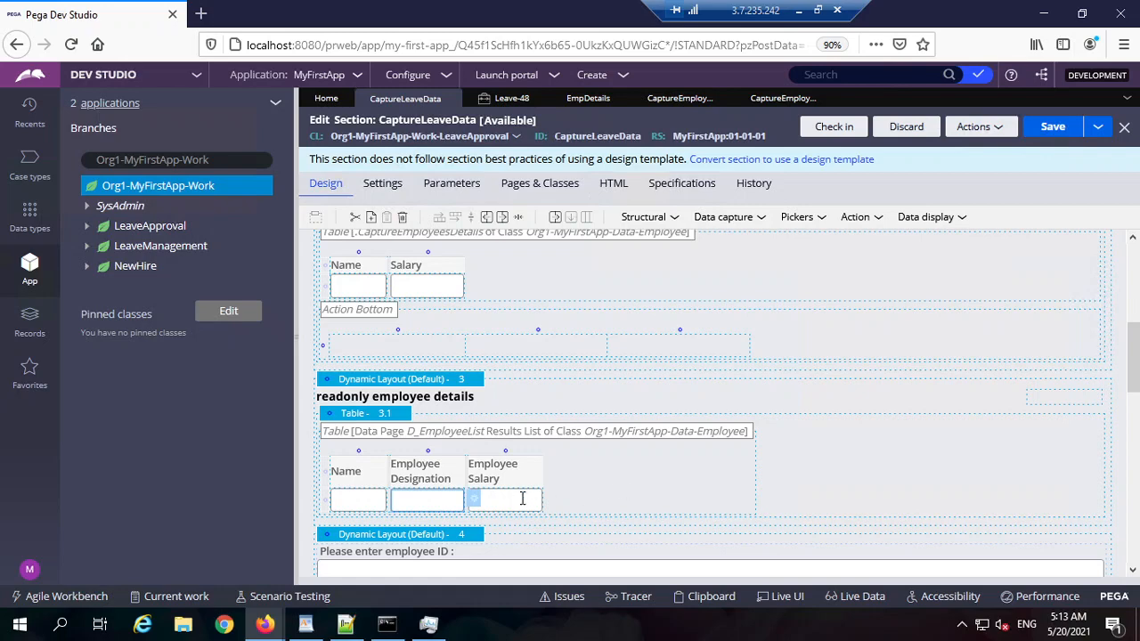
Step: Scroll through the Leave-48 form, then return to the CaptureLeaveData section editor
{"action": "left_click", "coordinate": [535, 98]}
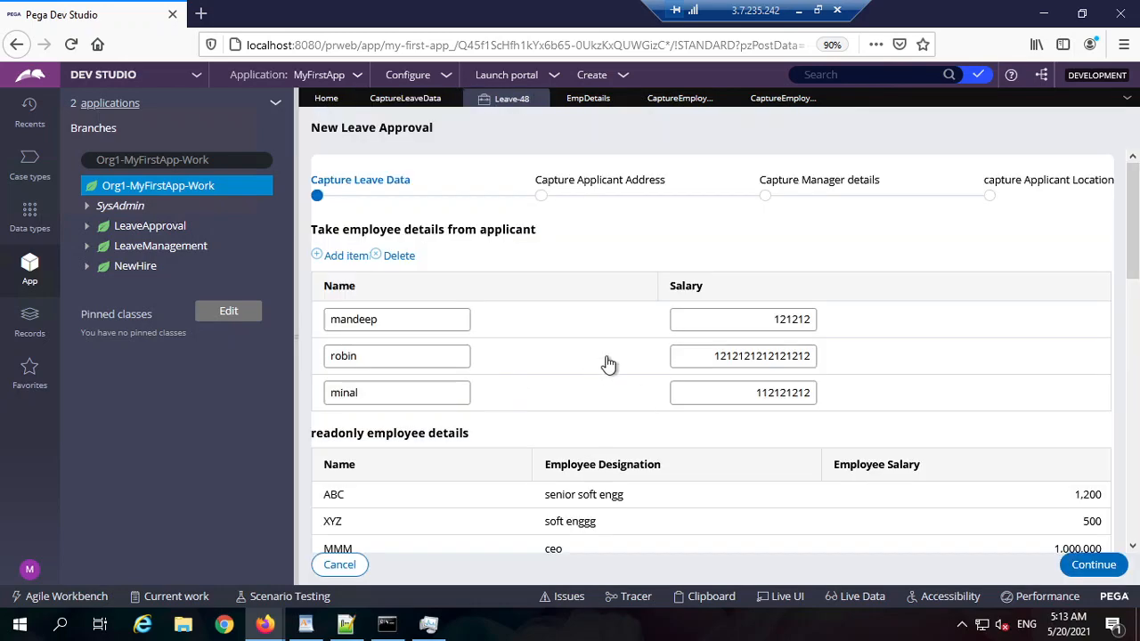
{"action": "scroll", "coordinate": [546, 323], "scroll_direction": "down", "scroll_amount": 3}
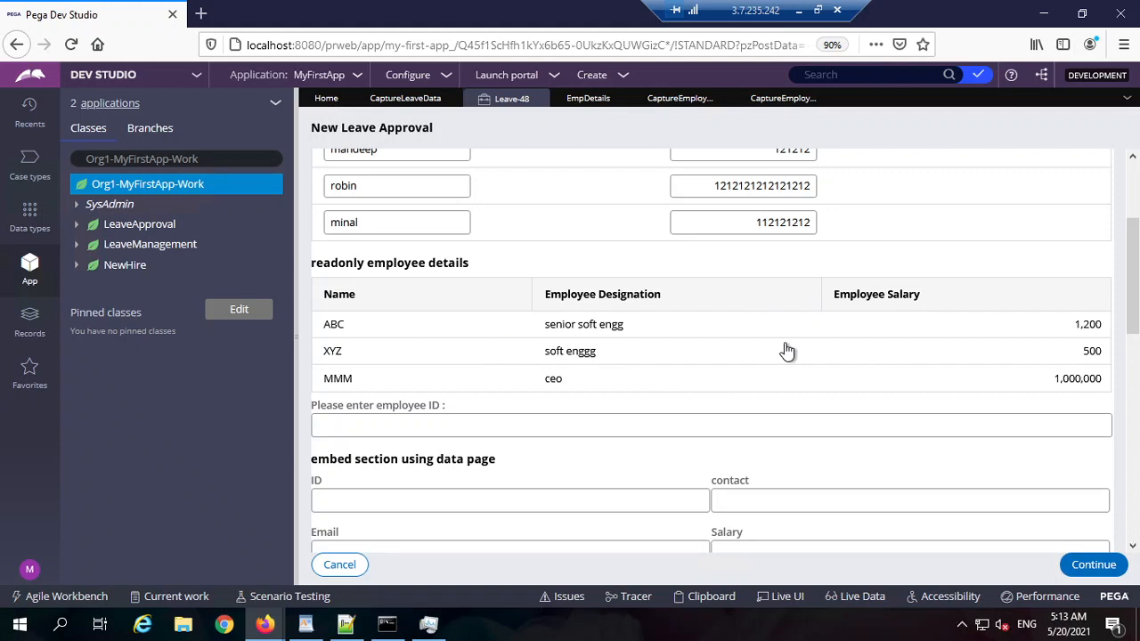
{"action": "scroll", "coordinate": [623, 223], "scroll_direction": "up", "scroll_amount": 2}
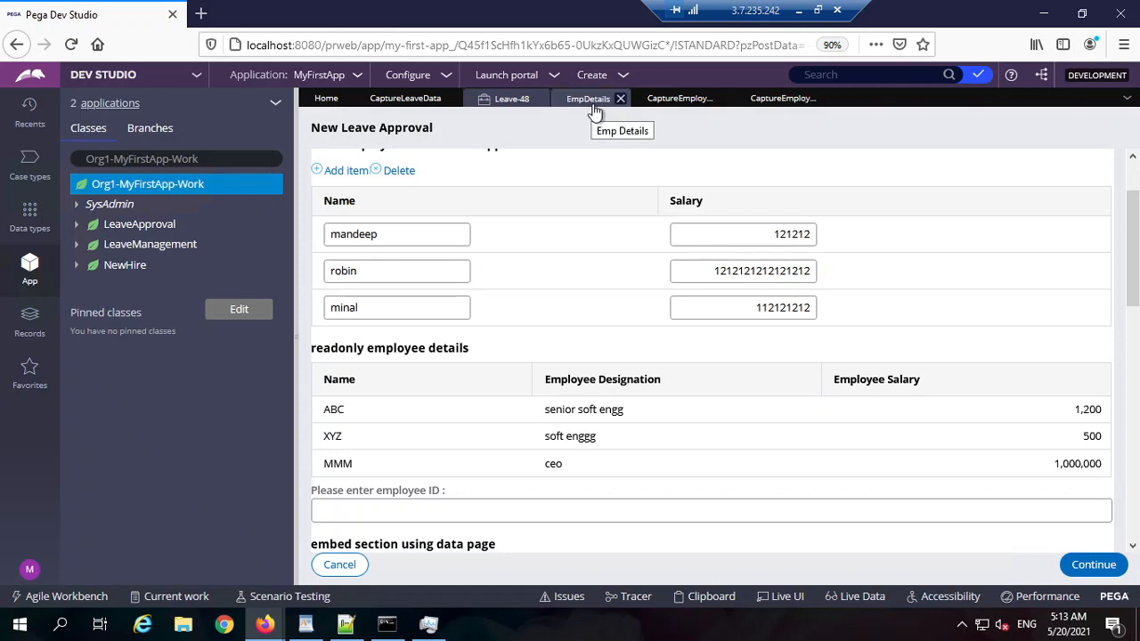
{"action": "left_click", "coordinate": [416, 100]}
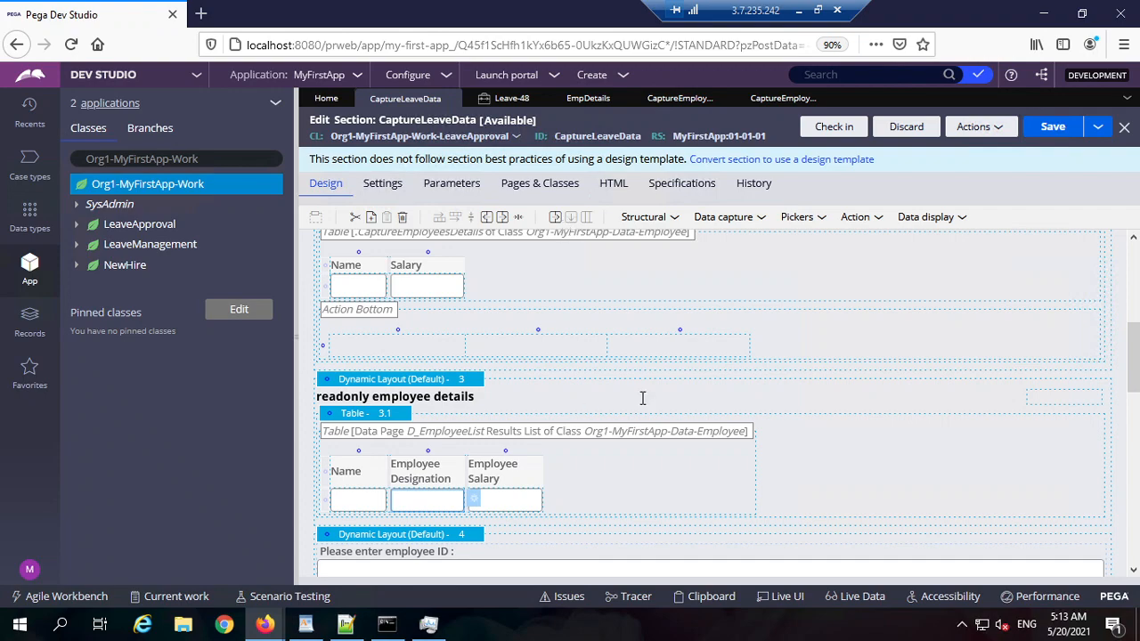
Step: Inspect the Table 1 and Dynamic Layout 2 properties, closing both unchanged
{"action": "scroll", "coordinate": [641, 398], "scroll_direction": "up", "scroll_amount": 5}
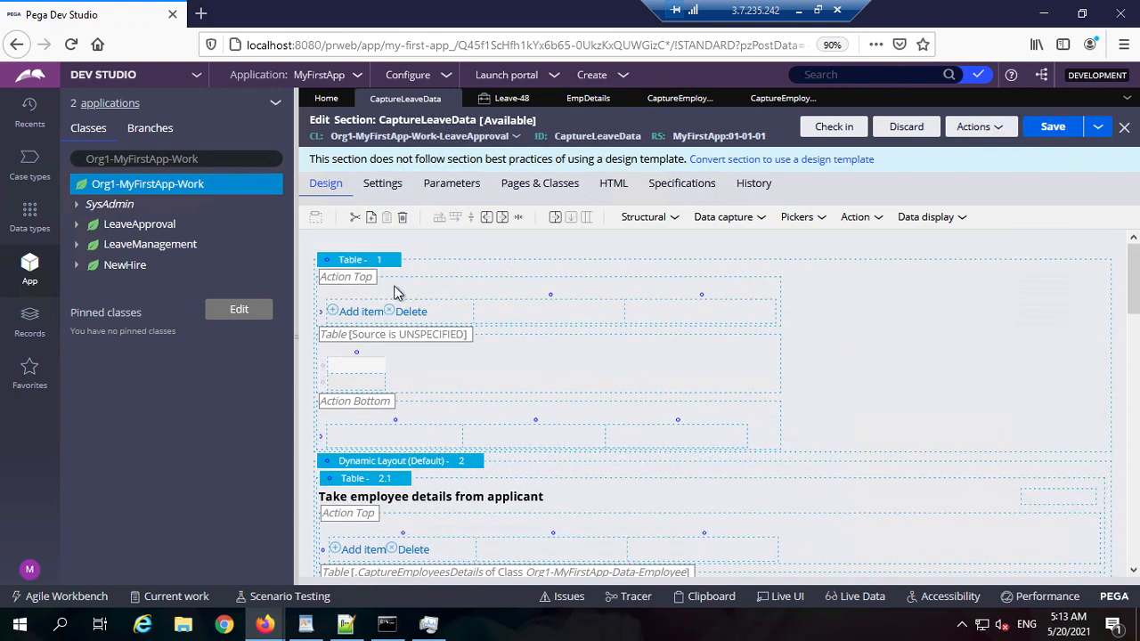
{"action": "left_click", "coordinate": [416, 267]}
{"action": "left_click", "coordinate": [401, 260]}
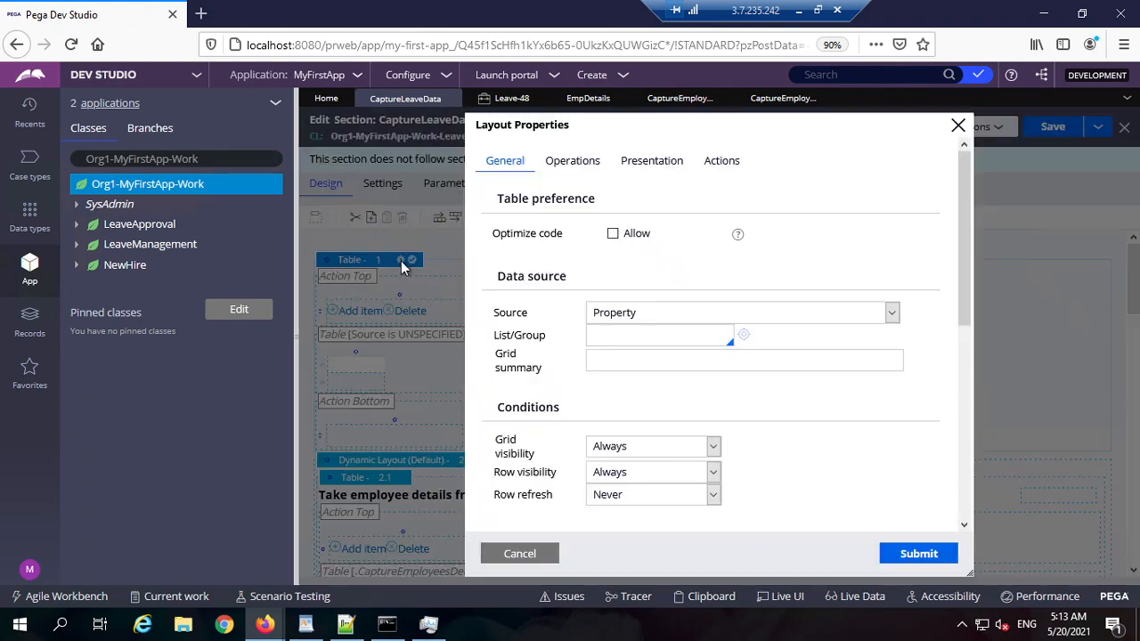
{"action": "left_click", "coordinate": [618, 319]}
{"action": "left_click", "coordinate": [522, 553]}
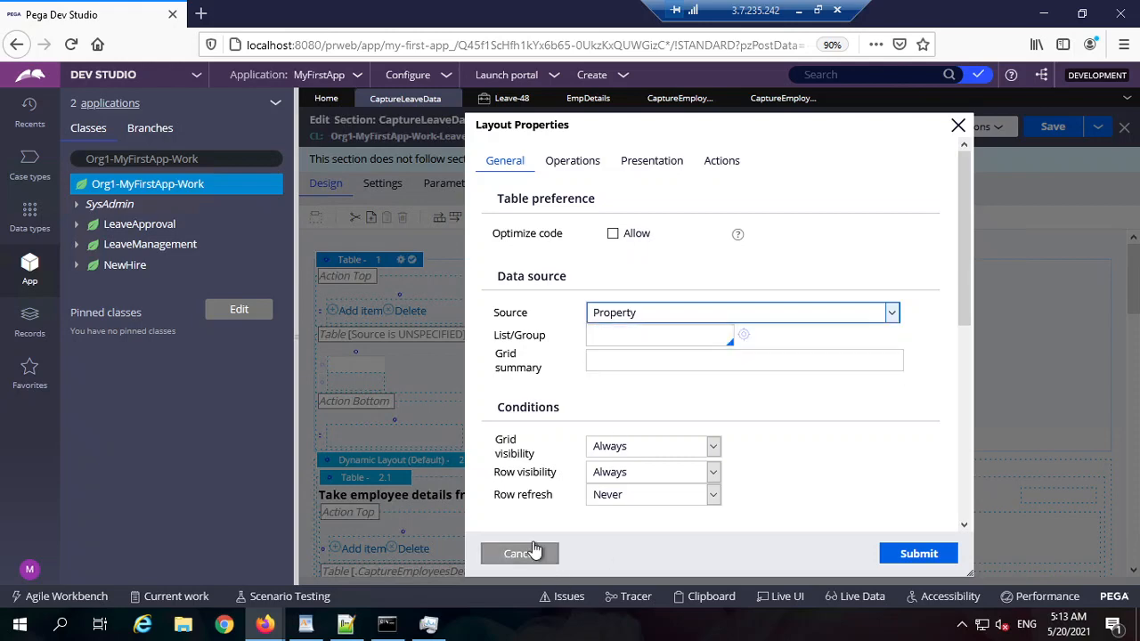
{"action": "scroll", "coordinate": [520, 383], "scroll_direction": "down", "scroll_amount": 2}
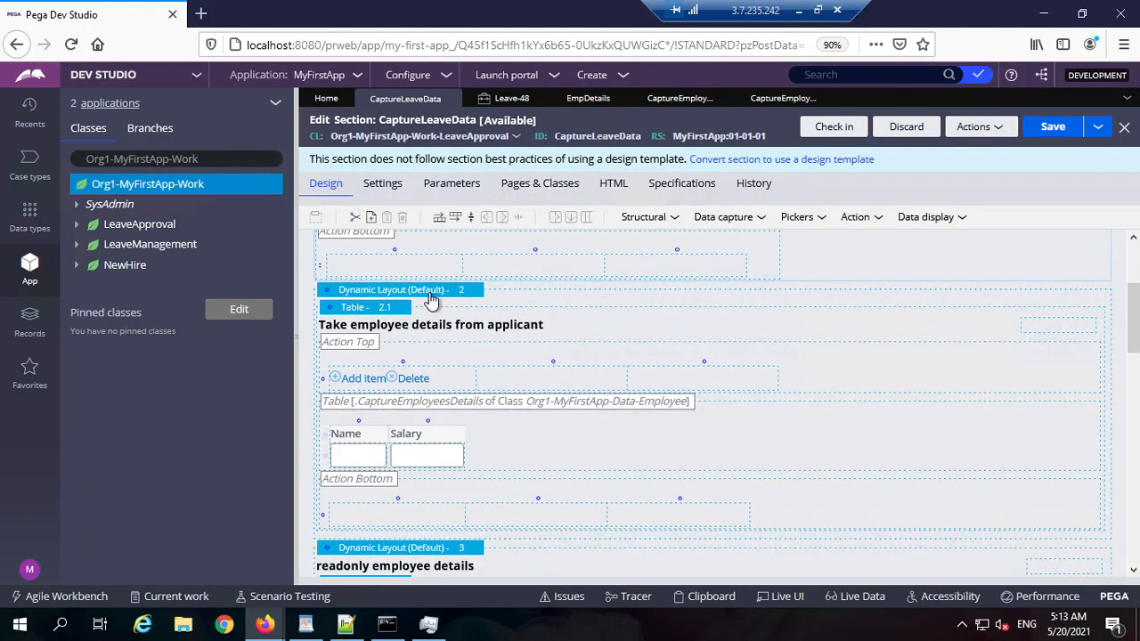
{"action": "left_click", "coordinate": [475, 290]}
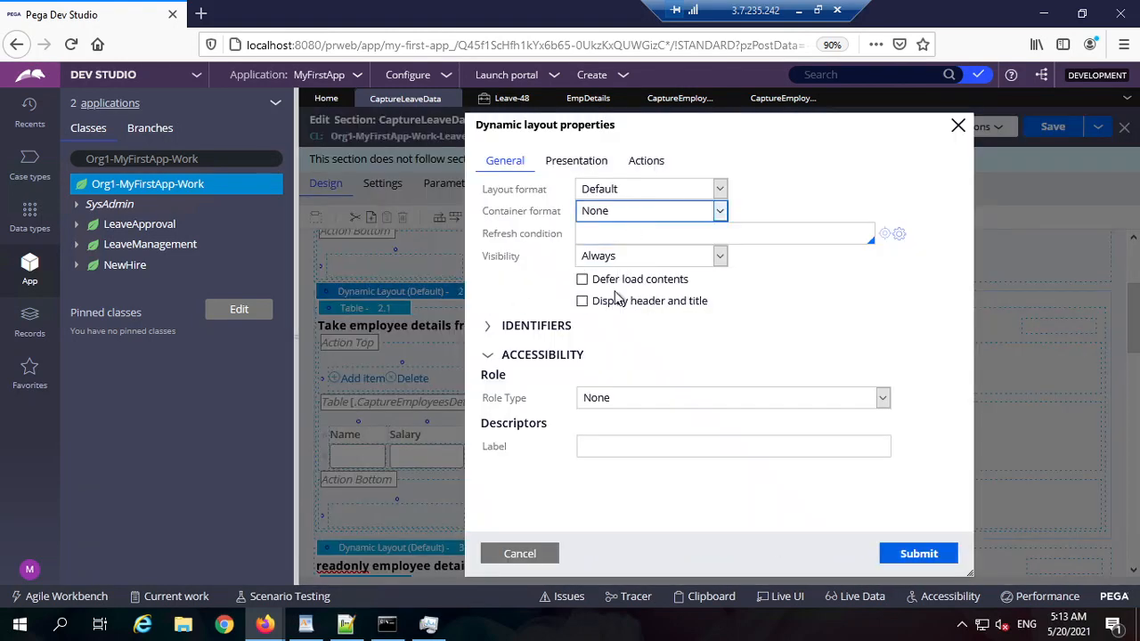
{"action": "left_click", "coordinate": [522, 554]}
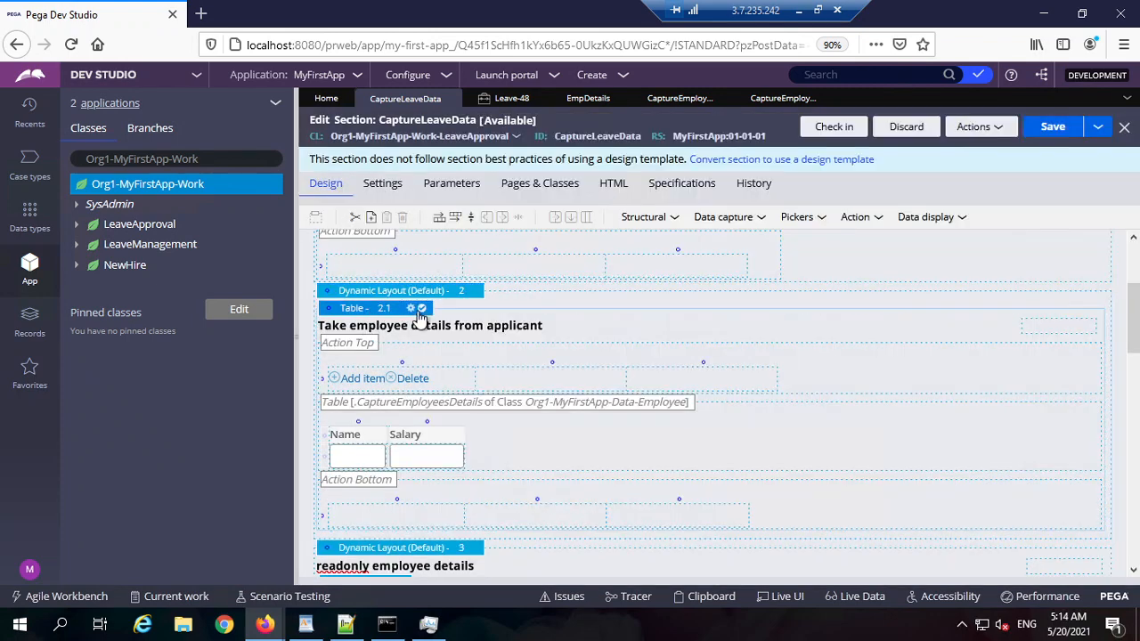
Step: Keep Property as the employee table's data source and open its CaptureEmployeesDetails list definition
{"action": "left_click", "coordinate": [411, 311]}
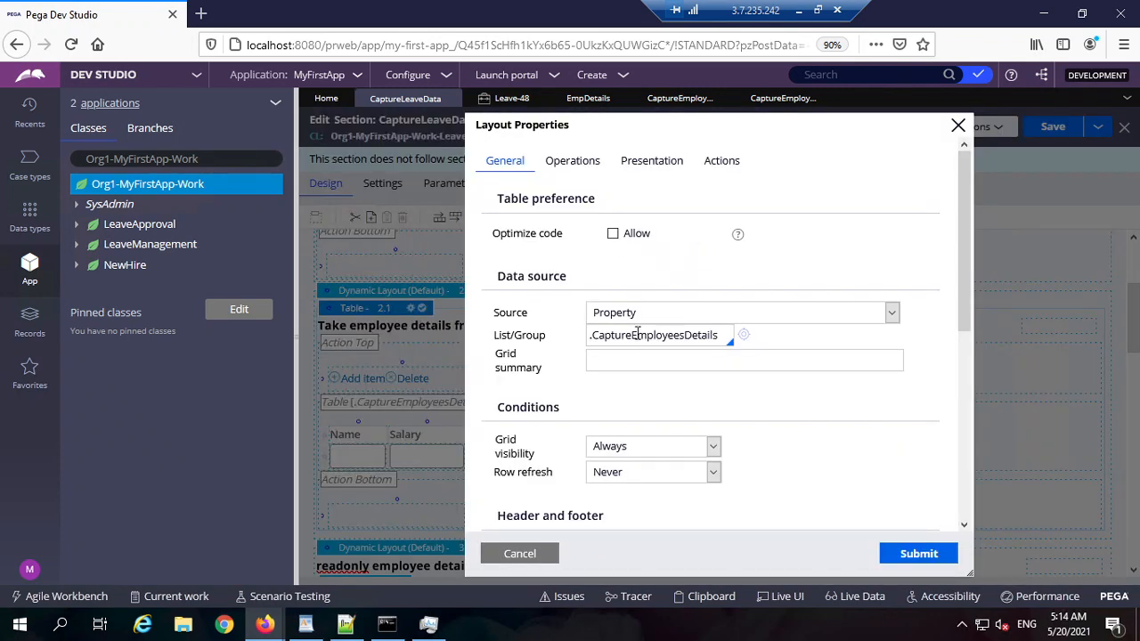
{"action": "left_click", "coordinate": [681, 317]}
{"action": "left_click", "coordinate": [682, 331]}
{"action": "left_click", "coordinate": [615, 338]}
{"action": "double_click", "coordinate": [613, 336]}
{"action": "left_click", "coordinate": [743, 334]}
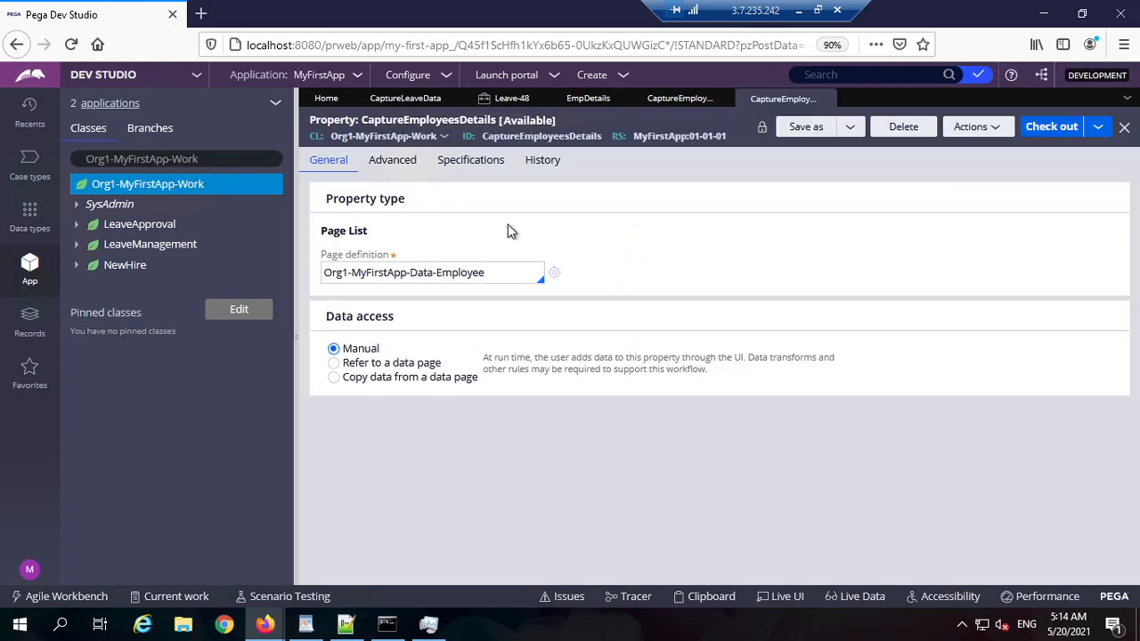
Step: Examine the Page List type and the CaptureEmployeesDetails property ID on the property rule
{"action": "left_click_drag", "start_coordinate": [321, 229], "coordinate": [378, 239]}
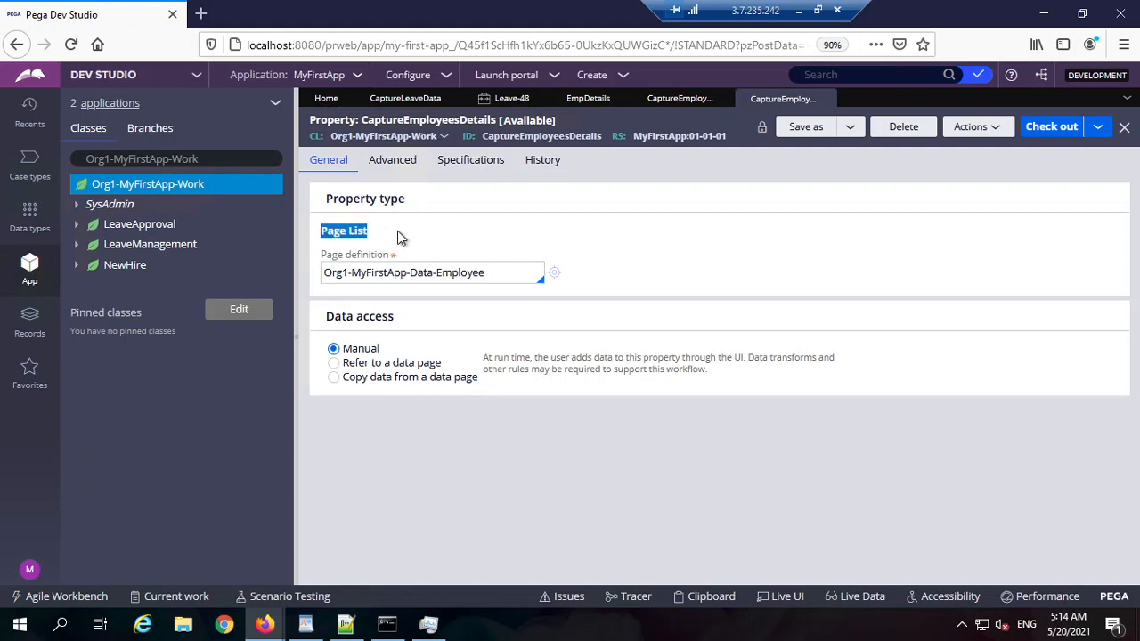
{"action": "double_click", "coordinate": [352, 231]}
{"action": "left_click", "coordinate": [419, 238]}
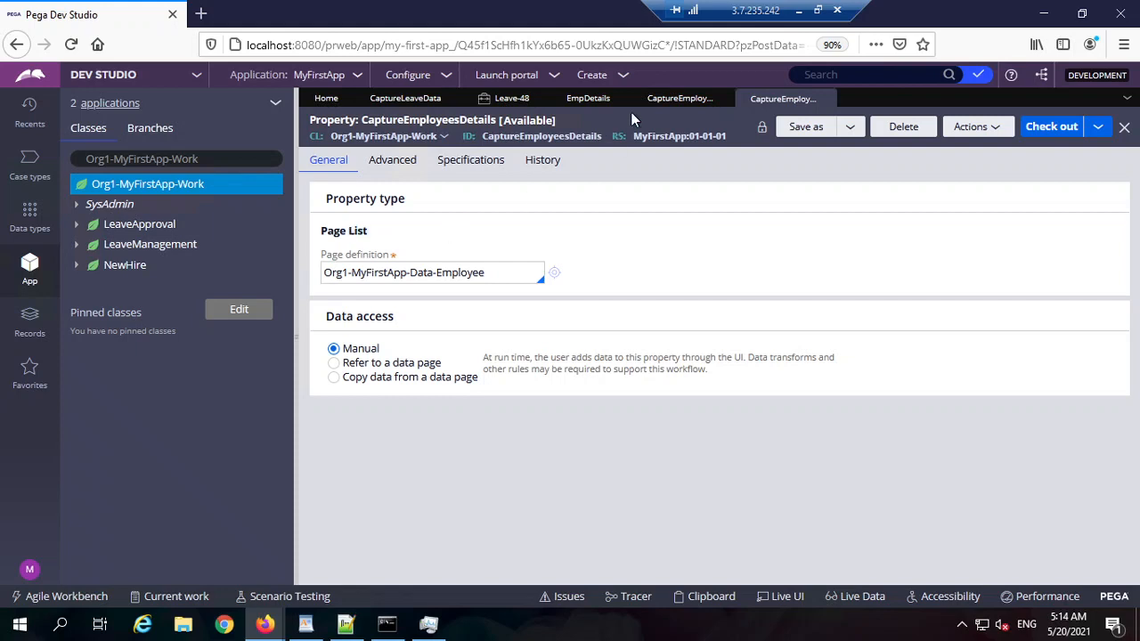
{"action": "double_click", "coordinate": [430, 234]}
{"action": "double_click", "coordinate": [542, 137]}
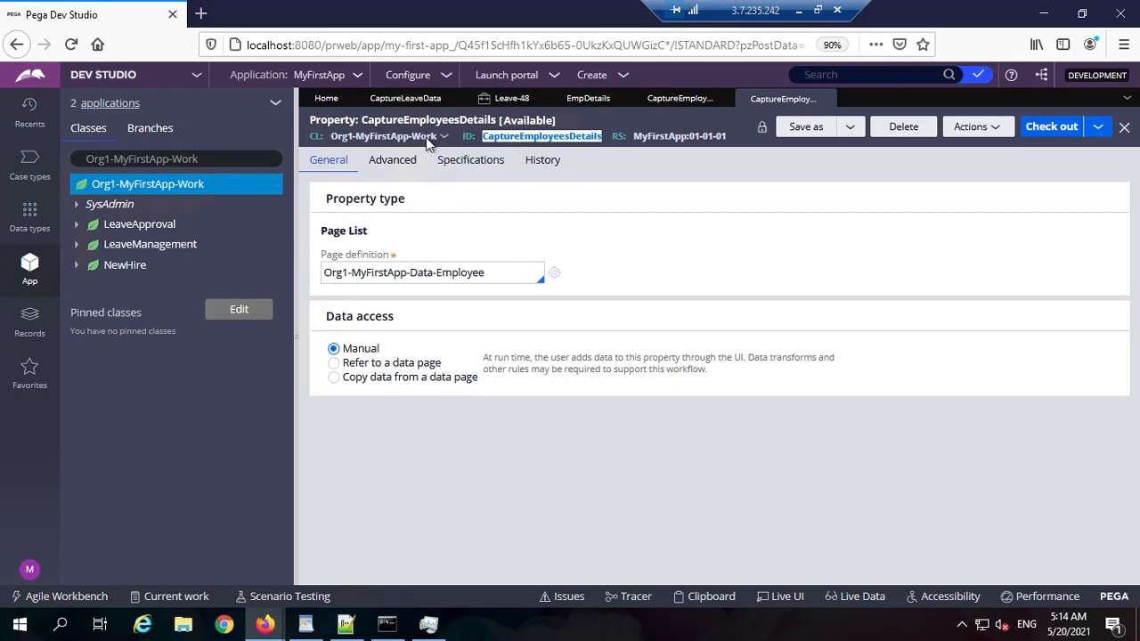
{"action": "triple_click", "coordinate": [339, 235]}
{"action": "triple_click", "coordinate": [360, 235]}
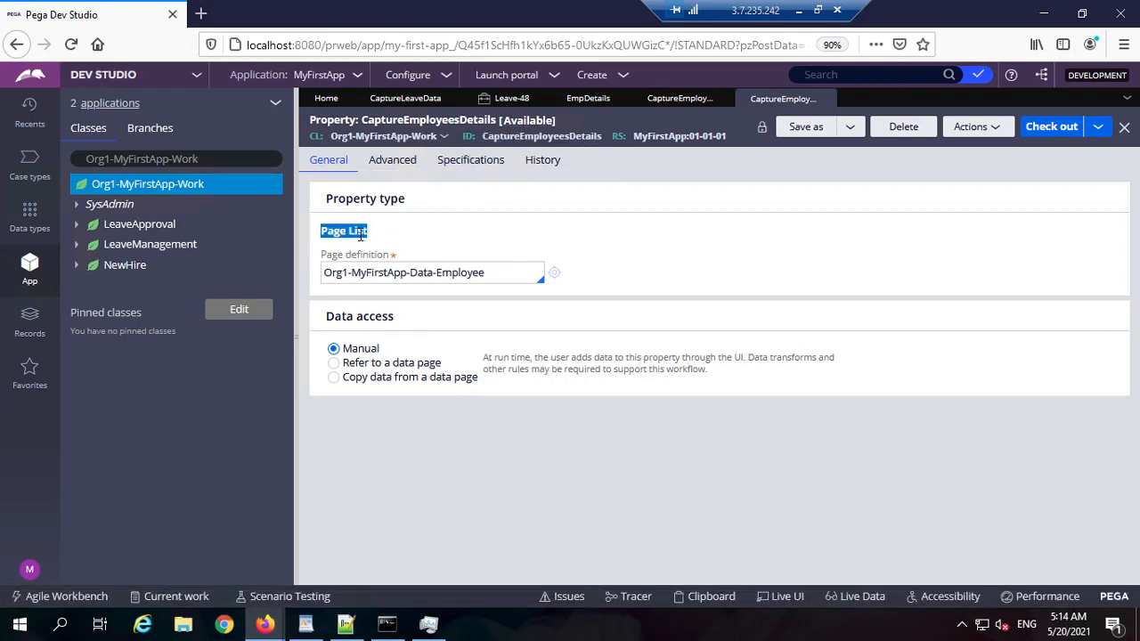
{"action": "triple_click", "coordinate": [360, 235]}
{"action": "left_click", "coordinate": [361, 235]}
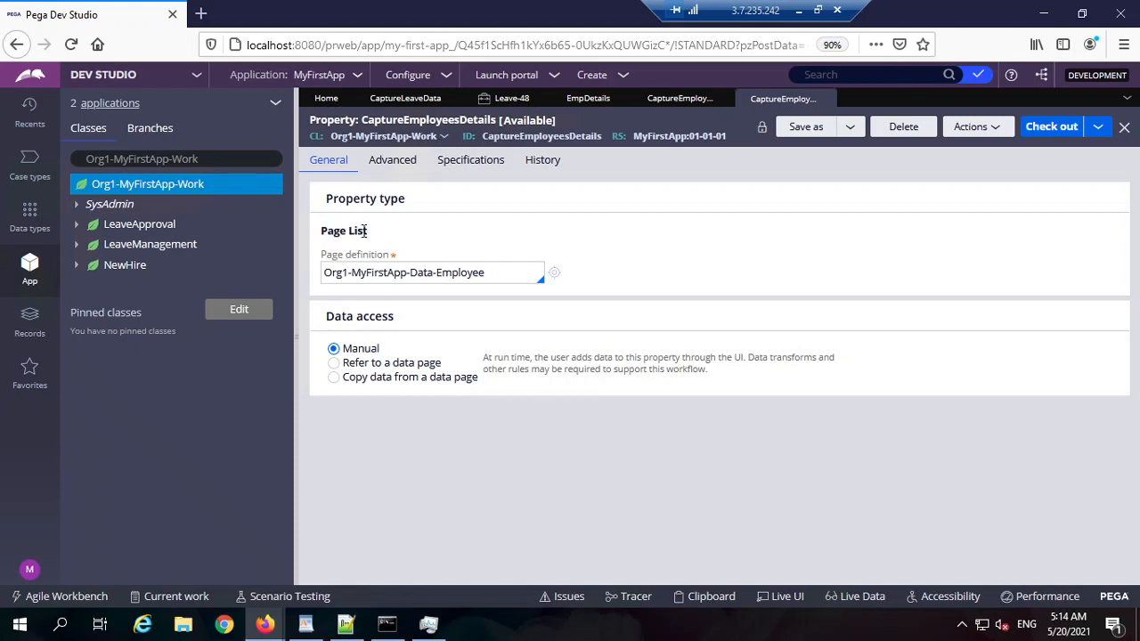
Step: Review the Employee page definition class, then go back to the CaptureLeaveData section
{"action": "triple_click", "coordinate": [490, 273]}
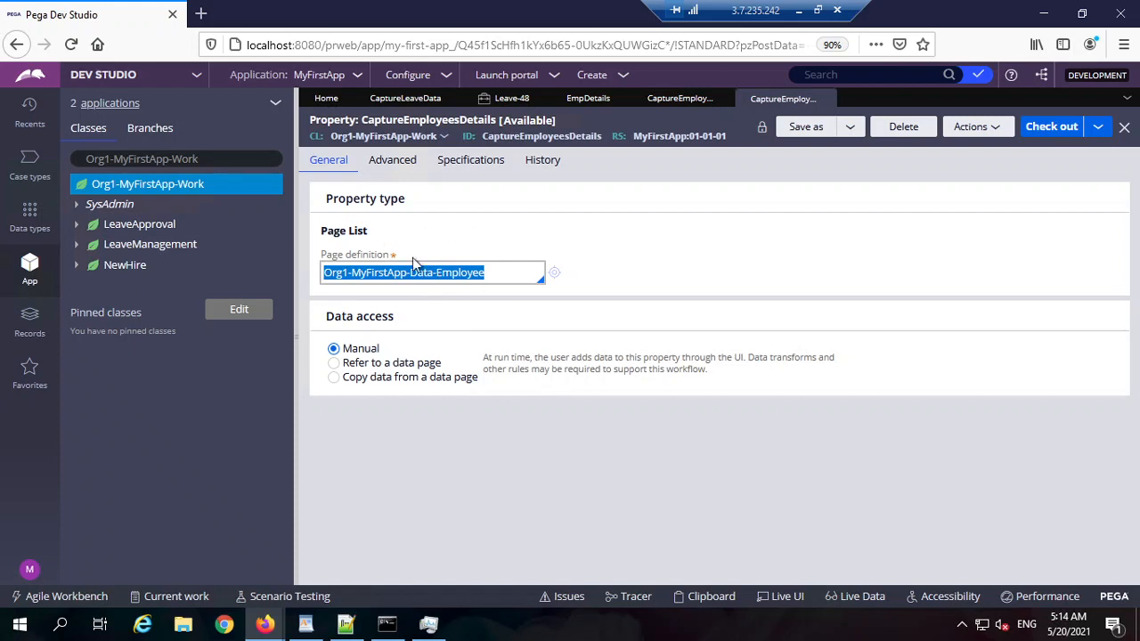
{"action": "double_click", "coordinate": [482, 275]}
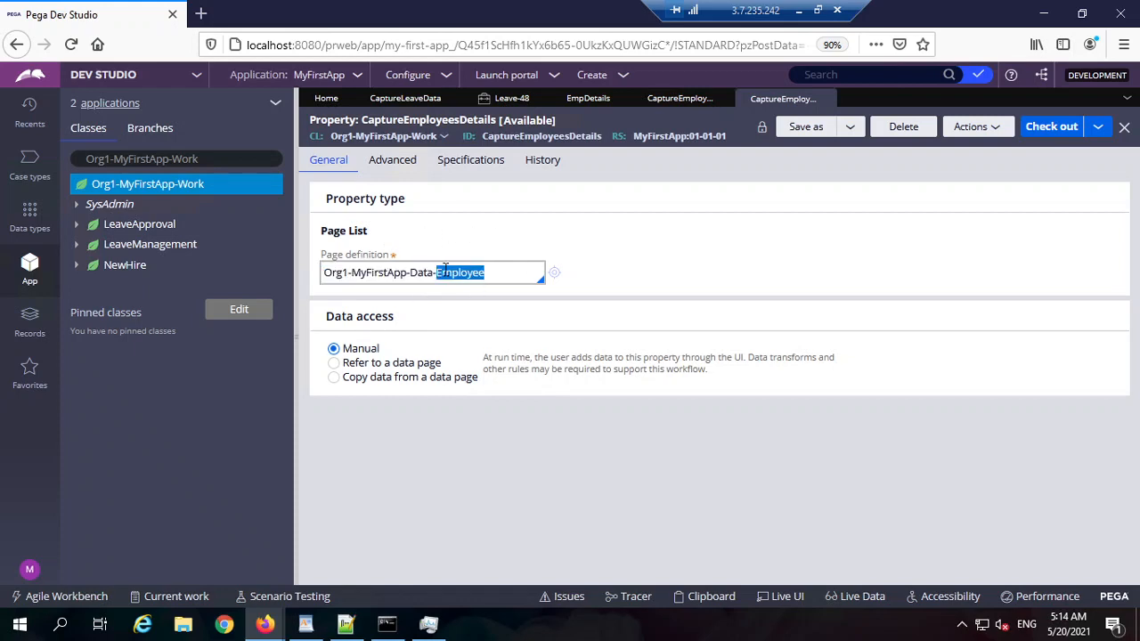
{"action": "triple_click", "coordinate": [368, 276]}
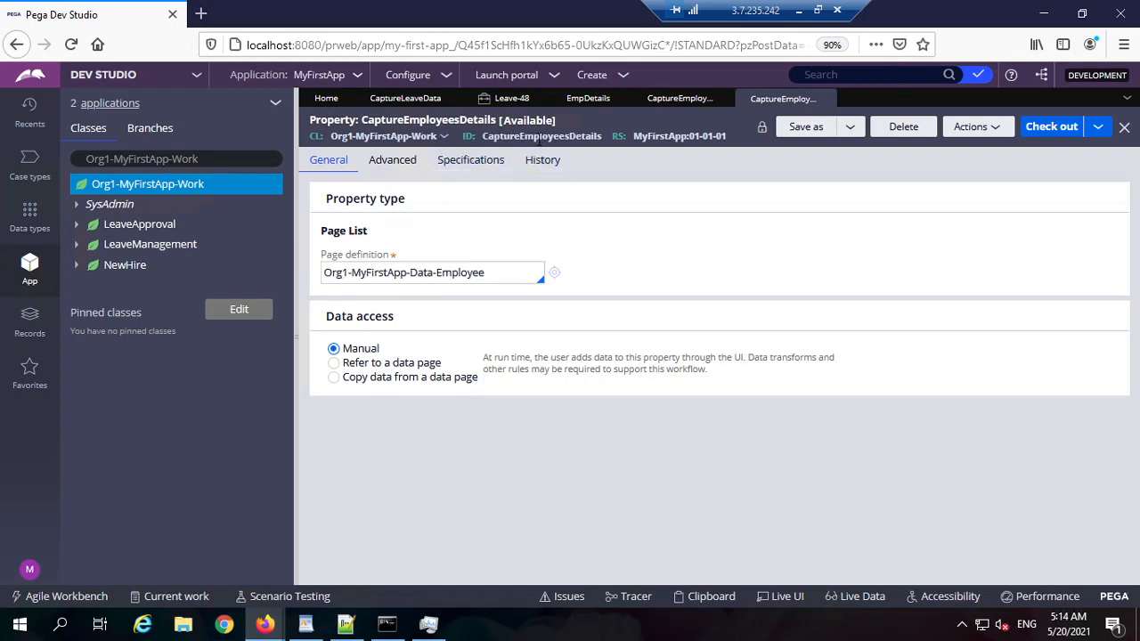
{"action": "double_click", "coordinate": [534, 136]}
{"action": "triple_click", "coordinate": [405, 276]}
{"action": "left_click", "coordinate": [403, 275]}
{"action": "triple_click", "coordinate": [404, 275]}
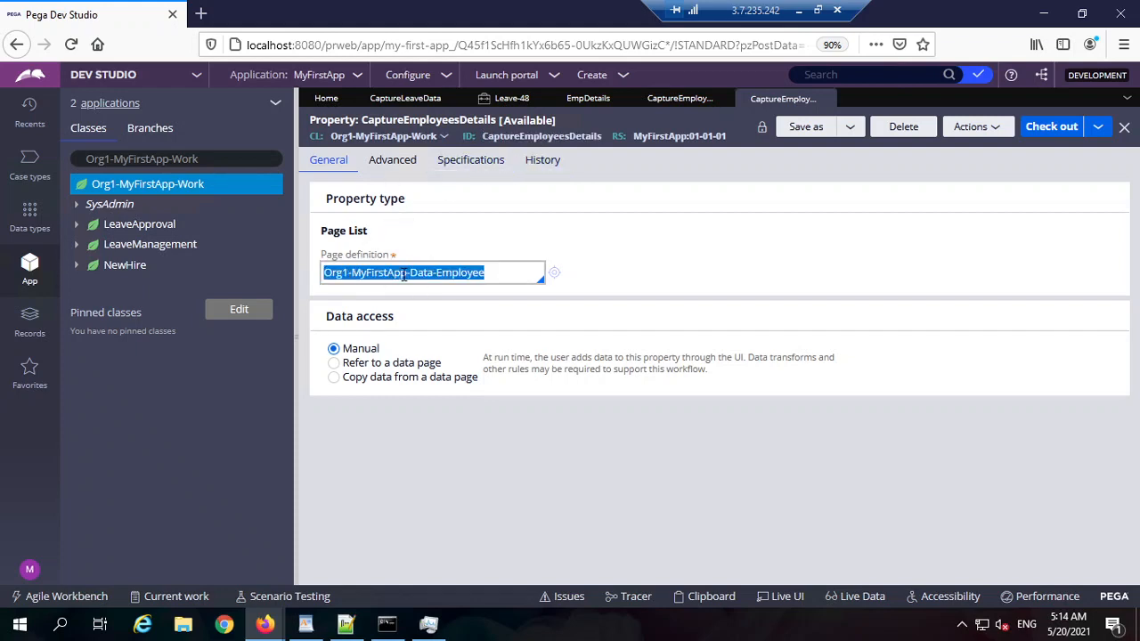
{"action": "left_click", "coordinate": [405, 98]}
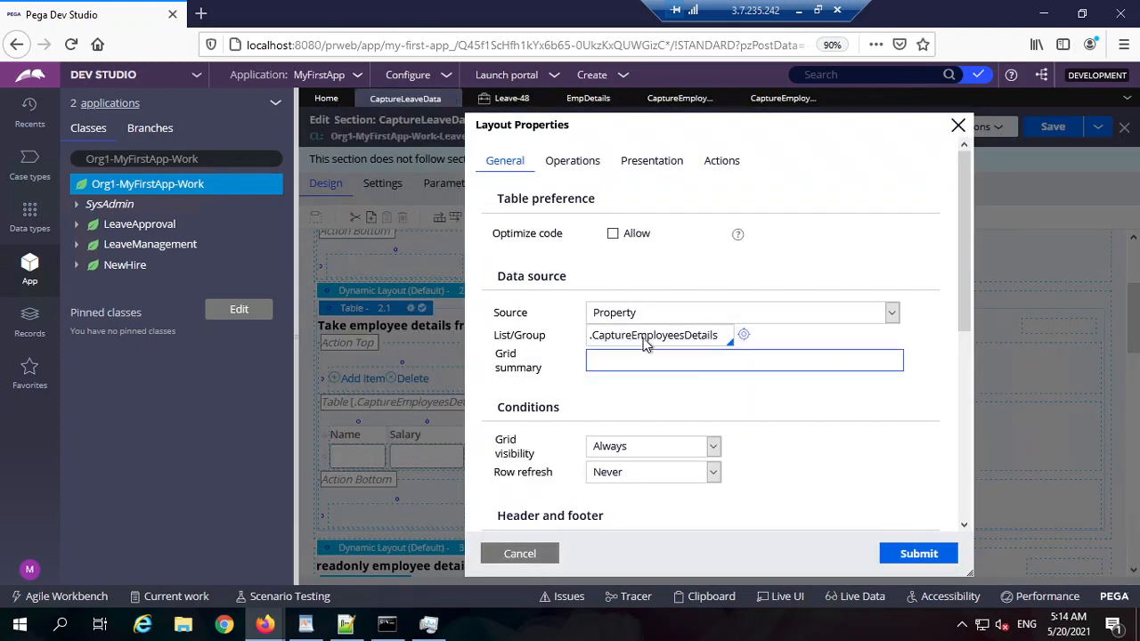
Step: Review the .CaptureEmployeesDetails source and the Operations settings, then cancel the table's layout properties
{"action": "double_click", "coordinate": [652, 335]}
{"action": "left_click", "coordinate": [652, 335]}
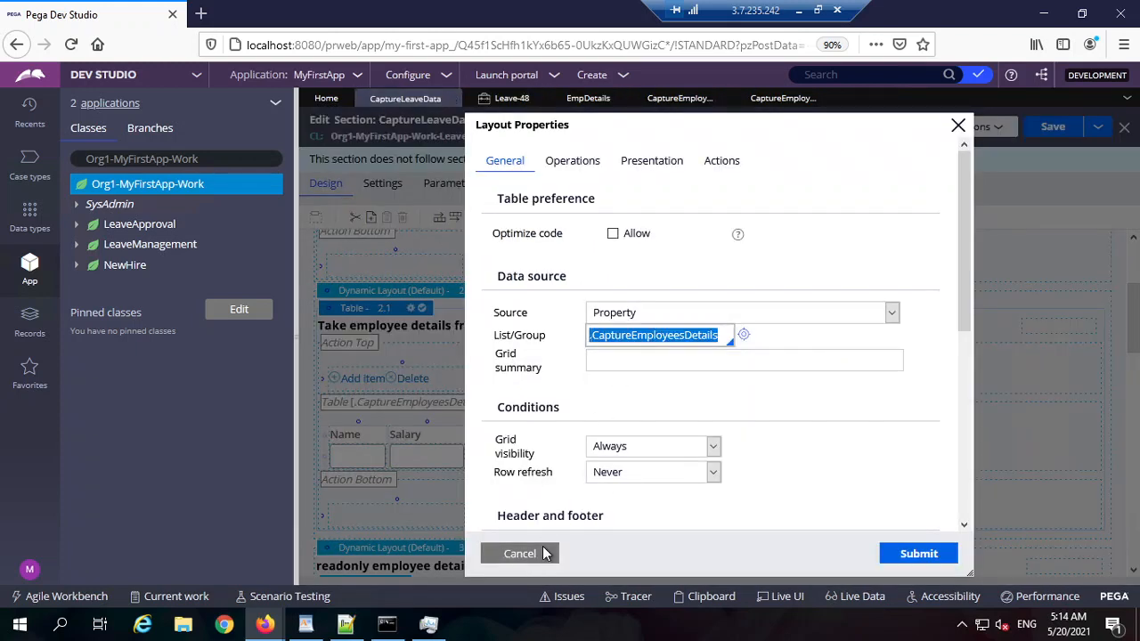
{"action": "left_click", "coordinate": [583, 162]}
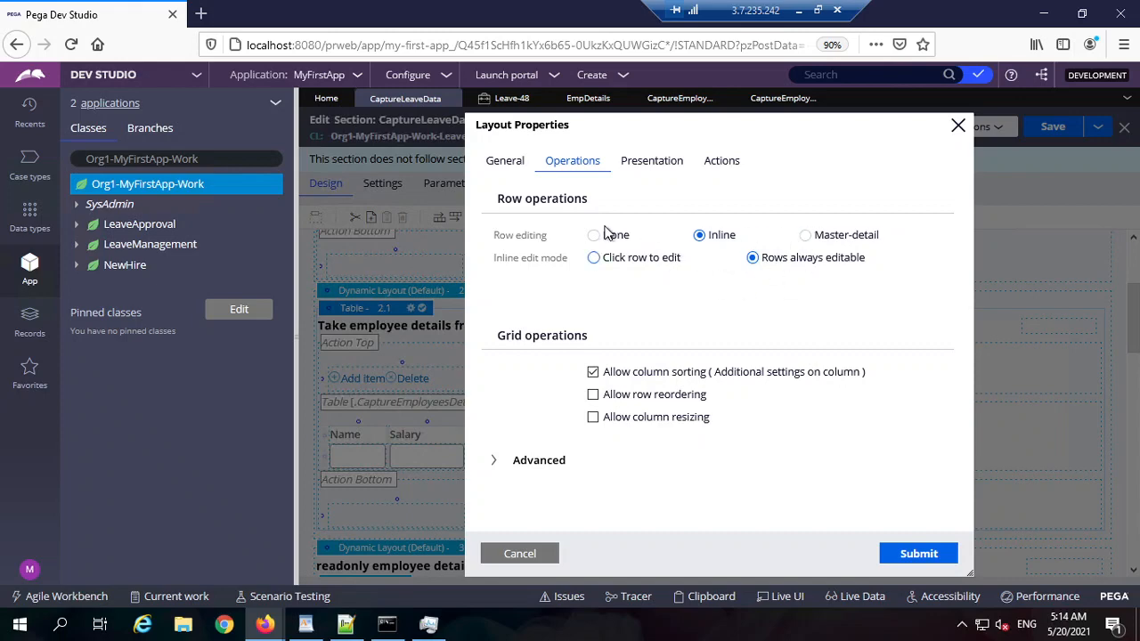
{"action": "left_click", "coordinate": [507, 162]}
{"action": "left_click", "coordinate": [550, 554]}
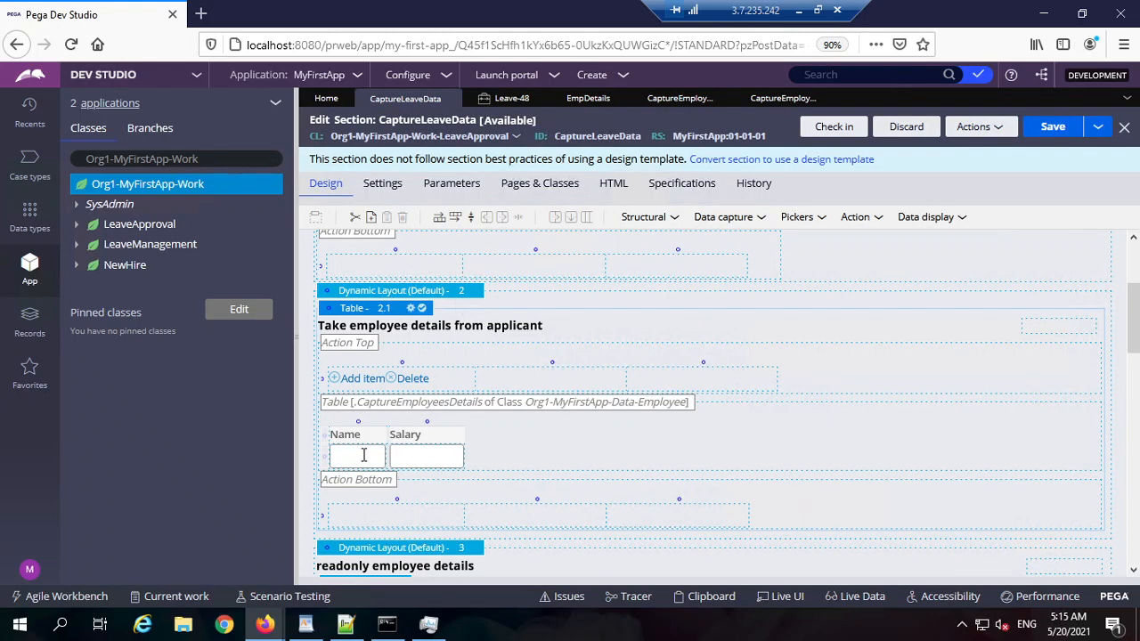
Step: Check that the Name and Salary cells bind to .Name and .Salary, cancelling each
{"action": "double_click", "coordinate": [364, 459]}
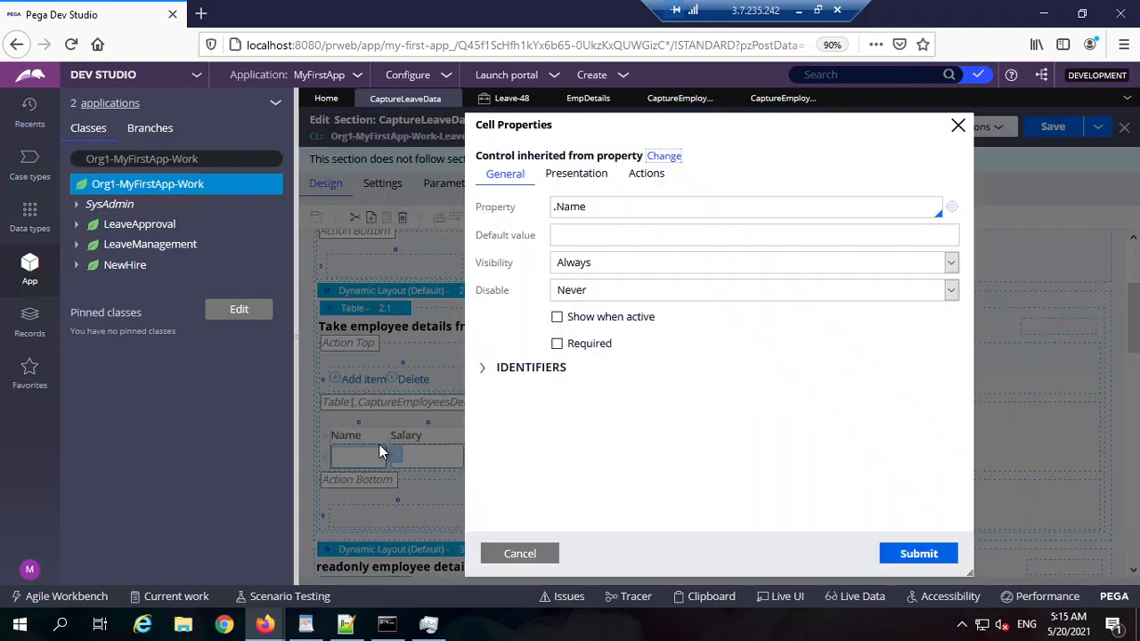
{"action": "double_click", "coordinate": [611, 206]}
{"action": "left_click", "coordinate": [544, 556]}
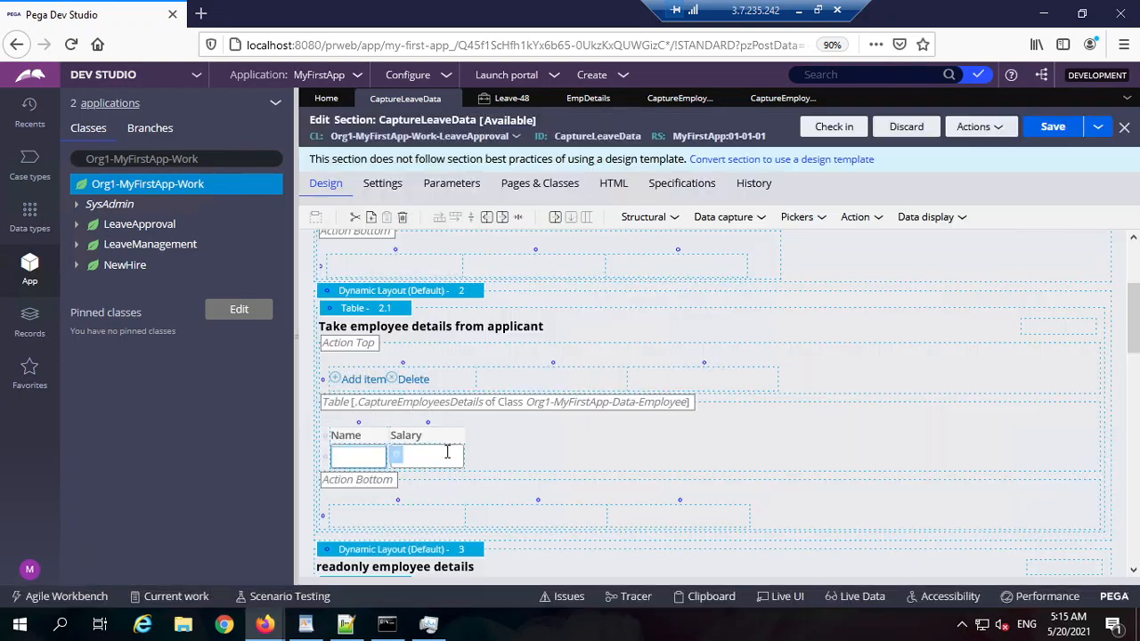
{"action": "left_click", "coordinate": [448, 457]}
{"action": "double_click", "coordinate": [448, 457]}
{"action": "double_click", "coordinate": [611, 210]}
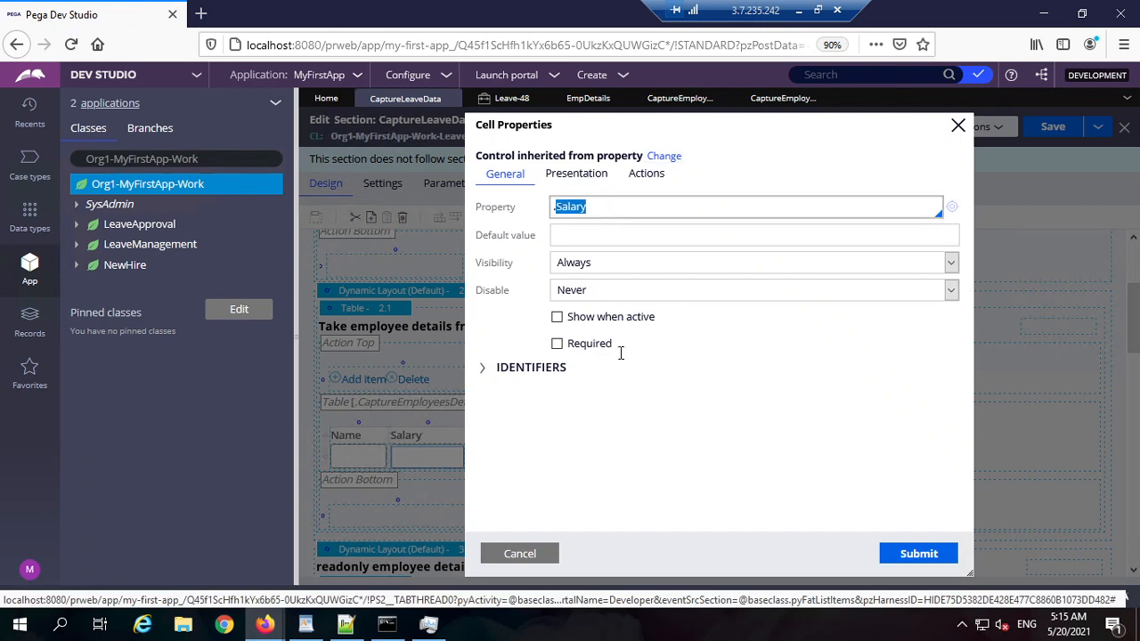
{"action": "left_click", "coordinate": [521, 555]}
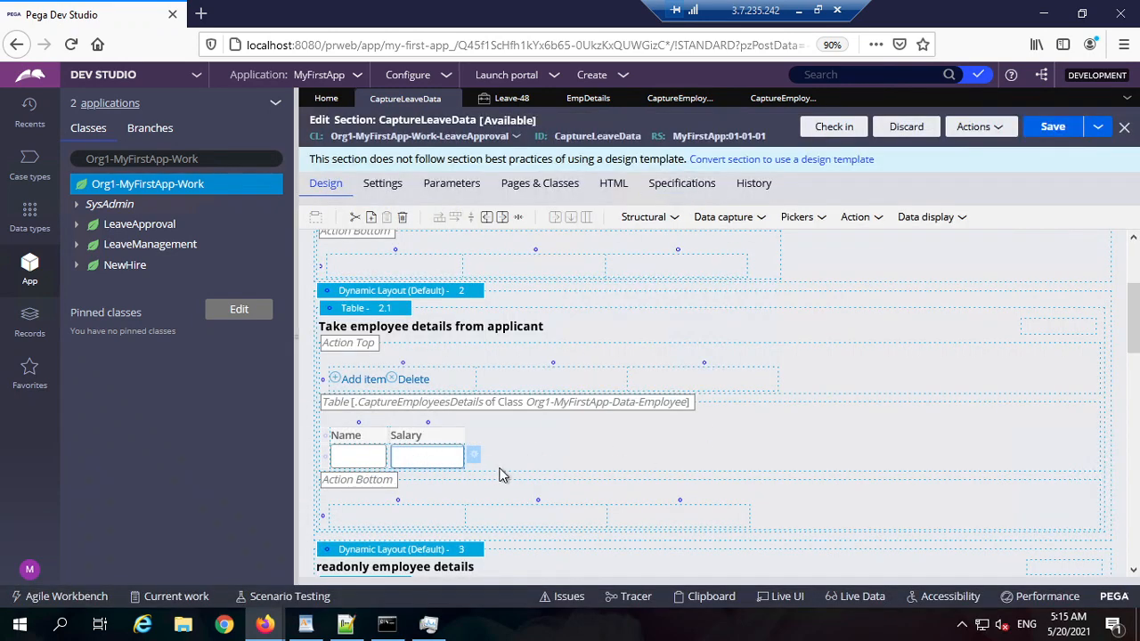
Step: Recheck the property rule's Employee page class, then return to the Leave-48 form
{"action": "left_click", "coordinate": [779, 99]}
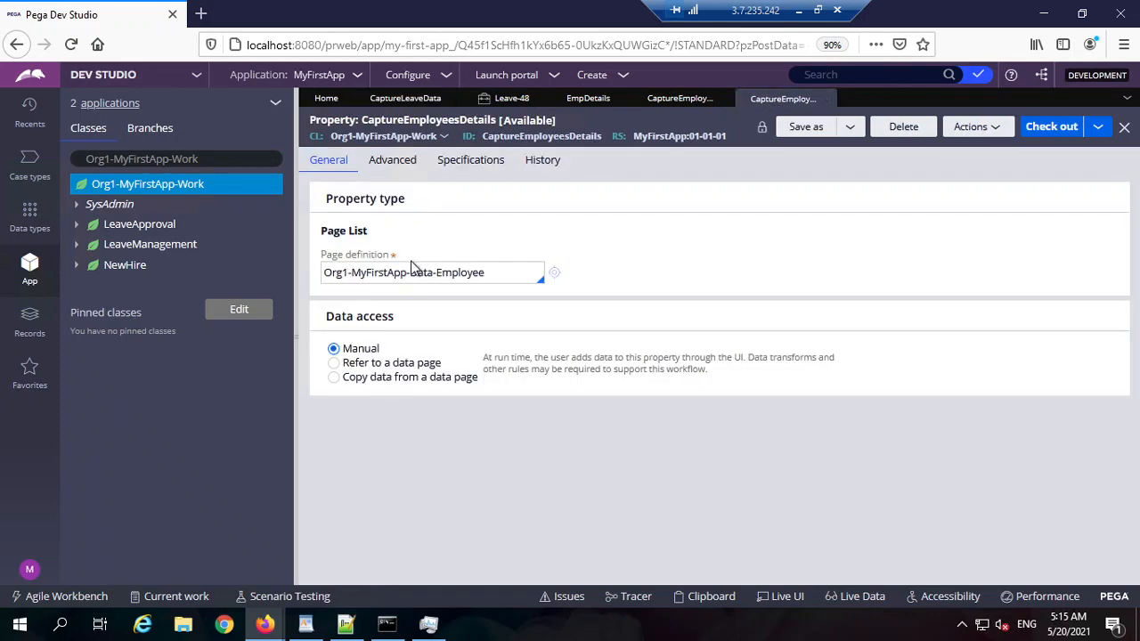
{"action": "triple_click", "coordinate": [462, 272]}
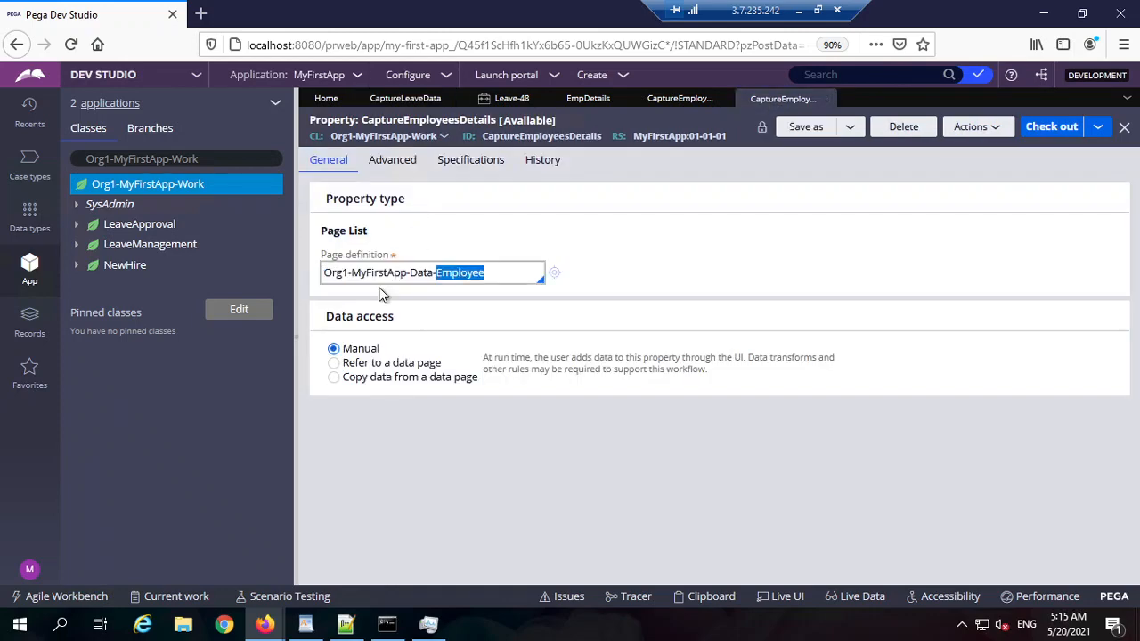
{"action": "left_click", "coordinate": [505, 100]}
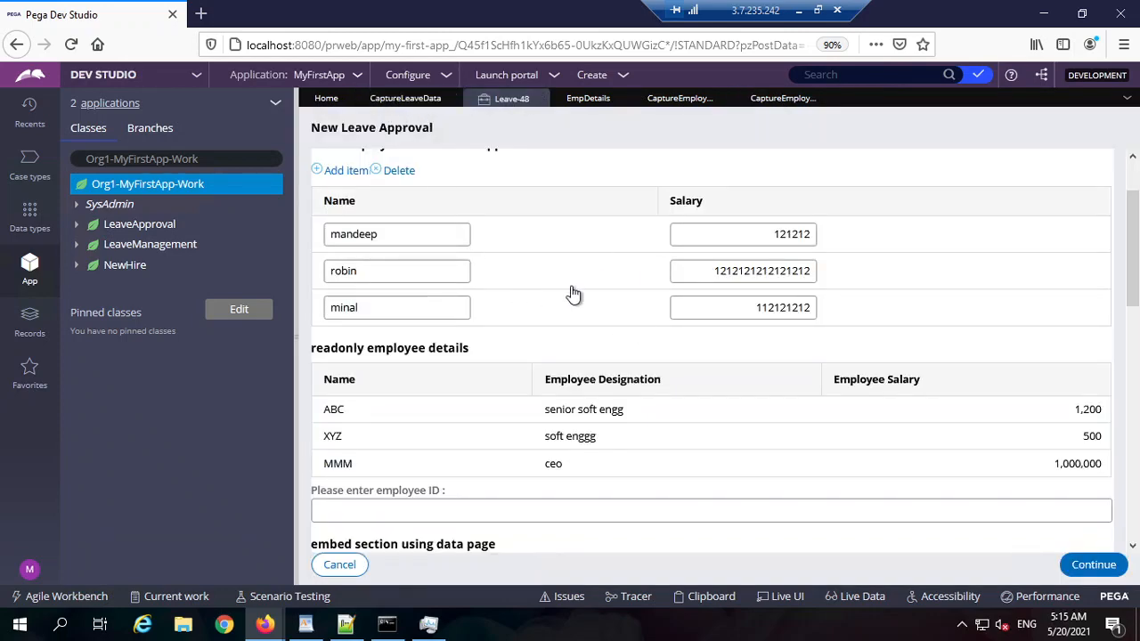
Step: Delete the minal row and add a new empty employee row in its place
{"action": "left_click", "coordinate": [726, 241]}
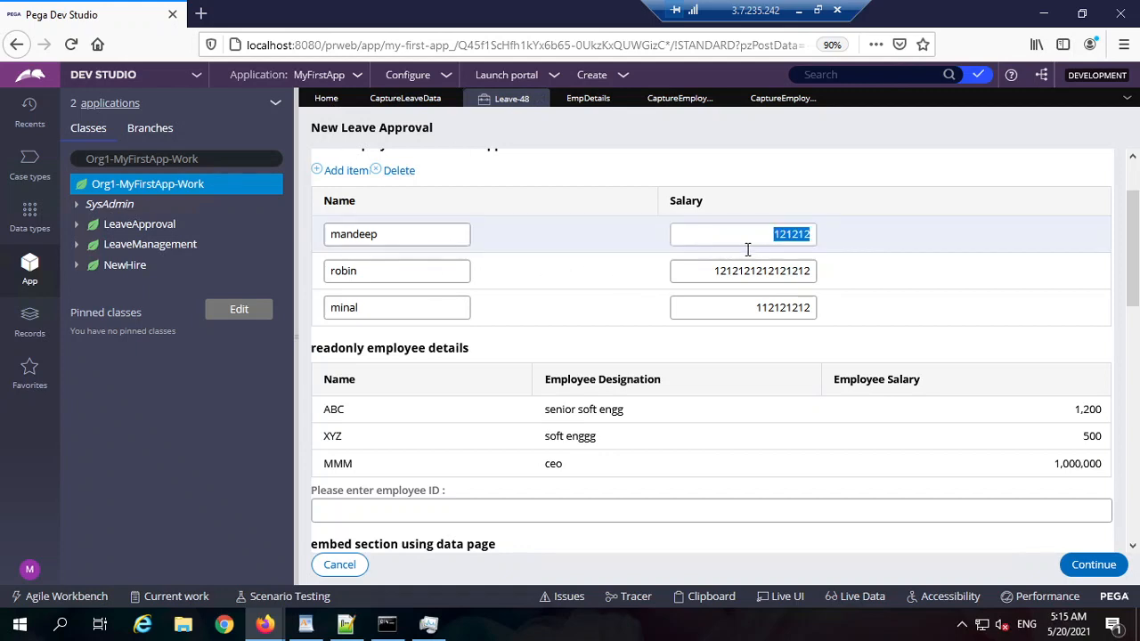
{"action": "scroll", "coordinate": [389, 204], "scroll_direction": "up", "scroll_amount": 2}
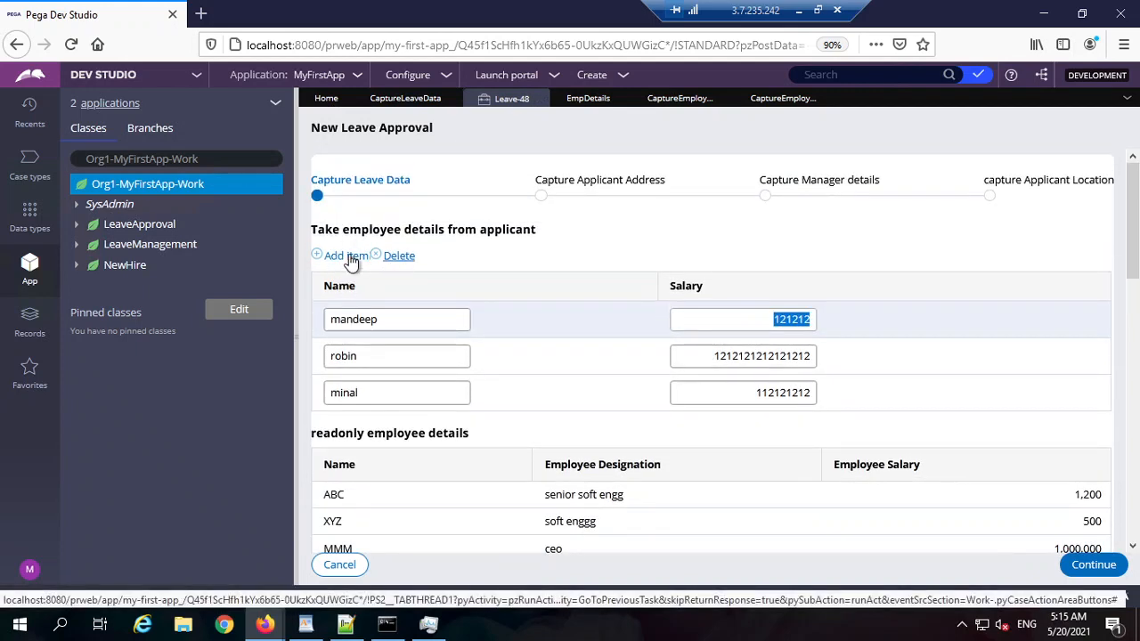
{"action": "left_click", "coordinate": [359, 394]}
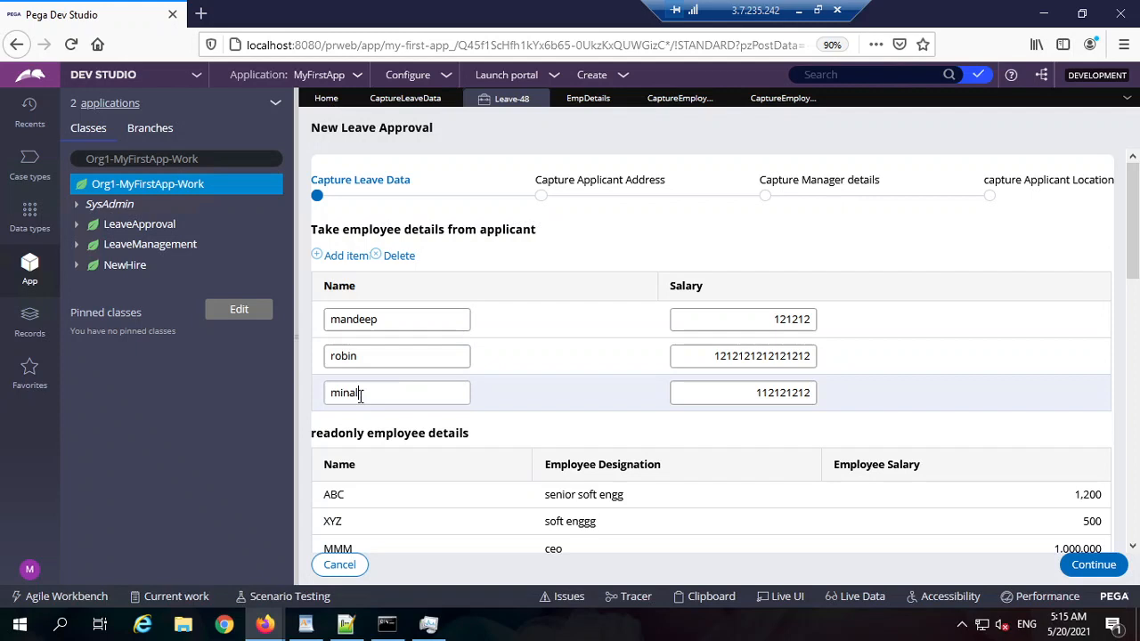
{"action": "left_click", "coordinate": [400, 264]}
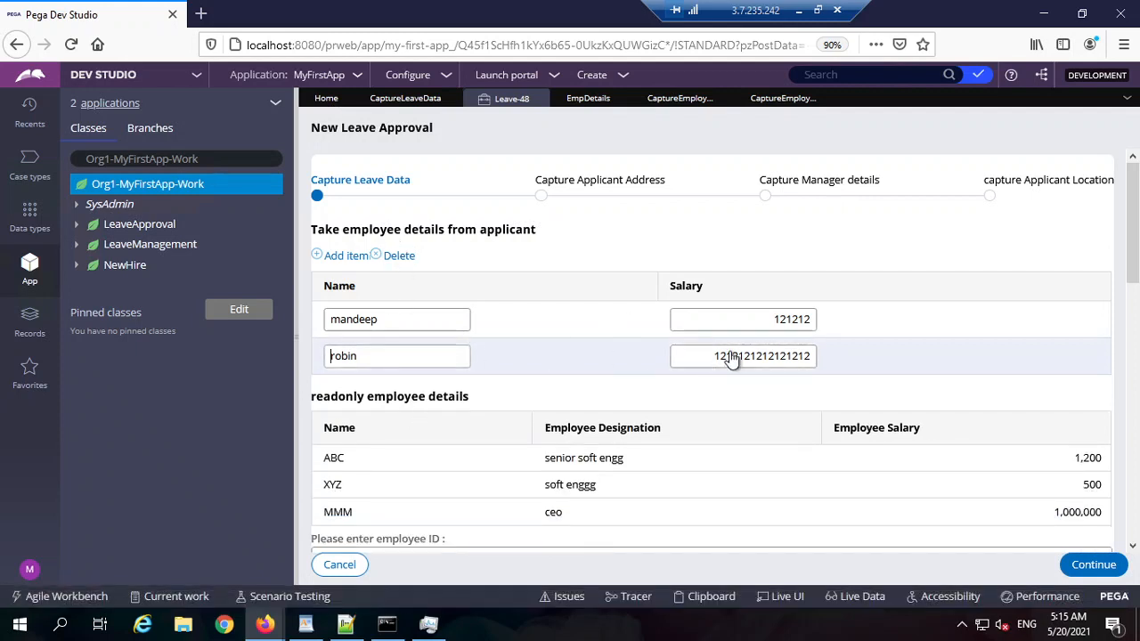
{"action": "left_click", "coordinate": [335, 255]}
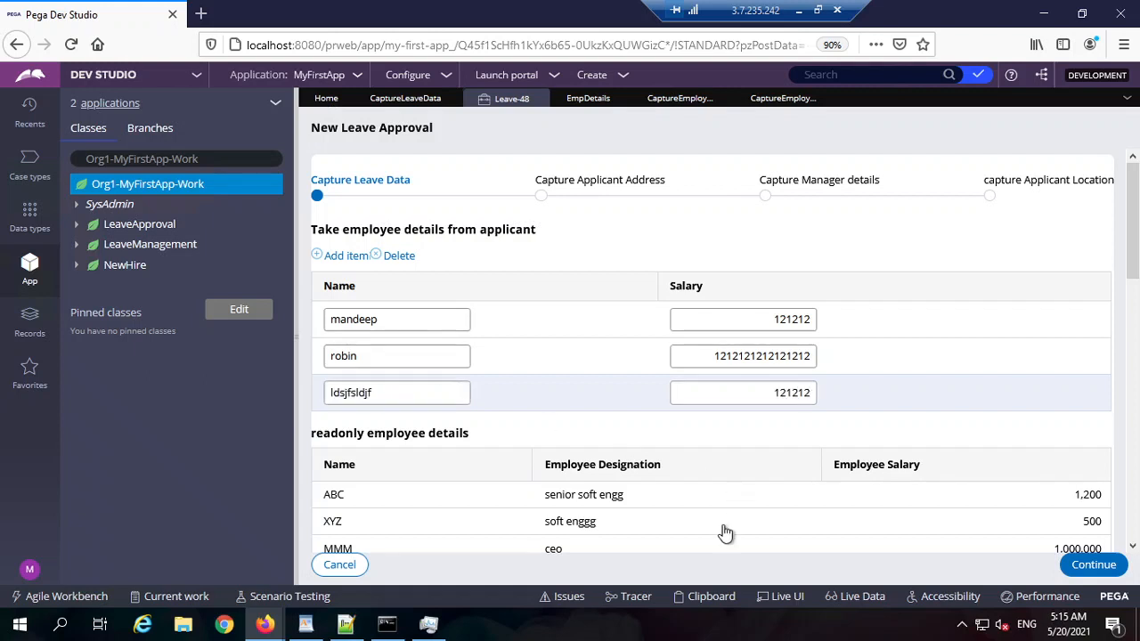
Step: Submit the Capture Leave Data step with the 121212-salary row, then come back to it
{"action": "left_click", "coordinate": [1093, 564]}
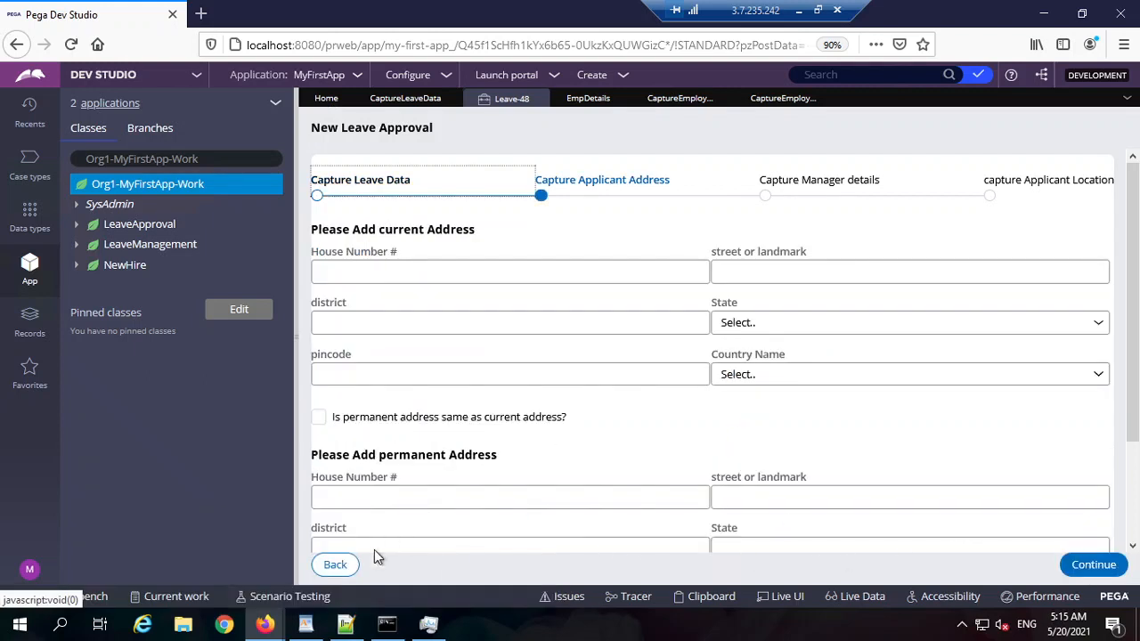
{"action": "left_click", "coordinate": [337, 564]}
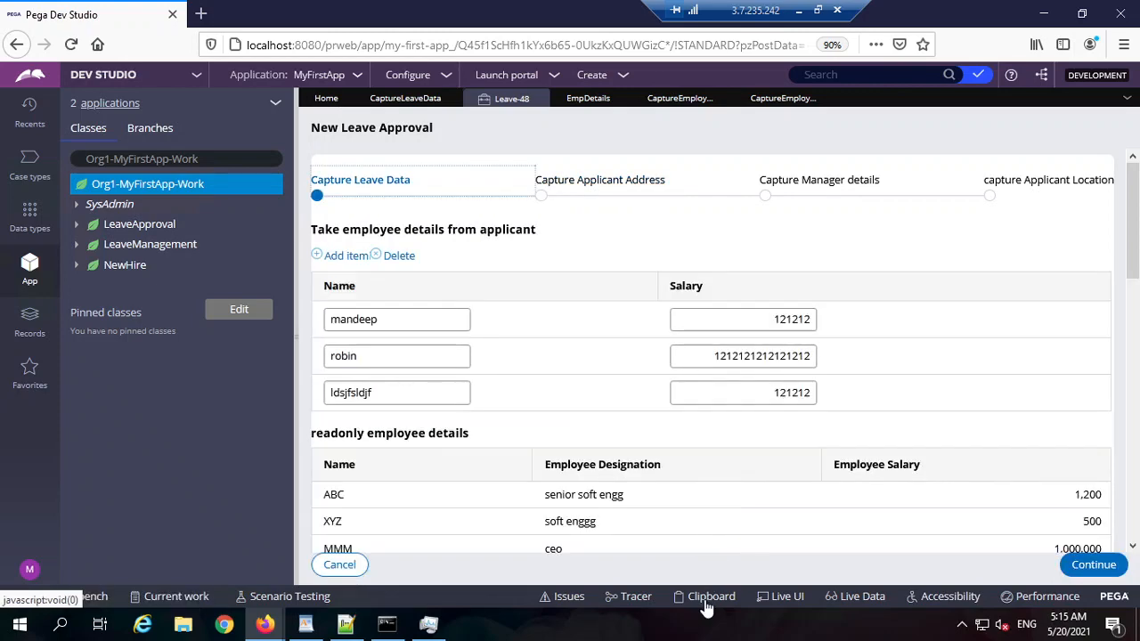
{"action": "left_click", "coordinate": [706, 596]}
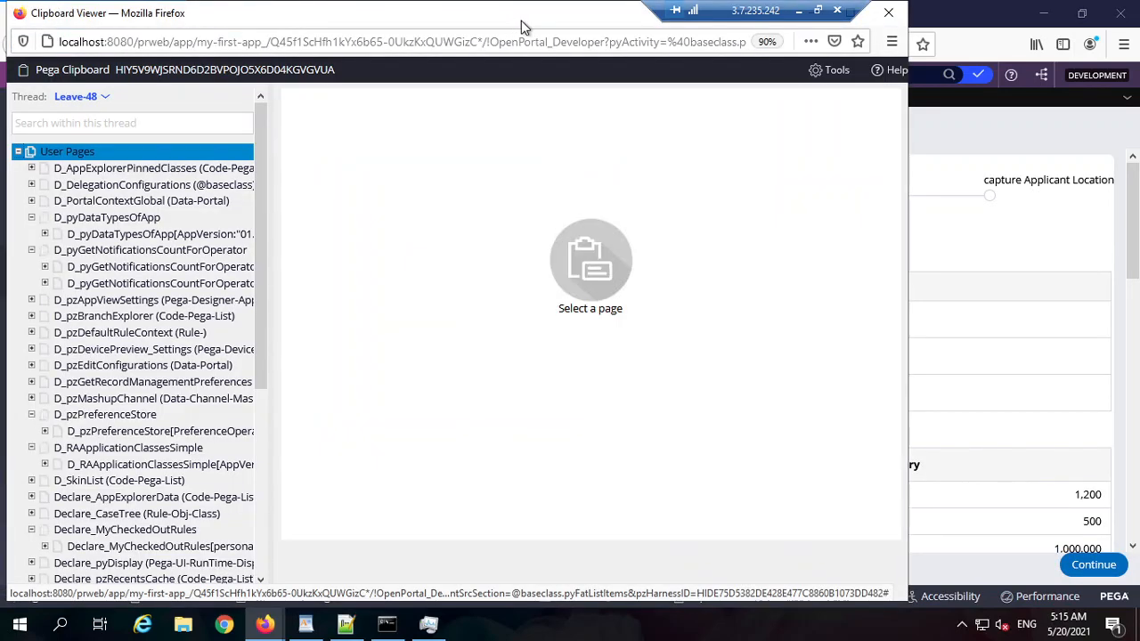
Step: Check pyWorkPage.CaptureEmployeesDetails entries (1)–(3) in the maximized Clipboard, then minimize it
{"action": "double_click", "coordinate": [521, 21]}
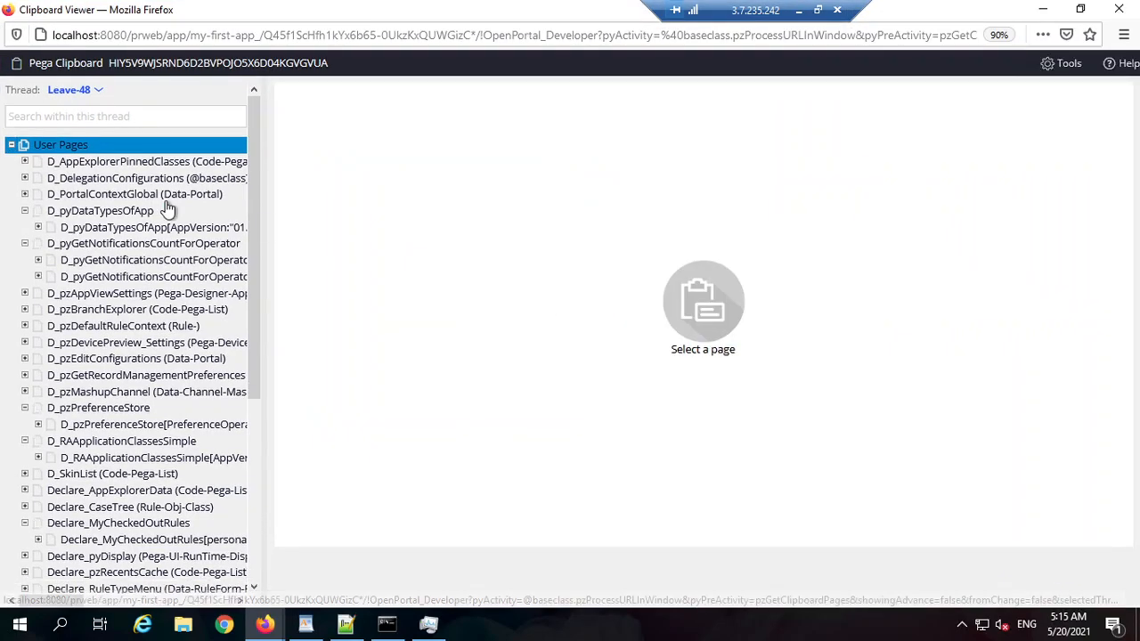
{"action": "scroll", "coordinate": [159, 343], "scroll_direction": "down", "scroll_amount": 5}
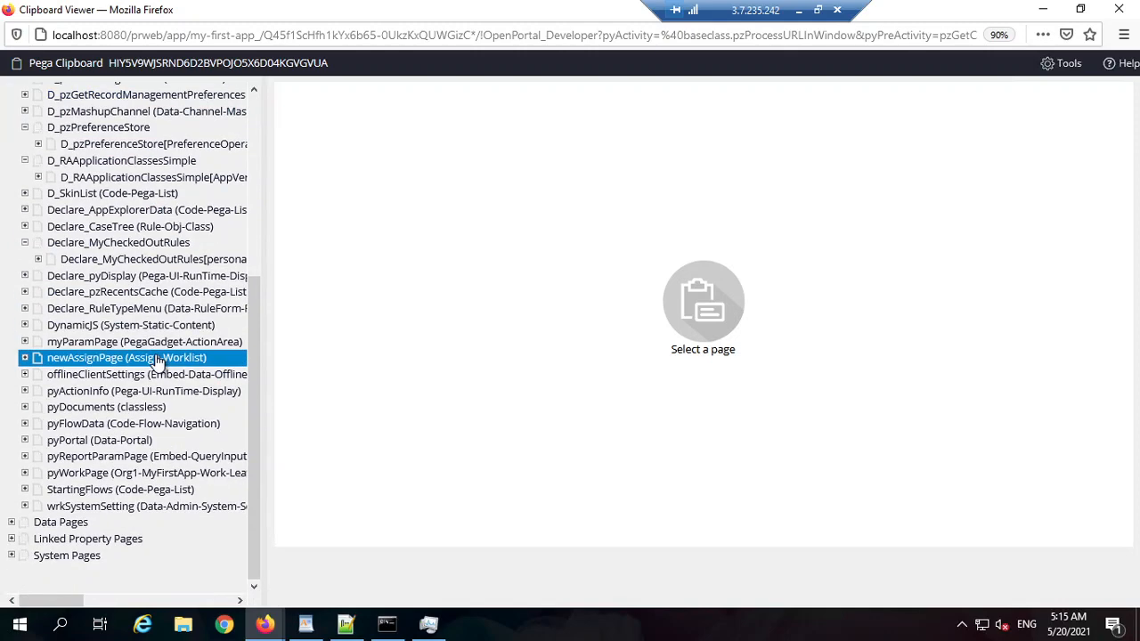
{"action": "left_click", "coordinate": [100, 475]}
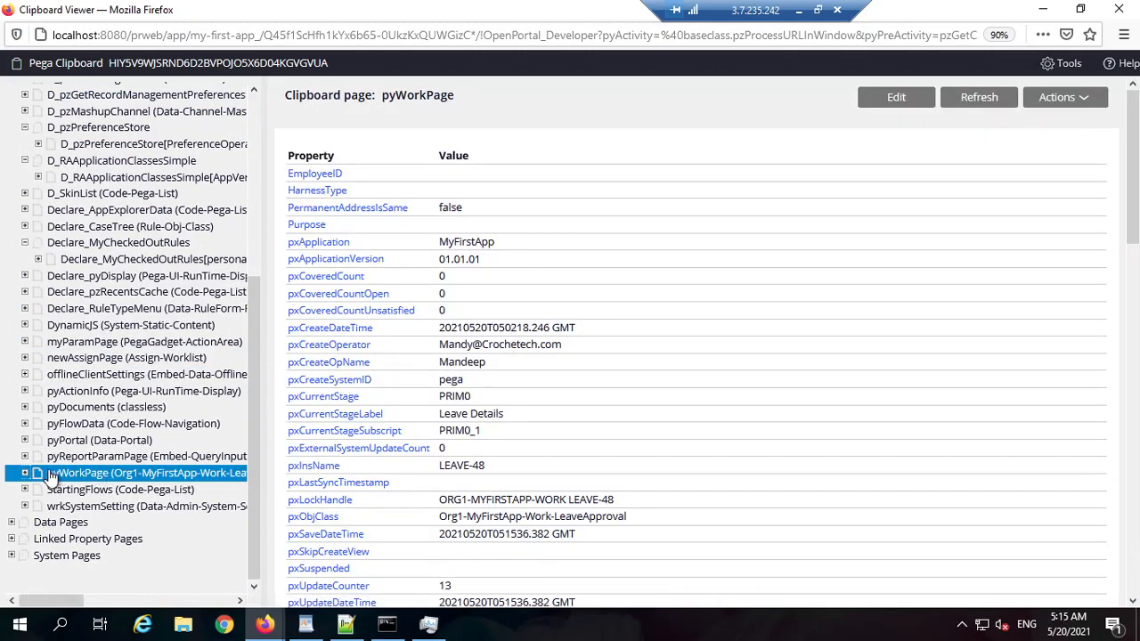
{"action": "left_click", "coordinate": [25, 473]}
{"action": "scroll", "coordinate": [92, 519], "scroll_direction": "down", "scroll_amount": 3}
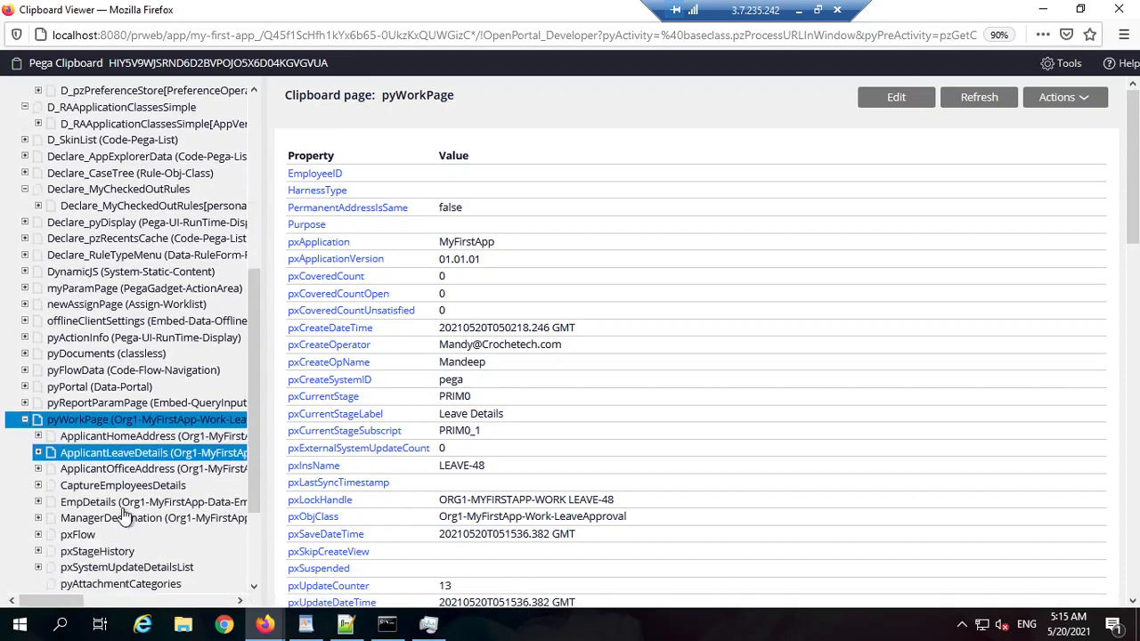
{"action": "left_click", "coordinate": [51, 370]}
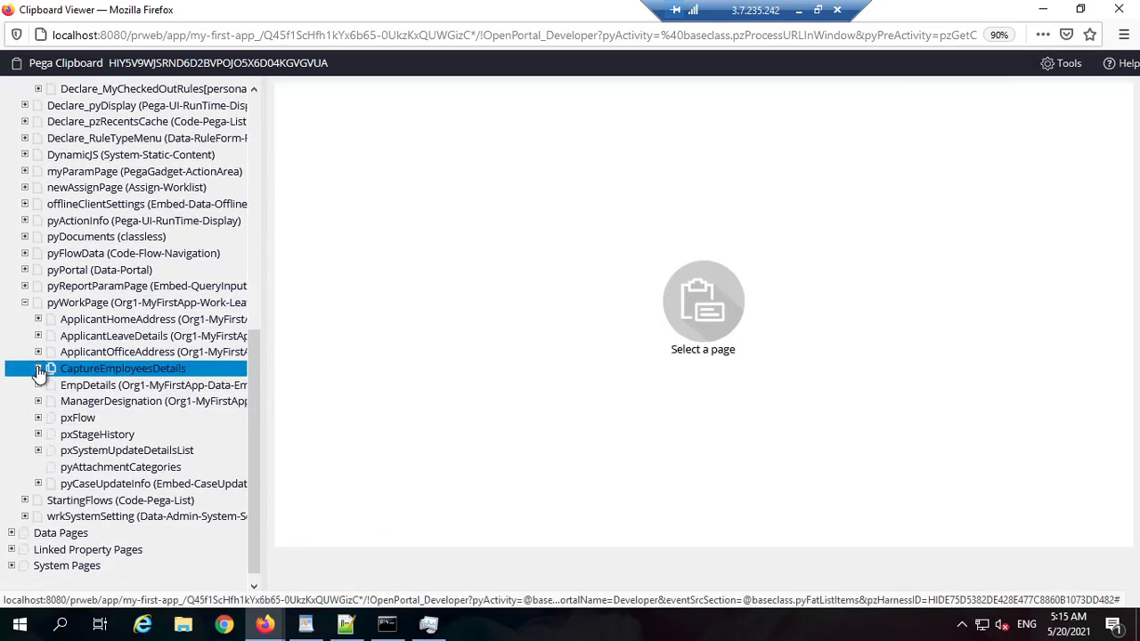
{"action": "left_click", "coordinate": [38, 368]}
{"action": "left_click", "coordinate": [143, 385]}
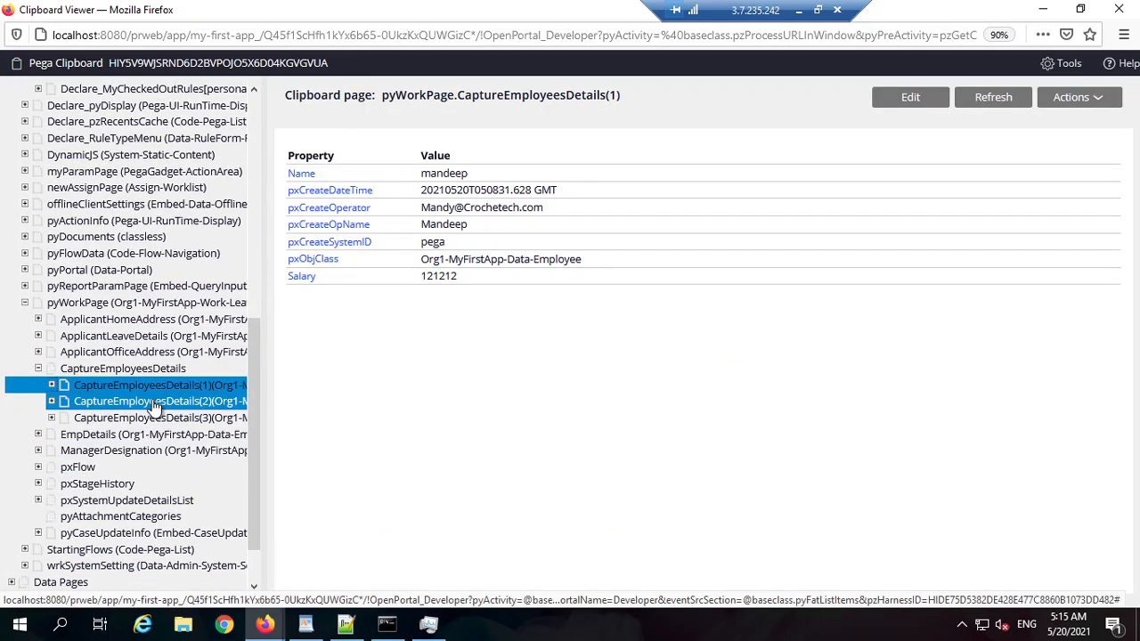
{"action": "left_click", "coordinate": [156, 402]}
{"action": "left_click", "coordinate": [158, 418]}
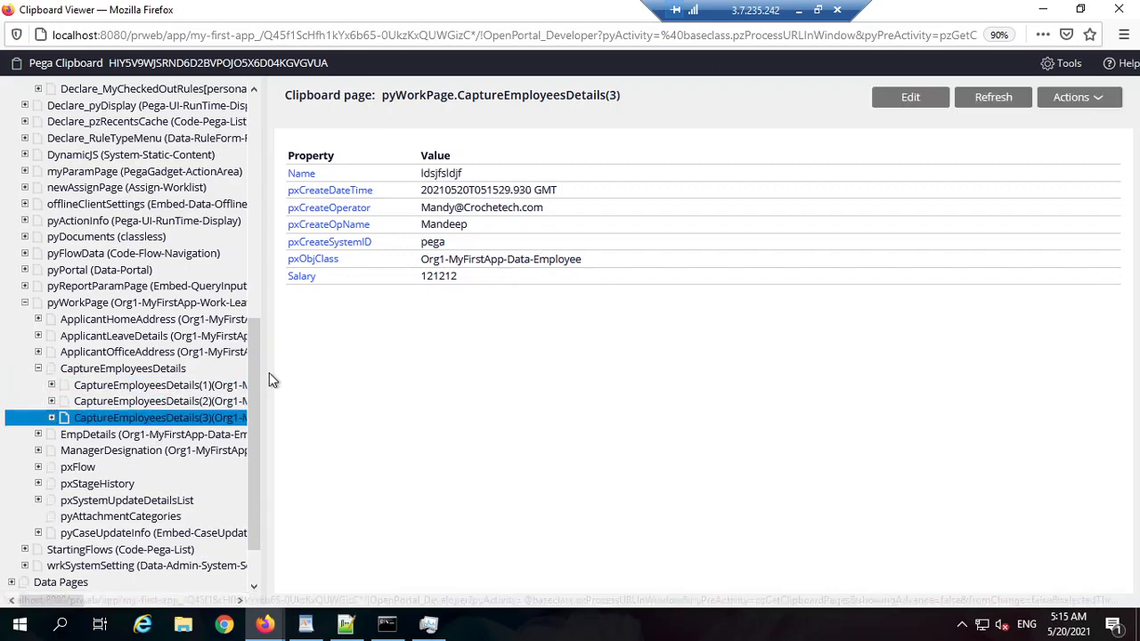
{"action": "left_click", "coordinate": [1042, 12]}
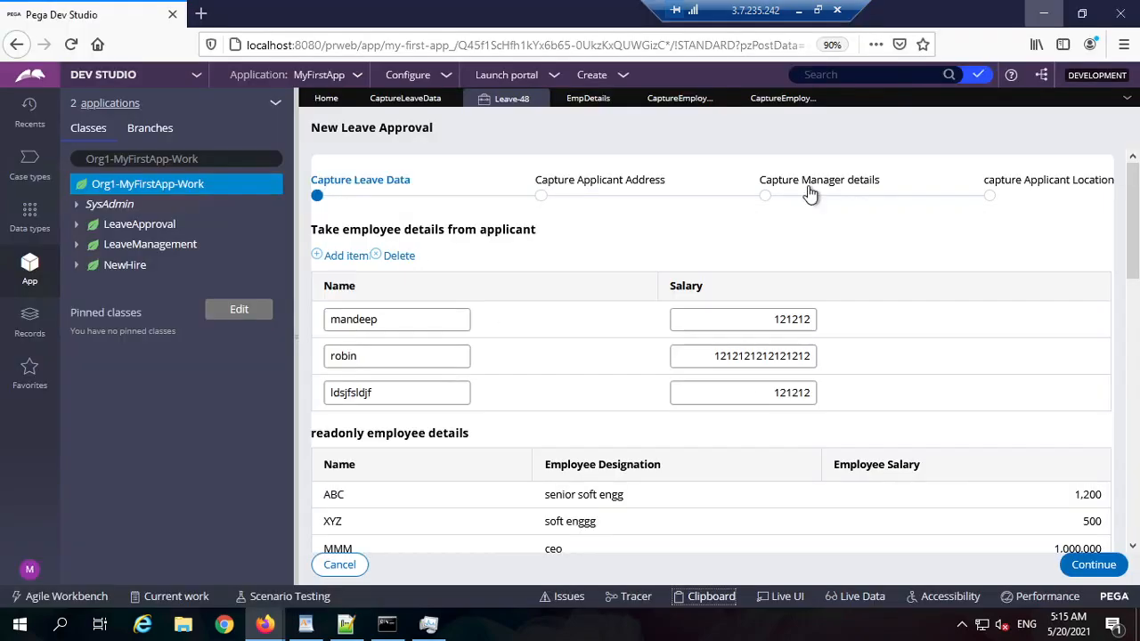
{"action": "left_click", "coordinate": [679, 101]}
{"action": "left_click", "coordinate": [405, 99]}
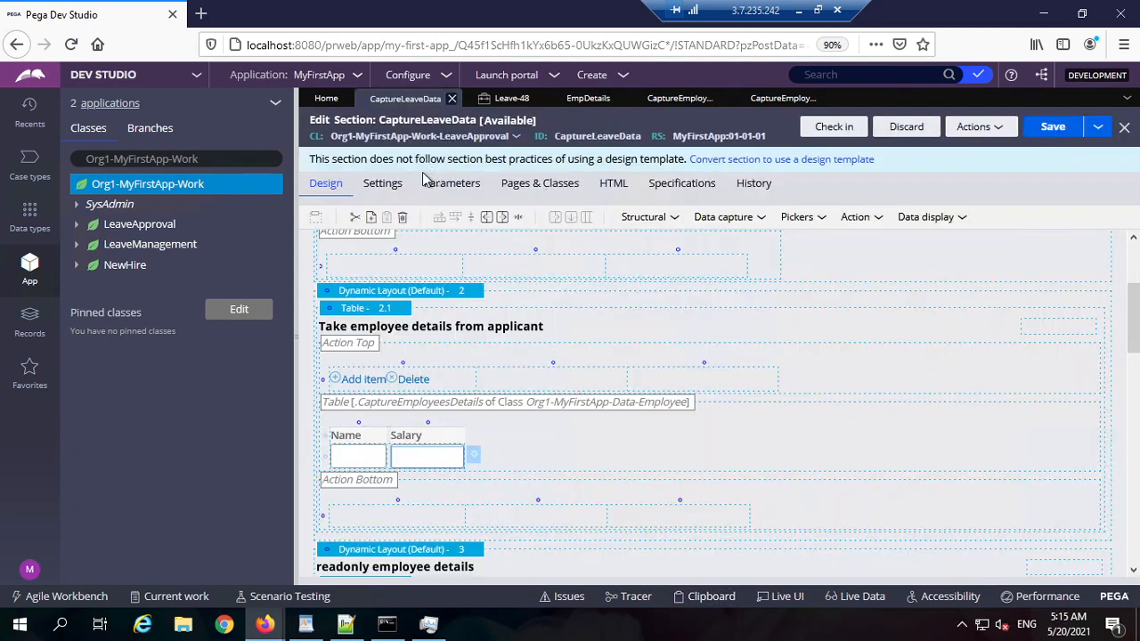
{"action": "left_click", "coordinate": [650, 217]}
{"action": "left_click", "coordinate": [512, 97]}
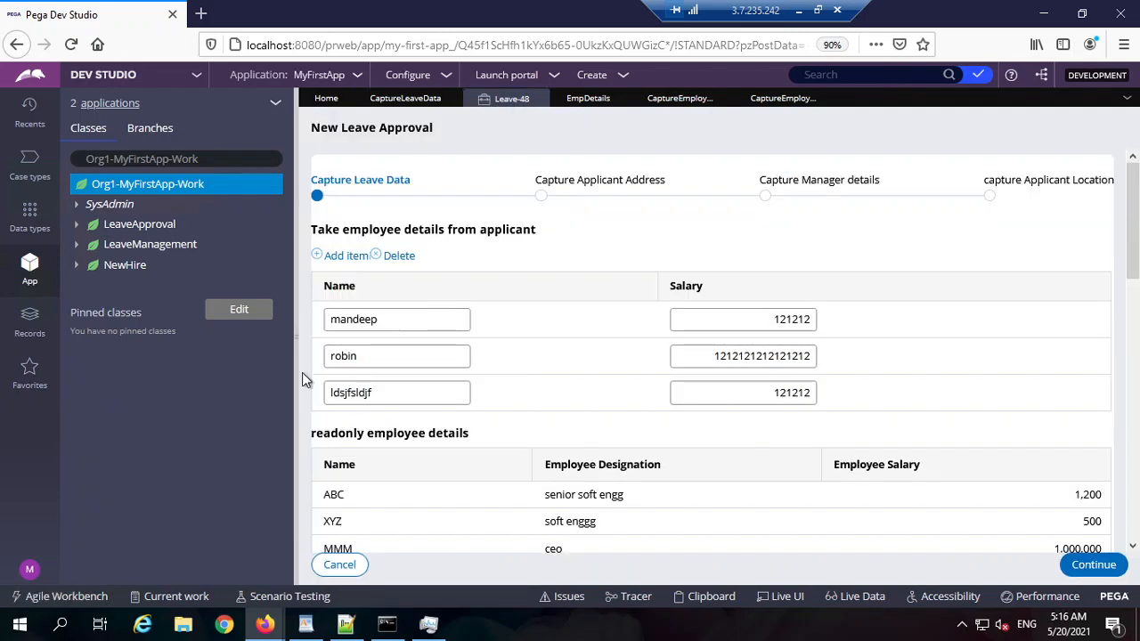
Step: Collapse the explorer, sort the employee rows by Salary, and add an empty fourth row
{"action": "left_click", "coordinate": [300, 340]}
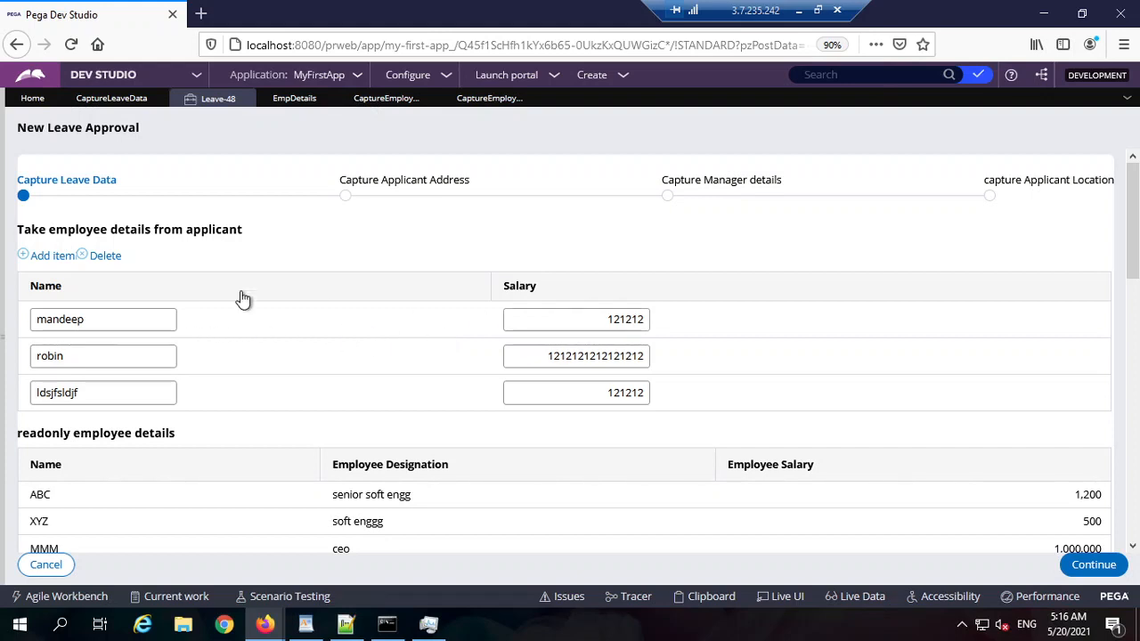
{"action": "double_click", "coordinate": [51, 292]}
{"action": "left_click", "coordinate": [526, 285]}
{"action": "left_click", "coordinate": [54, 255]}
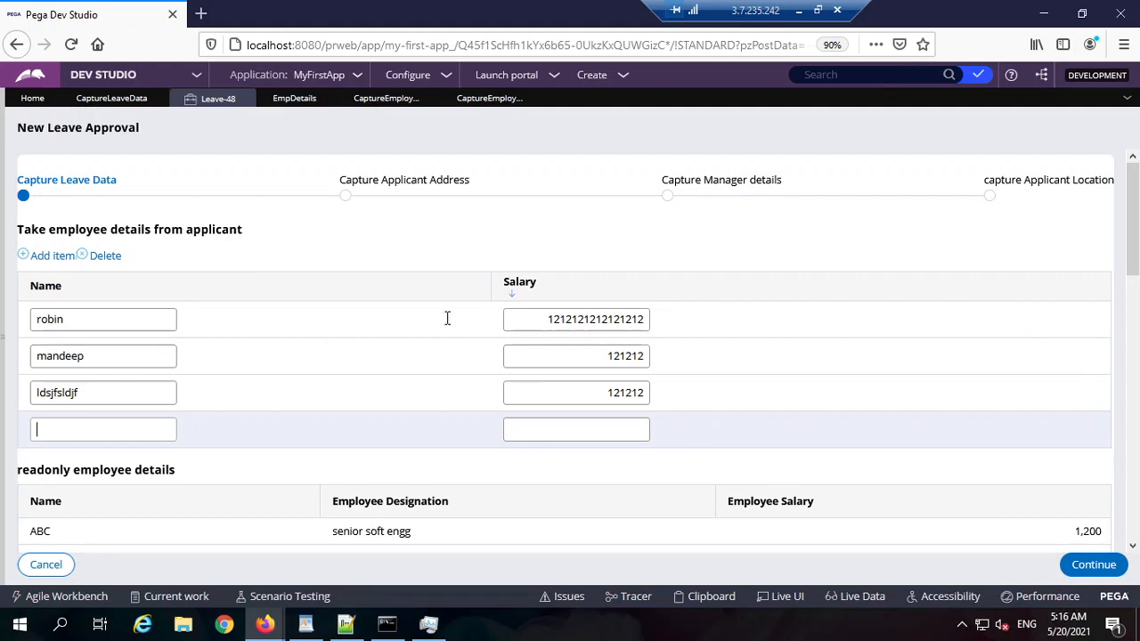
{"action": "scroll", "coordinate": [499, 297], "scroll_direction": "down", "scroll_amount": 1}
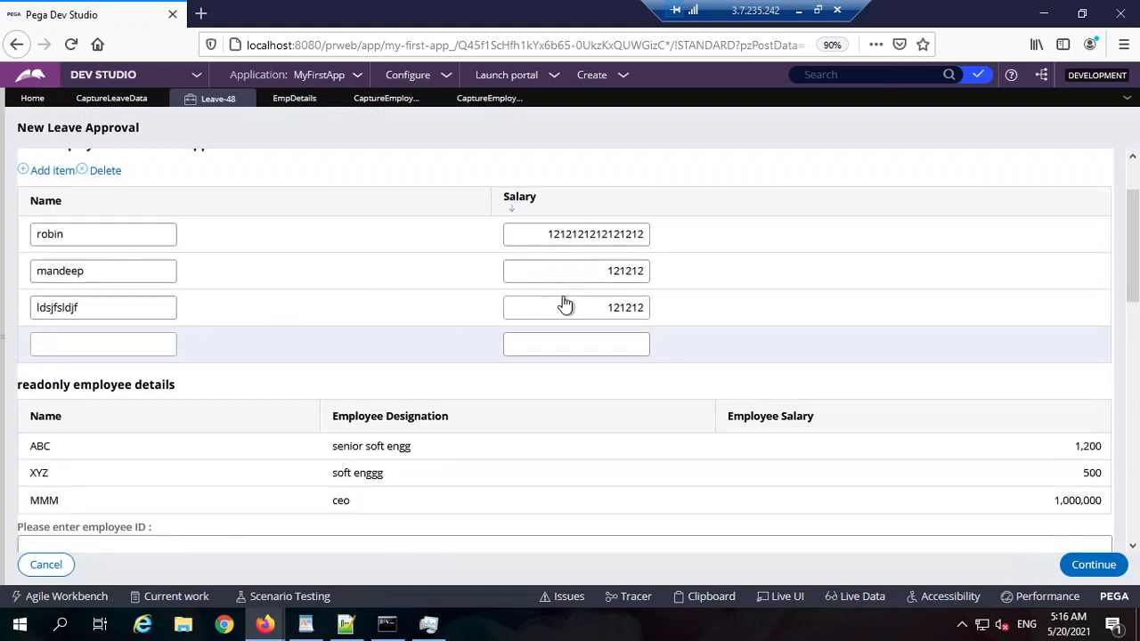
{"action": "scroll", "coordinate": [565, 305], "scroll_direction": "up", "scroll_amount": 1}
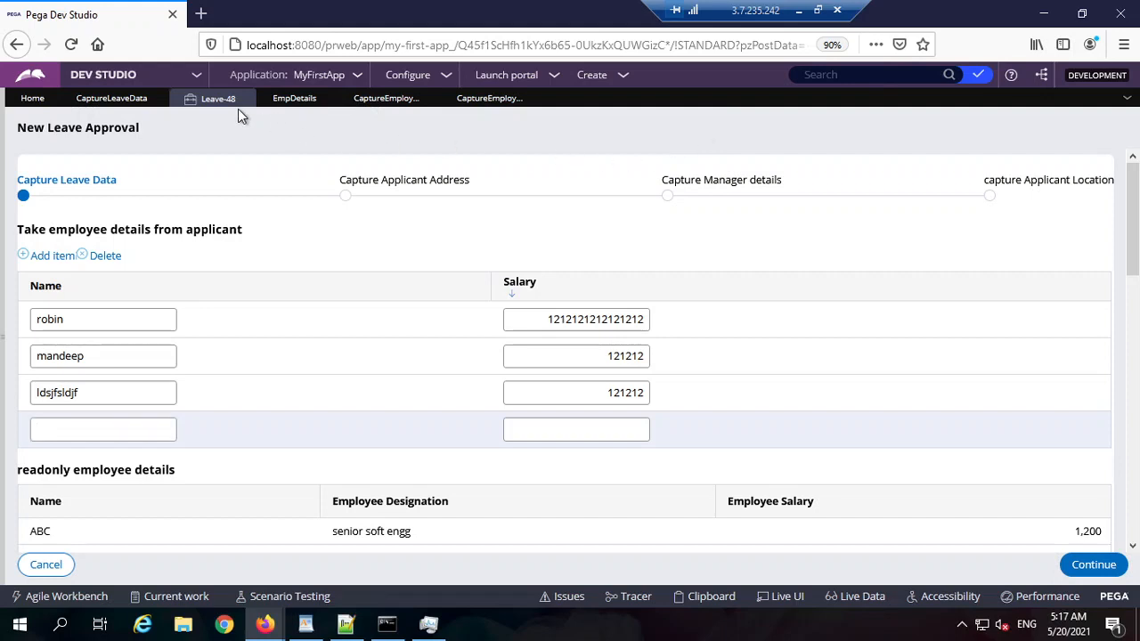
Step: Close both CaptureEmployeesDetails property tabs and the EmpDetails tab
{"action": "left_click", "coordinate": [522, 103]}
{"action": "left_click", "coordinate": [430, 100]}
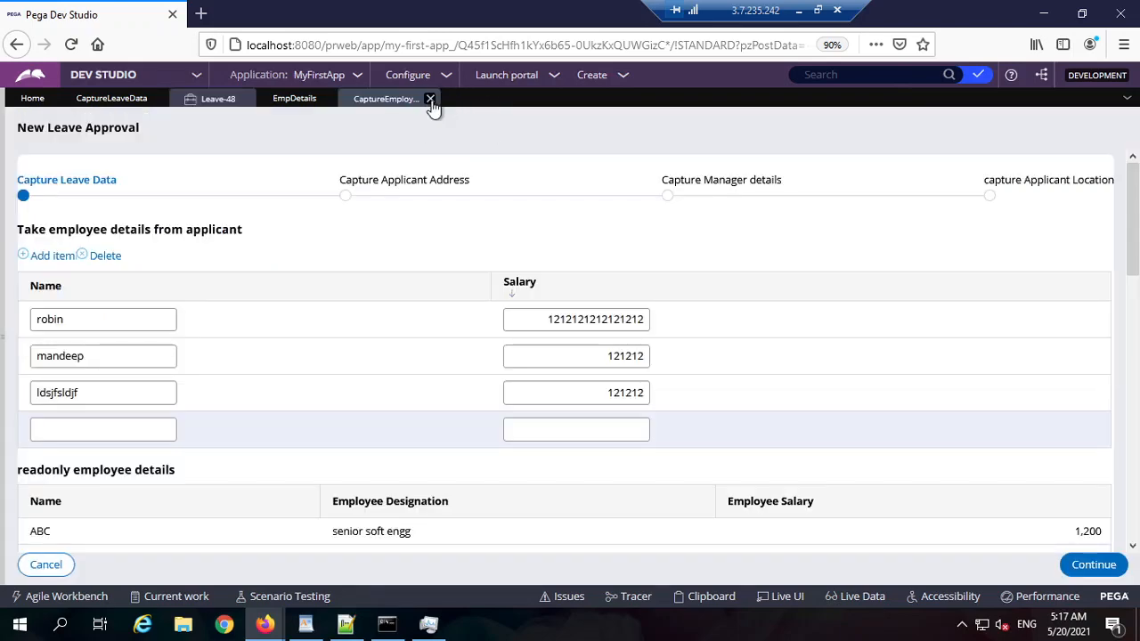
{"action": "left_click", "coordinate": [430, 100]}
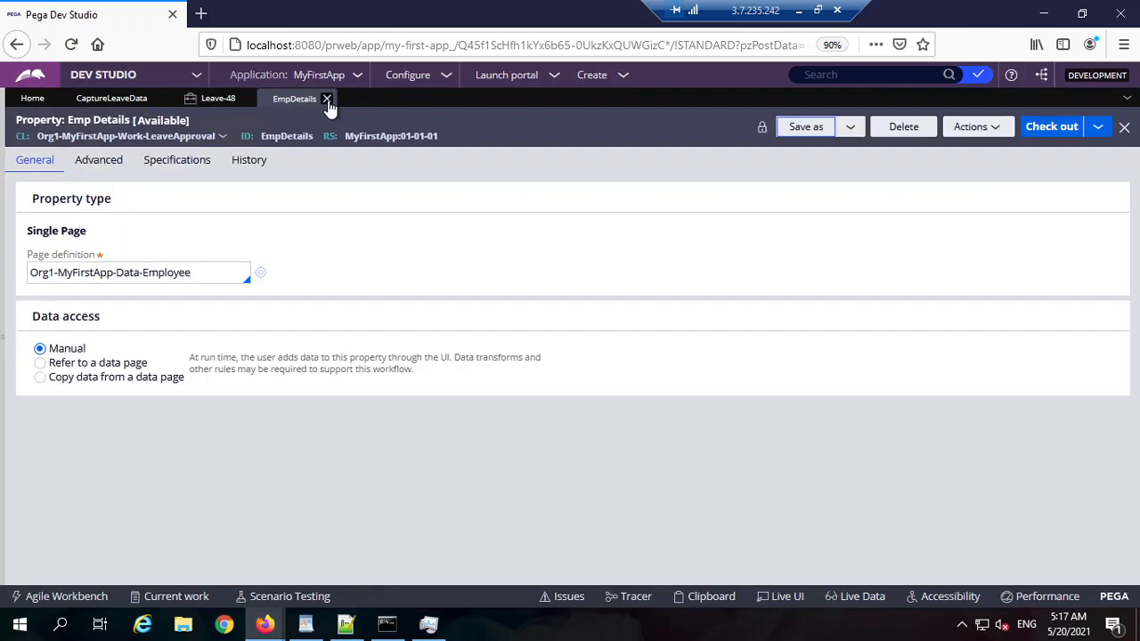
{"action": "left_click", "coordinate": [327, 100]}
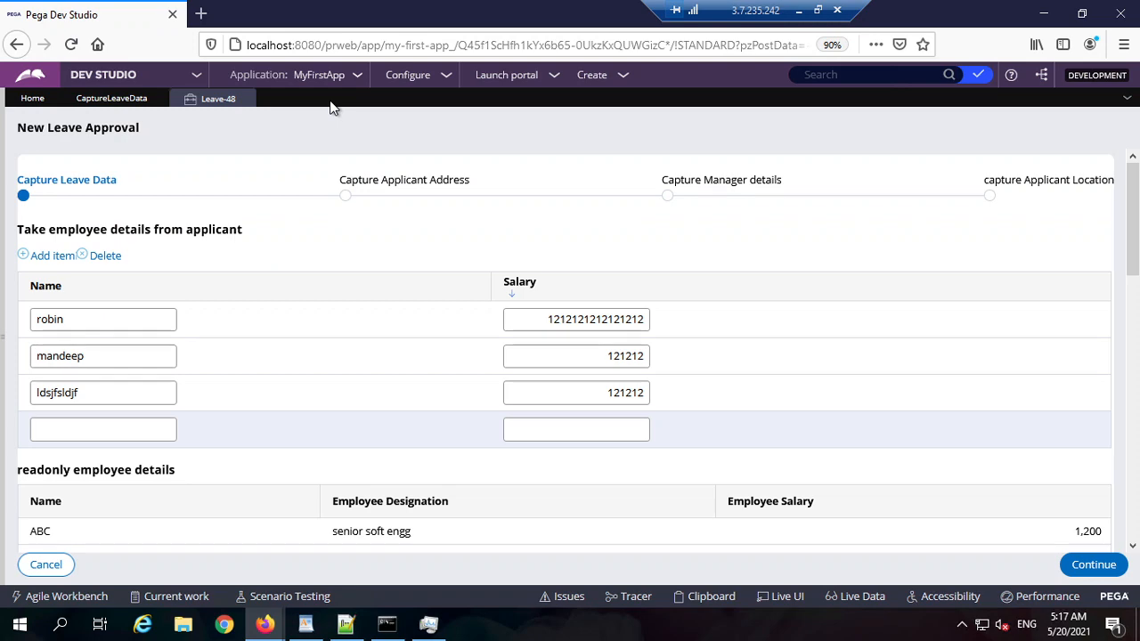
Step: In Notepad++, end agenda item 3 on line 7 with a full stop after "the user"
{"action": "left_click", "coordinate": [345, 623]}
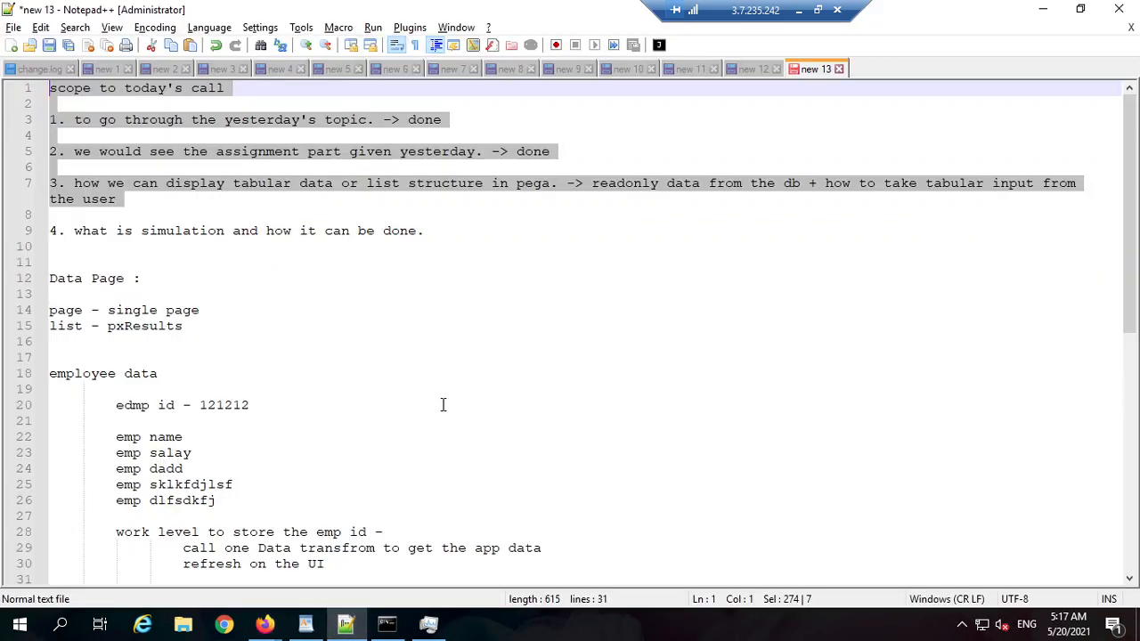
{"action": "left_click", "coordinate": [488, 243]}
{"action": "left_click_drag", "start_coordinate": [198, 211], "coordinate": [9, 75]}
{"action": "left_click", "coordinate": [170, 196]}
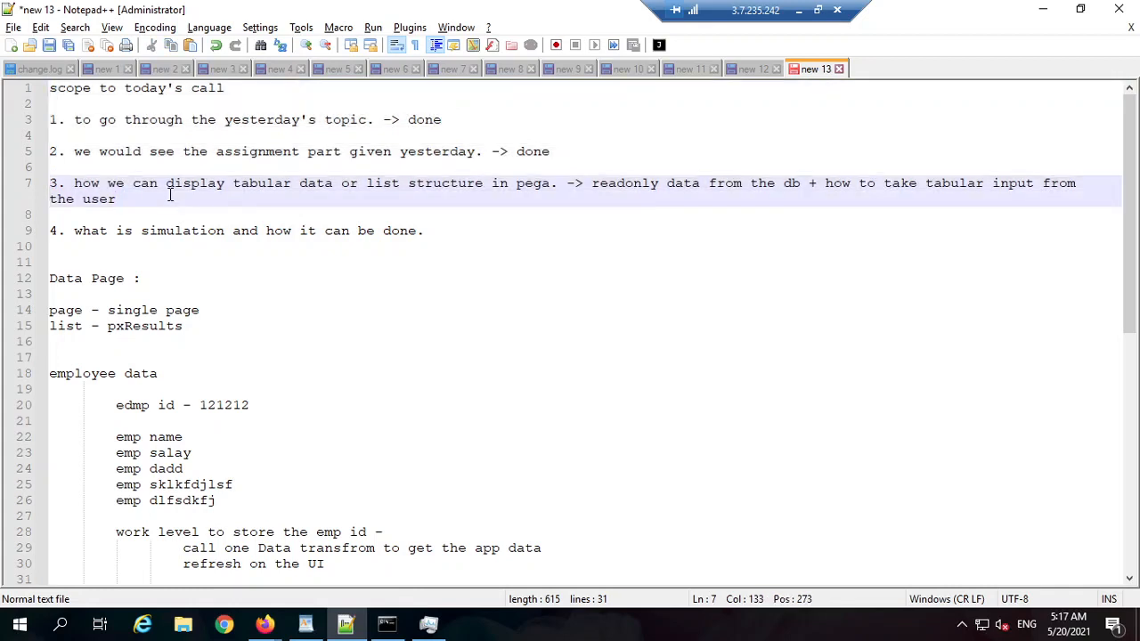
{"action": "type", "text": "."}
{"action": "left_click", "coordinate": [1040, 11]}
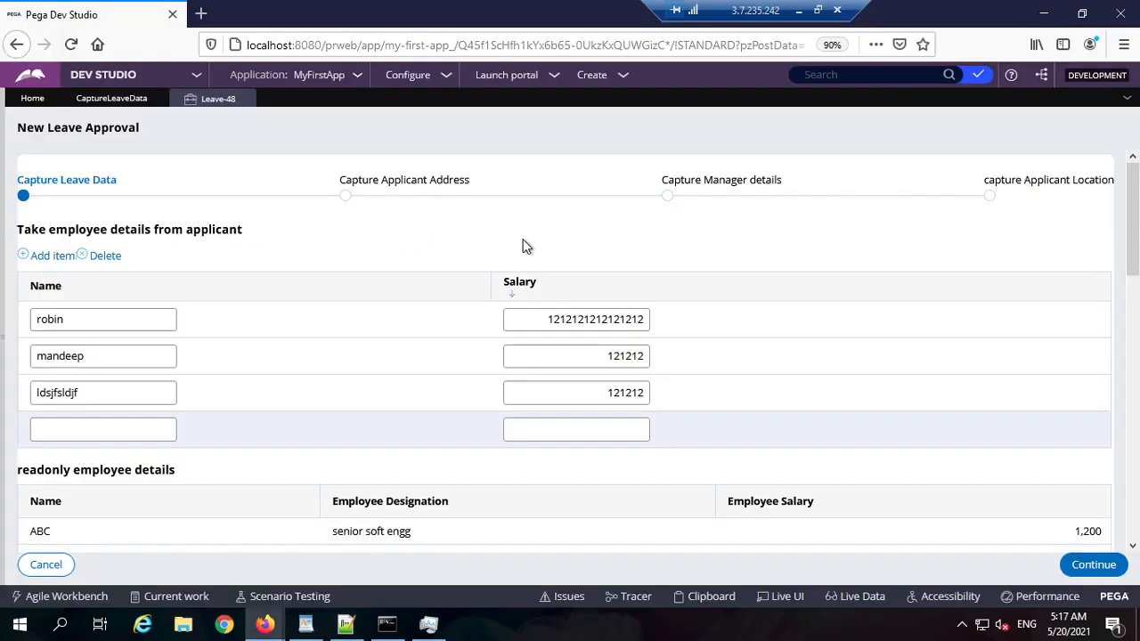
Step: Browse the employee table's Operations, Presentation and General layout settings, then cancel without changes
{"action": "left_click", "coordinate": [129, 99]}
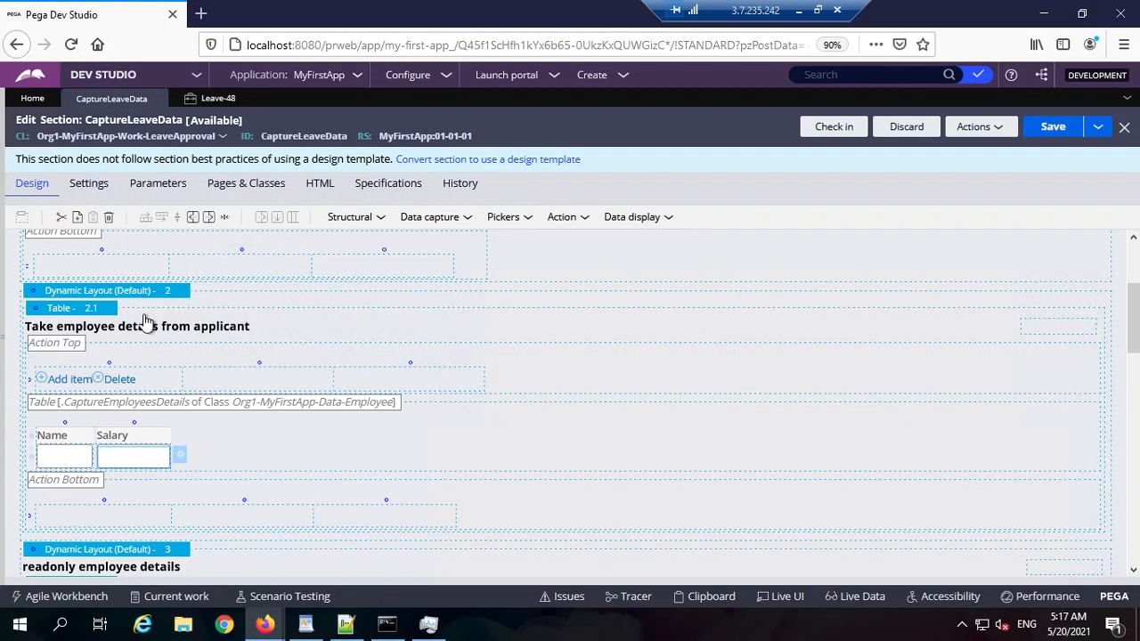
{"action": "left_click", "coordinate": [89, 309]}
{"action": "left_click", "coordinate": [116, 309]}
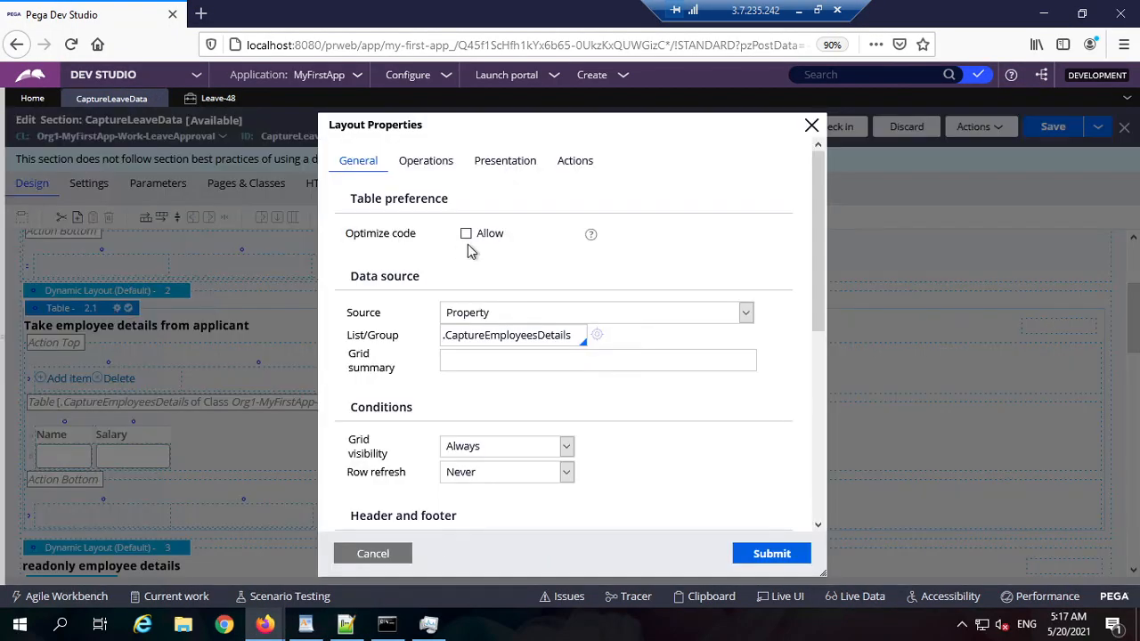
{"action": "left_click", "coordinate": [431, 164]}
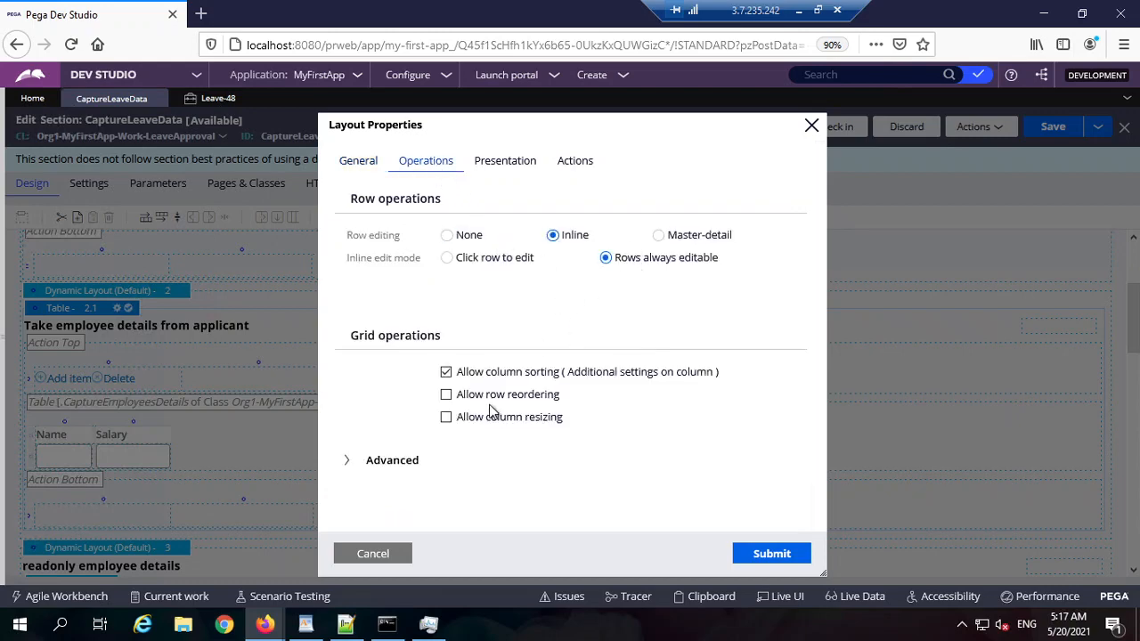
{"action": "left_click", "coordinate": [390, 461]}
{"action": "scroll", "coordinate": [487, 477], "scroll_direction": "down", "scroll_amount": 3}
{"action": "scroll", "coordinate": [490, 364], "scroll_direction": "up", "scroll_amount": 5}
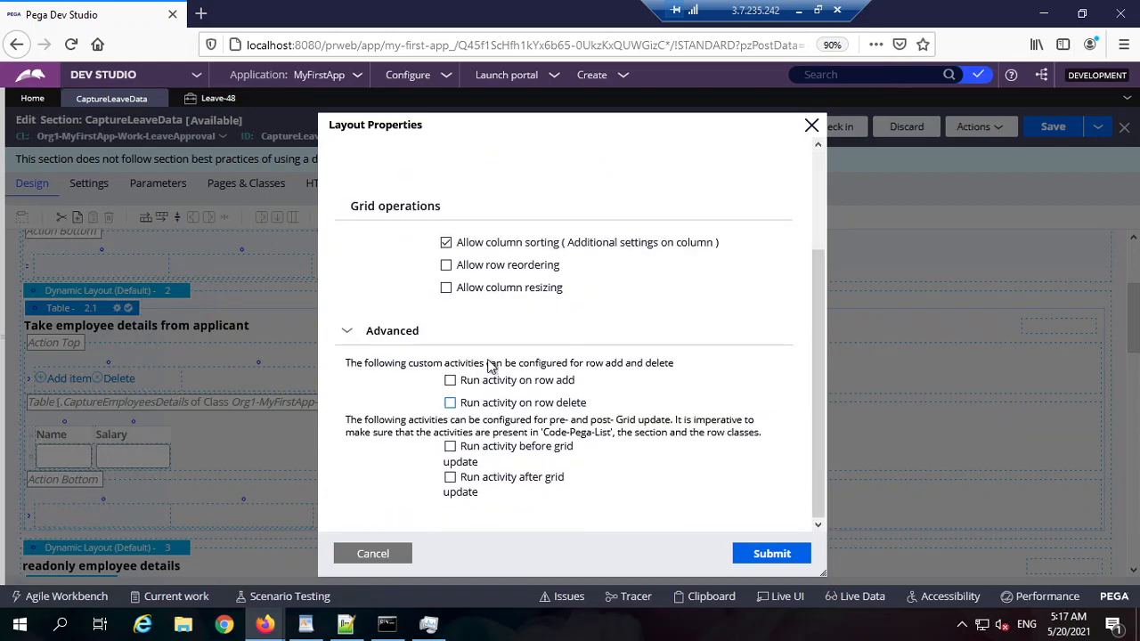
{"action": "left_click", "coordinate": [499, 162]}
{"action": "scroll", "coordinate": [455, 249], "scroll_direction": "down", "scroll_amount": 1}
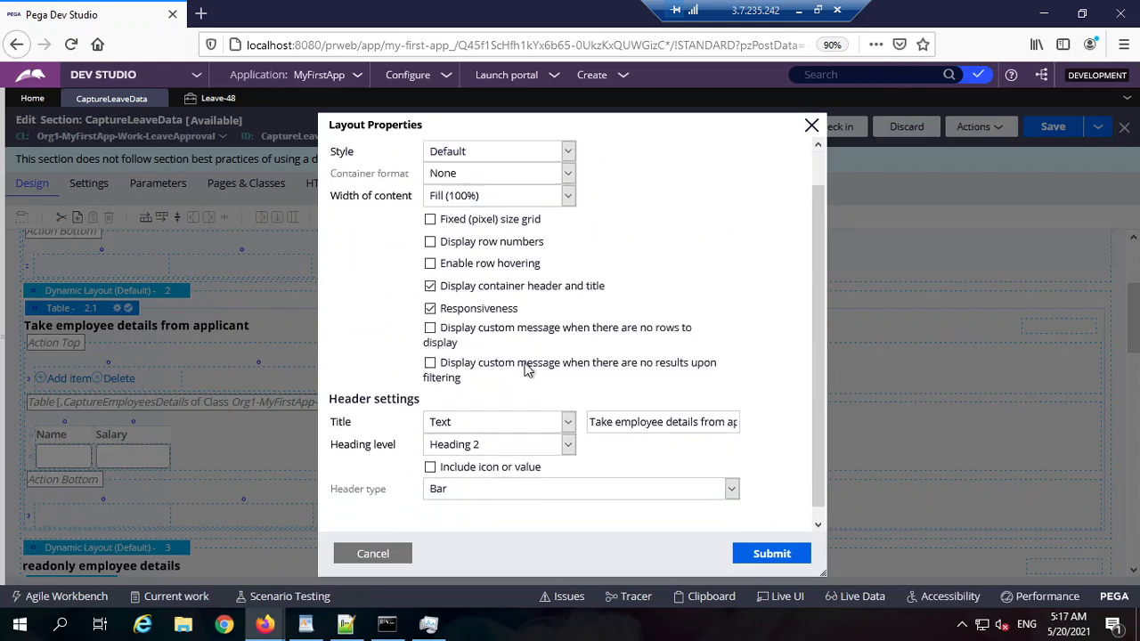
{"action": "scroll", "coordinate": [503, 316], "scroll_direction": "up", "scroll_amount": 1}
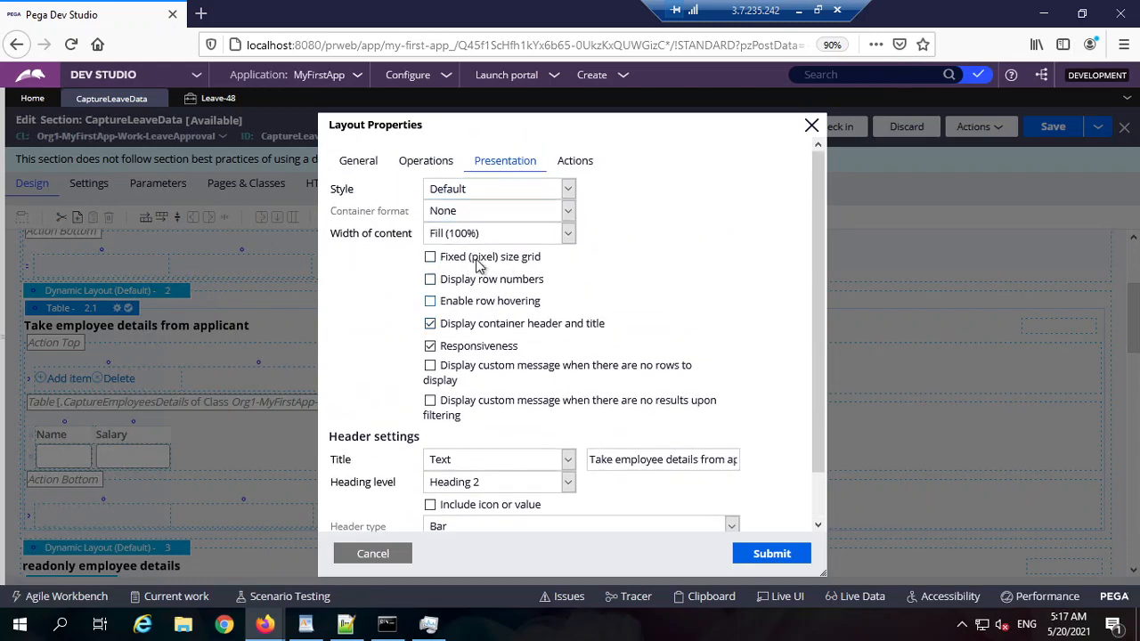
{"action": "left_click", "coordinate": [428, 164]}
{"action": "left_click", "coordinate": [378, 163]}
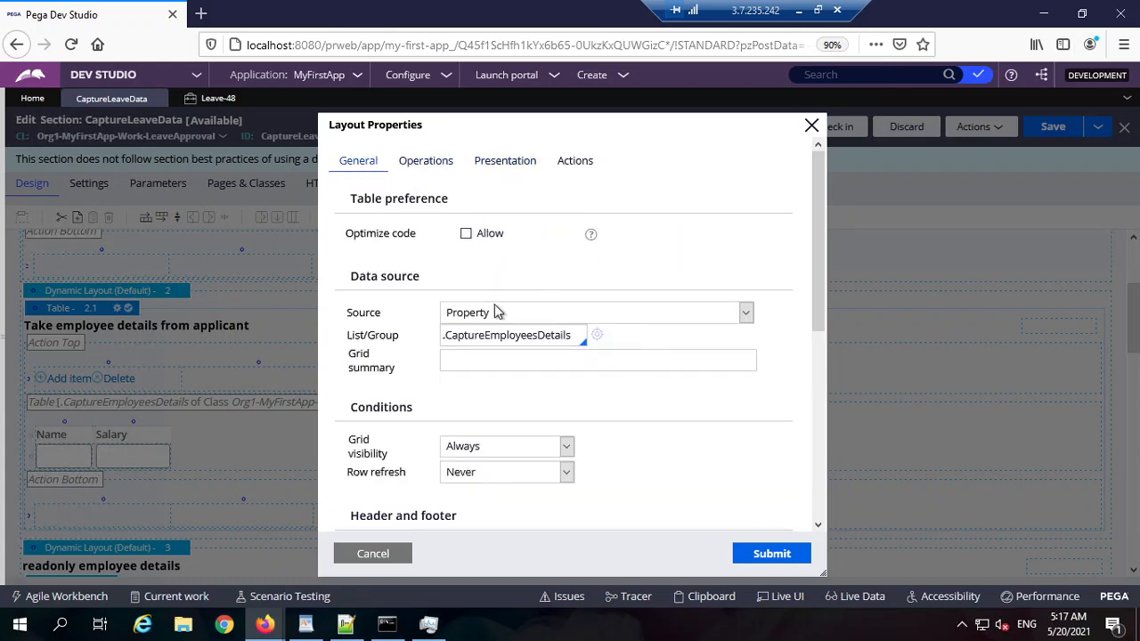
{"action": "left_click", "coordinate": [373, 554]}
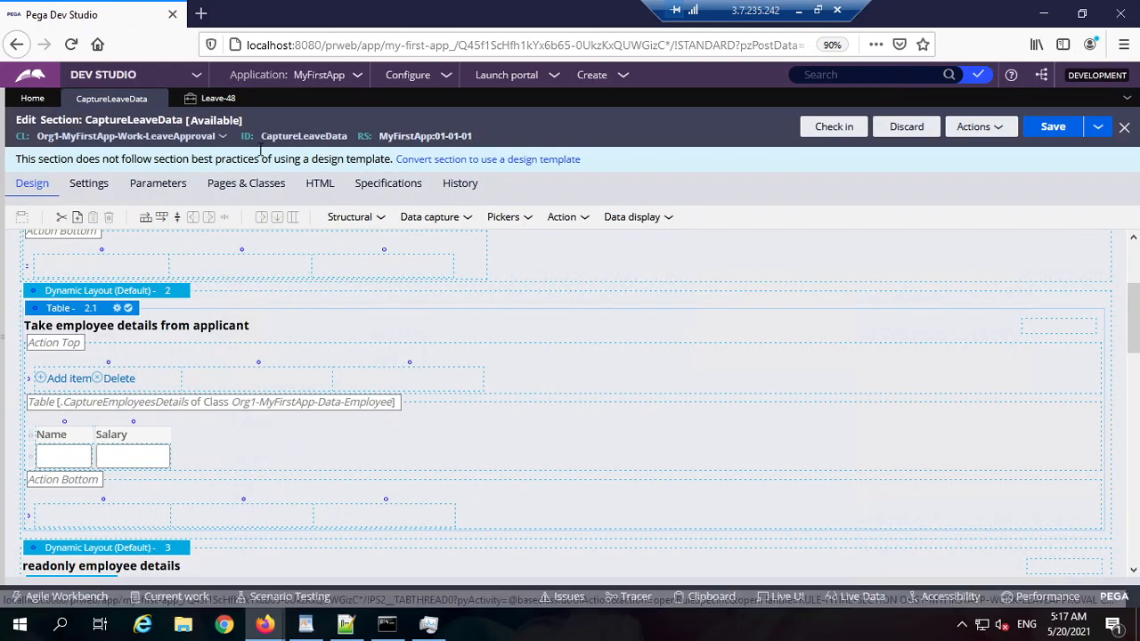
Step: Open the Sections help page from the CaptureLeaveData section's Actions > Get help
{"action": "double_click", "coordinate": [59, 119]}
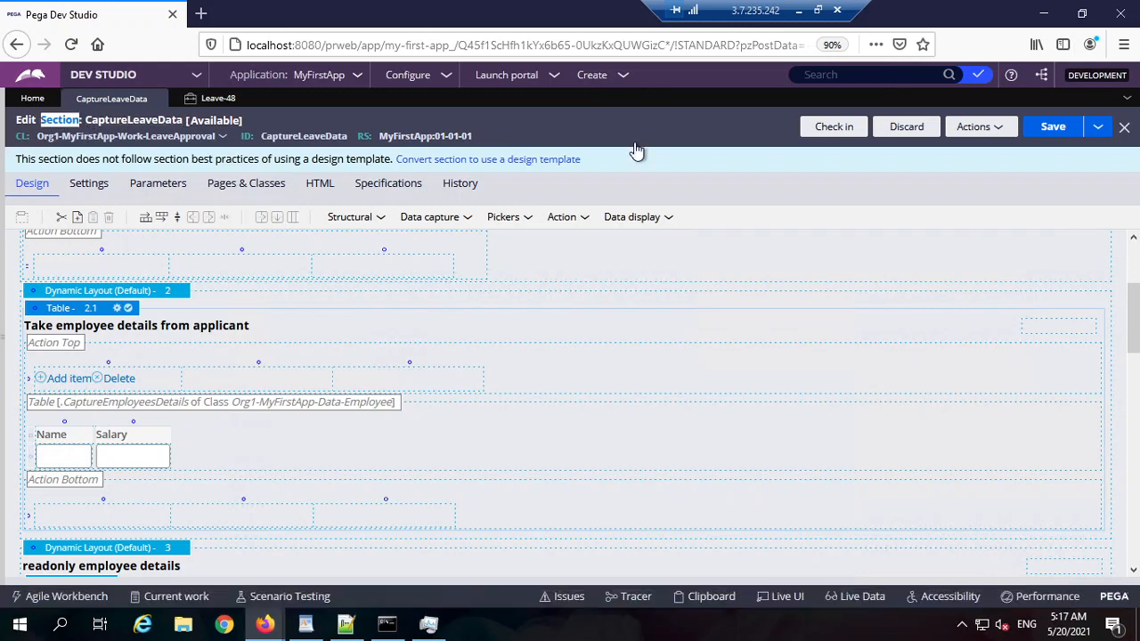
{"action": "left_click", "coordinate": [979, 126]}
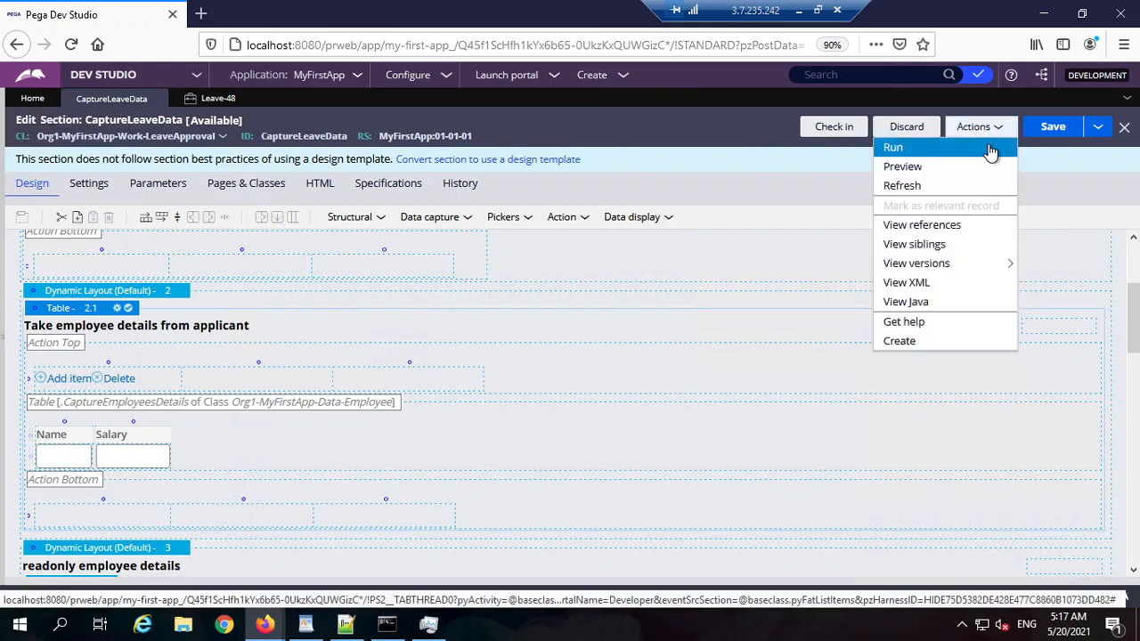
{"action": "left_click", "coordinate": [933, 326]}
Step: Read the maximized Sections help page, selecting the Layout cells paragraph, then close Firefox
{"action": "double_click", "coordinate": [521, 20]}
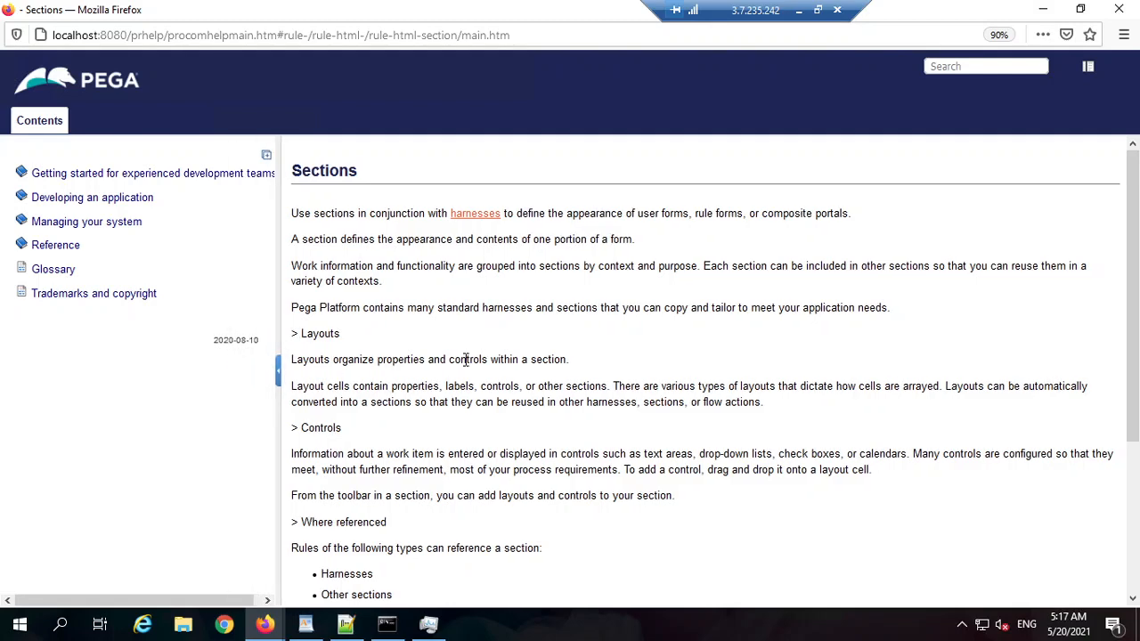
{"action": "scroll", "coordinate": [500, 357], "scroll_direction": "down", "scroll_amount": 5}
{"action": "scroll", "coordinate": [499, 363], "scroll_direction": "up", "scroll_amount": 5}
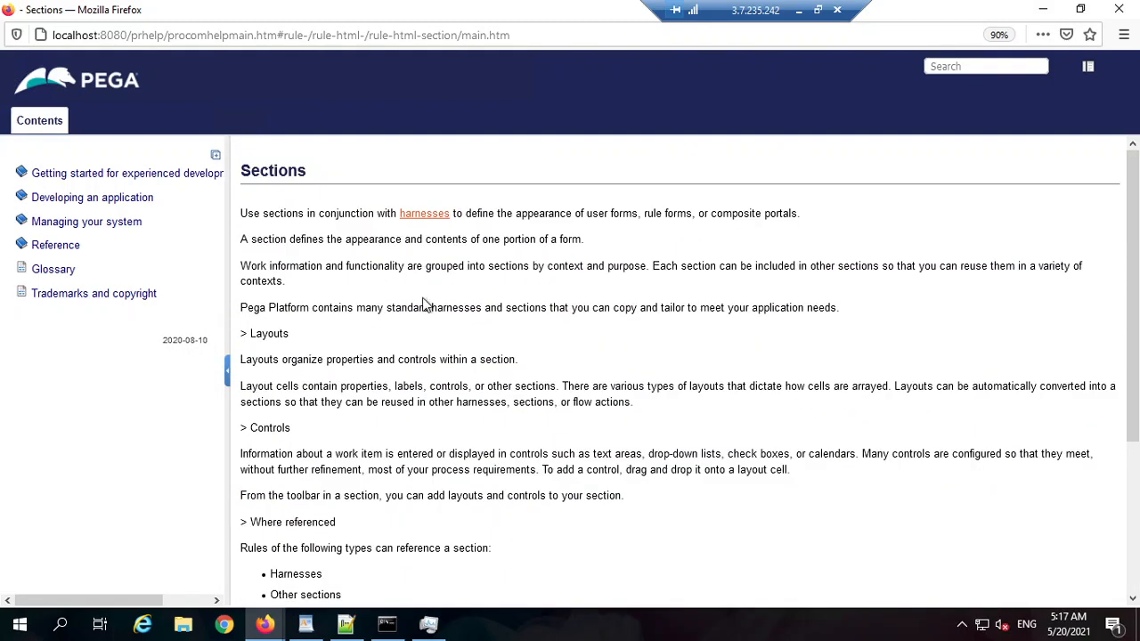
{"action": "left_click_drag", "start_coordinate": [356, 213], "coordinate": [463, 399]}
{"action": "left_click", "coordinate": [600, 512]}
{"action": "left_click_drag", "start_coordinate": [599, 505], "coordinate": [398, 385]}
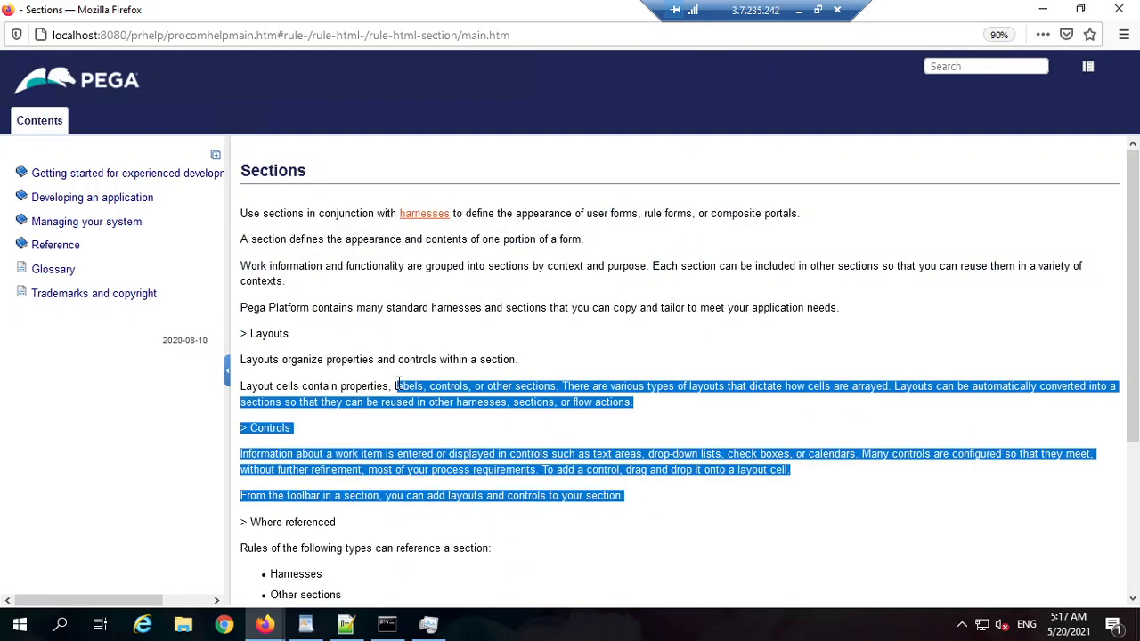
{"action": "scroll", "coordinate": [420, 459], "scroll_direction": "down", "scroll_amount": 5}
{"action": "left_click", "coordinate": [417, 459]}
{"action": "left_click_drag", "start_coordinate": [505, 448], "coordinate": [636, 365]}
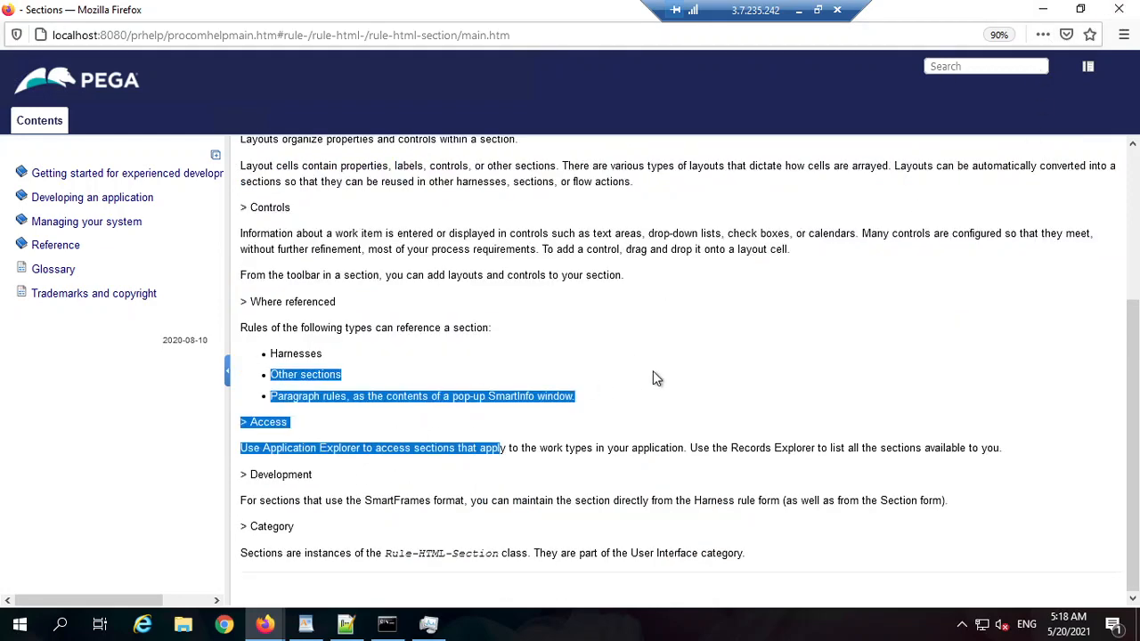
{"action": "scroll", "coordinate": [686, 392], "scroll_direction": "up", "scroll_amount": 5}
{"action": "triple_click", "coordinate": [722, 400]}
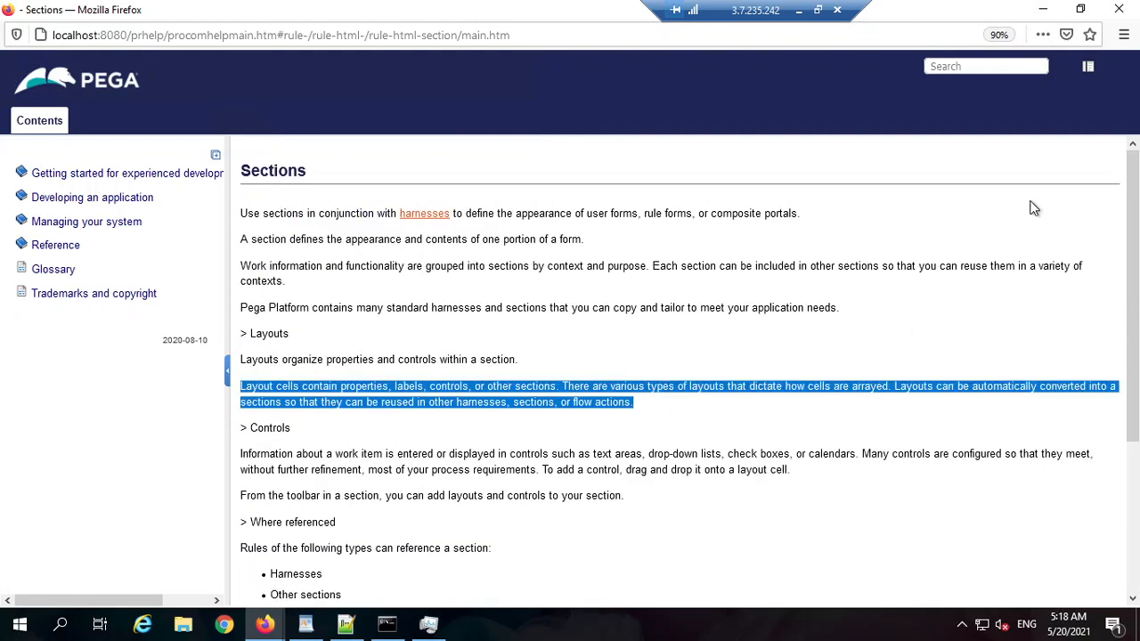
{"action": "left_click", "coordinate": [1120, 10]}
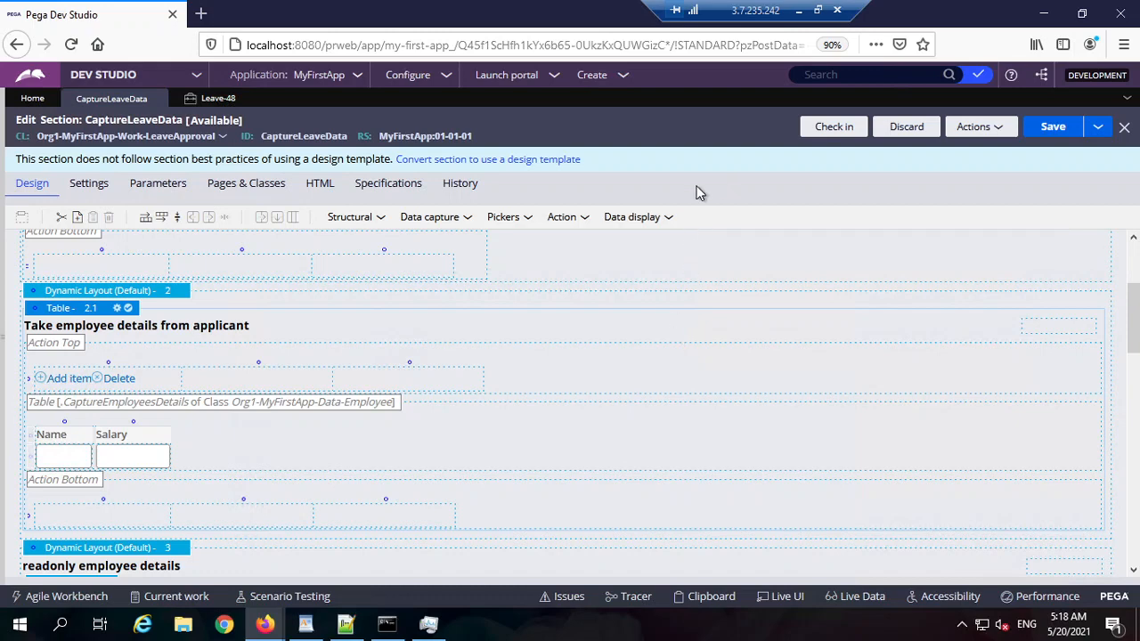
Step: Save and close the Leave-48 case tab, then begin closing the CaptureLeaveData section
{"action": "left_click", "coordinate": [211, 105]}
{"action": "left_click", "coordinate": [158, 99]}
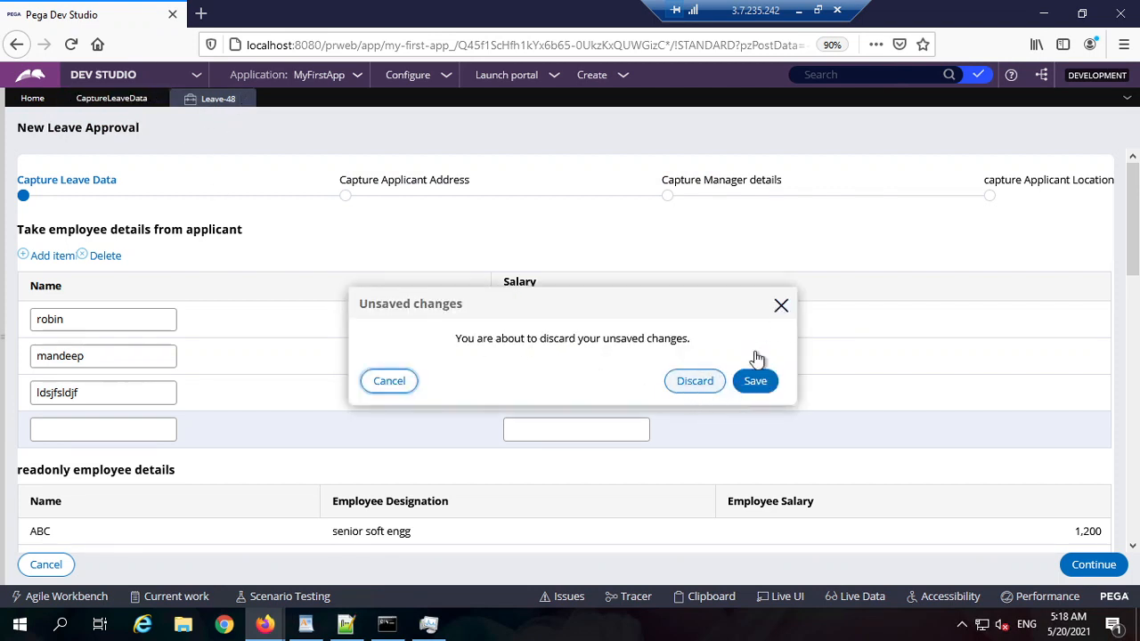
{"action": "left_click", "coordinate": [779, 307]}
{"action": "left_click", "coordinate": [247, 99]}
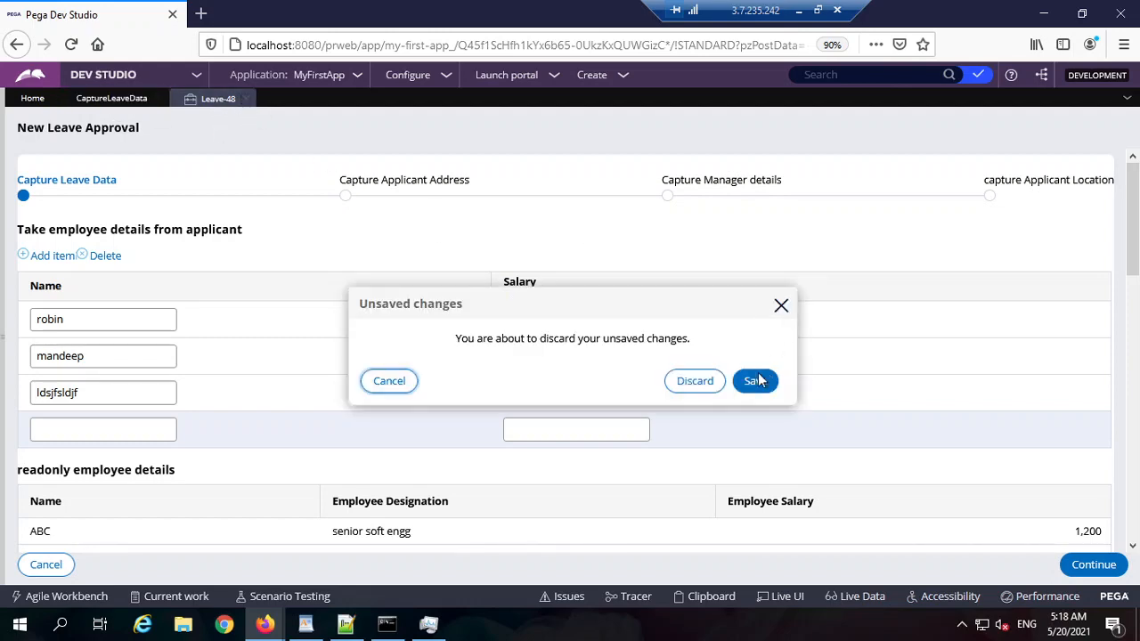
{"action": "left_click", "coordinate": [755, 380]}
{"action": "left_click", "coordinate": [125, 98]}
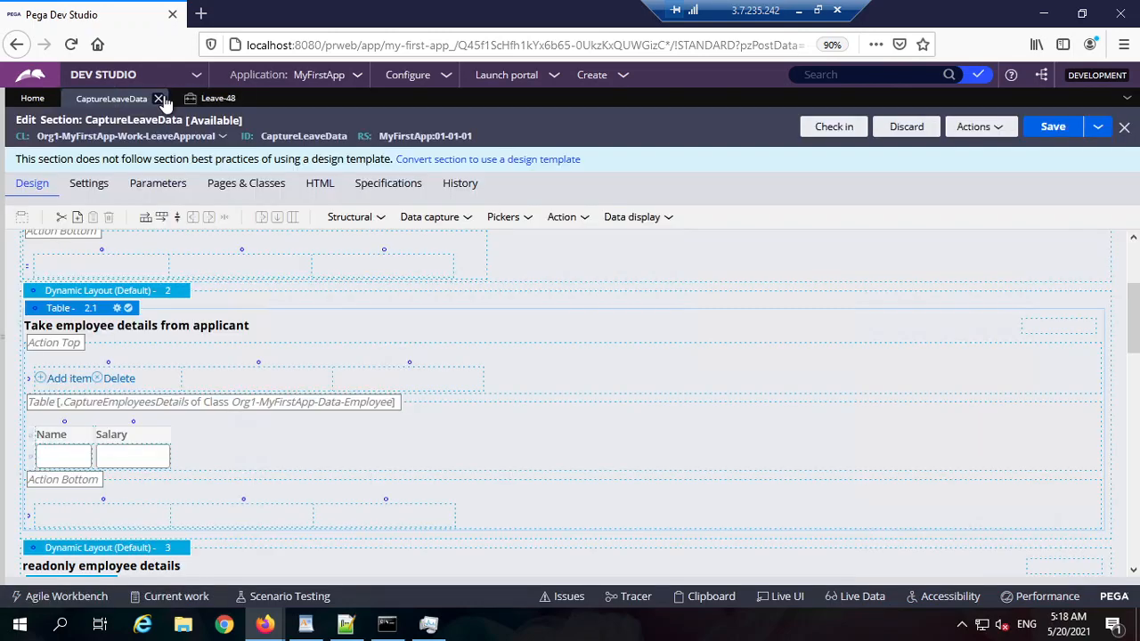
{"action": "left_click", "coordinate": [159, 98]}
Step: Discard the CaptureLeaveData section edits and switch back to Notepad++ in the remote session
{"action": "left_click", "coordinate": [771, 380]}
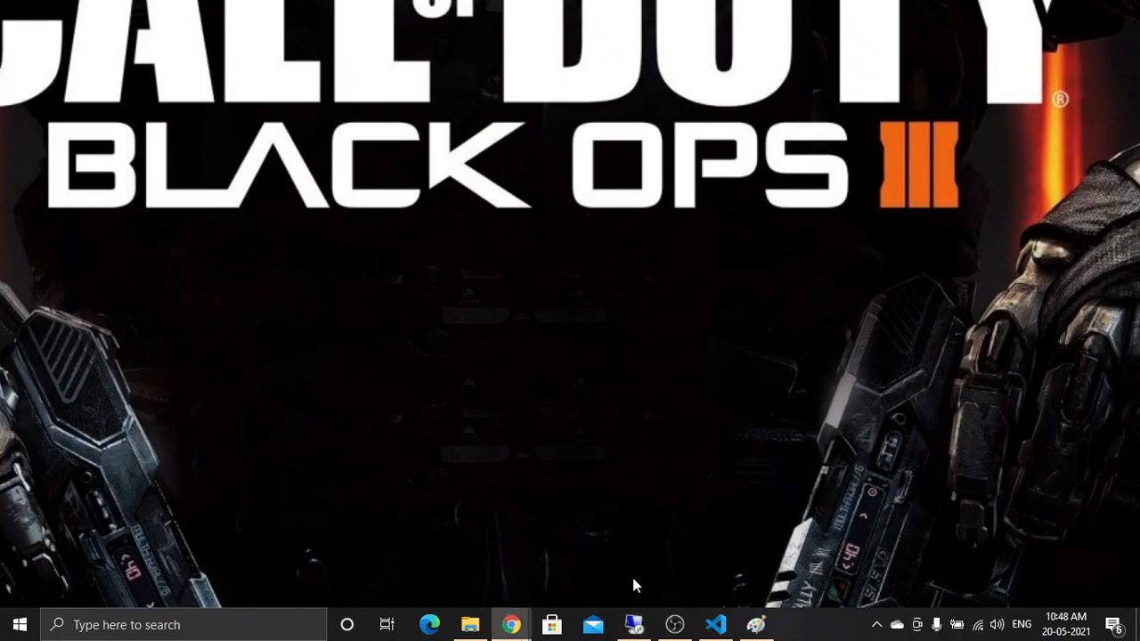
{"action": "mouse_move", "coordinate": [633, 626]}
{"action": "left_click", "coordinate": [635, 624]}
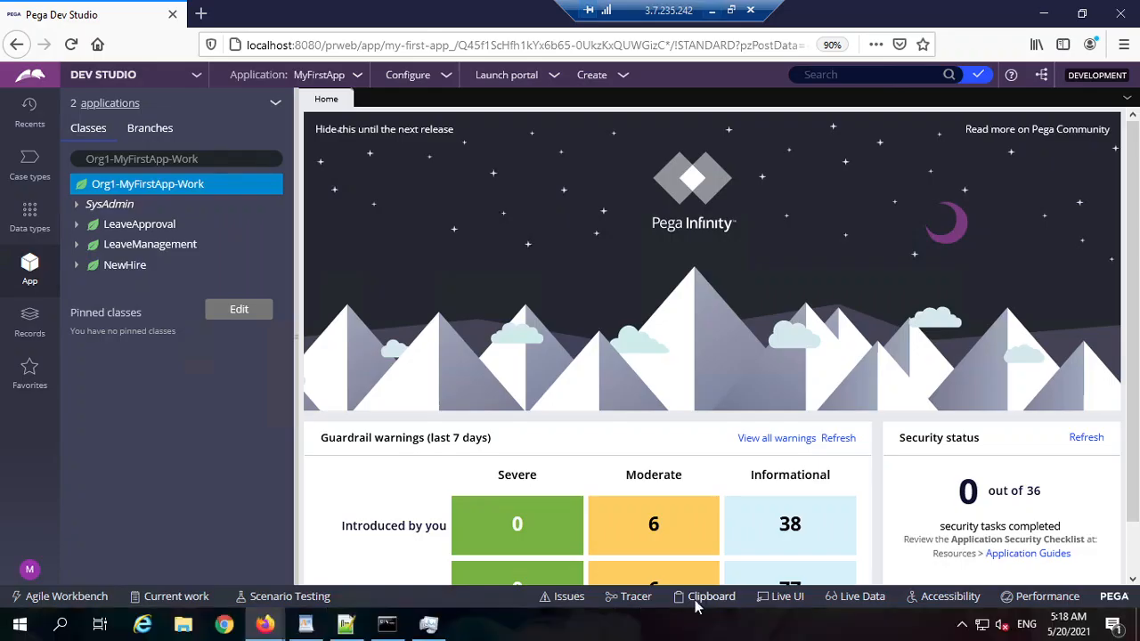
{"action": "left_click", "coordinate": [347, 624]}
Step: Start a new note titled 'simulation of data in pega' with a '1.' item below
{"action": "key", "text": "ctrl+n"}
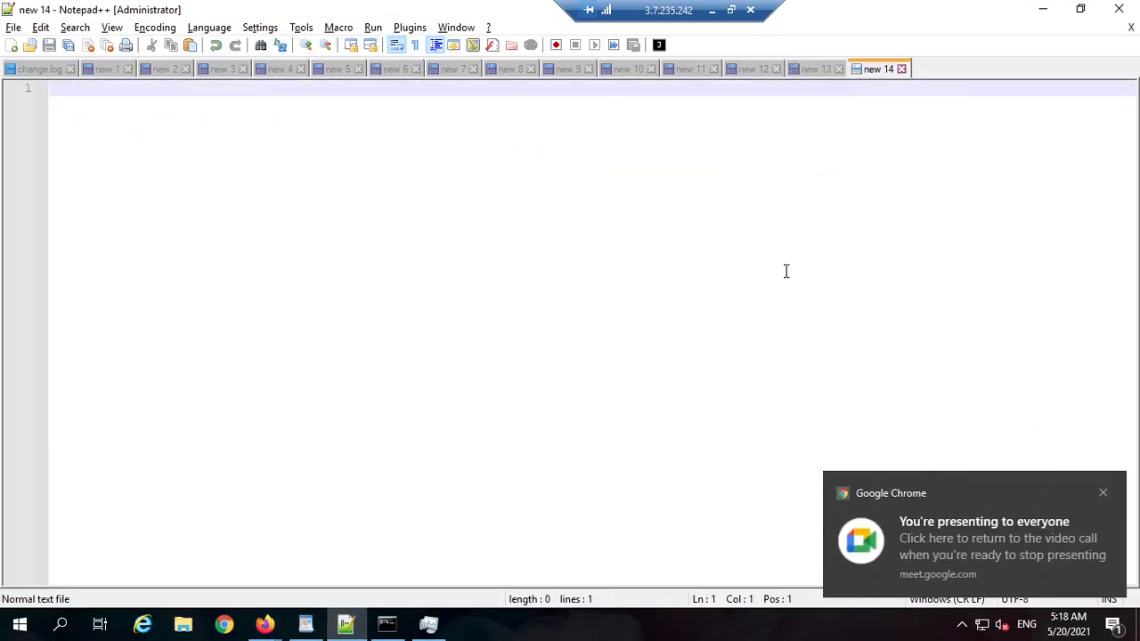
{"action": "left_click", "coordinate": [1103, 493]}
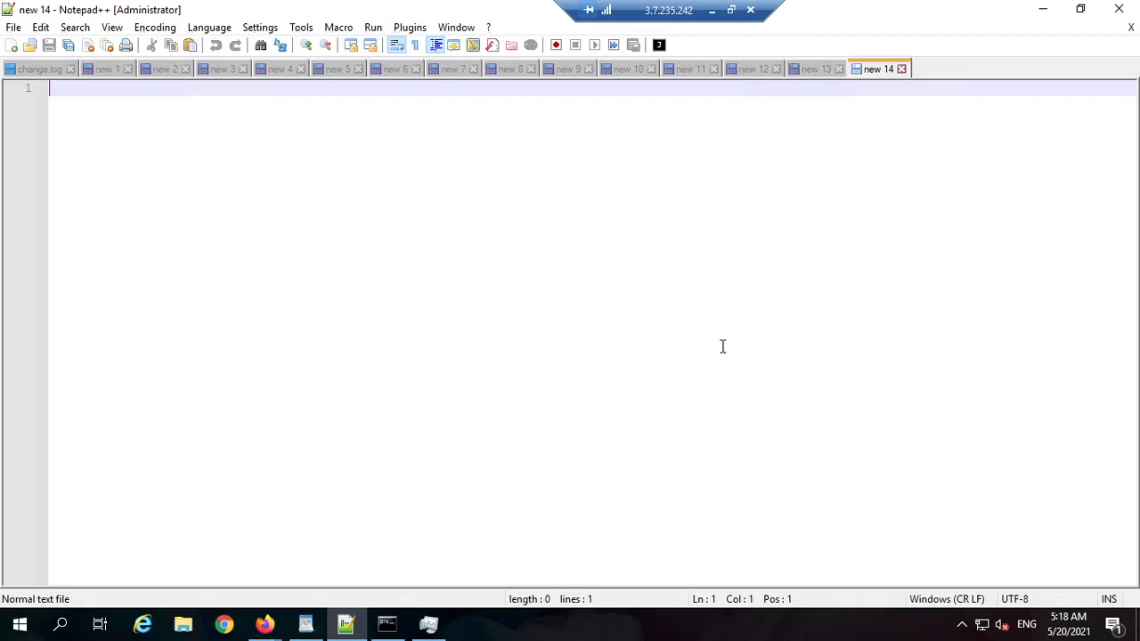
{"action": "type", "text": "simu"}
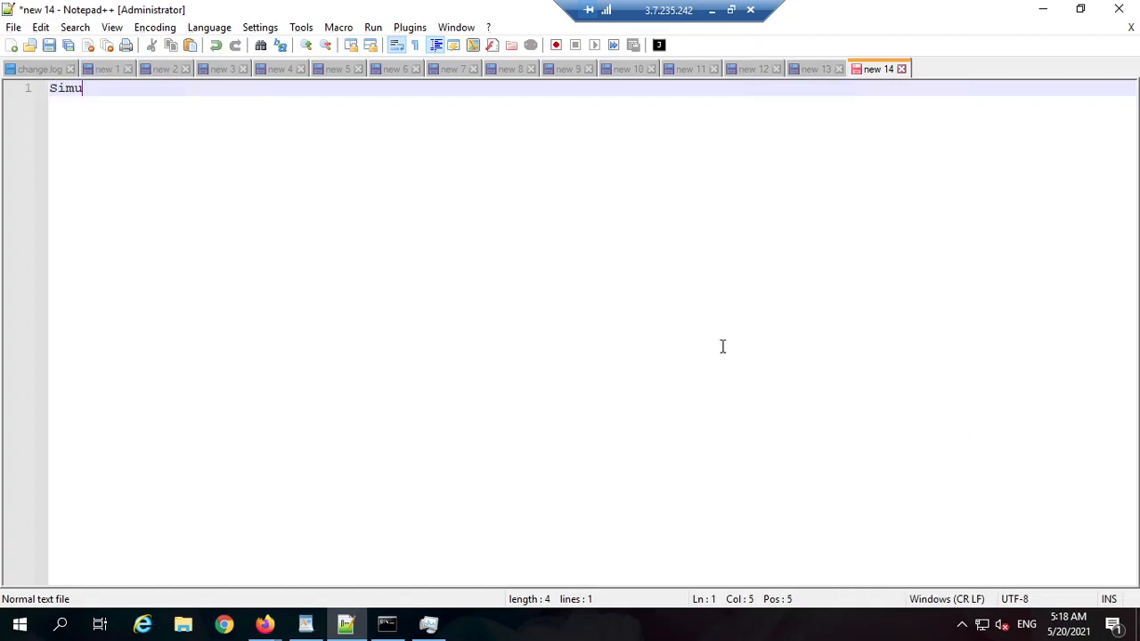
{"action": "type", "text": "lation o"}
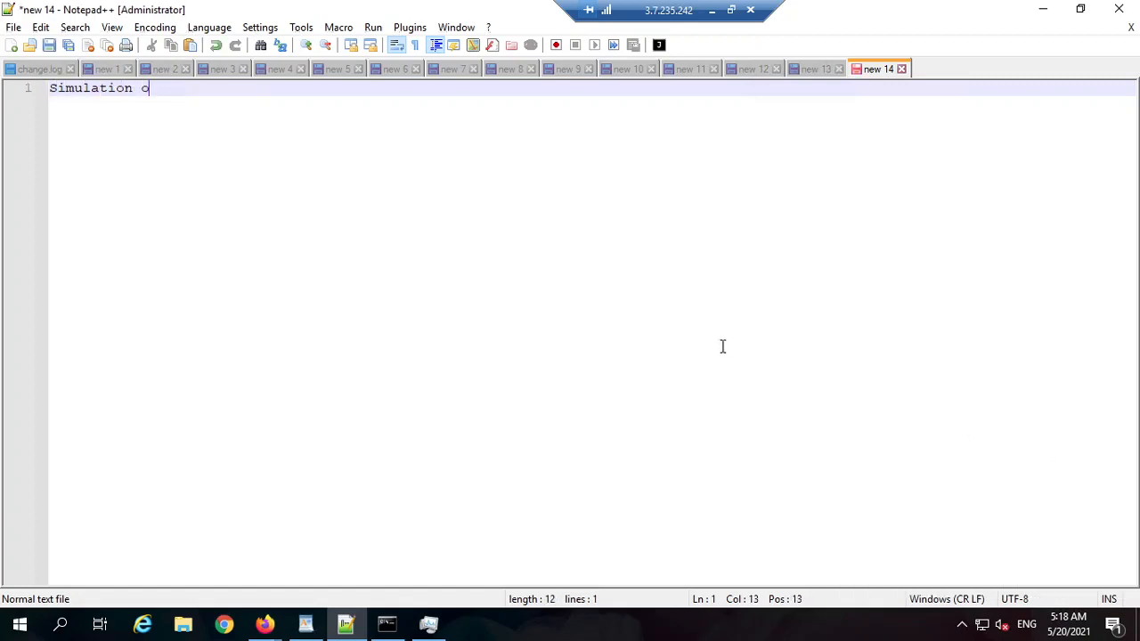
{"action": "type", "text": "f data in pe"}
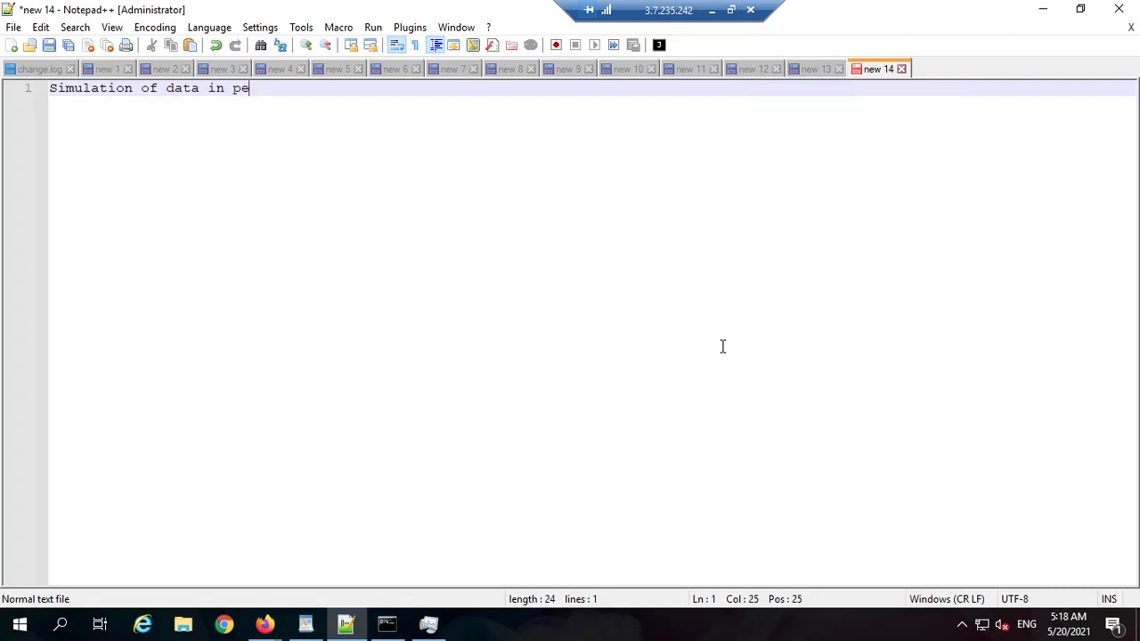
{"action": "type", "text": "ga"}
{"action": "key", "text": "Return"}
{"action": "key", "text": "Return"}
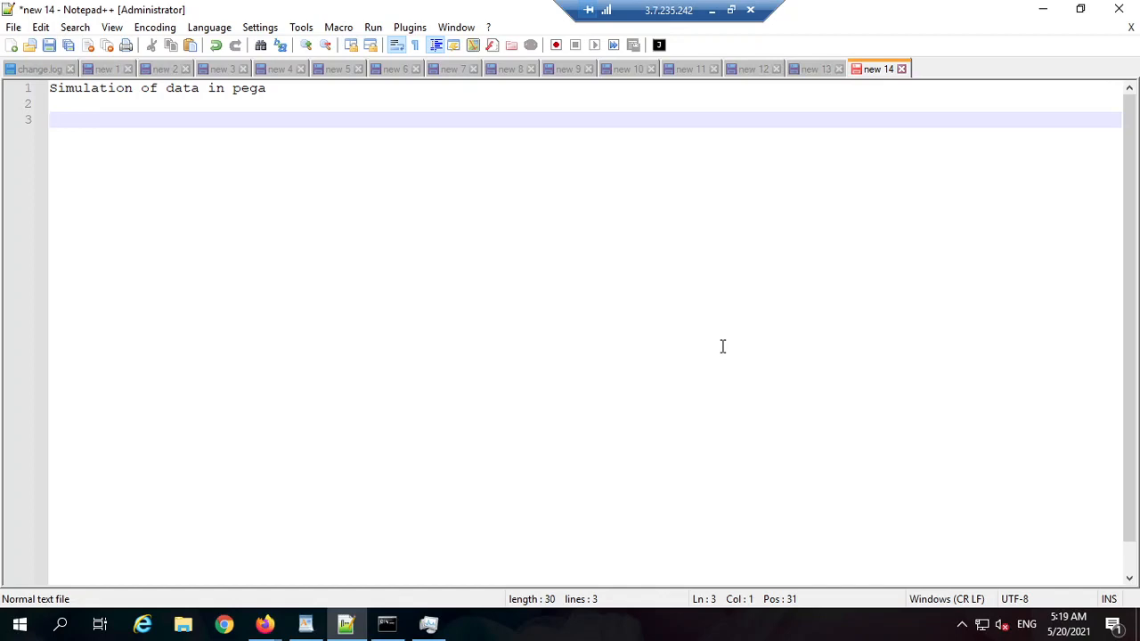
{"action": "type", "text": "1."}
{"action": "key", "text": "Return"}
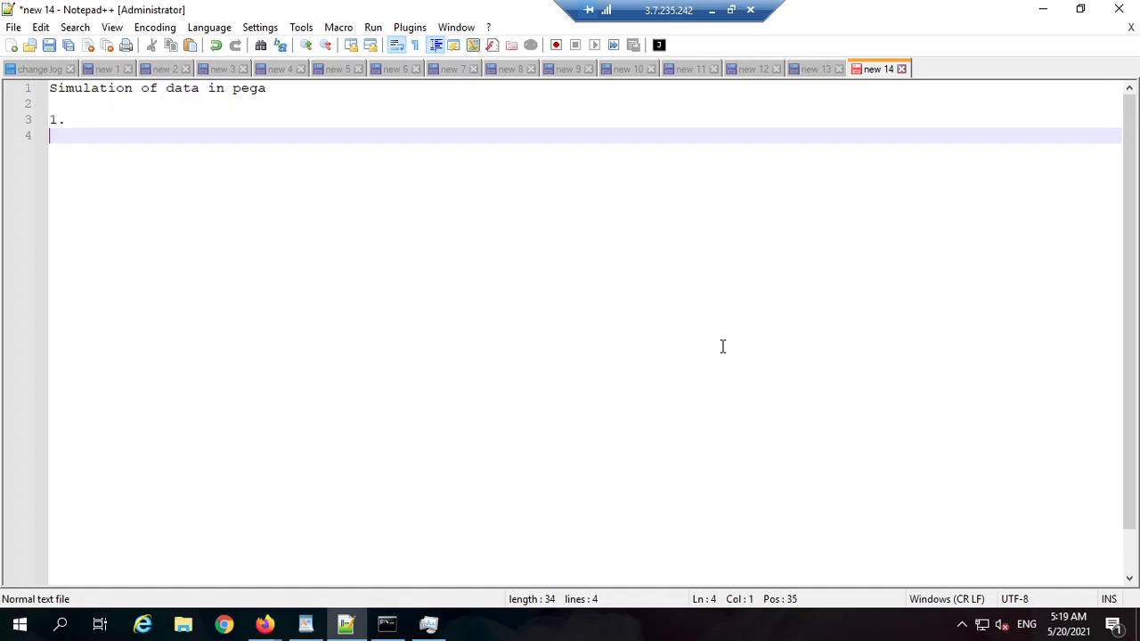
{"action": "key", "text": "Return"}
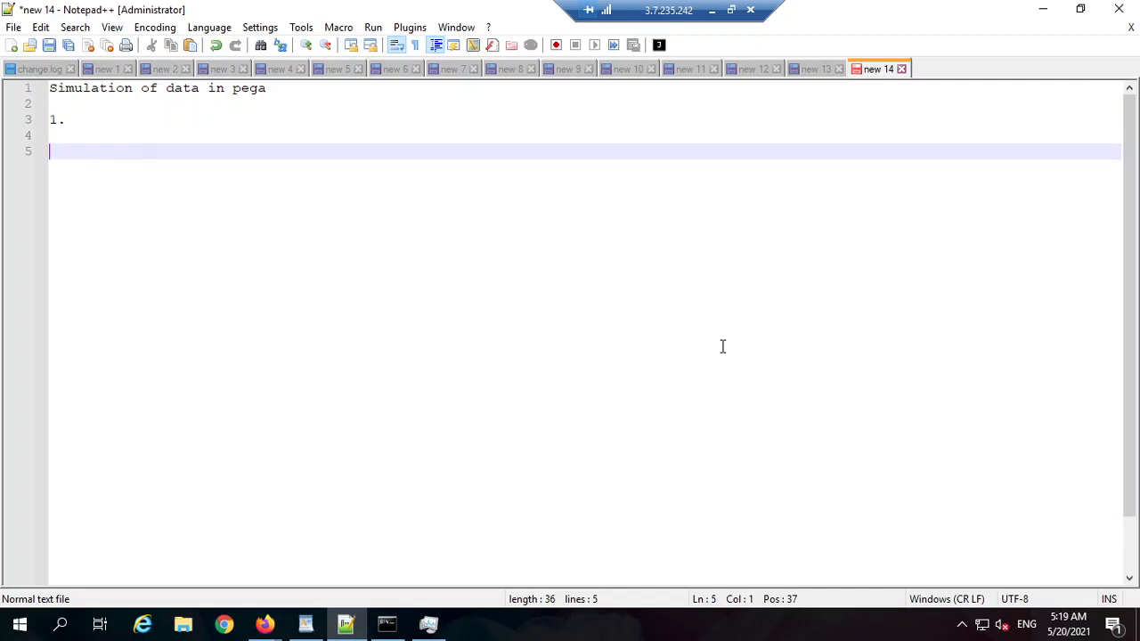
Step: Add the line 'app + backend team (apis)()' under item 1
{"action": "type", "text": "app + bac"}
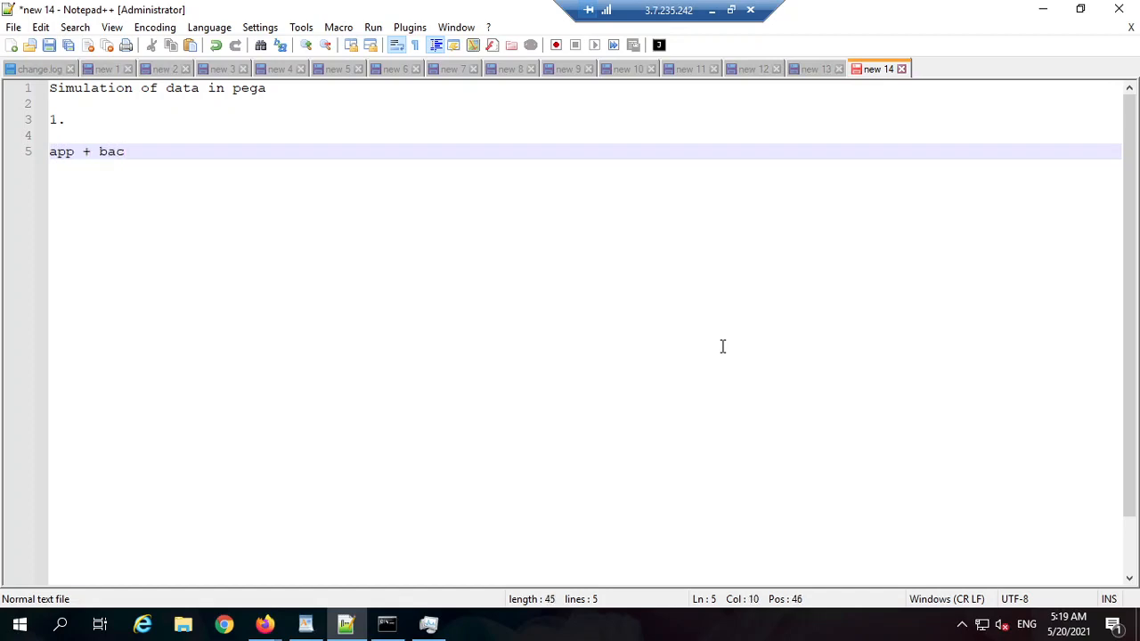
{"action": "type", "text": "kend team ()"}
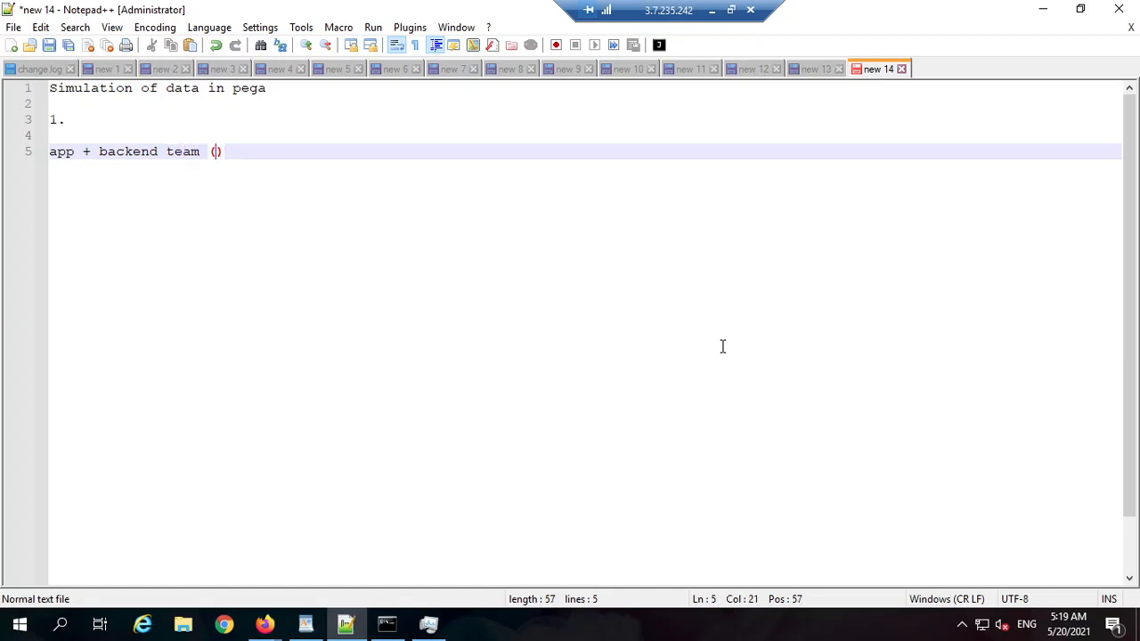
{"action": "type", "text": "a"}
{"action": "key", "text": "BackSpace"}
{"action": "type", "text": "apid"}
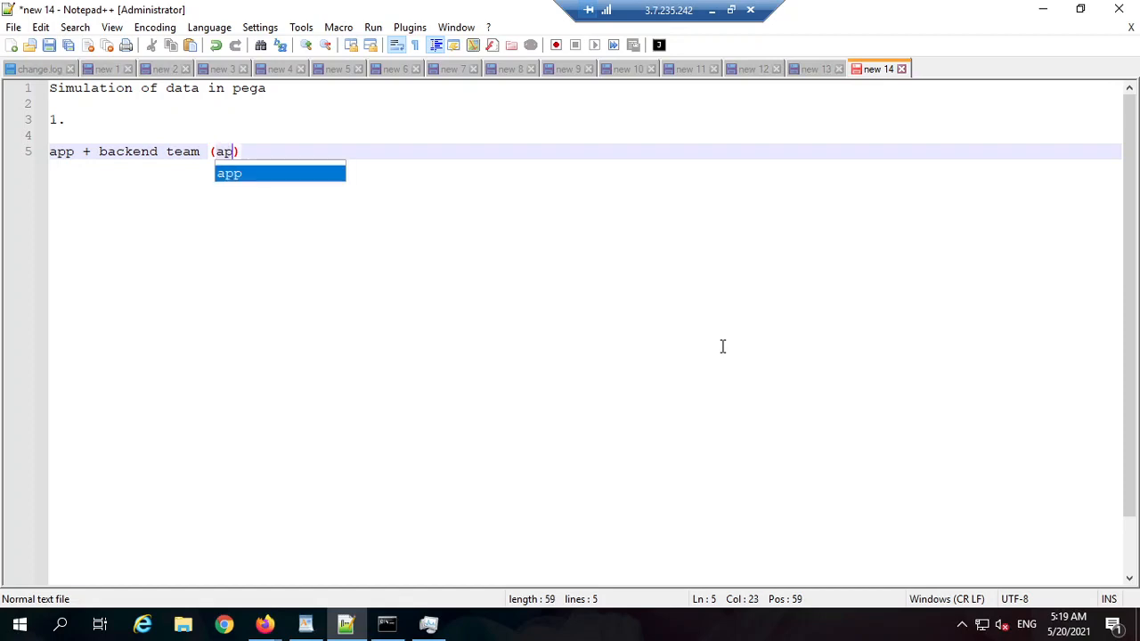
{"action": "key", "text": "BackSpace"}
{"action": "type", "text": "s)"}
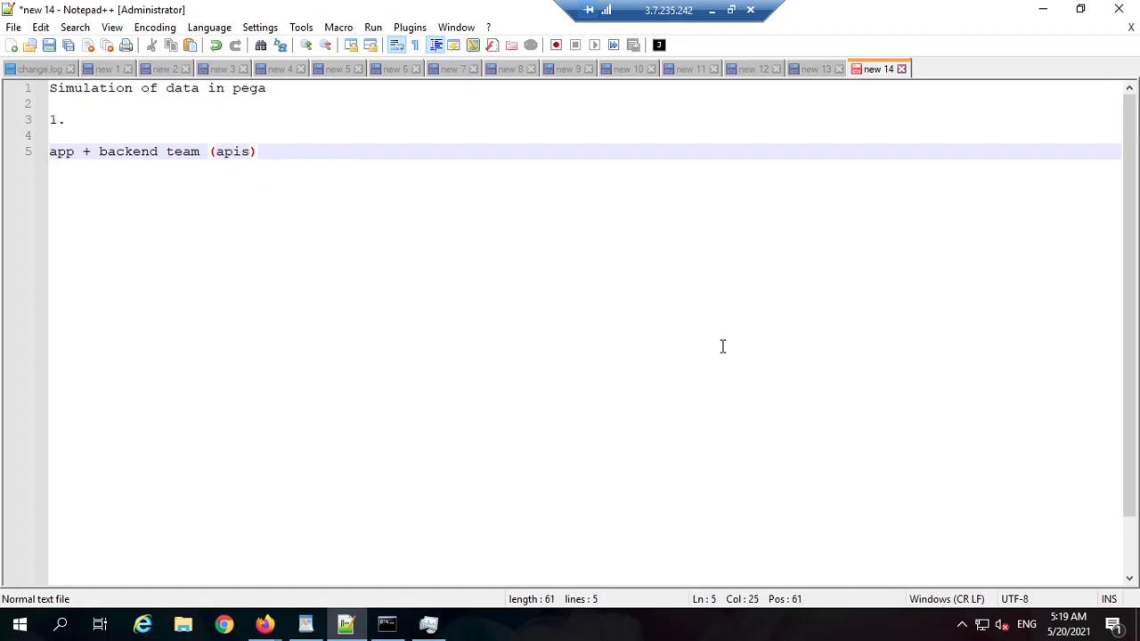
{"action": "type", "text": "()"}
Step: Fill the empty brackets with 'customer employment status' instead of 'employee'
{"action": "type", "text": "employee"}
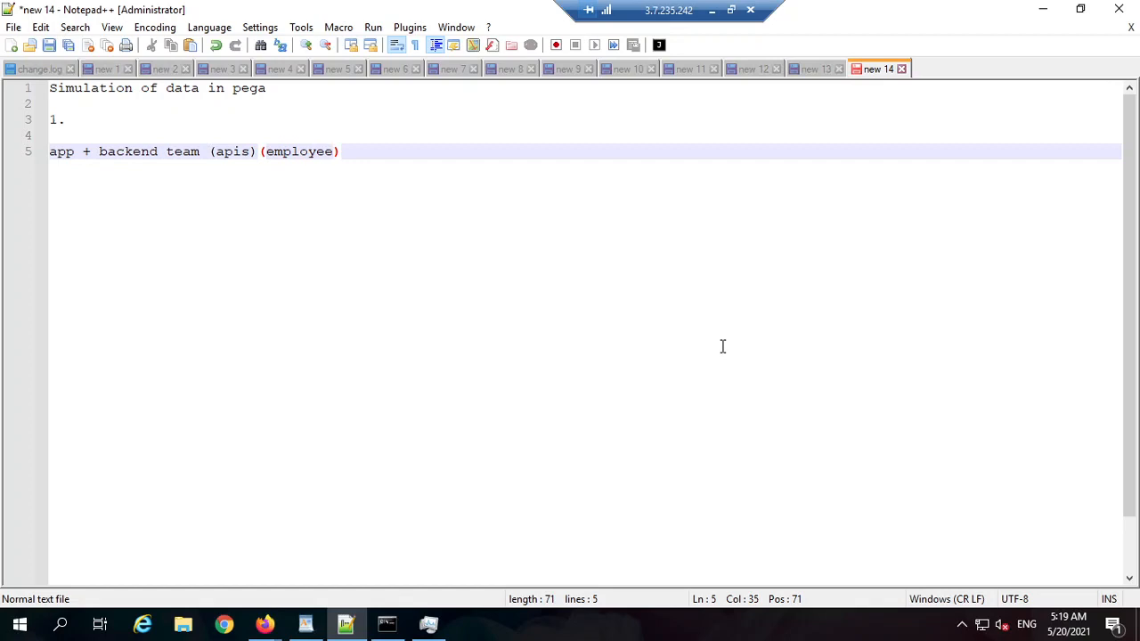
{"action": "key", "text": "BackSpace"}
{"action": "key", "text": "BackSpace"}
{"action": "key", "text": "BackSpace"}
{"action": "key", "text": "BackSpace"}
{"action": "key", "text": "BackSpace"}
{"action": "key", "text": "BackSpace"}
{"action": "key", "text": "BackSpace"}
{"action": "key", "text": "BackSpace"}
{"action": "type", "text": "custo"}
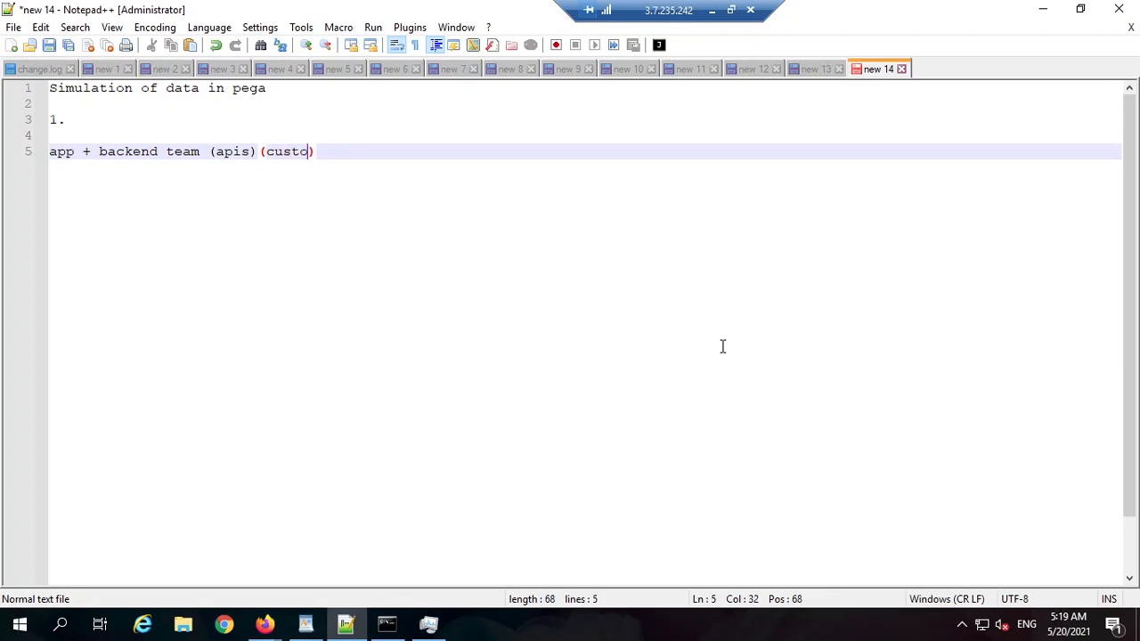
{"action": "type", "text": "mer employem"}
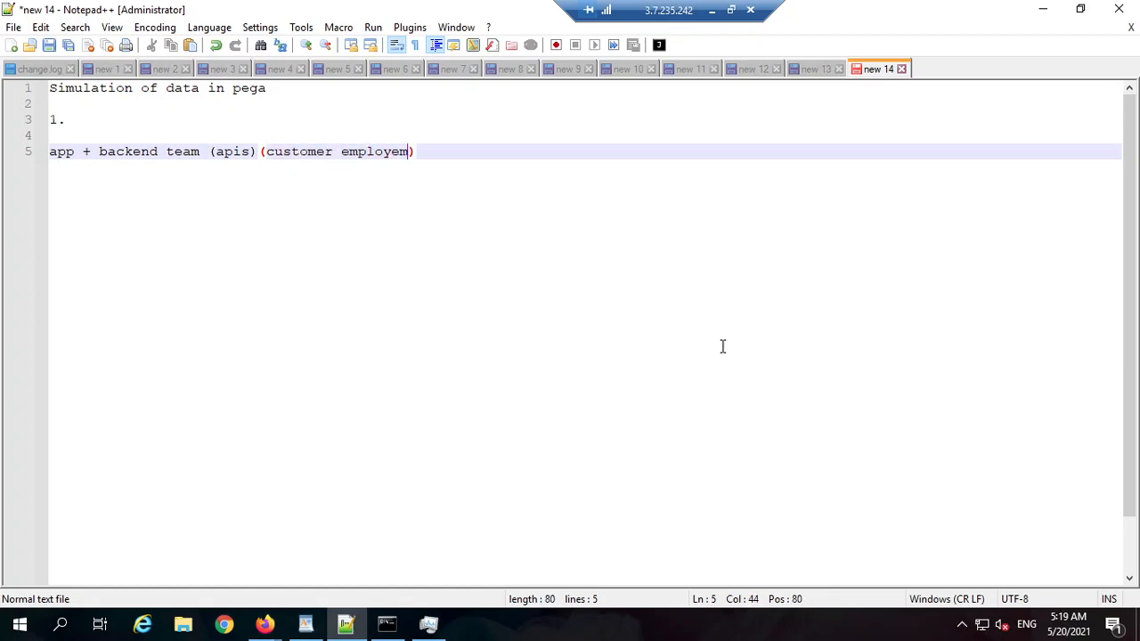
{"action": "key", "text": "BackSpace"}
{"action": "key", "text": "BackSpace"}
{"action": "type", "text": "ment status"}
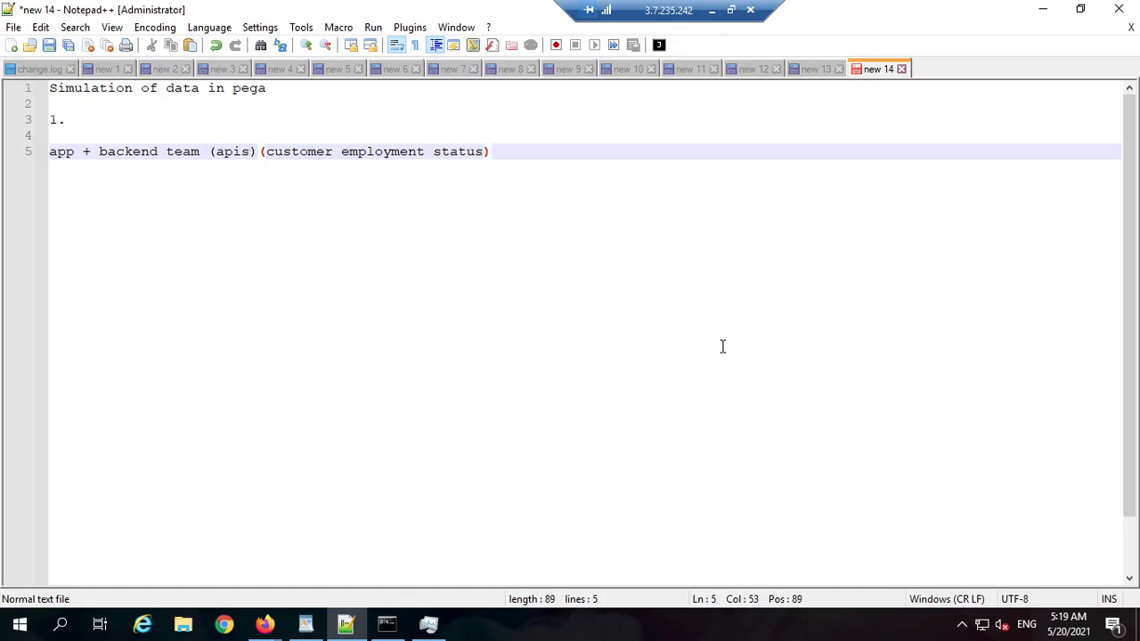
{"action": "left_click", "coordinate": [83, 152]}
Step: Insert '(cusotmer app for gov)' after 'app' on line 5, with tabs around the plus sign
{"action": "type", "text": "(cus"}
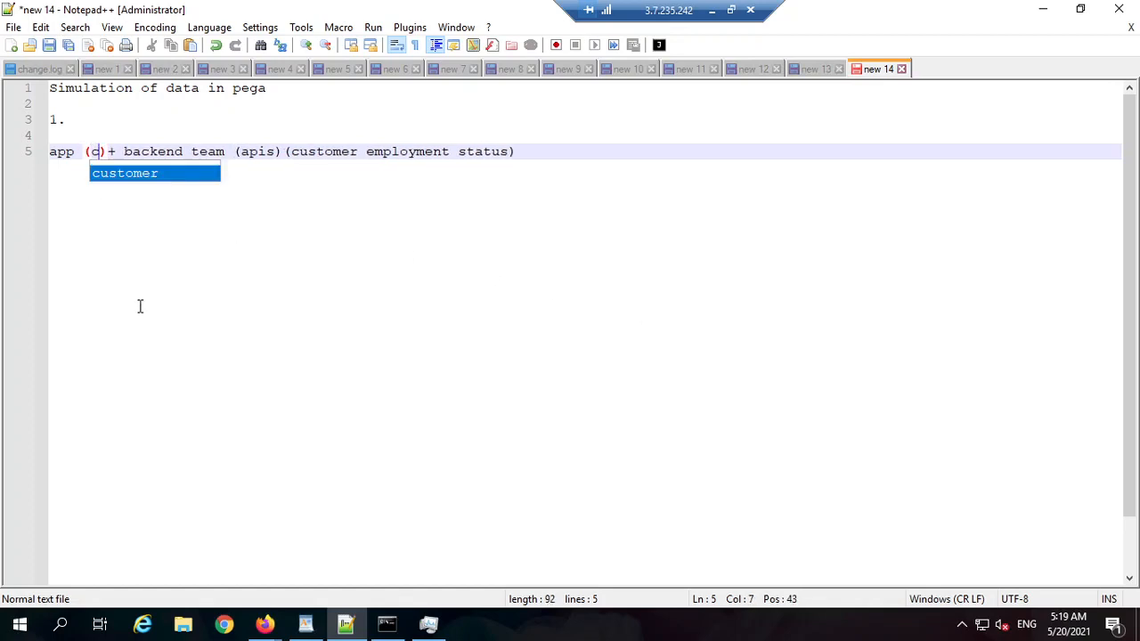
{"action": "type", "text": "otmer app for go"}
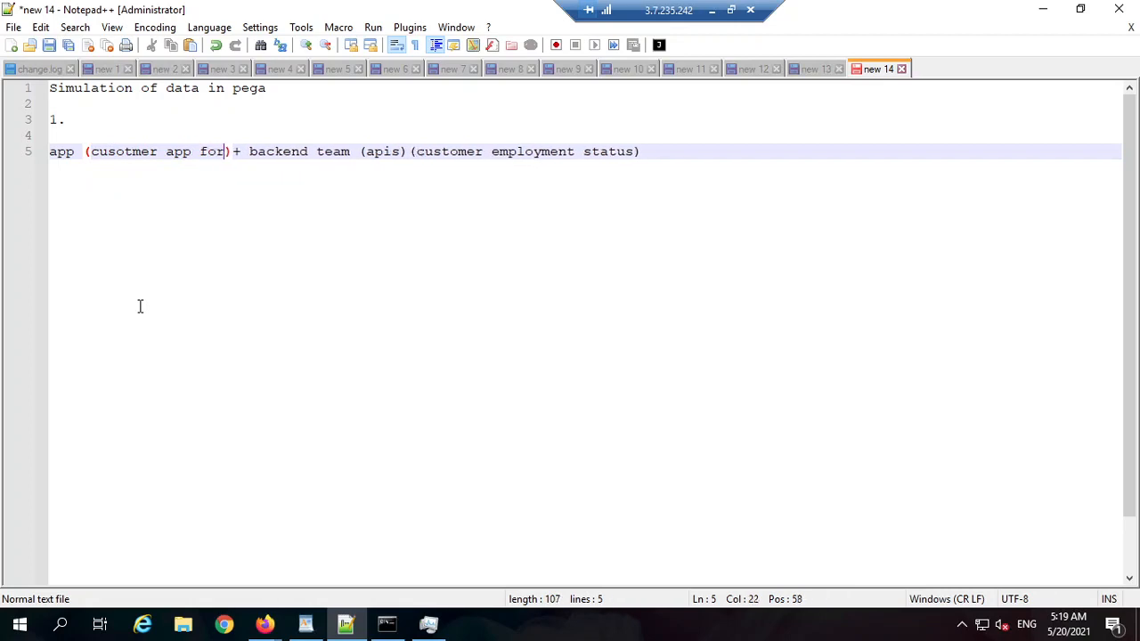
{"action": "type", "text": "v"}
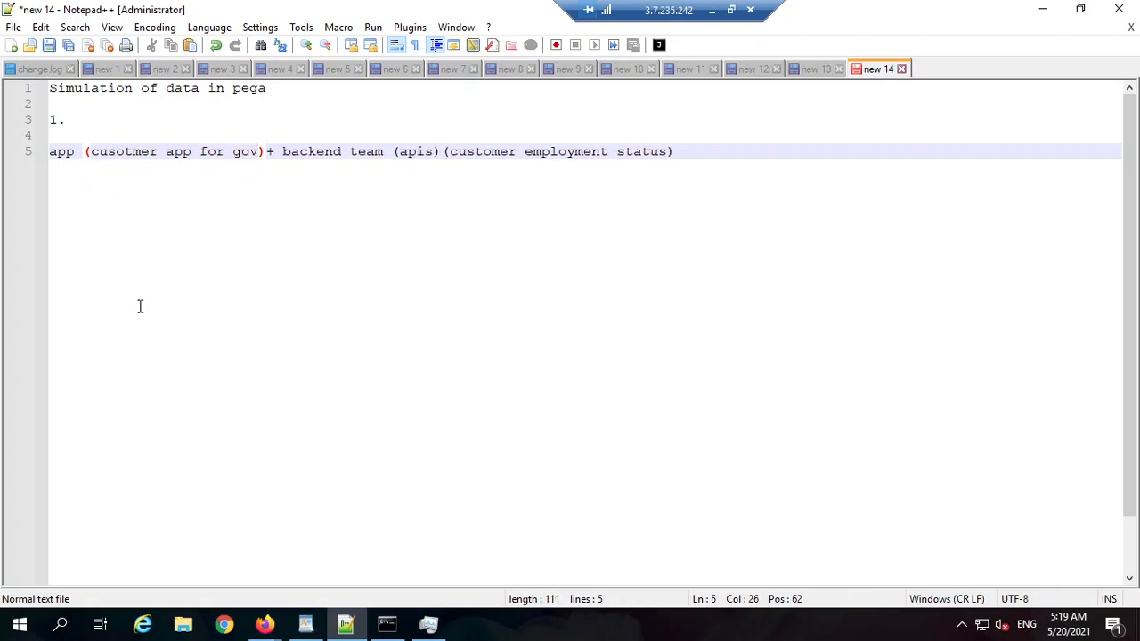
{"action": "key", "text": "Tab"}
{"action": "key", "text": "Tab"}
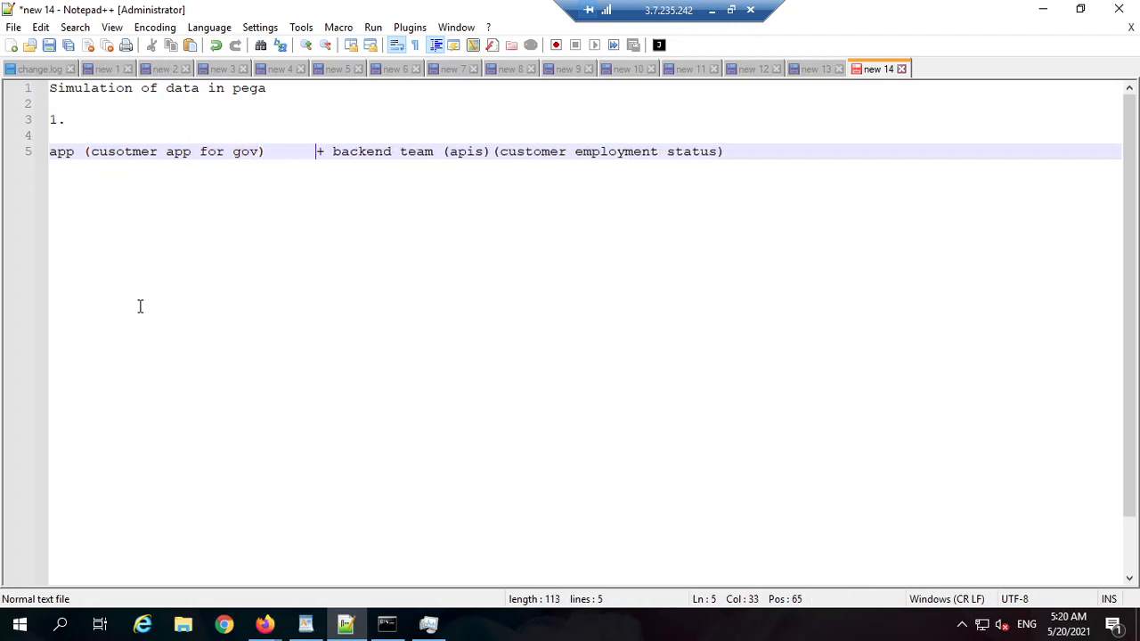
{"action": "key", "text": "Right"}
{"action": "key", "text": "Tab"}
{"action": "key", "text": "Tab"}
{"action": "key", "text": "Tab"}
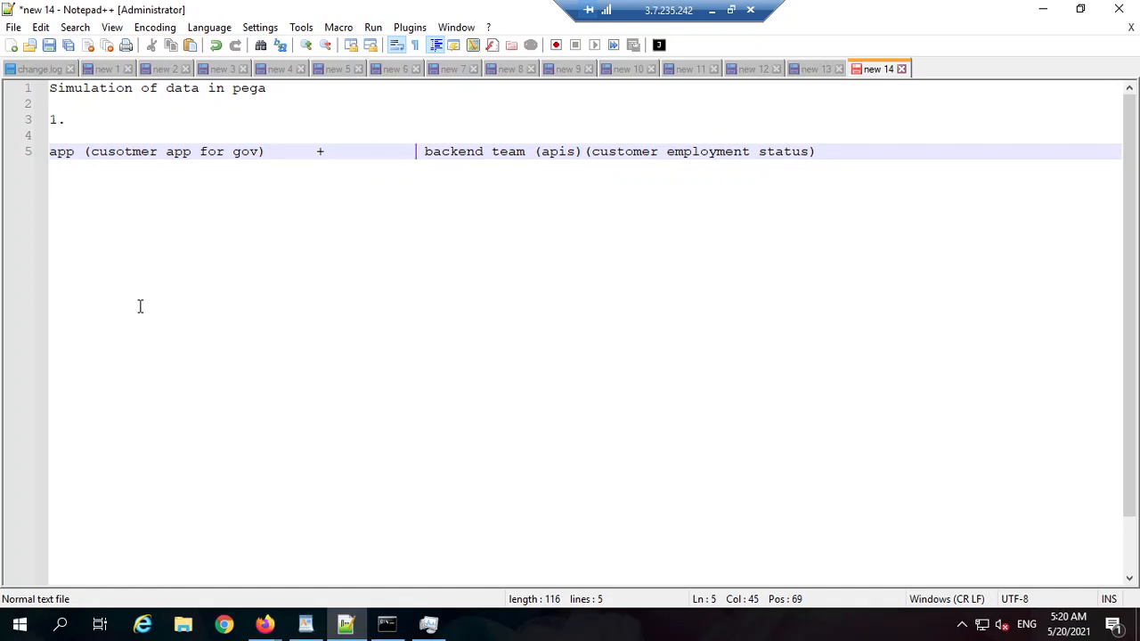
{"action": "left_click_drag", "start_coordinate": [283, 154], "coordinate": [136, 149]}
{"action": "triple_click", "coordinate": [136, 150]}
{"action": "left_click", "coordinate": [140, 151]}
{"action": "double_click", "coordinate": [140, 151]}
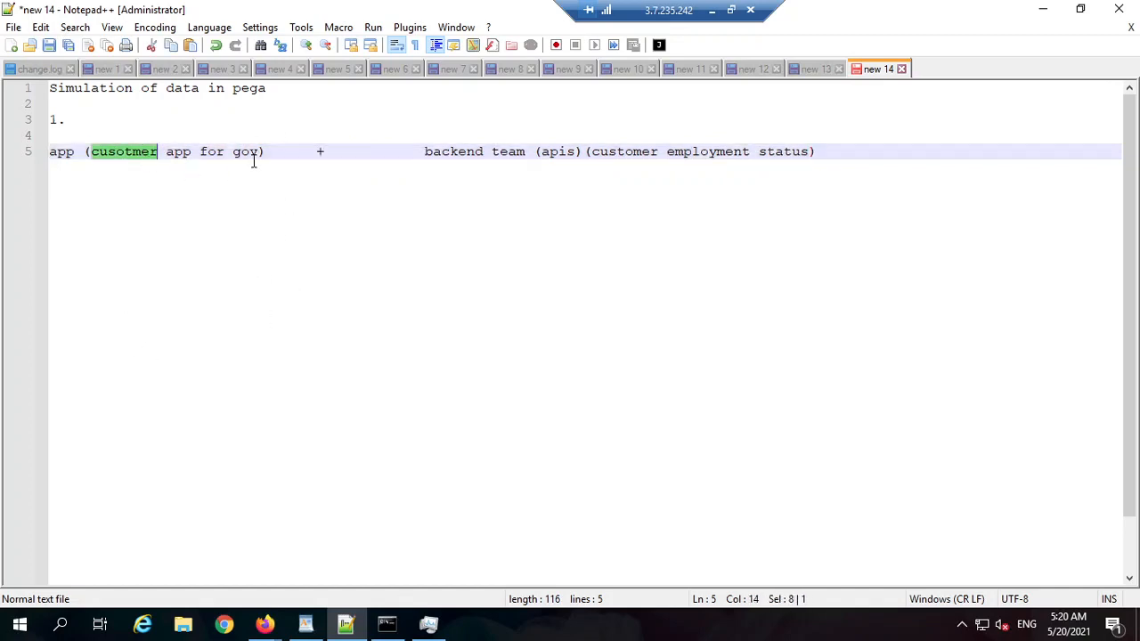
{"action": "left_click_drag", "start_coordinate": [265, 151], "coordinate": [145, 152]}
{"action": "triple_click", "coordinate": [144, 156]}
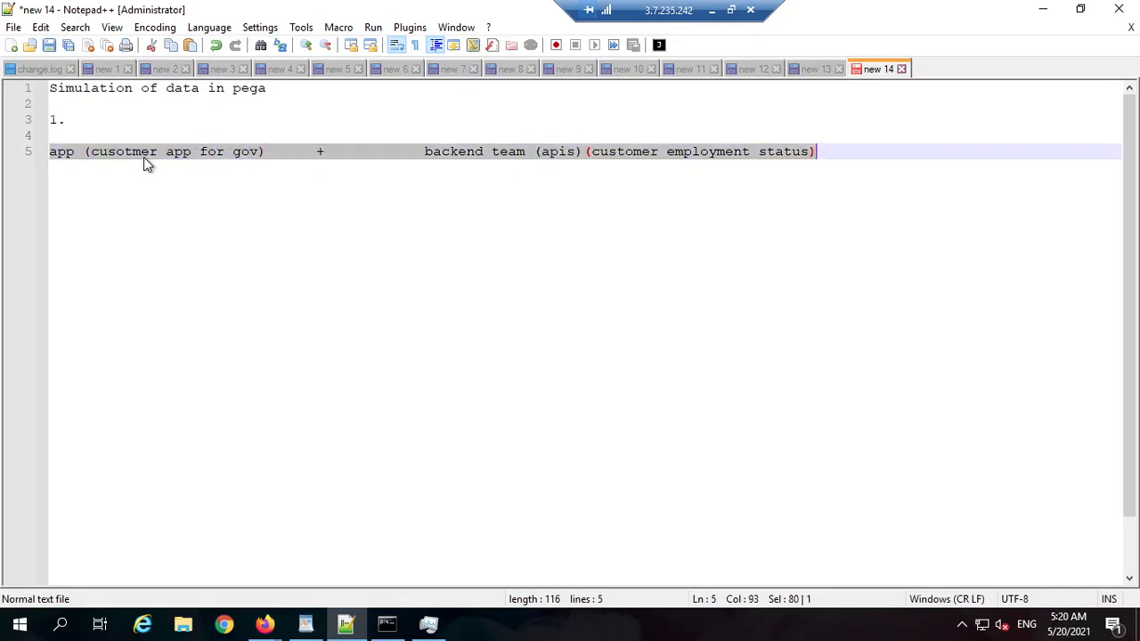
{"action": "left_click", "coordinate": [221, 181]}
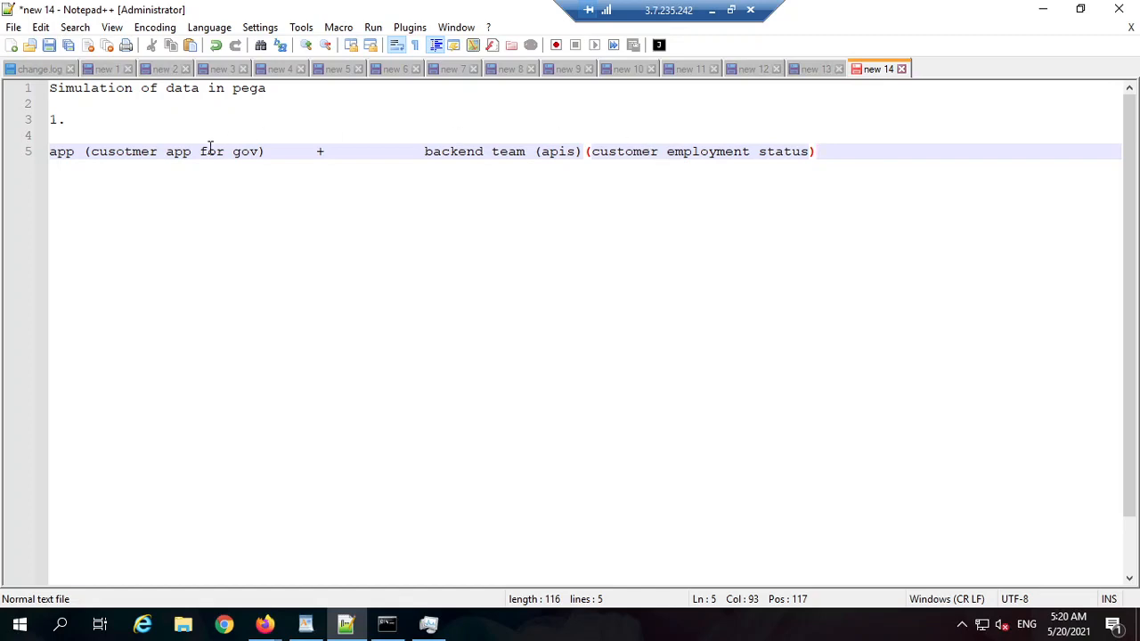
{"action": "left_click", "coordinate": [427, 151]}
{"action": "left_click_drag", "start_coordinate": [448, 150], "coordinate": [562, 150]}
{"action": "double_click", "coordinate": [490, 161]}
{"action": "left_click_drag", "start_coordinate": [800, 152], "coordinate": [642, 151]}
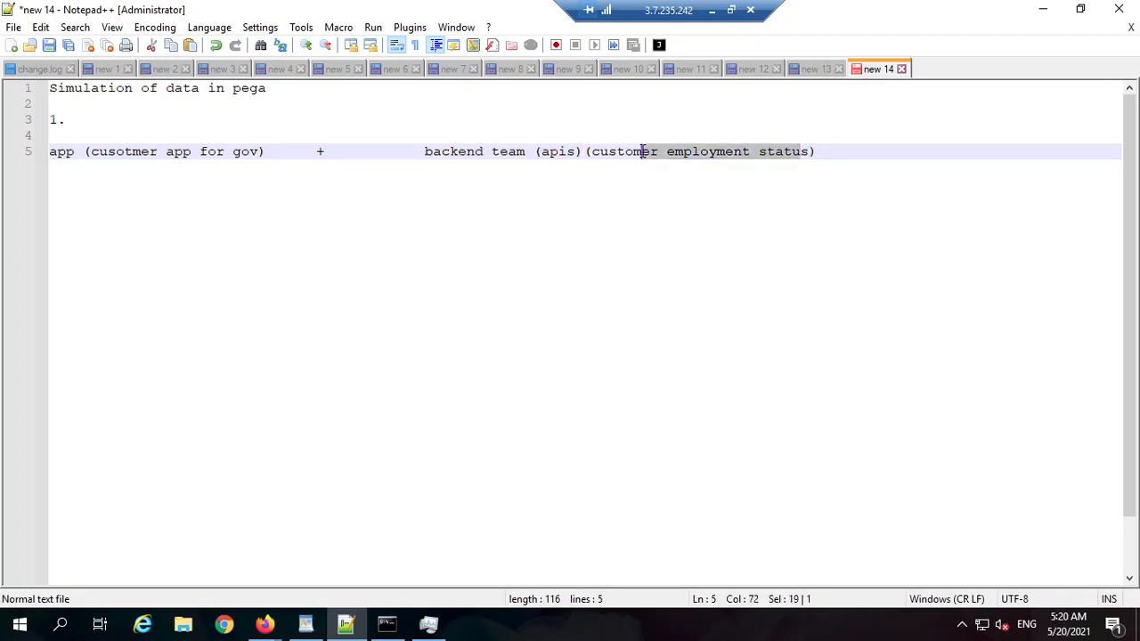
{"action": "double_click", "coordinate": [675, 153]}
{"action": "double_click", "coordinate": [626, 152]}
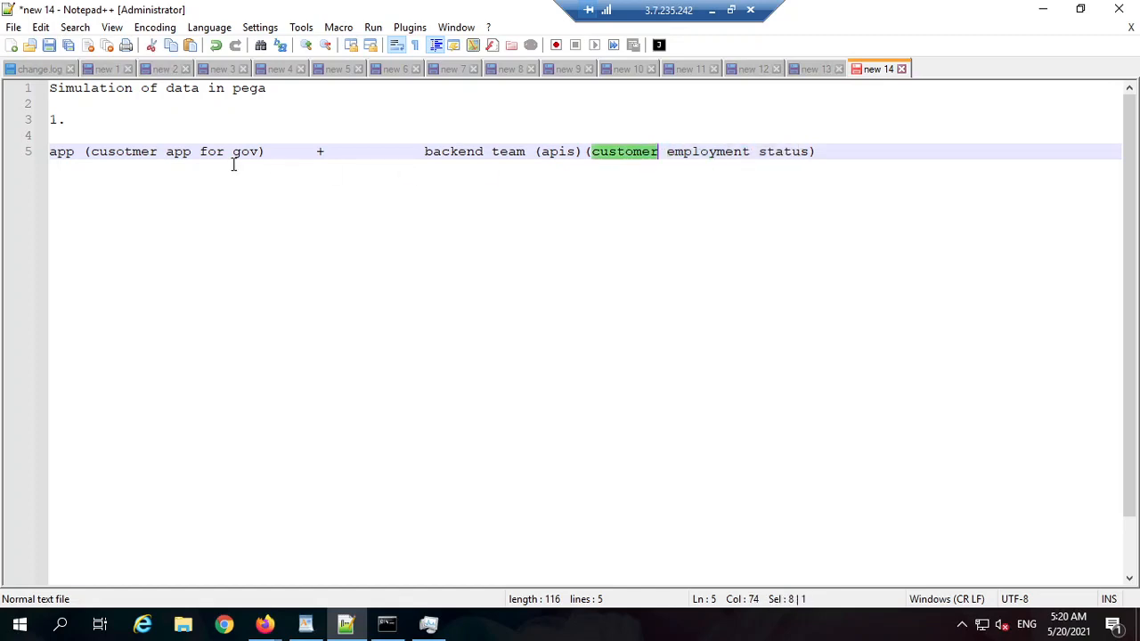
{"action": "key", "text": "End"}
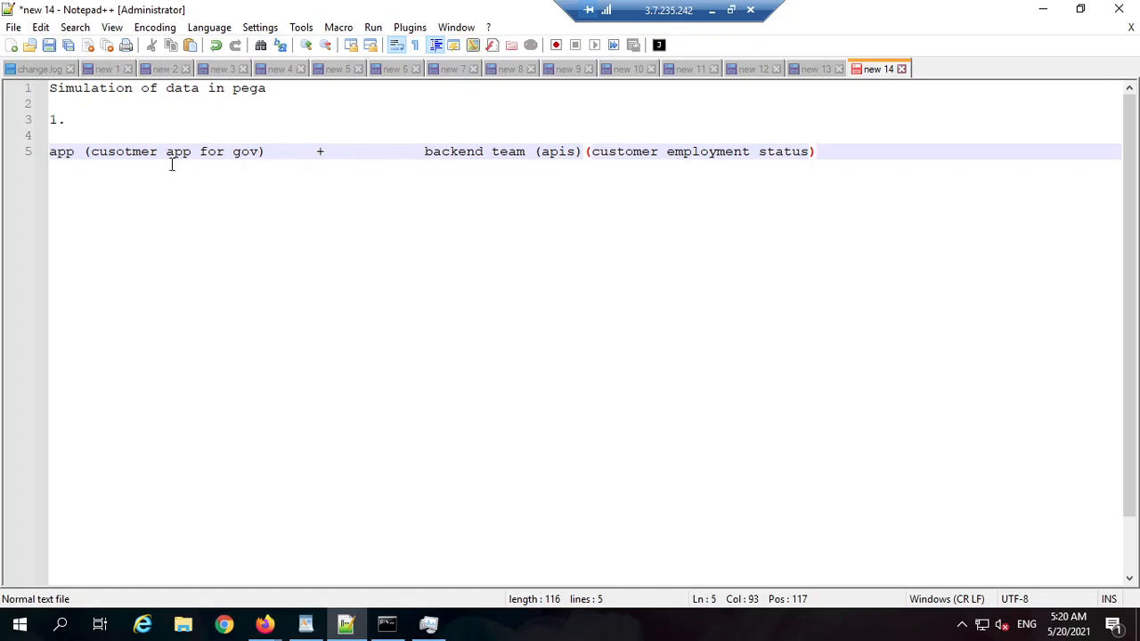
{"action": "left_click", "coordinate": [283, 154]}
{"action": "type", "text": "customer id "}
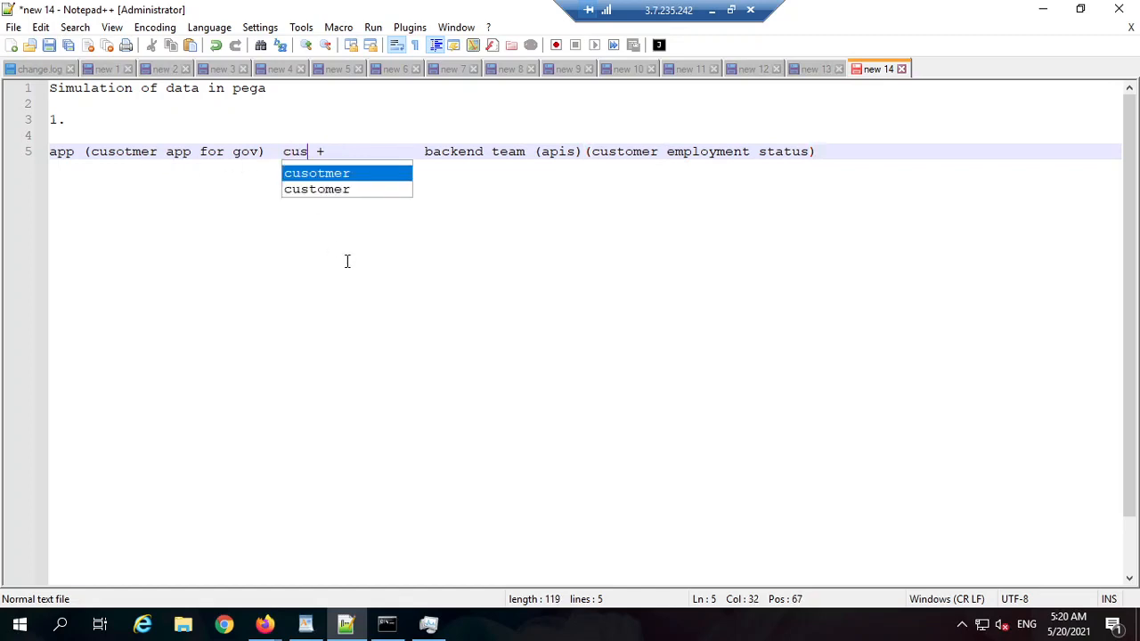
{"action": "type", "text": "12121212121"}
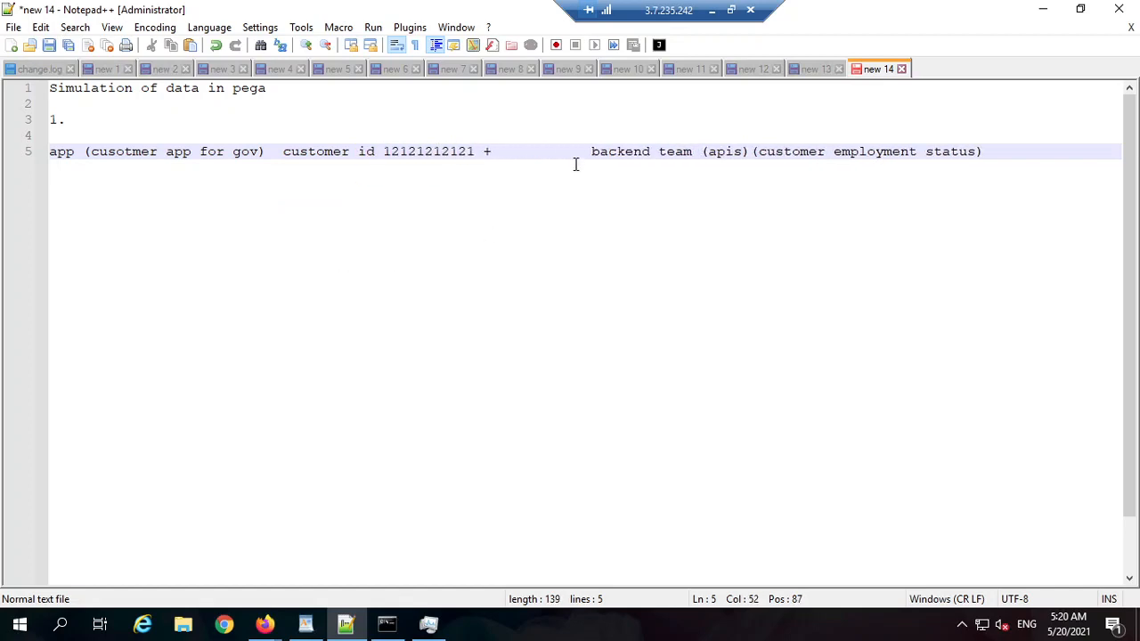
{"action": "left_click", "coordinate": [1024, 153]}
Step: Add indented 'reponse back from backend team -' lines: cusotmer - employed, - virtusa, - 12000000
{"action": "key", "text": "Return"}
{"action": "key", "text": "Return"}
{"action": "key", "text": "Return"}
{"action": "key", "text": "Tab"}
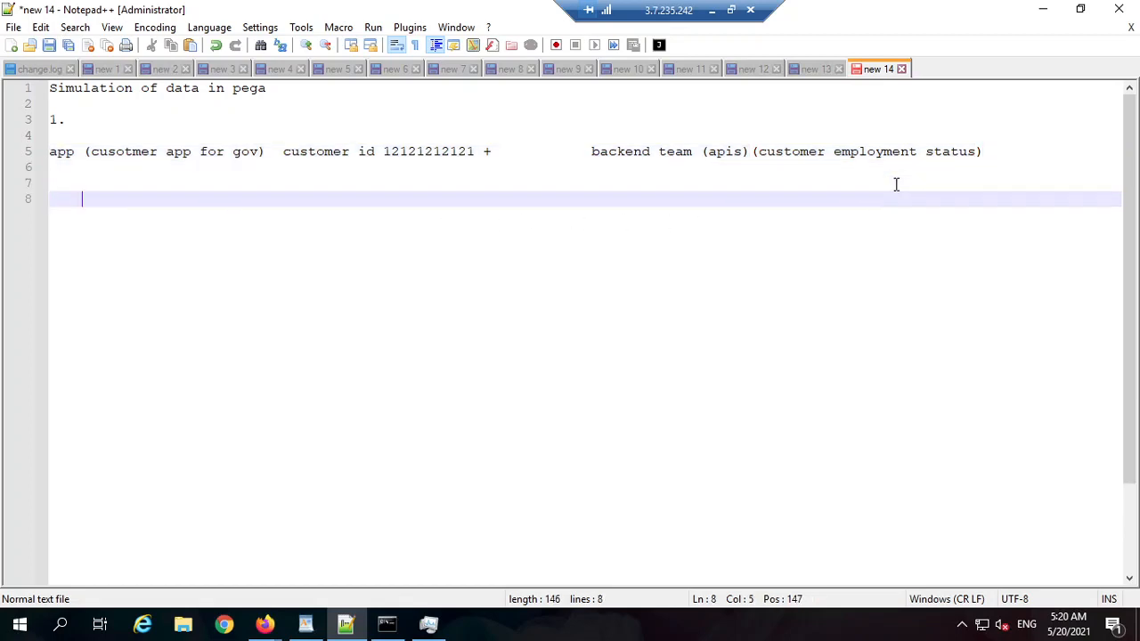
{"action": "type", "text": "reponse "}
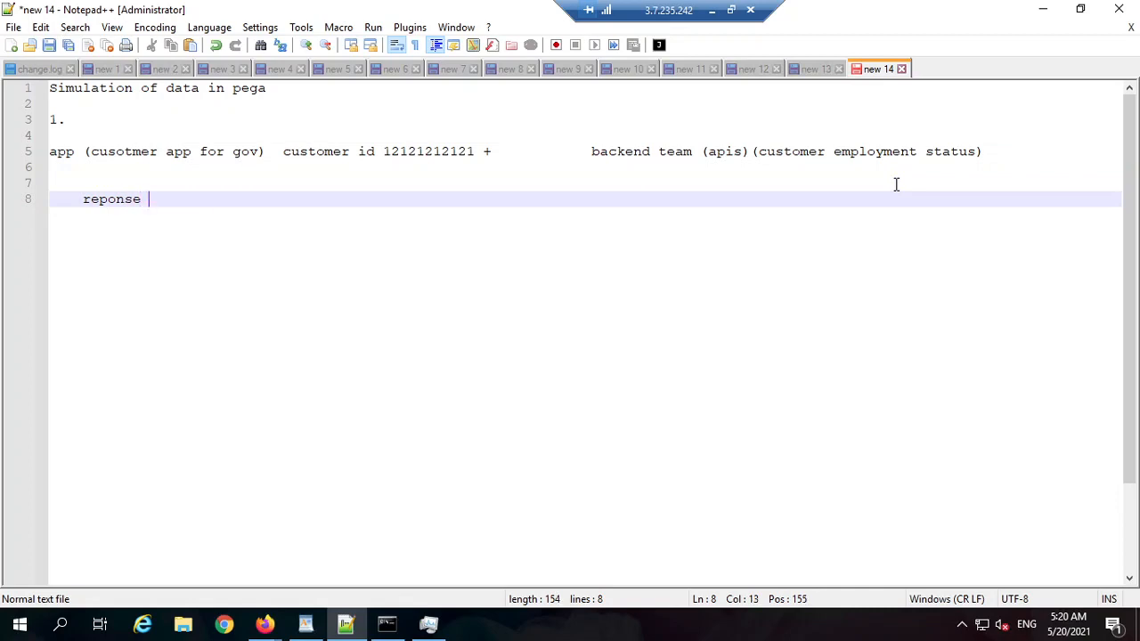
{"action": "type", "text": "back from backen"}
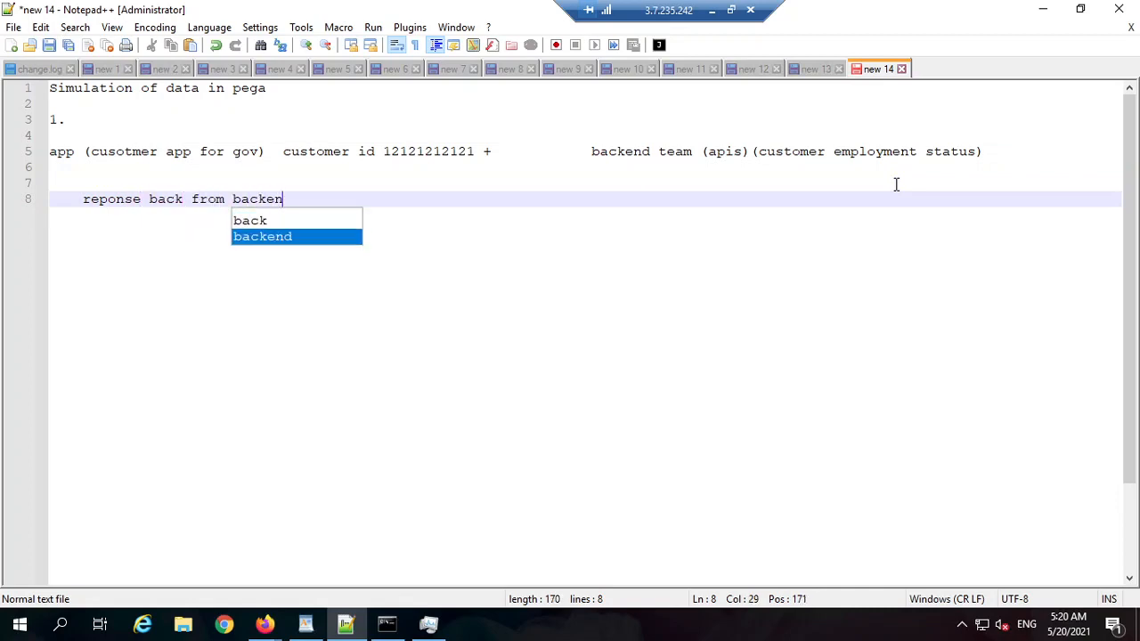
{"action": "type", "text": "d team "}
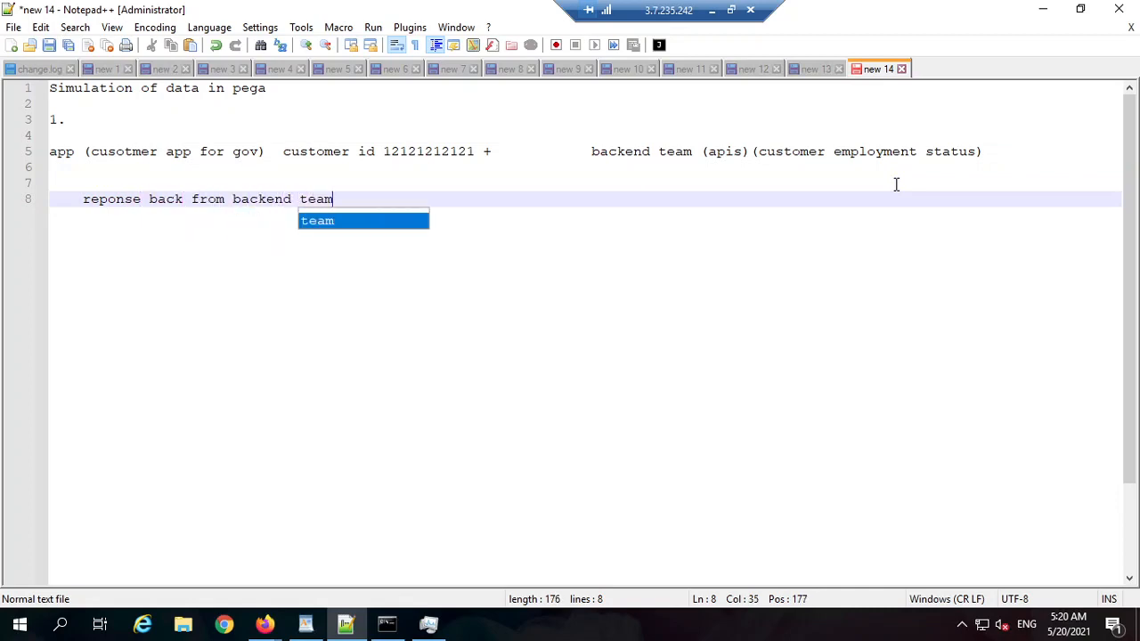
{"action": "type", "text": "-"}
{"action": "key", "text": "Return"}
{"action": "key", "text": "Tab"}
{"action": "key", "text": "Tab"}
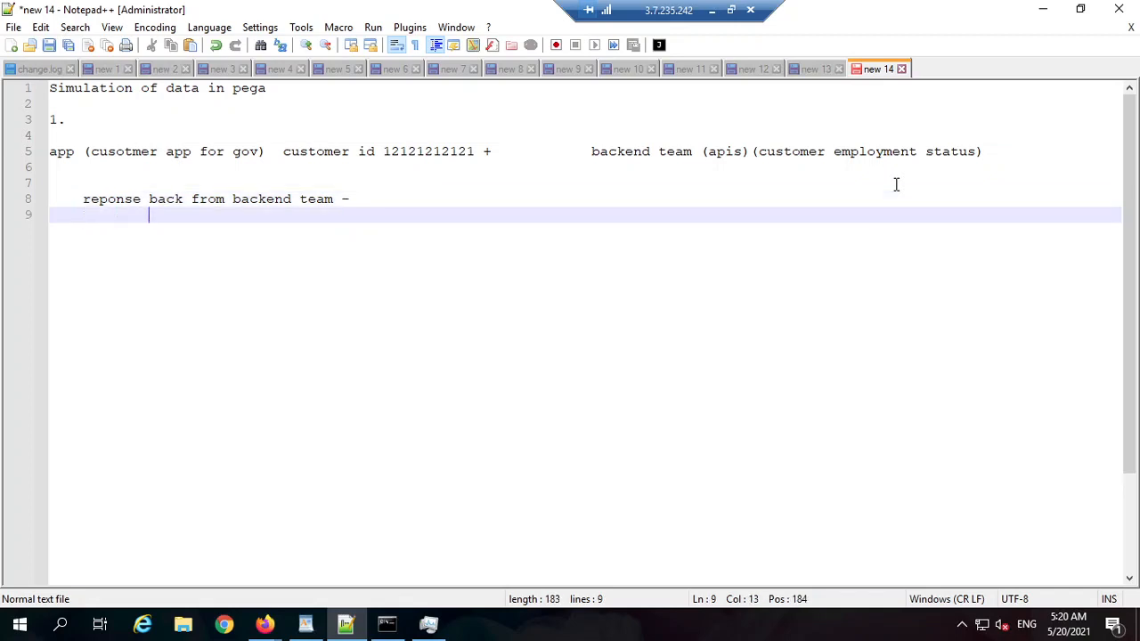
{"action": "type", "text": "cusotmer - employed"}
{"action": "key", "text": "Return"}
{"action": "key", "text": "Tab"}
{"action": "key", "text": "Tab"}
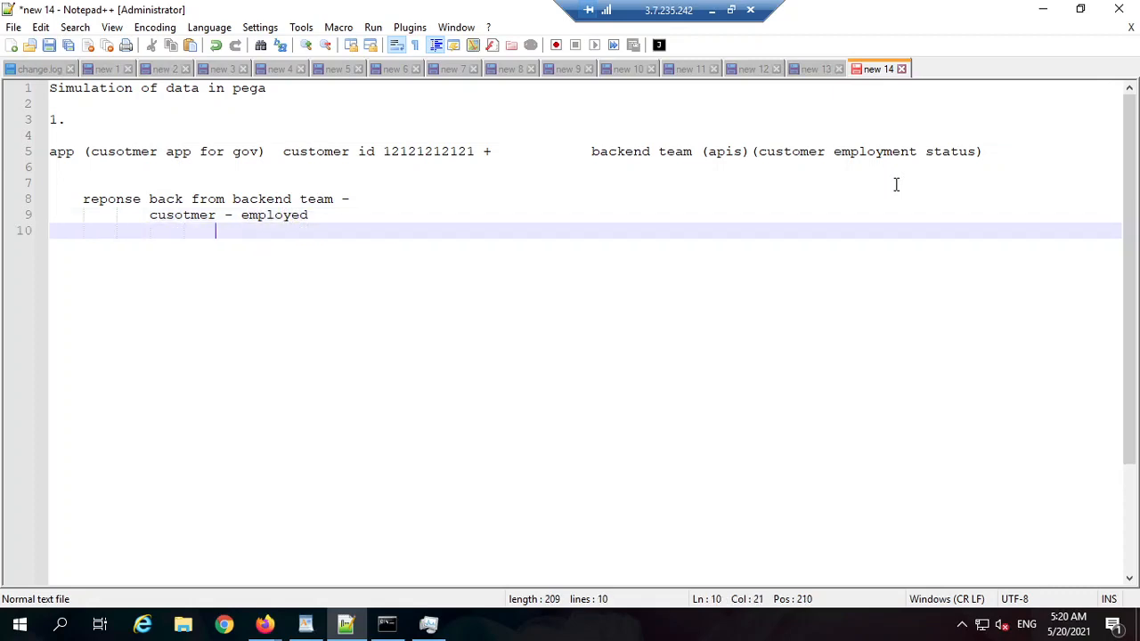
{"action": "key", "text": "Tab"}
{"action": "type", "text": "- virtusa"}
{"action": "key", "text": "Return"}
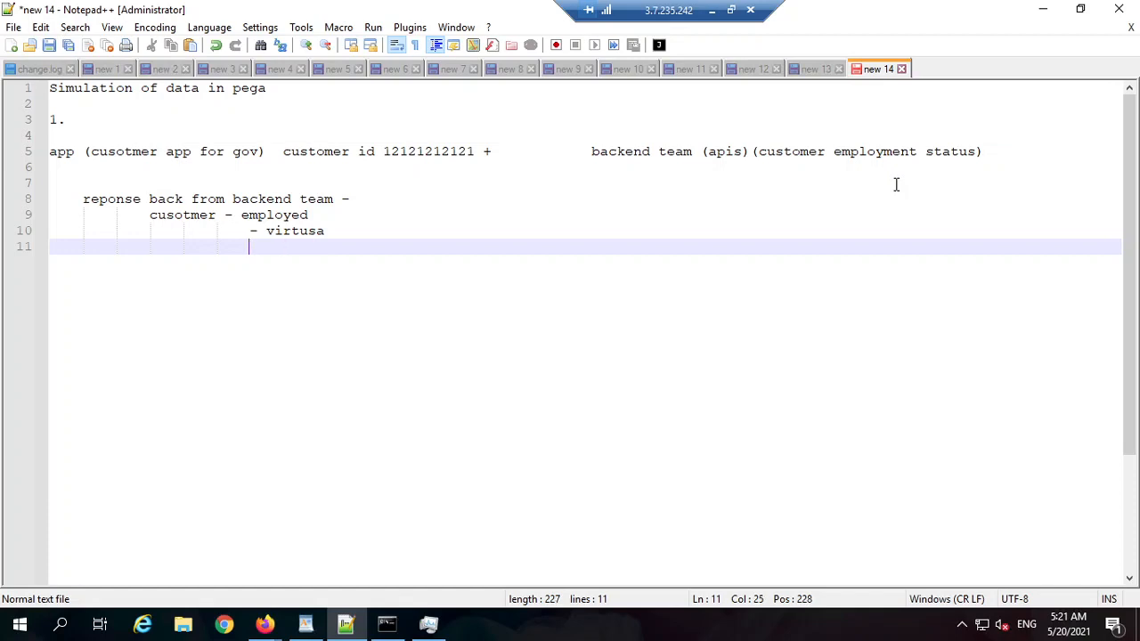
{"action": "type", "text": "- 12000000"}
Step: Adjust indentation so the virtusa and 12000000 dashes line up under employed
{"action": "left_click", "coordinate": [250, 234]}
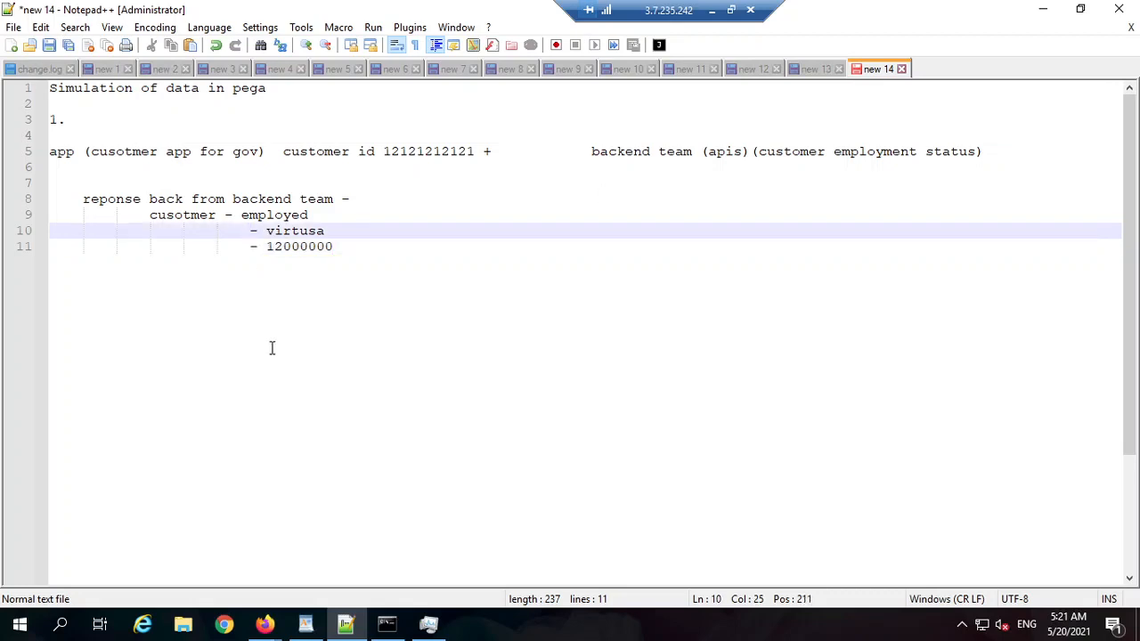
{"action": "key", "text": "BackSpace"}
{"action": "key", "text": "Down"}
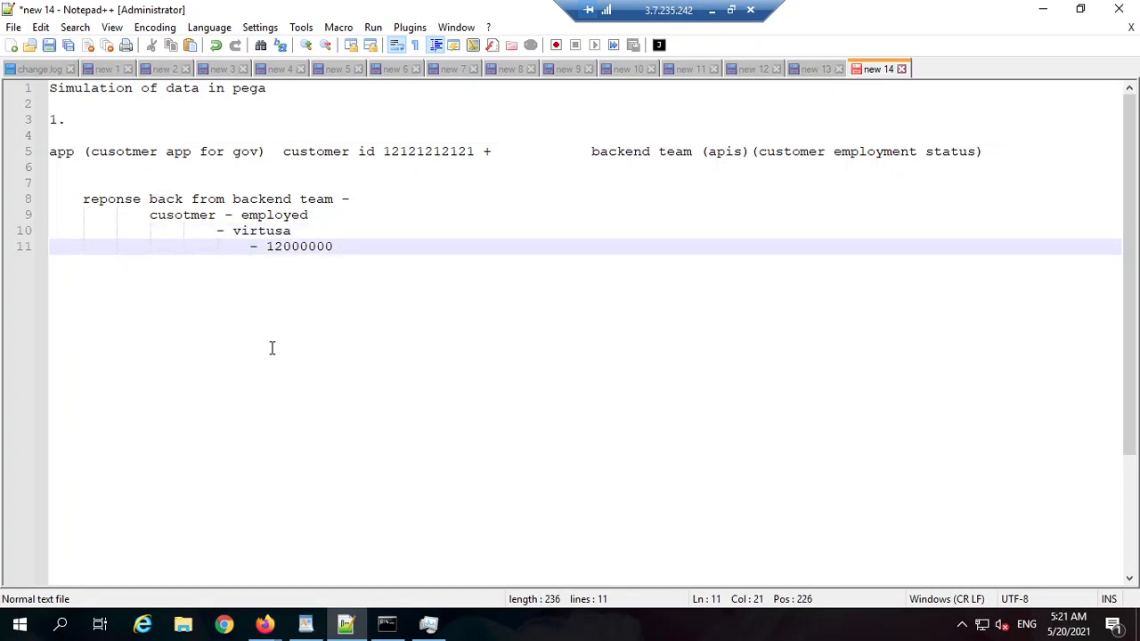
{"action": "key", "text": "BackSpace"}
{"action": "left_click", "coordinate": [228, 217]}
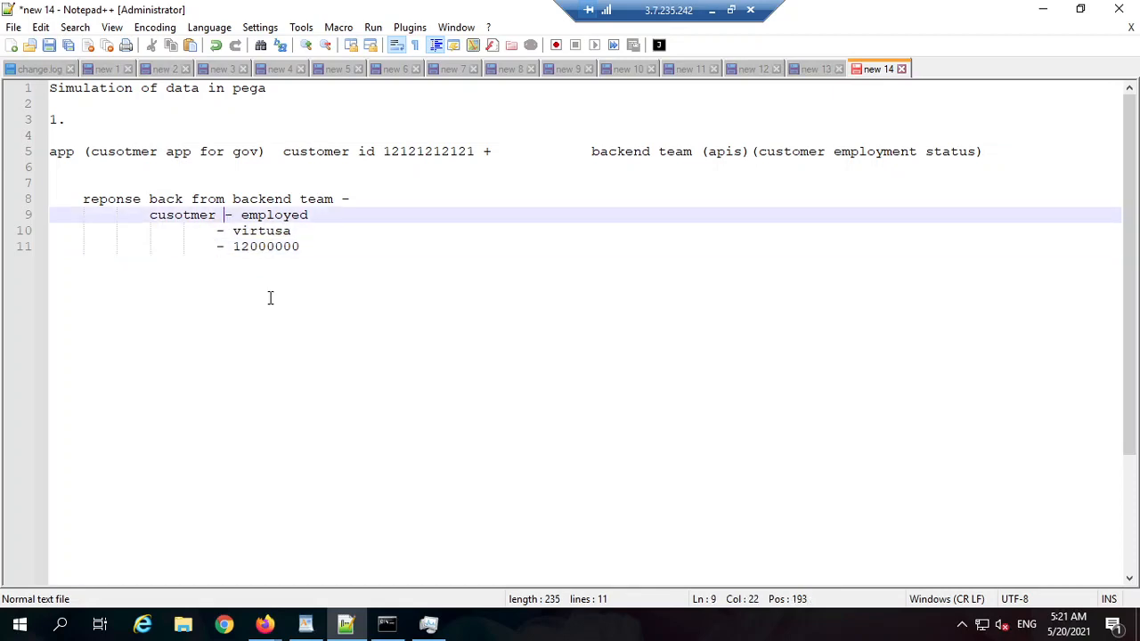
{"action": "key", "text": "BackSpace"}
{"action": "left_click", "coordinate": [219, 234]}
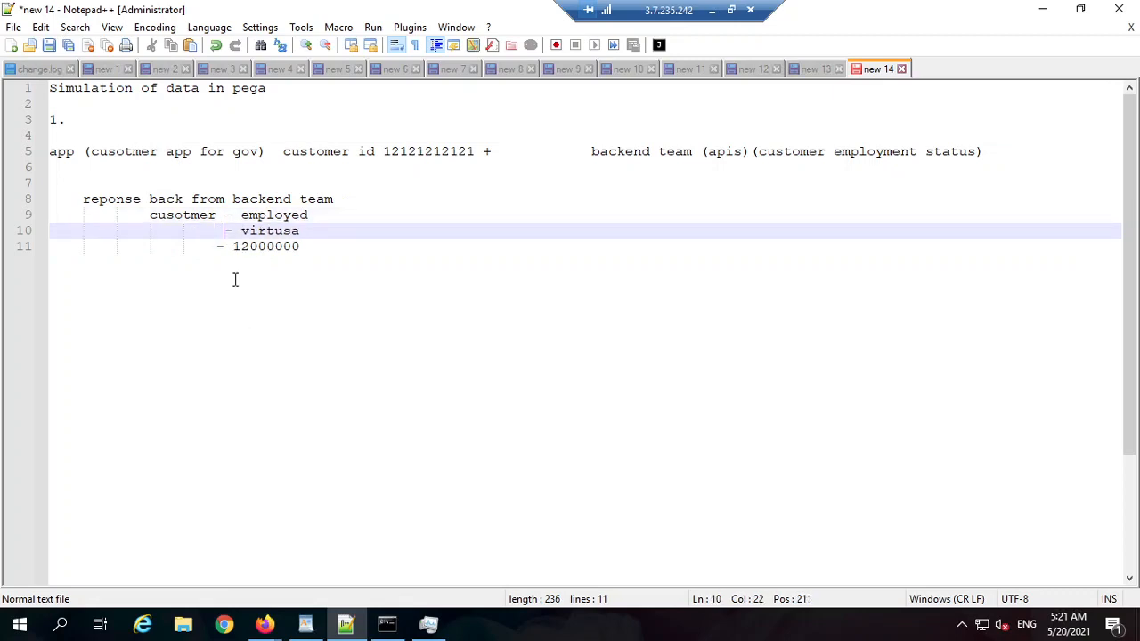
{"action": "left_click", "coordinate": [217, 245]}
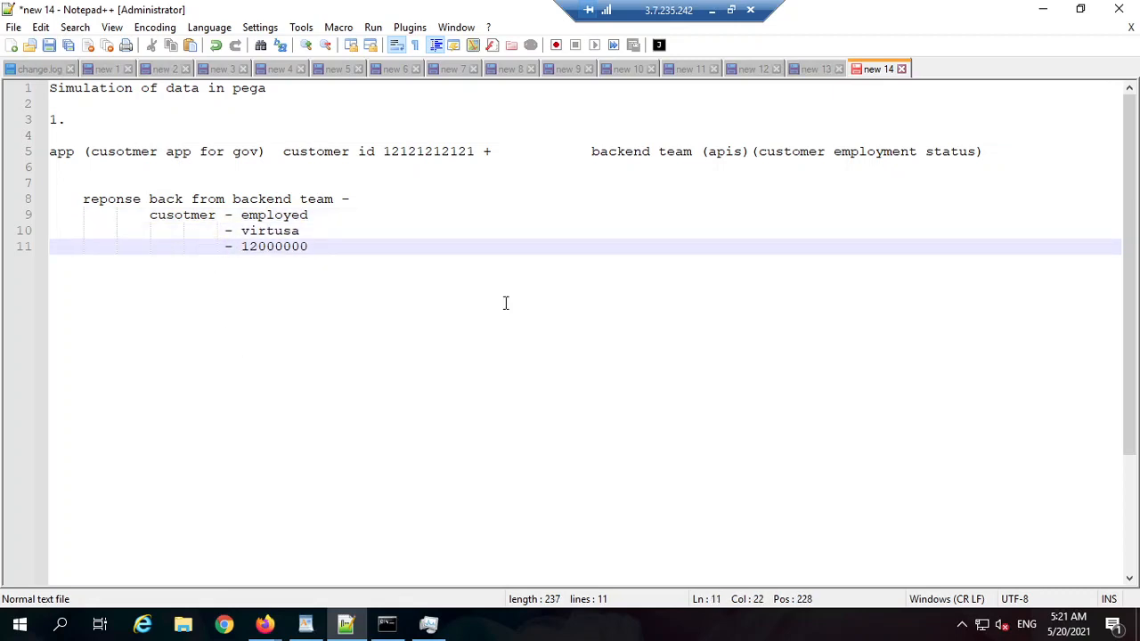
{"action": "left_click", "coordinate": [484, 150]}
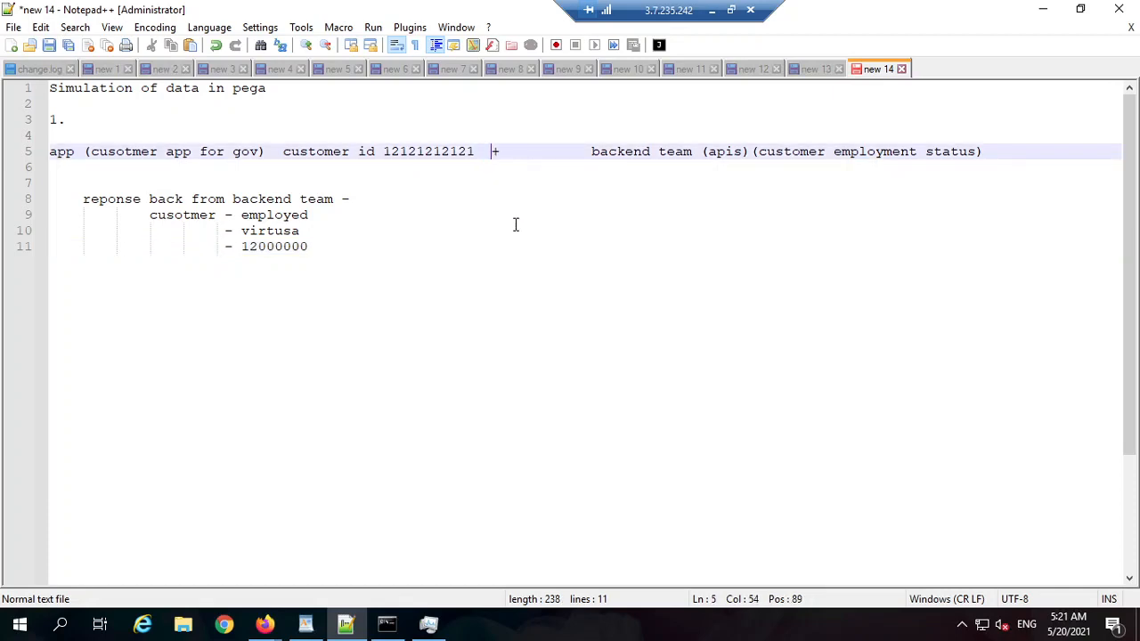
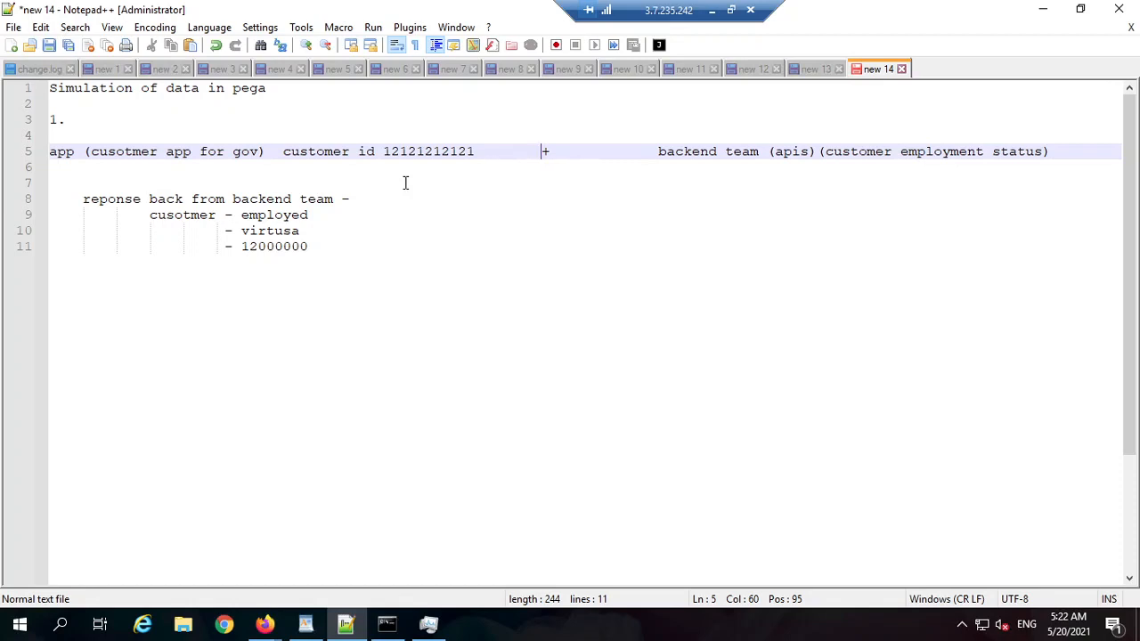
Step: Below the backend response list, leave blank lines and type 'simulation =>' on line 15
{"action": "key", "text": "Down"}
{"action": "key", "text": "Down"}
{"action": "key", "text": "Down"}
{"action": "key", "text": "Down"}
{"action": "key", "text": "Down"}
{"action": "key", "text": "Down"}
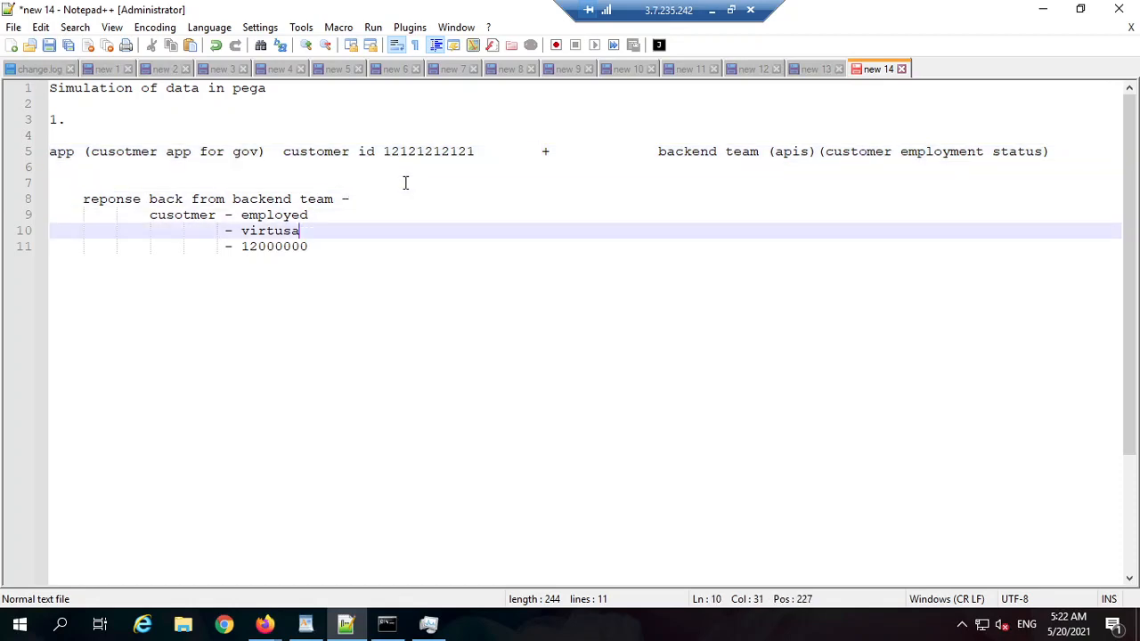
{"action": "key", "text": "Return"}
{"action": "key", "text": "Return"}
{"action": "key", "text": "Return"}
{"action": "key", "text": "Return"}
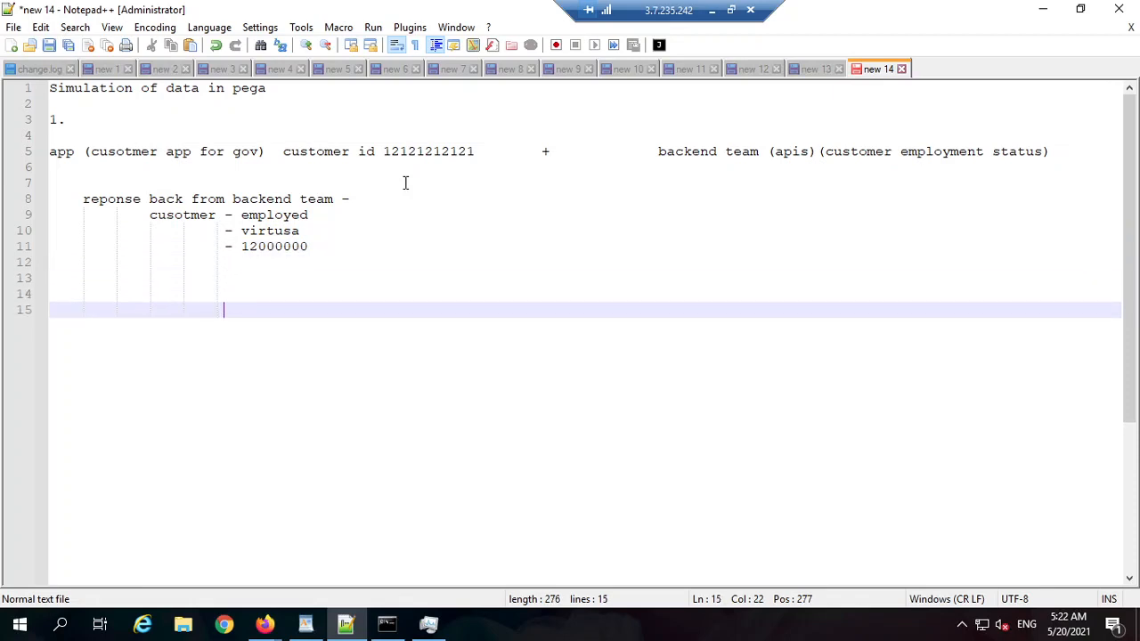
{"action": "type", "text": "simulation =>"}
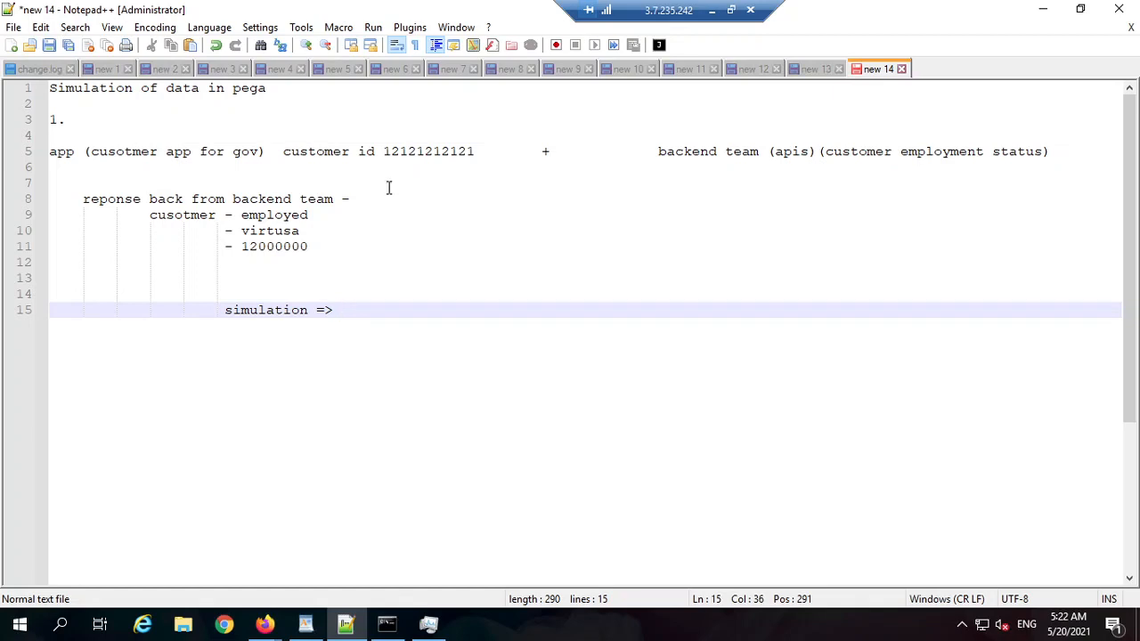
{"action": "left_click_drag", "start_coordinate": [330, 252], "coordinate": [178, 213]}
{"action": "left_click", "coordinate": [314, 214]}
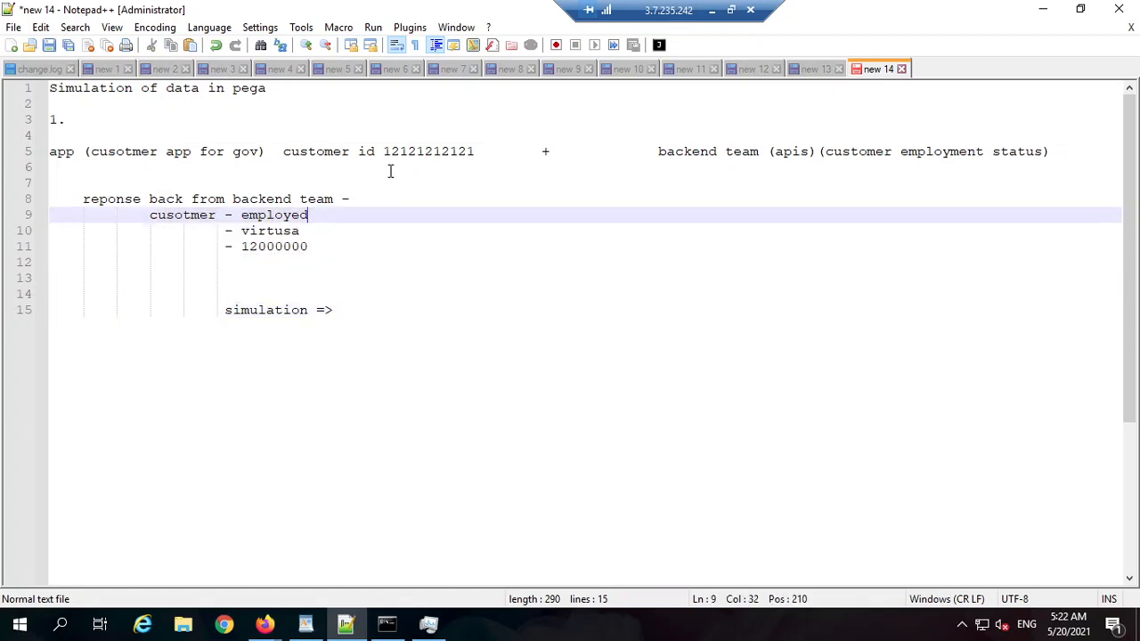
{"action": "double_click", "coordinate": [422, 151]}
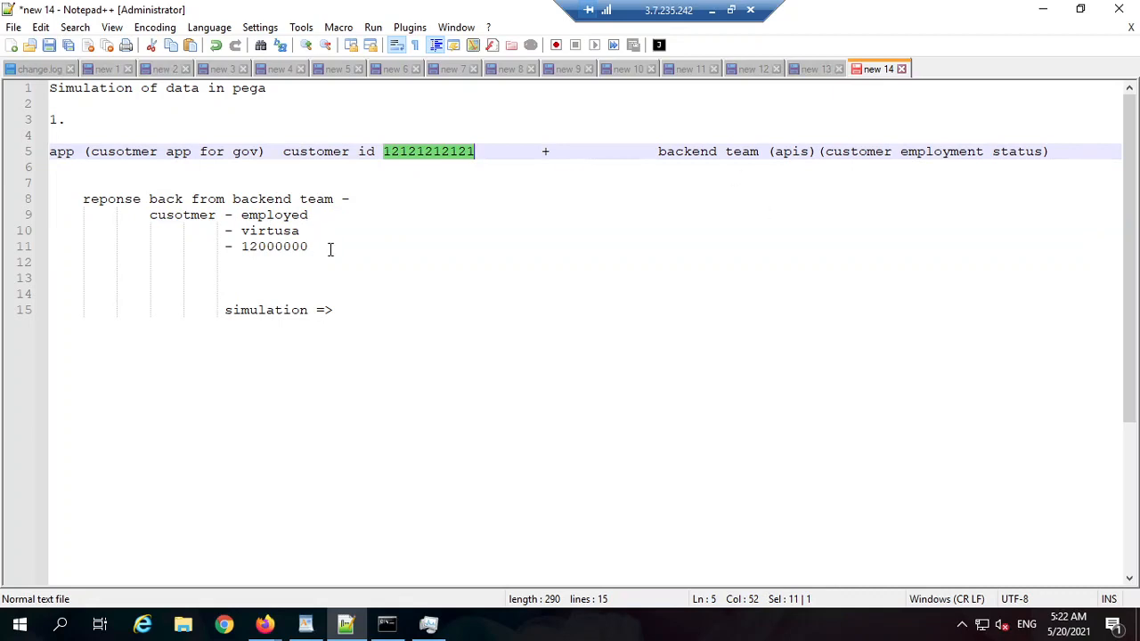
{"action": "left_click_drag", "start_coordinate": [329, 249], "coordinate": [150, 217]}
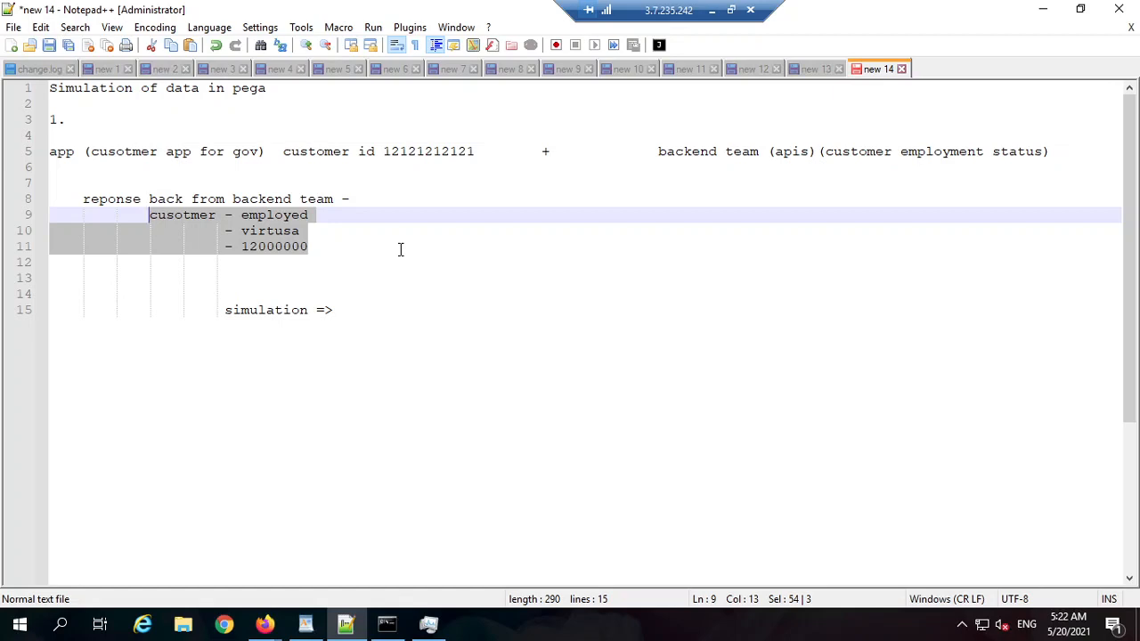
{"action": "double_click", "coordinate": [259, 311]}
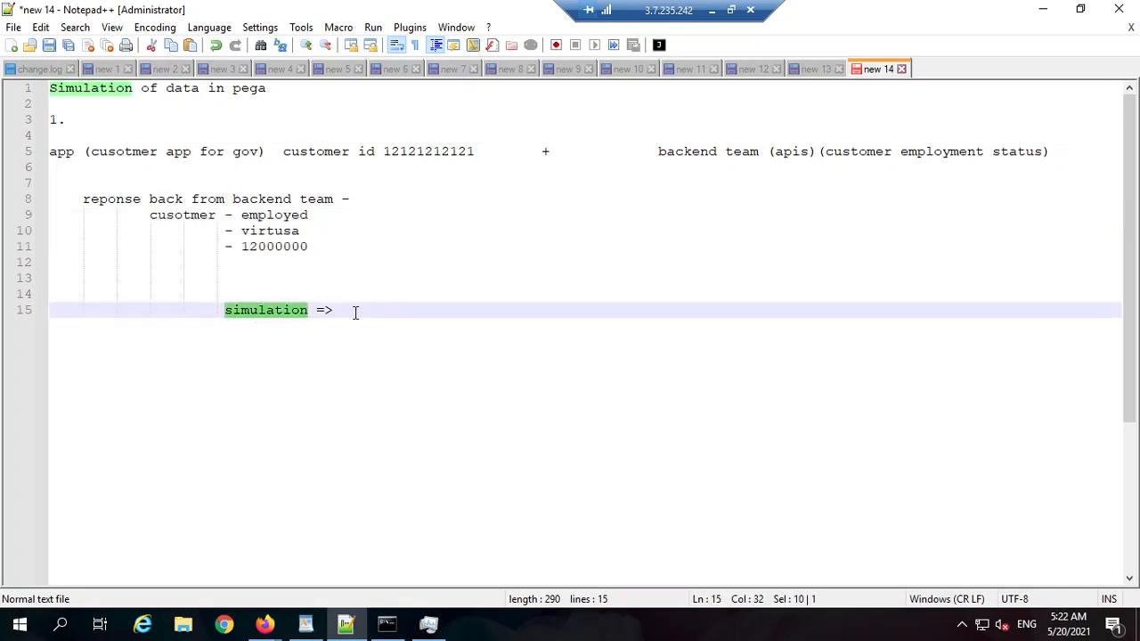
{"action": "left_click", "coordinate": [355, 312]}
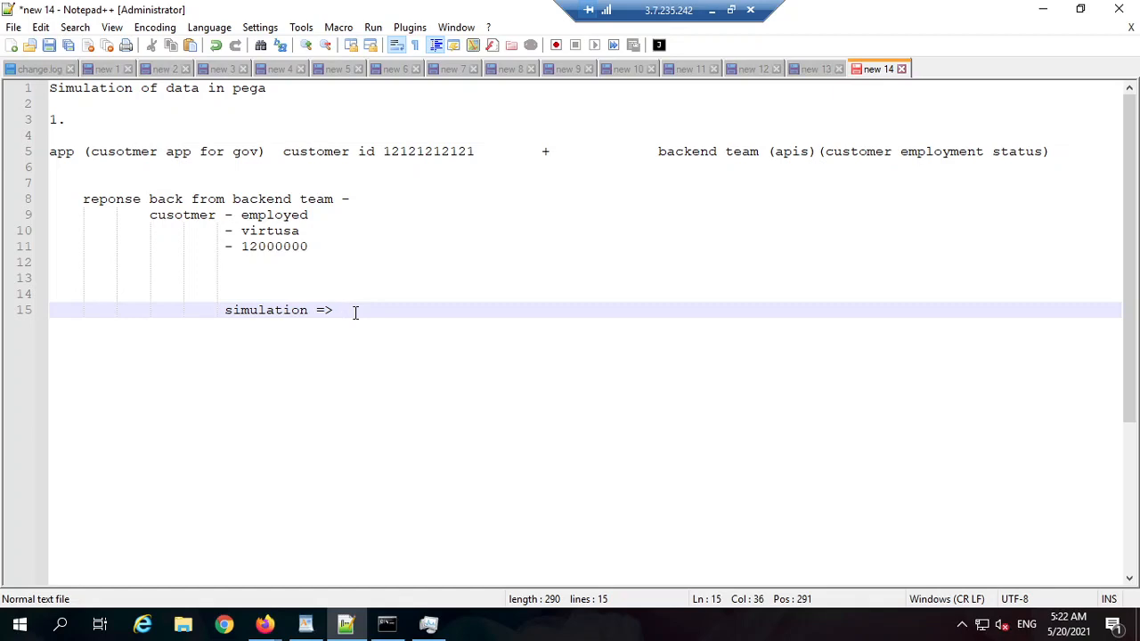
{"action": "left_click_drag", "start_coordinate": [329, 243], "coordinate": [154, 221]}
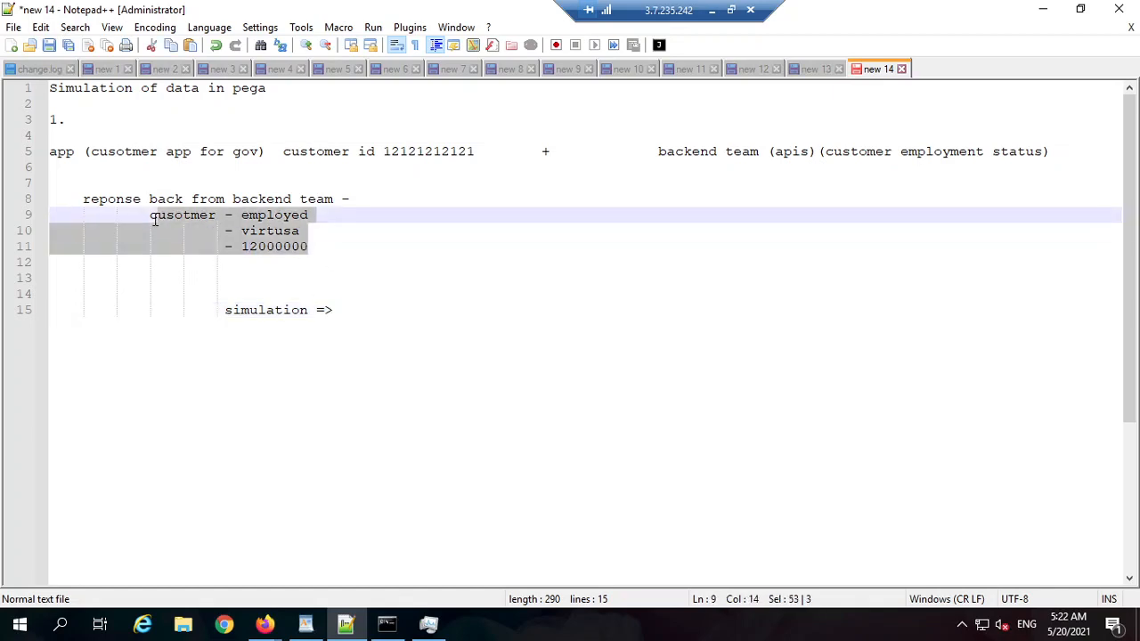
{"action": "left_click", "coordinate": [216, 221]}
{"action": "left_click_drag", "start_coordinate": [313, 250], "coordinate": [143, 201]}
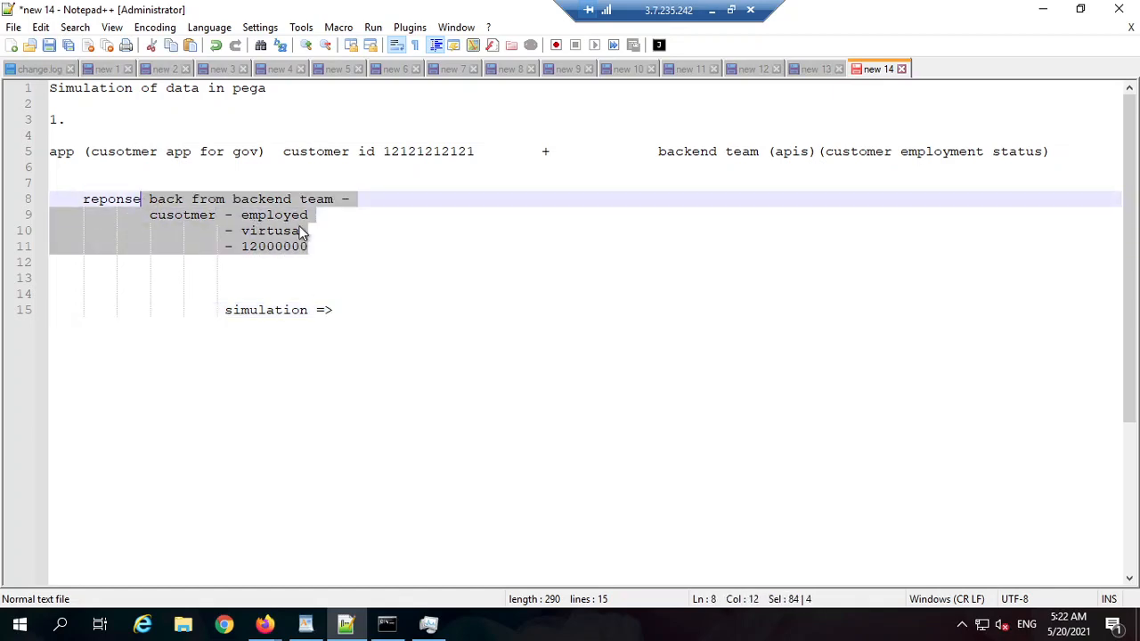
{"action": "left_click", "coordinate": [331, 311]}
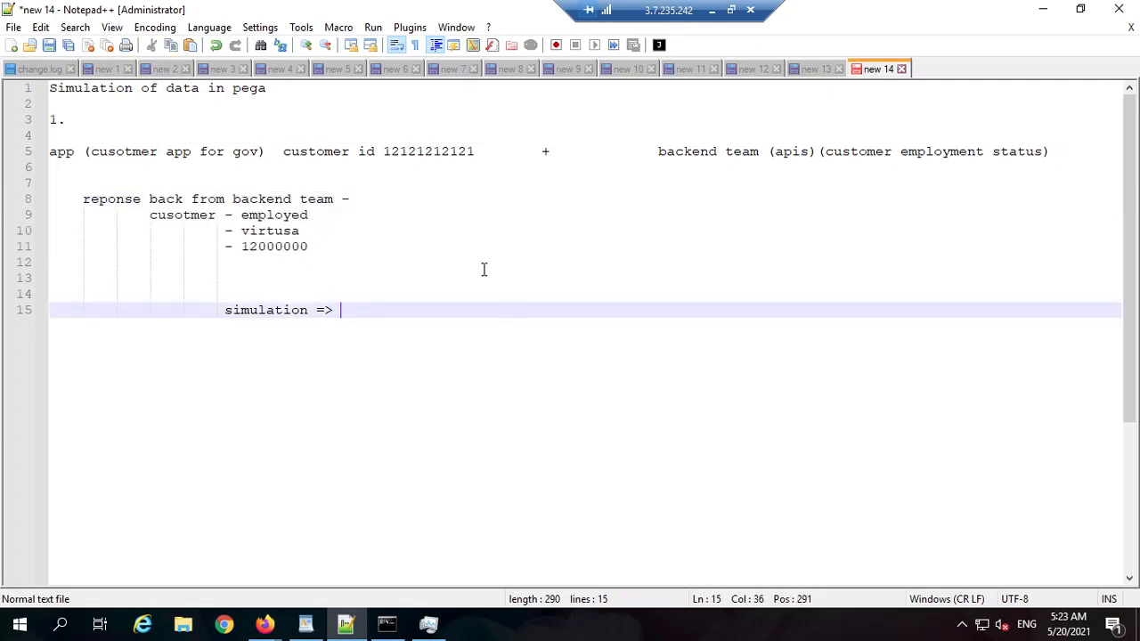
{"action": "left_click_drag", "start_coordinate": [348, 246], "coordinate": [147, 214]}
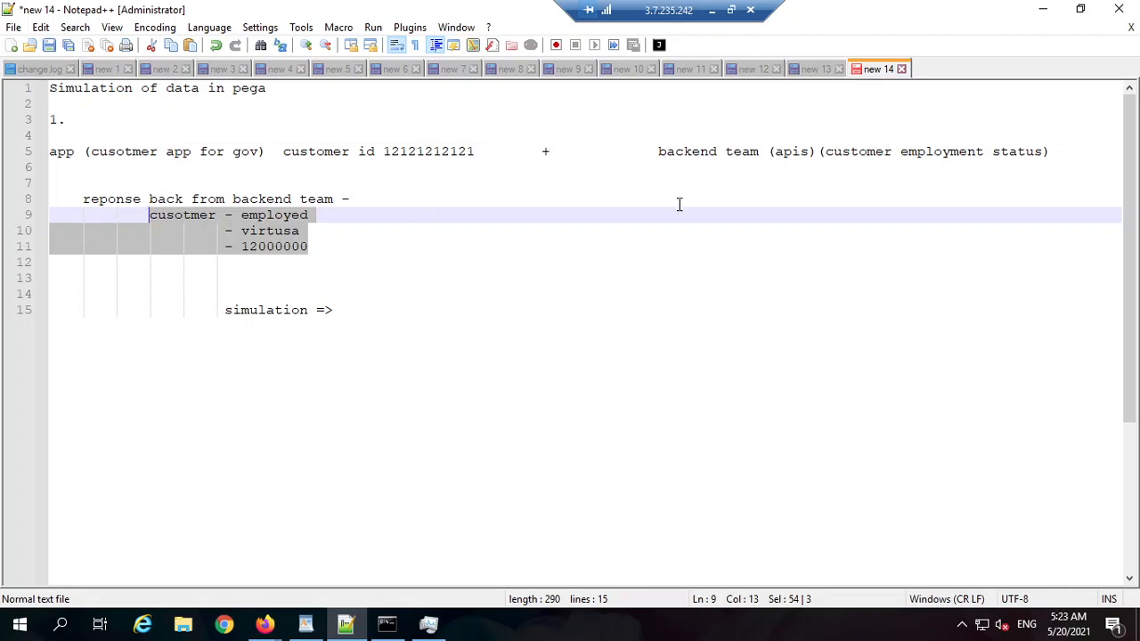
Step: Review the response lines, select 'Simulation' in the title, then minimize Notepad++
{"action": "left_click", "coordinate": [388, 322]}
{"action": "left_click_drag", "start_coordinate": [356, 256], "coordinate": [156, 214]}
{"action": "left_click", "coordinate": [404, 221]}
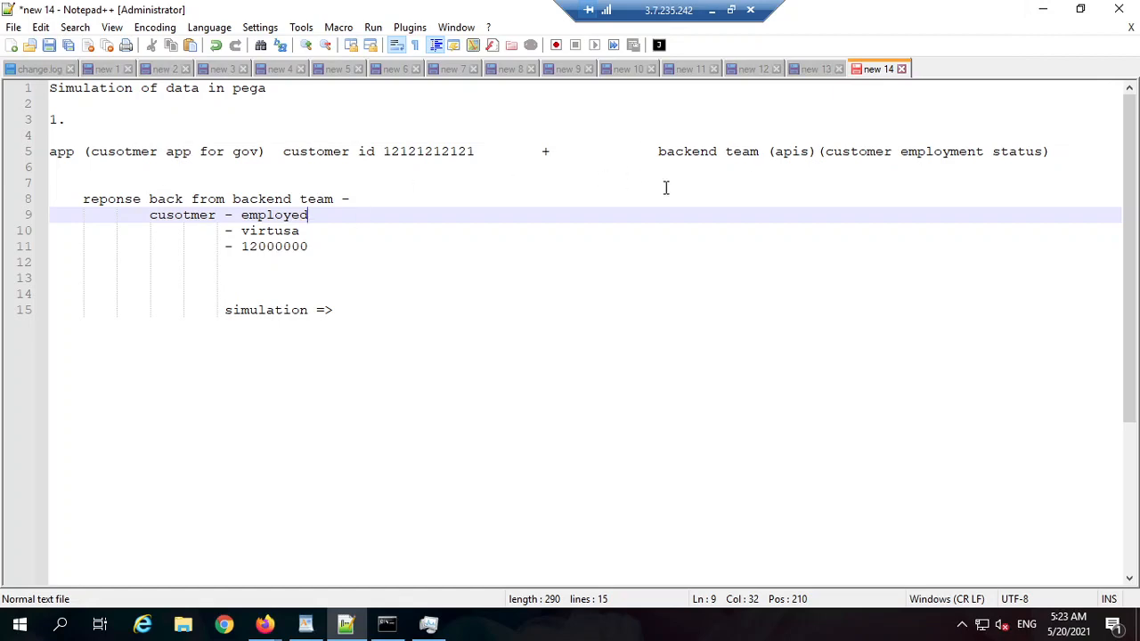
{"action": "left_click", "coordinate": [317, 92]}
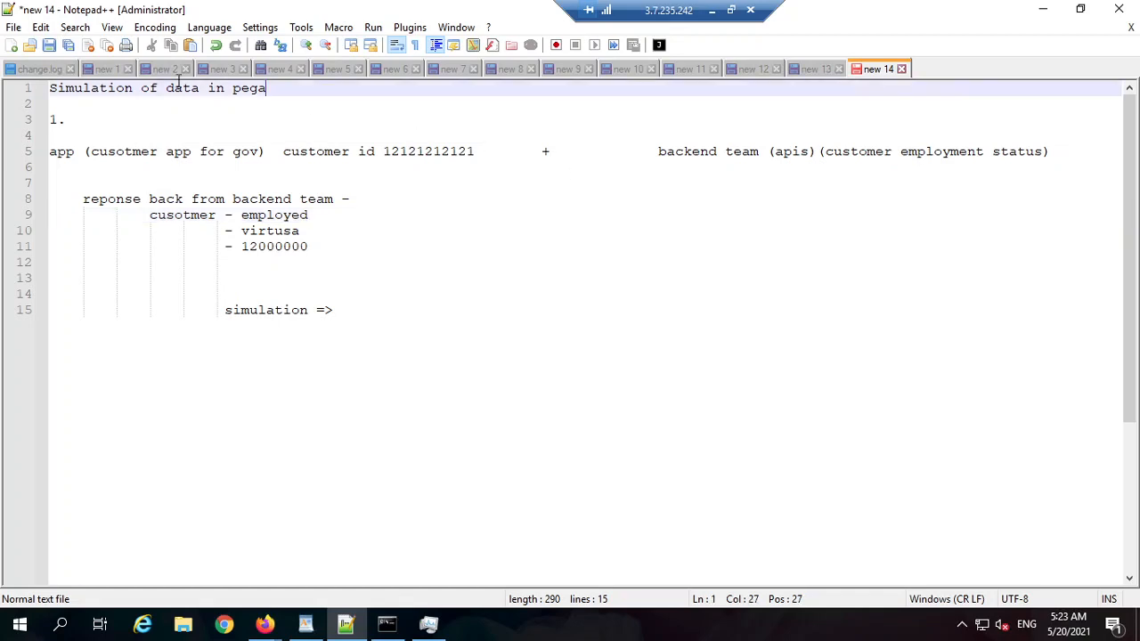
{"action": "left_click", "coordinate": [59, 84], "text": "shift"}
{"action": "double_click", "coordinate": [117, 92]}
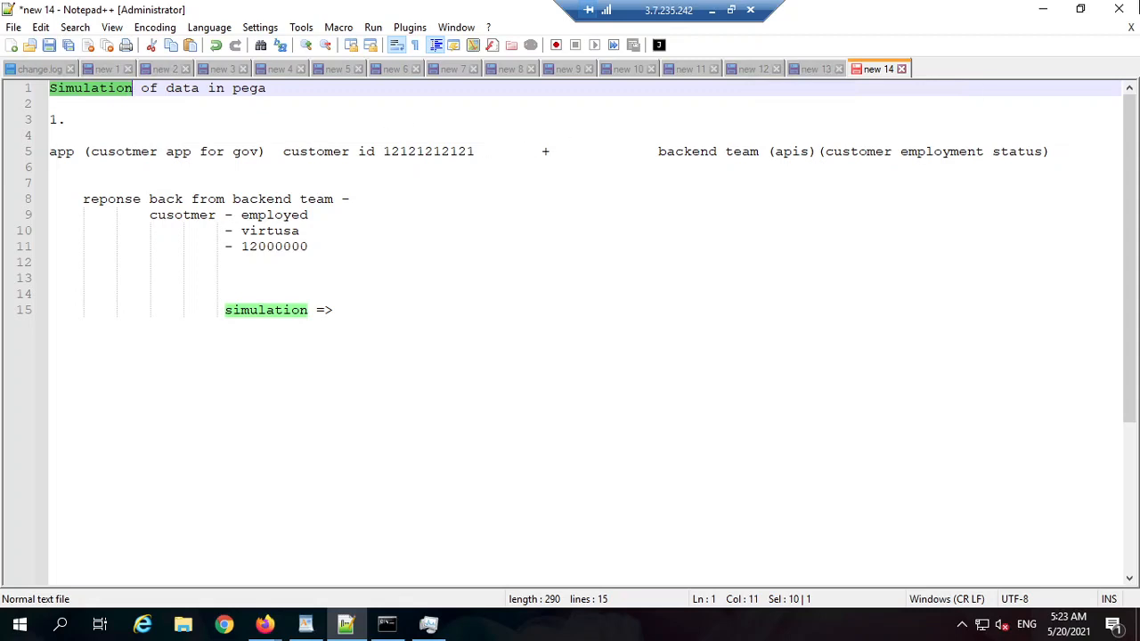
{"action": "left_click", "coordinate": [1043, 13]}
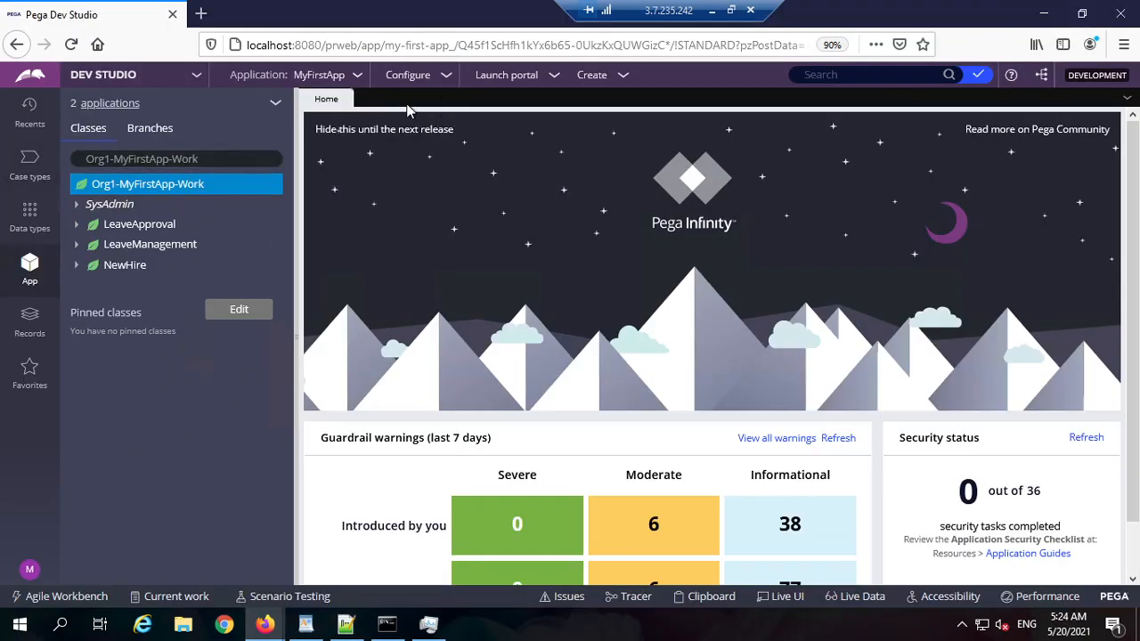
Step: In a new tab, search Google for 'countries list open apis'
{"action": "left_click", "coordinate": [200, 14]}
{"action": "type", "text": "cou"}
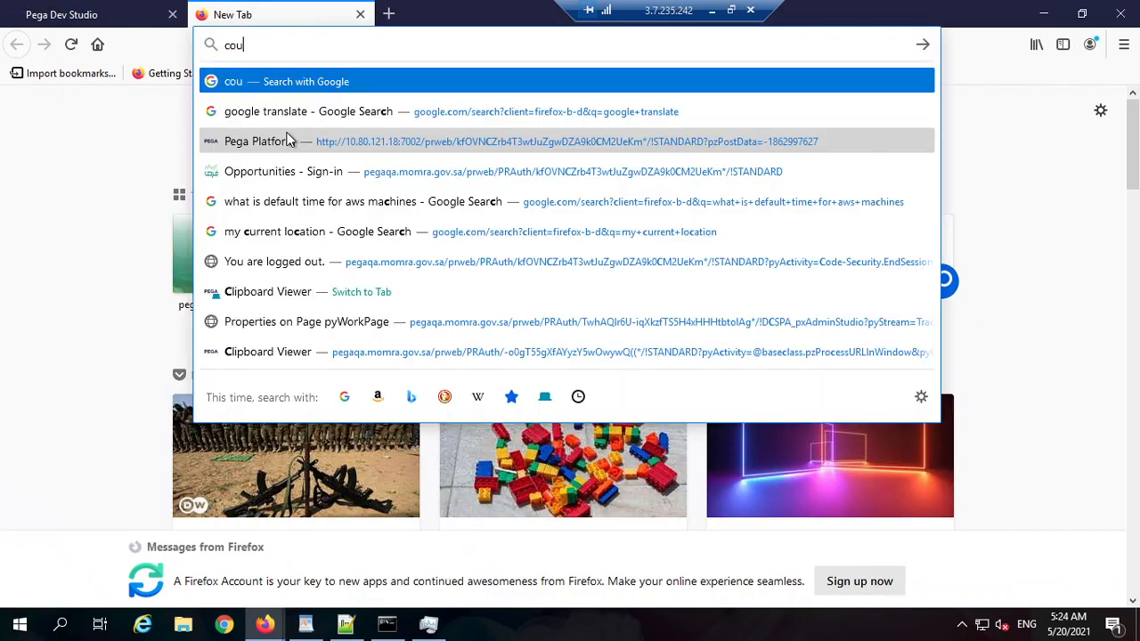
{"action": "type", "text": "ntries list"}
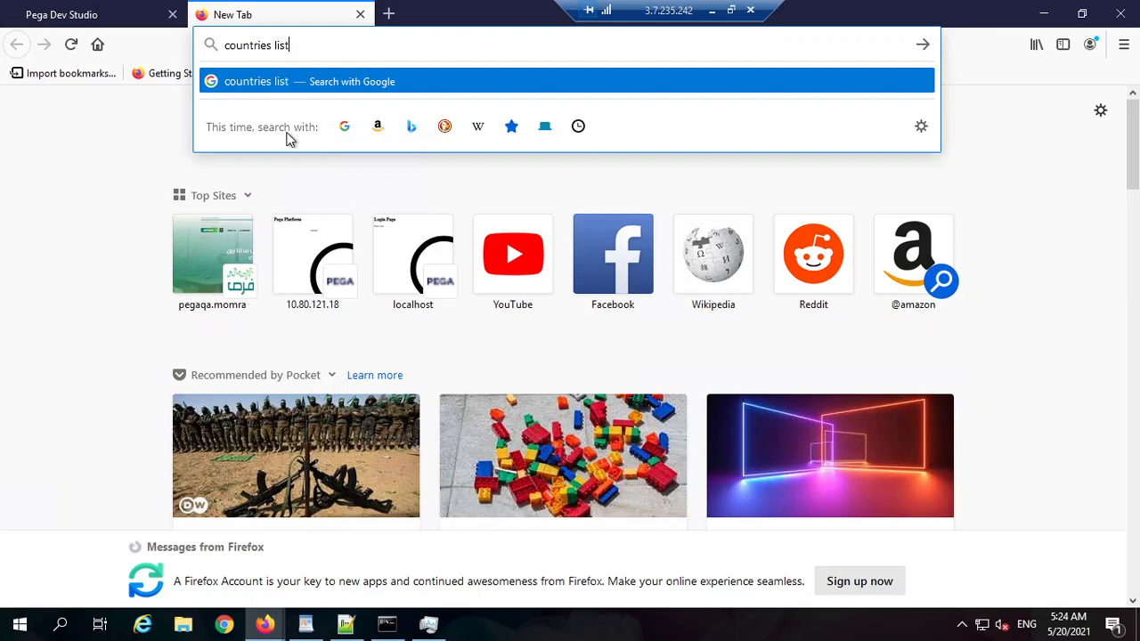
{"action": "type", "text": " ap"}
{"action": "key", "text": "BackSpace"}
{"action": "key", "text": "BackSpace"}
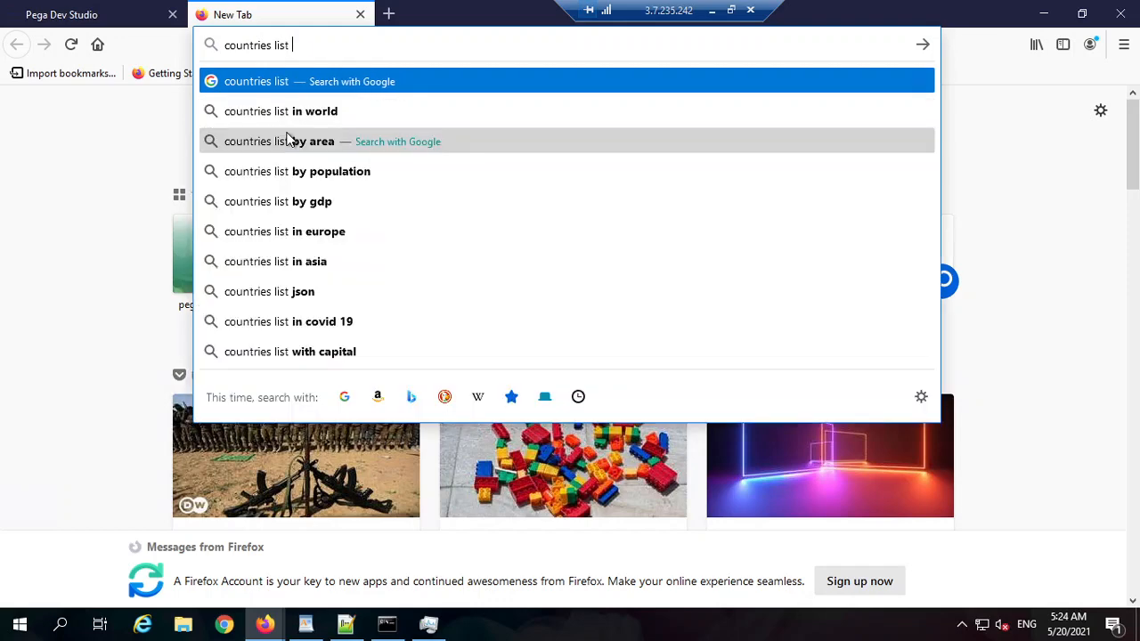
{"action": "type", "text": "i"}
{"action": "key", "text": "BackSpace"}
{"action": "type", "text": "open "}
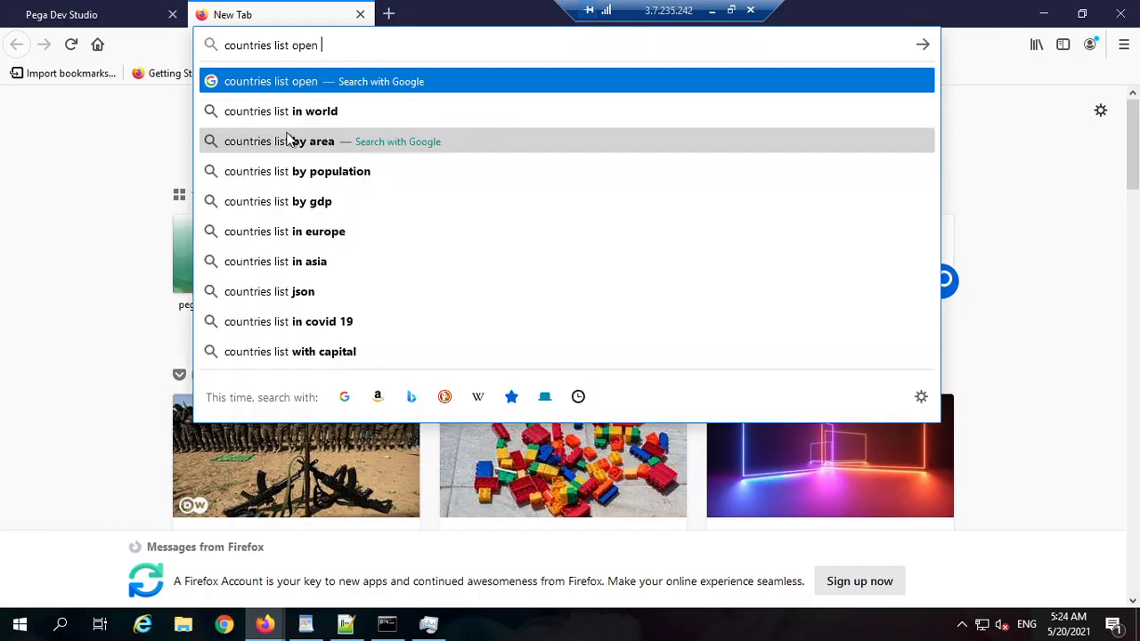
{"action": "type", "text": "apis"}
{"action": "key", "text": "Return"}
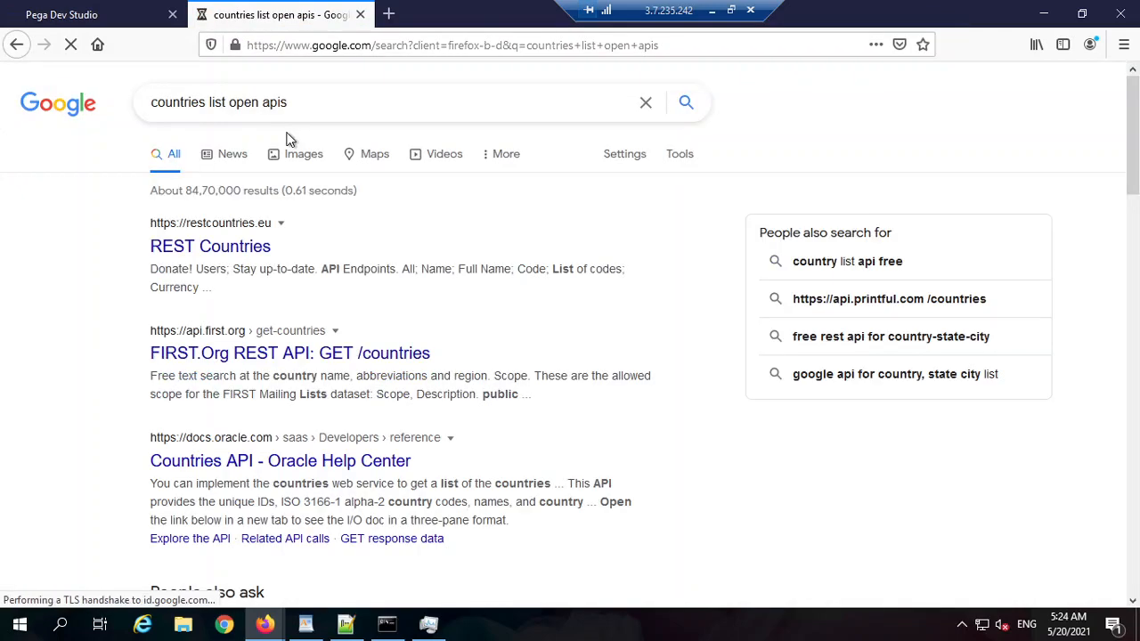
Step: Open the FIRST.Org and REST Countries results, then scroll REST Countries to API ENDPOINTS
{"action": "middle_click", "coordinate": [392, 356]}
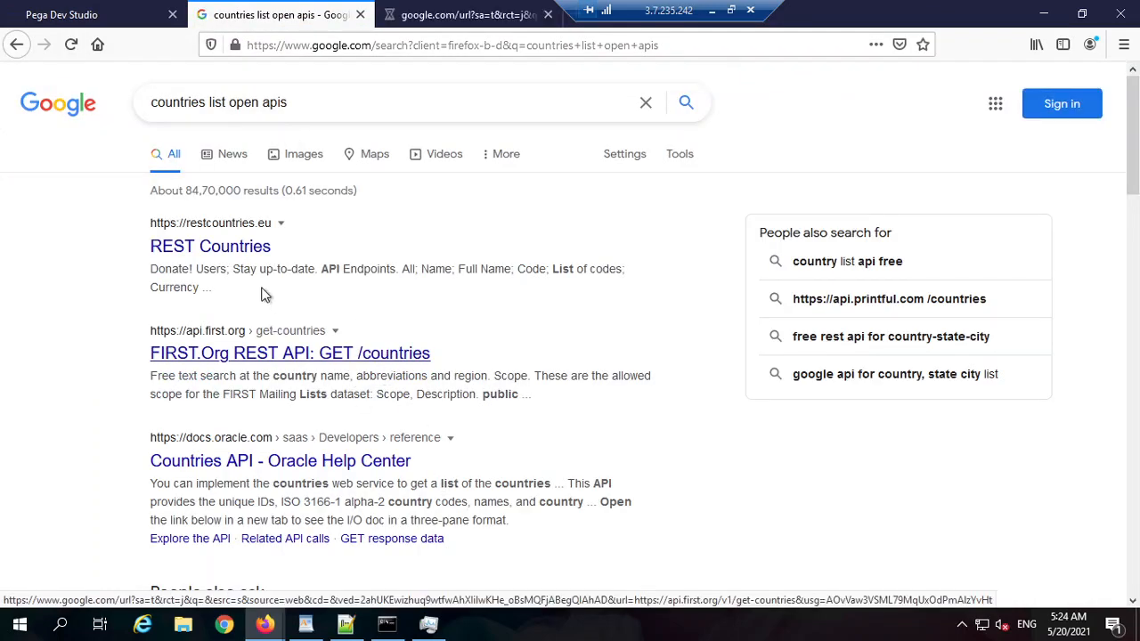
{"action": "left_click", "coordinate": [463, 15]}
{"action": "left_click_drag", "start_coordinate": [636, 16], "coordinate": [828, 37]}
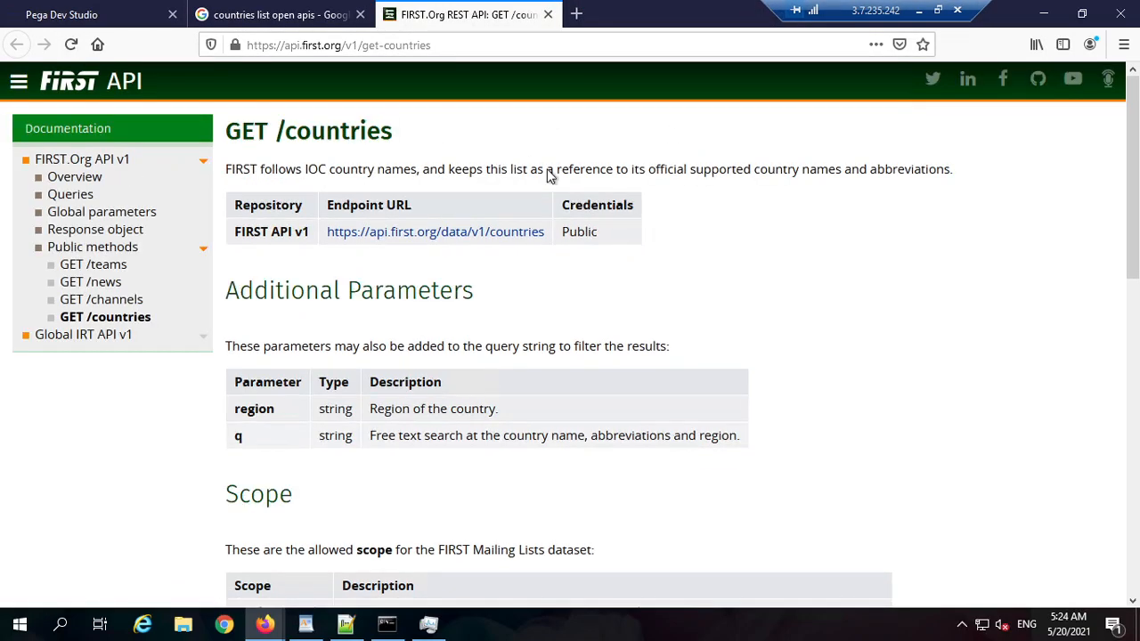
{"action": "left_click", "coordinate": [307, 16]}
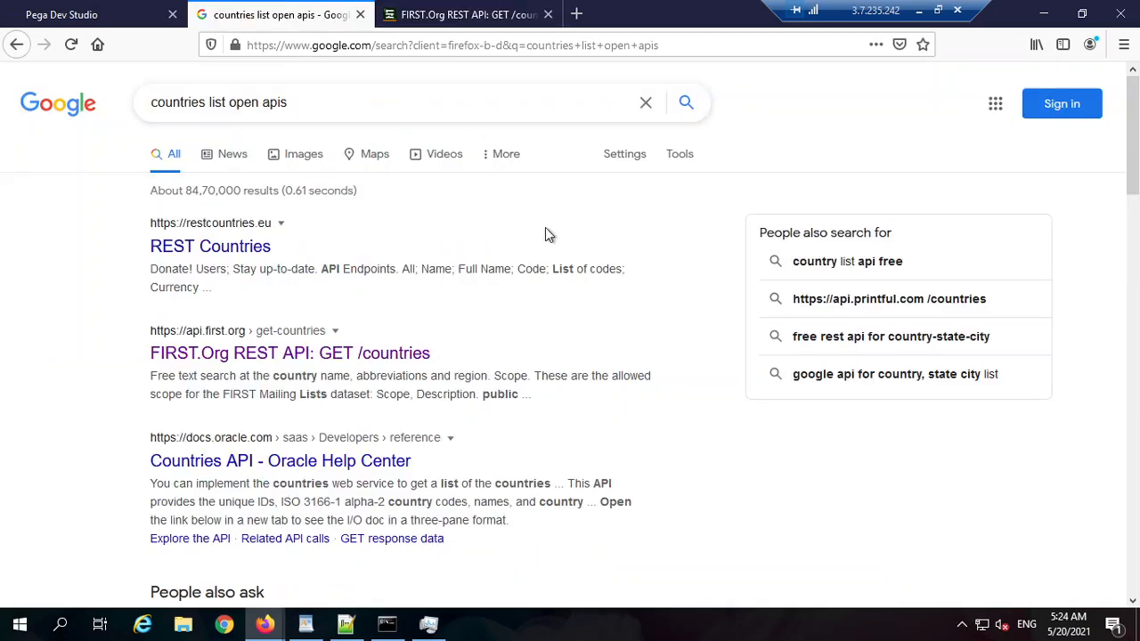
{"action": "middle_click", "coordinate": [233, 247]}
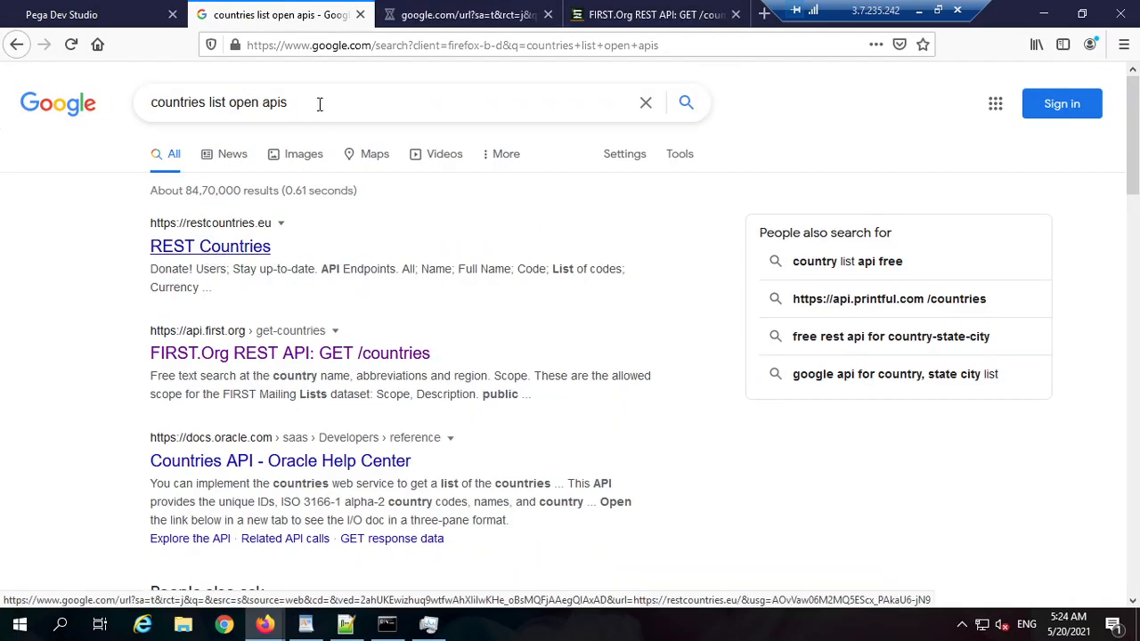
{"action": "left_click", "coordinate": [265, 45]}
{"action": "left_click", "coordinate": [458, 14]}
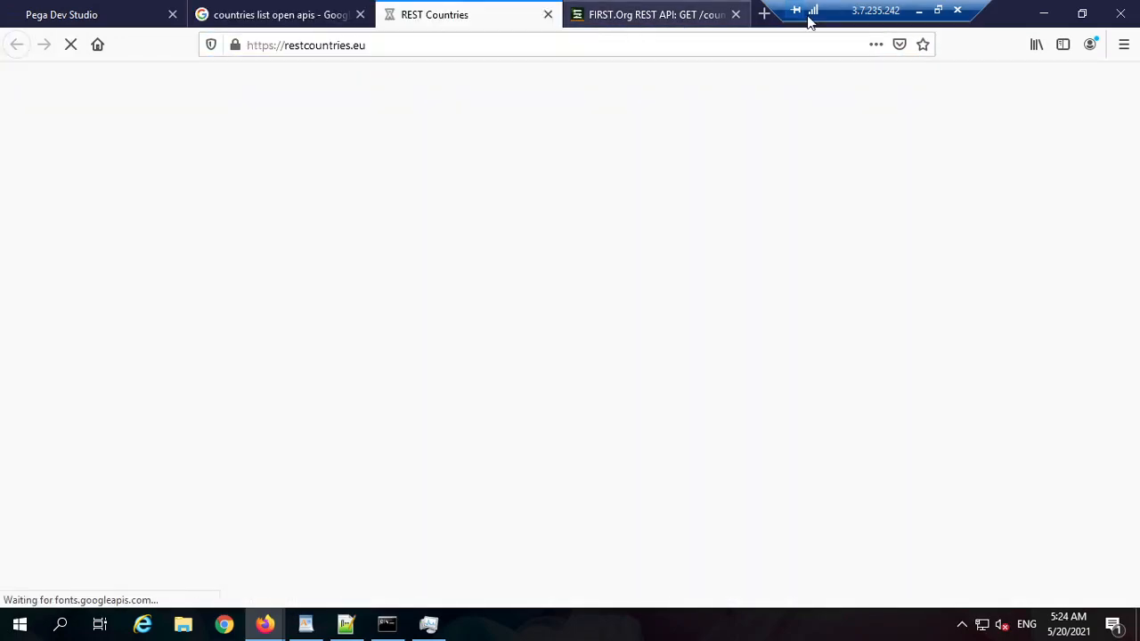
{"action": "left_click", "coordinate": [624, 18]}
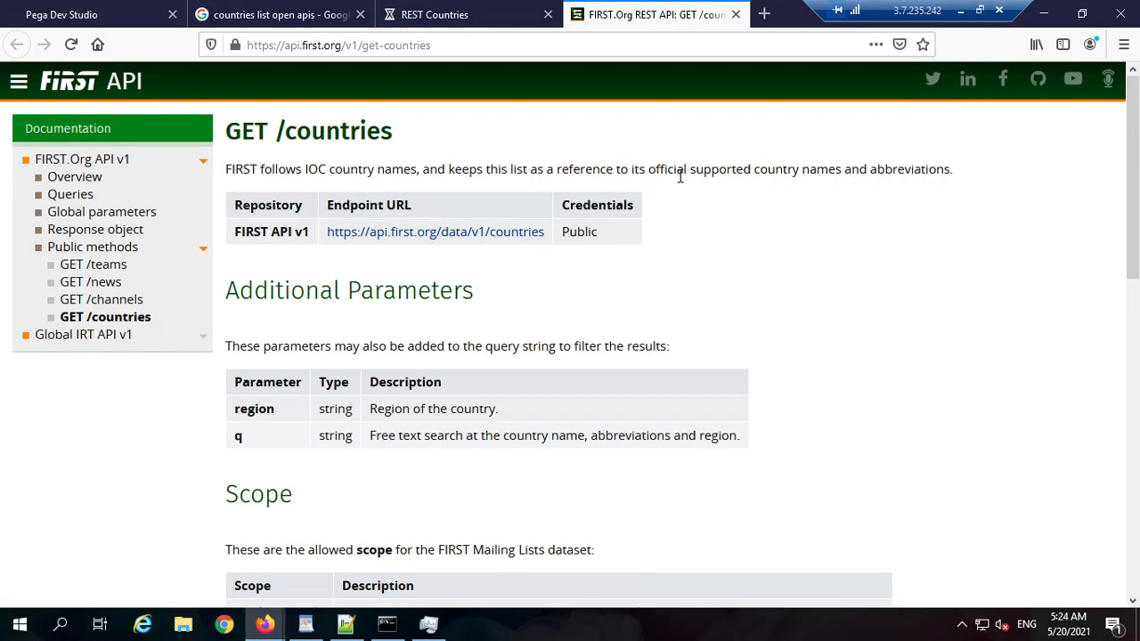
{"action": "left_click", "coordinate": [478, 26]}
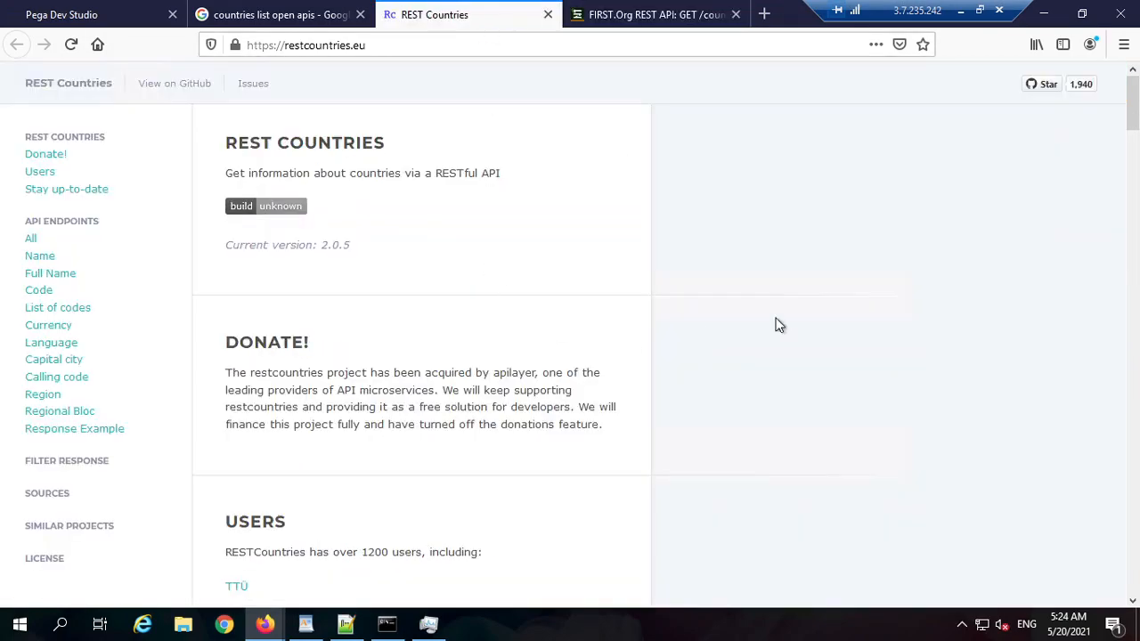
{"action": "scroll", "coordinate": [565, 306], "scroll_direction": "down", "scroll_amount": 5}
{"action": "scroll", "coordinate": [564, 306], "scroll_direction": "down", "scroll_amount": 3}
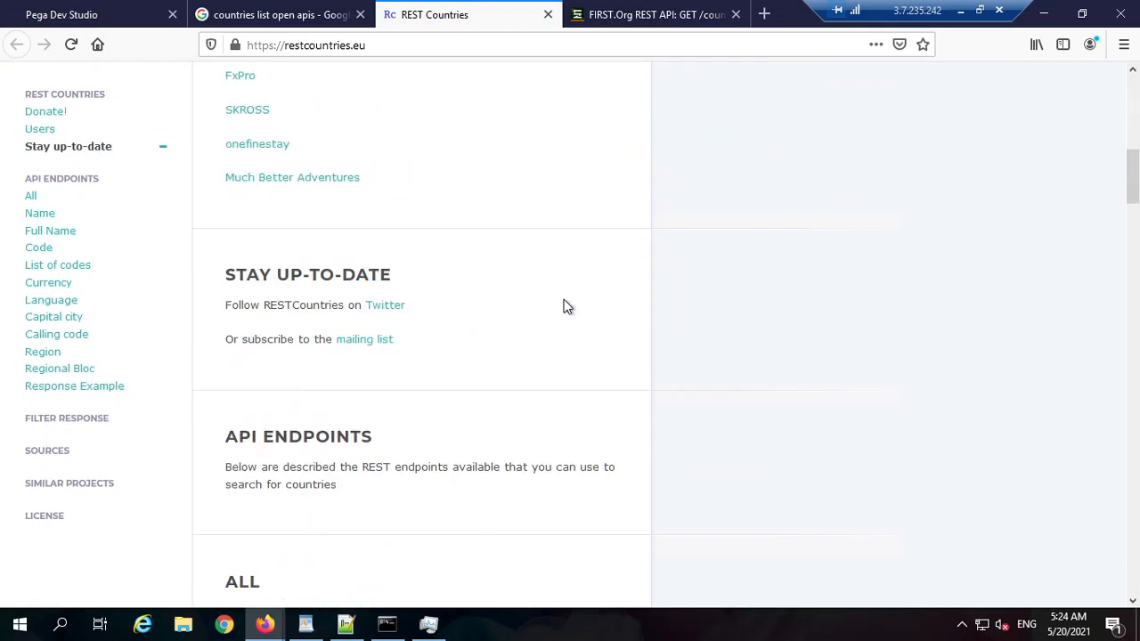
{"action": "scroll", "coordinate": [565, 306], "scroll_direction": "down", "scroll_amount": 4}
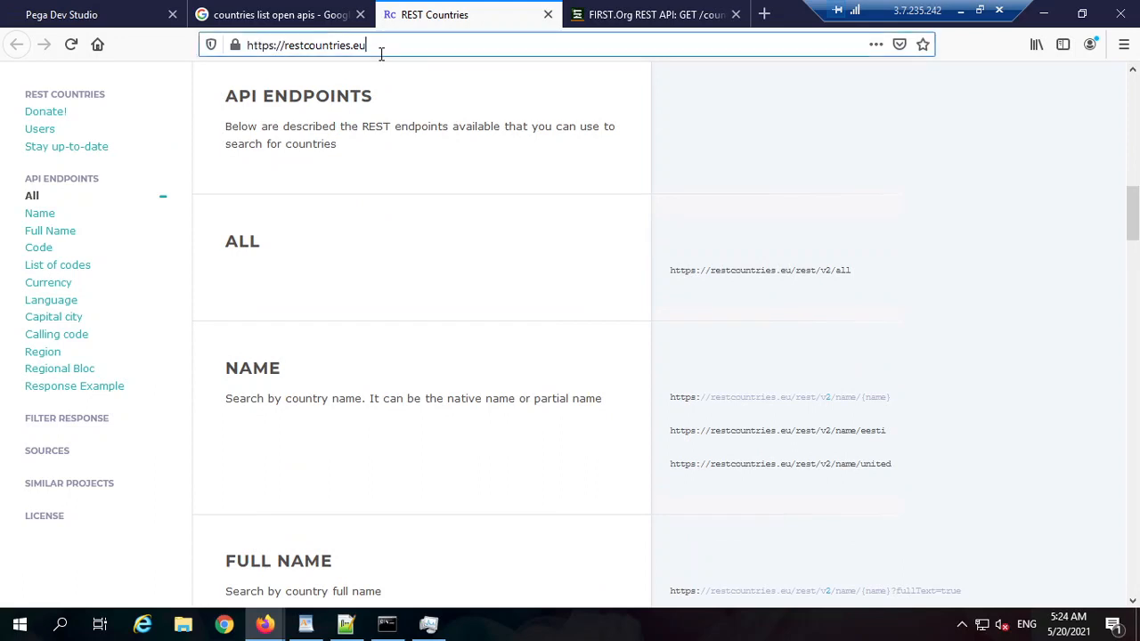
{"action": "left_click_drag", "start_coordinate": [382, 49], "coordinate": [350, 54]}
{"action": "left_click", "coordinate": [850, 399]}
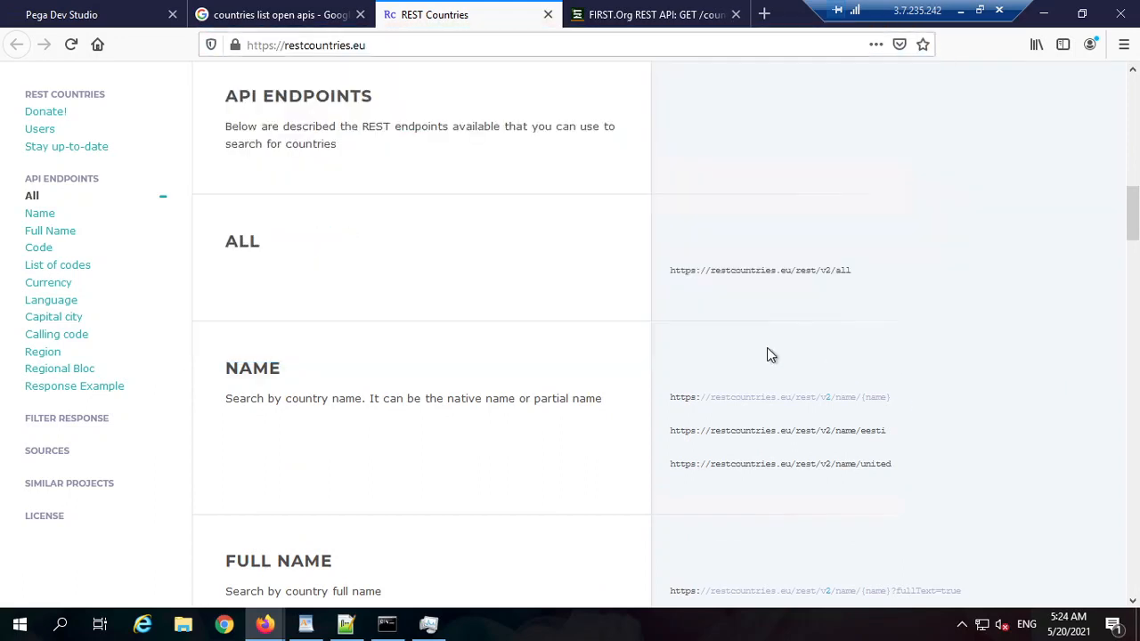
{"action": "triple_click", "coordinate": [787, 270]}
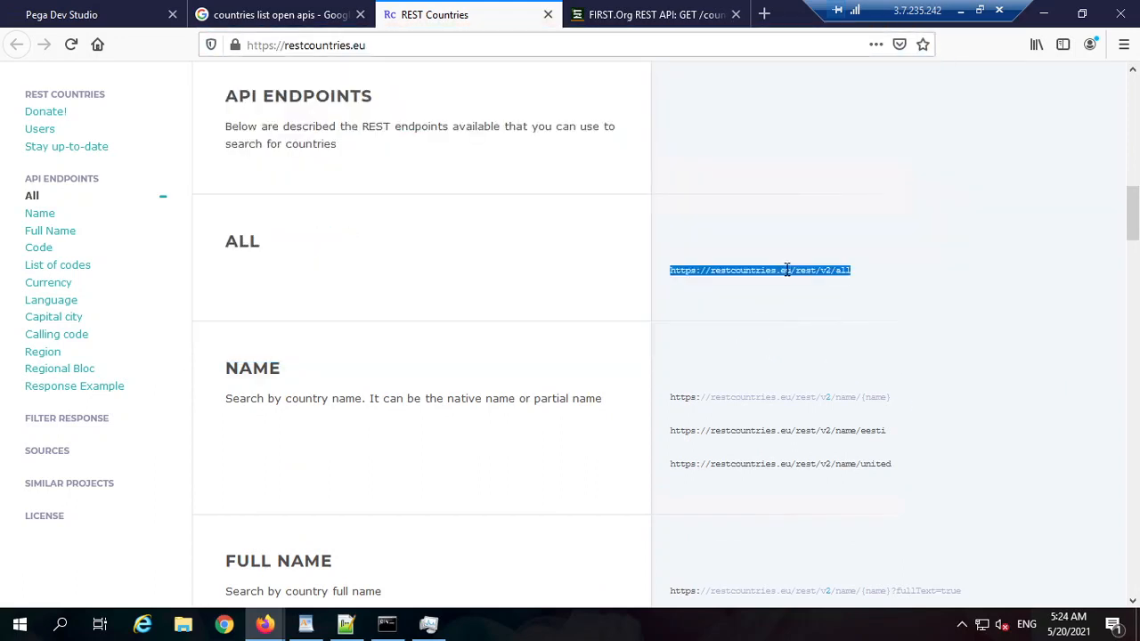
{"action": "key", "text": "ctrl+c"}
{"action": "key", "text": "ctrl+t"}
{"action": "key", "text": "ctrl+v"}
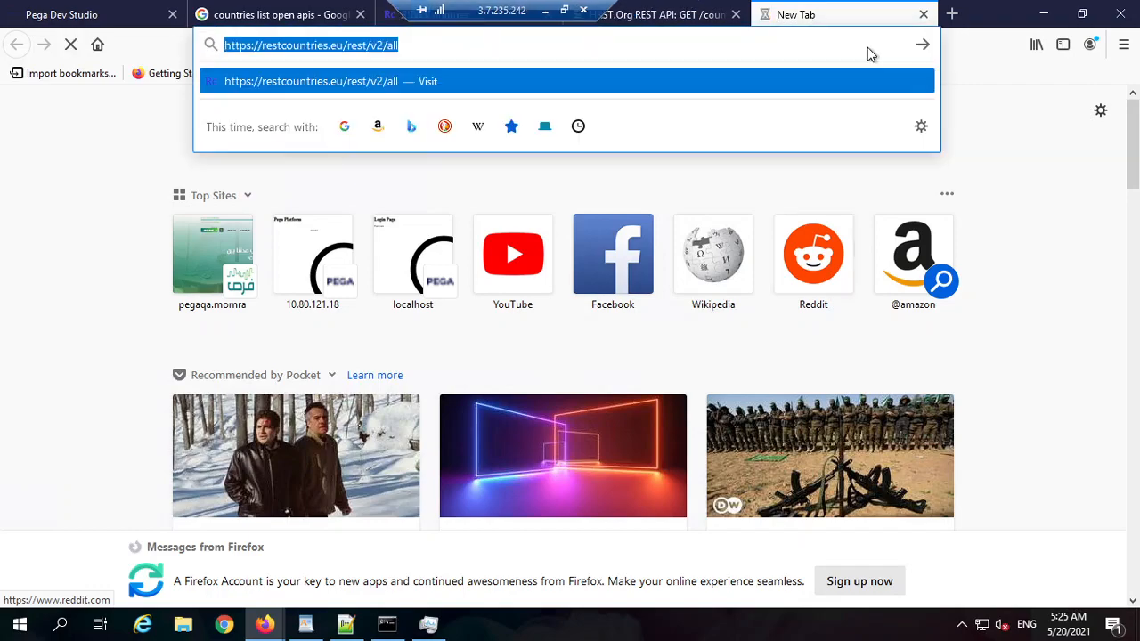
{"action": "left_click", "coordinate": [923, 15]}
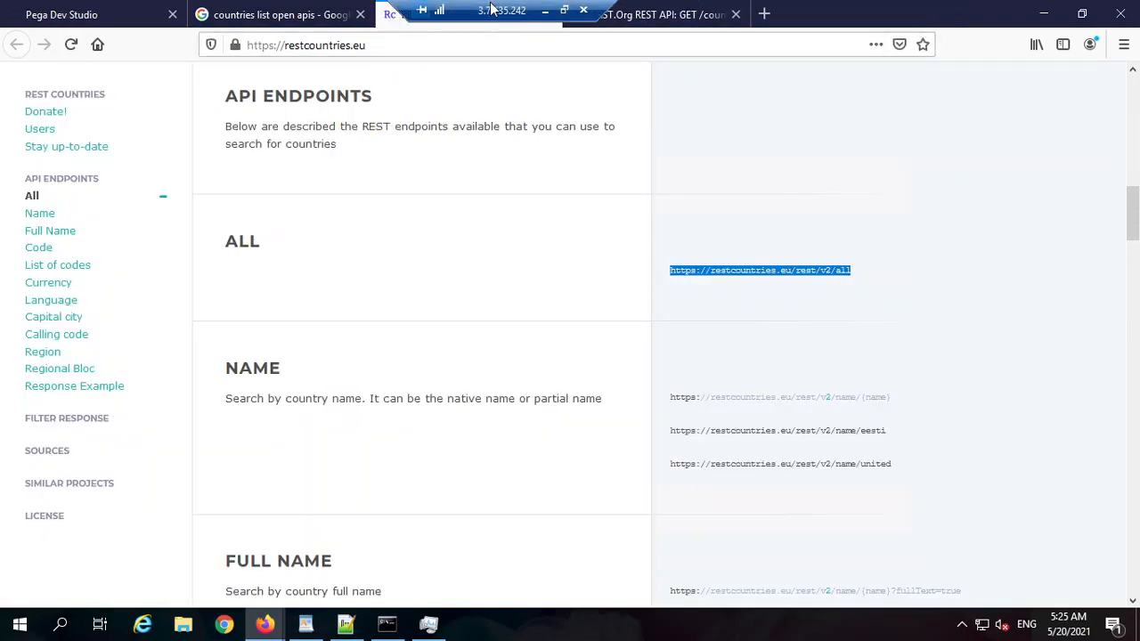
Step: Restore the remote session to full screen and paste the All endpoint into a new tab
{"action": "left_click", "coordinate": [563, 9]}
{"action": "left_click_drag", "start_coordinate": [730, 275], "coordinate": [566, 247]}
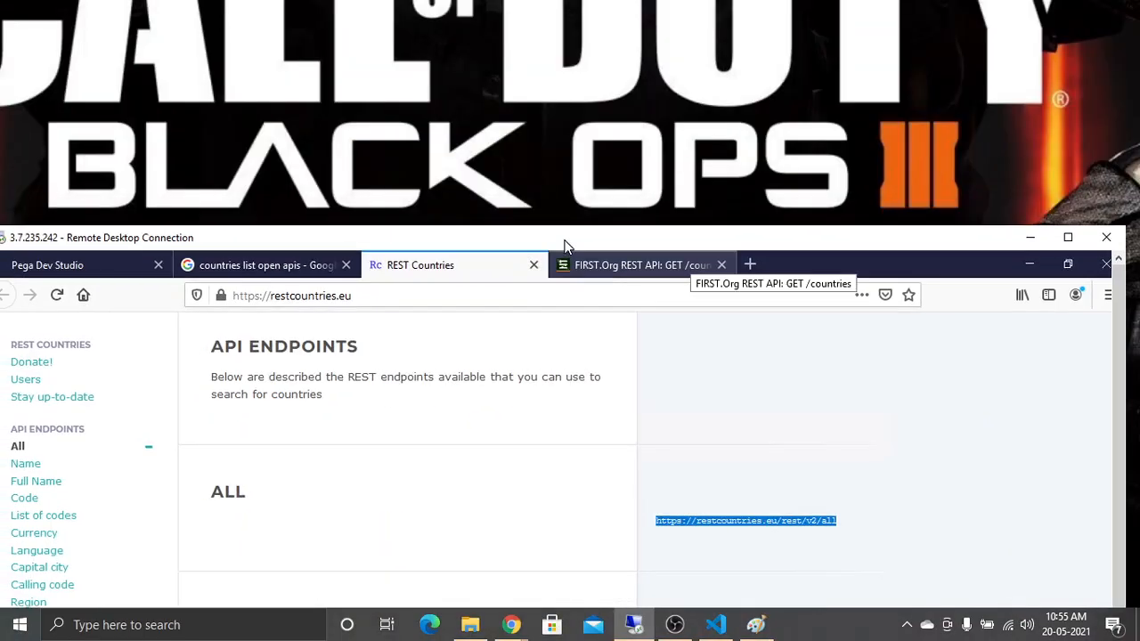
{"action": "double_click", "coordinate": [670, 245]}
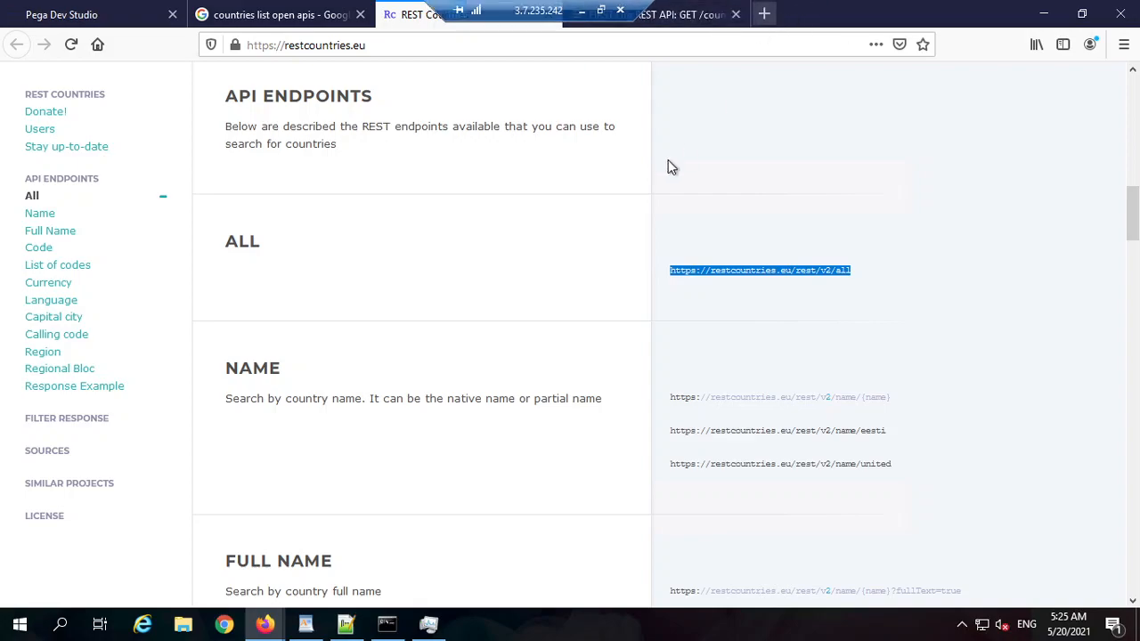
{"action": "key", "text": "ctrl+t"}
{"action": "key", "text": "ctrl+v"}
{"action": "key", "text": "Return"}
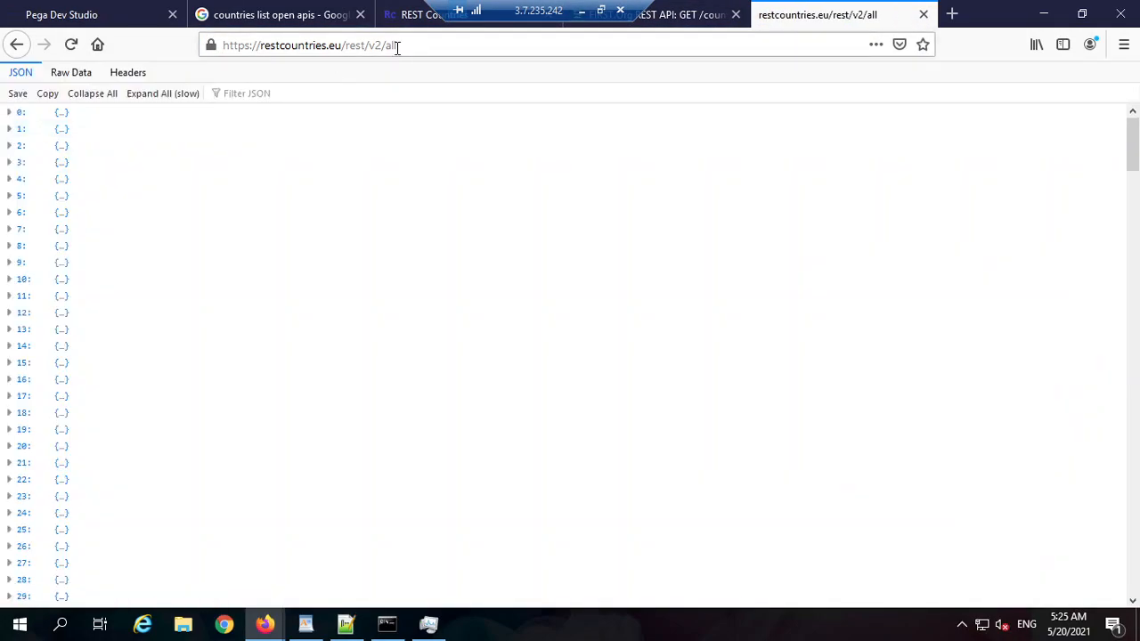
{"action": "double_click", "coordinate": [396, 45]}
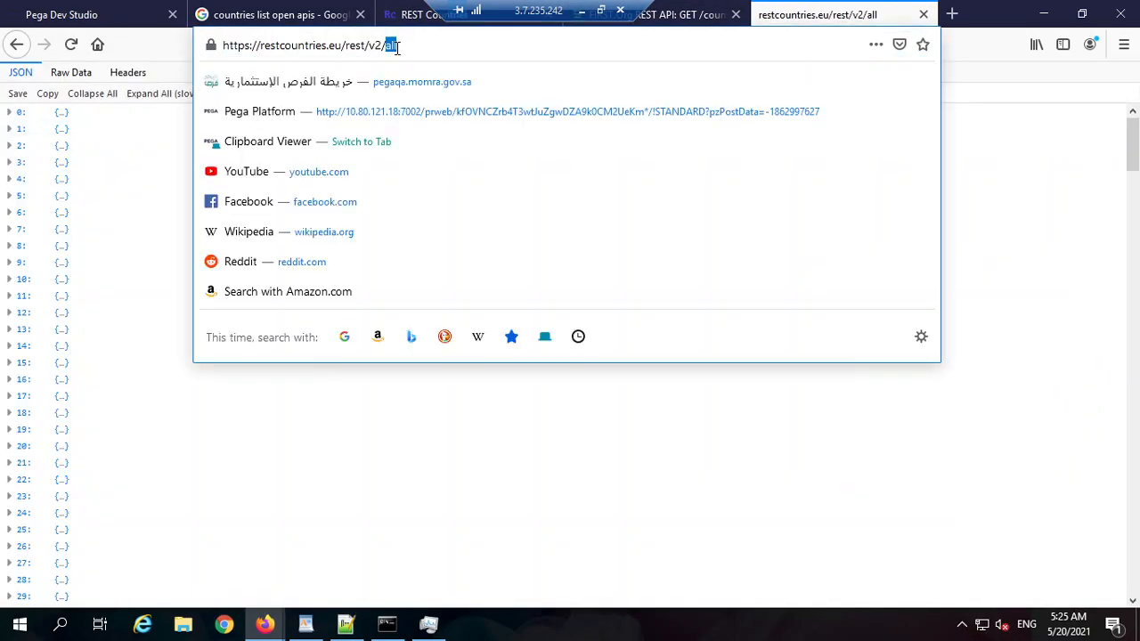
{"action": "left_click", "coordinate": [396, 46]}
{"action": "left_click", "coordinate": [8, 163]}
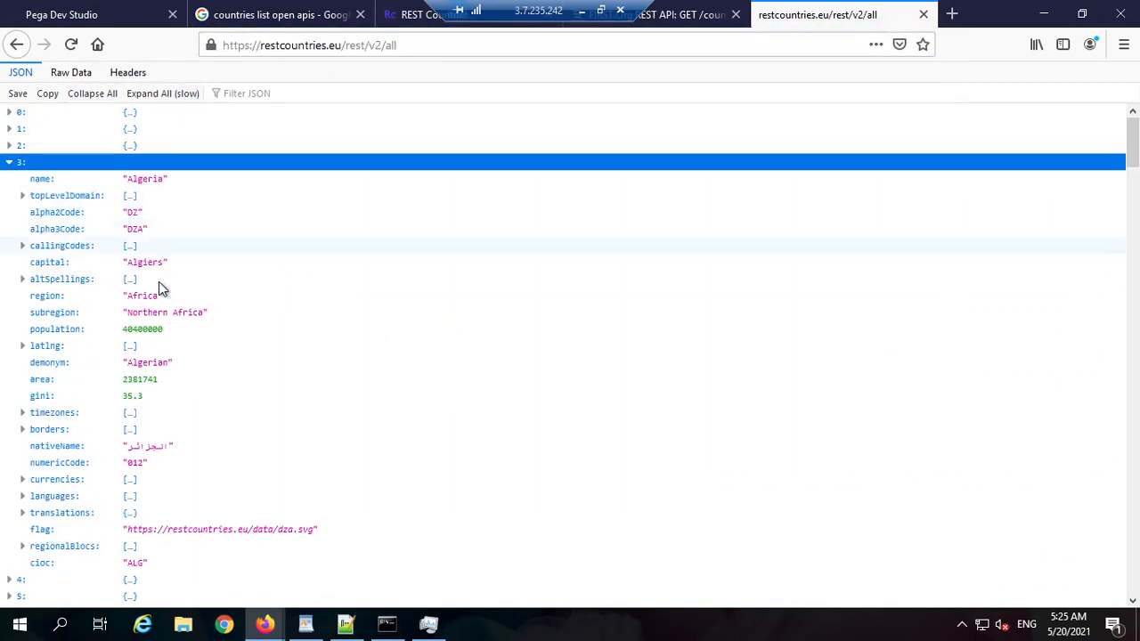
{"action": "scroll", "coordinate": [53, 397], "scroll_direction": "down", "scroll_amount": 8}
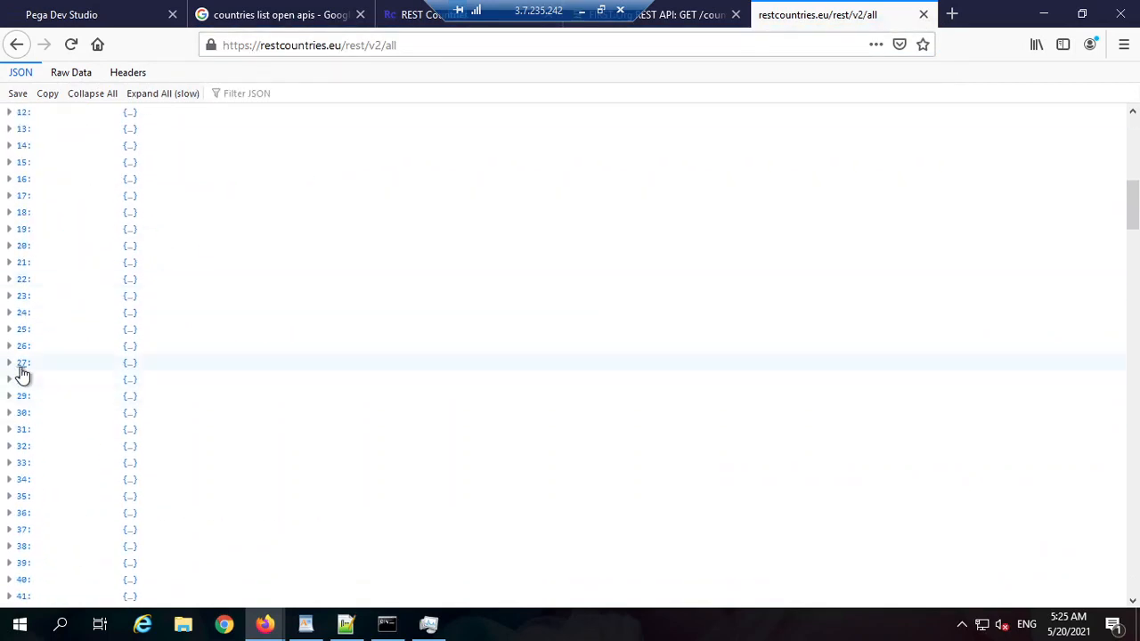
{"action": "left_click", "coordinate": [12, 381]}
{"action": "scroll", "coordinate": [154, 352], "scroll_direction": "down", "scroll_amount": 2}
{"action": "scroll", "coordinate": [152, 352], "scroll_direction": "down", "scroll_amount": 15}
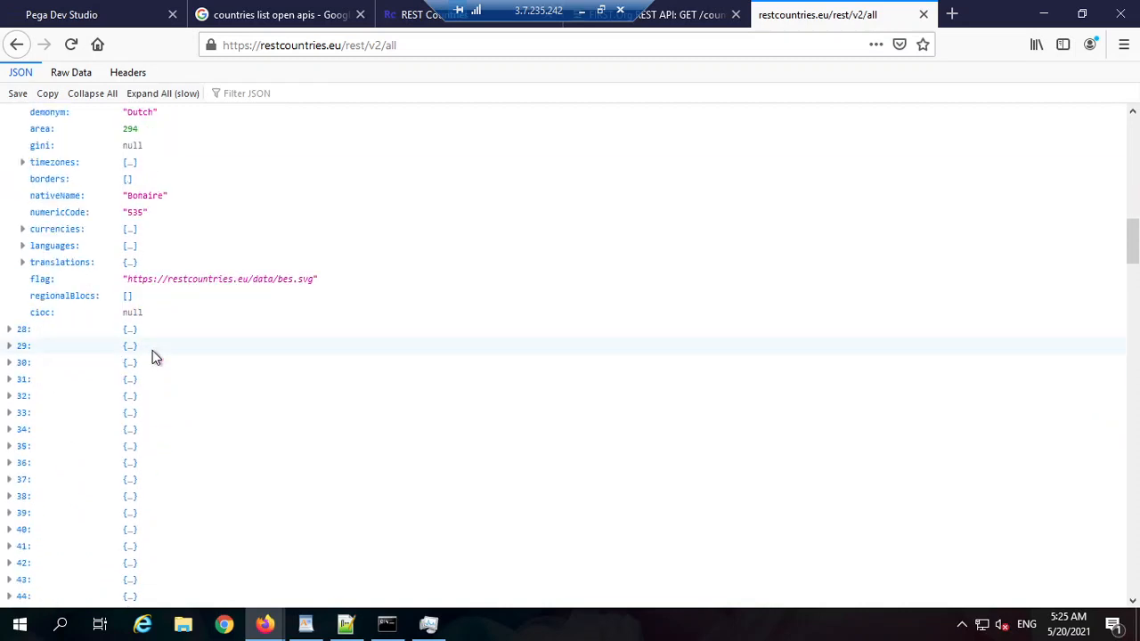
{"action": "left_click", "coordinate": [213, 384]}
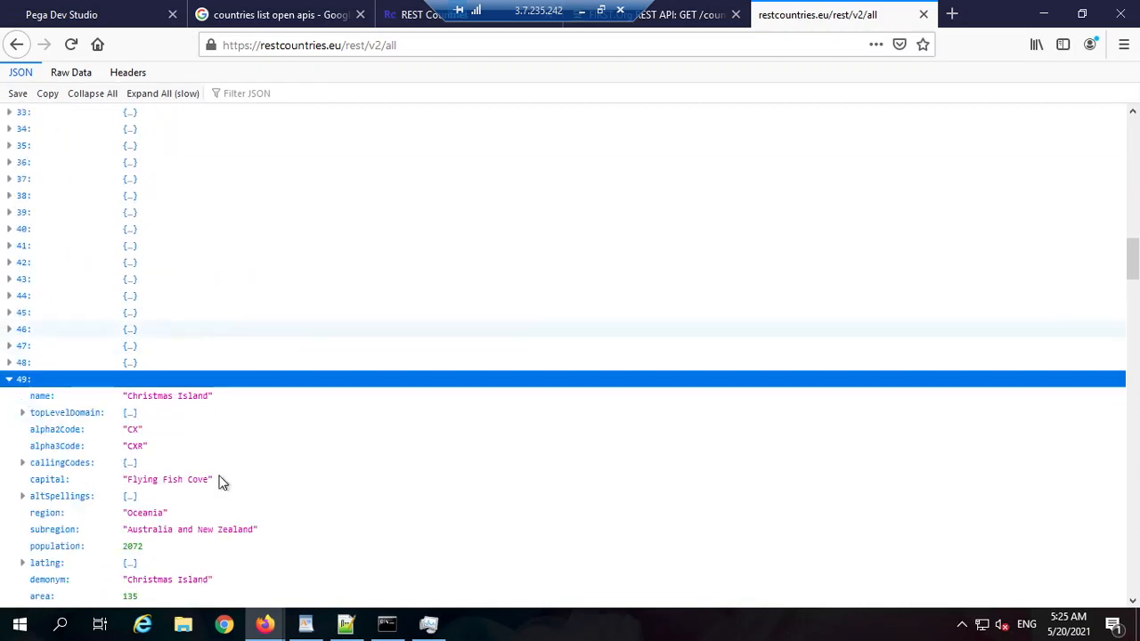
{"action": "scroll", "coordinate": [196, 409], "scroll_direction": "down", "scroll_amount": 12}
{"action": "scroll", "coordinate": [115, 446], "scroll_direction": "down", "scroll_amount": 8}
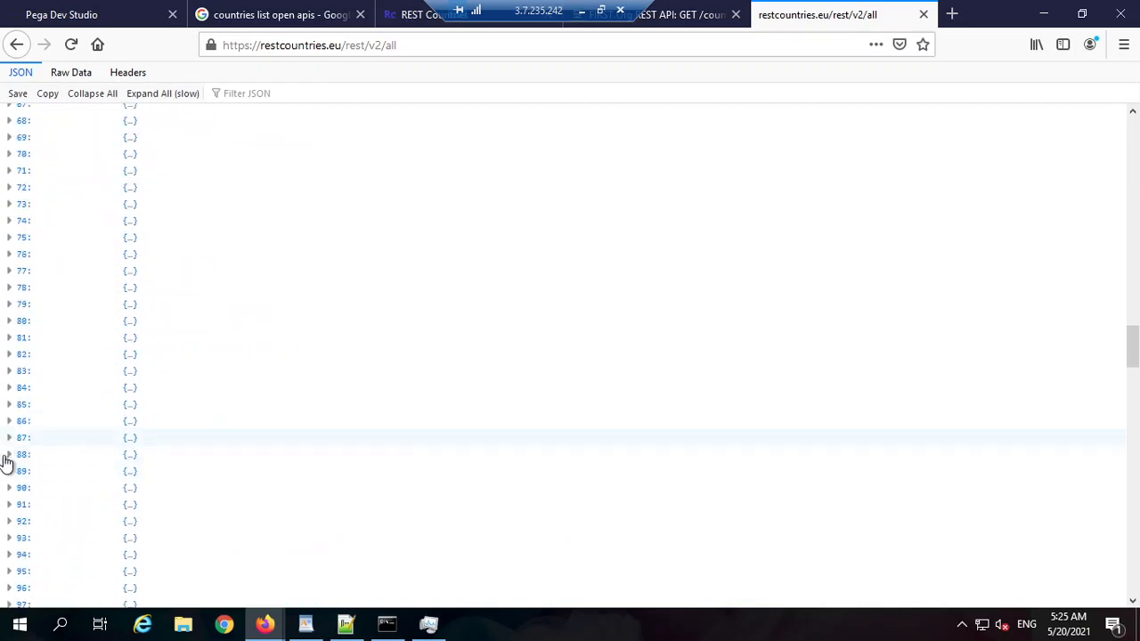
{"action": "left_click", "coordinate": [9, 437]}
{"action": "scroll", "coordinate": [208, 343], "scroll_direction": "down", "scroll_amount": 3}
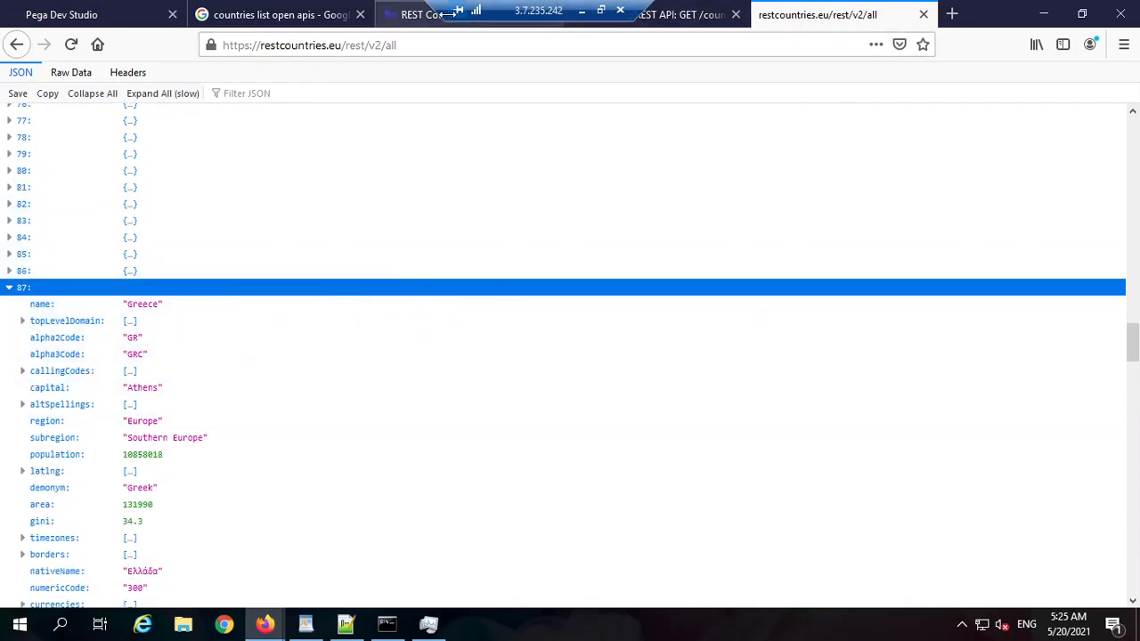
{"action": "left_click", "coordinate": [923, 14]}
{"action": "left_click_drag", "start_coordinate": [602, 12], "coordinate": [873, 16]}
{"action": "left_click", "coordinate": [897, 11]}
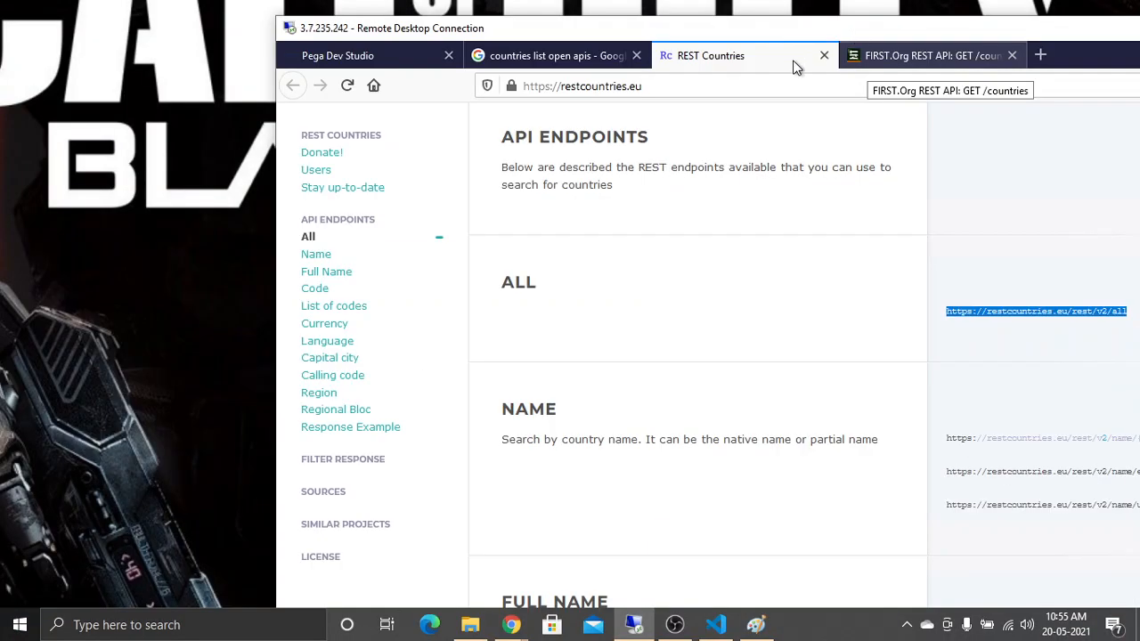
{"action": "double_click", "coordinate": [741, 32]}
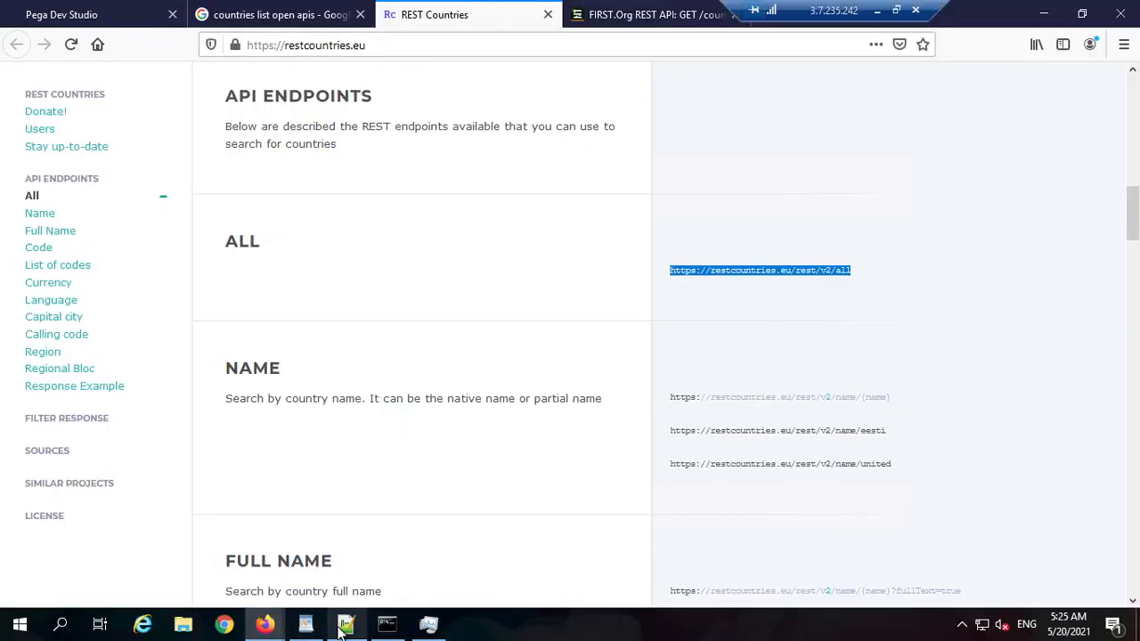
{"action": "left_click", "coordinate": [345, 623]}
Step: Under 'simulation =>', write 'create one integration' and 'simulate the data' on separate lines
{"action": "left_click", "coordinate": [454, 324]}
{"action": "key", "text": "Return"}
{"action": "key", "text": "Return"}
{"action": "key", "text": "Return"}
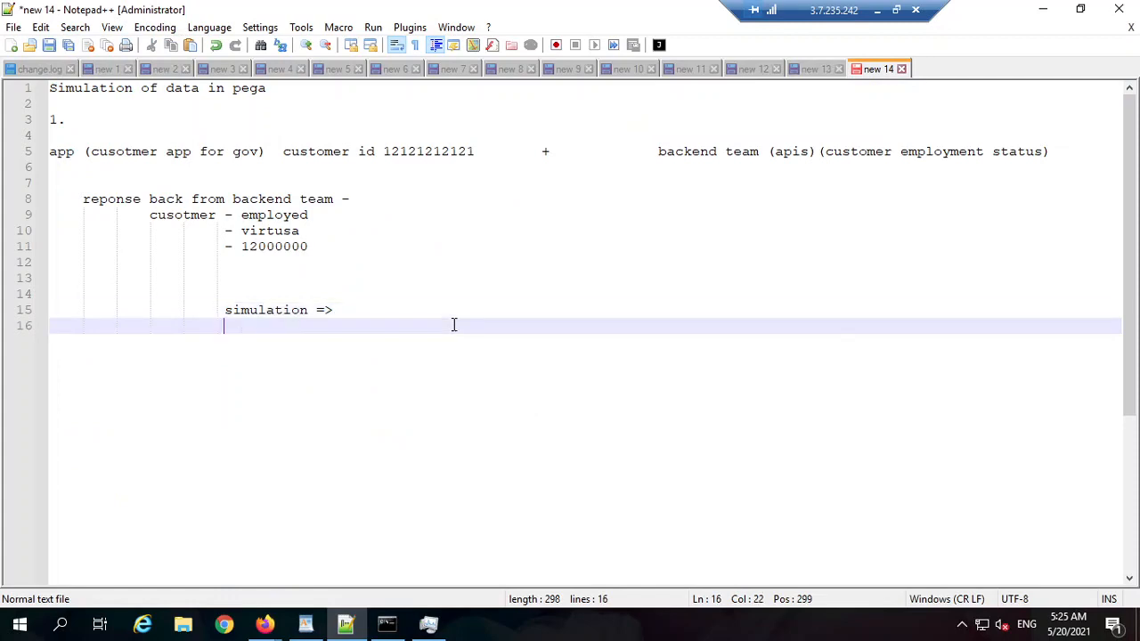
{"action": "type", "text": "create"}
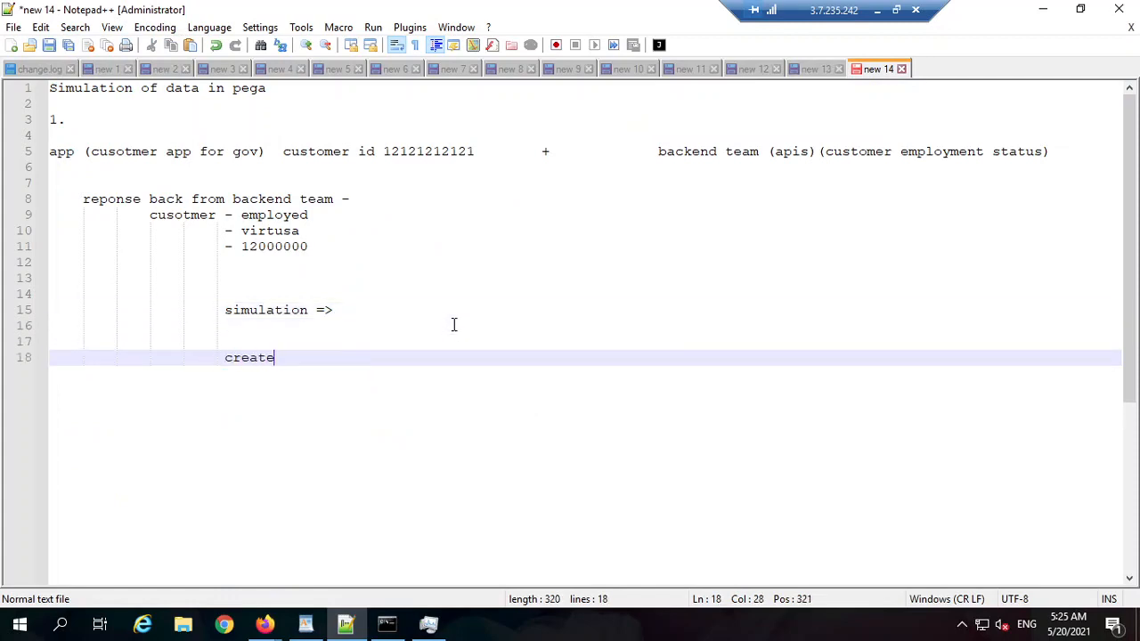
{"action": "type", "text": " one integratoin"}
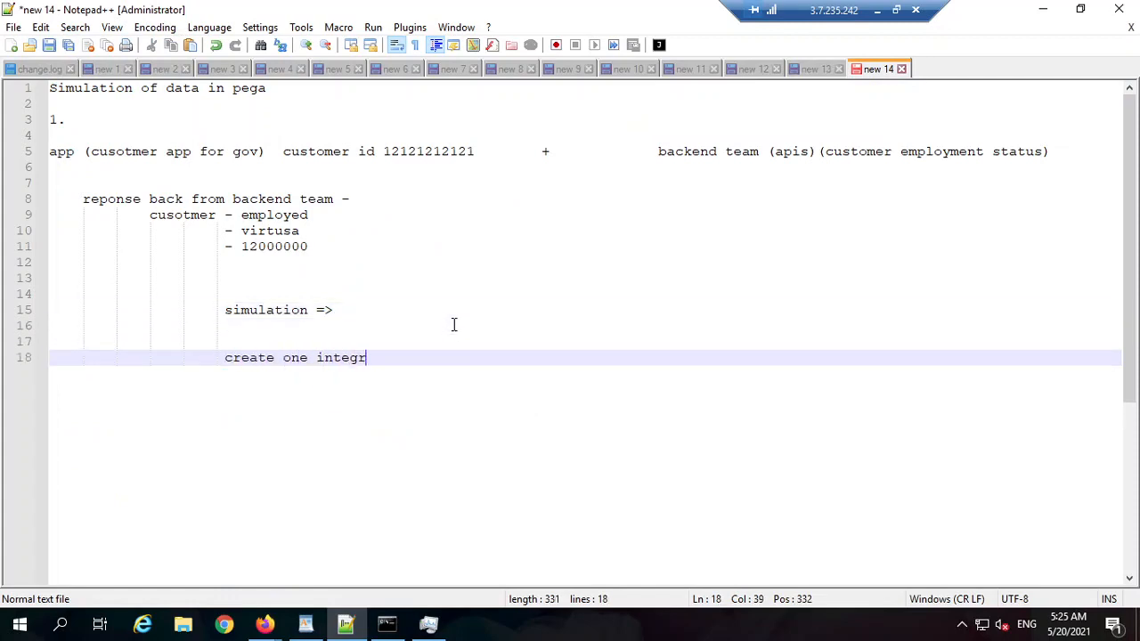
{"action": "key", "text": "BackSpace"}
{"action": "type", "text": "ion"}
{"action": "key", "text": "Return"}
{"action": "key", "text": "Return"}
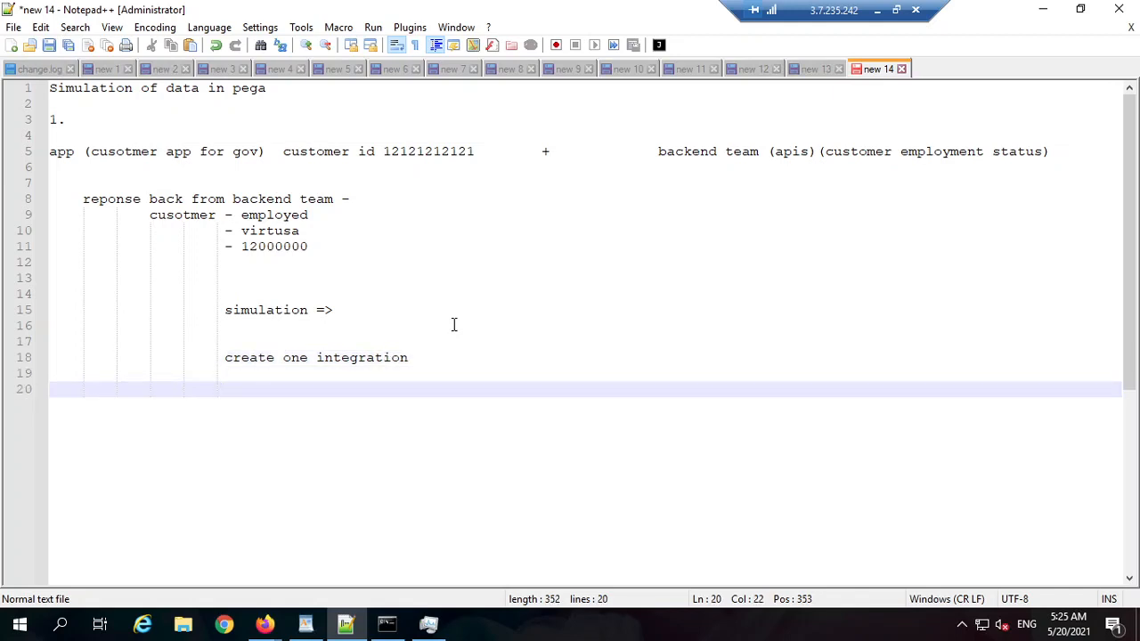
{"action": "type", "text": "simu"}
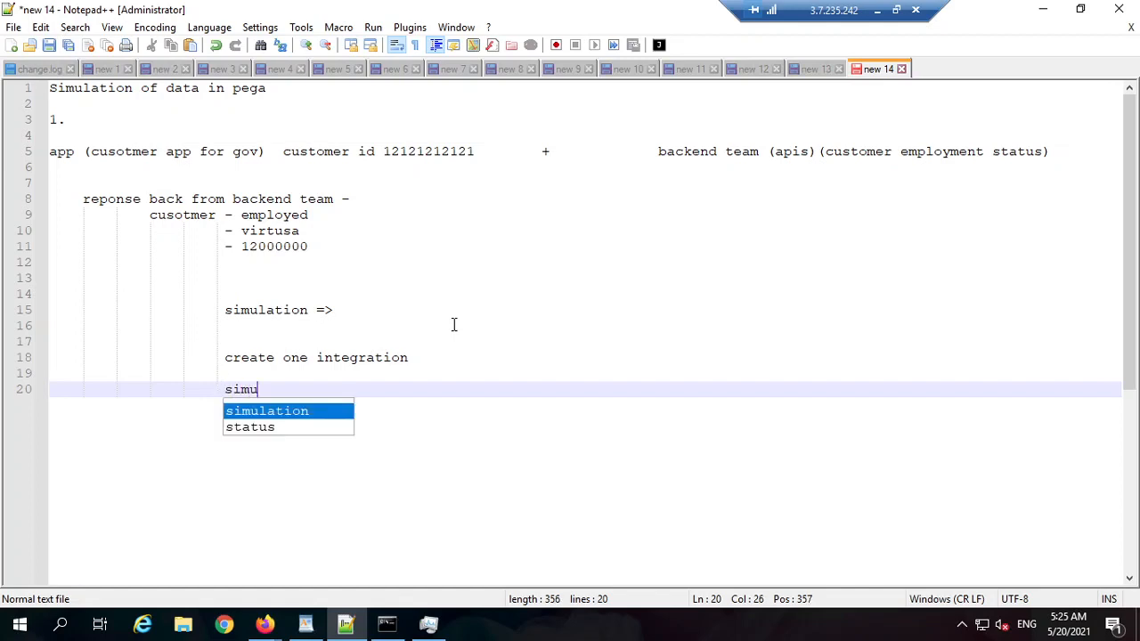
{"action": "type", "text": "late the data"}
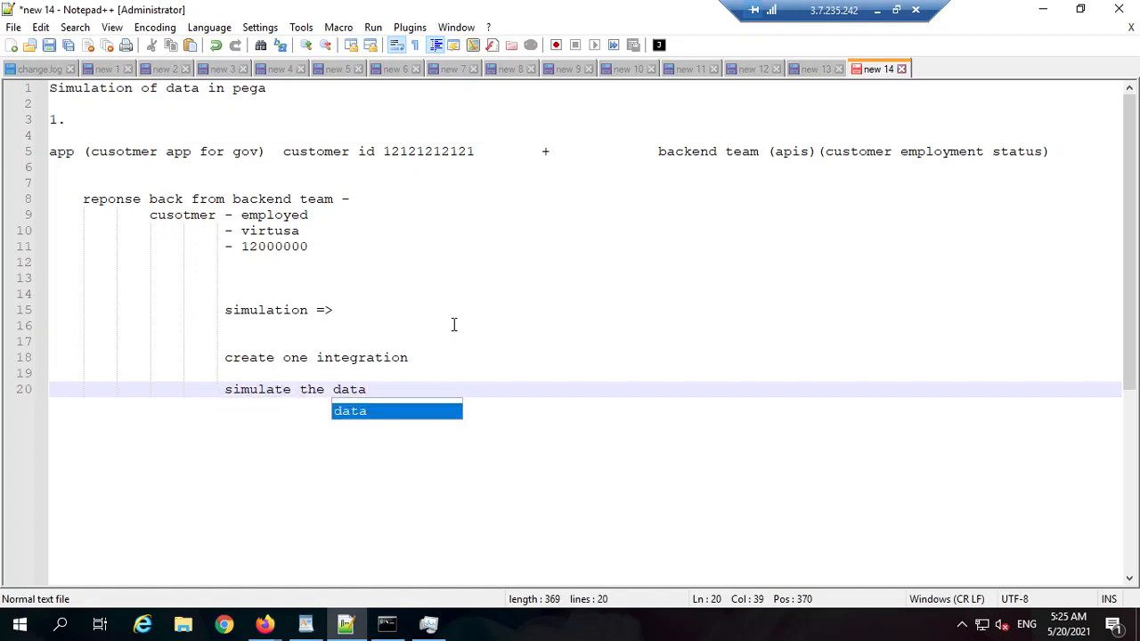
{"action": "key", "text": "Return"}
{"action": "key", "text": "Return"}
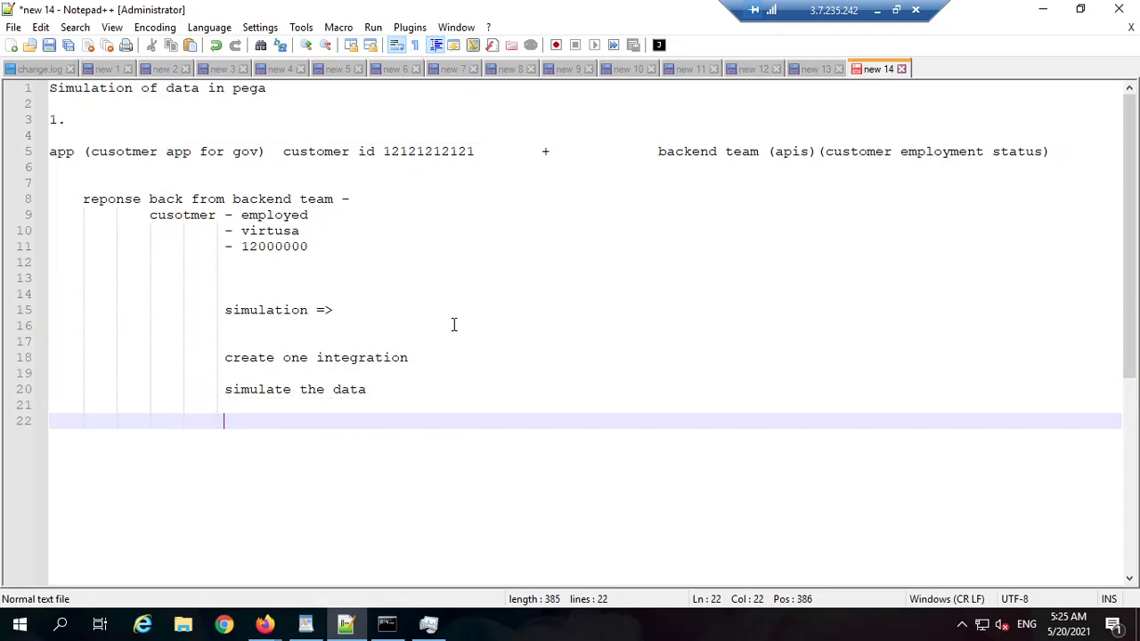
{"action": "left_click_drag", "start_coordinate": [403, 400], "coordinate": [242, 358]}
{"action": "left_click", "coordinate": [532, 389]}
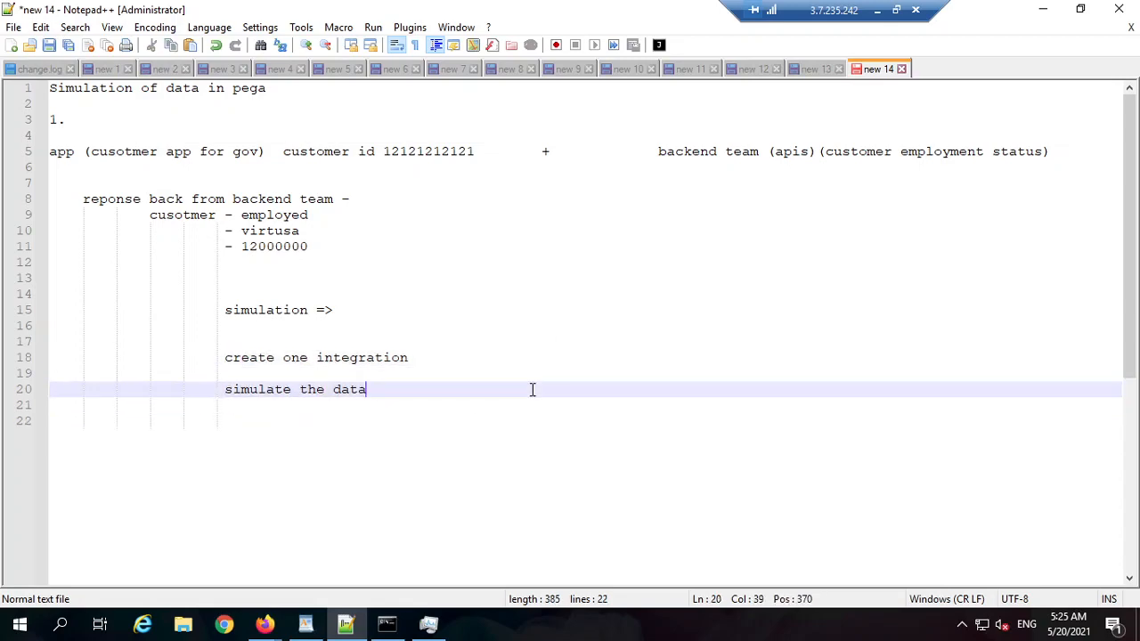
{"action": "key", "text": "alt+Tab"}
Step: Close the 'countries list open apis' search tab and return to the Pega Dev Studio tab
{"action": "left_click", "coordinate": [650, 15]}
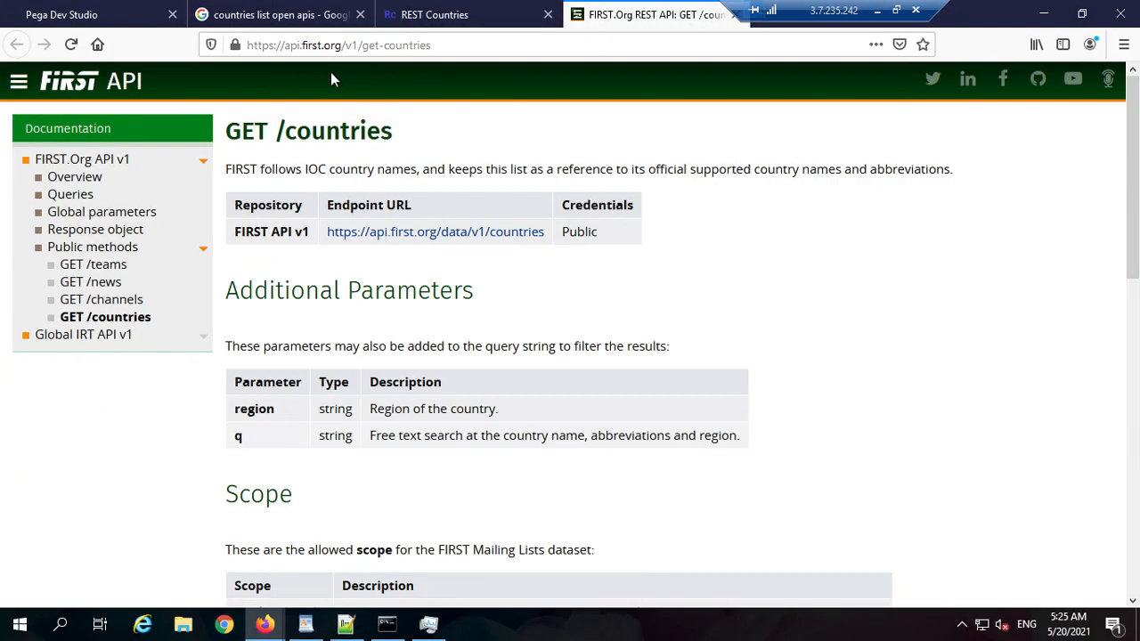
{"action": "left_click", "coordinate": [396, 47]}
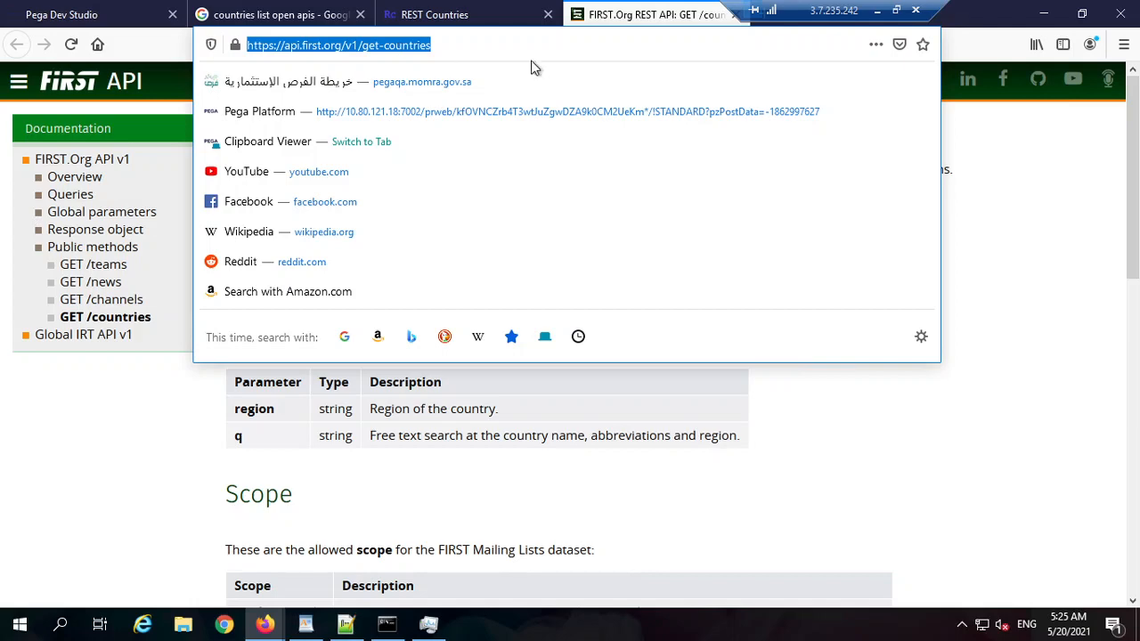
{"action": "left_click", "coordinate": [300, 16]}
{"action": "key", "text": "ctrl+w"}
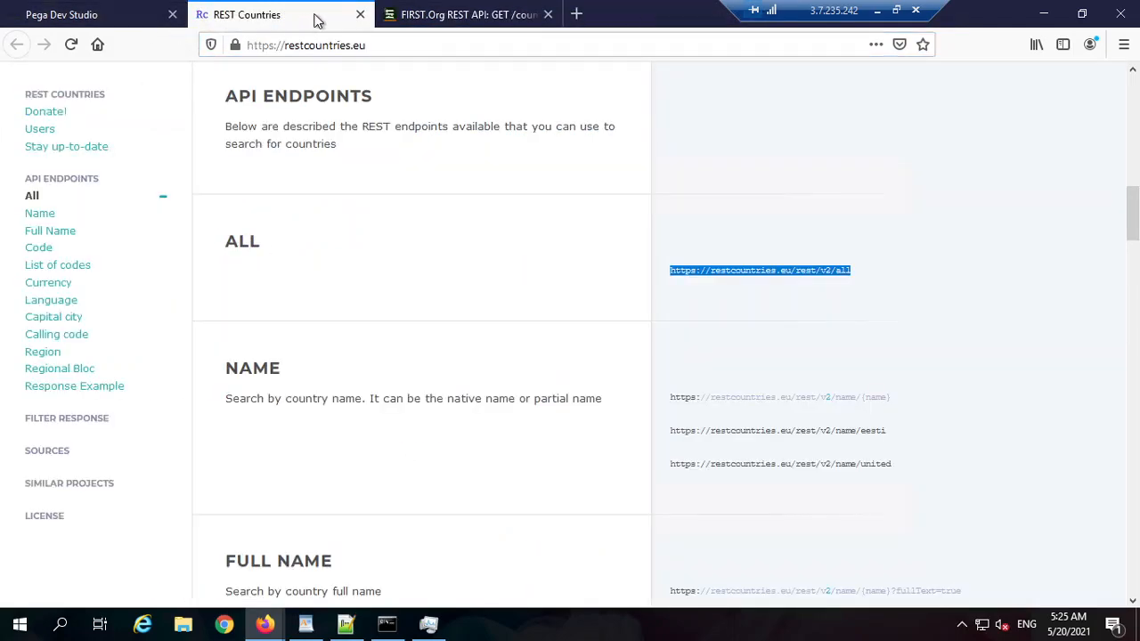
{"action": "left_click", "coordinate": [161, 19]}
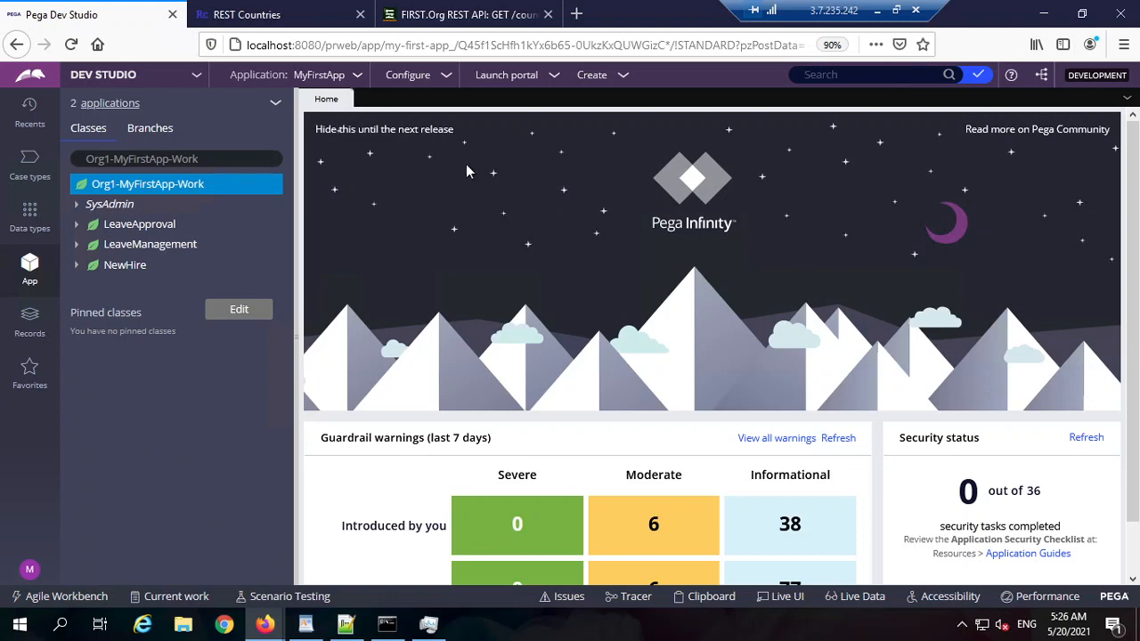
Step: Collapse the class explorer and browse the Configure > Integration > Connectors menu
{"action": "left_click", "coordinate": [298, 363]}
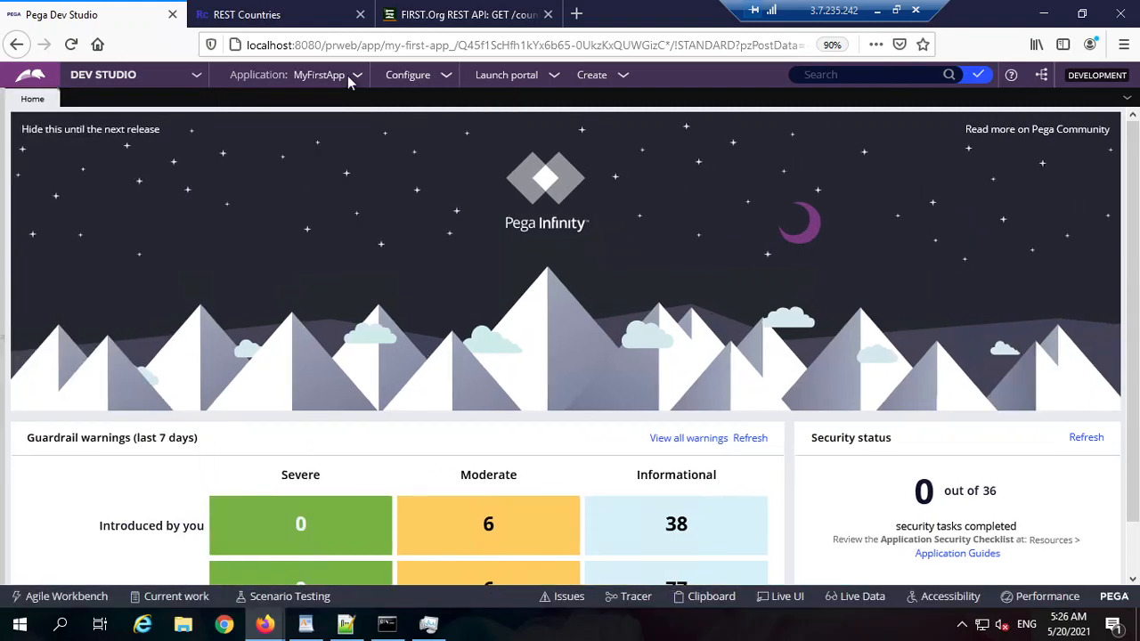
{"action": "left_click", "coordinate": [417, 78]}
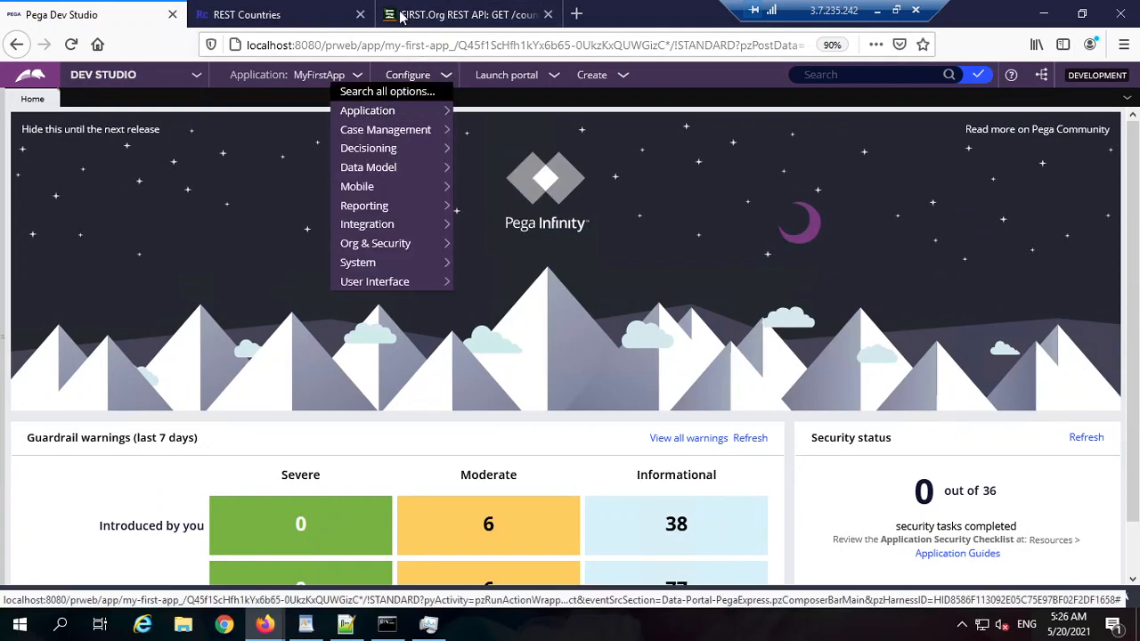
{"action": "mouse_move", "coordinate": [400, 121]}
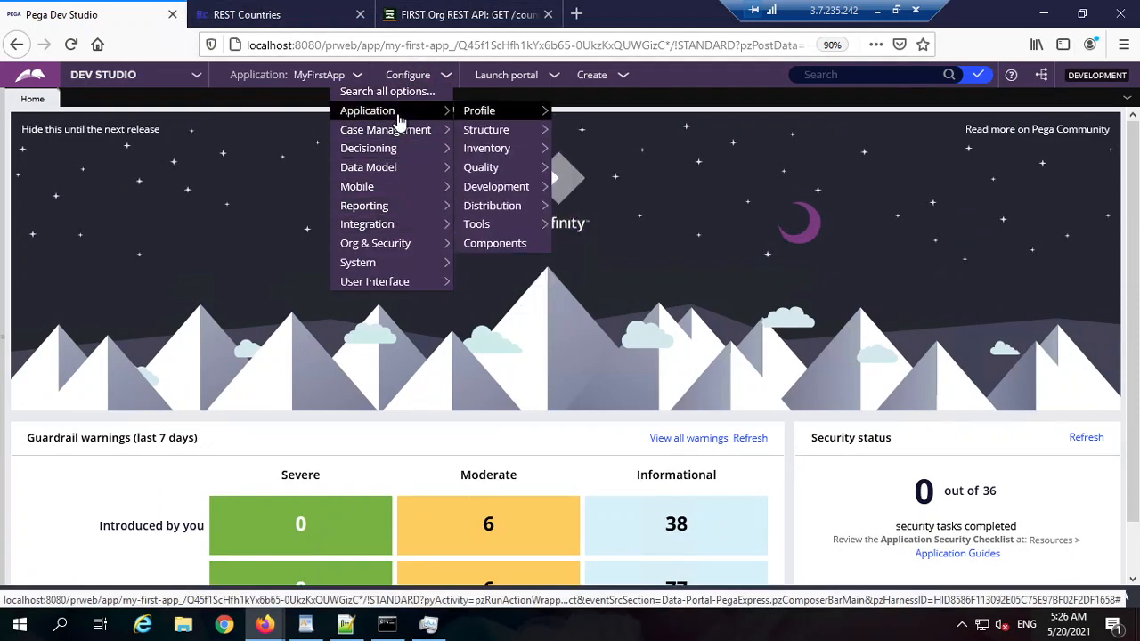
{"action": "mouse_move", "coordinate": [401, 140]}
{"action": "mouse_move", "coordinate": [399, 231]}
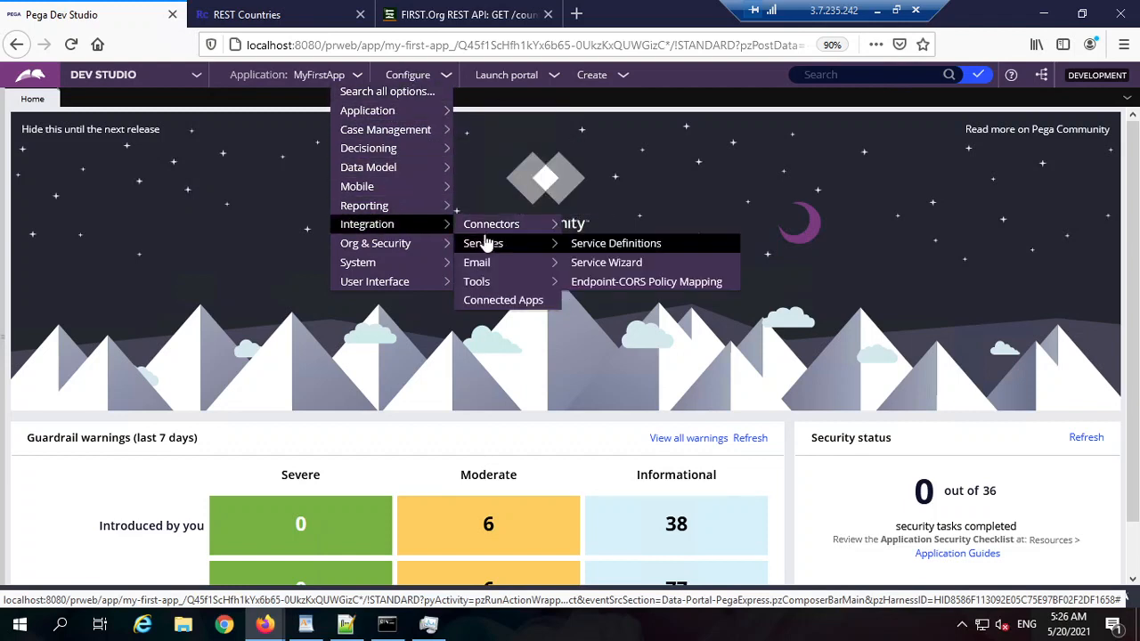
{"action": "mouse_move", "coordinate": [485, 228]}
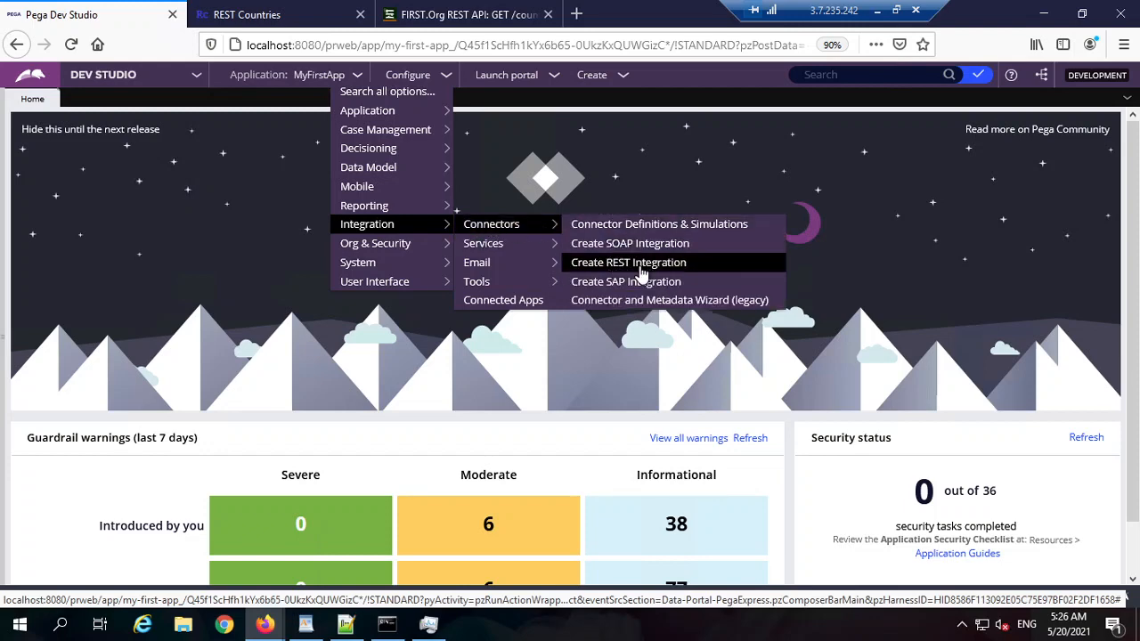
Step: Recheck the FIRST.Org API docs and the REST Countries all-countries endpoint URL
{"action": "left_click", "coordinate": [463, 15]}
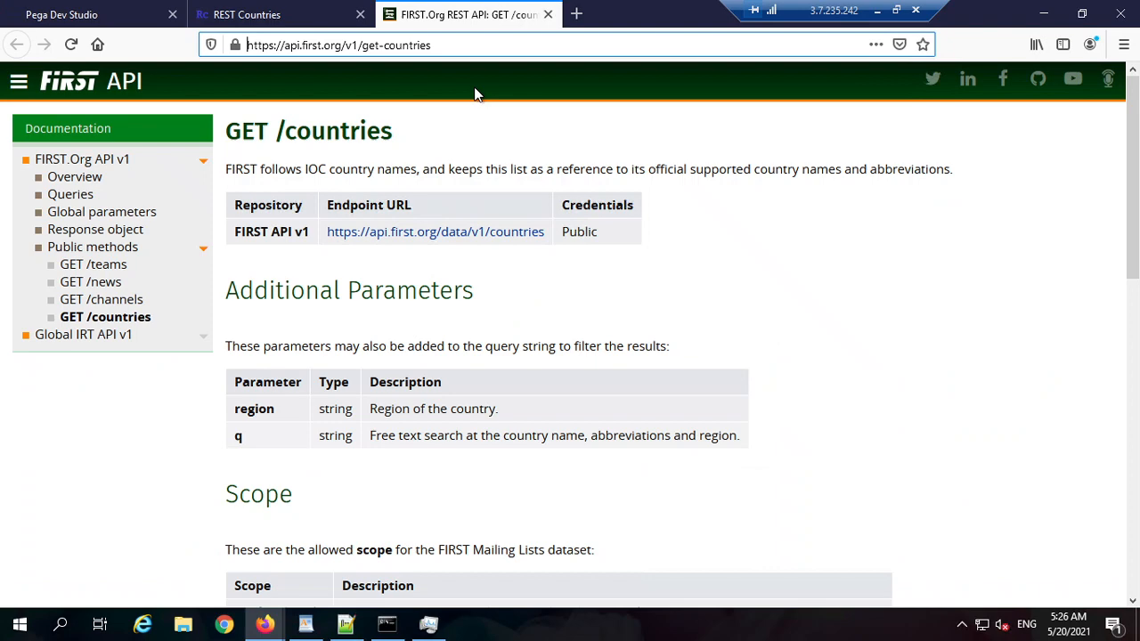
{"action": "double_click", "coordinate": [337, 42]}
{"action": "left_click", "coordinate": [105, 336]}
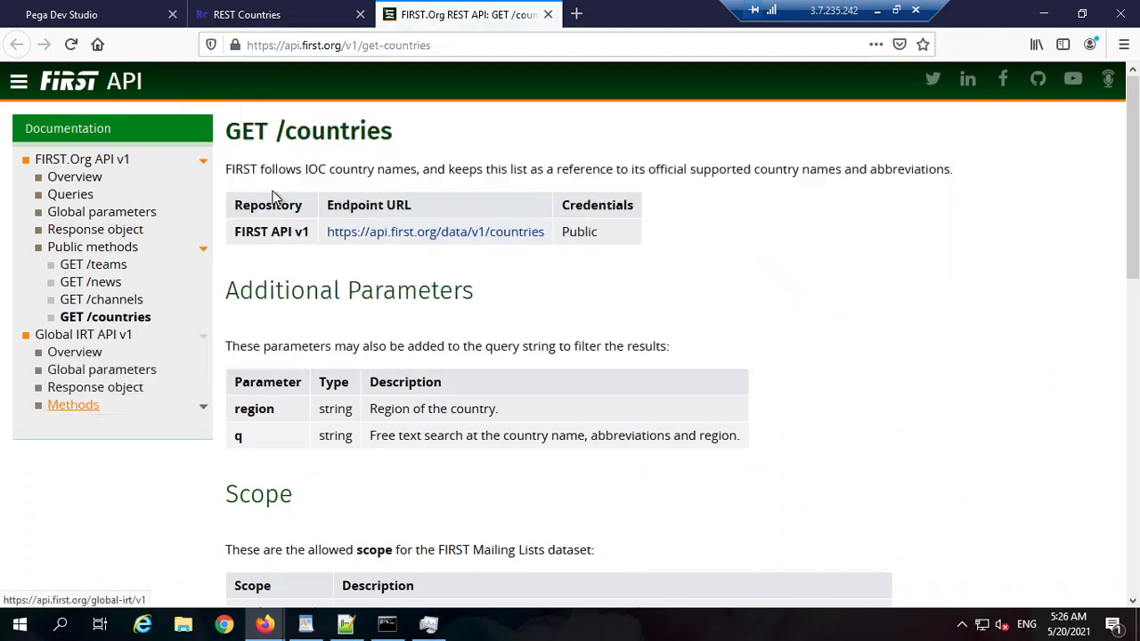
{"action": "left_click", "coordinate": [259, 14]}
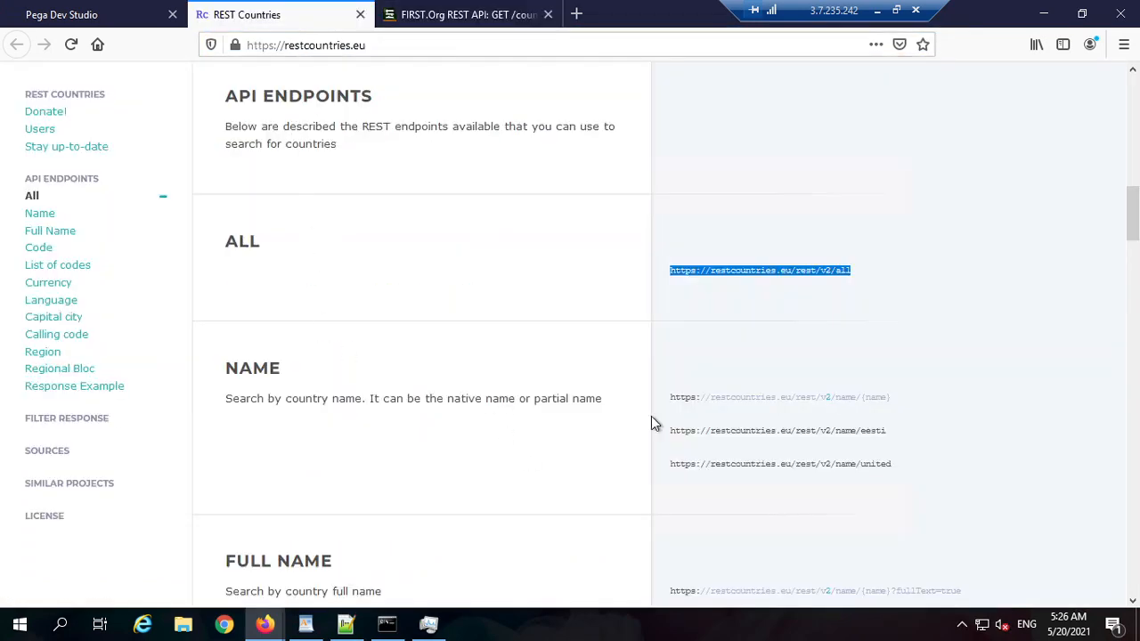
{"action": "left_click", "coordinate": [722, 270]}
{"action": "key", "text": "ctrl+c"}
{"action": "double_click", "coordinate": [314, 46]}
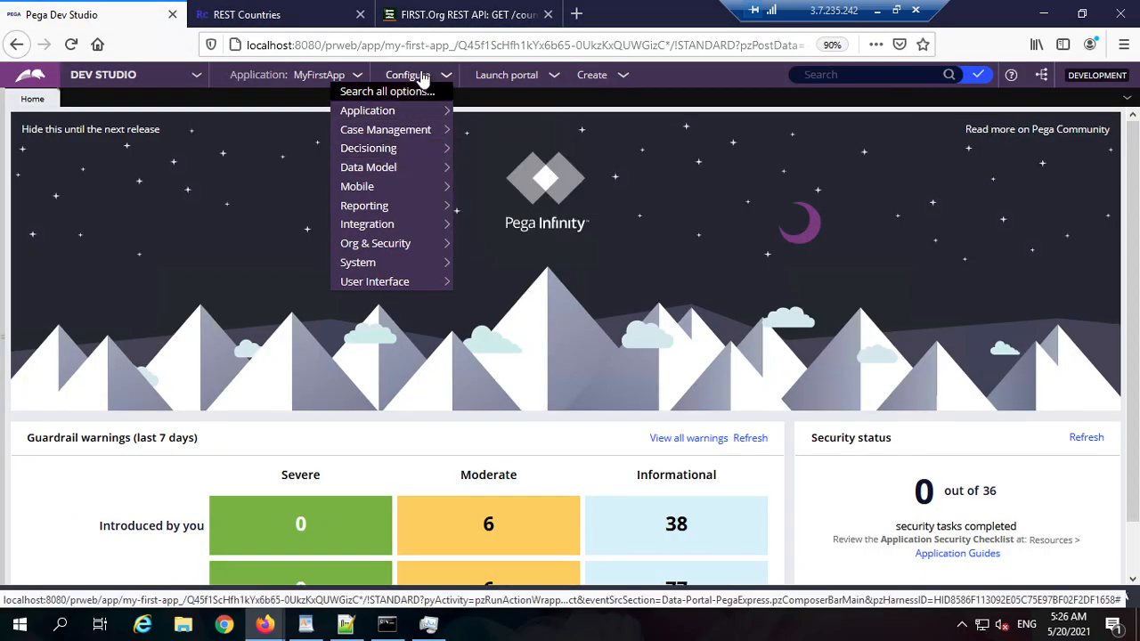
Step: Choose Configure > Integration > Connectors > Create REST Integration
{"action": "mouse_move", "coordinate": [399, 229]}
{"action": "mouse_move", "coordinate": [483, 230]}
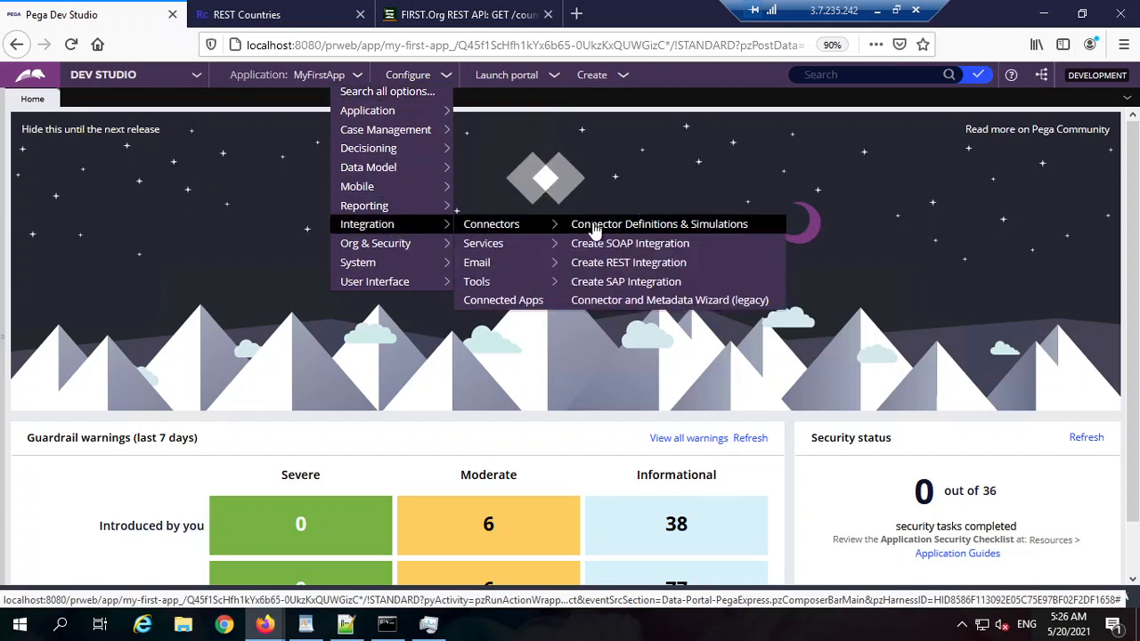
{"action": "left_click", "coordinate": [645, 267]}
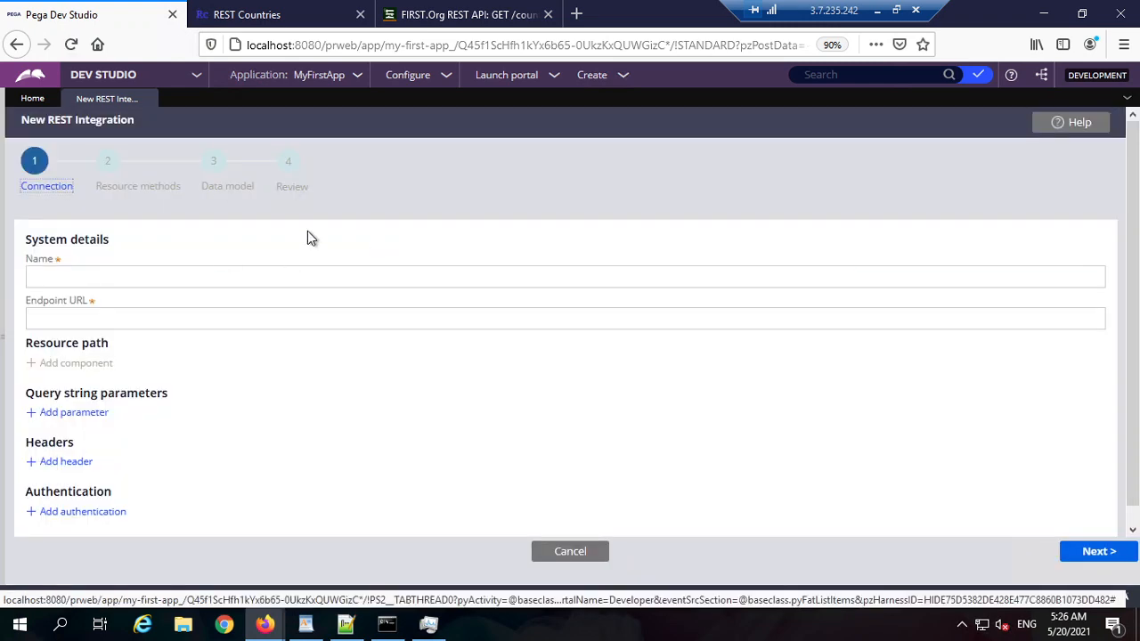
{"action": "left_click", "coordinate": [227, 274]}
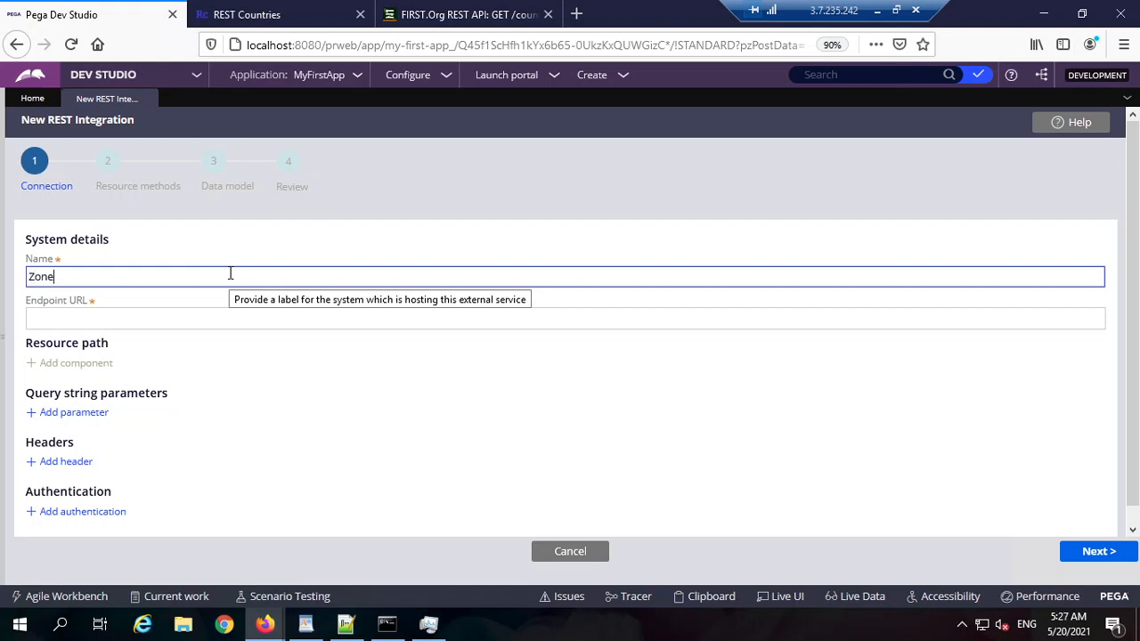
{"action": "key", "text": "Tab"}
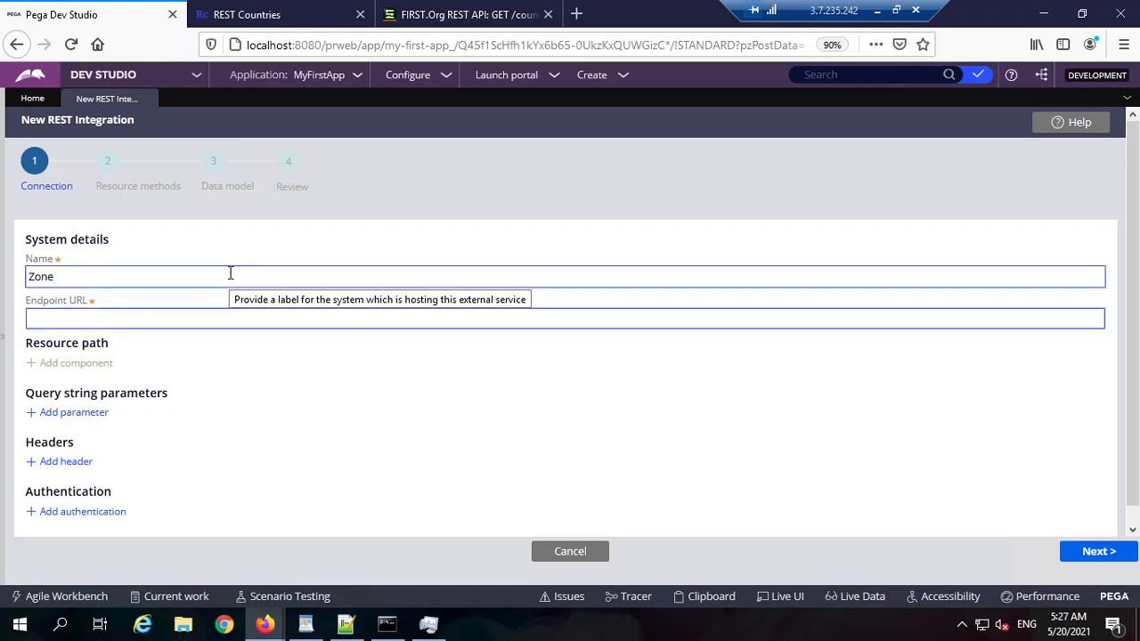
{"action": "key", "text": "ctrl+v"}
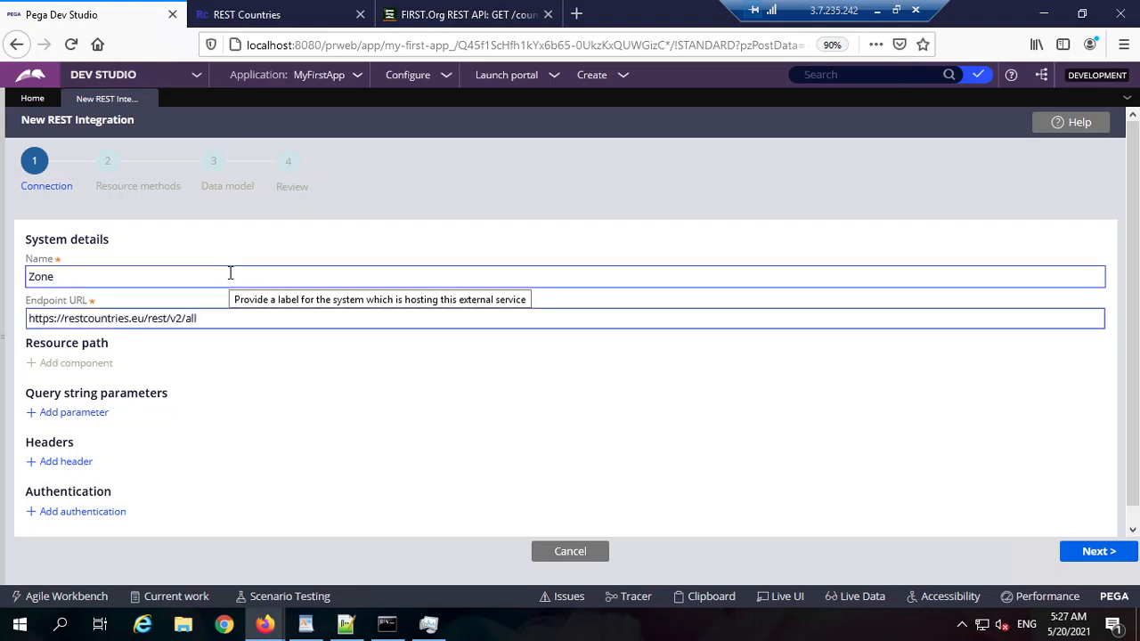
{"action": "left_click_drag", "start_coordinate": [406, 411], "coordinate": [77, 297]}
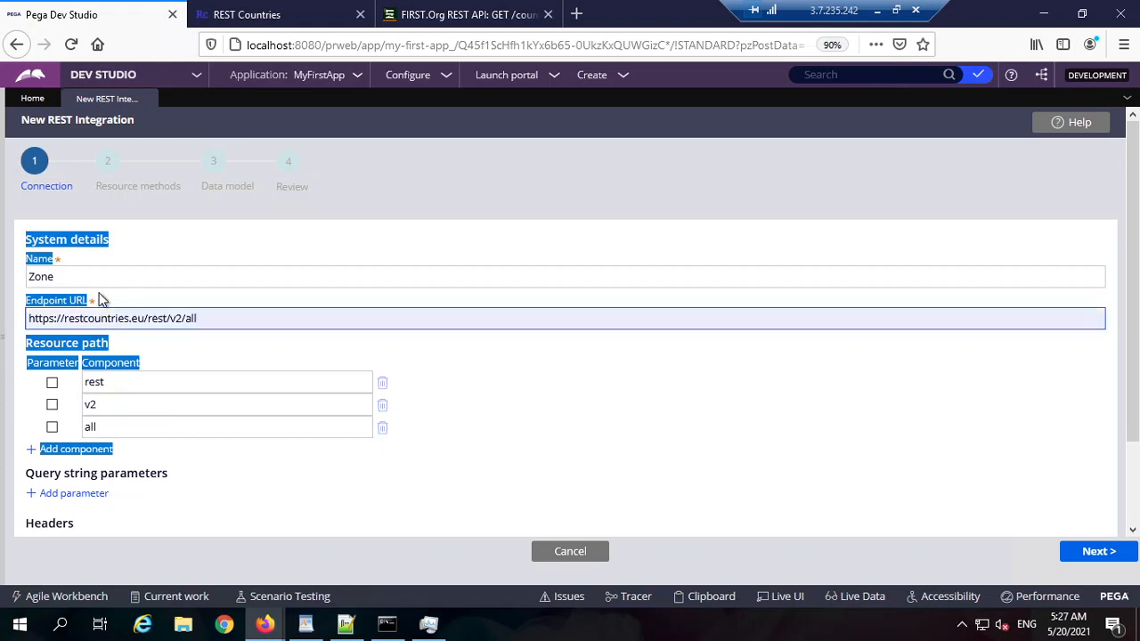
{"action": "triple_click", "coordinate": [140, 320]}
{"action": "double_click", "coordinate": [223, 321]}
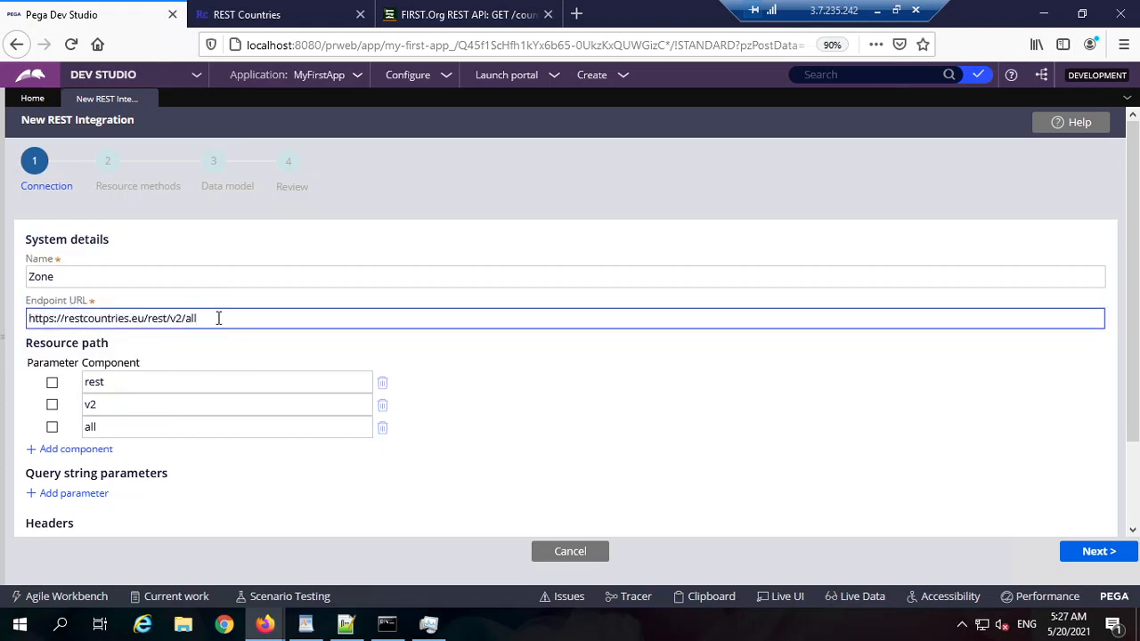
{"action": "triple_click", "coordinate": [219, 318]}
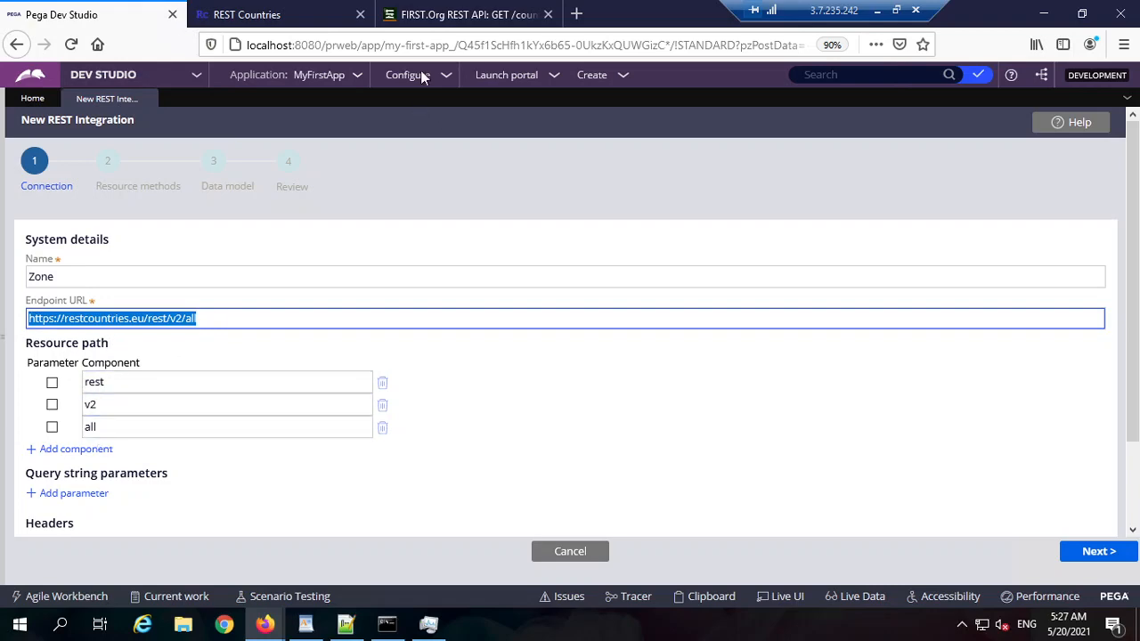
Step: Compare with the all-countries endpoint URL shown on the REST Countries page
{"action": "left_click", "coordinate": [445, 15]}
{"action": "left_click", "coordinate": [267, 15]}
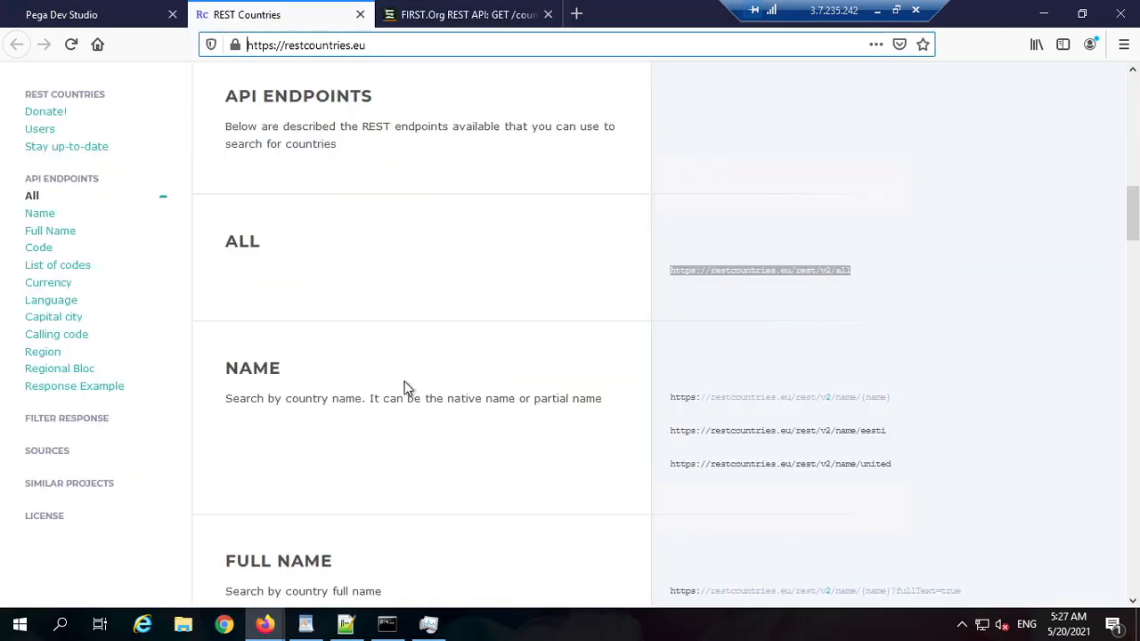
{"action": "scroll", "coordinate": [404, 387], "scroll_direction": "down", "scroll_amount": 6}
{"action": "scroll", "coordinate": [357, 503], "scroll_direction": "down", "scroll_amount": 6}
{"action": "scroll", "coordinate": [357, 503], "scroll_direction": "up", "scroll_amount": 12}
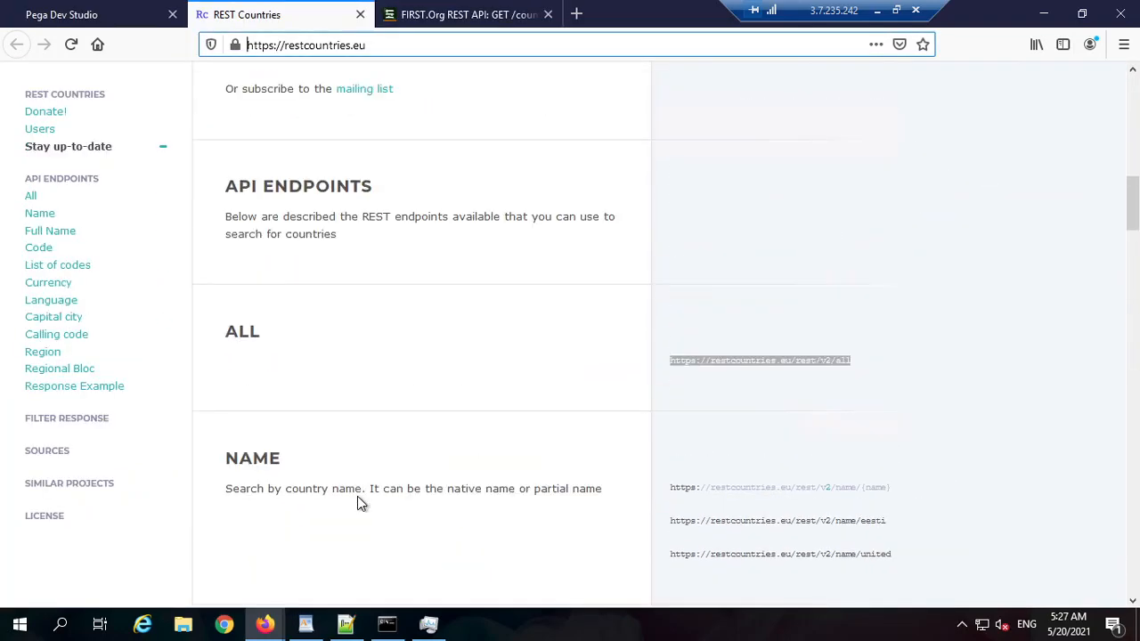
{"action": "double_click", "coordinate": [249, 329]}
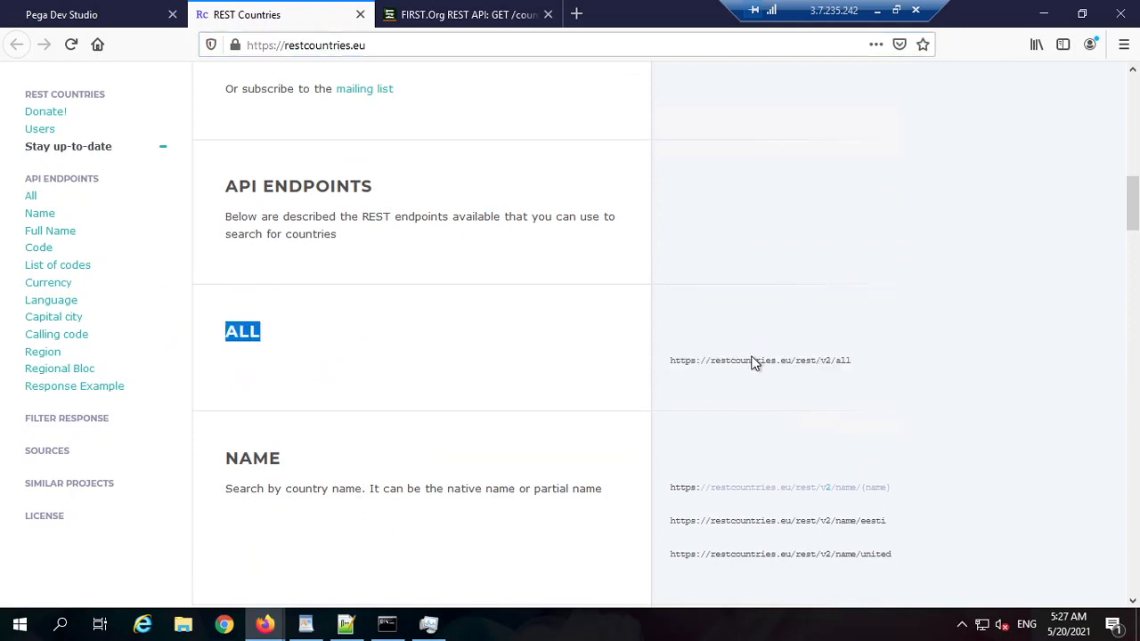
{"action": "triple_click", "coordinate": [759, 360]}
{"action": "triple_click", "coordinate": [816, 360]}
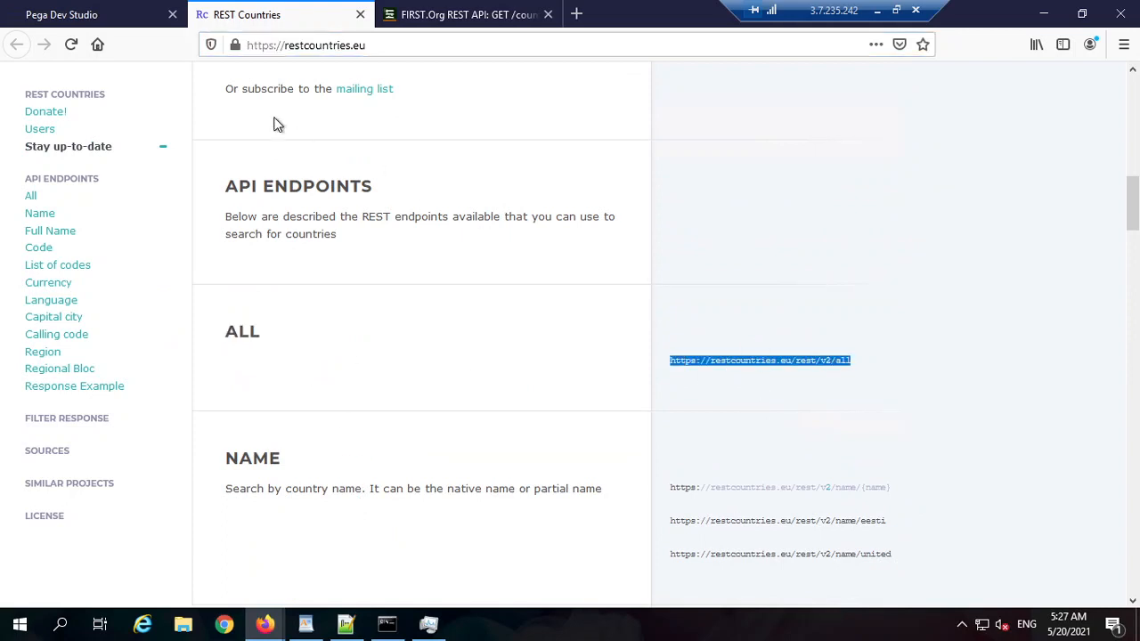
Step: Recheck the endpoint URL and the name Zone in the wizard, then proceed to Resource methods
{"action": "left_click", "coordinate": [98, 14]}
{"action": "left_click", "coordinate": [223, 322]}
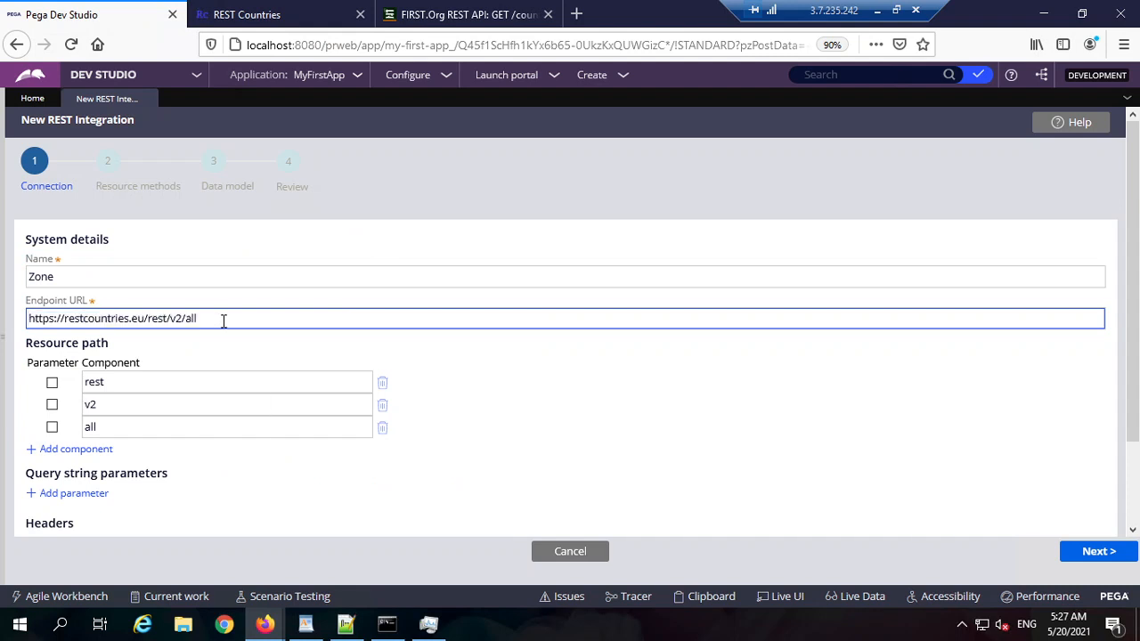
{"action": "triple_click", "coordinate": [223, 321]}
{"action": "triple_click", "coordinate": [99, 316]}
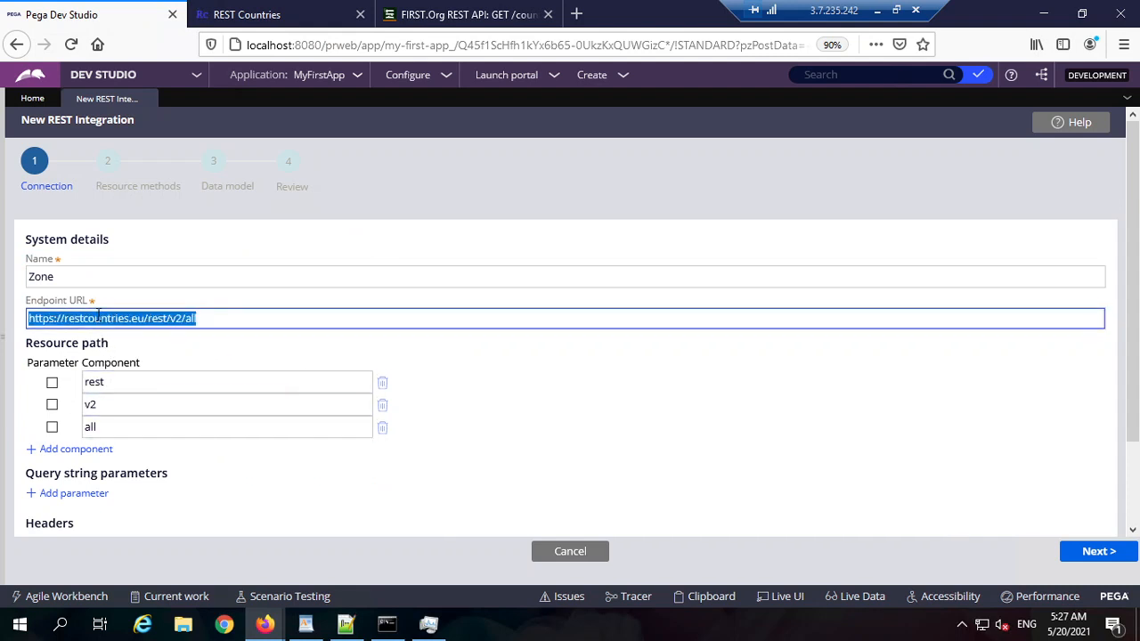
{"action": "triple_click", "coordinate": [75, 270]}
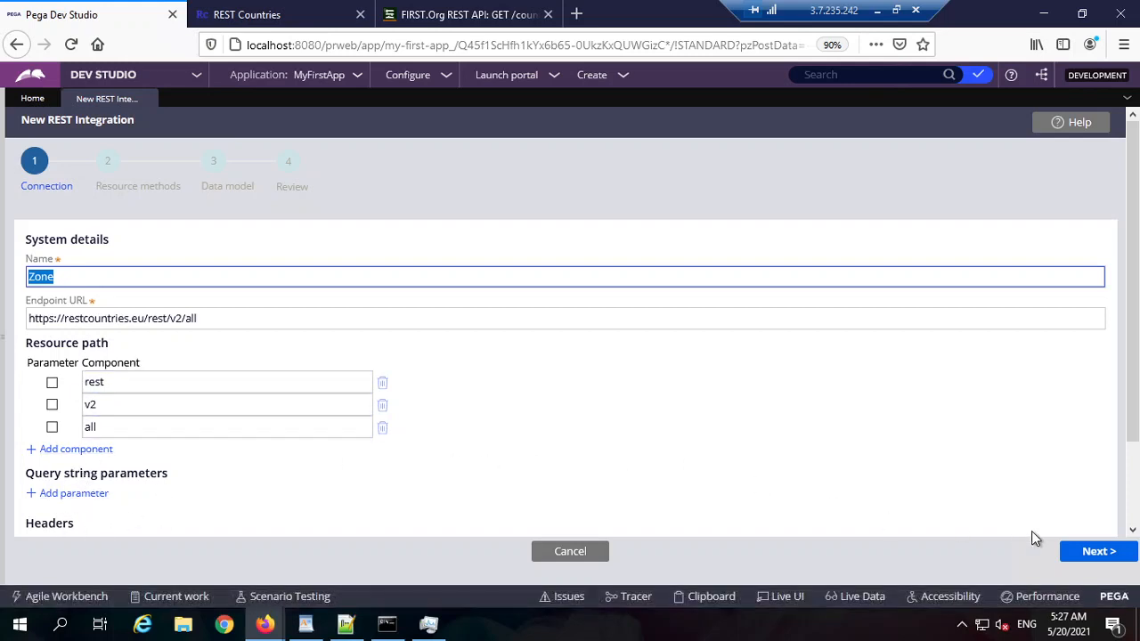
{"action": "left_click", "coordinate": [1100, 553]}
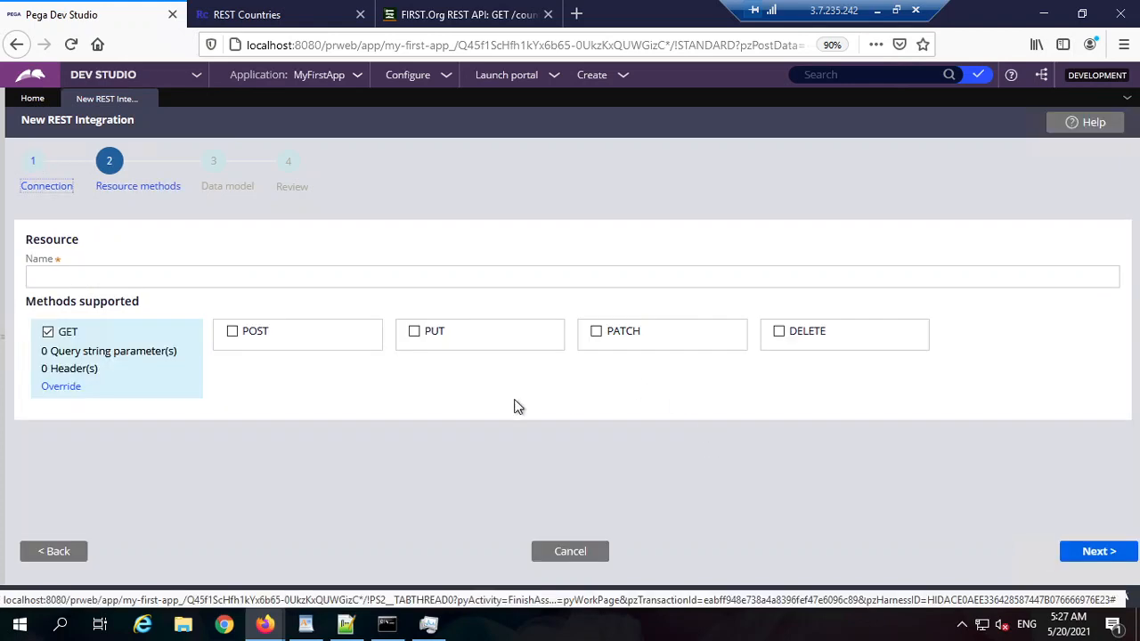
Step: Name the resource Zone with only GET checked, and move on to the Data model step
{"action": "left_click", "coordinate": [102, 277]}
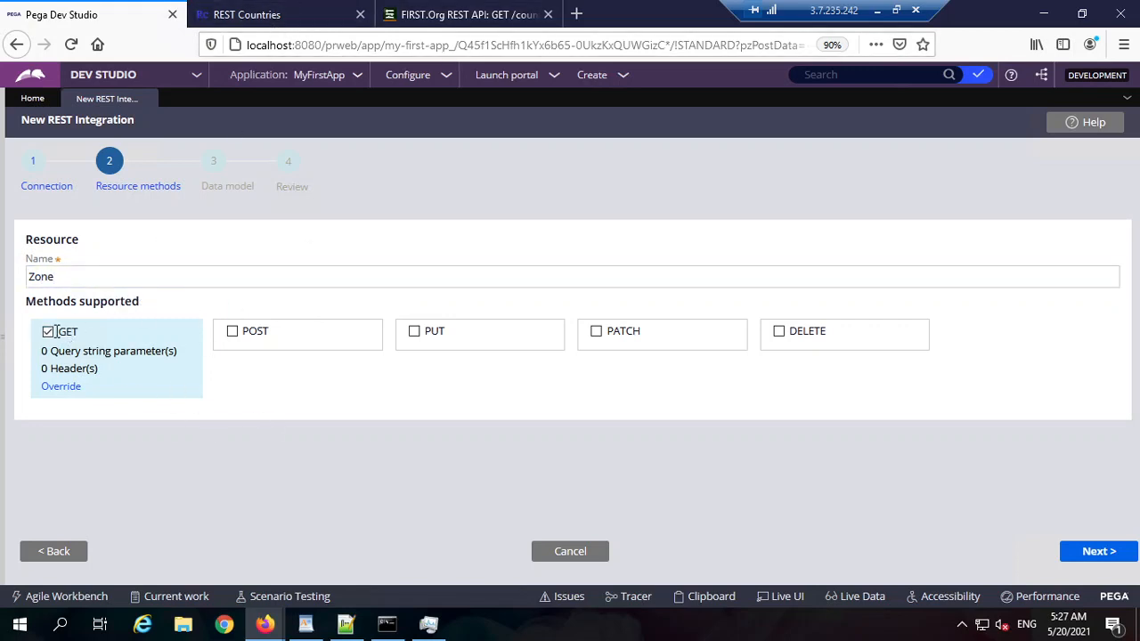
{"action": "left_click", "coordinate": [254, 15]}
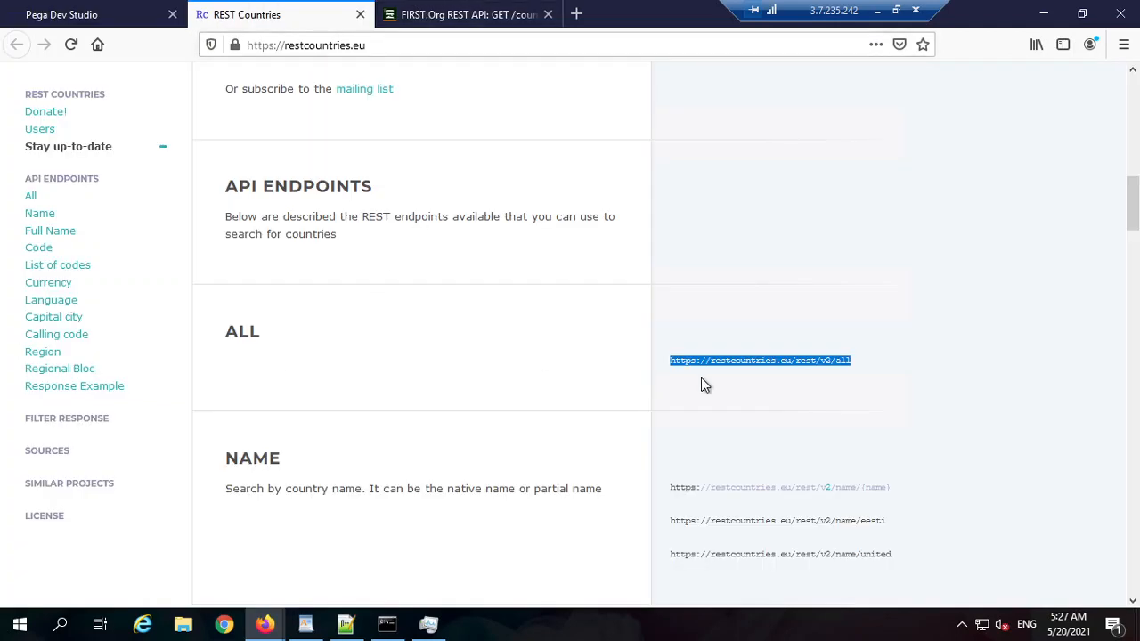
{"action": "left_click", "coordinate": [443, 364]}
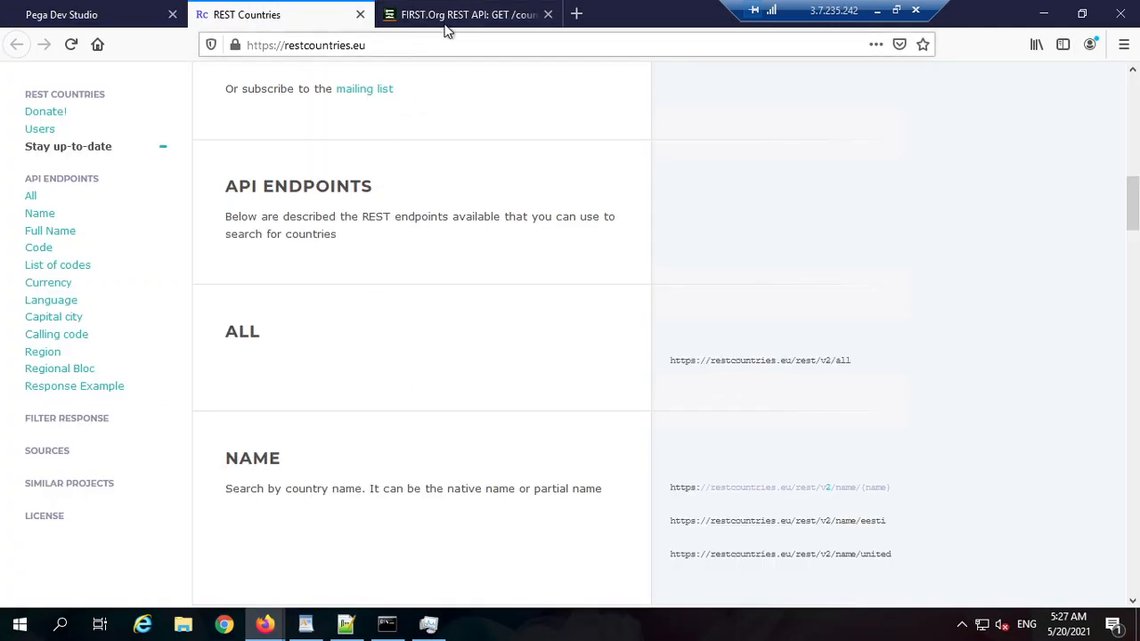
{"action": "left_click", "coordinate": [114, 16]}
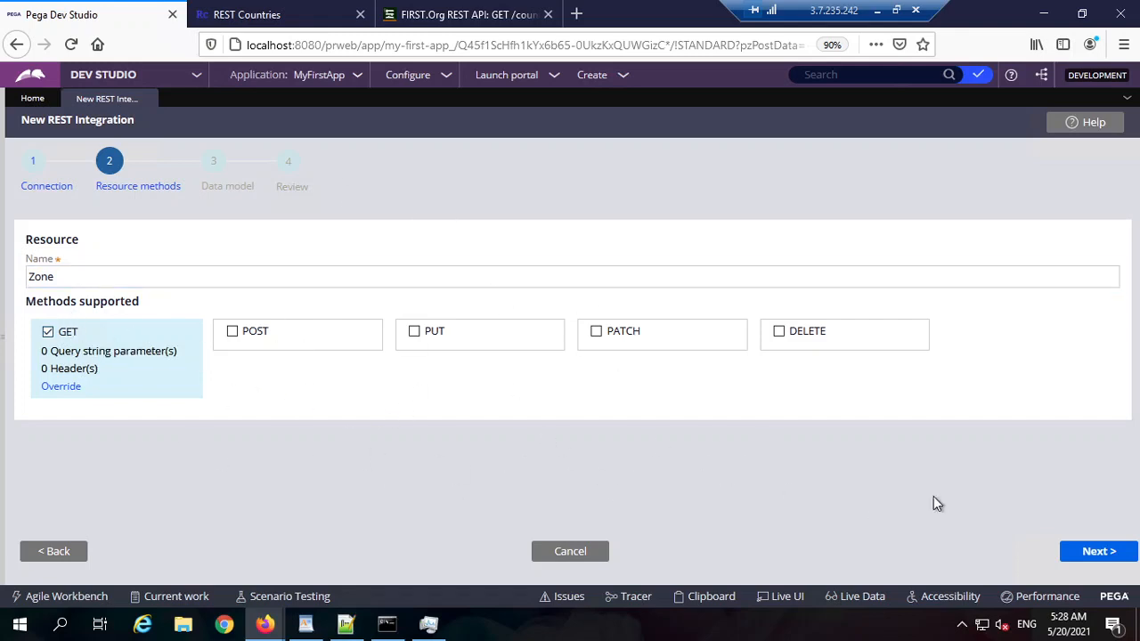
{"action": "left_click", "coordinate": [1080, 551]}
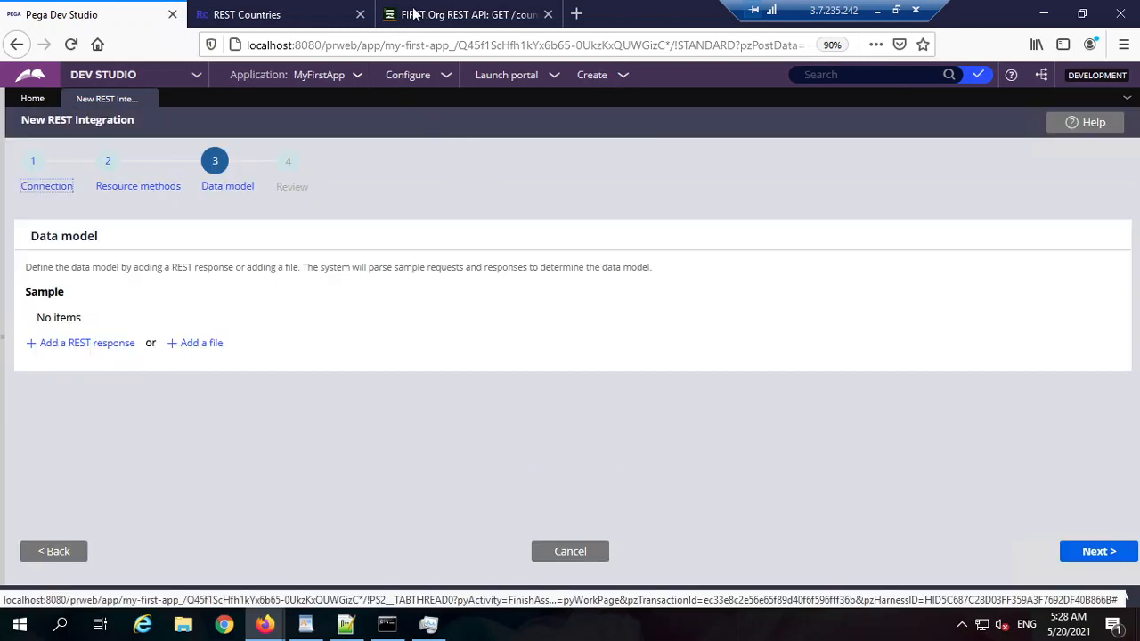
{"action": "left_click", "coordinate": [85, 344]}
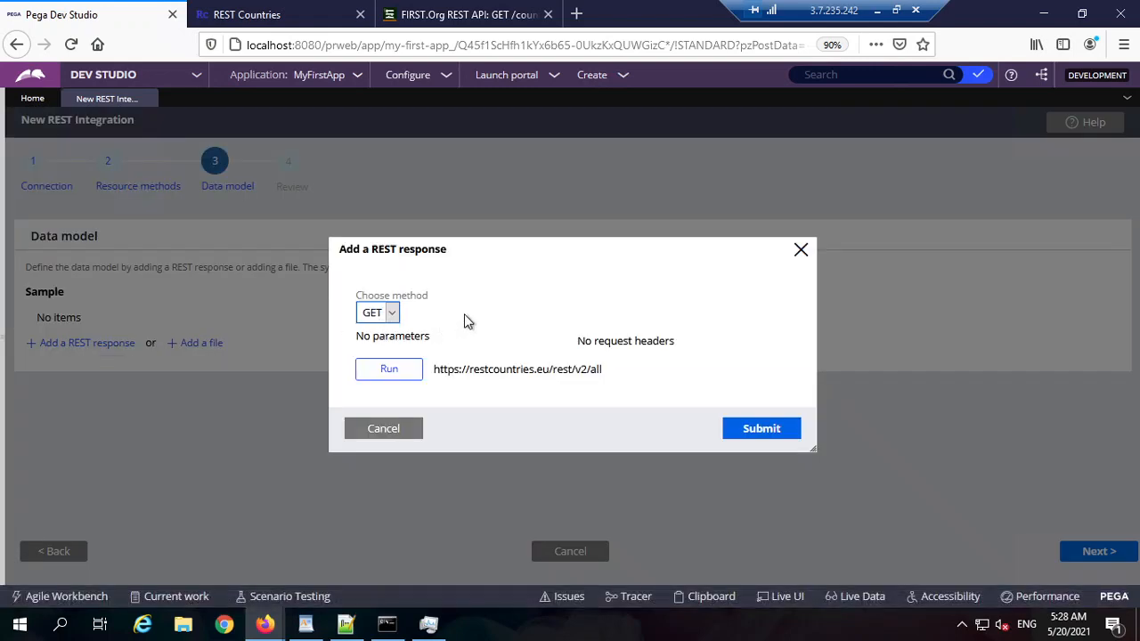
{"action": "left_click", "coordinate": [384, 314]}
{"action": "left_click", "coordinate": [374, 328]}
{"action": "left_click", "coordinate": [405, 367]}
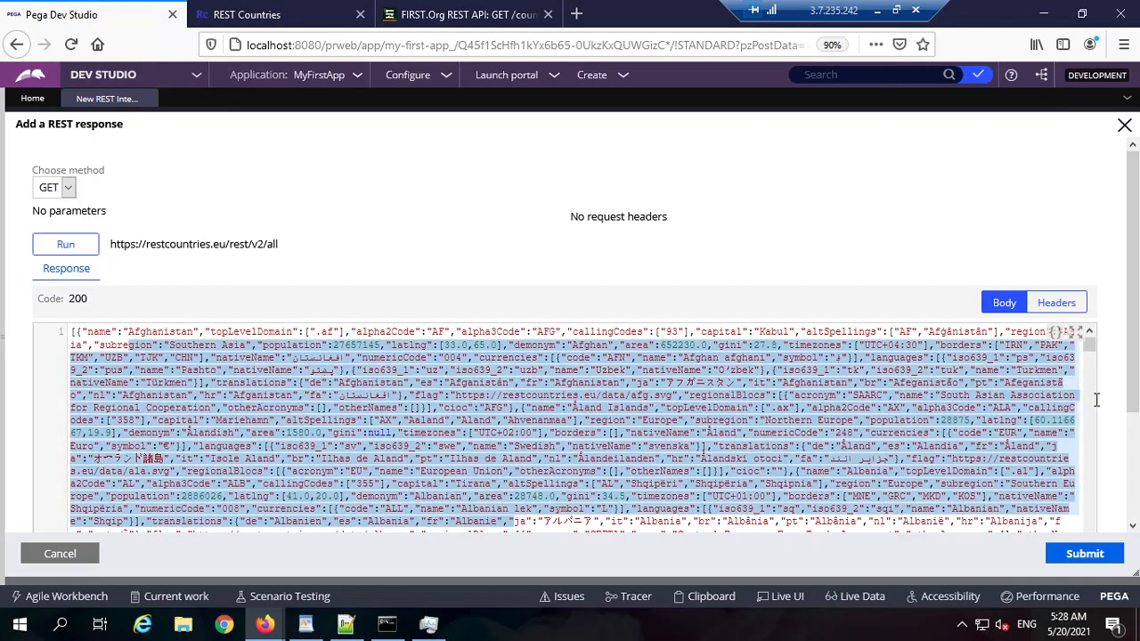
{"action": "mouse_move", "coordinate": [1091, 348]}
{"action": "left_mouse_down"}
{"action": "mouse_move", "coordinate": [1091, 396]}
{"action": "mouse_move", "coordinate": [1078, 386]}
{"action": "mouse_move", "coordinate": [1090, 326]}
{"action": "left_mouse_up"}
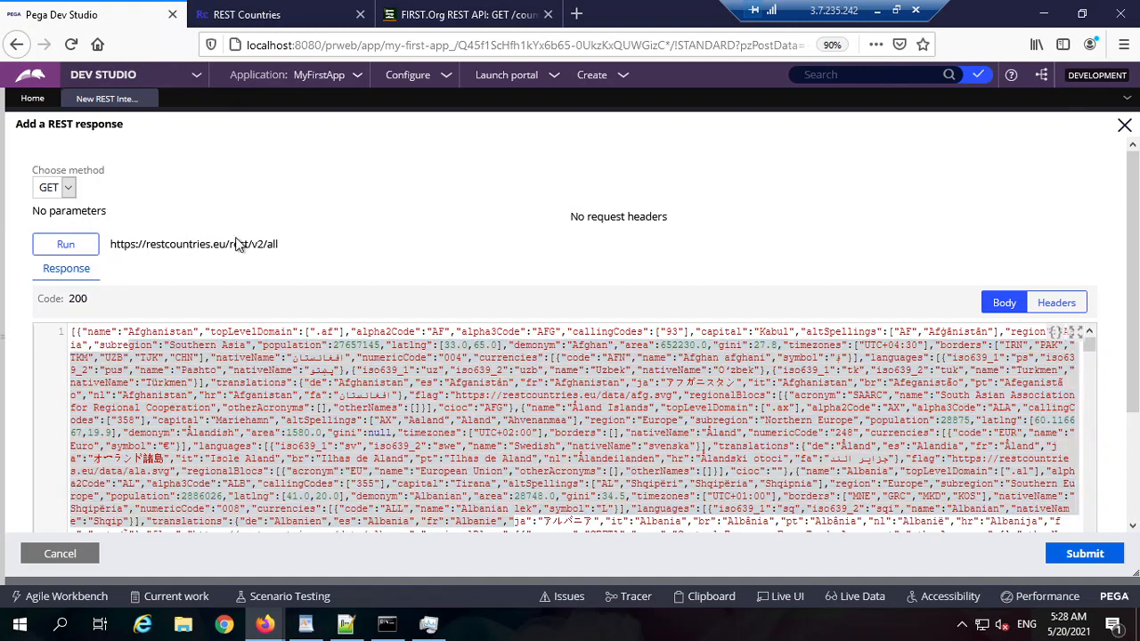
{"action": "triple_click", "coordinate": [242, 244]}
{"action": "left_click", "coordinate": [1064, 556]}
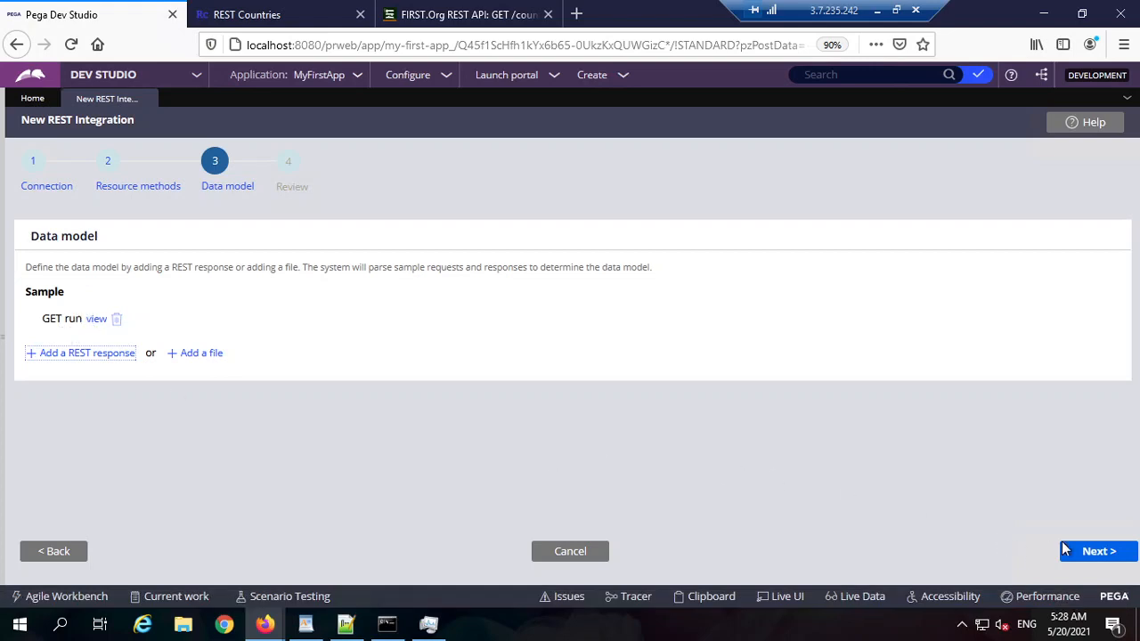
Step: Go to the review step and check the Org1-Int parent class and the Zone class and data type names
{"action": "left_click", "coordinate": [1097, 551]}
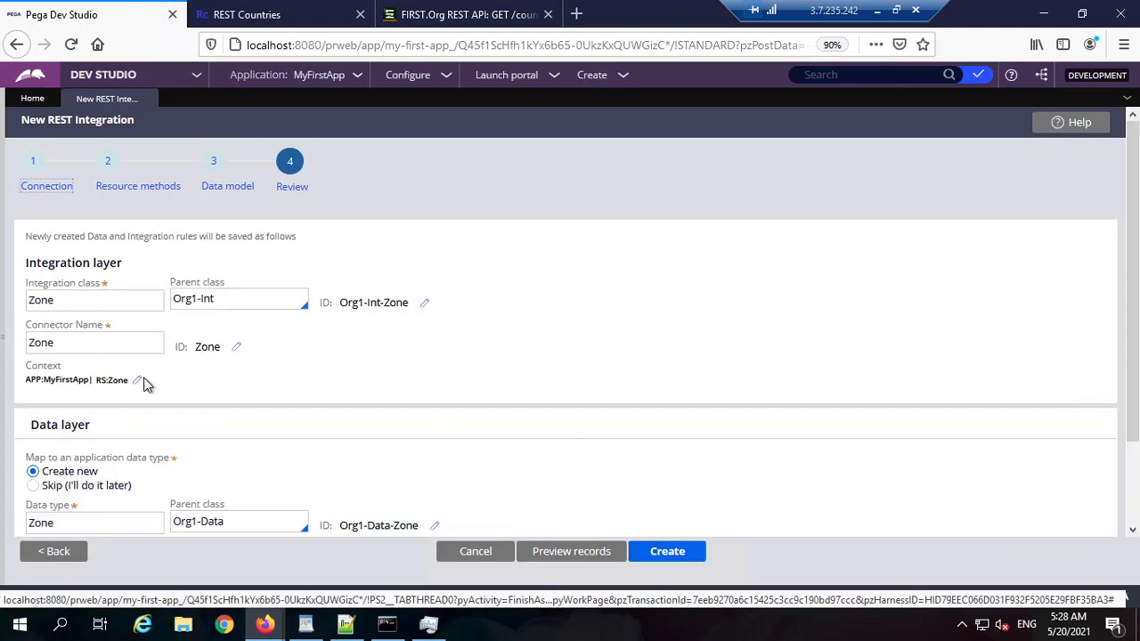
{"action": "left_click", "coordinate": [272, 306]}
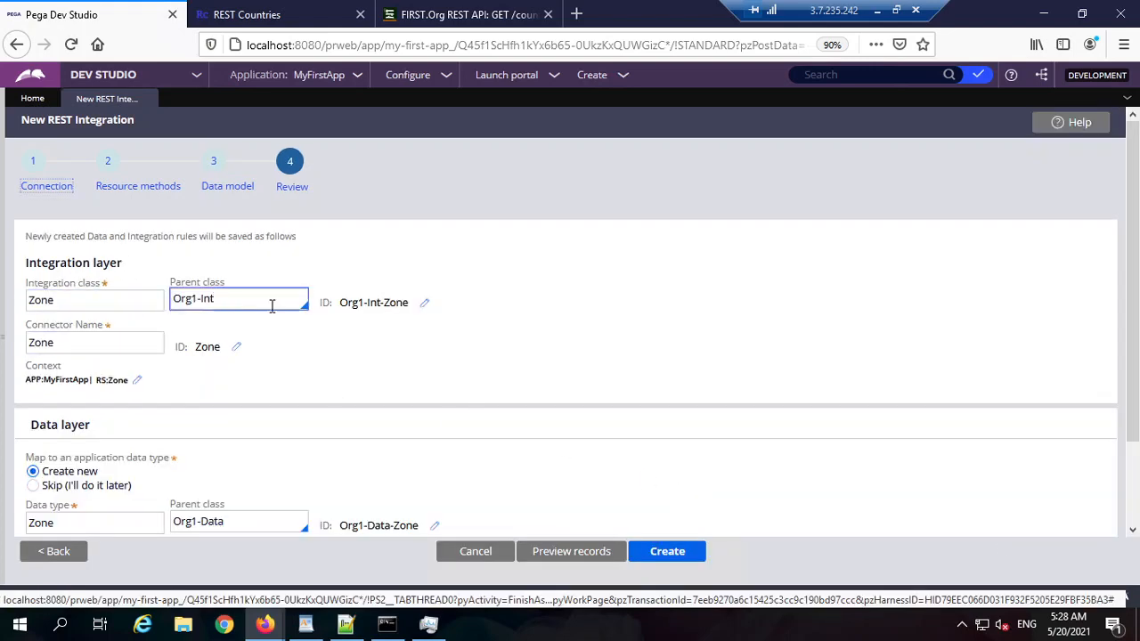
{"action": "left_click", "coordinate": [83, 307]}
{"action": "scroll", "coordinate": [302, 325], "scroll_direction": "down", "scroll_amount": 1}
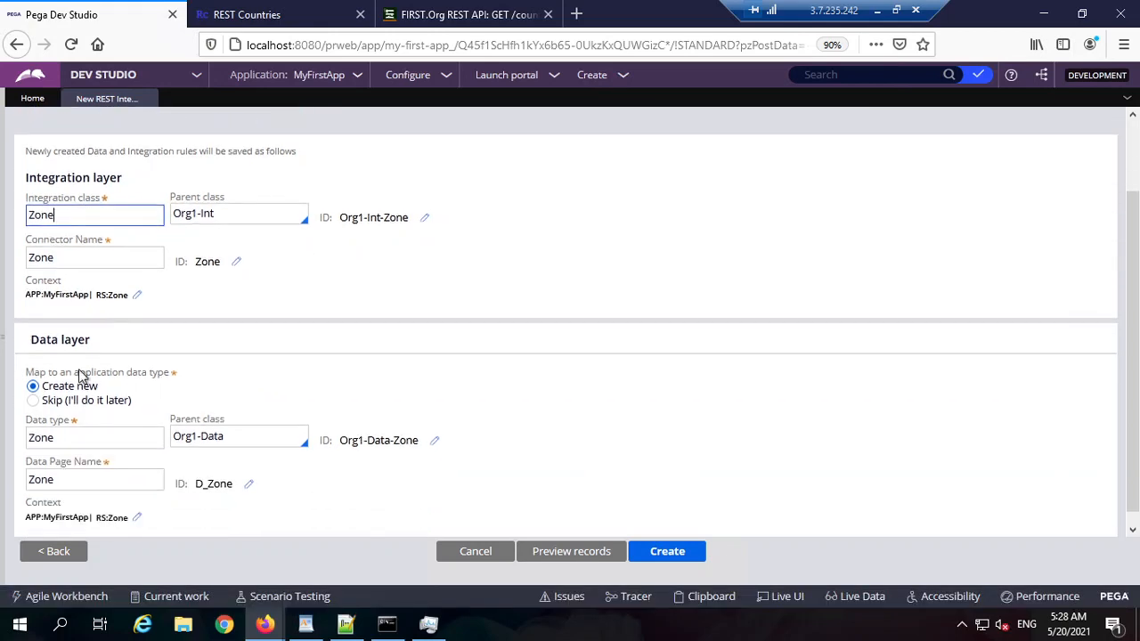
{"action": "double_click", "coordinate": [94, 437]}
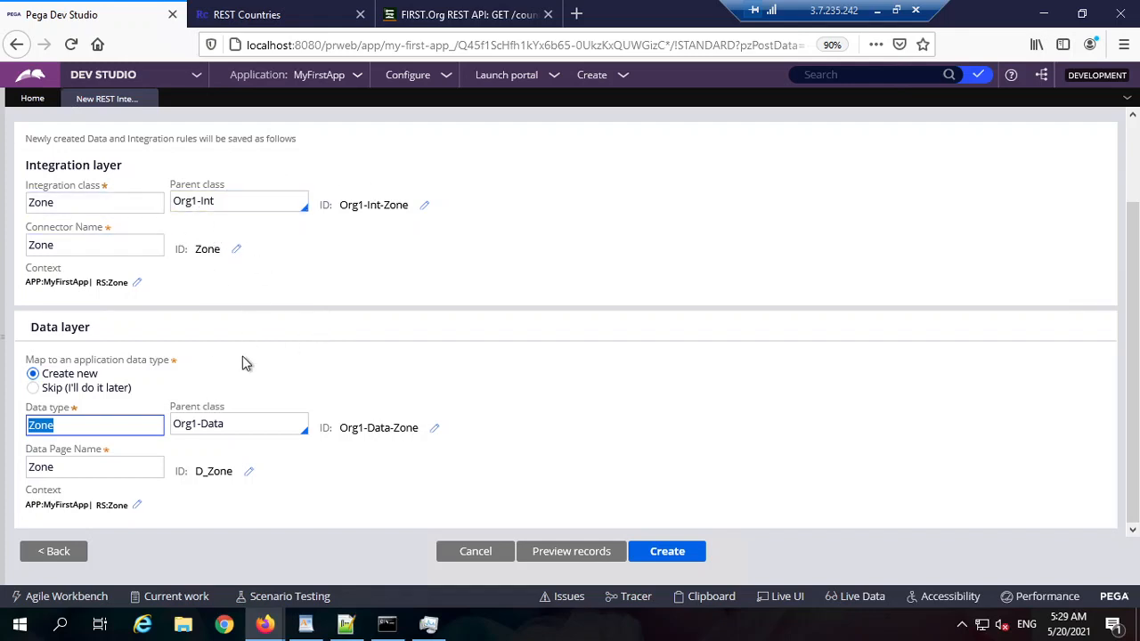
Step: Create the integration, which generates the Zone data source and data page, then open that data page
{"action": "left_click", "coordinate": [666, 554]}
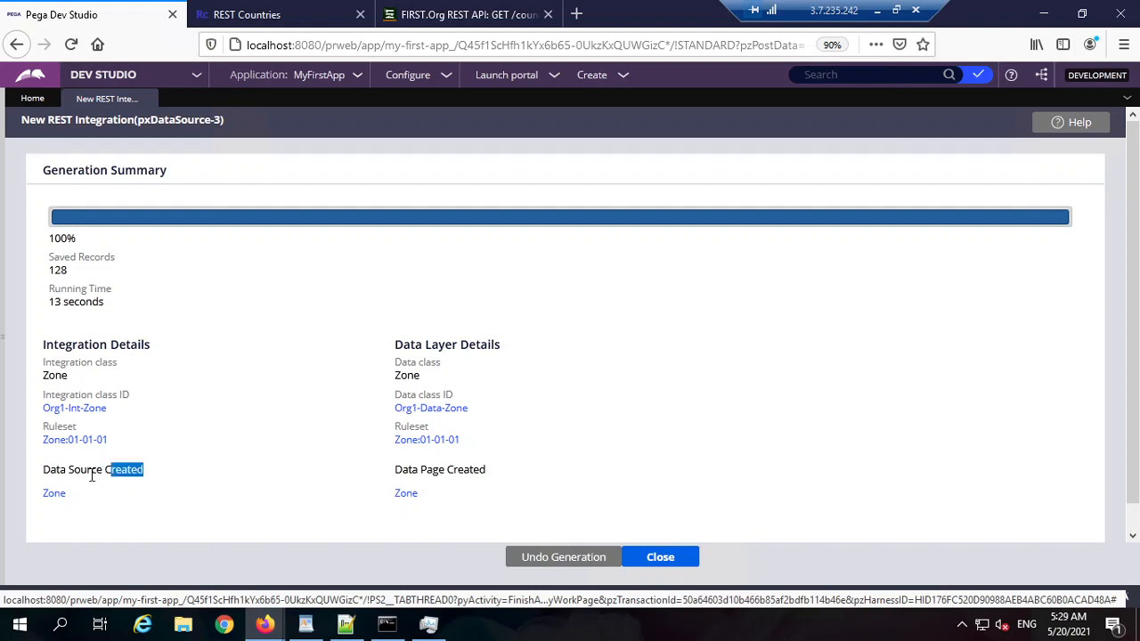
{"action": "left_click_drag", "start_coordinate": [92, 476], "coordinate": [49, 474]}
{"action": "left_click_drag", "start_coordinate": [488, 477], "coordinate": [377, 501]}
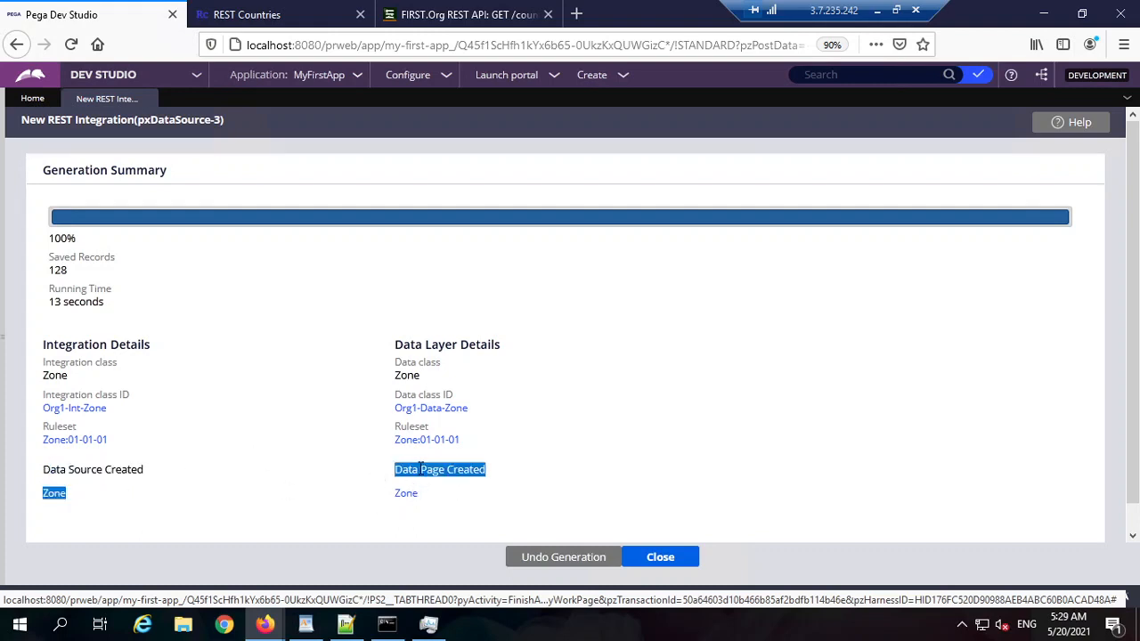
{"action": "left_click", "coordinate": [405, 497]}
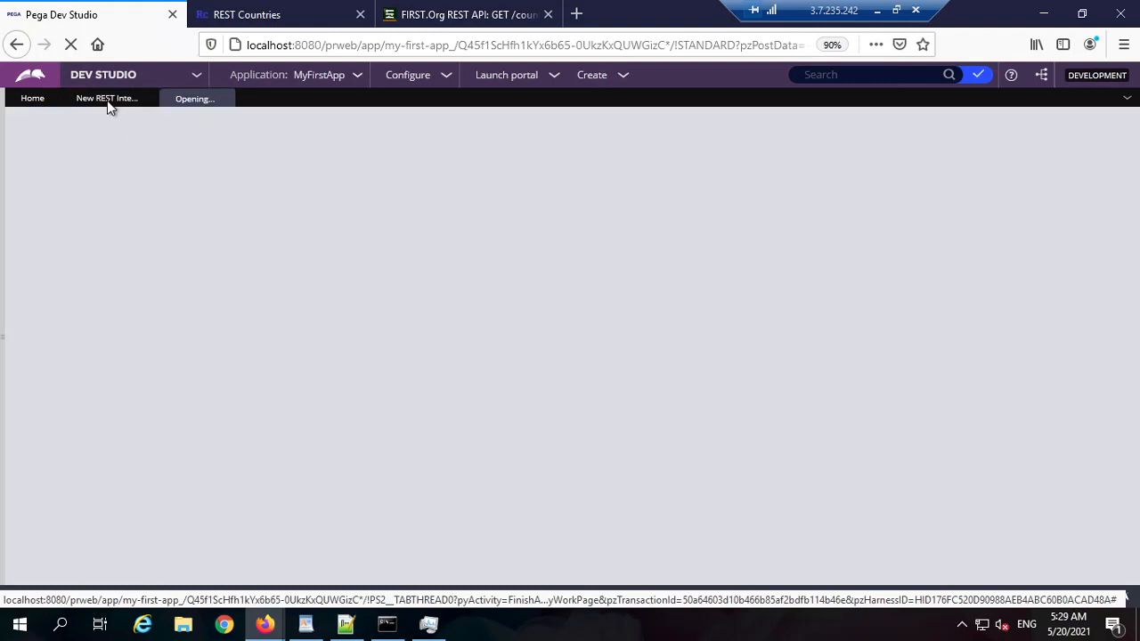
Step: Open the D_Zone data page and review its ID and Zone:01-01-01 ruleset
{"action": "left_click", "coordinate": [108, 100]}
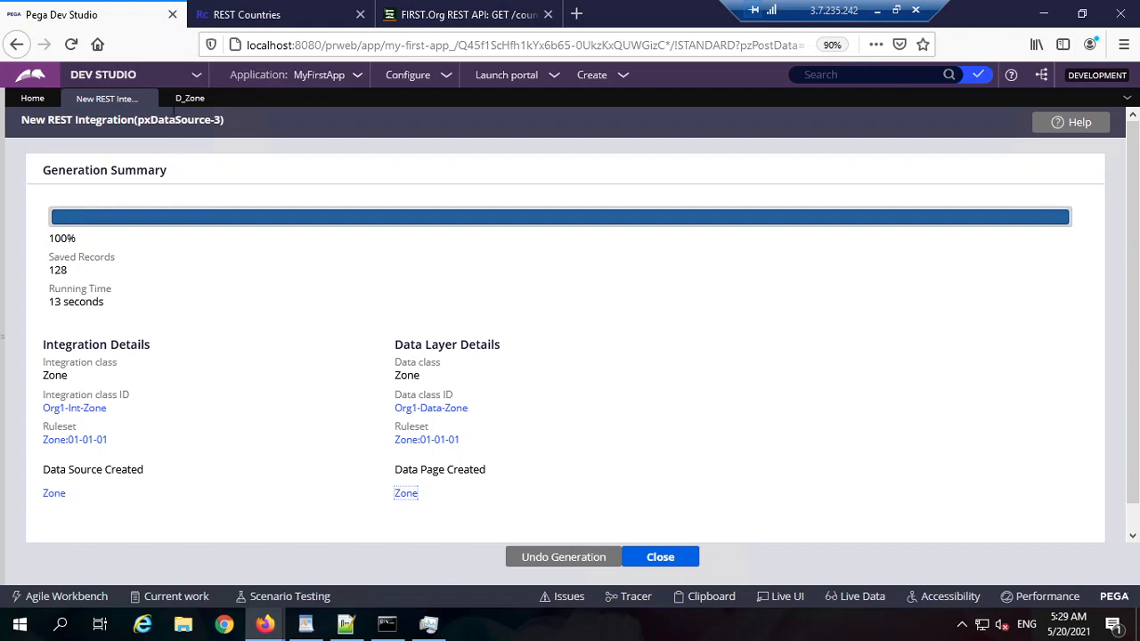
{"action": "left_click", "coordinate": [189, 99]}
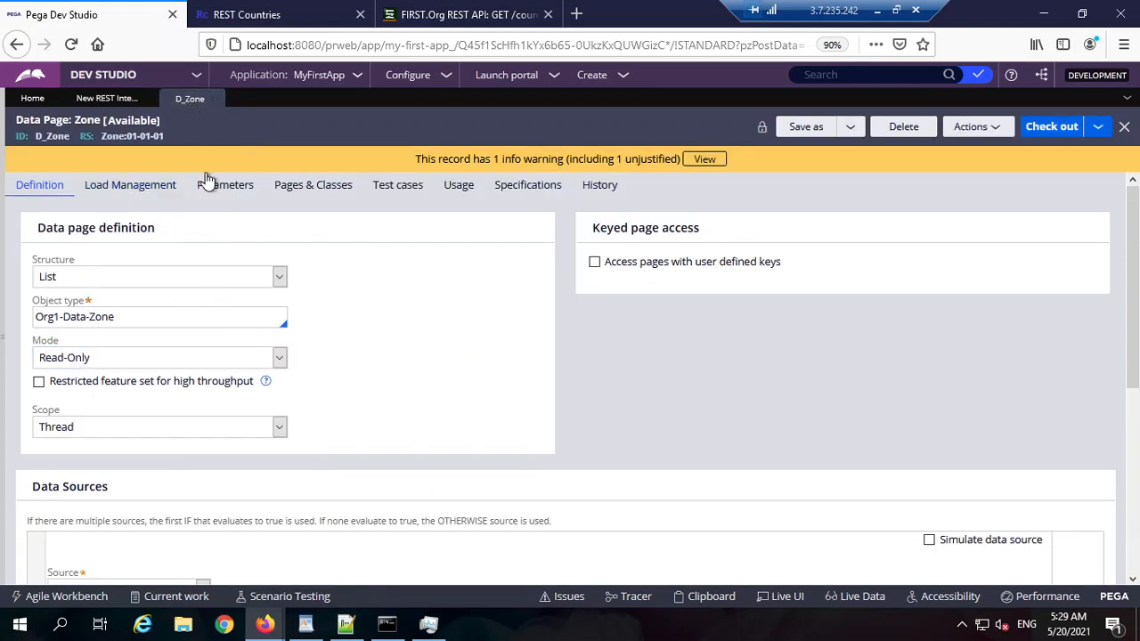
{"action": "double_click", "coordinate": [51, 136]}
{"action": "left_click_drag", "start_coordinate": [179, 139], "coordinate": [113, 140]}
{"action": "left_click", "coordinate": [510, 331]}
{"action": "scroll", "coordinate": [149, 355], "scroll_direction": "down", "scroll_amount": 2}
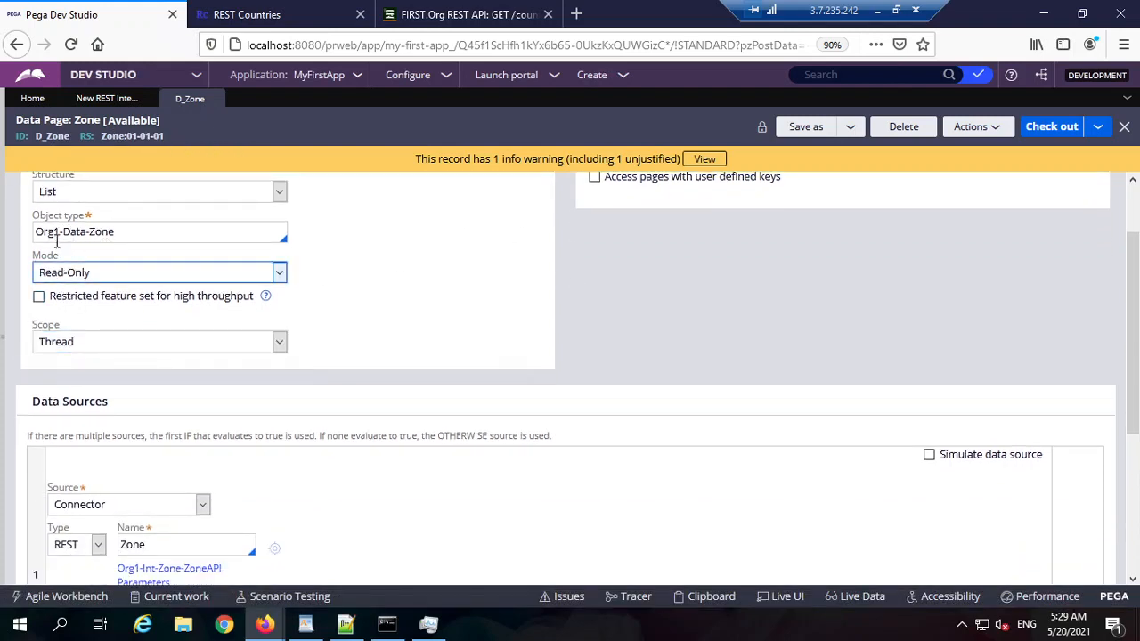
{"action": "scroll", "coordinate": [213, 414], "scroll_direction": "down", "scroll_amount": 5}
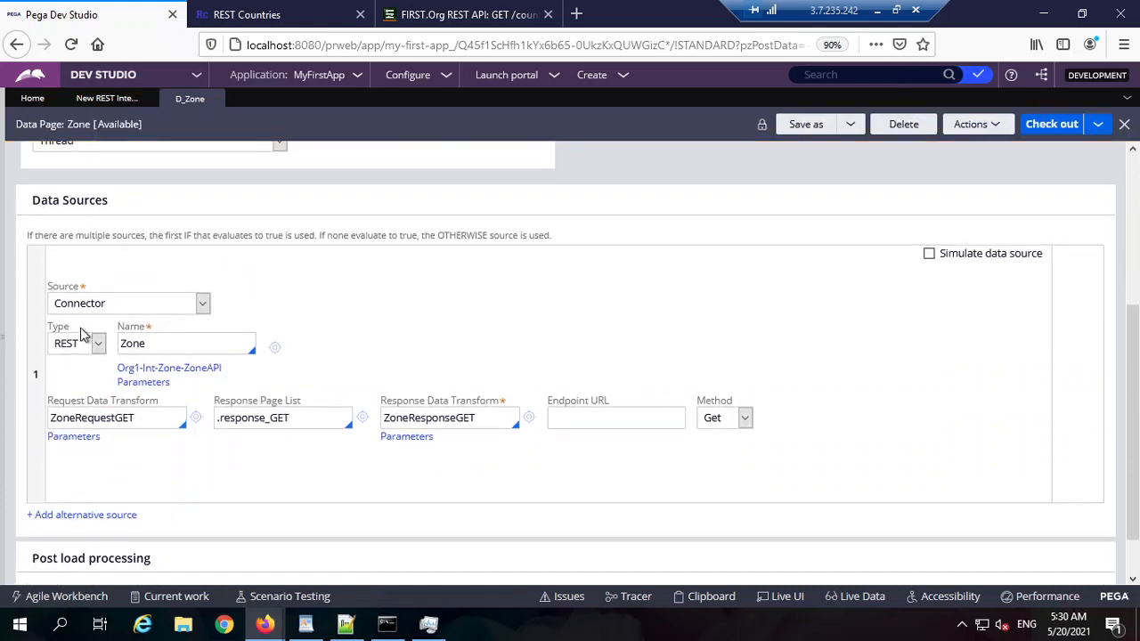
Step: Check the Zone connector source and ZoneRequestGET request transform, then run D_Zone from Actions
{"action": "left_click_drag", "start_coordinate": [52, 200], "coordinate": [87, 290]}
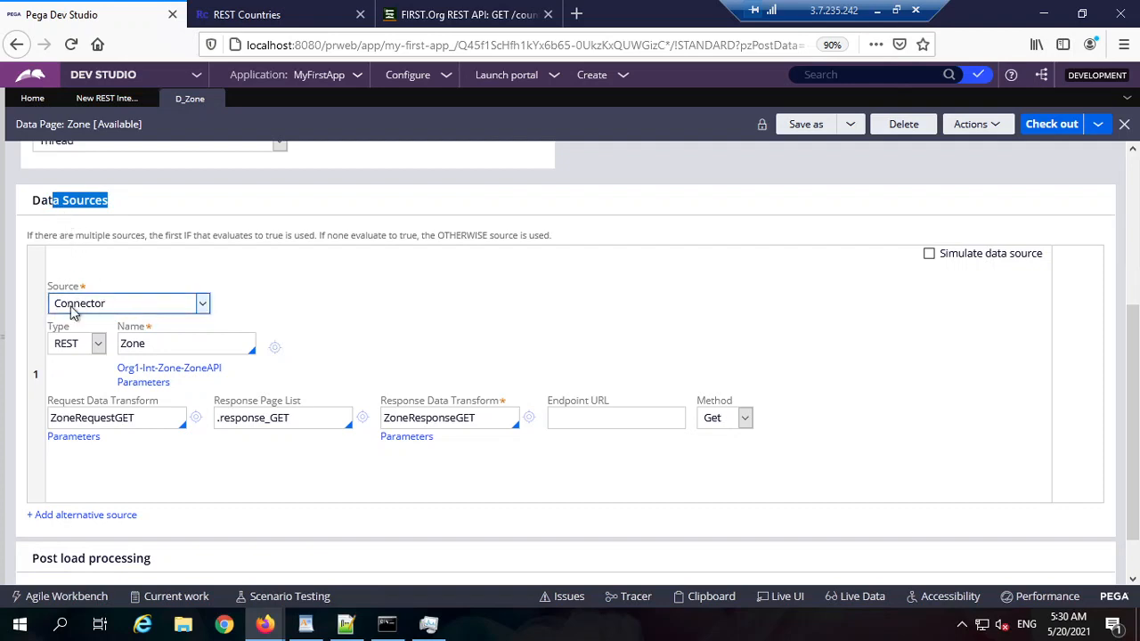
{"action": "double_click", "coordinate": [135, 344]}
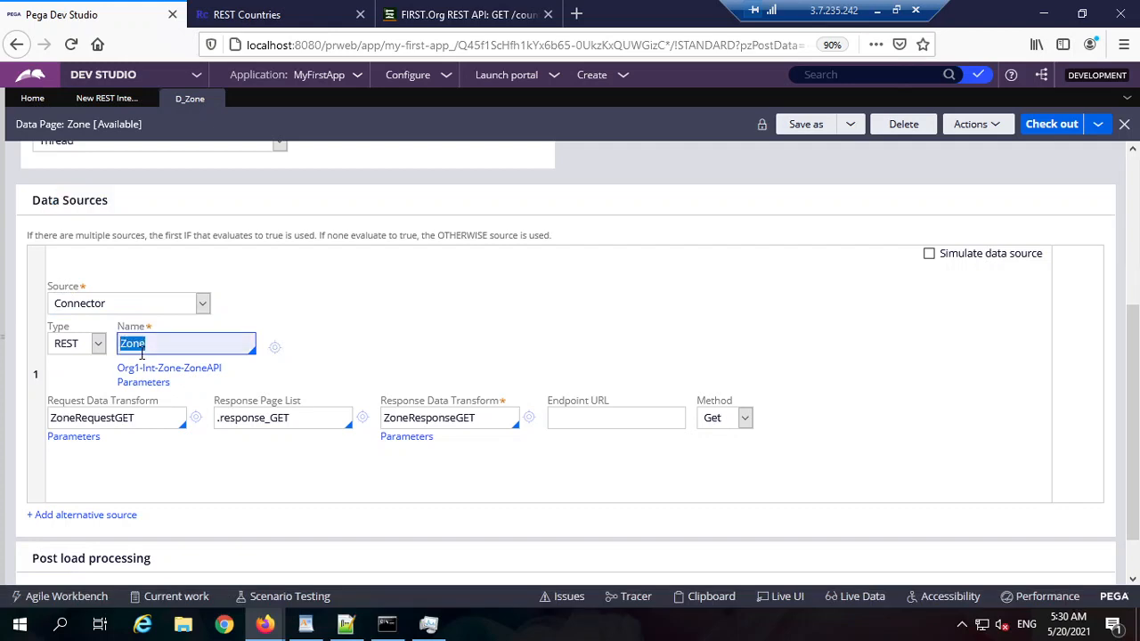
{"action": "double_click", "coordinate": [116, 418]}
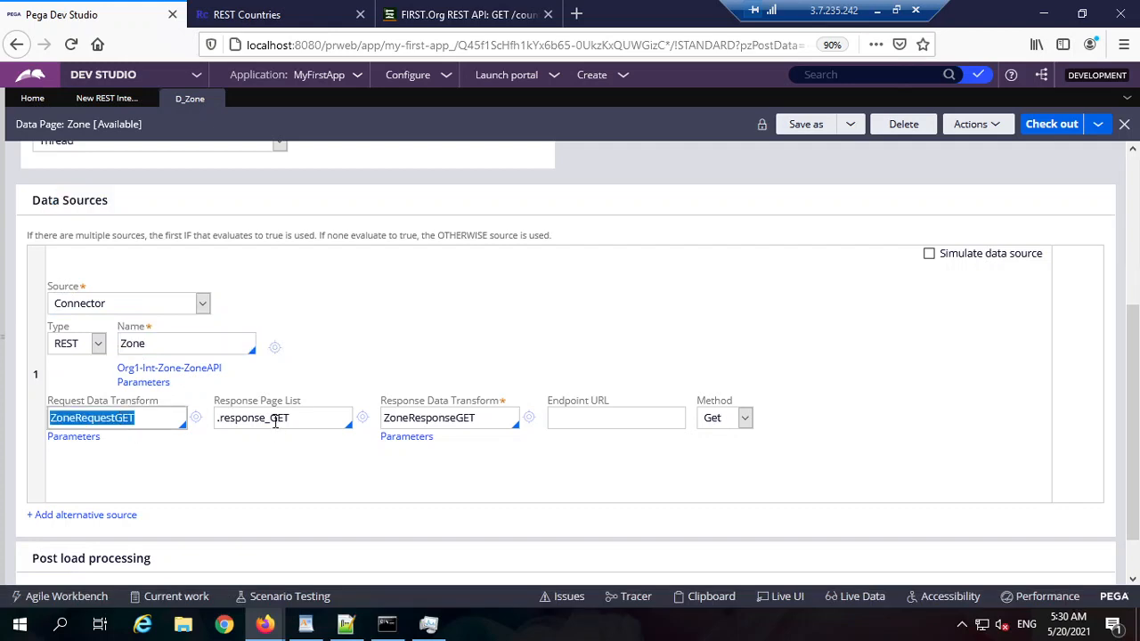
{"action": "double_click", "coordinate": [275, 419]}
{"action": "left_click", "coordinate": [971, 124]}
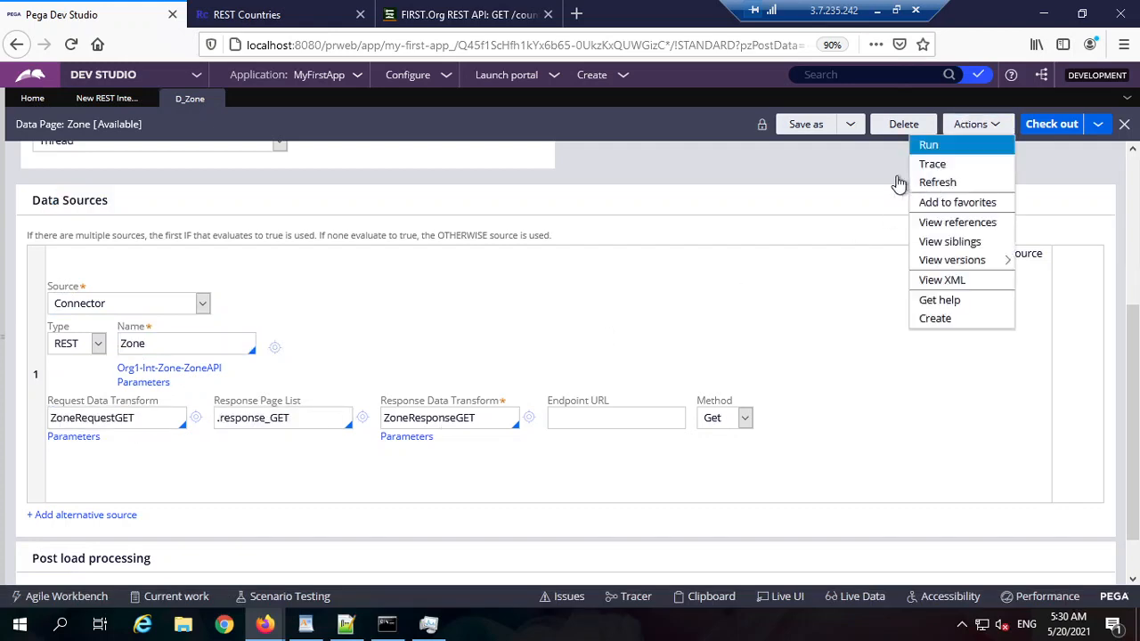
{"action": "left_click", "coordinate": [930, 157]}
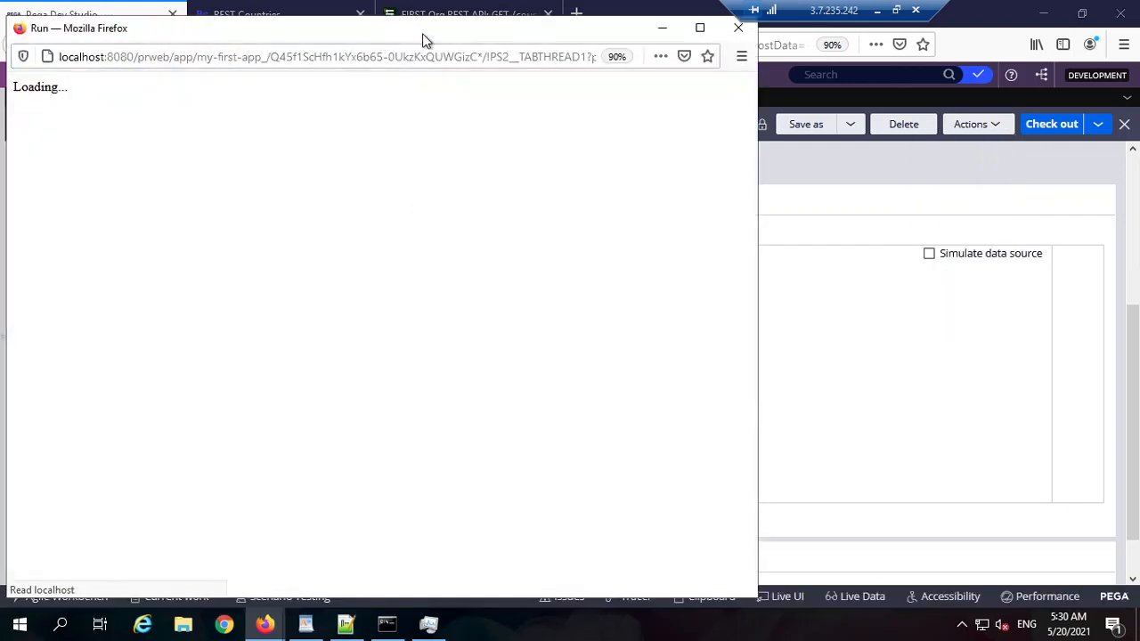
Step: Execute the D_Zone run and expand pxResults to inspect the Holy See and Kyrgyzstan records
{"action": "double_click", "coordinate": [425, 35]}
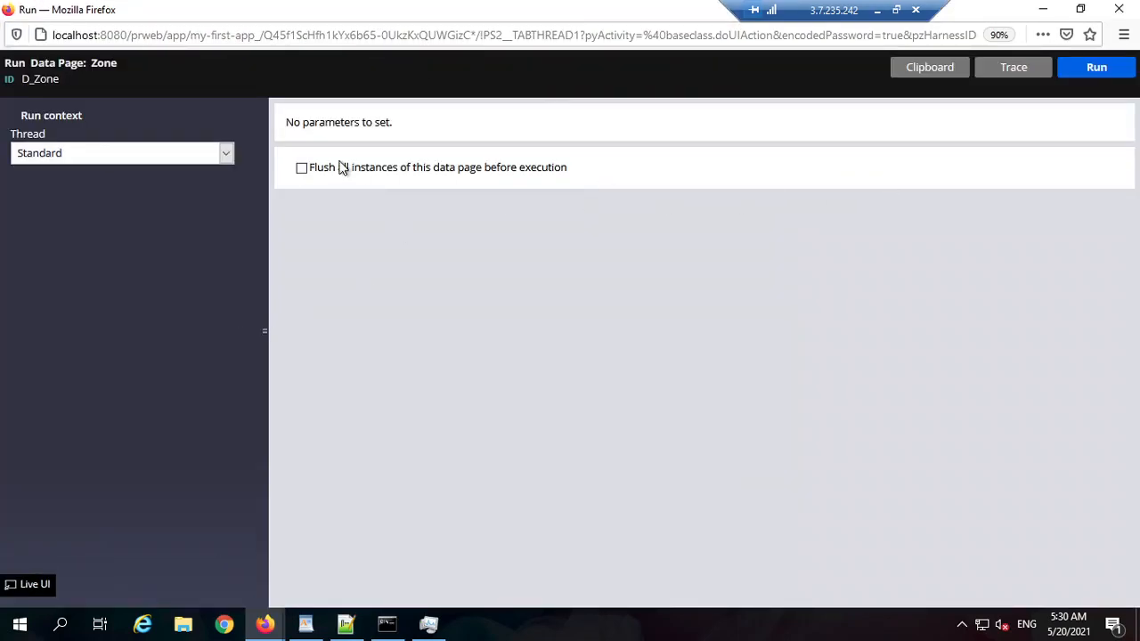
{"action": "left_click", "coordinate": [1095, 67]}
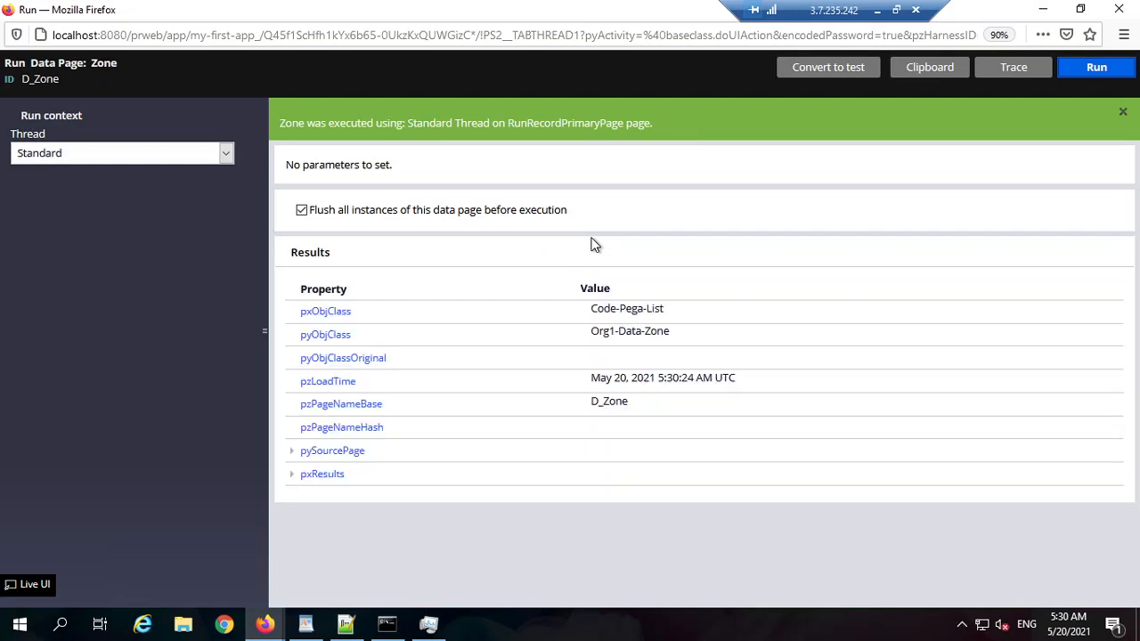
{"action": "left_click", "coordinate": [545, 463]}
{"action": "scroll", "coordinate": [546, 454], "scroll_direction": "down", "scroll_amount": 20}
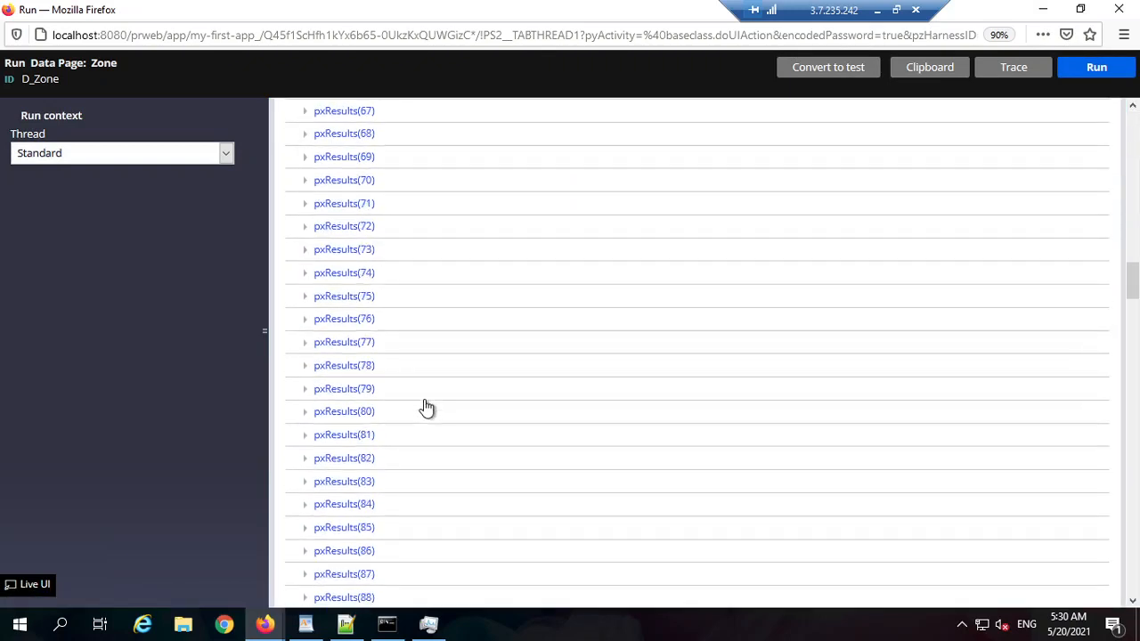
{"action": "scroll", "coordinate": [427, 407], "scroll_direction": "down", "scroll_amount": 7}
{"action": "left_click", "coordinate": [303, 372]}
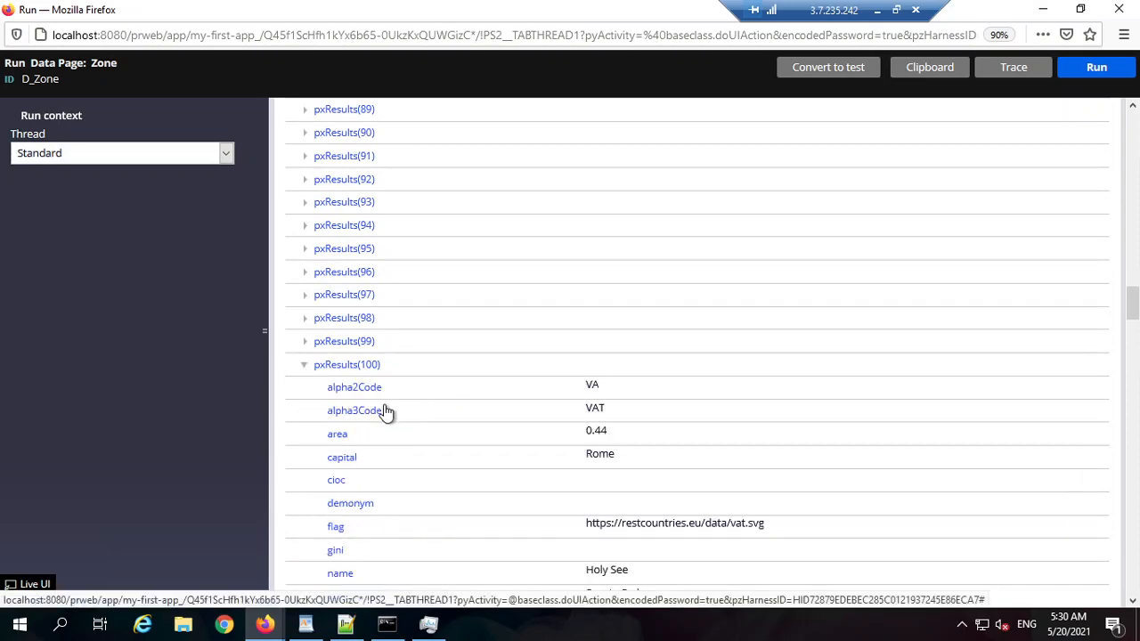
{"action": "scroll", "coordinate": [605, 376], "scroll_direction": "down", "scroll_amount": 1}
{"action": "scroll", "coordinate": [596, 383], "scroll_direction": "down", "scroll_amount": 10}
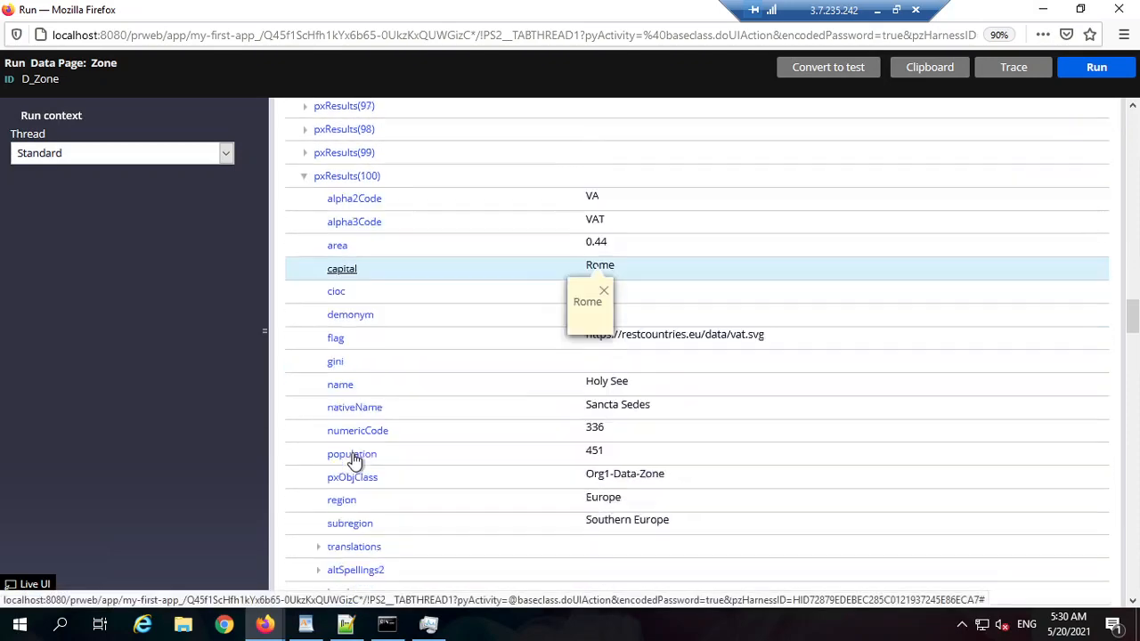
{"action": "left_click", "coordinate": [304, 410]}
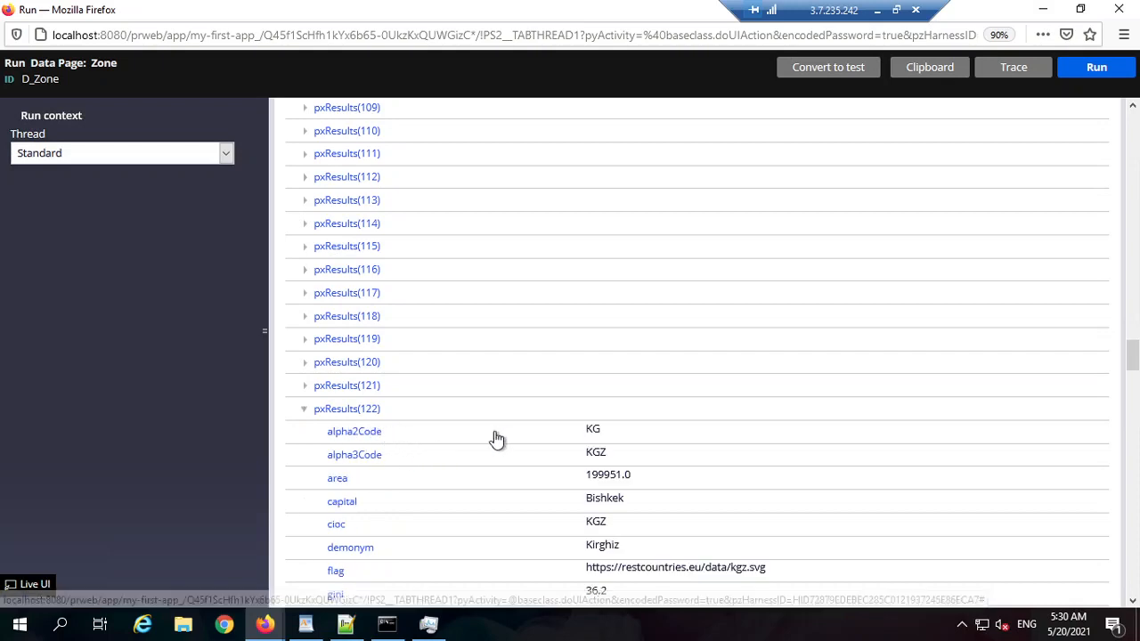
{"action": "scroll", "coordinate": [570, 454], "scroll_direction": "down", "scroll_amount": 4}
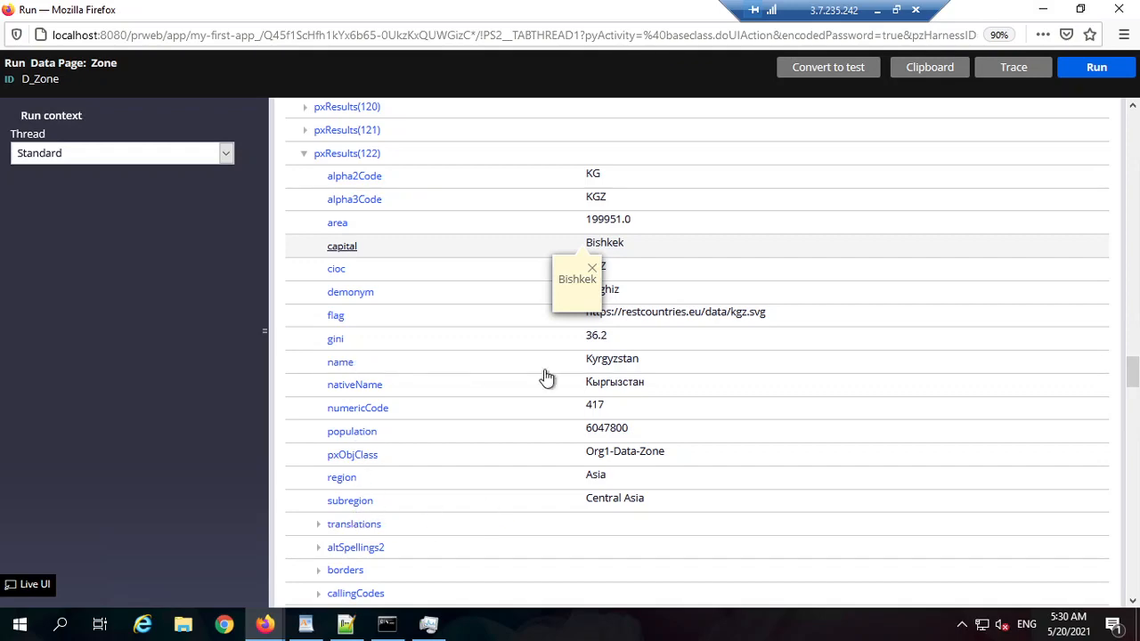
Step: Check Kyrgyzstan's name and capital, then close the run window and return to the integration summary
{"action": "double_click", "coordinate": [619, 360]}
{"action": "left_click", "coordinate": [611, 254]}
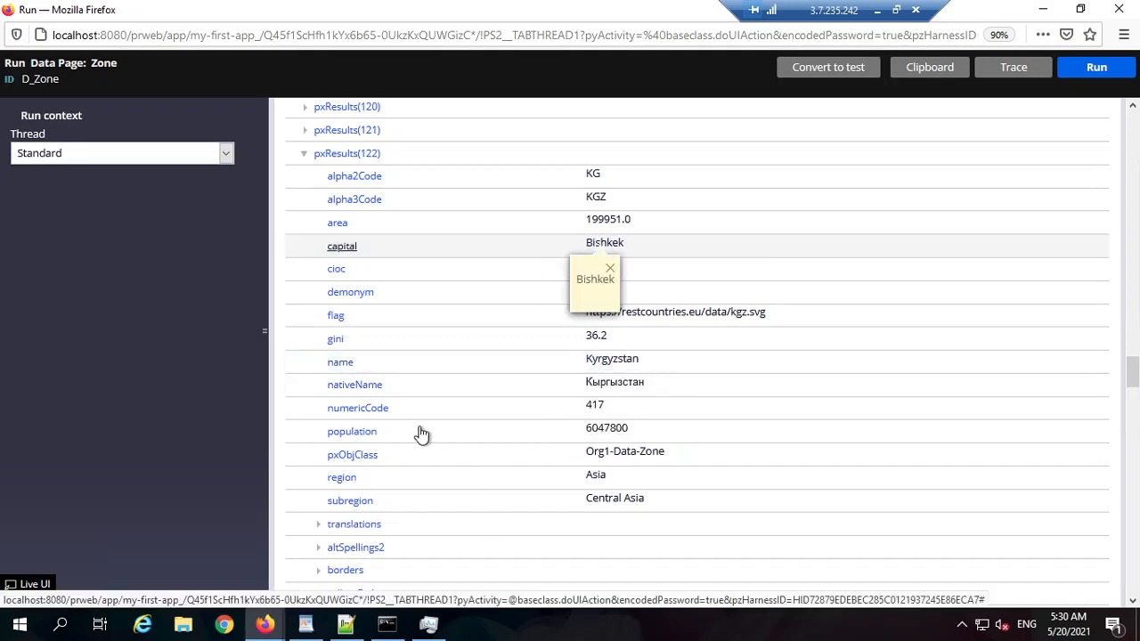
{"action": "scroll", "coordinate": [433, 432], "scroll_direction": "down", "scroll_amount": 3}
{"action": "scroll", "coordinate": [666, 419], "scroll_direction": "up", "scroll_amount": 5}
{"action": "scroll", "coordinate": [666, 418], "scroll_direction": "up", "scroll_amount": 20}
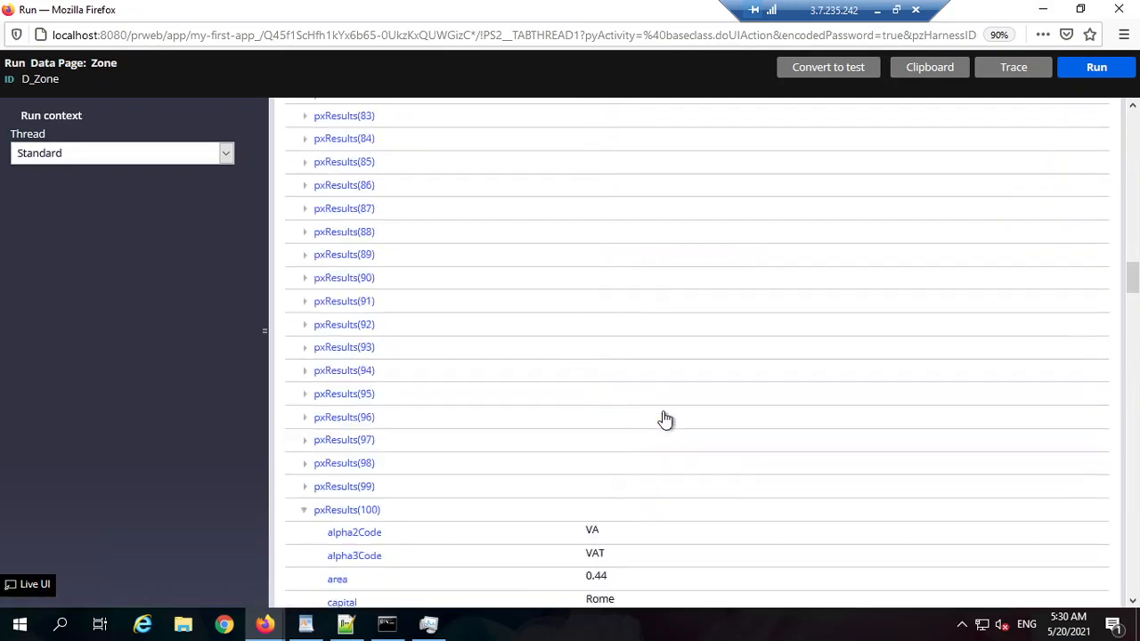
{"action": "scroll", "coordinate": [666, 418], "scroll_direction": "up", "scroll_amount": 10}
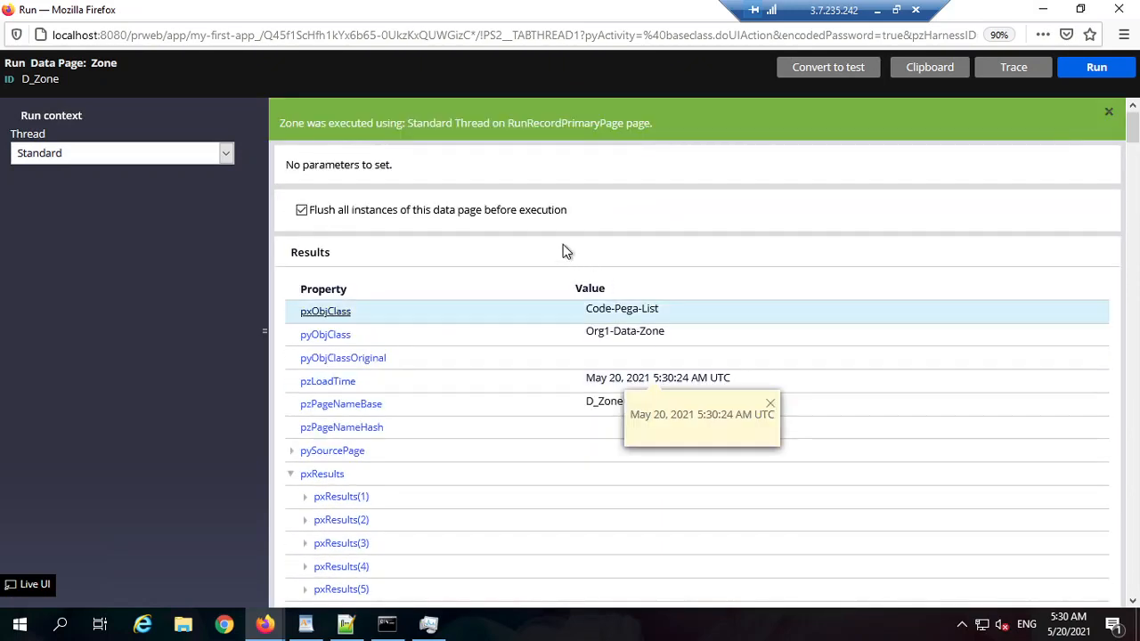
{"action": "double_click", "coordinate": [47, 80]}
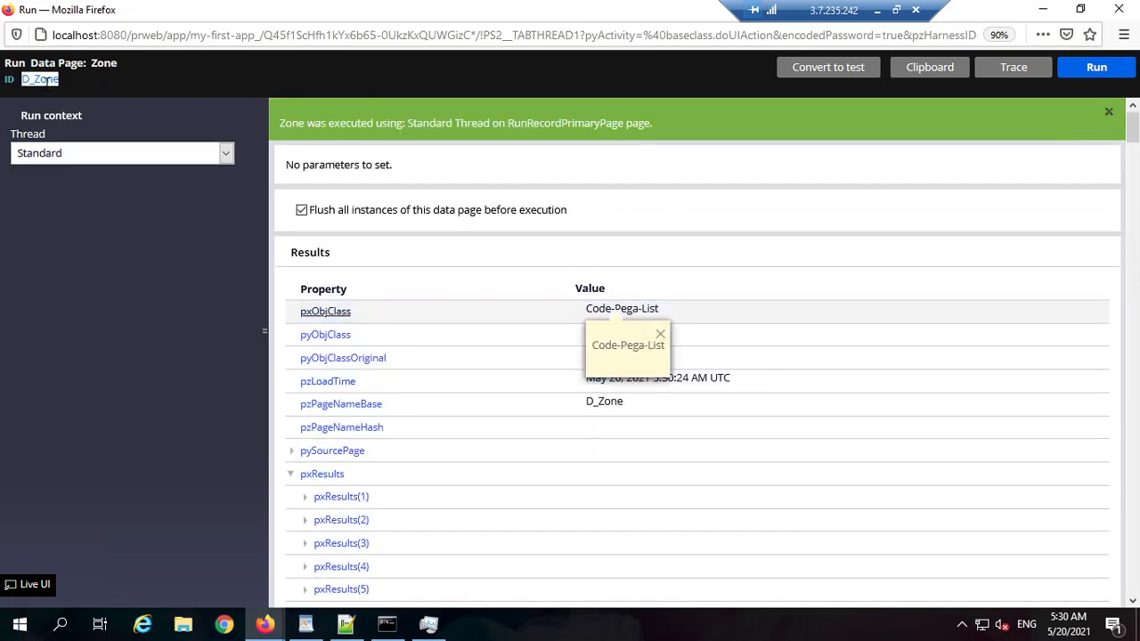
{"action": "left_click", "coordinate": [1042, 10]}
{"action": "left_click", "coordinate": [105, 99]}
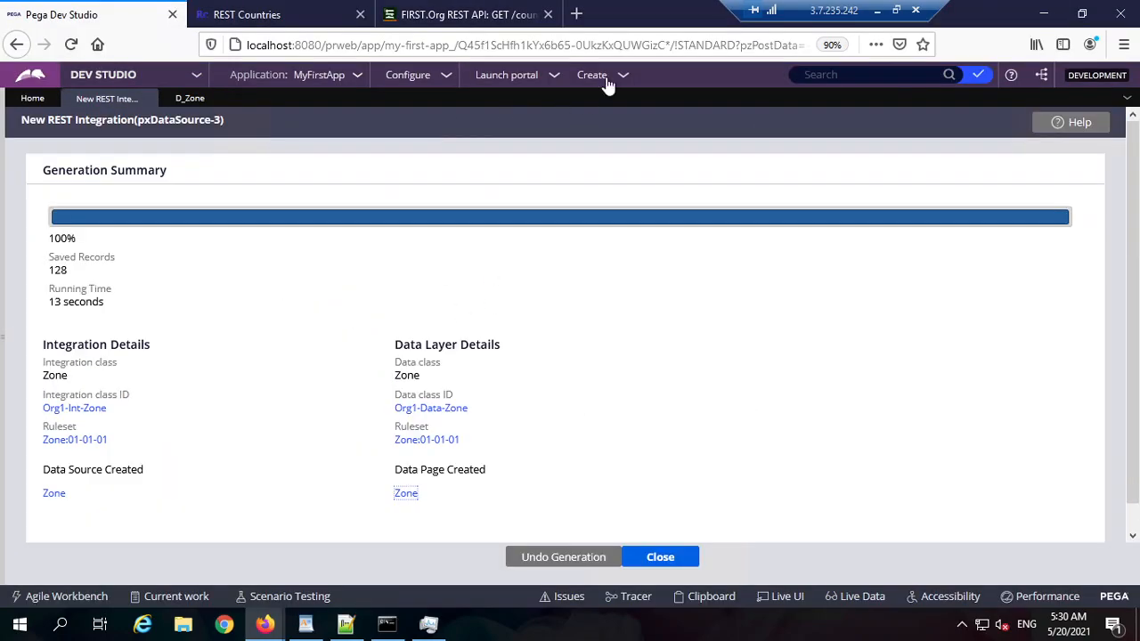
Step: Start a new Leave Approval case and dismiss the flagged-fields alert
{"action": "left_click", "coordinate": [599, 75]}
{"action": "mouse_move", "coordinate": [681, 96]}
{"action": "left_click", "coordinate": [748, 91]}
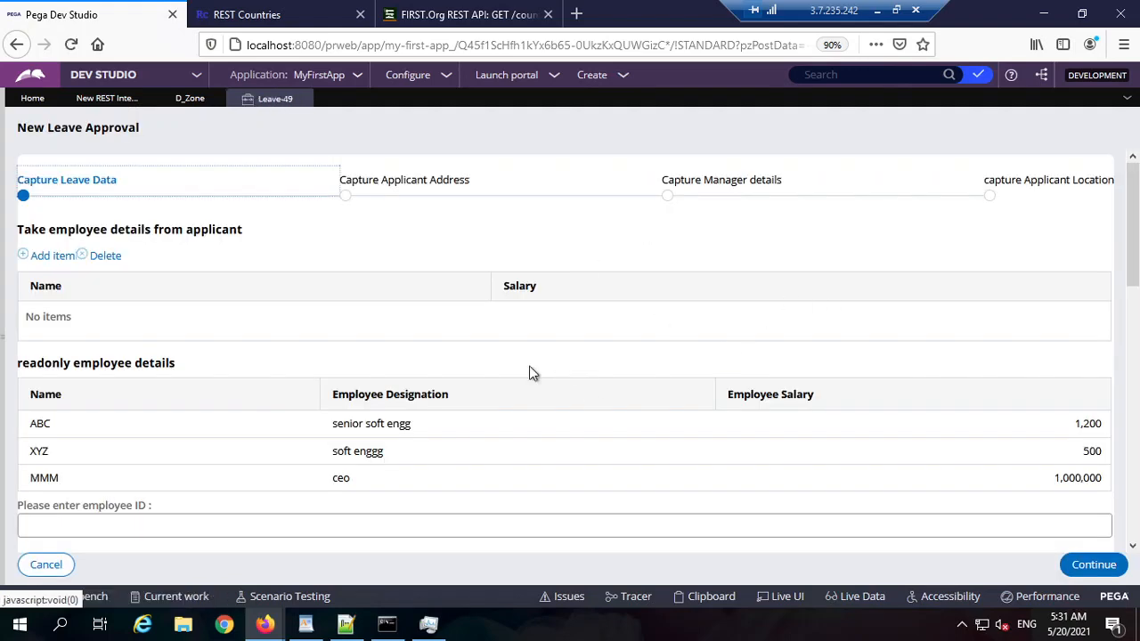
{"action": "scroll", "coordinate": [666, 427], "scroll_direction": "down", "scroll_amount": 10}
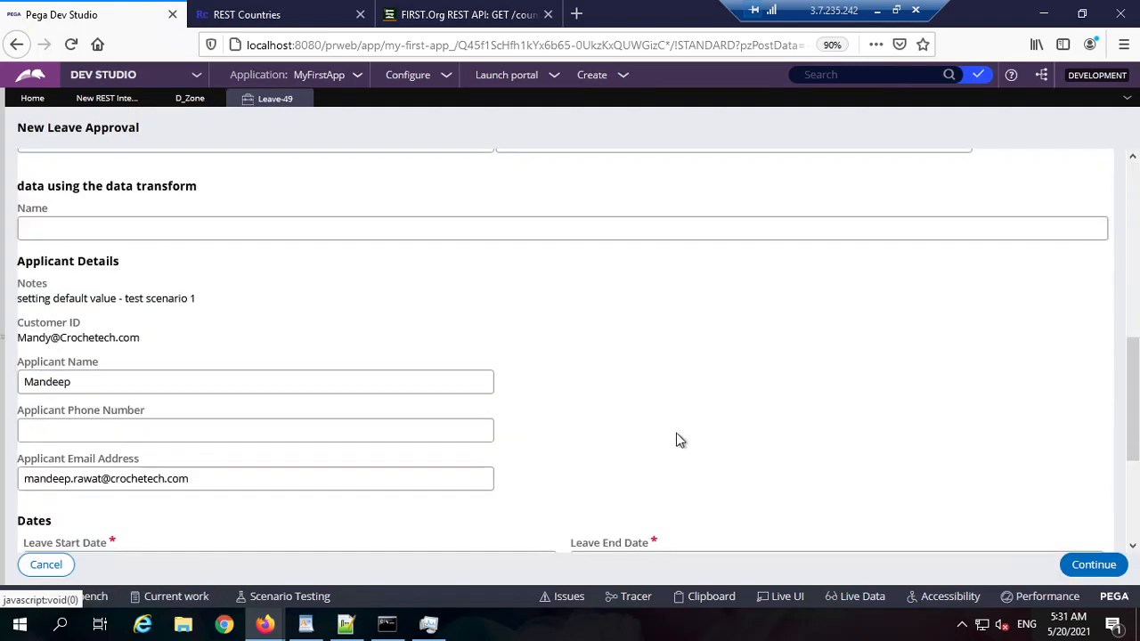
{"action": "left_click", "coordinate": [1095, 567]}
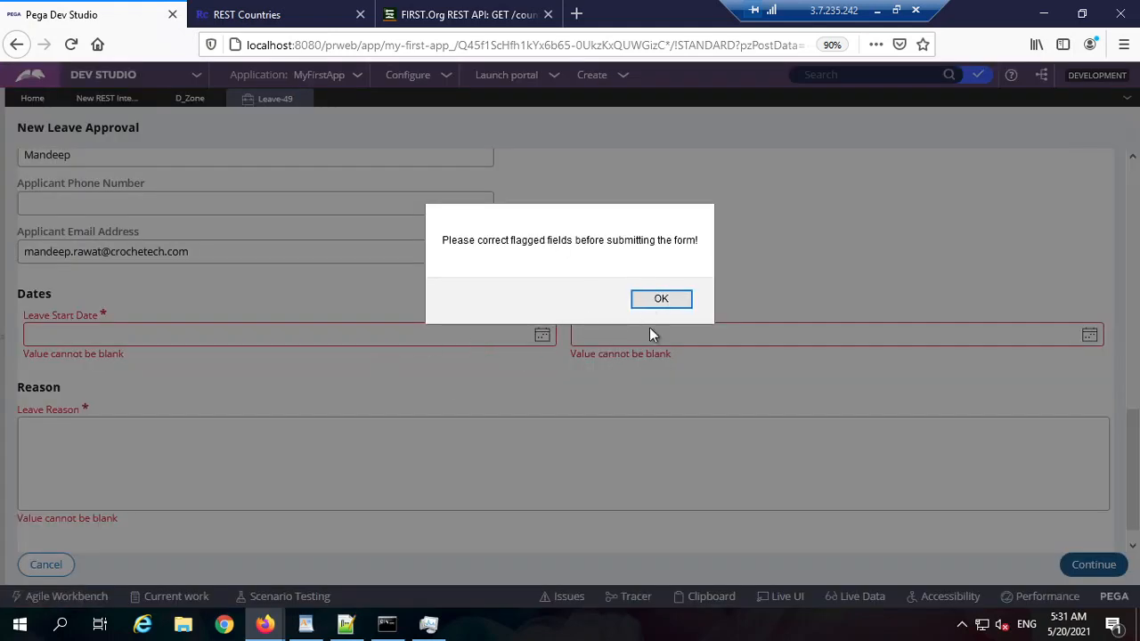
{"action": "key", "text": "Return"}
Step: Set the leave start and end dates to May 21, 2021 and enter the reason 'tsetset'
{"action": "left_click", "coordinate": [542, 335]}
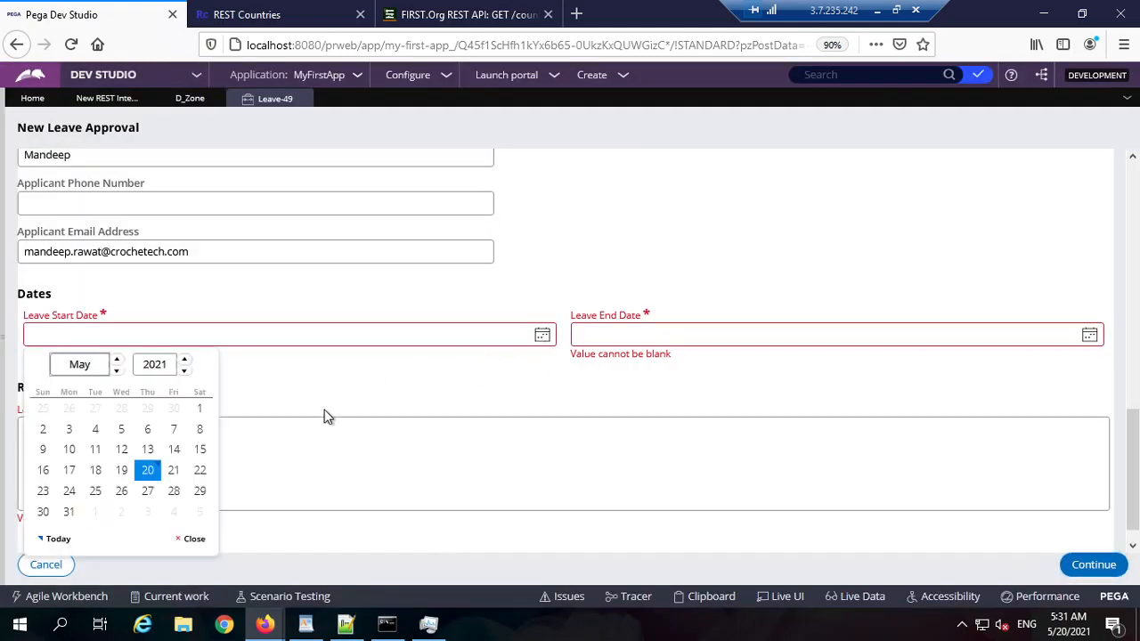
{"action": "left_click", "coordinate": [171, 481]}
{"action": "left_click", "coordinate": [951, 343]}
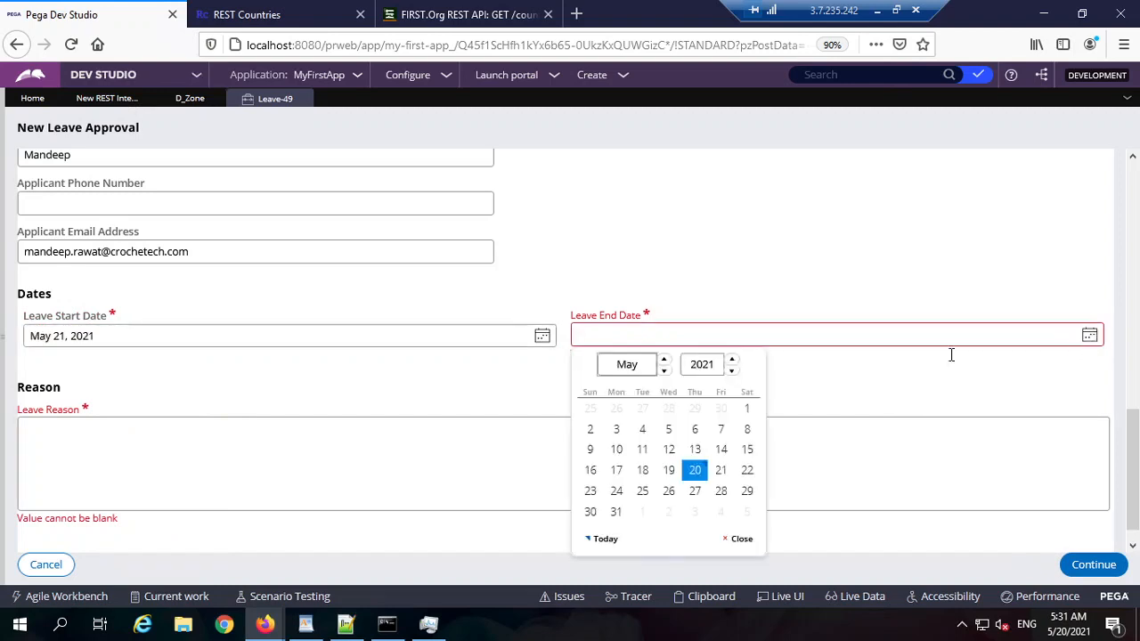
{"action": "left_click", "coordinate": [720, 470]}
{"action": "left_click", "coordinate": [650, 459]}
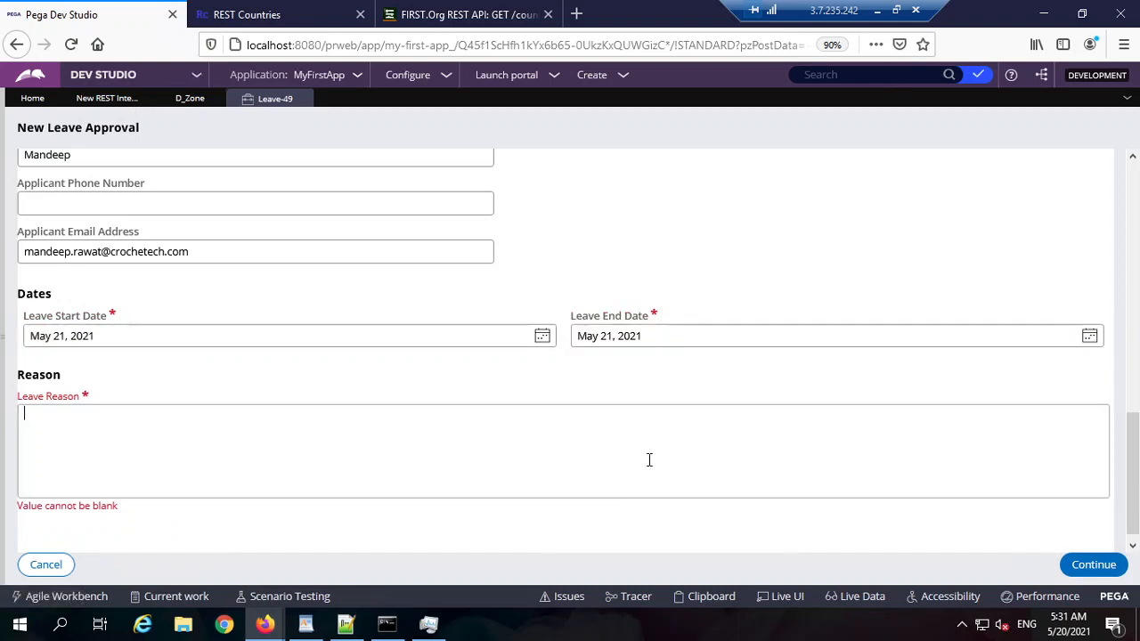
{"action": "type", "text": "tsetset"}
{"action": "scroll", "coordinate": [177, 133], "scroll_direction": "up", "scroll_amount": 5}
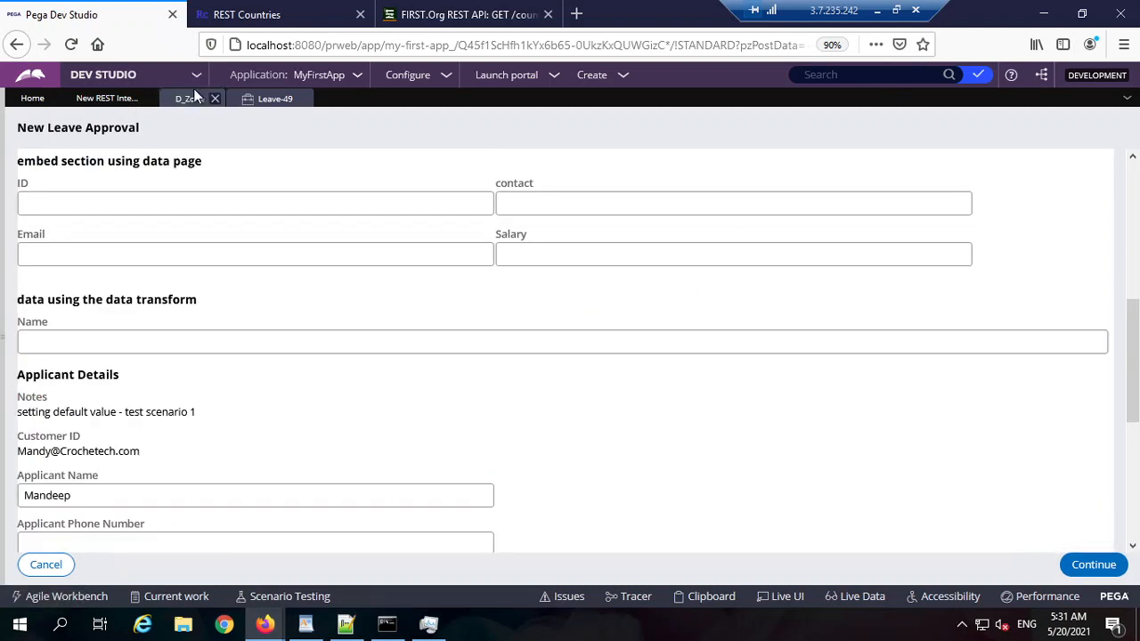
{"action": "left_click", "coordinate": [190, 98]}
Step: Open the Zone connector from the D_Zone data source, then select the REST Countries all-countries endpoint URL
{"action": "left_click", "coordinate": [160, 339]}
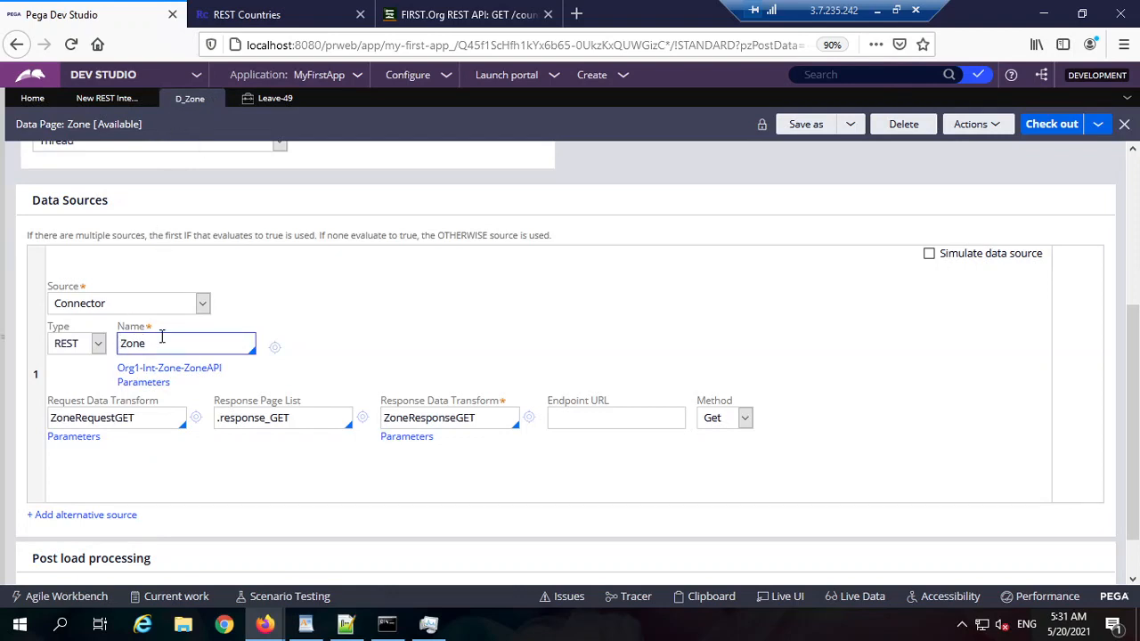
{"action": "double_click", "coordinate": [160, 338]}
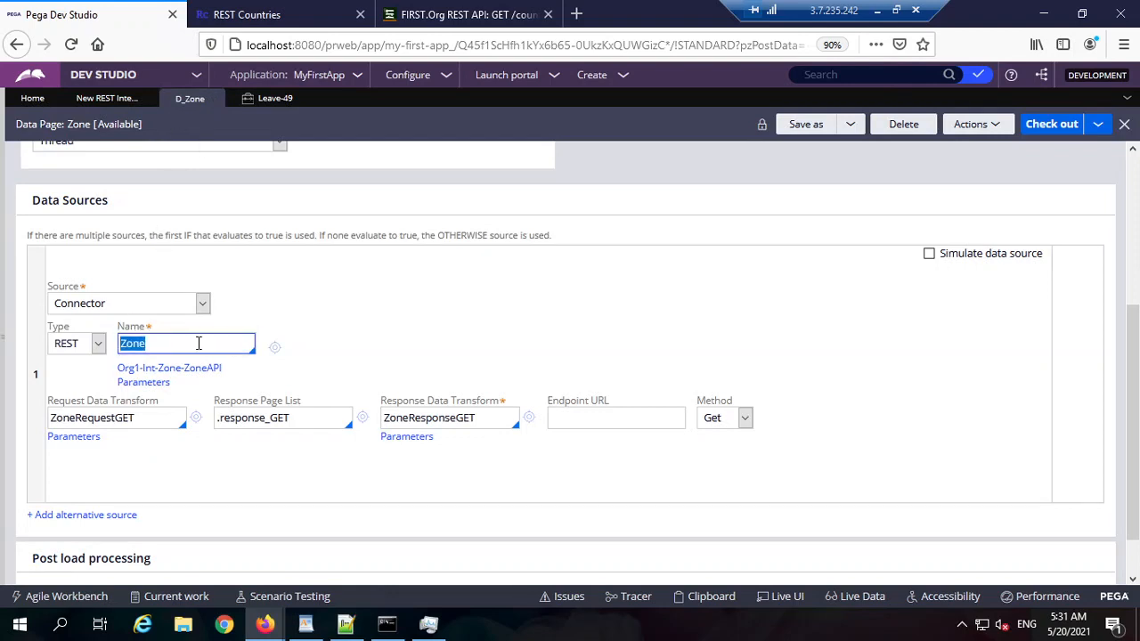
{"action": "left_click", "coordinate": [277, 352]}
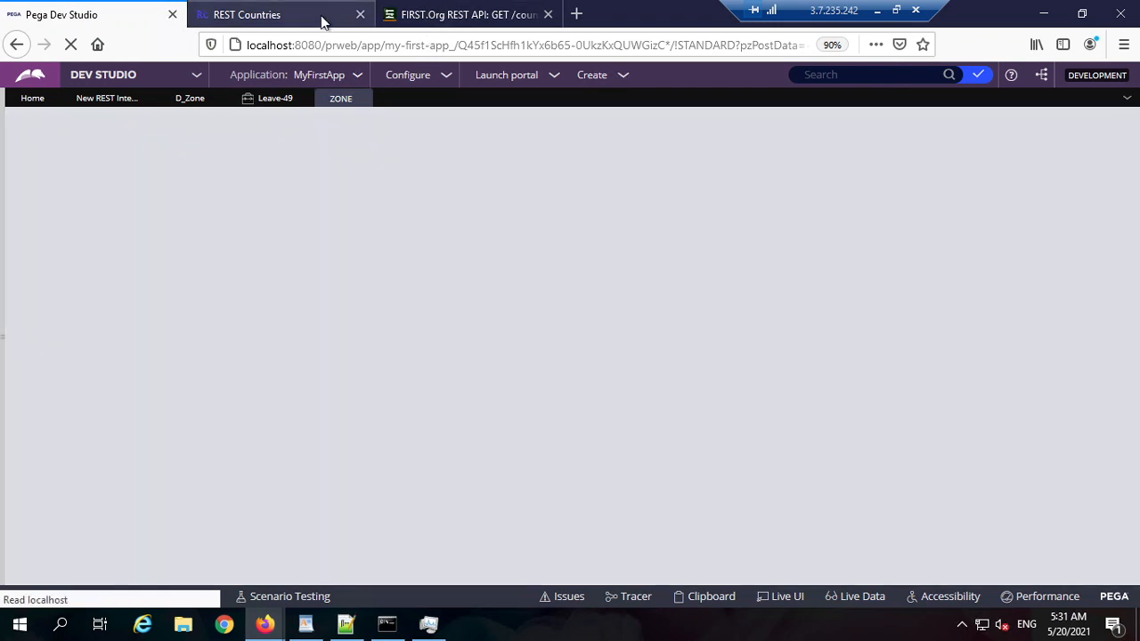
{"action": "left_click", "coordinate": [322, 20]}
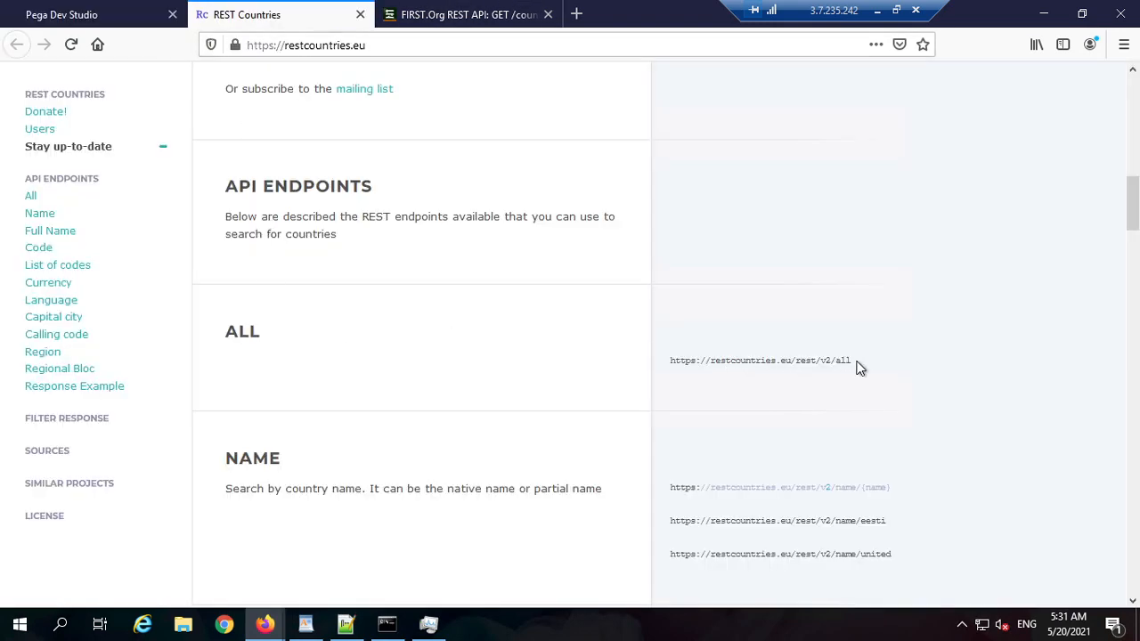
{"action": "left_click_drag", "start_coordinate": [852, 361], "coordinate": [668, 367]}
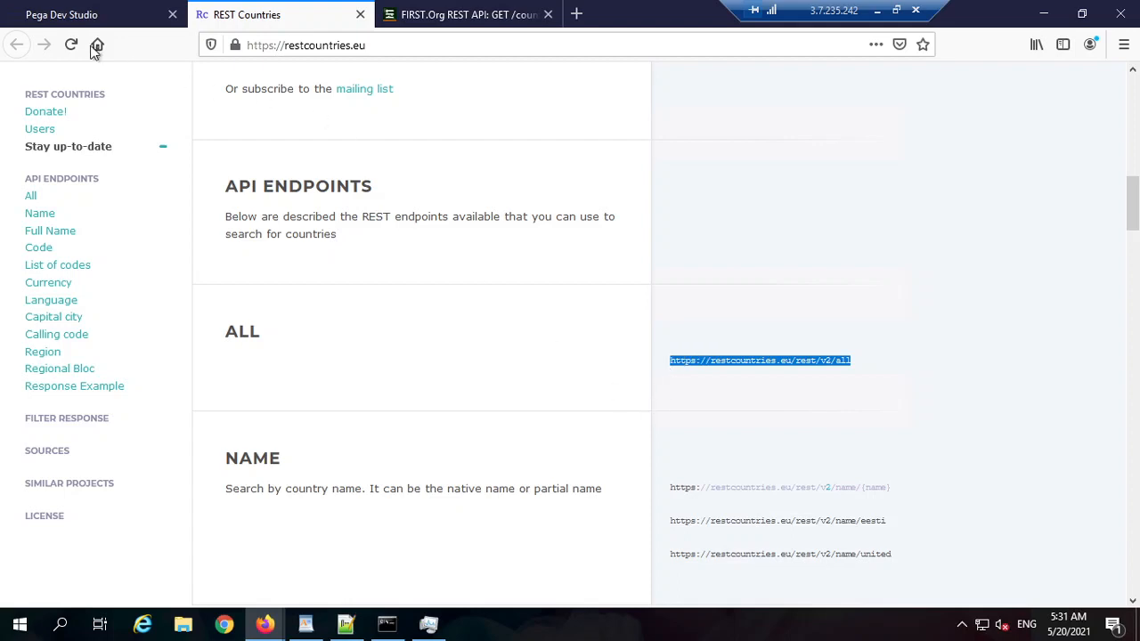
{"action": "left_click", "coordinate": [101, 16]}
{"action": "left_click", "coordinate": [298, 283]}
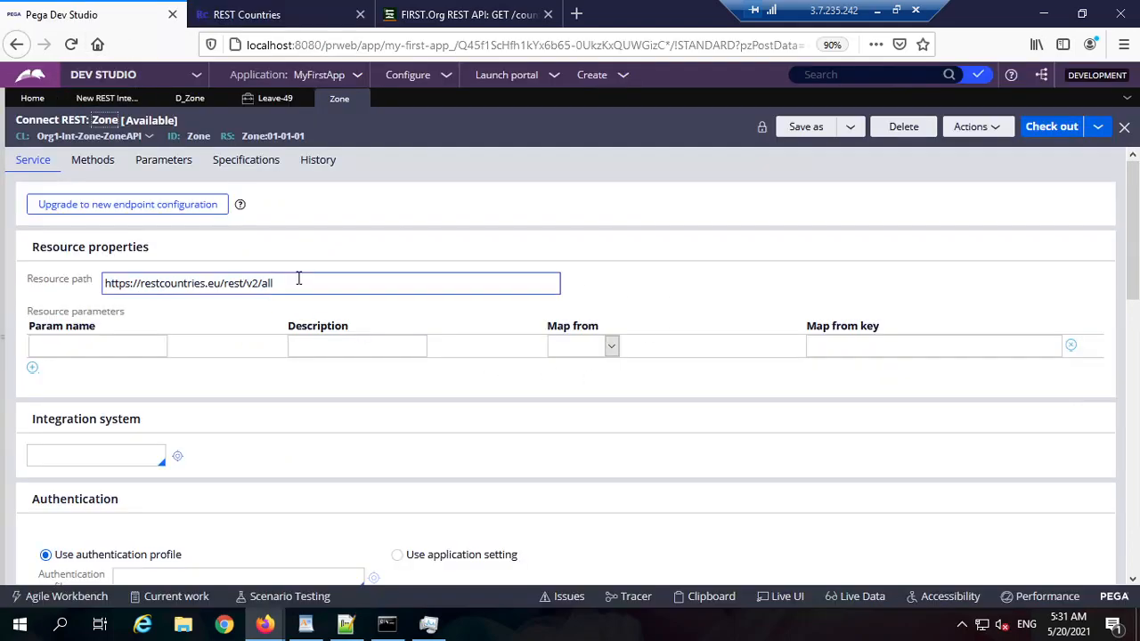
{"action": "double_click", "coordinate": [298, 282]}
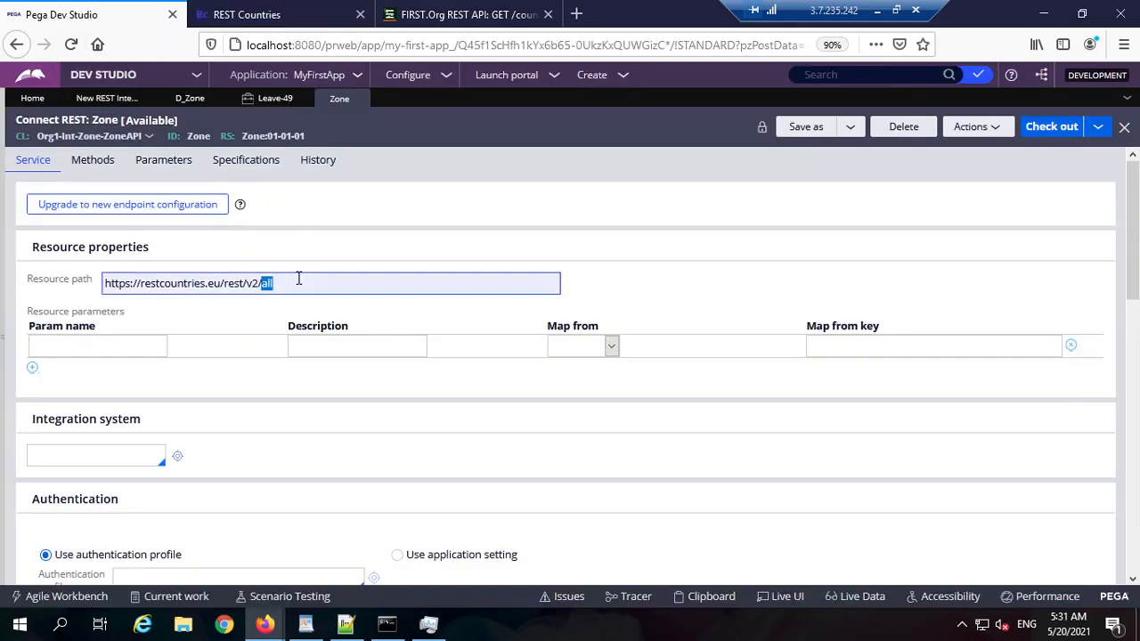
{"action": "double_click", "coordinate": [197, 136]}
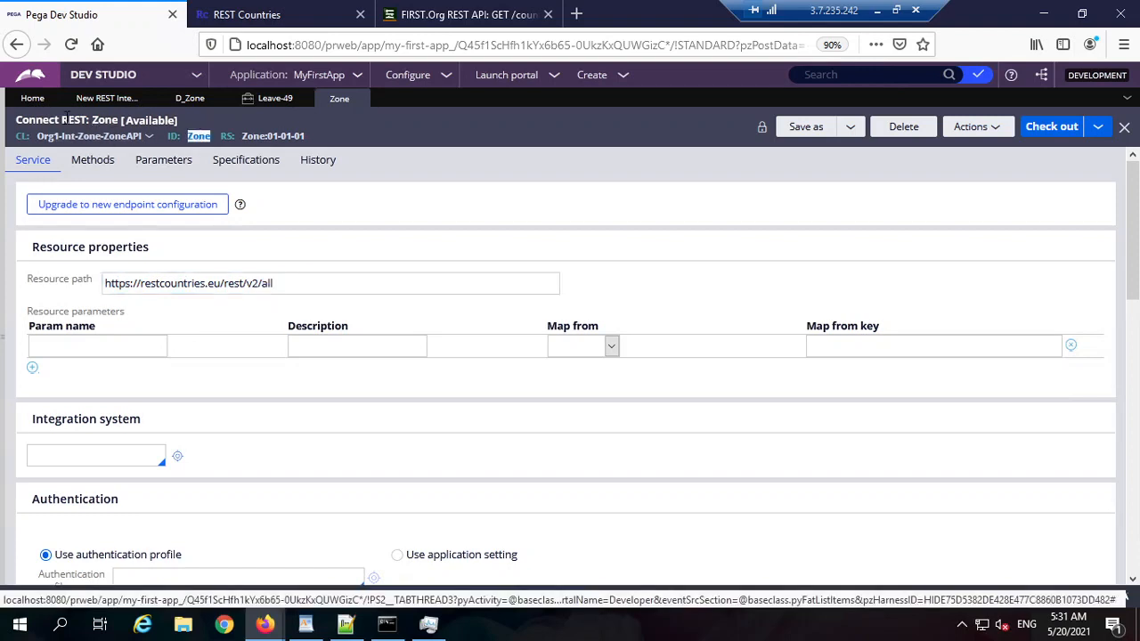
{"action": "double_click", "coordinate": [78, 120]}
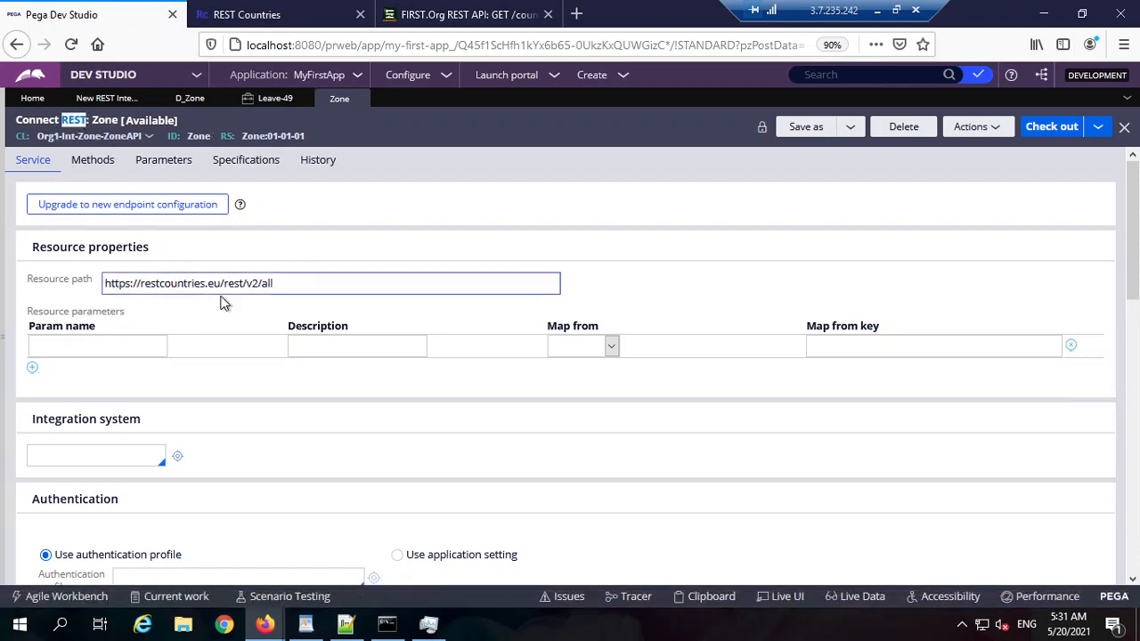
{"action": "triple_click", "coordinate": [252, 284]}
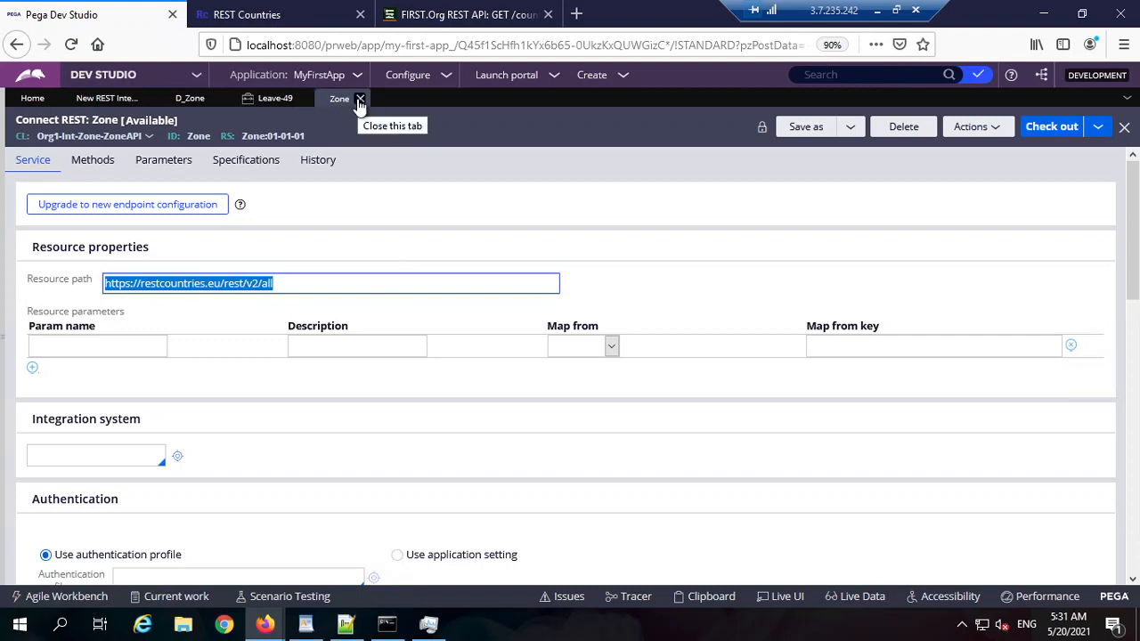
{"action": "left_click", "coordinate": [360, 99]}
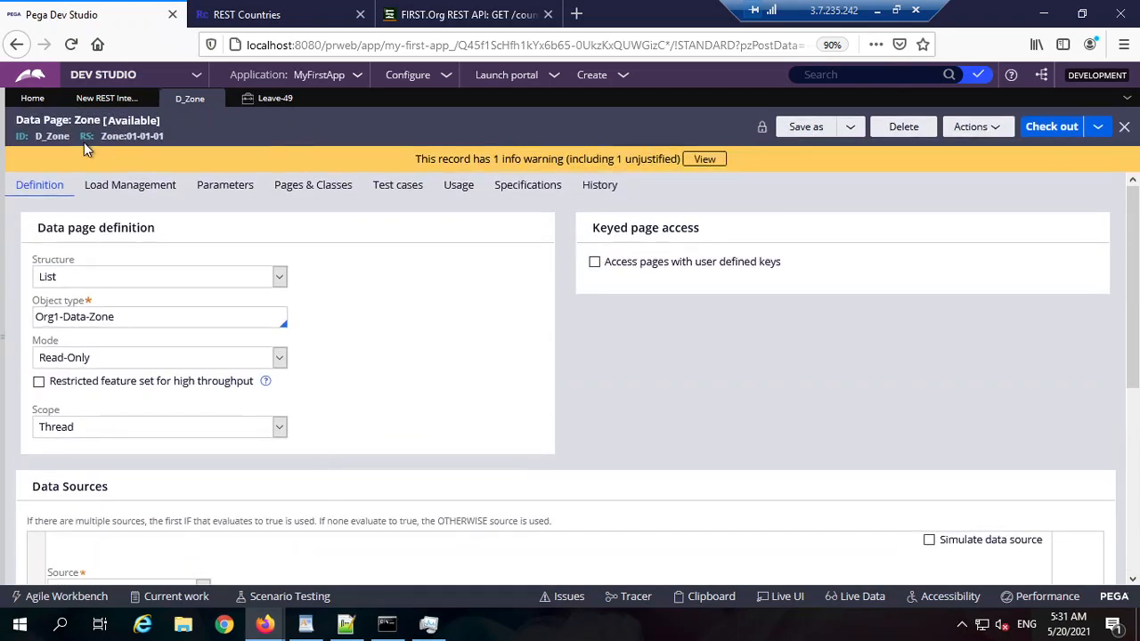
{"action": "double_click", "coordinate": [53, 139]}
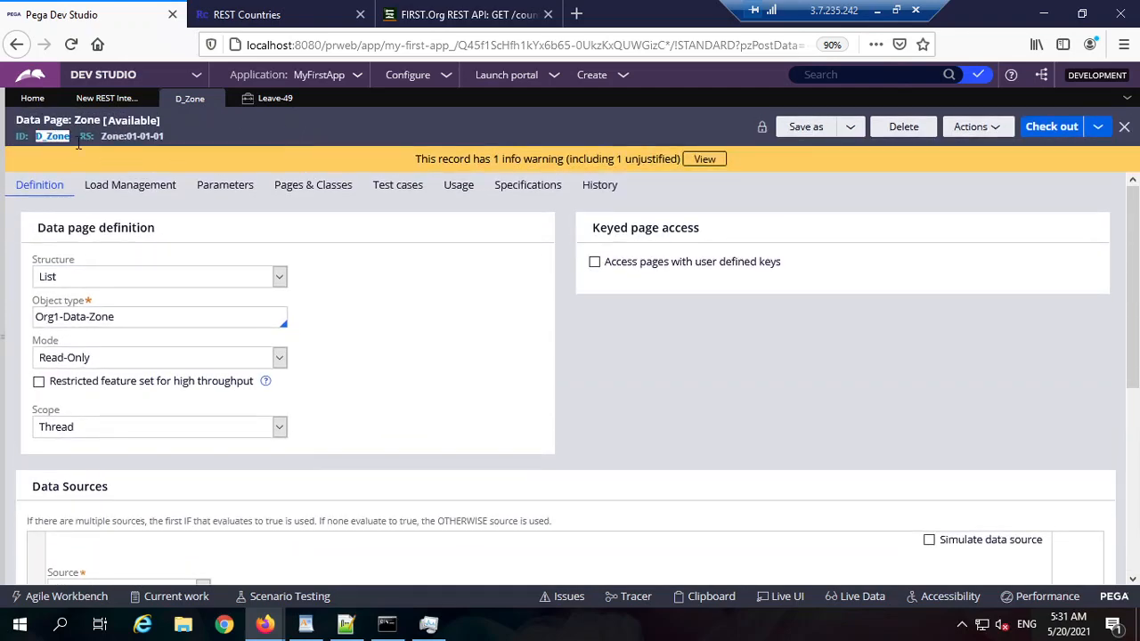
Step: Advance the Leave-49 case to the Capture Applicant Address step
{"action": "left_click", "coordinate": [276, 99]}
{"action": "scroll", "coordinate": [155, 257], "scroll_direction": "up", "scroll_amount": 2}
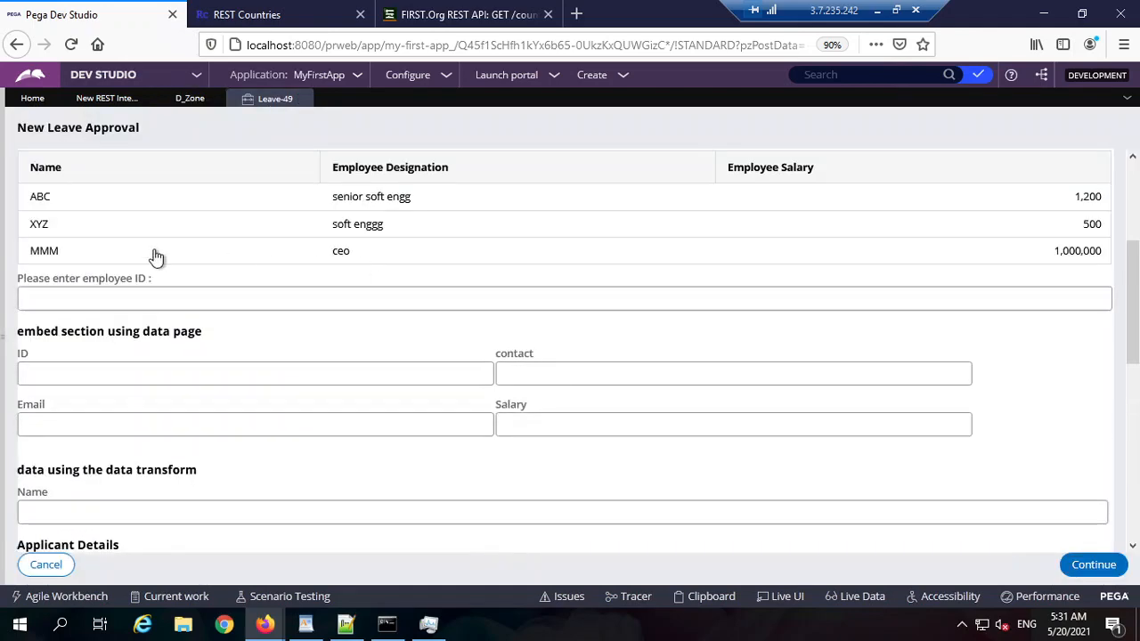
{"action": "scroll", "coordinate": [1015, 532], "scroll_direction": "up", "scroll_amount": 2}
{"action": "left_click", "coordinate": [1091, 565]}
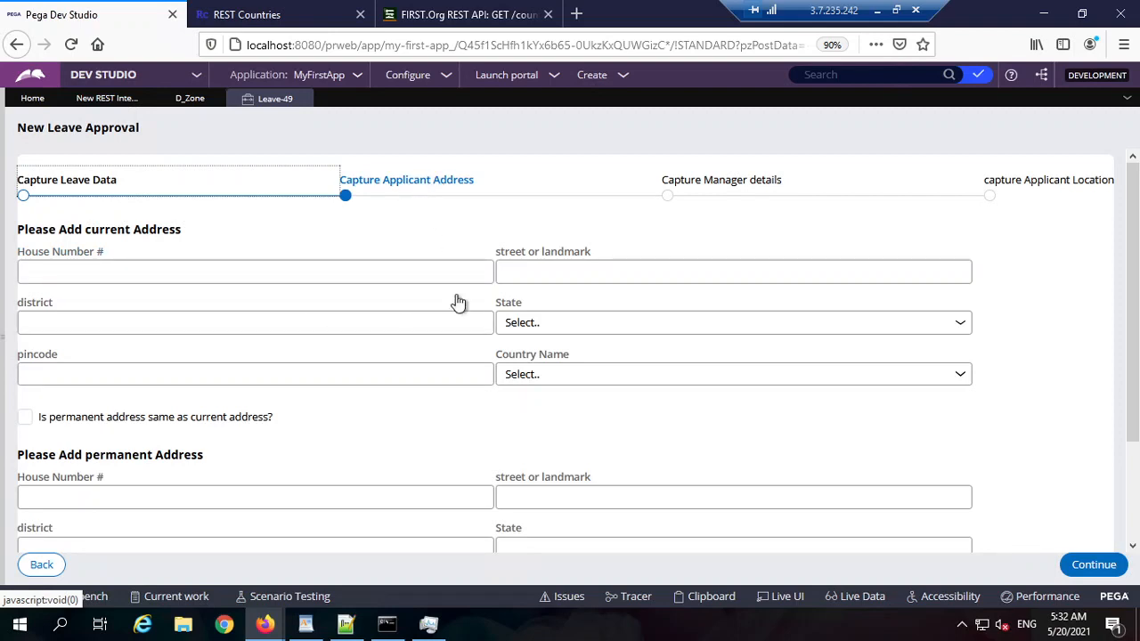
Step: Use Live UI on the pincode field to open its CaptureApplicantAddress section
{"action": "scroll", "coordinate": [436, 338], "scroll_direction": "down", "scroll_amount": 3}
{"action": "scroll", "coordinate": [401, 347], "scroll_direction": "up", "scroll_amount": 3}
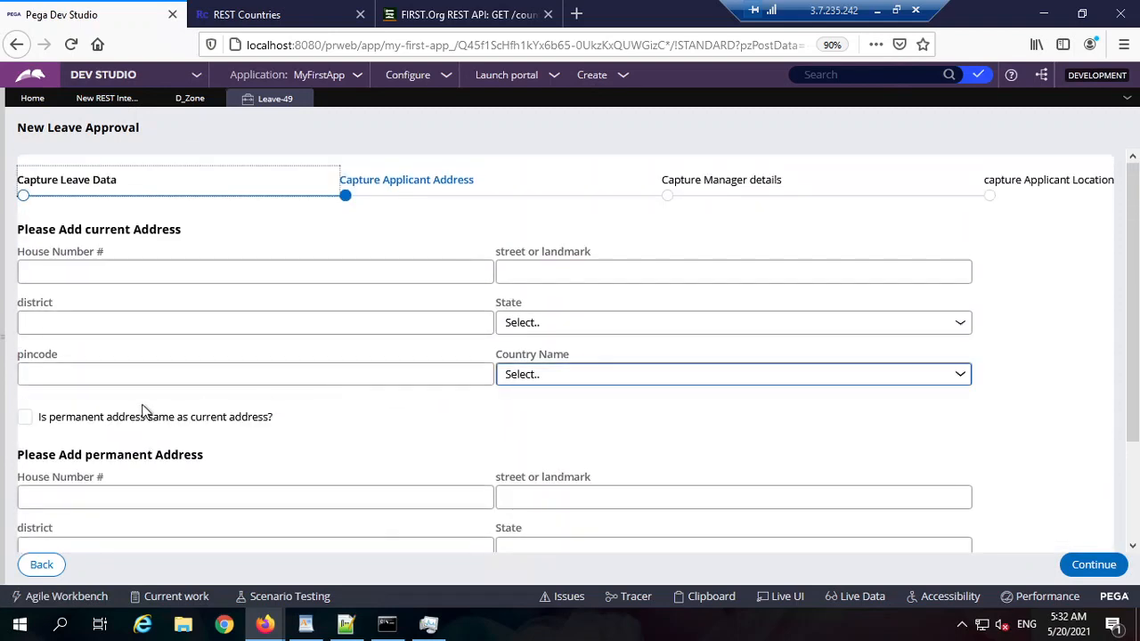
{"action": "left_click", "coordinate": [787, 596]}
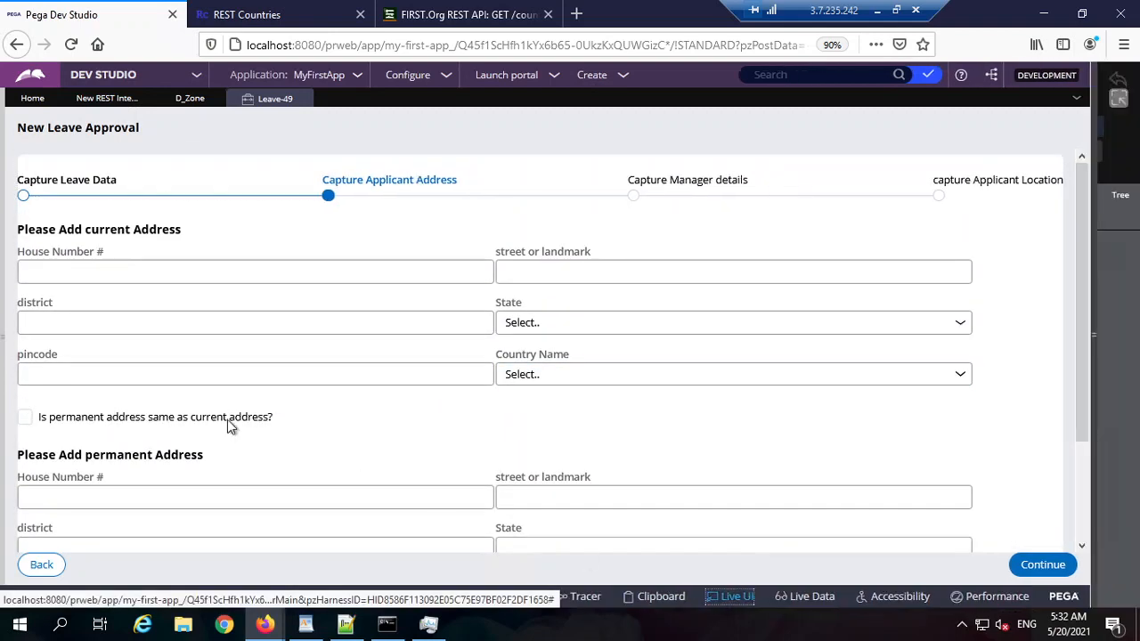
{"action": "left_click", "coordinate": [132, 372]}
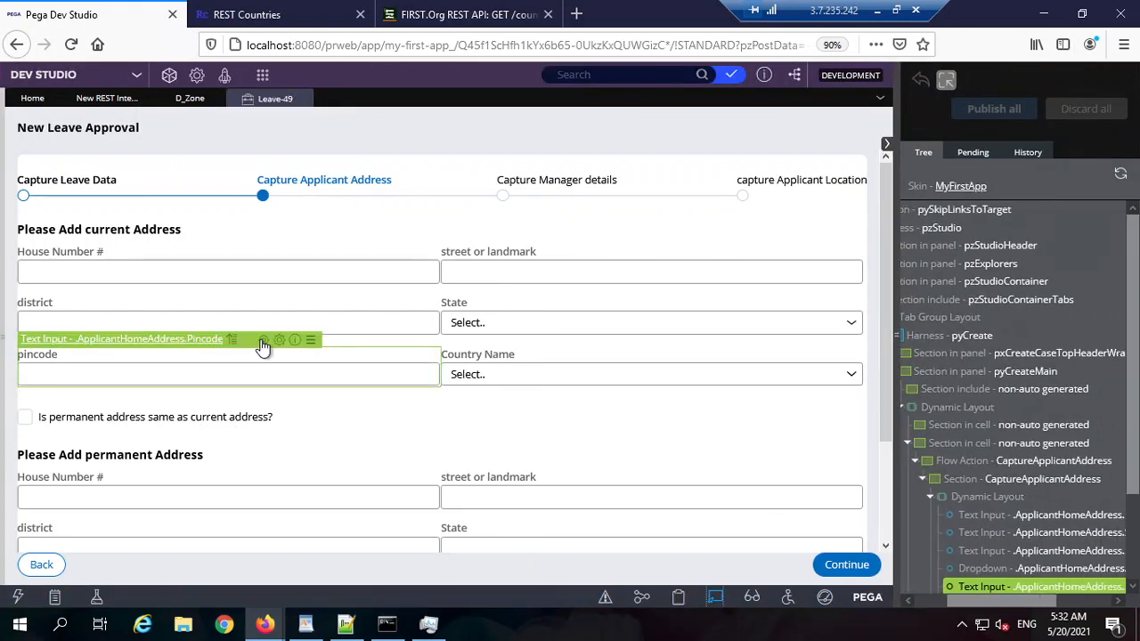
{"action": "left_click", "coordinate": [262, 343]}
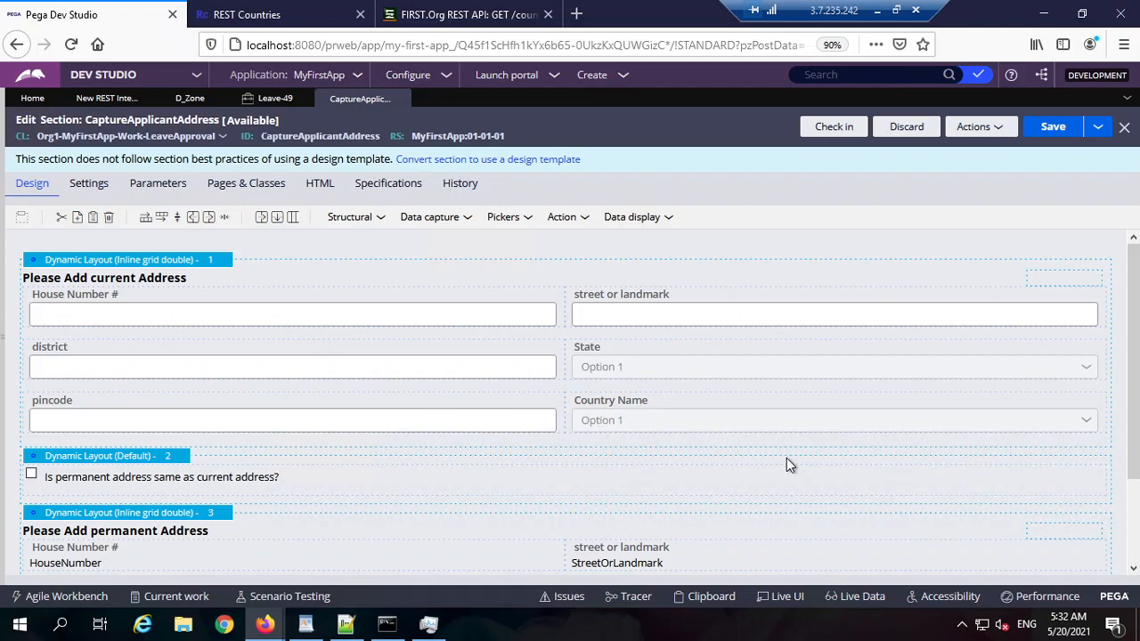
Step: Duplicate the Country Name dropdown cell in the CaptureApplicantAddress section
{"action": "left_click", "coordinate": [788, 422]}
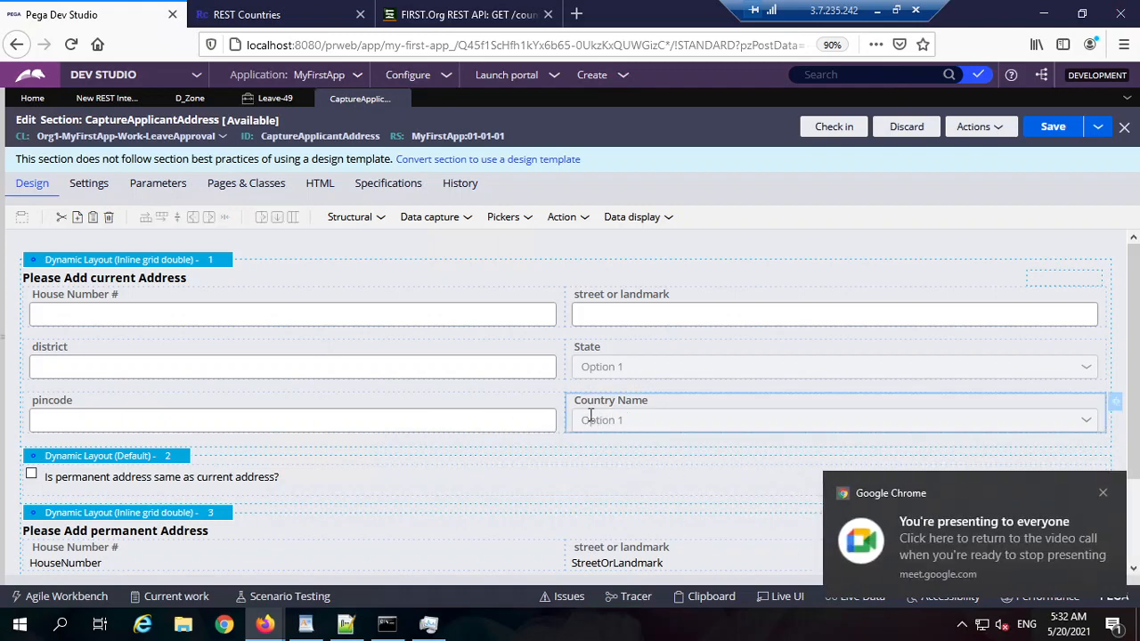
{"action": "right_click", "coordinate": [641, 418]}
{"action": "left_click", "coordinate": [663, 445]}
{"action": "right_click", "coordinate": [634, 404]}
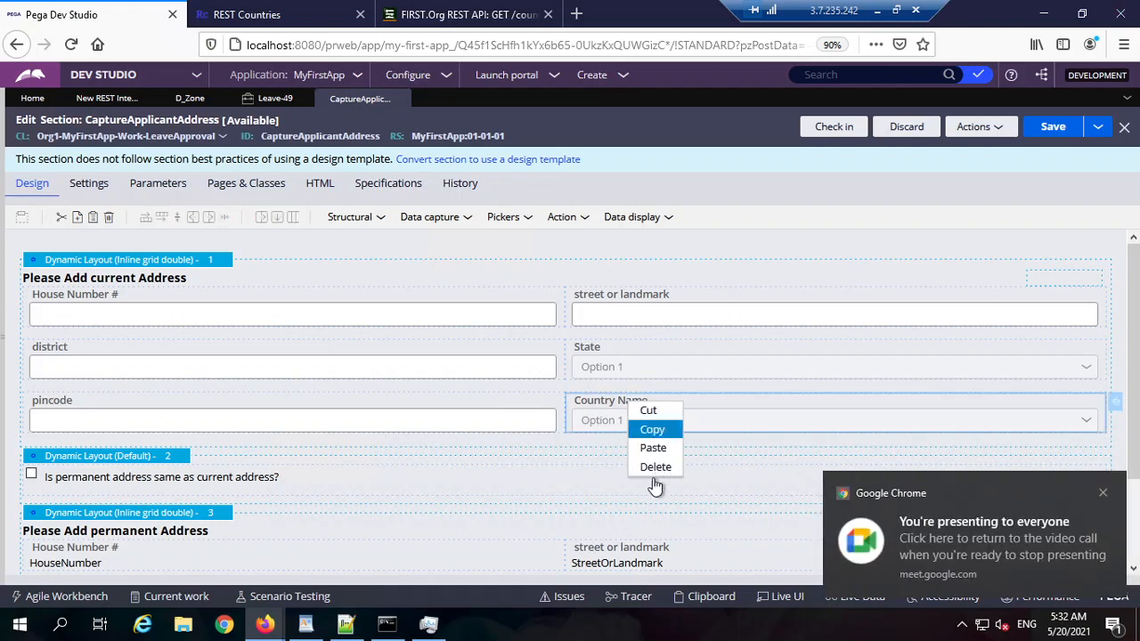
{"action": "left_click", "coordinate": [654, 447]}
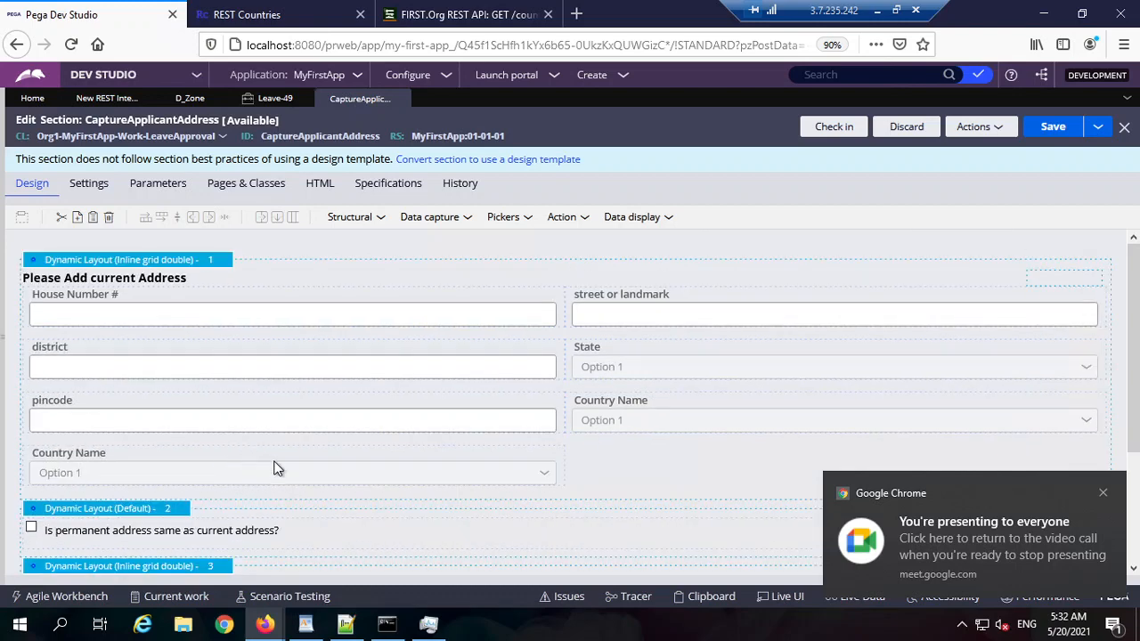
{"action": "left_click", "coordinate": [276, 466]}
Step: Bind the copy to .Zone and create and save that Text property with no branch
{"action": "left_click", "coordinate": [571, 454]}
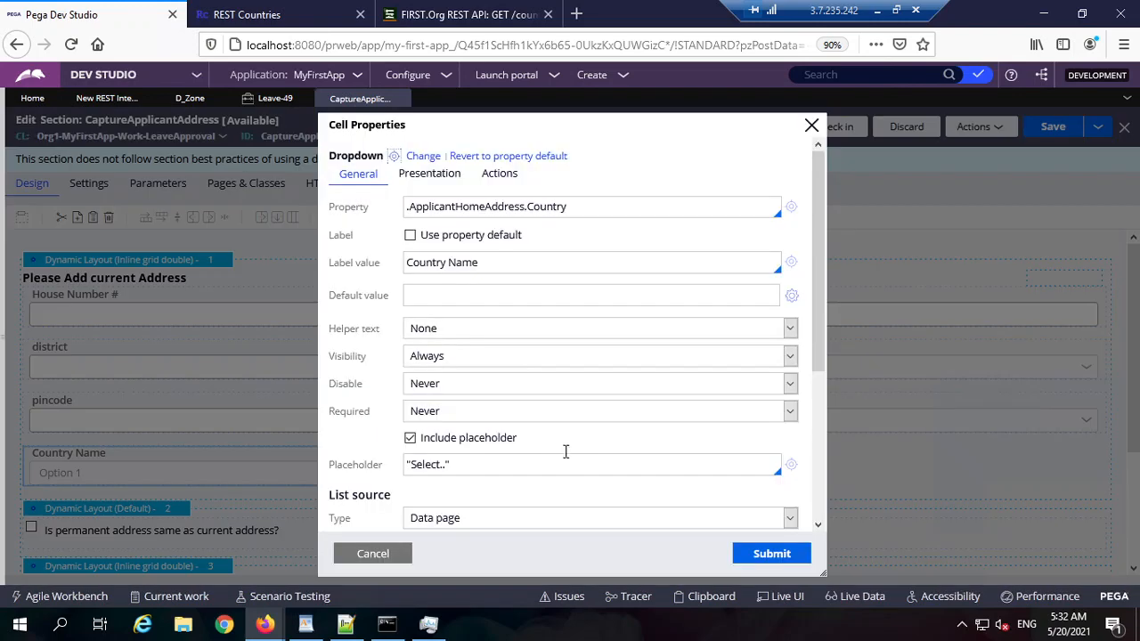
{"action": "double_click", "coordinate": [478, 210]}
{"action": "double_click", "coordinate": [546, 209]}
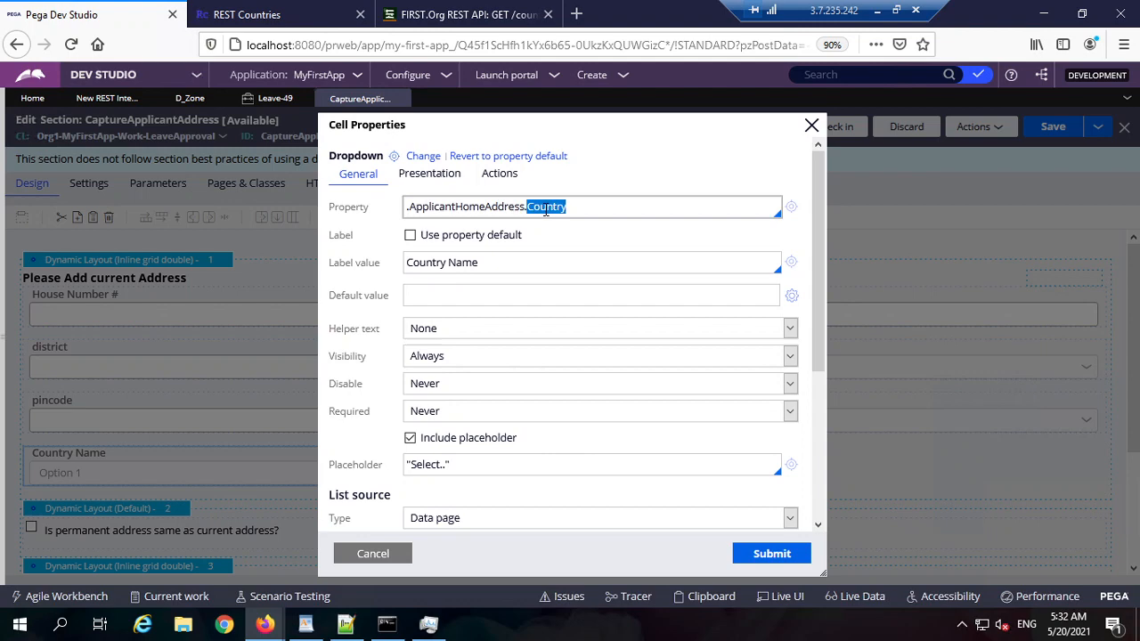
{"action": "double_click", "coordinate": [461, 207]}
{"action": "key", "text": "Delete"}
{"action": "key", "text": "Delete"}
{"action": "key", "text": "Delete"}
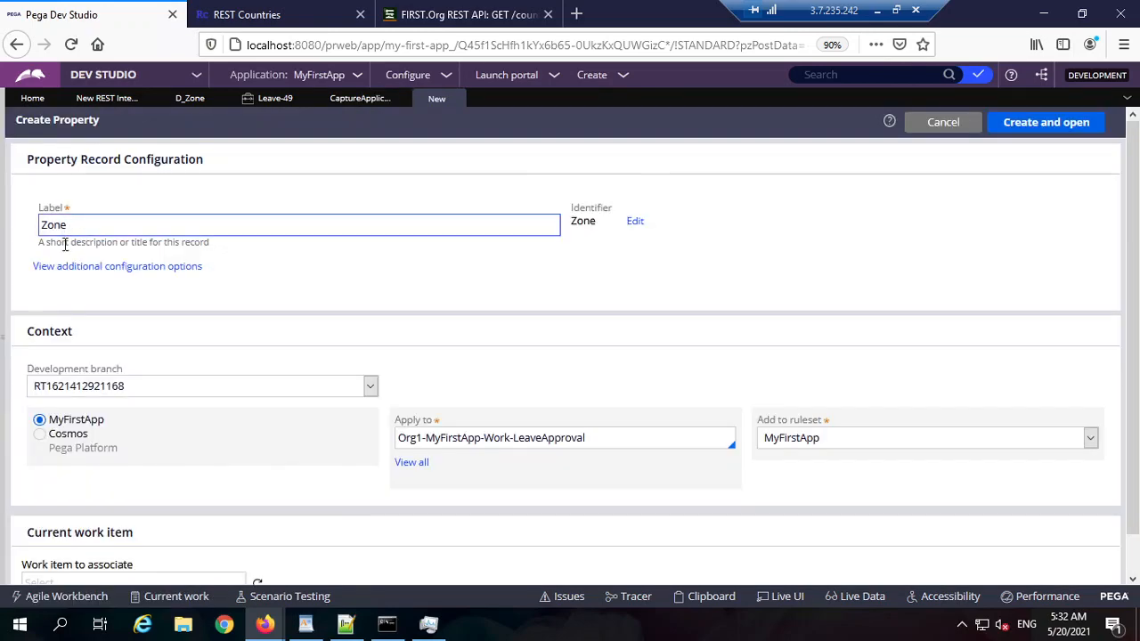
{"action": "left_click", "coordinate": [127, 388]}
{"action": "left_click", "coordinate": [67, 443]}
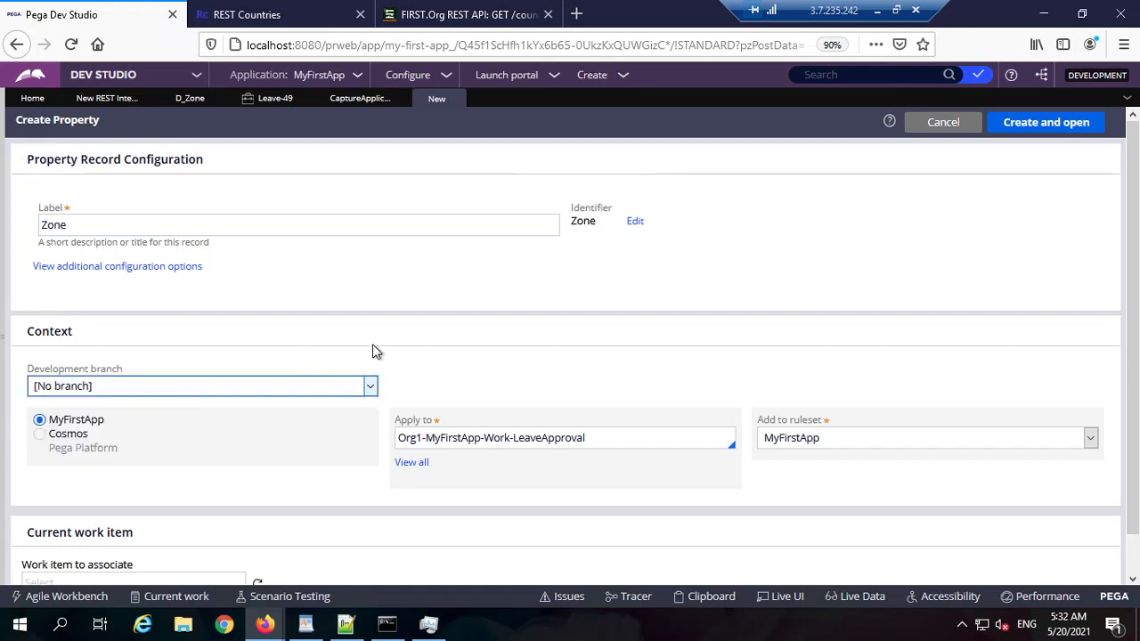
{"action": "left_click", "coordinate": [1033, 131]}
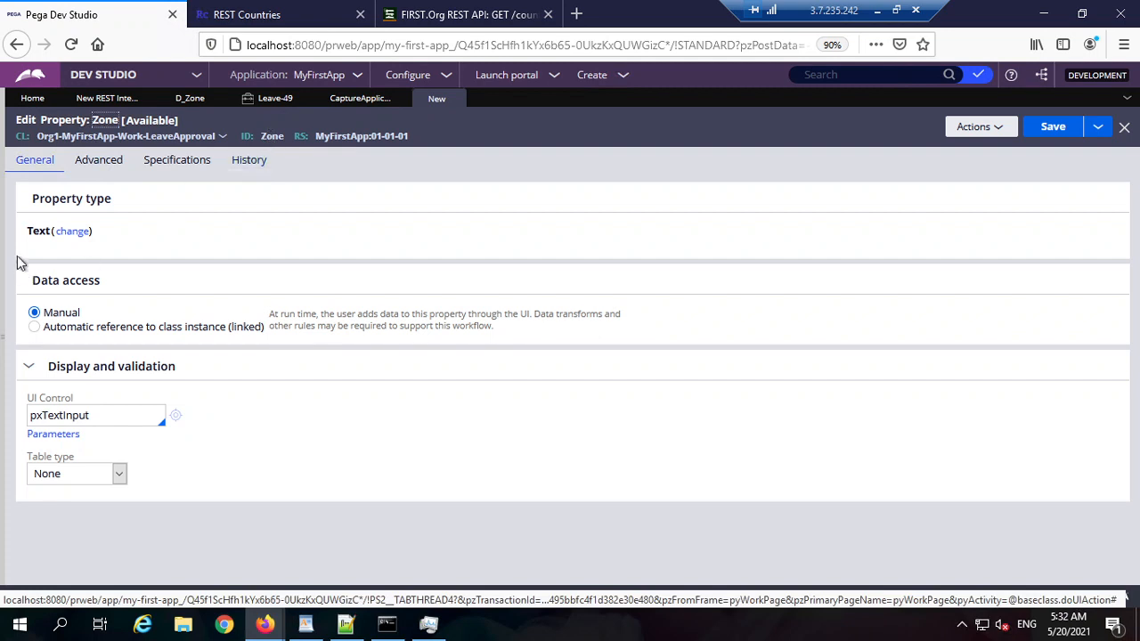
{"action": "left_click", "coordinate": [1033, 126]}
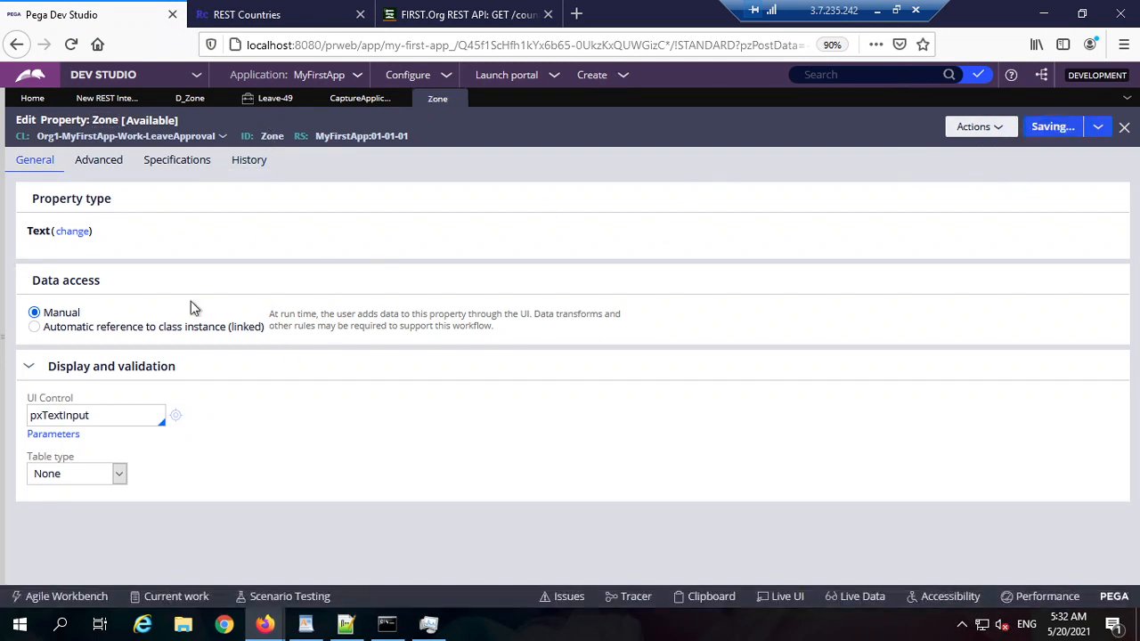
{"action": "left_click", "coordinate": [360, 98]}
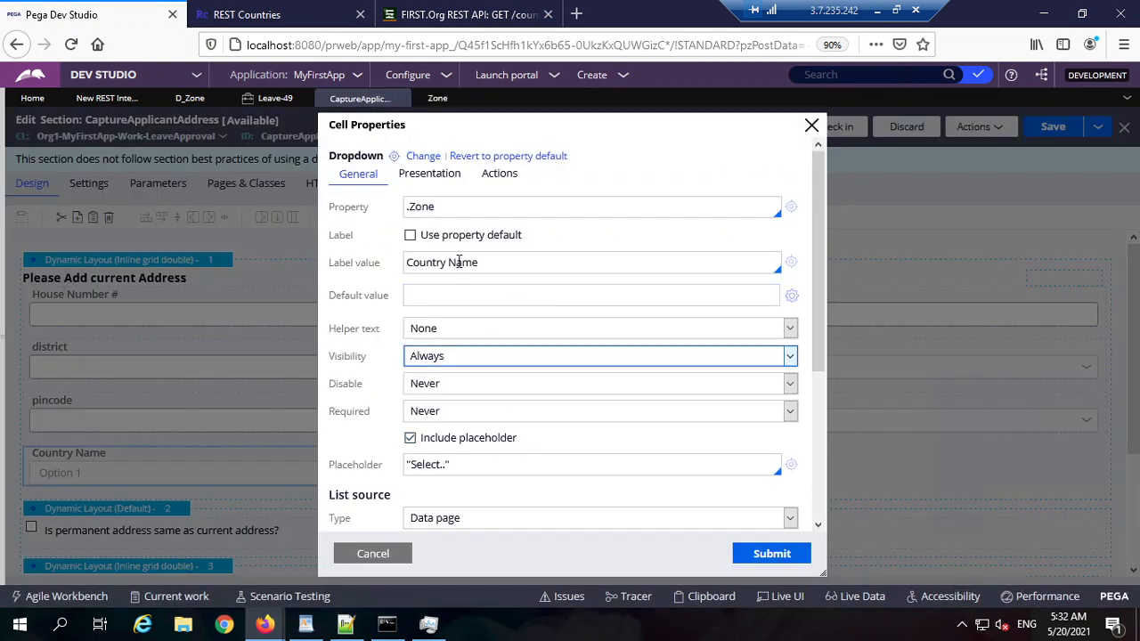
Step: Switch the dropdown's list source from data page D_CountriesList to D_Zone
{"action": "scroll", "coordinate": [484, 377], "scroll_direction": "down", "scroll_amount": 5}
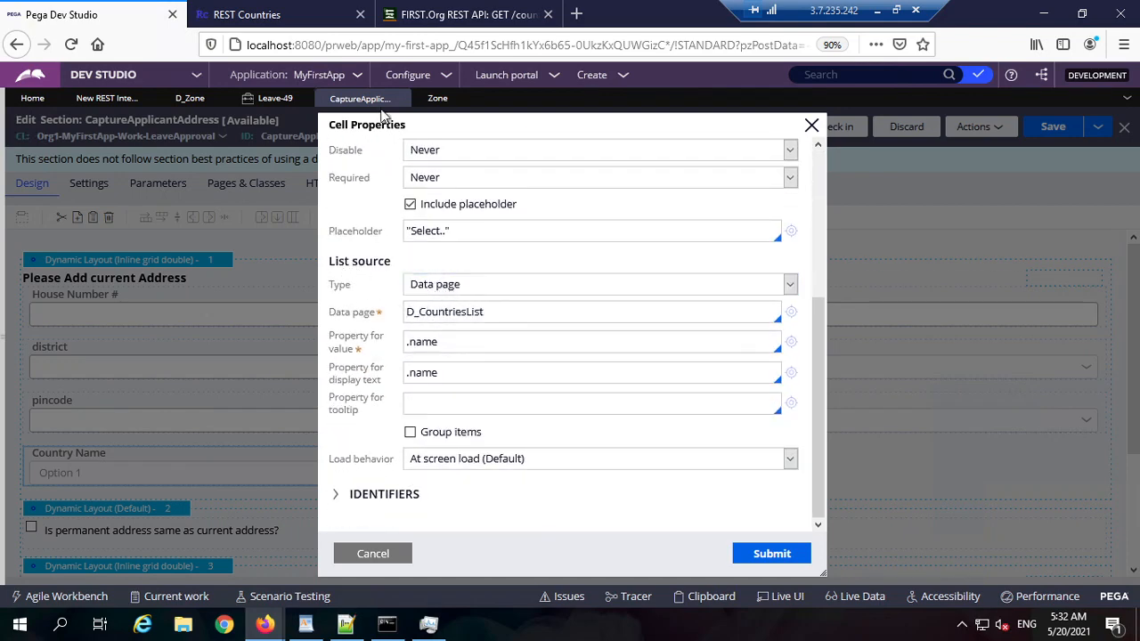
{"action": "left_click", "coordinate": [203, 98]}
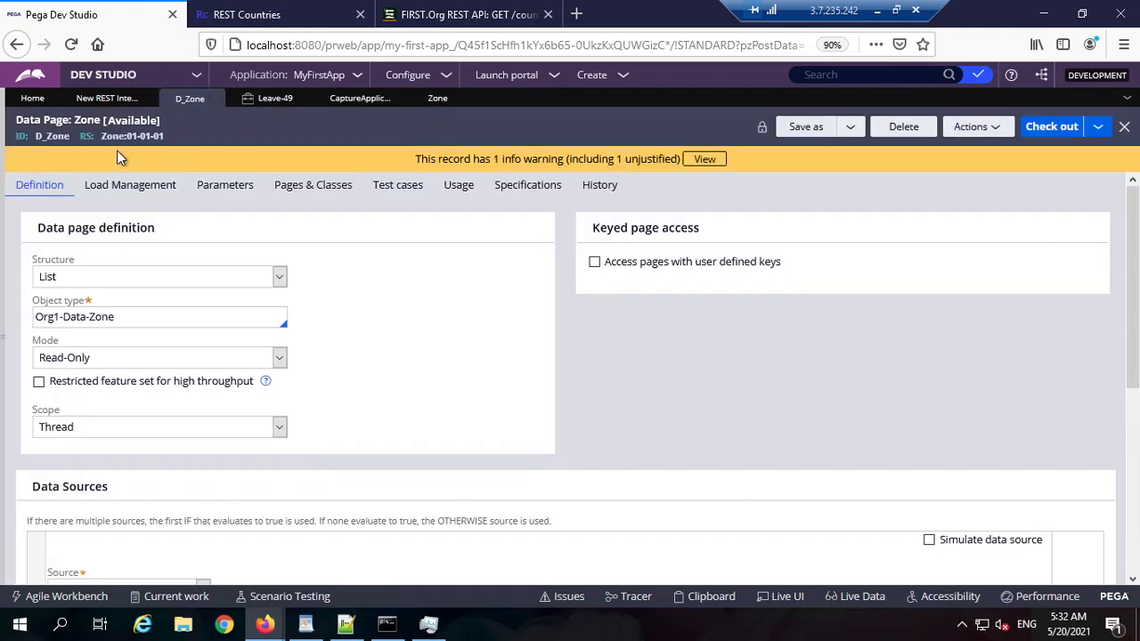
{"action": "left_click", "coordinate": [434, 99]}
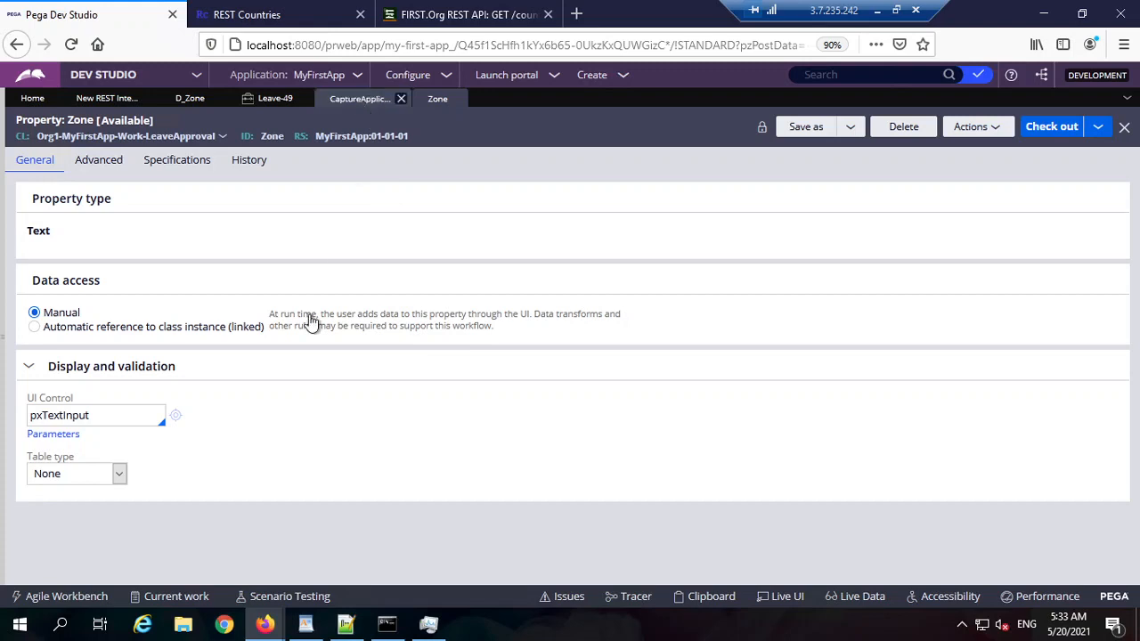
{"action": "left_click", "coordinate": [367, 99]}
{"action": "double_click", "coordinate": [502, 313]}
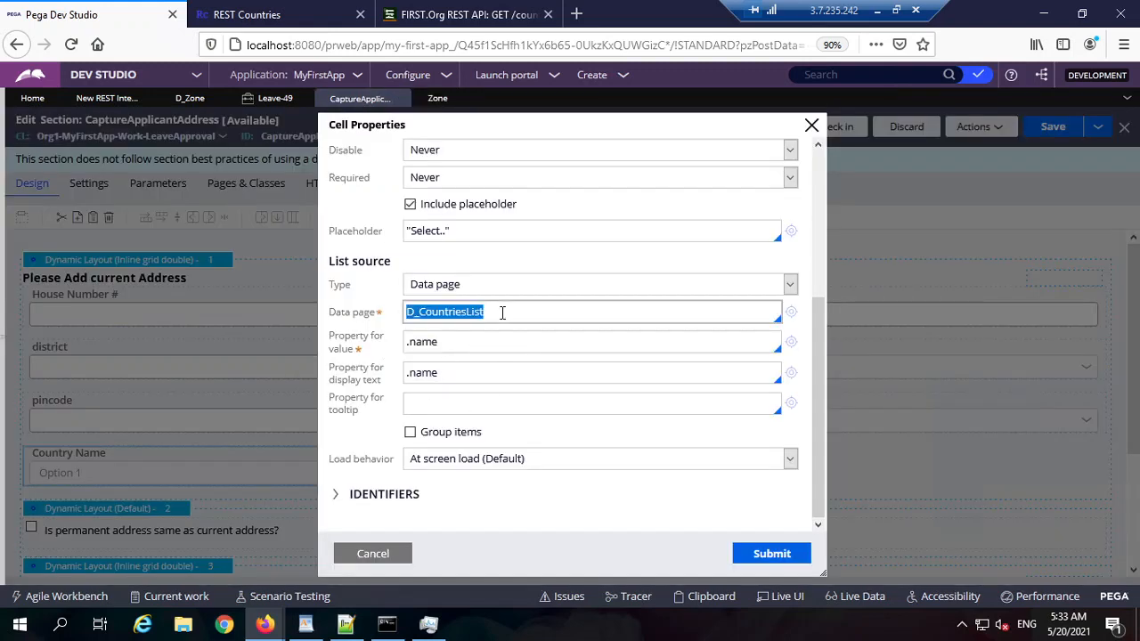
{"action": "key", "text": "ctrl+v"}
Step: Set .name as the value and display property, after checking D_Zone's run results for the field
{"action": "left_click", "coordinate": [533, 345]}
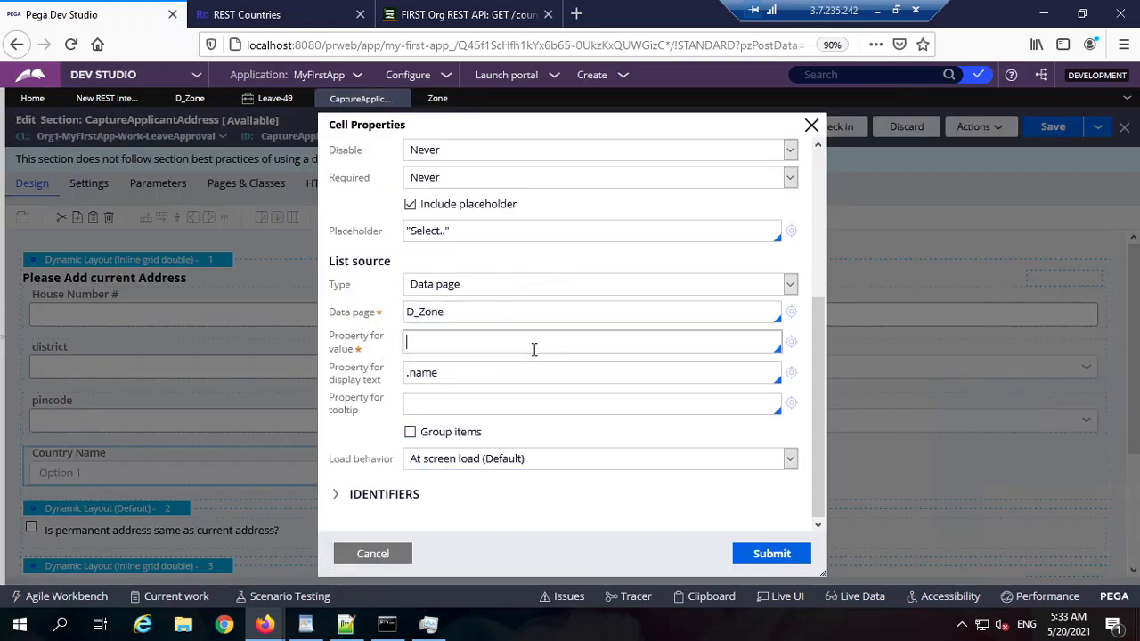
{"action": "left_click", "coordinate": [264, 624]}
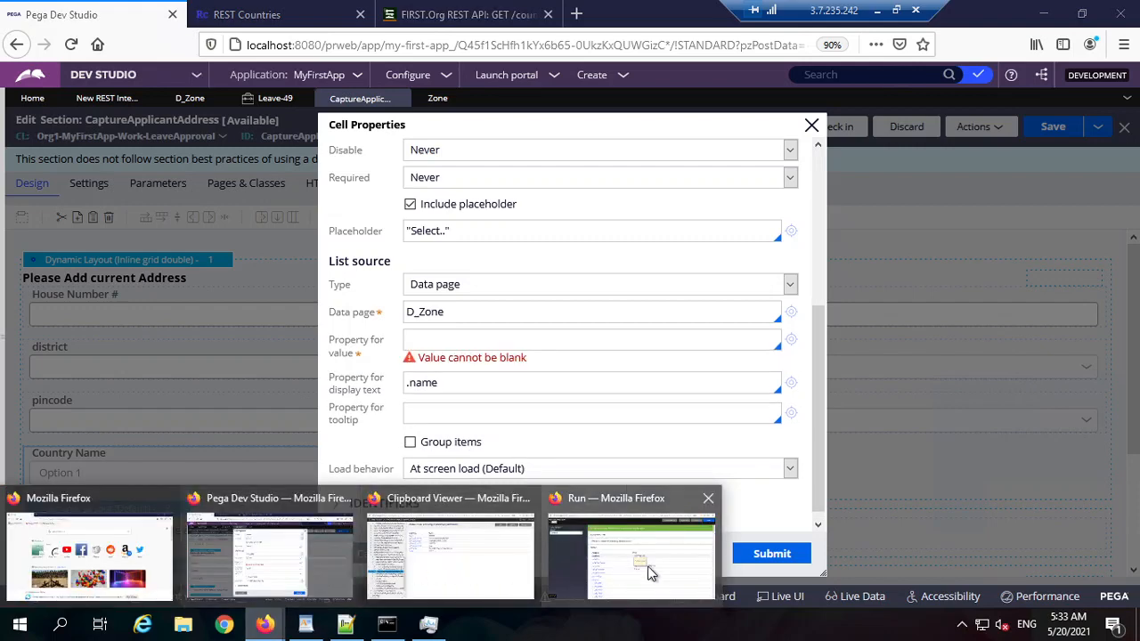
{"action": "left_click", "coordinate": [601, 570]}
{"action": "scroll", "coordinate": [525, 392], "scroll_direction": "down", "scroll_amount": 7}
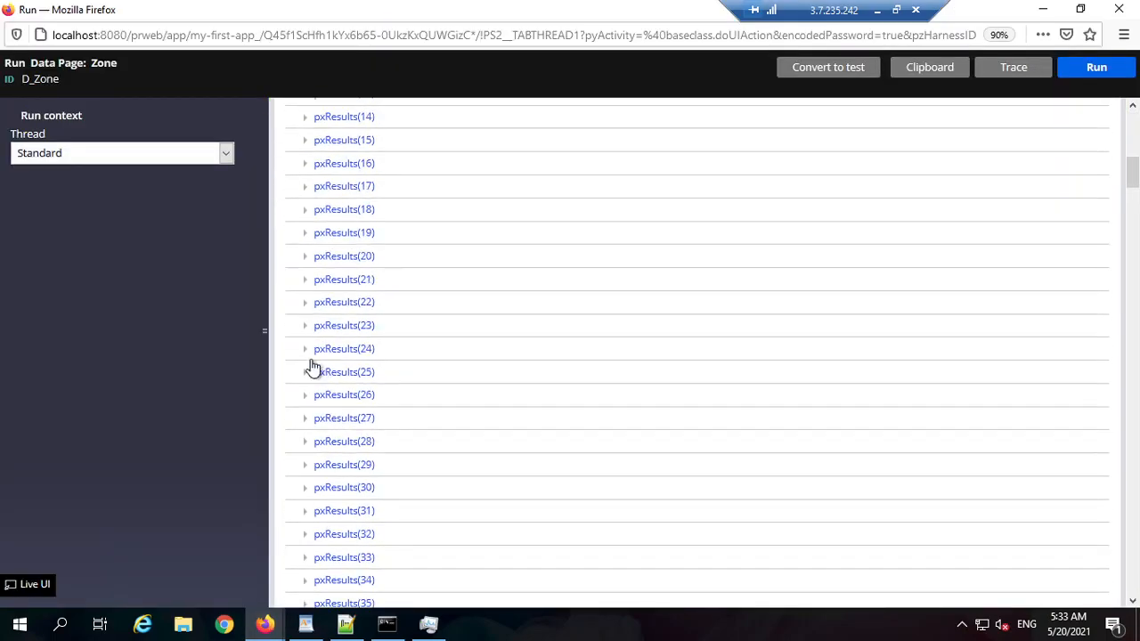
{"action": "left_click", "coordinate": [312, 326]}
{"action": "scroll", "coordinate": [534, 378], "scroll_direction": "down", "scroll_amount": 3}
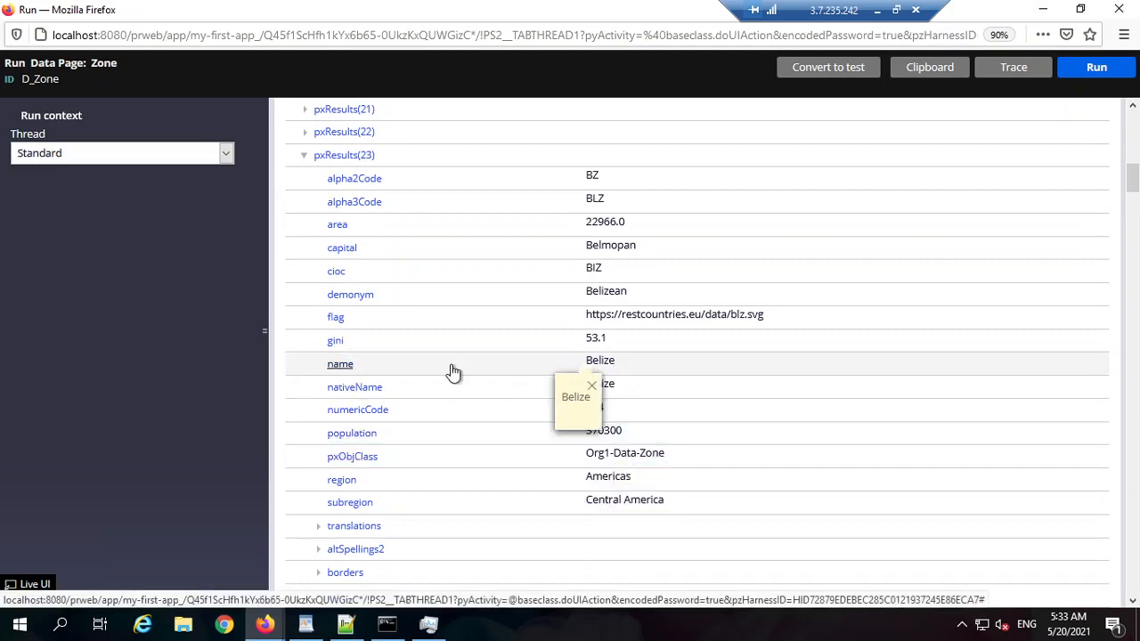
{"action": "left_click", "coordinate": [1044, 9]}
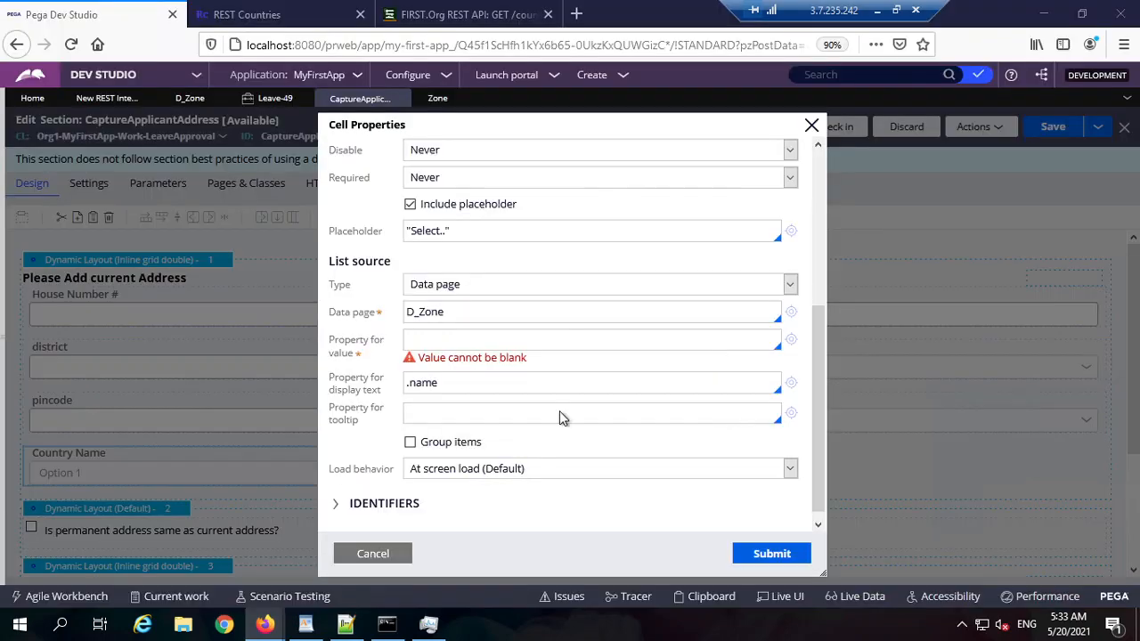
{"action": "type", "text": ".na"}
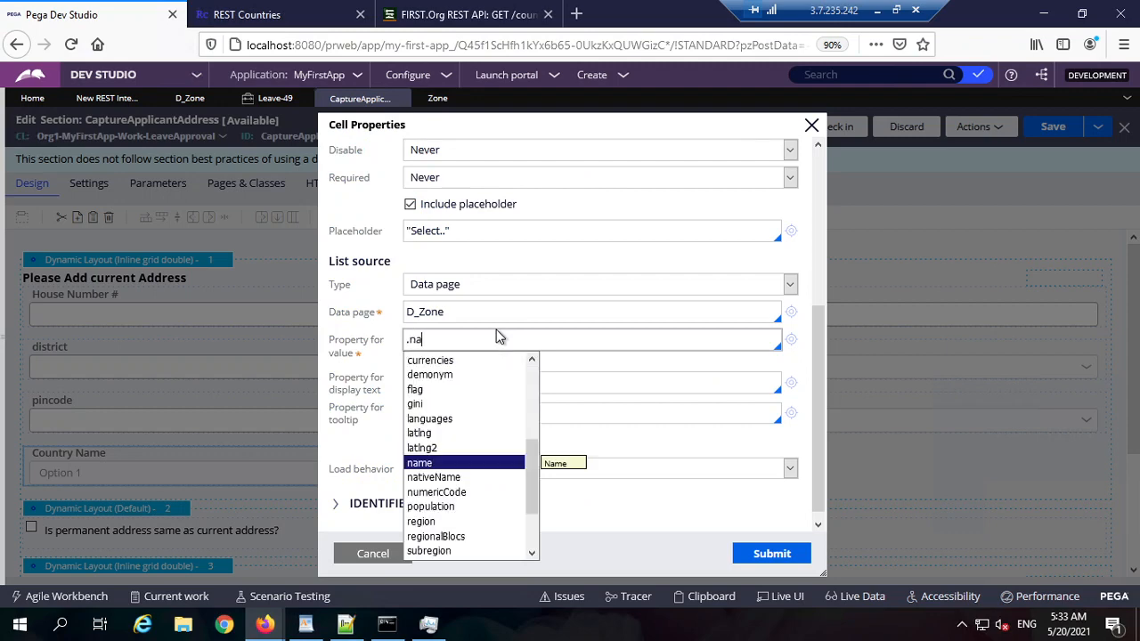
{"action": "key", "text": "Return"}
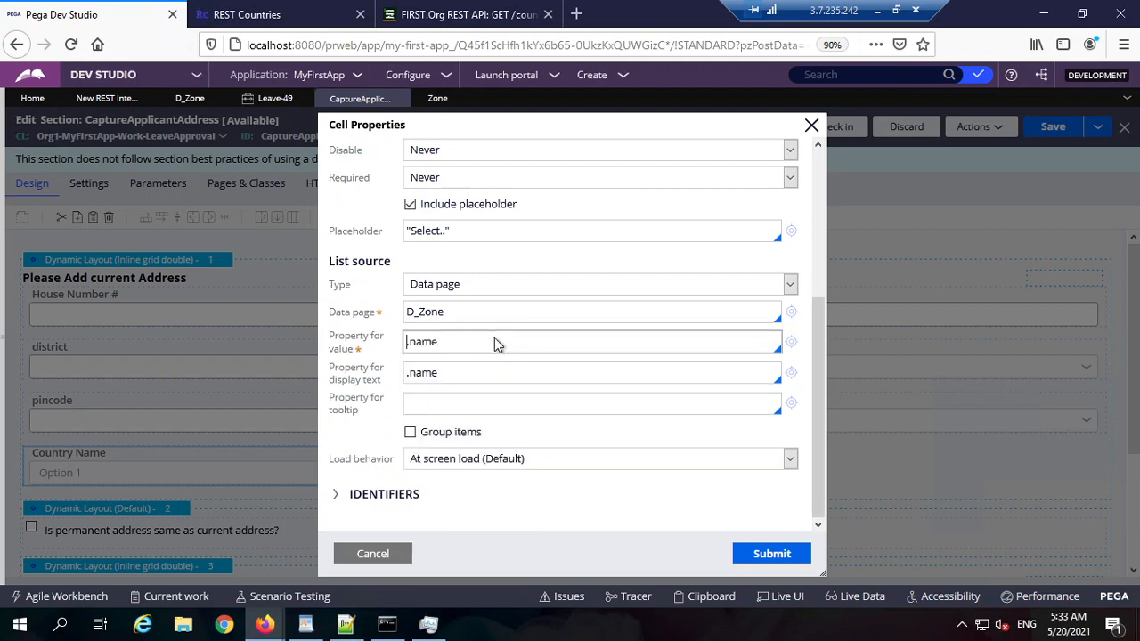
{"action": "key", "text": "ctrl+a"}
{"action": "double_click", "coordinate": [460, 374]}
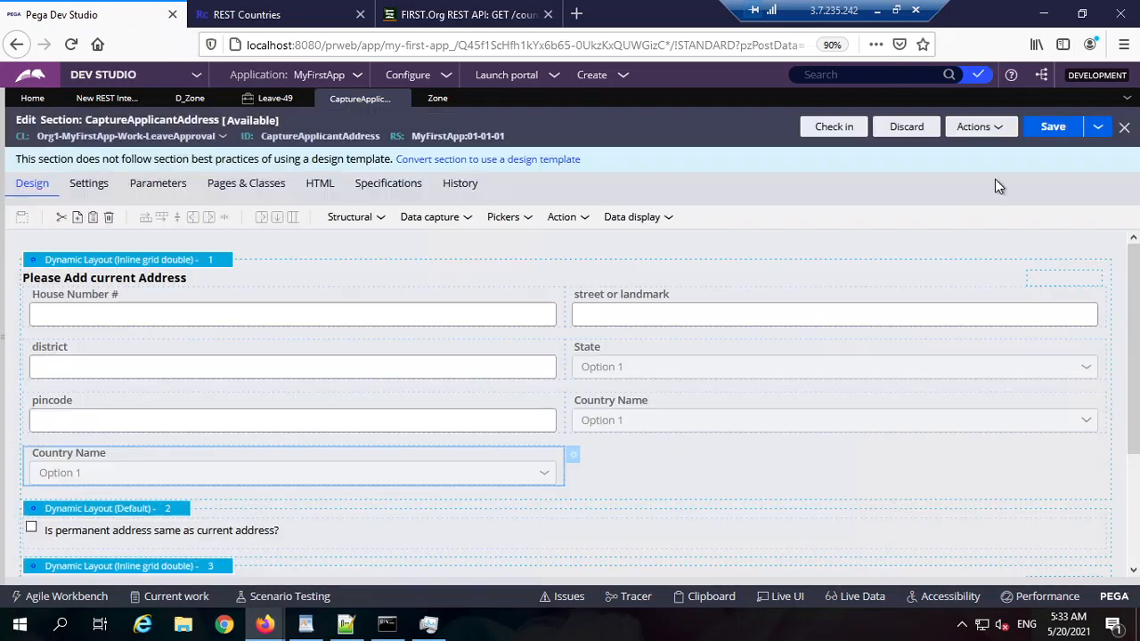
Step: Save the section, relabel the dropdown 'Zone service to get the country list', and save again
{"action": "left_click", "coordinate": [1050, 130]}
{"action": "left_click", "coordinate": [575, 454]}
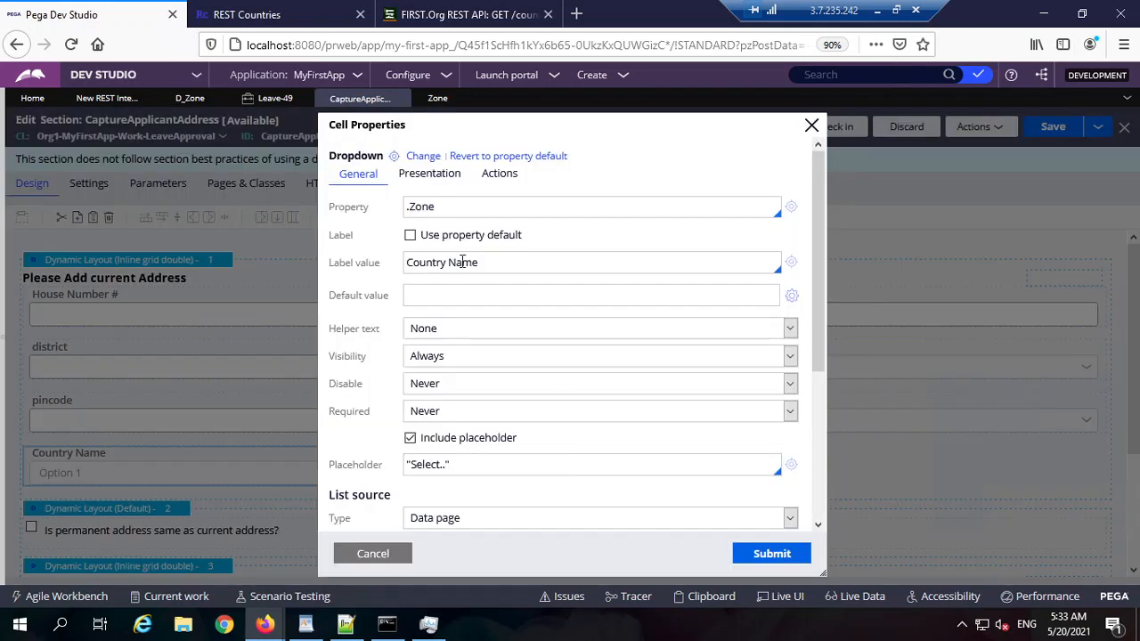
{"action": "left_click", "coordinate": [464, 262]}
{"action": "double_click", "coordinate": [475, 265]}
{"action": "type", "text": "Z"}
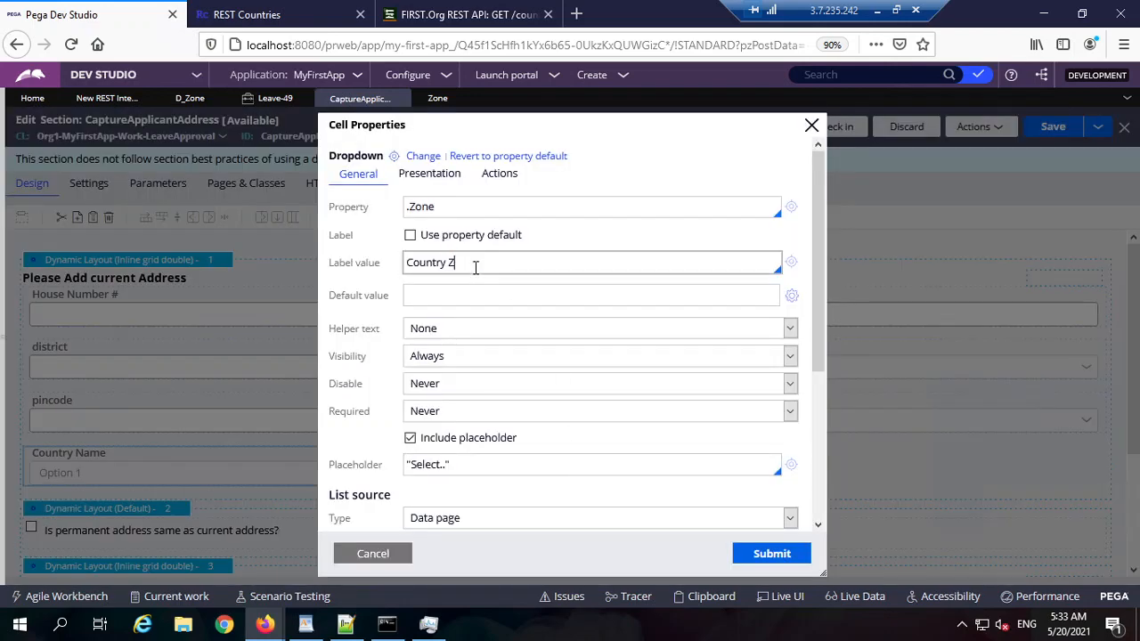
{"action": "key", "text": "ctrl+a"}
{"action": "type", "text": "Z"}
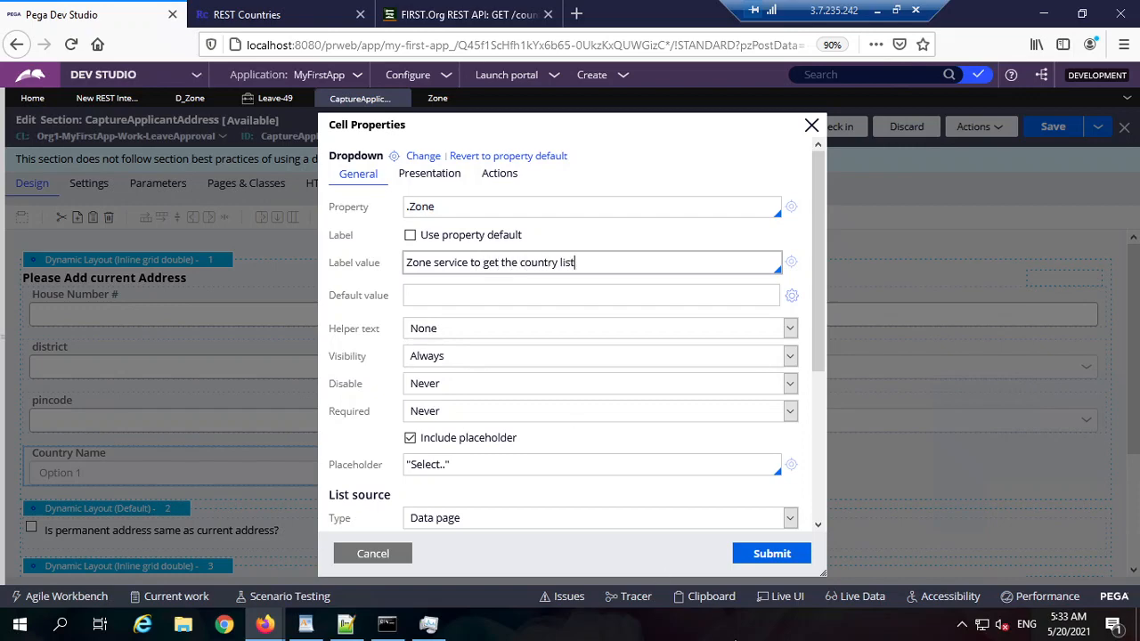
{"action": "left_click", "coordinate": [771, 554]}
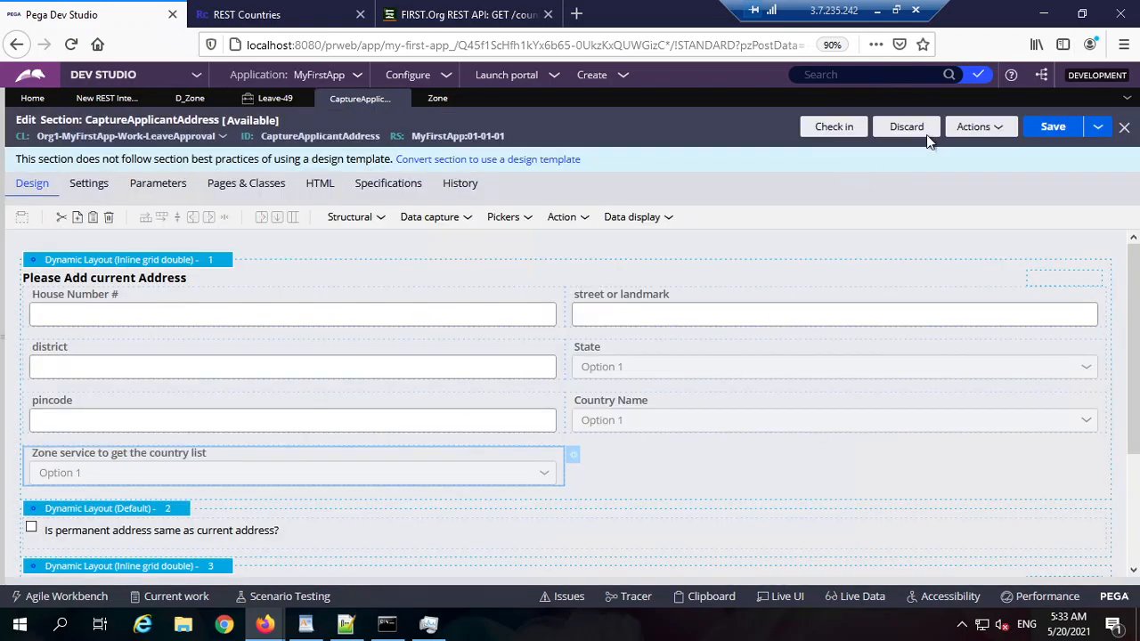
{"action": "left_click", "coordinate": [1051, 127]}
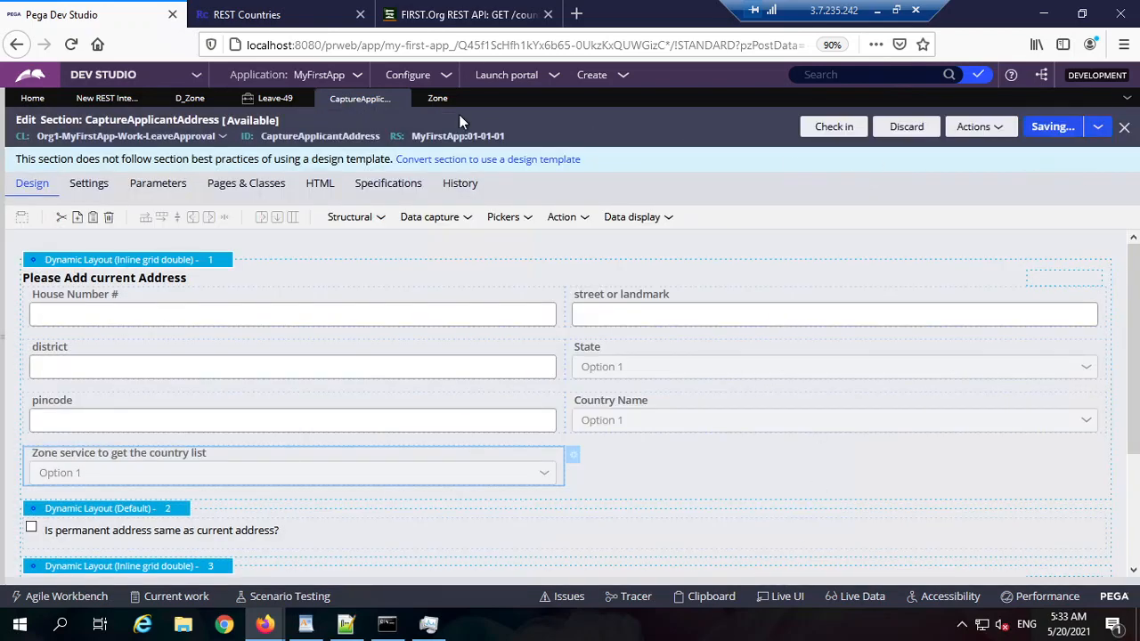
{"action": "left_click", "coordinate": [267, 98]}
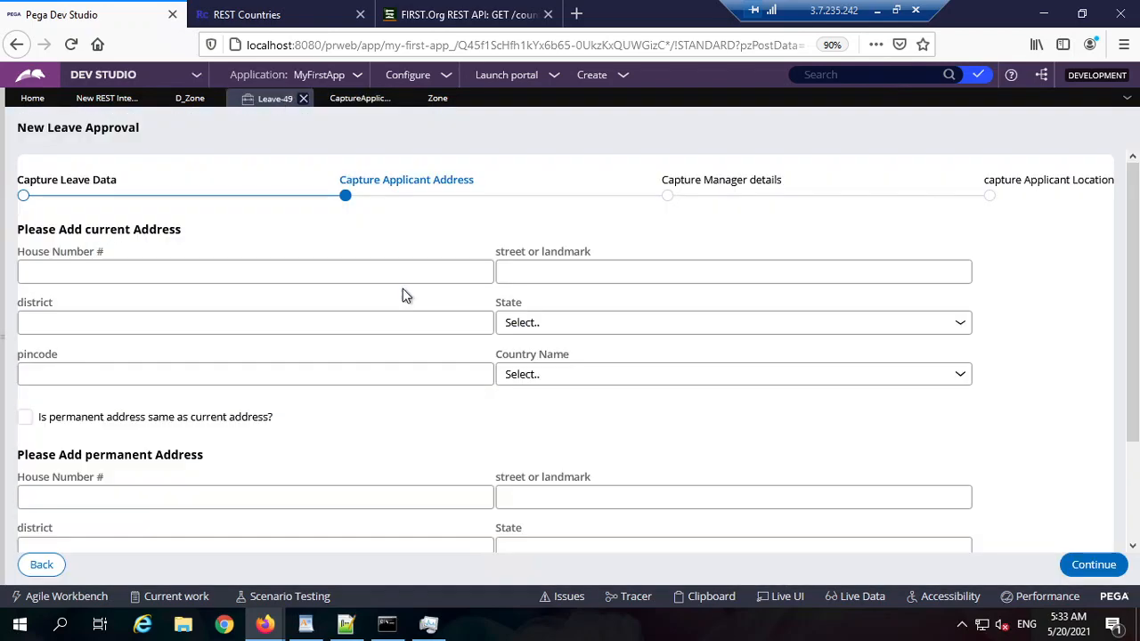
Step: Advance the leave case to the address step and compare the Zone country list with D_Zone run results
{"action": "left_click", "coordinate": [42, 565]}
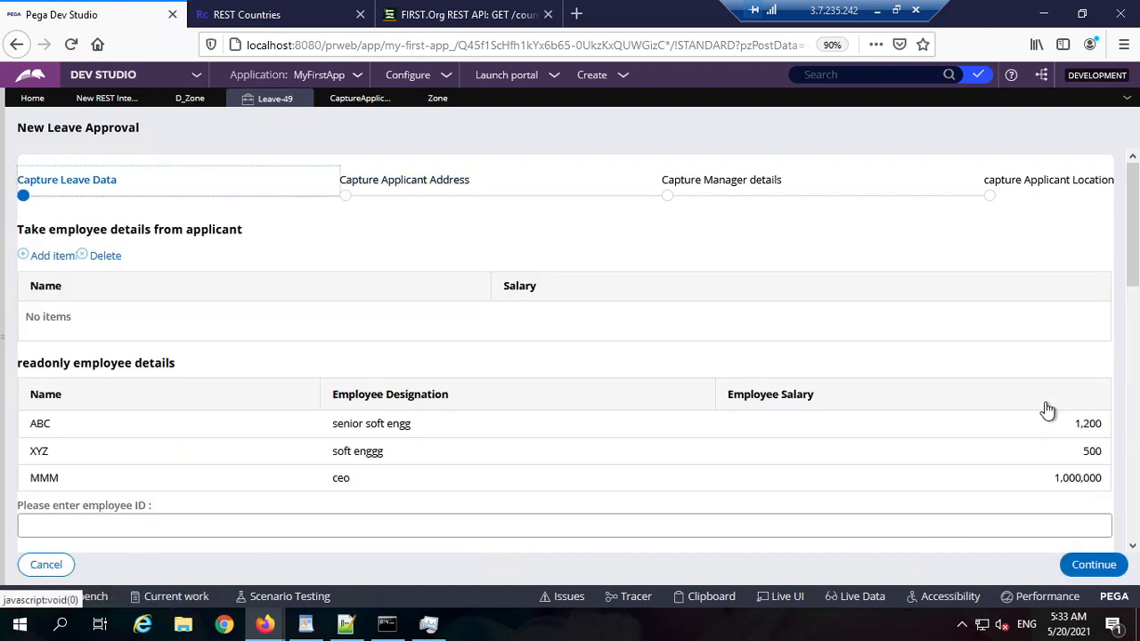
{"action": "left_click", "coordinate": [1091, 565]}
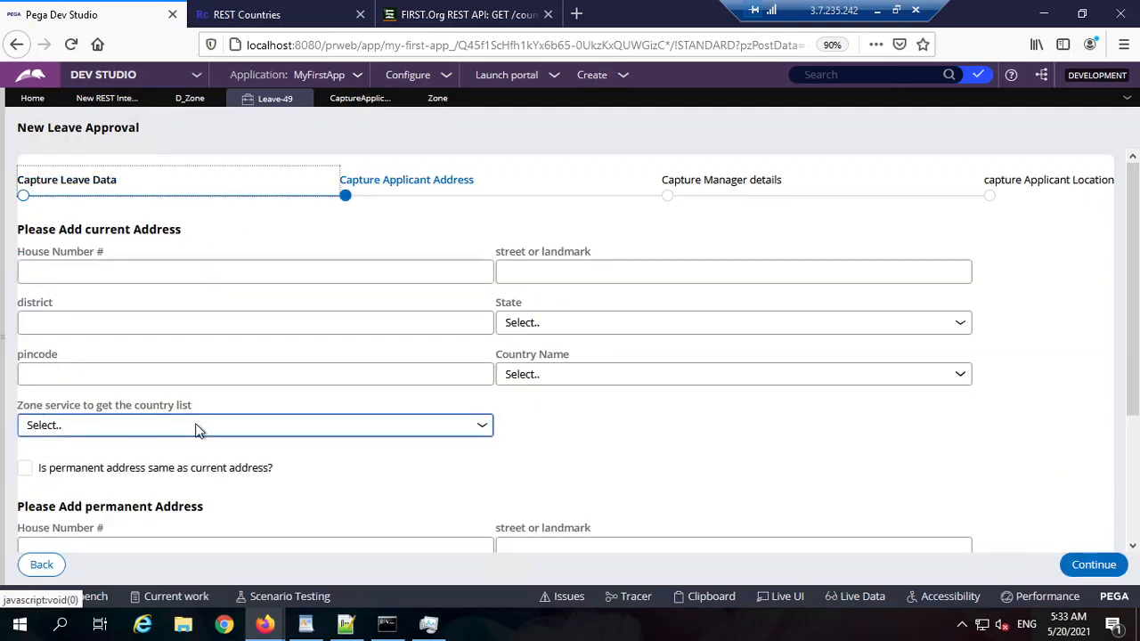
{"action": "left_click", "coordinate": [346, 429]}
{"action": "scroll", "coordinate": [353, 311], "scroll_direction": "down", "scroll_amount": 10}
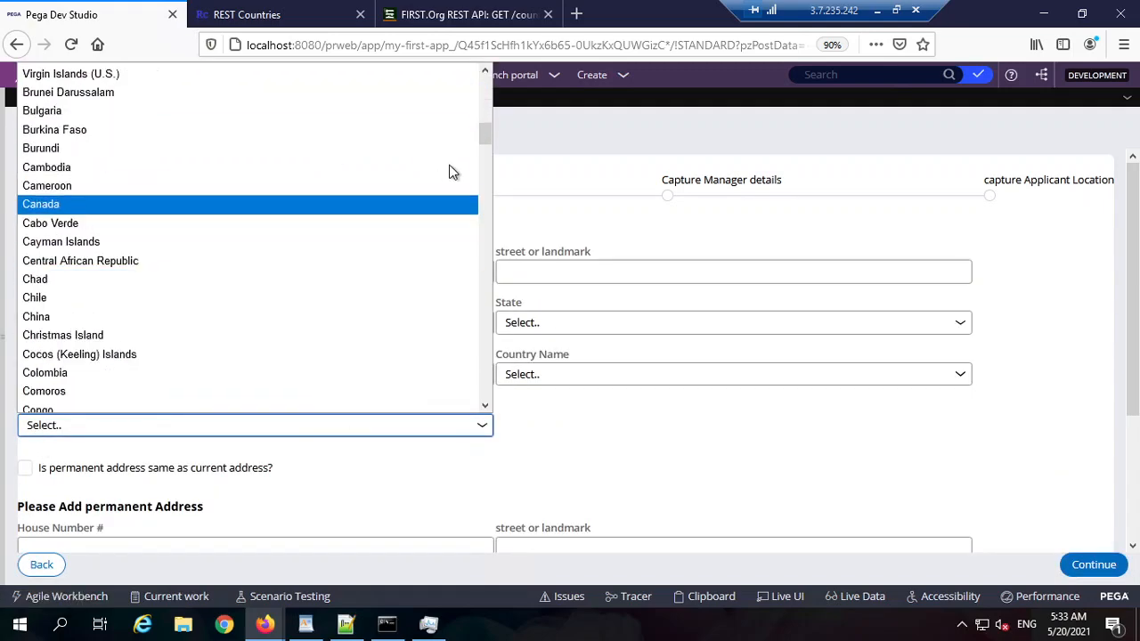
{"action": "left_click_drag", "start_coordinate": [489, 132], "coordinate": [486, 87]}
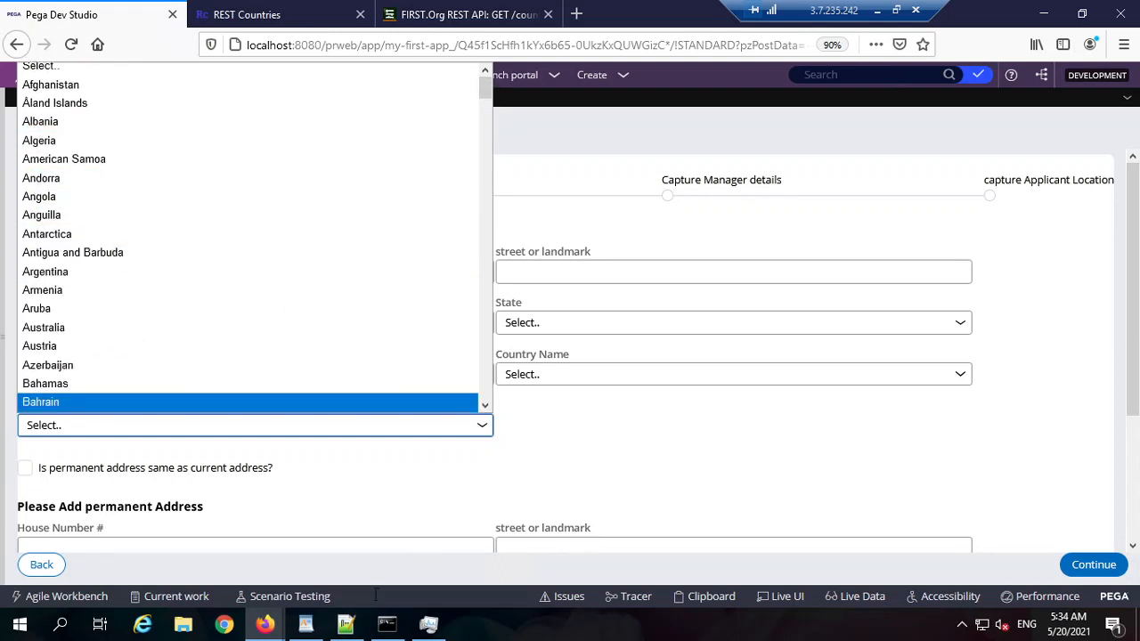
{"action": "left_click", "coordinate": [264, 624]}
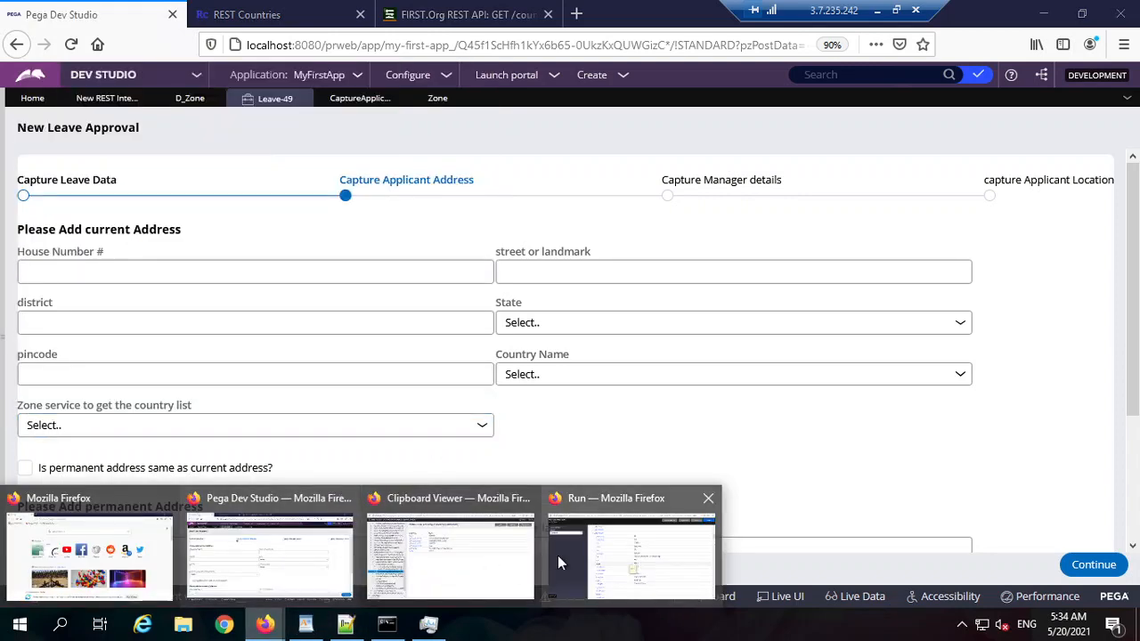
{"action": "left_click", "coordinate": [622, 552]}
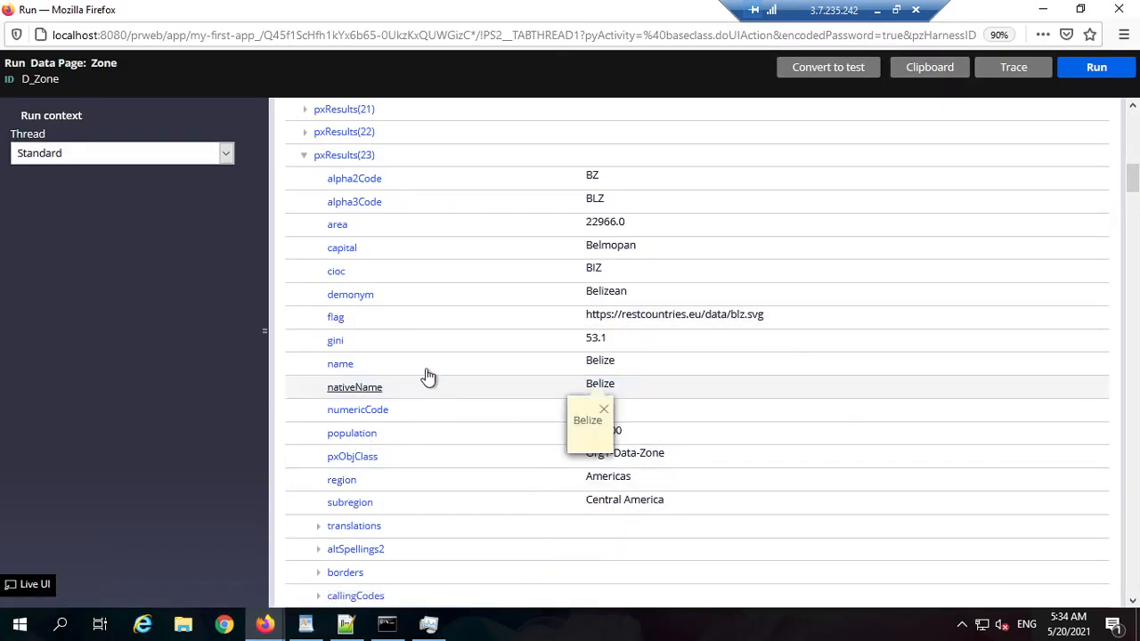
{"action": "left_click", "coordinate": [1043, 8]}
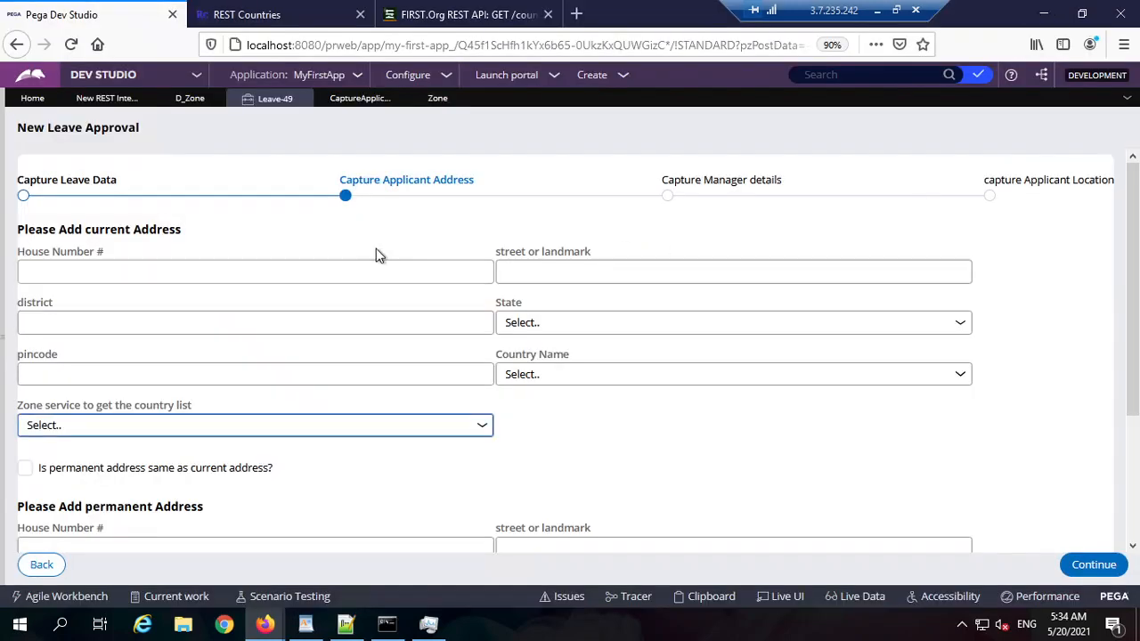
Step: Scroll through the Zone service country list and select France
{"action": "left_click", "coordinate": [451, 425]}
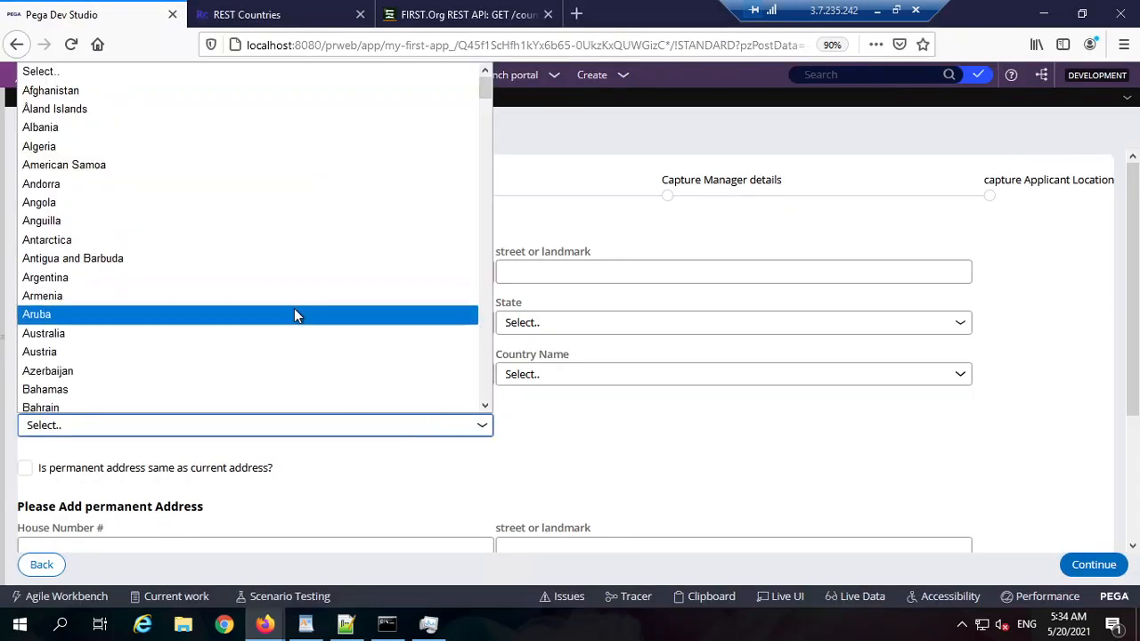
{"action": "scroll", "coordinate": [296, 314], "scroll_direction": "down", "scroll_amount": 3}
{"action": "scroll", "coordinate": [295, 312], "scroll_direction": "down", "scroll_amount": 1}
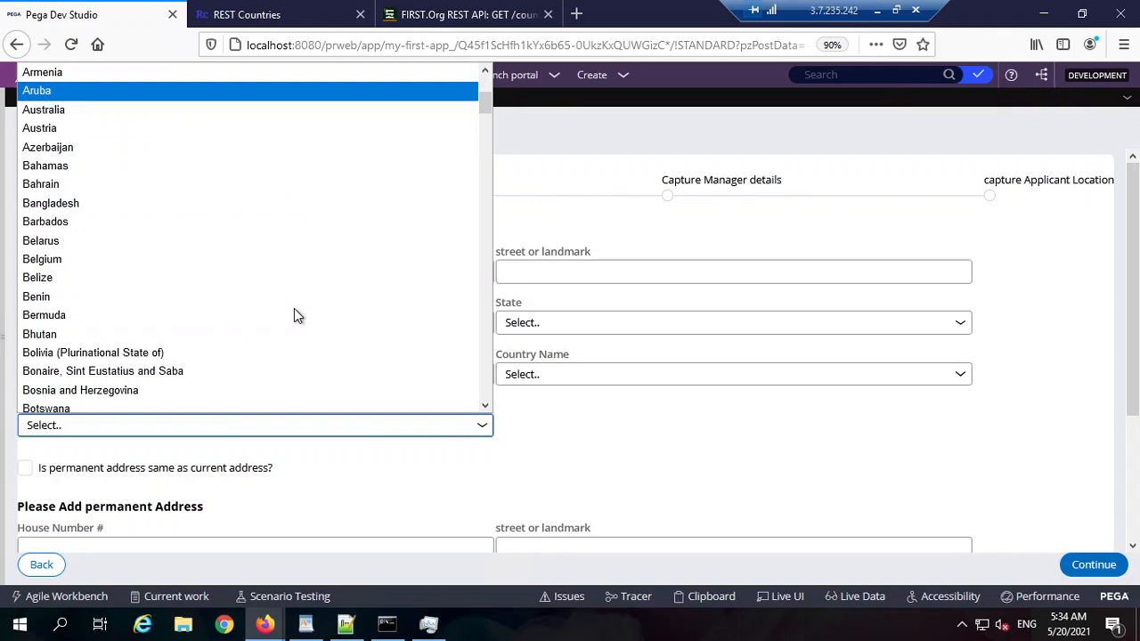
{"action": "scroll", "coordinate": [293, 315], "scroll_direction": "down", "scroll_amount": 18}
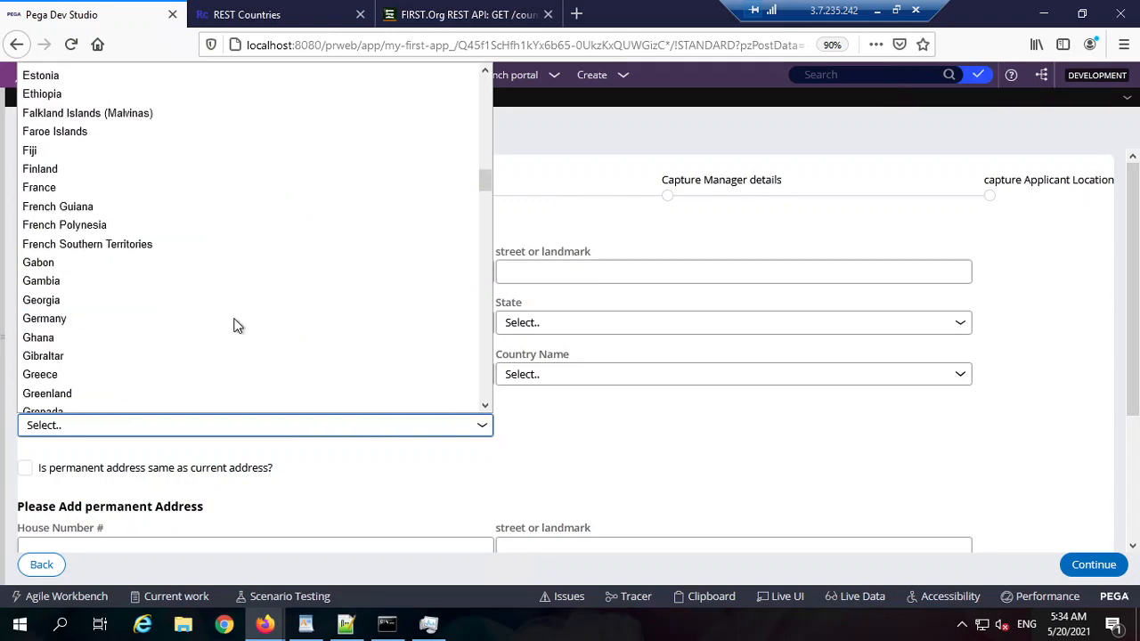
{"action": "scroll", "coordinate": [236, 325], "scroll_direction": "down", "scroll_amount": 6}
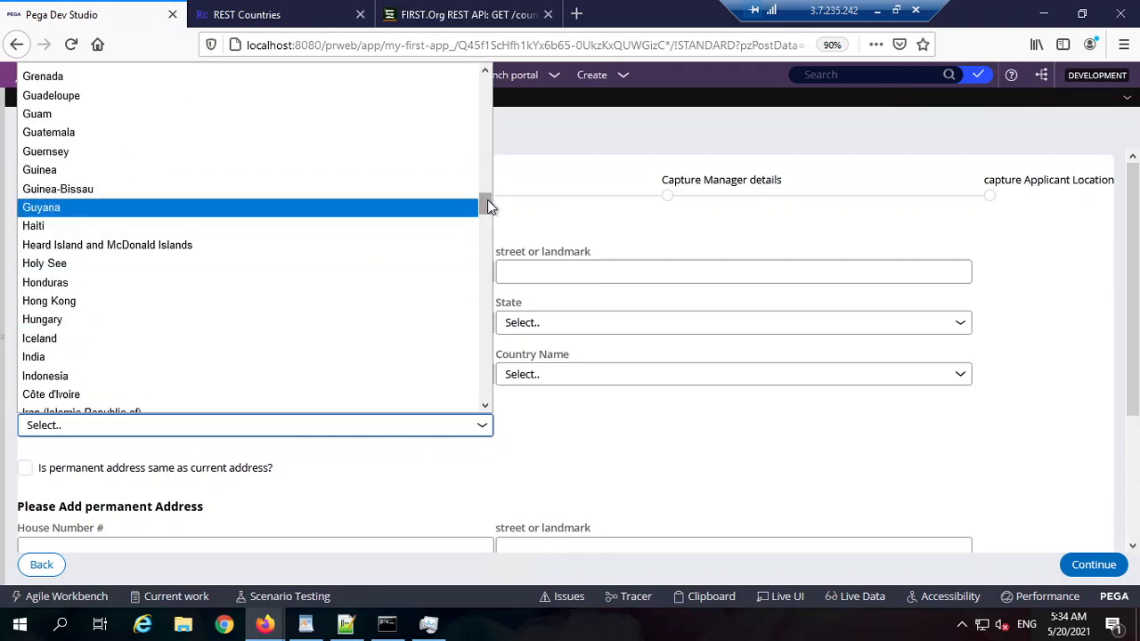
{"action": "left_click_drag", "start_coordinate": [487, 199], "coordinate": [479, 221]}
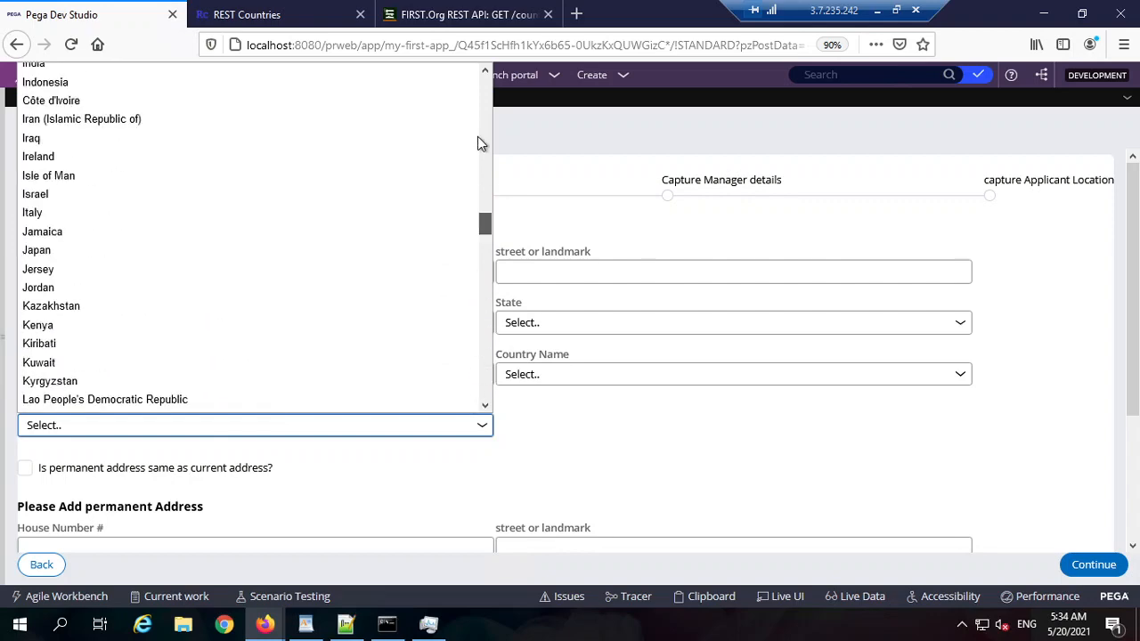
{"action": "left_click_drag", "start_coordinate": [477, 142], "coordinate": [484, 76]}
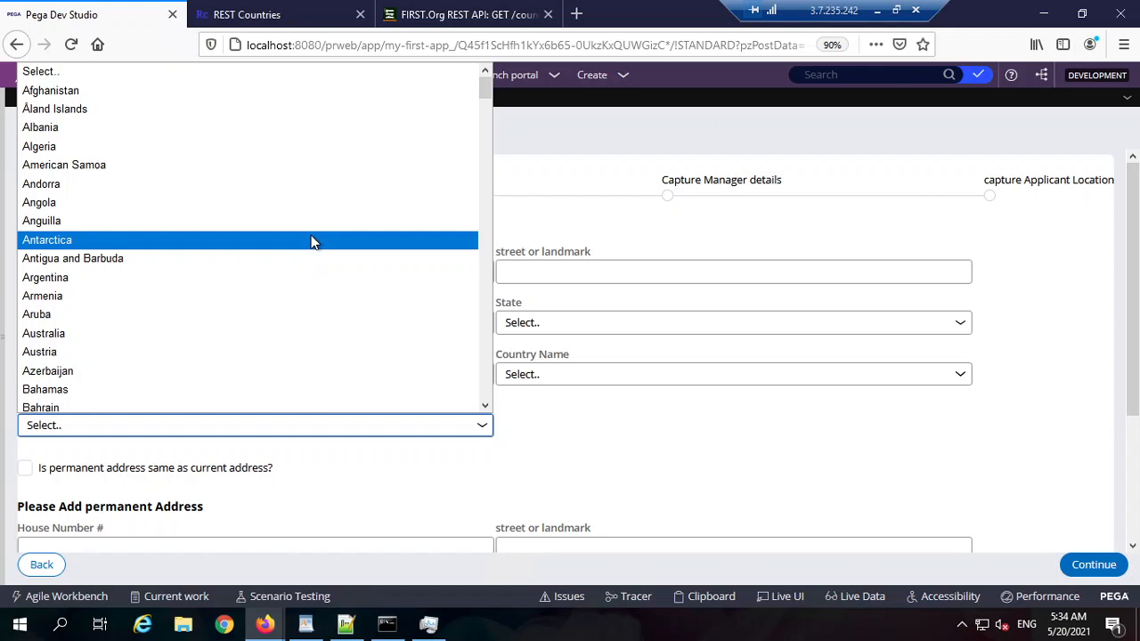
{"action": "scroll", "coordinate": [160, 315], "scroll_direction": "down", "scroll_amount": 10}
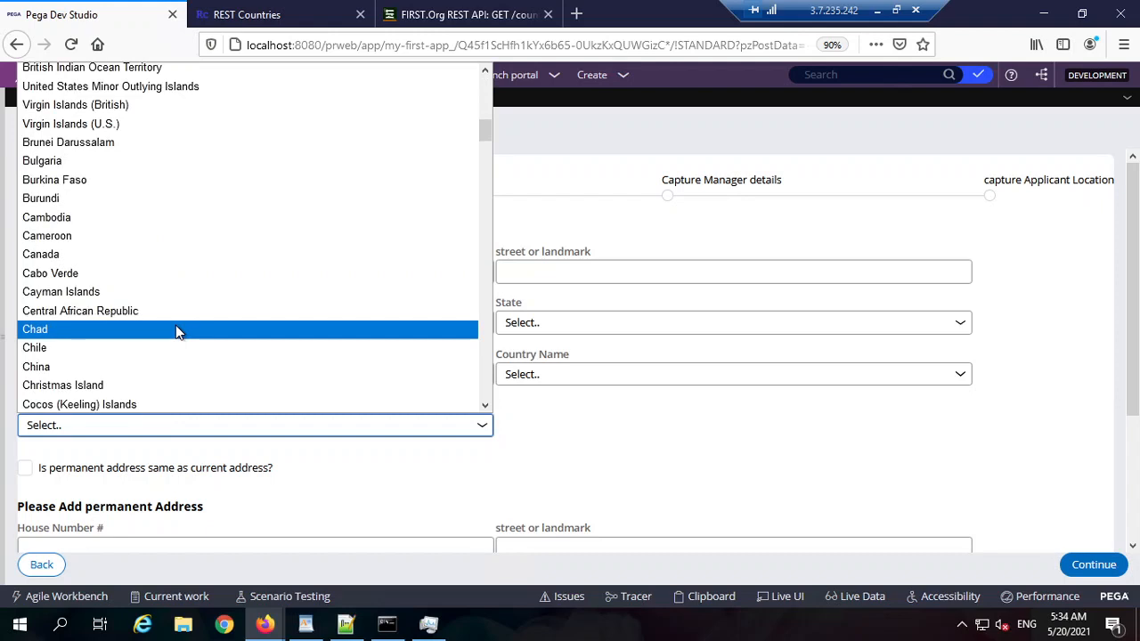
{"action": "key", "text": "Up"}
{"action": "key", "text": "Up"}
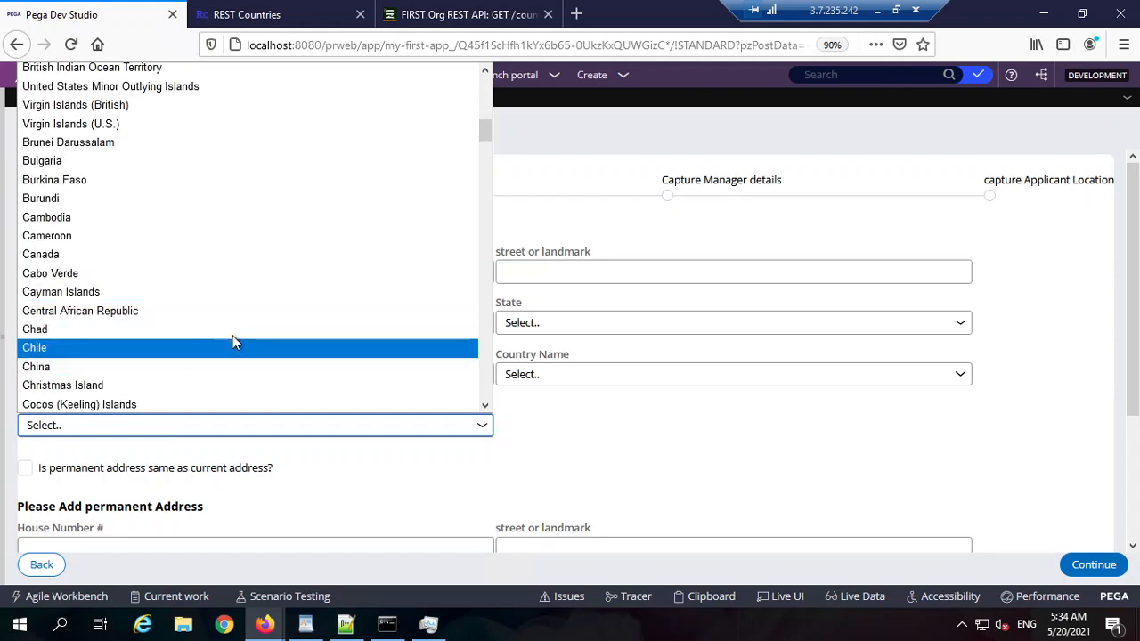
{"action": "scroll", "coordinate": [234, 338], "scroll_direction": "down", "scroll_amount": 10}
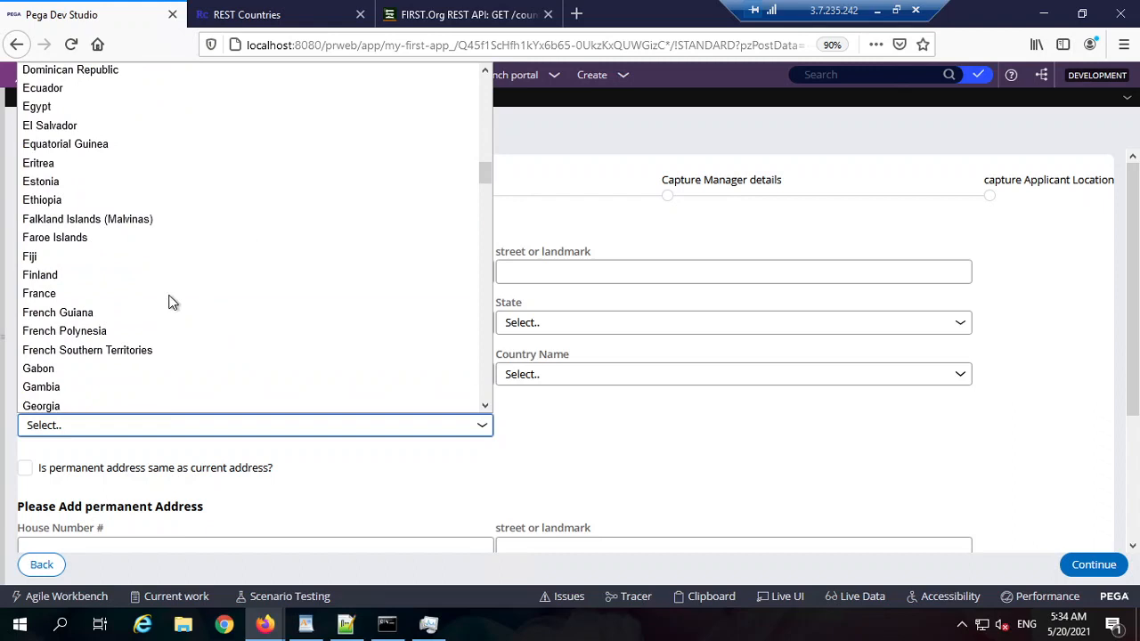
{"action": "left_click", "coordinate": [252, 295]}
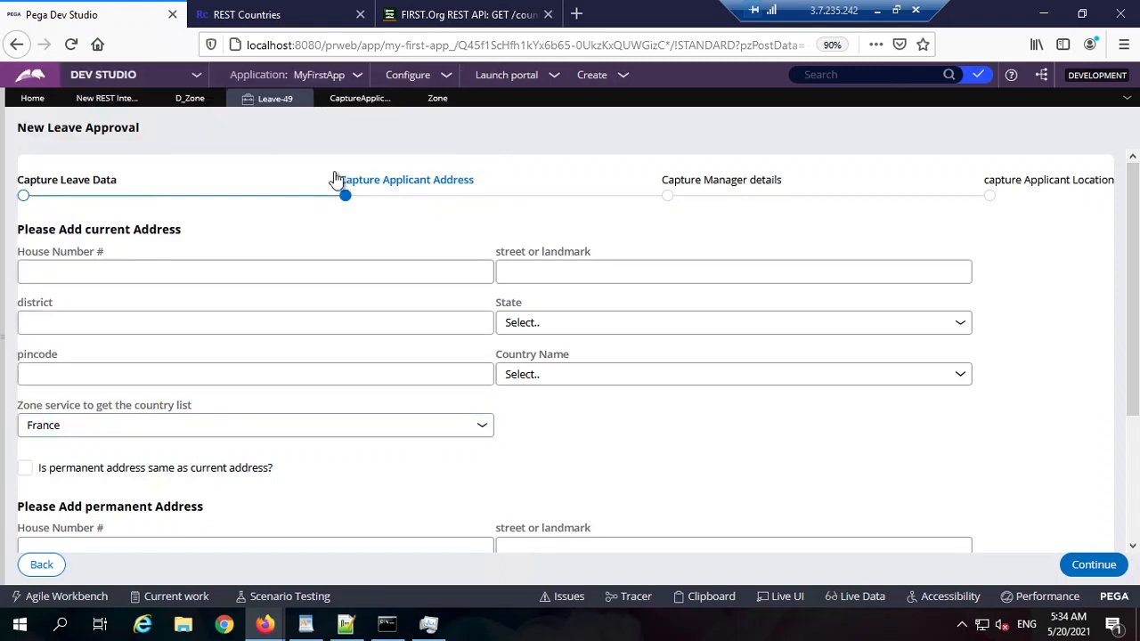
Step: Review the Zone property ID, the CaptureApplicantAddress section and the Leave-49 case form
{"action": "left_click", "coordinate": [242, 105]}
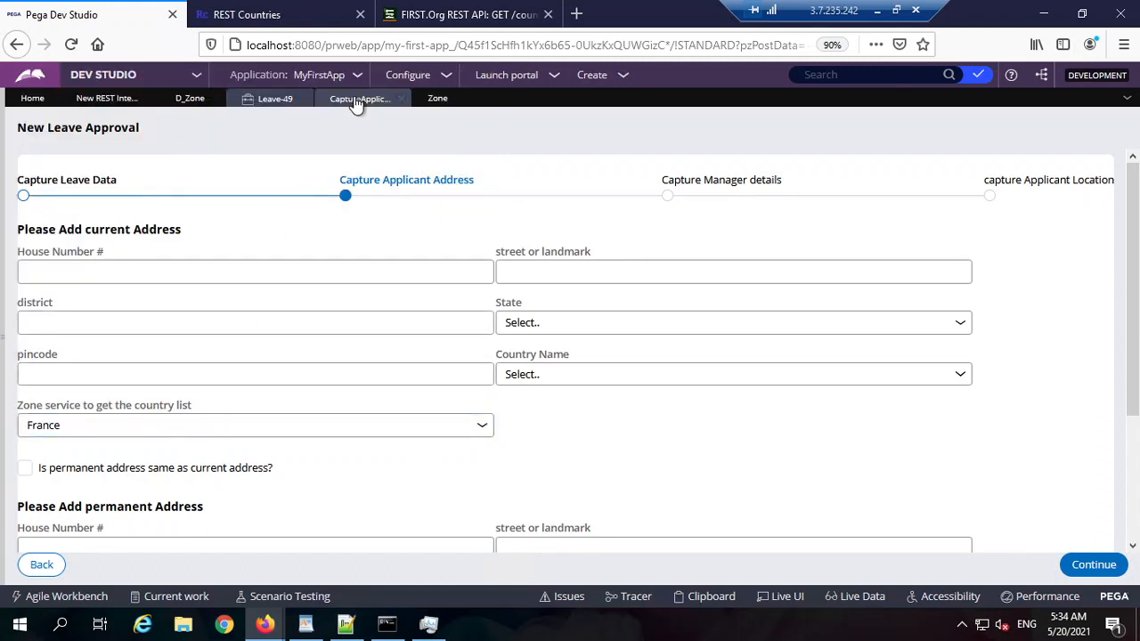
{"action": "left_click", "coordinate": [434, 100]}
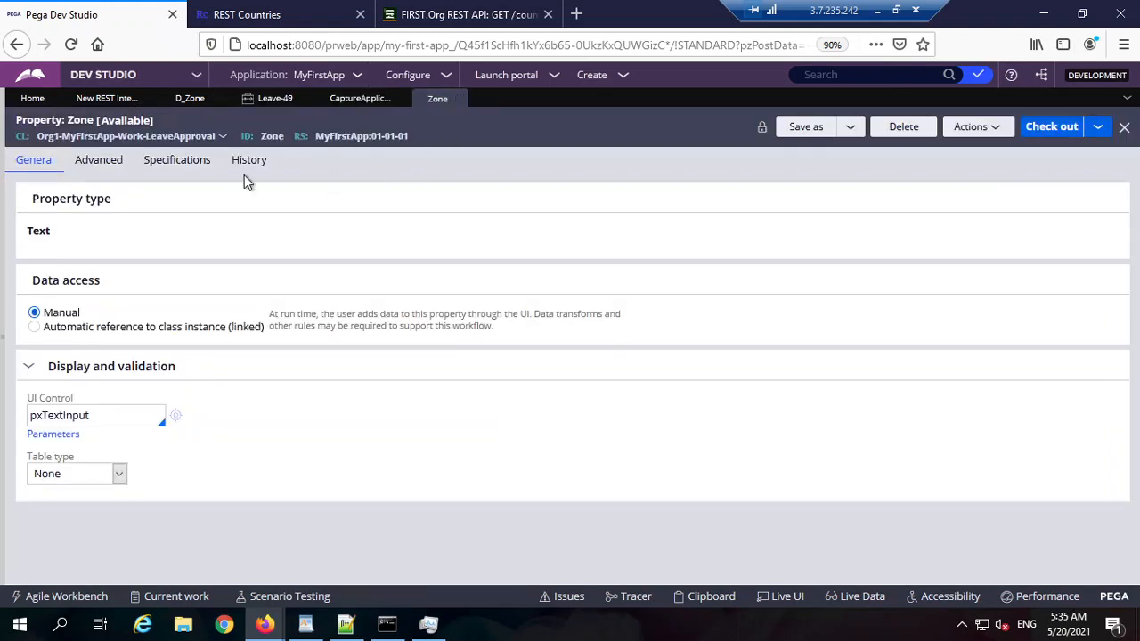
{"action": "double_click", "coordinate": [273, 136]}
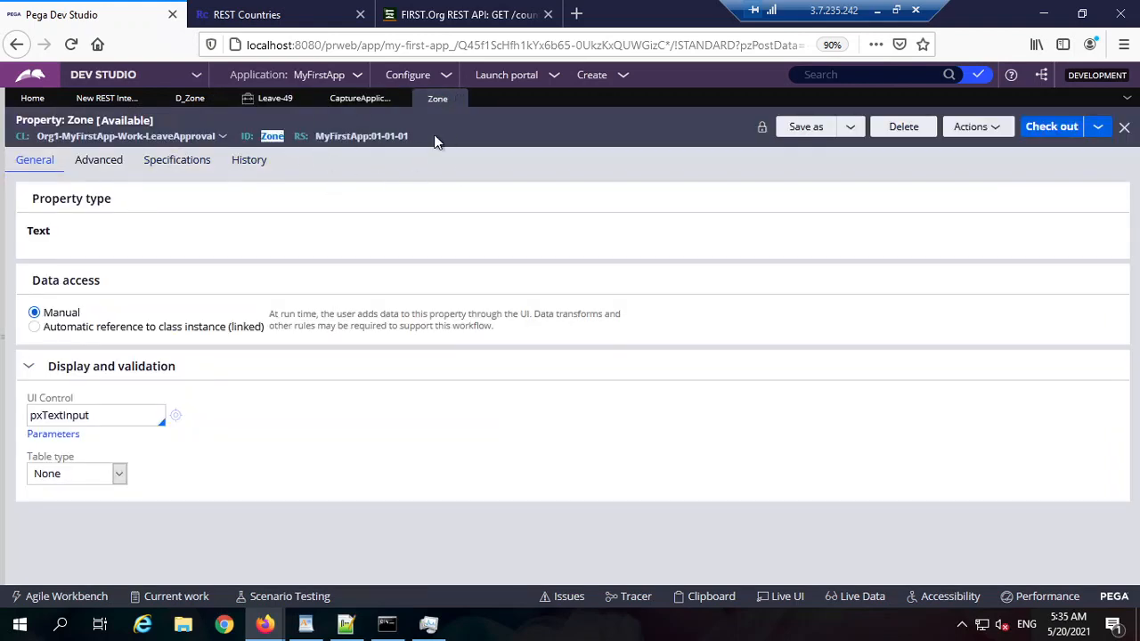
{"action": "left_click", "coordinate": [360, 99]}
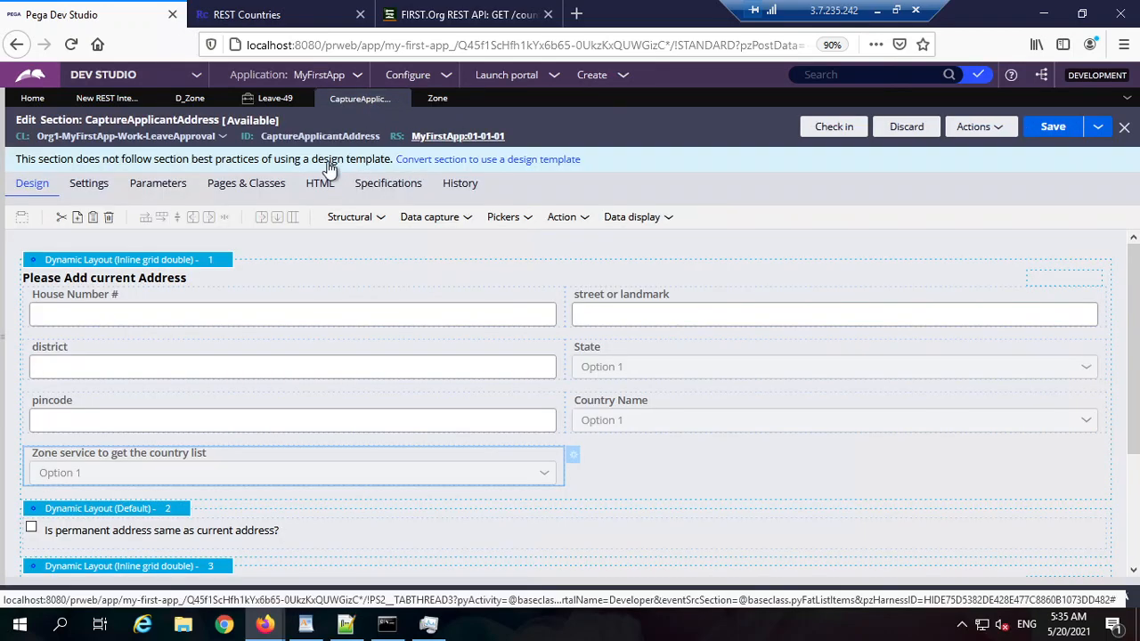
{"action": "left_click", "coordinate": [265, 100]}
Step: Review the D_Zone data page, then the FIRST.Org and REST Countries API documentation pages
{"action": "left_click", "coordinate": [189, 101]}
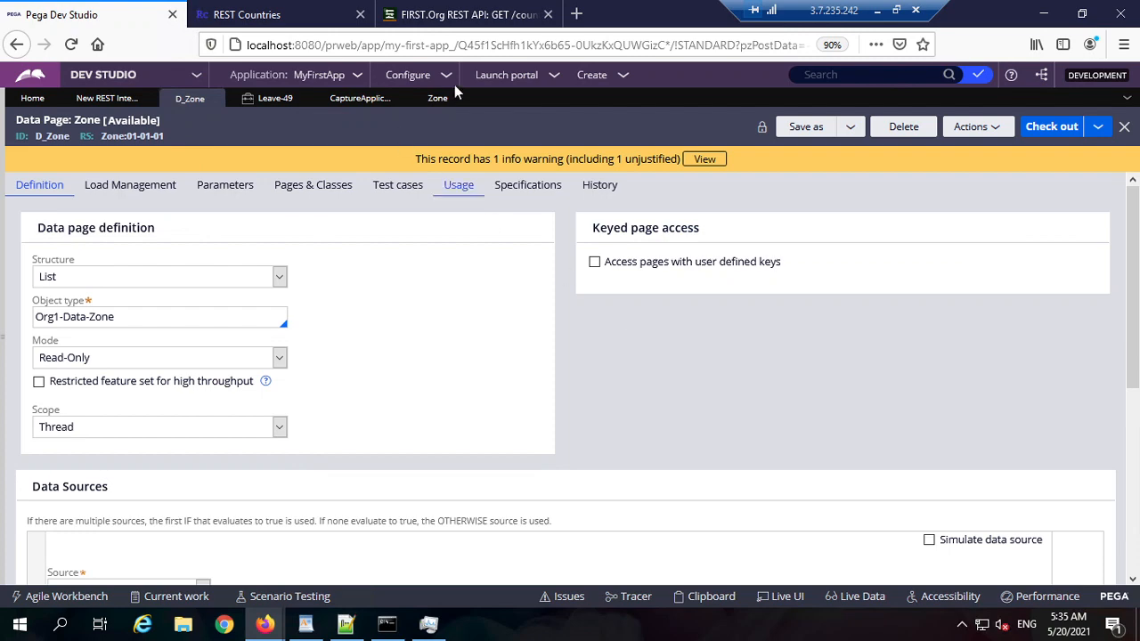
{"action": "left_click", "coordinate": [442, 18]}
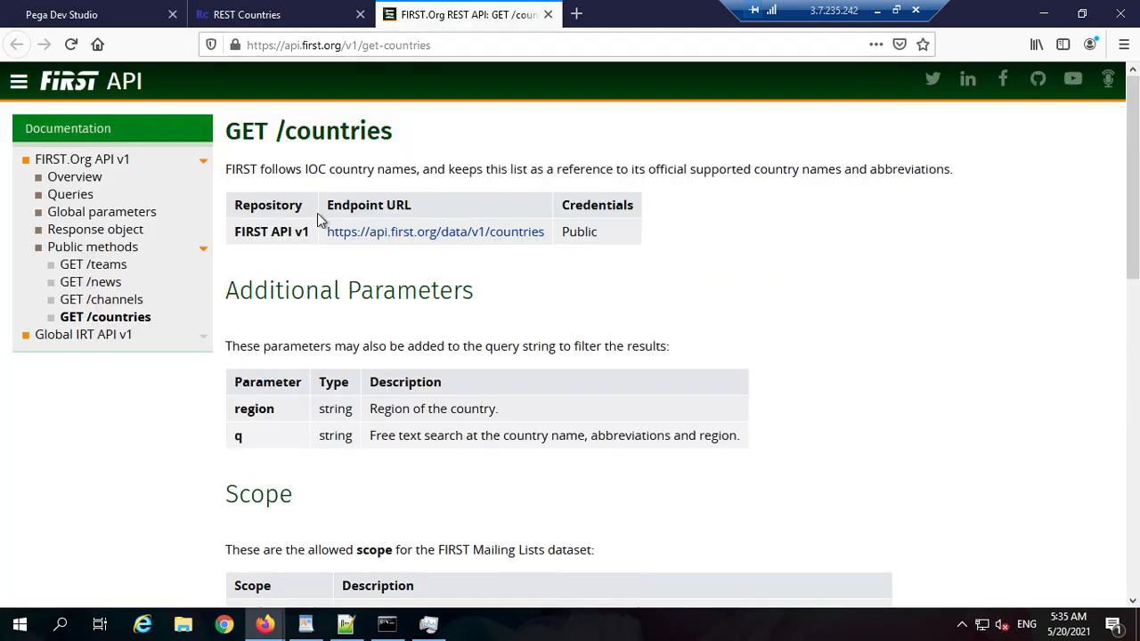
{"action": "left_click", "coordinate": [306, 18]}
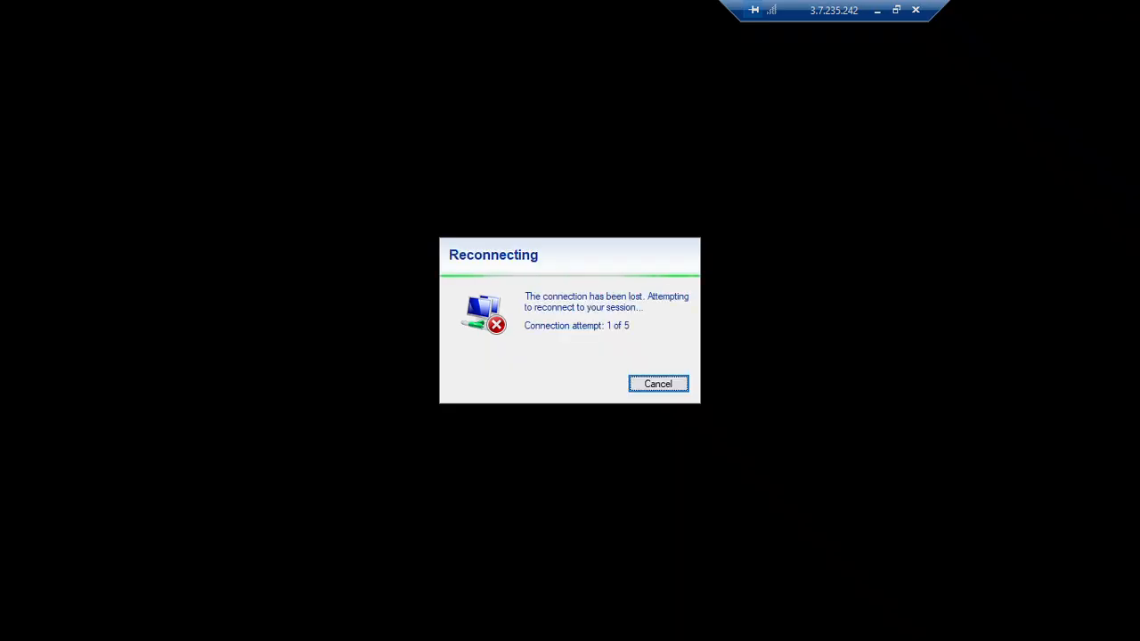
Step: Close the dropped session, reconnect Remote Desktop to 3.7.235.242, and dismiss the screen-sharing notification
{"action": "left_click", "coordinate": [915, 10]}
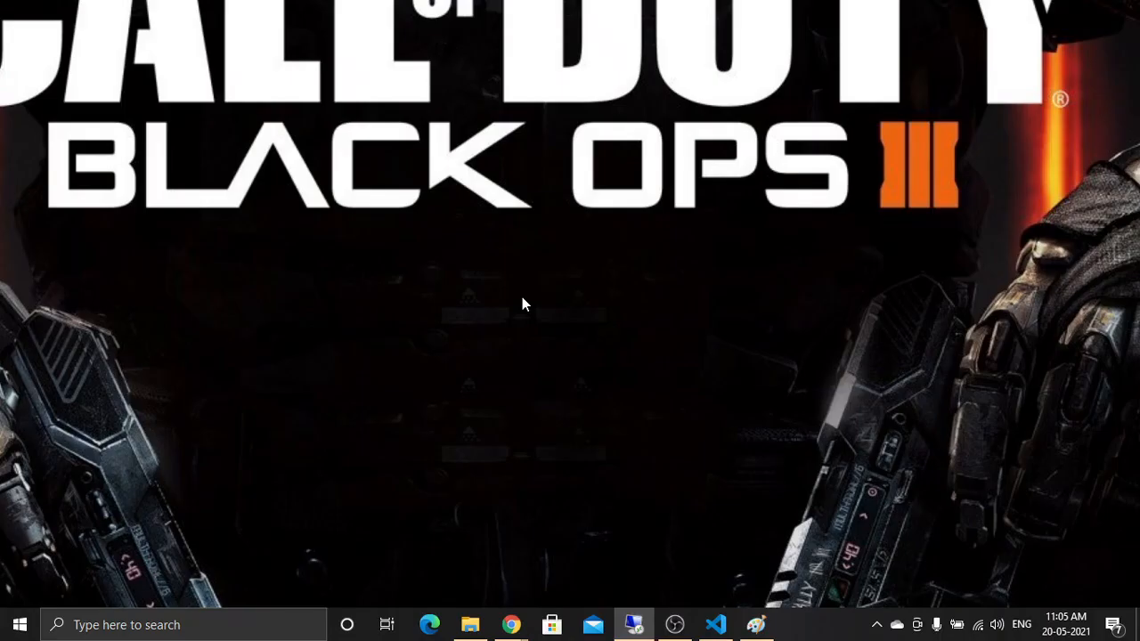
{"action": "left_click", "coordinate": [631, 625]}
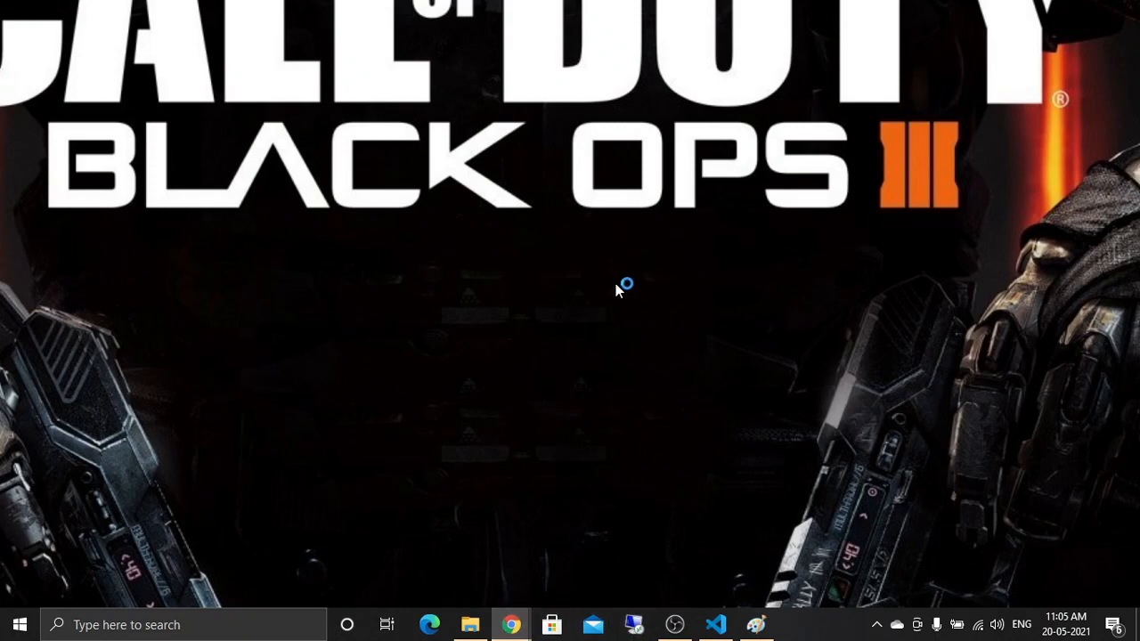
{"action": "left_click", "coordinate": [627, 294]}
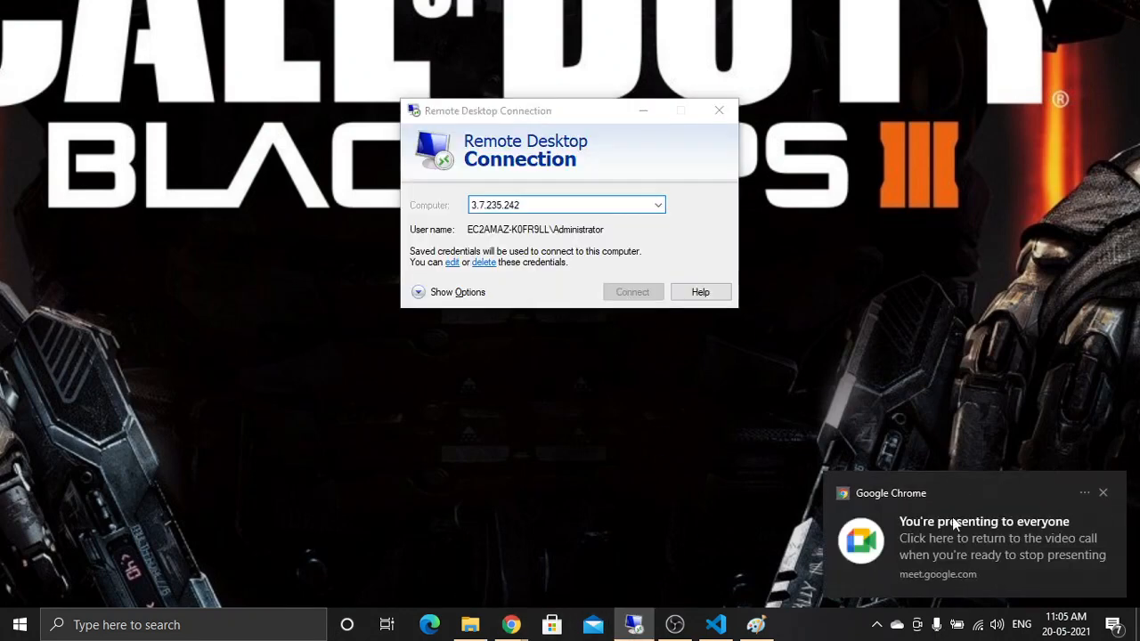
{"action": "left_click", "coordinate": [1097, 494]}
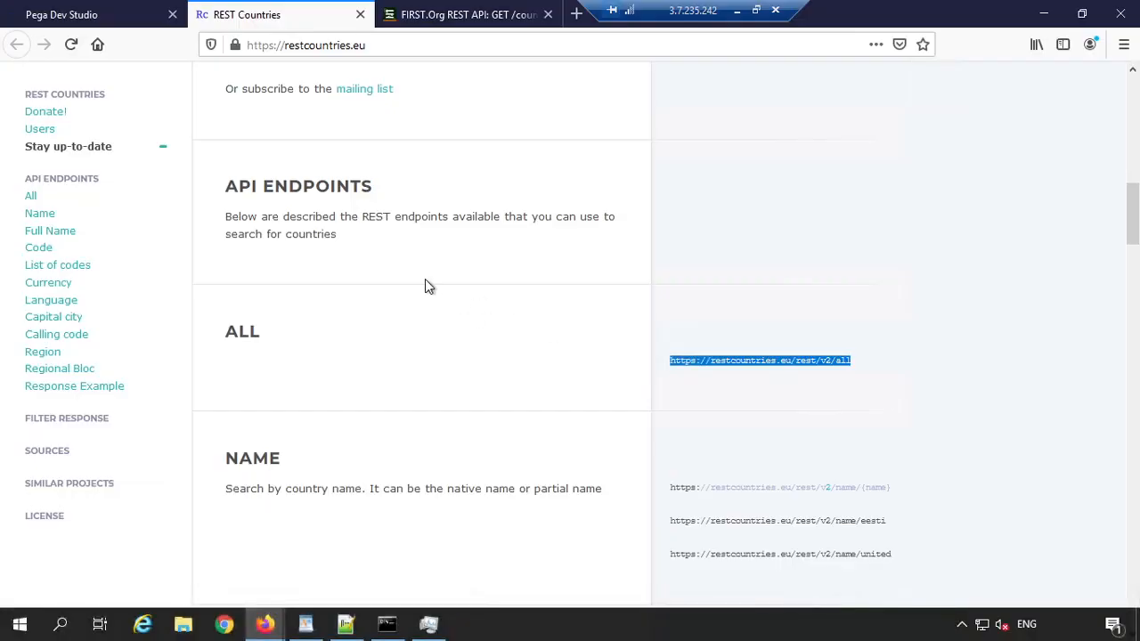
Step: Return to the D_Zone data page in Pega after another look at the REST Countries endpoints
{"action": "left_click", "coordinate": [94, 15]}
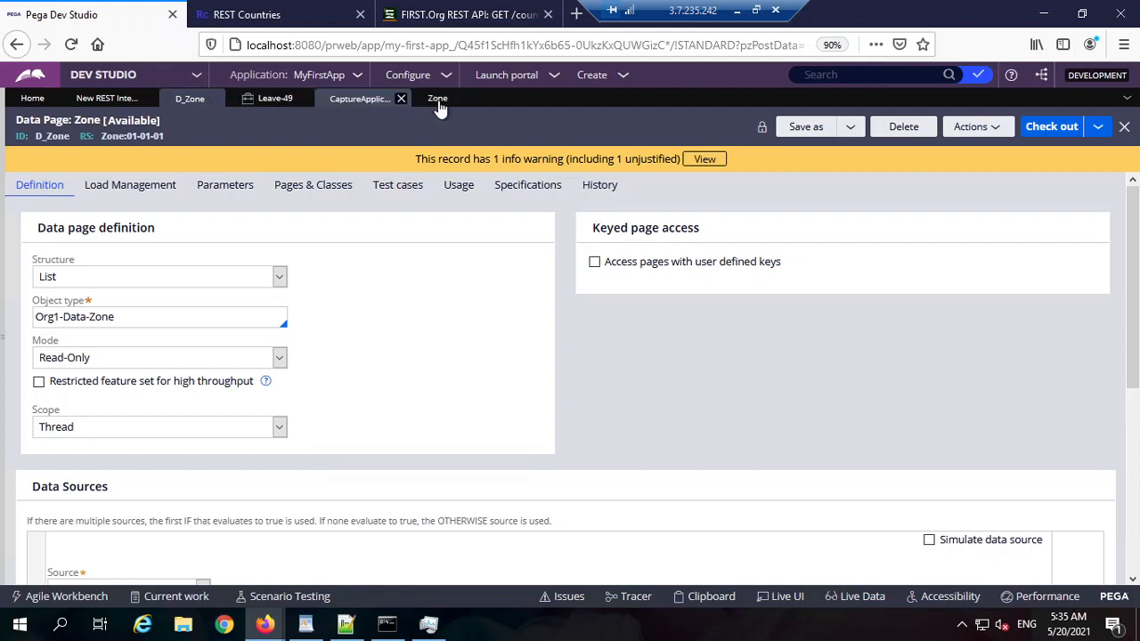
{"action": "left_click", "coordinate": [288, 17]}
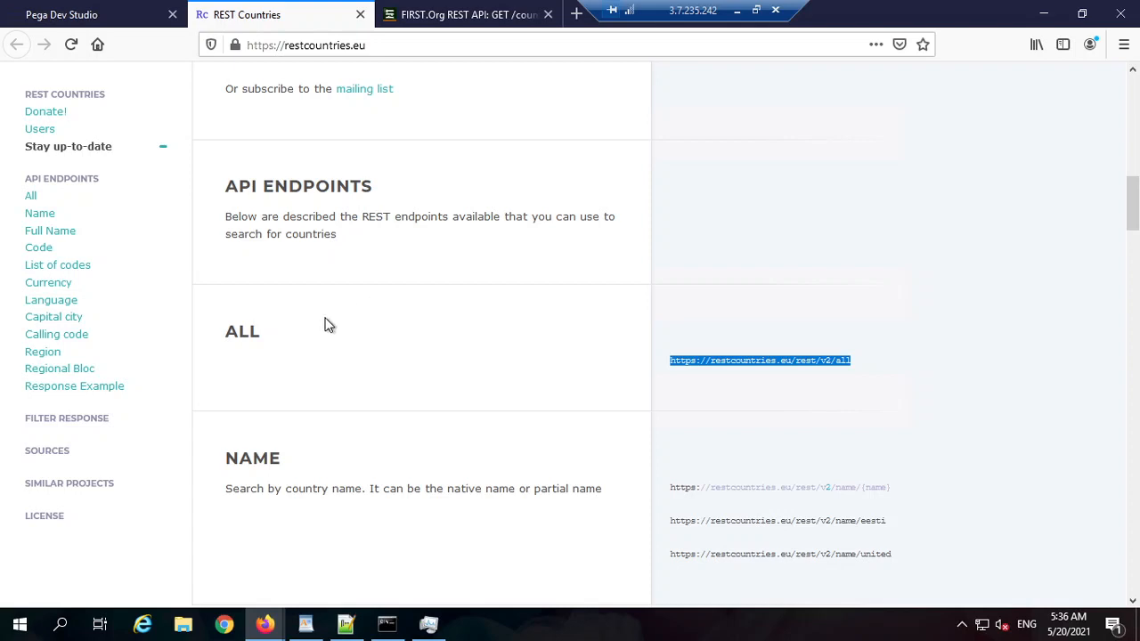
{"action": "left_click", "coordinate": [120, 21]}
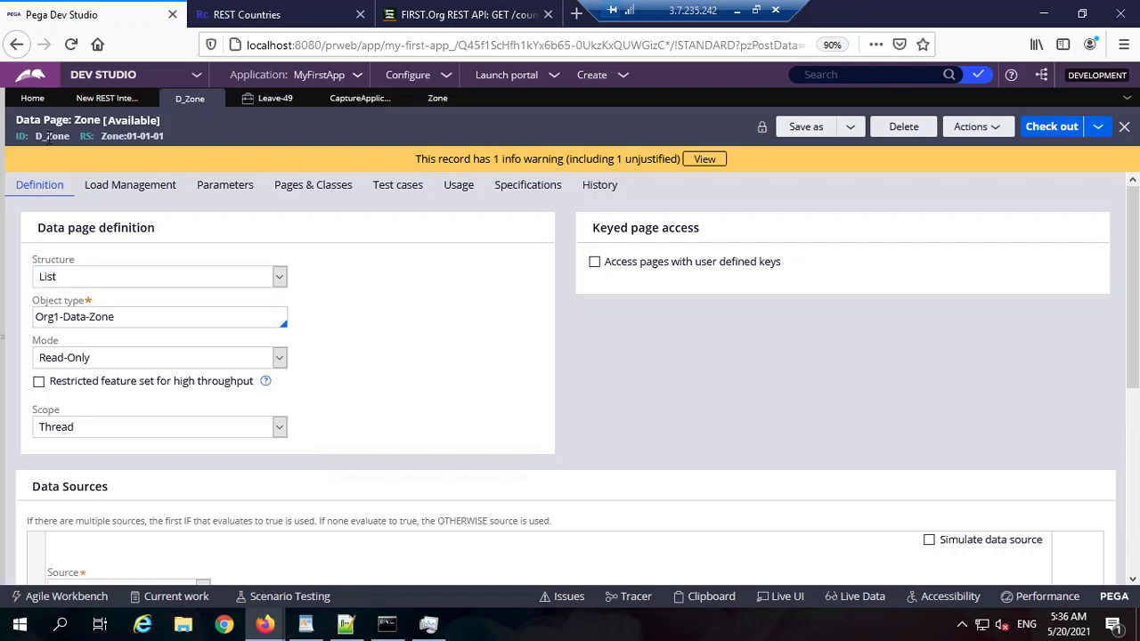
Step: Check out D_Zone and turn on Simulate data source with system name Pega
{"action": "double_click", "coordinate": [51, 135]}
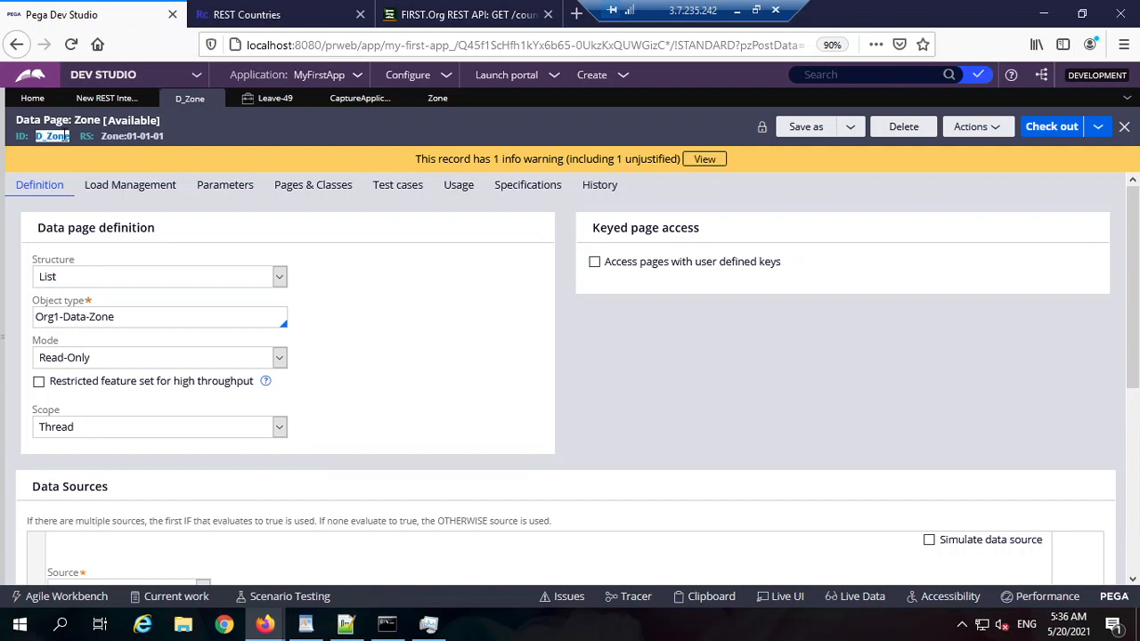
{"action": "left_click", "coordinate": [289, 157]}
{"action": "left_click", "coordinate": [1047, 130]}
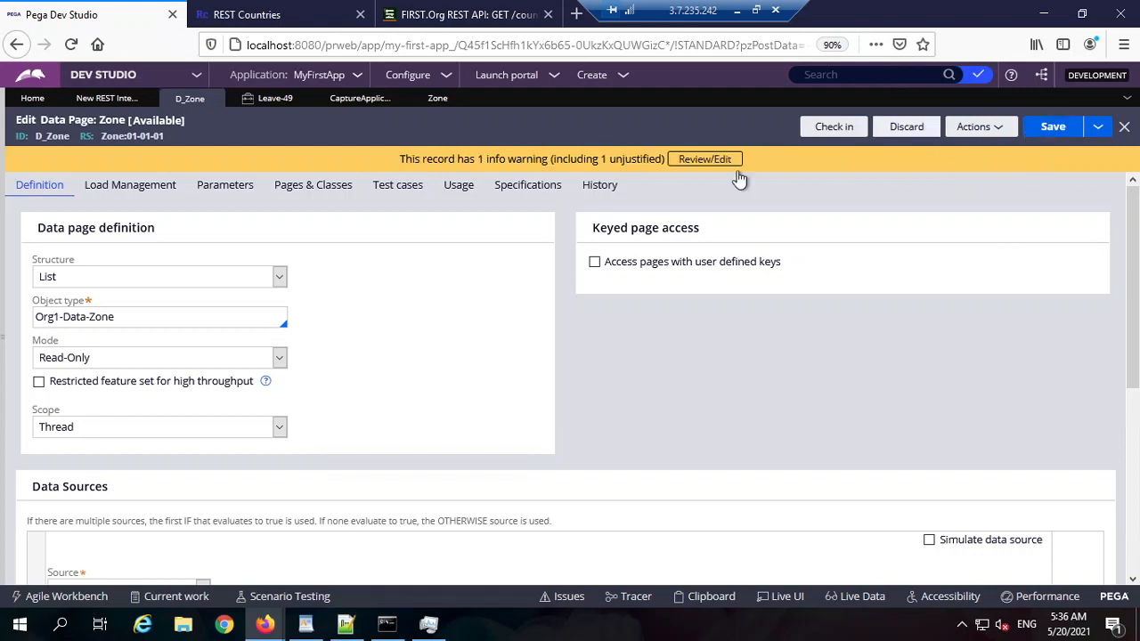
{"action": "scroll", "coordinate": [712, 301], "scroll_direction": "down", "scroll_amount": 2}
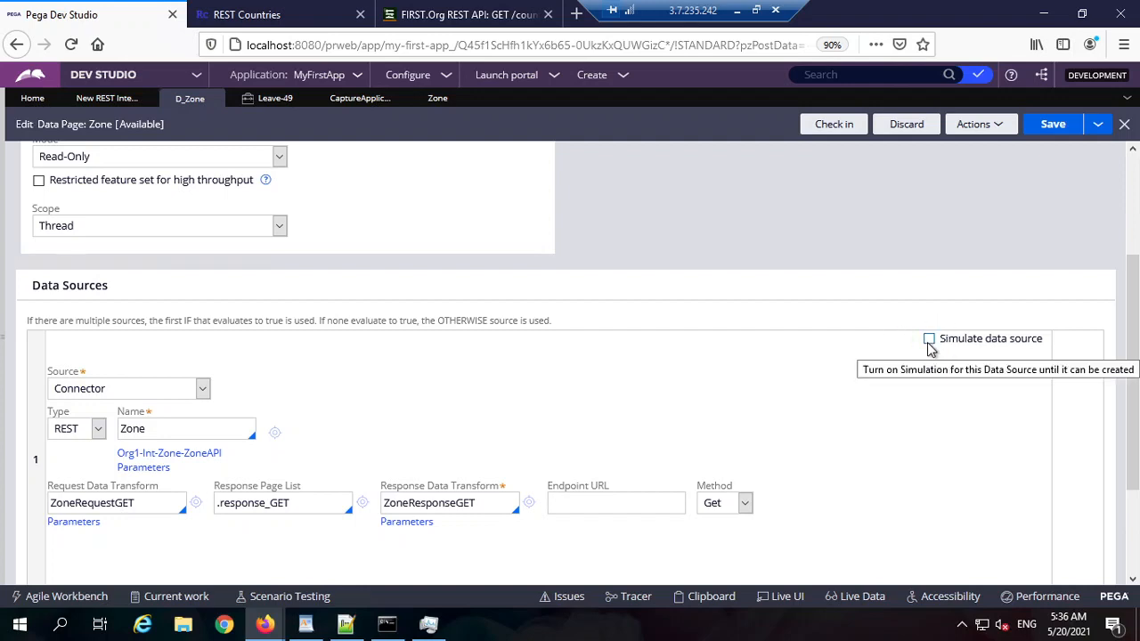
{"action": "left_click", "coordinate": [929, 339]}
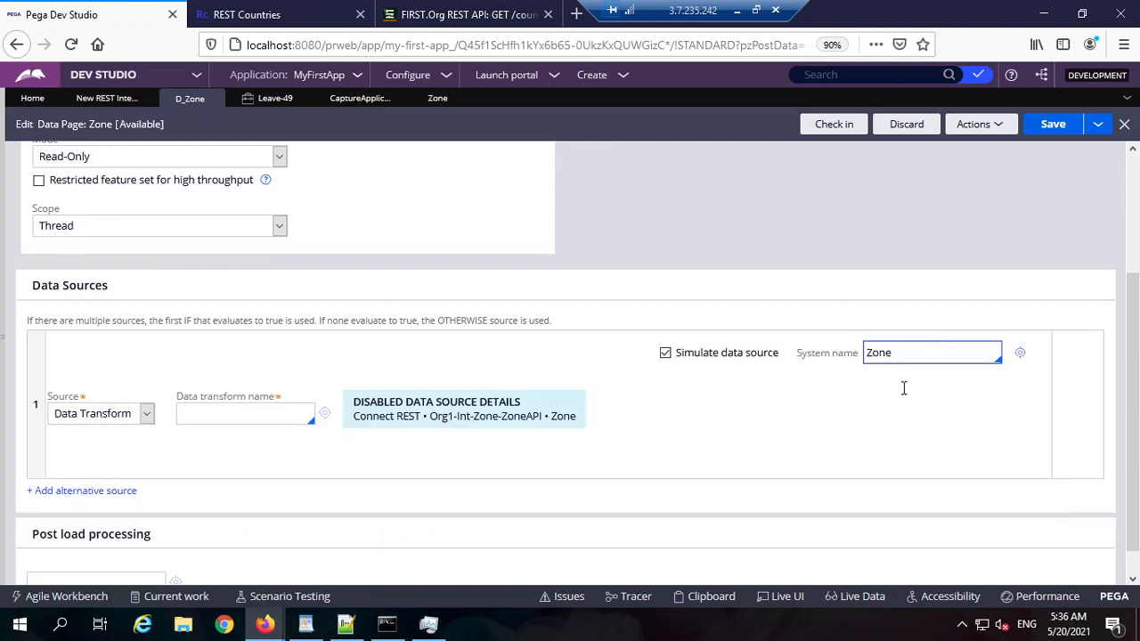
{"action": "double_click", "coordinate": [935, 353]}
{"action": "key", "text": "BackSpace"}
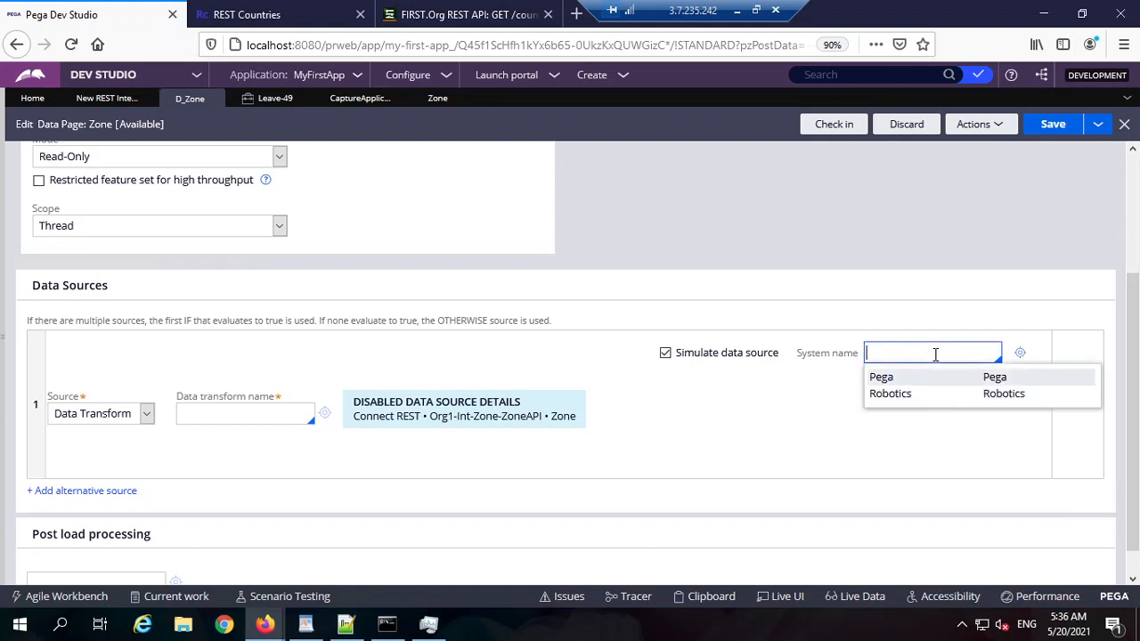
{"action": "left_click", "coordinate": [934, 386]}
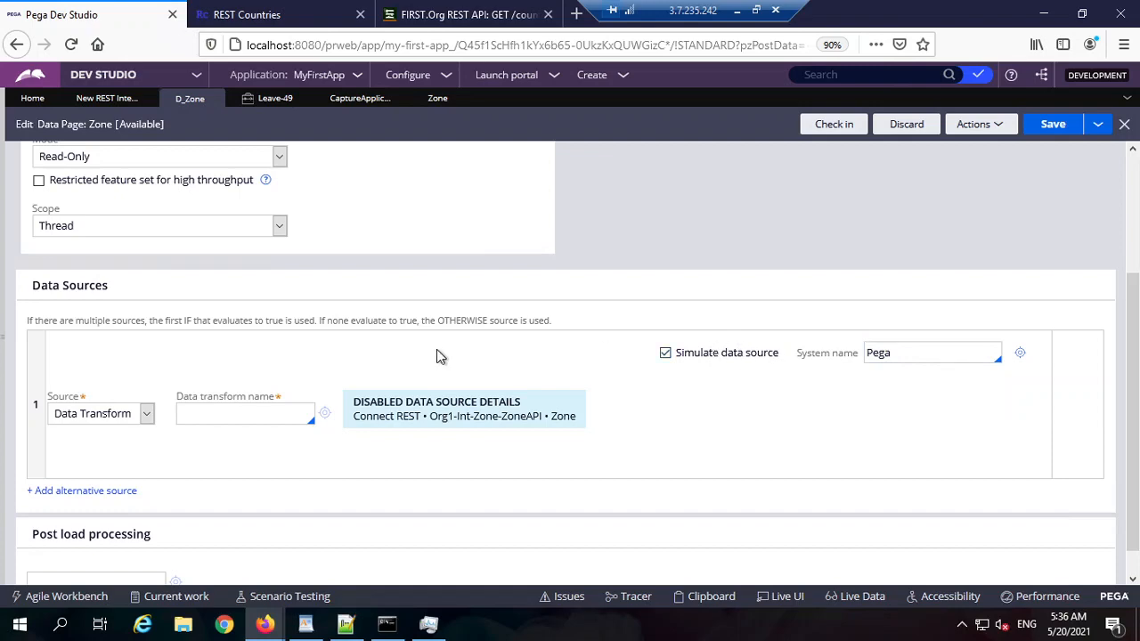
Step: Look over the source type options, then show Data types in the application explorer
{"action": "scroll", "coordinate": [146, 208], "scroll_direction": "up", "scroll_amount": 3}
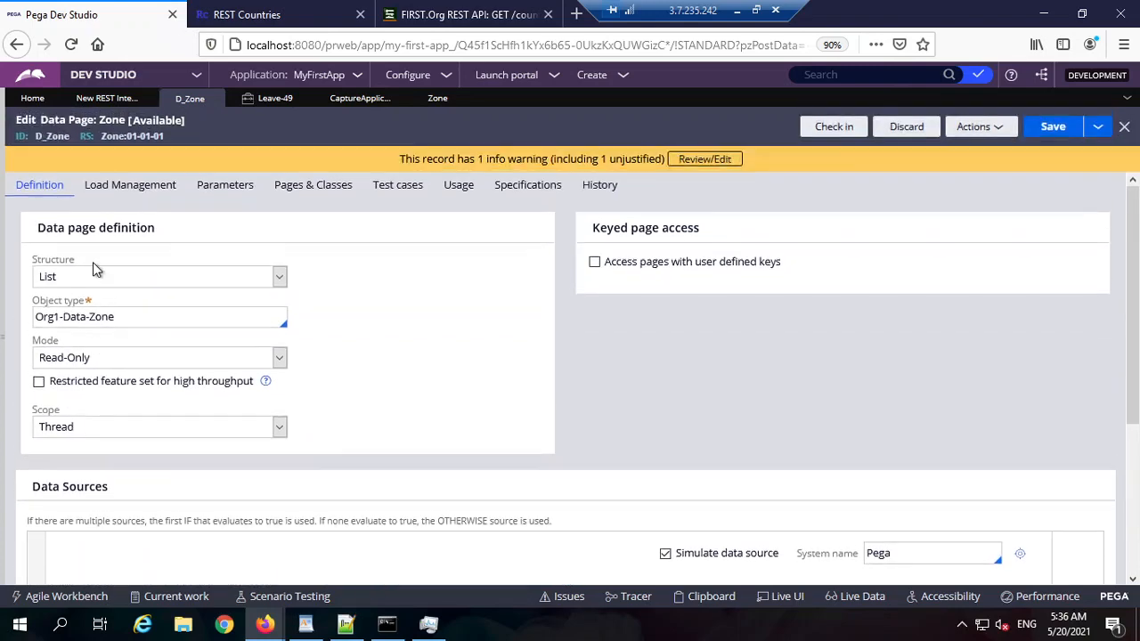
{"action": "scroll", "coordinate": [213, 322], "scroll_direction": "down", "scroll_amount": 4}
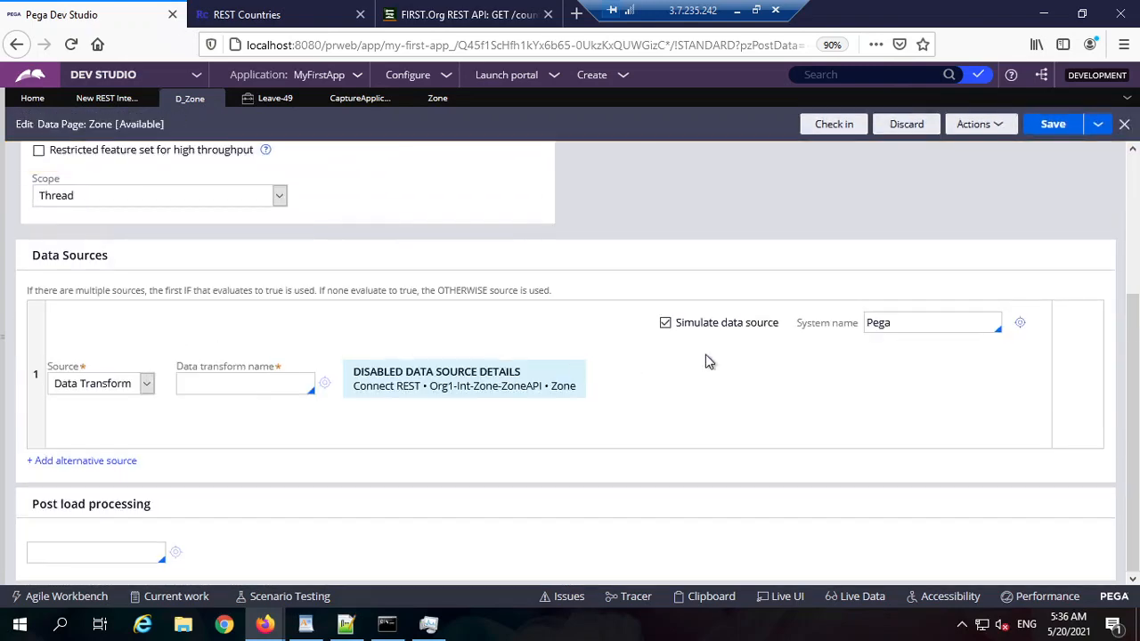
{"action": "left_click", "coordinate": [125, 384]}
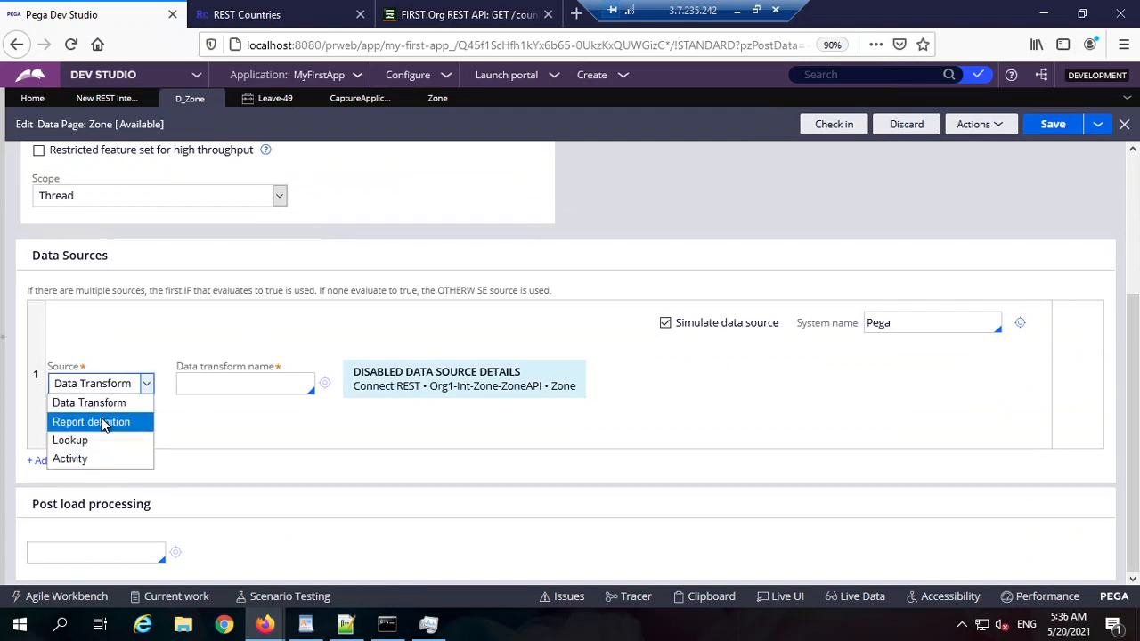
{"action": "left_click", "coordinate": [2, 350]}
{"action": "left_click", "coordinate": [4, 335]}
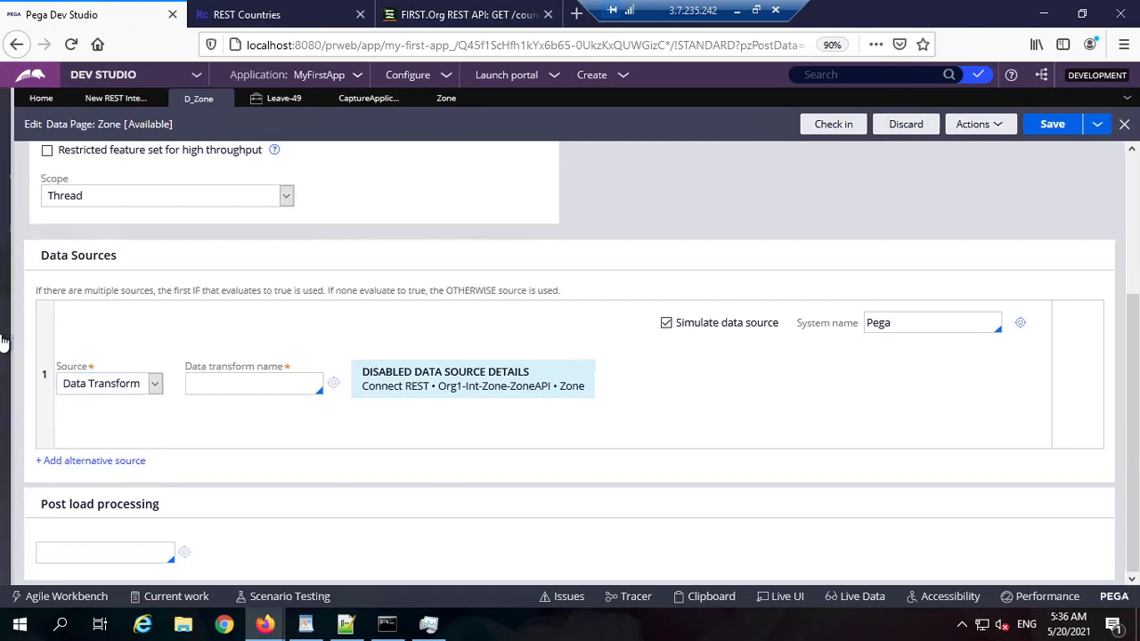
{"action": "left_click", "coordinate": [34, 176]}
{"action": "left_click", "coordinate": [29, 224]}
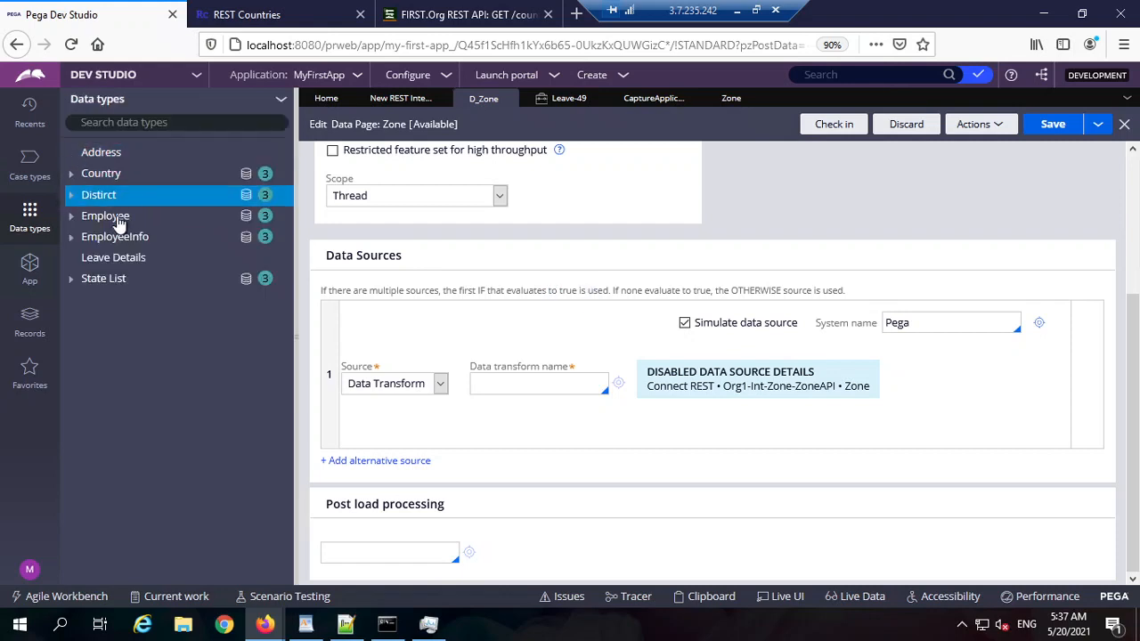
Step: View the stored records of the Country data type
{"action": "left_click", "coordinate": [94, 178]}
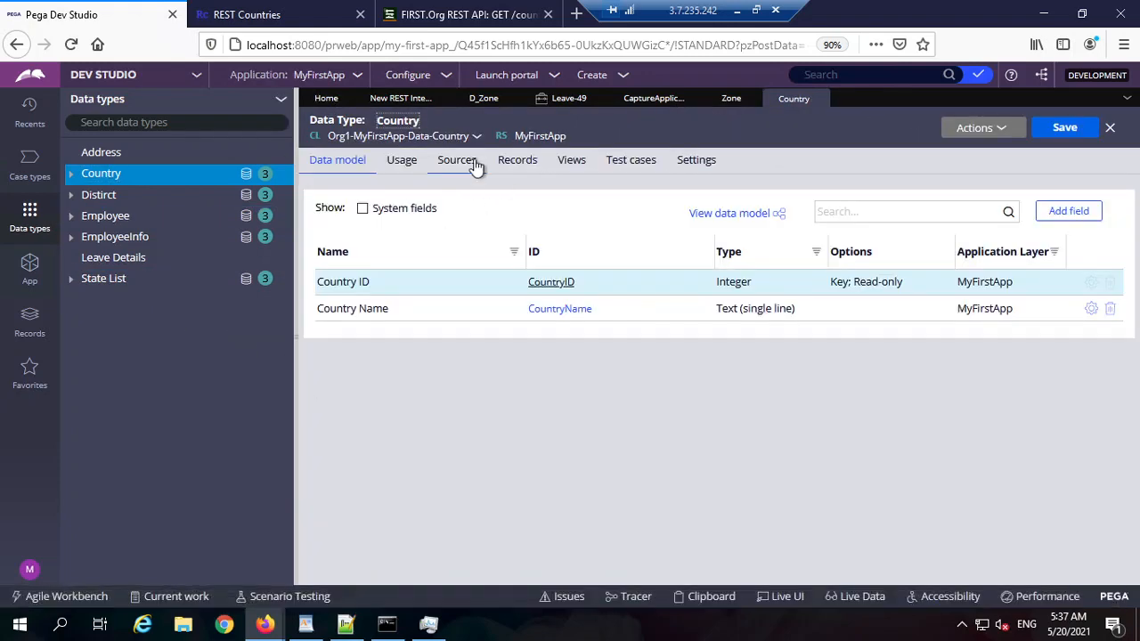
{"action": "left_click", "coordinate": [514, 161]}
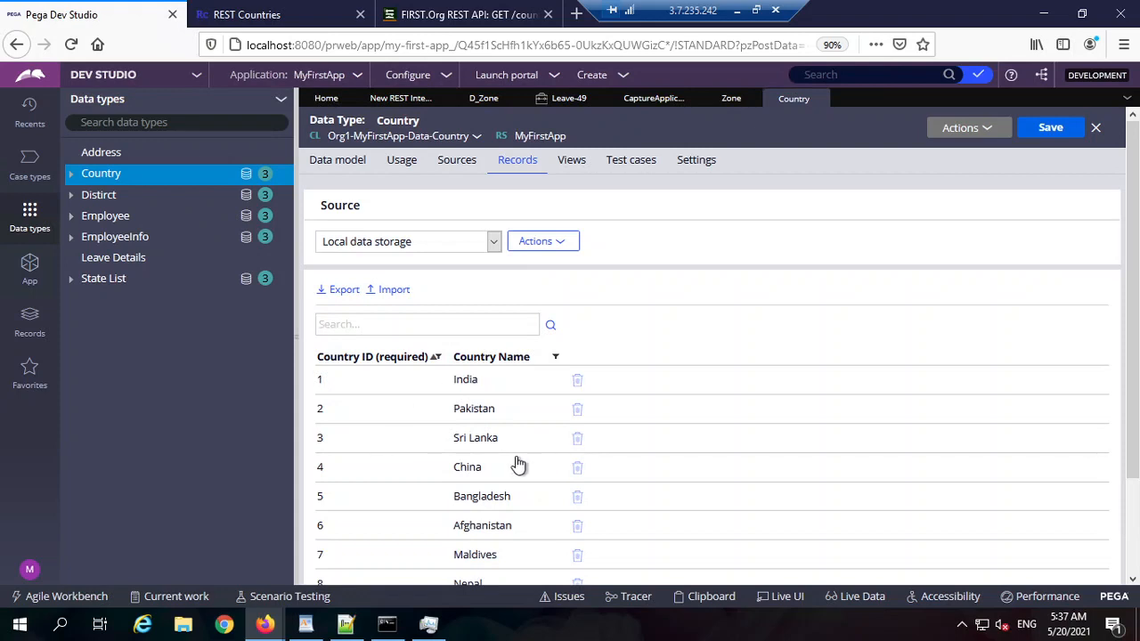
{"action": "scroll", "coordinate": [552, 323], "scroll_direction": "down", "scroll_amount": 2}
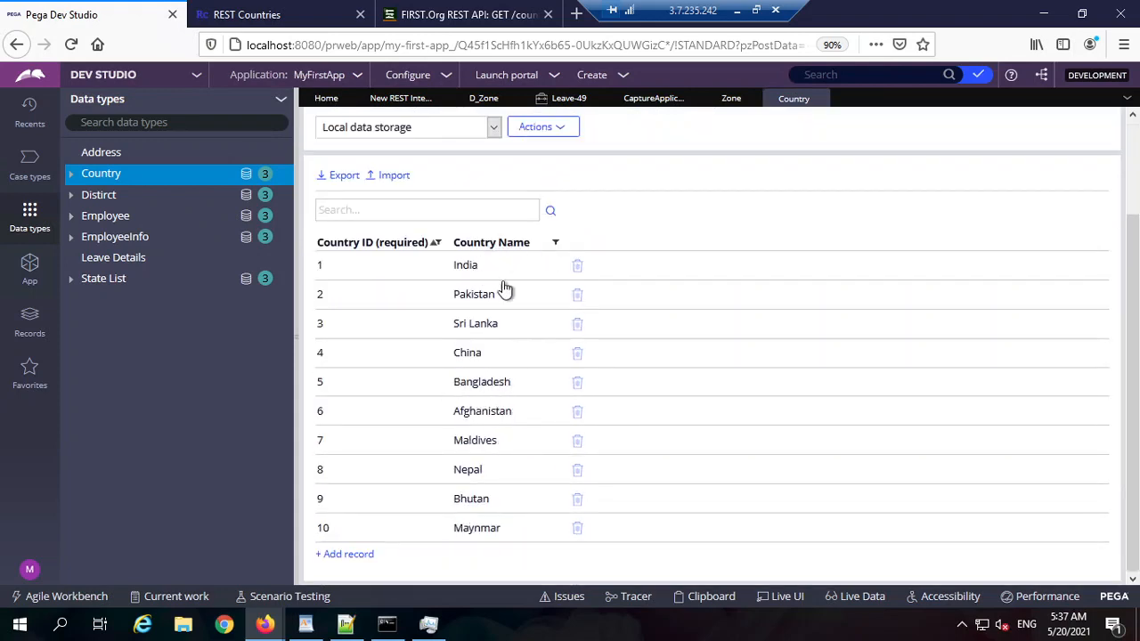
{"action": "left_click", "coordinate": [728, 99]}
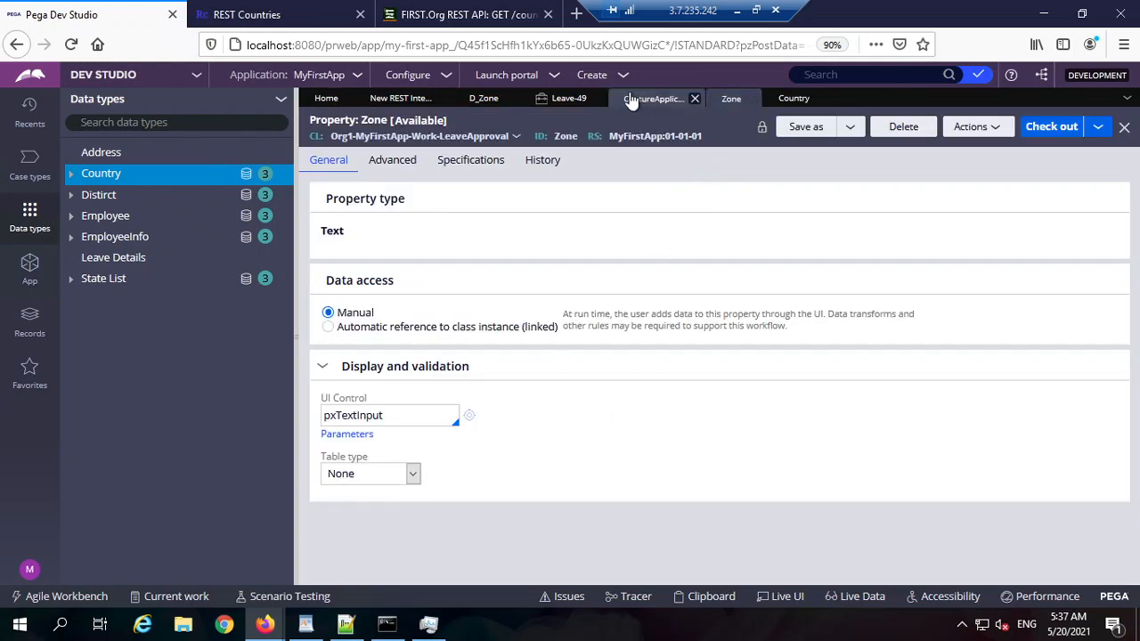
{"action": "left_click", "coordinate": [493, 101]}
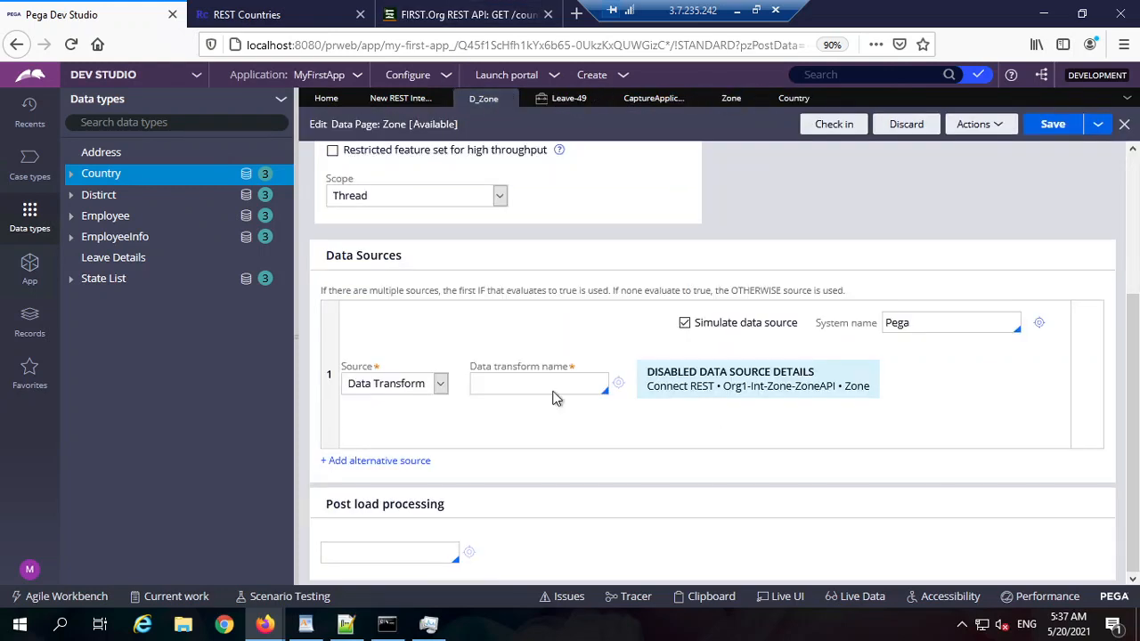
Step: Set the simulated source to Report definition DataTableEditorReport from the Country class
{"action": "left_click", "coordinate": [437, 383]}
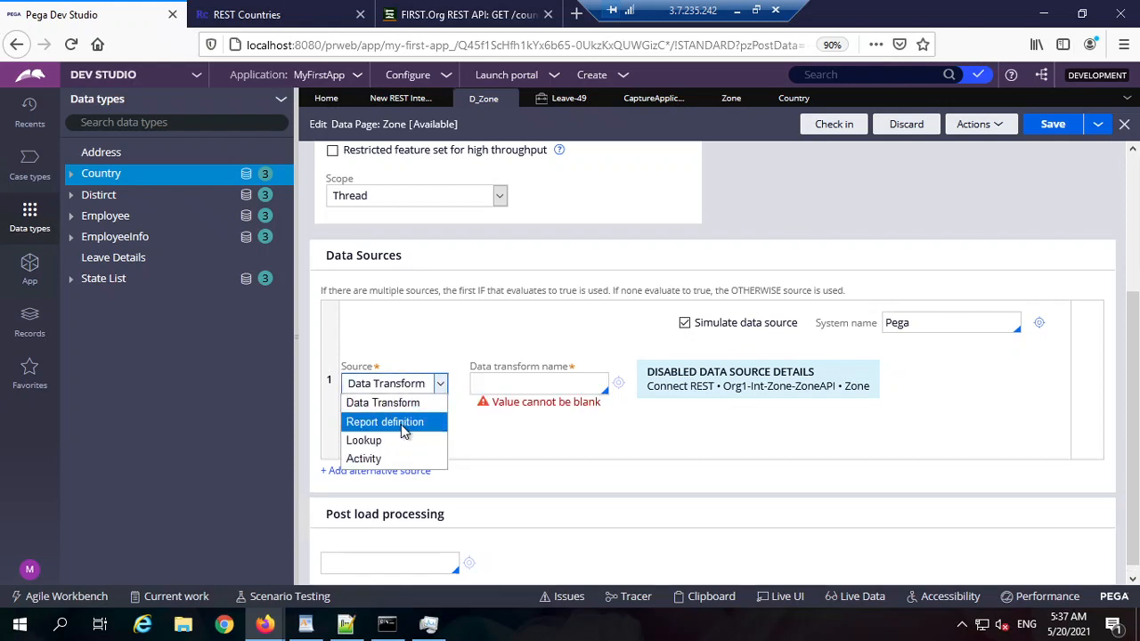
{"action": "left_click", "coordinate": [392, 422]}
{"action": "left_click", "coordinate": [544, 385]}
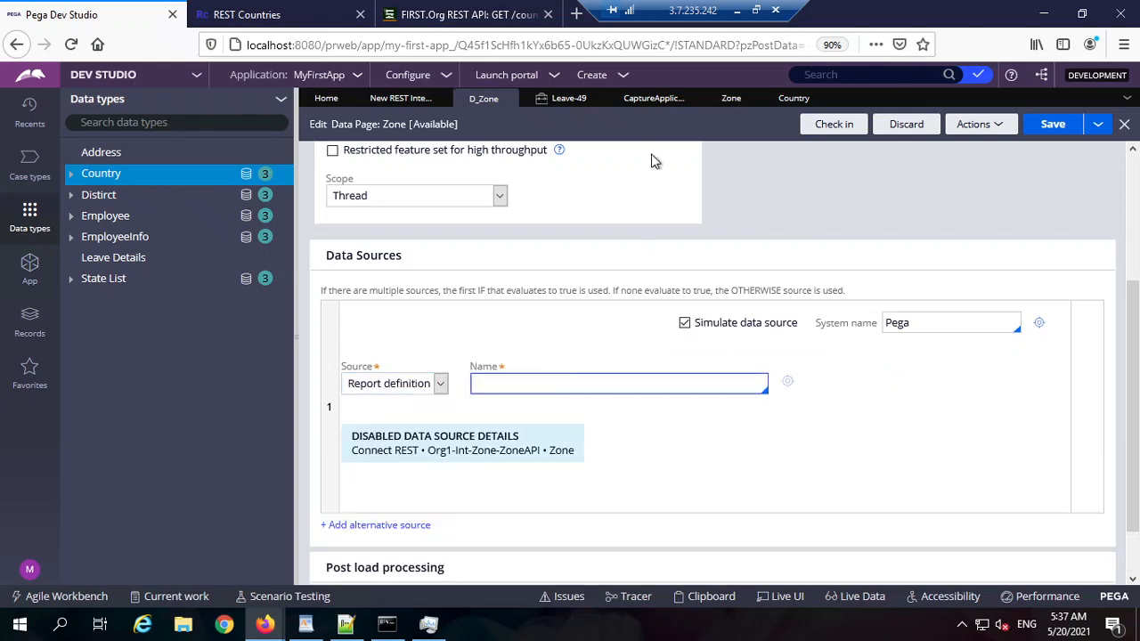
{"action": "left_click", "coordinate": [792, 101]}
{"action": "scroll", "coordinate": [412, 189], "scroll_direction": "up", "scroll_amount": 2}
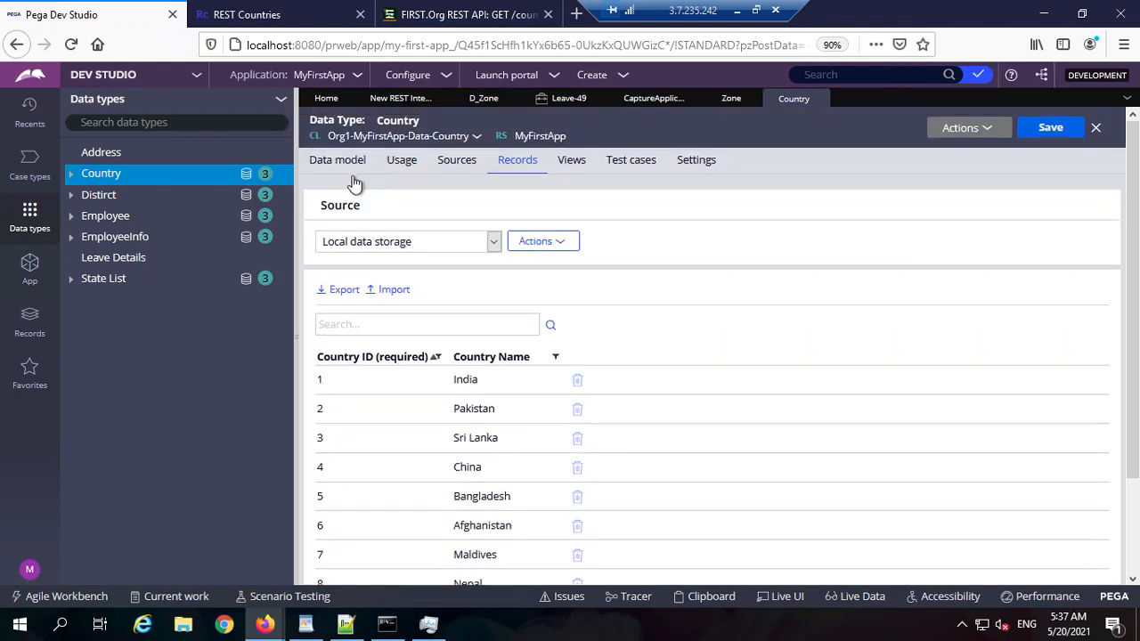
{"action": "left_click_drag", "start_coordinate": [327, 136], "coordinate": [469, 140]}
{"action": "key", "text": "ctrl+c"}
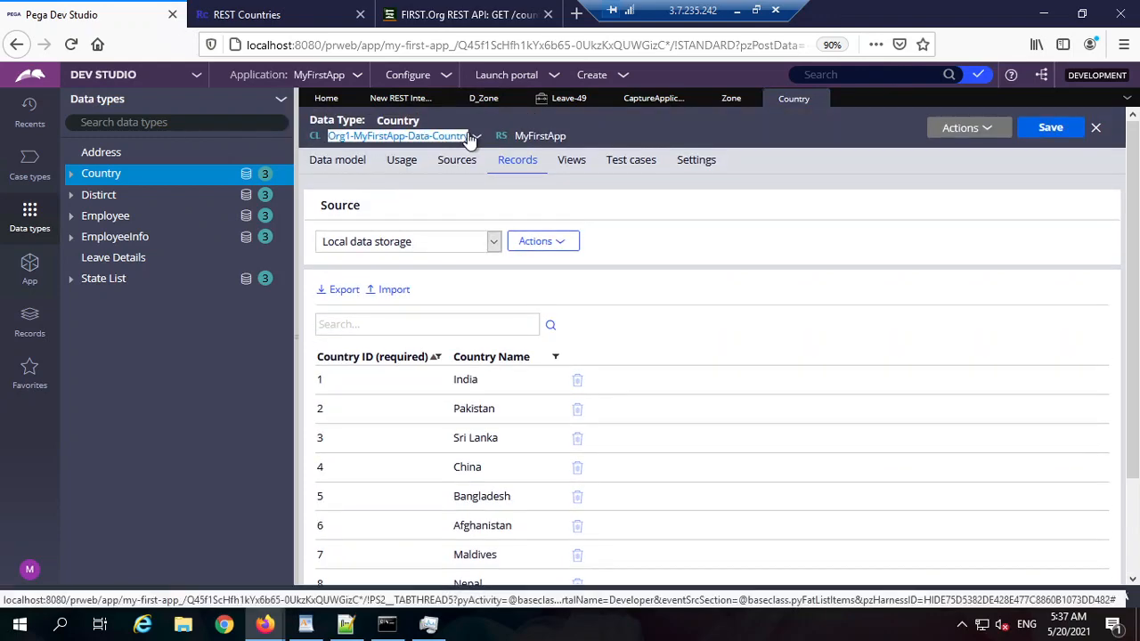
{"action": "left_click", "coordinate": [653, 98]}
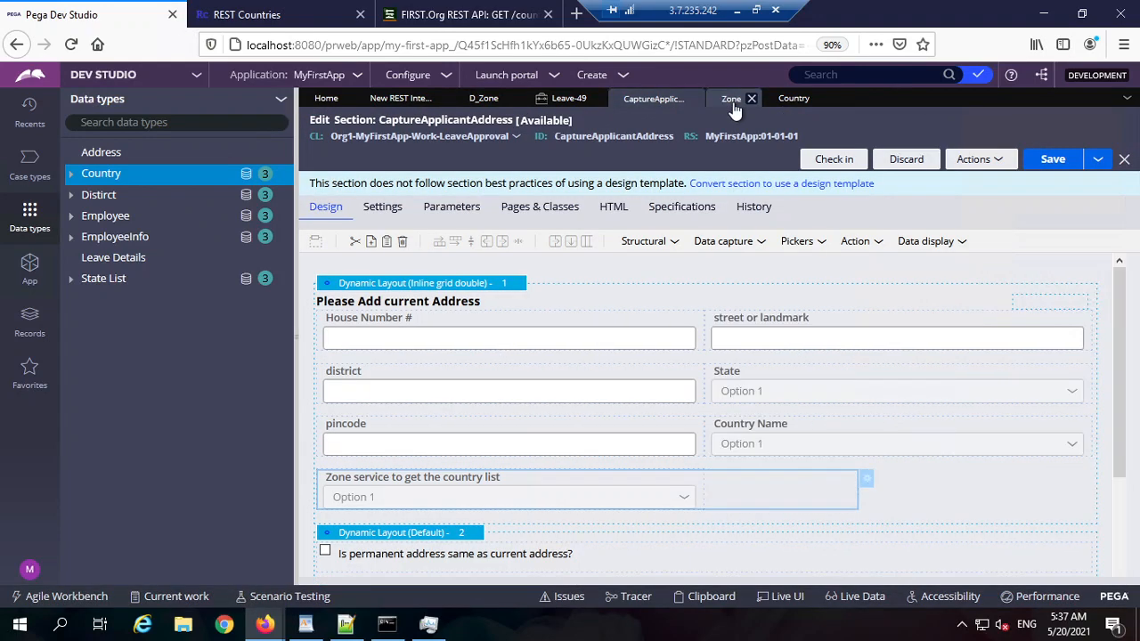
{"action": "left_click", "coordinate": [731, 100]}
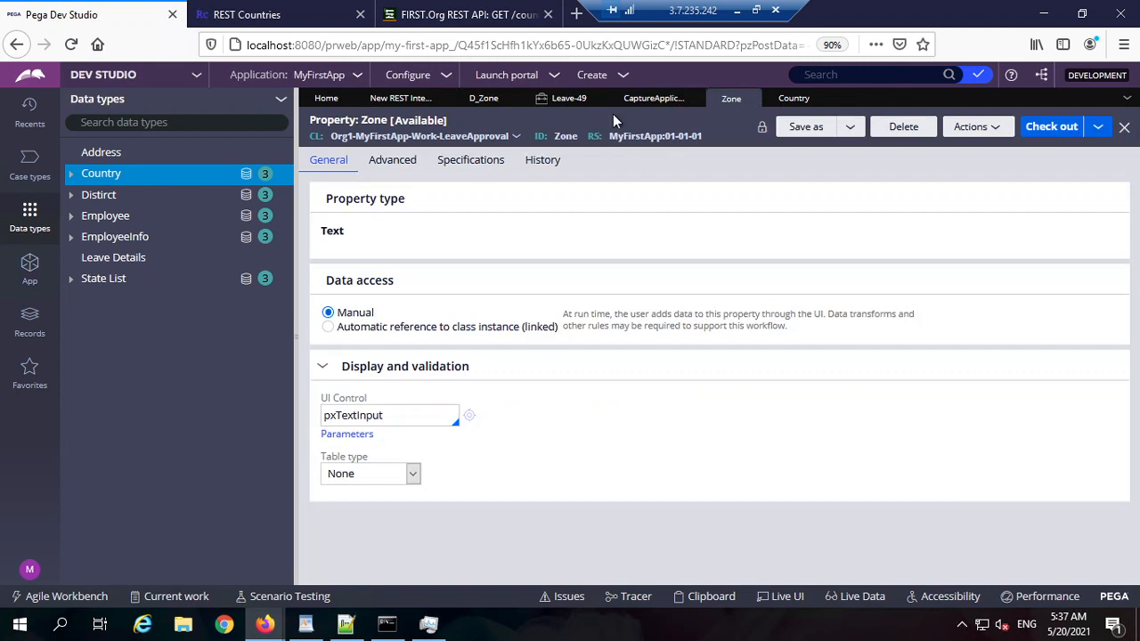
{"action": "left_click", "coordinate": [484, 98]}
{"action": "left_click", "coordinate": [523, 385]}
{"action": "key", "text": "ctrl+v"}
{"action": "left_click", "coordinate": [557, 414]}
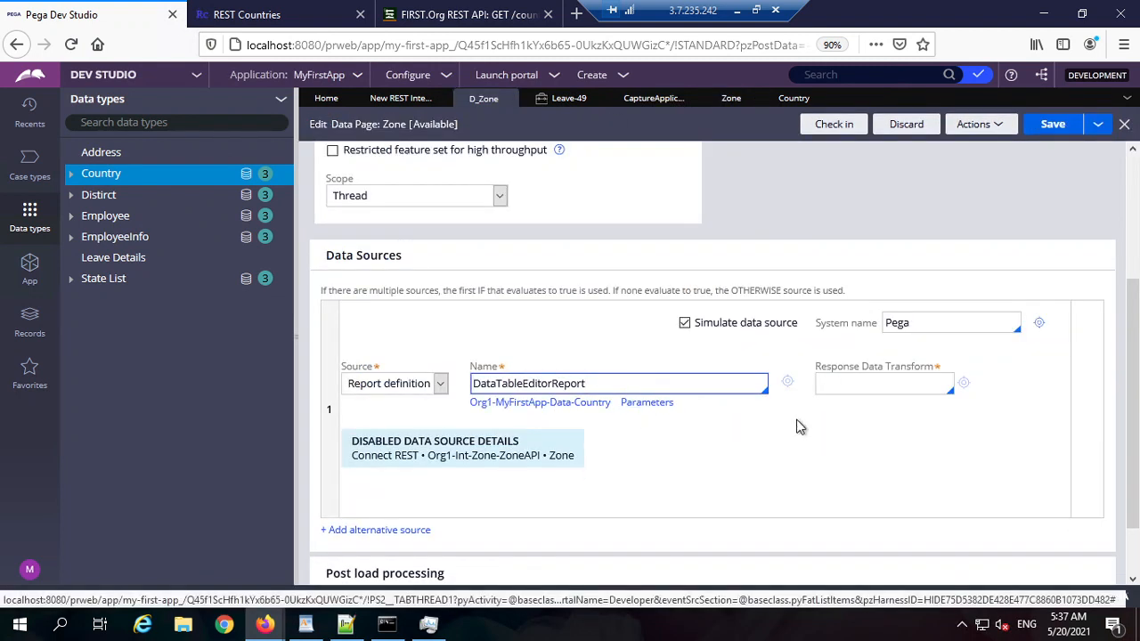
Step: Set response data transform CountriesListResponseGET, save D_Zone, and open that transform
{"action": "left_click", "coordinate": [882, 383]}
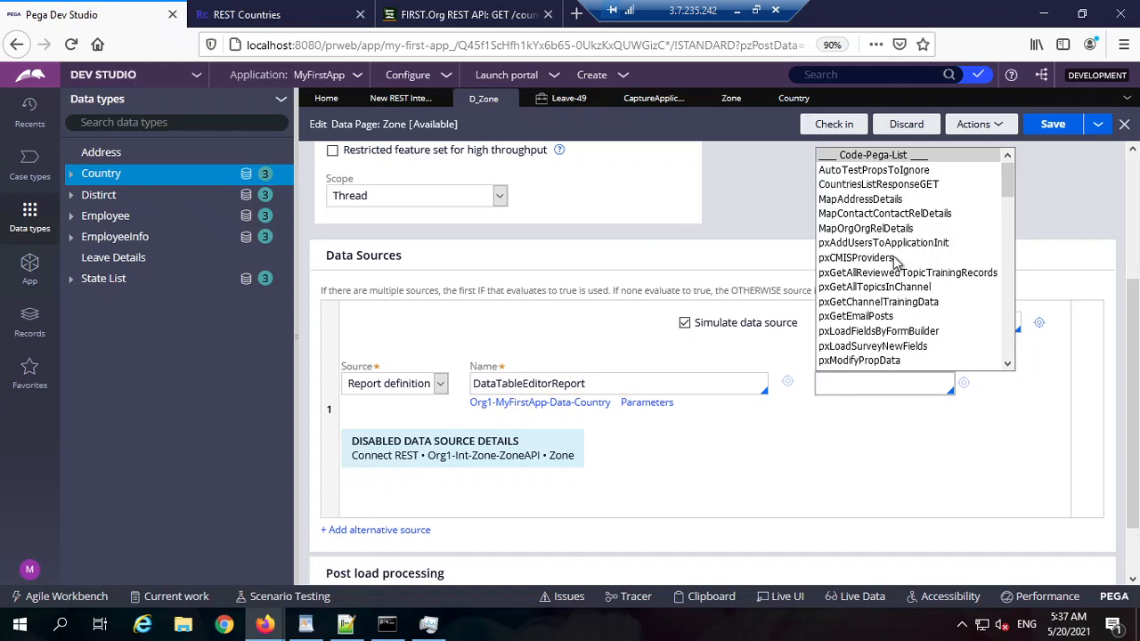
{"action": "left_click", "coordinate": [915, 186]}
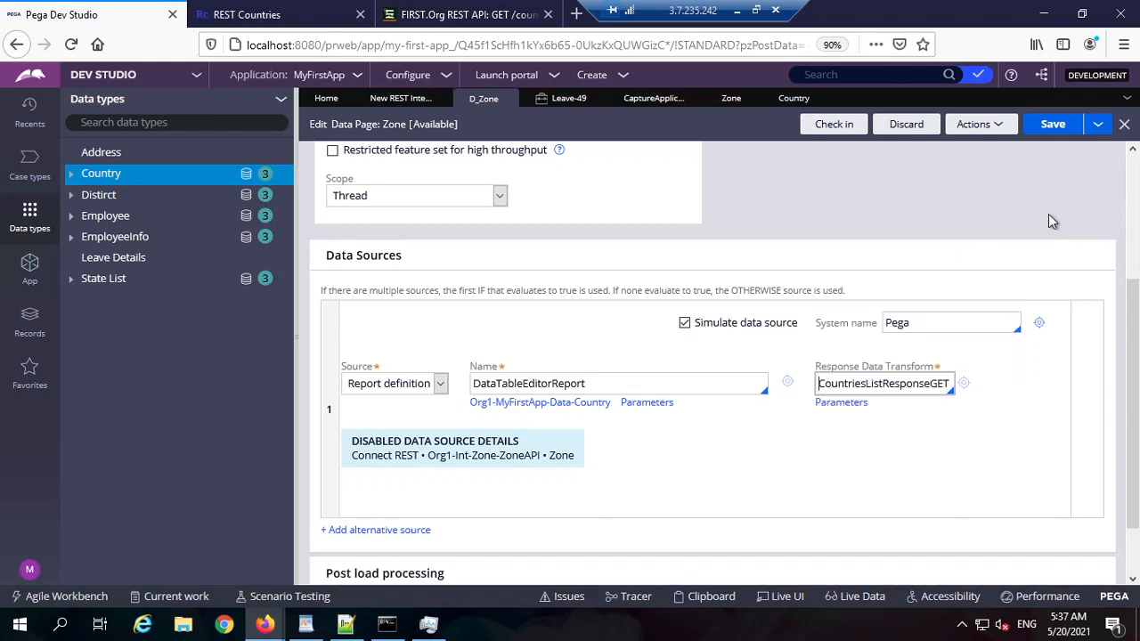
{"action": "left_click", "coordinate": [1052, 124]}
{"action": "left_click", "coordinate": [963, 383]}
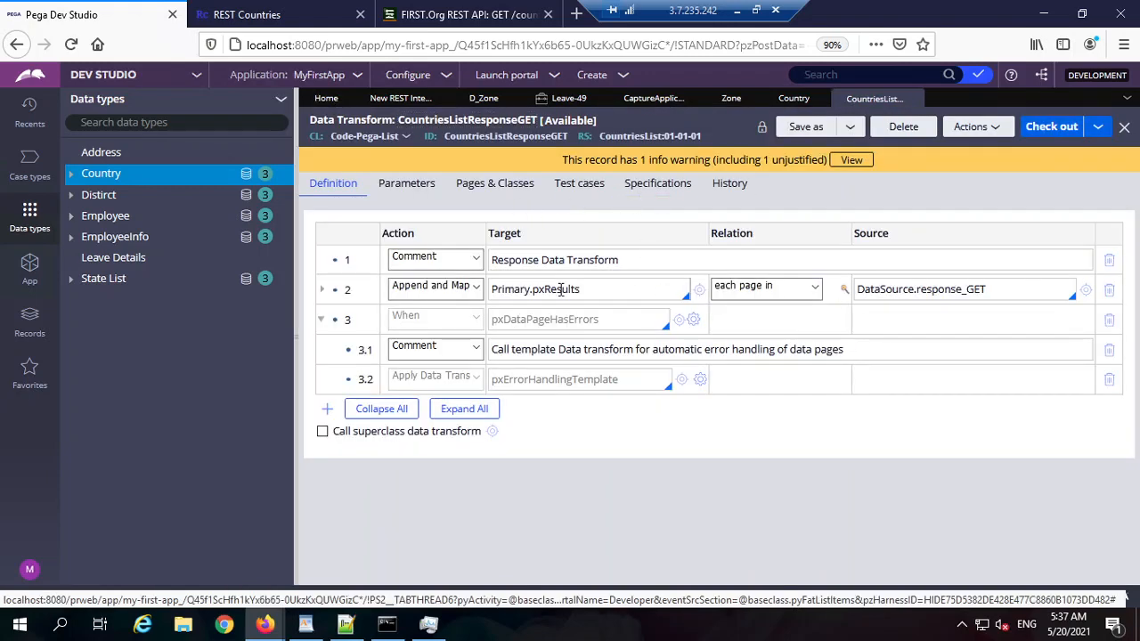
Step: Check the Primary.pxResults target in CountriesListResponseGET, close it, and save D_Zone
{"action": "left_click_drag", "start_coordinate": [583, 288], "coordinate": [491, 288]}
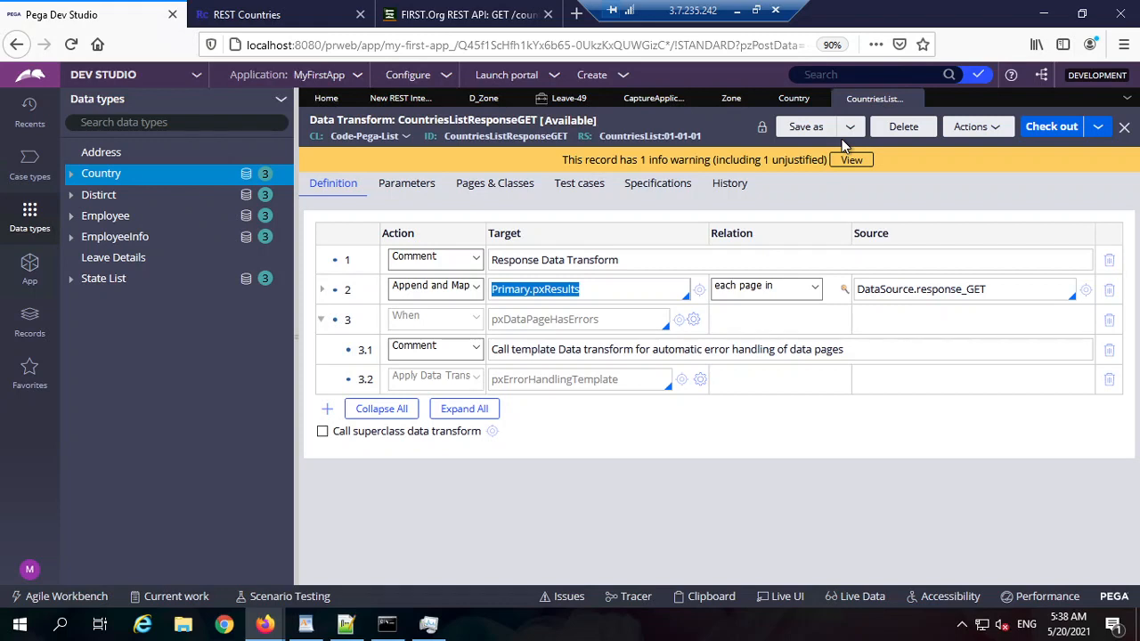
{"action": "left_click", "coordinate": [913, 100]}
{"action": "left_click", "coordinate": [1052, 124]}
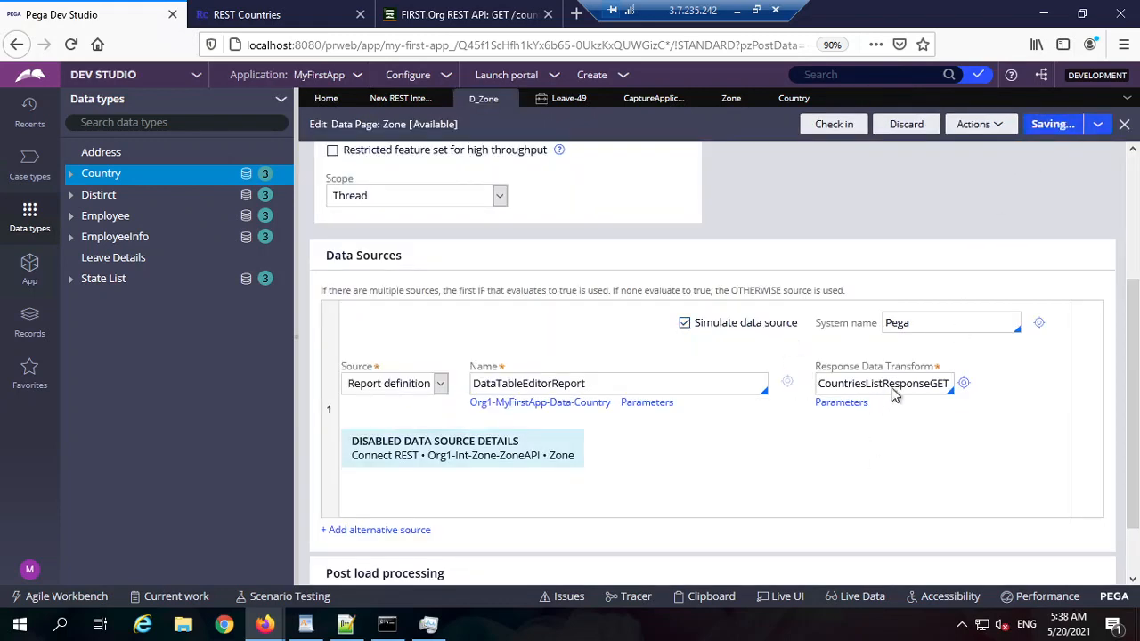
Step: Rename the response data transform to SimulateZoneService and start creating it
{"action": "key", "text": "BackSpace"}
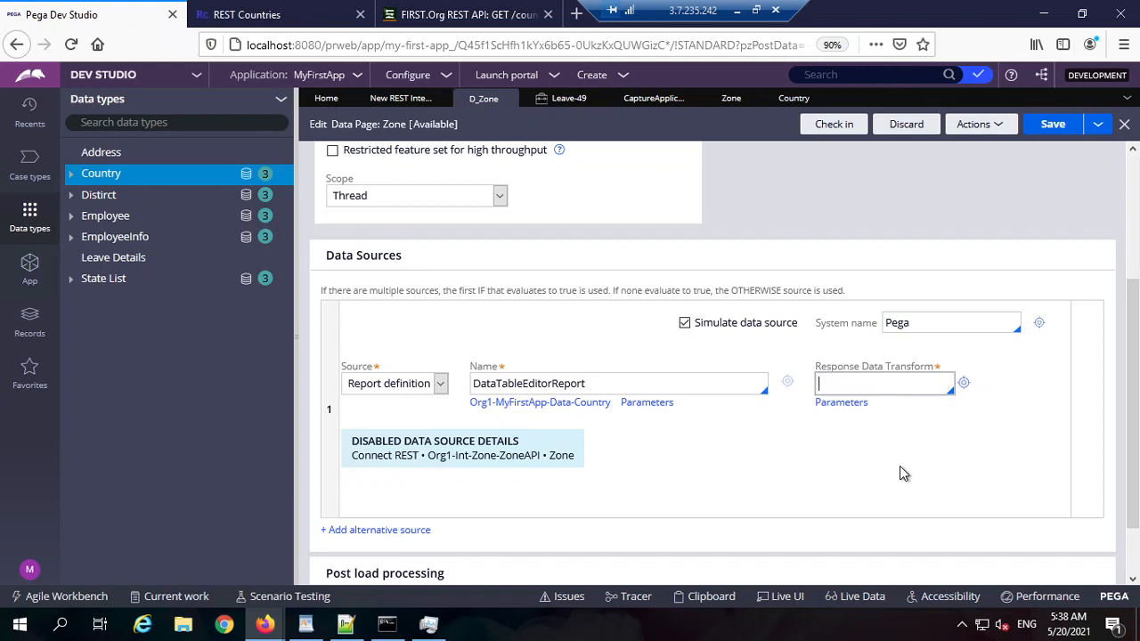
{"action": "type", "text": "SimulateDataSource"}
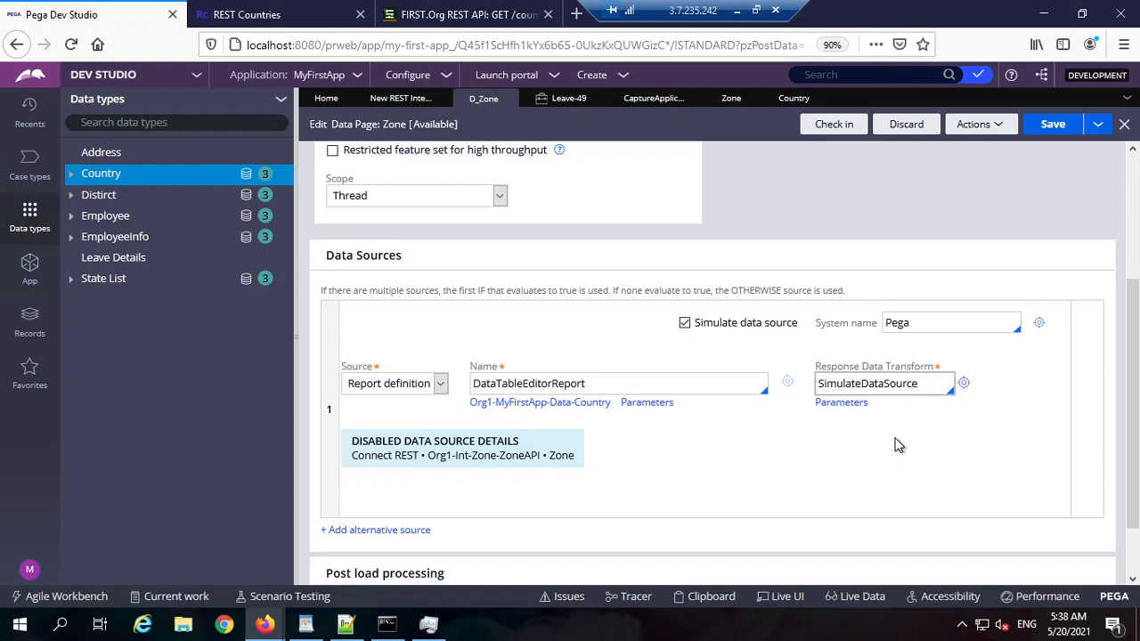
{"action": "key", "text": "shift+Left"}
{"action": "key", "text": "shift+Left"}
{"action": "key", "text": "shift+Left"}
{"action": "key", "text": "shift+Left"}
{"action": "key", "text": "shift+Left"}
{"action": "key", "text": "shift+Left"}
{"action": "key", "text": "shift+Left"}
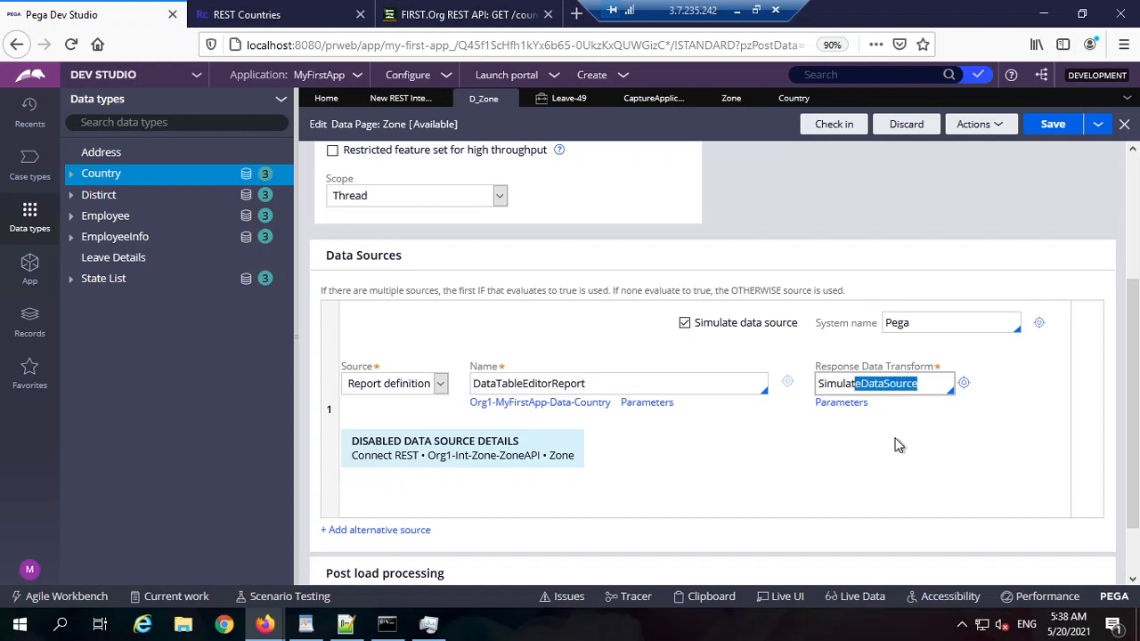
{"action": "key", "text": "BackSpace"}
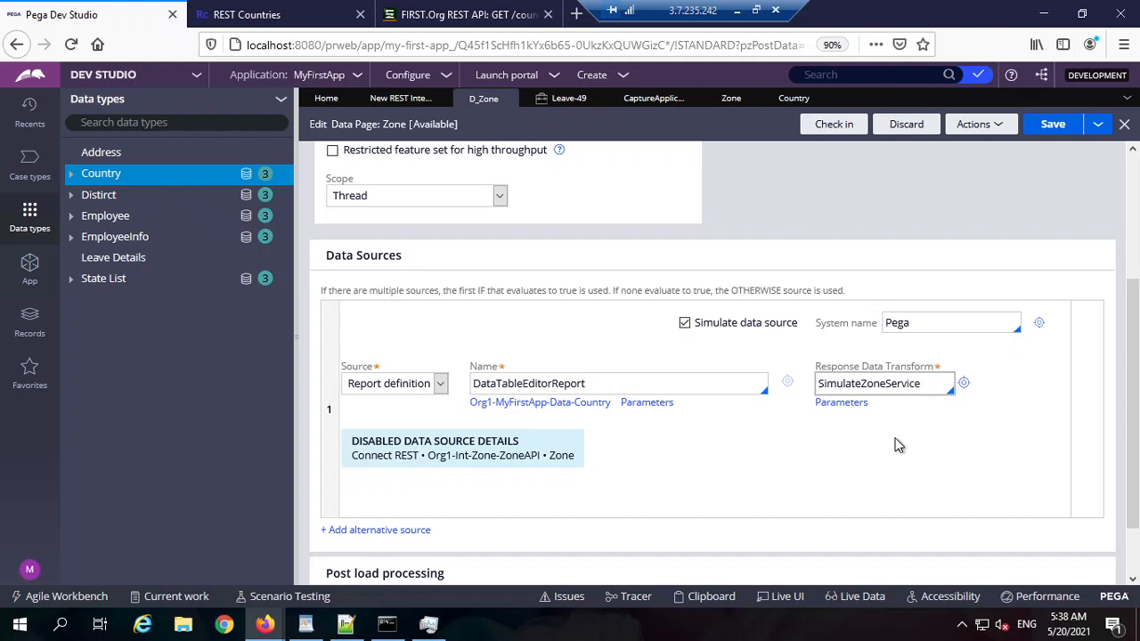
{"action": "left_click", "coordinate": [973, 409]}
{"action": "left_click", "coordinate": [964, 384]}
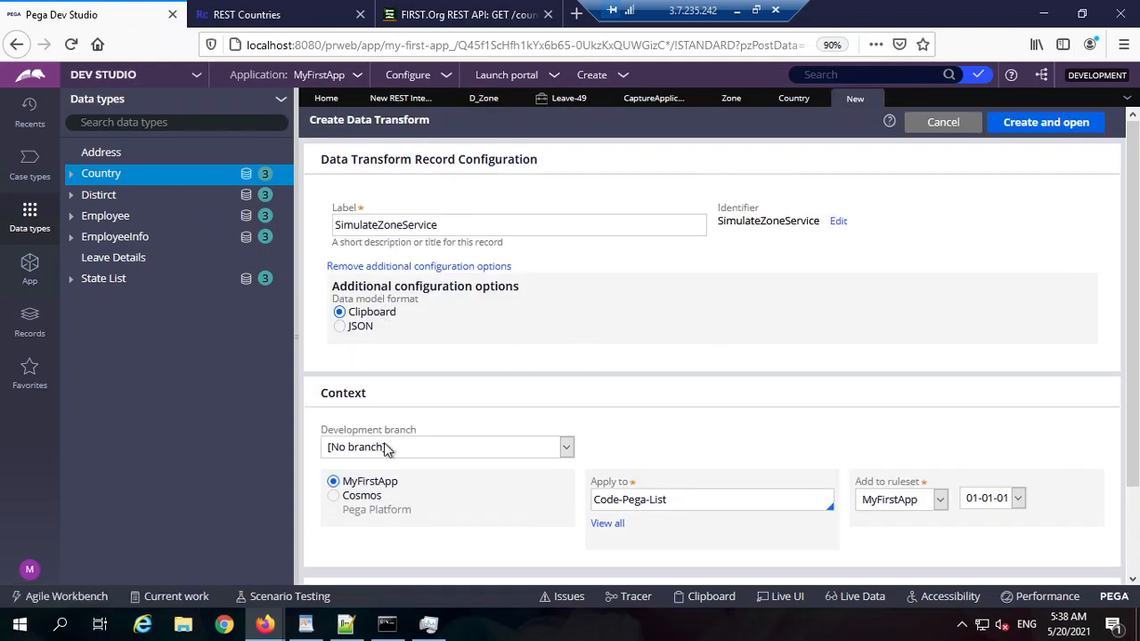
Step: Create SimulateZoneService with a Set step .name = .CountryName, save it, and view Country records
{"action": "left_click", "coordinate": [1046, 124]}
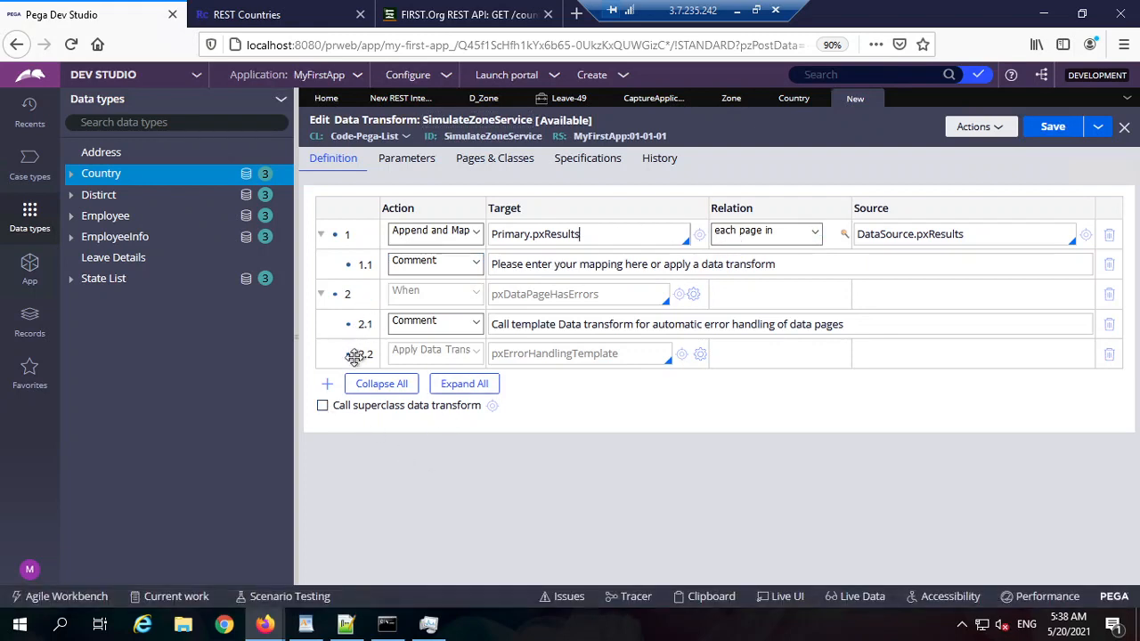
{"action": "left_click", "coordinate": [525, 265]}
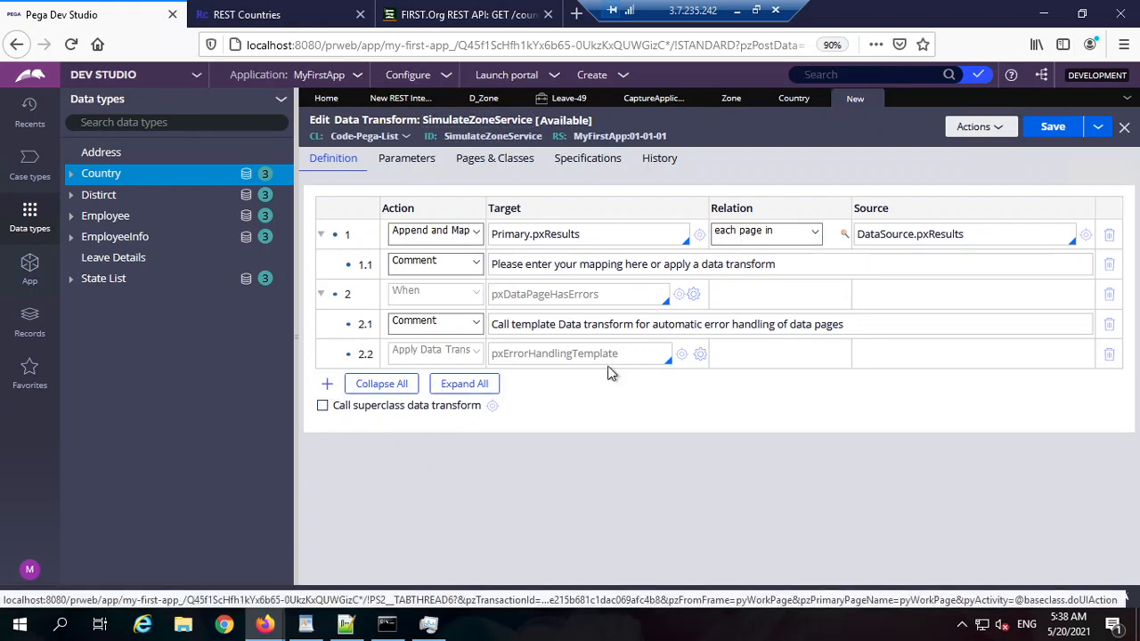
{"action": "left_click", "coordinate": [327, 384]}
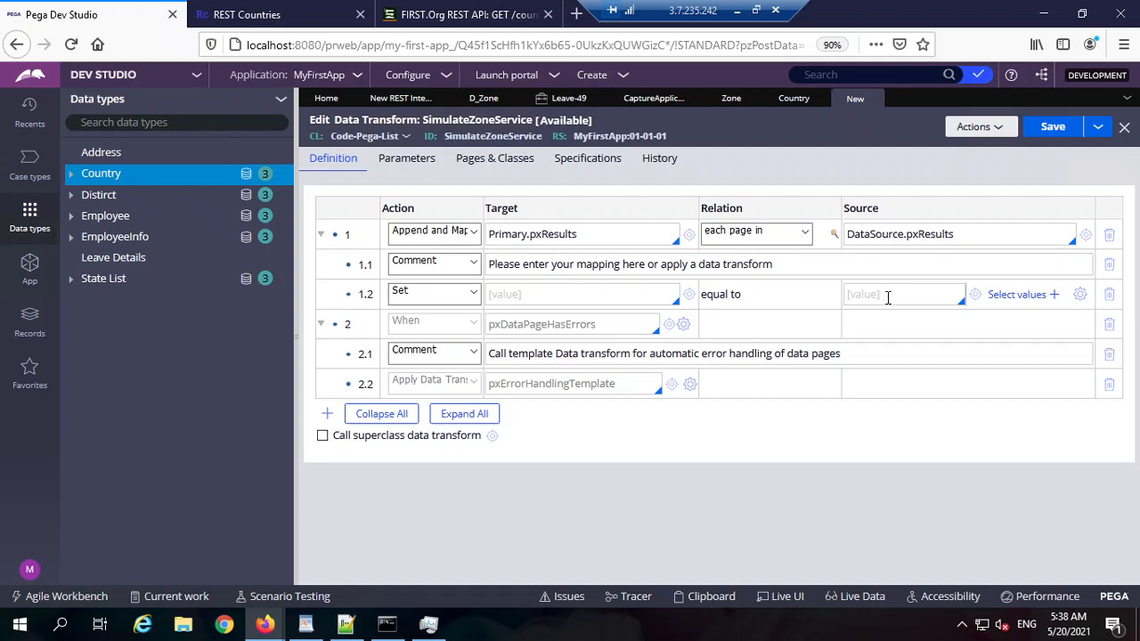
{"action": "left_click", "coordinate": [887, 298]}
{"action": "type", "text": "."}
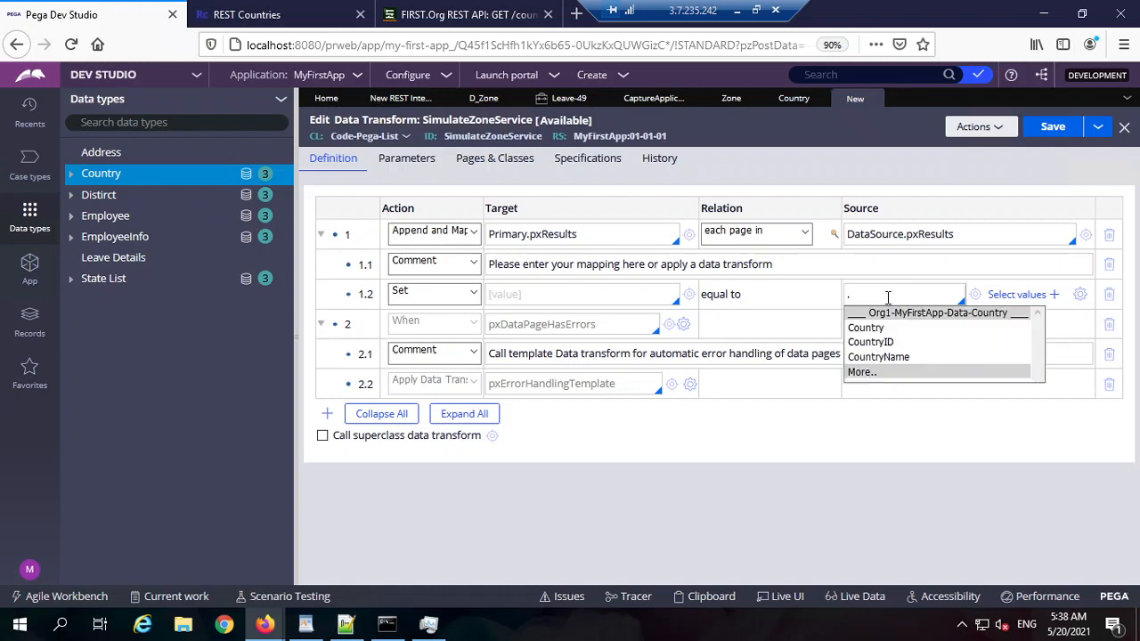
{"action": "key", "text": "Down"}
{"action": "key", "text": "Down"}
{"action": "key", "text": "Down"}
{"action": "key", "text": "Return"}
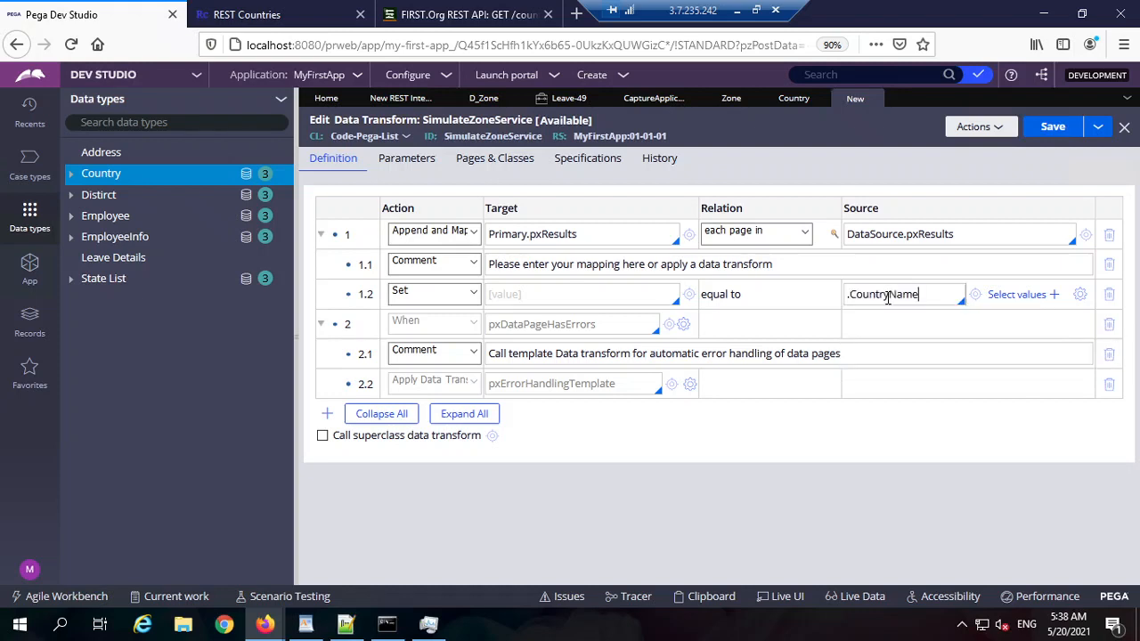
{"action": "left_click", "coordinate": [620, 295]}
{"action": "type", "text": "."}
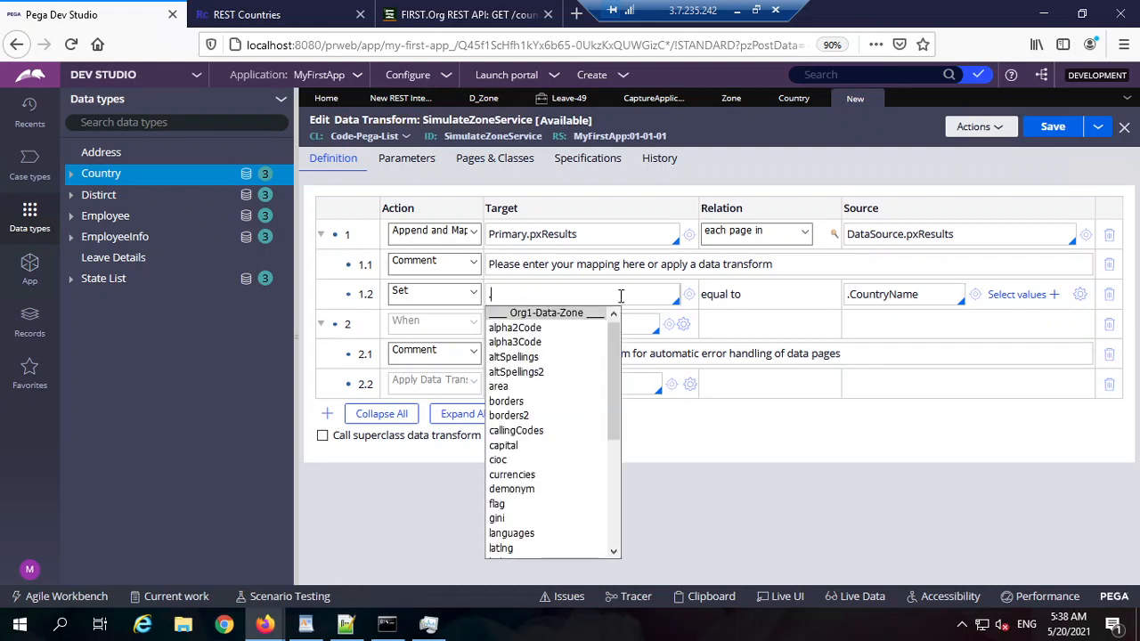
{"action": "type", "text": "na"}
{"action": "key", "text": "Return"}
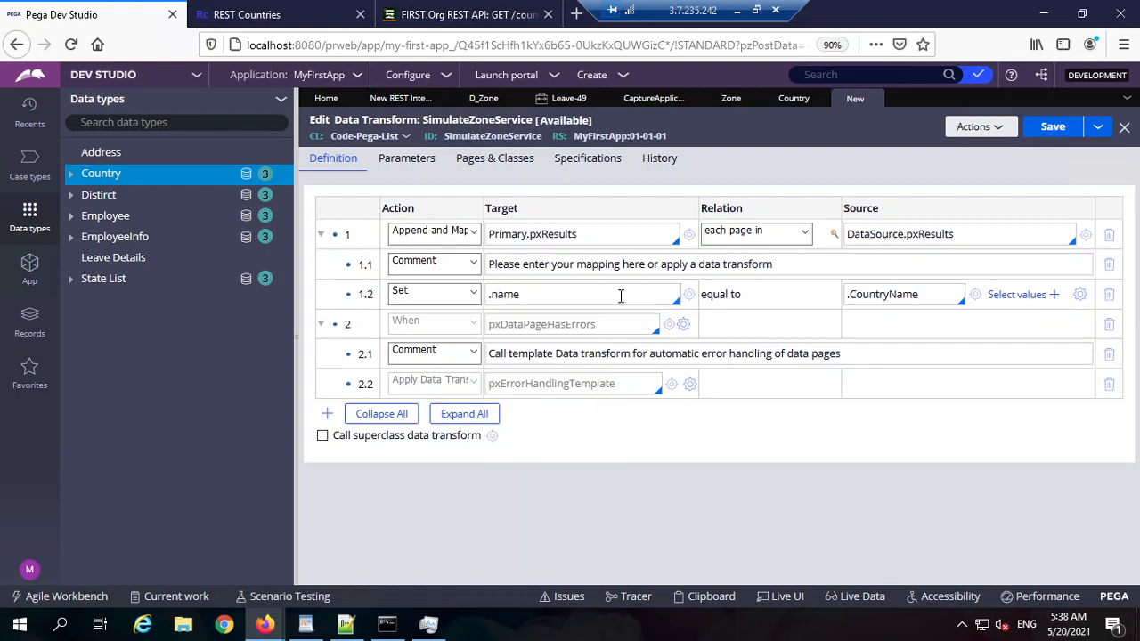
{"action": "key", "text": "ctrl+s"}
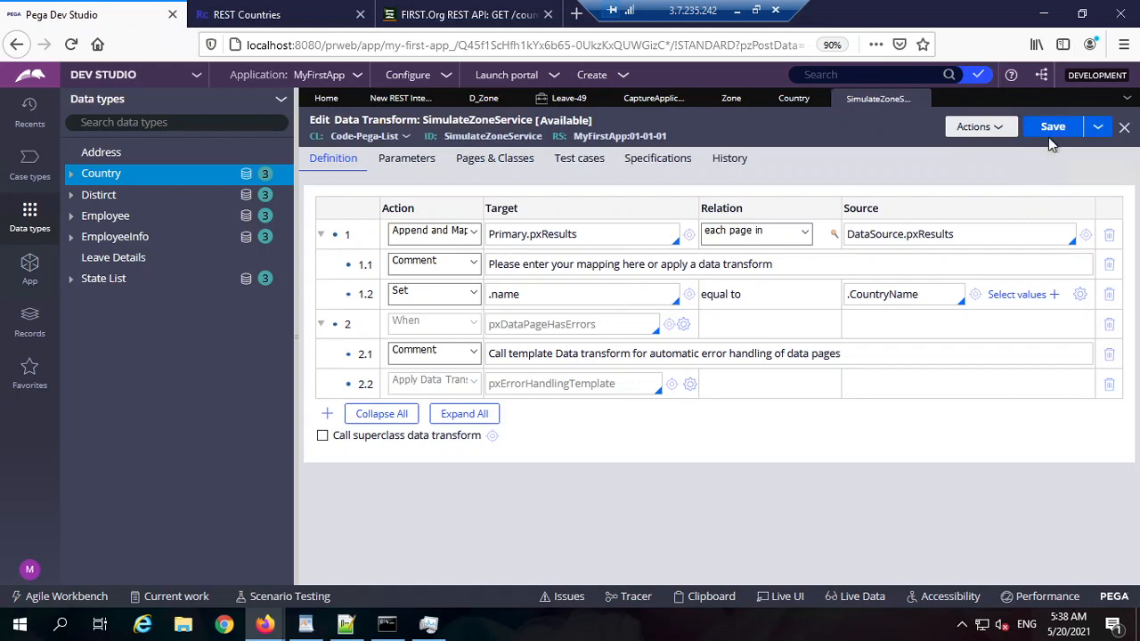
{"action": "left_click", "coordinate": [794, 98]}
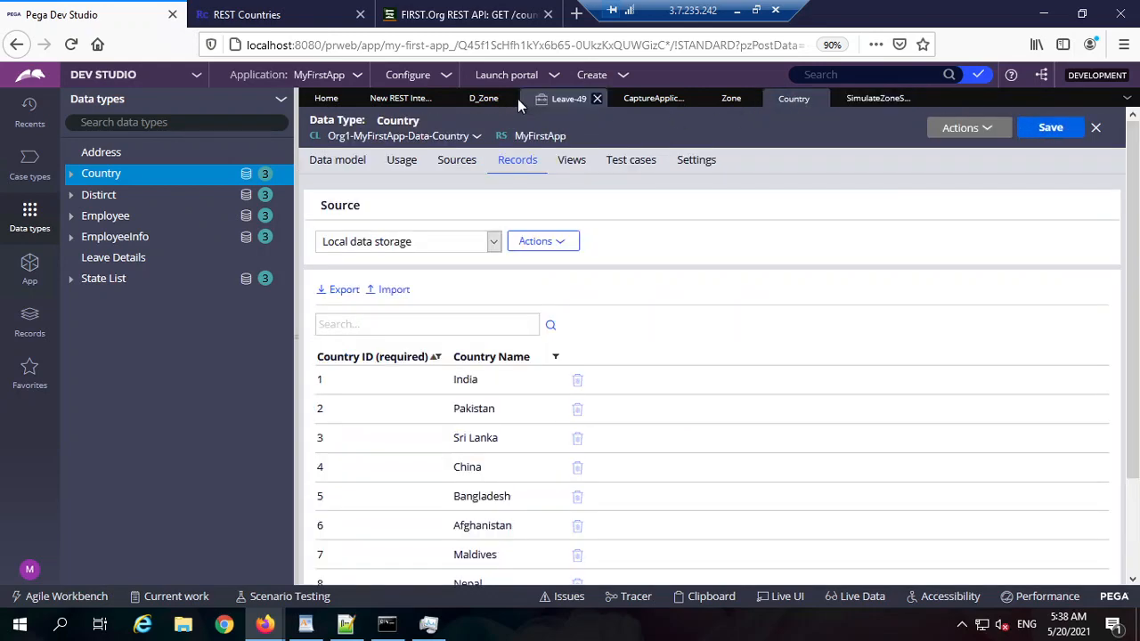
Step: Save D_Zone and check it in with the comment 'wip'
{"action": "left_click", "coordinate": [483, 98]}
{"action": "left_click", "coordinate": [1050, 124]}
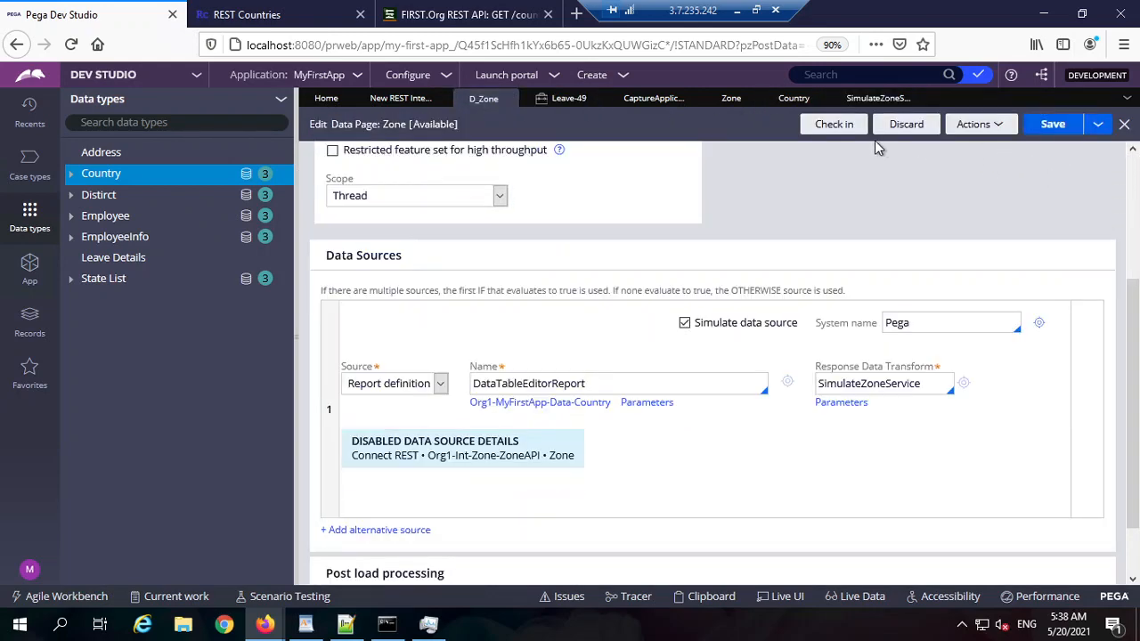
{"action": "left_click", "coordinate": [847, 130]}
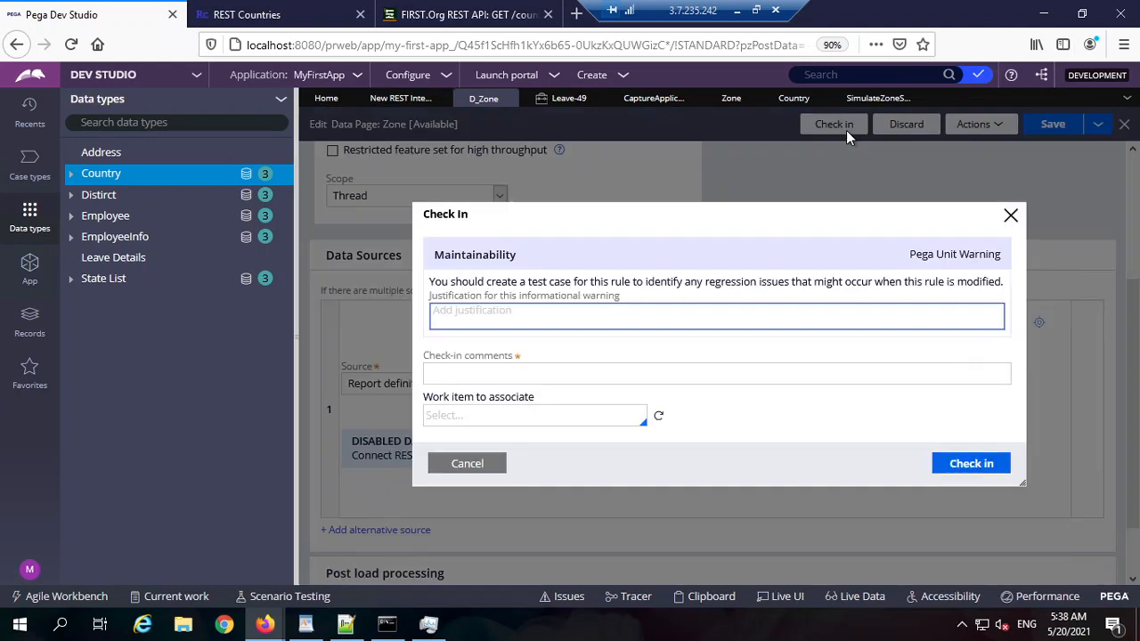
{"action": "type", "text": "wip"}
{"action": "key", "text": "Tab"}
{"action": "type", "text": "wip"}
{"action": "key", "text": "Return"}
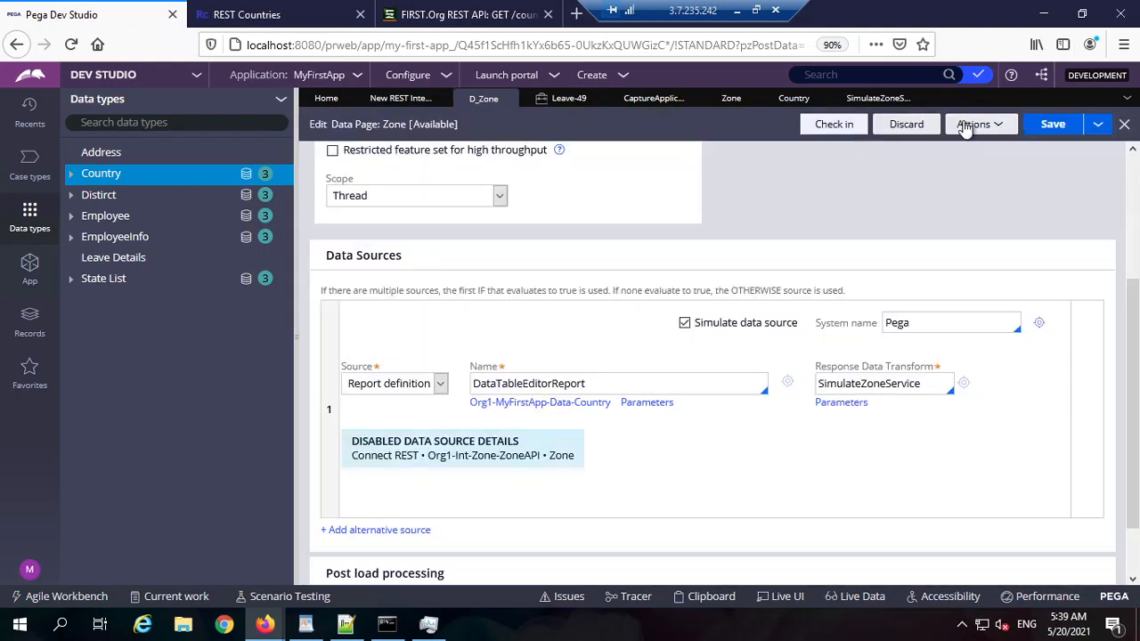
Step: Run D_Zone and inspect pxResults entries showing Pakistan and Bangladesh
{"action": "left_click", "coordinate": [966, 129]}
{"action": "left_click", "coordinate": [960, 146]}
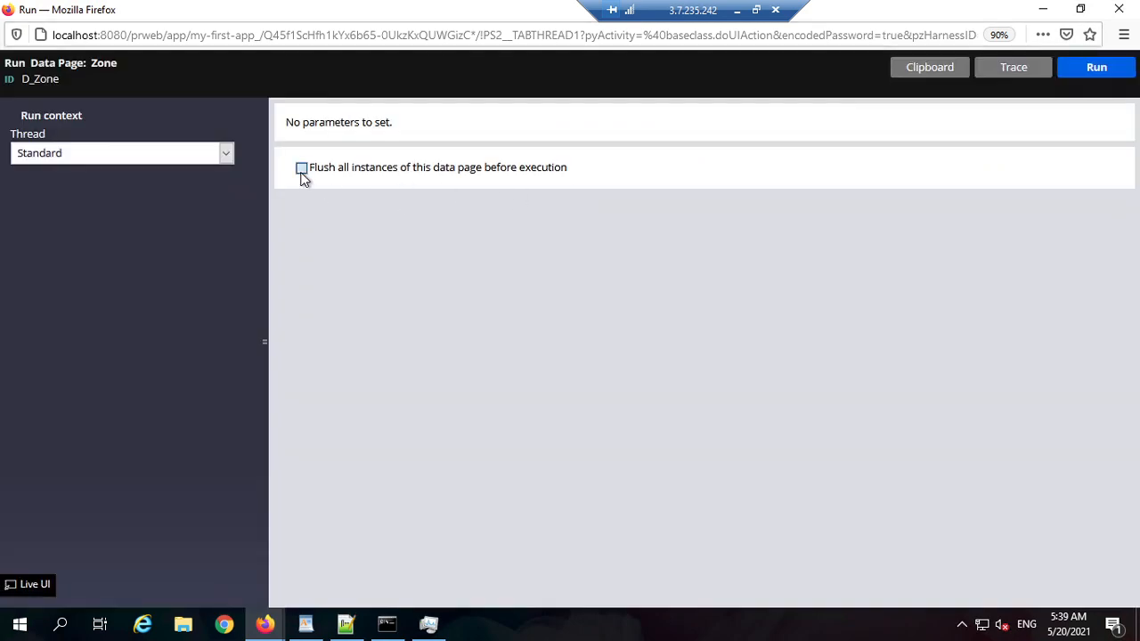
{"action": "left_click", "coordinate": [1092, 71]}
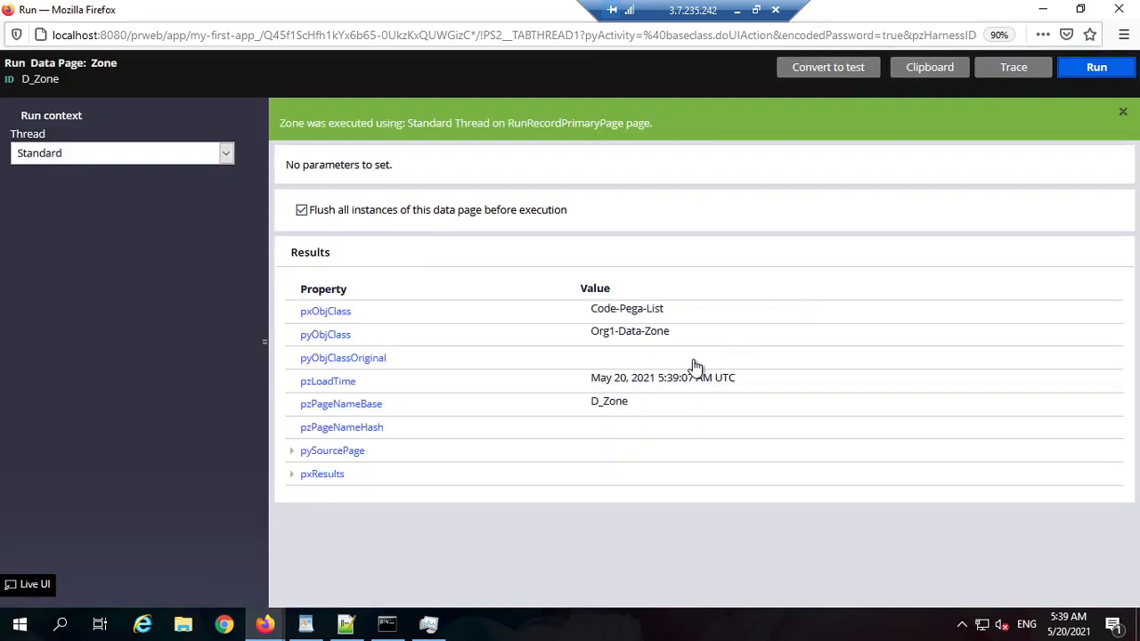
{"action": "left_click", "coordinate": [294, 476]}
{"action": "scroll", "coordinate": [511, 484], "scroll_direction": "down", "scroll_amount": 2}
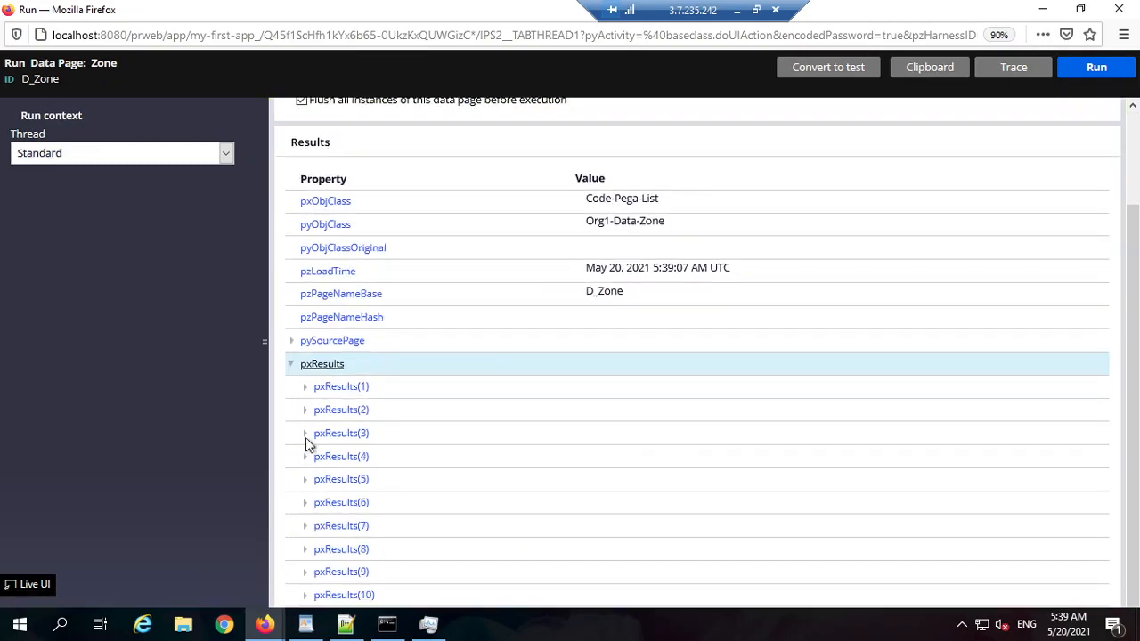
{"action": "left_click", "coordinate": [304, 409]}
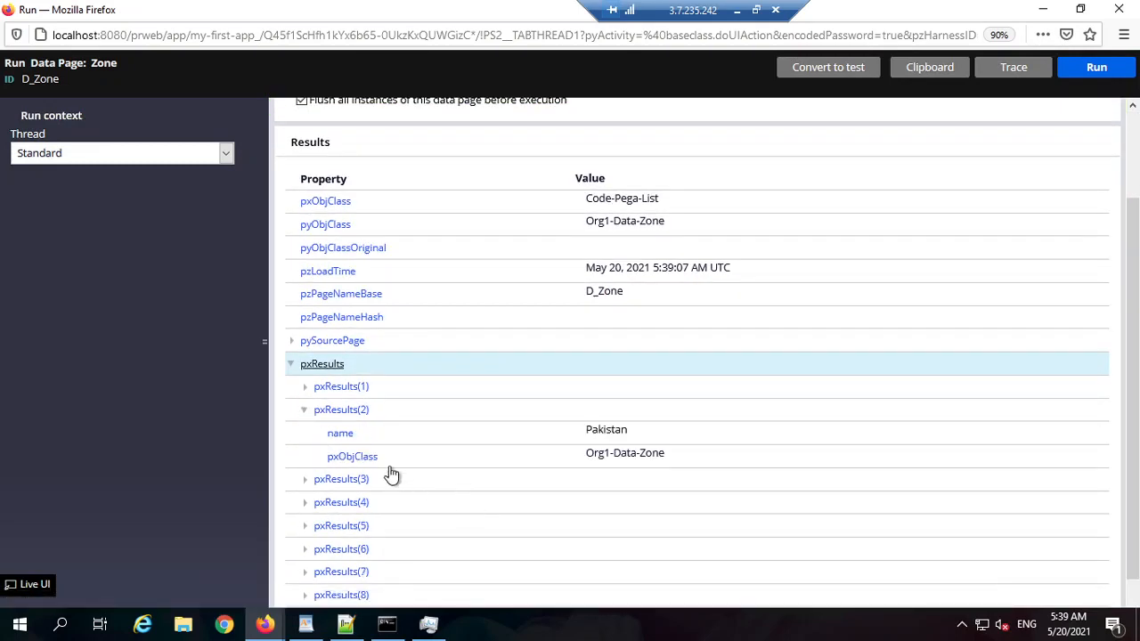
{"action": "left_click", "coordinate": [606, 430]}
{"action": "scroll", "coordinate": [389, 573], "scroll_direction": "down", "scroll_amount": 1}
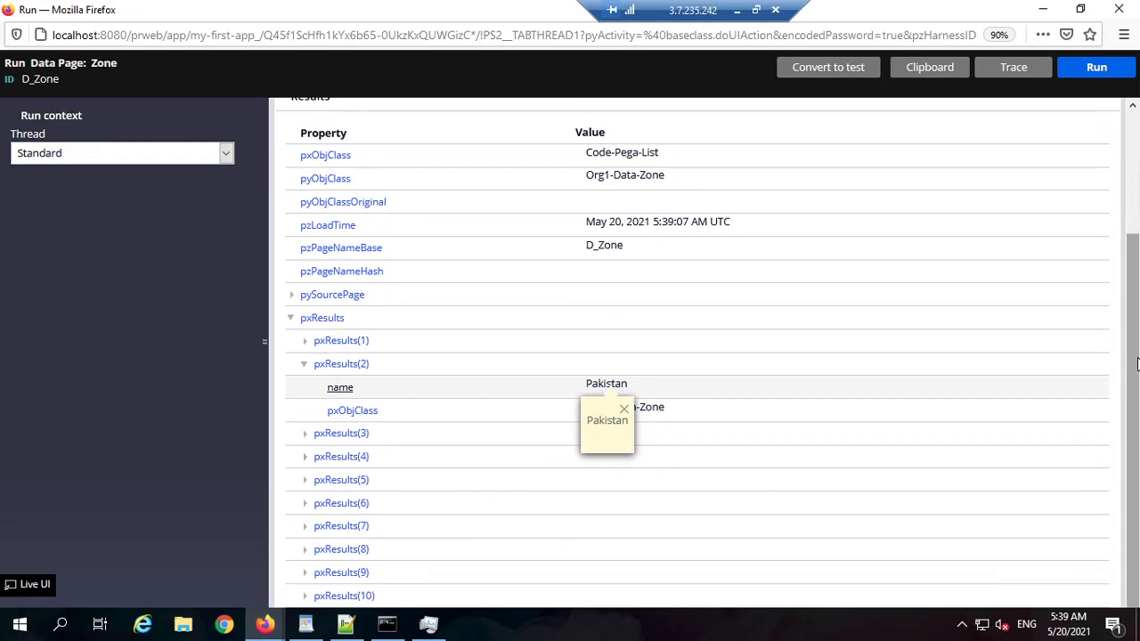
{"action": "left_click", "coordinate": [306, 480]}
{"action": "scroll", "coordinate": [659, 499], "scroll_direction": "down", "scroll_amount": 1}
{"action": "left_click", "coordinate": [650, 476]}
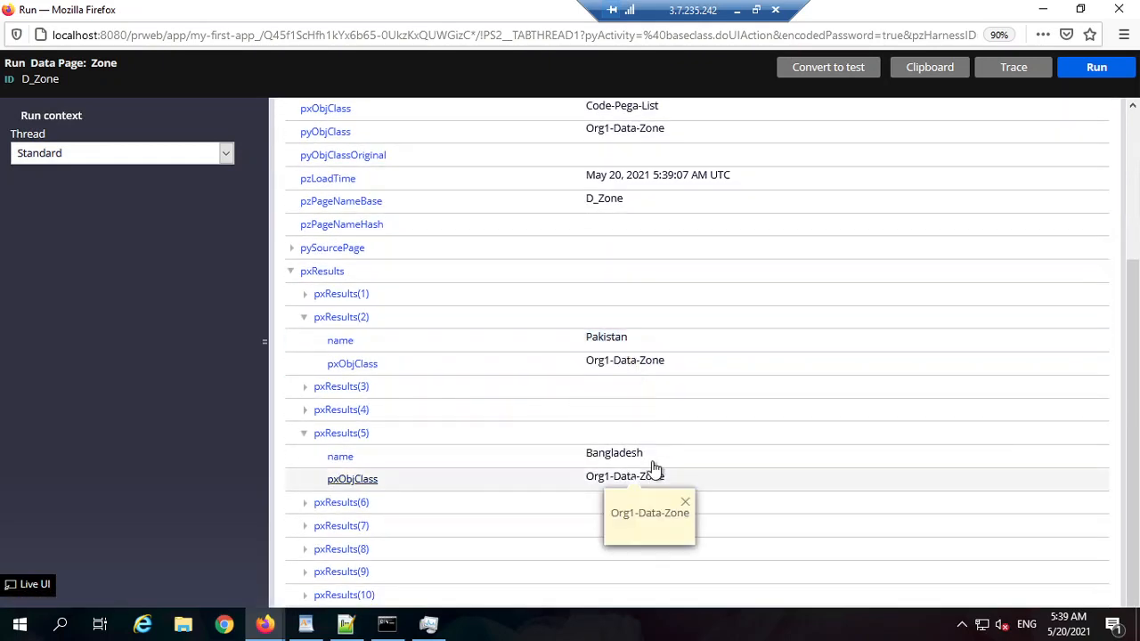
{"action": "left_click", "coordinate": [1043, 10]}
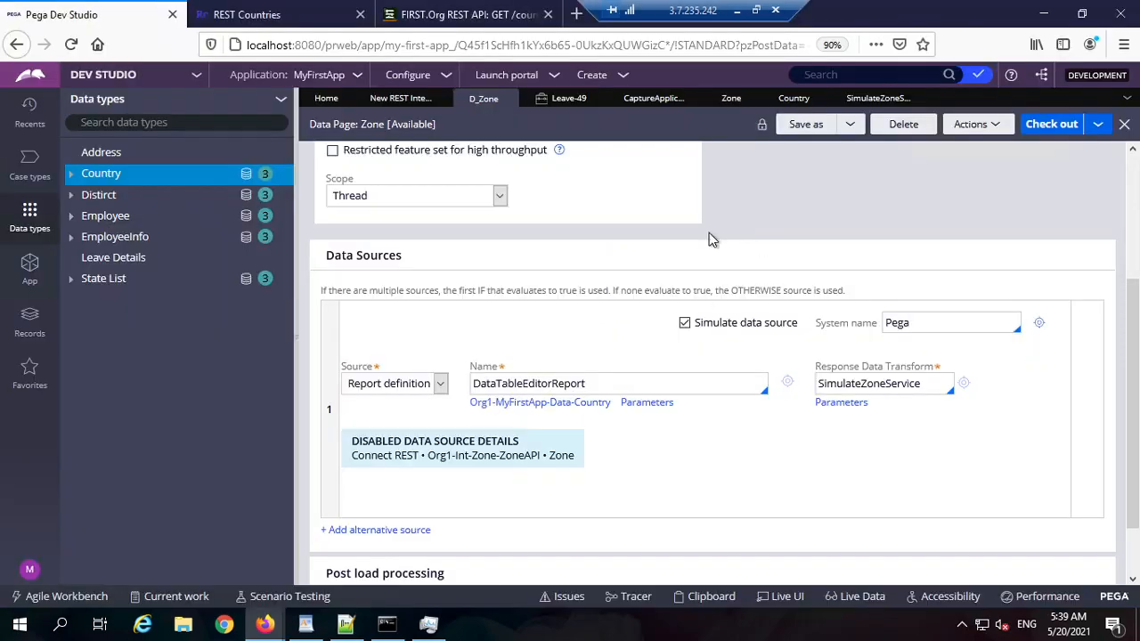
{"action": "left_click", "coordinate": [858, 99]}
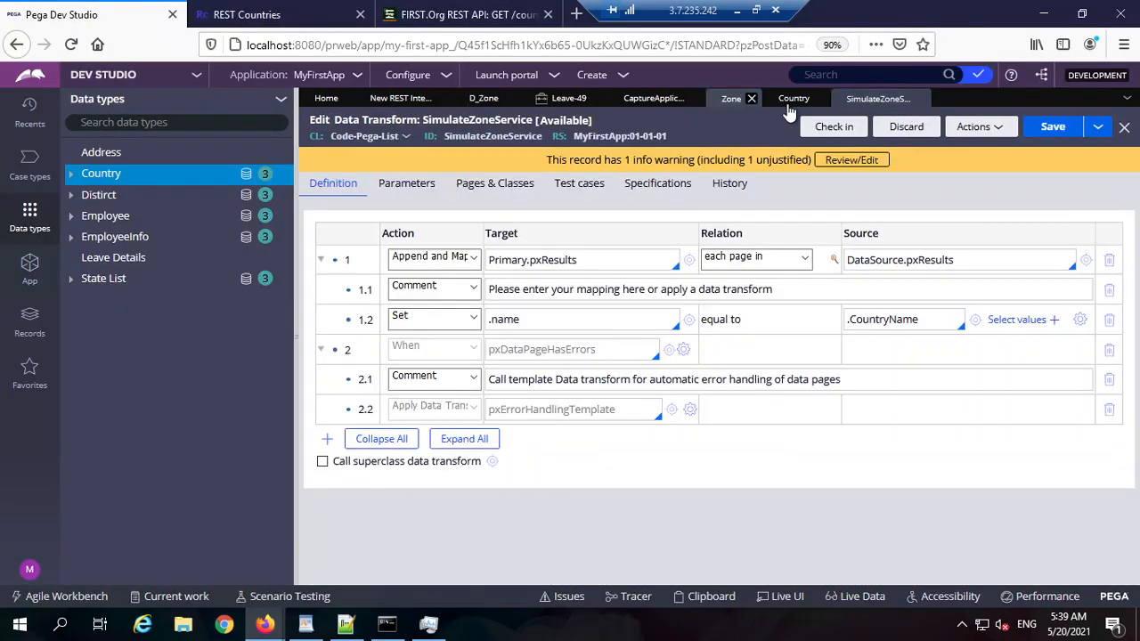
{"action": "left_click", "coordinate": [793, 98]}
{"action": "scroll", "coordinate": [488, 490], "scroll_direction": "down", "scroll_amount": 3}
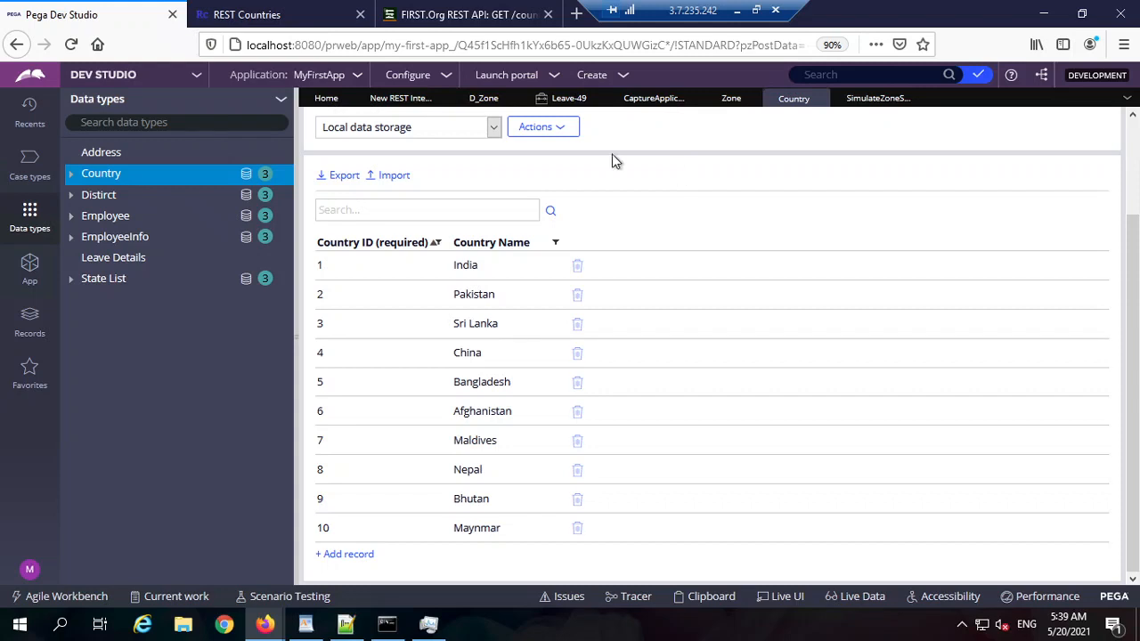
{"action": "left_click", "coordinate": [477, 99]}
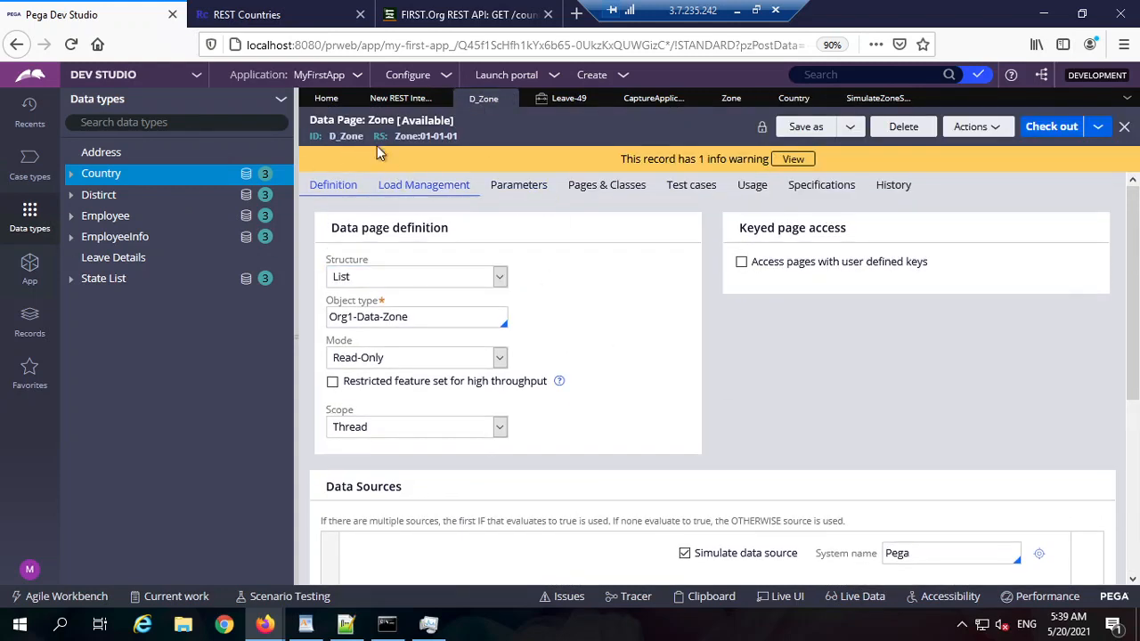
{"action": "scroll", "coordinate": [727, 324], "scroll_direction": "down", "scroll_amount": 2}
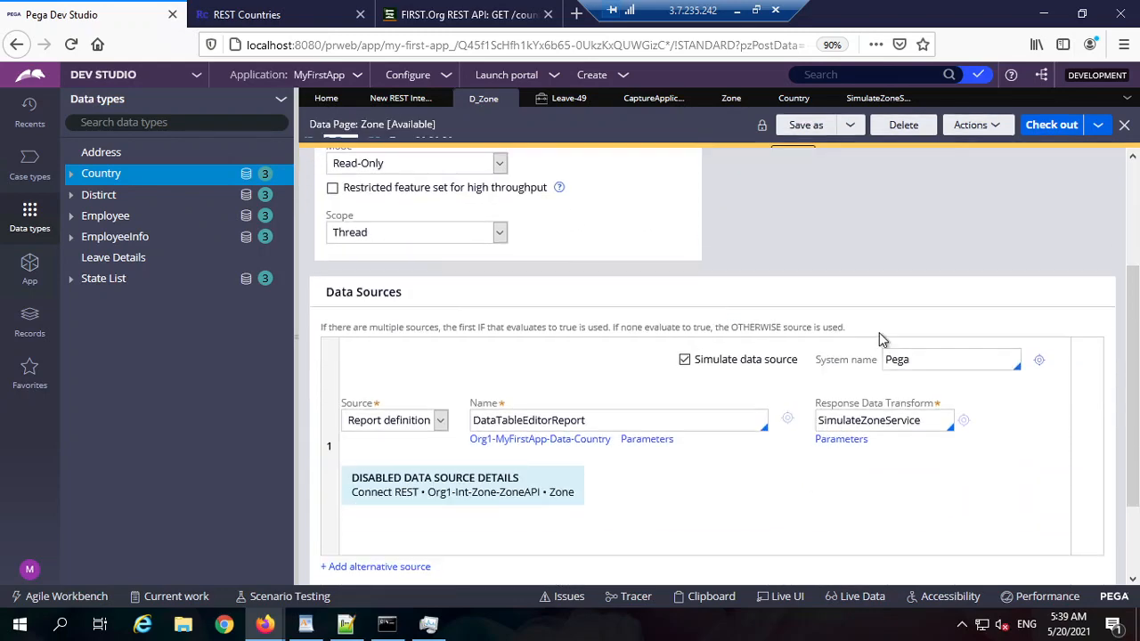
{"action": "left_click", "coordinate": [927, 353]}
{"action": "left_click", "coordinate": [247, 14]}
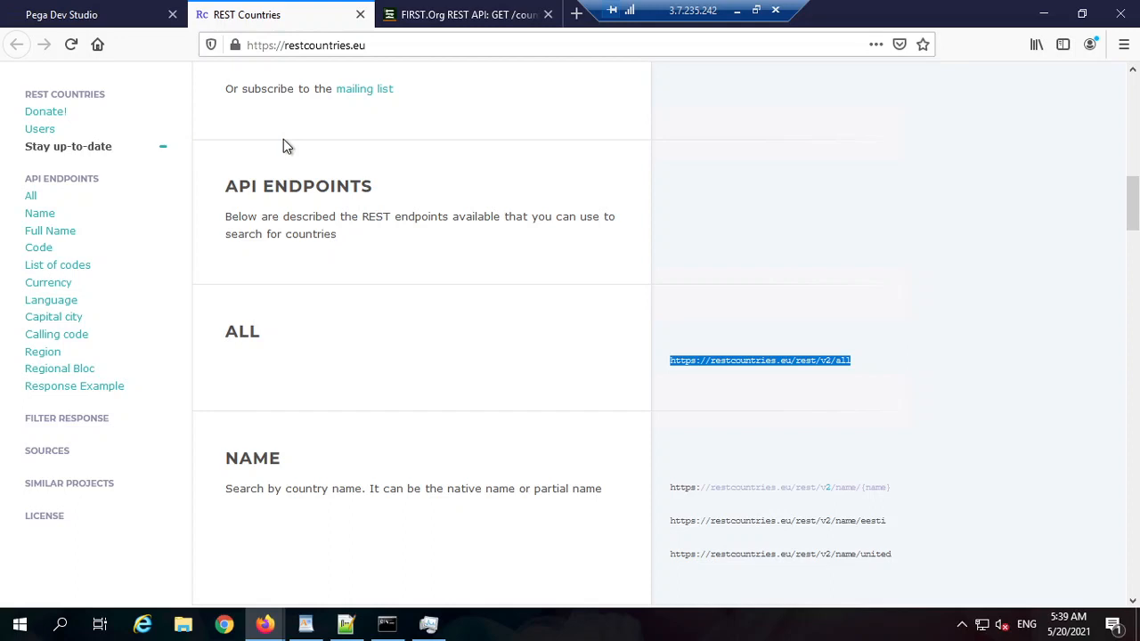
{"action": "left_click", "coordinate": [98, 17]}
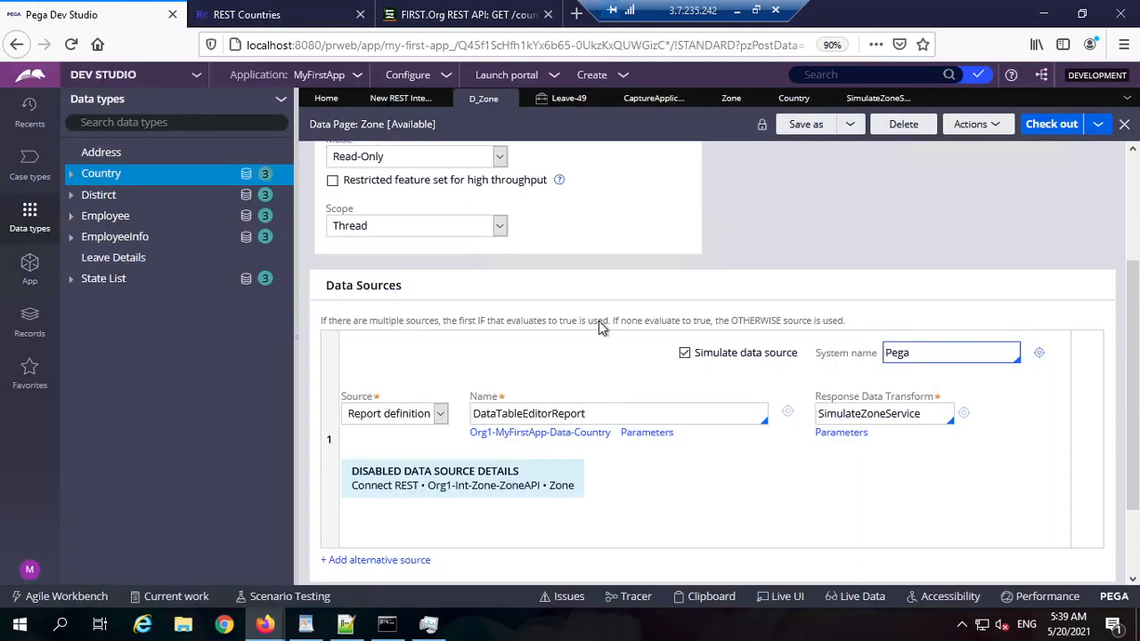
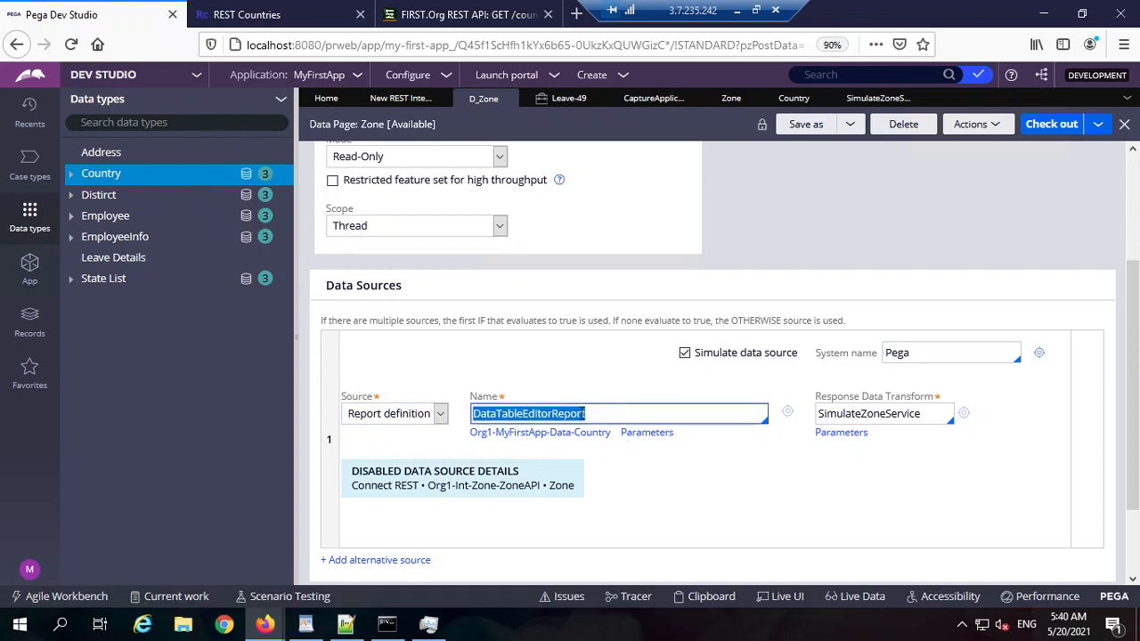
Step: Review the SimulateZoneService data transform's mapping of .name to .CountryName
{"action": "double_click", "coordinate": [875, 413]}
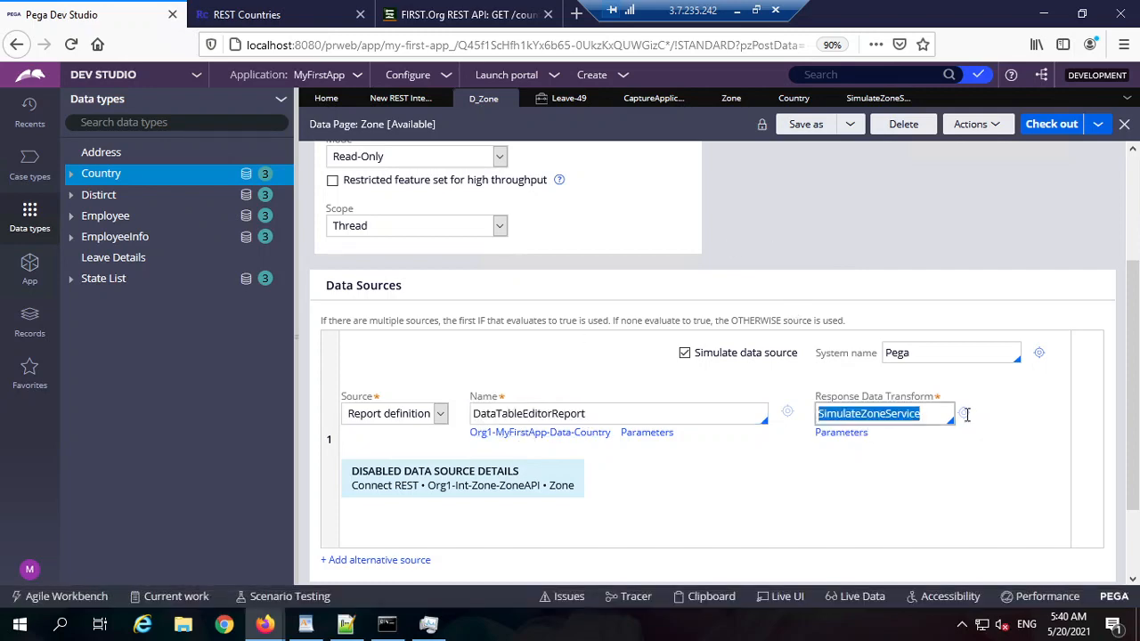
{"action": "left_click", "coordinate": [964, 414]}
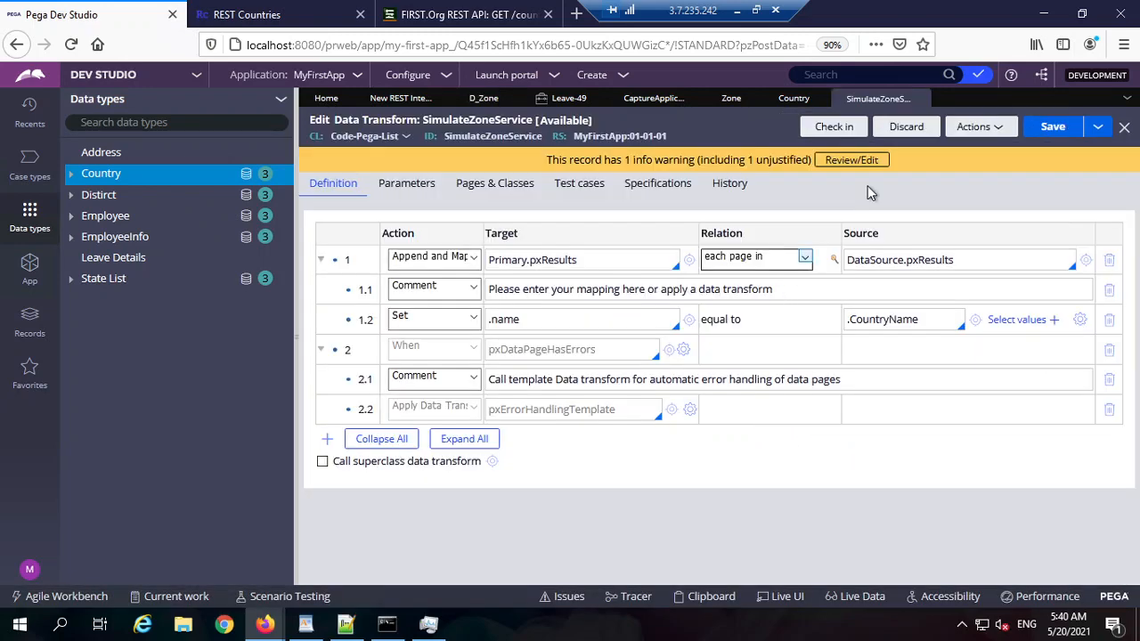
{"action": "double_click", "coordinate": [894, 319]}
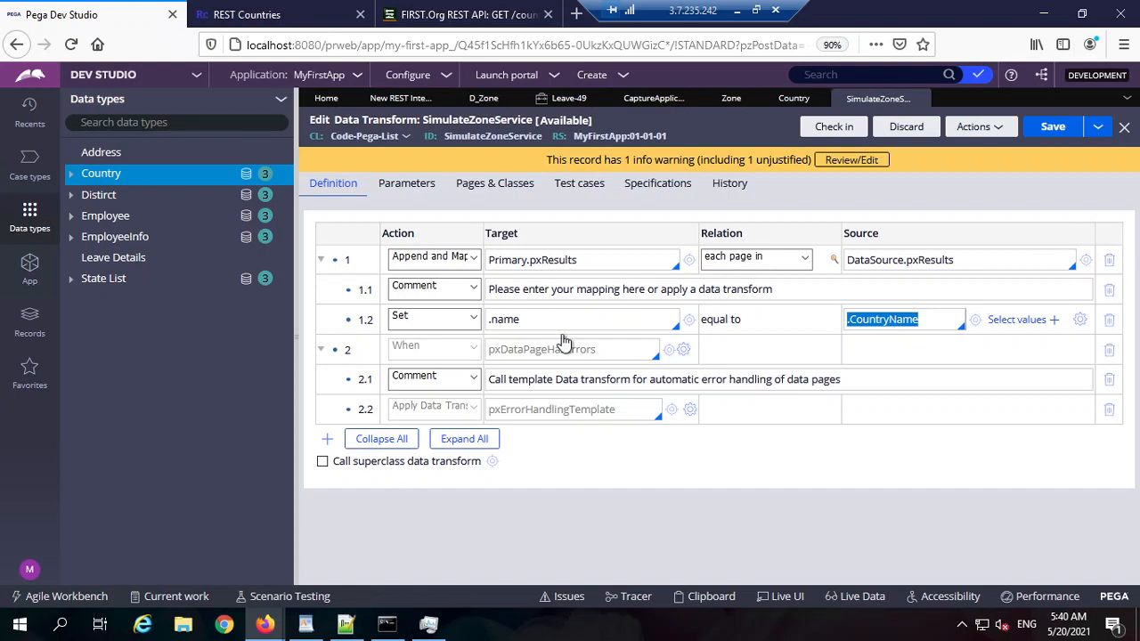
{"action": "double_click", "coordinate": [528, 319]}
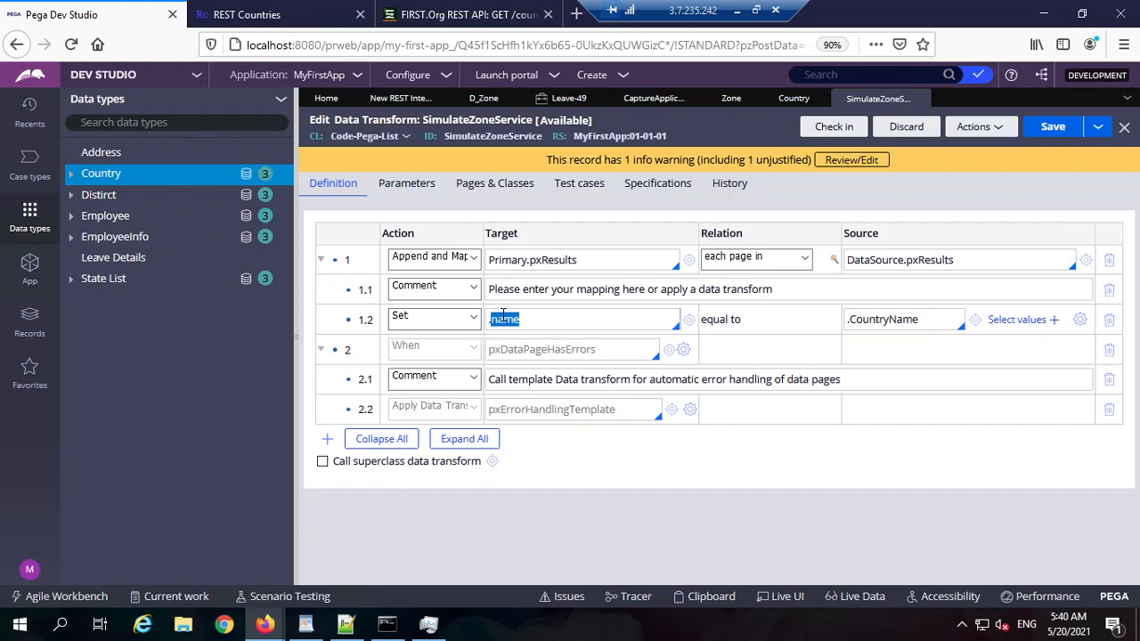
{"action": "left_click", "coordinate": [507, 318]}
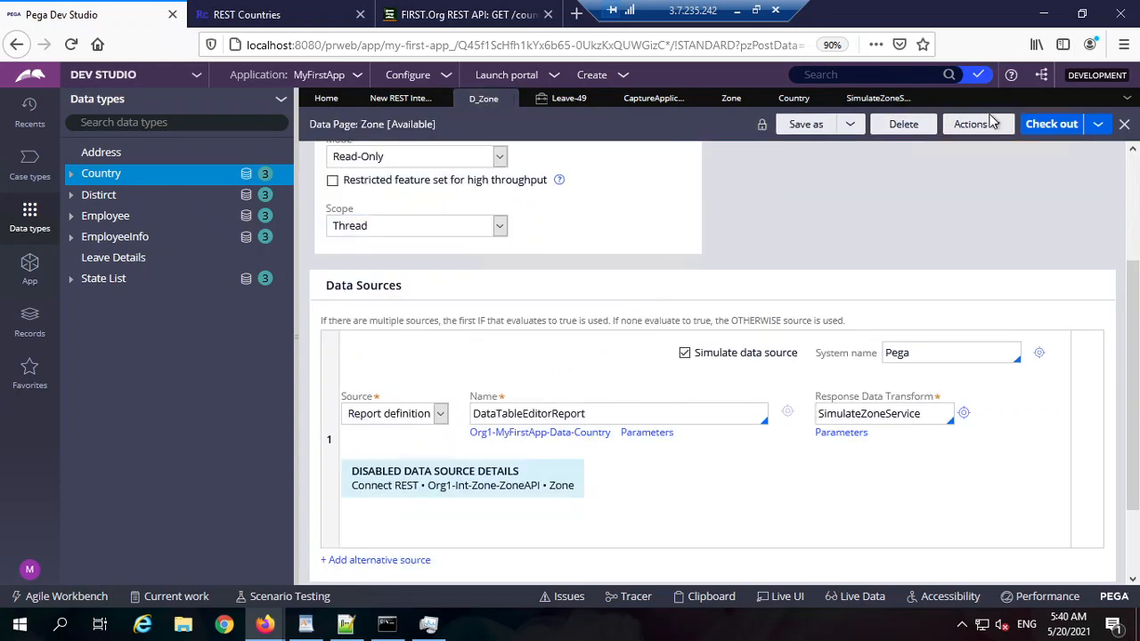
Step: Run D_Zone with Flush and check the countries in pxResults, including pxResults(4)
{"action": "left_click", "coordinate": [987, 124]}
{"action": "left_click", "coordinate": [942, 144]}
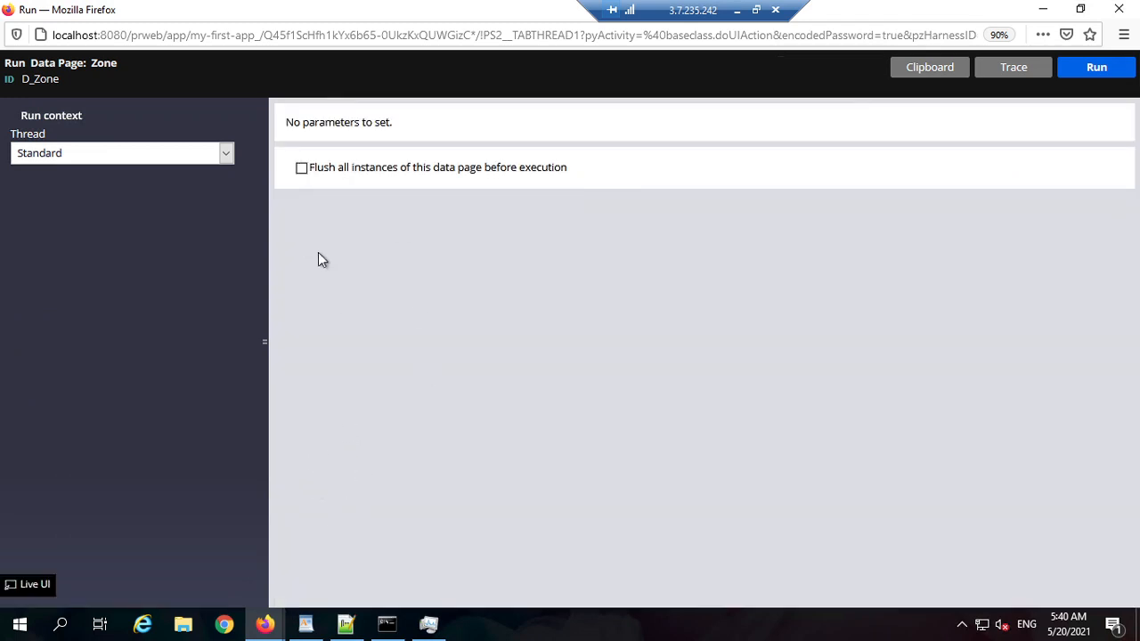
{"action": "left_click", "coordinate": [302, 167]}
{"action": "left_click", "coordinate": [1102, 74]}
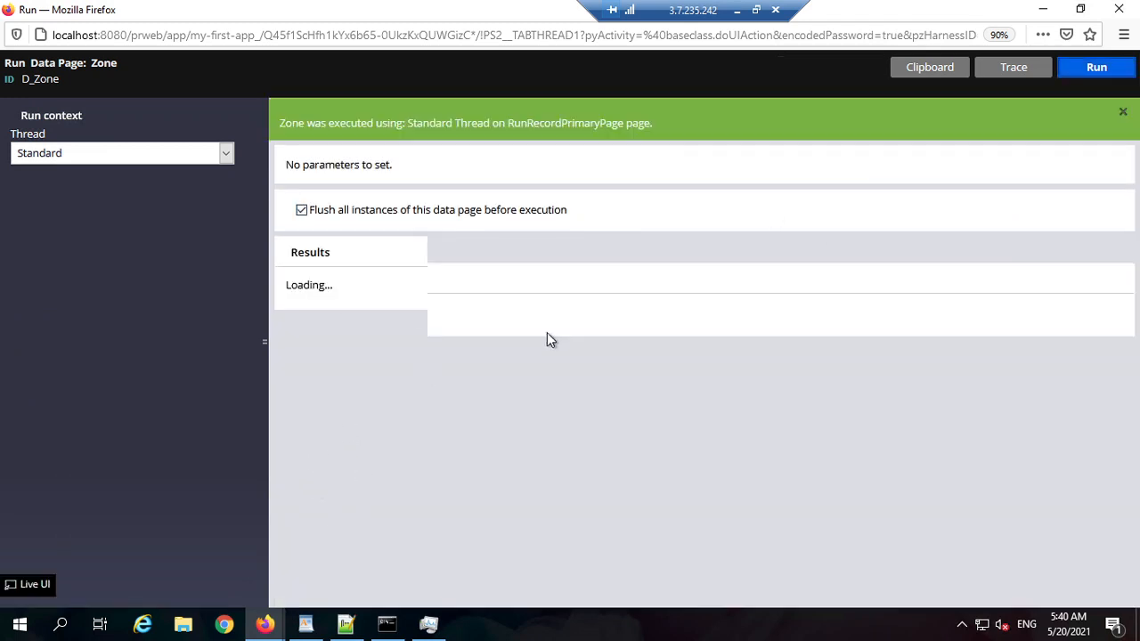
{"action": "left_click", "coordinate": [291, 475]}
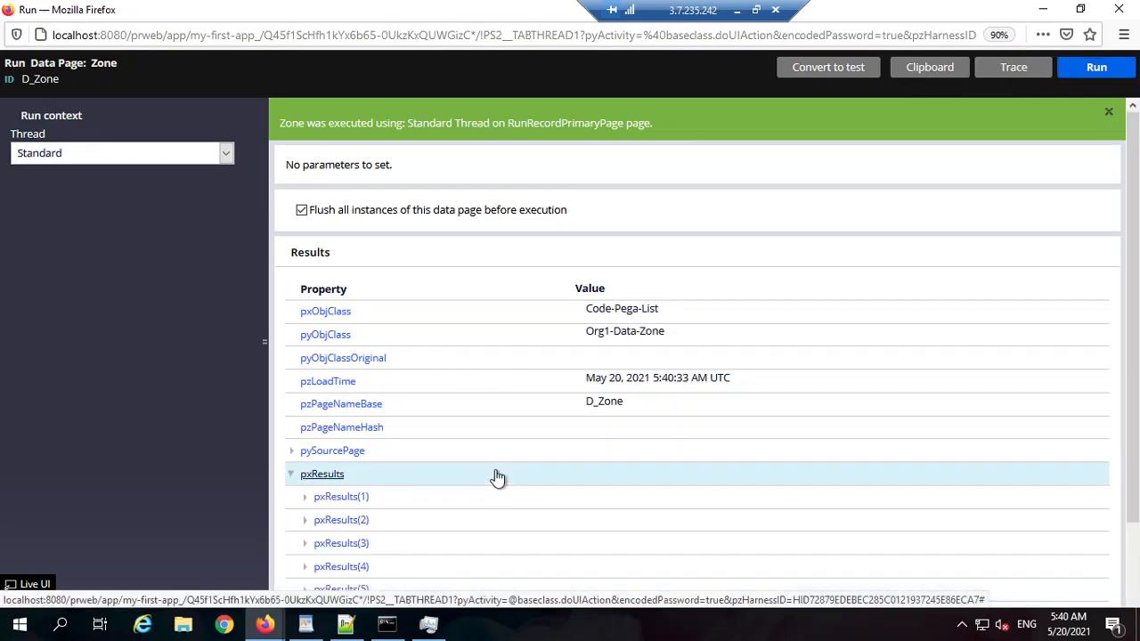
{"action": "scroll", "coordinate": [496, 478], "scroll_direction": "down", "scroll_amount": 2}
{"action": "left_click", "coordinate": [303, 456]}
{"action": "scroll", "coordinate": [575, 472], "scroll_direction": "down", "scroll_amount": 1}
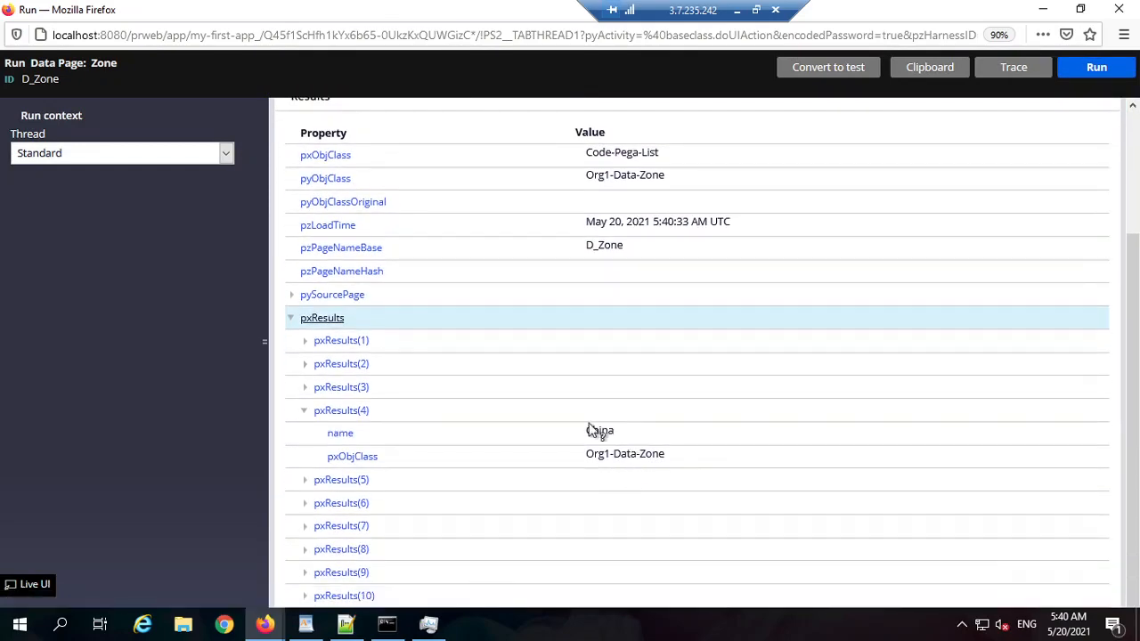
{"action": "left_click", "coordinate": [1043, 9]}
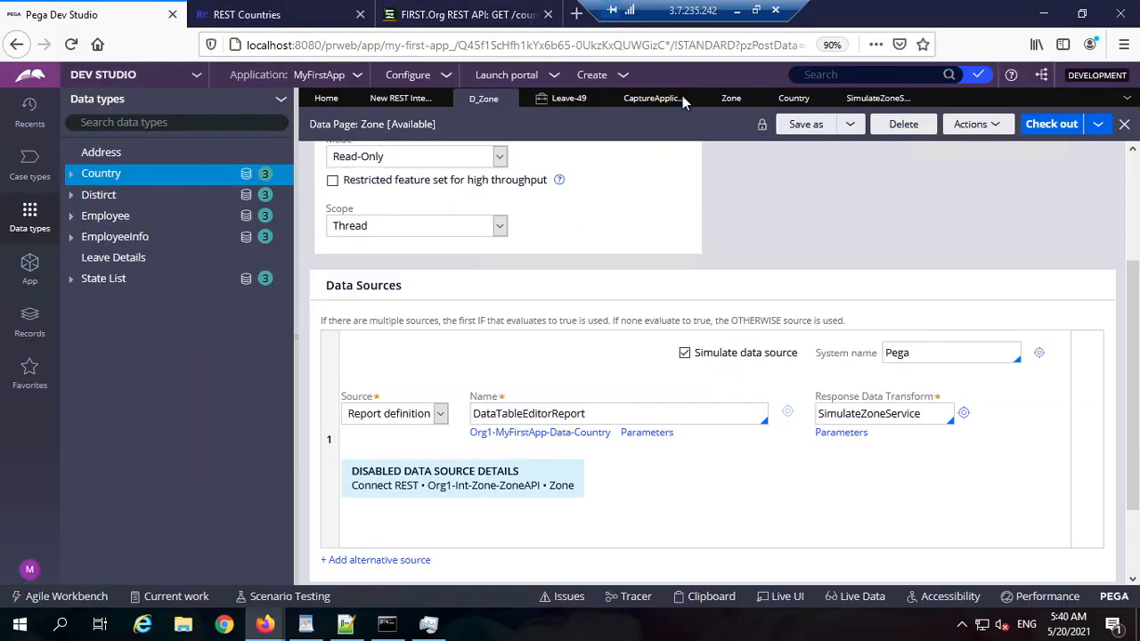
Step: Choose Pakistan as Leave-49's zone service country, then view the REST Countries endpoints page
{"action": "left_click", "coordinate": [577, 100]}
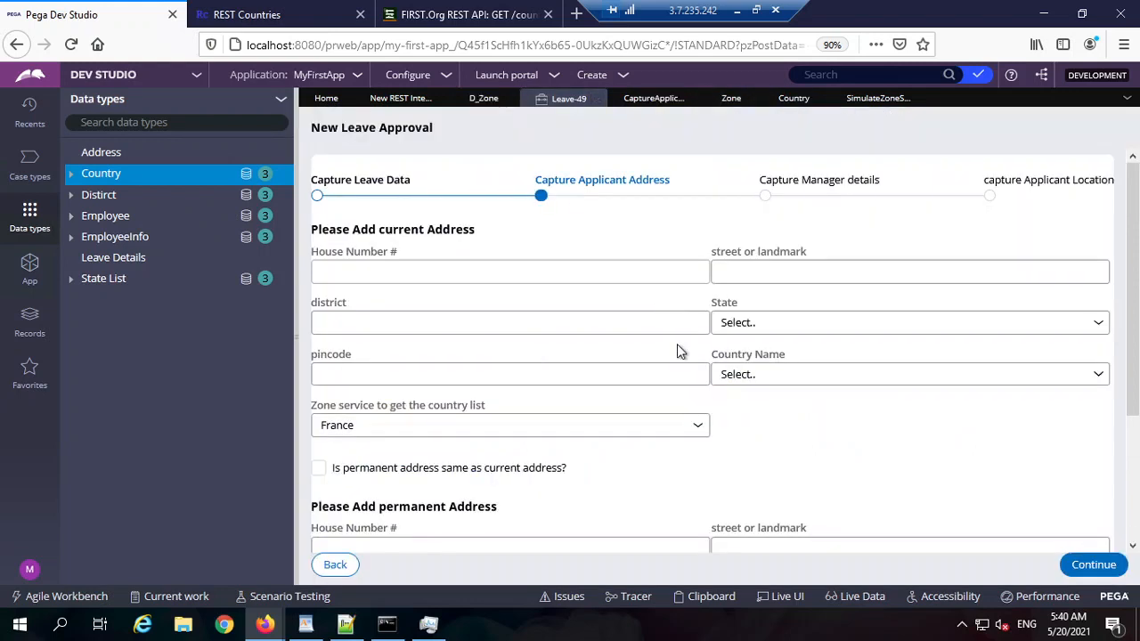
{"action": "left_click", "coordinate": [1090, 567]}
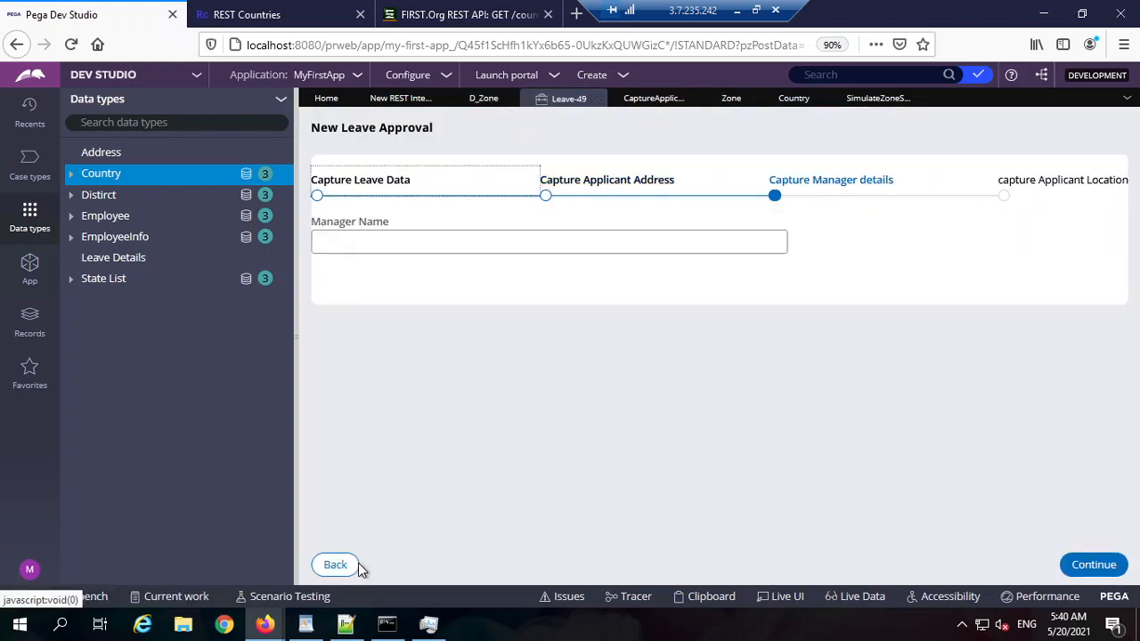
{"action": "left_click", "coordinate": [359, 567]}
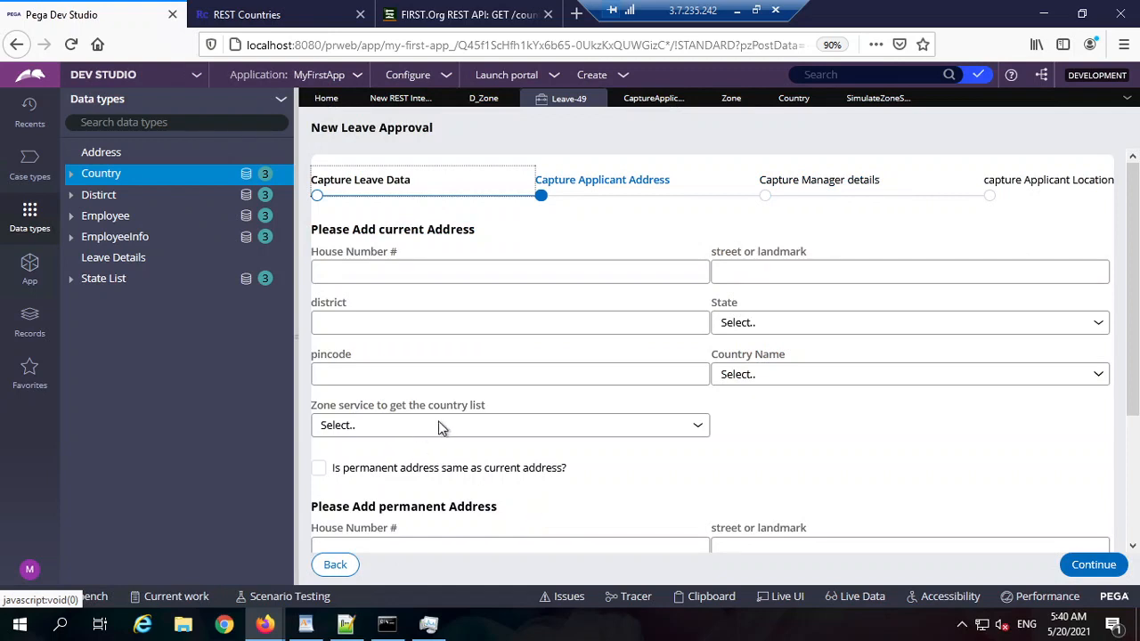
{"action": "left_click", "coordinate": [443, 427]}
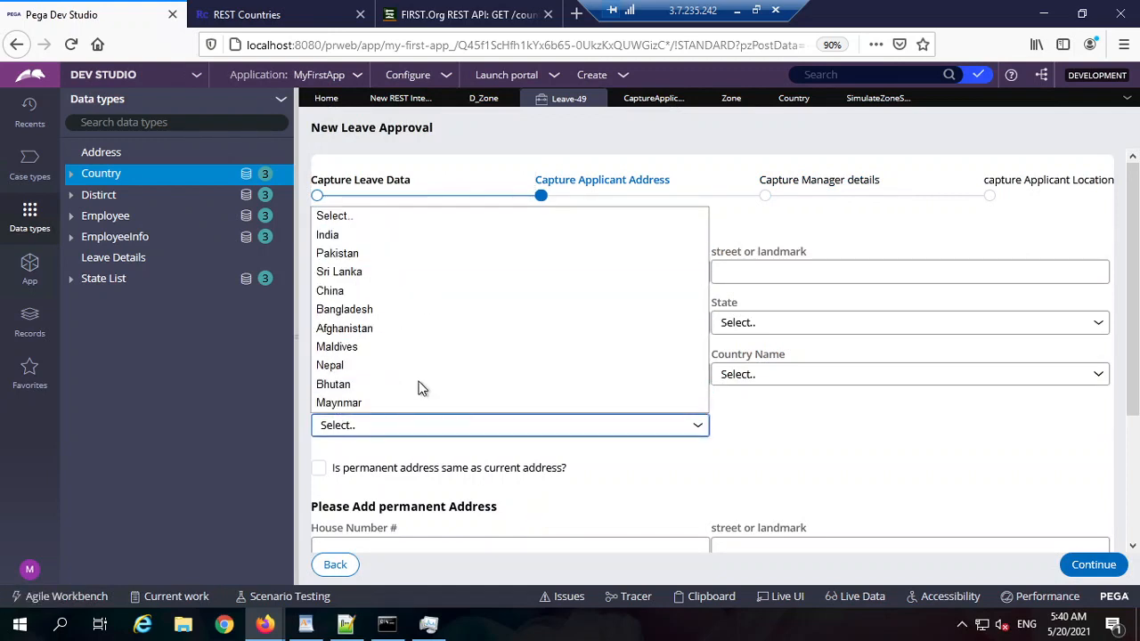
{"action": "left_click", "coordinate": [438, 253]}
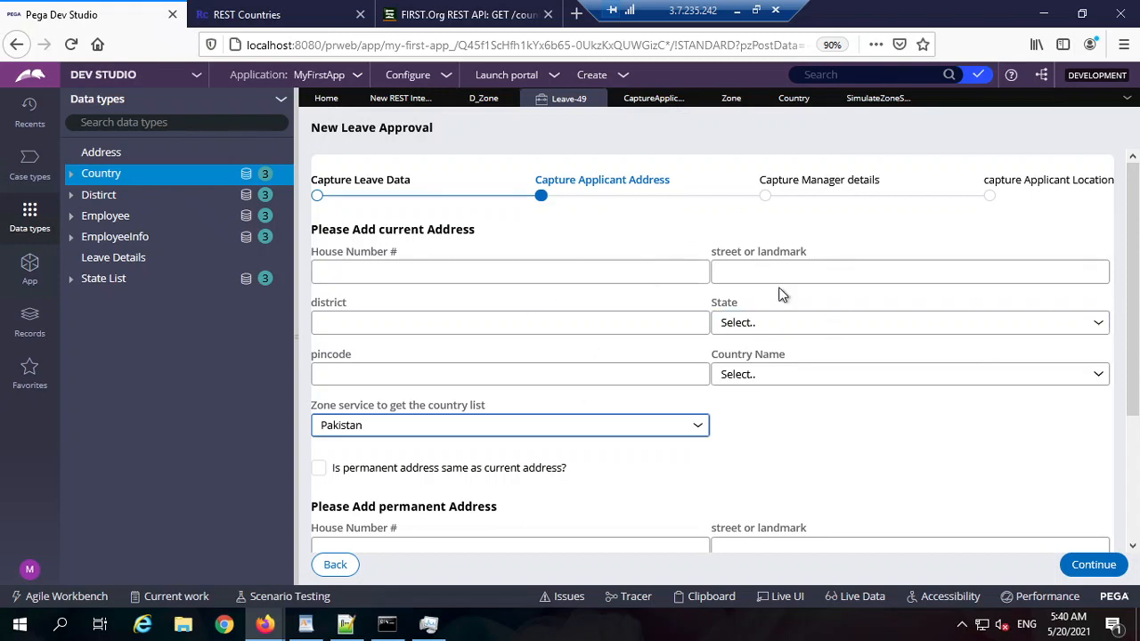
{"action": "left_click", "coordinate": [277, 24]}
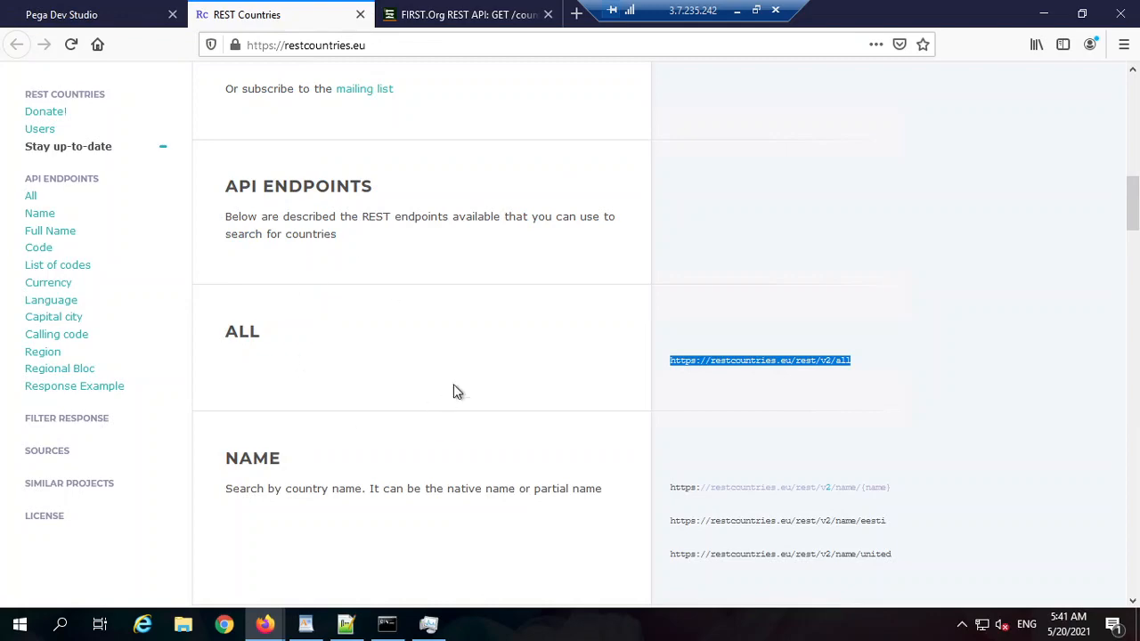
Step: Check out D_Zone, turn off its simulated data source, and save it
{"action": "left_click", "coordinate": [123, 25]}
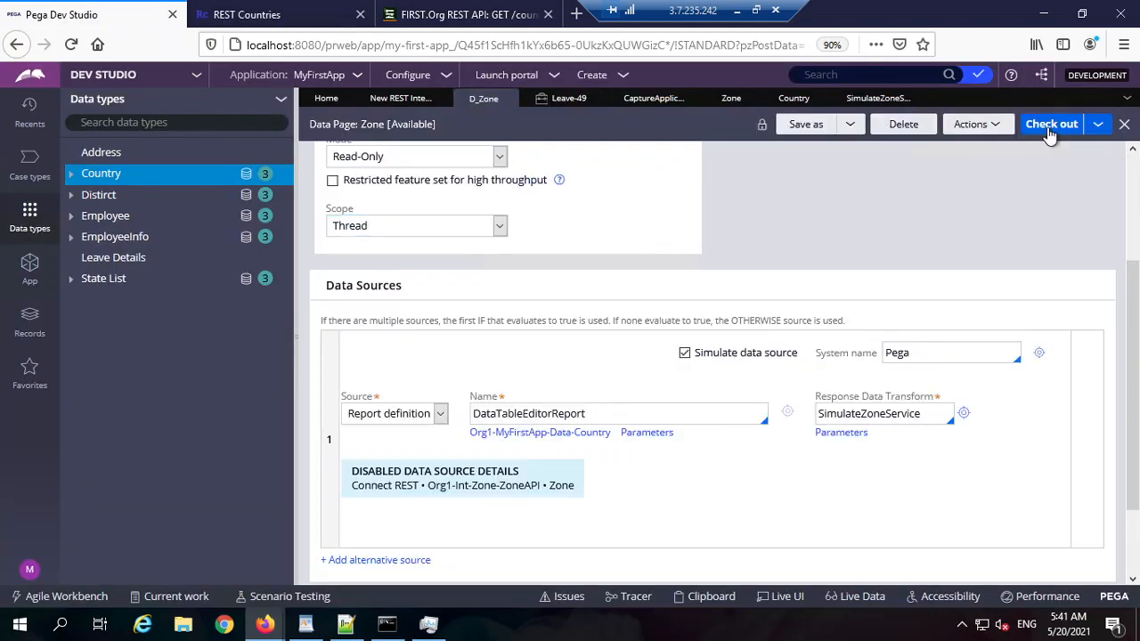
{"action": "left_click", "coordinate": [1049, 127]}
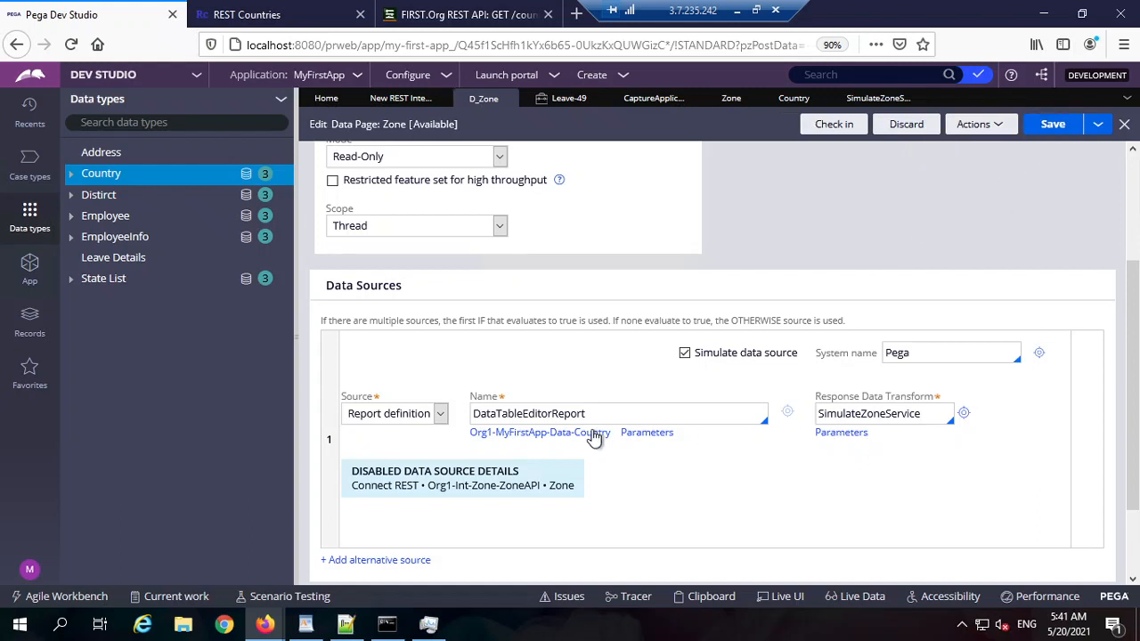
{"action": "left_click", "coordinate": [685, 354]}
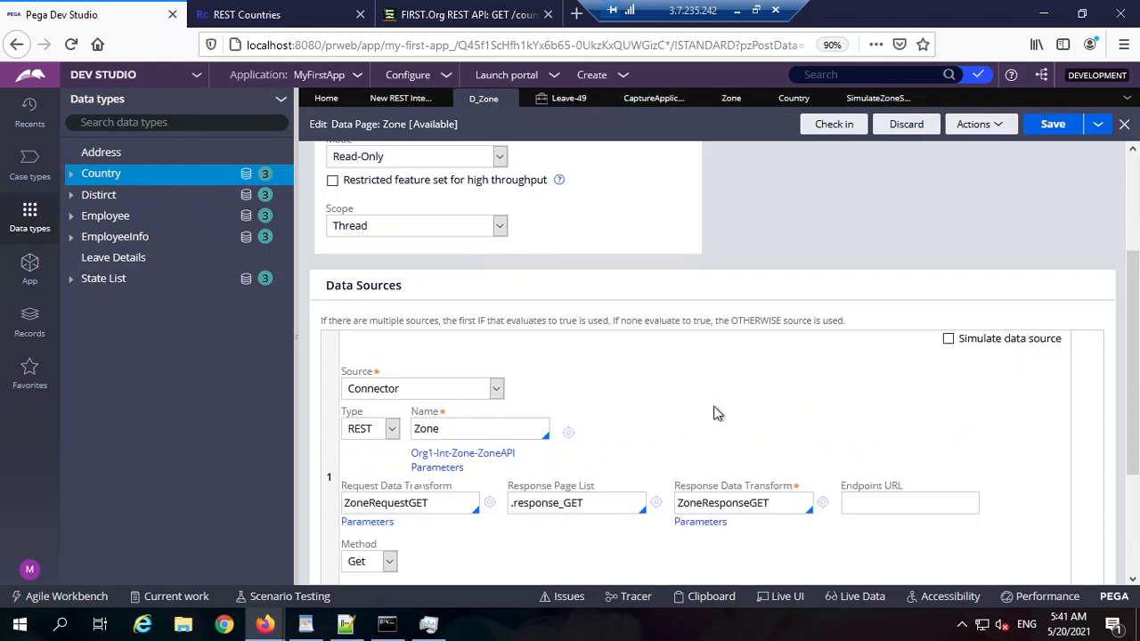
{"action": "scroll", "coordinate": [771, 373], "scroll_direction": "down", "scroll_amount": 2}
{"action": "left_click", "coordinate": [1038, 133]}
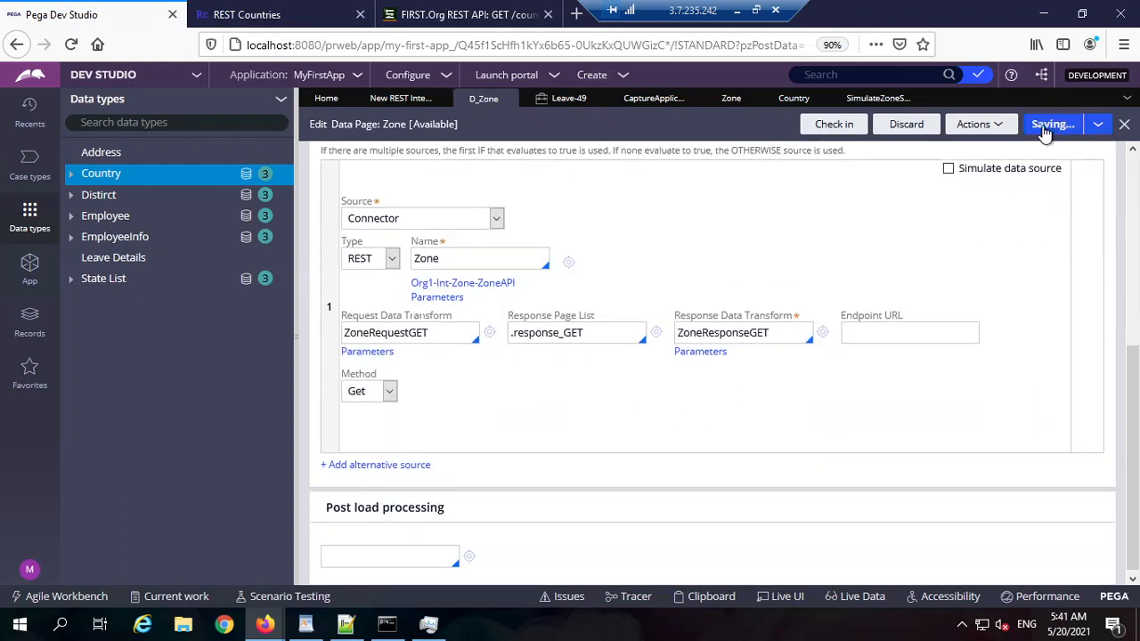
Step: Check in the D_Zone data page with the comment 'wip'
{"action": "left_click", "coordinate": [830, 126]}
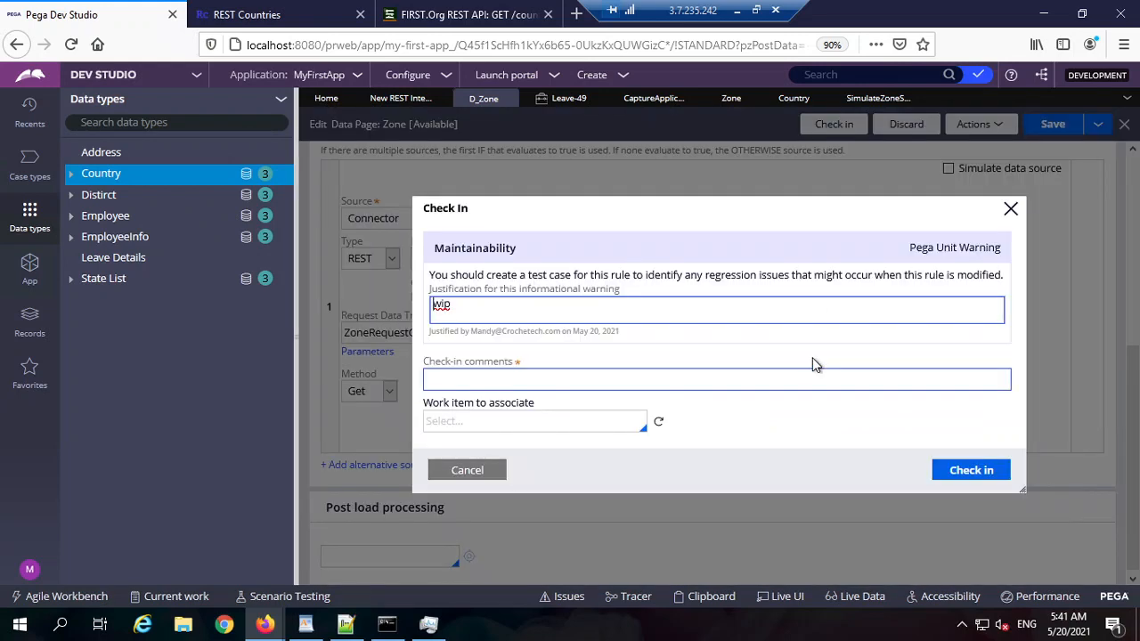
{"action": "key", "text": "Tab"}
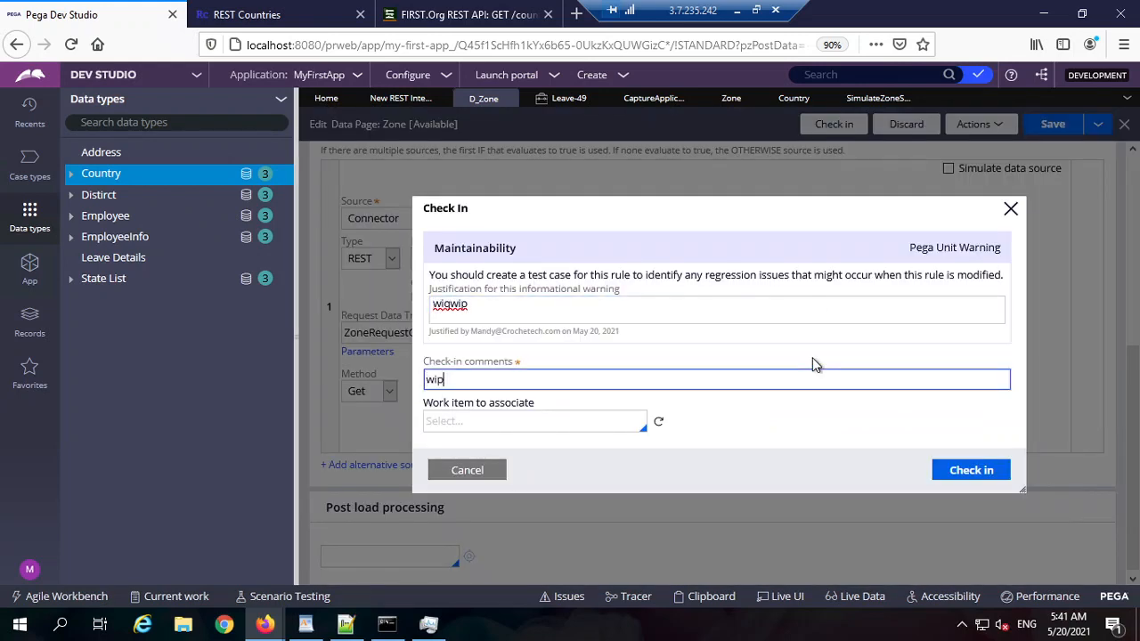
{"action": "type", "text": "wip"}
{"action": "key", "text": "Return"}
{"action": "left_click", "coordinate": [970, 124]}
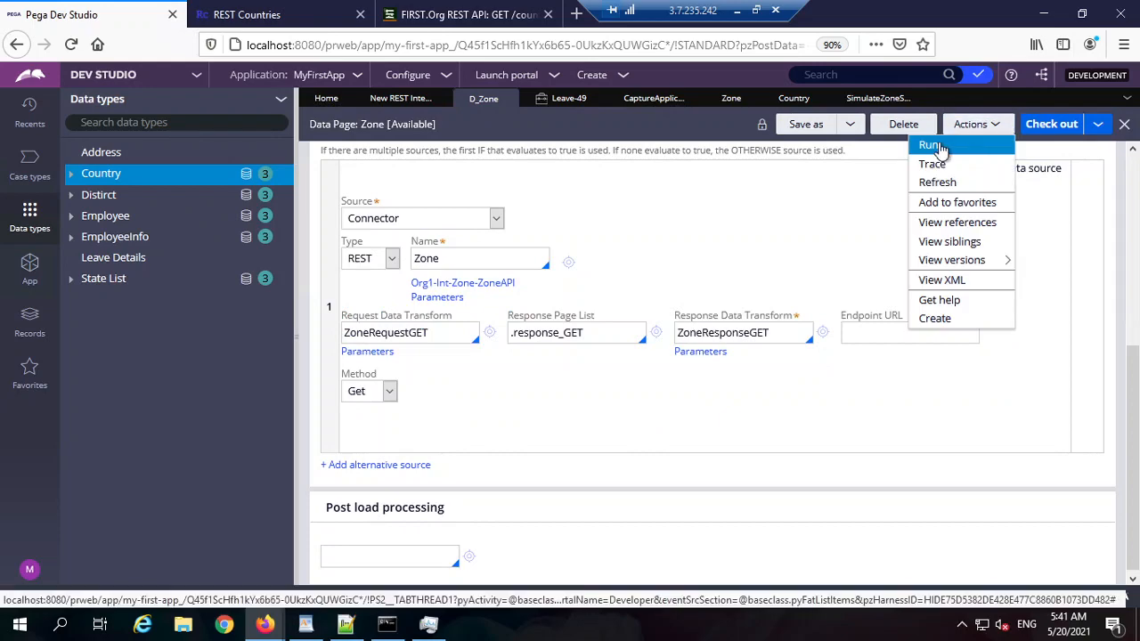
Step: Run D_Zone with a fresh load and inspect the returned pxResults rows
{"action": "left_click", "coordinate": [939, 150]}
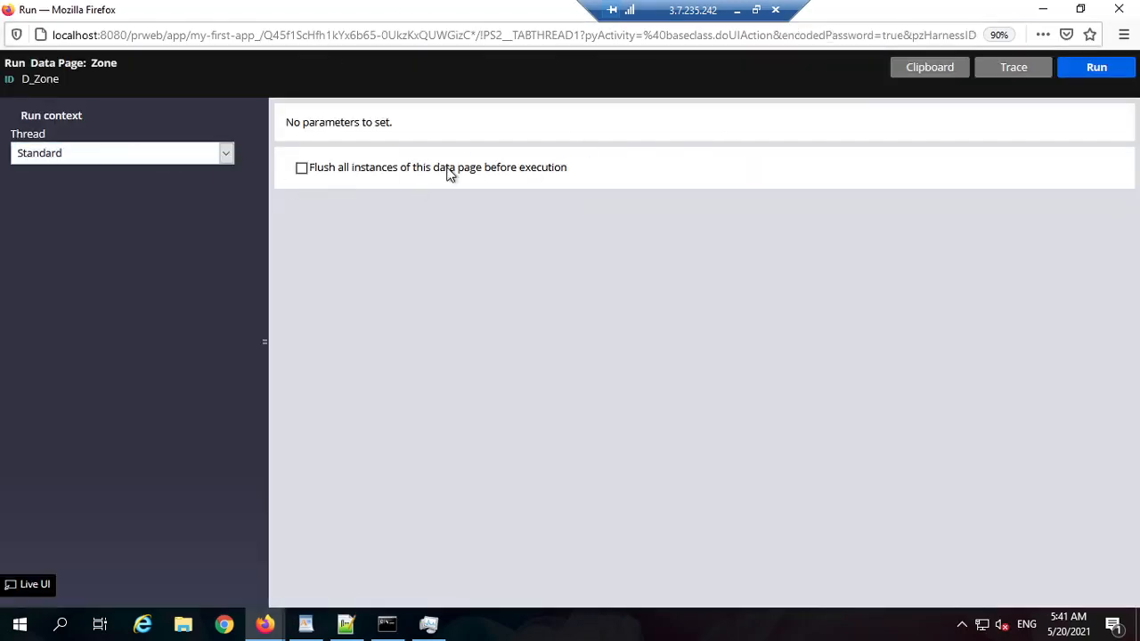
{"action": "left_click", "coordinate": [1096, 68]}
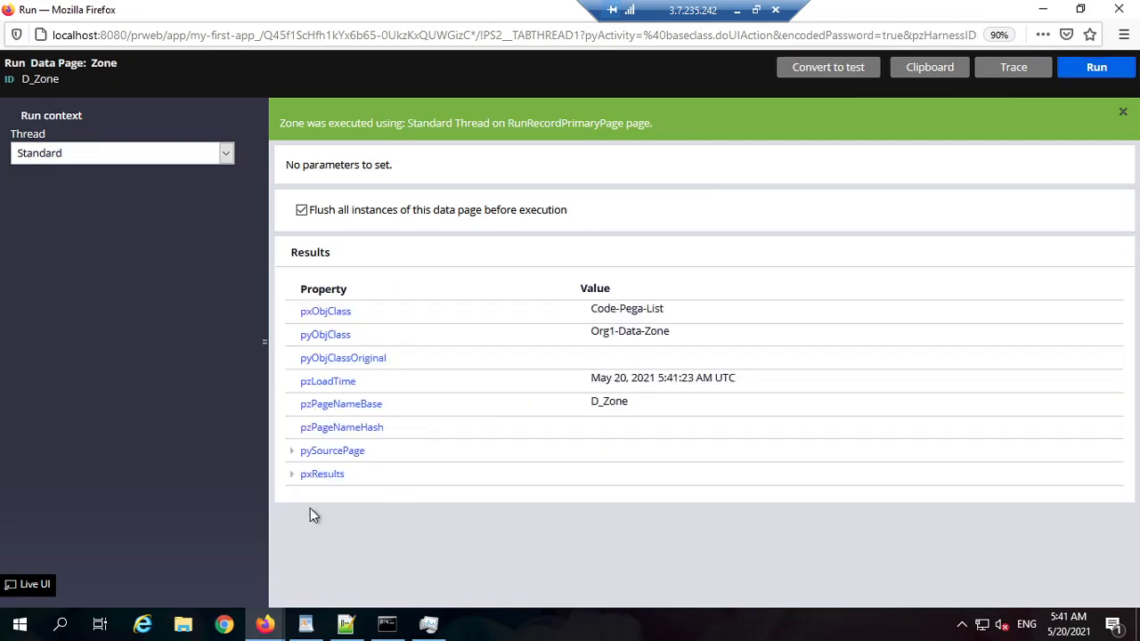
{"action": "left_click", "coordinate": [296, 485]}
{"action": "scroll", "coordinate": [901, 468], "scroll_direction": "down", "scroll_amount": 15}
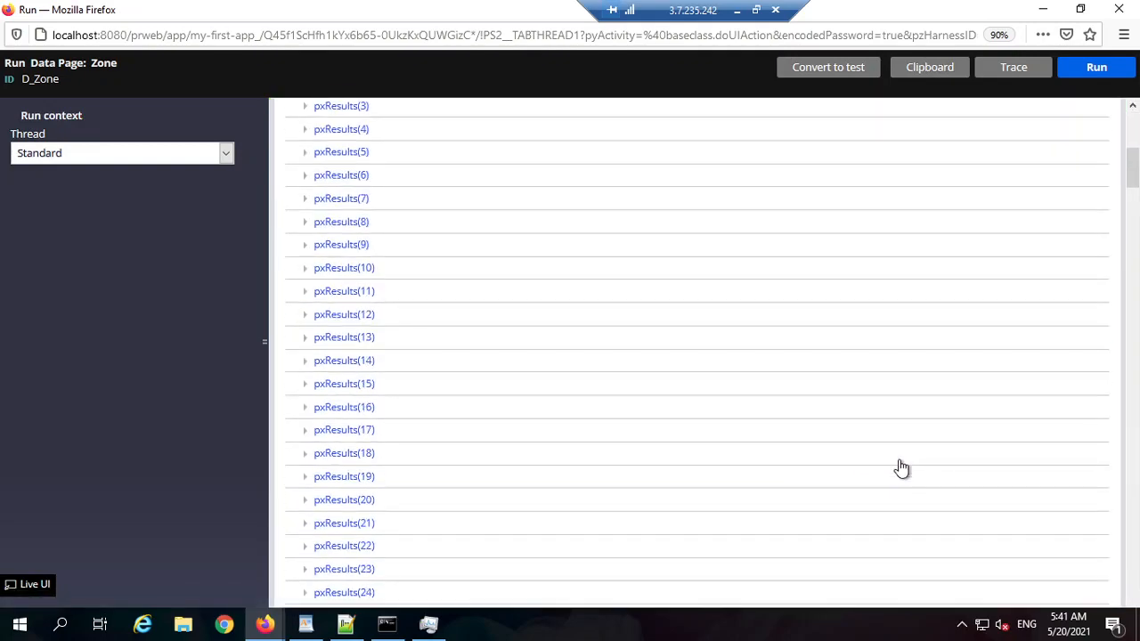
{"action": "left_click", "coordinate": [1043, 9]}
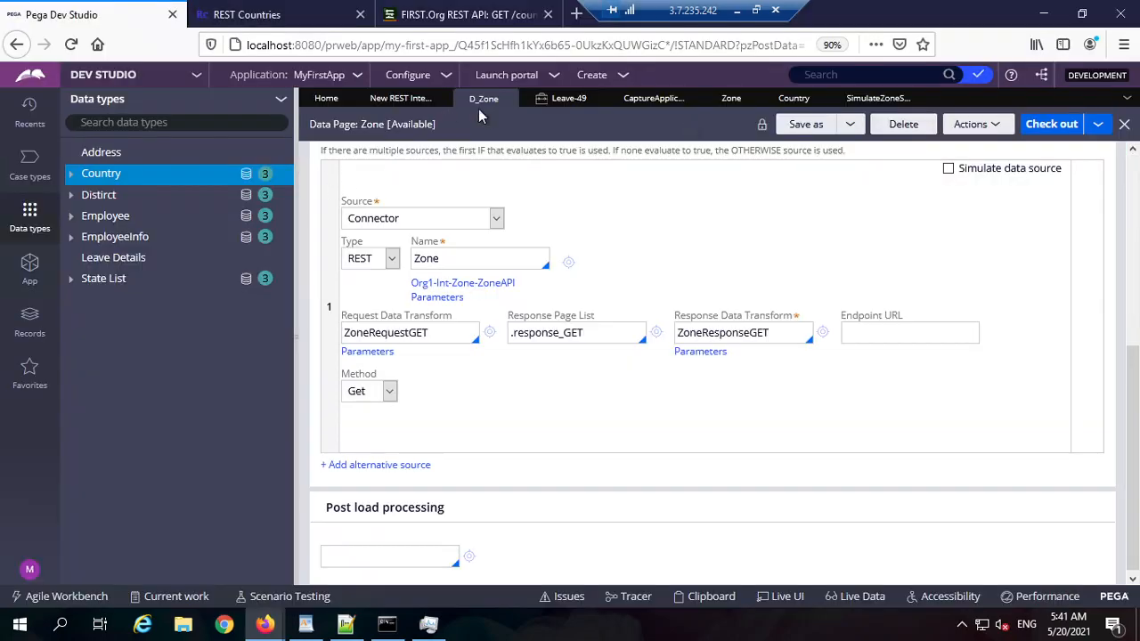
Step: Select Vanuatu as the zone country on Leave-49's applicant address step
{"action": "left_click", "coordinate": [556, 99]}
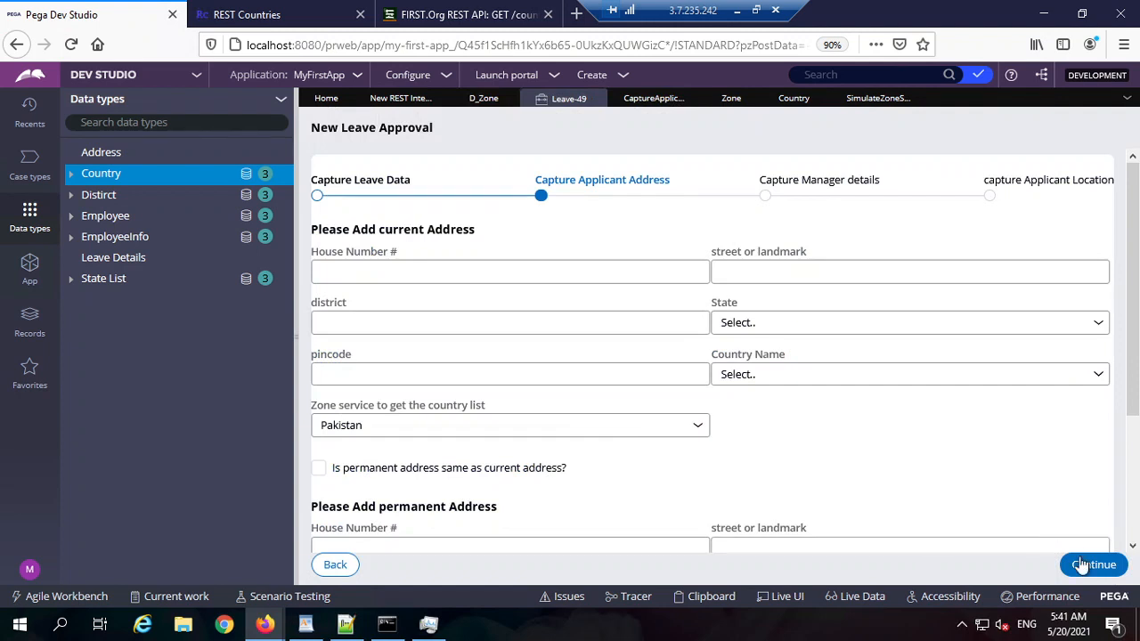
{"action": "left_click", "coordinate": [1091, 565]}
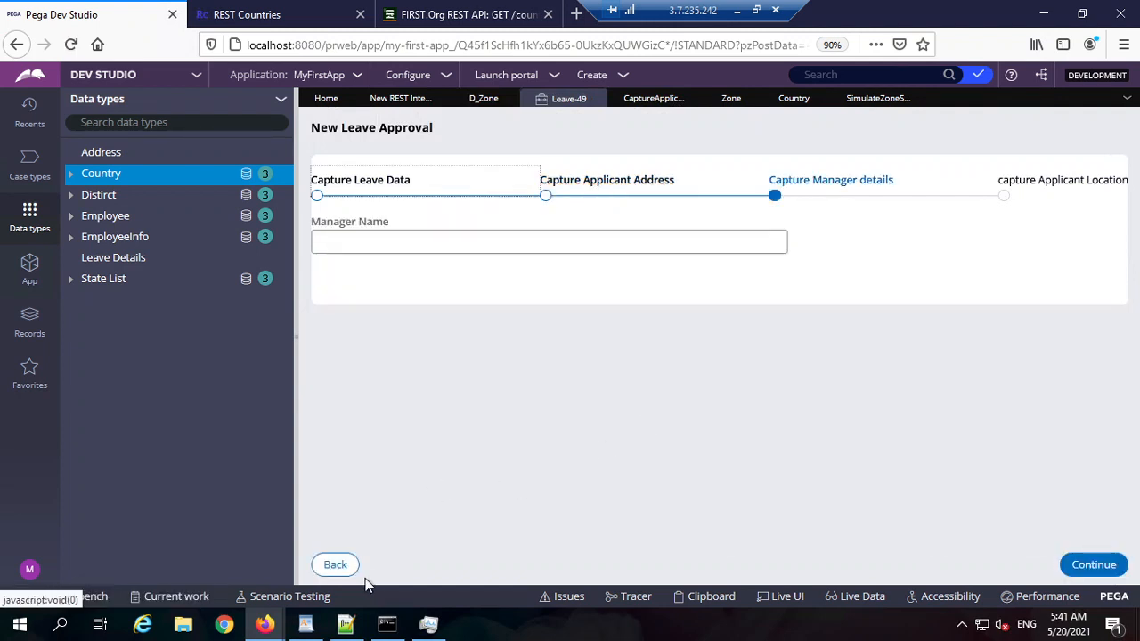
{"action": "left_click", "coordinate": [326, 570]}
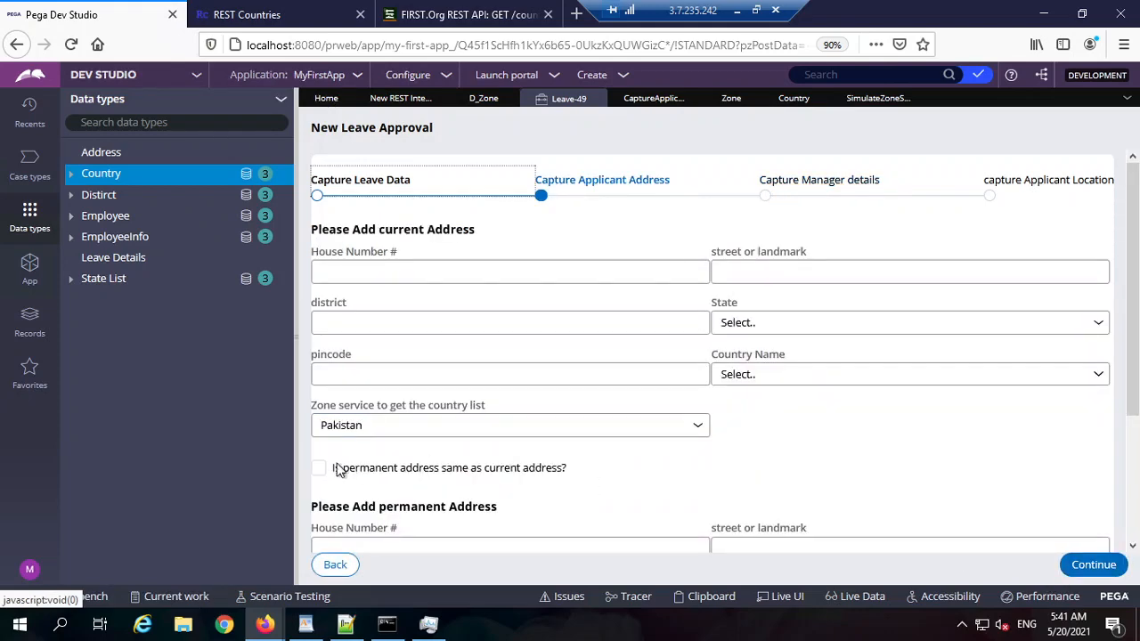
{"action": "left_click", "coordinate": [422, 424]}
{"action": "scroll", "coordinate": [470, 284], "scroll_direction": "down", "scroll_amount": 20}
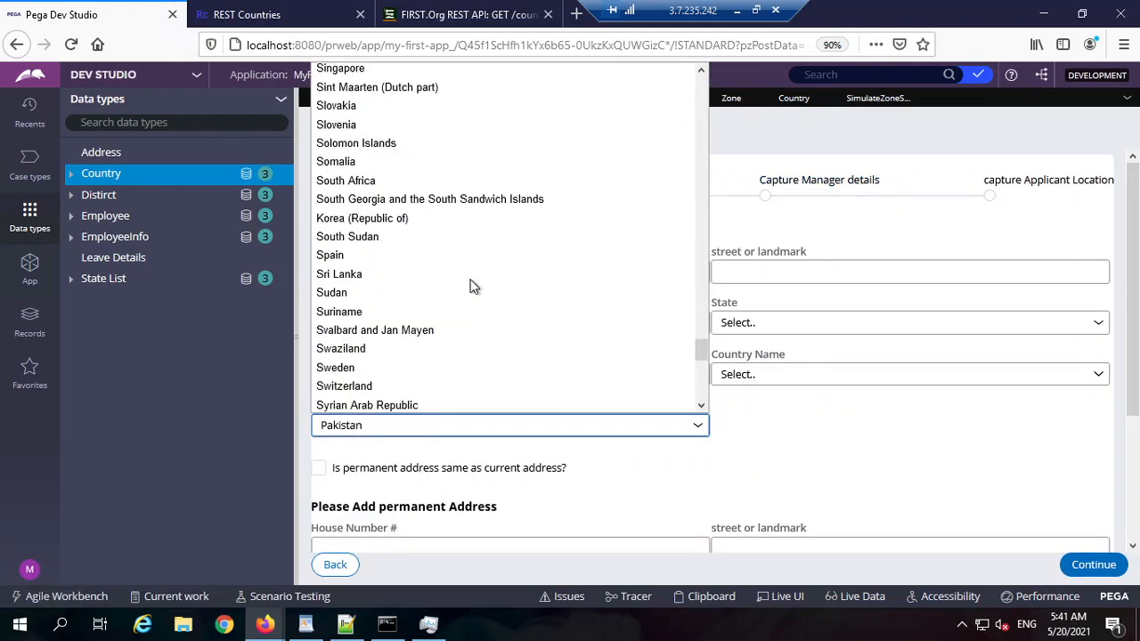
{"action": "left_click", "coordinate": [477, 271]}
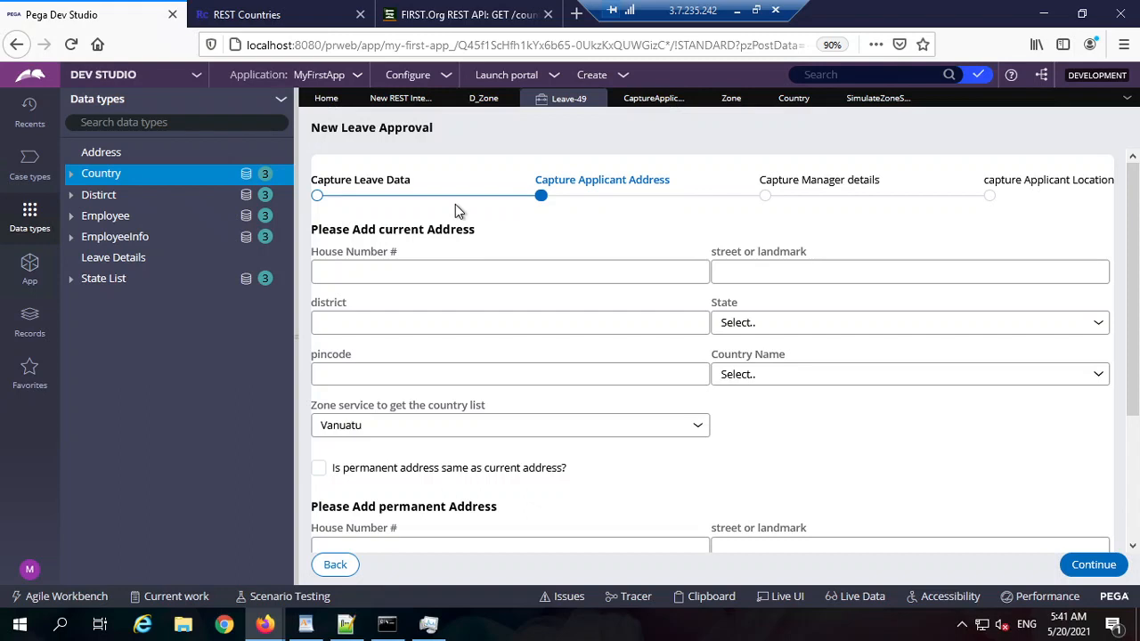
Step: Open the REST integration generation summary, review it, and close it
{"action": "left_click", "coordinate": [378, 101]}
{"action": "left_click", "coordinate": [835, 558]}
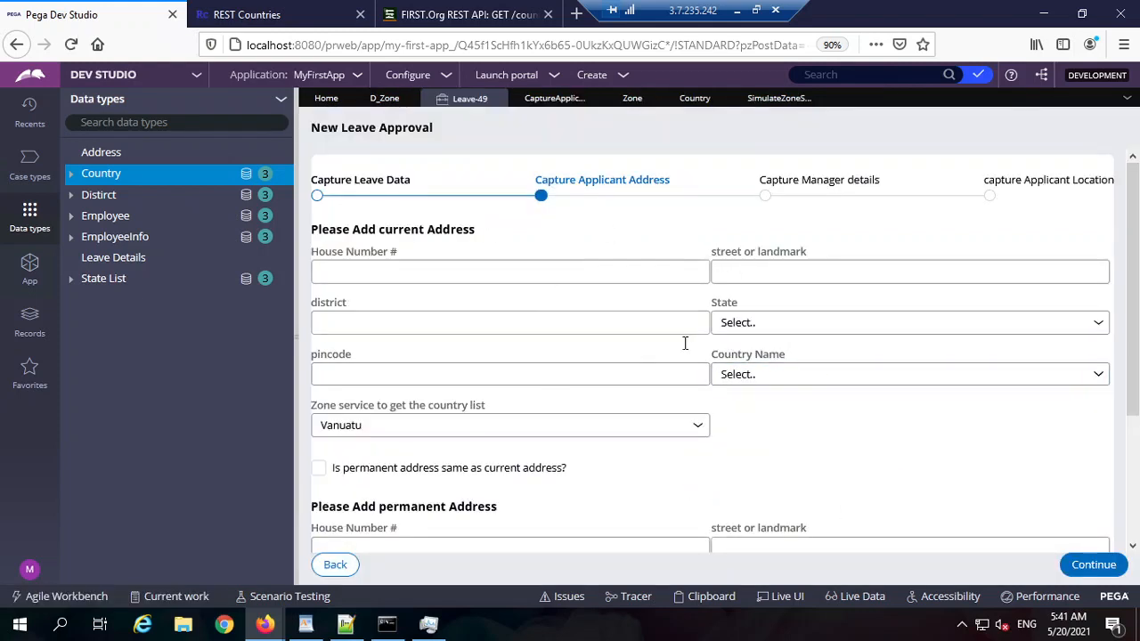
{"action": "scroll", "coordinate": [853, 417], "scroll_direction": "down", "scroll_amount": 3}
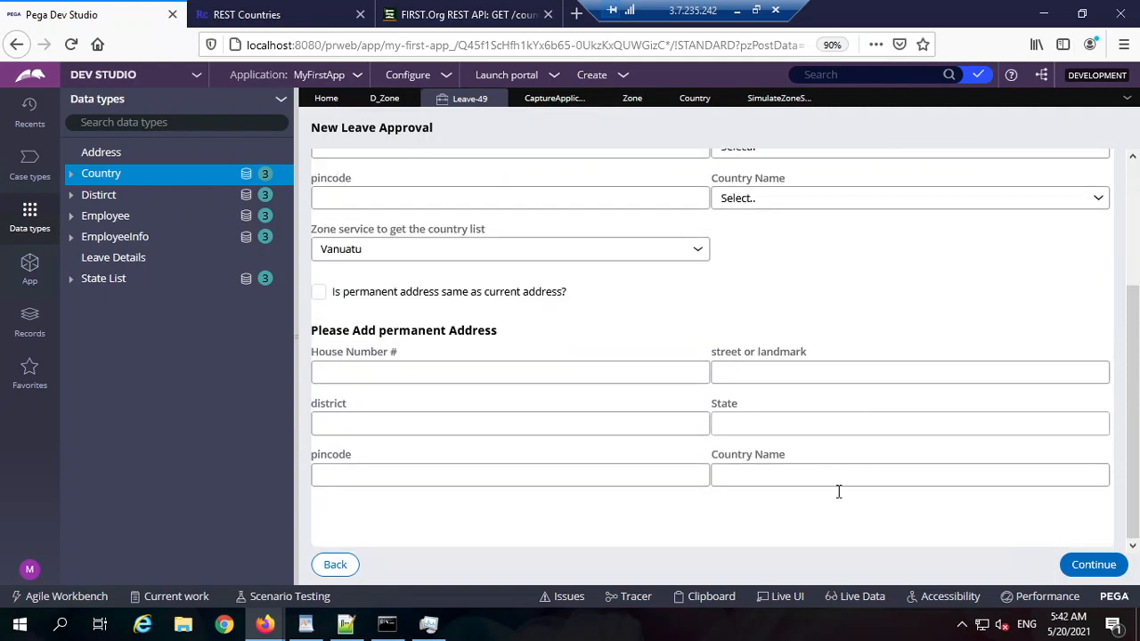
{"action": "scroll", "coordinate": [784, 305], "scroll_direction": "up", "scroll_amount": 3}
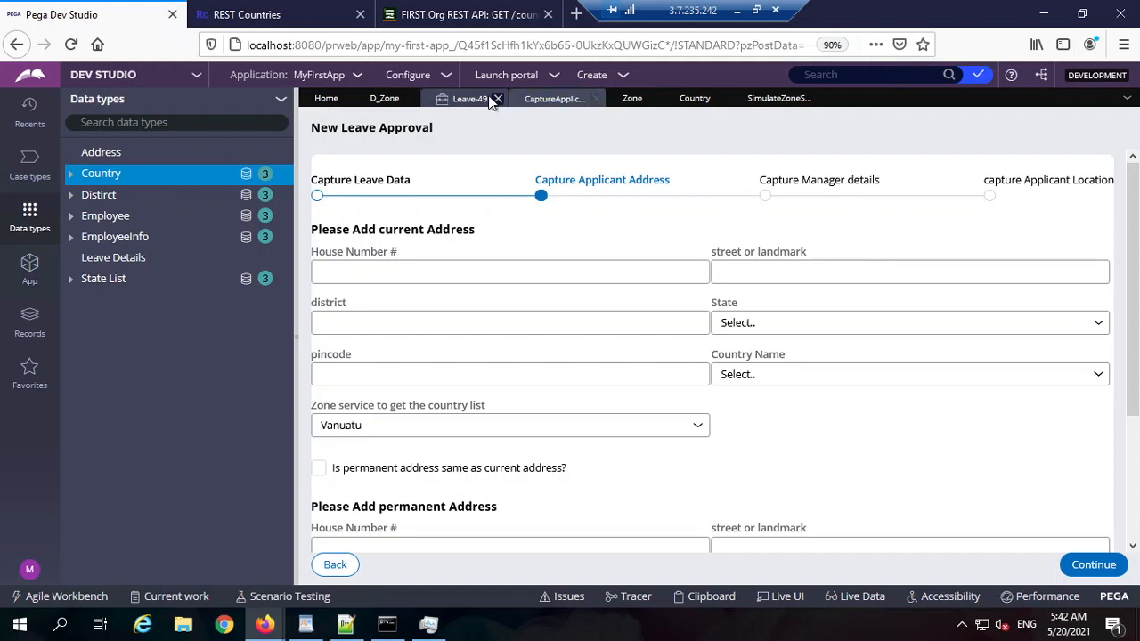
Step: On D_Zone, check the source types, enable Simulate data source, and refresh from Actions
{"action": "left_click", "coordinate": [381, 98]}
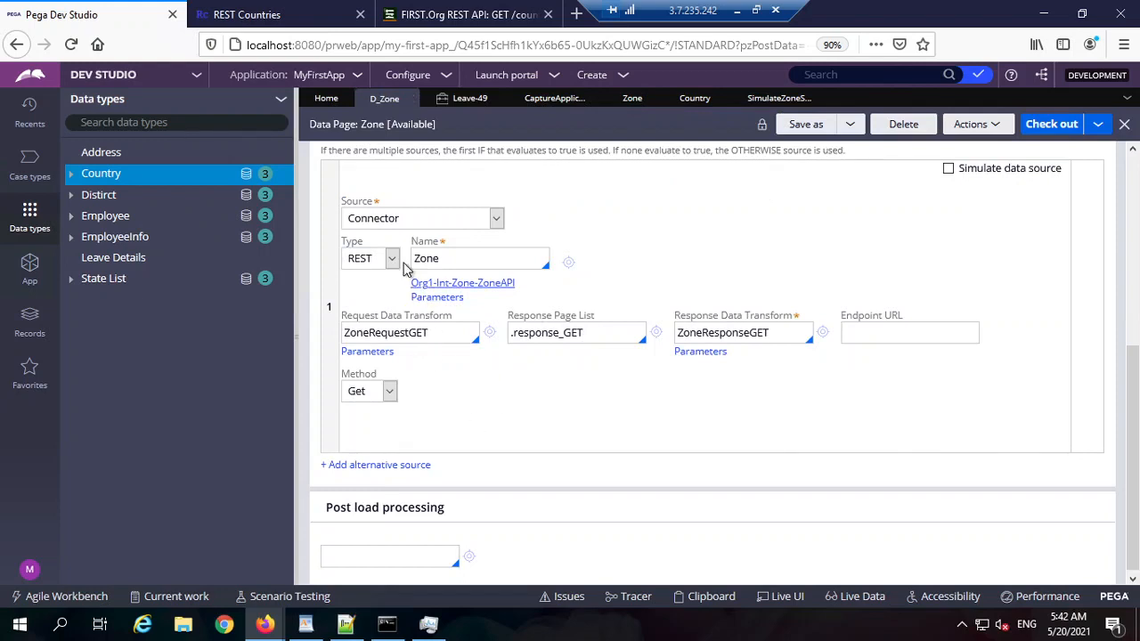
{"action": "left_click", "coordinate": [440, 223]}
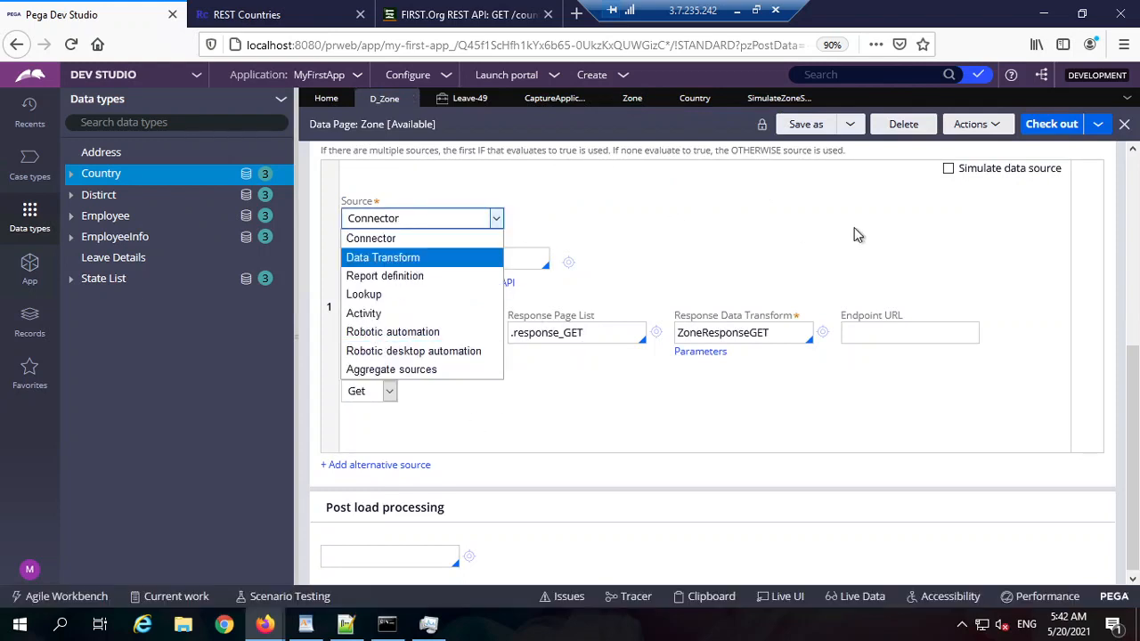
{"action": "left_click", "coordinate": [951, 181]}
{"action": "left_click", "coordinate": [949, 168]}
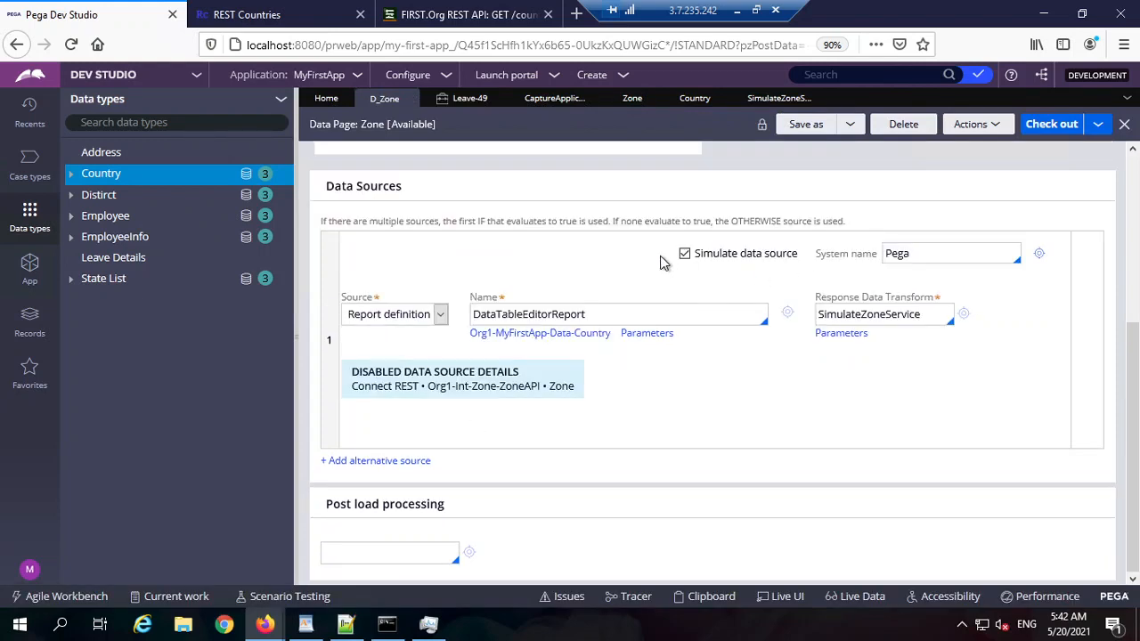
{"action": "left_click", "coordinate": [422, 317]}
{"action": "left_click", "coordinate": [959, 243]}
{"action": "left_click", "coordinate": [974, 124]}
{"action": "left_click", "coordinate": [951, 182]}
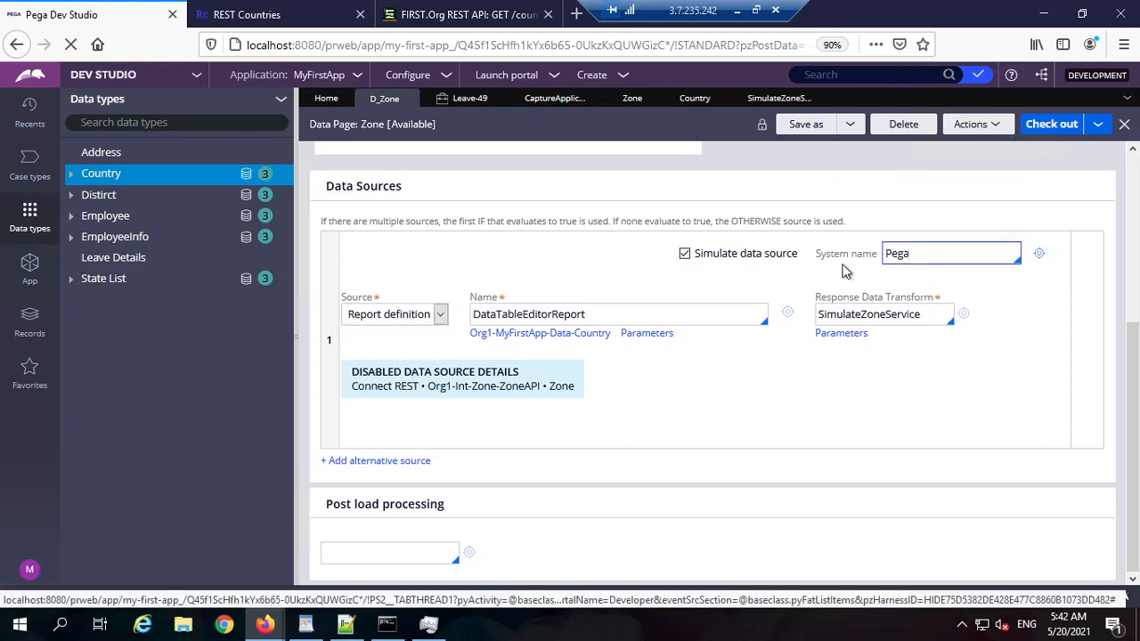